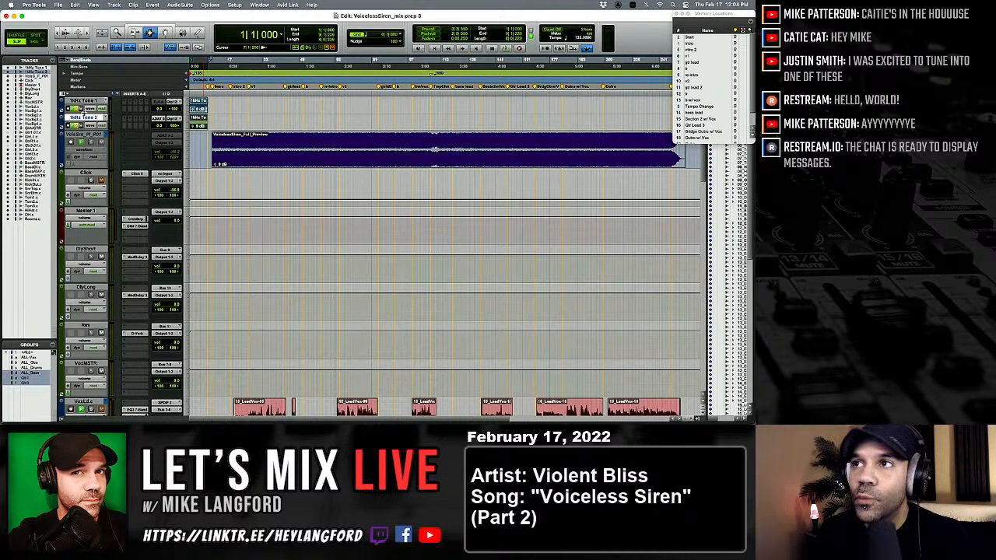
Try to consolidate the empty gap between the short clip and the following clip on the lead vocal track.
scroll(253, 267, down, 3)
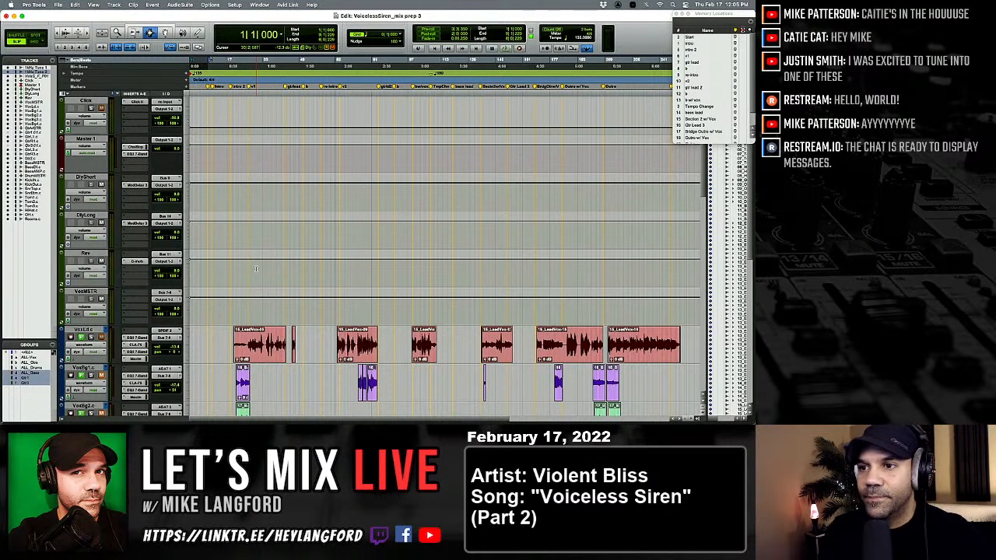
scroll(255, 268, down, 10)
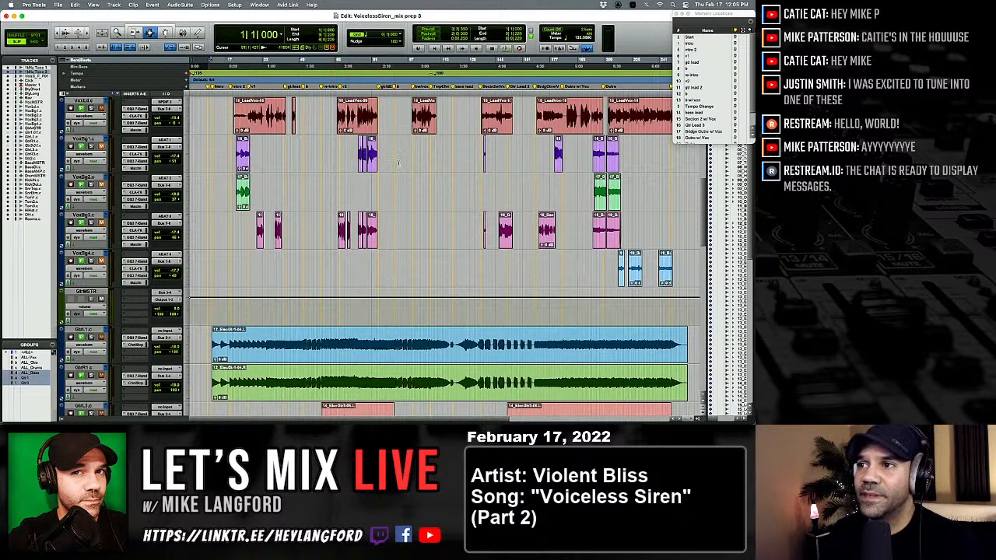
scroll(387, 166, up, 2)
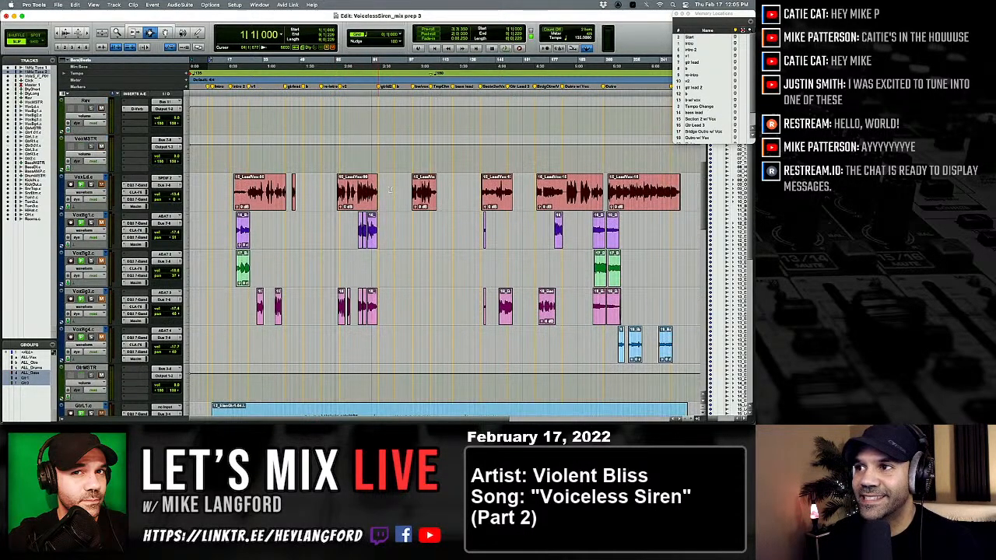
scroll(362, 160, down, 1)
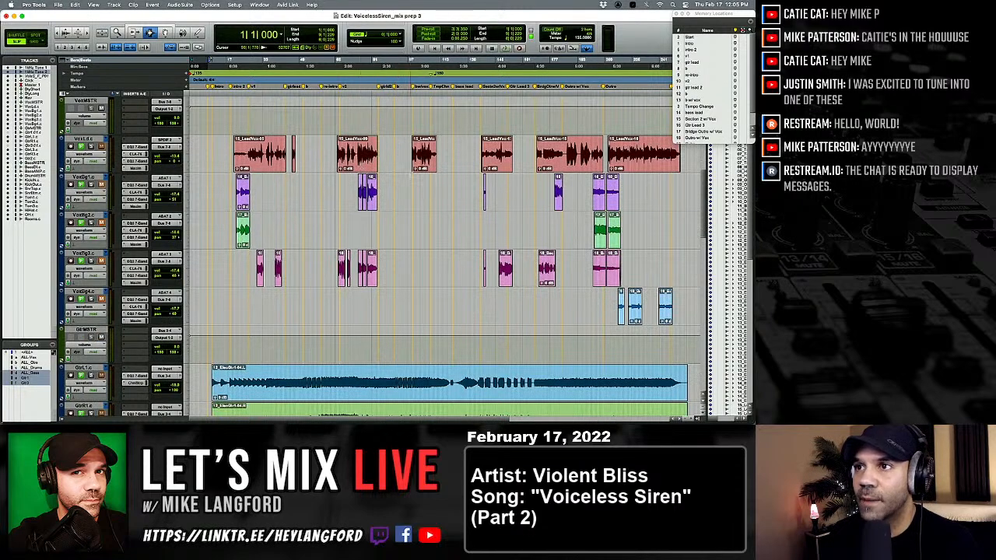
click(301, 156)
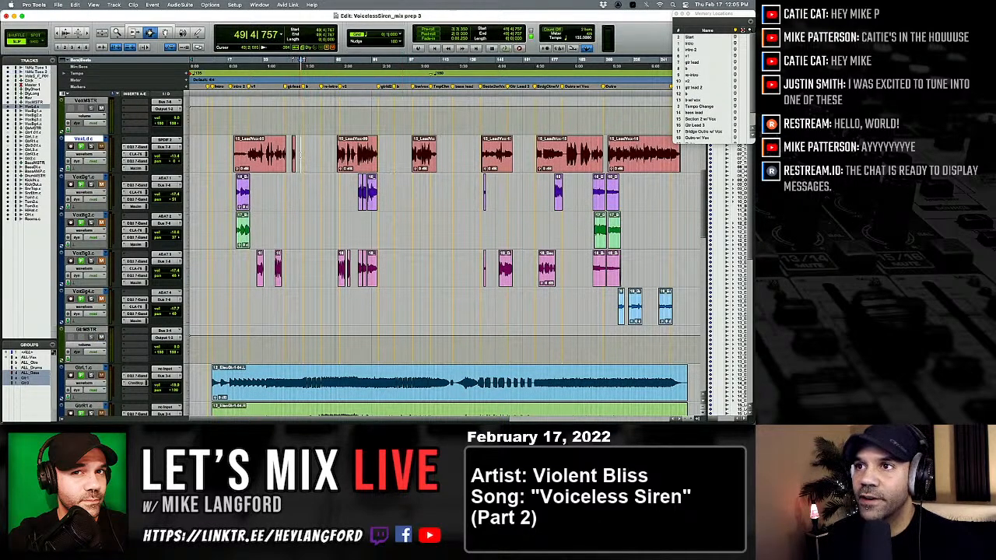
click(302, 156)
key(alt+Tab)
key(shift+Tab)
key(alt+shift+3)
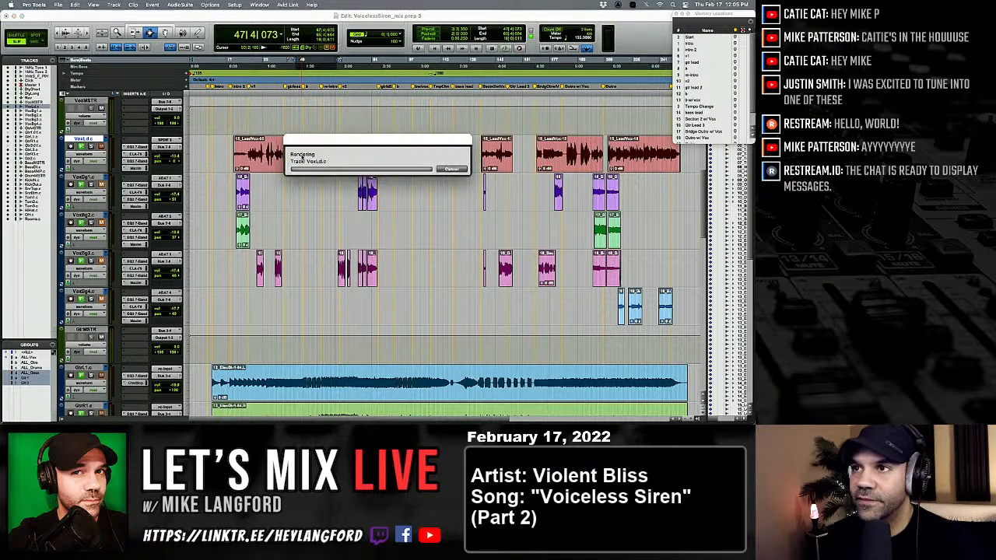
click(301, 147)
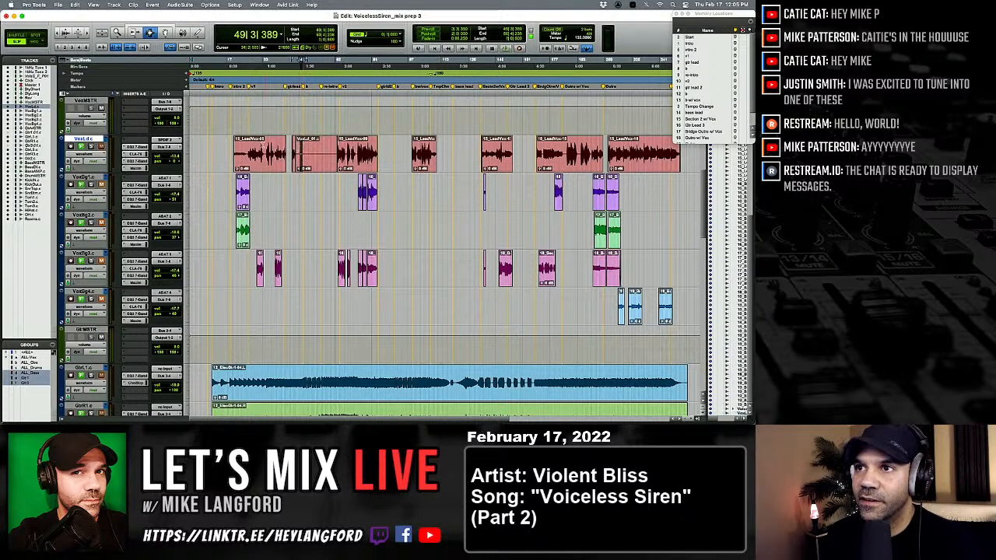
key(super+z)
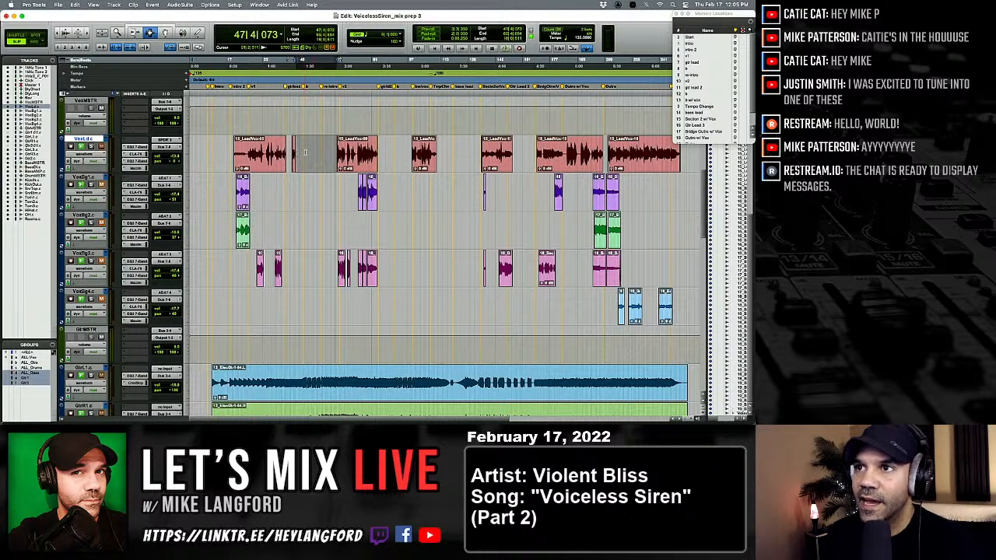
Step the edit cursor through the clip boundaries around the empty gap on the lead vocal track.
click(310, 154)
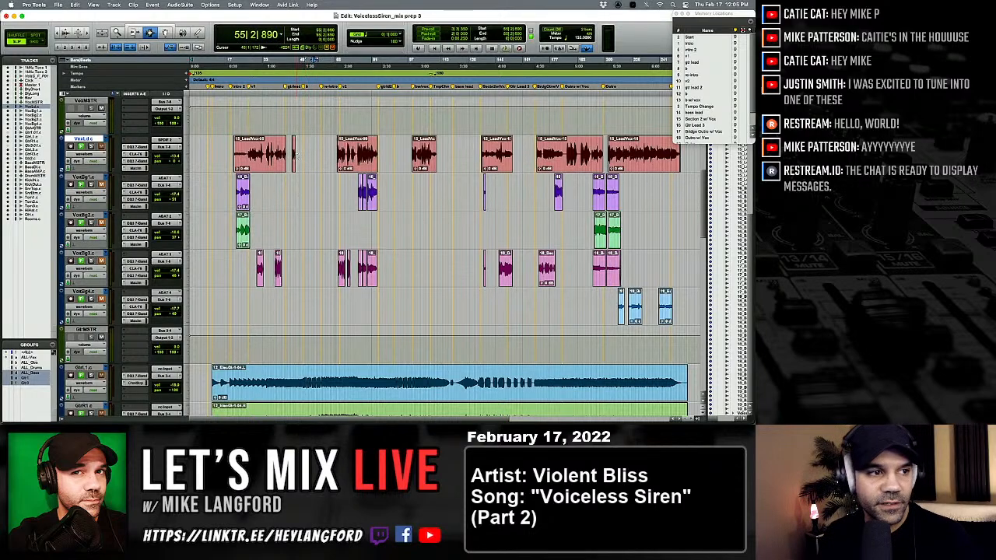
click(308, 157)
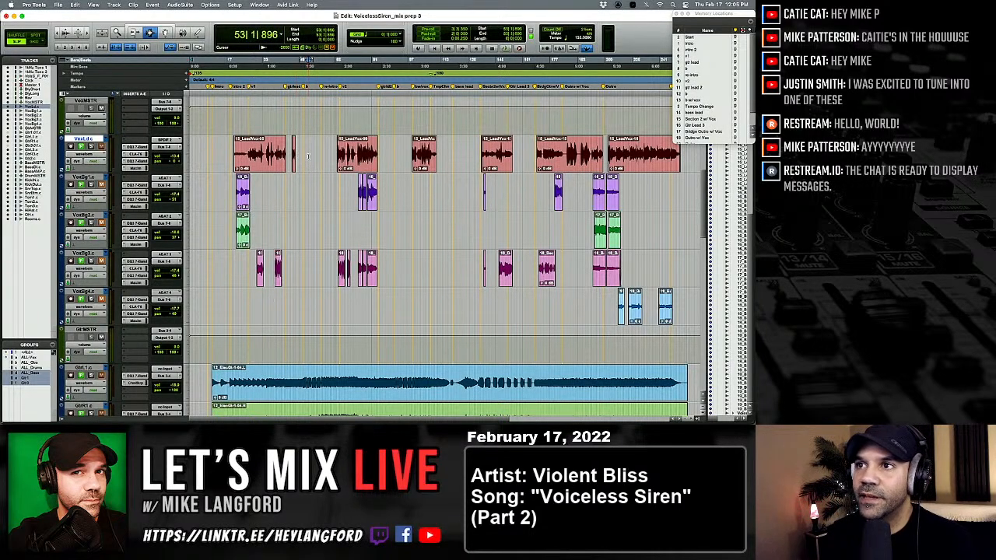
key(Tab)
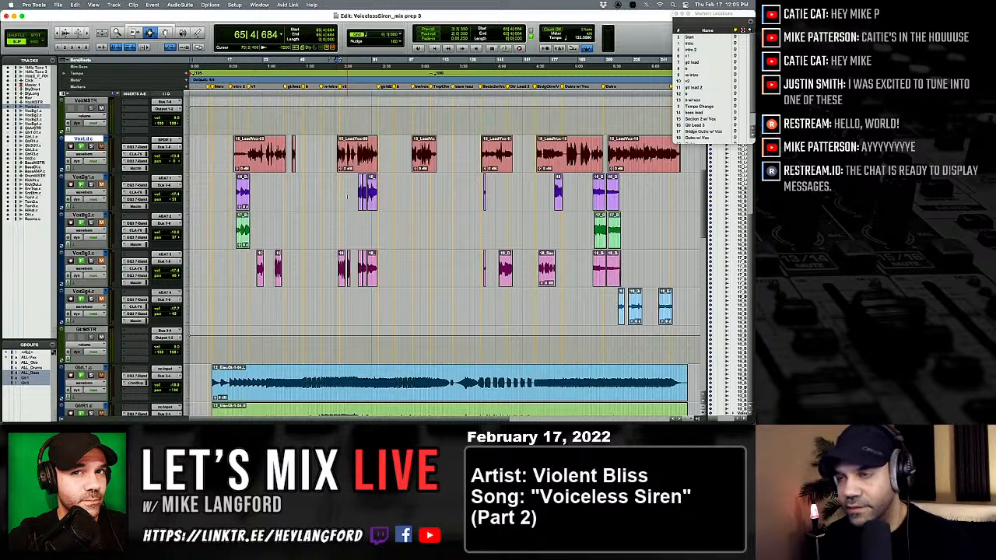
key(alt+Tab)
key(alt+Tab)
key(alt+Tab)
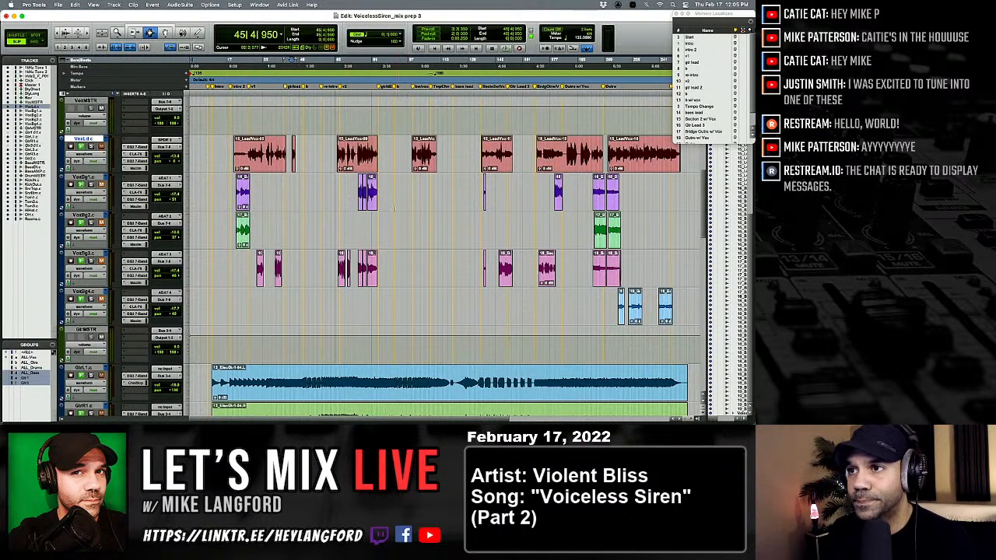
Look over the guitar, bass and drum tracks down to the Rooms track, and return to the first track.
scroll(347, 199, down, 5)
scroll(388, 216, down, 2)
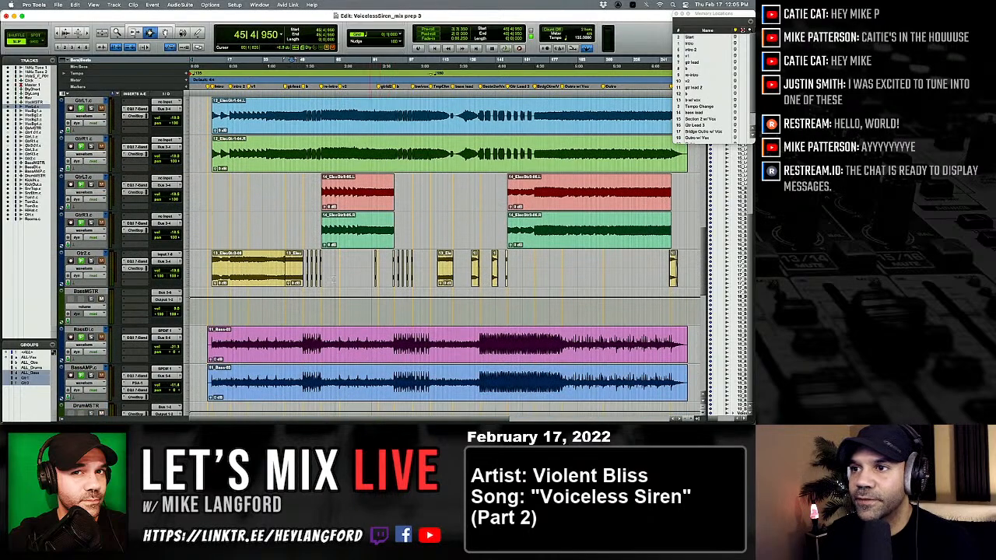
scroll(327, 194, down, 3)
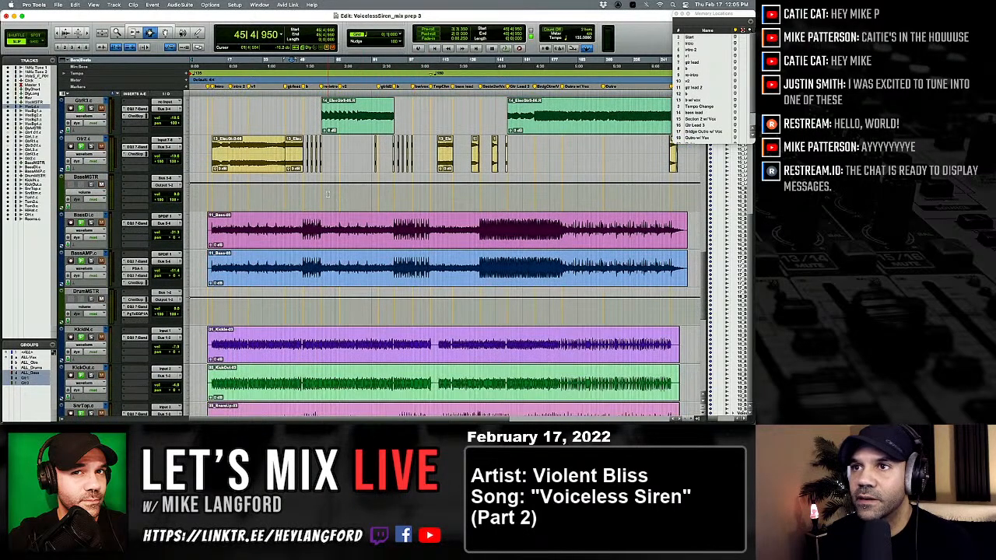
scroll(446, 233, down, 2)
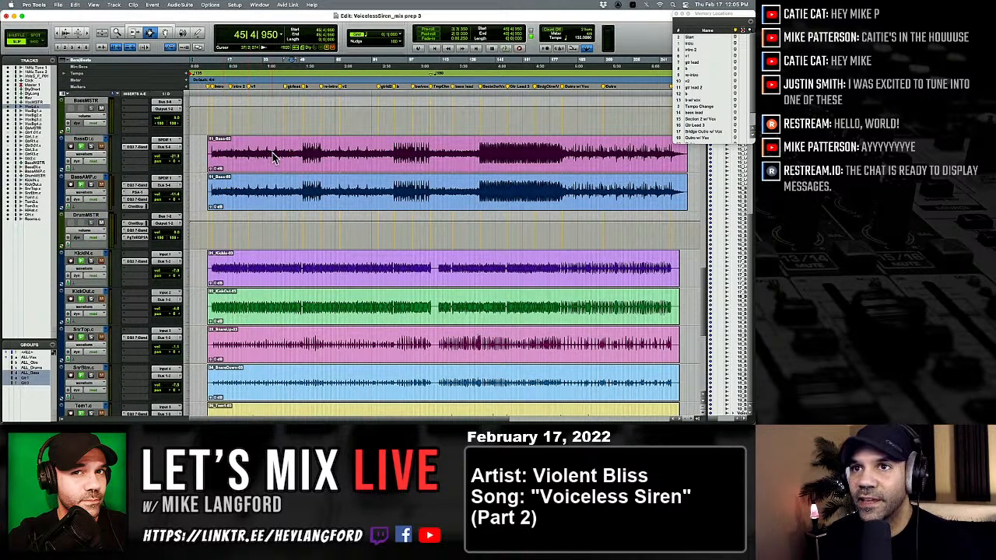
scroll(274, 158, down, 3)
scroll(277, 162, down, 1)
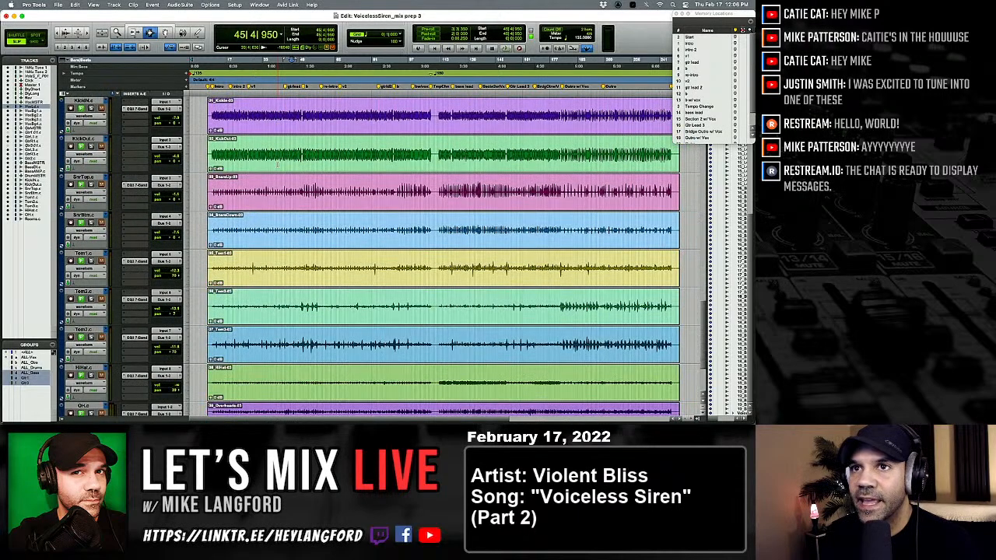
scroll(277, 165, down, 5)
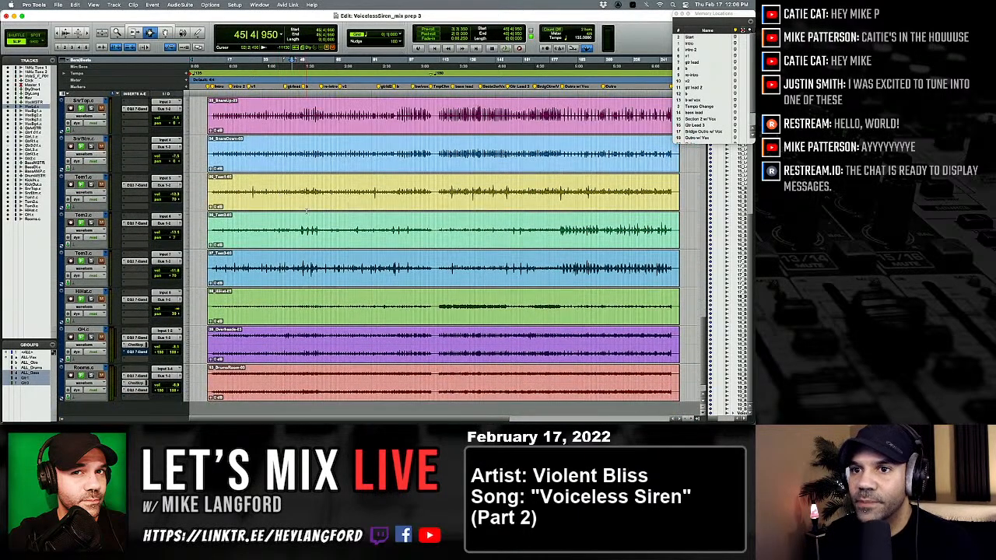
scroll(305, 210, down, 2)
scroll(306, 210, up, 3)
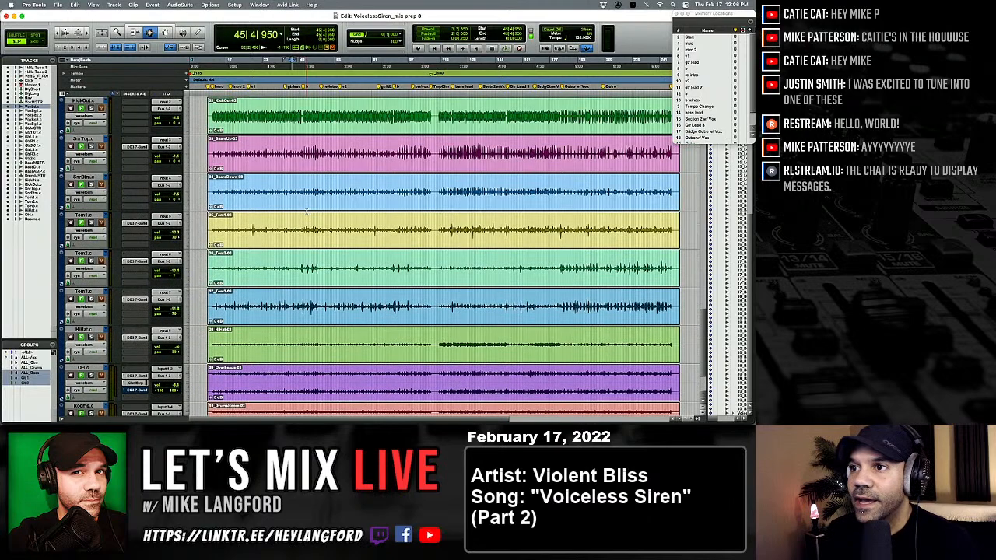
scroll(306, 210, down, 3)
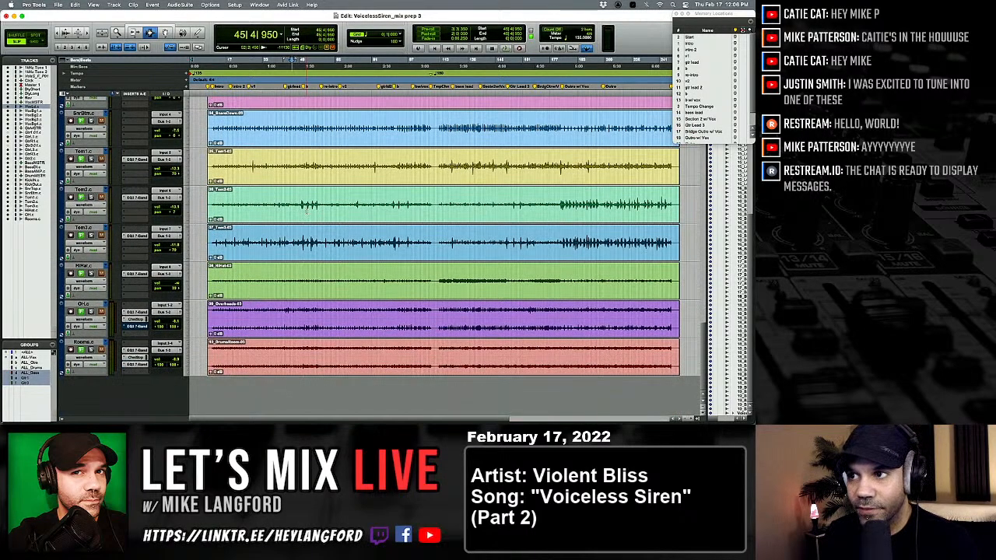
scroll(305, 210, up, 6)
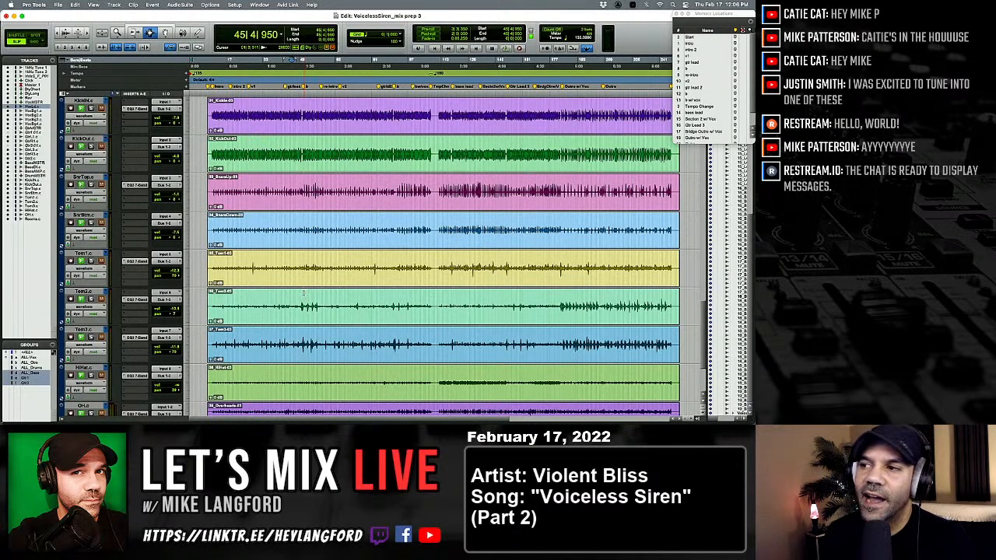
scroll(303, 292, down, 2)
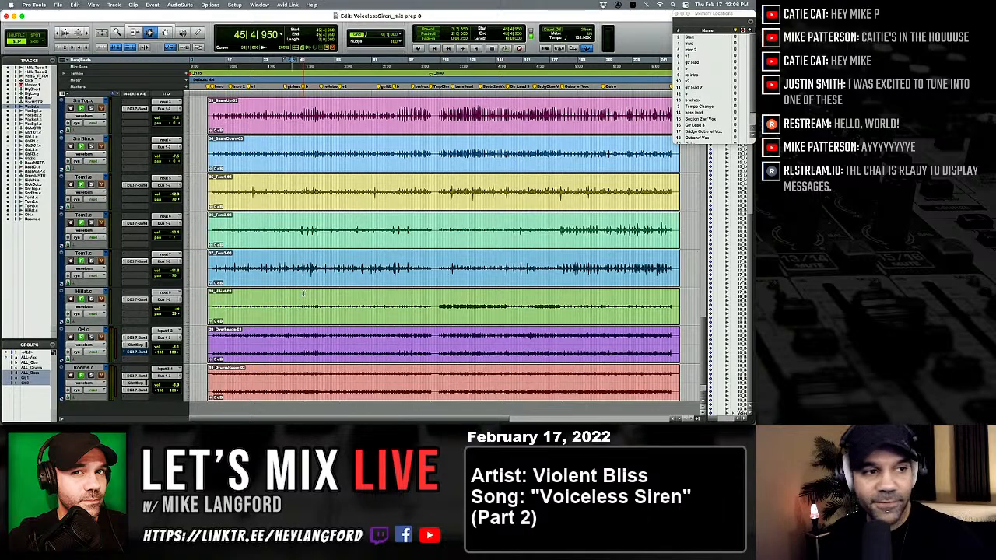
scroll(319, 330, up, 5)
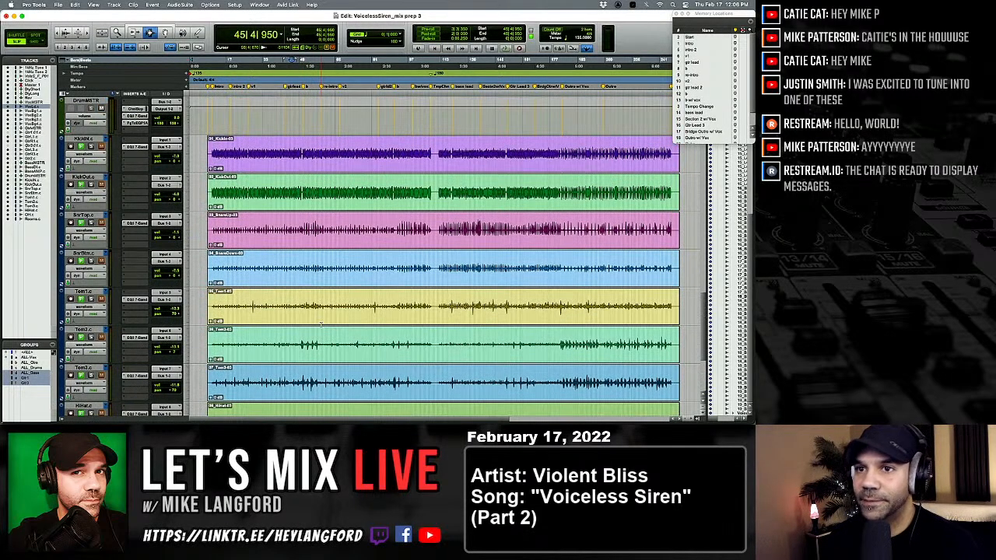
scroll(333, 356, up, 8)
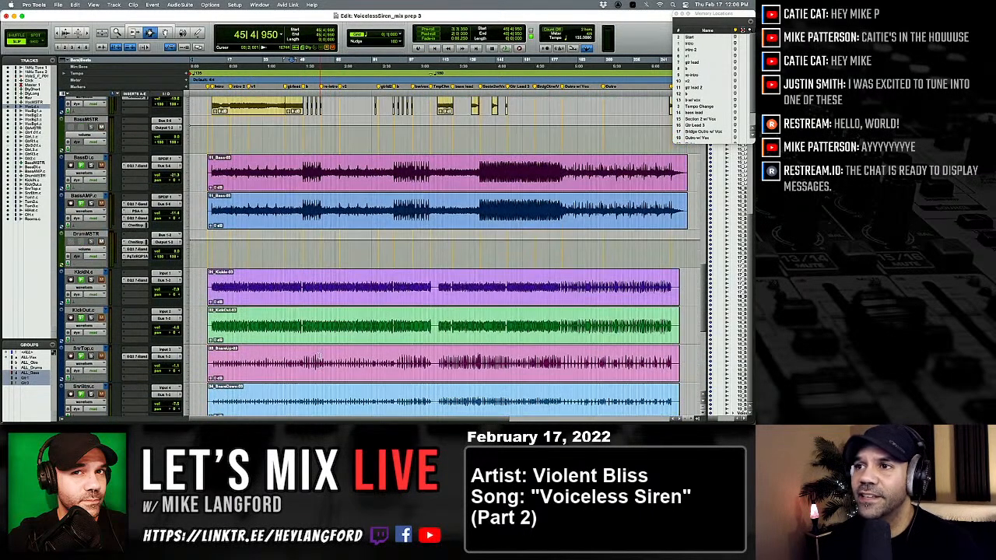
scroll(315, 352, up, 6)
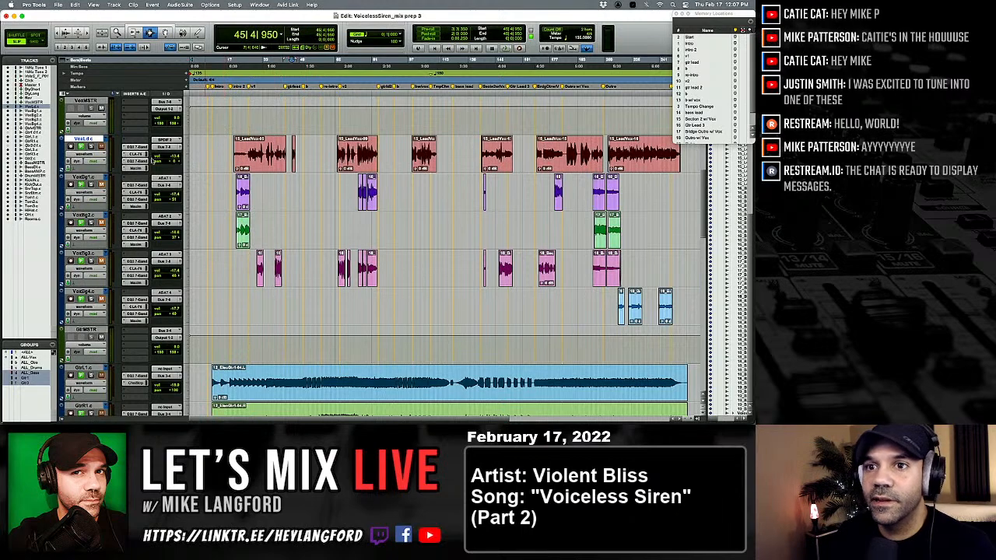
scroll(87, 163, up, 2)
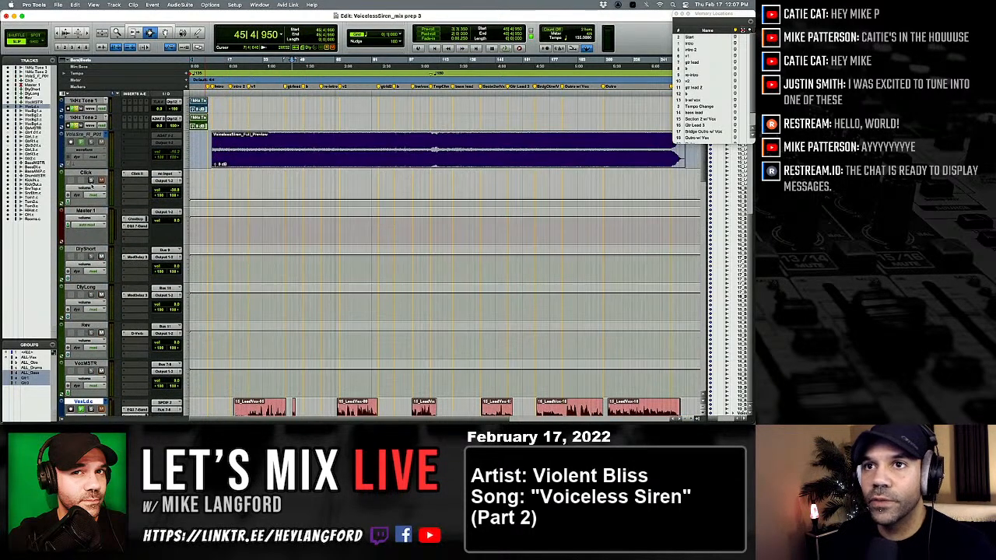
scroll(90, 160, up, 6)
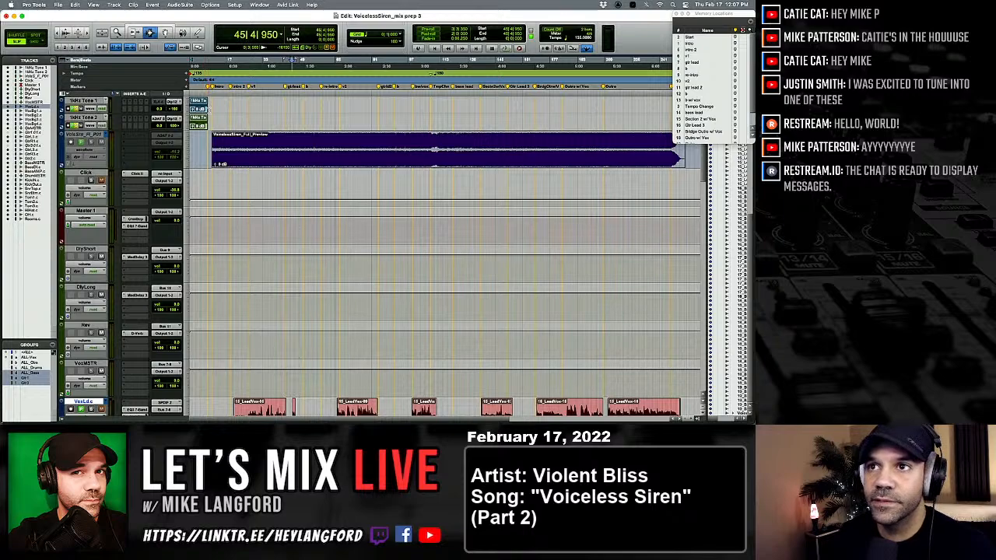
Hide and make inactive the two 1kHz Tone tracks at the start of the session.
click(198, 109)
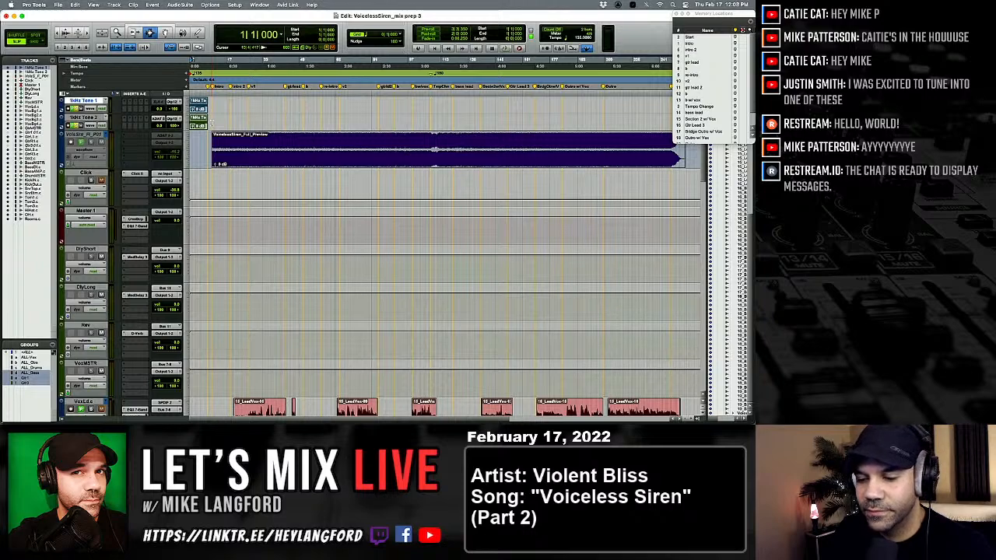
key(space)
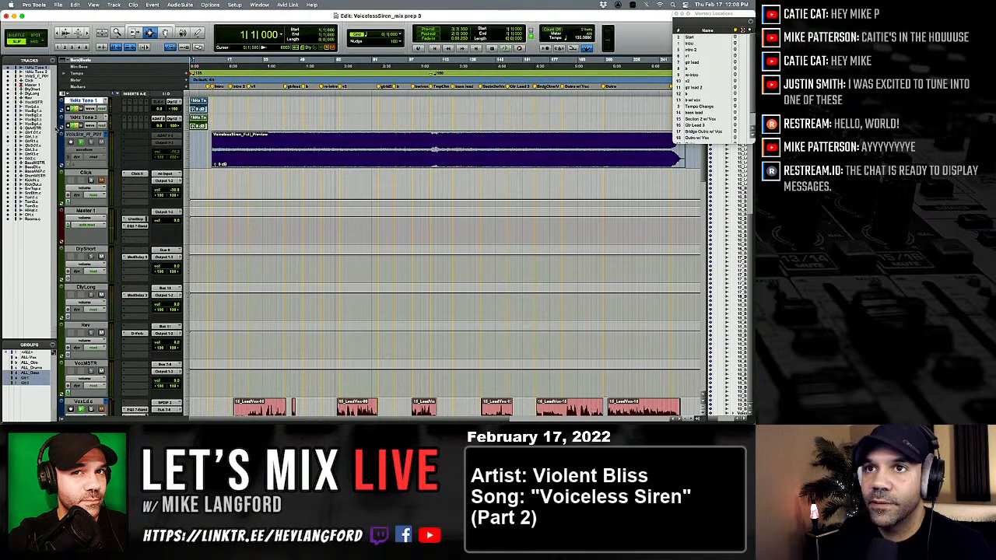
click(81, 117)
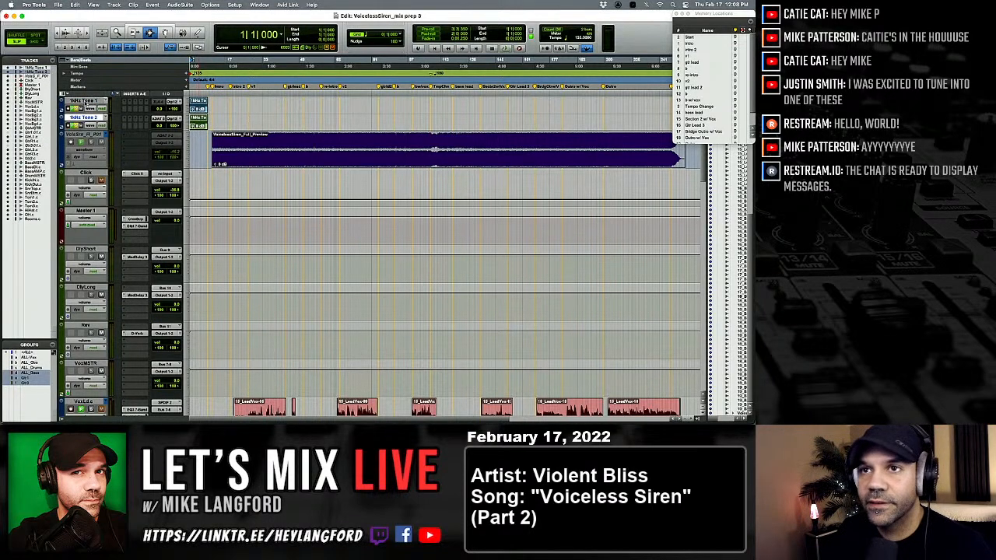
right_click(87, 101)
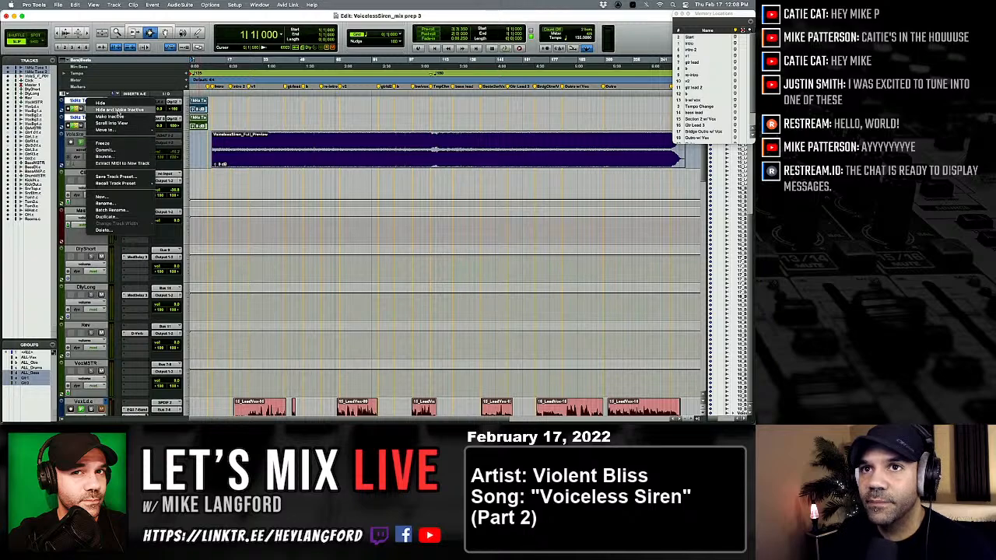
click(119, 110)
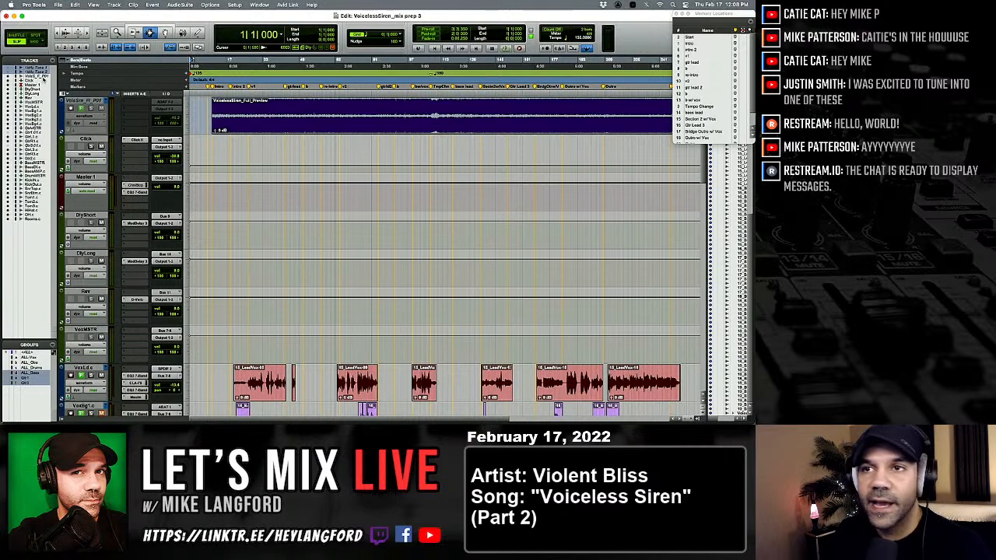
Insert the mono Melodyne plug-in in the first insert slot of the lead vocal track in the Mix window.
scroll(134, 173, down, 5)
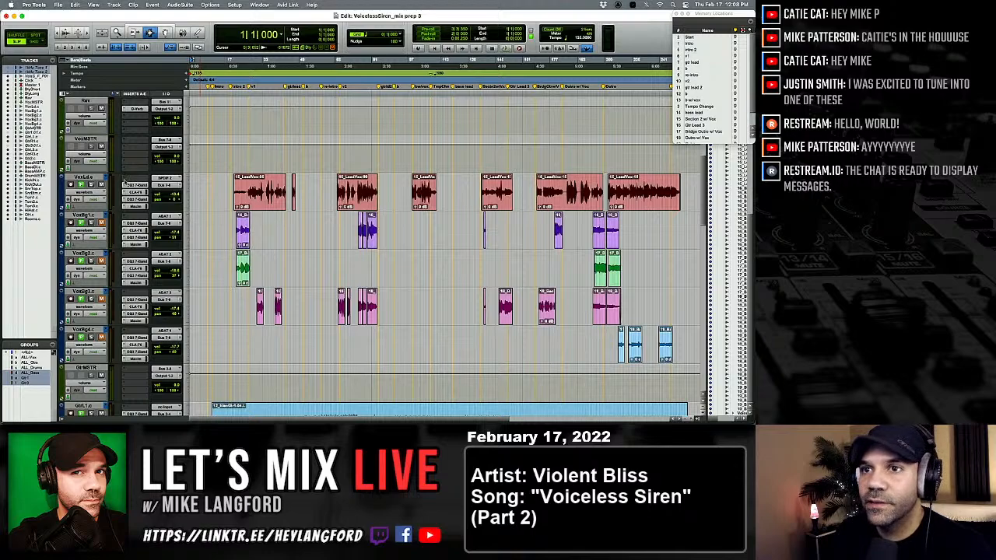
key(super+equal)
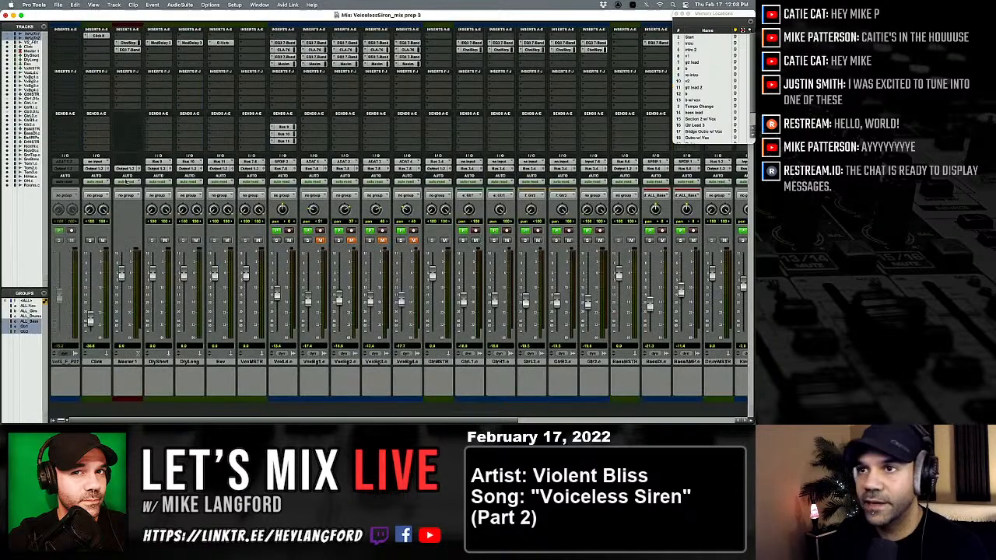
scroll(256, 101, right, 2)
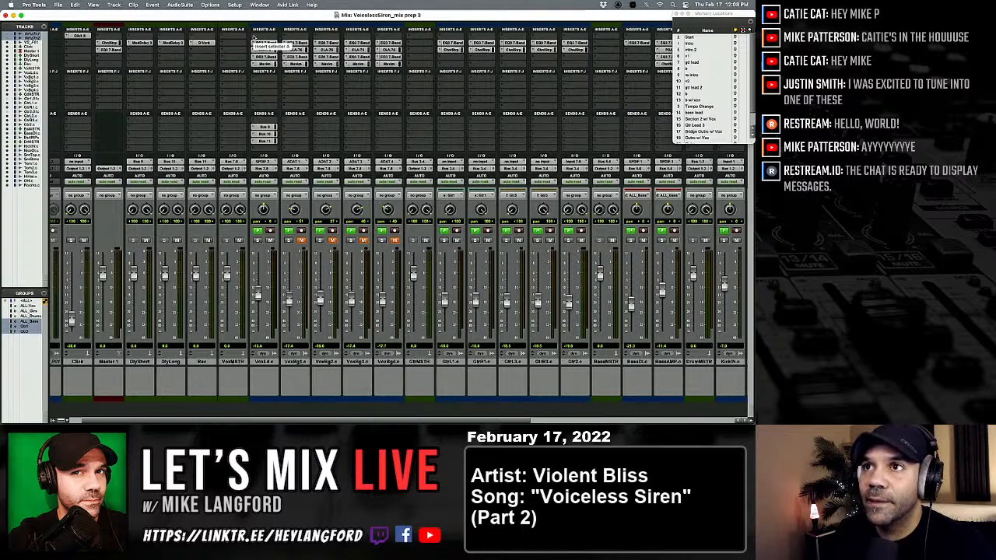
click(253, 37)
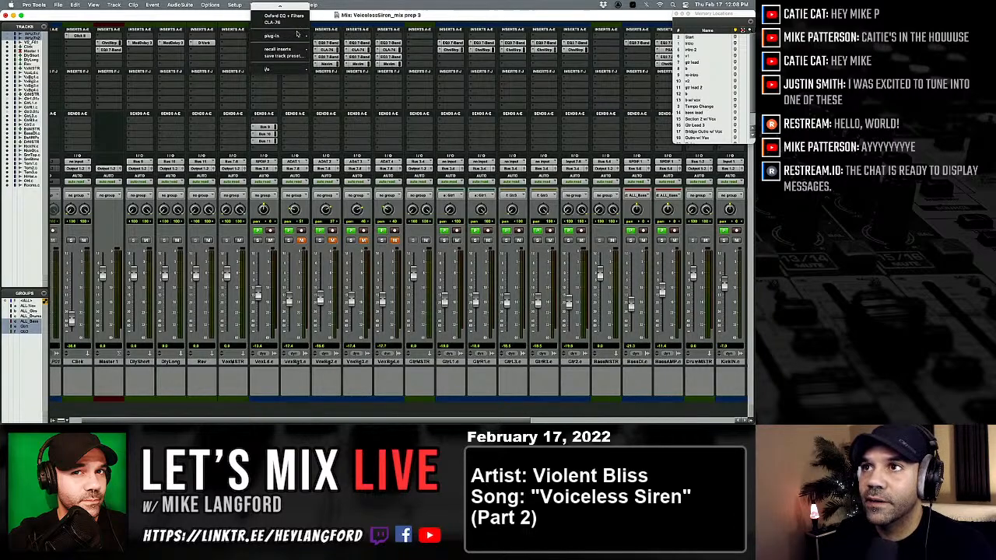
key(Escape)
click(290, 33)
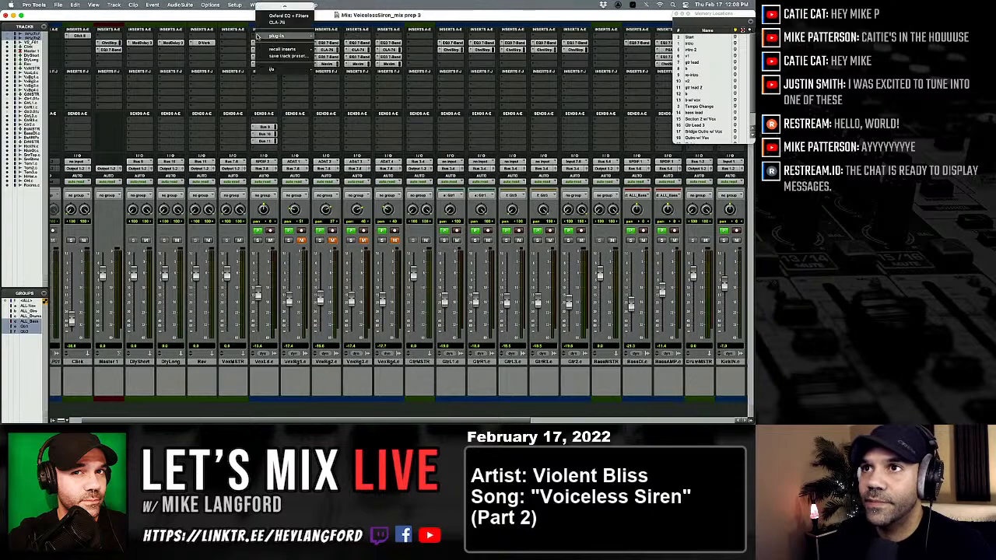
mouse_move(309, 36)
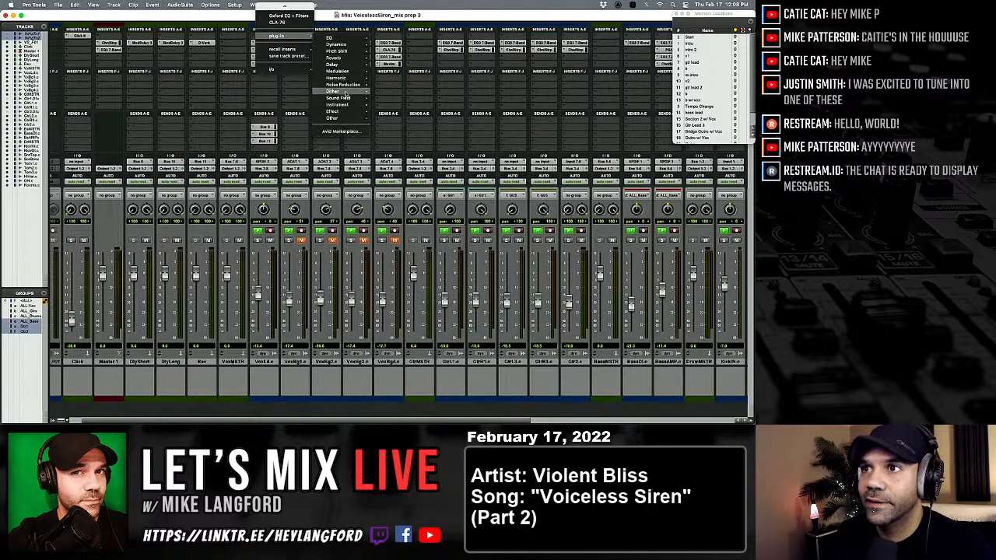
mouse_move(349, 119)
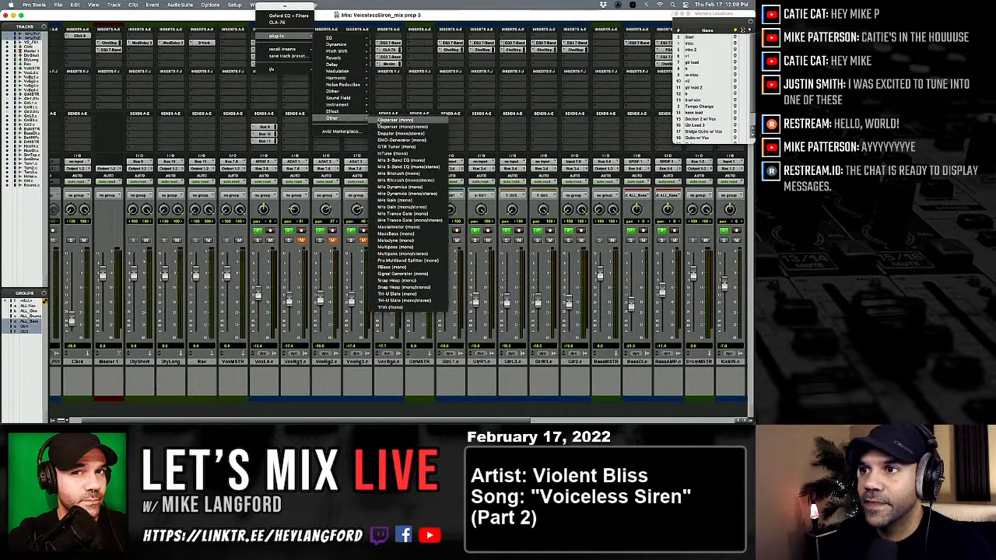
click(397, 240)
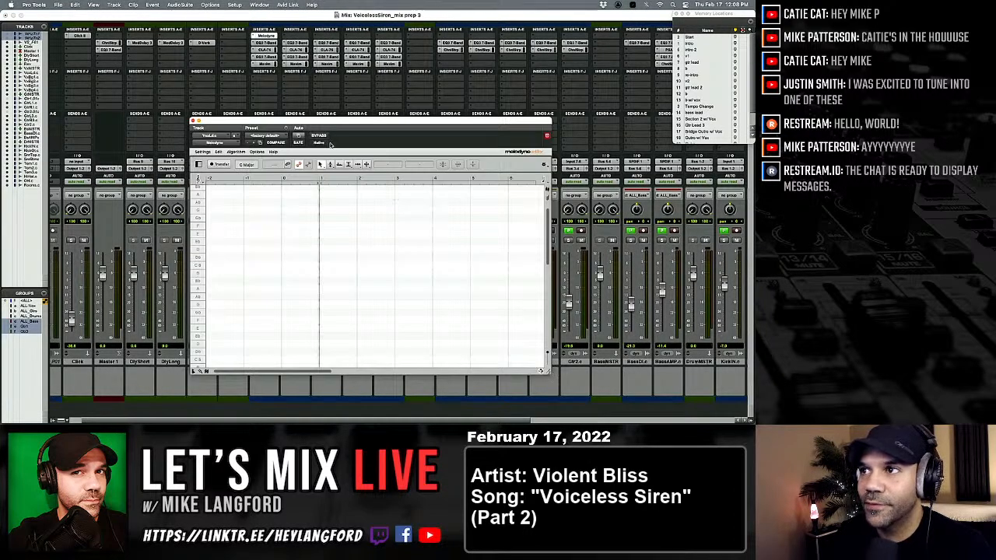
Arm Transfer in the lead vocal's Melodyne and move its window clear of the insert slots.
drag(331, 126, 335, 134)
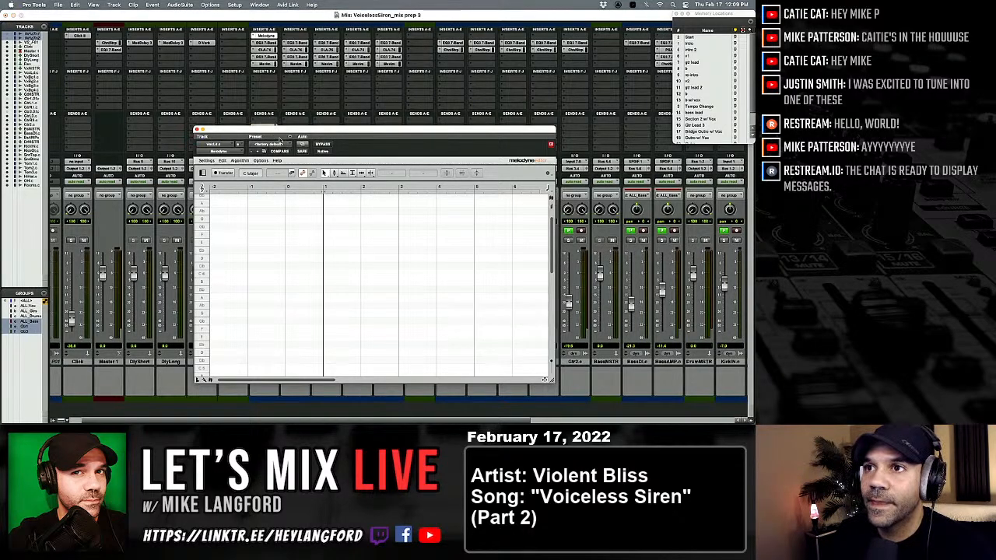
drag(283, 129, 265, 103)
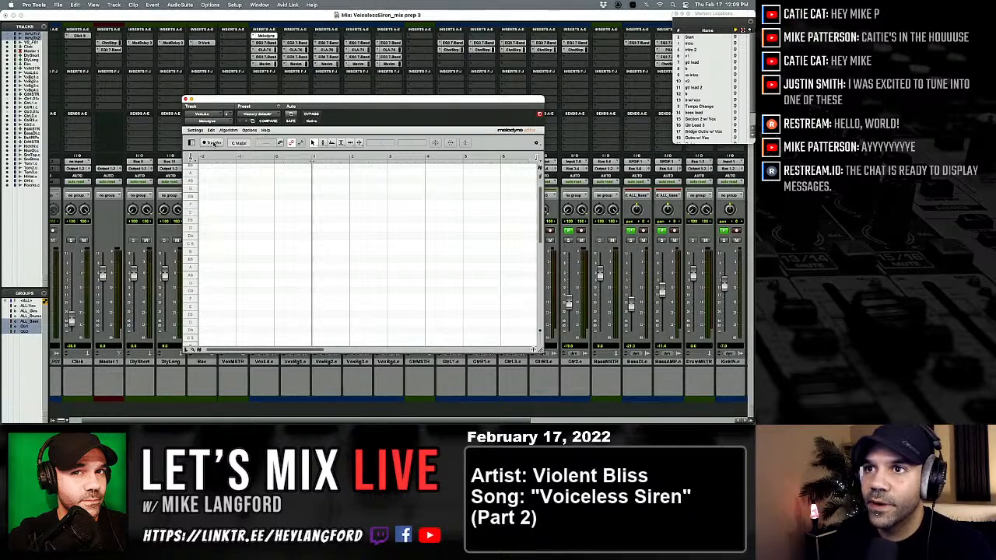
click(213, 143)
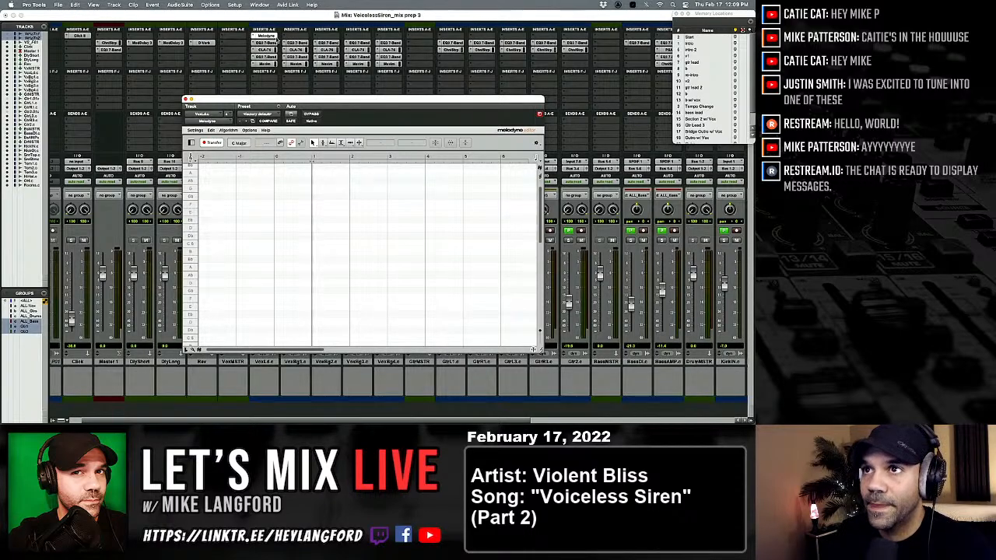
drag(298, 99, 262, 172)
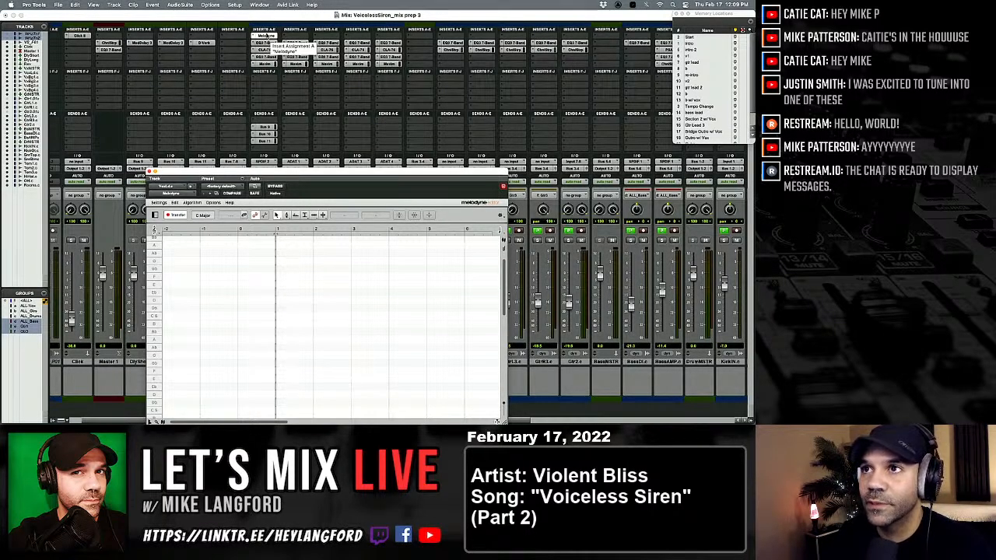
Copy the lead vocal's Melodyne insert to the four background vocal tracks, keeping Transfer armed.
drag(266, 36, 295, 37)
click(295, 37)
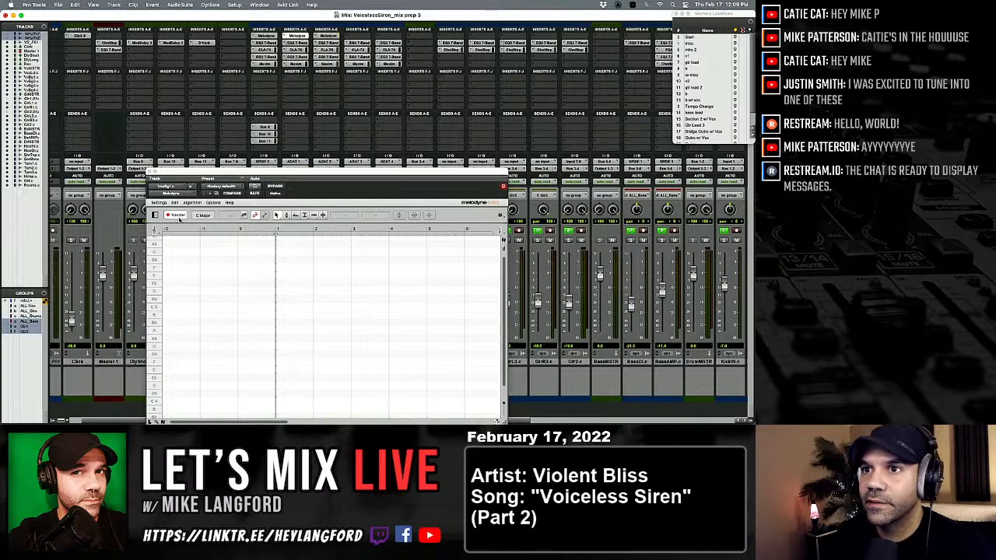
drag(210, 176, 246, 109)
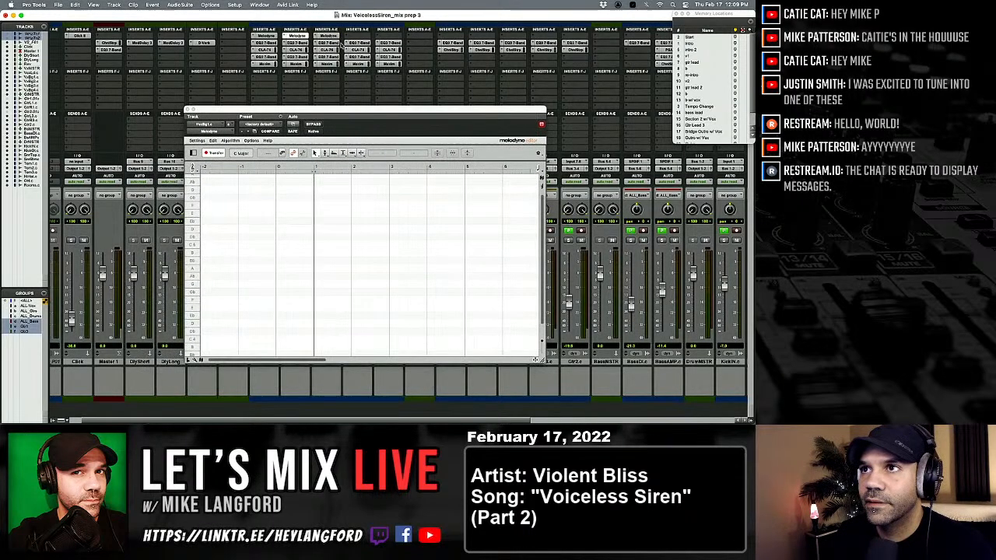
click(216, 152)
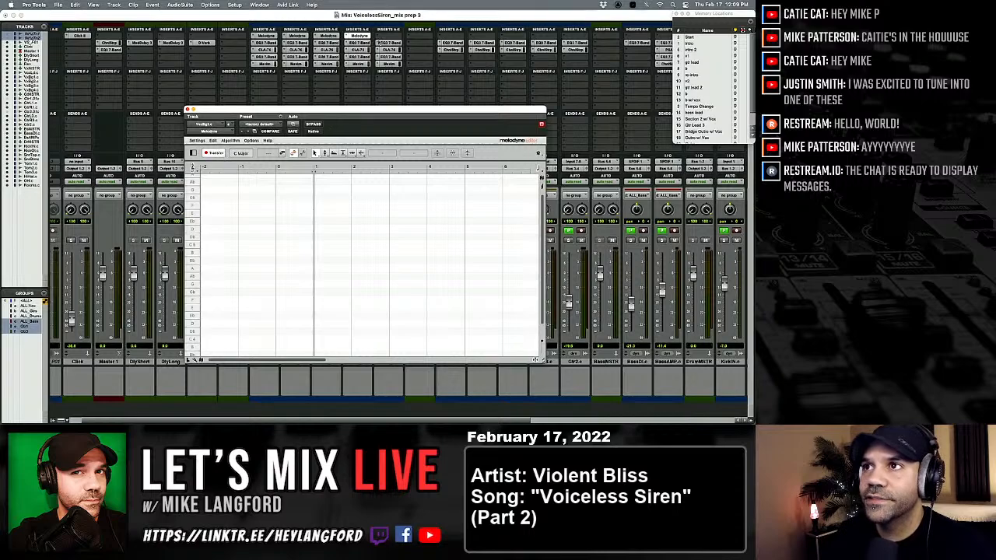
drag(370, 36, 391, 37)
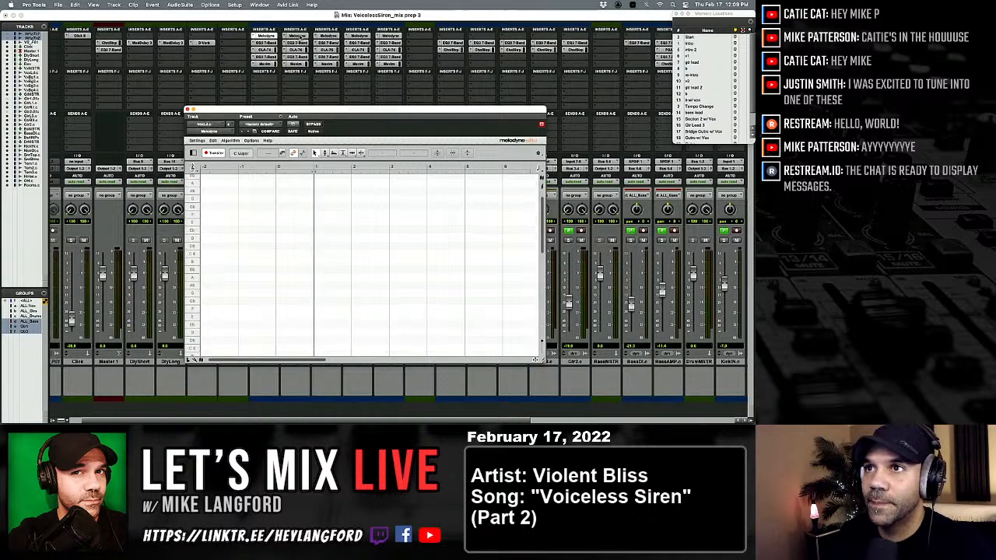
Check the Transfer state of the Melodyne instances on the background vocals and the lead vocal.
click(361, 37)
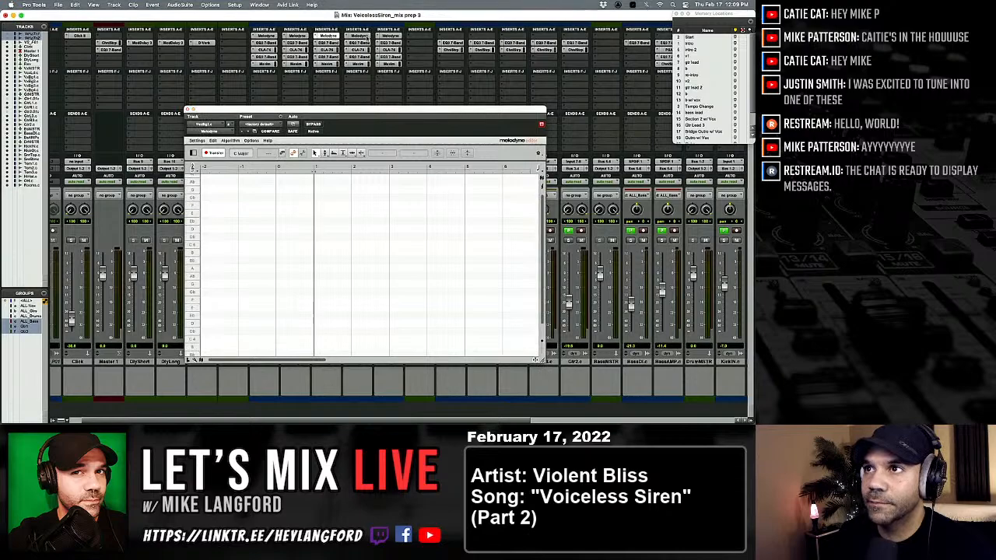
click(392, 36)
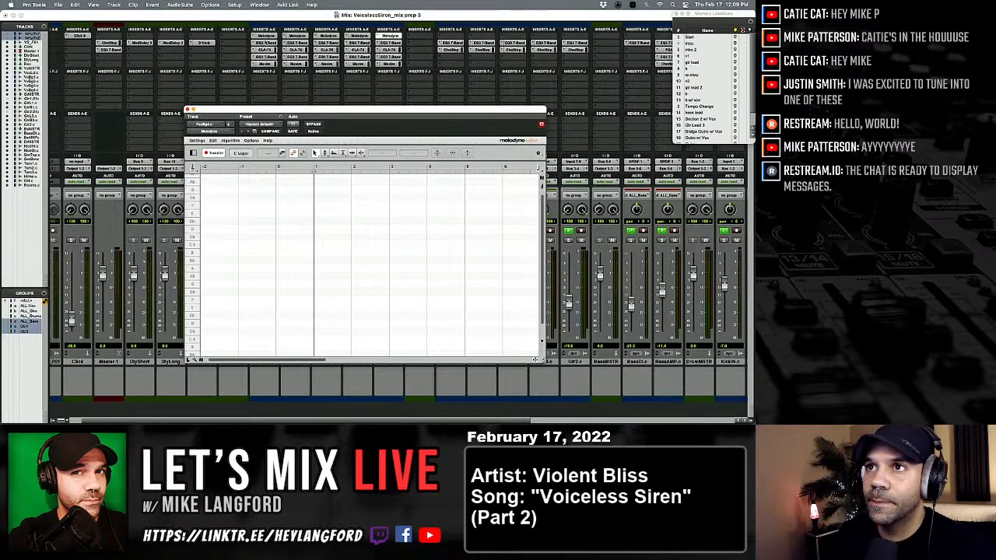
click(265, 37)
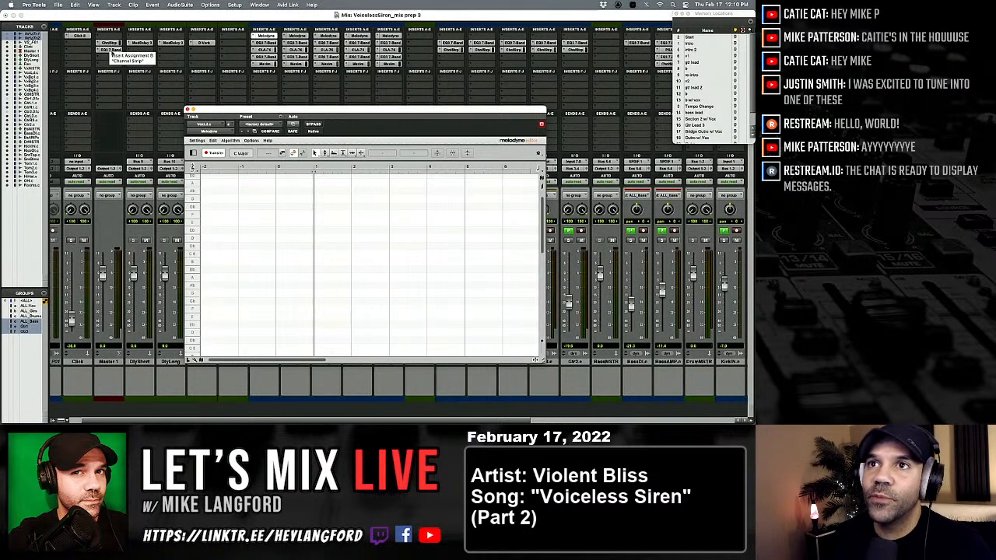
Make the EQ3 7-Band insert on Master 1 inactive, check the track's Channel Strip and close the plug-in window.
click(110, 49)
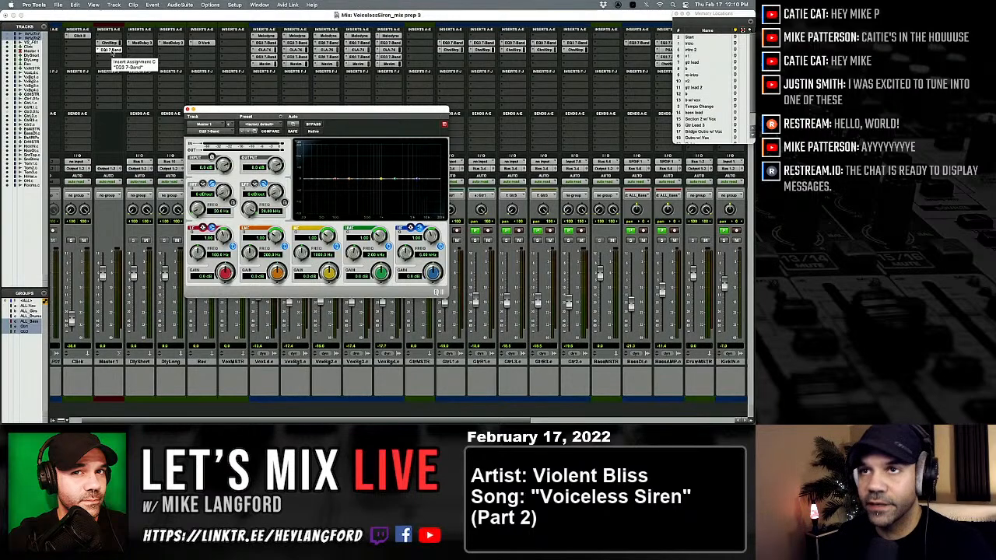
ctrl+super+click(111, 51)
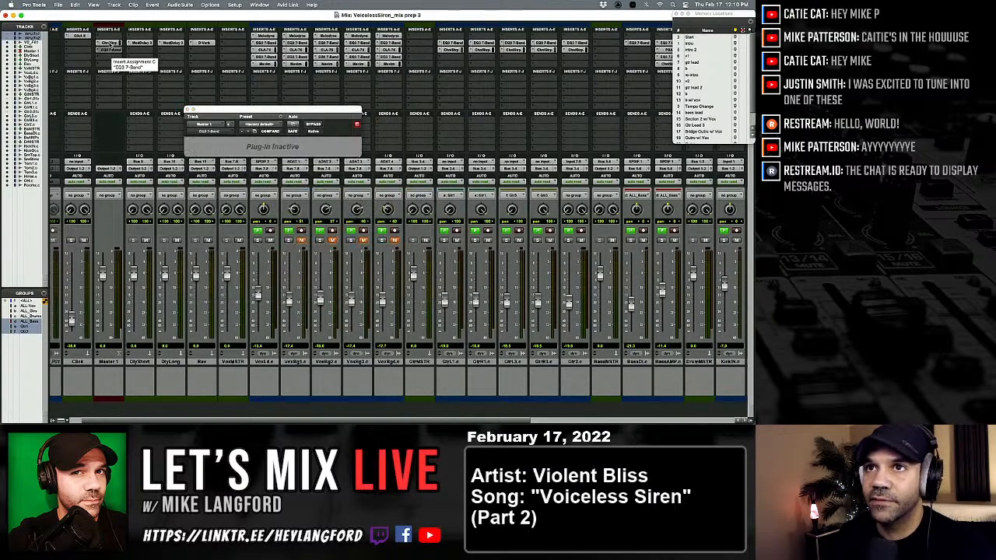
click(110, 43)
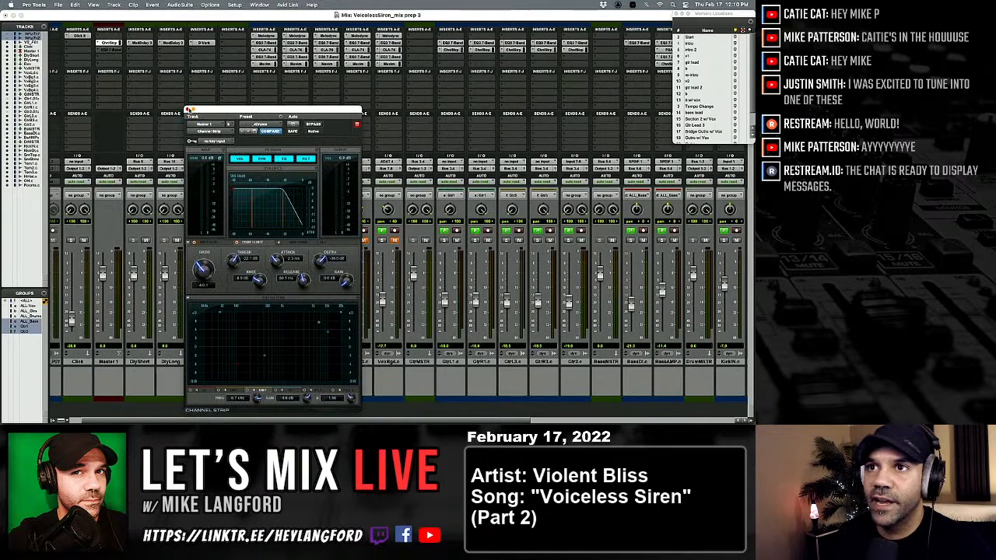
click(188, 110)
Return to the vocal tracks in the Edit window and recall the Start memory location.
key(super+equal)
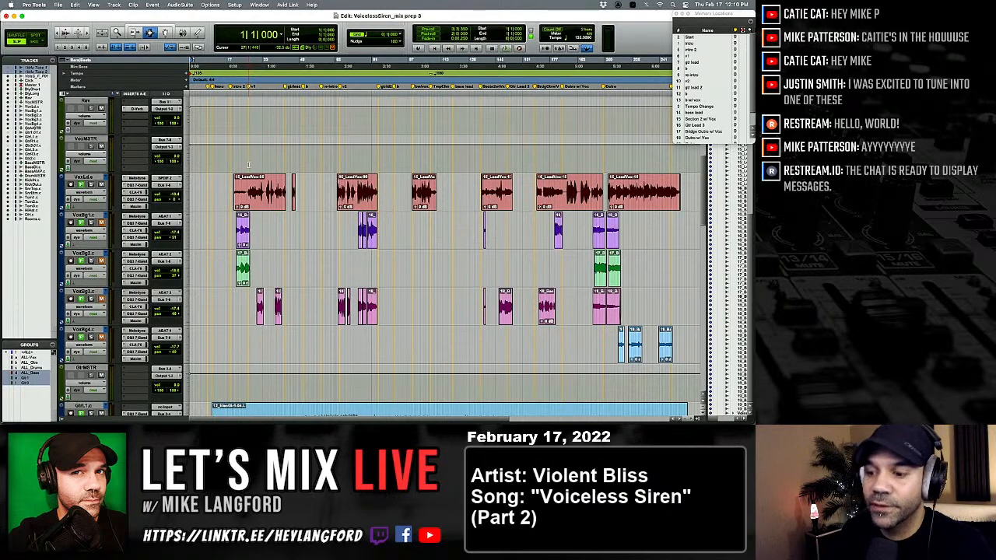
key(super+equal)
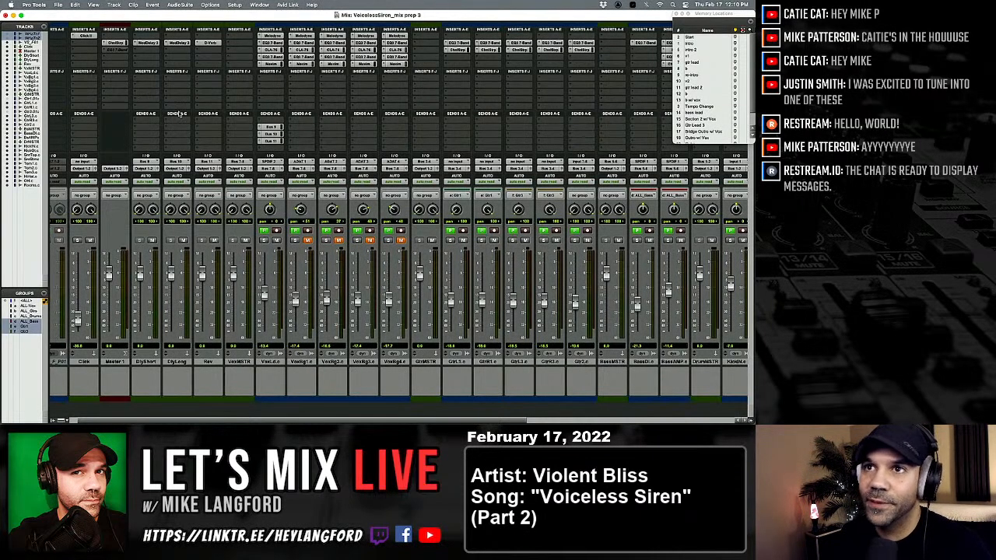
key(super+equal)
scroll(220, 159, down, 3)
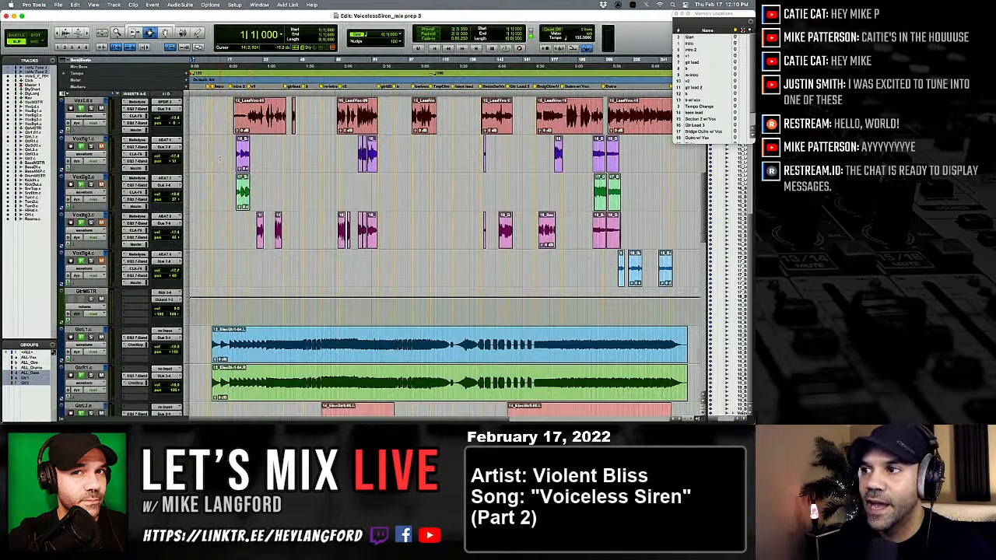
scroll(220, 160, up, 2)
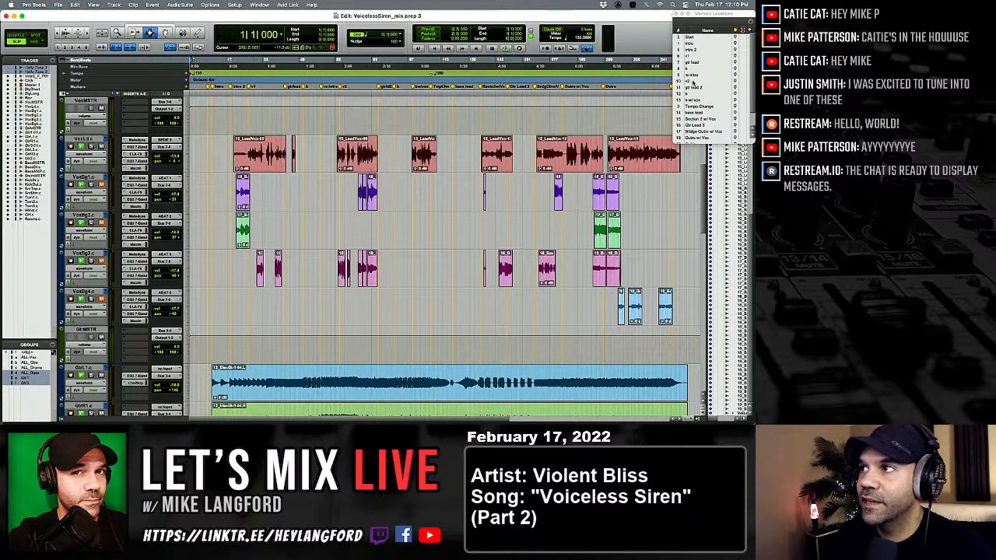
click(693, 42)
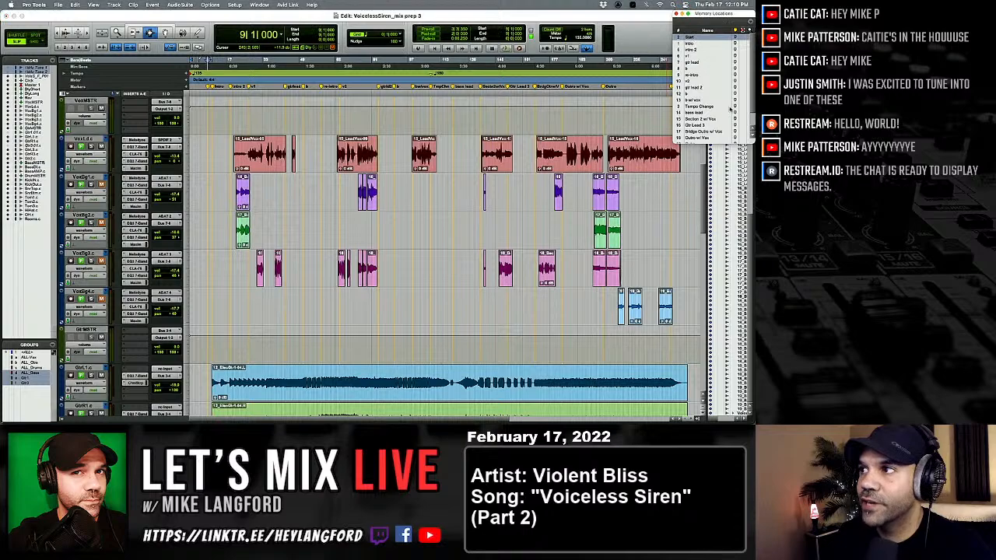
Look through the song sections in the memory locations list down to End.
scroll(709, 101, down, 3)
scroll(713, 115, up, 2)
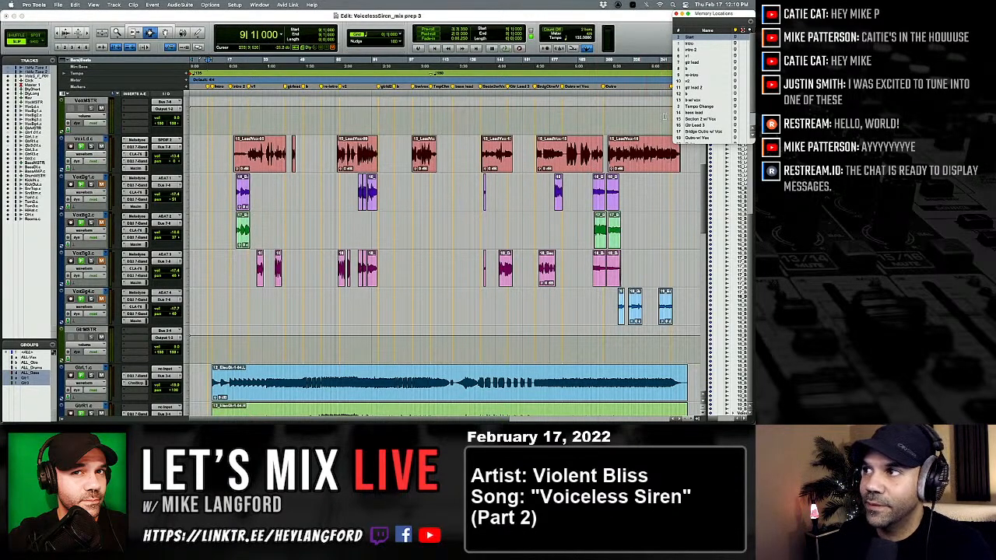
scroll(700, 103, down, 2)
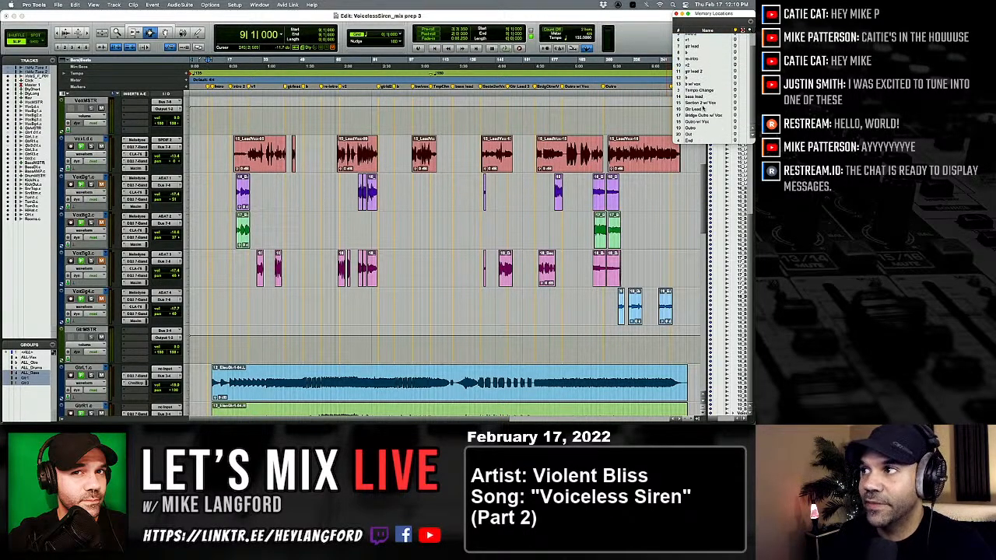
scroll(701, 115, up, 2)
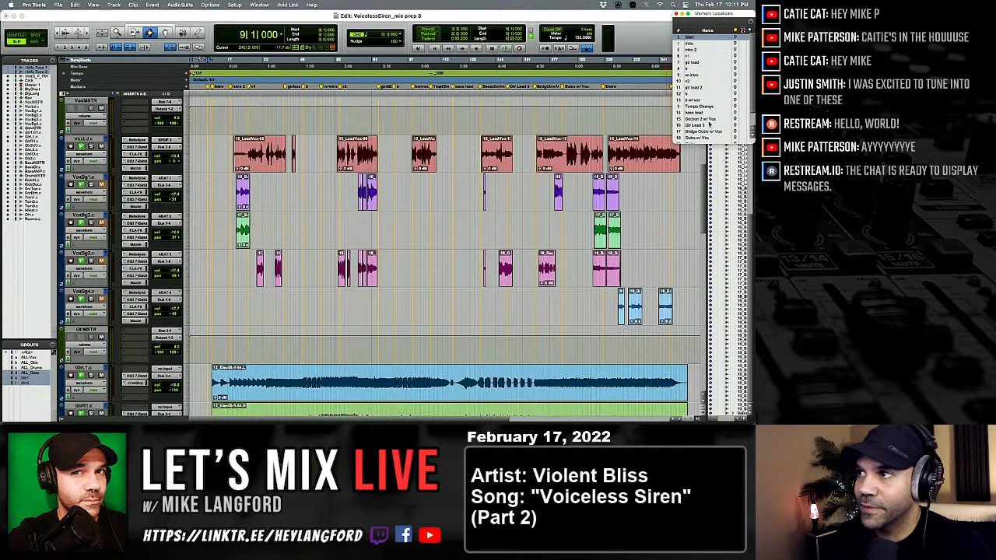
scroll(701, 97, down, 2)
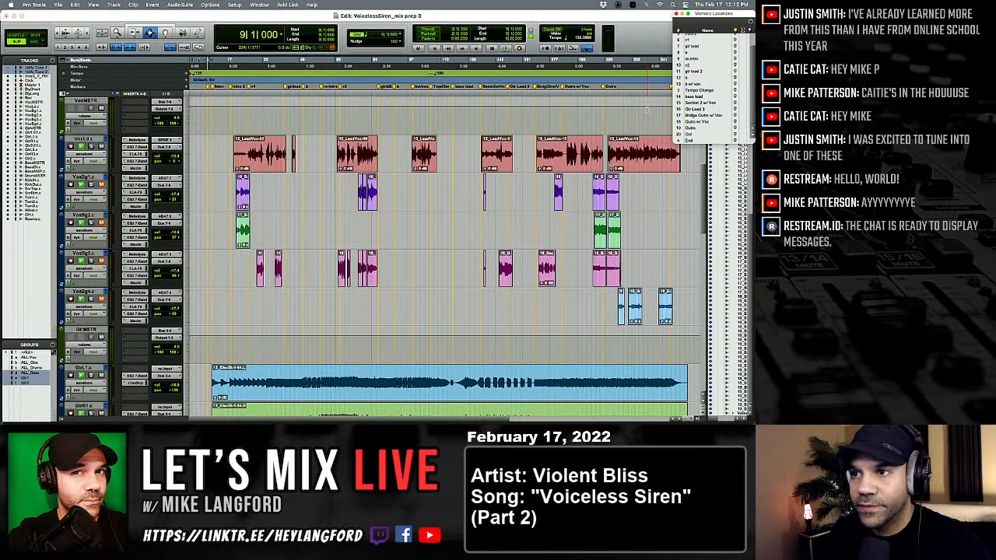
Open Melodyne on the lead vocal and play the song from the Start marker to transfer the vocals into it.
click(137, 141)
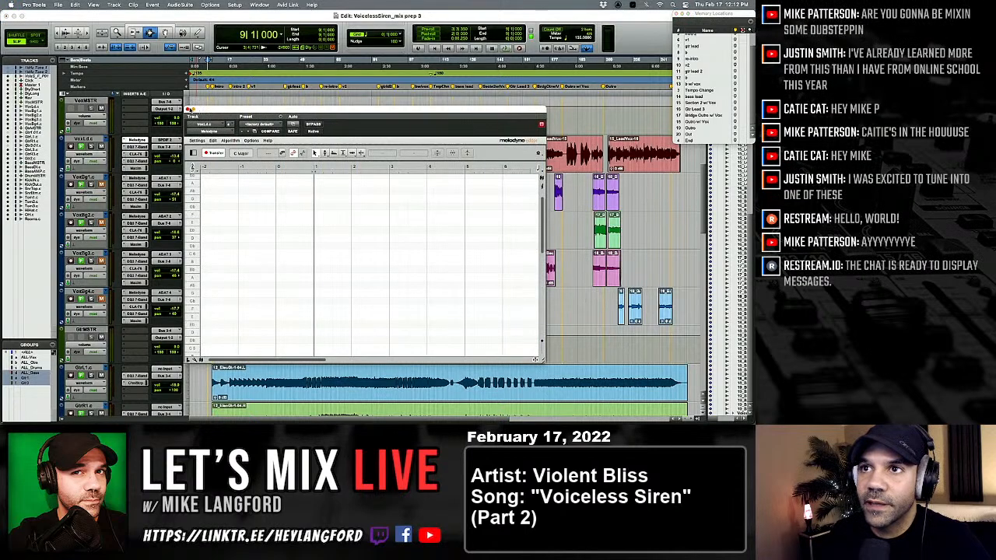
drag(233, 108, 309, 56)
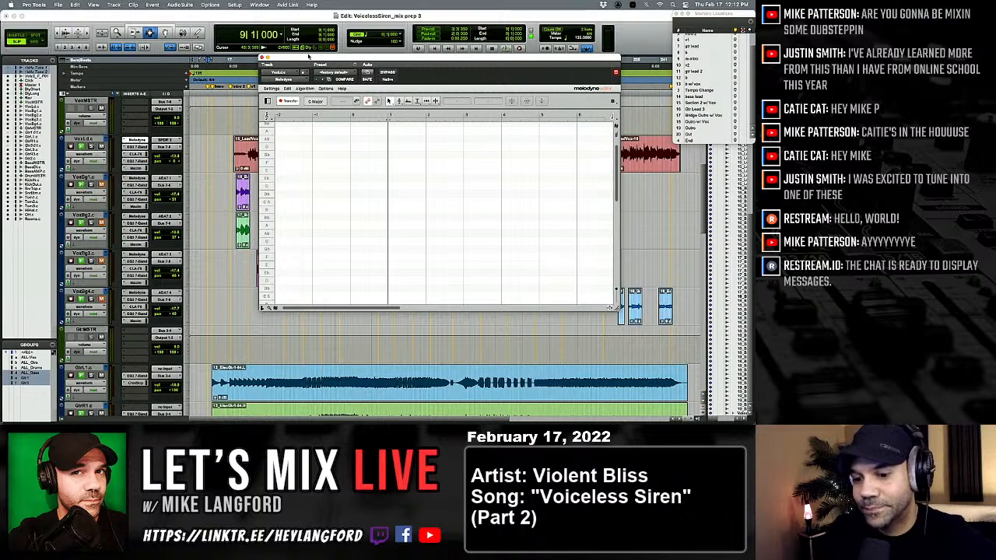
key(space)
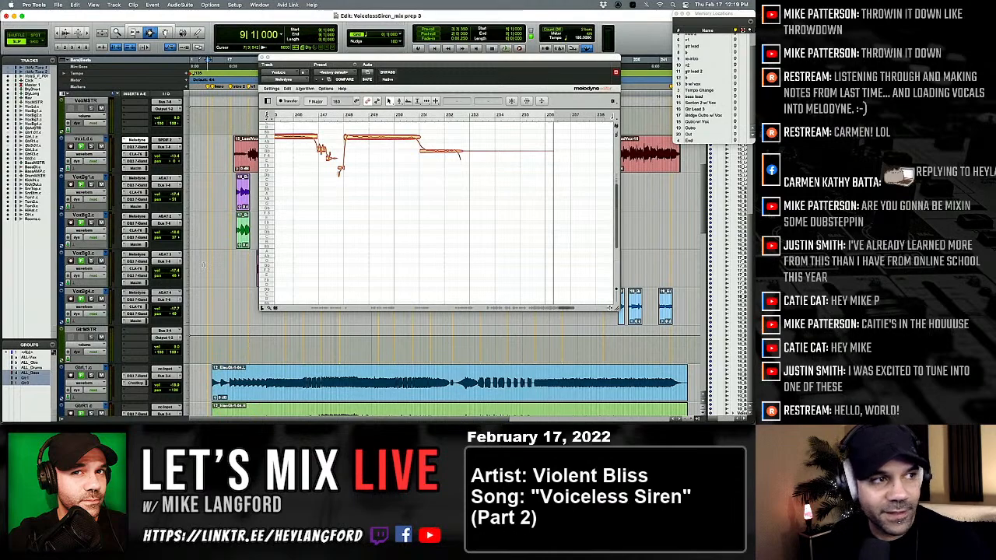
Save the session as a new version named "VoicelessSiren_mix prep 4".
key(shift+super+s)
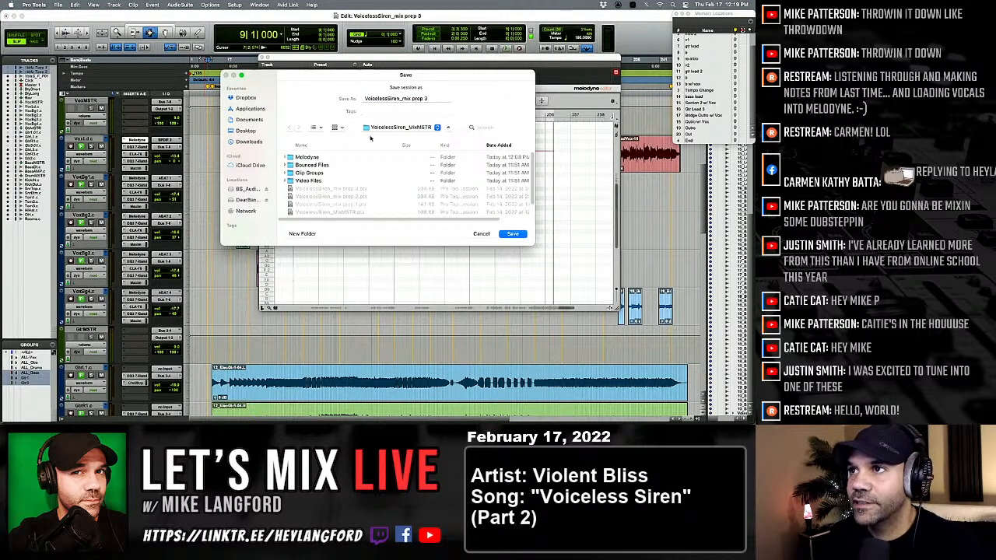
key(BackSpace)
text(4)
key(Return)
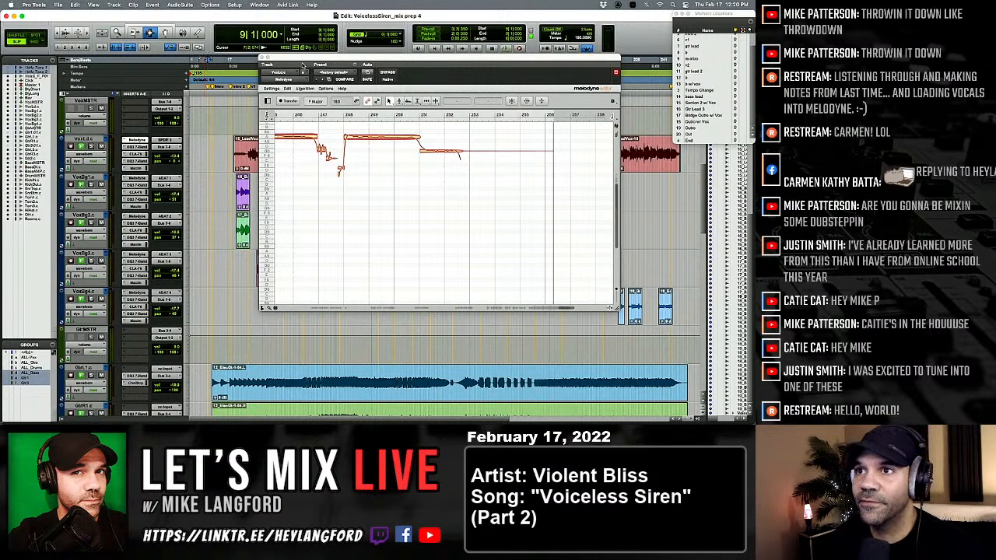
Move the Melodyne window down to uncover the vocal clips and look over the lead and backing vocal tracks.
drag(266, 59, 265, 165)
scroll(282, 111, up, 1)
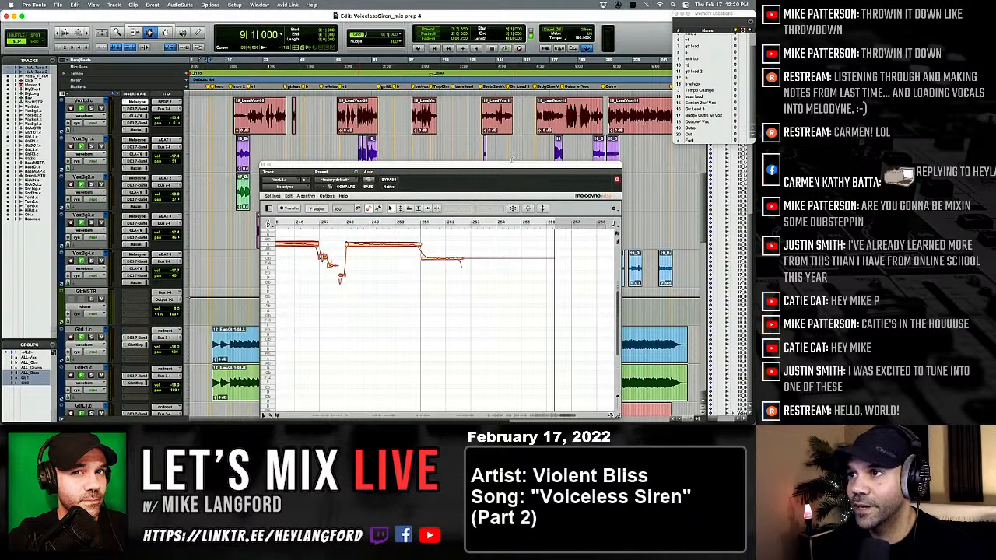
drag(509, 166, 504, 180)
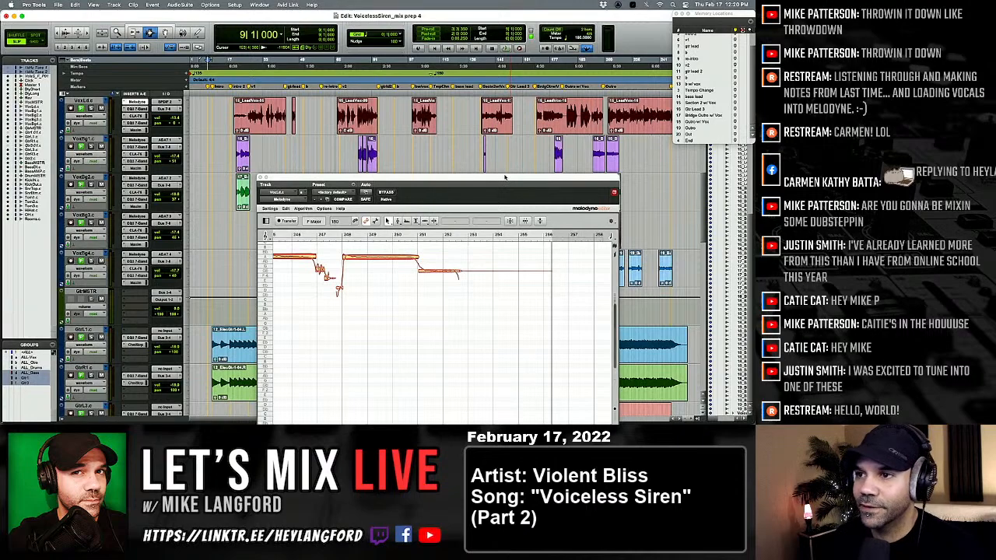
drag(462, 183, 458, 251)
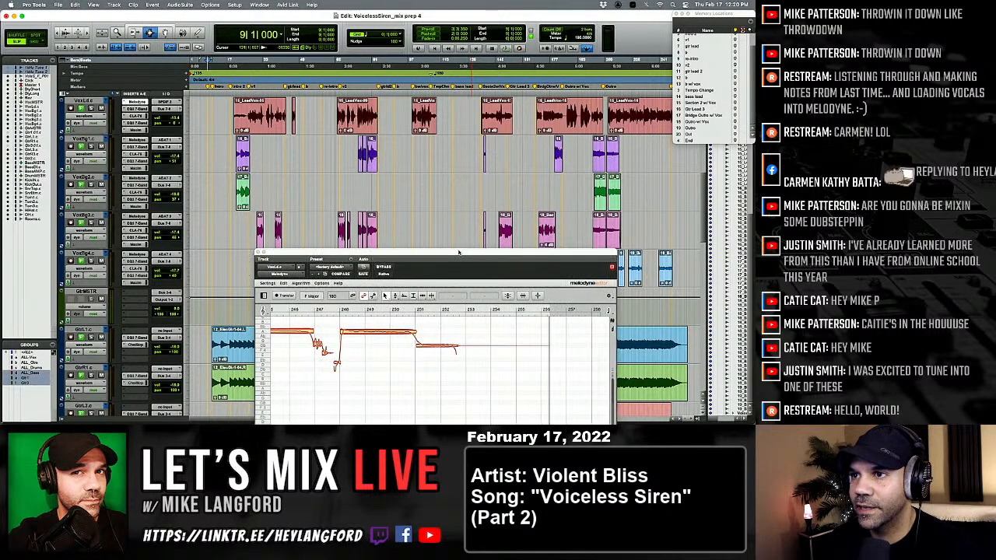
scroll(454, 236, up, 1)
scroll(454, 236, up, 1)
scroll(455, 236, down, 1)
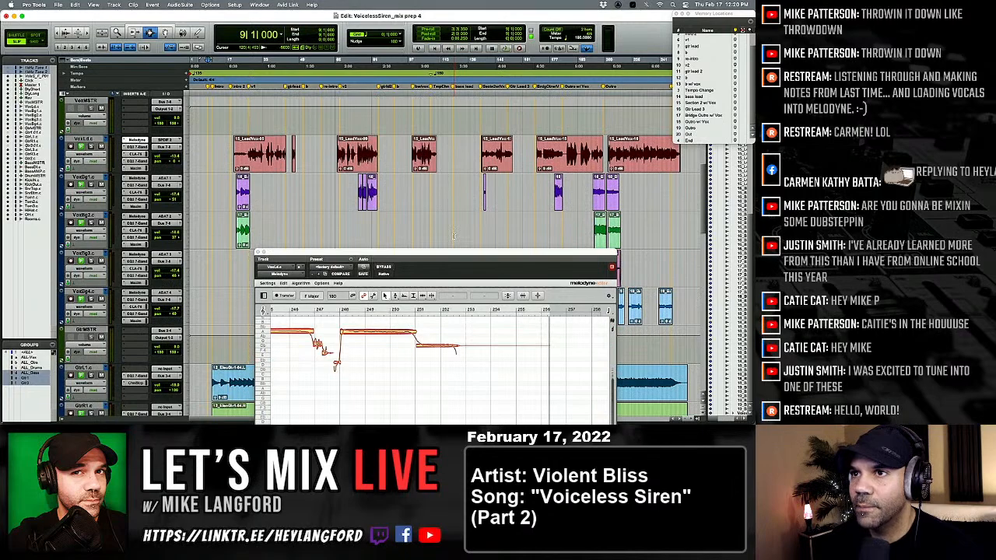
scroll(454, 236, down, 1)
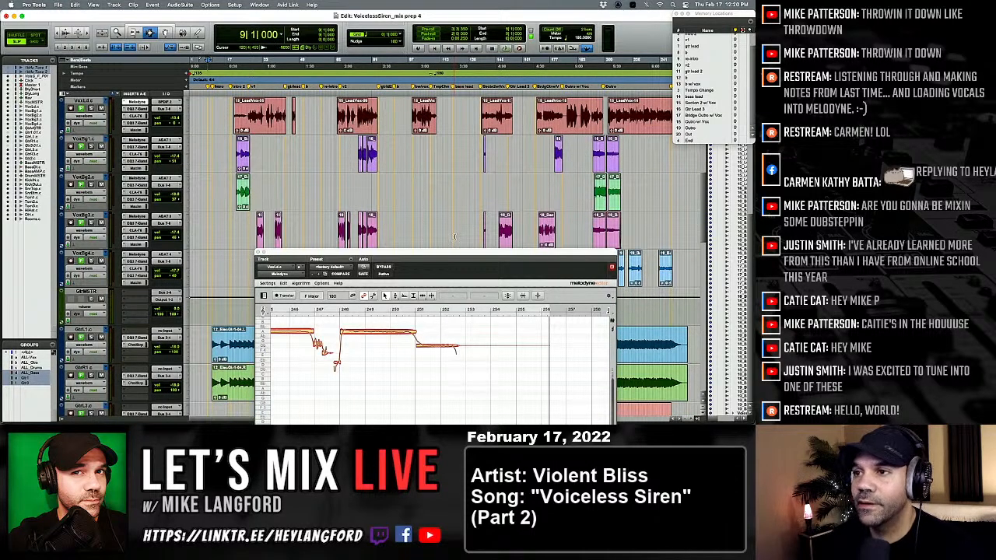
scroll(452, 242, up, 1)
scroll(434, 235, down, 1)
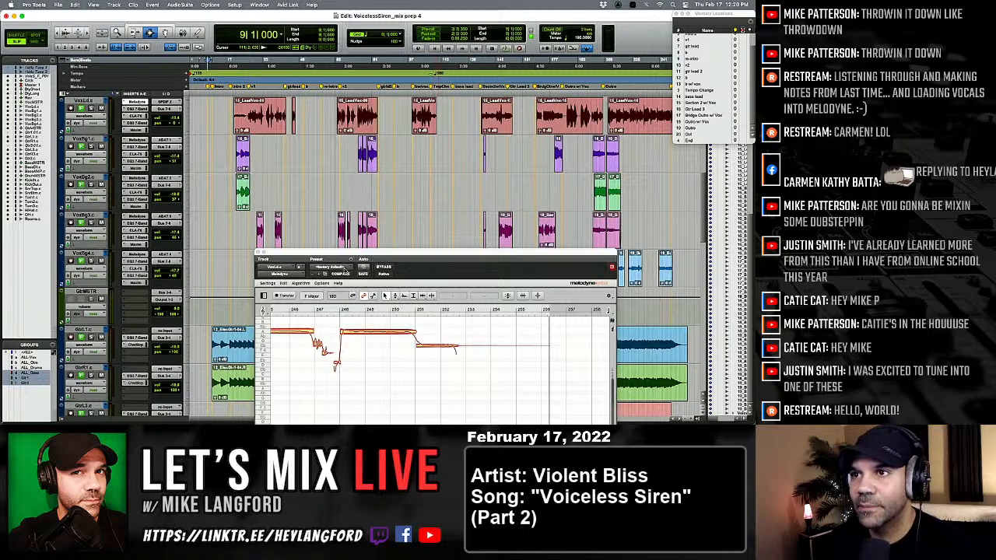
Select the four backing vocal tracks VoxBg1 to VoxBg4 and mute them.
click(84, 253)
shift+click(84, 139)
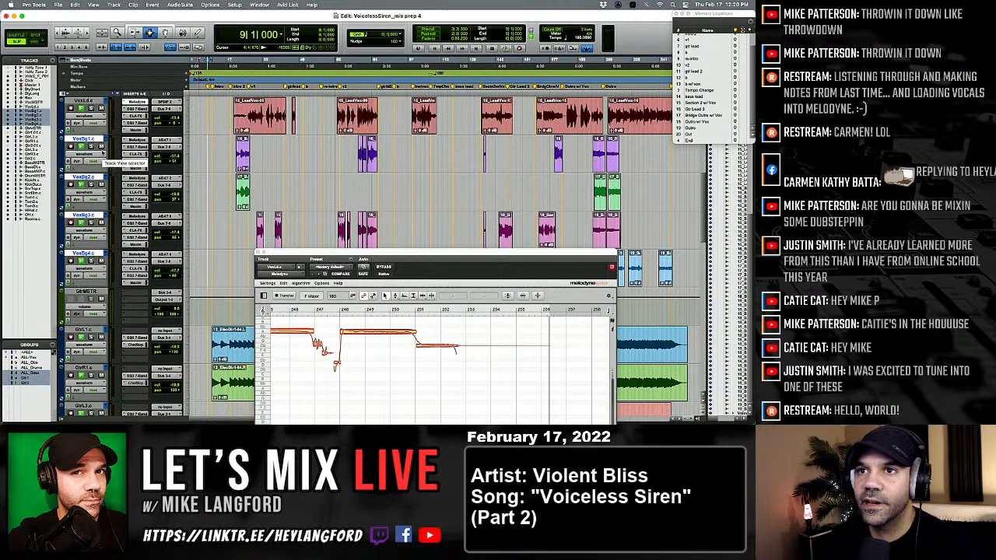
scroll(120, 178, up, 2)
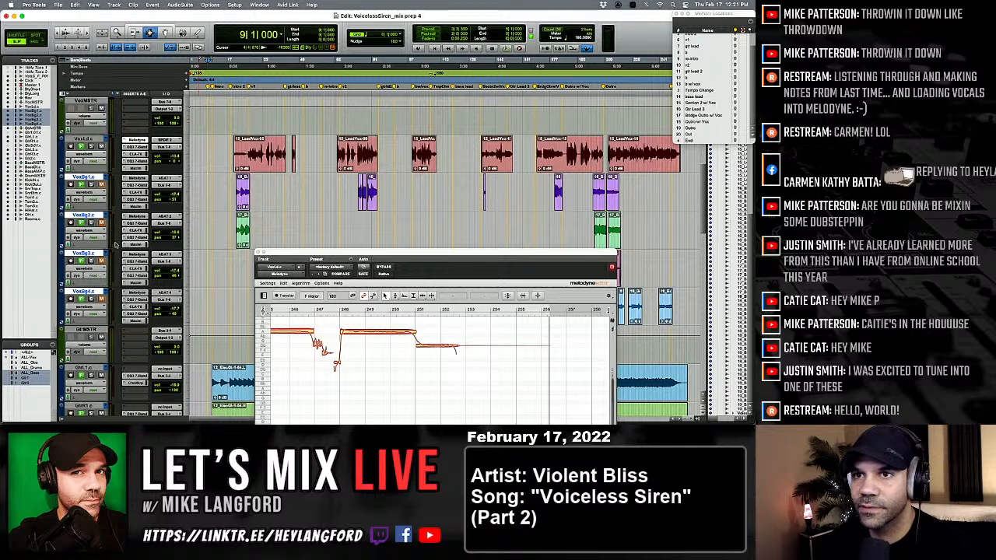
Locate the start of the first lead vocal clip and look through the Melodyne inserts on the backing vocals.
click(229, 154)
key(Tab)
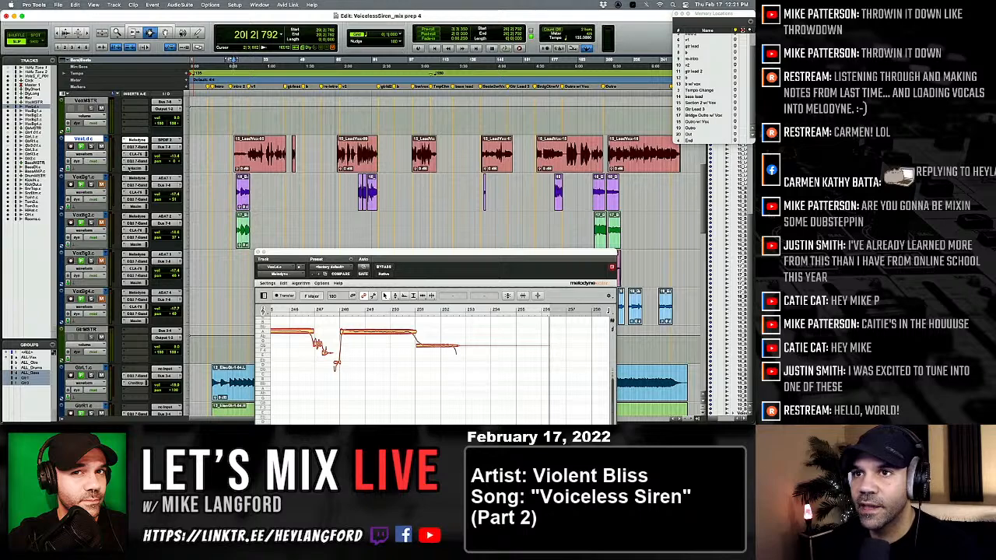
click(135, 179)
drag(314, 251, 306, 139)
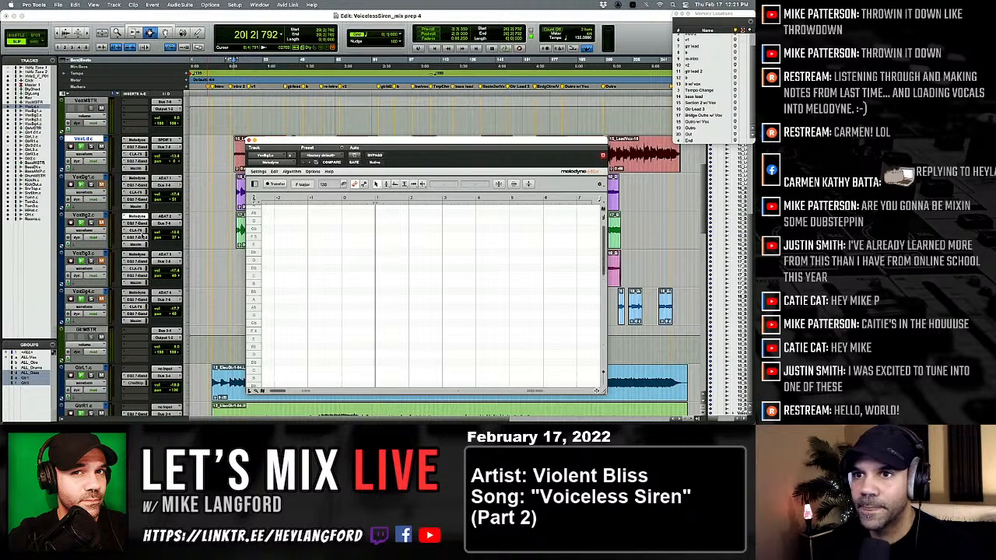
click(137, 293)
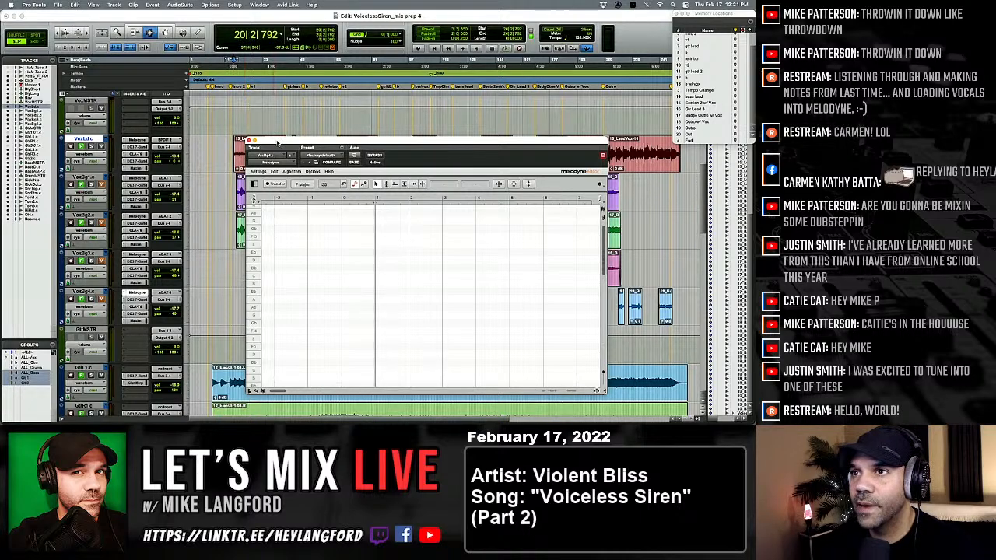
drag(275, 143, 276, 234)
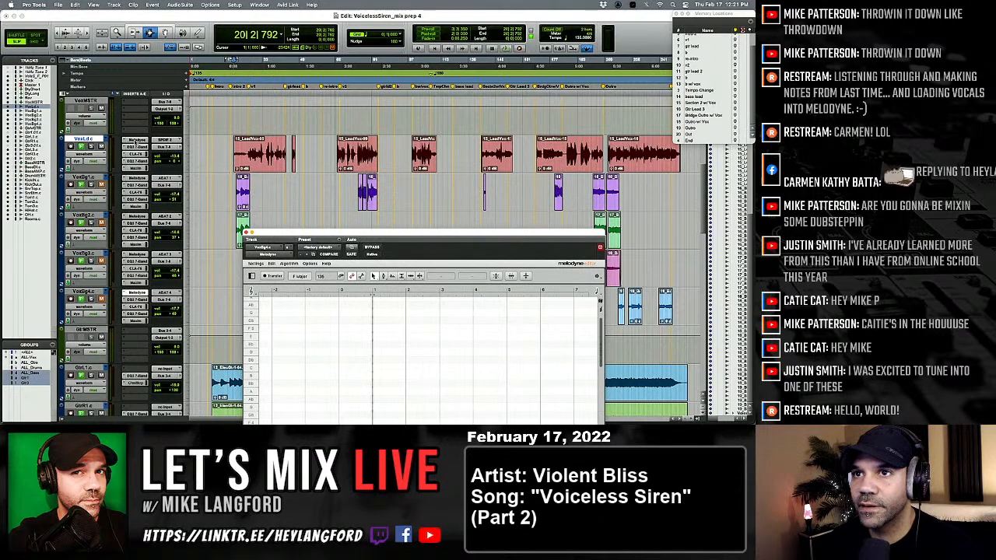
Check the CPU, disk and memory load in the System Usage window and close it.
click(260, 4)
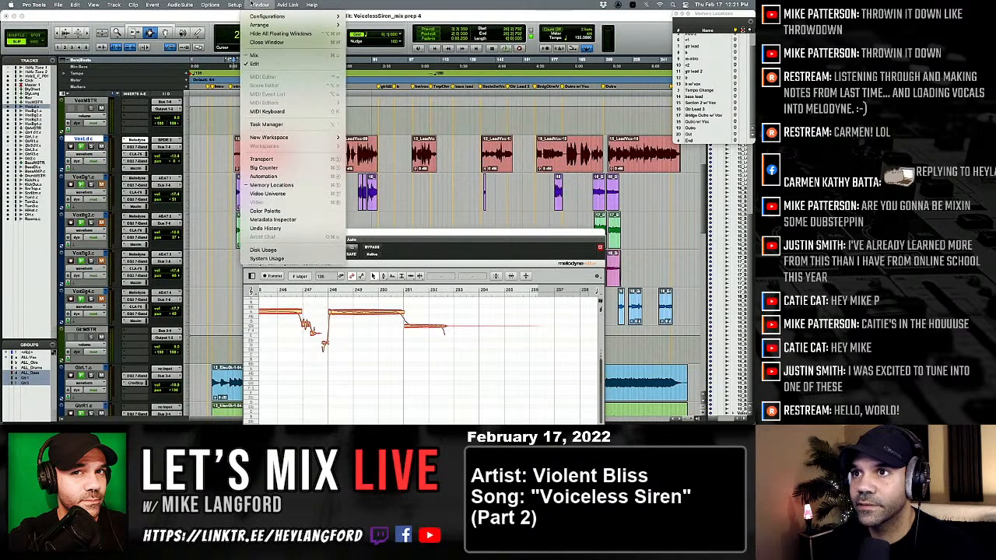
click(307, 258)
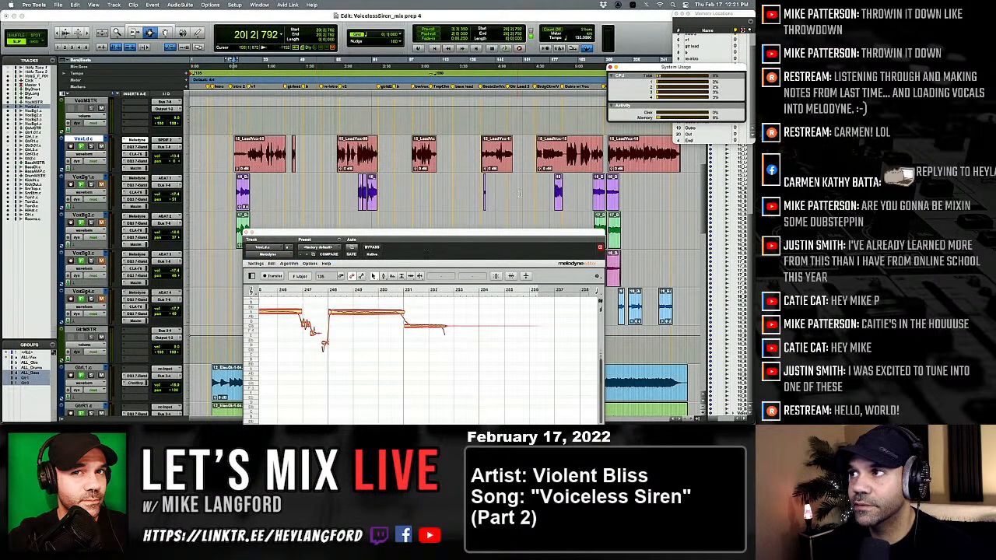
drag(724, 68, 732, 4)
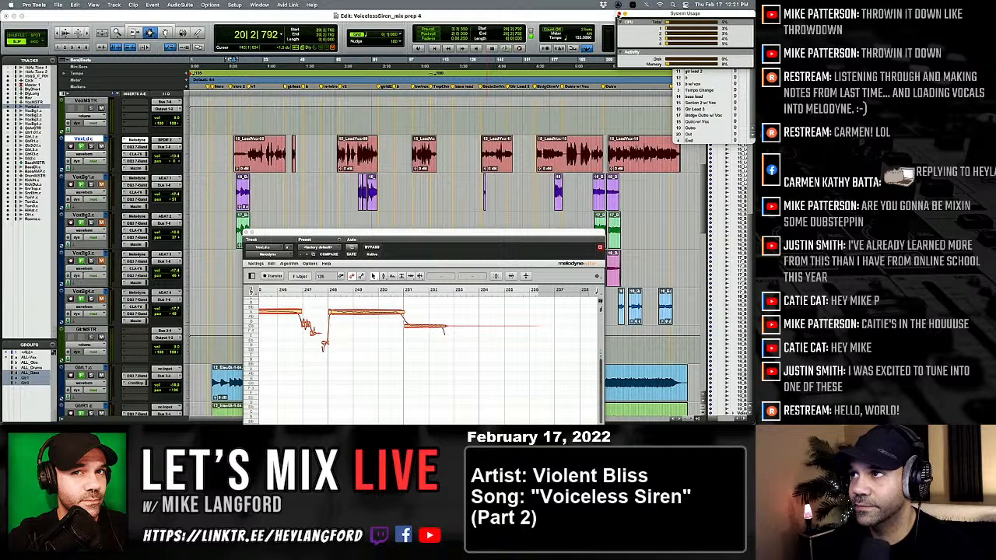
click(620, 14)
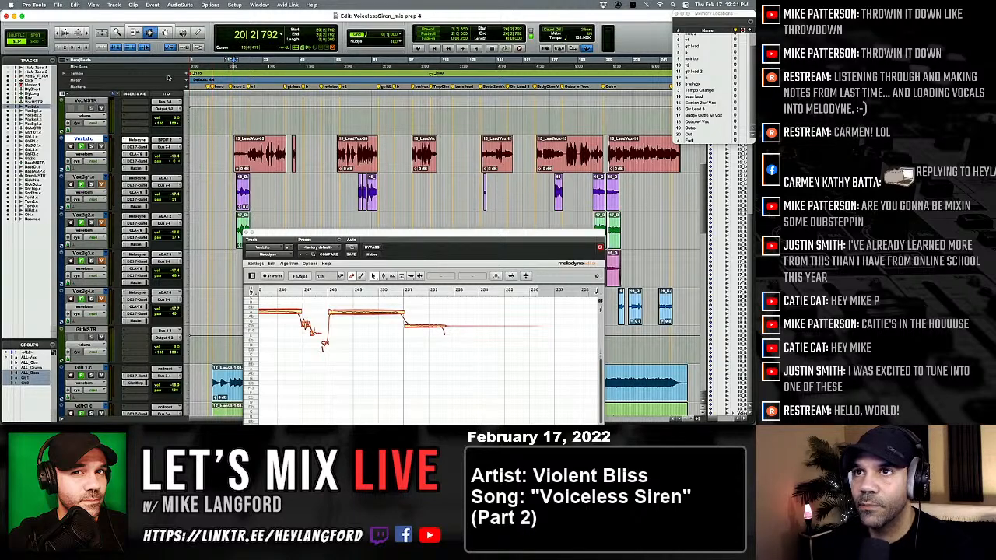
Play the song from 14|4|333, ahead of the first lead vocal clip, with the timeline zoomed in, and close the Memory Locations window.
click(221, 150)
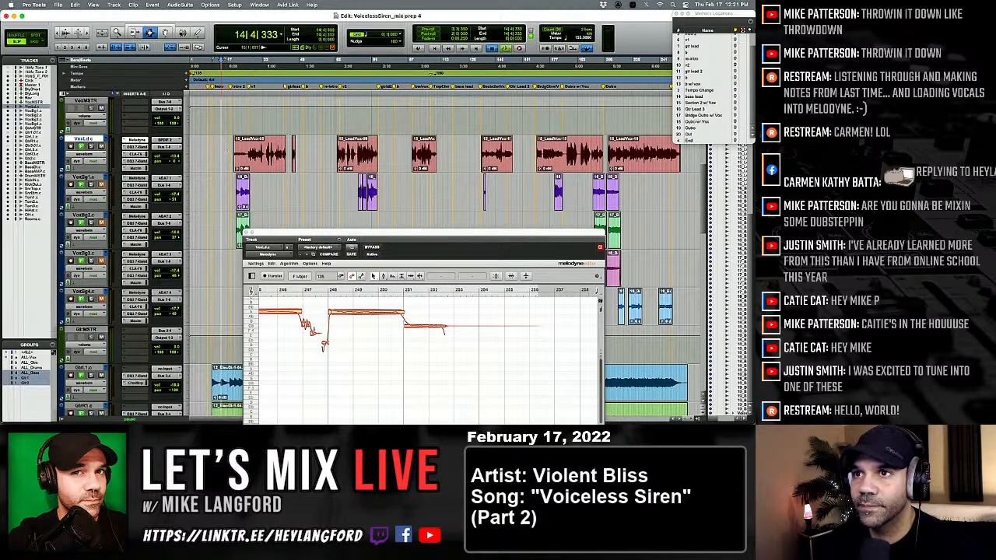
key(space)
key(t)
key(t)
key(t)
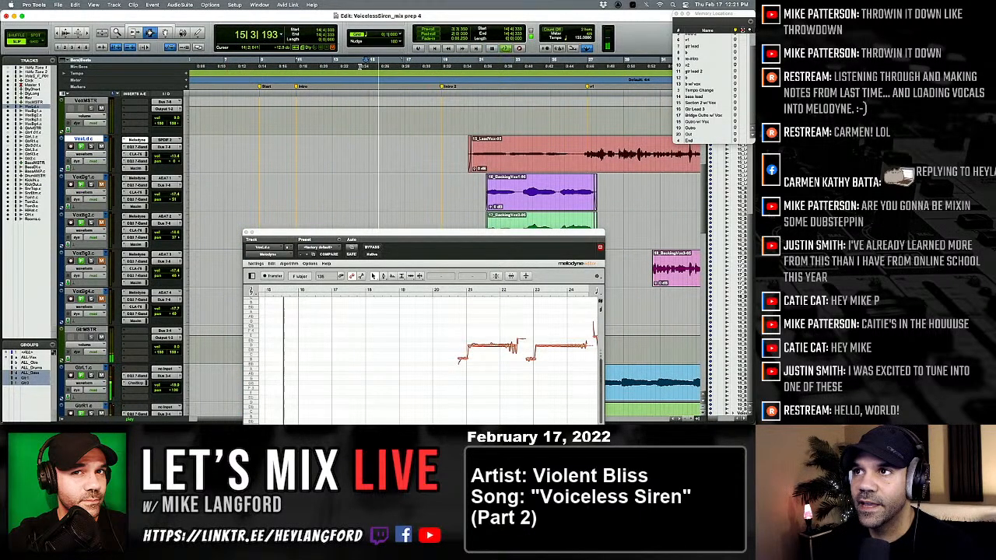
key(space)
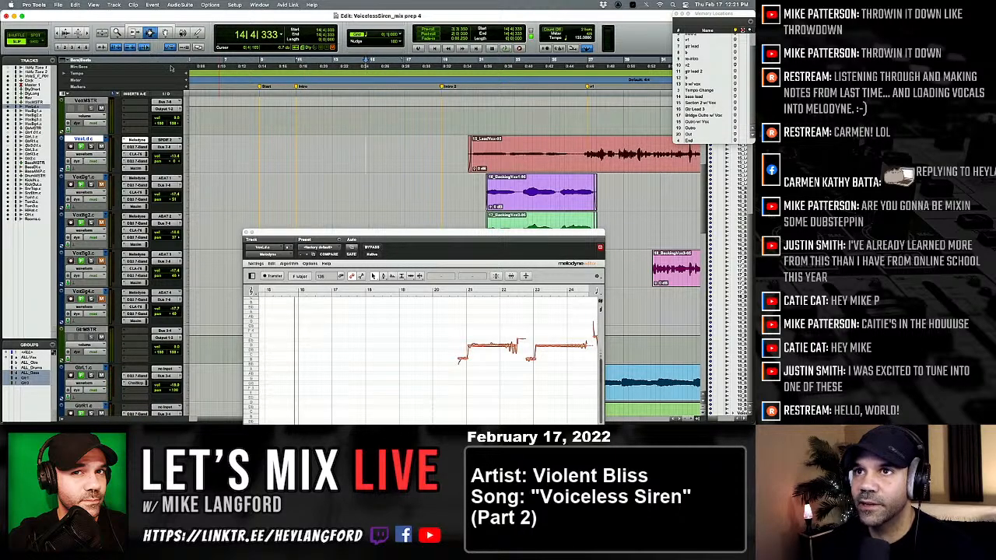
key(space)
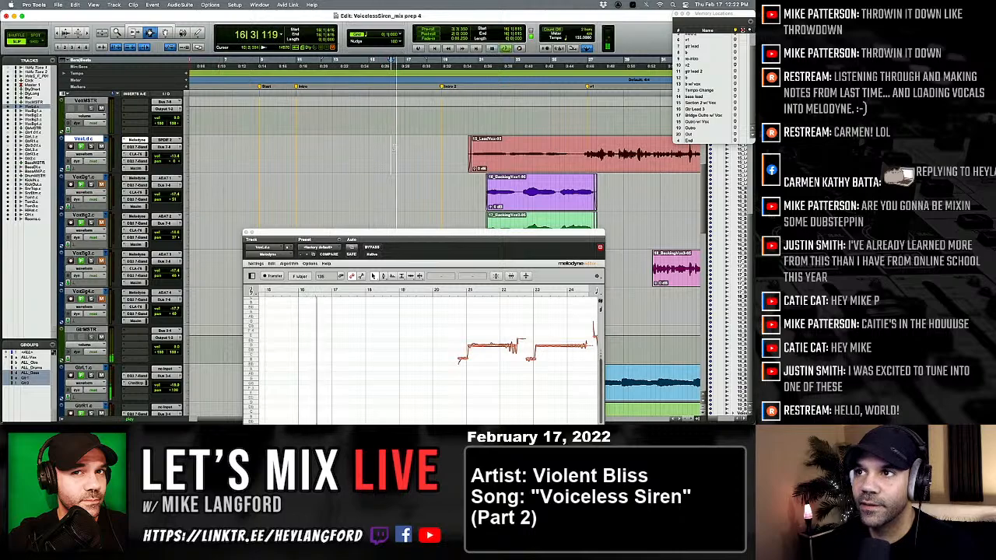
key(space)
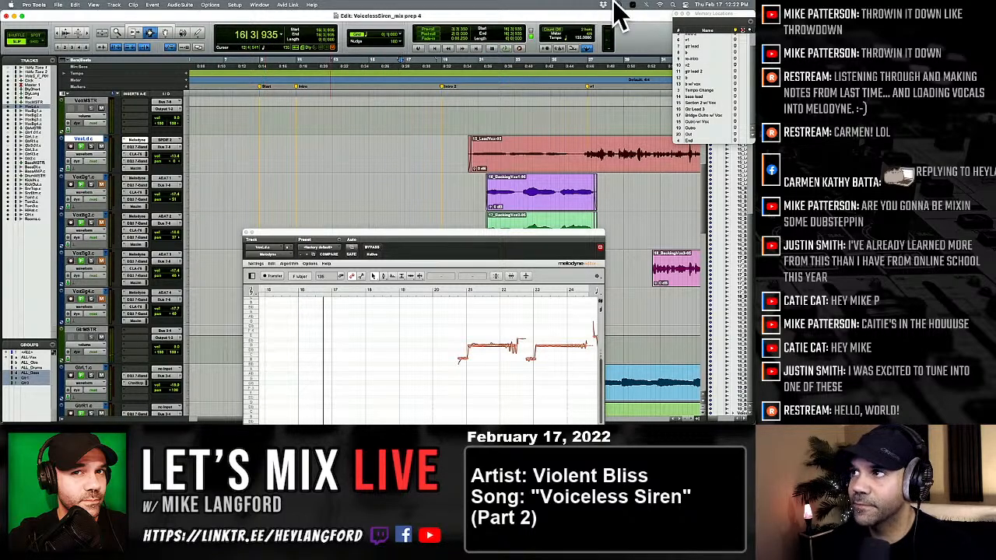
click(676, 15)
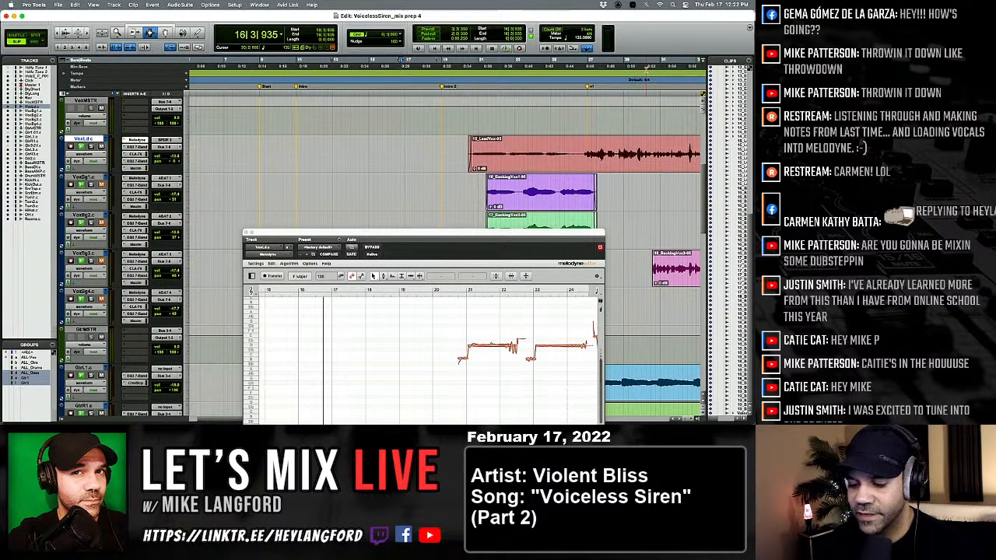
key(space)
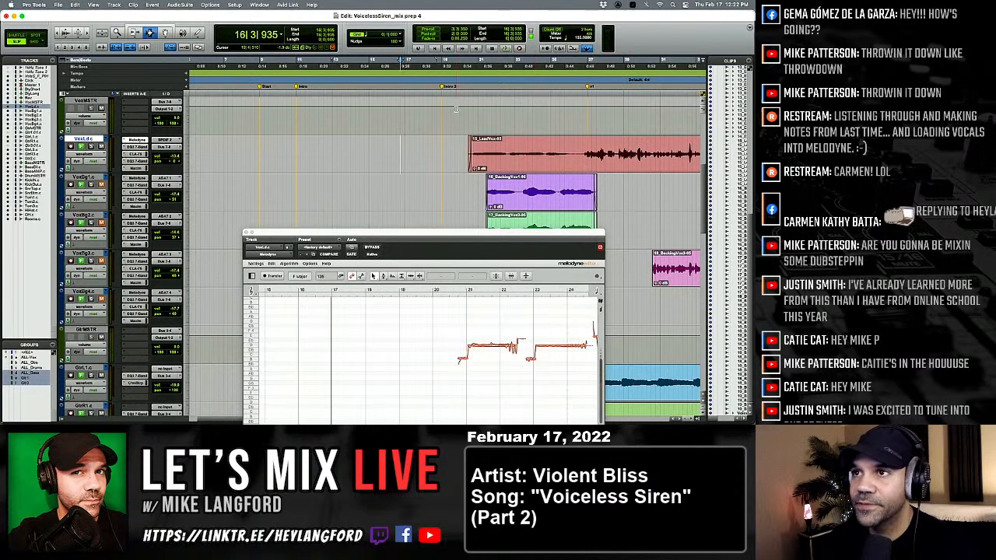
Enable pre-roll and play the first lead vocal clip from its start at 20|2|792, moving the Melodyne window higher.
click(469, 64)
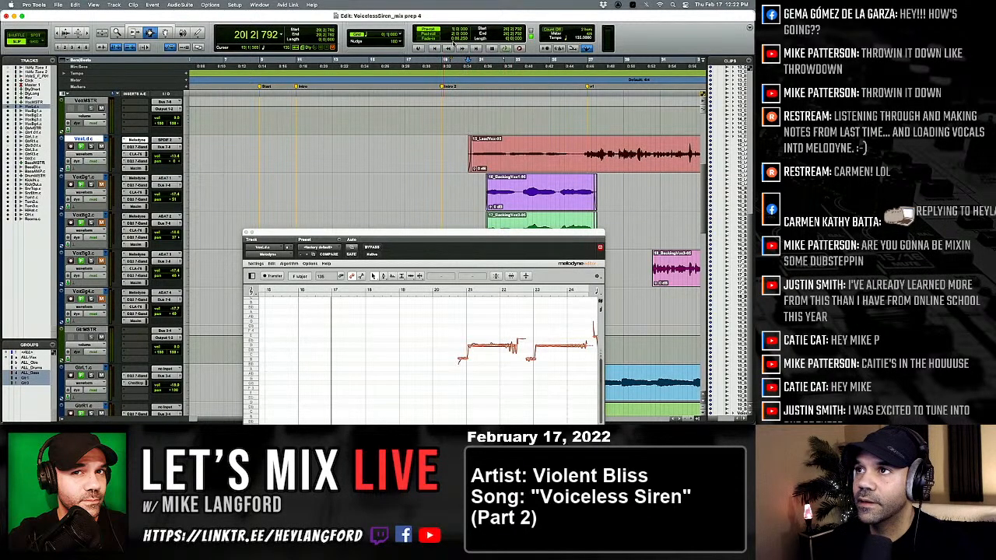
click(430, 30)
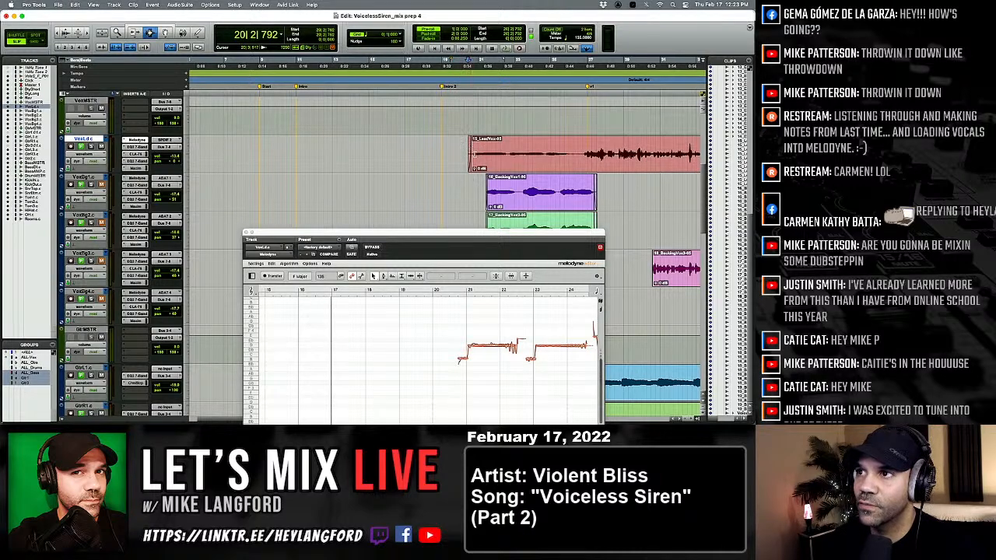
key(space)
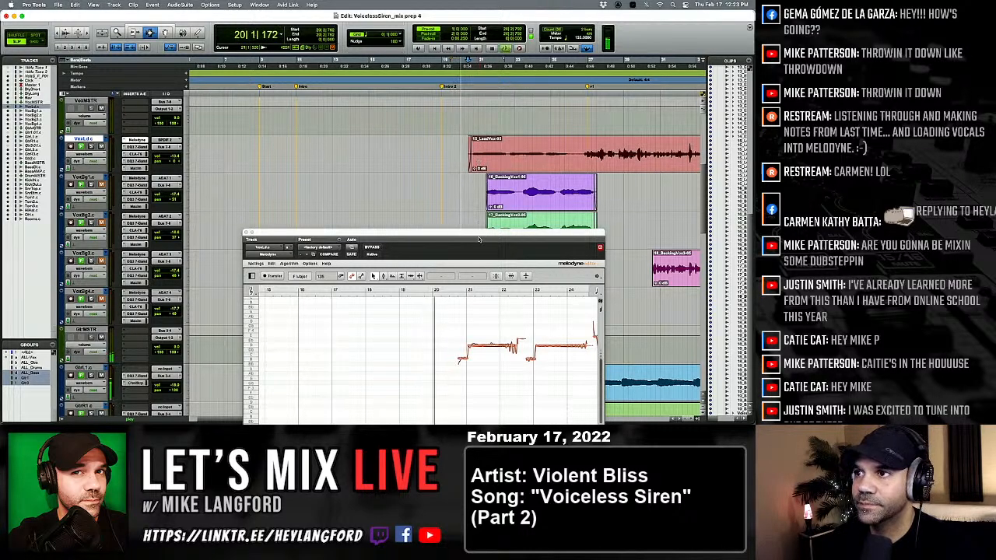
drag(470, 229, 451, 182)
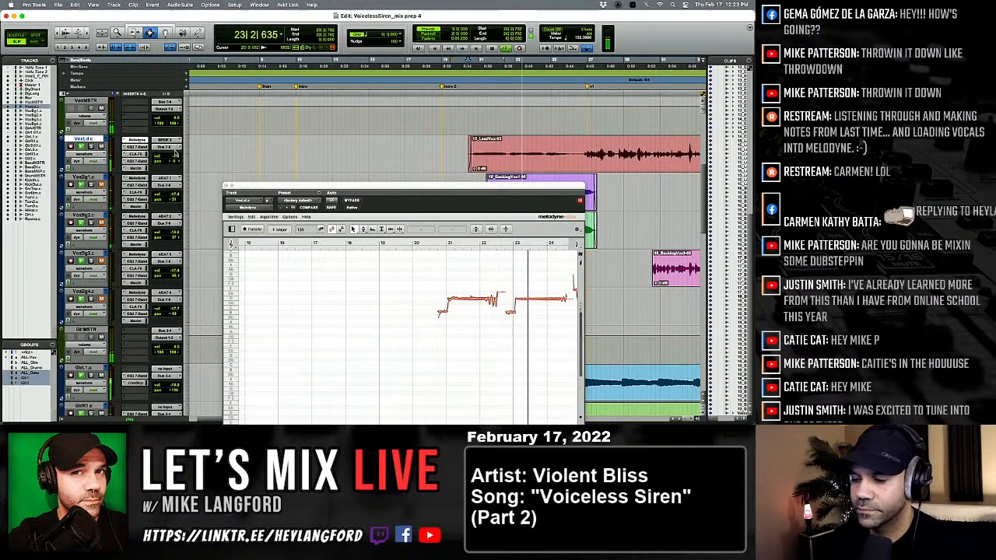
Mute the lead vocal's sends to Bus 9, Bus 10 and Bus 11 in the Mix window and return to the Edit window.
key(super+equal)
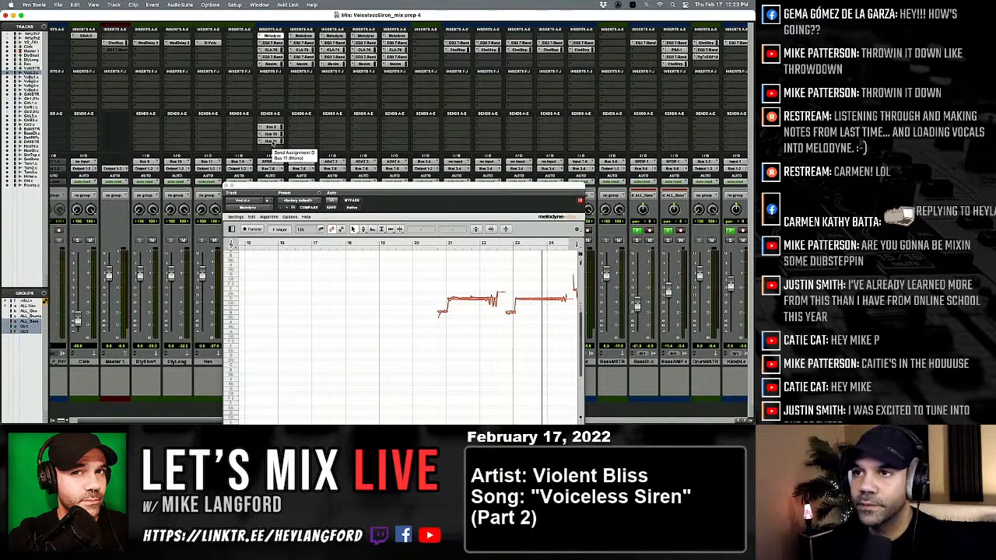
click(271, 141)
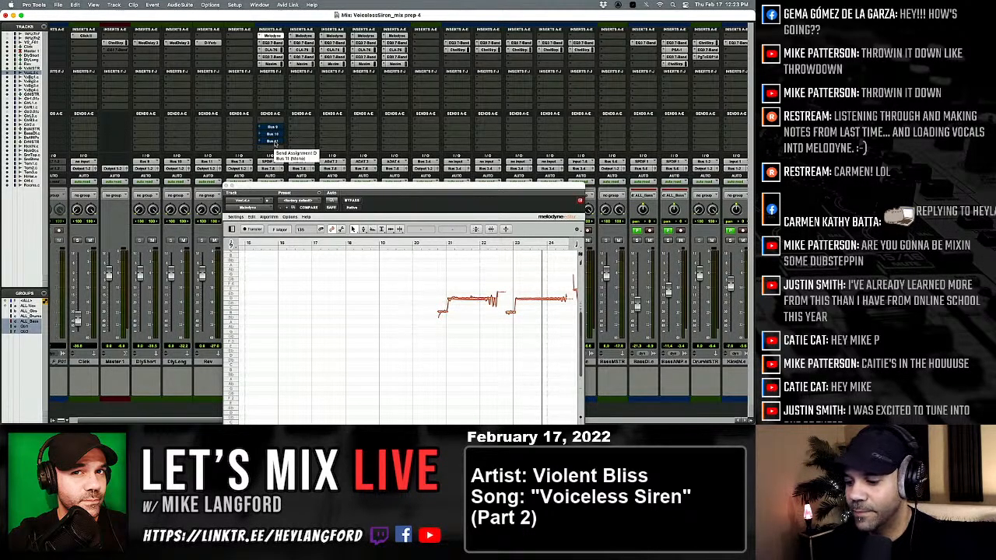
key(super+equal)
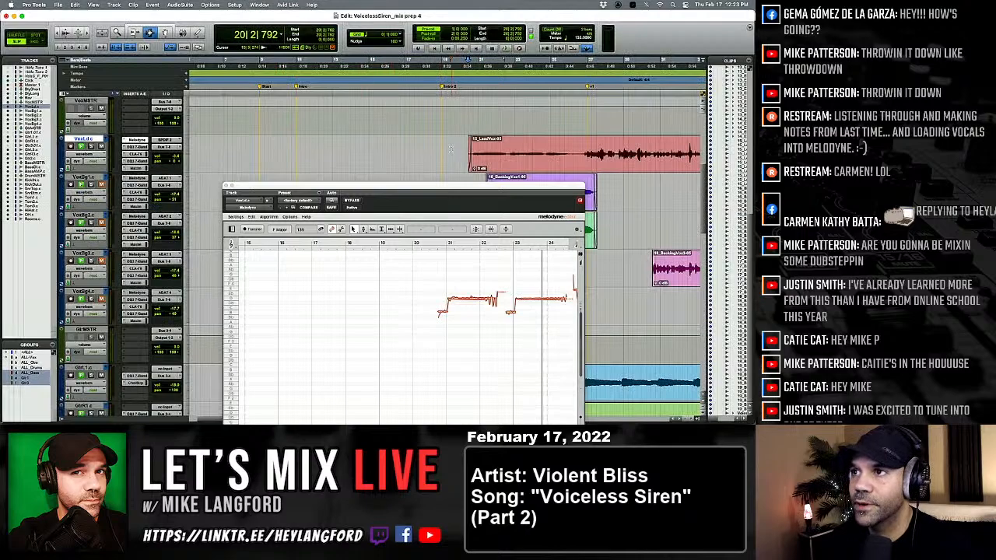
Replay the opening of the first lead vocal clip with pre-roll to listen to it without its send effects.
key(space)
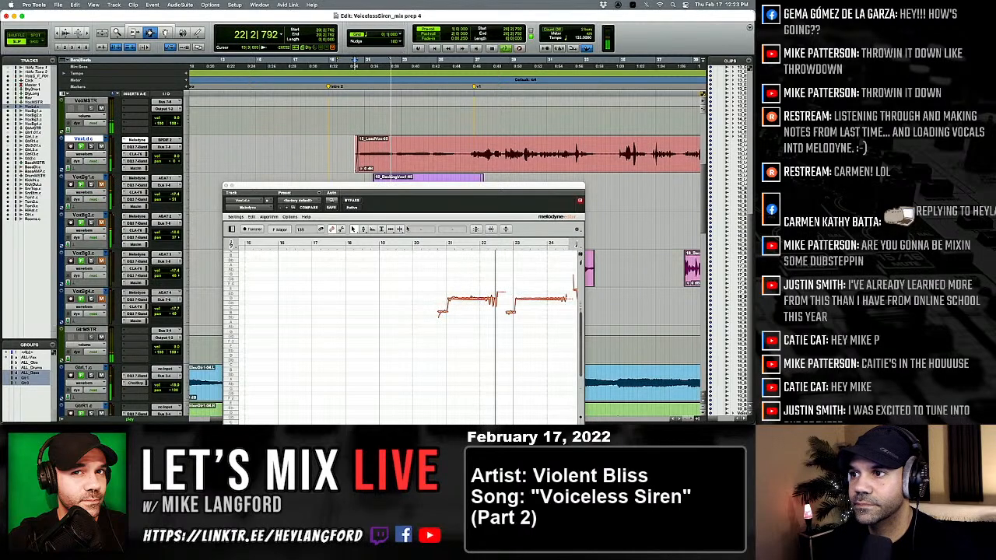
key(space)
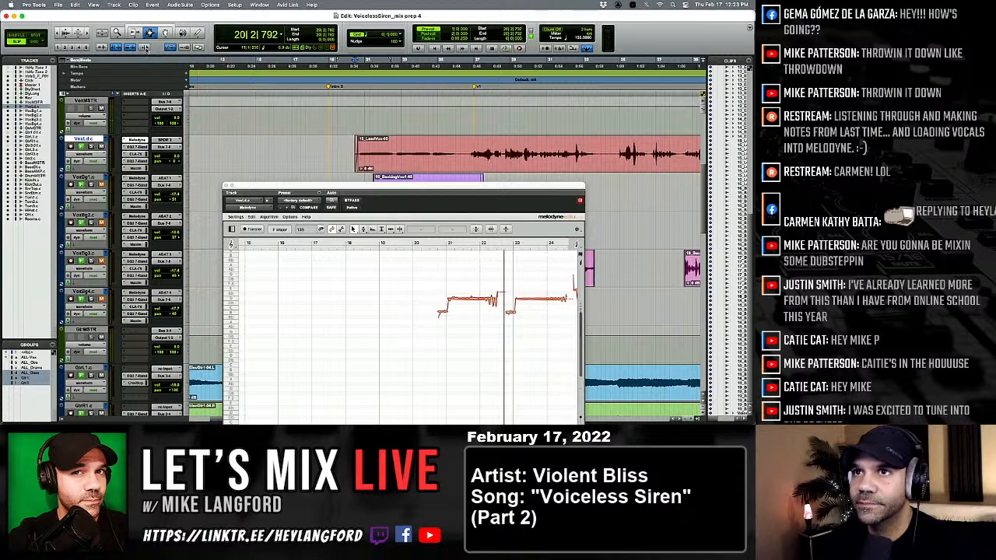
key(space)
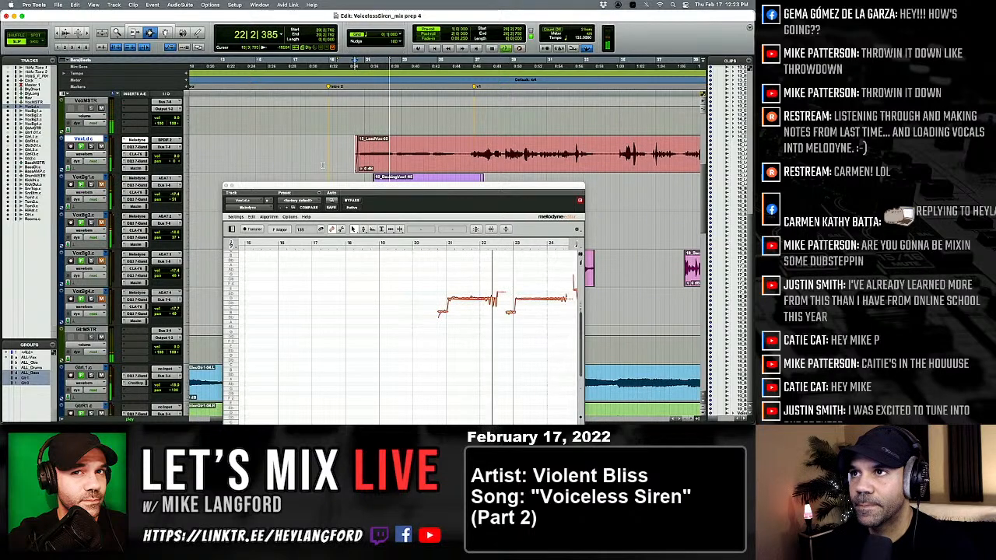
Replay the opening lead vocal phrase, enlarge its notes around bars 20 to 27 in the Melodyne editor, and move the plug-in window higher.
key(space)
key(space)
key(space)
key(space)
key(space)
key(space)
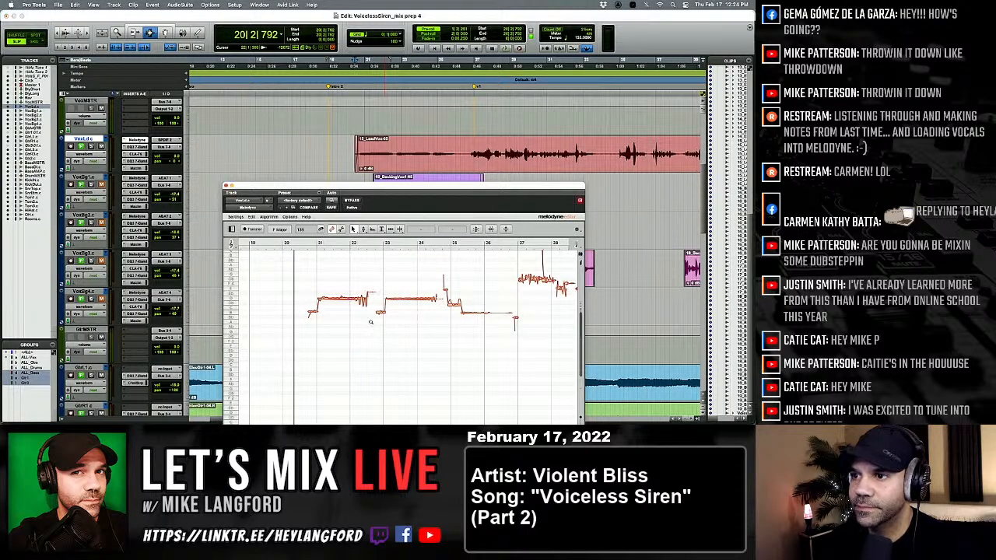
scroll(371, 322, up, 3)
scroll(369, 319, up, 1)
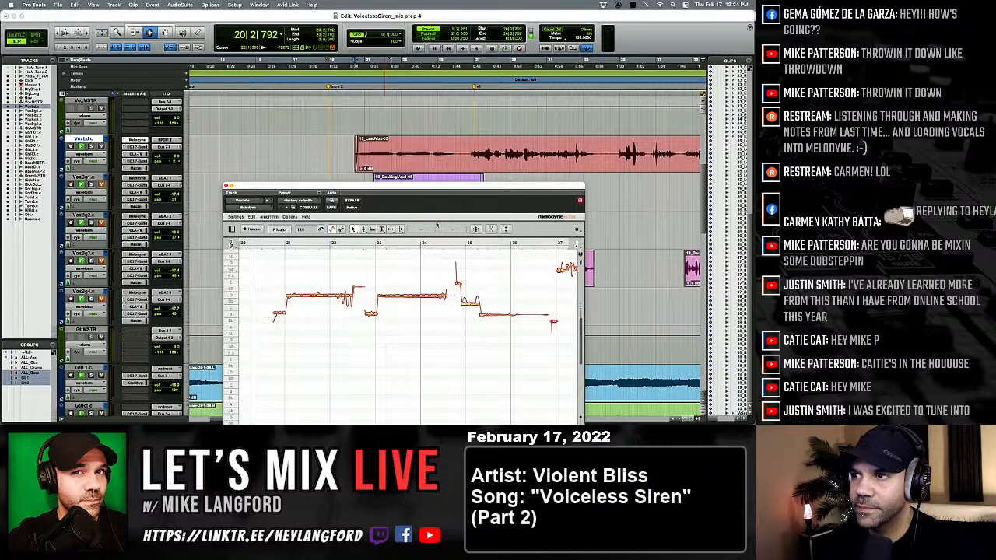
scroll(420, 131, down, 1)
drag(426, 190, 440, 173)
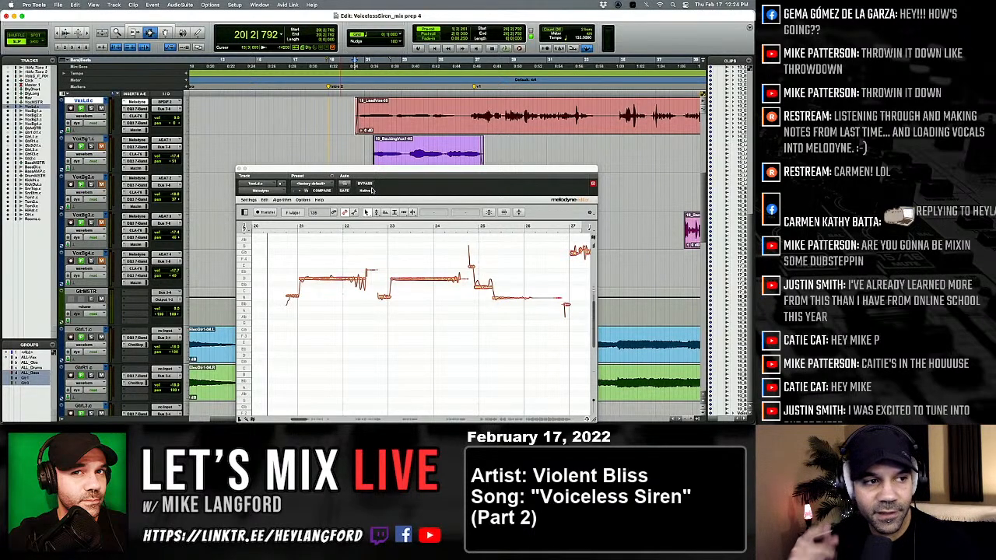
Play from just ahead of the first lead vocal clip and split its held D 4 note across bars 21 and 22 with the Note Separation tool.
click(336, 111)
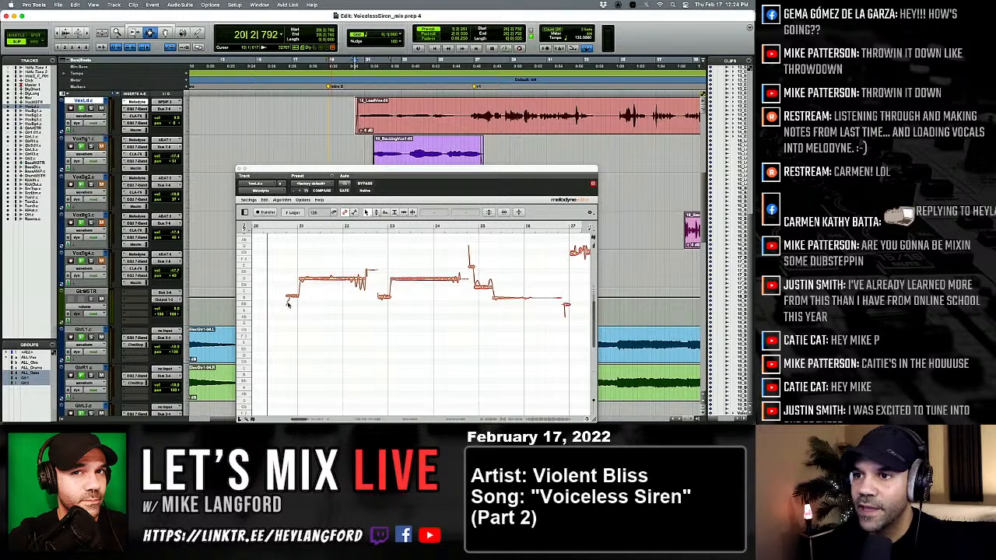
key(space)
right_click(337, 285)
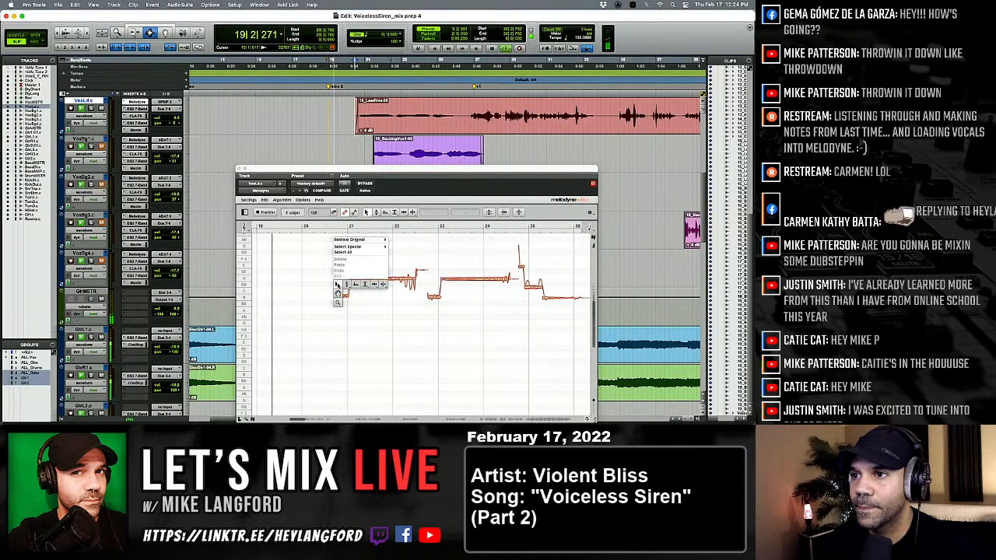
click(382, 286)
double_click(355, 279)
double_click(363, 279)
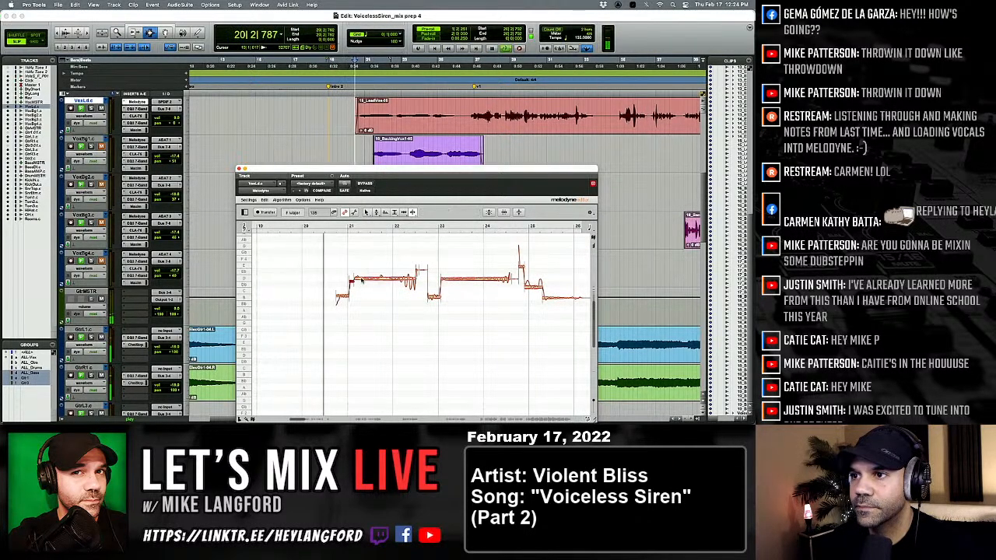
double_click(378, 279)
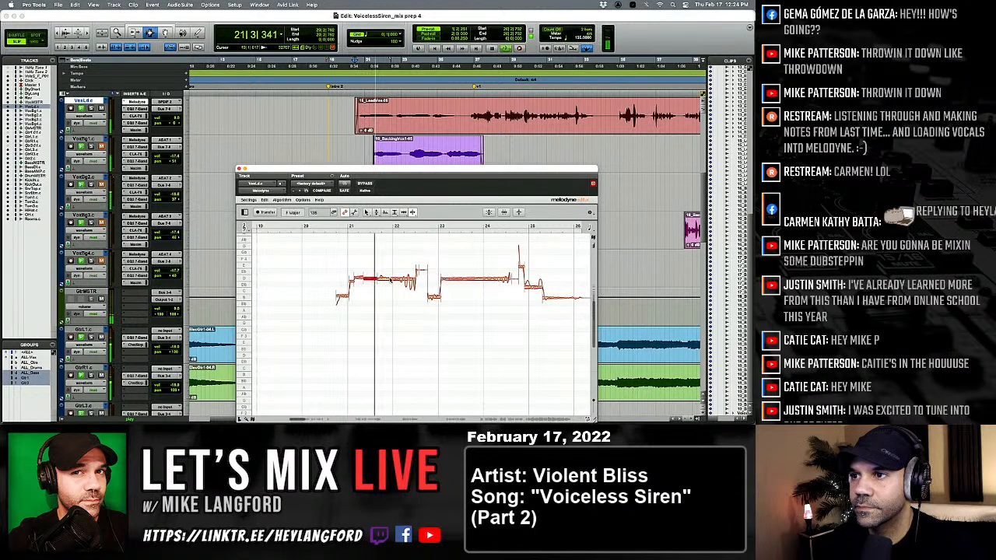
click(401, 279)
double_click(401, 280)
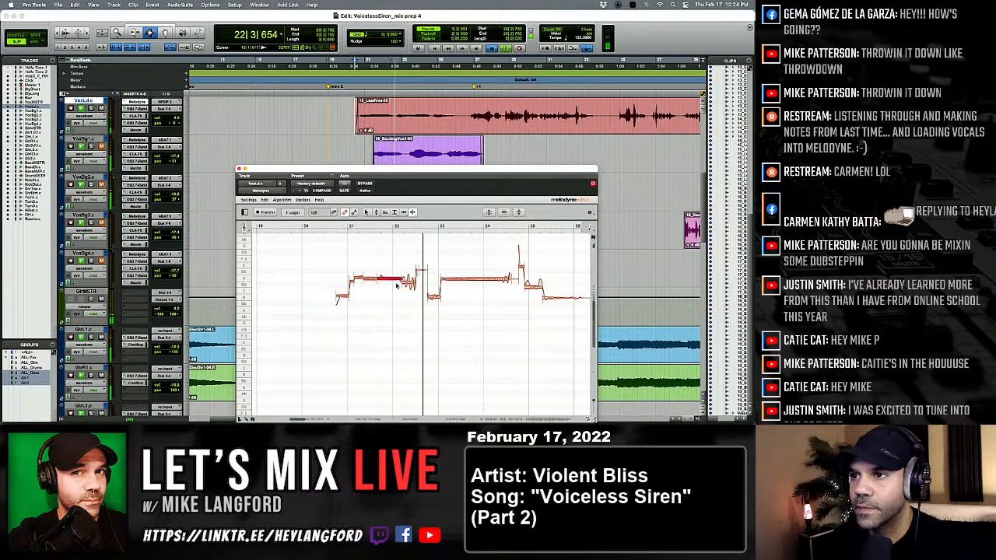
Adjust the pitch of the split D 4 pieces in bars 21 and 22 with the Pitch tool while replaying the phrase.
key(space)
key(space)
right_click(364, 284)
click(361, 247)
key(space)
key(space)
drag(345, 259, 407, 278)
click(407, 296)
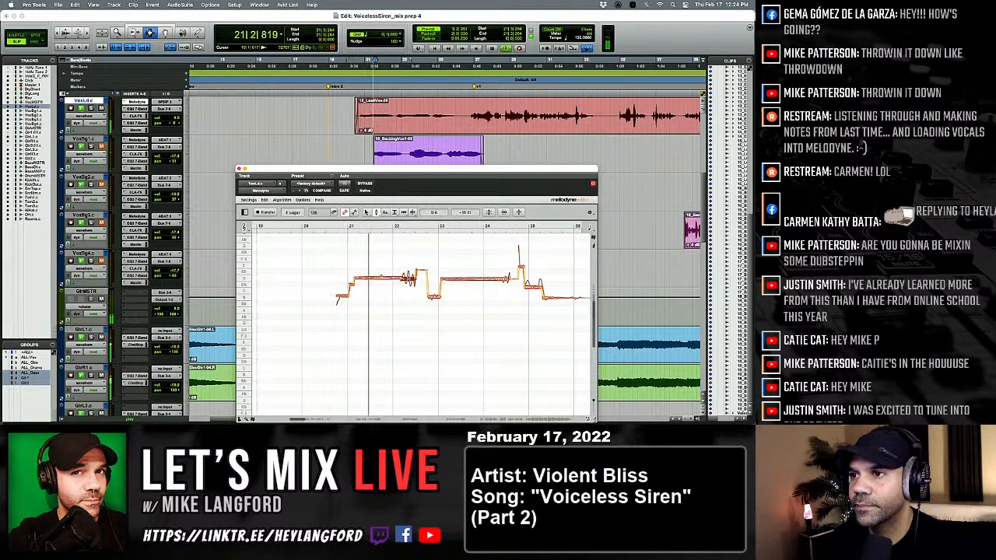
key(space)
key(space)
click(351, 284)
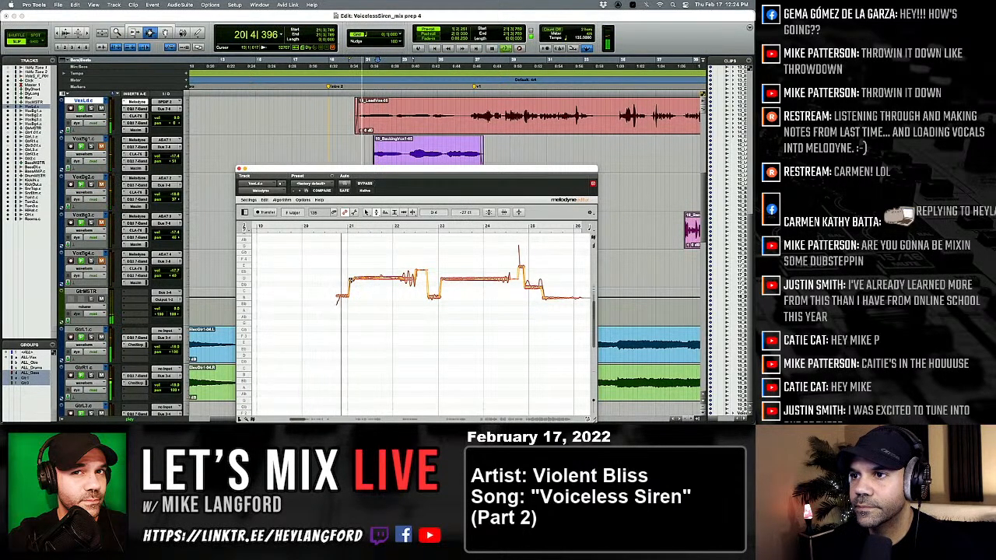
Return to the Note Separation tool and refine the splits in the held D 4 note while replaying bars 21 and 22.
scroll(364, 282, right, 2)
right_click(367, 282)
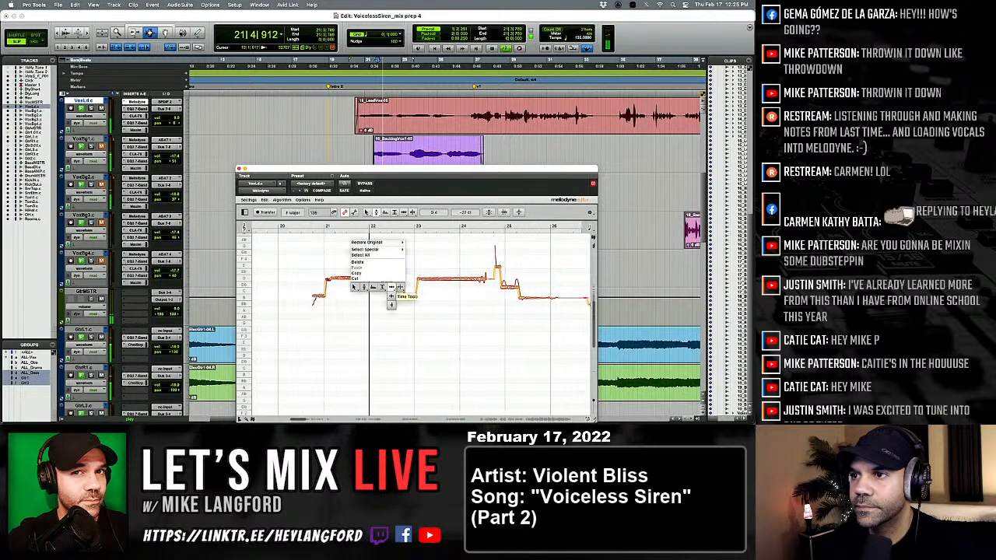
click(399, 287)
key(space)
key(space)
Correct the pitch of the held note's pieces on D 4, including the piece starting at bar 21, and replay them.
right_click(328, 281)
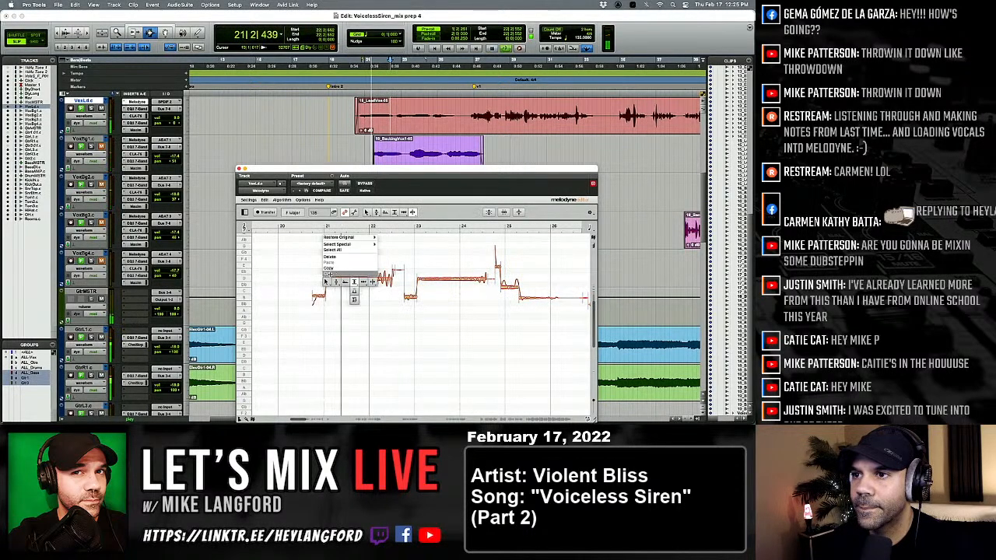
click(331, 275)
key(space)
key(space)
double_click(359, 279)
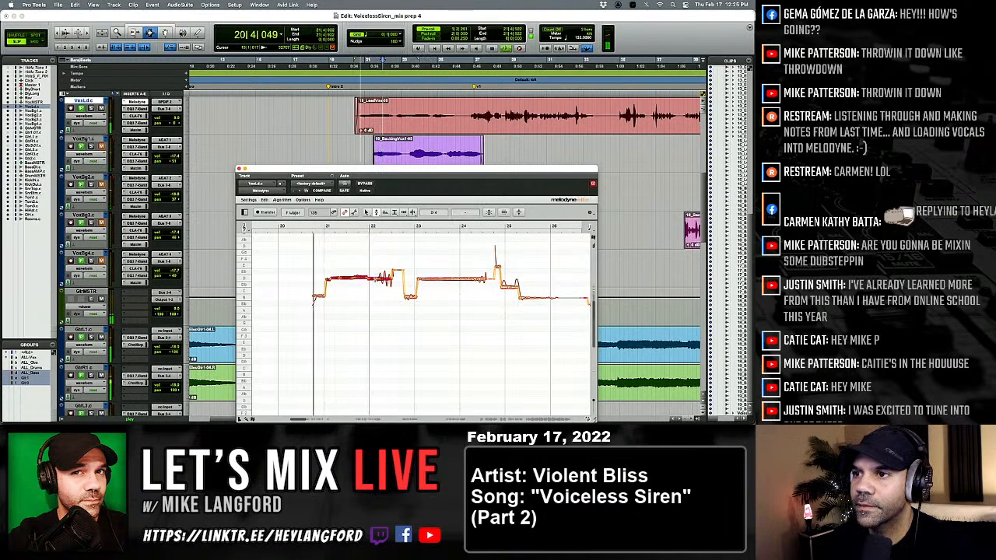
click(328, 279)
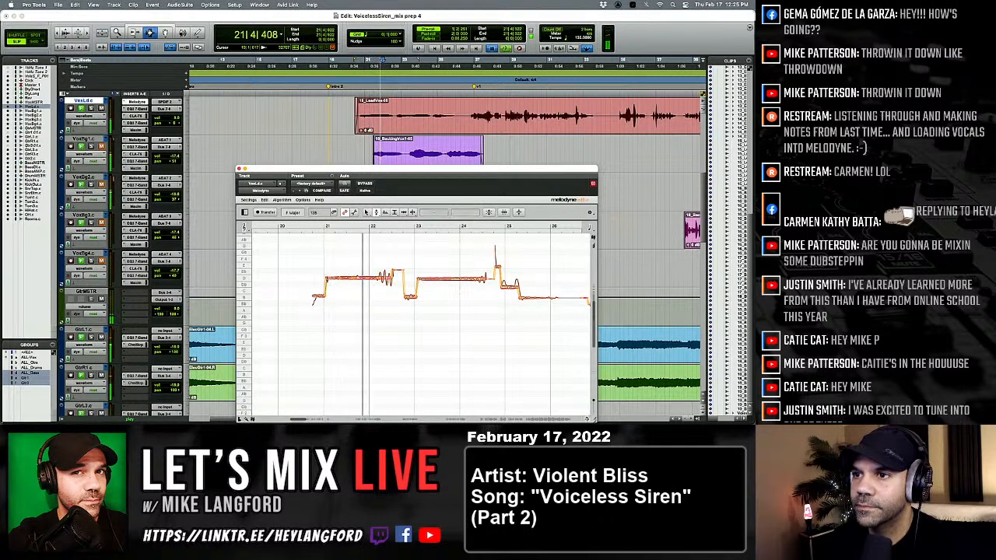
key(space)
key(space)
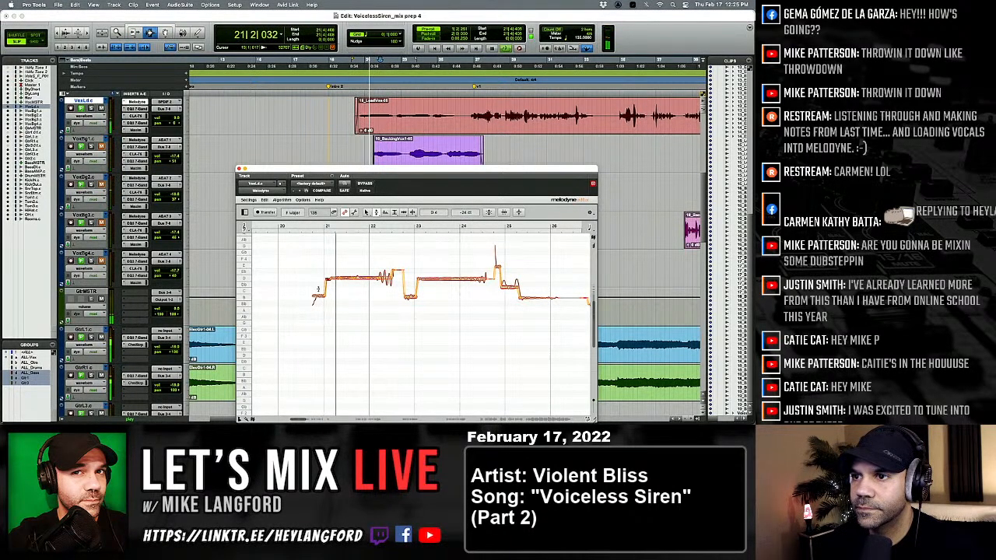
Retune the opening note ahead of bar 21 and centre the short B 3 note before bar 23 at 0 ct.
key(space)
key(space)
click(318, 298)
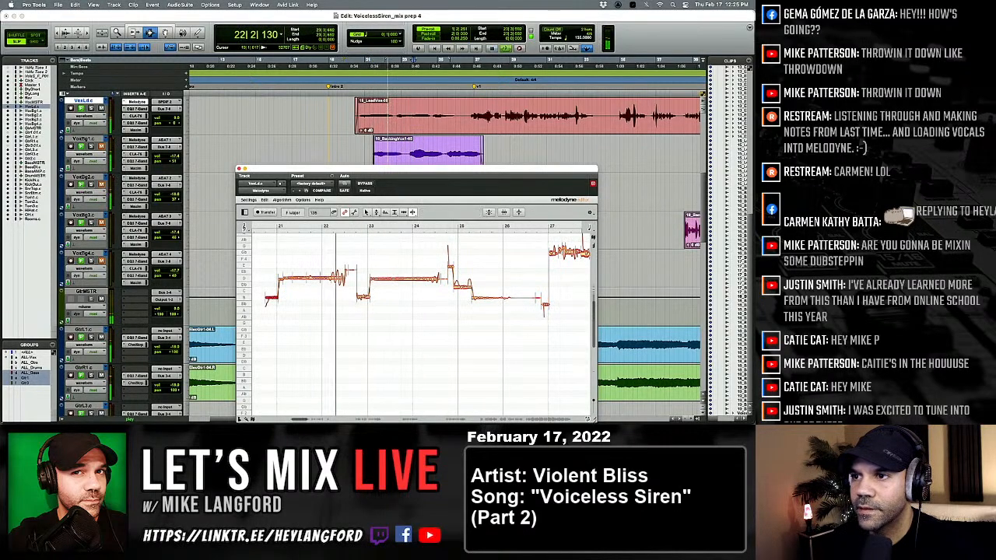
right_click(326, 312)
click(327, 313)
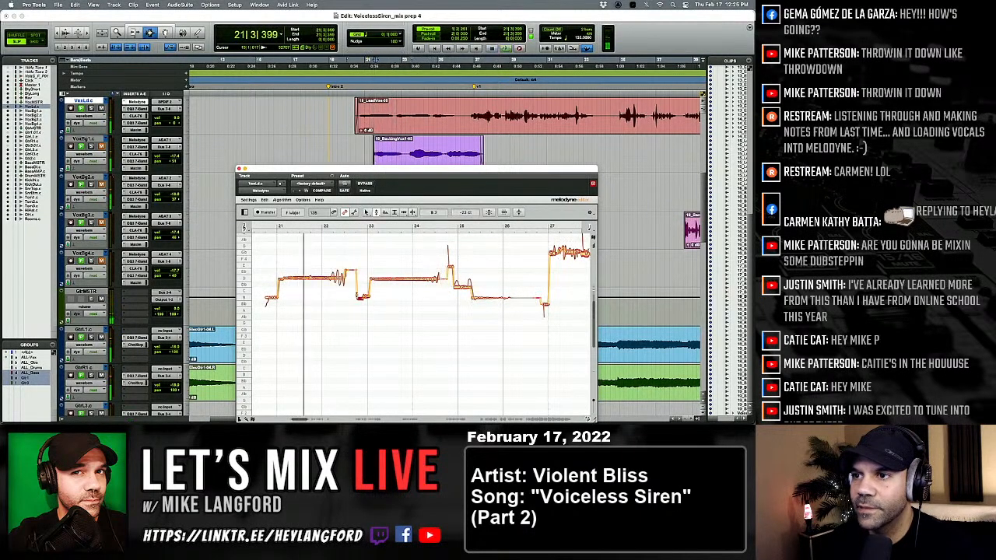
click(361, 294)
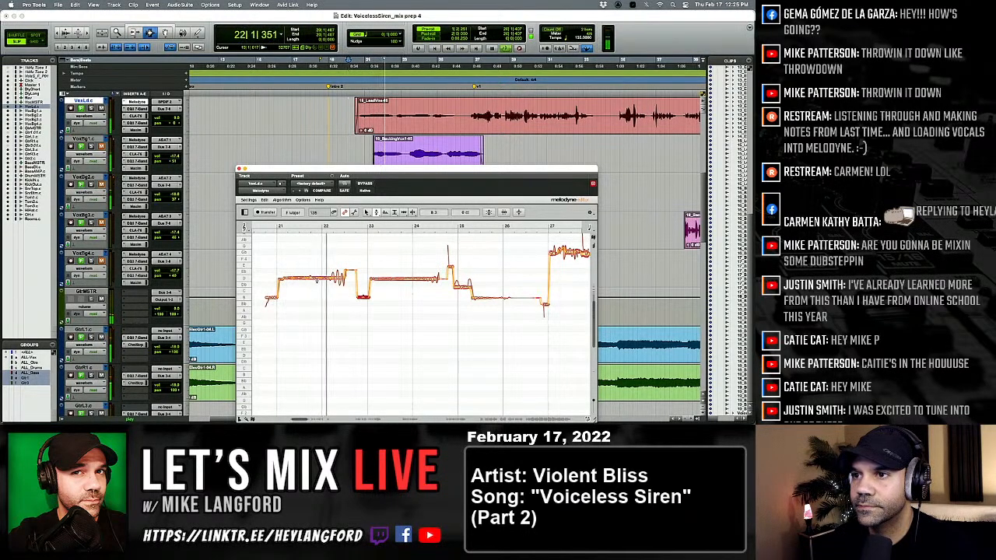
Split a section of the held D 4 note just ahead of bar 22 and reduce its pitch modulation with the Pitch Modulation tool.
right_click(319, 285)
click(345, 287)
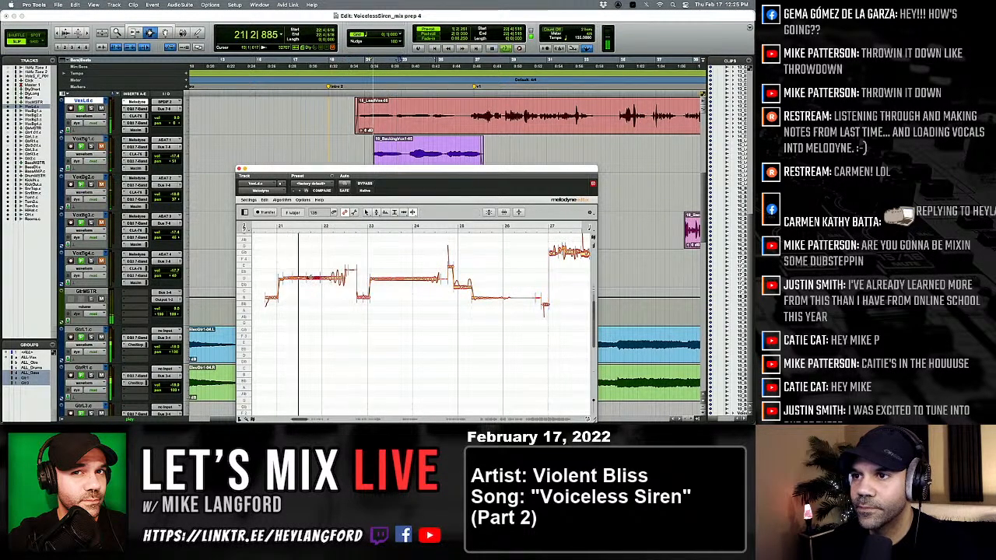
right_click(289, 293)
click(278, 292)
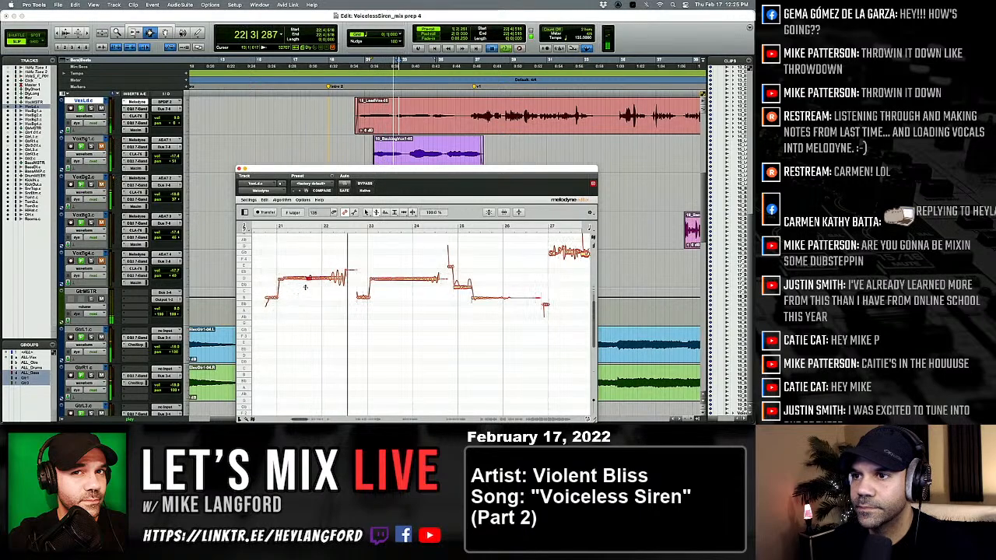
Centre the held D 4 note of bars 23 and 24 at 0 ct and split the short note around bar 25.
right_click(308, 290)
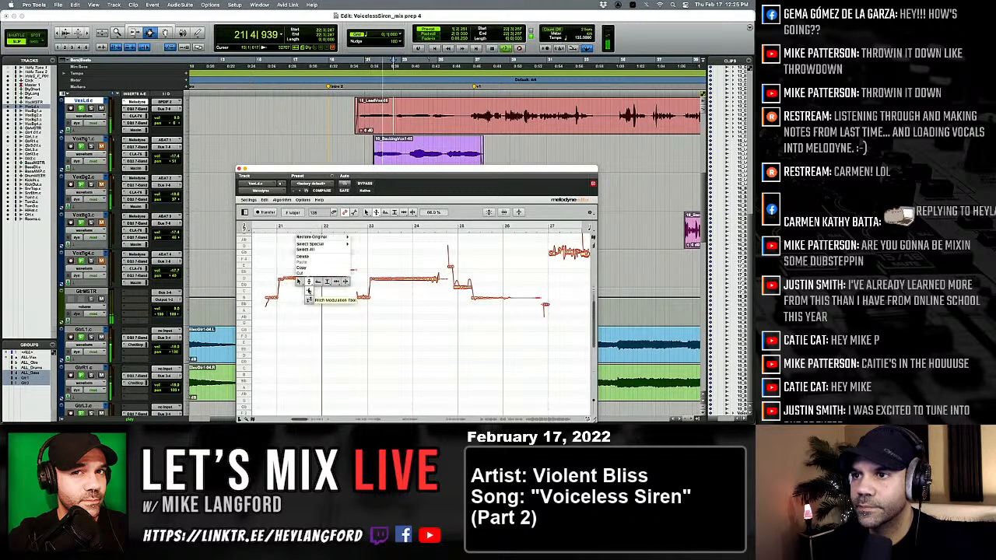
click(313, 285)
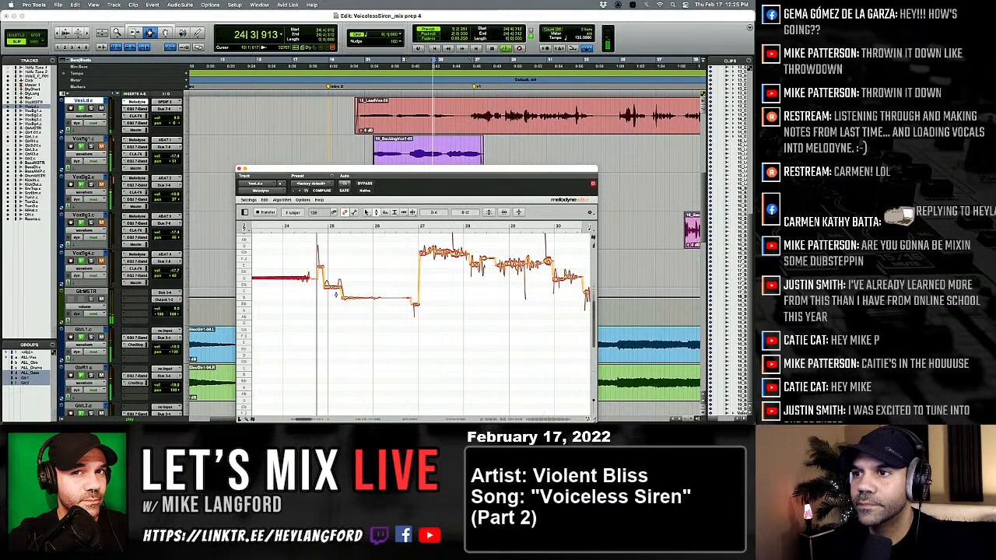
click(365, 300)
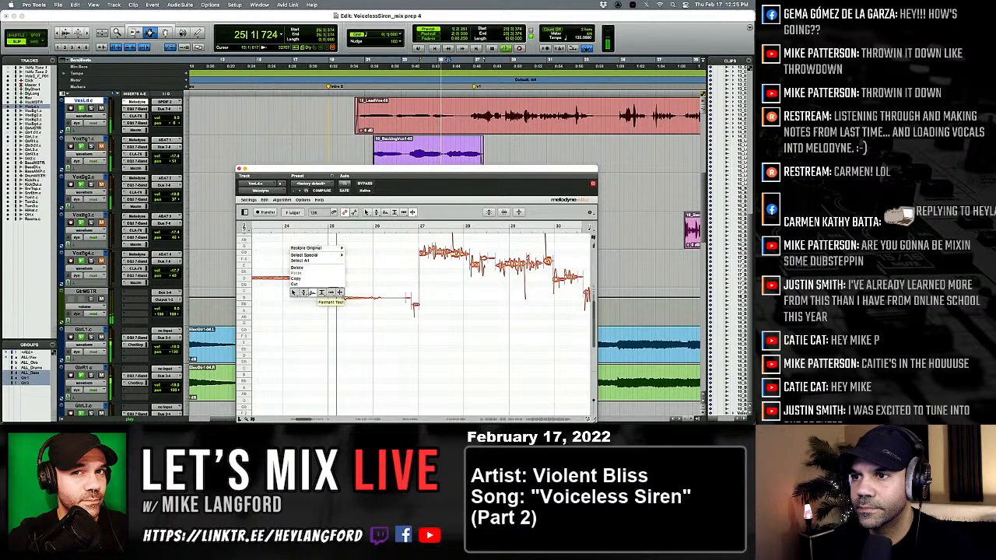
click(330, 293)
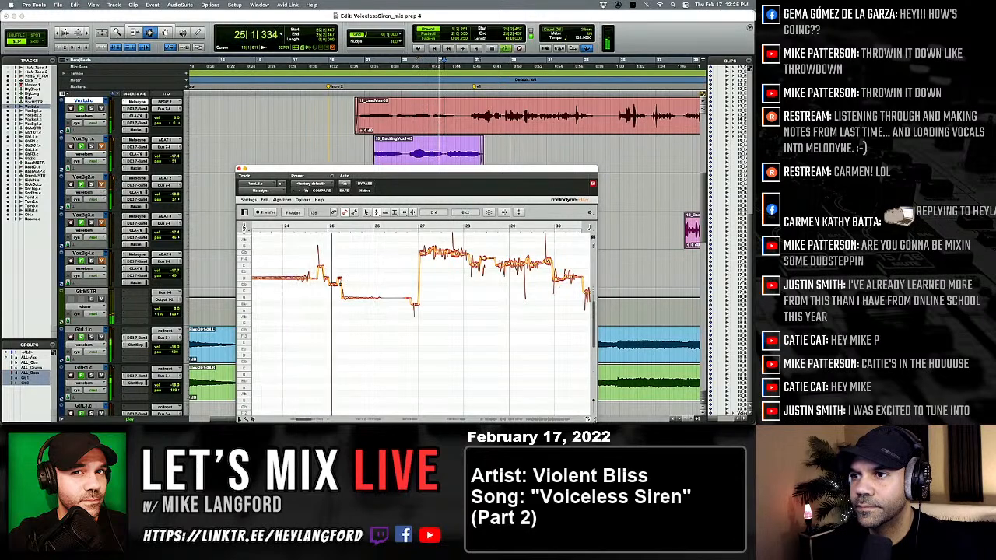
Separate and retune the notes just after bar 25, setting the long B 3 note to -1 ct with the Pitch tool.
right_click(342, 287)
click(376, 287)
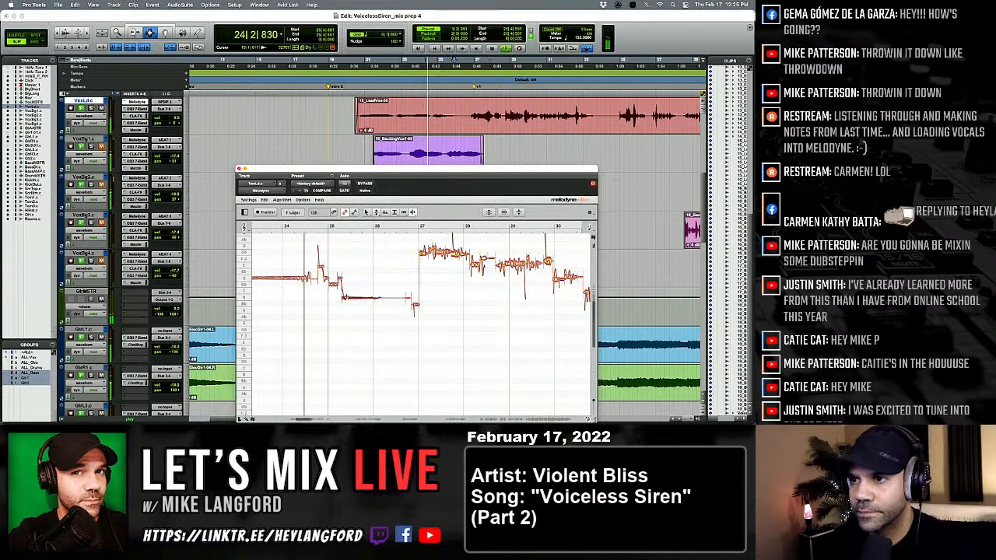
right_click(351, 312)
click(332, 321)
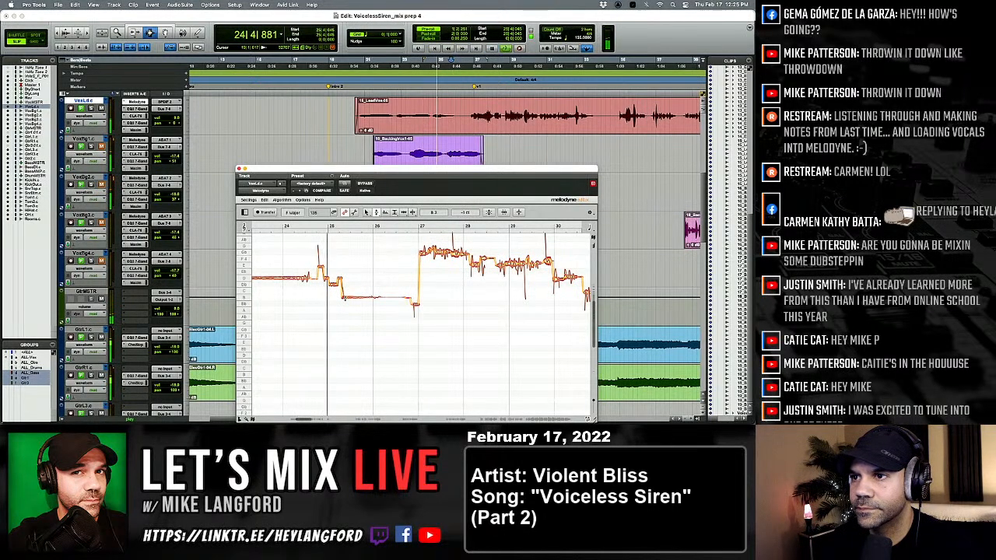
right_click(324, 253)
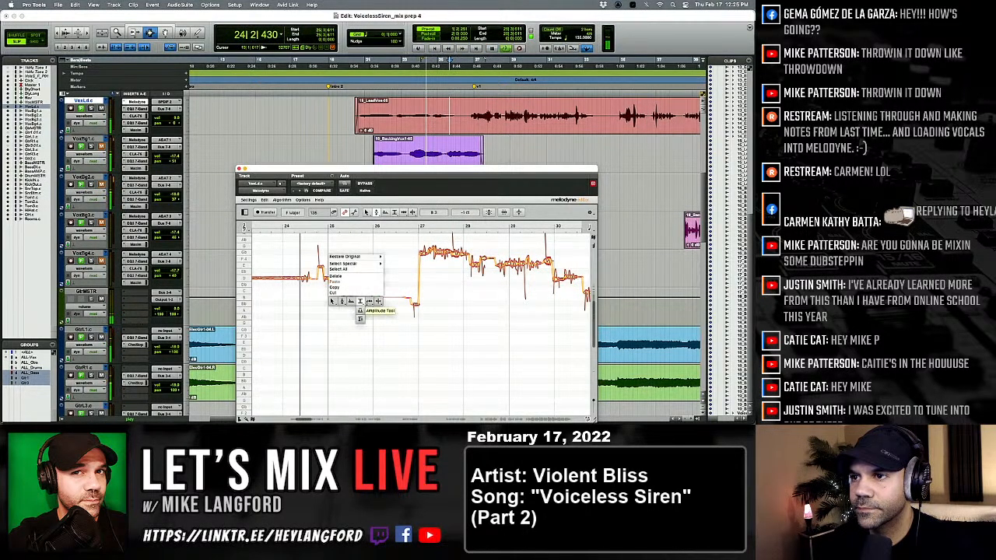
click(340, 304)
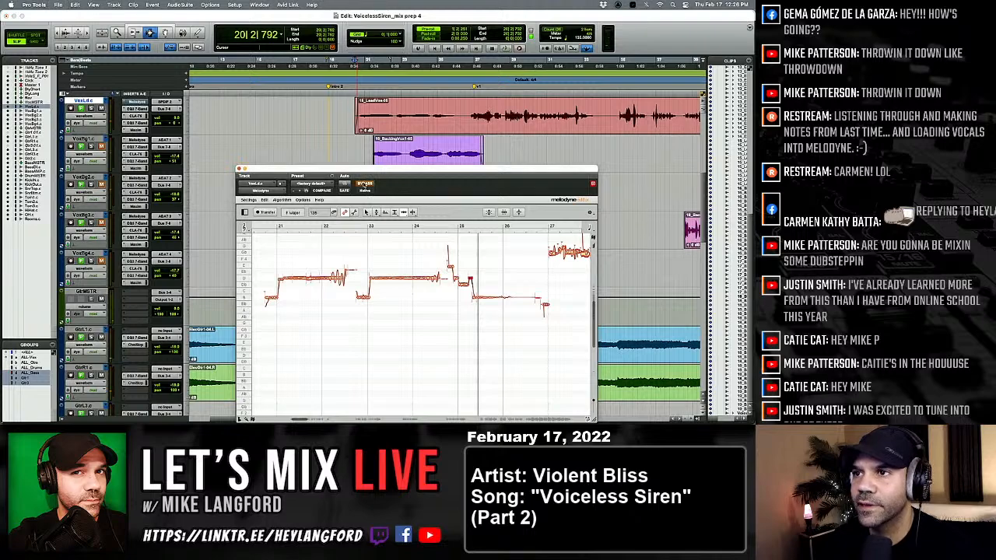
Replay the tuned phrase from 20|2|792, then split and retune the wavering tail of the first held note in bar 22.
key(space)
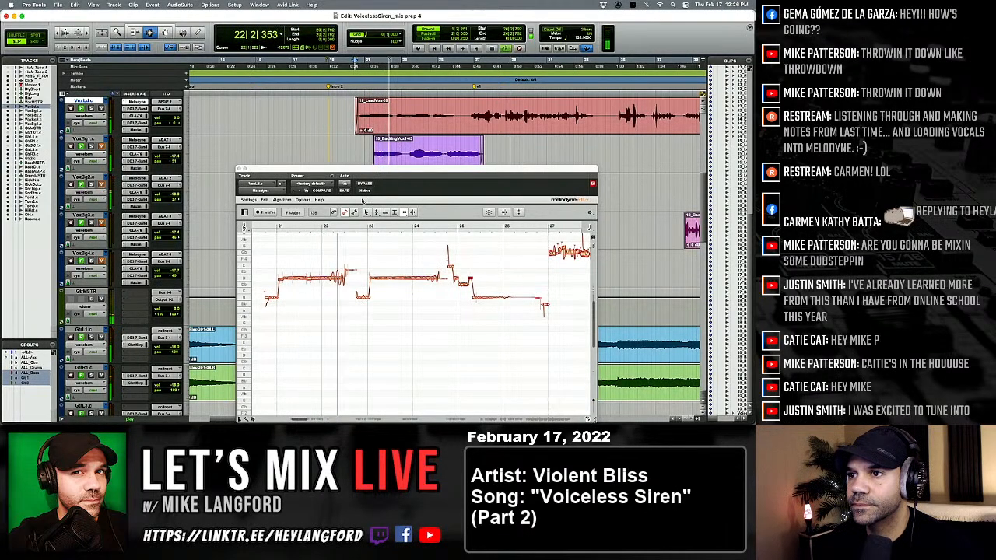
click(341, 255)
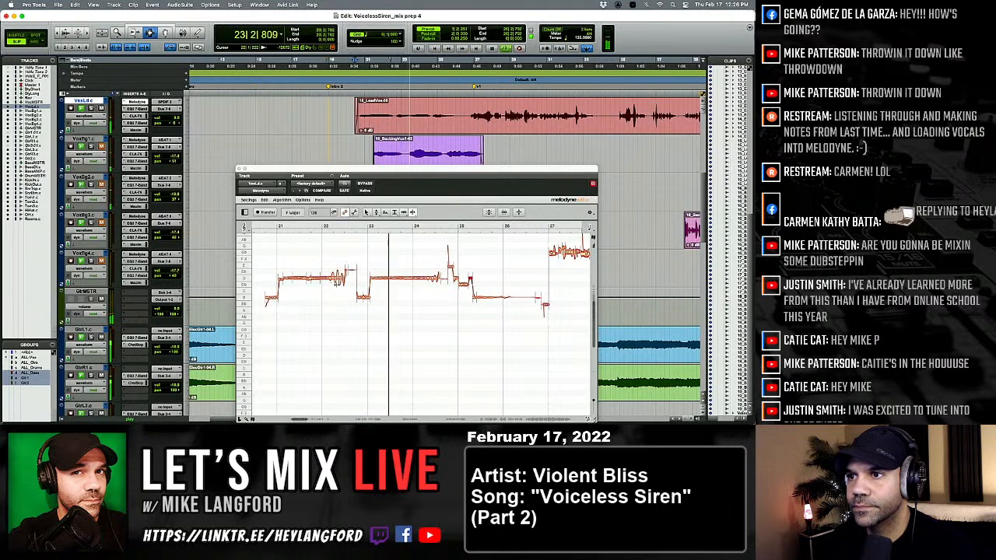
right_click(340, 284)
click(312, 284)
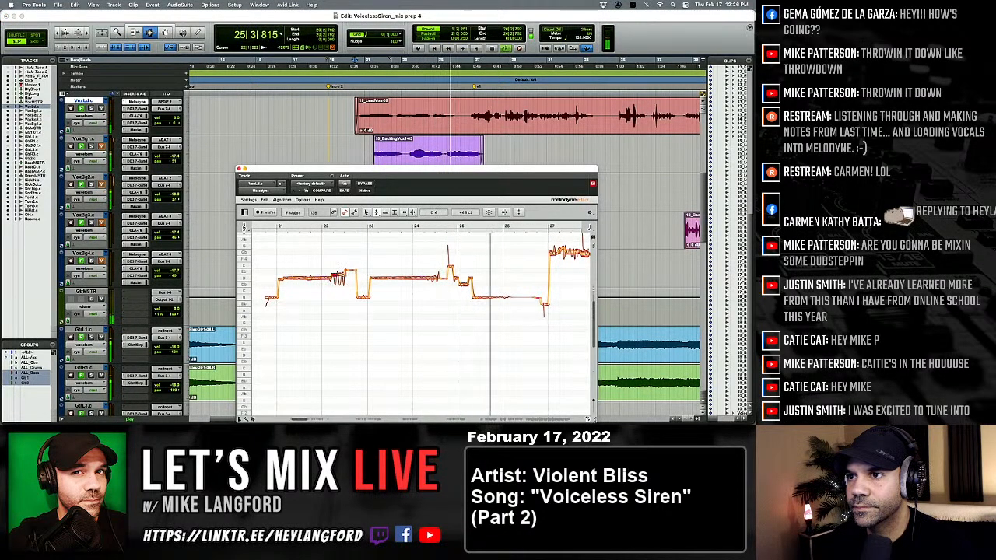
Play the lead vocal with pre-roll from bar 23 into the first verse to check the tuning.
click(411, 118)
key(space)
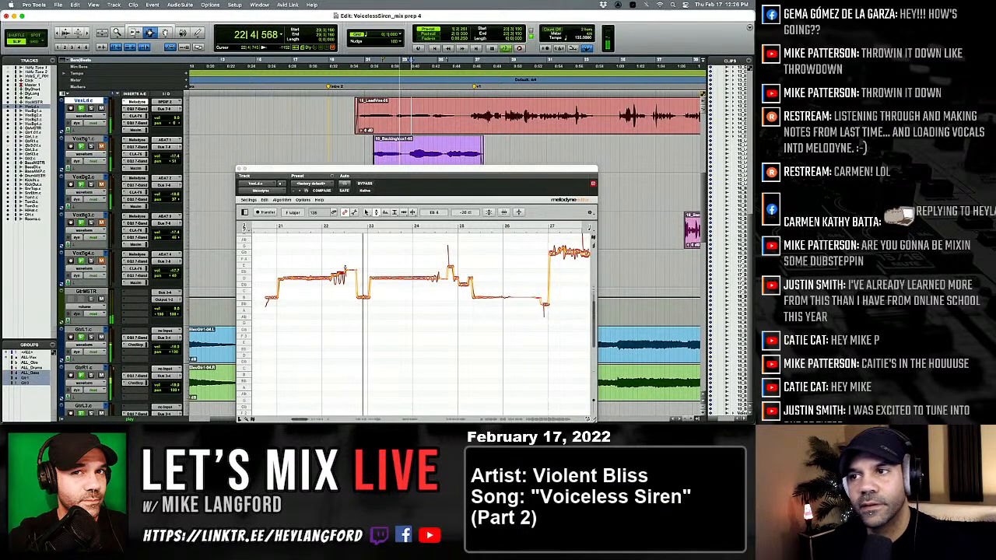
key(space)
key(space)
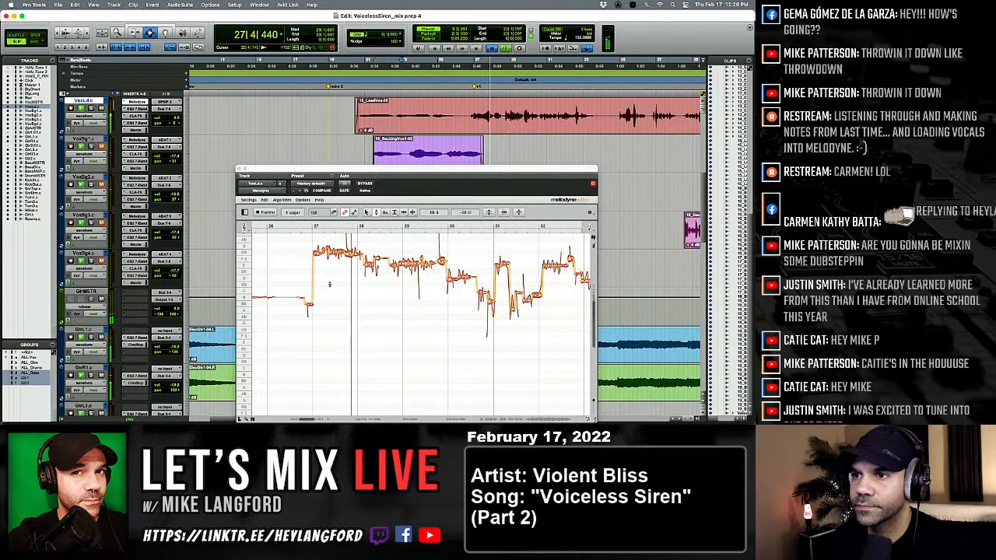
Split the onset off the long note at bar 27 and centre it on Gb 4 with the Pitch tool.
key(space)
key(space)
click(310, 303)
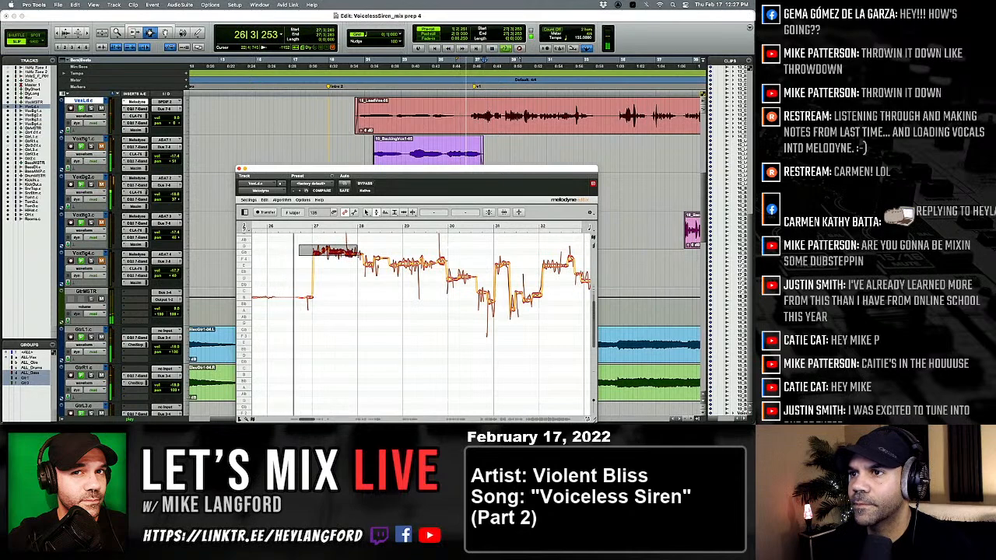
right_click(317, 263)
click(352, 265)
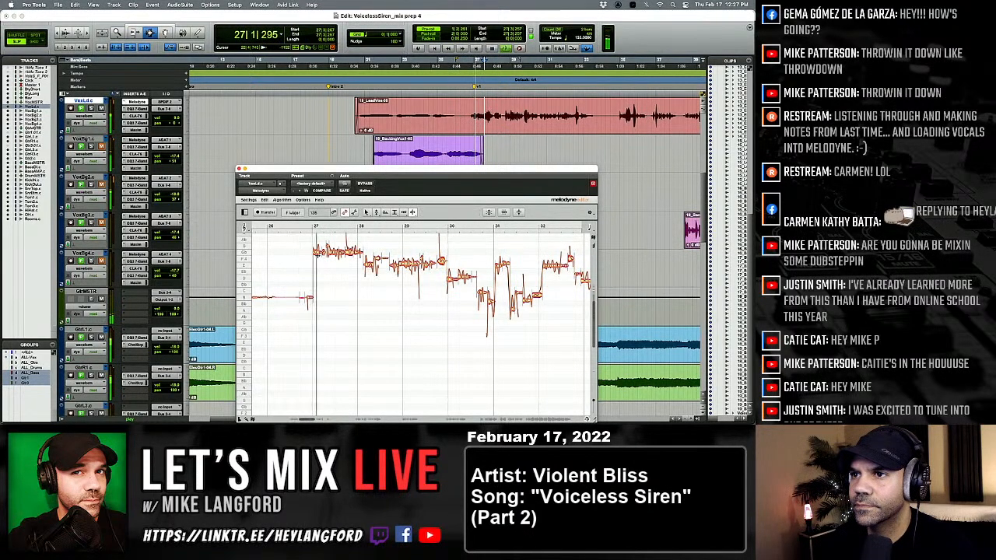
right_click(316, 261)
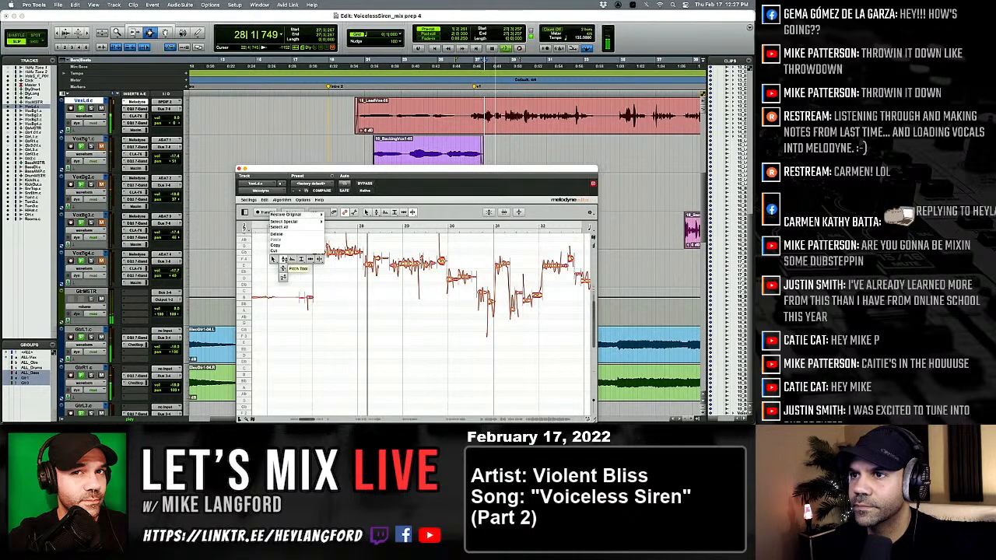
click(282, 261)
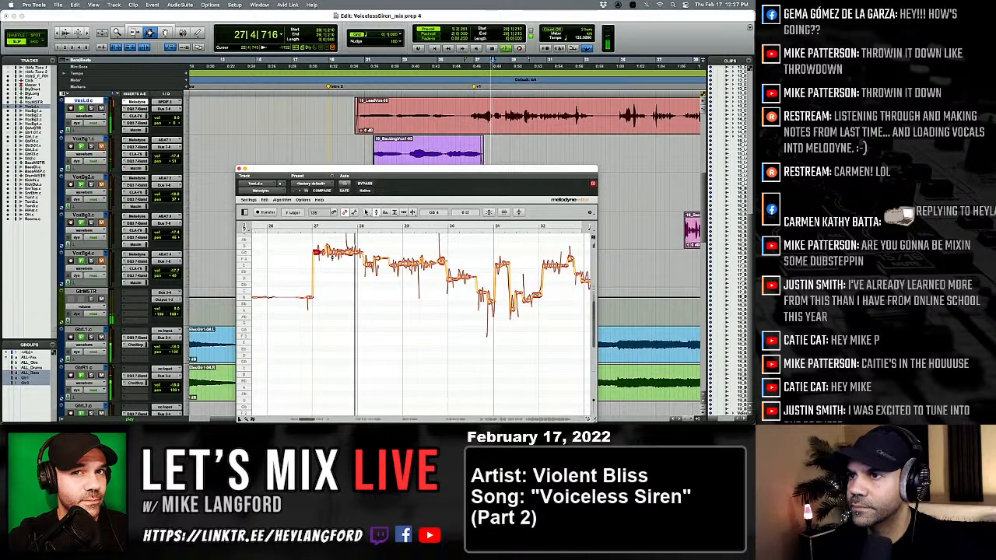
Reduce the pitch modulation of the note just before bar 28 to 68%, and retune the E 4 and F 4 notes after it.
right_click(351, 257)
click(358, 264)
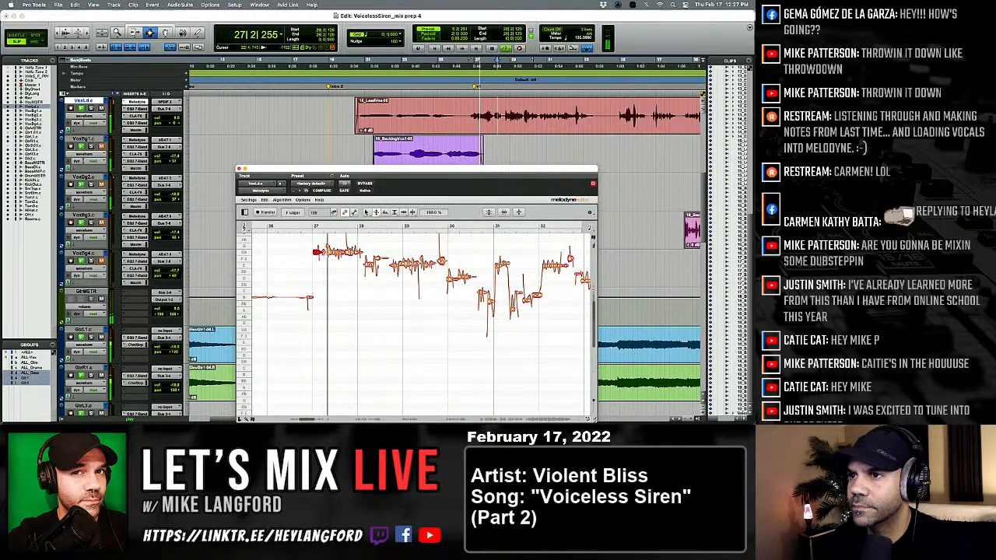
right_click(358, 266)
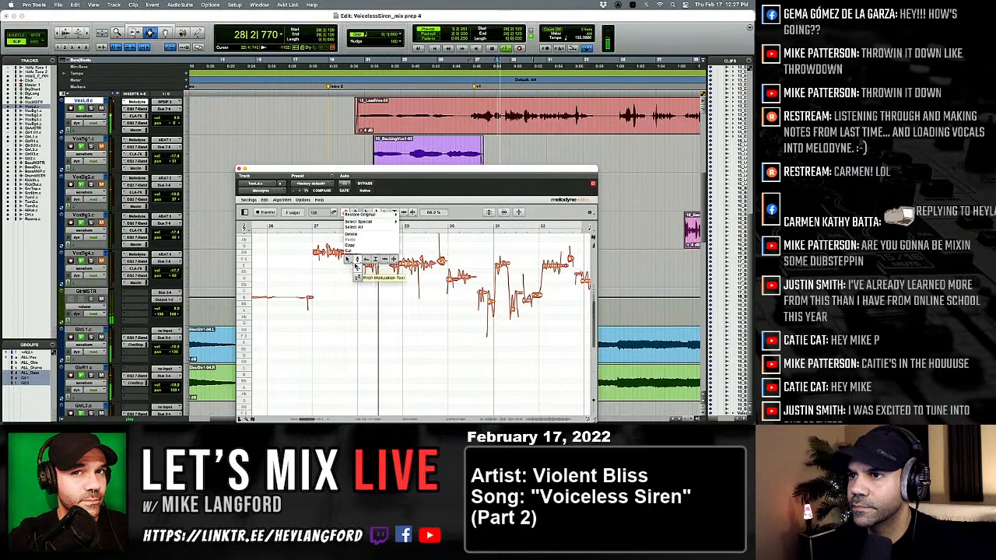
click(360, 264)
click(368, 265)
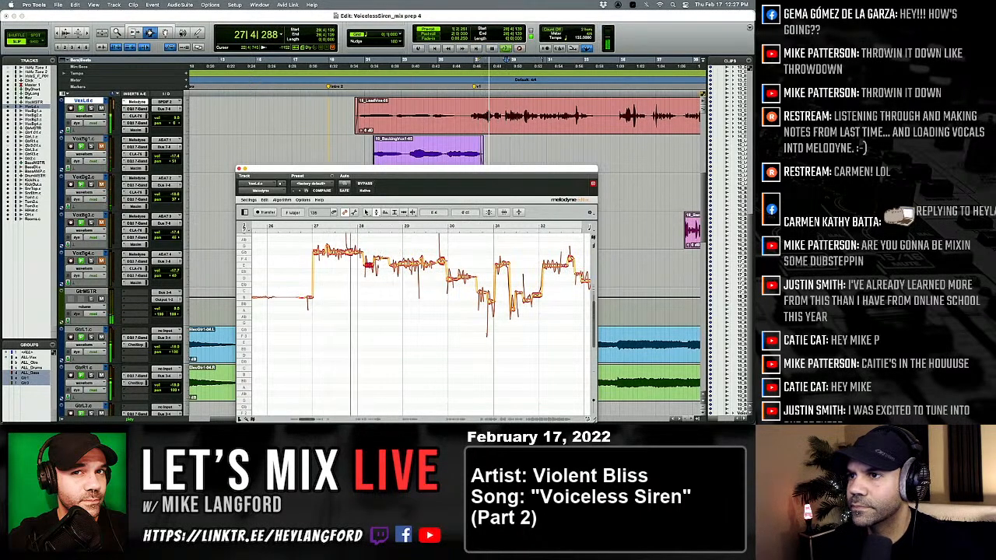
click(377, 258)
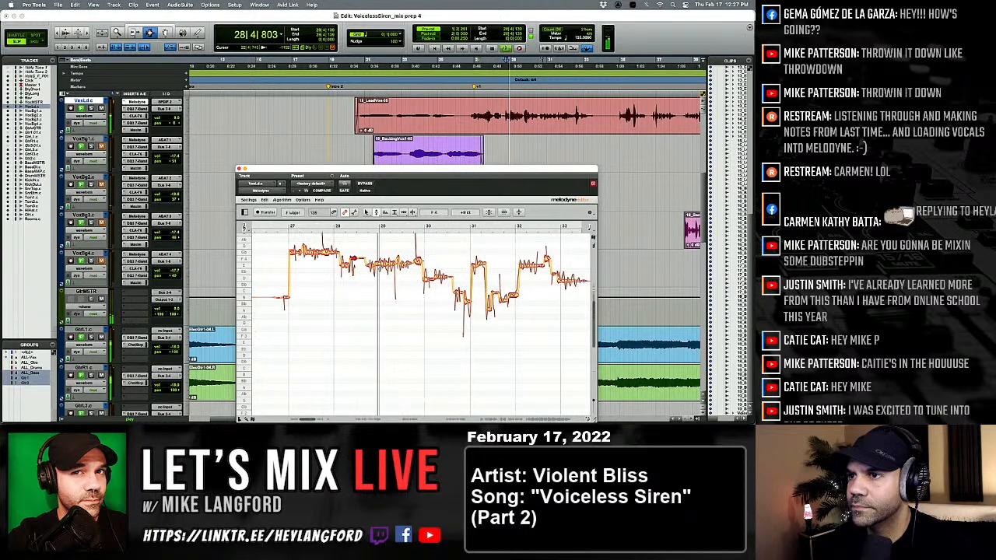
click(379, 259)
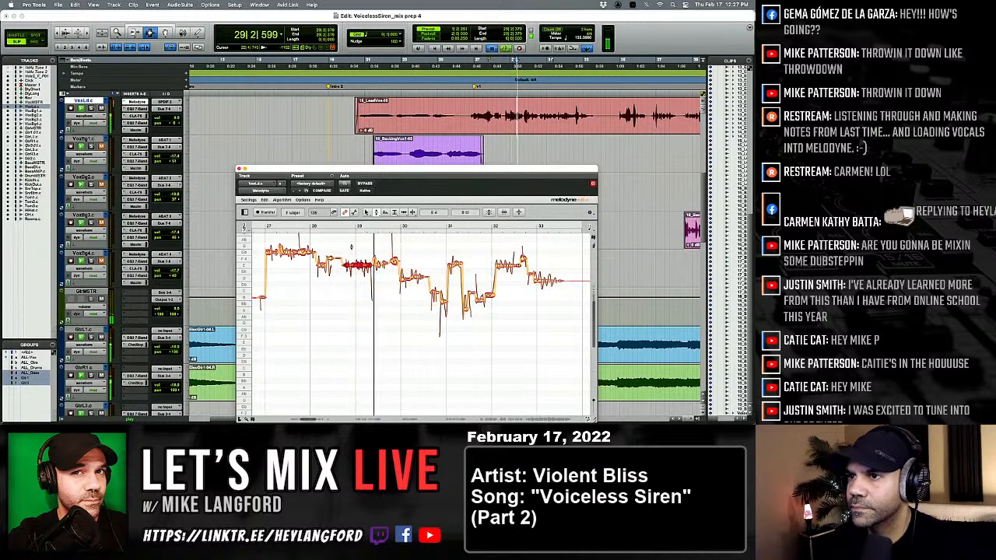
Raise the long E 4 note around bar 29 slightly and retune the short E 4 note that follows it.
key(space)
drag(355, 265, 354, 262)
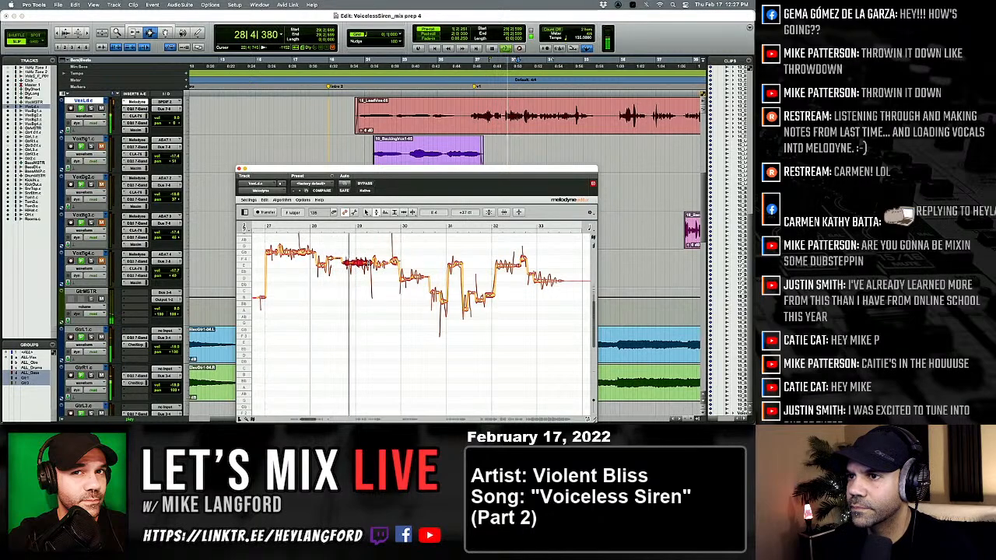
key(space)
key(space)
click(358, 266)
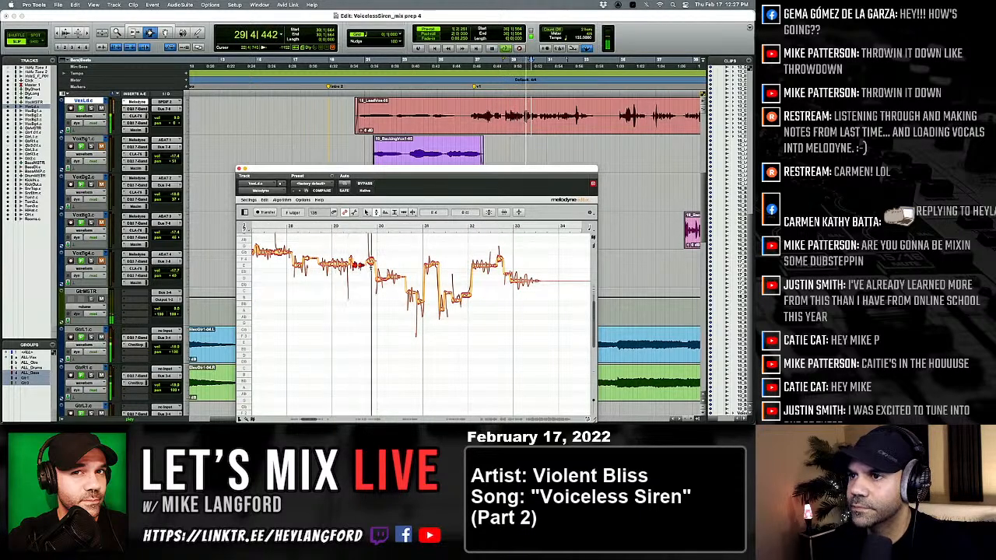
Play the phrase into bar 30 and retune the D 4 note at the start of that bar.
key(space)
click(370, 265)
key(space)
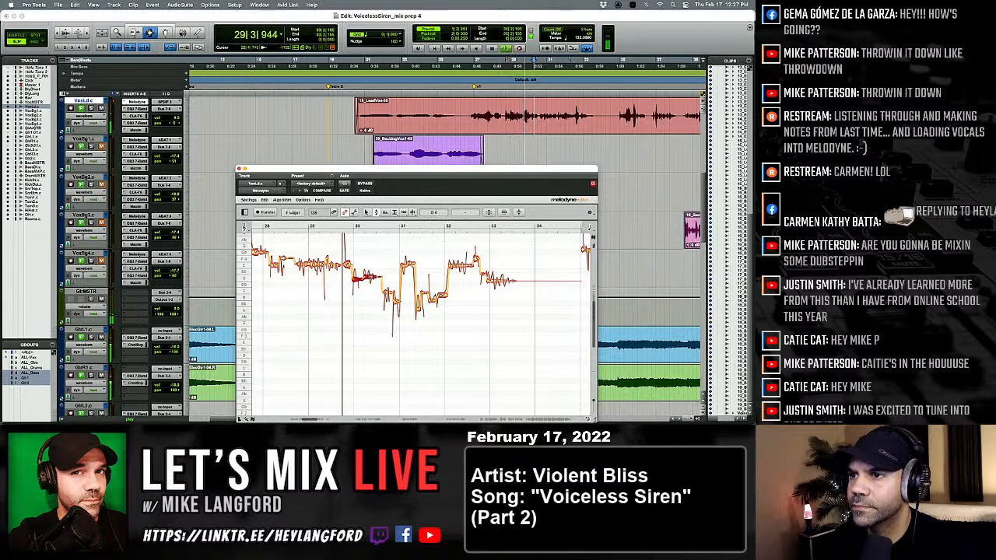
click(357, 277)
key(space)
click(359, 277)
key(space)
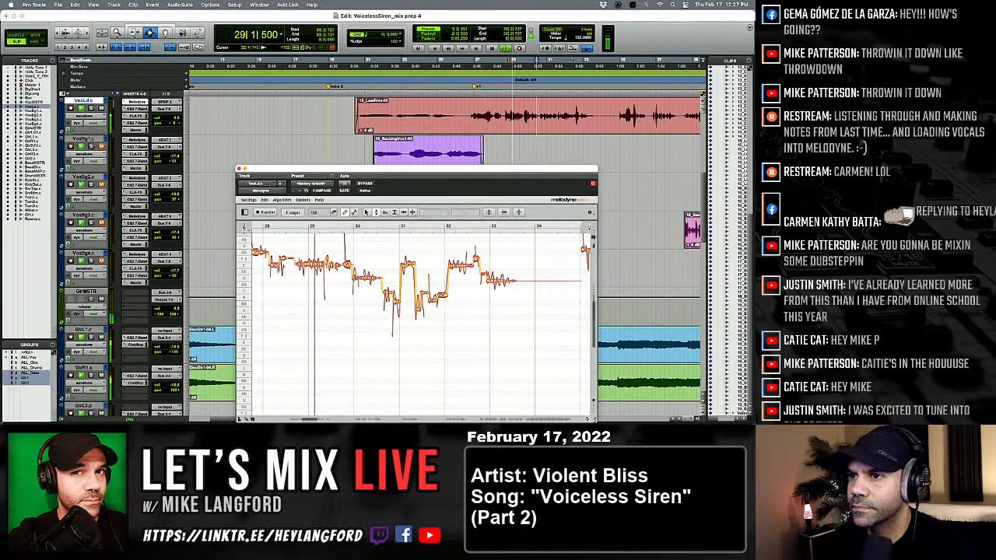
Split the onset from the D 4 note at bar 30 and adjust its pitch while replaying the phrase.
right_click(357, 278)
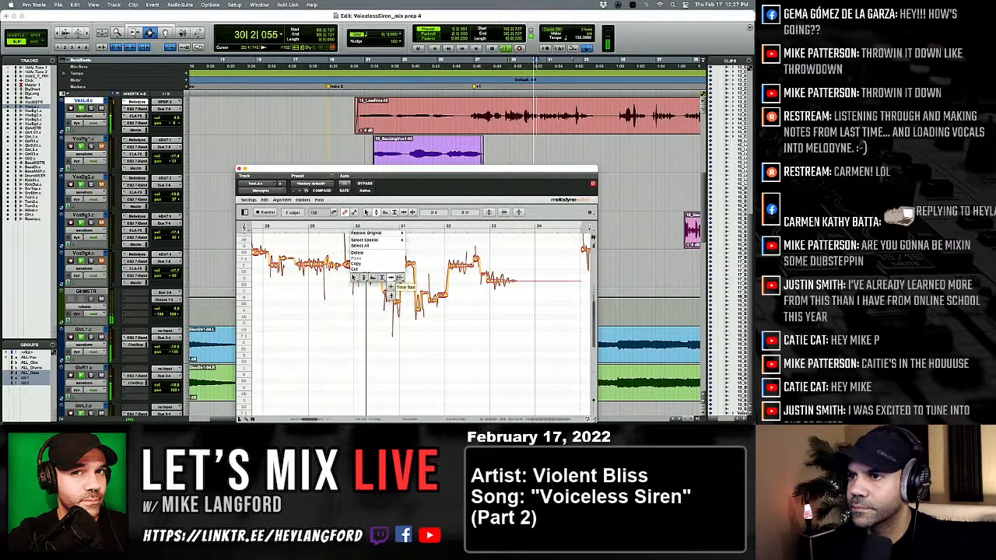
click(401, 279)
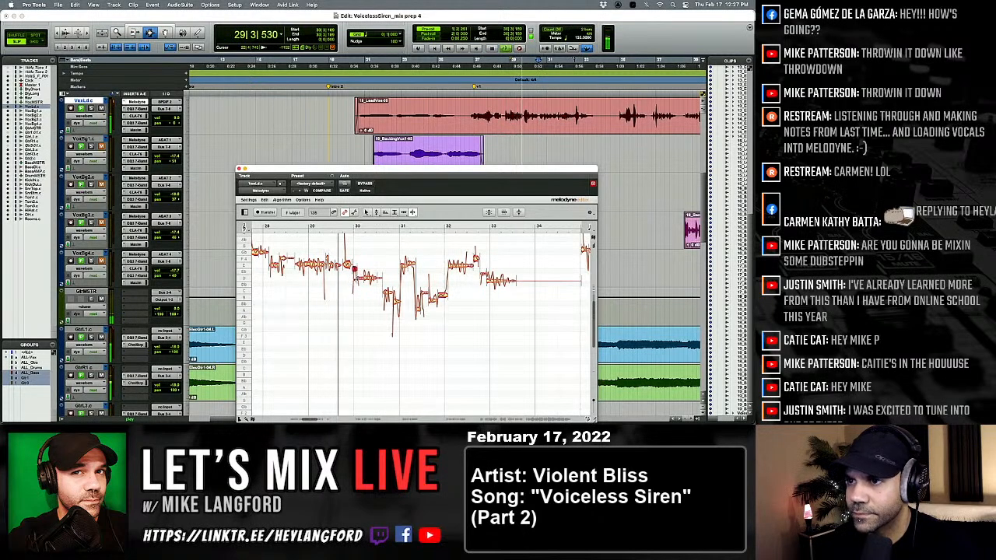
right_click(312, 281)
click(323, 282)
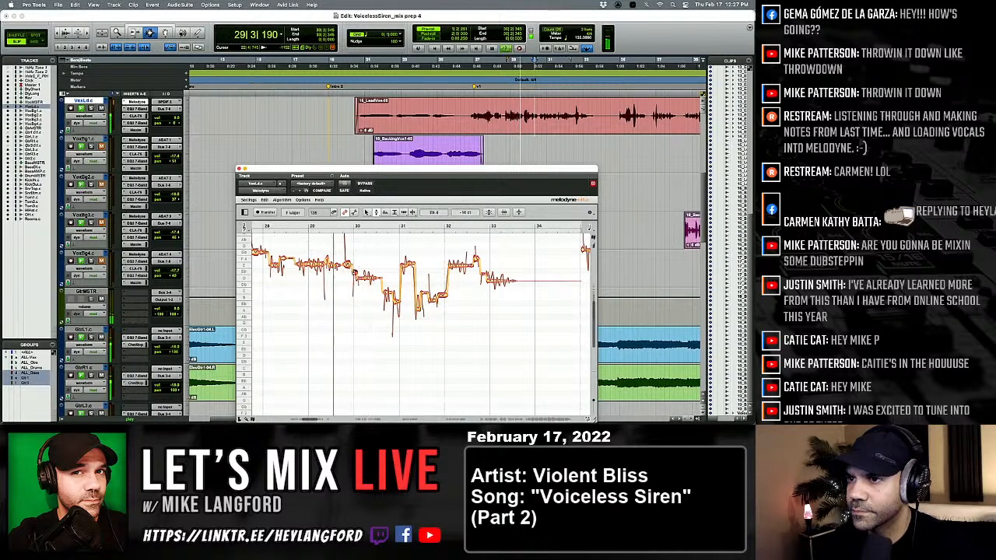
key(space)
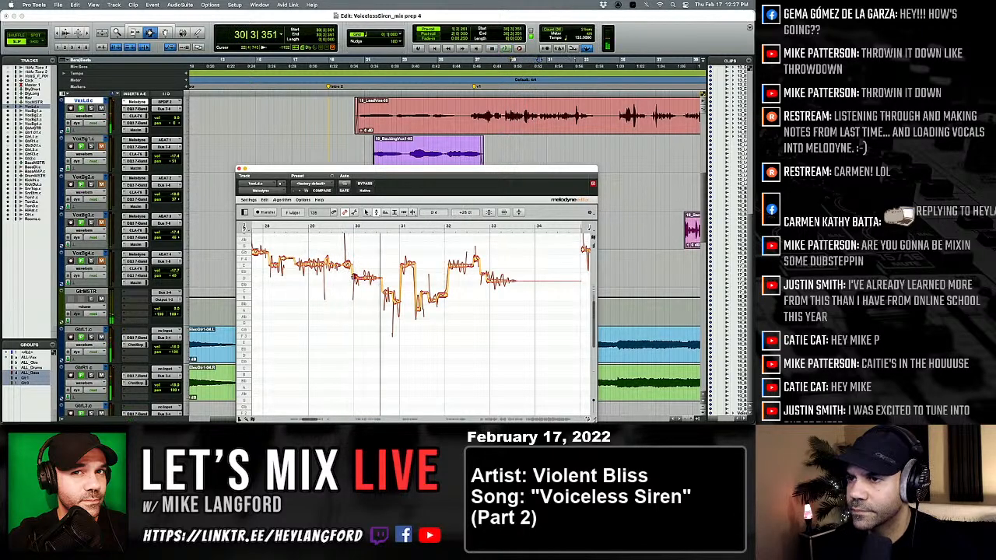
key(space)
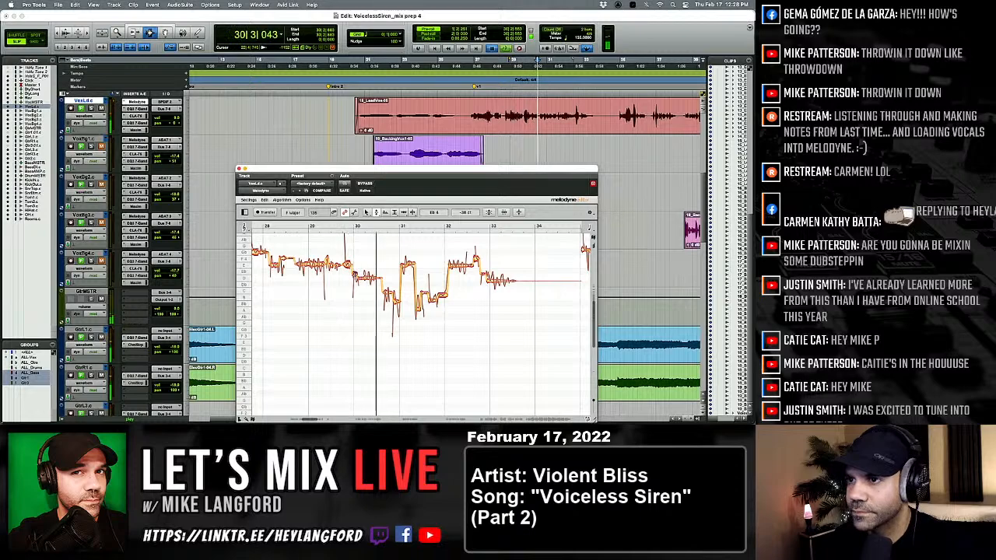
Adjust the timing of the separated D 4 note after the start of bar 30 with the Time tool.
key(space)
right_click(336, 231)
click(388, 278)
right_click(364, 282)
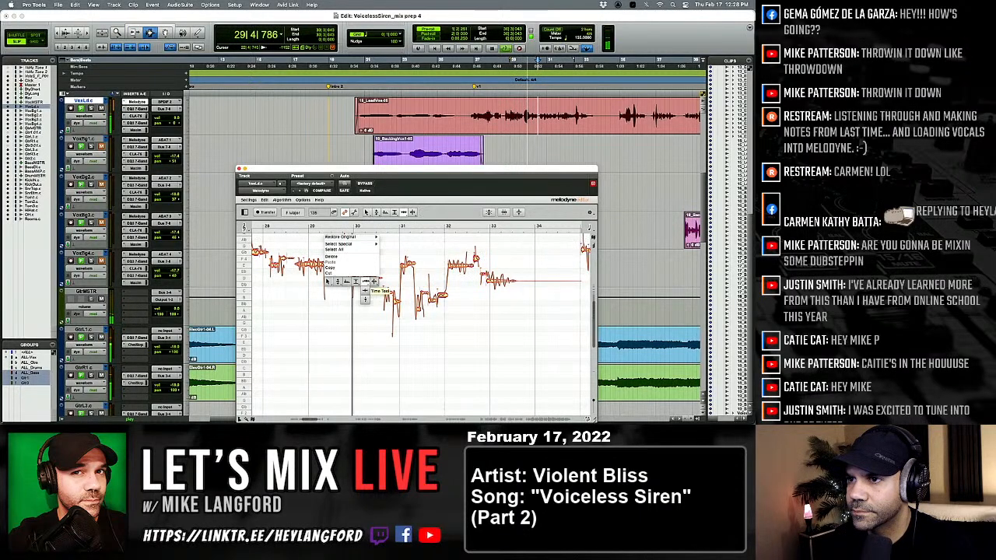
click(364, 282)
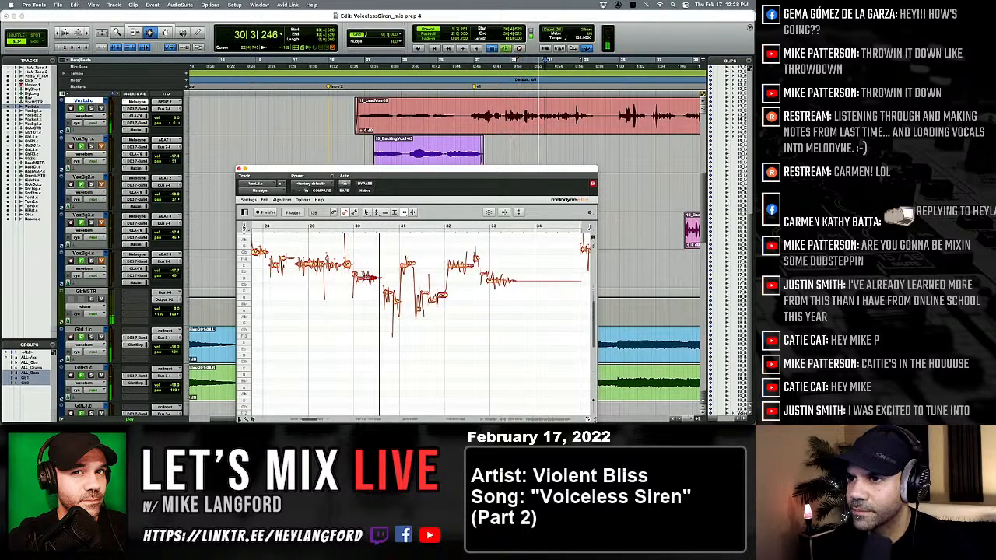
Replay the passage from the end of bar 29 through bar 30 repeatedly to check the D 4 note's timing.
key(space)
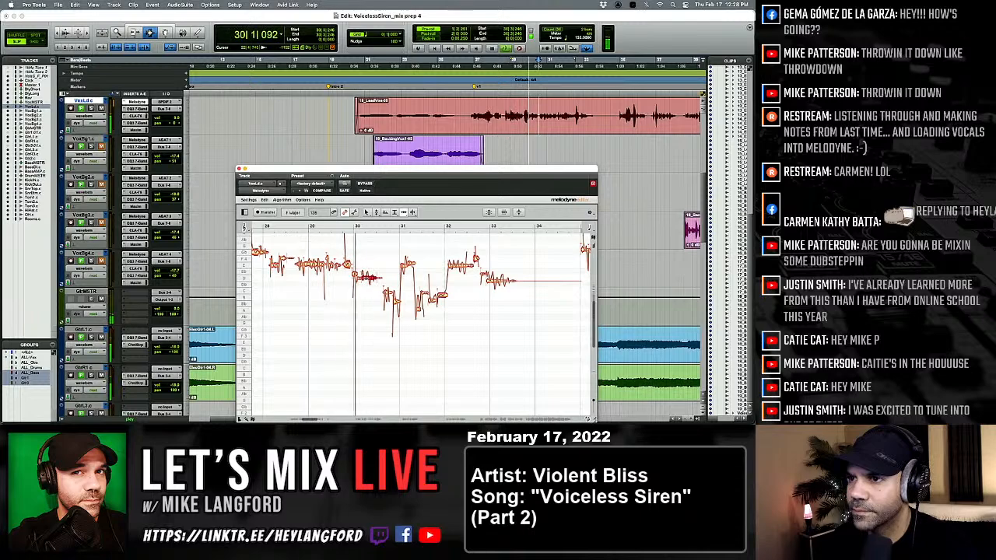
key(space)
key(space)
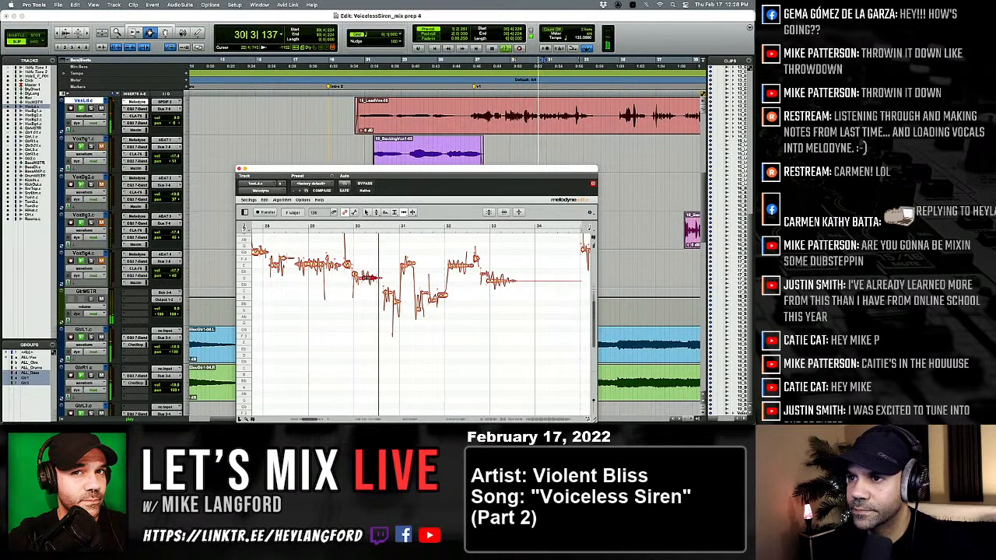
key(space)
key(space)
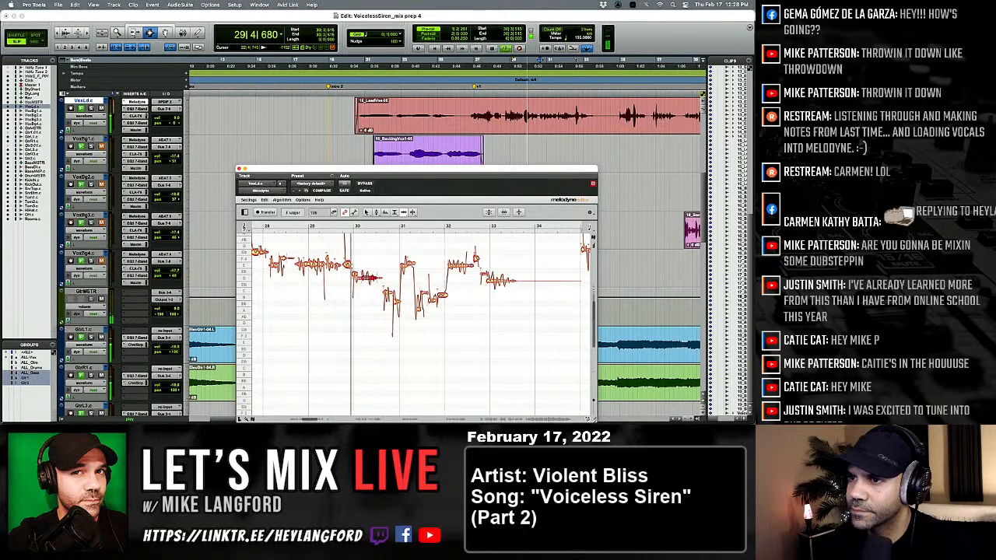
key(space)
key(space)
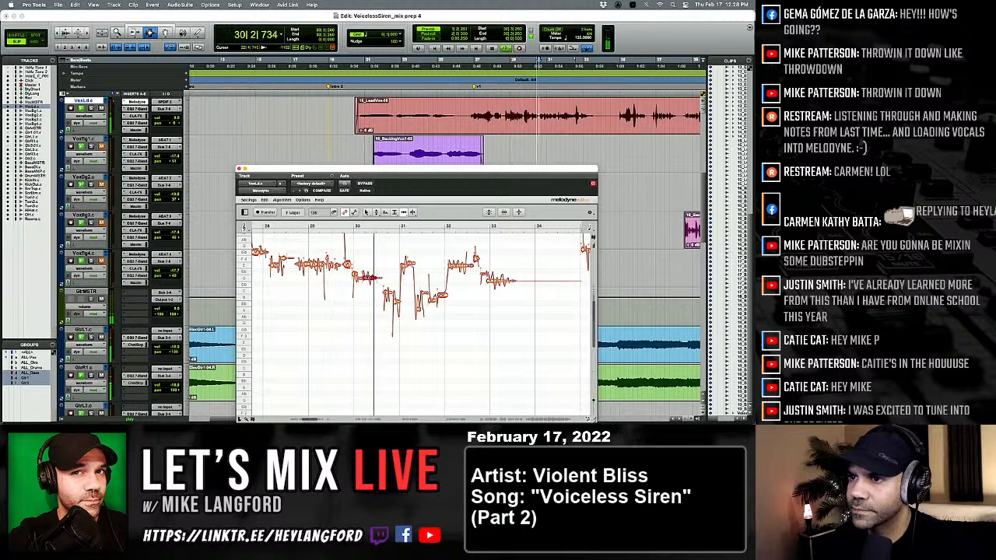
key(space)
key(space)
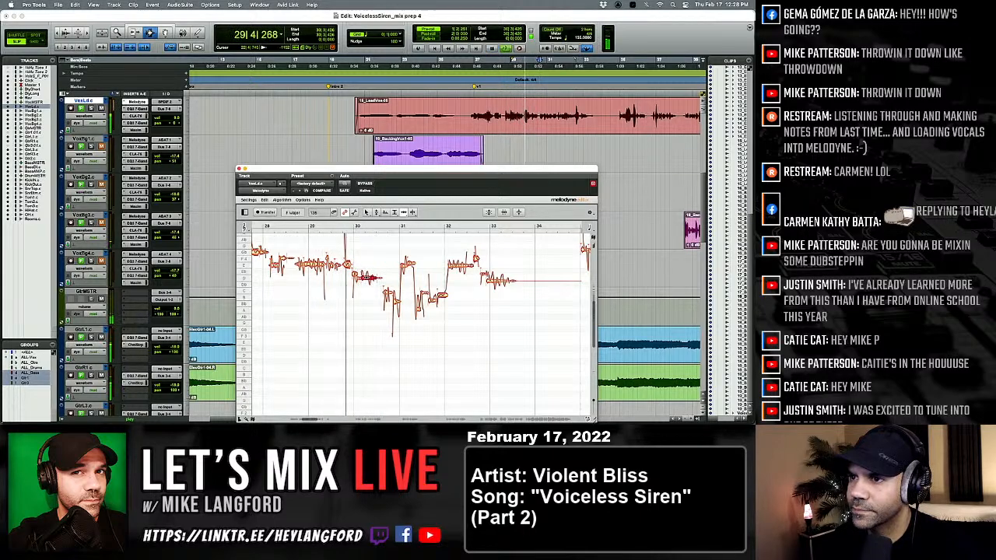
key(space)
key(space)
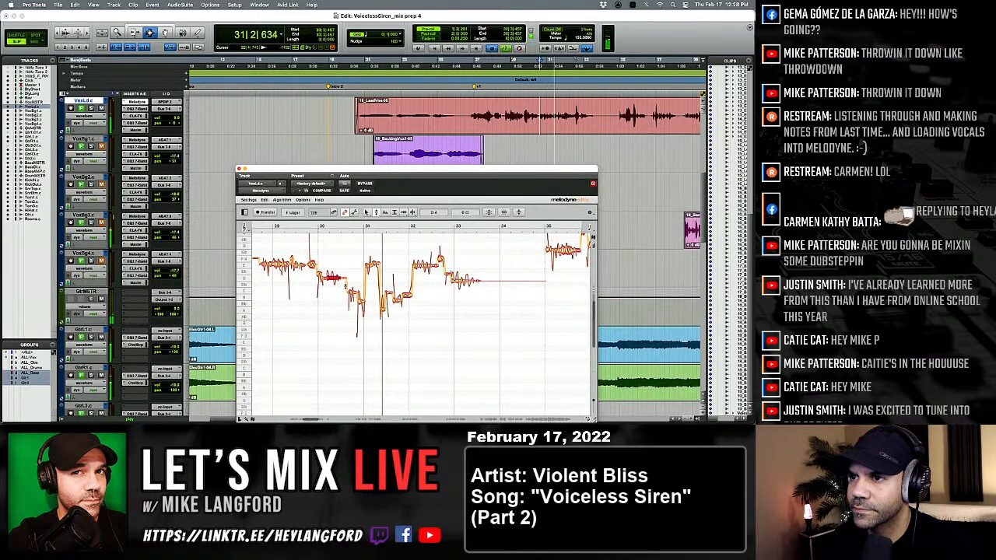
Raise the short note just before bar 31 to B 3, set its pitch modulation to 73% and replay the phrase.
key(space)
key(space)
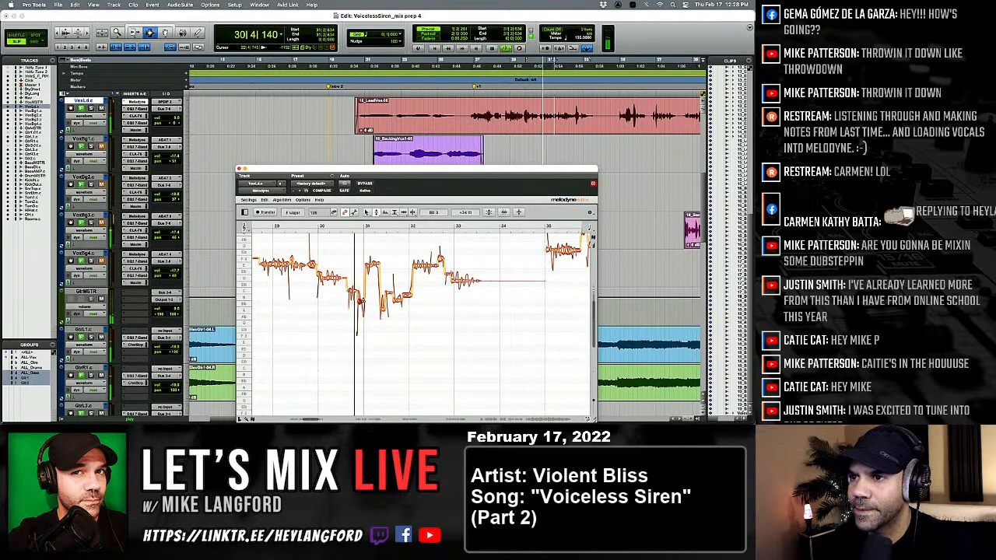
key(space)
key(space)
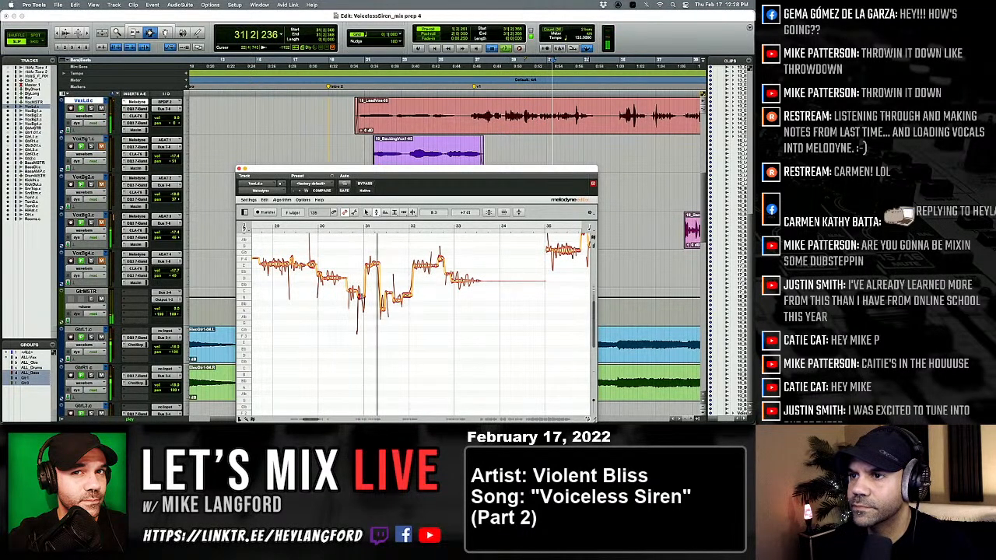
right_click(361, 298)
click(362, 305)
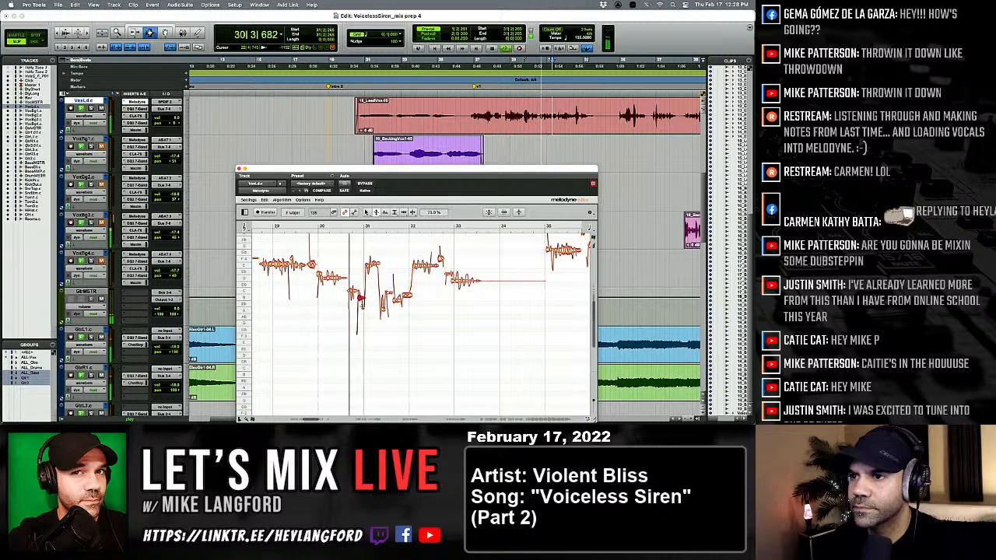
right_click(362, 303)
click(362, 299)
key(space)
key(space)
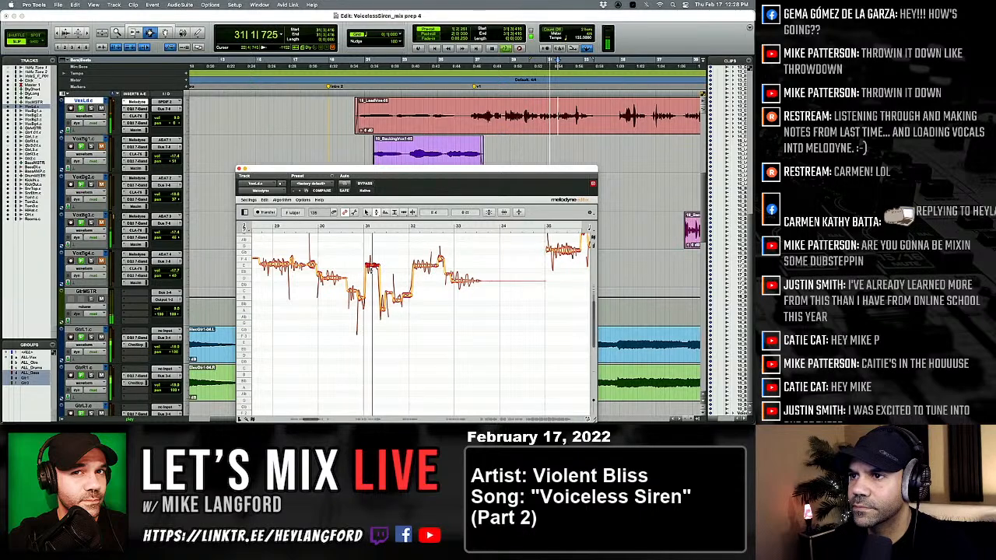
Split the E 4 note at bar 31, adjust its timing with the Time tool and return to the Pitch tool.
right_click(373, 270)
click(393, 274)
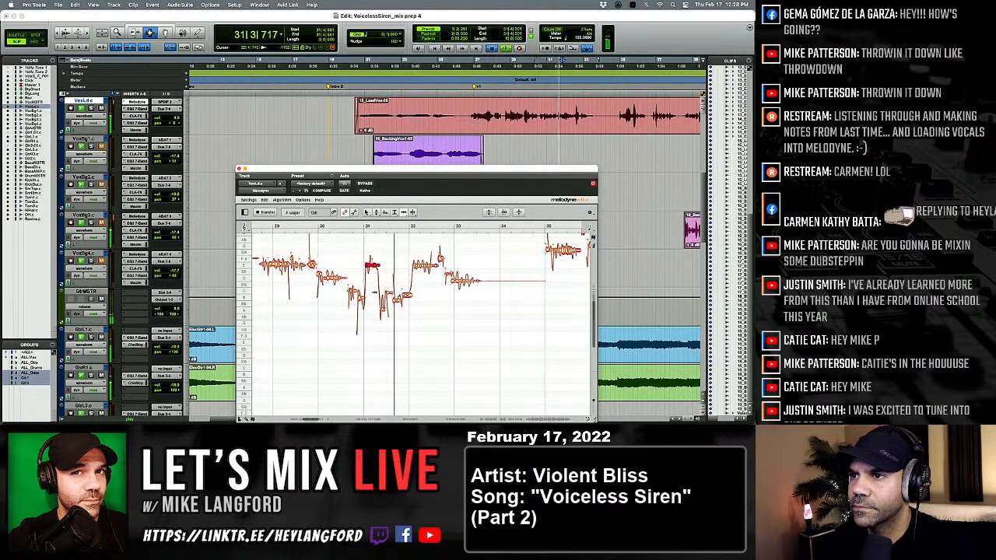
key(space)
key(space)
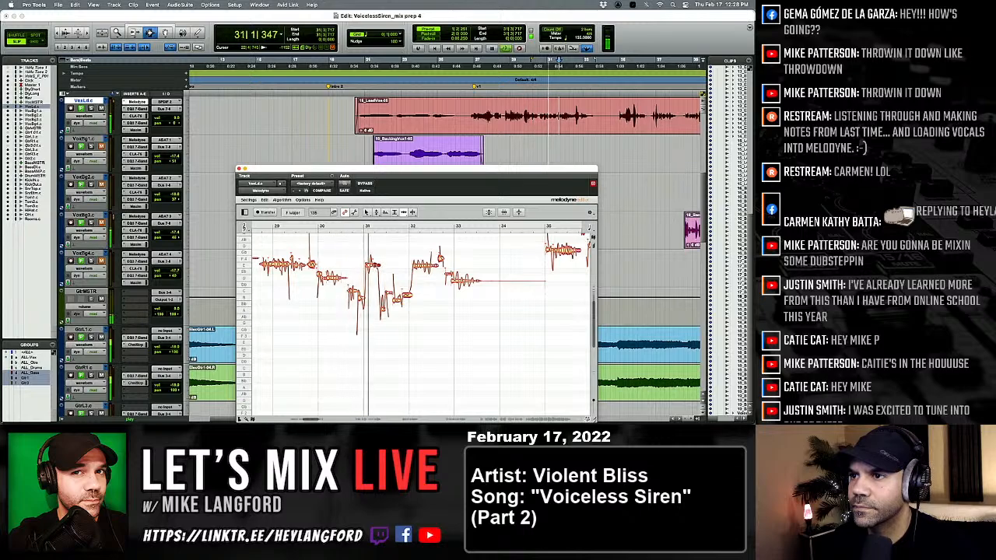
scroll(375, 281, right, 1)
right_click(375, 281)
click(342, 281)
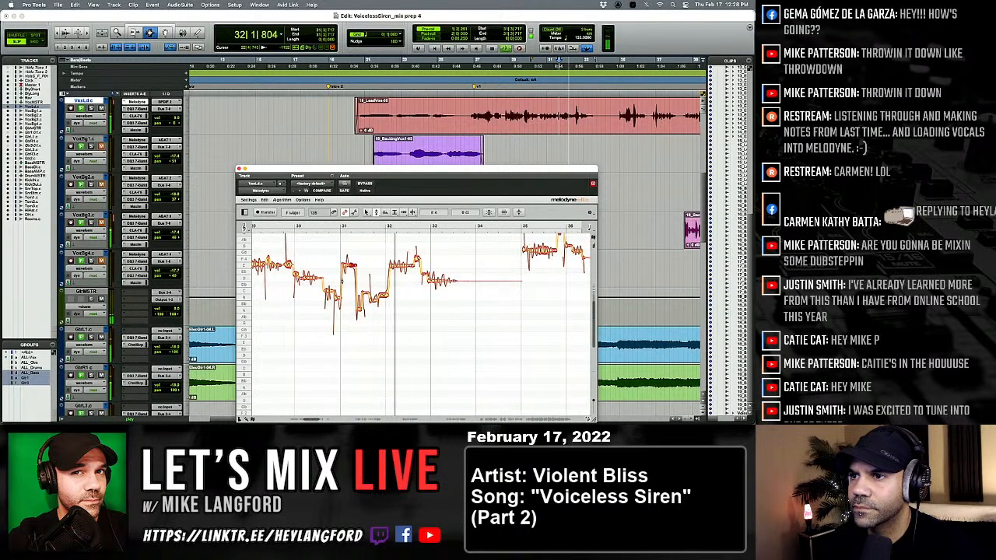
Retune the low note after bar 31 and the held E 4 note at bar 32 while replaying the phrase.
key(space)
key(space)
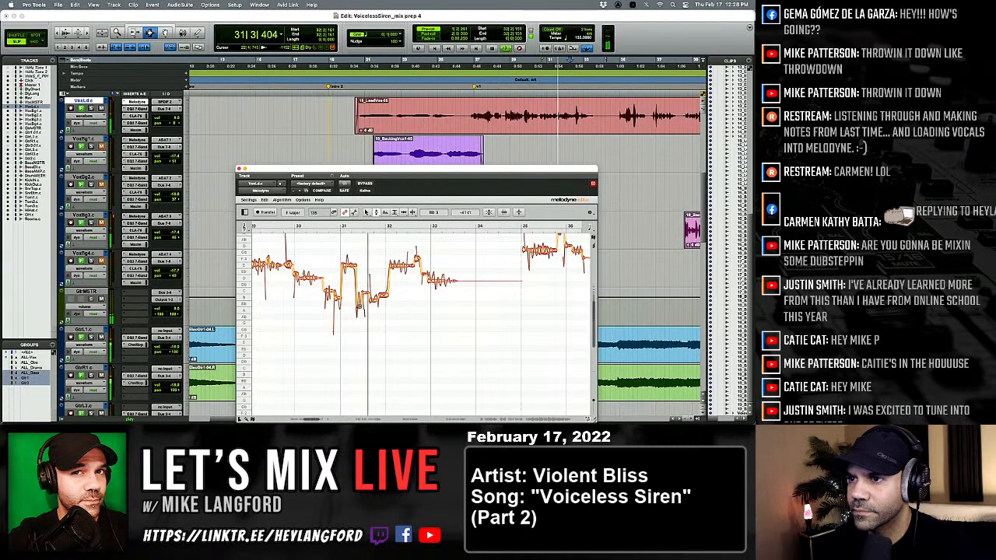
key(space)
key(space)
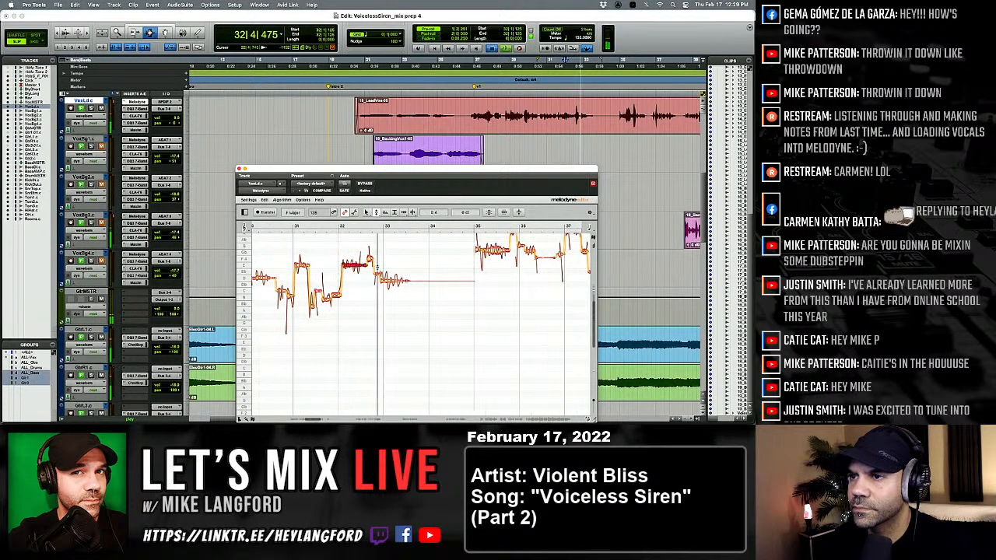
Split the held E 4 note after bar 32 with the Note Separation tool, retune its second part and replay the phrase.
key(space)
right_click(376, 267)
click(381, 267)
right_click(353, 267)
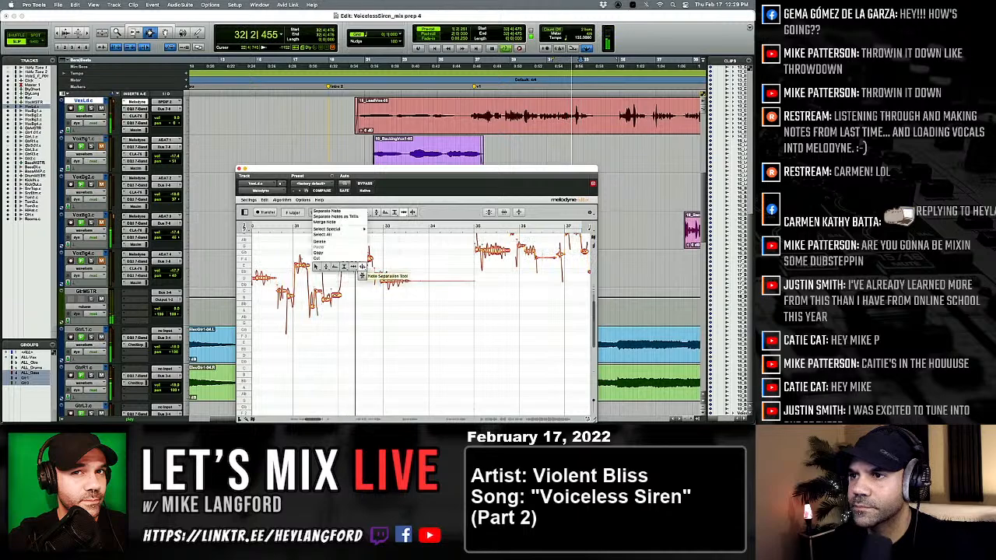
click(361, 267)
right_click(342, 268)
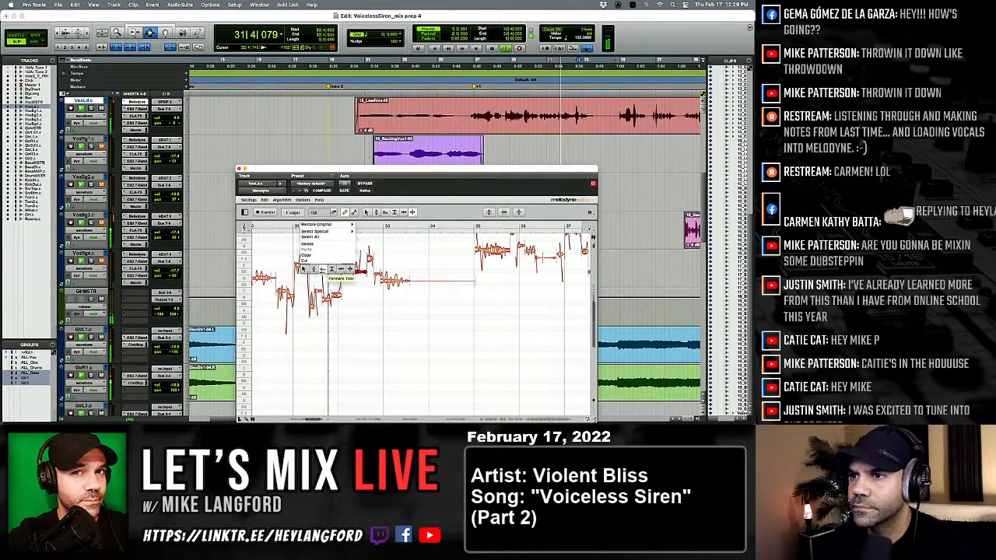
click(330, 270)
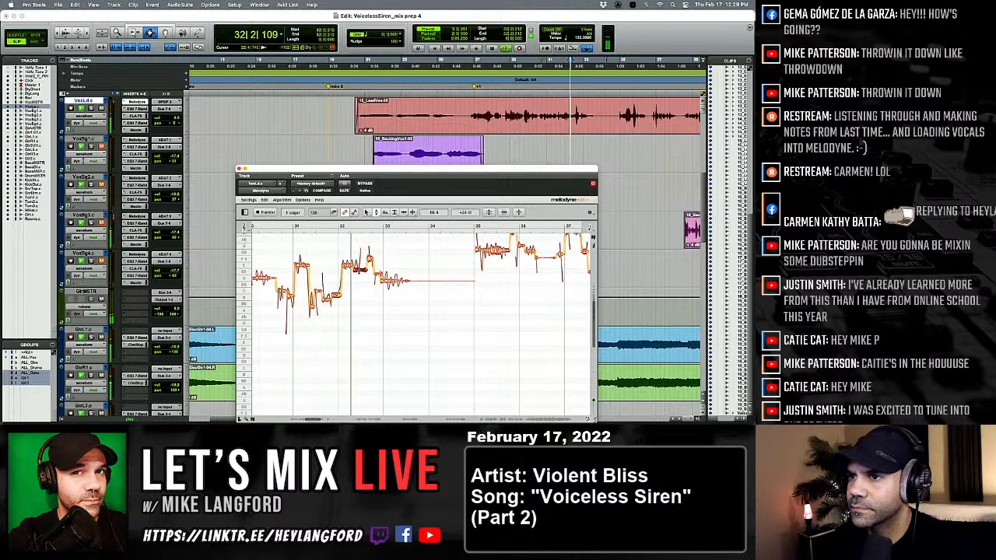
key(space)
key(space)
Lower the short note just before bar 33 to E 4, split the held note following it and return to the Pitch tool.
click(370, 263)
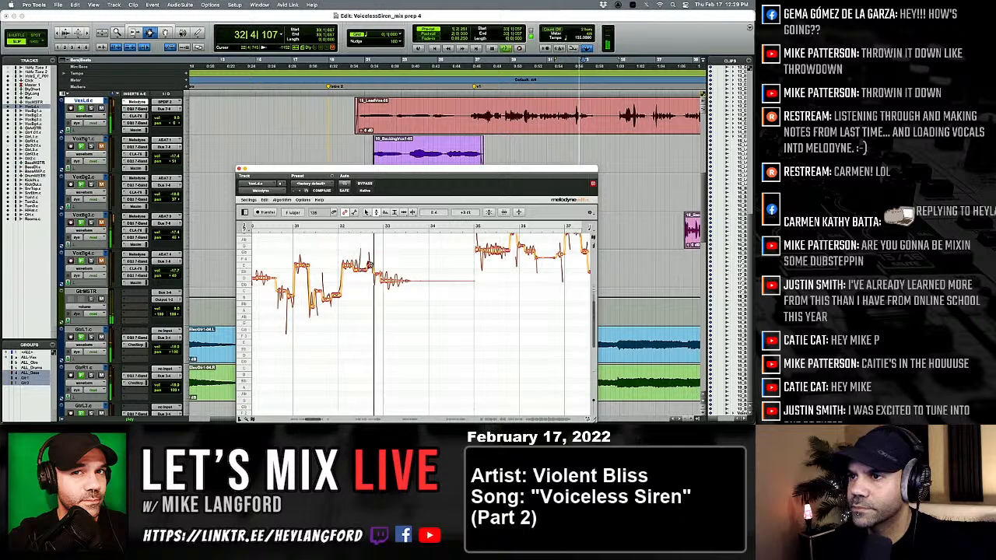
key(space)
key(space)
right_click(369, 265)
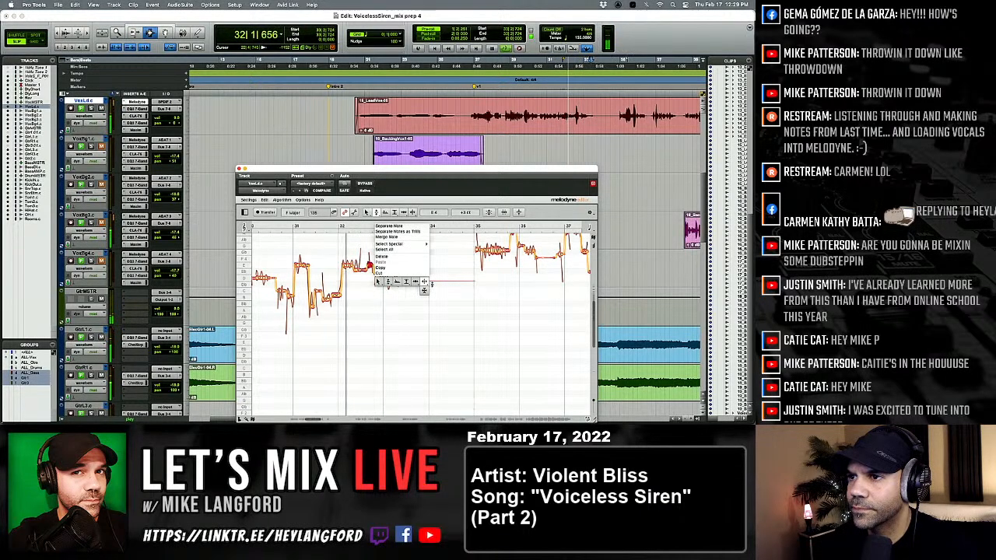
click(425, 287)
right_click(381, 280)
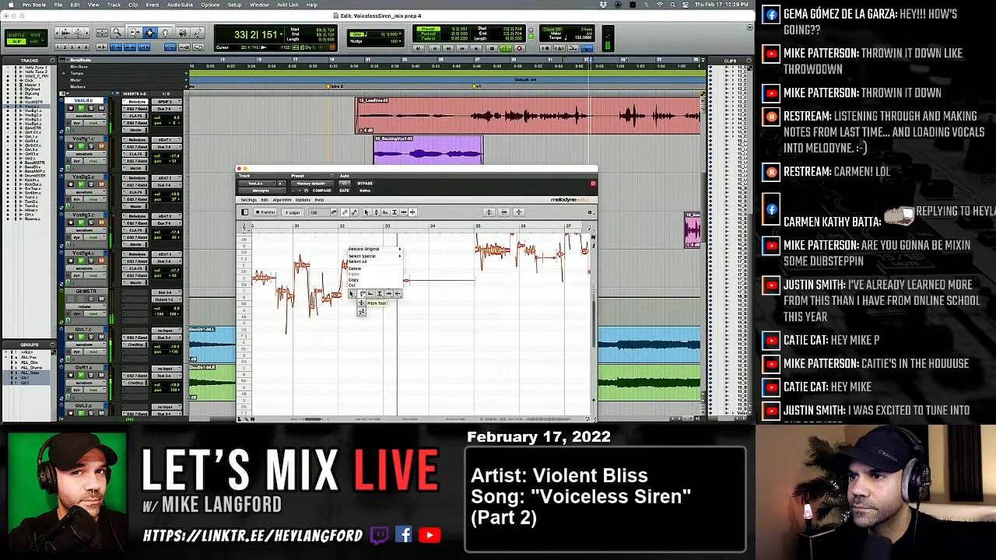
click(361, 294)
key(space)
key(space)
Raise both parts of the held note around bar 33 to D 4 and replay the phrase.
drag(395, 281, 396, 274)
click(382, 274)
double_click(383, 274)
key(space)
key(space)
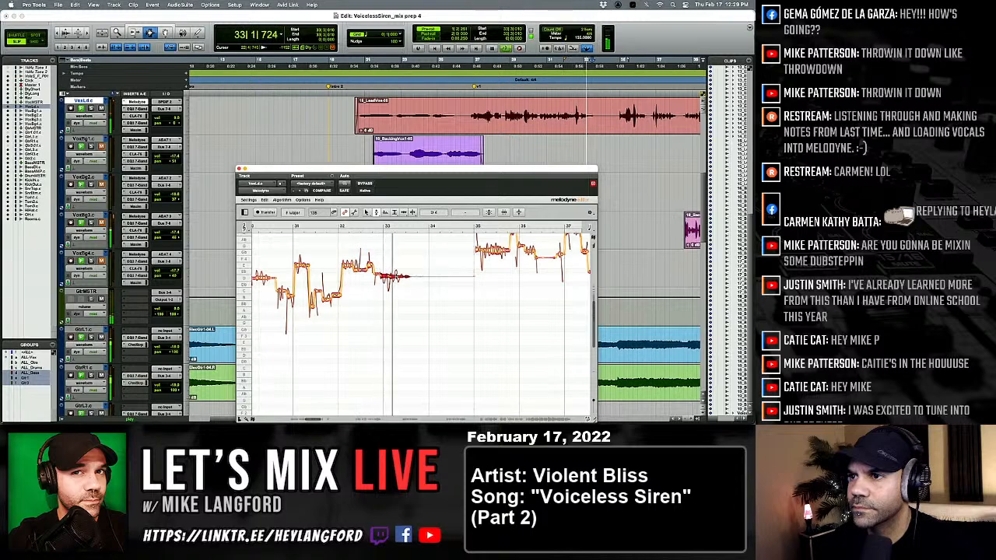
key(space)
key(space)
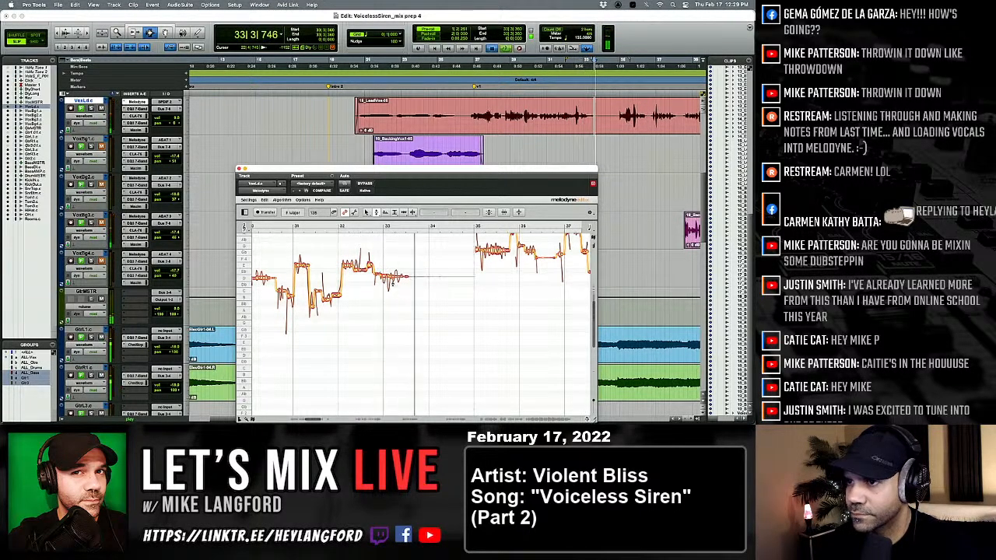
key(space)
key(space)
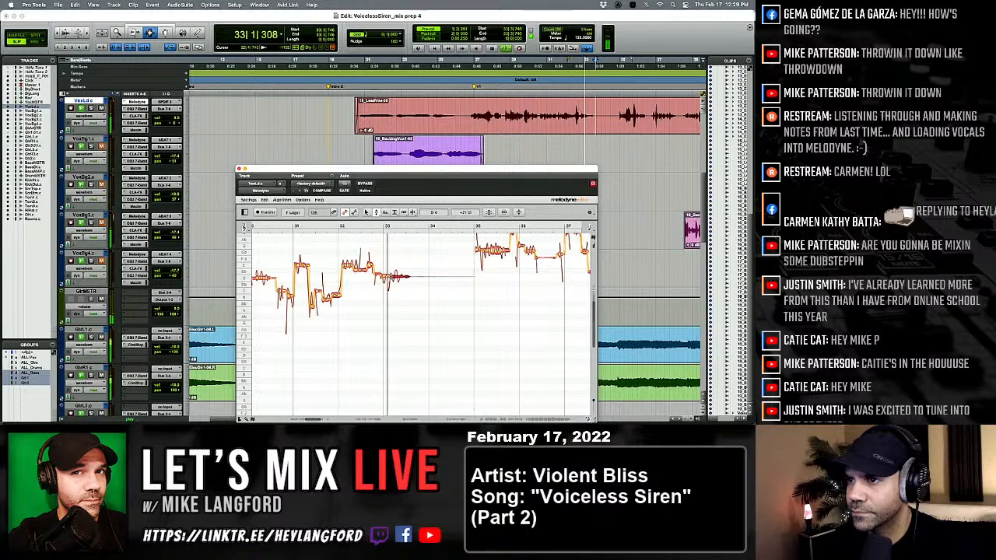
Adjust the pitch modulation of the held note around bar 33 and return to the Pitch tool.
click(383, 274)
key(space)
key(space)
right_click(383, 274)
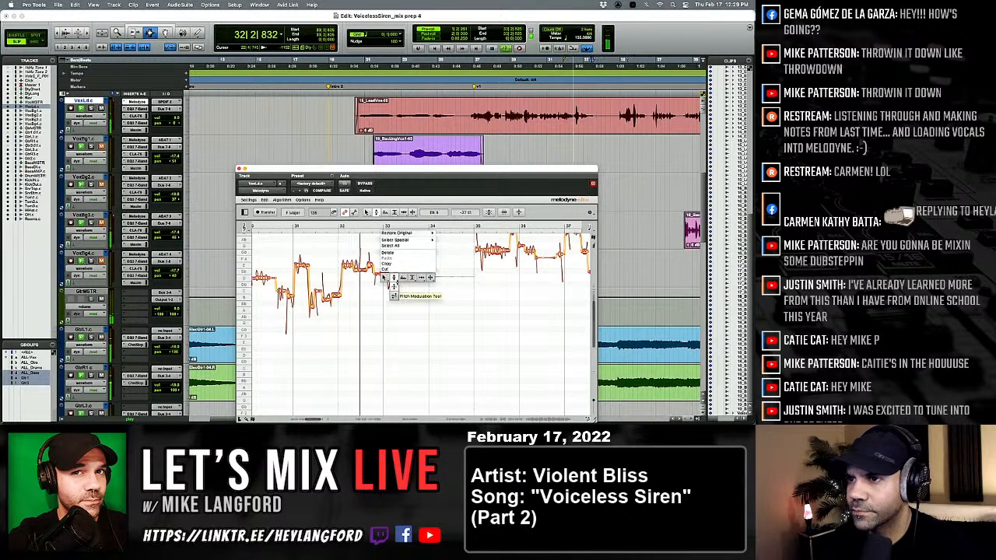
click(395, 280)
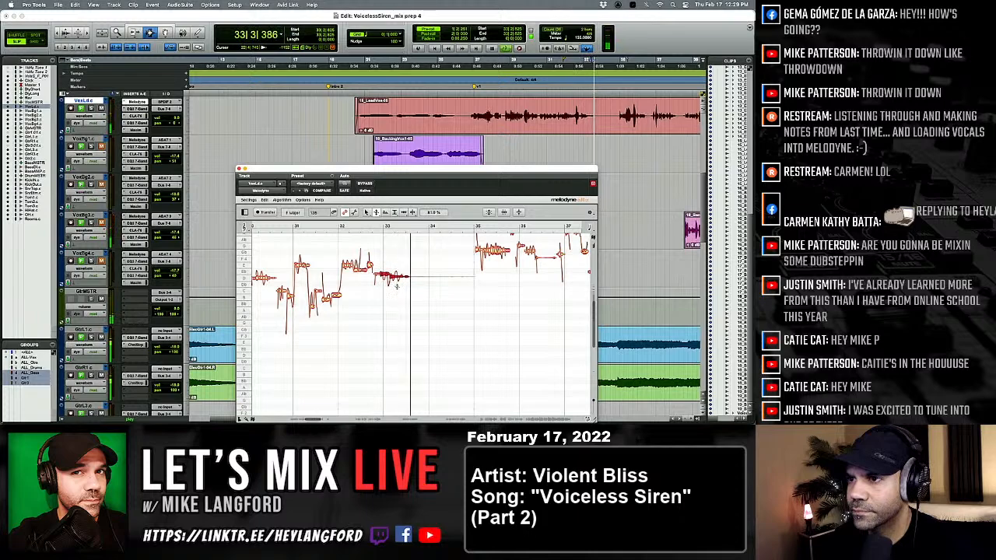
right_click(396, 286)
click(393, 298)
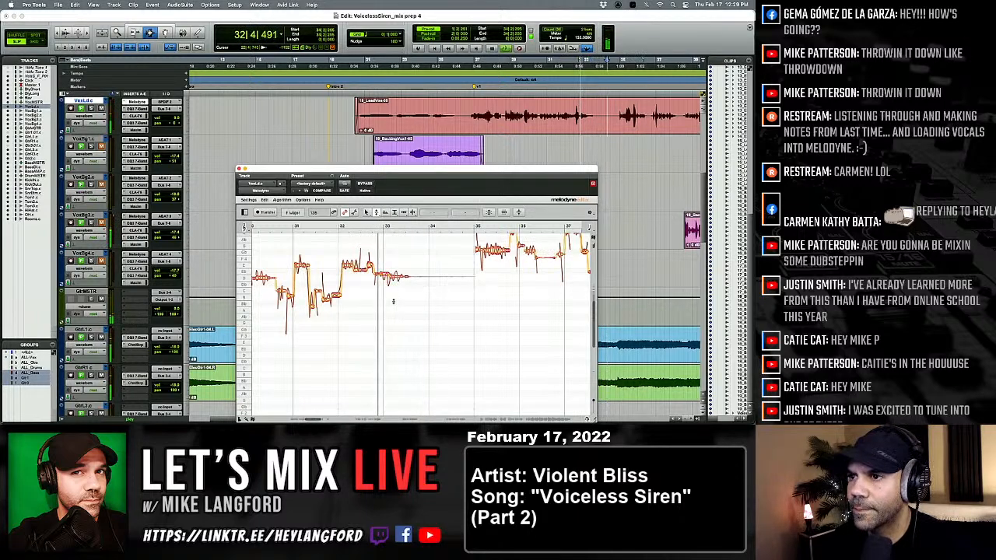
Fine-tune the pitch of the held note's opening part just before bar 33 and replay the phrase ending.
click(384, 277)
key(space)
key(space)
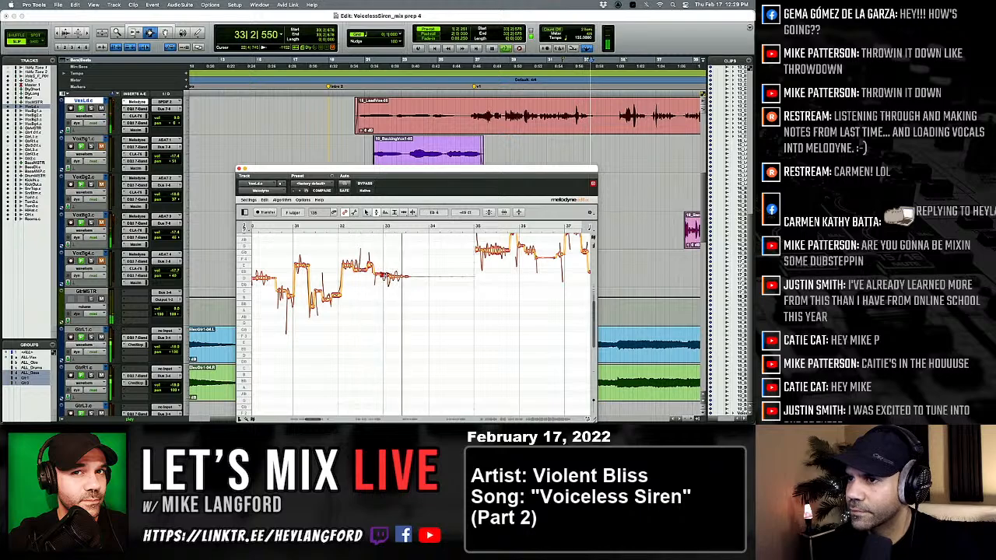
key(space)
click(397, 277)
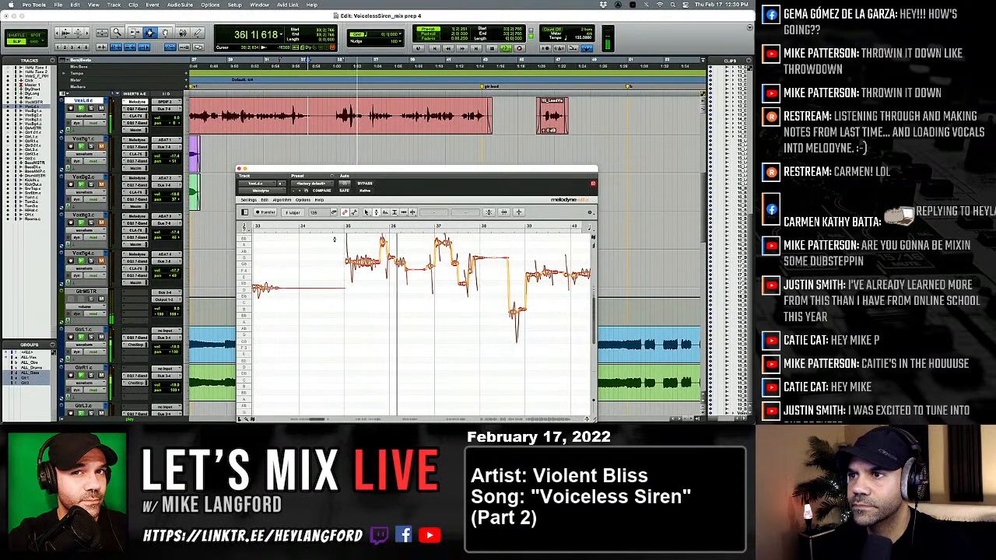
Center the pitch of the selected vocal notes from bar 35 to bar 38 while playing through the passage.
drag(330, 235, 400, 274)
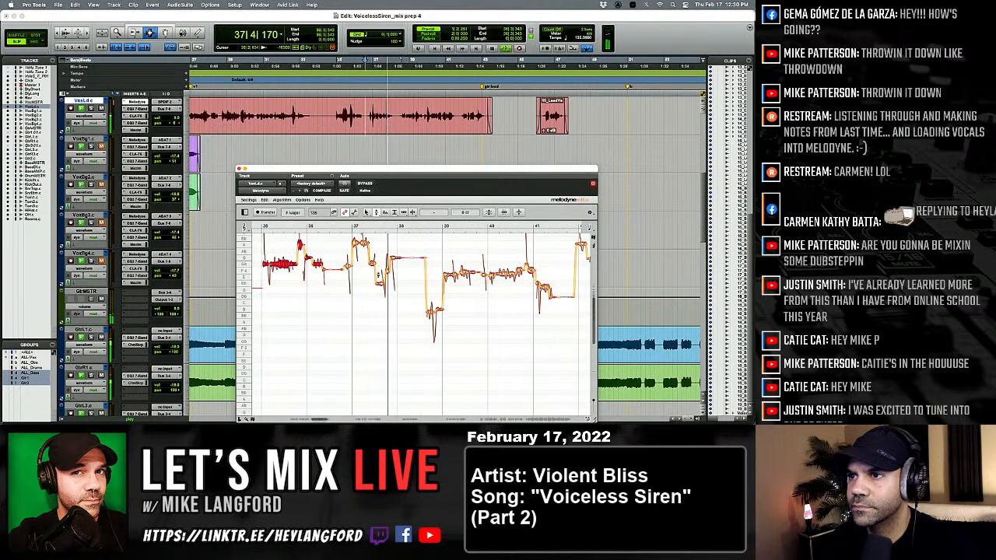
drag(355, 236, 394, 303)
key(space)
key(space)
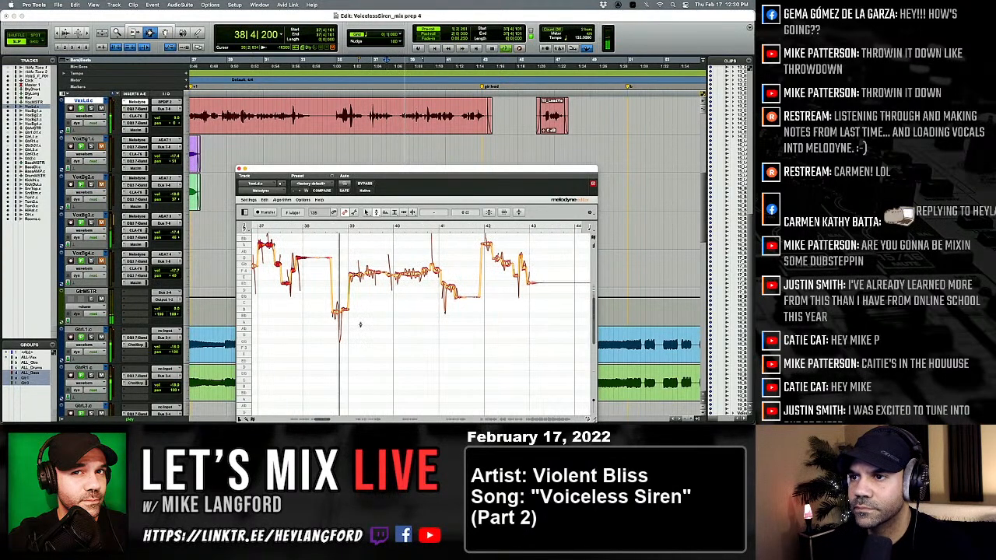
Center the pitch of the vocal notes from bar 39 to bar 41 and replay the phrase.
drag(347, 254, 440, 278)
double_click(420, 275)
click(422, 290)
key(space)
key(space)
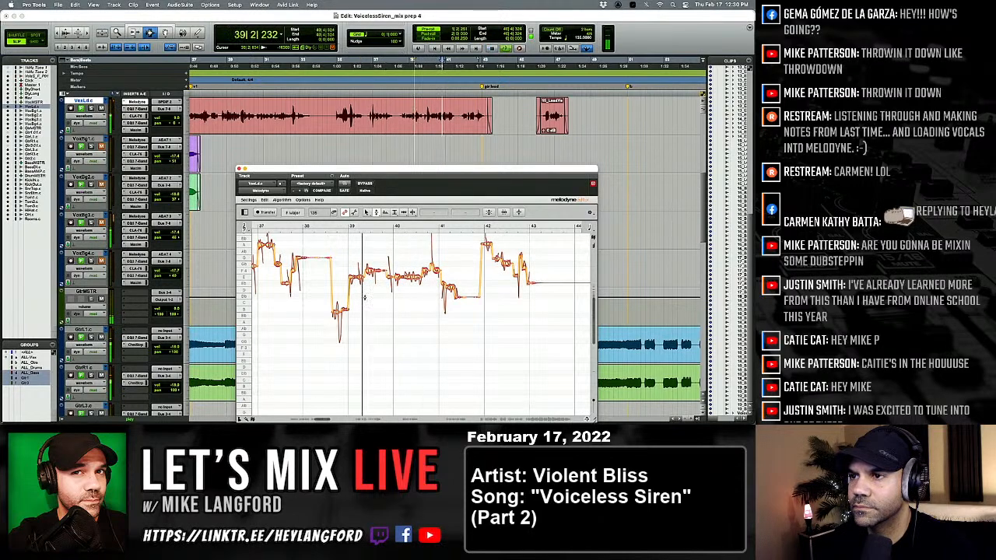
Lower the raised note after bar 39 to E 4 and fine-tune it while replaying the phrase.
drag(374, 271, 374, 277)
key(space)
key(space)
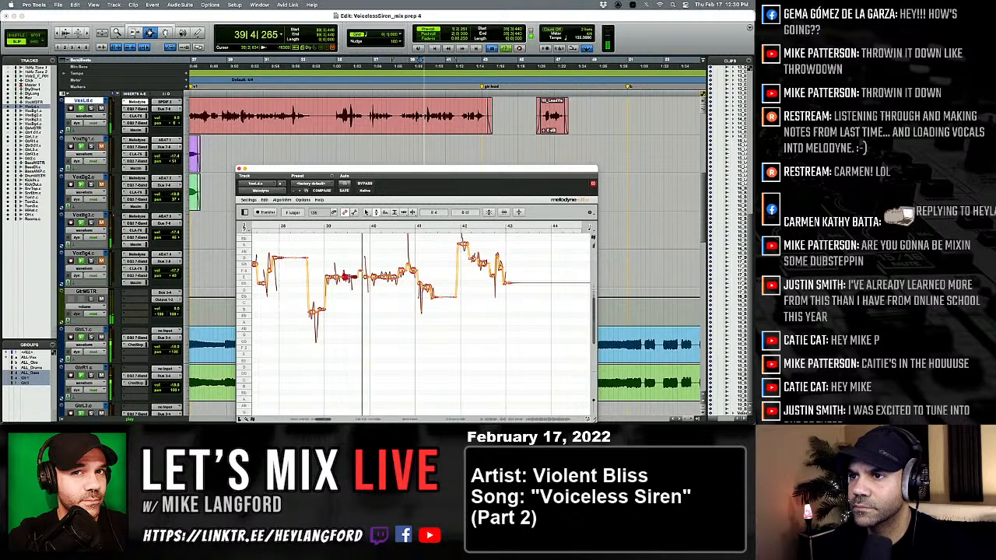
key(space)
key(space)
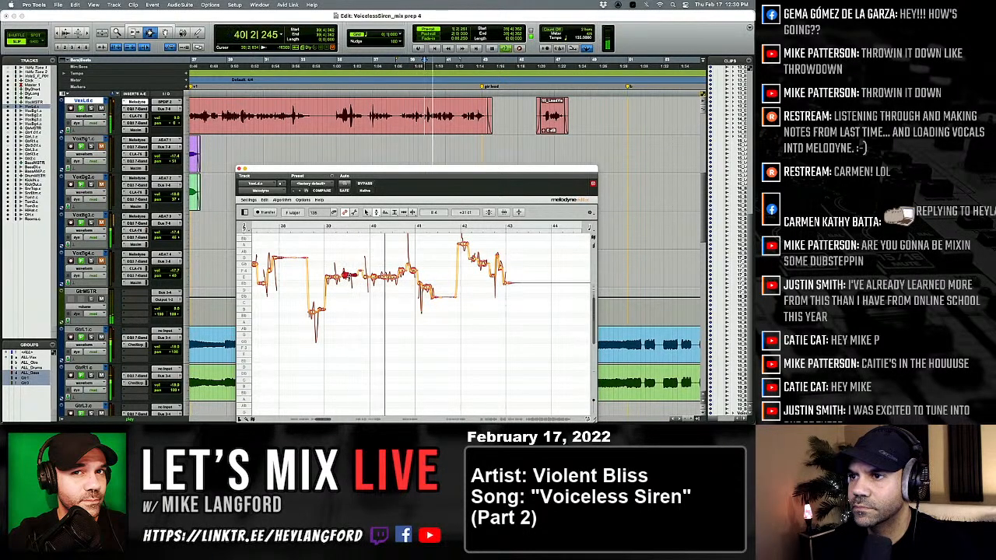
key(space)
key(space)
Split the held E 4 note between bars 40 and 41 and return to the Pitch tool.
right_click(346, 275)
click(378, 281)
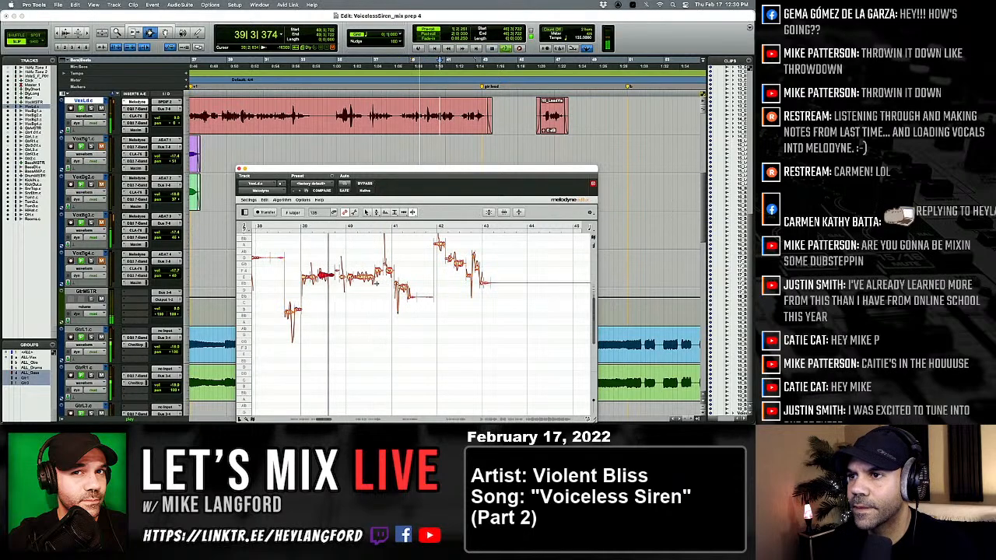
double_click(369, 278)
right_click(368, 282)
click(335, 285)
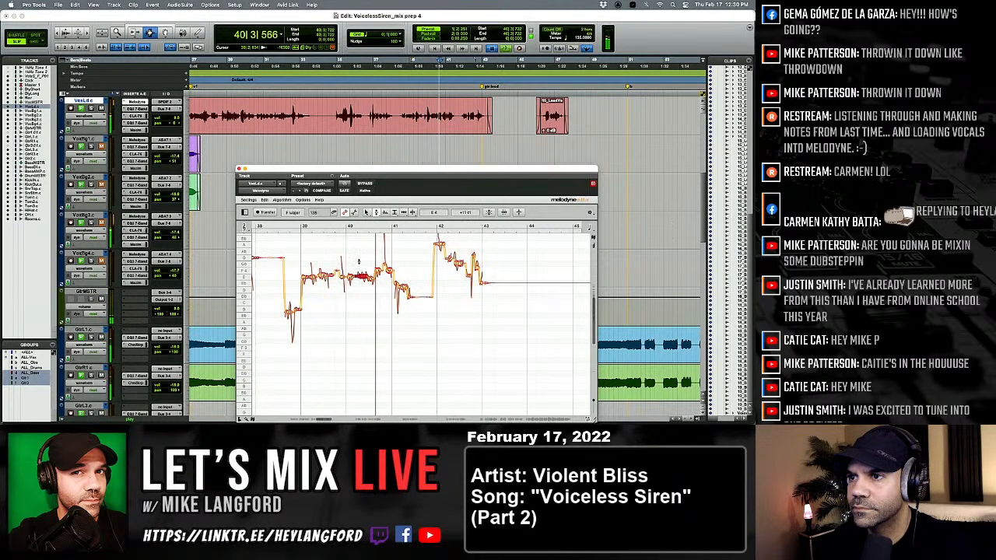
Retune the split notes before bar 41 and replay the phrase through the low note after bar 41.
key(space)
drag(359, 262, 370, 285)
click(370, 285)
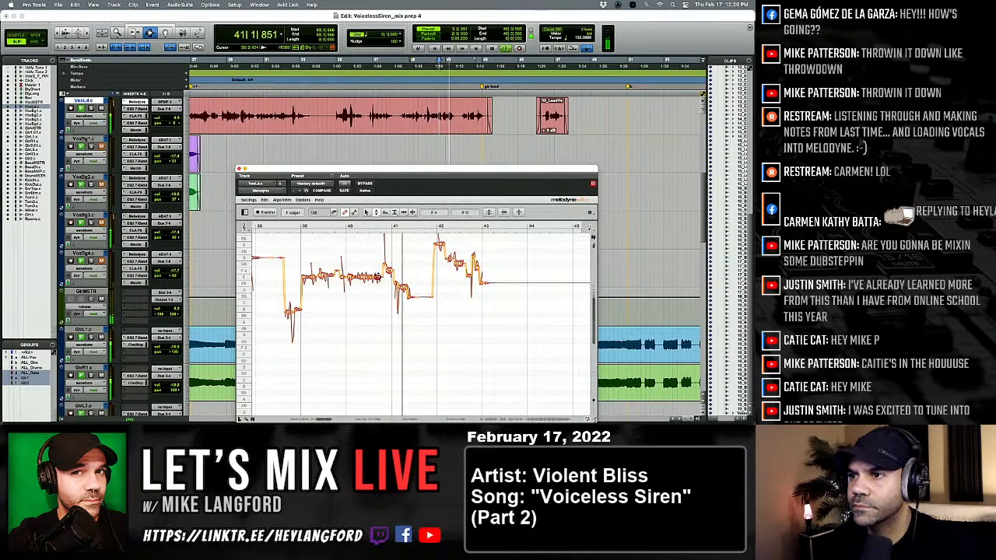
drag(377, 271, 365, 278)
key(space)
key(space)
scroll(365, 282, right, 1)
key(space)
key(space)
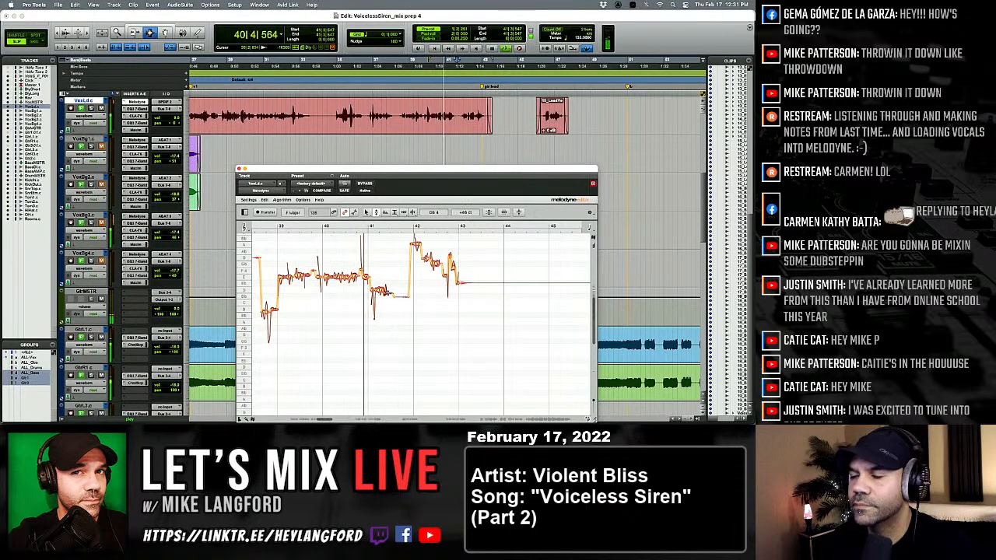
Center the pitch of the vocal notes from bar 42 to bar 43 and replay the phrase.
scroll(376, 289, right, 2)
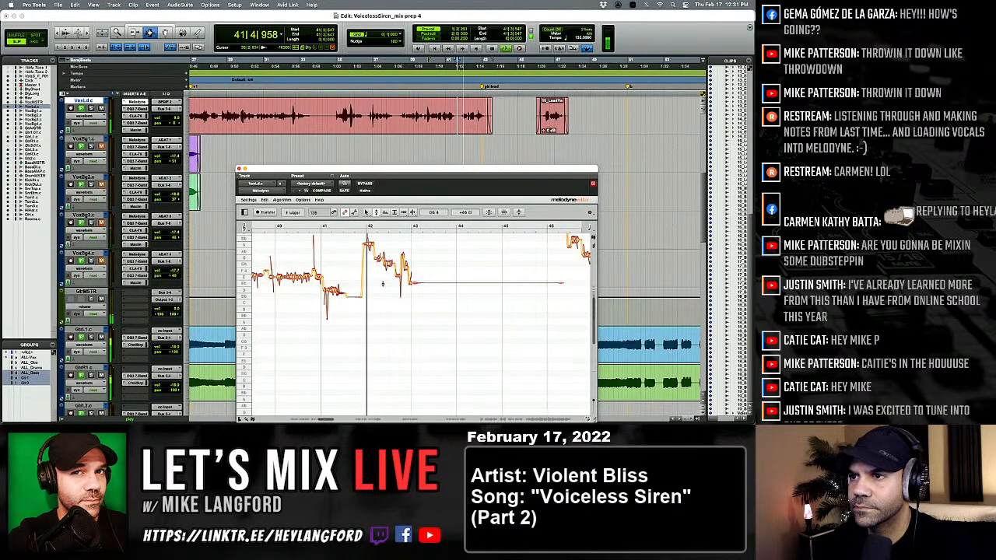
scroll(382, 283, right, 2)
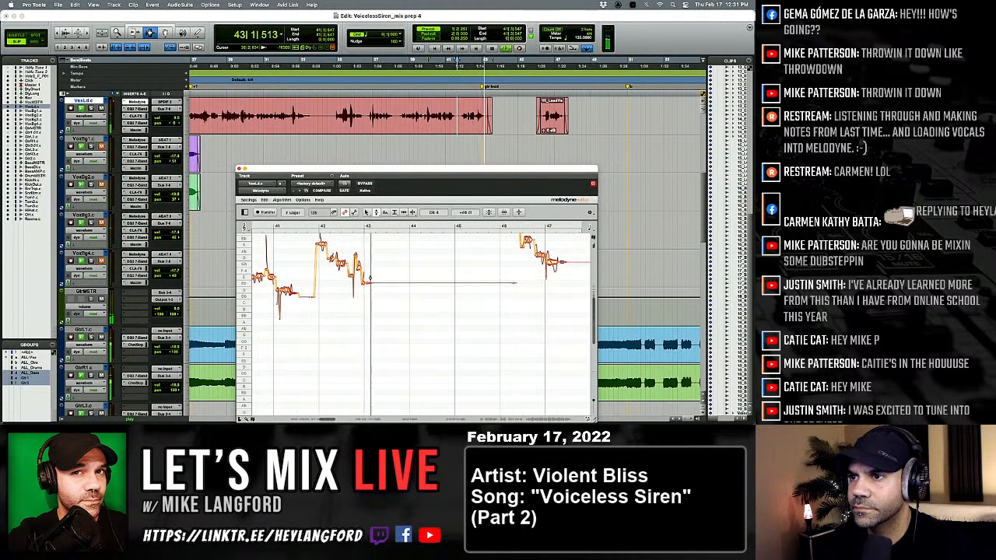
key(space)
key(space)
click(358, 264)
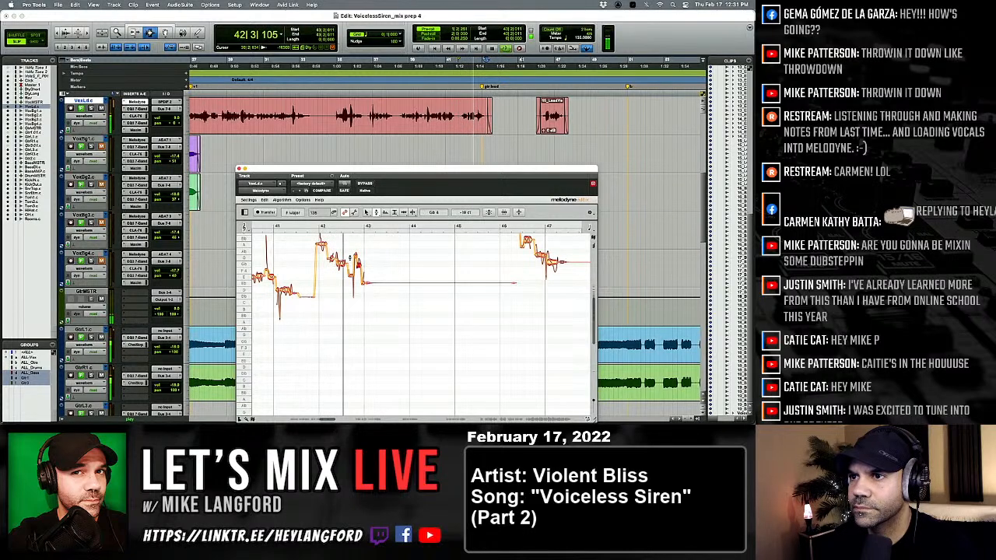
drag(315, 238, 359, 300)
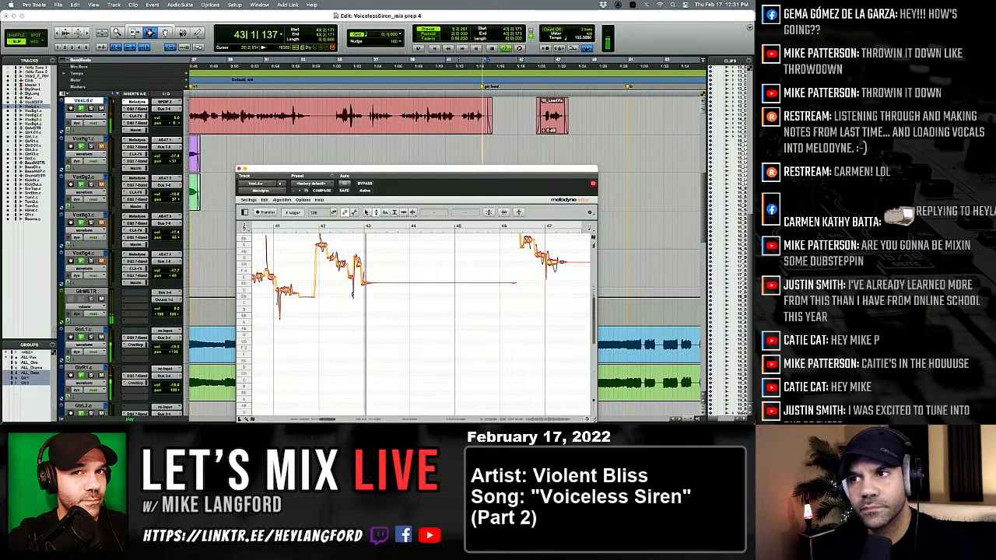
key(space)
key(space)
Split the note just before bar 43 with the Note Separation tool and return to the Pitch tool.
right_click(352, 294)
click(374, 291)
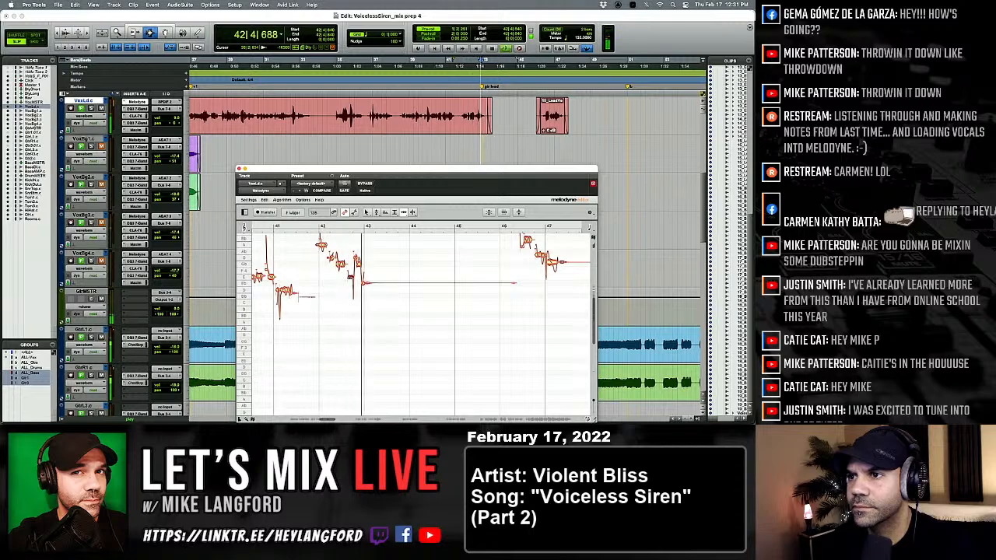
right_click(349, 282)
click(322, 287)
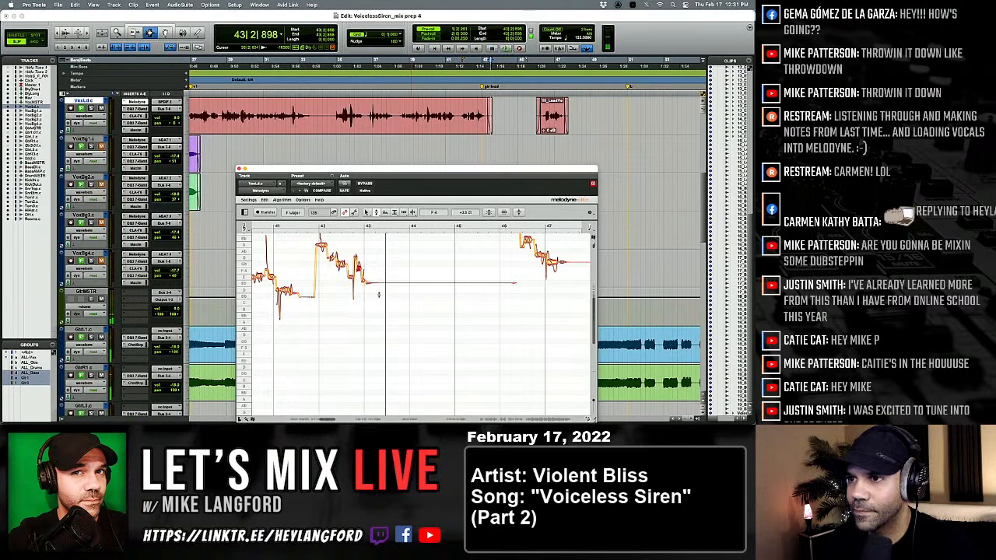
Play the vocal phrase from bar 45 to bar 47 and check its note boundaries with the Note Separation tool, returning to the Pitch tool.
scroll(379, 288, right, 3)
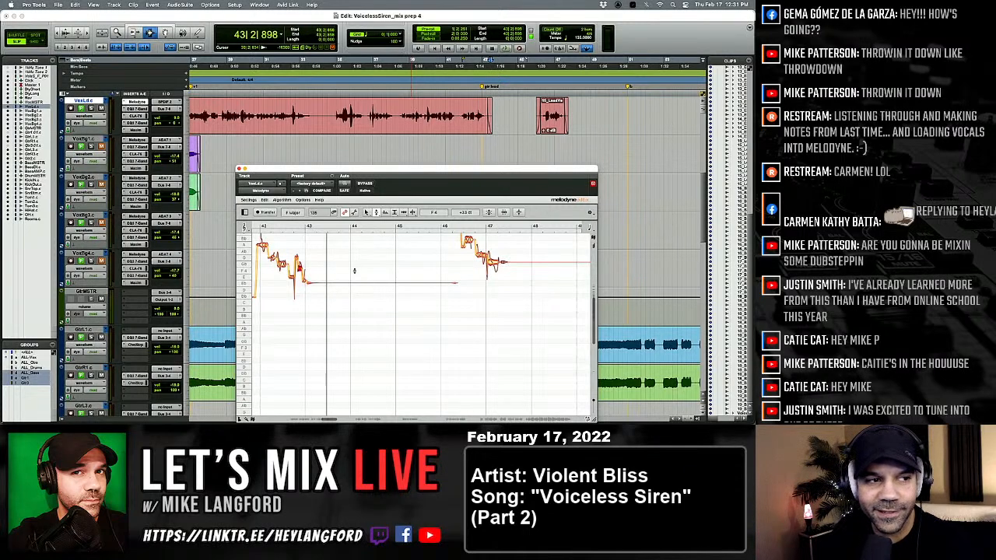
scroll(338, 308, right, 1)
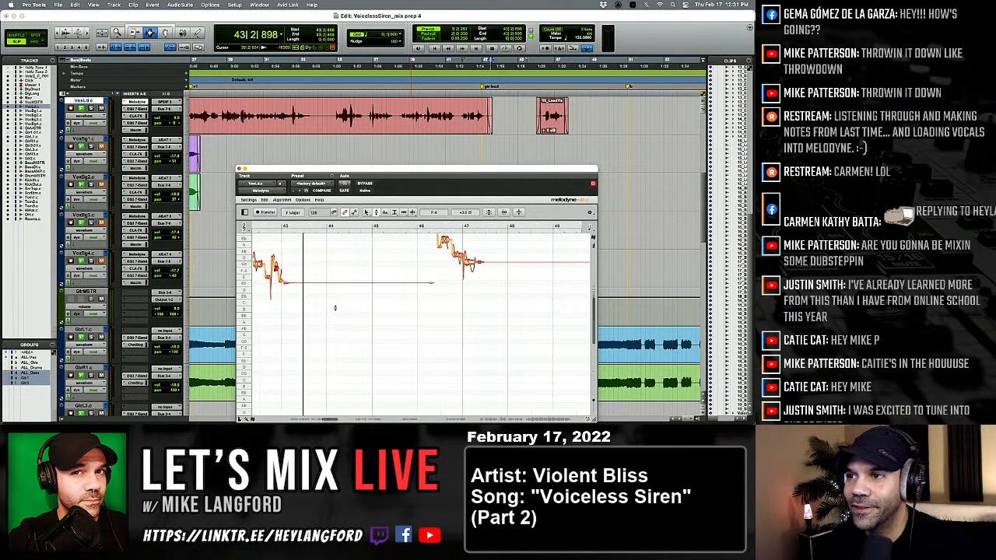
scroll(335, 308, right, 1)
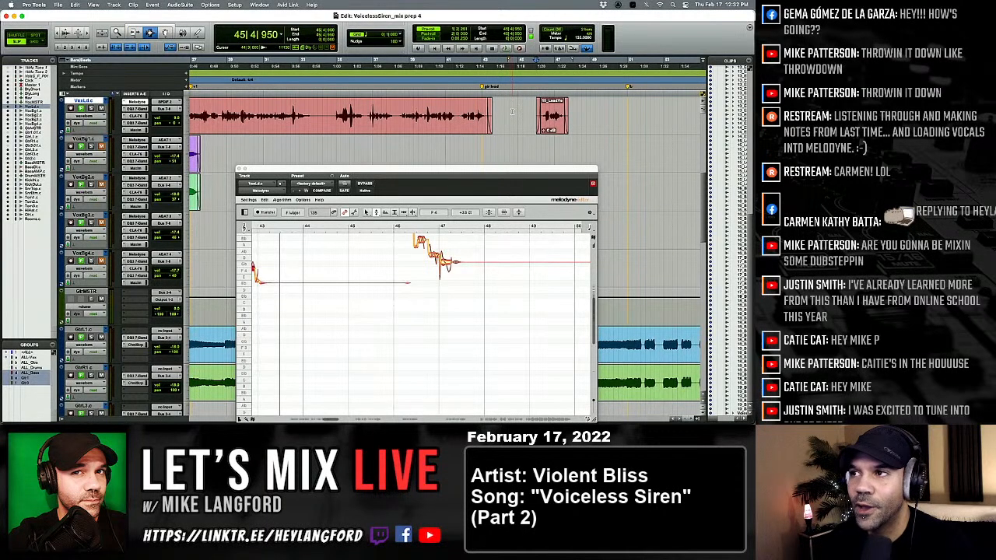
scroll(513, 115, right, 5)
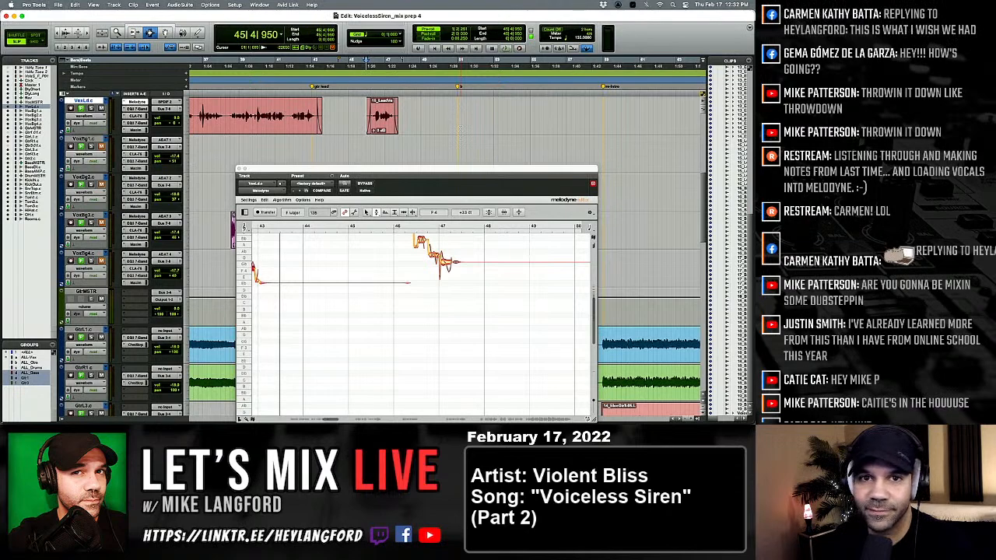
key(space)
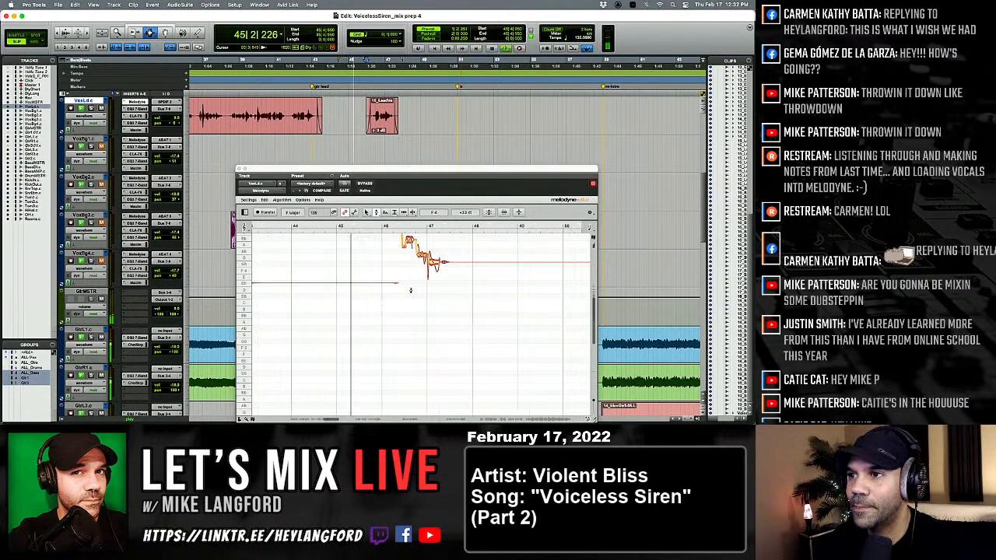
right_click(410, 291)
click(441, 291)
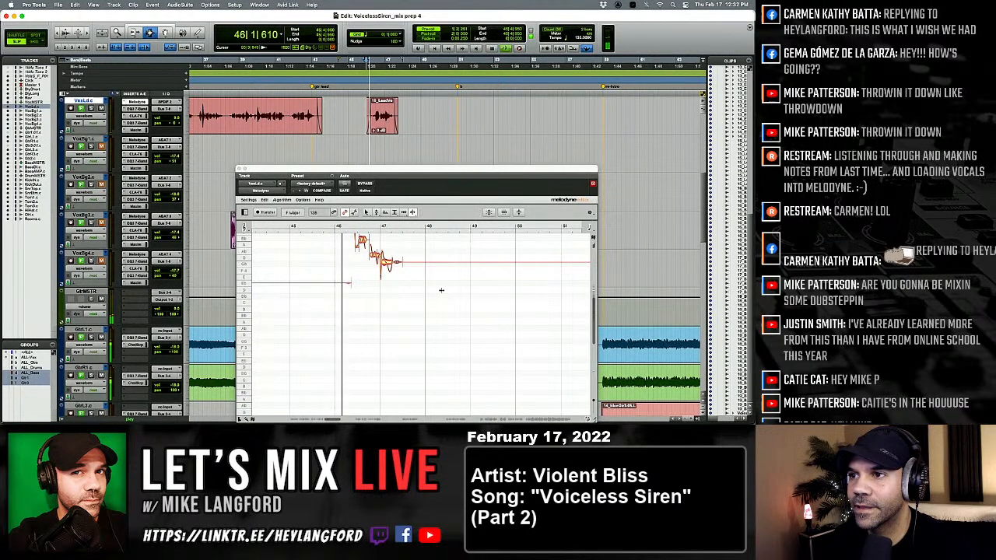
right_click(379, 285)
click(344, 287)
scroll(350, 287, up, 1)
key(space)
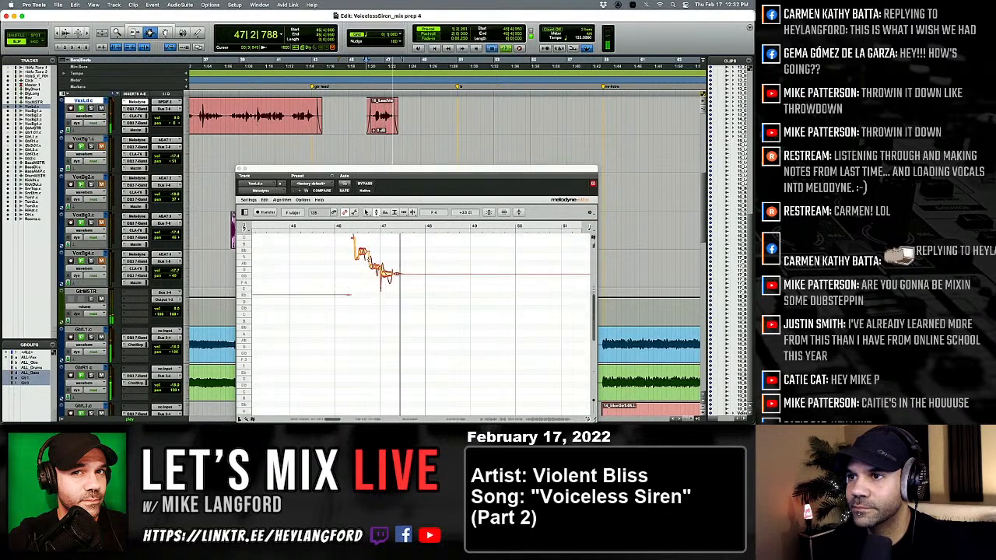
Retune the three notes around bar 47 while replaying, placing the first on A 4, the second on G 4 and lowering the last slightly.
key(space)
drag(363, 251, 363, 256)
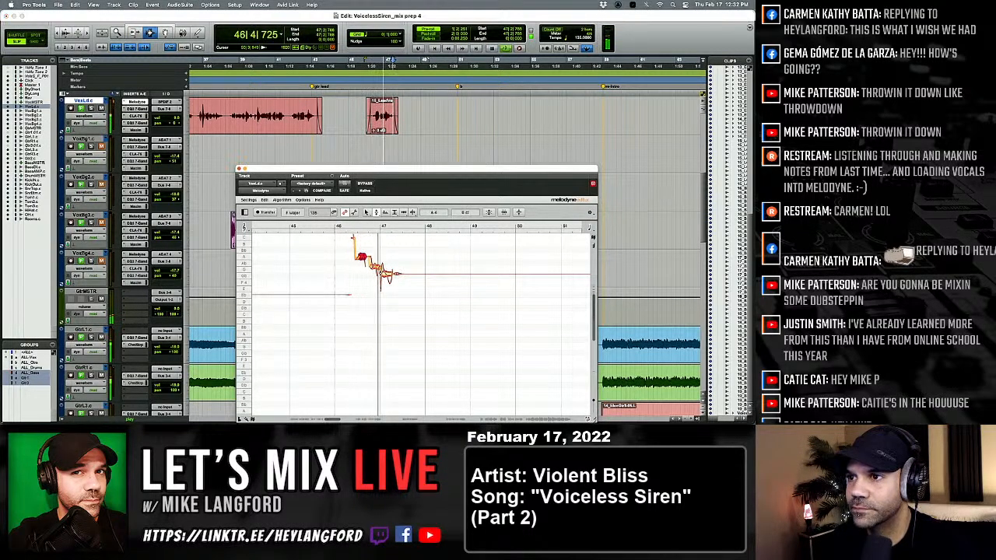
key(space)
key(space)
double_click(375, 268)
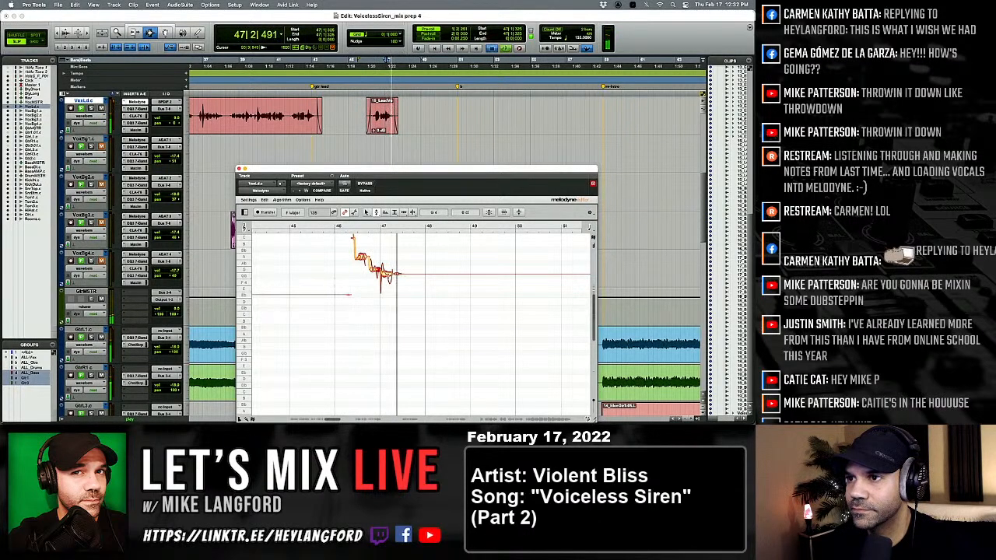
key(space)
key(space)
drag(389, 275, 389, 279)
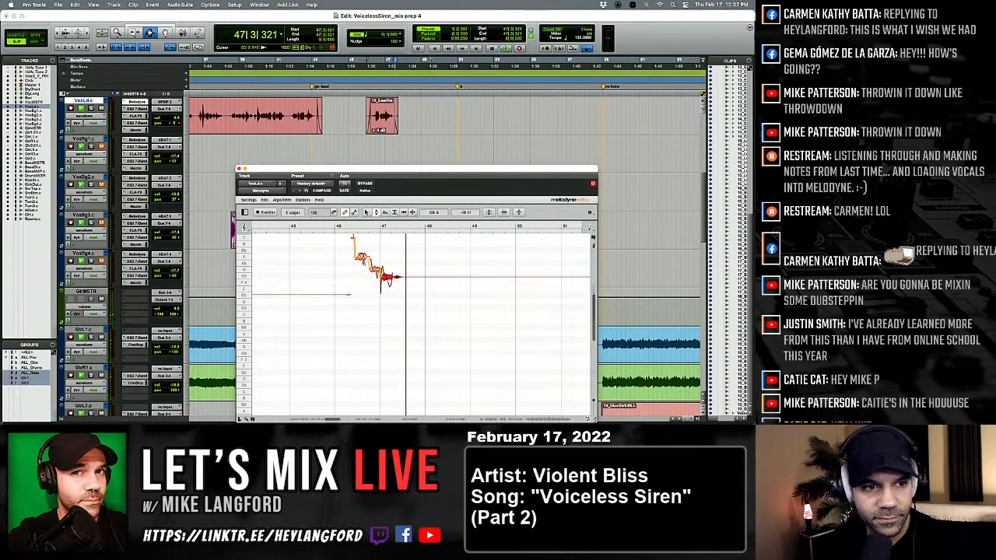
Split the vocal notes between bars 66 and 68 with the Note Separation tool at the start of the second verse.
scroll(350, 255, right, 1)
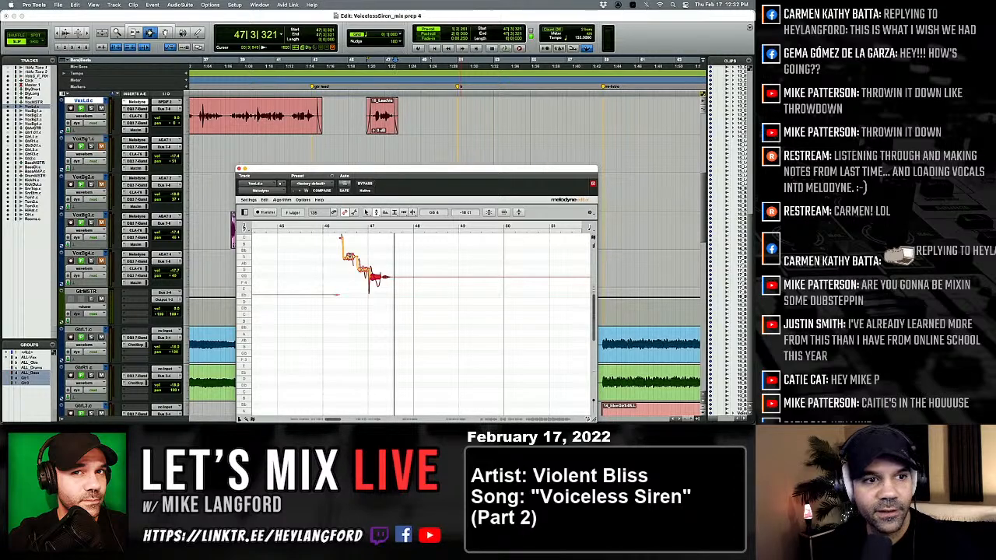
scroll(367, 226, right, 3)
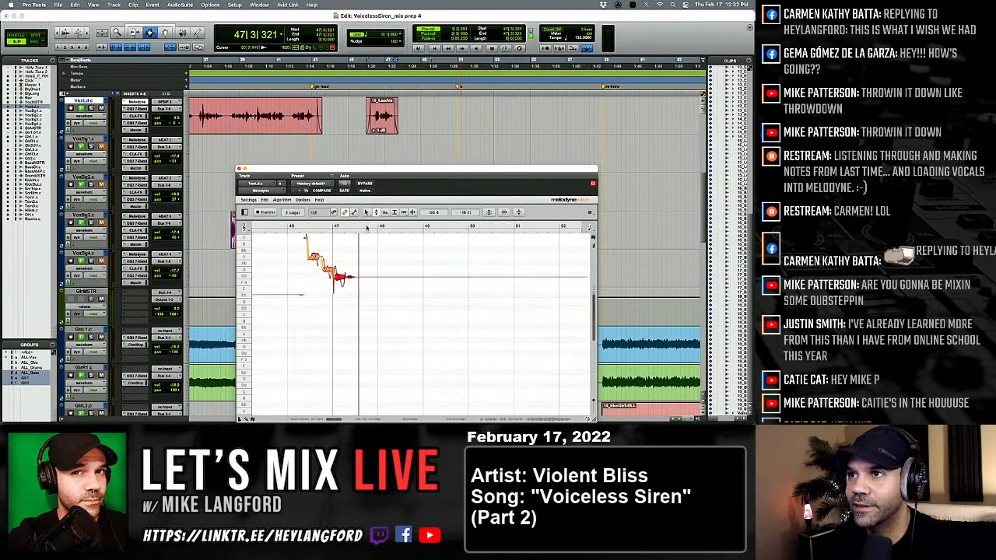
scroll(370, 130, right, 10)
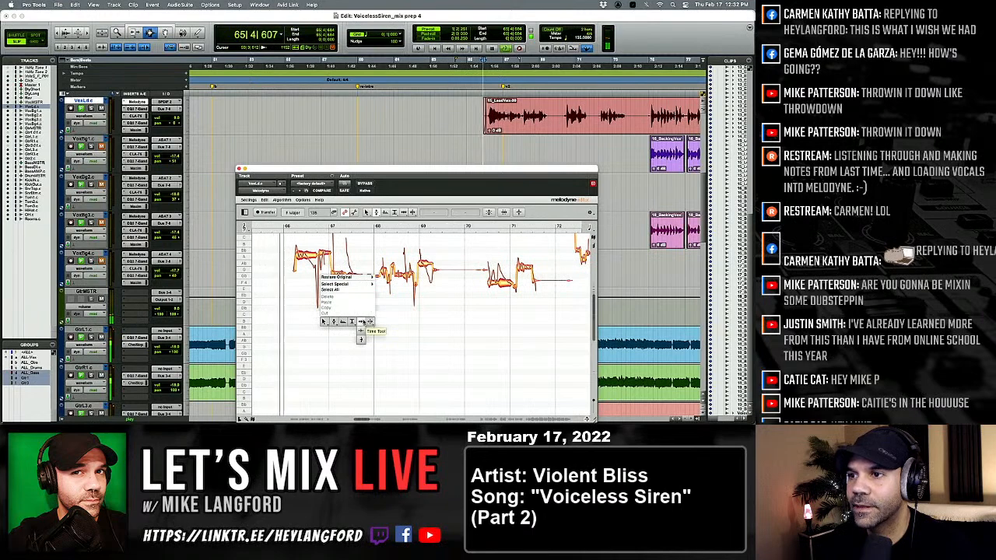
click(308, 254)
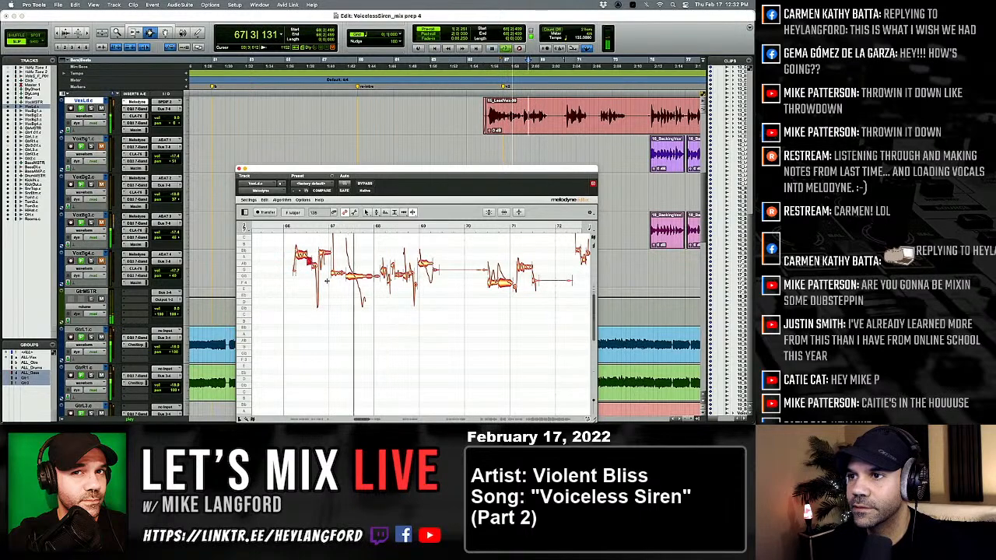
key(space)
click(357, 276)
Adjust the note just before bar 67 with the Pitch Modulation tool, replay the phrase from bar 66 and return to the Pitch tool.
key(space)
double_click(356, 276)
right_click(359, 279)
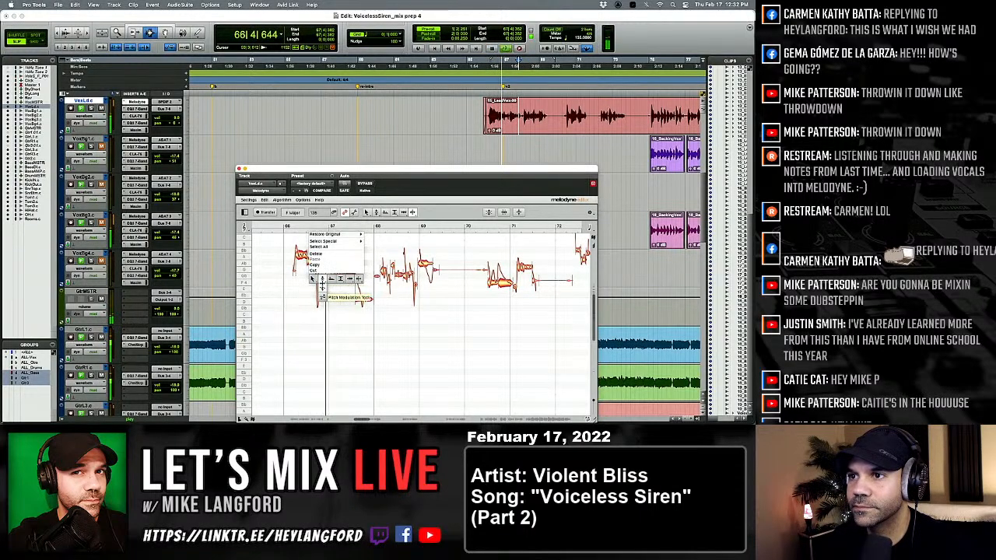
click(324, 287)
key(space)
key(space)
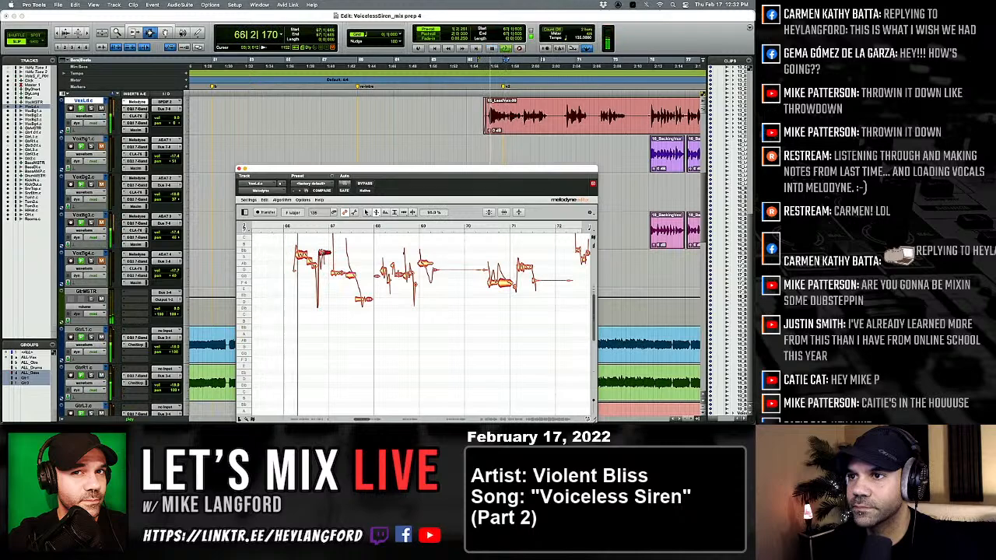
right_click(323, 245)
click(324, 242)
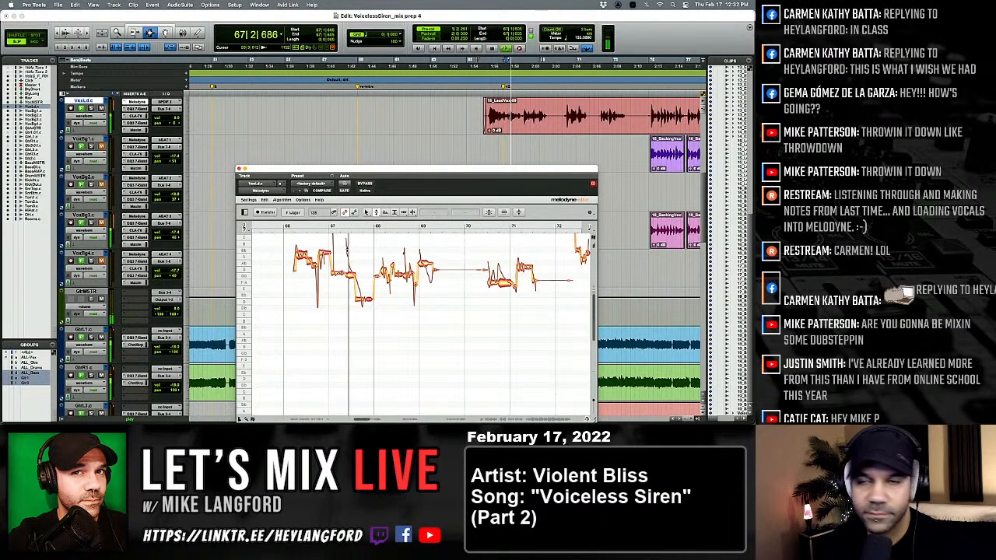
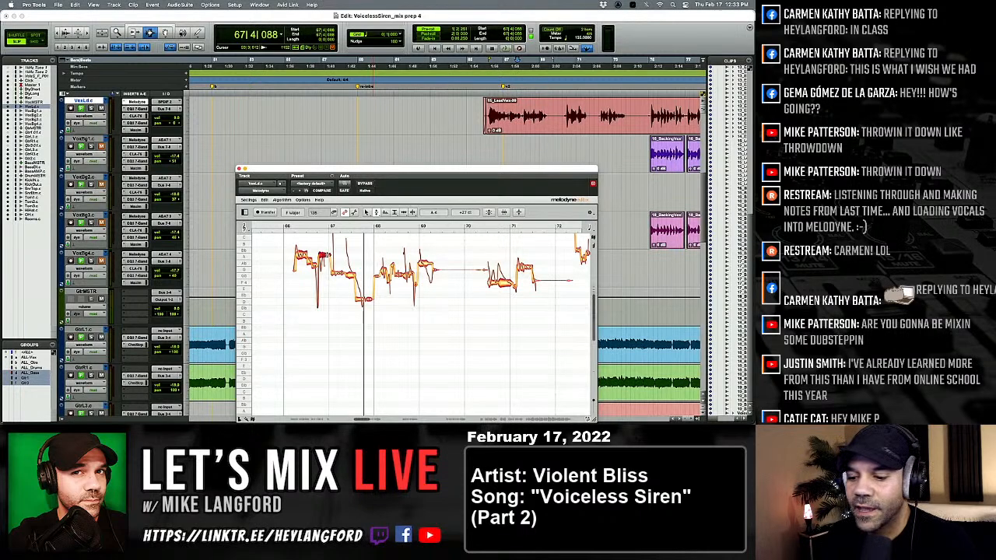
Play the verse-two phrase from bar 65, split the notes around bar 69 with the Note Separation tool and return to the Pitch tool.
scroll(350, 123, right, 5)
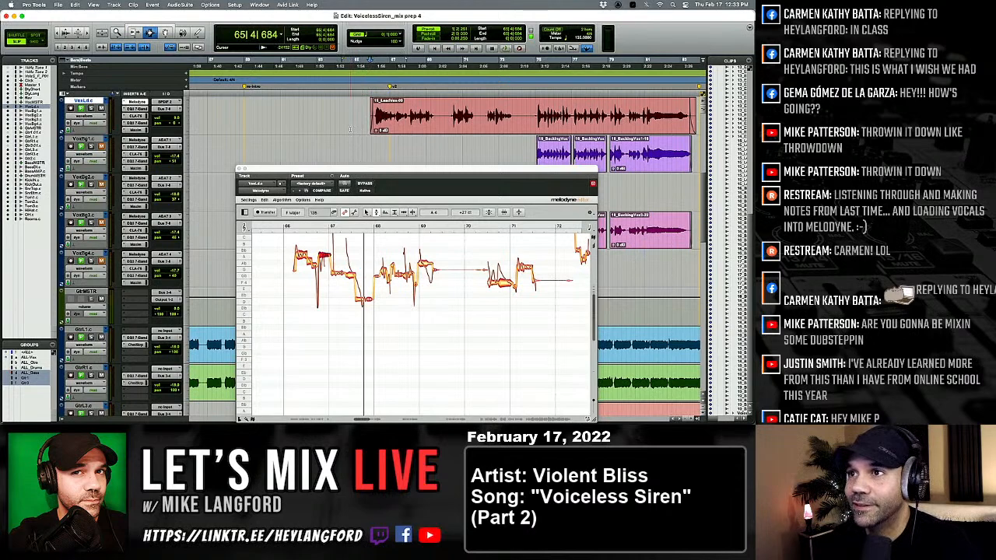
key(space)
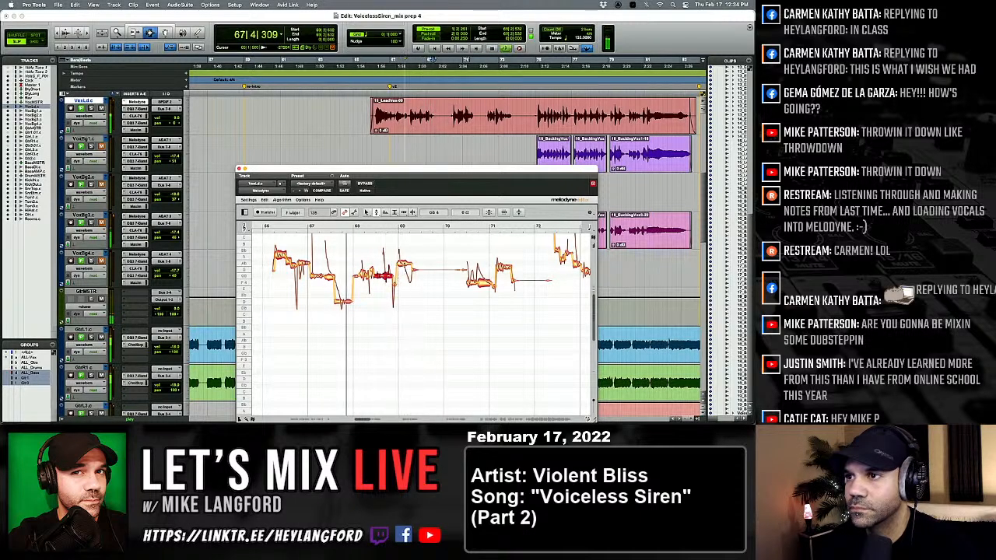
right_click(395, 265)
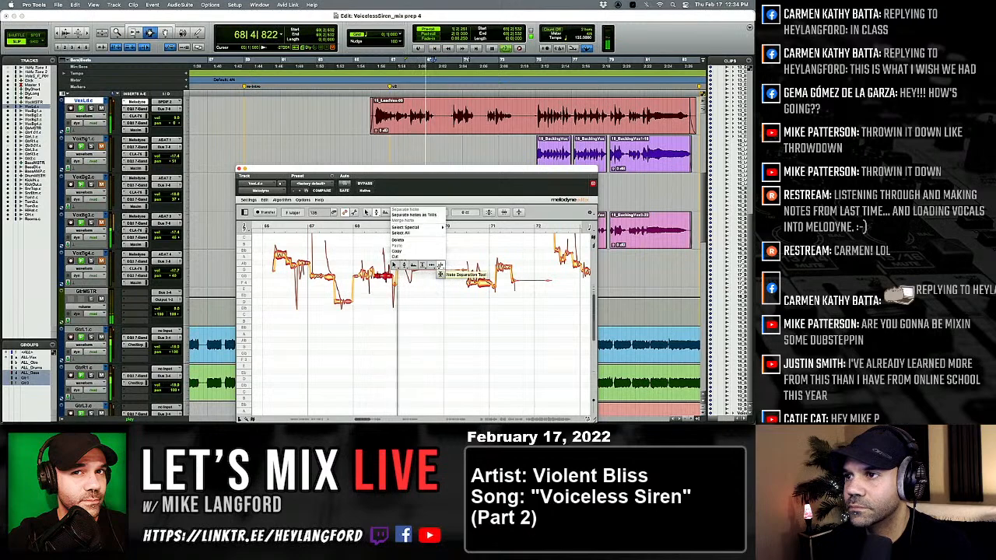
click(422, 273)
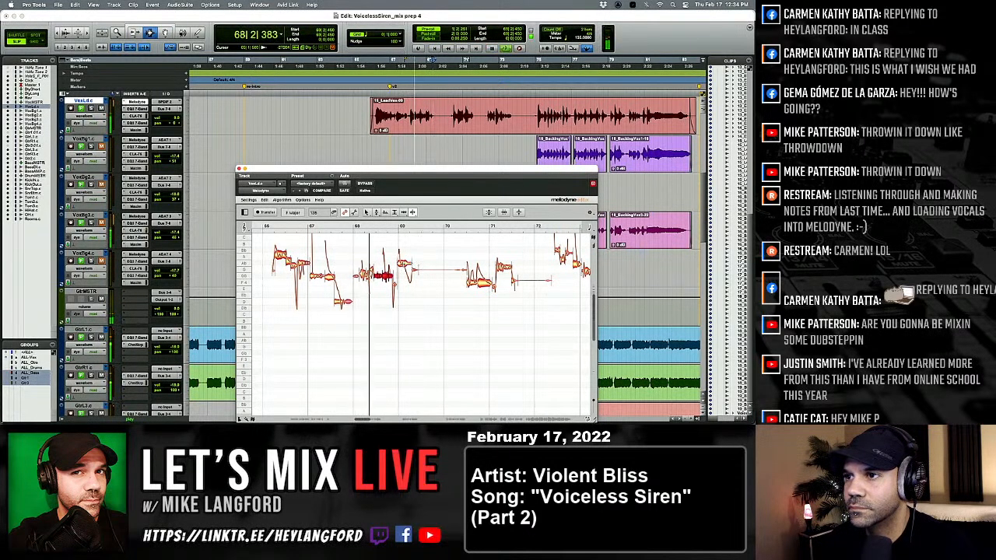
right_click(379, 270)
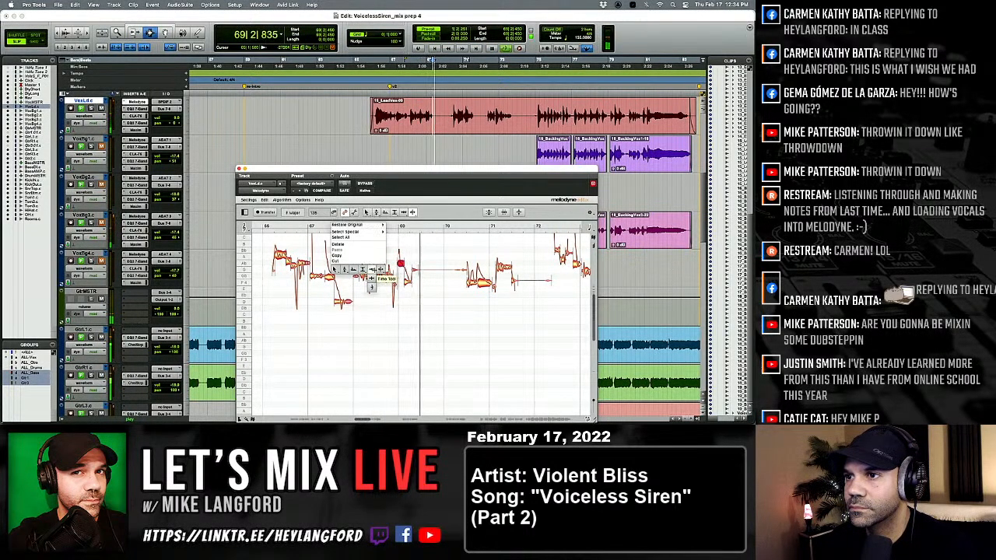
click(370, 271)
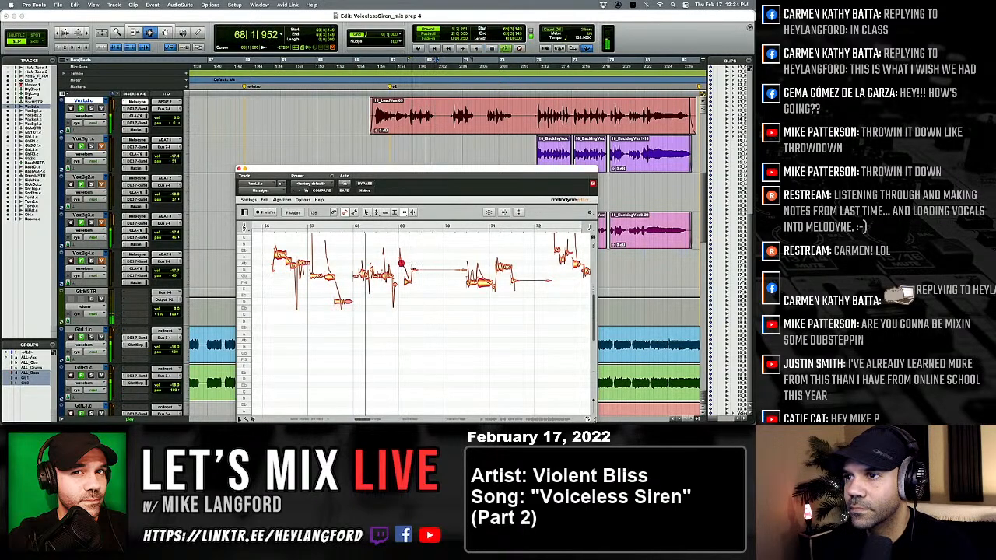
right_click(376, 274)
click(405, 275)
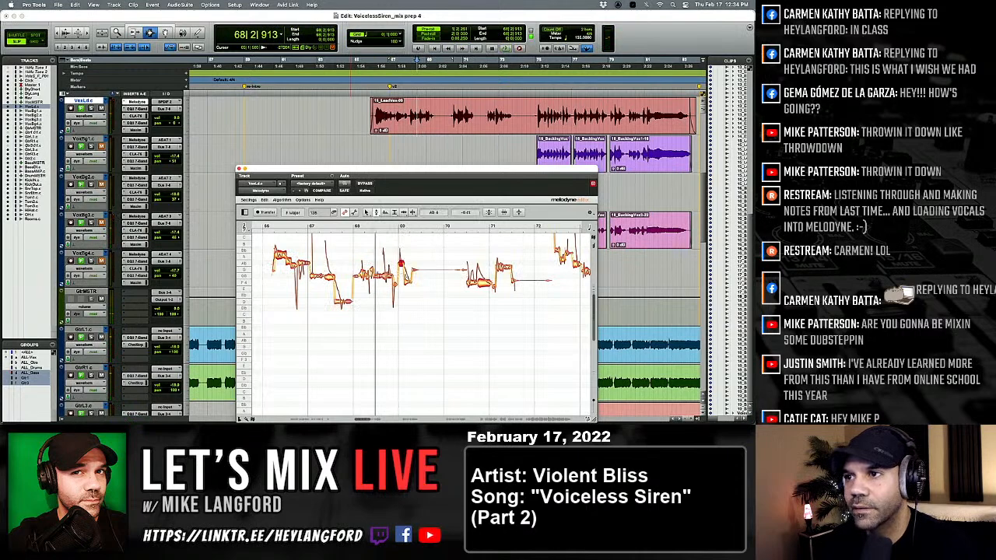
Compare the phrase around bar 69 with Melodyne bypassed and enabled, then play on from bar 68.
click(365, 183)
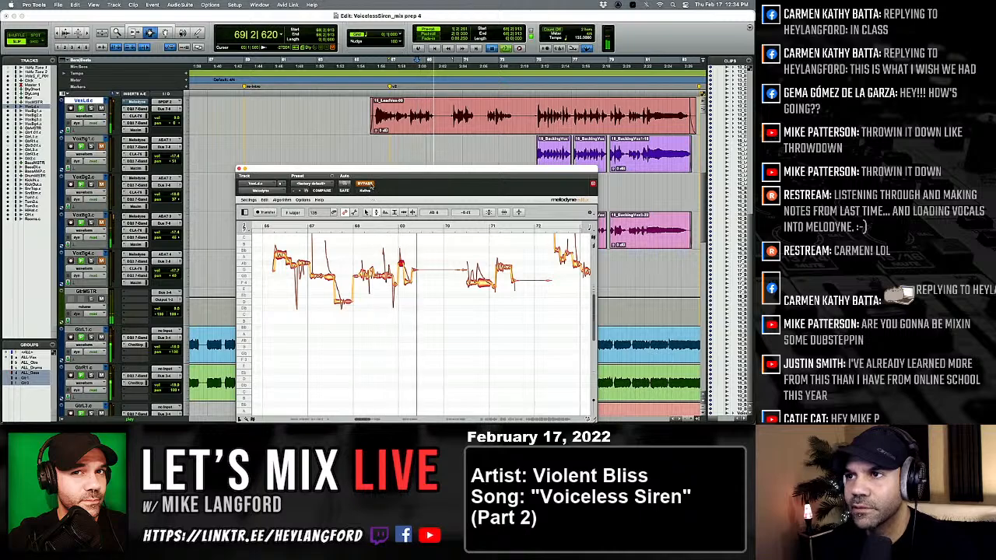
click(365, 183)
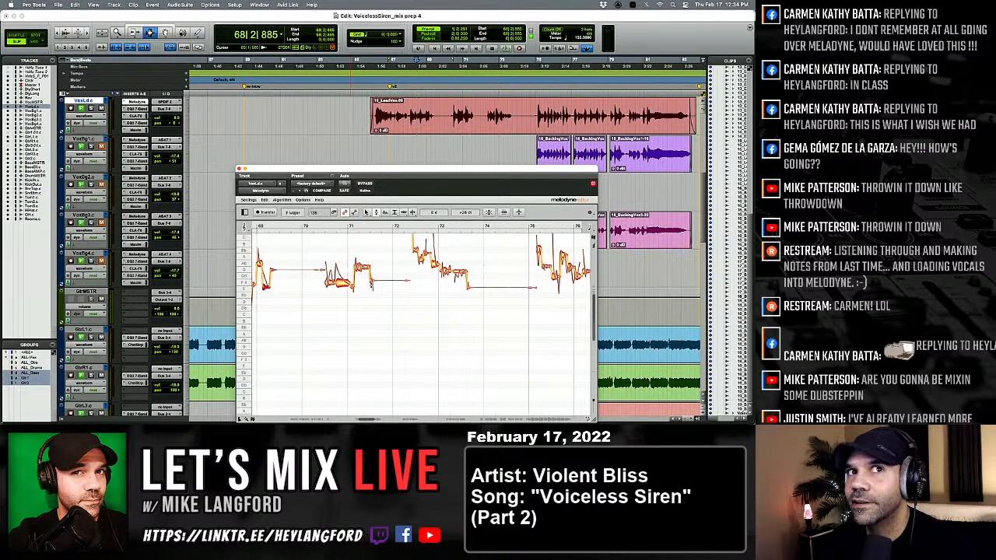
scroll(358, 287, left, 2)
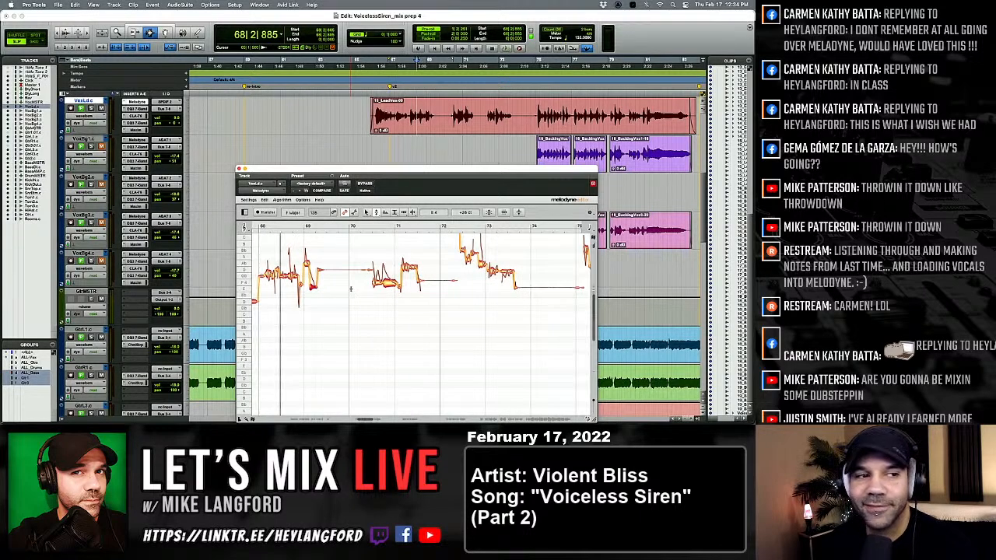
key(space)
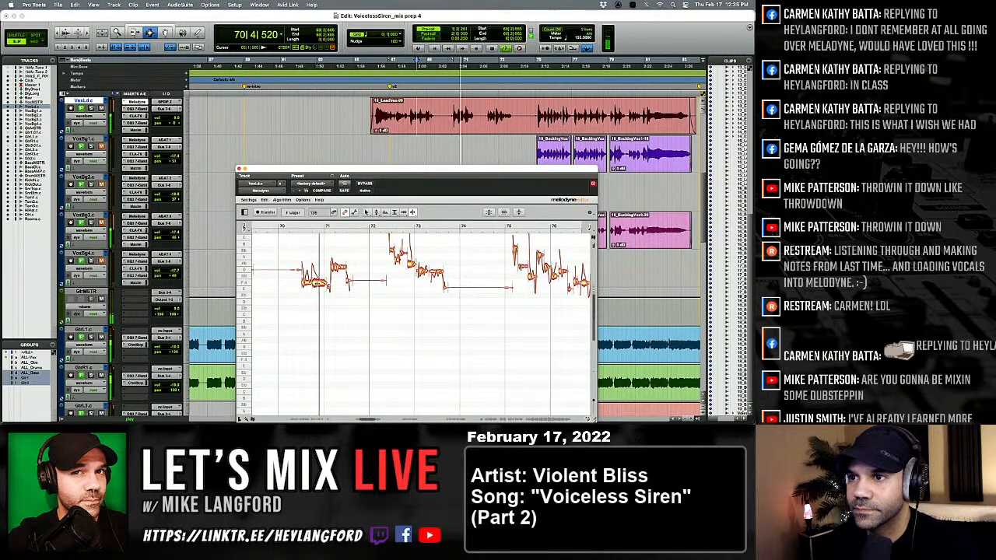
Split the vocal note just before bar 71 with the Note Separation tool and return to the Pitch tool.
key(space)
key(space)
double_click(318, 281)
right_click(304, 292)
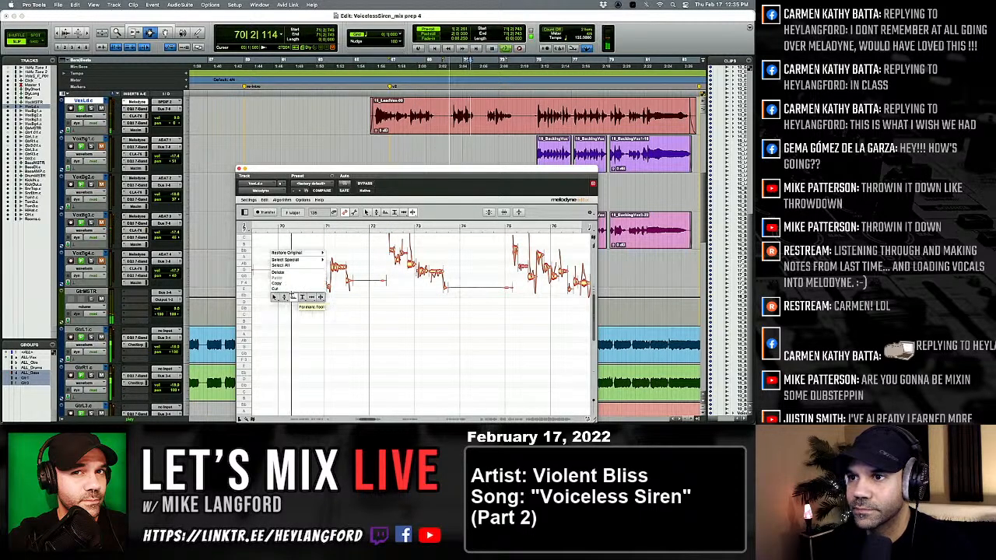
click(300, 298)
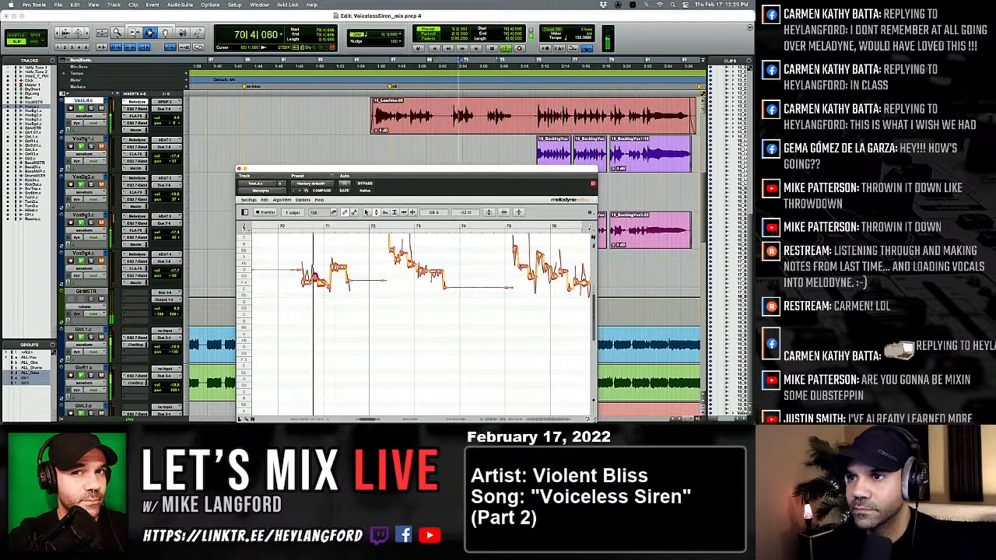
Retune the notes around bar 71 while replaying, snapping the one just after bar 71 to G 4 and placing the one before on G♭ 4.
key(space)
key(space)
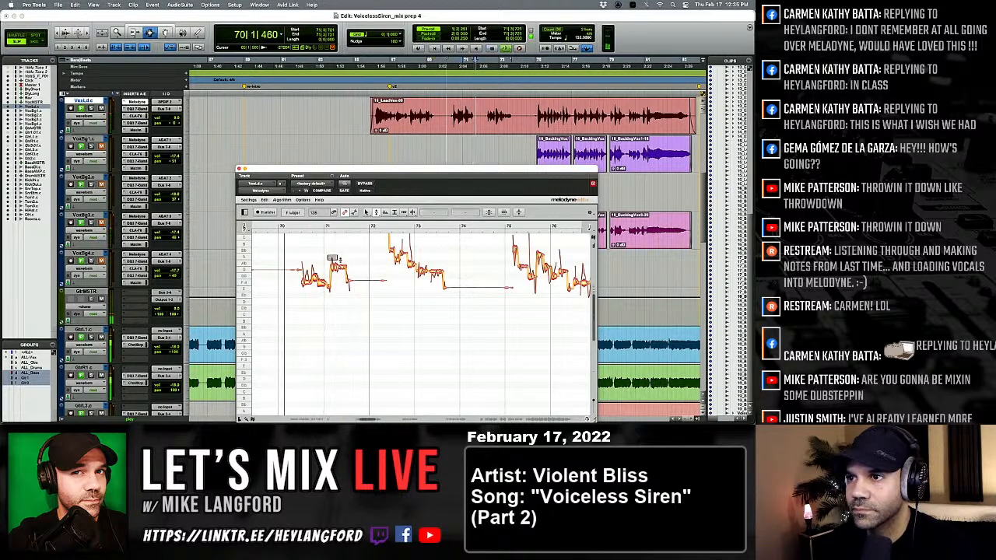
double_click(339, 269)
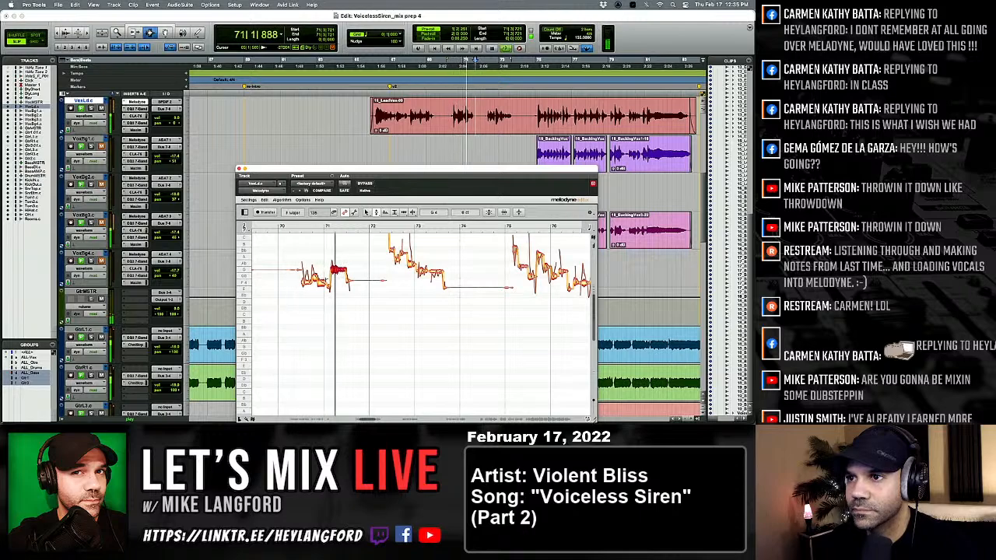
key(space)
key(space)
click(322, 279)
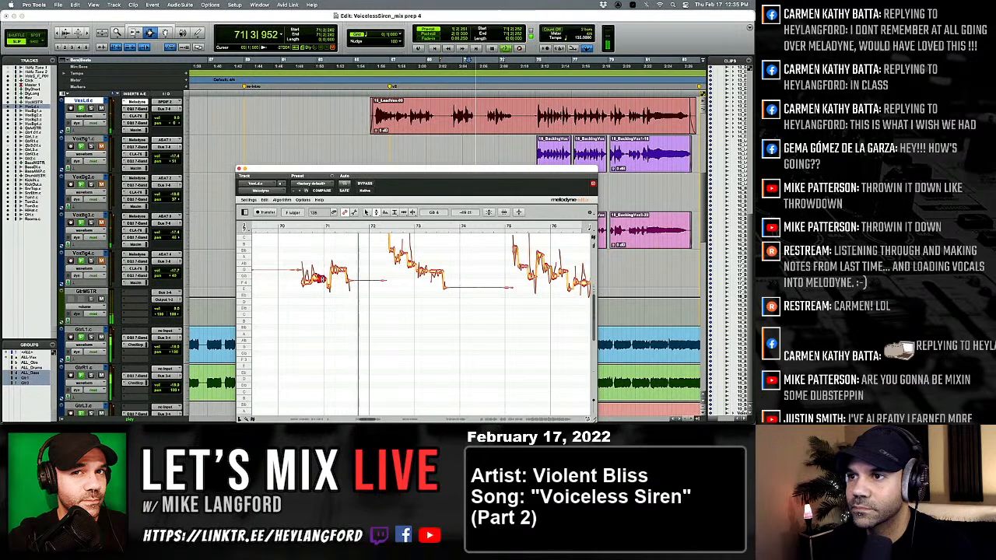
Place the note in the first half of bar 72 on A 4 while replaying the phrase between bars 72 and 73.
scroll(335, 282, right, 1)
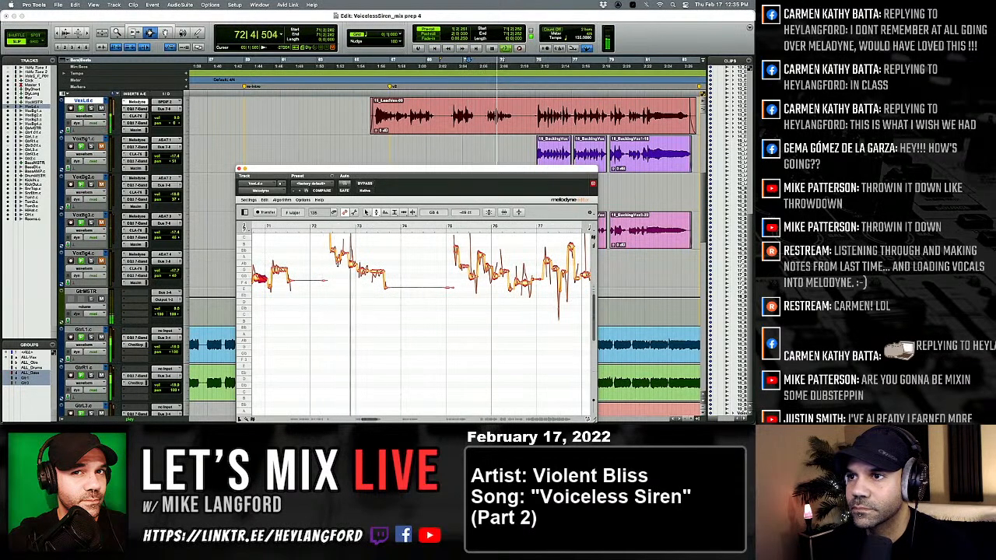
key(space)
key(space)
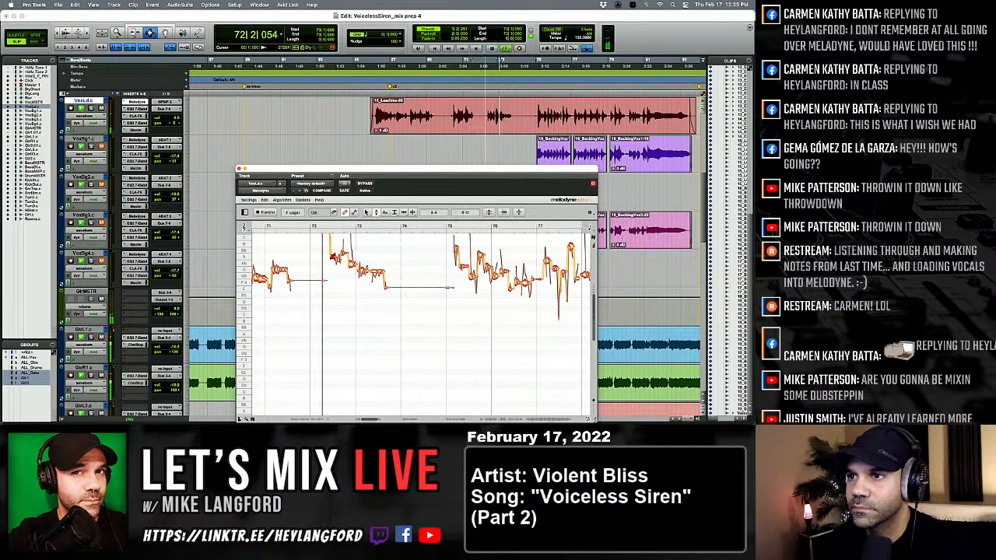
key(space)
key(space)
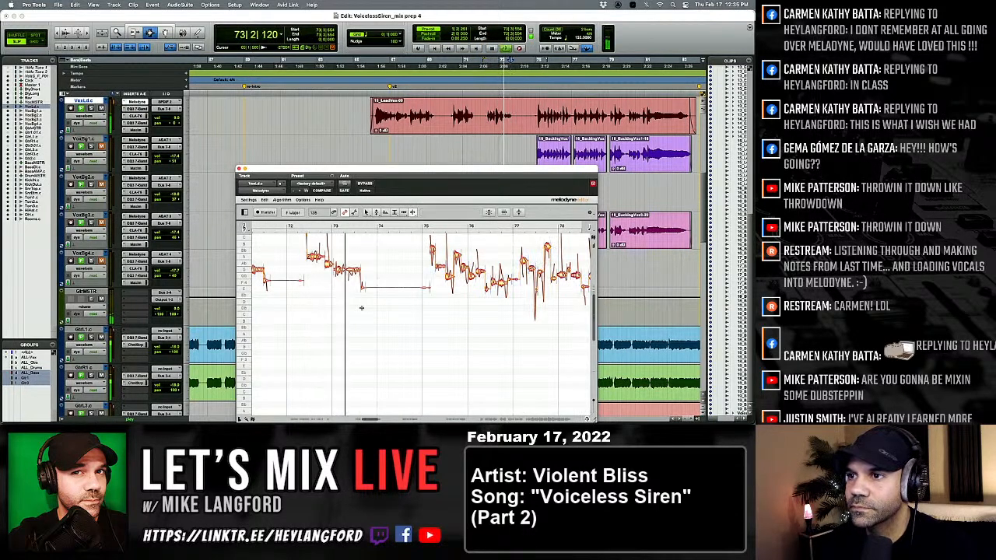
Split the vocal notes in the first half of bar 73 with the Note Separation tool and return to the Pitch tool.
key(space)
right_click(349, 276)
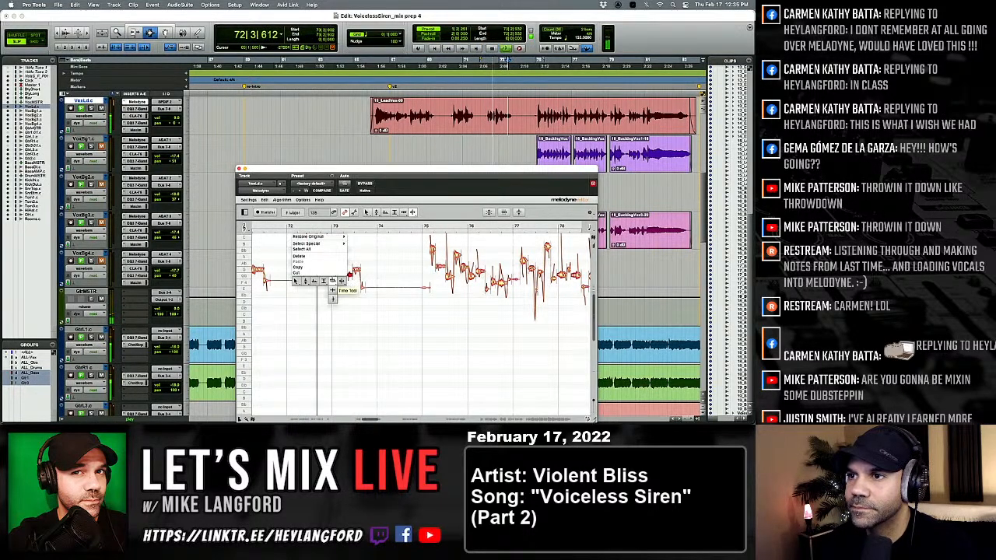
click(306, 284)
Retune the separated notes in bar 73 while replaying, placing the last note and the one just after the bar line on G 4.
key(space)
key(space)
click(340, 270)
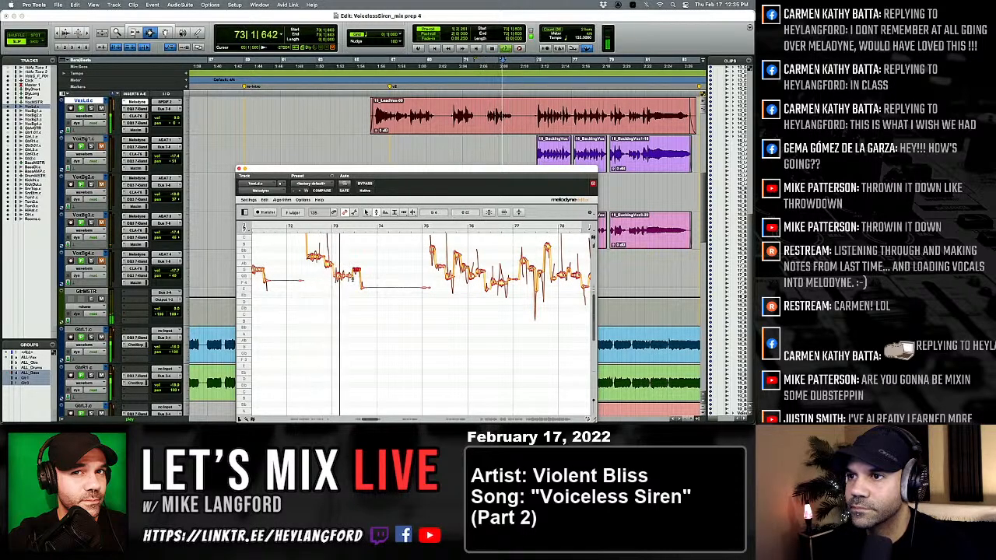
key(space)
key(space)
click(328, 269)
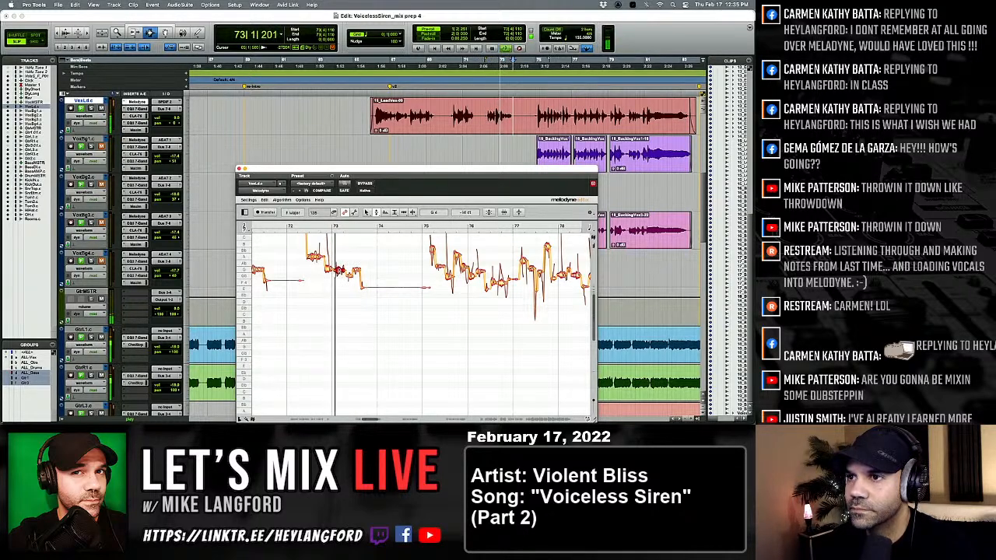
Replay bar 73 and adjust the note just after the bar line with the Pitch Modulation tool.
key(space)
key(space)
right_click(339, 270)
click(347, 275)
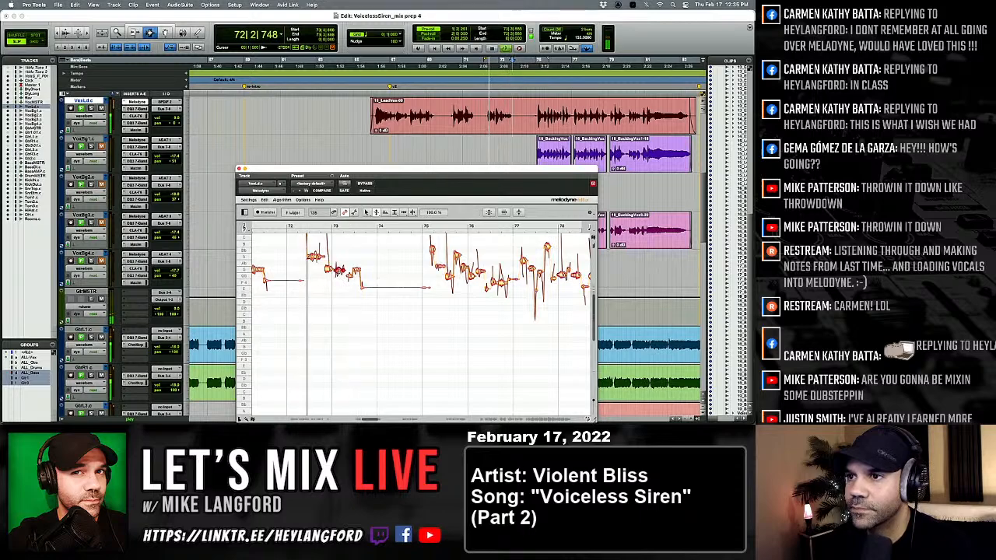
Split the note just after bar 73 with the Note Separation tool, lower it to G♭ 4 and return to the Pitch tool.
right_click(336, 277)
click(375, 272)
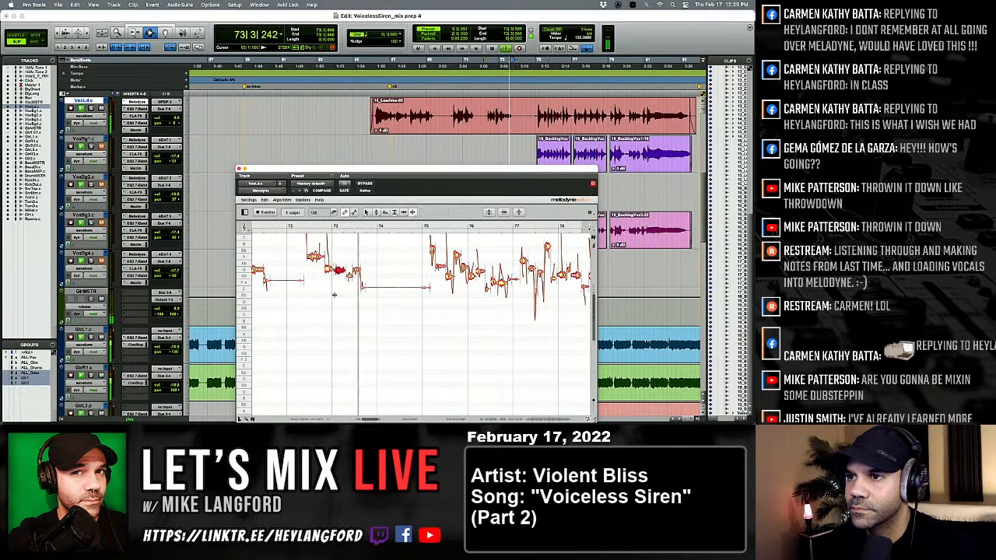
right_click(350, 290)
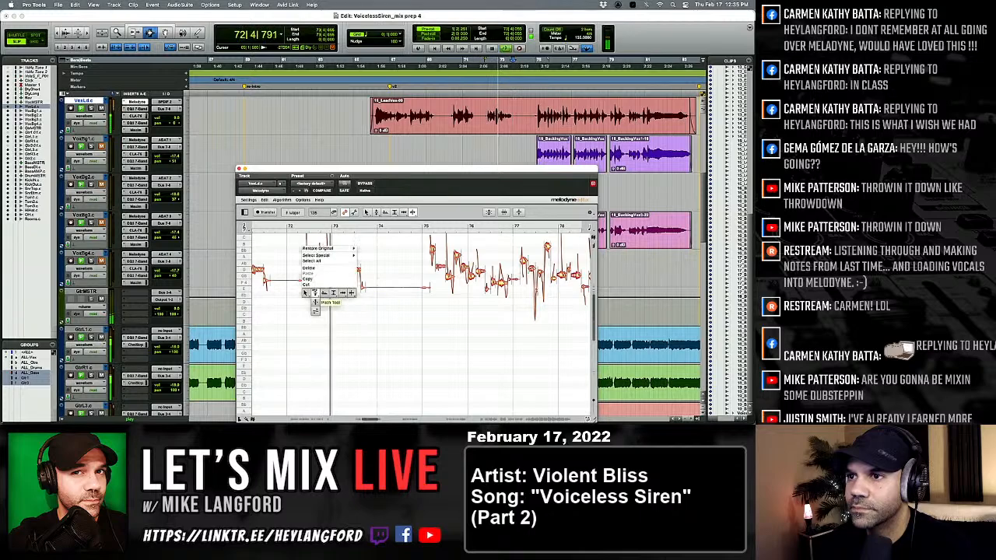
click(320, 292)
drag(337, 270, 338, 277)
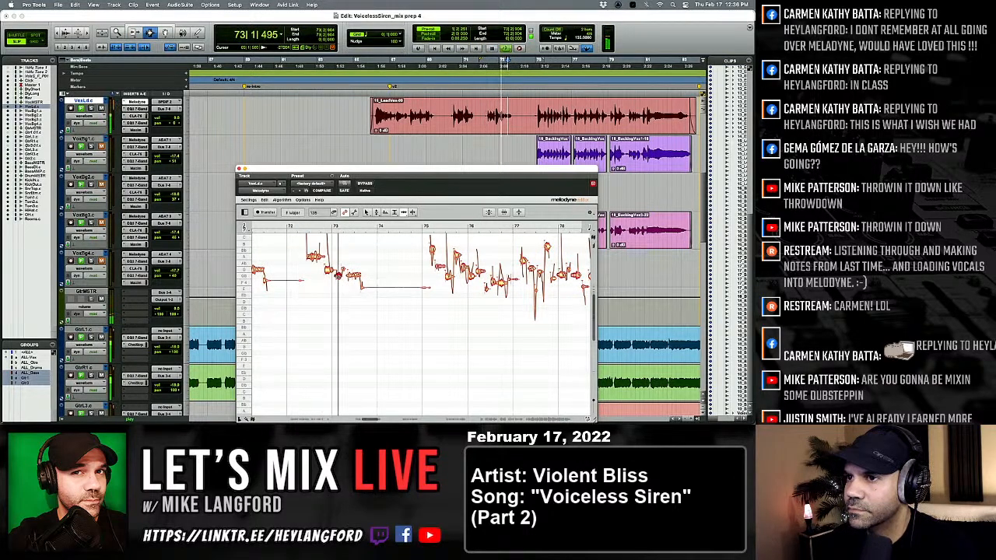
right_click(338, 277)
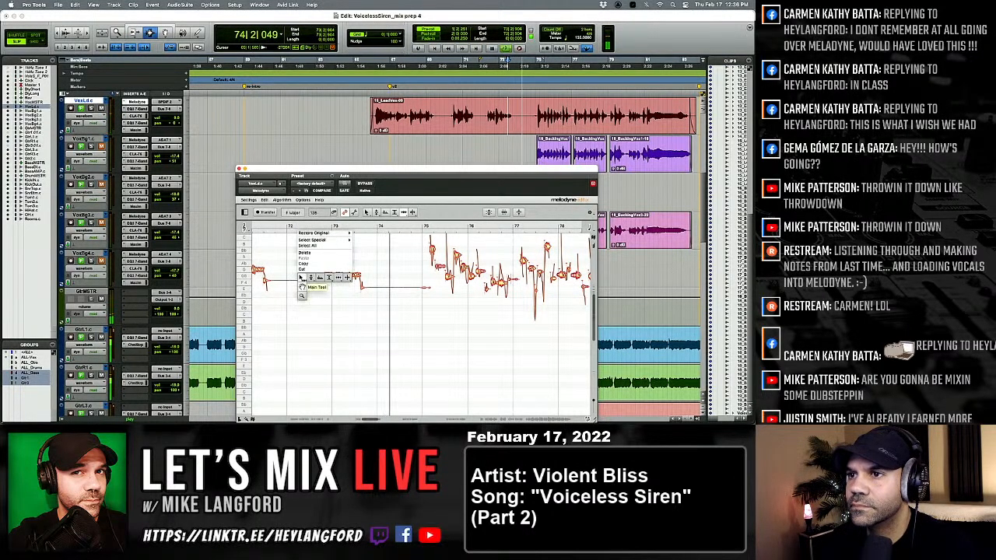
click(314, 279)
right_click(313, 280)
click(305, 280)
Select the vocal notes between bars 75 and 79, retune them together and replay the phrase from bar 74.
scroll(329, 286, right, 5)
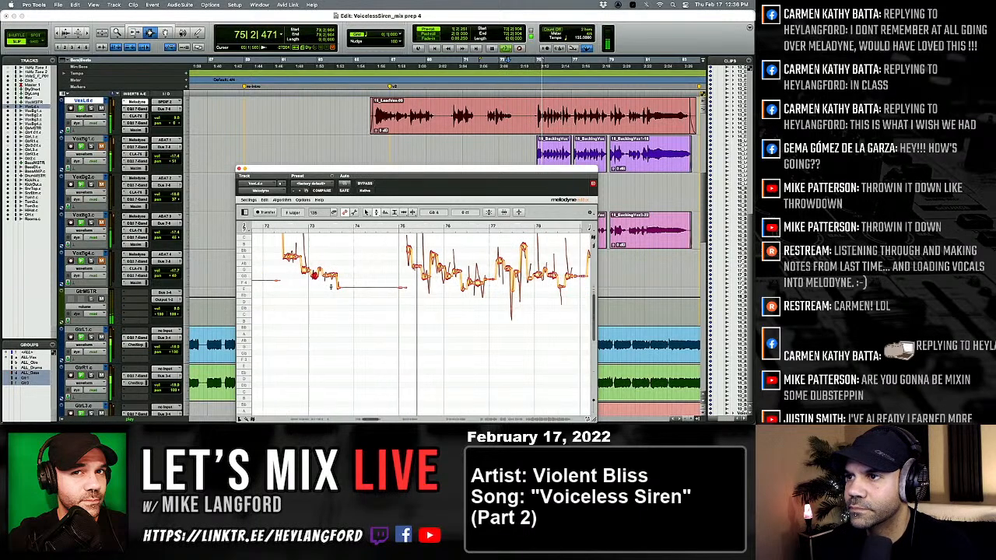
scroll(331, 288, right, 1)
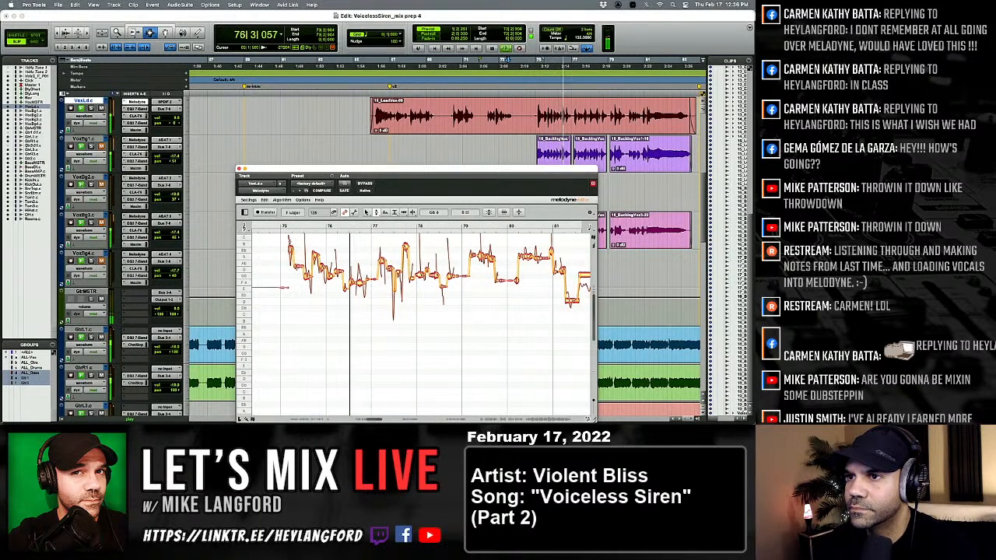
drag(288, 241, 445, 288)
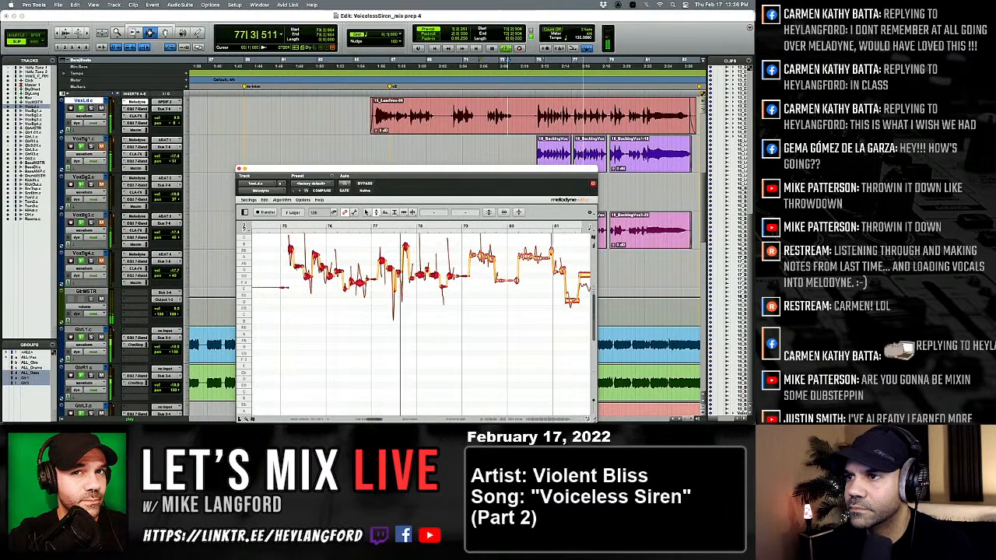
key(space)
key(space)
key(space)
key(space)
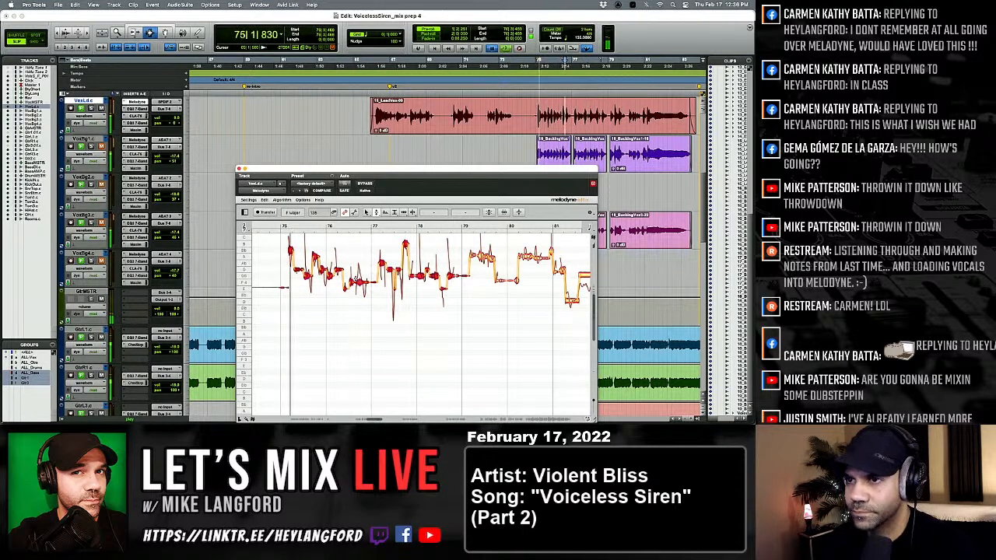
key(space)
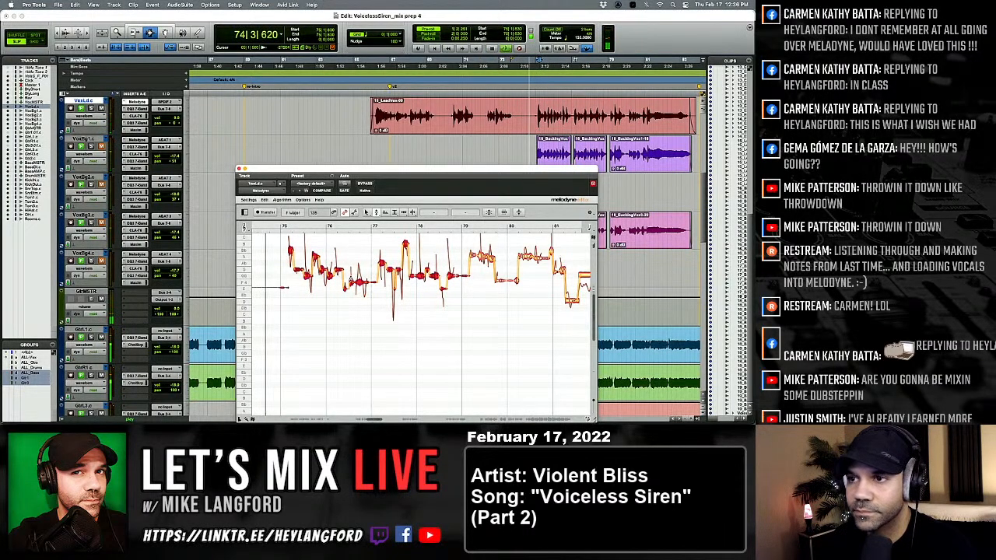
Deselect the notes, play the phrase through bar 79 and lower the high note in the second half of bar 77 to A 4.
click(325, 314)
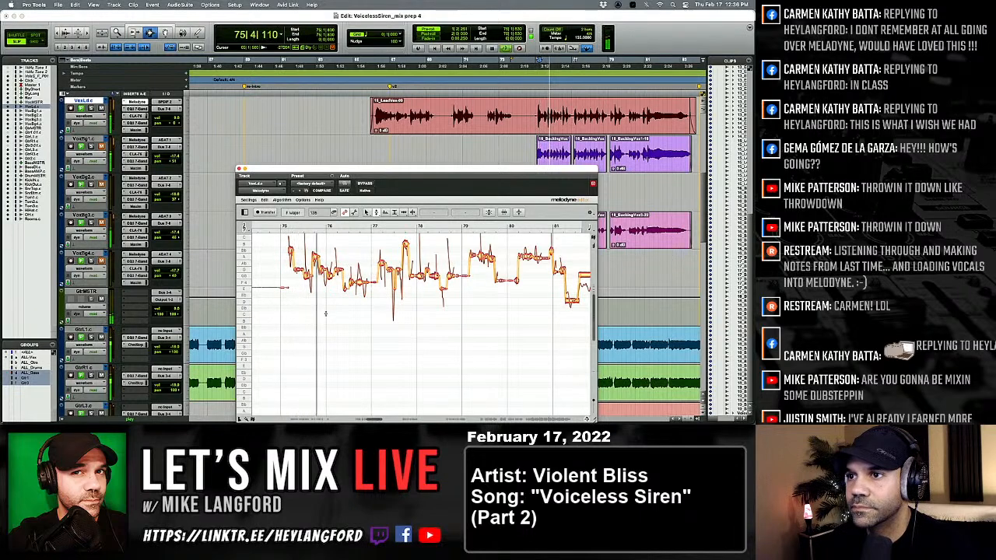
key(space)
key(space)
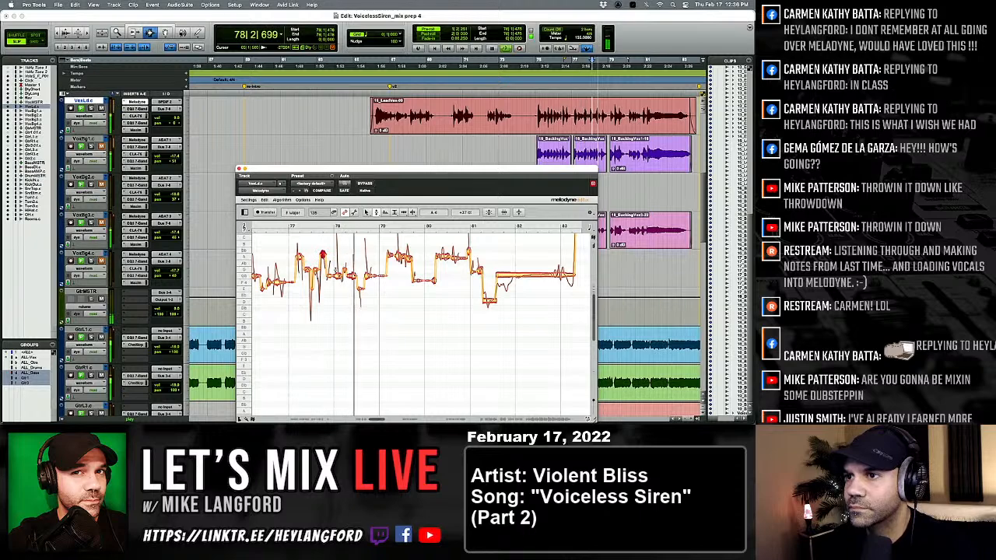
key(space)
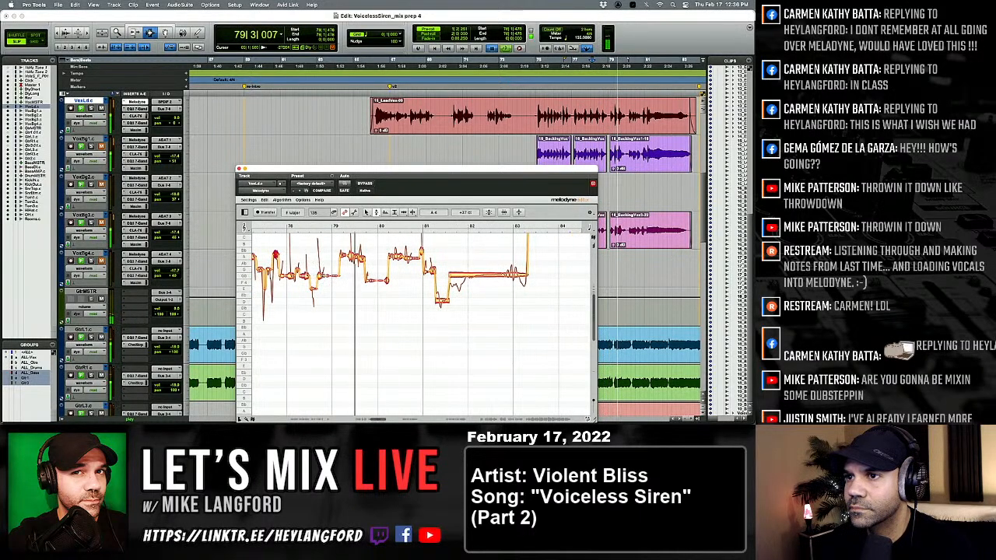
Stop playback, select the vocal notes from bar 79 to bar 83 and retune them together.
key(space)
click(321, 276)
scroll(322, 275, right, 1)
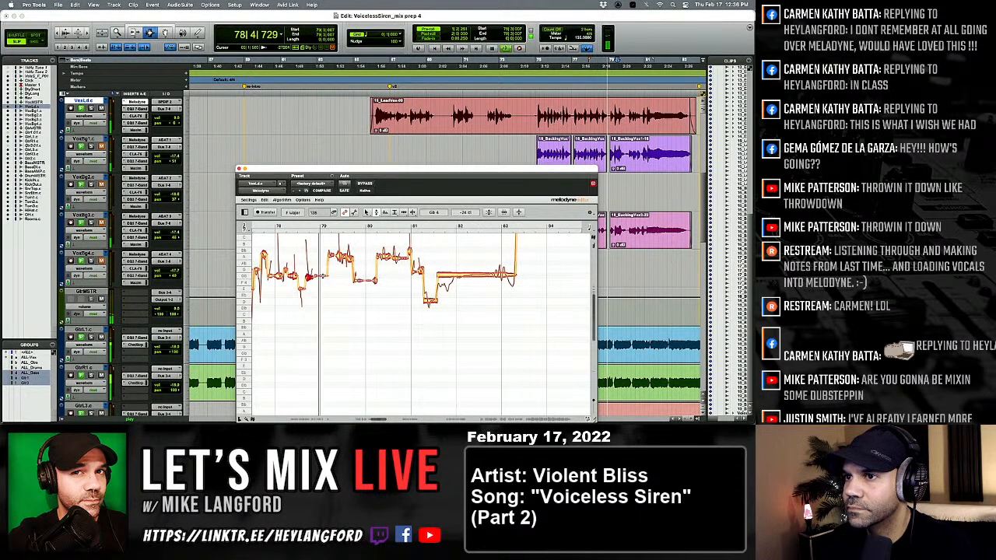
drag(327, 240, 515, 301)
double_click(484, 276)
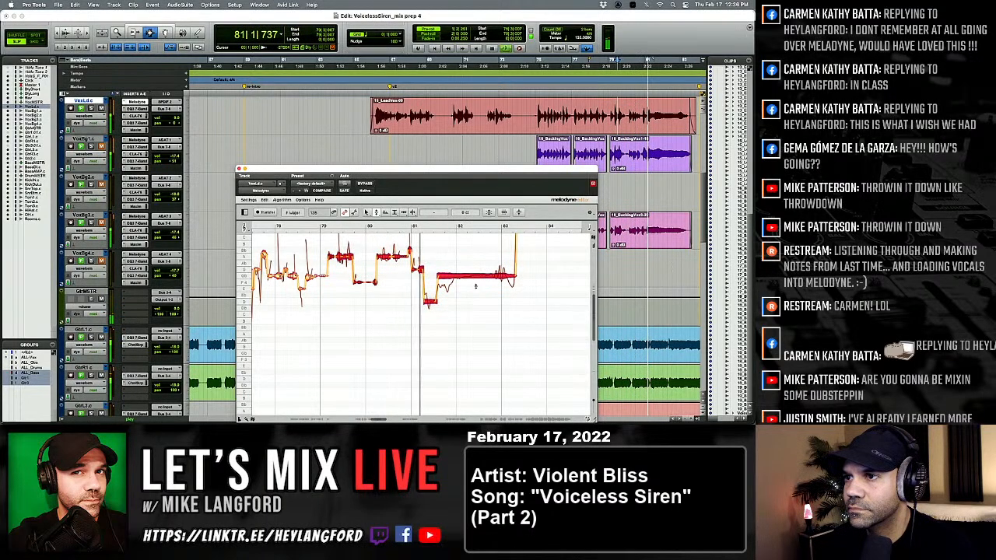
Replay the phrase around bar 81 and tune the note just after the bar line to G♭ 4.
key(space)
key(space)
click(400, 302)
key(space)
key(space)
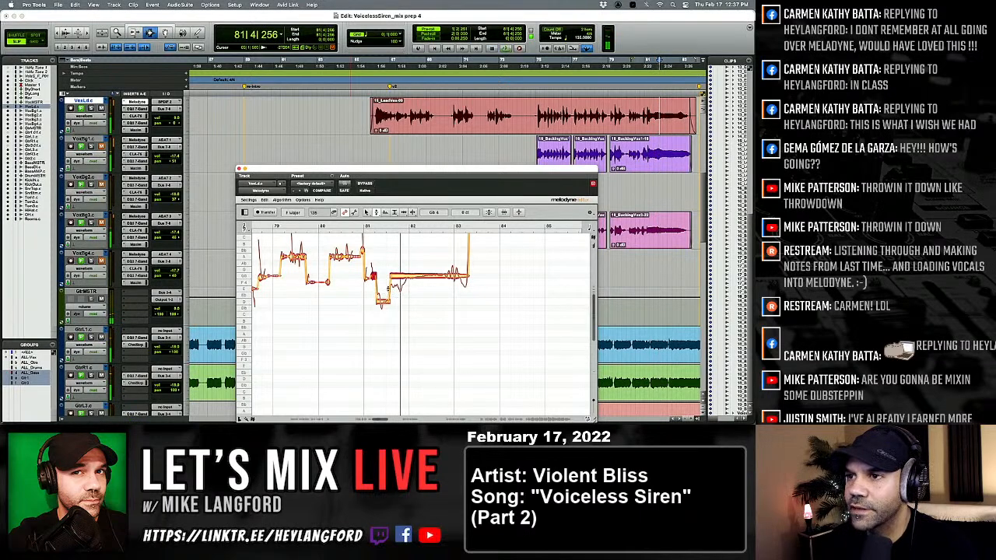
Split the notes between bars 81 and 83 into shorter ones with the Note Separation tool and return to the Pitch tool.
scroll(383, 286, right, 2)
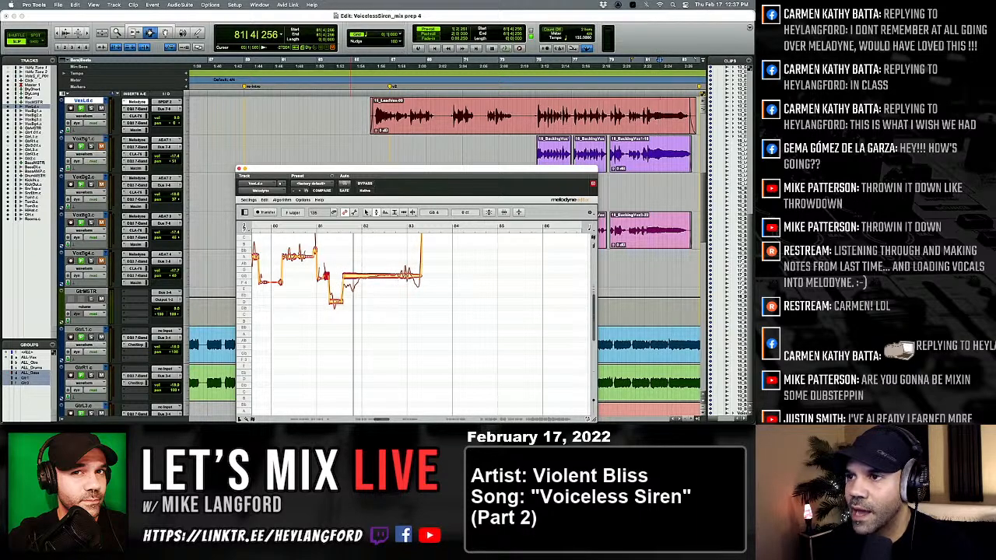
right_click(353, 299)
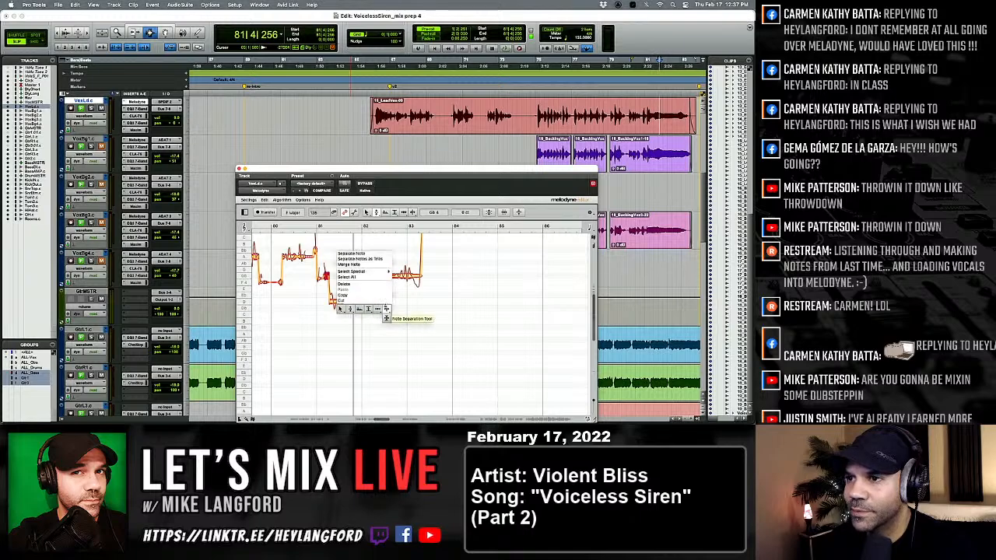
click(387, 309)
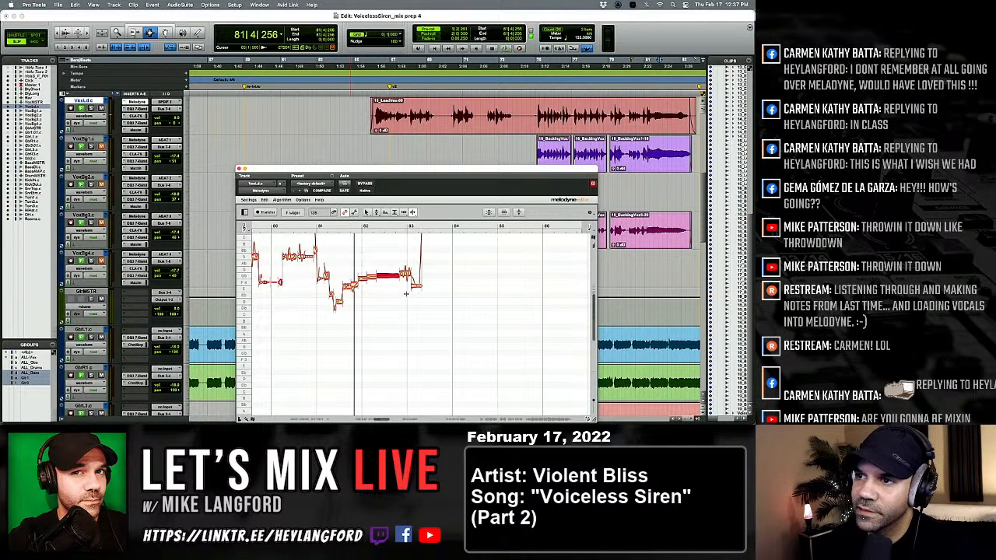
right_click(354, 302)
click(320, 303)
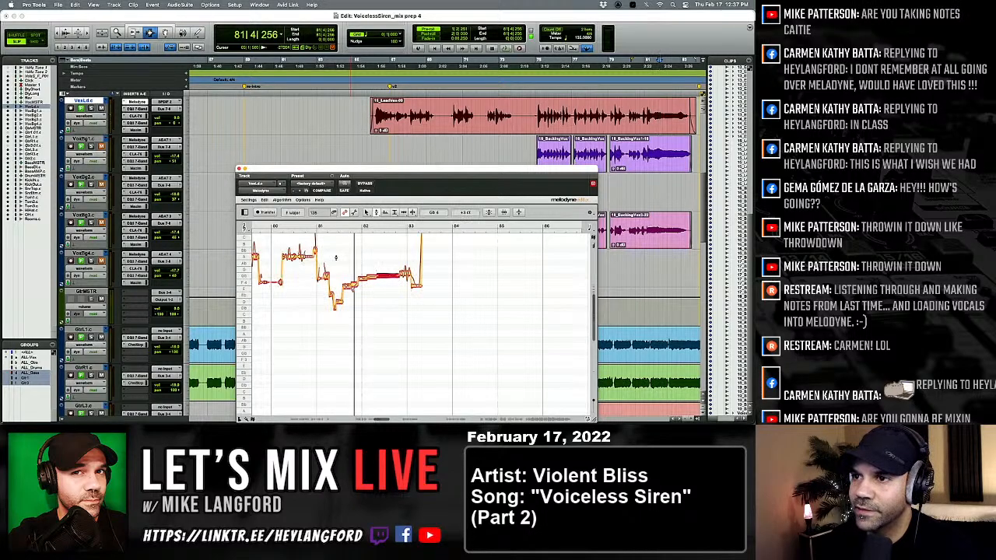
Select the split notes between bars 81 and 83, retune them together and play them back.
drag(332, 252, 423, 336)
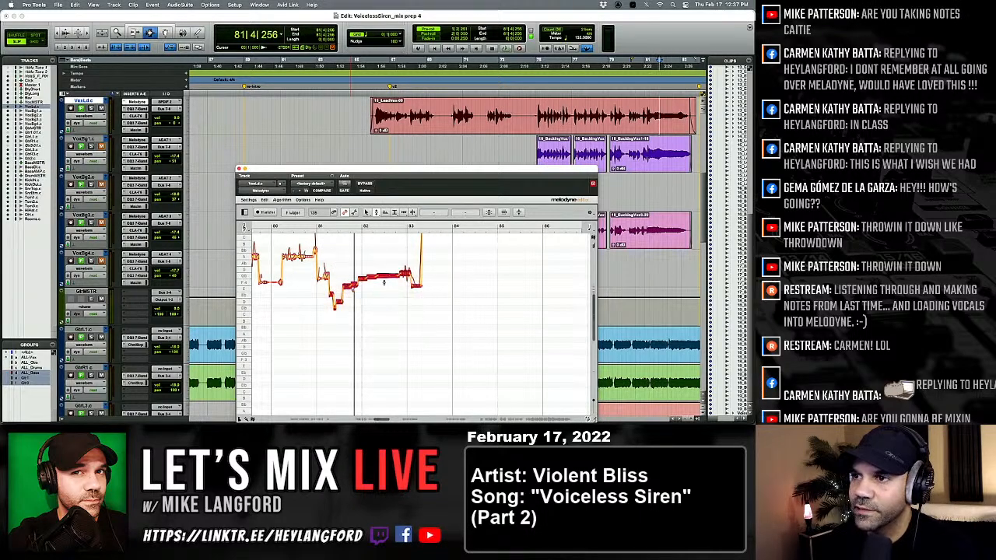
drag(337, 250, 446, 330)
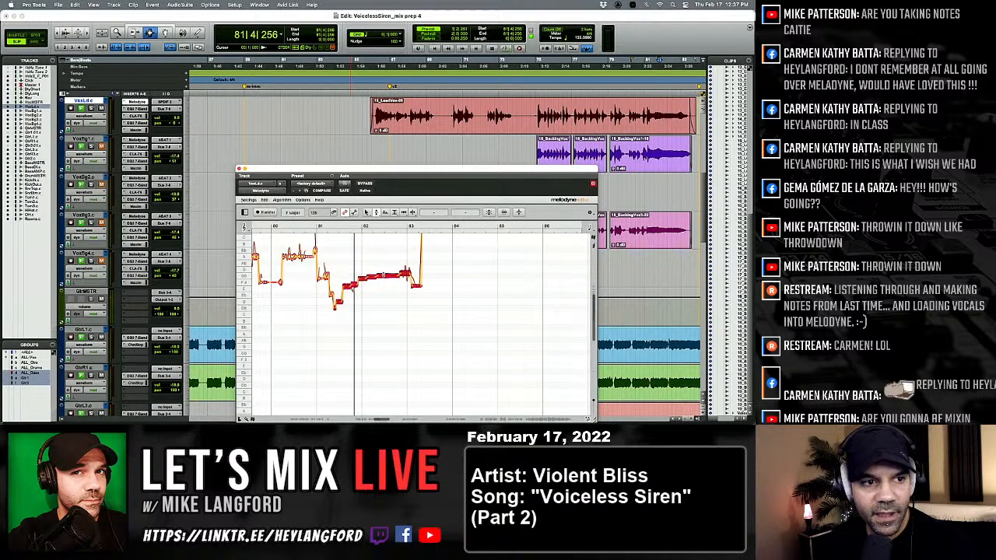
click(382, 278)
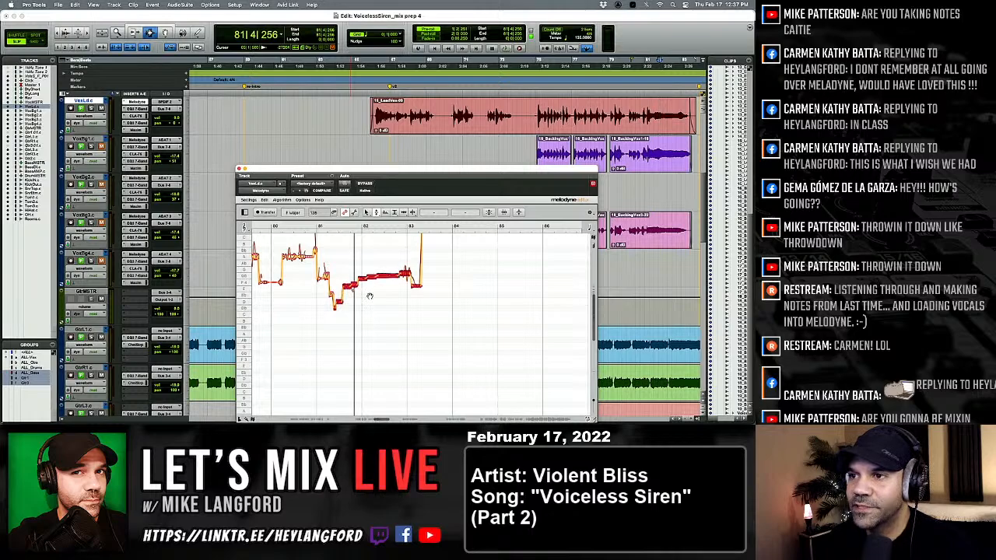
click(371, 302)
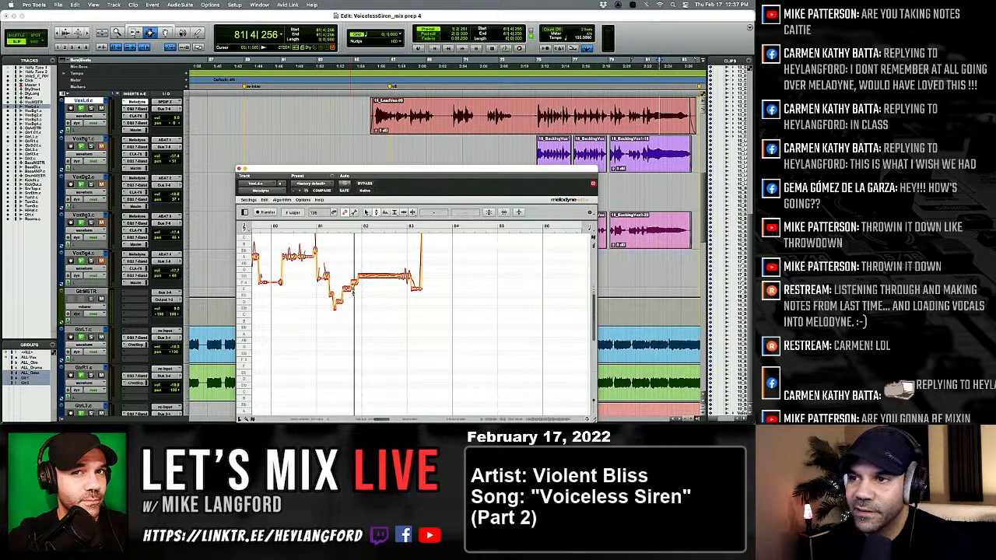
key(space)
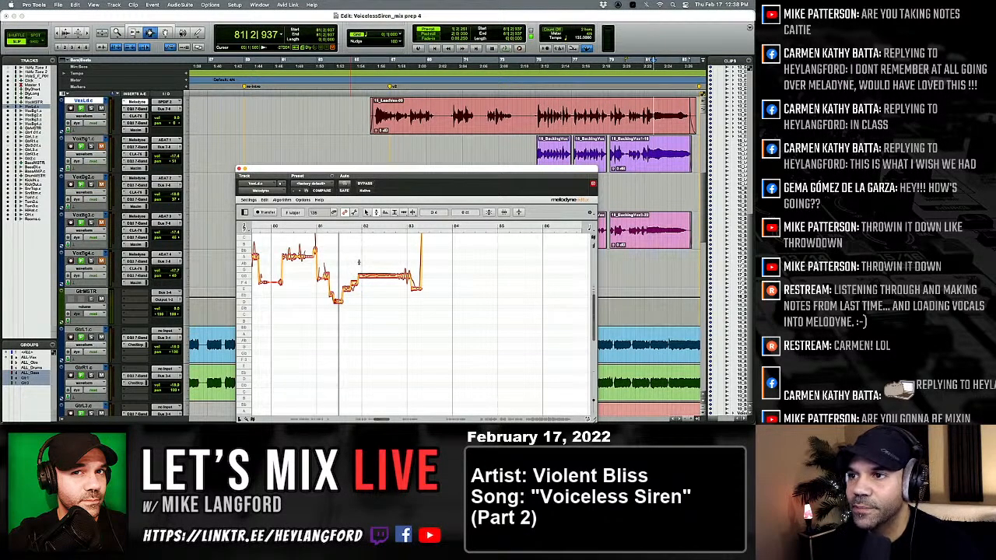
Replay the retuned phrase from bar 78 through bar 83, following the notes to check the tuning.
scroll(388, 285, right, 3)
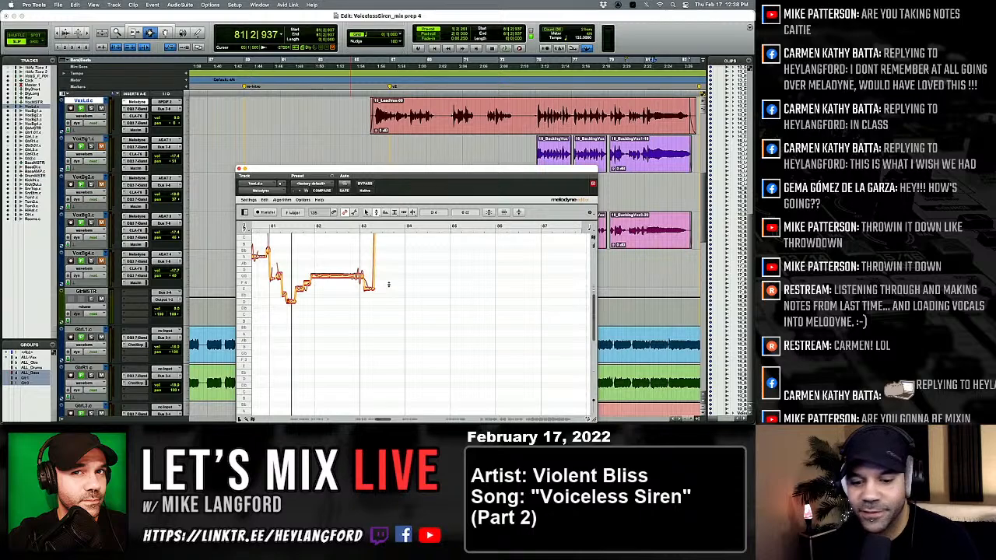
key(space)
key(space)
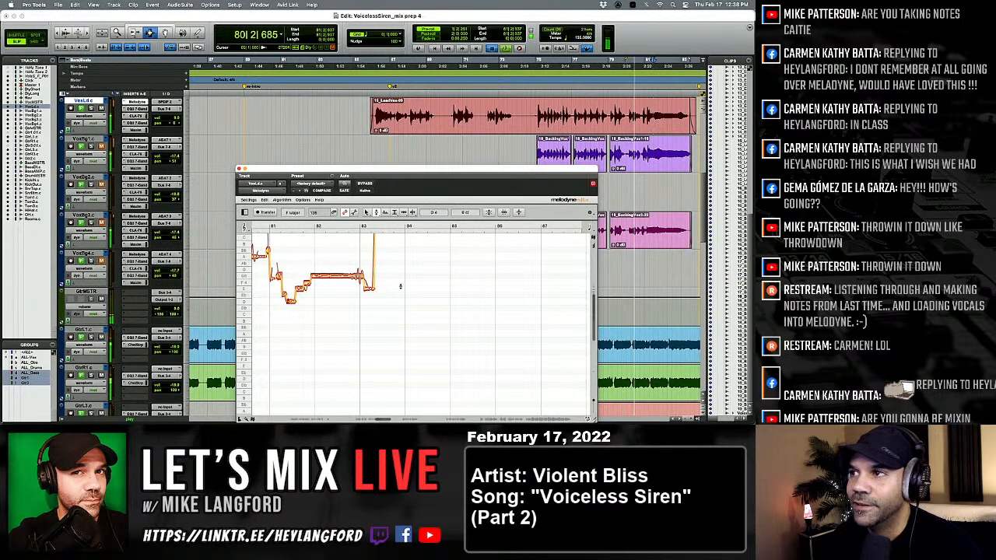
key(space)
key(space)
key(space)
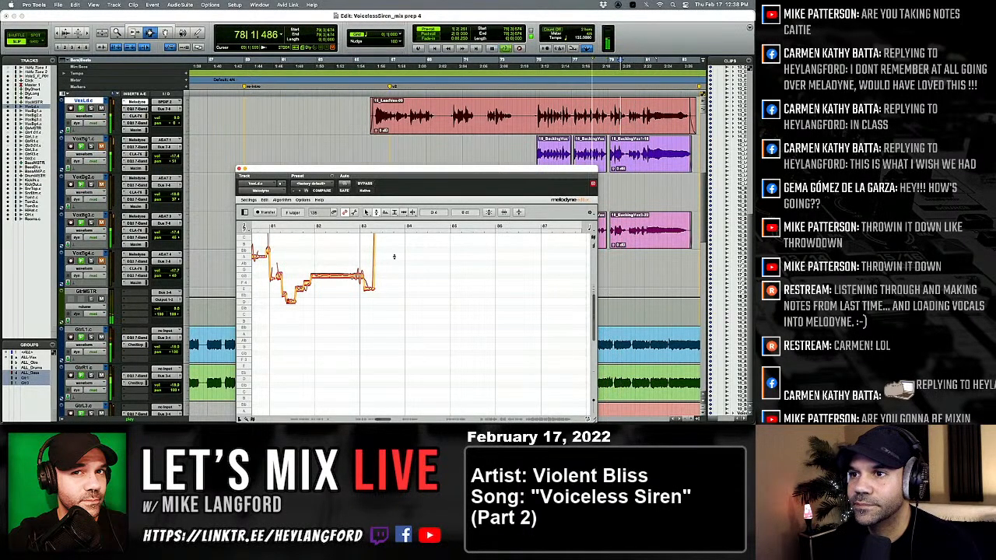
scroll(386, 332, left, 3)
scroll(386, 333, left, 3)
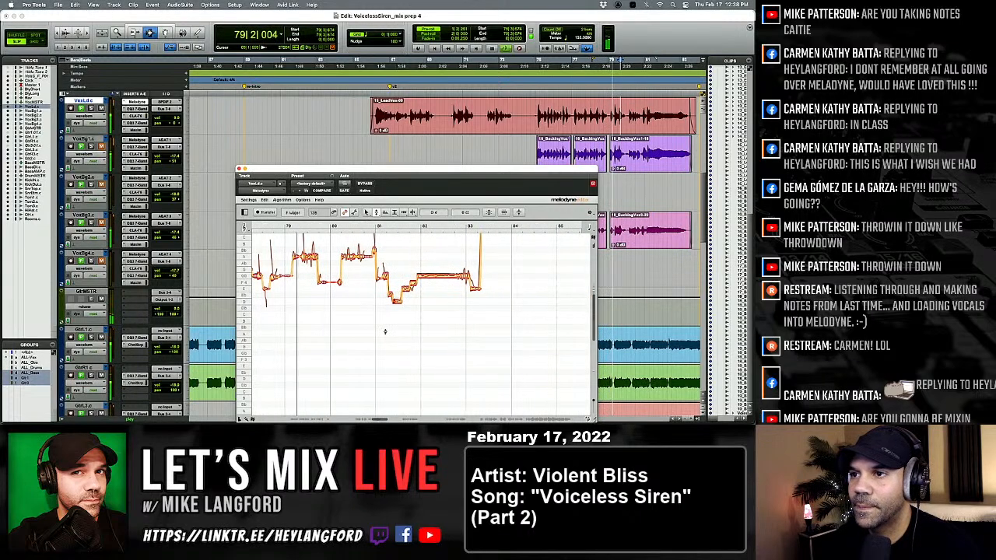
scroll(385, 332, right, 1)
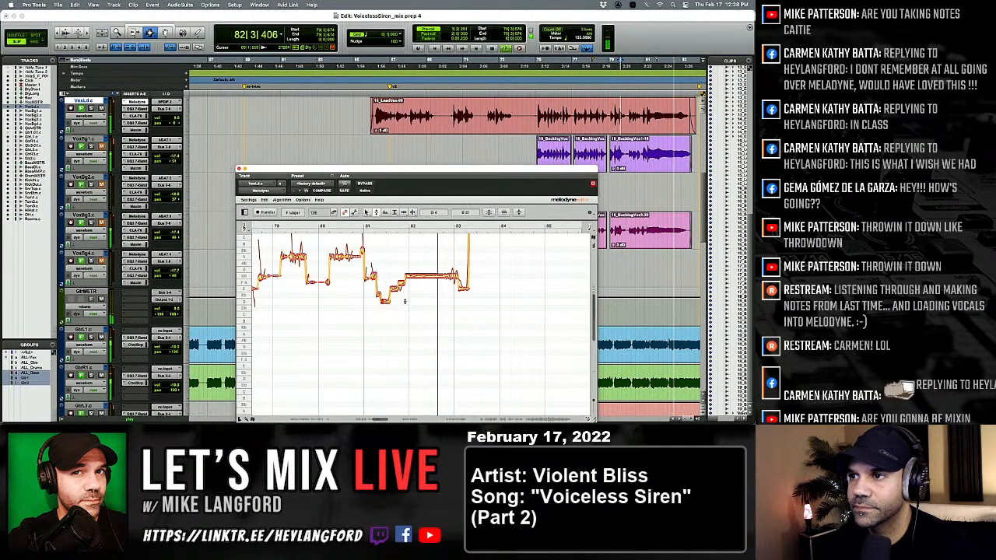
scroll(403, 305, right, 2)
scroll(406, 302, right, 3)
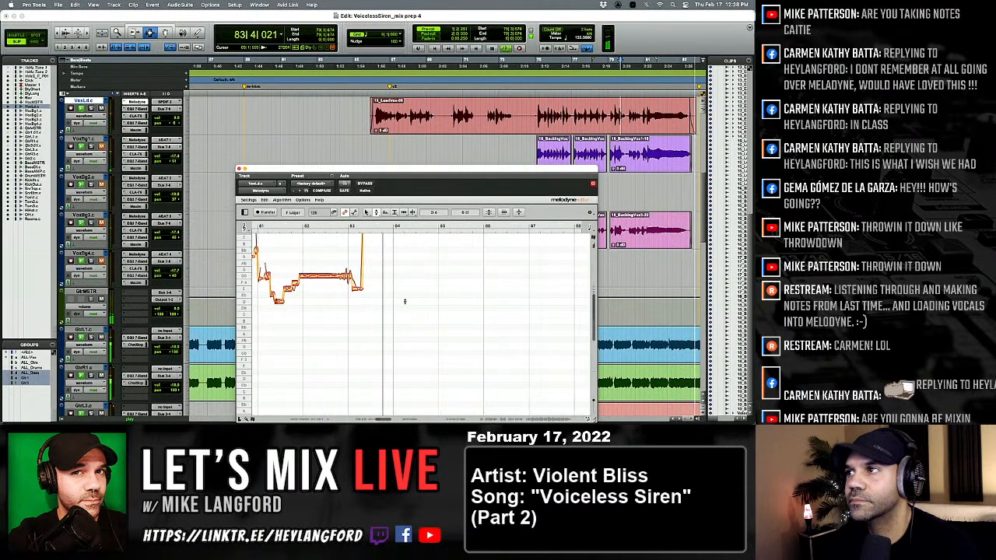
scroll(415, 129, right, 10)
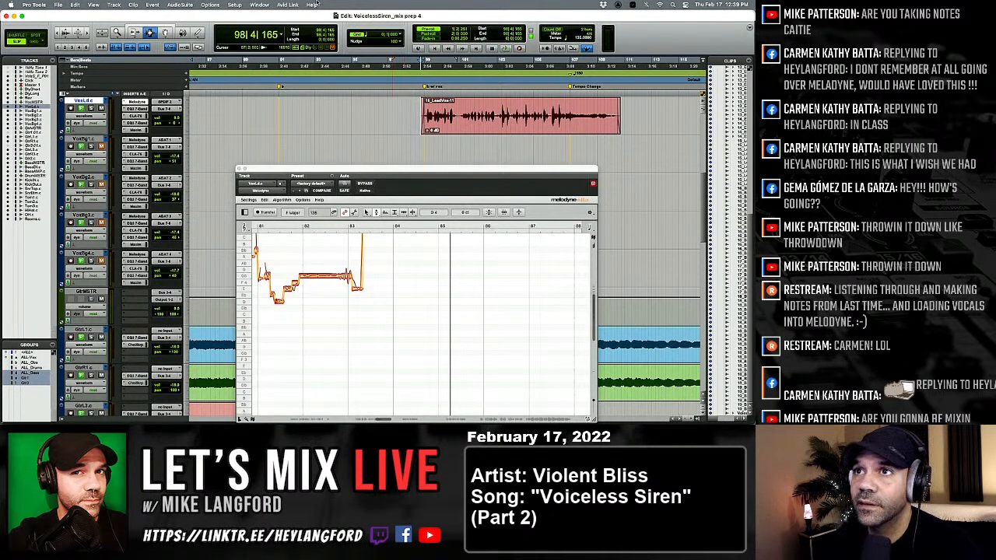
Open the Pro Tools preferences, review the Operation settings and close the dialog.
click(289, 5)
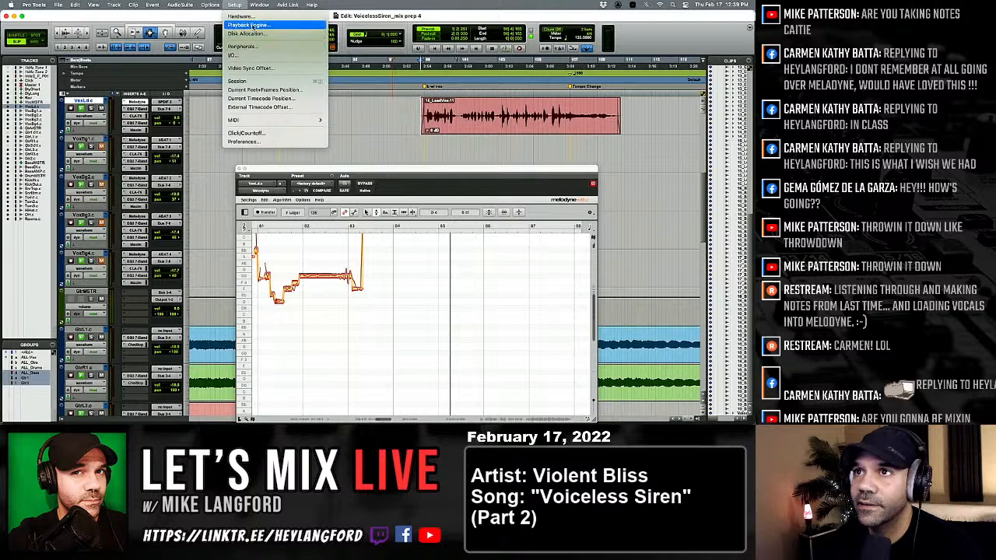
mouse_move(224, 3)
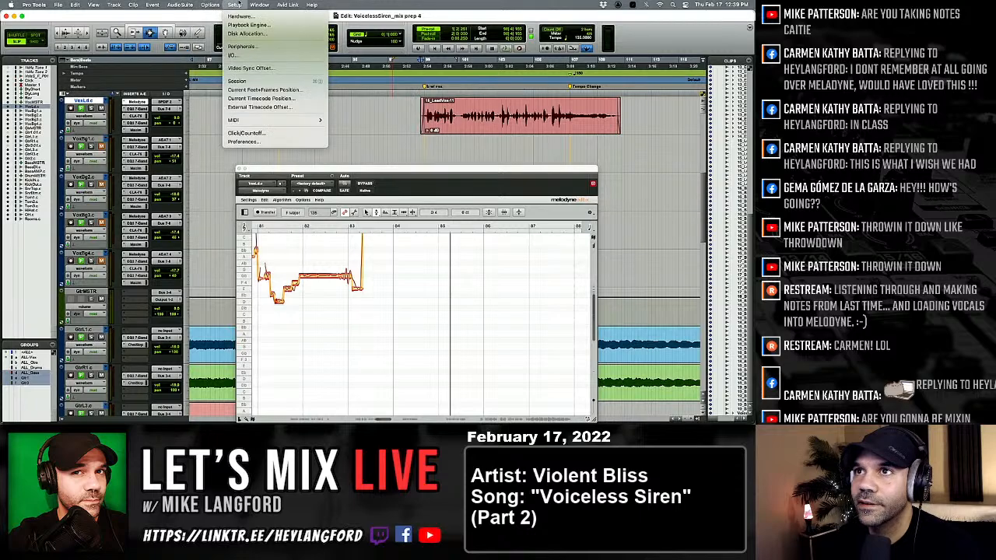
click(243, 141)
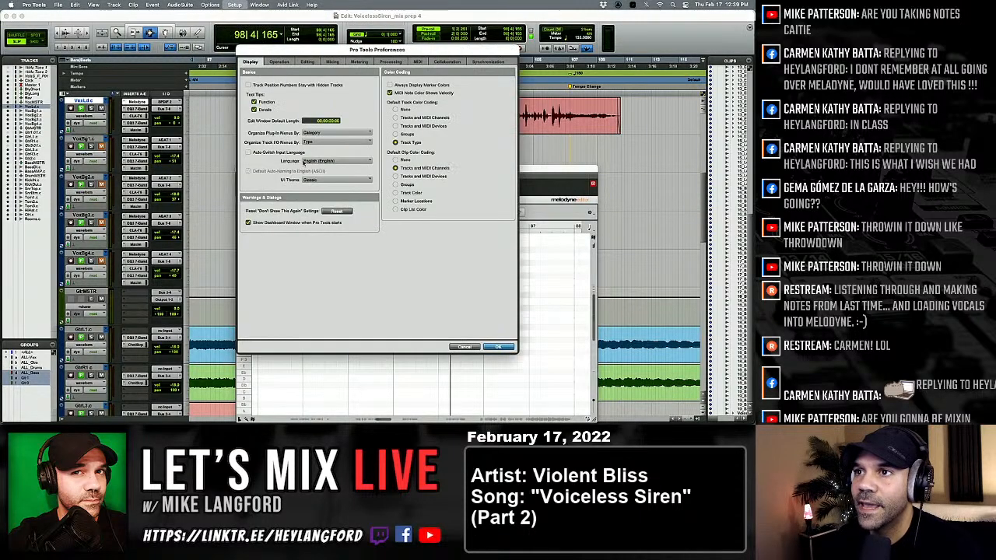
click(291, 62)
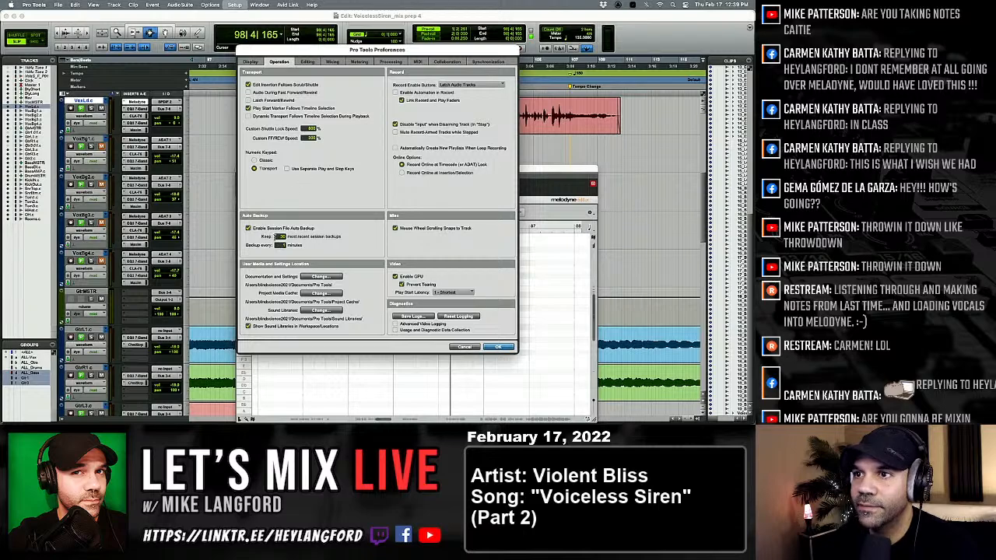
click(499, 348)
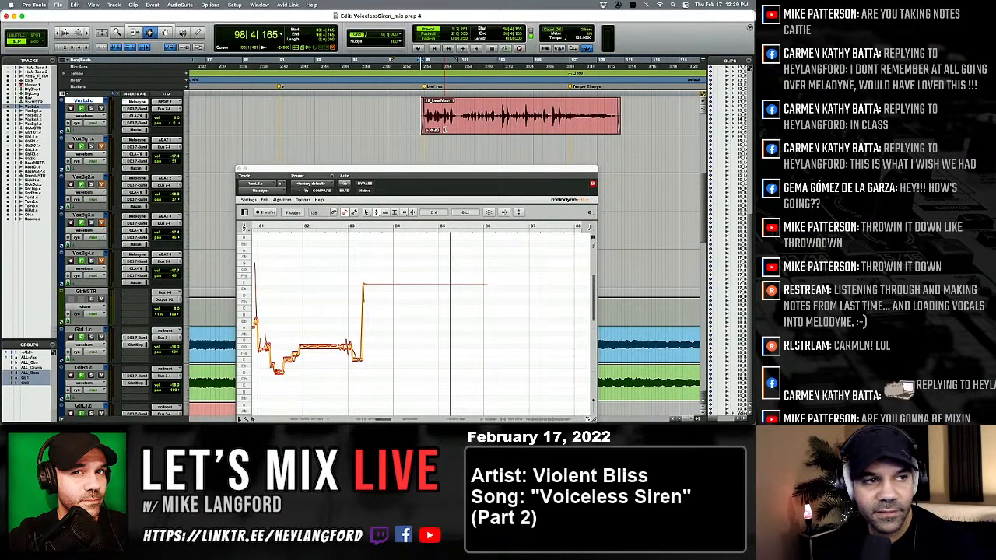
Play from bar 98, select the vocal notes between bars 99 and 103, retune them together and replay the phrase.
key(space)
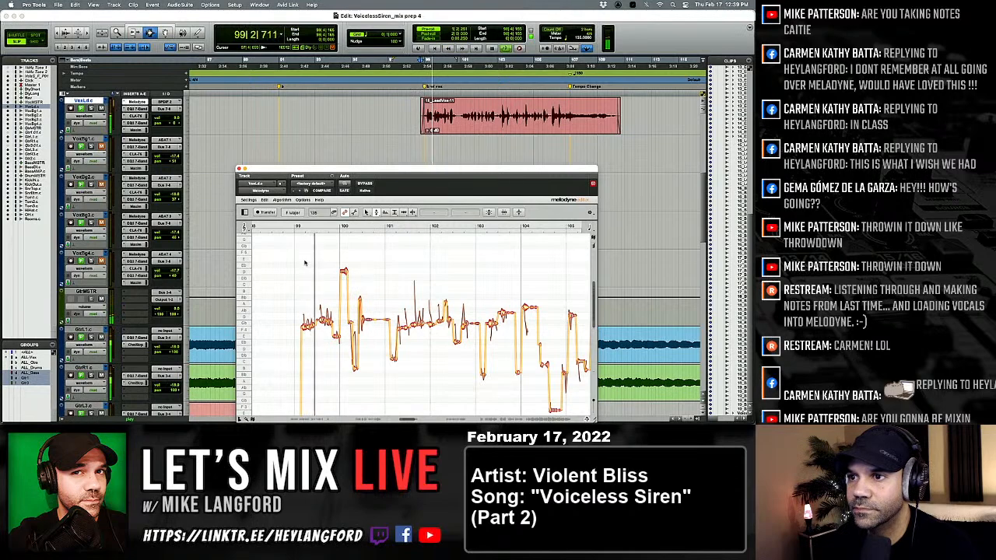
drag(296, 257, 476, 363)
key(space)
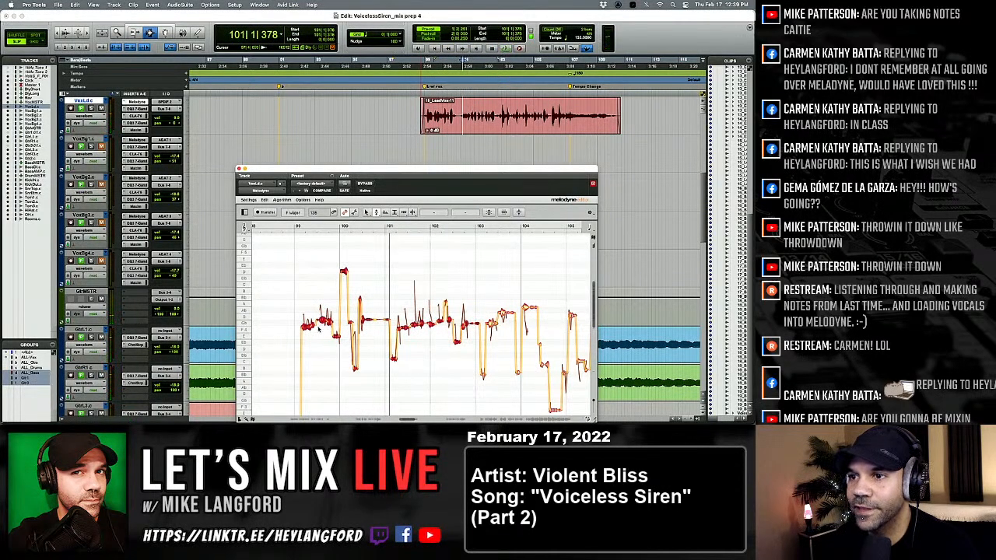
key(space)
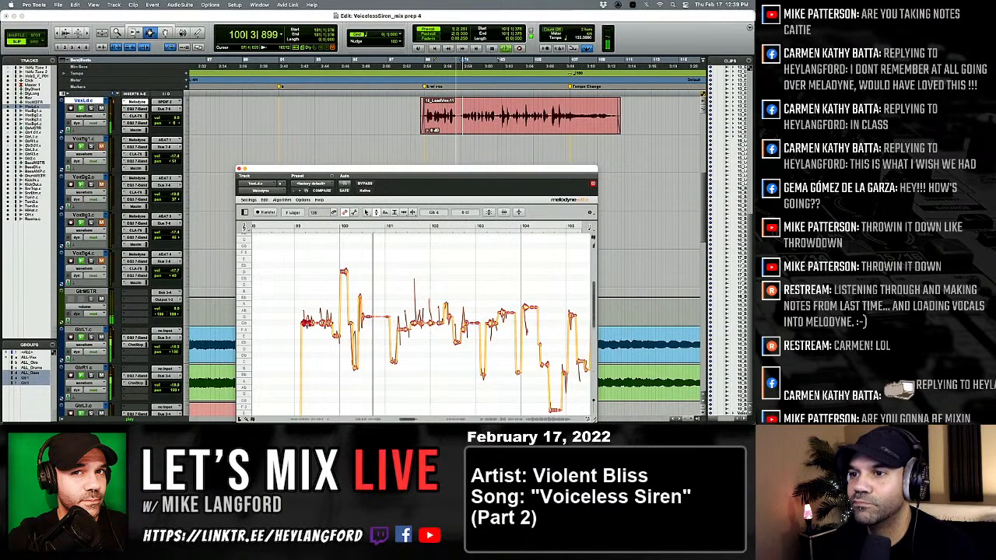
key(space)
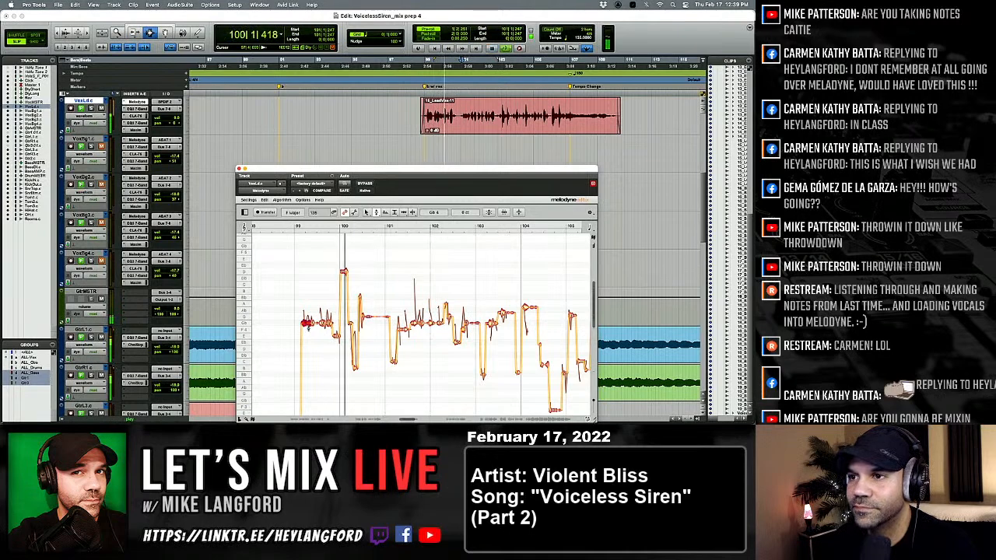
key(space)
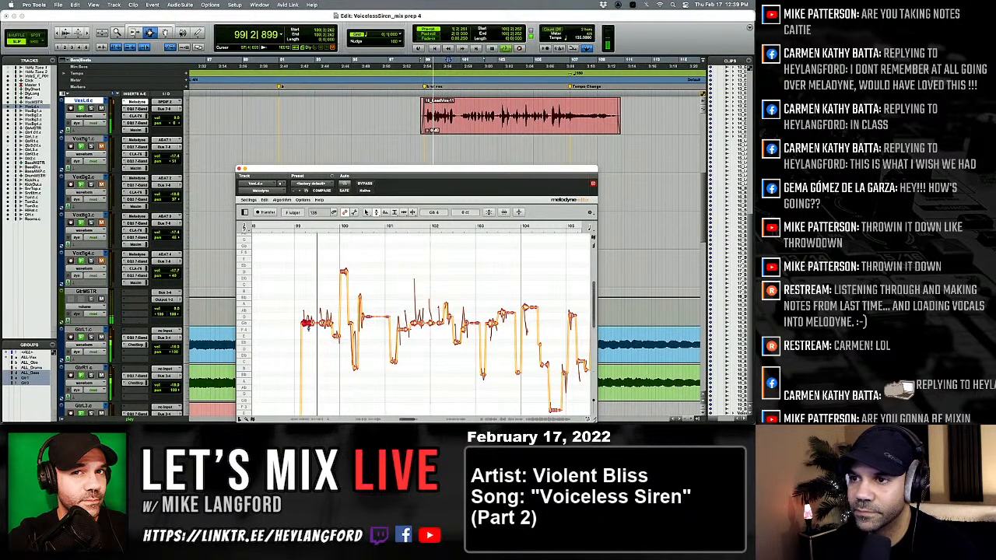
Reduce the pitch modulation of the first note after bar 99 to about 78% and return to the Pitch tool.
right_click(309, 327)
click(314, 338)
key(space)
key(space)
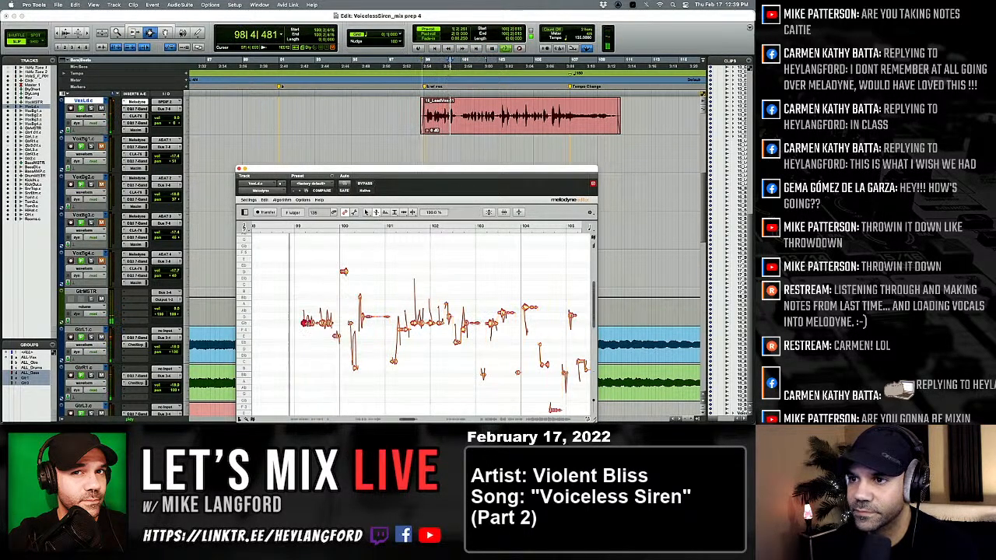
right_click(308, 330)
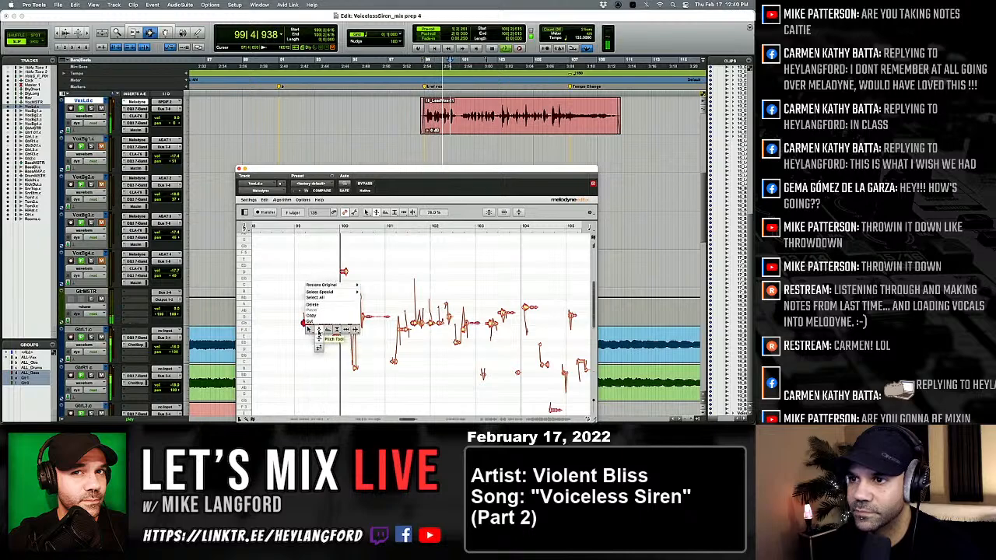
click(330, 340)
Replay bars 99 to 101 and lower the low note just after bar 101 to B 3.
key(space)
key(space)
scroll(331, 340, right, 2)
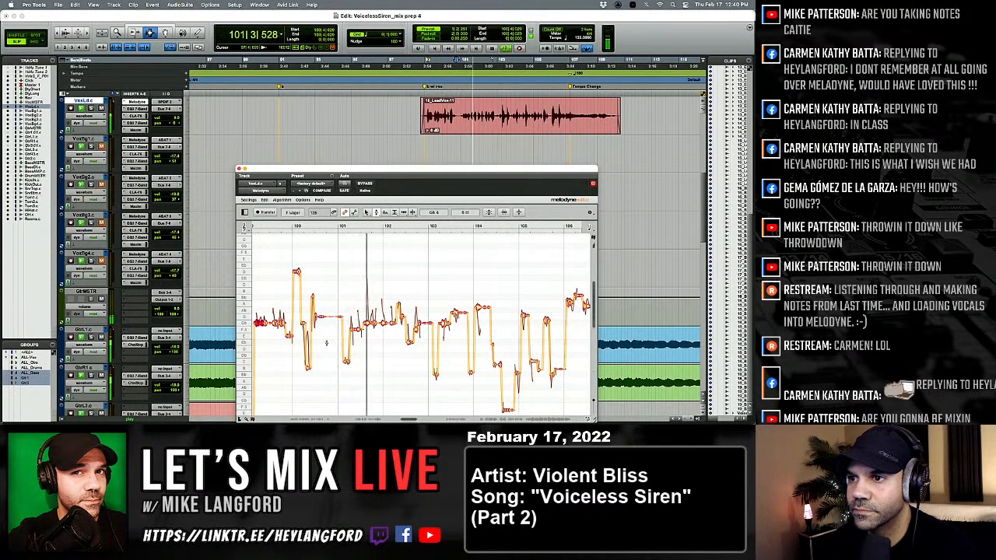
key(space)
key(space)
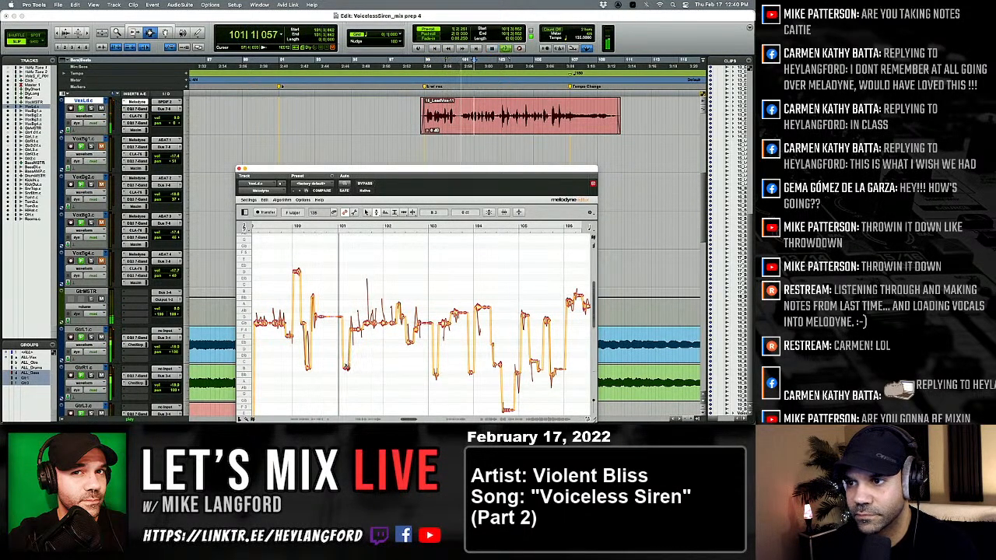
Raise the note following the low one in bar 101 to G♭ 4 and replay the phrase.
key(space)
key(space)
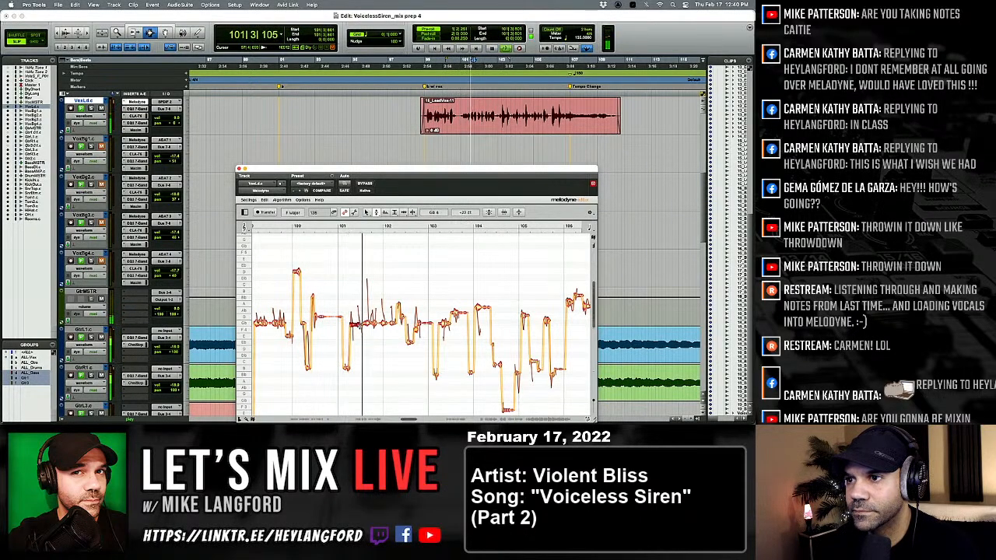
key(space)
key(space)
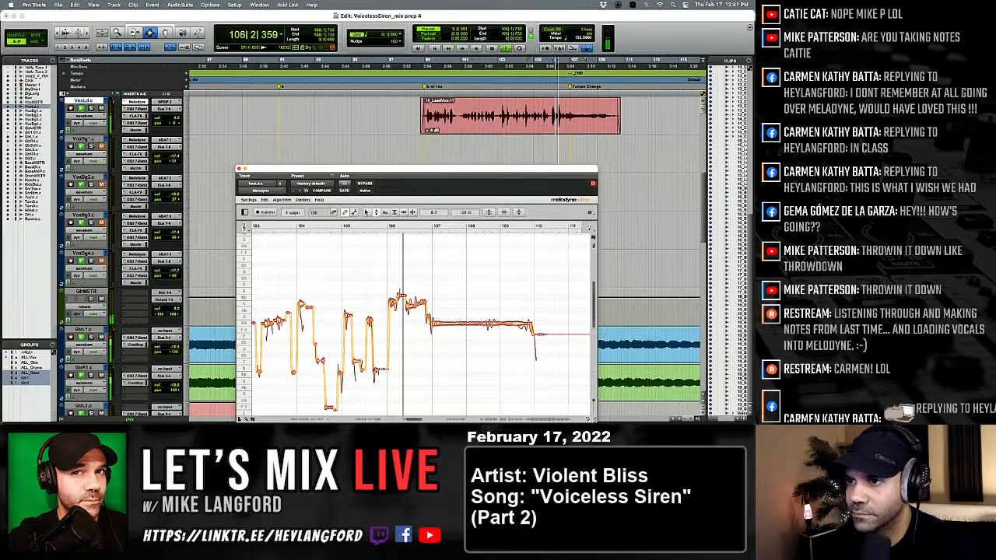
Select the high notes in bar 106, lower the sharp one to A 4 and replay the phrase.
drag(385, 275, 441, 314)
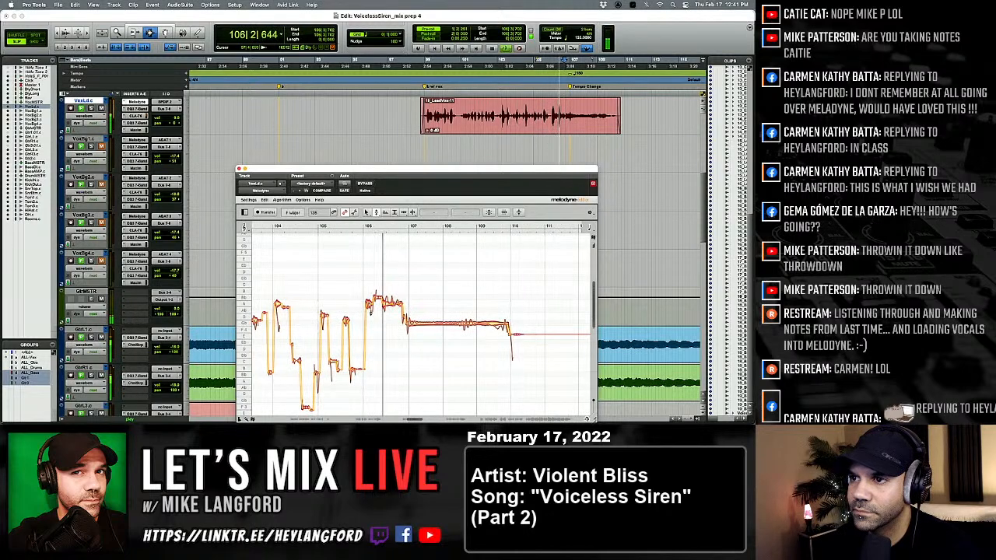
right_click(371, 310)
click(375, 323)
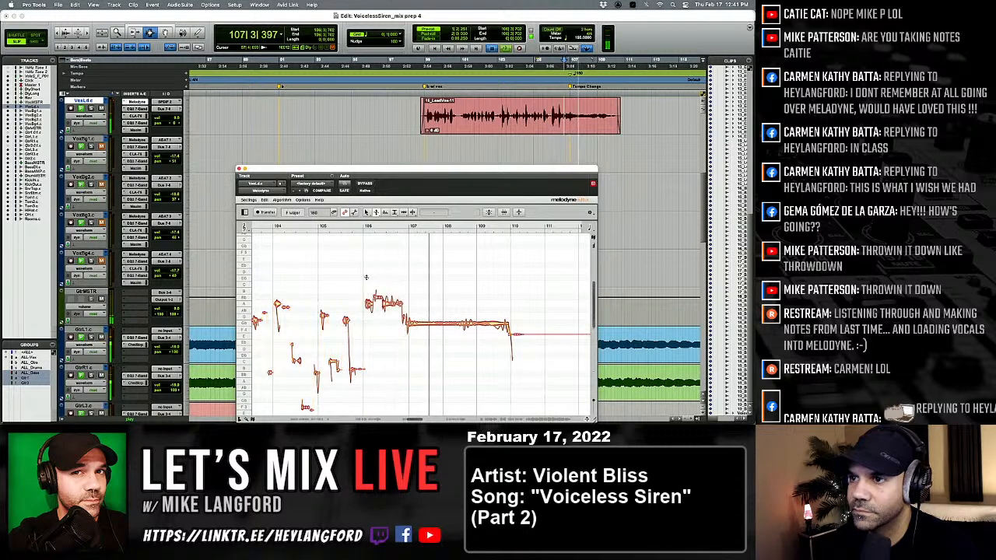
drag(364, 278, 376, 300)
key(space)
key(space)
right_click(385, 310)
click(381, 305)
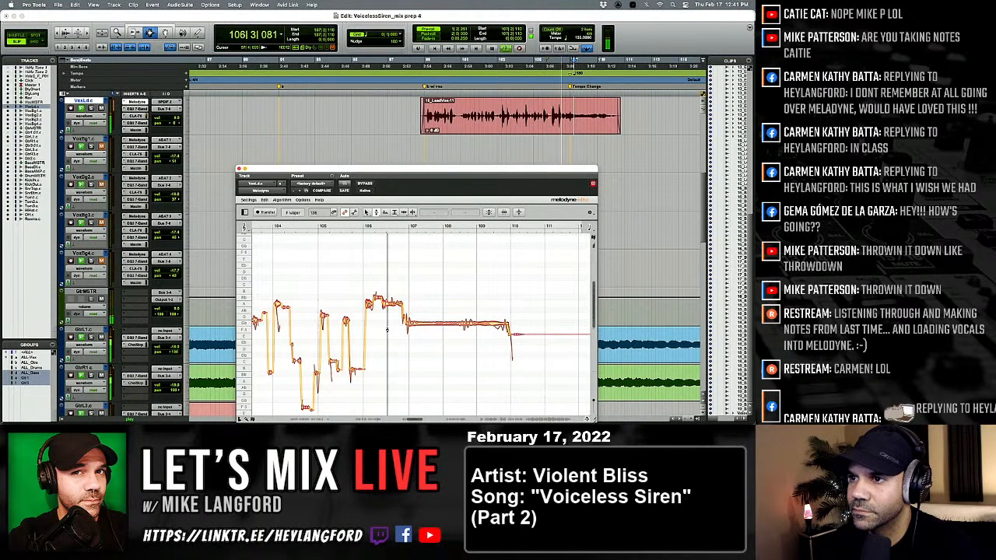
key(space)
key(space)
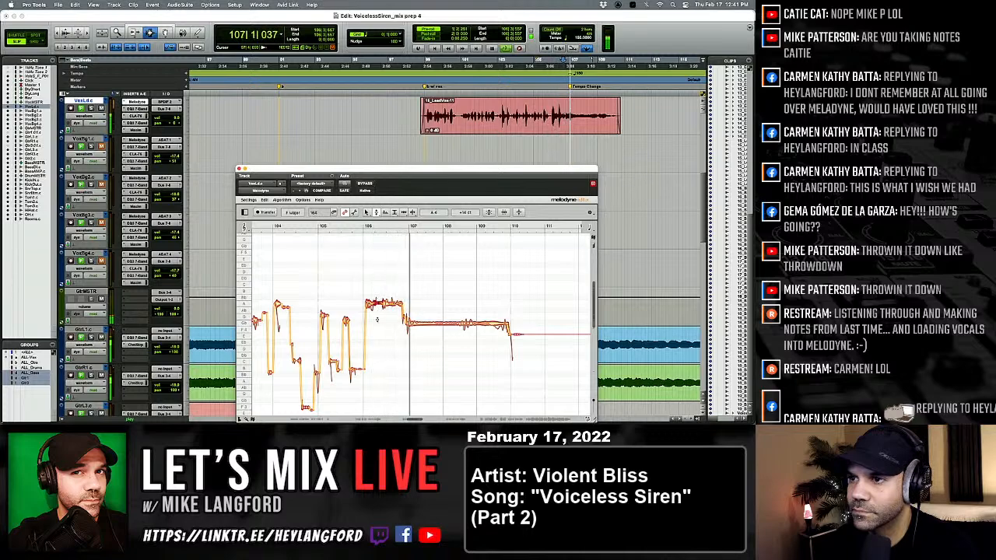
Separate the end of the long note before bar 110 and audition flattened and exaggerated pitch modulation on its sustained part.
right_click(361, 296)
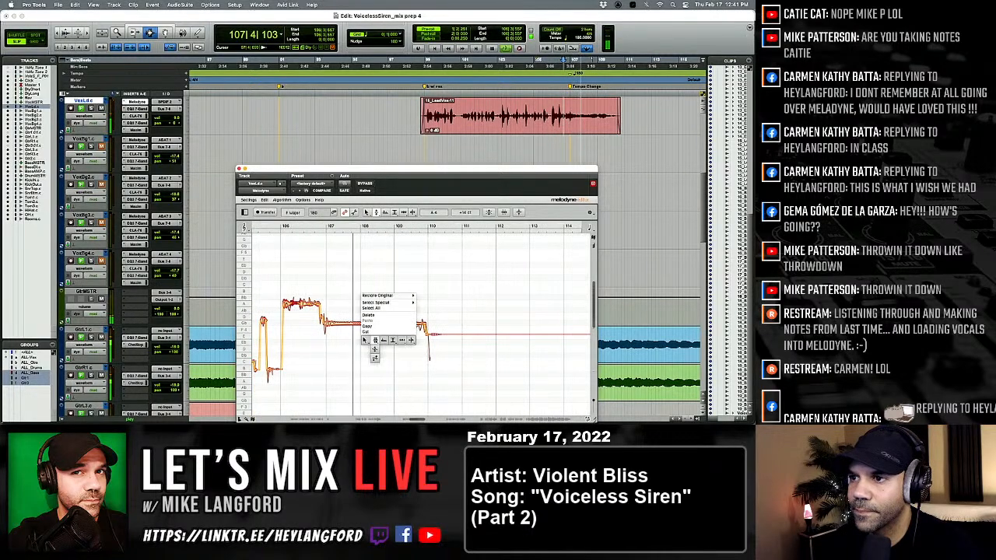
click(408, 340)
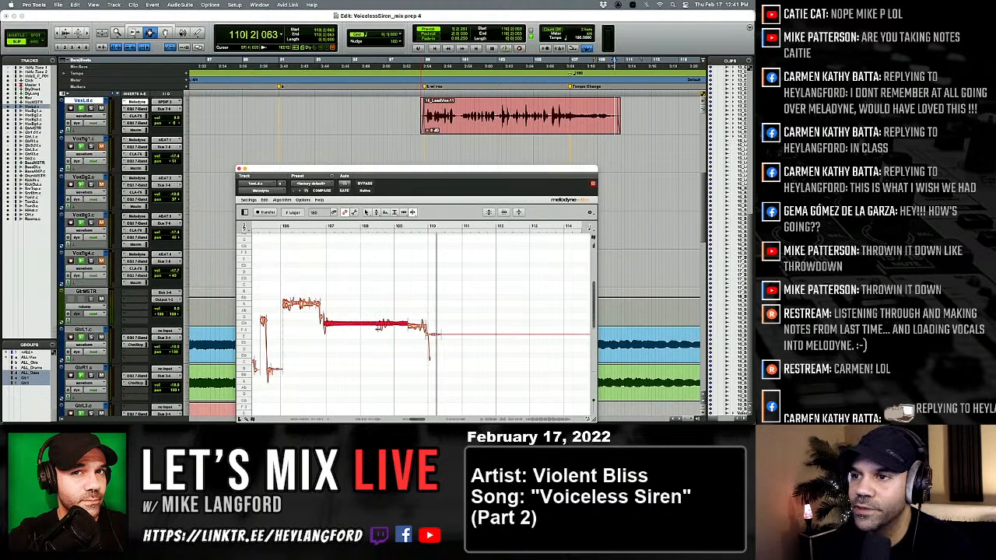
right_click(379, 327)
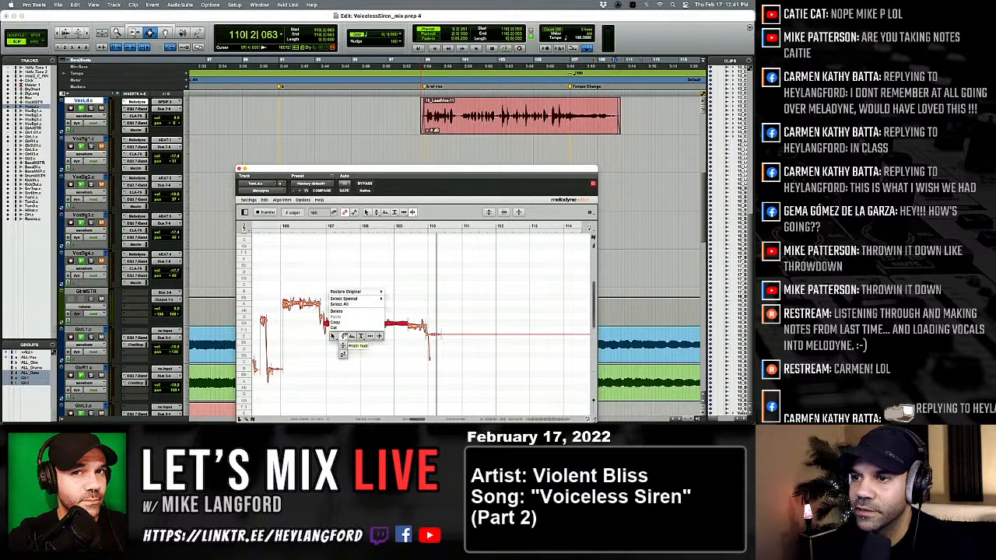
click(344, 347)
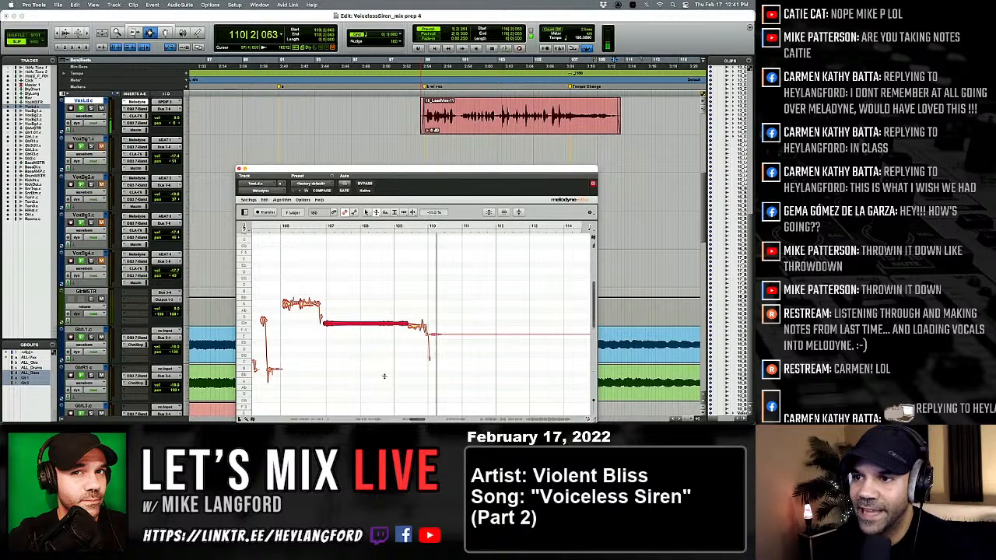
key(space)
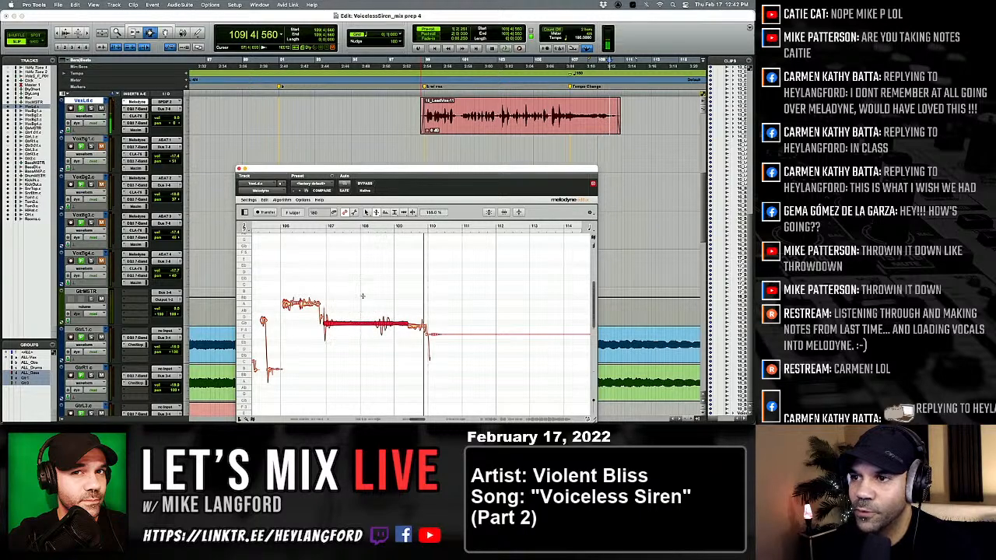
drag(362, 296, 361, 240)
key(space)
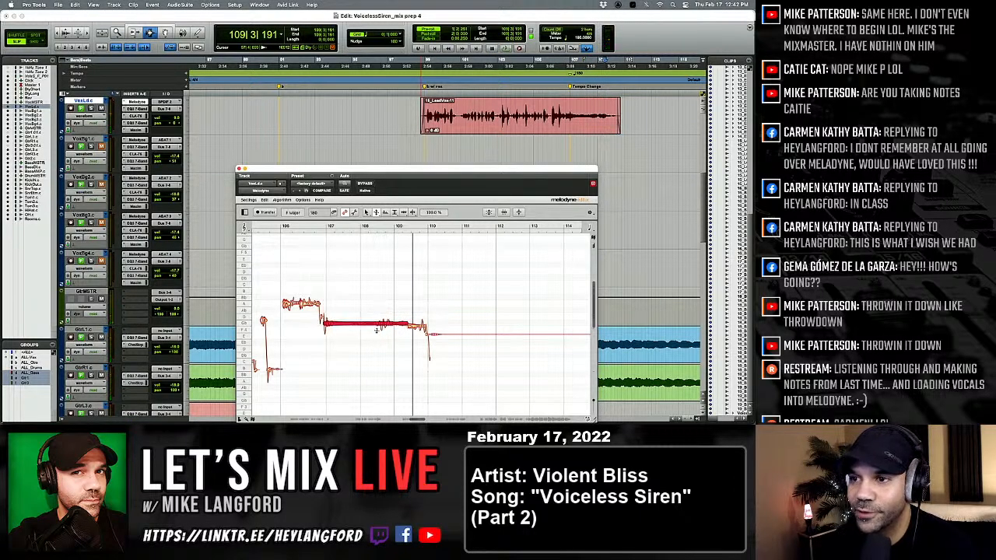
Retune the long note across bars 107 to 109 to G♭ 4 and separate its ending before bar 110.
right_click(375, 328)
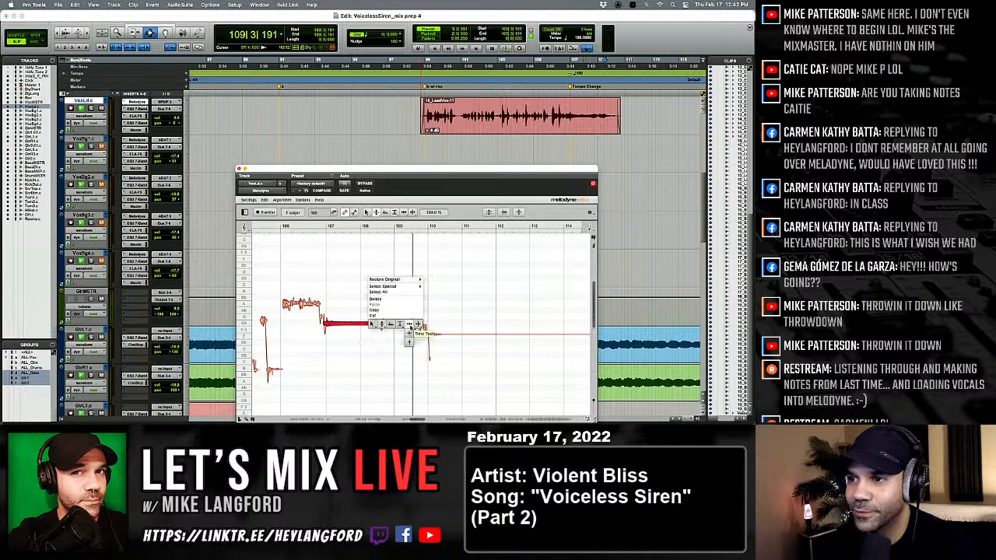
click(409, 325)
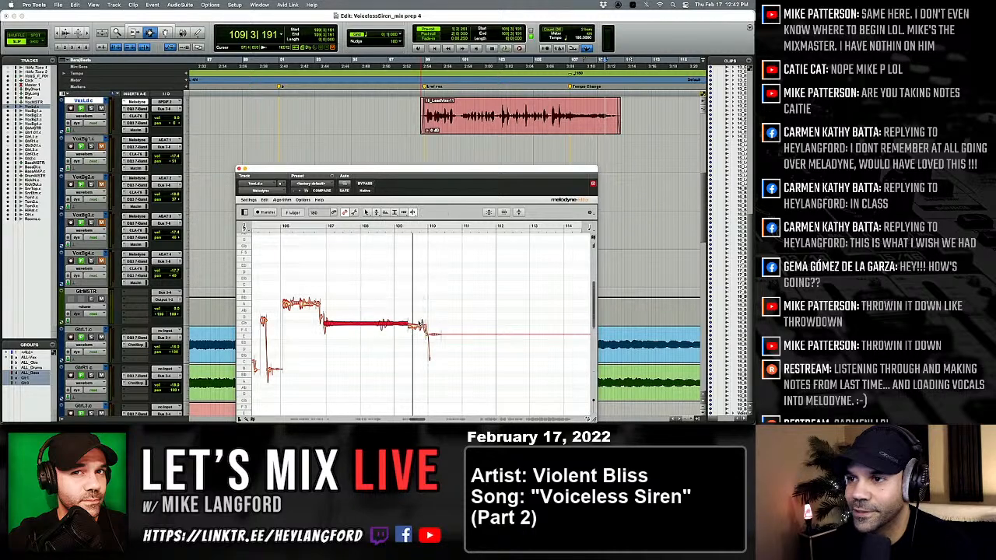
right_click(352, 333)
click(350, 348)
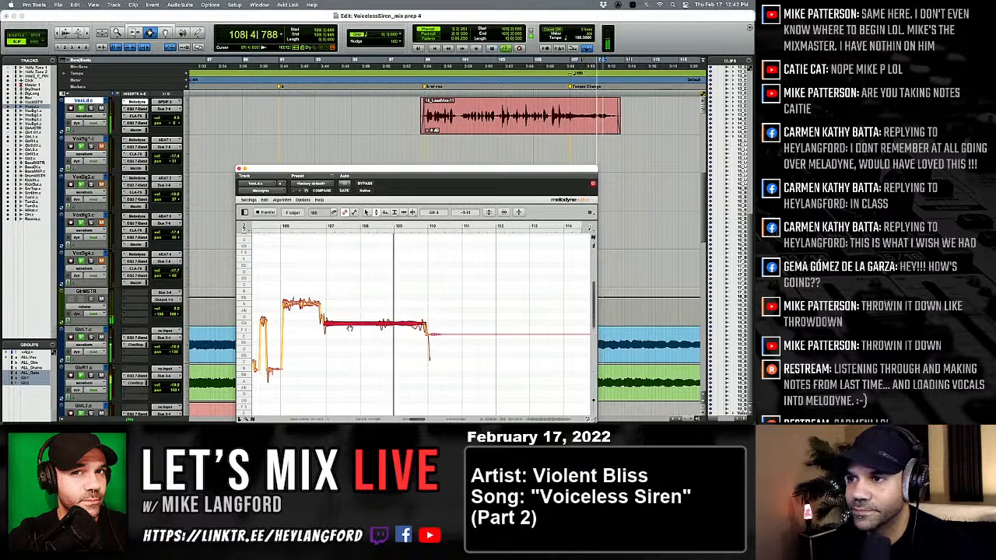
right_click(350, 329)
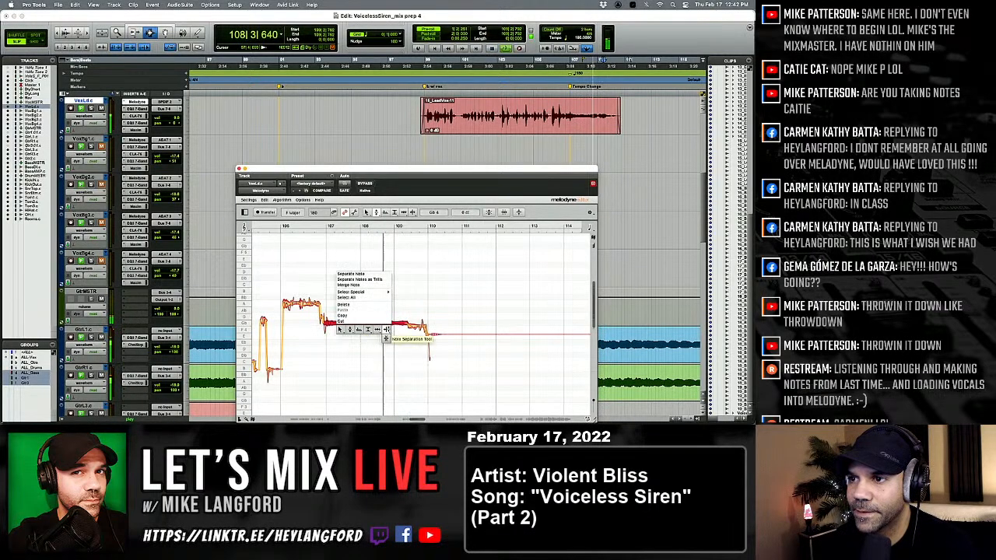
click(386, 329)
Reduce the pitch modulation of the long note's sustained part, return to the Pitch tool and replay it.
right_click(341, 330)
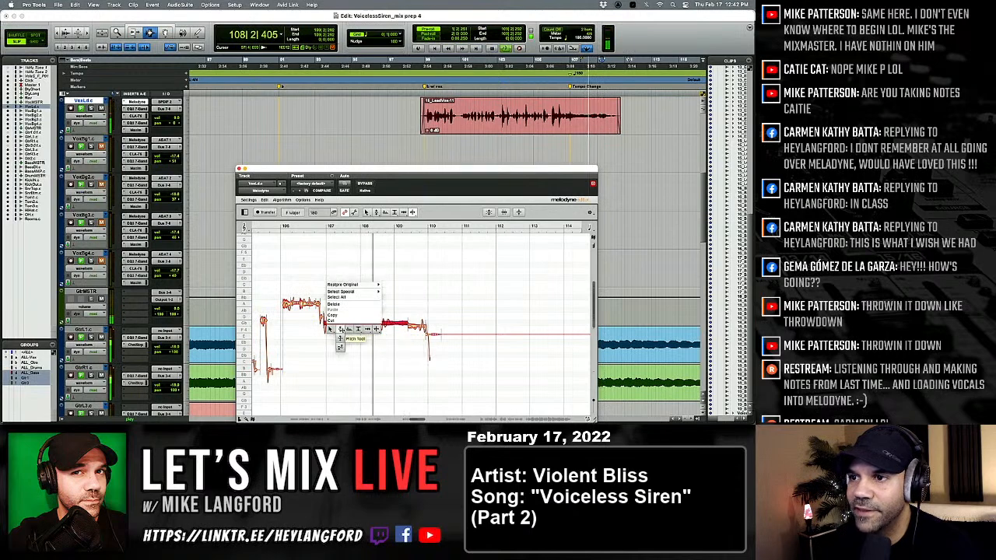
click(340, 330)
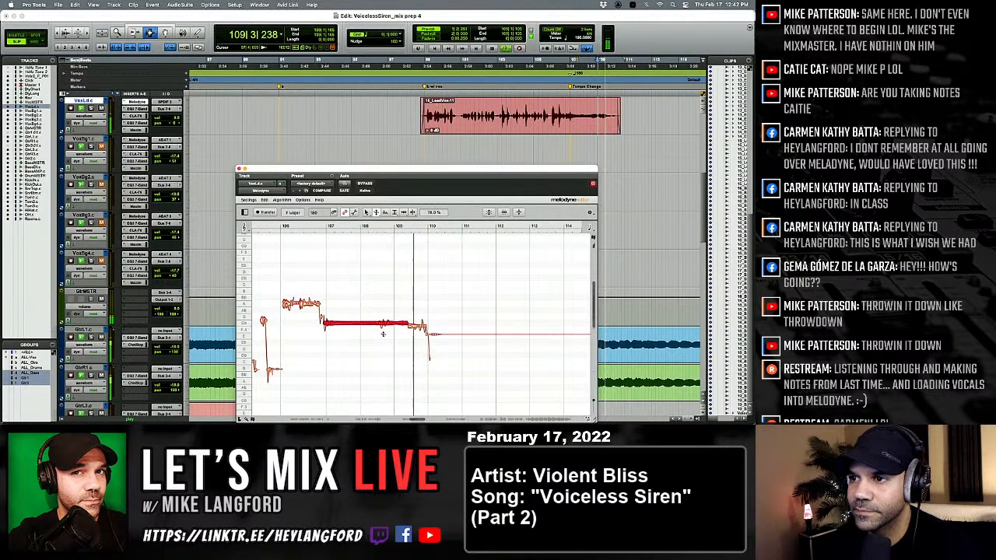
right_click(383, 334)
click(380, 330)
key(space)
Lower the short note after the long one towards F 4, reduce its pitch modulation and replay the ending.
click(420, 328)
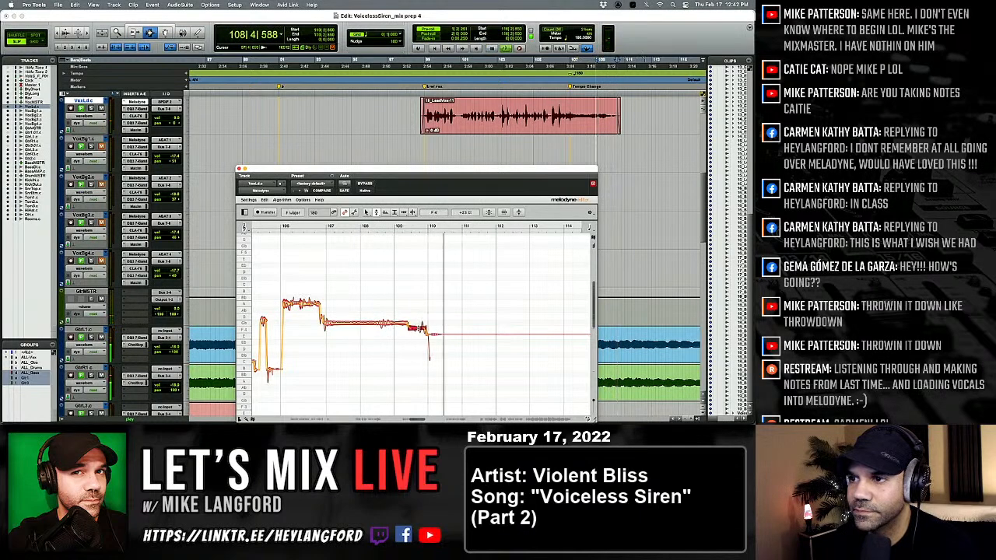
key(space)
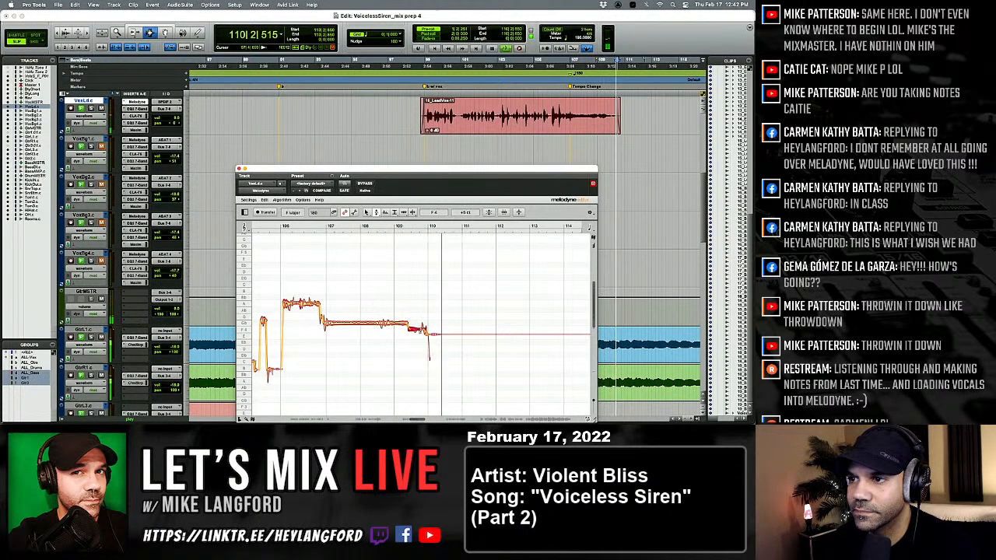
right_click(421, 332)
click(421, 342)
key(space)
key(space)
Split the ending note before bar 110 and retune its first part with less pitch modulation.
right_click(421, 325)
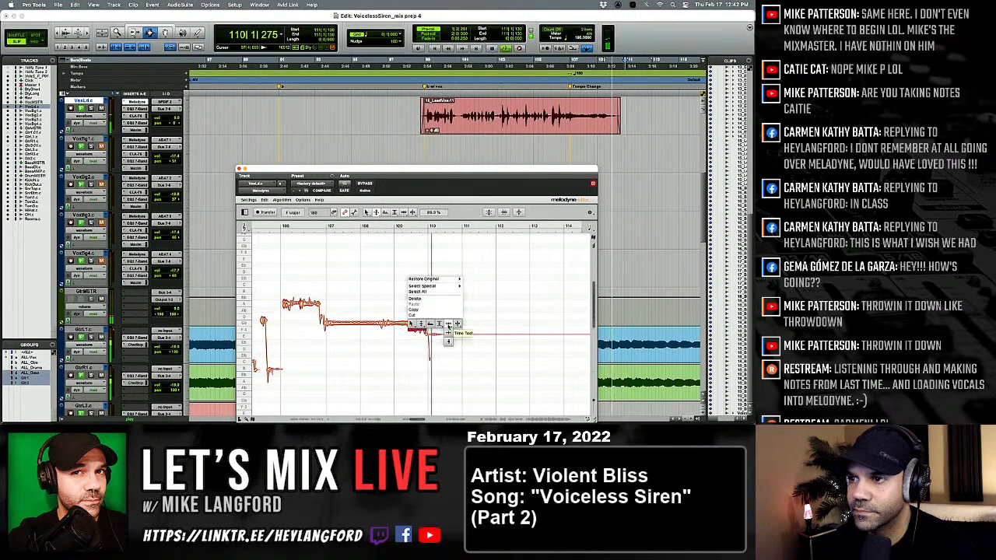
click(448, 332)
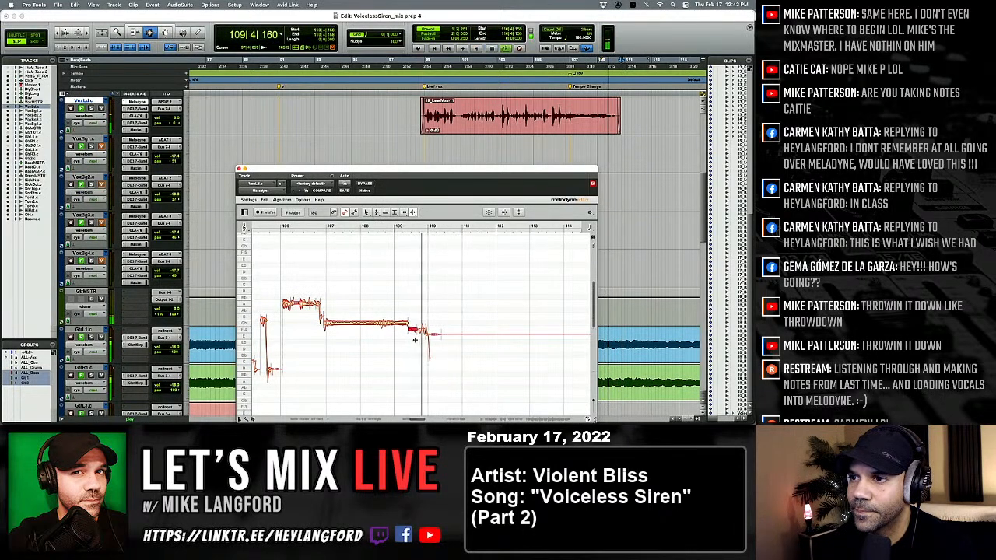
right_click(377, 333)
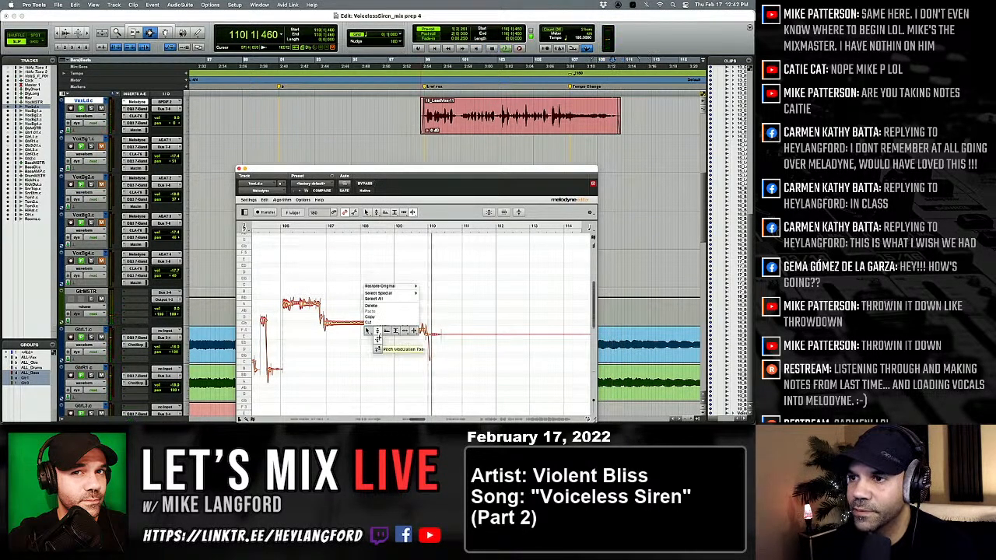
click(376, 336)
right_click(420, 333)
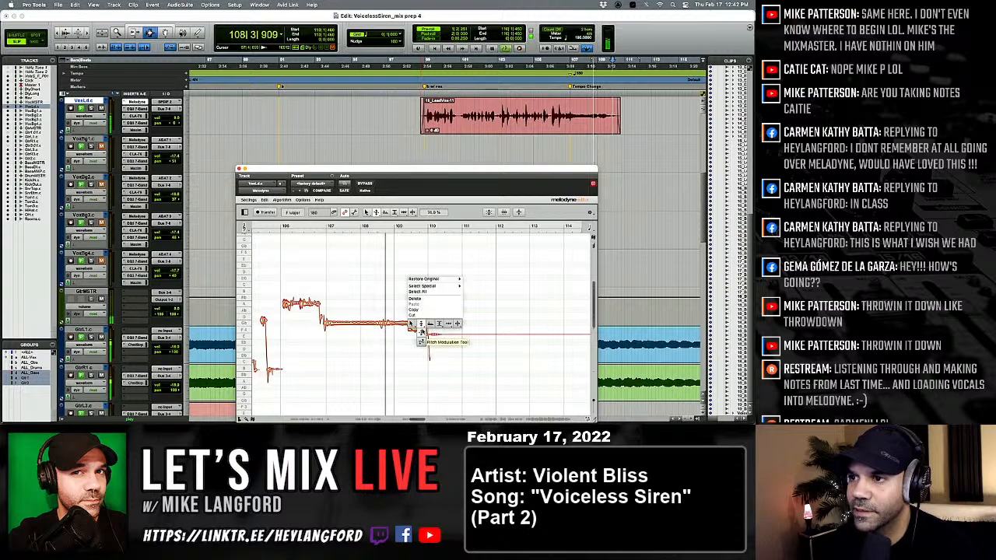
click(417, 335)
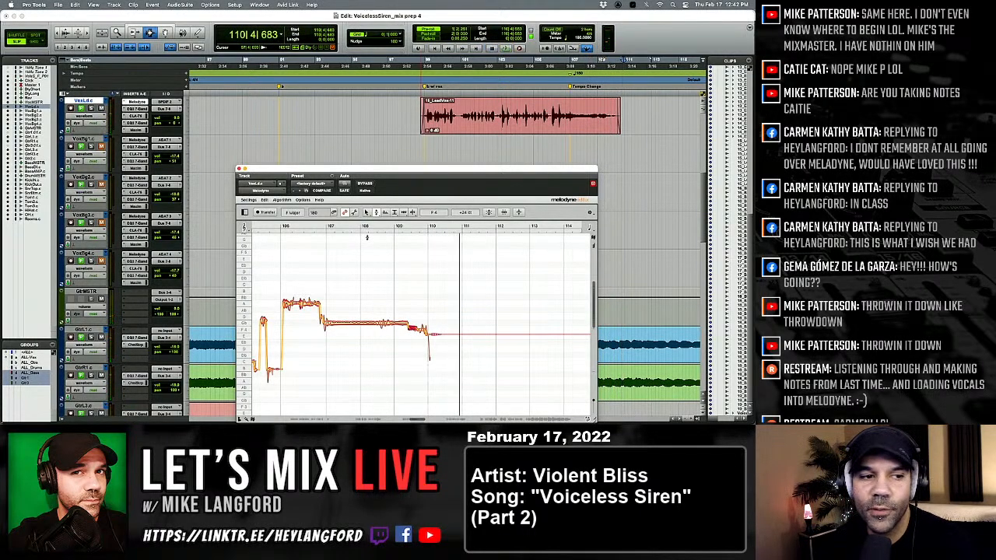
Move on to the lead vocal clip in Section 2, play it from bar 136 and switch to the Time tool.
scroll(352, 231, right, 3)
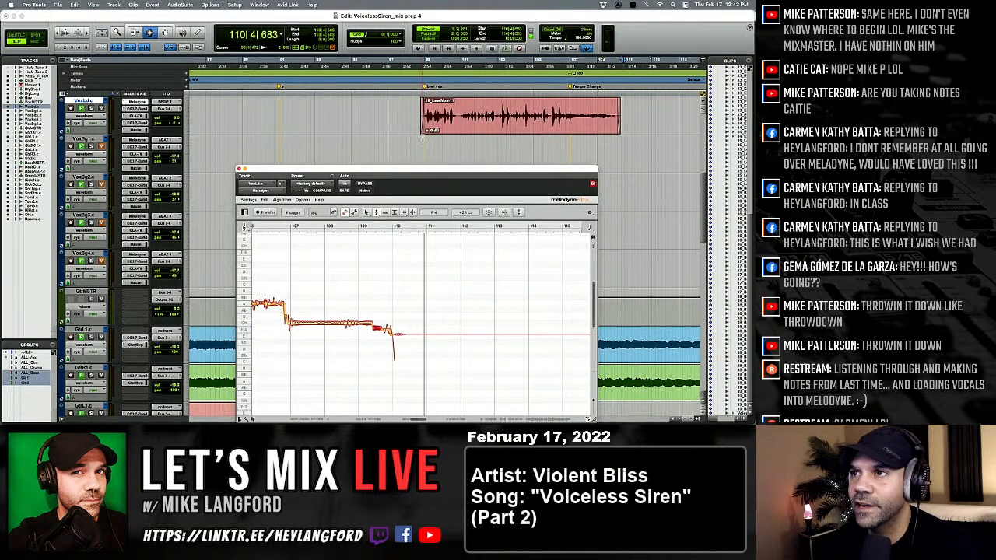
scroll(403, 143, right, 10)
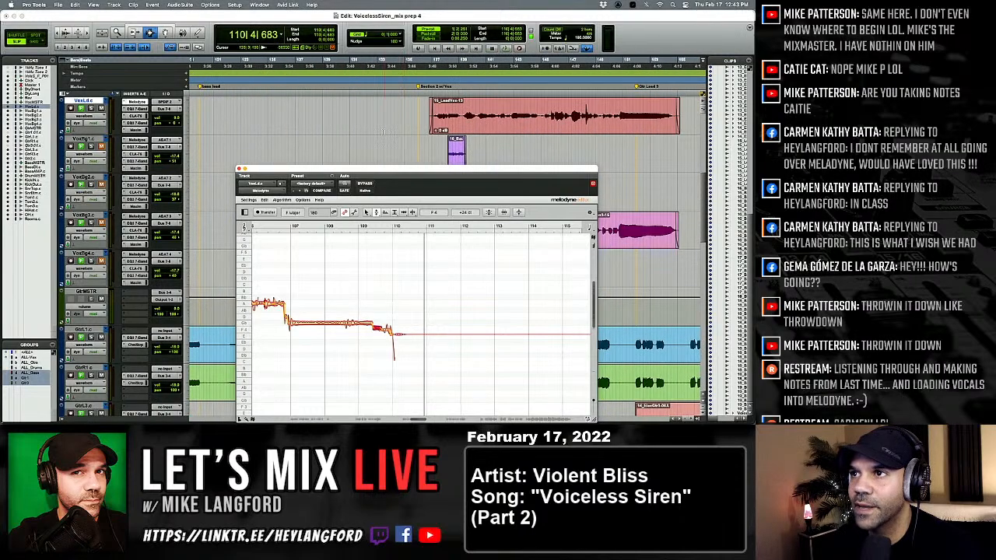
scroll(378, 123, right, 3)
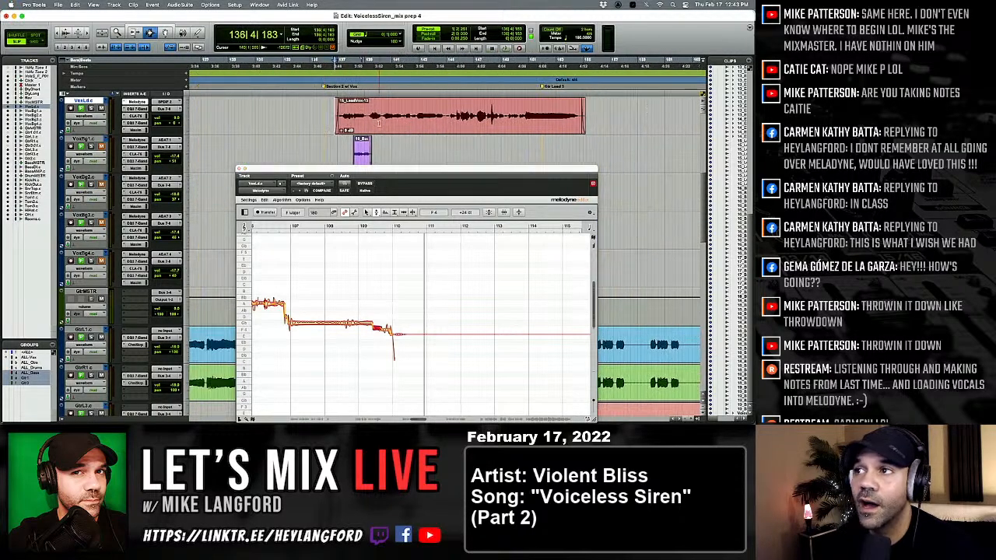
scroll(379, 122, right, 2)
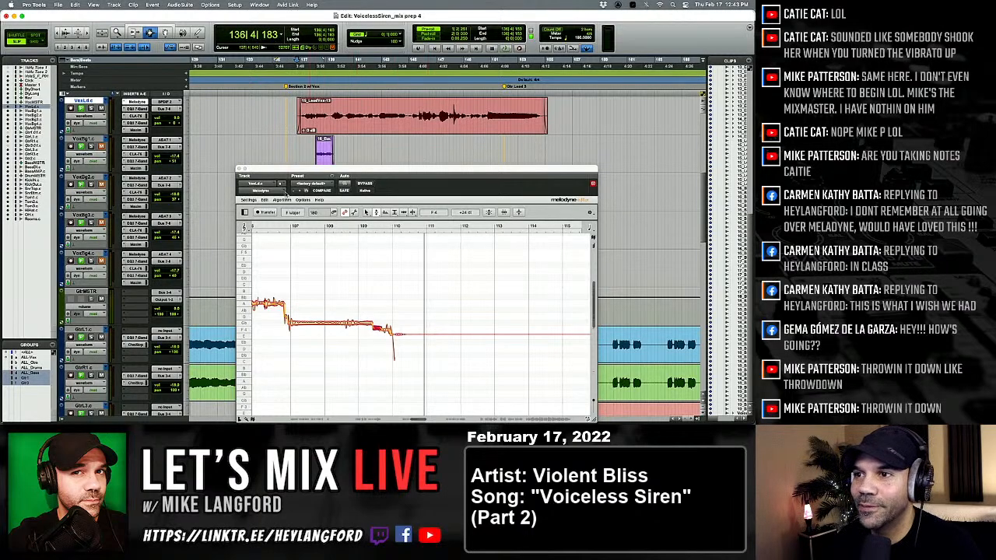
scroll(284, 266, right, 2)
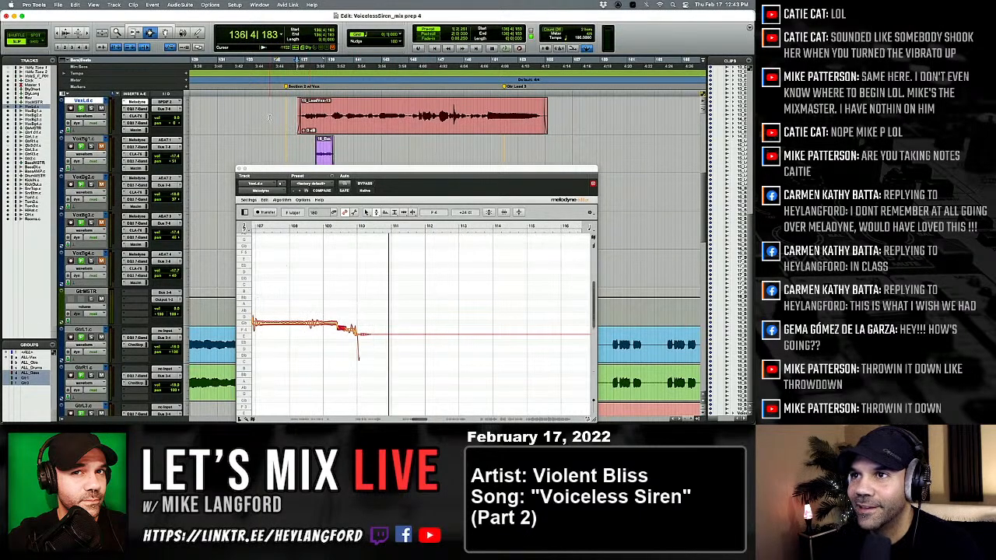
key(space)
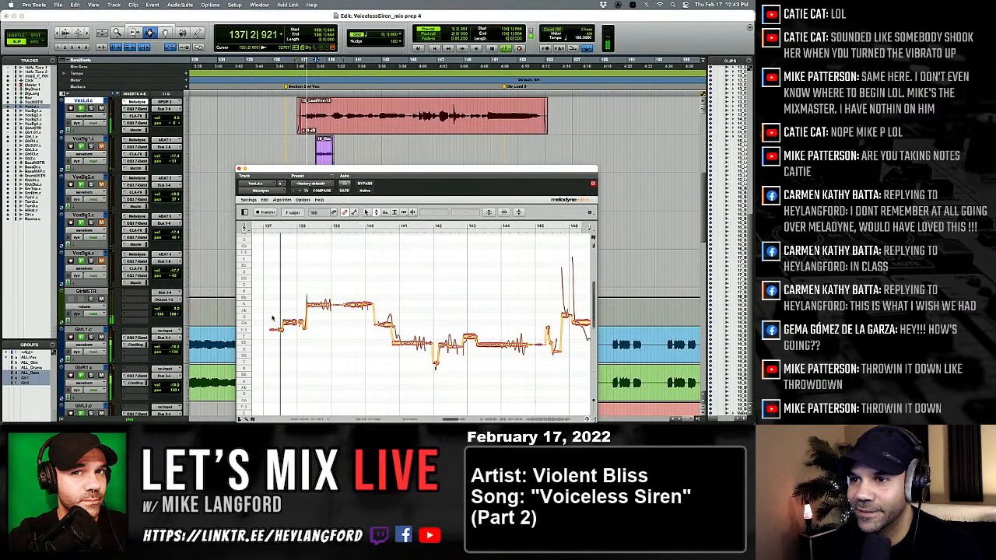
right_click(272, 316)
click(271, 316)
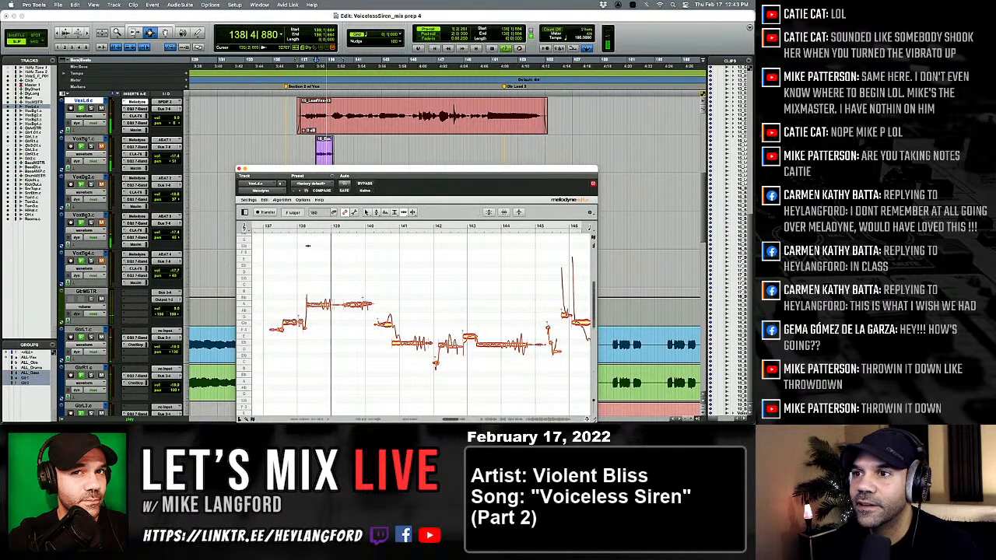
Replay the Section 2 lead vocal from bar 136 and separate the gliding notes between bars 140 and 141.
key(alt+a)
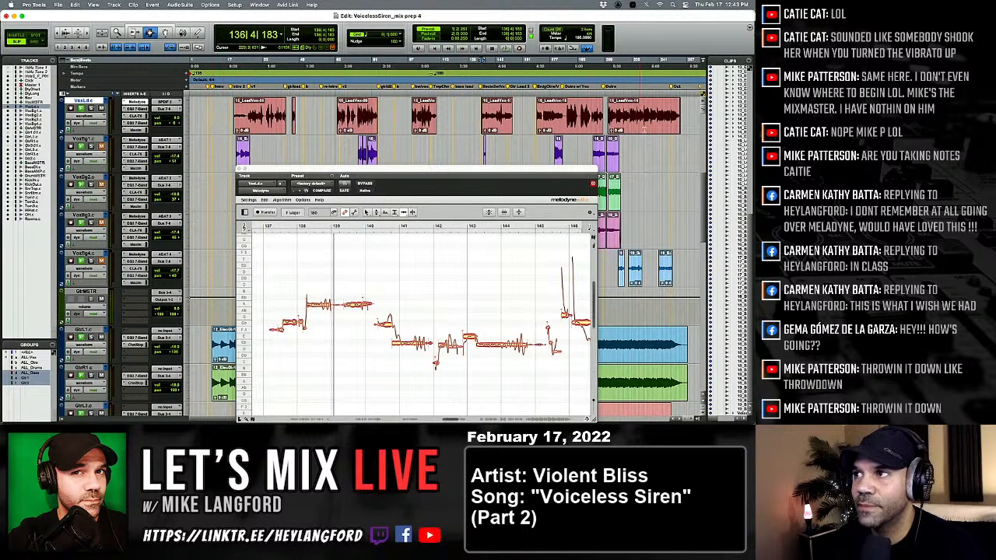
key(t)
key(t)
key(t)
key(t)
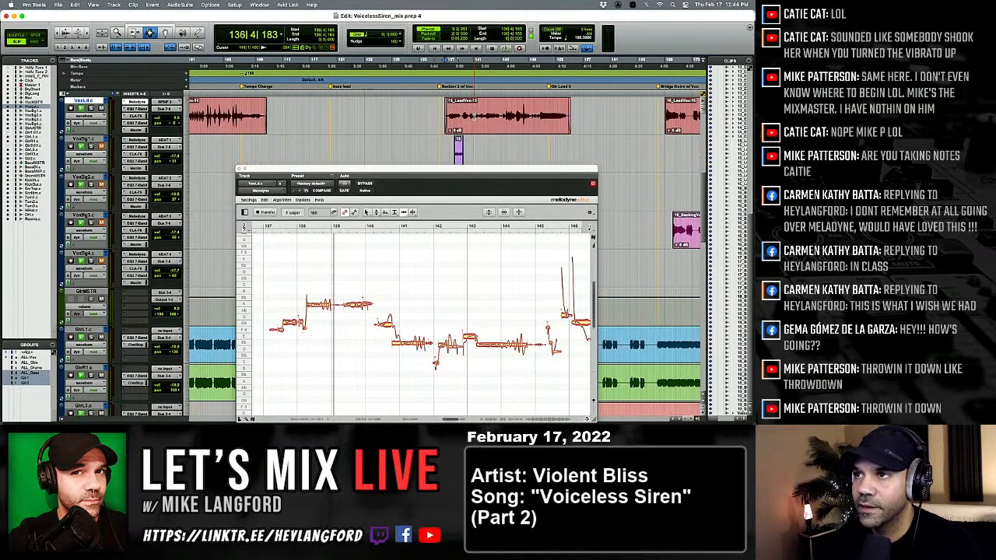
scroll(416, 133, right, 10)
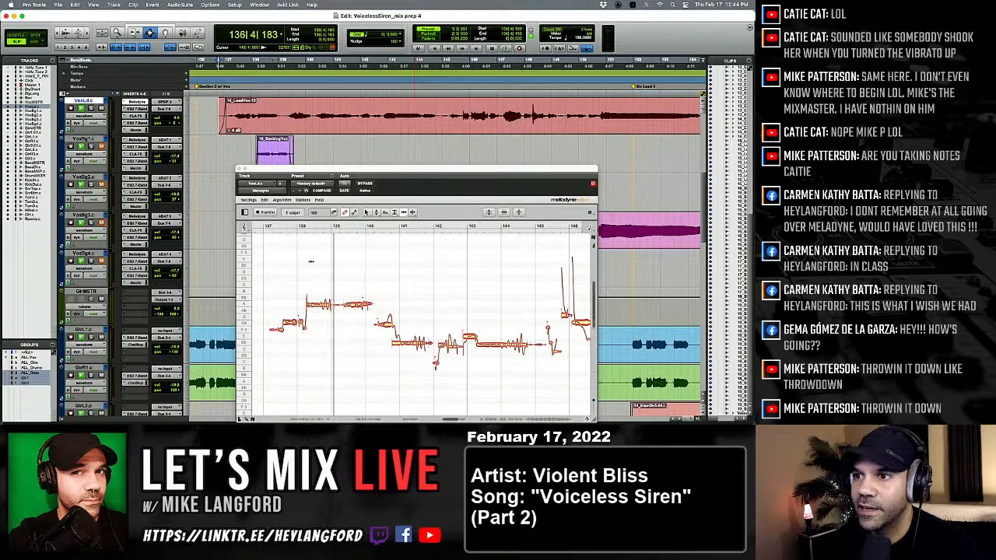
key(space)
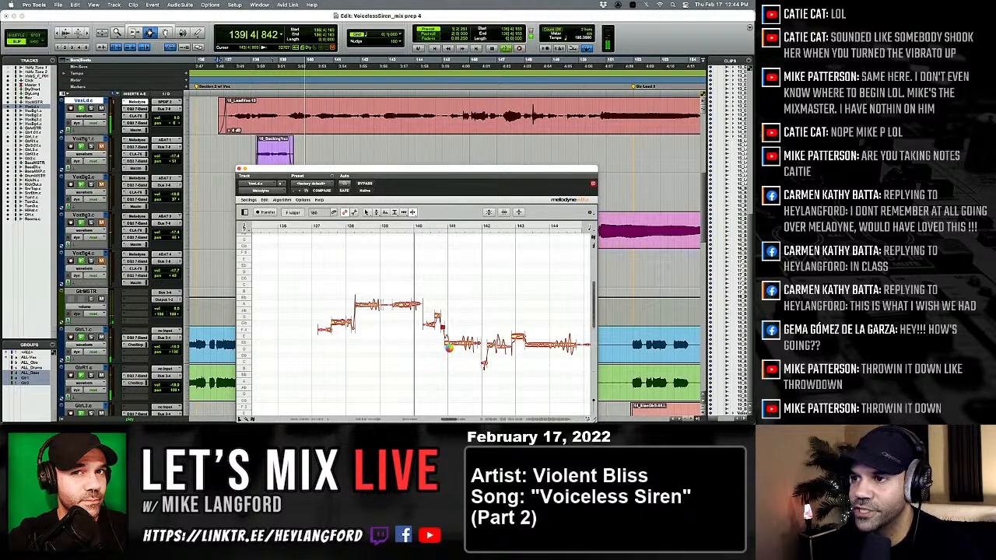
key(space)
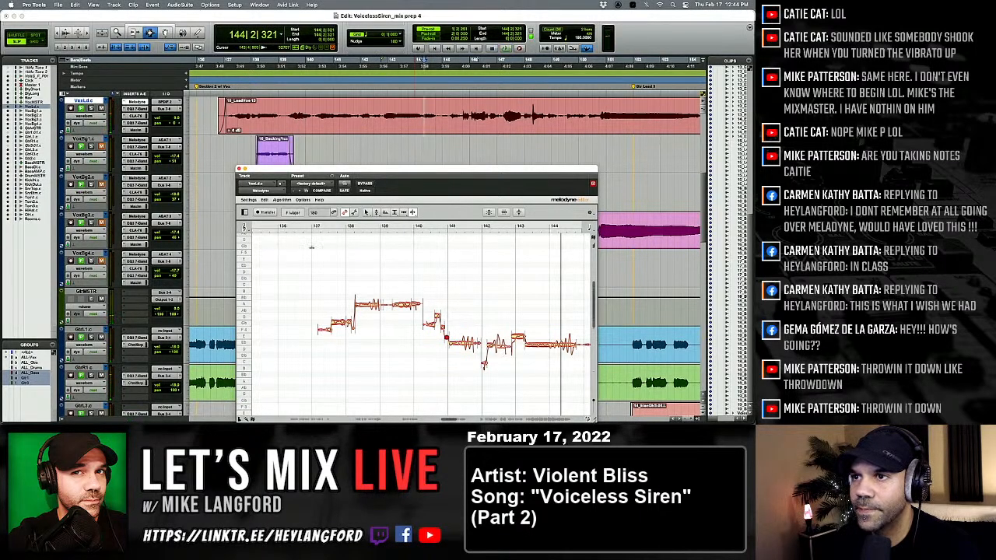
Snap the Section 2 lead vocal notes from bar 137 to 144 to their nearest semitones, replay them and save the session.
scroll(327, 281, right, 3)
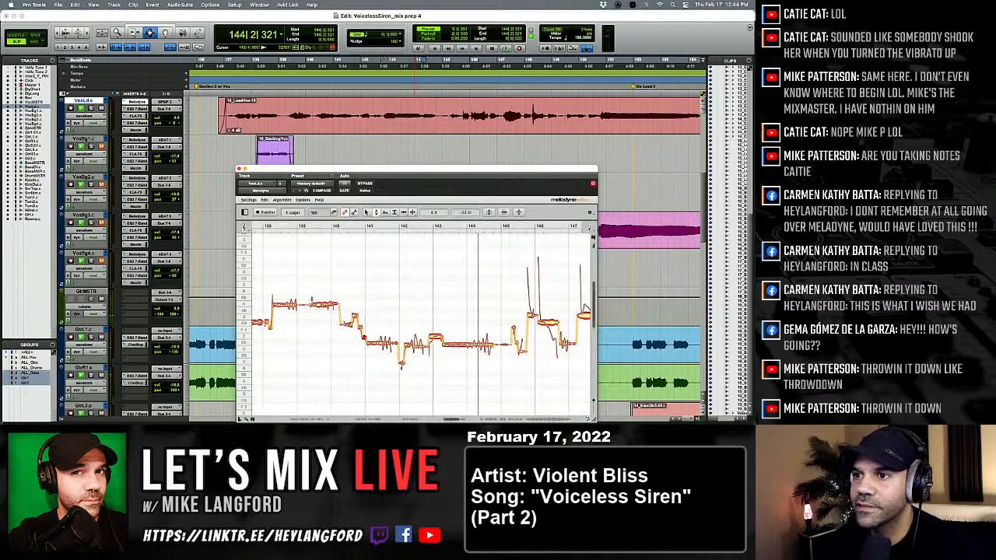
scroll(311, 300, left, 1)
drag(264, 274, 504, 377)
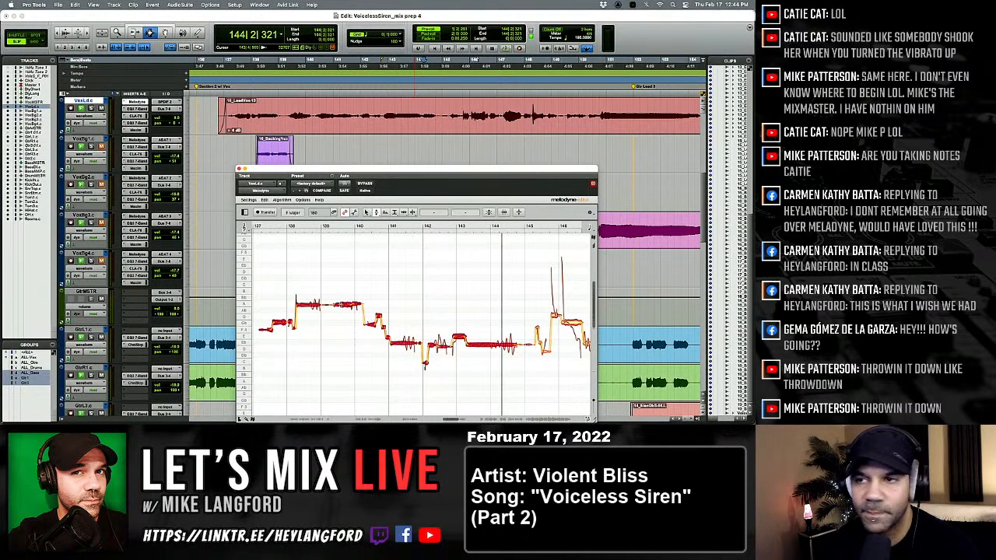
double_click(340, 304)
key(space)
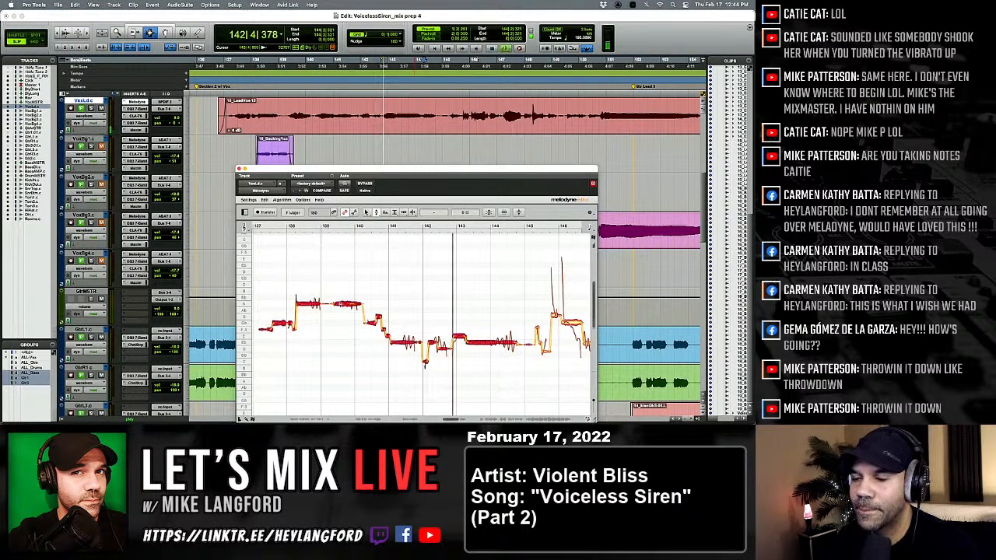
key(space)
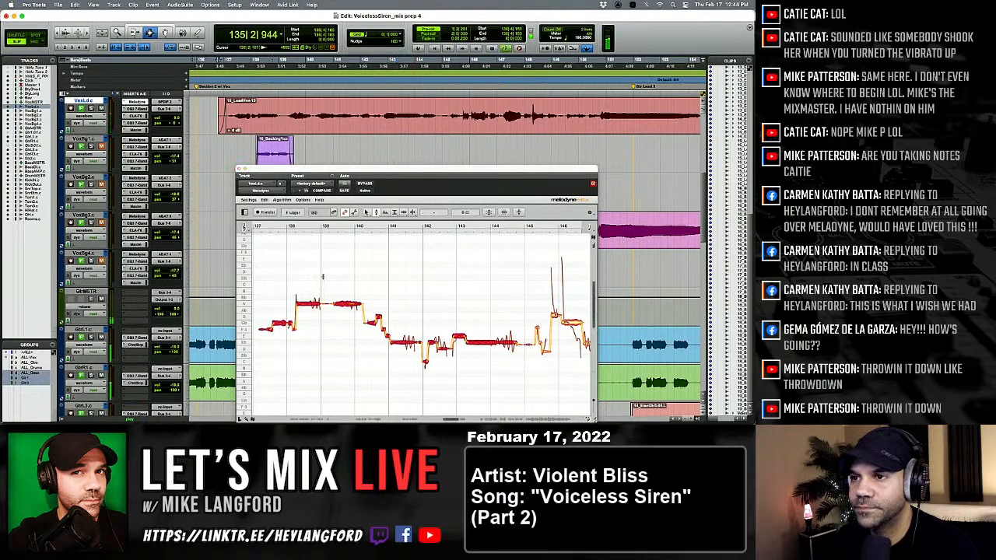
key(super+s)
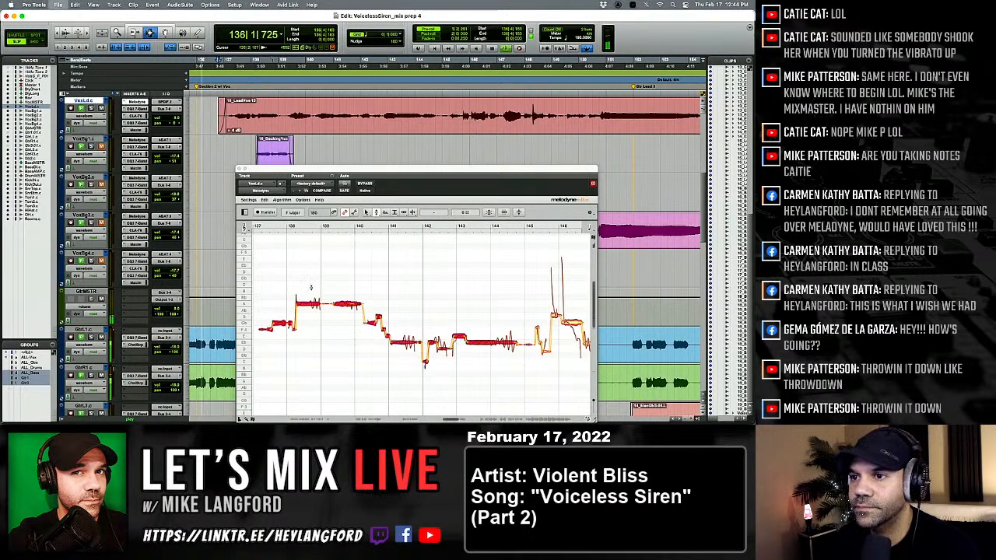
Replay the phrase up to bar 141 and activate the Pitch tool for the short notes before that bar.
click(270, 327)
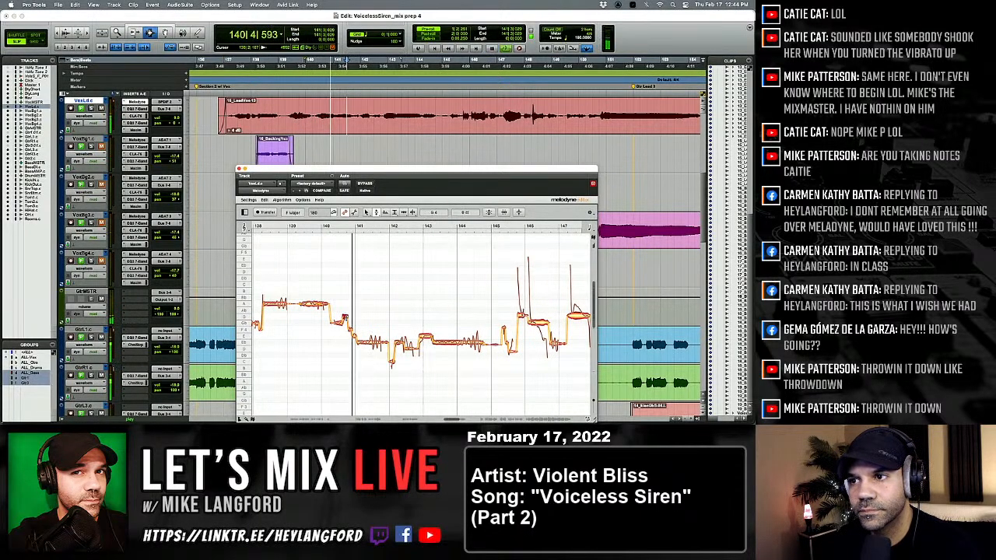
key(space)
right_click(349, 329)
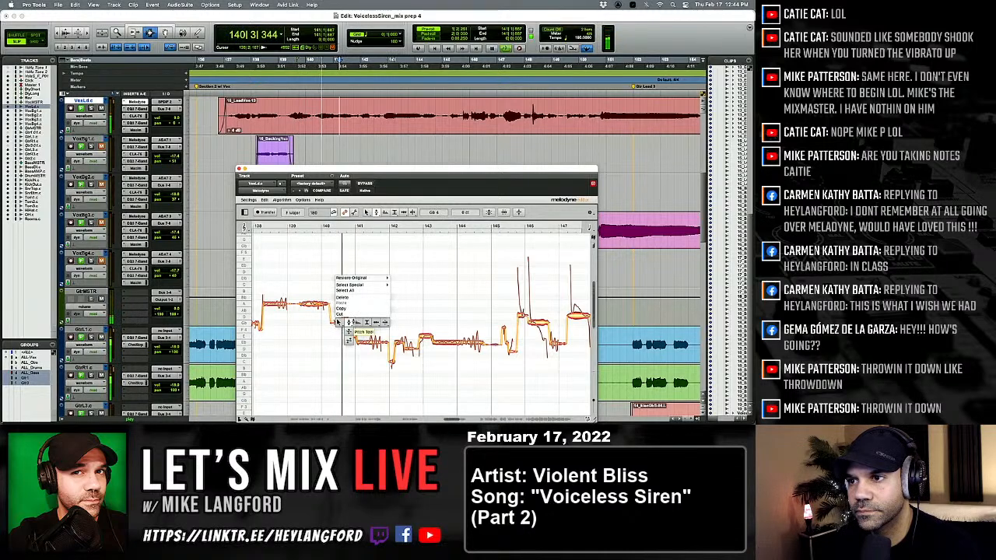
click(350, 330)
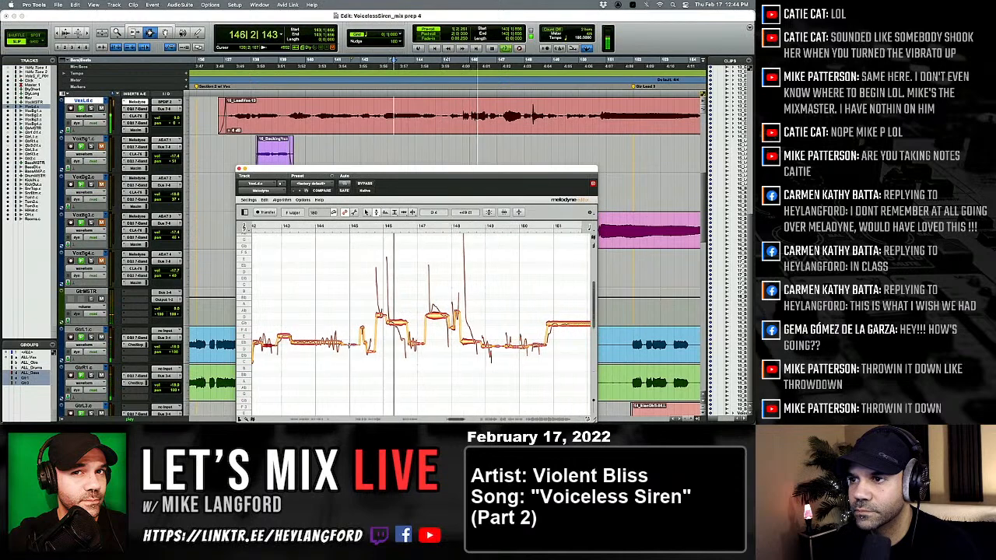
Replay up to bar 146 and split the held note just after that bar with the Note Separation tool.
key(space)
key(space)
right_click(354, 349)
click(400, 348)
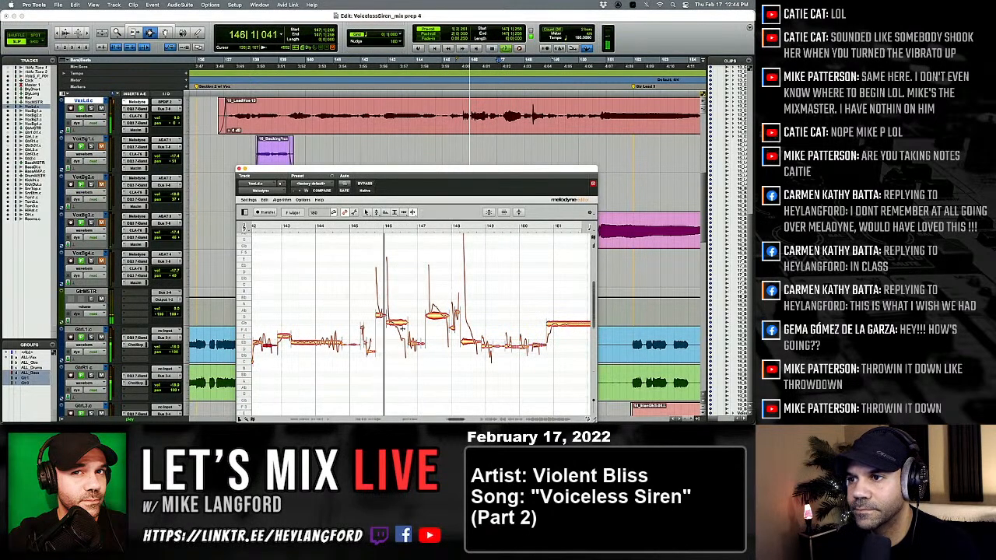
click(399, 322)
double_click(399, 322)
Retune the separated notes after bar 146 with the Pitch tool while replaying from bar 145.
right_click(375, 350)
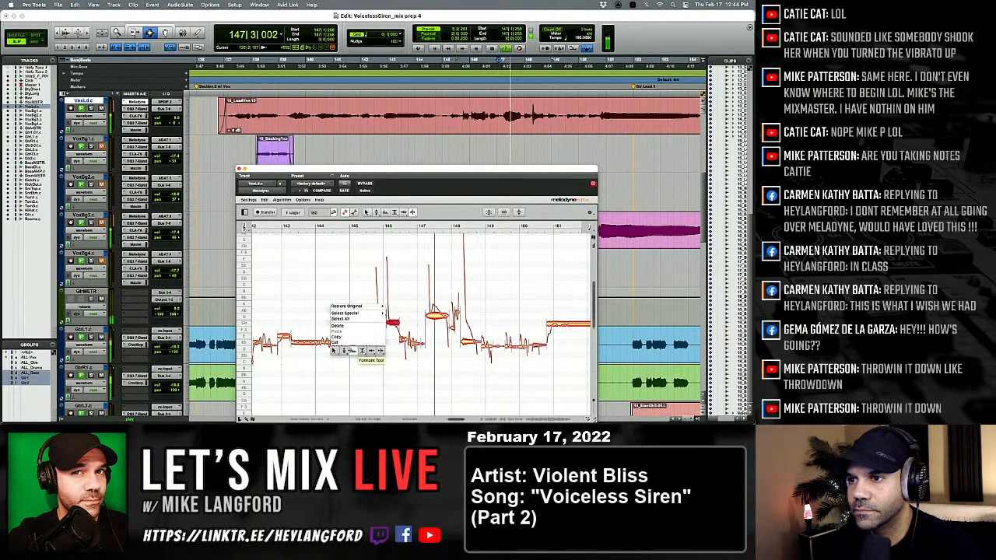
click(358, 351)
key(space)
key(space)
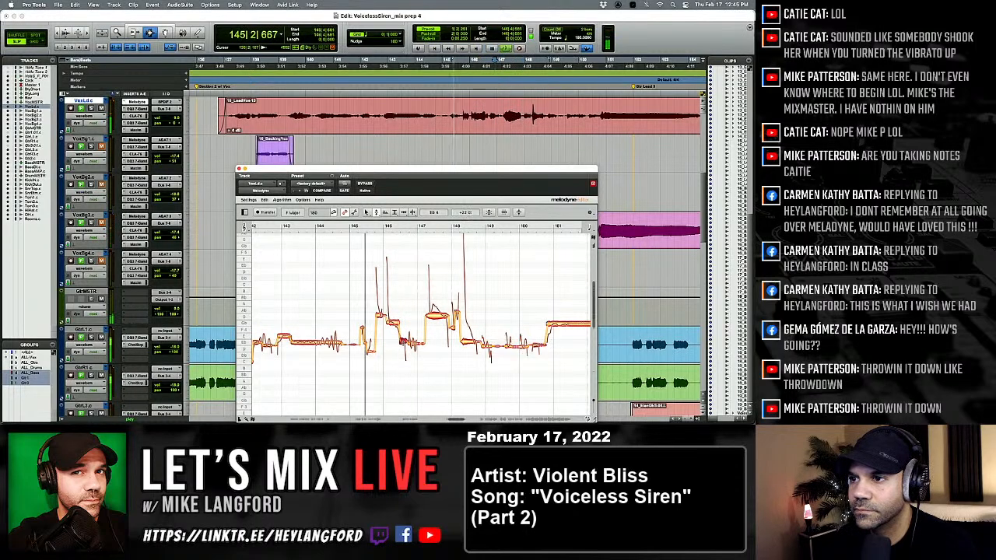
click(403, 342)
click(393, 322)
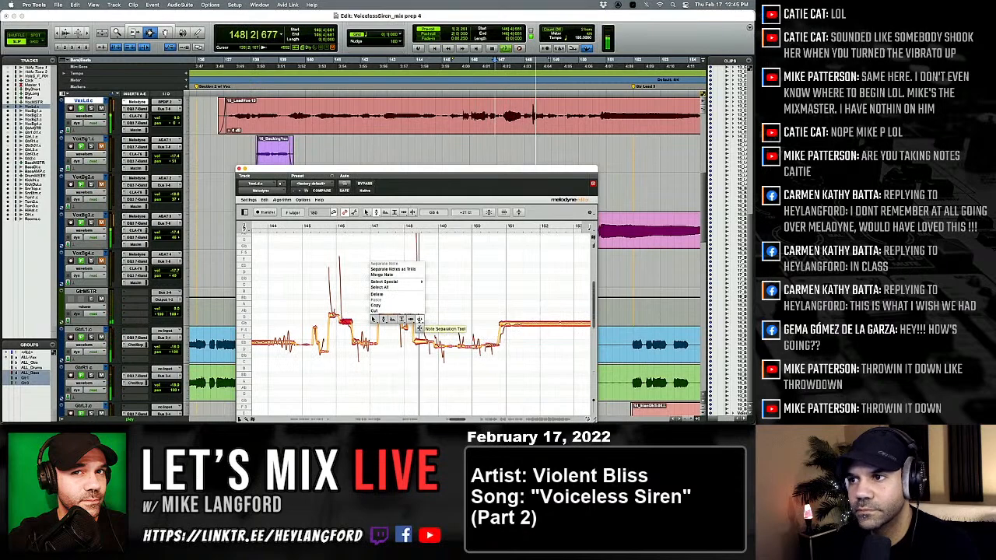
Separate the low notes around bar 149, retune them up to bar 150 and replay the passage.
click(420, 319)
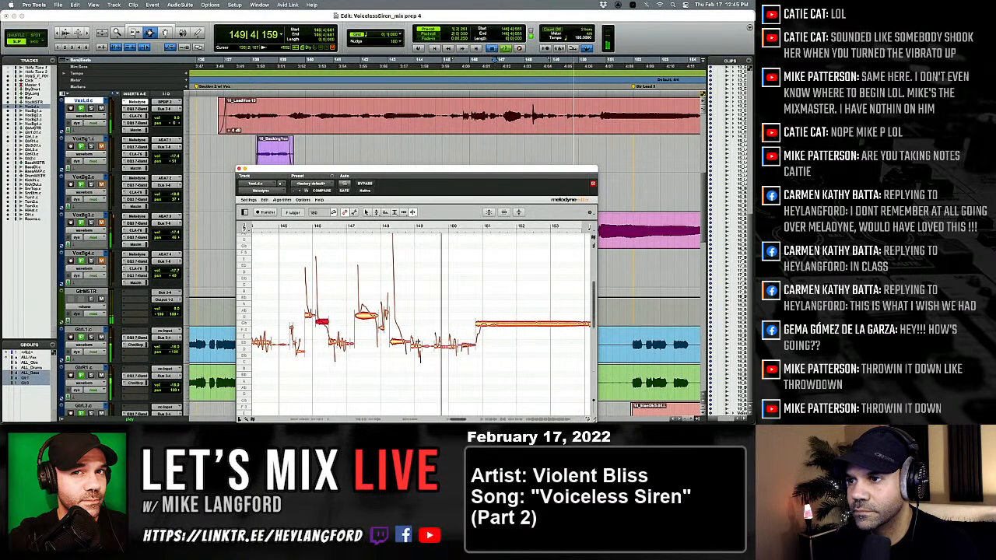
click(417, 352)
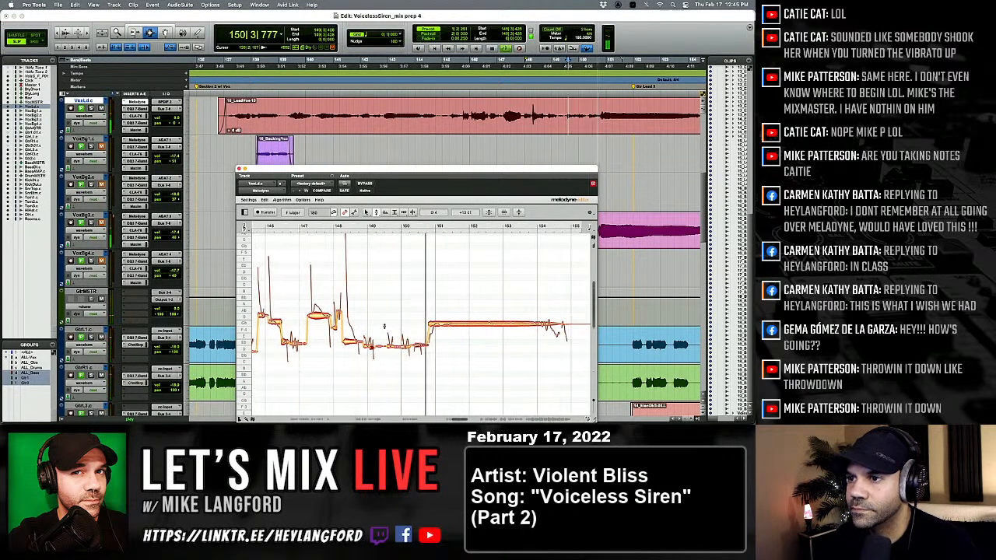
drag(379, 325, 417, 350)
key(space)
key(space)
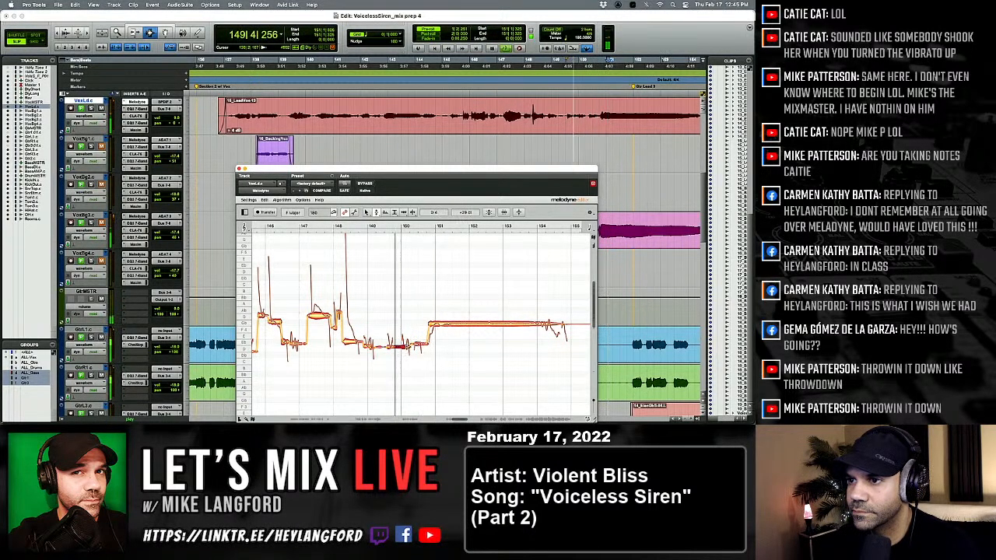
Split the long sustained note near its start at bar 151 and near its end before bar 154.
scroll(424, 350, right, 2)
right_click(420, 350)
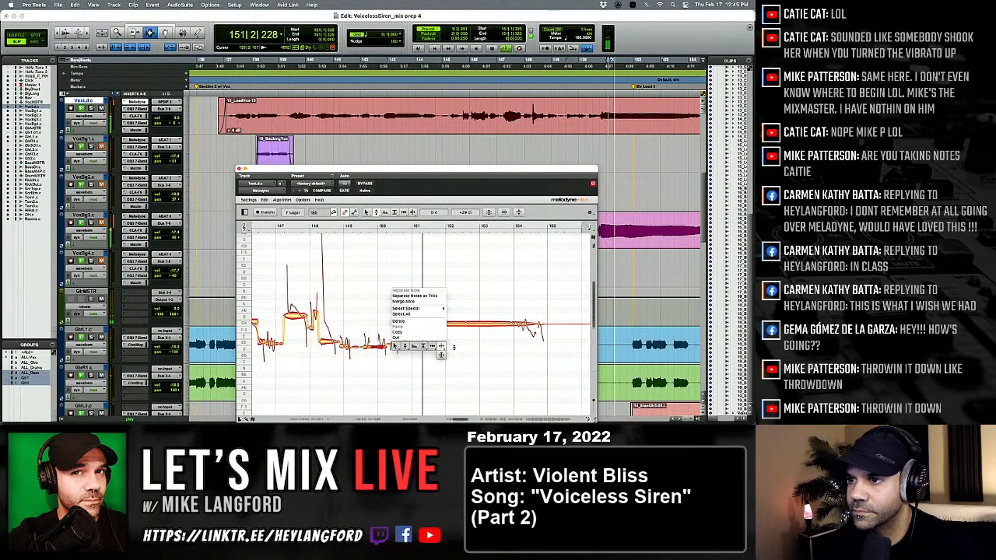
click(438, 347)
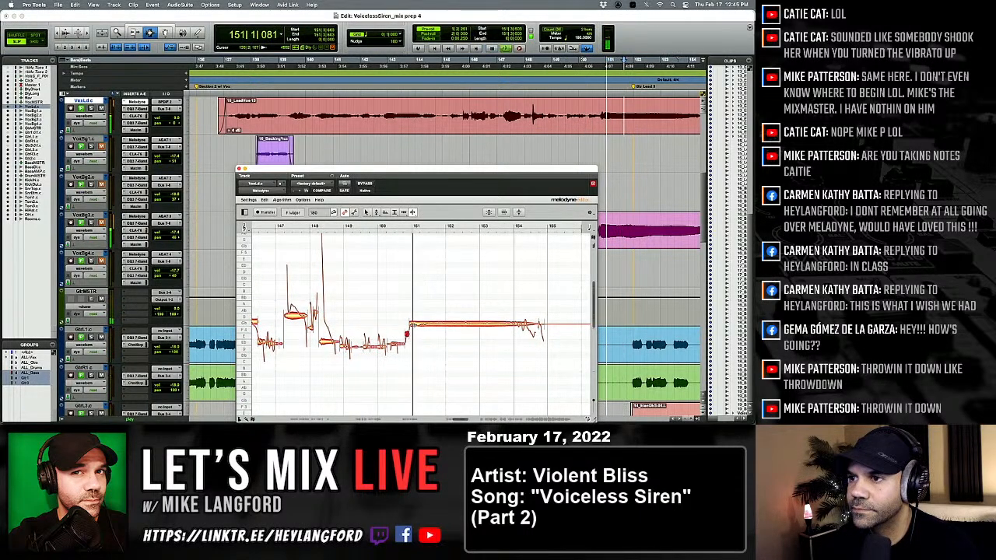
double_click(426, 324)
double_click(527, 324)
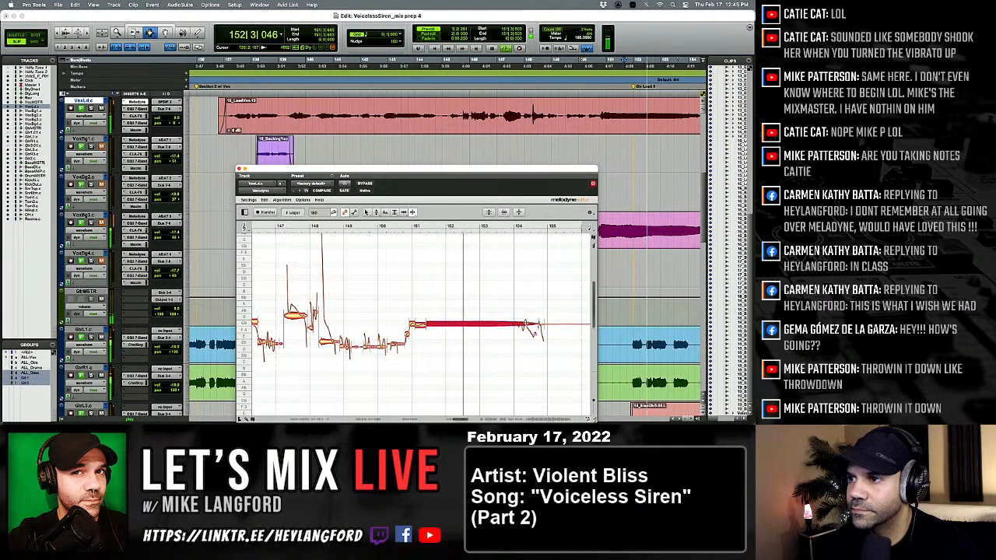
double_click(515, 323)
Snap all segments of the sustained note between bars 151 and 154 to the nearest semitone and replay them.
right_click(493, 339)
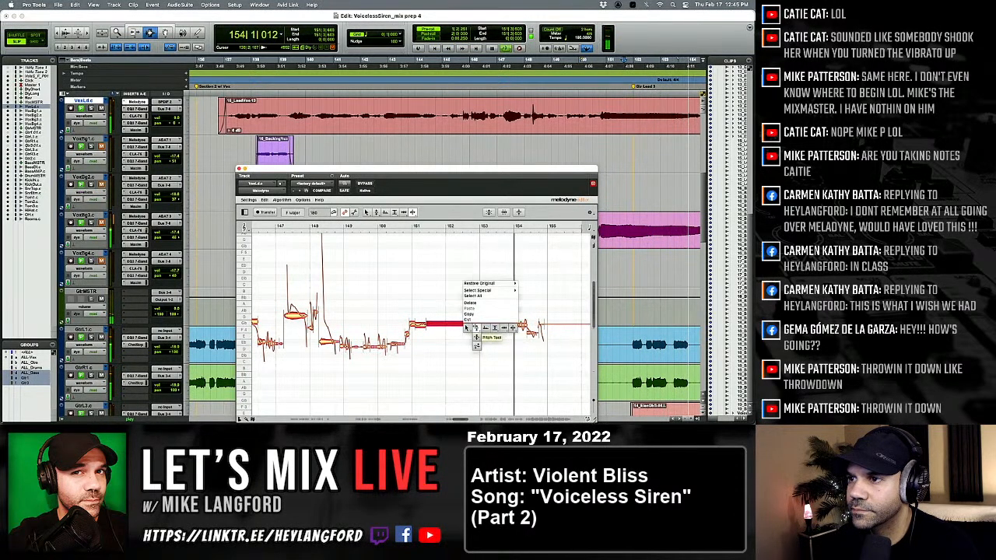
click(474, 330)
key(space)
key(space)
drag(392, 303, 522, 333)
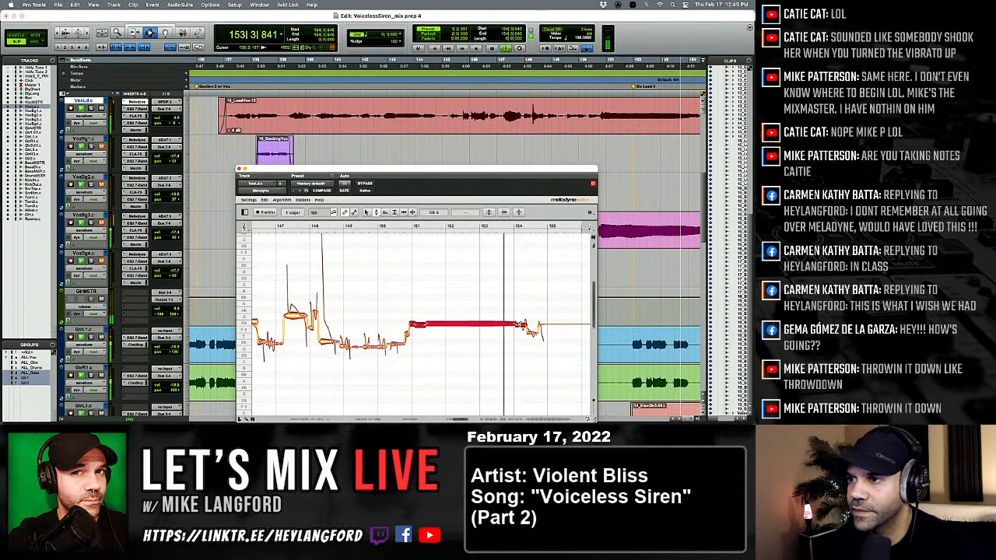
double_click(481, 323)
Play through the end of Section 2 and move on to the bridge outro lead vocal clip, playing from bar 168.
key(space)
key(space)
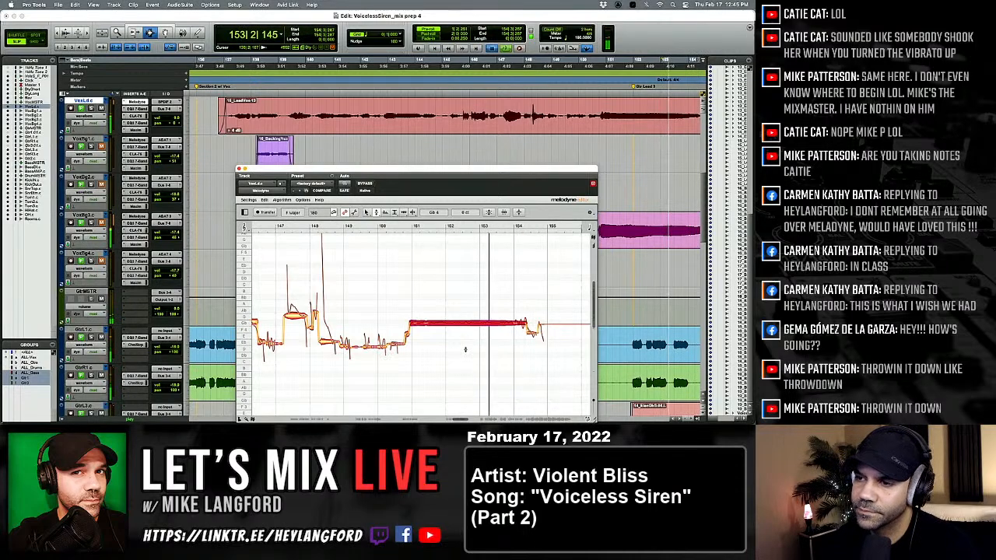
key(space)
key(space)
key(space)
key(space)
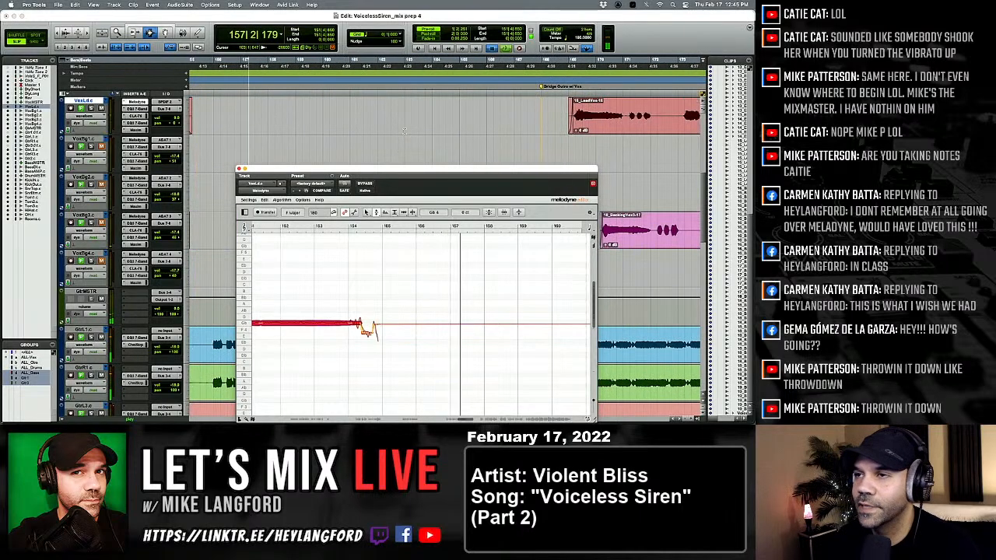
key(space)
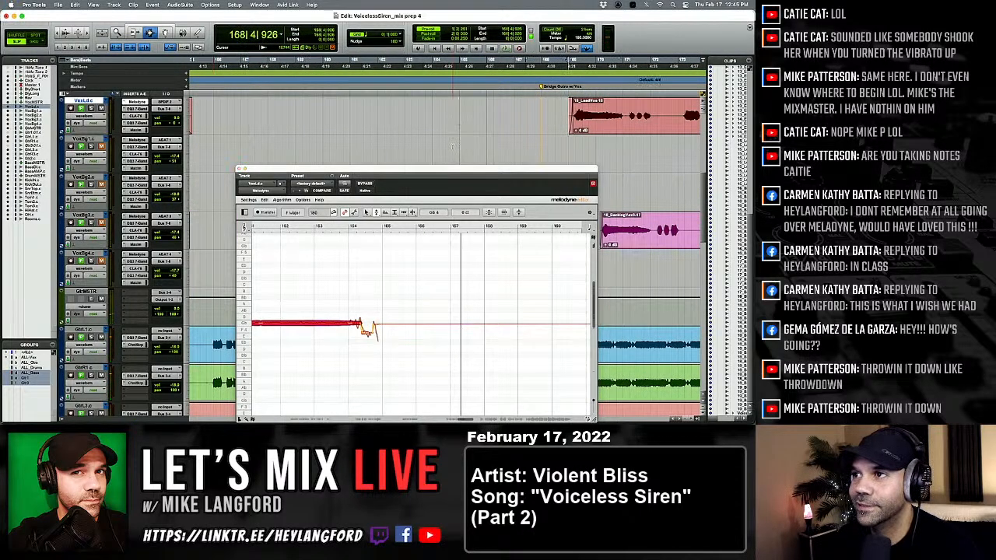
key(space)
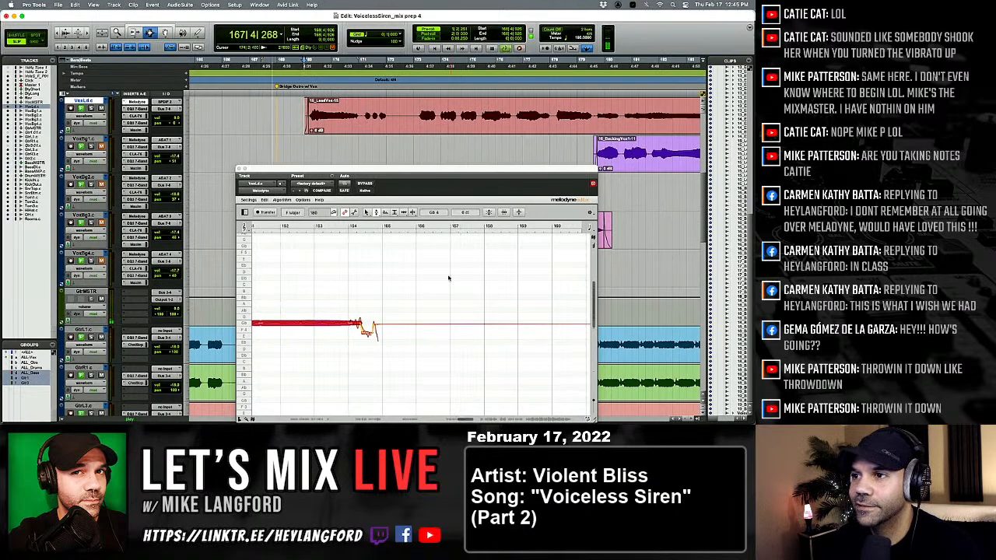
Split the opening held note after bar 169 into a short and a long part with the Note Separation tool and replay.
right_click(287, 268)
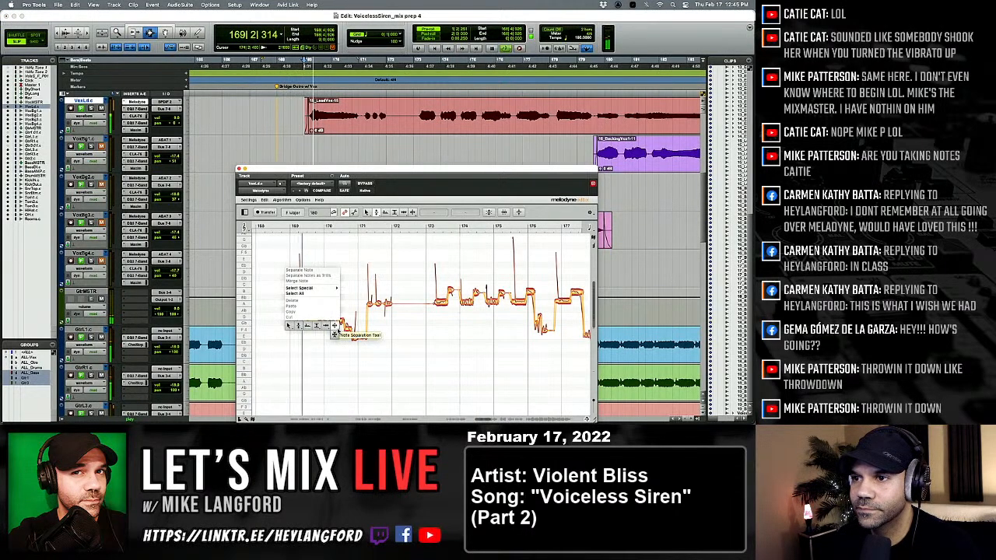
click(337, 328)
double_click(310, 319)
key(space)
key(space)
Snap both parts of the split note between bars 169 and 171 to the nearest semitone with the Pitch tool and replay.
right_click(300, 333)
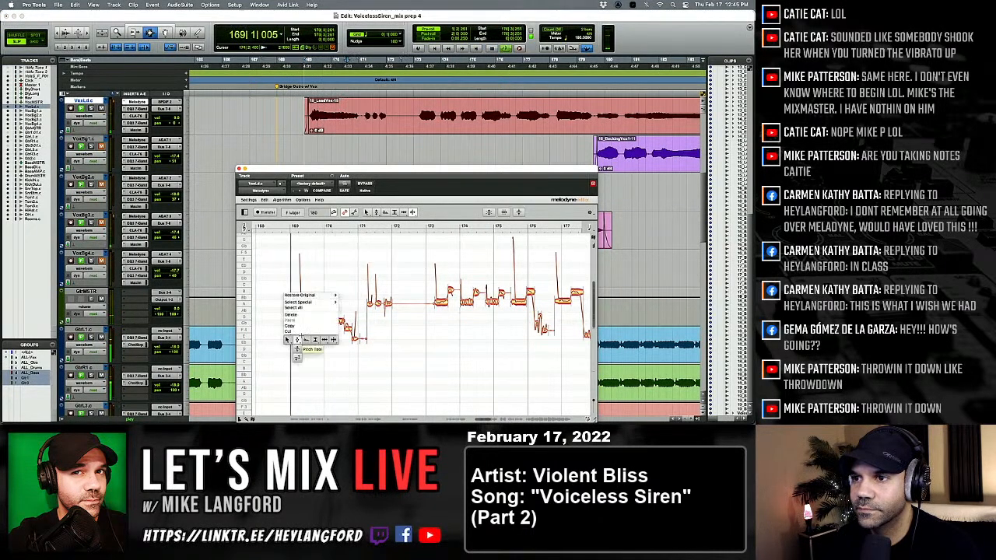
click(296, 348)
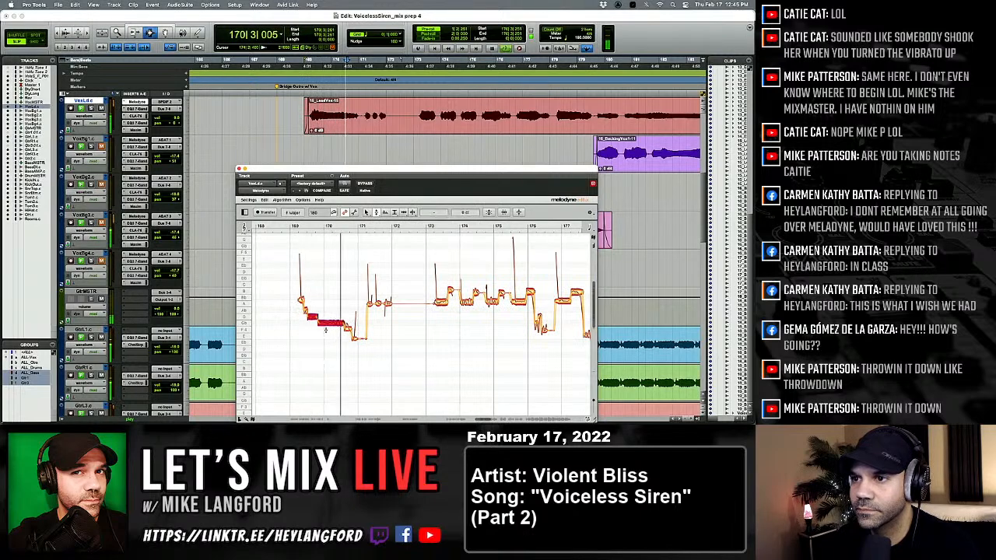
click(326, 330)
key(space)
key(space)
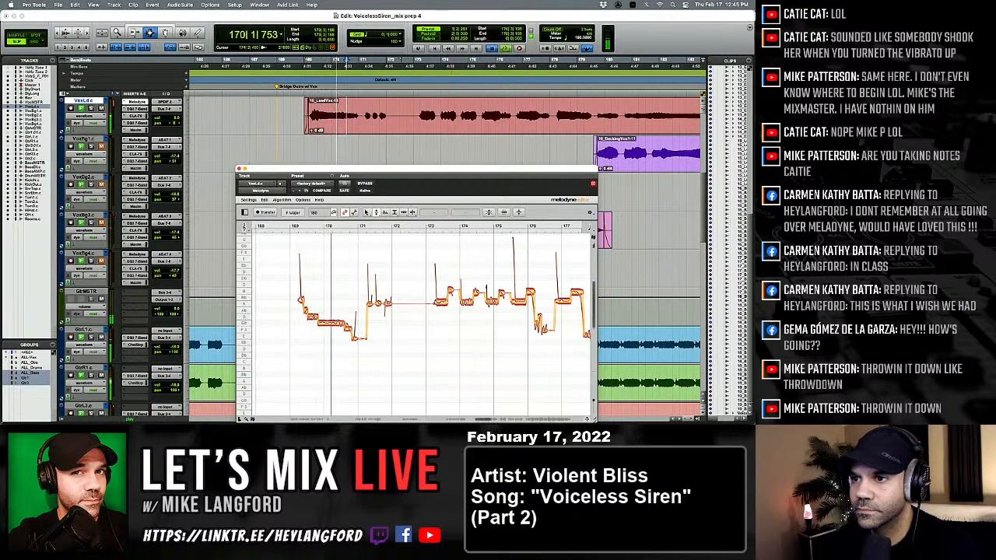
Lower the short first part of the split note to Gb 4 to match the long part and replay.
drag(313, 318, 313, 325)
key(space)
key(space)
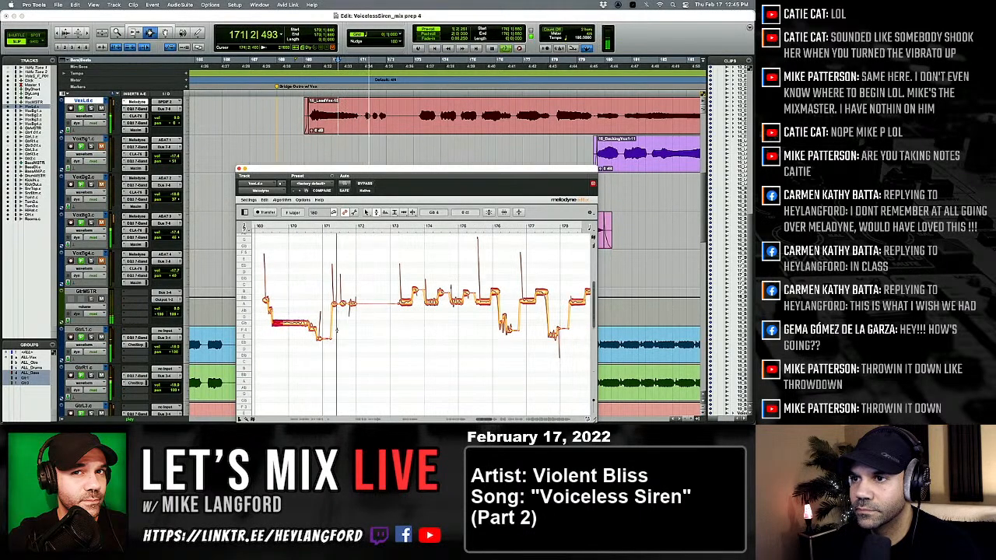
Center the pitch of the short notes after bar 171 and of the notes from bar 173 to 176 during playback.
click(343, 303)
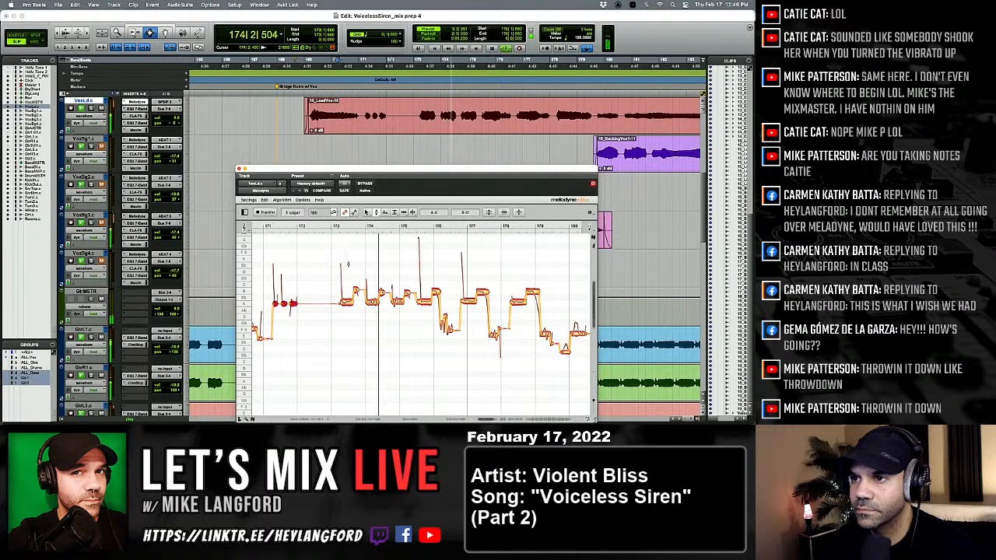
drag(343, 267, 435, 309)
key(space)
key(space)
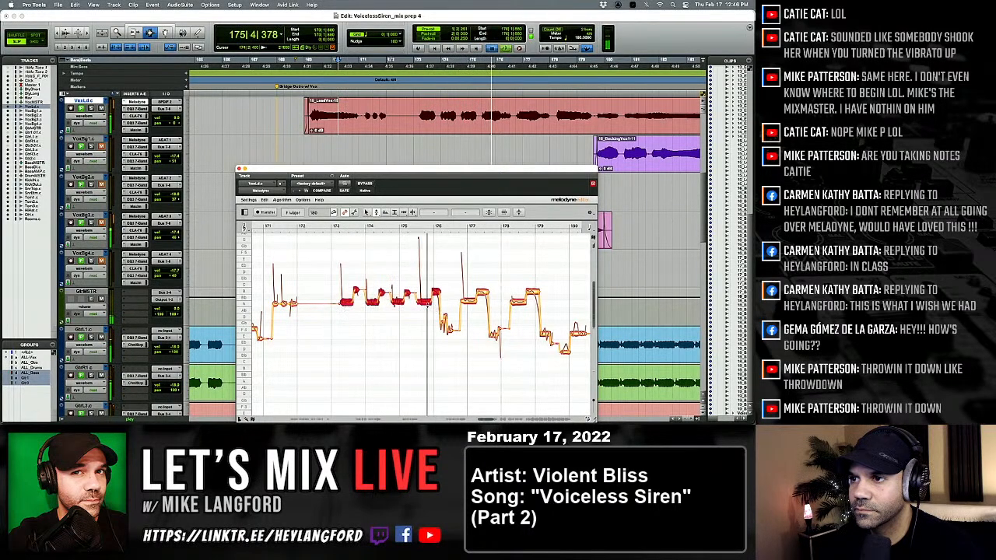
Replay the phrase from bar 175 and snap the notes between bars 178 and 180 to the nearest semitone.
click(421, 319)
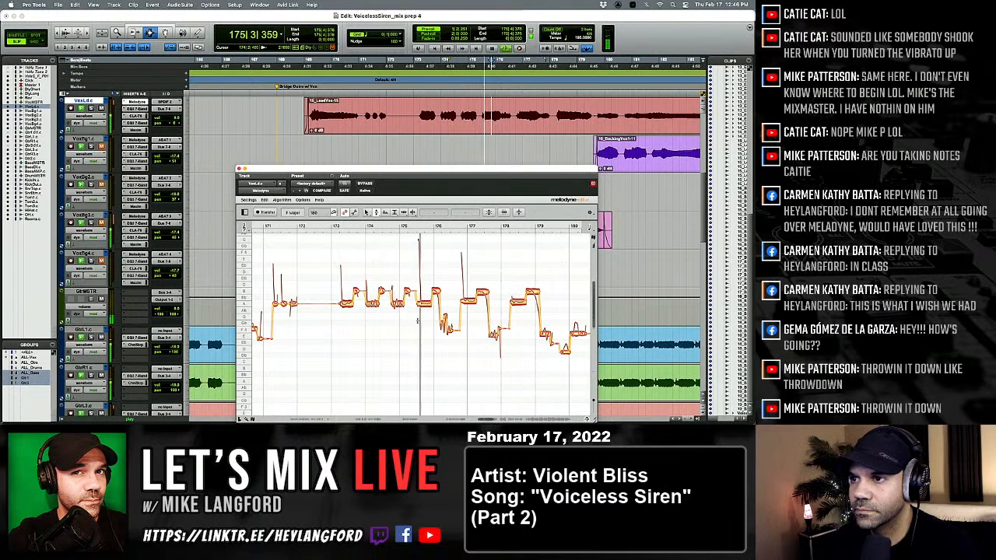
key(space)
key(space)
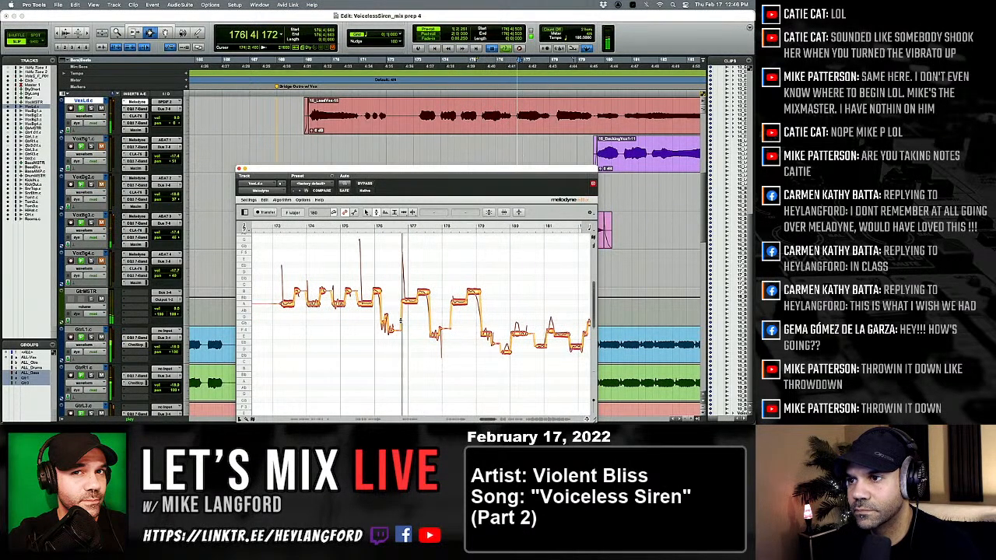
key(space)
key(space)
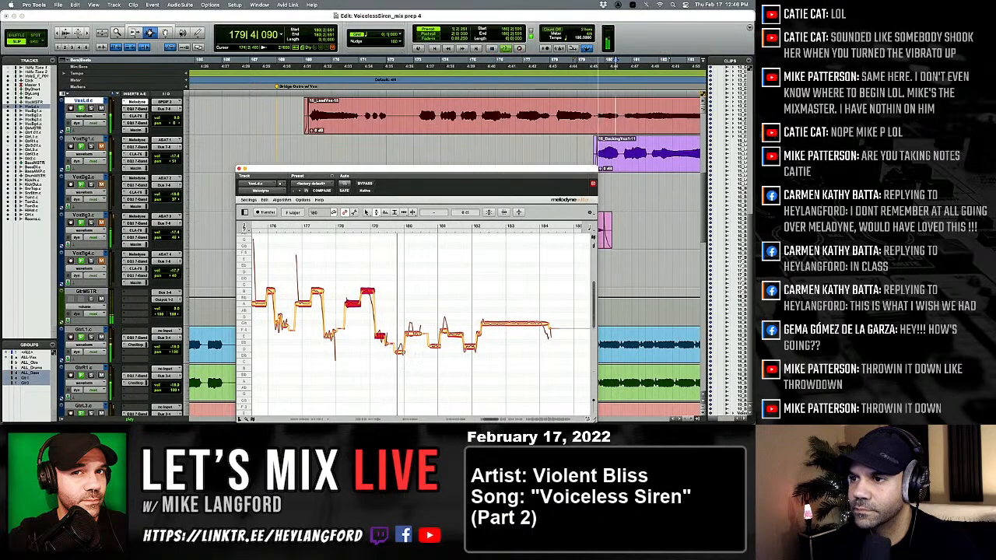
Reduce the pitch modulation of the low note just before bar 180 and split the note after it with the Note Separation tool.
click(398, 361)
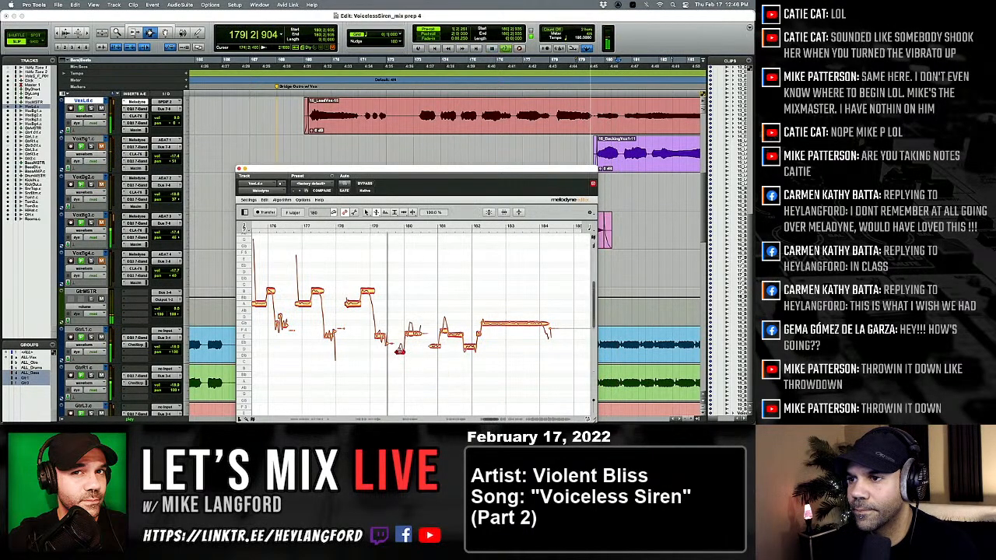
drag(400, 350, 401, 358)
right_click(393, 360)
click(403, 359)
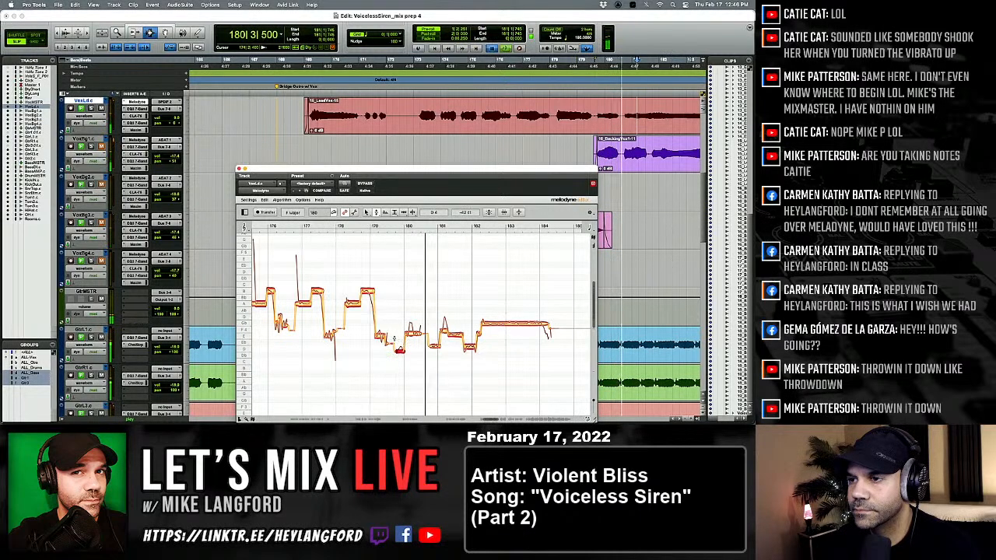
right_click(382, 338)
click(427, 338)
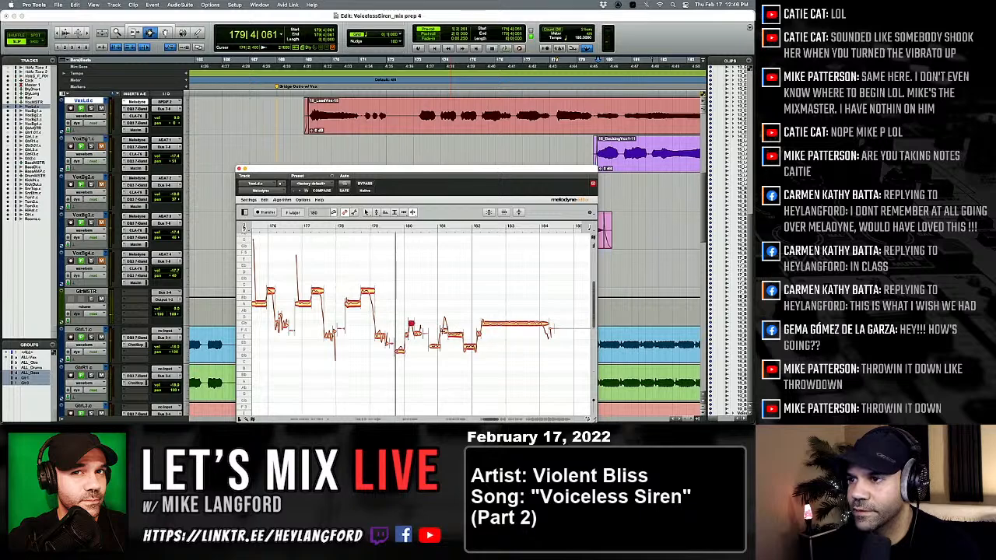
Try to snap the notes from just before bar 180 to bar 184 to the nearest semitone with the Pitch tool.
right_click(399, 349)
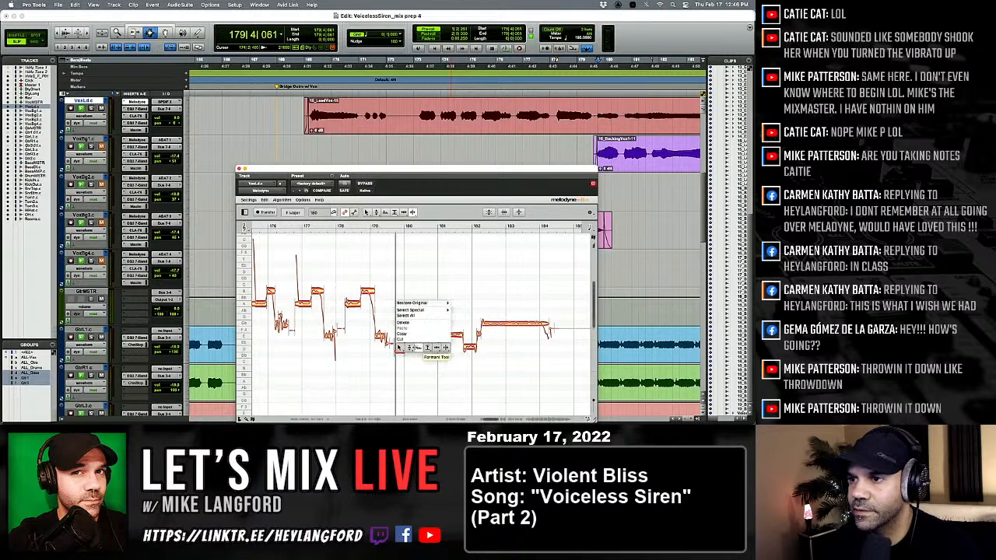
click(409, 348)
drag(394, 284, 480, 360)
drag(391, 282, 561, 375)
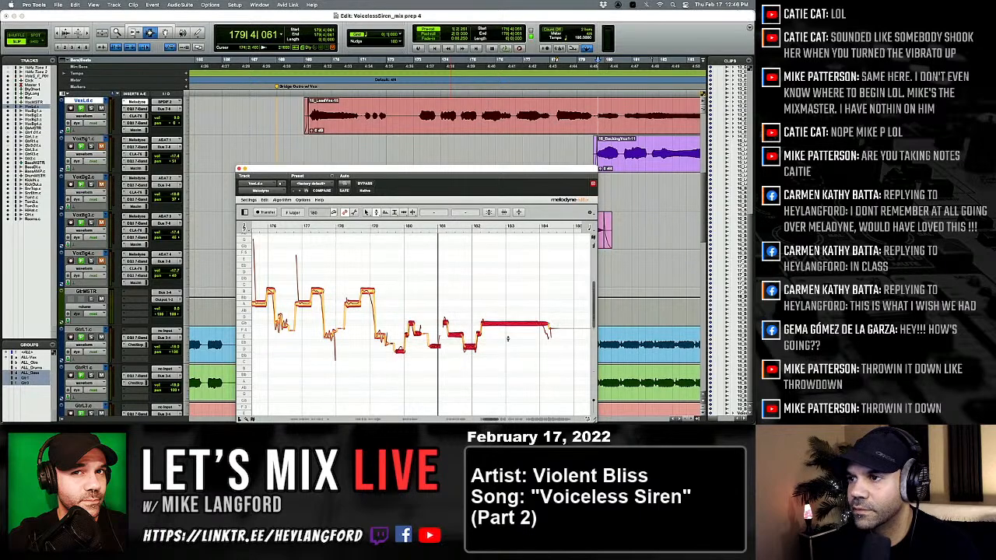
click(497, 356)
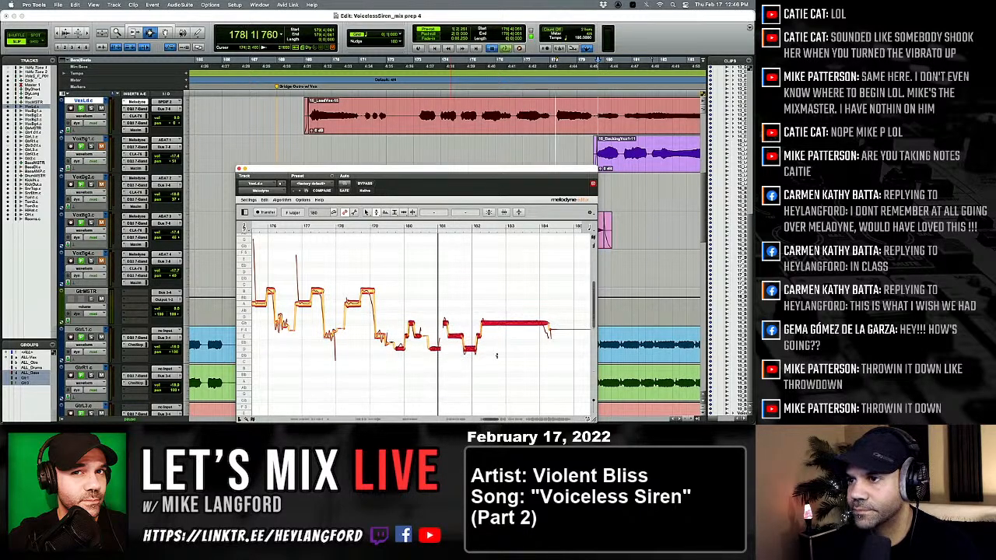
key(space)
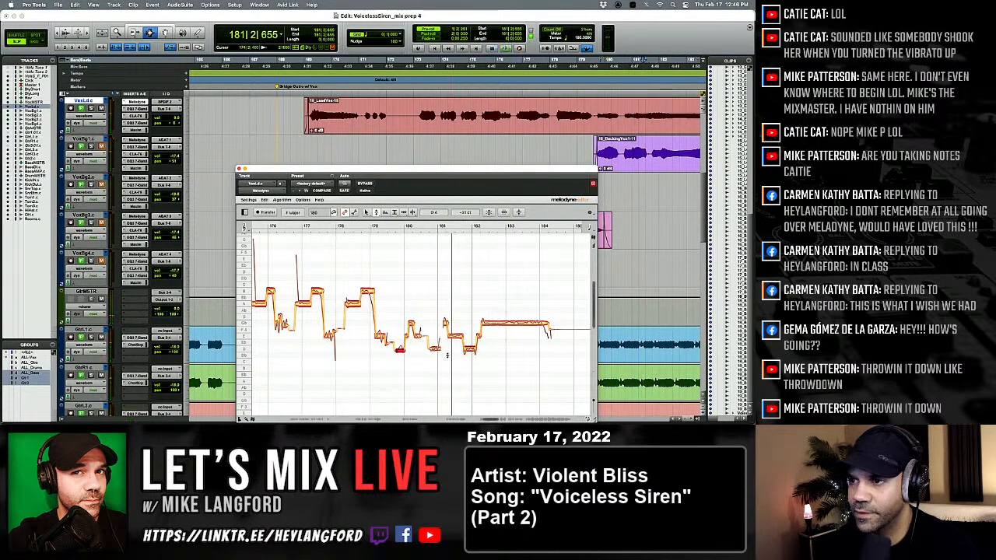
key(super+z)
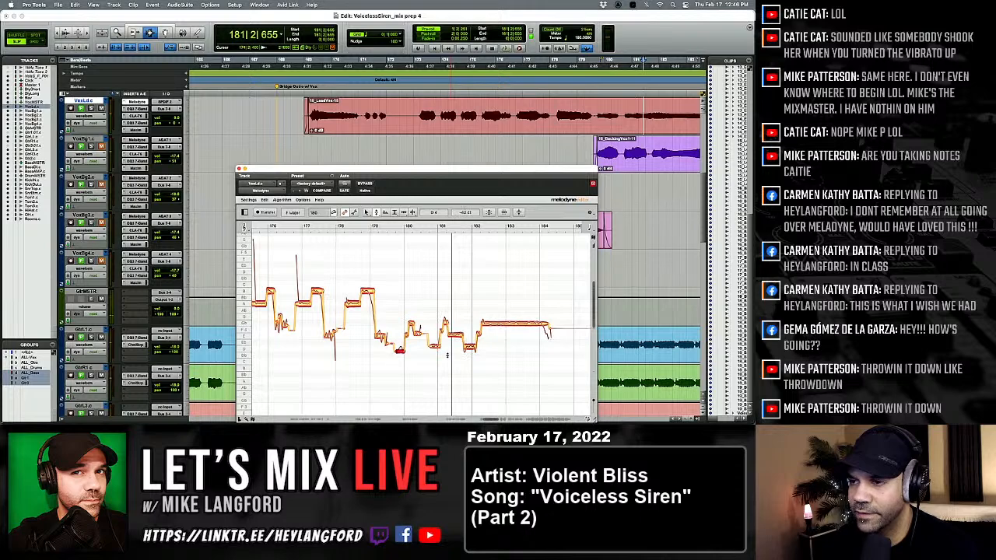
Snap the whole run of notes from just before bar 180 to bar 184 to the nearest semitone and replay.
drag(410, 321, 532, 364)
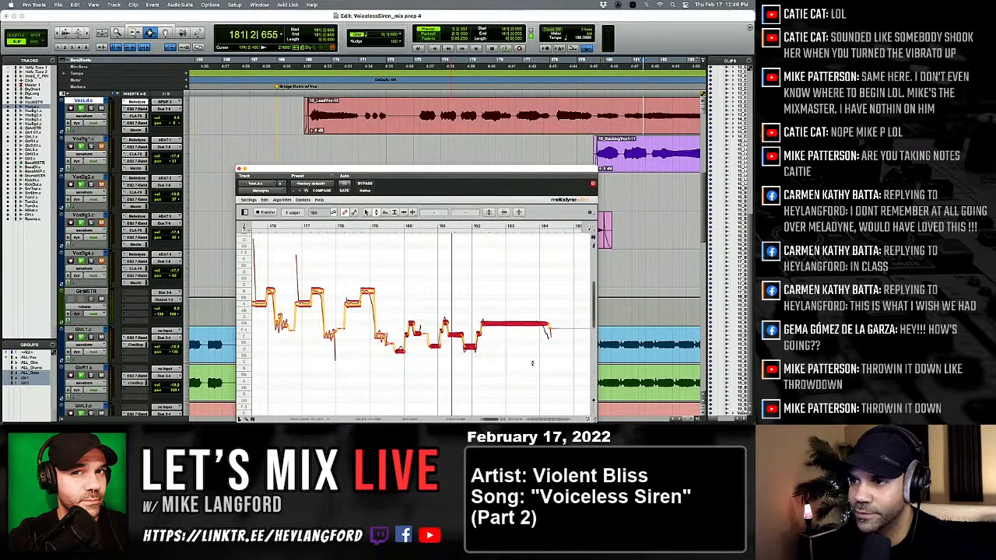
double_click(505, 326)
key(space)
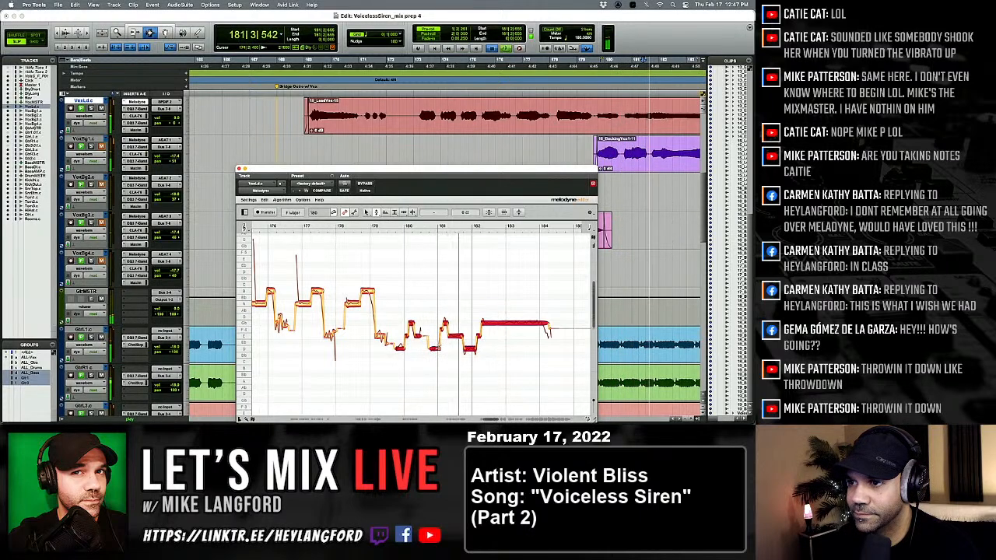
Replay the phrase around bar 181 and slightly lower the short high note just after bar 181.
click(440, 343)
key(space)
key(space)
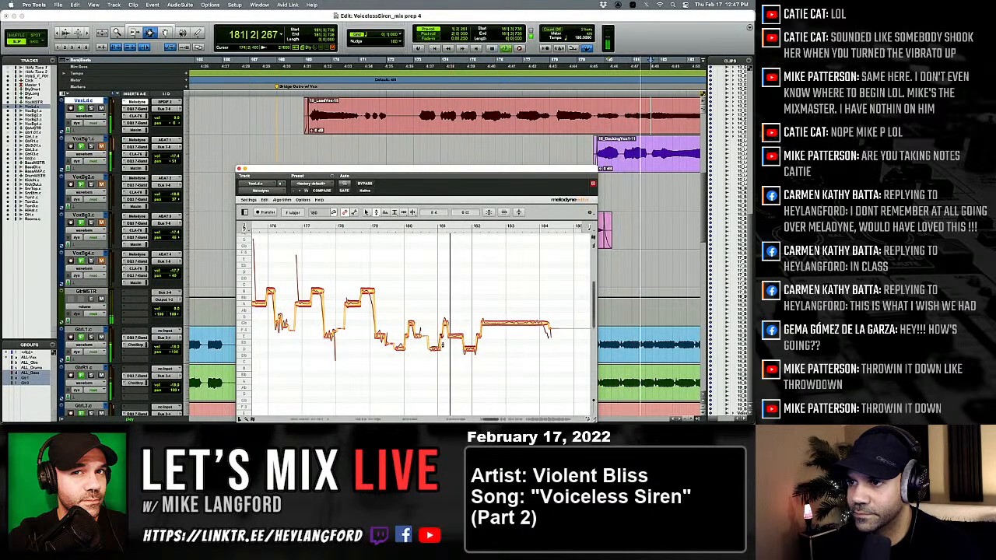
key(space)
key(space)
click(446, 325)
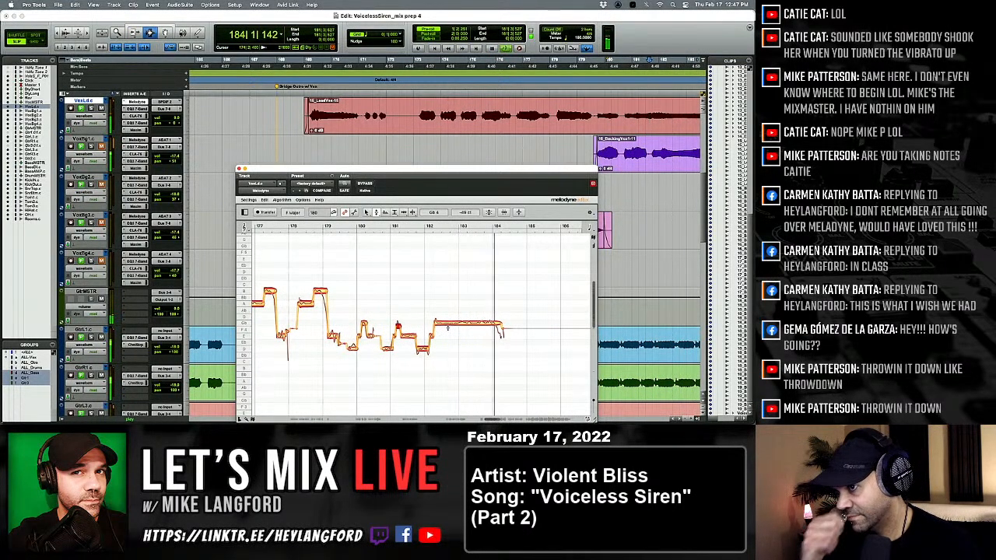
Separate the long held note between bars 182 and 184 just before bar 183 with the Note Separation tool, replaying the phrase.
right_click(448, 328)
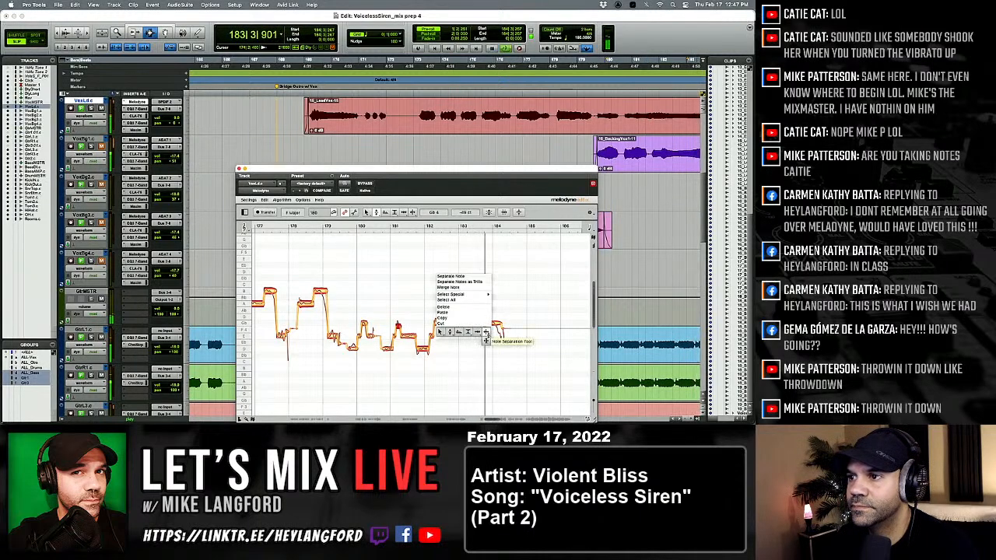
click(487, 332)
click(468, 323)
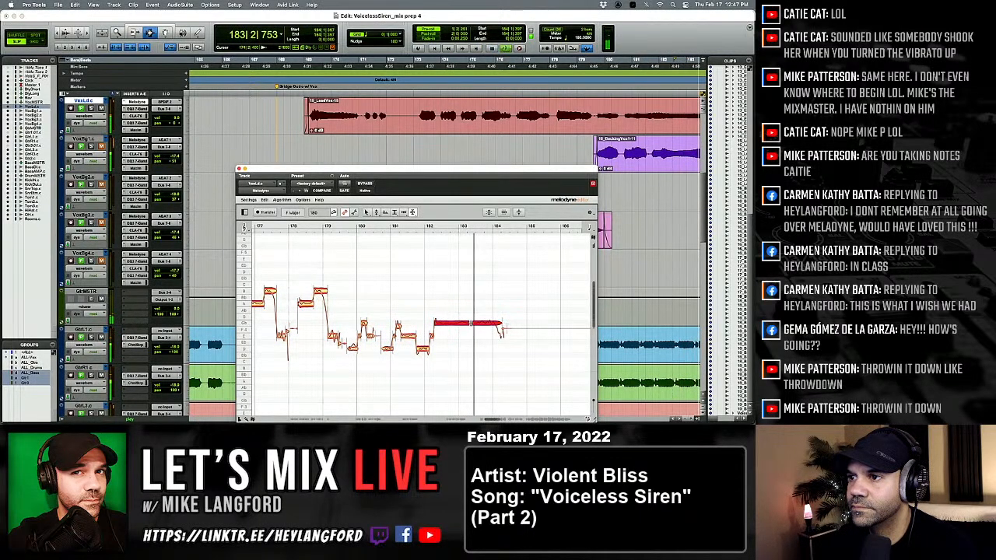
right_click(468, 324)
click(468, 326)
key(space)
key(space)
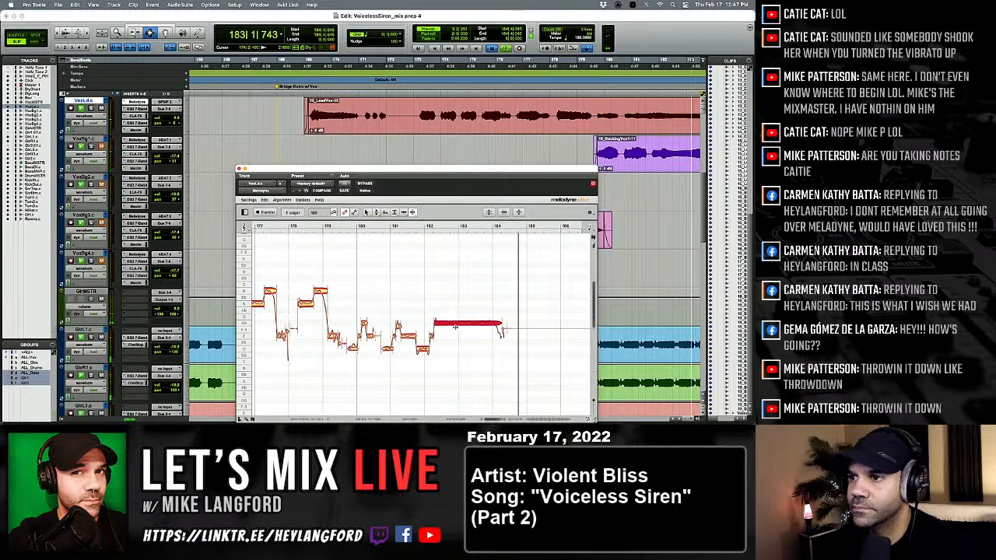
click(462, 318)
double_click(457, 322)
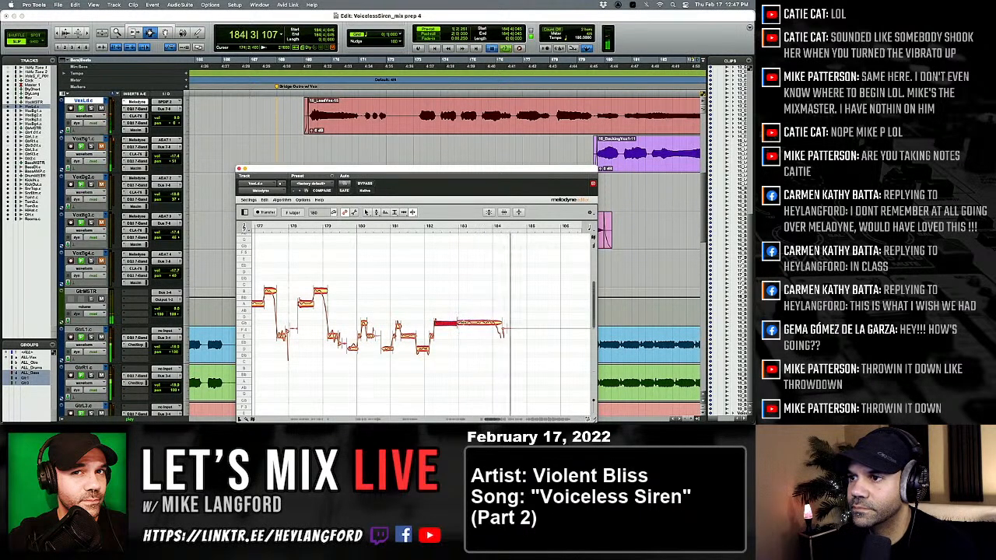
key(space)
key(space)
Split the rest of the held note just after bar 183 and near bar 184, return to the Pitch tool and replay.
double_click(472, 322)
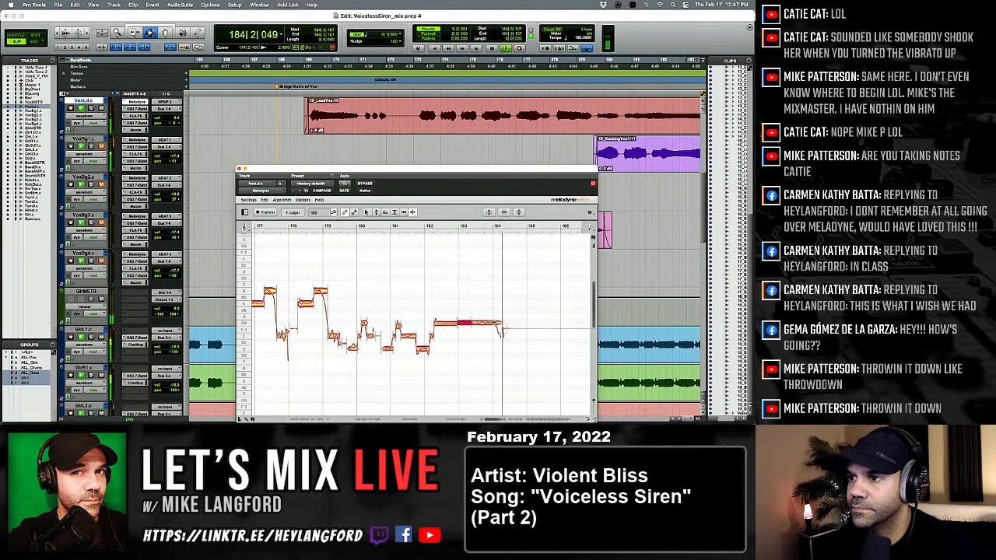
double_click(495, 322)
right_click(492, 323)
click(451, 324)
key(space)
key(space)
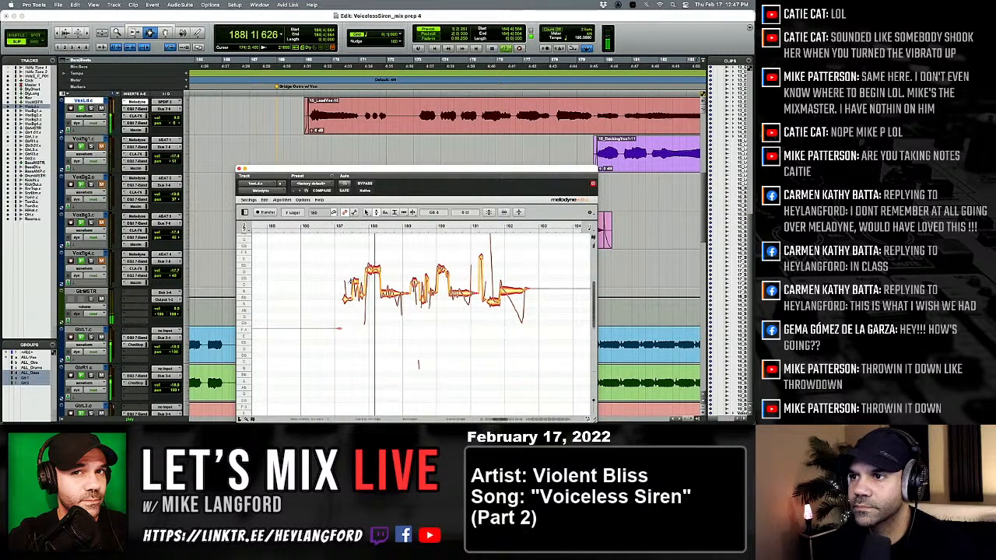
Replay the phrase around bar 188 and center the pitch of its high note on D 5.
key(space)
key(space)
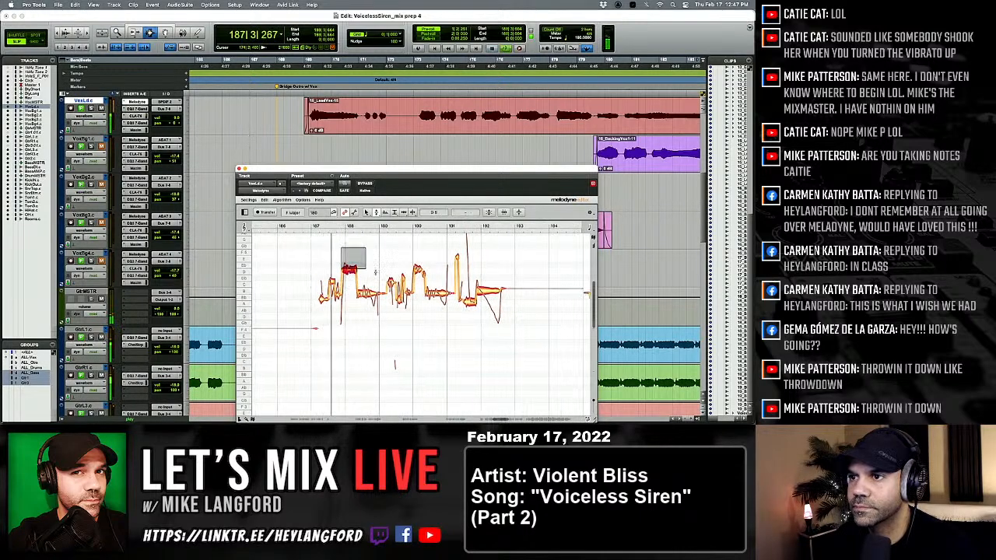
click(351, 272)
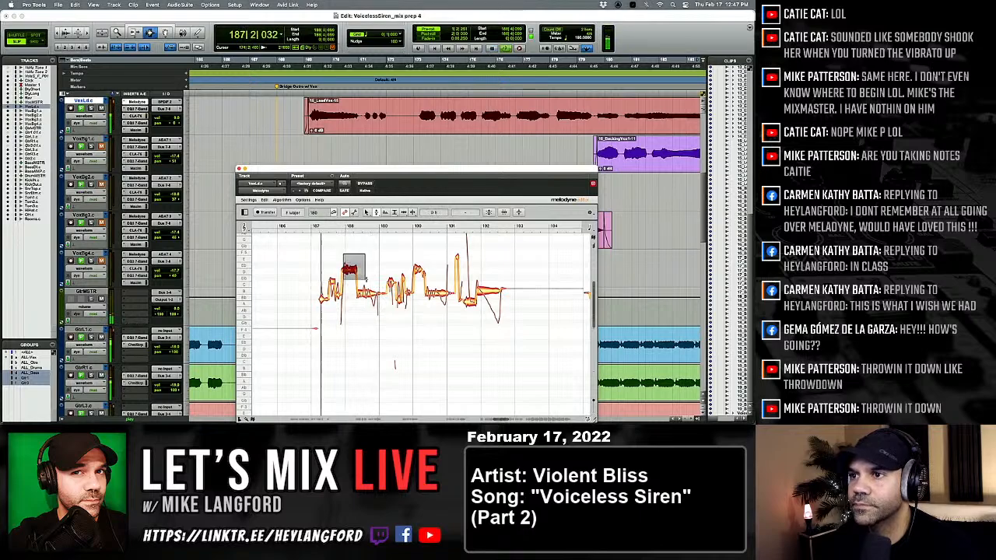
click(354, 298)
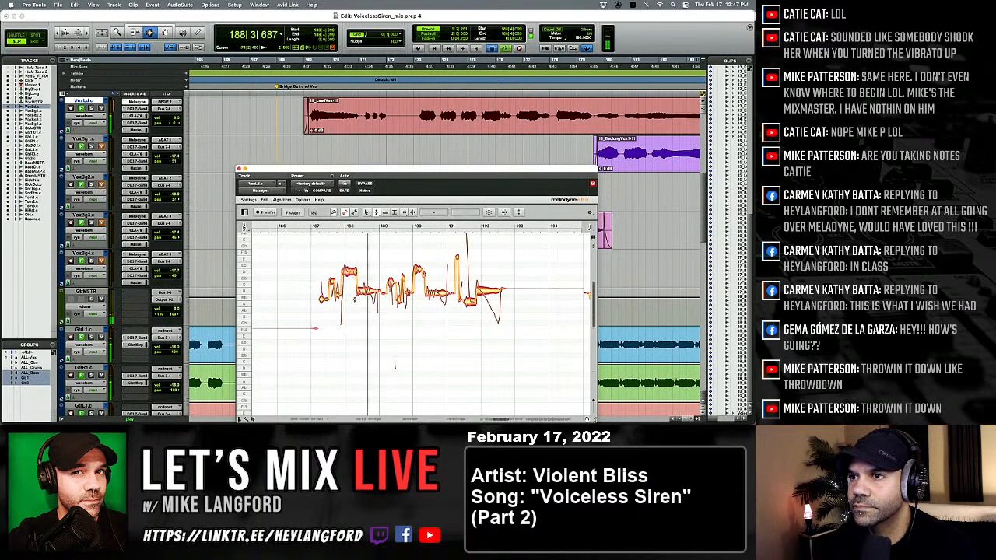
Split the held note after bar 188 with the Note Separation tool and correct the pitch of its parts.
click(389, 298)
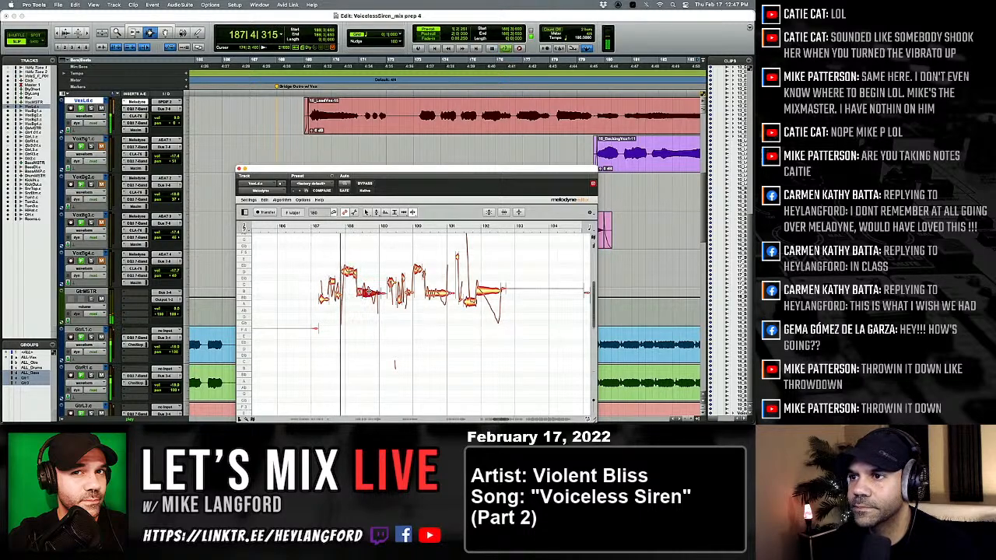
click(337, 315)
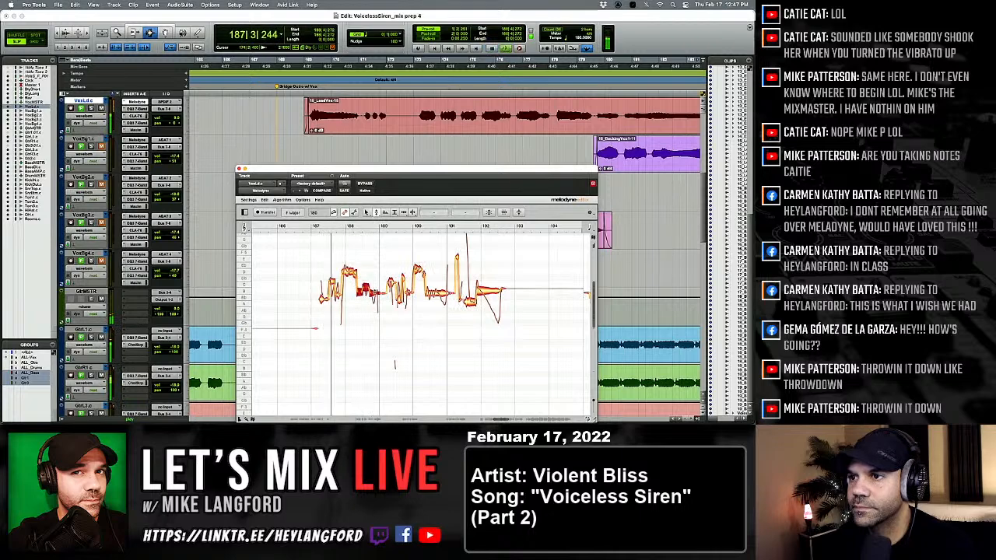
click(370, 306)
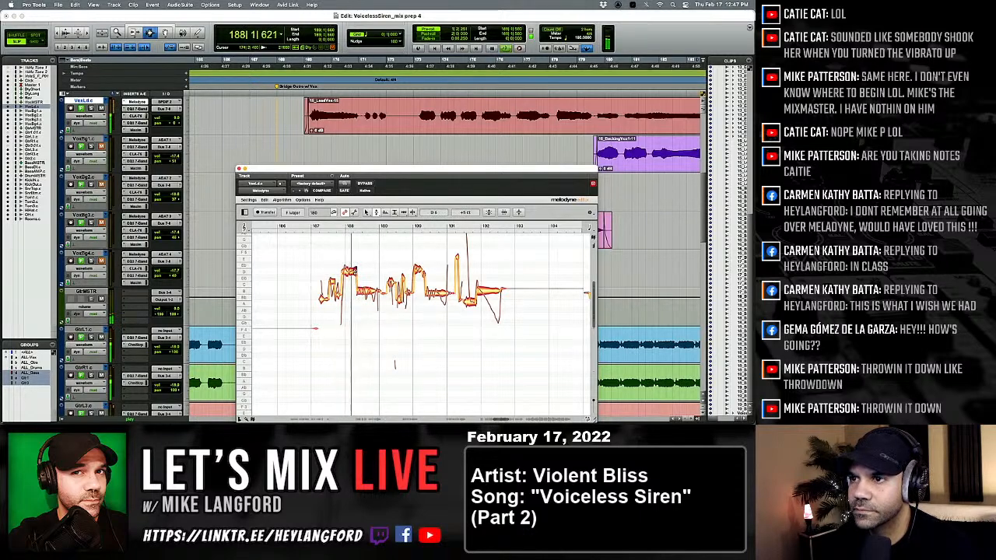
Adjust the timing of the high note at bar 188 with the Time tool during playback.
key(space)
right_click(361, 298)
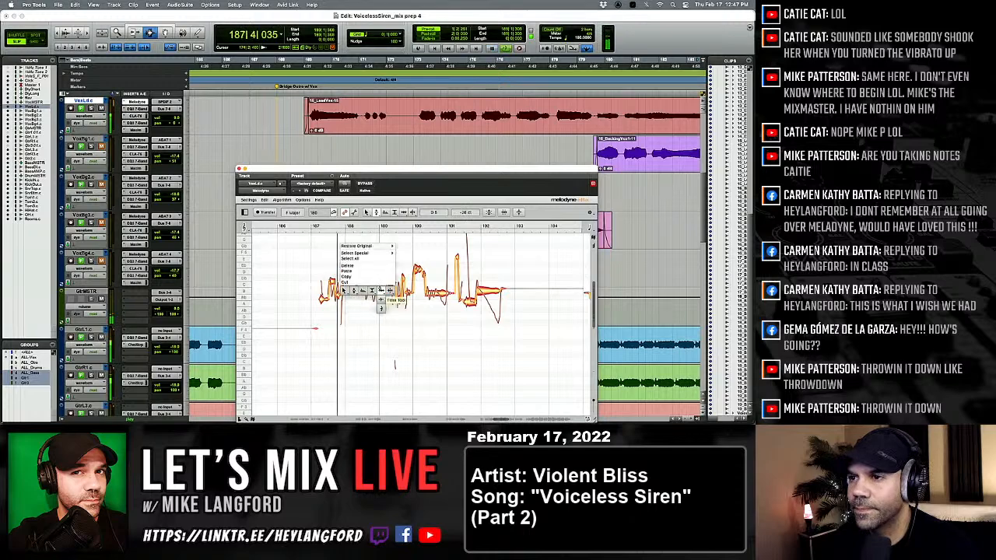
click(379, 293)
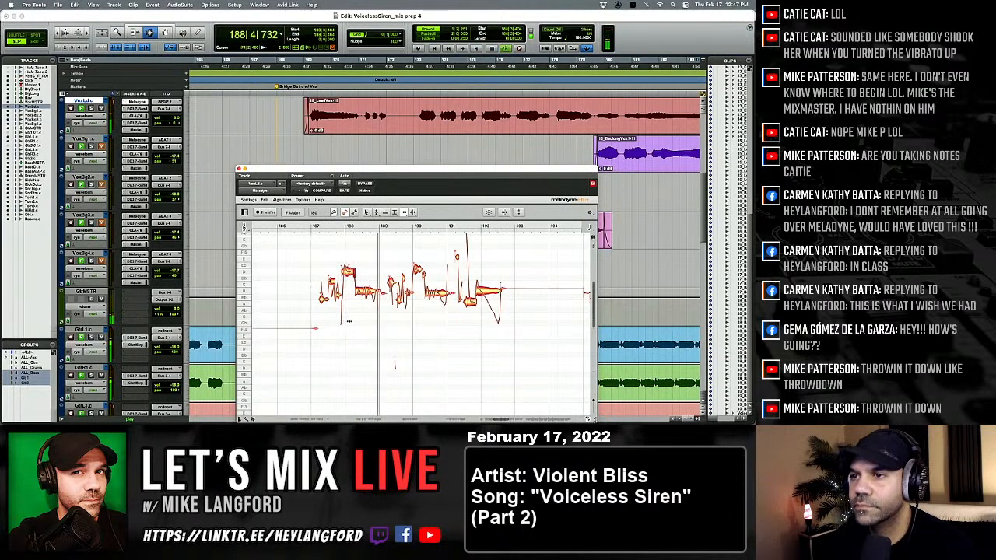
Center the pitch of the held note after bar 190 and split it with the Note Separation tool.
click(316, 319)
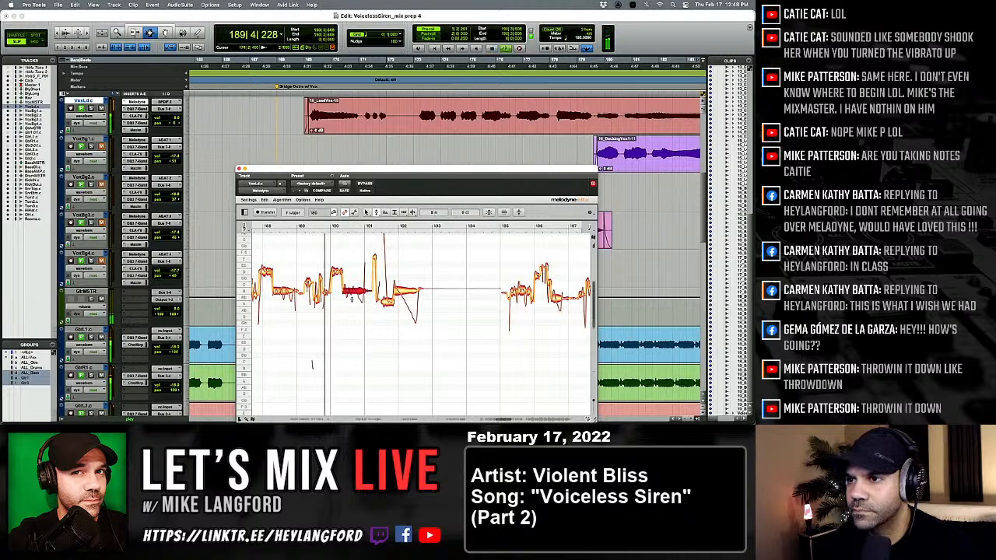
click(387, 300)
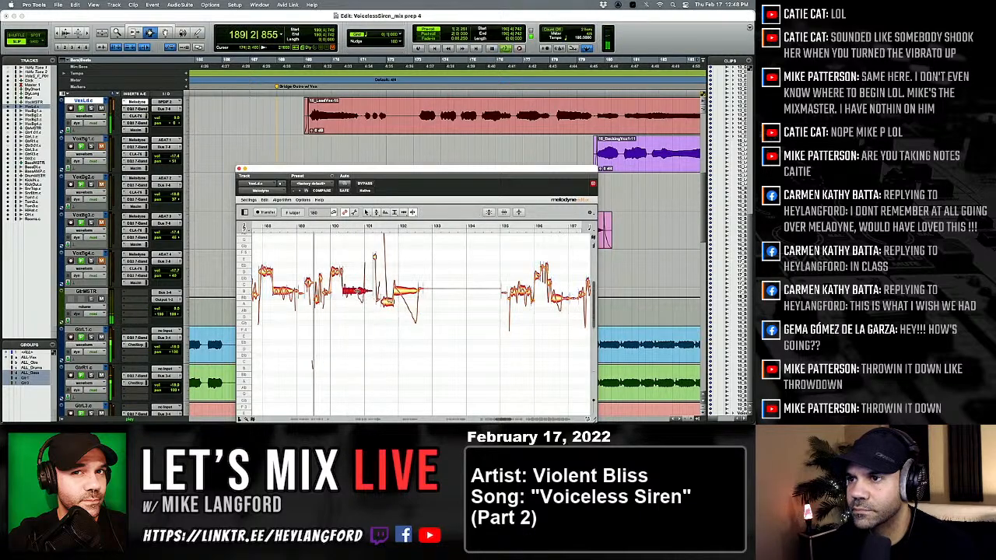
click(347, 305)
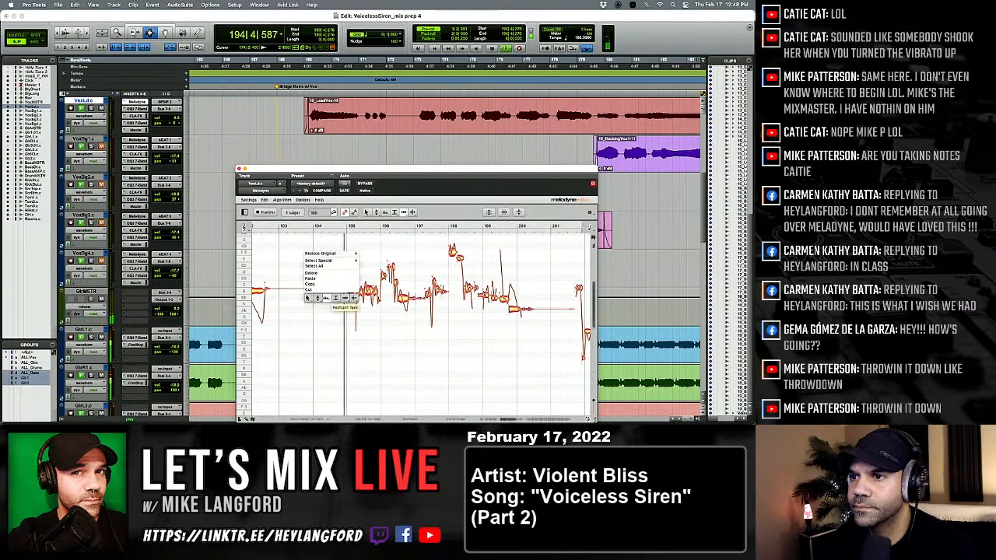
Snap the notes between bars 195 and 196 to the nearest semitone with the Pitch tool and replay.
click(318, 298)
scroll(336, 288, right, 3)
drag(299, 272, 321, 299)
key(space)
key(space)
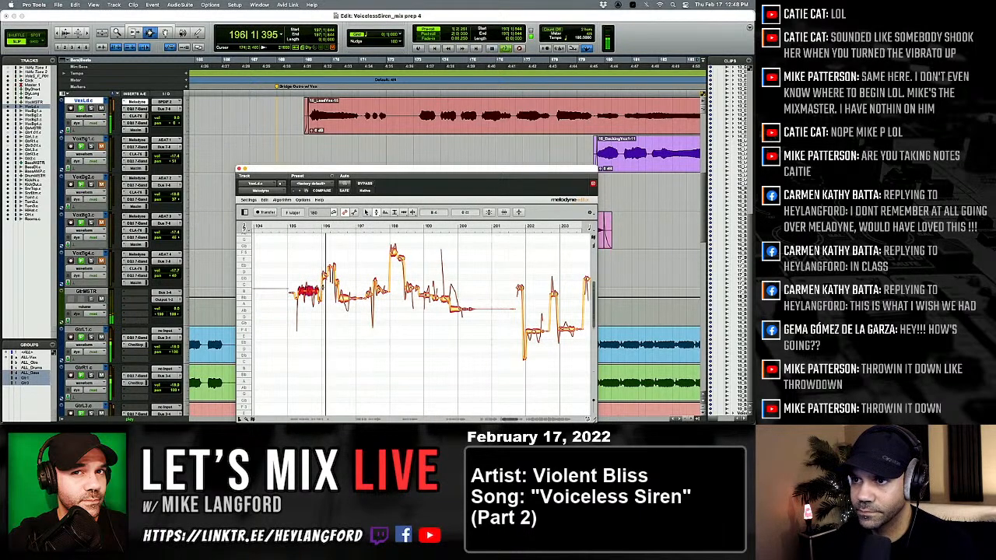
key(space)
key(space)
Move the high notes just after bar 196 to D 5 and replay the phrase.
click(325, 272)
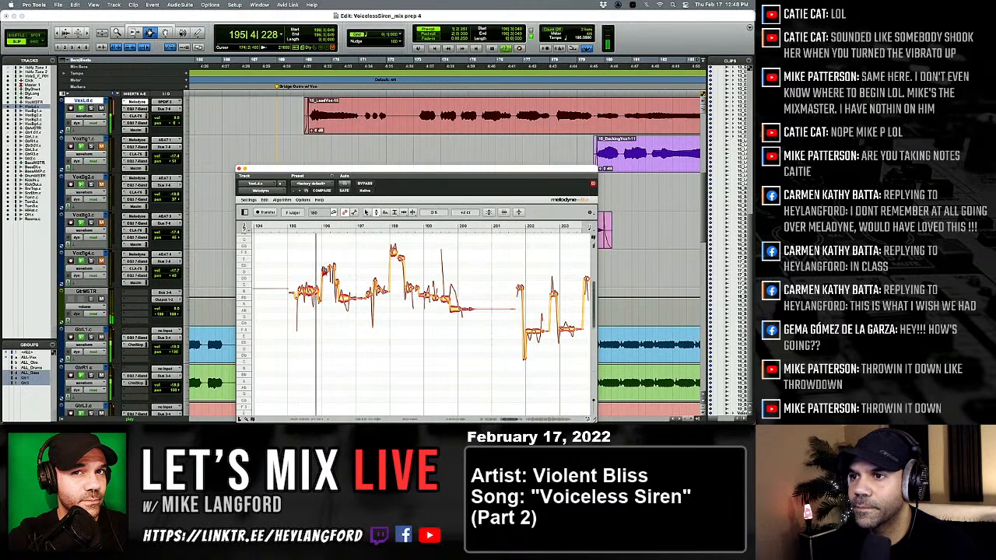
key(space)
key(space)
drag(332, 267, 333, 271)
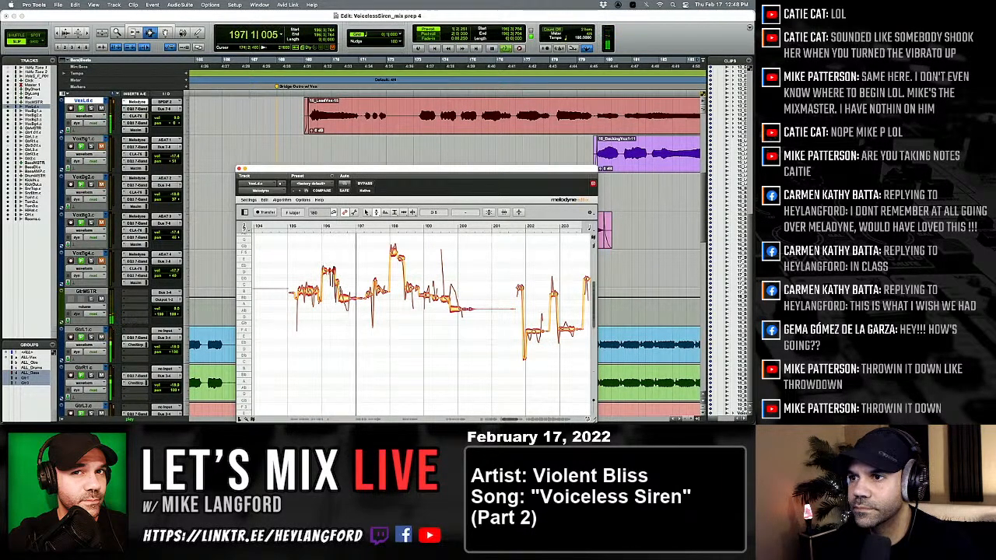
Adjust the pitch of the note before bar 197 and the notes just after bar 198, replaying the phrase.
click(320, 298)
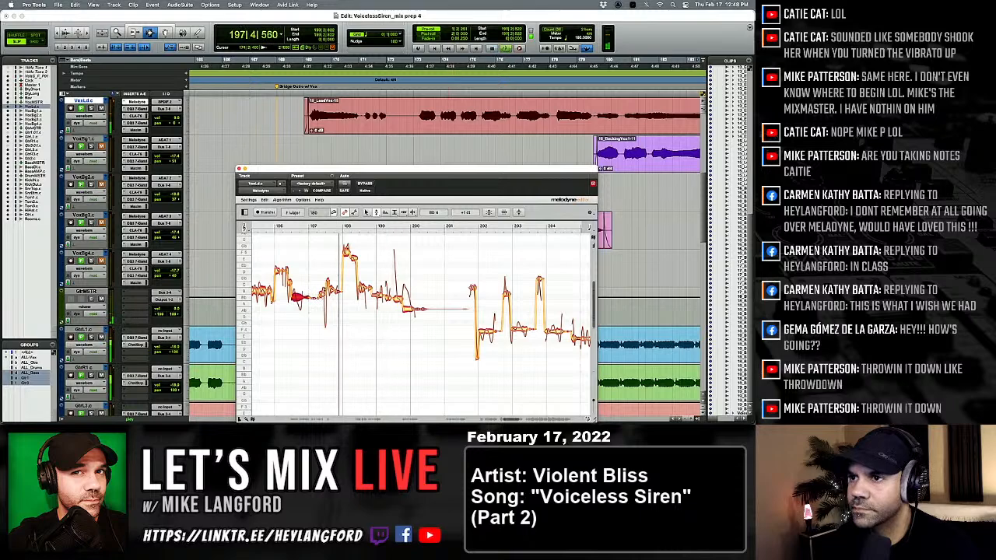
key(space)
key(space)
click(347, 250)
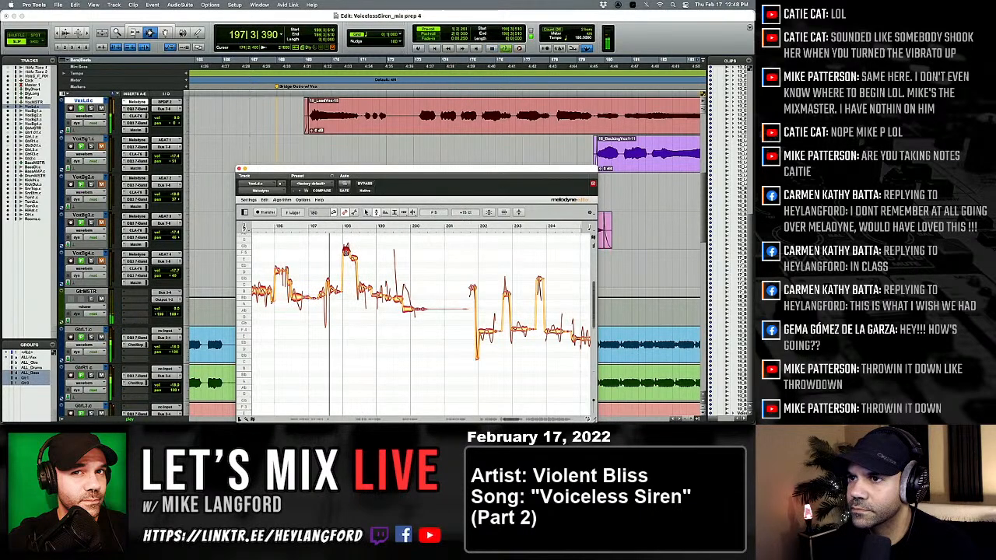
click(364, 288)
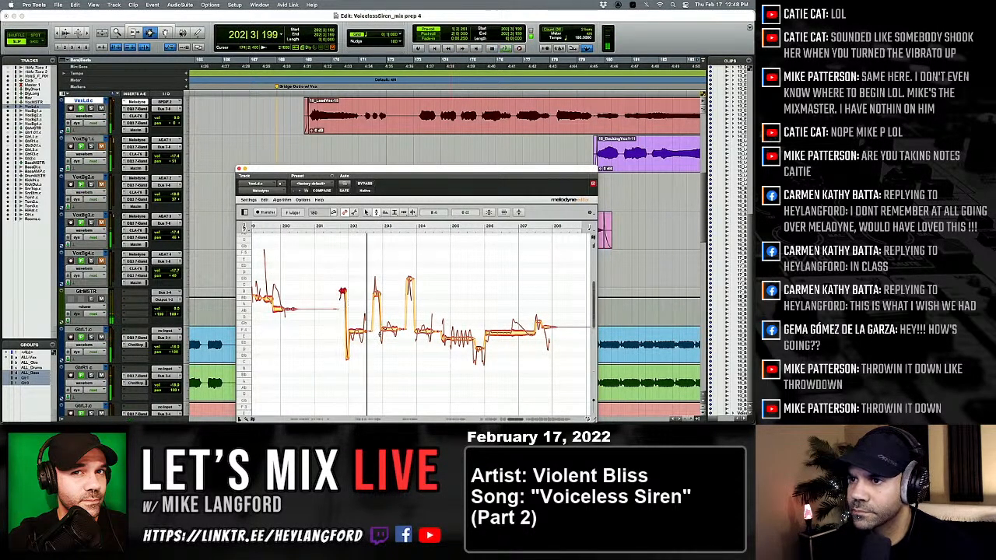
Split the note at bar 202 with the Note Separation tool, raise its first part with the Pitch tool and replay.
right_click(380, 337)
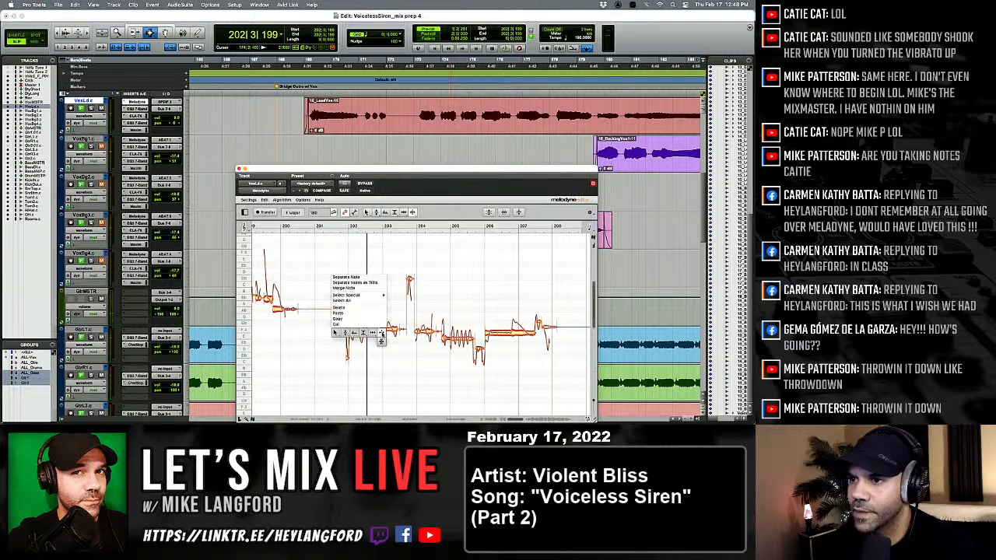
click(381, 333)
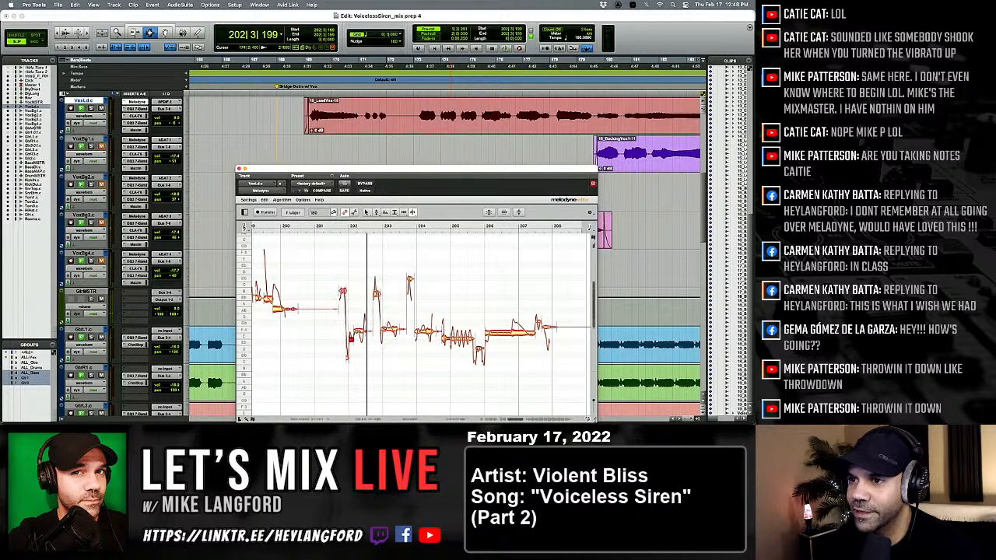
right_click(361, 341)
click(324, 341)
key(space)
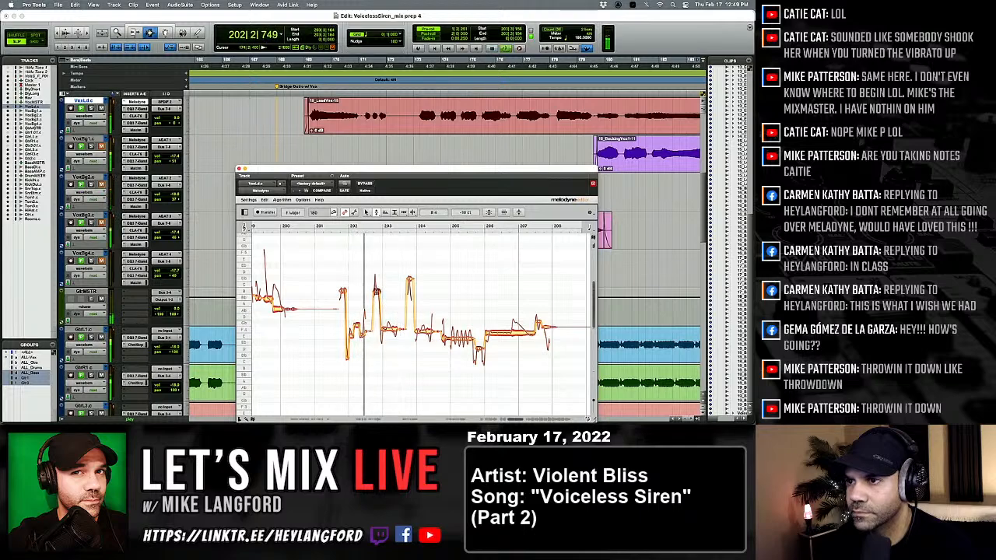
Split the note at bar 203 with the Note Separation tool and raise part of it with the Pitch tool.
right_click(373, 277)
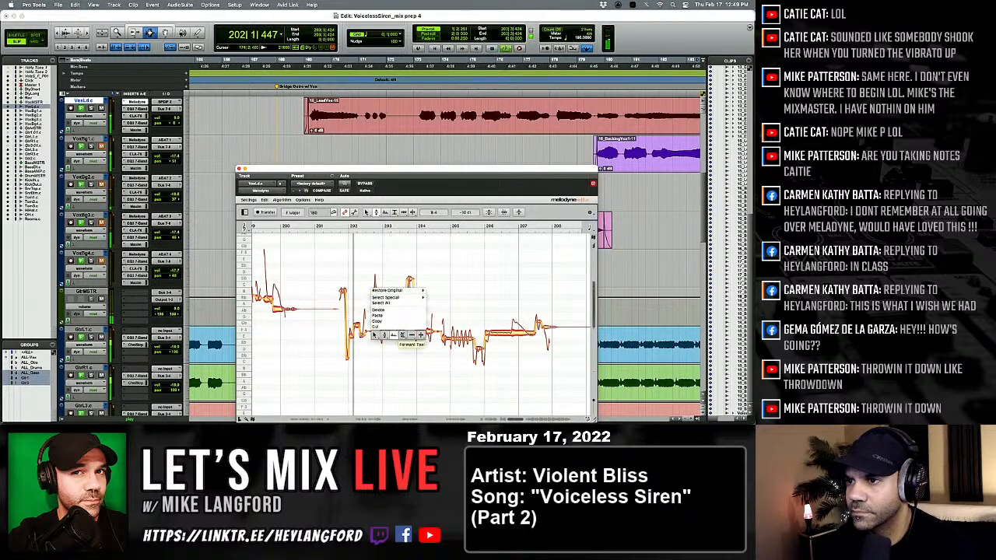
click(420, 336)
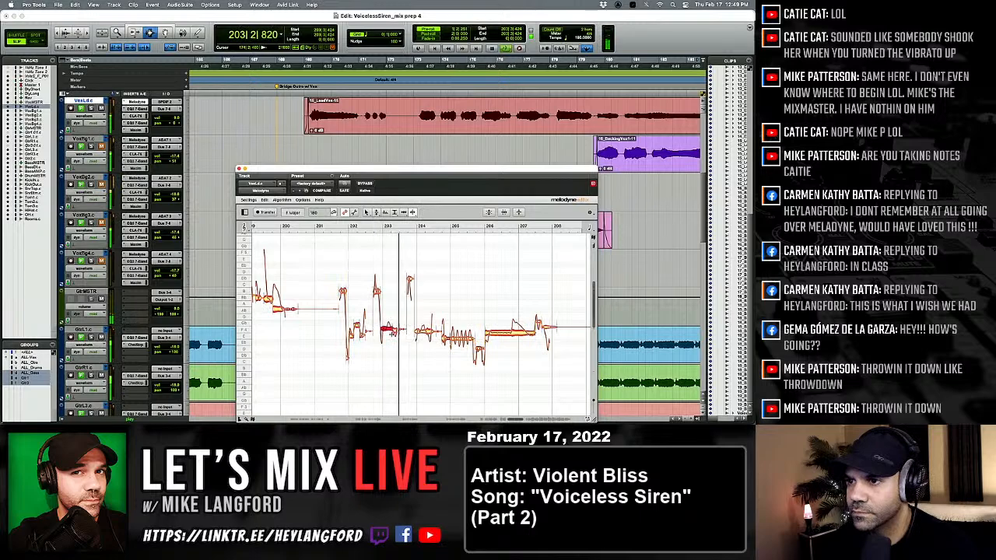
double_click(390, 330)
right_click(338, 296)
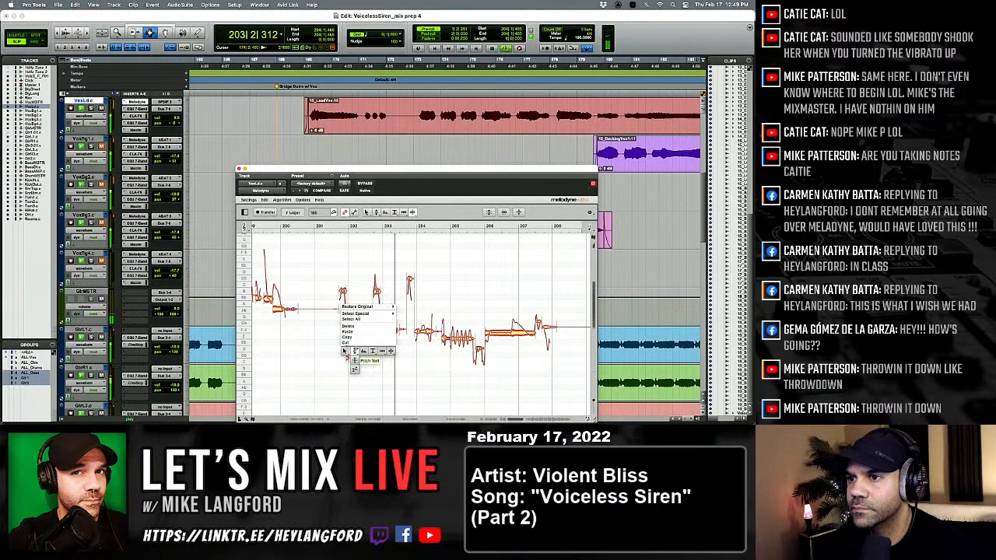
click(351, 350)
key(space)
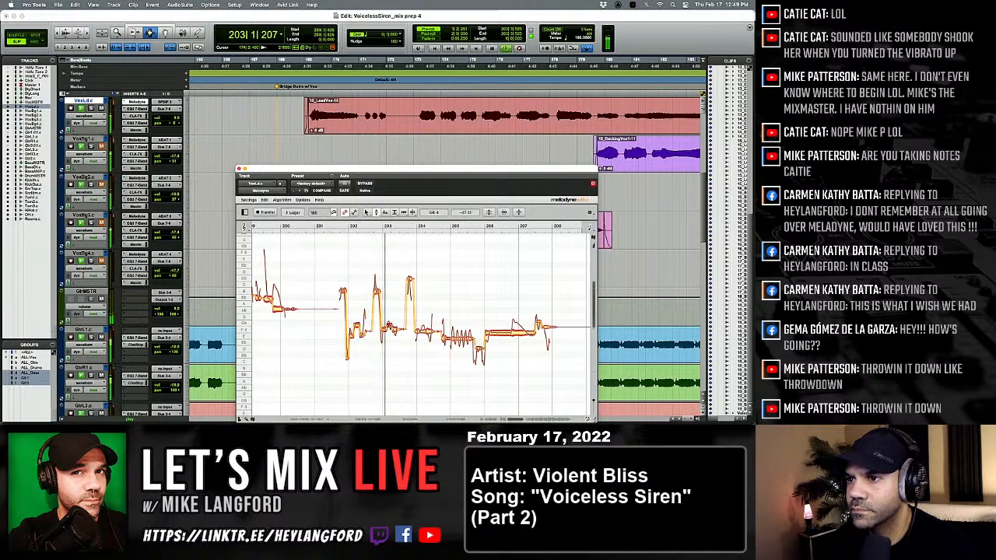
click(390, 327)
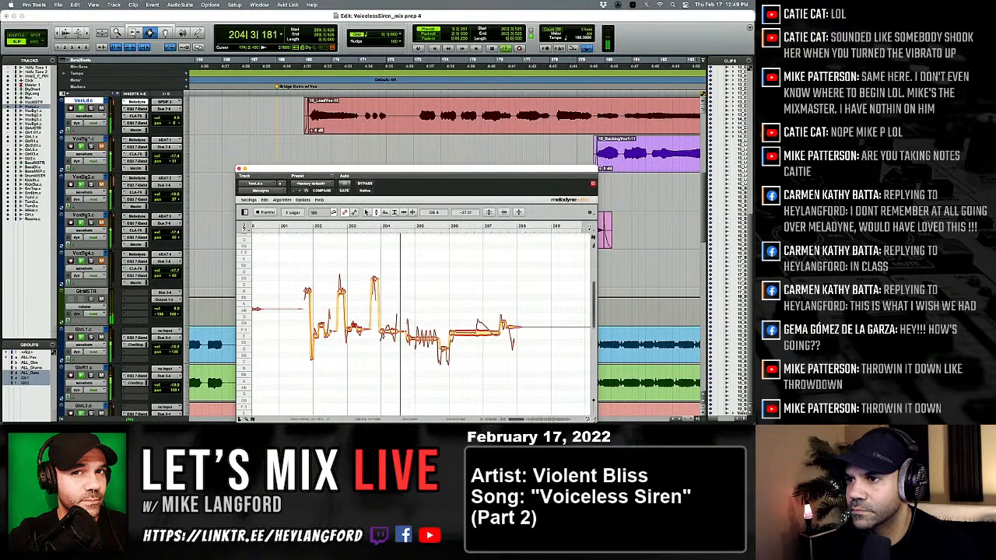
Split the note at bar 204 with the Note Separation tool and raise its middle part slightly with the Pitch tool.
key(space)
key(space)
right_click(356, 271)
click(407, 328)
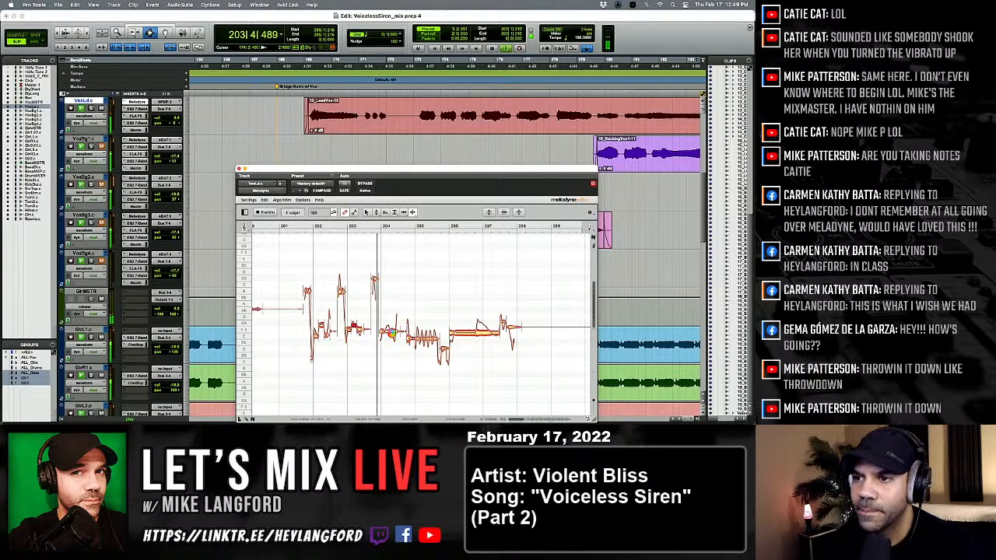
key(space)
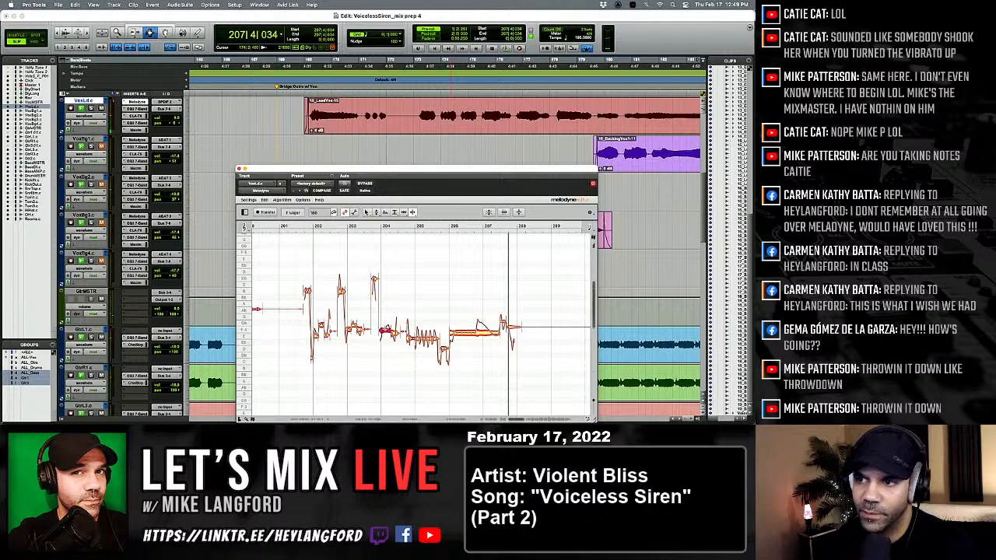
right_click(384, 367)
click(347, 367)
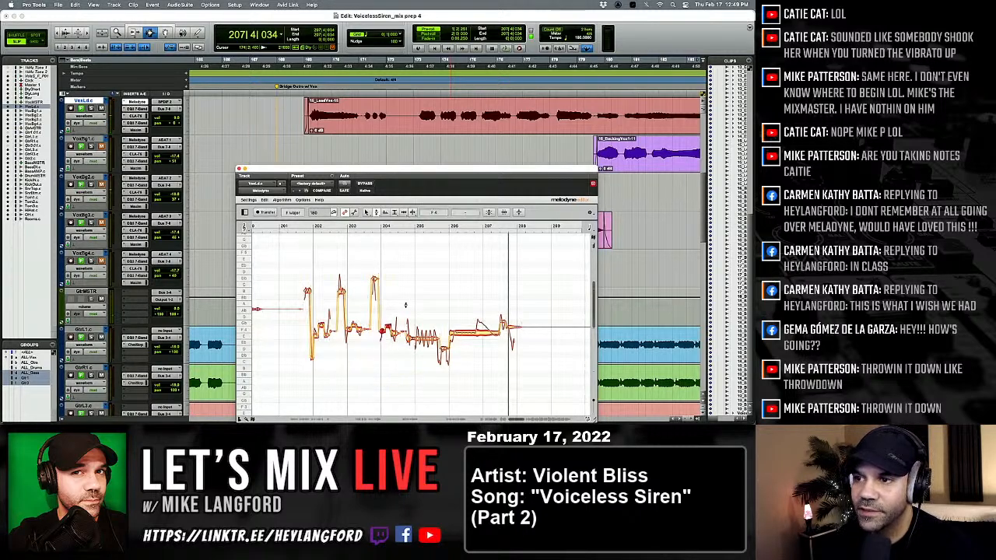
click(386, 328)
drag(387, 330, 387, 326)
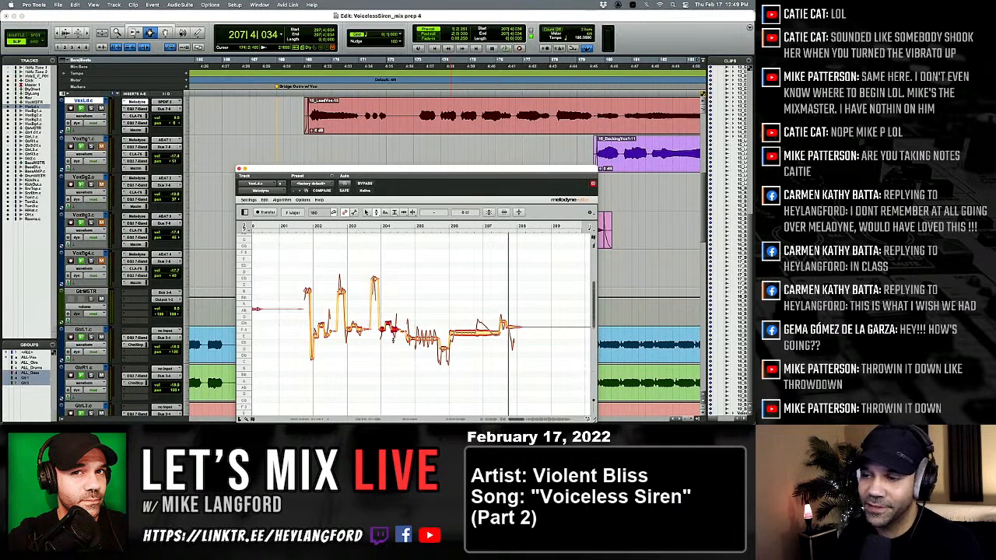
Snap the vibrato note after bar 205 and the low note just before bar 206 to the nearest semitone during playback.
key(KP_1)
key(KP_1)
key(KP_1)
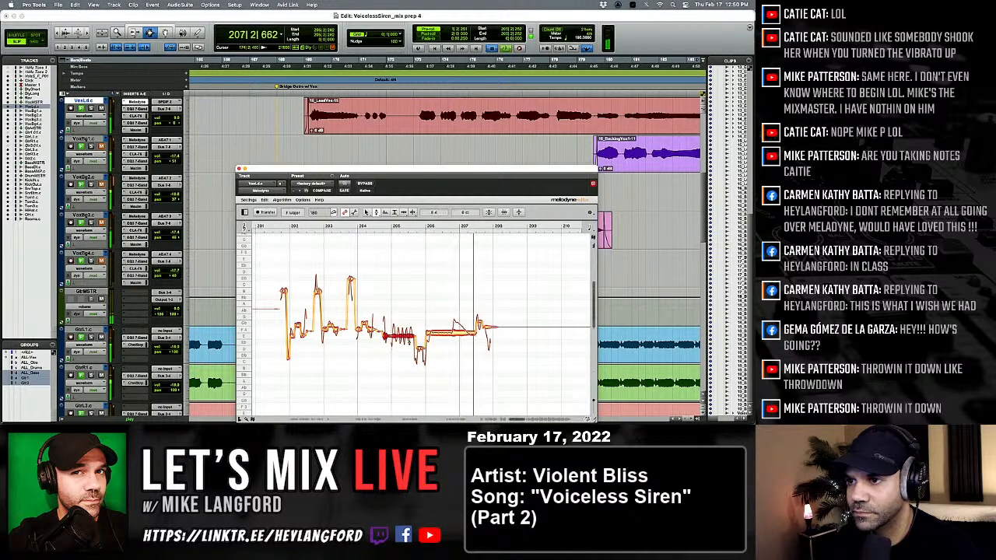
key(KP_1)
scroll(420, 348, right, 3)
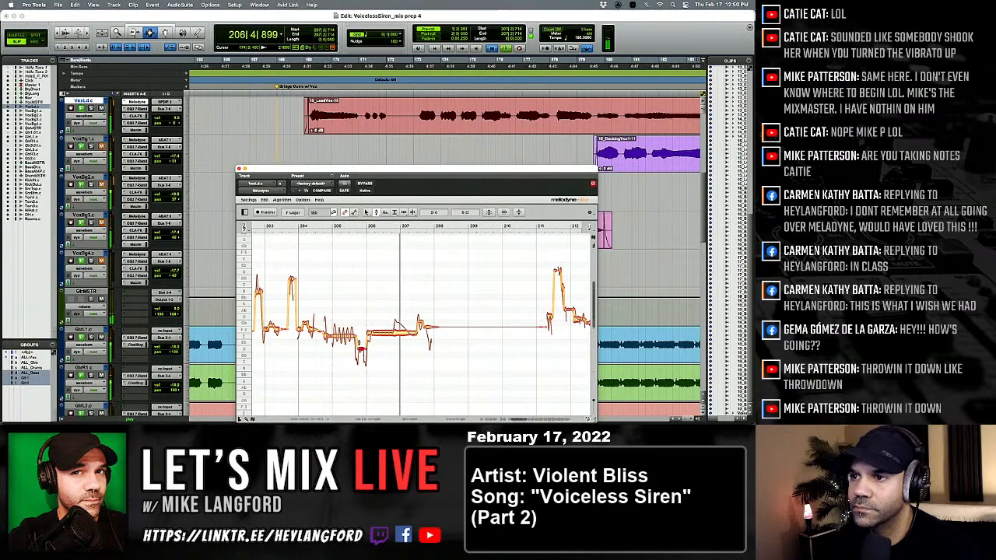
Split the held note after bar 206 around its pitch bump near bar 207 with the Note Separation tool and replay.
key(space)
key(space)
right_click(377, 344)
click(395, 346)
double_click(394, 335)
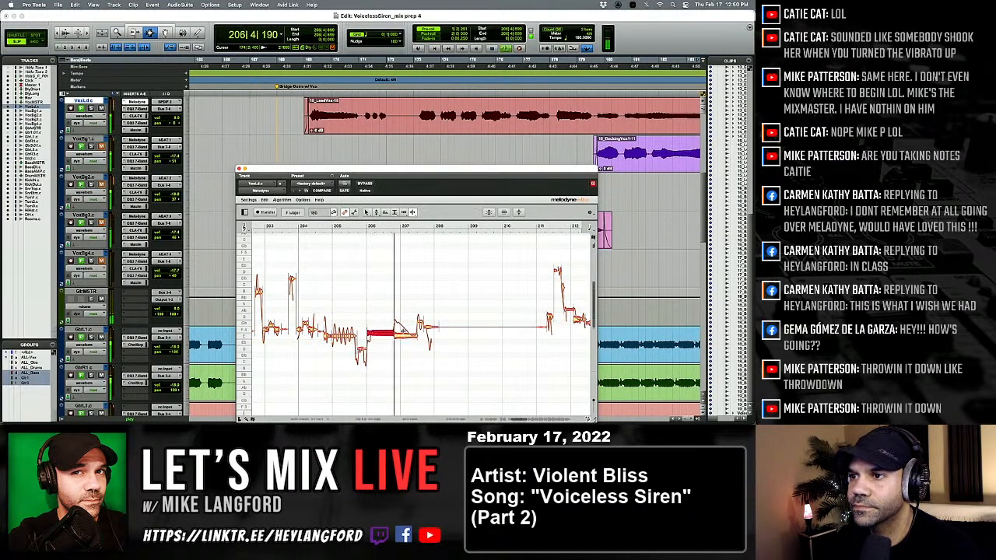
double_click(402, 336)
key(space)
key(space)
right_click(383, 344)
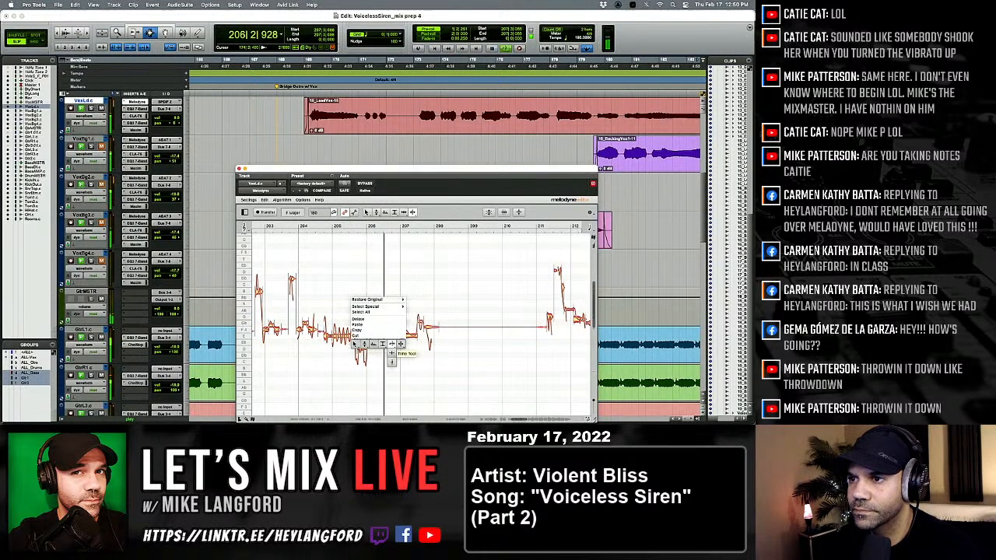
click(385, 347)
key(space)
key(space)
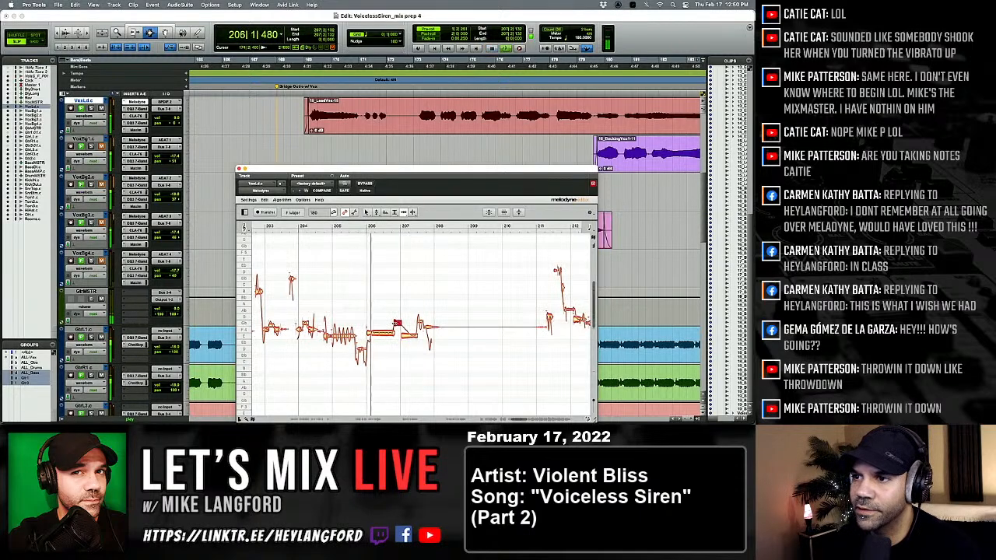
Snap the first part of the held note after bar 206 to the nearest semitone, replay, and adjust its last part's pitch.
right_click(382, 330)
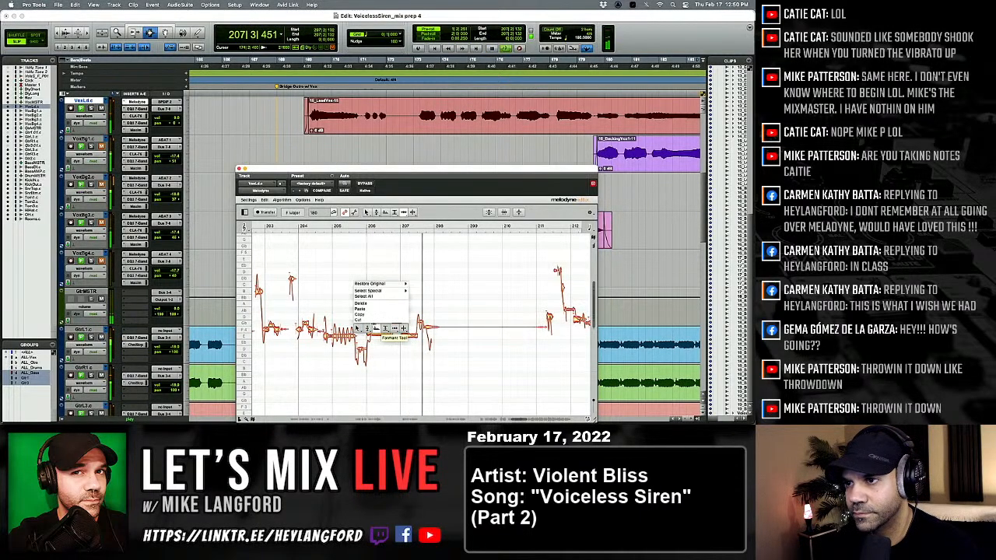
click(364, 333)
key(space)
double_click(380, 334)
key(space)
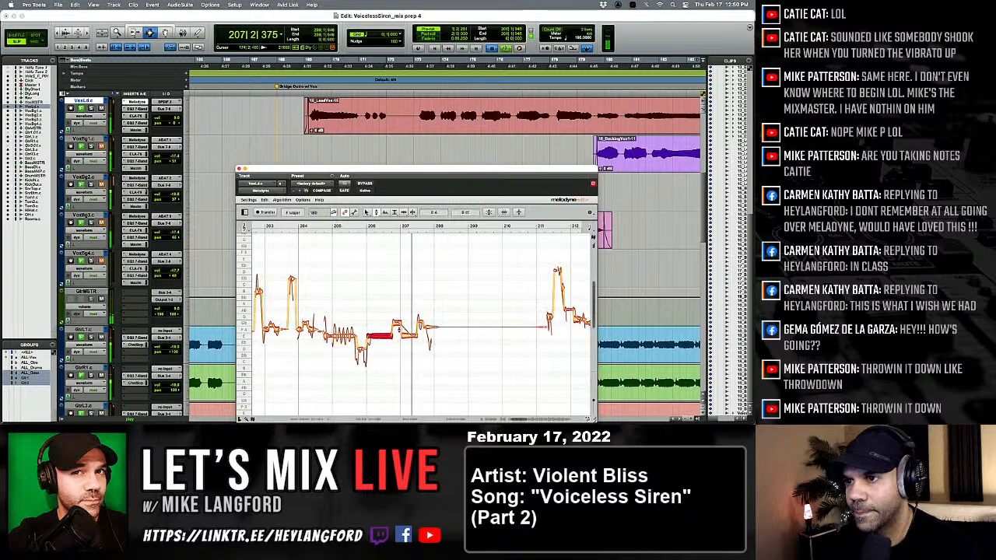
key(space)
key(space)
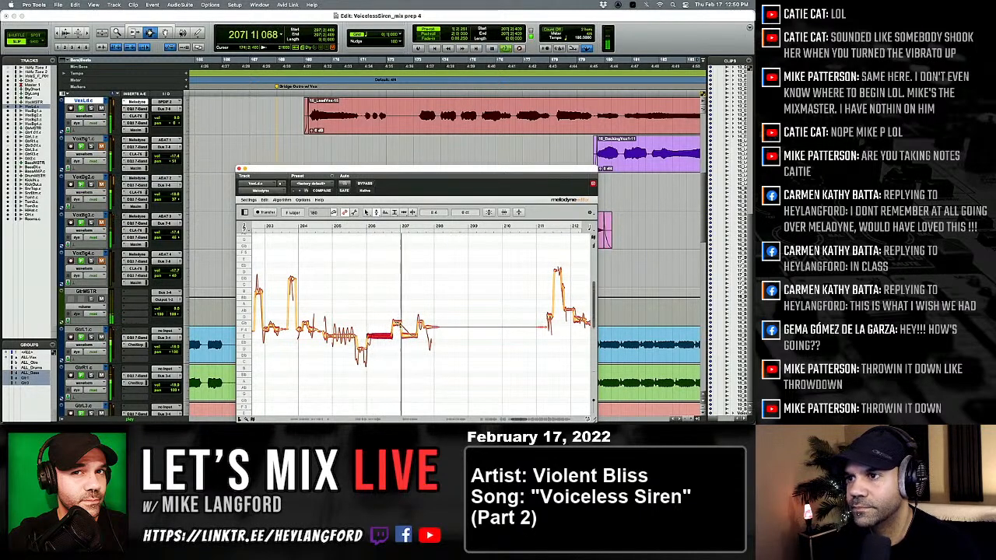
key(space)
key(space)
click(411, 336)
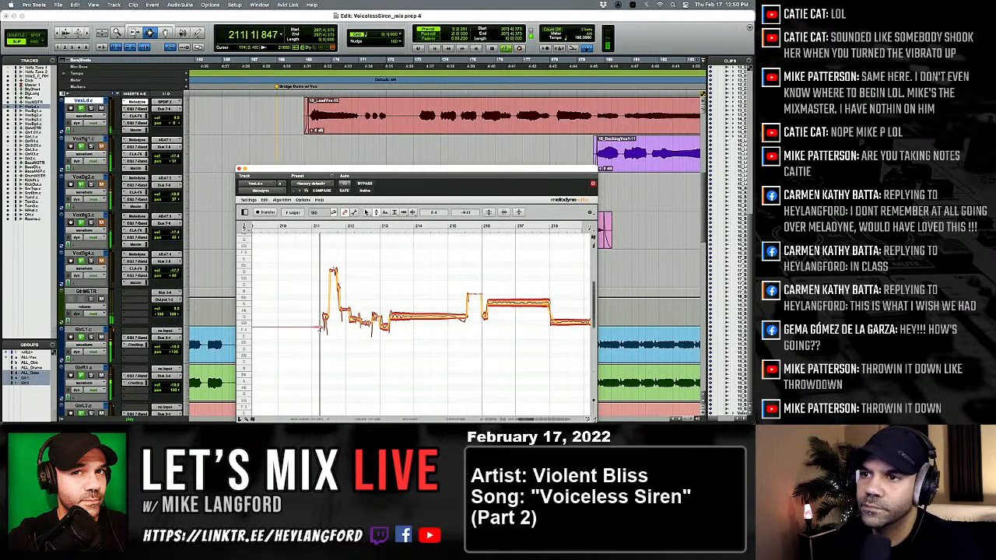
Adjust the short note after bar 211 with the Time tool, and lower the high note following it with the Pitch tool.
key(space)
key(space)
right_click(294, 318)
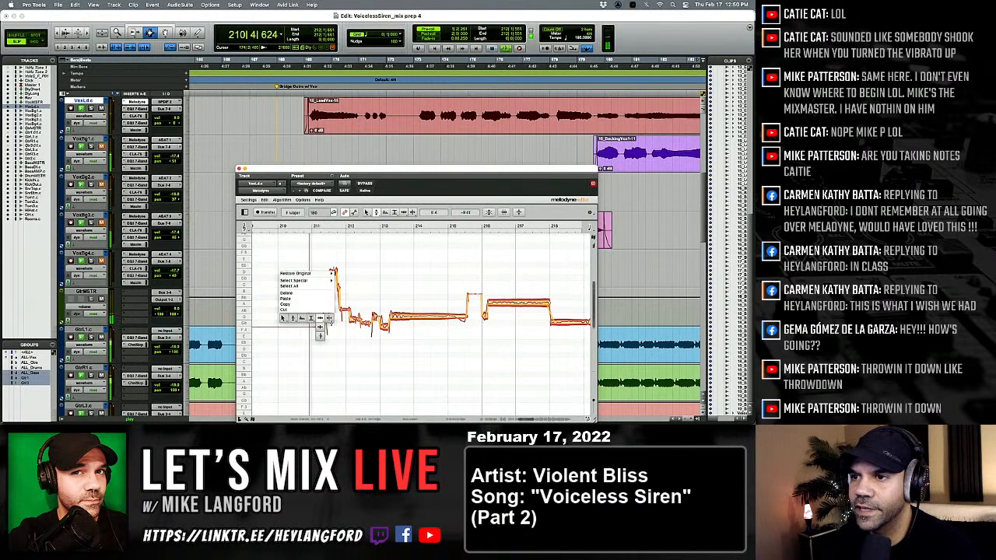
click(321, 319)
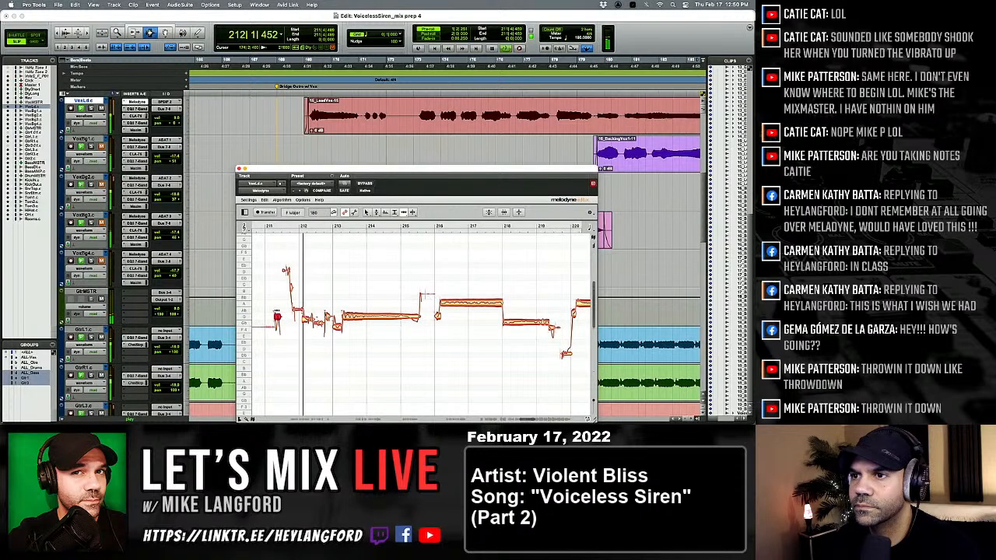
right_click(243, 312)
click(242, 304)
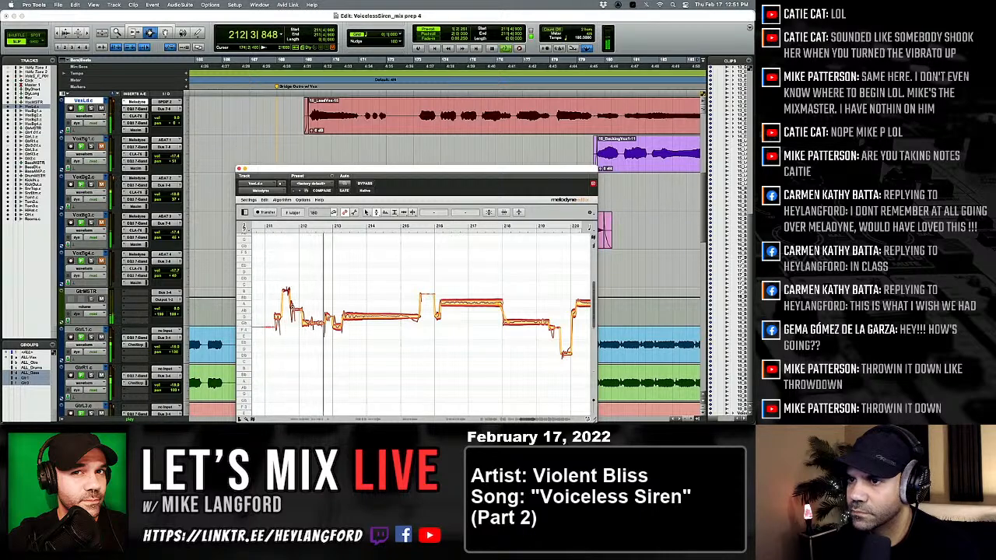
Snap the short notes between bars 212 and 213 to the nearest semitone, and split and retune the note at bar 212.
scroll(327, 333, right, 2)
key(space)
drag(272, 304, 328, 333)
key(space)
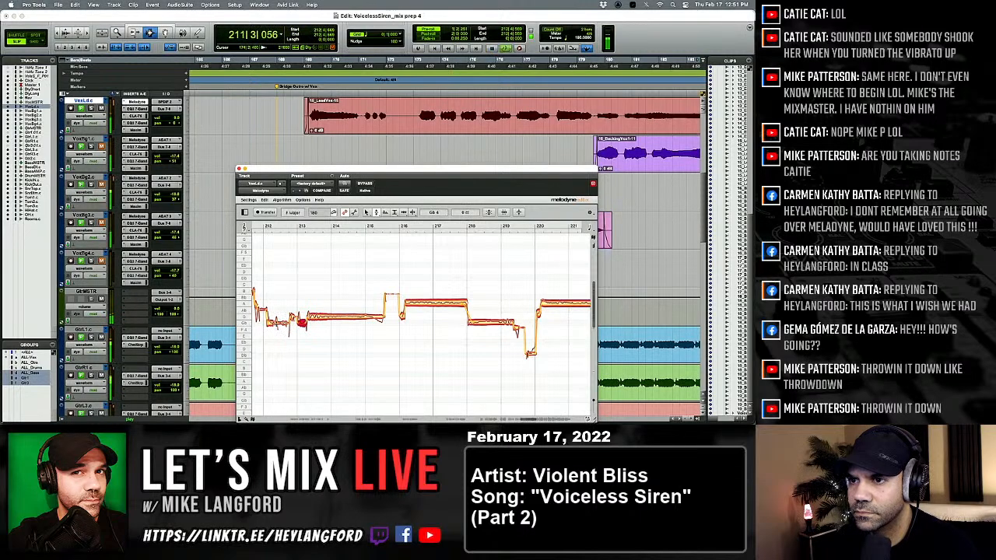
right_click(277, 324)
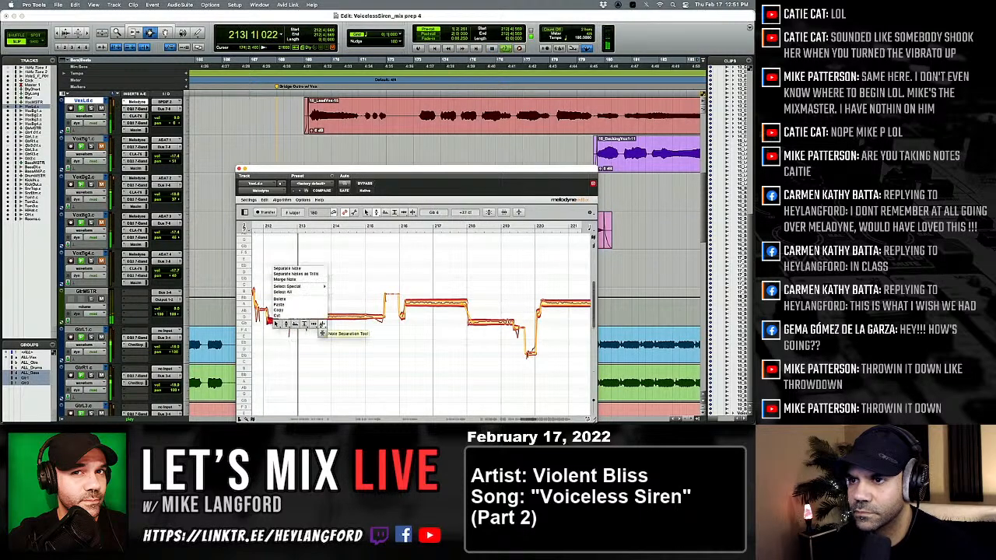
click(277, 323)
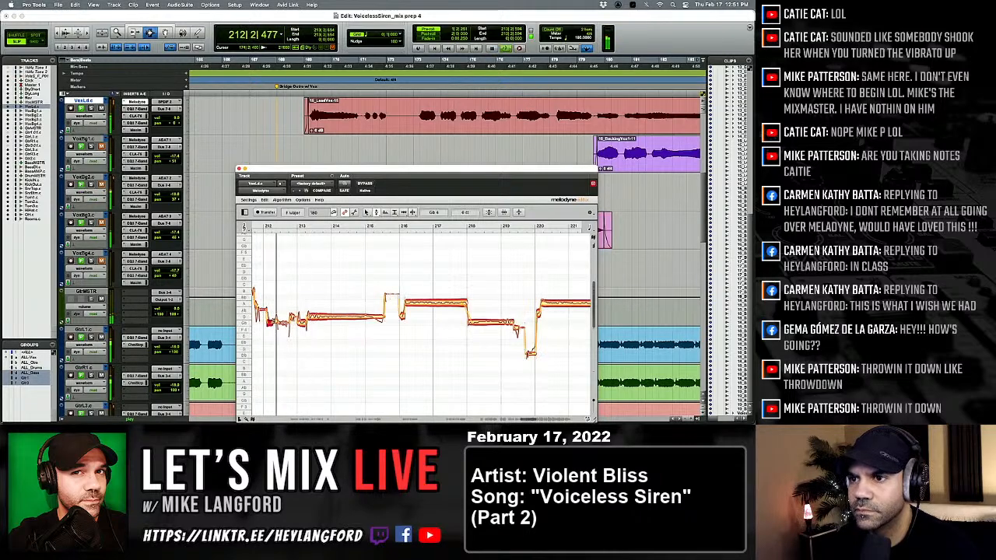
Split the tail off the held note at bar 215 and snap the remaining held part to the nearest semitone.
right_click(268, 324)
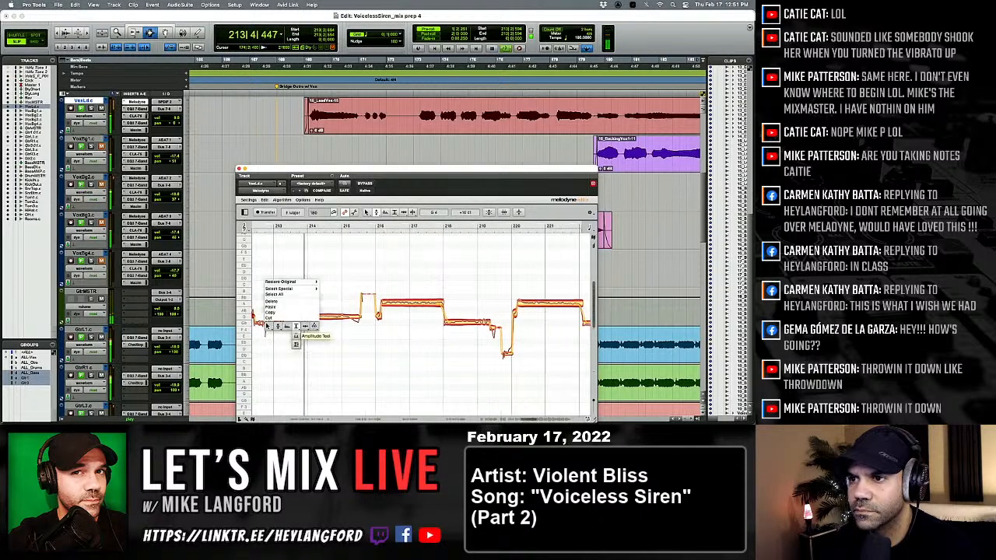
click(314, 326)
double_click(347, 318)
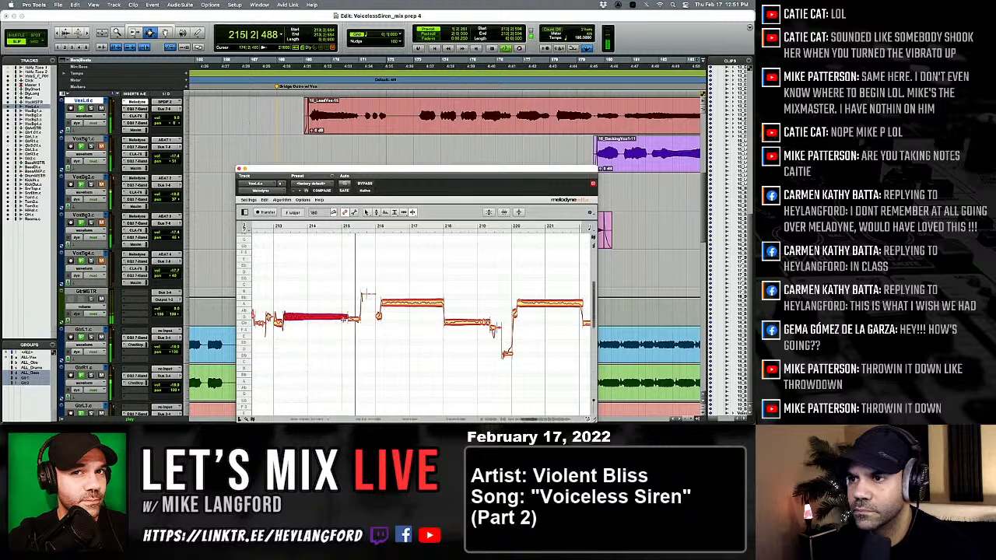
right_click(288, 319)
click(299, 319)
drag(291, 298, 328, 319)
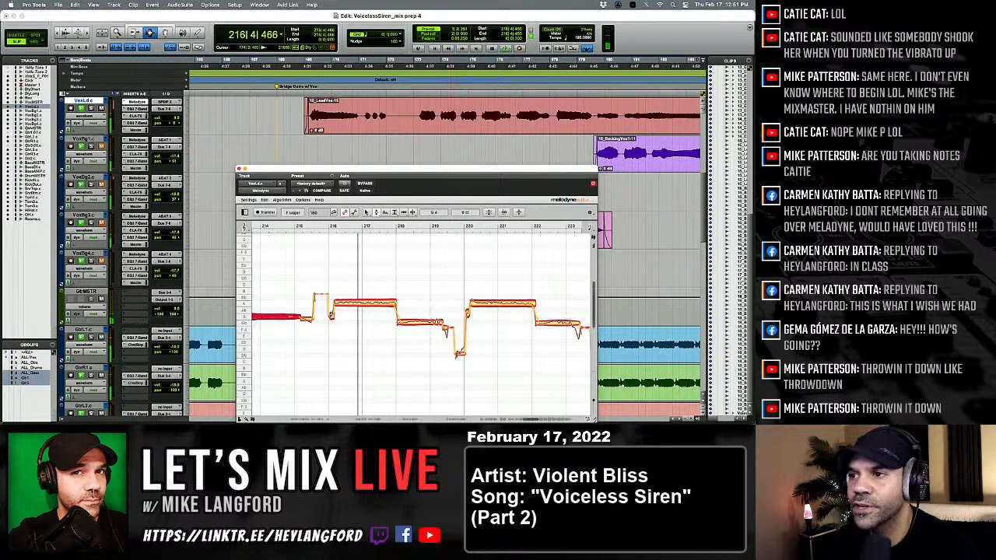
Select the notes from bar 216 to past bar 219, snap them to the nearest semitone and replay.
scroll(331, 310, right, 3)
drag(285, 287, 393, 327)
double_click(379, 322)
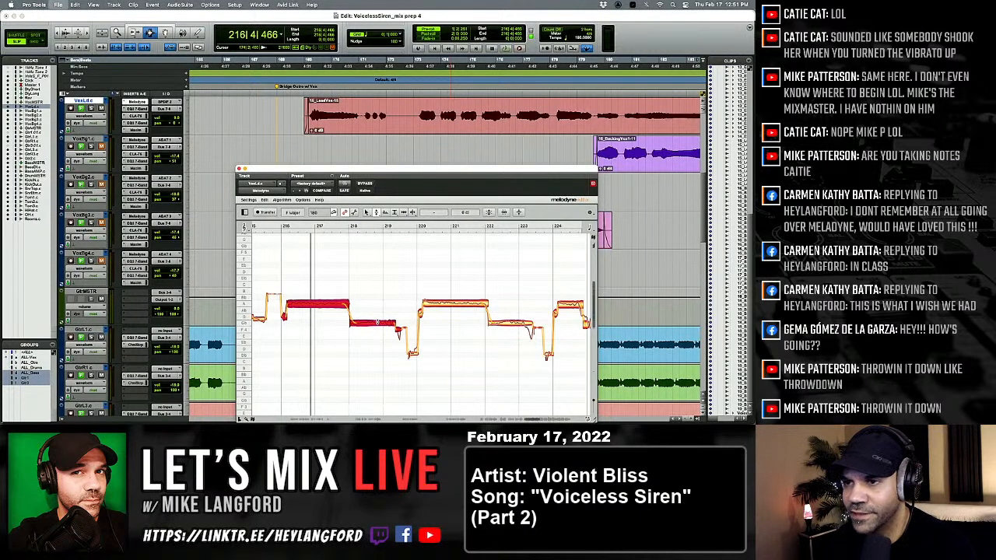
key(space)
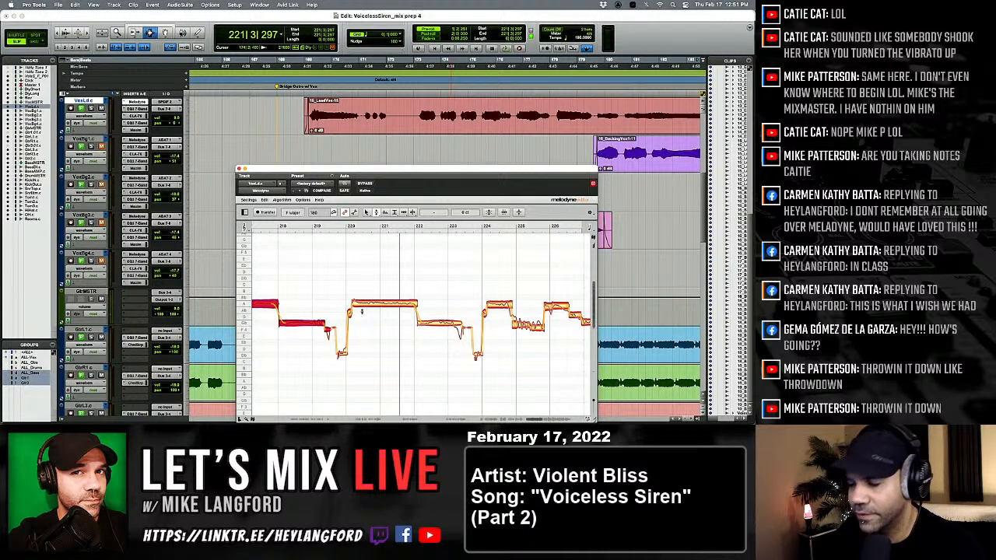
Replay the phrase, select the notes from bar 220 to before bar 223, and snap them to the nearest semitone.
key(space)
key(space)
key(space)
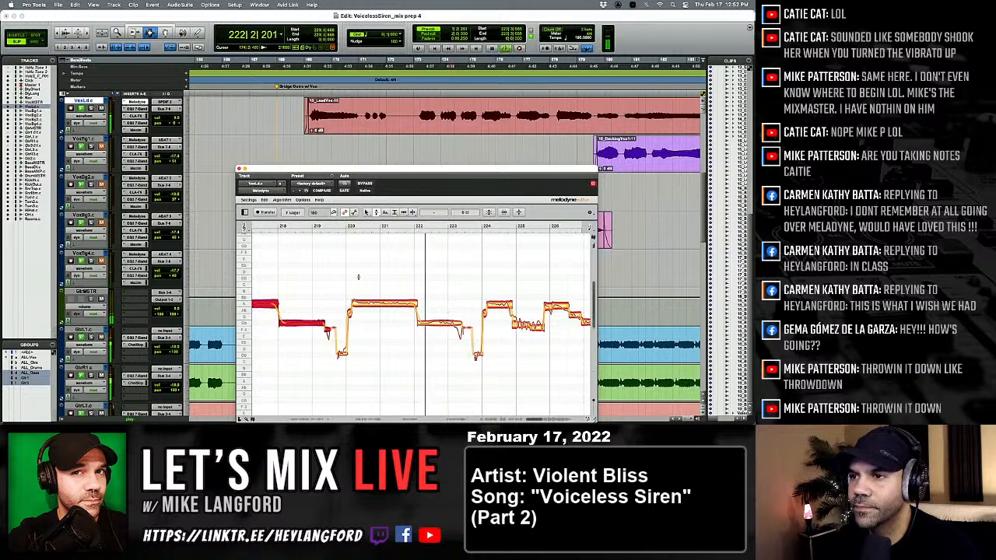
drag(357, 277, 428, 303)
right_click(446, 333)
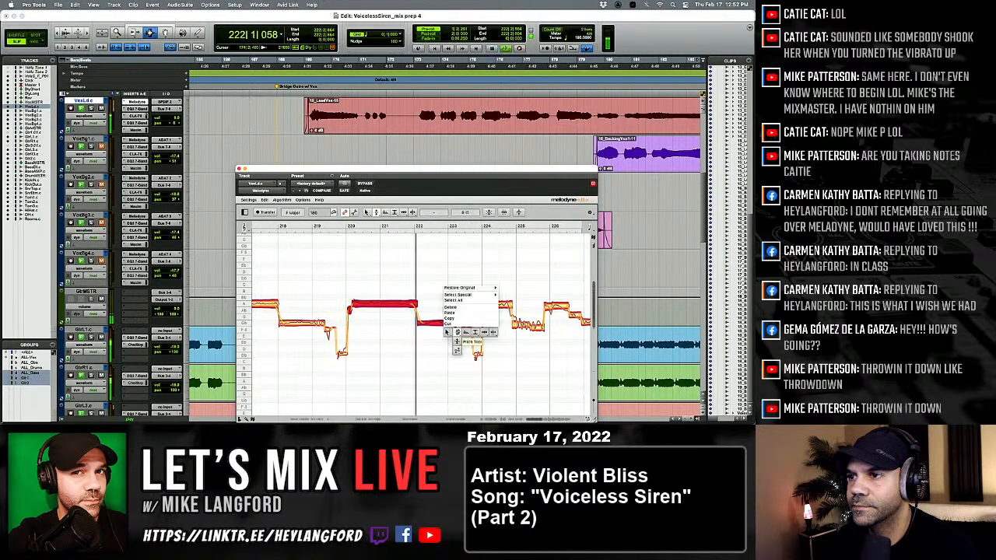
Split the held note after bar 222 with the Note Separation tool, and shift its start slightly earlier with the Time tool.
click(436, 325)
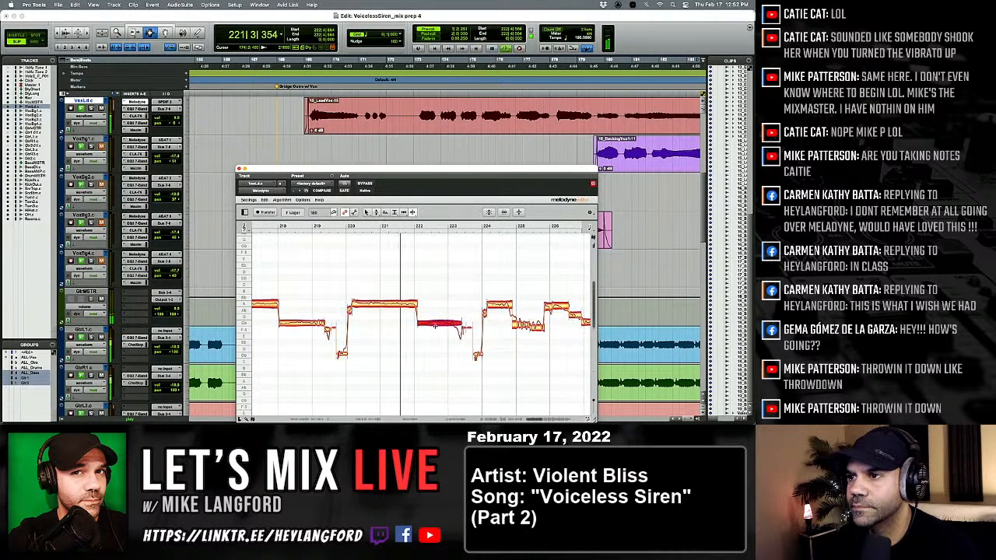
right_click(438, 328)
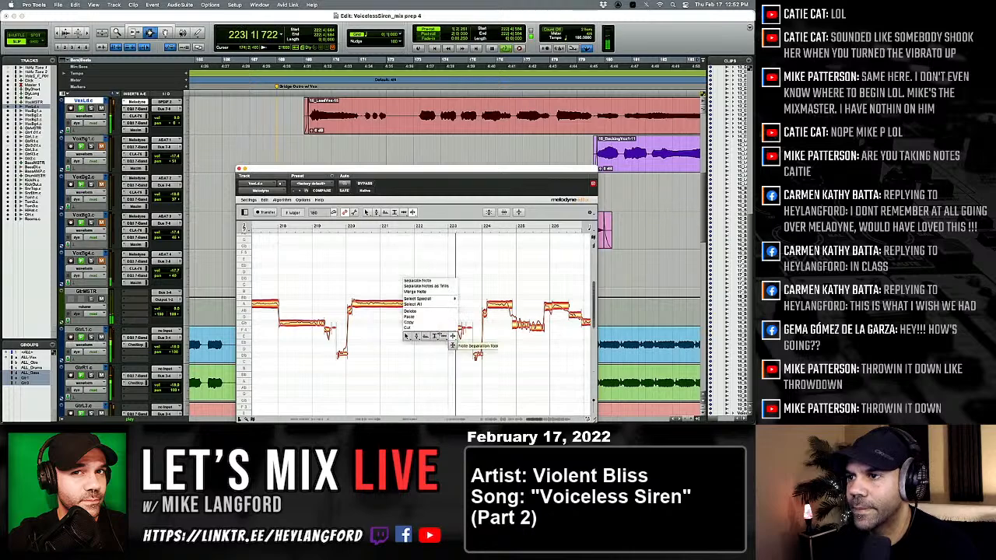
click(452, 336)
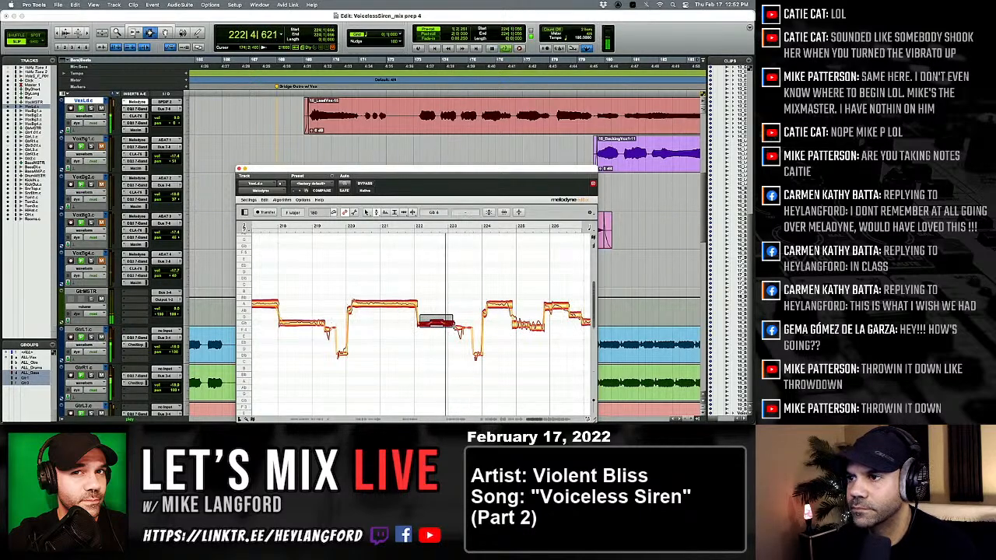
right_click(428, 308)
click(454, 308)
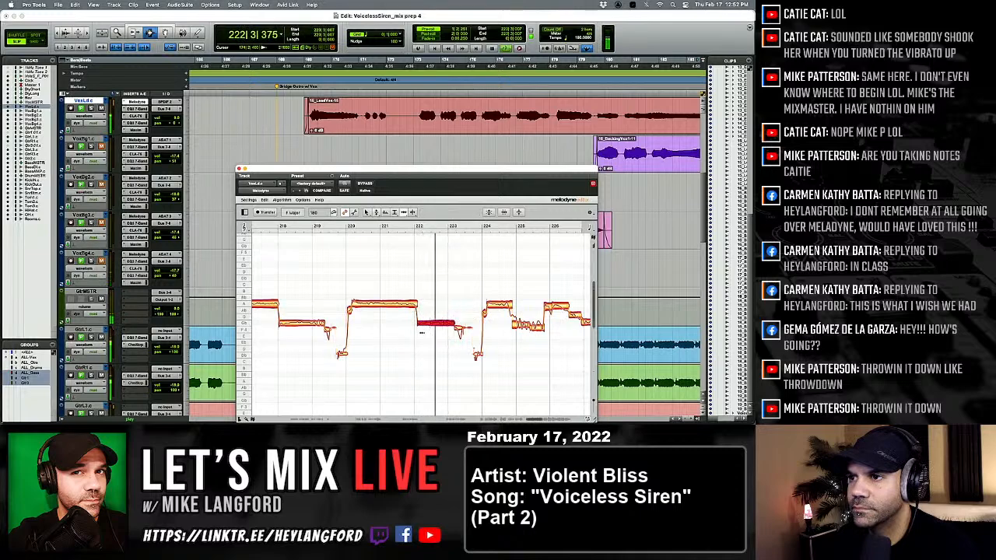
drag(421, 325, 419, 324)
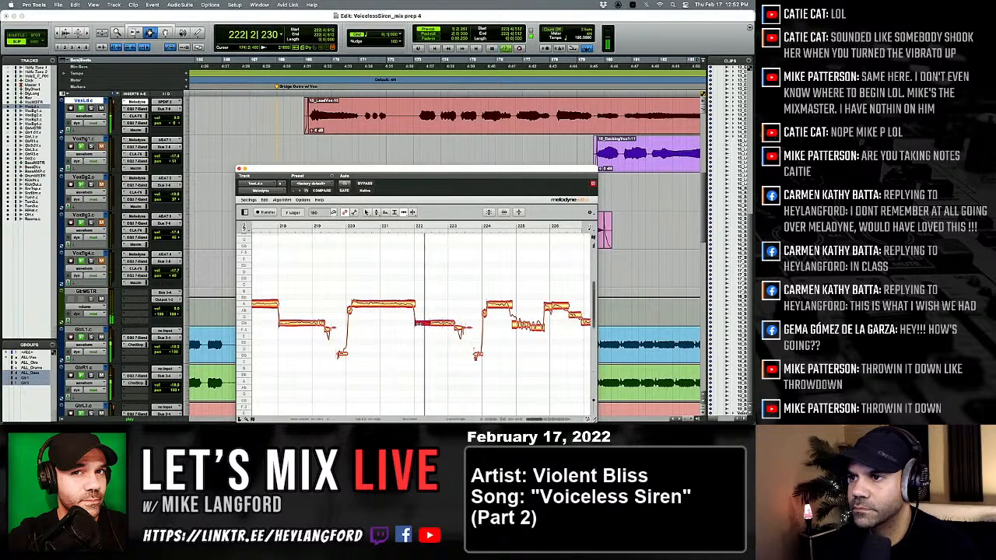
Snap the short split part at bar 222 and the rising notes at bar 224 to the nearest semitone with the Pitch tool.
scroll(420, 325, right, 2)
right_click(375, 323)
click(397, 329)
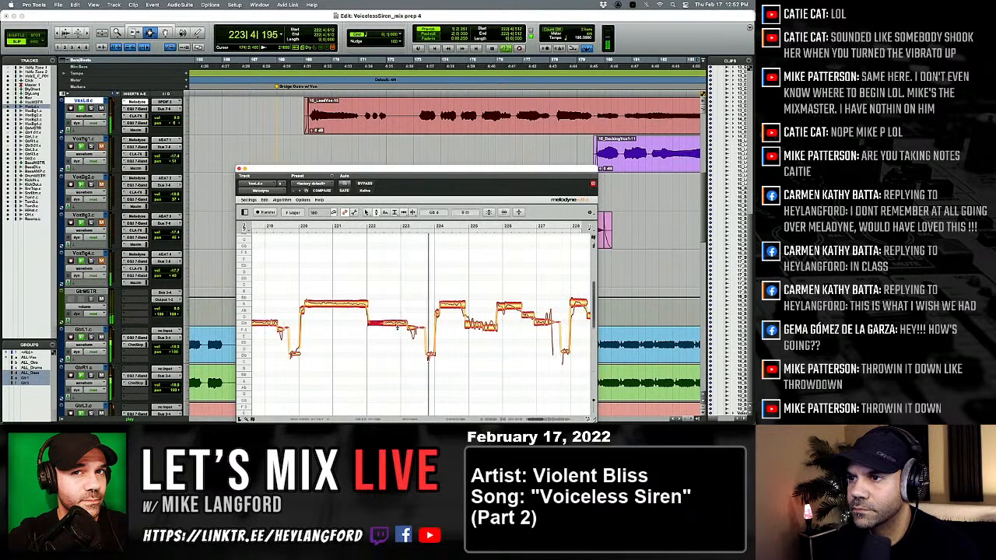
scroll(397, 326, right, 2)
click(400, 303)
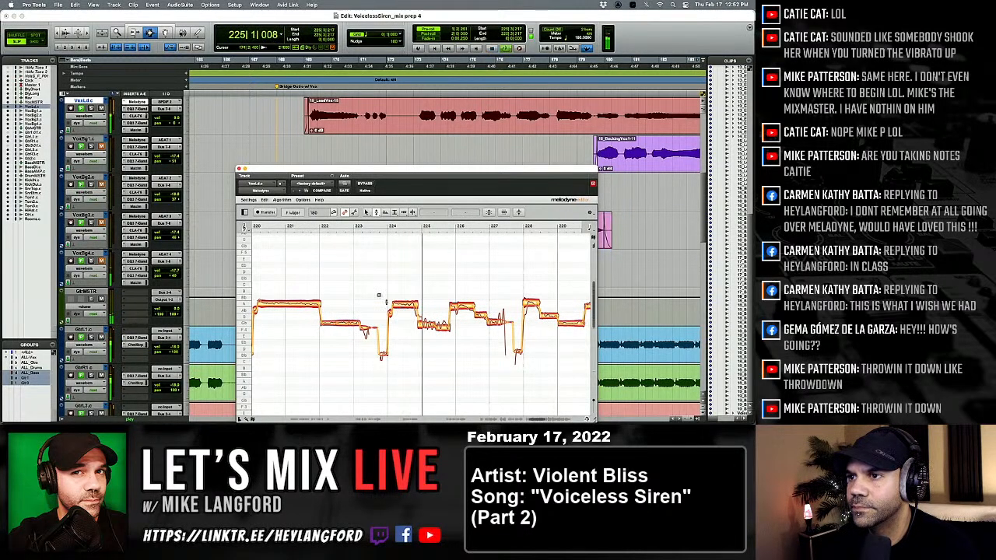
scroll(361, 329, right, 1)
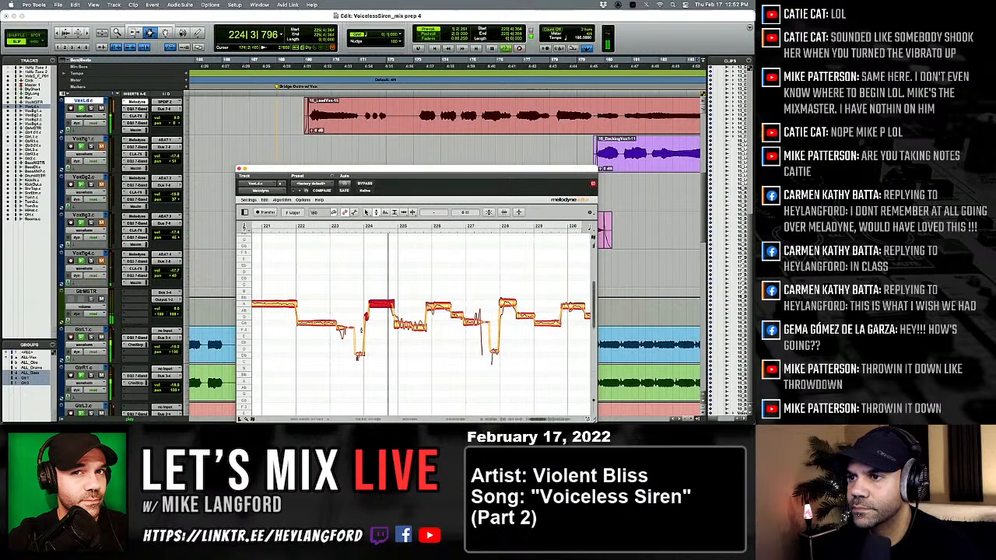
Split off the short transition at the start of the wavering note before bar 225 and select the wavering notes for retuning.
click(395, 332)
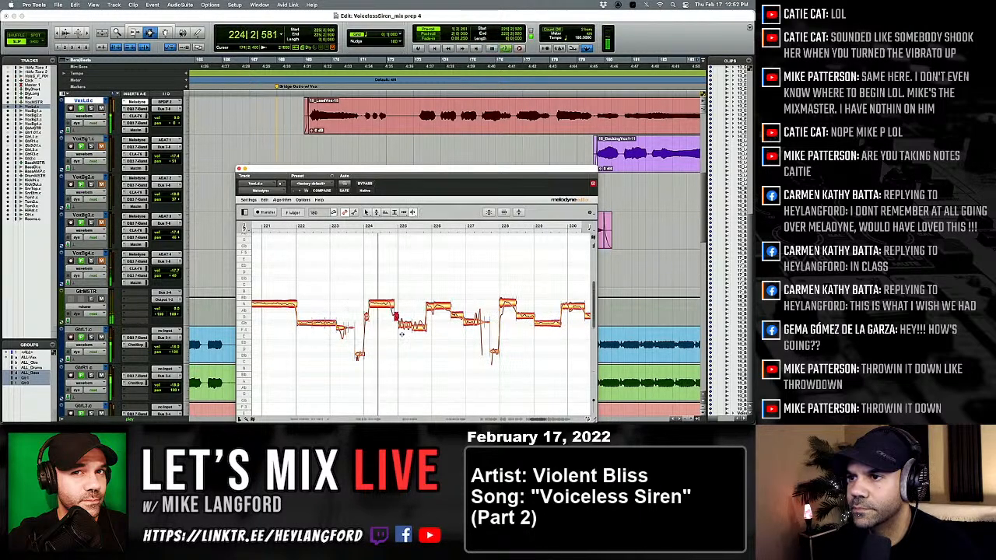
click(392, 349)
drag(404, 310, 422, 335)
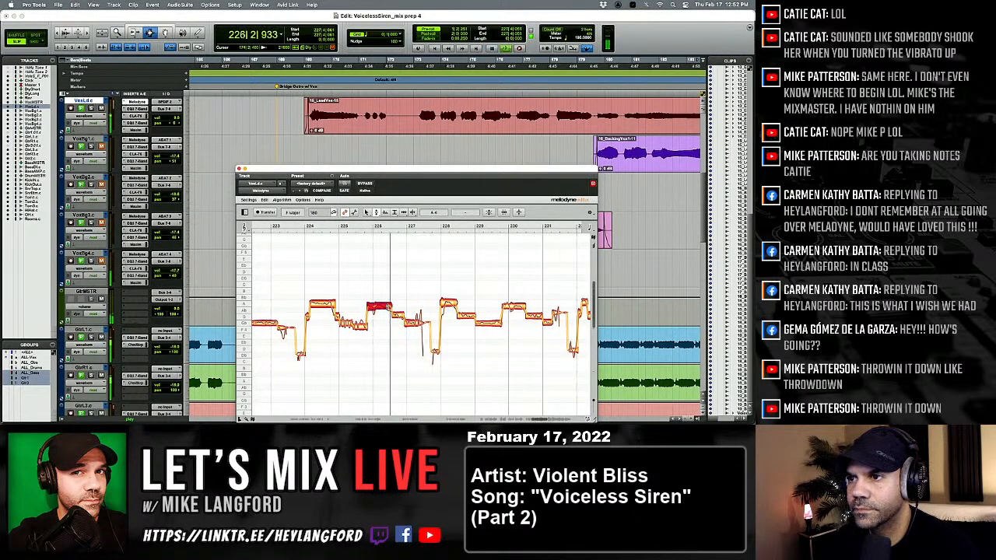
Replay the phrase around bar 226 and split the high note at bar 226 in two with the Note Separation tool.
key(space)
click(398, 315)
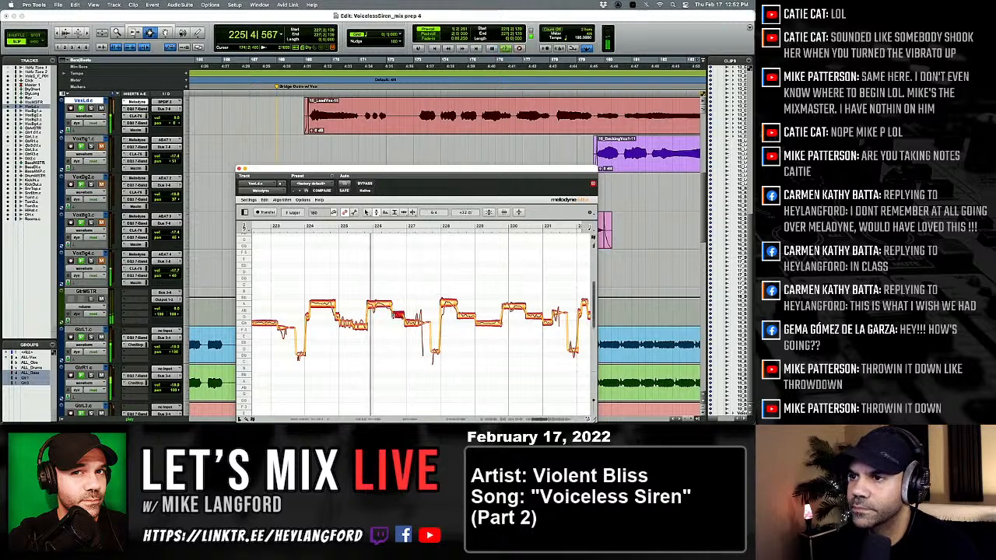
key(space)
key(space)
right_click(395, 315)
click(416, 316)
click(384, 303)
double_click(384, 303)
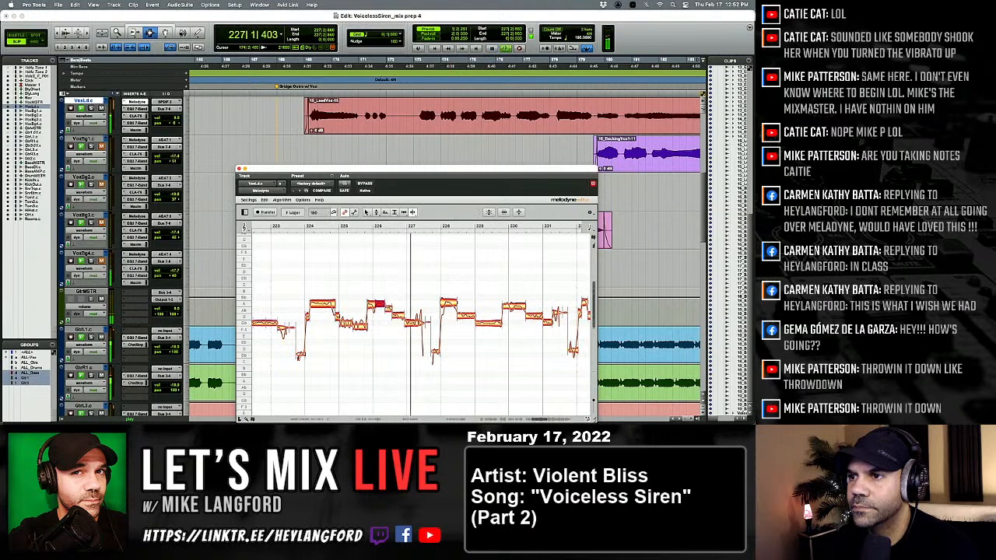
Select both parts of the split high note at bar 226 and snap them to A 4 with the Pitch tool.
right_click(329, 305)
click(314, 304)
key(space)
key(space)
drag(348, 287, 377, 309)
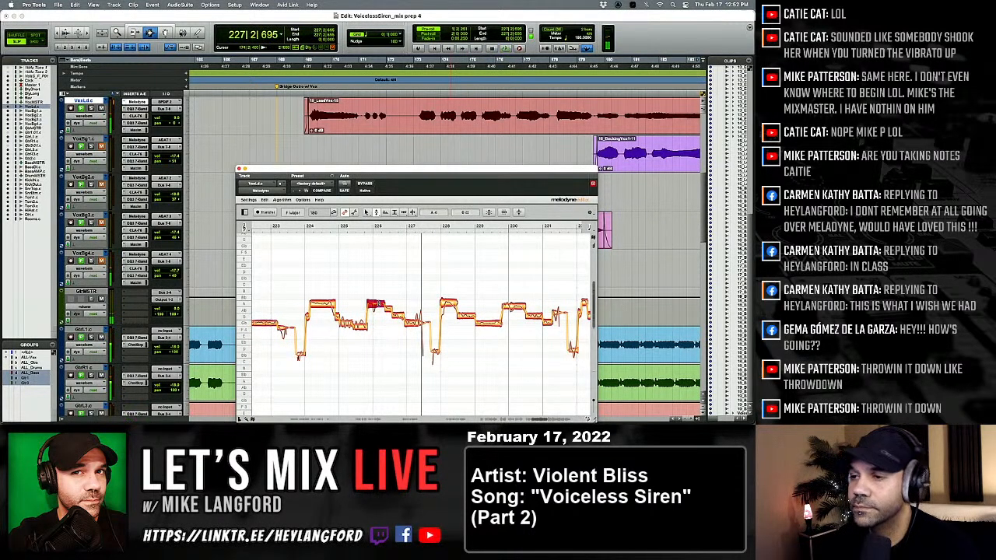
Split the high note just before bar 230 in two and retune its second part with the Pitch tool.
key(space)
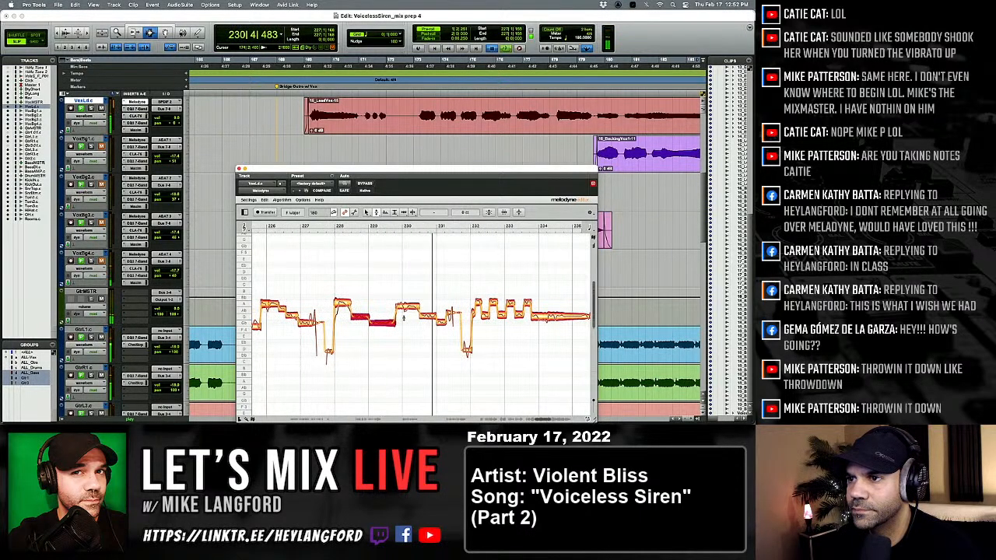
click(434, 310)
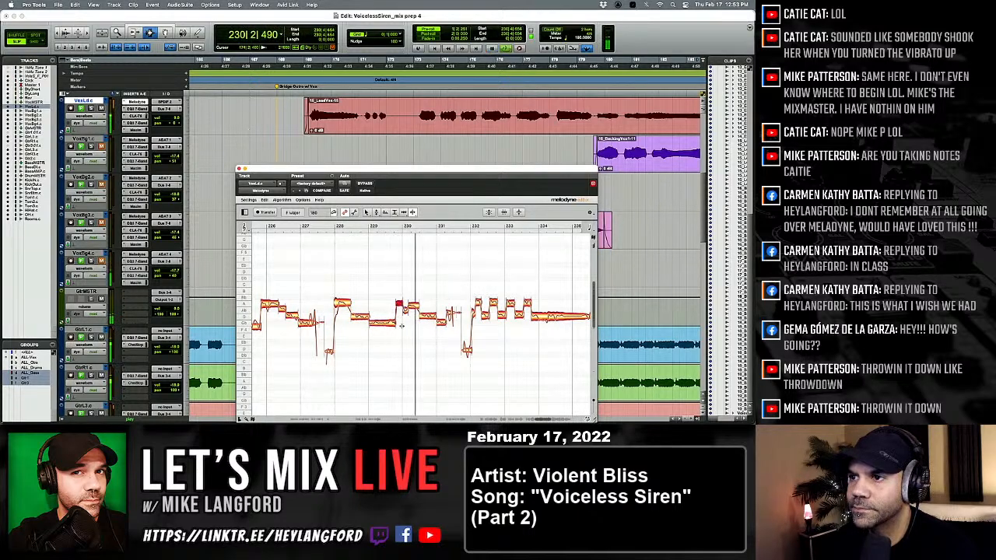
click(366, 326)
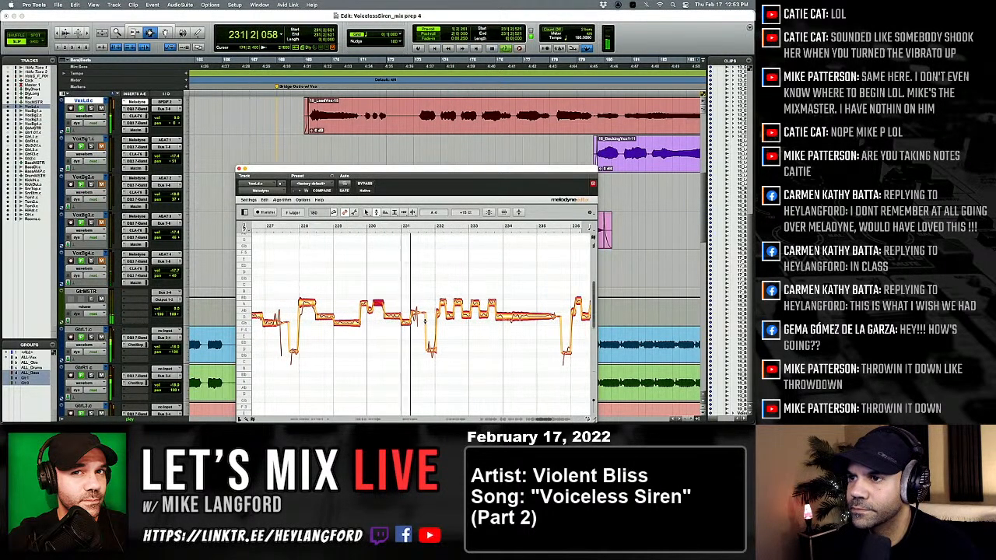
Adjust the low note just before bar 232 with the Time tool and reduce its pitch modulation.
click(442, 316)
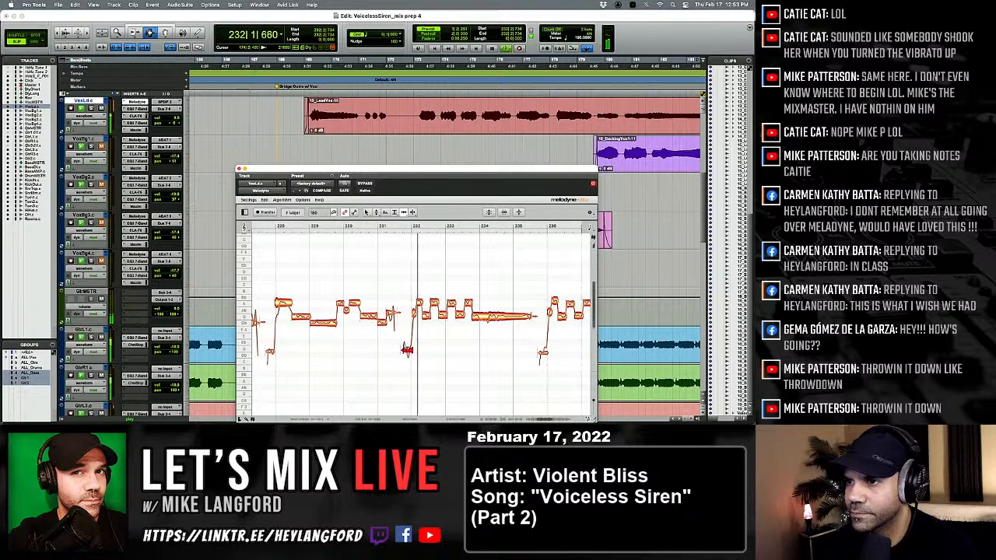
right_click(371, 353)
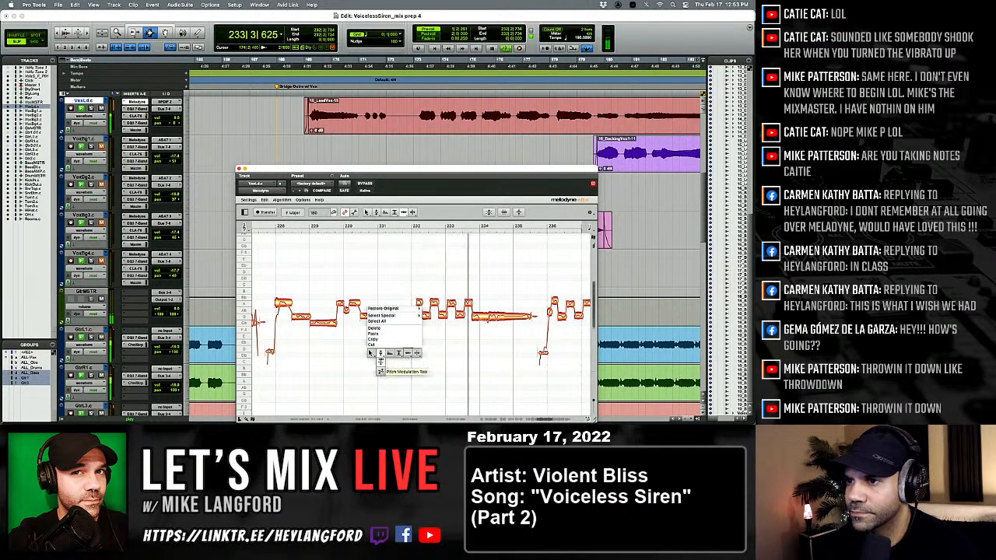
click(380, 352)
Select the alternating notes from bar 232 through the held note past bar 234 and snap them to the nearest semitone.
right_click(408, 354)
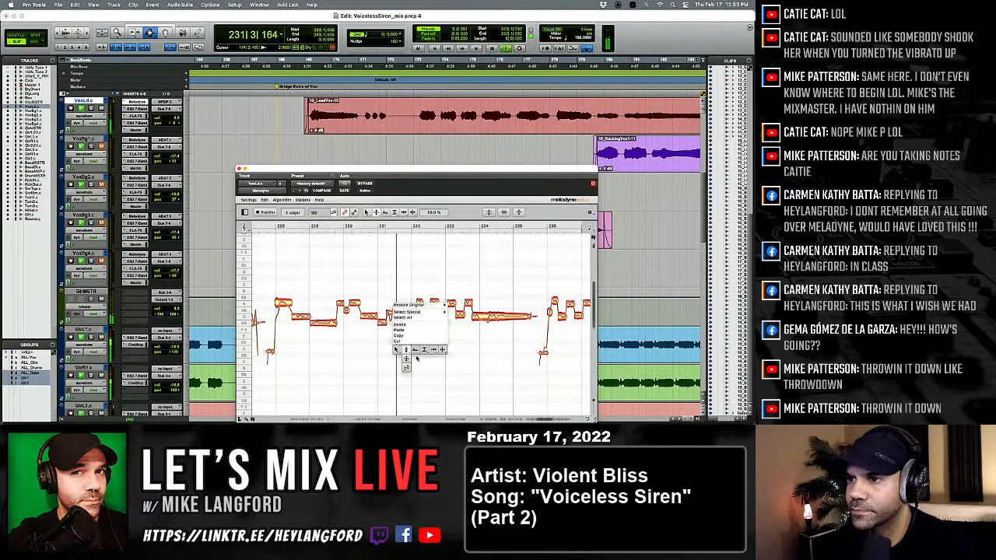
click(405, 352)
drag(411, 289, 536, 315)
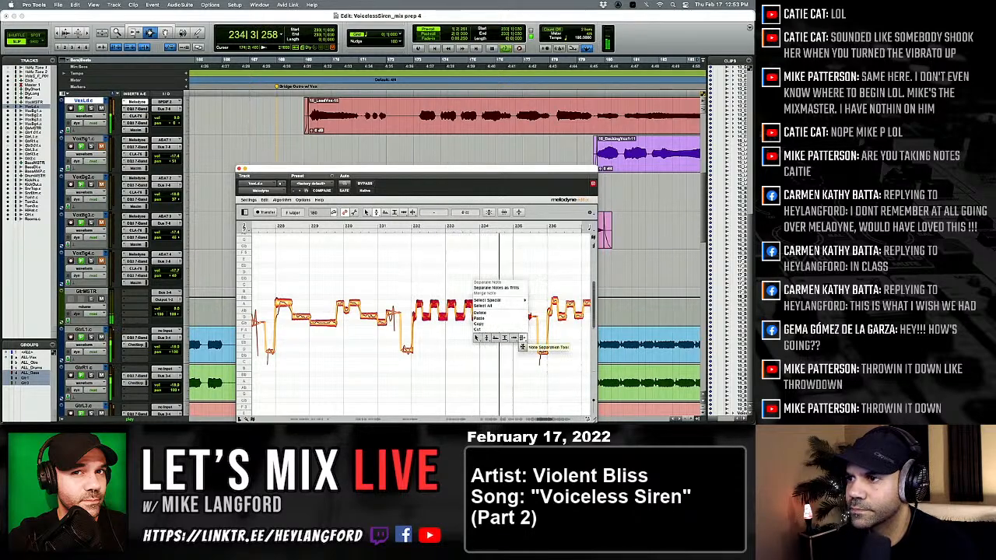
Split the long held note around bar 234 into three parts with the Note Separation tool.
click(502, 350)
key(space)
key(space)
right_click(489, 320)
click(499, 320)
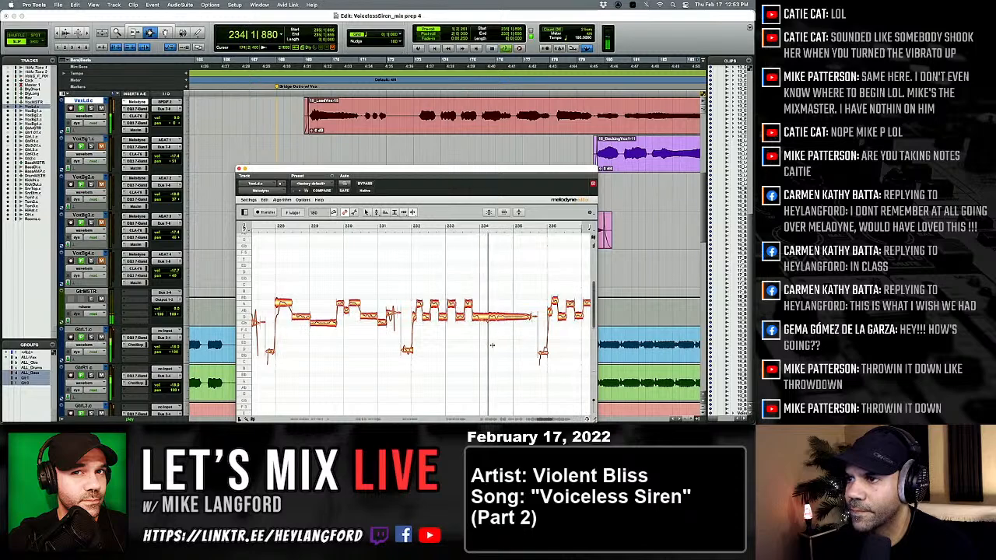
key(space)
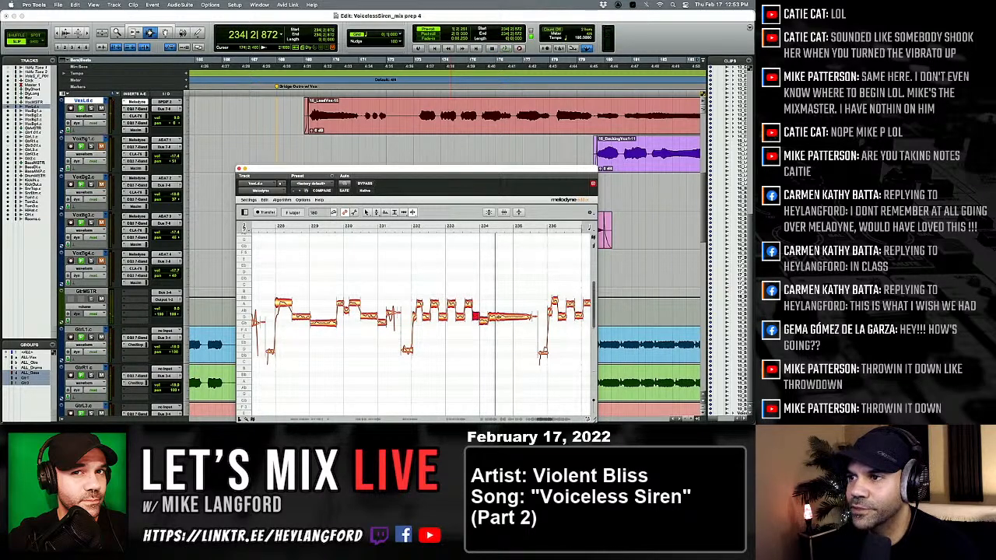
Snap all notes from bar 232 through the split parts after bar 234 to the nearest semitone and replay.
right_click(503, 332)
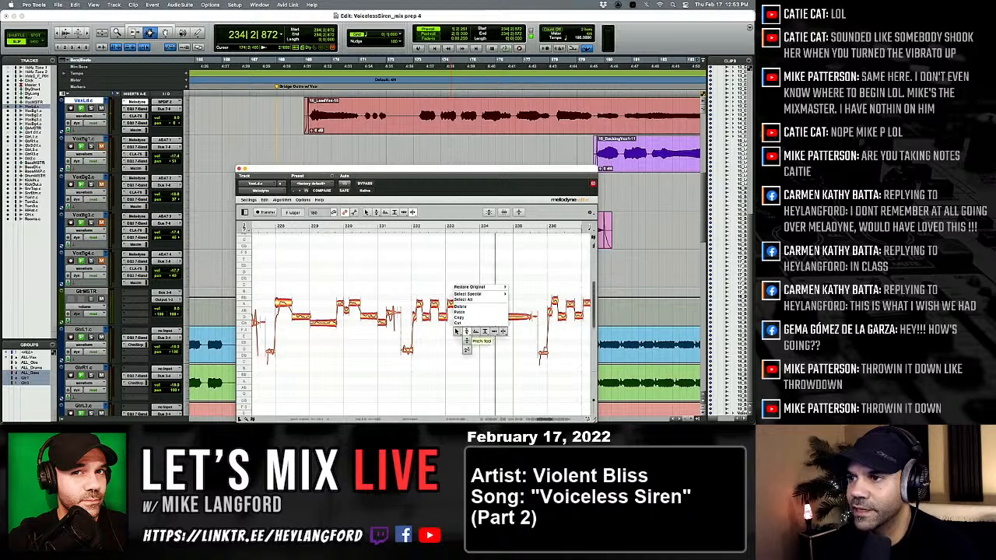
click(466, 331)
drag(414, 281, 504, 317)
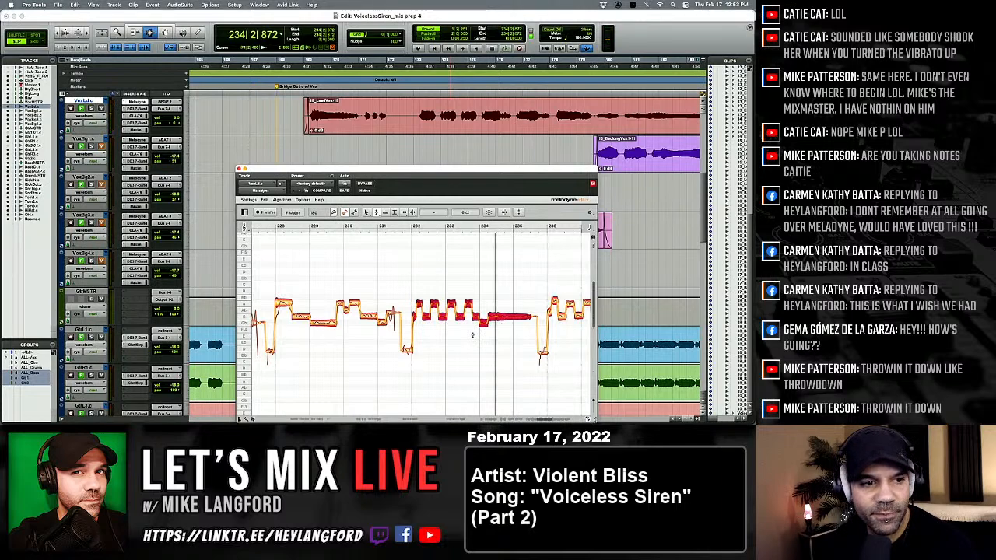
key(space)
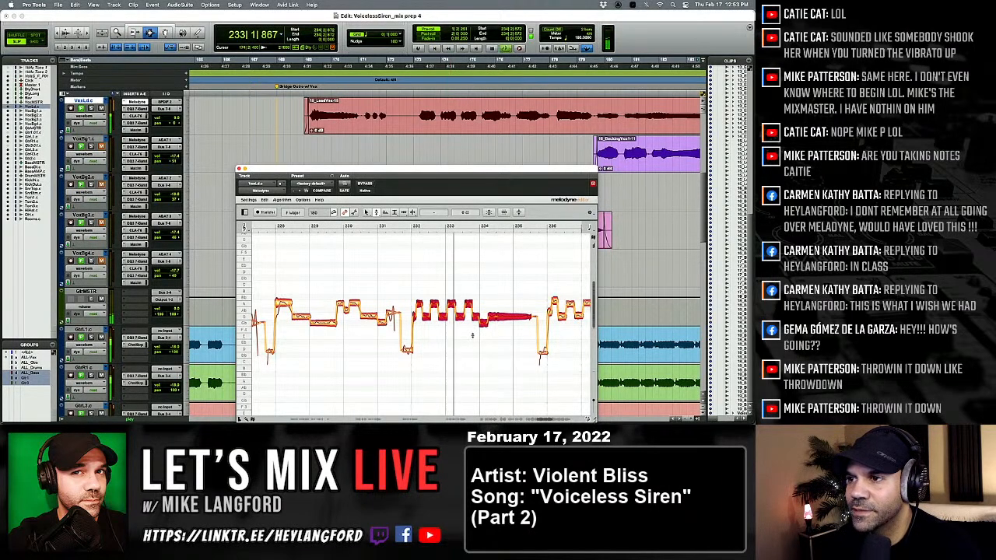
key(space)
right_click(417, 324)
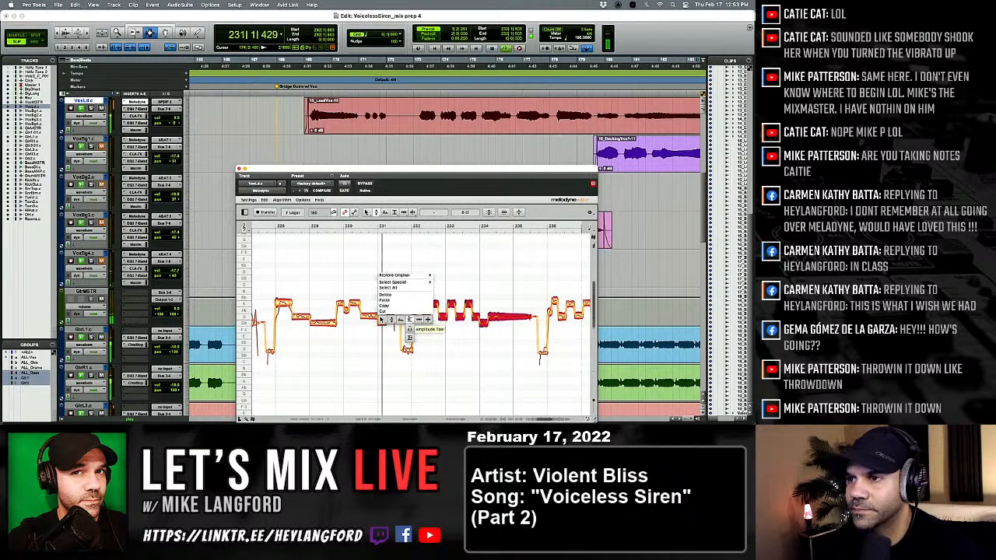
click(418, 320)
click(430, 334)
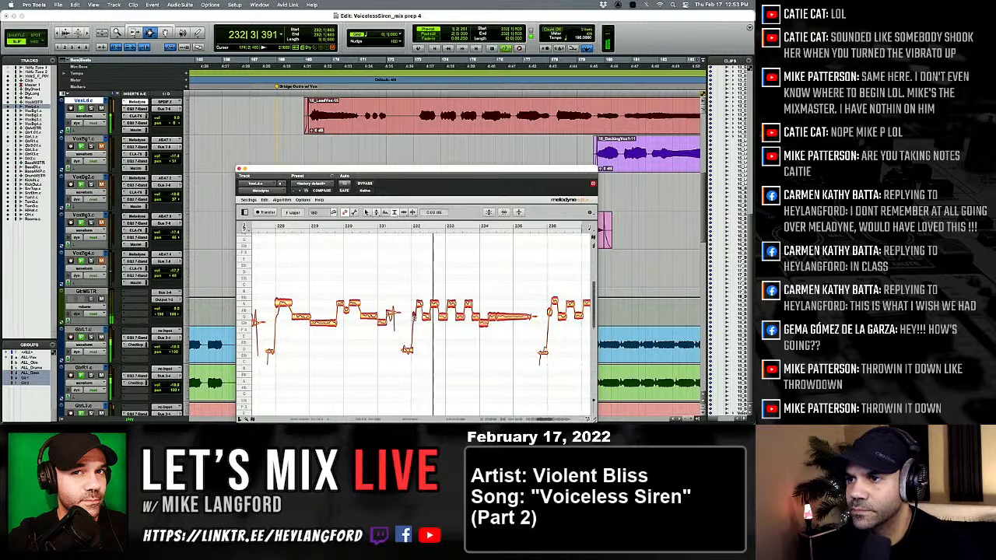
Adjust the timing of the alternating notes between bars 232 and 234 with the Time tool.
right_click(427, 319)
click(436, 318)
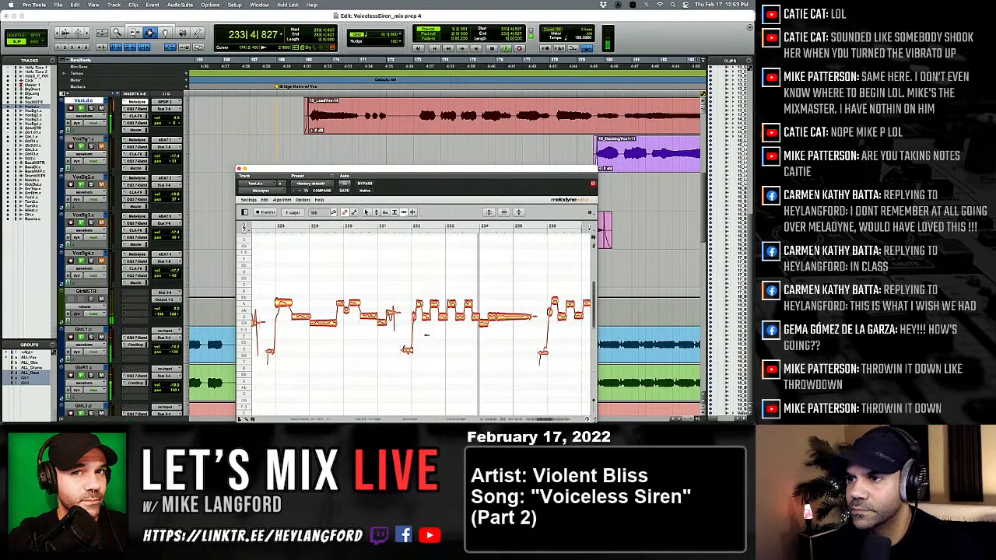
click(414, 317)
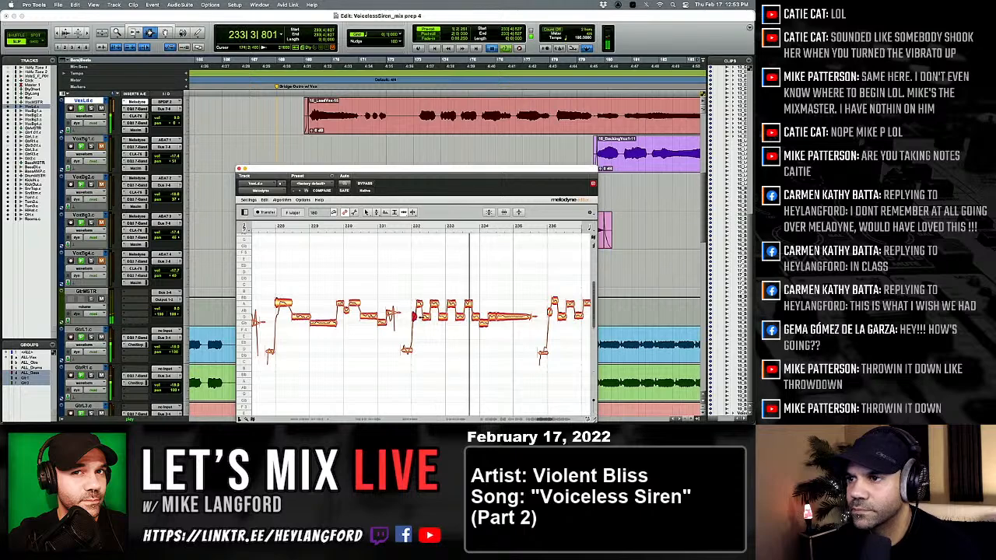
click(450, 304)
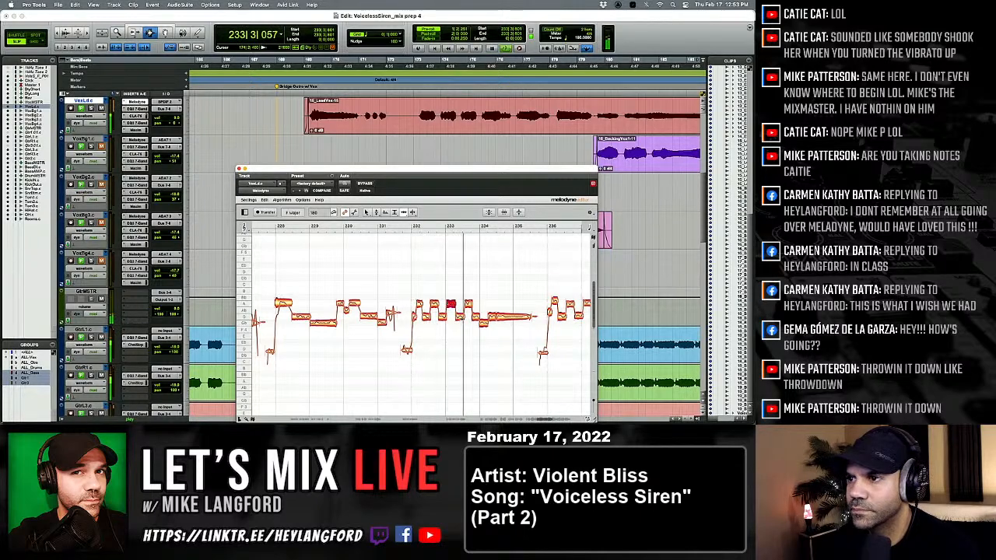
click(469, 304)
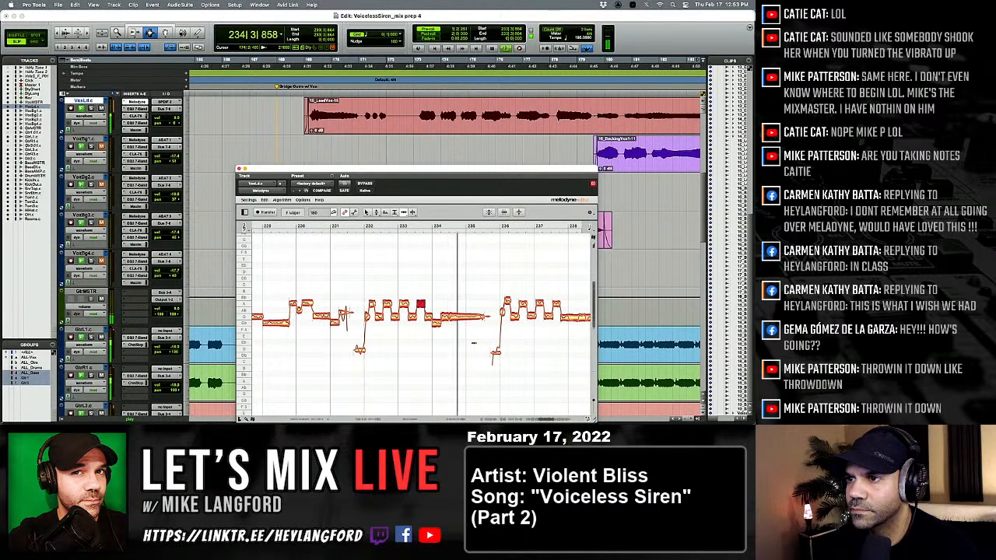
Adjust the timing of the low note at bar 234 and replay into the phrase after bar 235.
key(space)
key(space)
click(437, 323)
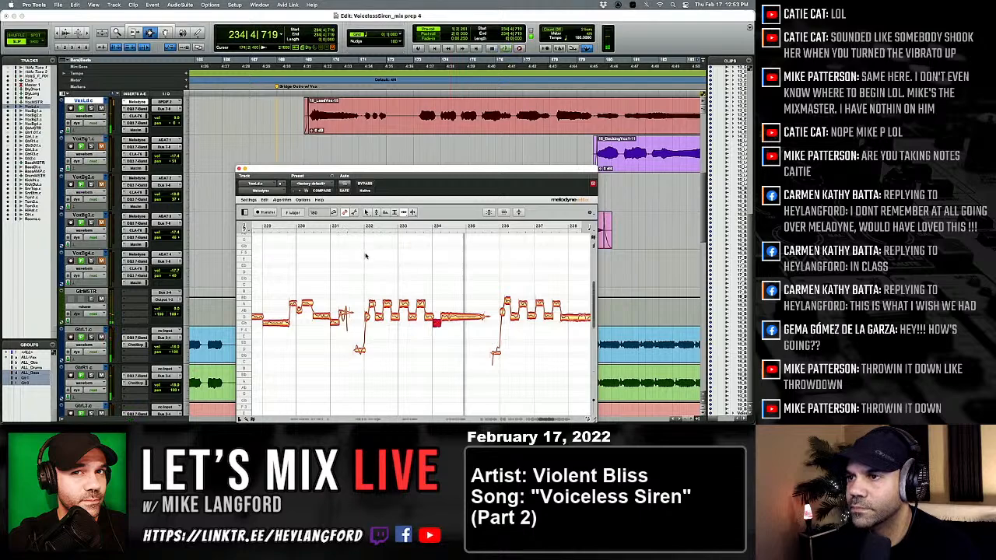
key(space)
key(space)
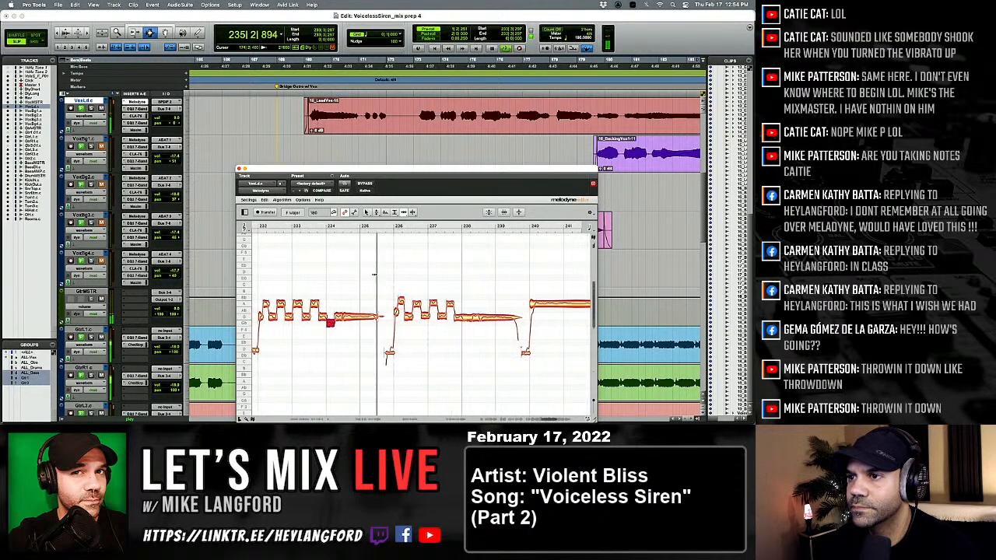
Correct the pitch of the alternating notes from bar 236 through the held note after bar 238 with the Pitch tool.
right_click(350, 293)
click(351, 294)
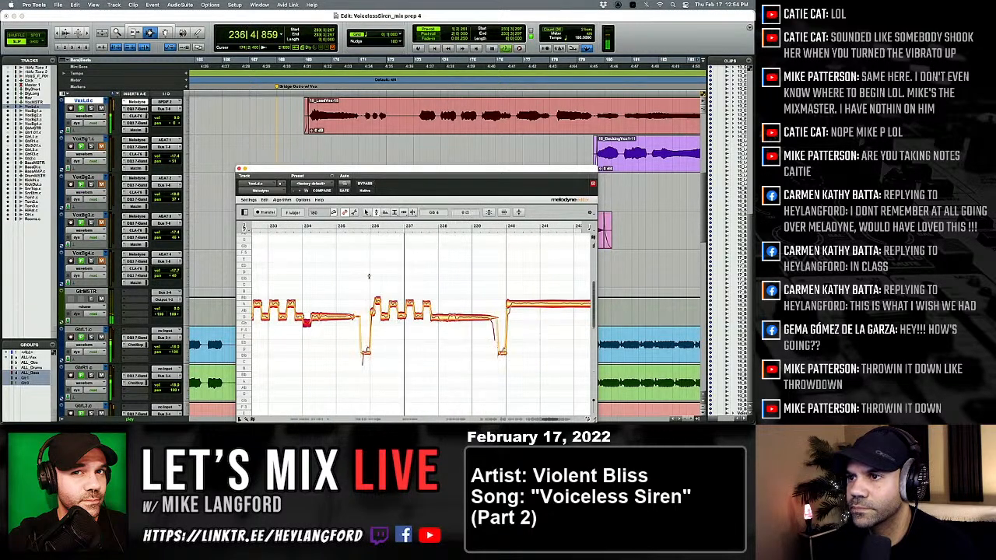
drag(368, 276, 461, 326)
right_click(452, 330)
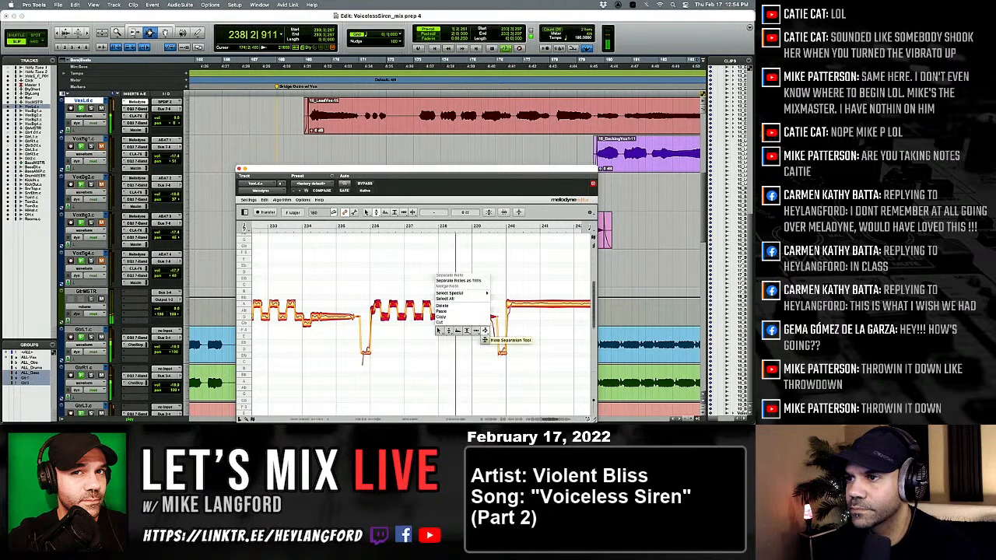
Separate the low start of the held note at bar 238 with the Note Separation tool and replay.
click(484, 331)
click(474, 340)
key(space)
key(space)
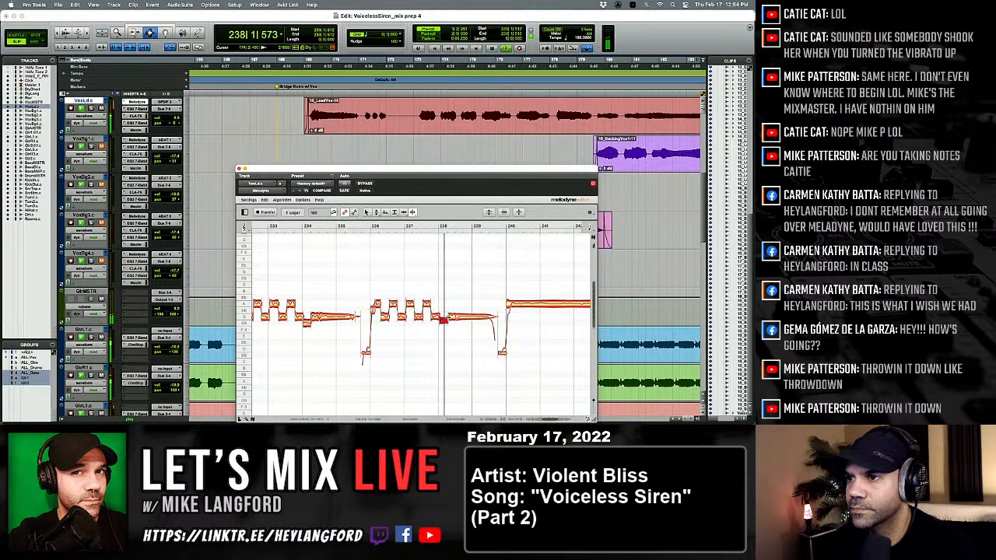
Correct the opening note's pitch at bar 236 and adjust the timing of the alternating notes that follow it.
right_click(430, 338)
click(429, 338)
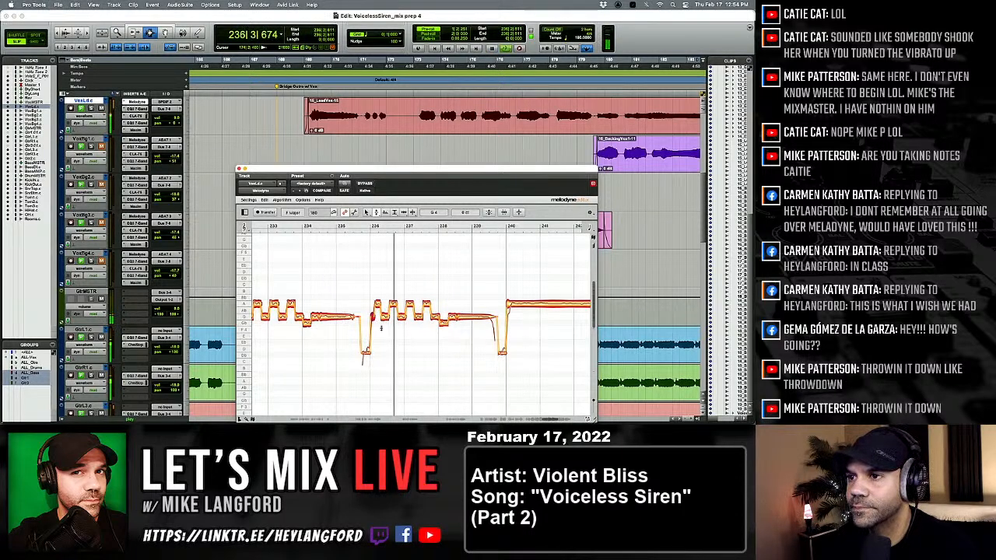
right_click(382, 328)
click(406, 332)
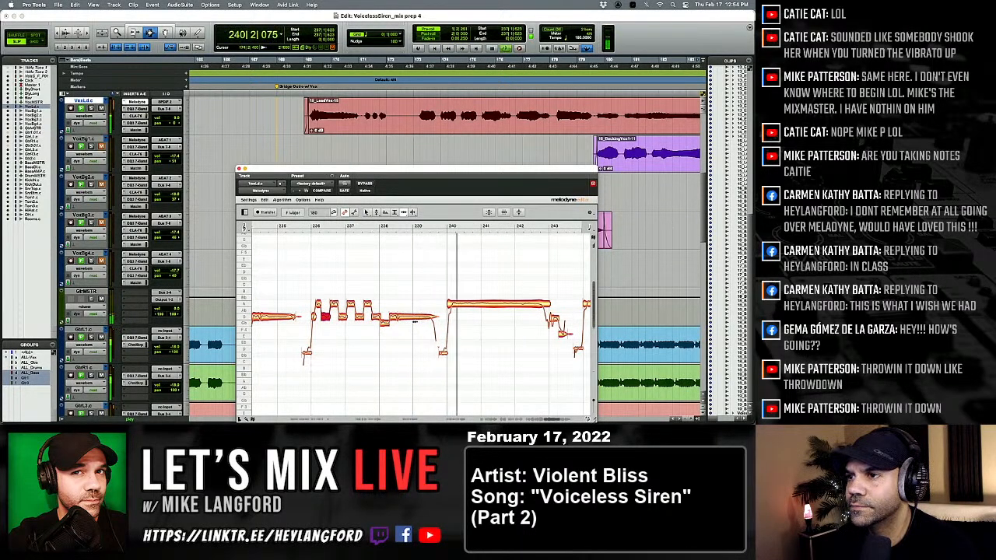
Separate the ends from the sustained note at bar 240, then tune it and the short descending notes around bar 243.
right_click(415, 321)
click(424, 325)
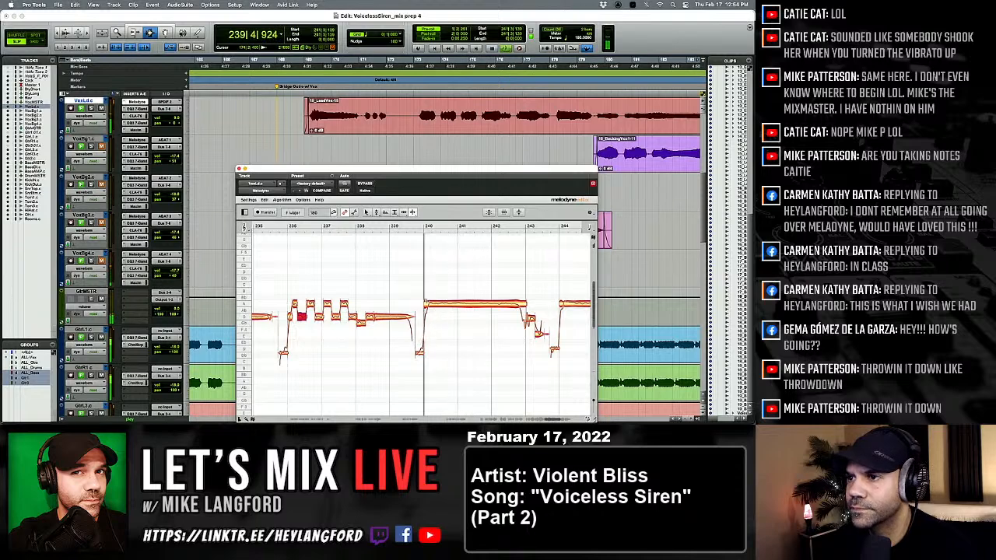
double_click(519, 302)
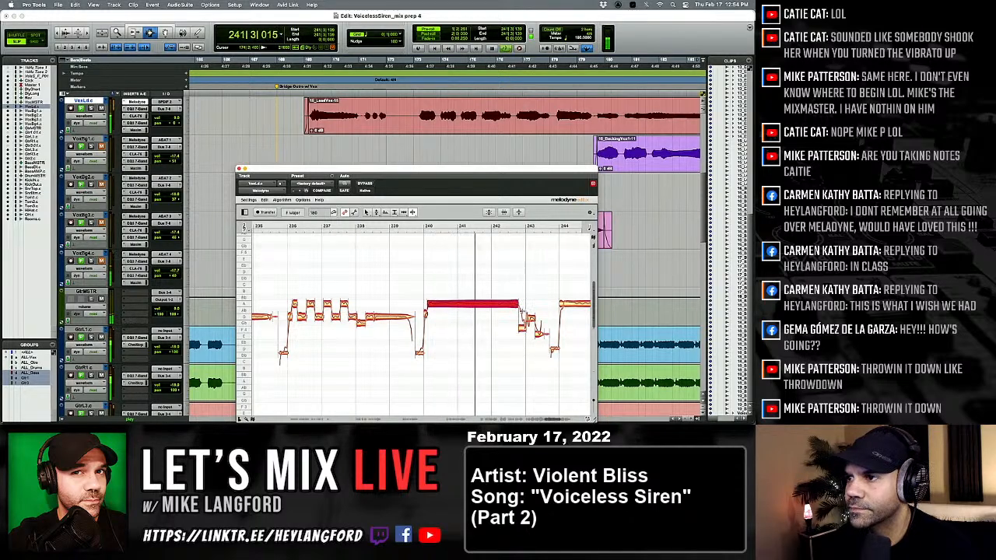
right_click(467, 306)
click(473, 313)
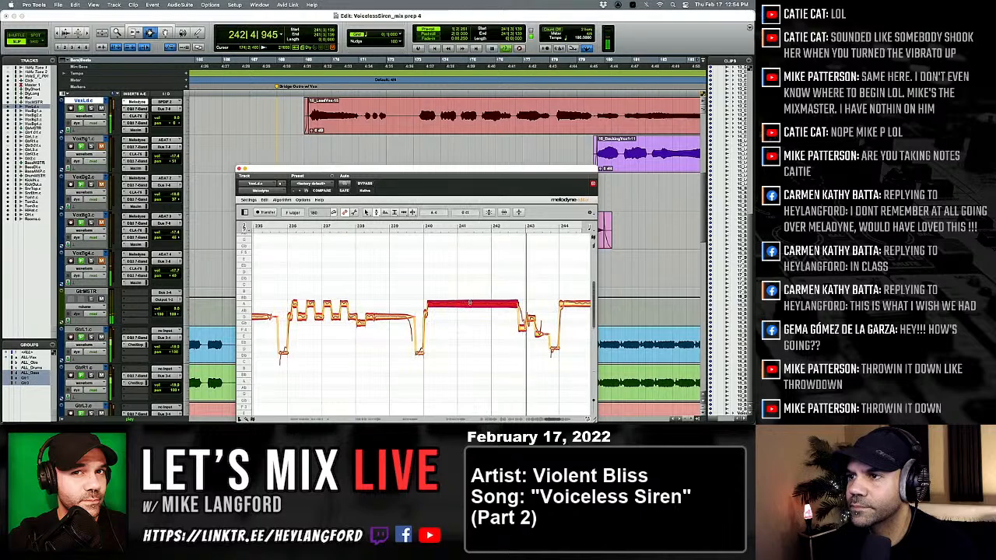
click(403, 326)
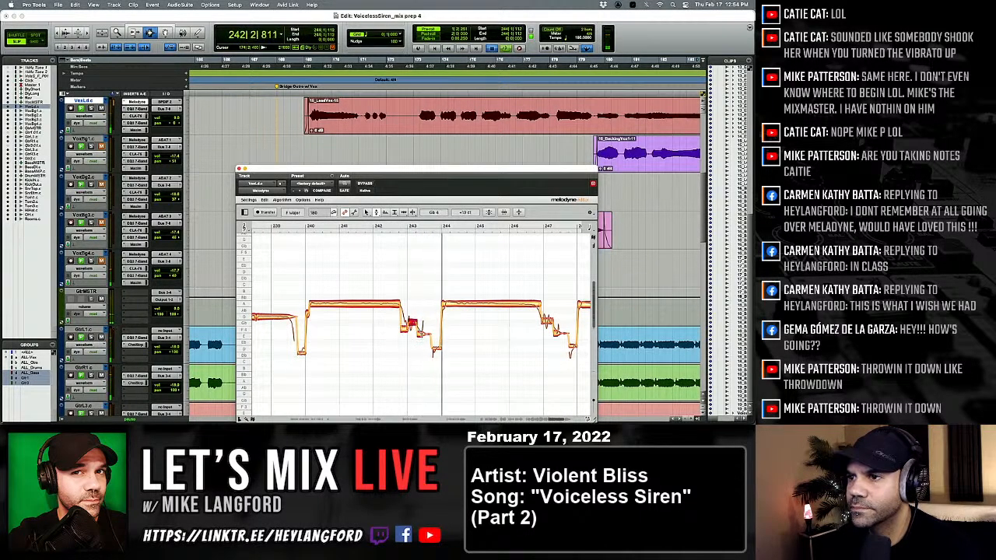
click(421, 337)
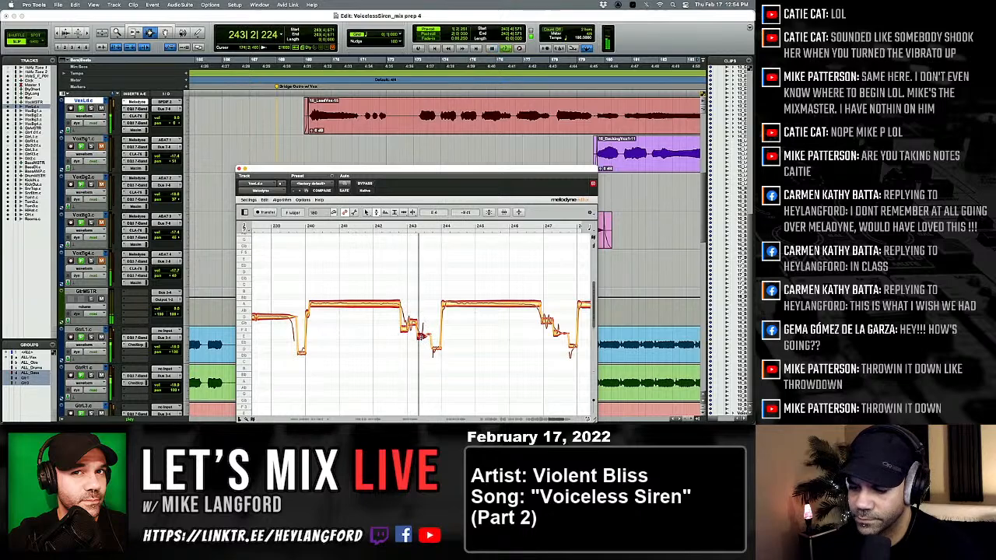
Split the sustained note at bar 244 near its start and tail, and snap the held parts to A4.
right_click(379, 319)
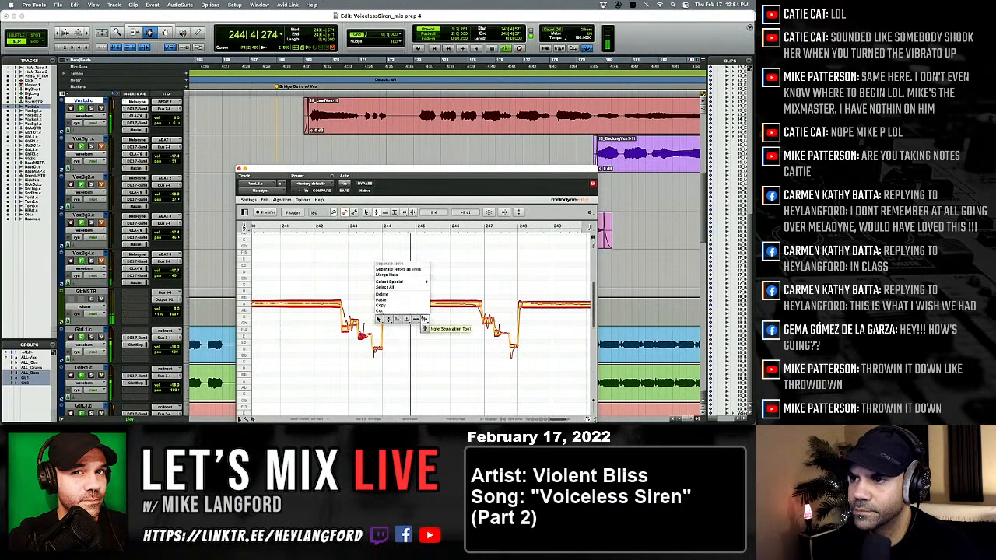
click(424, 319)
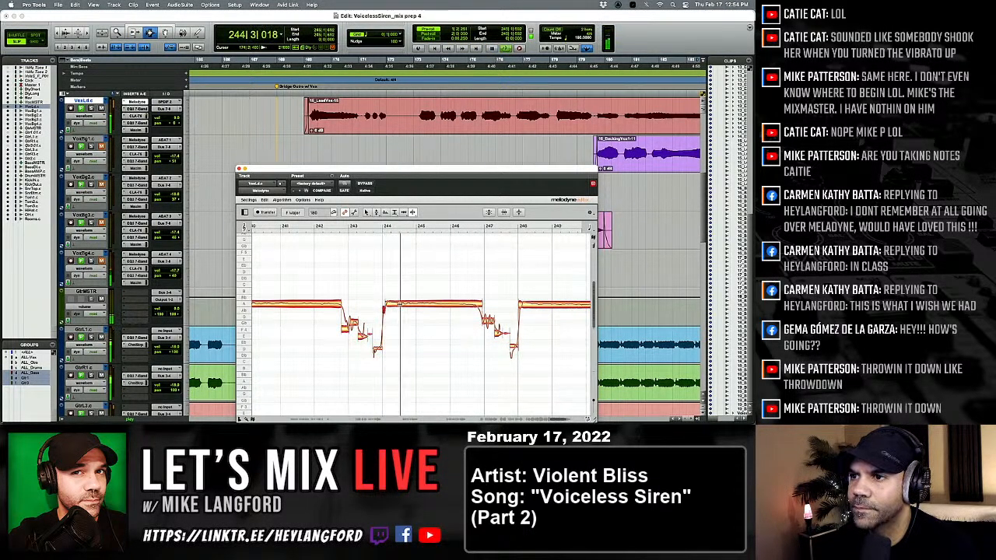
double_click(399, 305)
double_click(478, 303)
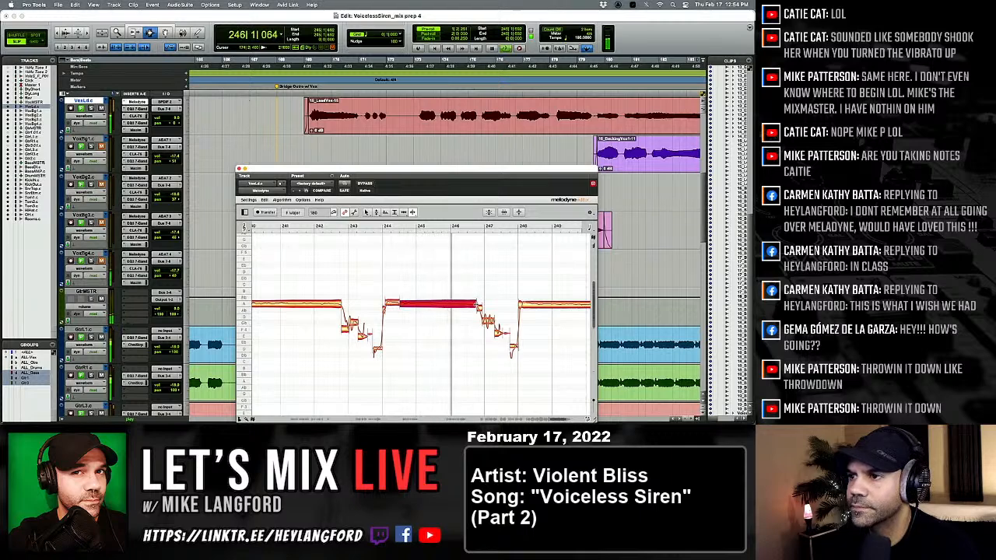
right_click(426, 304)
click(438, 306)
drag(390, 284, 443, 302)
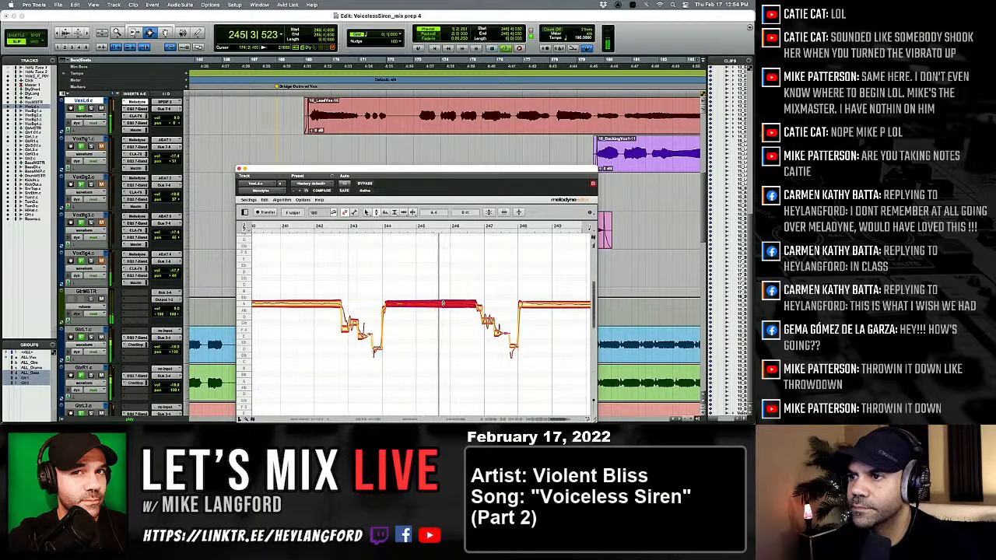
Split the sustained note again between bars 245 and 246 and snap its parts to the nearest semitone.
right_click(434, 310)
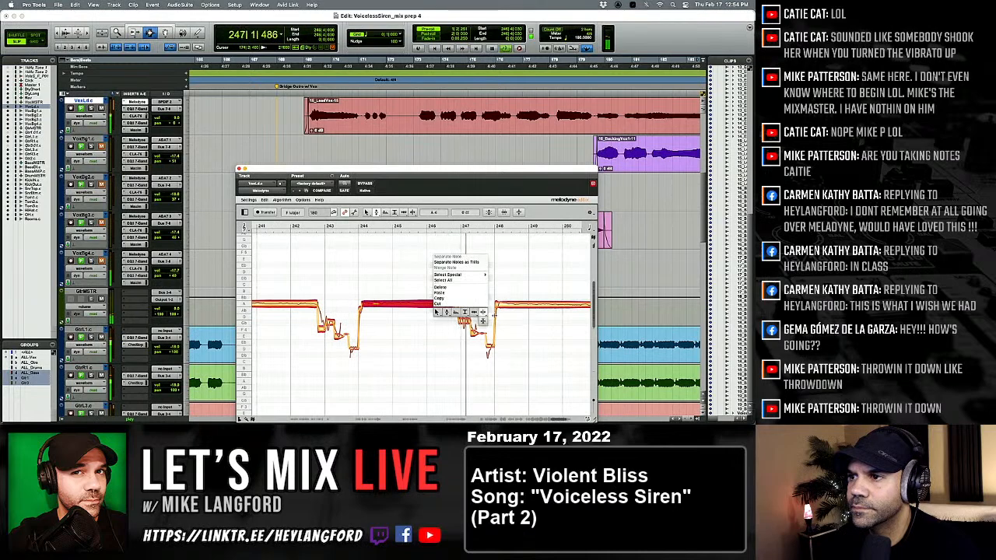
click(483, 312)
key(space)
key(space)
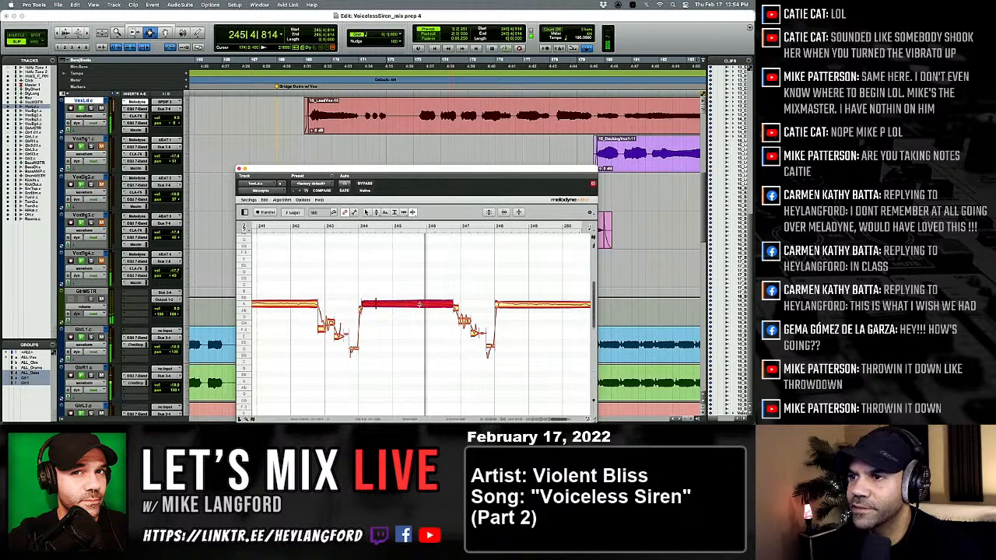
double_click(415, 304)
right_click(428, 317)
click(394, 321)
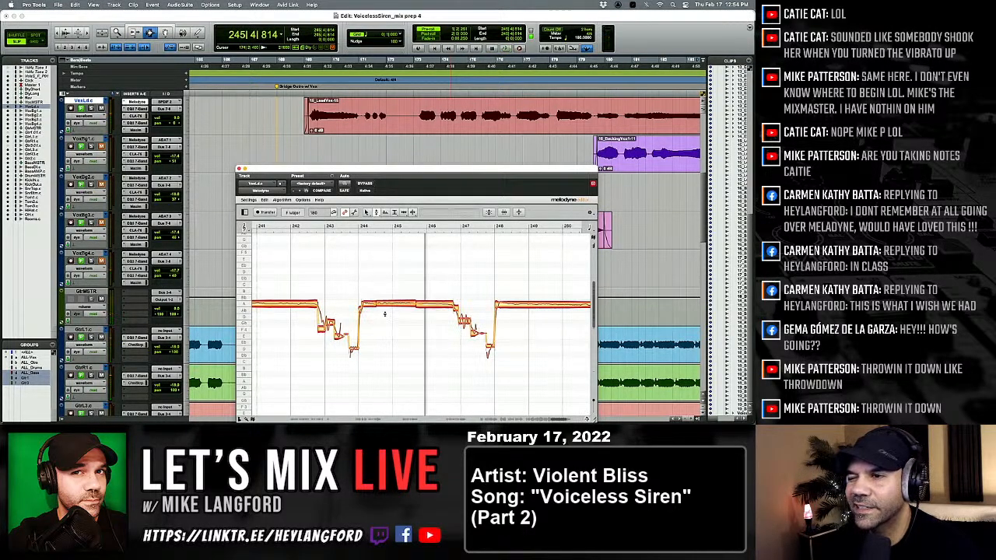
click(420, 305)
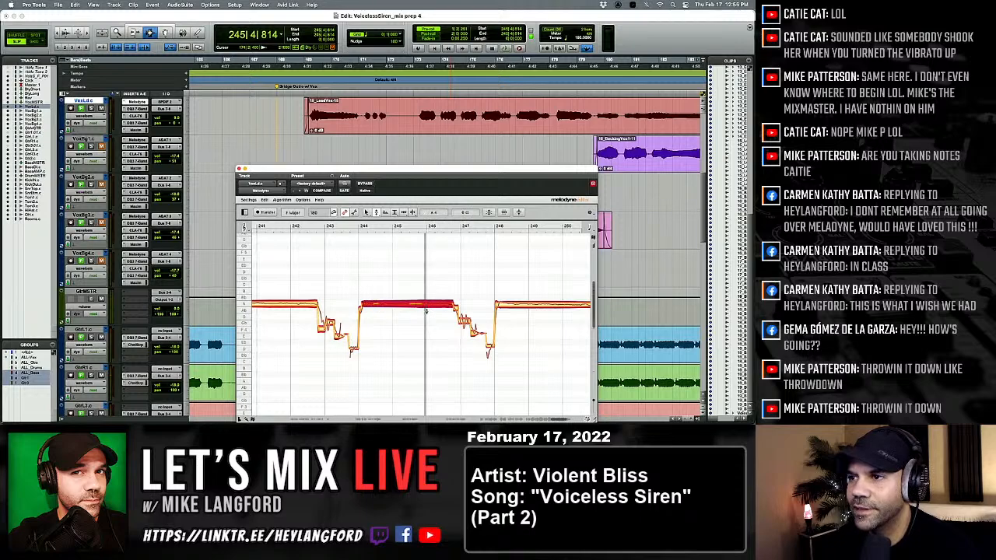
Adjust the pitch variation within the last part of the sustained note before bar 247 and replay.
right_click(426, 311)
click(426, 299)
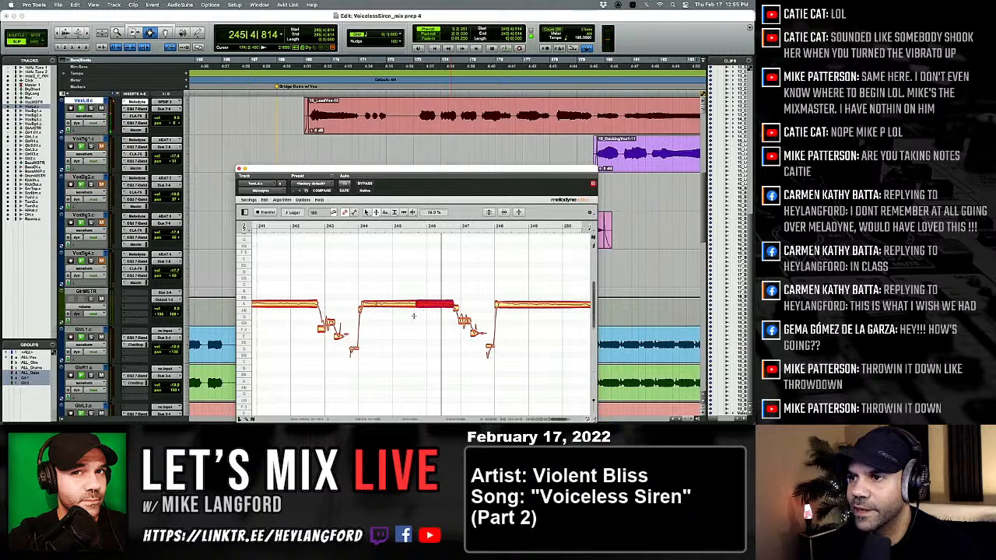
key(space)
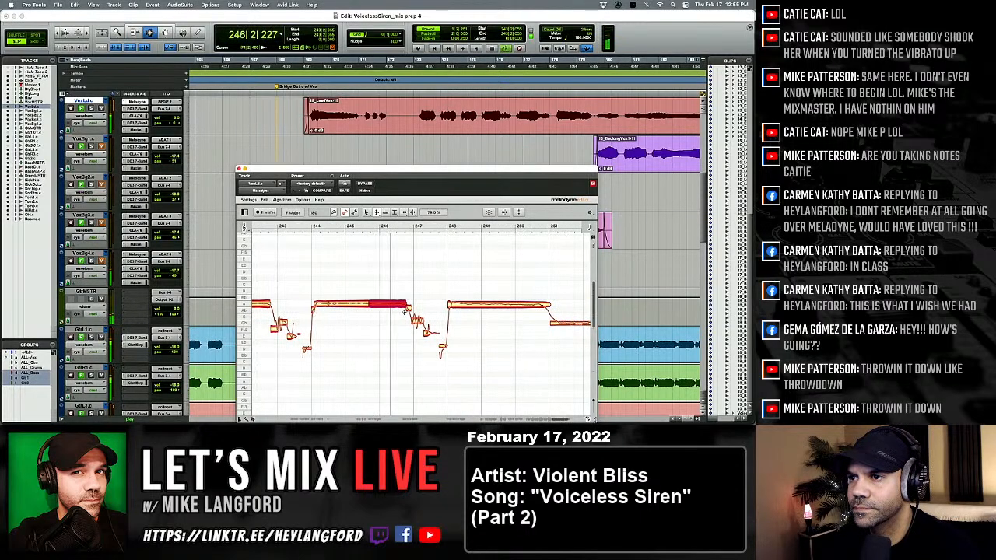
Return to the Pitch tool, replay the phrase ending and tune the short note at bar 247 to the nearest semitone.
right_click(402, 320)
click(398, 319)
click(407, 329)
key(space)
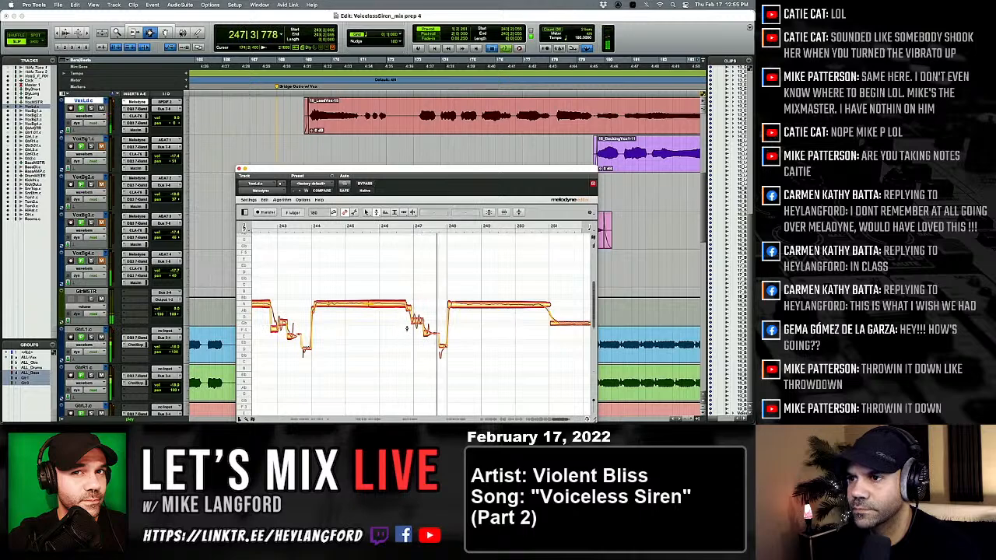
key(space)
click(418, 323)
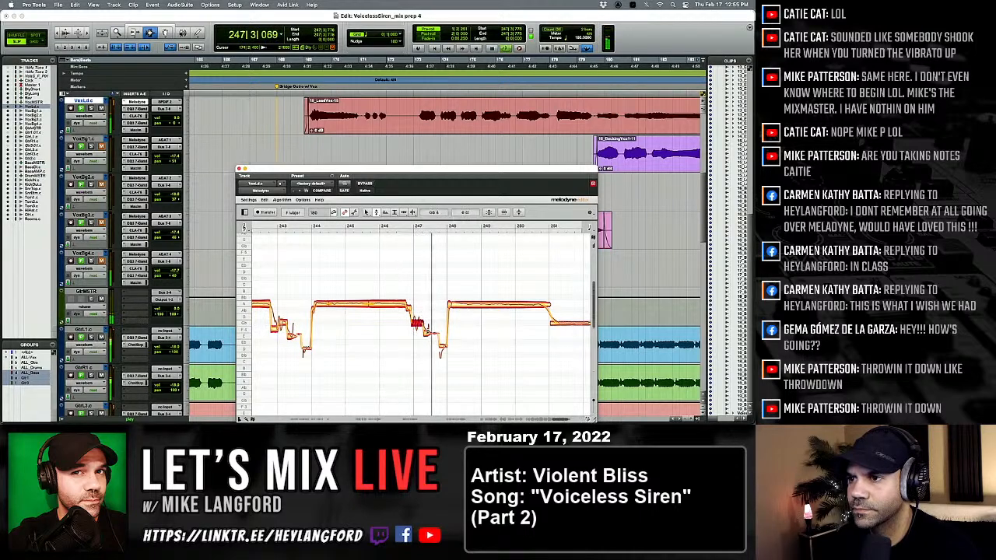
Split the long sustained note between bars 248 and 251 at its start, shortly after it and near its end.
scroll(417, 324, right, 3)
right_click(397, 329)
click(448, 331)
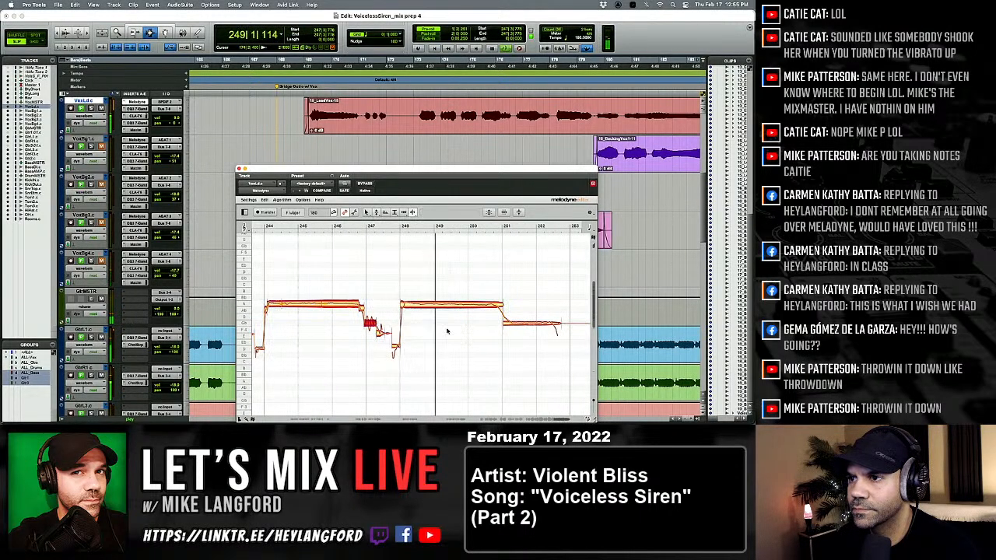
key(space)
double_click(404, 302)
double_click(418, 303)
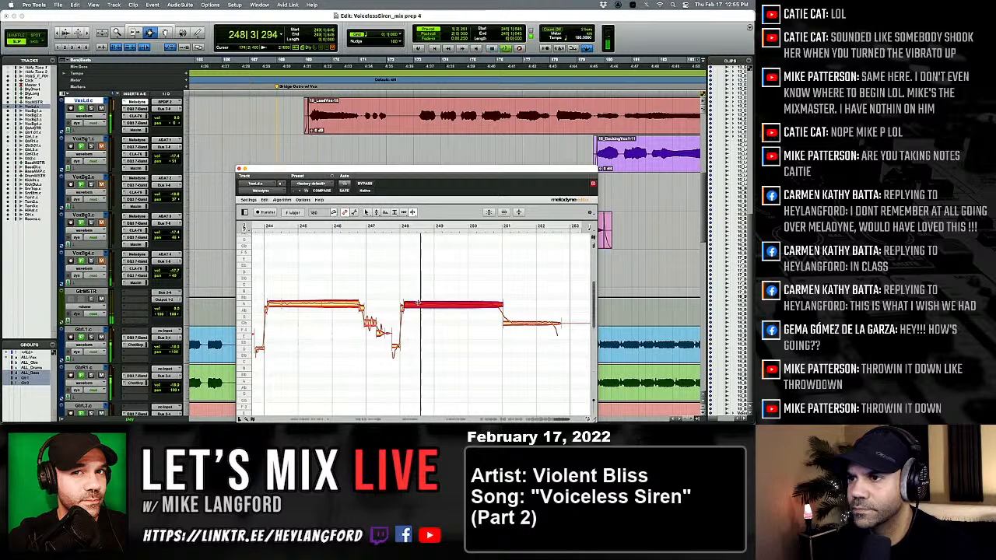
double_click(495, 303)
Snap the split parts of the note at bar 248 and the final held note at bar 251 to the nearest semitone.
right_click(493, 312)
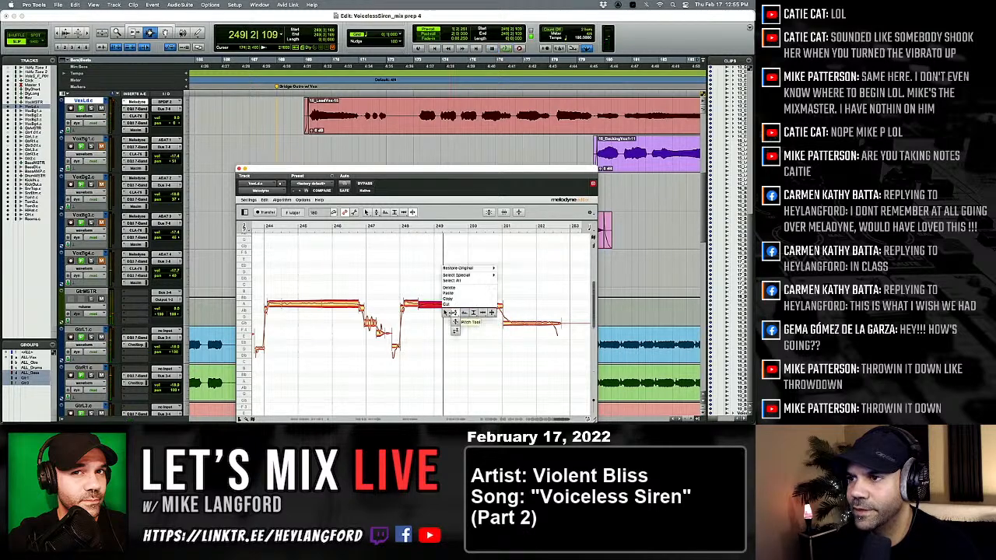
click(455, 314)
drag(396, 284, 495, 304)
key(space)
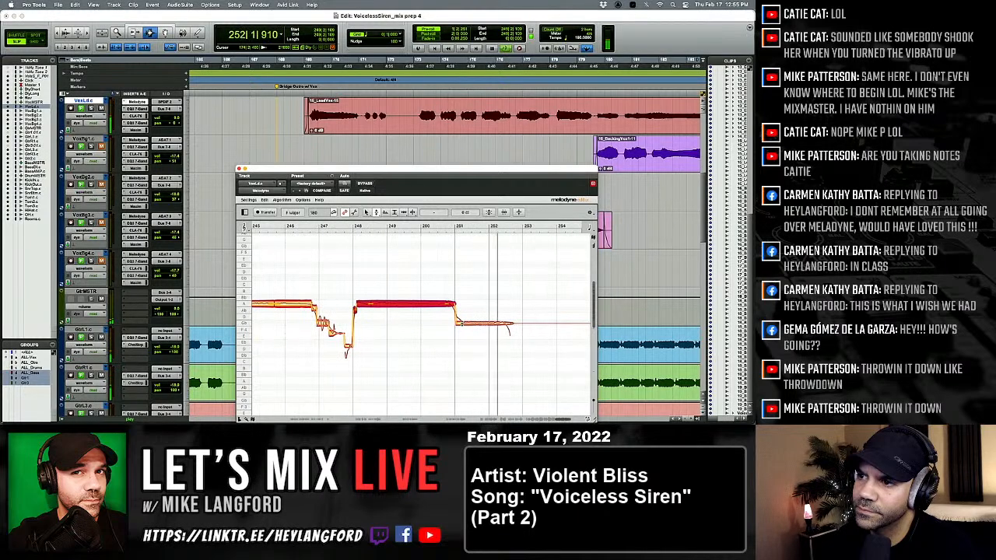
click(447, 321)
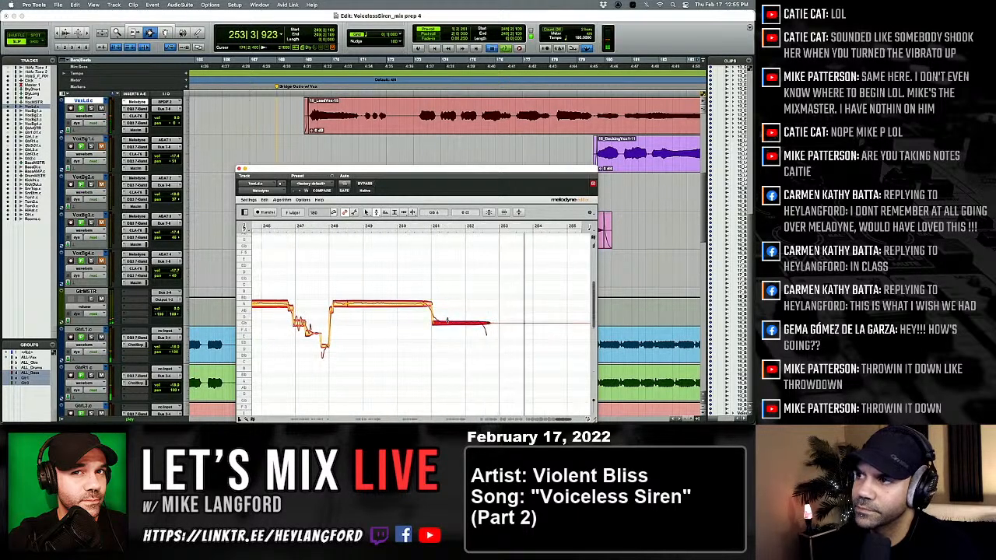
Show the whole song, audition the lead vocal from around bar 20 and select the phrase-ending notes around bar 33.
key(alt+a)
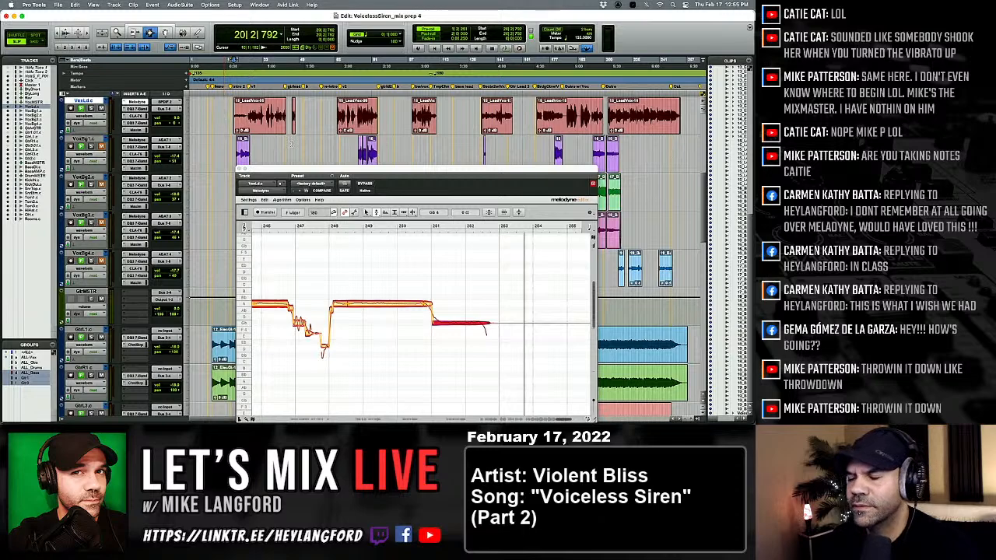
key(space)
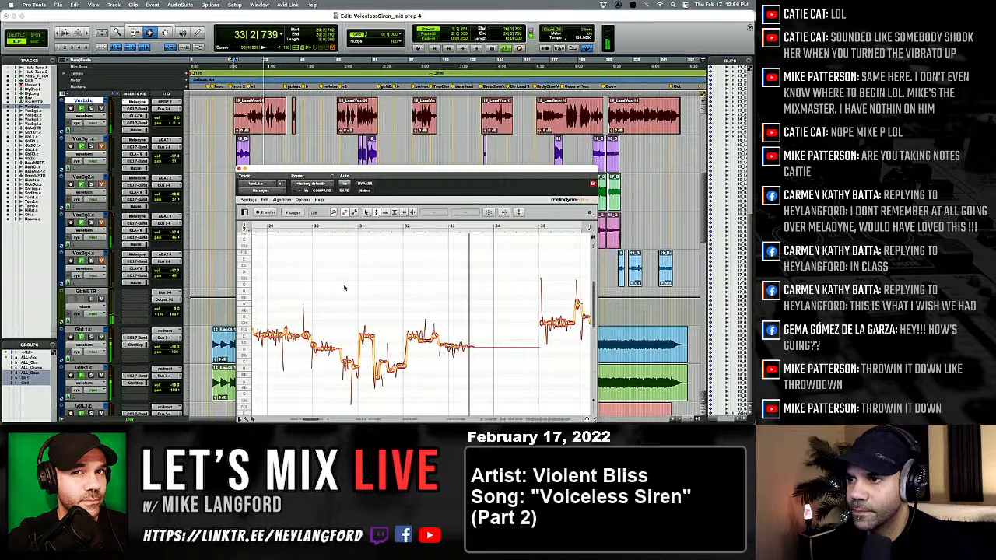
key(space)
key(space)
click(424, 347)
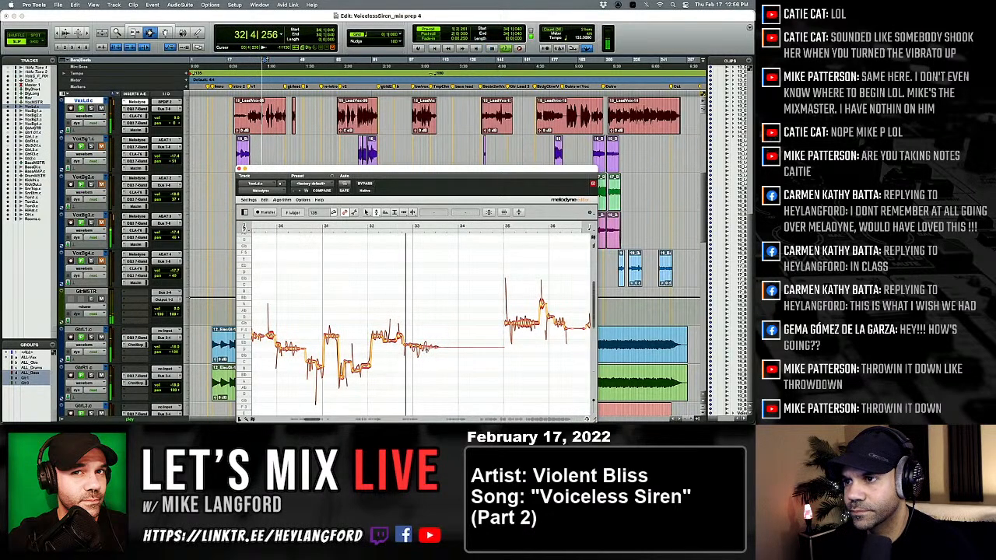
key(space)
key(space)
drag(405, 333, 436, 354)
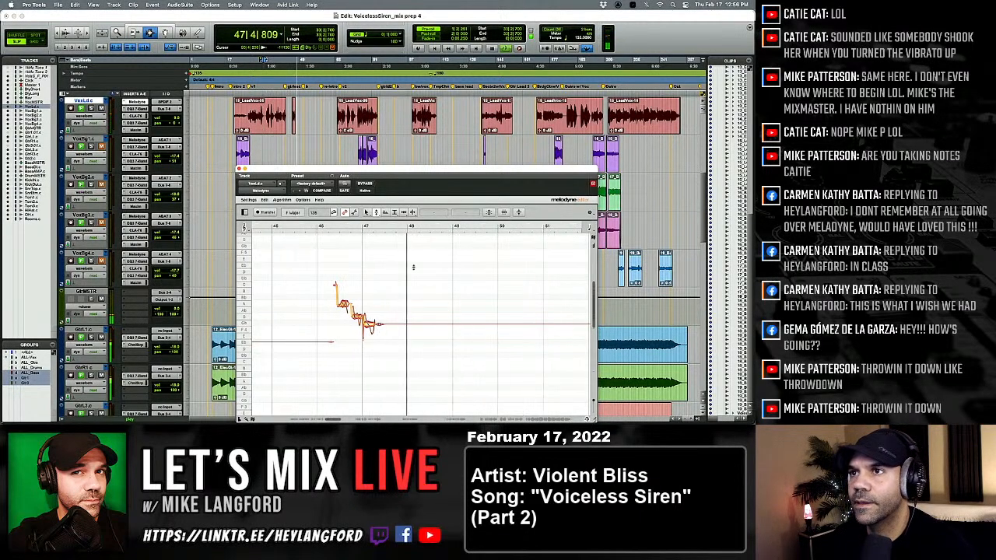
Audition the second-verse lead vocal and continue with the vocal section starting after bar 98.
click(335, 117)
key(space)
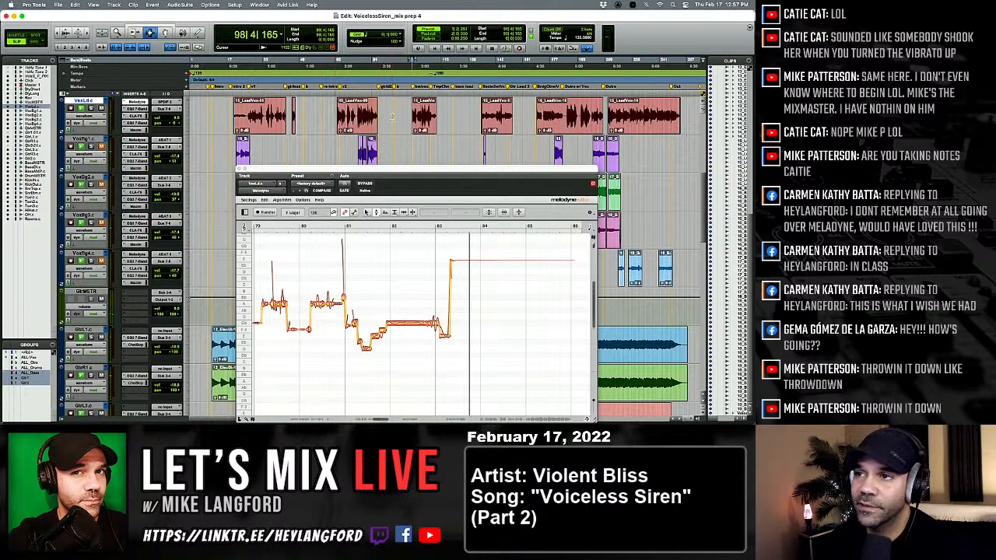
key(space)
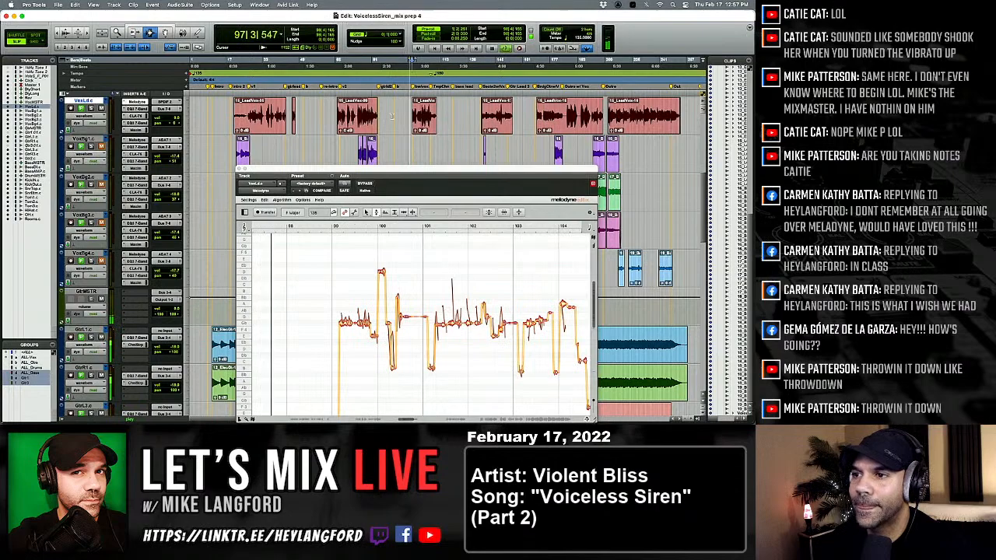
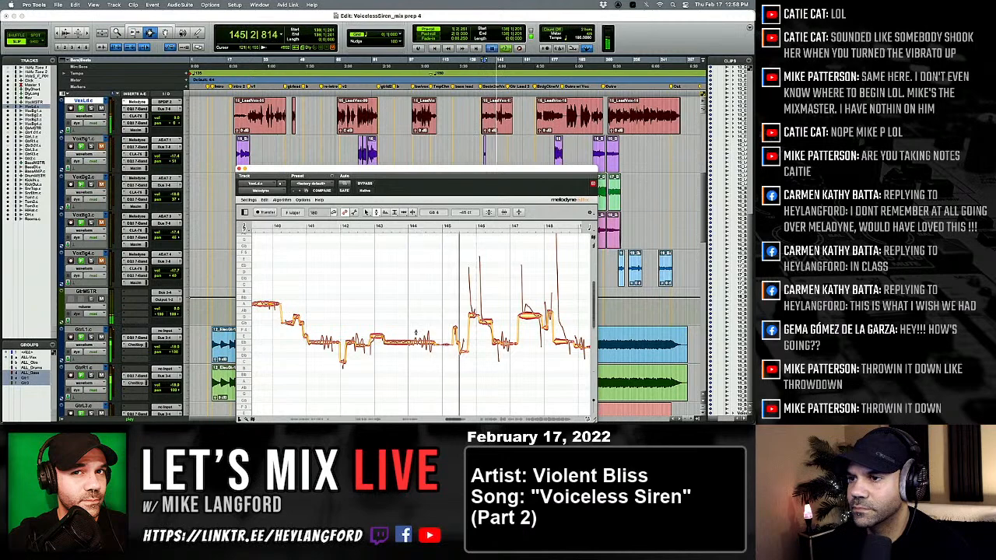
Separate the lead vocal note around bar 143 with the Note Separation tool and return to the Pitch tool.
key(space)
right_click(391, 352)
click(391, 339)
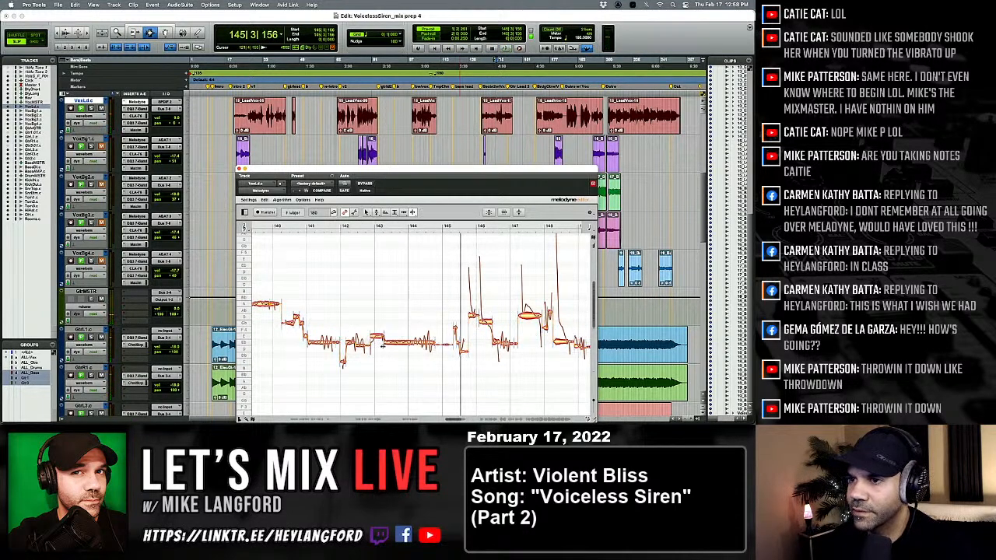
right_click(377, 348)
click(347, 364)
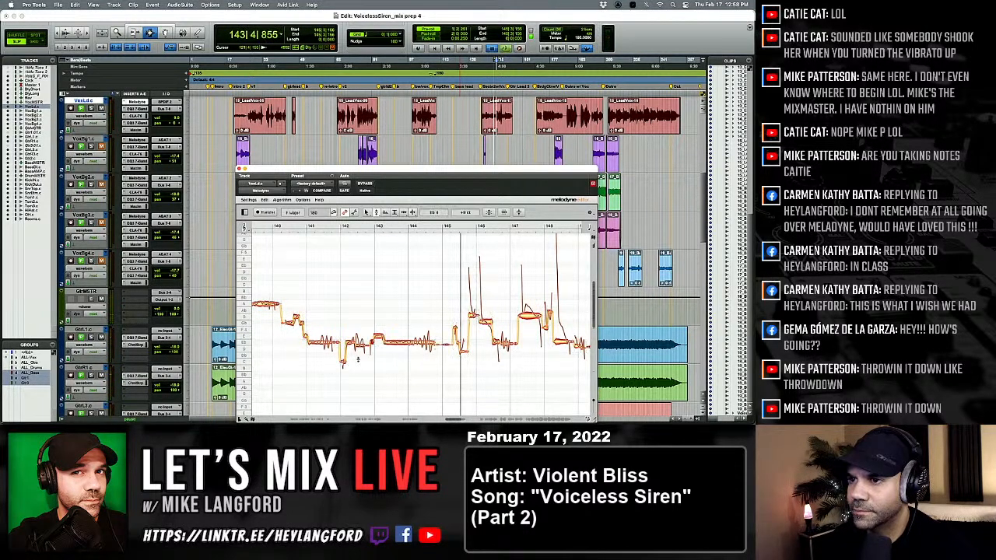
Audition the lead vocal from around bar 143, replaying the phrase, and check the notes near bar 145.
key(KP_1)
key(space)
key(KP_1)
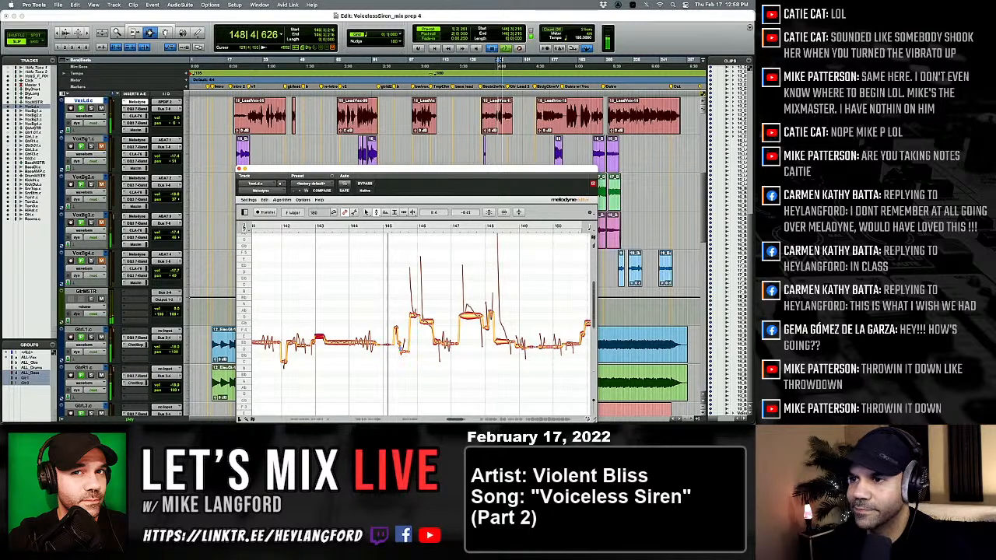
key(KP_1)
key(KP_1)
key(KP_1)
click(399, 340)
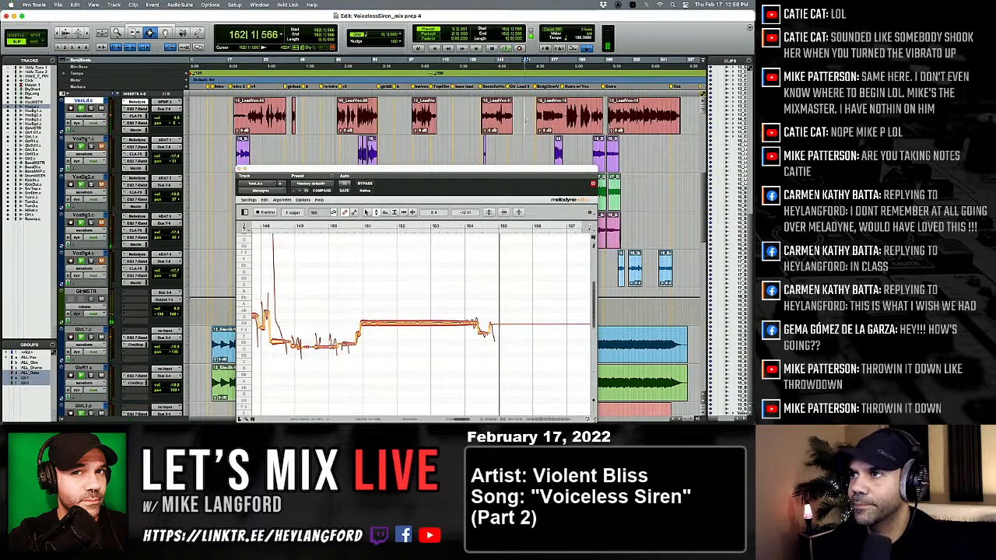
Audition the next lead vocal section from around bar 167 up to bar 179.
key(space)
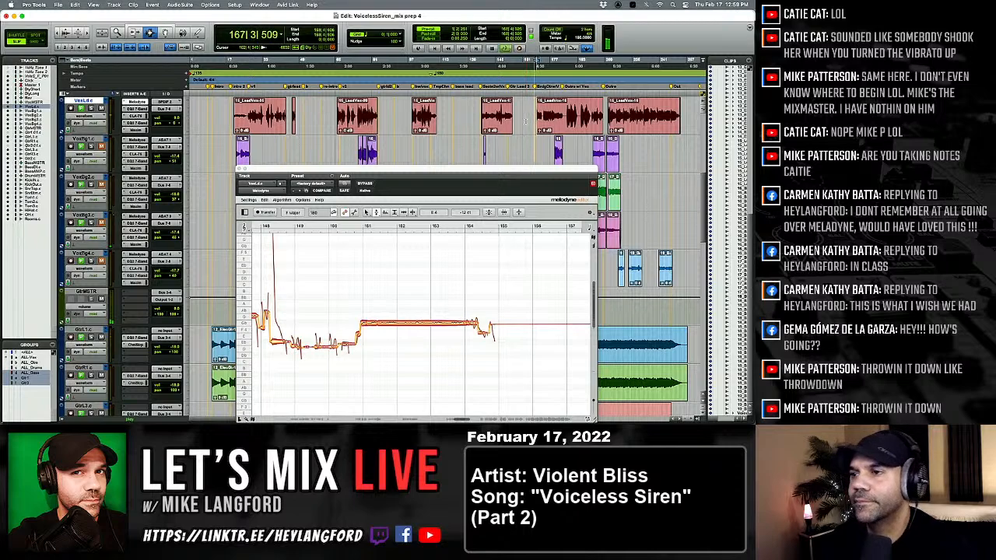
key(space)
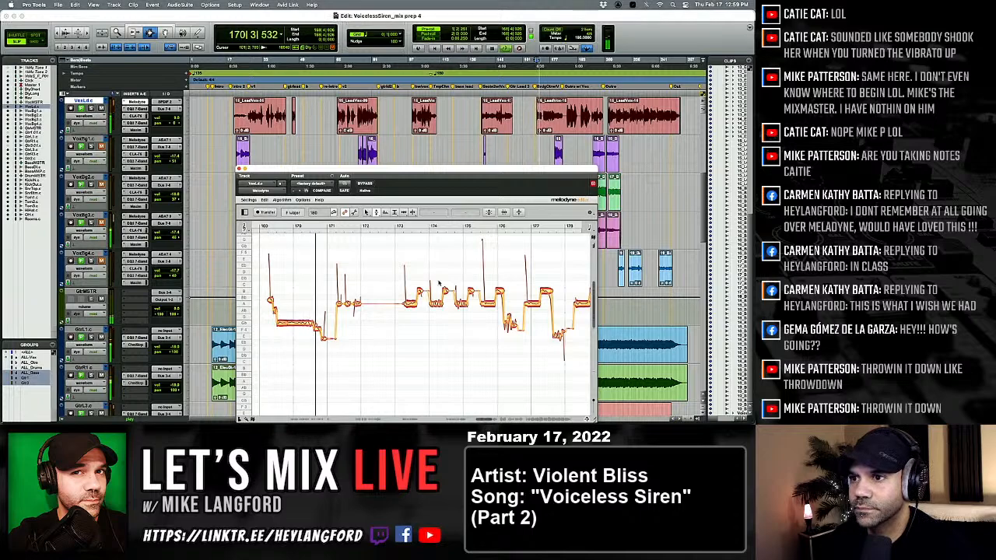
key(KP_1)
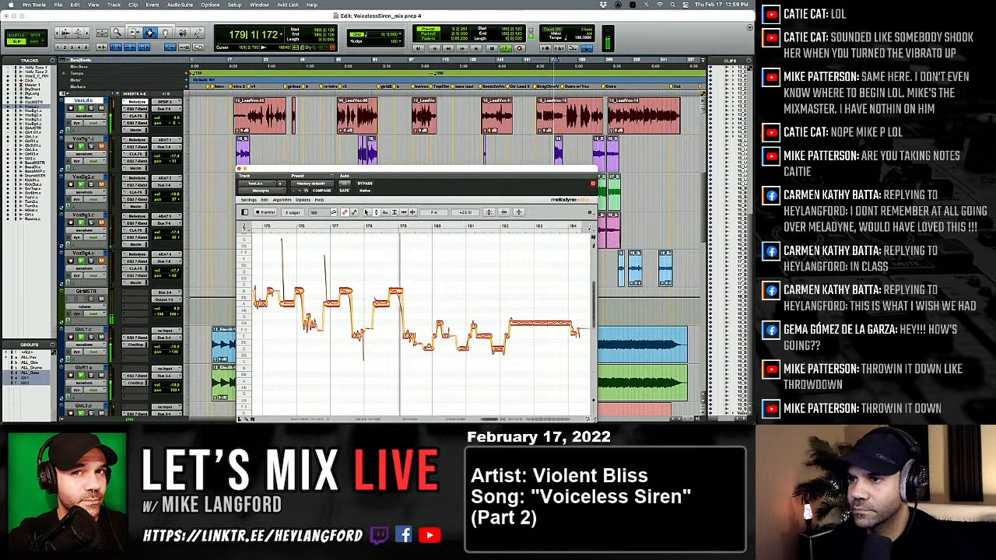
Adjust the pitch modulation of the note just after bar 179 and return to the Pitch tool.
key(space)
right_click(406, 336)
click(412, 347)
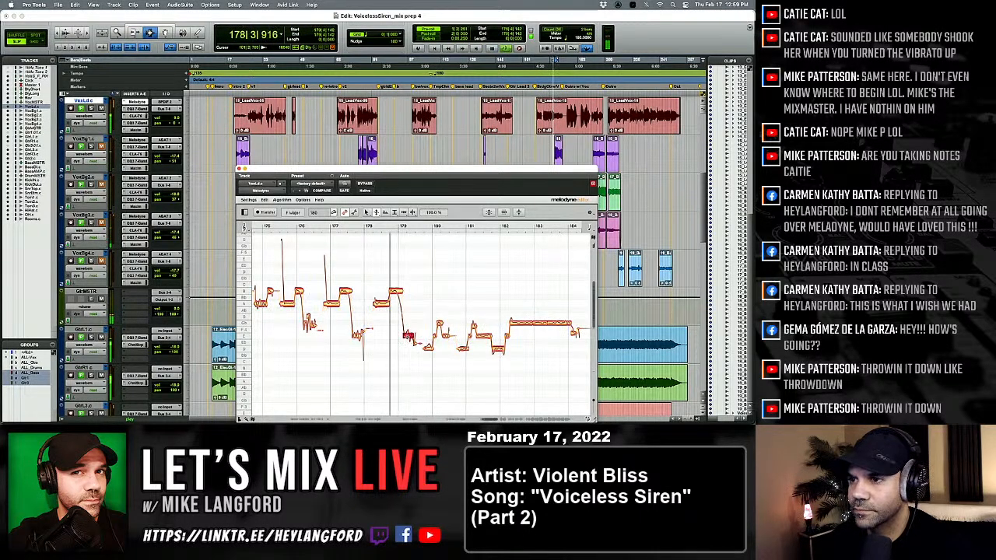
right_click(408, 352)
click(410, 352)
click(405, 362)
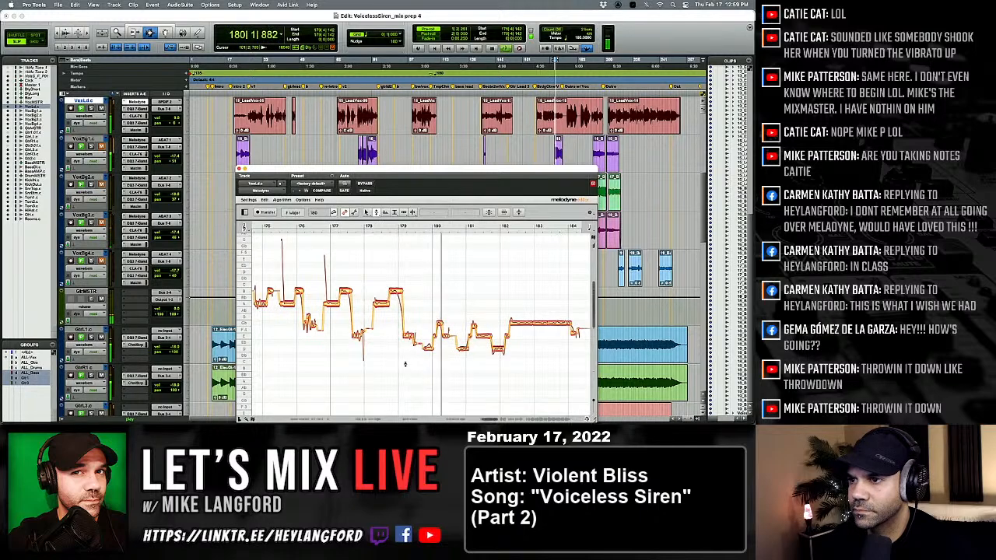
Audition the note just after bar 179 and check its placement with the Timing tool.
key(space)
key(space)
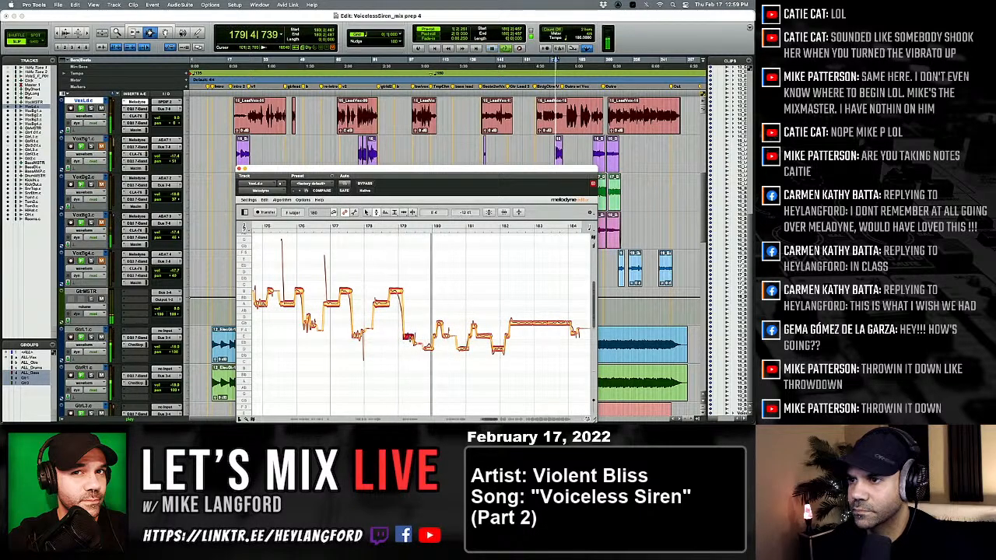
right_click(409, 337)
click(439, 342)
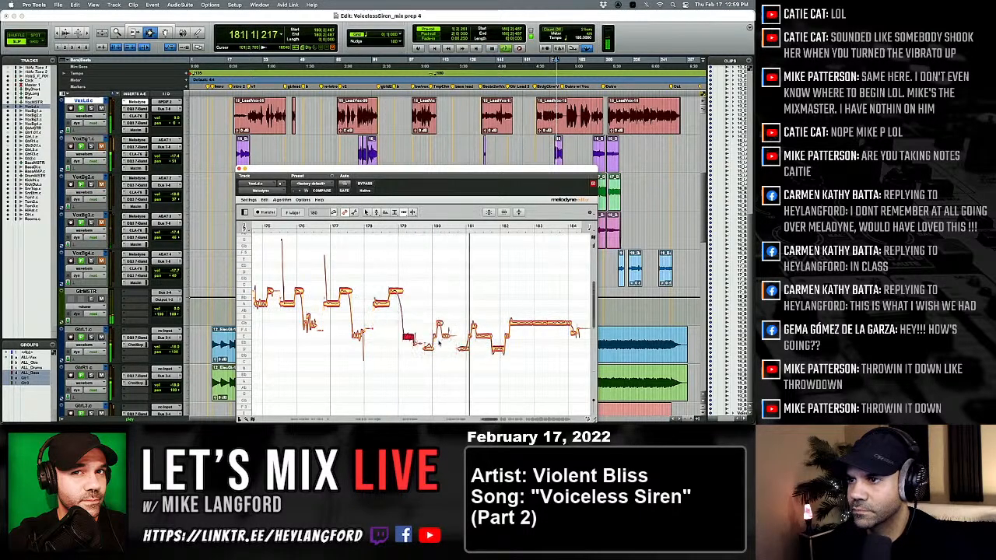
click(396, 379)
key(space)
key(space)
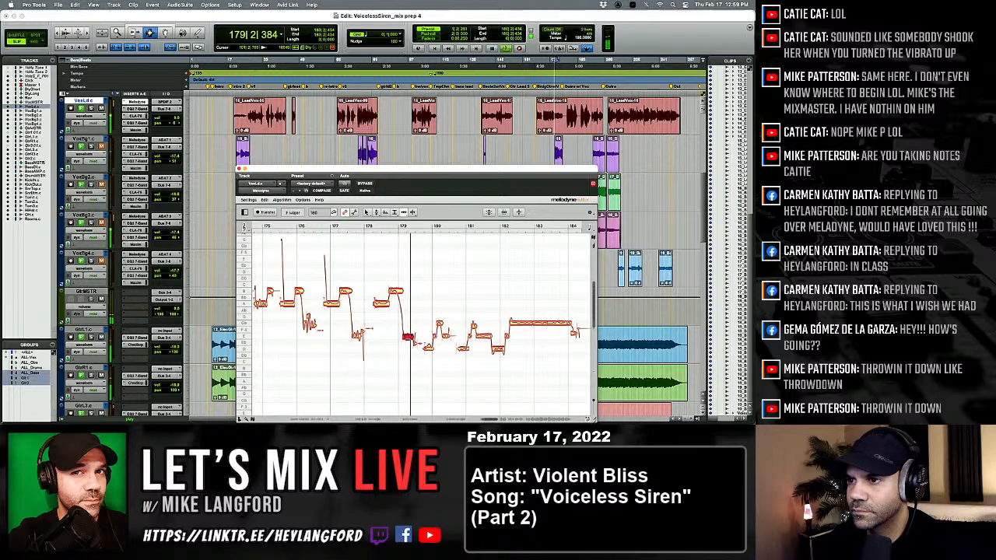
Split the note just after bar 179 into two parts and audition the phrase with the Pitch tool active.
right_click(409, 340)
click(418, 342)
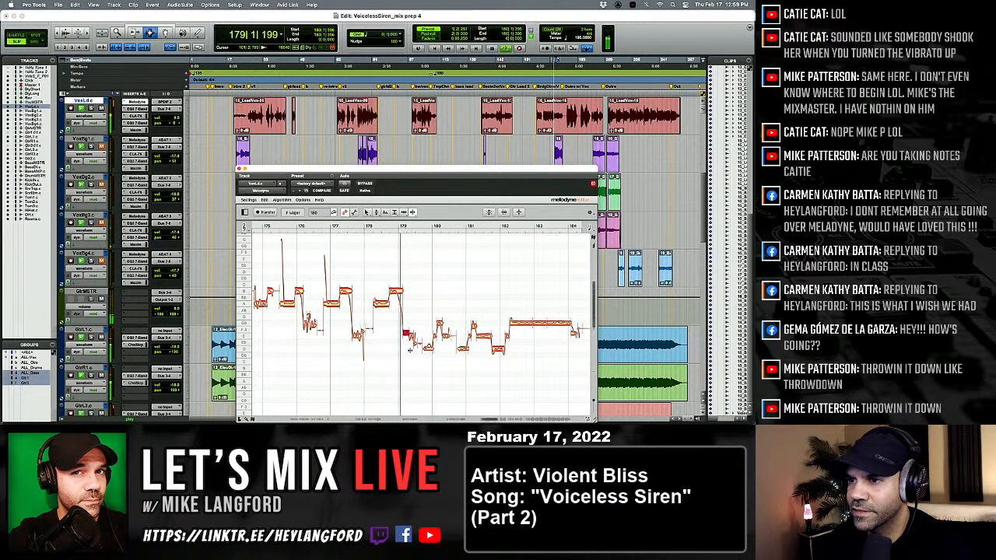
right_click(410, 350)
click(373, 350)
key(space)
key(space)
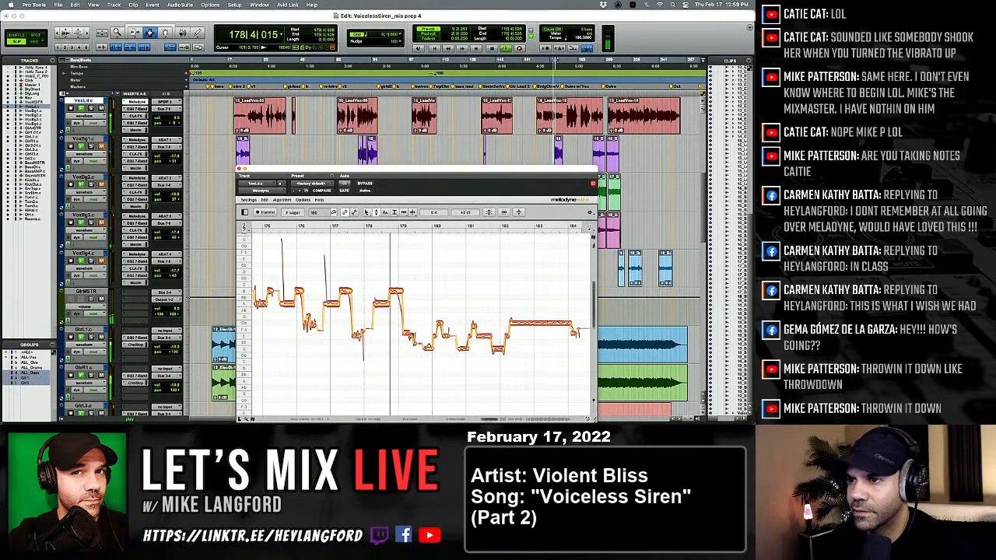
Fine-tune the pitch of the split note's two parts after bar 179, auditioning the phrase after each adjustment.
click(409, 337)
key(space)
key(space)
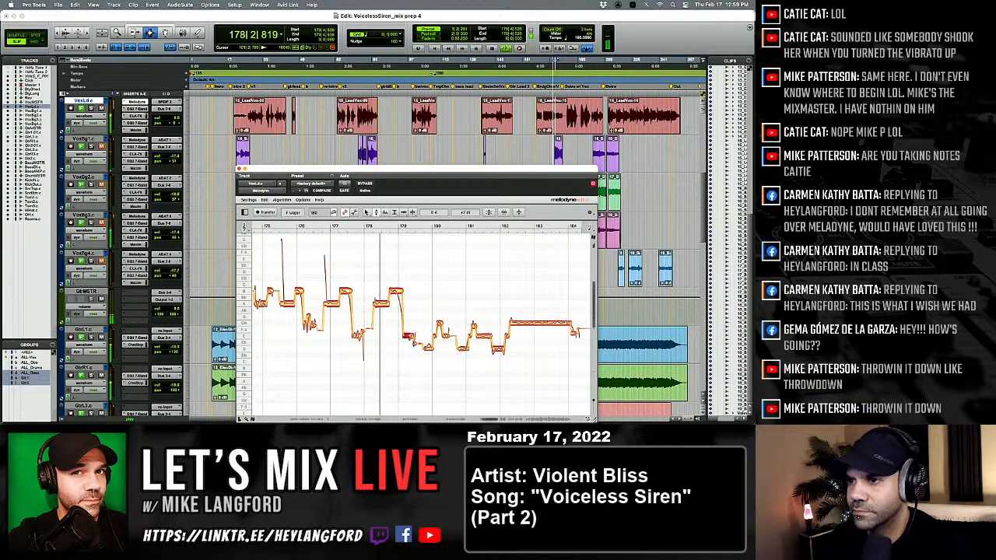
click(414, 343)
key(space)
key(space)
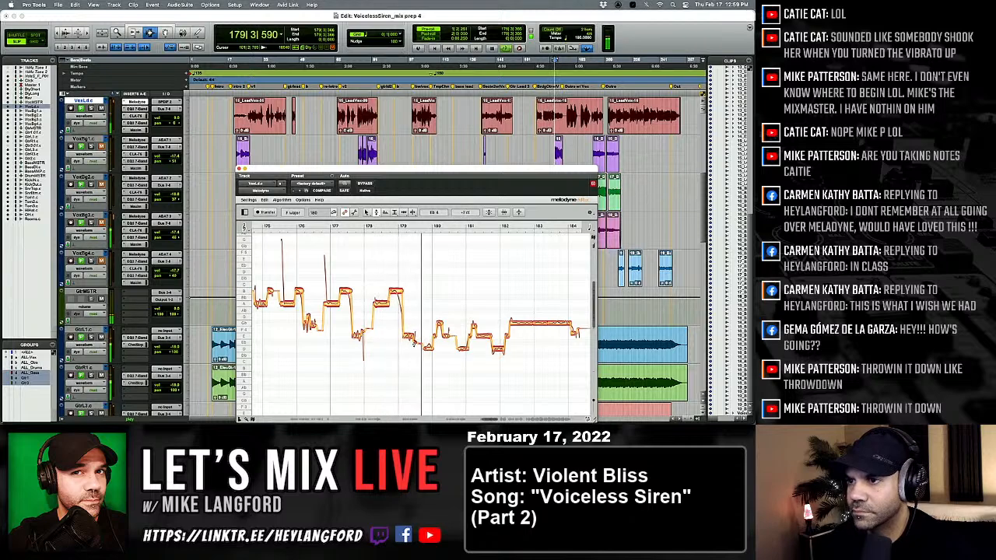
key(space)
key(space)
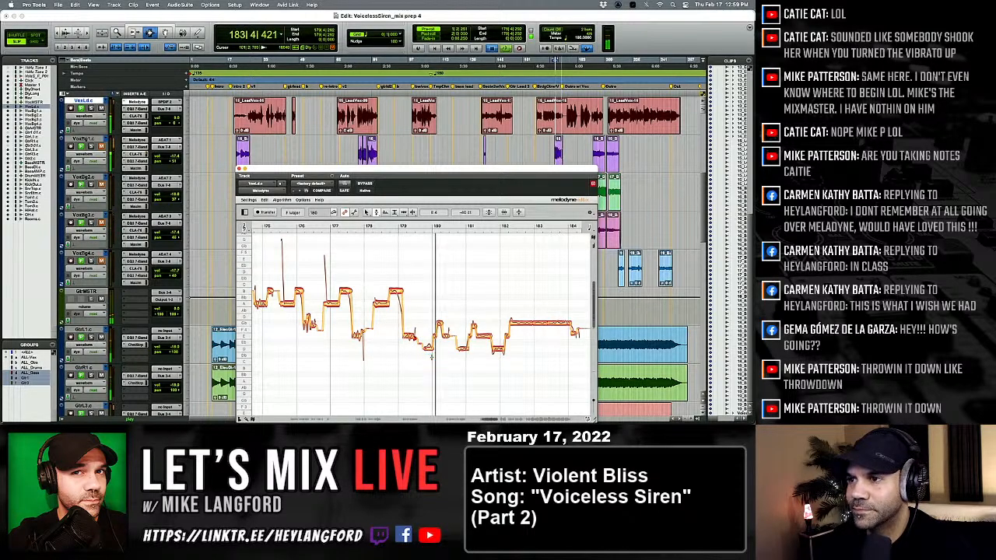
Lower the pitch of the note just before bar 180 slightly and audition it.
key(space)
key(space)
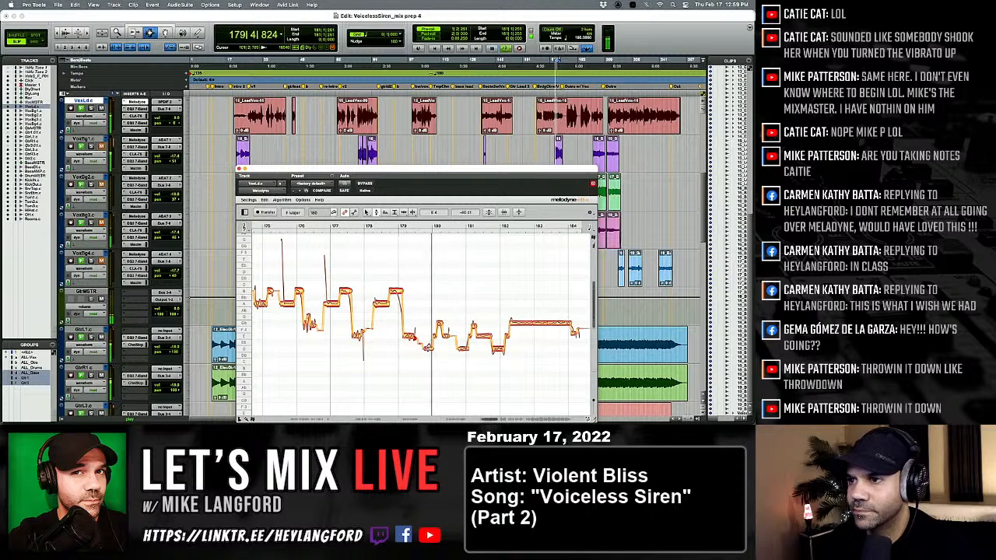
drag(428, 349, 427, 353)
key(space)
key(space)
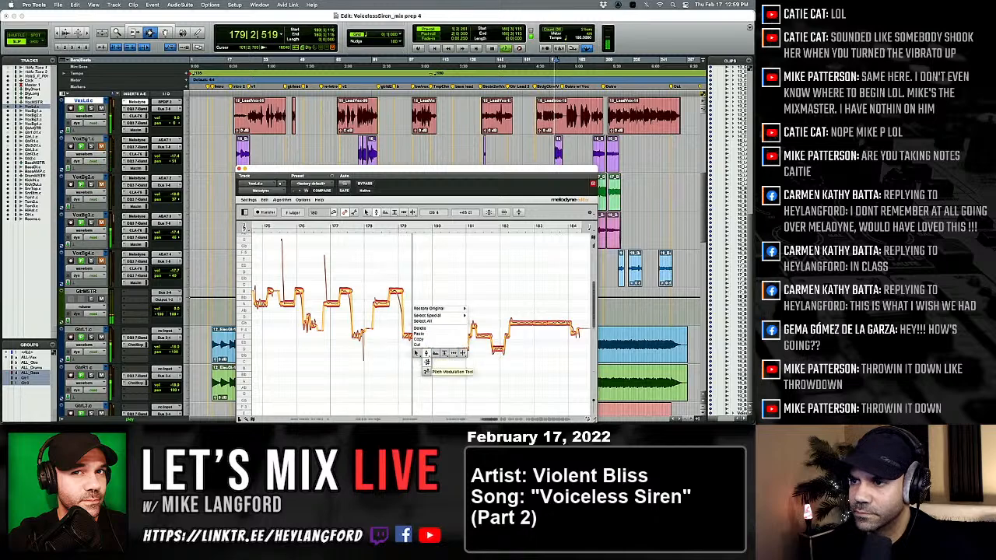
Raise the note just before bar 180 back toward D 4 and audition the phrase.
click(428, 352)
right_click(428, 357)
click(428, 352)
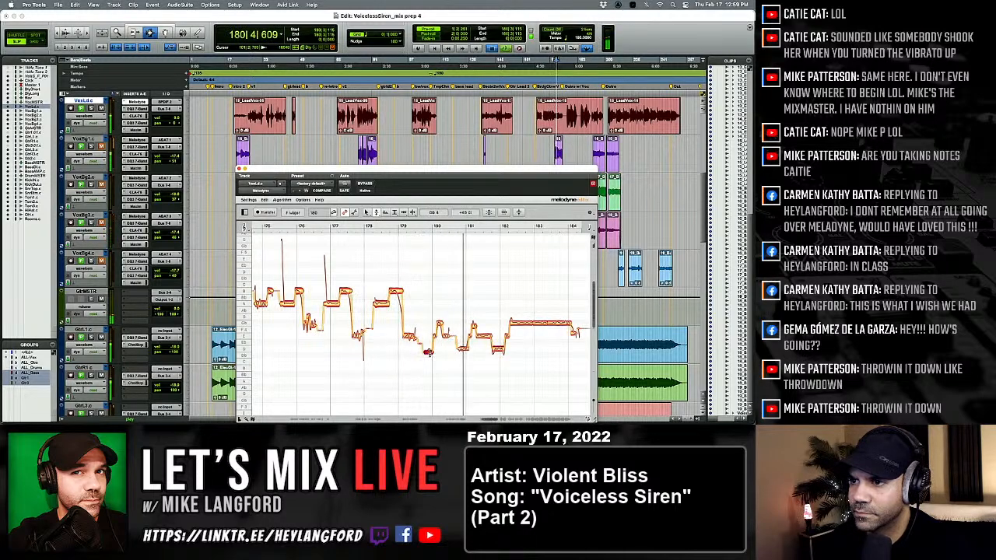
key(space)
key(space)
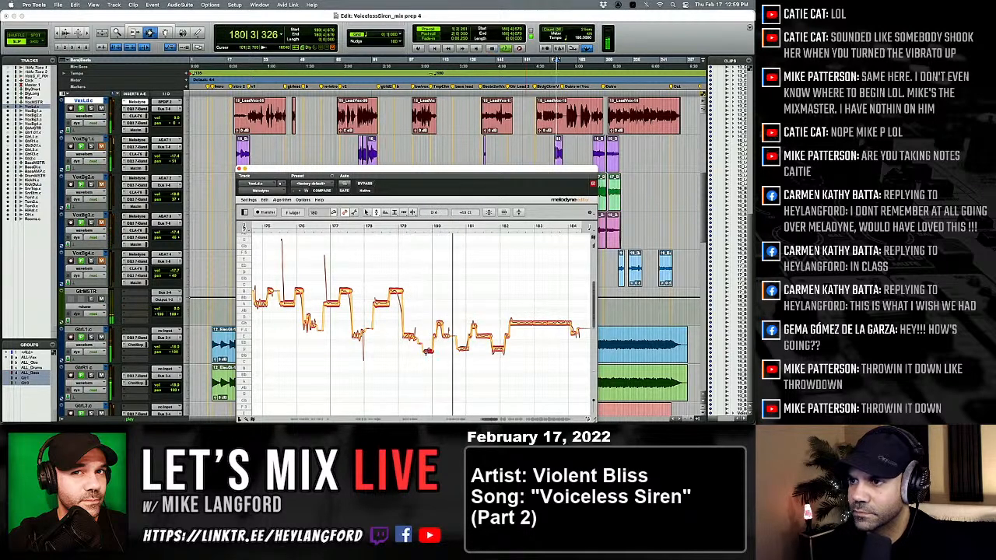
key(space)
key(space)
Check the note just before bar 180 with the Amplitude tool and audition the phrase into bar 181.
right_click(427, 352)
click(439, 353)
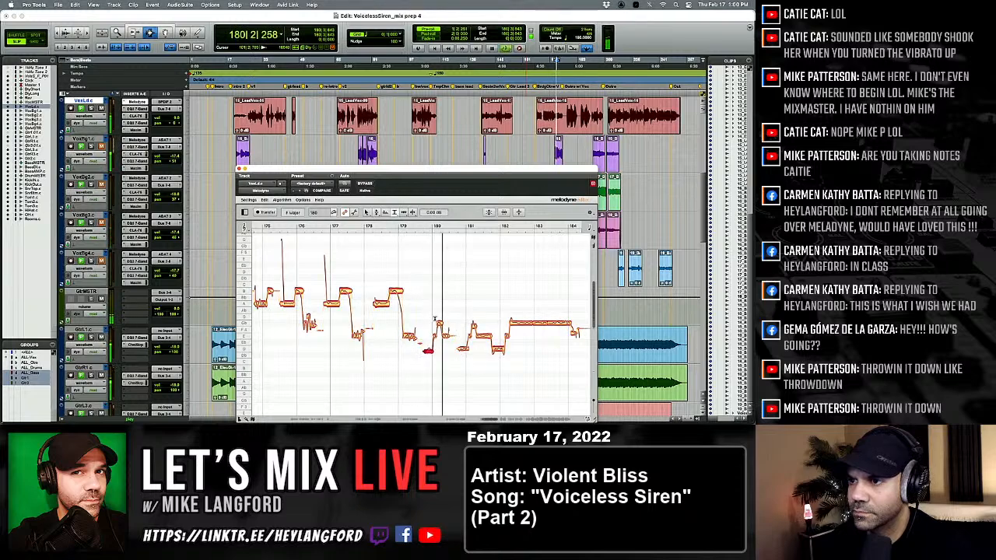
key(space)
key(space)
key(space)
key(space)
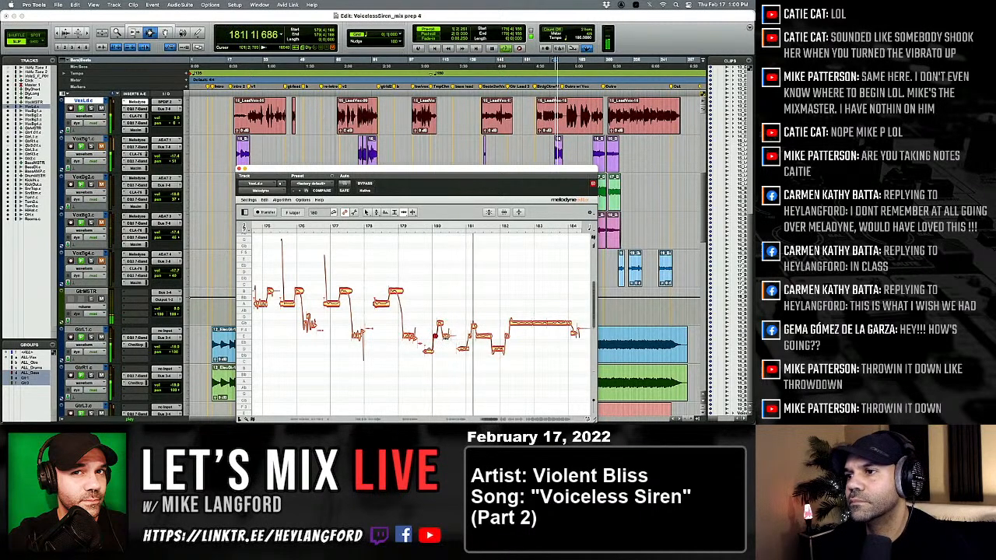
Select the sustained note after bar 181 with the Timing tool and audition its lead-in from bar 180.
key(space)
key(space)
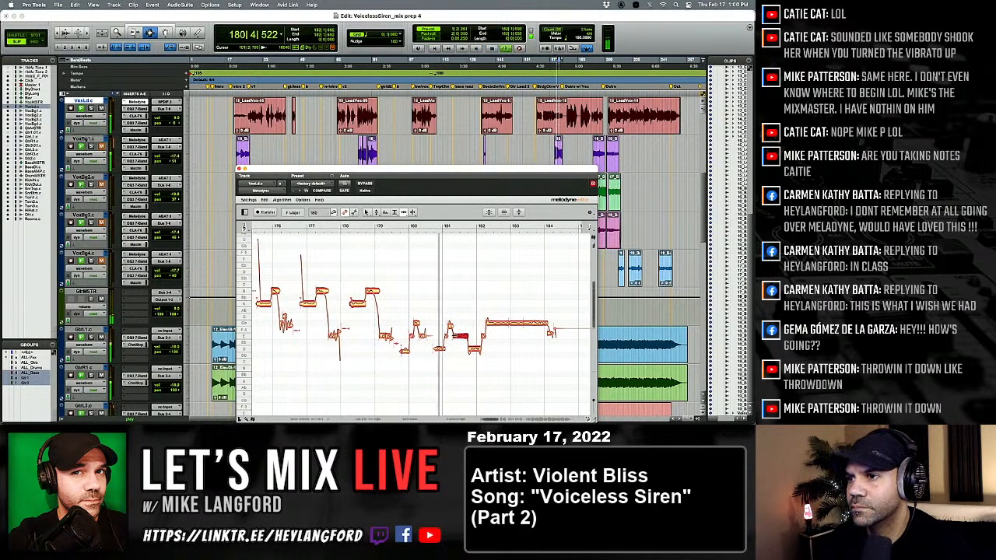
key(space)
key(space)
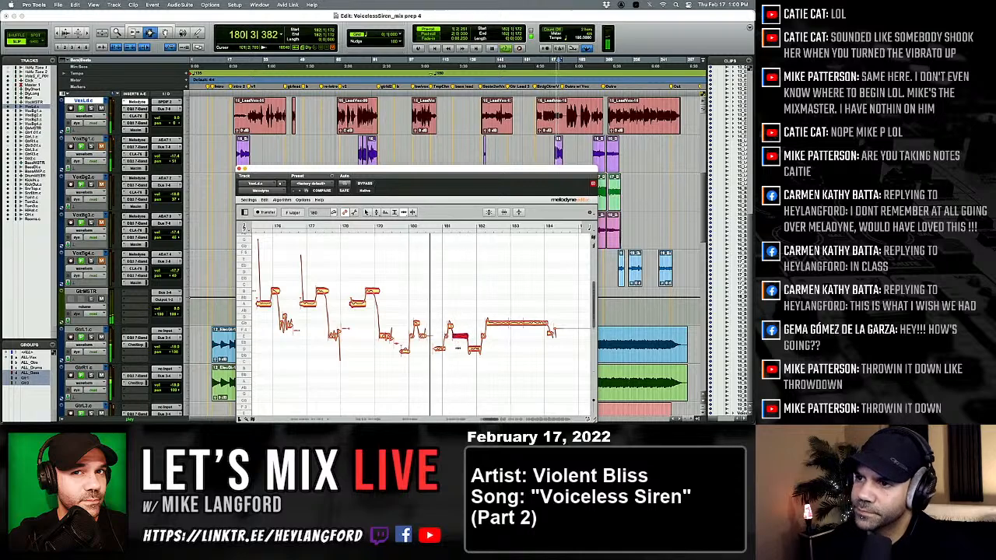
key(space)
key(space)
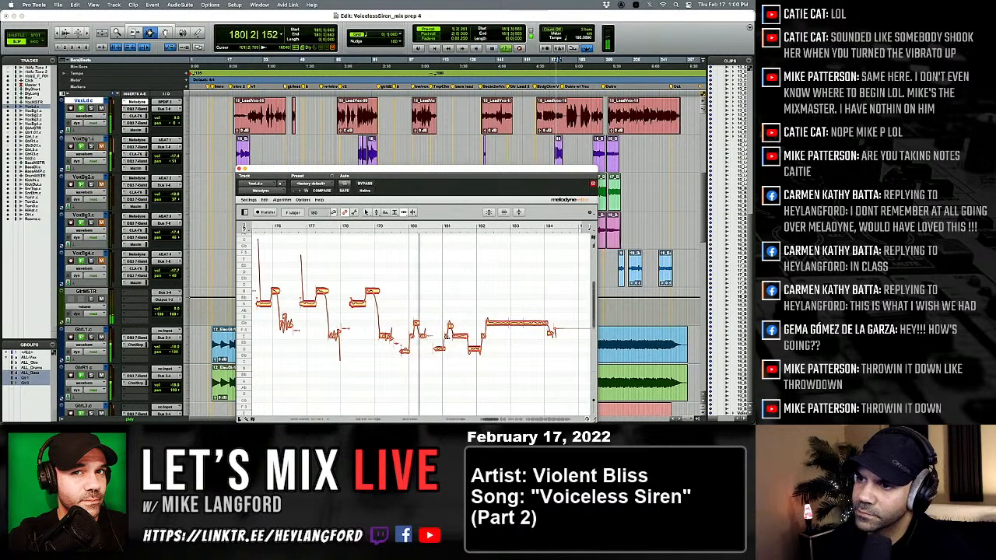
Replay bars 181 to 182 and check the sustained note and the low note following it.
key(space)
key(space)
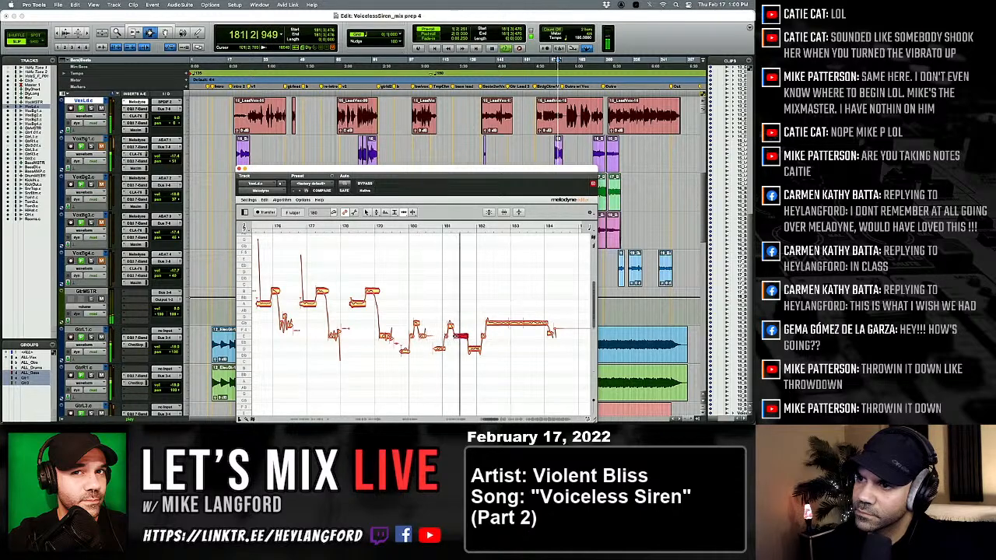
key(space)
key(space)
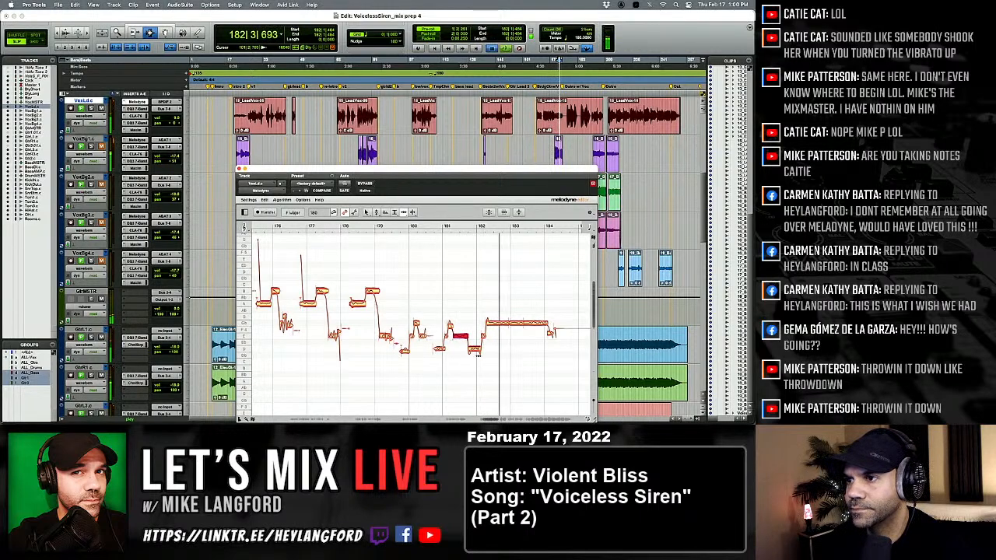
key(space)
key(space)
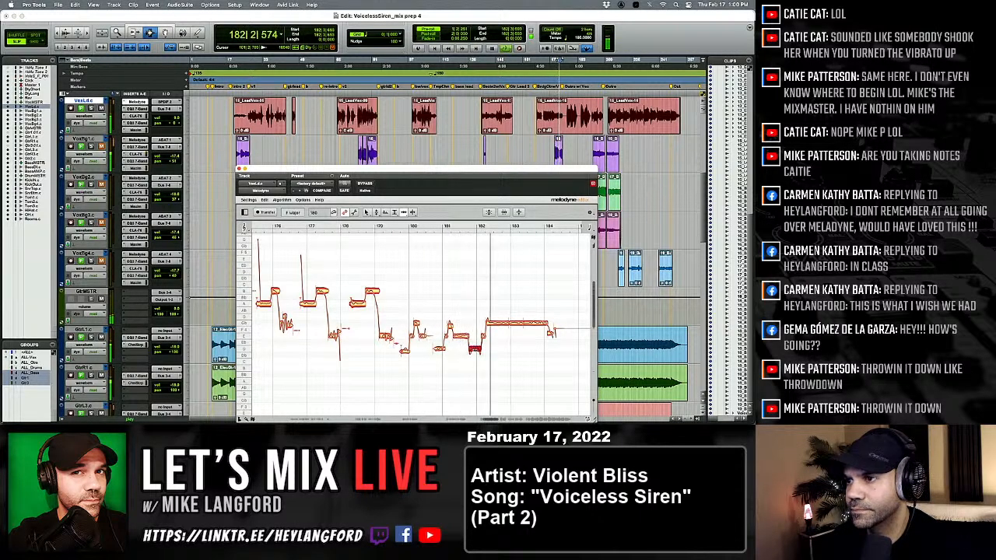
Select the short transition note at bar 182 and audition the run into the long held note.
key(space)
key(space)
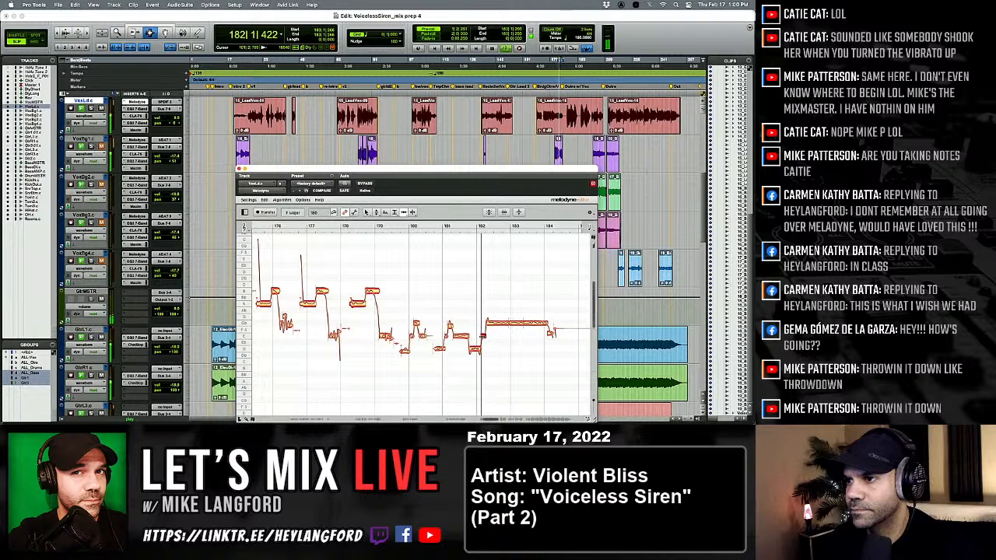
key(space)
key(space)
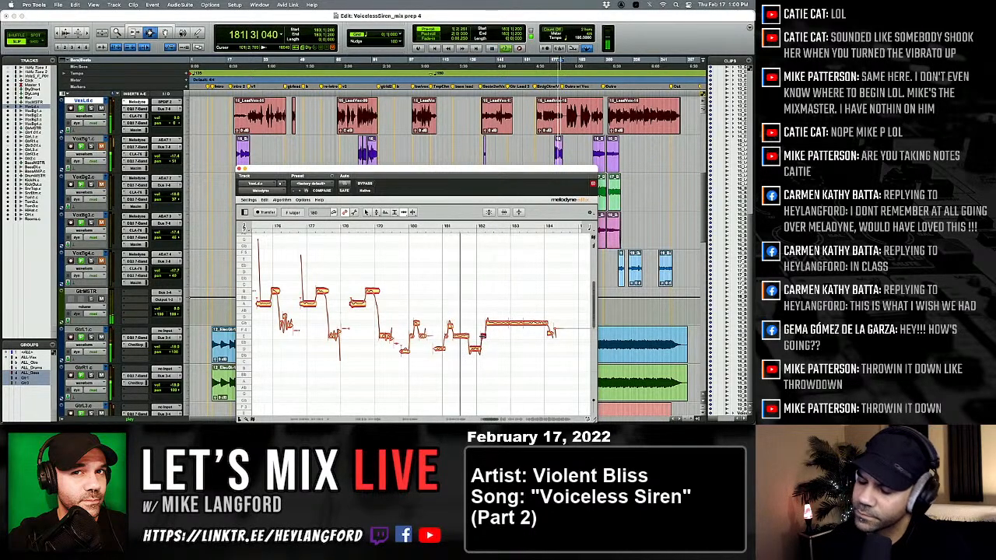
key(space)
key(space)
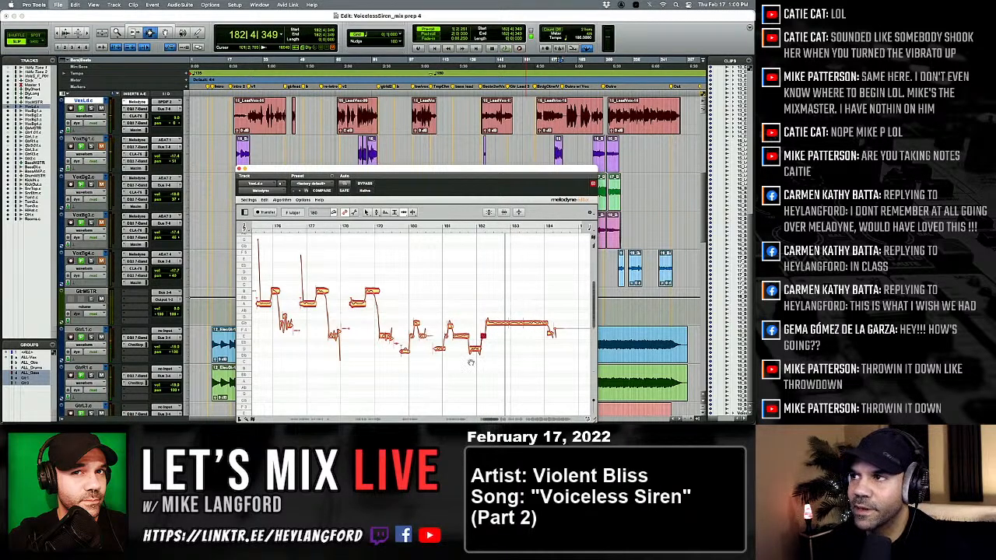
Audition the end of the held note at bar 184 and bring the phrase at bar 187 into view.
scroll(471, 362, right, 5)
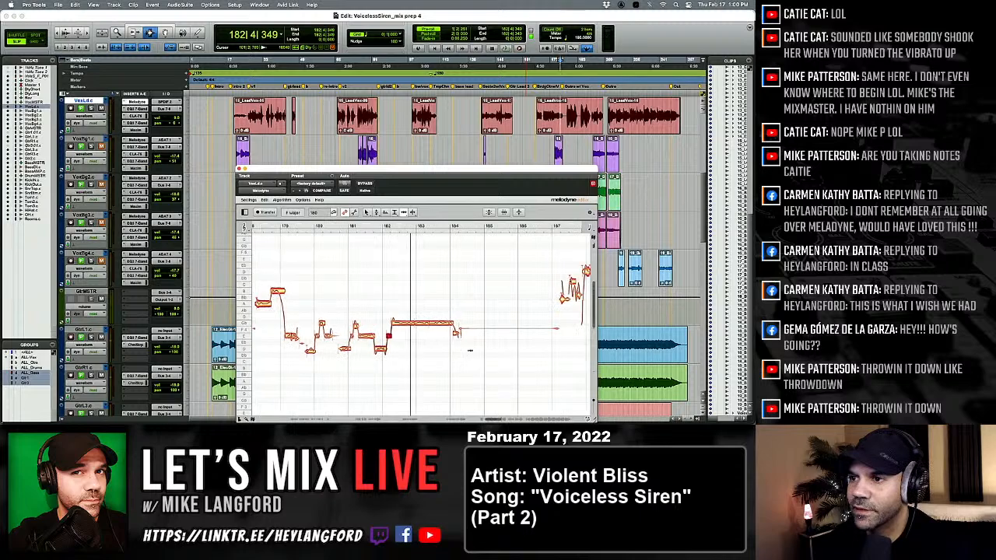
key(space)
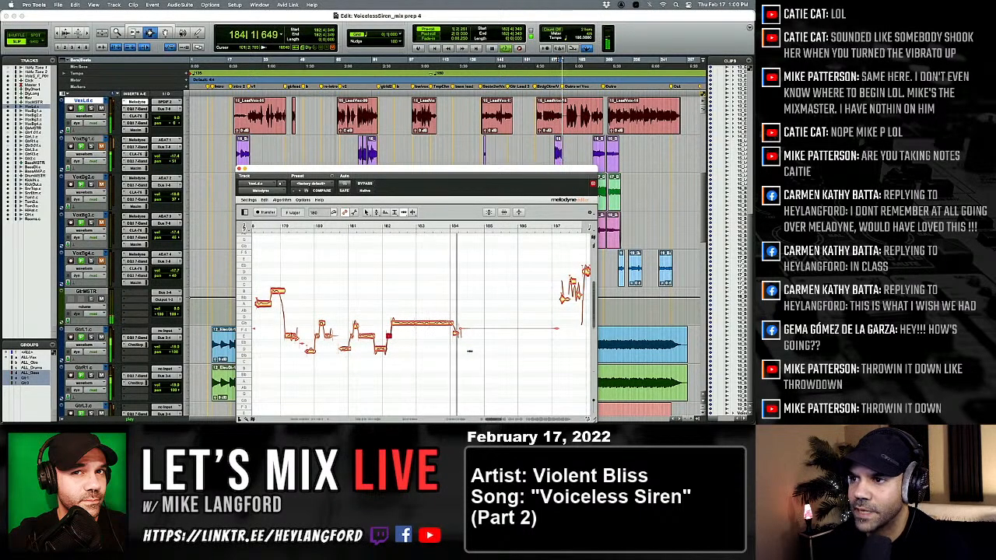
scroll(445, 328, right, 3)
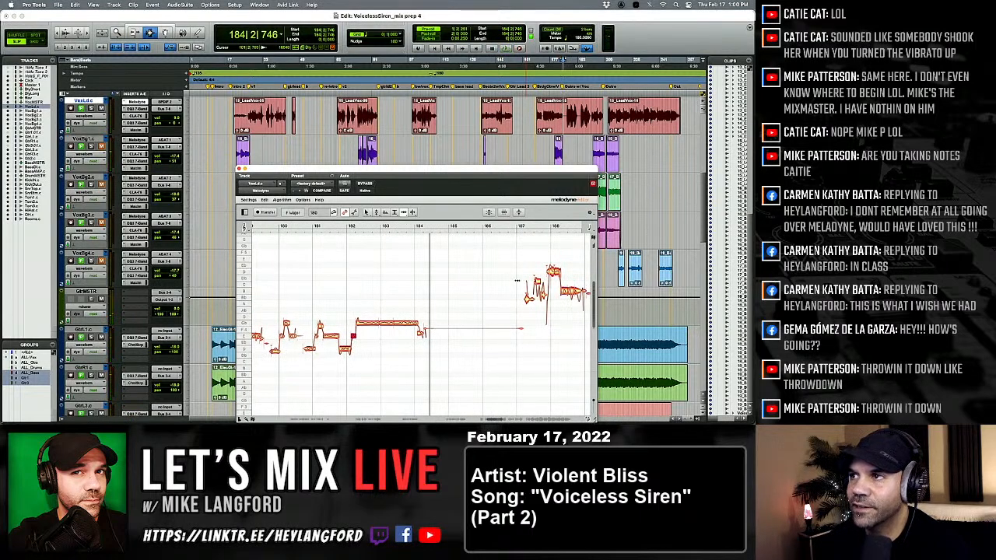
Audition the rest of the tuned lead vocal in Melodyne, from bar 184 to the end of the vocal around bar 253.
key(space)
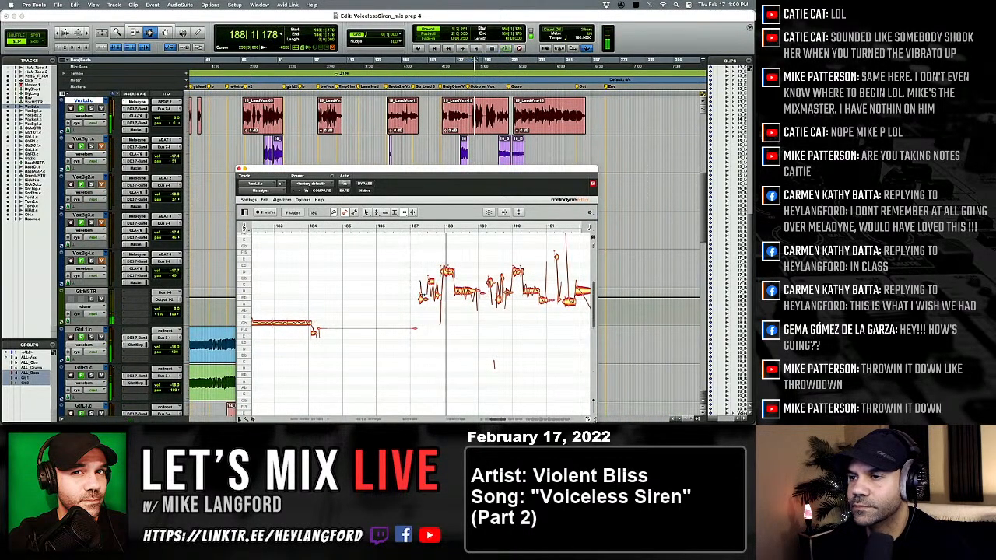
right_click(396, 296)
click(396, 296)
key(space)
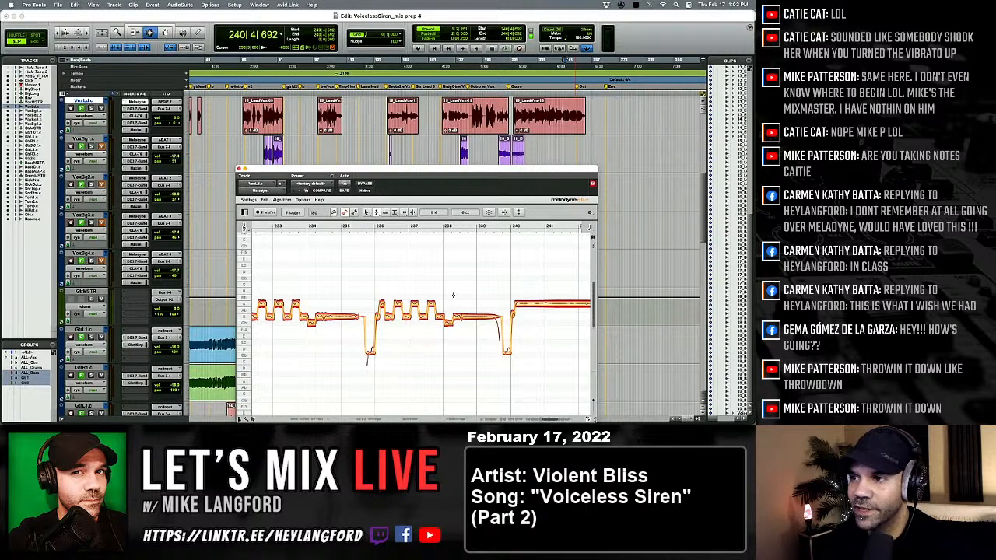
key(space)
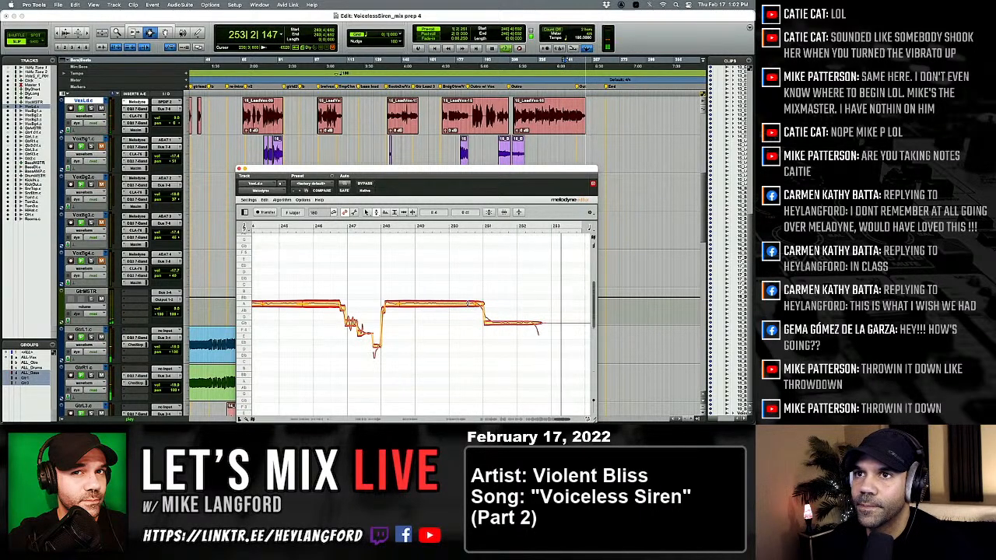
key(space)
Save the session and duplicate the lead vocal's playlist under the name VoxLd.ct.
key(super+s)
scroll(292, 99, left, 4)
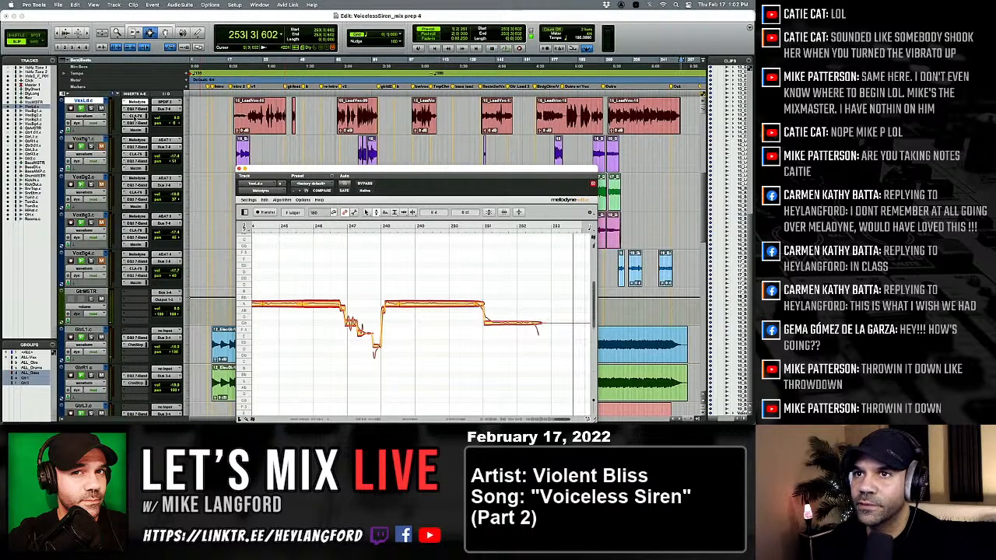
key(super+s)
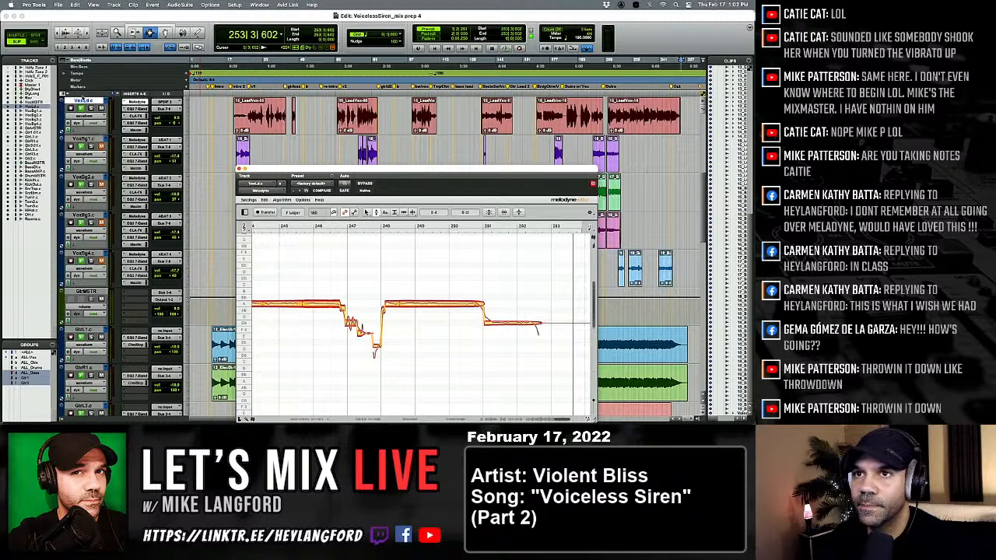
click(106, 101)
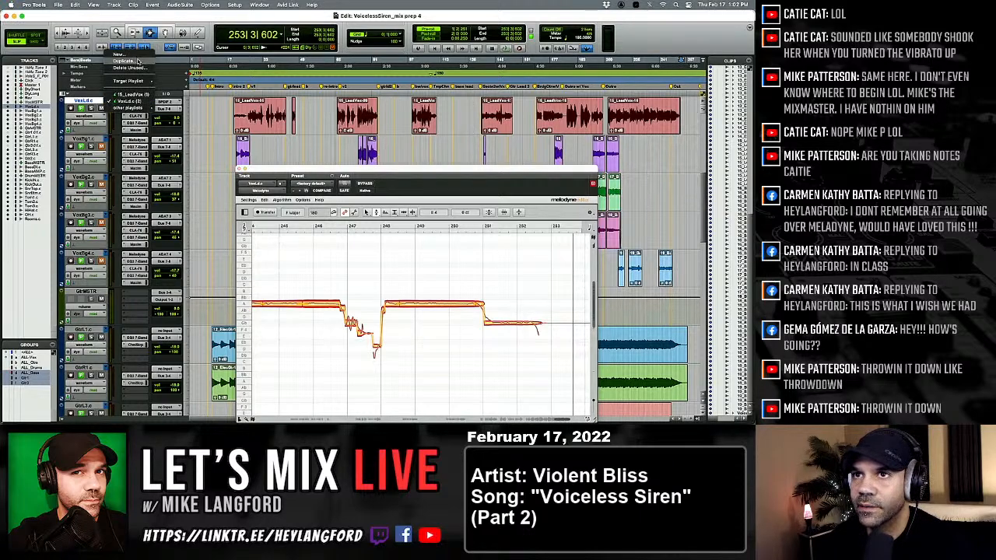
click(138, 61)
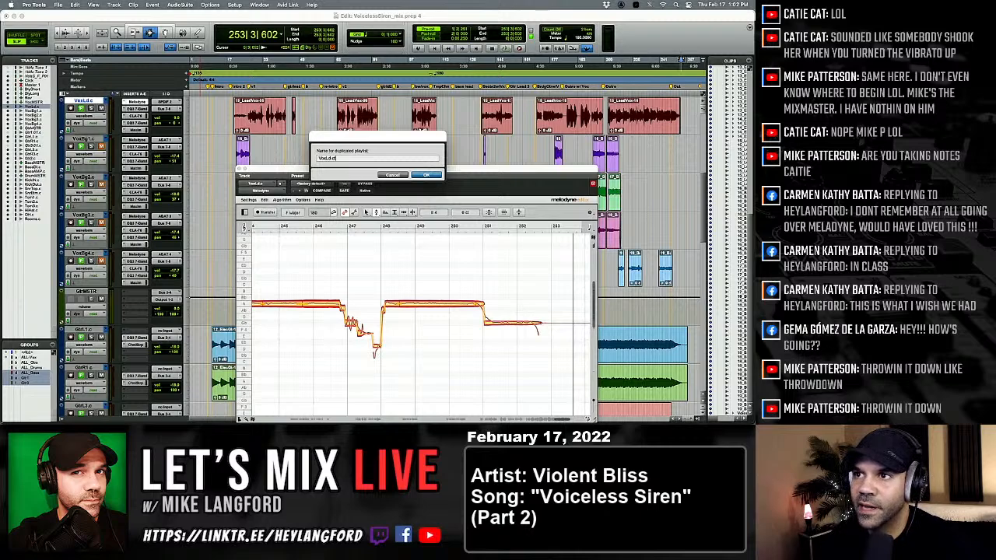
key(Return)
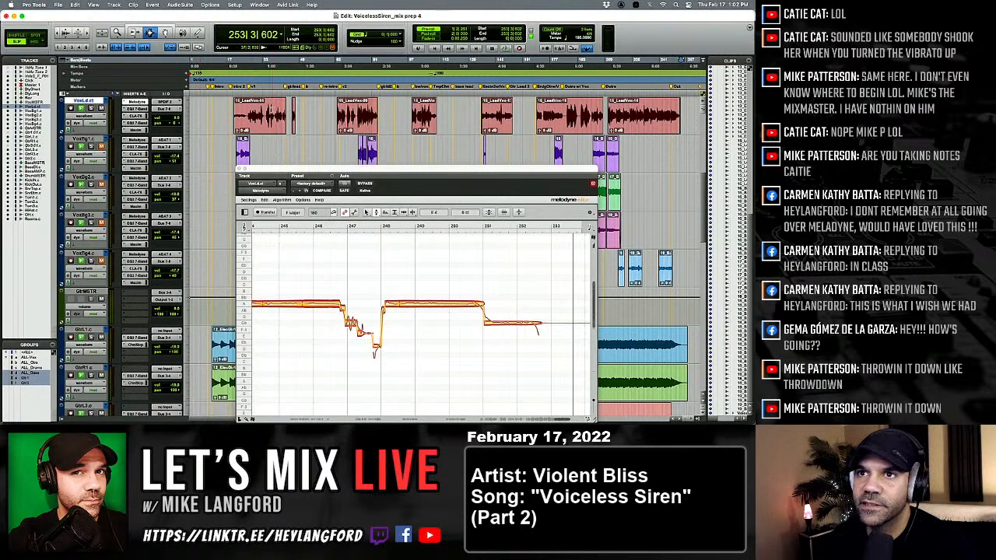
Switch the lead vocal track to the original 15_LeadVox playlist to view it, and return to the VoxLd.ct playlist.
click(106, 99)
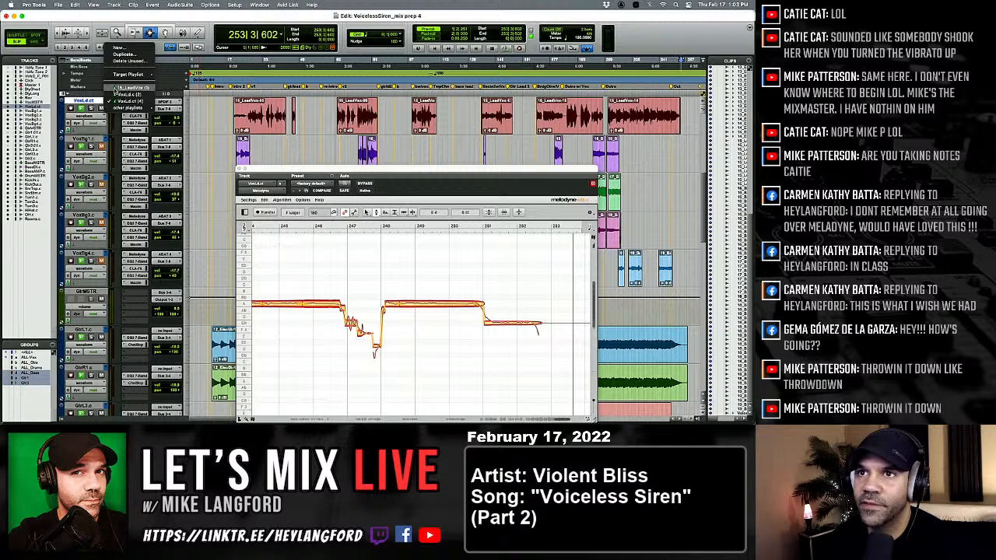
click(117, 88)
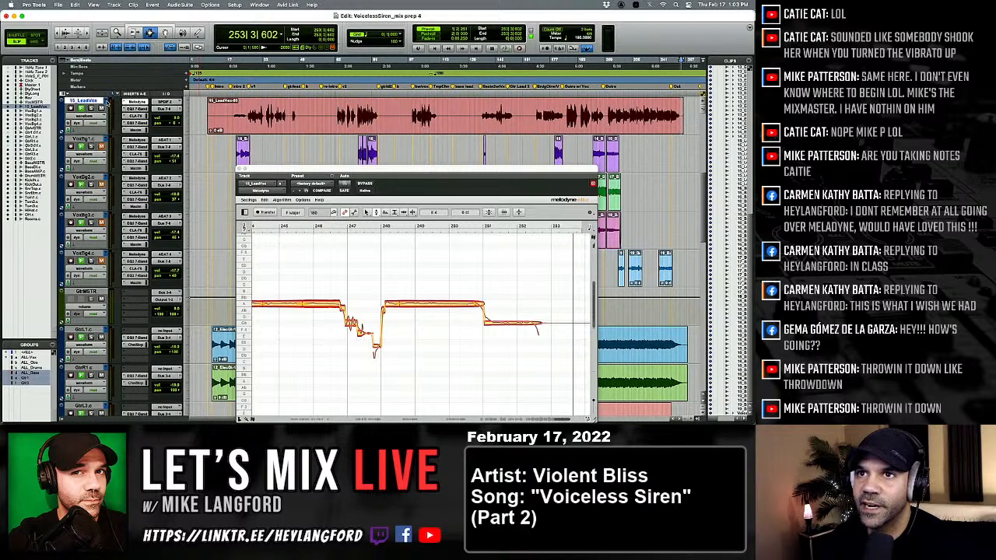
click(107, 102)
click(106, 108)
click(106, 101)
click(106, 108)
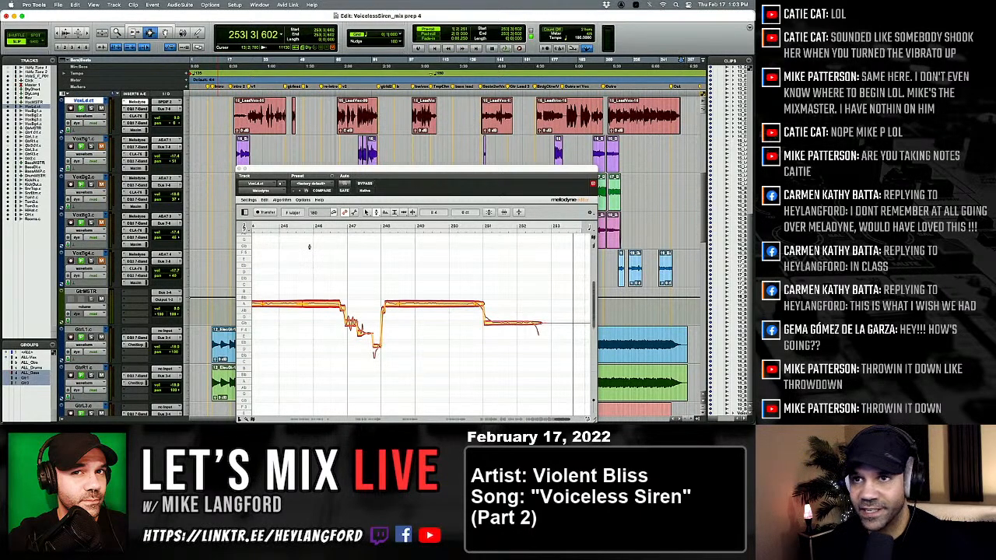
Deactivate the lead vocal's inserts after Melodyne and commit the selected track offline with consolidated clips, source tracks set to Do Nothing.
key(super+equal)
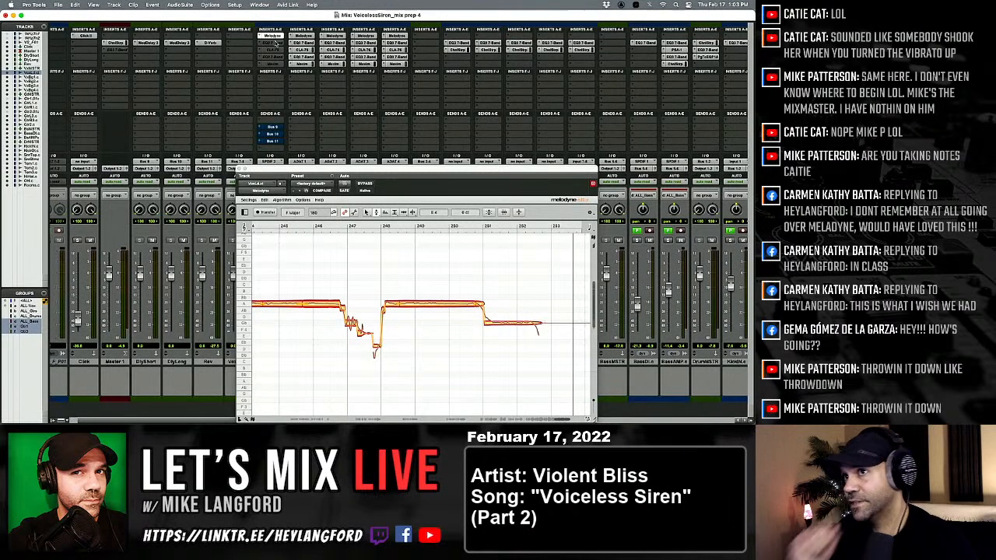
key(super+equal)
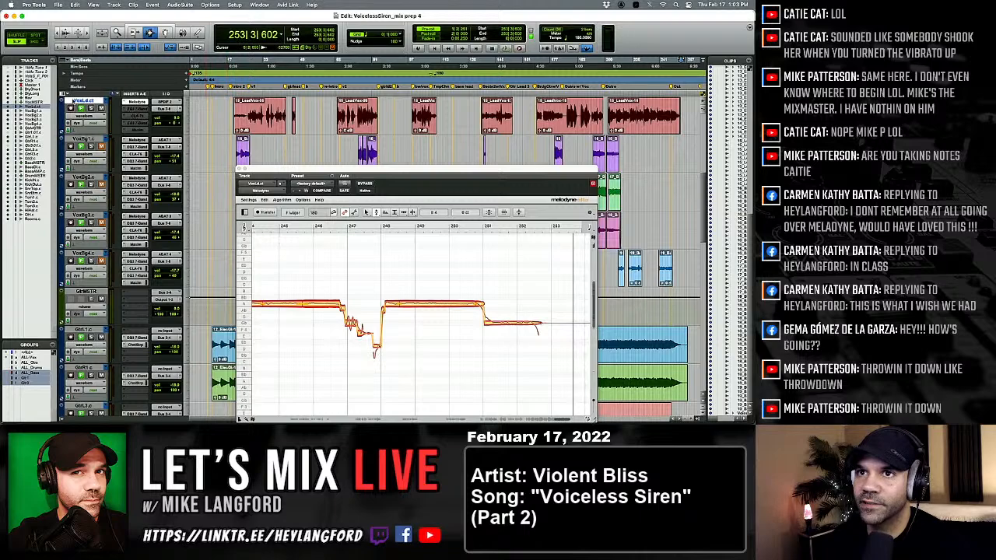
right_click(84, 101)
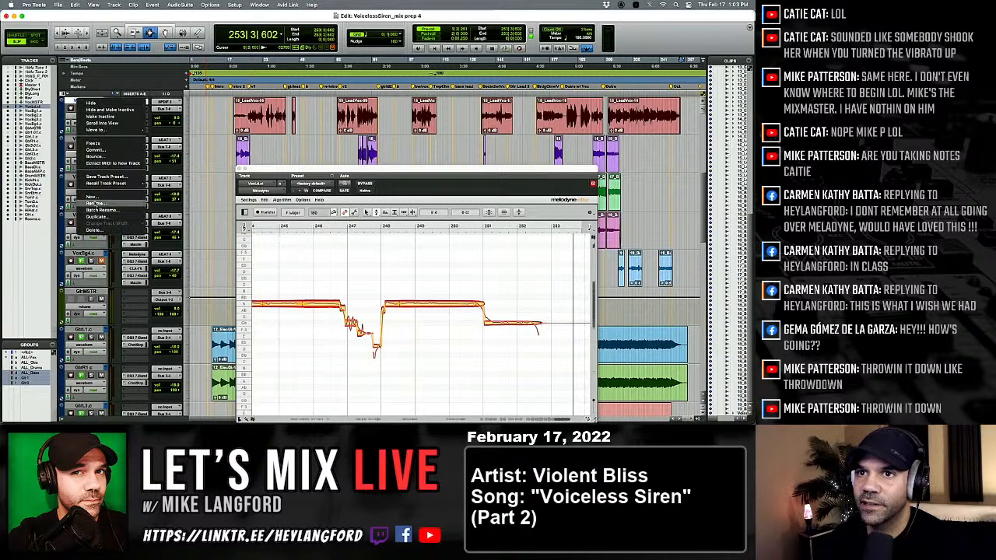
click(94, 150)
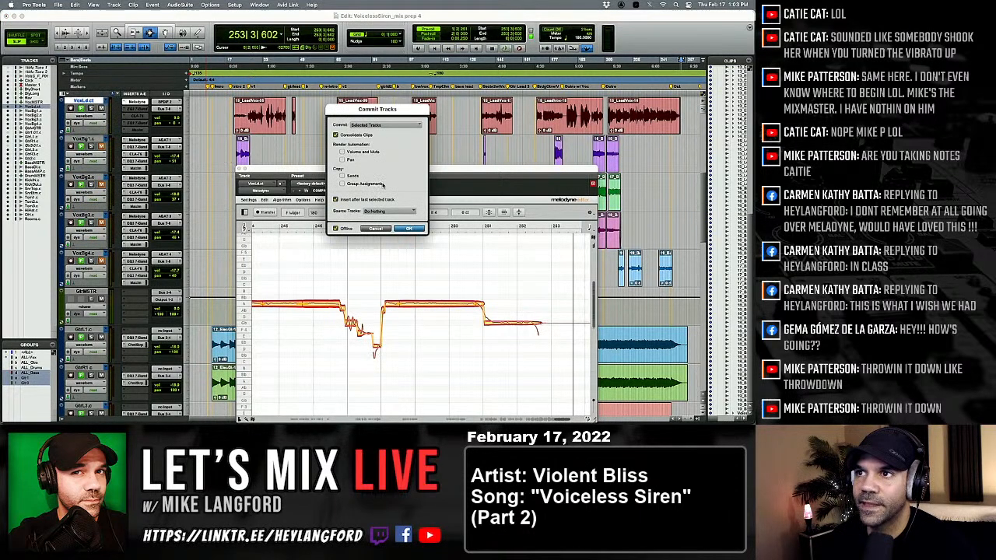
click(413, 229)
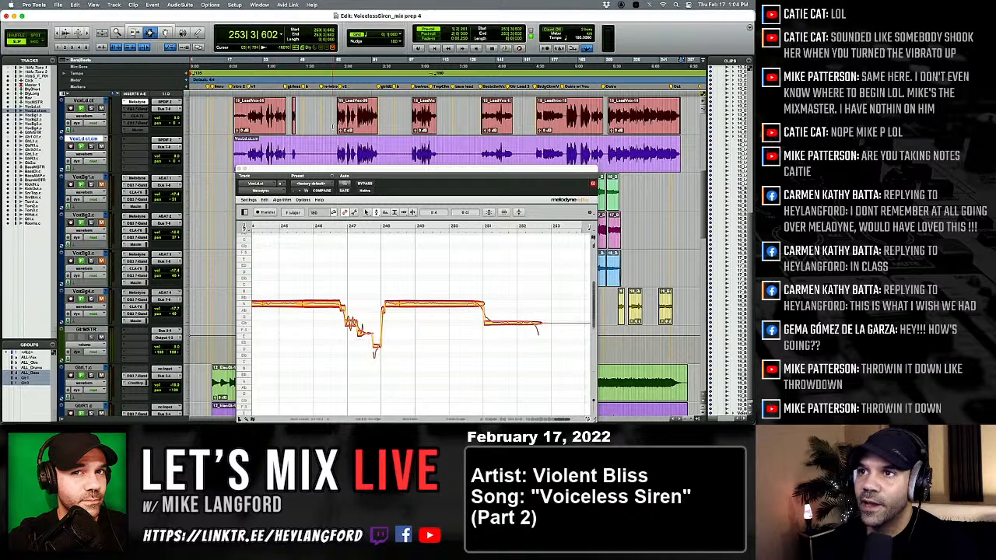
Delete the first two silent gaps from the committed vocal, around bars 47 and 87, matching the clip boundaries of VoxLd.ct.
click(297, 117)
key(shift+Tab)
key(semicolon)
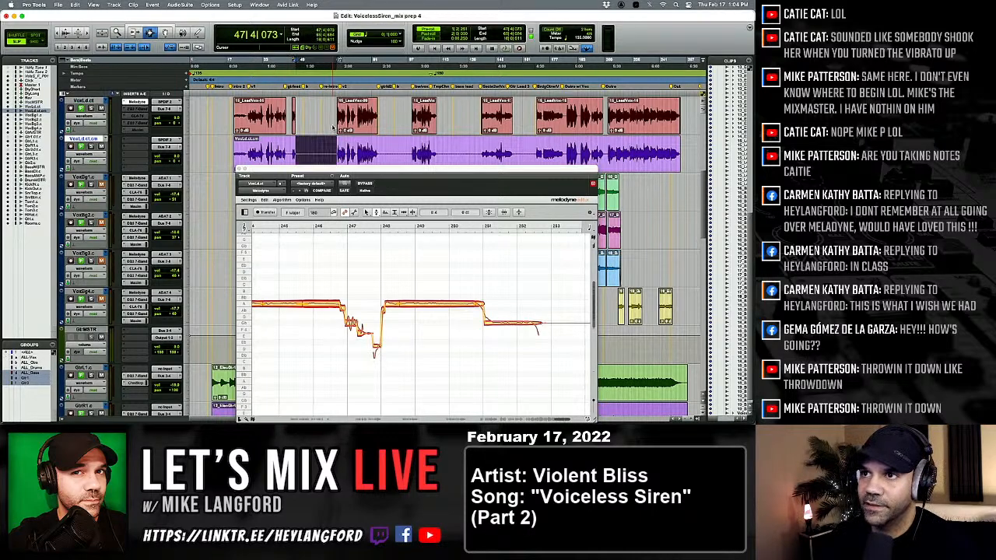
key(BackSpace)
click(386, 118)
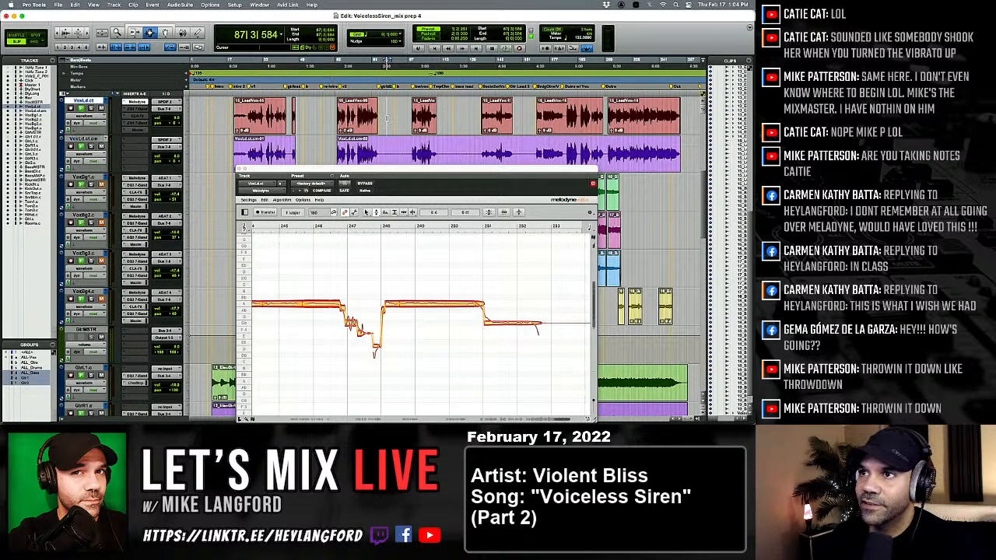
key(alt+Tab)
key(shift+Tab)
key(semicolon)
key(BackSpace)
Delete the committed vocal's next two silent gaps, around bars 131 and 155, matching the clip boundaries of the source track.
click(473, 117)
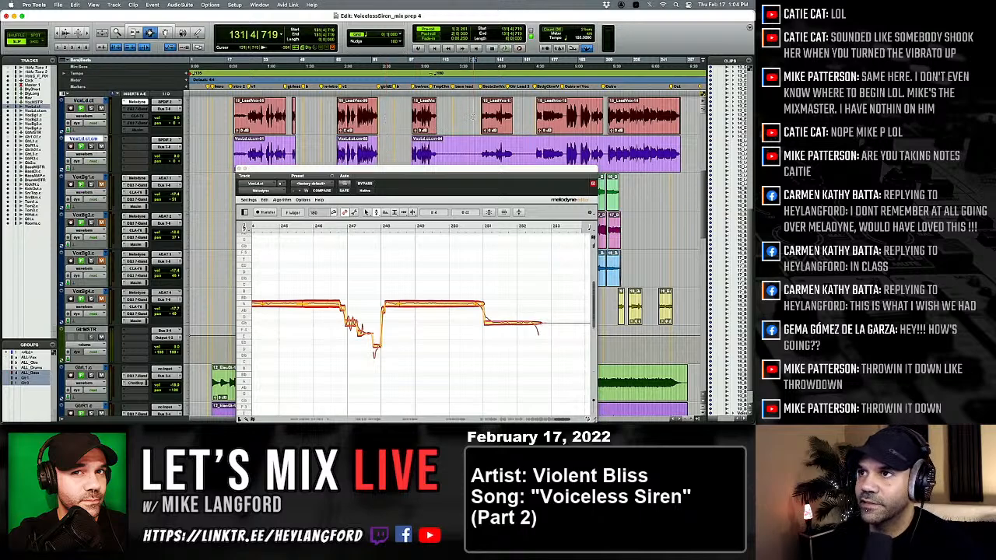
key(alt+Tab)
key(shift+Tab)
key(semicolon)
key(BackSpace)
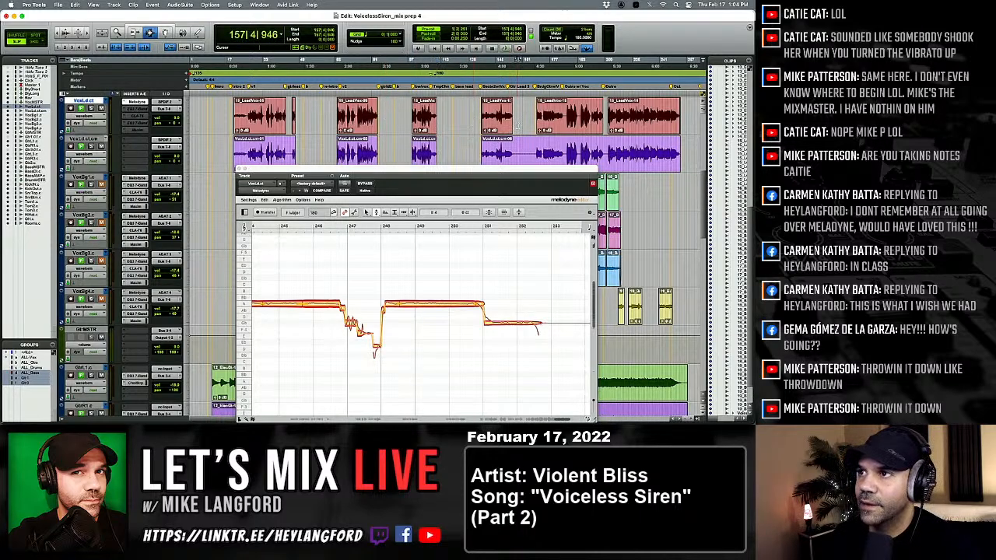
click(517, 121)
key(alt+Tab)
key(shift+Tab)
key(semicolon)
key(BackSpace)
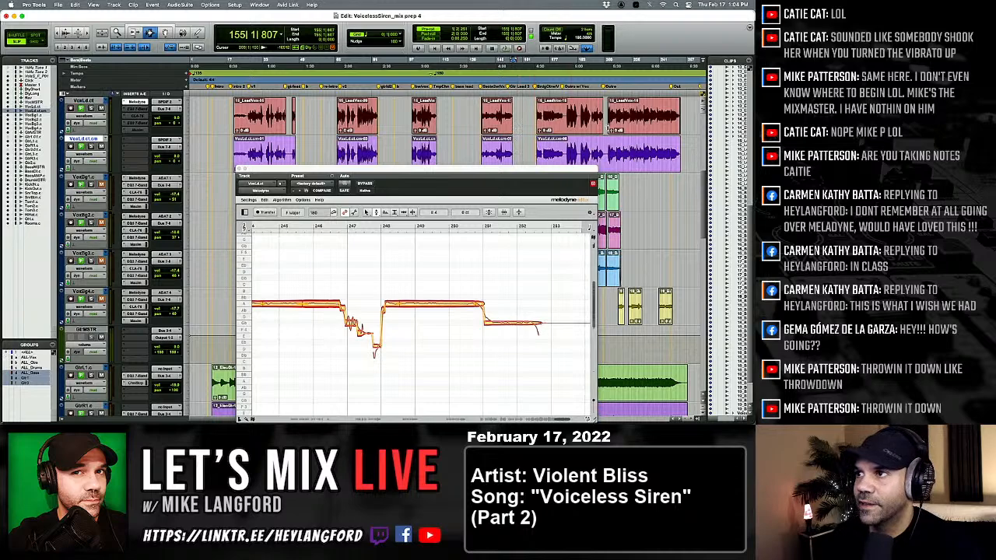
Delete the last silent gap from the committed vocal, around bar 208 before the outro clip.
click(604, 120)
key(shift+Tab)
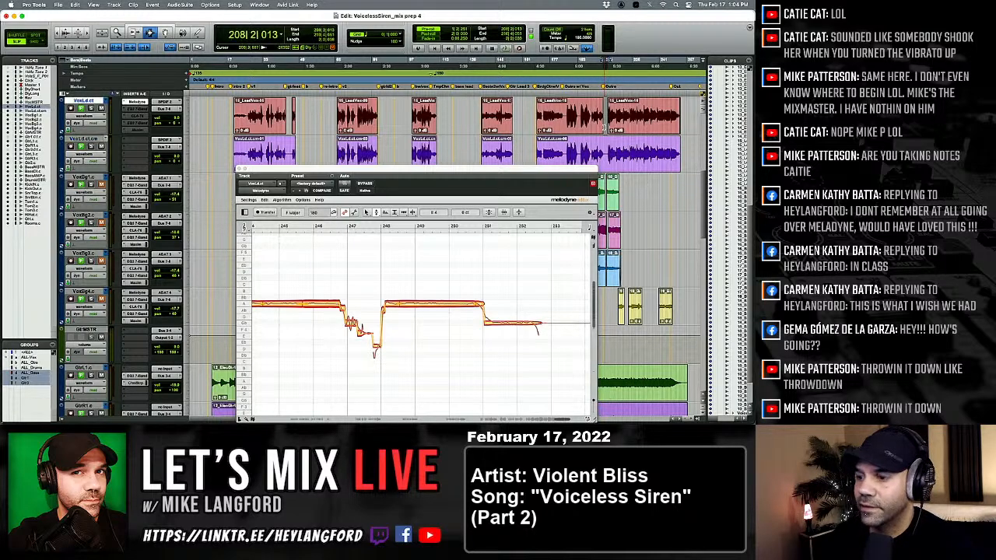
key(semicolon)
key(BackSpace)
Cut all the clips from the committed vocal track and paste them onto VoxLd.ct in place of the original clips.
key(super+a)
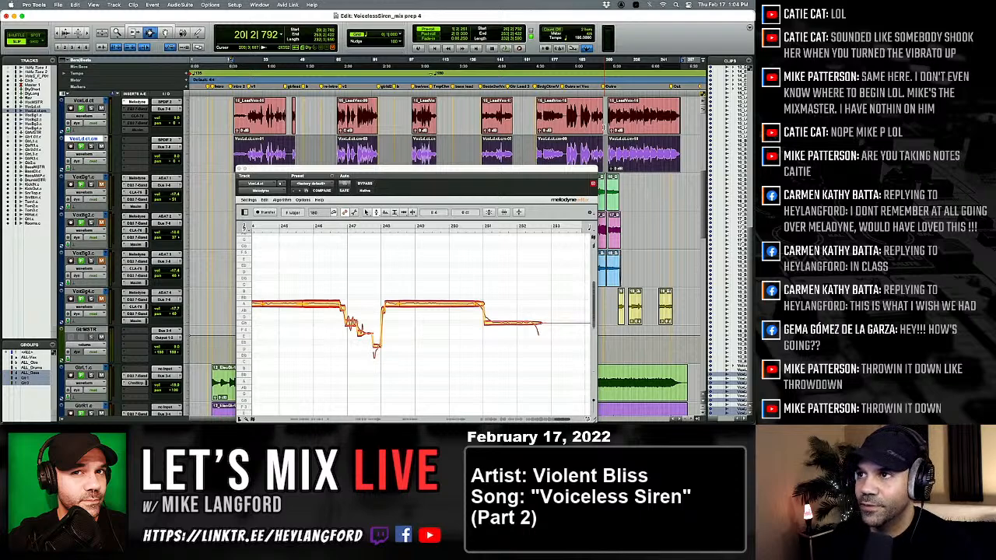
click(533, 140)
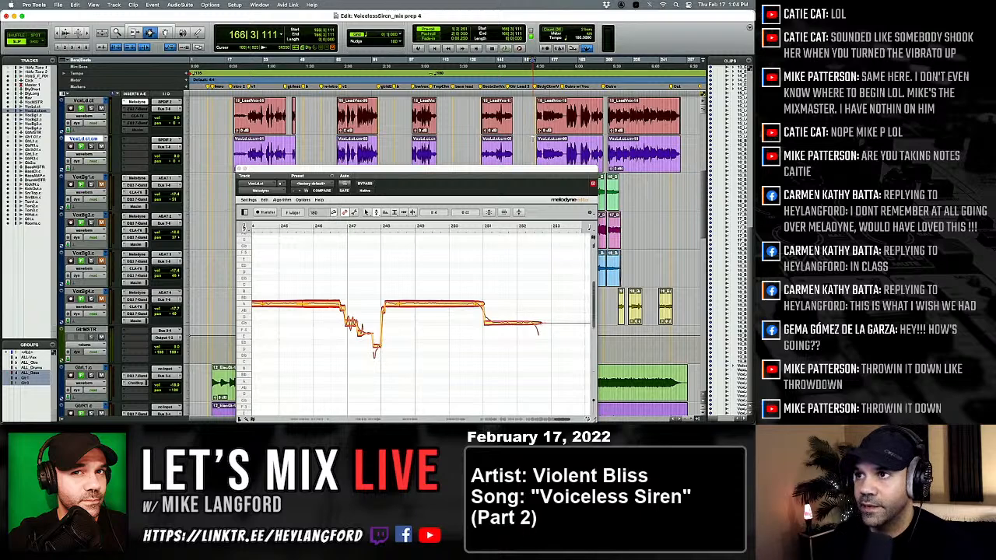
key(super+a)
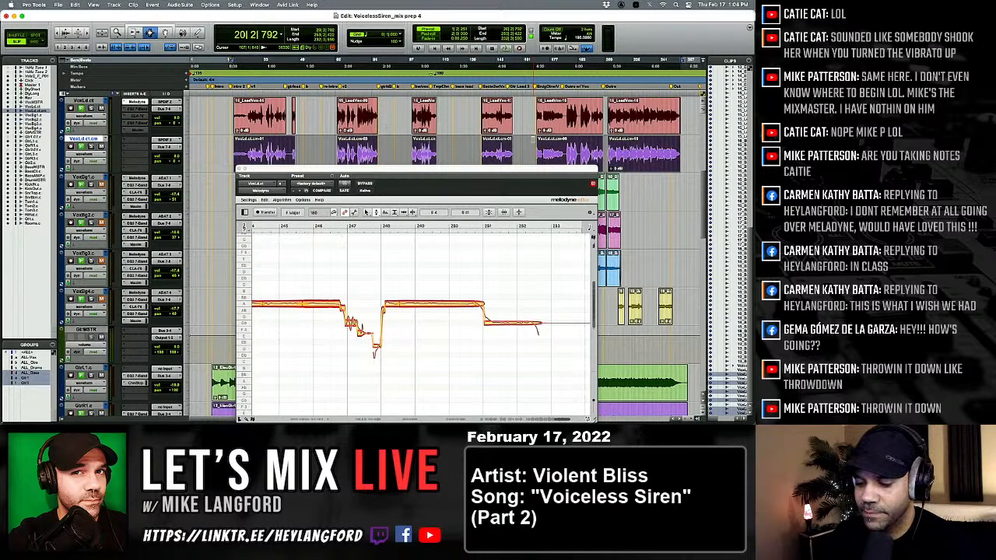
key(BackSpace)
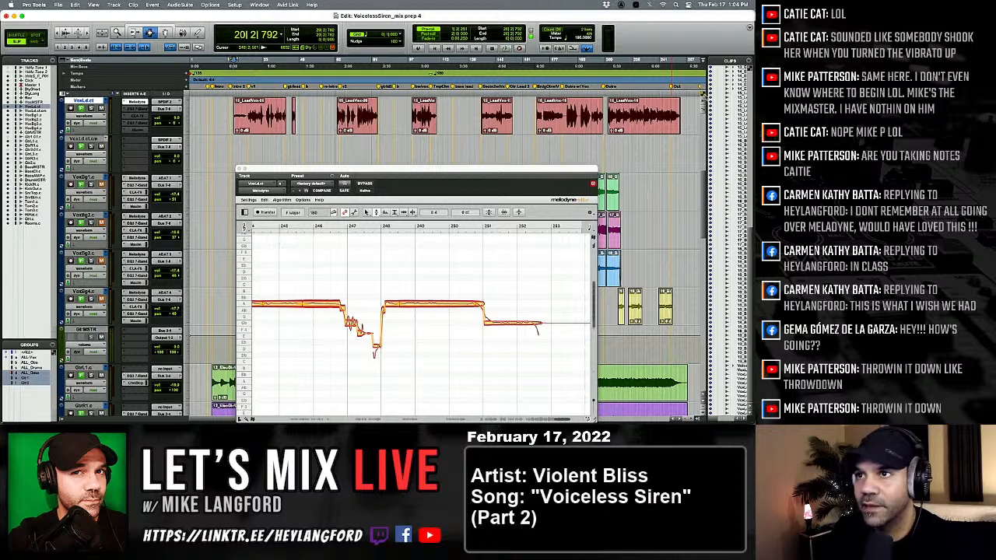
key(super+v)
Undo and redo the paste repeatedly to compare the committed clips' alignment with the originals, finishing with the committed clips on VoxLd.ct.
key(super+z)
key(super+shift+z)
key(super+z)
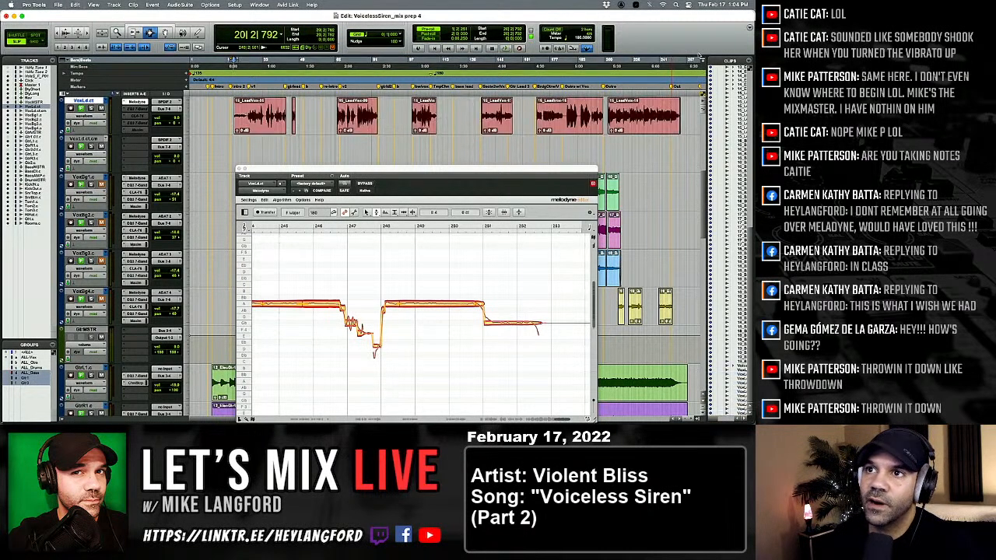
key(super+shift+z)
key(super+z)
key(super+shift+z)
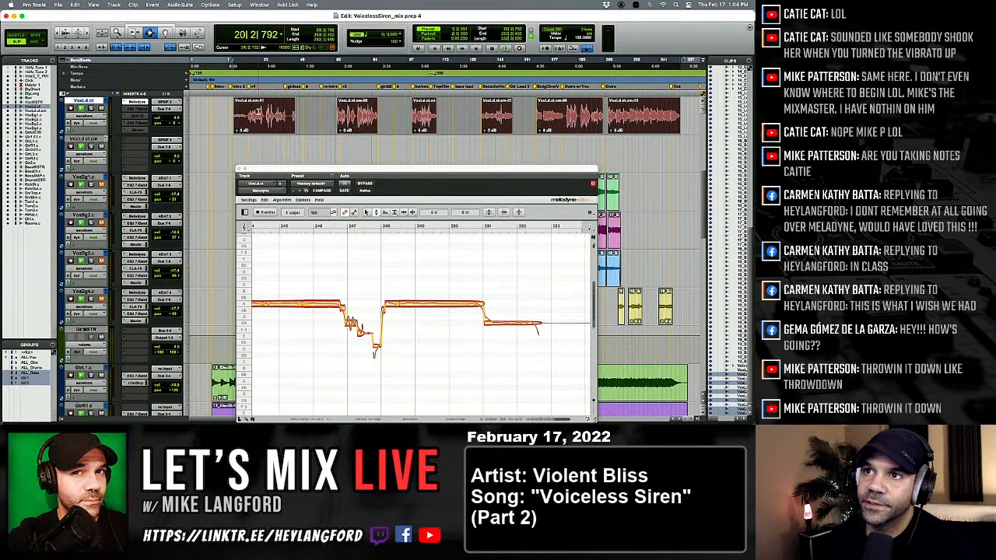
key(super+z)
key(super+z)
key(super+shift+z)
key(super+shift+z)
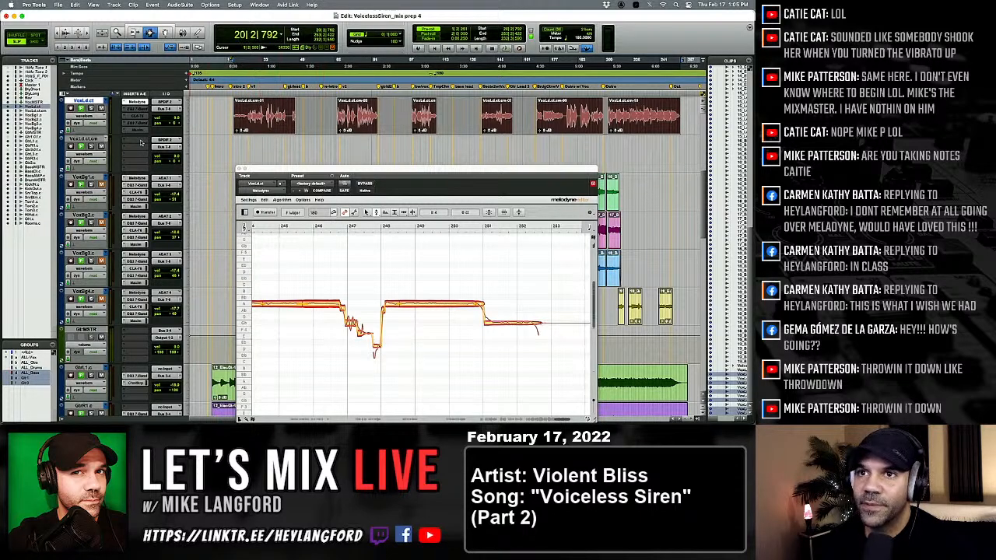
Delete the emptied committed track, and on VoxLd.ct deactivate Melodyne while reactivating the other inserts.
click(80, 145)
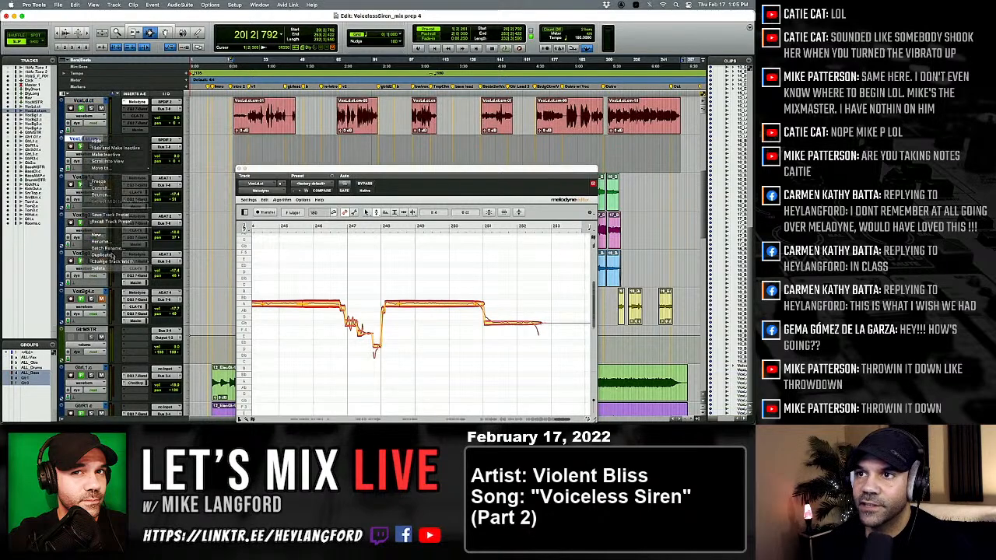
key(Delete)
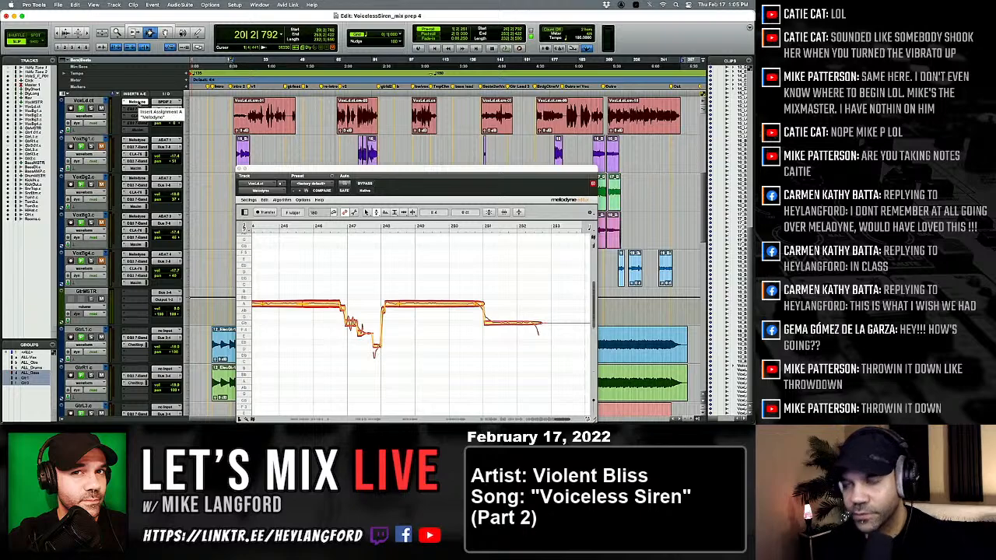
ctrl+super+click(136, 103)
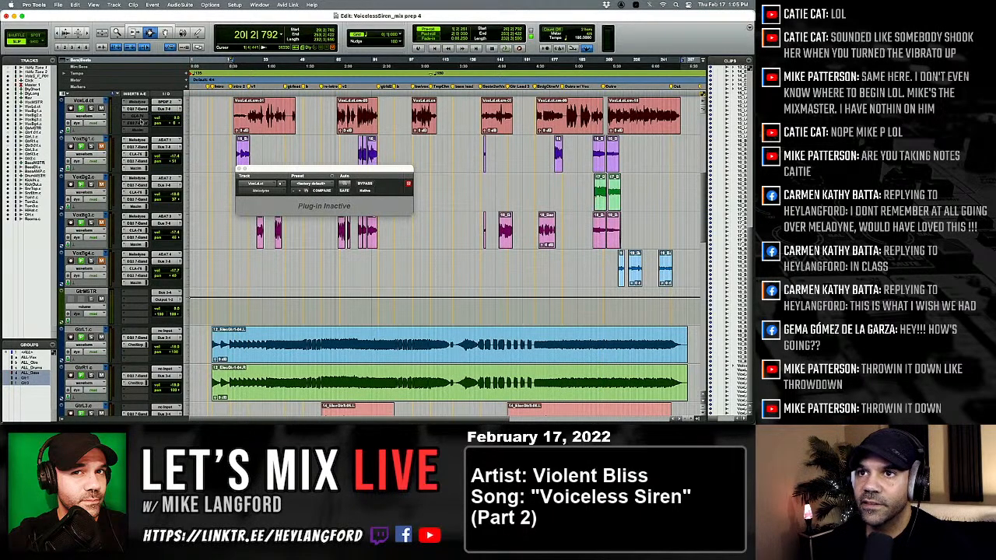
click(232, 113)
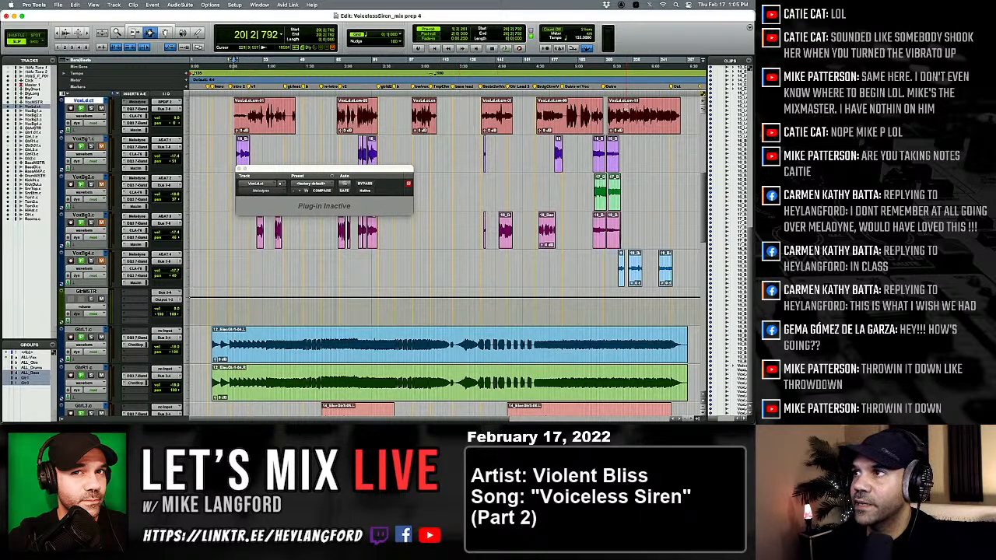
Zoom in on the outro clip of the committed lead vocal and play it from around bar 217.
click(627, 109)
click(622, 109)
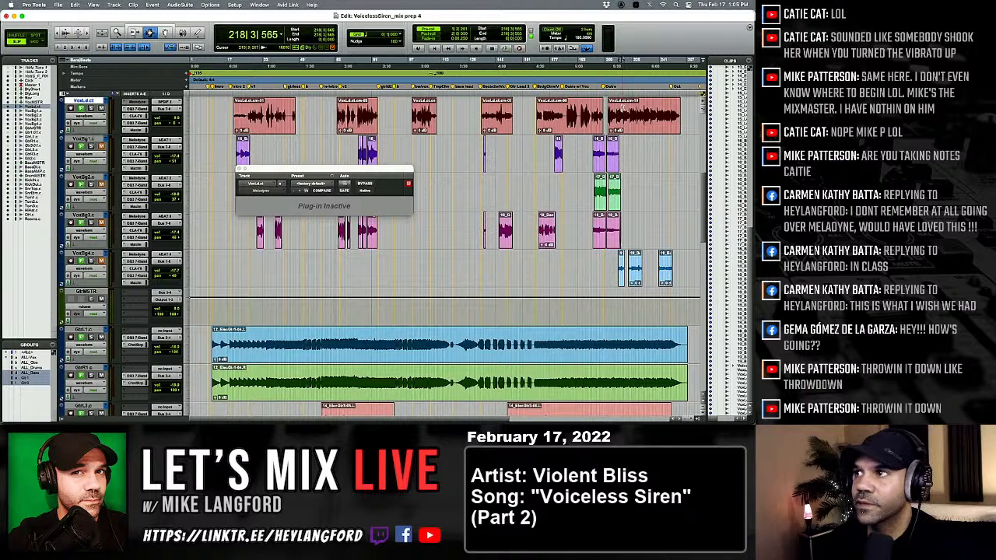
key(t)
key(t)
key(t)
key(t)
key(space)
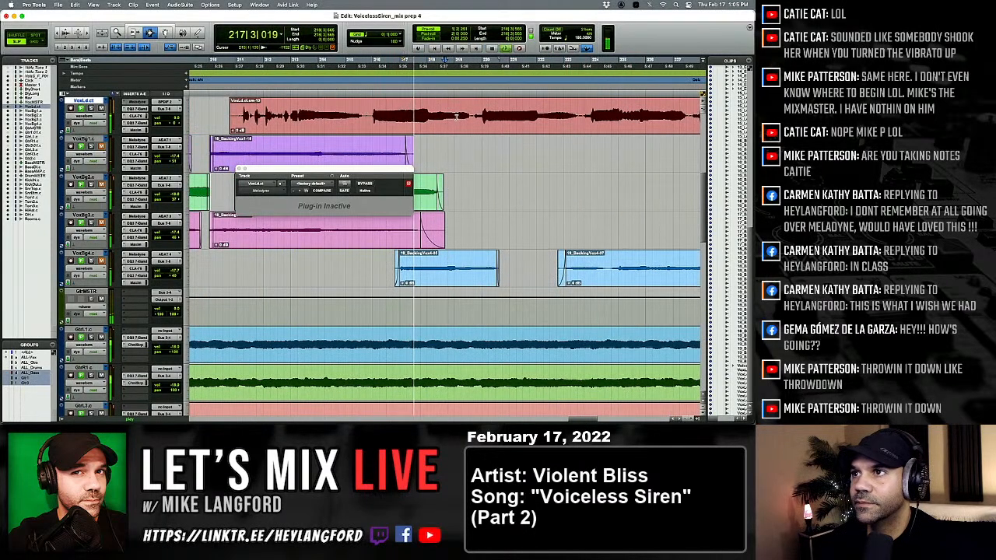
Play the outro lead vocal on VoxLd.ct around bar 219 and zoom in on the break before the next phrase.
key(t)
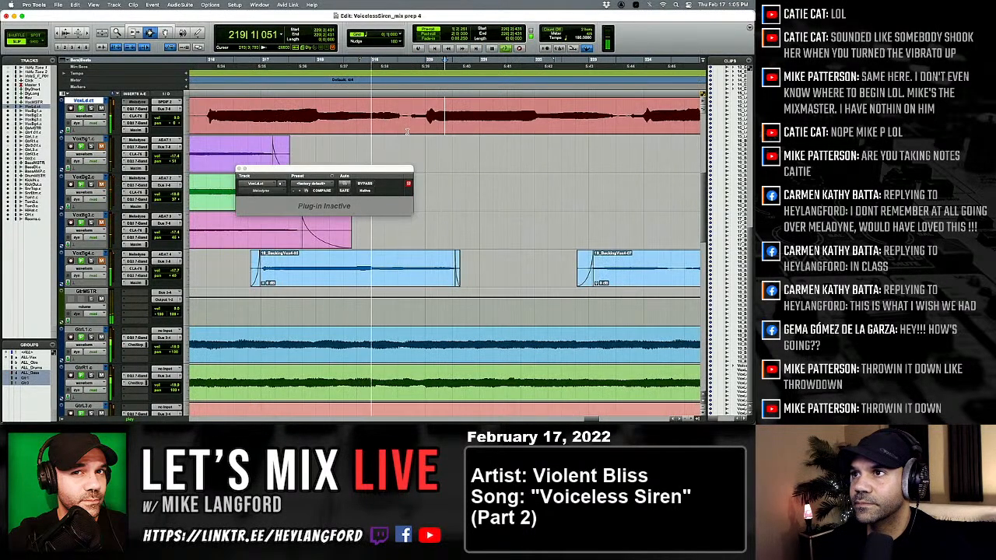
key(t)
key(t)
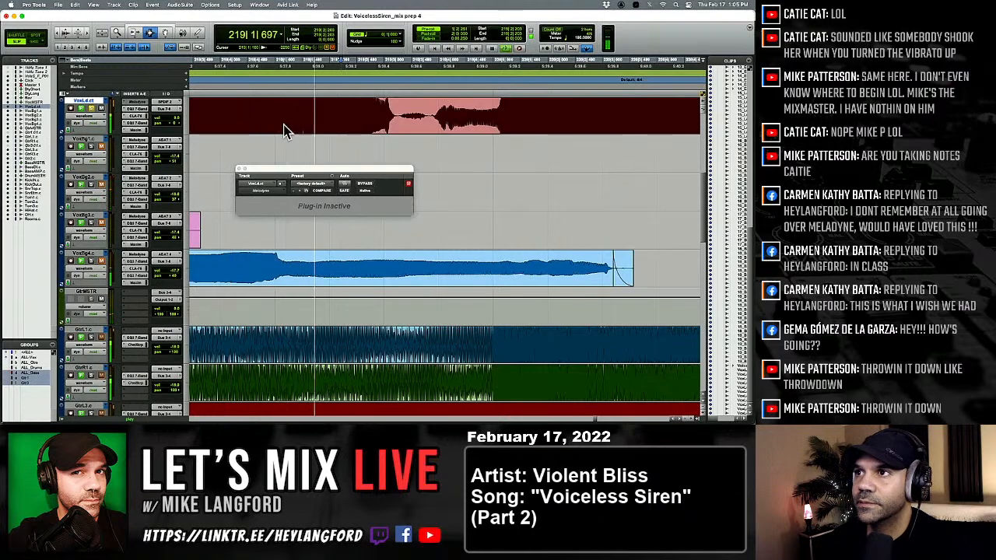
key(space)
click(451, 123)
key(t)
key(t)
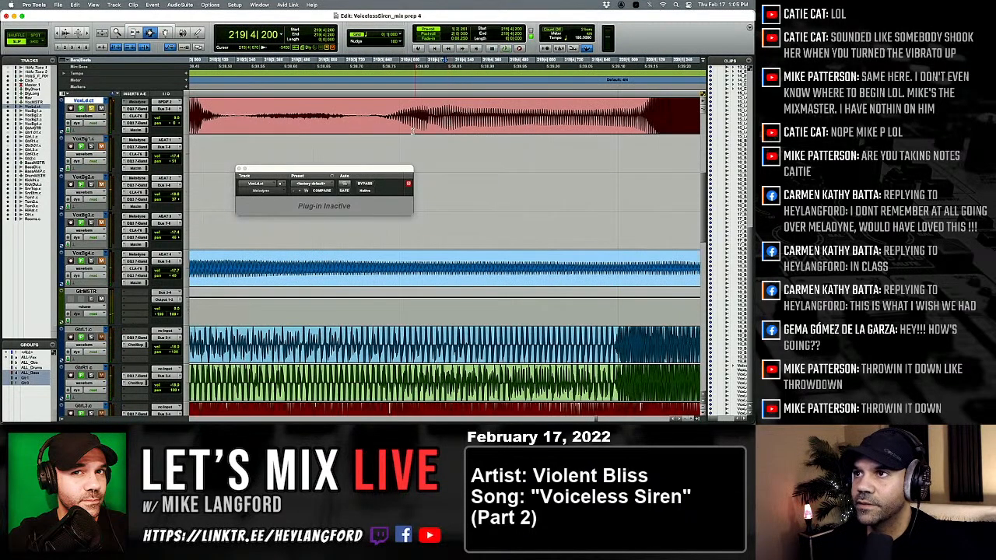
Try cutting the phrase onset near 219|3|821 on VoxLd.ct and pasting it back slightly later.
drag(367, 121, 428, 122)
key(x)
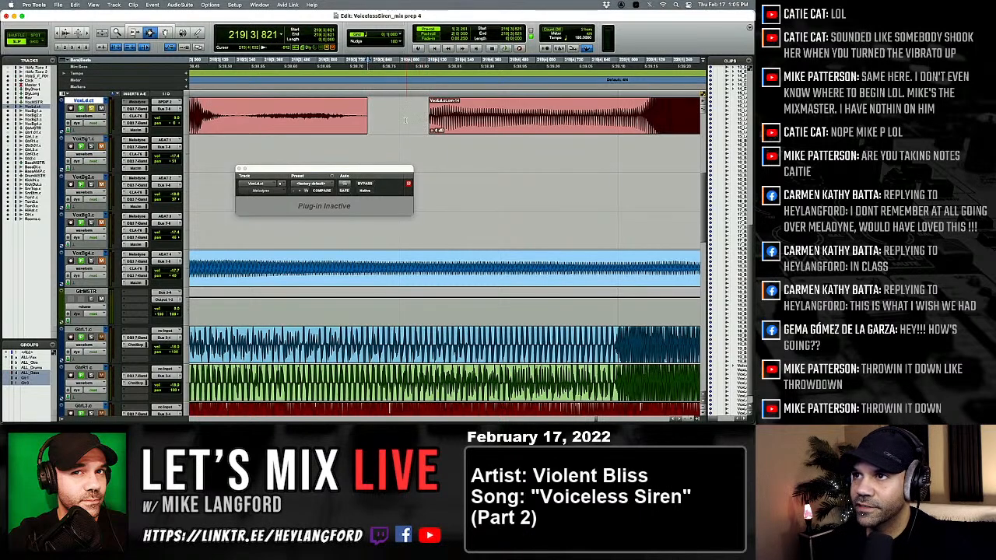
click(402, 124)
key(v)
click(462, 122)
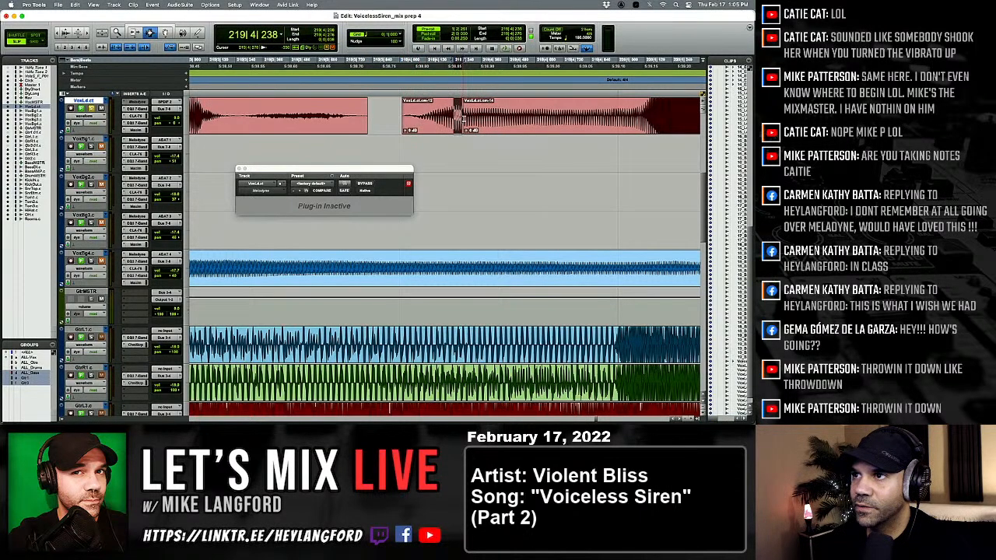
Try to crossfade the pasted onset into the following clip and fade the clip edges around the gap.
key(f)
drag(388, 122, 422, 122)
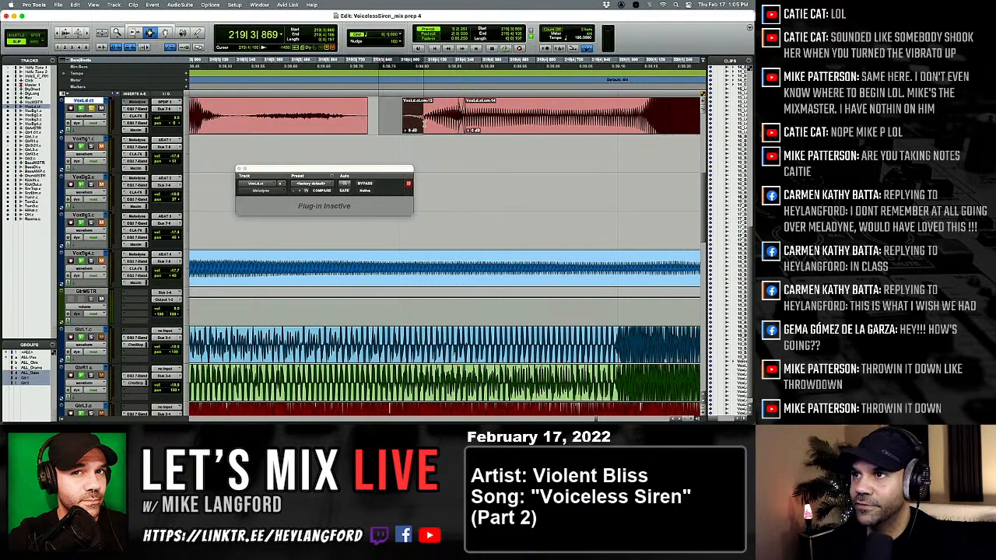
key(f)
drag(352, 122, 385, 122)
key(f)
Play the shifted onset, then undo its fades, paste and cut.
key(r)
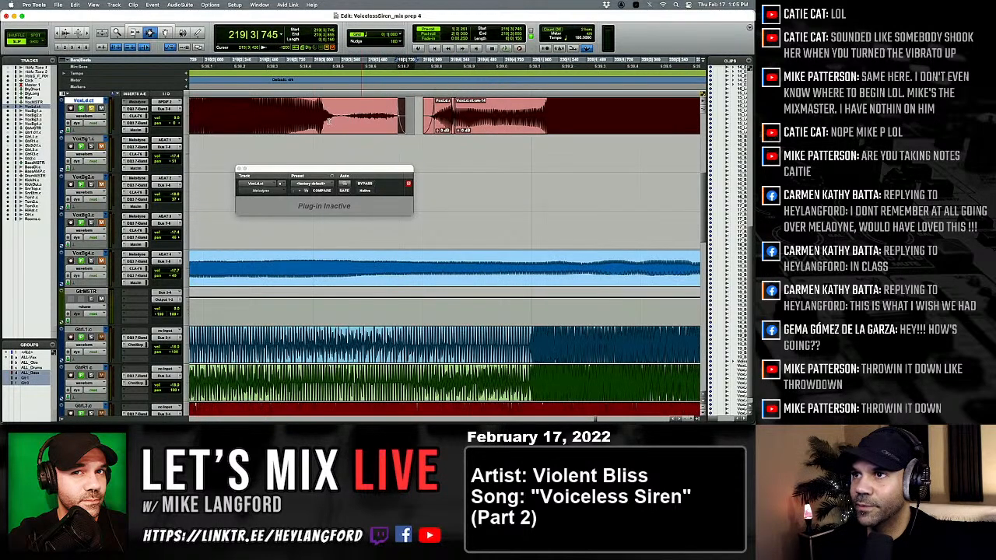
click(328, 122)
key(space)
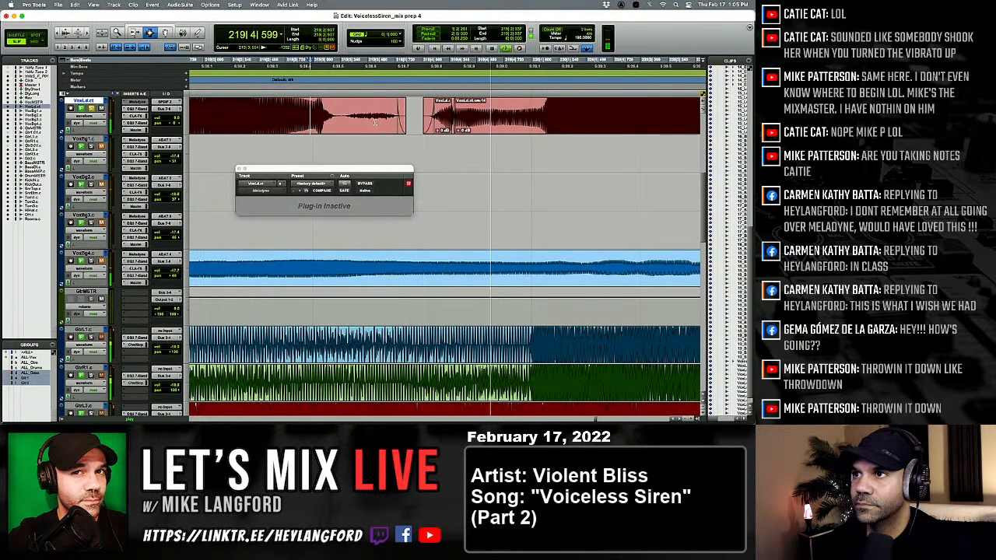
key(space)
key(super+z)
key(super+z)
key(super+z)
key(super+z)
key(super+z)
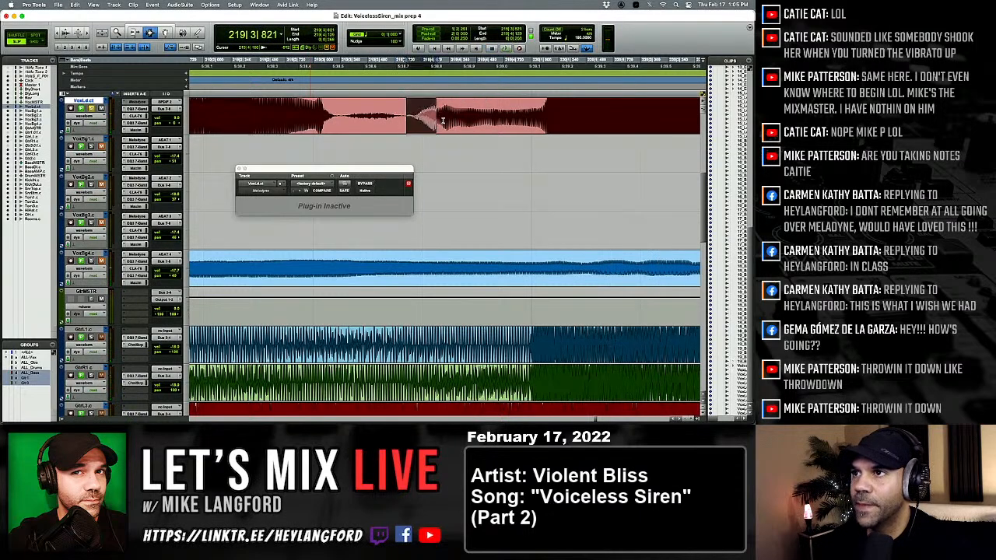
Delete the short onset before the phrase near 219|3|918 on VoxLd.ct, then play the transition.
click(443, 120)
mouse_move(438, 122)
mouse_down()
mouse_move(403, 122)
mouse_move(495, 124)
mouse_move(449, 129)
mouse_up()
key(Delete)
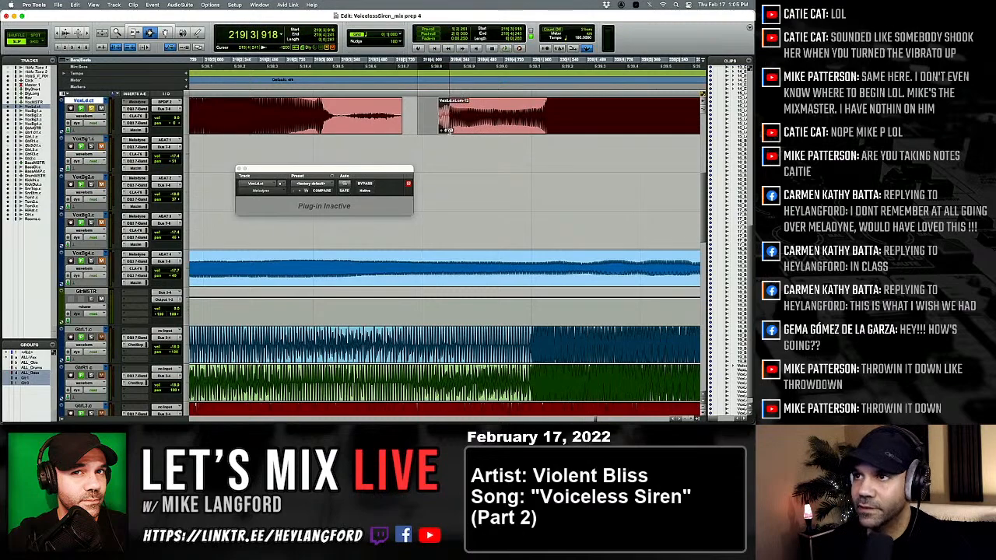
key(space)
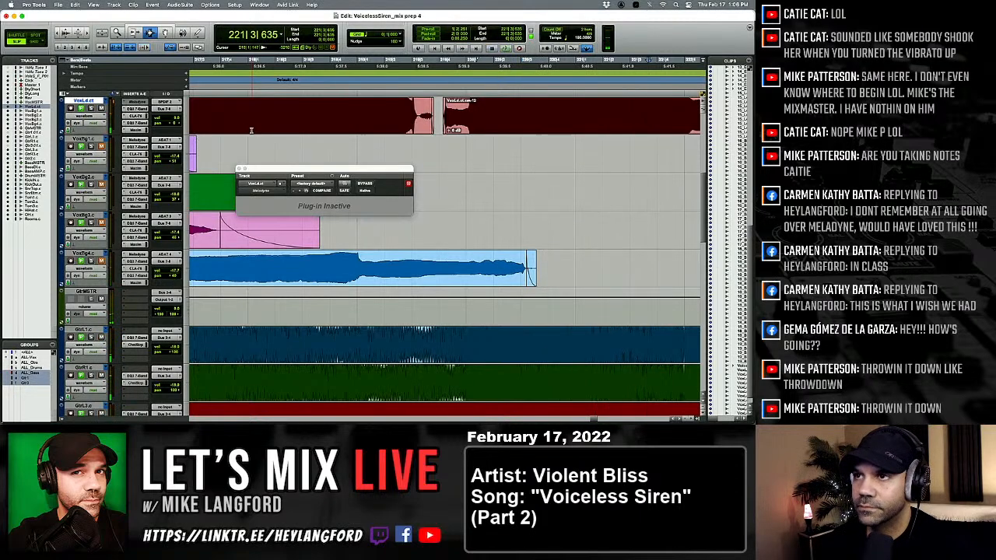
key(space)
key(space)
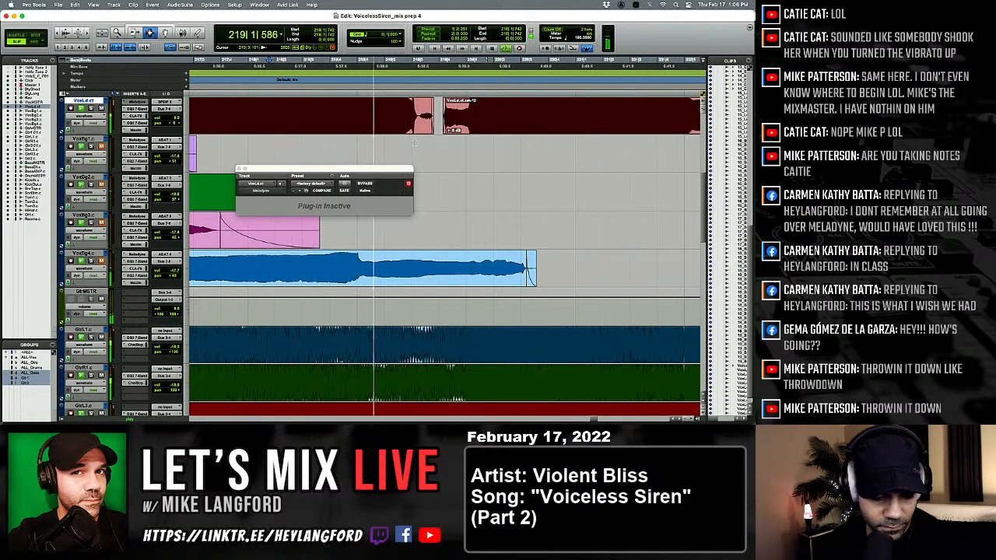
key(space)
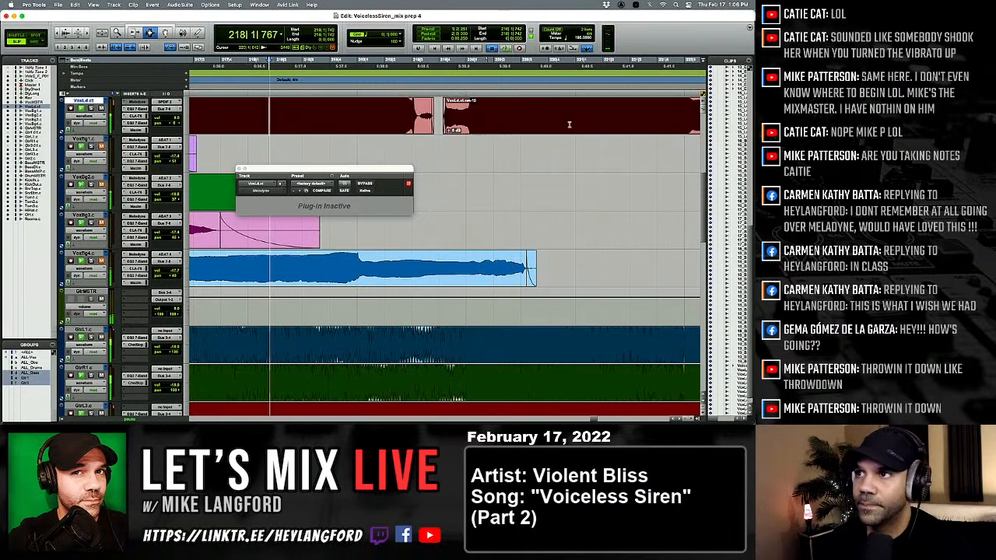
key(space)
Play the outro lead vocal from bar 219 to bar 223 and examine the onset of the phrase near bar 223.
key(r)
key(r)
scroll(430, 144, up, 2)
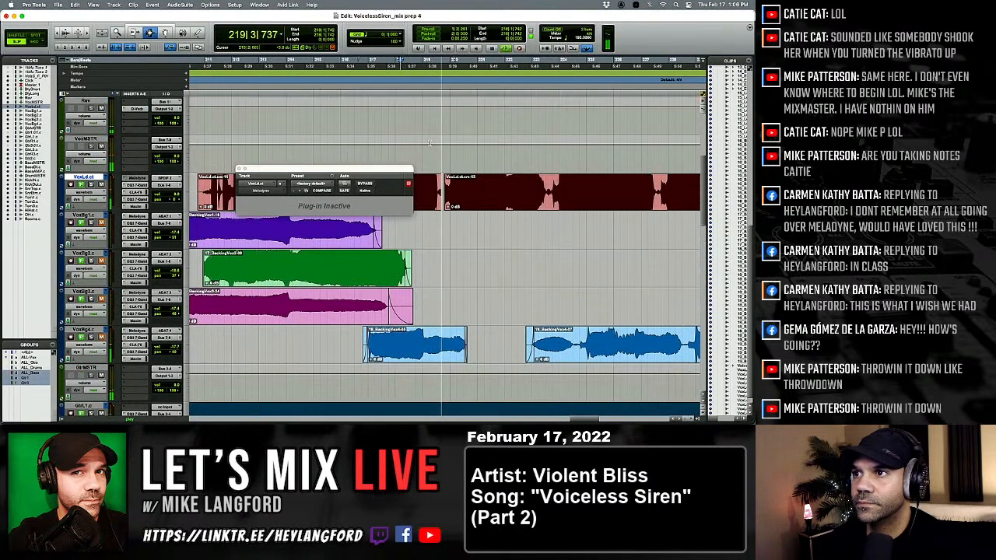
scroll(429, 143, down, 2)
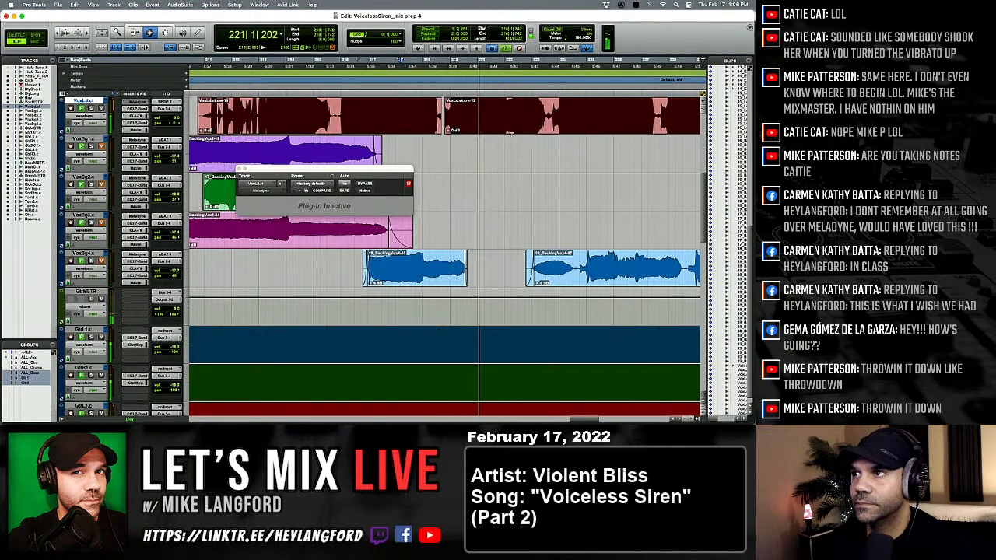
key(space)
key(space)
key(space)
click(550, 123)
key(space)
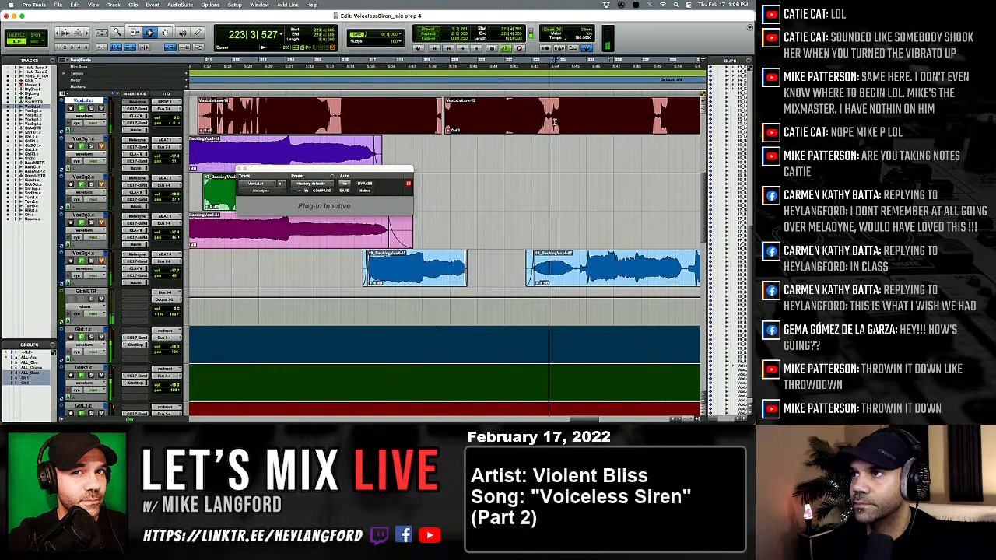
Copy the phrase onset near 223|3|750 on VoxLd.ct and paste it into the gap near 219|3|918.
key(t)
key(t)
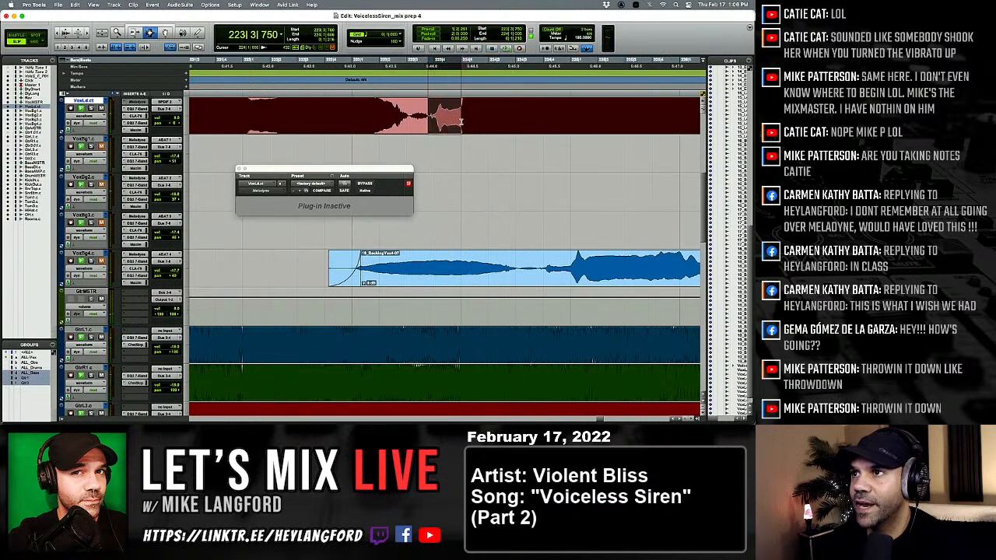
key(r)
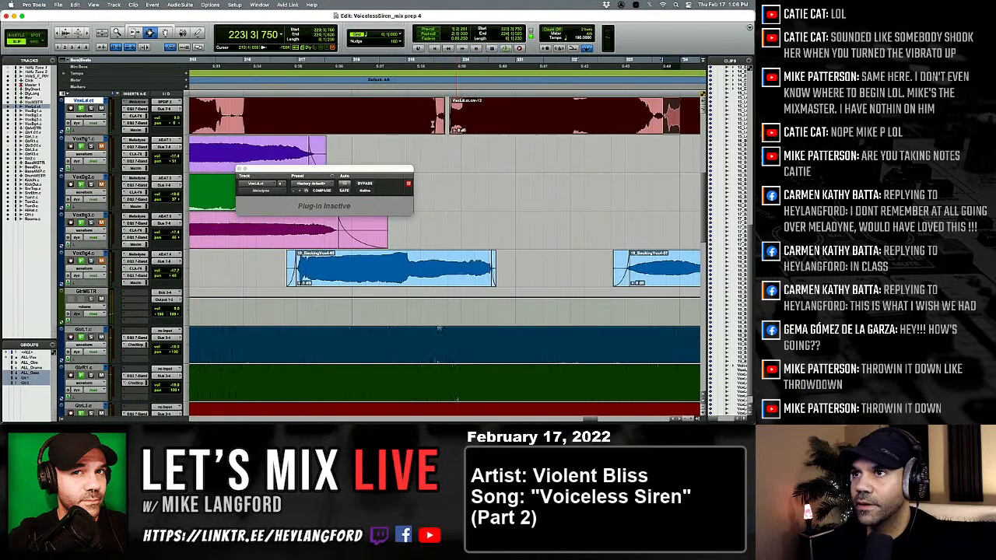
click(457, 115)
key(t)
key(t)
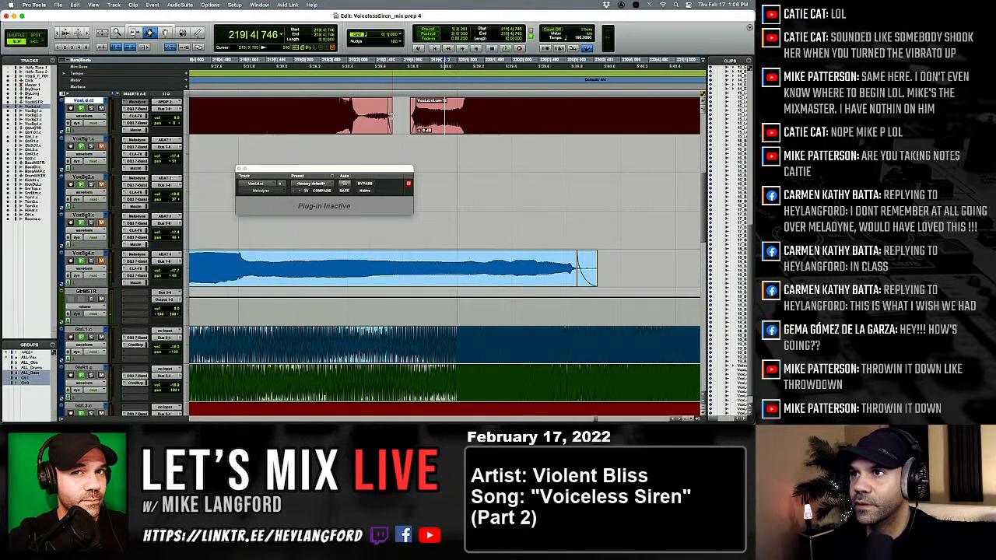
click(398, 118)
key(super+v)
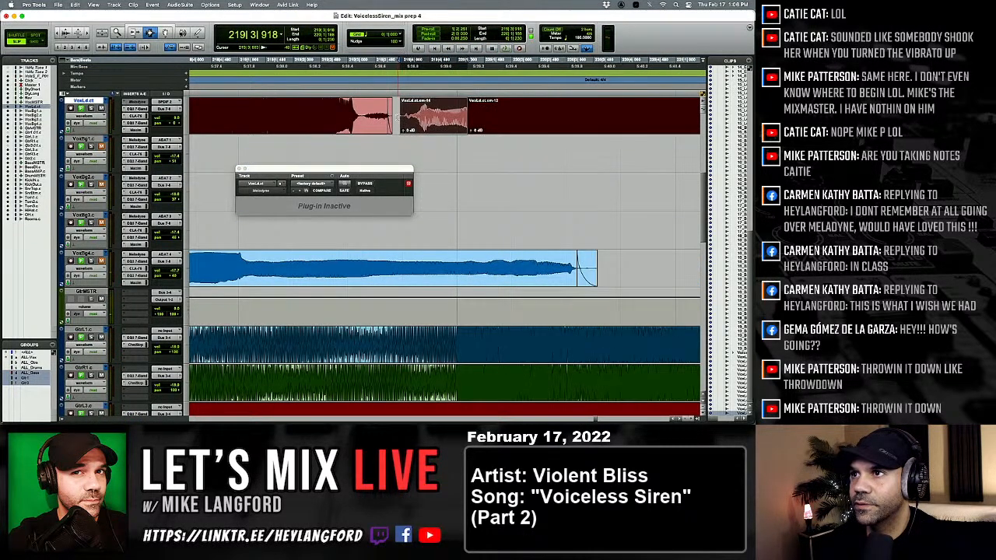
Align the pasted onset with the surrounding vocal, blend its joins with fades, and play the repair through bar 224.
drag(432, 123, 465, 121)
click(471, 118)
key(F6)
key(F7)
key(space)
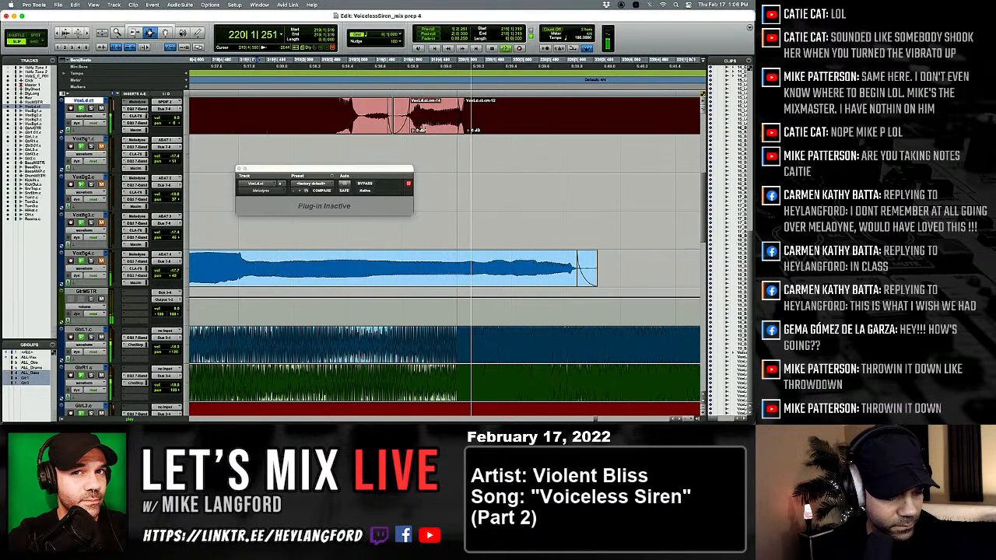
key(r)
key(r)
key(r)
key(r)
key(r)
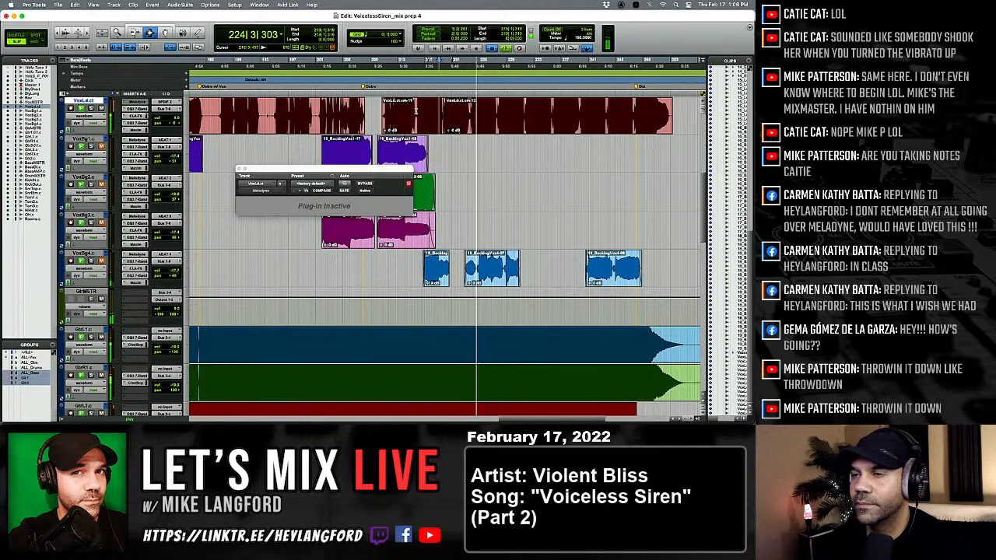
key(space)
Open Melodyne on VoxBg1.c for its first clip near bar 21, keeping the plug-in window below that clip.
key(alt+a)
drag(318, 163, 356, 220)
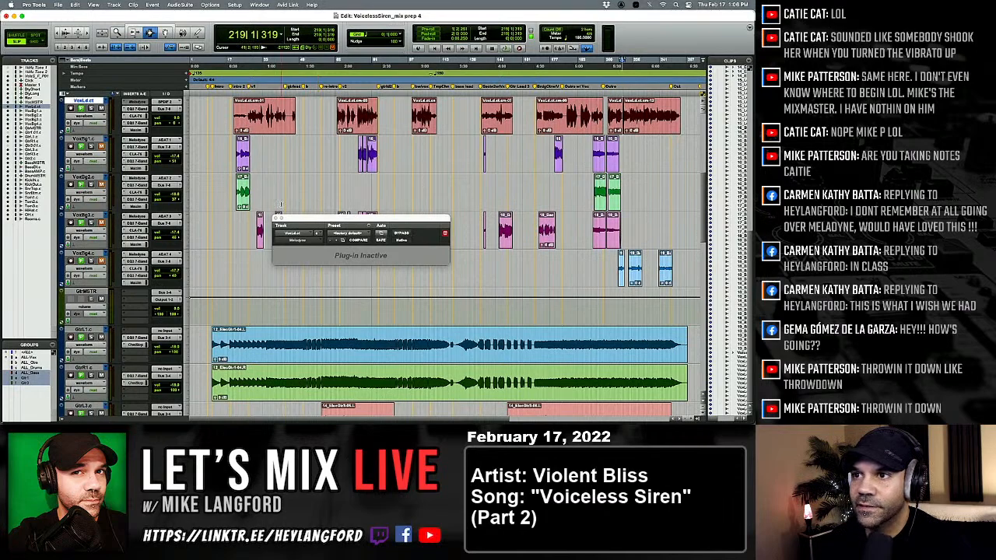
drag(294, 219, 289, 301)
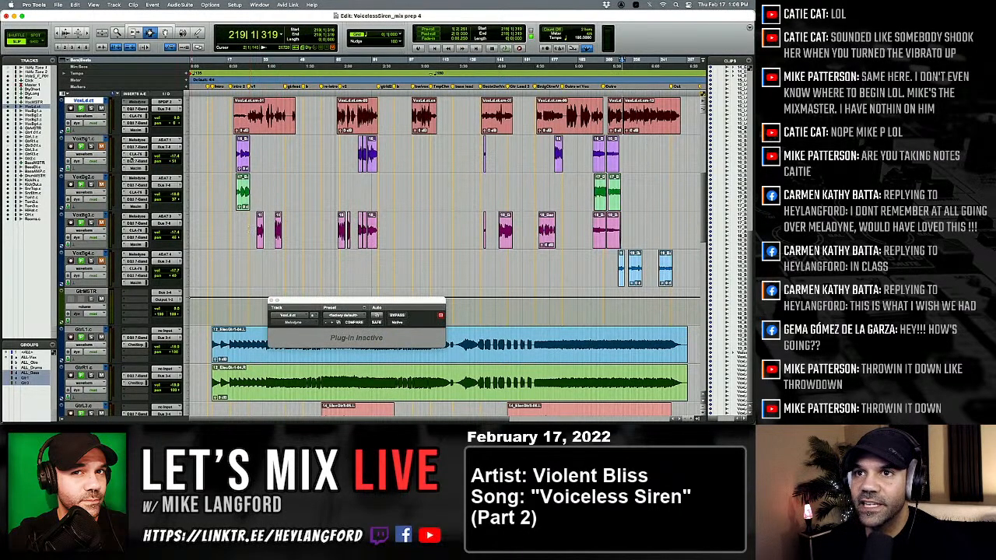
click(200, 155)
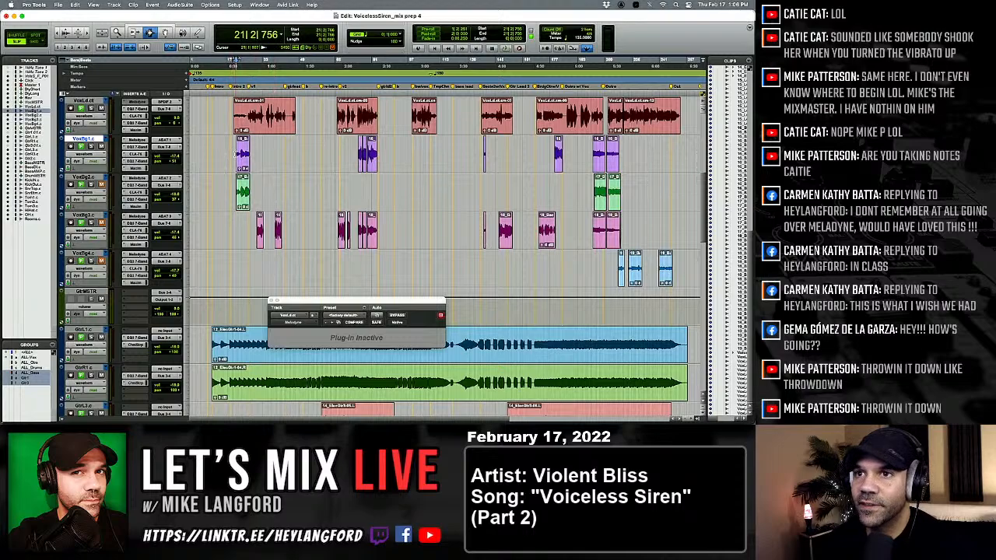
key(t)
key(t)
click(137, 140)
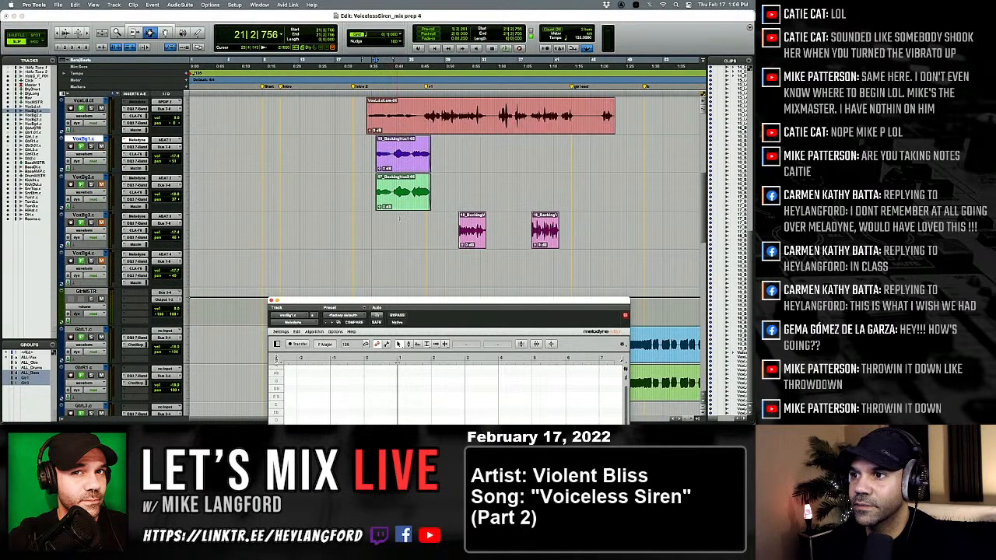
drag(403, 295, 394, 182)
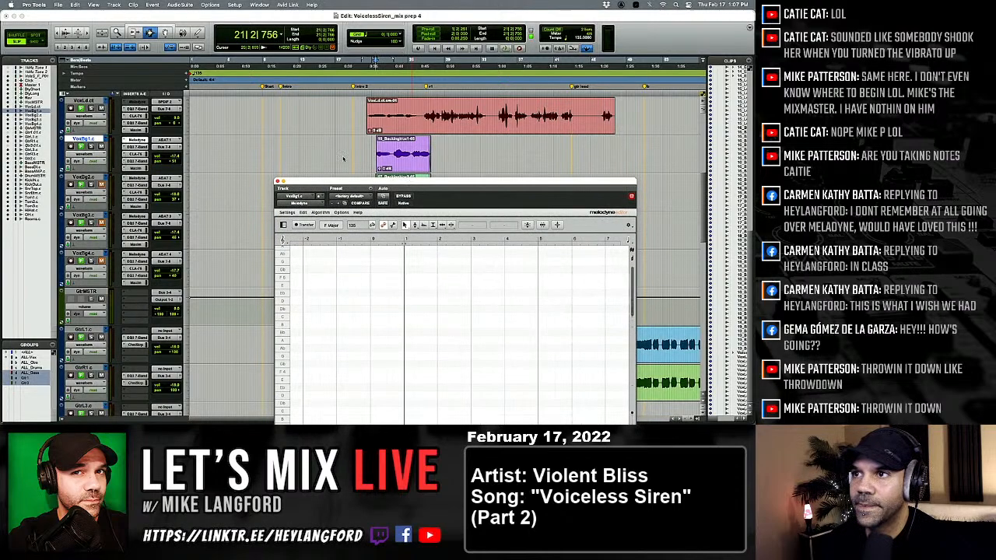
Transfer the first VoxBg1.c clip into Melodyne, separate the opening phrase's notes around bars 21 to 23, and play it.
key(space)
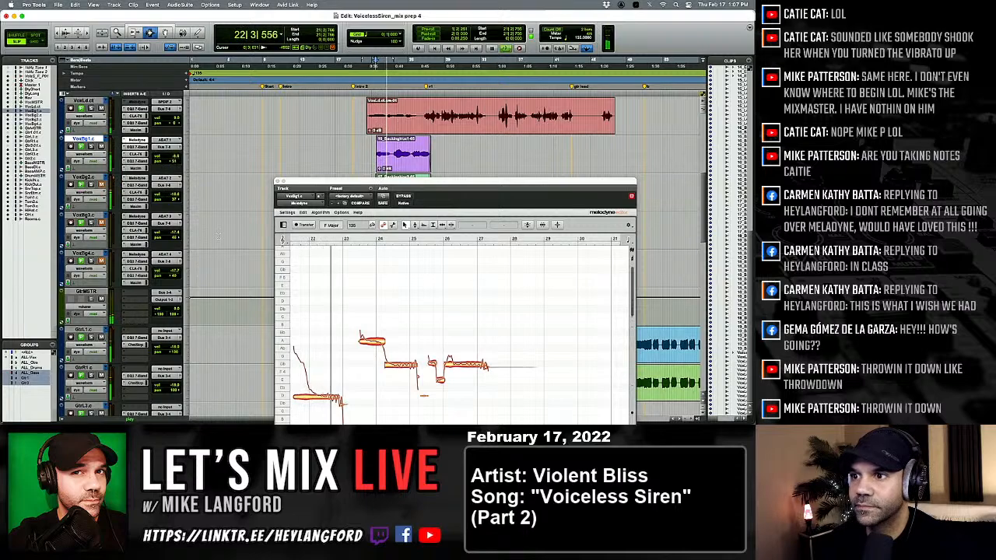
right_click(368, 340)
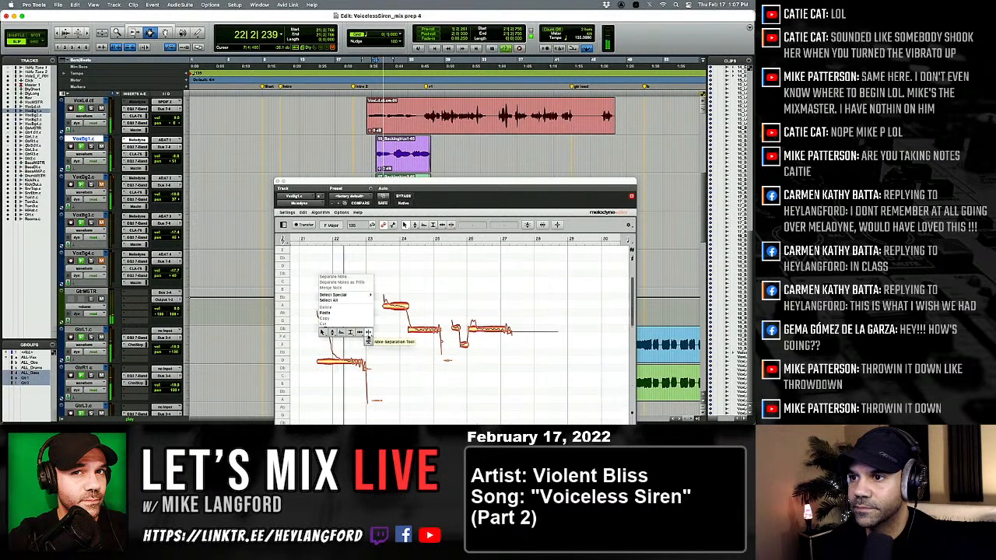
click(368, 340)
key(space)
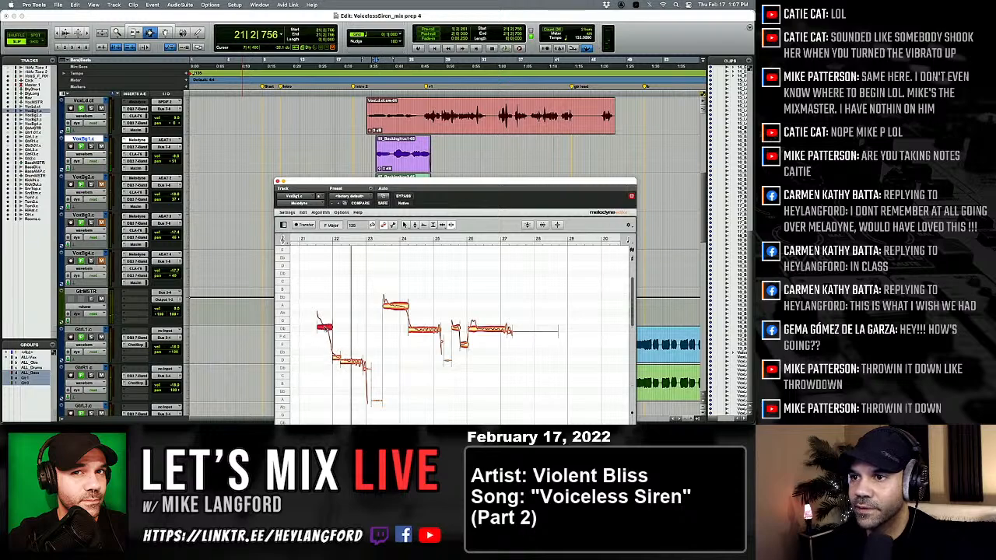
key(space)
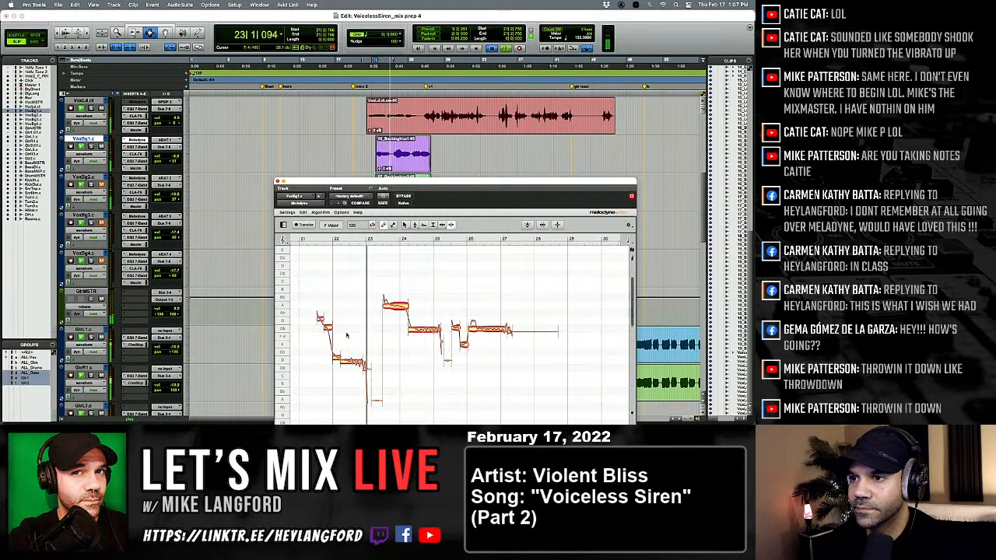
key(space)
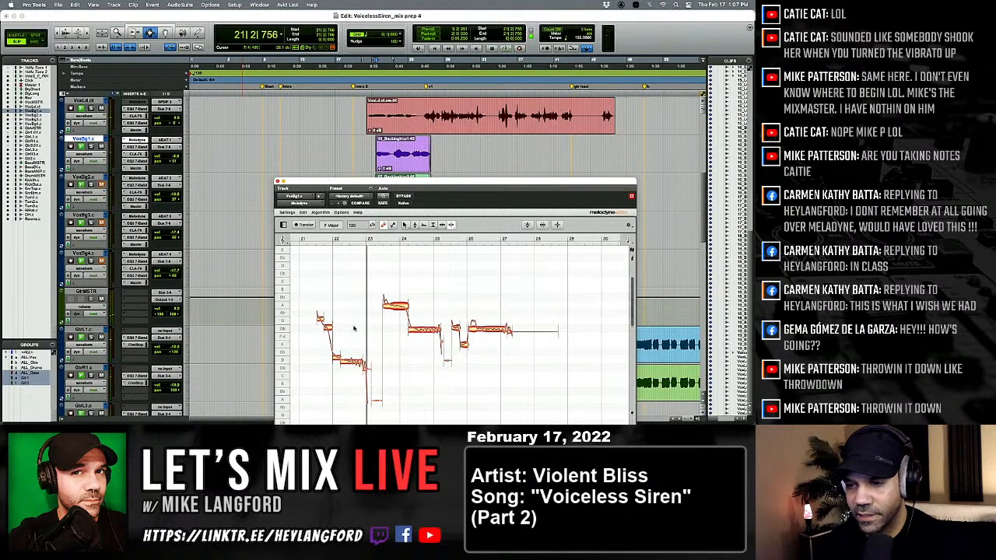
Snap the pitch centers of all the transferred VoxBg1.c notes in Melodyne to the nearest semitones.
key(super+a)
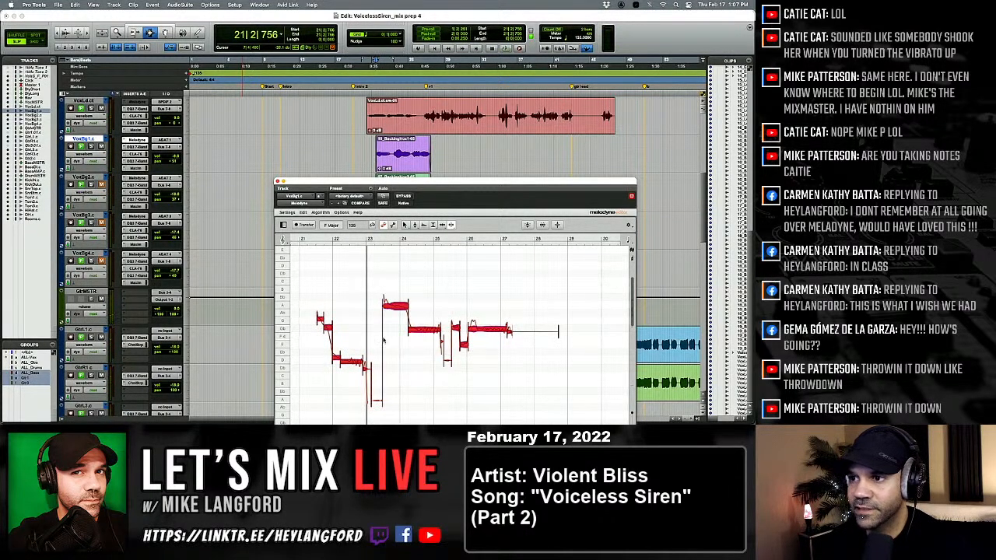
click(415, 225)
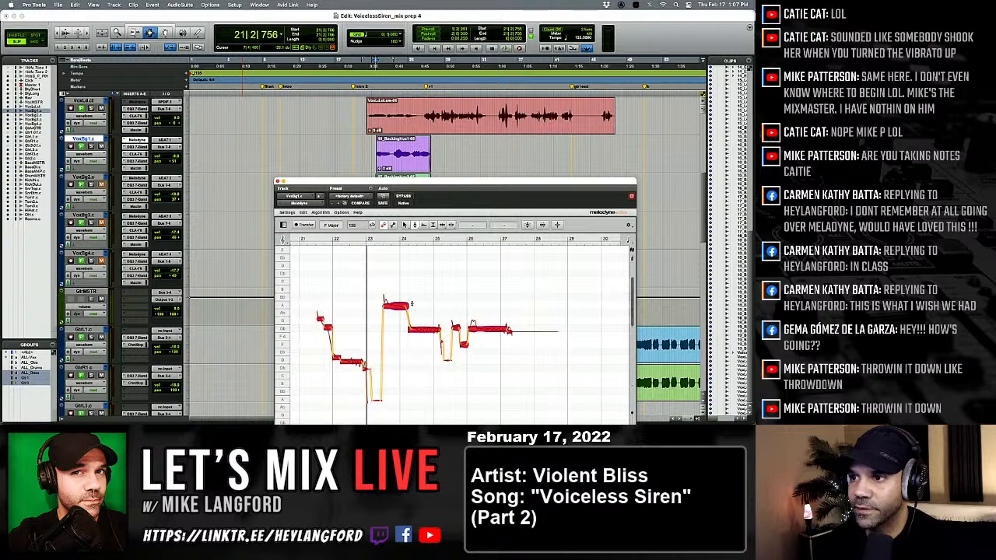
double_click(398, 305)
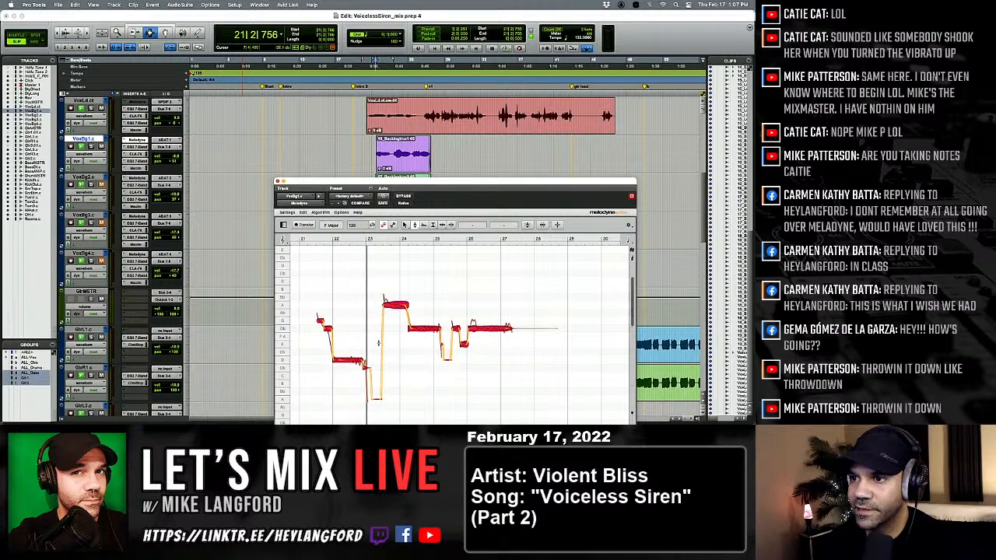
click(357, 318)
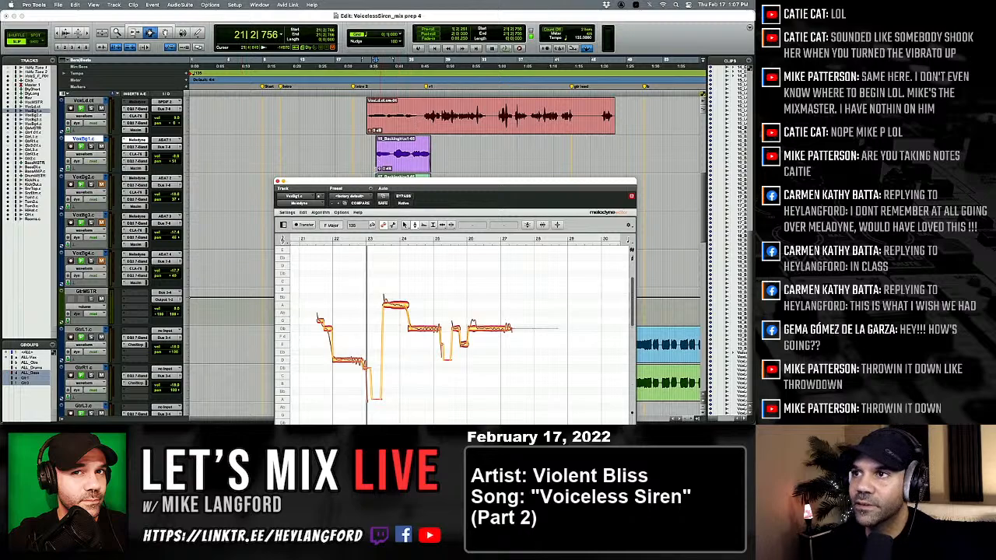
Move the Melodyne window up, play the opening VoxBg1.c phrase from bar 21, and select the held notes at bar 22 with the Pitch tool.
drag(387, 185, 384, 170)
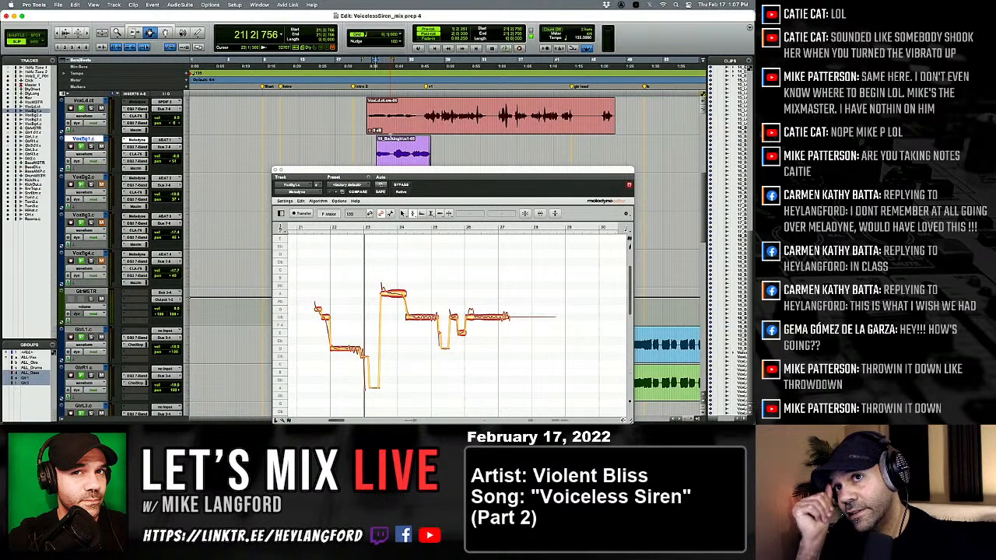
key(space)
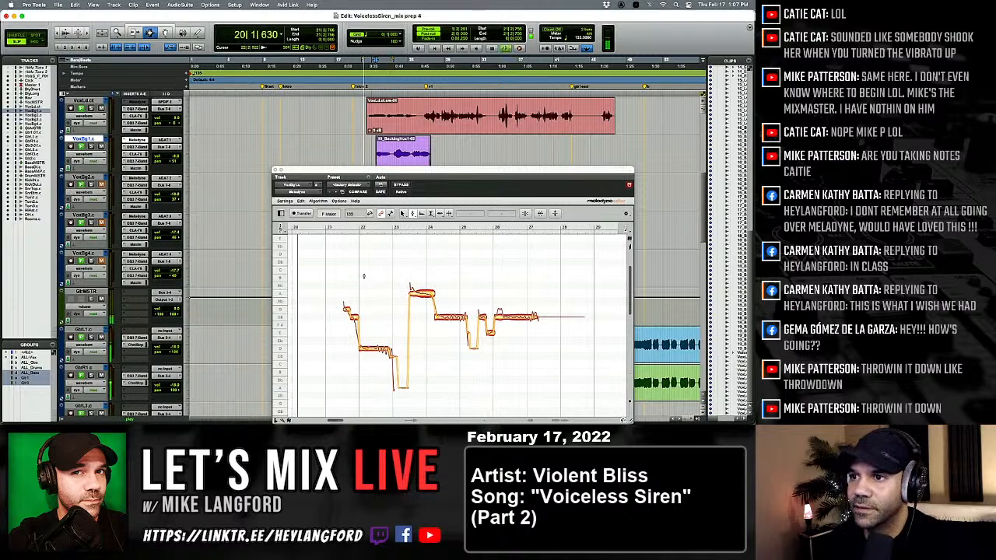
right_click(366, 335)
click(400, 336)
key(space)
key(space)
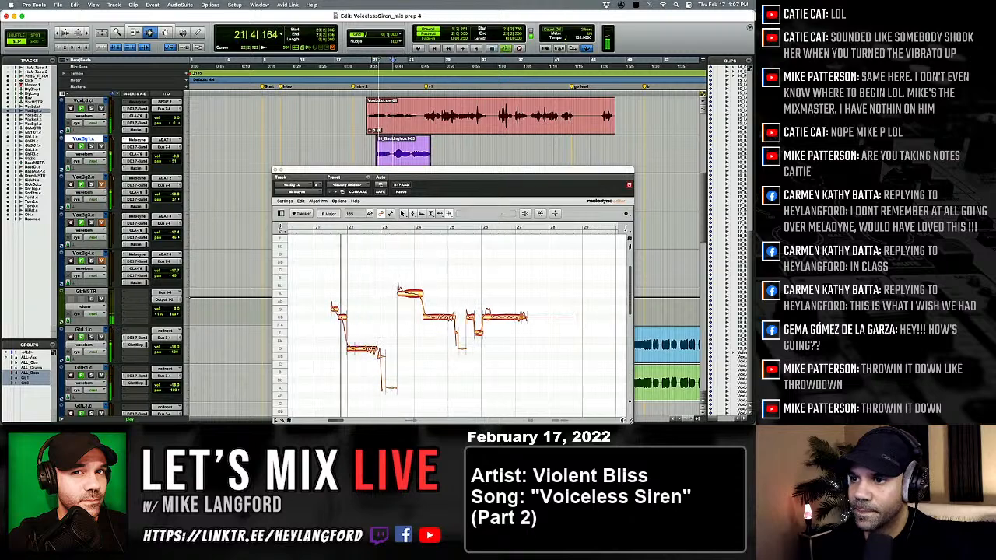
right_click(368, 354)
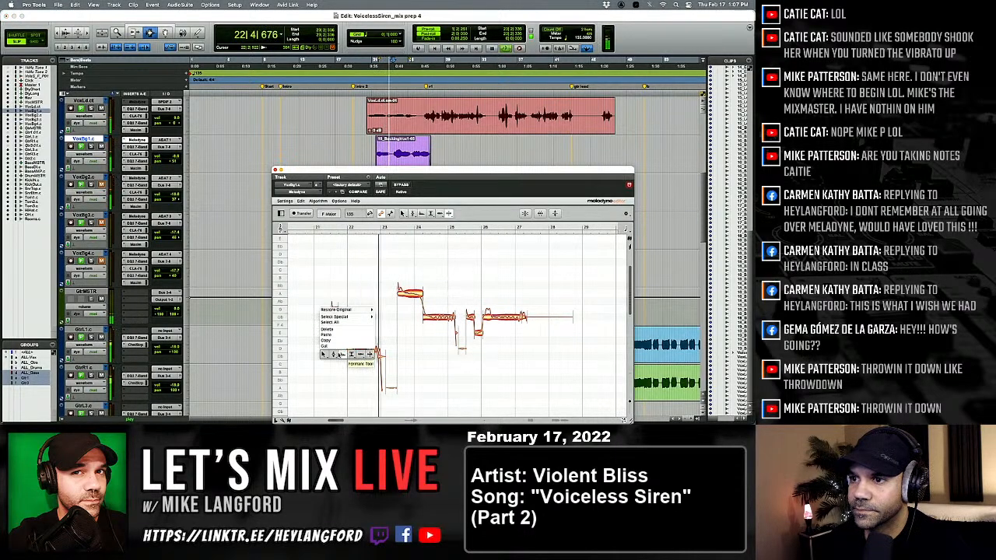
click(334, 354)
key(space)
key(space)
drag(350, 332, 378, 347)
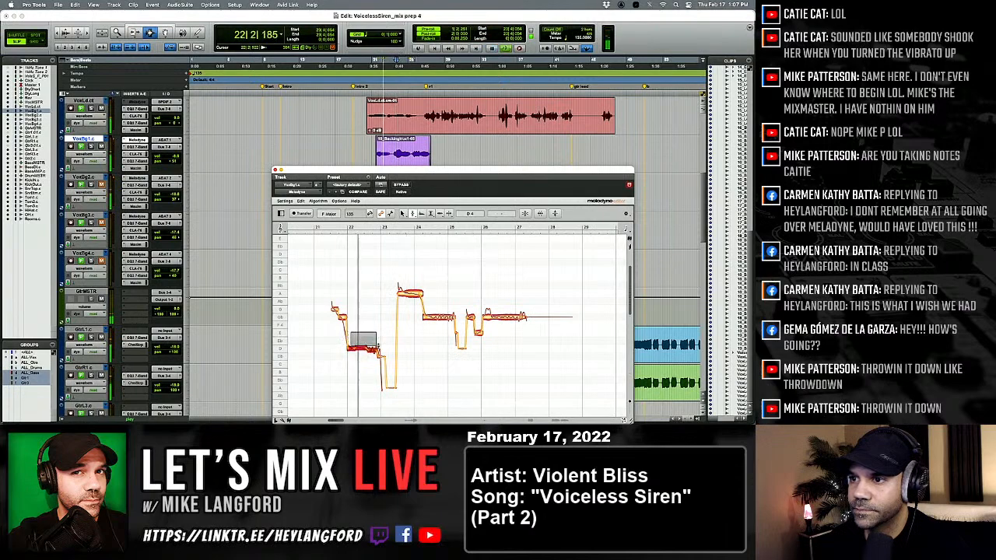
Separate the onset of the high note after bar 23 in Melodyne and lower it to A4 to match the sustained part.
right_click(378, 347)
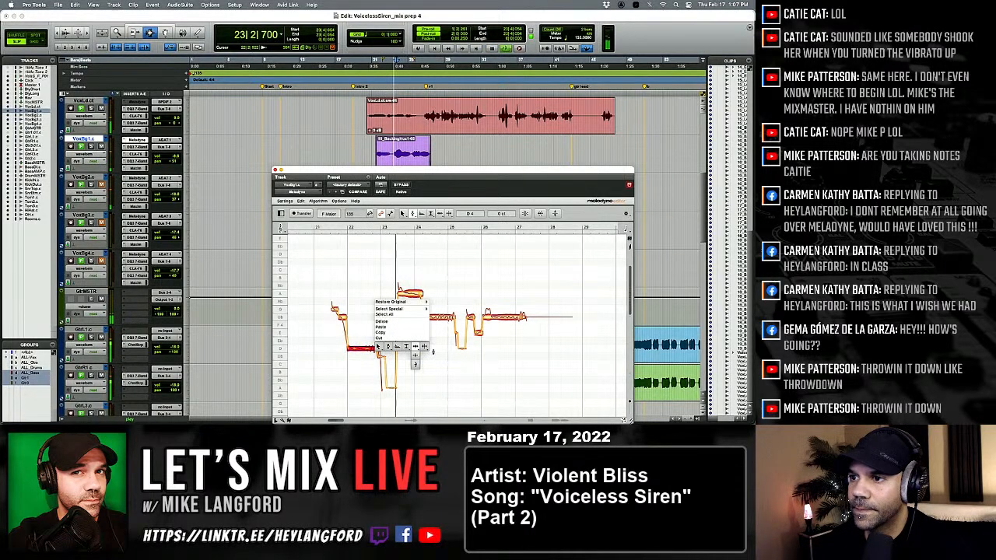
click(426, 347)
key(space)
key(space)
double_click(402, 291)
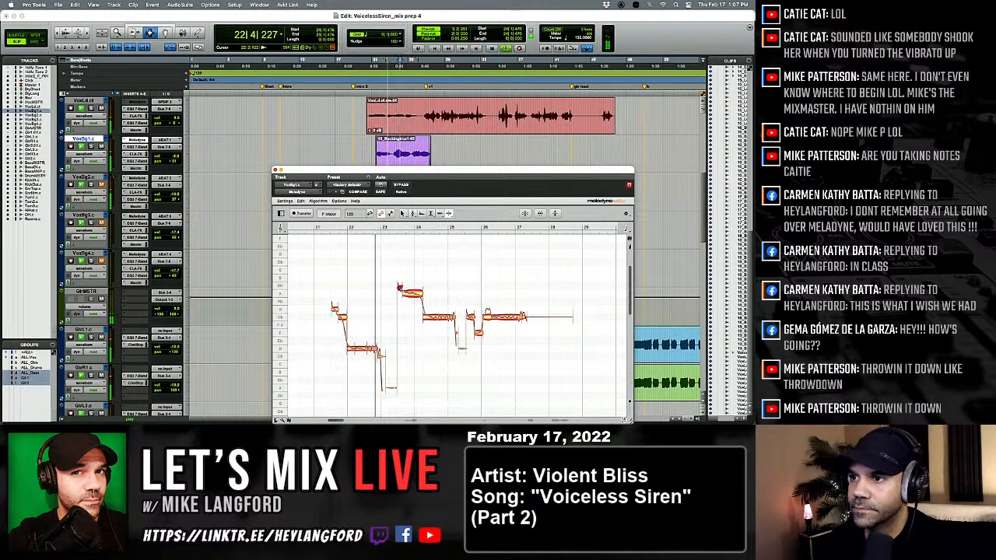
right_click(367, 316)
click(377, 316)
click(413, 294)
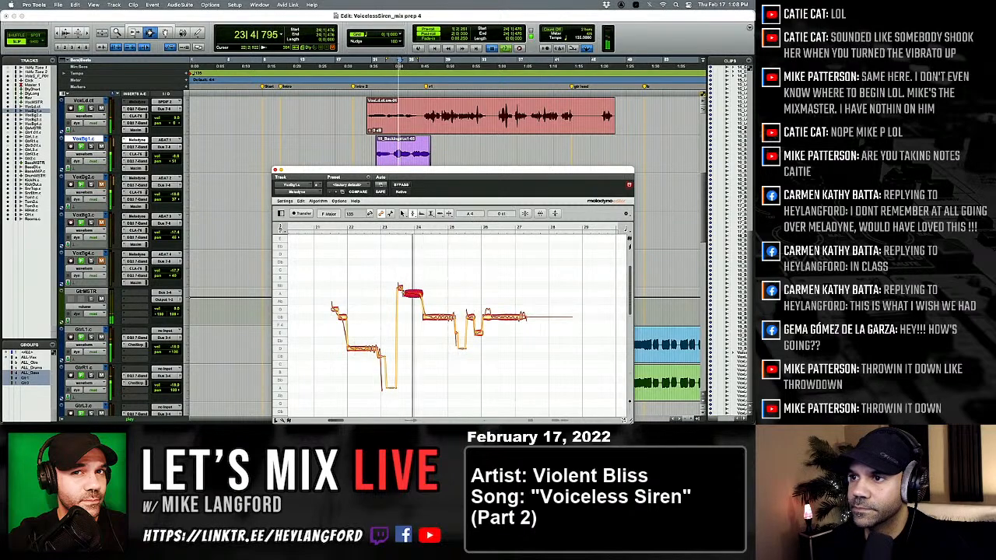
key(space)
key(space)
drag(400, 289, 400, 293)
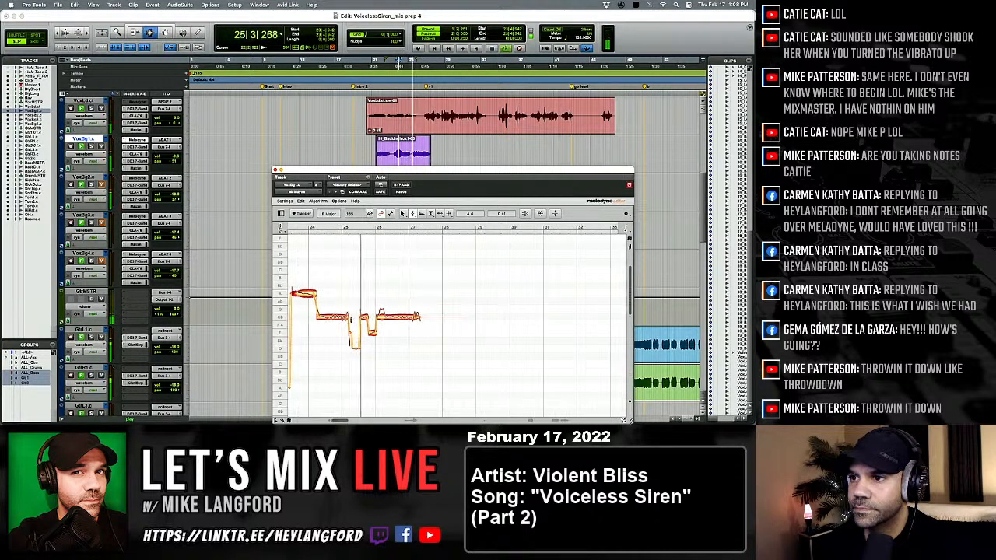
Separate the start of the last held note near bar 26 and adjust the short note between bars 25 and 26.
right_click(339, 321)
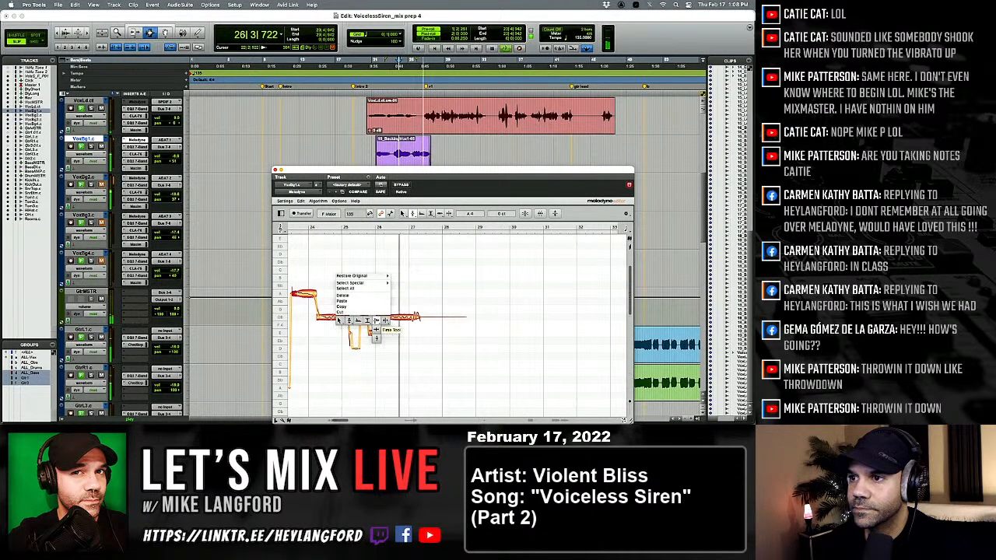
click(384, 321)
right_click(340, 327)
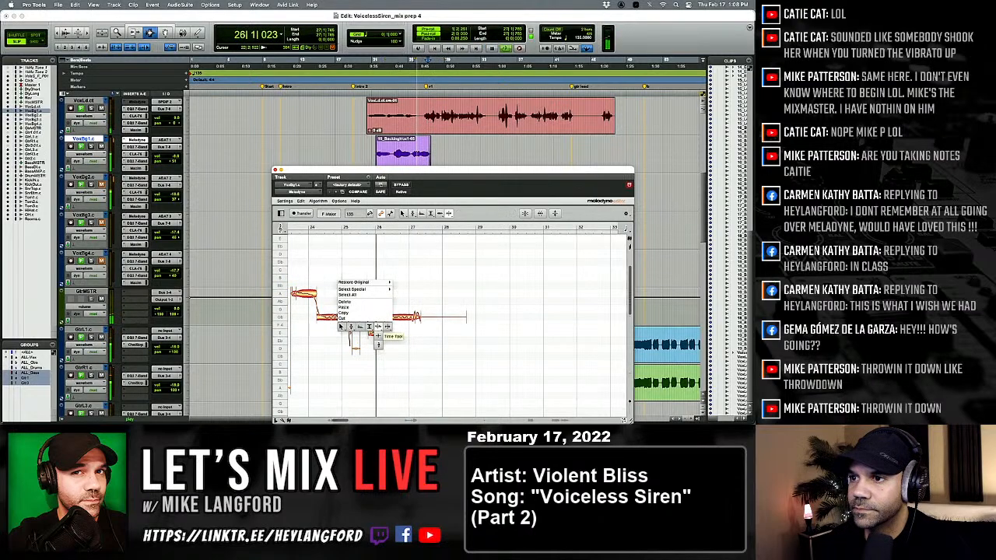
click(351, 334)
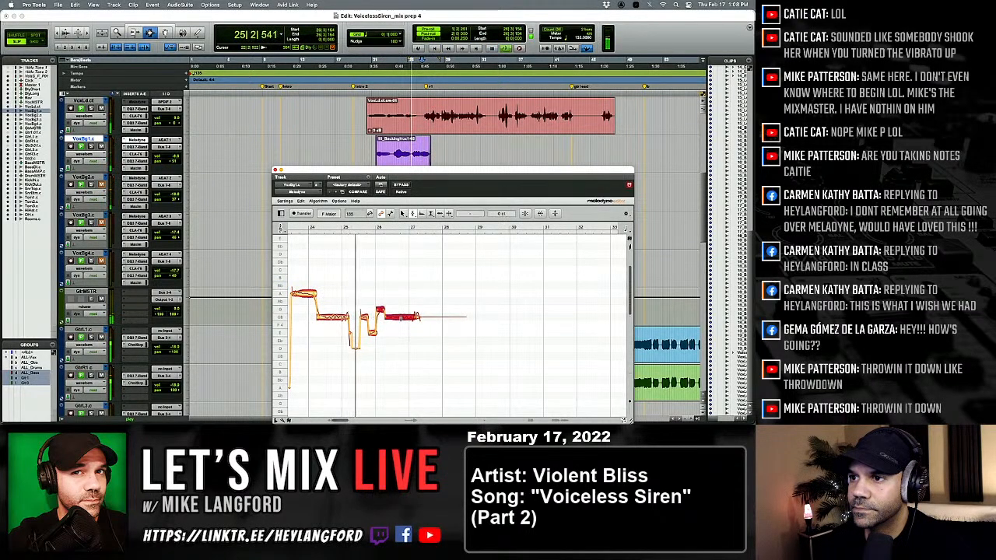
right_click(351, 321)
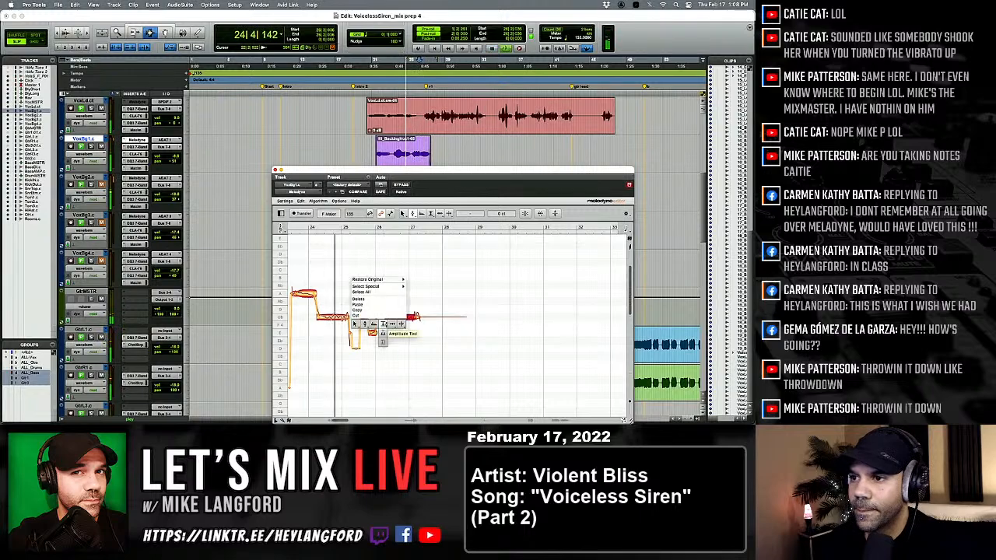
click(384, 326)
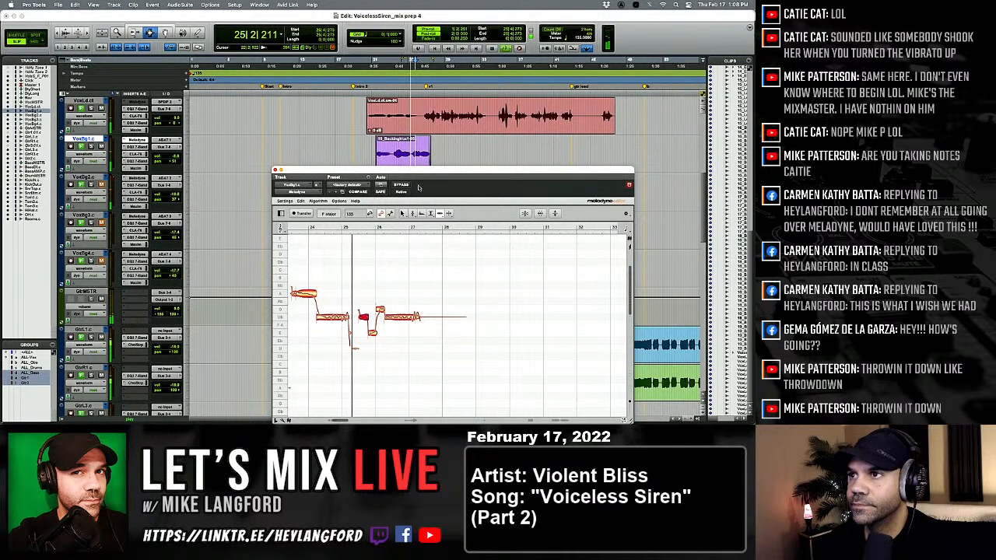
Jump to the next VoxBg1.c clips at bar 75, start playback, and select their Melodyne notes through bar 82 with the Pitch tool.
scroll(458, 149, right, 3)
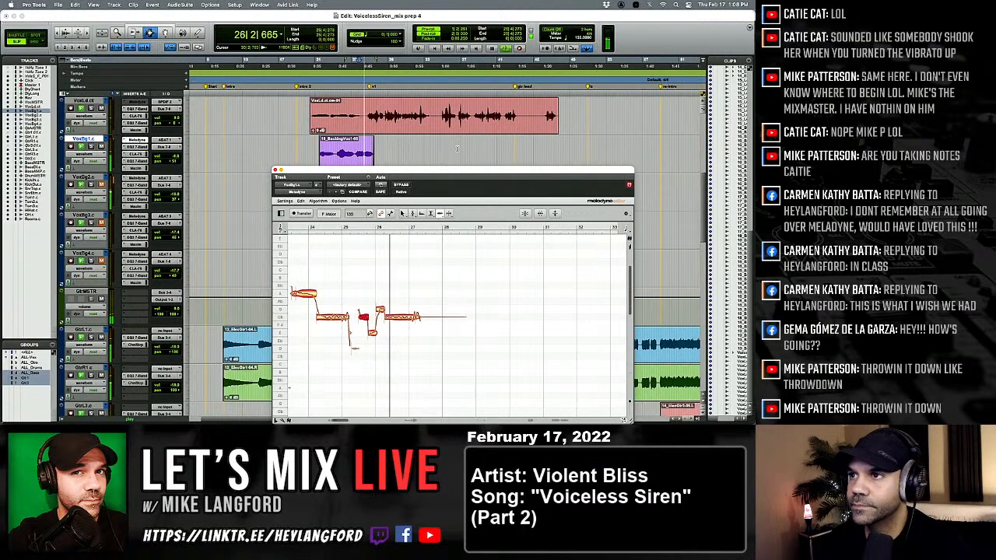
scroll(458, 148, right, 1)
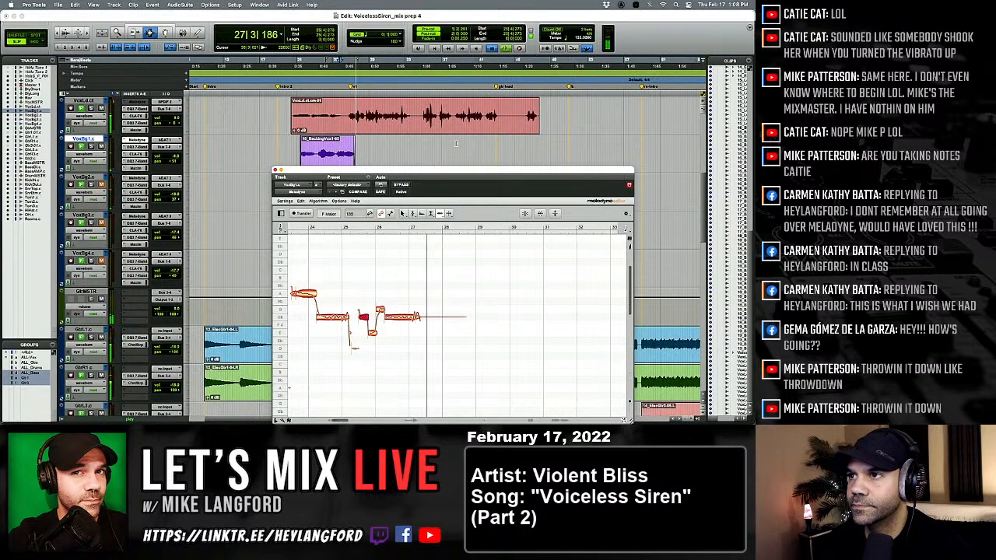
click(456, 145)
key(Tab)
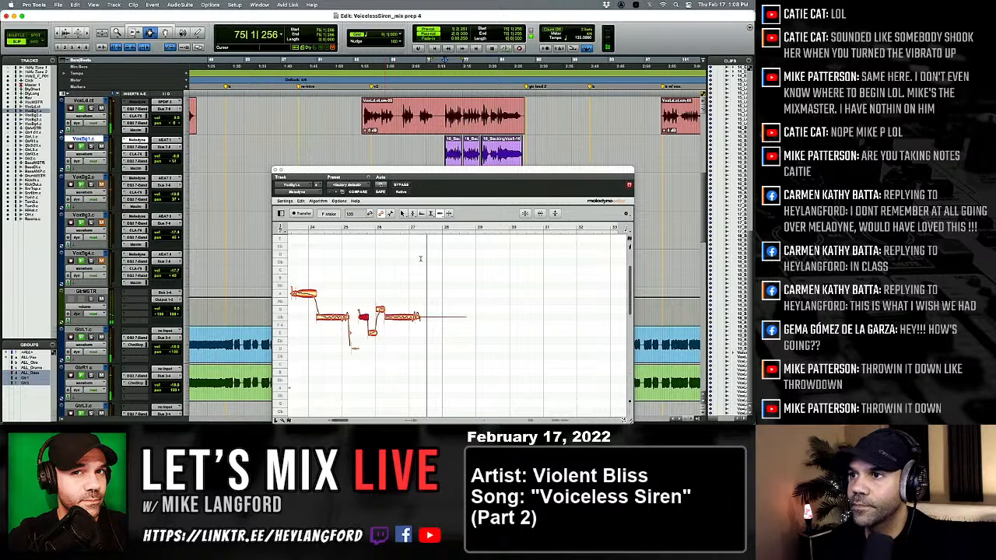
key(space)
right_click(395, 302)
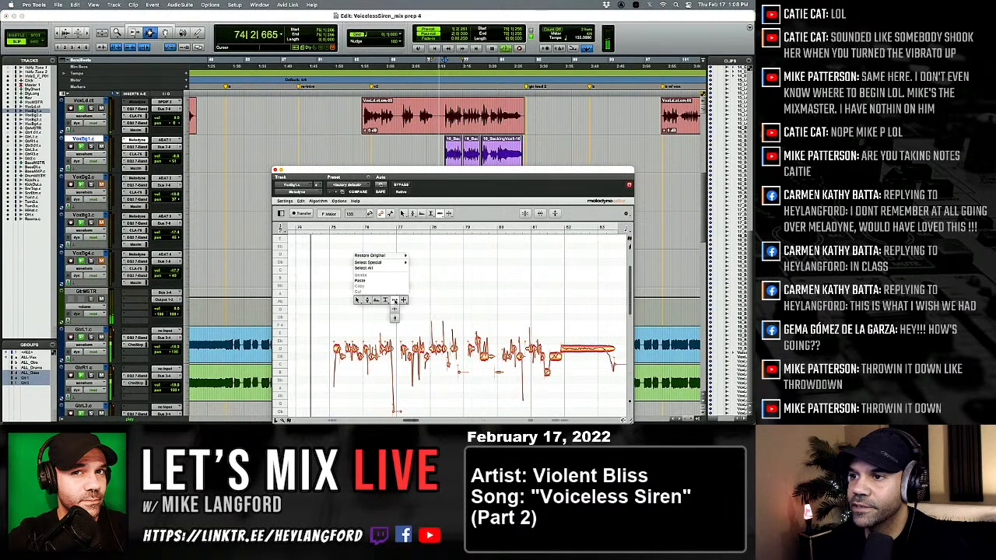
click(367, 300)
scroll(350, 302, right, 1)
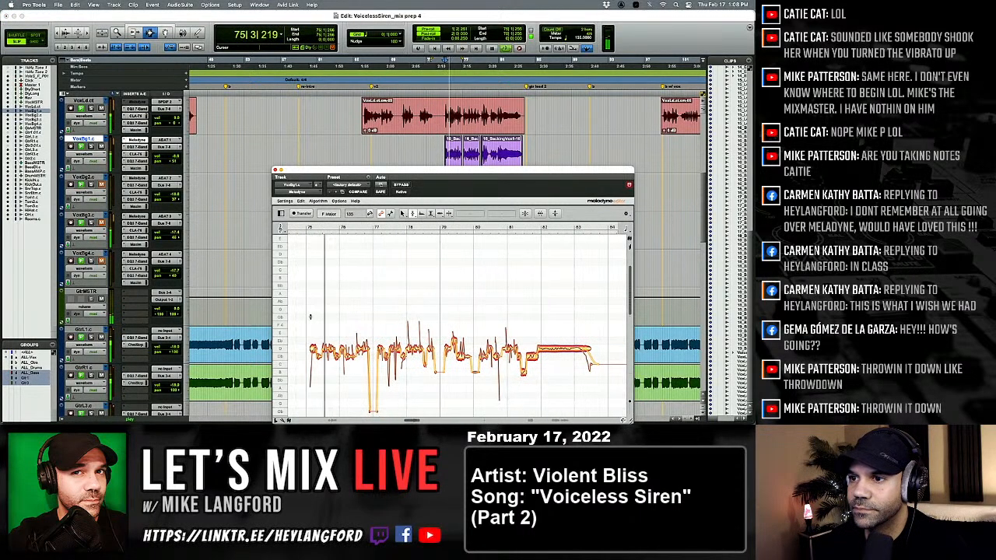
drag(310, 316, 566, 377)
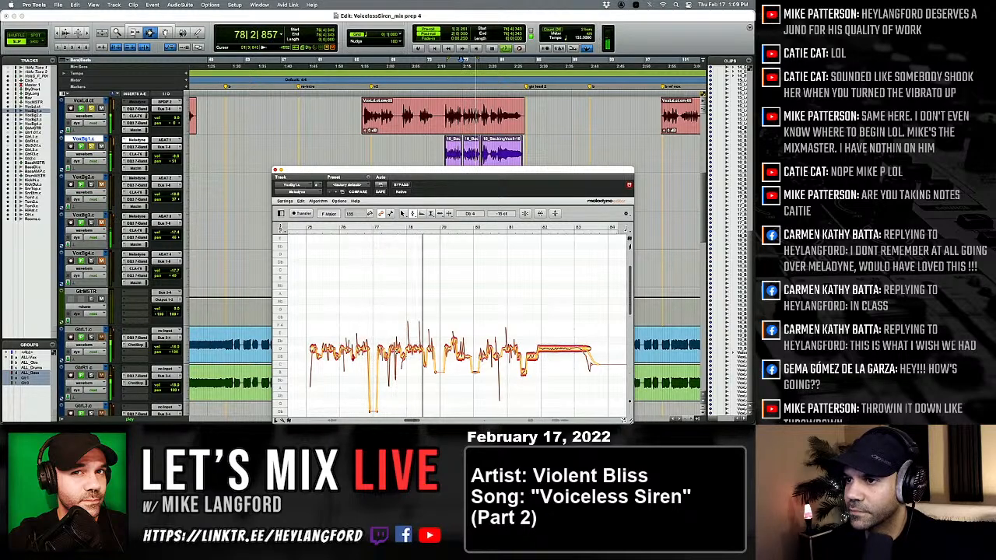
Tune the short VoxBg1.c notes between bars 77 and 79 by ear while replaying the passage.
key(space)
key(space)
drag(382, 335, 401, 353)
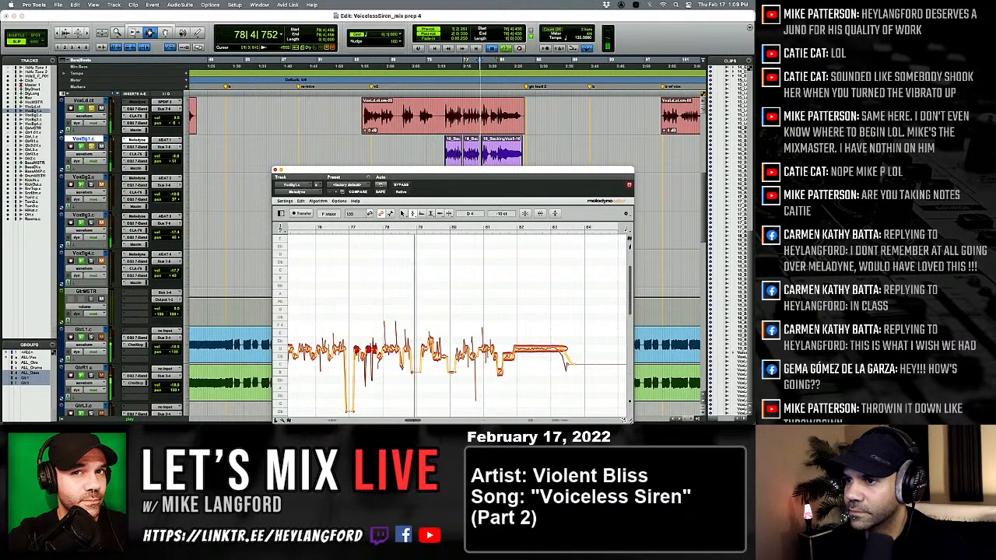
key(space)
click(402, 359)
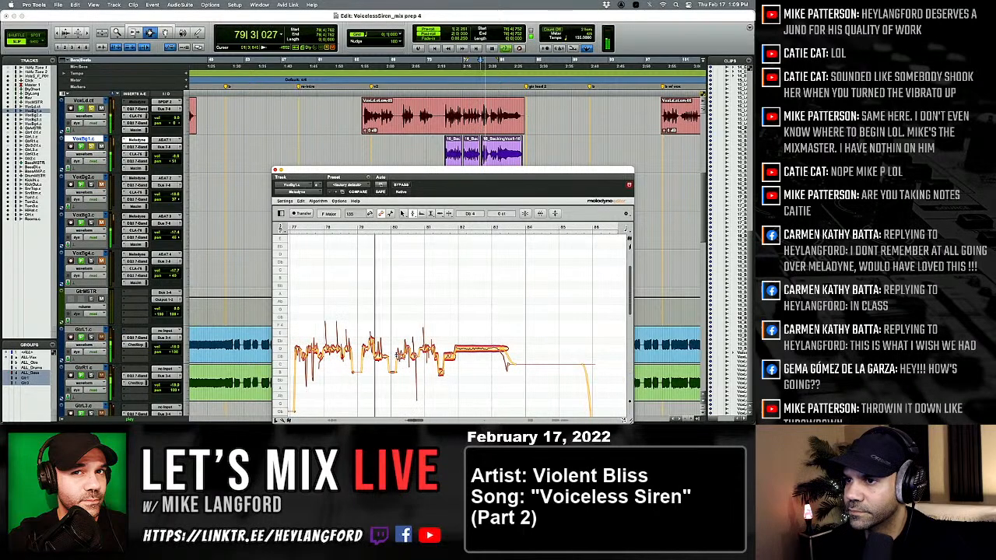
Snap the short note after bar 79 to D4, undo and redo the correction to compare, and replay it.
click(378, 358)
key(space)
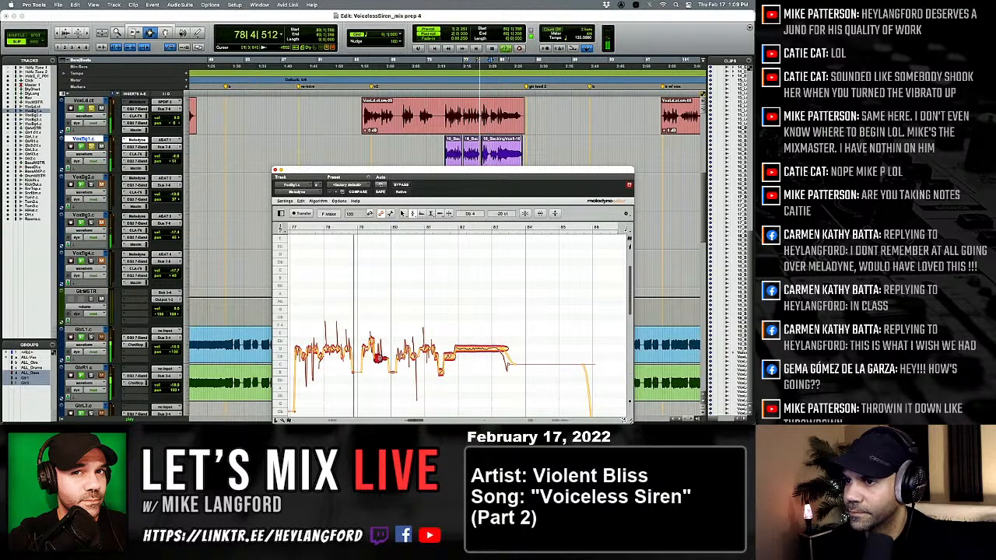
key(space)
double_click(371, 344)
key(space)
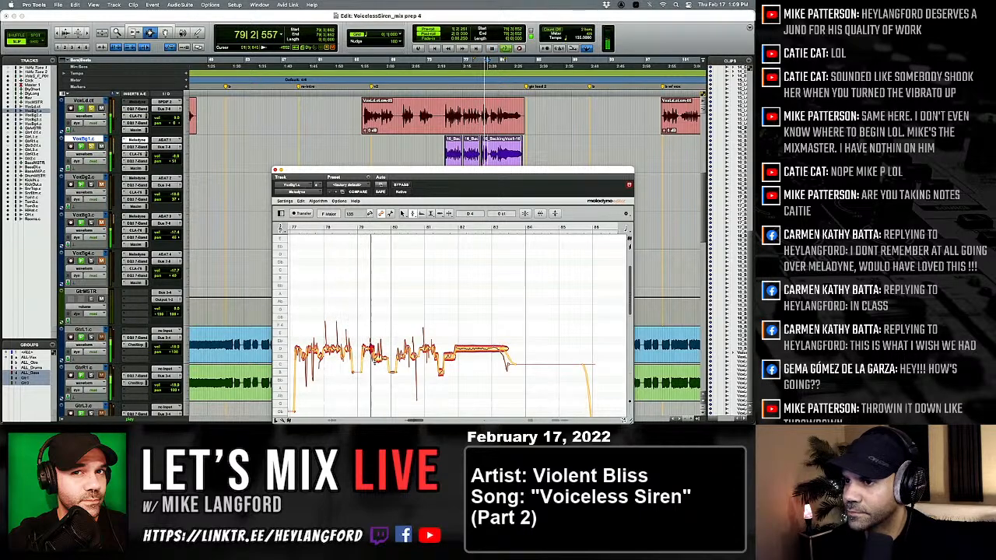
key(space)
key(super+z)
key(space)
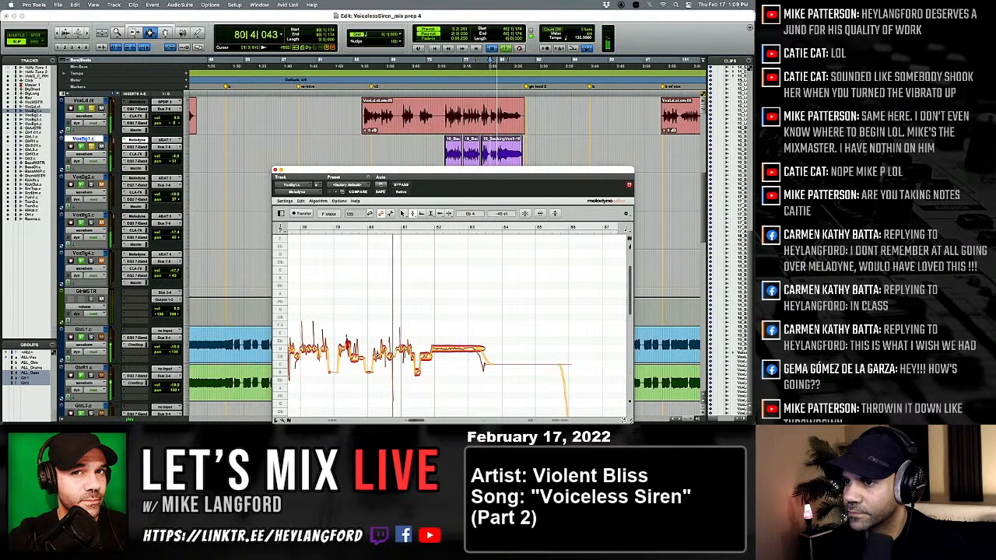
key(super+shift+z)
key(space)
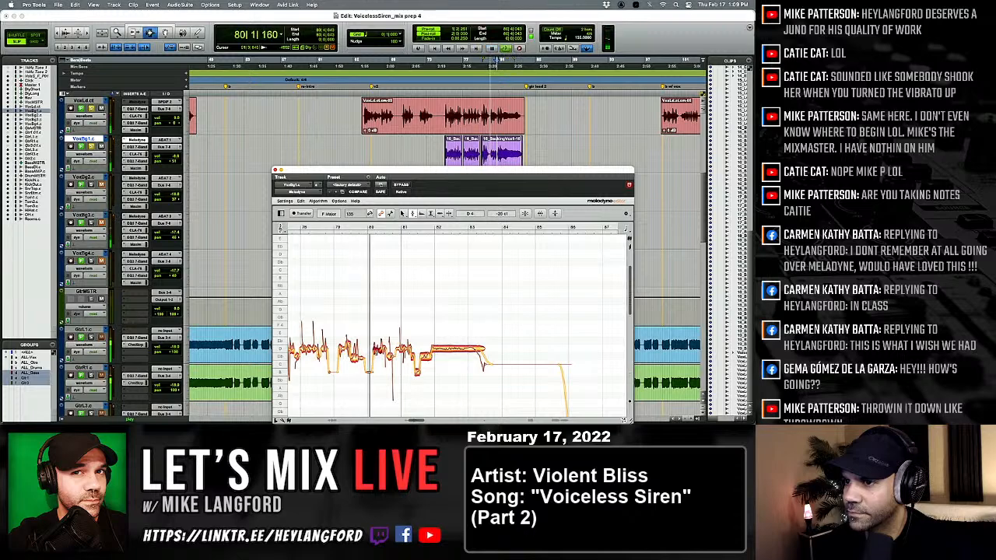
Raise the short note midway through bar 80 to about D4 and play the rest of the phrase through bar 82.
drag(390, 356, 390, 350)
key(space)
key(space)
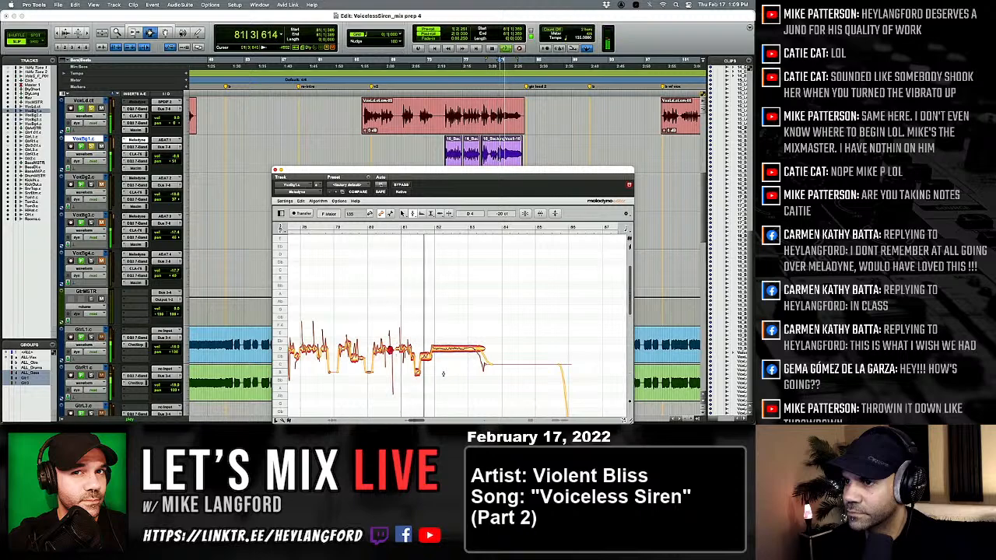
key(space)
key(space)
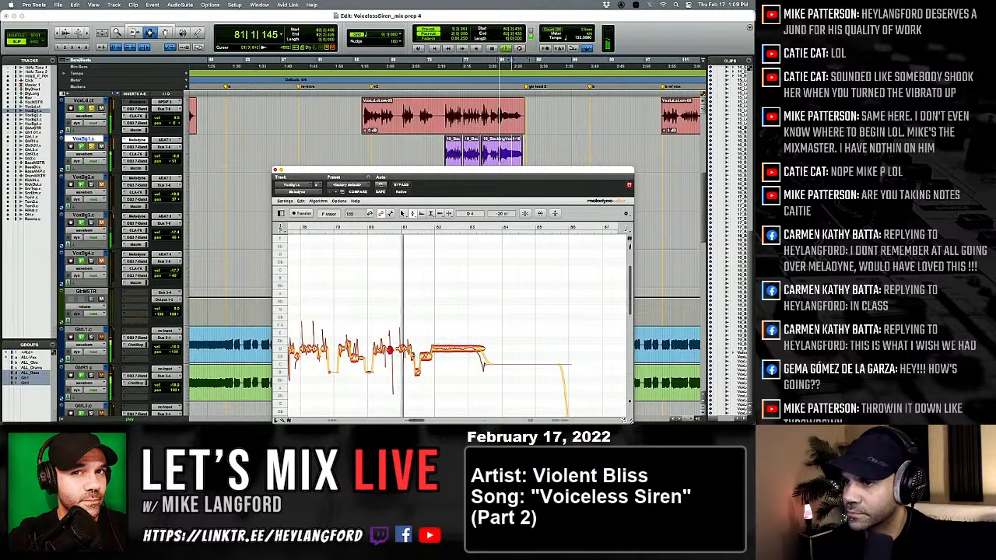
key(space)
key(space)
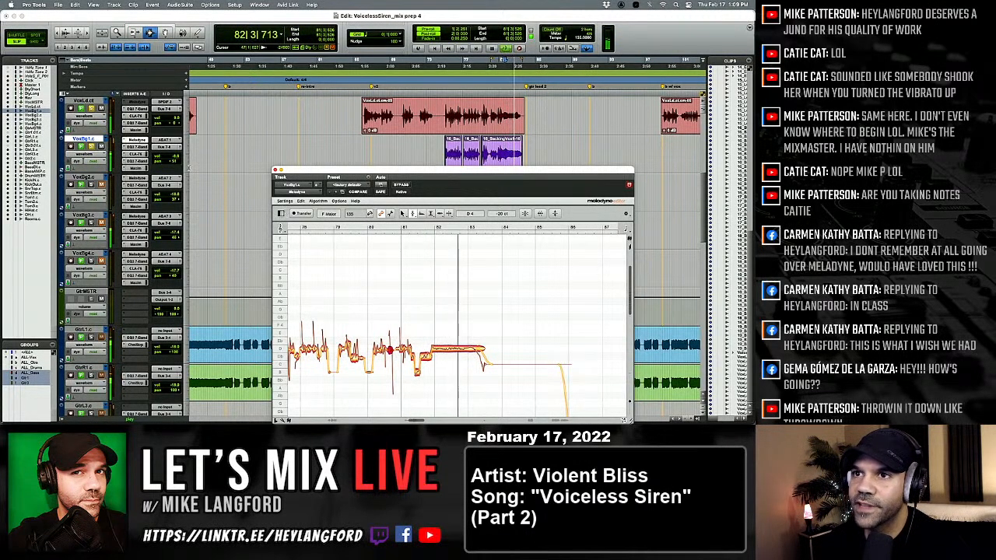
key(space)
key(space)
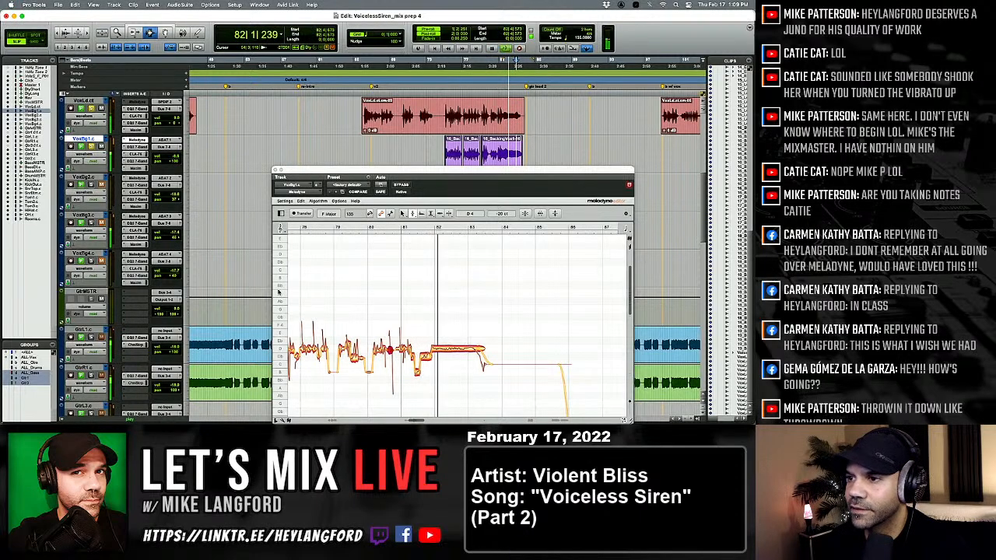
Separate the falling tail from the held note near bar 83, set the sustained part to D4 at 0 cents, and play it.
right_click(347, 319)
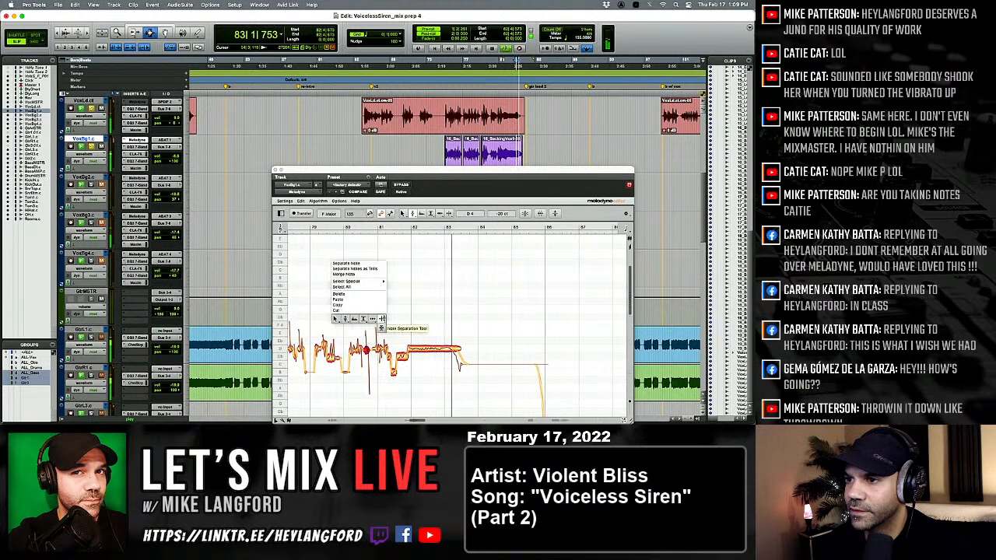
click(381, 319)
key(space)
key(space)
double_click(441, 349)
key(space)
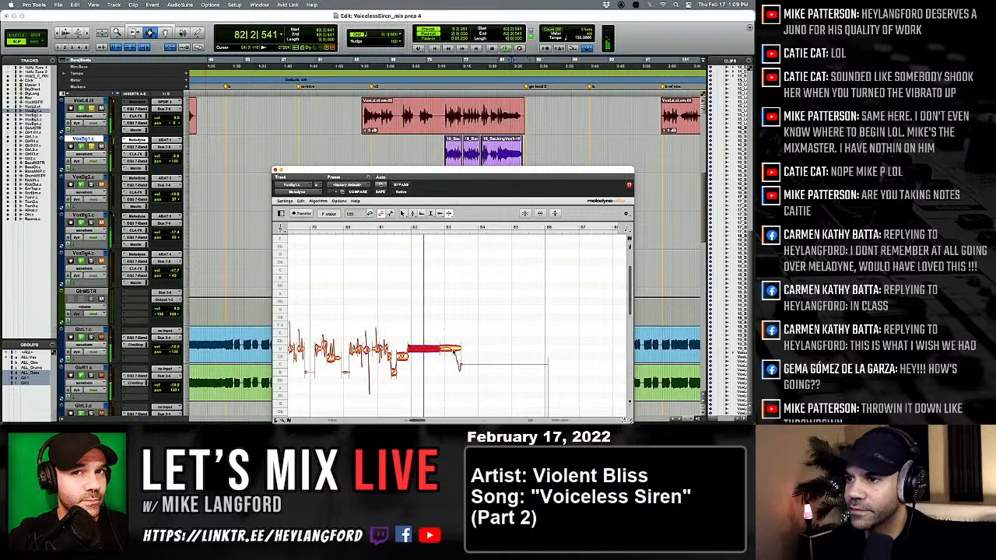
right_click(449, 352)
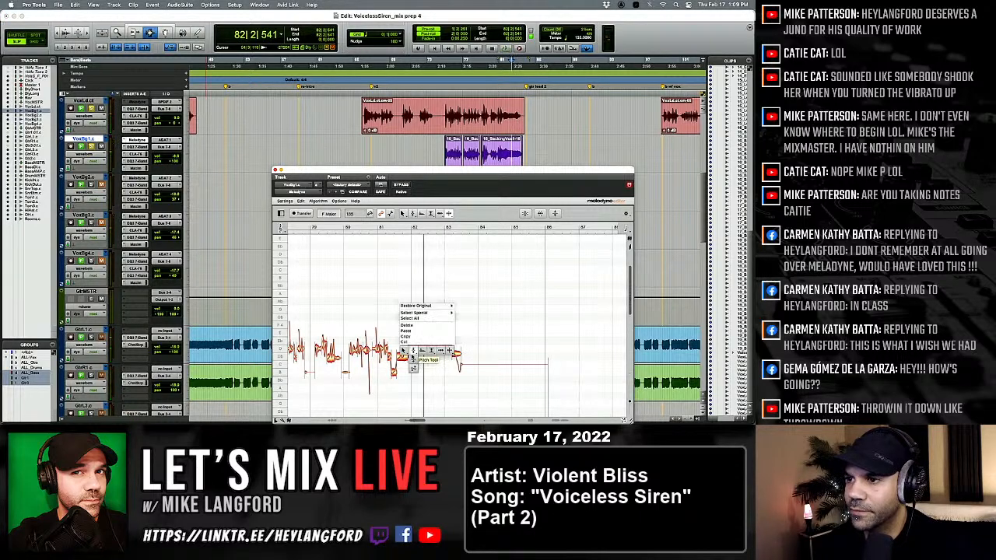
click(412, 325)
drag(446, 342, 446, 347)
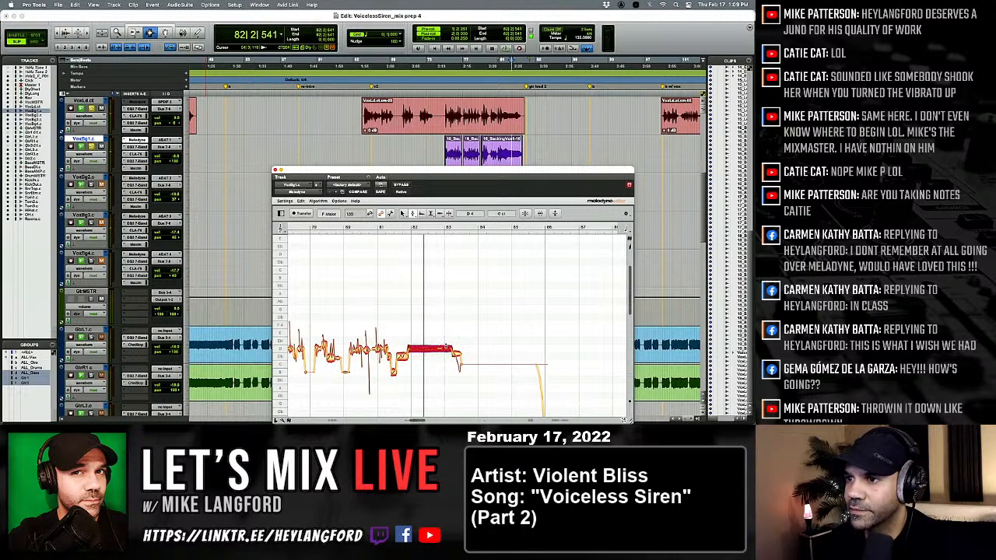
key(space)
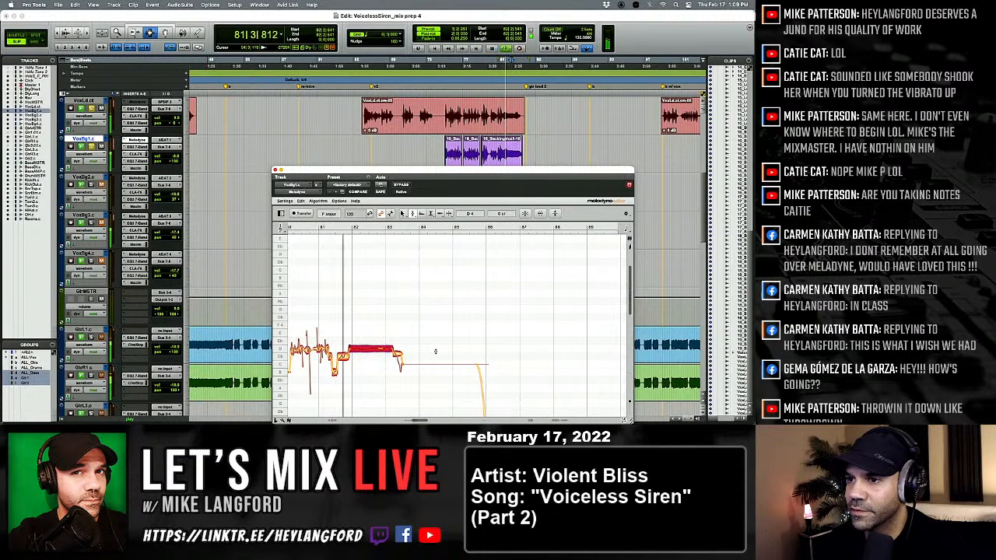
Play the end of the VoxBg1.c phrase through bar 83 to check its falling tail.
scroll(484, 157, right, 5)
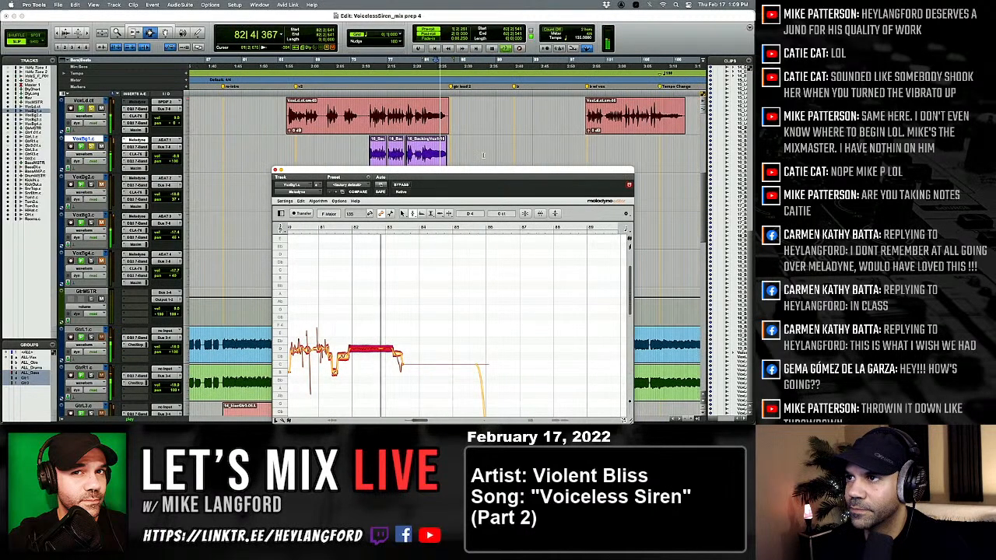
click(483, 157)
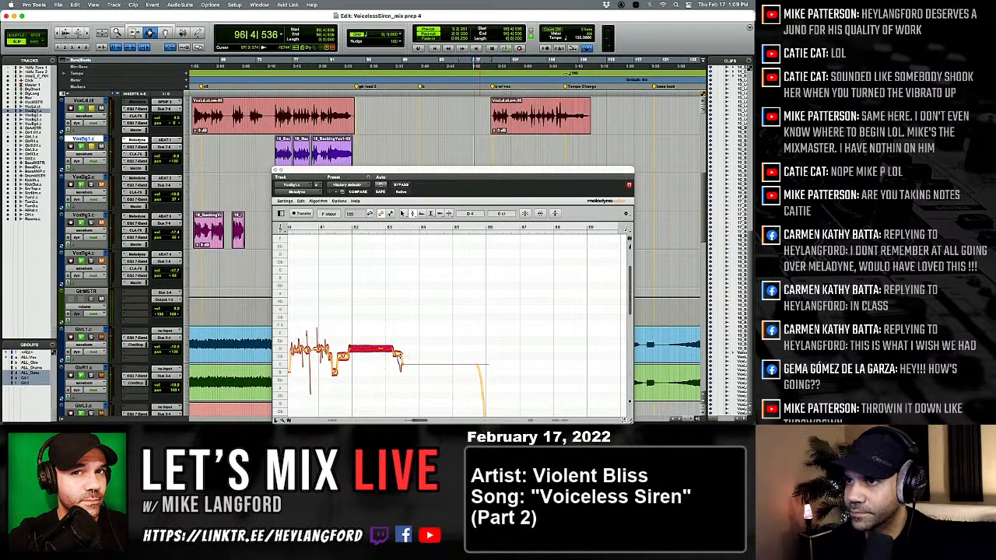
key(space)
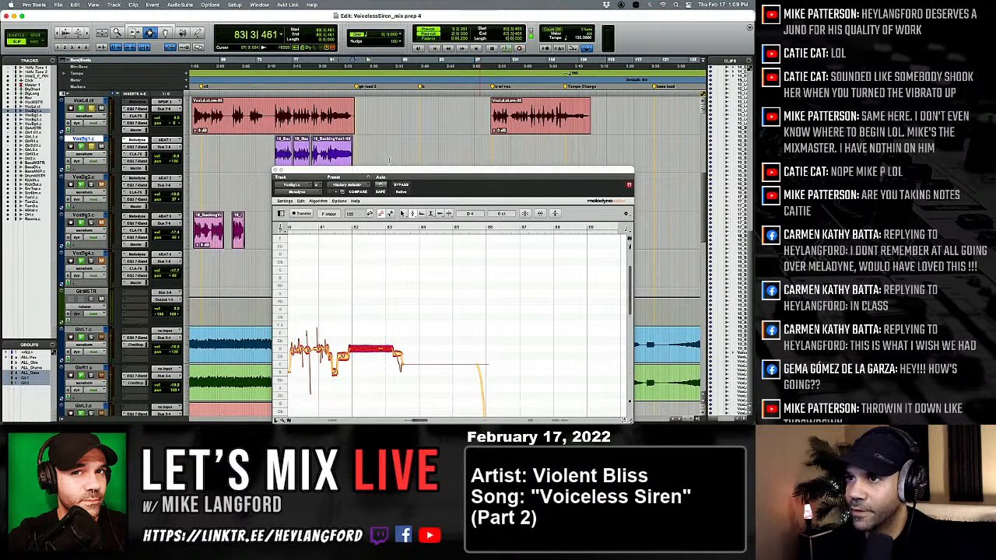
key(space)
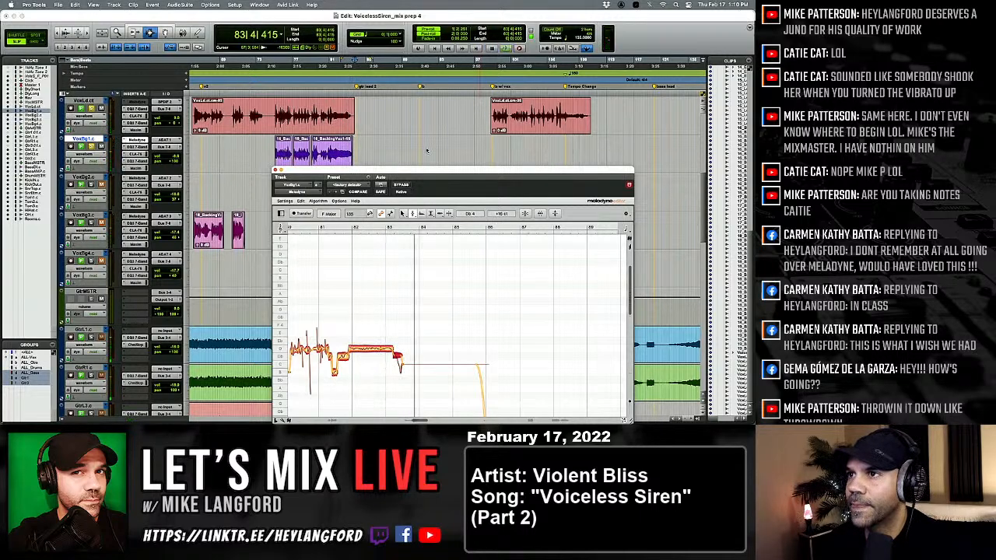
Go to the short VoxBg1.c clip near bar 138 and audition it repeatedly.
key(Tab)
key(space)
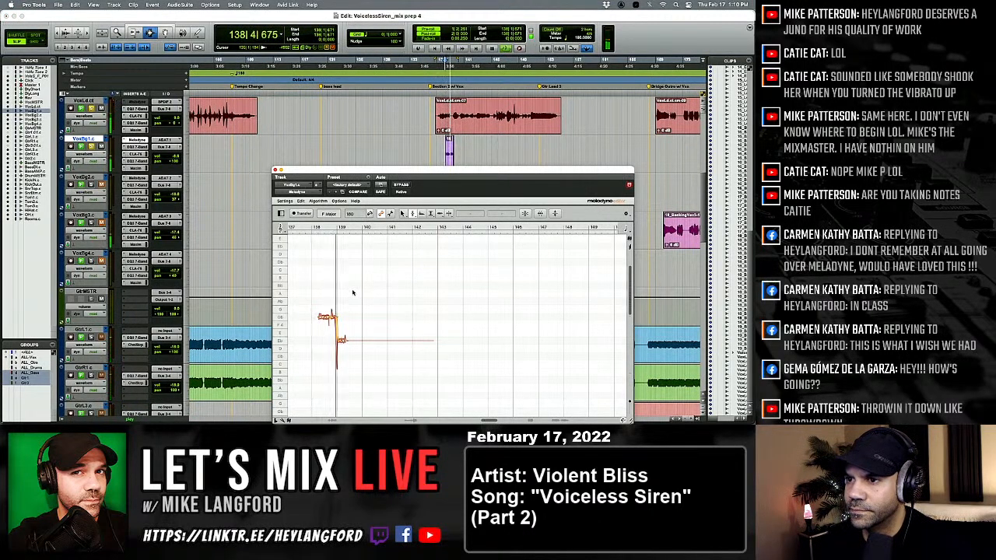
key(space)
key(space)
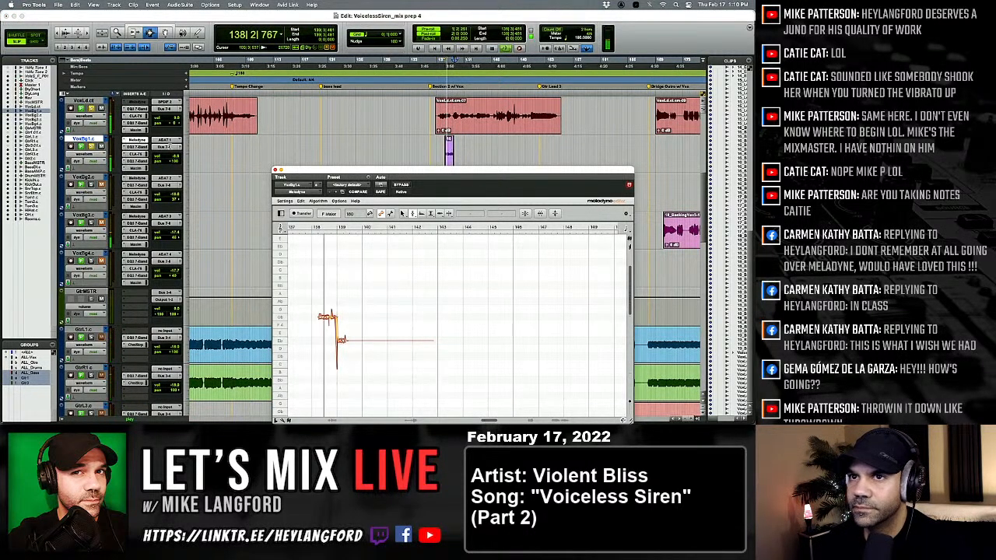
key(space)
key(space)
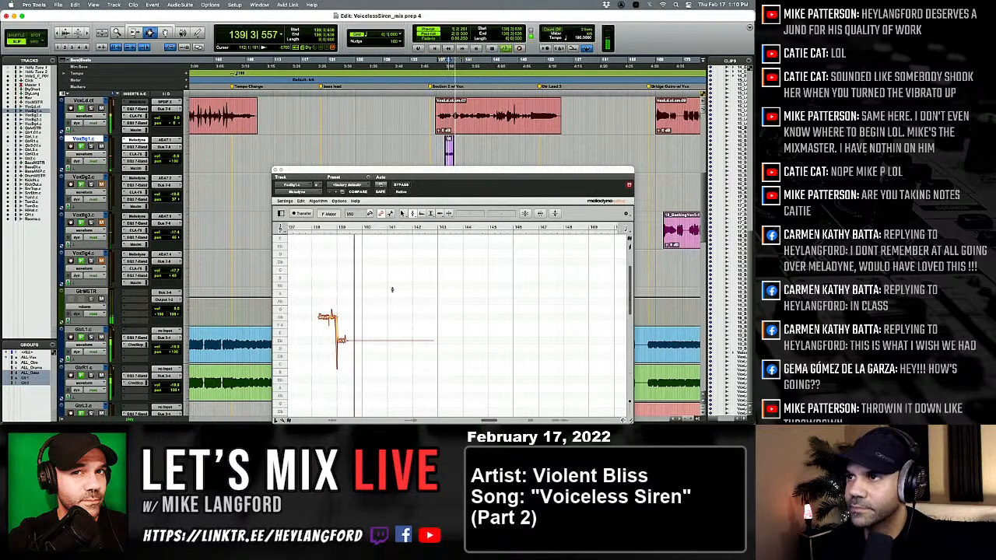
key(space)
Move to the VoxBg1.c clip starting near bar 179, play it, and split the wavering note just after bar 180.
scroll(421, 152, right, 5)
key(Tab)
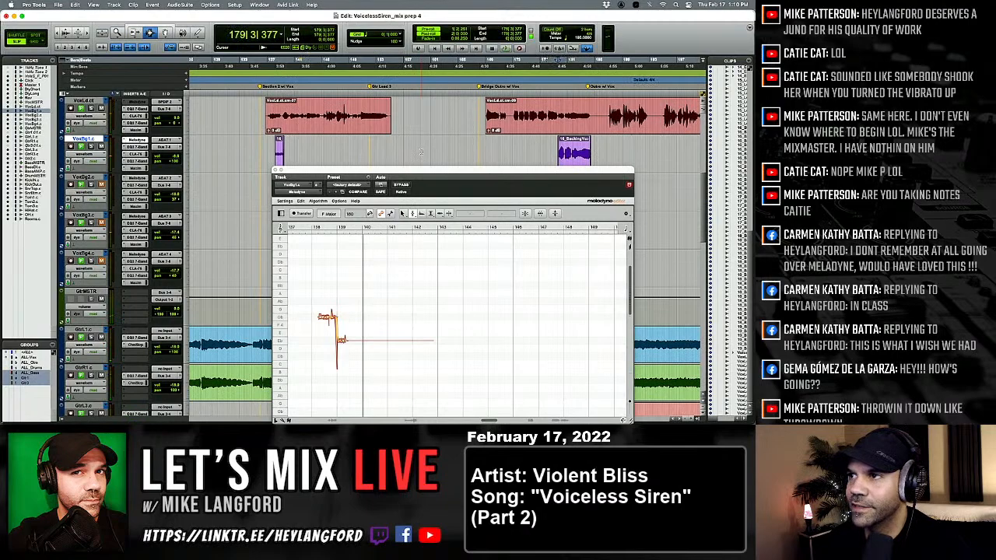
key(space)
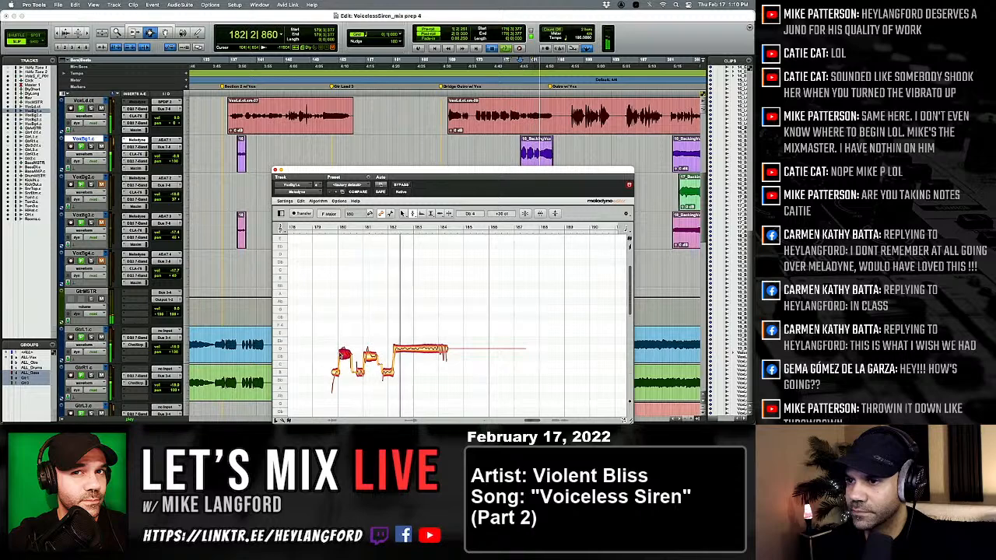
key(space)
key(space)
right_click(342, 356)
click(367, 355)
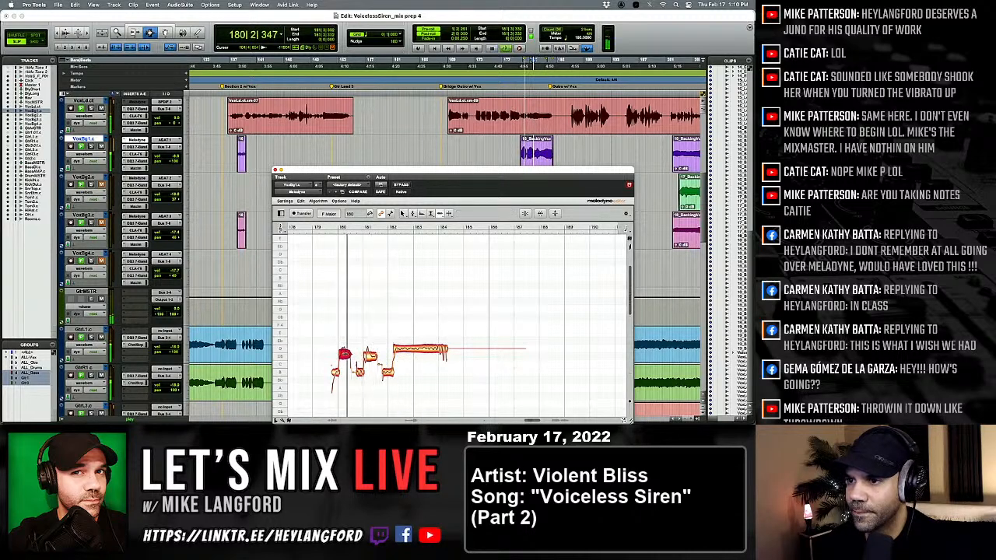
right_click(345, 354)
click(355, 355)
key(space)
key(space)
double_click(346, 356)
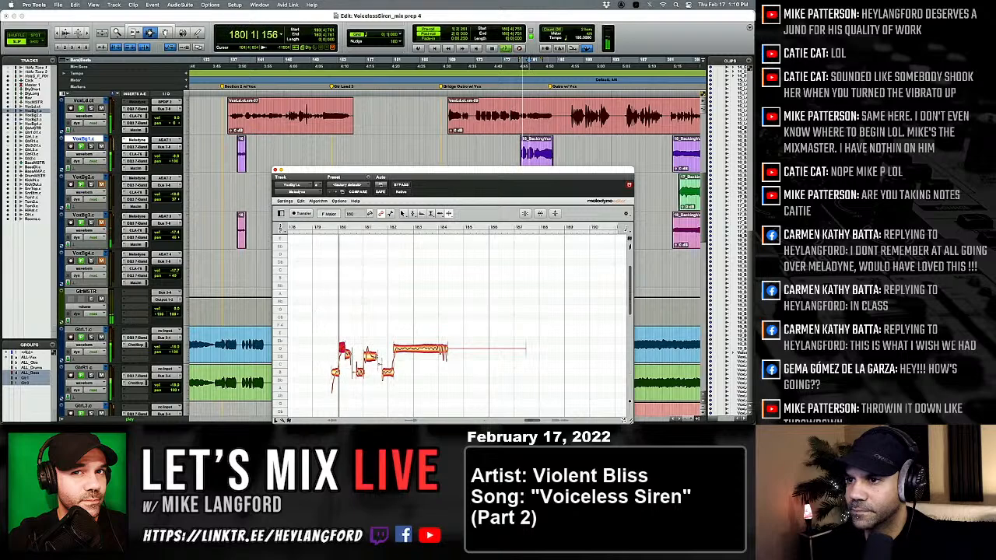
Split the note near bar 181 into separate pitches and replay the phrase.
right_click(345, 376)
click(345, 376)
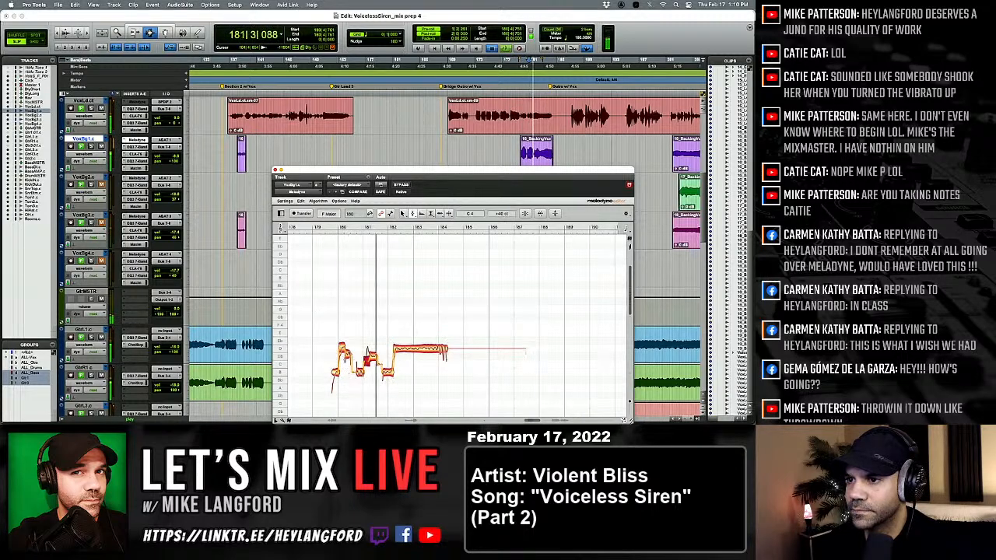
key(space)
key(space)
key(space)
key(space)
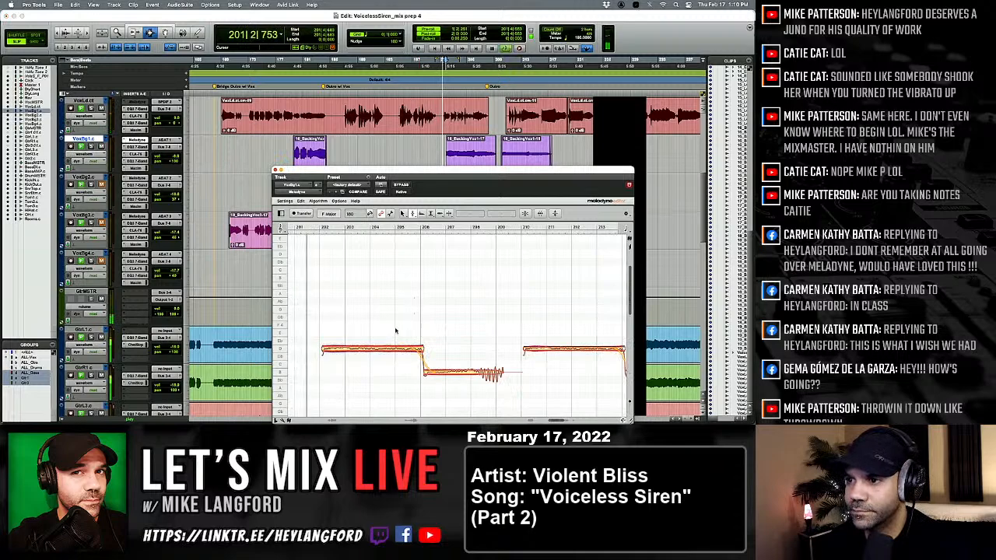
Shift the start of the held D4 note near bar 202 slightly earlier with the timing tool.
right_click(352, 325)
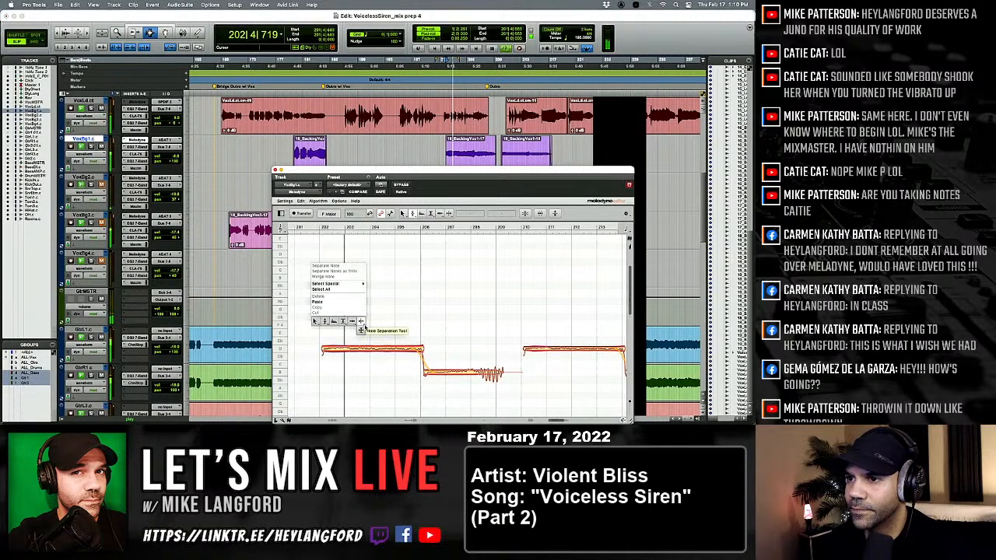
click(354, 326)
click(333, 348)
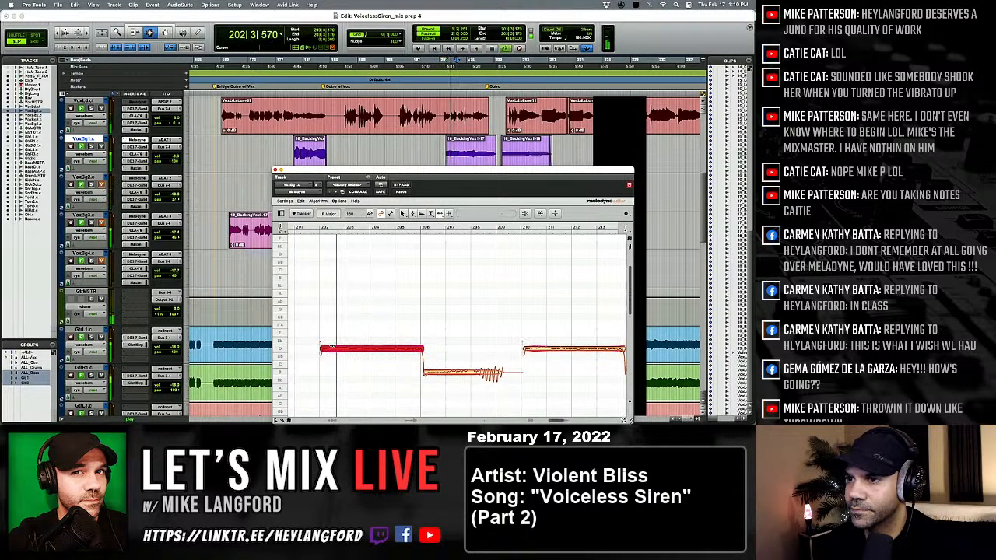
Split the lower held note between bars 206 and 209 into attack, sustained and vibrato sections with the Note Separation Tool.
scroll(333, 348, right, 3)
right_click(341, 347)
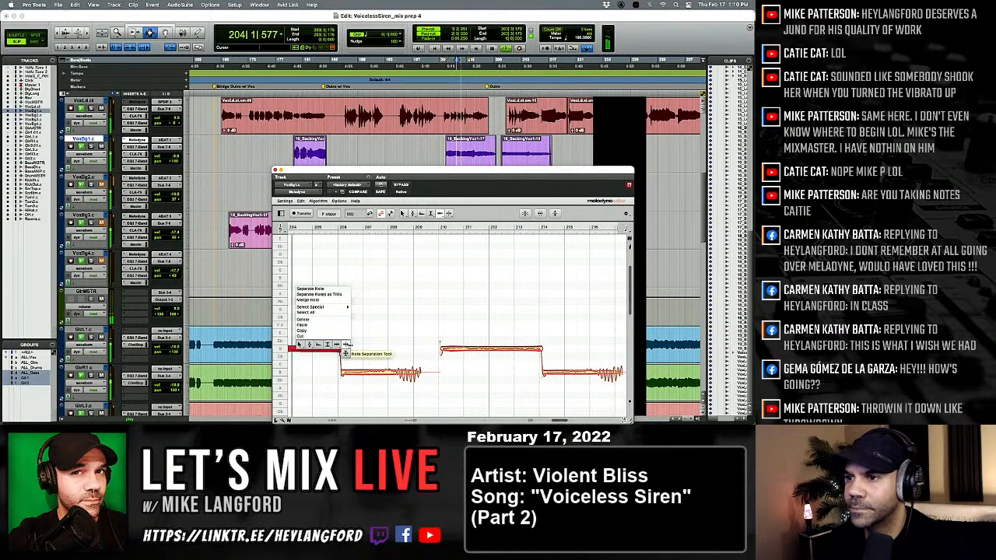
click(350, 348)
double_click(344, 373)
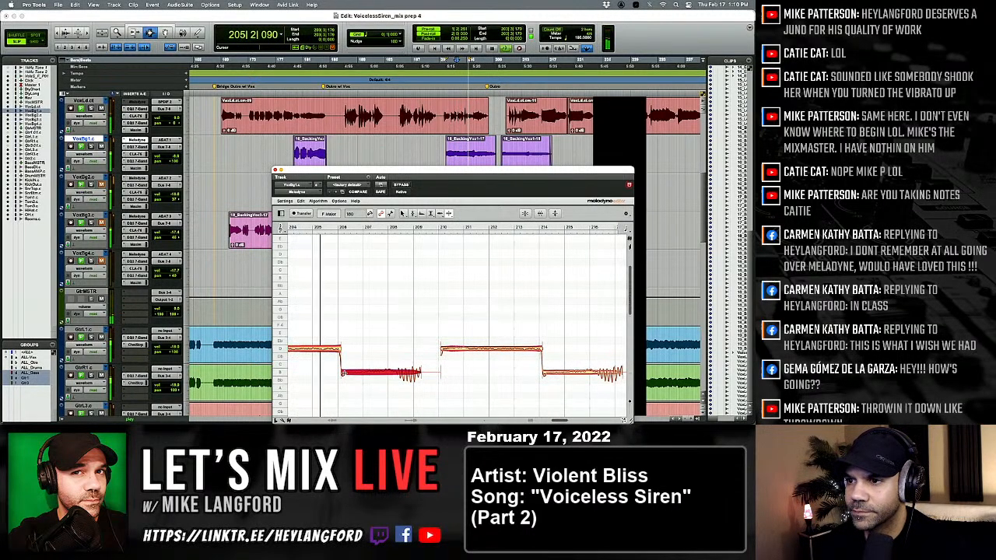
double_click(364, 372)
double_click(396, 373)
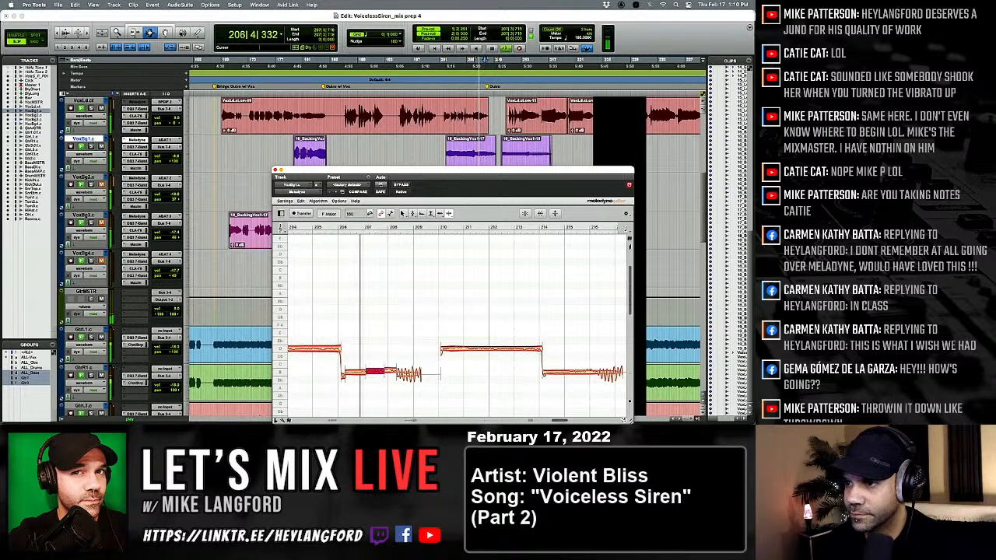
Split the held note starting near bar 210 and snap its sections to D4 at 0 cents.
double_click(468, 348)
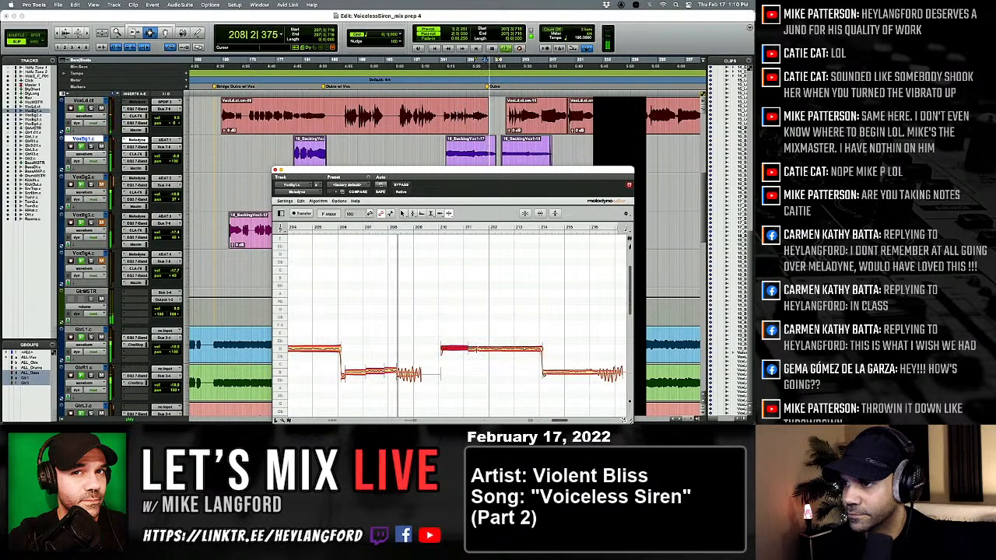
right_click(474, 353)
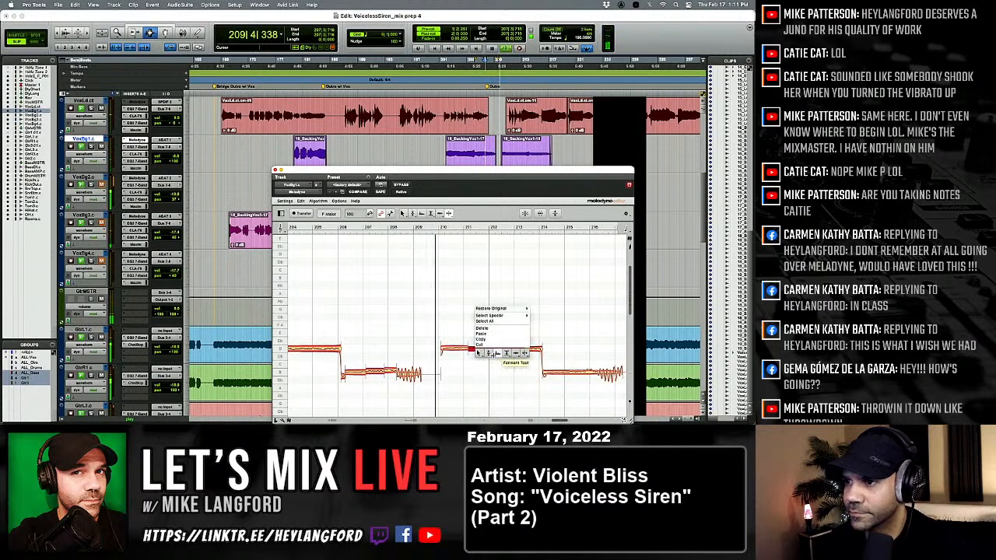
click(491, 355)
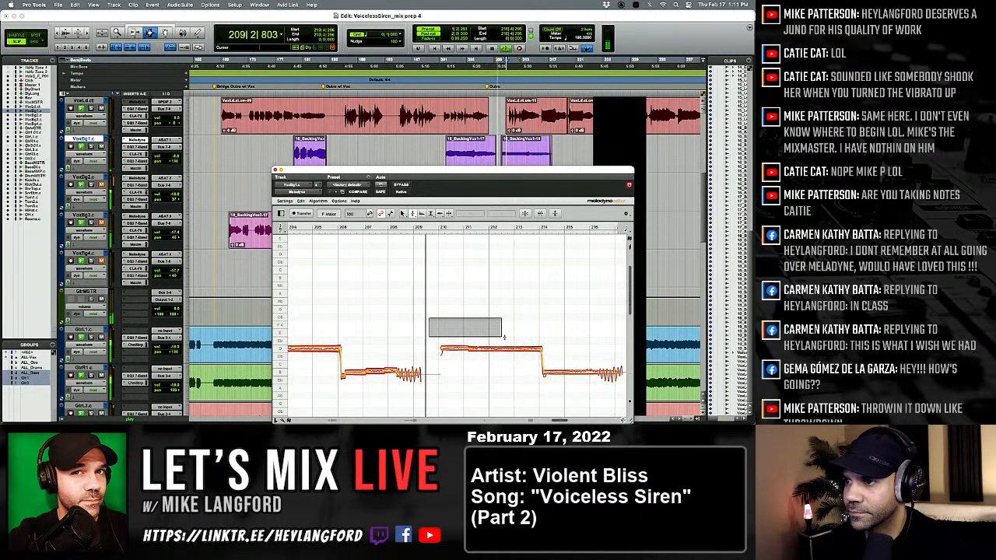
key(space)
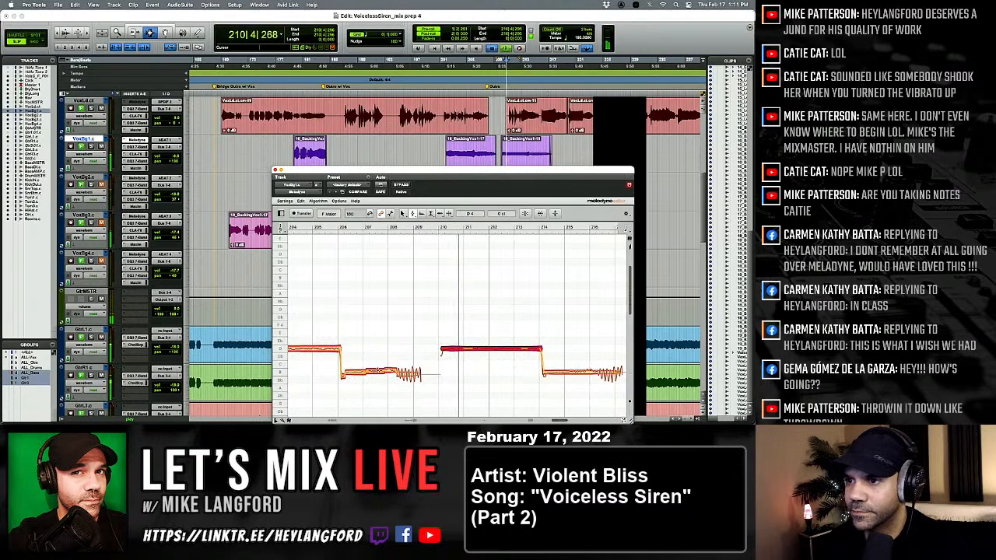
key(space)
Snap the separated lower note sections between bars 206 and 209 to B3 and replay the passage.
drag(349, 382, 409, 355)
click(409, 393)
key(space)
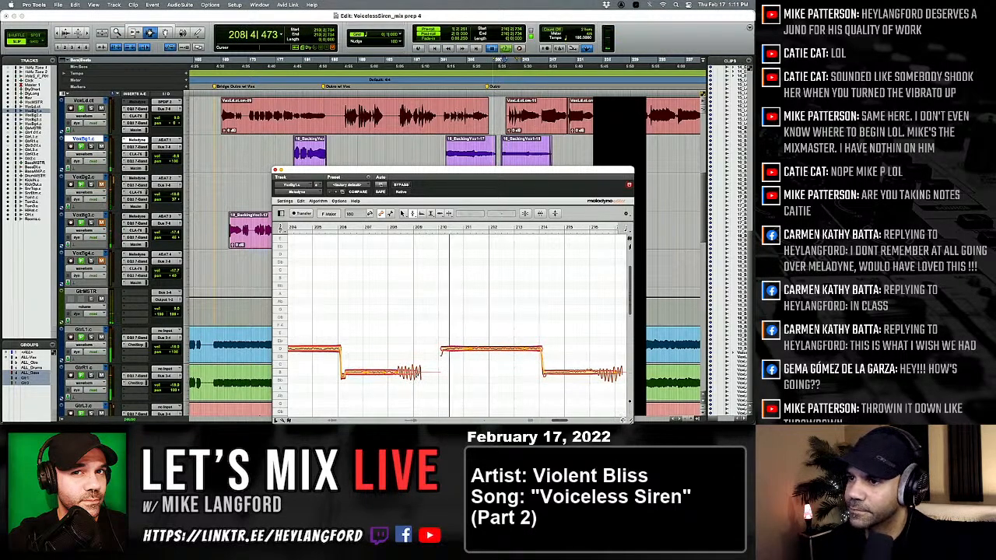
key(space)
key(space)
key(space)
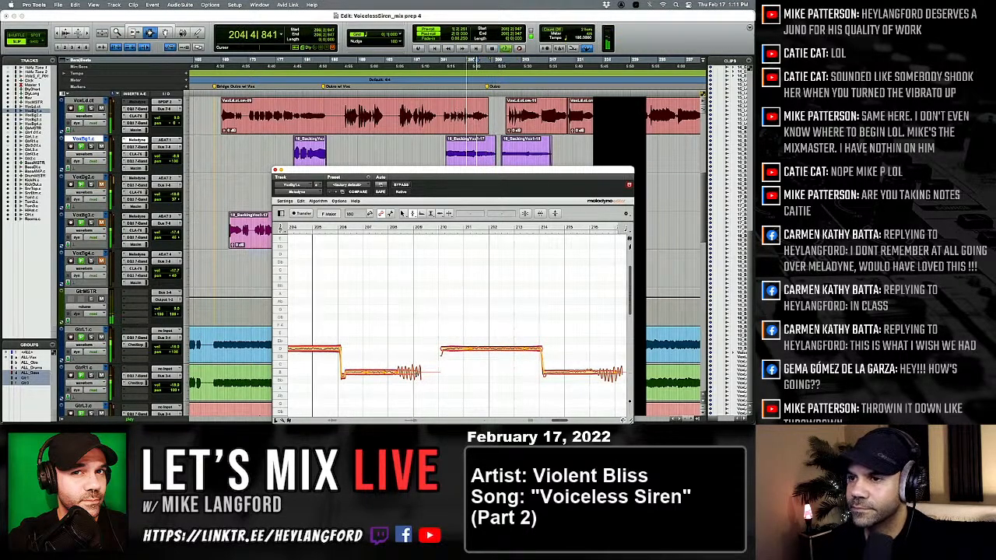
Adjust the start timing of the lower note at bar 206 and the held note at bar 210.
right_click(454, 356)
click(483, 356)
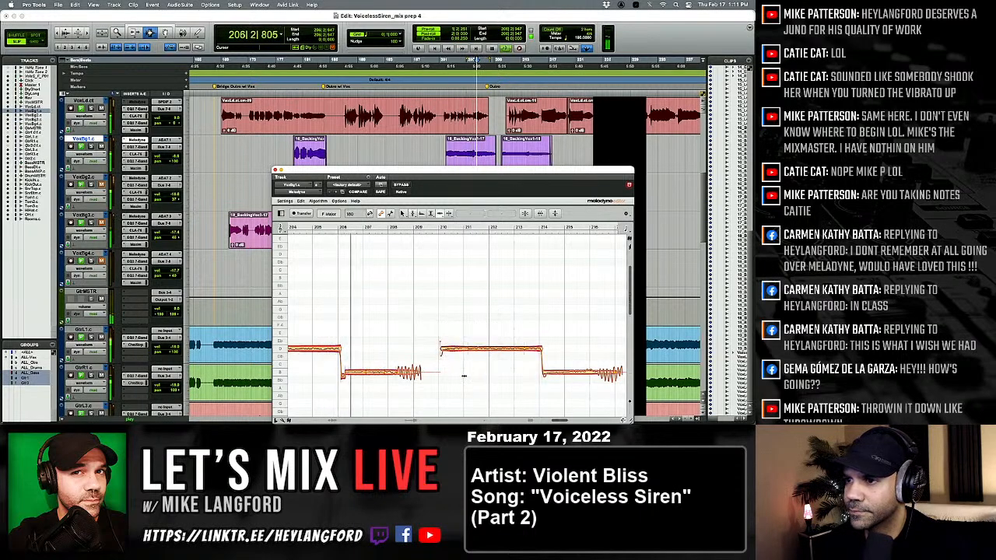
key(space)
click(347, 373)
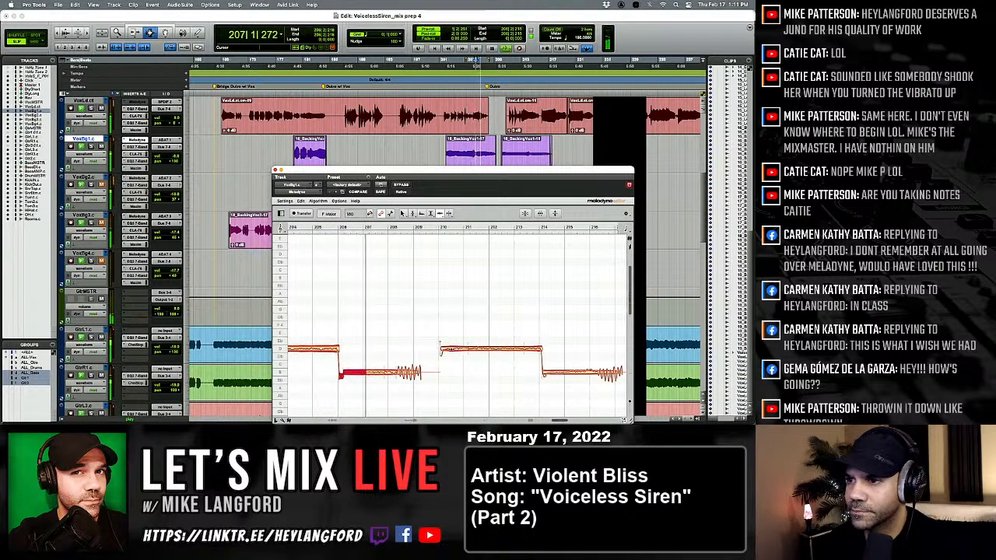
click(444, 349)
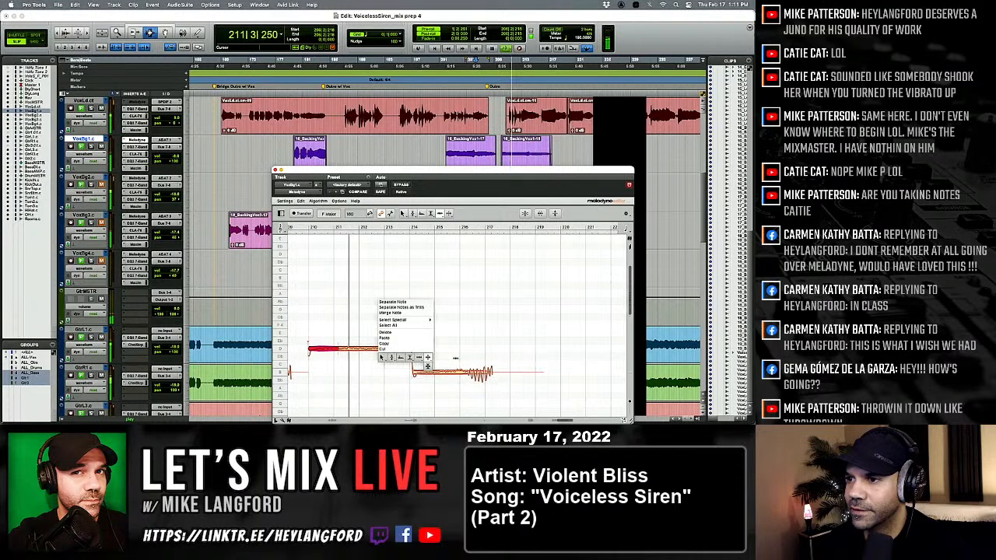
Split the lower note after bar 214 into attack, sustained and vibrato sections and set them to B3 at 0 cents.
double_click(454, 377)
double_click(466, 379)
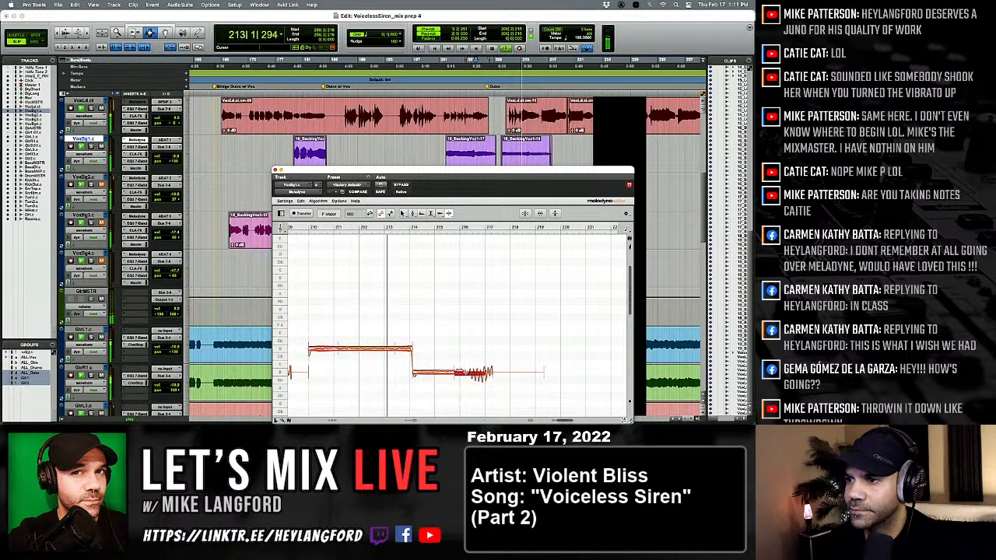
click(417, 374)
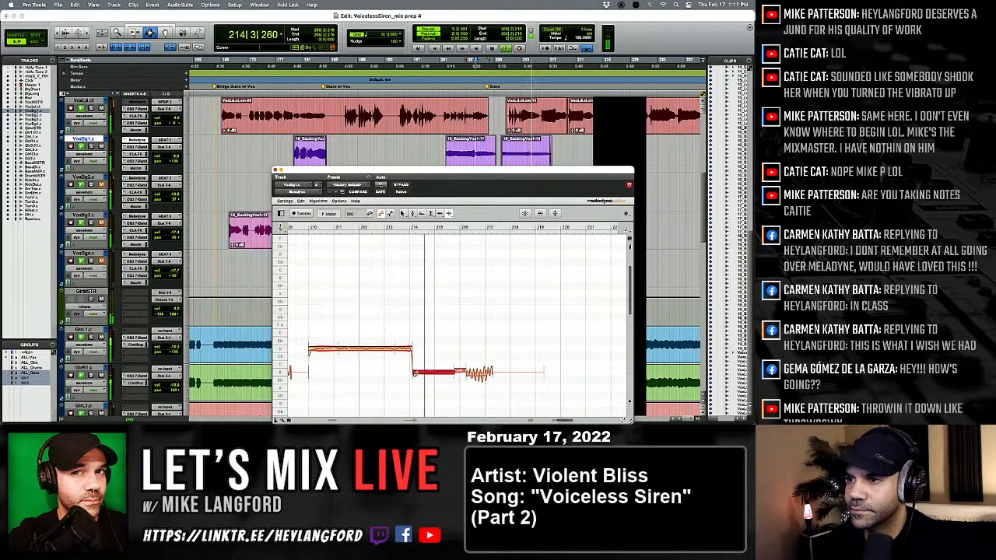
right_click(386, 375)
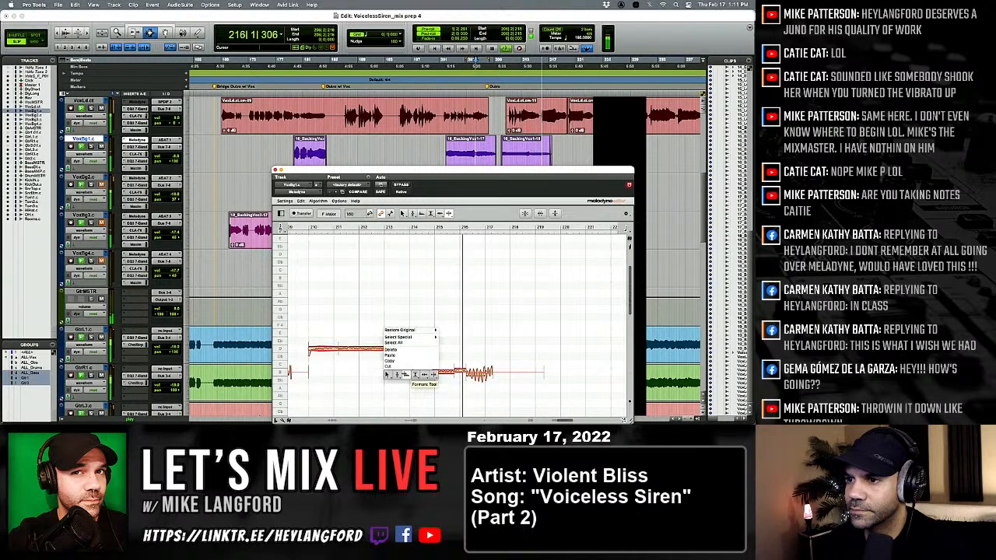
click(396, 375)
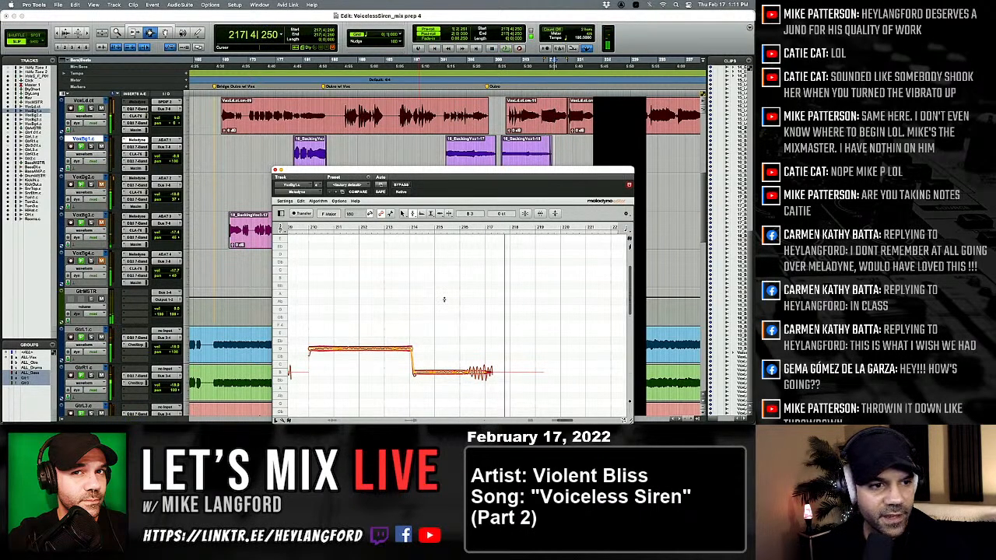
scroll(445, 299, right, 2)
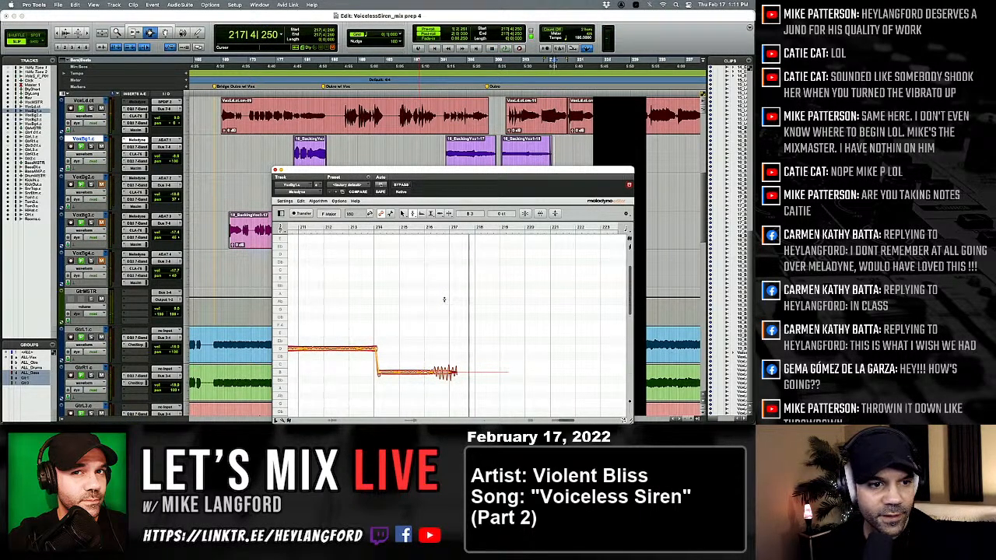
scroll(444, 299, right, 7)
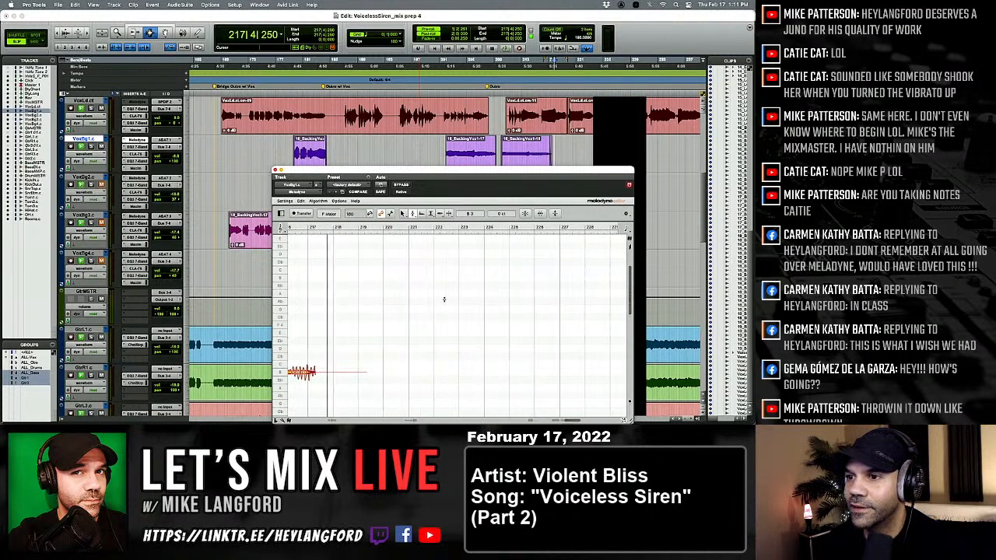
scroll(444, 300, left, 3)
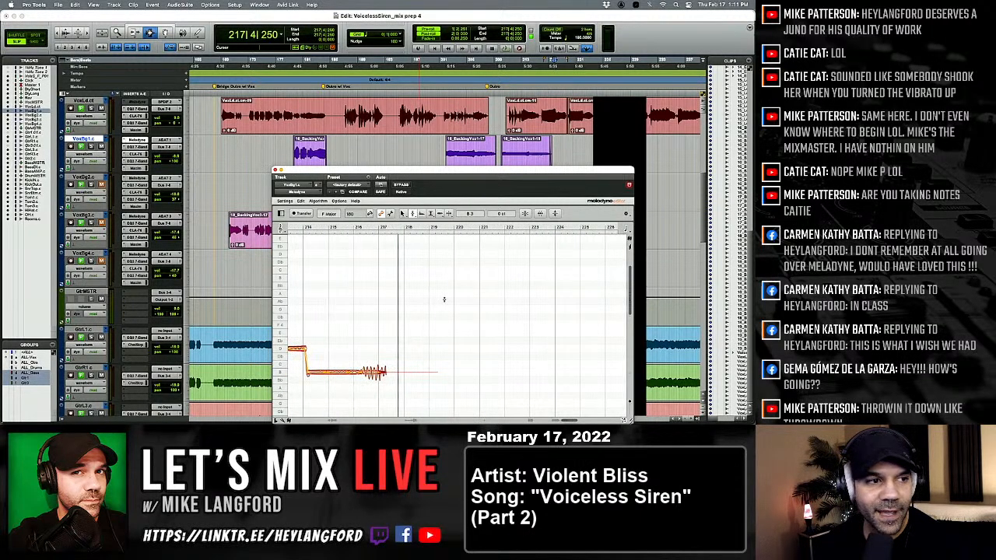
scroll(444, 299, right, 6)
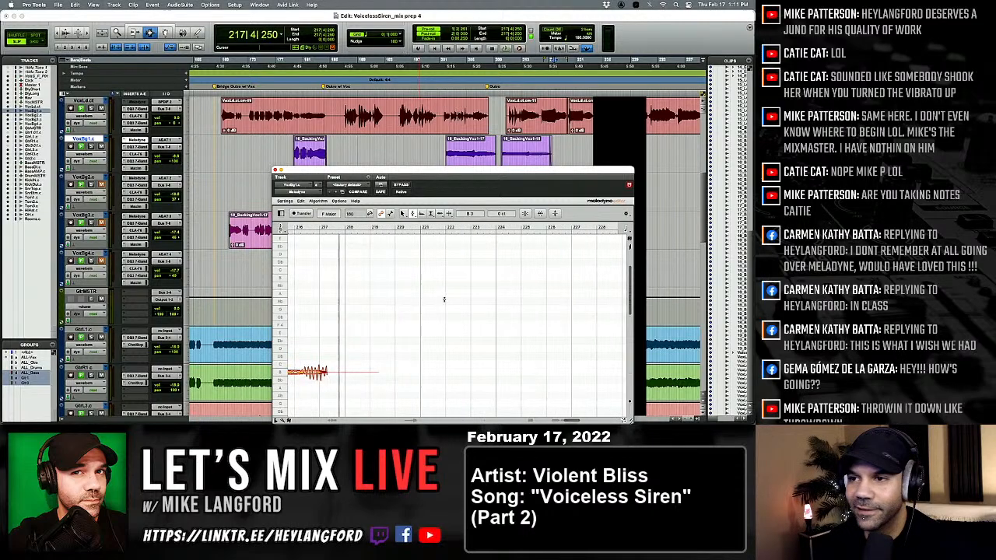
Check the backing vocal tracks after bar 217 for remaining clips and bring the whole session into view.
scroll(493, 144, right, 2)
scroll(493, 144, right, 3)
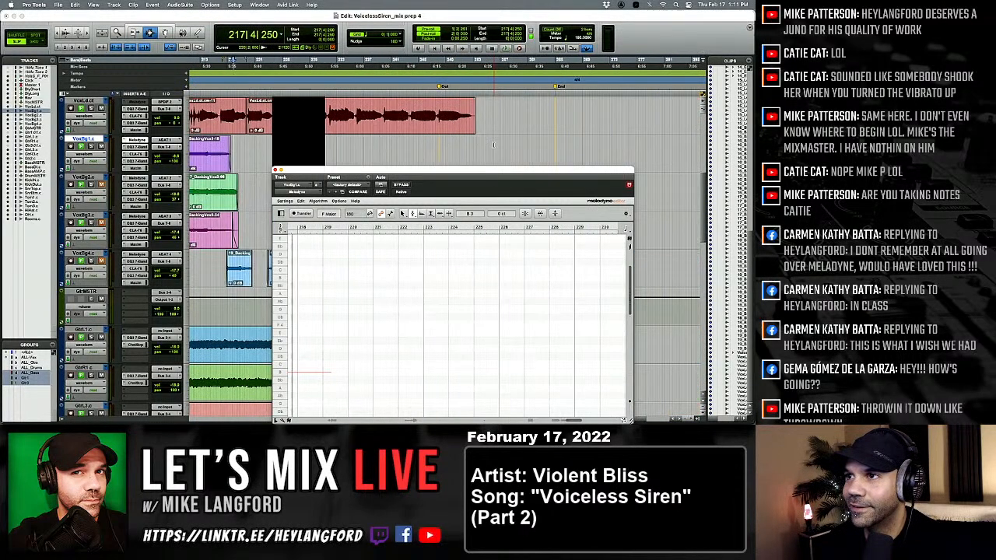
scroll(376, 144, left, 2)
scroll(355, 140, down, 1)
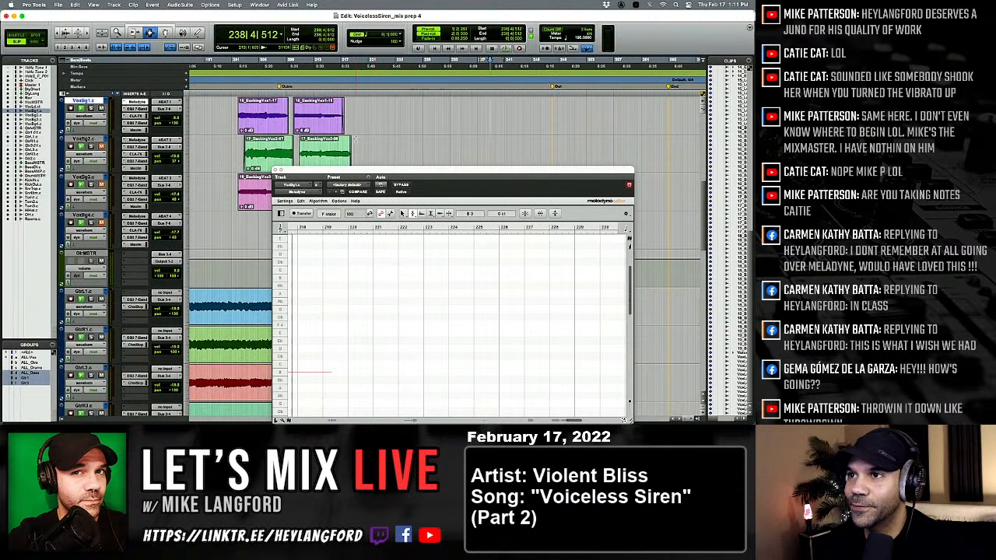
scroll(355, 139, up, 1)
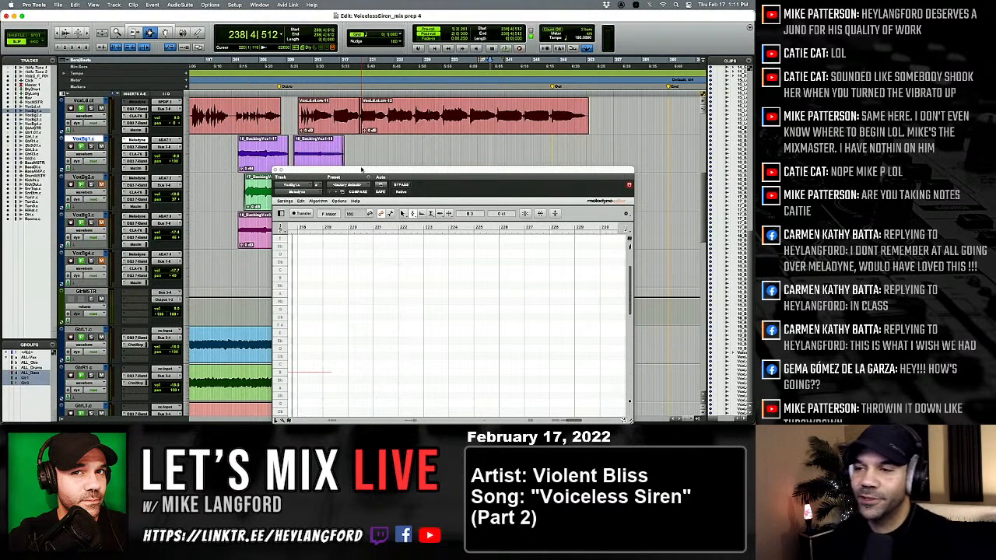
key(alt+a)
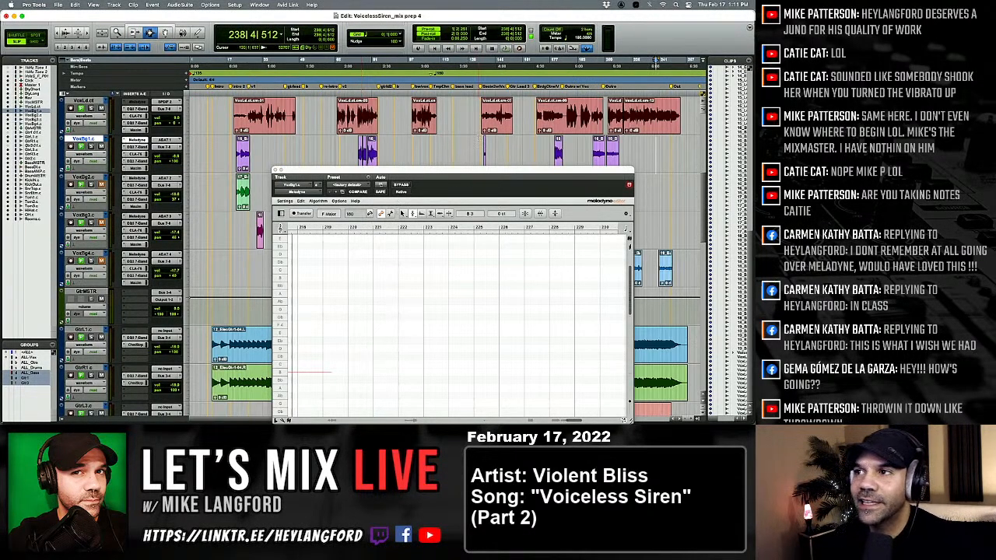
scroll(480, 138, down, 2)
scroll(479, 138, up, 2)
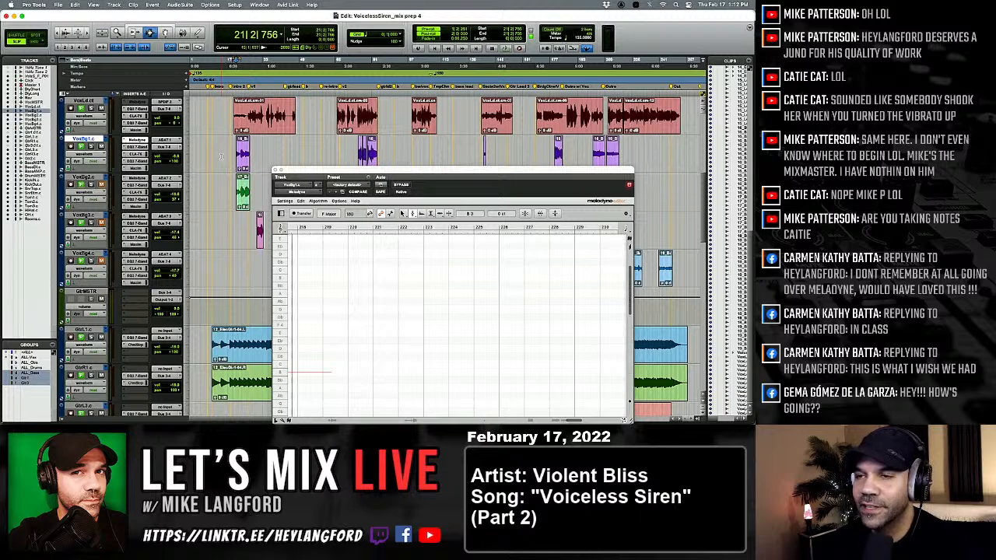
Play through the tuned VoxBg1.c passages starting at bar 21 and around bar 75.
key(space)
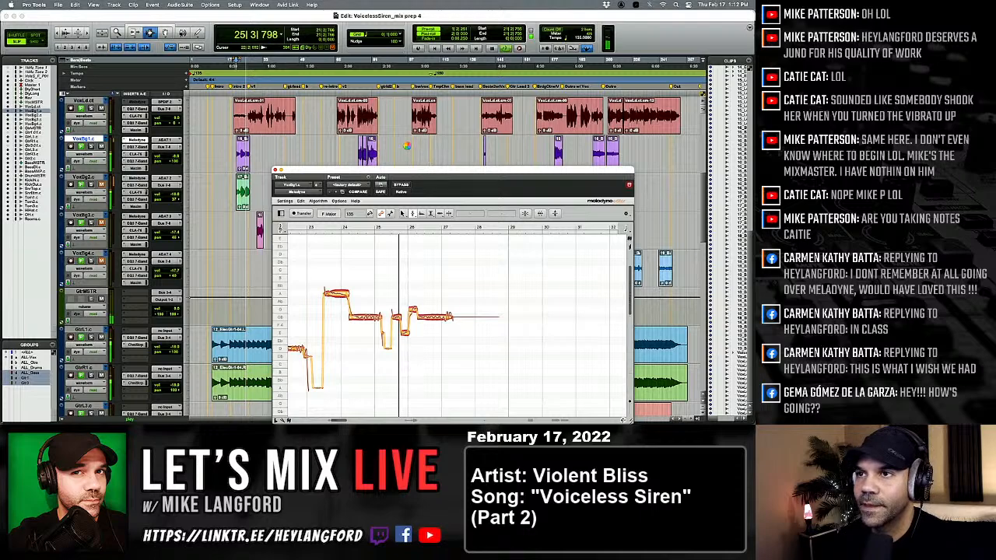
key(space)
click(337, 149)
key(Tab)
key(space)
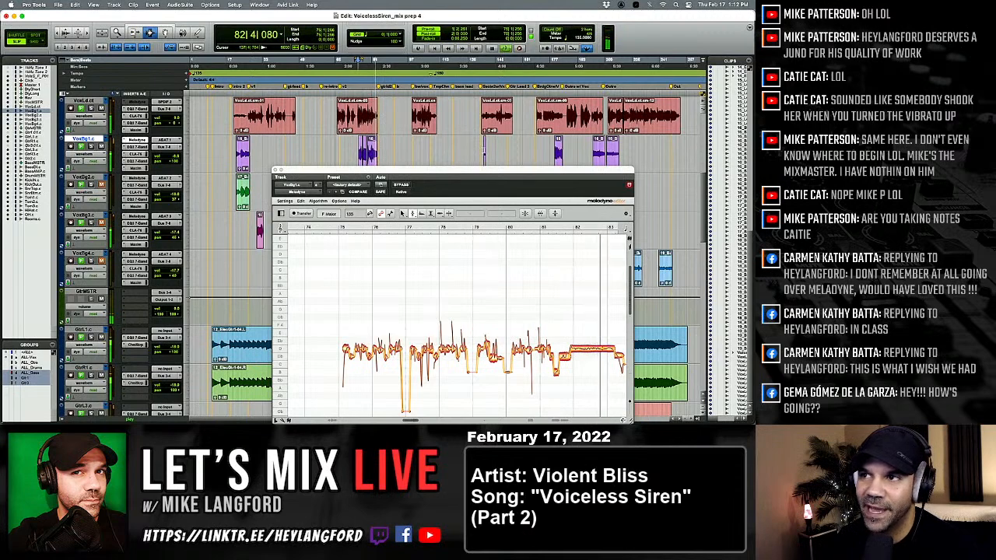
Play through the tuned VoxBg1.c passage from bar 179 and the outro passage from bar 201.
click(469, 148)
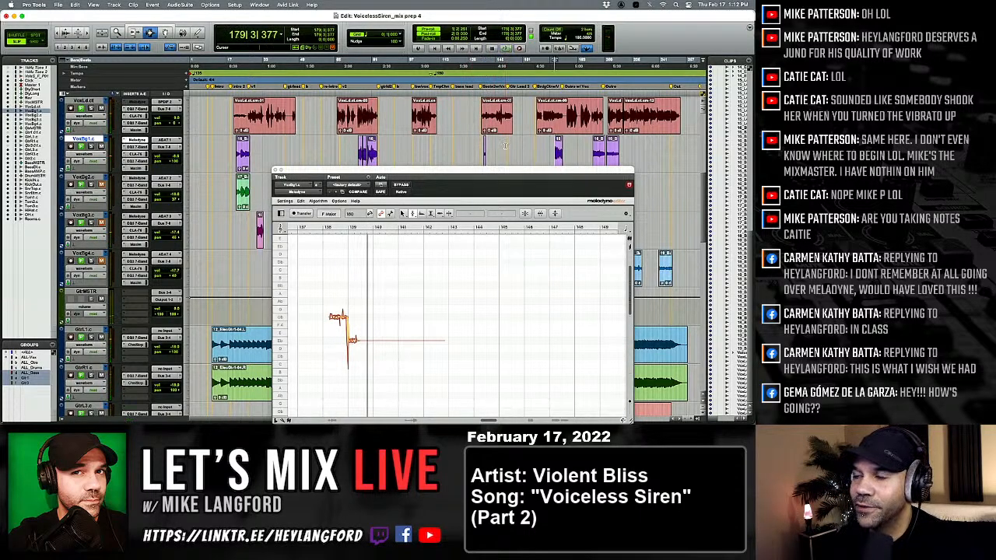
key(space)
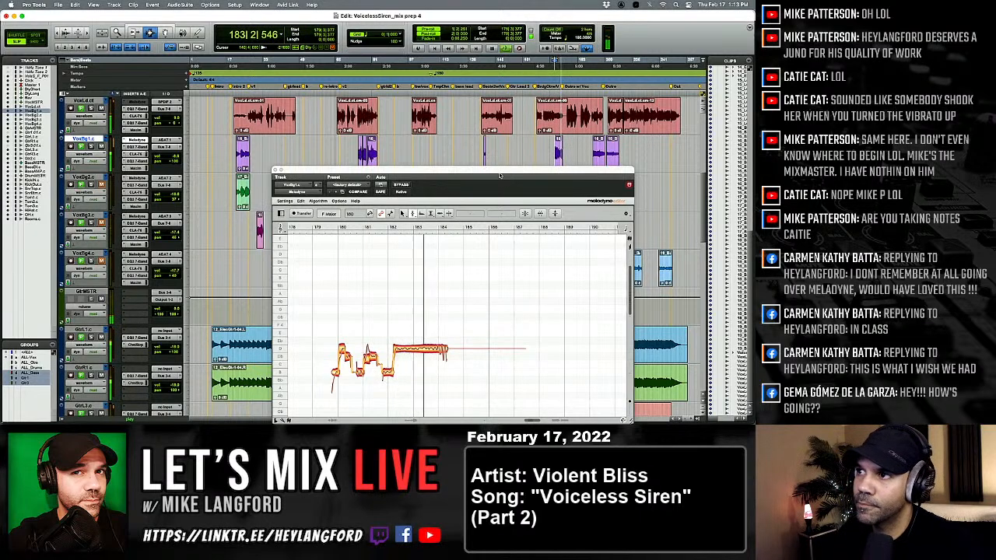
key(space)
click(594, 155)
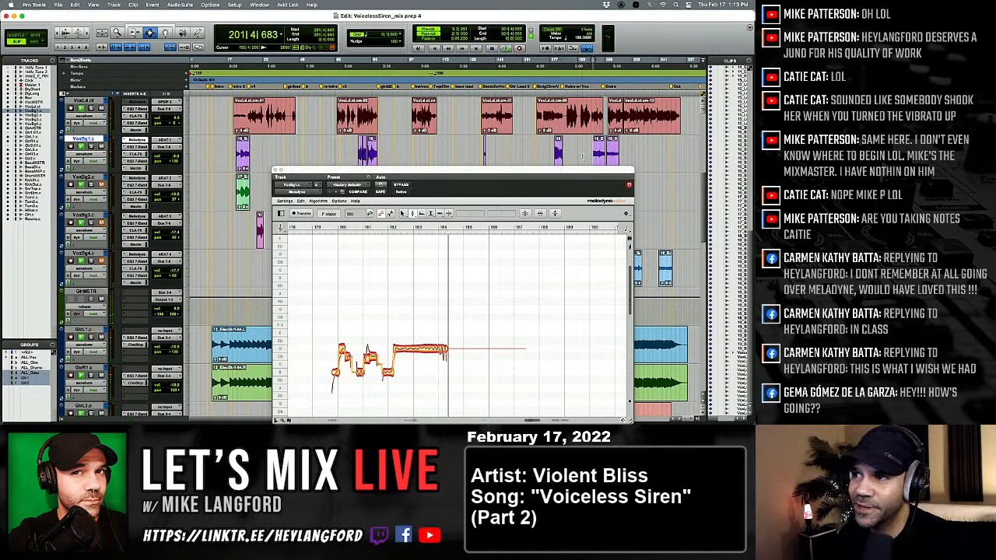
key(space)
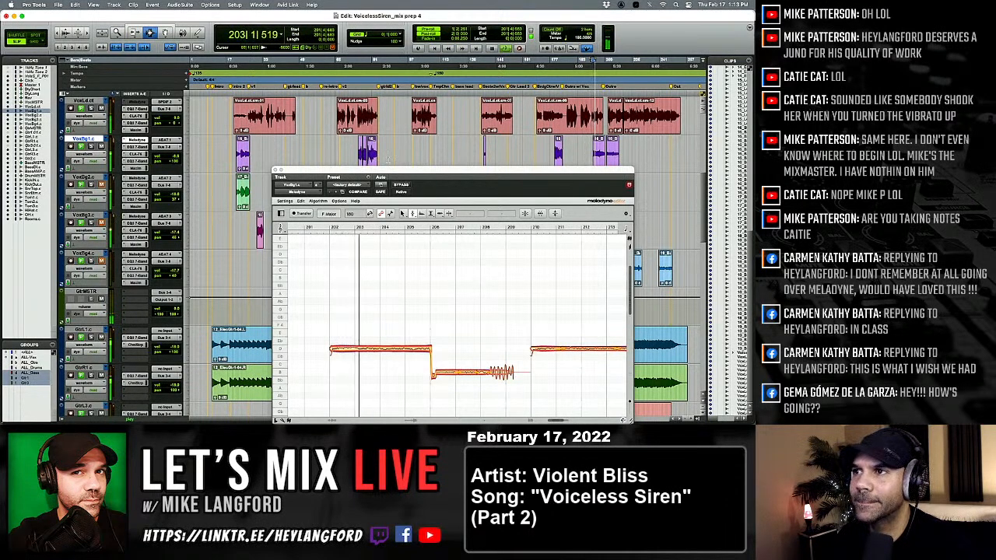
scroll(354, 134, down, 1)
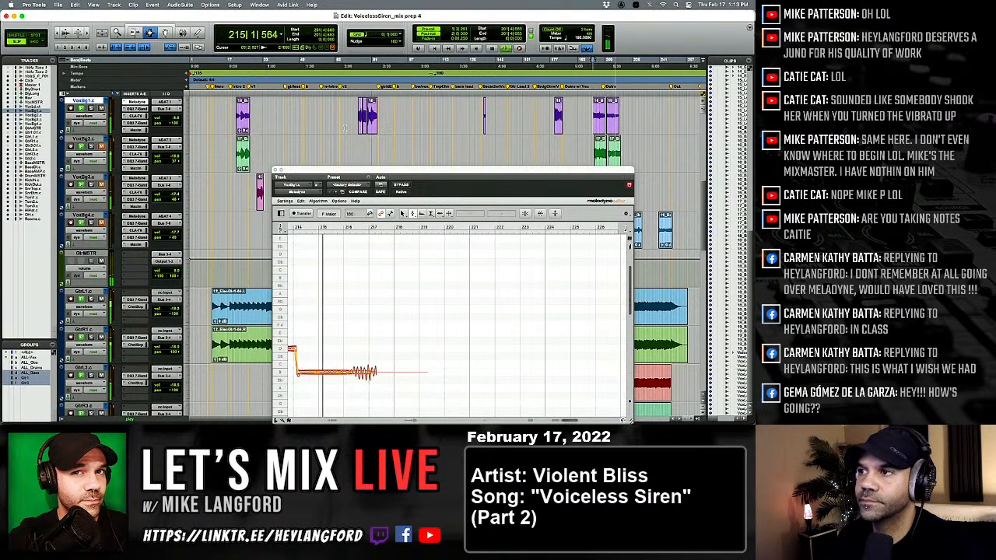
Turn off the inserts after Melodyne on VoxBg1.c and commit it offline with consolidated clips, leaving the source track as is.
key(space)
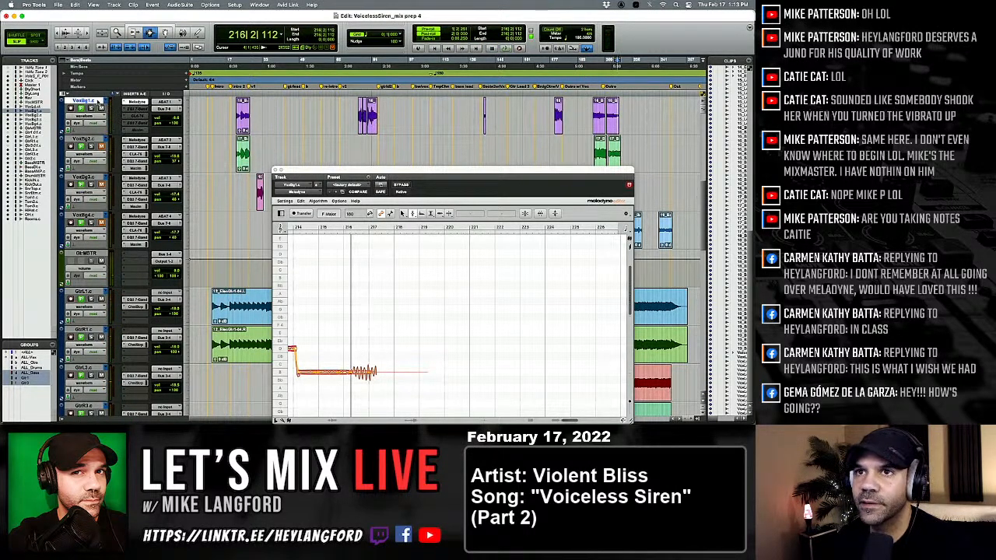
key(alt+shift+c)
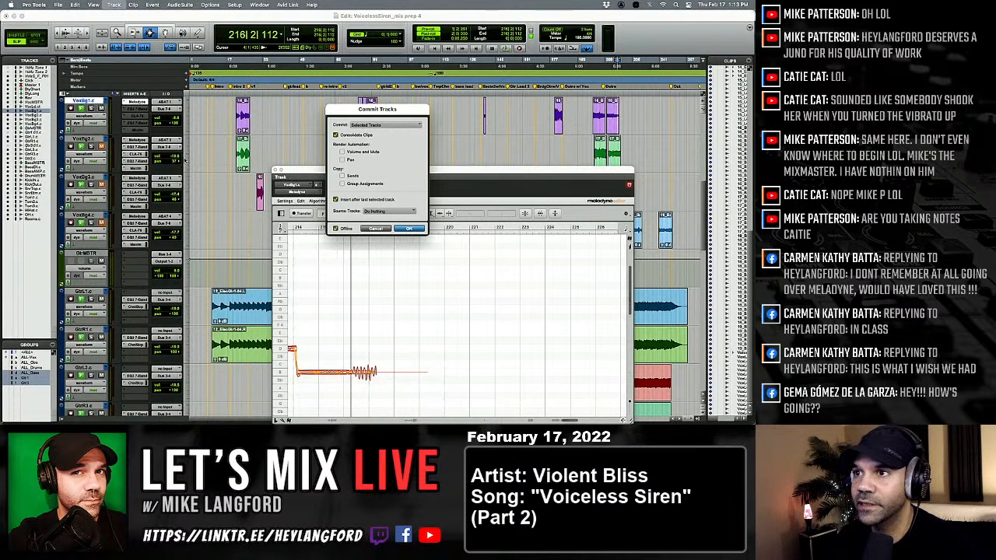
click(401, 229)
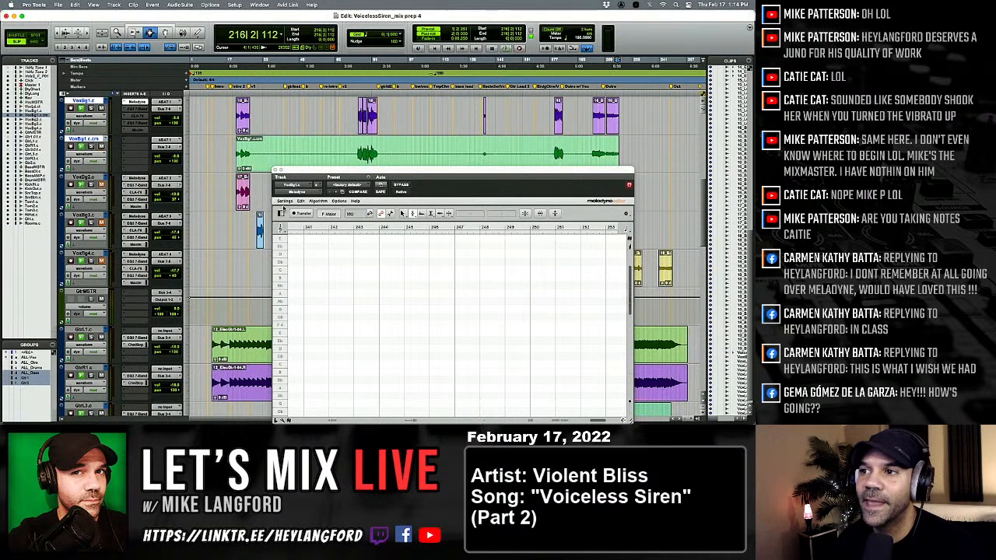
Clear the silent stretch between the first and second vocal passages on the committed VoxBg1.c track.
click(303, 128)
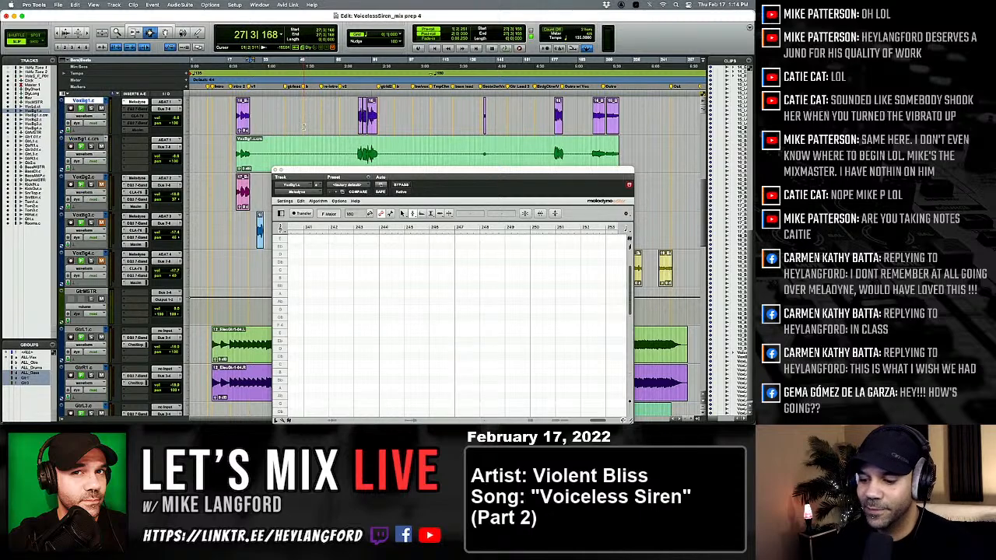
key(semicolon)
key(p)
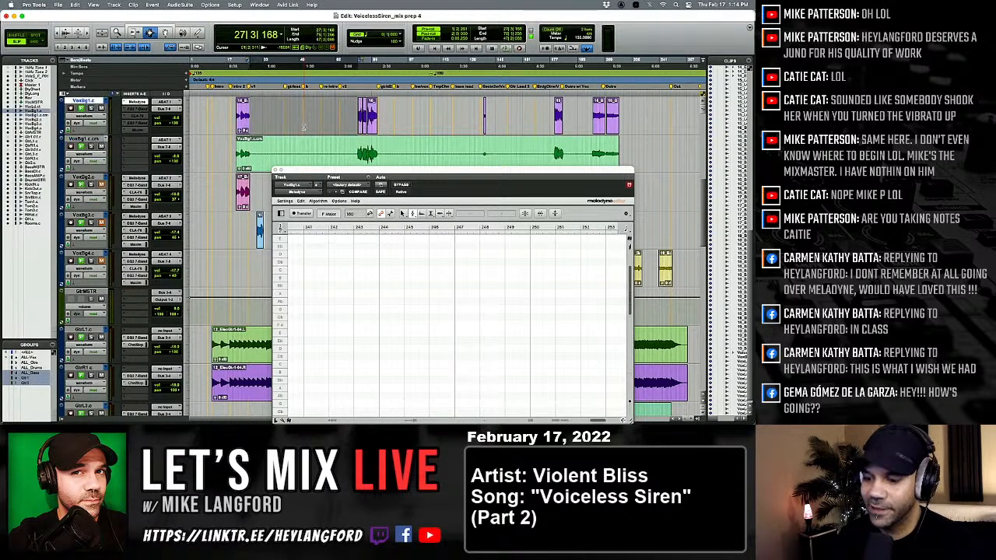
key(semicolon)
key(BackSpace)
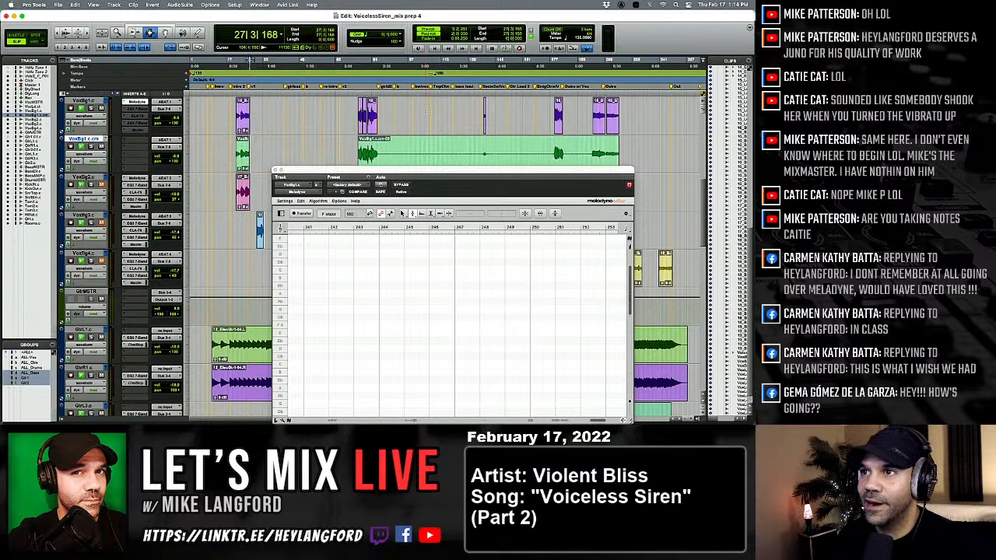
Remove the three remaining silent stretches from the committed track, matching the gaps between the original VoxBg1.c clips.
double_click(426, 113)
key(semicolon)
key(BackSpace)
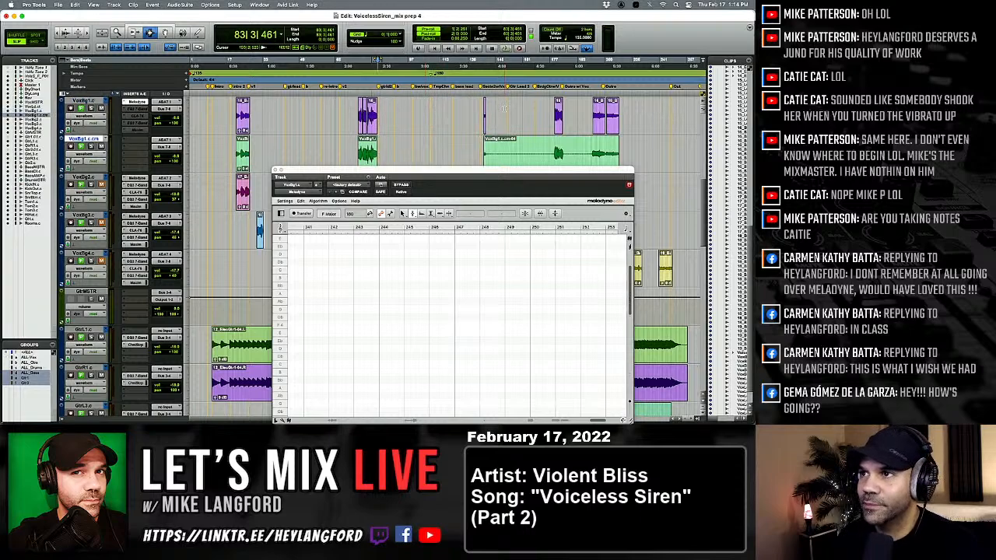
double_click(503, 109)
key(semicolon)
key(BackSpace)
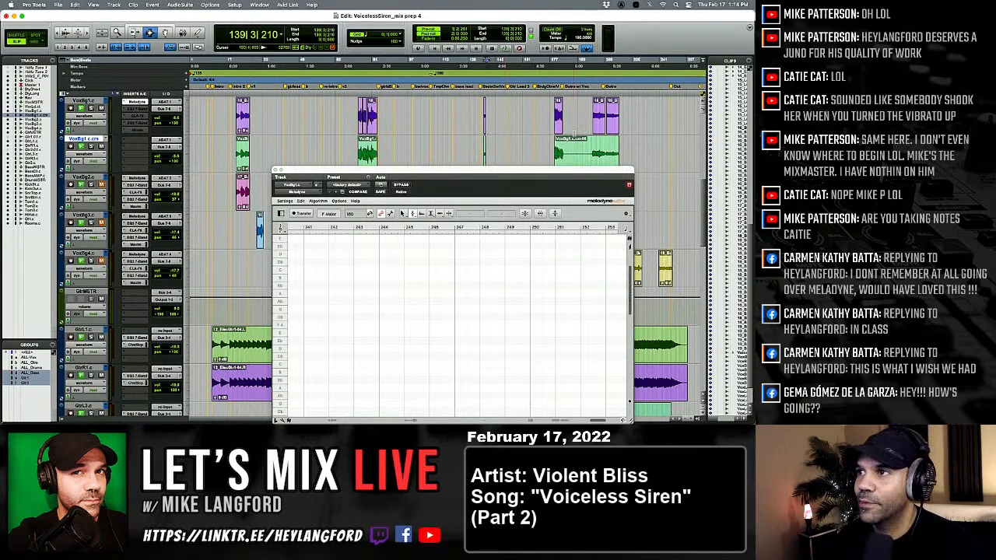
double_click(575, 128)
key(semicolon)
key(BackSpace)
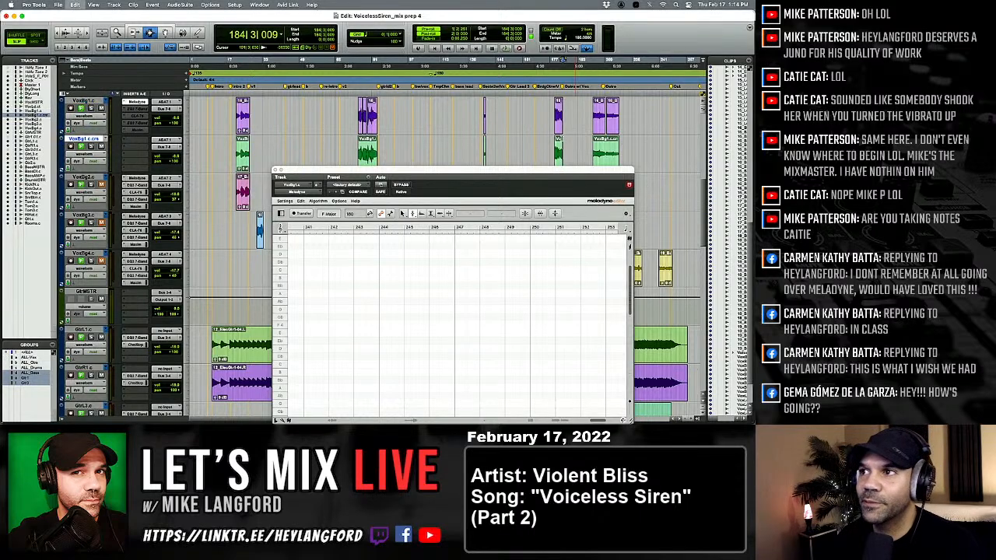
Create a new playlist named VoxBg1.ct on the original track and move the committed clips onto it.
click(333, 110)
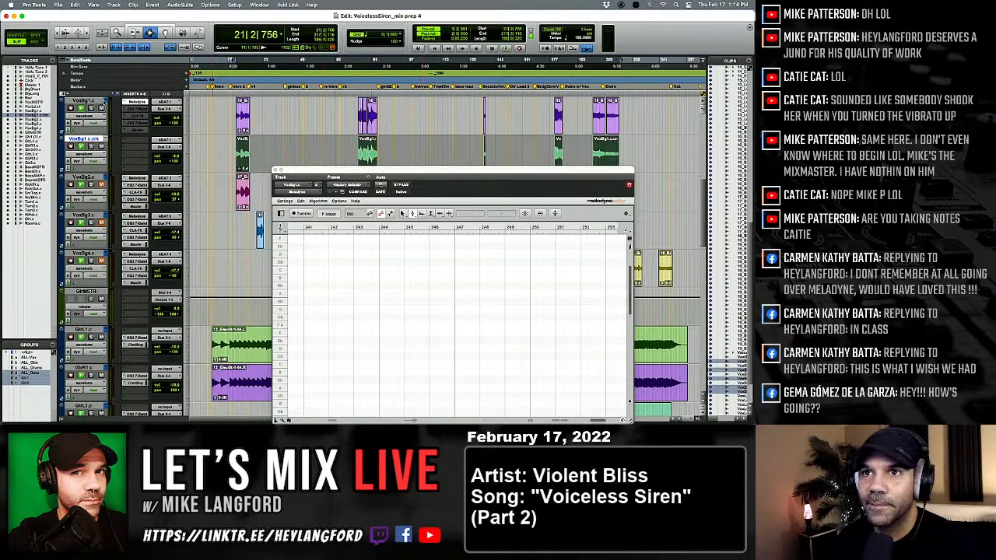
click(105, 102)
click(116, 56)
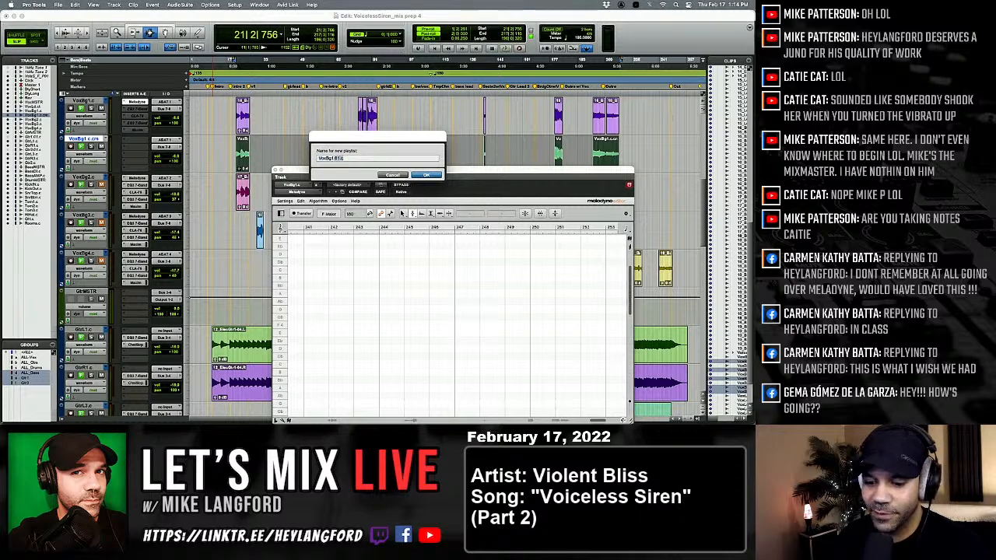
text(VoxBg1.c)
key(Return)
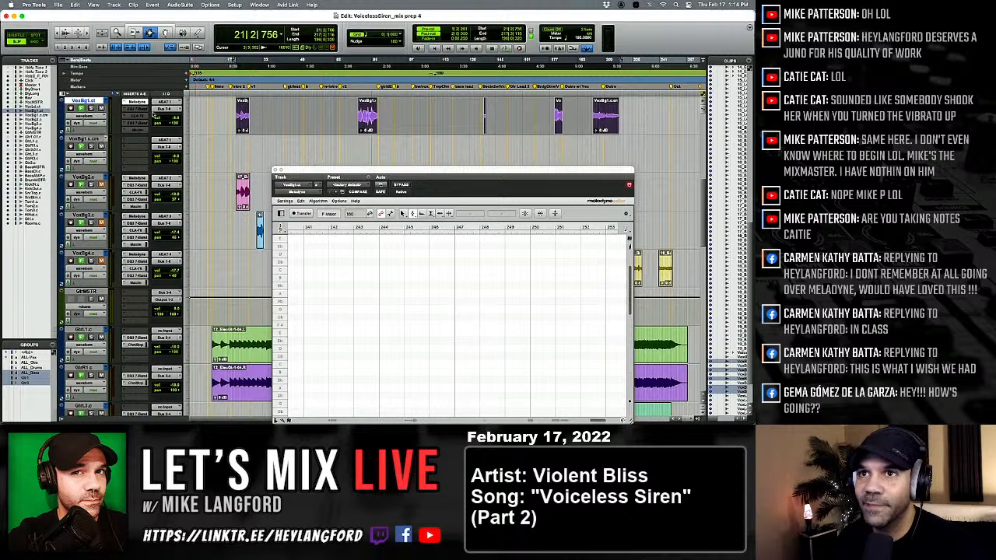
Make Melodyne inactive on VoxBg1.ct with its other inserts back on, and delete the emptied committed track.
ctrl+super+click(138, 102)
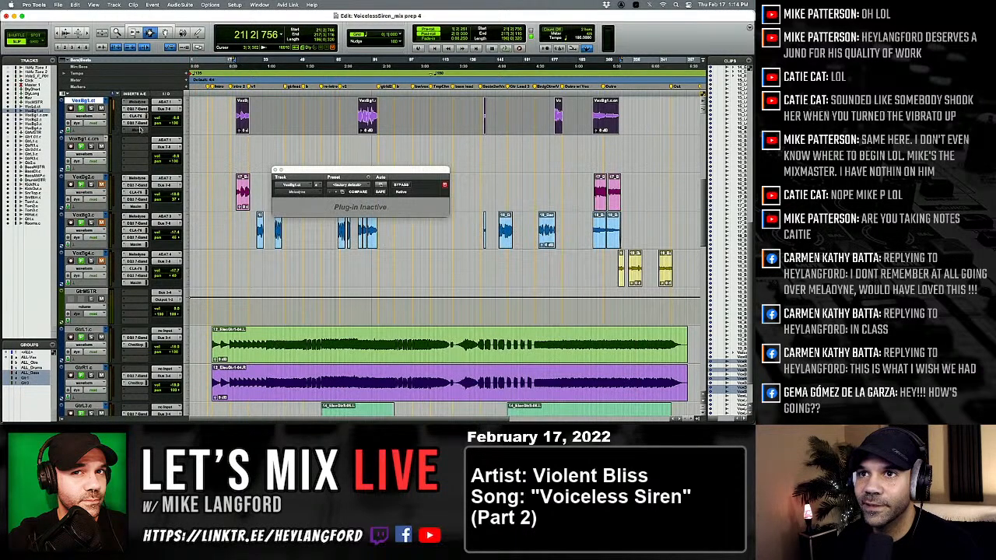
right_click(81, 139)
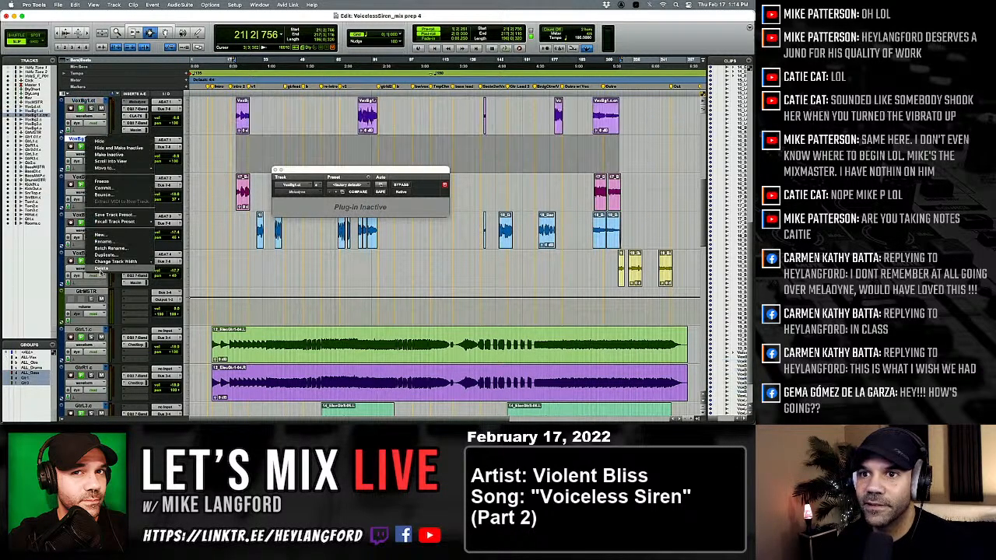
click(110, 272)
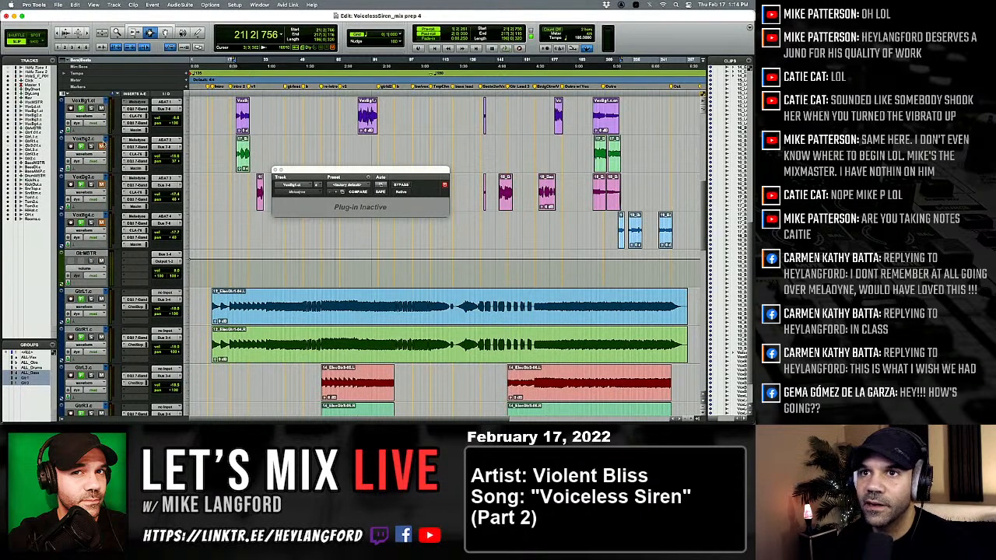
Open Melodyne on VoxBg2.c and load its first passage starting at bar 21, with playback running.
click(139, 140)
click(208, 154)
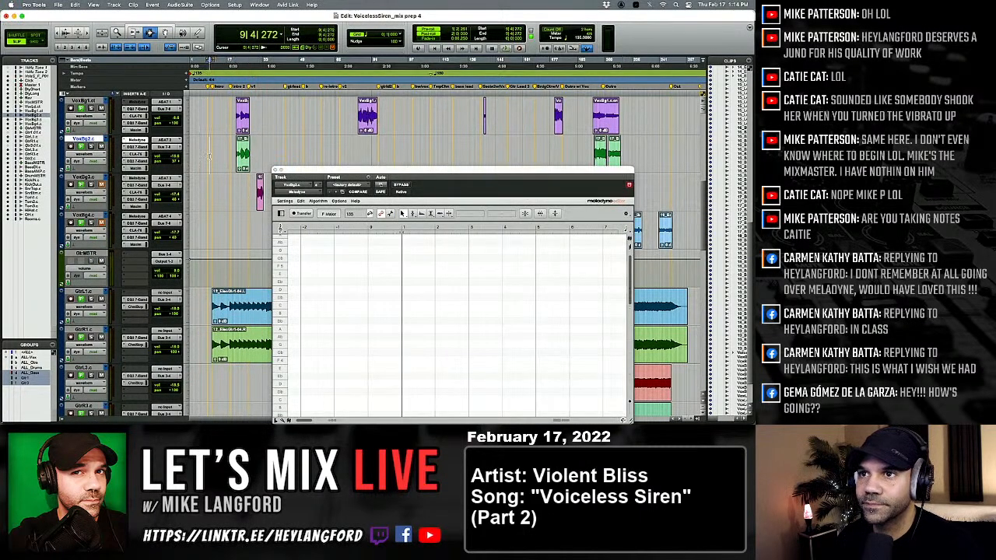
key(Tab)
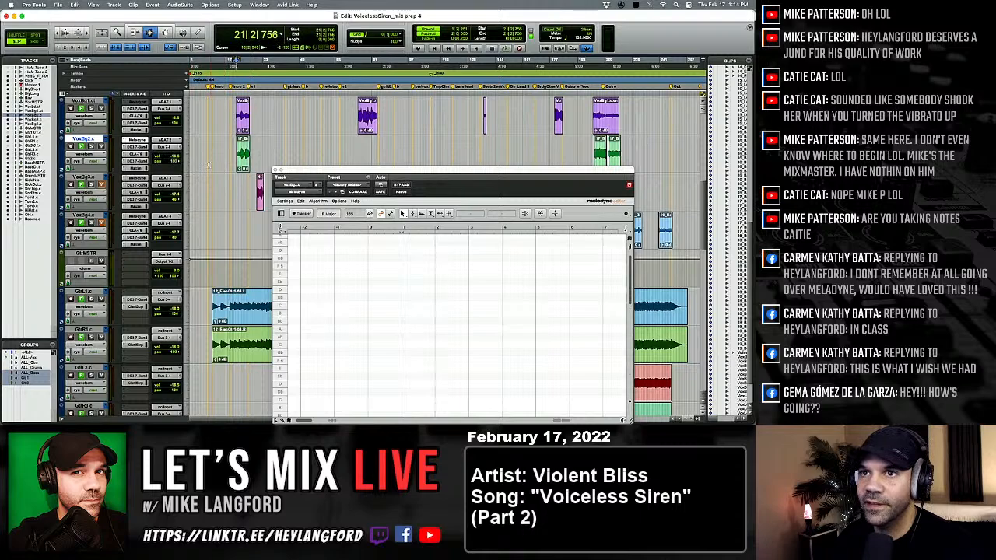
key(space)
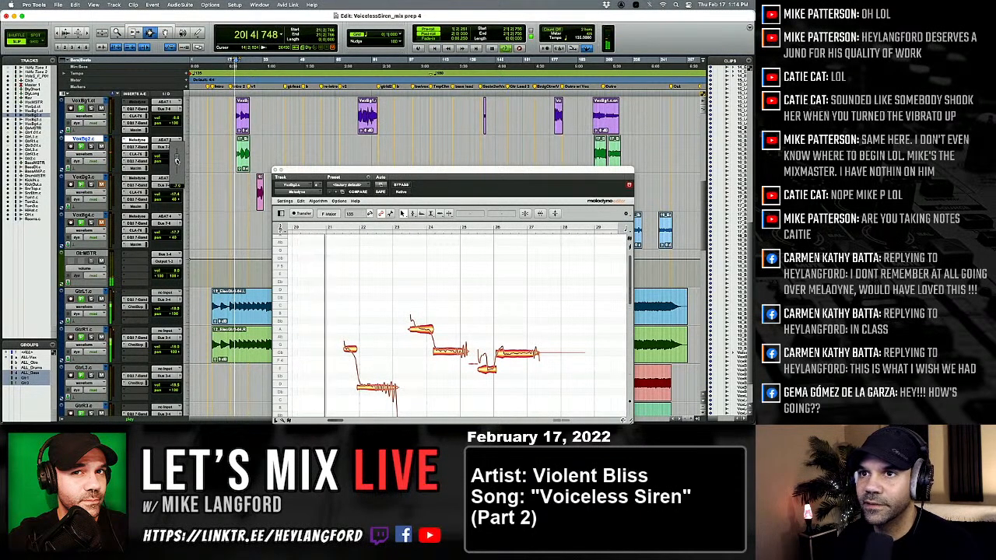
Raise the VoxBg2.c level and solo it with VoxLd.ct and VoxBg1.ct to audition the passage at bar 21.
scroll(158, 160, up, 2)
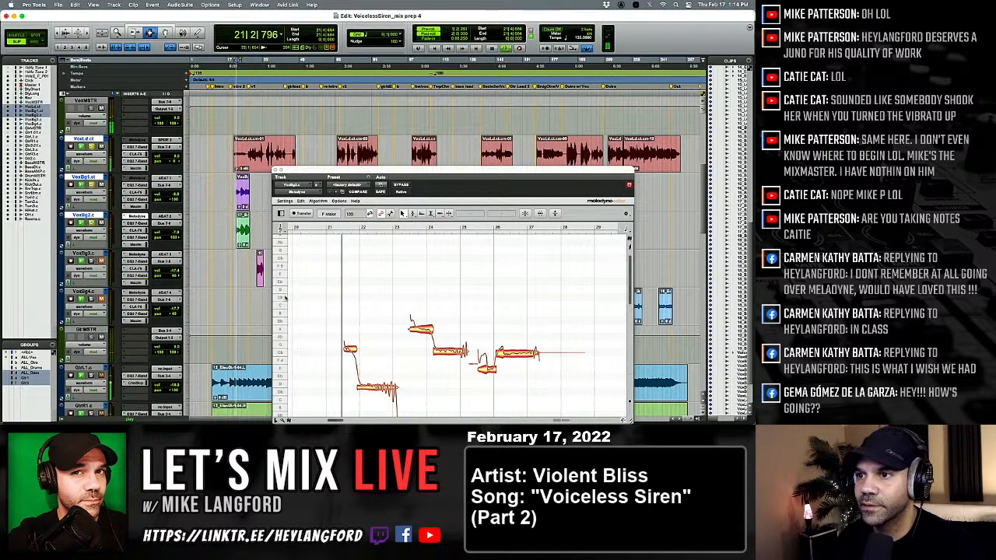
scroll(293, 304, down, 2)
click(364, 294)
key(super+a)
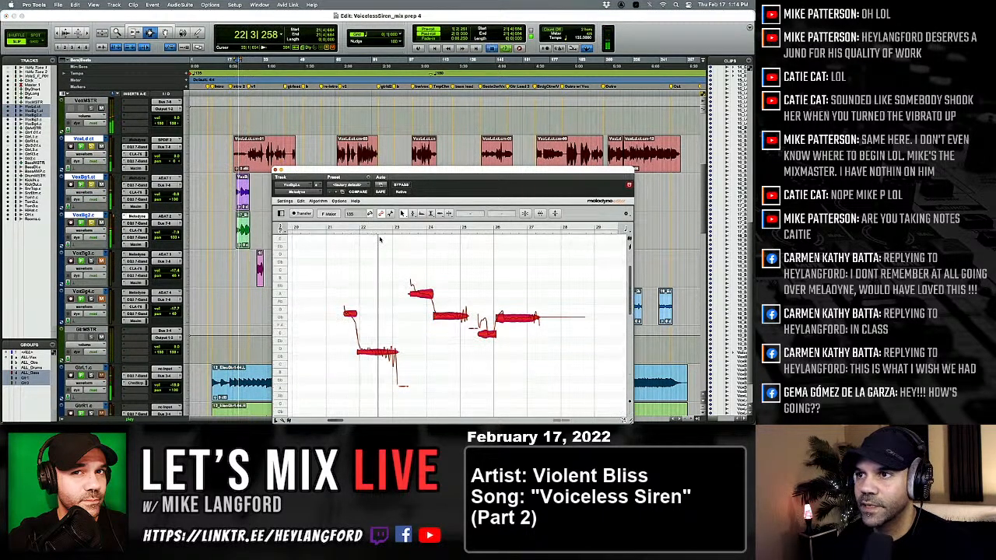
key(space)
click(415, 257)
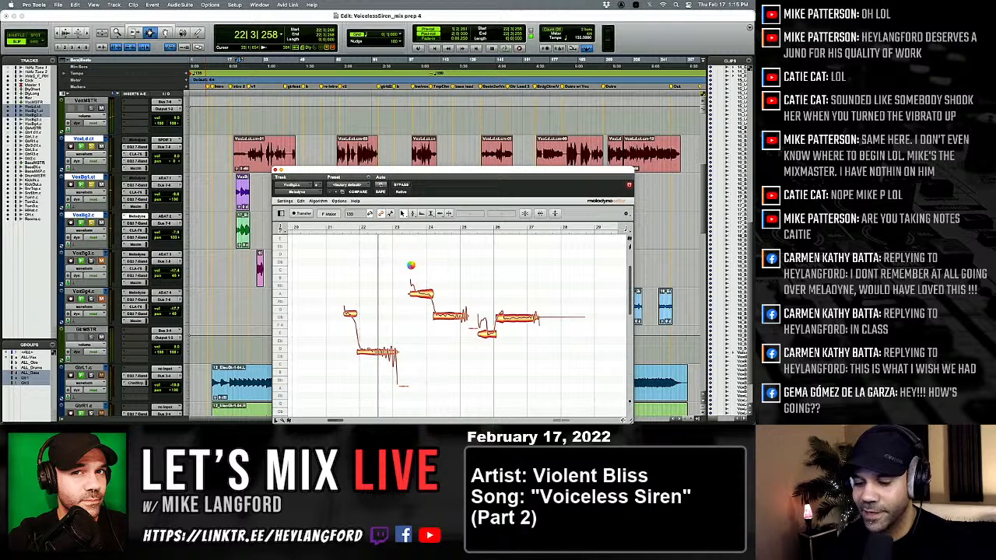
Snap all notes of the first VoxBg2.c passage in Melodyne to the nearest semitone and play the passage.
key(super+a)
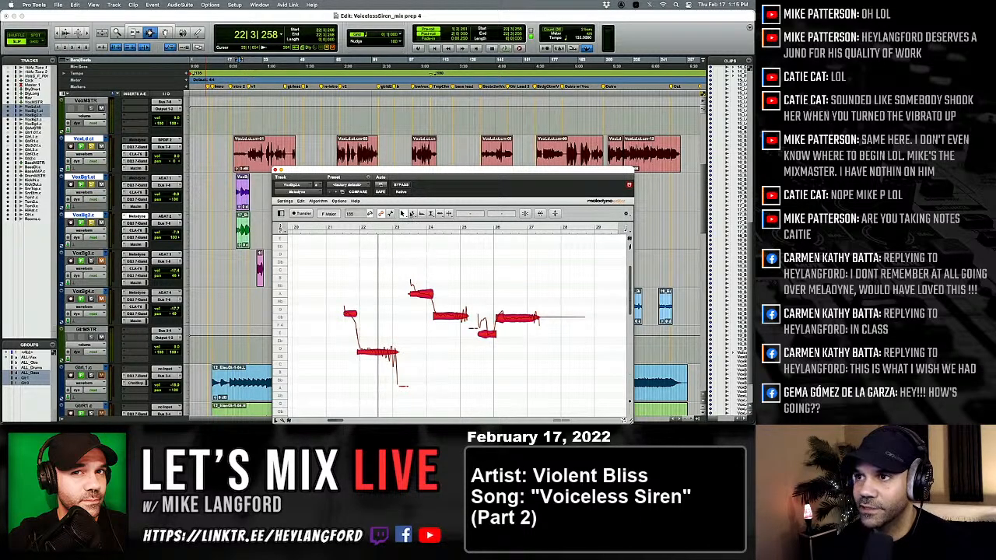
click(412, 214)
double_click(421, 294)
right_click(390, 320)
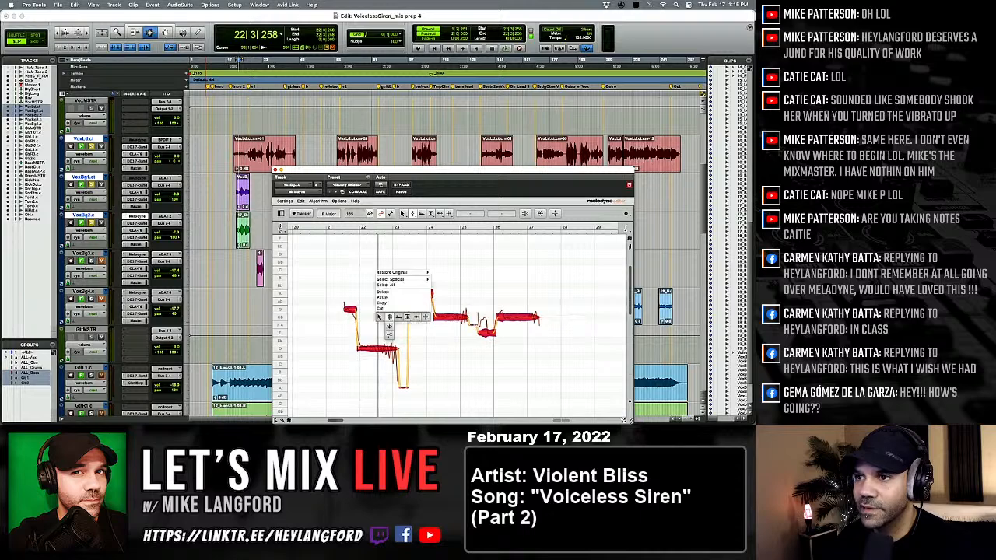
click(391, 323)
click(390, 323)
key(space)
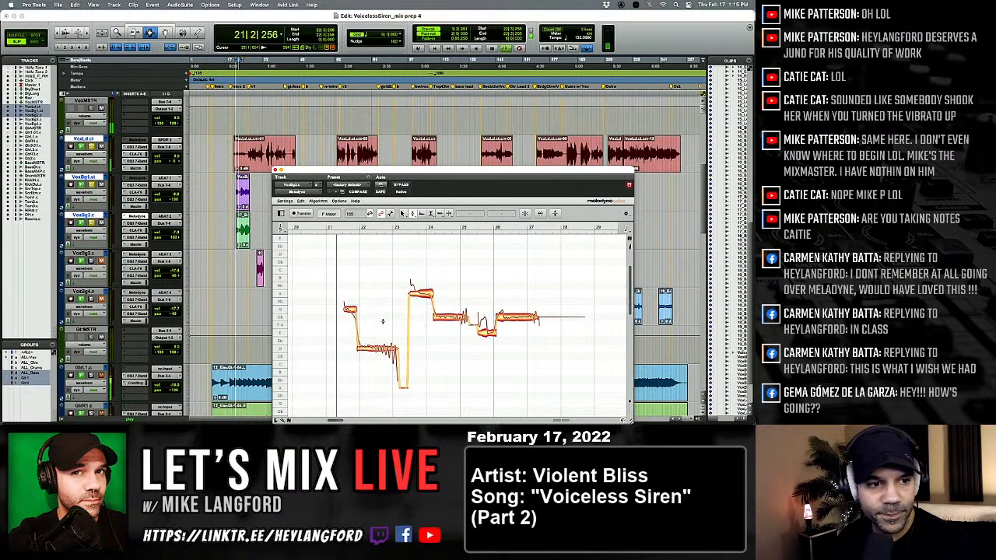
Lower the pitch of the short opening note late in bar 21 and audition the phrase with the other vocals.
key(space)
key(space)
drag(350, 310, 350, 317)
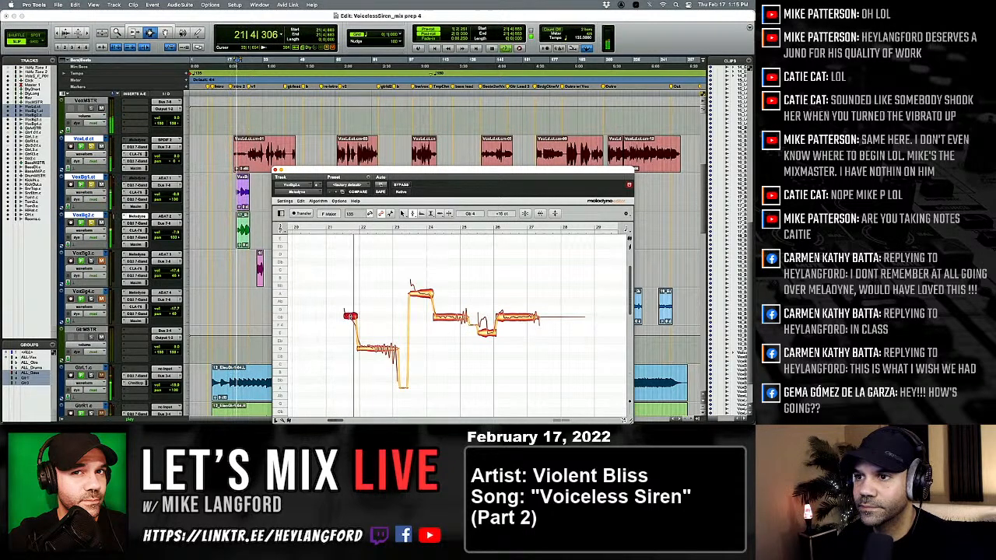
key(space)
key(space)
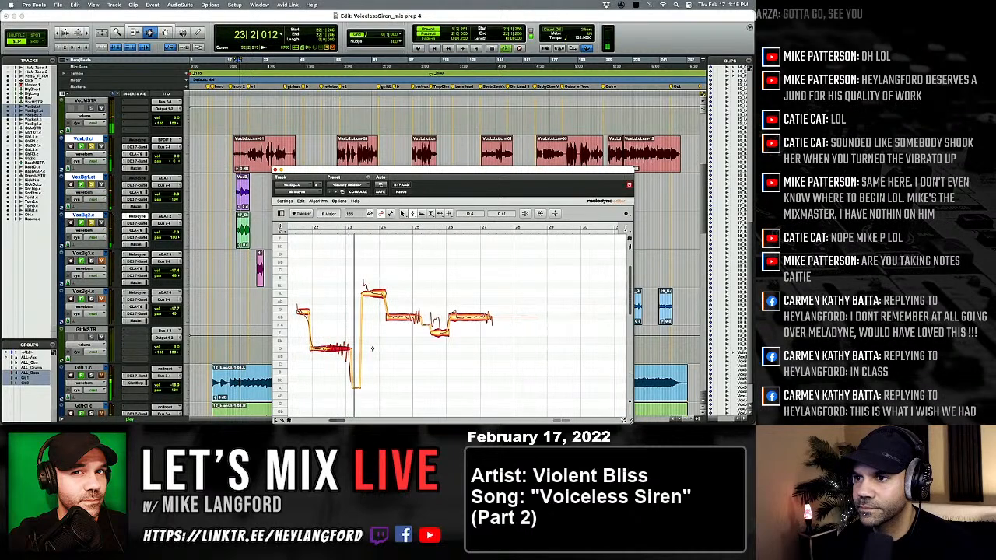
Split the onset off the high A4 note in bar 23 and lower that fragment to match the note's pitch.
right_click(350, 304)
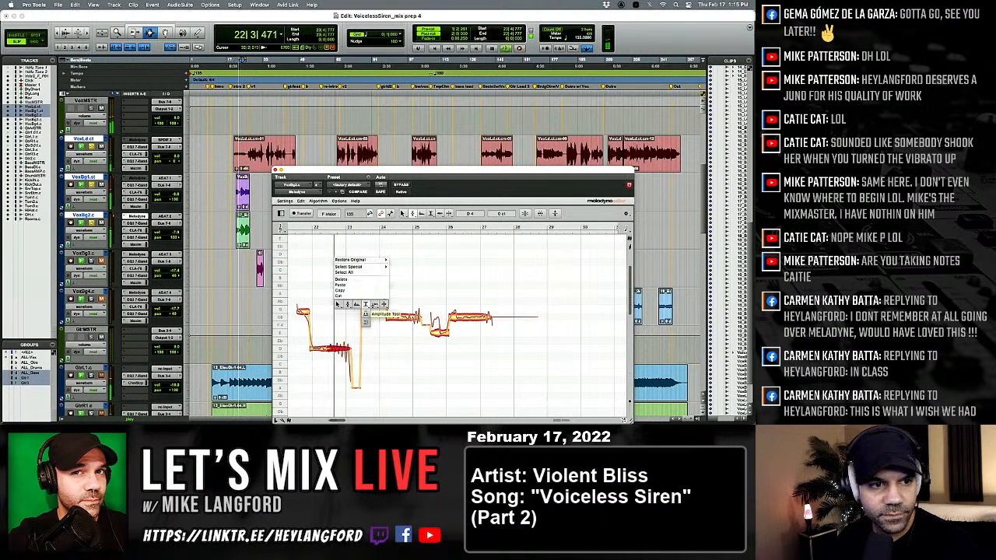
click(383, 305)
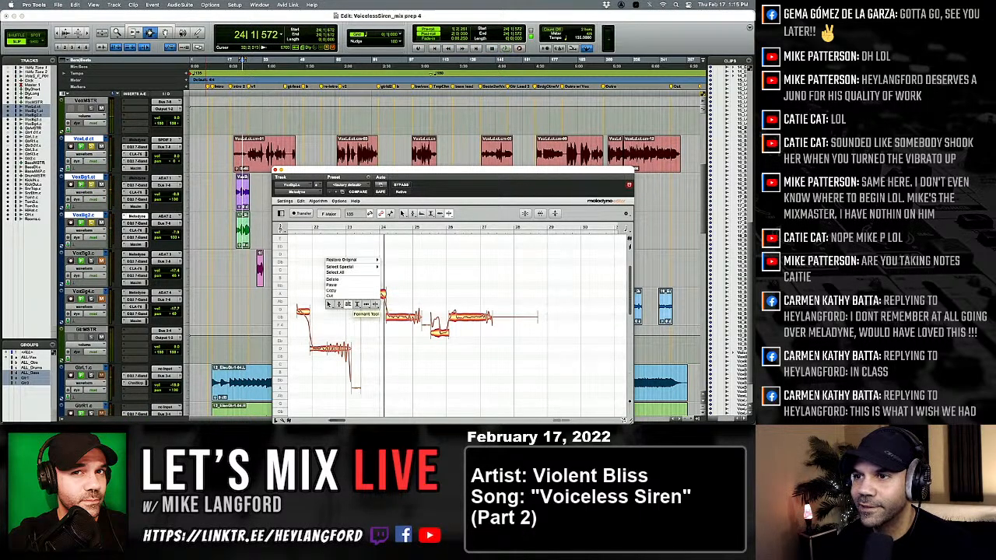
click(365, 304)
click(366, 279)
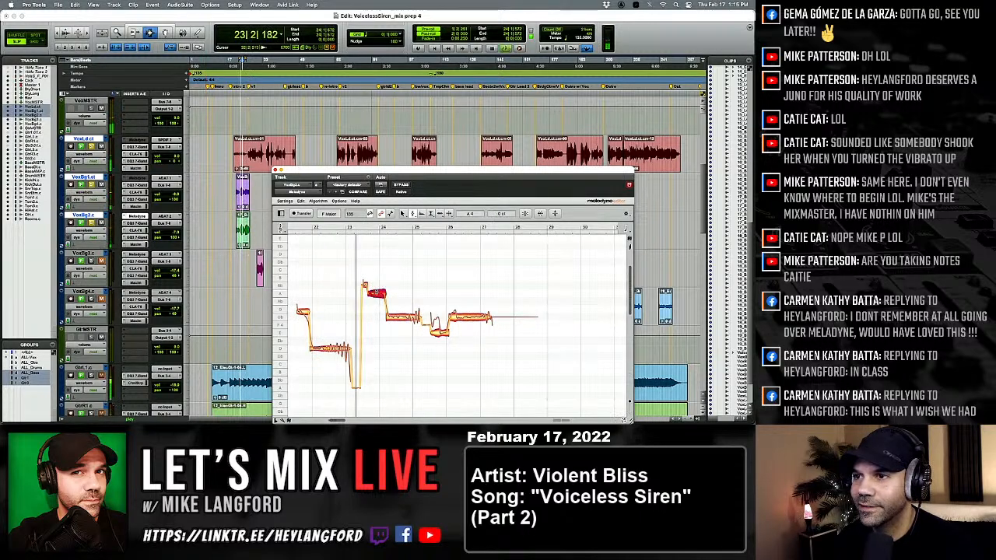
drag(364, 285, 363, 292)
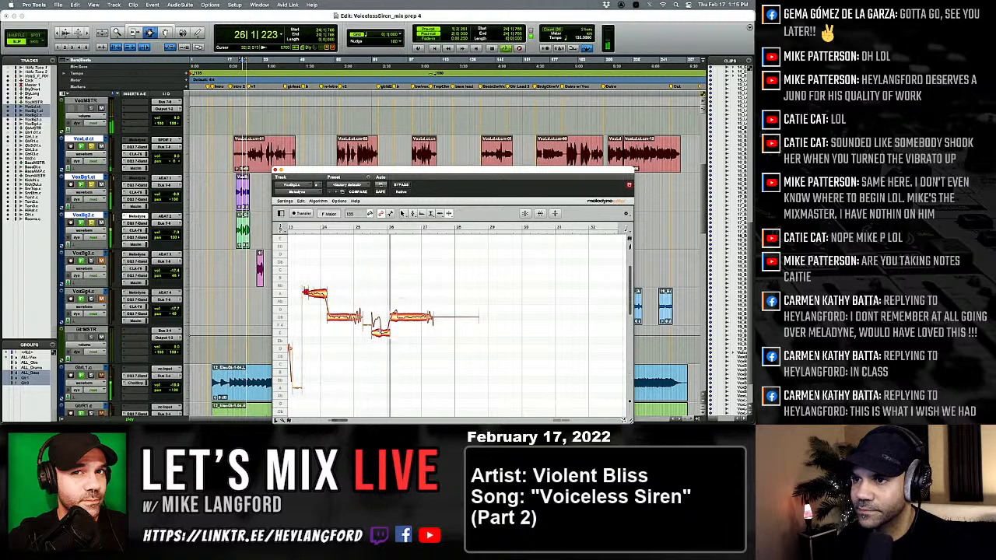
Separate the low note before bar 26 and the sustained note starting at bar 26 into shorter notes while playing the passage.
double_click(381, 332)
key(space)
key(space)
double_click(398, 319)
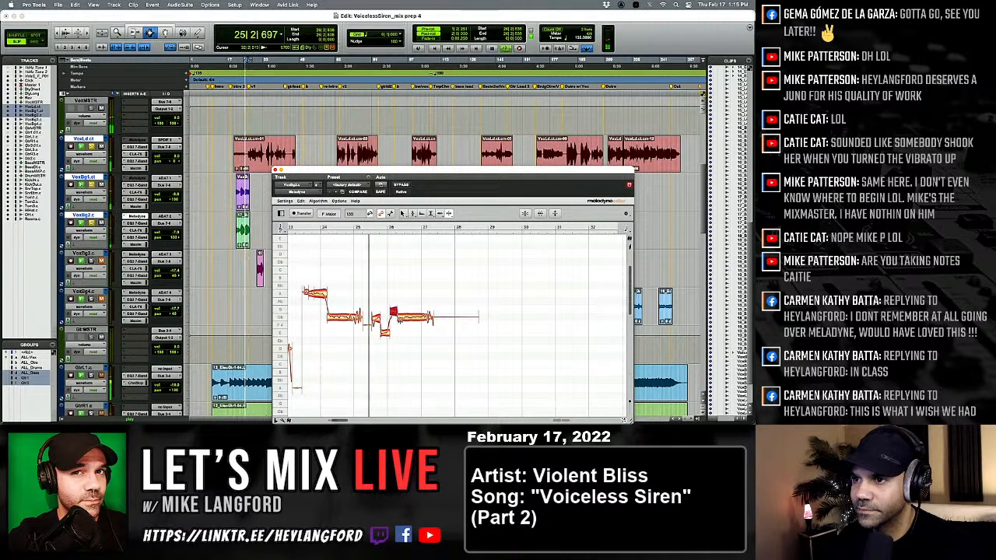
Snap the newly split notes around bars 25 to 27 to the nearest semitone and replay them.
right_click(400, 320)
click(362, 325)
drag(379, 301, 411, 340)
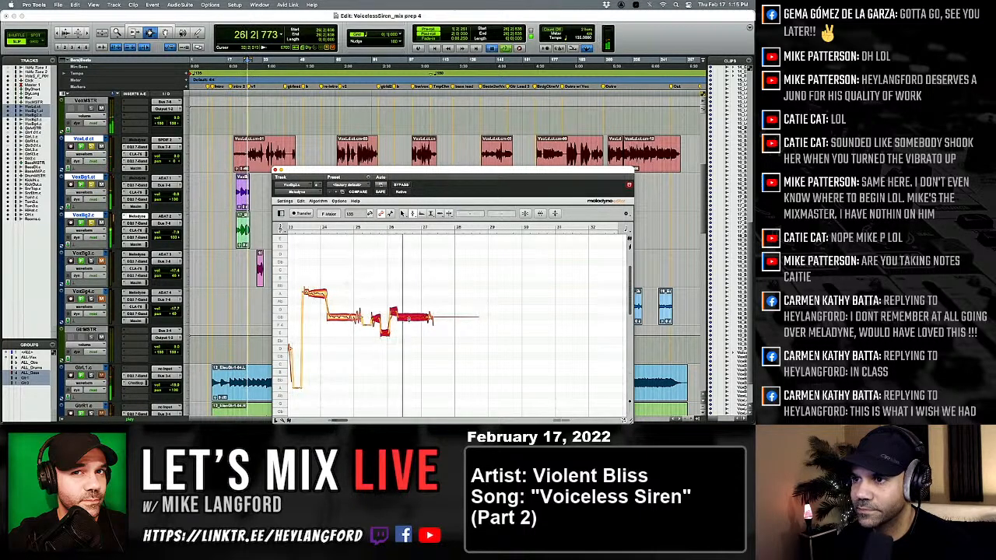
key(space)
click(400, 338)
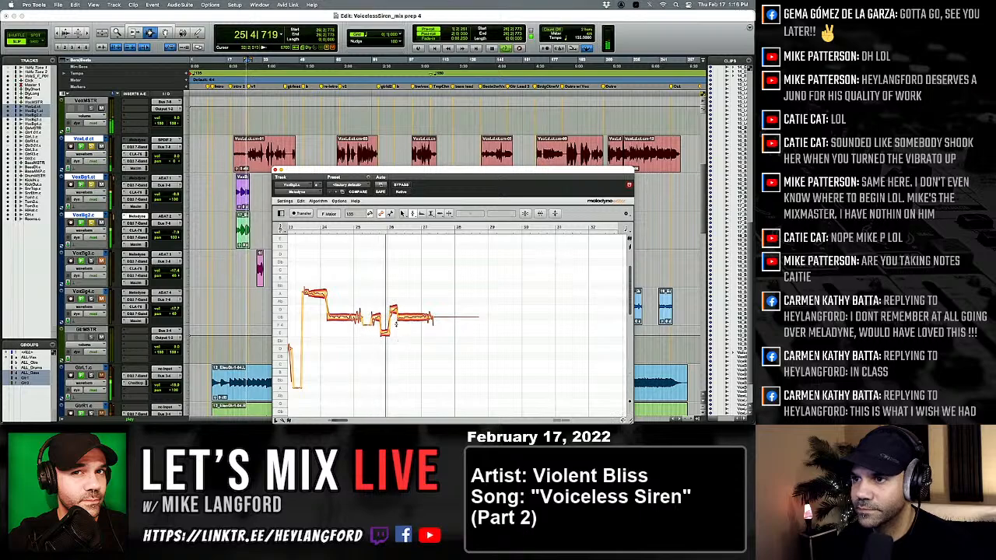
Play VoxBg2.c on its own from about bar 202 to load its last passage into Melodyne.
scroll(376, 138, down, 4)
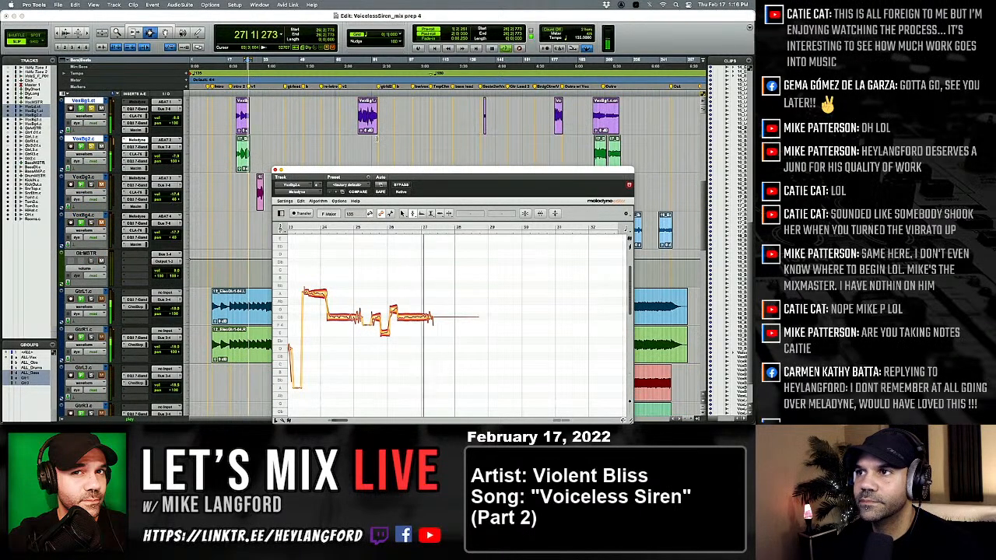
click(405, 149)
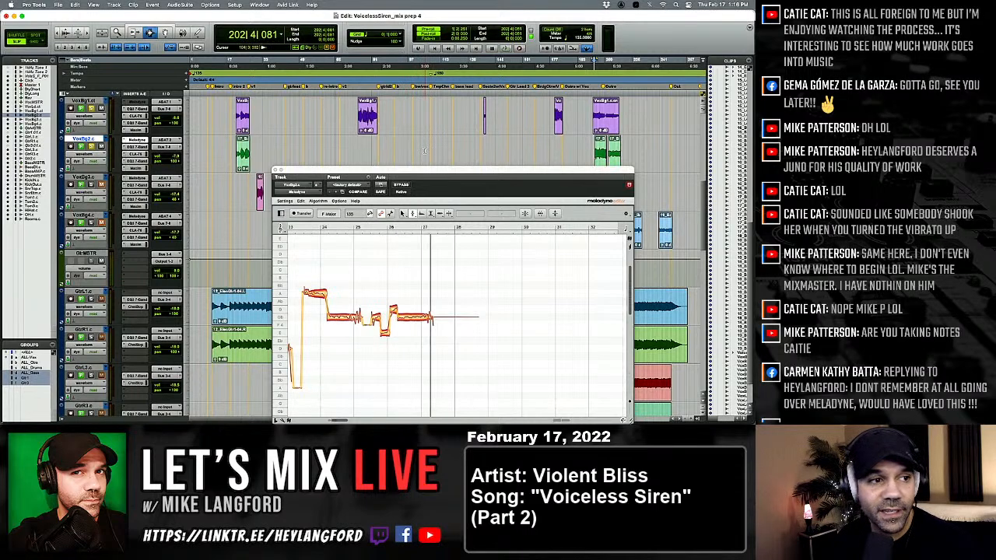
key(space)
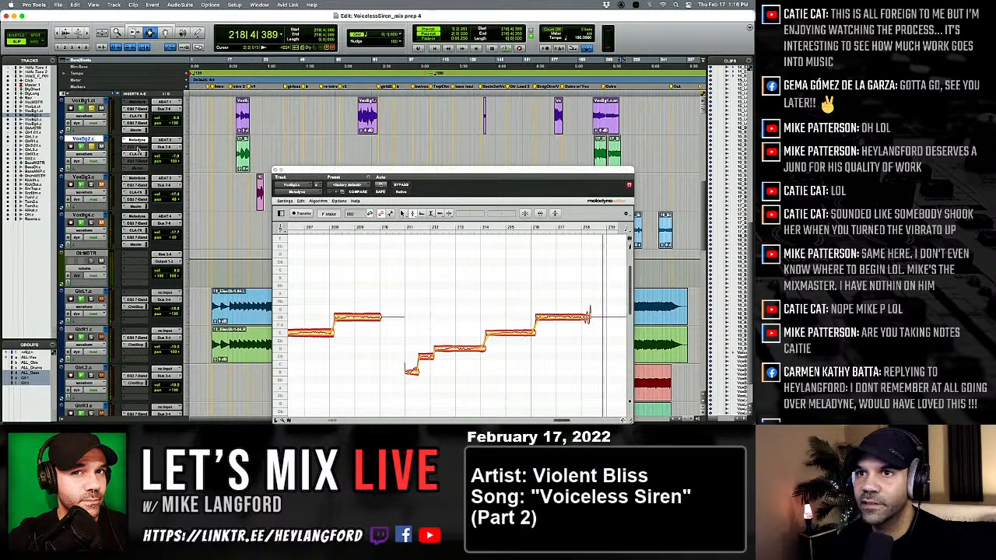
Commit the VoxBg2.c track offline with consolidated clips, inserted after the last selected track, leaving the source track as it is.
key(alt+shift+c)
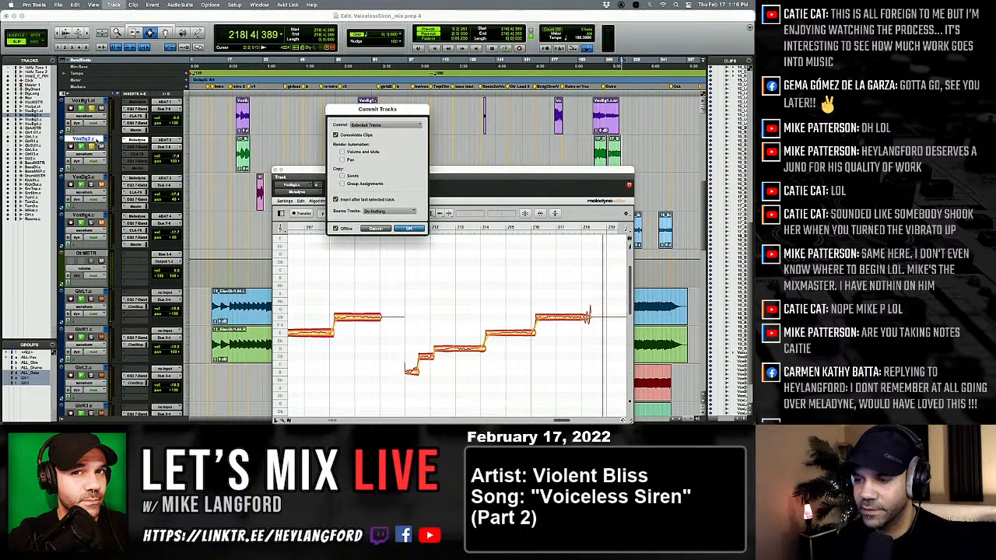
key(Return)
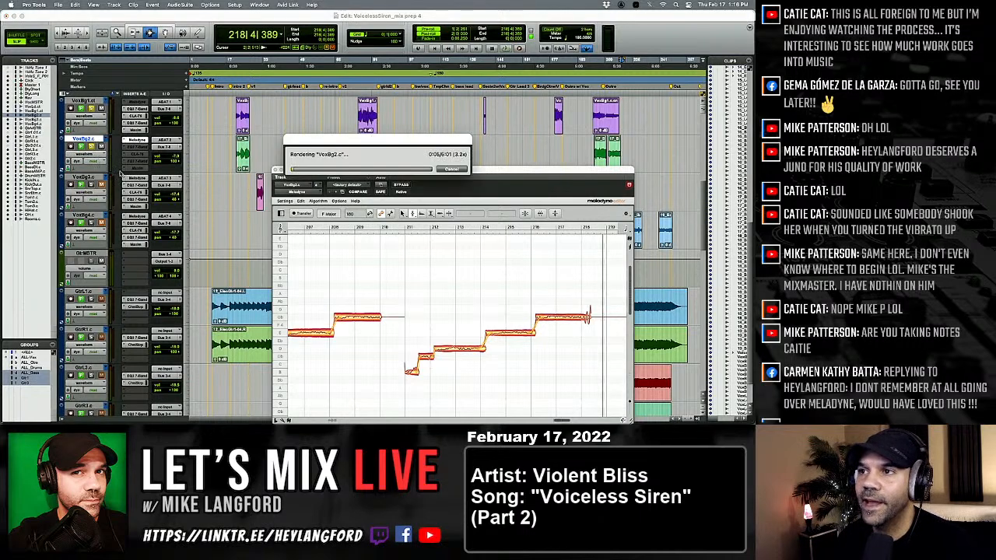
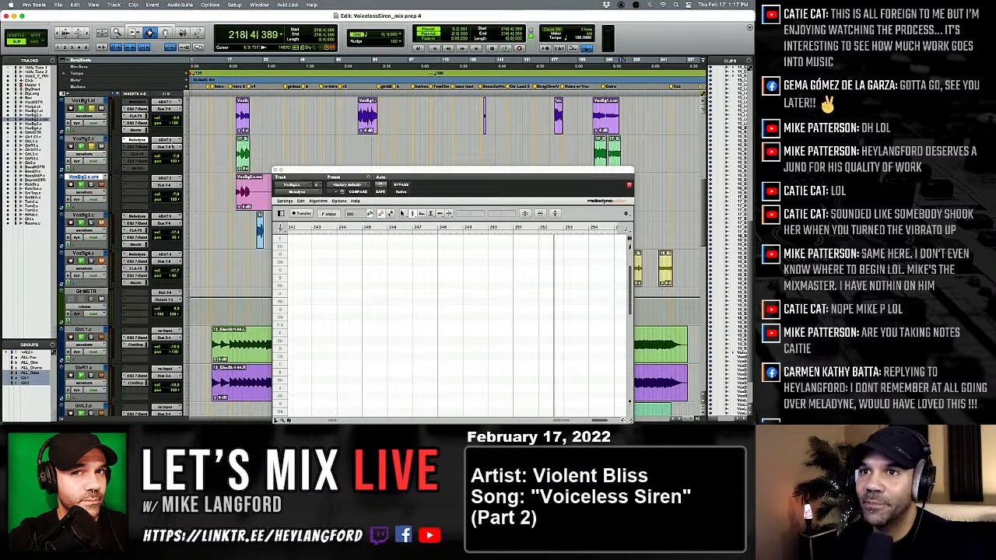
Deactivate Melodyne on VoxBg2.c, duplicate its playlist as VoxBg2.ct and close the plug-in window.
ctrl+super+click(137, 141)
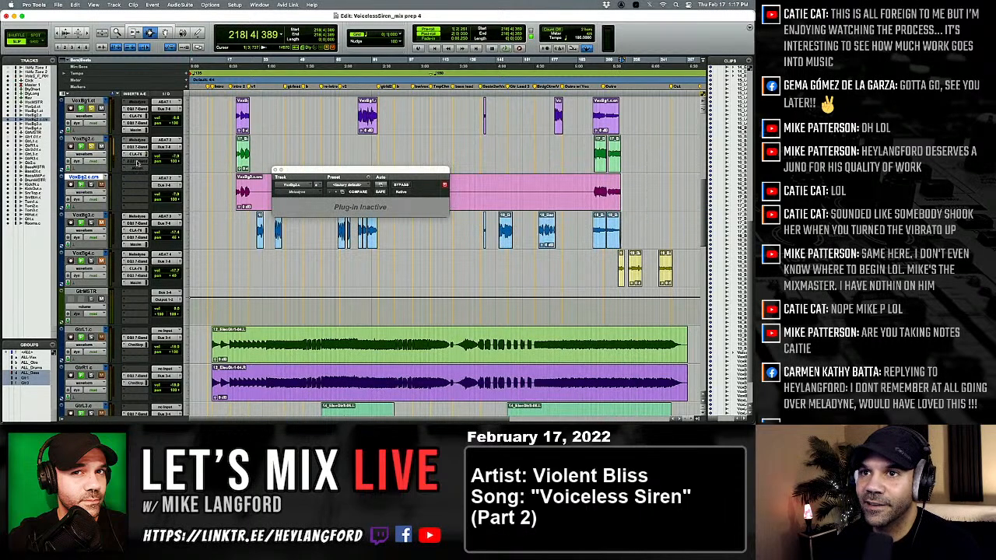
scroll(107, 141, up, 1)
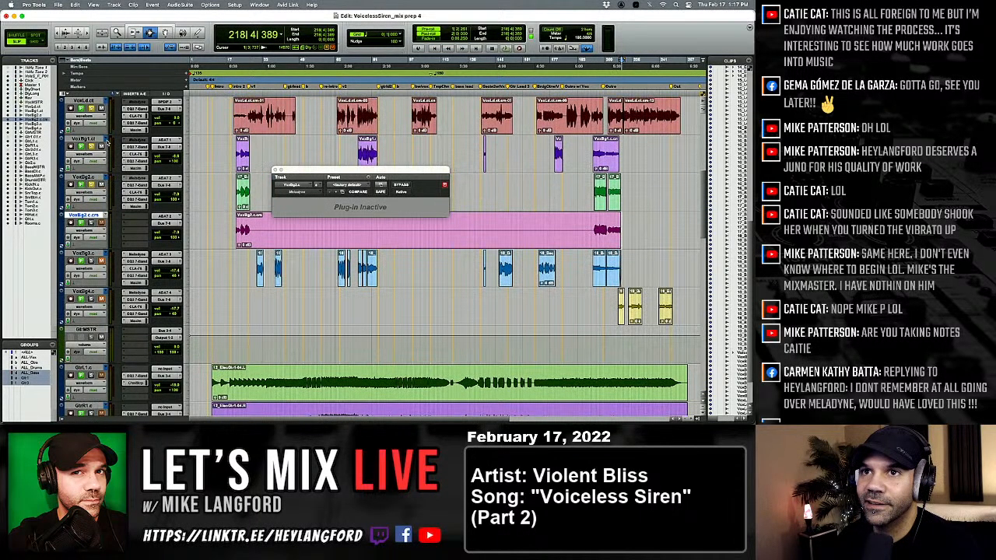
click(111, 180)
click(146, 146)
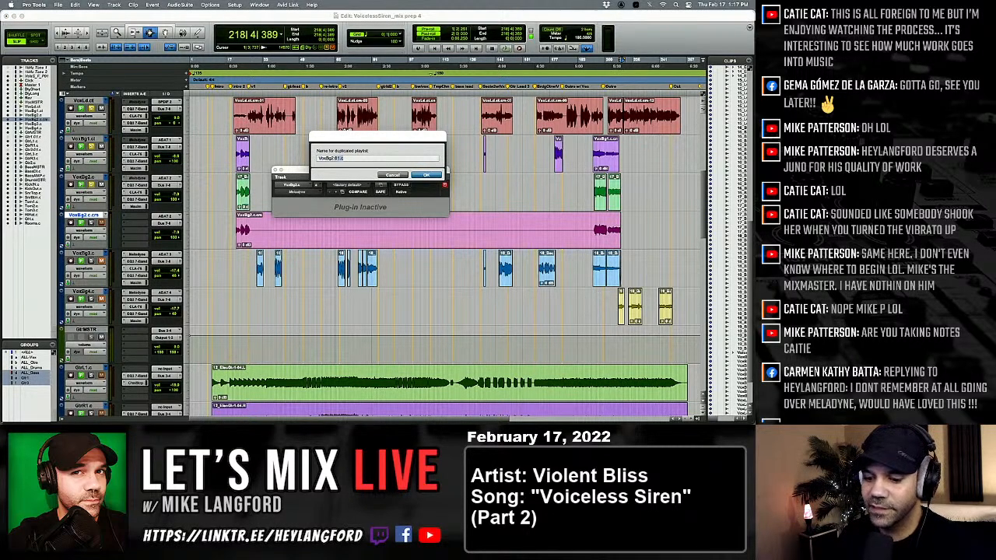
key(Return)
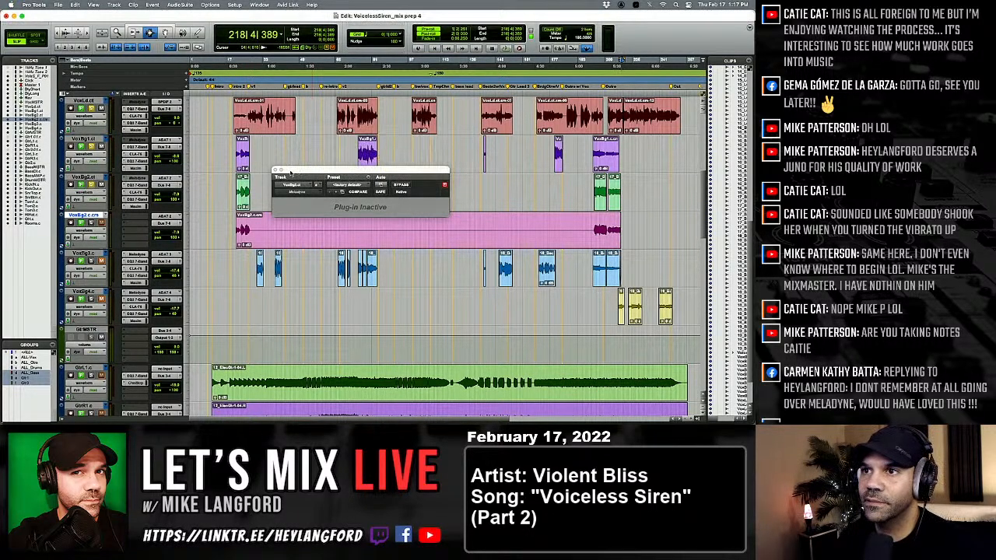
click(275, 169)
Clear the silent stretch between the first and last vocal passages on the committed VoxBg2.c.cm track.
click(275, 186)
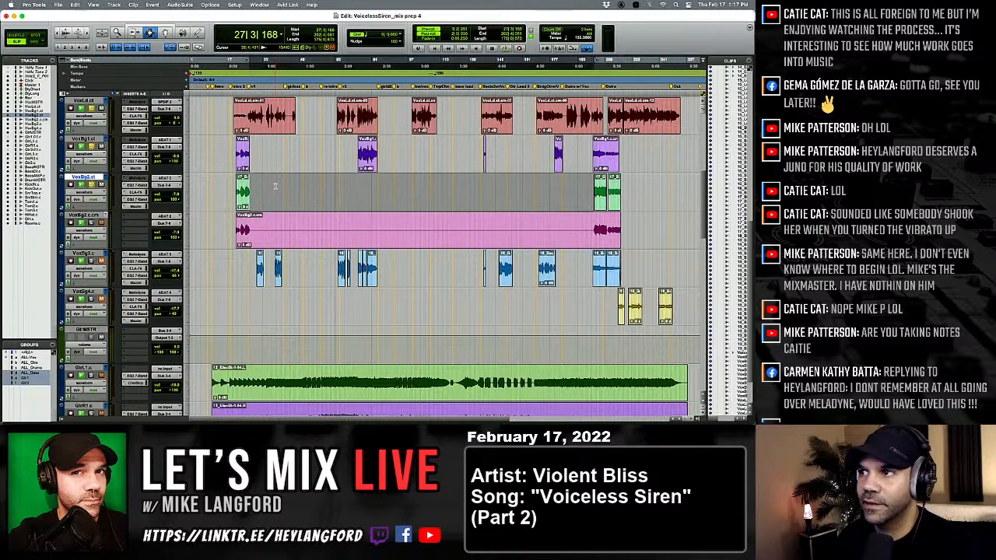
key(semicolon)
key(Delete)
Move the remaining rendered clips from the committed track up to VoxBg2.ct and delete the emptied committed track.
triple_click(277, 220)
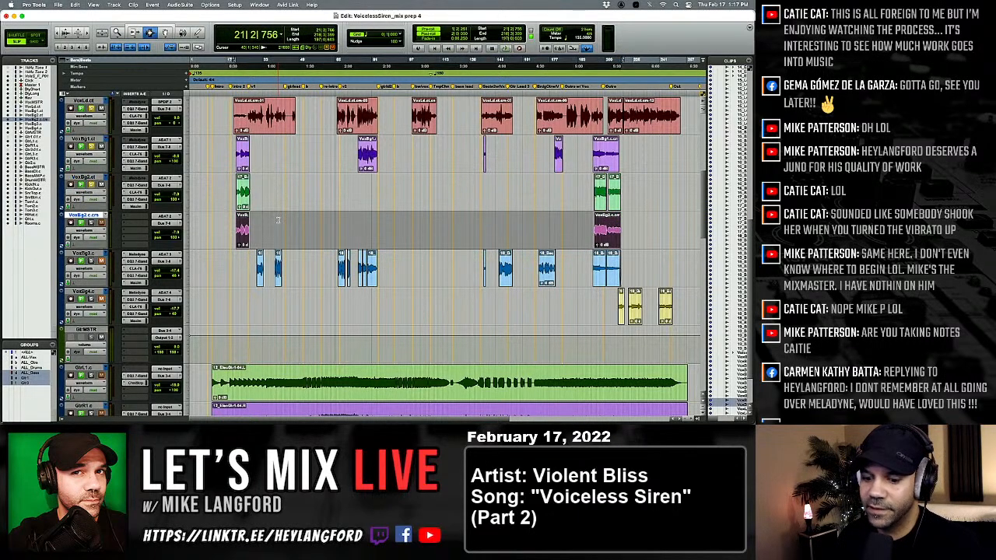
key(Delete)
key(p)
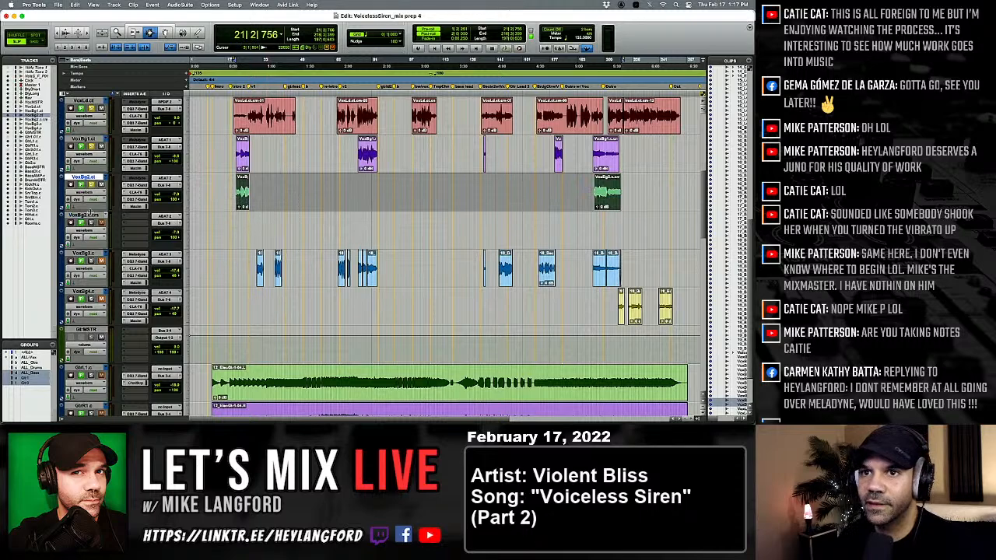
click(90, 214)
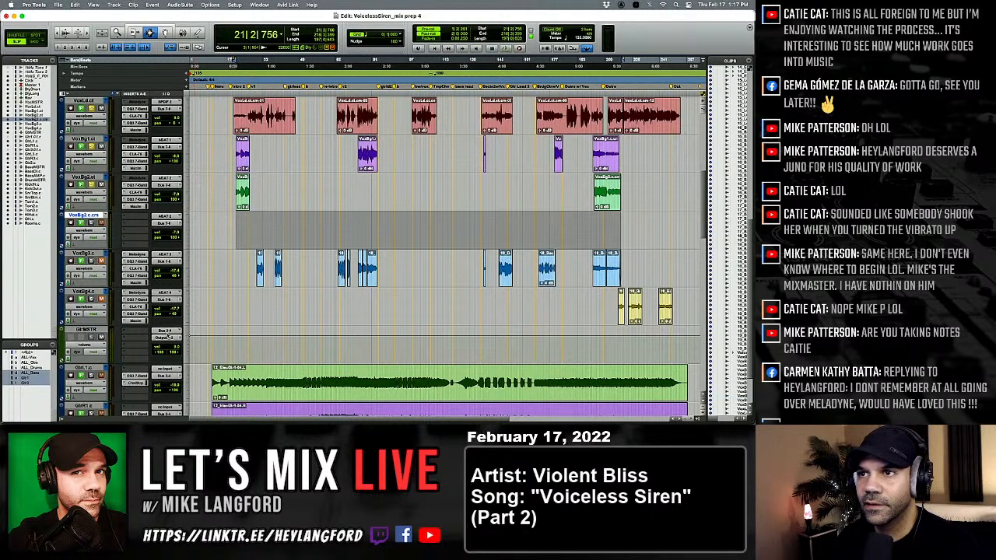
key(super+Delete)
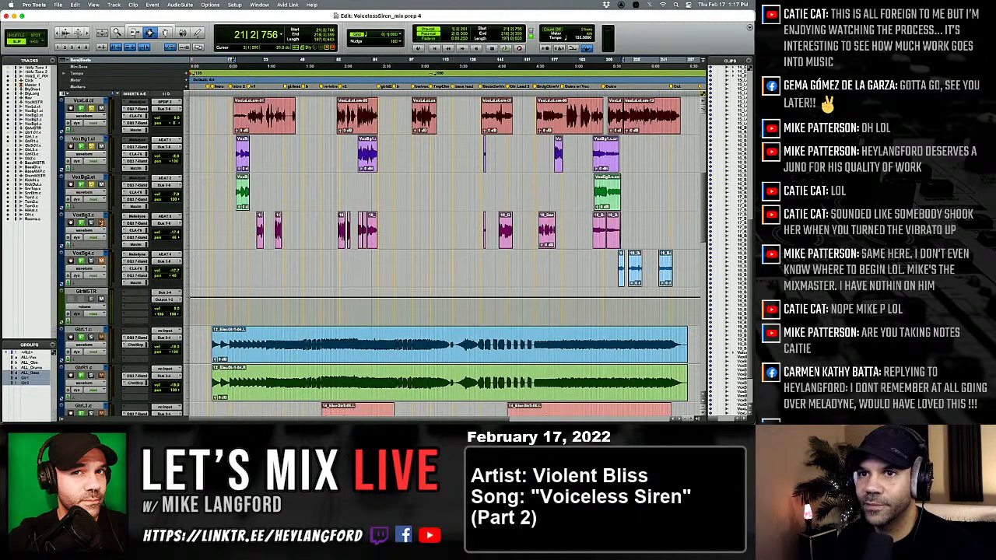
Play VoxBg3.c from just before its first clip at about bar 30 and open its Melodyne insert to capture the passage.
click(258, 241)
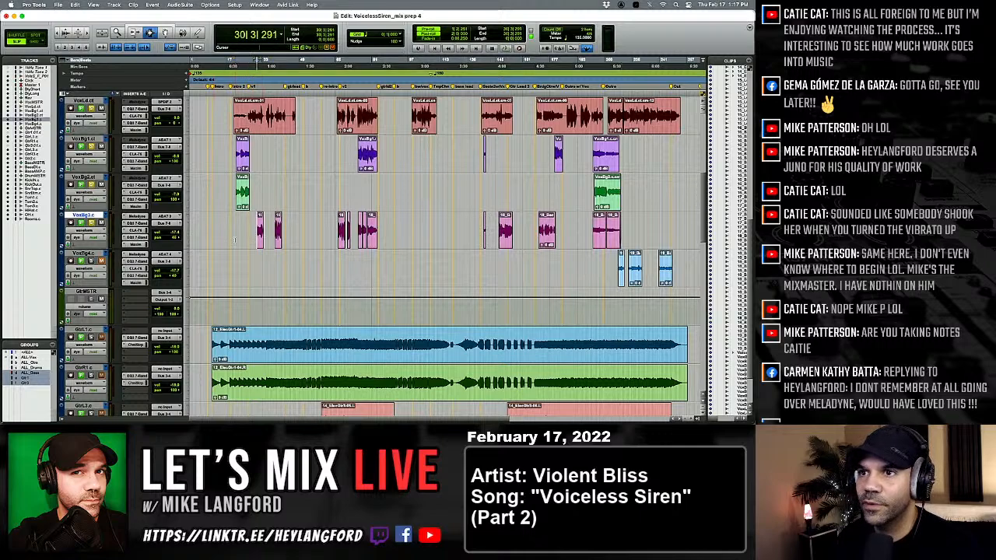
key(space)
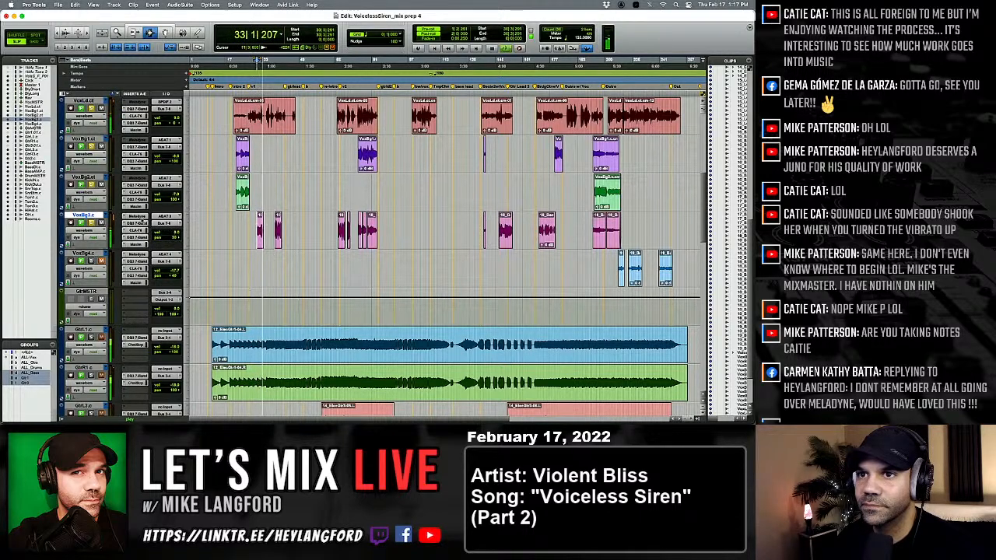
click(140, 221)
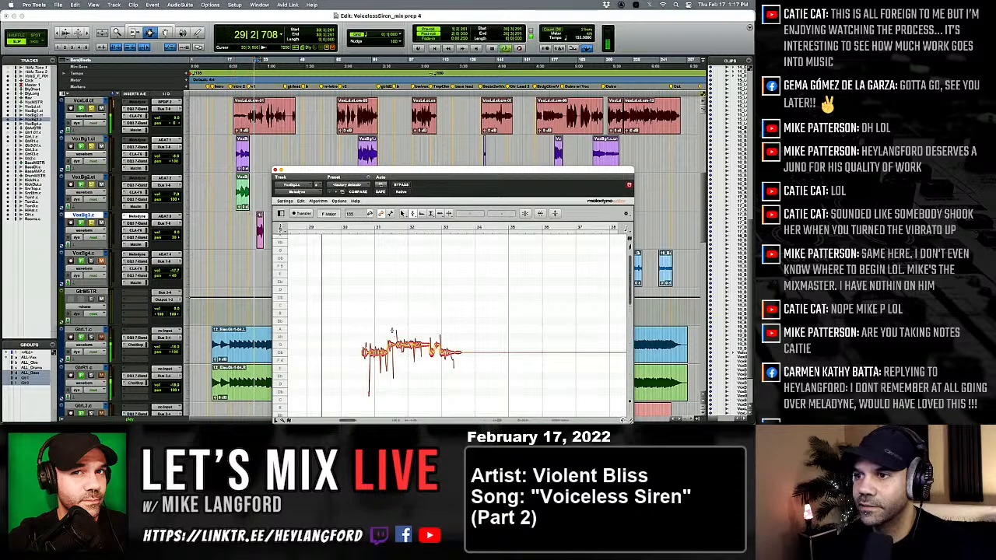
Lower the higher notes around bars 31 and 32 to Gb 4 and capture the next passage around bars 38 to 41.
drag(427, 340, 430, 356)
key(Down)
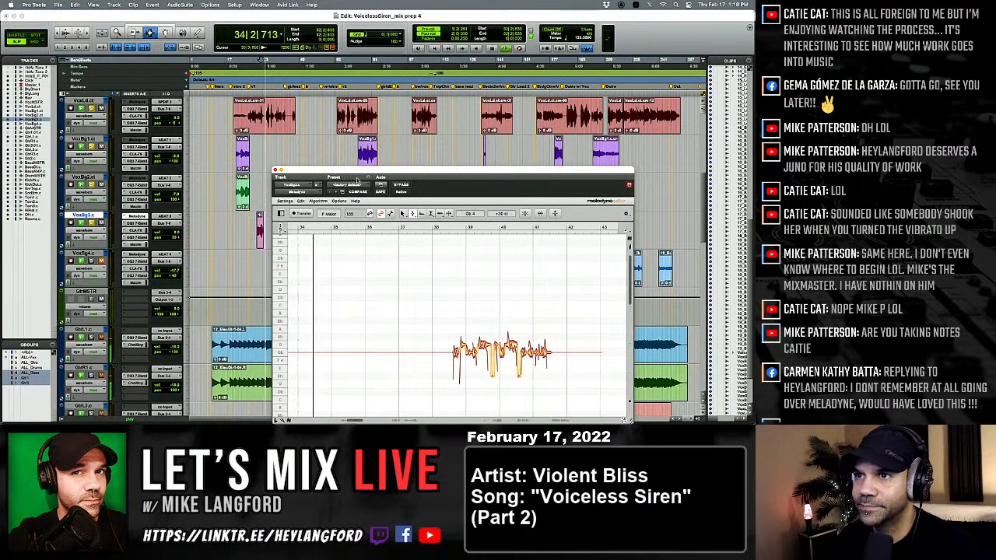
scroll(341, 151, down, 1)
scroll(341, 151, down, 2)
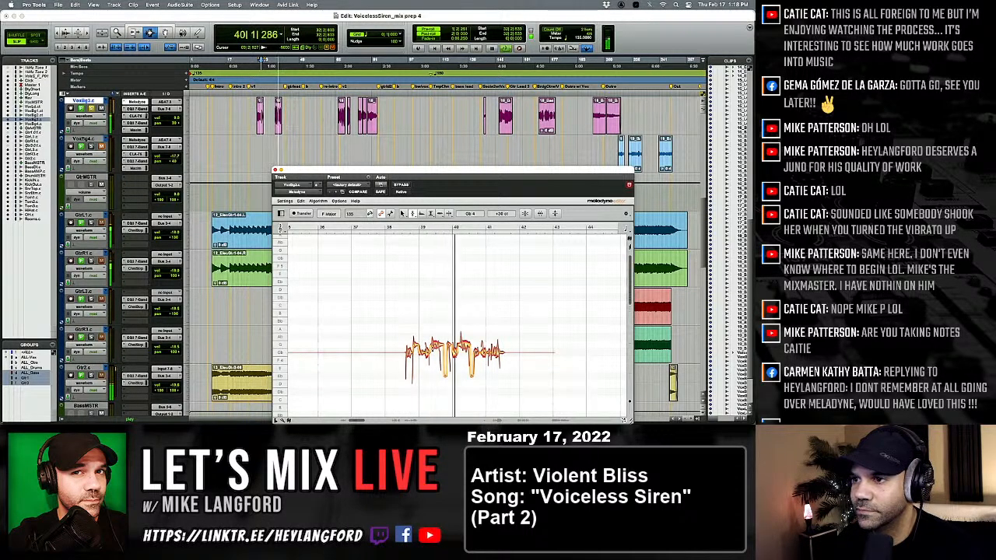
Replay the passage around bars 38 to 41, toggling the Melodyne bypass to compare it with the original.
key(space)
key(space)
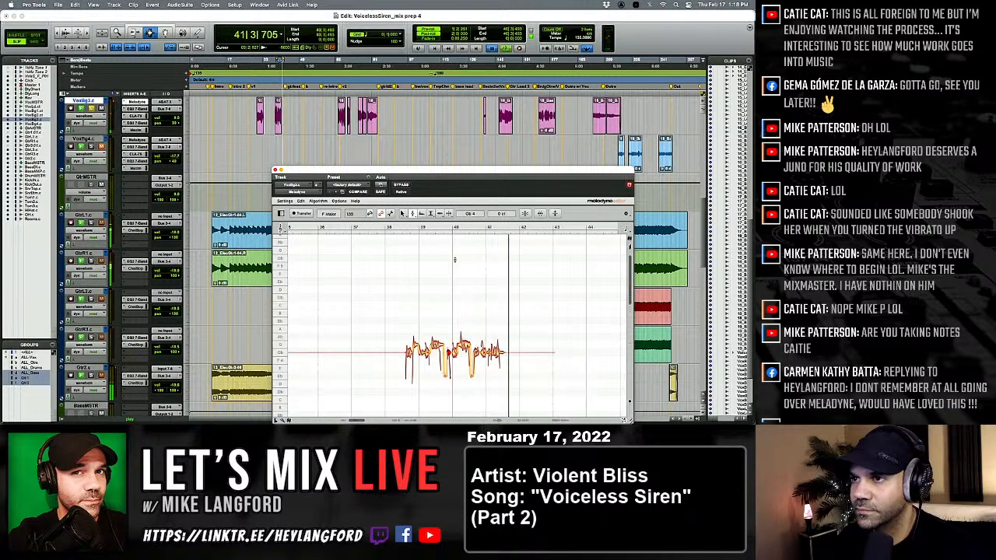
click(404, 185)
click(404, 185)
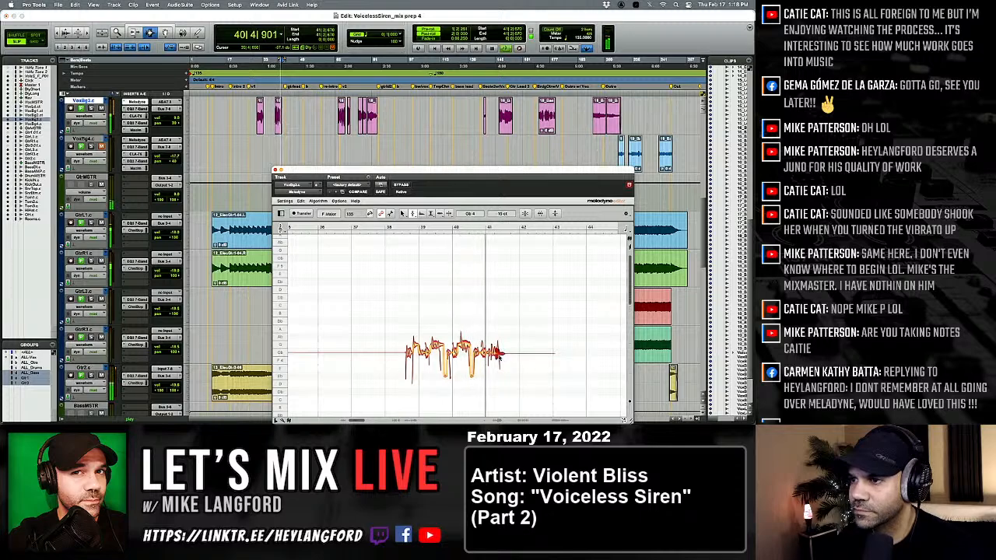
Try lowering the last note of the phrase, just after bar 41, to F 4 and replay the ending.
key(space)
drag(500, 357, 500, 361)
key(space)
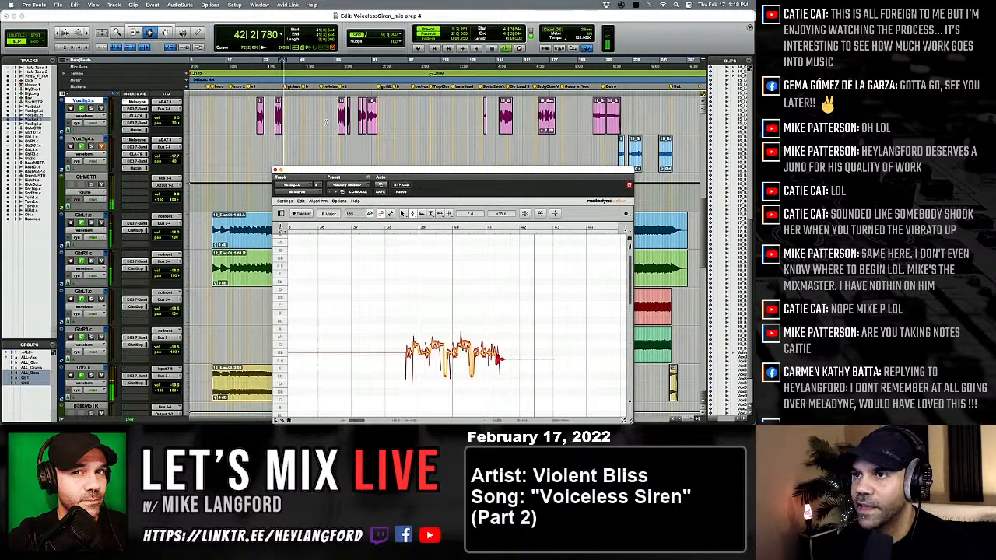
key(space)
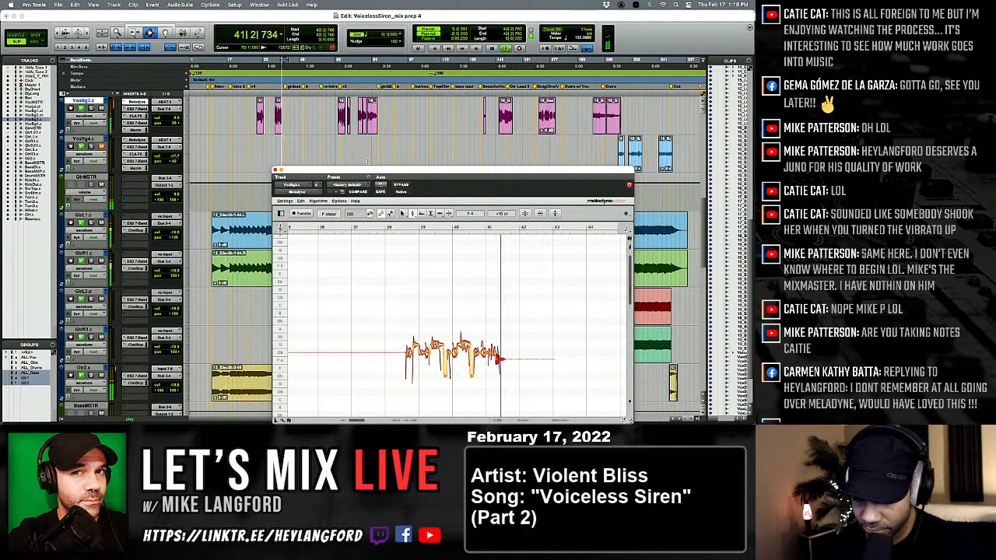
key(space)
key(space)
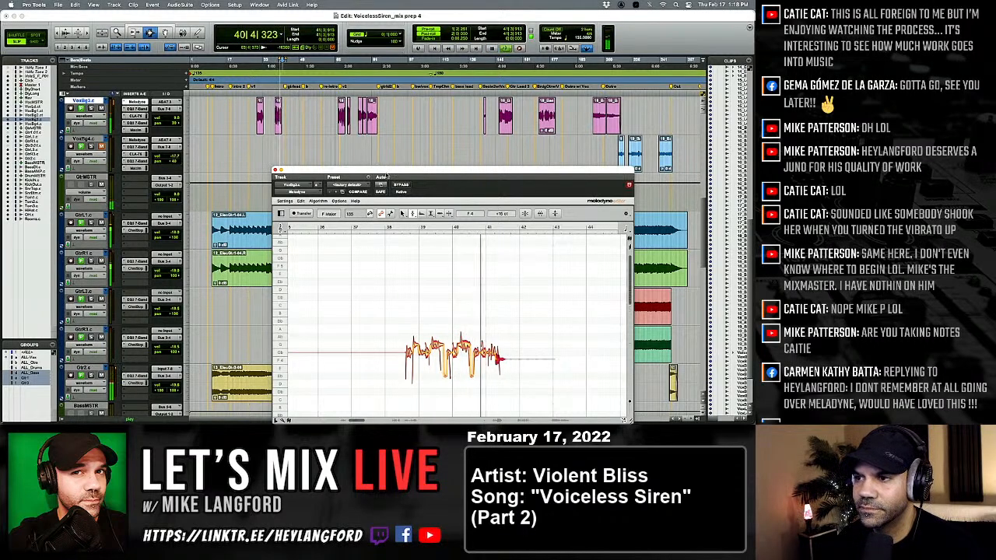
Fine-tune the notes between bars 40 and 41 while replaying them, raising the phrase's last note to just below Gb 4.
key(space)
key(space)
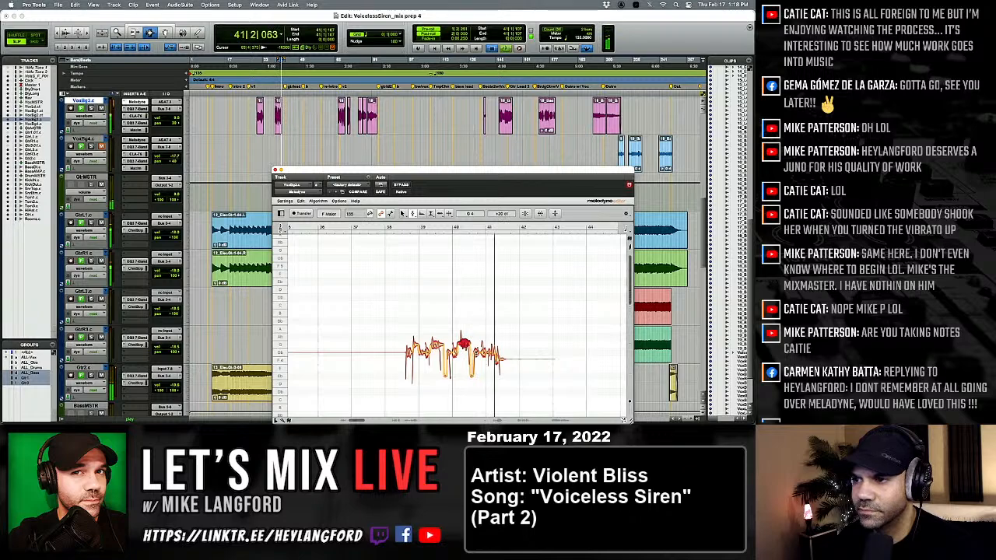
key(space)
key(space)
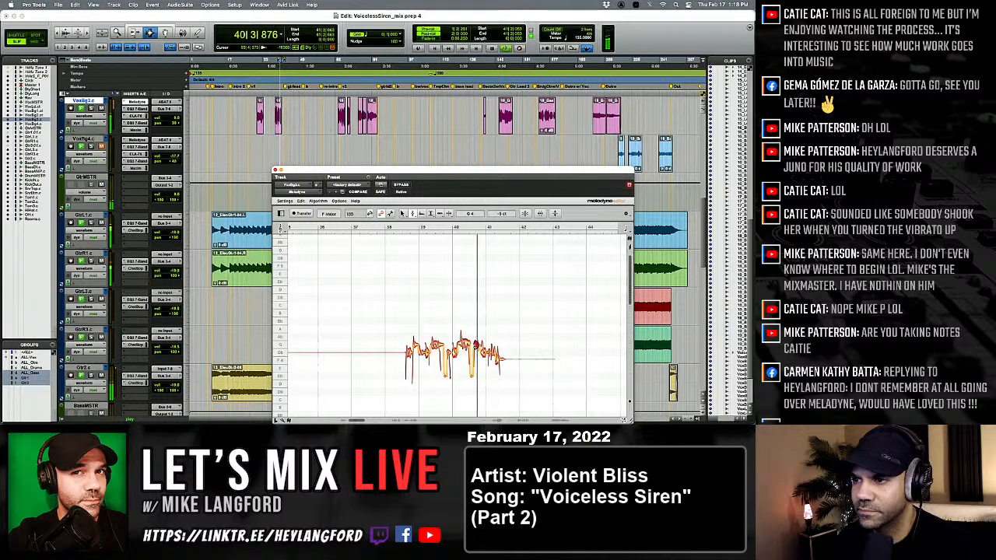
key(space)
key(space)
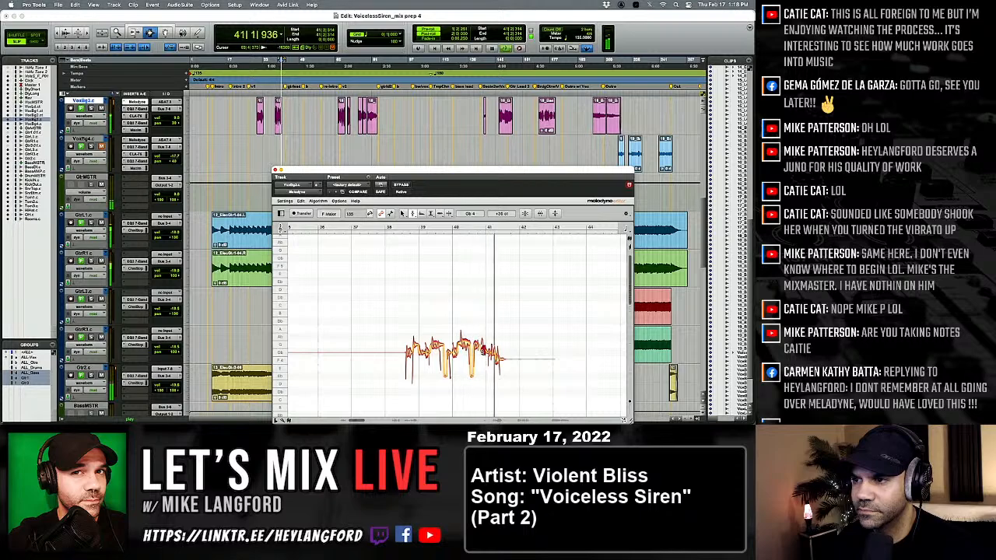
key(space)
key(space)
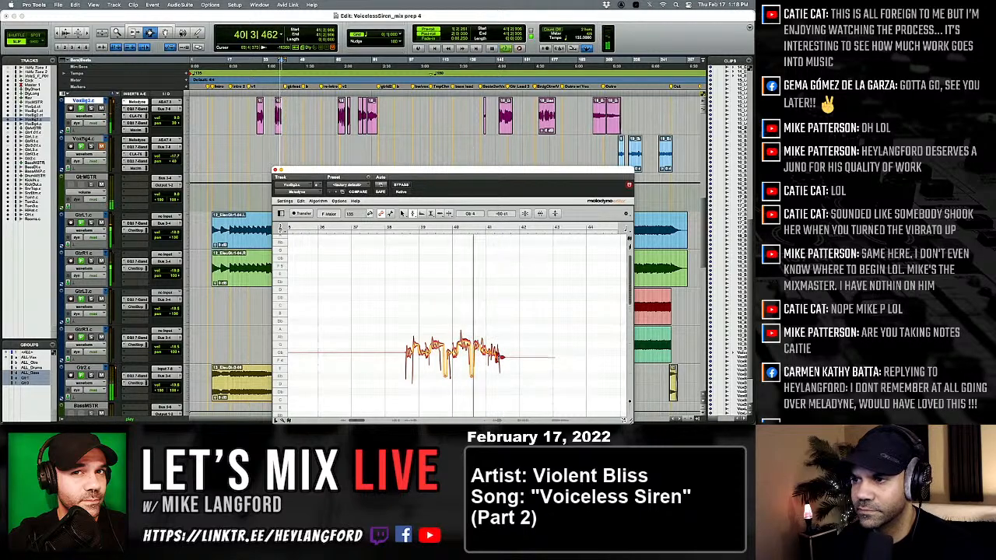
key(space)
key(space)
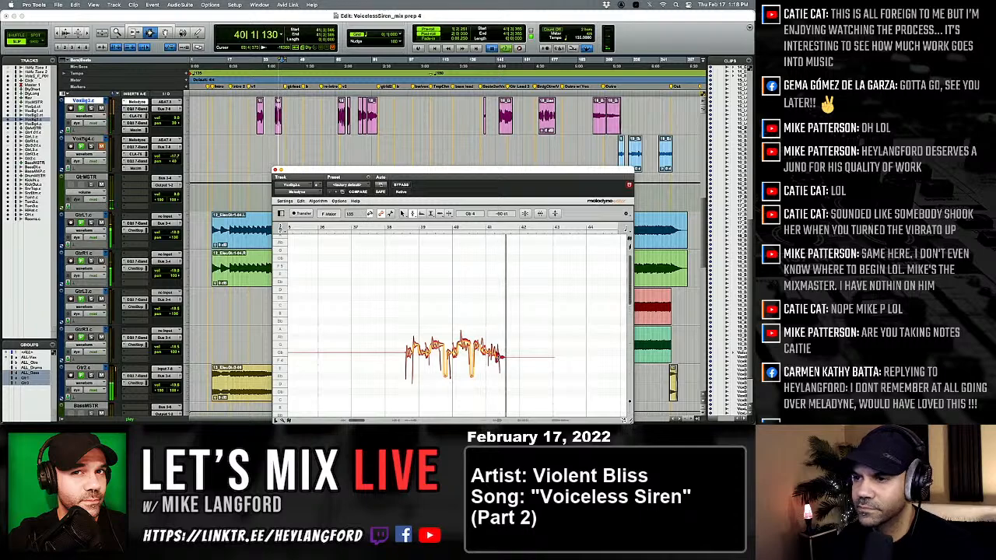
Tune the opening notes of the phrase around bars 38 and 39 to Gb 4 and replay from before bar 38.
key(space)
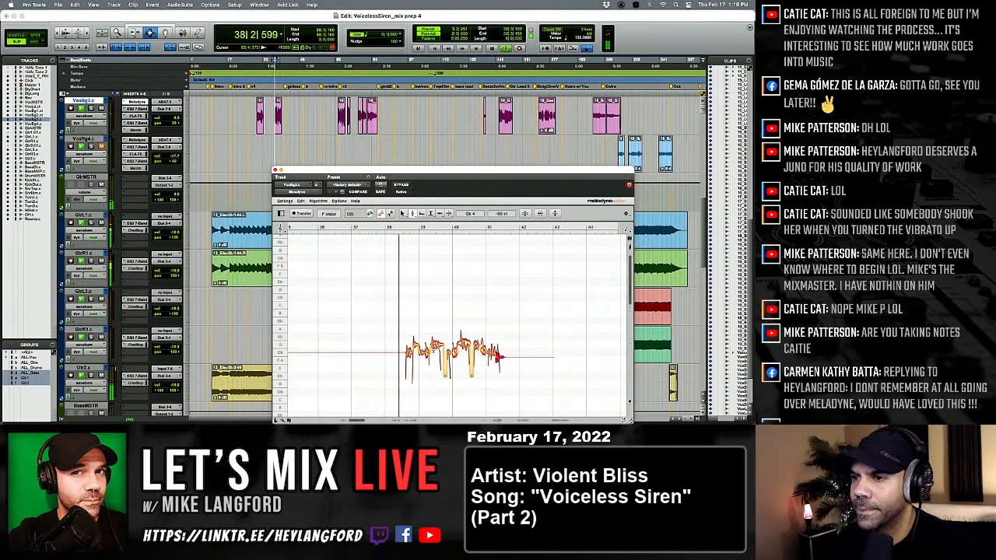
key(space)
key(space)
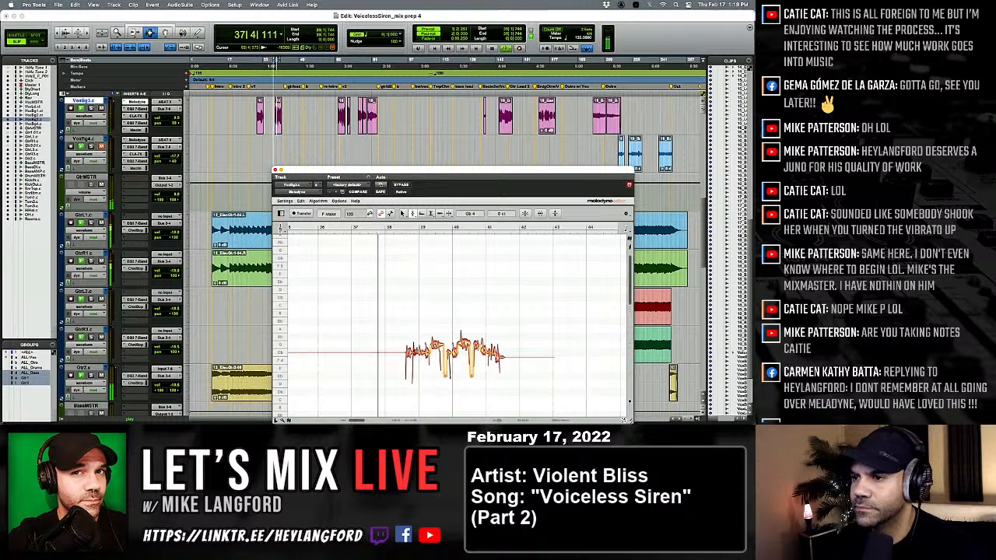
scroll(412, 357, right, 2)
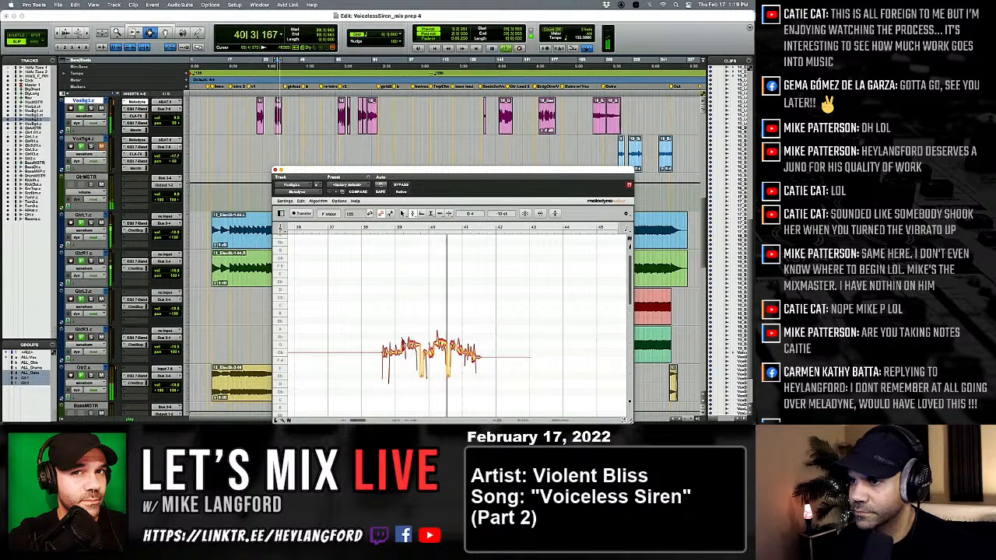
Replay the passage around bars 38 to 41 and fine-tune the G 4 note just after bar 40.
key(space)
key(space)
click(441, 343)
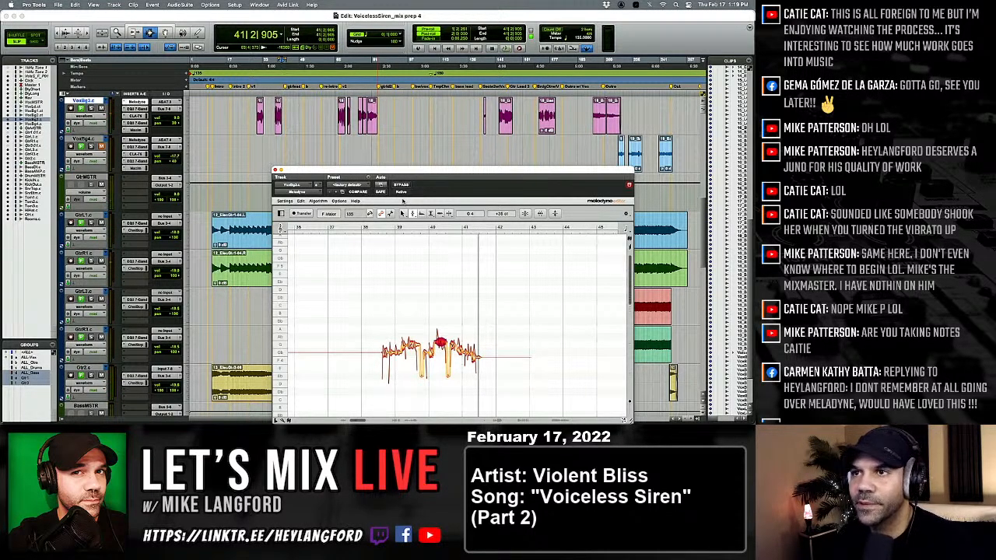
key(space)
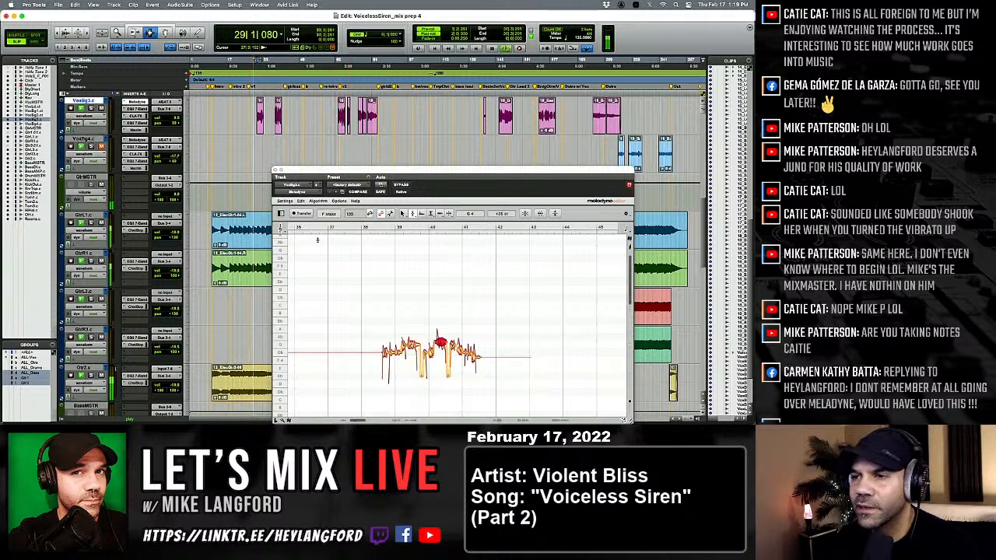
Replay the first passage from about bar 29 and lower the remaining high note just before bar 33 to Gb 4.
click(330, 294)
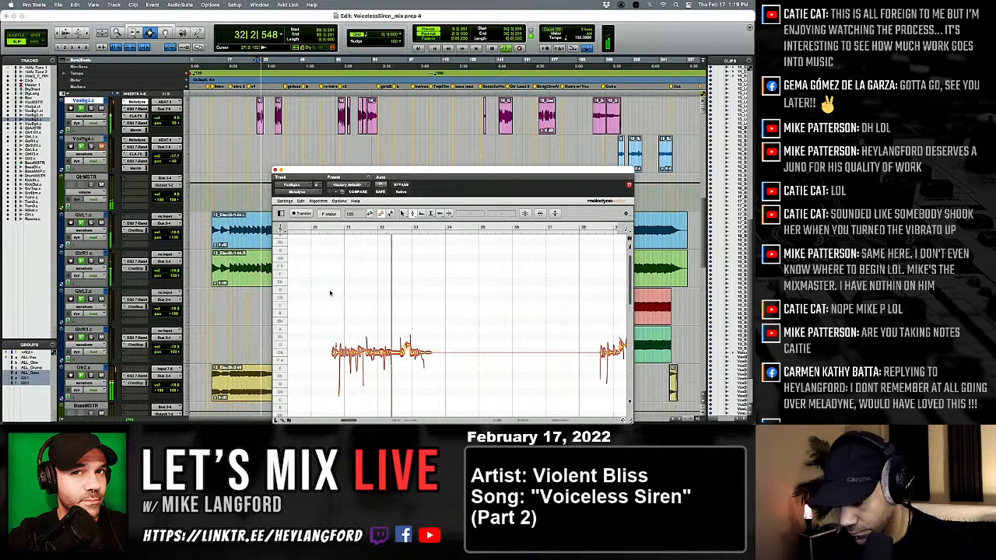
key(space)
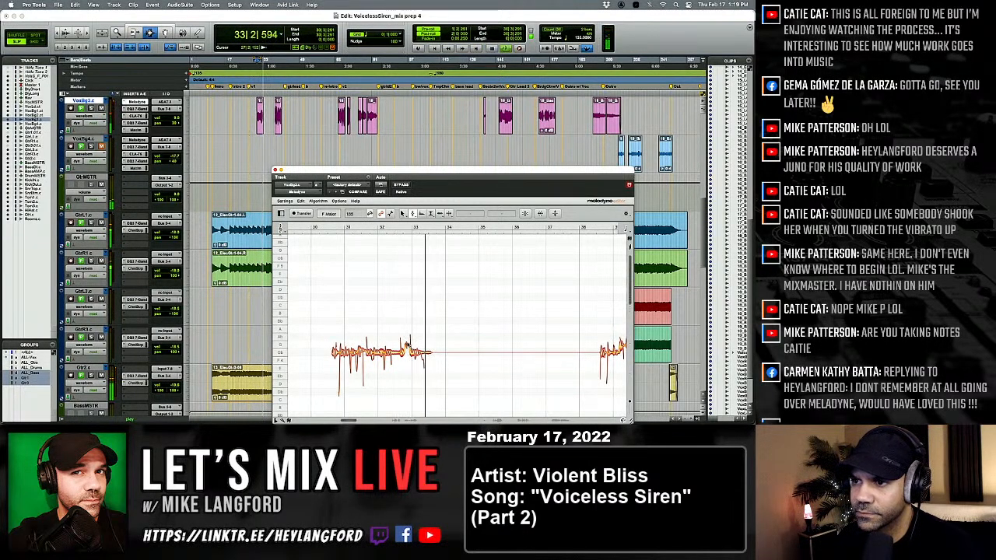
key(space)
drag(407, 347, 410, 356)
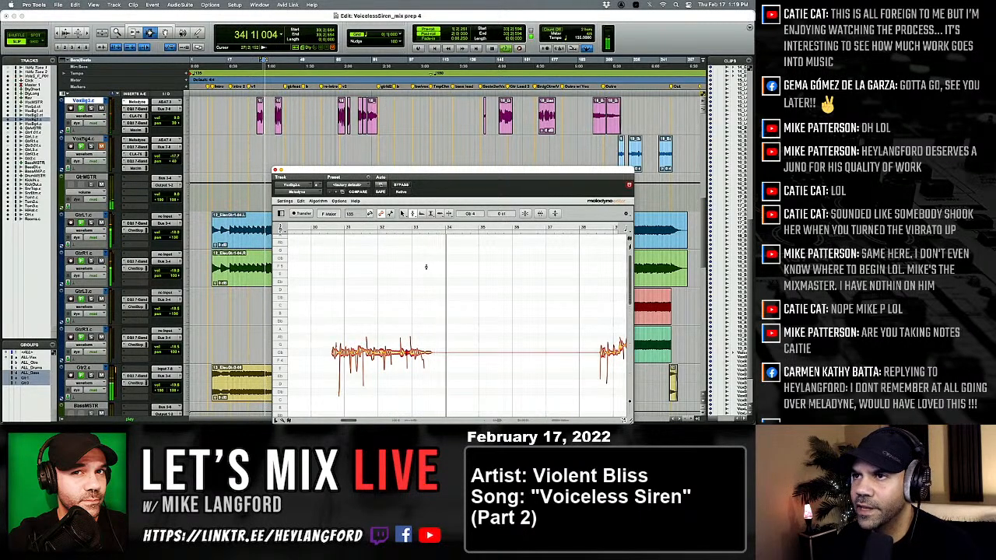
Play VoxBg3.c from about bar 64 and replay the start of the passage around bars 66 to 71.
key(space)
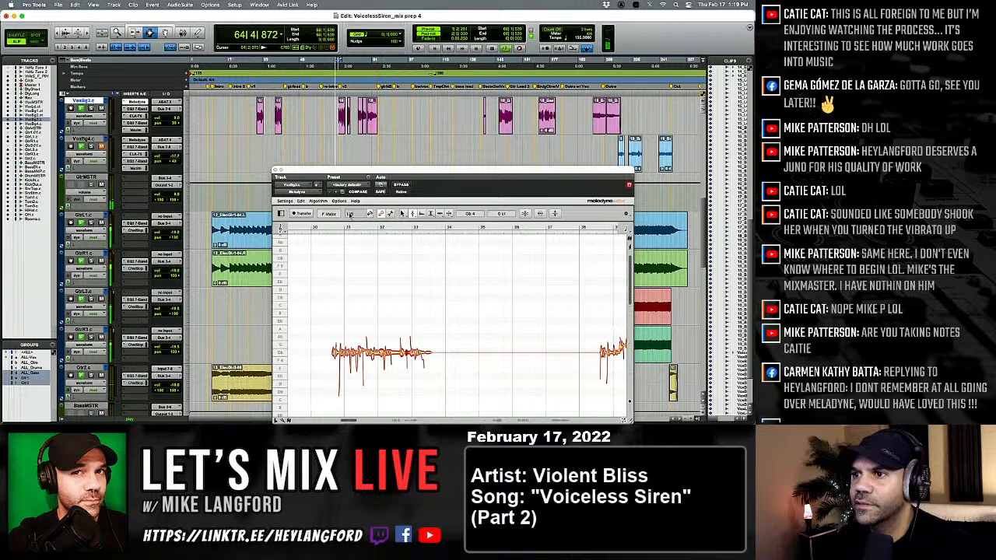
click(361, 294)
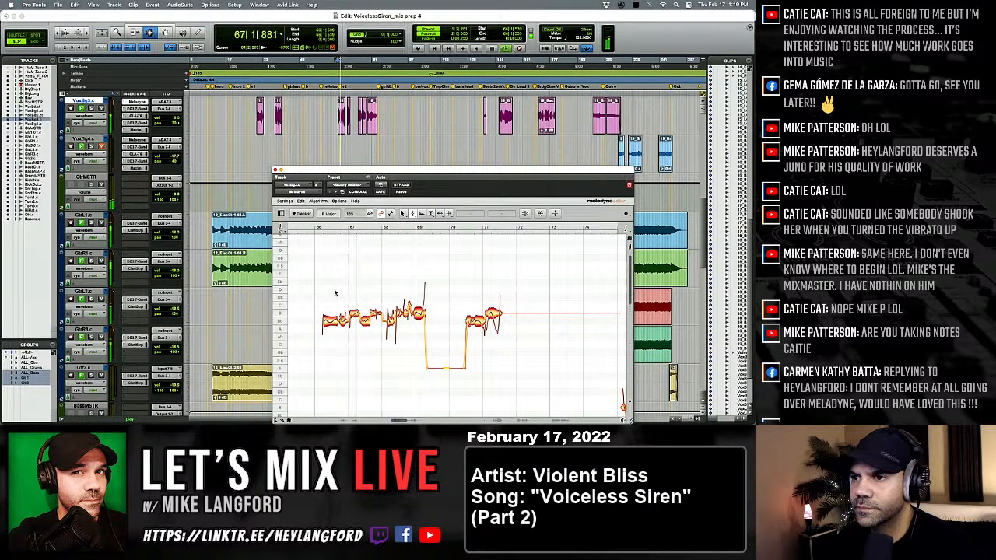
key(space)
key(space)
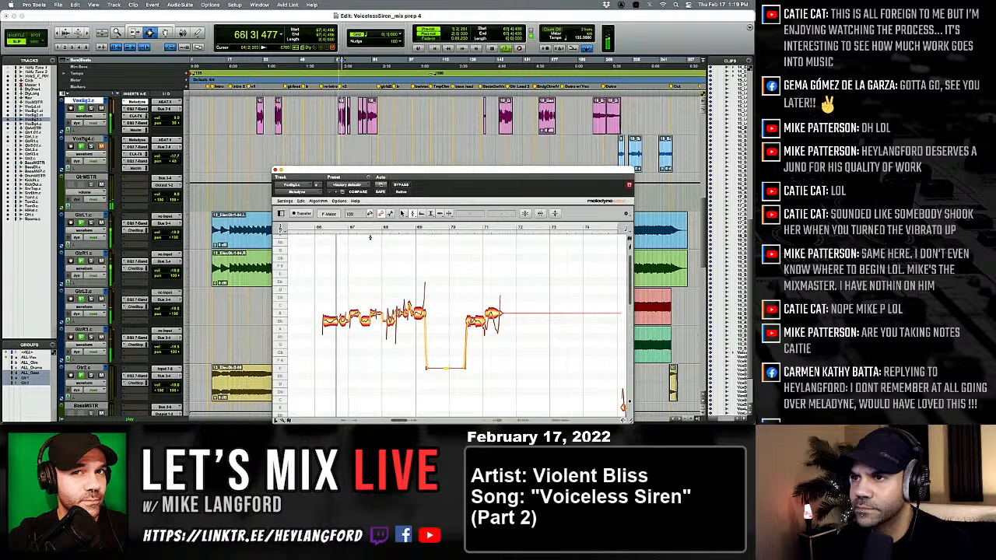
Lower all notes of the phrase between bars 66 and 69 by one semitone and replay it.
key(space)
key(space)
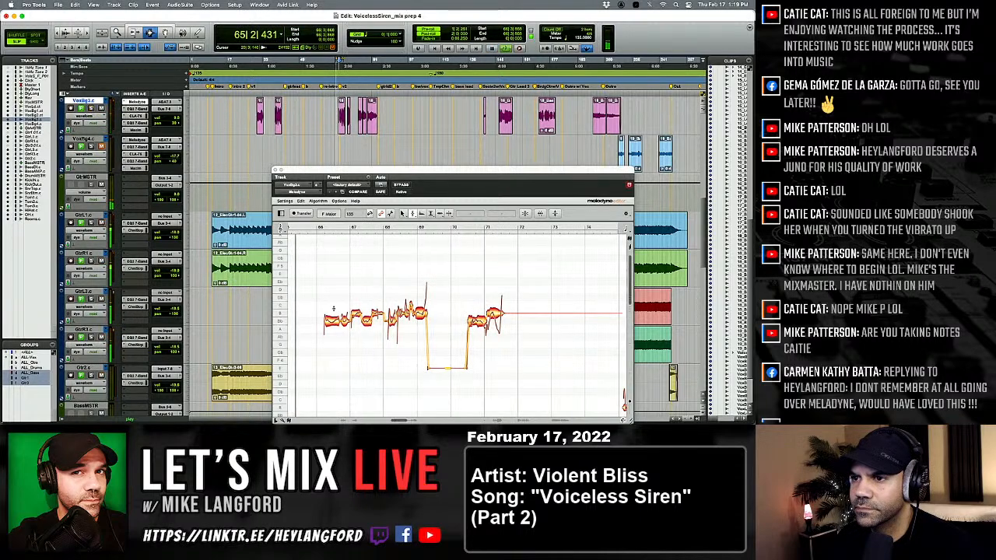
drag(319, 302, 427, 328)
key(Down)
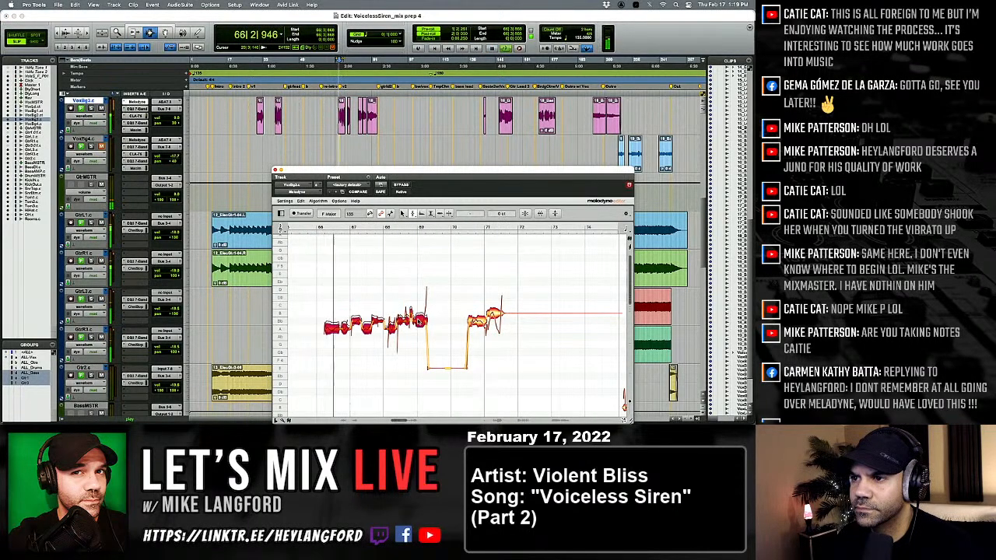
click(396, 356)
key(space)
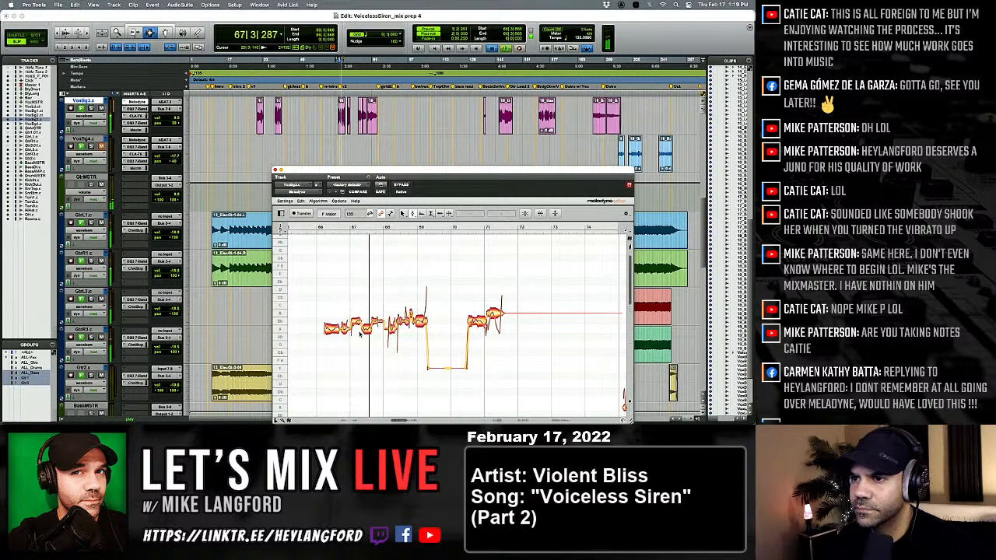
Raise the two higher notes between bars 67 and 68 to B 4 and replay the passage.
key(space)
drag(354, 294, 381, 322)
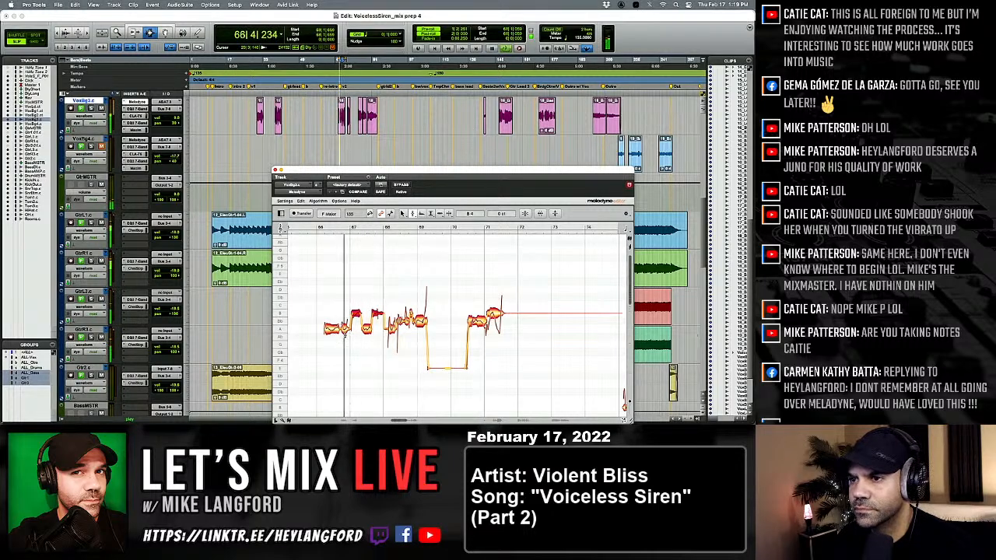
key(space)
Adjust the timing of the A 4 note just before bar 67 and switch back to pitch editing.
right_click(343, 335)
click(368, 337)
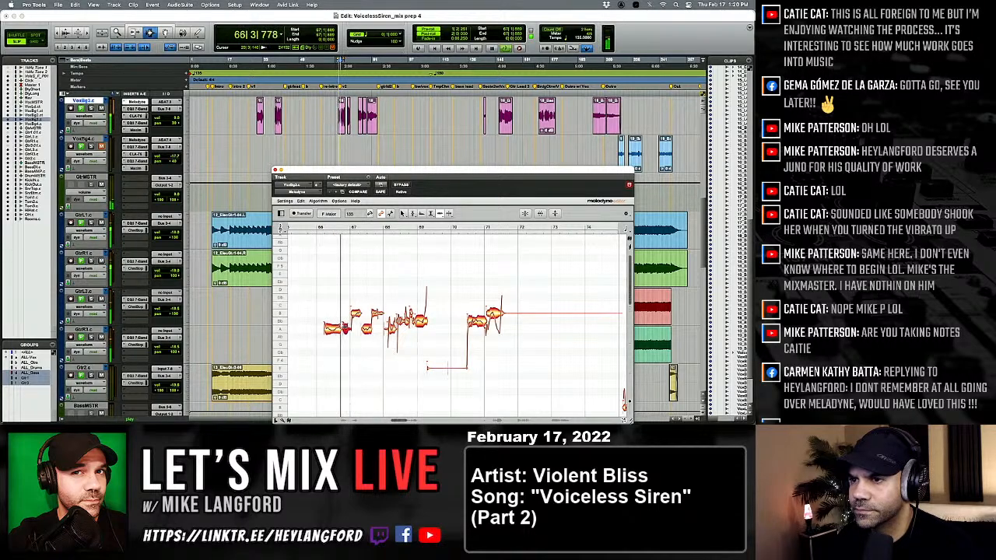
right_click(357, 339)
click(331, 340)
key(space)
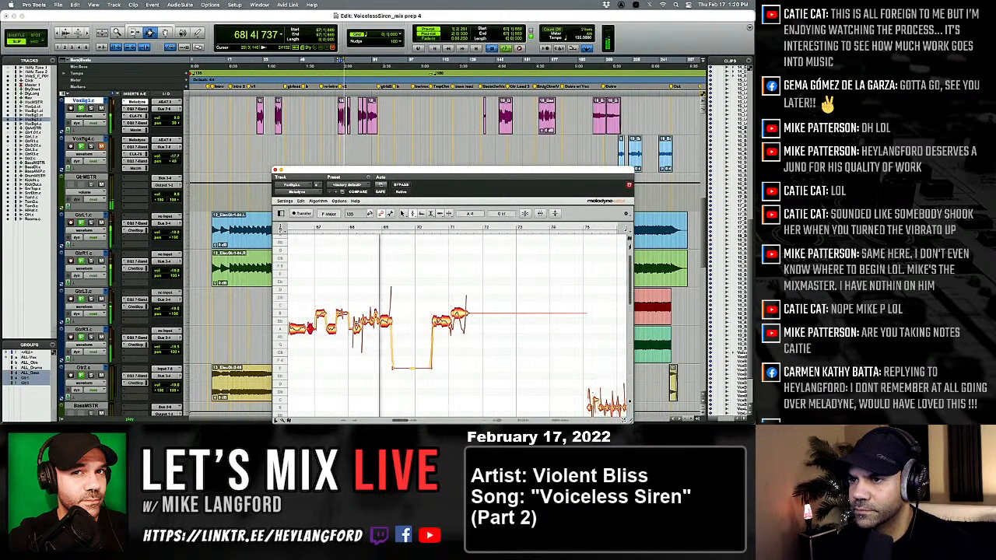
Lower the notes between bars 68 and 69 to A 4 and raise the last one, at bar 69, to Bb 4.
key(space)
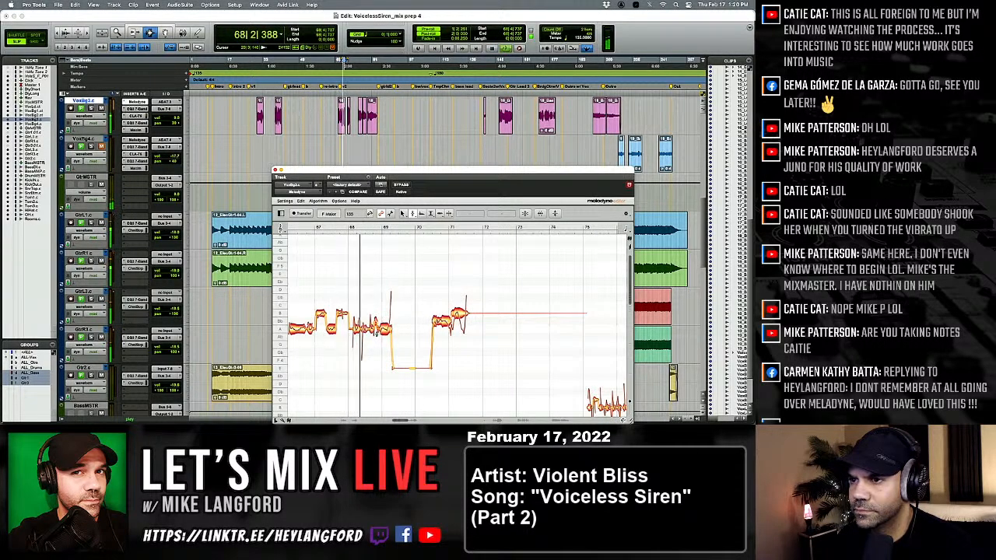
key(space)
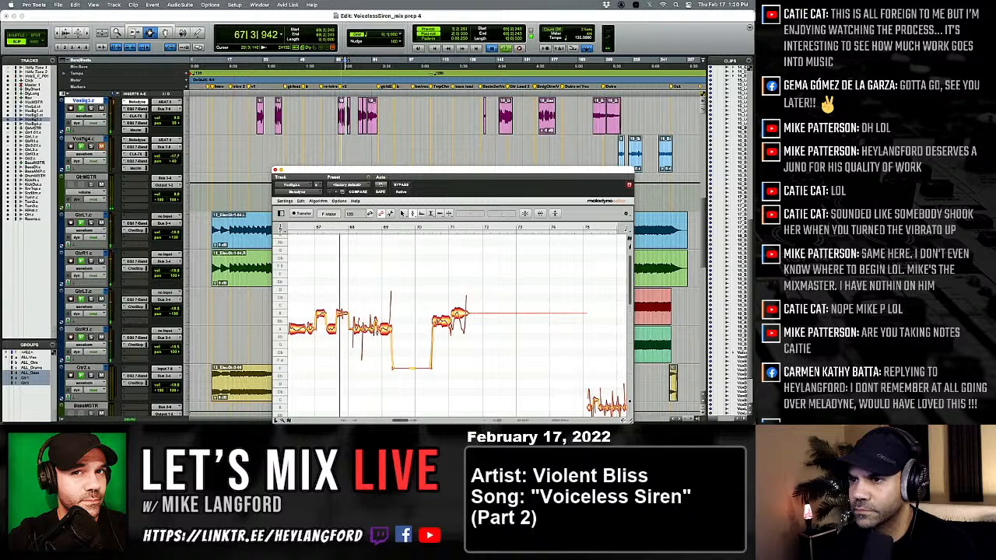
key(space)
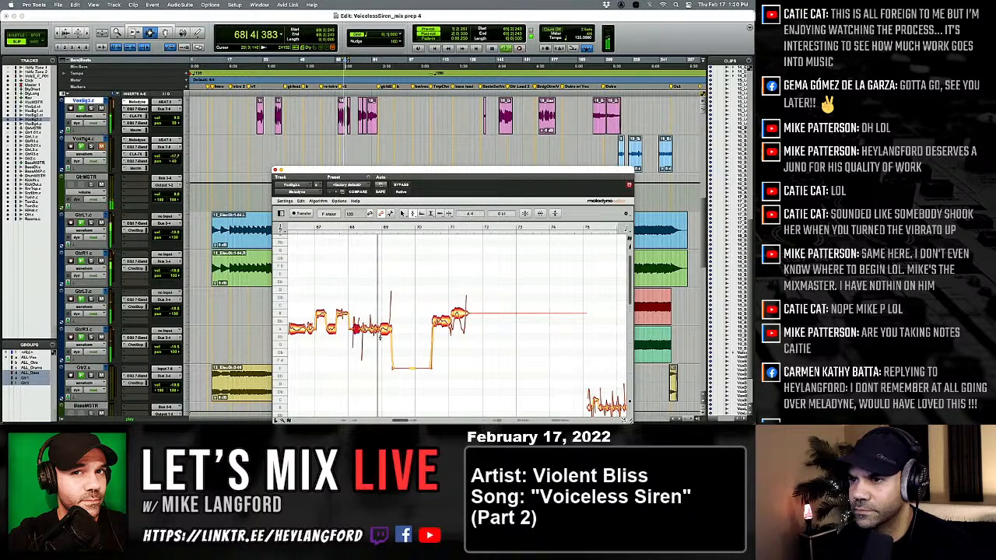
key(space)
drag(384, 329, 384, 321)
key(space)
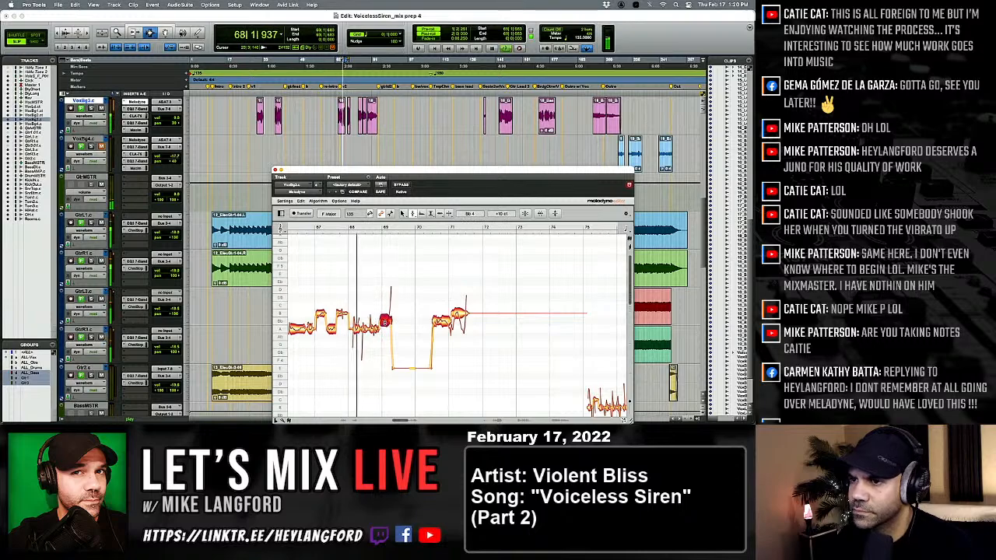
Adjust the pitch modulation of the A 4 note just after bar 68 and fine-tune its pitch to -20 ct.
key(space)
key(space)
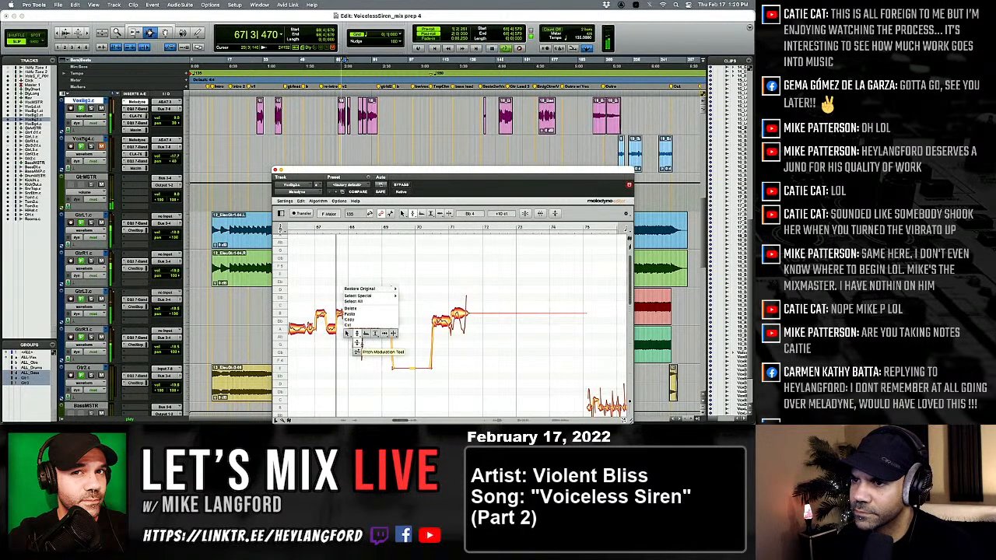
click(357, 344)
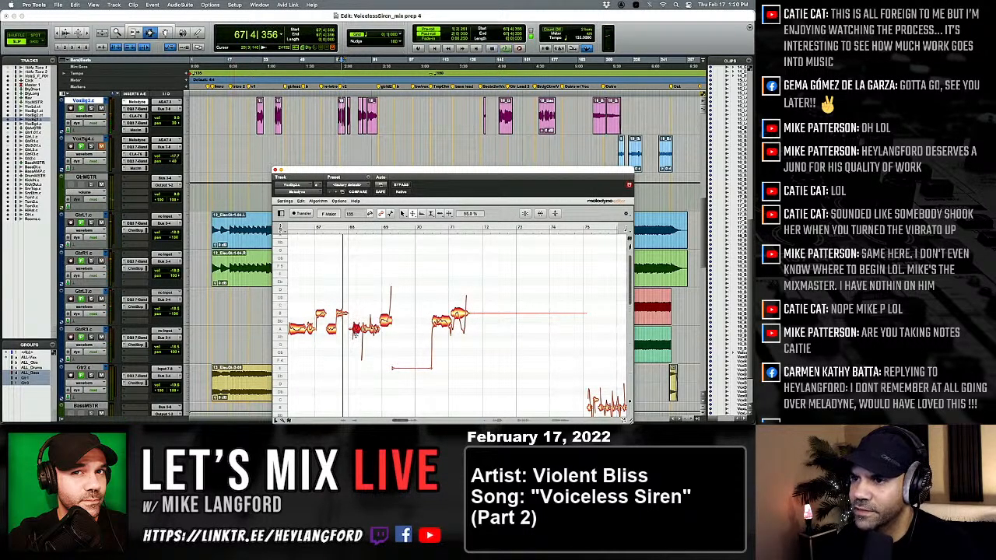
right_click(358, 343)
click(358, 337)
key(space)
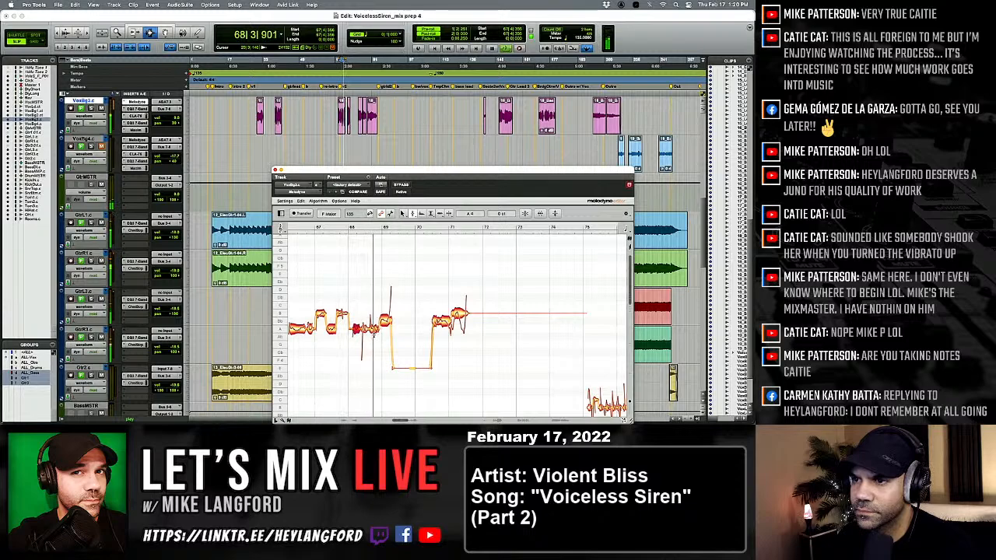
key(space)
key(space)
Shift the note at bar 69 slightly later with the timing tool and raise it to B 4.
right_click(358, 336)
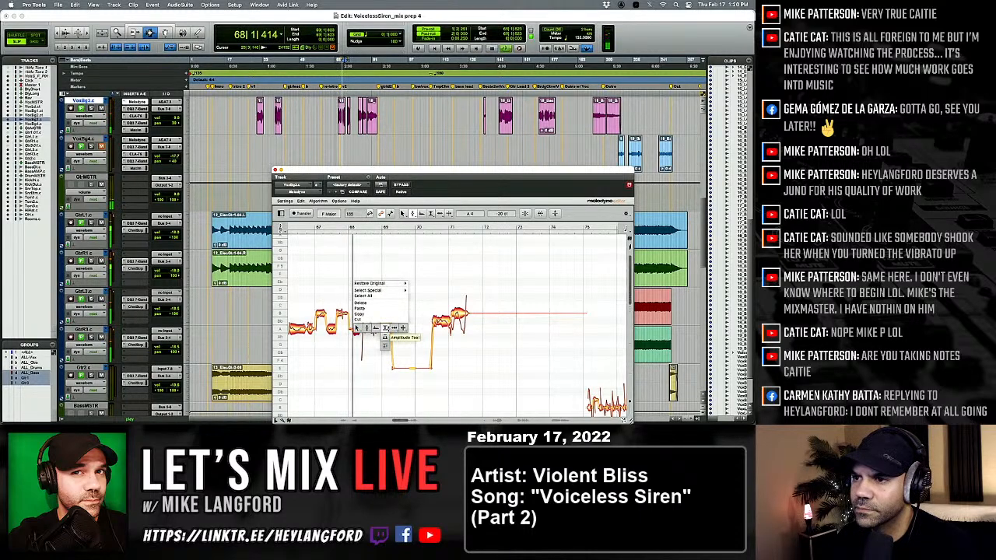
click(392, 331)
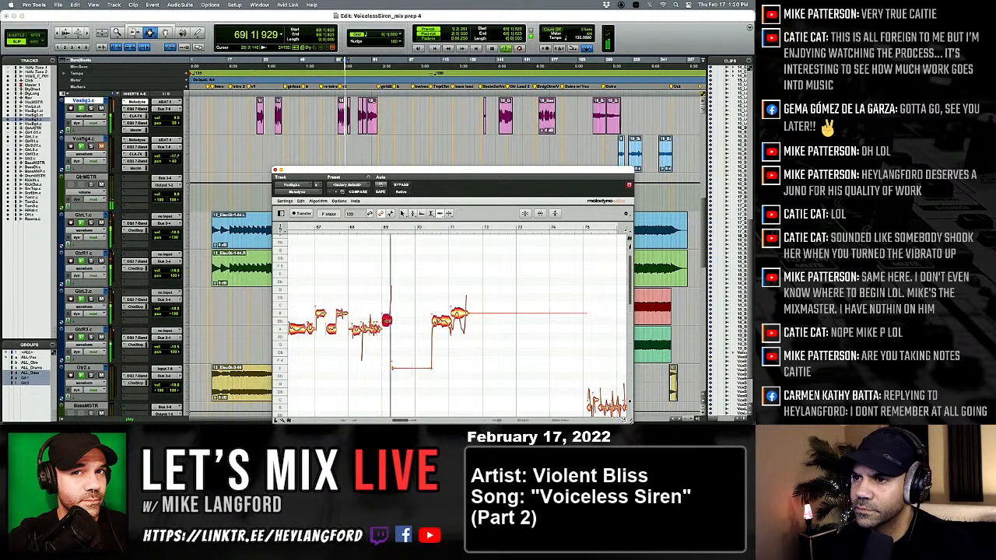
key(space)
right_click(368, 336)
click(360, 337)
click(387, 320)
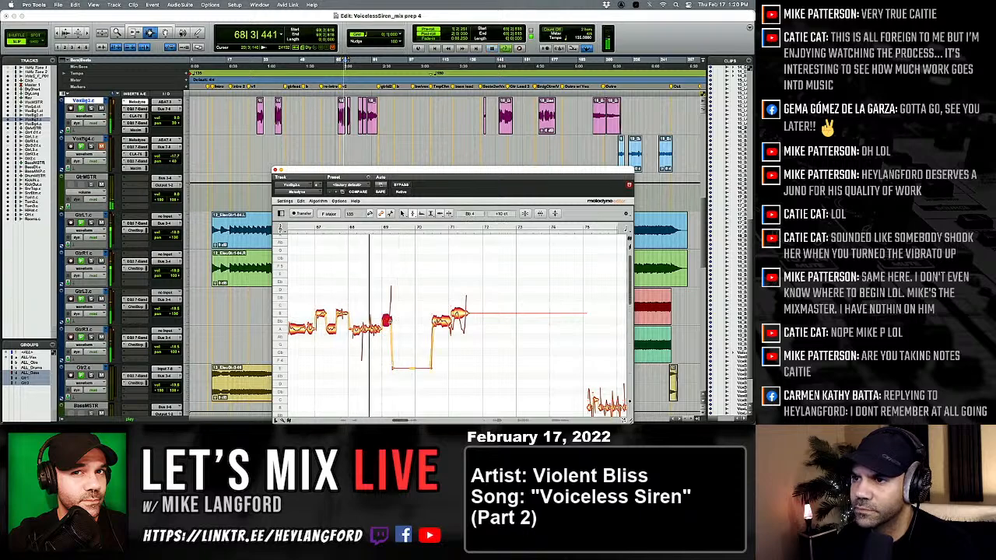
key(space)
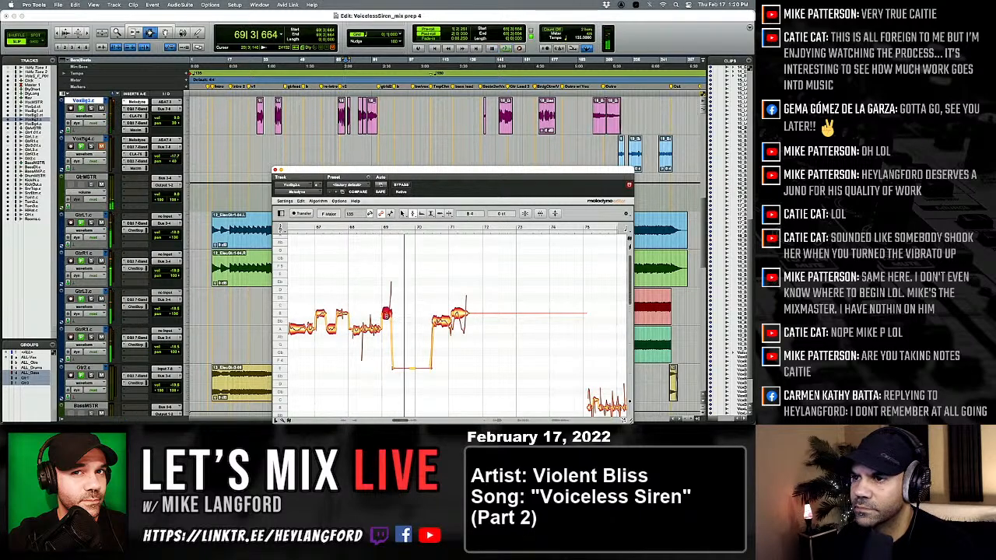
key(space)
Reduce the pitch modulation of the B 4 note at bar 69 and replay the passage.
right_click(387, 316)
click(381, 318)
right_click(387, 315)
click(385, 319)
drag(386, 315, 386, 325)
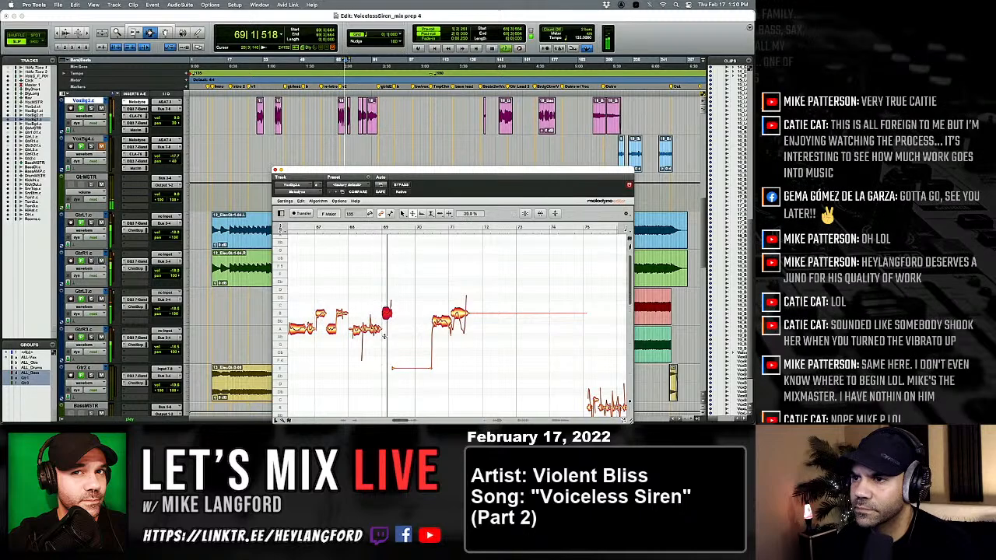
key(space)
Flatten the remaining pitch variation of the note at bar 69 and return to the Pitch tool.
key(space)
click(388, 335)
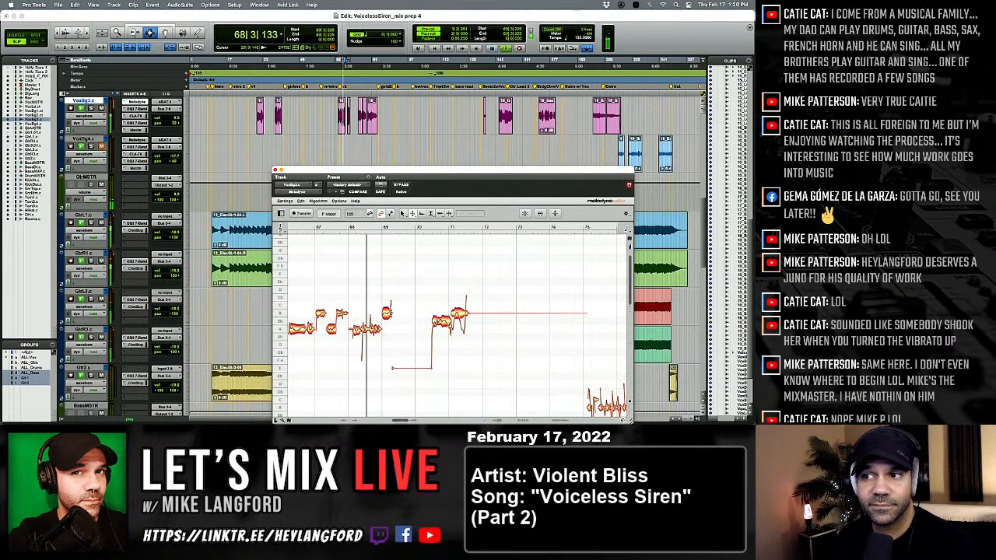
click(387, 328)
key(space)
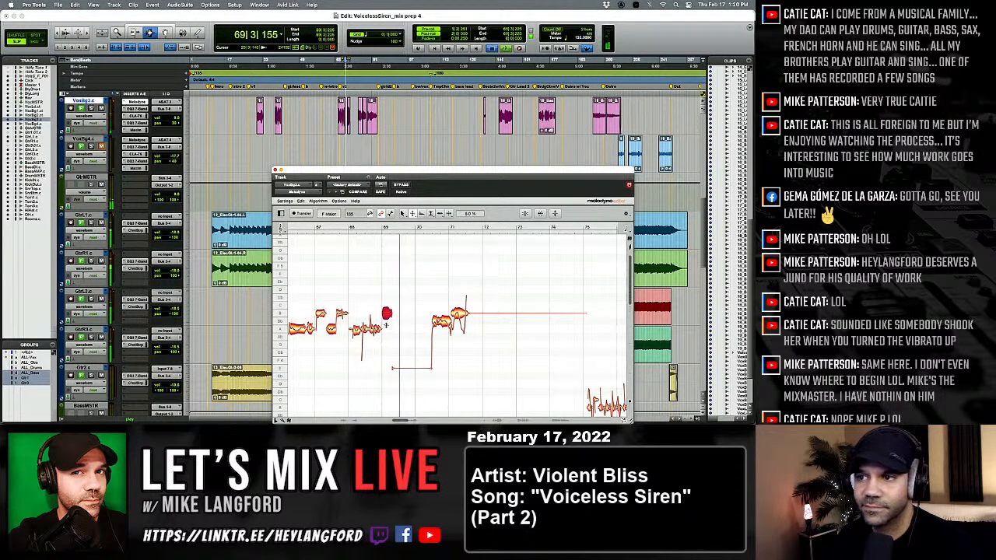
key(space)
right_click(387, 319)
click(385, 319)
click(390, 334)
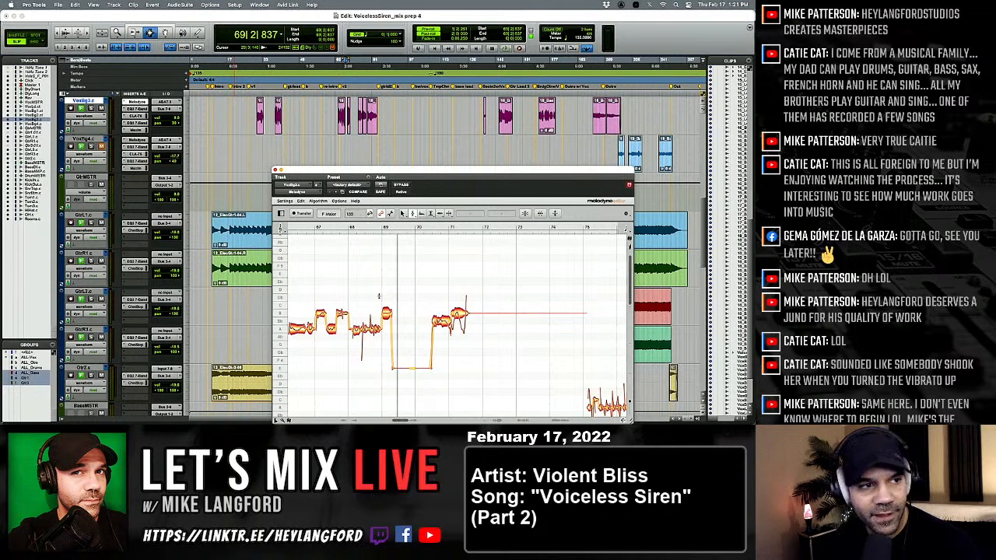
Lower the notes between bars 70 and 71 to A 4 and fine-tune the B 4 note just after bar 71.
key(space)
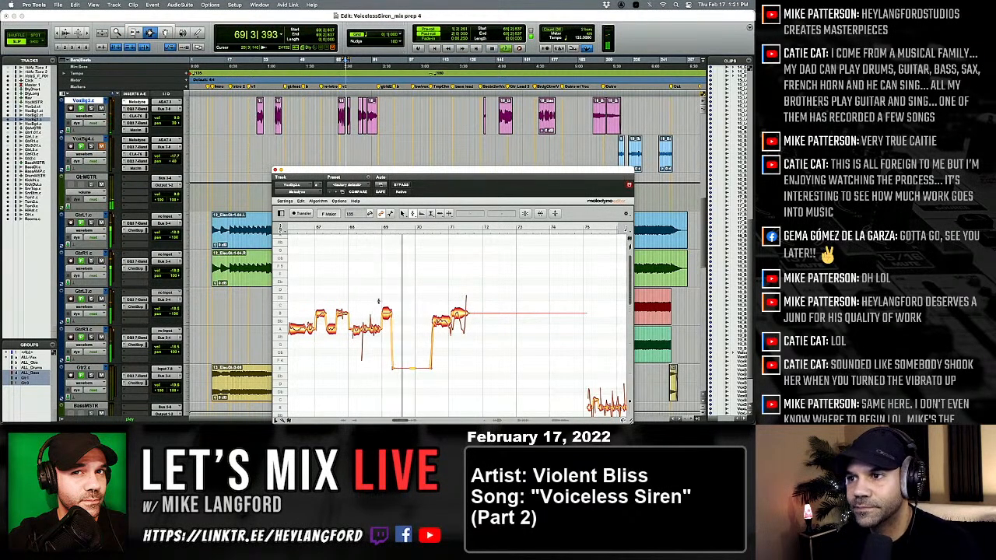
key(space)
key(space)
right_click(420, 343)
click(383, 344)
drag(410, 298, 425, 319)
mouse_move(422, 322)
mouse_down()
mouse_move(422, 330)
mouse_move(433, 315)
mouse_up()
key(space)
key(space)
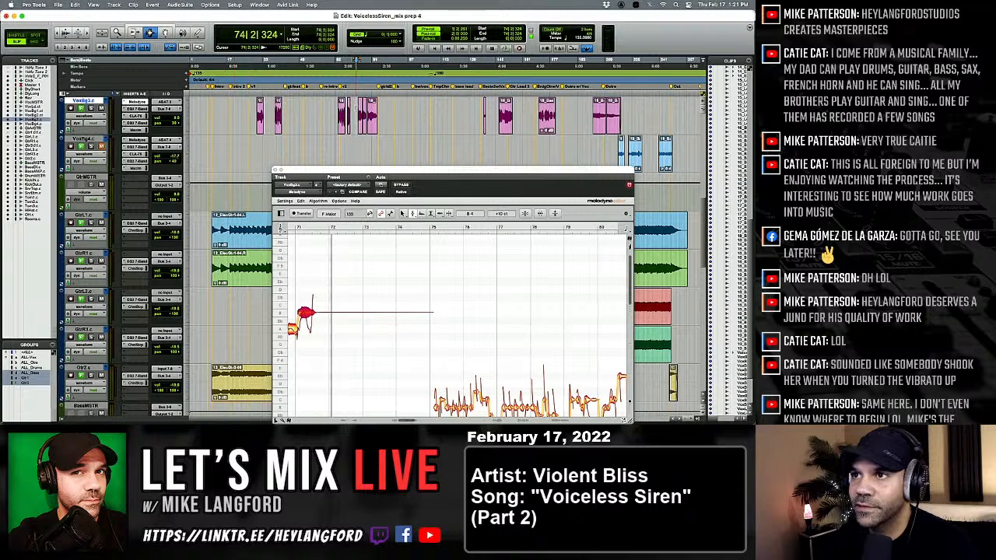
Play the passage from about bar 75 and raise the last note before bar 79 to B 3.
scroll(430, 311, down, 3)
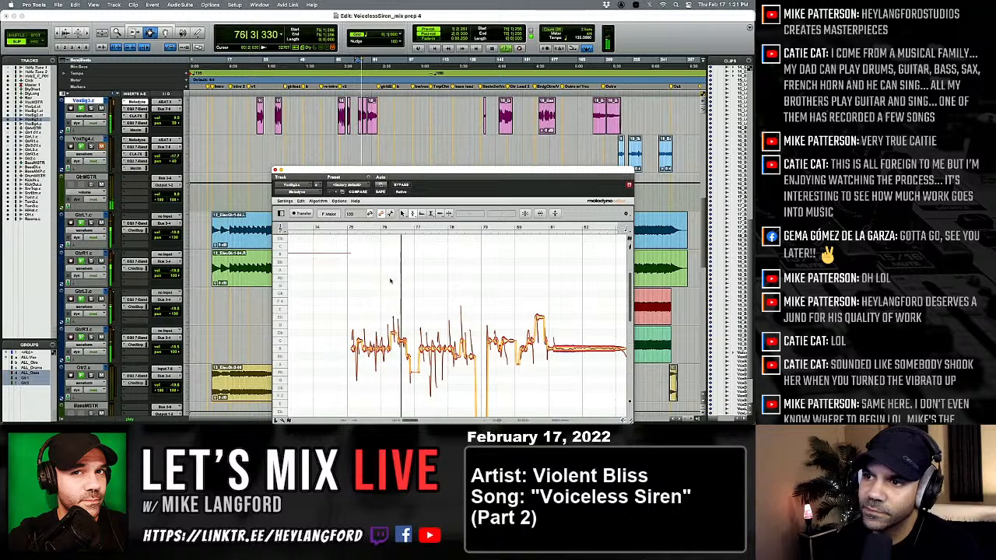
key(space)
key(space)
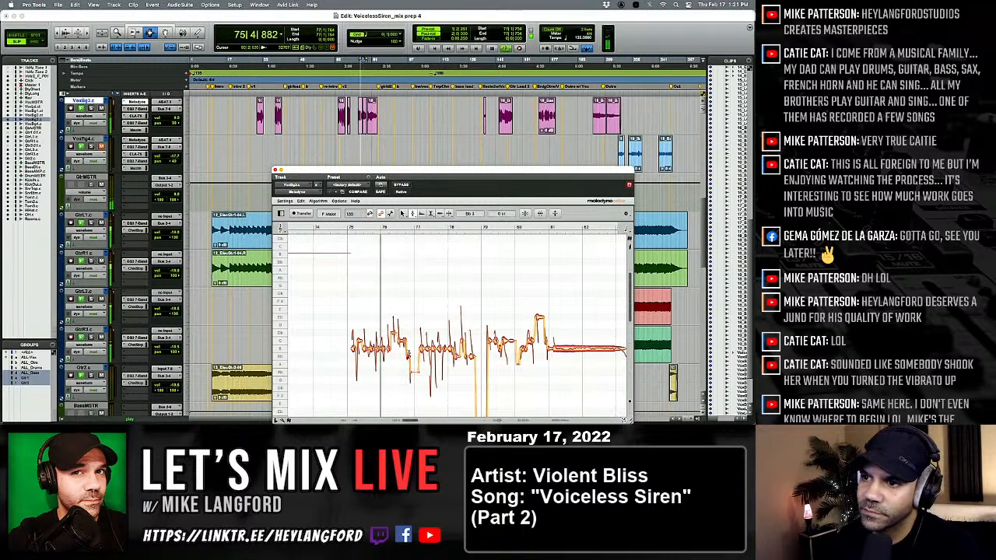
key(space)
key(space)
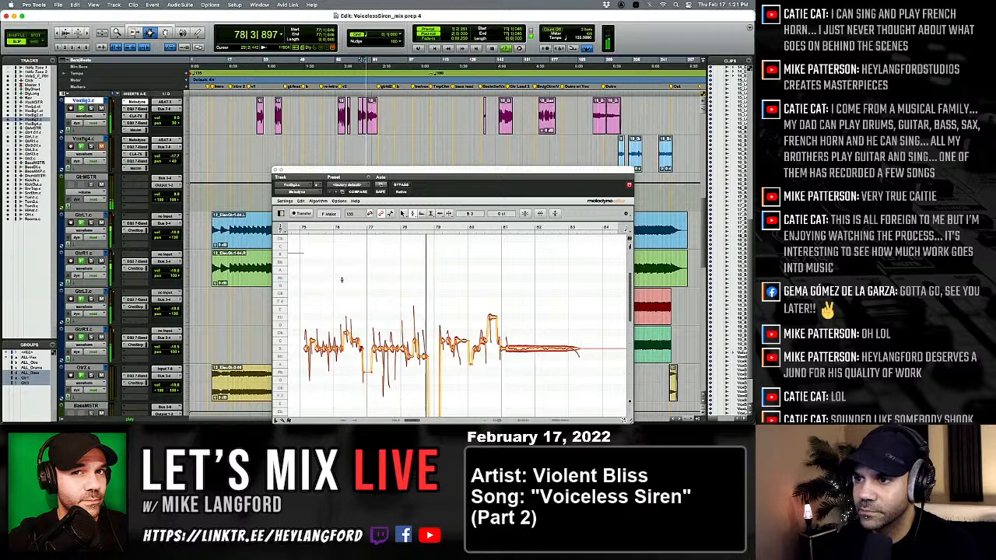
key(space)
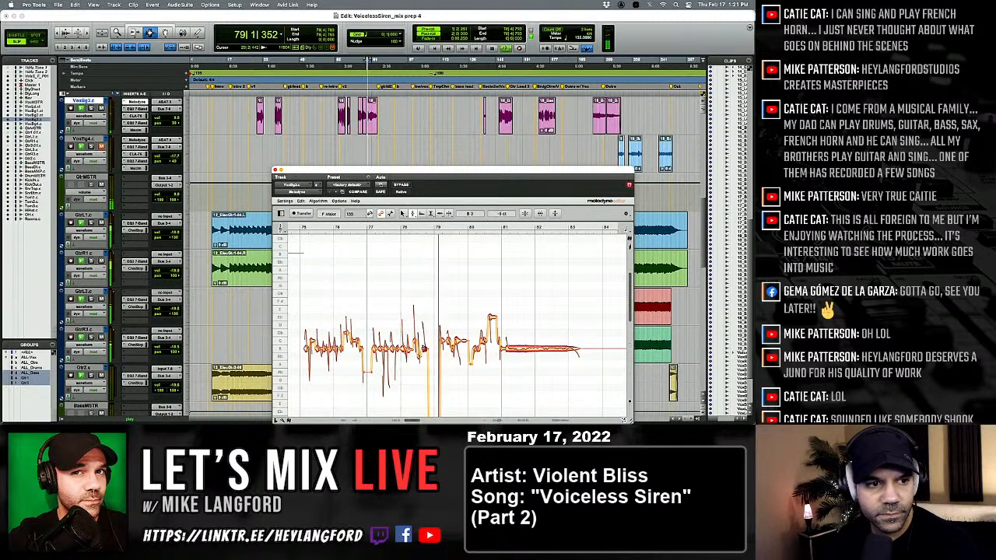
key(space)
Lower the note just before bar 80 toward B 3 and adjust the pitch modulation around bar 80.
drag(378, 322, 400, 347)
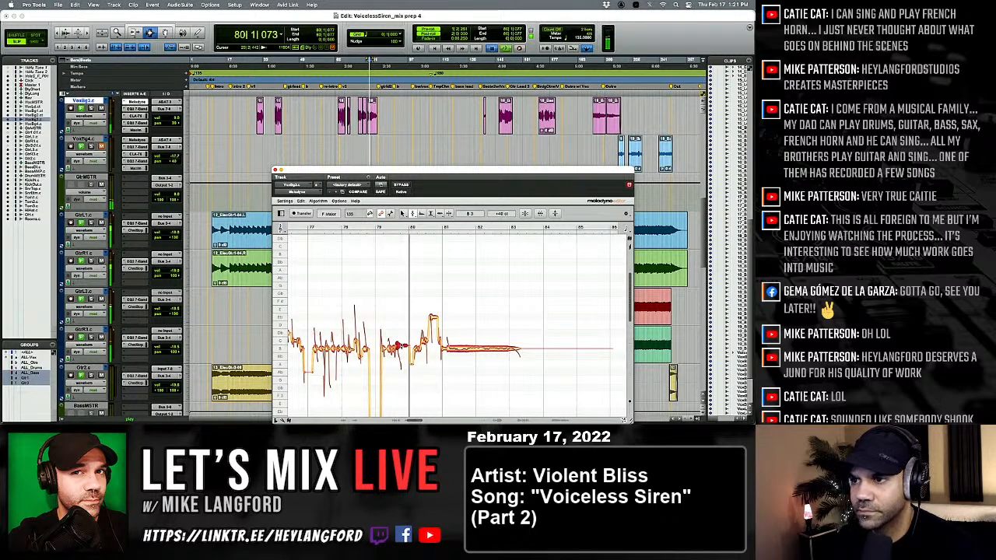
right_click(398, 344)
click(400, 359)
drag(410, 364, 406, 367)
right_click(402, 359)
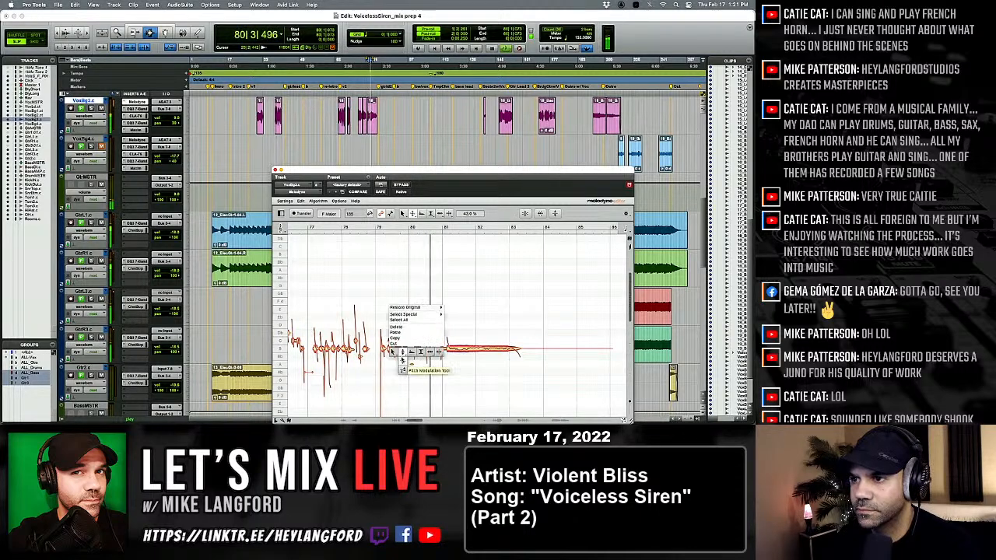
click(405, 357)
Tune the note between bars 80 and 81 to B 3 and split the long held note just after bar 81.
key(space)
key(space)
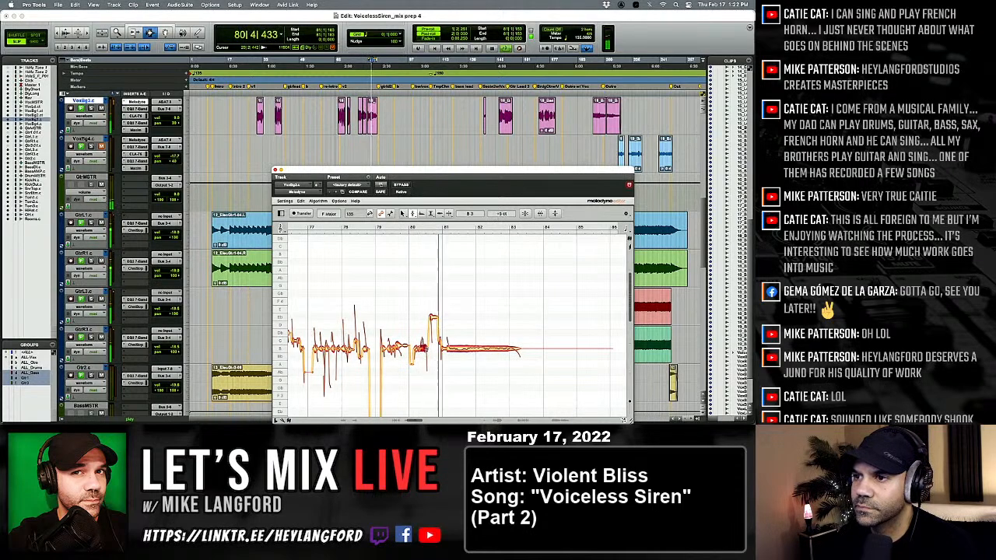
right_click(429, 350)
click(475, 356)
key(space)
key(space)
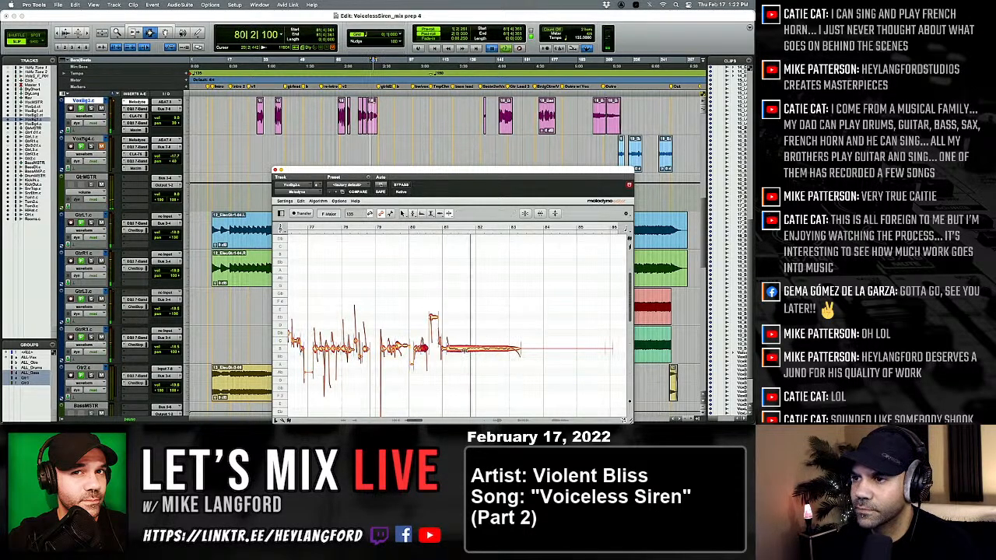
click(457, 349)
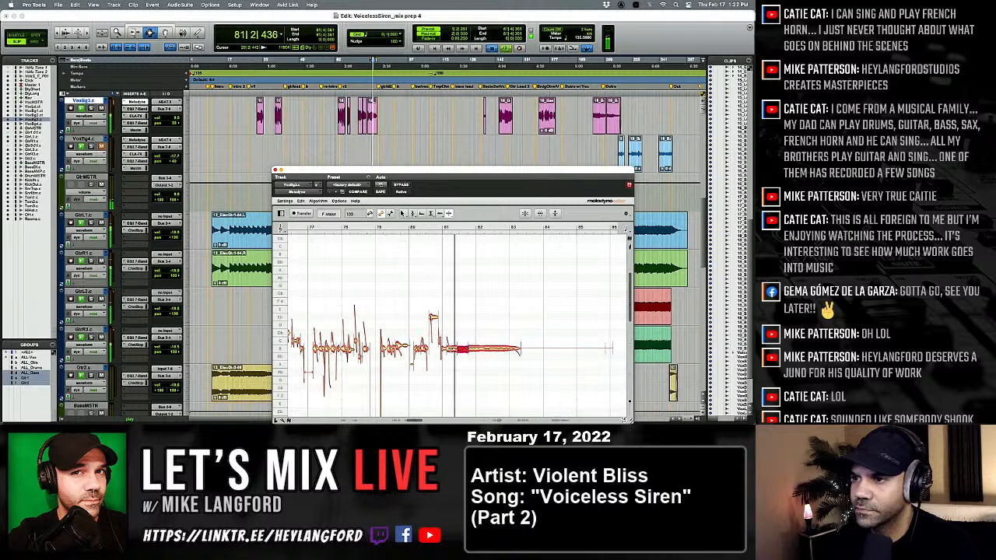
Reduce the pitch modulation of the B 3 note just after bar 80 and fine-tune the high Eb 4 note before bar 81 to +25 ct.
right_click(414, 352)
click(415, 349)
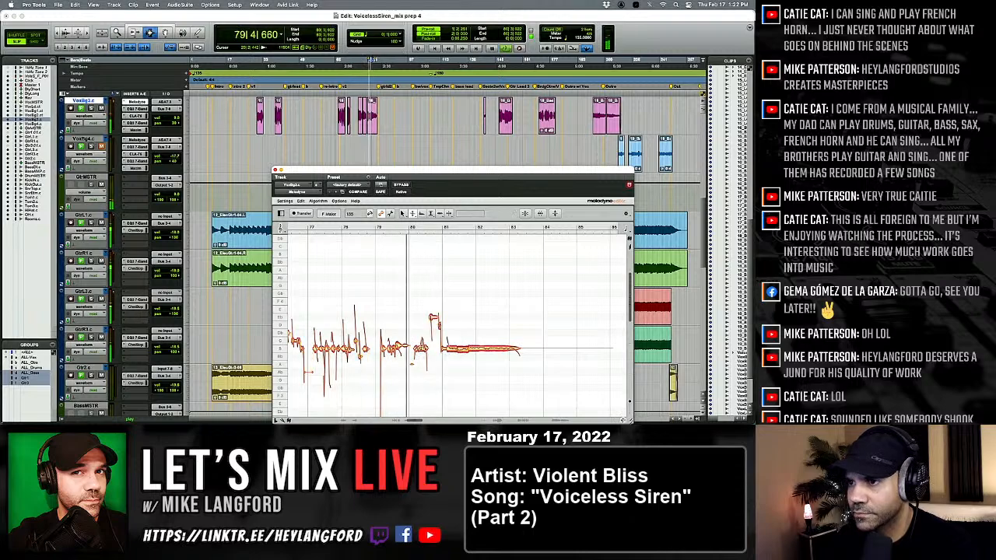
drag(422, 348, 424, 366)
right_click(424, 366)
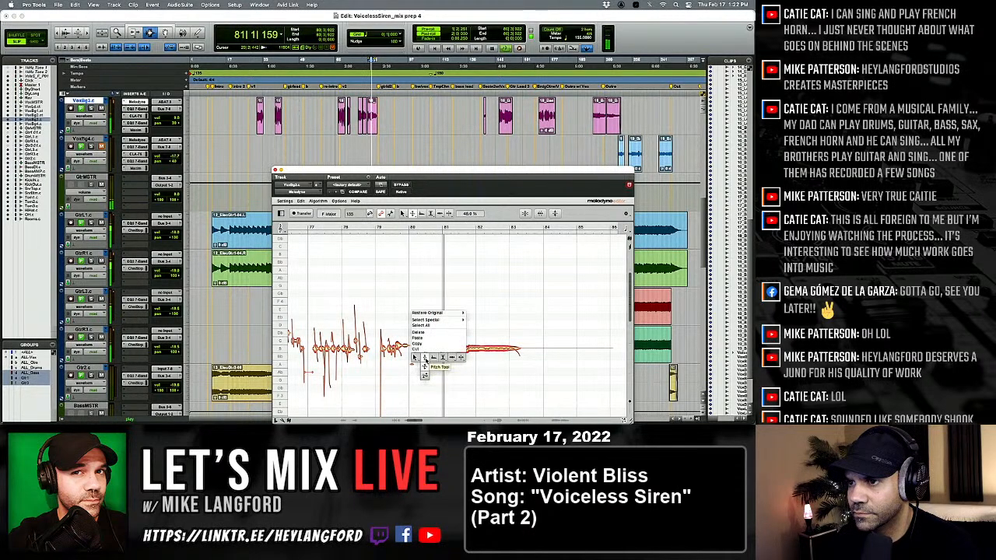
click(422, 366)
drag(433, 319, 434, 315)
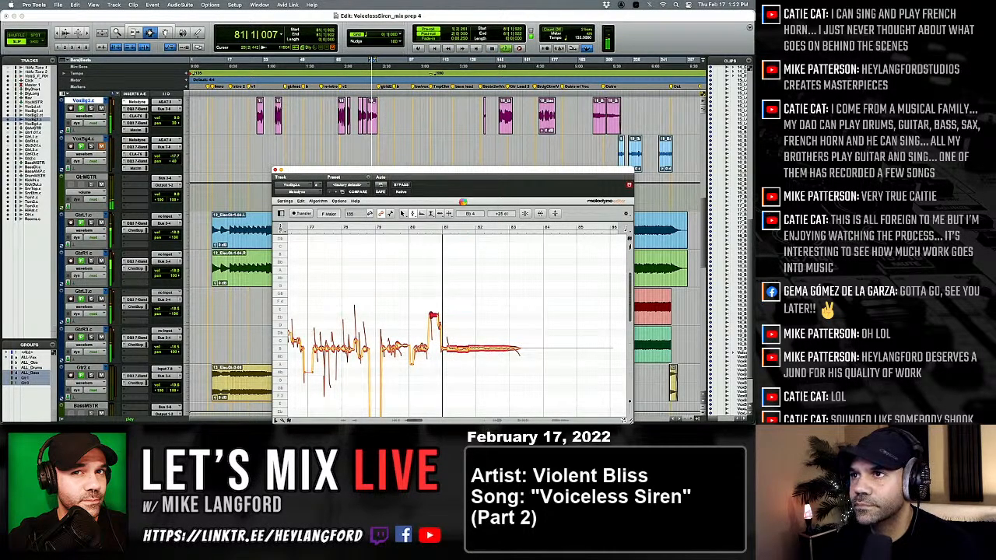
Play the VoxBg3.c passages from the next clip at about bar 138 and from bar 147.
key(space)
click(462, 119)
key(Tab)
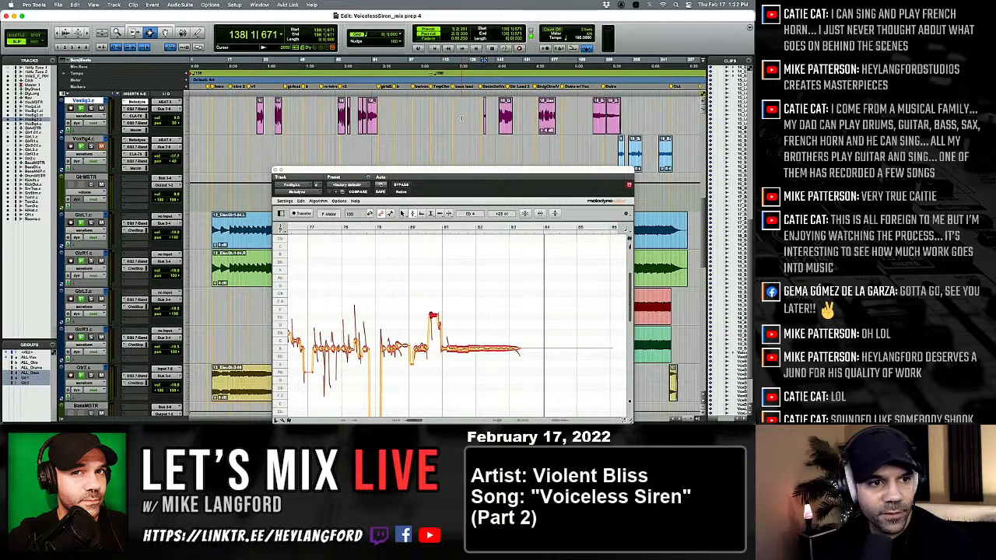
key(space)
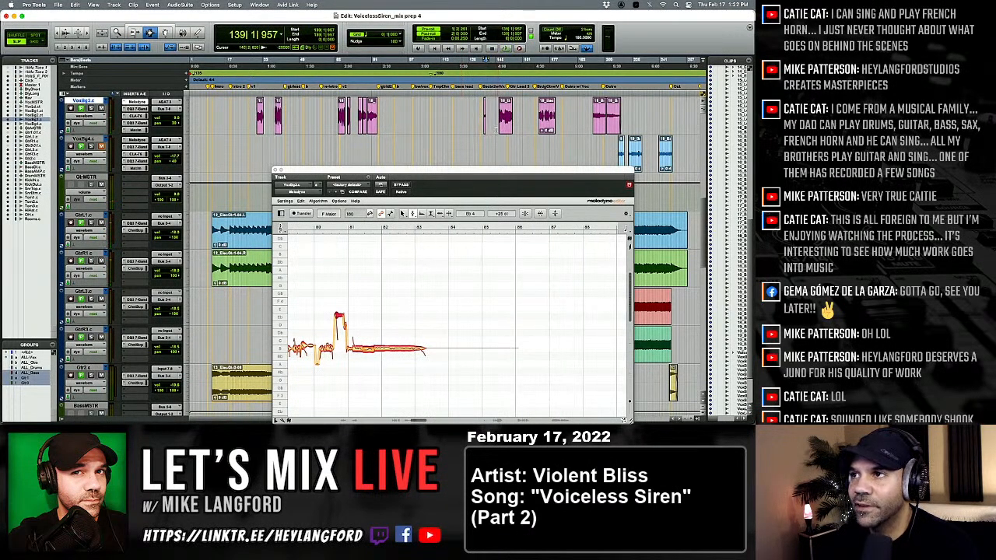
key(space)
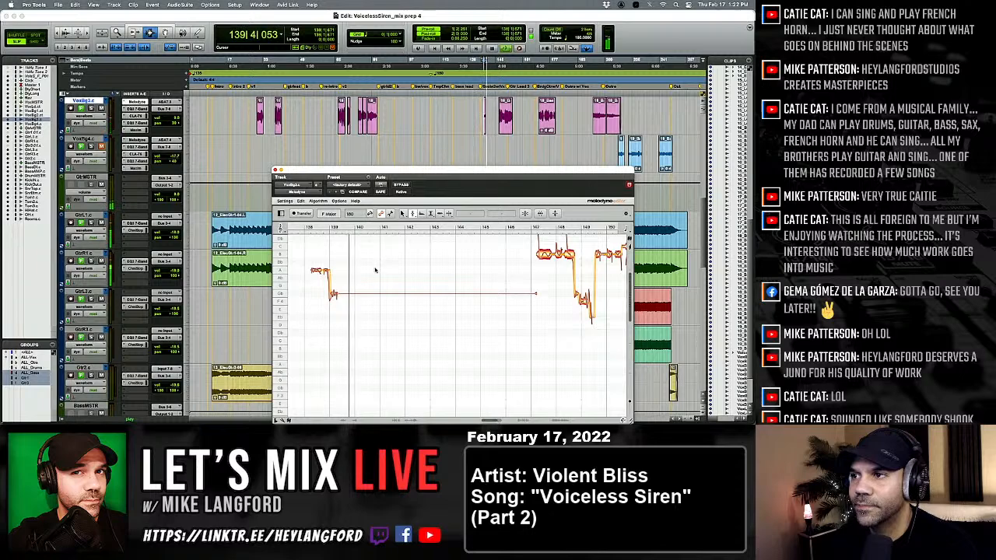
click(493, 125)
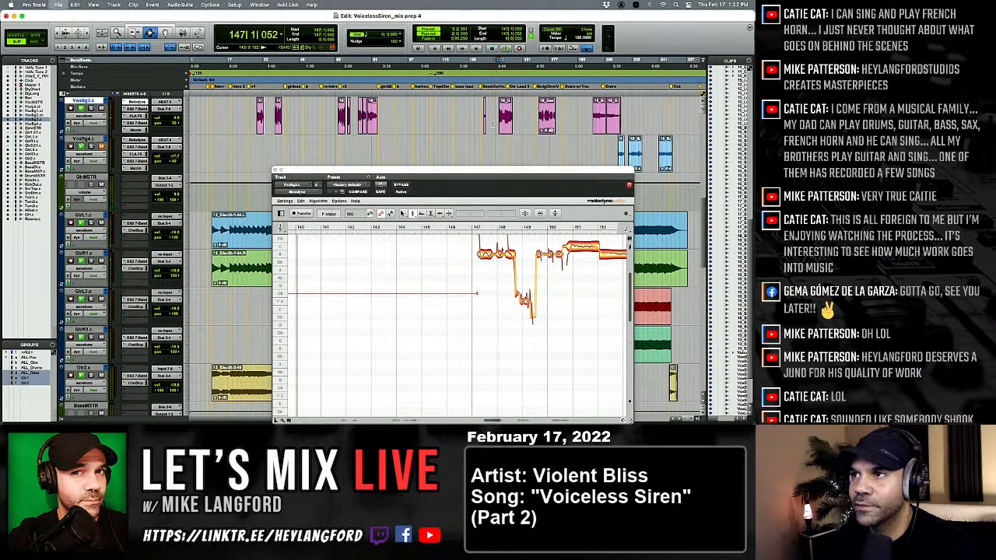
key(space)
scroll(465, 314, right, 3)
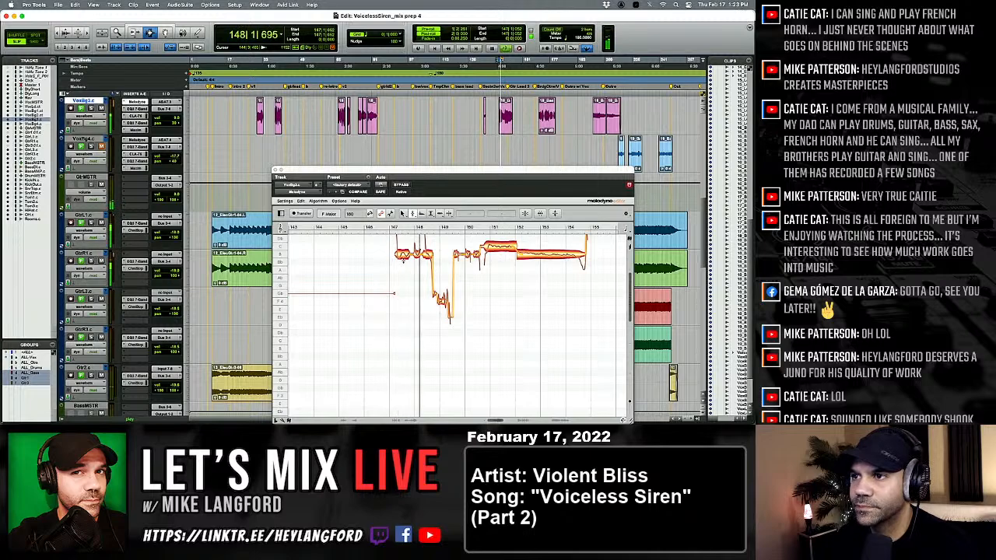
Try the opening notes between bars 147 and 149 at C 5 and at Bb 4, auditioning each pitch.
key(space)
drag(379, 241, 425, 262)
key(space)
key(space)
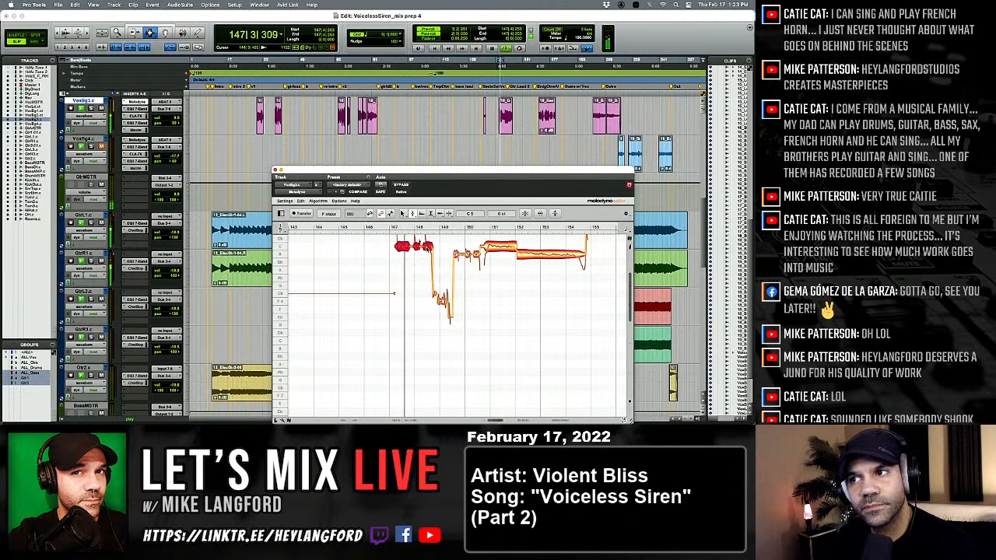
key(space)
key(space)
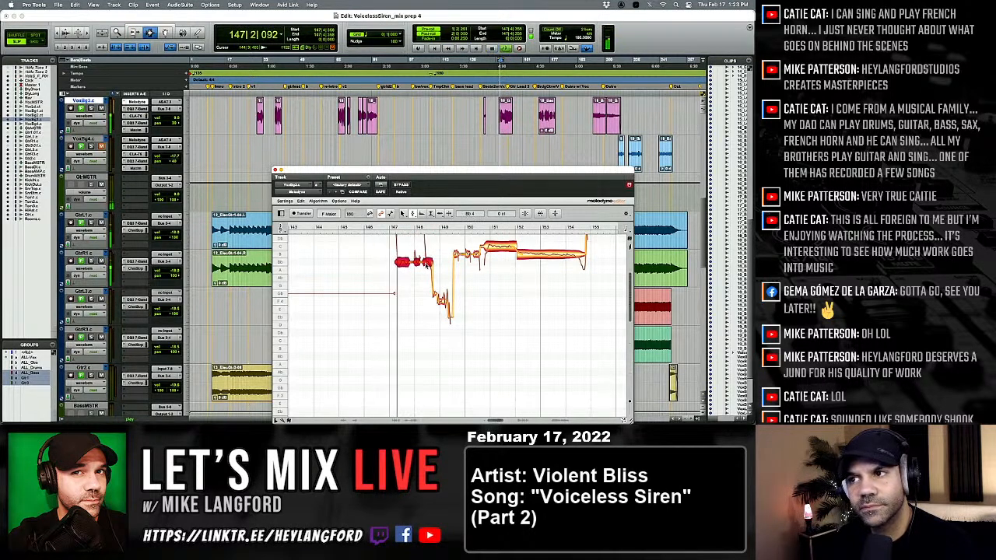
key(space)
key(space)
drag(426, 265, 427, 258)
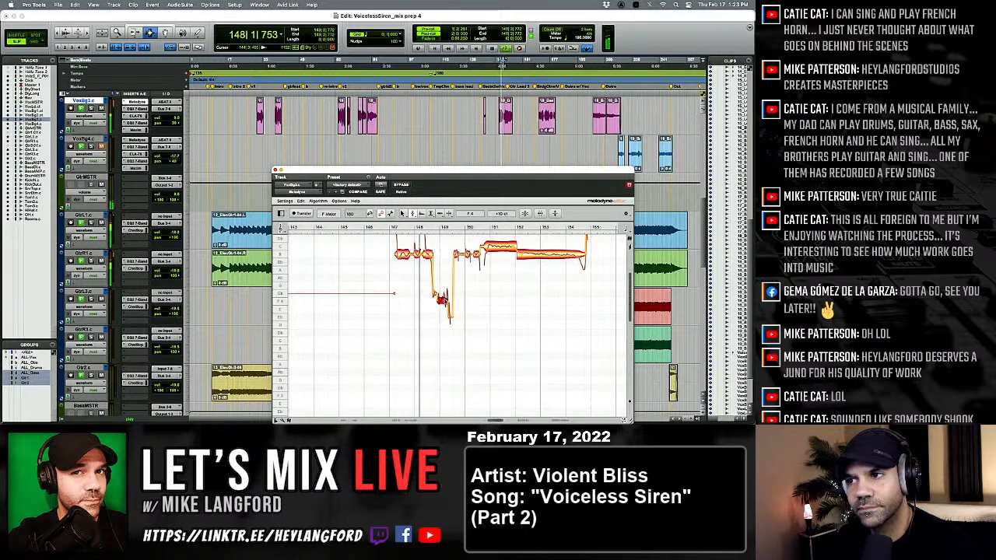
Raise the low note around bar 149 to Gb 4 and adjust its pitch modulation.
click(441, 294)
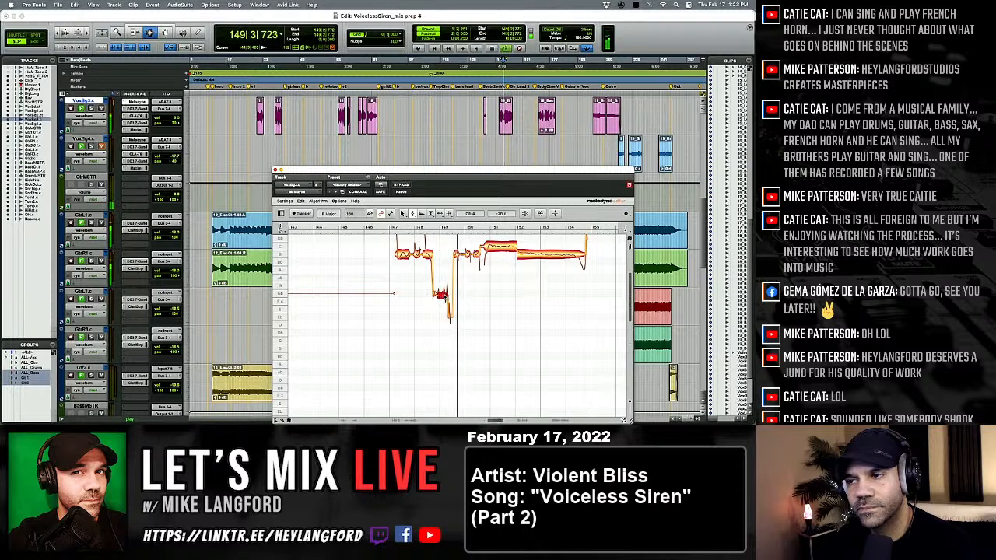
right_click(441, 295)
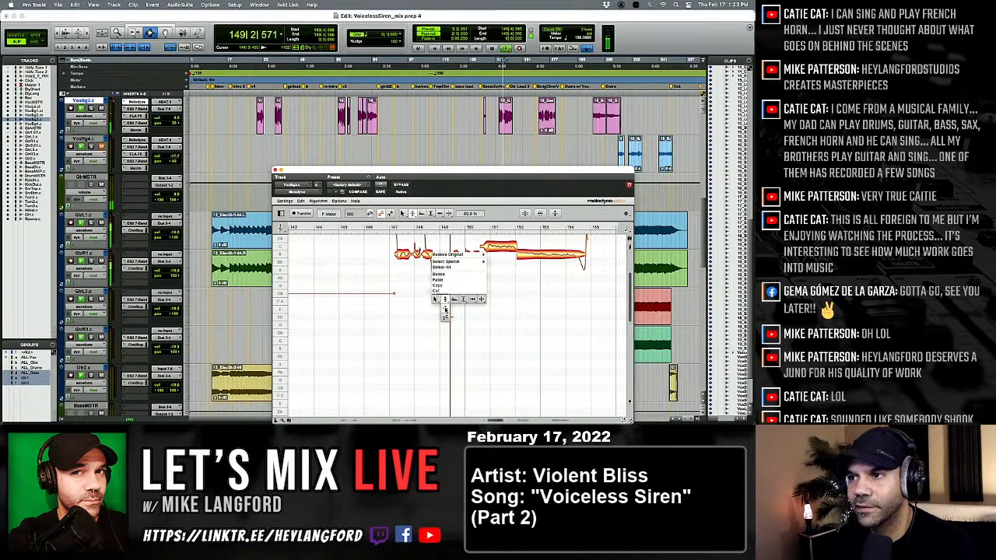
click(446, 309)
scroll(438, 299, right, 2)
Separate the start of the held note near bar 151 and tune the sustained part to C 5 at 0 ct.
right_click(441, 270)
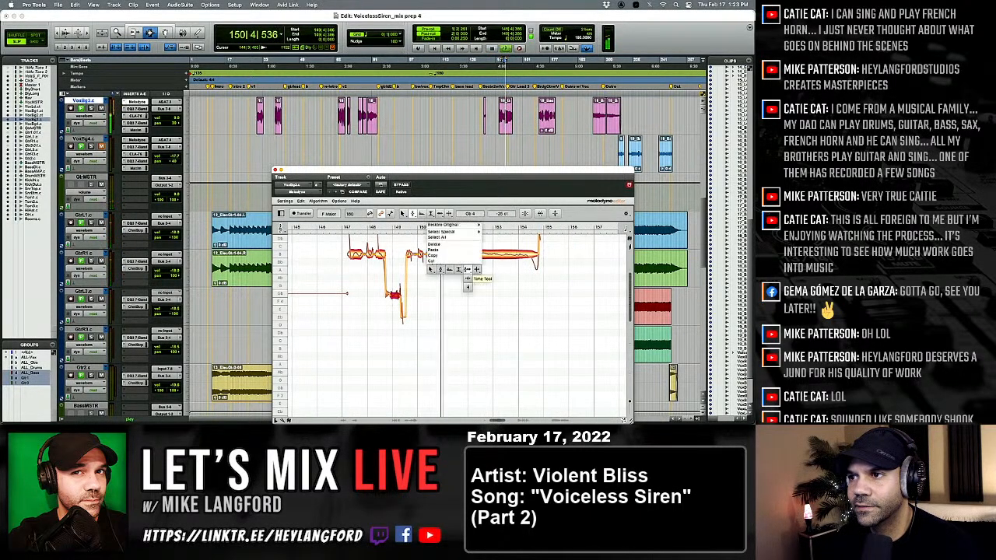
click(476, 269)
click(440, 246)
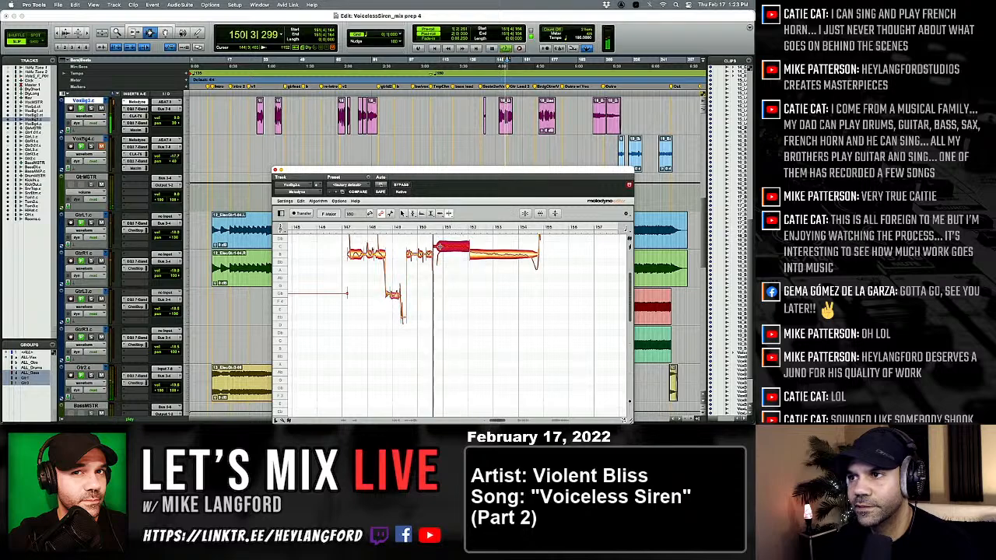
double_click(439, 247)
right_click(435, 263)
click(402, 263)
click(449, 247)
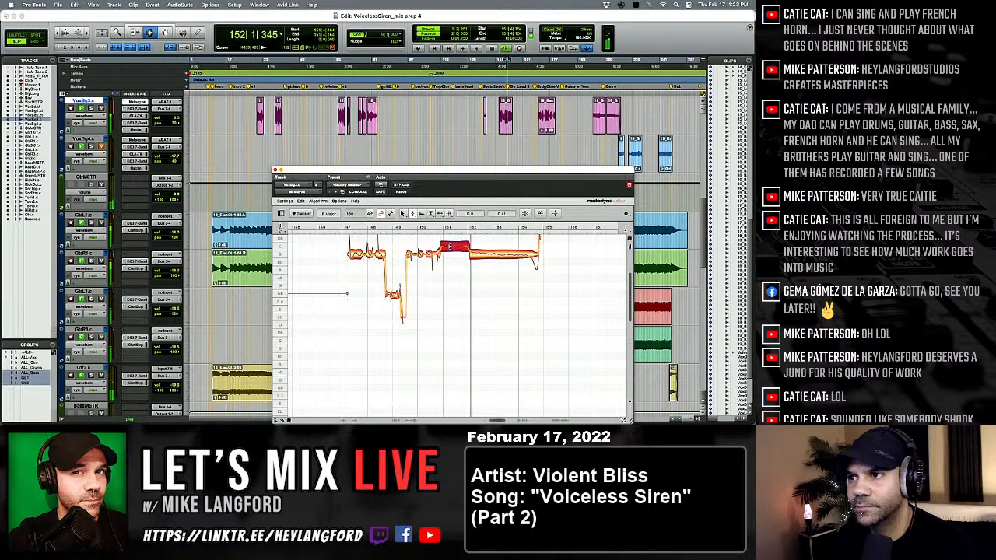
click(469, 259)
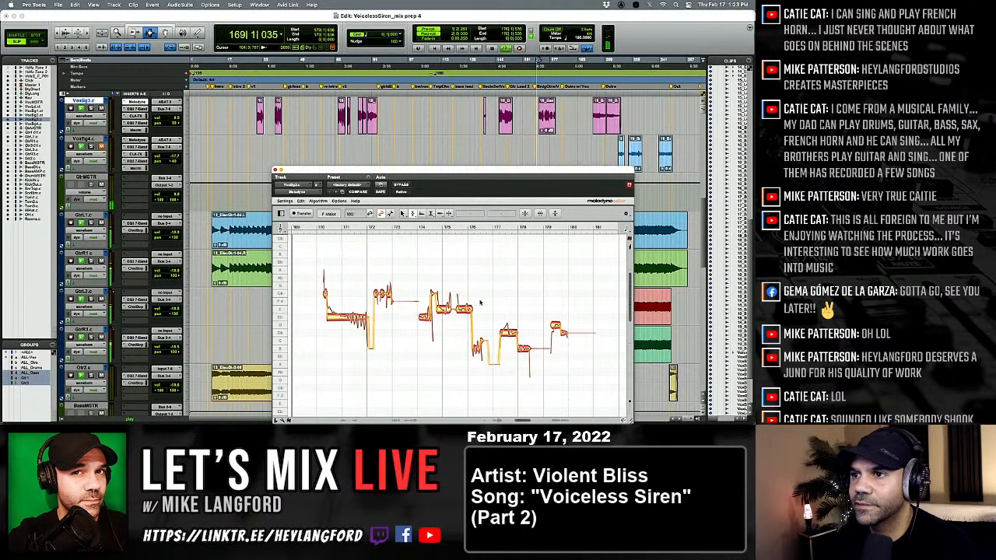
Split the long note after bar 170 and select the separated part for pitch editing.
right_click(379, 298)
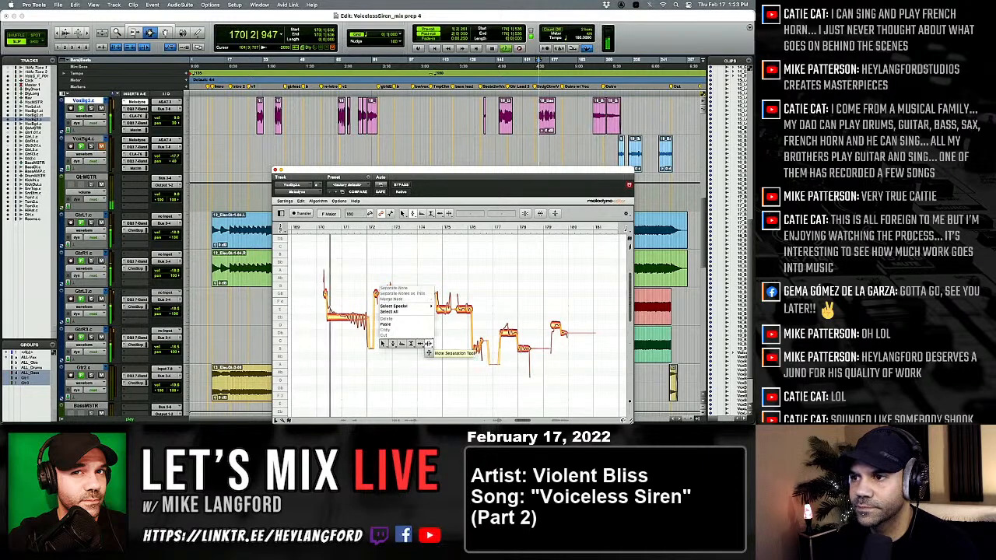
click(429, 343)
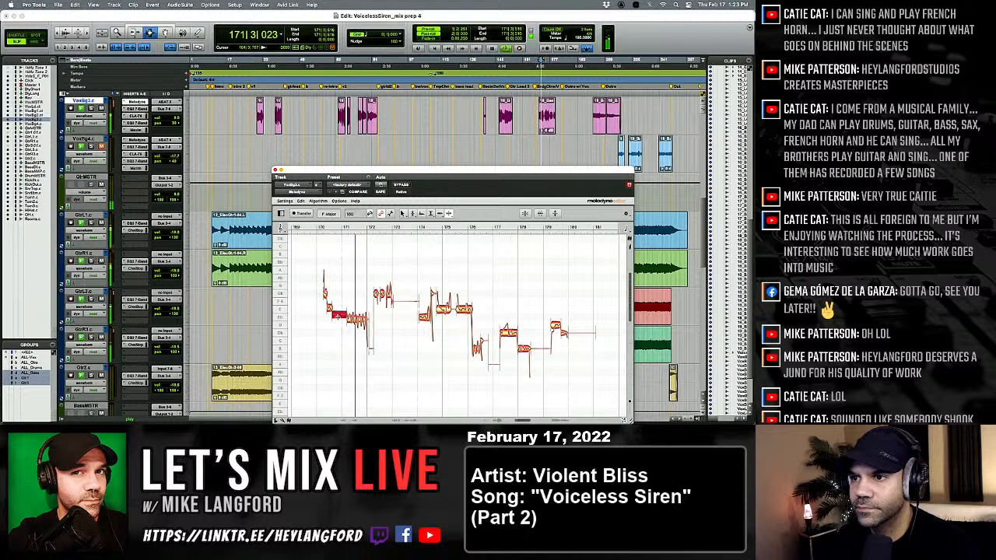
key(space)
key(space)
right_click(340, 318)
click(307, 322)
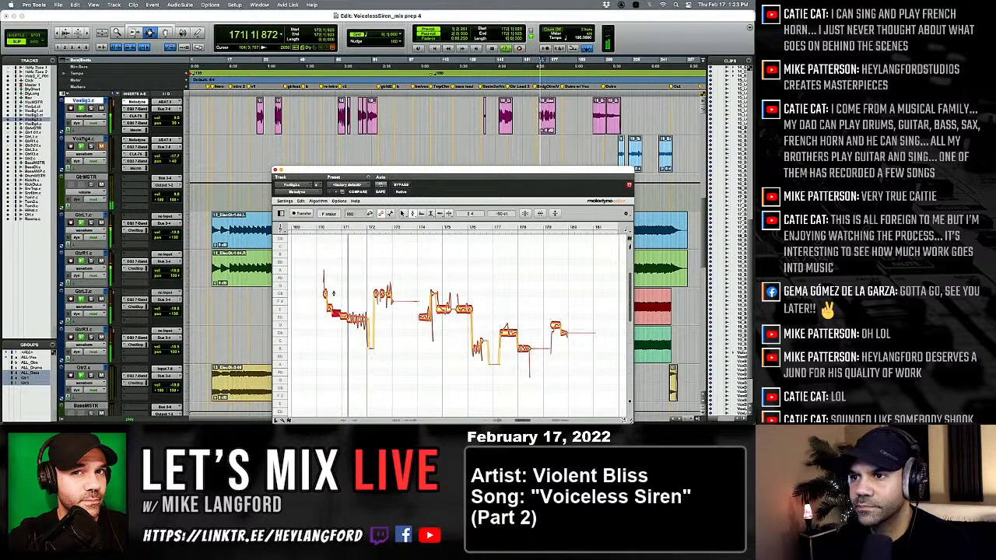
Lower the note just after bar 170 toward E 4 and play the passage back.
key(space)
key(space)
mouse_move(329, 291)
mouse_down()
mouse_move(360, 321)
mouse_move(330, 310)
mouse_up()
key(space)
key(space)
key(space)
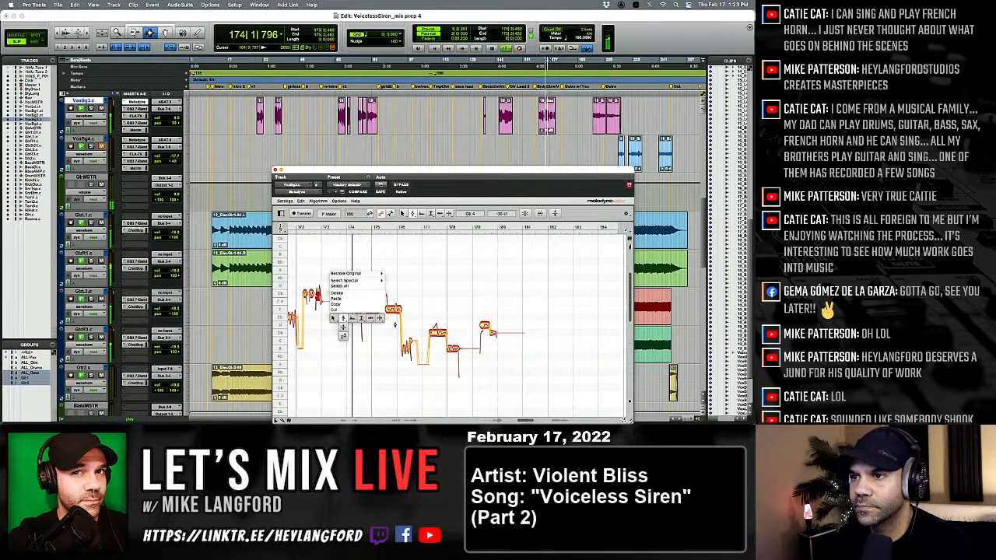
Split the note between bars 175 and 176 and raise the separated end to Gb 4.
click(372, 313)
right_click(376, 318)
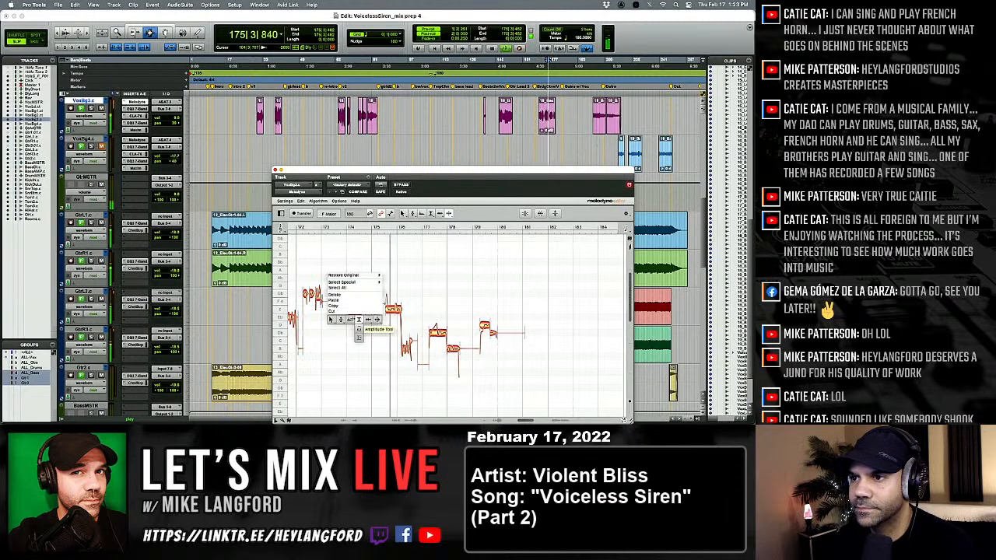
click(341, 319)
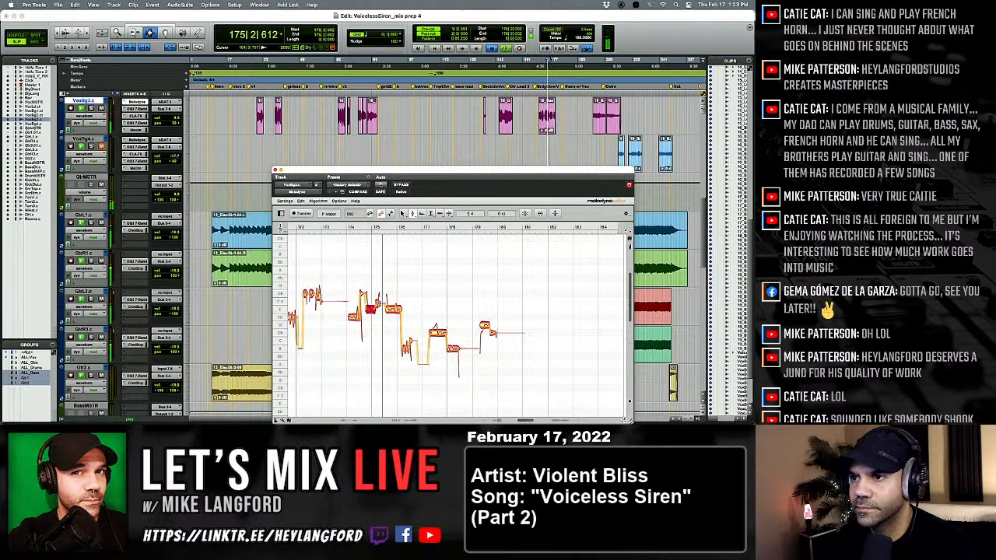
mouse_move(378, 303)
mouse_down()
mouse_move(379, 286)
mouse_move(378, 295)
mouse_up()
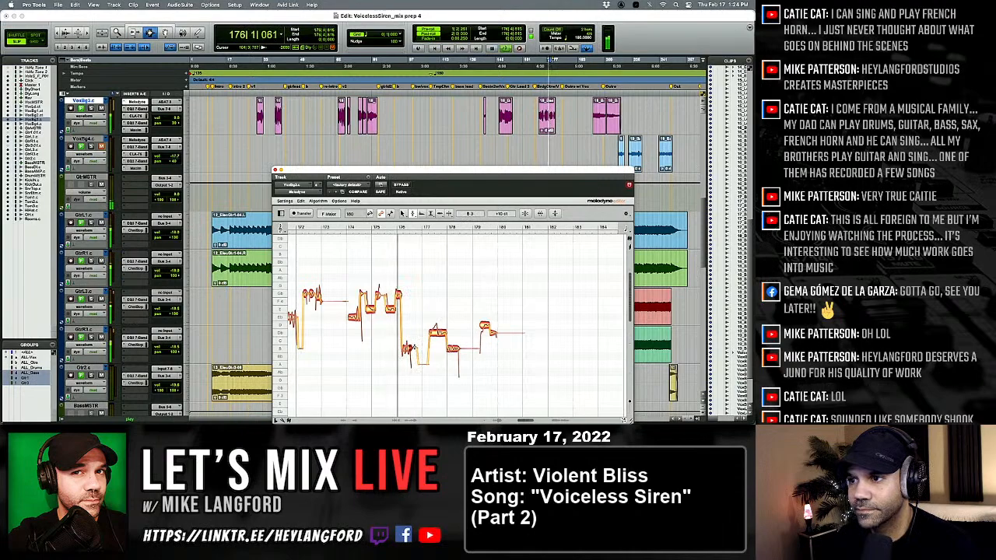
Split the note just after bar 177 and select the separated part for pitch editing.
right_click(387, 347)
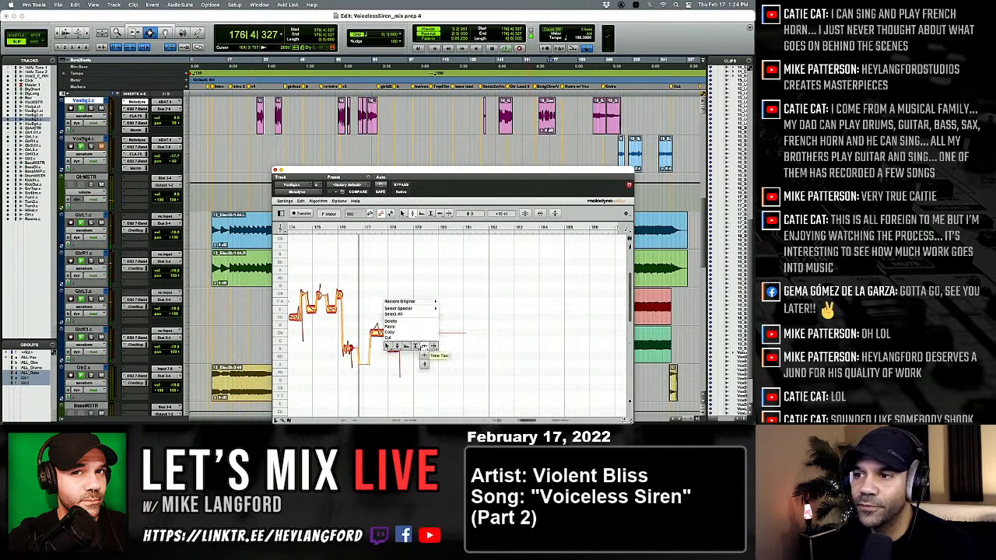
click(424, 347)
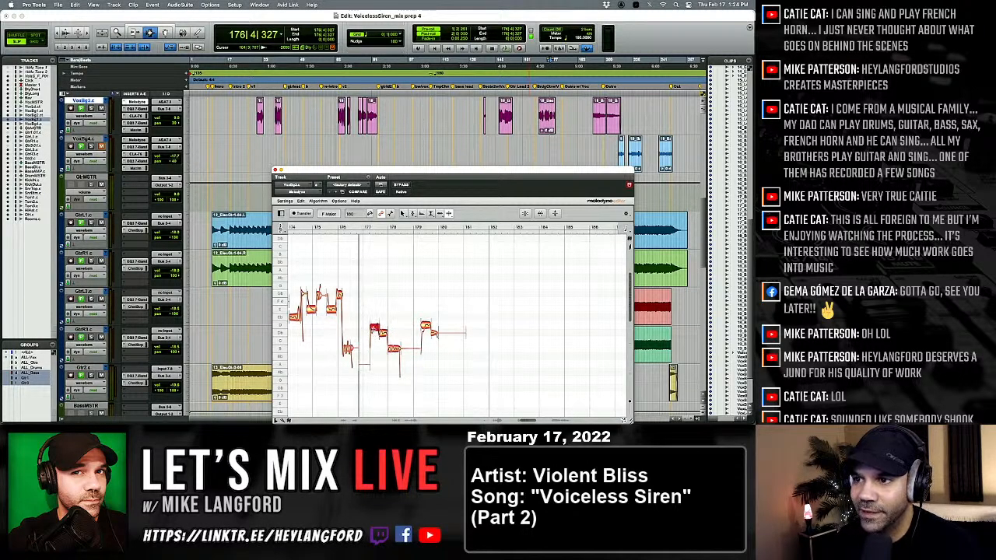
right_click(372, 340)
click(348, 356)
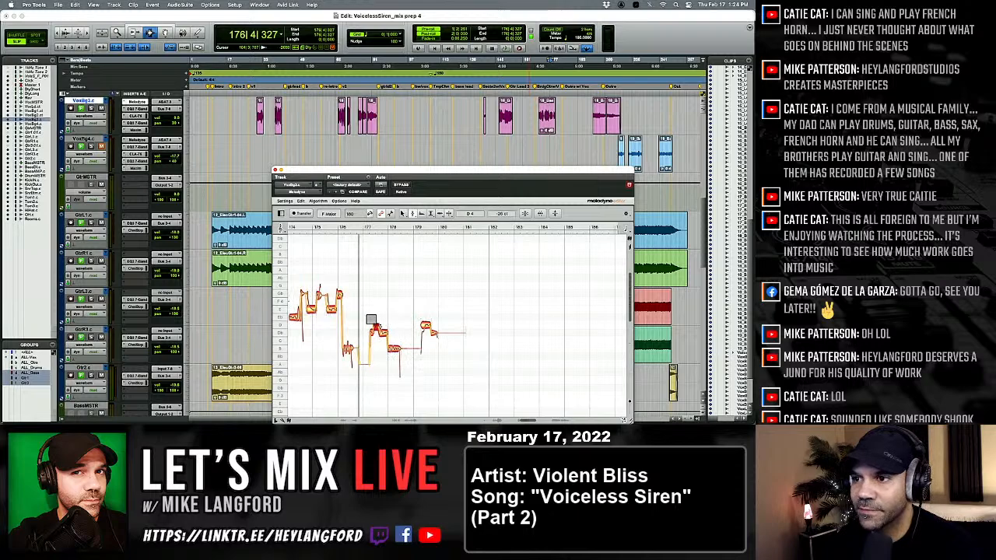
Tune the last part of the split note after bar 177 to Db 4 at 0 ct and audition the phrase.
key(space)
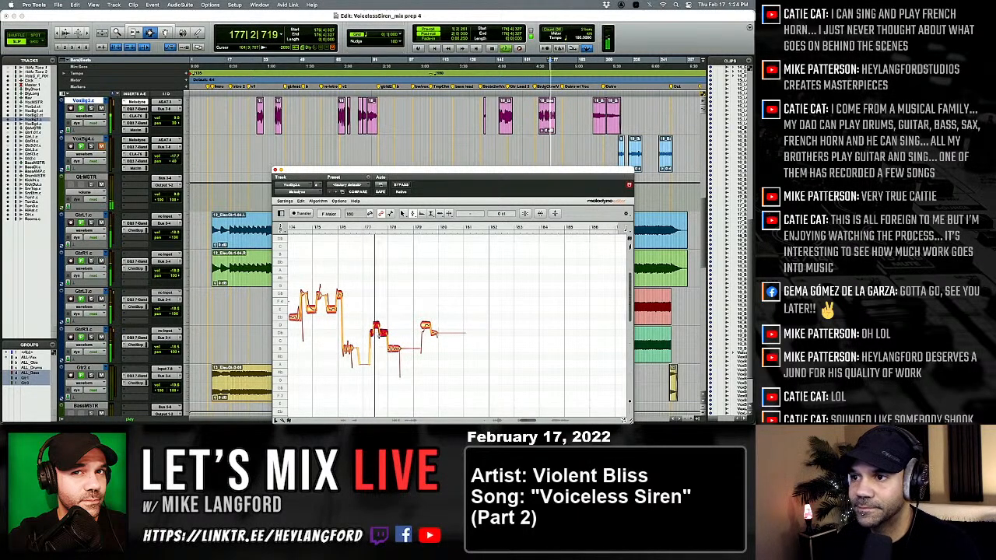
key(space)
key(space)
drag(376, 326, 382, 341)
key(space)
key(space)
key(space)
key(space)
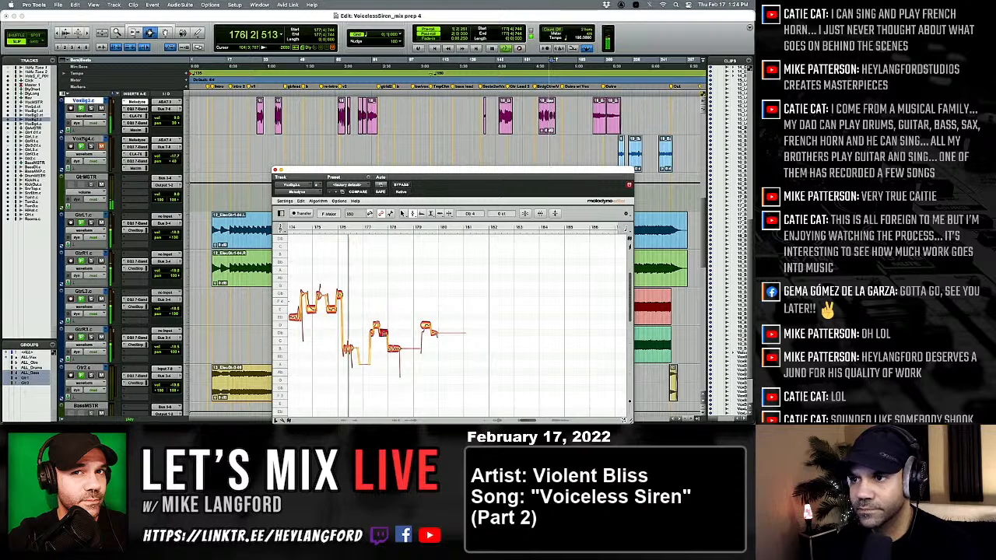
Split the D 4 note just after bar 179, tune its first part to Db 4, and play the passage back.
scroll(381, 346, right, 2)
right_click(381, 346)
click(414, 348)
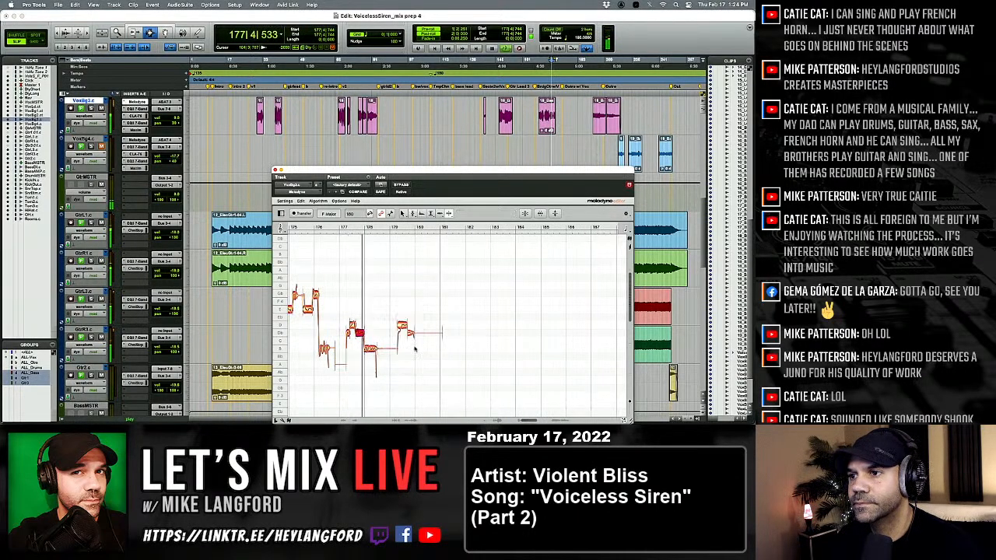
double_click(400, 327)
right_click(395, 343)
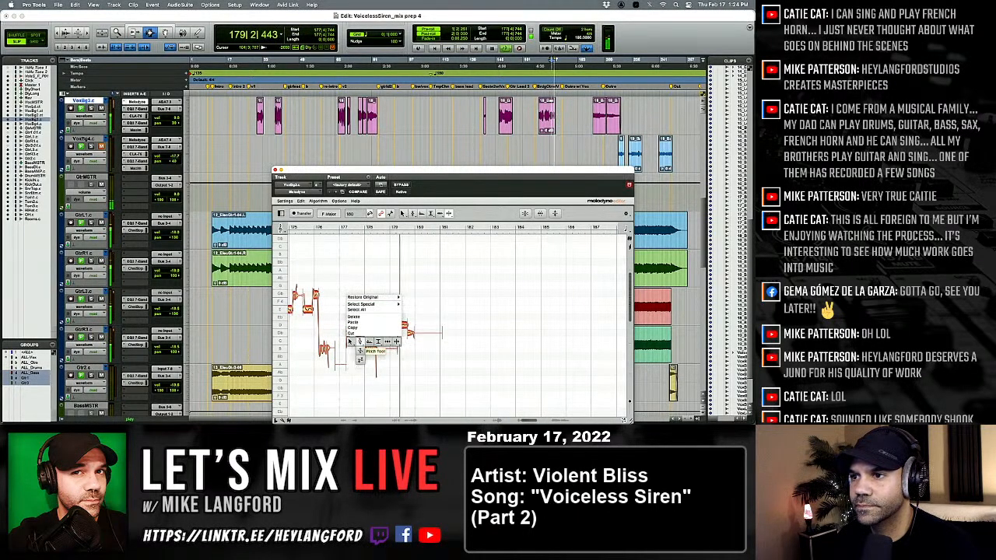
click(362, 343)
drag(399, 332, 400, 326)
key(space)
key(space)
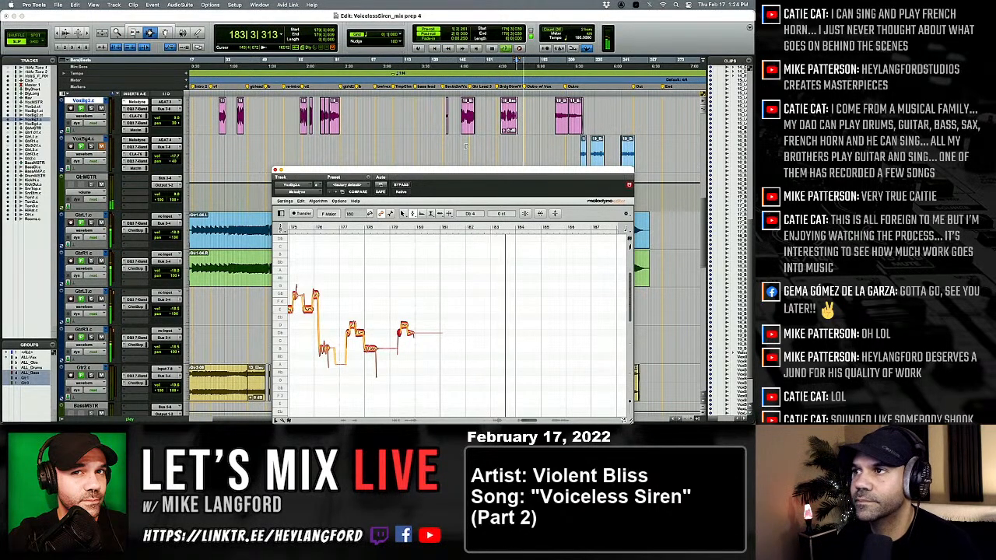
Play the clip from bar 201 and split the long note just before bar 206, tuning its parts to D 4.
click(545, 111)
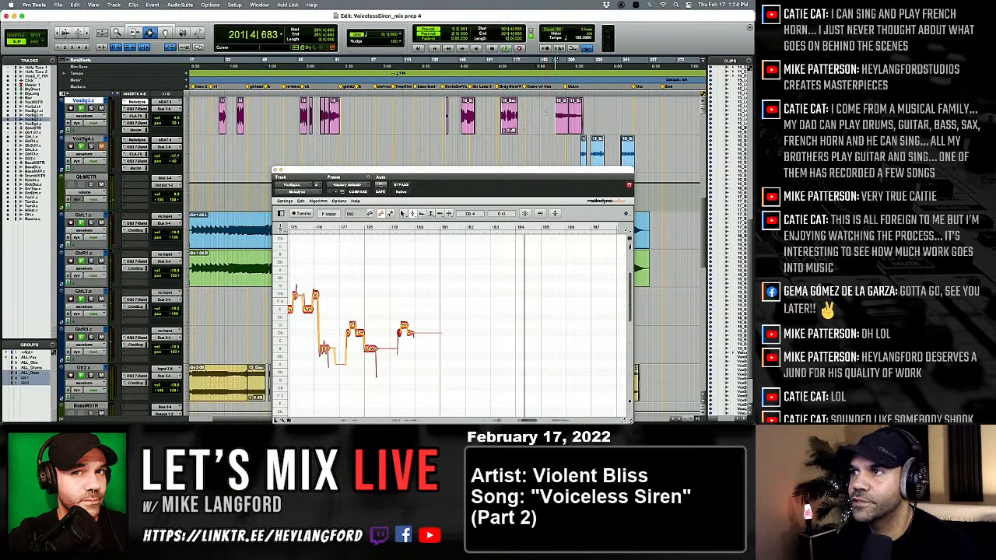
key(space)
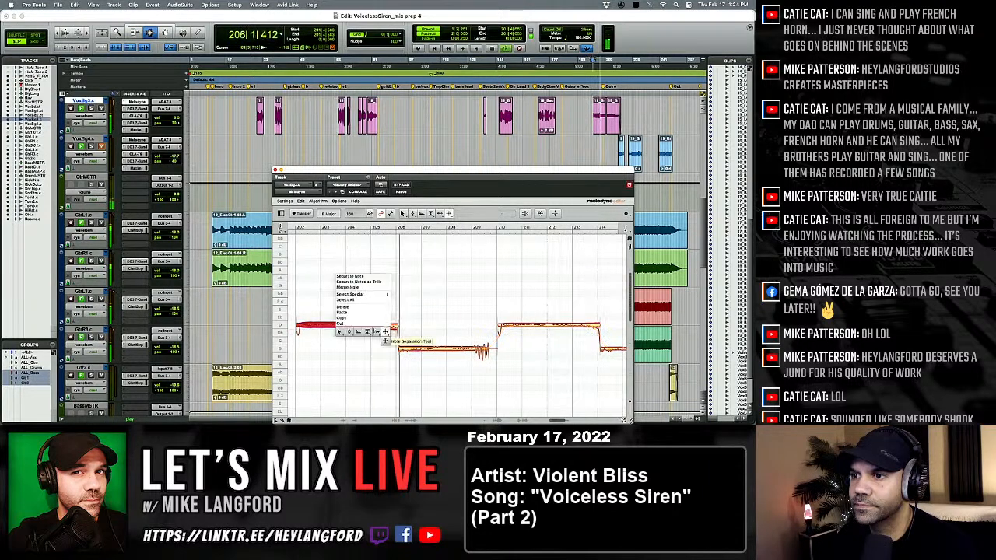
click(388, 321)
shift+click(394, 327)
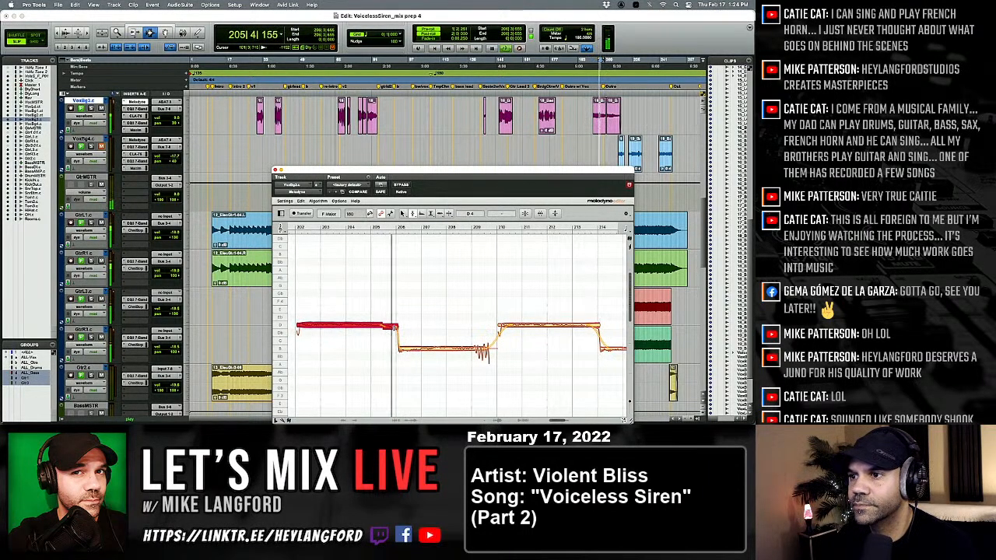
double_click(395, 326)
Tune the long note between bars 206 and 209 to B 3 at 0 ct and play the passage back.
right_click(394, 327)
click(439, 354)
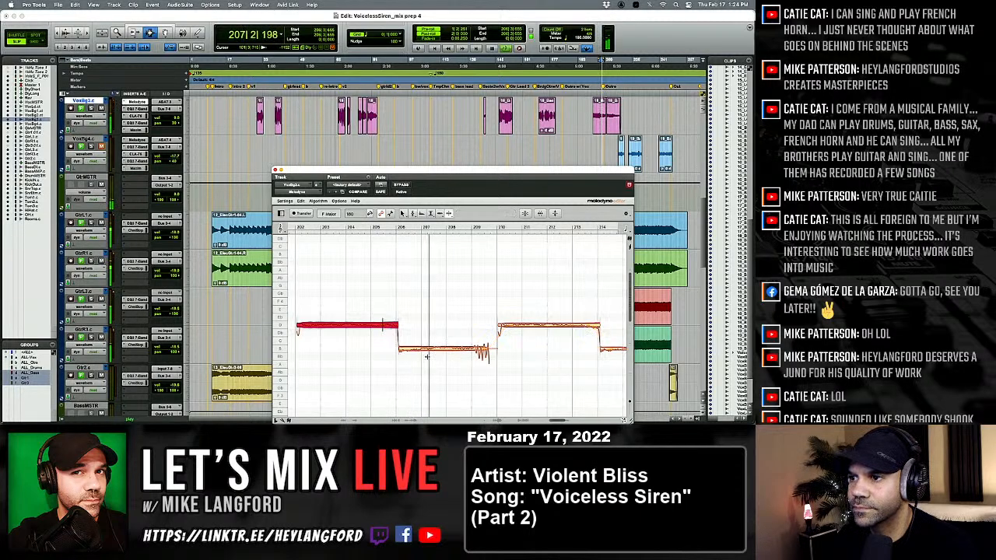
click(432, 349)
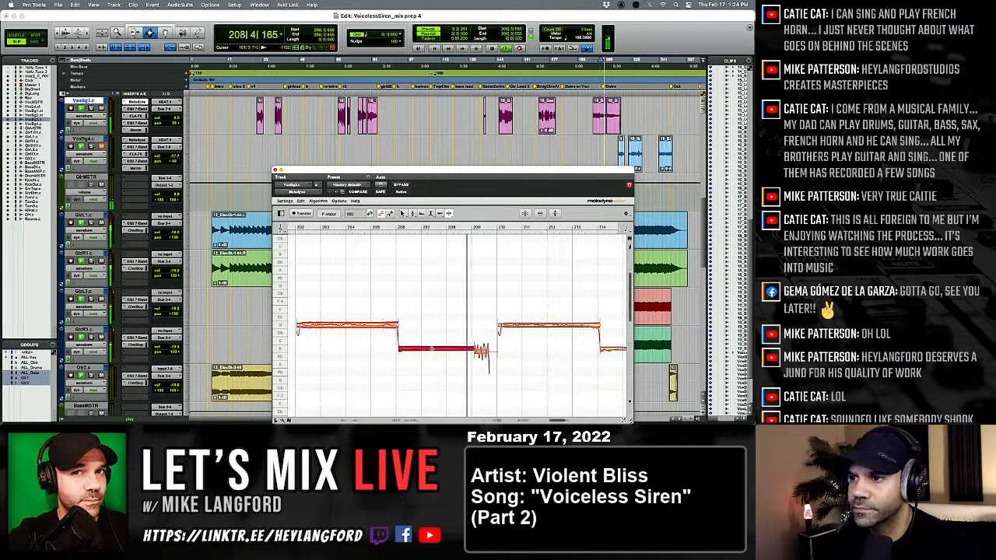
right_click(386, 350)
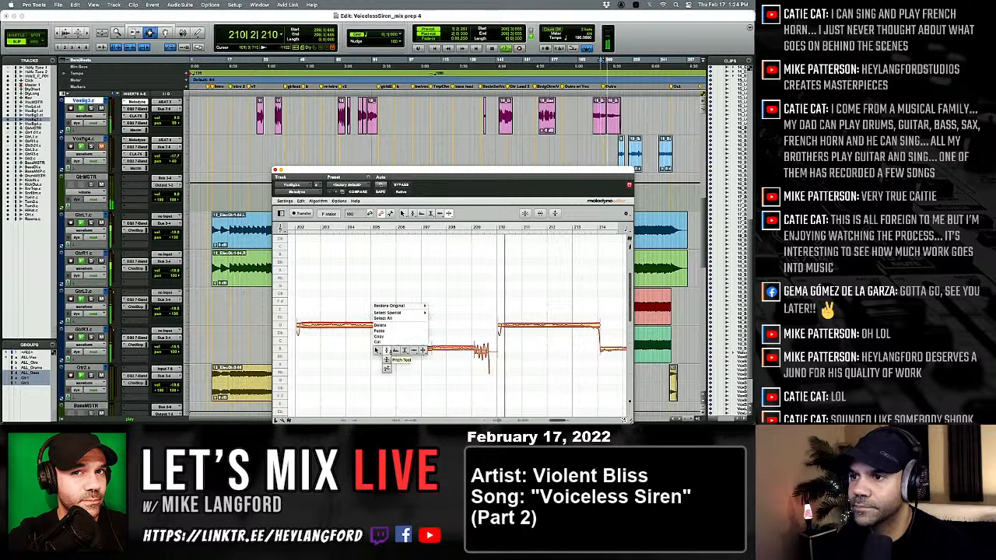
click(386, 350)
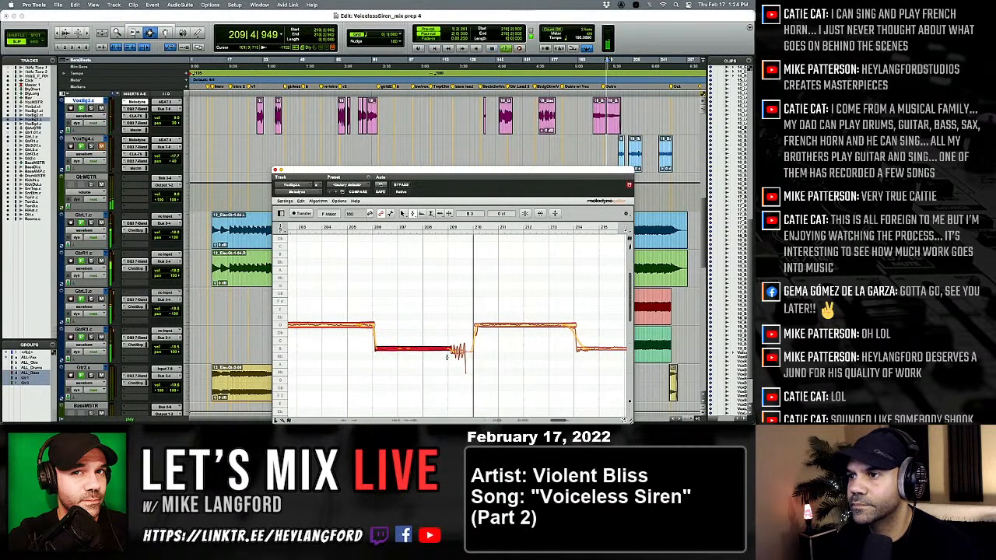
key(space)
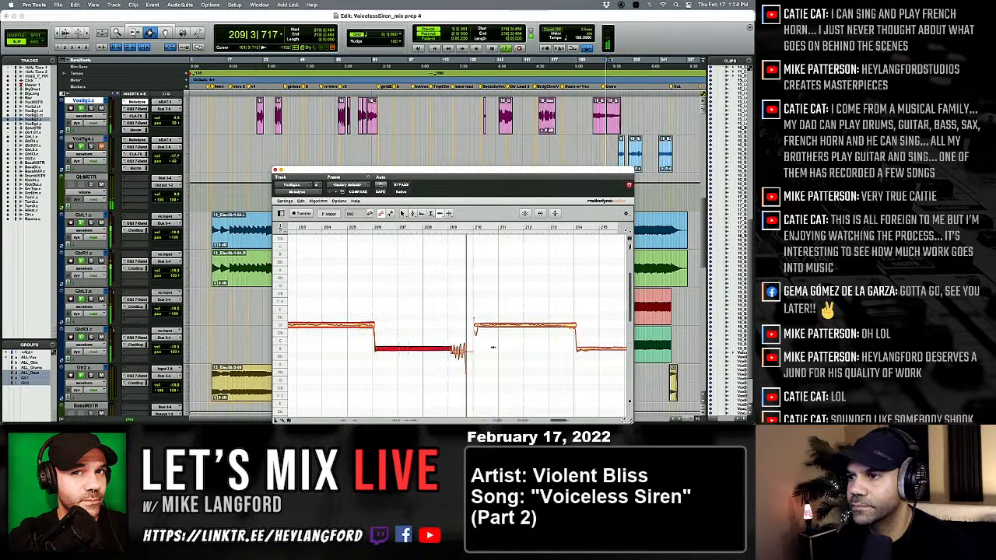
Tune the long note between bars 210 and 214 to D 4 at 0 ct and audition it.
click(483, 326)
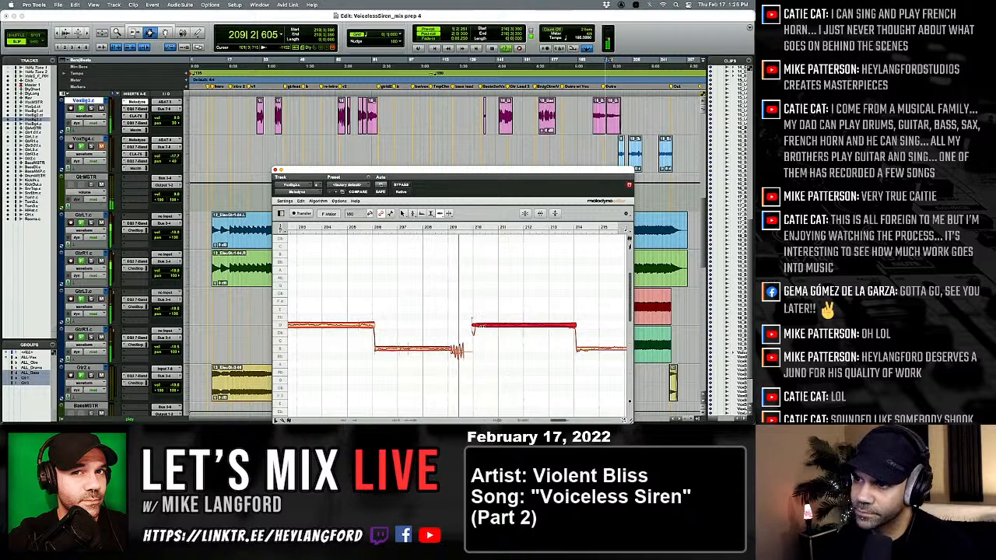
key(space)
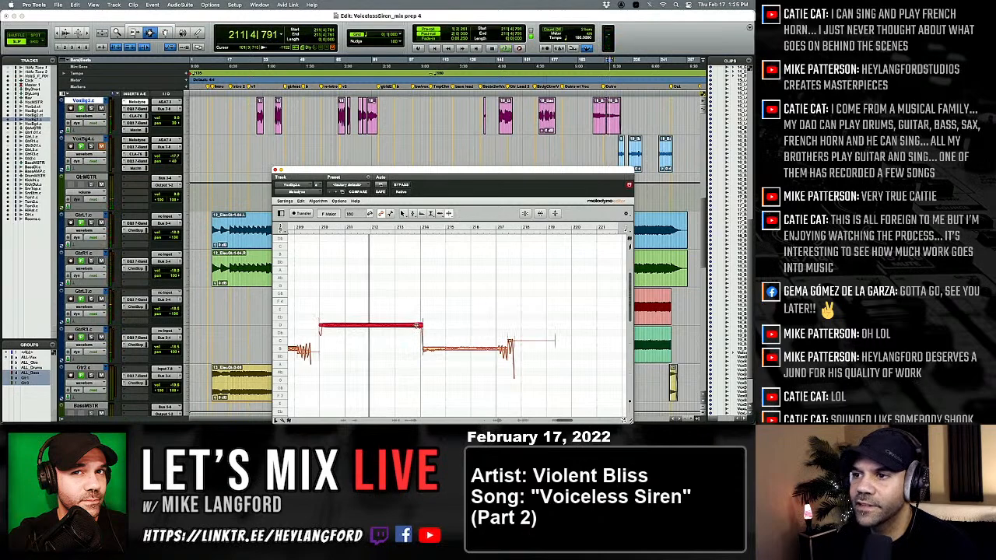
right_click(415, 332)
click(380, 340)
drag(385, 302, 418, 329)
key(space)
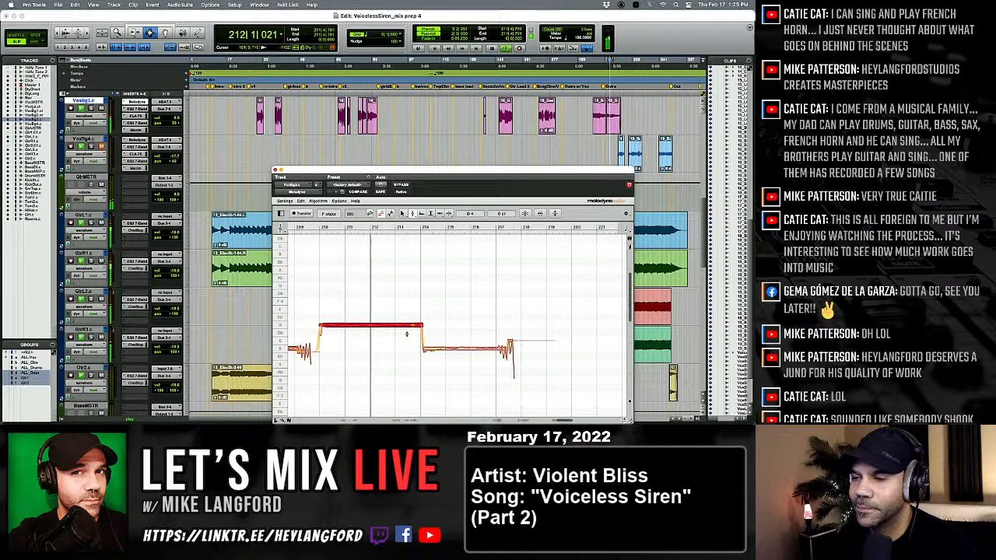
Split the long note after bar 214, tune its parts to B 3 at 0 ct, and play the passage back.
right_click(407, 334)
click(441, 336)
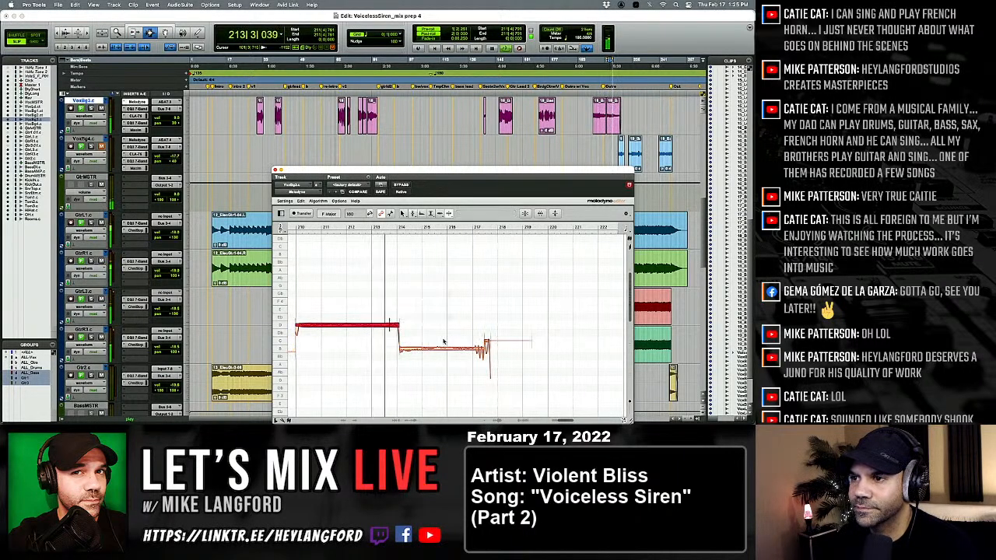
double_click(418, 354)
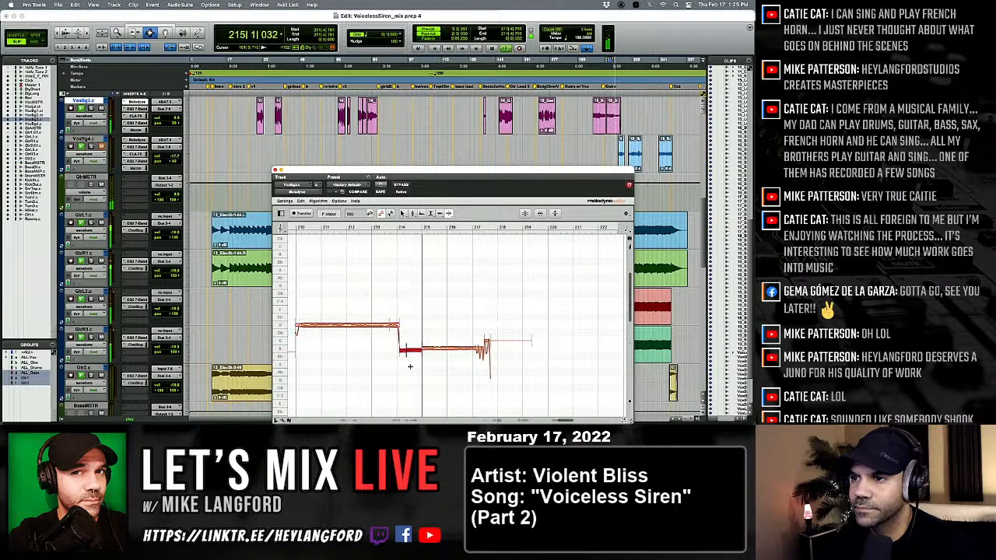
right_click(410, 366)
click(376, 367)
right_click(373, 365)
click(373, 365)
drag(401, 332, 432, 350)
double_click(433, 350)
key(space)
key(space)
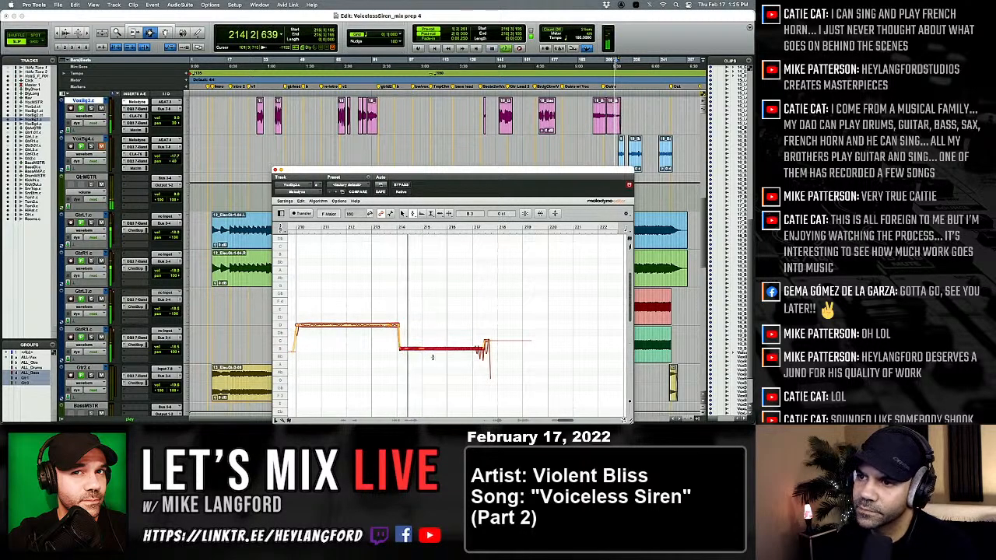
Lower the short ending note after bar 217 to C 4 at -50 ct and play the phrase ending.
right_click(432, 358)
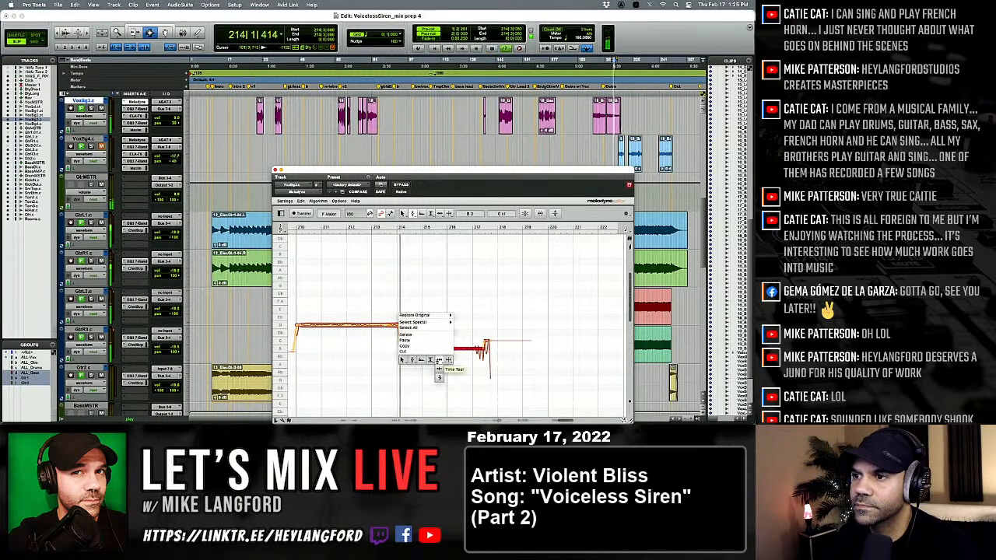
click(438, 360)
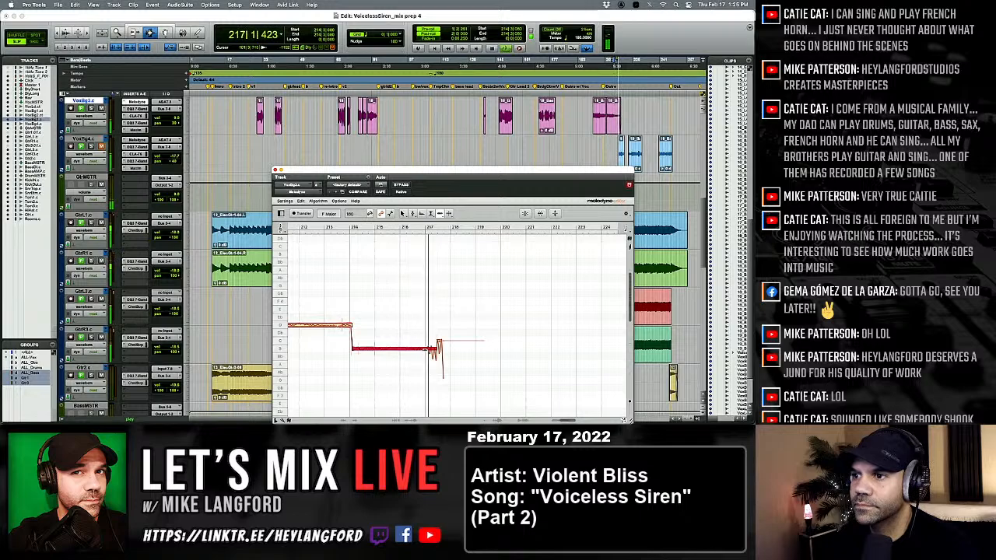
right_click(440, 358)
click(413, 359)
key(space)
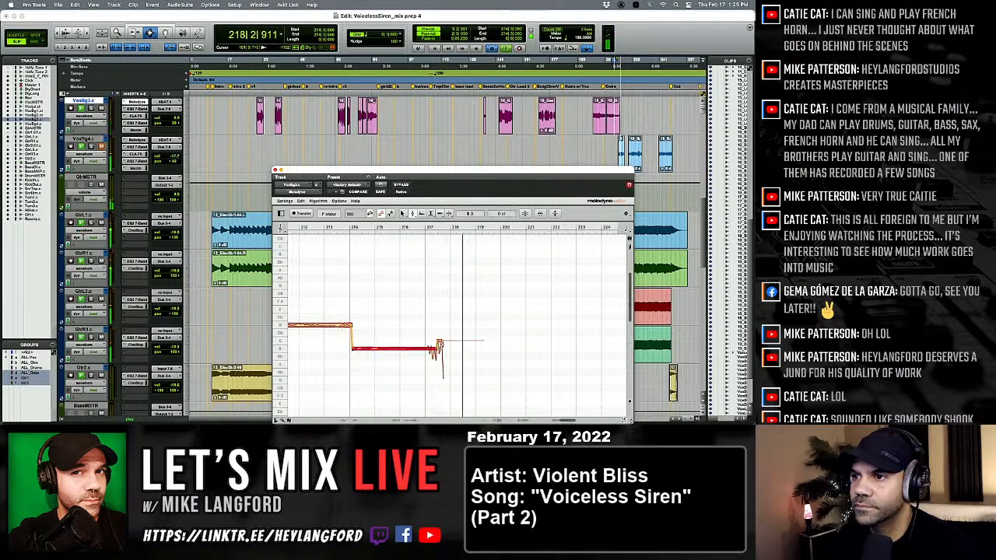
key(space)
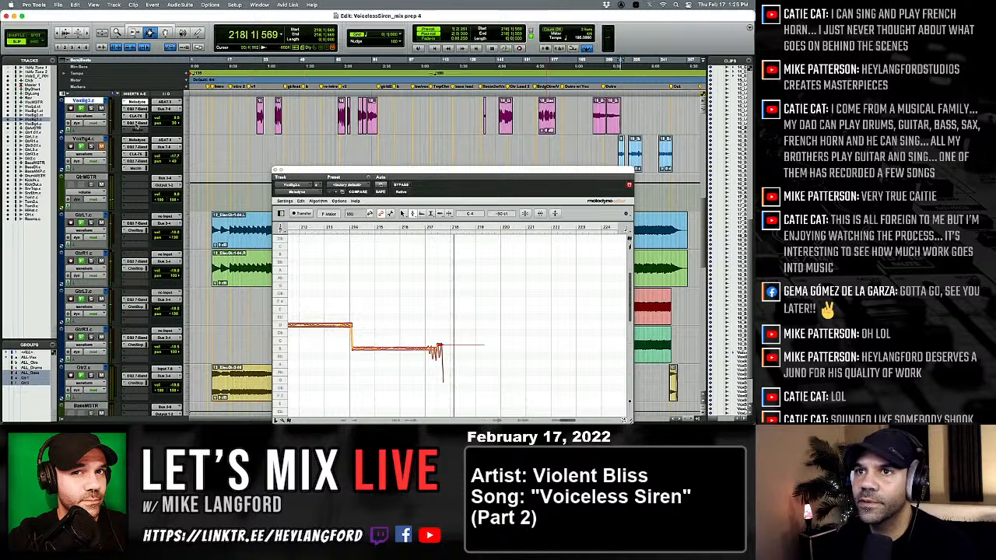
Duplicate the VoxBg3.c playlist as VoxBg3.01.c and commit the selected track offline with consolidated clips, leaving the source track as is.
double_click(86, 101)
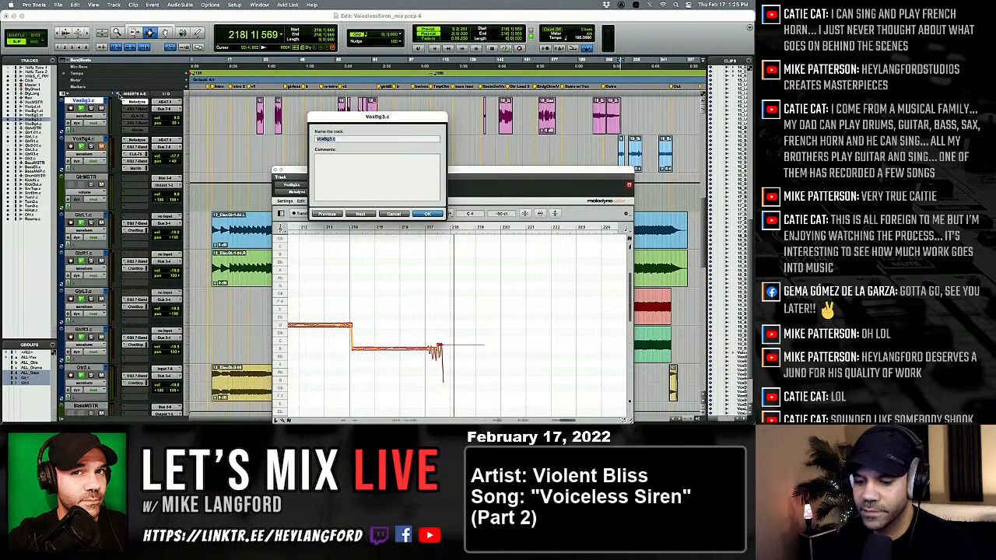
key(Escape)
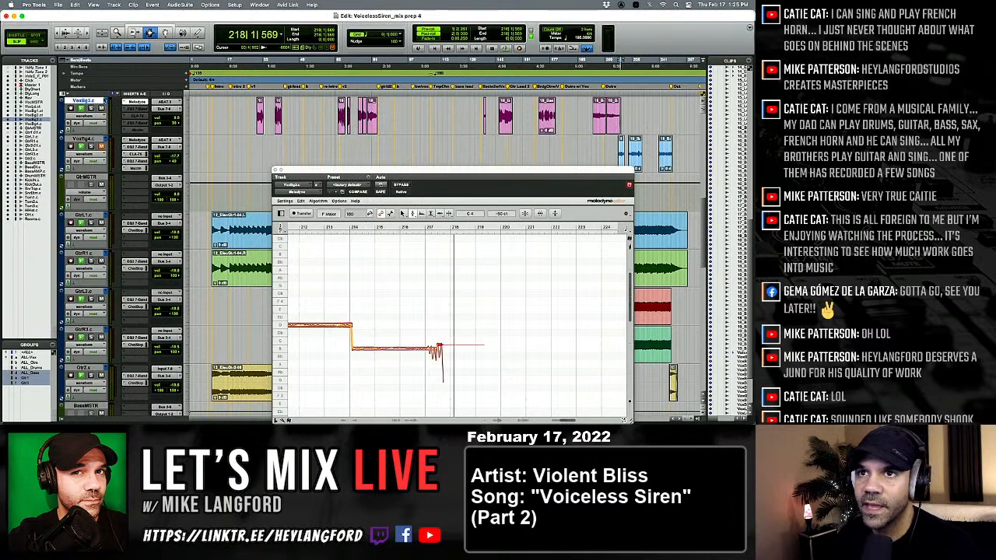
click(105, 101)
click(132, 62)
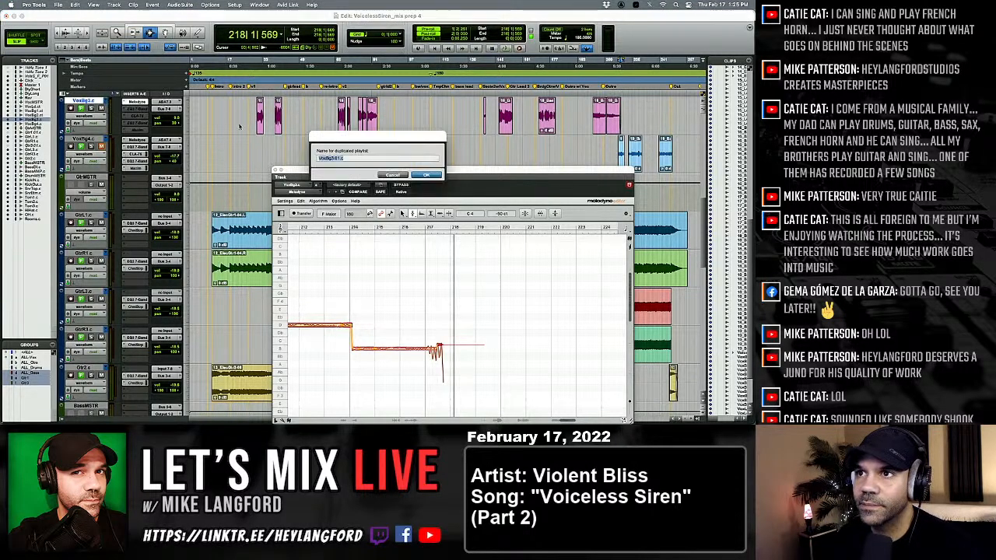
key(Return)
key(alt+shift+c)
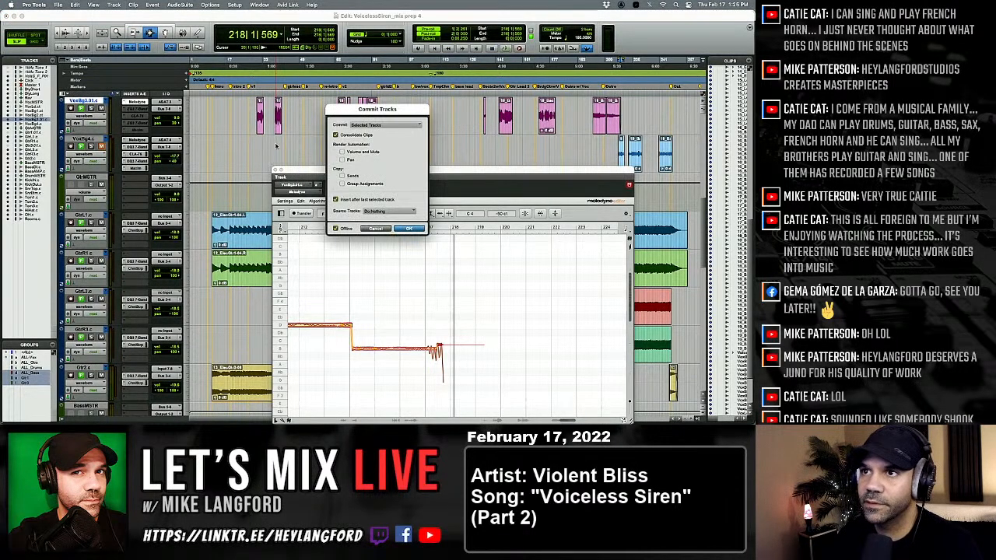
key(Return)
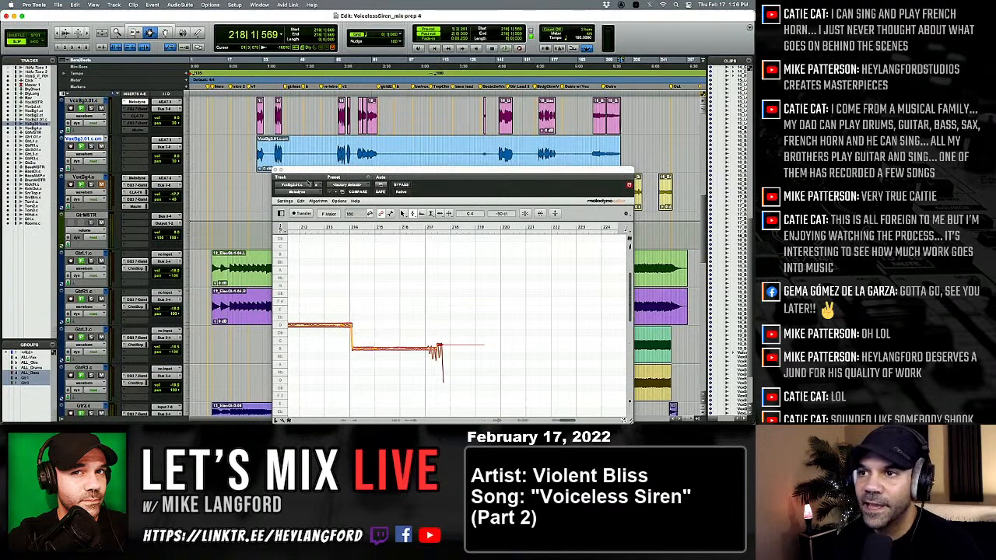
Delete the silent gaps around bars 33 and 47 from the committed vocal clip, matching the source track's clip gaps.
click(269, 123)
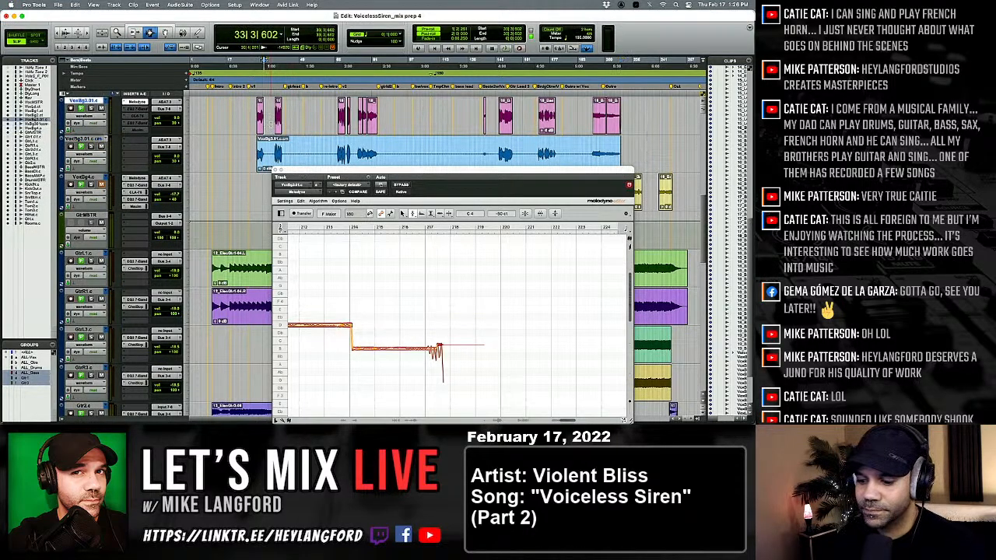
key(shift+Tab)
key(semicolon)
key(BackSpace)
click(295, 114)
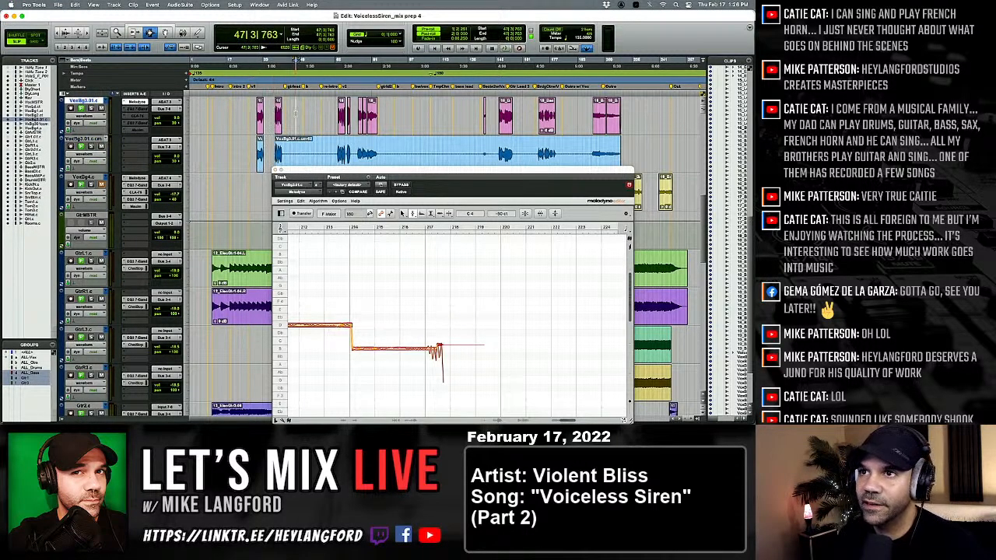
key(alt+Tab)
key(shift+Tab)
key(semicolon)
key(BackSpace)
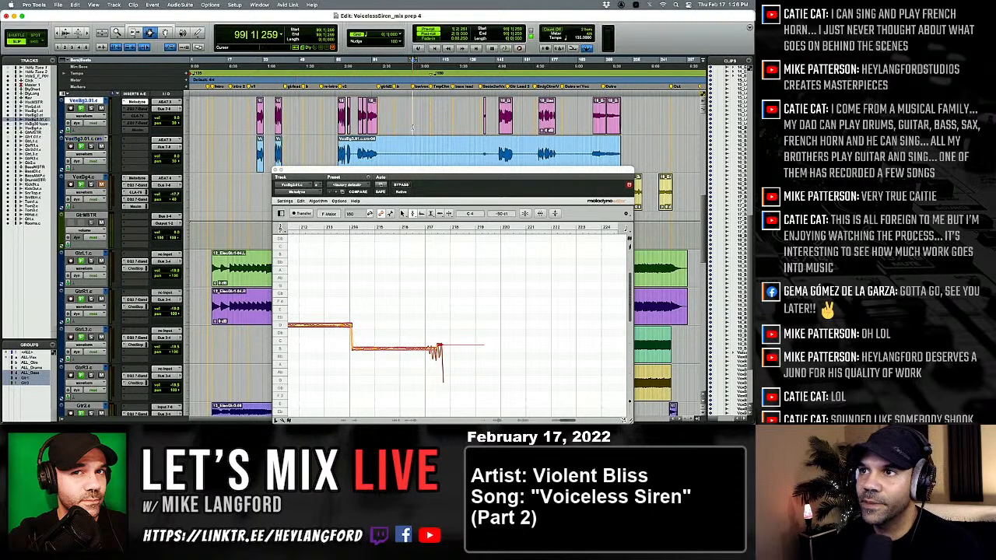
Delete the committed clip's silent stretches around bar 99 and just after bar 139, matching the gaps between source clips.
click(412, 126)
key(shift+Tab)
key(semicolon)
key(BackSpace)
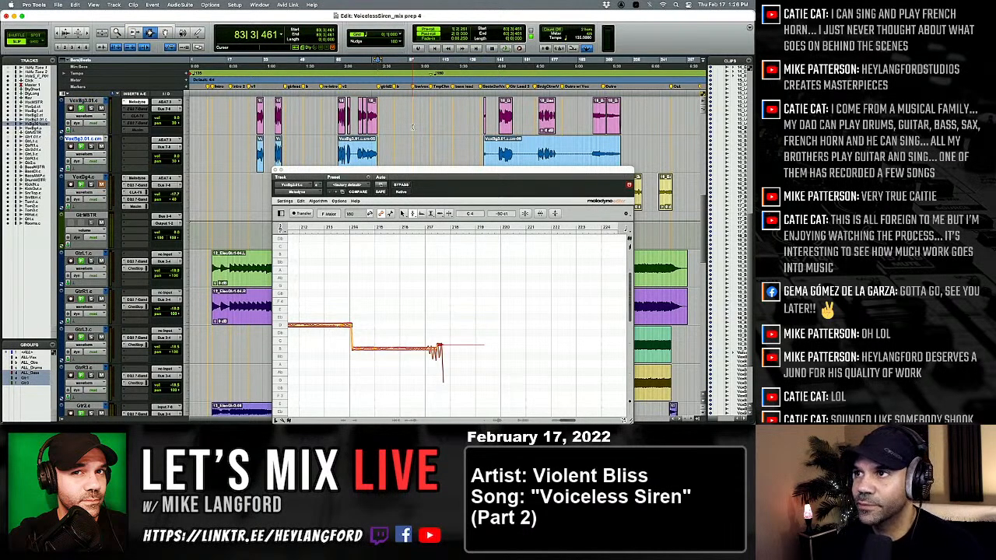
click(496, 115)
key(shift+Tab)
key(semicolon)
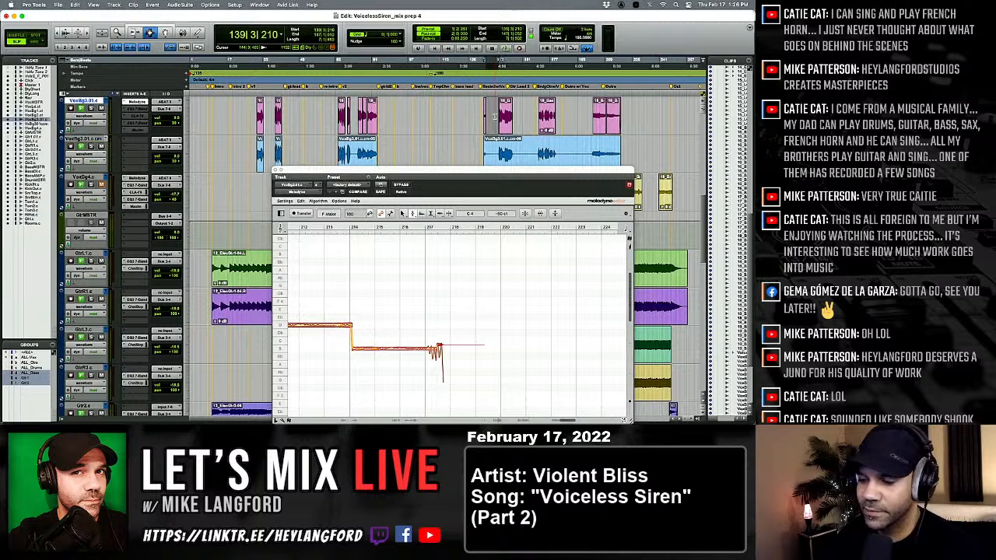
key(BackSpace)
Delete the committed clip's remaining silent gaps just after bars 155 and 180.
click(515, 119)
key(shift+Tab)
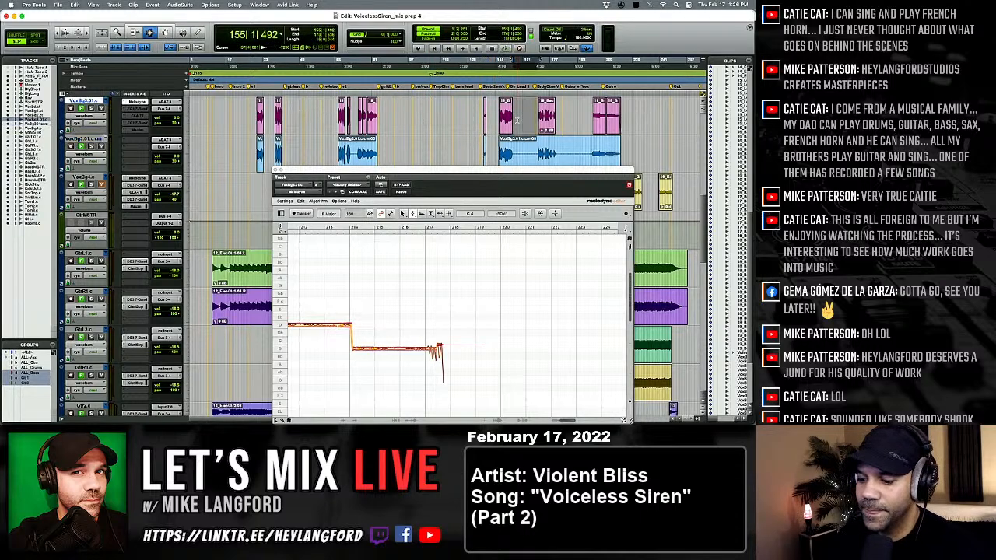
key(semicolon)
key(BackSpace)
click(582, 123)
key(shift+Tab)
key(semicolon)
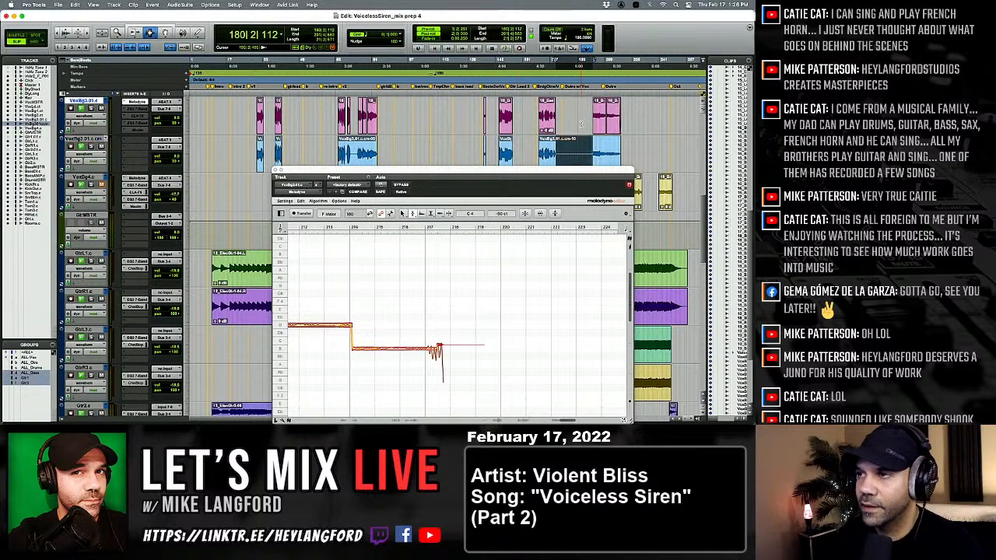
key(BackSpace)
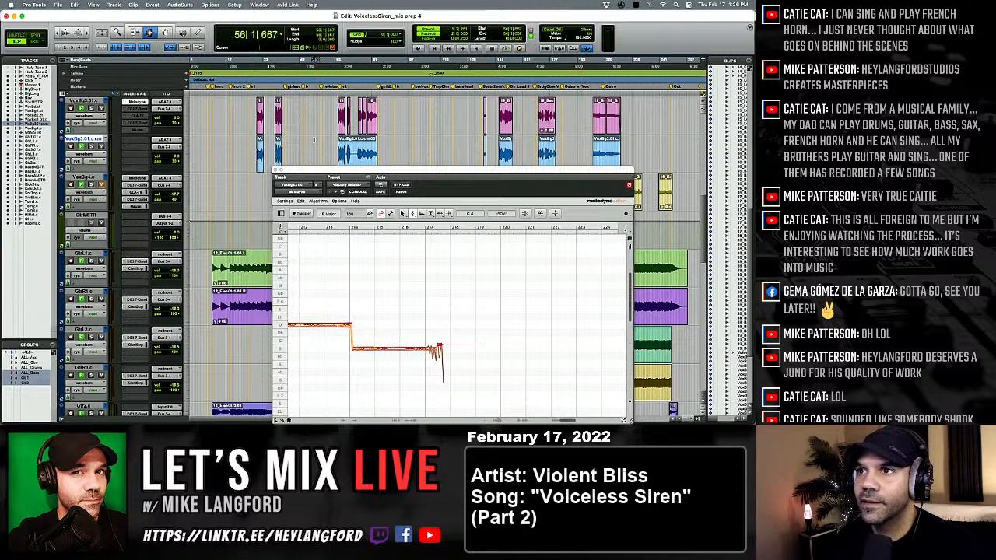
Rename the source vocal track's duplicated playlist VoxBg3.01.c to VoxBg3.ct.
click(314, 140)
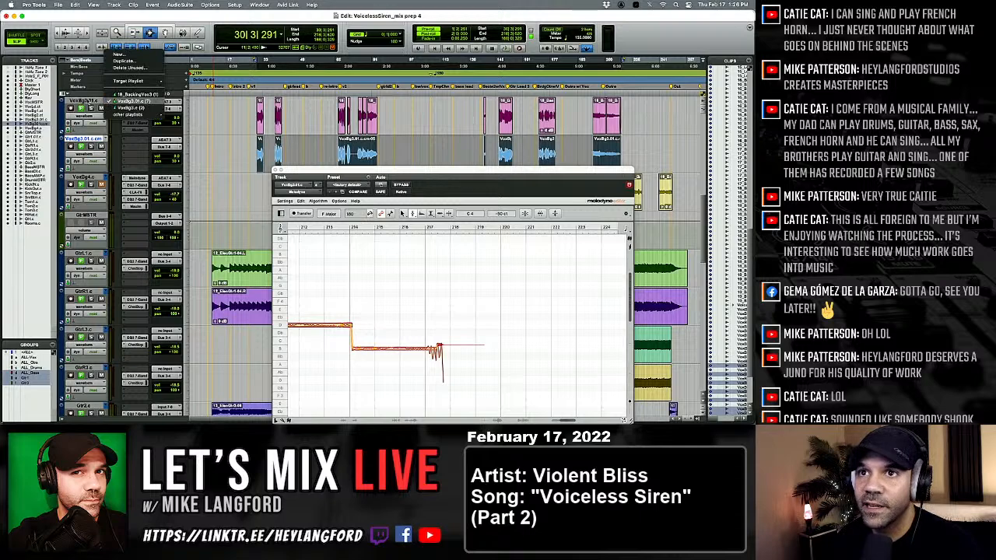
click(87, 101)
double_click(86, 139)
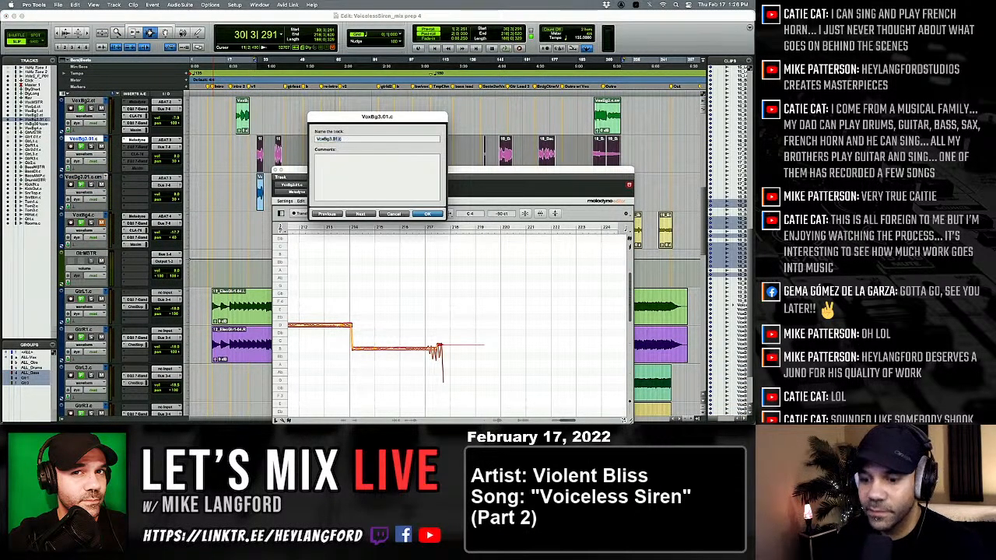
key(Return)
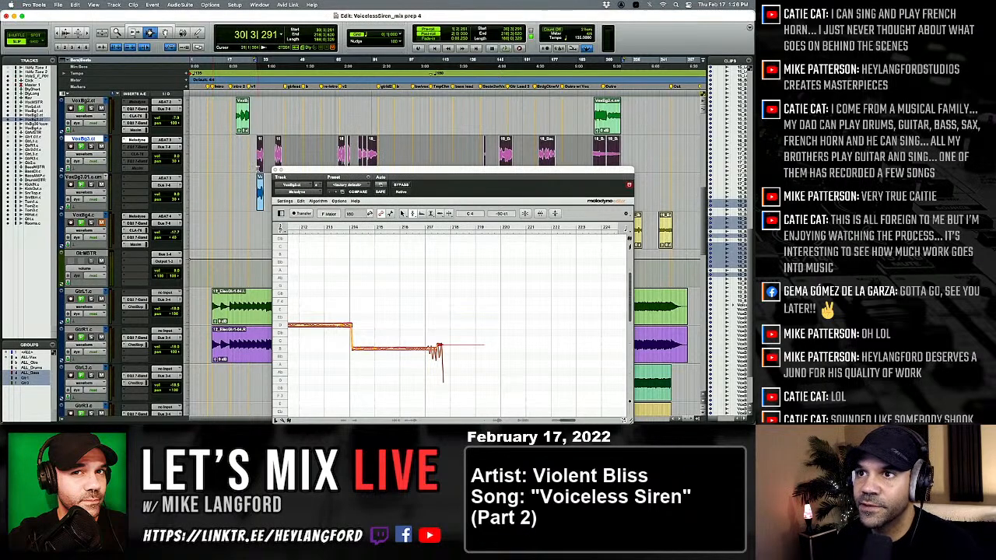
Move all clips from the committed track into the VoxBg3.ct playlist at their original position and delete the emptied track.
scroll(258, 169, down, 1)
click(262, 159)
key(super+a)
key(super+x)
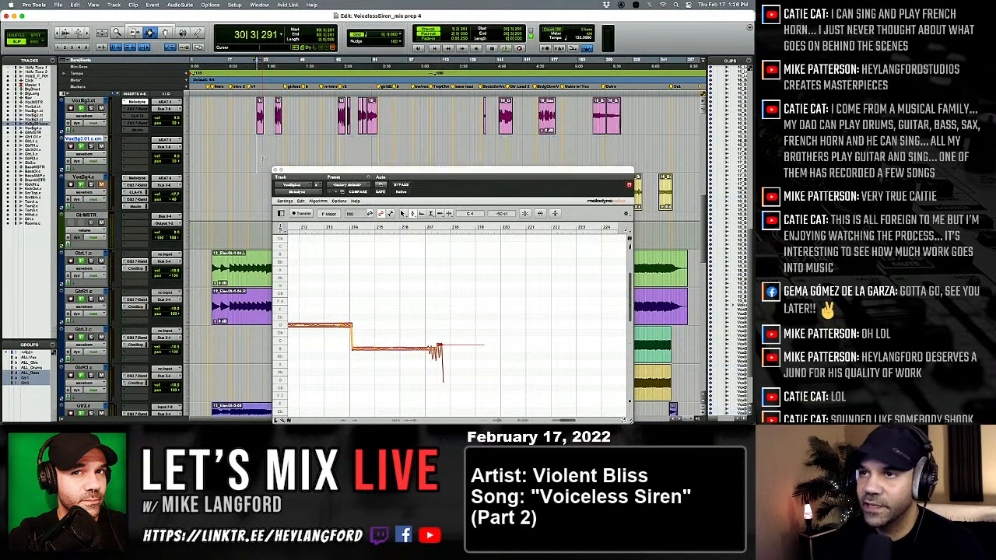
key(p)
key(super+v)
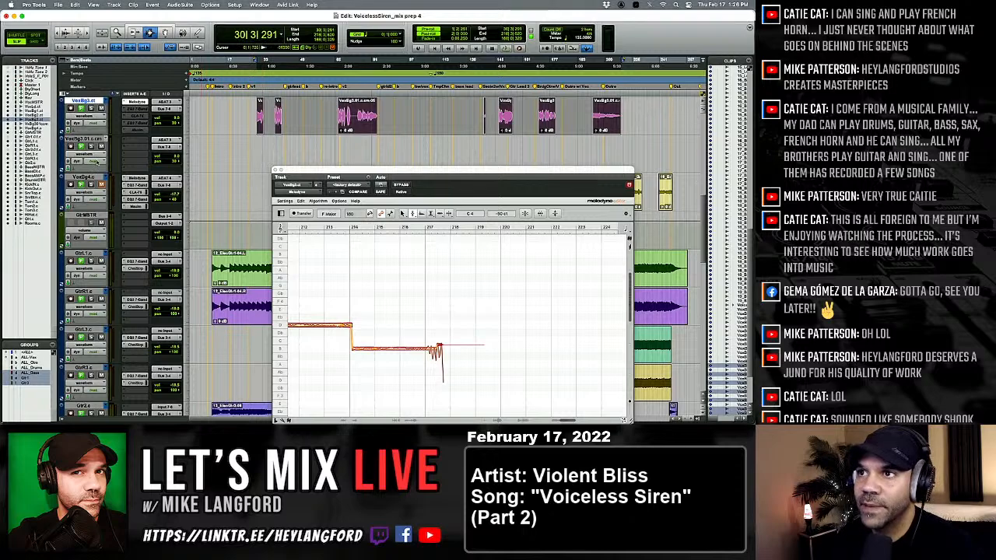
right_click(92, 139)
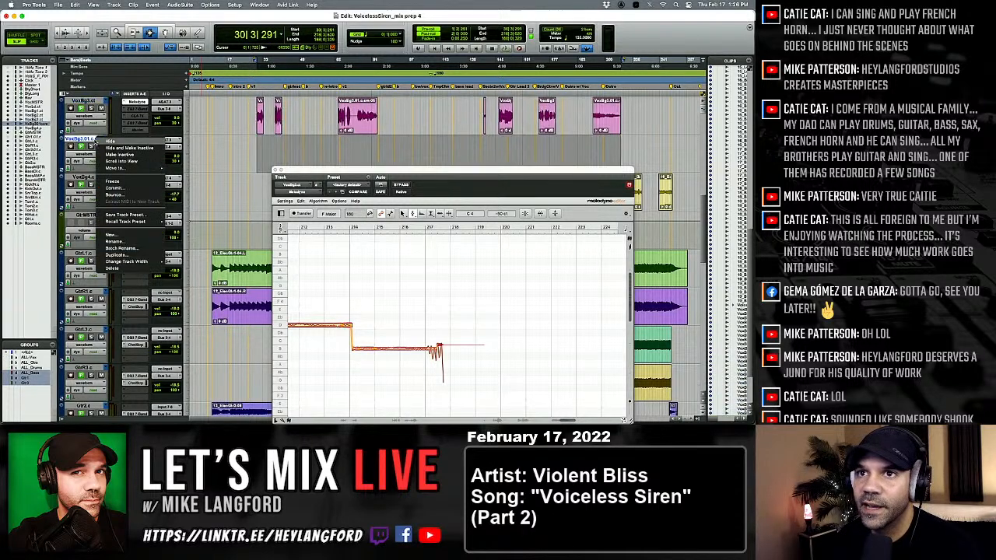
click(108, 272)
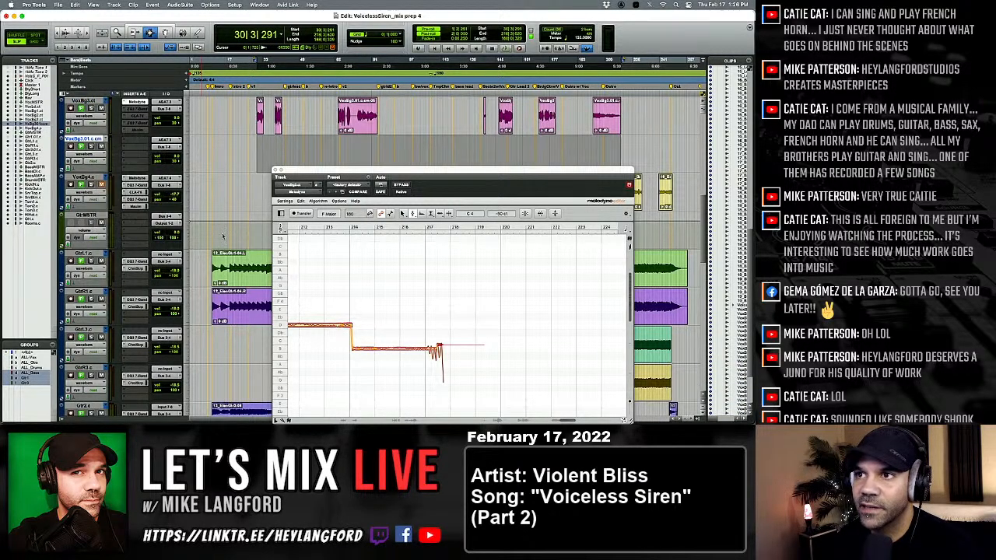
Deactivate Melodyne on the VoxBg3 track and open Melodyne on VoxBg4, playing from its first clip near bar 216.
ctrl+super+click(139, 104)
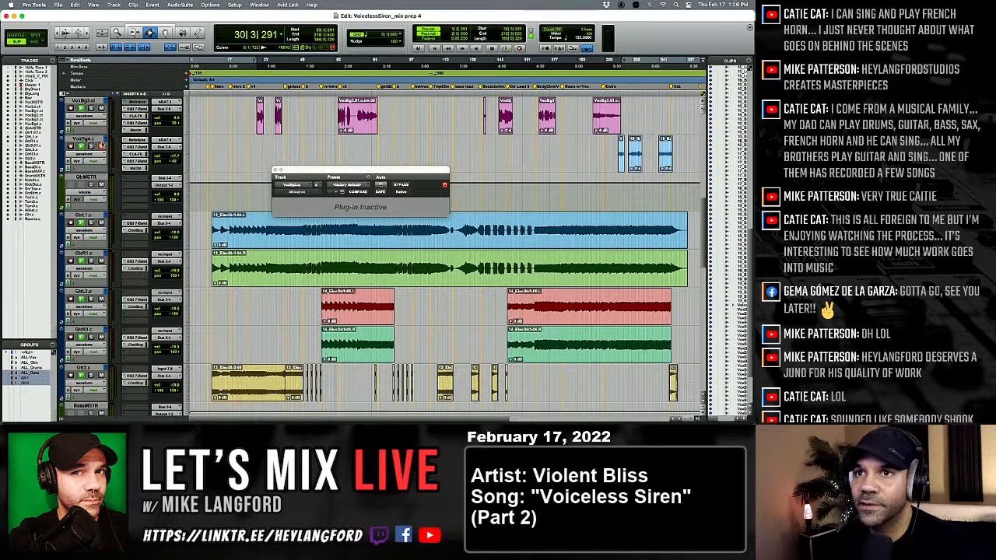
click(287, 152)
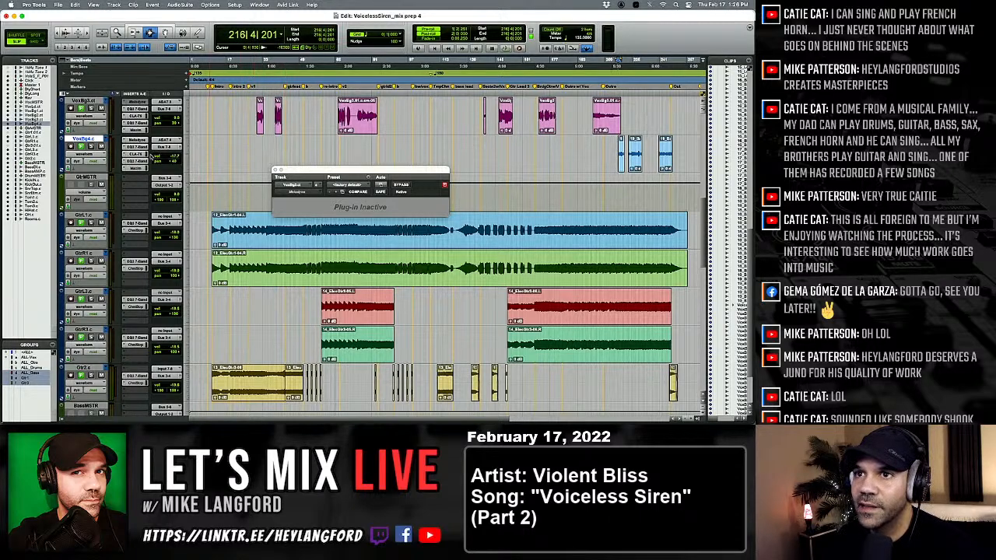
click(142, 141)
key(space)
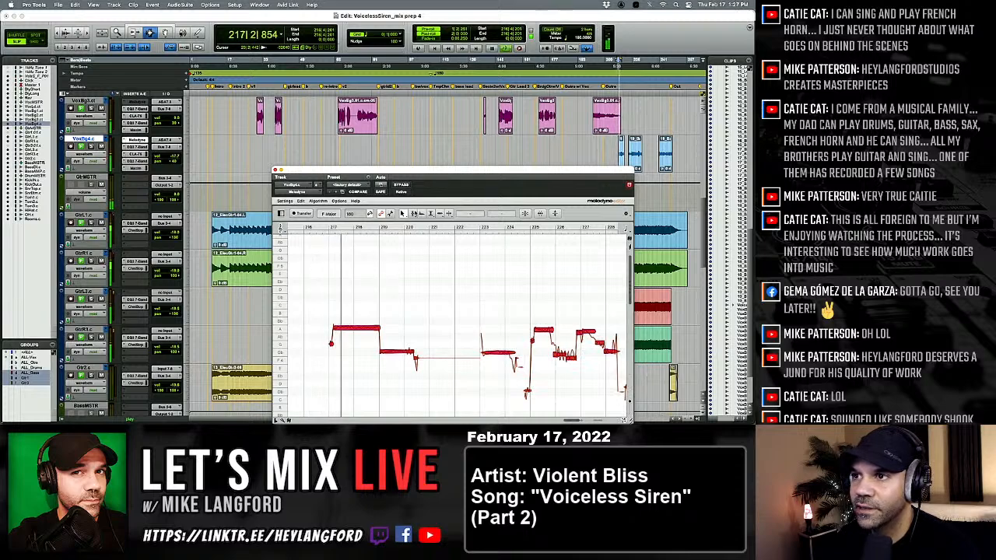
Split the sustained note between bars 223 and 224 in VoxBg4's Melodyne with the note separation tool.
click(404, 214)
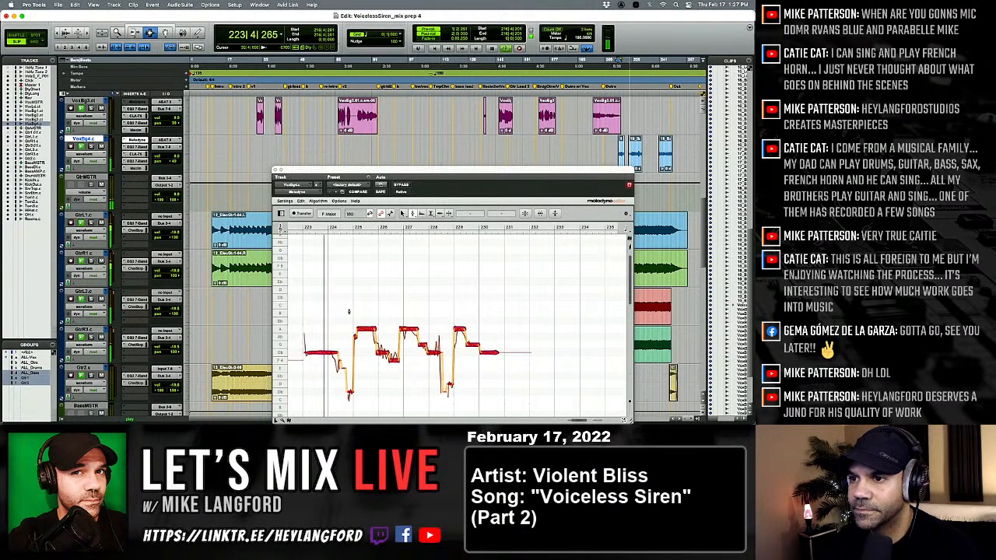
click(362, 342)
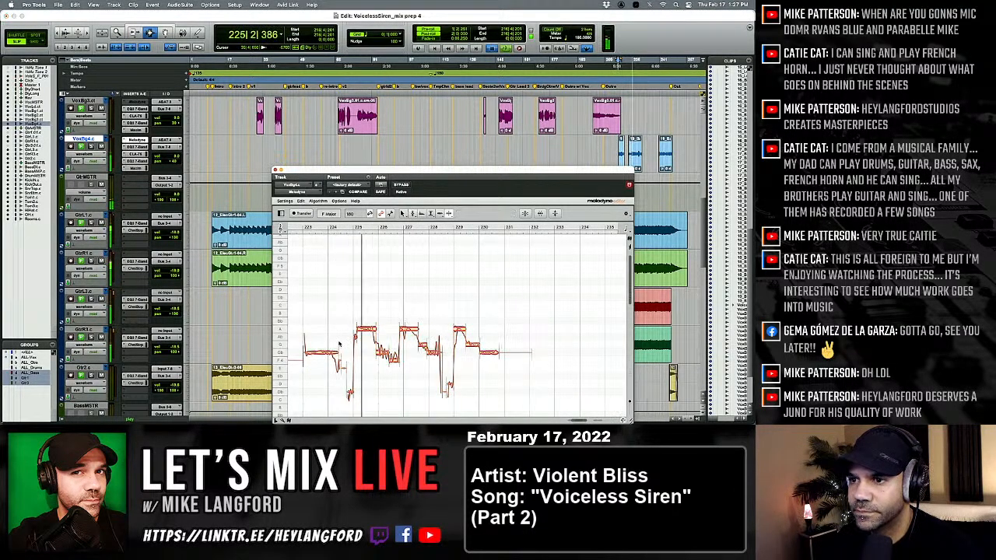
key(space)
key(space)
double_click(317, 354)
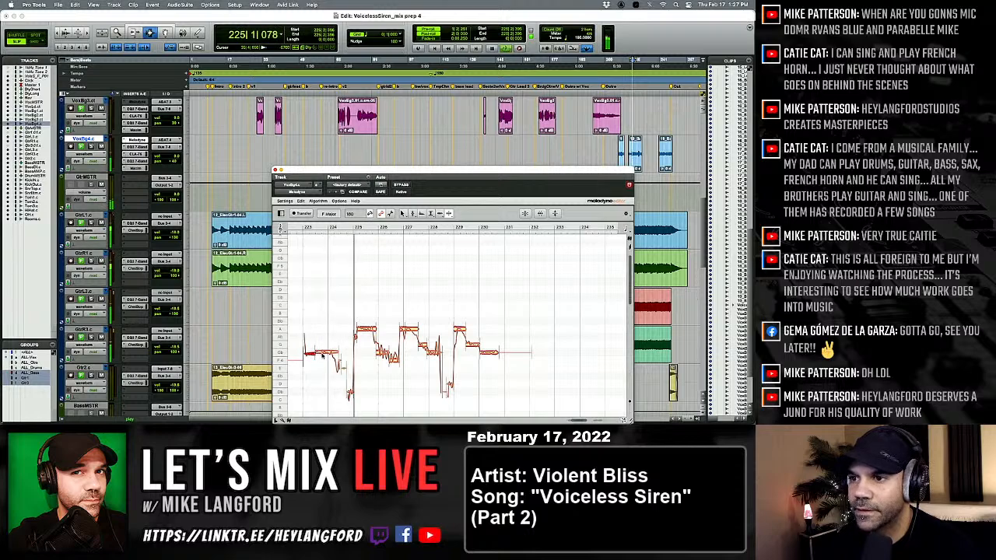
double_click(333, 354)
key(space)
key(space)
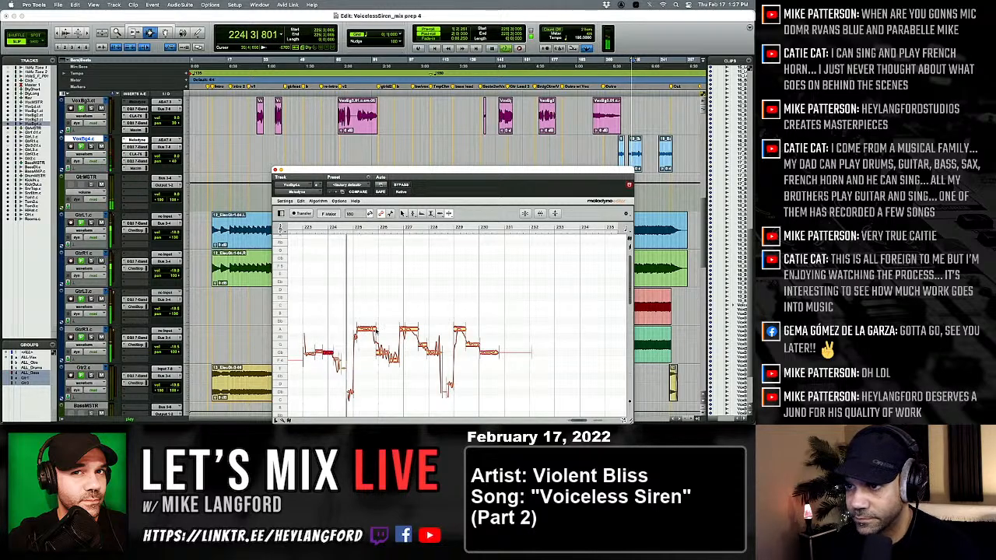
Split the high note at bar 227 and switch back to the pitch tool.
click(411, 332)
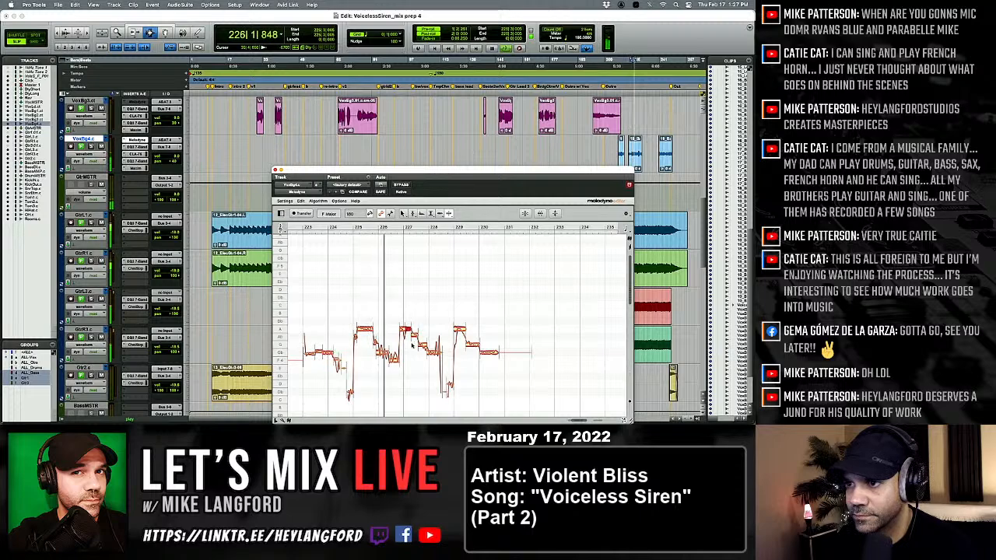
right_click(401, 350)
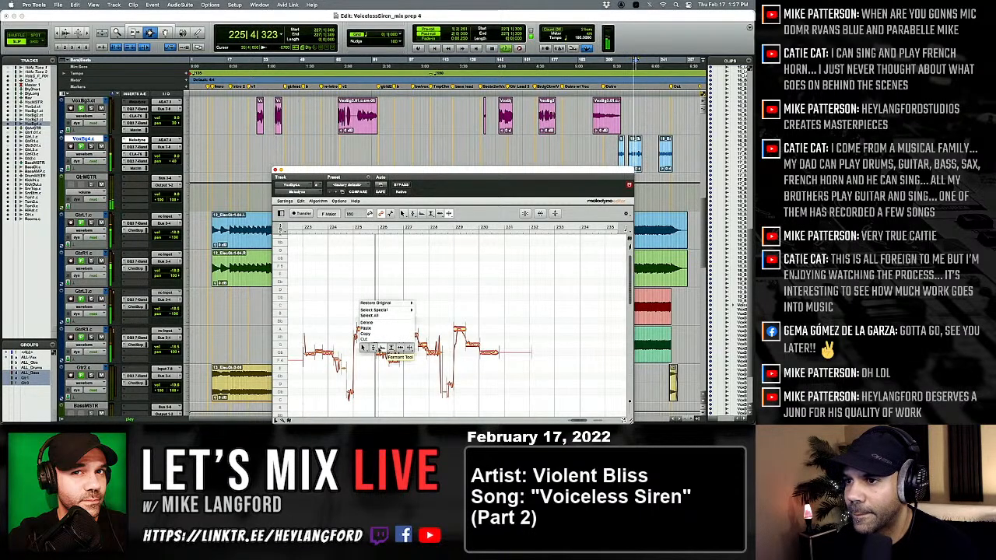
click(380, 356)
key(space)
key(space)
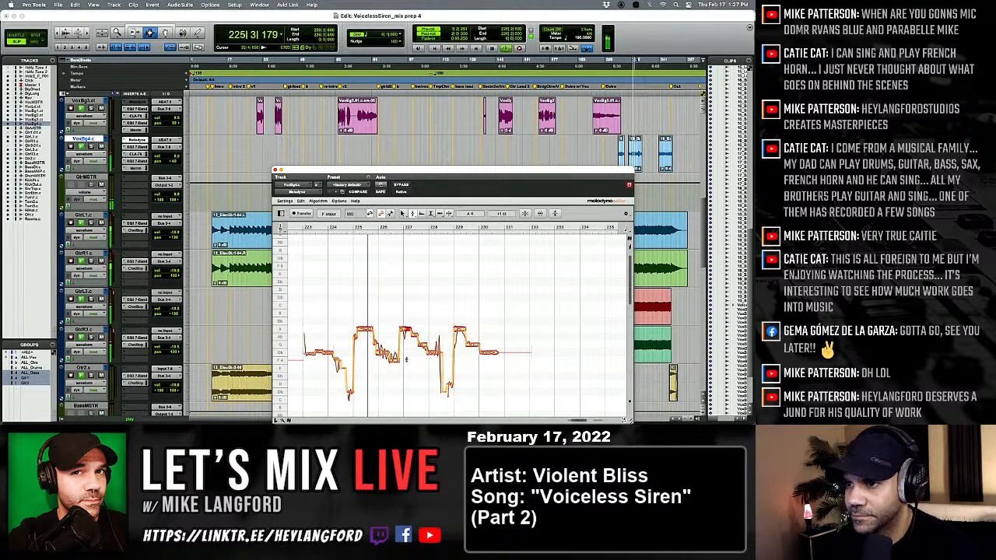
Raise the low wavering note just before bar 227 by about a semitone and audition the phrase.
drag(377, 343, 394, 356)
key(space)
key(space)
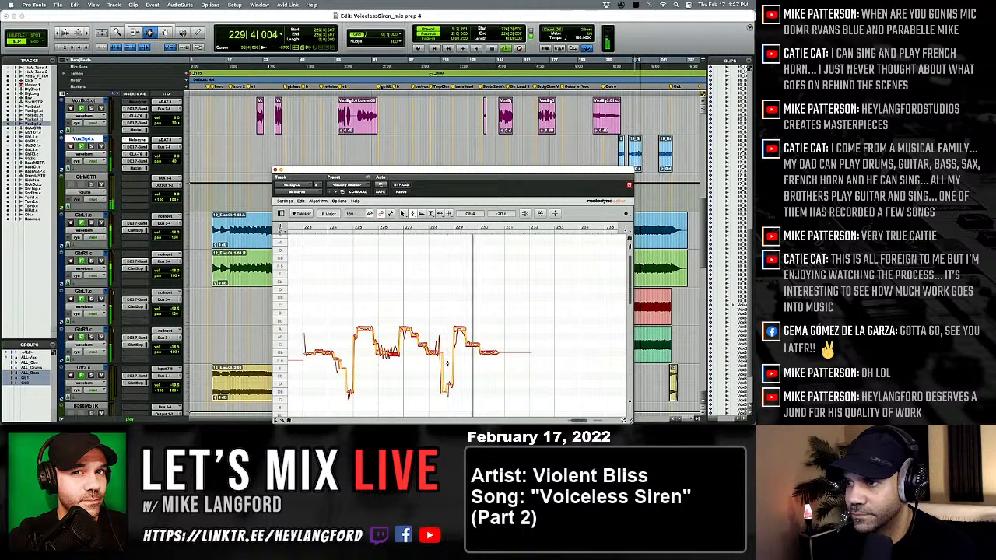
key(space)
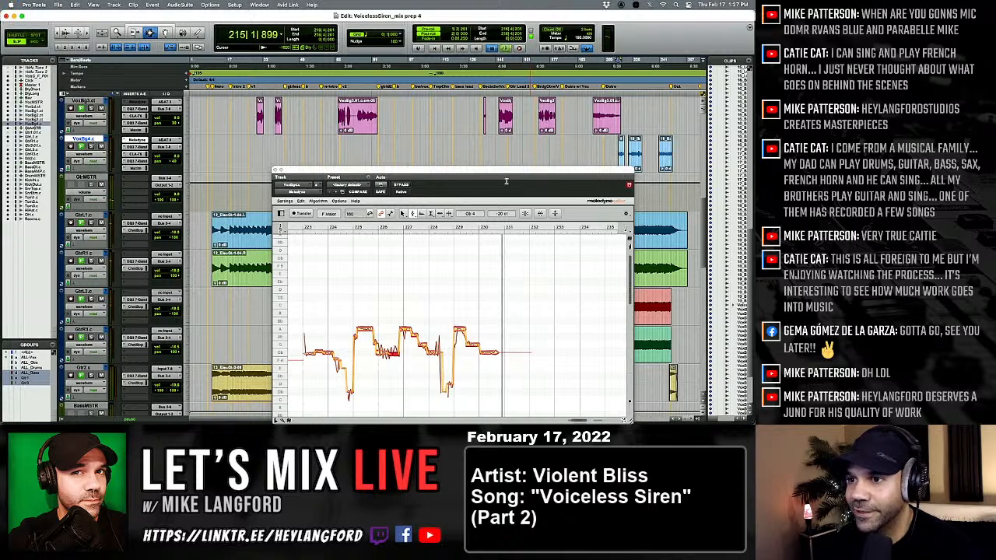
Snap the split note at bar 223 to exact pitch (0 ct) and audition the phrase through bar 230.
key(space)
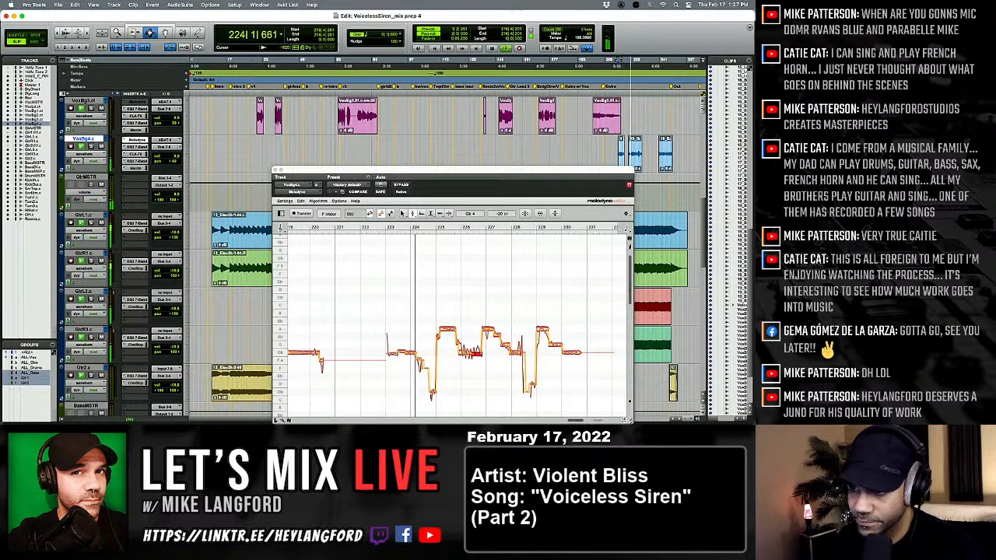
double_click(402, 352)
key(space)
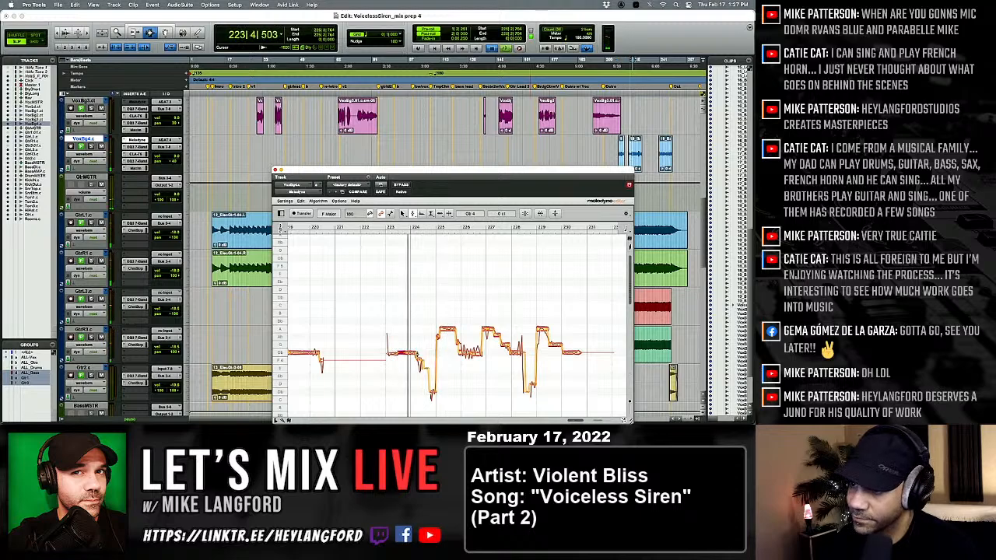
key(space)
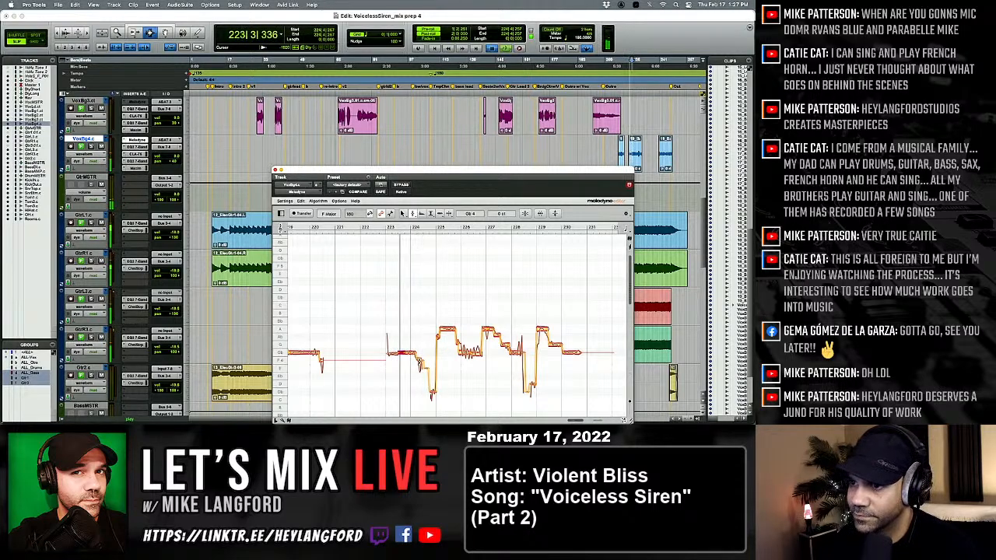
key(space)
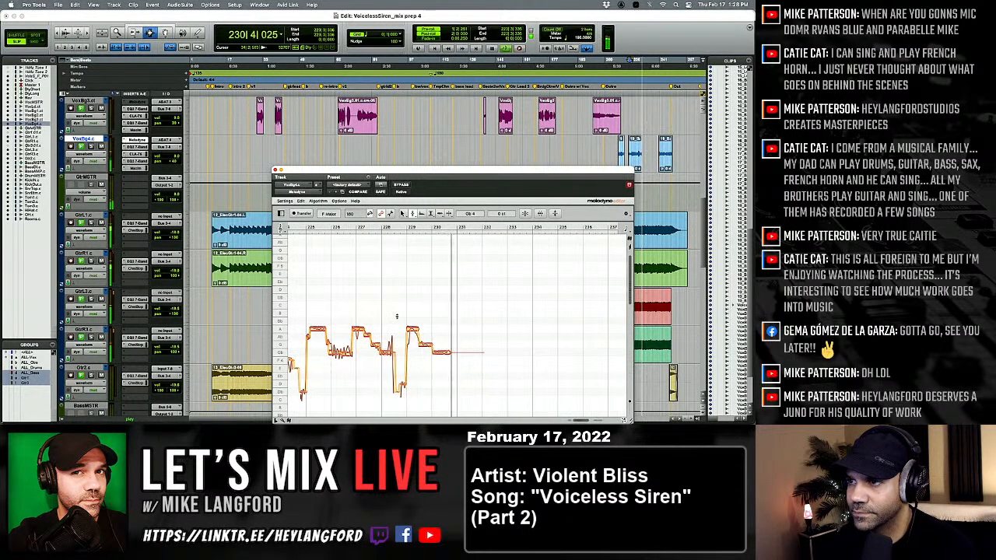
Play VoxBg4's last clip from bar 240 and split the long note starting at bar 245 near its start and end.
click(652, 157)
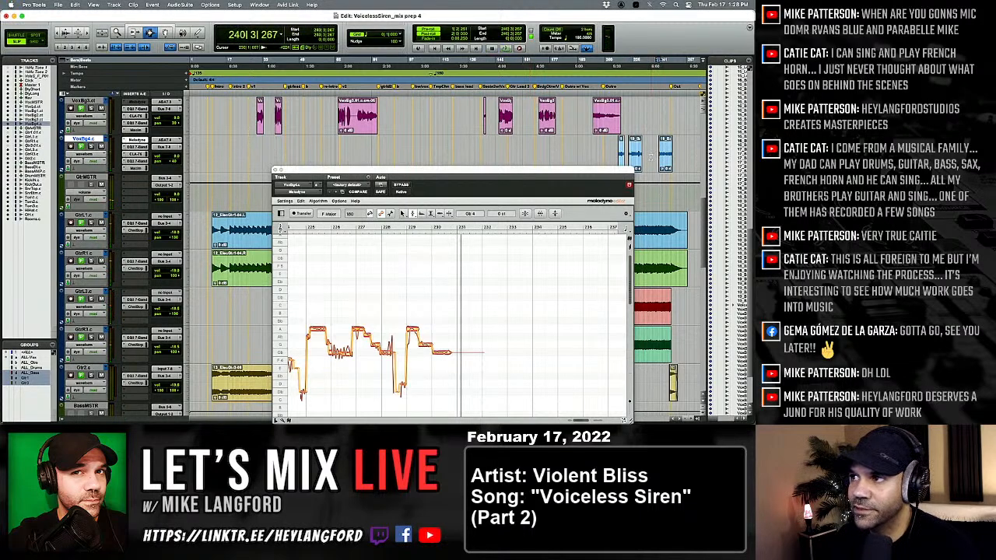
key(space)
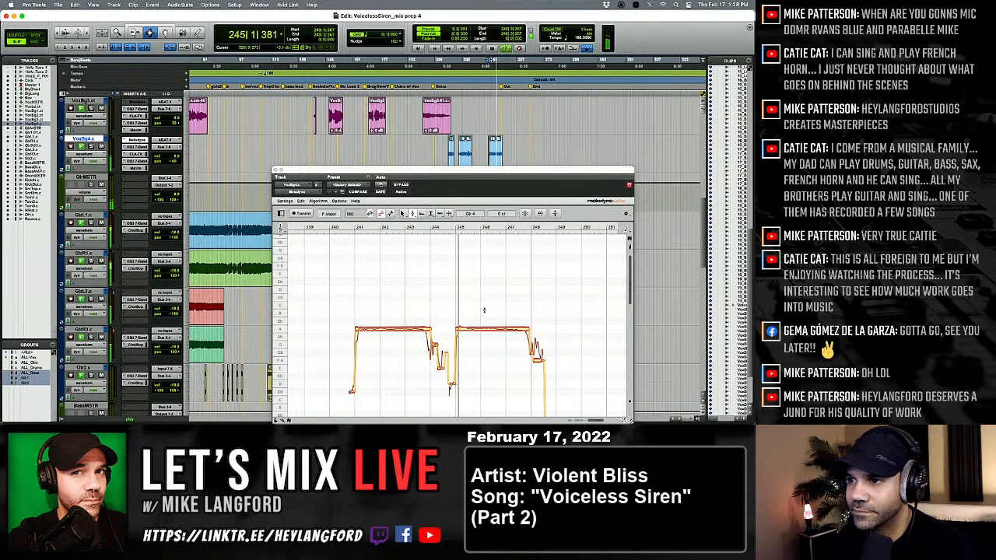
right_click(466, 336)
click(467, 341)
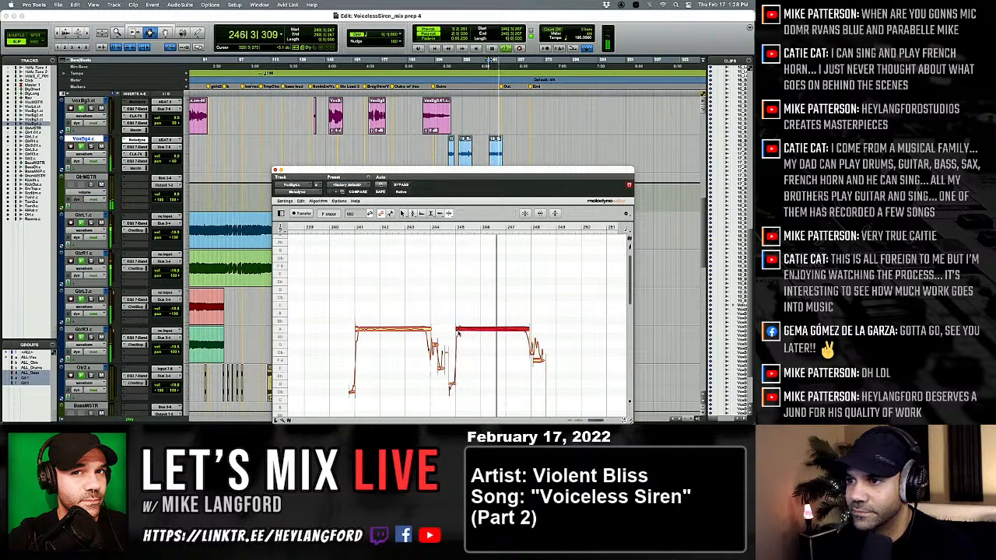
double_click(467, 332)
double_click(509, 331)
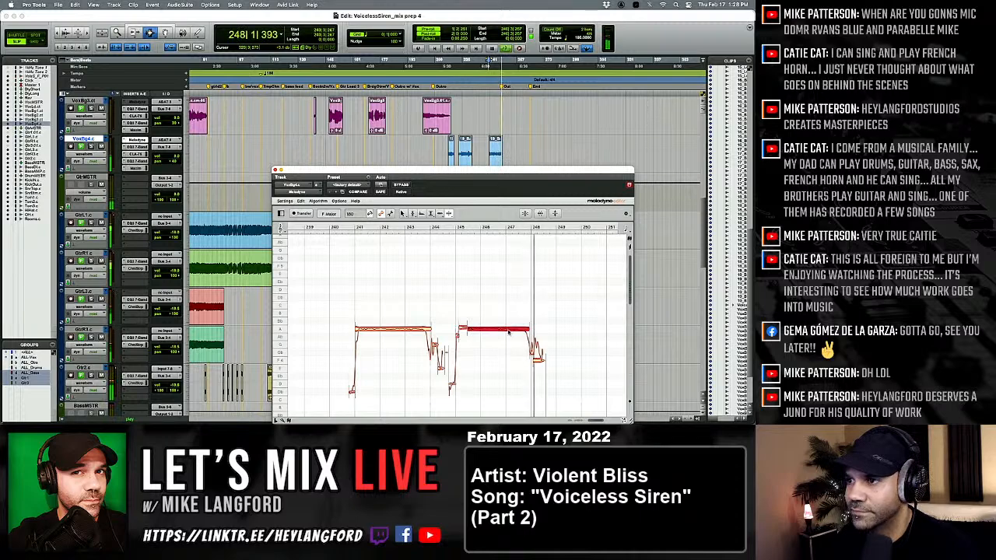
key(space)
key(space)
Correct the pitch of the split notes between bars 245 and 248, lower the final note to E4, and audition the ending.
right_click(467, 330)
click(477, 332)
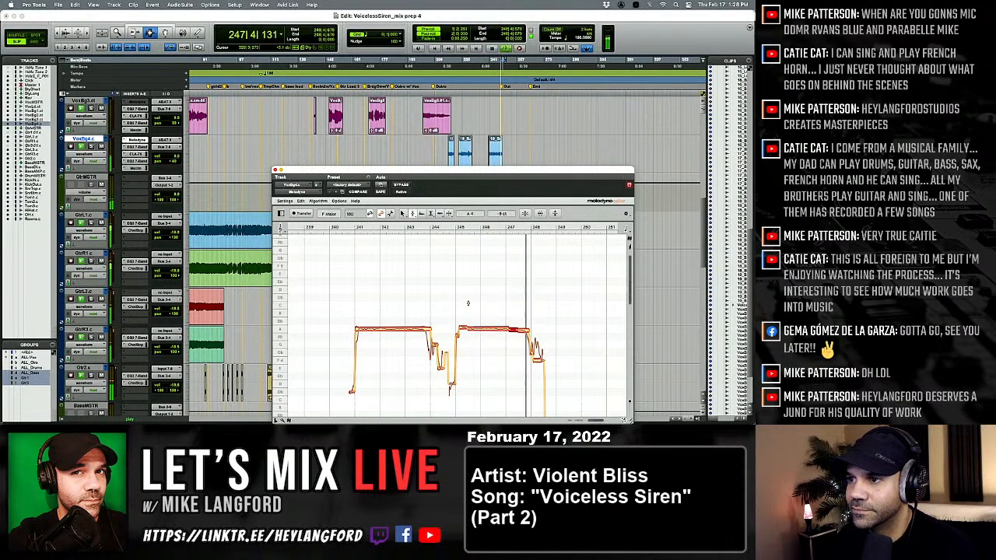
drag(466, 303, 537, 366)
double_click(520, 331)
key(space)
key(space)
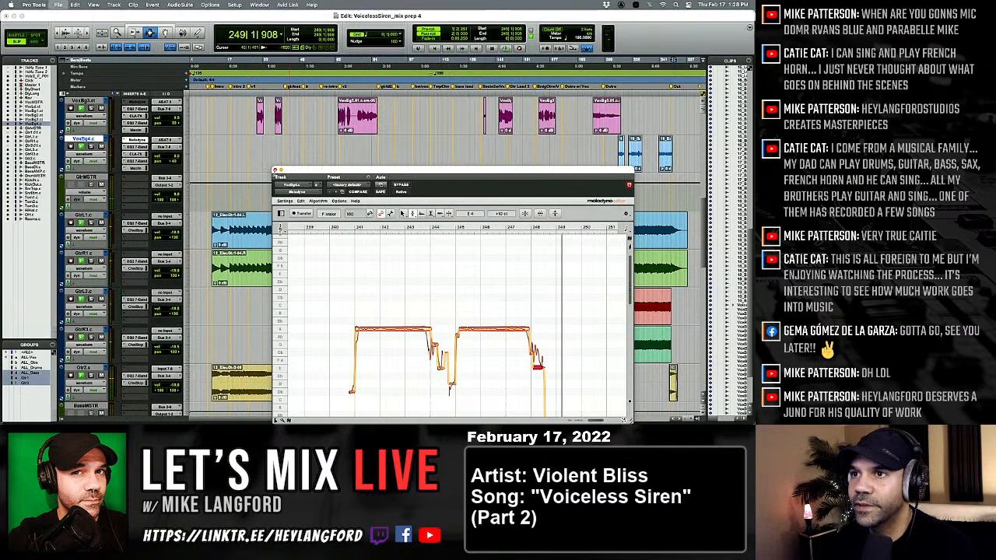
Close Melodyne and duplicate VoxBg4's playlist under the name VoxBg4.ct.
click(274, 169)
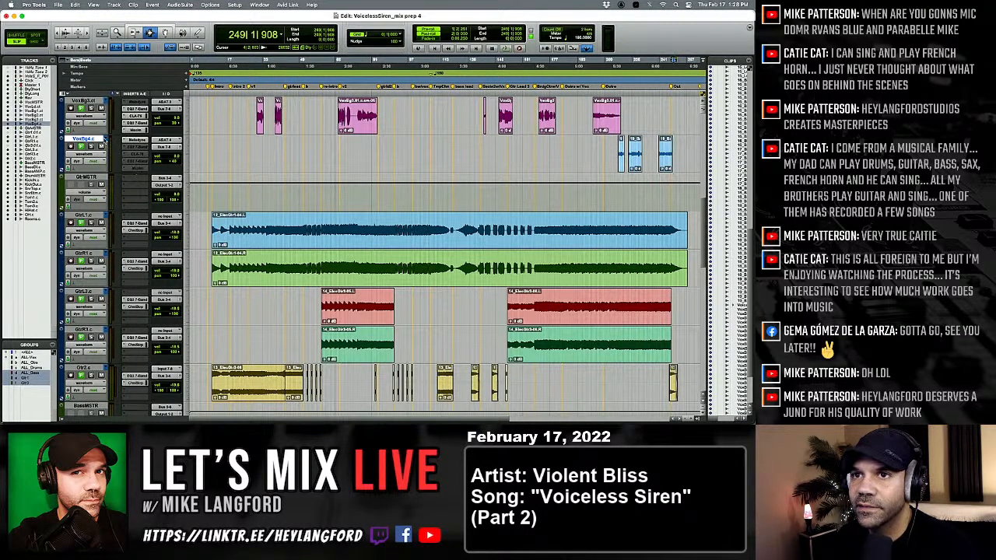
click(103, 138)
click(112, 101)
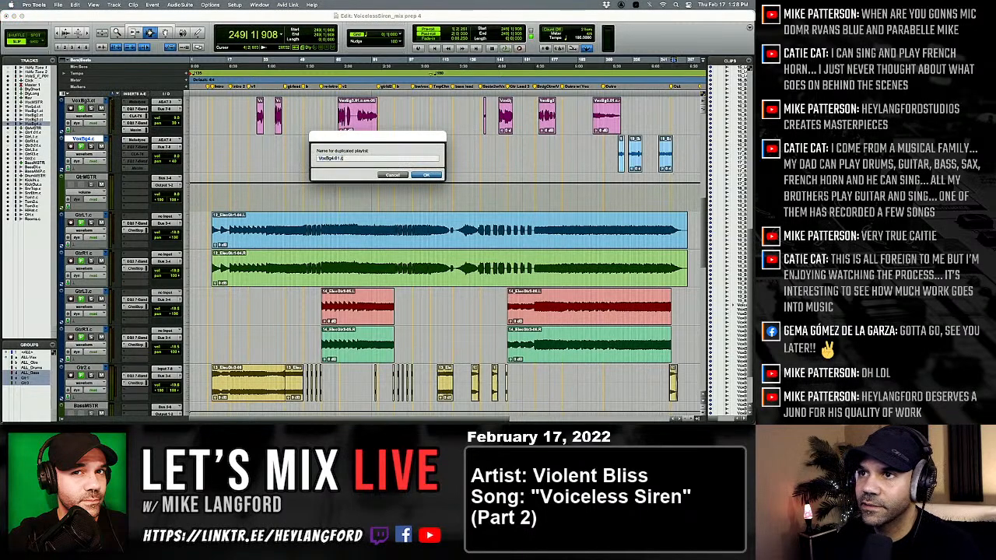
key(Return)
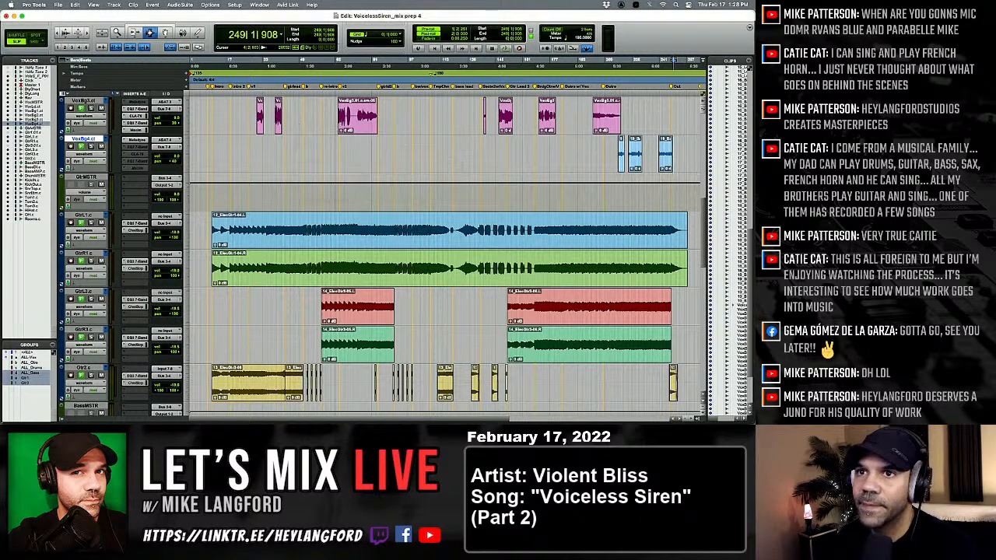
Commit the VoxBg4.ct track offline with consolidated clips, inserted after the last selected track, leaving the source track untouched.
key(alt+shift+c)
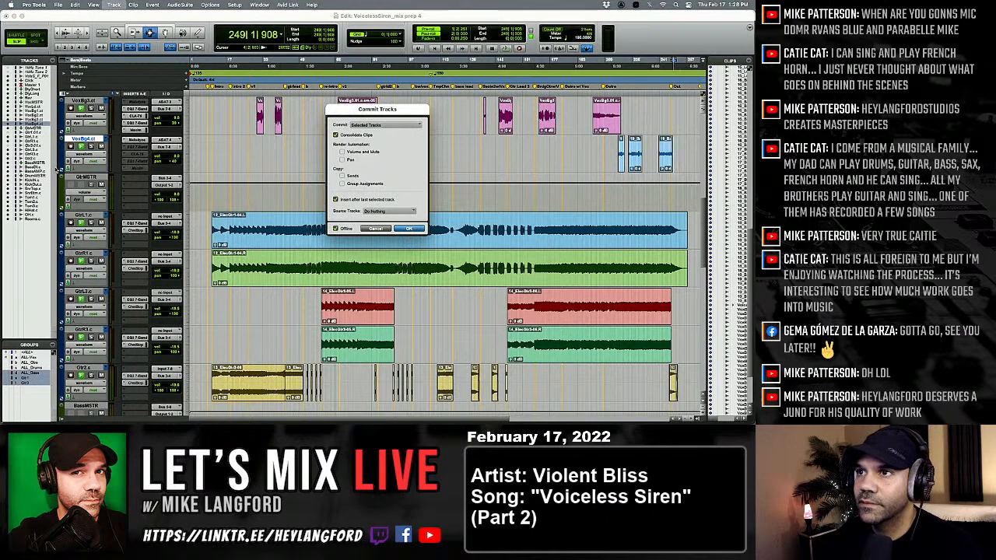
key(Return)
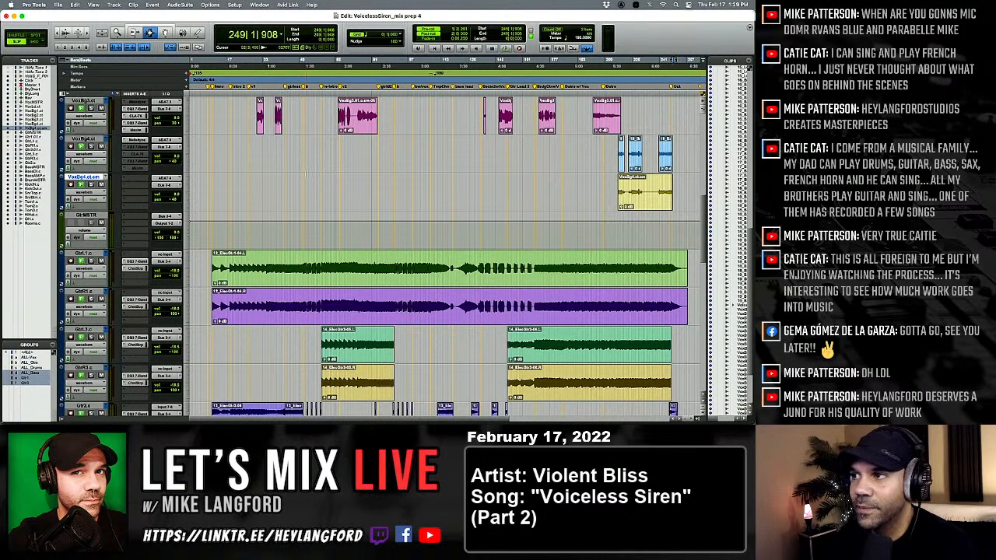
Delete the committed clip's silent stretch just after bar 231, matching the gap between the source clips.
click(649, 155)
key(alt+Tab)
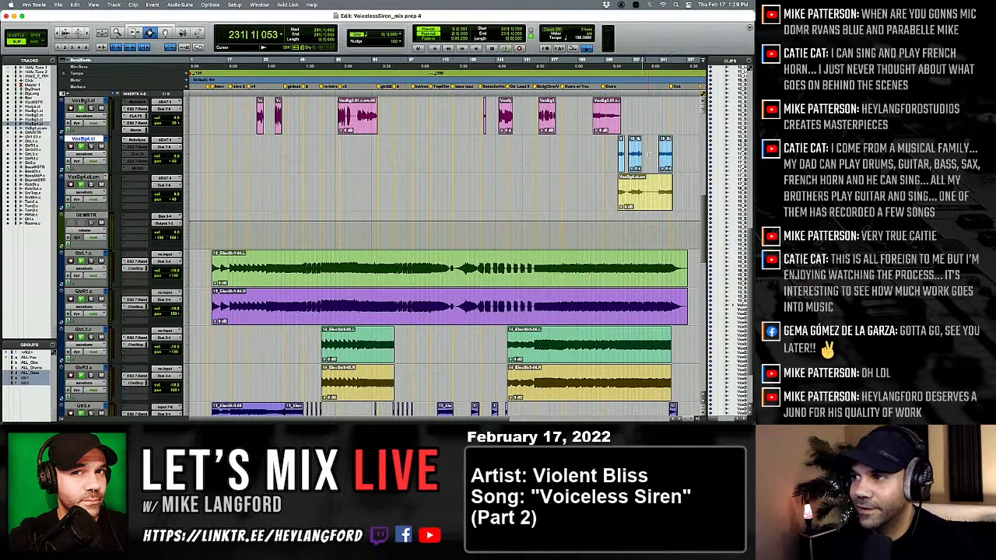
key(shift+Tab)
key(semicolon)
key(Delete)
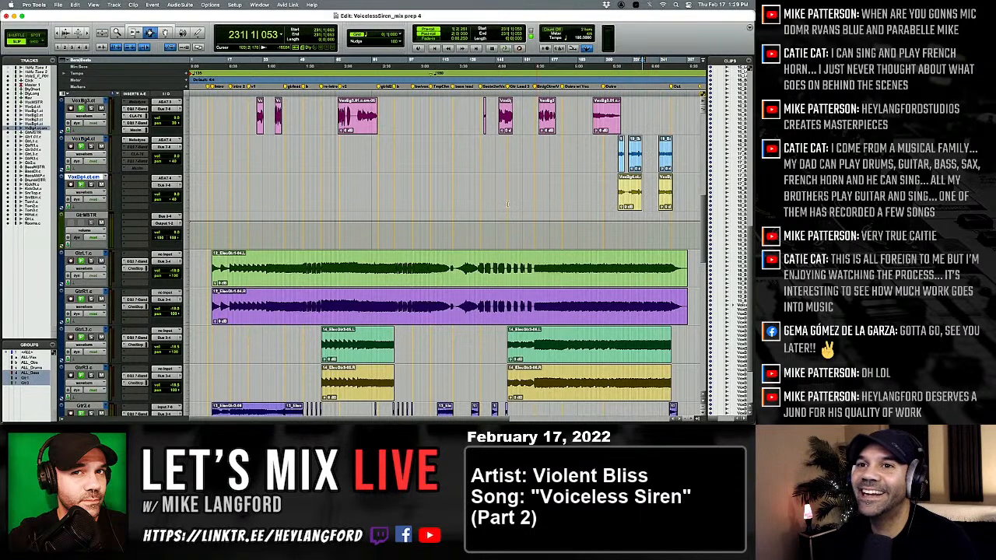
Move all clips from the committed track into the VoxBg4.ct playlist at their original position and delete the emptied track.
key(super+a)
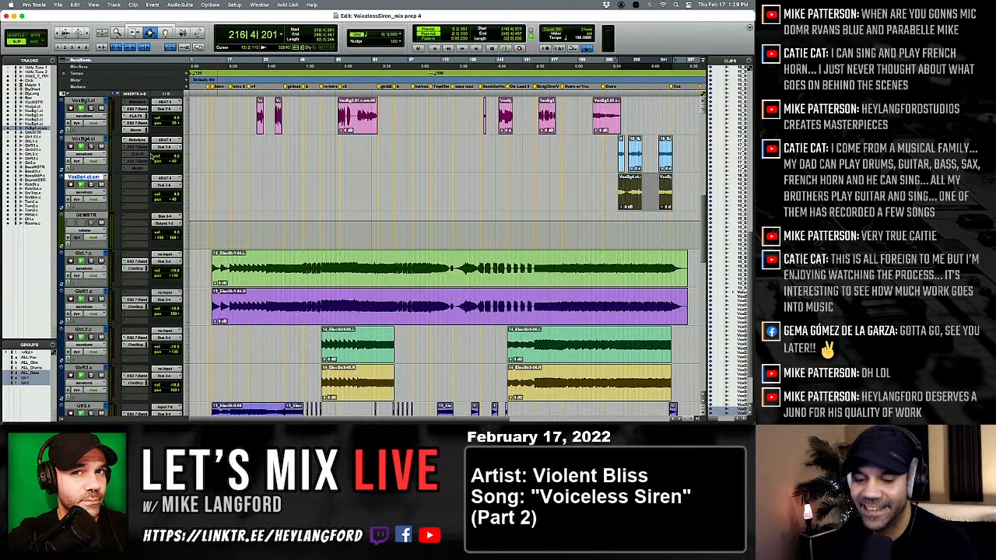
key(super+x)
key(p)
key(super+v)
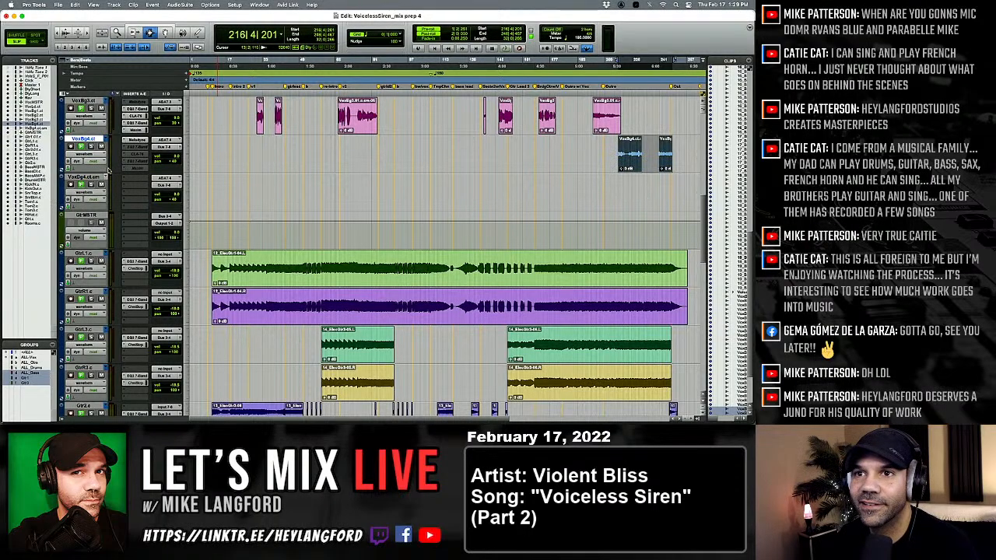
key(semicolon)
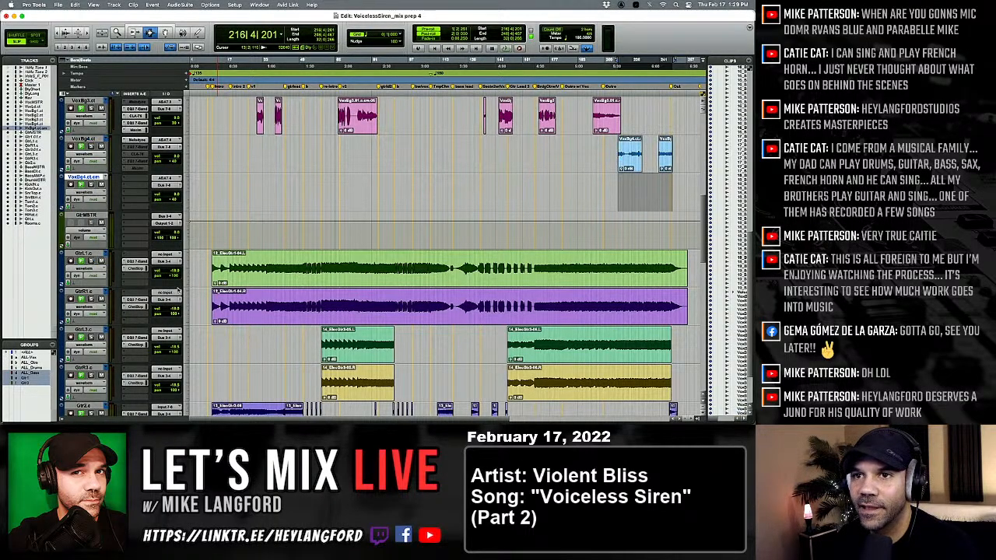
key(super+Delete)
scroll(274, 163, up, 1)
scroll(275, 163, down, 4)
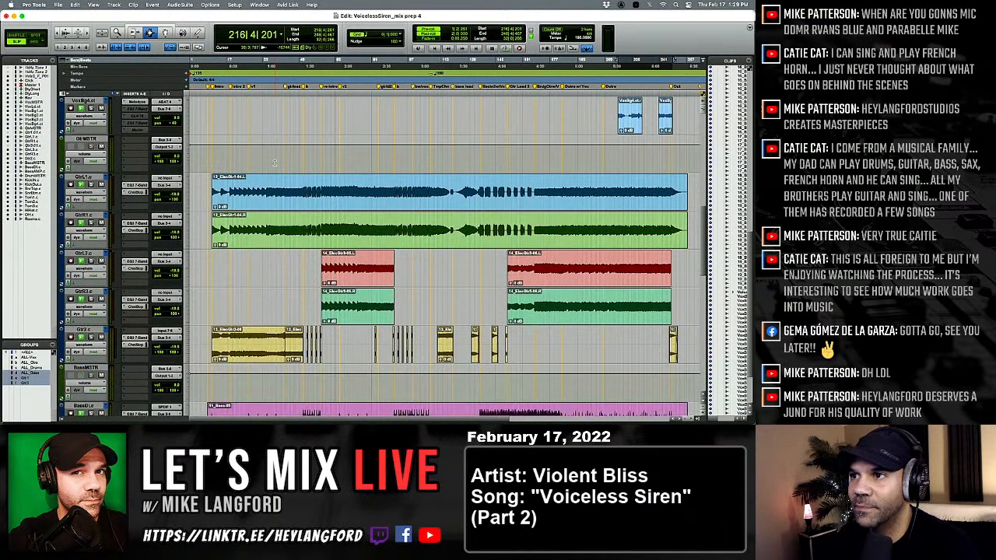
scroll(274, 163, up, 2)
scroll(274, 163, up, 4)
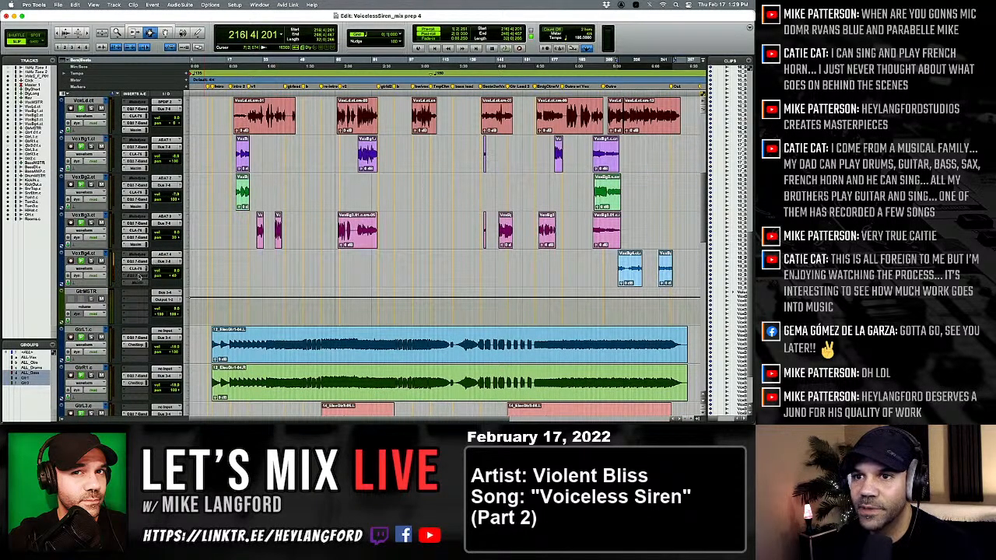
scroll(334, 280, up, 2)
scroll(334, 279, down, 1)
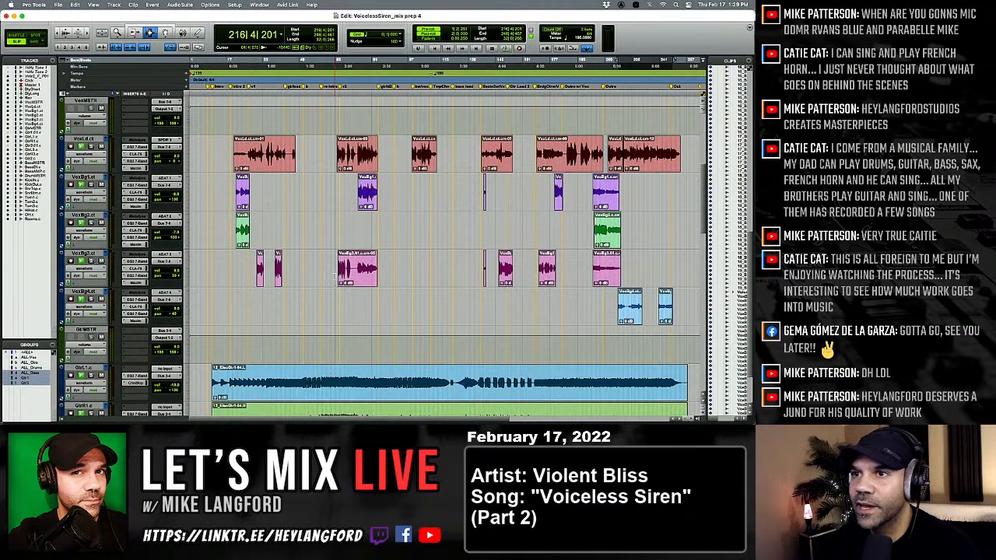
Play the song from the start of the first lead vocal clip with the mixer in view.
scroll(222, 158, down, 1)
key(super+equal)
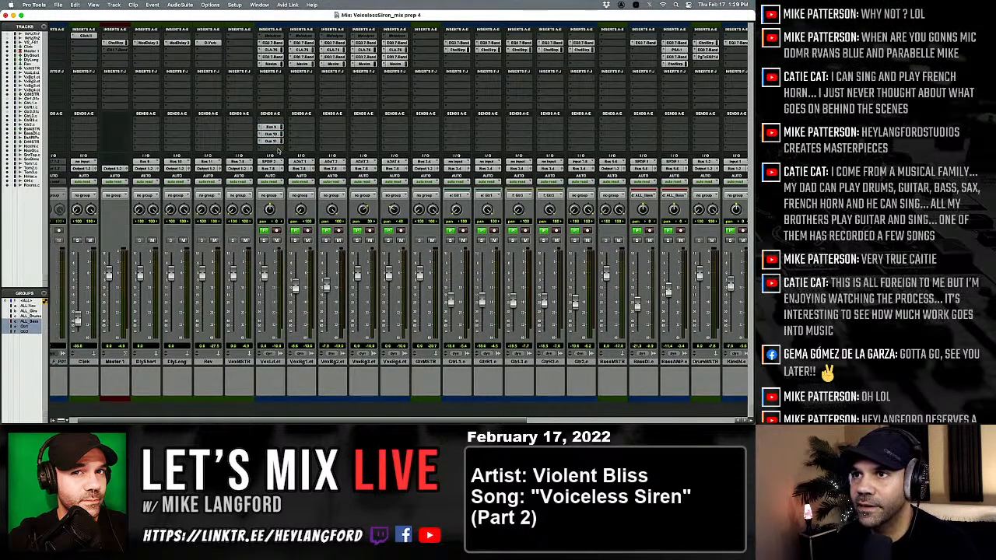
key(super+equal)
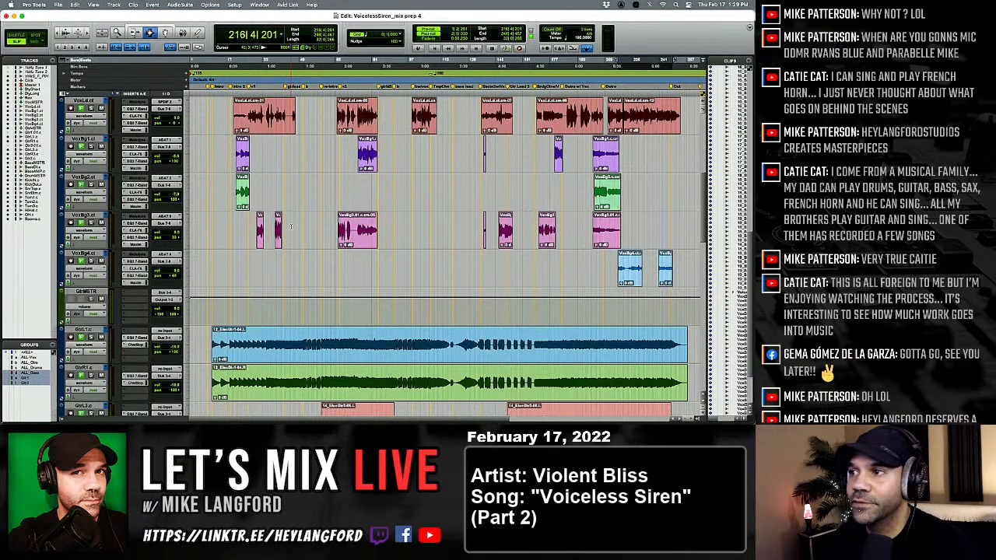
scroll(291, 226, up, 2)
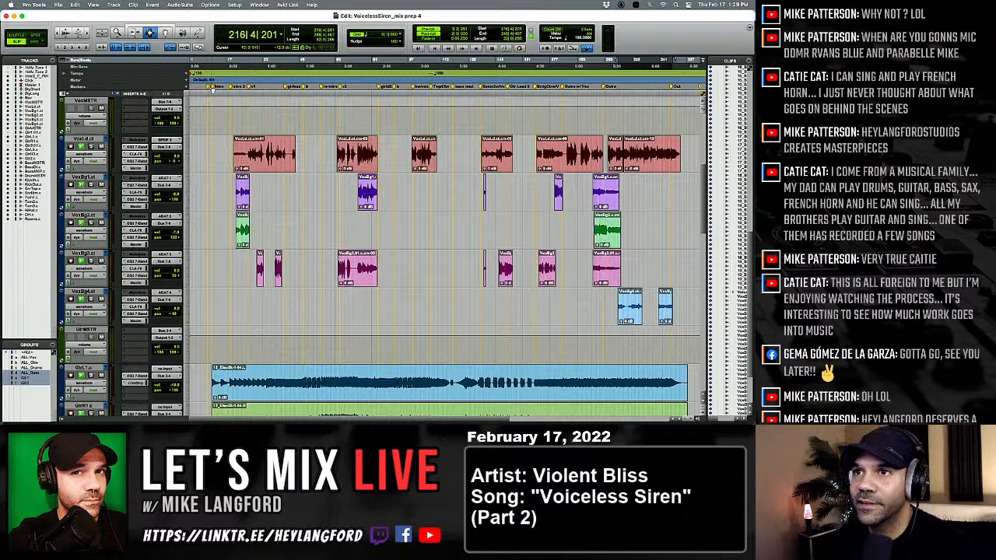
click(216, 167)
key(Tab)
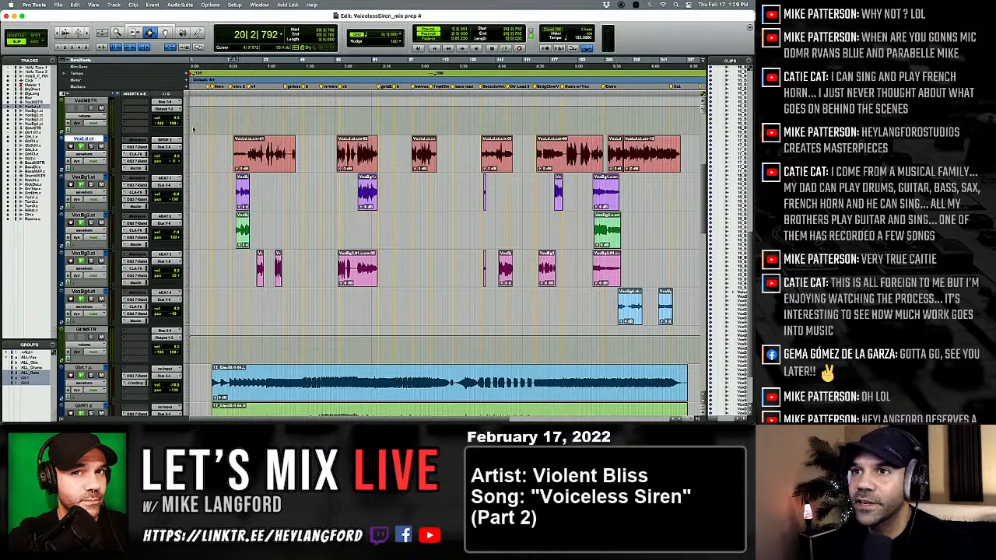
key(super+equal)
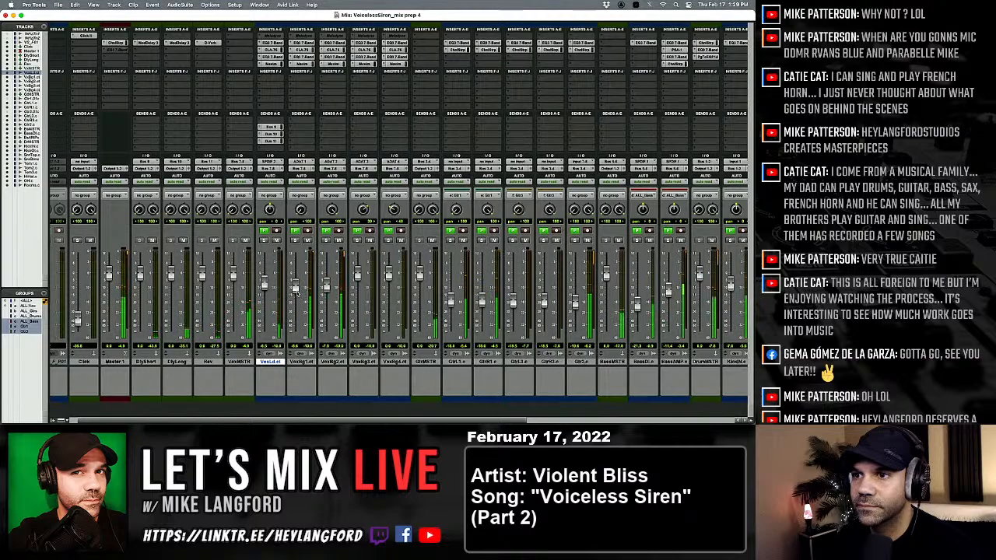
Lower the backing vocal fader levels and turn down the lead vocal's delay sends.
drag(296, 289, 297, 305)
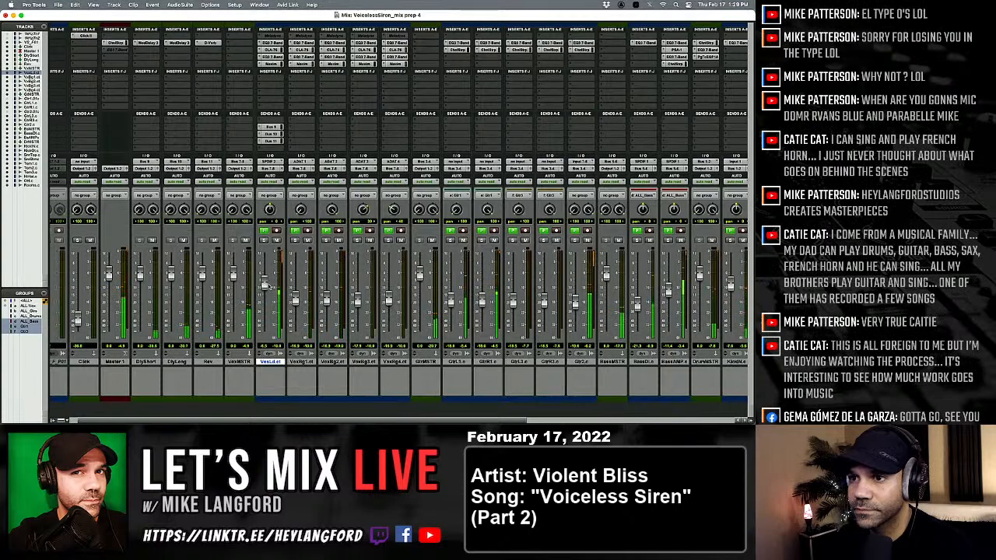
click(271, 135)
drag(257, 146, 258, 155)
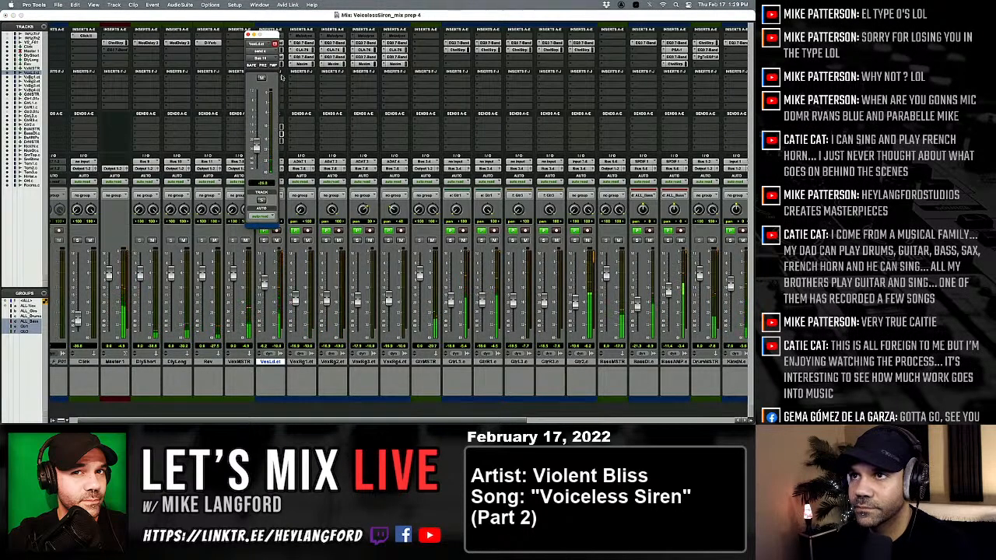
drag(268, 35, 231, 59)
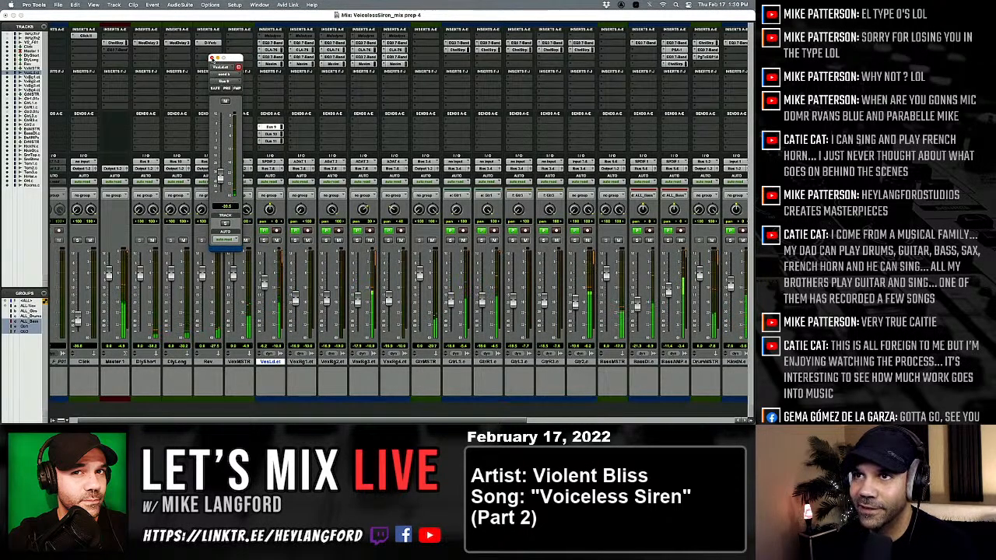
click(213, 59)
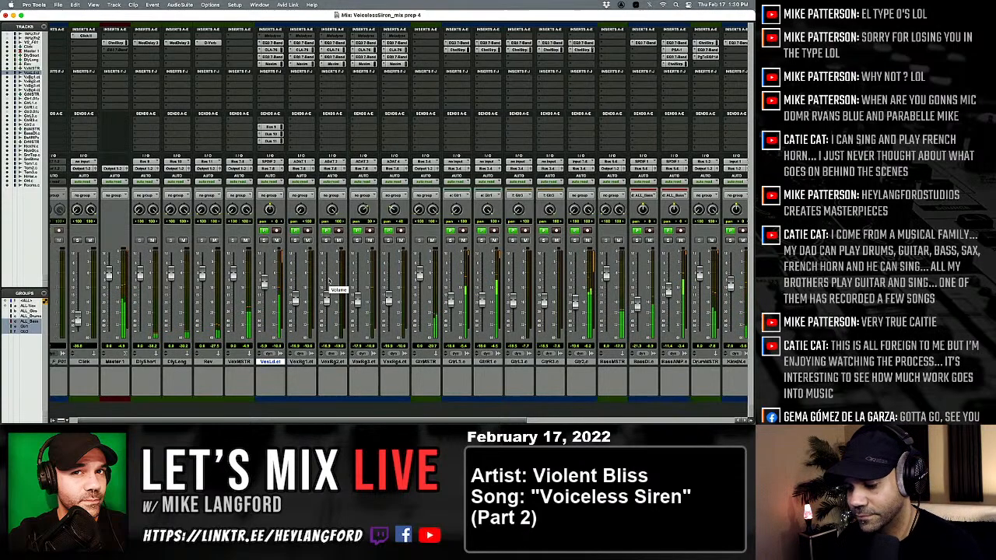
Stop playback and audition the mix from around bar 187, midway through the fifth lead vocal clip.
key(super+equal)
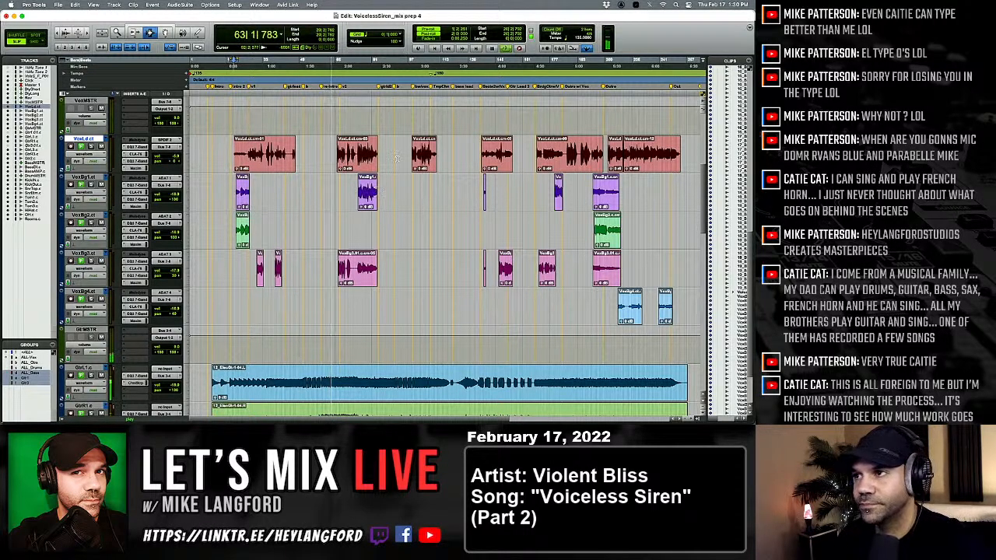
key(space)
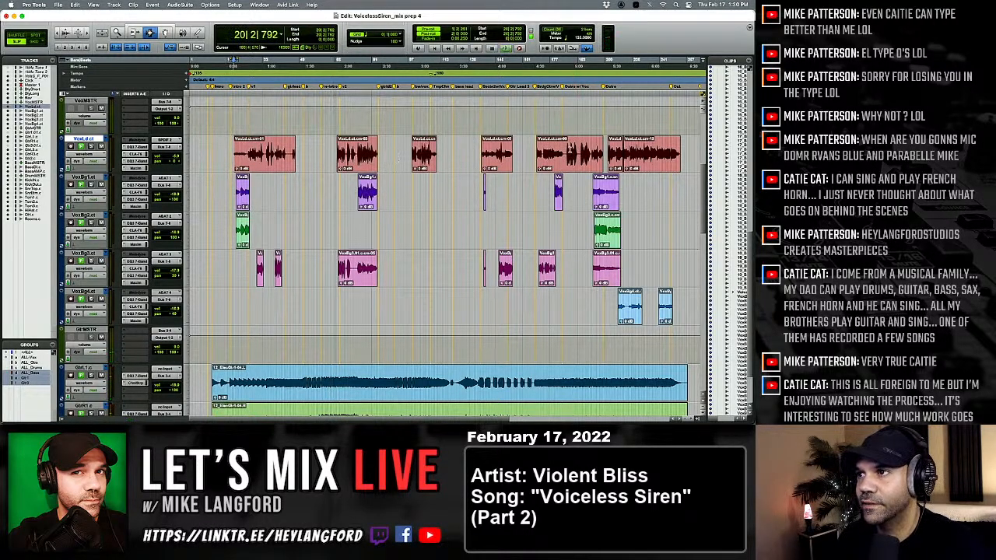
click(565, 152)
key(space)
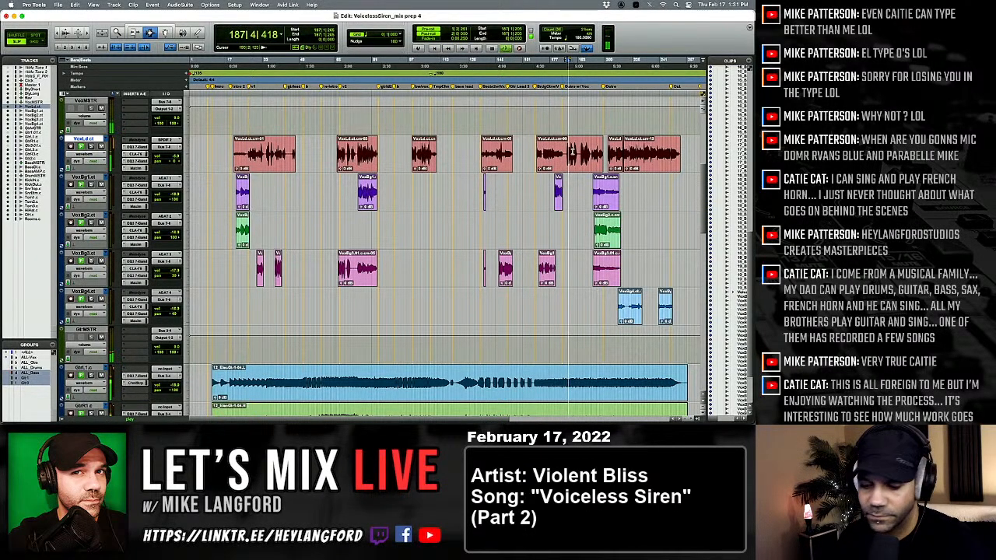
Check the Mod Delay III settings on the DlyShort and DlyLong tracks, then stop playback.
key(super+equal)
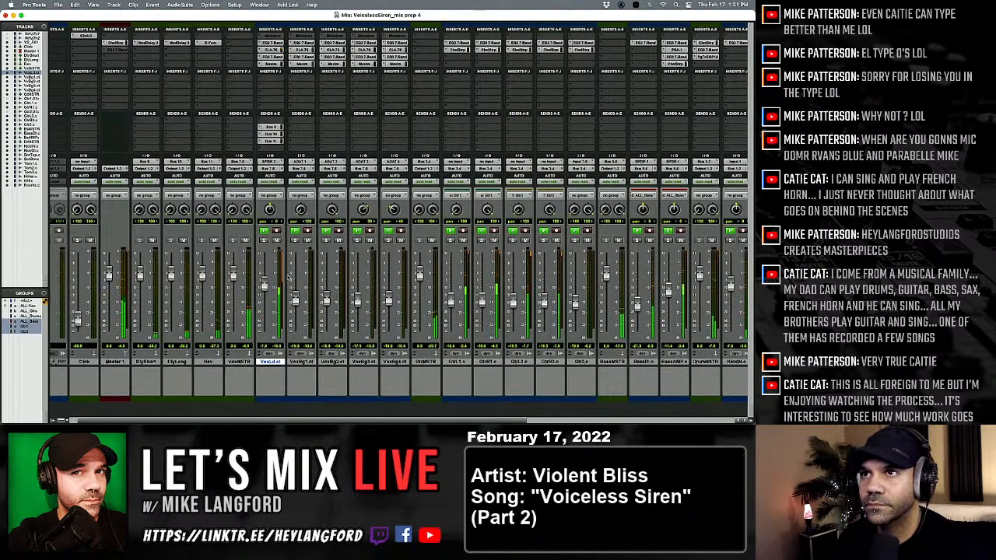
click(146, 43)
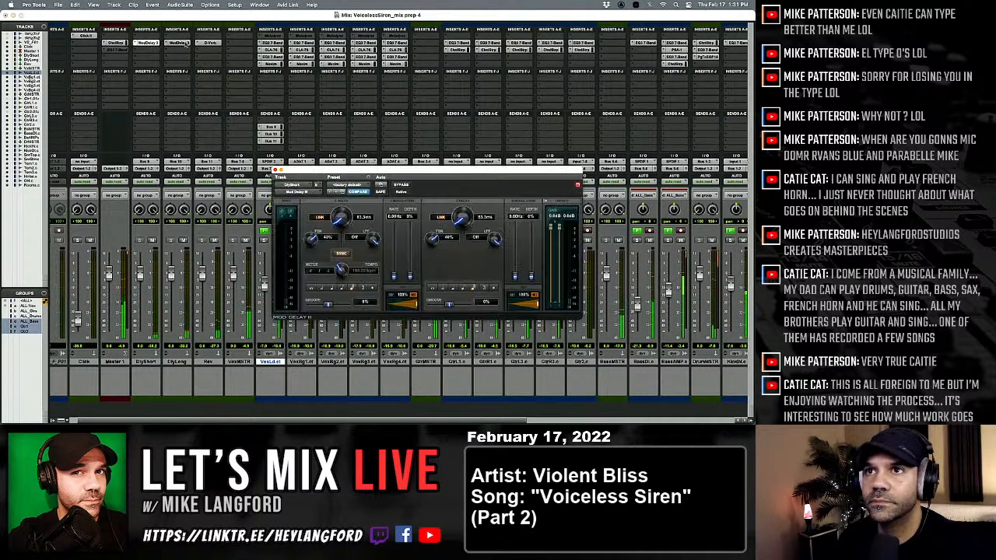
click(184, 43)
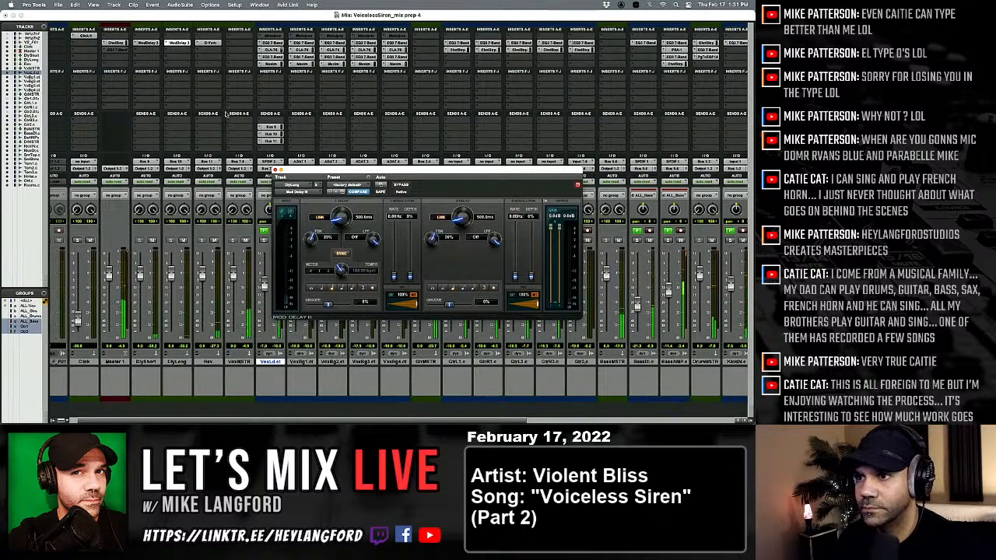
key(super+equal)
key(super+equal)
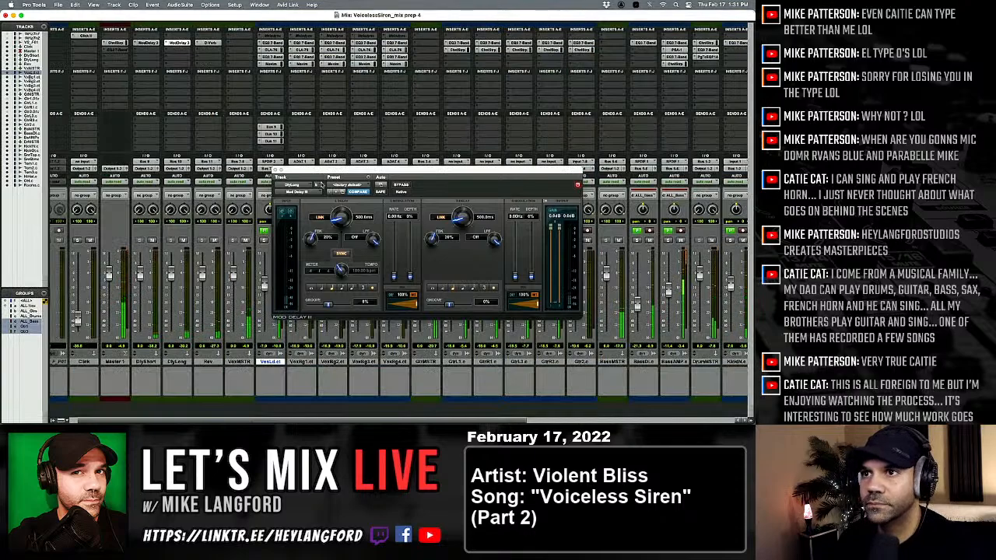
click(276, 168)
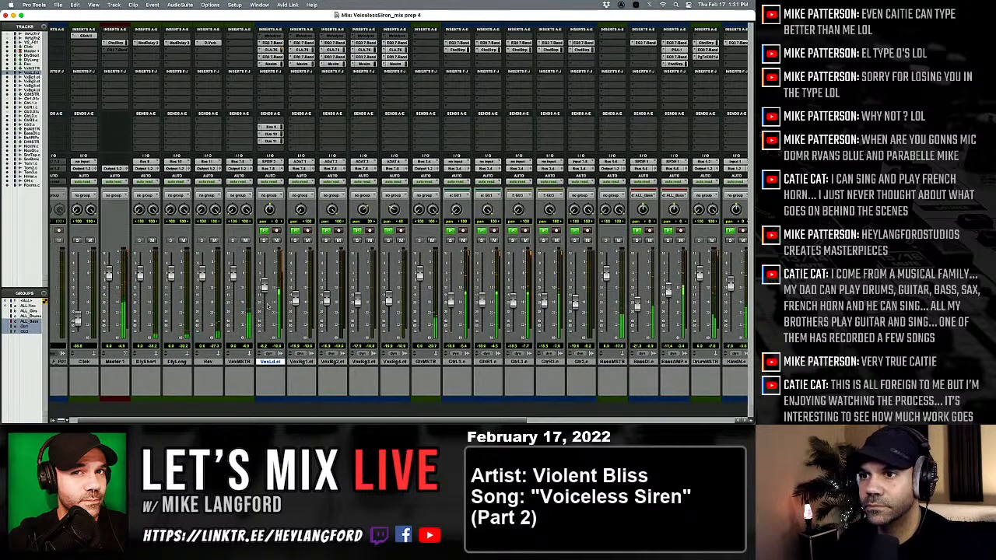
key(super+equal)
key(space)
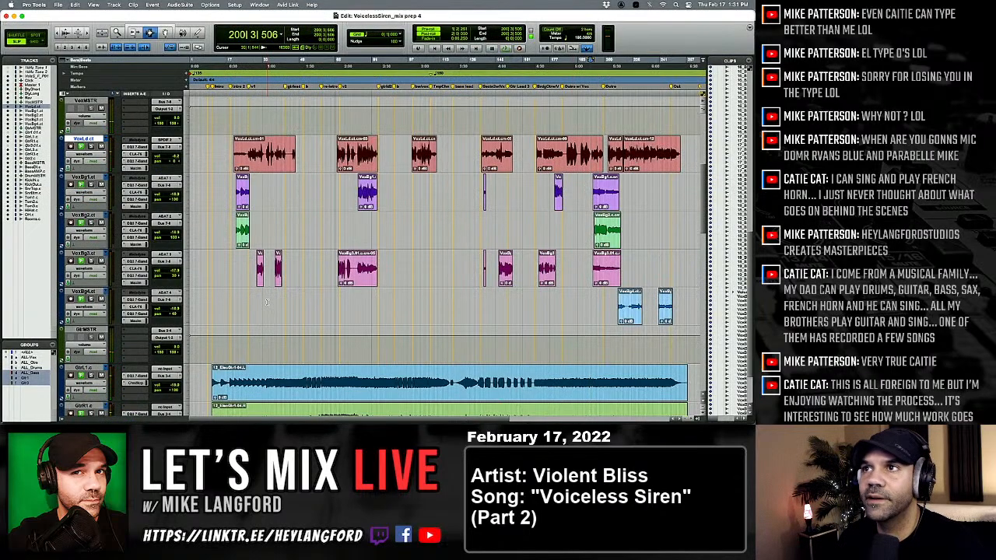
Save the session as a new version named VoicelessSiren_mix prep 5.
key(super+shift+s)
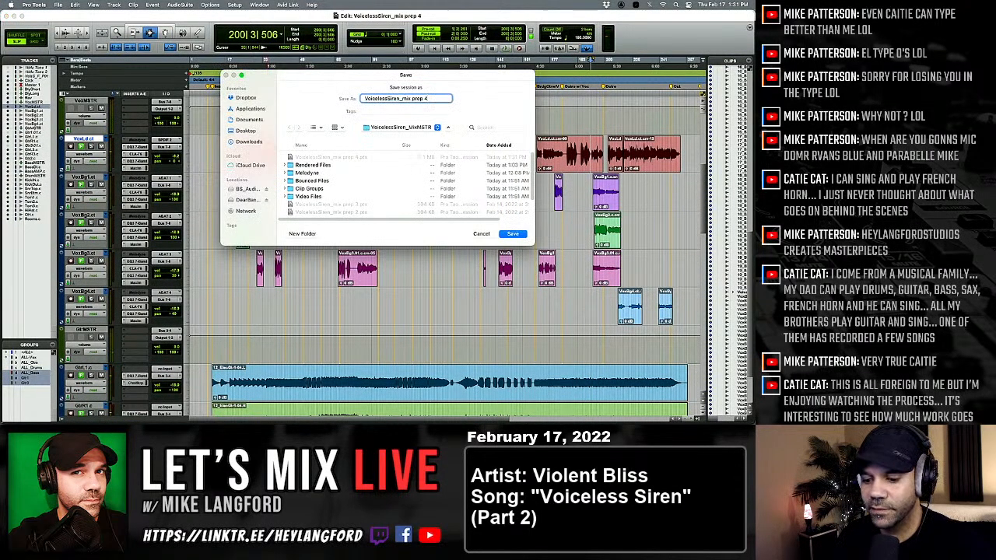
text(5)
key(Return)
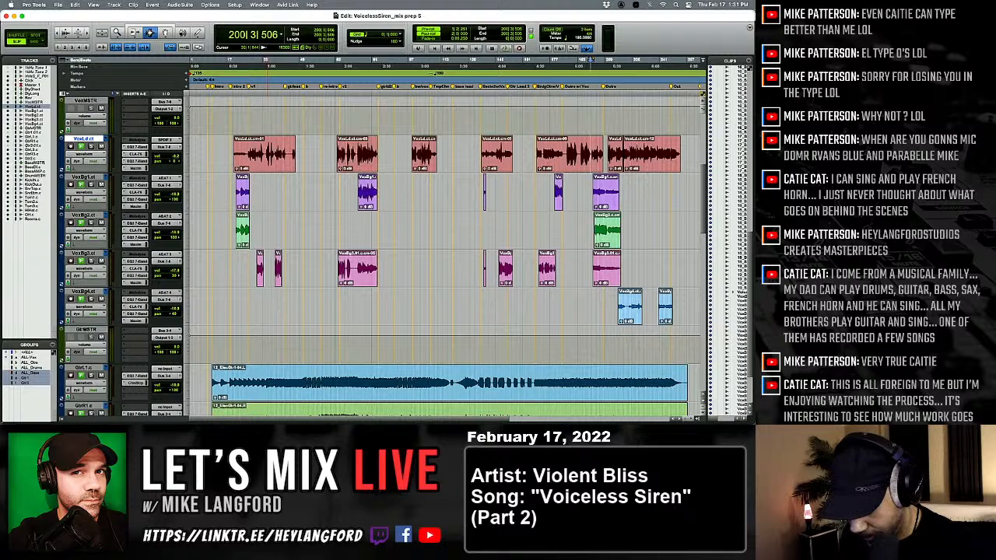
Look over the guitar, bass and drum track waveforms below the vocals.
scroll(295, 310, down, 6)
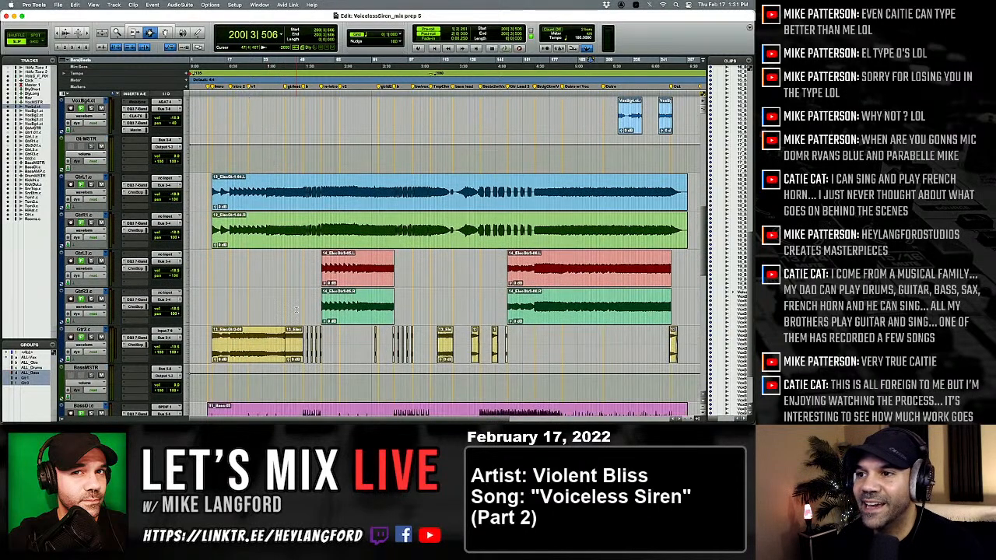
click(276, 184)
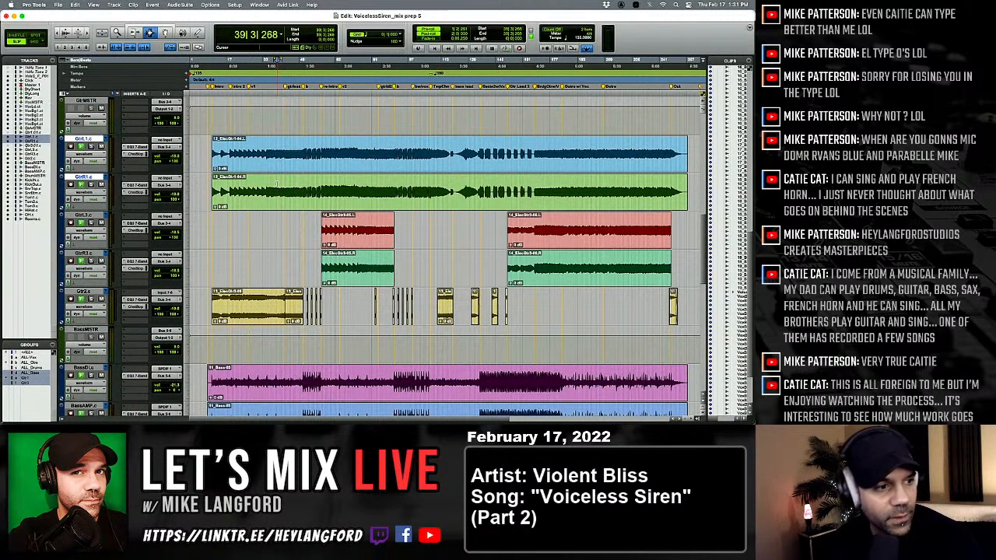
key(t)
key(t)
key(t)
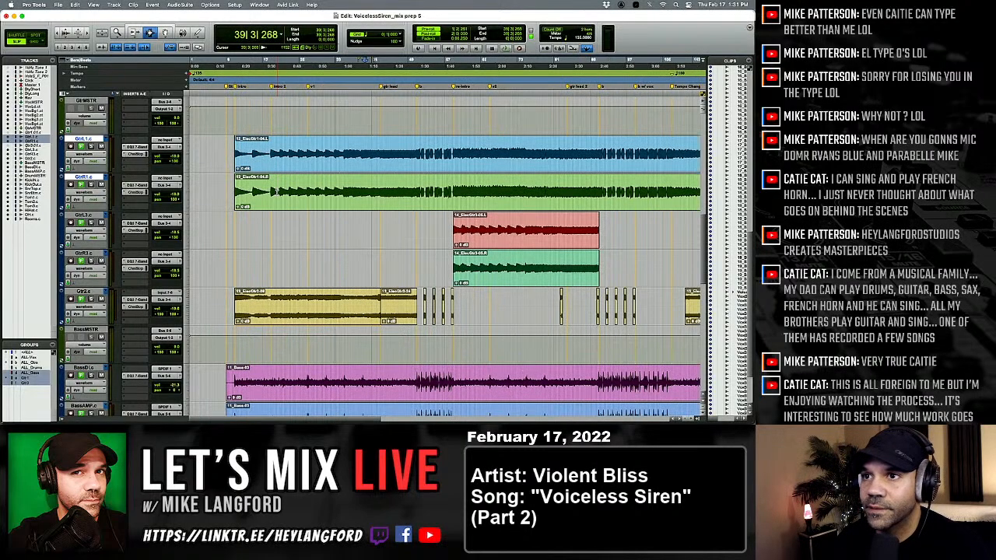
key(r)
scroll(276, 196, down, 9)
key(r)
key(r)
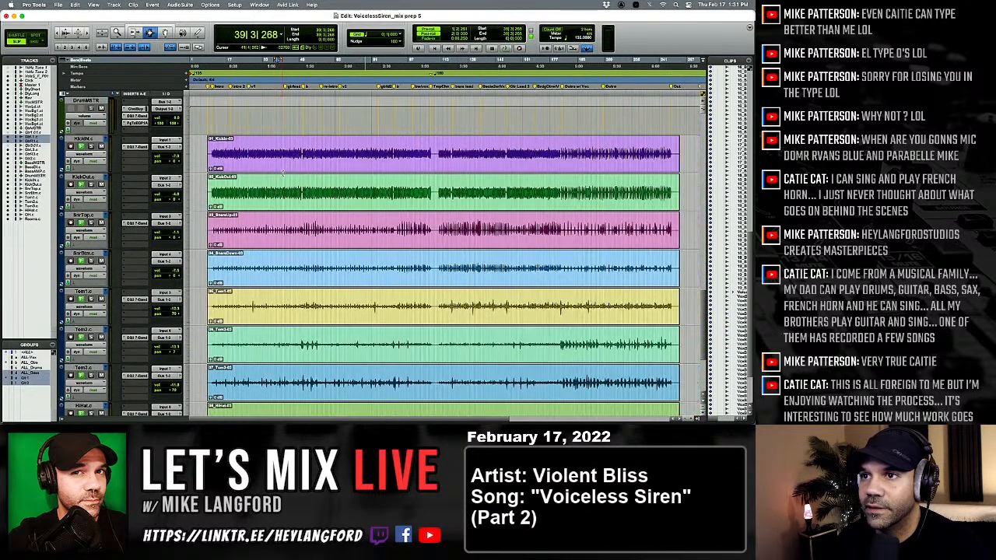
Solo the KickIn track and listen to it from its first hits at about bar 10.
click(269, 163)
key(t)
key(t)
key(t)
scroll(294, 163, left, 10)
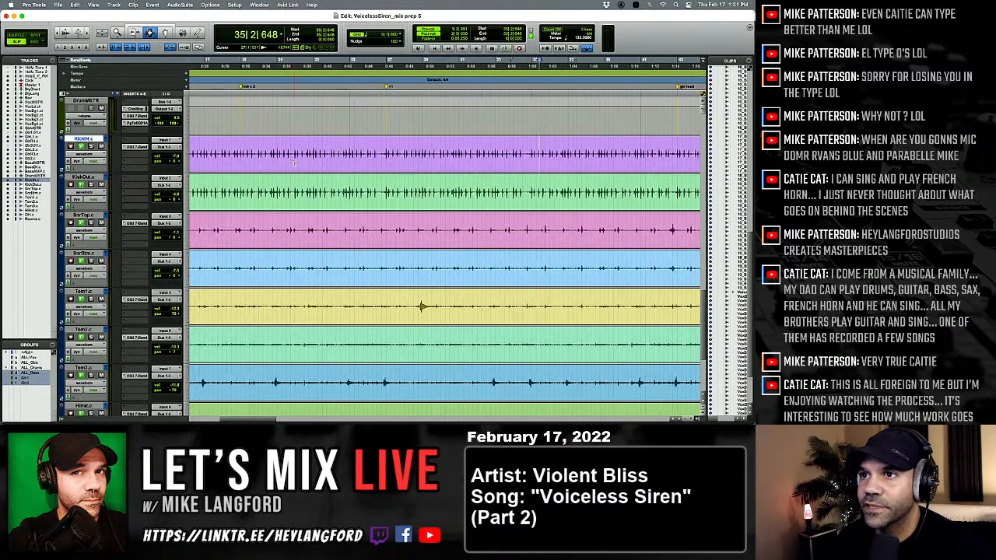
key(r)
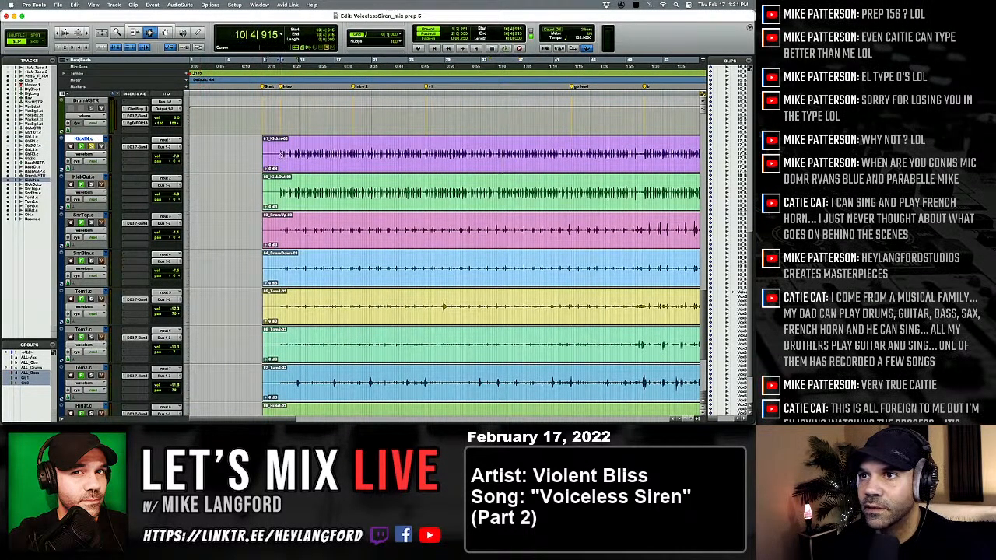
key(space)
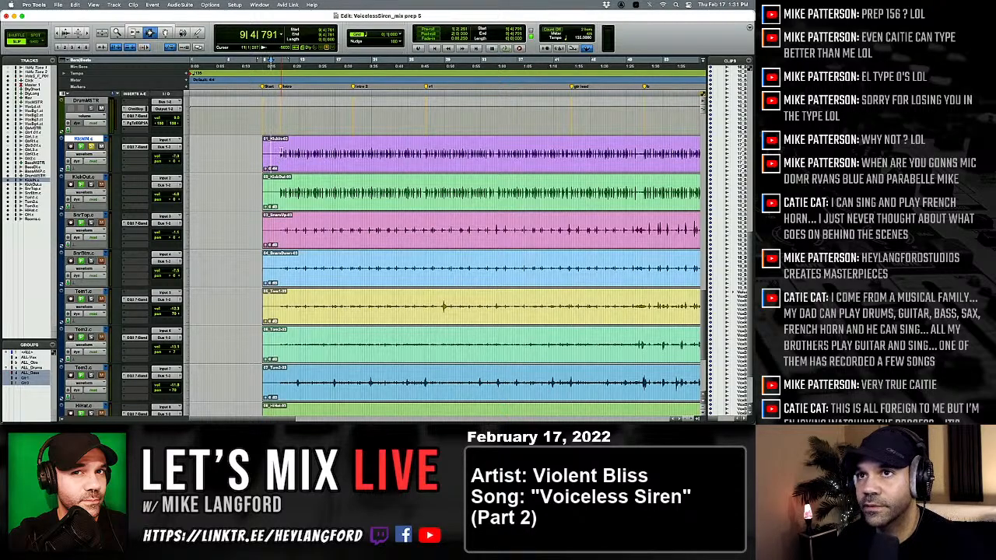
click(280, 150)
key(space)
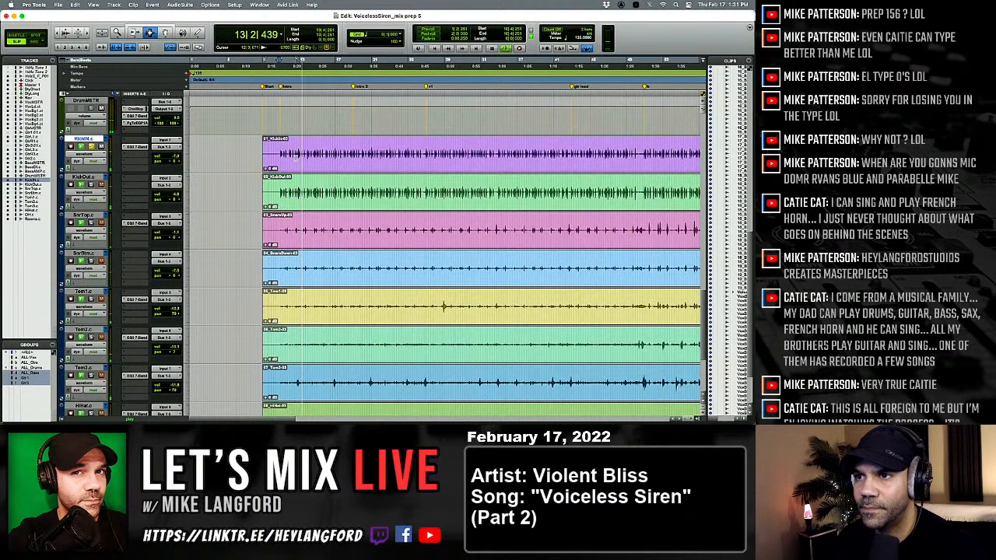
Switch the solo from KickIn to KickOut in the mixer.
key(super+equal)
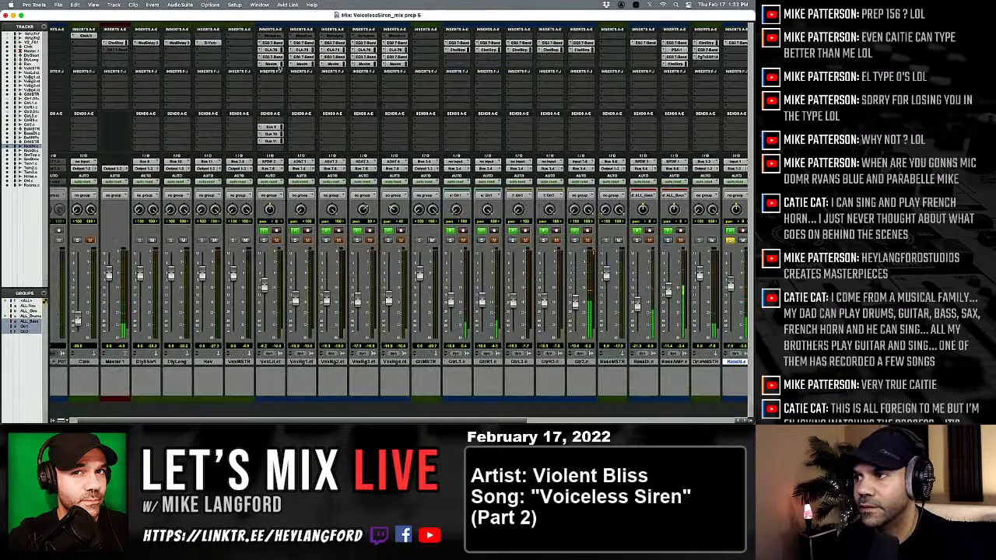
scroll(289, 207, right, 3)
scroll(290, 207, right, 4)
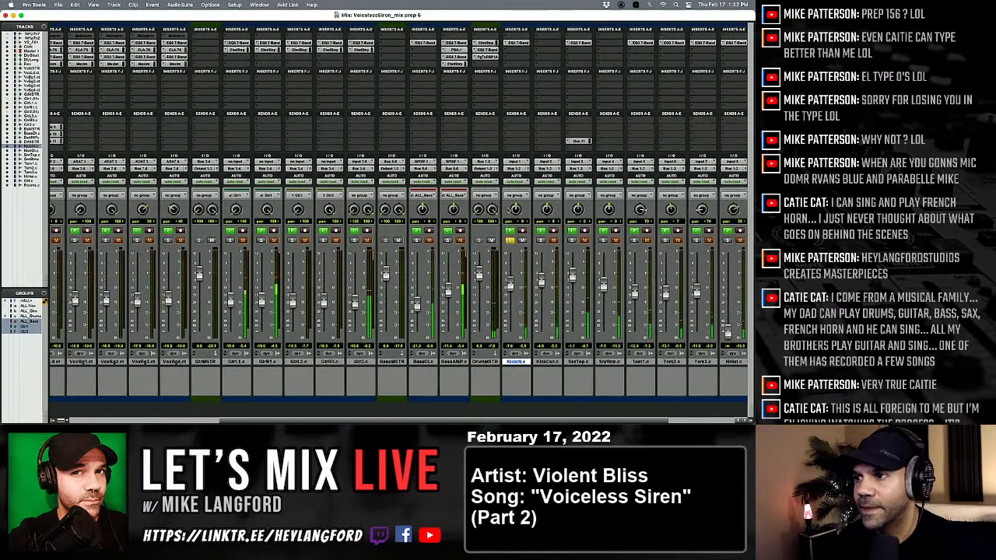
scroll(480, 273, right, 3)
click(437, 240)
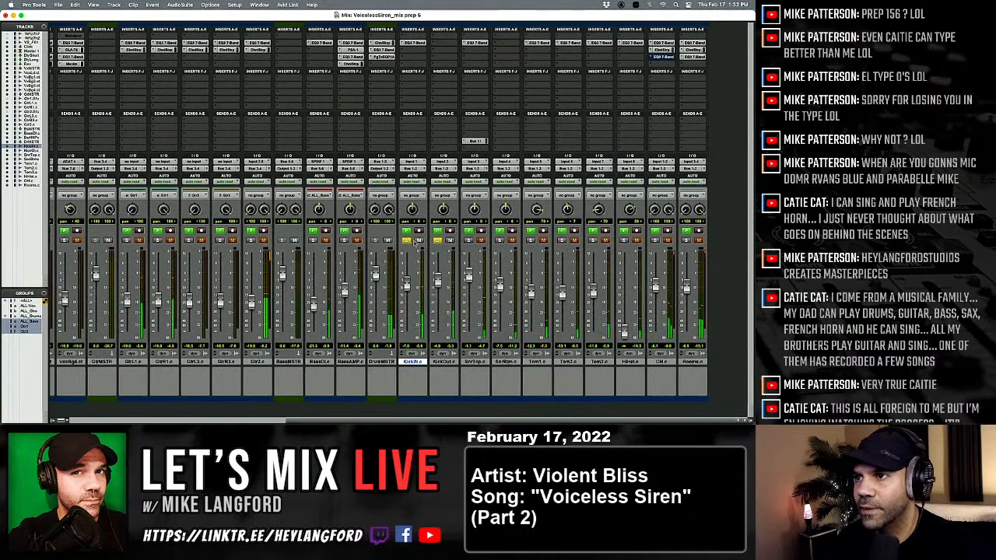
click(406, 240)
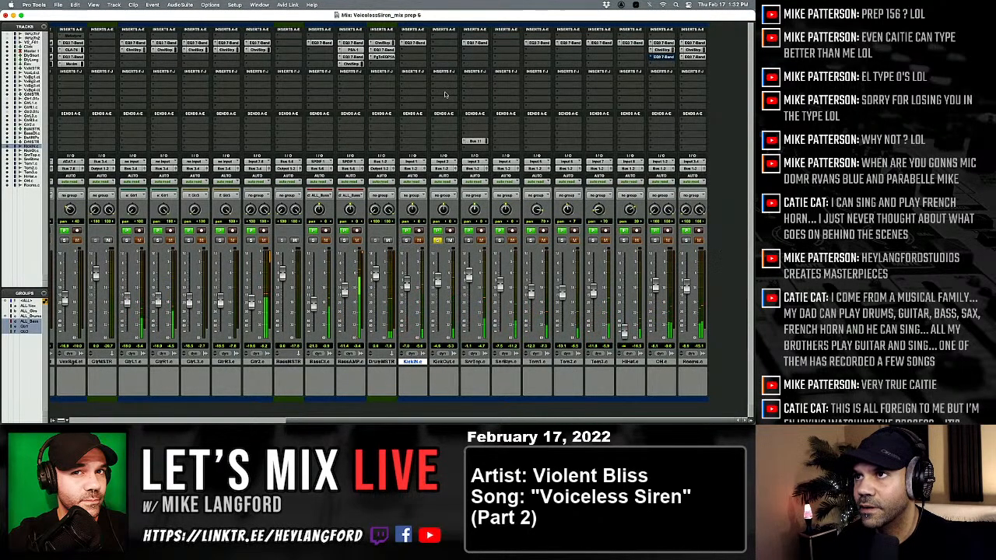
Insert an EQ3 7-Band on KickOut and roll off its highs with a 24 dB/oct low-pass filter.
click(442, 42)
mouse_move(458, 45)
mouse_move(510, 44)
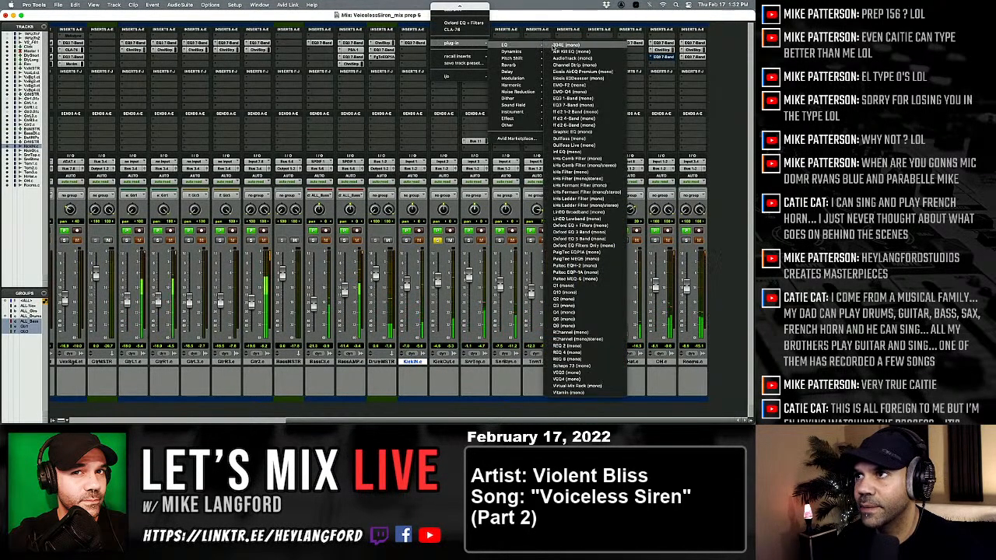
click(551, 99)
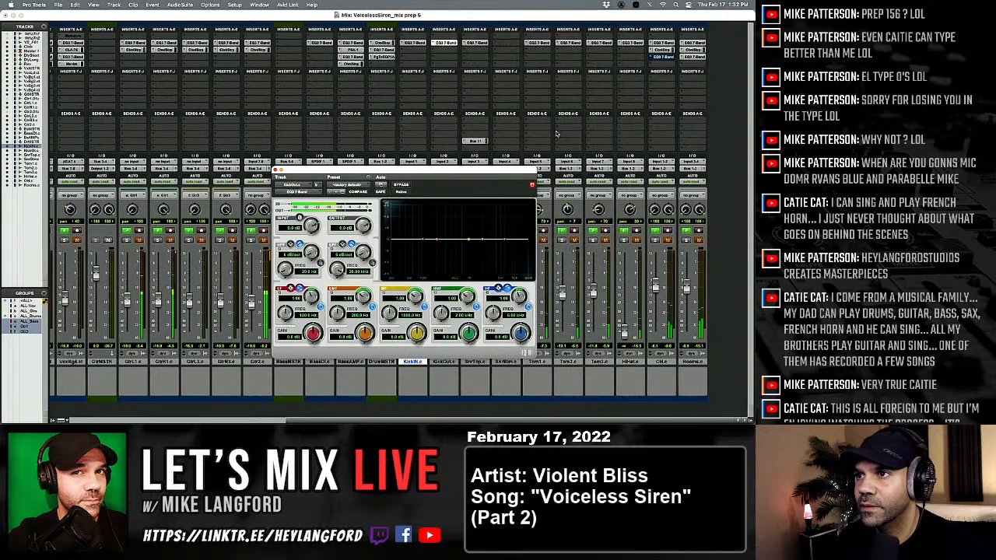
click(373, 264)
drag(363, 253, 417, 220)
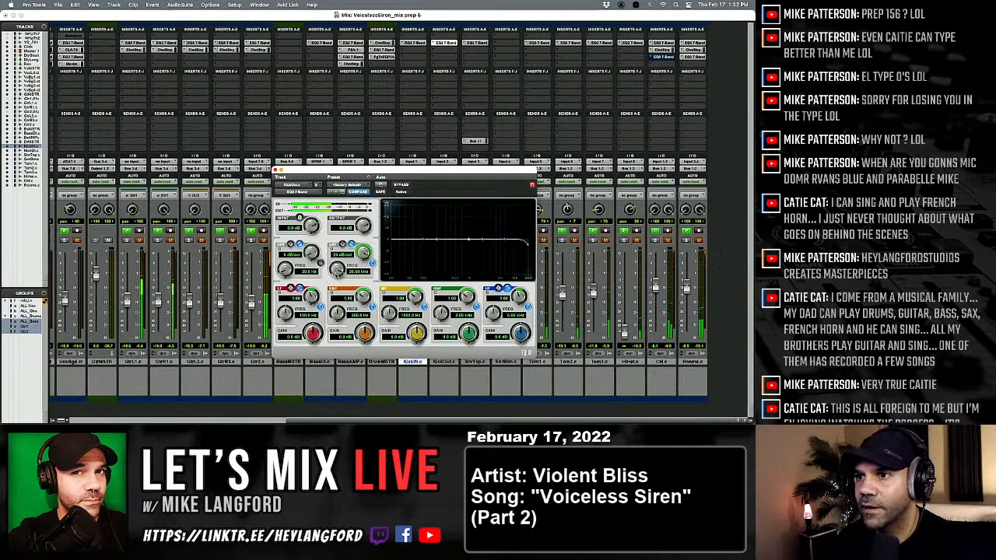
drag(337, 271, 303, 324)
Band-limit KickOut with a 24 dB/oct high-pass near 34 Hz and the low-pass near 147 Hz, and raise its fader slightly.
drag(311, 251, 384, 228)
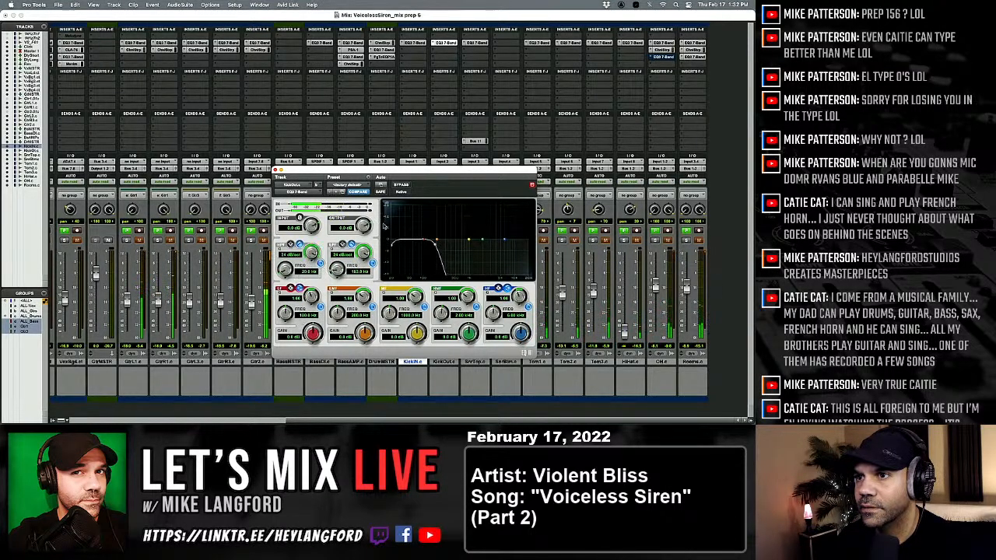
drag(289, 269, 275, 289)
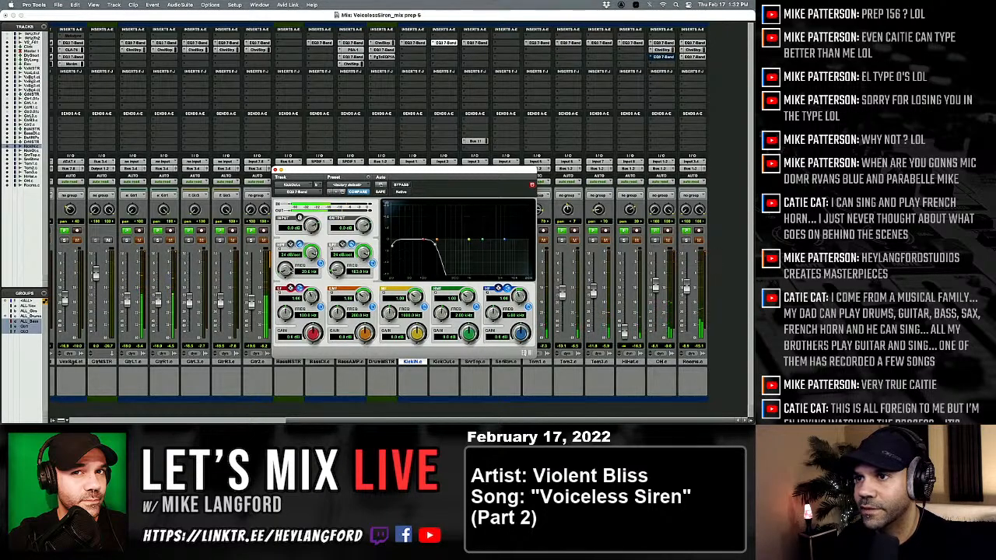
drag(287, 256, 336, 274)
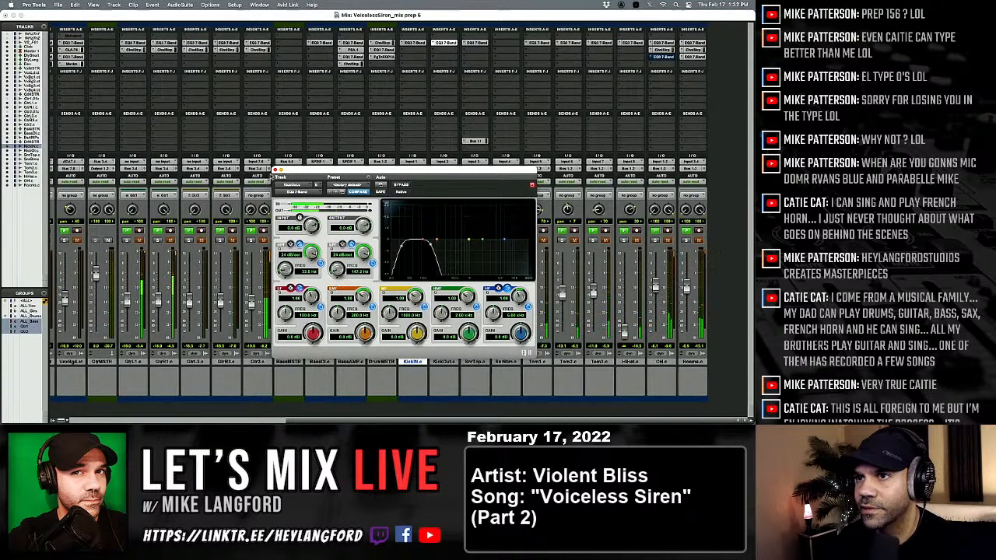
click(278, 169)
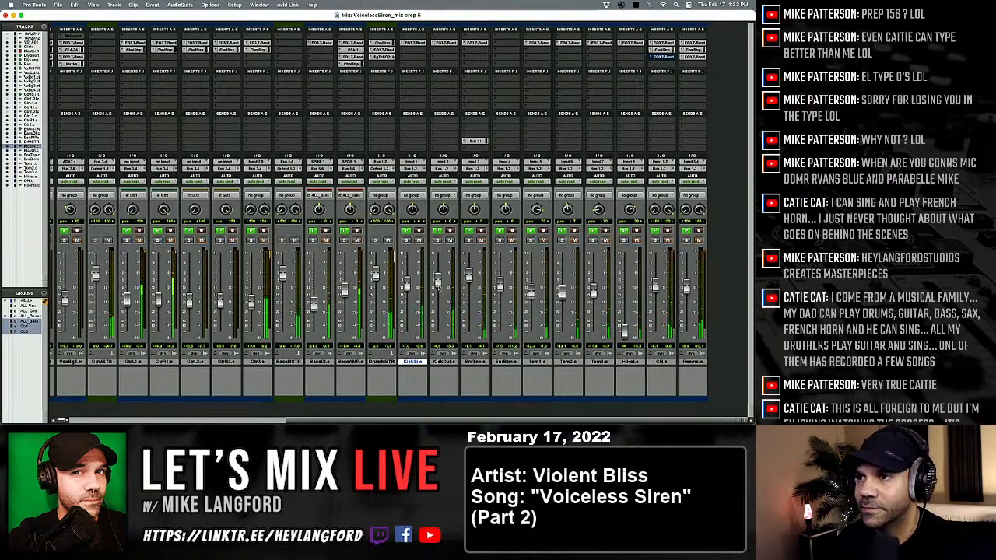
mouse_move(438, 281)
mouse_down()
mouse_move(438, 333)
mouse_move(437, 278)
mouse_up()
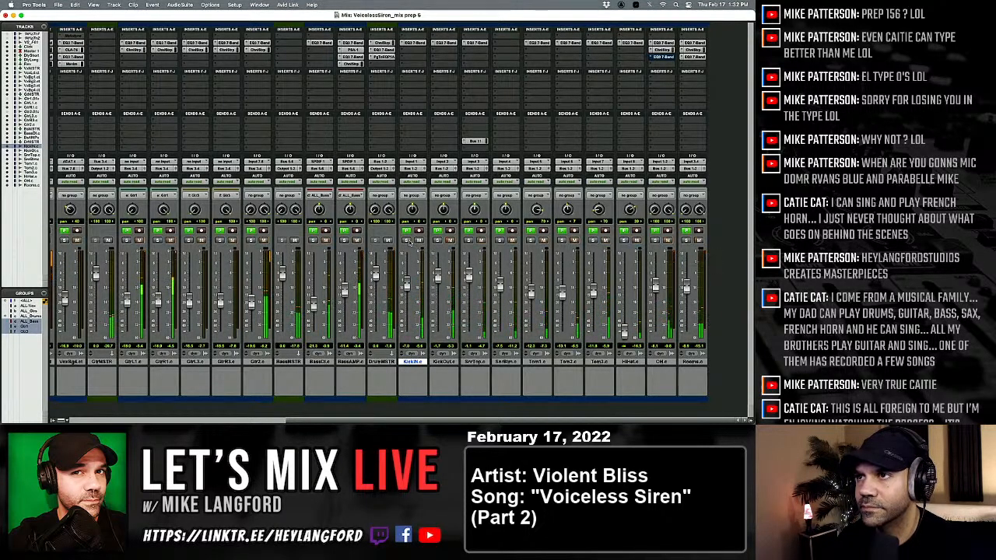
Cut about 4.2 dB around 4.6 kHz with a wide high-mid band in KickIn's EQ and compare it against bypass.
click(412, 44)
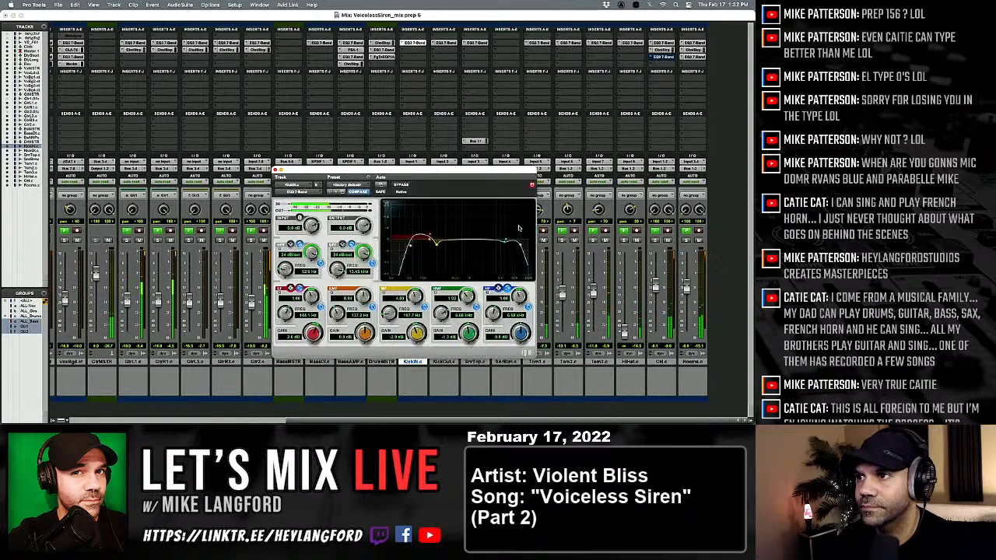
drag(504, 246, 503, 251)
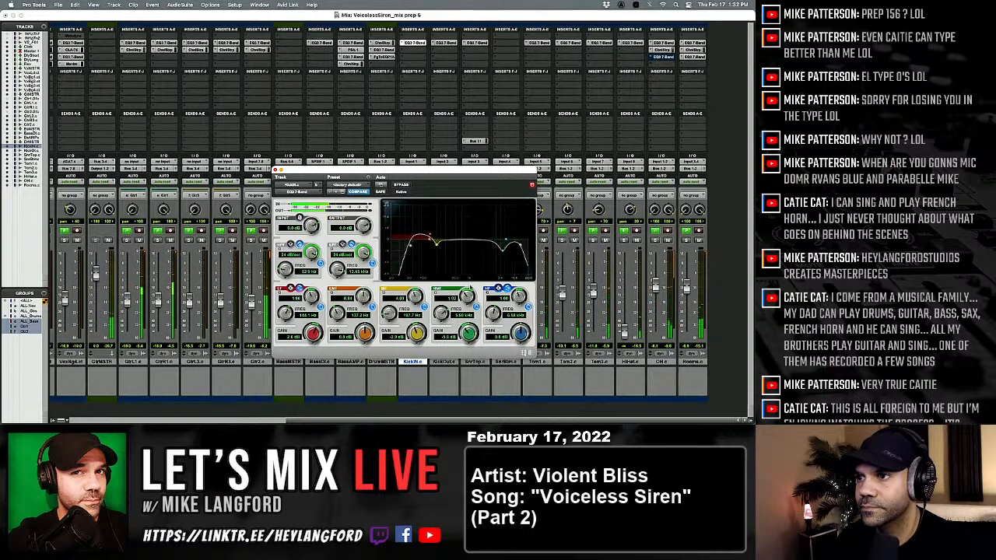
drag(467, 296, 464, 315)
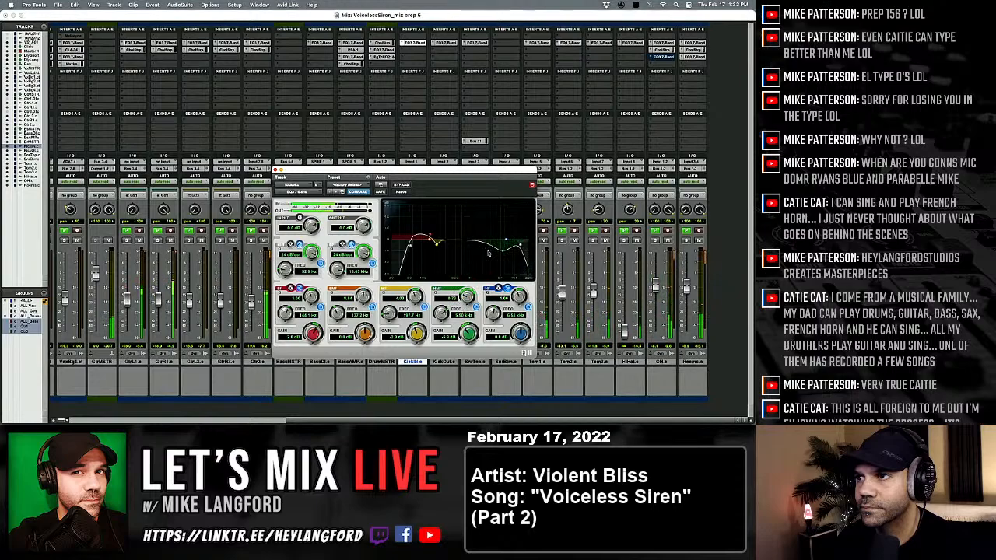
drag(502, 253, 504, 247)
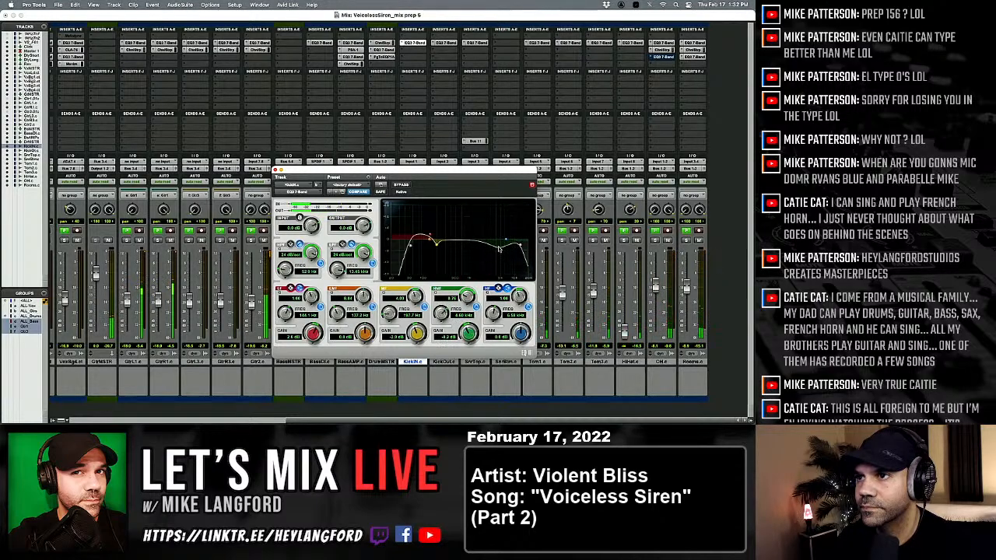
click(405, 187)
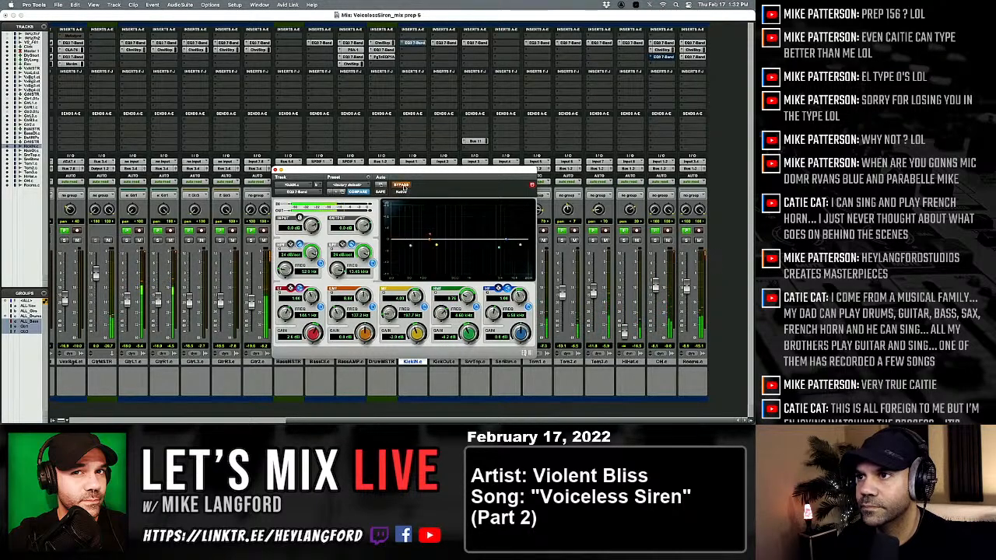
click(403, 186)
Check KickIn's contribution by muting and unmuting it, and lower its fader to about -10.2 dB.
drag(382, 169, 209, 29)
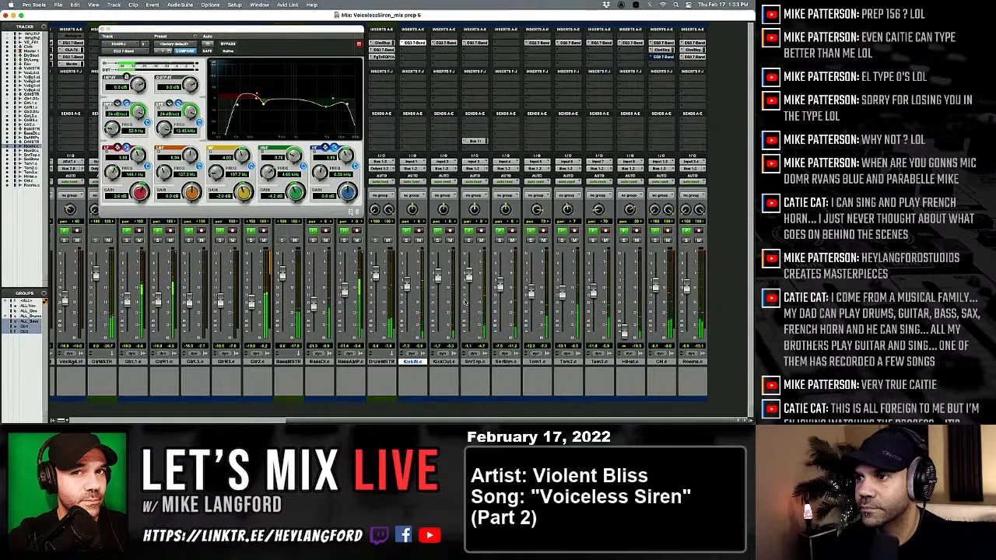
scroll(468, 295, left, 1)
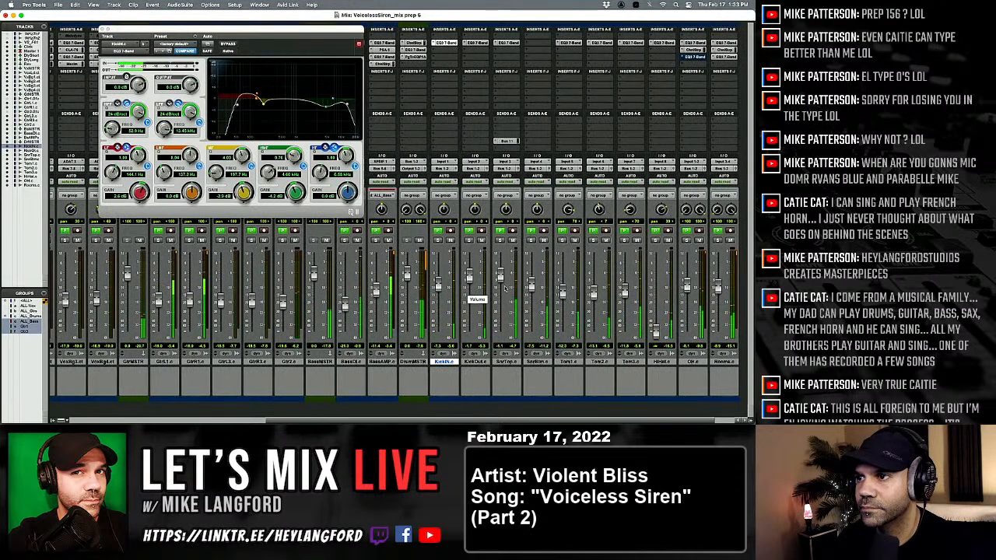
click(451, 241)
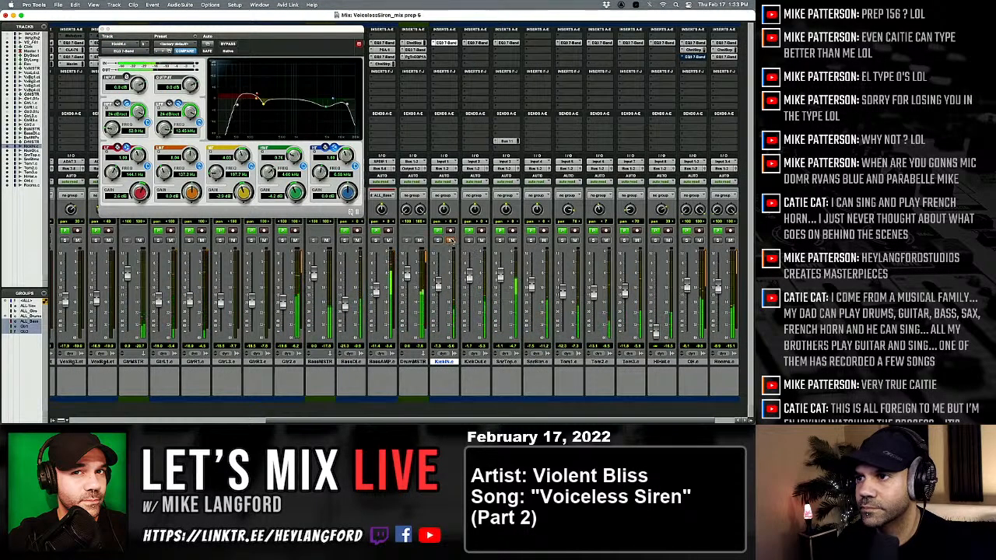
click(450, 241)
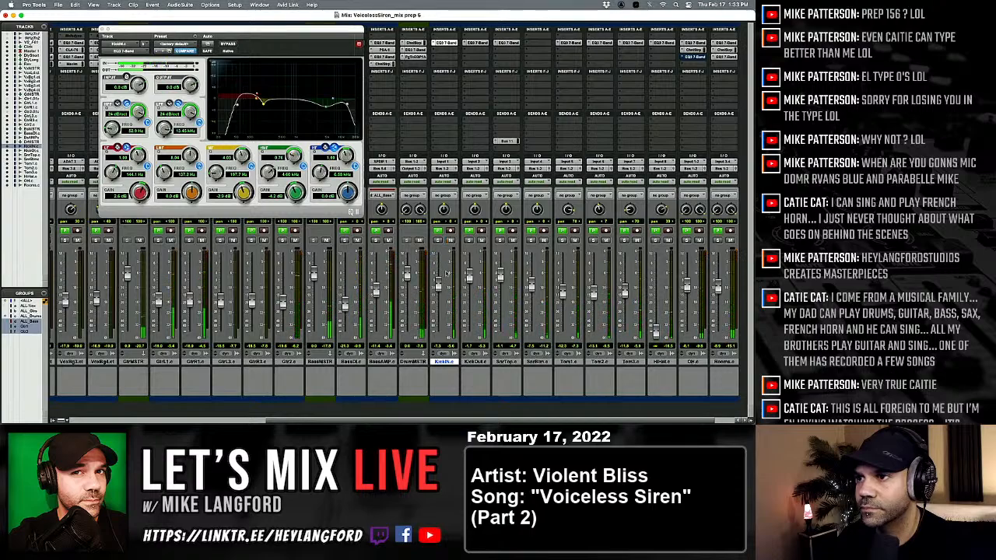
drag(439, 290, 441, 297)
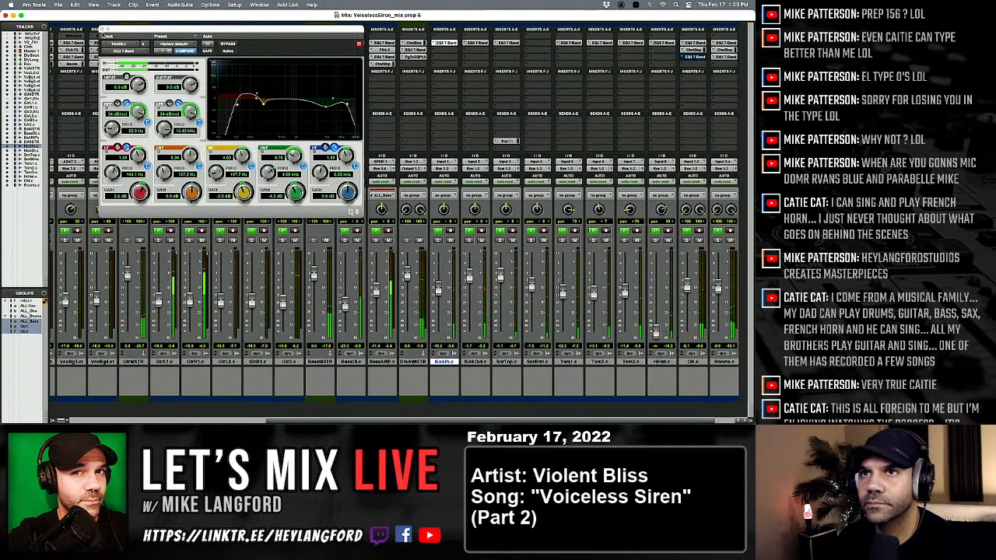
click(102, 30)
Solo SnrTop briefly to hear it alone, and return to the full playback.
scroll(326, 256, right, 2)
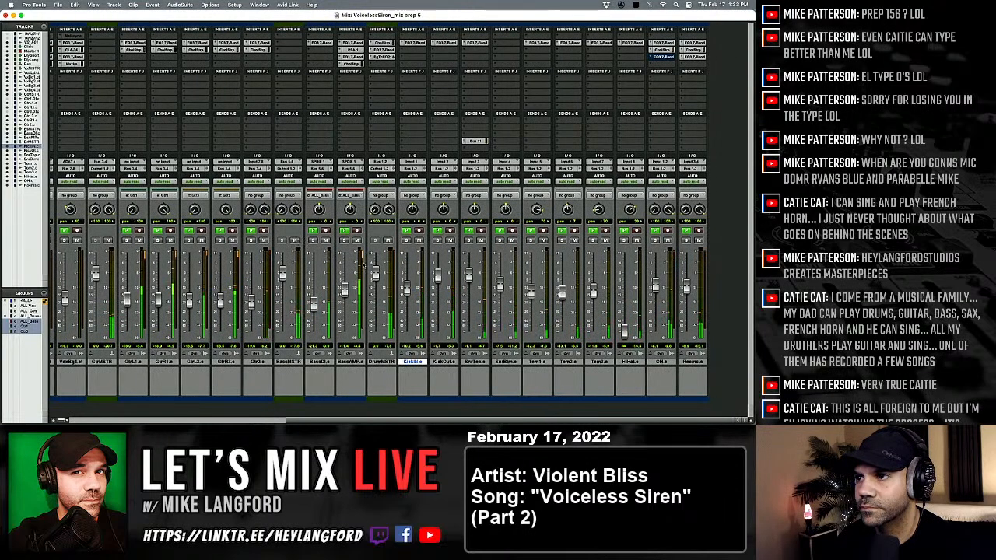
click(468, 241)
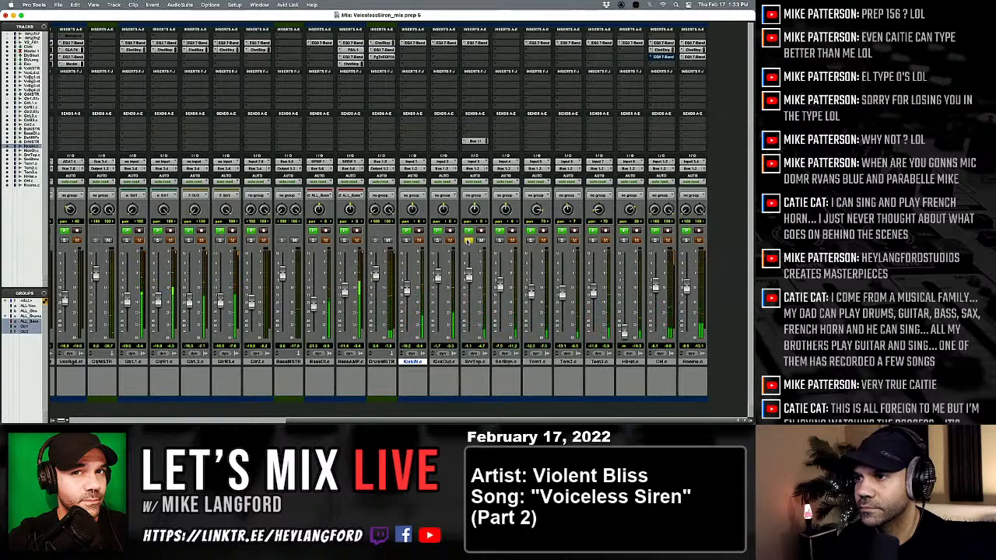
click(467, 241)
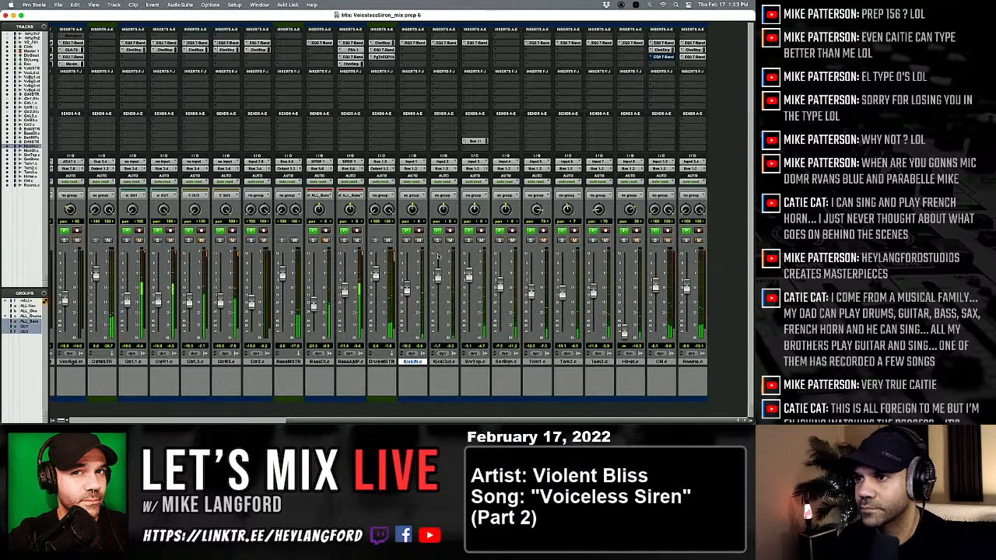
Look over the drum track waveforms across the whole song in the Edit window and restart playback from bar 10.
key(super+equal)
key(alt+a)
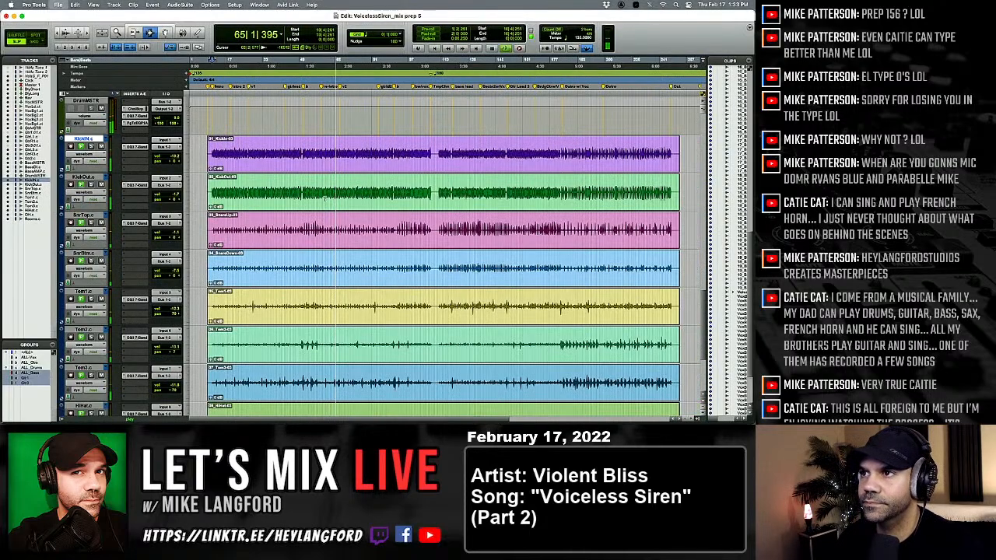
scroll(312, 204, up, 2)
scroll(288, 203, down, 6)
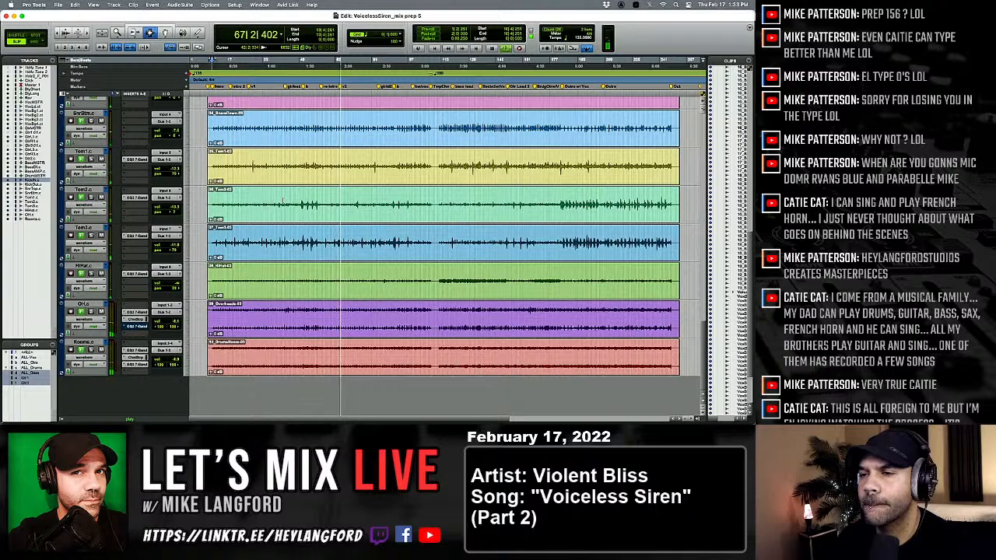
scroll(277, 202, up, 4)
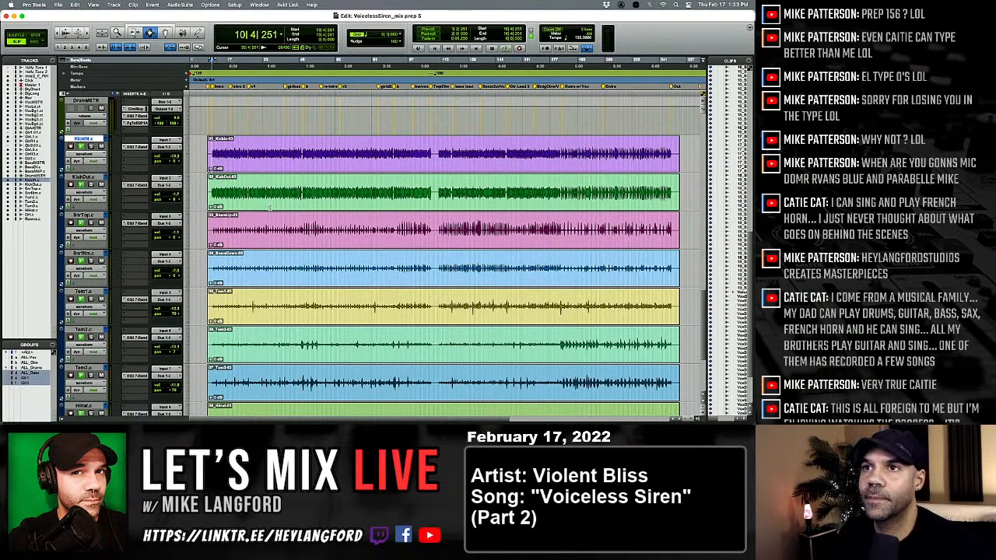
key(space)
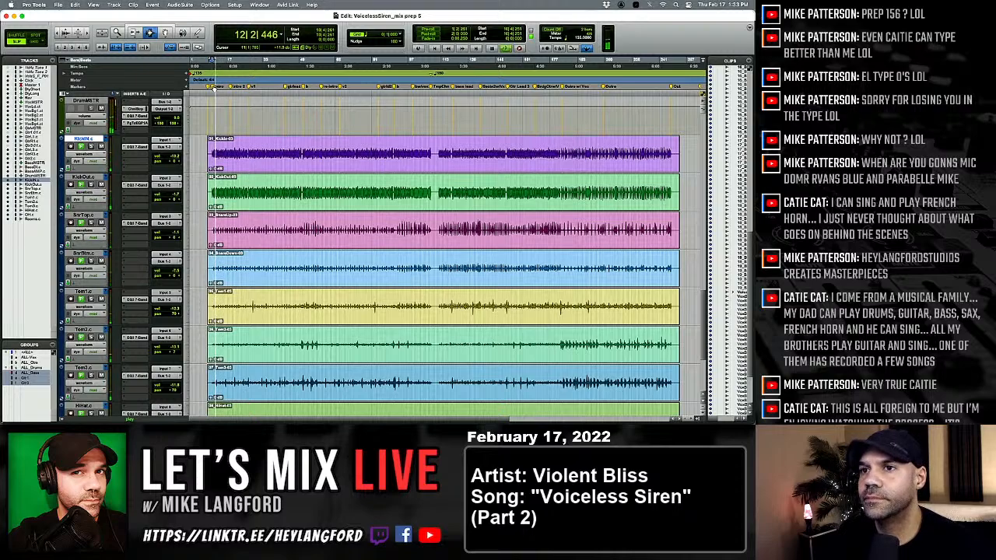
Return to the mixer and toggle the SnrTop and SnrBtm mutes to compare the drum balance.
key(super+equal)
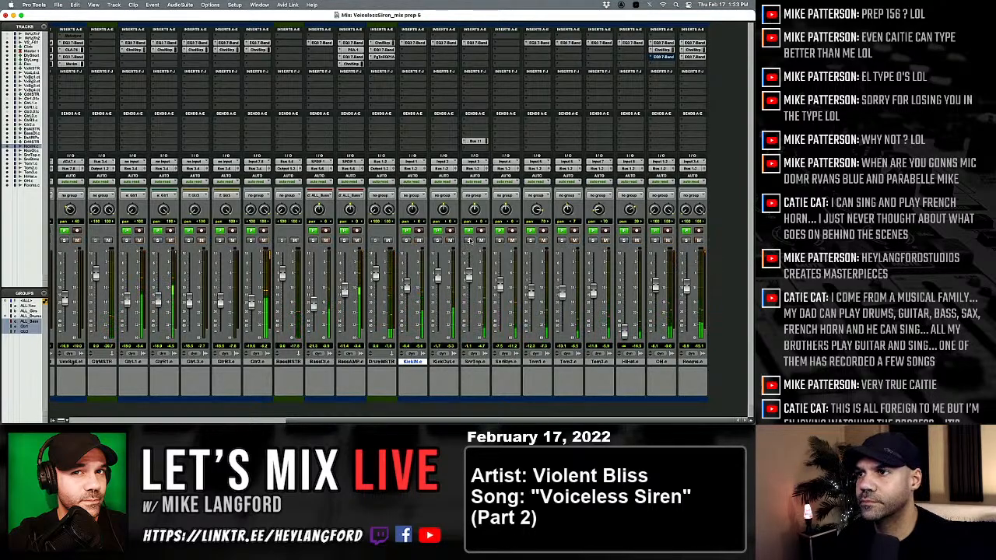
click(481, 239)
click(512, 240)
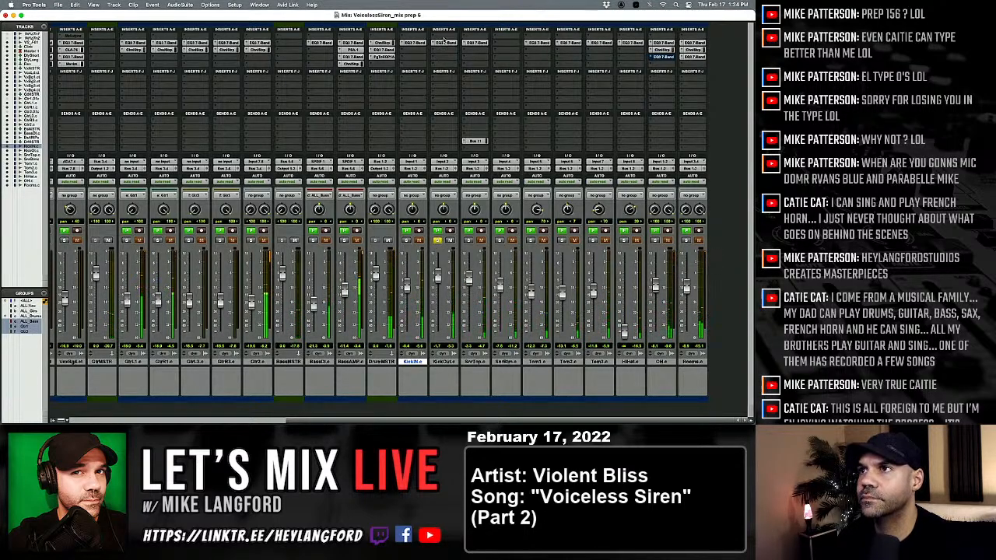
Open KickOut's EQ low-pass up to about 2 kHz and cut its low-mid band at 200 Hz.
click(444, 42)
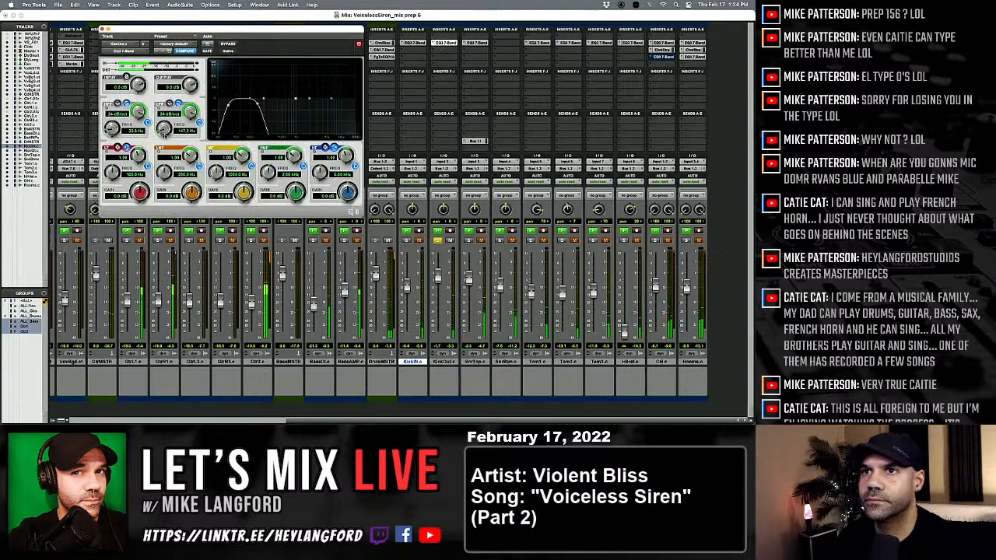
drag(164, 129, 192, 114)
drag(270, 100, 264, 114)
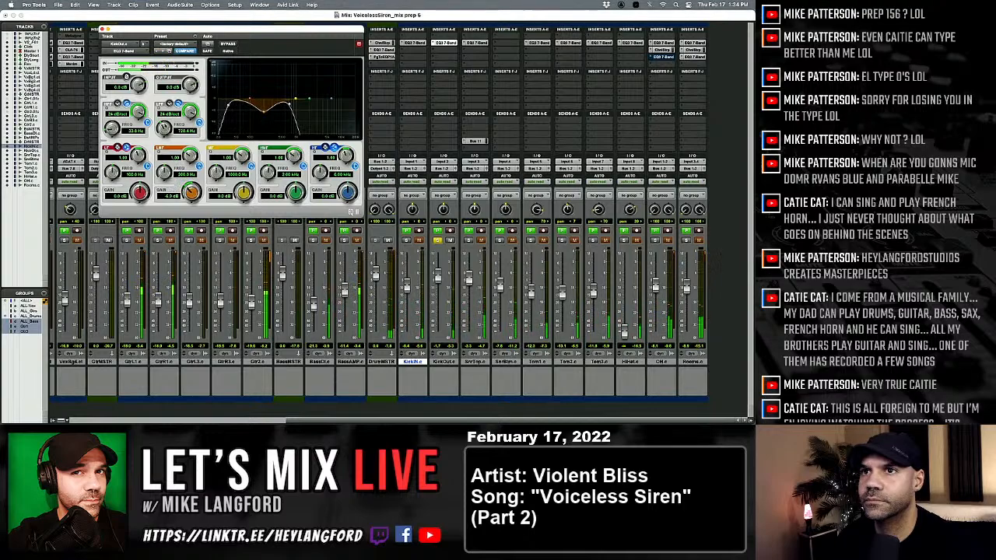
drag(164, 128, 165, 118)
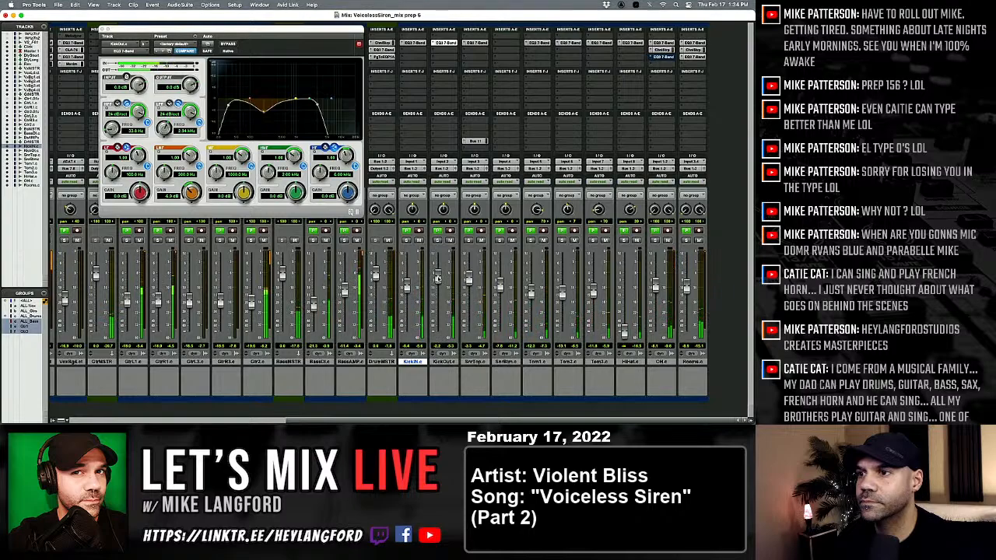
Select the lead and four background vocal tracks and mute them together.
scroll(437, 278, left, 8)
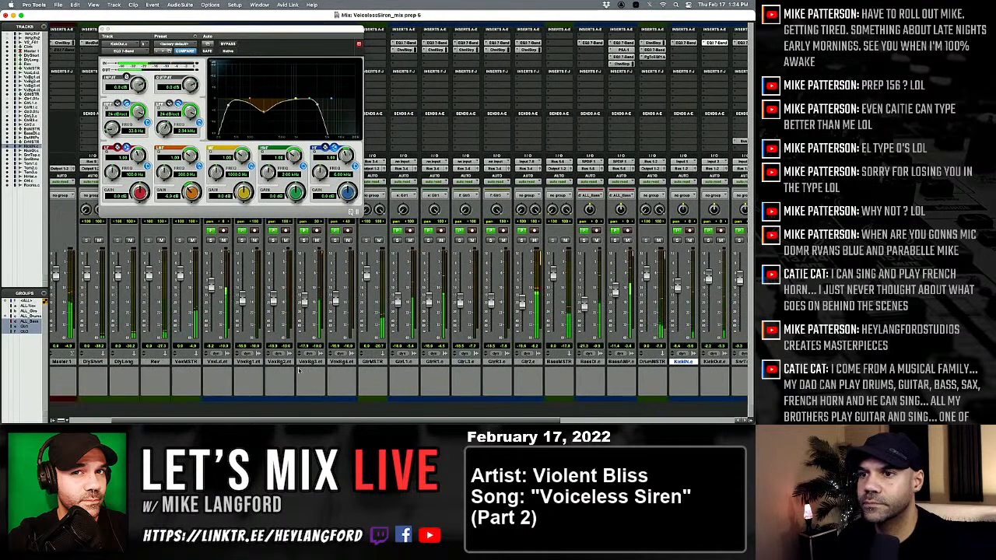
click(229, 362)
shift+click(358, 363)
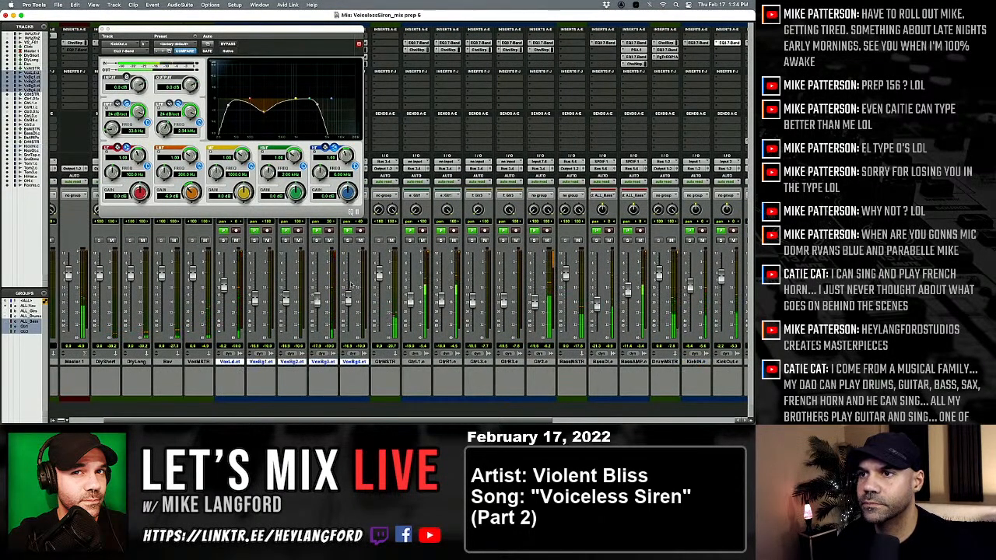
alt+shift+click(361, 241)
Select the BassDI and BassAMP tracks and mute them together.
scroll(413, 334, right, 5)
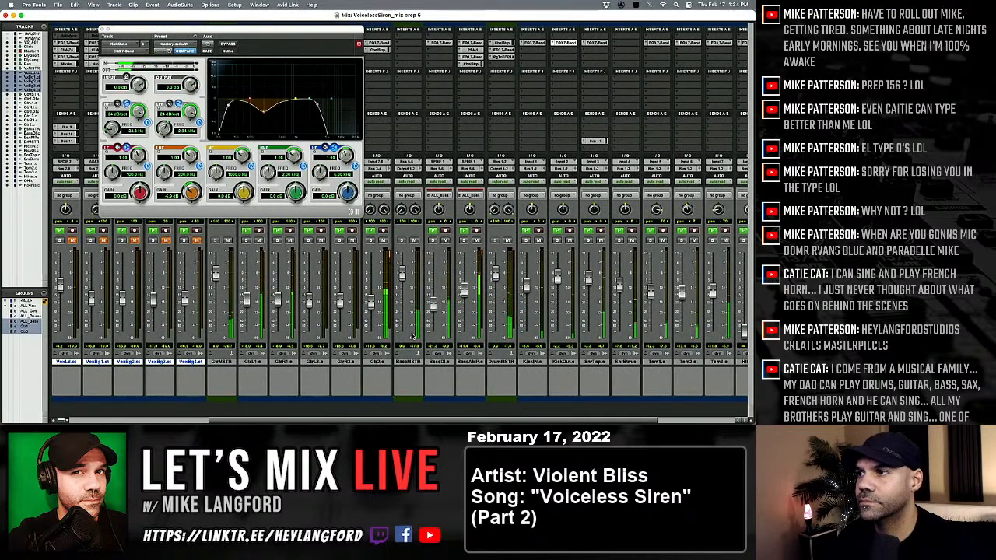
scroll(413, 336, right, 3)
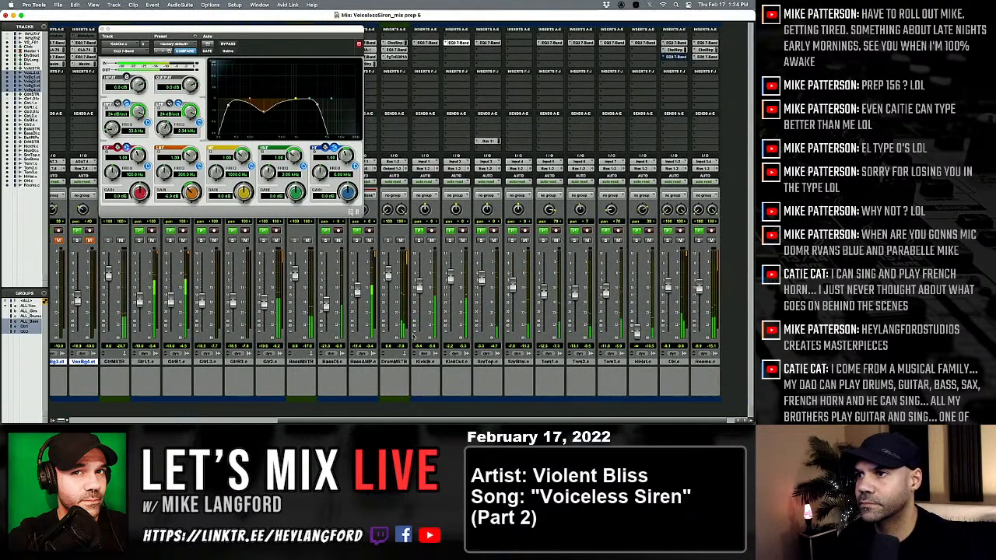
click(348, 363)
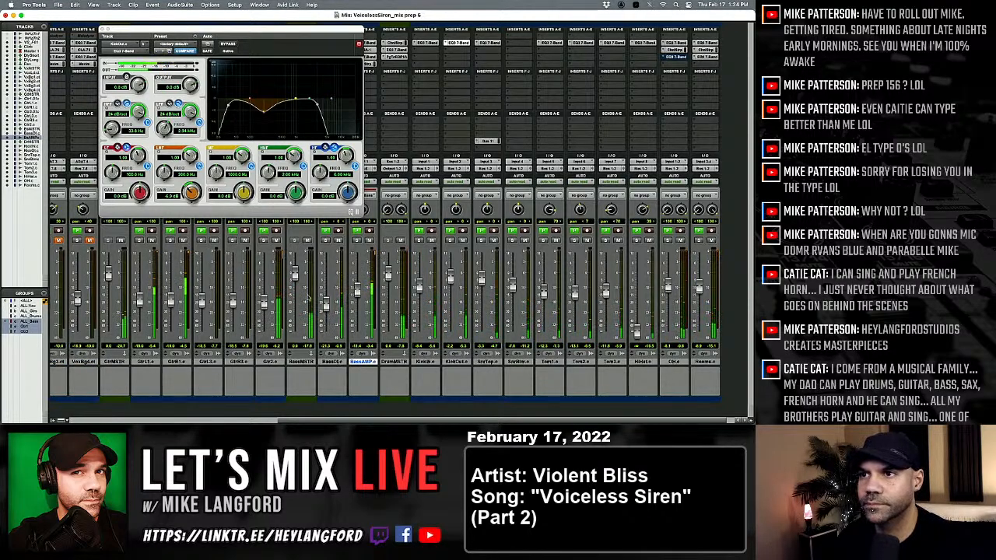
click(333, 363)
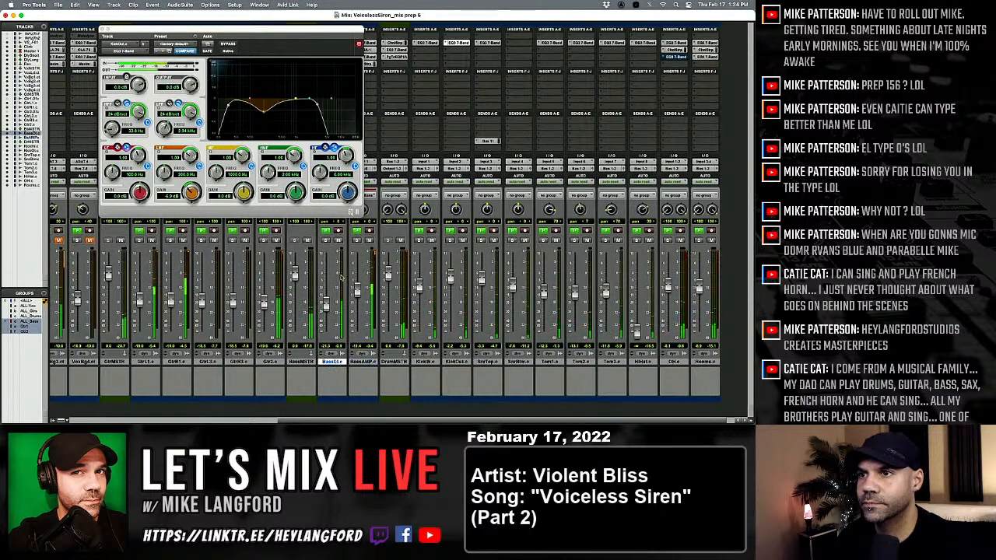
shift+click(363, 362)
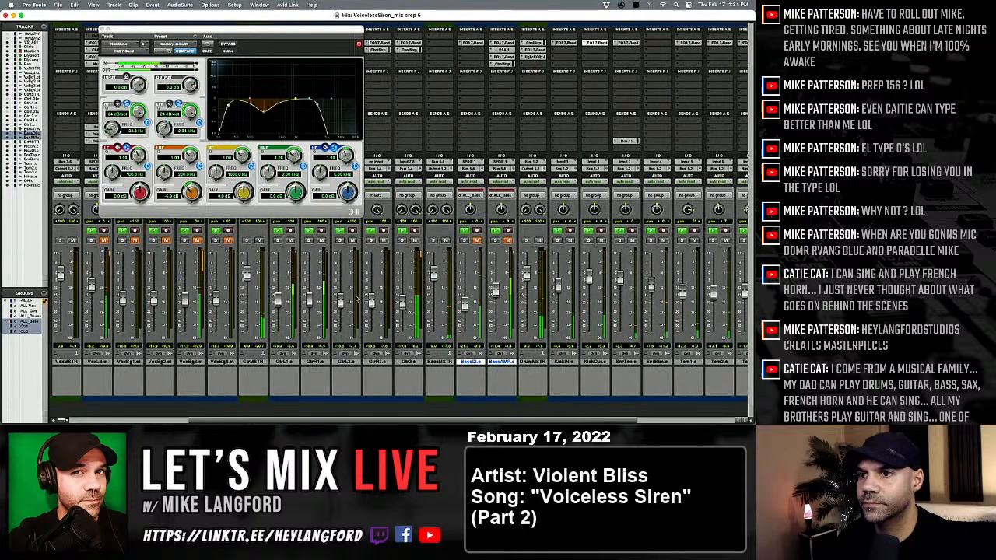
Select the five guitar tracks from GtrL1 to Gtr2 and mute them together, leaving only VoxBg4 selected.
scroll(374, 358, left, 3)
click(408, 362)
shift+click(281, 363)
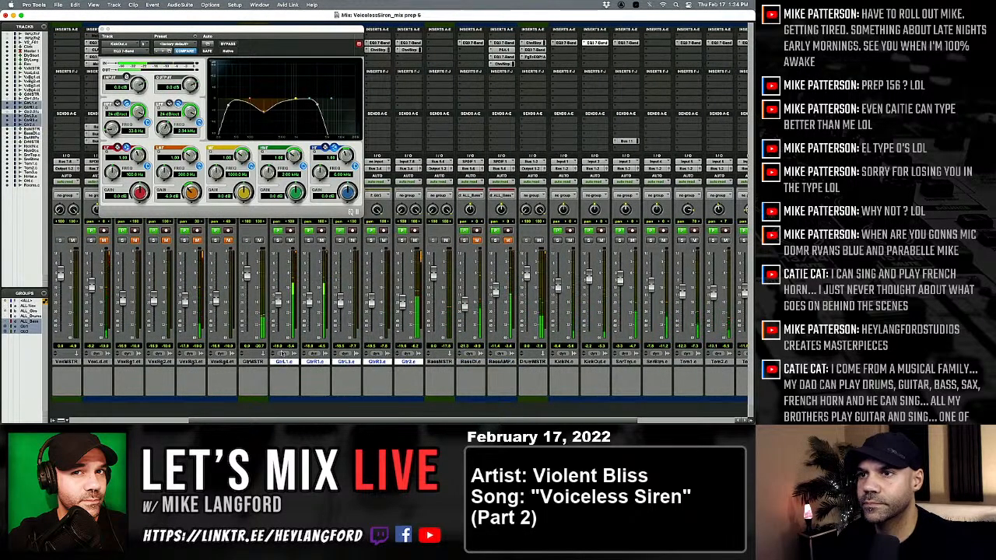
scroll(280, 354, left, 2)
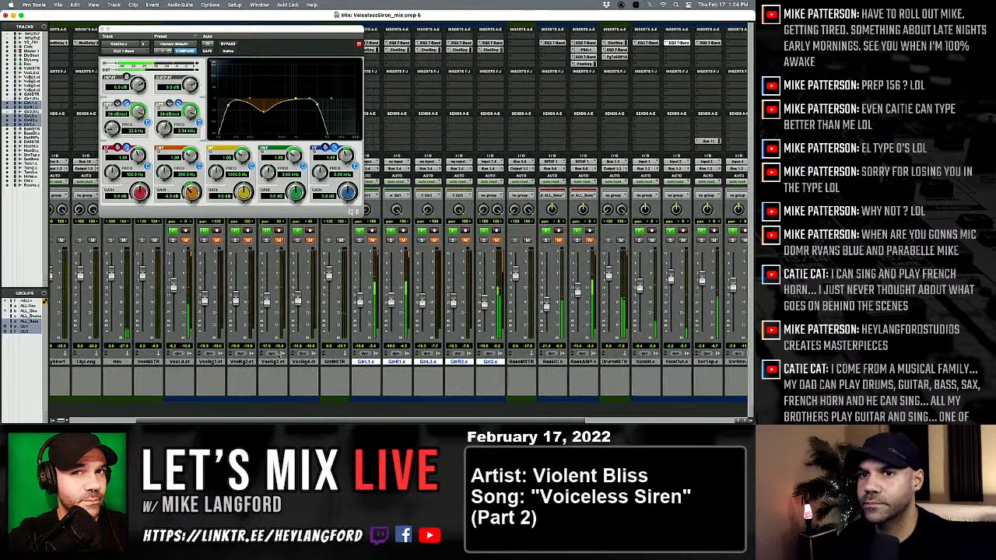
click(301, 363)
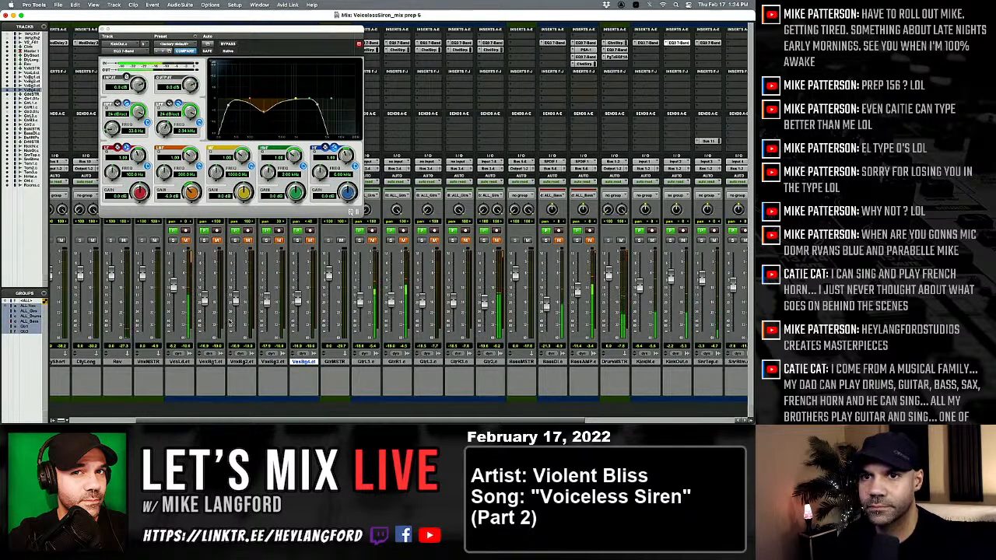
Open SnrTop's Bus 11 send and lower its level to about -31 dB.
scroll(307, 351, right, 5)
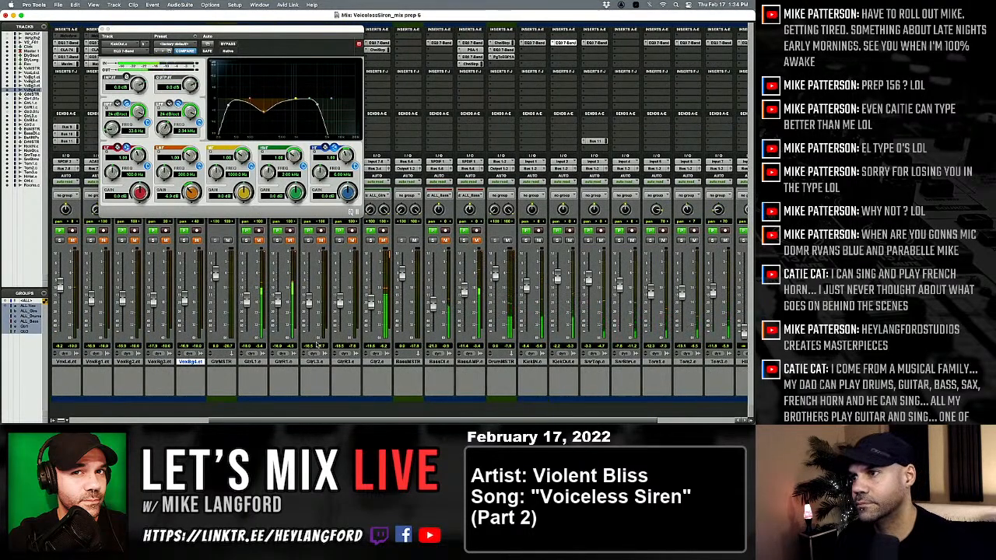
scroll(317, 344, right, 5)
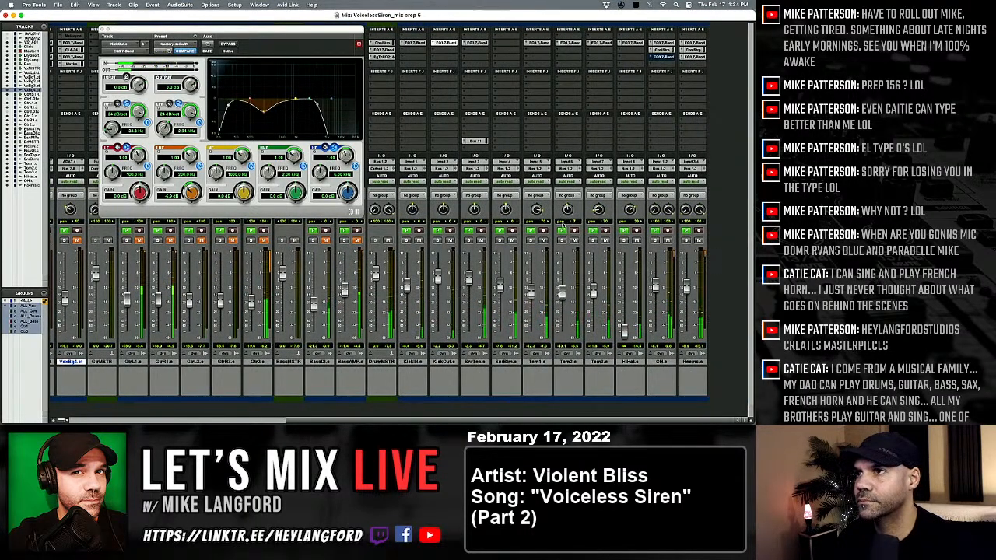
click(474, 141)
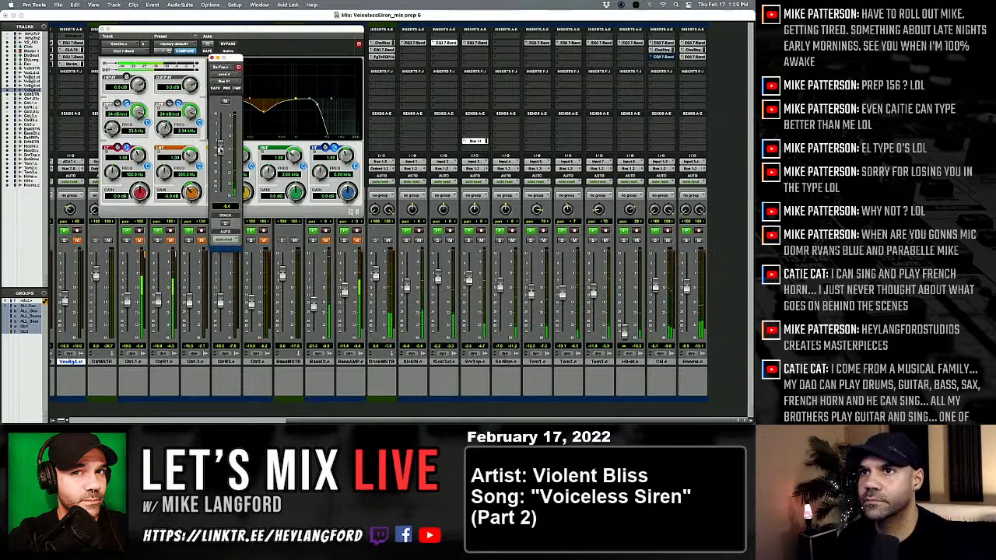
drag(220, 148, 220, 166)
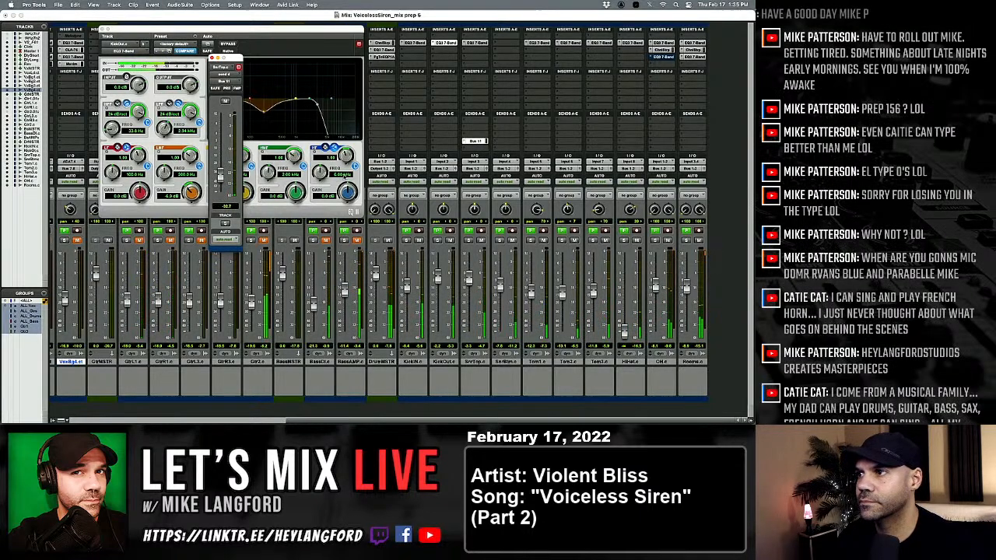
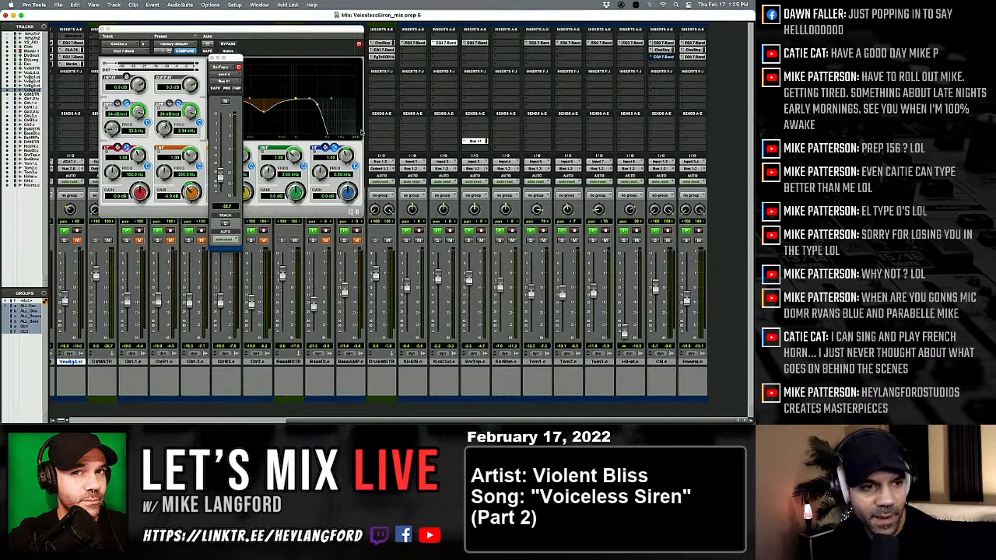
Switch to the Edit window and close the floating snare send and kick EQ windows.
key(super+equal)
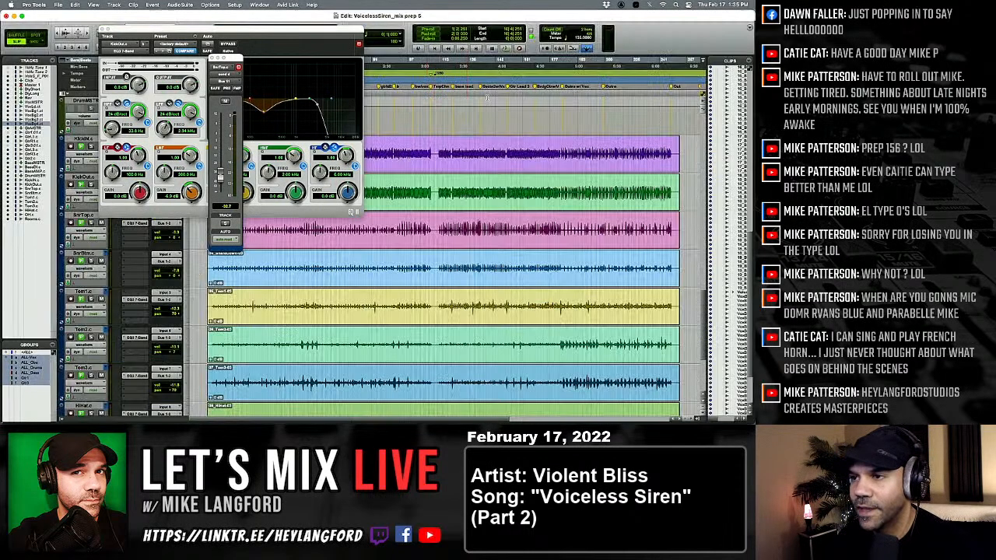
click(210, 58)
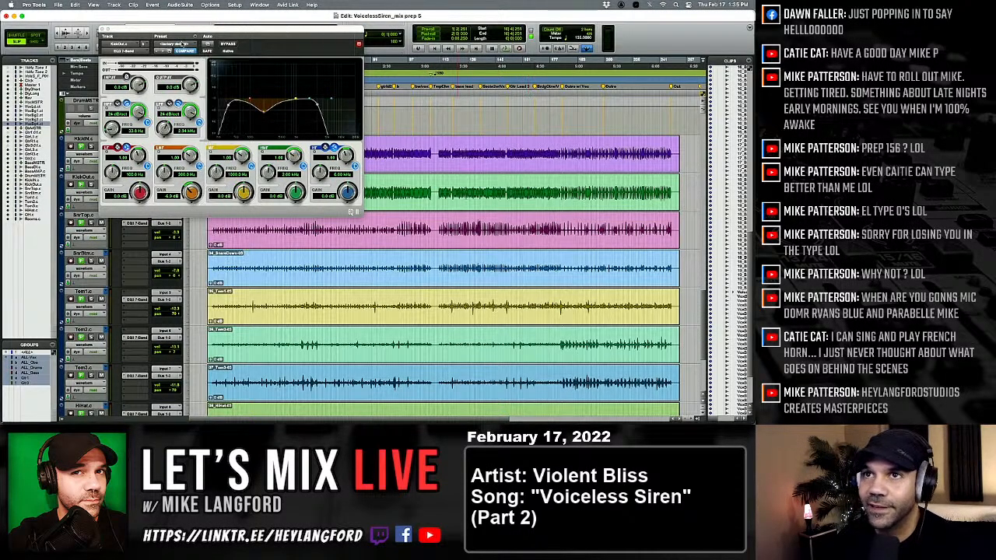
click(104, 29)
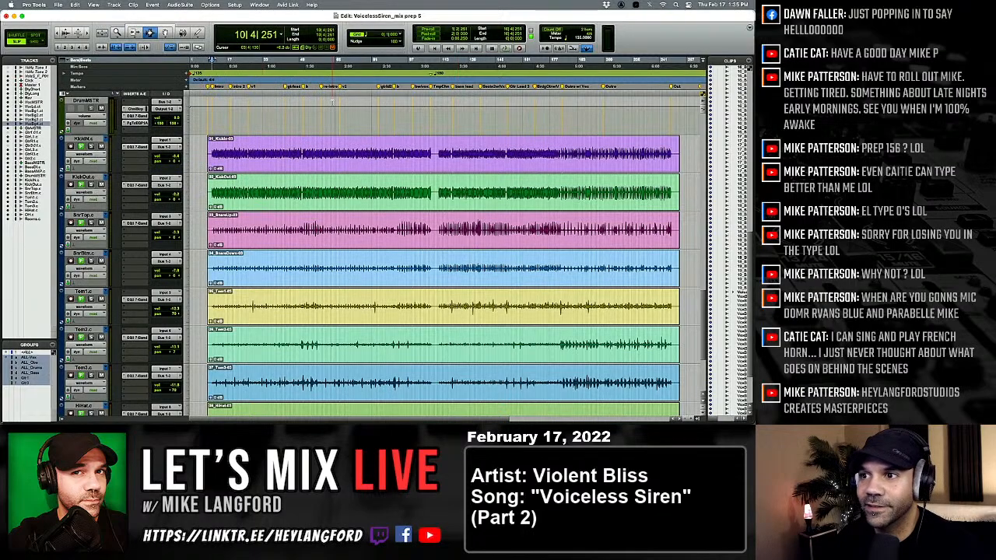
scroll(331, 101, down, 3)
scroll(249, 216, up, 5)
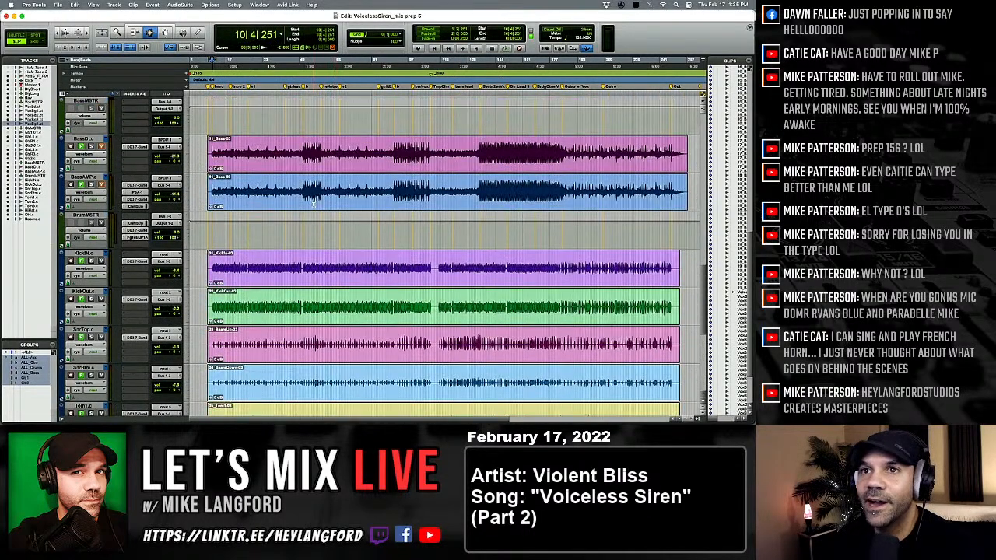
Suspend the track groups and solo only the KickIN track, zoomed in near the song's intro.
click(222, 228)
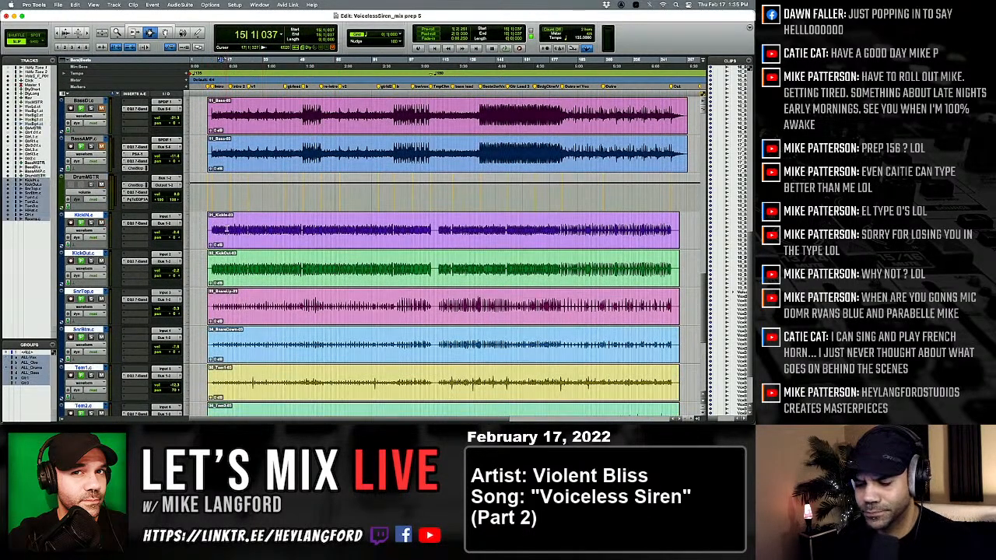
click(230, 228)
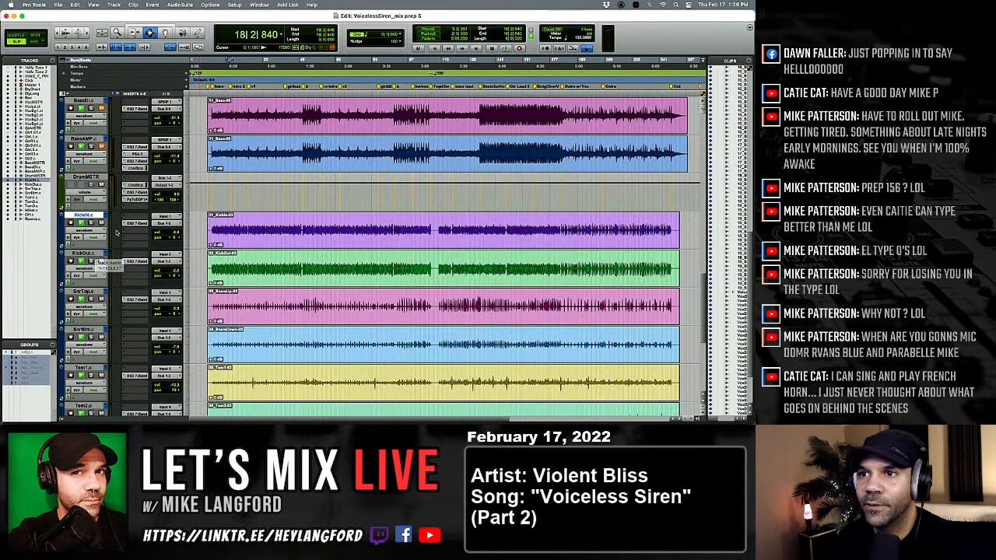
click(219, 228)
key(t)
key(t)
key(t)
key(t)
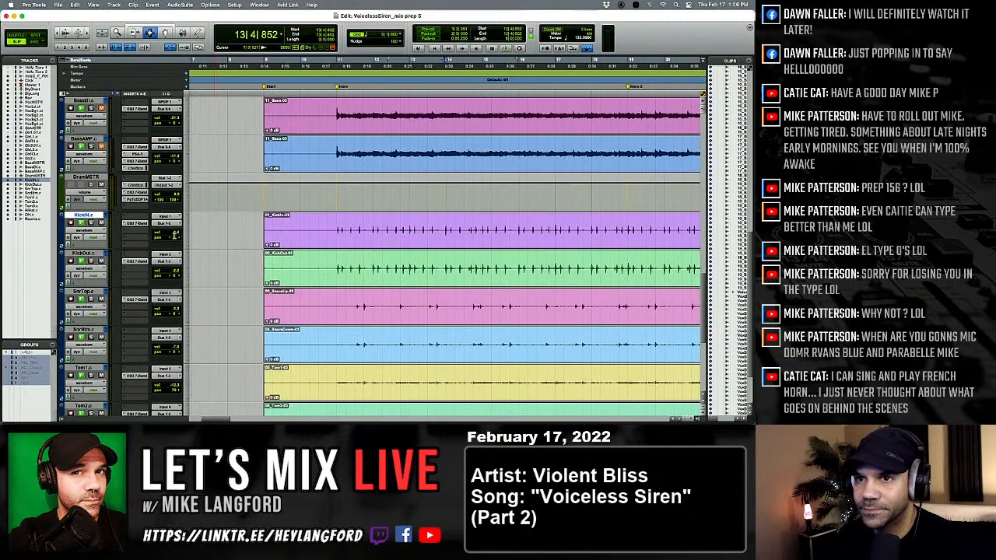
Save the session and play the soloed kick from just before the Intro marker.
click(330, 226)
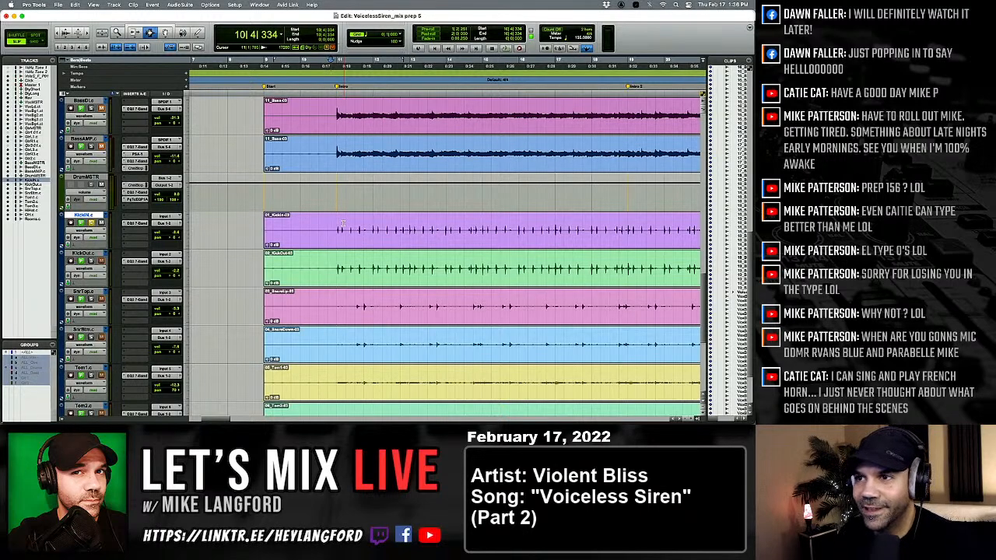
key(super+s)
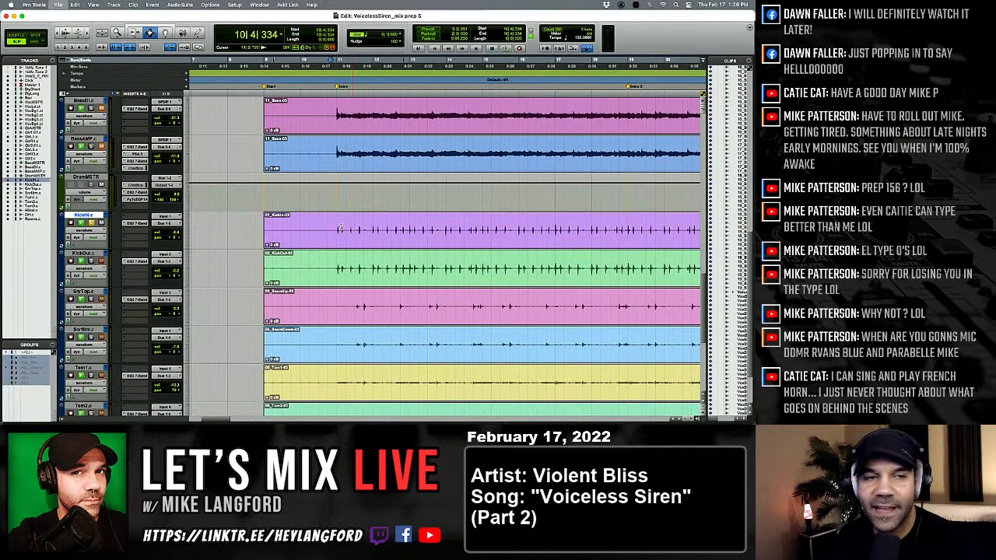
key(space)
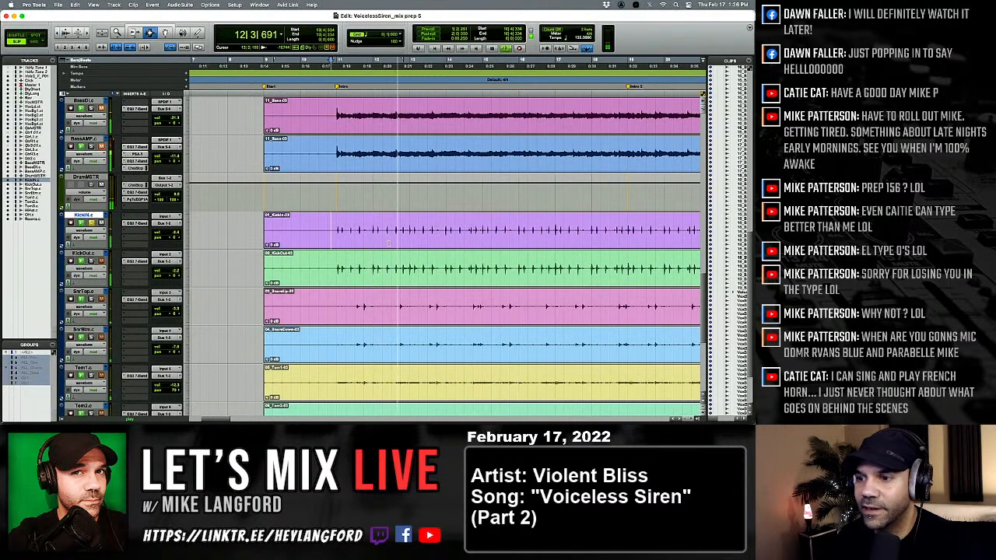
key(t)
key(t)
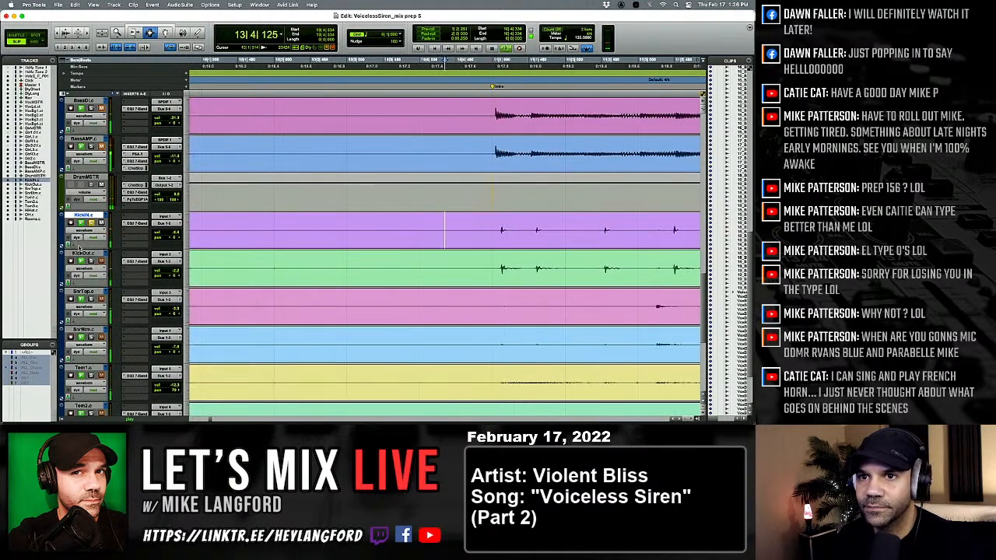
Enlarge the KickIN track's height, stop playback and inspect the first kick hit after the Intro marker.
drag(79, 247, 79, 359)
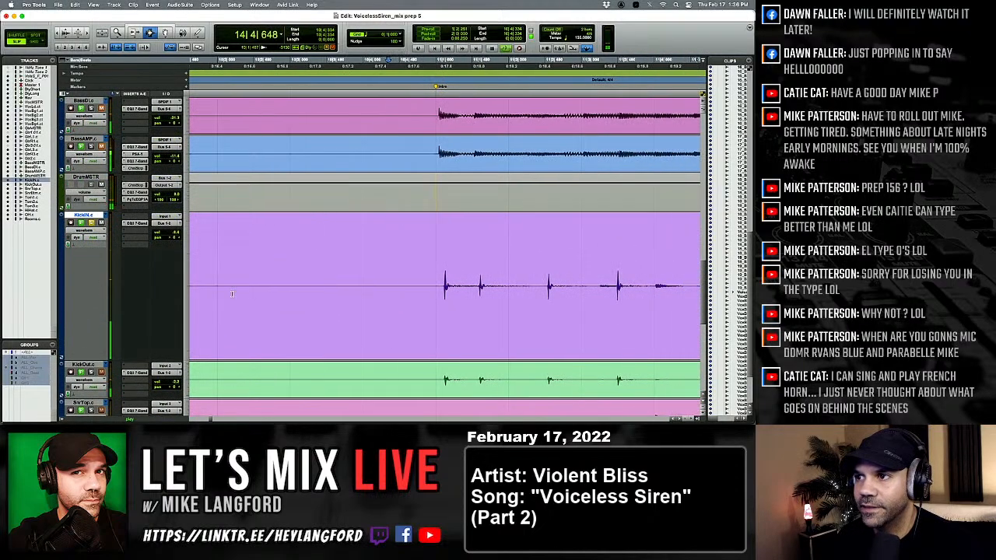
click(350, 290)
key(space)
key(t)
key(t)
key(t)
key(t)
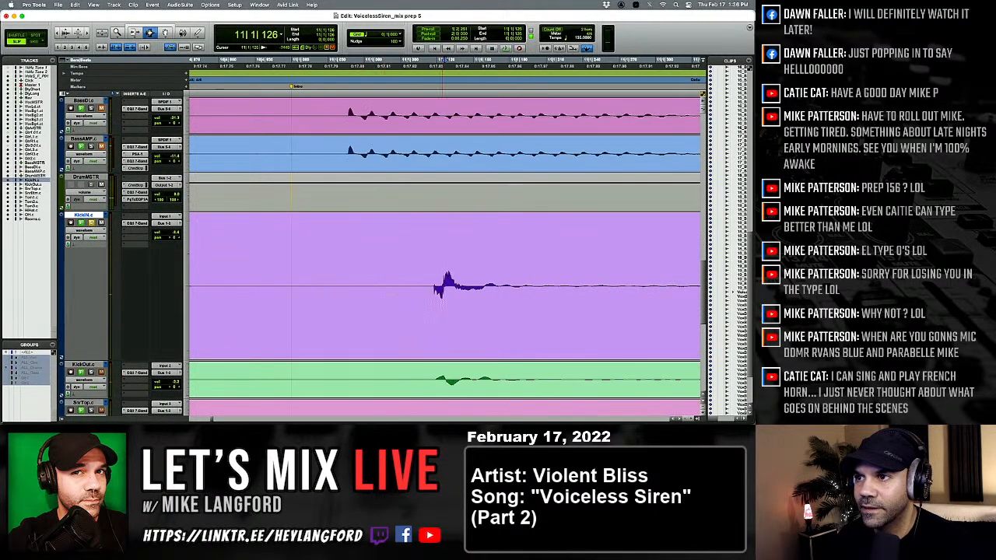
key(r)
key(r)
key(r)
key(r)
key(r)
scroll(436, 293, right, 3)
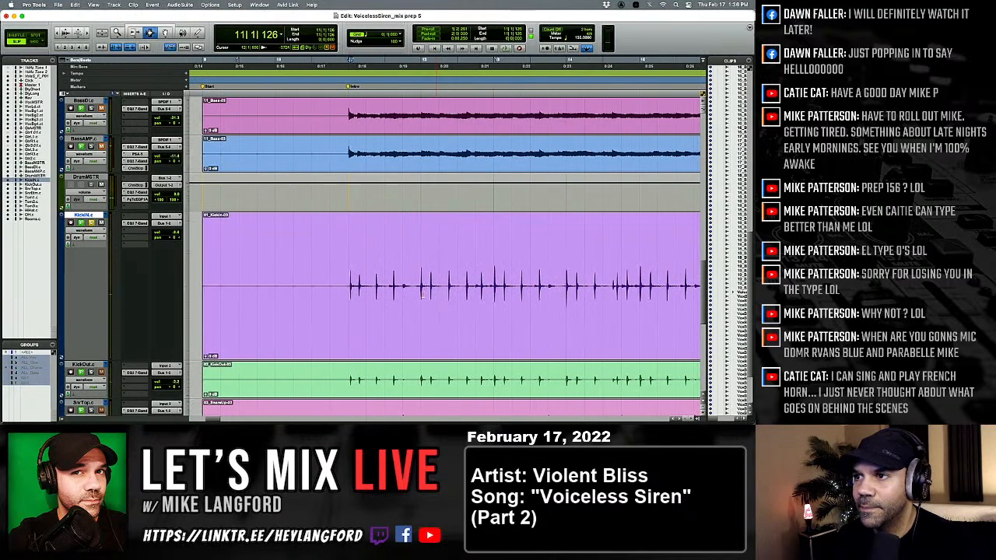
Audition the kick from just before the intro and place the edit cursor on its first hit.
click(363, 291)
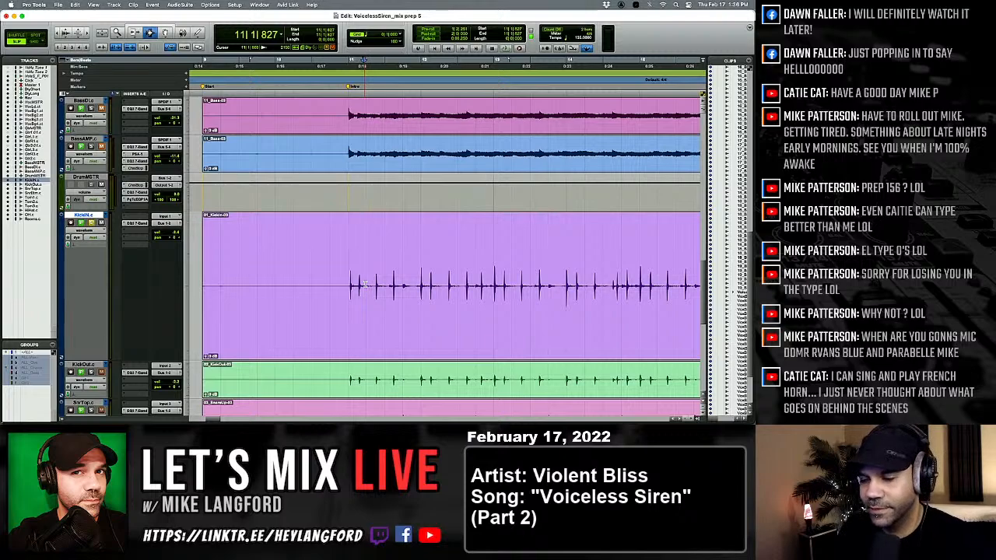
click(328, 294)
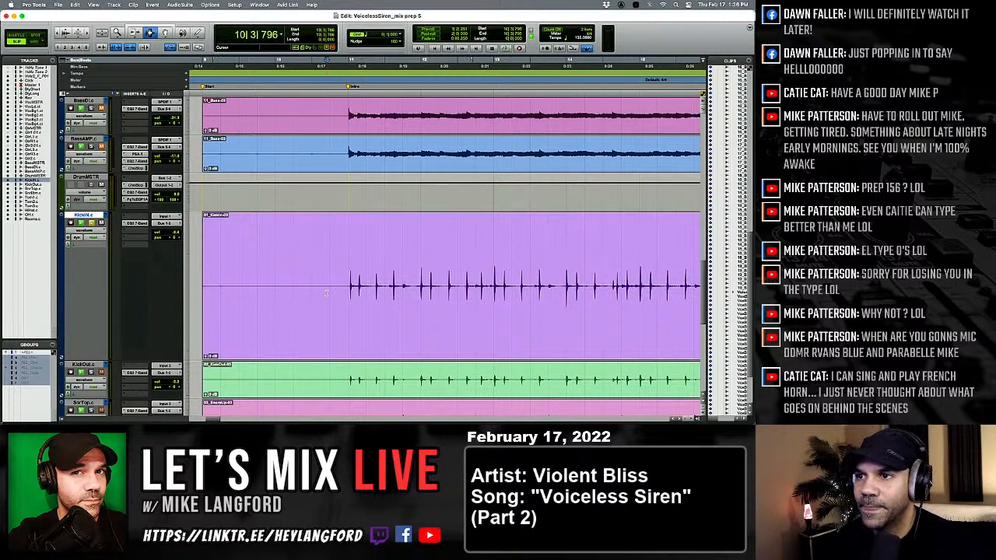
key(space)
key(space)
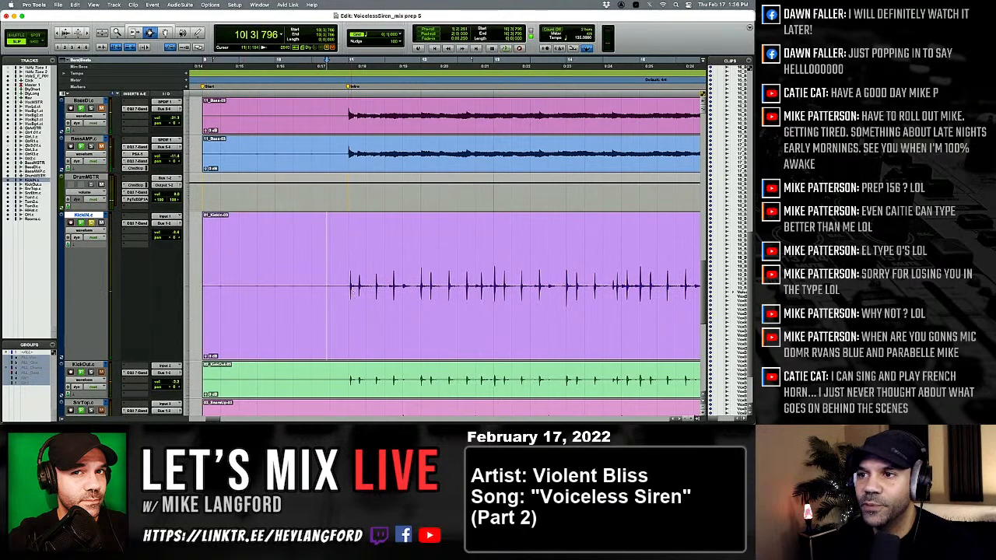
click(350, 294)
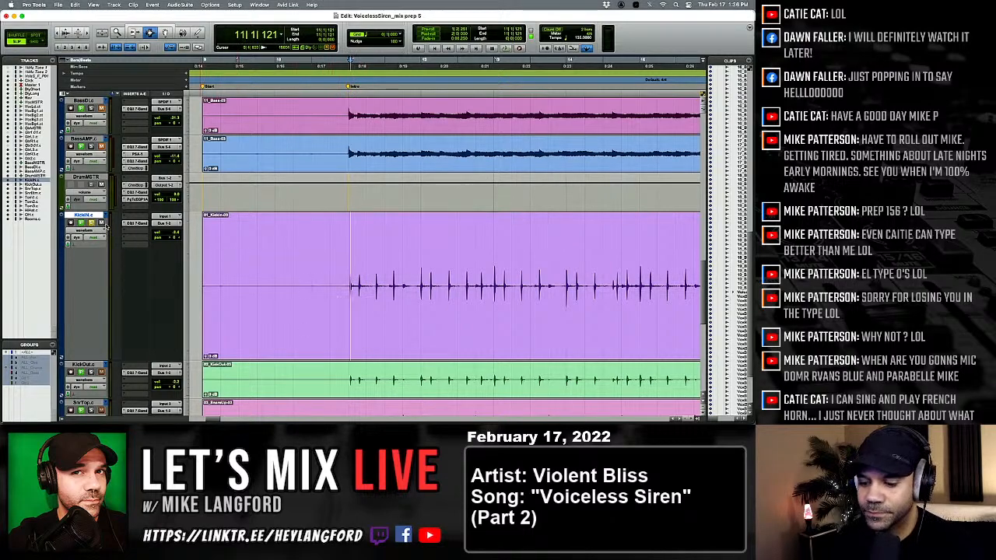
Create one new mono audio track named "_Kick" below the KickIN track.
key(super+shift+n)
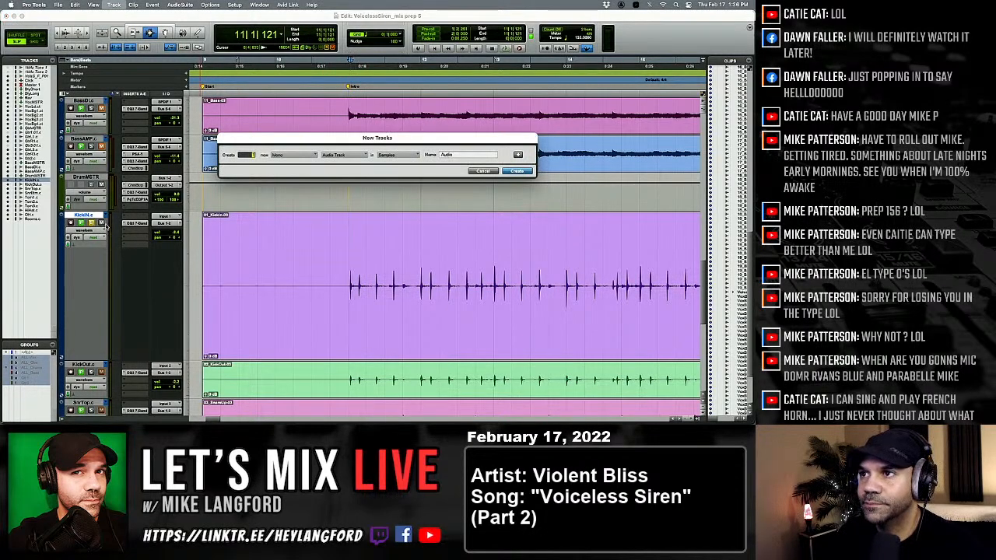
key(super+Left)
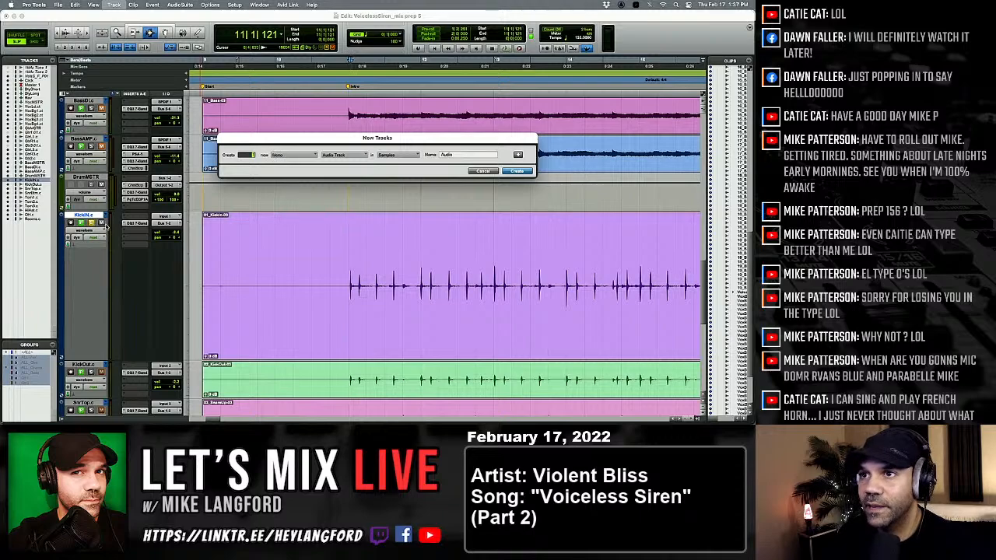
key(Tab)
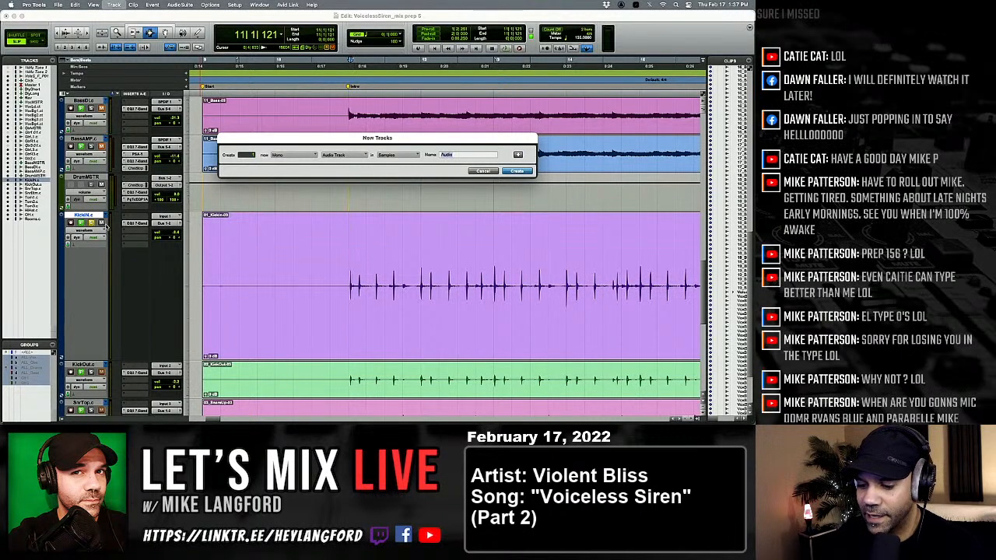
text(Kick)
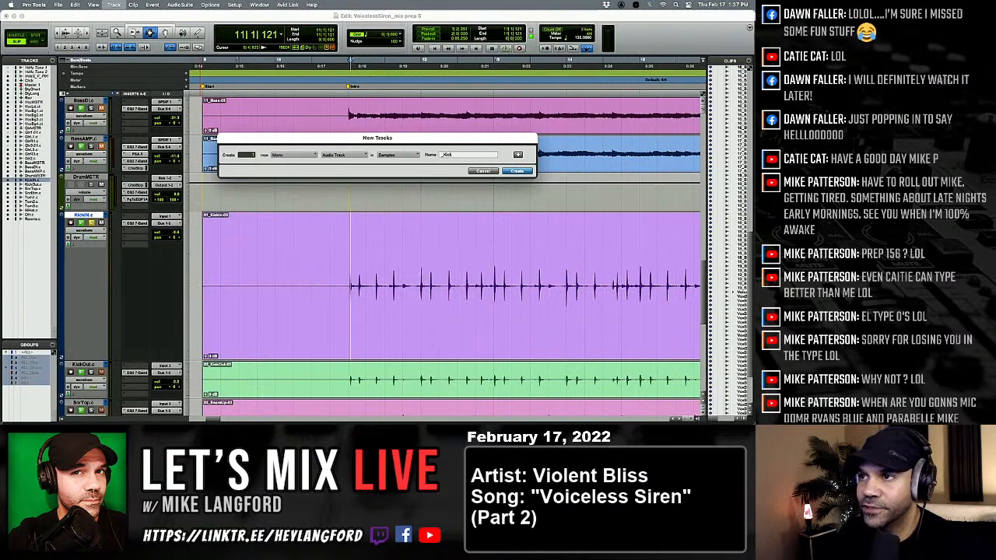
key(Return)
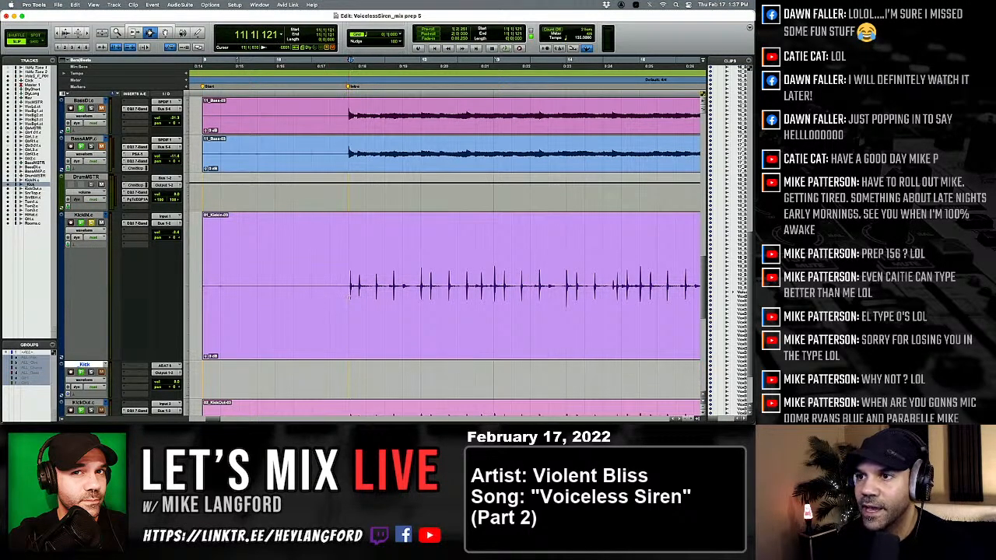
Select the single kick hit at the start of bar 12 on the KickIN track, from its attack through its decay.
click(396, 296)
key(t)
key(t)
key(t)
key(r)
key(r)
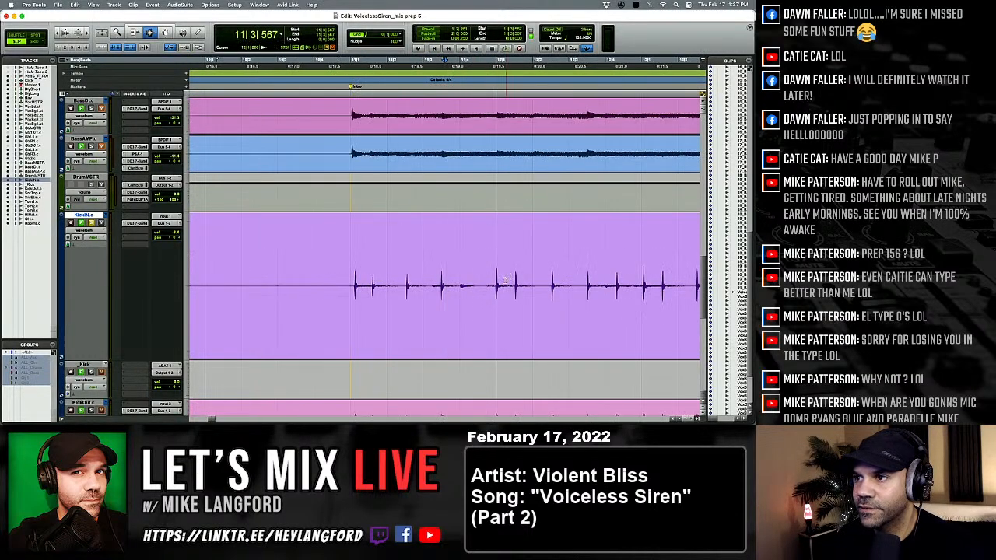
click(494, 293)
key(t)
key(t)
key(t)
key(t)
click(502, 294)
key(t)
key(t)
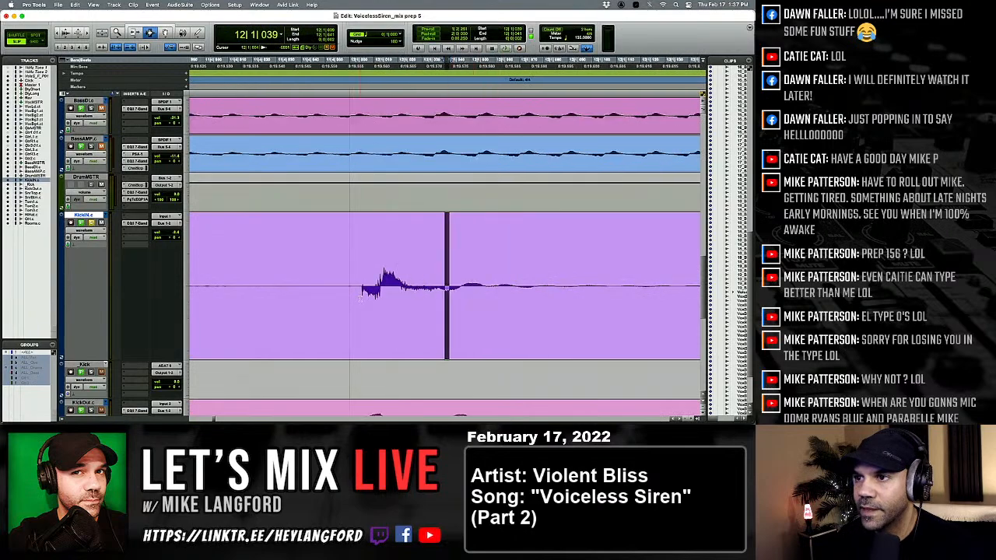
key(t)
key(r)
key(t)
key(t)
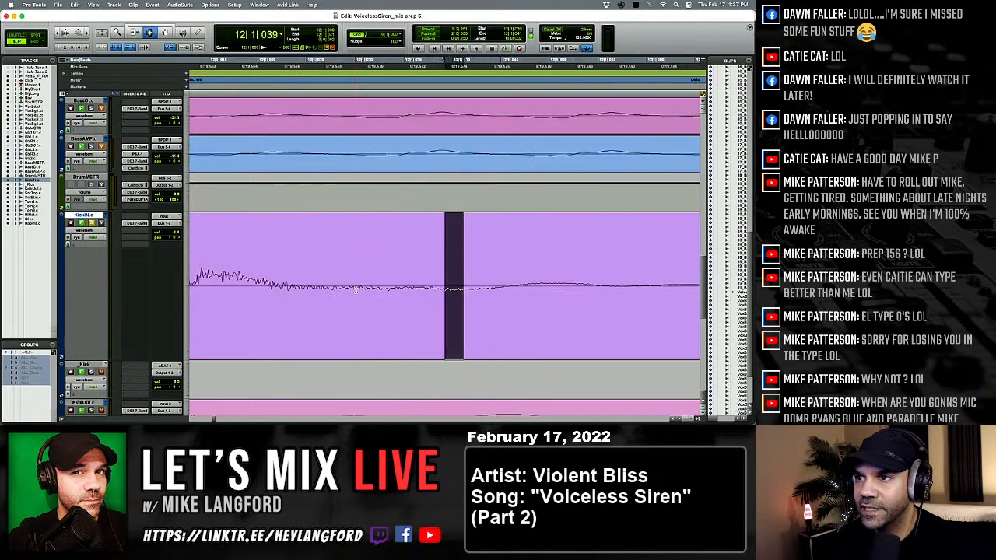
key(r)
key(r)
key(r)
key(t)
key(t)
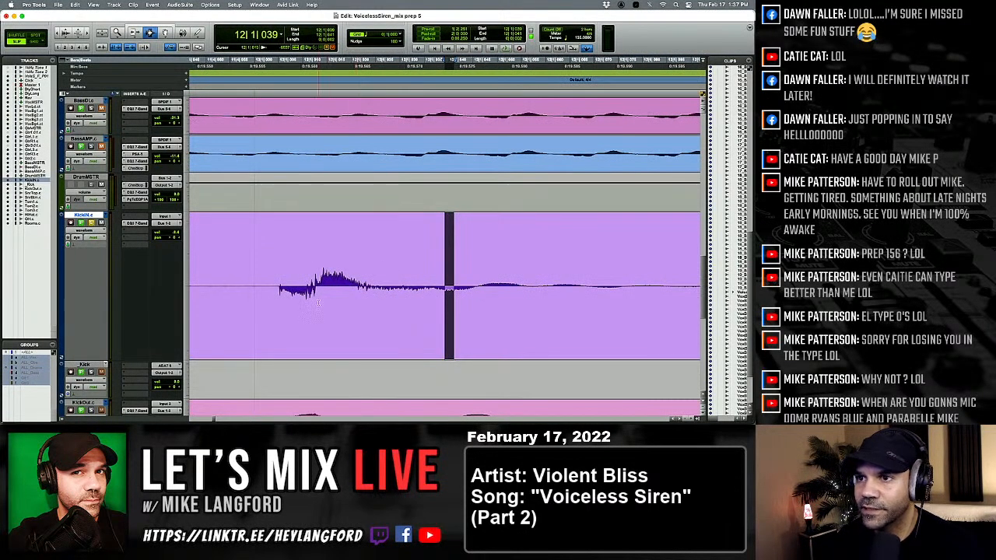
drag(277, 296, 536, 319)
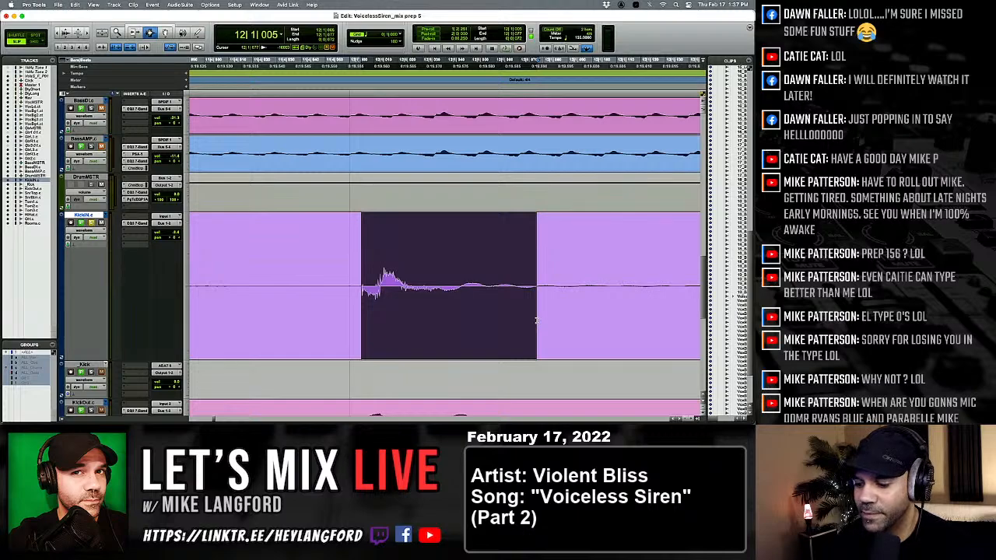
Copy the selected kick hit to the session start on the KickIN track and add a very short fade-in.
key(Return)
key(super+v)
key(t)
key(t)
key(t)
key(t)
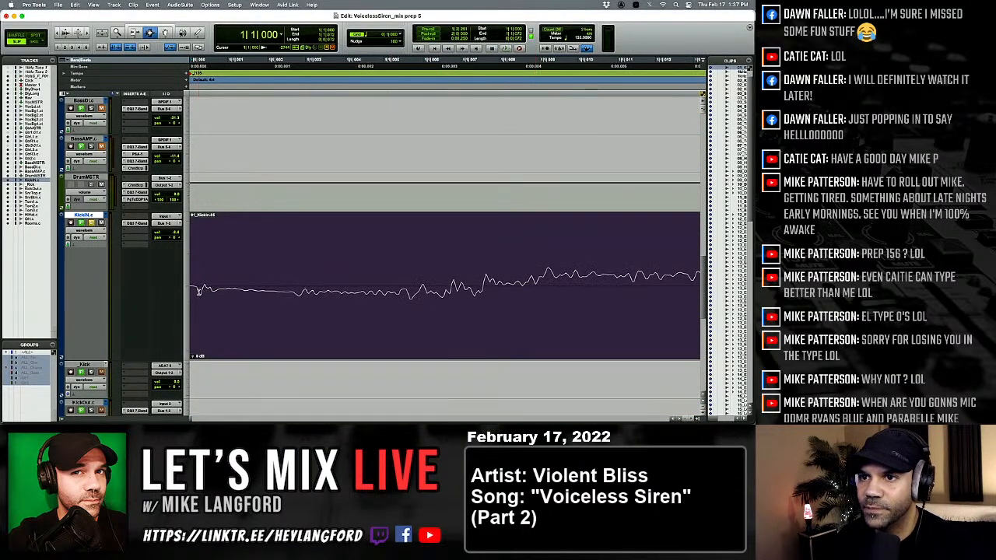
drag(198, 292, 187, 295)
key(f)
key(r)
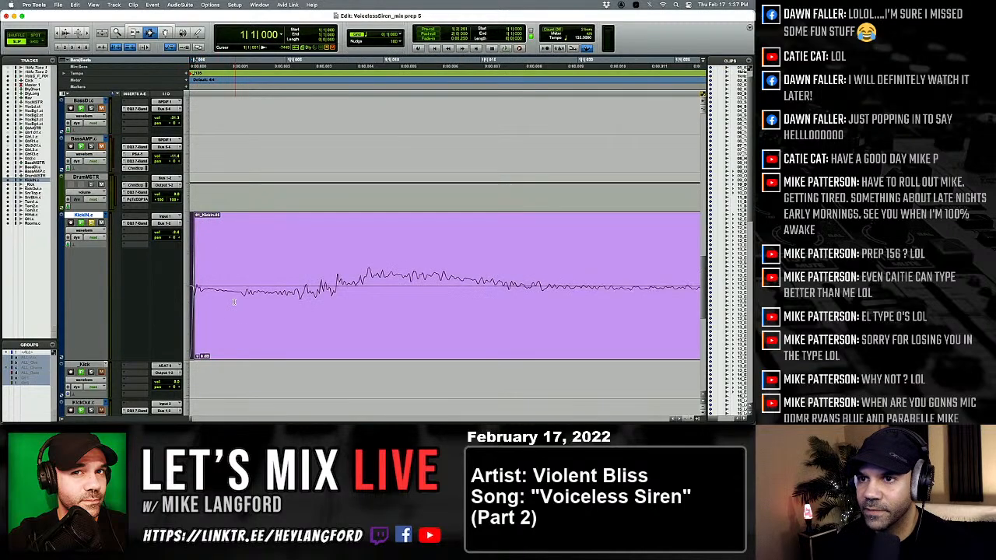
Fade out the tail of the copied kick hit and consolidate it into a single clip.
key(r)
key(r)
drag(249, 293, 303, 294)
key(f)
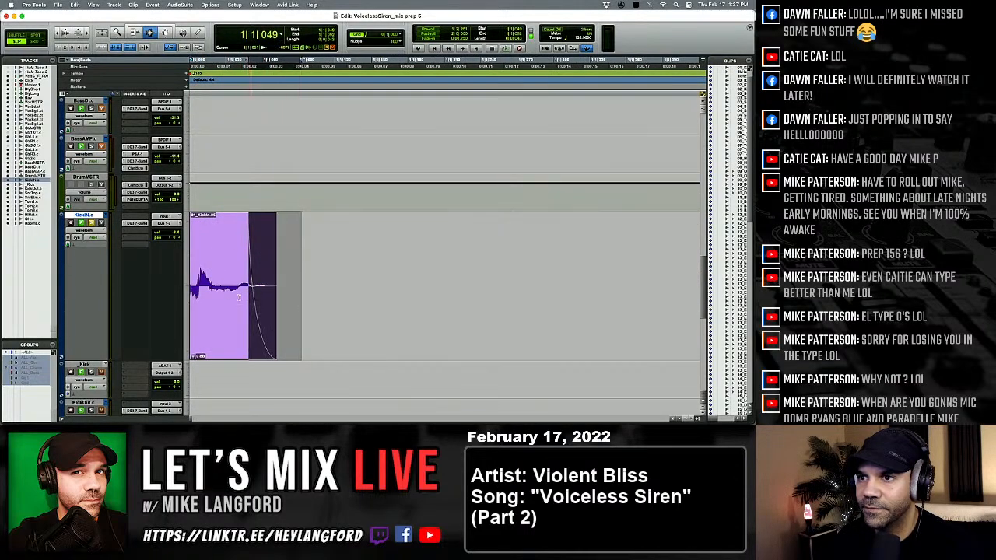
double_click(223, 293)
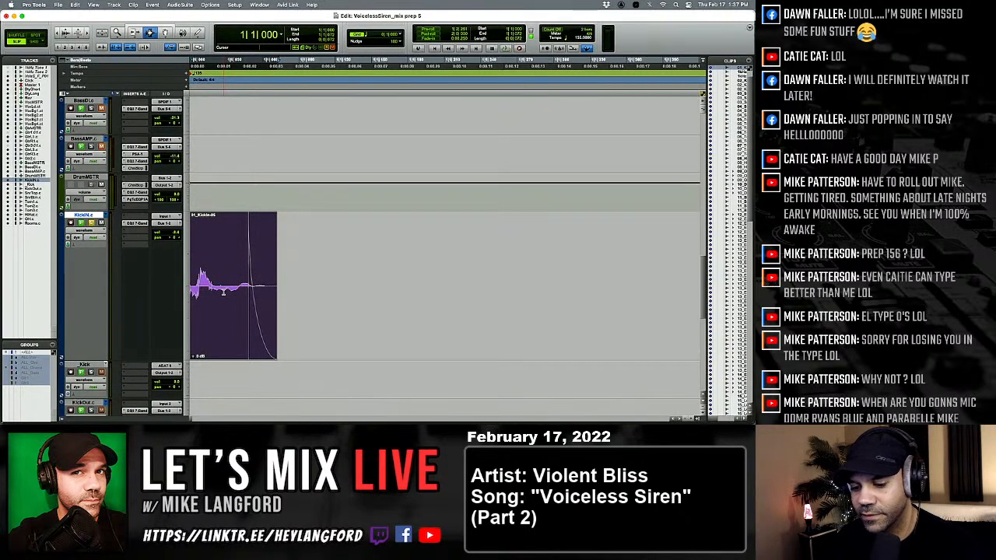
key(alt+shift+3)
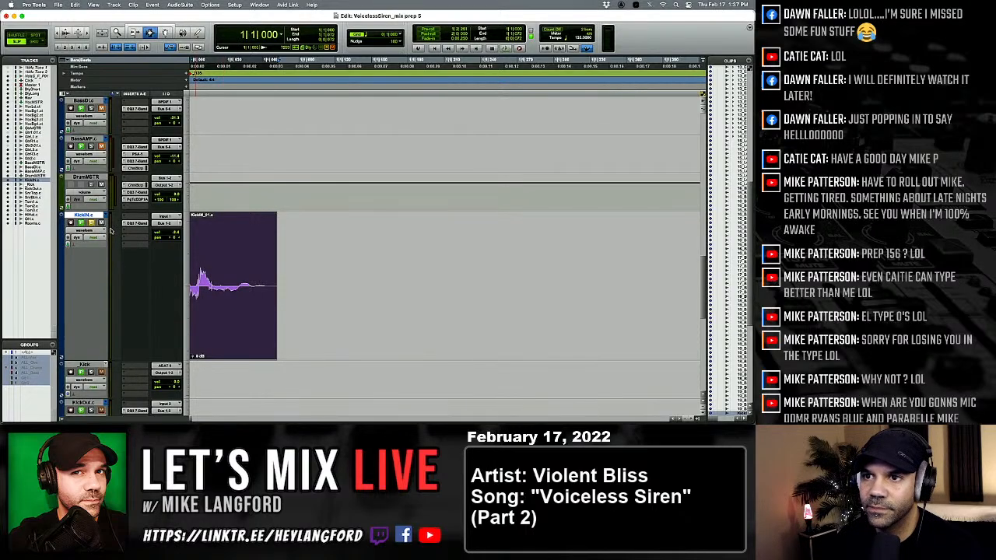
Audition the consolidated kick clip and place the edit cursor in the empty space after it.
key(space)
key(space)
key(space)
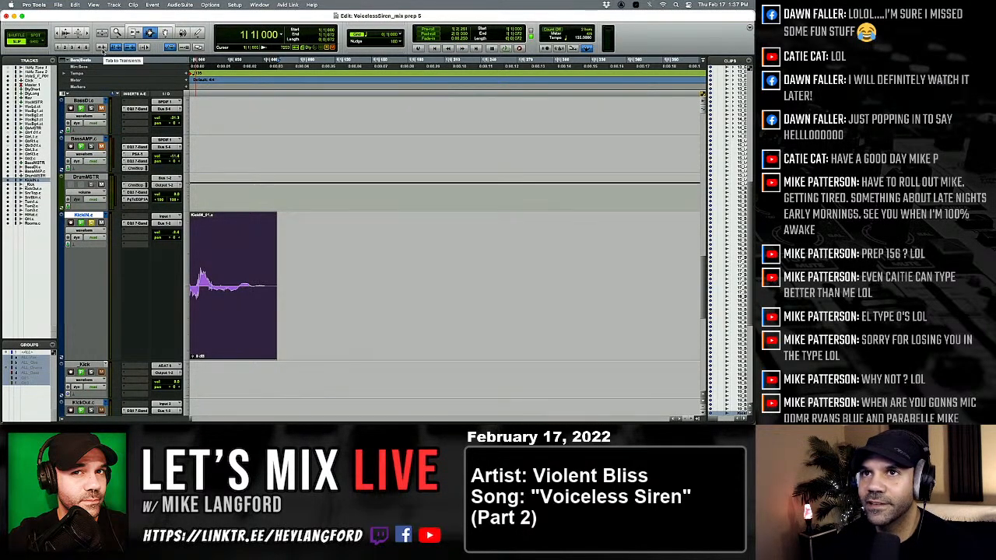
click(311, 328)
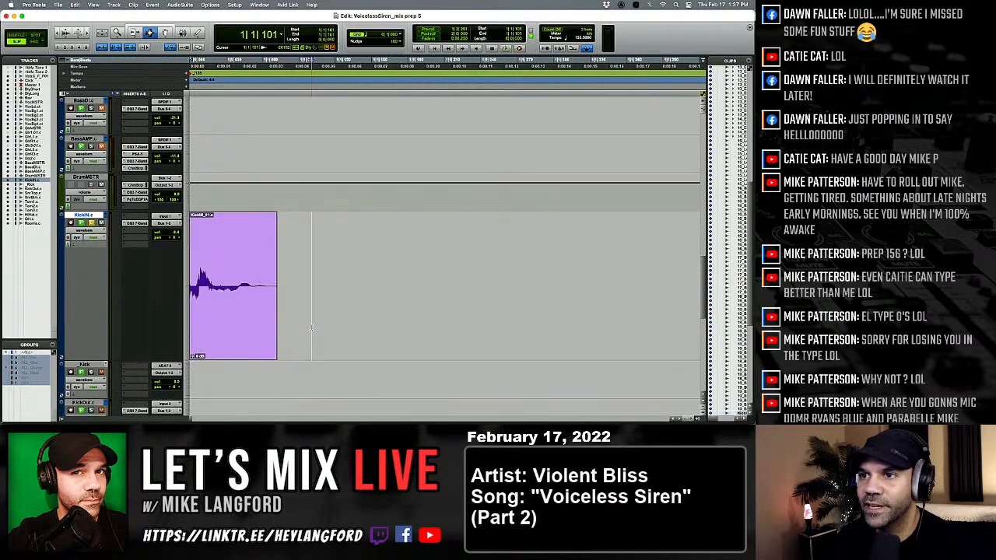
Step the edit cursor through the KickIN track to examine its clip boundaries and first kick transient.
key(Tab)
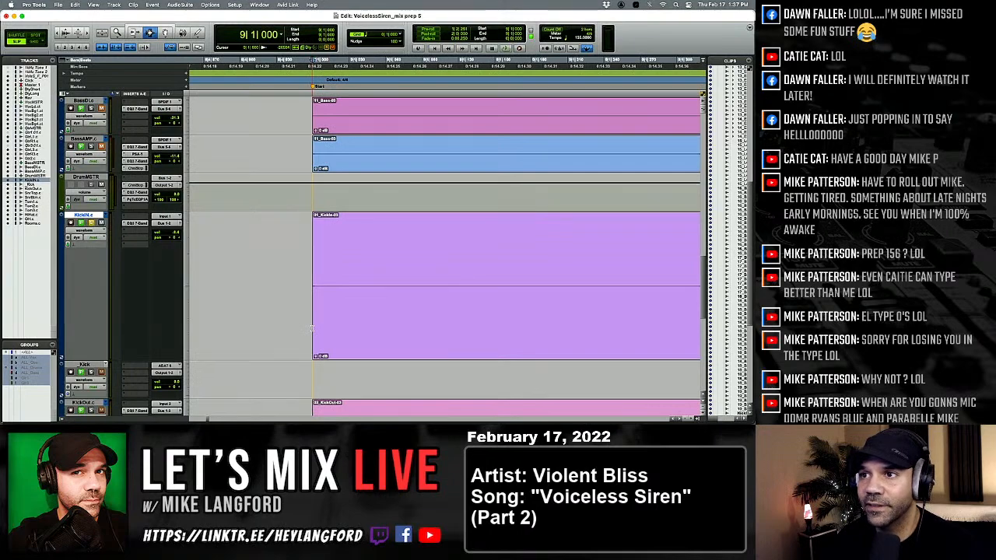
key(Tab)
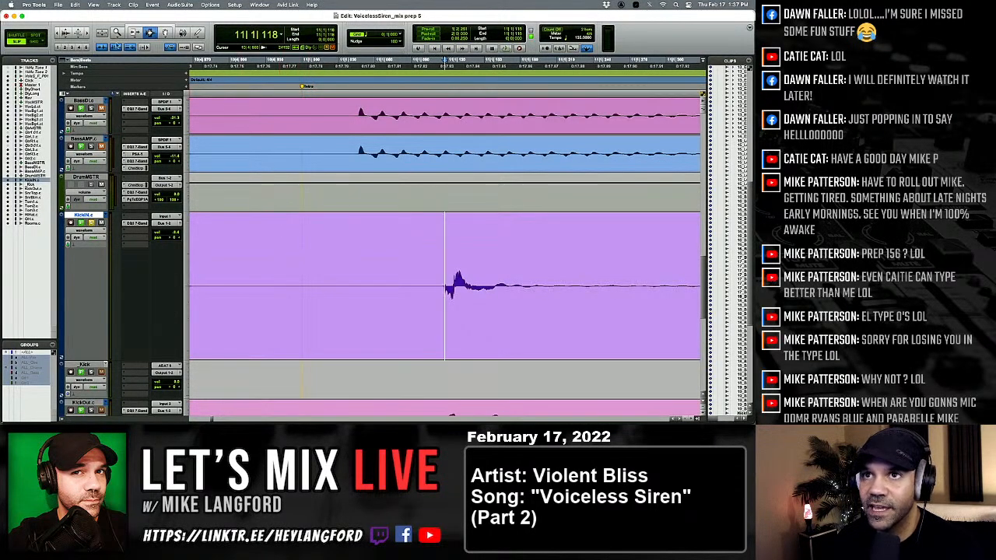
key(alt+Tab)
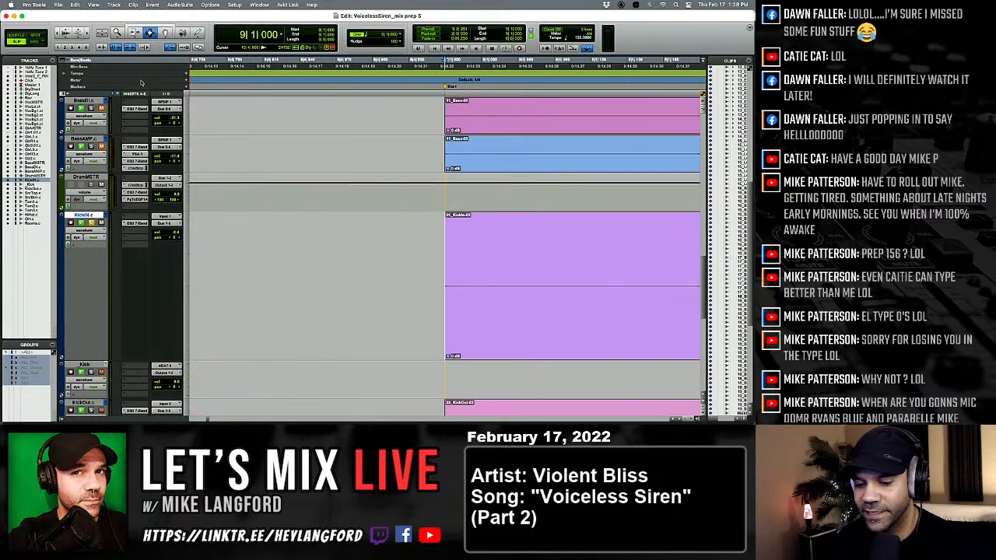
key(Tab)
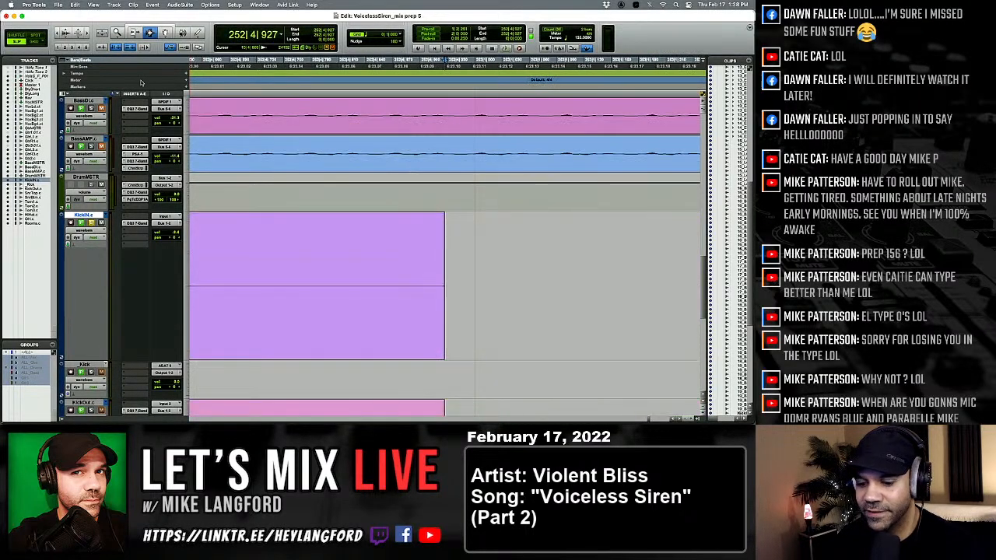
key(r)
key(r)
key(r)
key(r)
key(r)
key(r)
key(r)
key(r)
key(r)
key(r)
key(r)
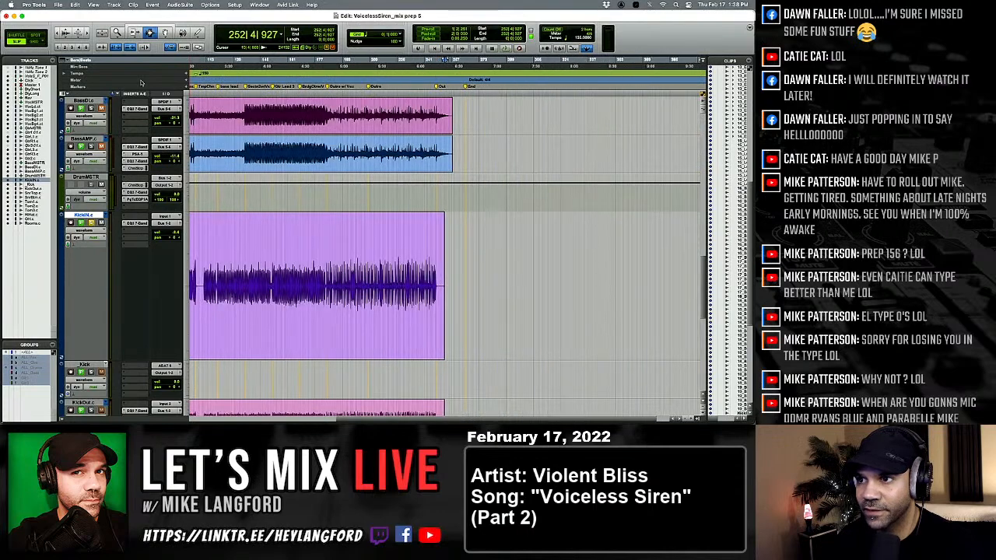
key(alt+Tab)
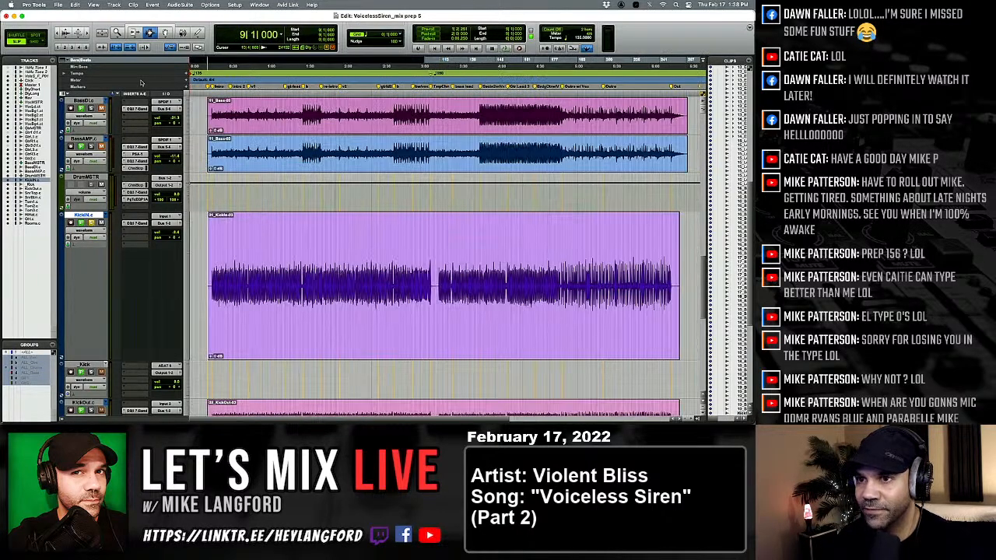
key(t)
key(t)
key(t)
key(t)
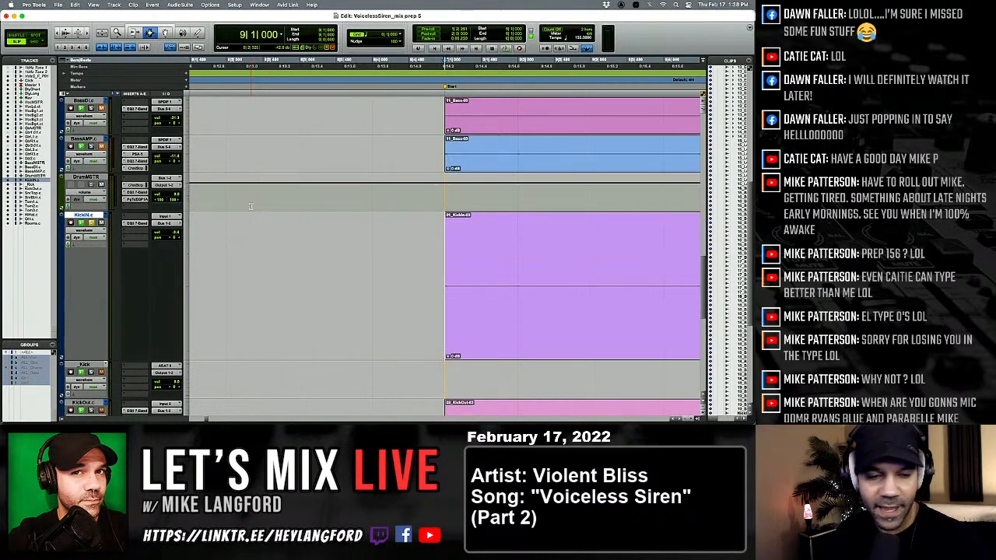
key(p)
key(semicolon)
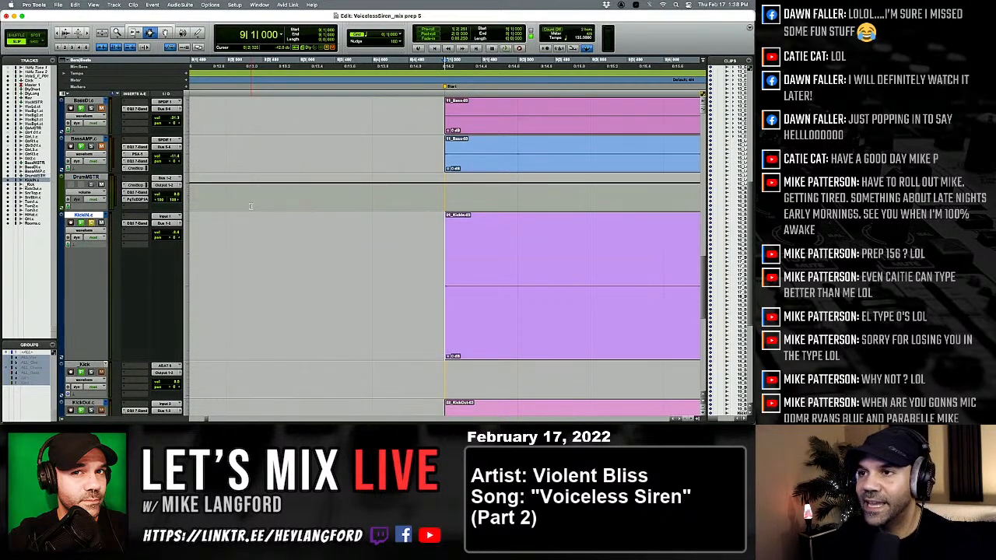
key(p)
key(semicolon)
key(p)
key(semicolon)
key(p)
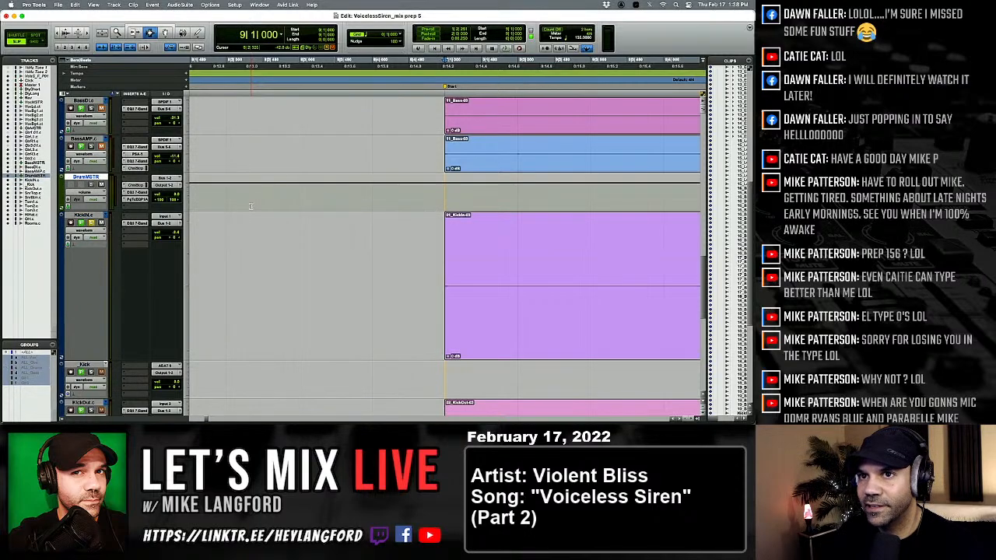
key(semicolon)
key(apostrophe)
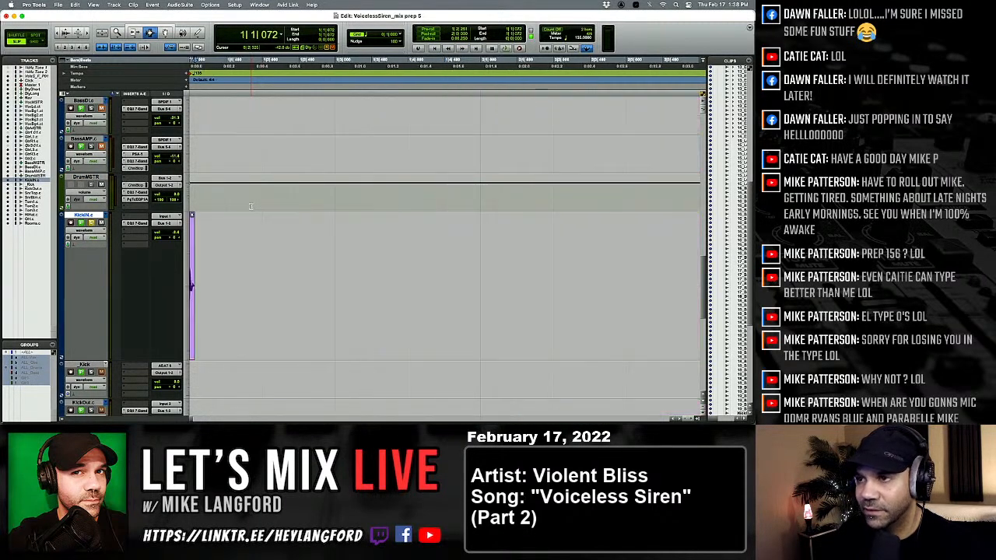
key(l)
key(apostrophe)
key(l)
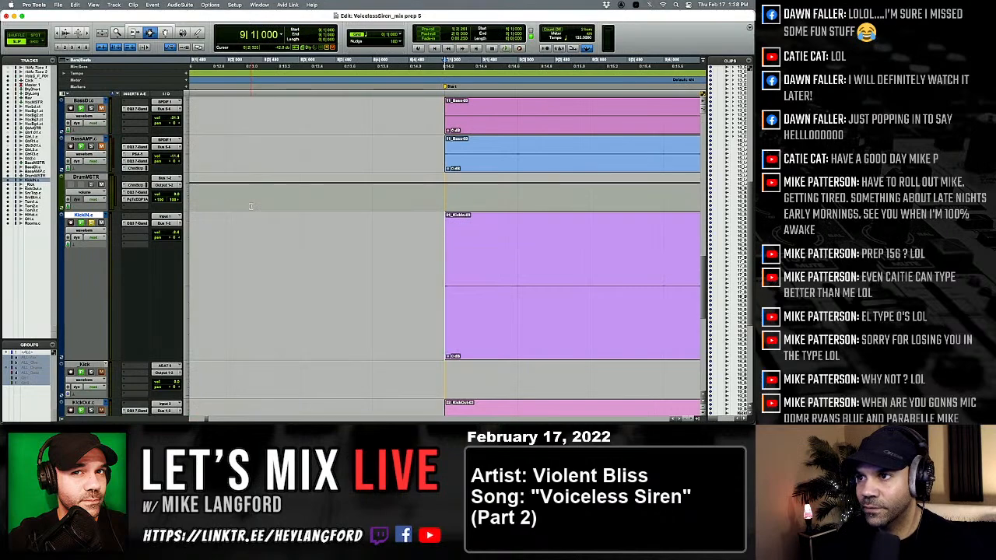
key(apostrophe)
Enlarge the _Kick track to match the KickIN track's height, and select and copy the one-shot kick clip at the session start.
scroll(250, 206, down, 5)
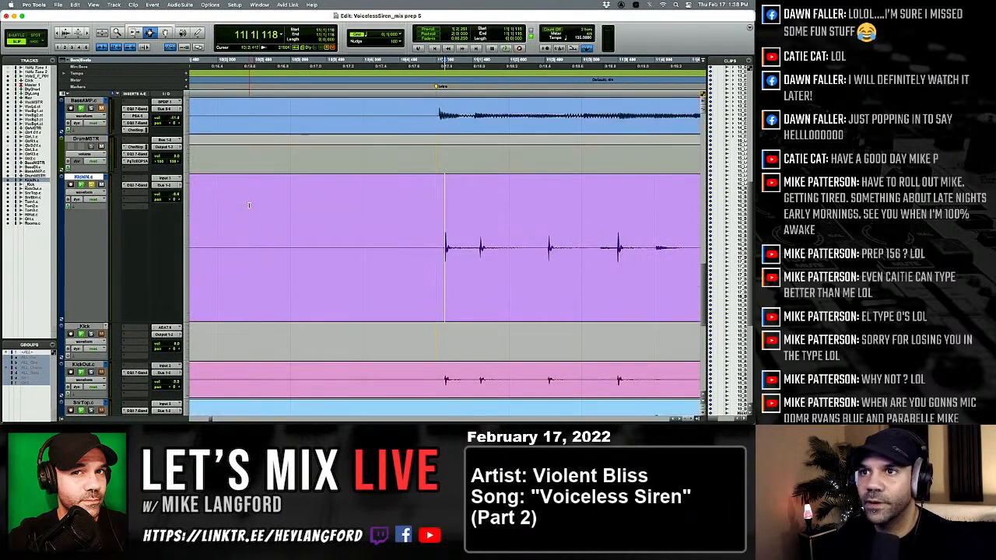
drag(98, 306, 114, 393)
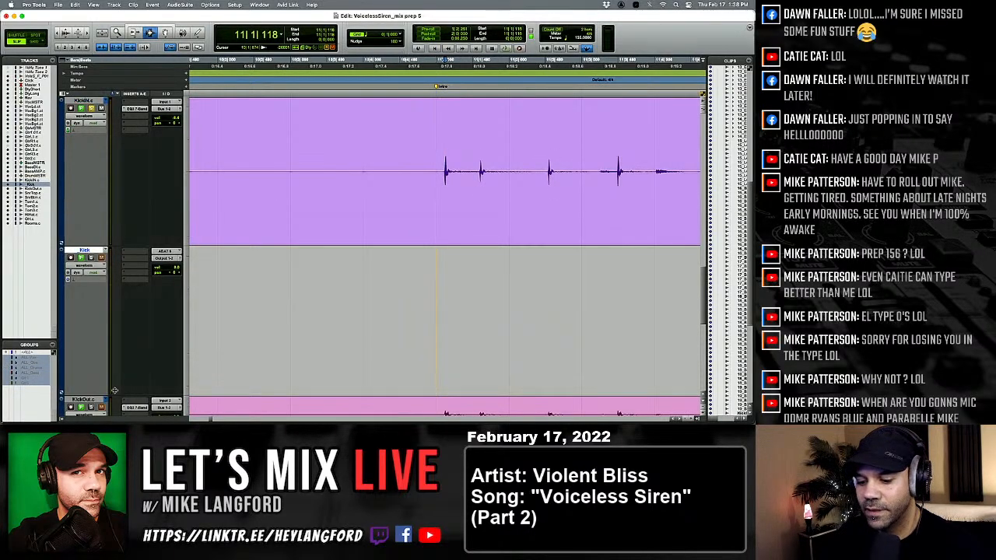
key(Return)
key(t)
key(t)
key(t)
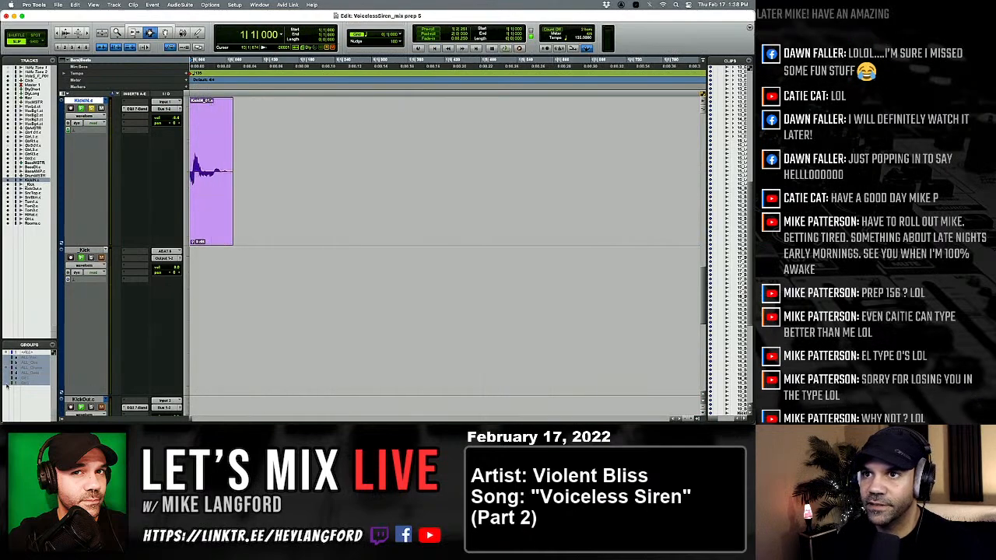
double_click(225, 210)
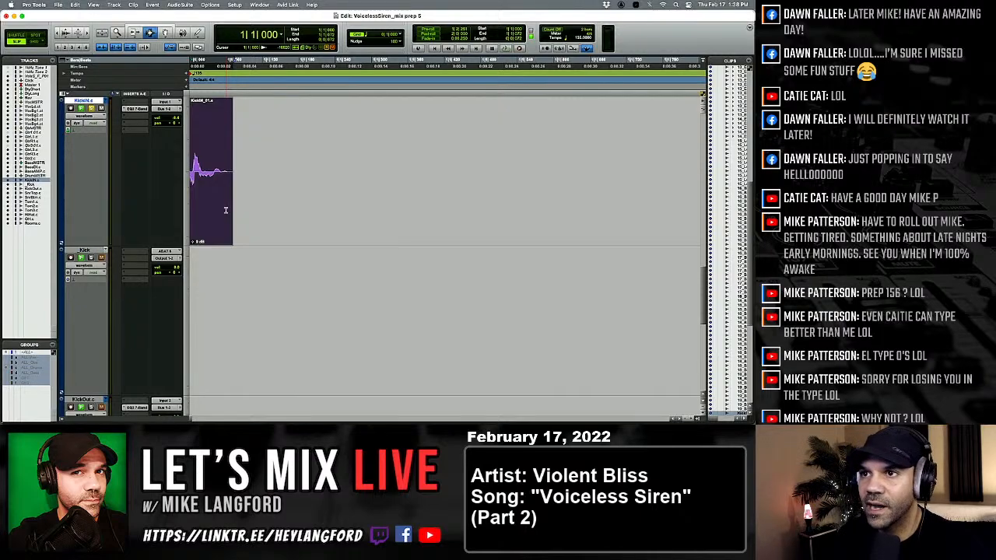
Paste the one-shot kick onto the _Kick track aligned with the first KickIN transient at 11|1|118.
key(Tab)
key(Tab)
key(Tab)
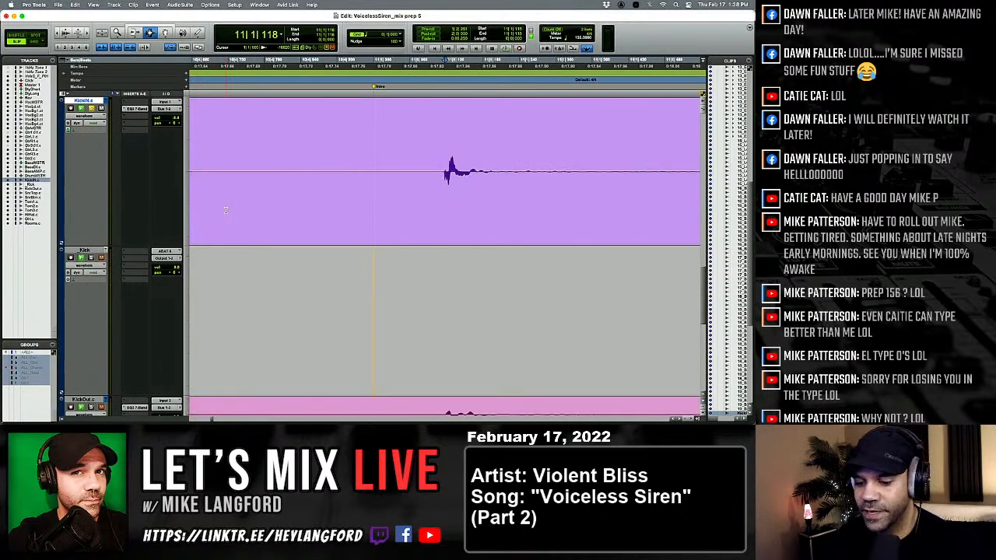
key(semicolon)
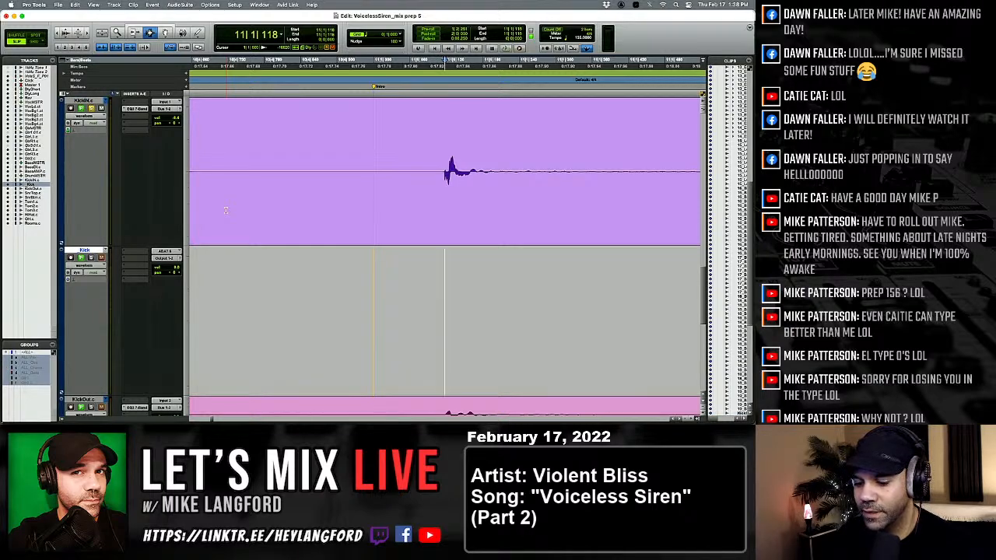
key(super+v)
key(shift+p)
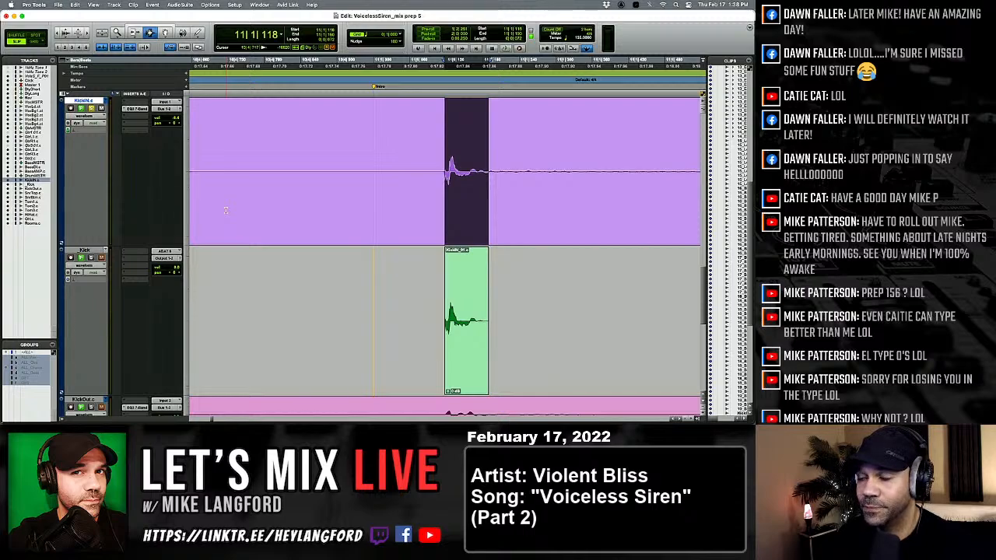
Paste the one-shot kick onto the _Kick track under the KickIN hits at 11|1|579 and 11|2|521.
key(Tab)
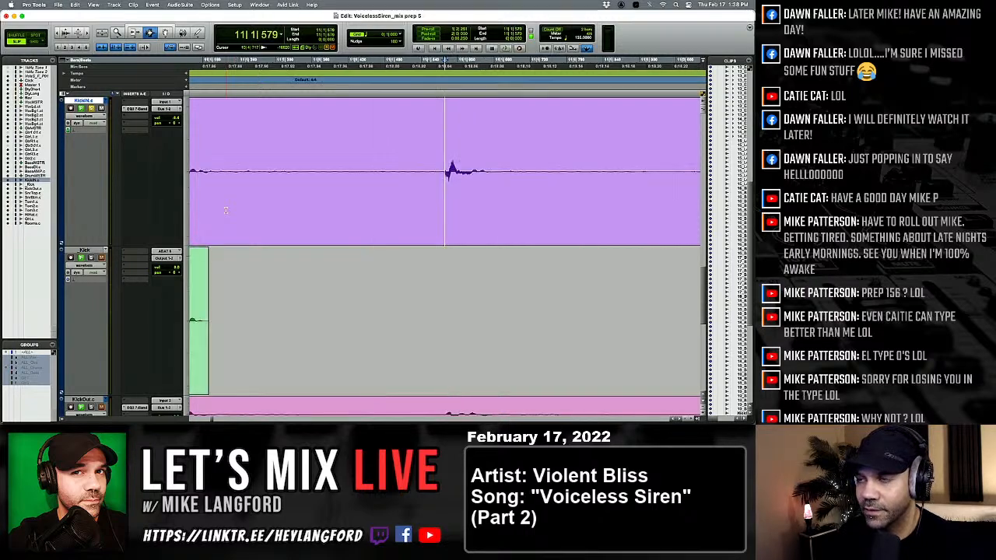
key(r)
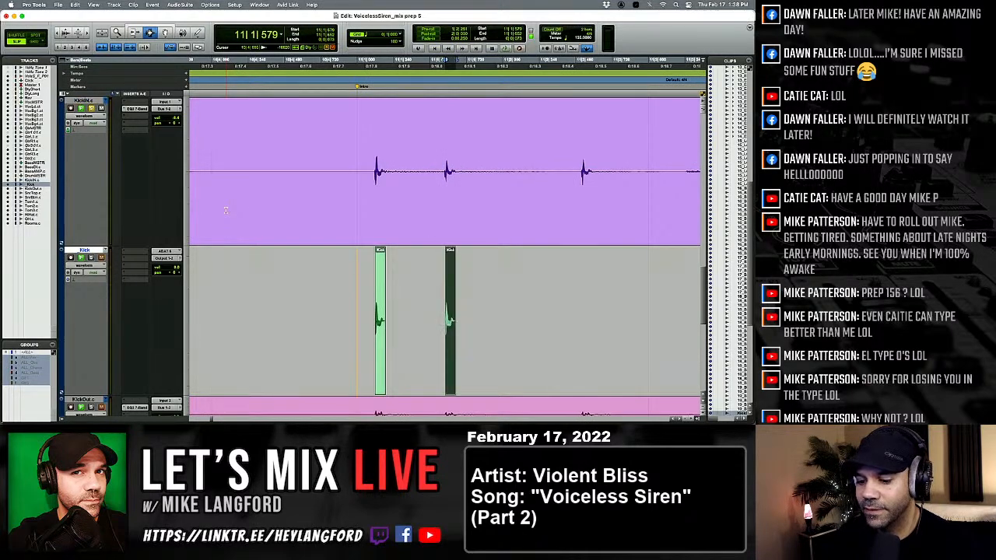
key(Tab)
key(t)
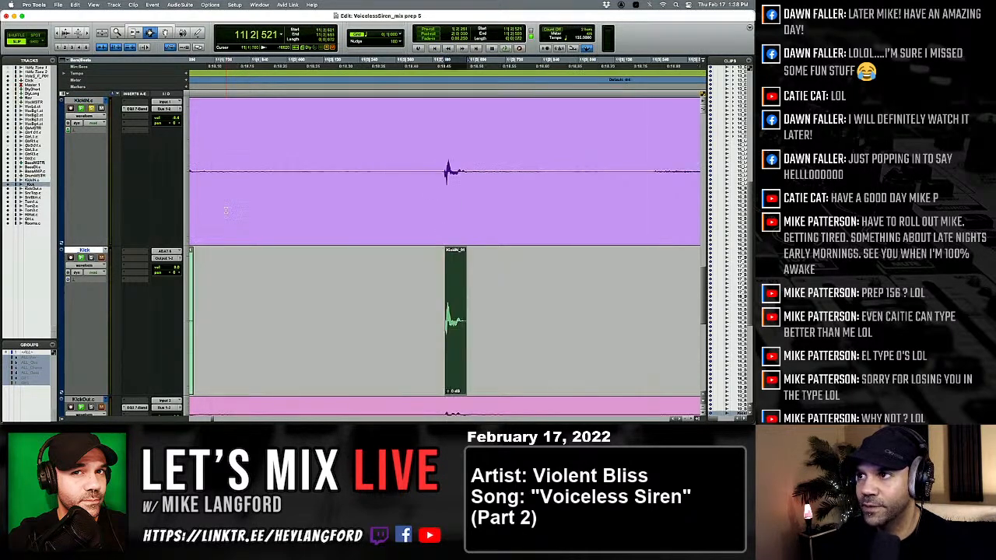
key(t)
Paste the one-shot kick onto the _Kick track under the KickIN hit at 11|3|475.
key(t)
key(r)
key(r)
key(r)
key(r)
key(r)
key(r)
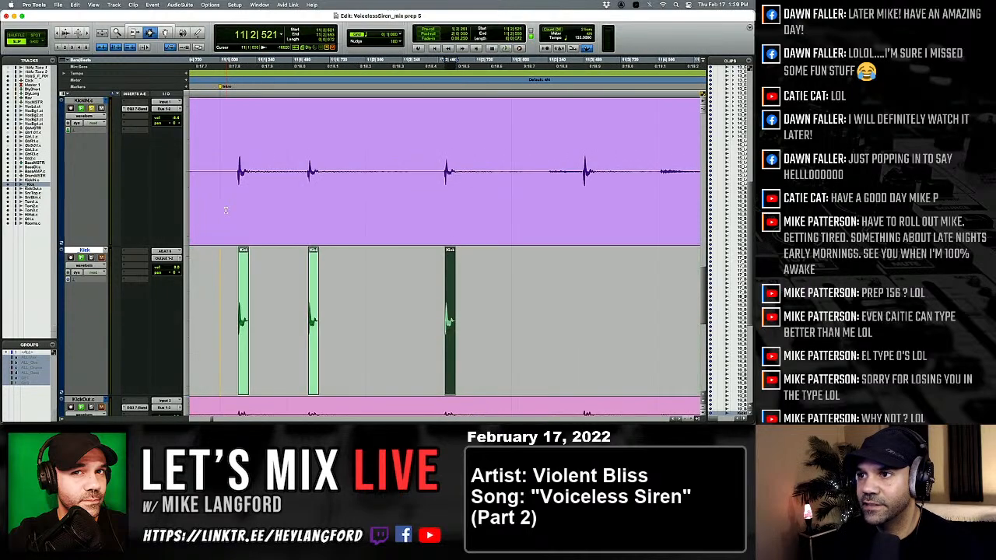
key(p)
key(Tab)
key(Tab)
key(t)
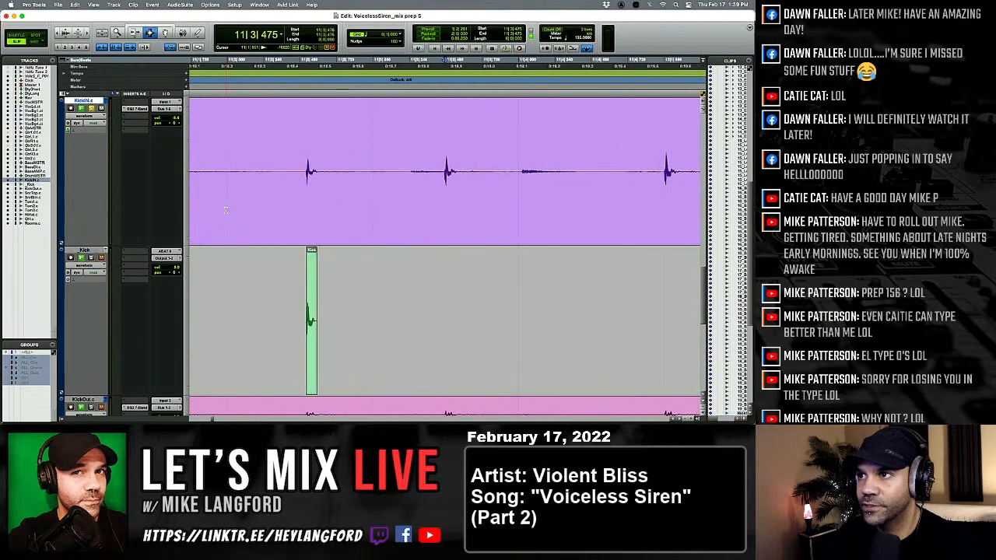
key(semicolon)
key(v)
key(r)
key(r)
key(p)
Audition the bleed transient near 11|4, skip it, and paste the one-shot kick under the first two KickIN hits of bar 12.
key(space)
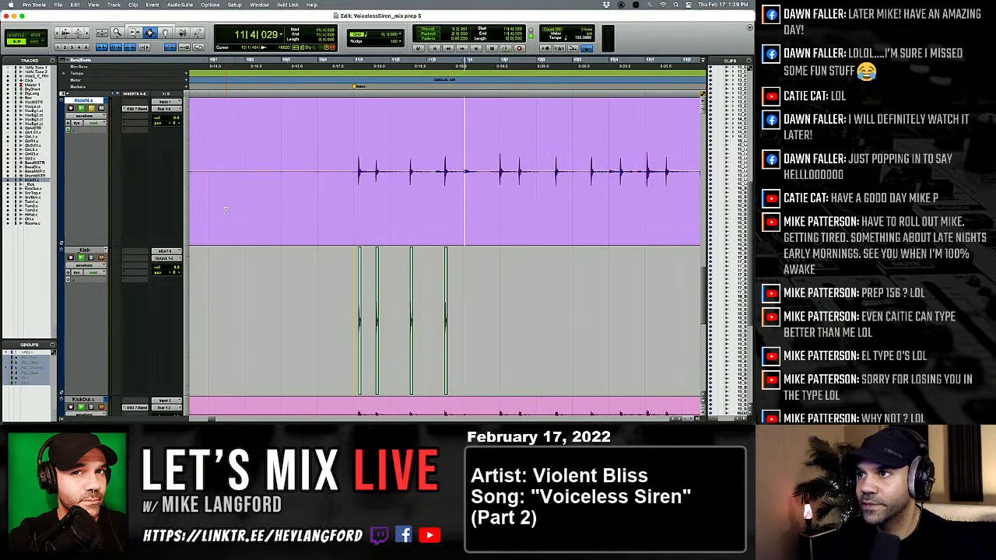
key(space)
key(Tab)
key(Tab)
key(Tab)
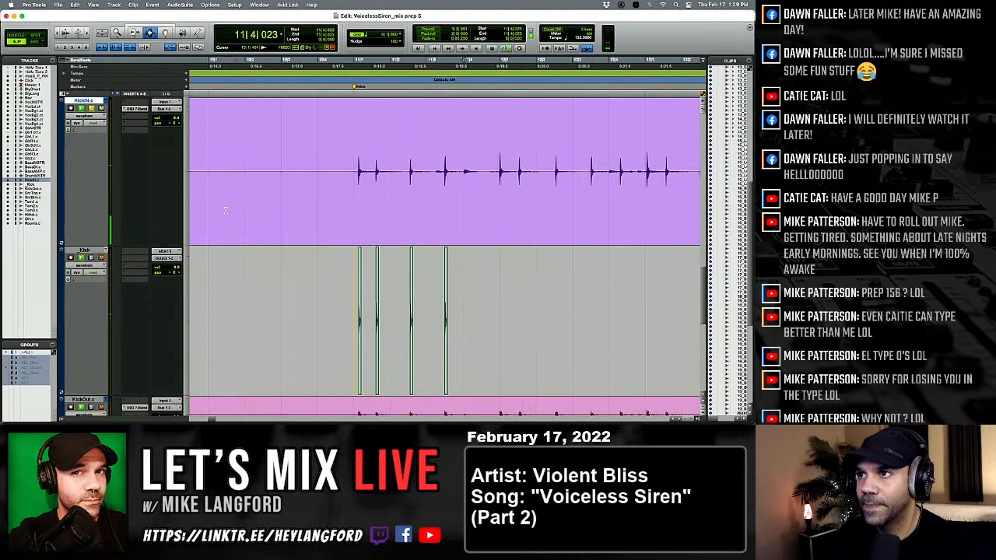
key(semicolon)
key(v)
key(p)
key(Tab)
key(semicolon)
key(v)
key(p)
Paste the one-shot kick onto the _Kick track under the third and fourth KickIN hits of bar 12.
key(Tab)
key(semicolon)
key(v)
key(p)
key(Tab)
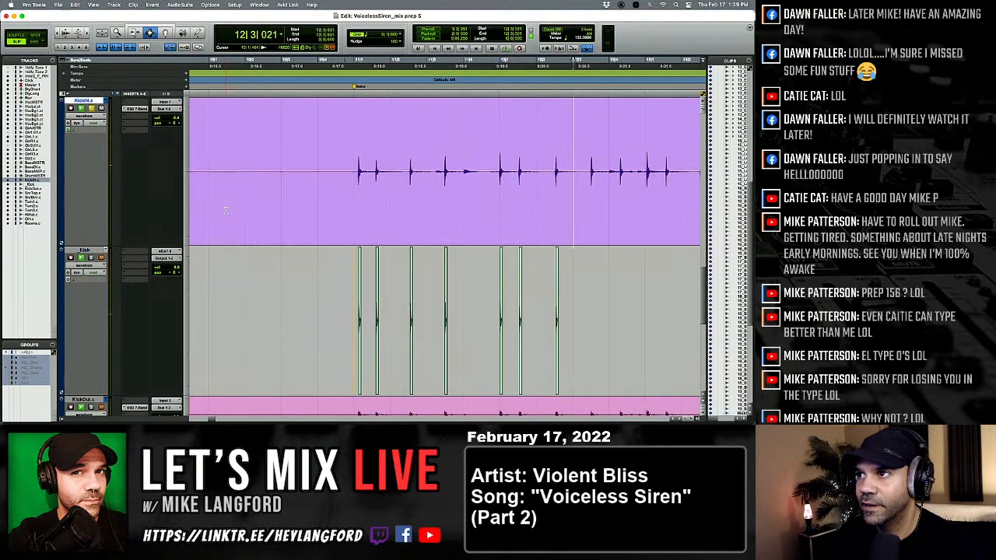
key(Tab)
key(semicolon)
key(v)
key(p)
Paste the one-shot kick under the last KickIN hit of bar 12 and the first hit of bar 13.
key(Tab)
key(semicolon)
key(v)
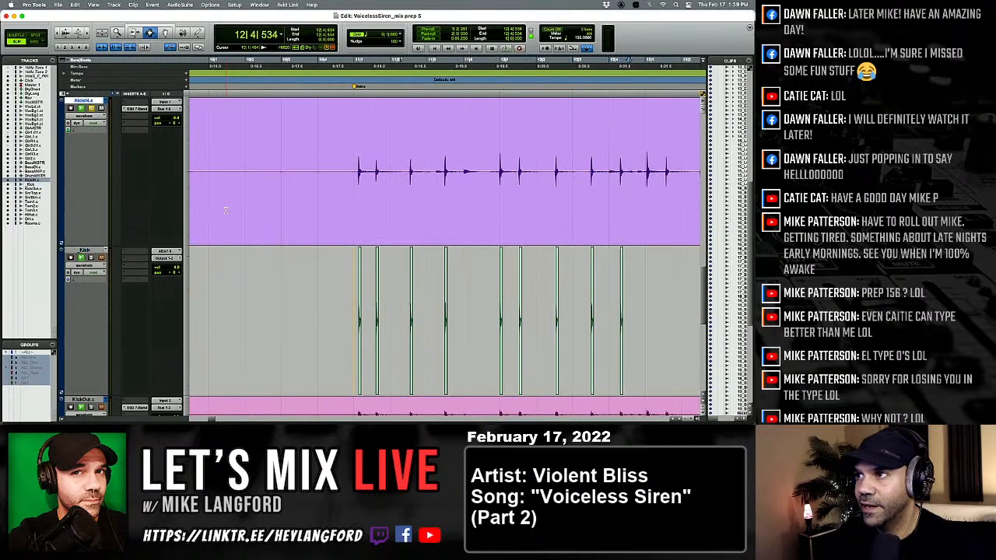
key(p)
key(Tab)
key(semicolon)
key(v)
key(p)
key(Tab)
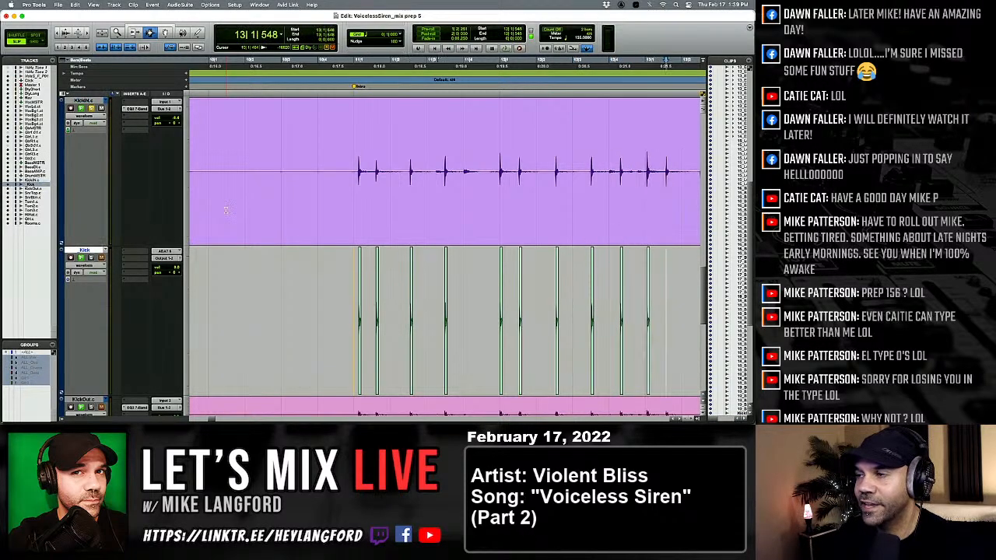
Paste the one-shot kick at 13|1|548 on the _Kick track and advance the cursor to the next KickIN hit at 13|2|496.
key(semicolon)
key(v)
key(p)
key(Tab)
key(alt+Tab)
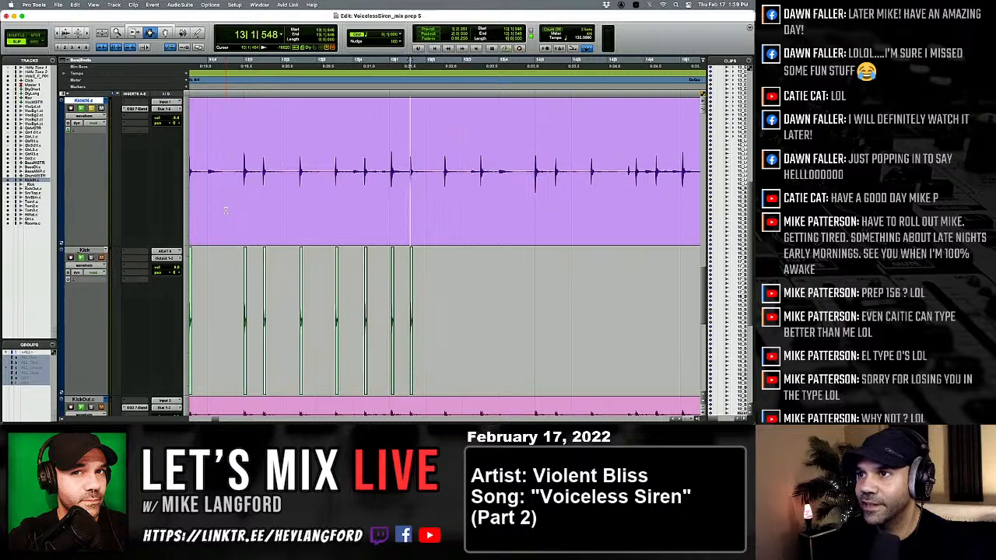
key(Tab)
key(Tab)
key(alt+Tab)
key(Tab)
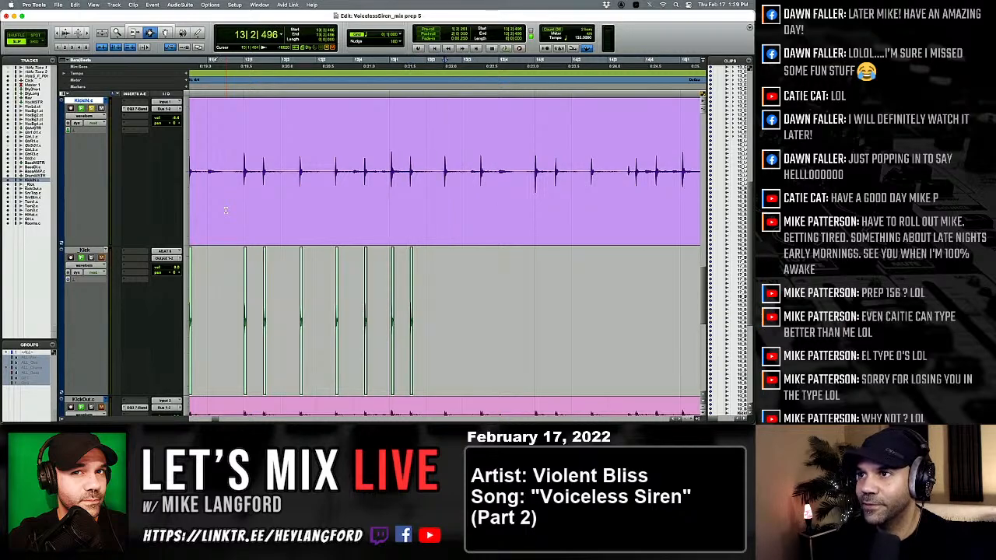
Paste the one-shot kick onto the _Kick track at 13|2|496 and under the last KickIN hit of bar 13.
key(semicolon)
key(v)
key(p)
key(Tab)
key(semicolon)
key(v)
key(p)
key(Tab)
Paste the one-shot kick onto the _Kick track under the first two KickIN hits of bar 14.
key(Tab)
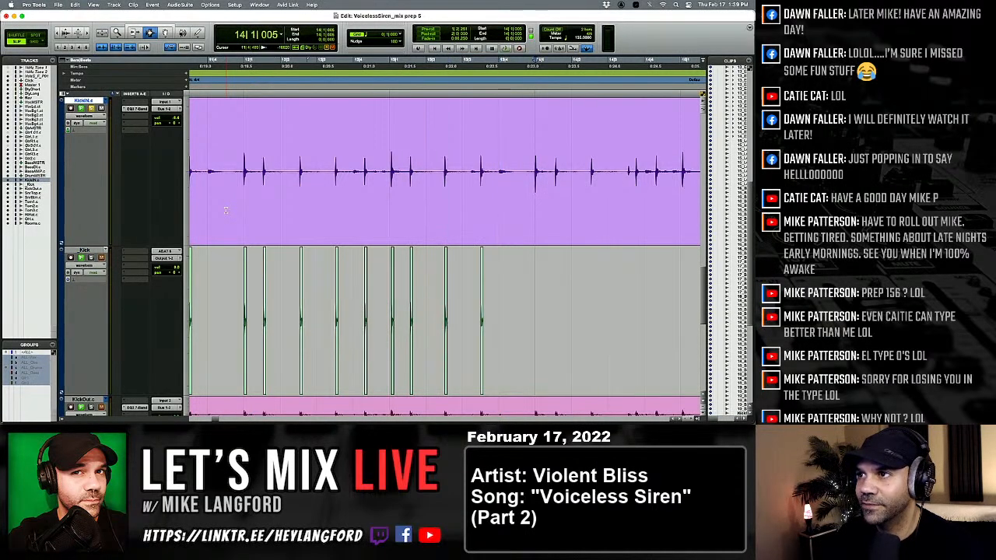
key(Tab)
key(semicolon)
key(v)
key(p)
Paste the one-shot kick onto the _Kick track under the third KickIN hit of bar 14, at 14|2|521.
key(Tab)
key(semicolon)
key(v)
key(p)
key(Tab)
Audition the next KickIN transients and paste the one-shot kick at 14|3|538 and under the hit right after it.
key(Tab)
key(alt+Tab)
key(alt+Tab)
key(Tab)
key(semicolon)
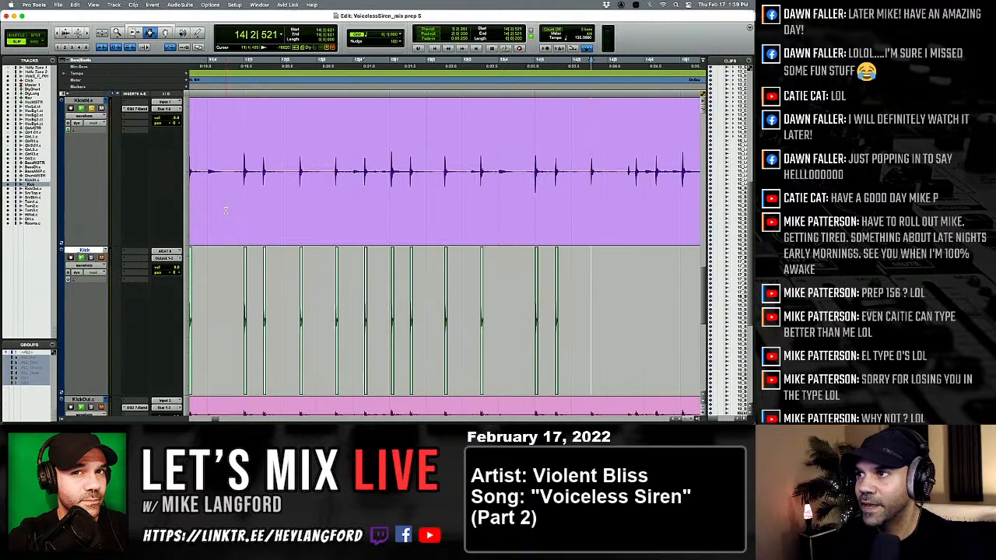
key(v)
key(p)
key(Tab)
key(Tab)
key(alt+Tab)
key(alt+Tab)
key(space)
key(space)
key(Tab)
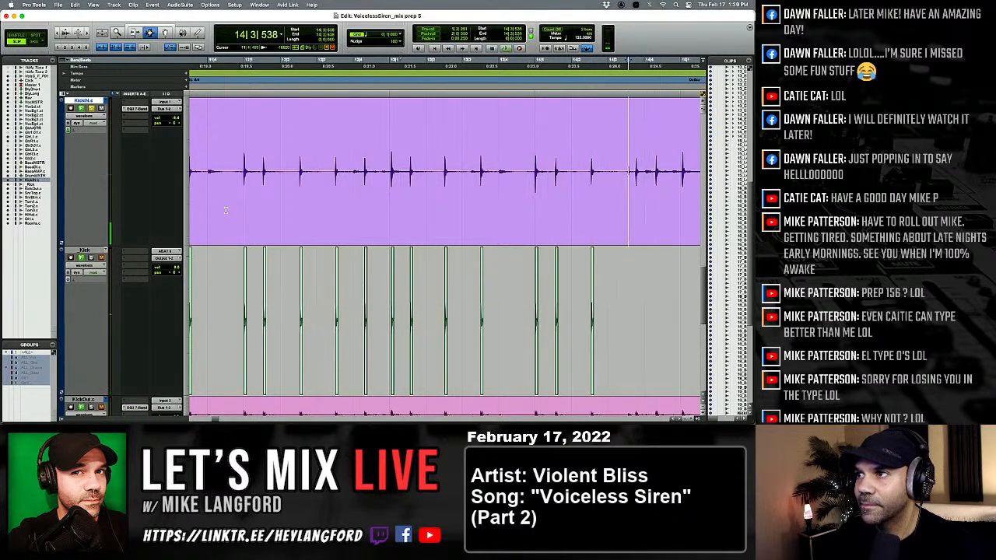
key(semicolon)
key(v)
key(p)
Paste the one-shot kick under the KickIN hit in beat 4 of bar 14 and under the first hit of bar 15.
key(Tab)
key(semicolon)
key(v)
key(p)
key(Tab)
key(Tab)
key(semicolon)
key(v)
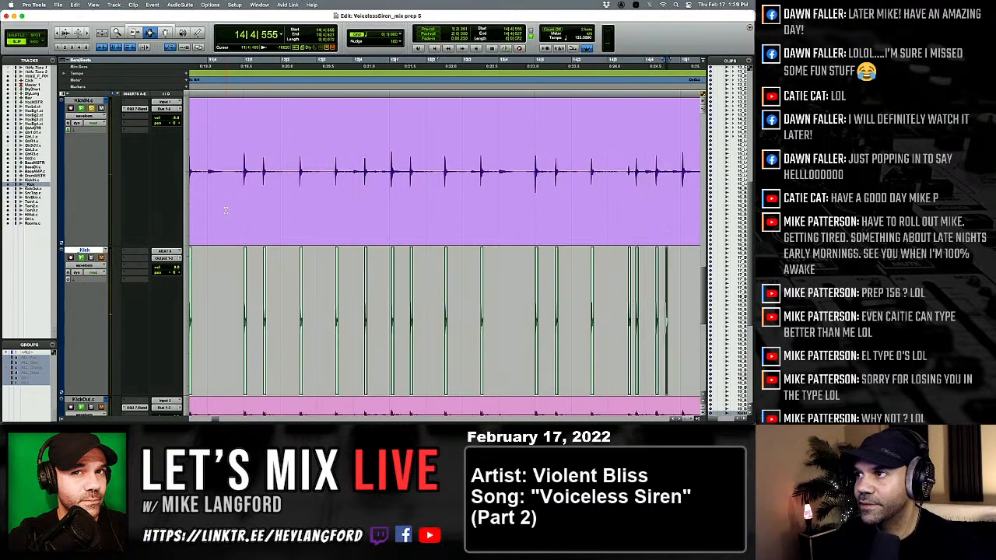
key(p)
Paste the one-shot kick onto the _Kick track at 15|1|579 and under the KickIN hit in beat 2 of bar 15.
key(Tab)
key(semicolon)
key(v)
key(p)
key(Tab)
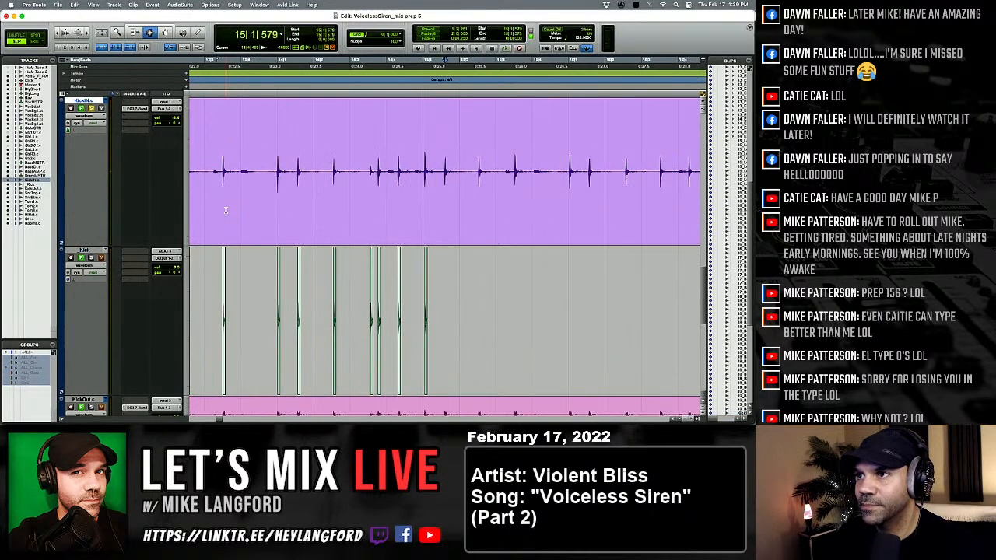
key(semicolon)
key(v)
key(p)
Paste the one-shot kick onto the _Kick track at 15|3|503 and under the first KickIN hit of bar 16.
key(Tab)
key(semicolon)
key(v)
key(p)
key(Tab)
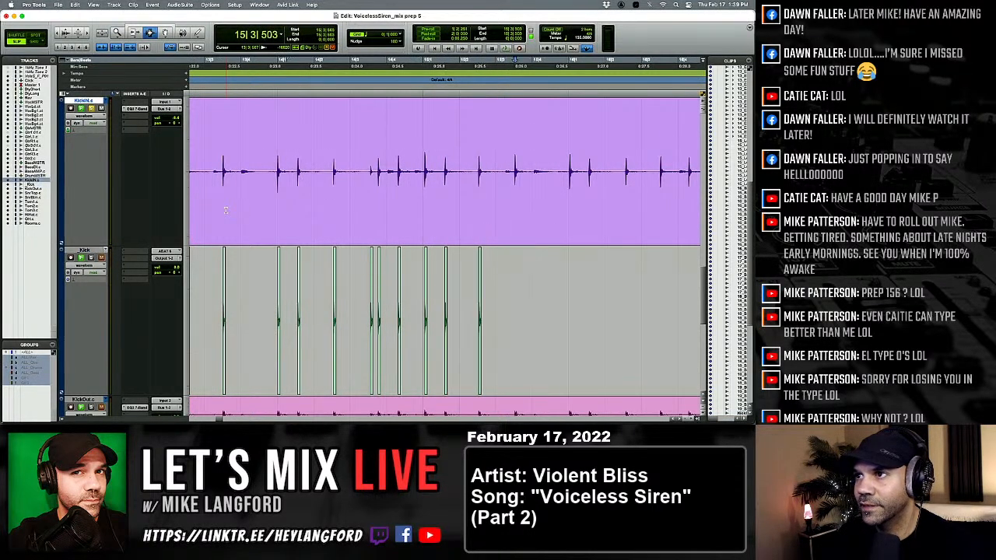
key(semicolon)
key(v)
key(p)
Paste the one-shot kick onto the _Kick track at 16|1|544 and under the KickIN hits in beats 2 and 3 of bar 16.
key(Tab)
key(semicolon)
key(v)
key(p)
key(Tab)
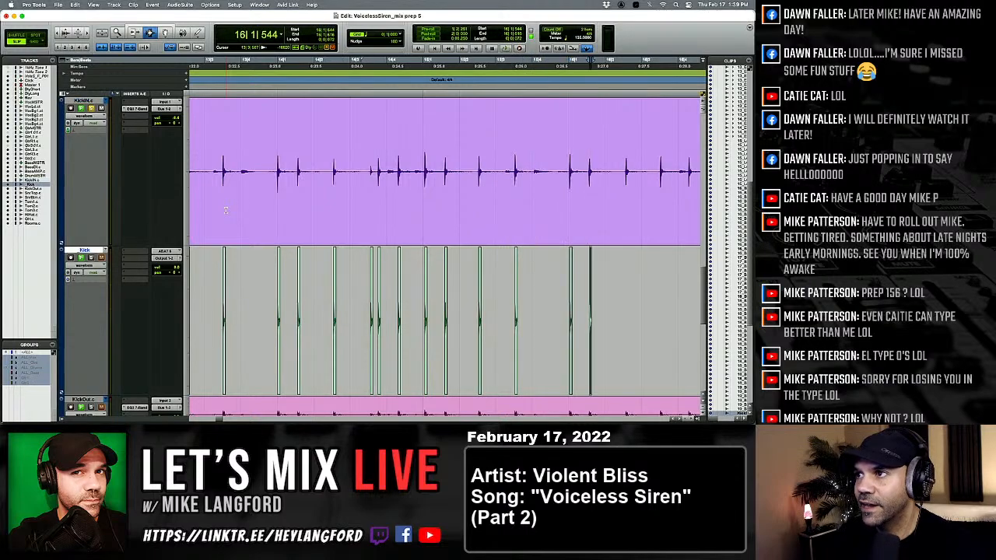
key(semicolon)
key(v)
key(p)
Paste the one-shot kick under the KickIN hit in beat 4 of bar 16 and under the first hit of bar 17.
key(Tab)
key(semicolon)
key(v)
key(p)
key(Tab)
key(semicolon)
key(v)
key(p)
key(Tab)
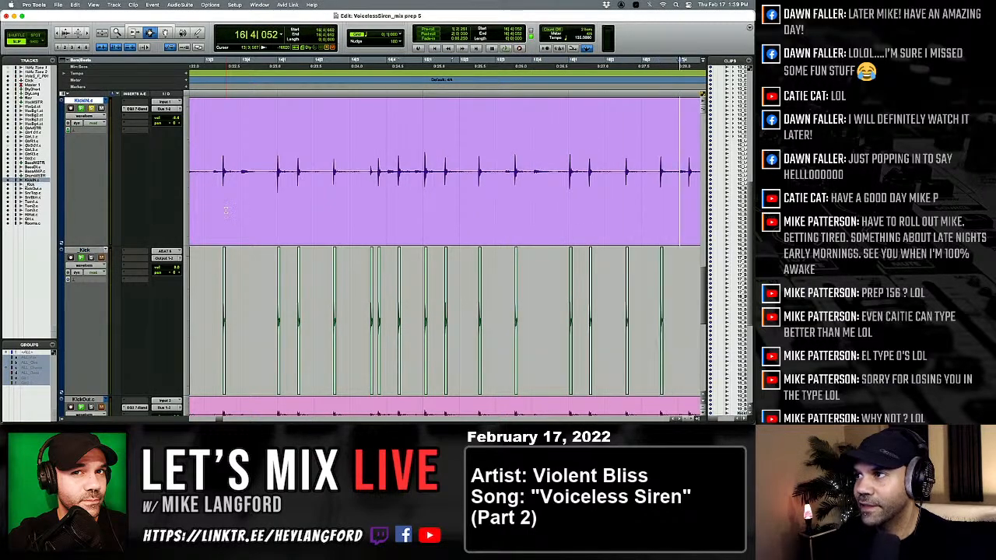
key(semicolon)
key(v)
key(p)
key(Tab)
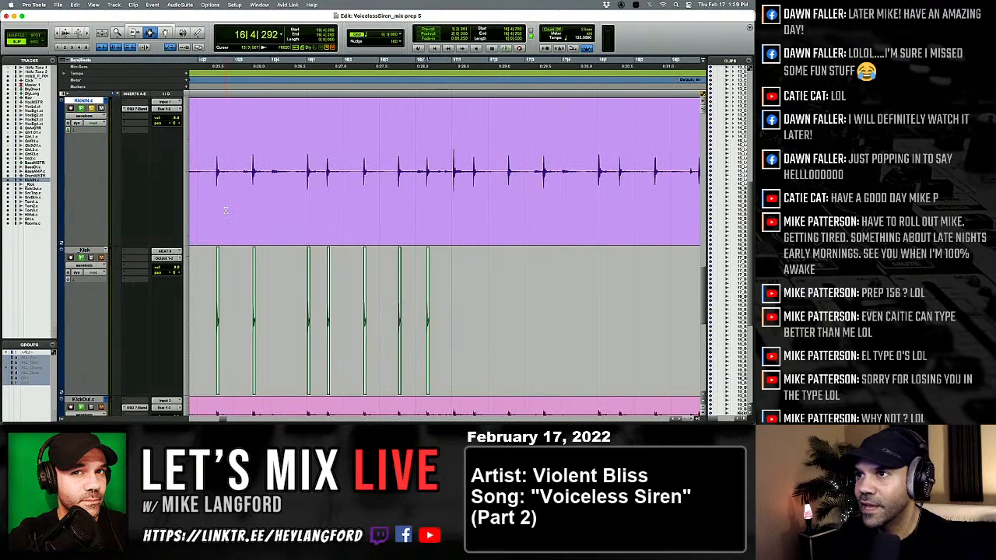
key(semicolon)
key(v)
key(p)
Paste the one-shot kick onto the _Kick track at 17|1|565 and under the KickIN hits in beats 2 and 3 of bar 17.
key(Tab)
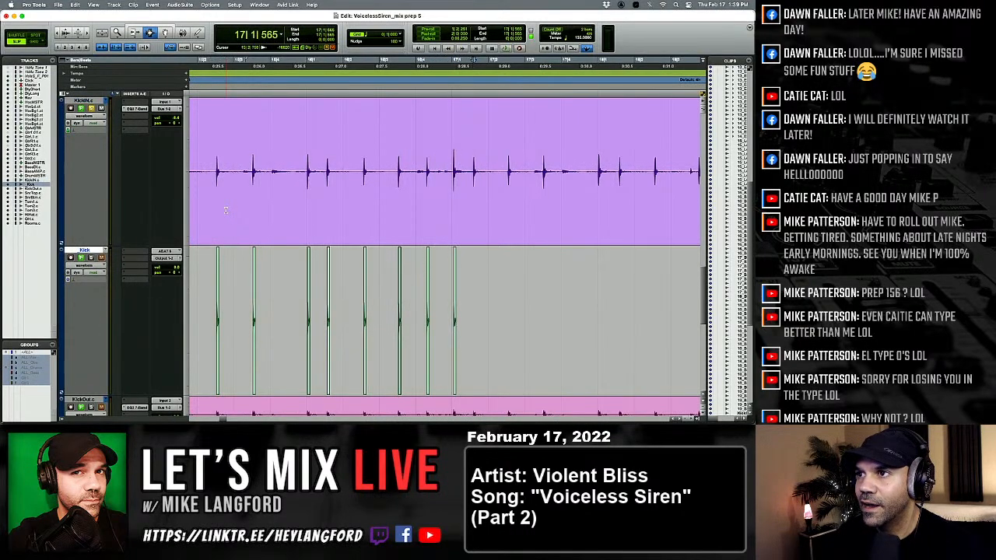
key(semicolon)
key(v)
key(p)
key(Tab)
key(semicolon)
key(v)
key(p)
Paste the one-shot kick under the first three KickIN hits of bar 18, the third at 18|2|549.
key(Tab)
key(semicolon)
key(v)
key(p)
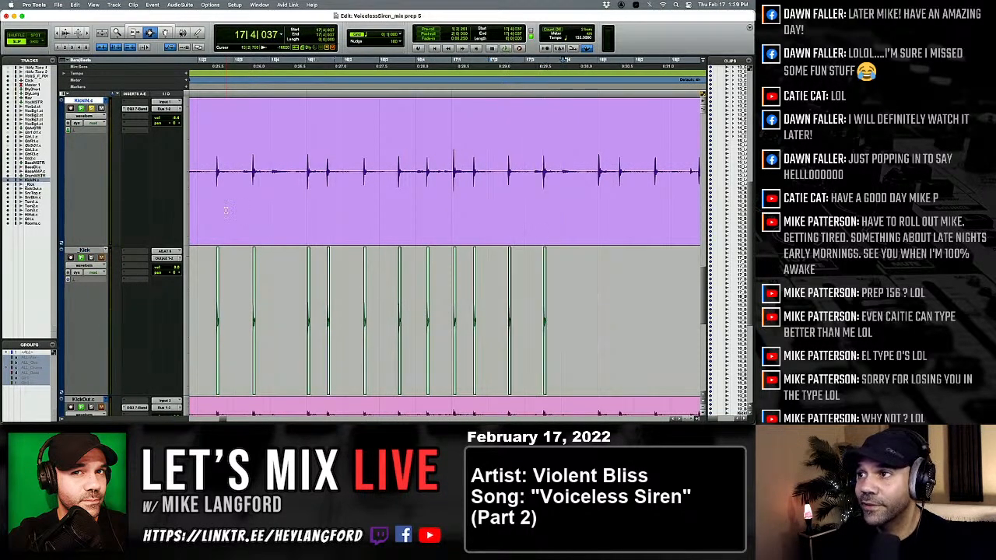
key(Tab)
key(semicolon)
key(v)
key(p)
key(Tab)
key(semicolon)
key(v)
key(p)
Audition the next KickIN transients and paste the one-shot kick under the two close hits in beat 3 of bar 18.
key(Tab)
key(semicolon)
key(v)
key(p)
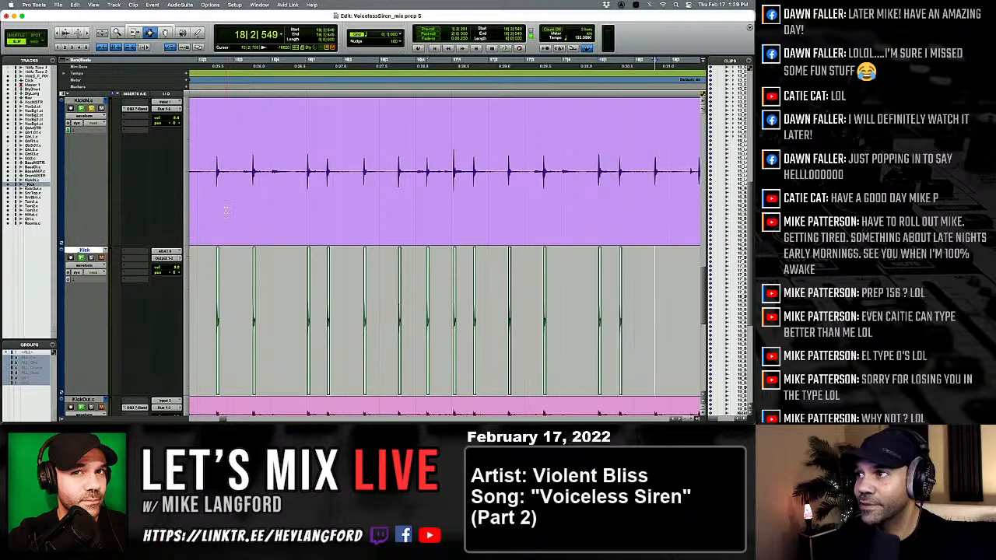
key(Tab)
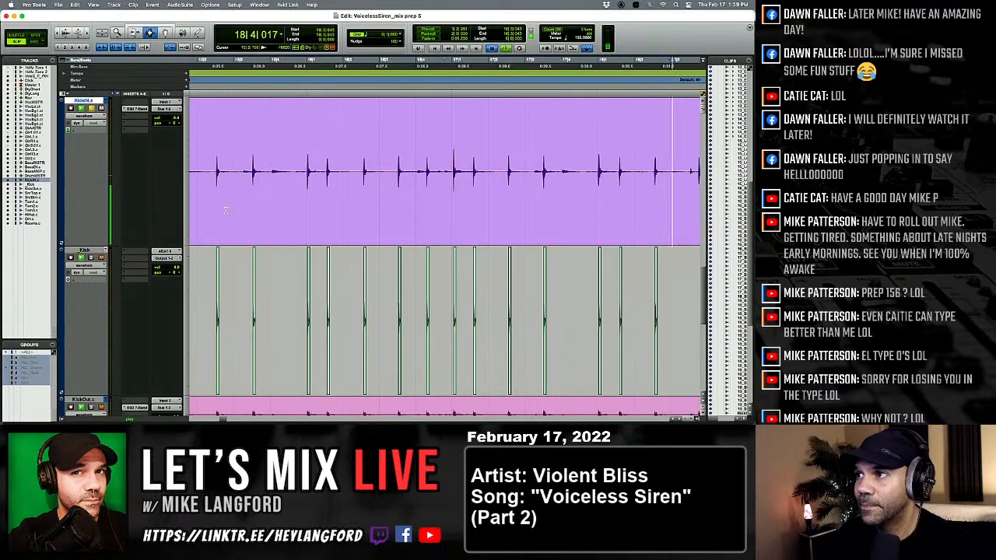
key(semicolon)
key(v)
key(p)
key(Tab)
key(semicolon)
key(v)
key(p)
Paste the one-shot kick under the KickIN hit in beat 4 of bar 18 and undo the extra paste after it.
key(Tab)
key(alt+Tab)
key(alt+Tab)
key(Tab)
key(Tab)
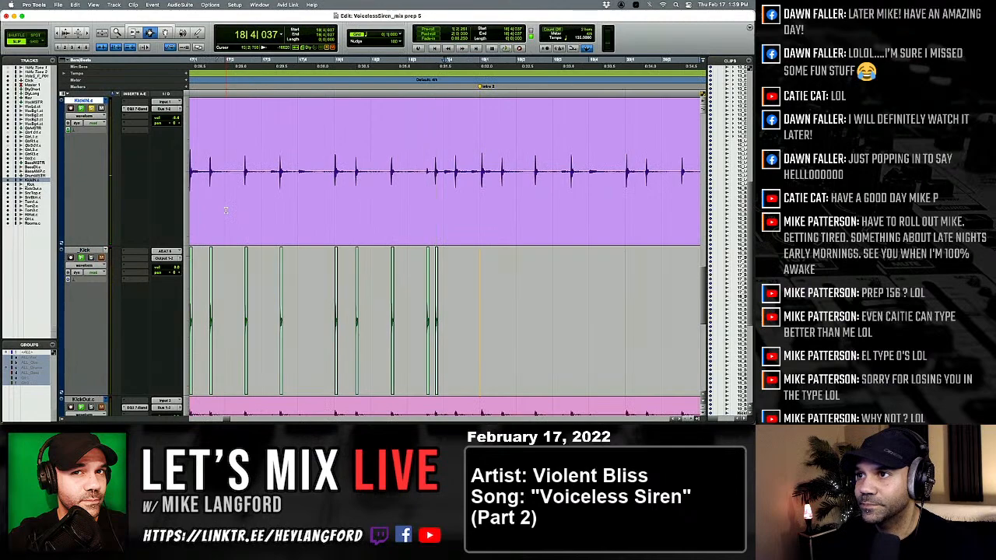
key(Tab)
key(semicolon)
key(v)
key(p)
Paste the one-shot kick onto the _Kick track under the first two KickIN hits of bar 19, at 19|1|053 and 19|1|583.
key(Tab)
key(semicolon)
key(v)
key(super+z)
key(p)
key(Tab)
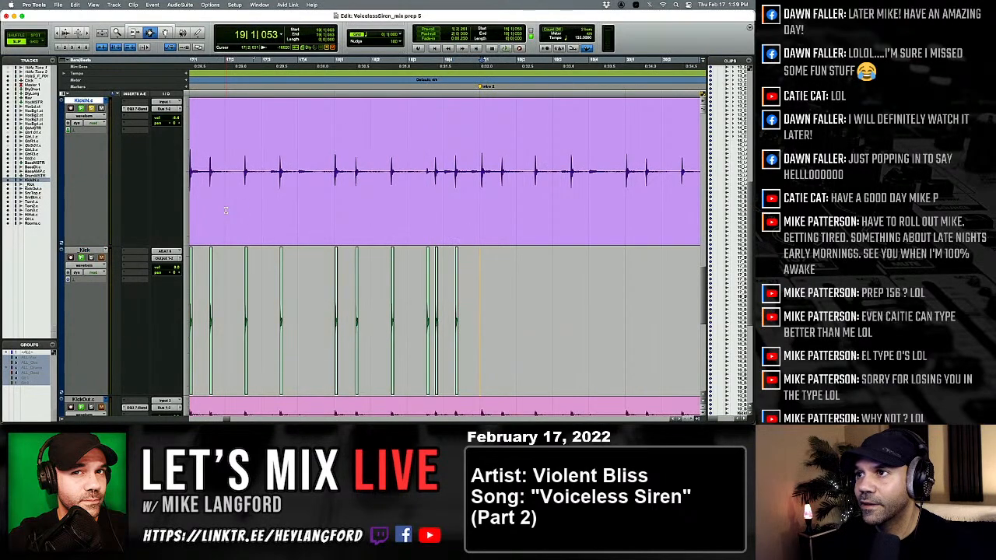
key(semicolon)
key(v)
key(p)
Paste the one-shot kick onto the _Kick track under the KickIN hits in beats 2 and 3 of bar 19.
key(Tab)
key(semicolon)
key(v)
key(p)
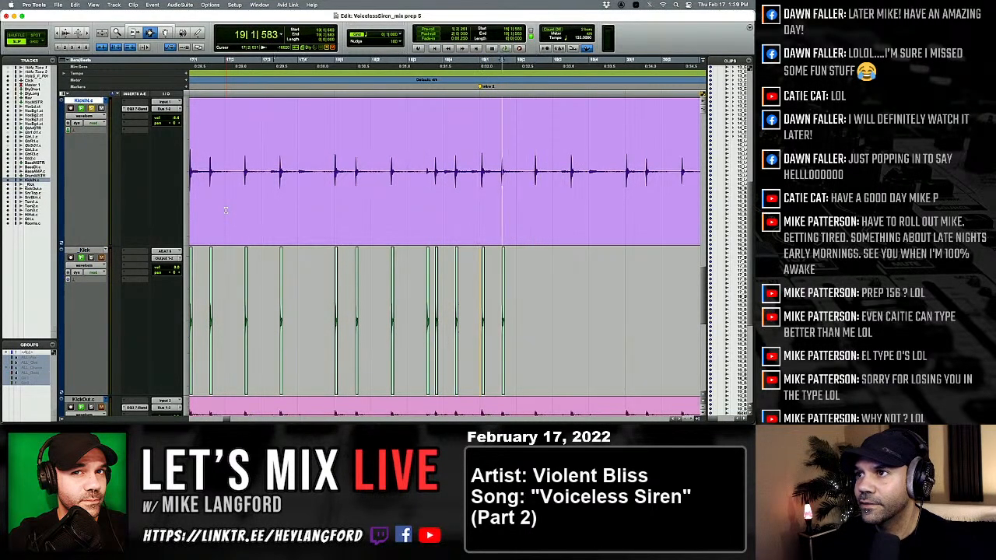
key(Tab)
key(semicolon)
key(v)
key(p)
key(Tab)
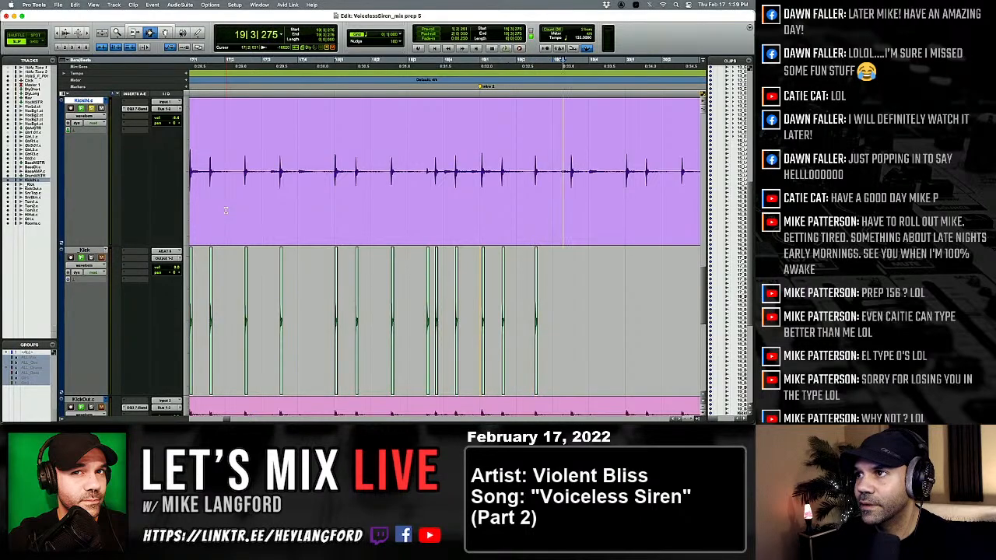
key(semicolon)
key(v)
Paste the one-shot kick onto the _Kick track under the first two KickIN hits of bar 20.
key(Tab)
key(semicolon)
key(v)
key(p)
Paste the one-shot kick onto the _Kick track at 20|2|531 and audition the KickIN track from there.
key(Tab)
key(semicolon)
key(v)
key(p)
key(Tab)
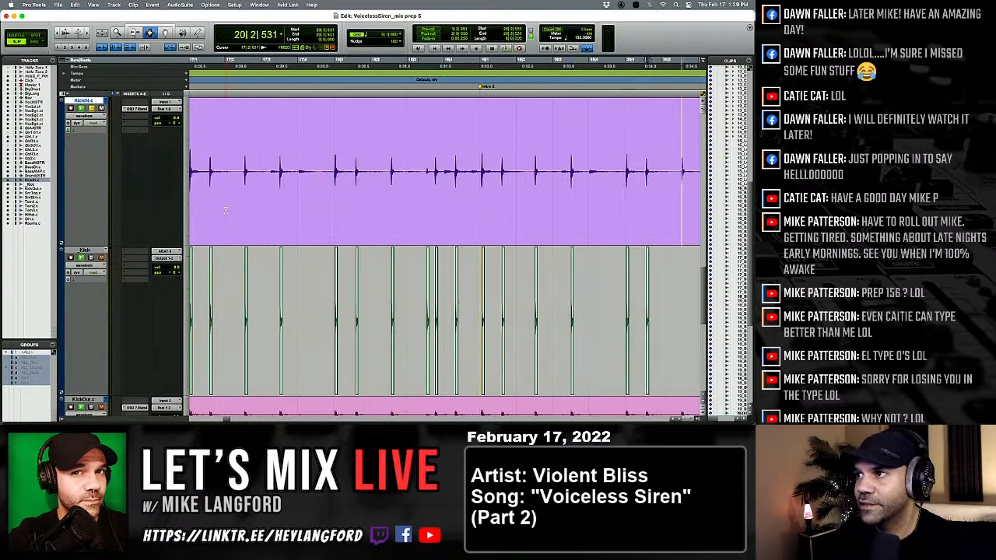
key(Tab)
key(alt+Tab)
key(alt+Tab)
Paste the one-shot kick under the two close KickIN hits in beat 3 of bar 20, the second at 20|3|755.
key(p)
key(Tab)
key(alt+Tab)
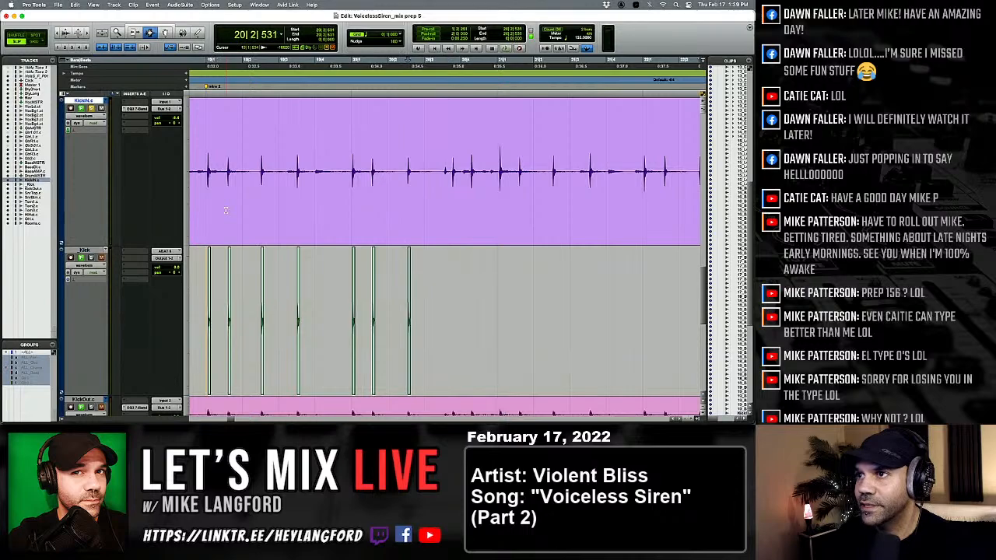
key(space)
key(space)
key(Tab)
key(semicolon)
key(v)
key(p)
Paste the one-shot kick under the KickIN hit in beat 4 of bar 20 and under the first hit of bar 21.
key(Tab)
key(semicolon)
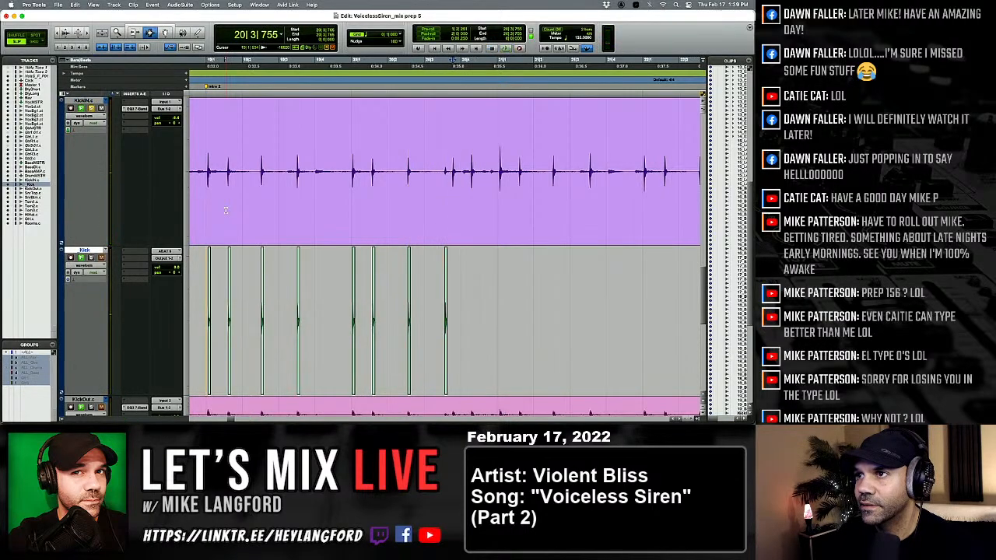
key(v)
key(p)
key(Tab)
key(Tab)
key(semicolon)
key(v)
key(p)
Paste the one-shot kick under the second KickIN hit of bar 21 and at 21|2|521.
key(Tab)
key(Tab)
key(semicolon)
key(v)
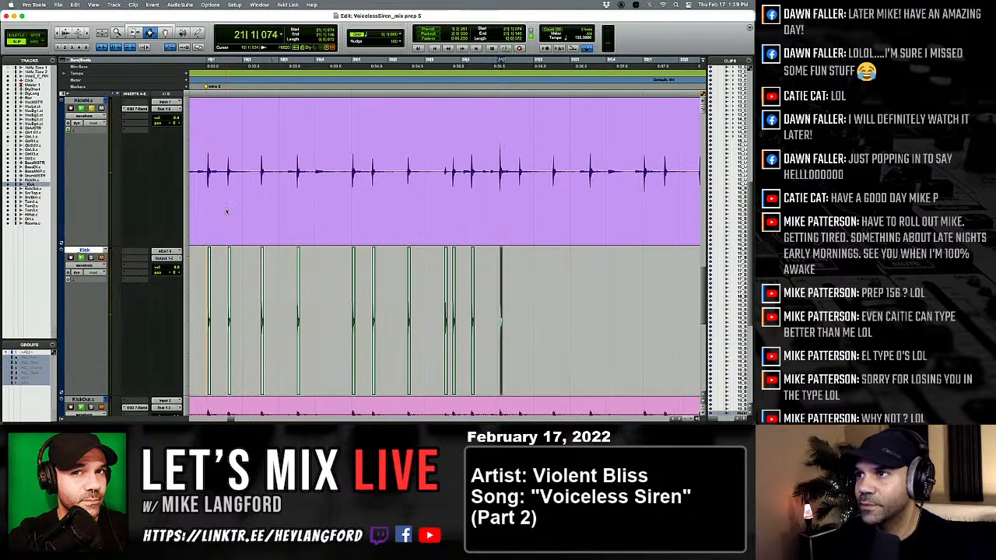
key(p)
key(Tab)
key(semicolon)
key(v)
key(p)
Paste the one-shot kick onto the _Kick track under the KickIN hit in beat 3 of bar 21.
key(Tab)
key(semicolon)
key(p)
key(alt+Tab)
key(Tab)
key(semicolon)
key(v)
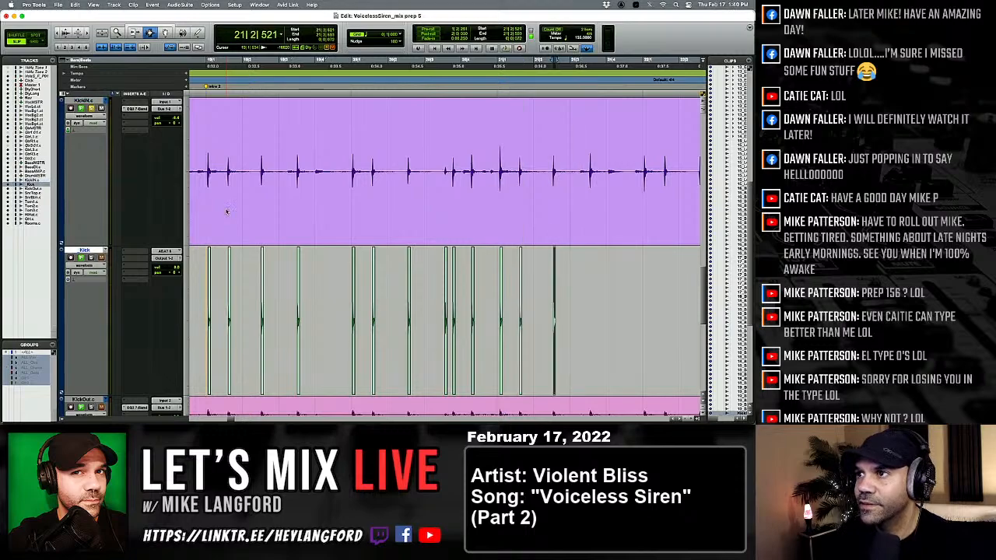
key(p)
key(Tab)
key(semicolon)
key(v)
Paste the one-shot kick onto the _Kick track under the first two KickIN hits of bar 22.
key(p)
key(Tab)
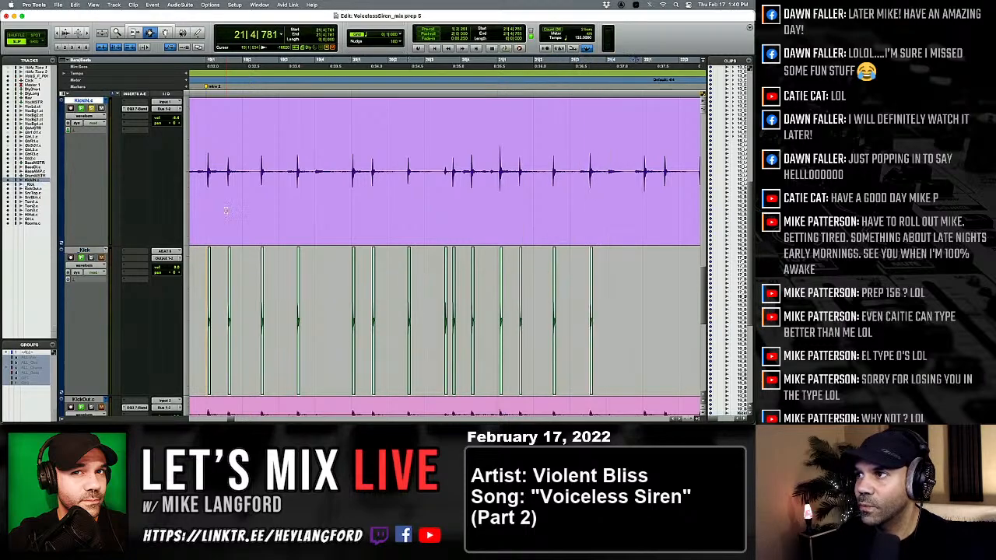
key(semicolon)
key(v)
key(p)
key(Tab)
Paste the one-shot kick onto the _Kick track at 22|2|545 and 22|3|531, briefly playing back between the two pastes.
key(semicolon)
key(v)
key(p)
key(Tab)
key(Tab)
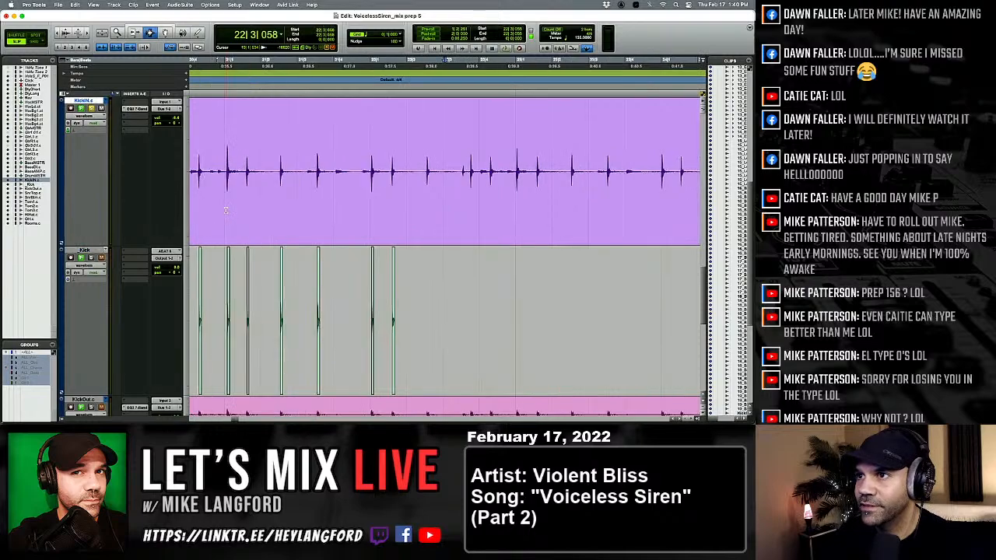
key(semicolon)
key(v)
key(p)
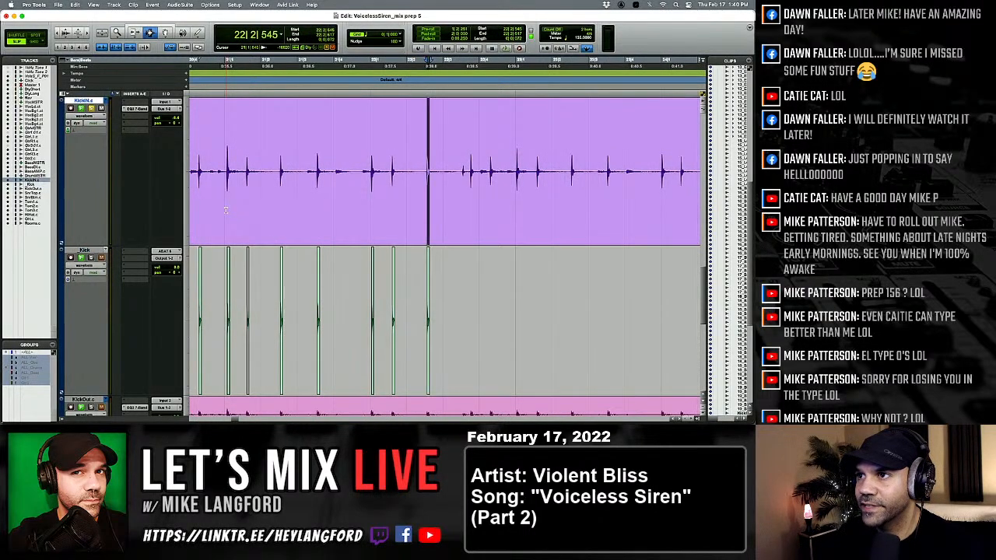
key(space)
key(Tab)
Paste the one-shot kick under the second KickIN hit in beat 3 of bar 22 and the hit in beat 4.
key(semicolon)
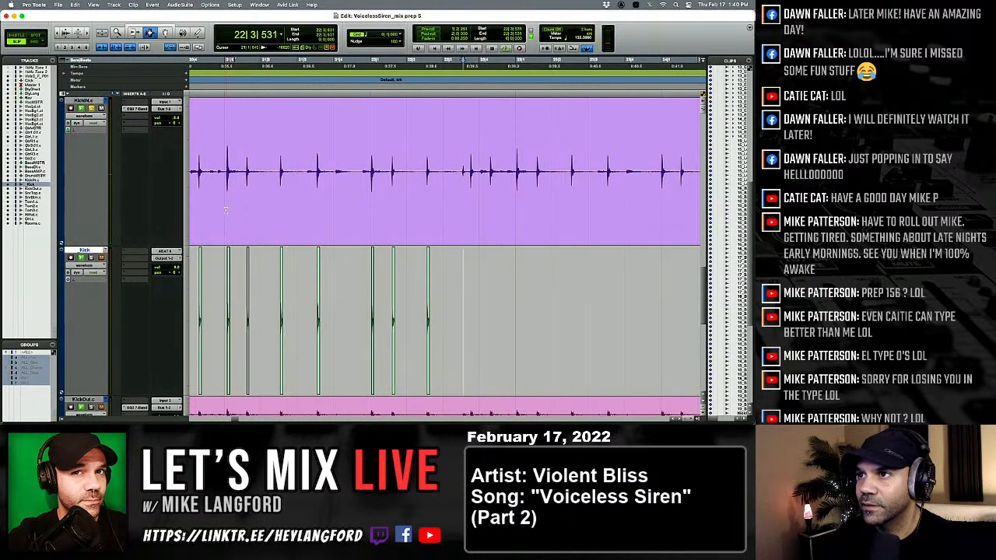
key(v)
key(p)
key(Tab)
key(semicolon)
key(v)
key(p)
key(Tab)
key(Tab)
Paste the one-shot kick onto the _Kick track under the first two KickIN hits of bar 23.
key(semicolon)
key(v)
key(p)
key(Tab)
key(Tab)
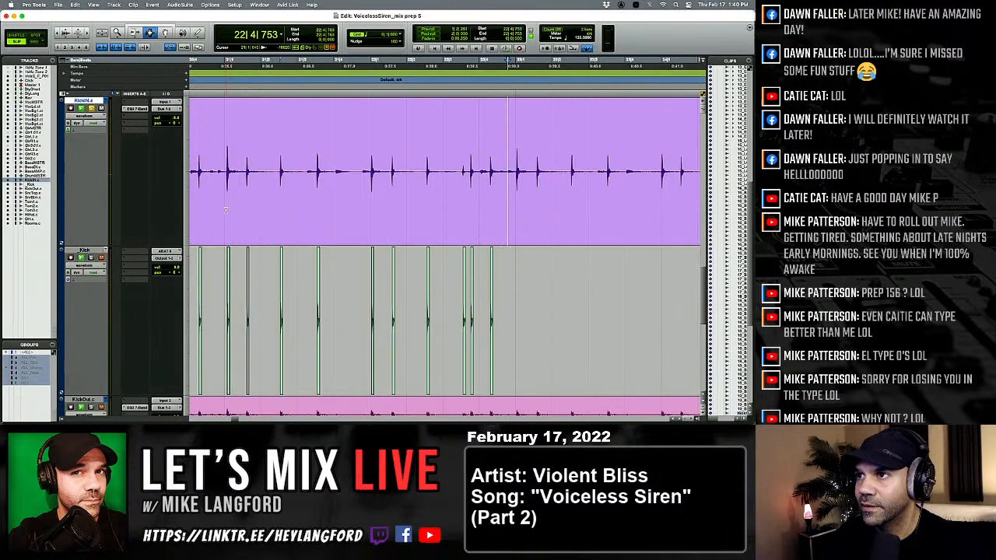
key(semicolon)
key(v)
key(p)
key(Tab)
key(Tab)
Paste the one-shot kick under the KickIN hits in beats 2 and 3 of bar 23.
key(semicolon)
key(v)
key(p)
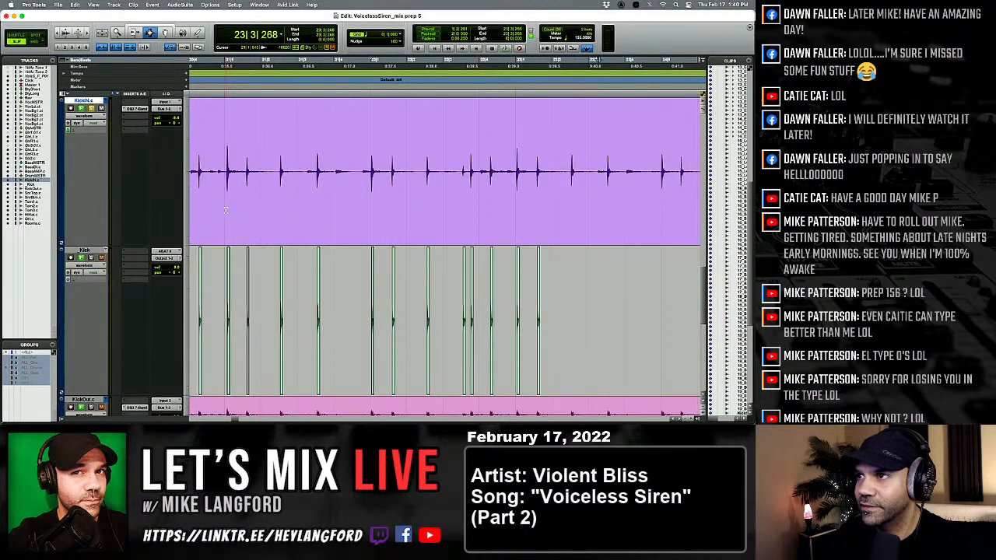
key(semicolon)
key(v)
key(p)
key(Tab)
Paste the one-shot kick onto the _Kick track under the first two KickIN hits of bar 24.
key(Tab)
key(semicolon)
key(v)
key(p)
key(Tab)
key(Tab)
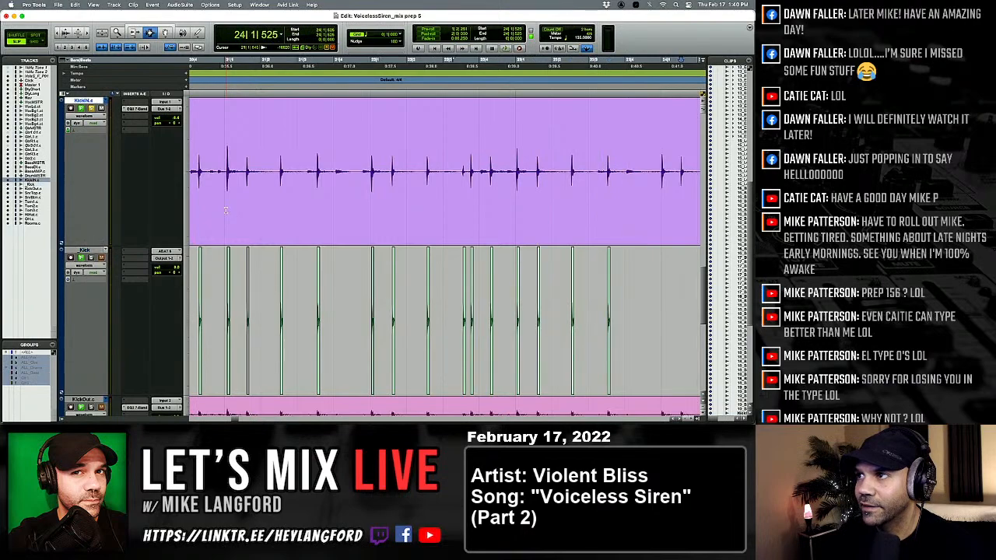
key(semicolon)
key(v)
key(p)
Paste the one-shot kick at 24|2|570, play it back briefly, and paste it under the first hit in beat 3 of bar 24.
key(Tab)
key(Tab)
key(semicolon)
key(v)
key(p)
key(Tab)
key(Tab)
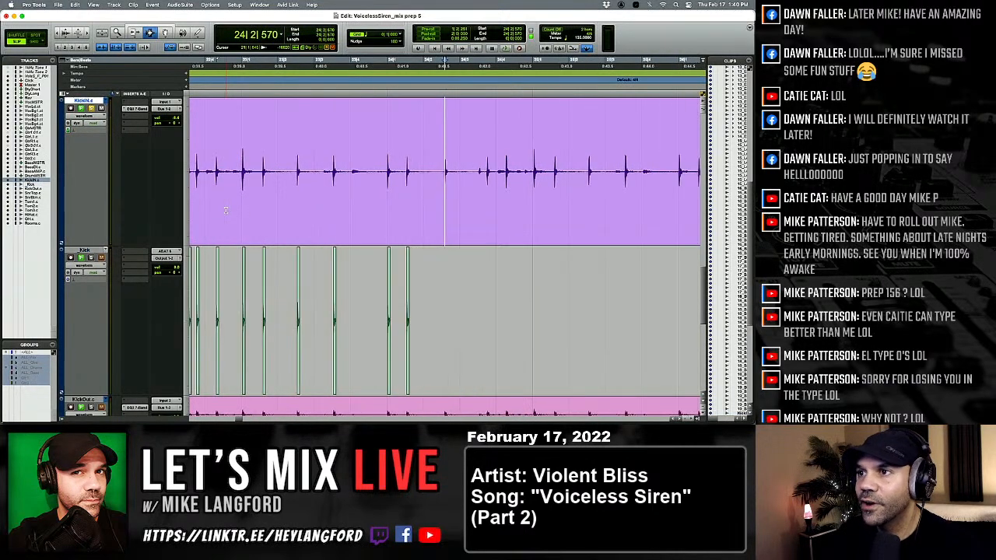
key(semicolon)
key(v)
key(p)
key(space)
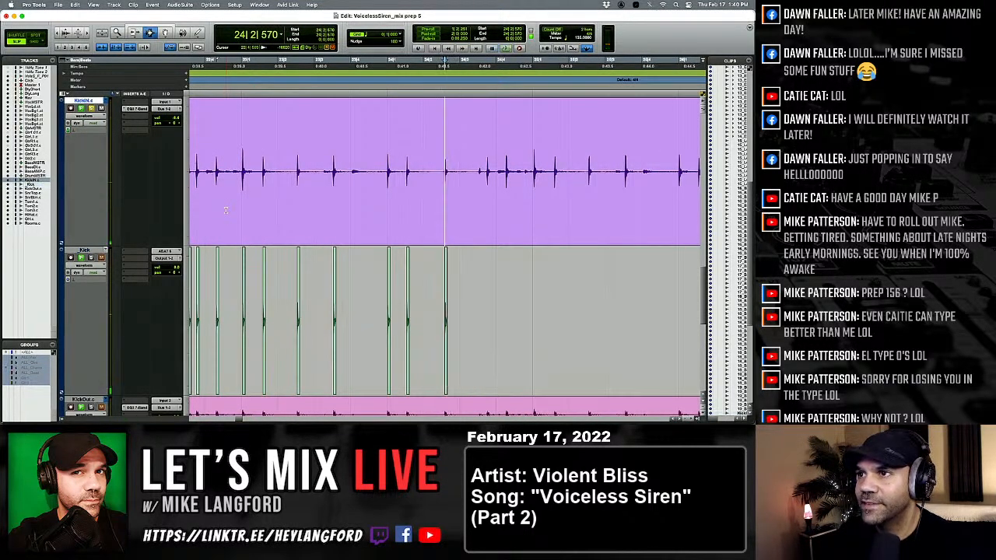
key(space)
key(Tab)
Paste the one-shot kick at 24|3|726 and under the KickIN hit in beat 4 of bar 24.
key(semicolon)
key(v)
key(p)
key(Tab)
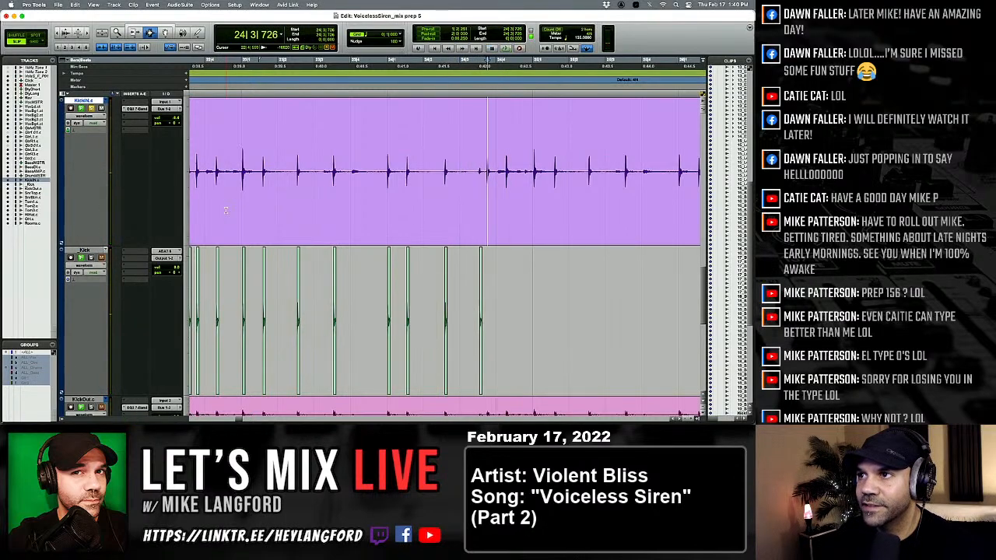
key(semicolon)
key(v)
key(p)
key(Tab)
Paste the one-shot kick onto the _Kick track under the first two KickIN hits of bar 25.
key(Tab)
key(semicolon)
key(v)
key(p)
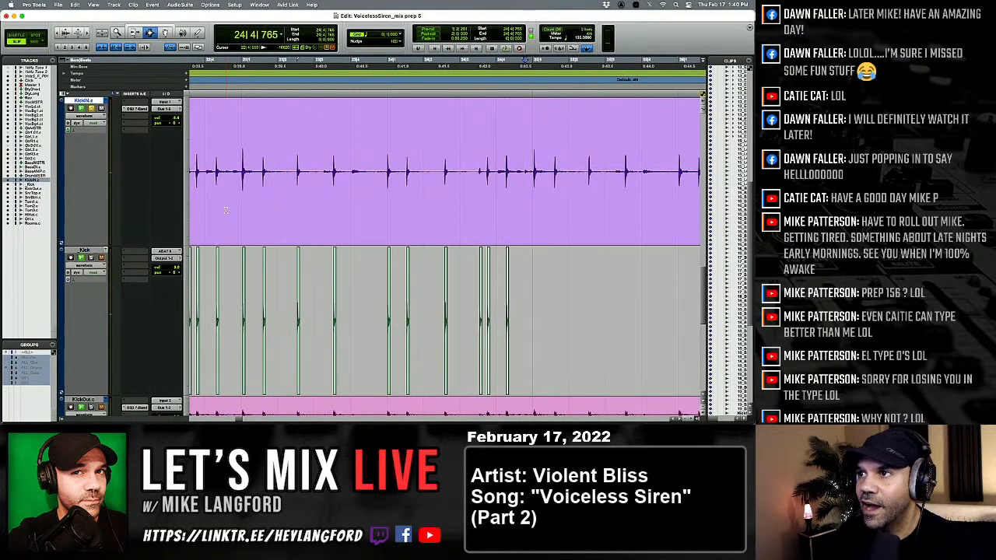
key(Tab)
key(semicolon)
key(v)
key(p)
Paste the one-shot kick onto the _Kick track at 25|2|526 and 25|3|531.
key(Tab)
key(semicolon)
key(v)
key(p)
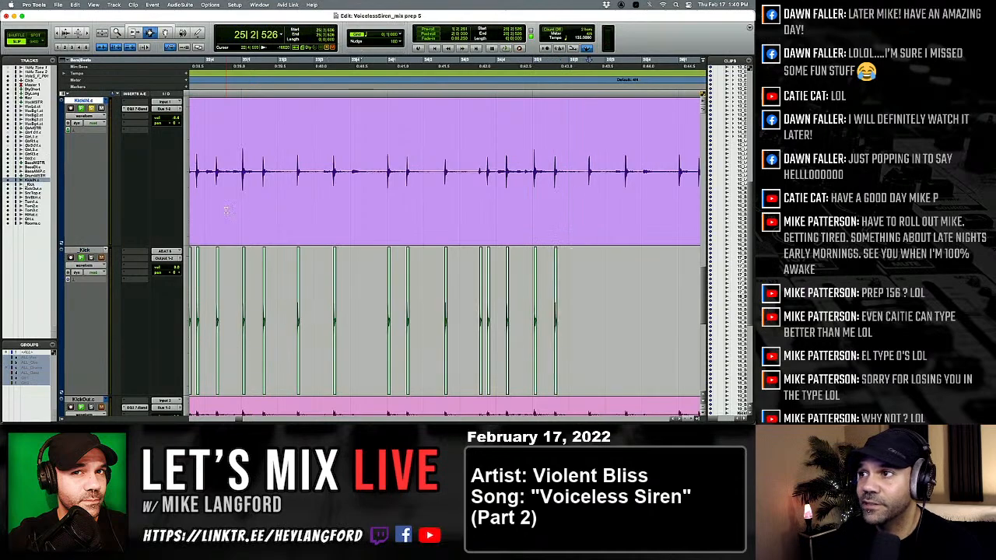
key(Tab)
key(semicolon)
key(v)
key(p)
Paste the one-shot kick onto the _Kick track under the first two KickIN hits of bar 26.
key(Tab)
Paste the one-shot kick under the KickIN hit in beat 2 of bar 26 and the first hit of bar 27.
key(Tab)
key(semicolon)
key(v)
key(p)
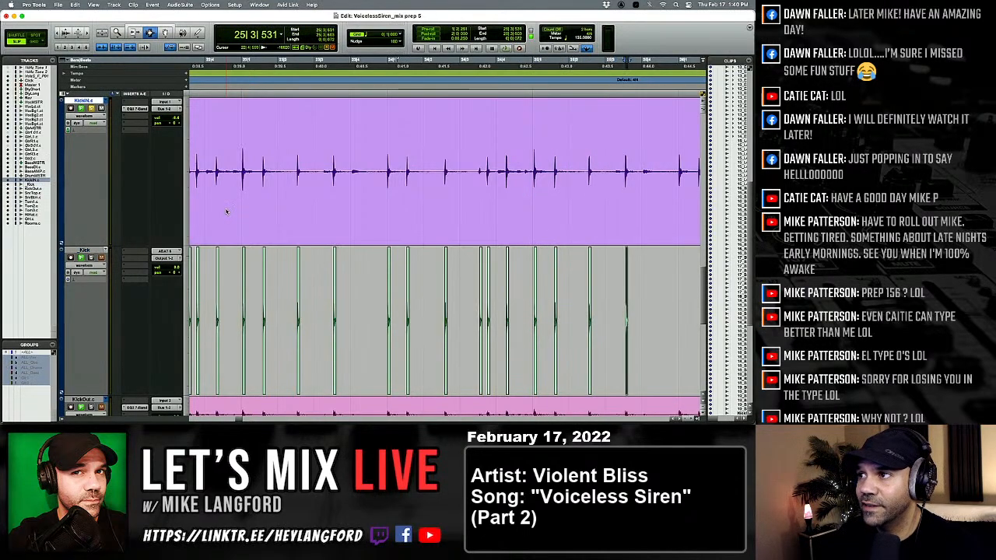
key(semicolon)
key(v)
key(p)
key(Tab)
key(semicolon)
key(v)
key(p)
key(Tab)
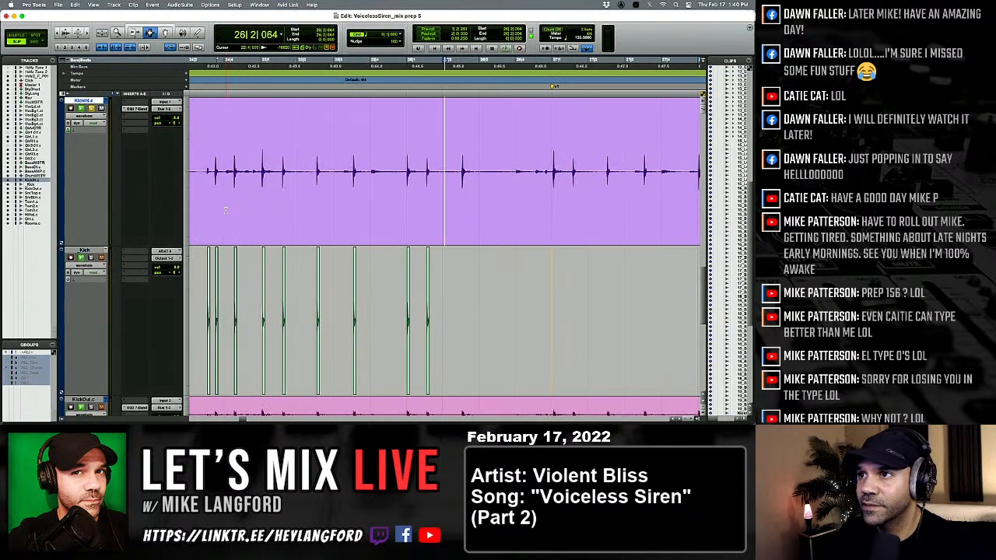
key(Tab)
key(semicolon)
key(v)
key(p)
Paste the one-shot kick under the remaining KickIN hits of bar 27, at 27|1|558, in beat 2 and at 27|3|519.
key(Tab)
key(Tab)
key(semicolon)
key(v)
key(p)
key(Tab)
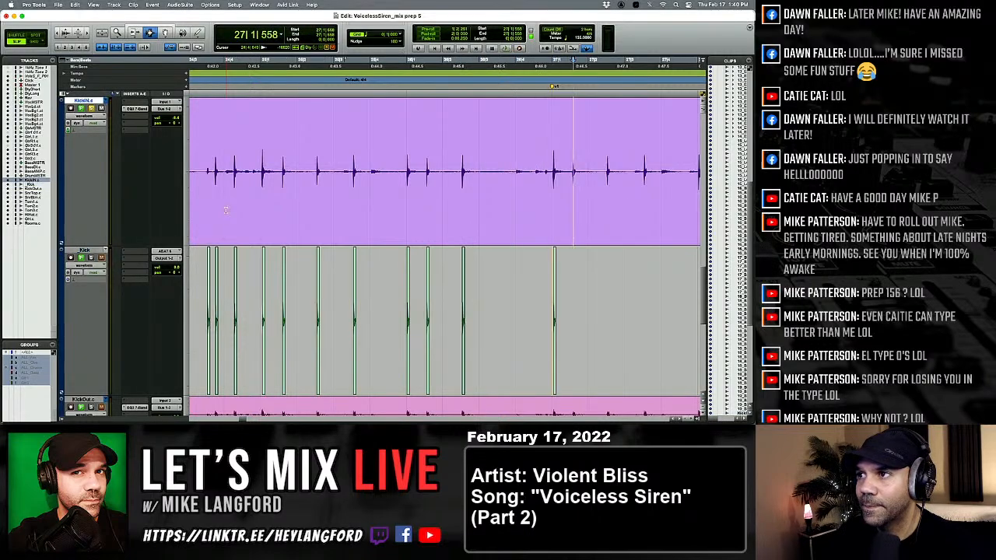
key(semicolon)
key(v)
key(p)
key(Tab)
Paste the one-shot kick onto the _Kick track under the first two KickIN hits of bar 28, starting at 28|1|036.
key(Tab)
key(semicolon)
key(v)
key(p)
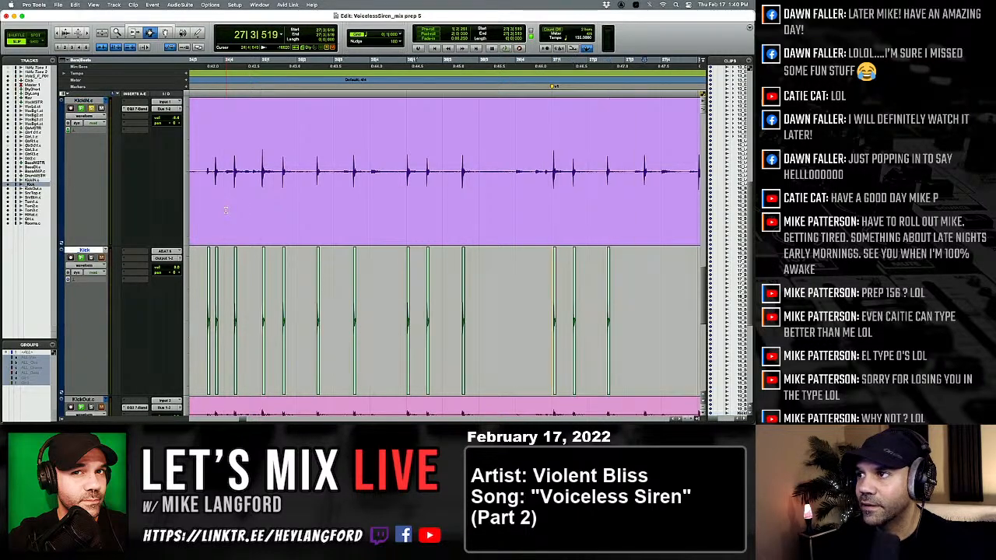
key(semicolon)
key(v)
key(p)
key(Tab)
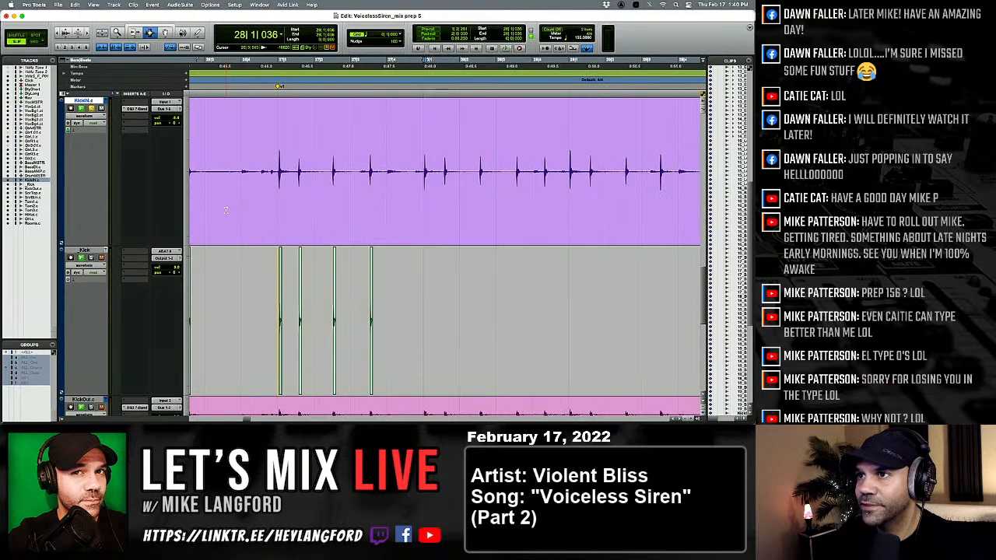
key(Tab)
key(semicolon)
key(v)
key(p)
Paste the one-shot kick at 28|2|543 and under the KickIN hit in beat 3 of bar 28.
key(Tab)
key(semicolon)
key(v)
key(p)
key(Tab)
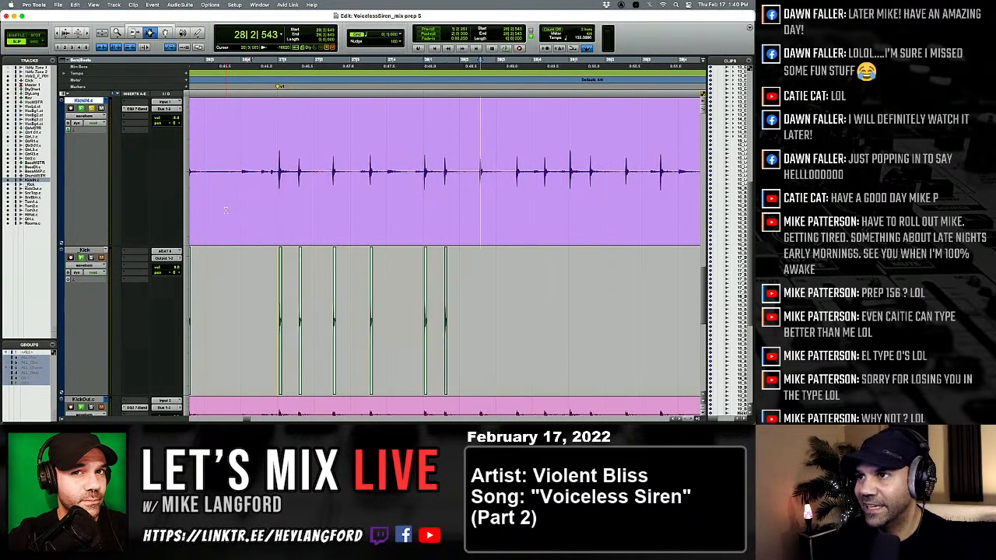
key(semicolon)
key(v)
key(p)
Paste the one-shot kick under the KickIN hit in beat 4 of bar 28 and the first hit of bar 29.
key(Tab)
key(semicolon)
key(v)
key(p)
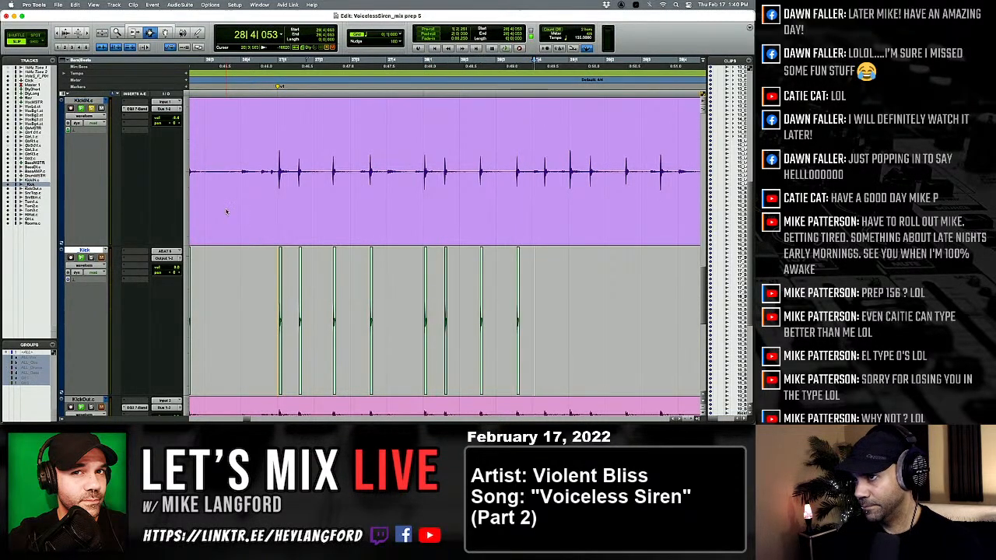
key(Tab)
key(semicolon)
key(v)
key(p)
Paste the one-shot kick at 29|1|563 and under the KickIN hit in beat 2 of bar 29.
key(Tab)
key(semicolon)
key(v)
key(p)
key(Tab)
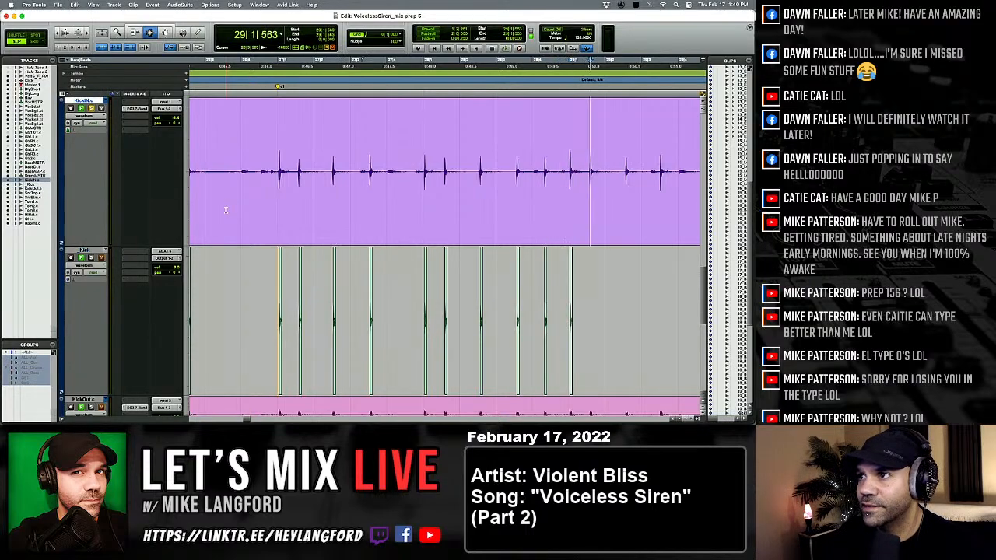
key(semicolon)
key(v)
key(p)
Paste the one-shot kick onto the _Kick track under the KickIN hit in beat 3 of bar 29.
key(Tab)
key(semicolon)
key(v)
key(p)
Paste the one-shot kick onto the _Kick track under the first two KickIN hits of bar 30.
key(Tab)
key(Tab)
key(semicolon)
key(v)
key(p)
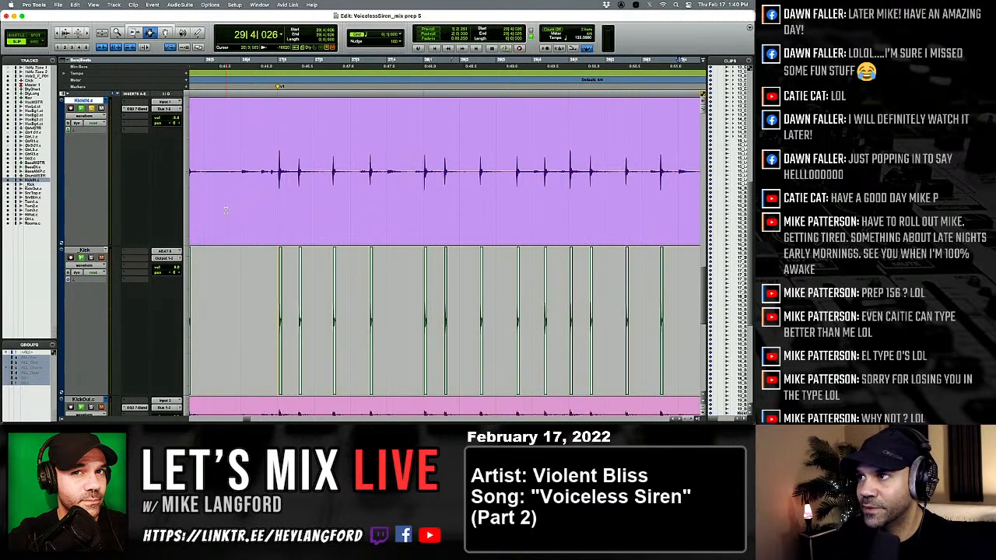
key(Tab)
key(semicolon)
key(v)
key(p)
key(Tab)
Paste the one-shot kick at 30|2|572 and under both KickIN hits in beat 3 of bar 30.
key(semicolon)
key(v)
key(p)
key(Tab)
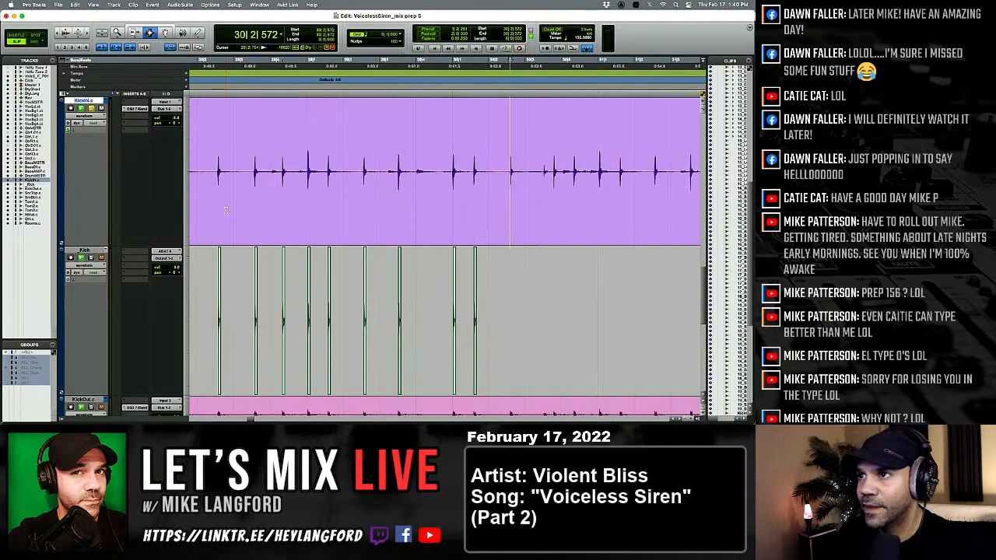
key(semicolon)
key(v)
key(p)
key(Tab)
key(semicolon)
key(v)
key(p)
key(Tab)
key(semicolon)
key(v)
key(p)
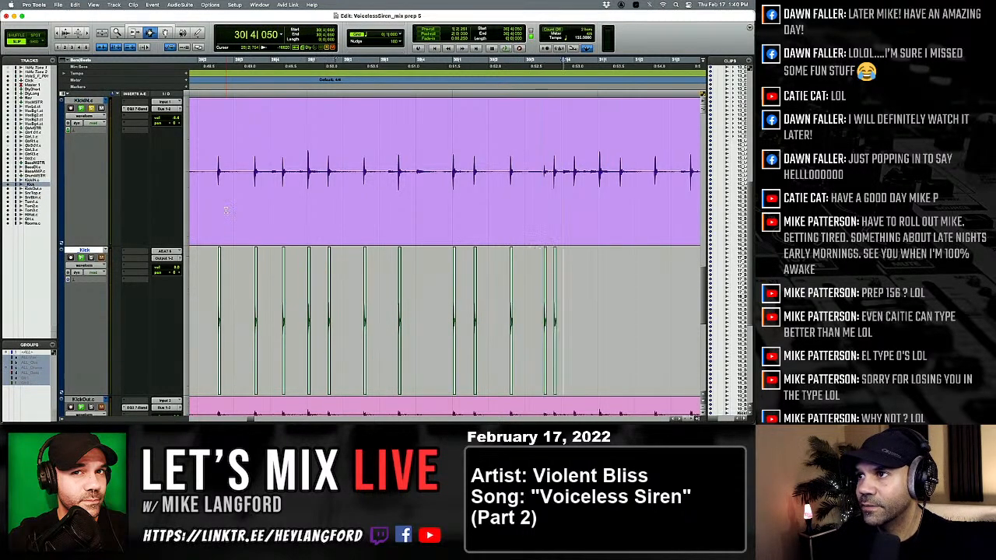
key(Tab)
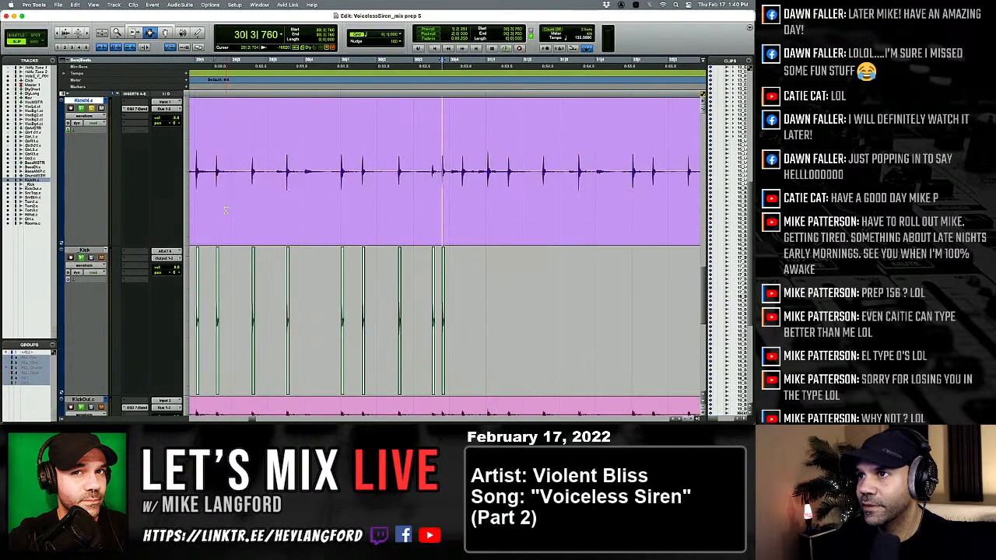
Paste the one-shot kick onto the _Kick track under the KickIN hit in beat 4 of bar 30.
key(Tab)
key(semicolon)
key(v)
key(p)
key(Tab)
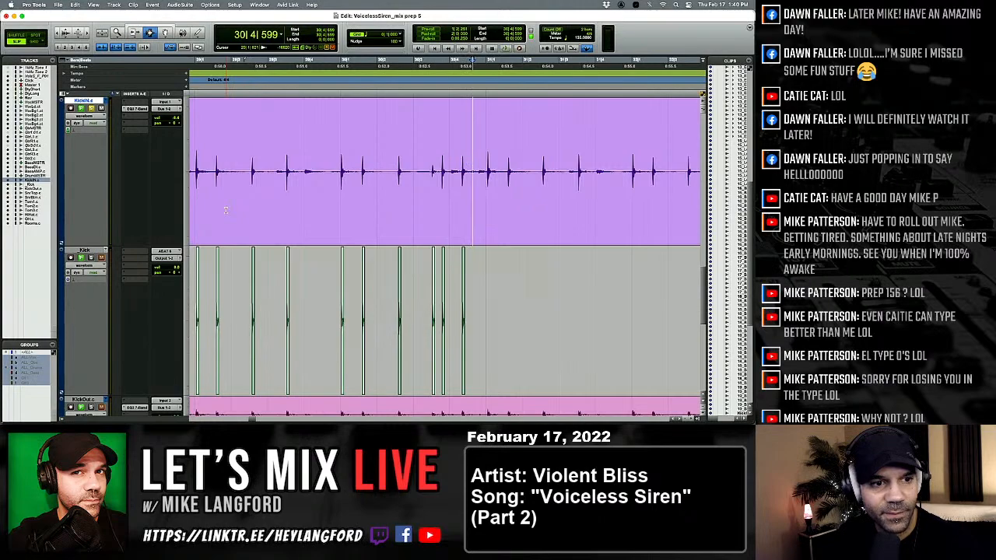
Skip the false transients at the end of bar 30 and paste the one-shot kick under both KickIN hits in beat 1 of bar 31.
key(Tab)
key(semicolon)
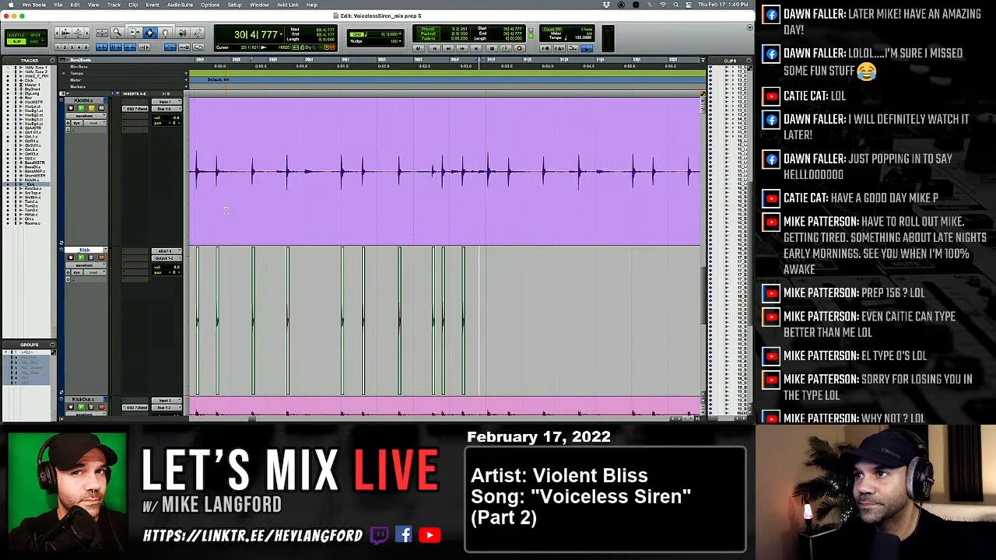
key(super+z)
key(p)
key(Tab)
key(semicolon)
key(v)
key(p)
key(Tab)
key(semicolon)
key(v)
key(p)
key(Tab)
key(Tab)
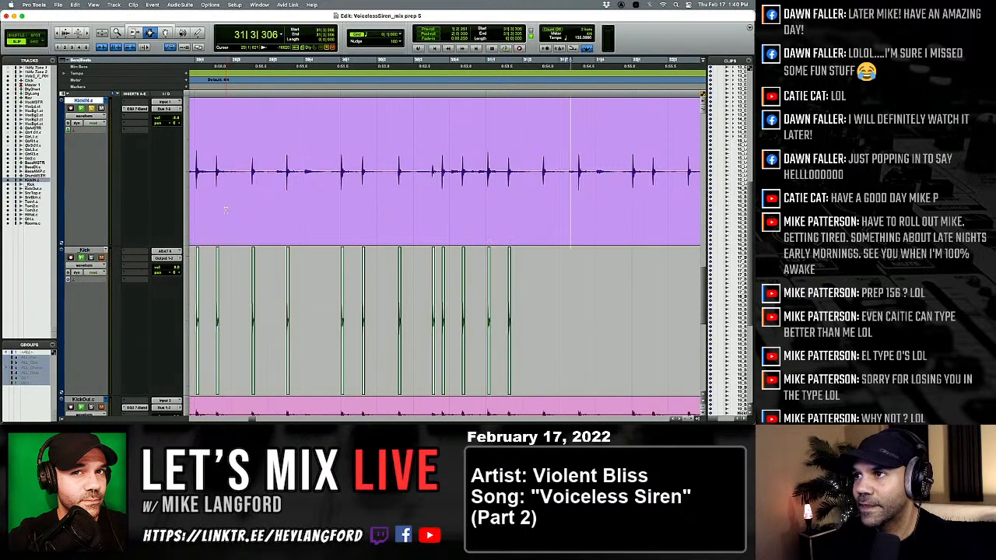
Paste the one-shot kick onto the _Kick track under the KickIN hits in beats 2 and 3 of bar 31.
key(alt+Tab)
key(alt+Tab)
key(Tab)
key(semicolon)
key(v)
key(p)
key(Tab)
key(semicolon)
key(v)
key(p)
key(Tab)
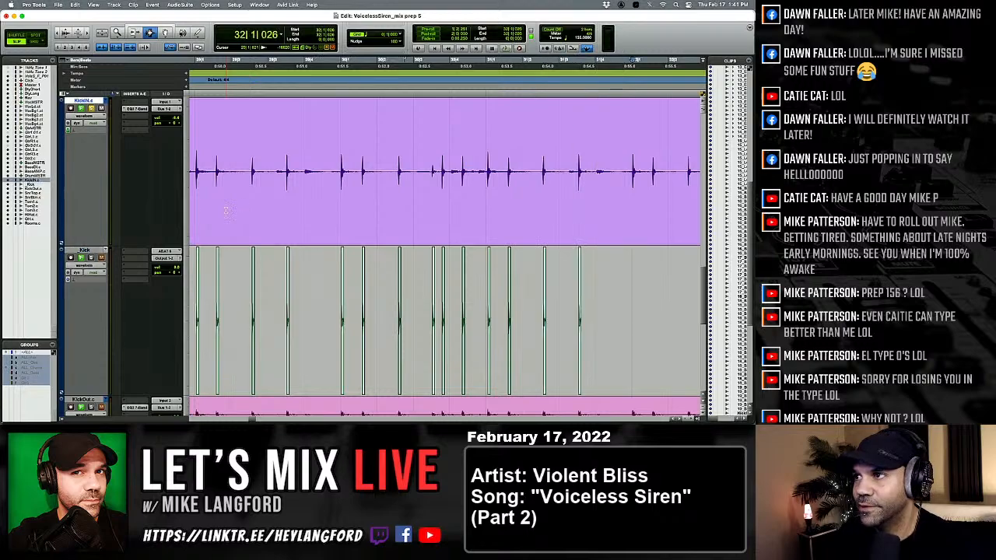
Paste the one-shot kick at 32|1|026 and under the following two KickIN hits in beats 1 and 2 of bar 32.
key(Tab)
key(semicolon)
key(v)
key(p)
key(Tab)
key(semicolon)
key(v)
key(p)
key(Tab)
key(semicolon)
key(v)
key(p)
Paste the one-shot kick at 32|3|504 and under the KickIN hit in beat 4 of bar 32.
key(Tab)
key(semicolon)
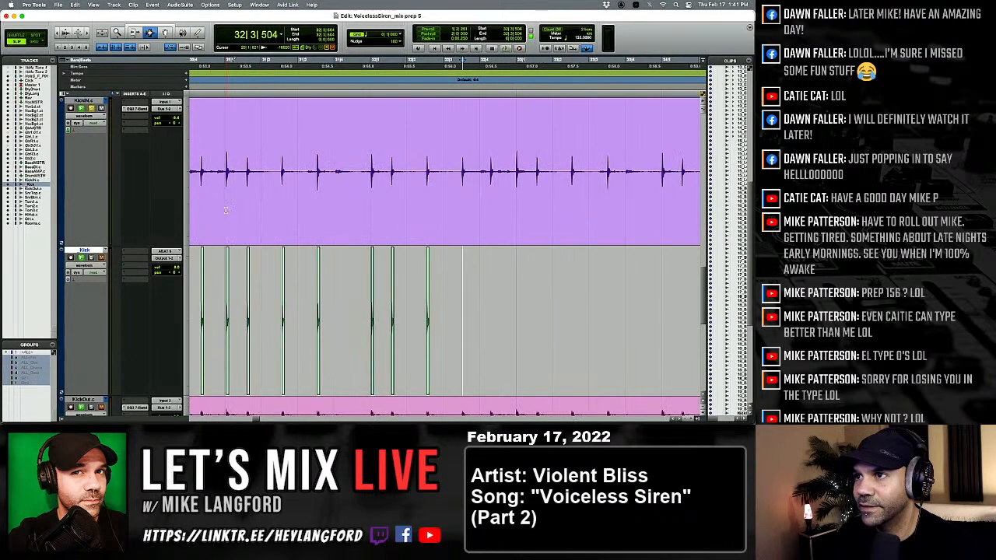
key(v)
key(p)
key(Tab)
key(semicolon)
key(v)
key(p)
Paste the one-shot kick under both KickIN hits in beat 1 of bar 33 and at 33|2|511.
key(Tab)
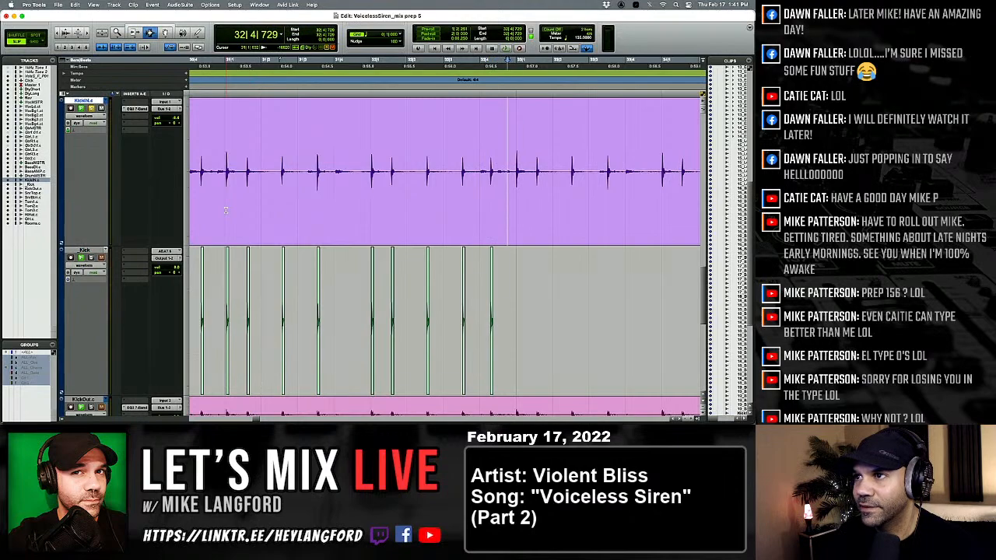
key(semicolon)
key(v)
key(p)
key(Tab)
key(semicolon)
key(v)
key(p)
Paste the one-shot kick onto the _Kick track under the KickIN hit in beat 3 of bar 33.
key(Tab)
key(semicolon)
key(v)
key(p)
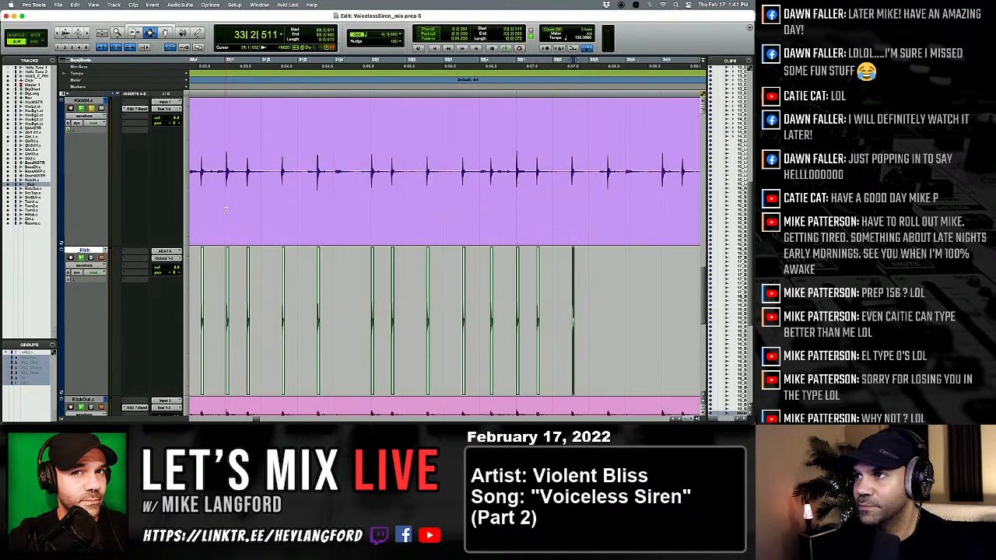
key(Tab)
key(semicolon)
key(v)
key(p)
Paste the one-shot kick onto the _Kick track under both KickIN hits in beat 1 of bar 34.
key(Tab)
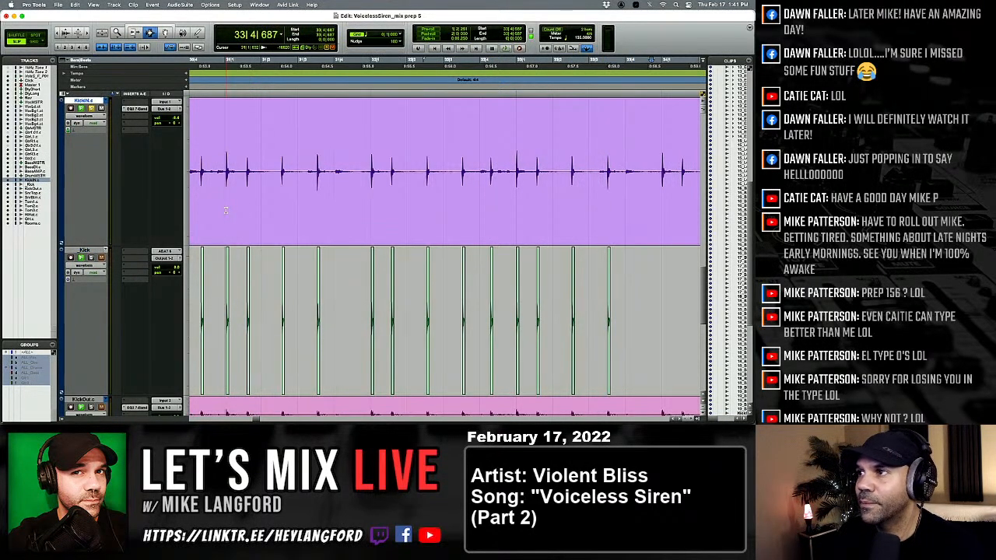
key(Tab)
key(Tab)
key(semicolon)
key(v)
key(p)
key(Tab)
key(semicolon)
key(v)
key(p)
Paste the one-shot kick at 34|2|528 and under the first KickIN hit of bar 35.
key(Tab)
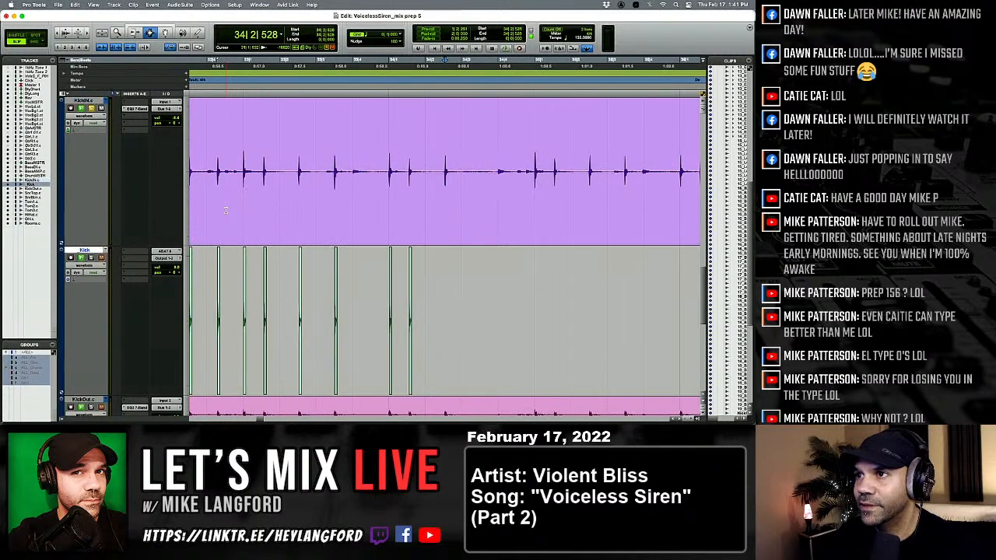
key(semicolon)
key(v)
key(p)
key(Tab)
key(semicolon)
key(v)
key(p)
Paste the one-shot kick at 35|1|536 and under the KickIN hits in beats 2 and 3 of bar 35.
key(Tab)
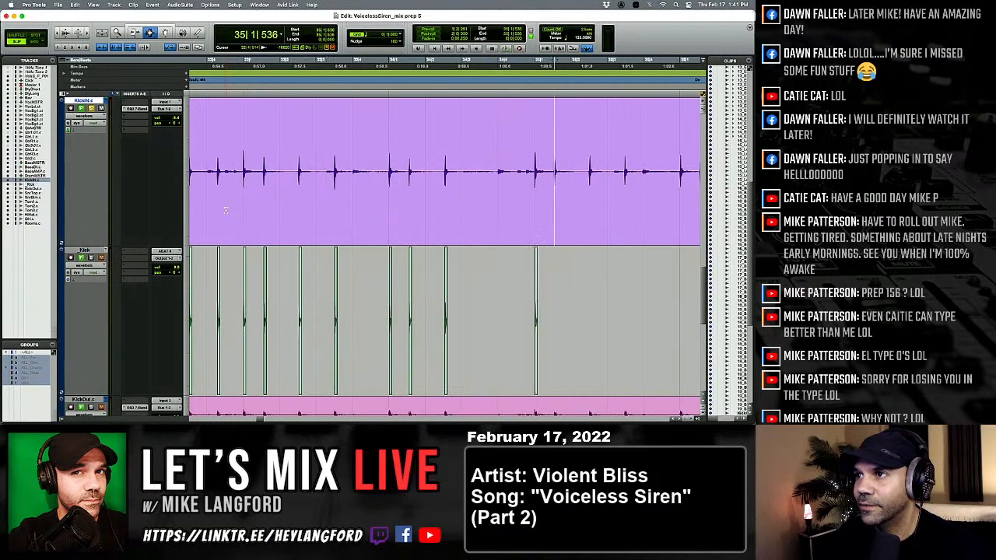
key(semicolon)
key(v)
key(p)
key(Tab)
key(semicolon)
key(v)
key(p)
Paste the one-shot kick at 36|1|016 and under the second KickIN hit in beat 1 of bar 36.
key(Tab)
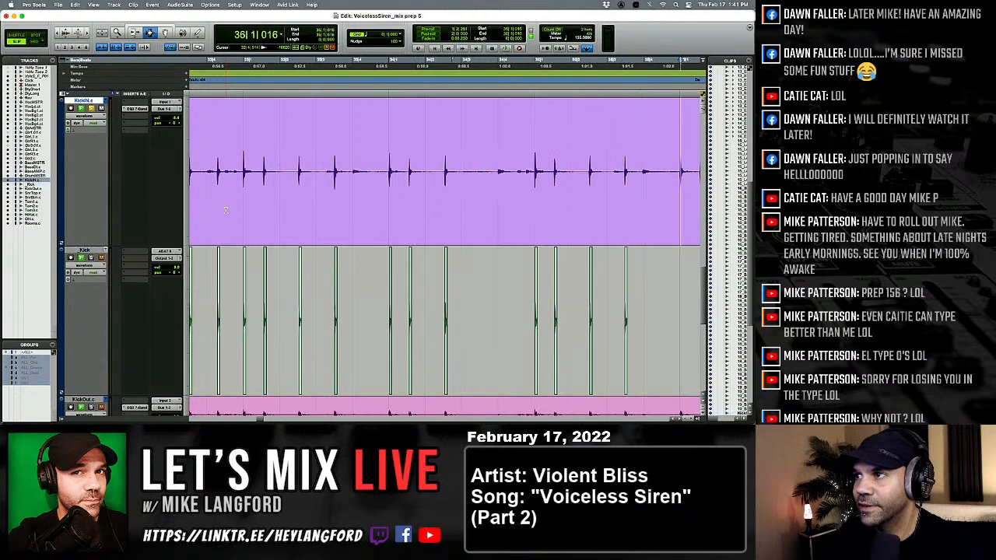
key(semicolon)
key(v)
key(p)
key(Tab)
key(semicolon)
key(v)
key(p)
Paste the one-shot kick at 36|2|535 and under both KickIN hits in beat 3 of bar 36.
key(Tab)
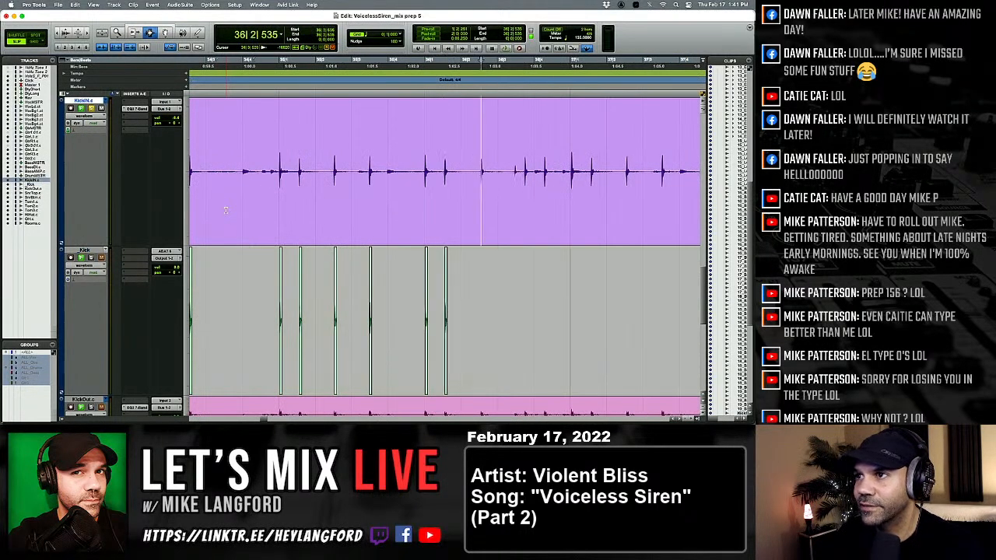
key(semicolon)
key(v)
key(p)
key(Tab)
key(semicolon)
key(v)
key(p)
key(Tab)
key(semicolon)
key(v)
key(p)
Paste the one-shot kick under the KickIN hit in beat 4 of bar 36 and the first hit of bar 37.
key(Tab)
key(p)
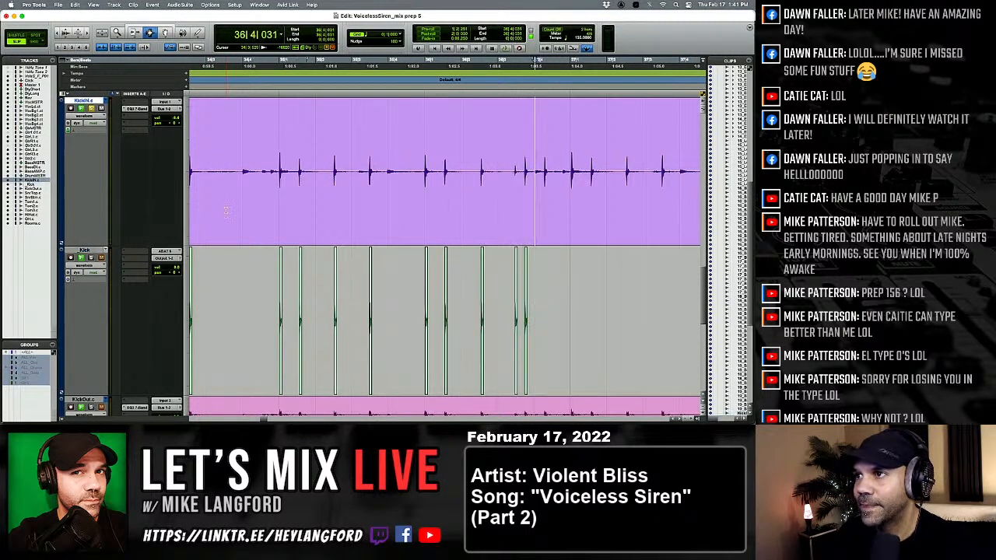
key(Tab)
key(semicolon)
key(v)
key(p)
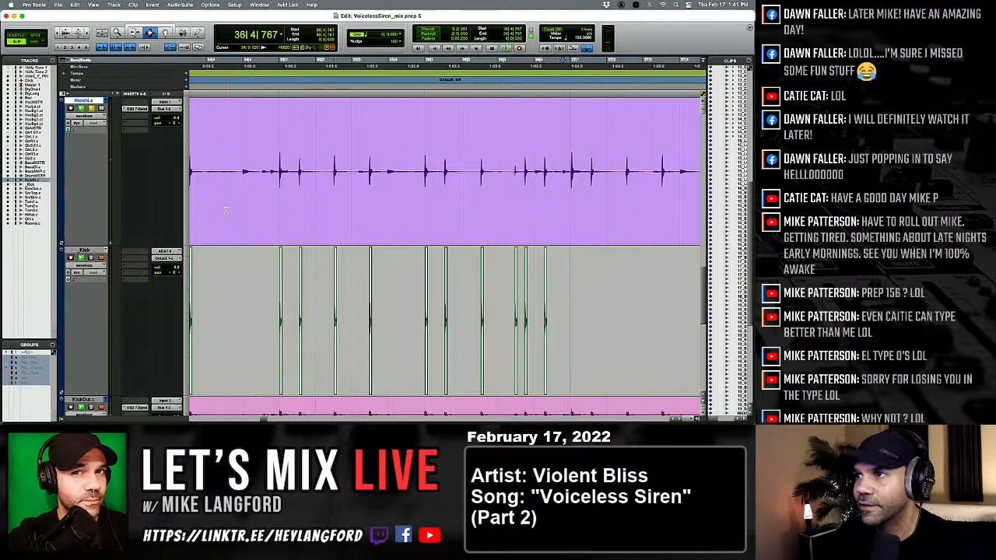
key(semicolon)
key(v)
key(p)
key(Tab)
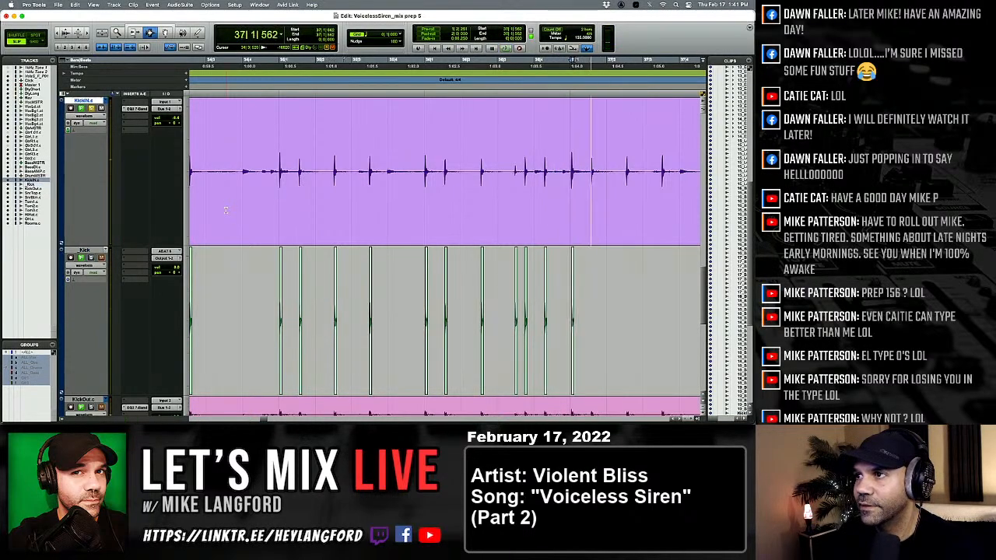
Paste the one-shot kick at 37|1|562 and under the KickIN hit in beat 2 of bar 37.
key(semicolon)
key(v)
Paste the one-shot kick at 37|3|509 and under the first KickIN hit of bar 38.
key(v)
key(p)
key(Tab)
key(Tab)
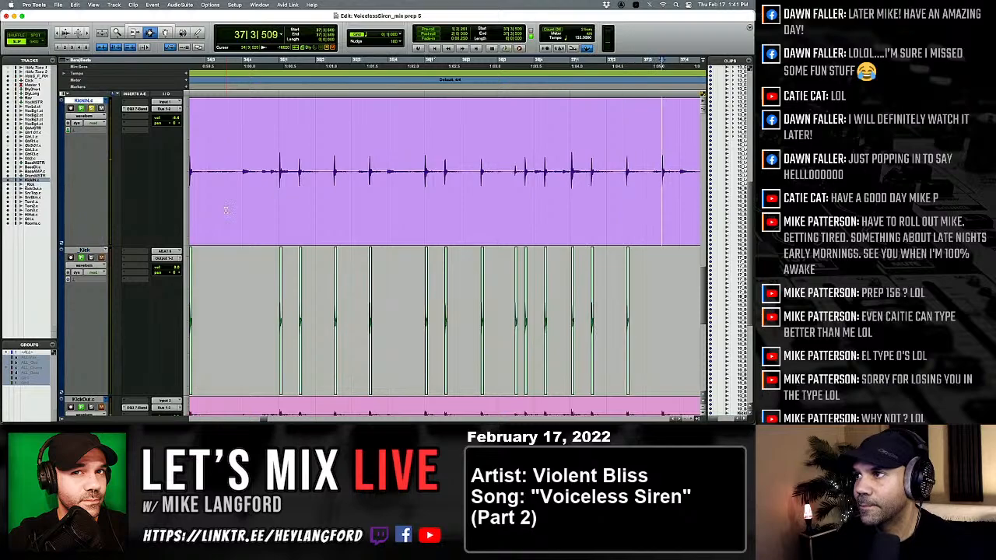
key(semicolon)
key(v)
key(p)
key(Tab)
key(Tab)
Paste the one-shot kick at 38|1|529 and under the KickIN hit in beat 2 of bar 38.
key(v)
key(p)
key(Tab)
key(semicolon)
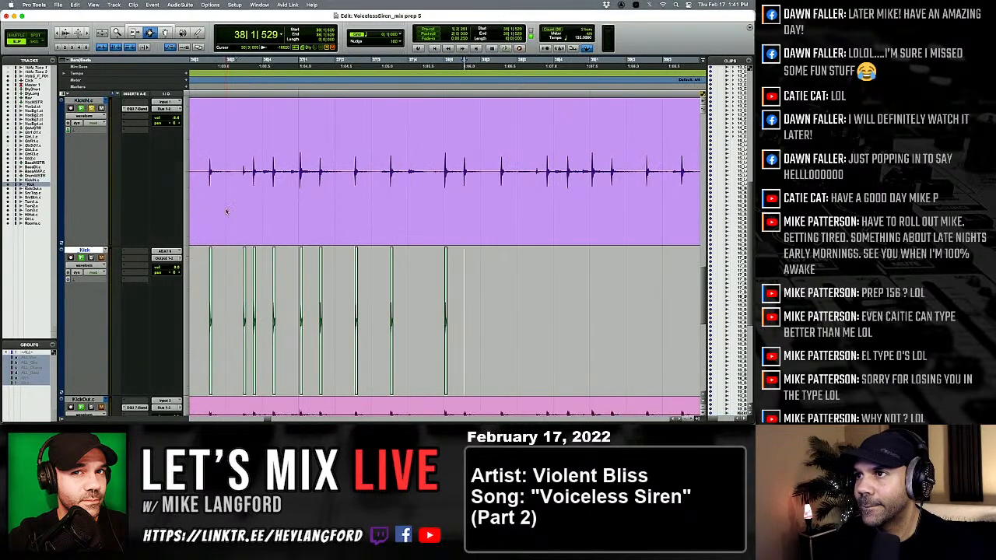
key(v)
key(p)
key(Tab)
key(semicolon)
Paste the one-shot kick under the four KickIN hits from 38|1|529 through the second hit in beat 3 of bar 38.
key(v)
key(p)
key(Tab)
key(space)
key(space)
key(semicolon)
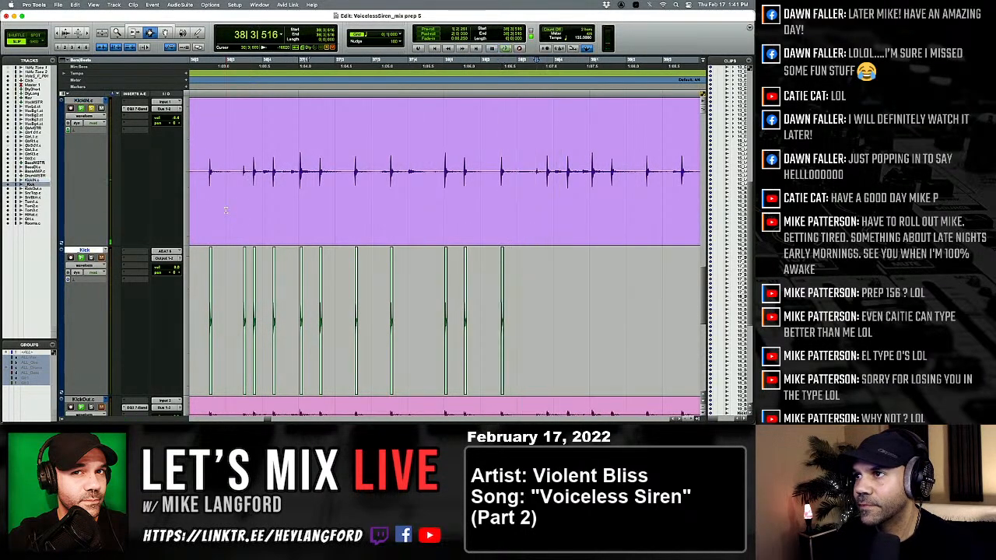
key(v)
key(p)
key(Tab)
Paste the one-shot kick under the KickIN hit at 38|4|374.
key(v)
key(p)
key(Tab)
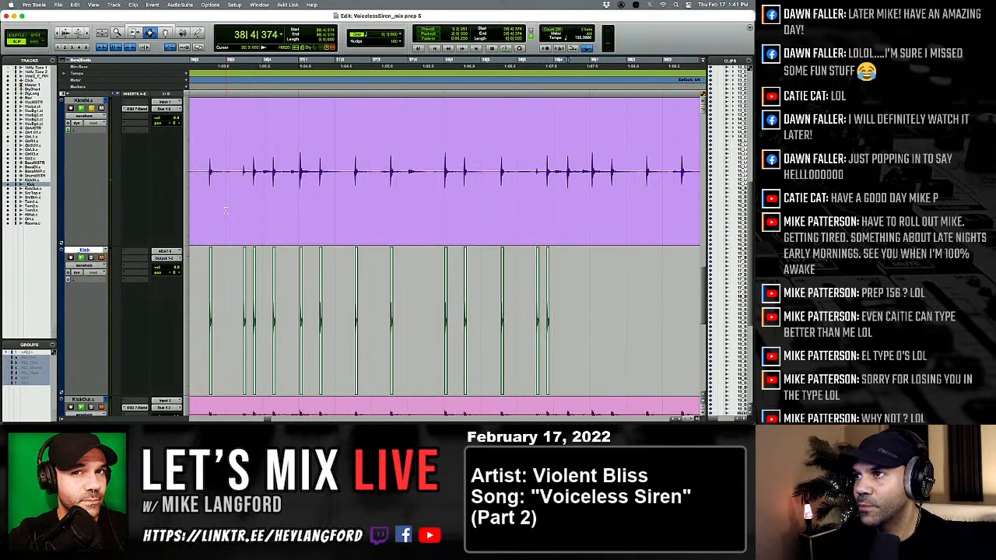
key(v)
key(p)
key(Tab)
key(space)
key(space)
key(Tab)
key(semicolon)
Paste the one-shot kick under the first KickIN hit of bar 39, at 39|1|063.
key(v)
key(p)
key(Tab)
key(semicolon)
key(v)
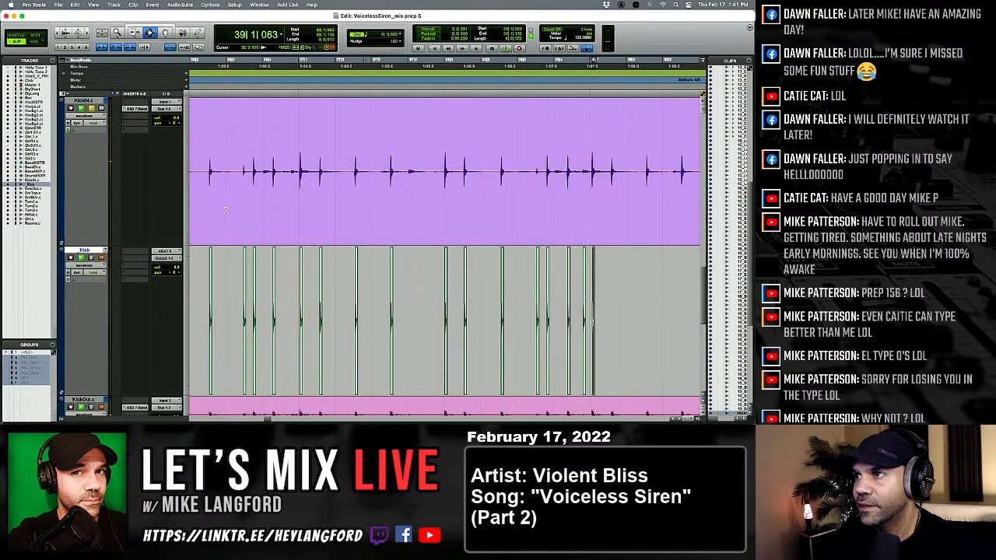
key(super+z)
key(super+z)
key(p)
key(Tab)
key(semicolon)
Paste the one-shot kick at 39|1|575, under the KickIN hit in beat 2 of bar 39, and at 39|3|505.
key(v)
key(p)
key(Tab)
key(semicolon)
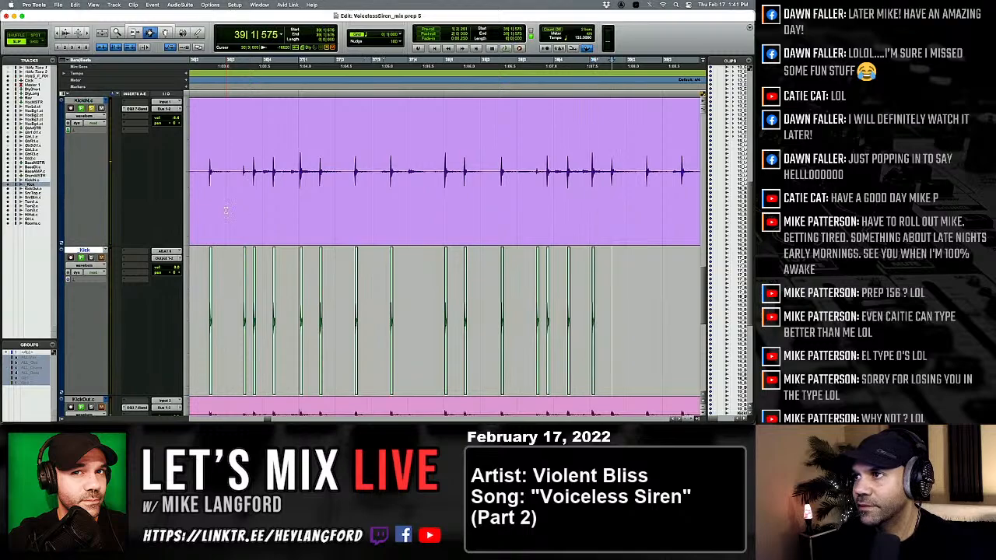
key(v)
key(p)
key(Tab)
key(semicolon)
key(v)
key(p)
key(Tab)
key(semicolon)
Paste the one-shot kick under the first two KickIN hits of bar 40.
key(v)
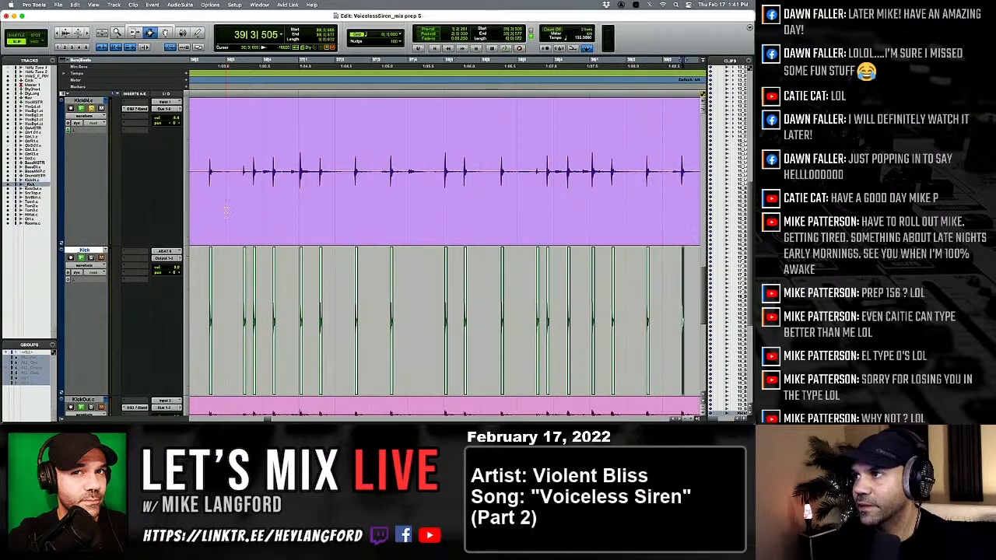
key(p)
key(Tab)
key(semicolon)
key(v)
key(p)
key(Tab)
key(semicolon)
Paste the one-shot kick under the KickIN hit at 40|2|567.
key(v)
key(p)
key(Tab)
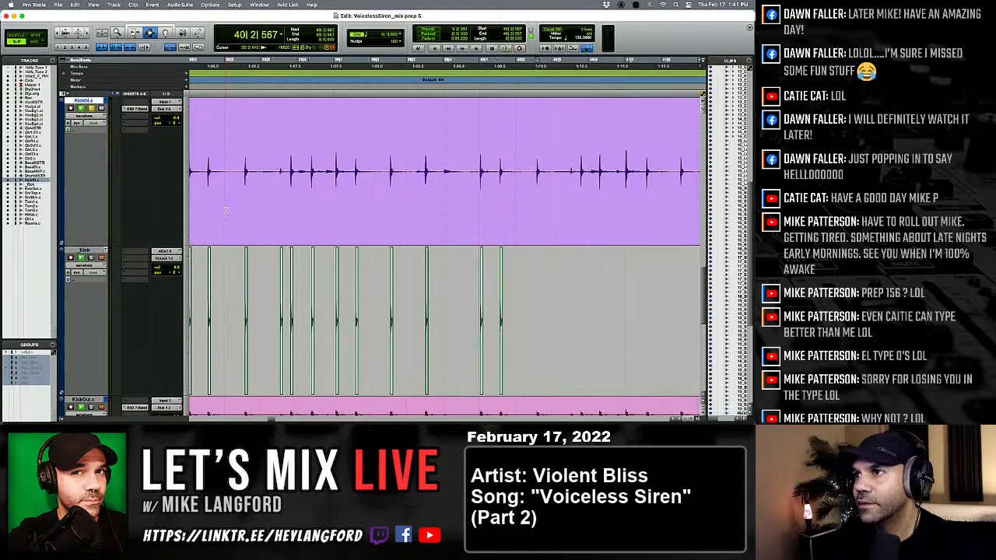
key(semicolon)
key(v)
key(p)
key(Tab)
key(semicolon)
Paste the one-shot kick at 40|3|502, under the second KickIN hit in that beat, and at 40|4|294.
key(v)
key(p)
key(Tab)
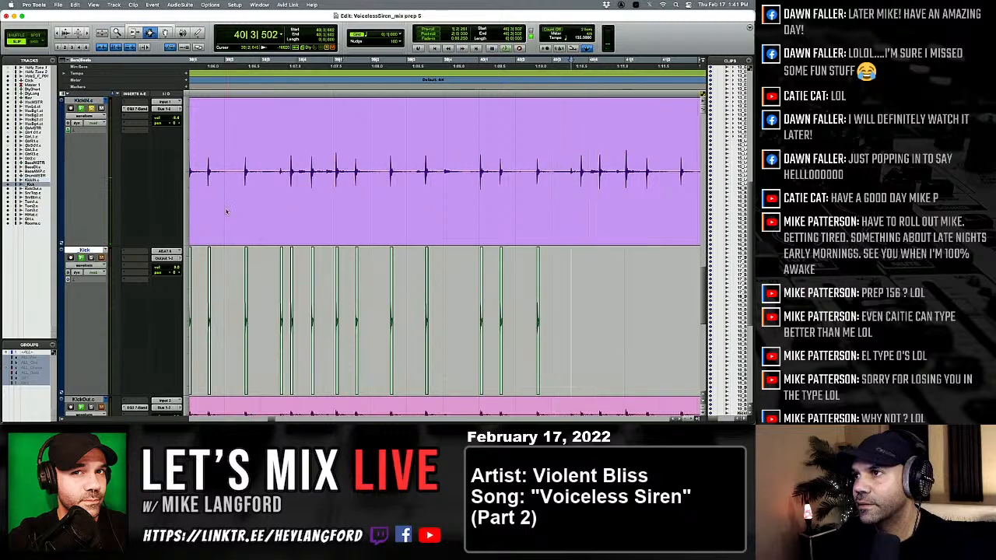
key(semicolon)
key(v)
key(p)
key(Tab)
key(semicolon)
key(v)
key(p)
key(Tab)
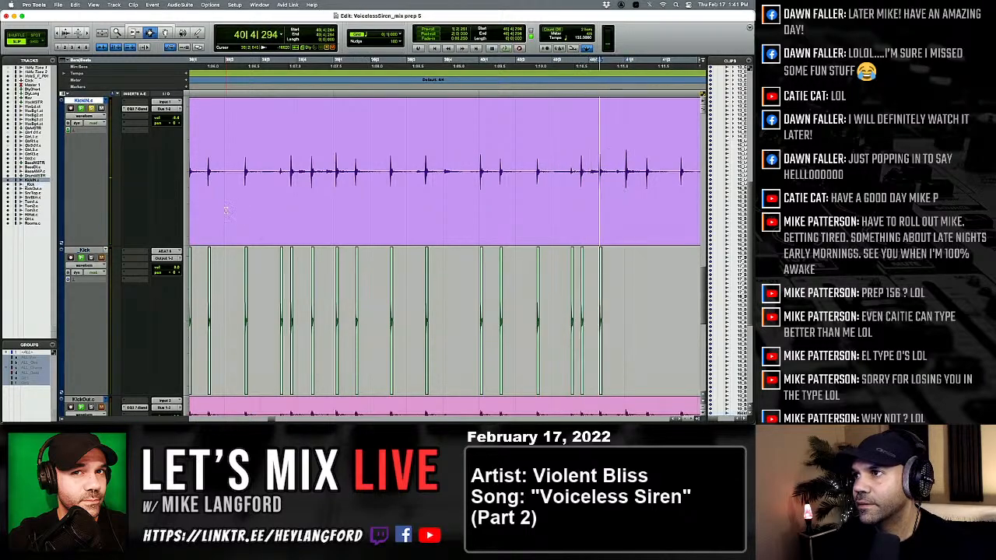
Paste the one-shot kick under the four KickIN hits from the start of bar 41 through beat 3.
key(Tab)
key(space)
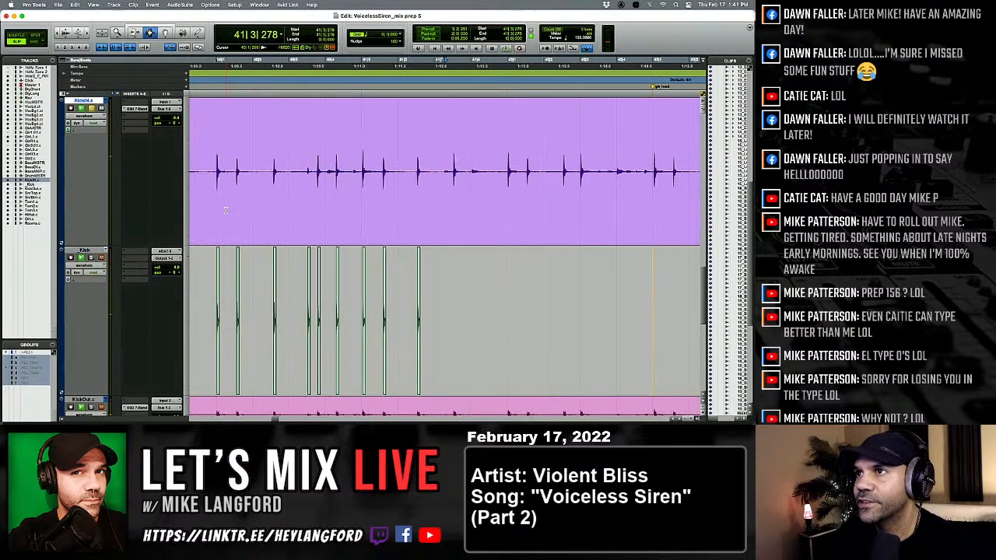
key(Tab)
key(semicolon)
key(v)
key(Tab)
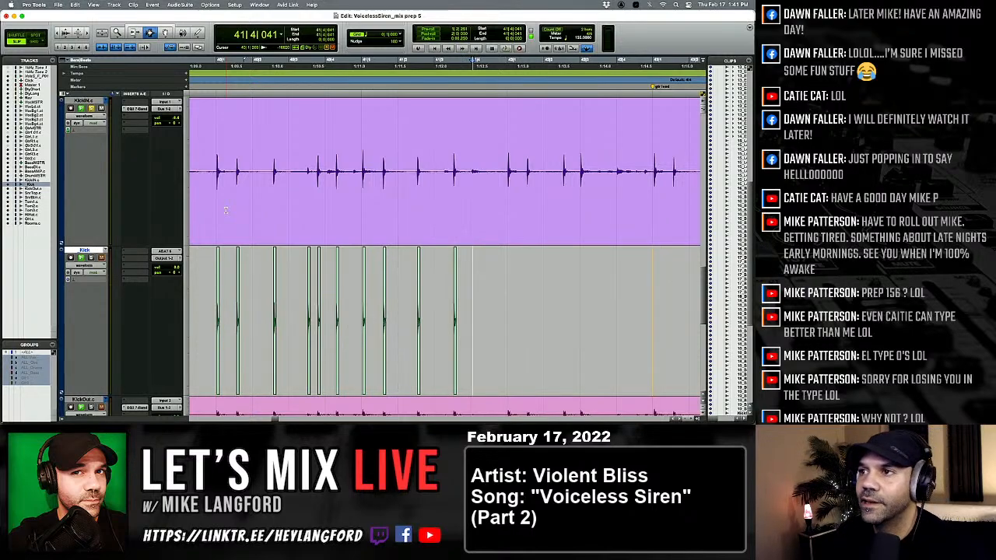
Paste the one-shot kick under the first two KickIN hits of bar 42.
key(p)
key(Tab)
key(semicolon)
key(v)
key(p)
key(Tab)
key(semicolon)
key(v)
key(p)
key(Tab)
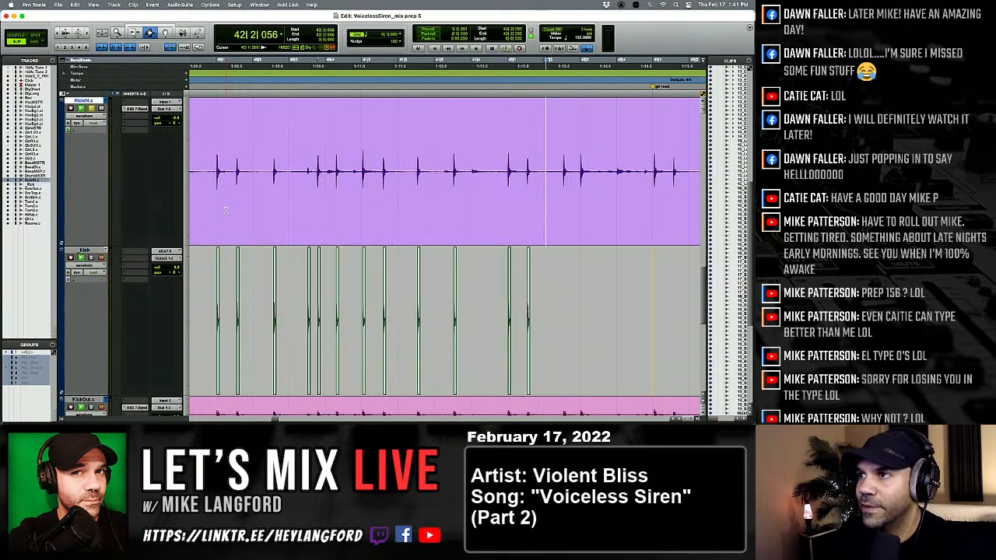
Paste the one-shot kick under the KickIN hits in beats 2 and 3 of bar 42.
key(Tab)
key(semicolon)
key(v)
key(p)
key(Tab)
key(semicolon)
key(v)
key(p)
key(Tab)
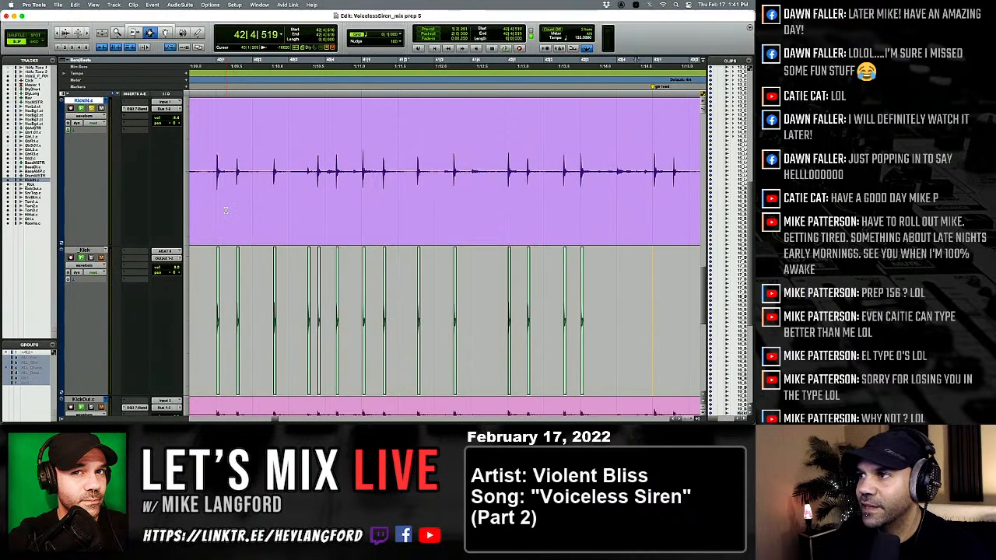
Paste the one-shot kick under every KickIN hit from the start of bar 43 through beat 2 of bar 47.
key(space)
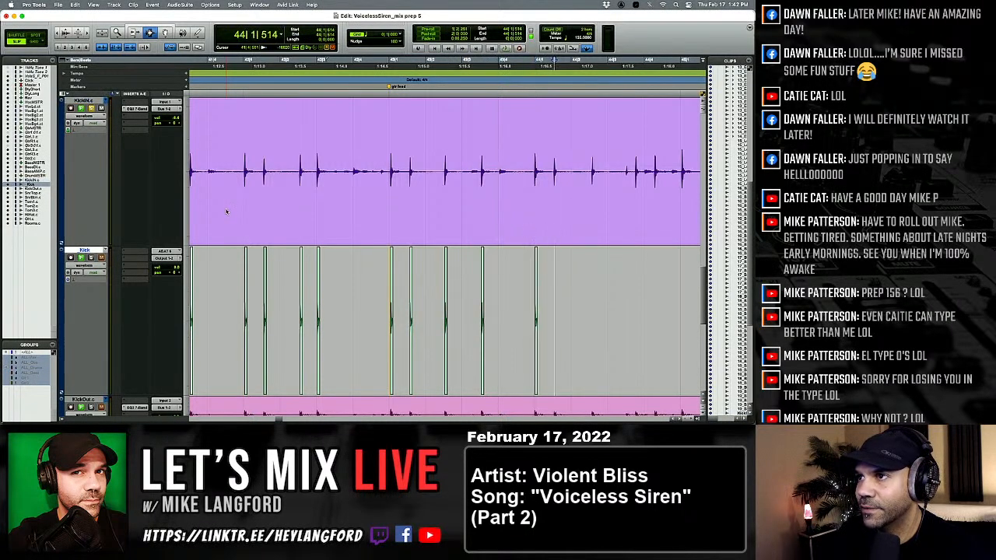
key(p)
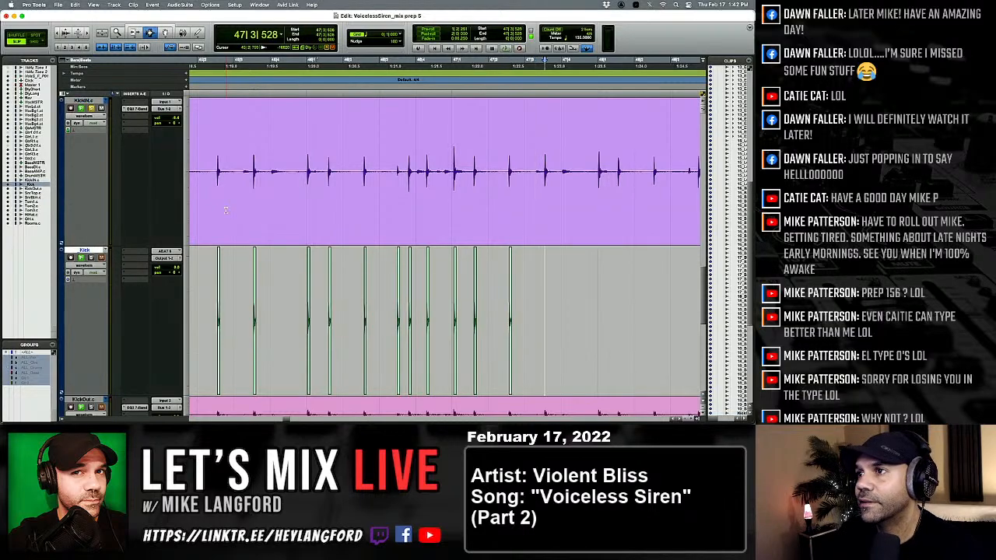
key(p)
key(semicolon)
key(Tab)
key(semicolon)
key(alt+Tab)
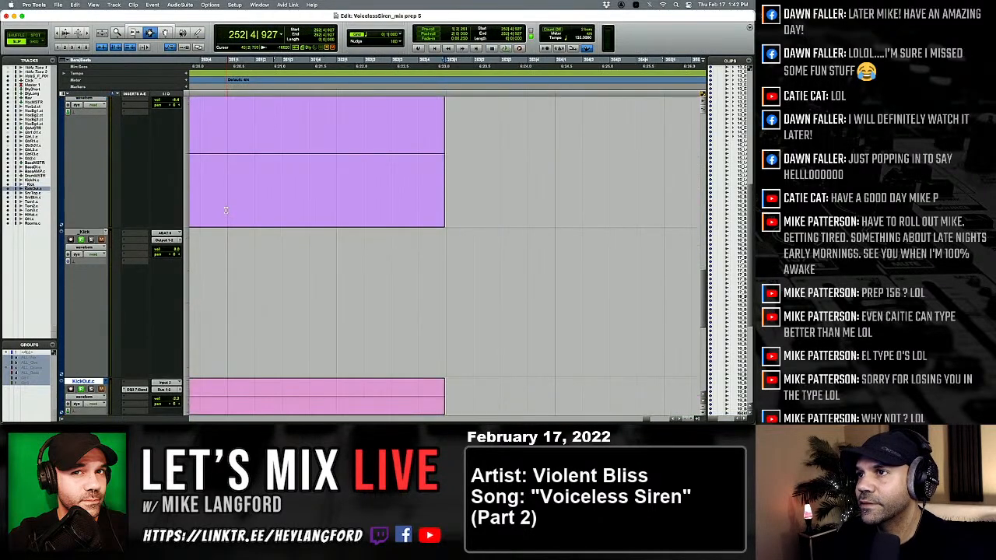
key(alt+Tab)
key(p)
key(alt+Tab)
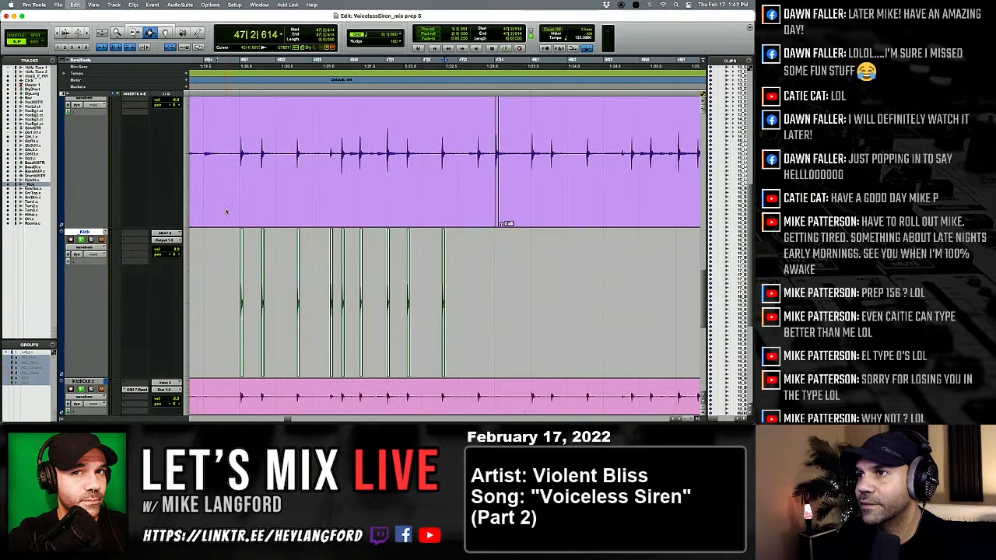
key(p)
key(Tab)
key(semicolon)
key(alt+Tab)
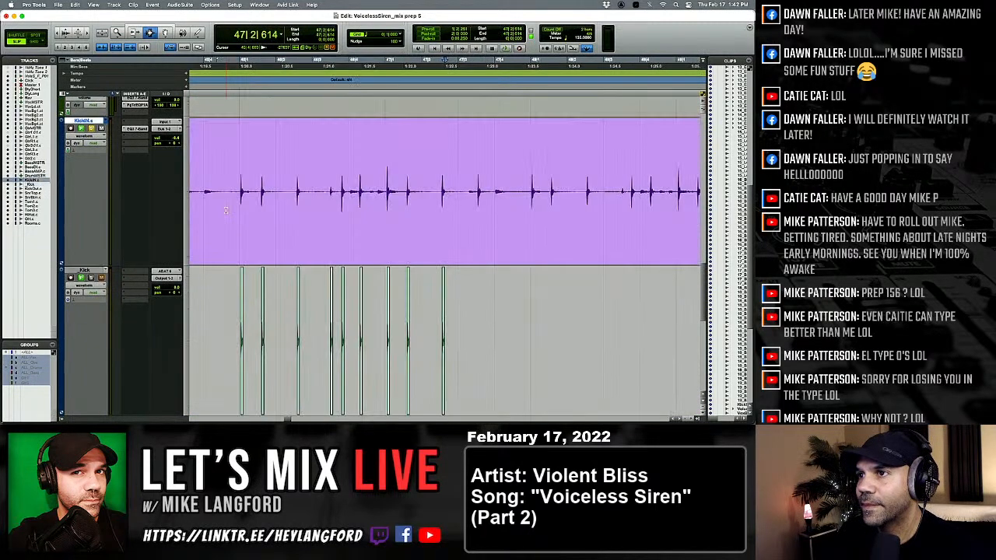
Paste the one-shot kick under the KickIN hit at 47|3|528.
key(semicolon)
key(v)
key(p)
key(Tab)
key(Tab)
key(semicolon)
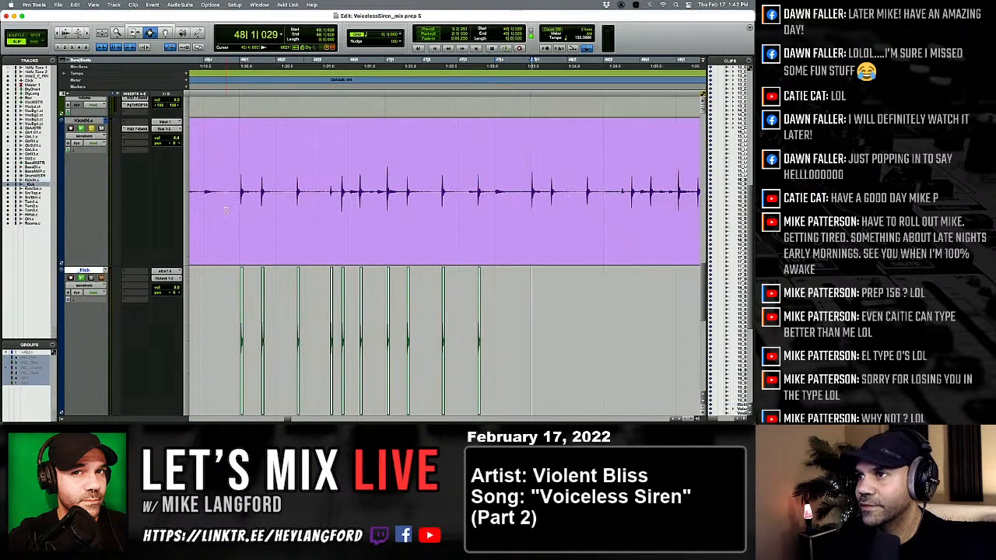
Paste the one-shot kick at 48|1|029 and under the next two KickIN hits, through beat 2 of bar 48.
key(v)
key(p)
key(Tab)
key(semicolon)
key(v)
key(p)
key(Tab)
key(semicolon)
key(v)
key(p)
key(Tab)
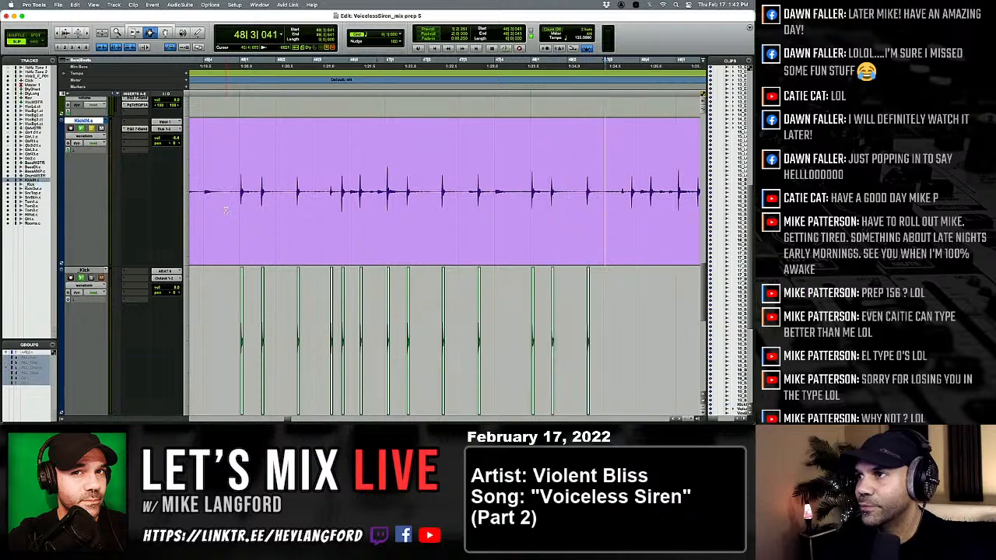
Paste the one-shot kick under both KickIN hits in beat 3 of bar 48.
key(semicolon)
key(v)
key(p)
key(Tab)
key(semicolon)
key(v)
key(p)
key(Tab)
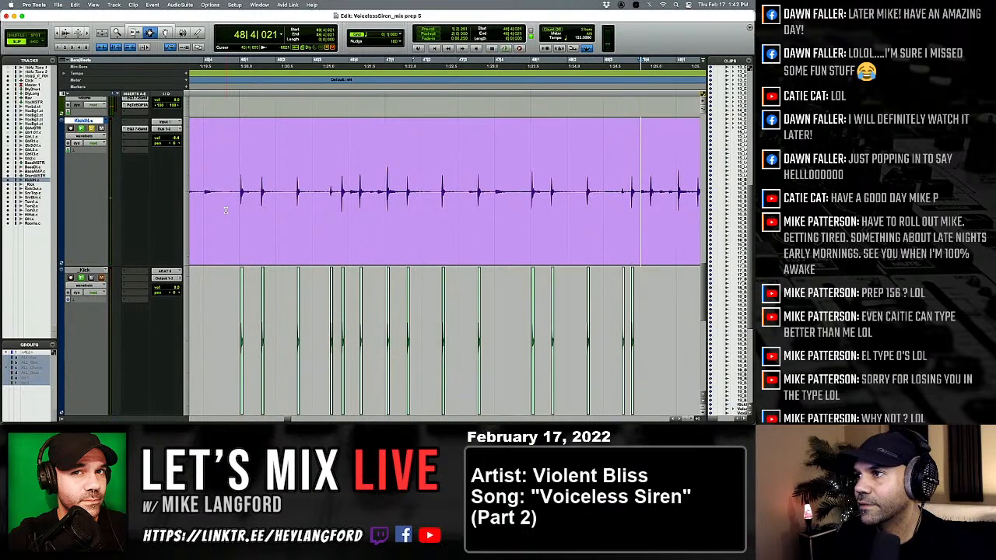
Paste the one-shot kick under the KickIN hit in beat 4 of bar 48 and the first hit of bar 49.
key(semicolon)
key(v)
key(p)
key(Tab)
key(Tab)
key(semicolon)
key(v)
key(p)
Paste the one-shot kick at 49|1|561, under the KickIN hit in beat 2 of bar 49, and at 49|3|021.
key(Tab)
key(Tab)
key(semicolon)
key(p)
key(alt+Tab)
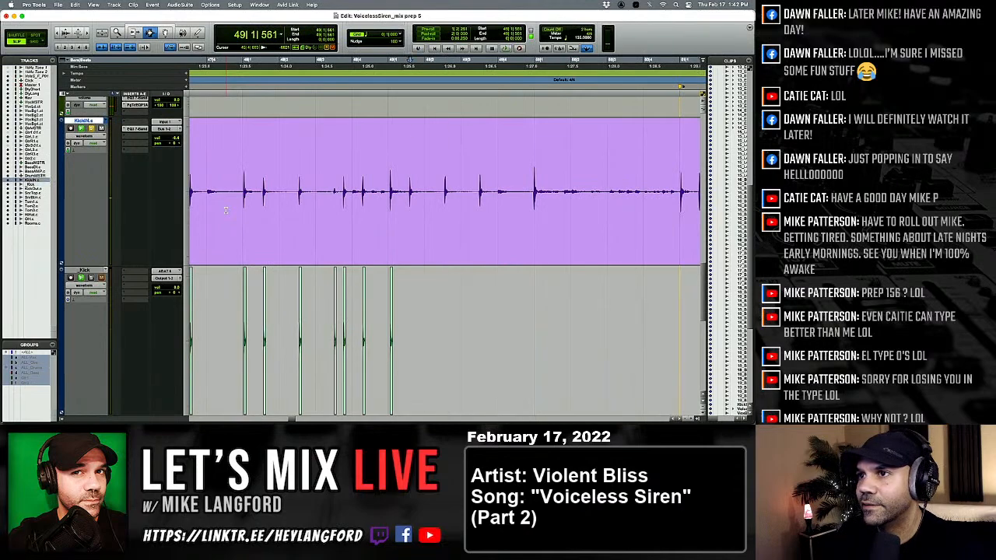
key(semicolon)
key(v)
key(p)
key(Tab)
key(semicolon)
key(v)
key(p)
Undo the kick pasted at 49|3|021 and paste the one-shot kick under the next two KickIN hits instead, through the start of bar 50.
key(Tab)
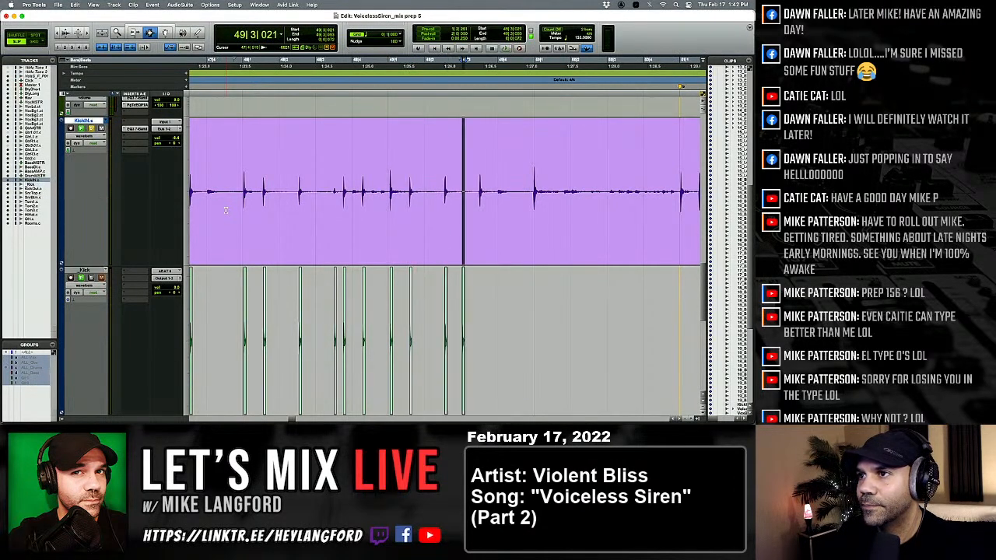
key(Tab)
key(semicolon)
key(v)
key(p)
Paste the one-shot kick under the KickIN hits at 51|1|030 and 51|1|521.
key(Tab)
key(Tab)
key(semicolon)
key(v)
key(p)
key(Tab)
key(Tab)
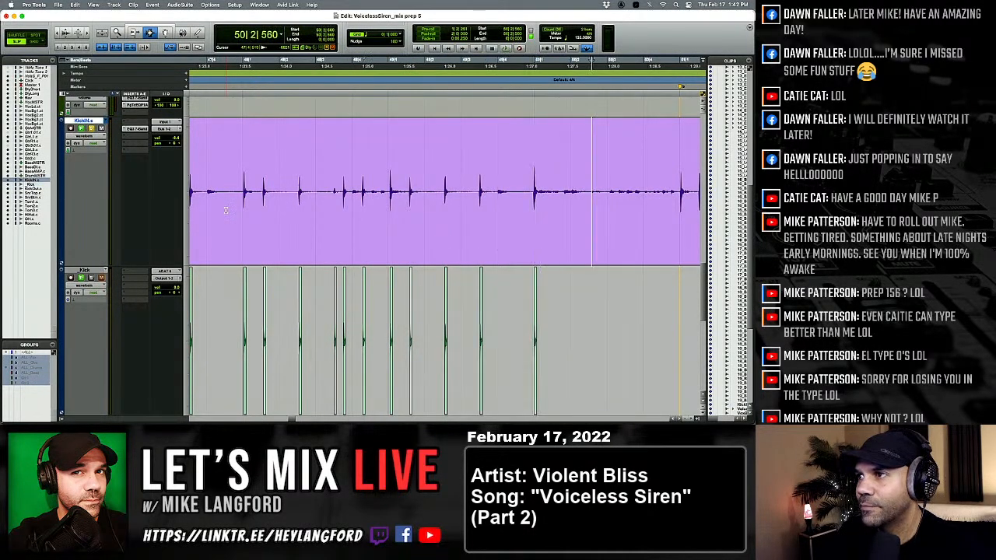
key(Tab)
key(semicolon)
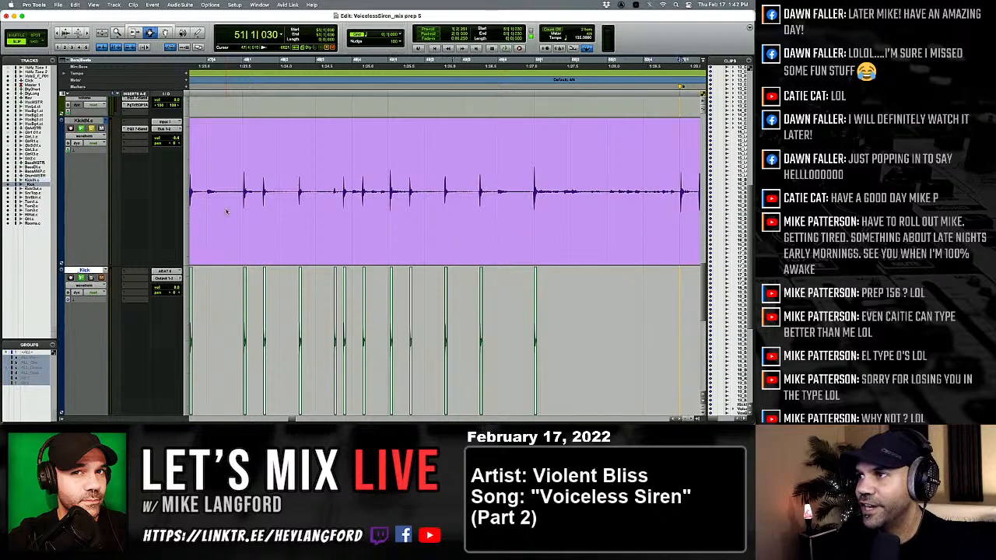
key(v)
key(p)
key(Tab)
Paste the one-shot kick under the KickIN hits at 51|2|548 and 51|3|513.
key(Tab)
key(Tab)
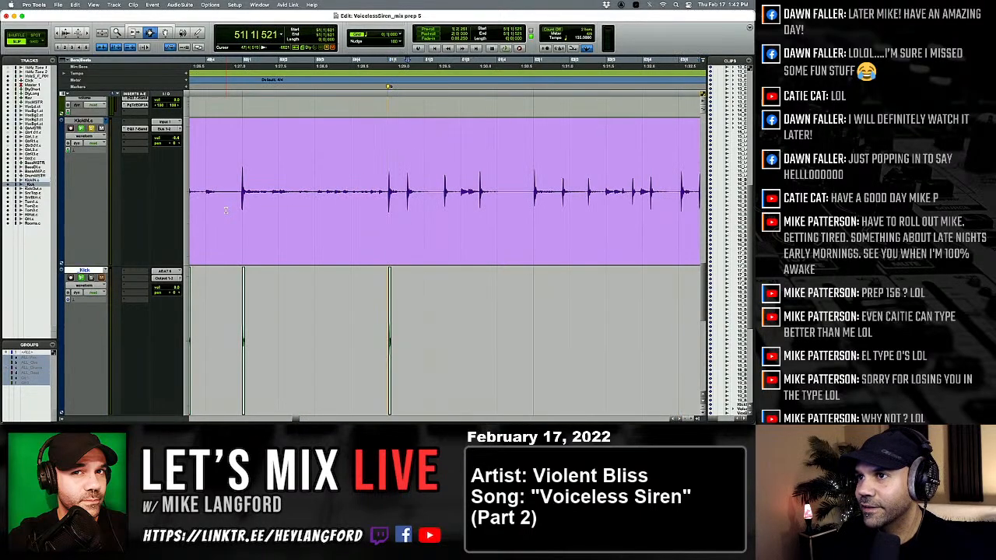
key(semicolon)
key(v)
key(p)
key(Tab)
key(Tab)
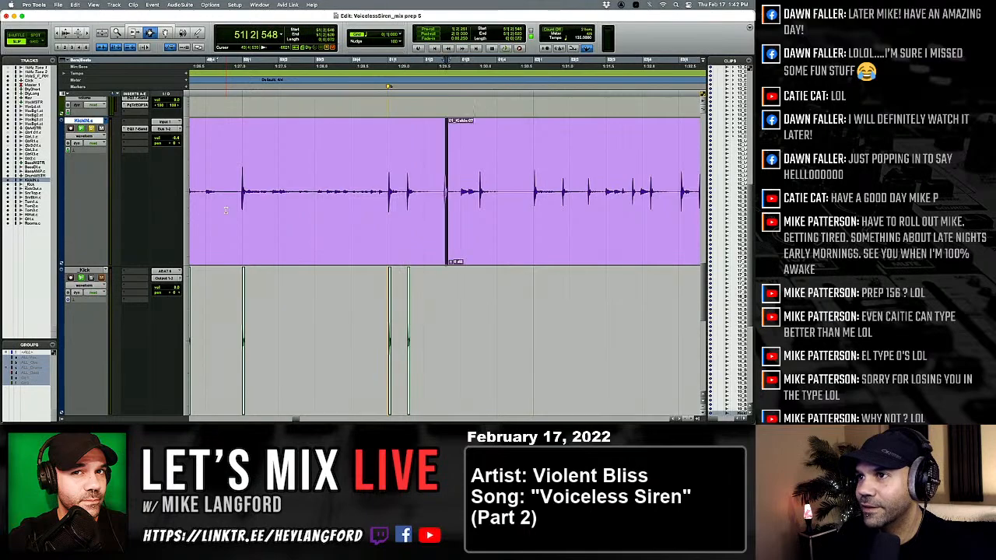
key(semicolon)
key(v)
key(p)
key(Tab)
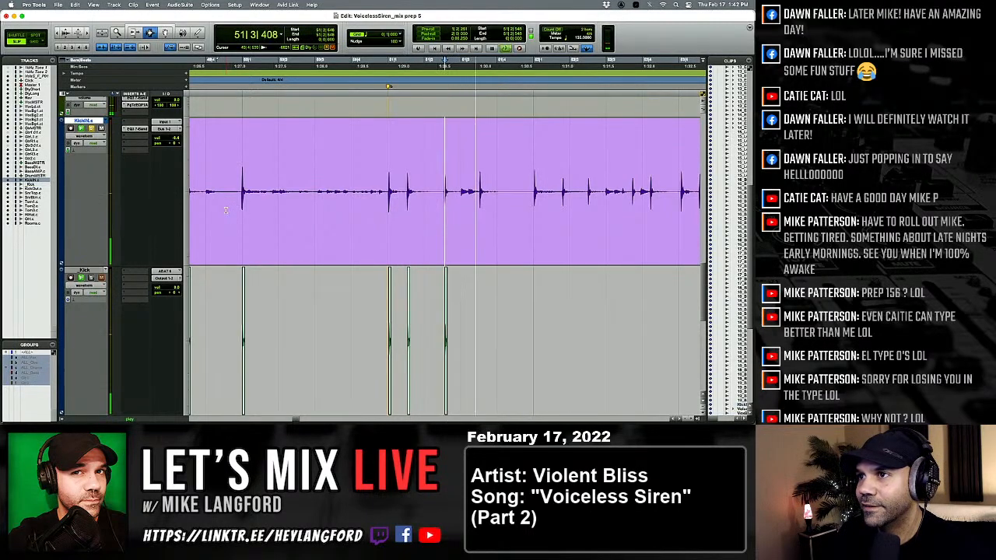
key(semicolon)
key(v)
key(p)
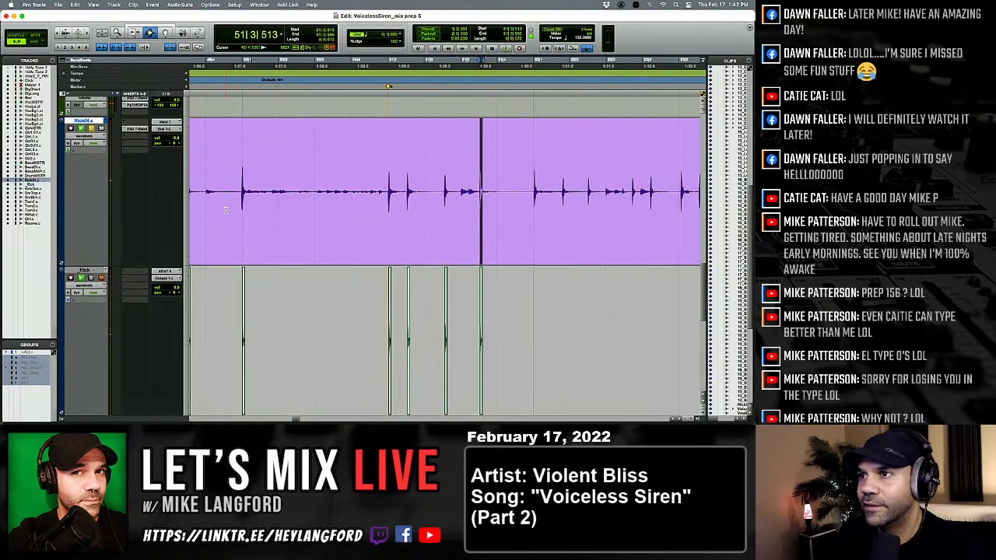
Paste the one-shot kick under both KickIN hits in beat 1 of bar 52.
key(Tab)
key(semicolon)
key(v)
key(p)
key(Tab)
key(semicolon)
key(v)
key(p)
Paste the one-shot kick at 52|2|493 and under the first KickIN hit in beat 3 of bar 52.
key(Tab)
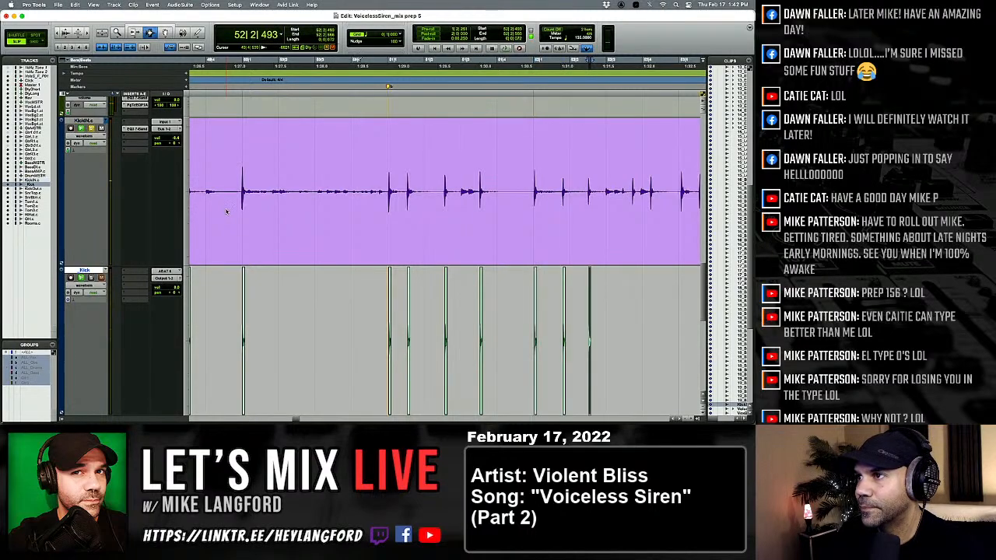
key(semicolon)
key(v)
key(p)
key(Tab)
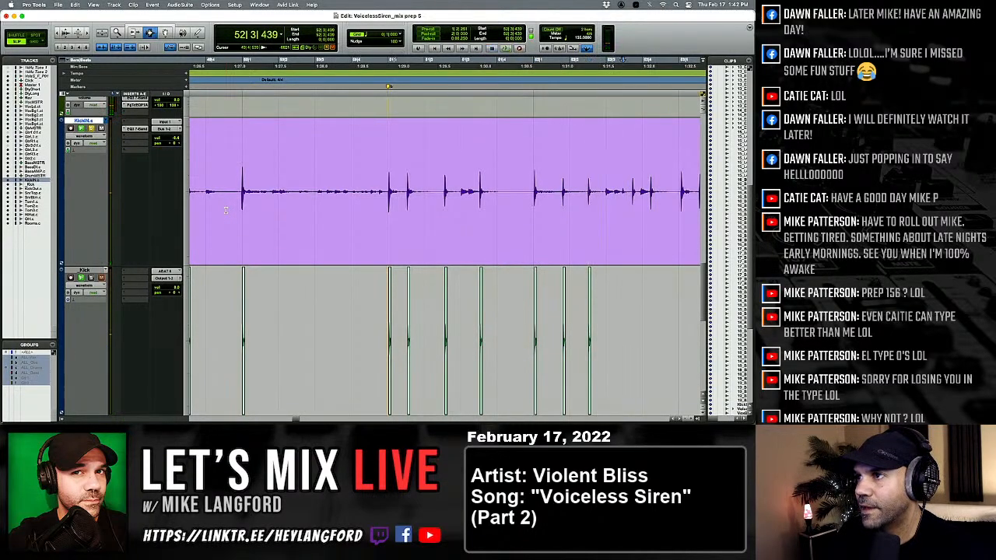
key(semicolon)
key(v)
key(p)
Paste the one-shot kick under the second KickIN hit in beat 3 of bar 52 and the hit in beat 4.
key(Tab)
key(semicolon)
key(v)
key(p)
key(Tab)
key(semicolon)
key(v)
key(p)
Paste the one-shot kick under the KickIN hits at 53|1|065 and 53|1|541.
key(Tab)
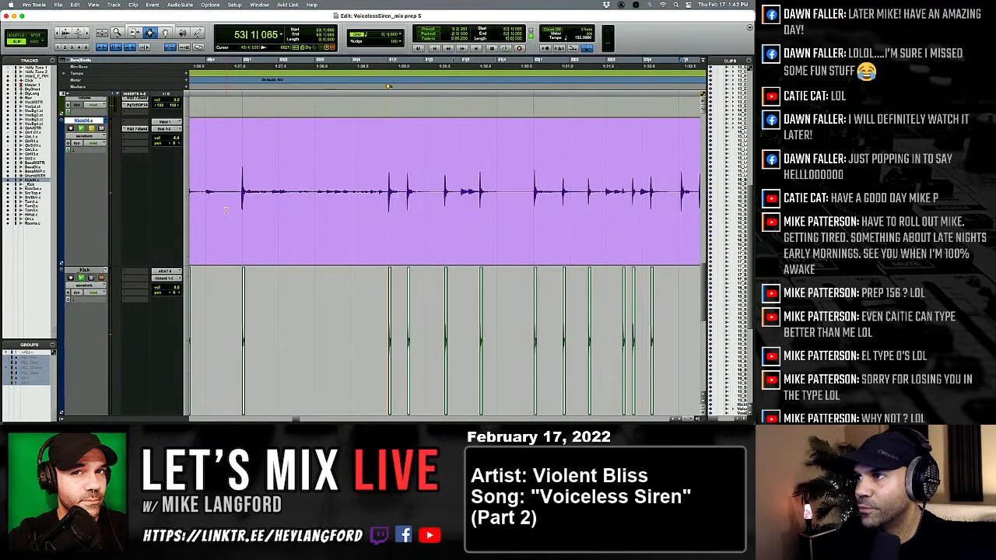
key(semicolon)
key(v)
key(p)
key(Tab)
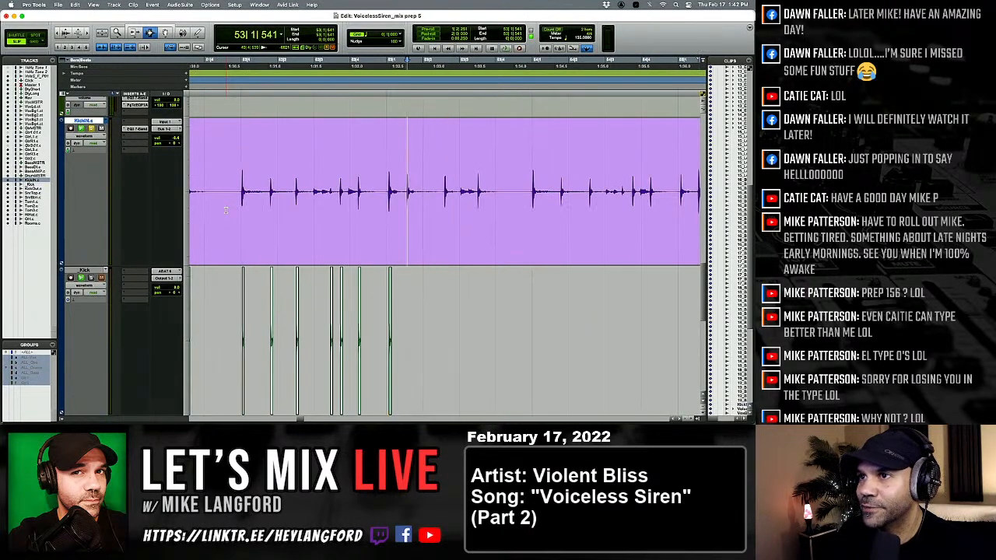
key(semicolon)
key(v)
Paste the one-shot kick at 53|2|581 and under the KickIN hit in beat 3 of bar 53.
key(Tab)
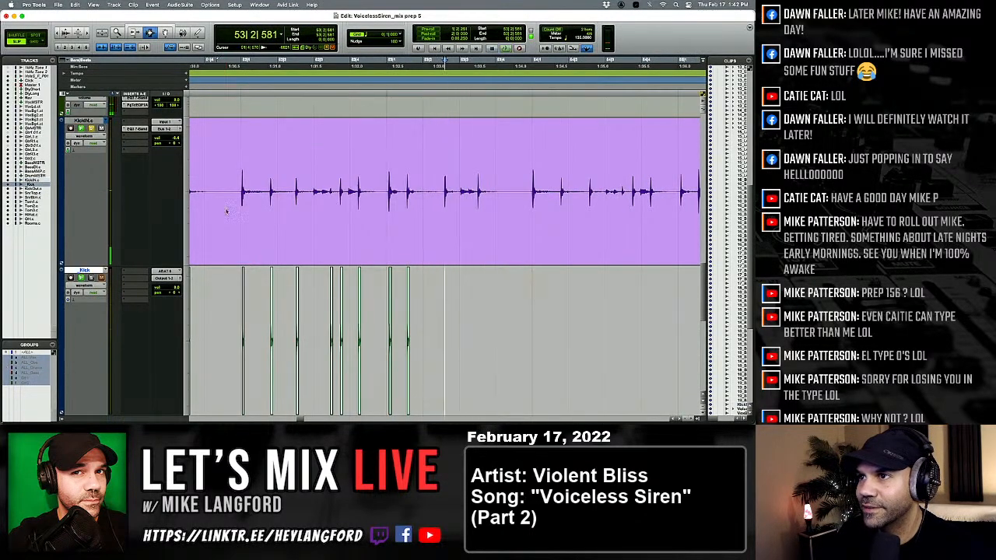
key(v)
key(p)
key(Tab)
key(semicolon)
key(v)
key(p)
Paste the one-shot kick at 54|1|023 and under the second KickIN hit in beat 1 of bar 54.
key(Tab)
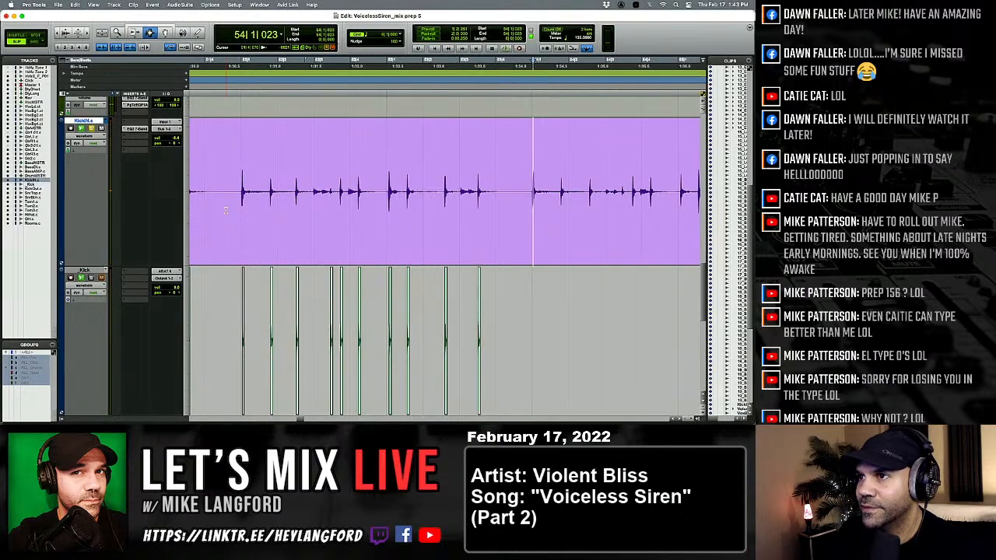
key(semicolon)
key(v)
key(p)
key(Tab)
key(semicolon)
Paste the one-shot kick under the KickIN hit in beat 2 of bar 54.
key(v)
key(p)
key(Tab)
key(semicolon)
Paste the one-shot kick under both KickIN hits in beat 3 of bar 54.
key(v)
key(p)
key(Tab)
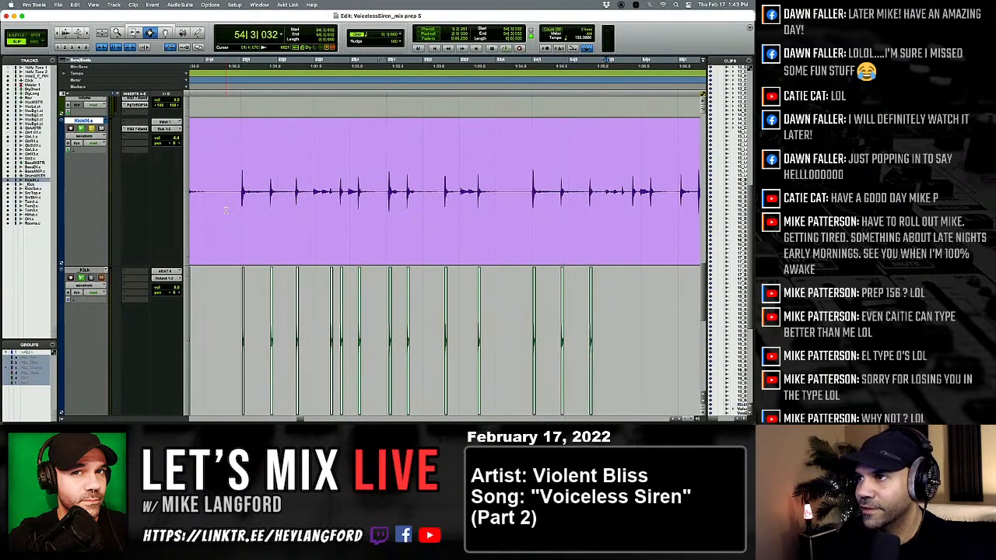
key(semicolon)
key(v)
key(p)
key(Tab)
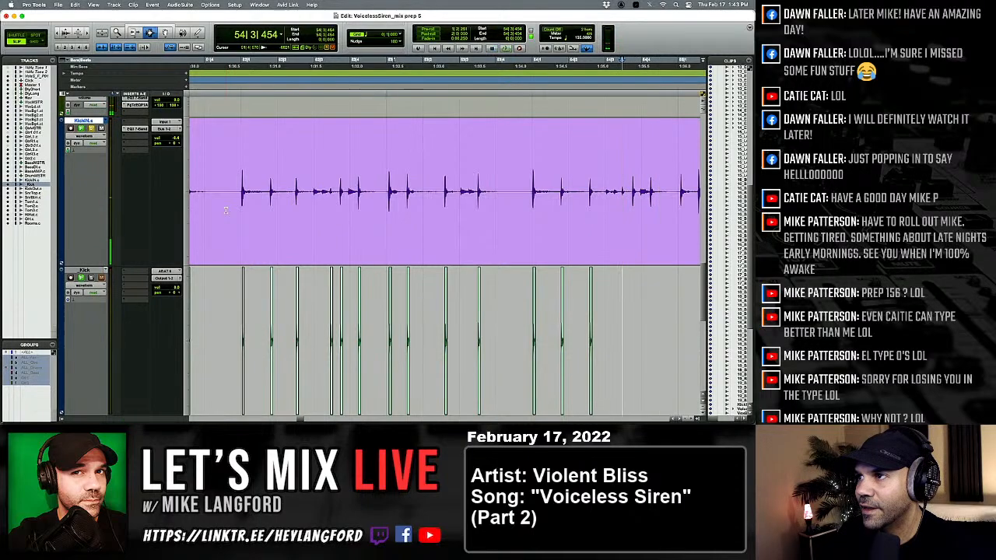
key(semicolon)
Paste the one-shot kick under the KickIN hit in beat 4 of bar 54 and at 55|1|081.
key(v)
key(p)
key(Tab)
key(Tab)
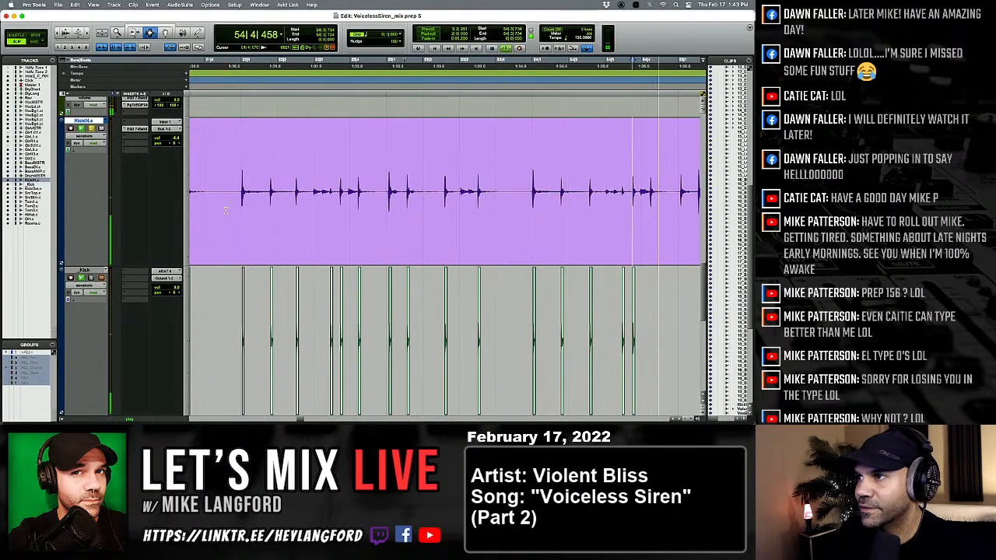
key(semicolon)
key(v)
key(p)
Paste the one-shot kick under the second KickIN hit in beat 1 of bar 55 and the hit in beat 2.
key(Tab)
key(semicolon)
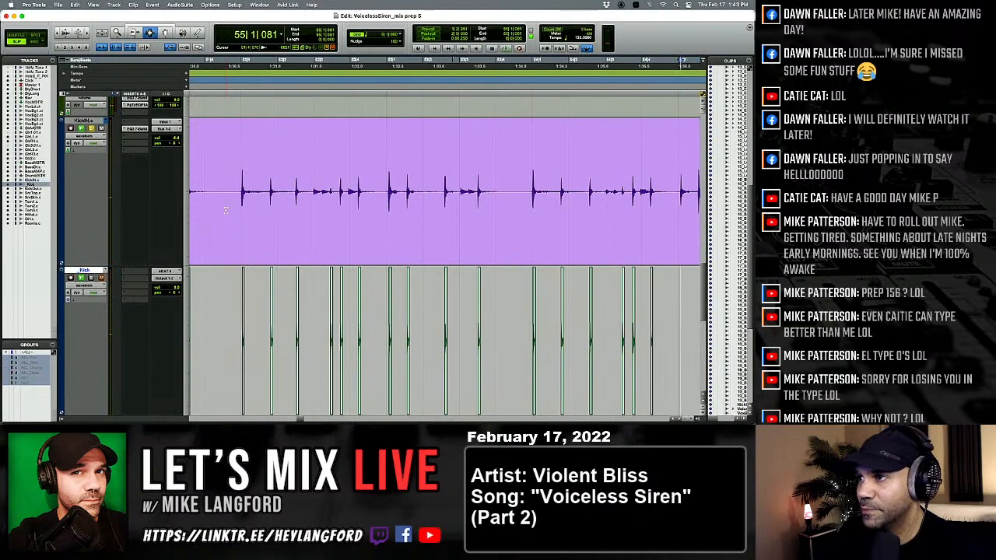
key(v)
key(p)
key(Tab)
key(Tab)
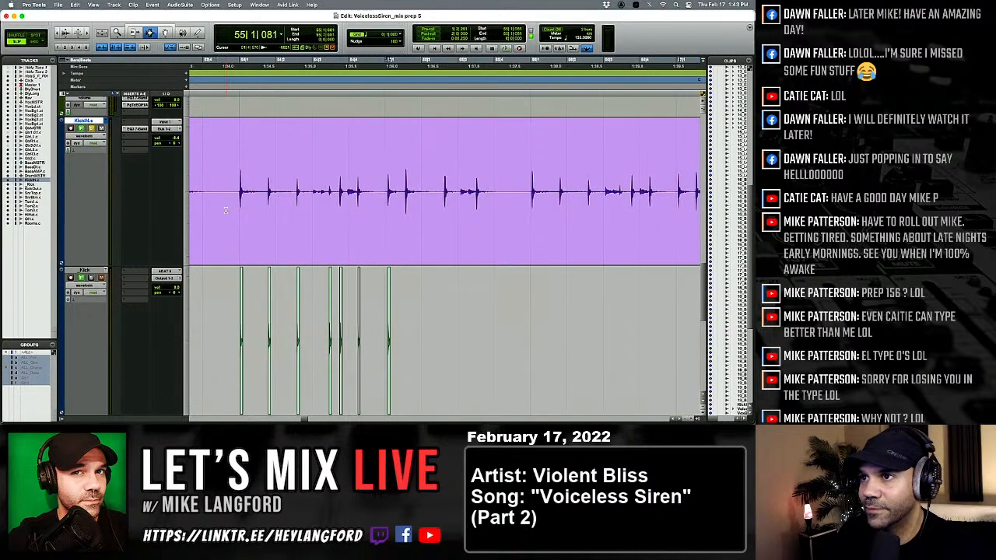
key(Tab)
key(semicolon)
key(v)
key(p)
Paste the one-shot kick under the KickIN hit in beat 3 of bar 55 and the first two hits of bar 56, through 56|1|775.
key(Tab)
key(semicolon)
key(v)
key(p)
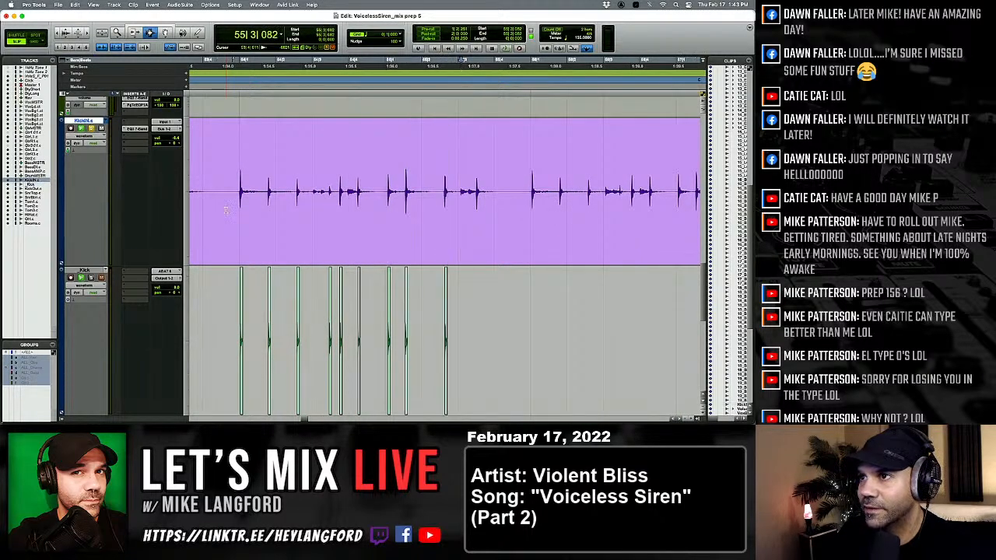
key(Tab)
key(semicolon)
key(v)
key(p)
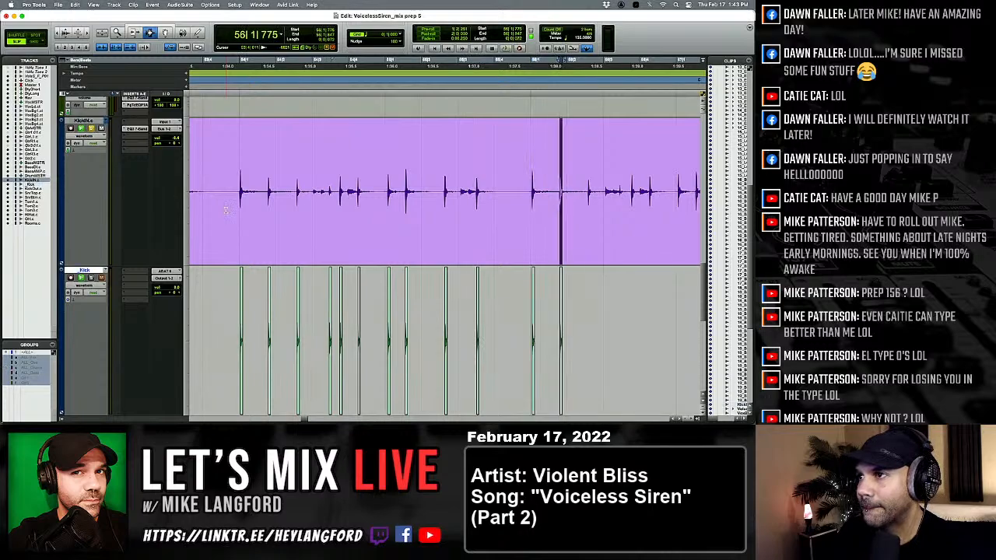
key(space)
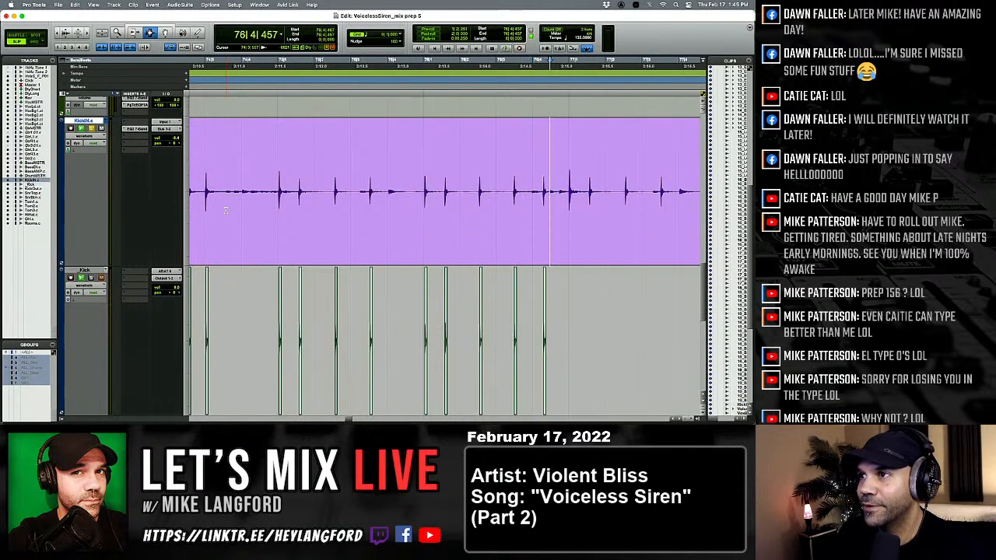
Paste the one-shot kick under the first KickIN hit of bar 77 and at 77|1|541.
key(Tab)
key(semicolon)
key(v)
key(p)
key(Tab)
key(semicolon)
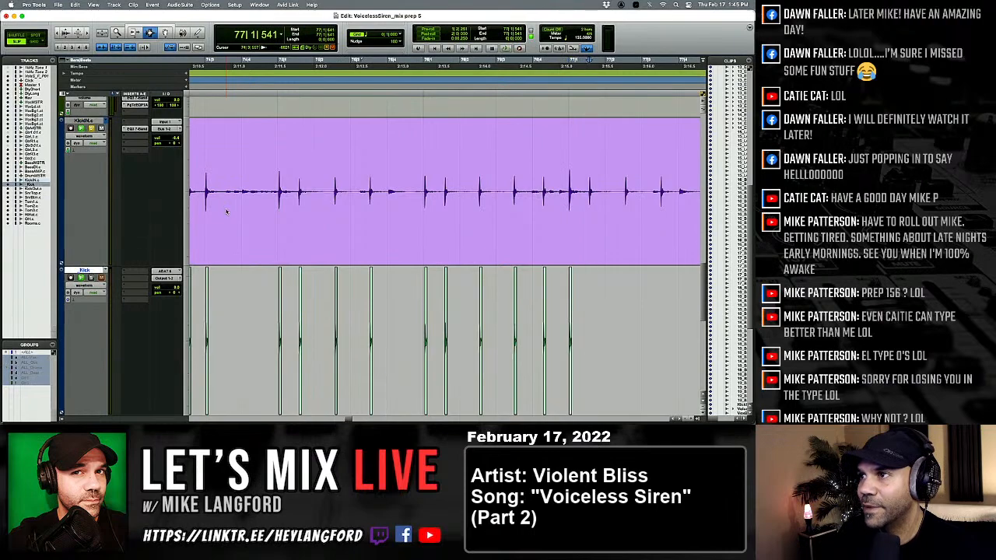
key(v)
key(p)
Paste the one-shot kick under the KickIN hits in beats 2 and 3 of bar 77.
key(Tab)
key(Tab)
key(semicolon)
key(v)
key(p)
key(Tab)
key(semicolon)
key(v)
key(p)
Paste the one-shot kick under the first KickIN hit of bar 78 and at 78|1|554.
key(Tab)
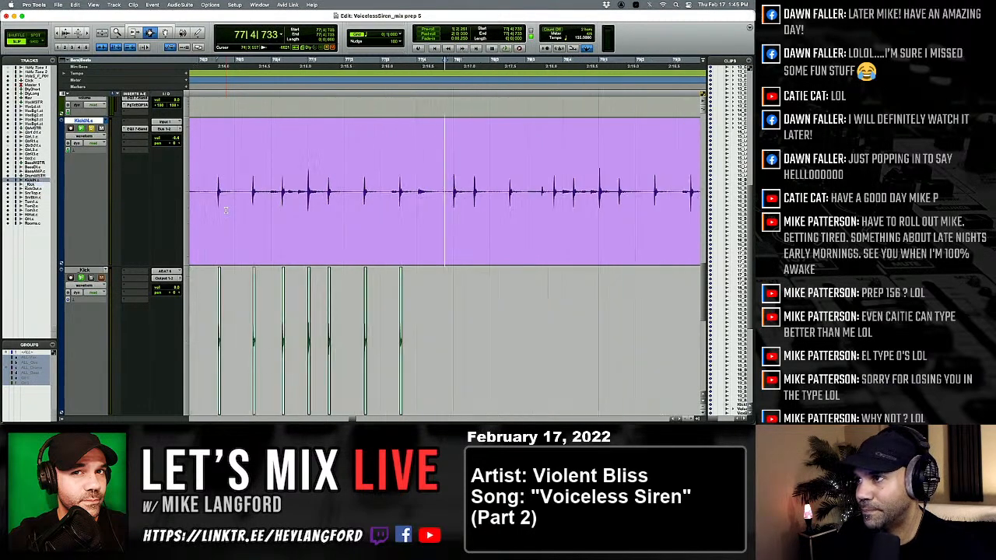
key(semicolon)
key(v)
key(p)
key(Tab)
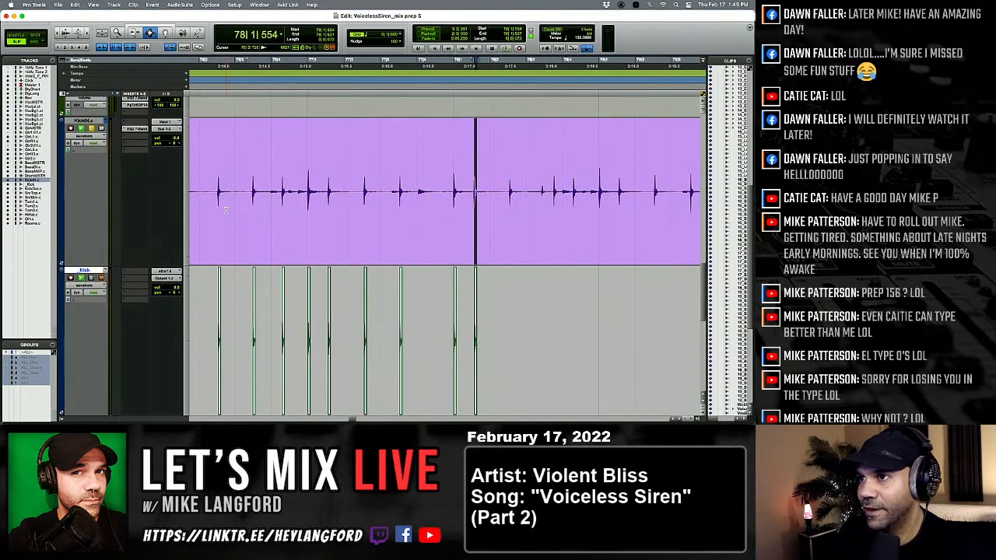
key(semicolon)
key(v)
key(p)
Paste the one-shot kick under the KickIN hit in beat 2 of bar 78 and the first hit in beat 3.
key(Tab)
key(Tab)
key(semicolon)
key(v)
key(p)
key(Tab)
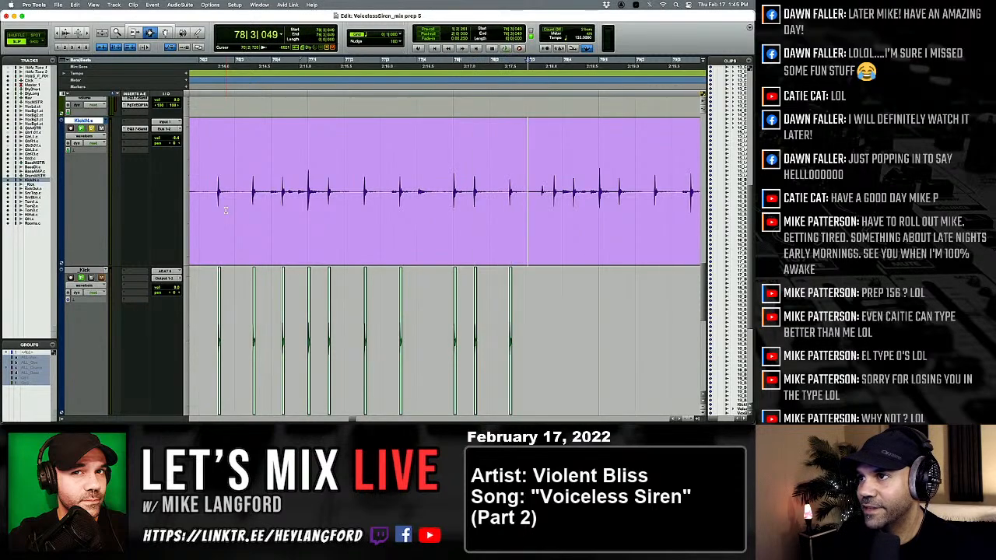
Paste the one-shot kick under the second KickIN hit in beat 3 of bar 78 and the hit in beat 4.
key(Tab)
key(semicolon)
key(v)
key(p)
key(Tab)
key(semicolon)
key(v)
key(p)
key(Tab)
key(semicolon)
Paste the one-shot kick under both KickIN hits in beat 1 of bar 79.
key(v)
key(p)
key(Tab)
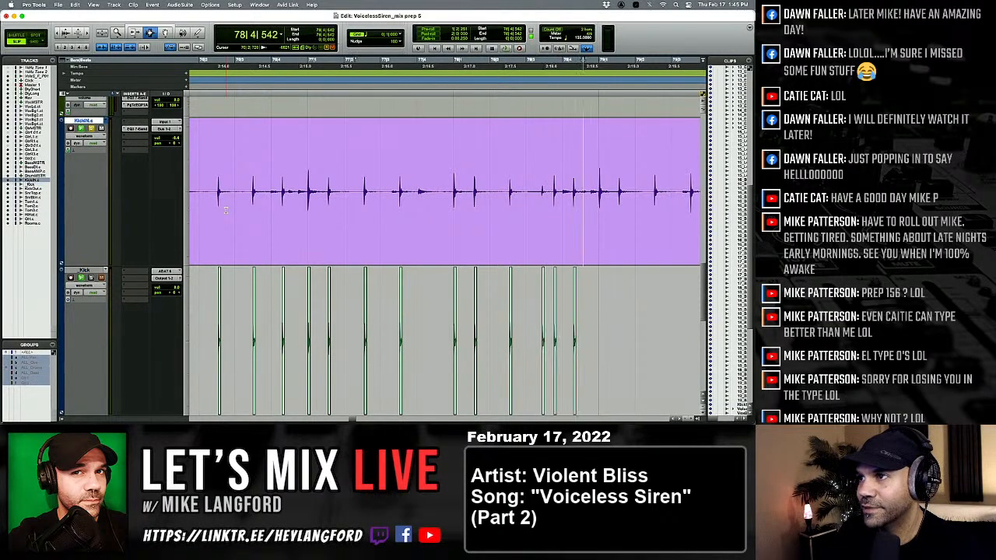
key(Tab)
key(semicolon)
key(v)
key(p)
Paste the one-shot kick under the KickIN hit in beat 2 of bar 79 and the hit at 79|3|499.
key(Tab)
key(semicolon)
key(v)
key(p)
key(Tab)
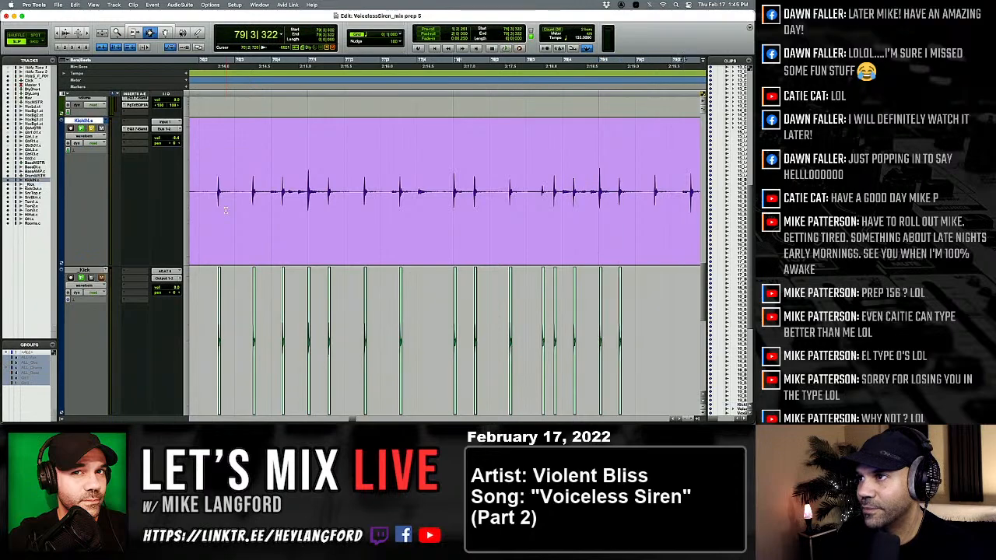
key(semicolon)
key(v)
key(p)
Paste the one-shot kick at 80|1|033 and under the second KickIN hit in beat 1 of bar 80.
key(Tab)
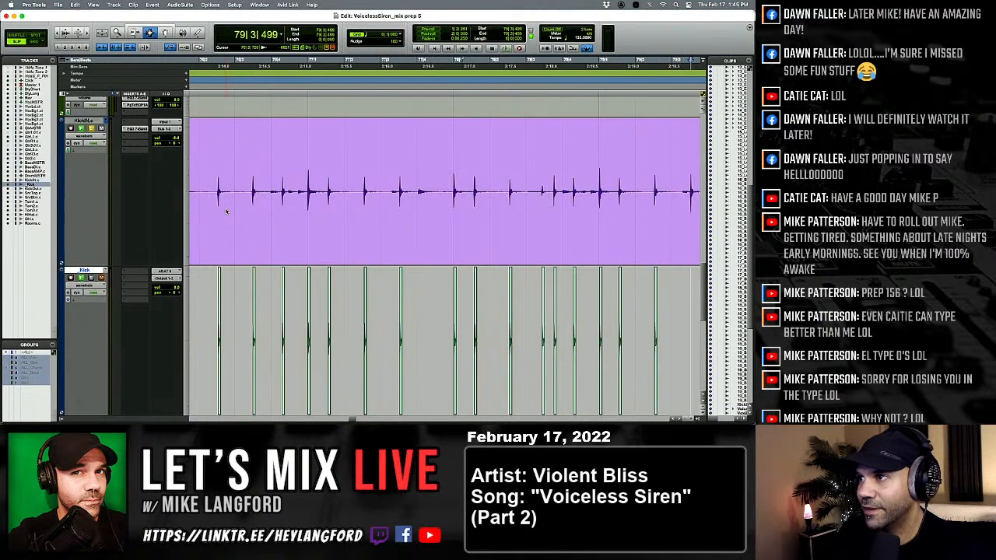
key(semicolon)
key(v)
key(p)
key(Tab)
key(semicolon)
key(v)
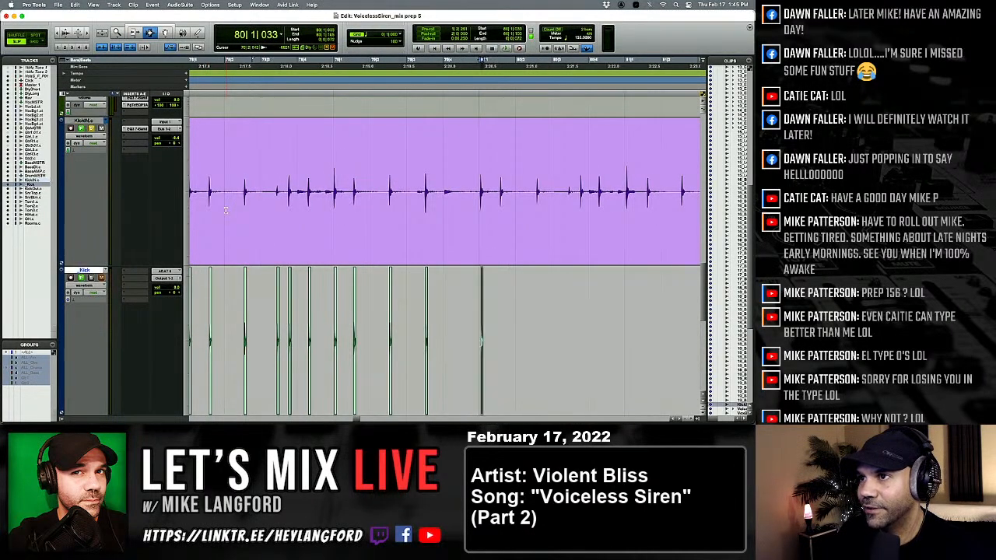
key(p)
key(Tab)
key(semicolon)
Paste the one-shot kick under the KickIN hit in beat 2 of bar 80 and the first hit in beat 3.
key(v)
key(p)
key(Tab)
key(semicolon)
key(v)
key(p)
key(Tab)
key(semicolon)
key(p)
key(Tab)
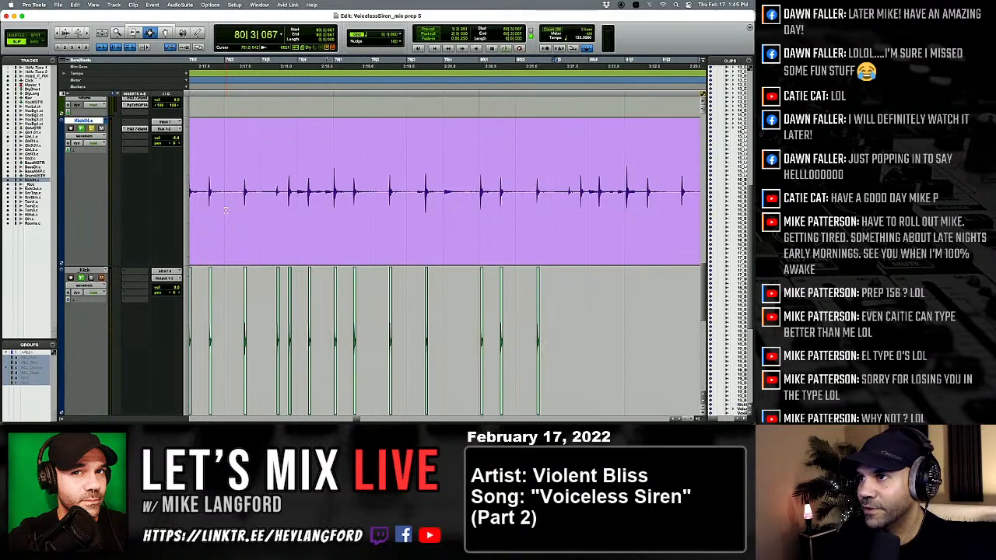
key(semicolon)
Paste the one-shot kick under the second KickIN hit in beat 3 of bar 80 and the hit at 80|4|278.
key(v)
key(p)
key(Tab)
key(semicolon)
key(v)
key(p)
key(Tab)
key(semicolon)
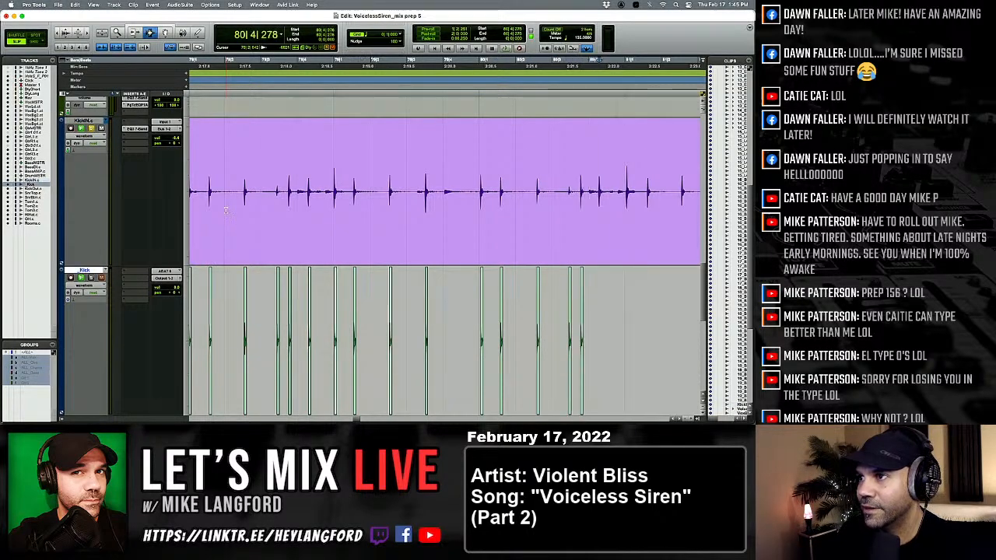
Paste the one-shot kick under both KickIN hits in beat 1 of bar 81.
key(v)
key(p)
key(Tab)
key(semicolon)
key(v)
key(p)
key(Tab)
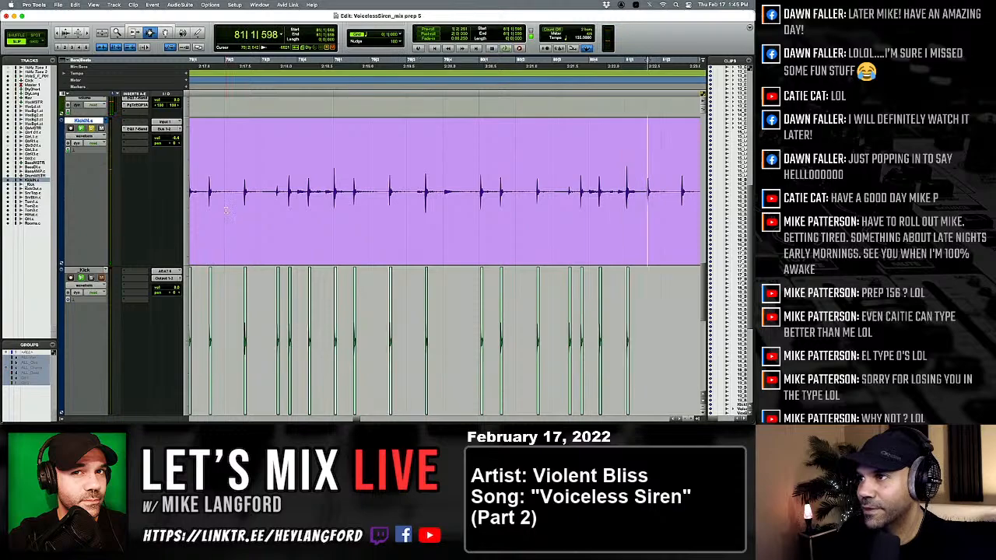
key(semicolon)
Paste the one-shot kick under the KickIN hits in beats 2 and 3 of bar 81.
key(v)
key(p)
key(Tab)
key(semicolon)
key(v)
key(p)
key(Tab)
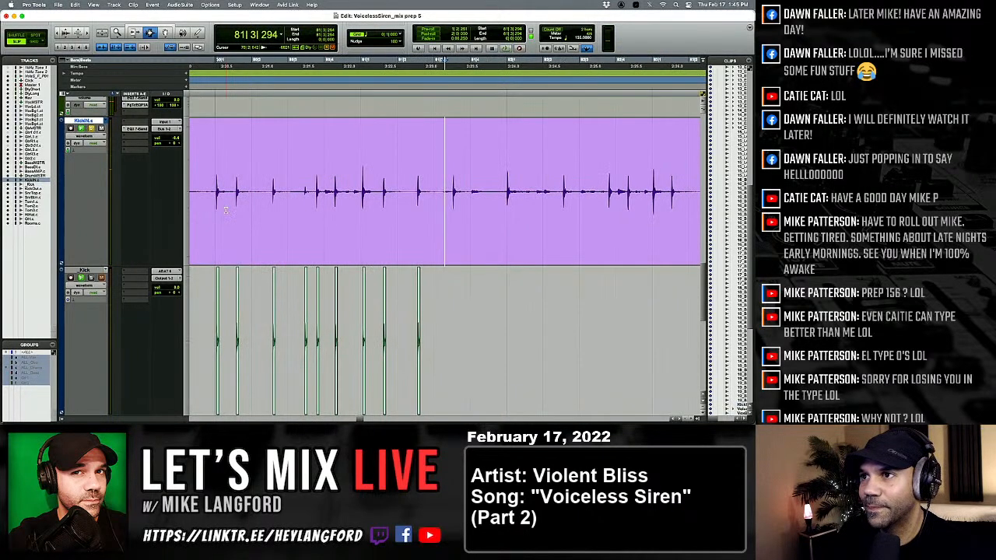
key(semicolon)
Paste the one-shot kick under the KickIN hits in beats 1 and 2 of bar 82.
key(v)
key(p)
key(Tab)
key(semicolon)
key(v)
key(p)
key(Tab)
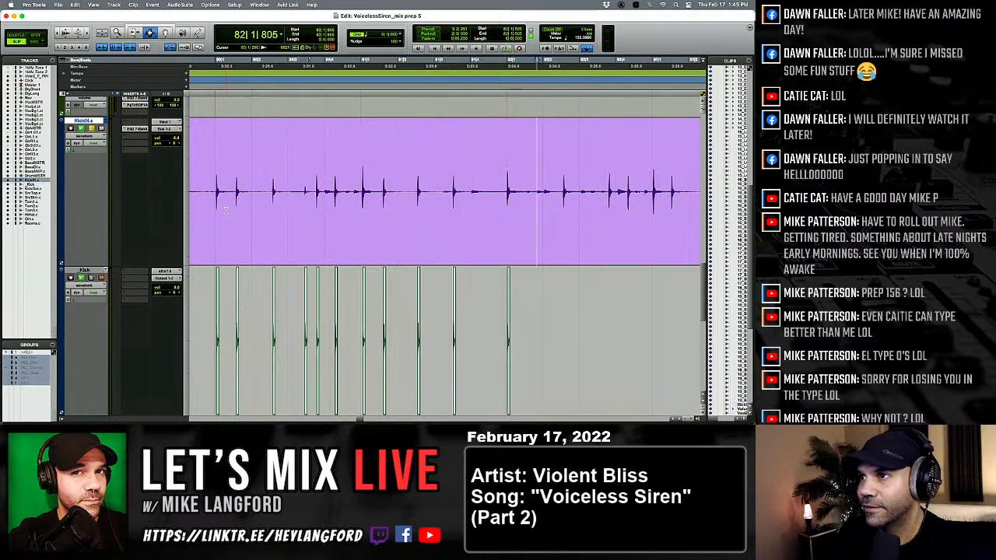
key(Tab)
key(Tab)
key(semicolon)
Paste the one-shot kick under the KickIN hits in beats 3 and 4 of bar 82.
key(v)
key(p)
key(Tab)
key(Tab)
key(semicolon)
key(v)
key(p)
Paste the one-shot kick under the first KickIN hit of bar 83 and at 83|1|518.
key(Tab)
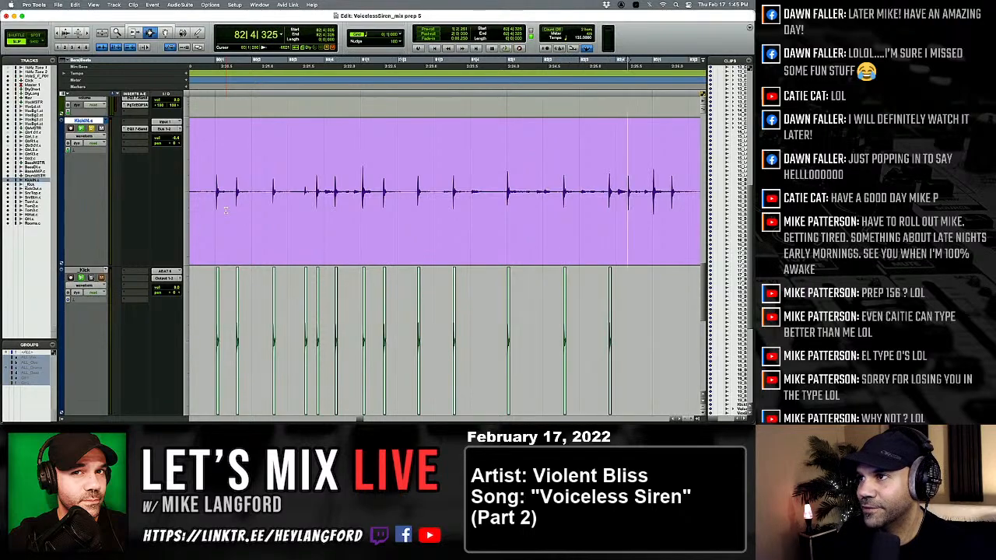
key(semicolon)
key(v)
key(p)
key(Tab)
key(v)
key(p)
Paste the one-shot kick under the KickIN hits in beats 2 and 3 of bar 83.
key(Tab)
key(semicolon)
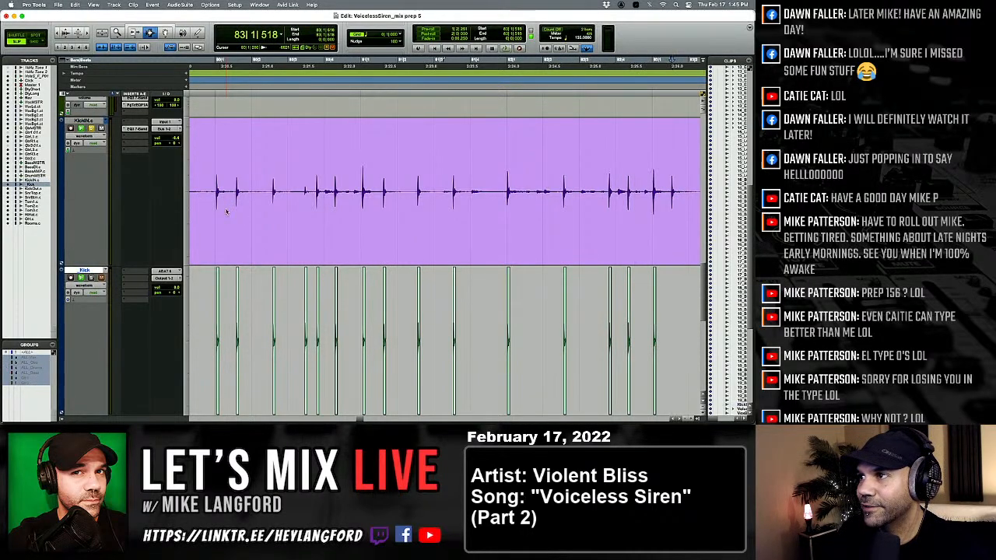
key(v)
key(p)
key(Tab)
key(Tab)
key(semicolon)
key(v)
key(p)
key(Tab)
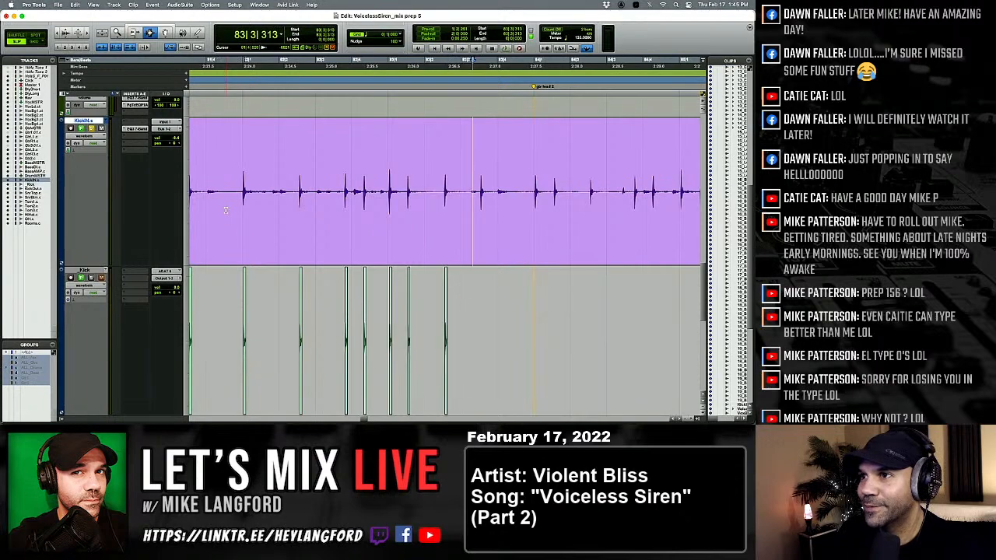
Paste the one-shot kick under both KickIN hits in beat 1 of bar 84.
key(Tab)
key(semicolon)
key(v)
key(p)
key(Tab)
key(Tab)
key(semicolon)
key(v)
key(p)
Paste the one-shot kick under the KickIN hit in beat 2 of bar 84 and the first hit in beat 3.
key(Tab)
key(semicolon)
key(v)
key(p)
key(Tab)
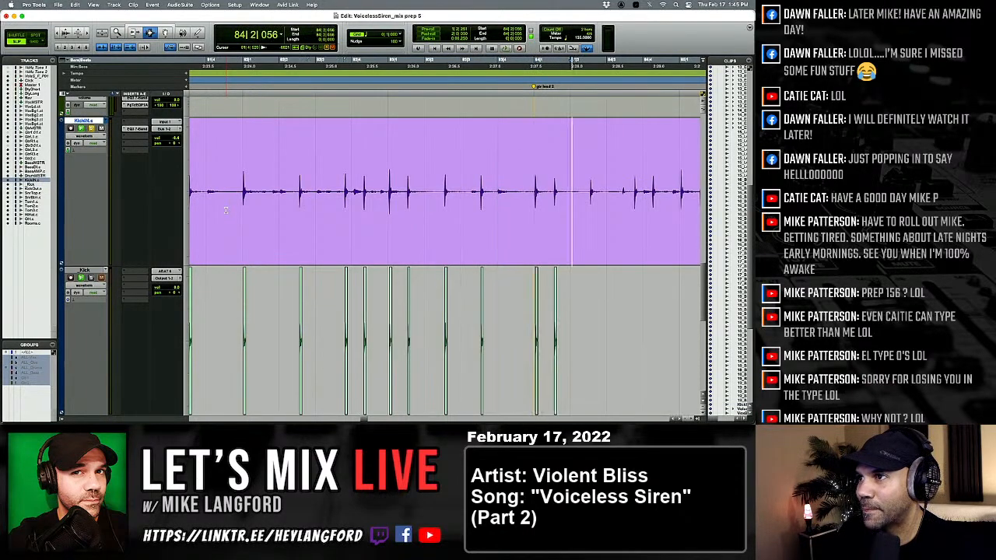
key(Tab)
key(semicolon)
key(v)
key(p)
Paste the one-shot kick under the second KickIN hit in beat 3 of bar 84 and the hit in beat 4.
key(Tab)
key(Tab)
key(semicolon)
key(v)
key(p)
Paste the one-shot kick under both KickIN hits in beat 1 of bar 85.
key(Tab)
key(semicolon)
key(v)
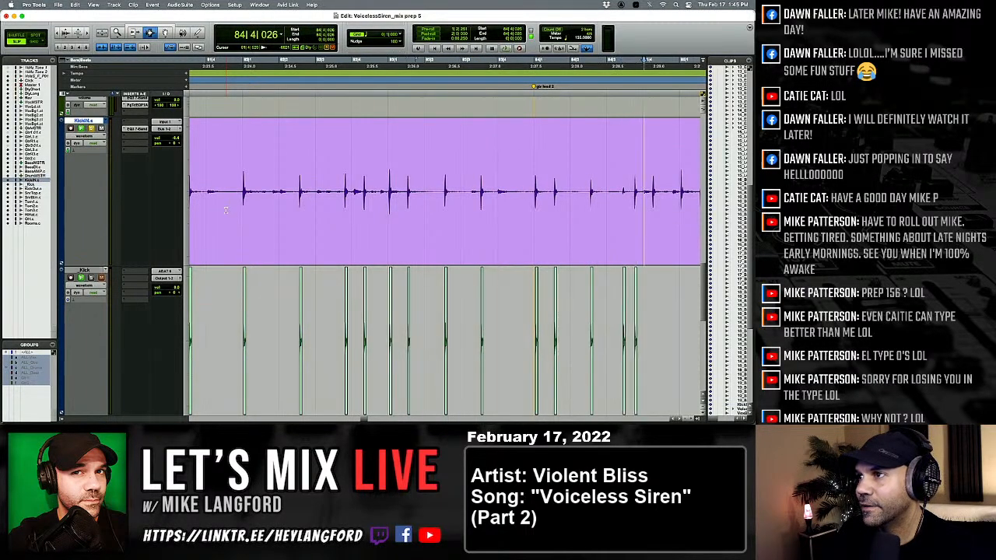
key(p)
key(Tab)
key(semicolon)
key(v)
key(p)
Paste the one-shot kick under the KickIN hits in beats 2 and 3 of bar 85.
key(Tab)
key(semicolon)
key(v)
key(p)
key(Tab)
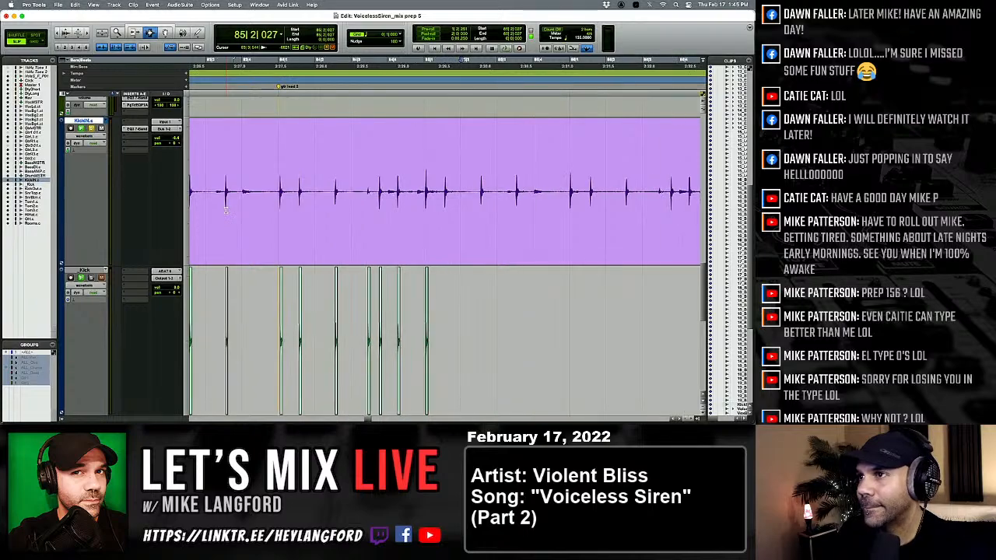
key(semicolon)
key(v)
key(p)
key(Tab)
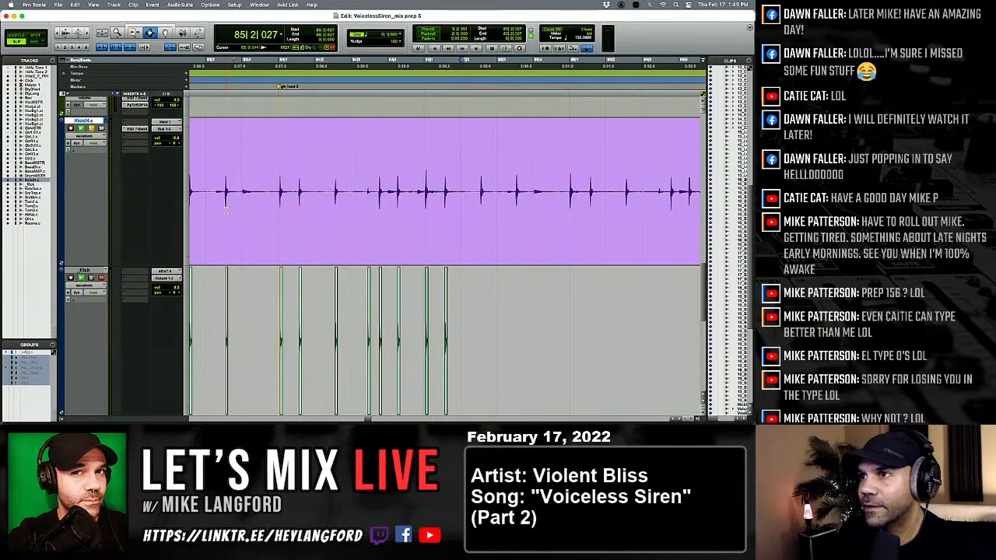
key(semicolon)
key(v)
key(p)
Paste the one-shot kick under both KickIN hits in beat 1 of bar 86 and the hit at 86|2|537.
key(Tab)
key(semicolon)
key(v)
key(p)
key(Tab)
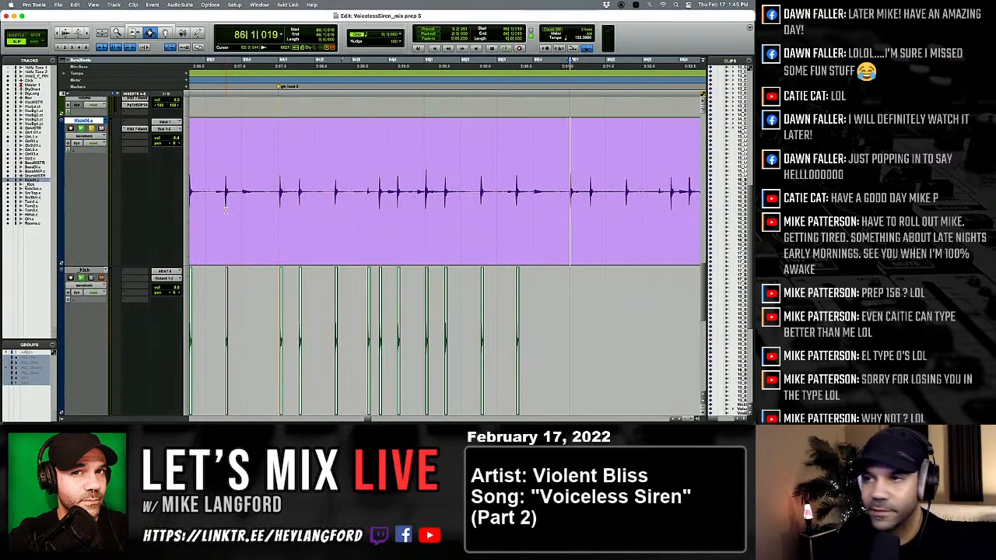
key(semicolon)
key(v)
key(p)
key(Tab)
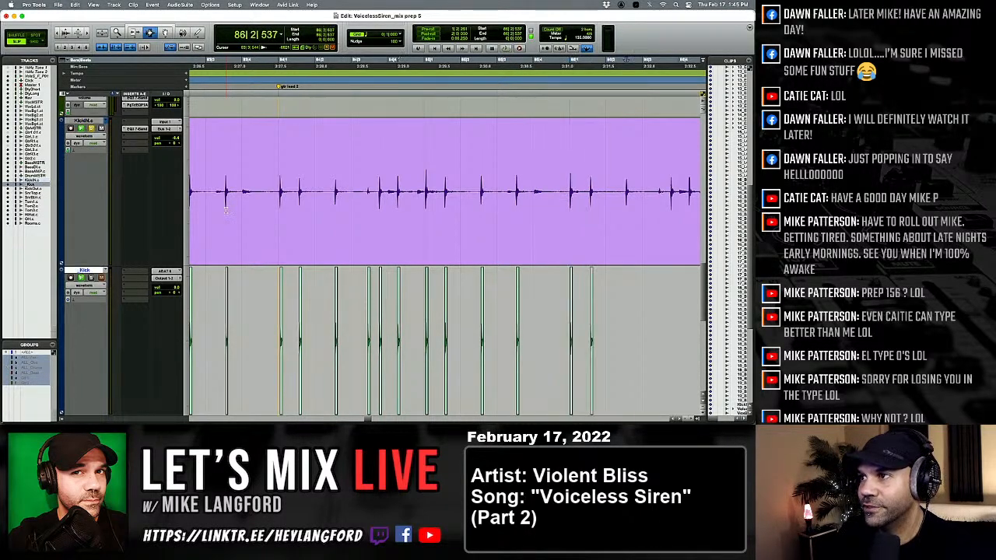
key(semicolon)
key(v)
key(p)
Paste the one-shot kick under both KickIN hits in beat 3 of bar 86.
key(Tab)
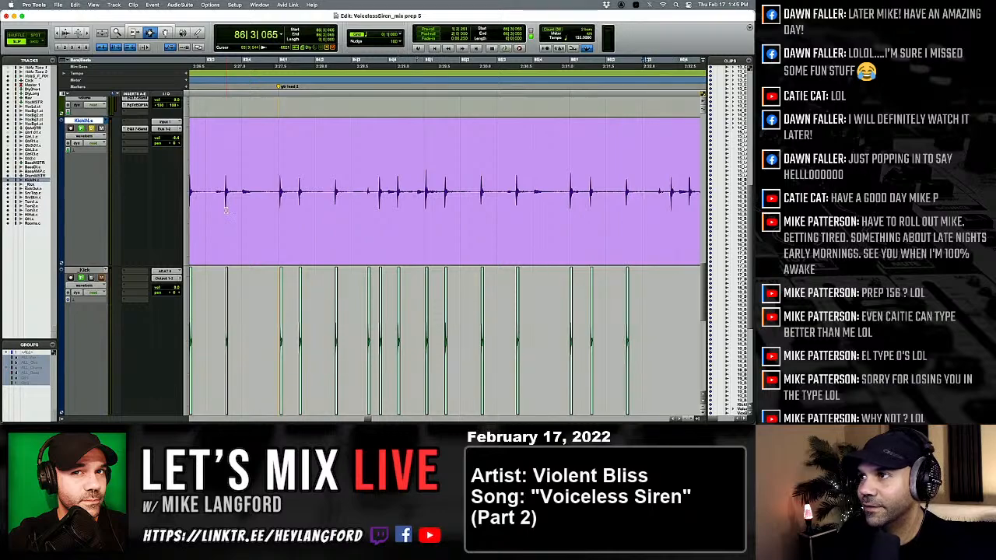
key(space)
key(space)
key(Tab)
key(semicolon)
key(v)
key(p)
key(Tab)
key(semicolon)
Paste the one-shot kick under the KickIN hit at 86|4|278 and move the edit cursor on to bar 87.
key(v)
key(p)
key(Tab)
key(Tab)
key(semicolon)
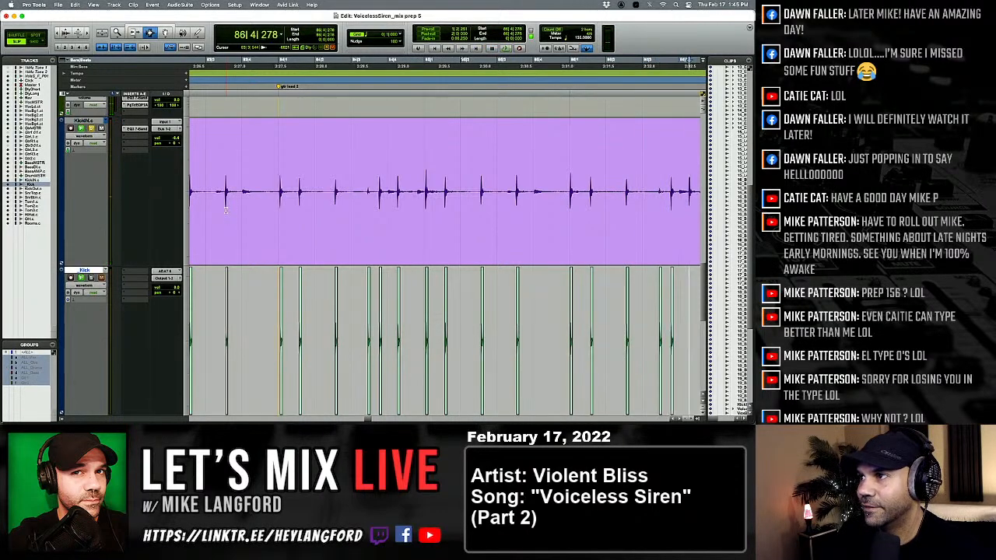
key(v)
key(p)
key(Tab)
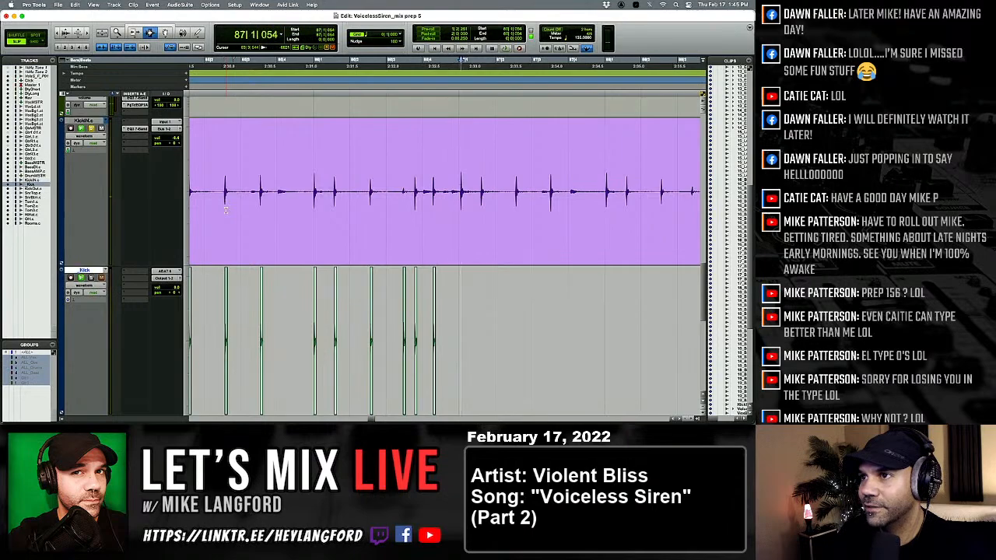
Paste the one-shot kick under both KickIN hits in beat 1 of bar 87.
key(semicolon)
key(v)
key(p)
key(Tab)
key(semicolon)
key(v)
key(p)
key(Tab)
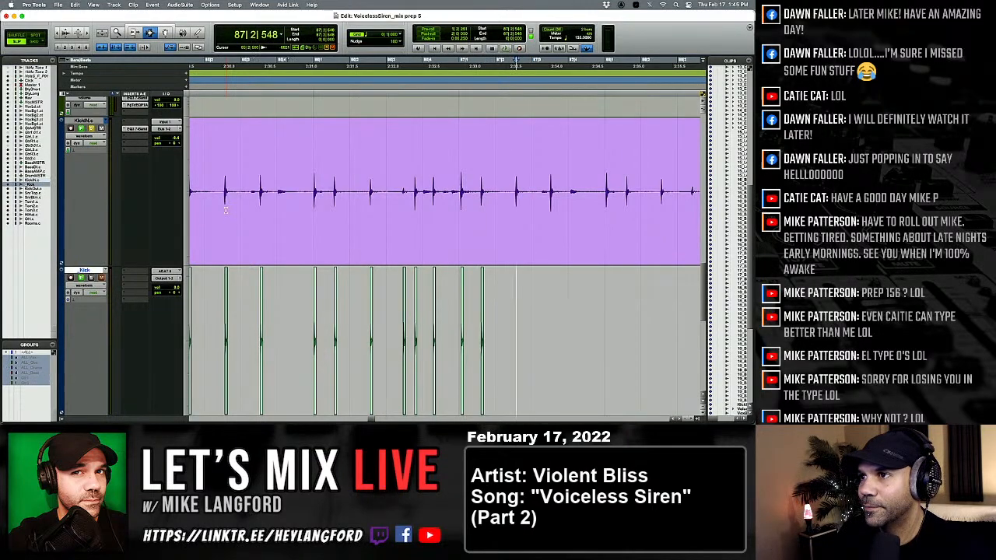
Paste the one-shot kick under the KickIN hits at 87|2|548 and in beat 3 of bar 87.
key(v)
key(p)
key(Tab)
Paste the one-shot kick under the KickIN hit at 88|1|047.
key(Tab)
key(semicolon)
key(v)
key(p)
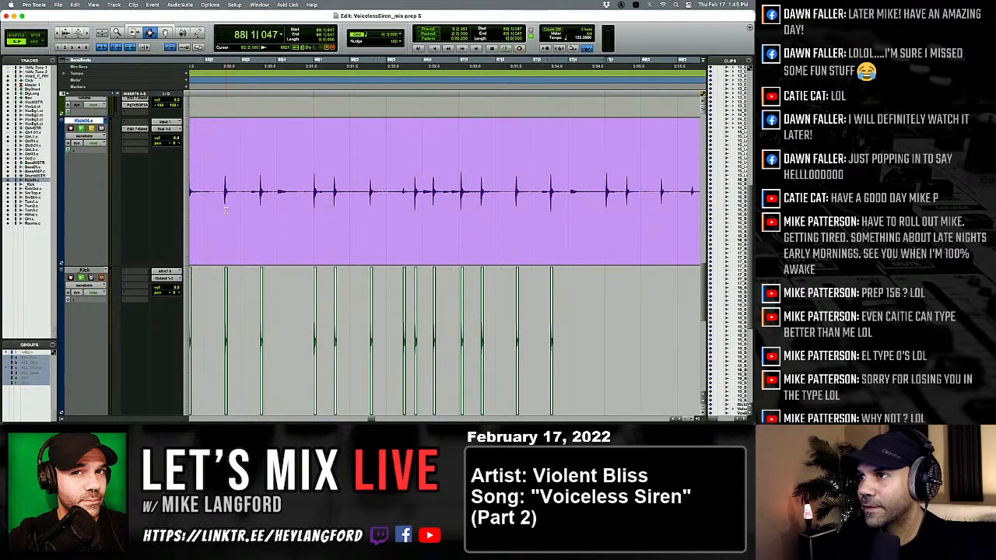
key(Tab)
key(semicolon)
Paste the one-shot kick under the second KickIN hit in beat 1 of bar 88 and the hit in beat 2.
key(Tab)
key(semicolon)
key(v)
key(p)
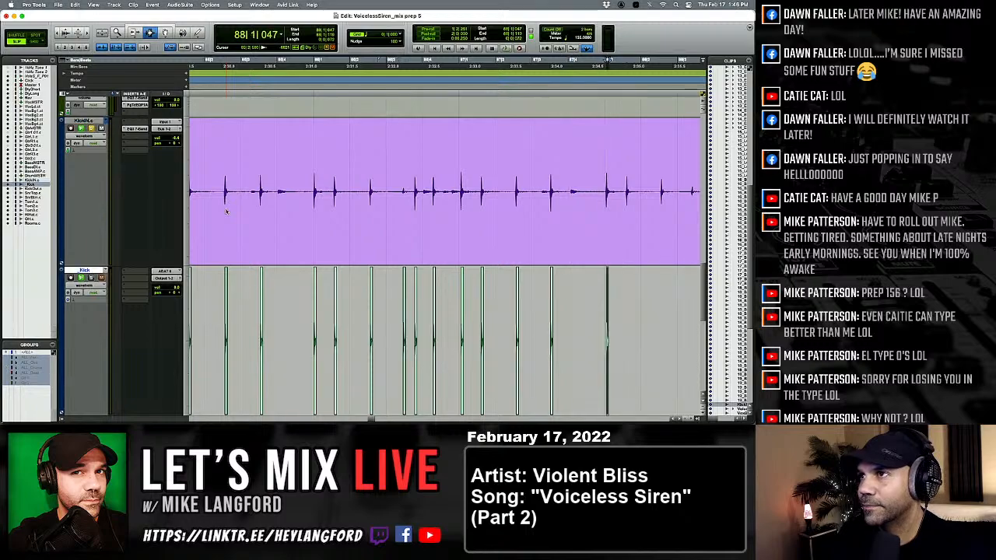
key(Tab)
key(semicolon)
key(v)
key(p)
key(Tab)
key(semicolon)
key(v)
key(p)
Paste the one-shot kick under the KickIN hit at 88|3|385.
key(Tab)
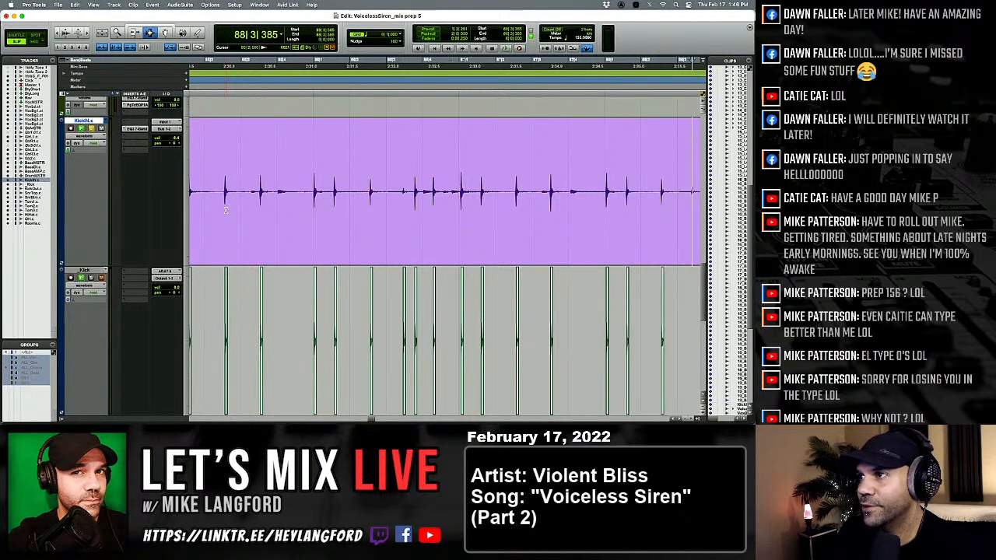
key(semicolon)
key(v)
key(p)
key(Tab)
key(alt+Tab)
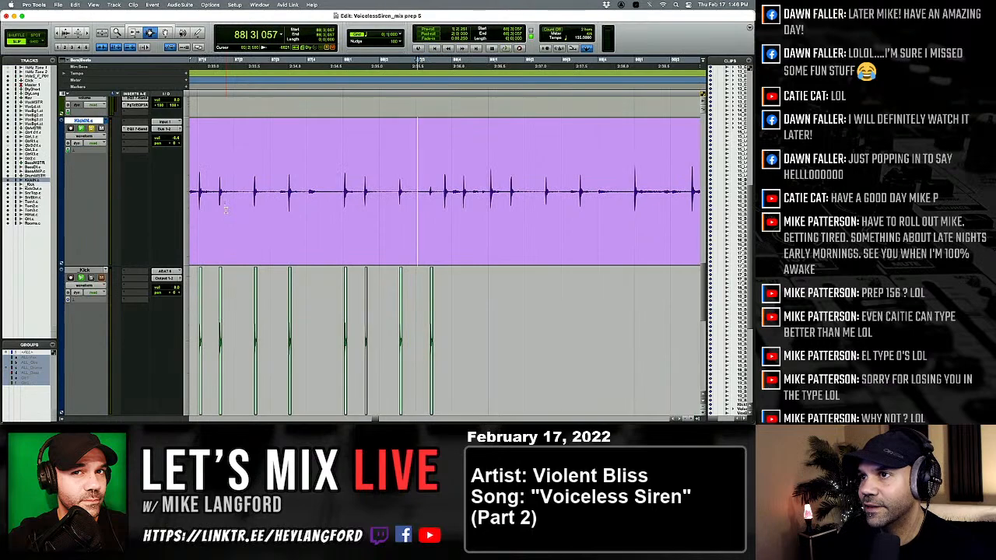
Paste the one-shot kick under the last KickIN hit in beat 3 of bar 88 and the hit in beat 4.
key(semicolon)
key(v)
key(p)
key(Tab)
key(semicolon)
key(v)
key(p)
key(Tab)
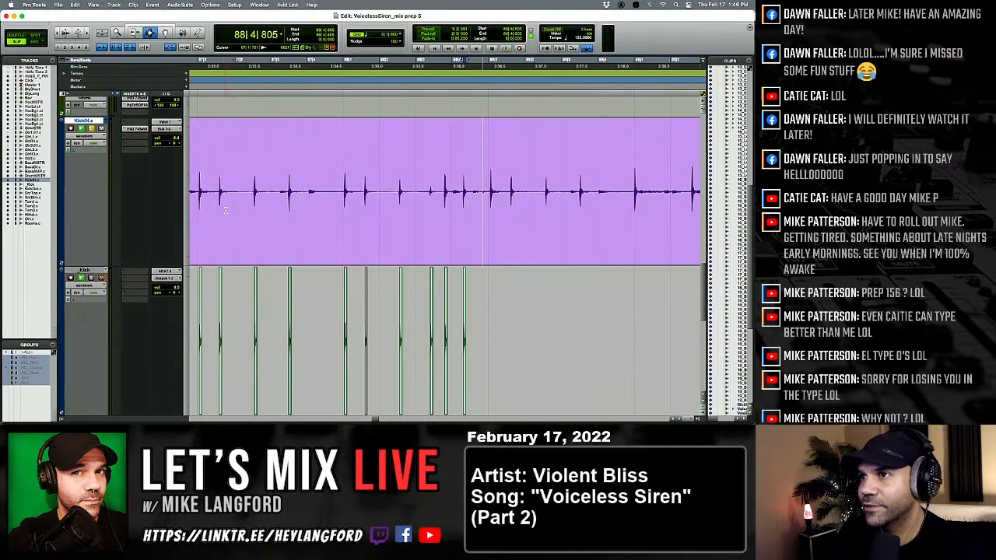
Paste the one-shot kick under both KickIN hits in beat 1 of bar 89 and the hit at 89|2|552.
key(semicolon)
key(v)
key(p)
key(Tab)
key(semicolon)
key(v)
key(p)
key(Tab)
key(semicolon)
key(v)
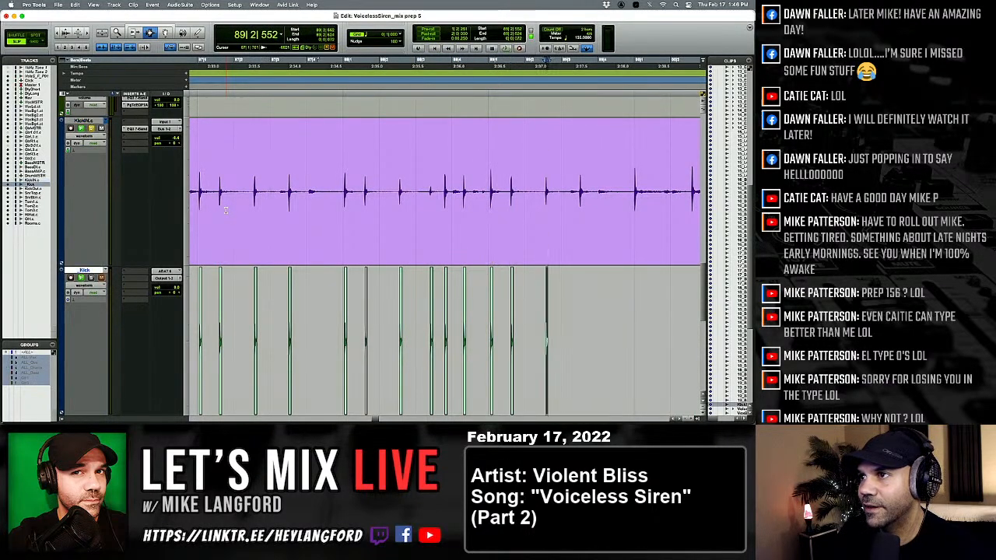
key(p)
Paste the one-shot kick under the KickIN hits in beat 3 of bar 89 and beat 1 of bar 90.
key(Tab)
key(Tab)
key(Tab)
key(semicolon)
key(v)
key(p)
Paste the one-shot kick under the KickIN hits in beat 2 of bar 90 and at the start of bar 91.
key(Tab)
key(Tab)
key(semicolon)
key(v)
key(p)
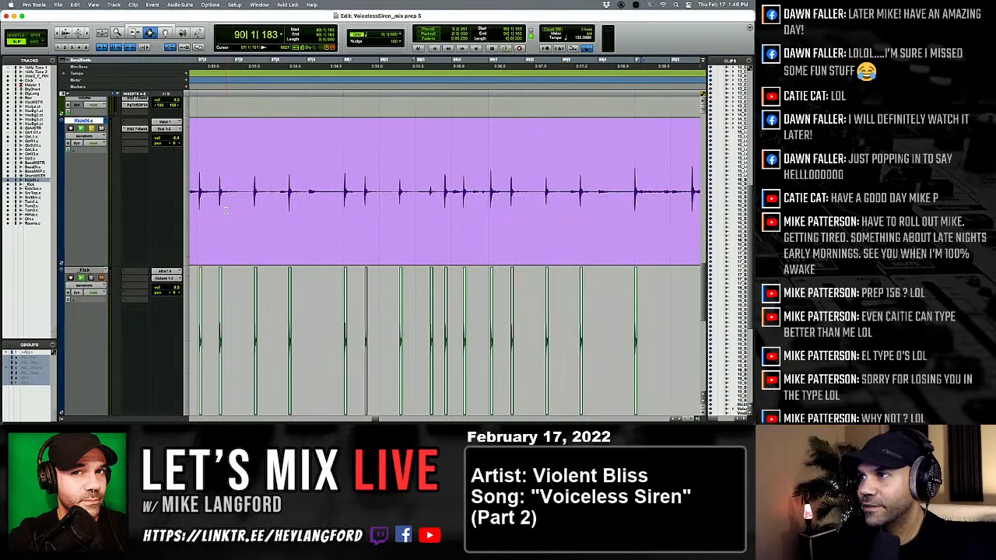
key(Tab)
key(semicolon)
key(v)
key(p)
key(Tab)
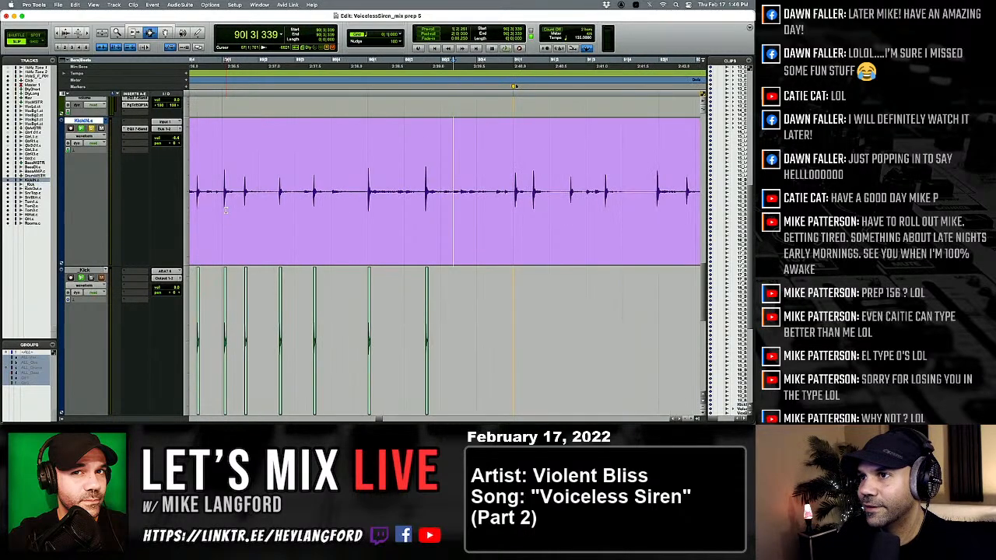
Paste the one-shot kick under the KickIN hits at 91|1|531 and in beat 2 of bar 91.
key(Tab)
key(semicolon)
key(v)
key(p)
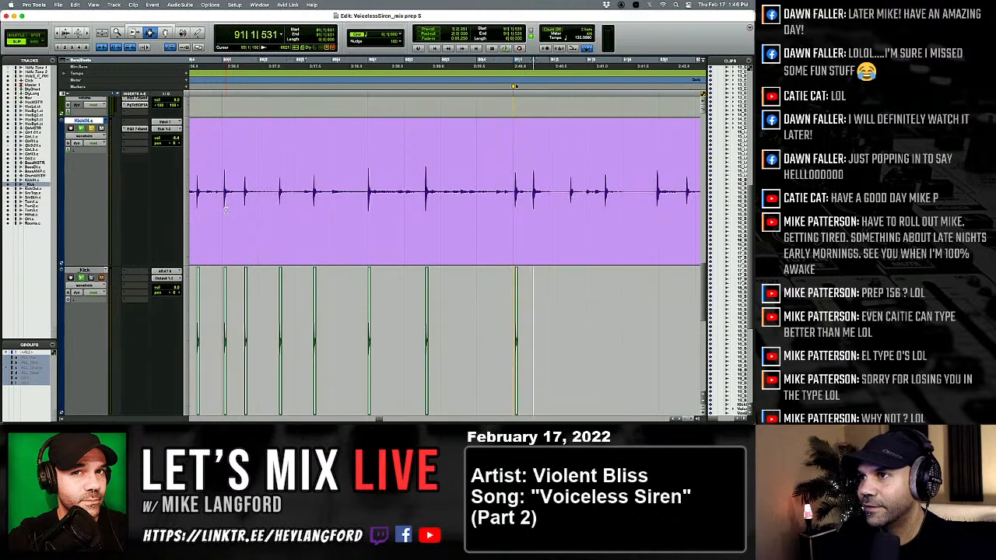
key(Tab)
key(semicolon)
key(v)
key(p)
key(Tab)
key(semicolon)
key(v)
key(p)
Paste the one-shot kick under the KickIN hits in beat 3 of bar 91 and at 91|4|919.
key(Tab)
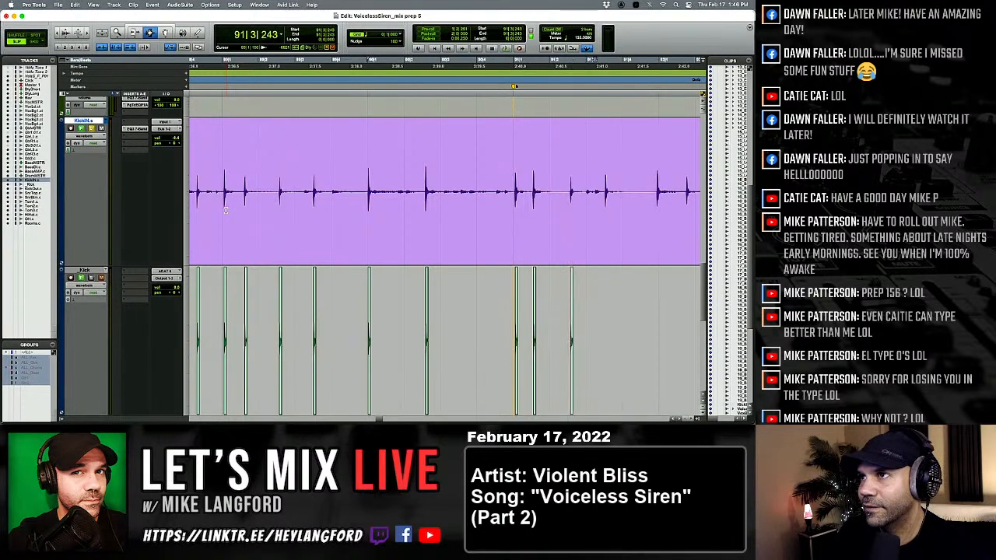
key(semicolon)
key(v)
key(p)
key(Tab)
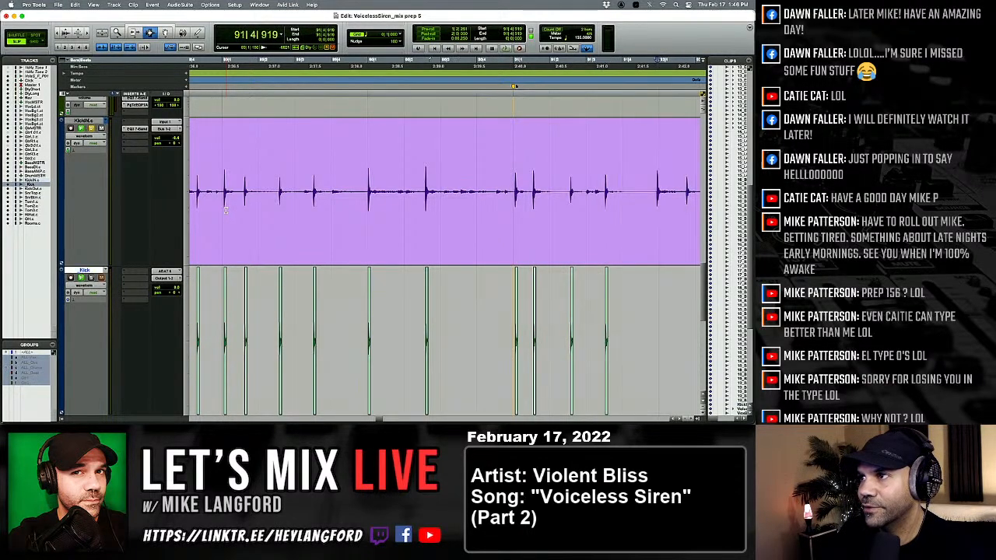
key(semicolon)
key(v)
key(p)
Paste the one-shot kick under the KickIN hits at 92|1|733 and in beat 2 of bar 92.
key(Tab)
key(Tab)
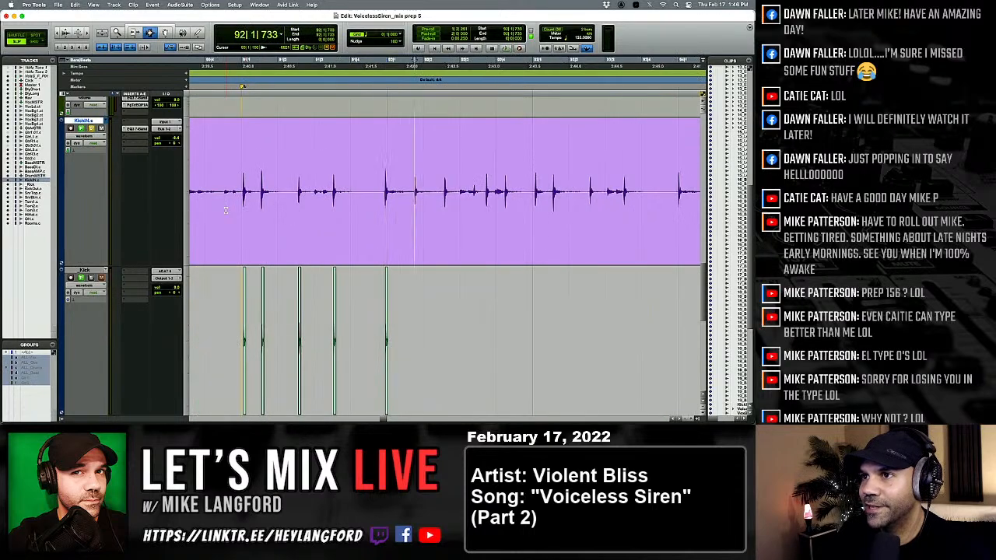
key(semicolon)
key(v)
key(p)
Paste the one-shot kick under both KickIN hits in beat 3 of bar 92 and the hit in beat 4.
key(Tab)
key(semicolon)
key(v)
key(p)
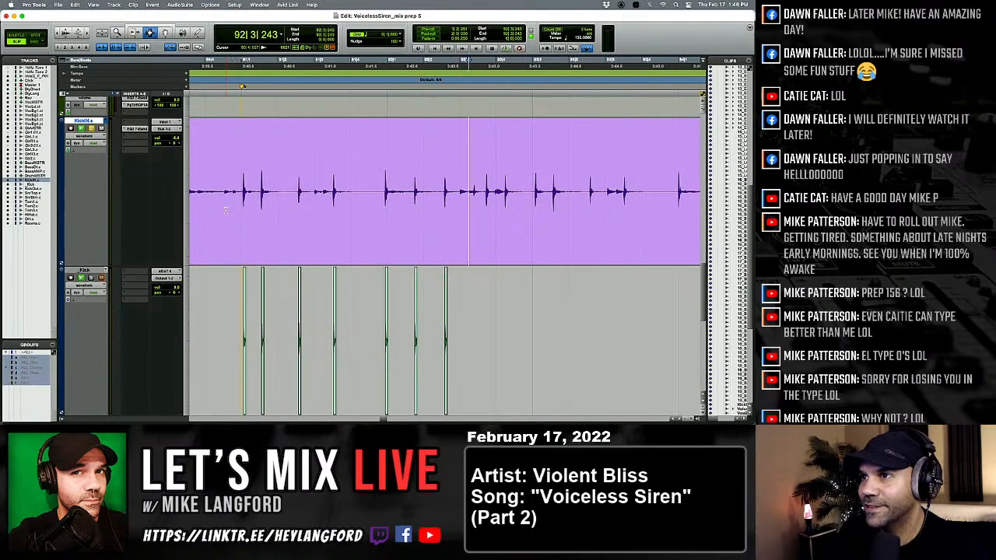
key(Tab)
key(semicolon)
key(v)
key(p)
key(Tab)
key(semicolon)
key(v)
key(p)
key(Tab)
key(semicolon)
key(v)
key(p)
Paste the one-shot kick under both KickIN hits in beat 1 of bar 93, starting at 93|1|076, and the hit in beat 2.
key(Tab)
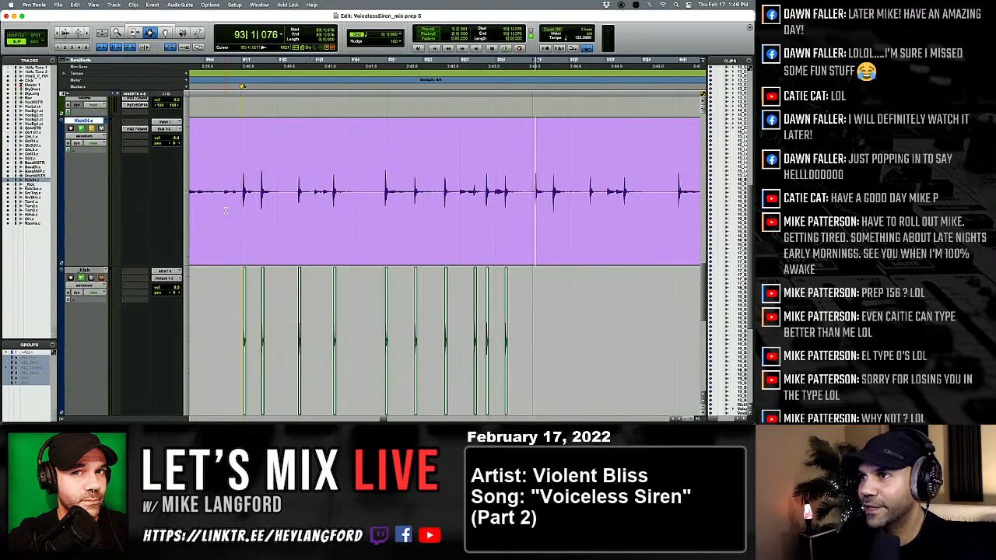
key(semicolon)
key(v)
key(p)
key(Tab)
key(semicolon)
key(v)
key(p)
Paste the one-shot kick under the KickIN hit at 93|3|496.
key(Tab)
key(semicolon)
key(v)
key(p)
key(Tab)
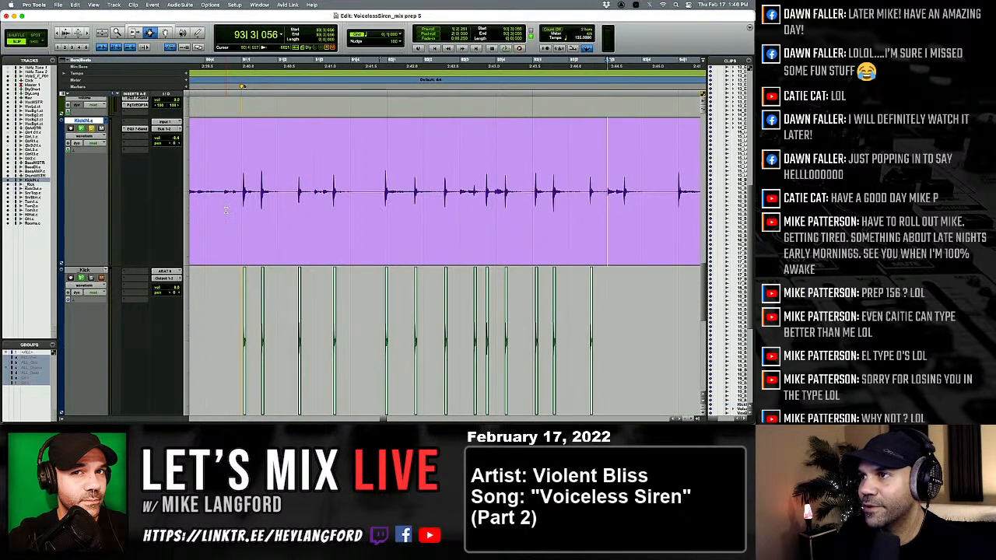
key(Tab)
key(Tab)
key(semicolon)
key(v)
key(p)
Paste the one-shot kick under the three KickIN hits in the first two beats of bar 94.
key(Tab)
key(Tab)
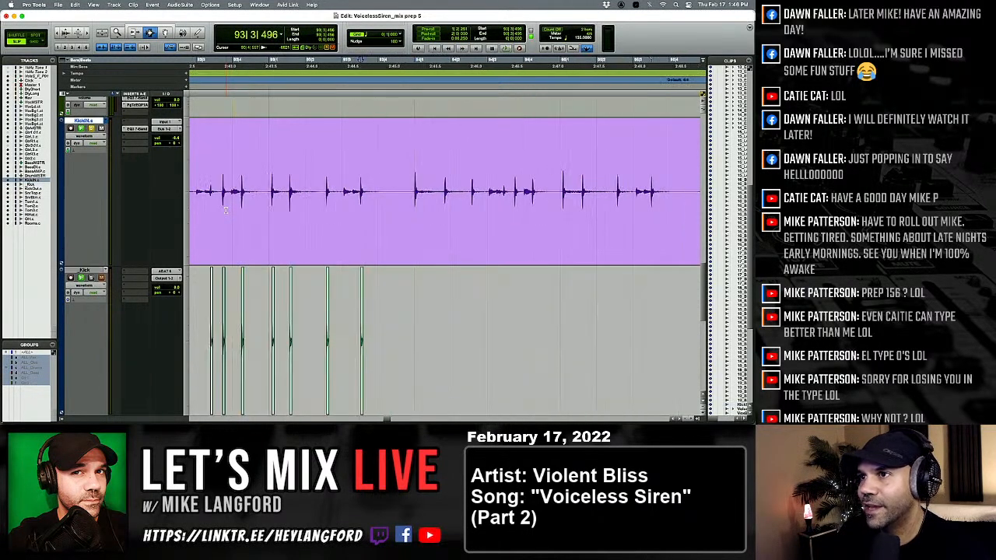
key(semicolon)
key(v)
key(p)
key(Tab)
key(semicolon)
key(v)
key(p)
key(Tab)
key(semicolon)
key(v)
key(p)
key(Tab)
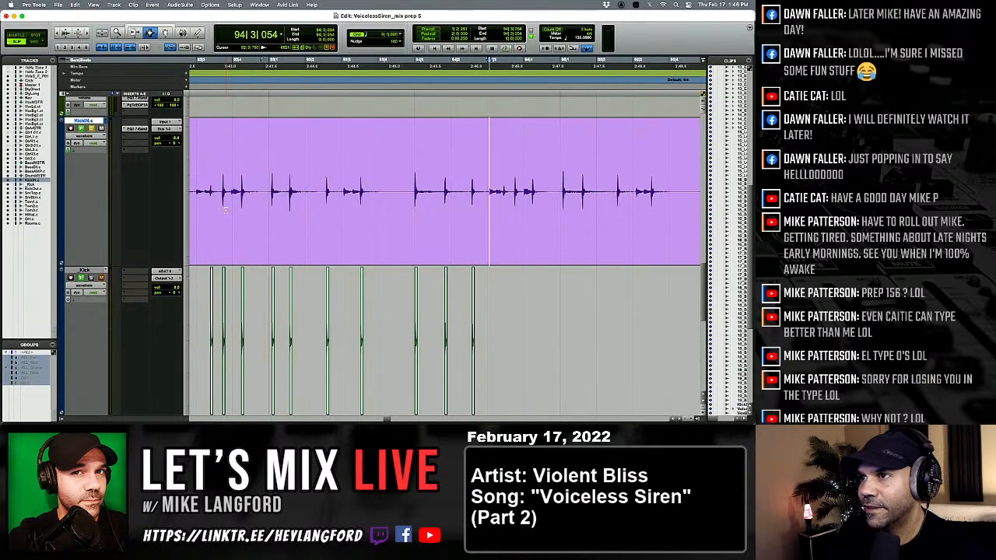
Play back the session briefly from 94|3|054 and move the edit cursor on to the next KickIN transient.
key(space)
key(space)
key(Tab)
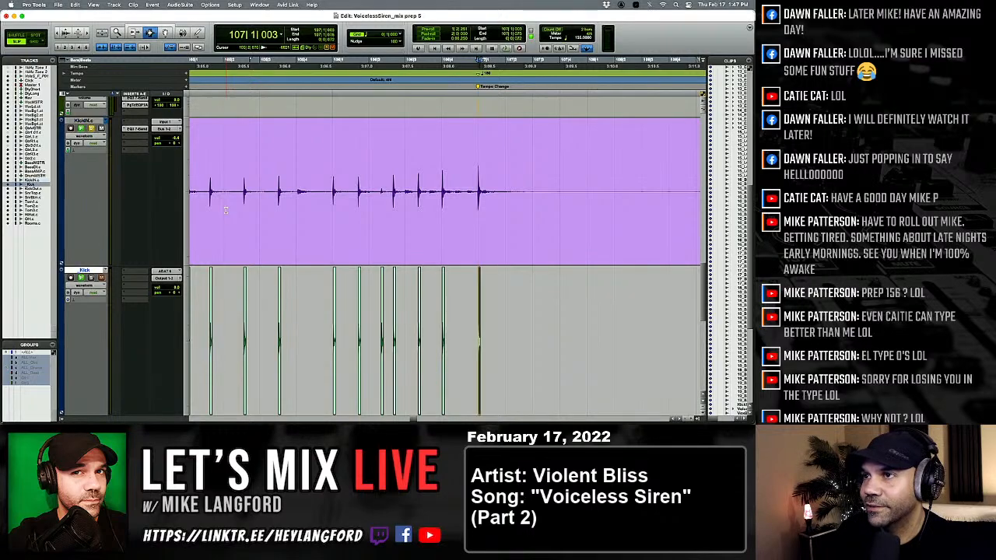
Paste the one-shot kick under the first KickIN hit after the tempo-change break, at the start of bar 112.
key(p)
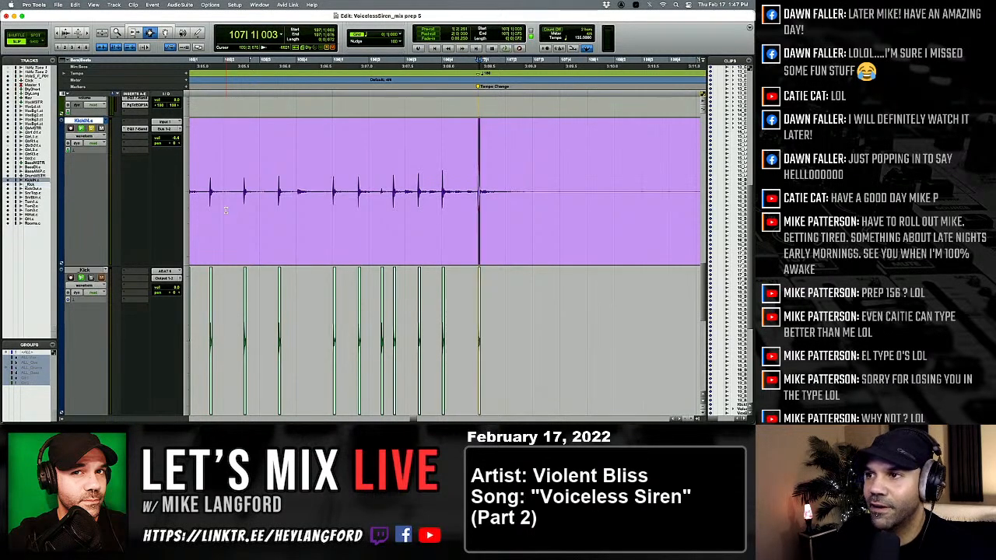
key(Tab)
key(v)
key(p)
key(Tab)
key(semicolon)
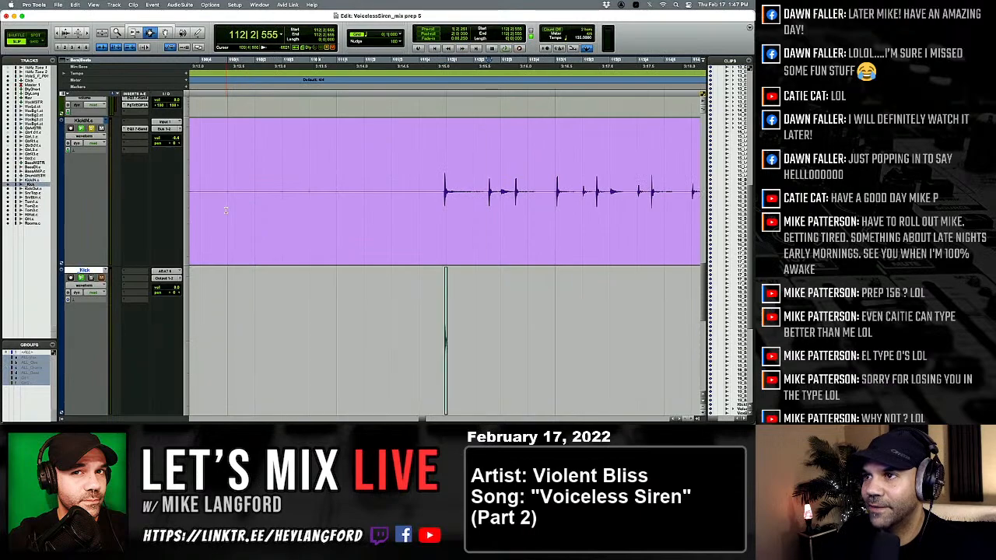
Paste the one-shot kick under the KickIN hits at 112|2|555, in beat 3 of bar 112, at the start of bar 113 and at 113|2|026.
key(v)
key(p)
key(Tab)
key(Tab)
key(semicolon)
key(v)
key(p)
Paste the one-shot kick under the second KickIN hit in beat 2 of bar 113.
key(Tab)
Paste the one-shot kick under the two KickIN hits in beat 4 of bar 113.
key(Tab)
key(semicolon)
key(v)
key(p)
key(Tab)
key(semicolon)
key(v)
key(p)
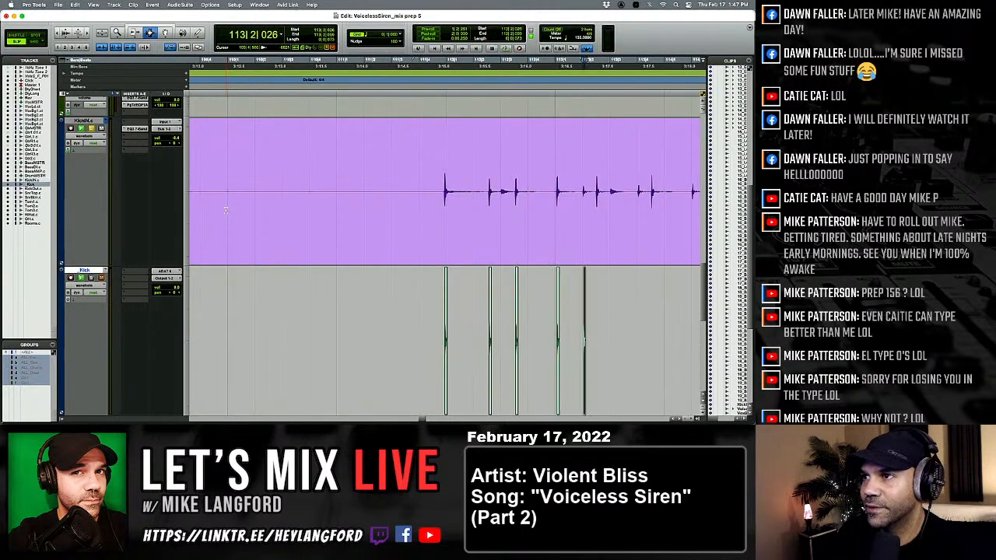
key(Tab)
key(semicolon)
key(v)
key(p)
Paste the one-shot kick under the KickIN hit at 114|2|026 and the second hit in that beat.
key(Tab)
key(semicolon)
key(v)
key(p)
Paste the one-shot kick under the two KickIN hits in beat 4 of bar 114, the second at 114|4|526.
key(Tab)
key(semicolon)
key(v)
key(p)
key(Tab)
key(semicolon)
key(v)
key(p)
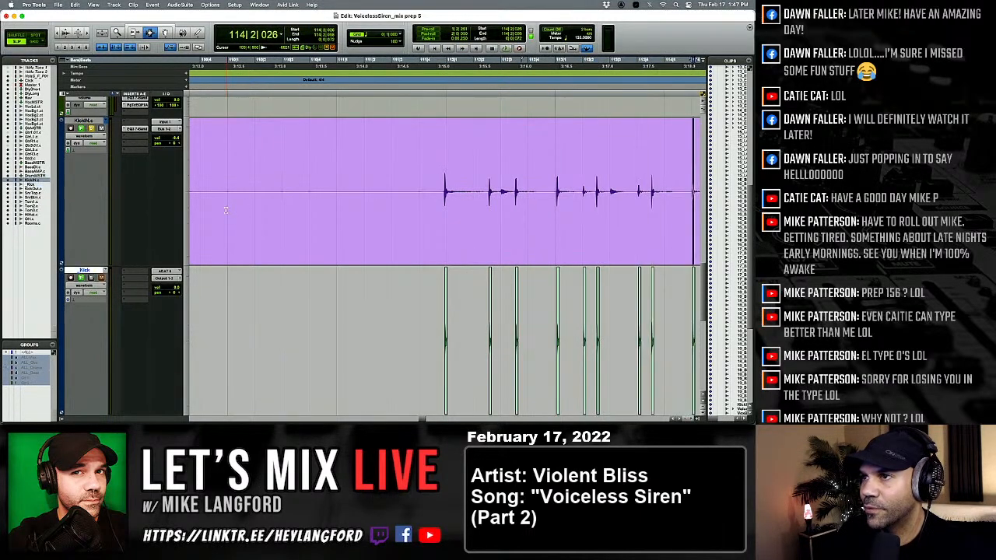
key(Tab)
key(semicolon)
key(v)
key(p)
key(Tab)
key(semicolon)
key(v)
key(p)
Paste the one-shot kick under the two KickIN hits in beat 2 of bar 115.
key(Tab)
key(semicolon)
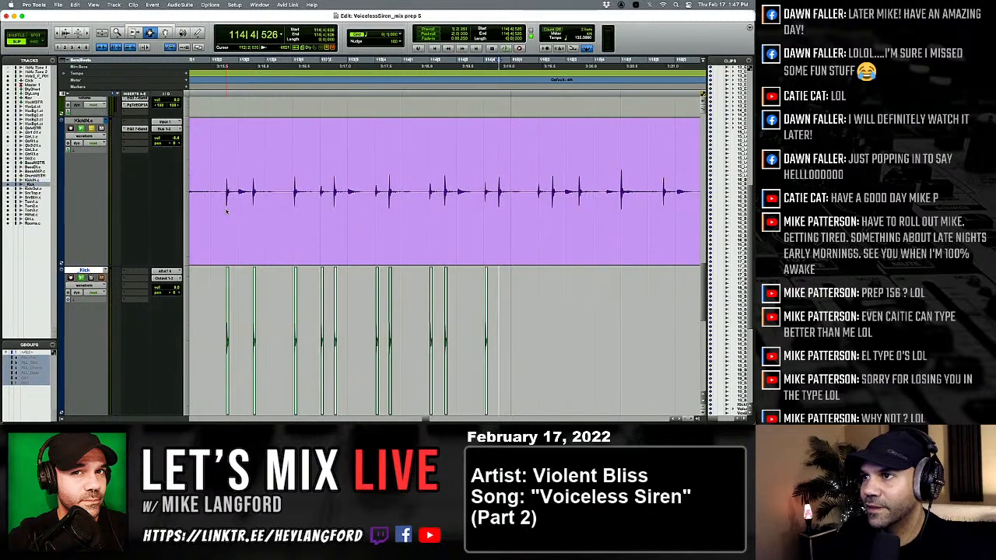
key(v)
key(p)
key(Tab)
key(semicolon)
key(p)
Paste the one-shot kick under the KickIN hit at 115|3|468.
key(Tab)
key(semicolon)
key(v)
key(p)
key(Tab)
key(semicolon)
Paste the one-shot kick under the KickIN hits at the start of bar 116 and halfway through its beat 2.
key(v)
key(p)
key(Tab)
key(semicolon)
key(v)
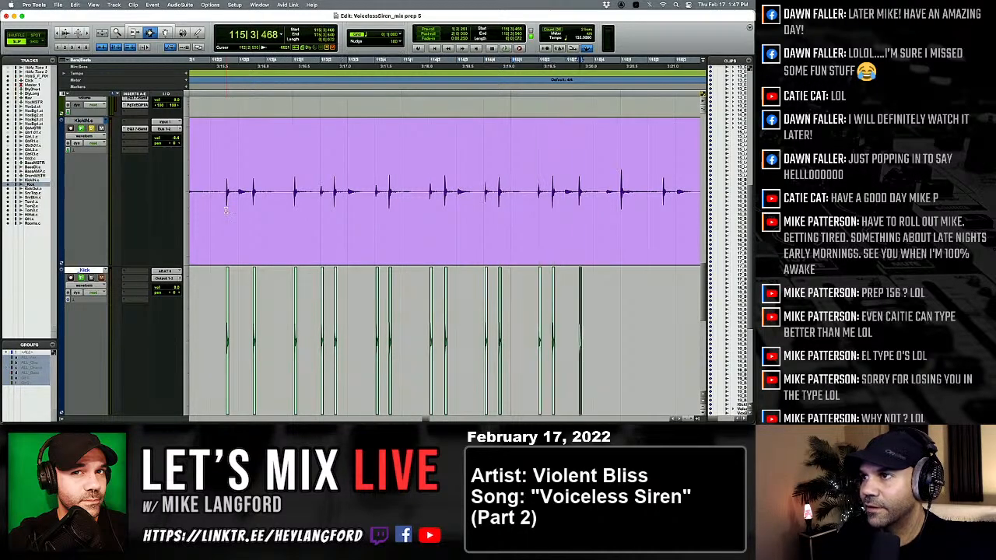
key(p)
key(Tab)
key(semicolon)
key(p)
key(Tab)
key(semicolon)
Skip the transient at 116|3|092 and paste the one-shot kick under the two KickIN hits in beat 4 of bar 116.
key(p)
key(Tab)
key(semicolon)
key(v)
key(p)
key(Tab)
key(semicolon)
key(v)
Paste the one-shot kick under the two KickIN hits in beat 2 of bar 117, the second at 117|2|510.
key(p)
key(Tab)
key(semicolon)
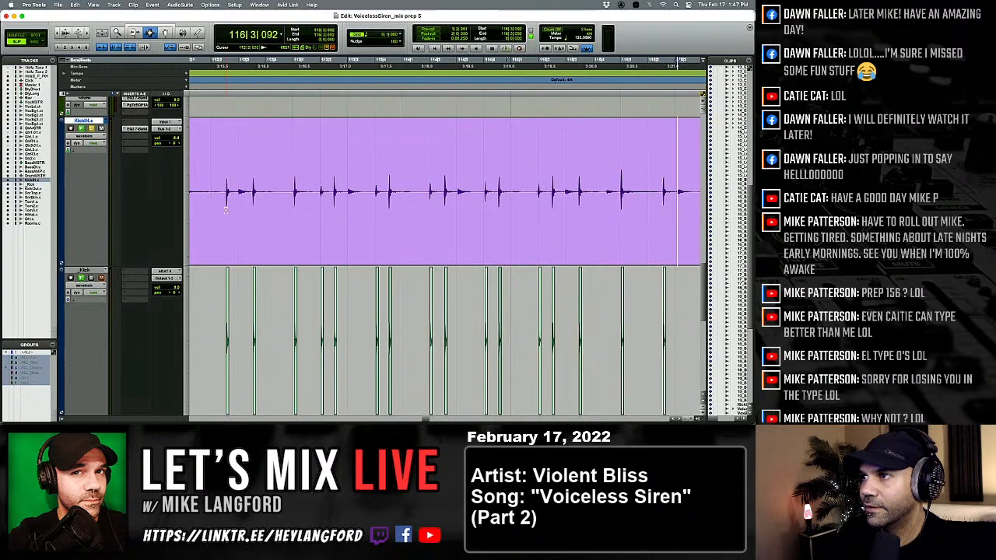
key(v)
key(p)
key(Tab)
key(semicolon)
Paste the one-shot kick under the two KickIN hits in beat 4 of bar 117.
key(v)
key(p)
key(Tab)
key(semicolon)
key(v)
key(p)
key(Tab)
key(semicolon)
Paste the one-shot kick under the two KickIN hits in beat 2 of bar 118.
key(v)
key(p)
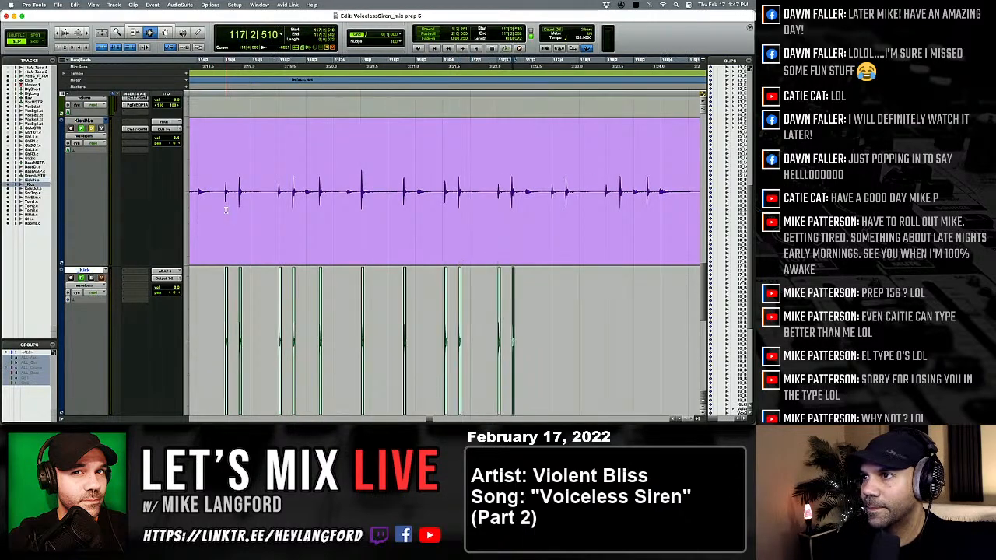
key(Tab)
key(semicolon)
key(v)
key(p)
key(Tab)
key(semicolon)
Paste the one-shot kick under the KickIN hit halfway through beat 3 of bar 118 and move on into bar 119.
key(v)
key(p)
key(Tab)
key(Tab)
key(semicolon)
key(v)
key(p)
key(Tab)
key(semicolon)
key(v)
key(p)
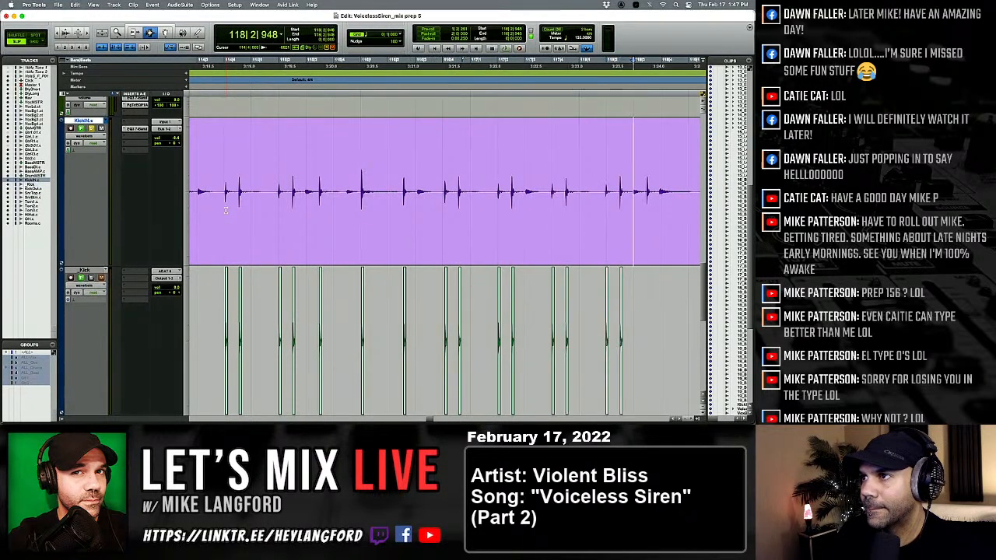
key(Tab)
key(semicolon)
key(v)
key(p)
key(Tab)
key(semicolon)
key(v)
key(p)
key(Tab)
key(semicolon)
key(v)
key(p)
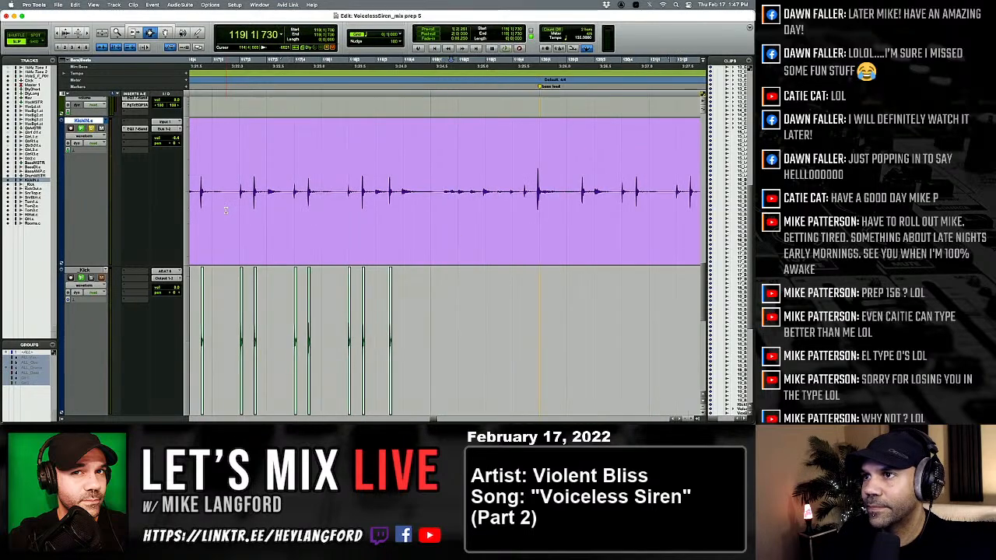
Play back the passage into bar 120, then paste the one-shot kick under the pickup hit before bar 120 and the hit at its start.
key(space)
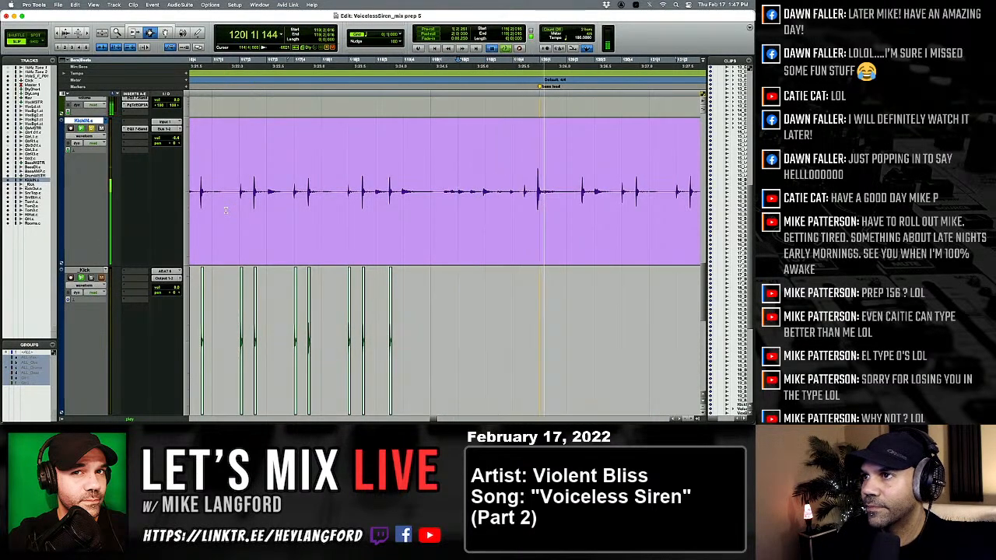
key(space)
key(semicolon)
key(v)
key(p)
key(Tab)
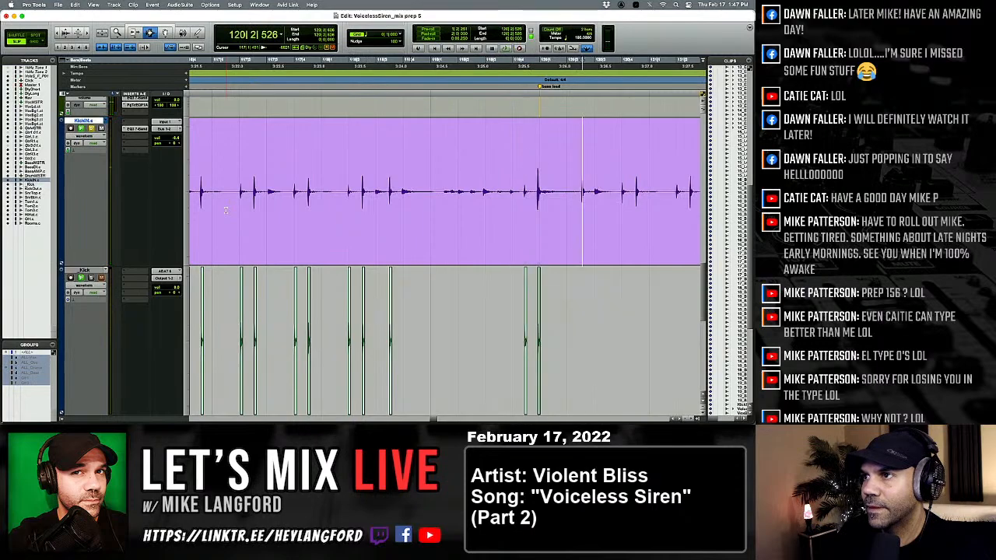
Paste the one-shot kick under the KickIN hit at 120|2|526.
key(Tab)
key(semicolon)
key(v)
key(p)
Paste the one-shot kick under the KickIN hit at 120|4|011 and the second hit in that beat.
key(Tab)
key(semicolon)
key(v)
key(p)
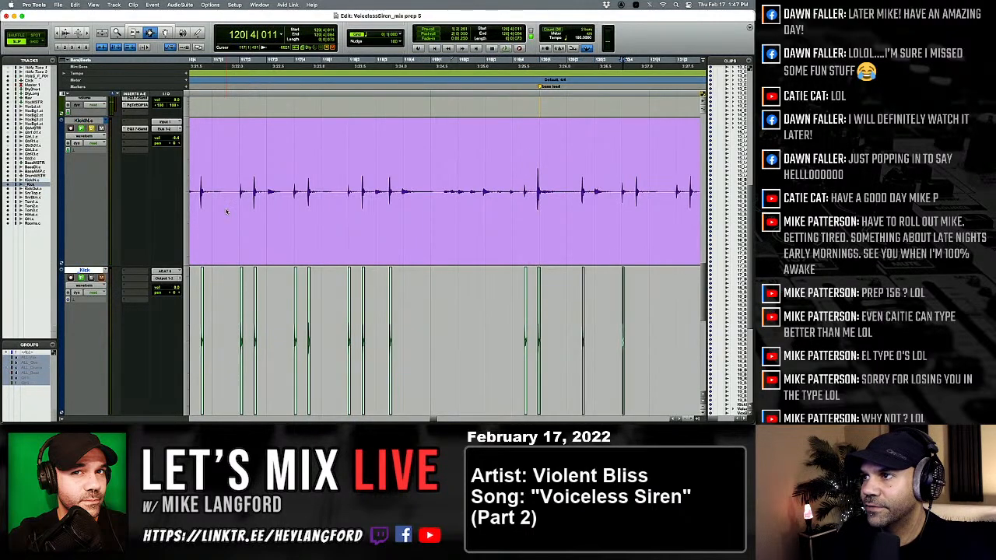
key(Tab)
key(semicolon)
key(v)
key(p)
Paste the one-shot kick under the two KickIN hits in beat 2 of bar 121.
key(Tab)
key(v)
key(p)
key(Tab)
key(semicolon)
key(v)
key(p)
key(Tab)
key(semicolon)
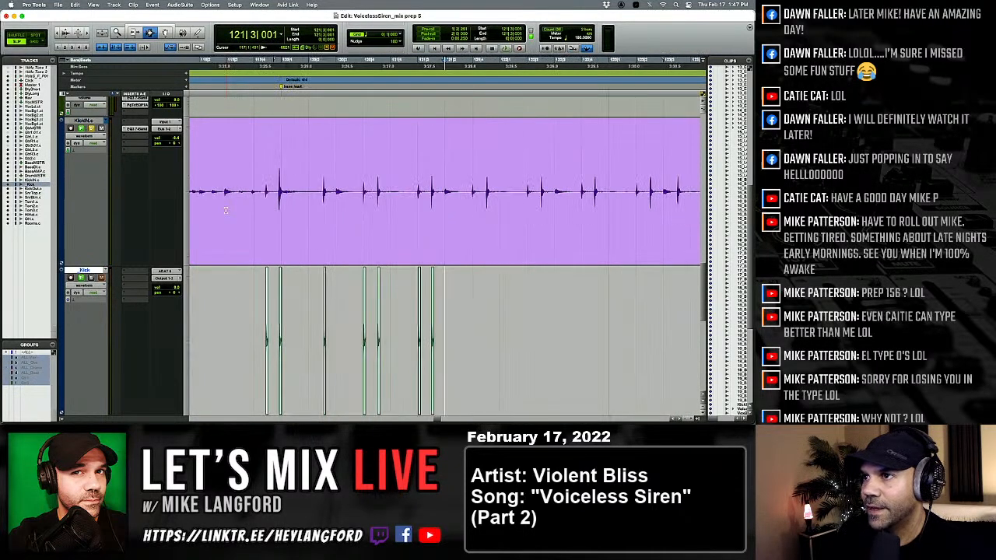
key(p)
key(Tab)
Paste the one-shot kick under the KickIN hit at 121|4|003 and the second hit in that beat.
key(Tab)
key(semicolon)
key(v)
key(super+z)
key(p)
key(alt+Tab)
key(alt+Tab)
key(Tab)
key(semicolon)
key(v)
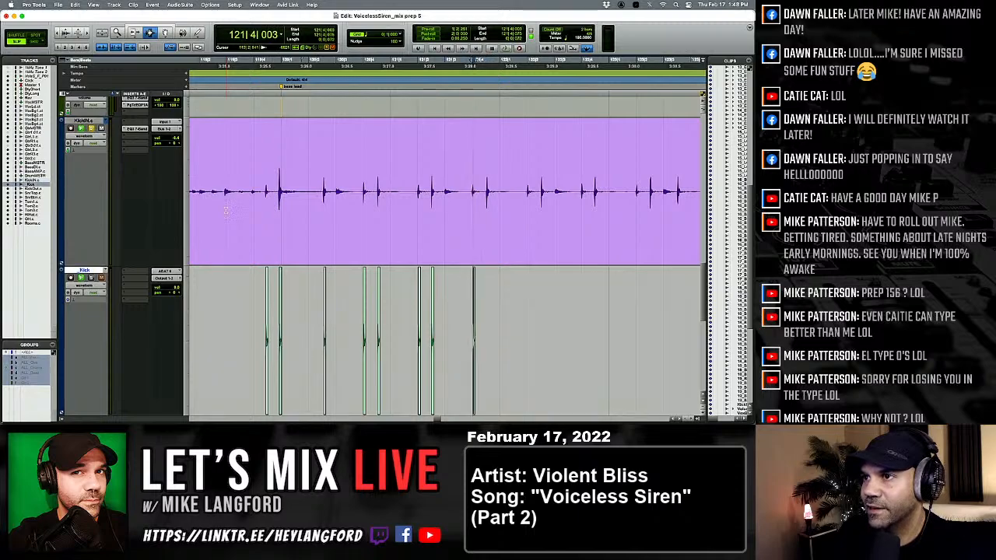
key(p)
Paste the one-shot kick under the two KickIN hits in beat 2 of bar 122.
key(Tab)
key(semicolon)
key(v)
key(p)
key(Tab)
Paste the one-shot kick under the KickIN hit at 122|4|003 and the second hit in that beat.
key(Tab)
key(semicolon)
key(v)
key(p)
key(Tab)
key(semicolon)
key(v)
key(p)
Paste the one-shot kick under the KickIN hits at 123|2|010 and 123|2|497.
key(Tab)
key(Tab)
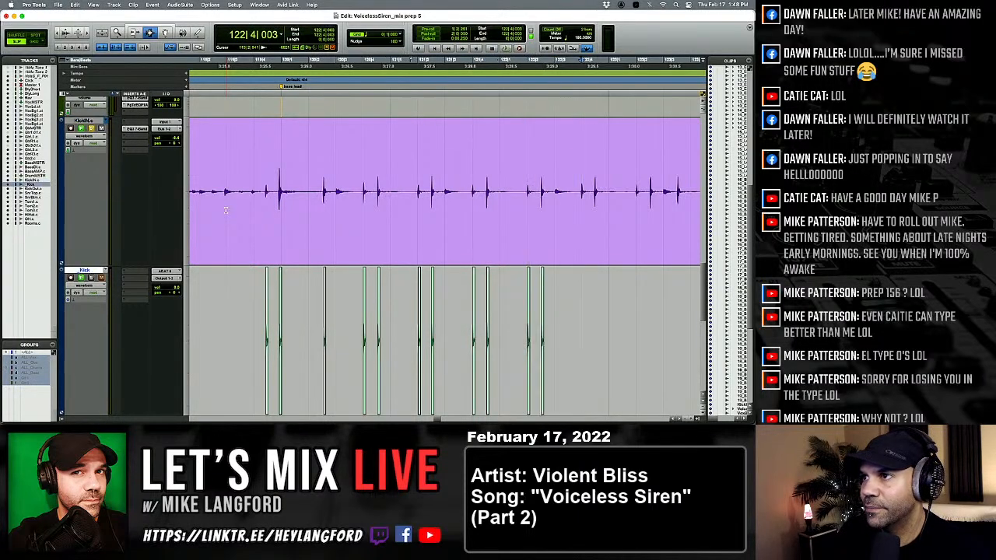
key(semicolon)
key(v)
key(p)
key(Tab)
key(semicolon)
key(v)
key(p)
key(Tab)
key(Tab)
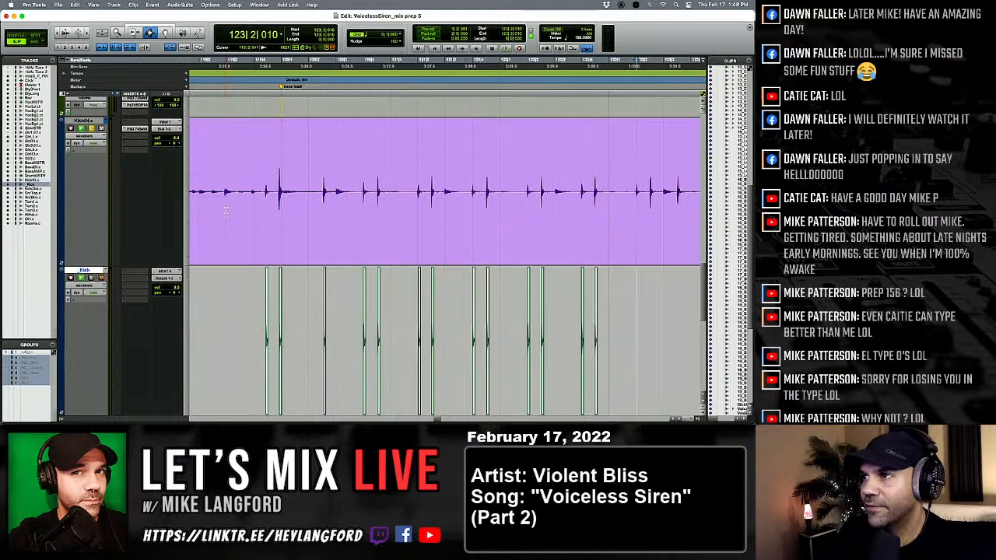
key(semicolon)
key(v)
key(p)
key(Tab)
key(semicolon)
Paste the one-shot kick under the KickIN hit halfway through beat 3 of bar 123 and move on to 124|1|042.
key(v)
key(p)
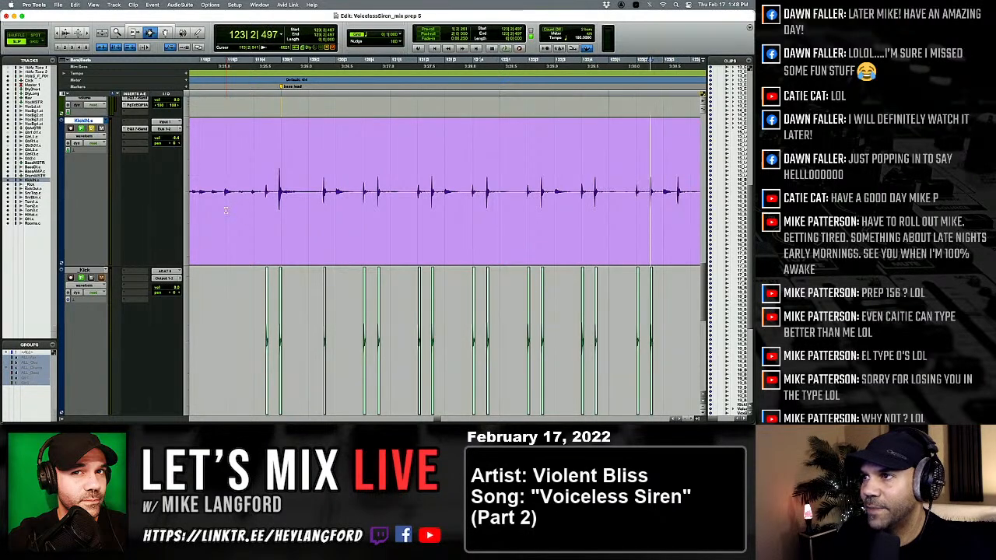
key(semicolon)
key(v)
key(p)
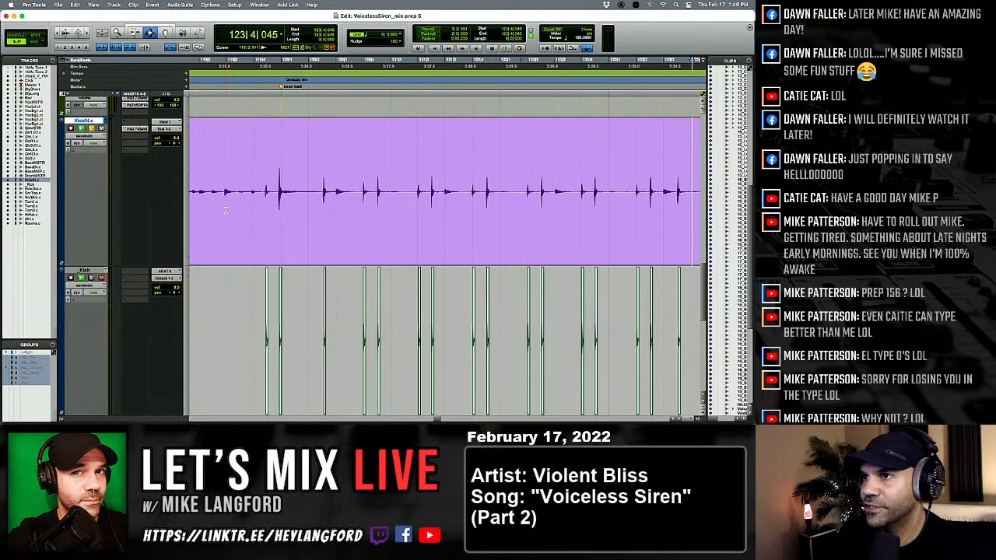
key(Tab)
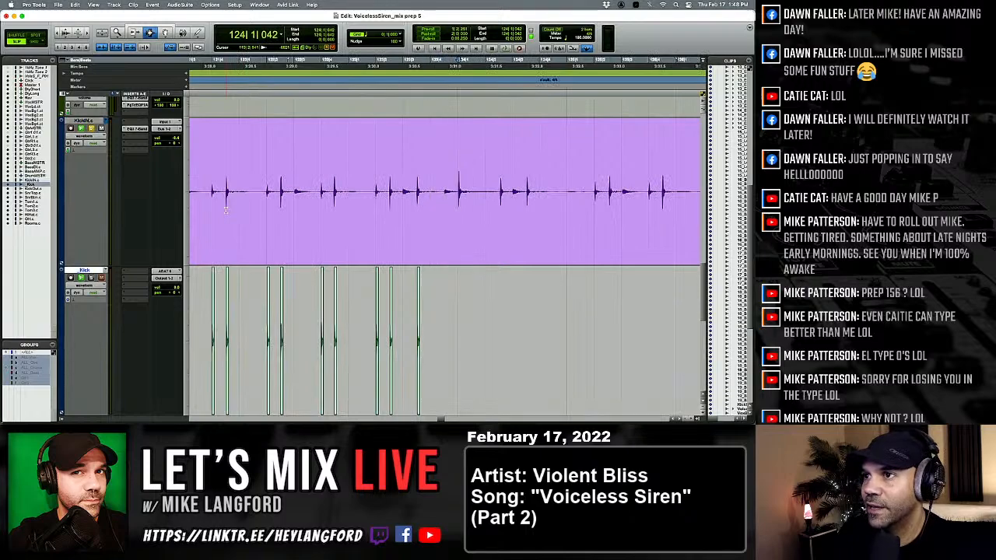
Paste the one-shot kick under the KickIN hits at 124|1|042 and halfway through beat 2 of bar 124.
key(semicolon)
key(v)
key(p)
key(Tab)
Paste the one-shot kick under the KickIN hit halfway through beat 3 of bar 124 and move on to 125|2|033.
key(semicolon)
key(v)
key(p)
key(Tab)
key(Tab)
Paste the one-shot kick under the KickIN hit at 125|2|033 and the second hit in that beat.
key(semicolon)
key(v)
key(p)
key(Tab)
key(Tab)
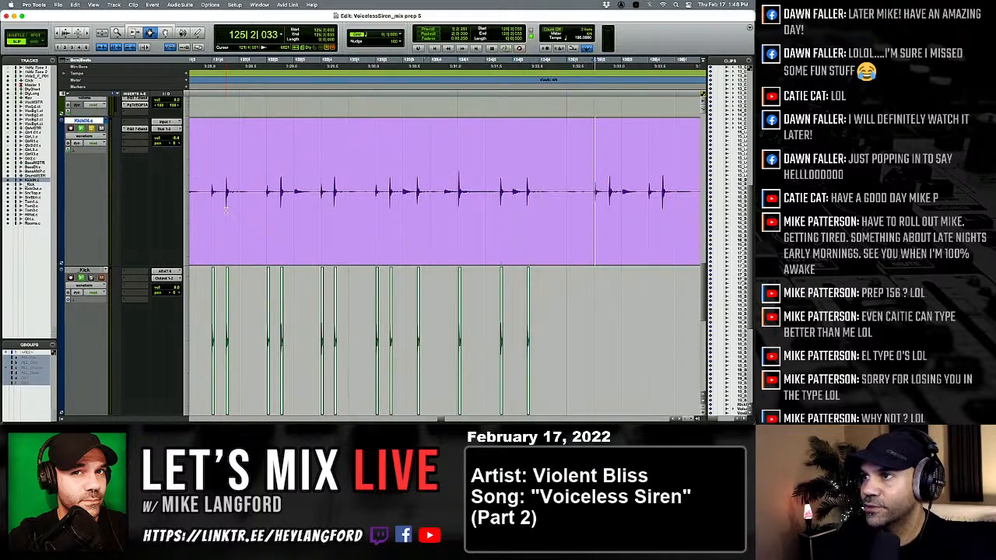
key(semicolon)
key(v)
key(p)
key(Tab)
Paste the one-shot kick under the KickIN hits at the start of beat 4 of bar 125 and at 125|4|490.
key(semicolon)
key(v)
key(p)
key(Tab)
key(v)
key(p)
key(Tab)
Paste the one-shot kick under the two KickIN hits in beat 2 of bar 126.
key(semicolon)
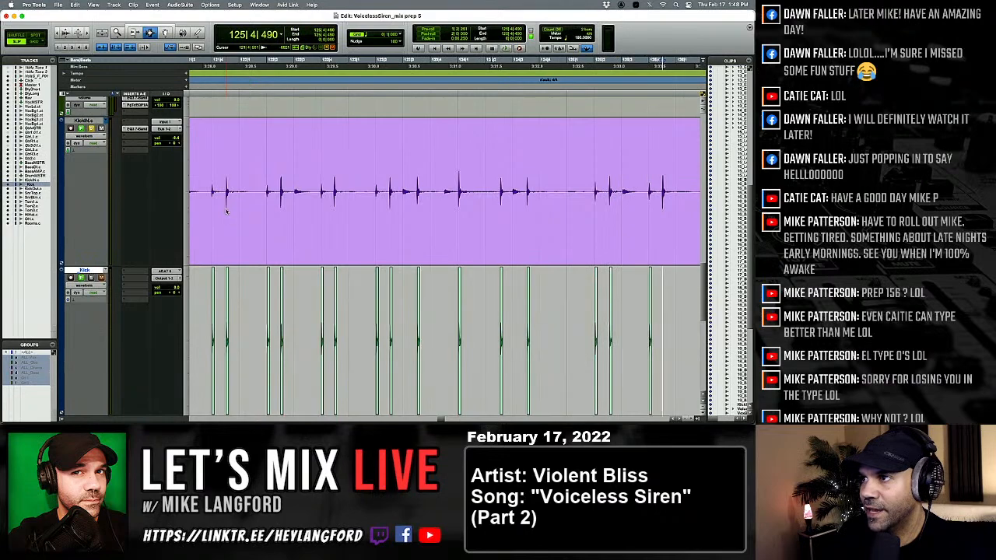
key(v)
key(p)
key(Tab)
key(Tab)
Paste the one-shot kick under the KickIN hit halfway through beat 3 of bar 126.
key(semicolon)
key(v)
Paste the one-shot kick under the two KickIN hits at the start of bar 127, the second at 127|1|409.
key(v)
key(p)
key(Tab)
key(semicolon)
key(v)
key(p)
key(Tab)
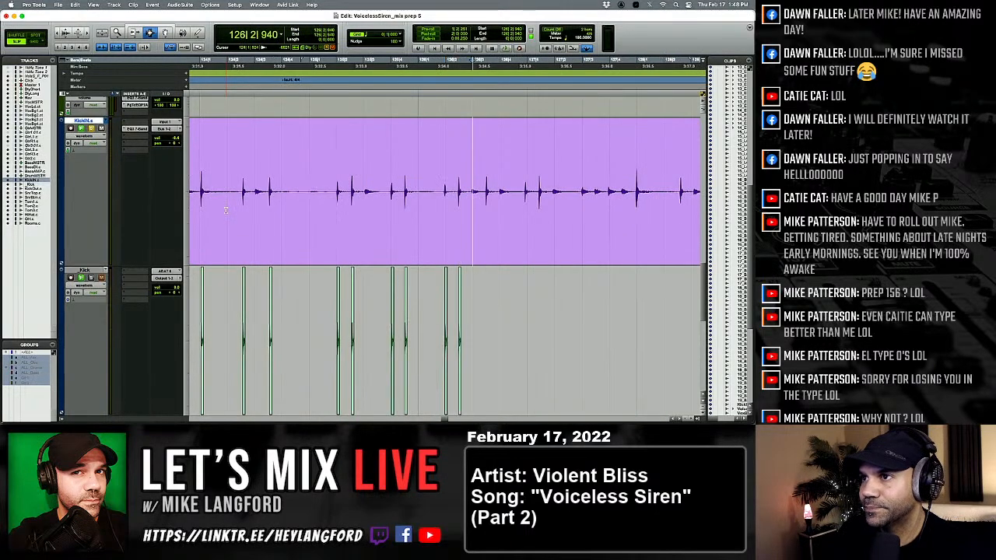
key(Tab)
key(semicolon)
key(v)
key(p)
Skip the small transients in bar 127 and paste the one-shot kick under the large KickIN hit at 127|4|952.
key(Tab)
key(Tab)
key(semicolon)
key(v)
key(p)
key(Tab)
key(semicolon)
key(v)
key(p)
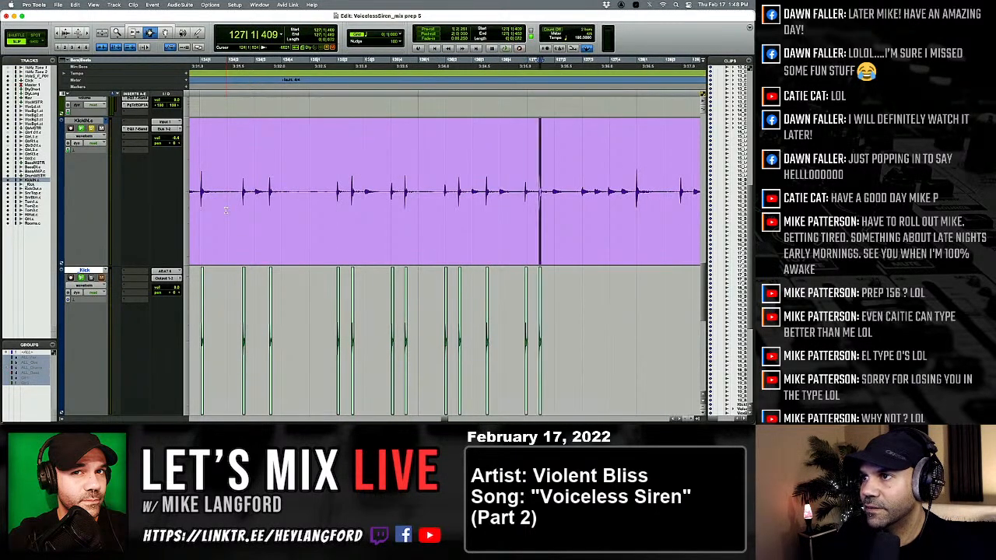
key(Tab)
key(Tab)
Paste the one-shot kick under the skipped KickIN hit in beat 2 of bar 128 and move on to 128|4|111.
key(Tab)
key(Tab)
key(semicolon)
key(v)
key(p)
key(Tab)
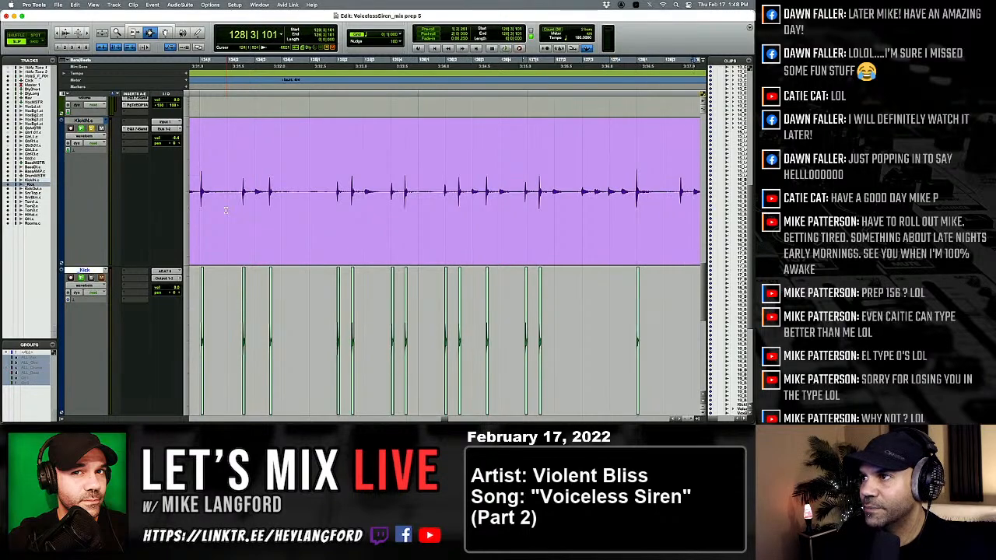
key(Tab)
key(semicolon)
key(alt+Tab)
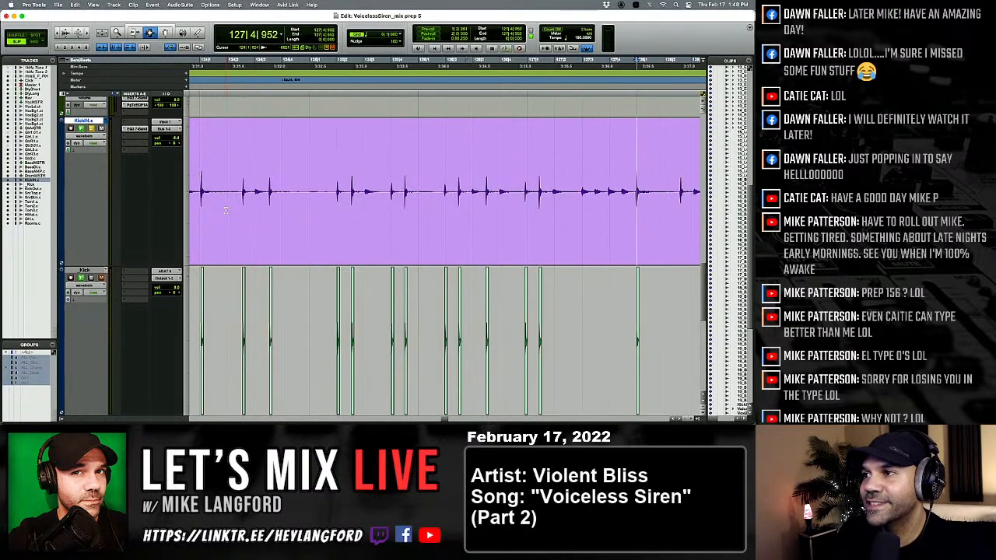
key(v)
key(p)
Paste the one-shot kick under both KickIN hits in beat 4 of bar 128 and the first hit in beat 2 of bar 129.
key(Tab)
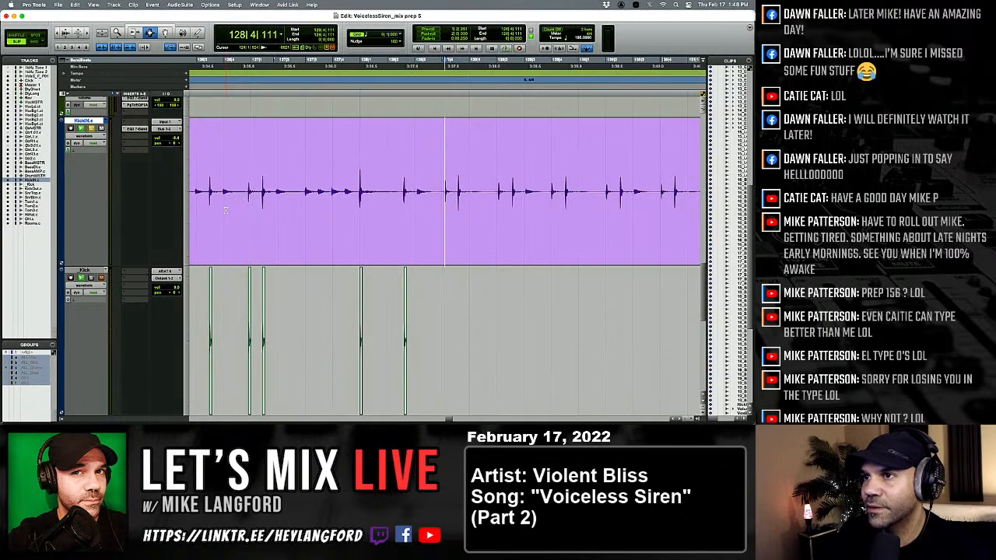
key(v)
key(p)
key(Tab)
key(semicolon)
Paste the one-shot kick under the two KickIN hits in beat 4 of bar 129.
key(semicolon)
key(v)
key(p)
Paste the one-shot kick under the KickIN hit at 129|2|564.
key(Tab)
Paste the one-shot kick under the two KickIN hits in beat 2 of bar 130, the second at 130|2|516.
key(semicolon)
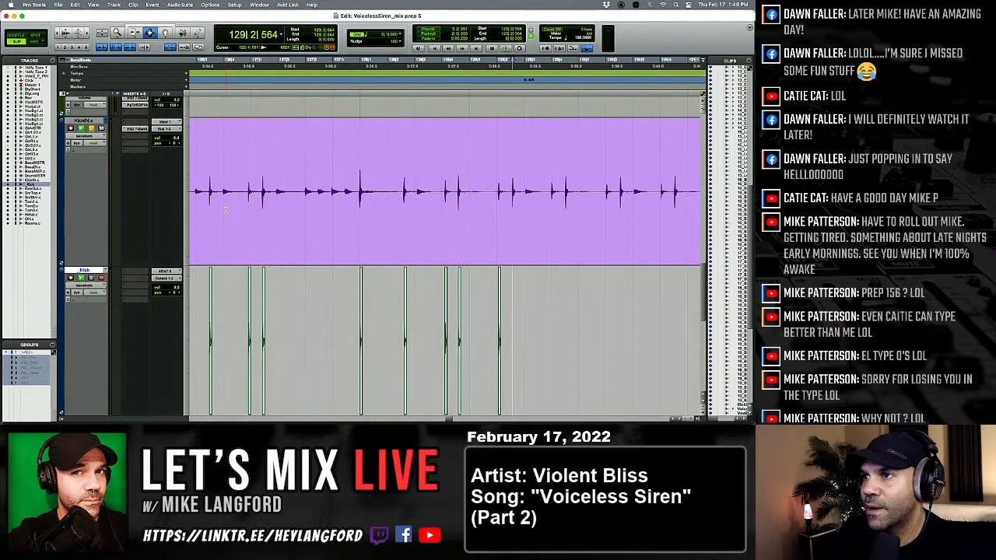
key(v)
key(p)
key(Tab)
key(Tab)
key(semicolon)
key(v)
key(p)
key(Tab)
Paste the one-shot kick under the two KickIN hits in beat 4 of bar 130 and move on to 131|2|018.
key(semicolon)
key(v)
key(p)
key(Tab)
key(Tab)
key(semicolon)
key(v)
key(p)
key(Tab)
key(semicolon)
key(v)
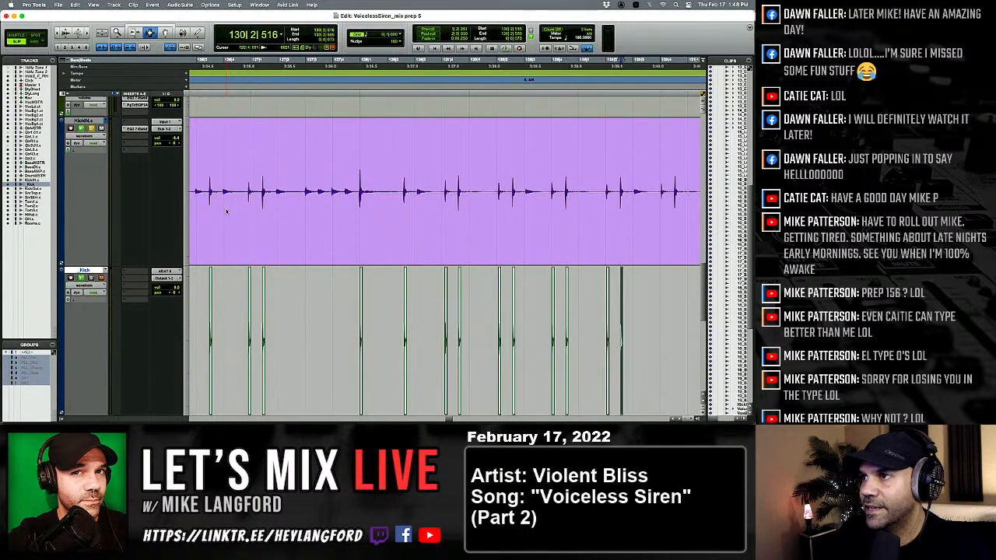
key(p)
key(Tab)
key(Tab)
key(semicolon)
key(v)
key(p)
key(Tab)
Paste the one-shot kick under both KickIN hits in beat 2 of bar 131 and the hit halfway through beat 3.
key(semicolon)
key(v)
key(p)
key(Tab)
key(Tab)
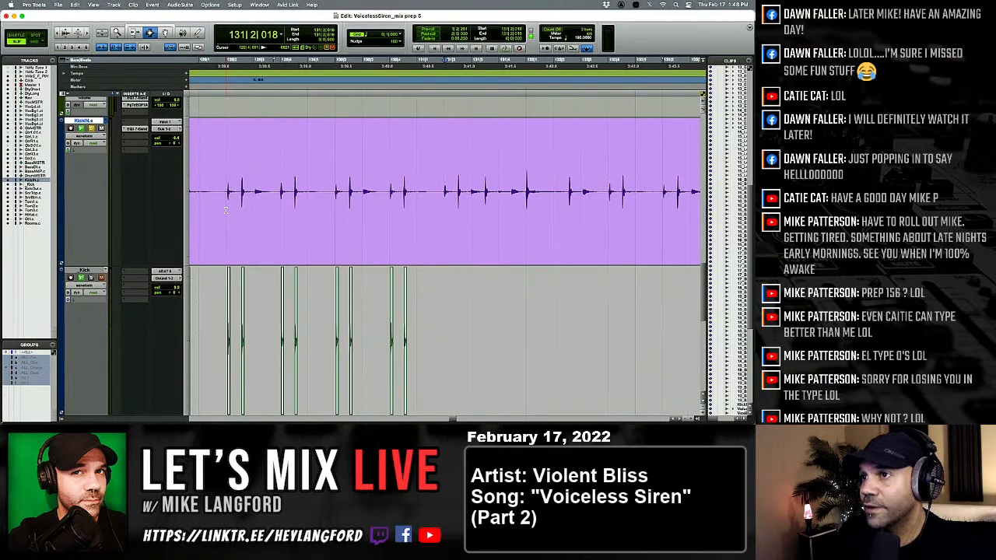
key(semicolon)
key(v)
key(p)
key(Tab)
Paste the one-shot kick under the KickIN hits on the downbeat of bar 132 and halfway through its beat 2.
key(semicolon)
key(v)
key(p)
key(Tab)
key(Tab)
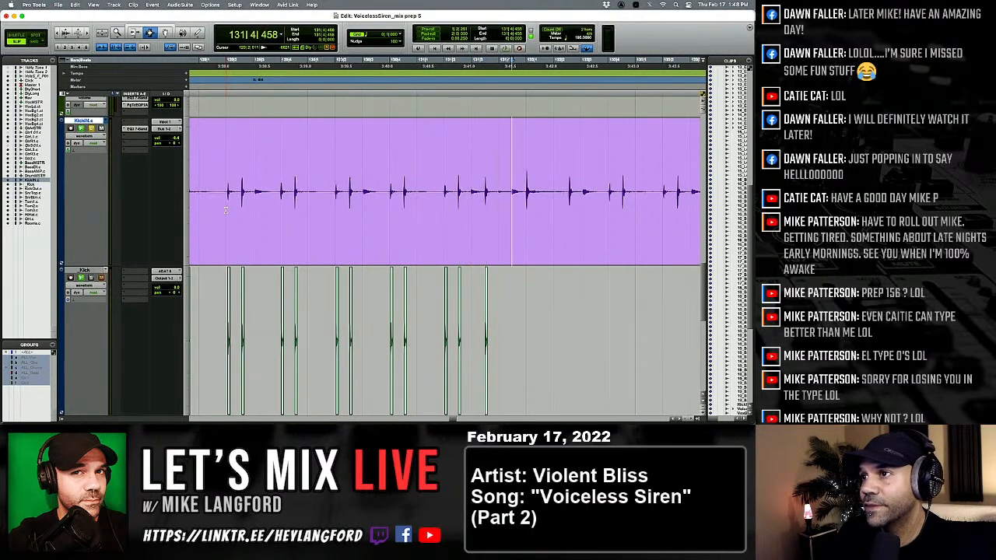
key(semicolon)
key(v)
key(p)
Paste the one-shot kick under the two KickIN hits in beat 4 of bar 132.
key(Tab)
key(Tab)
key(semicolon)
key(v)
key(p)
key(Tab)
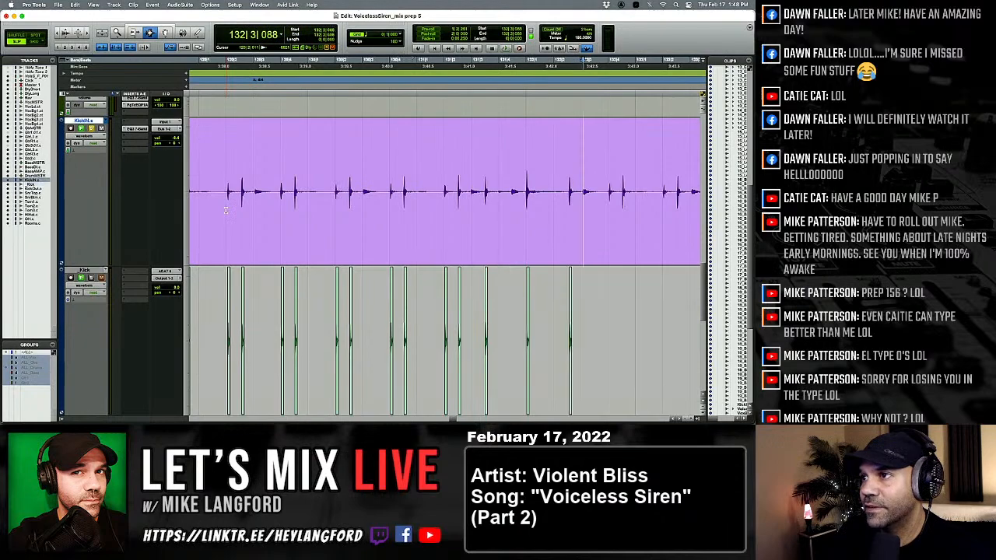
key(semicolon)
key(v)
key(p)
Paste the one-shot kick under the two KickIN hits in beat 2 of bar 133, the second at 133|2|527.
key(Tab)
key(semicolon)
key(v)
key(p)
key(Tab)
Paste the one-shot kick under the two KickIN hits in beat 4 of bar 133.
key(semicolon)
key(v)
key(p)
key(Tab)
key(semicolon)
key(v)
key(p)
key(Tab)
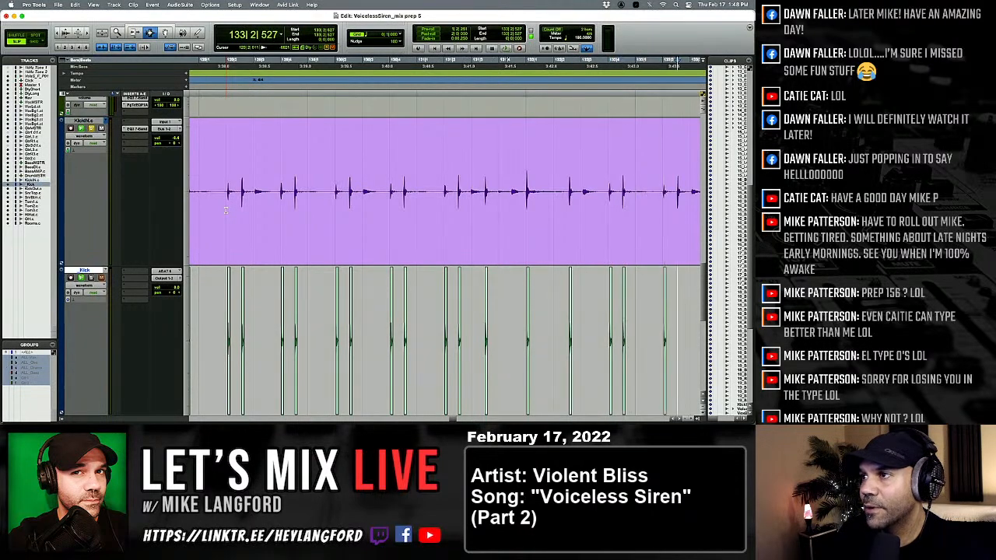
key(Tab)
Paste the one-shot kick under the two KickIN hits in beat 2 of bar 134 and move on to 134|3|503.
key(semicolon)
key(v)
key(p)
key(Tab)
key(semicolon)
key(v)
key(p)
key(Tab)
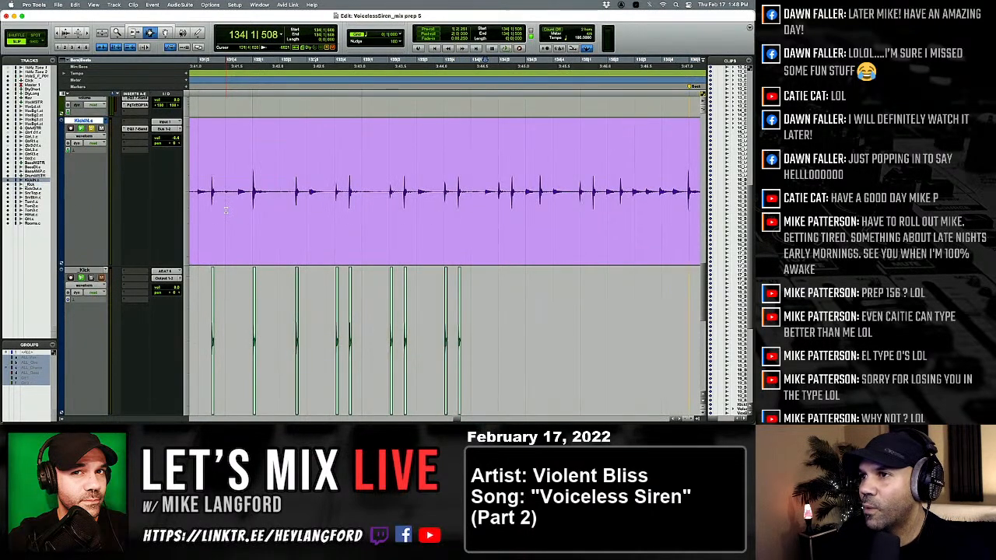
Paste the one-shot kick under the KickIN hit at 134|3|503 and the two hits in beat 1 of bar 135.
key(semicolon)
key(v)
key(p)
key(Tab)
key(semicolon)
key(v)
key(p)
key(Tab)
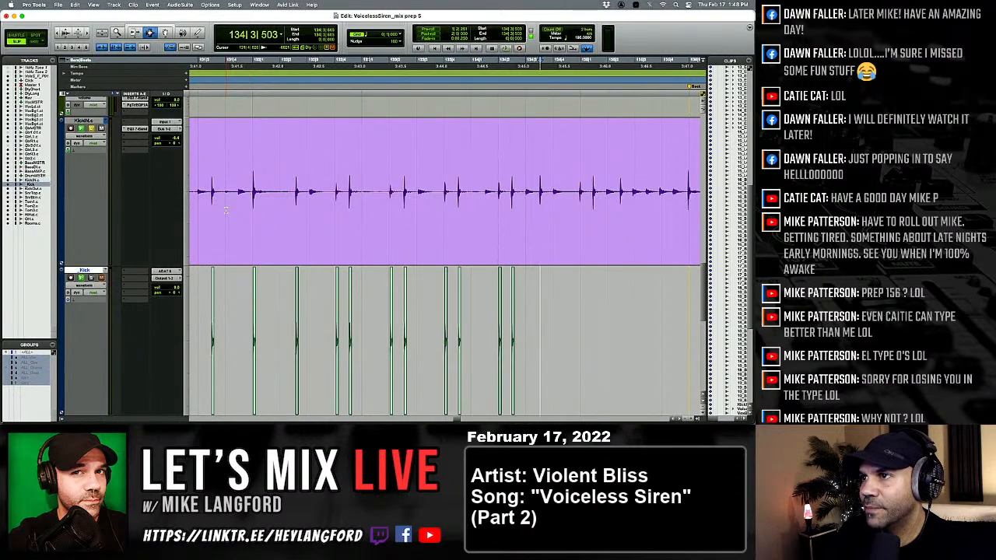
key(semicolon)
key(v)
key(p)
key(Tab)
Paste the one-shot kick under the KickIN hit halfway through beat 2 of bar 135.
key(semicolon)
key(v)
key(p)
key(Tab)
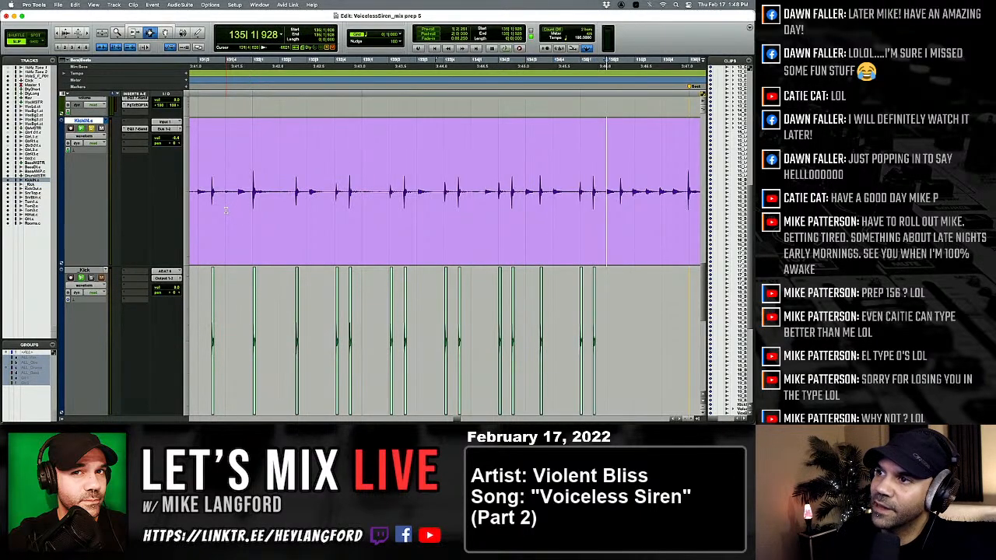
key(semicolon)
key(v)
key(p)
key(Tab)
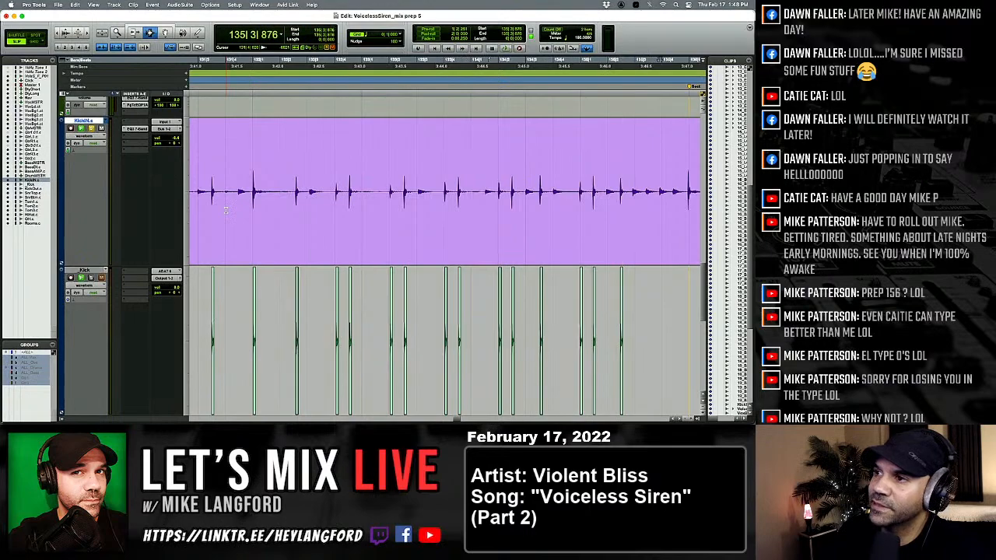
key(Tab)
key(Tab)
key(Tab)
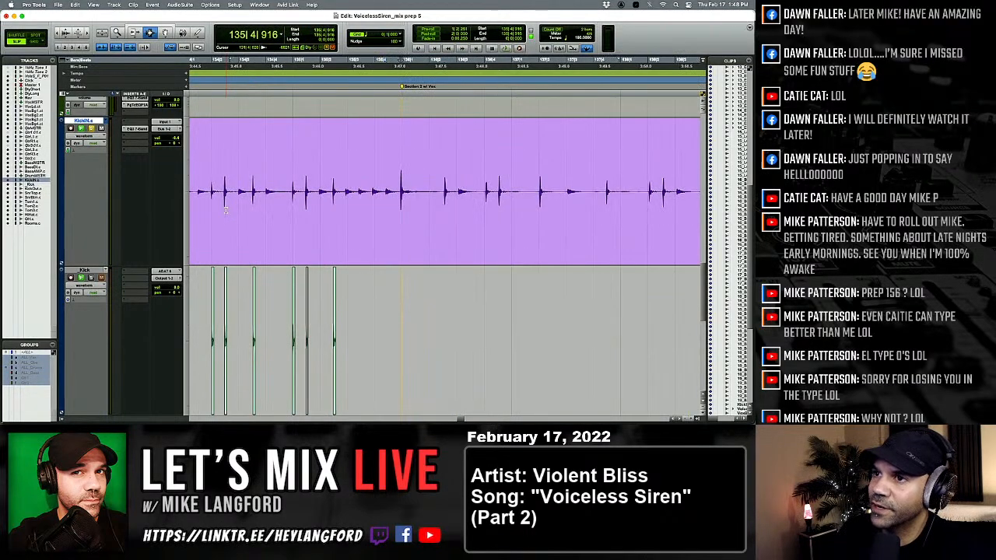
key(v)
key(super+z)
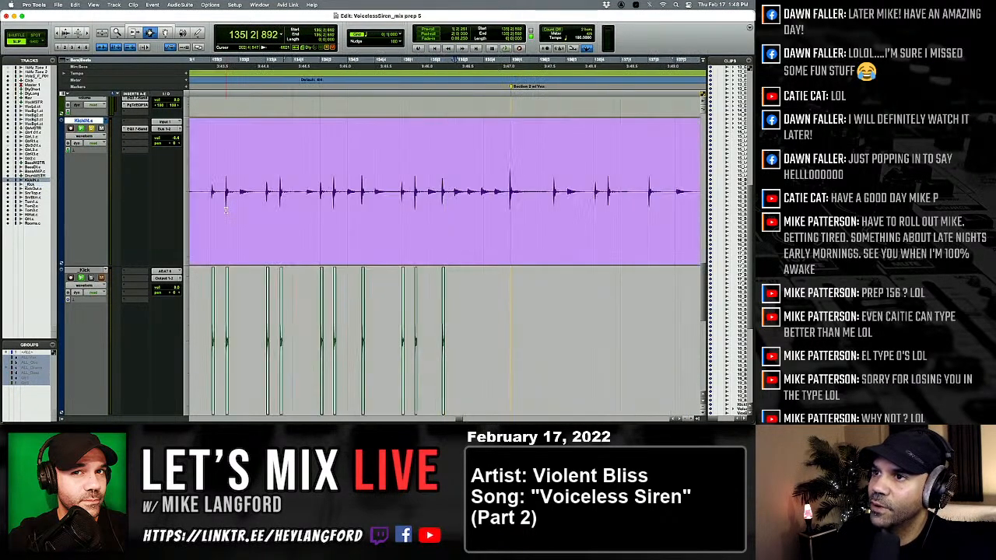
Paste the one-shot kick under the KickIN hit at 135|4|916 and the hit halfway through beat 2 of bar 136.
key(Tab)
key(Tab)
key(semicolon)
key(v)
key(p)
key(Tab)
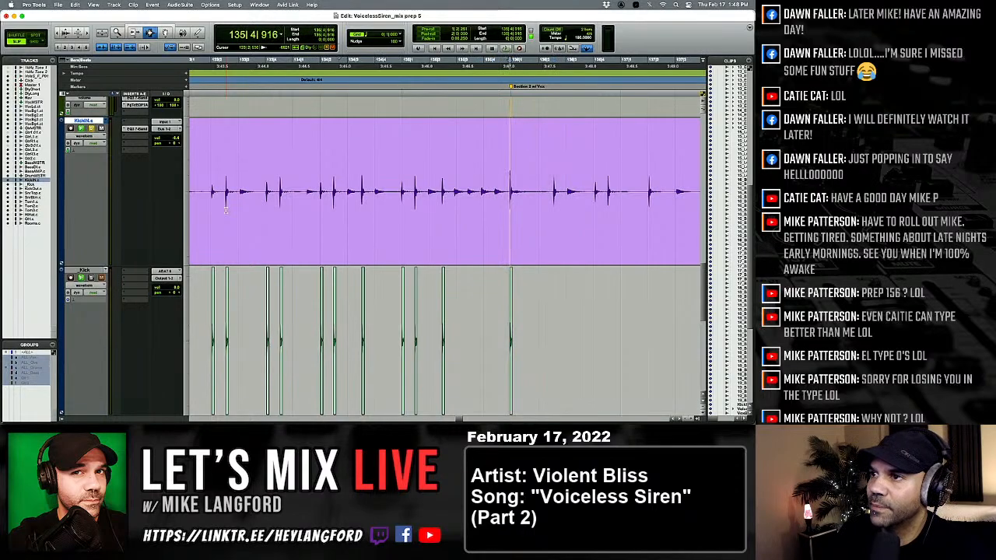
key(semicolon)
key(v)
key(p)
key(Tab)
Paste the one-shot kick under the two KickIN hits in beat 4 of bar 136 and move on to 137|1|049.
key(semicolon)
key(v)
key(p)
key(Tab)
key(semicolon)
key(v)
key(p)
key(Tab)
key(Tab)
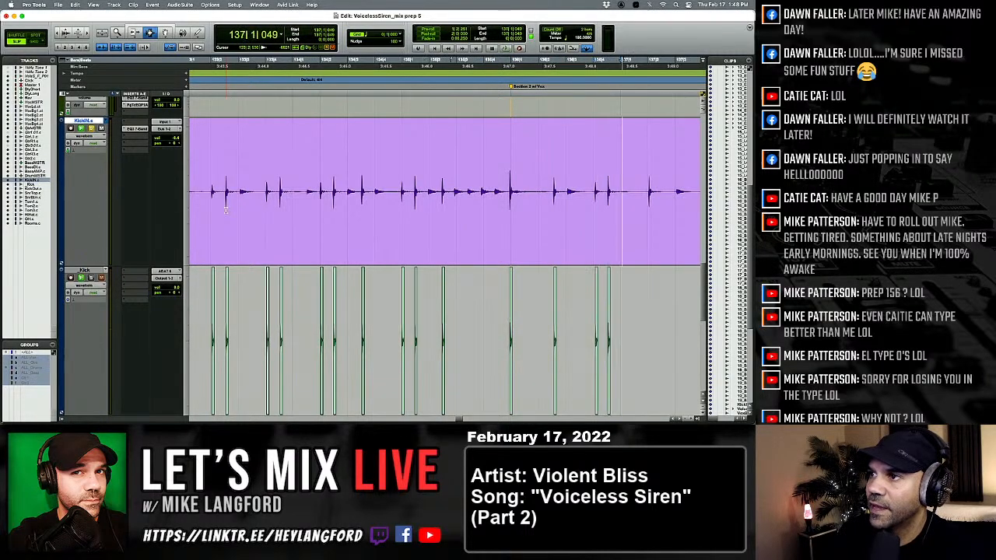
Paste the one-shot kick under the KickIN hits at beat 2 and halfway through beat 4 of bar 137.
key(semicolon)
key(v)
key(p)
key(Tab)
key(Tab)
key(semicolon)
key(v)
key(p)
Paste the one-shot kick under the two KickIN hits in beat 2 of bar 138.
key(Tab)
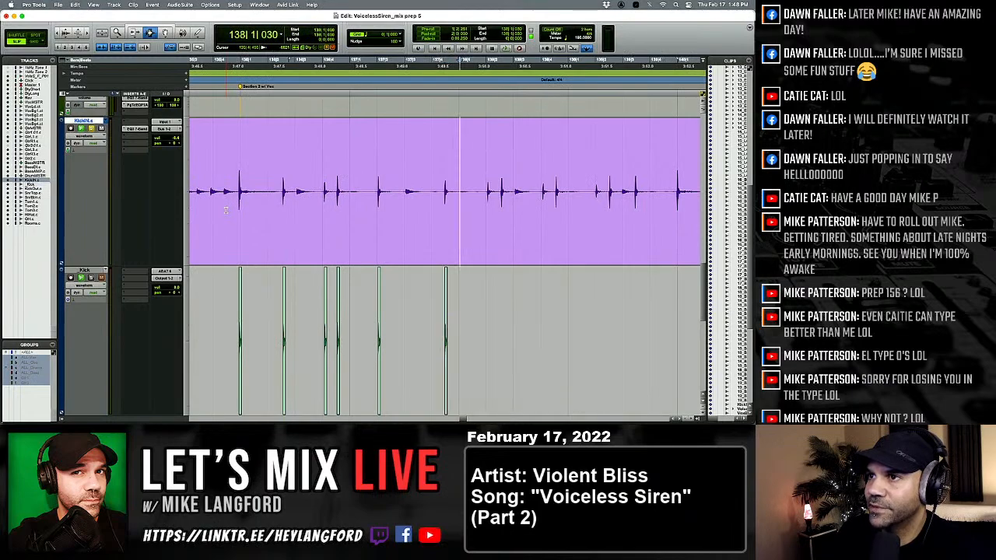
key(semicolon)
key(v)
key(p)
key(Tab)
key(semicolon)
key(v)
key(p)
Paste the one-shot kick under the KickIN hit at 138|4|073 and the second hit in beat 4 of bar 138.
key(Tab)
key(Tab)
key(semicolon)
key(v)
key(p)
Paste the one-shot kick under the KickIN hits in beat 2 of bar 139 and the one at 139|3|445.
key(Tab)
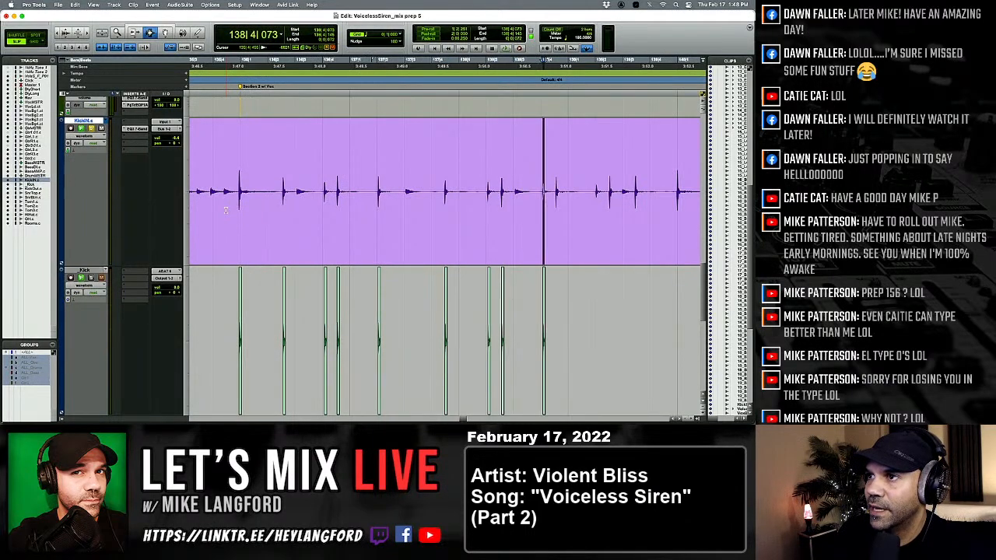
key(semicolon)
key(v)
key(p)
key(Tab)
key(p)
Paste the one-shot kick under the KickIN hits at the start of bar 140 and halfway through its beat 2.
key(Tab)
key(semicolon)
key(v)
key(p)
key(Tab)
key(Tab)
key(semicolon)
key(v)
key(p)
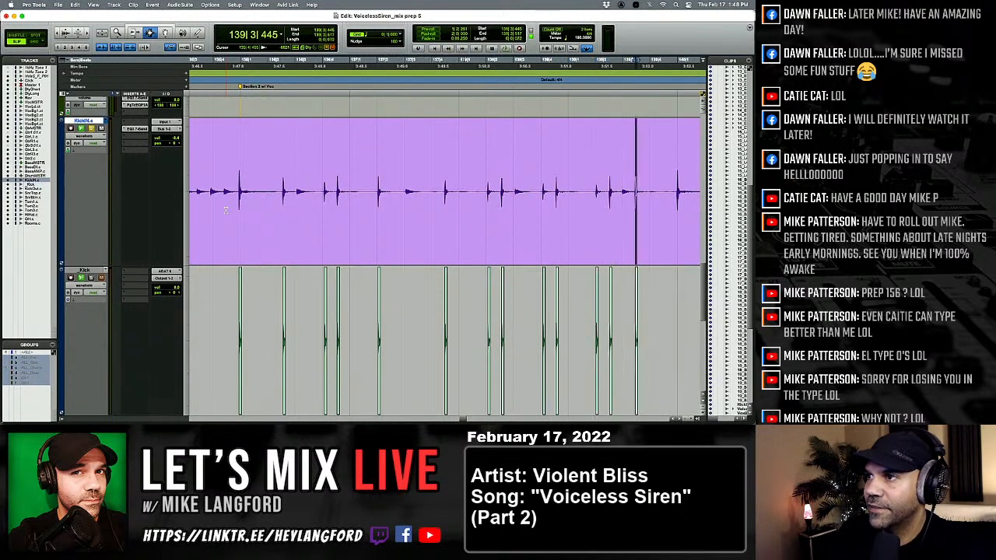
key(Tab)
key(Tab)
key(semicolon)
key(v)
key(p)
Paste the one-shot kick under the KickIN hits at beat 4 of bar 140, beat 1 of bar 141 and halfway through beat 2 of bar 141.
key(Tab)
key(semicolon)
key(v)
key(p)
key(Tab)
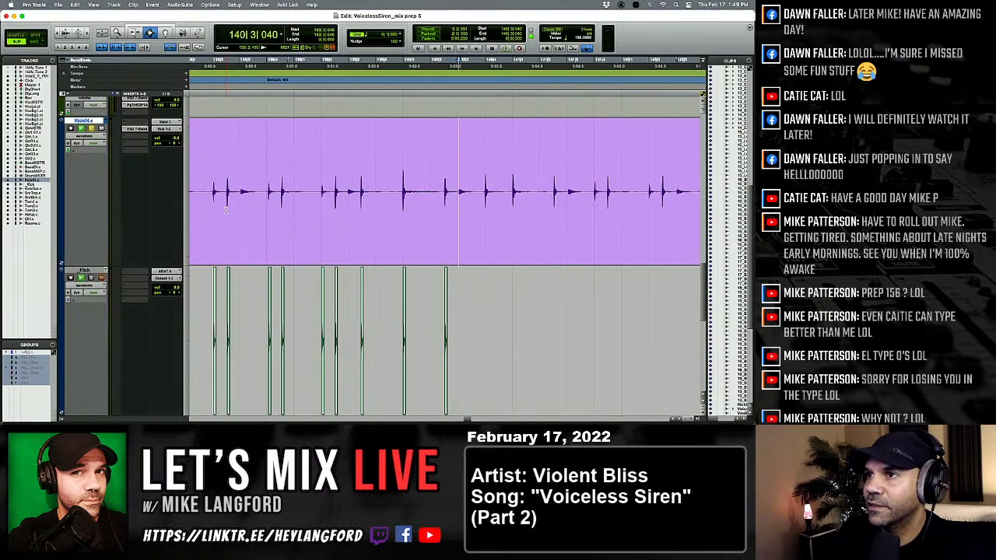
key(semicolon)
key(v)
key(p)
key(Tab)
key(semicolon)
key(v)
key(p)
Paste the one-shot kick under the two KickIN hits in beat 4 of bar 141 and move on to 142|2|021.
key(Tab)
key(semicolon)
key(v)
key(p)
key(Tab)
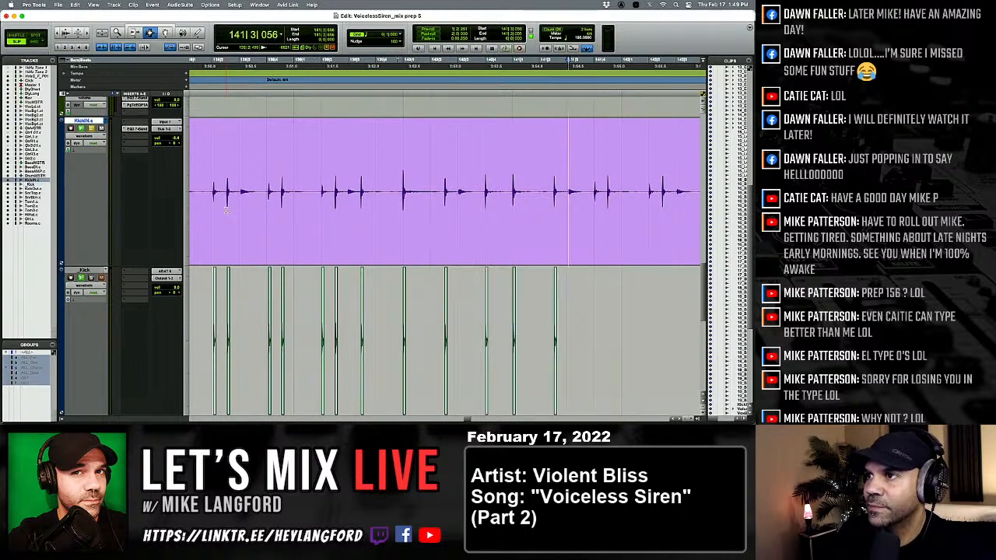
key(semicolon)
key(v)
key(p)
Paste the one-shot kick under the two KickIN hits in beat 2 of bar 142 and move on to 142|3|955.
key(Tab)
key(semicolon)
key(v)
key(p)
key(Tab)
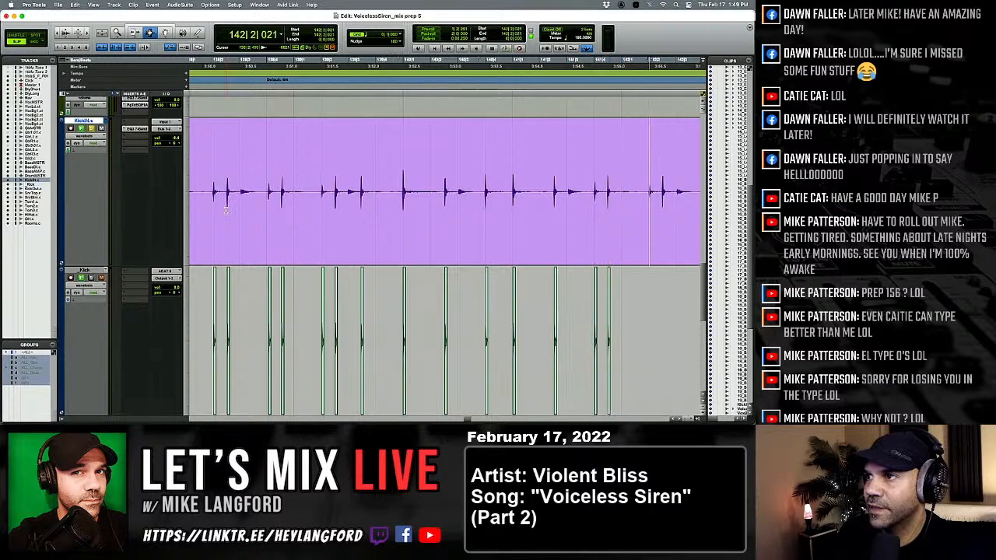
key(semicolon)
key(v)
key(p)
key(Tab)
key(semicolon)
key(v)
Paste the one-shot kick under the KickIN hit at 142|3|955 and the next hit in beat 4 of bar 142.
key(p)
key(Tab)
key(Tab)
key(Tab)
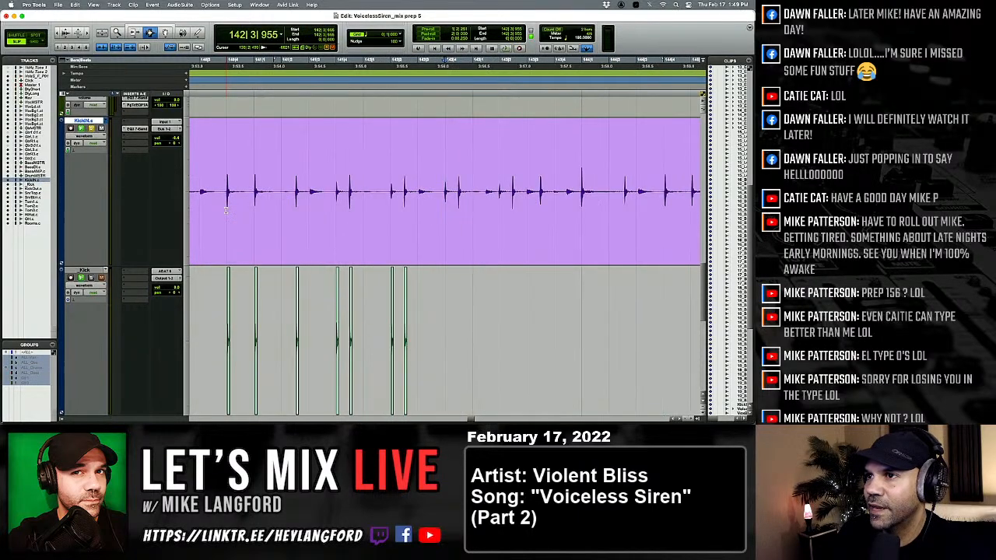
key(semicolon)
key(v)
key(p)
key(Tab)
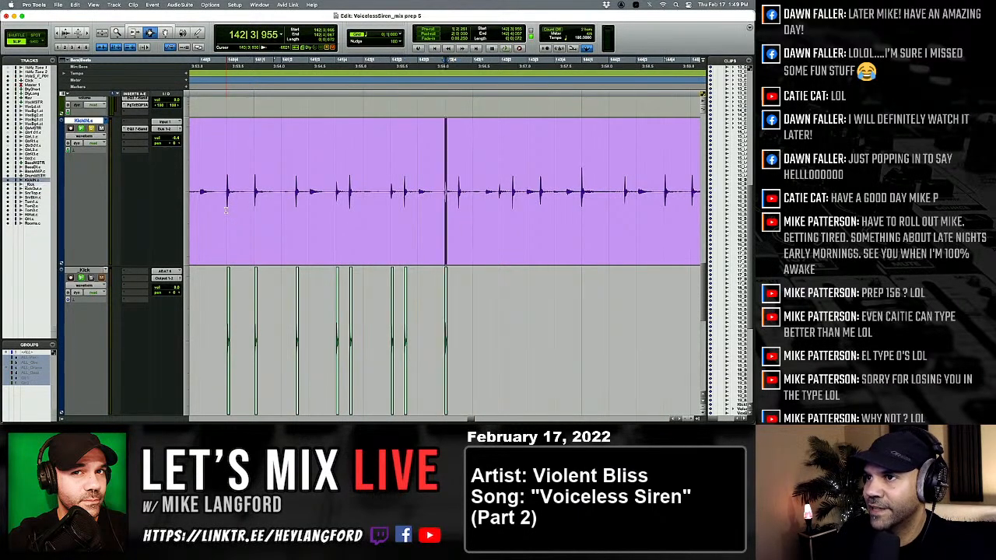
key(semicolon)
key(v)
Paste the one-shot kick under the two KickIN hits around beat 2 of bar 143, ending with the one at 143|2|450.
key(p)
key(Tab)
Paste the one-shot kick under the KickIN hits halfway through beat 3 of bar 143 and at the start of bar 144.
key(Tab)
key(Tab)
key(Tab)
key(semicolon)
key(v)
key(p)
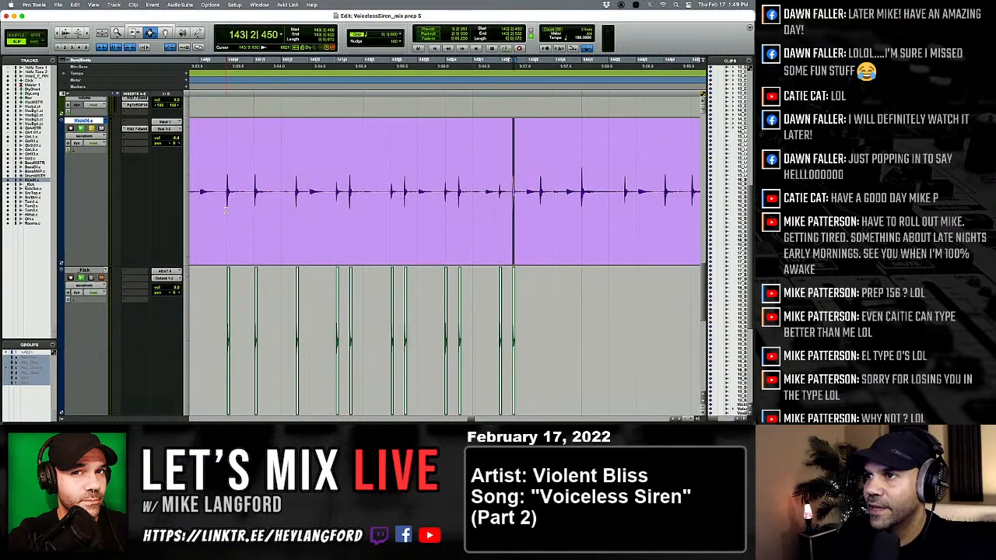
key(Tab)
key(semicolon)
key(v)
key(p)
Paste the one-shot kick under the KickIN hit at 144|2|555 and the hit at beat 4 of bar 144.
key(Tab)
key(Tab)
key(semicolon)
key(v)
key(p)
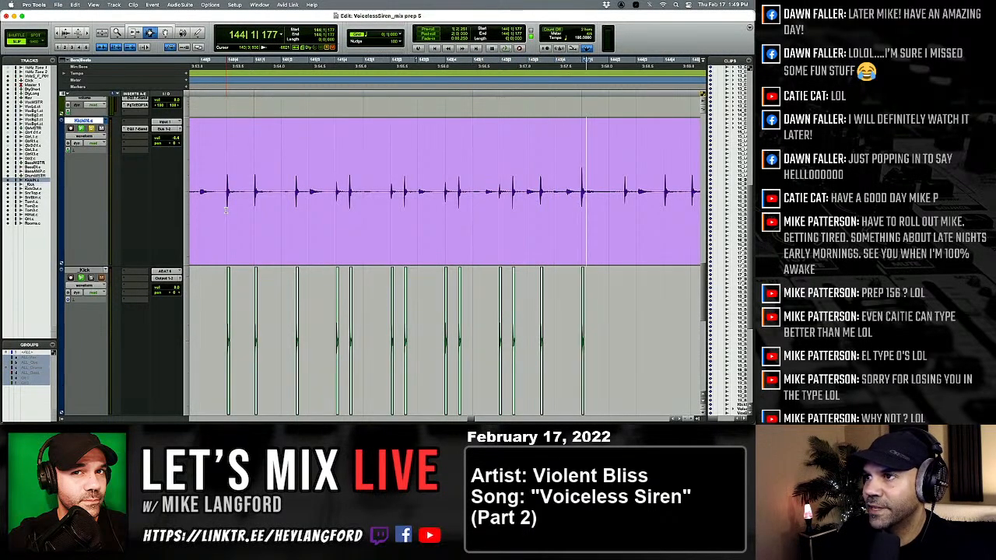
key(Tab)
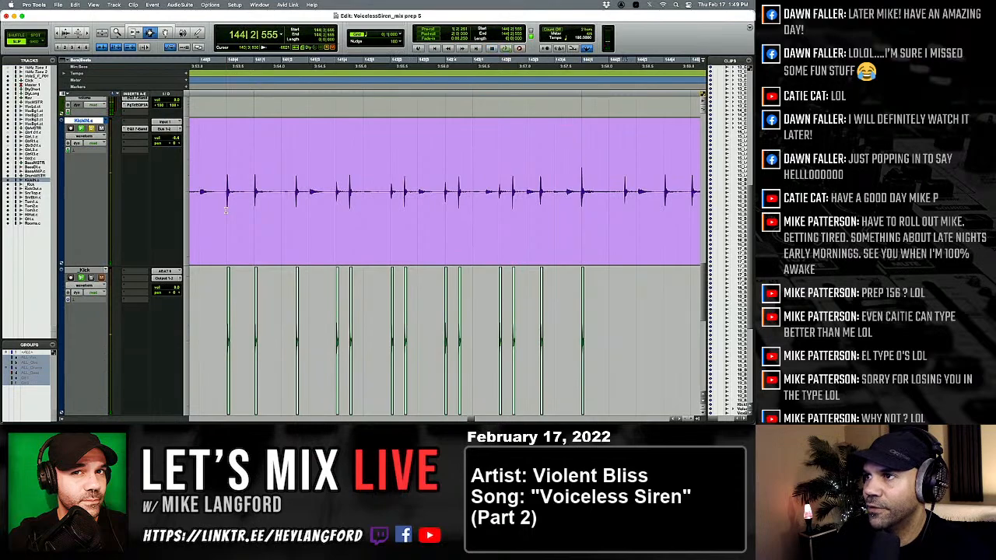
key(semicolon)
key(v)
key(p)
key(Tab)
key(semicolon)
key(v)
key(p)
Paste the one-shot kick under the KickIN hits at the start of bar 145 and at 145|2|546.
key(Tab)
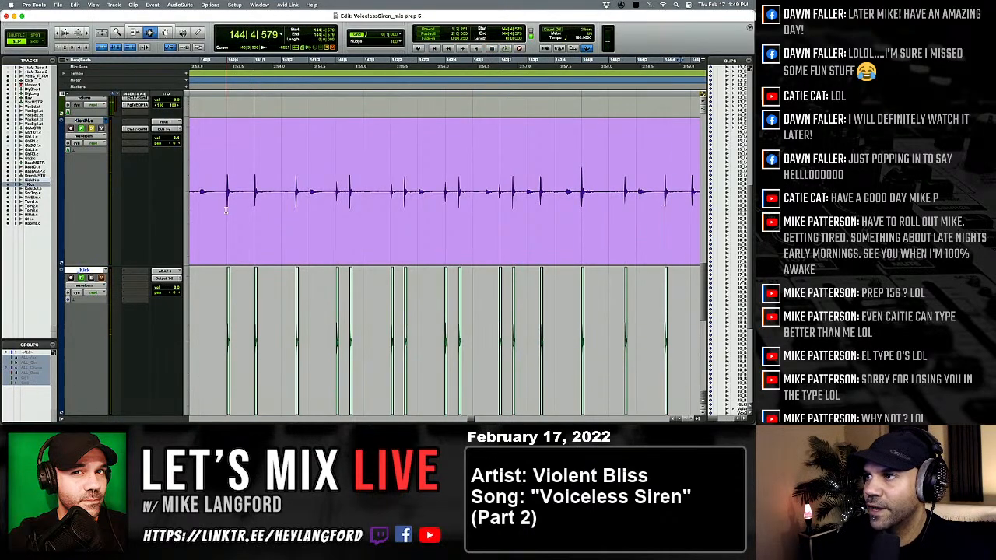
key(semicolon)
key(v)
key(p)
key(Tab)
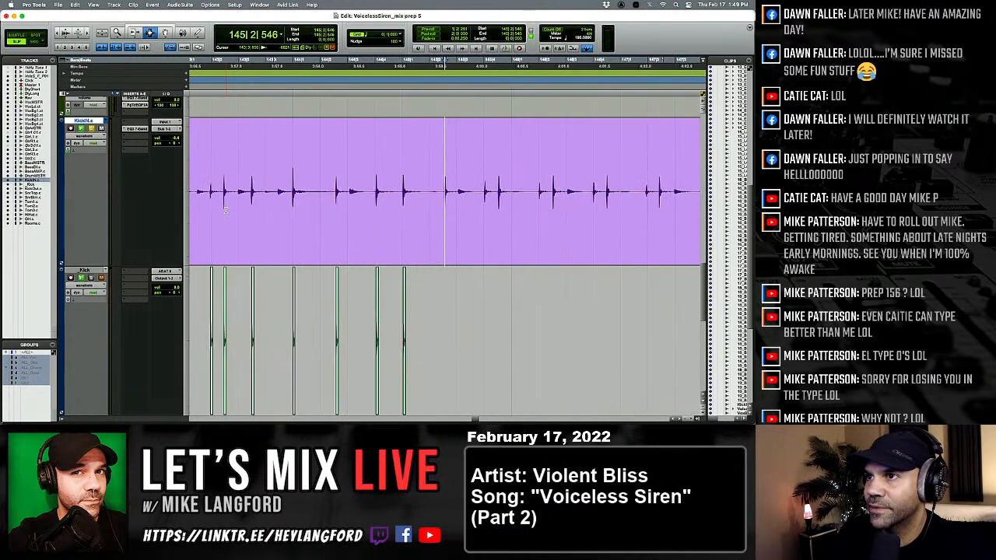
key(semicolon)
key(v)
key(p)
Paste the one-shot kick under the two KickIN hits in beat 4 of bar 145.
key(Tab)
key(semicolon)
key(v)
key(p)
key(Tab)
key(semicolon)
key(v)
key(p)
Paste the one-shot kick under the KickIN hit at 146|2|028 and the second hit in beat 2 of bar 146.
key(Tab)
key(semicolon)
key(v)
key(p)
key(Tab)
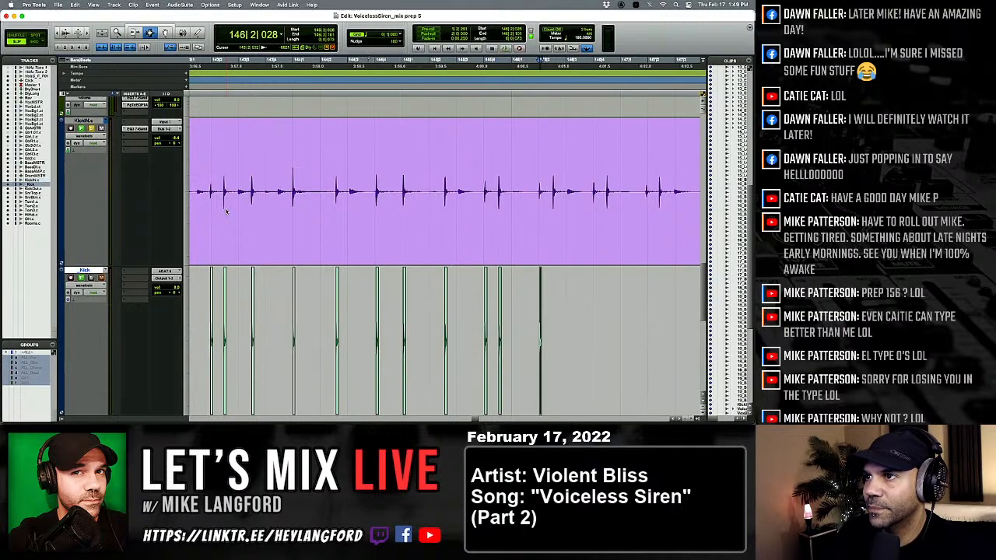
key(semicolon)
key(v)
key(p)
Paste the one-shot kick under the two KickIN hits in beat 4 of bar 146.
key(Tab)
key(semicolon)
key(v)
key(p)
key(Tab)
key(semicolon)
key(v)
key(p)
Paste the one-shot kick under the KickIN hit at the start of beat 2 of bar 147 and move on to 147|2|406.
key(Tab)
key(semicolon)
key(v)
key(p)
Paste the one-shot kick under the second KickIN hit in beat 2 of bar 147 and move on to 147|2|945.
key(Tab)
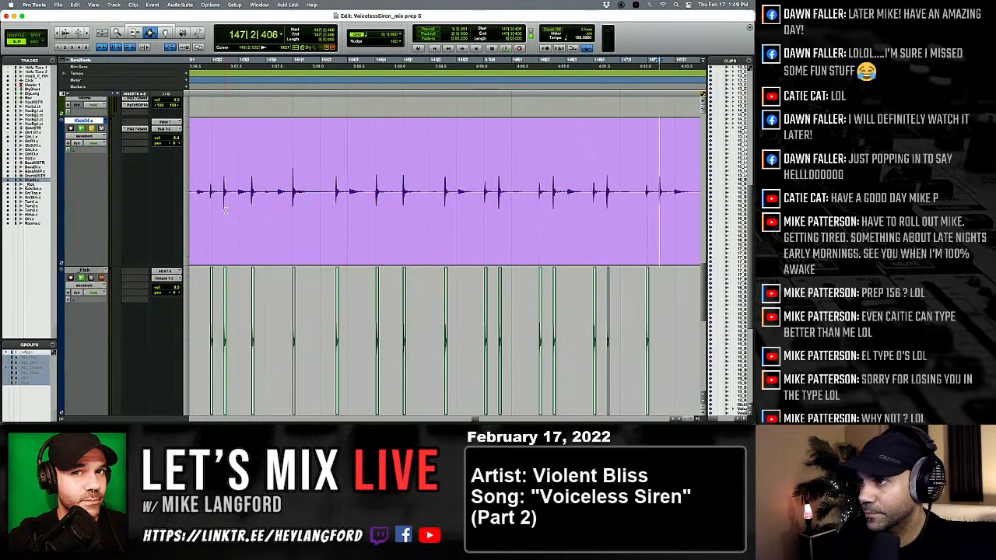
key(semicolon)
key(v)
key(p)
key(Tab)
key(semicolon)
key(v)
key(p)
Paste the one-shot kick under the KickIN hits at beat 4 of bar 147, beat 1 of bar 148 and late in beat 2 of bar 148.
key(Tab)
key(semicolon)
key(v)
key(p)
key(Tab)
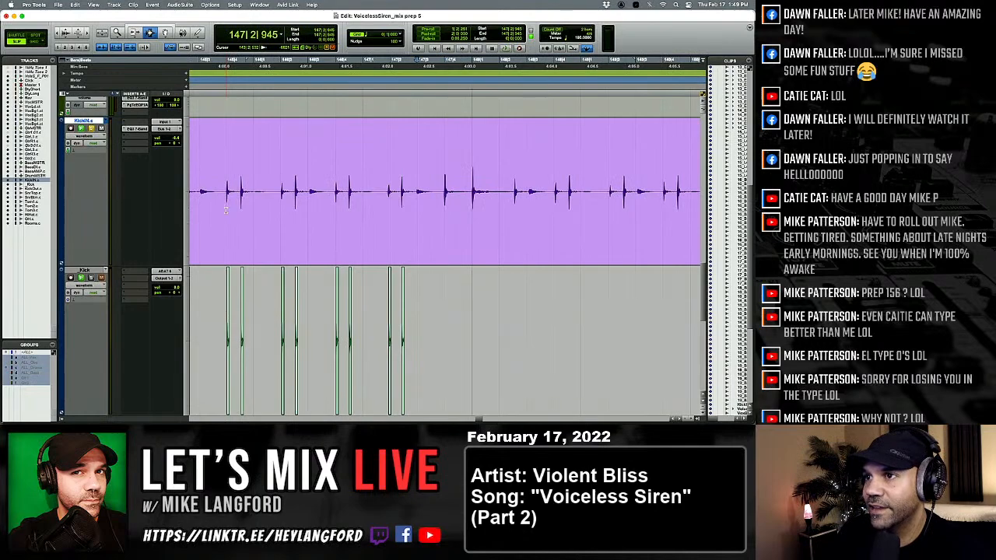
key(semicolon)
key(v)
key(p)
Paste the one-shot kick under the two KickIN hits in beat 4 of bar 148.
key(Tab)
key(semicolon)
key(v)
key(p)
key(Tab)
key(semicolon)
key(v)
key(p)
key(Tab)
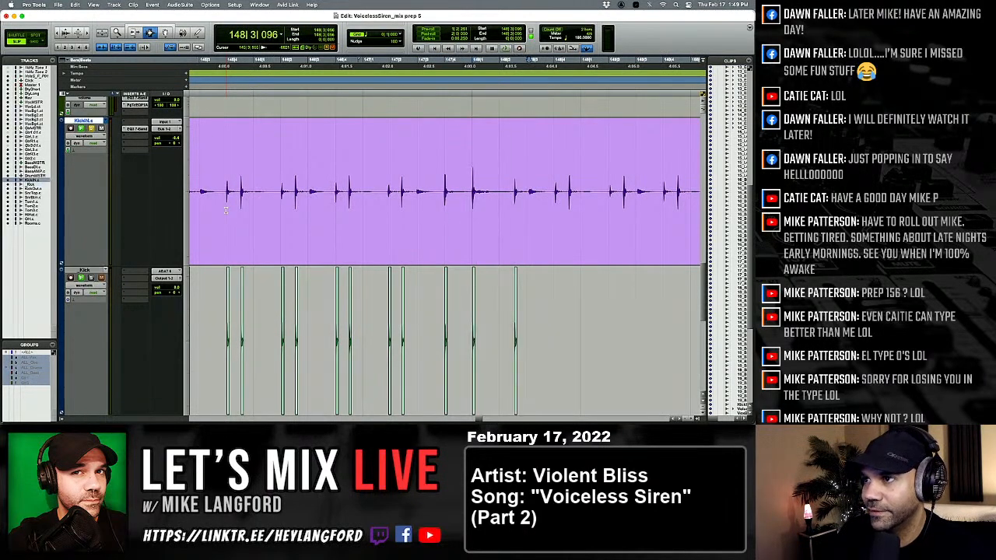
Paste the one-shot kick under the two KickIN hits in beat 2 of bar 149.
key(p)
key(Tab)
key(semicolon)
key(v)
key(p)
key(Tab)
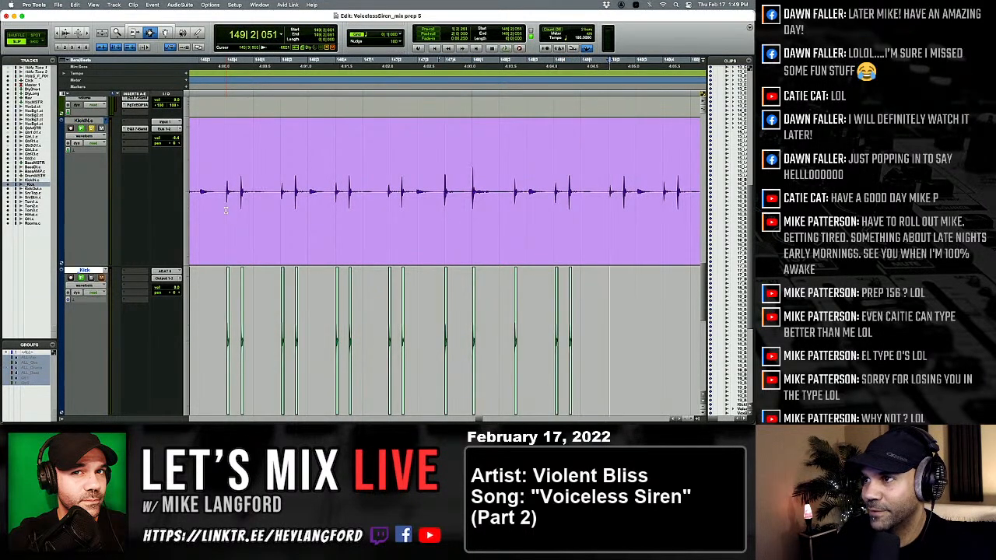
key(semicolon)
key(v)
key(p)
key(Tab)
Paste the one-shot kick under the two KickIN hits in beat 4 of bar 149.
key(semicolon)
key(v)
key(p)
key(Tab)
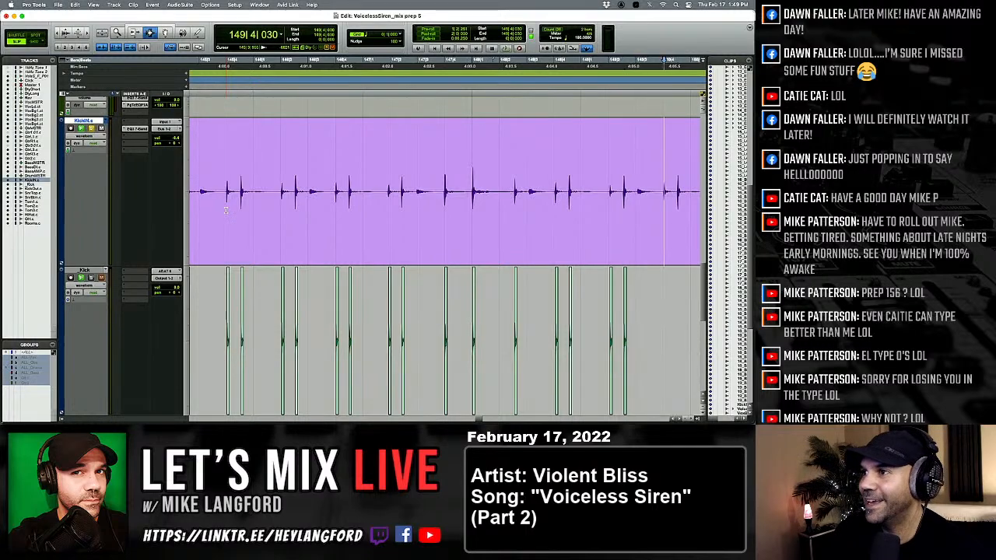
key(Tab)
key(semicolon)
key(v)
key(p)
key(Tab)
Paste the one-shot kick under the two KickIN hits in beat 2 of bar 150 and the hit in the second half of beat 3.
key(semicolon)
key(v)
key(p)
key(Tab)
key(Tab)
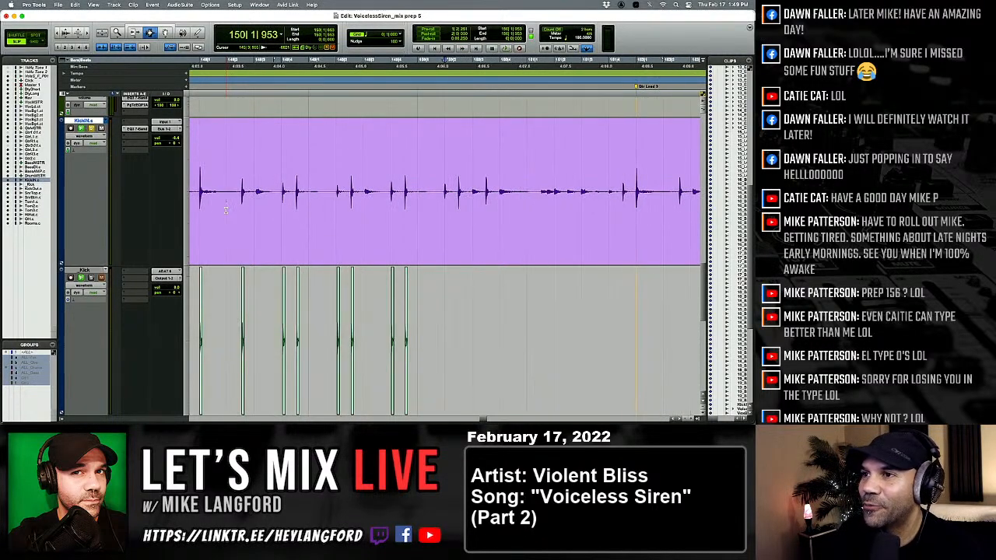
key(semicolon)
key(v)
key(p)
Paste the one-shot kick under the KickIN hits at 151|4|501, the start of bar 152 and the second half of its beat 2.
key(Tab)
key(semicolon)
key(v)
key(p)
key(Tab)
key(semicolon)
key(v)
key(p)
key(Tab)
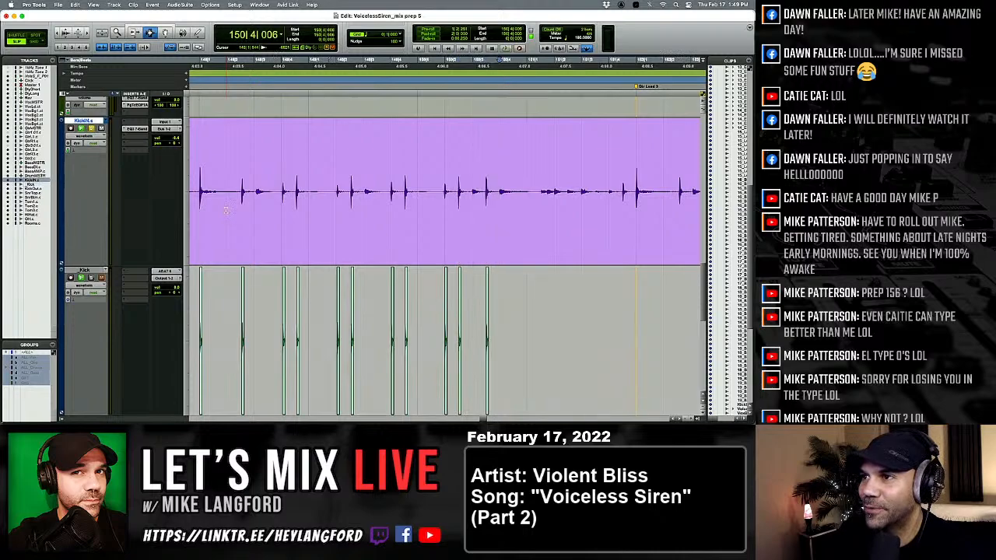
key(Tab)
key(Tab)
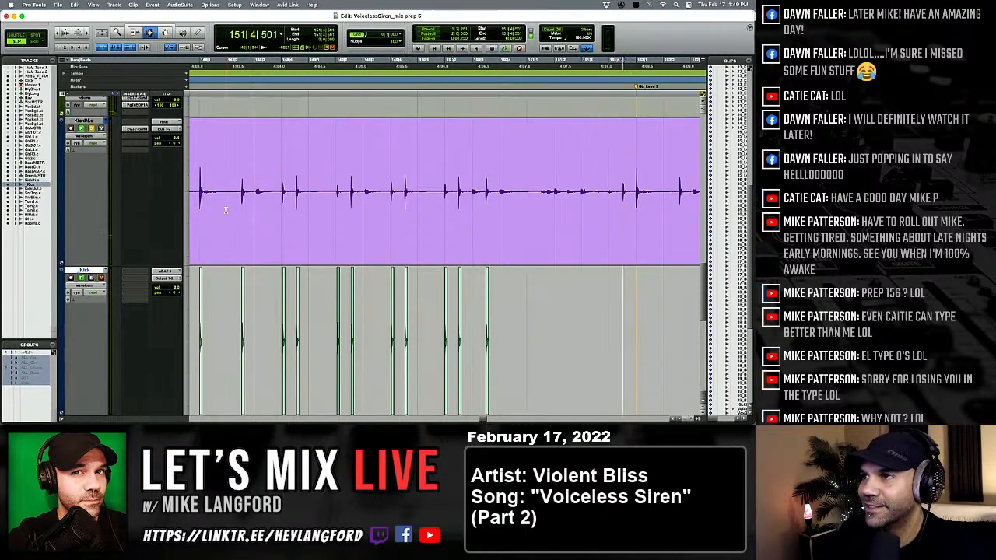
key(semicolon)
key(v)
key(p)
key(Tab)
key(semicolon)
key(v)
key(p)
Paste the one-shot kick under the KickIN hit at the start of beat 4 of bar 152.
key(Tab)
key(Tab)
key(semicolon)
key(v)
key(p)
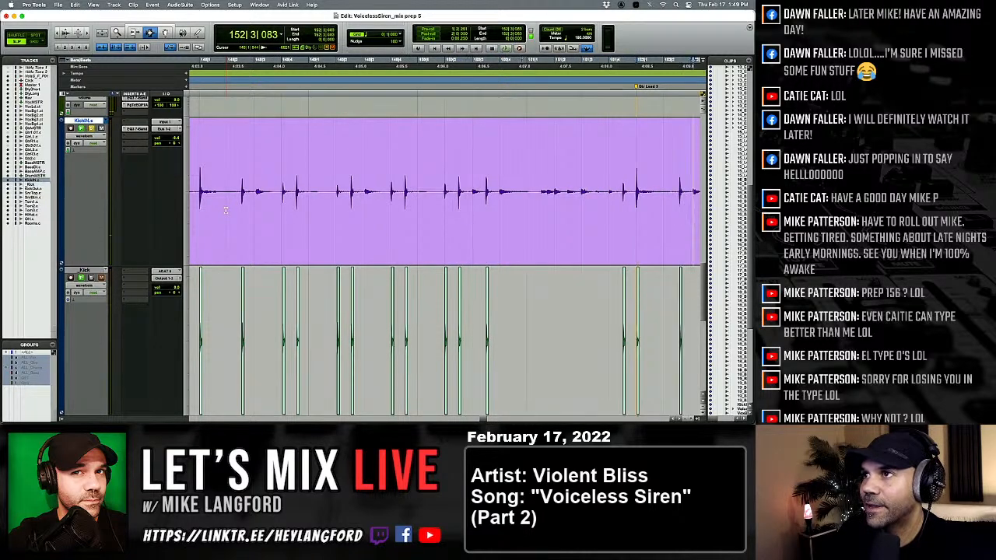
key(Tab)
key(Tab)
Paste the one-shot kick under the KickIN hits at the start of bar 153 and in the second half of its beat 2.
key(Tab)
key(semicolon)
key(v)
key(p)
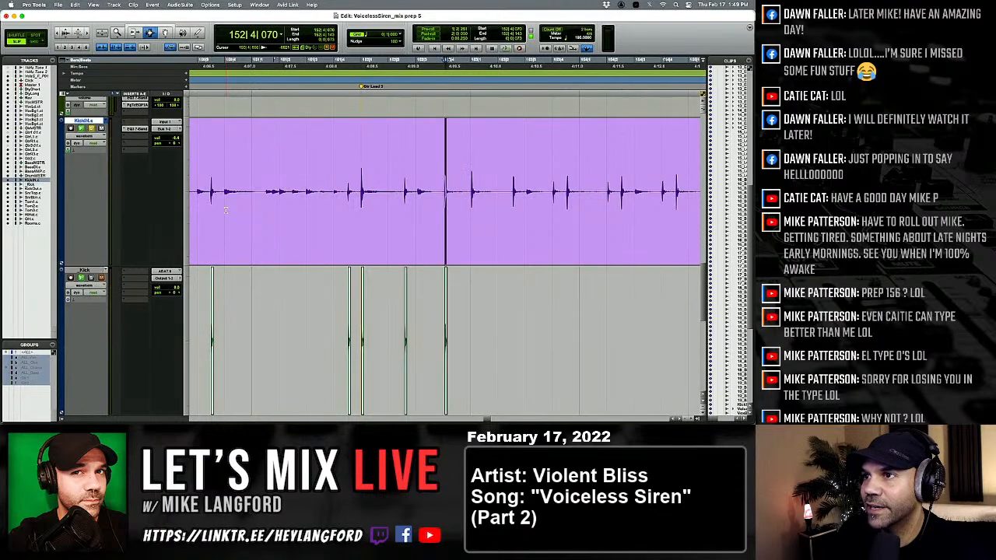
key(Tab)
key(semicolon)
key(v)
key(p)
key(Tab)
Paste the one-shot kick under the two KickIN hits in beat 4 of bar 153.
key(Tab)
key(semicolon)
key(v)
key(p)
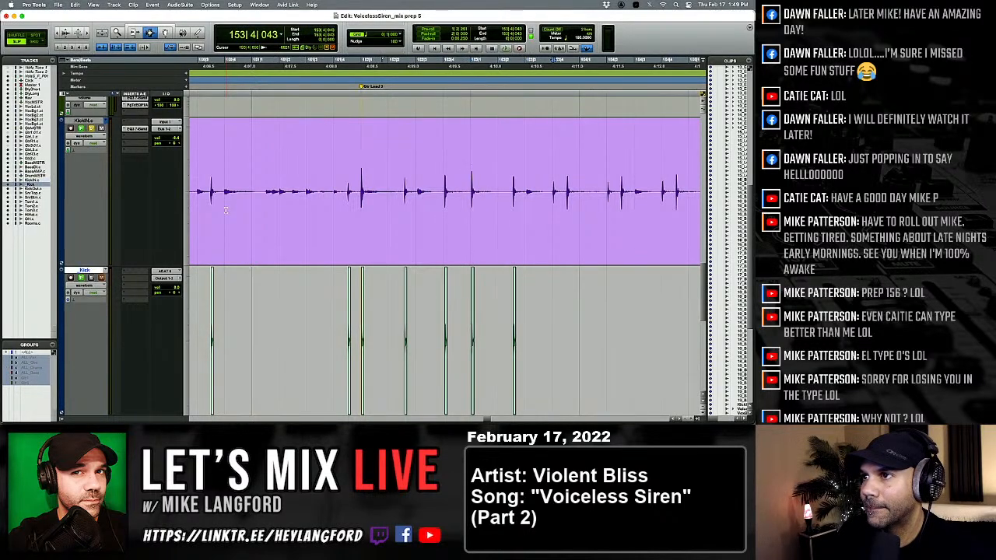
key(semicolon)
key(v)
key(p)
key(Tab)
Paste the one-shot kick under the four KickIN hits in beats 2 and 4 of bar 154.
key(semicolon)
key(v)
key(p)
key(Tab)
key(Tab)
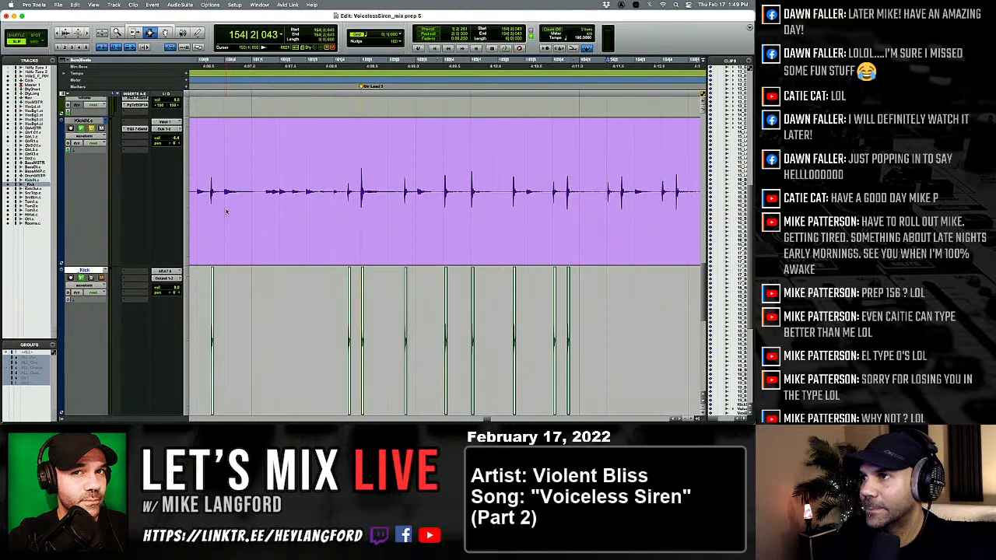
key(semicolon)
key(v)
key(p)
key(Tab)
key(semicolon)
key(v)
key(p)
key(Tab)
Paste the one-shot kick under the two KickIN hits in beat 2 of bar 155 and try another at 155|3|056.
key(Tab)
key(semicolon)
key(v)
key(p)
key(Tab)
key(semicolon)
key(v)
key(p)
key(Tab)
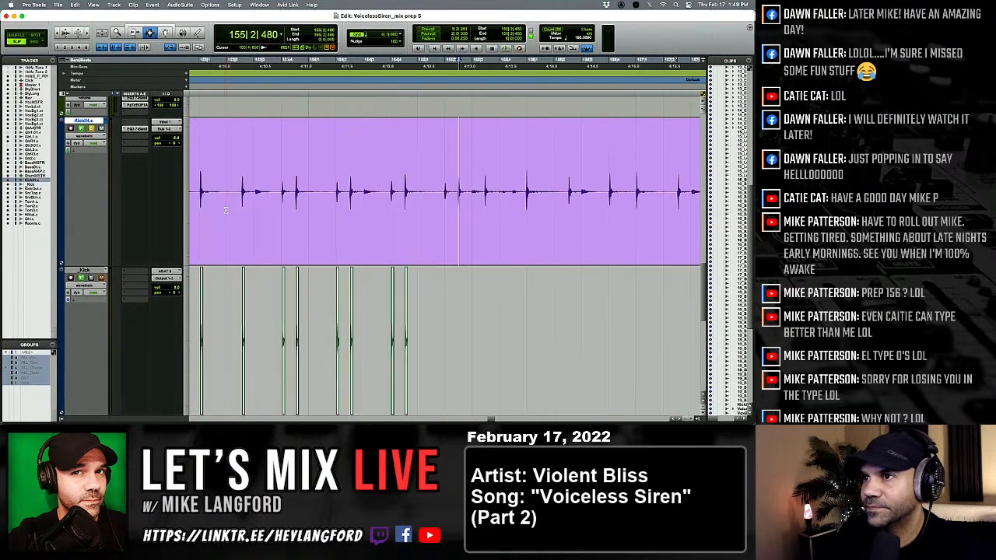
Remove the stray kick at 155|3|056 and paste the one-shot under the hits late in beat 3 of bar 155 and at the start of bar 156.
key(semicolon)
key(v)
key(p)
key(Tab)
key(semicolon)
key(v)
key(p)
key(Tab)
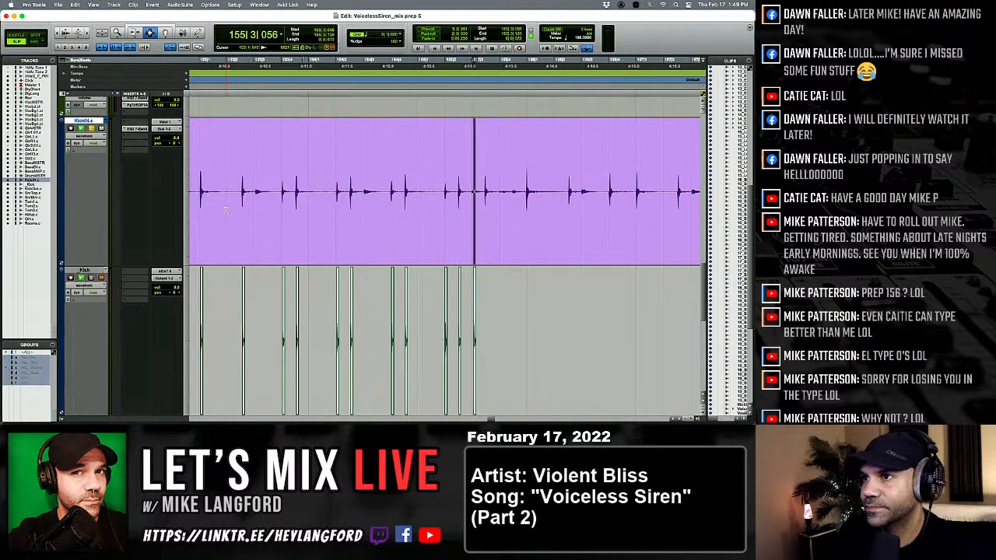
Continue pasting the one-shot kick under the KickIN hits from bar 156 through bar 179, removing the stray one at 179|4|554.
key(semicolon)
key(v)
key(p)
key(Tab)
key(semicolon)
key(v)
key(p)
key(Tab)
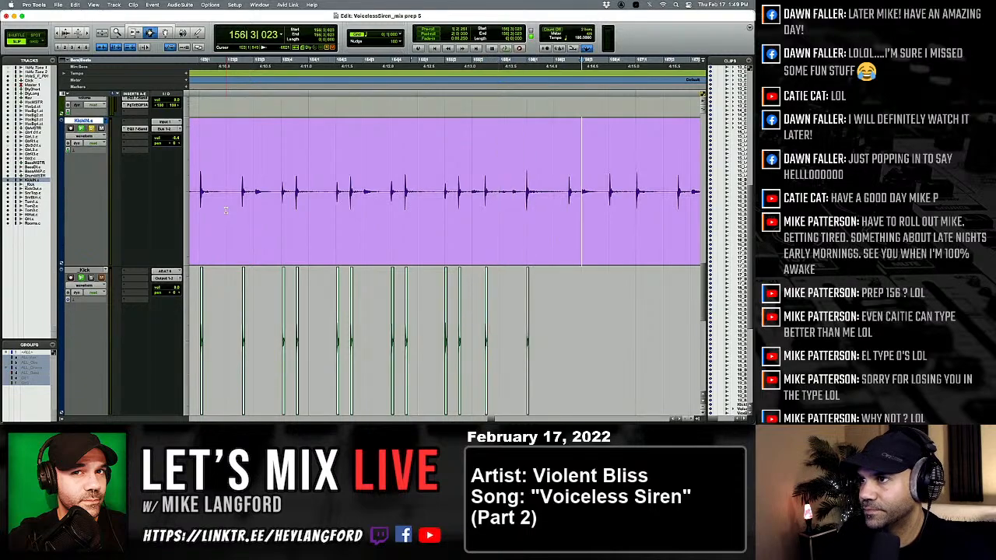
key(semicolon)
key(v)
key(p)
key(Tab)
key(semicolon)
key(v)
key(p)
key(Tab)
key(semicolon)
key(v)
key(p)
key(Tab)
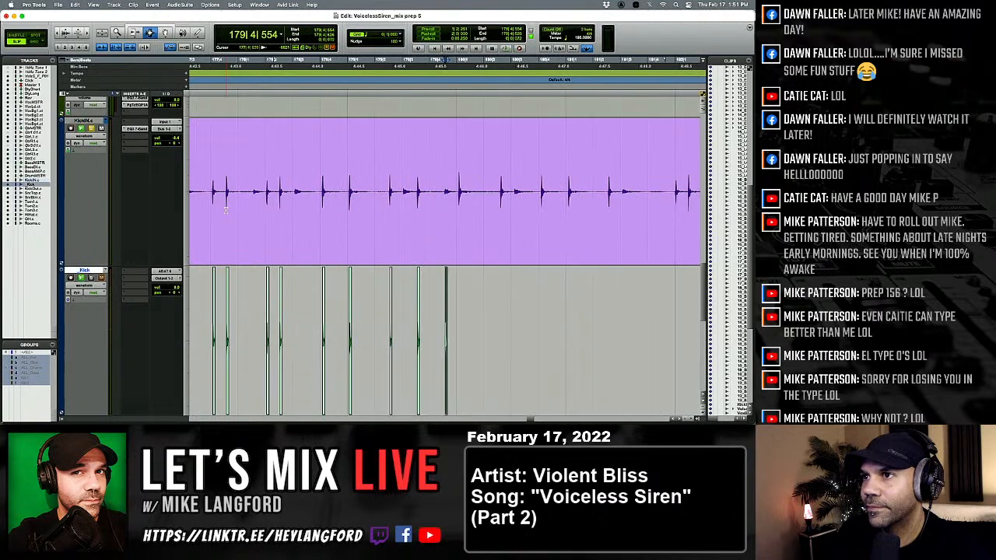
key(space)
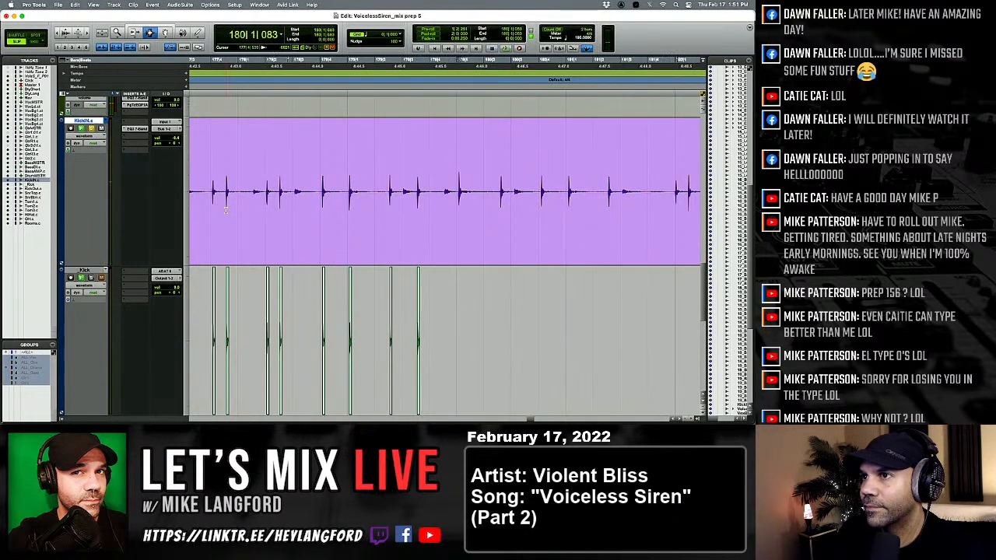
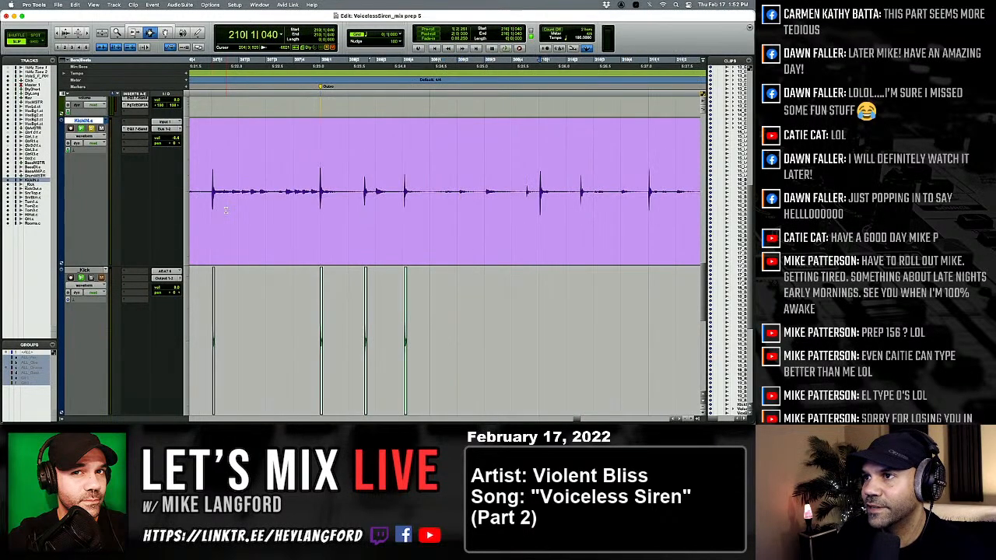
Continue pasting the one-shot kick under every KickIN hit from bar 210 through the hit at 229|4|495.
key(space)
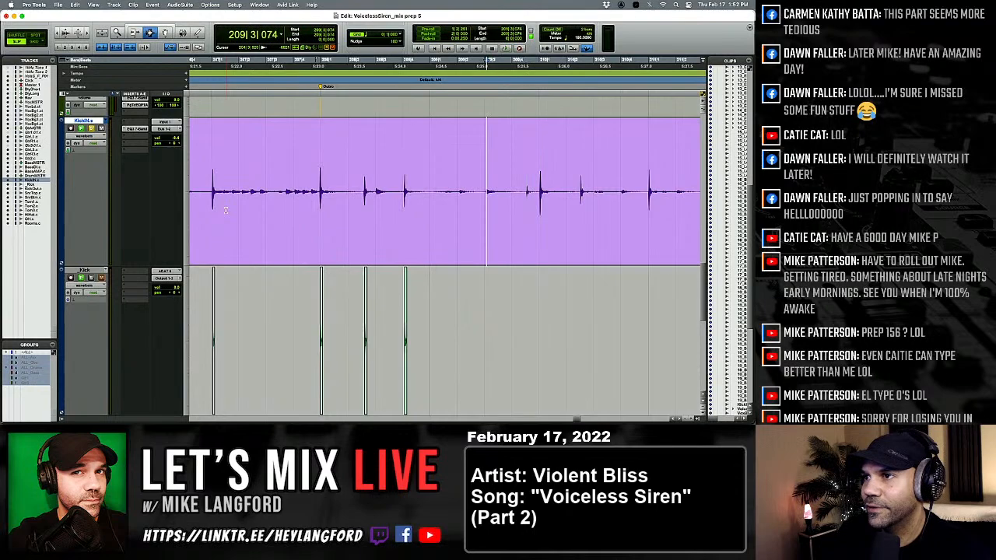
key(space)
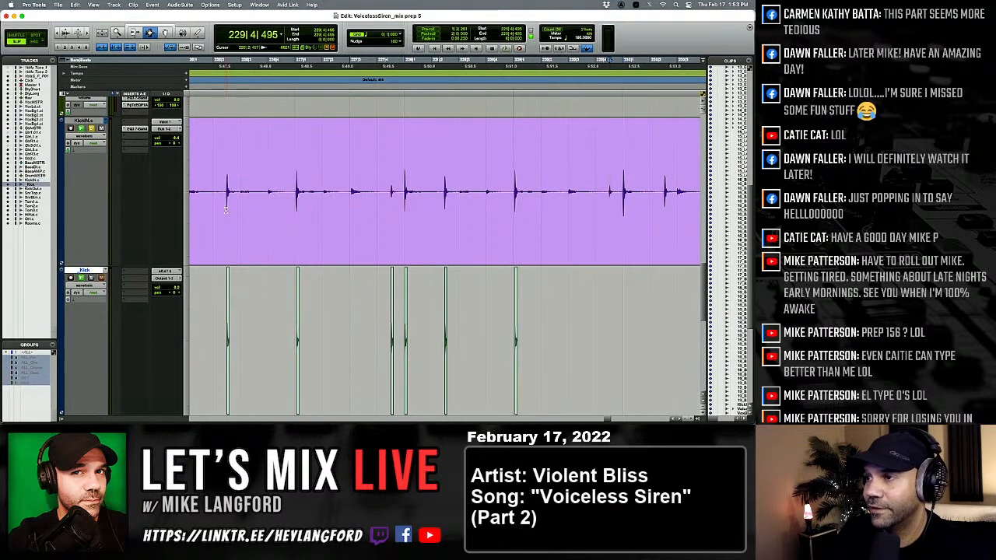
key(space)
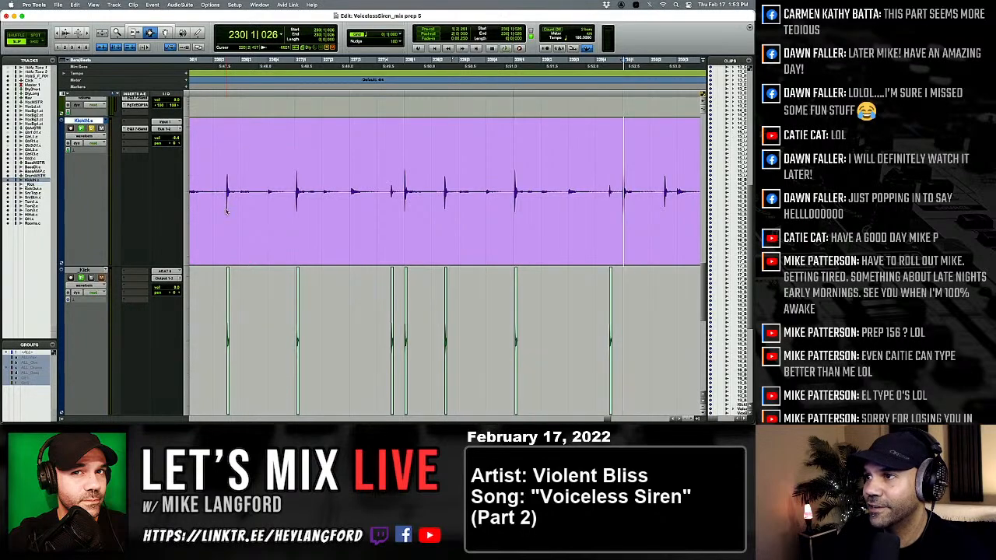
key(super+z)
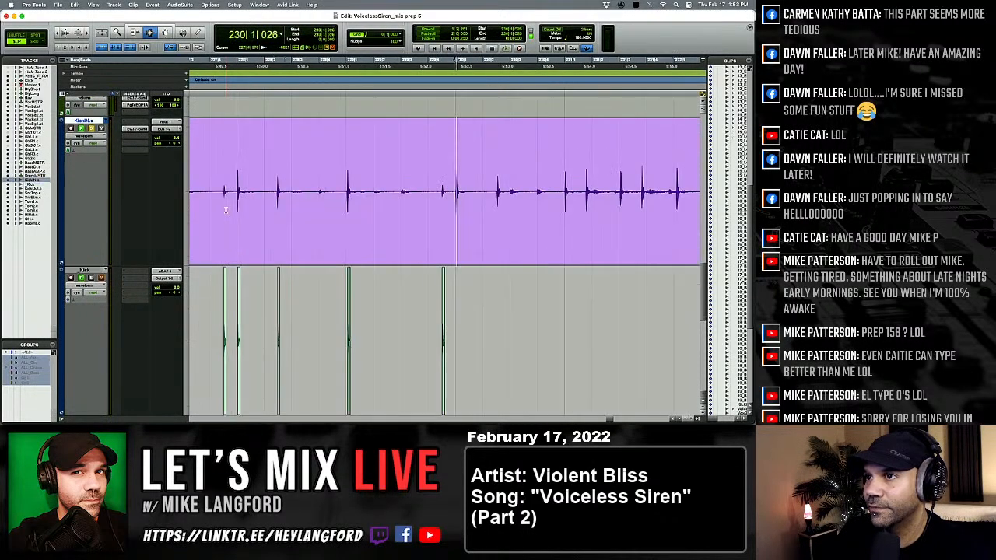
Paste the one-shot kick under the KickIN hits at 230|1|026 and in beat 2 of bar 230.
key(alt+Tab)
key(Tab)
key(semicolon)
key(v)
key(p)
key(Tab)
key(semicolon)
key(v)
key(p)
key(Tab)
key(Tab)
key(Tab)
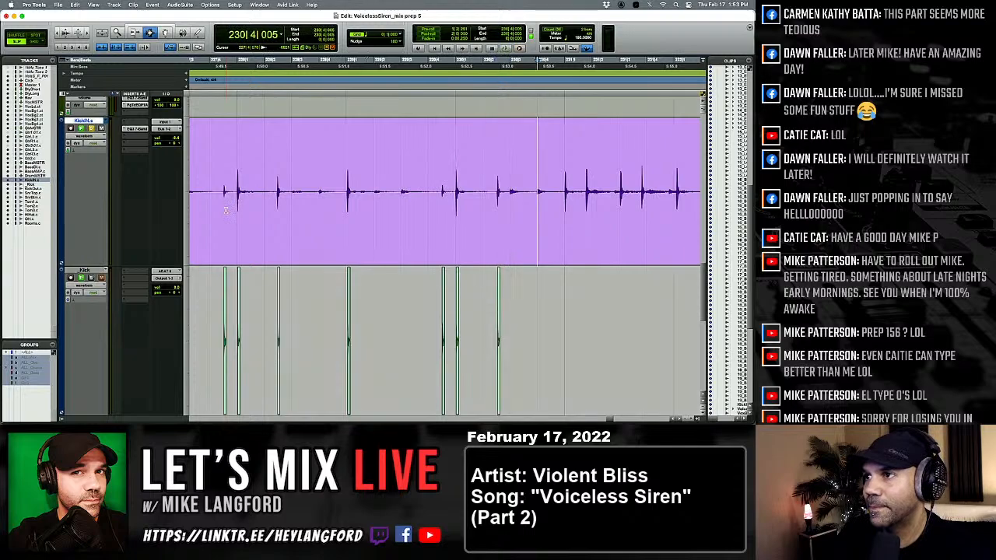
Paste the one-shot kick under the two KickIN hits in beat 1 of bar 231.
key(semicolon)
key(v)
key(p)
key(Tab)
key(semicolon)
key(v)
key(p)
key(Tab)
key(Tab)
key(semicolon)
Paste the one-shot kick under the two KickIN hits in beat 3 of bar 231 and the one at 232|1|109.
key(v)
key(super+z)
key(p)
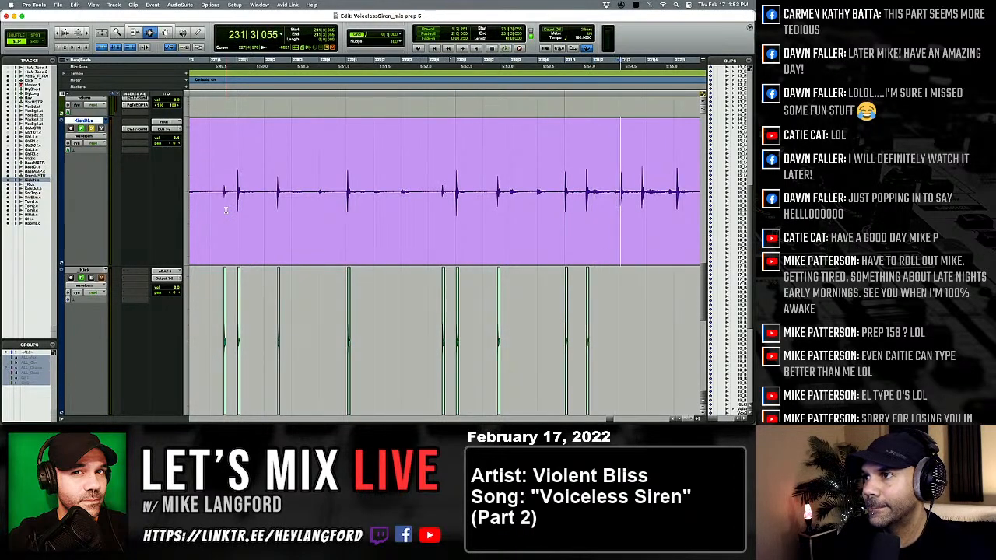
key(Tab)
key(semicolon)
key(v)
key(p)
key(Tab)
key(semicolon)
key(v)
key(p)
Paste the one-shot kick under the KickIN hits in beat 2 of bar 232 and at the start of bar 233.
key(Tab)
key(Tab)
key(semicolon)
key(v)
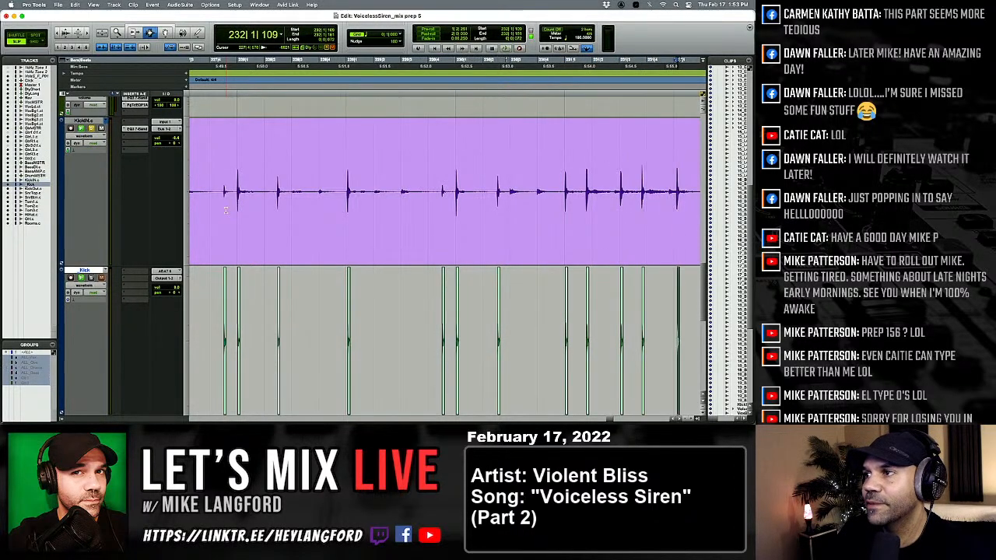
key(p)
key(Tab)
key(Tab)
key(alt+Tab)
key(semicolon)
key(p)
key(Tab)
key(semicolon)
key(v)
key(p)
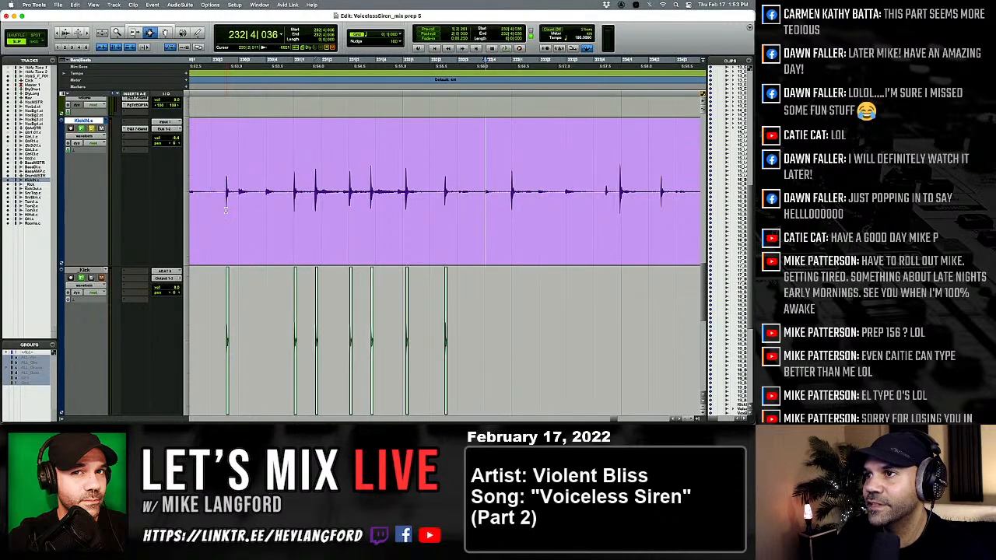
Paste the one-shot kick under the two KickIN hits in beat 4 of bar 233, including the one at 233|4|921.
key(Tab)
key(semicolon)
key(v)
key(p)
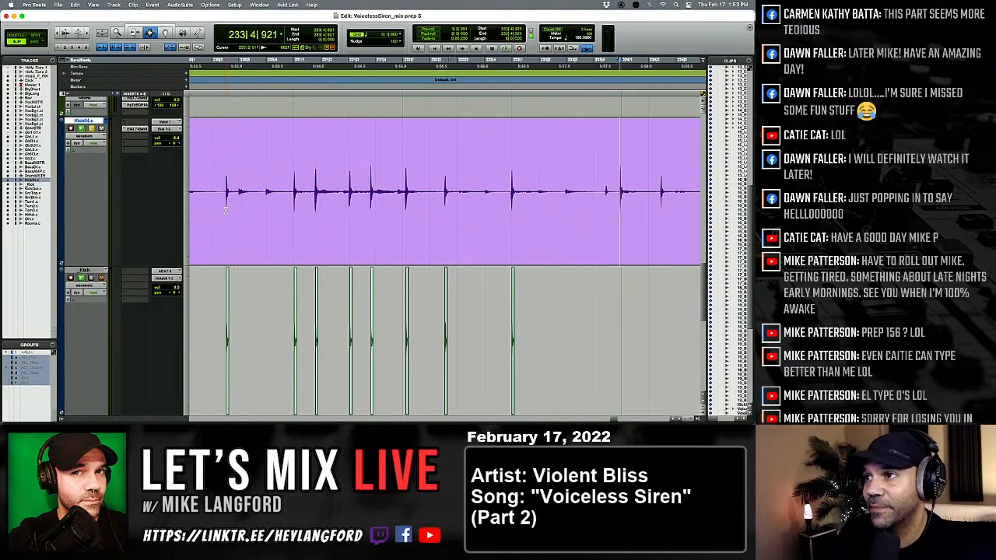
key(Tab)
key(semicolon)
key(v)
key(p)
Paste the one-shot kick under the KickIN hits at 234|2|442 and 235|1|040.
key(Tab)
key(semicolon)
key(v)
key(p)
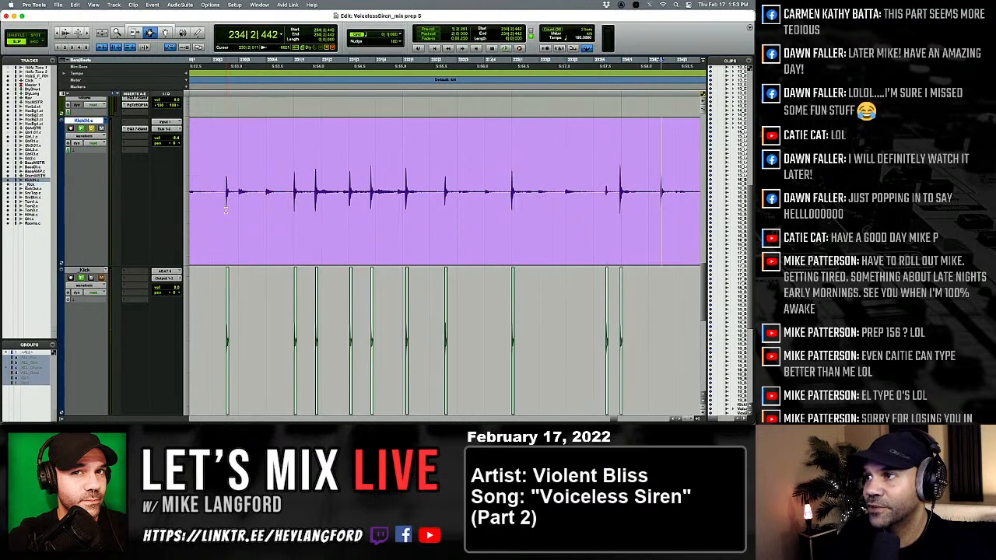
key(Tab)
key(semicolon)
key(v)
key(p)
key(Tab)
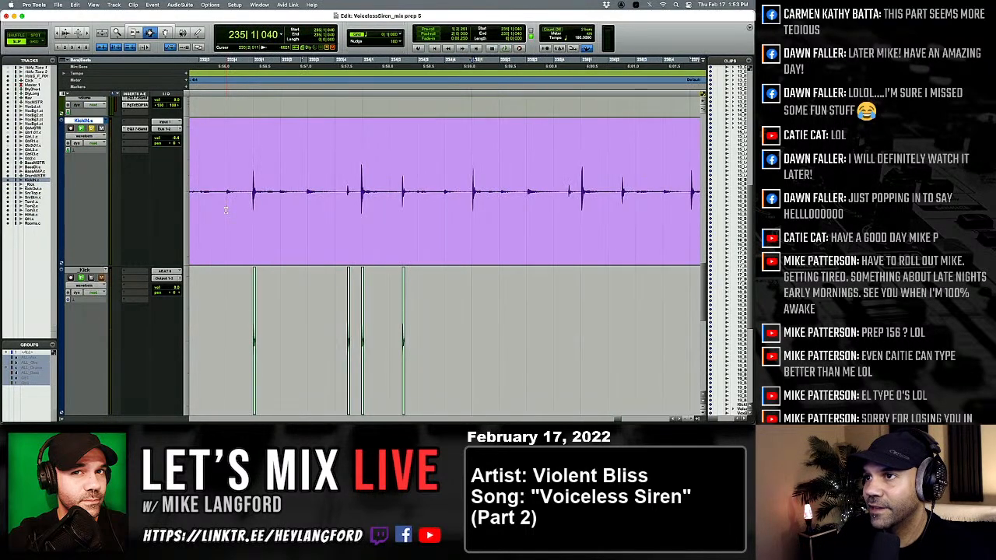
key(semicolon)
key(v)
key(p)
Paste the one-shot kick under the KickIN hits at 235|4|534 and in beats 1 and 2 of bar 236.
key(Tab)
key(semicolon)
key(v)
key(p)
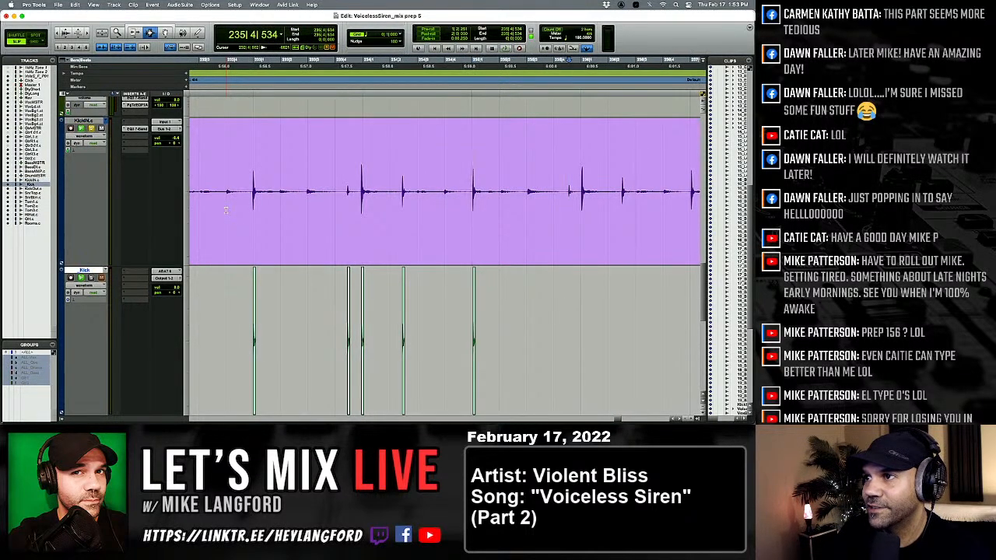
key(Tab)
key(semicolon)
key(v)
key(p)
Paste the one-shot kick under the KickIN hits in beats 1 and 4 of bar 237 and at the start of bar 238.
key(Tab)
key(semicolon)
key(v)
key(p)
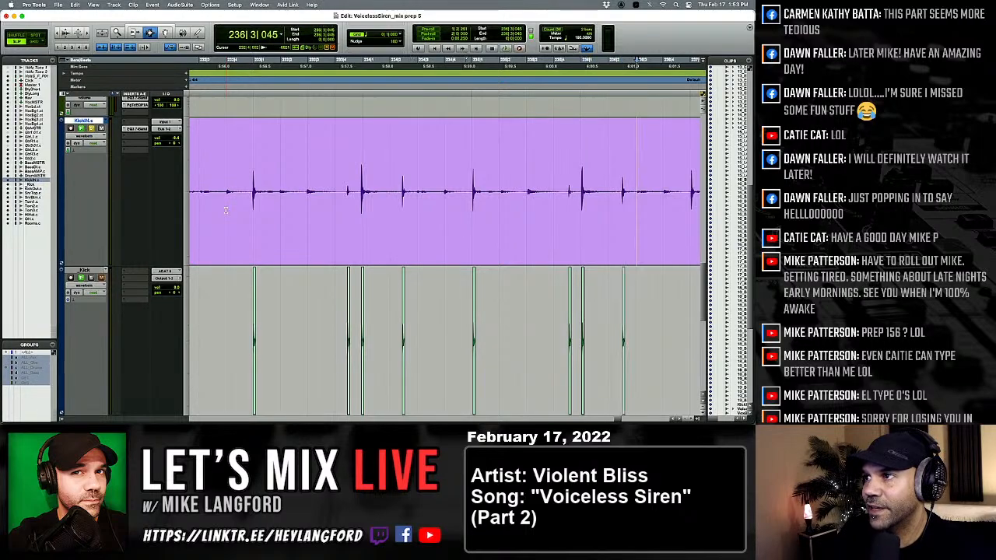
key(Tab)
key(semicolon)
key(v)
key(p)
key(Tab)
key(Tab)
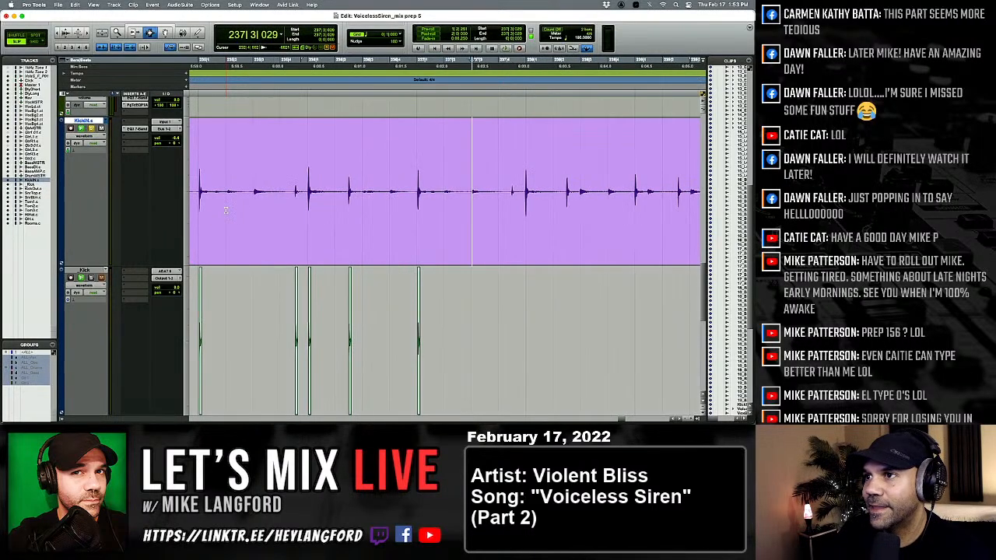
Paste the one-shot kick under the KickIN hit at 238|2|483.
key(Tab)
key(semicolon)
key(v)
key(p)
key(Tab)
key(semicolon)
key(v)
key(p)
key(Tab)
key(semicolon)
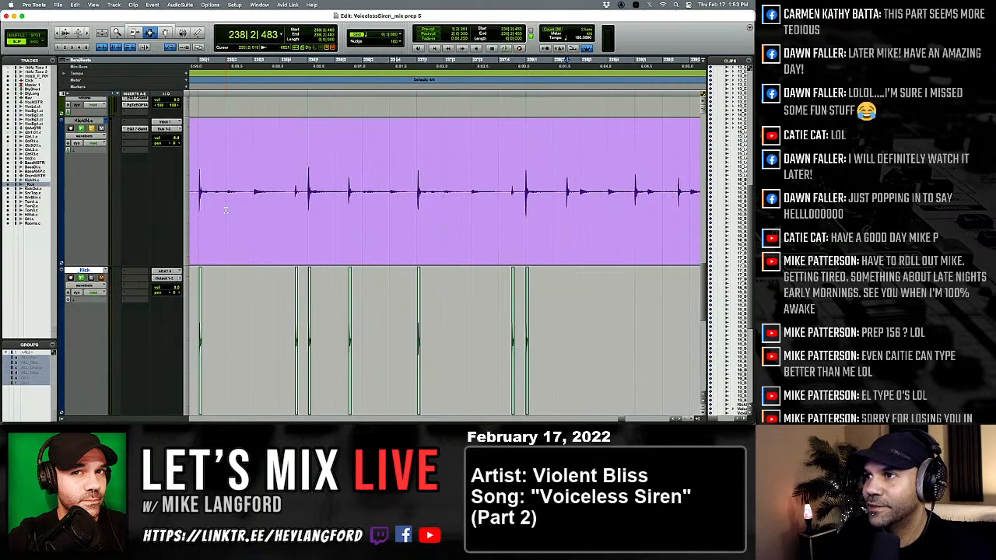
key(v)
key(p)
Paste the one-shot kick under the KickIN hits at 239|1|005 and in beat 2 of bar 239.
key(Tab)
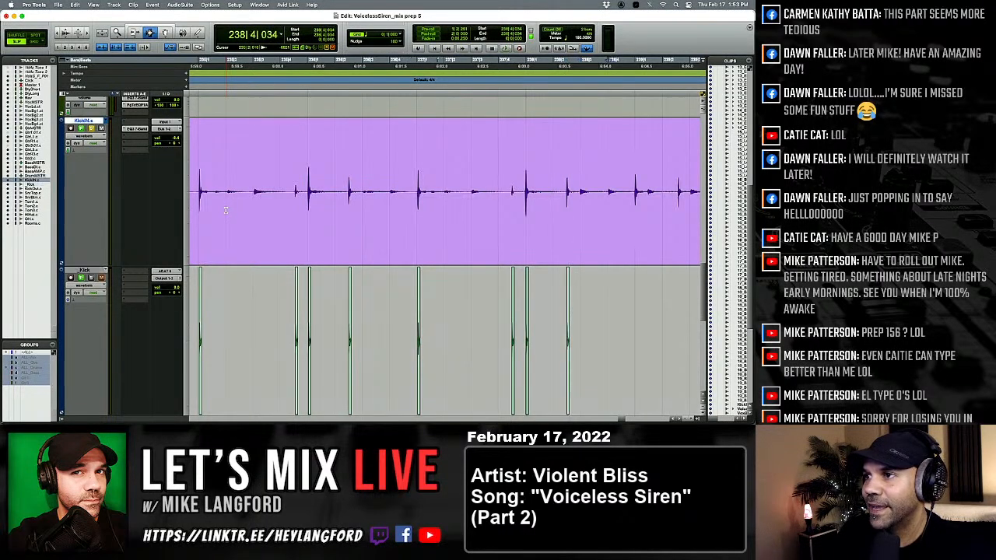
key(semicolon)
key(alt+Tab)
key(p)
key(Tab)
Paste the one-shot kick under the KickIN hits in beat 3 of bar 239 and at 240|1|059.
key(Tab)
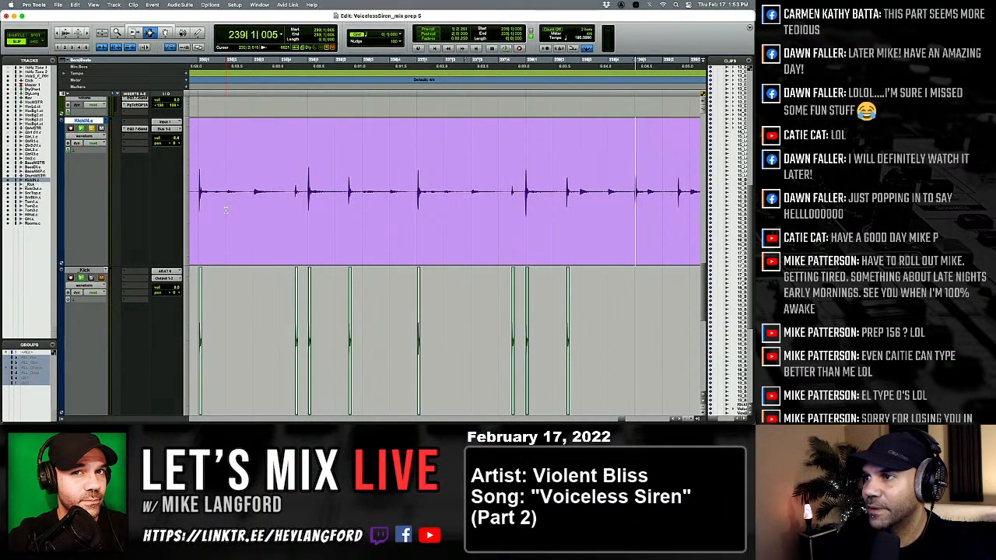
key(semicolon)
key(v)
key(p)
key(Tab)
key(semicolon)
key(v)
key(p)
key(Tab)
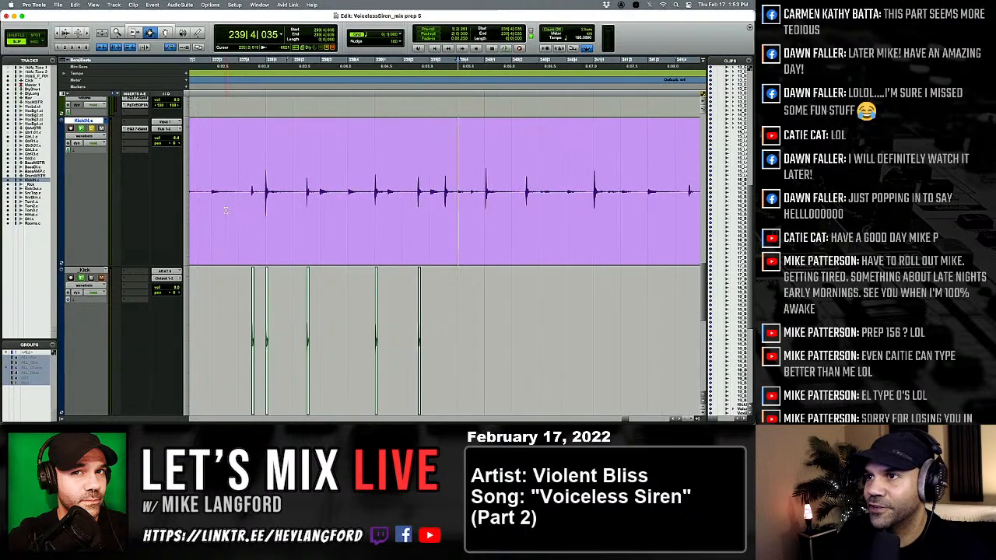
Paste the one-shot kick under the KickIN hits in beat 2 of bar 240 and at the start of bar 241.
key(Tab)
key(semicolon)
key(v)
key(p)
key(Tab)
key(Tab)
key(Tab)
key(semicolon)
key(v)
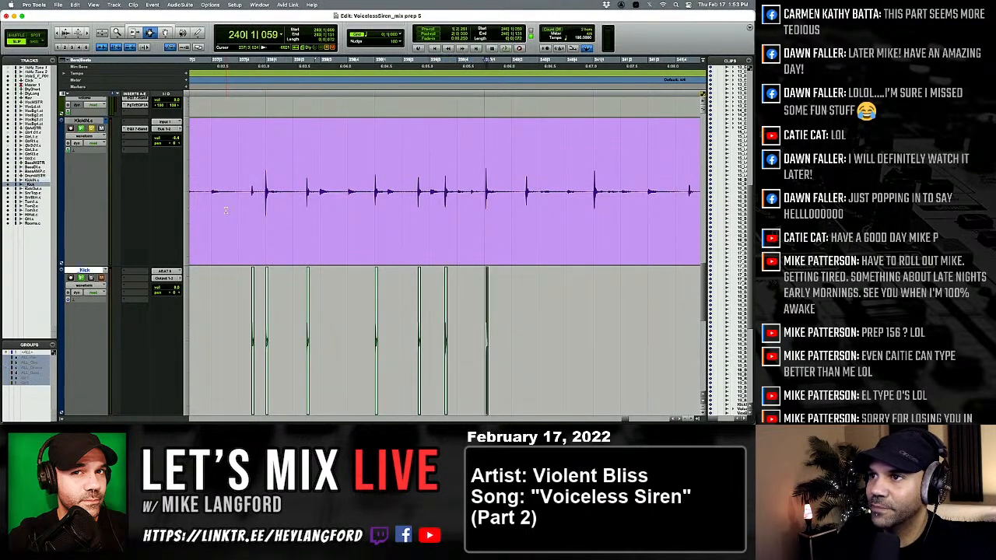
key(p)
Paste the one-shot kick under the KickIN hits at 241|4|486 and at the start of bar 242.
key(Tab)
key(semicolon)
key(v)
key(p)
key(Tab)
key(Tab)
key(semicolon)
key(v)
key(p)
key(Tab)
key(Tab)
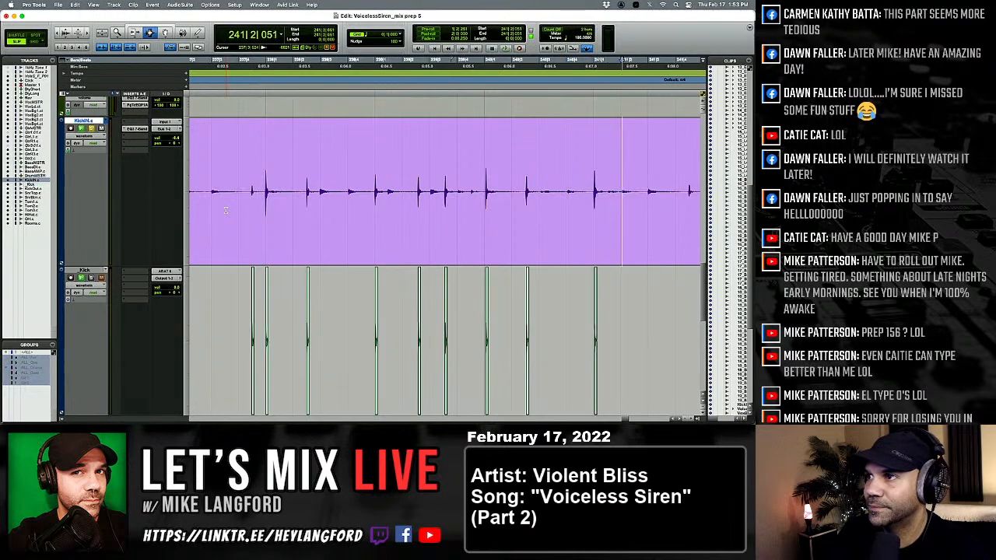
key(semicolon)
key(v)
key(p)
Paste the one-shot kick under the KickIN hits at 242|2|477 and 243|1|039 and the remaining ones up to bar 244.
key(Tab)
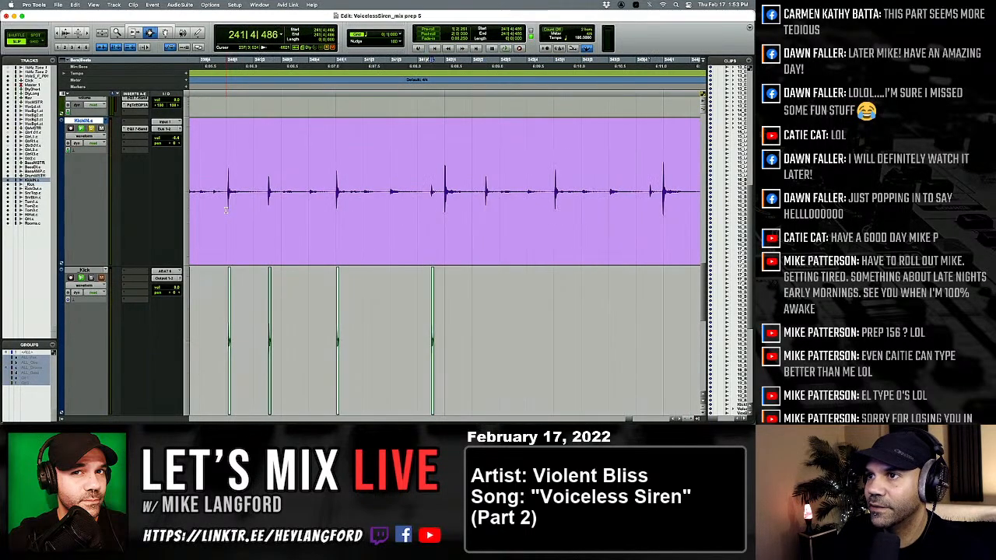
key(semicolon)
key(v)
key(p)
key(Tab)
key(semicolon)
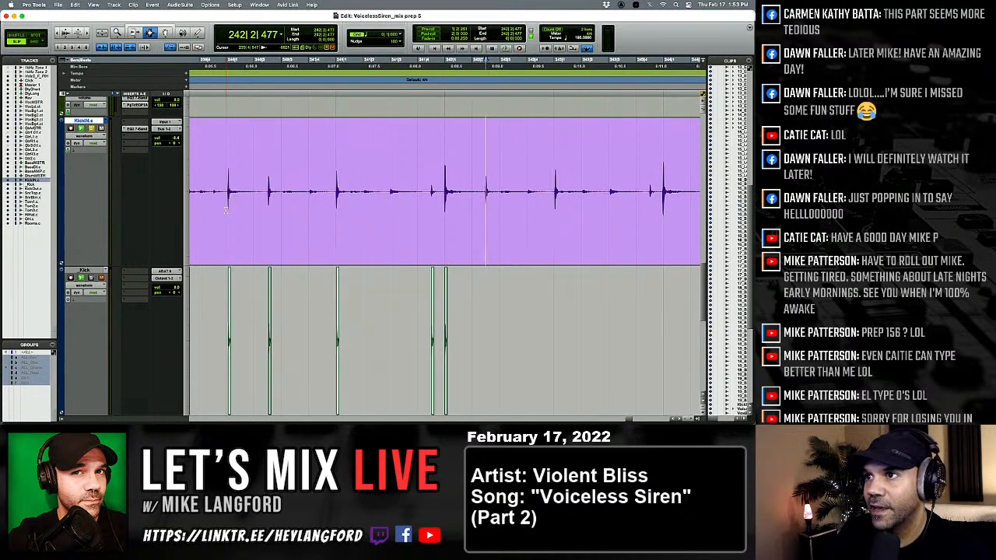
key(v)
key(p)
key(Tab)
key(semicolon)
key(v)
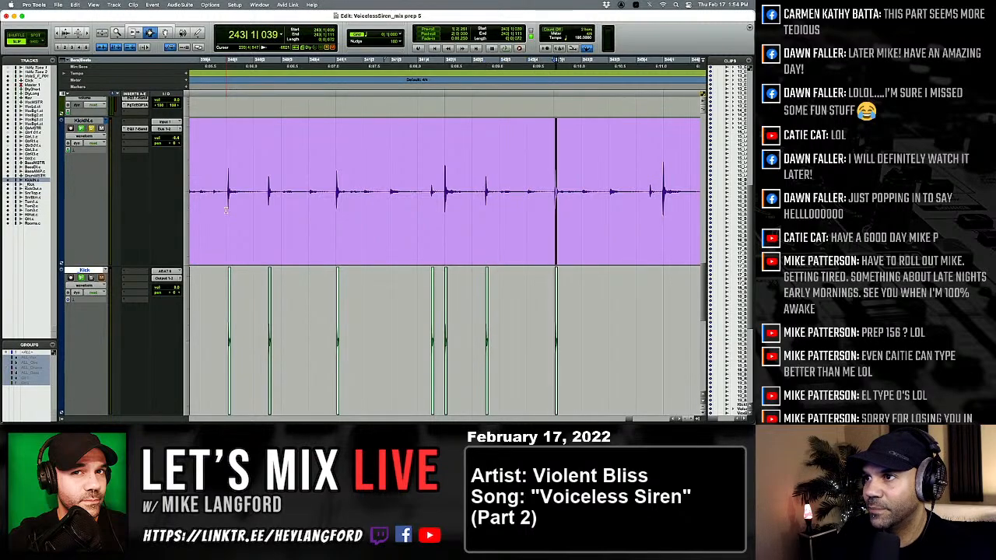
key(p)
key(Tab)
key(semicolon)
key(v)
key(p)
Return to the session start and examine the pasted kicks along the whole _Kick track, including its end.
key(Return)
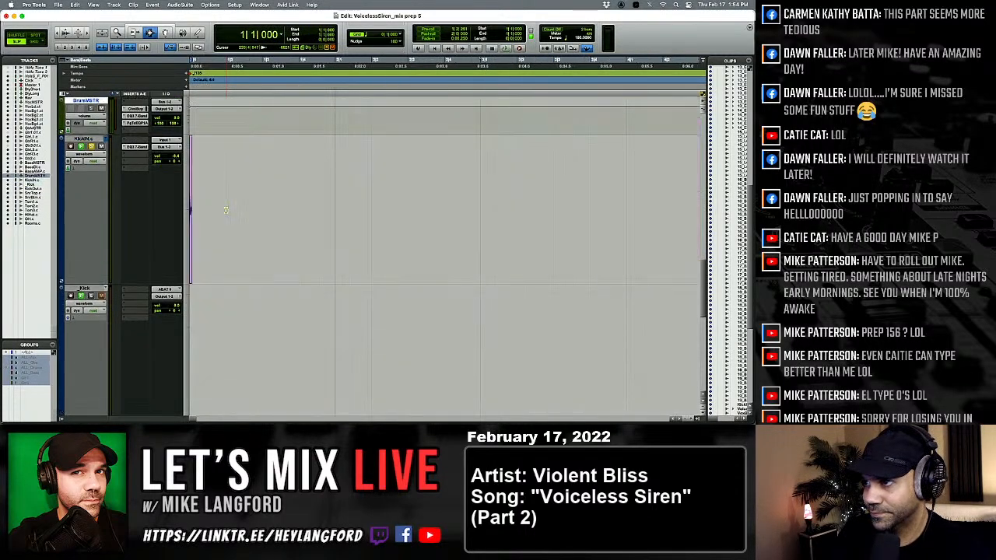
key(Tab)
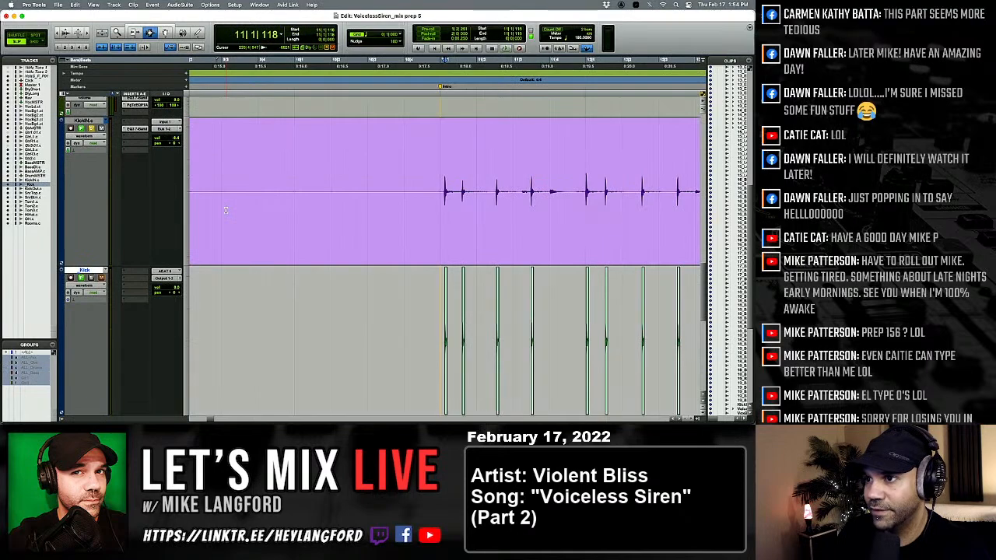
key(alt+a)
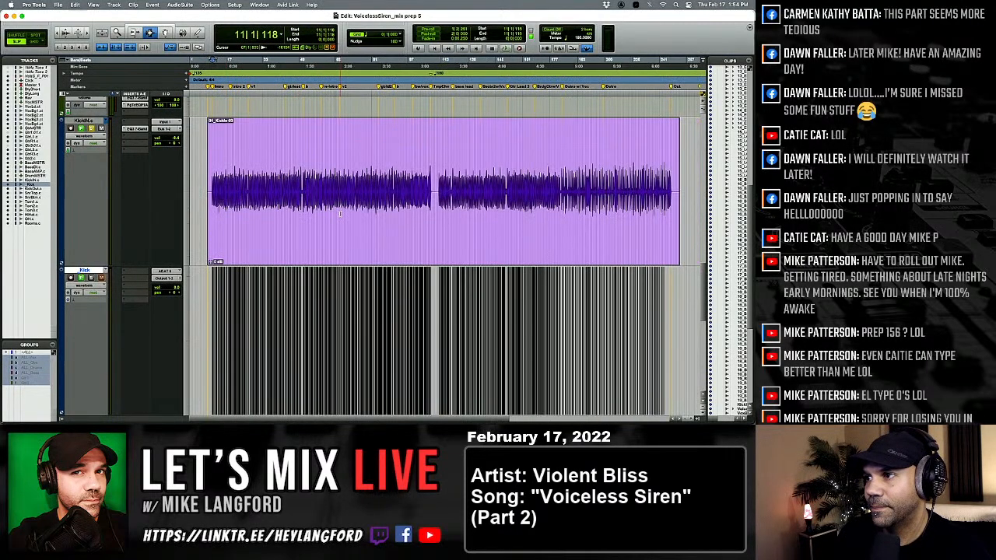
click(675, 286)
key(r)
key(r)
key(r)
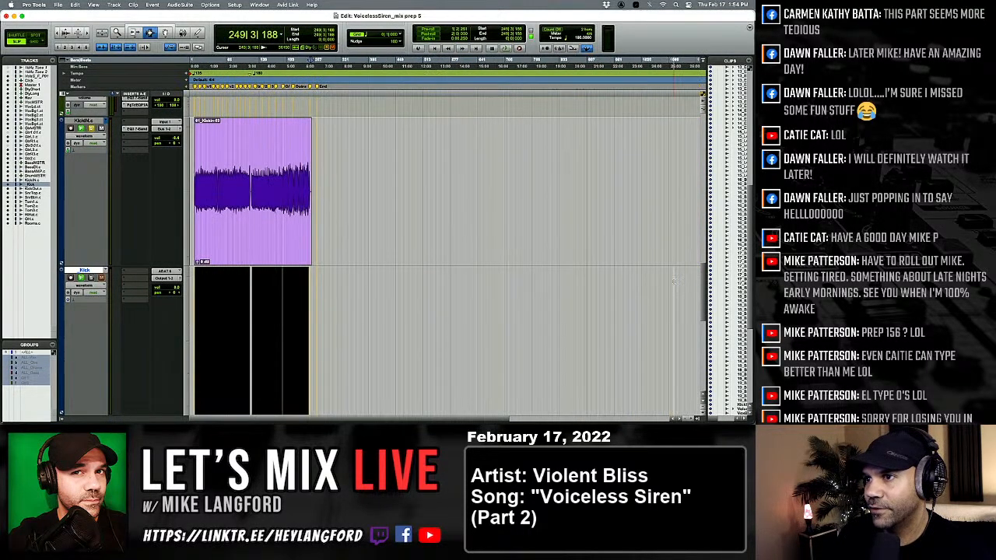
key(r)
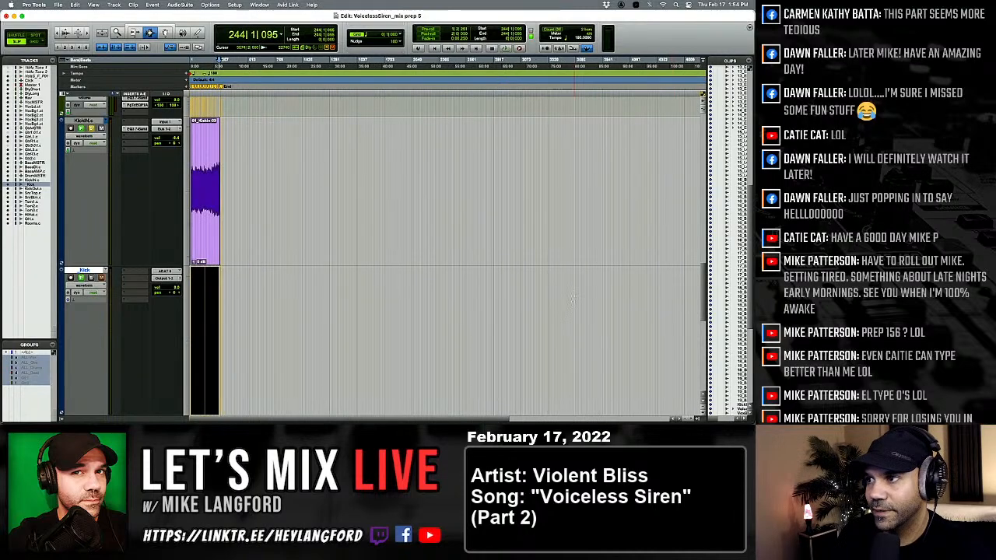
Undo the last kick paste at the start of bar 244 and paste the one-shot kick under the skipped KickIN hit at 243|4|495.
key(t)
key(t)
key(t)
key(t)
key(t)
key(t)
key(t)
key(t)
key(t)
key(t)
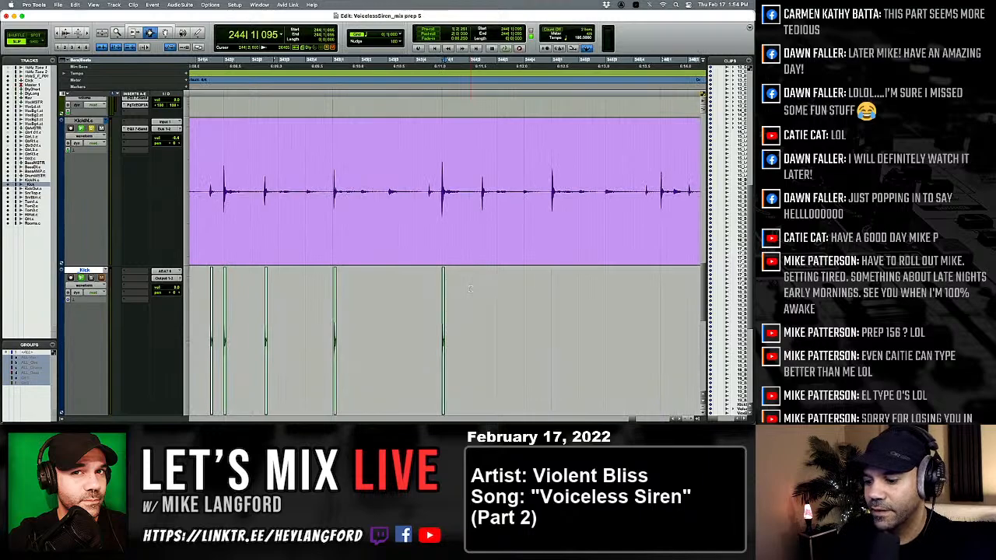
key(super+z)
key(p)
key(alt+Tab)
key(semicolon)
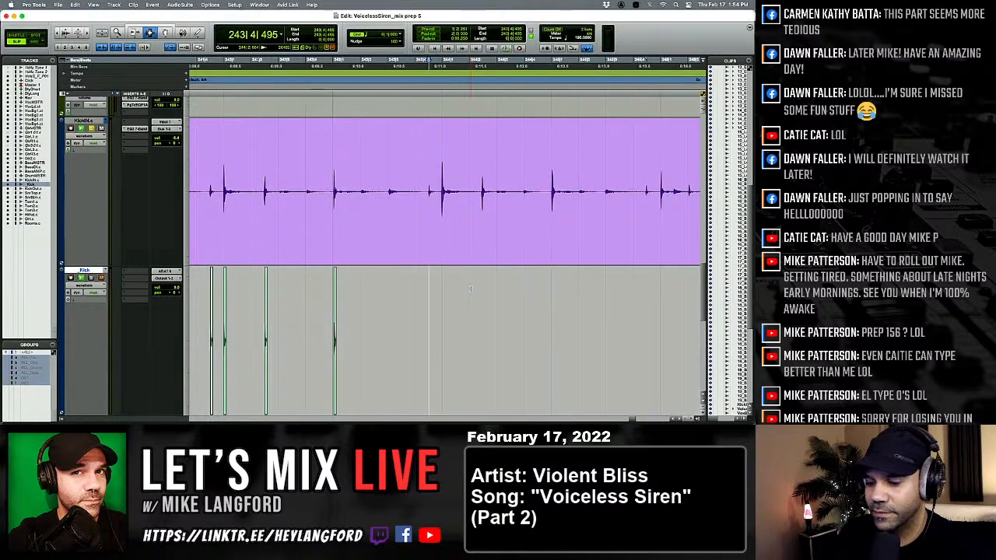
key(v)
Paste the one-shot kick under the KickIN hits at the start and in beat 2 of bar 244.
key(p)
key(Tab)
key(semicolon)
key(v)
key(p)
Paste the one-shot kick under the KickIN hits at the start and in beat 4 of bar 245.
key(Tab)
key(semicolon)
key(v)
key(p)
key(Tab)
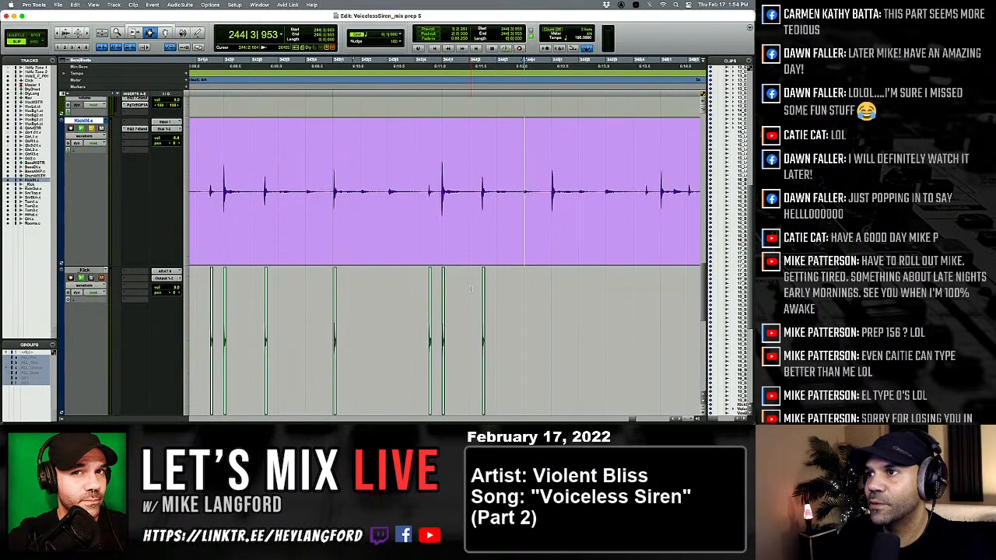
key(Tab)
key(semicolon)
key(v)
key(p)
Paste the one-shot kick under the KickIN hits at 246|1|016 and at the start of beat 2 of bar 246.
key(Tab)
key(Tab)
key(Tab)
key(alt+Tab)
key(semicolon)
key(v)
key(p)
Paste the one-shot kick under the KickIN hits at 246|2|537 and 246|3|572.
key(Tab)
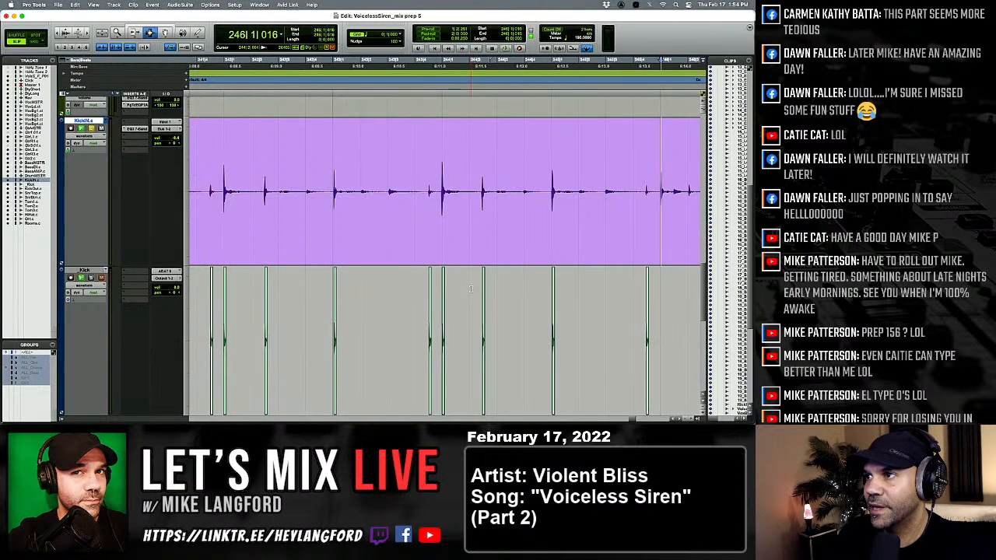
key(semicolon)
key(v)
key(p)
key(Tab)
key(semicolon)
key(v)
key(p)
key(Tab)
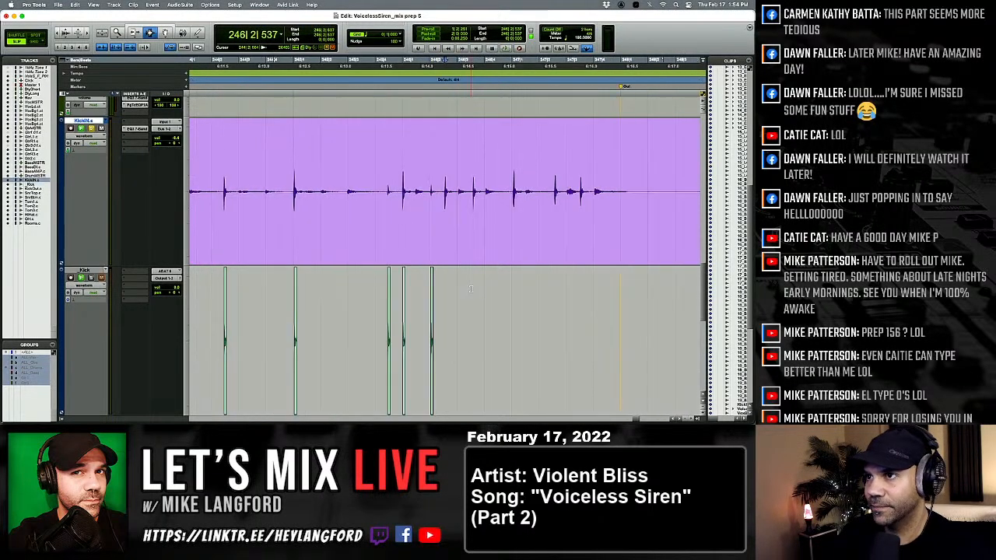
key(Tab)
key(semicolon)
key(v)
key(p)
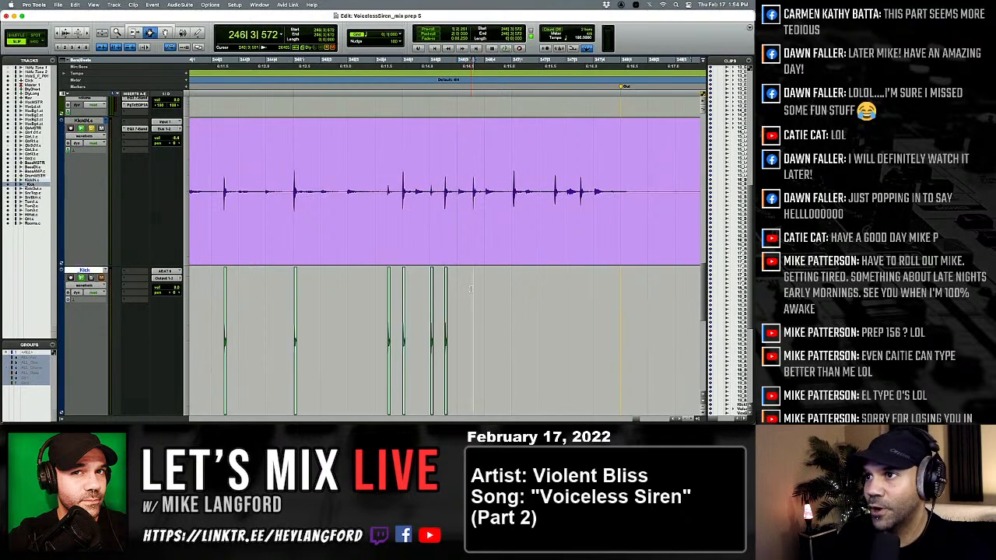
key(semicolon)
key(v)
key(p)
Paste the one-shot kick under the KickIN hits at 247|1|073 and 247|2|565.
key(Tab)
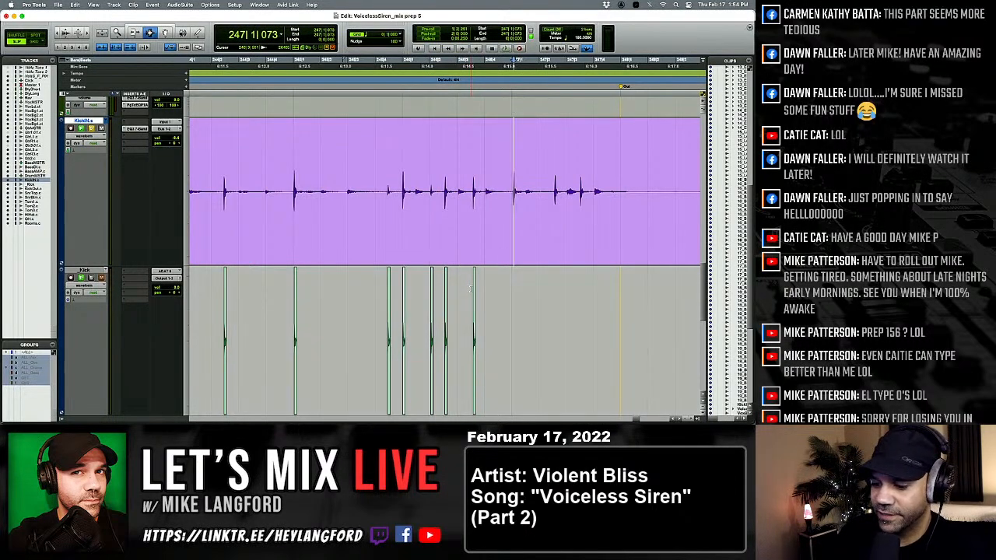
key(semicolon)
key(v)
key(p)
key(Tab)
Paste the one-shot kick under the last KickIN hit at 247|3|506 and check for further transients up to the clip's end.
key(Tab)
key(semicolon)
key(v)
key(p)
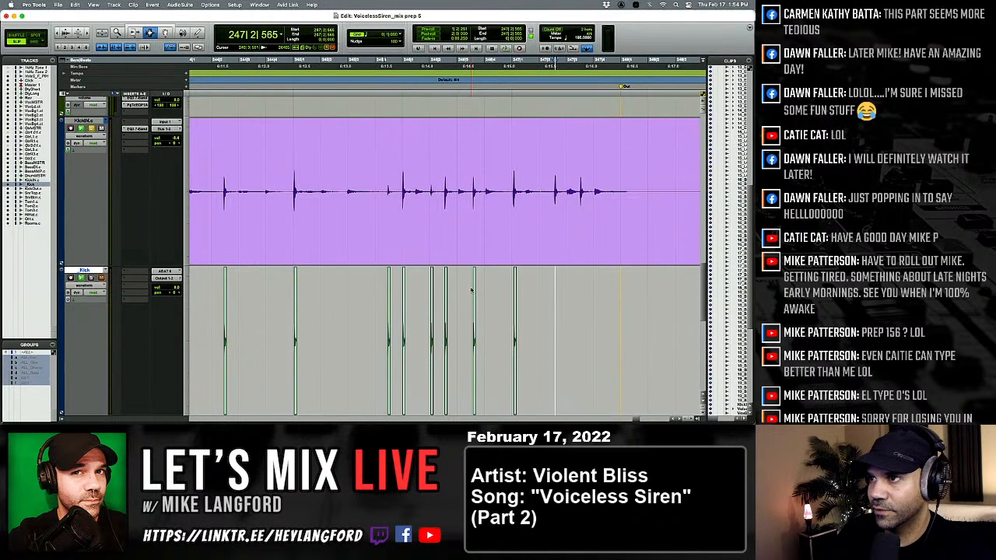
key(Tab)
key(space)
key(space)
key(Tab)
key(semicolon)
key(v)
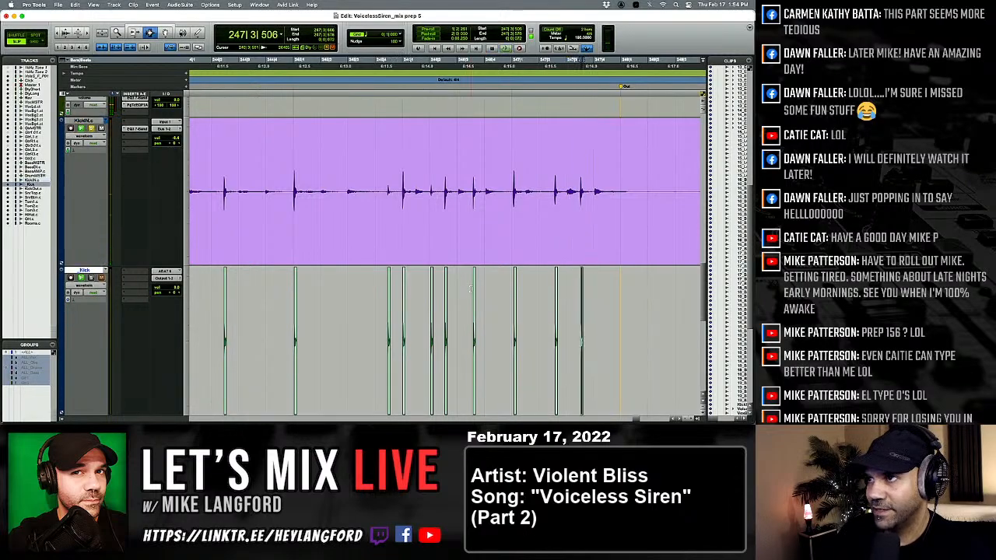
key(p)
key(Tab)
key(Tab)
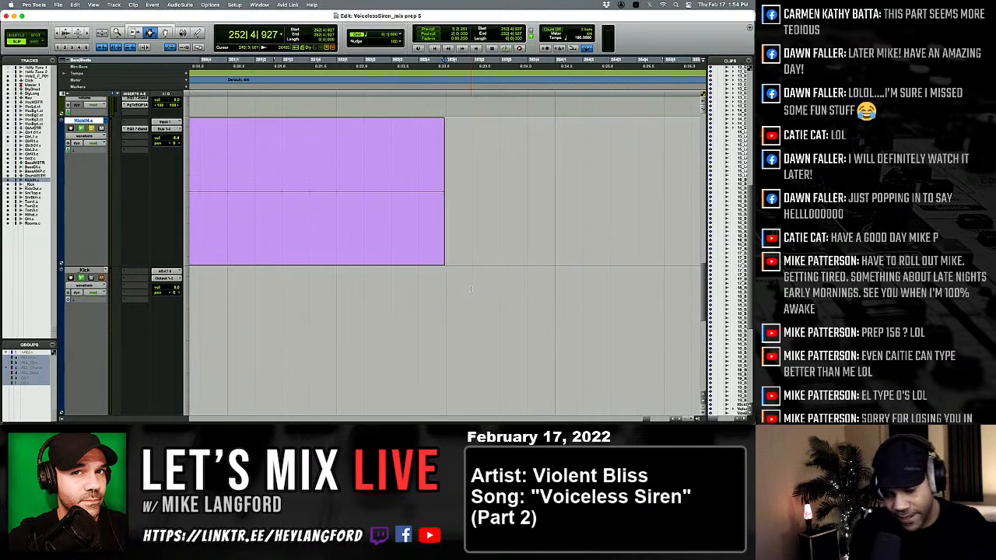
Review the whole session, then examine how the first pasted kick at 11|1|118 aligns with the KickIN waveform.
key(alt+a)
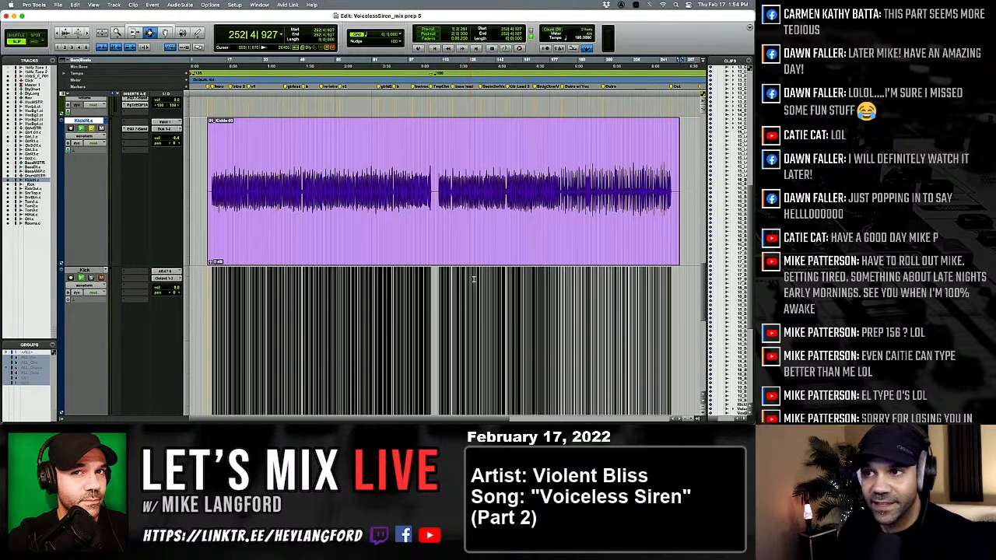
scroll(474, 274, down, 10)
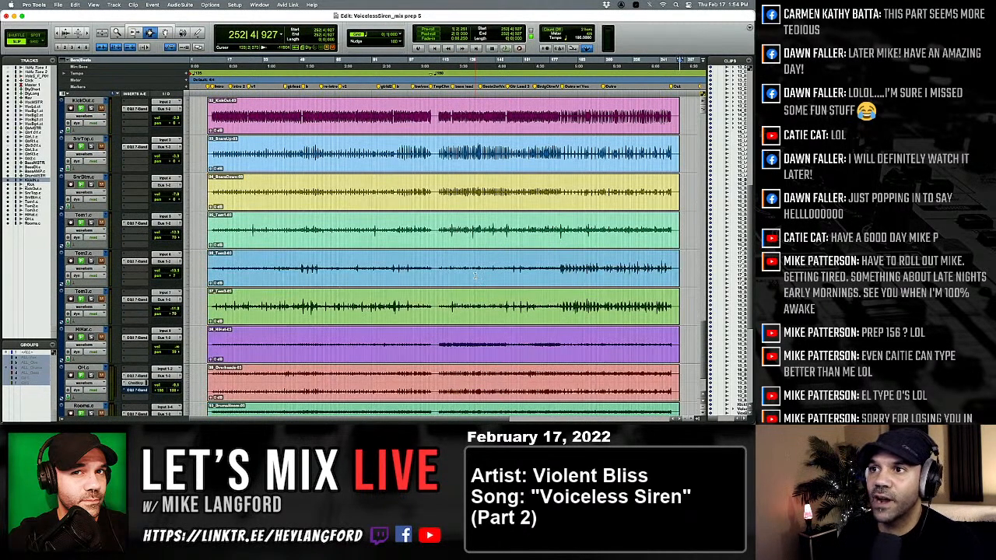
scroll(475, 277, up, 9)
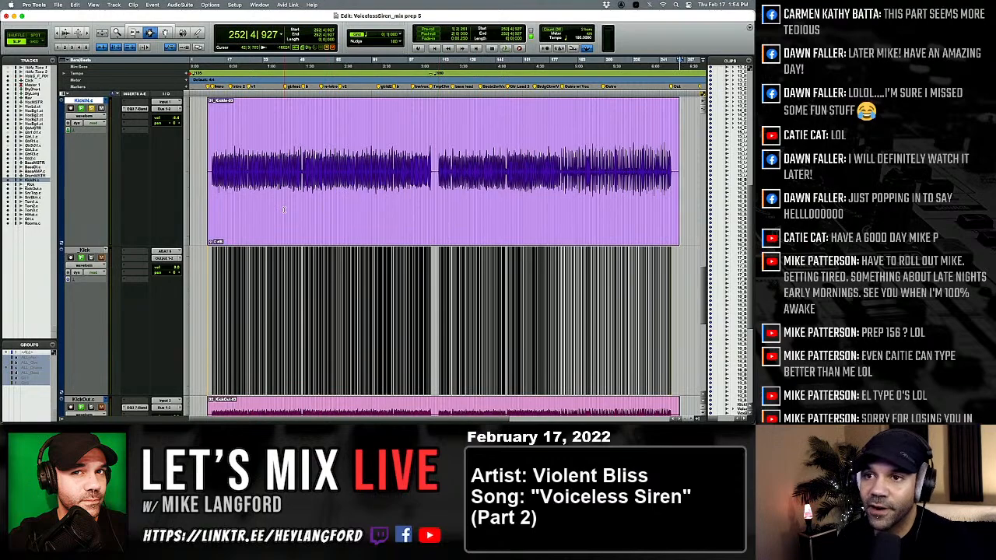
click(211, 267)
key(Tab)
key(t)
key(t)
key(t)
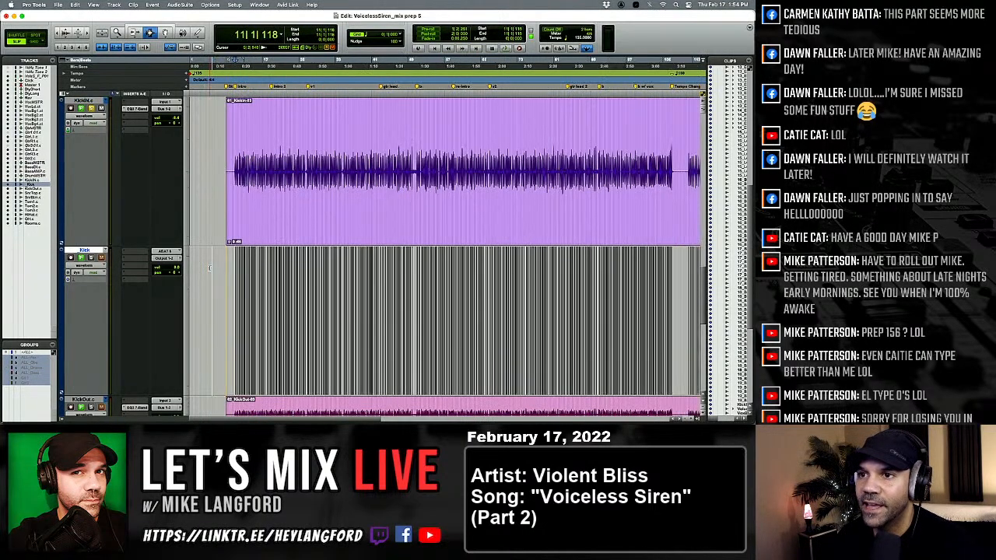
key(t)
key(t)
key(t)
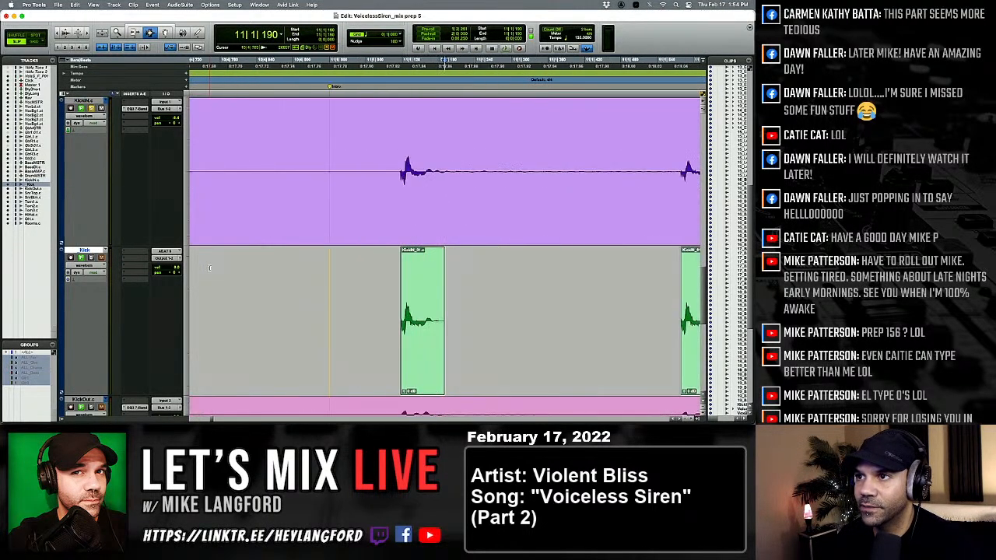
key(t)
key(t)
key(t)
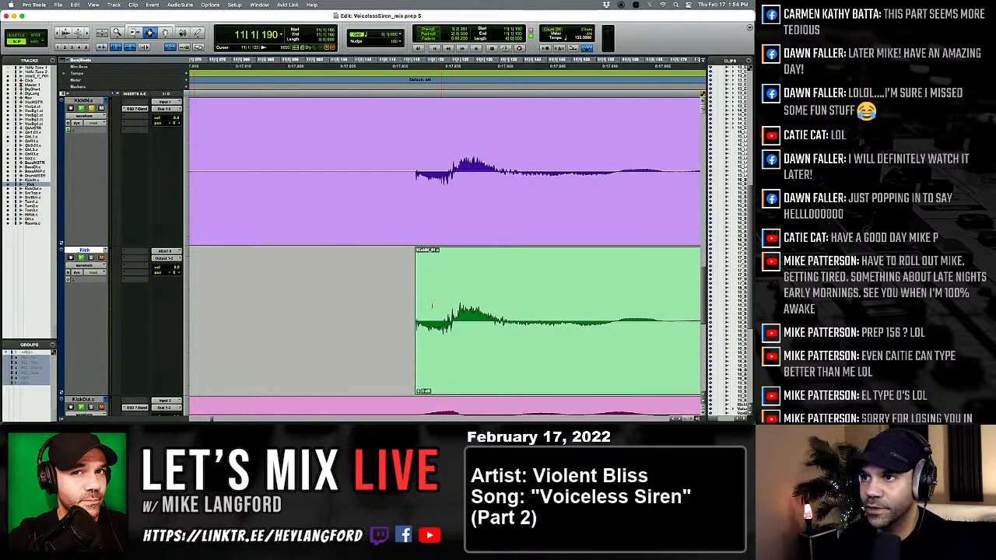
key(t)
key(r)
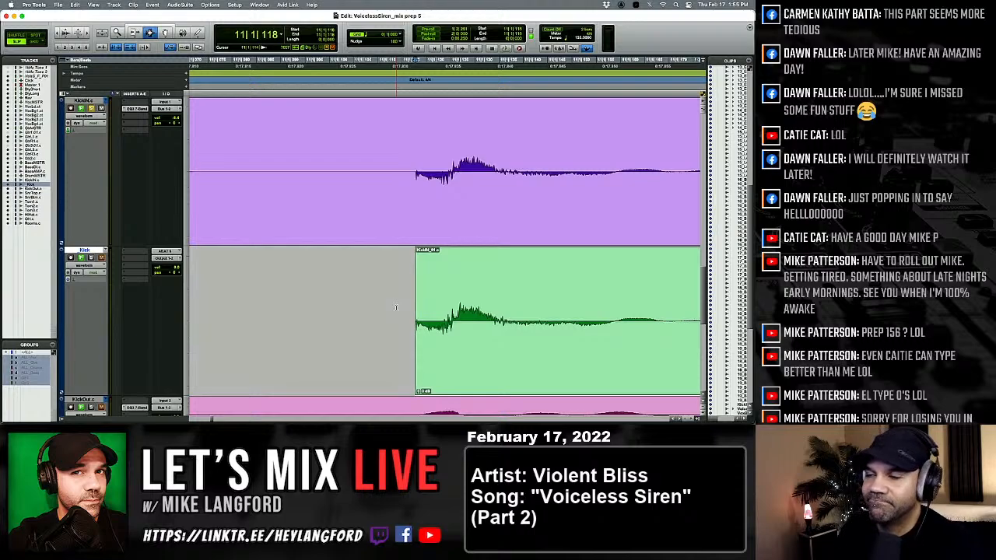
Step through the pasted kicks from bar 11 to 13|1|548 and compare each one's alignment with KickIN.
key(Tab)
key(Tab)
key(Tab)
key(Tab)
key(Tab)
key(Tab)
key(Tab)
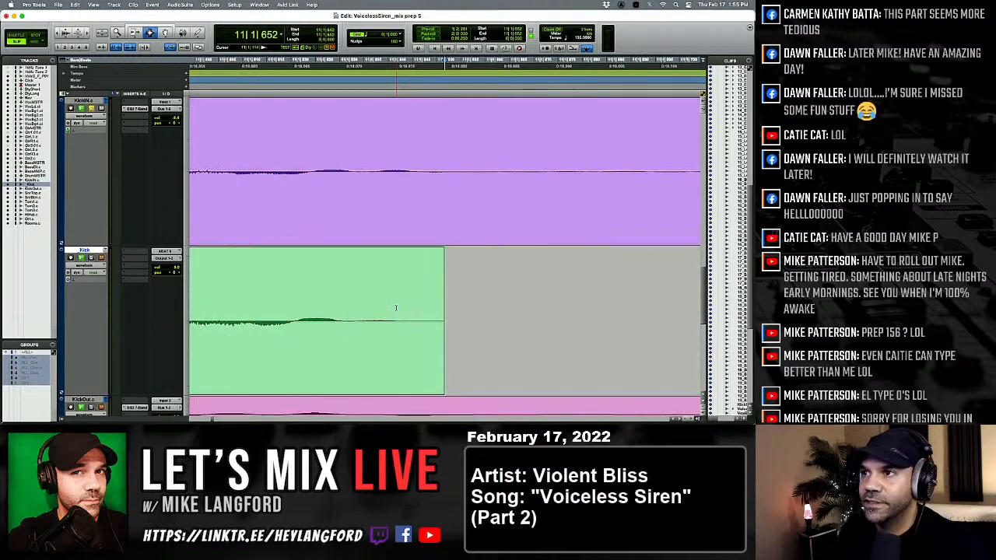
key(Tab)
key(Tab)
key(Tab)
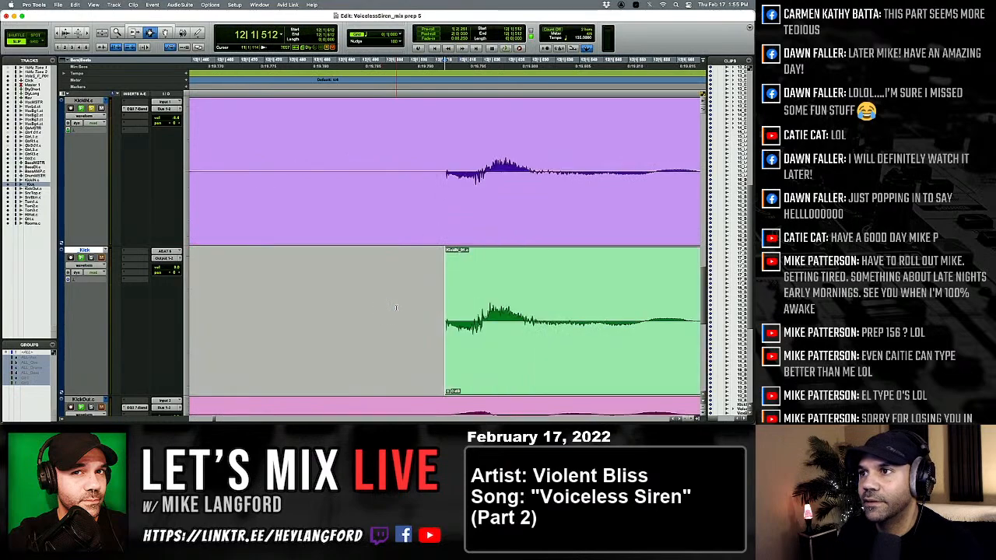
key(Tab)
key(Tab)
key(Tab)
key(Tab)
key(Tab)
key(Tab)
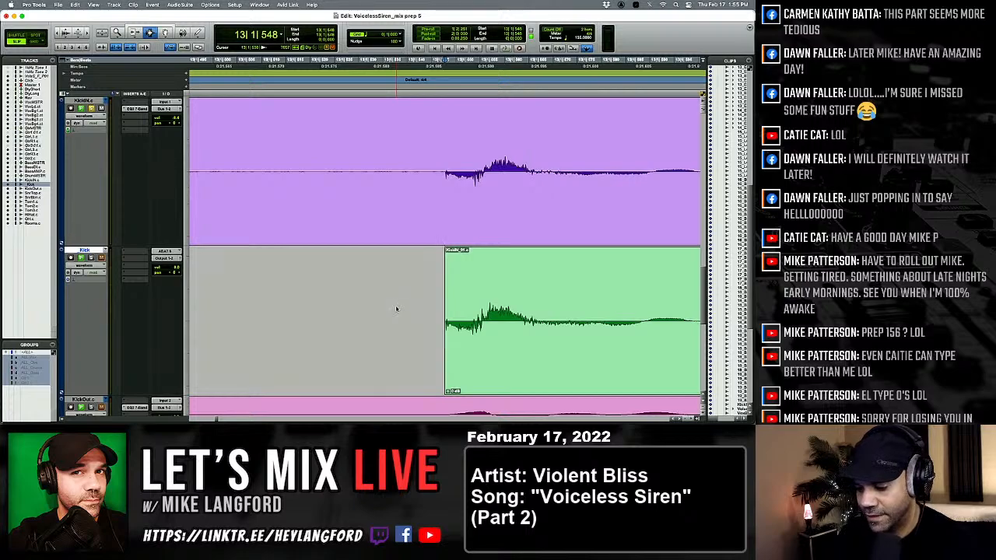
Enlarge the waveform height and compare the pasted kicks with KickIN from 13|1|548 to beat 3 of bar 18.
key(super+alt+bracketright)
key(super+alt+bracketright)
key(super+alt+bracketright)
key(super+alt+bracketright)
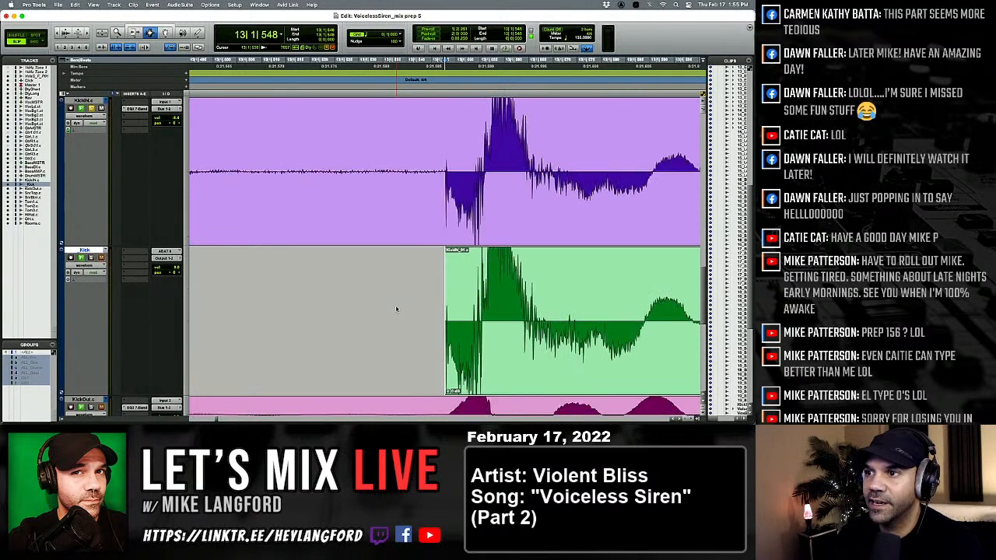
key(super+alt+bracketright)
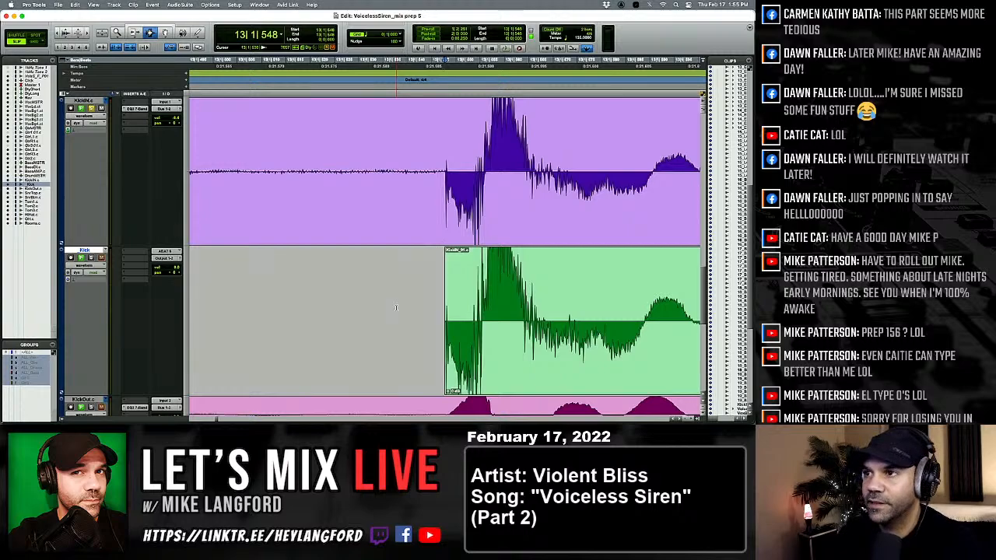
key(space)
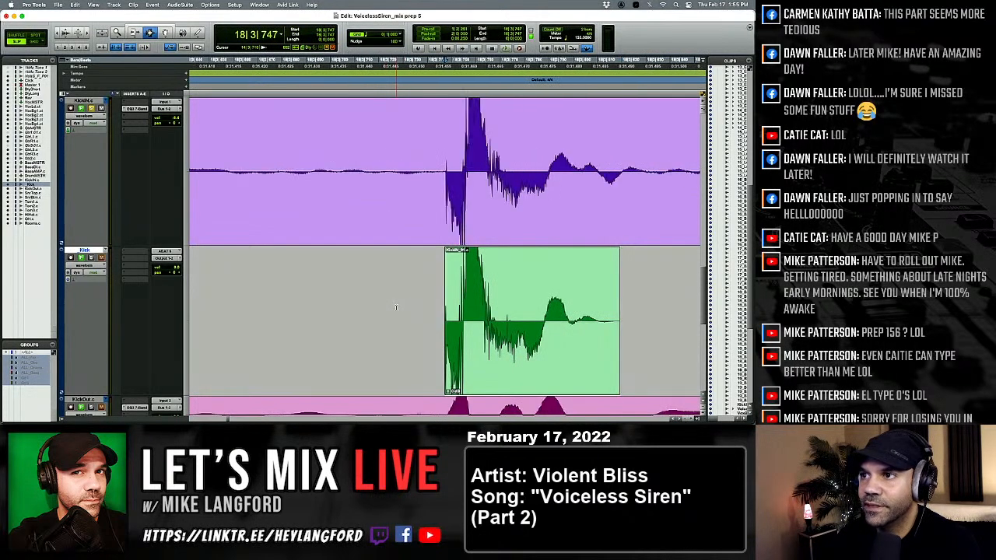
key(space)
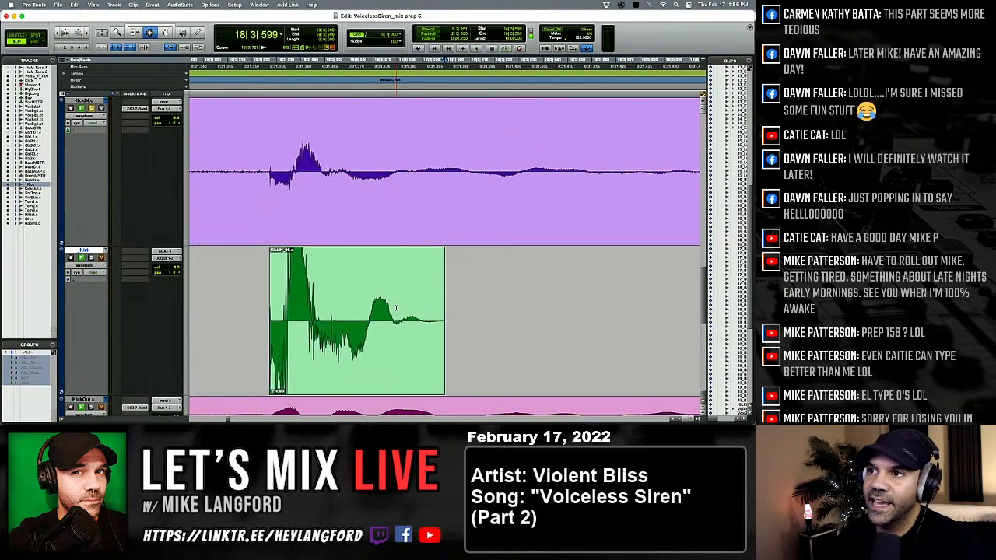
Compare the level and timing of the pasted kick just before 18|3|599 with the softer KickIN hit above it.
key(r)
key(r)
key(r)
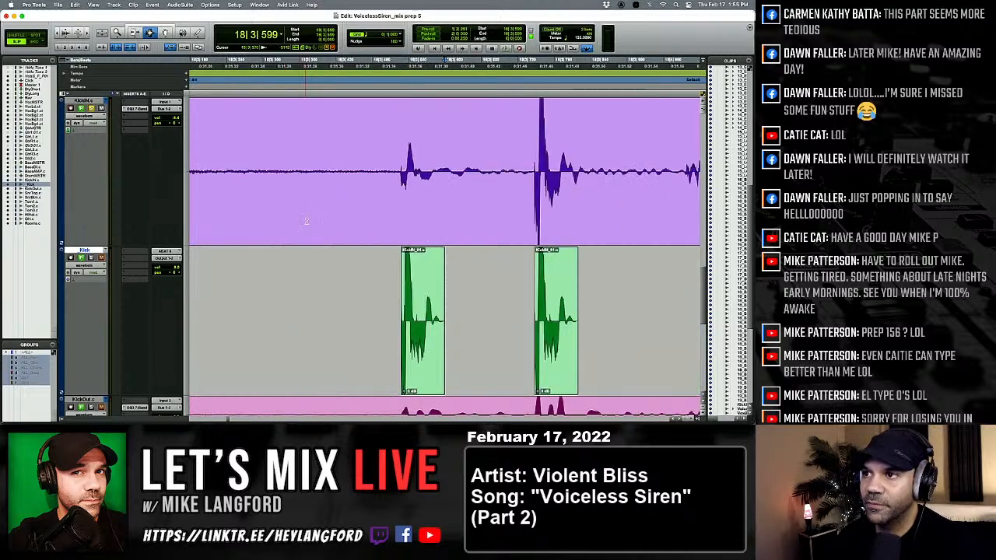
key(t)
key(t)
key(t)
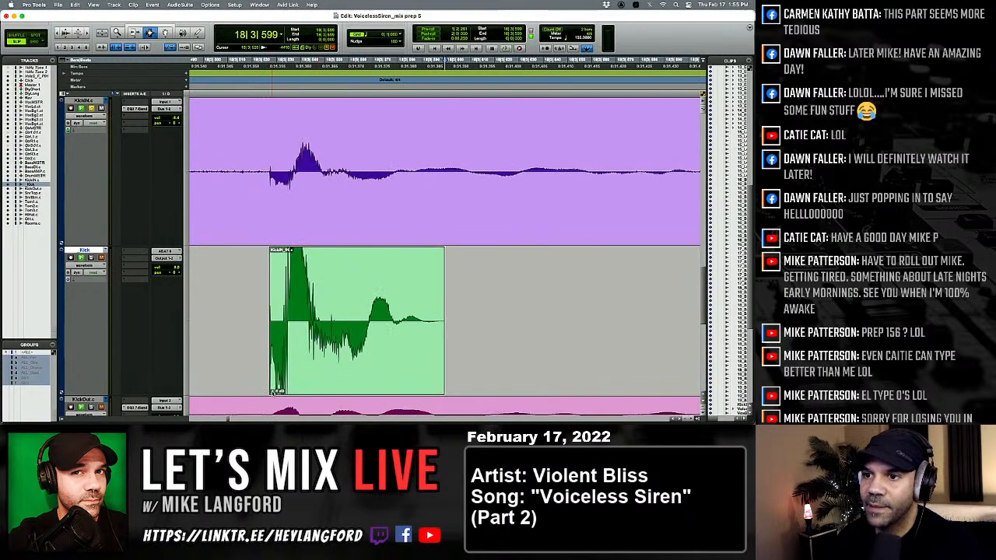
drag(274, 392, 272, 396)
alt+click(273, 393)
Step through the pasted kicks from 18|3|747 to 20|3|548 and compare each one's alignment and level with KickIN.
key(Tab)
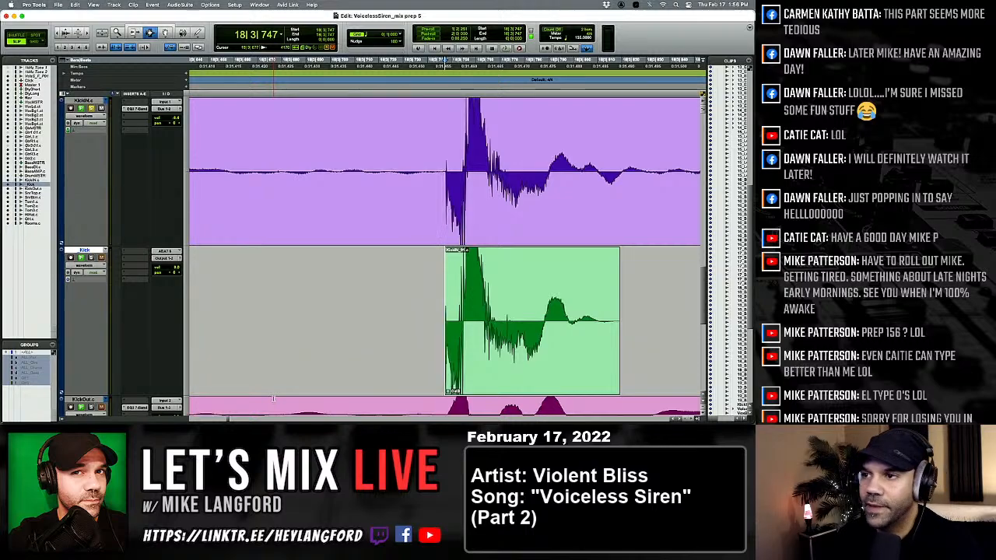
key(Tab)
key(Tab)
key(Tab)
key(Tab)
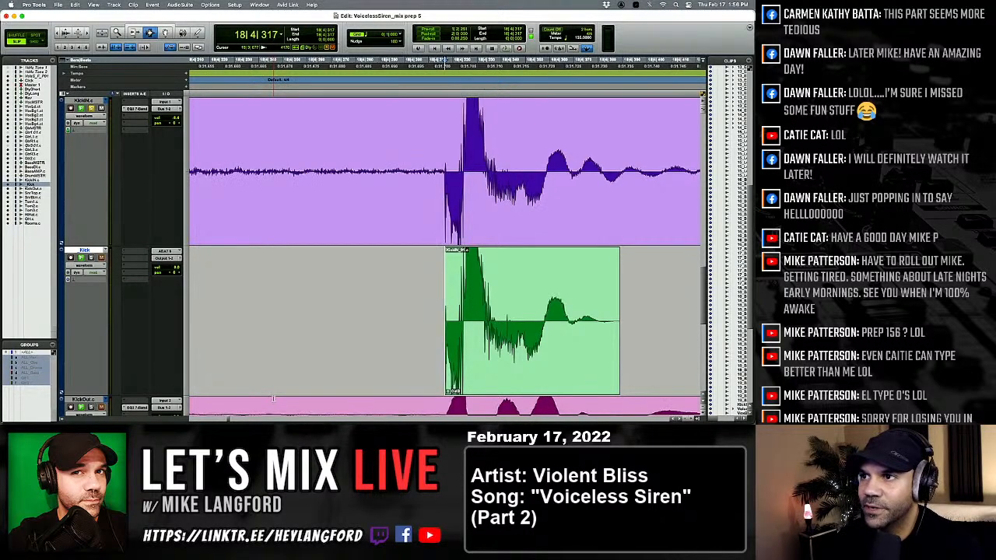
key(Tab)
key(Tab)
key(Tab)
key(Tab)
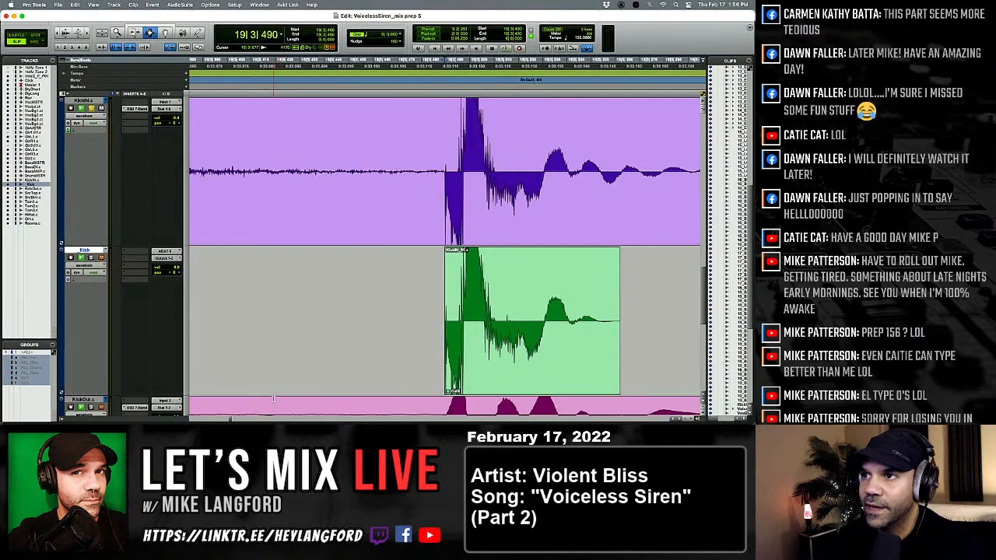
key(Tab)
key(Tab)
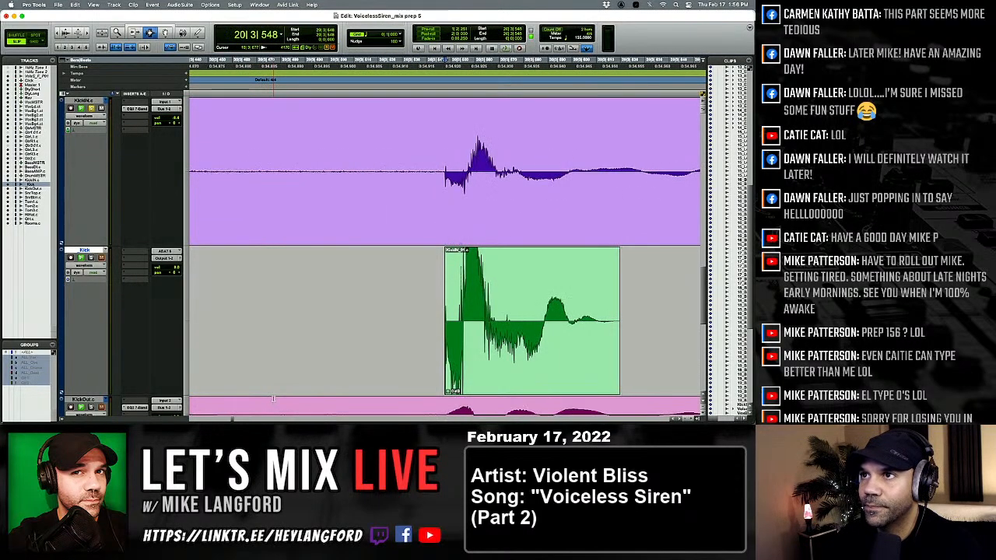
Check the pasted kicks against the KickIN waveform from bar 21 to 24|2|643.
key(Tab)
key(Tab)
key(Tab)
key(Tab)
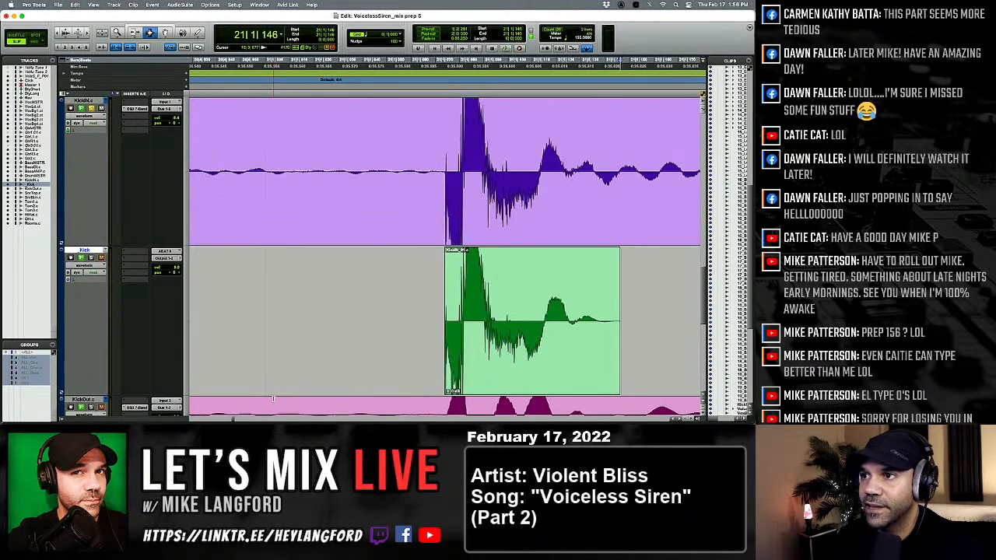
key(Tab)
key(Tab)
key(Tab)
key(Tab)
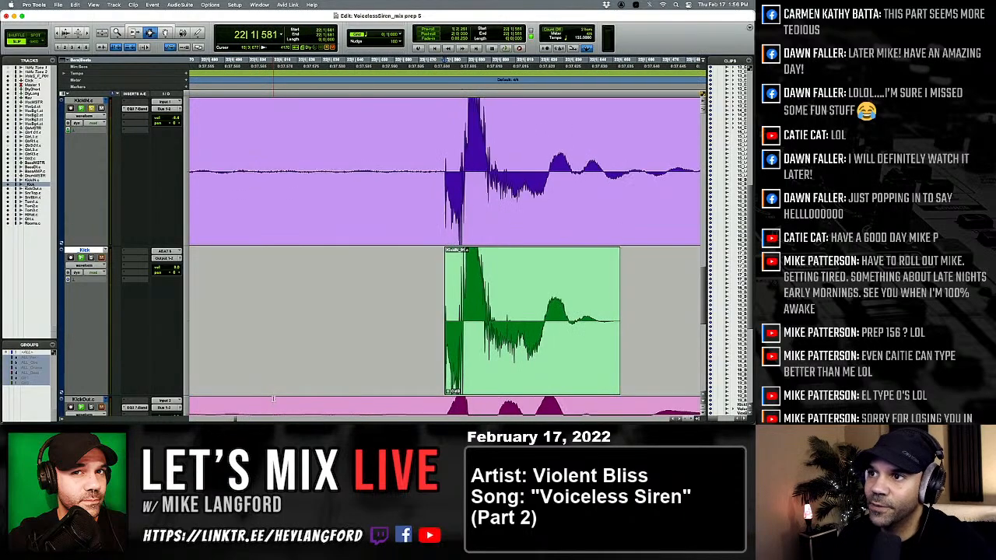
key(Tab)
key(Tab)
key(Tab)
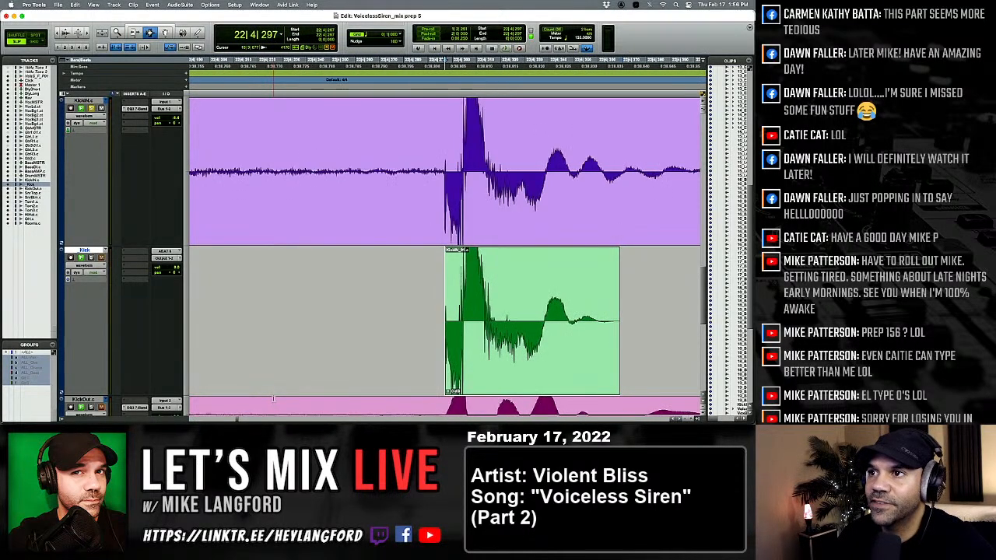
key(Tab)
key(Tab)
key(Tab)
key(Tab)
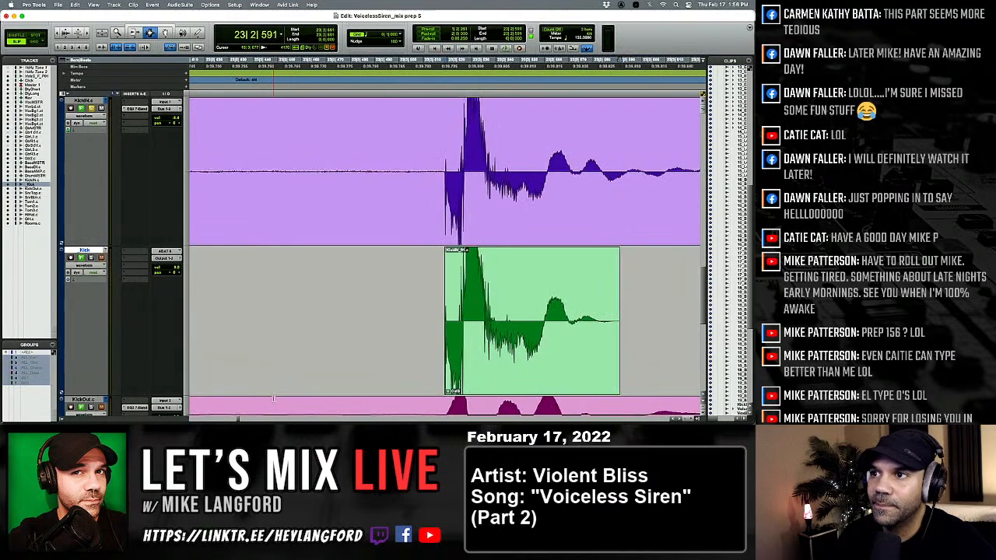
key(Tab)
key(Tab)
key(Tab)
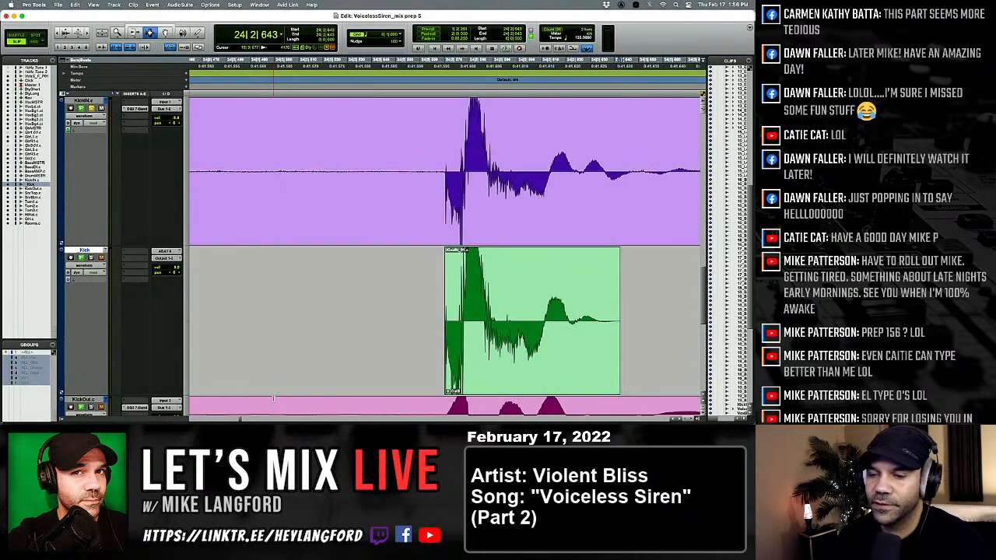
Continue comparing the pasted kicks with the KickIN hits from beat 4 of bar 24 to 28|1|568.
key(Tab)
key(Tab)
key(Tab)
key(Tab)
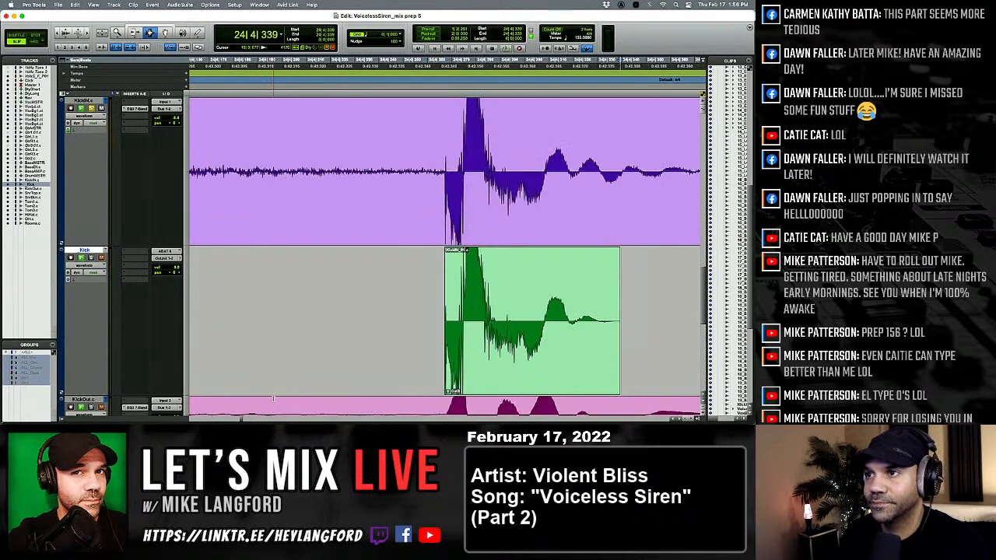
key(Tab)
key(Tab)
key(Tab)
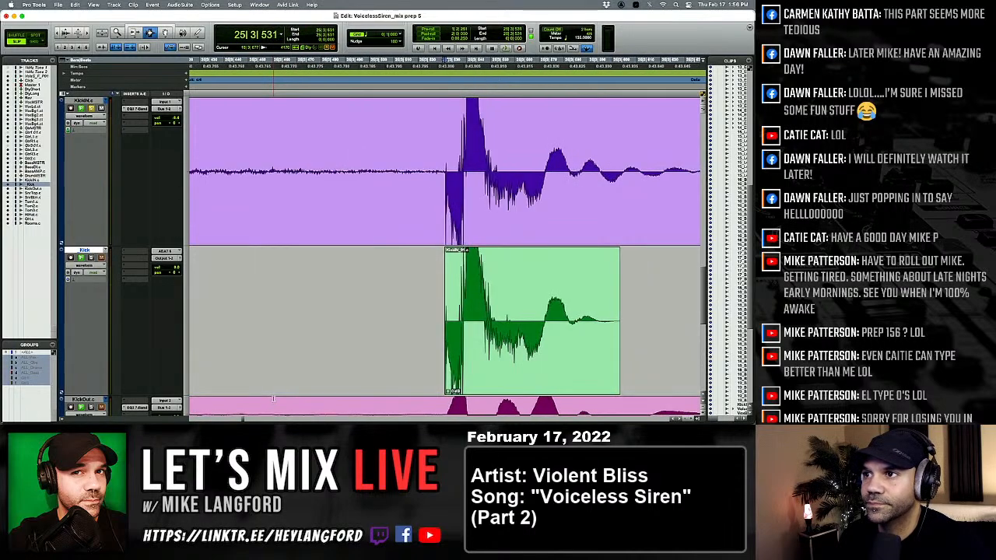
key(Tab)
key(Tab)
key(Tab)
key(Tab)
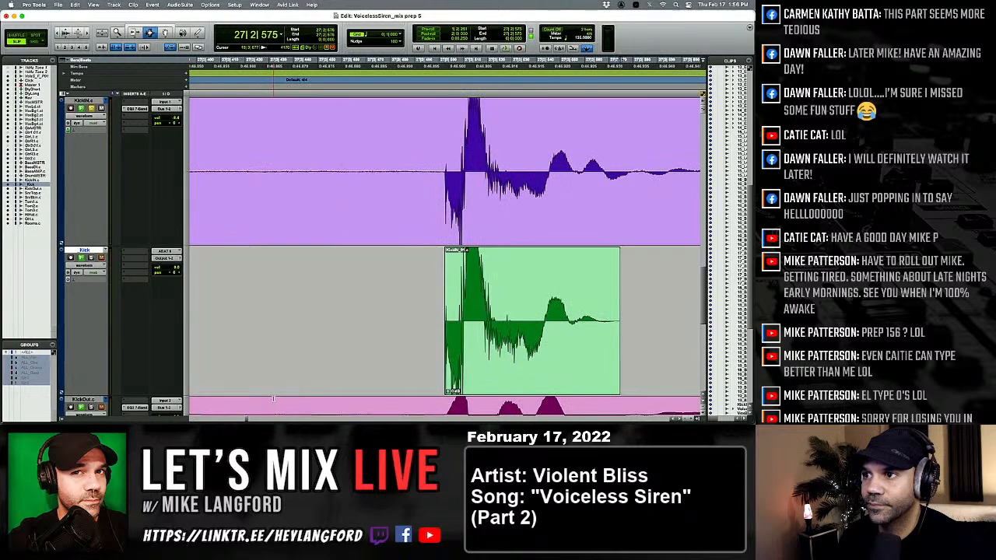
key(Tab)
key(Tab)
key(Tab)
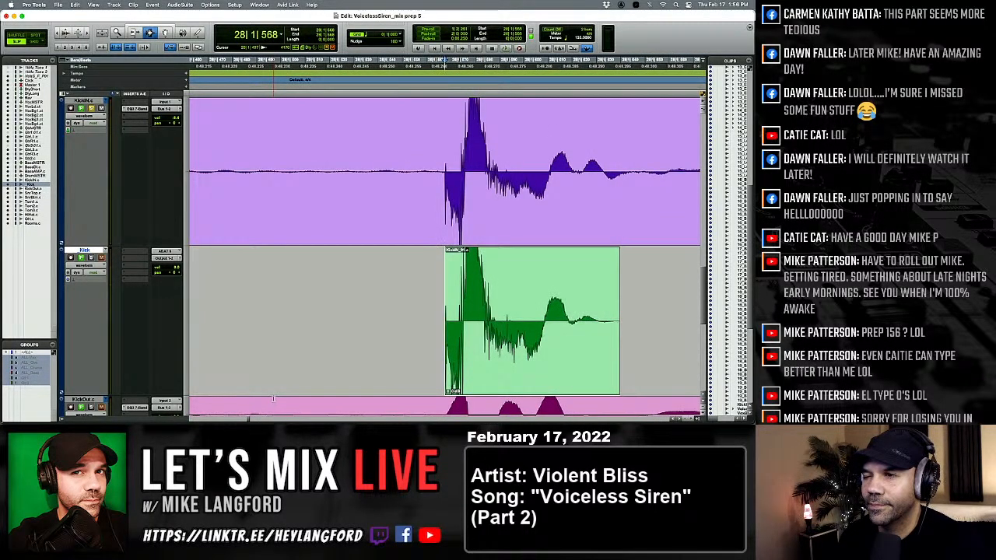
Return to the first pasted kick at 11|1|118 and compare its attack and level with KickIN at enlarged waveform height.
key(alt+a)
click(200, 336)
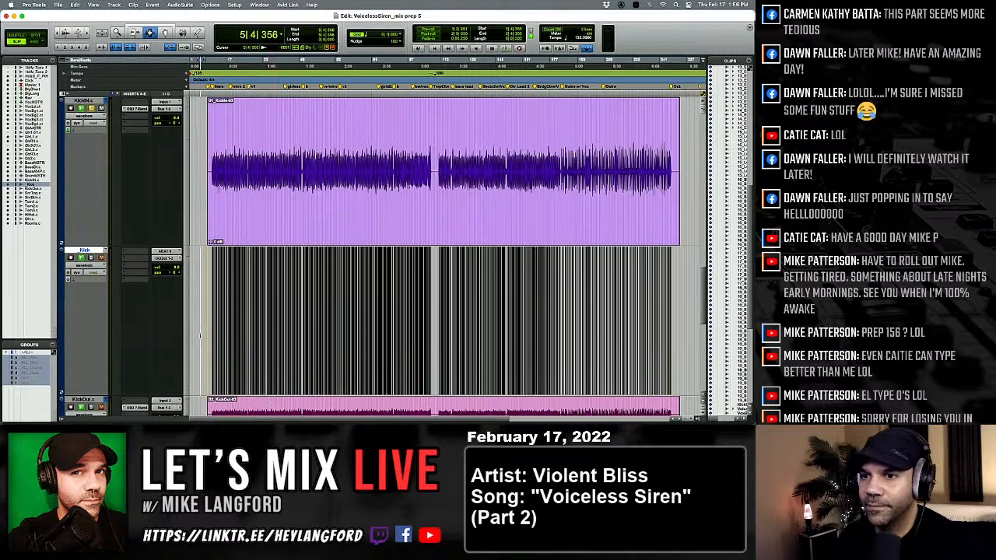
key(Tab)
key(t)
key(t)
key(t)
key(t)
key(t)
key(t)
key(t)
key(t)
key(t)
key(t)
key(t)
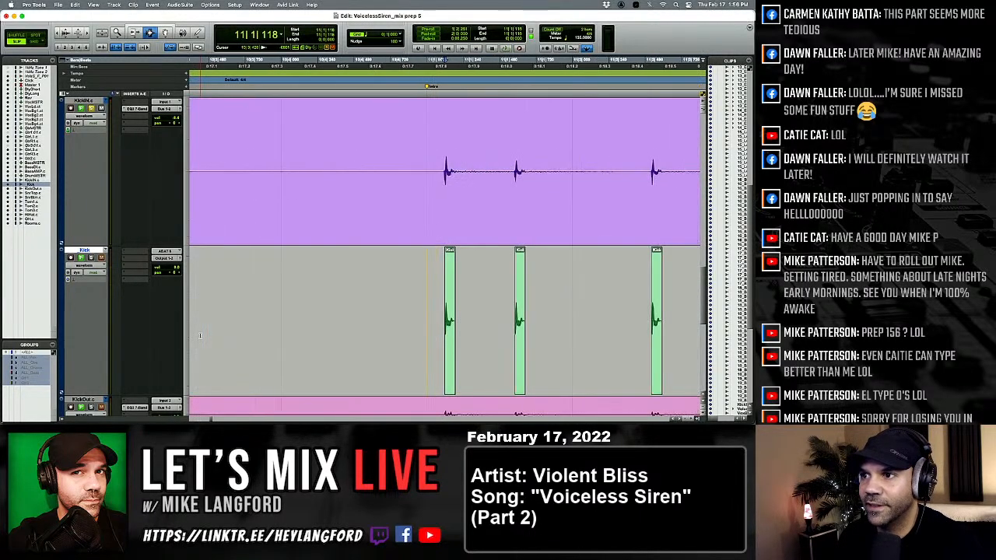
key(r)
key(r)
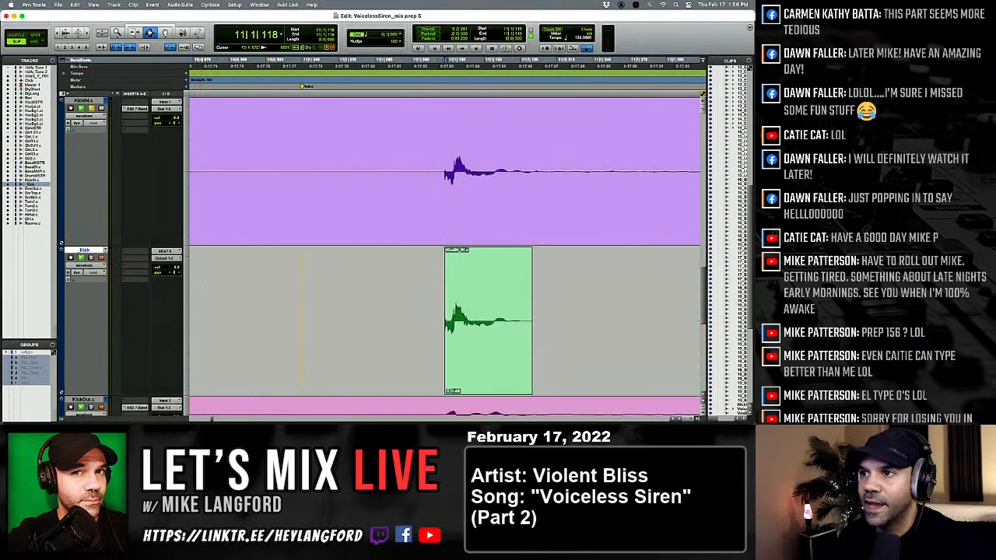
key(t)
key(t)
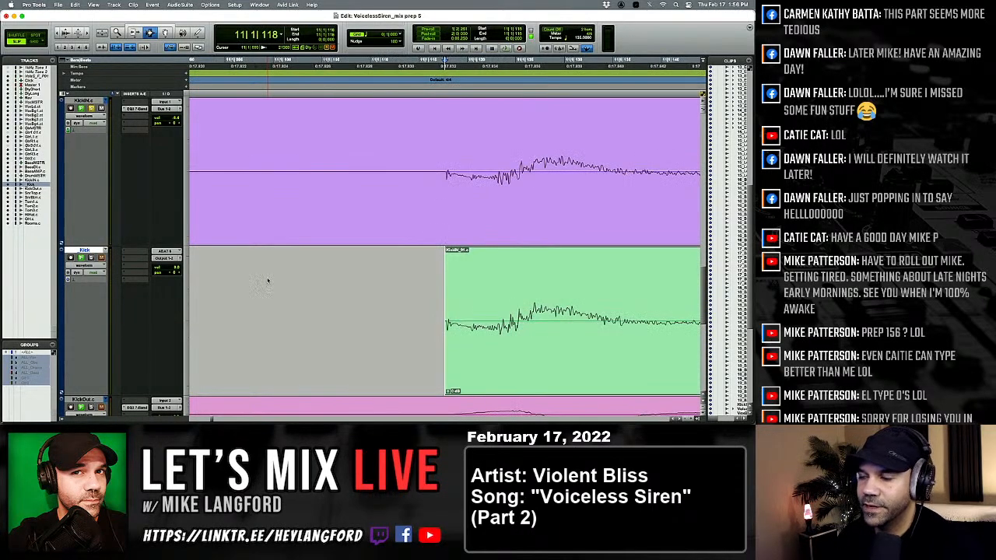
key(super+alt+bracketright)
key(super+alt+bracketright)
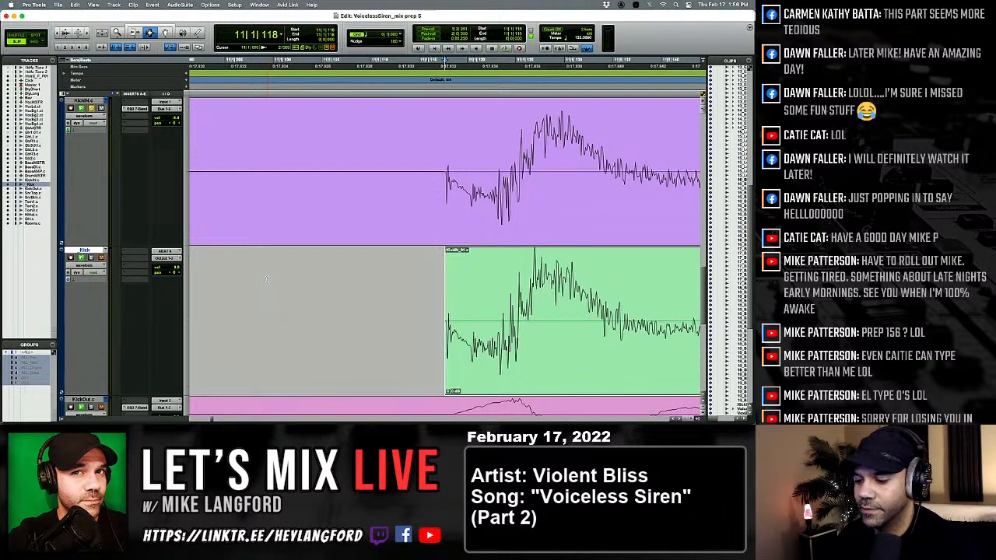
key(r)
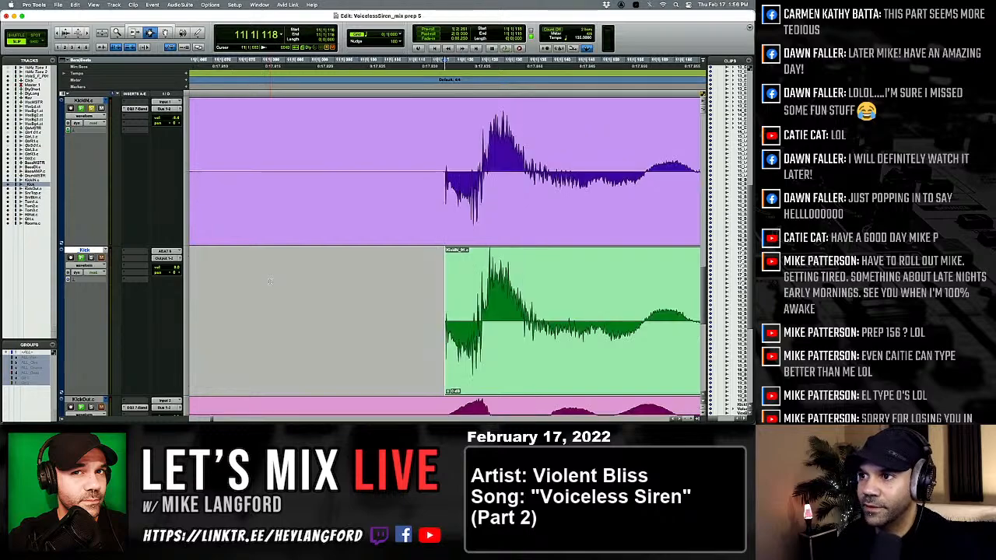
key(super+alt+bracketright)
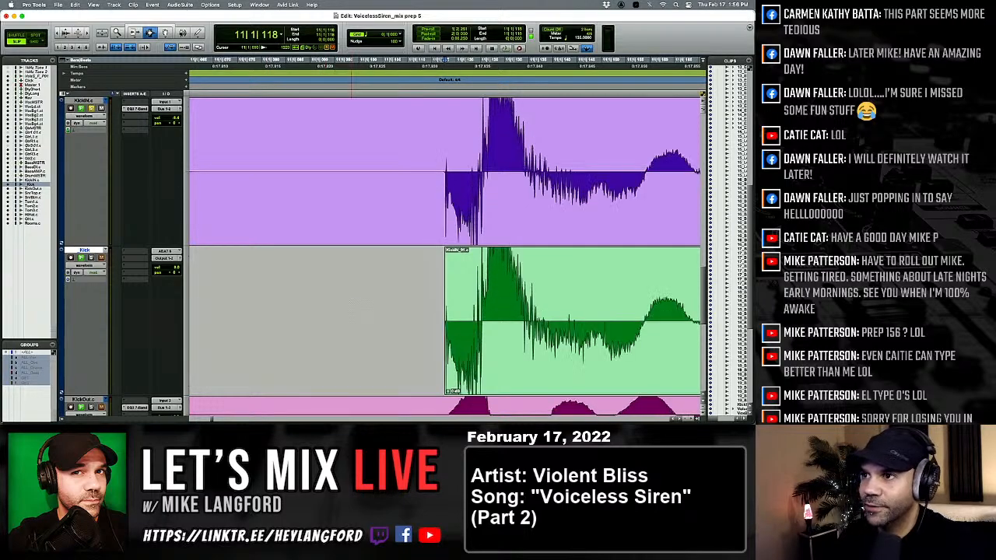
Step through the kicks after 11|1|118 up to 14|3|538 to find samples louder than their KickIN hits.
key(Tab)
key(Tab)
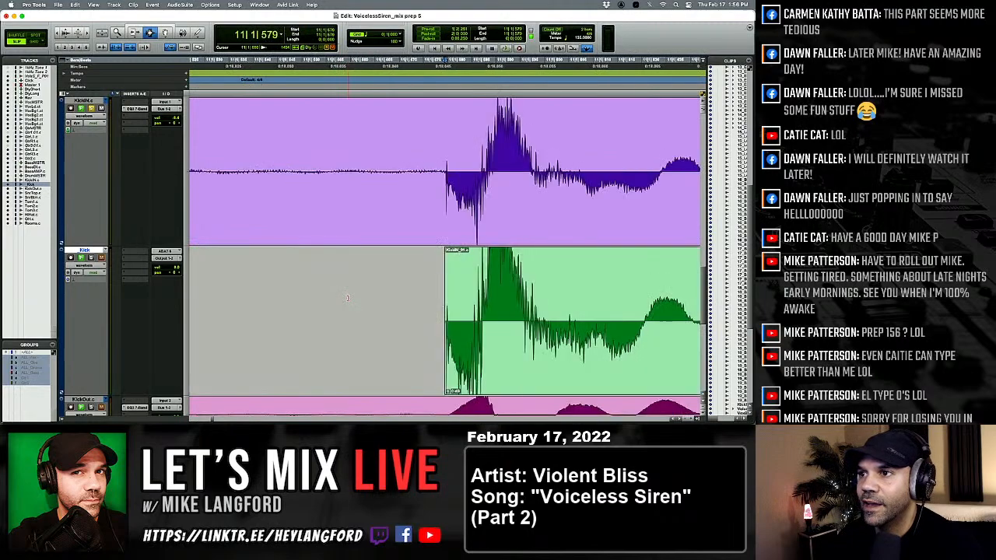
key(r)
key(r)
key(t)
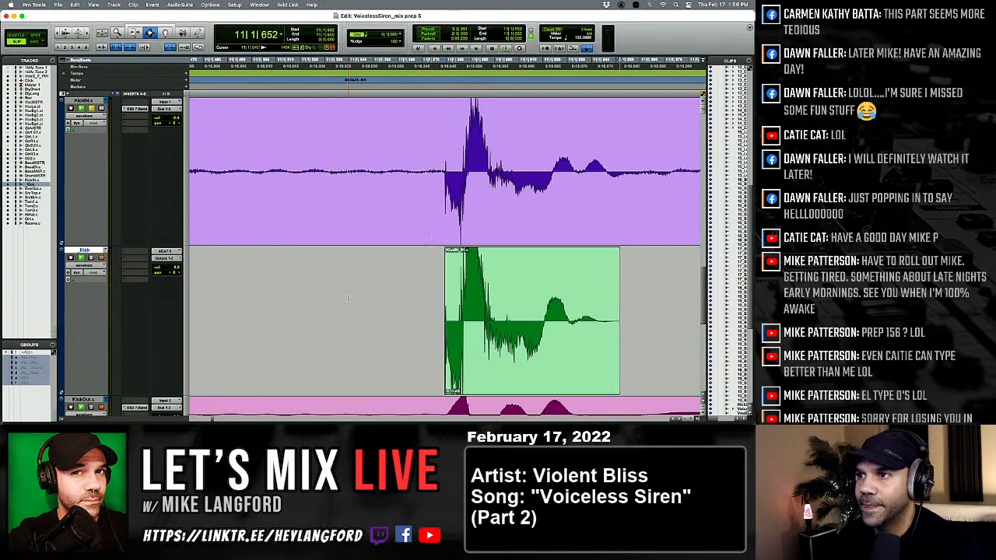
key(Tab)
key(Tab)
key(Tab)
key(Tab)
key(Tab)
key(Tab)
key(Tab)
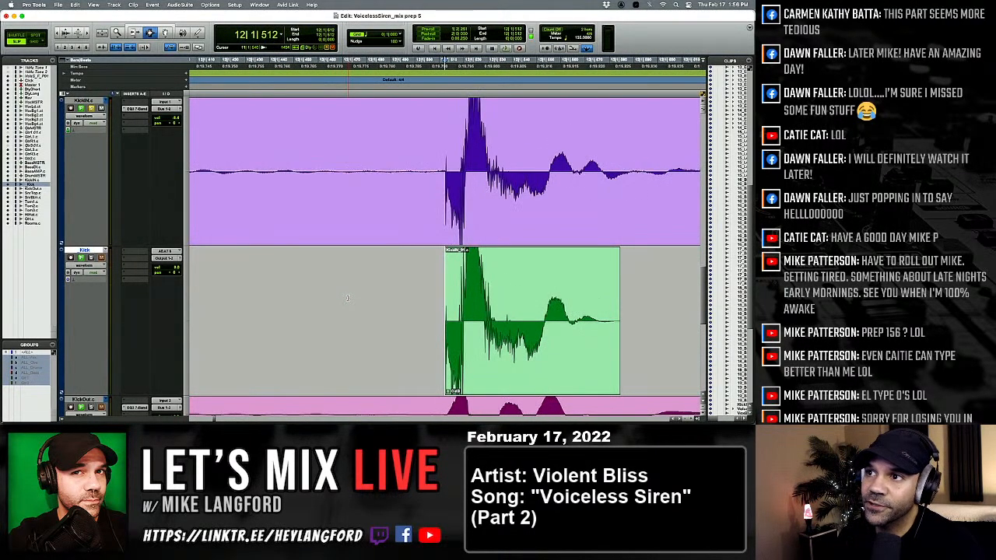
key(Tab)
key(Tab)
key(Tab)
key(Tab)
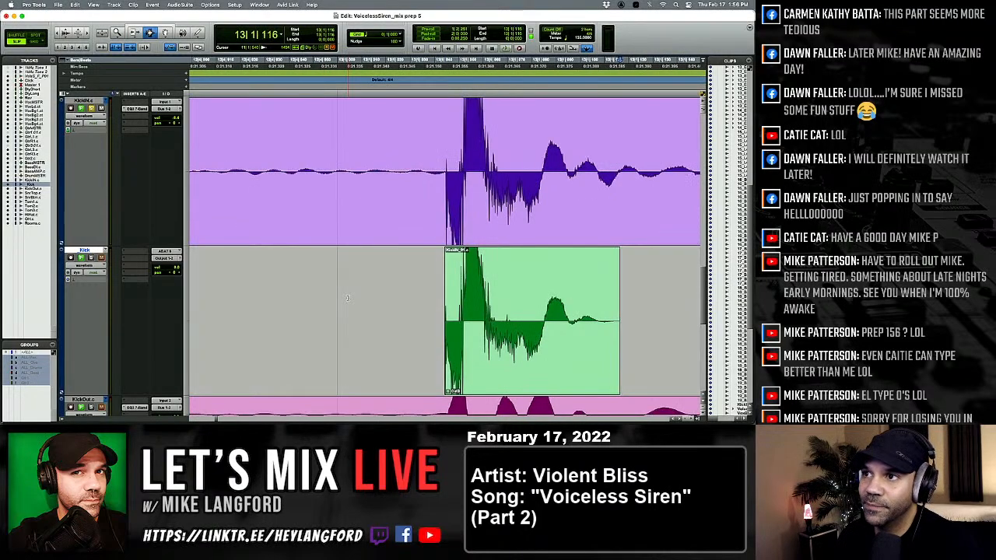
key(Tab)
key(Tab)
key(Tab)
key(Tab)
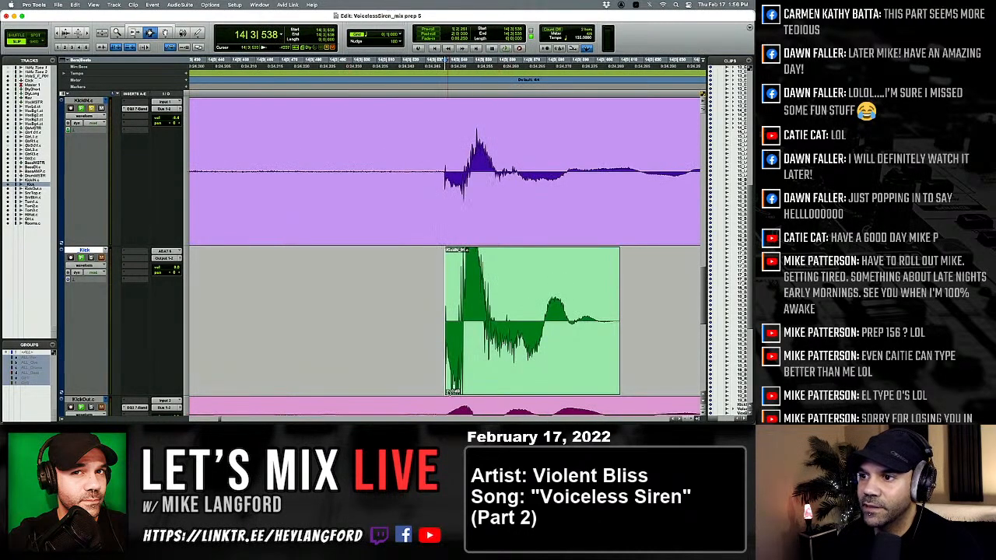
Lower the clip gain of the pasted kick at 14|3|538 and compare its level with the following kick.
drag(450, 391, 448, 397)
key(r)
key(r)
key(r)
key(t)
key(super+alt+[)
key(super+alt+[)
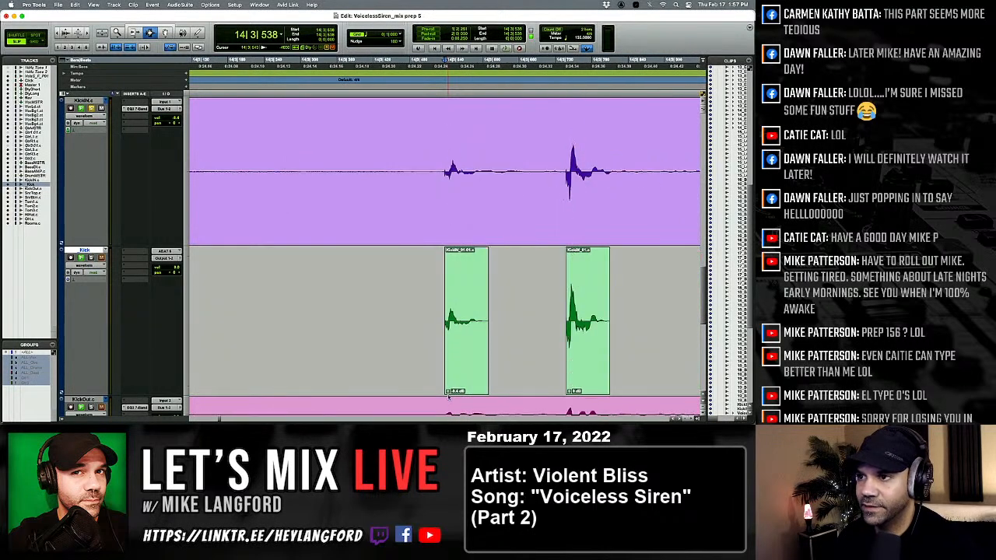
key(super+alt+])
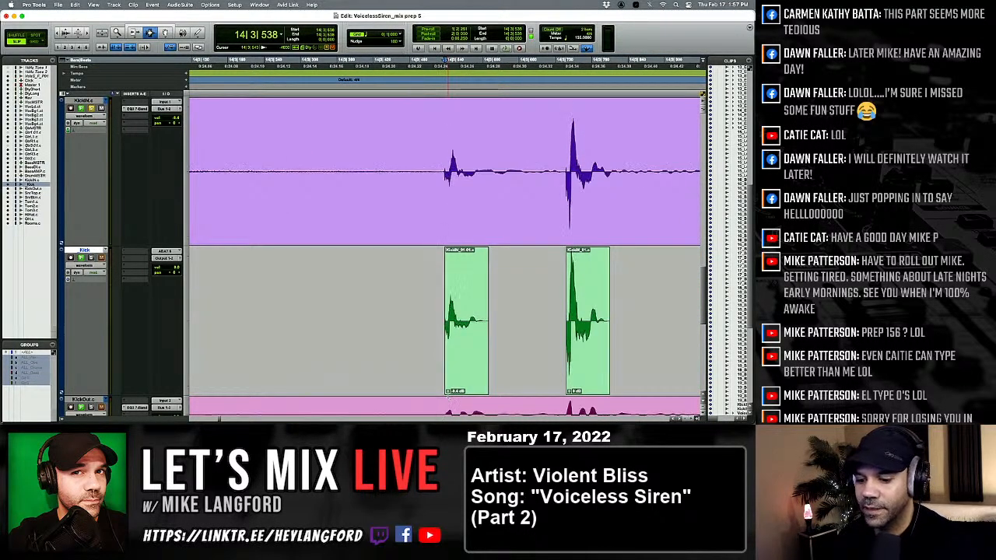
Fine-tune the clip gain of the kick at 14|3|538 to suit the softer KickIN hit, and consolidate the clip.
key(t)
key(t)
drag(449, 396, 448, 393)
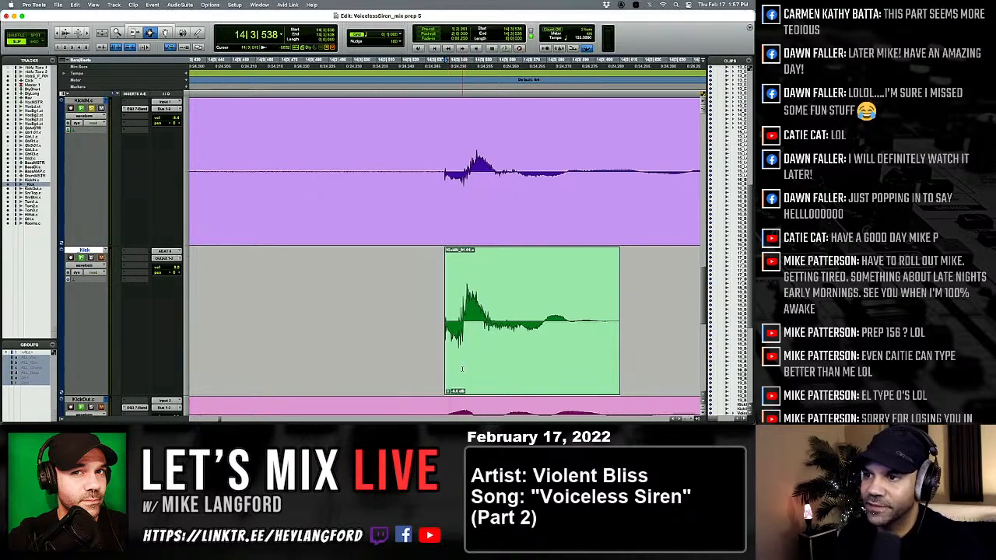
double_click(462, 369)
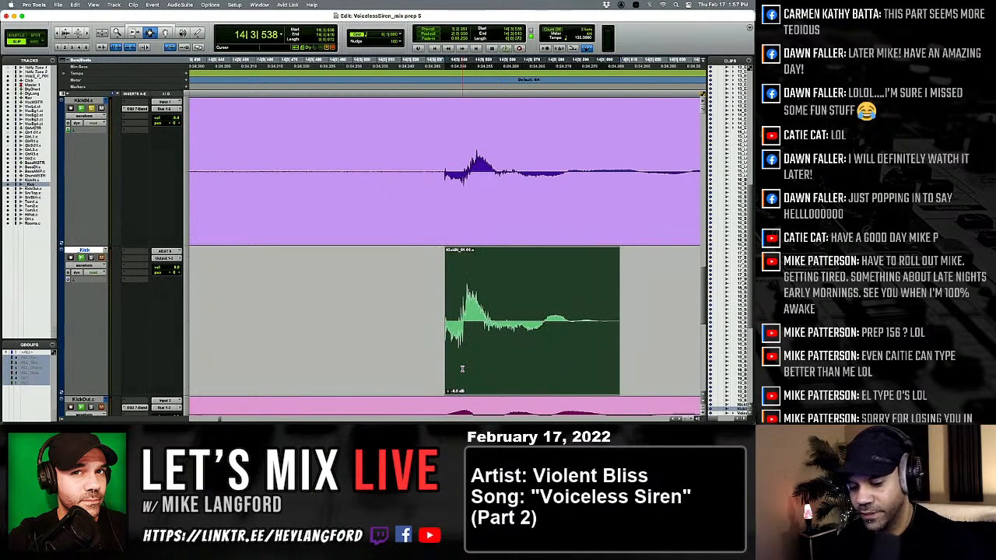
key(alt+shift+3)
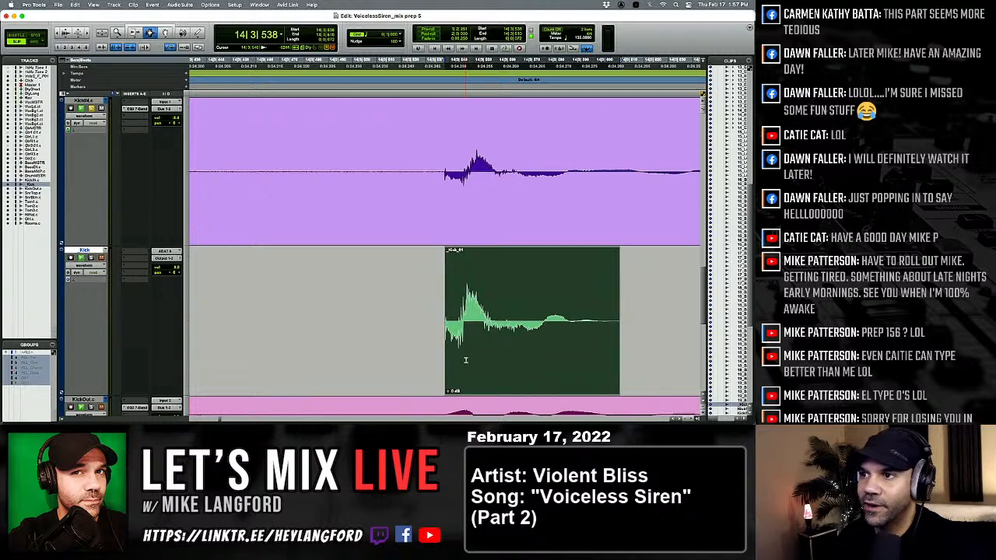
Switch to the Grabber tool and compare the pasted kicks with KickIN from 14|3|737 to 15|3|503.
key(Tab)
key(Tab)
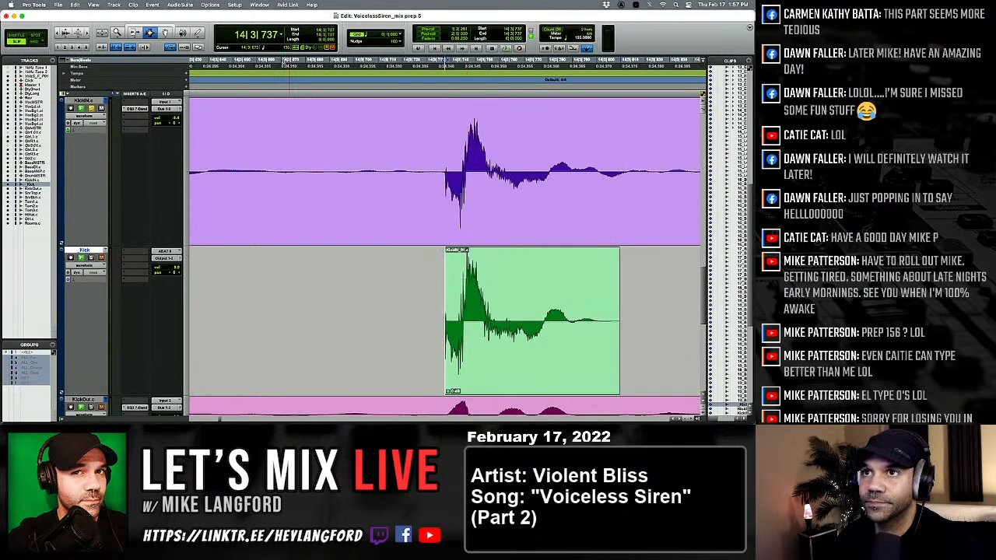
click(165, 33)
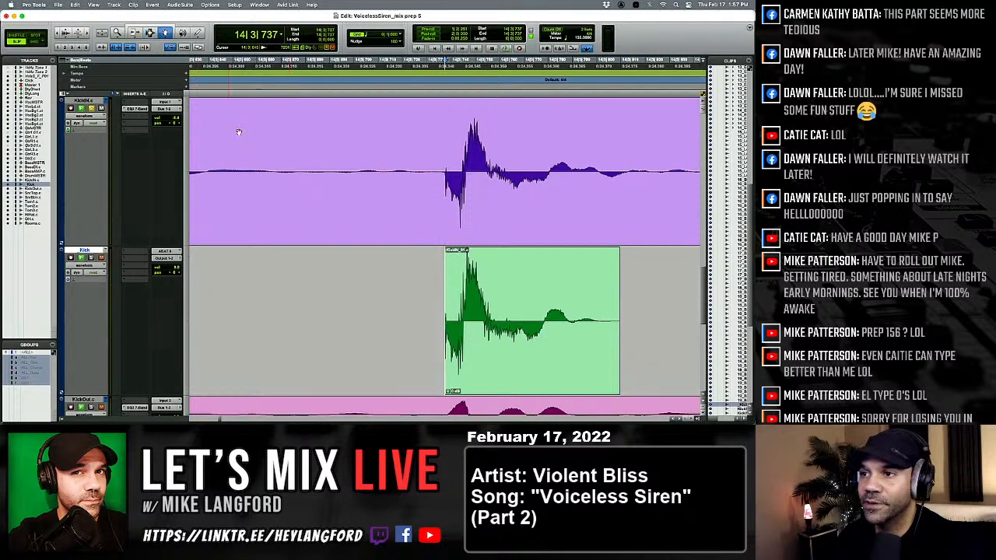
key(Tab)
key(Tab)
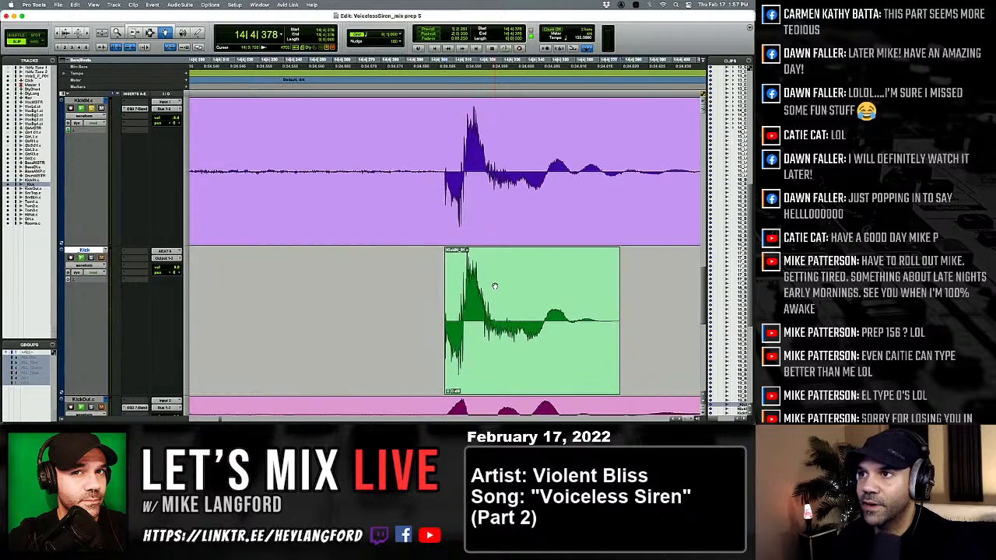
key(Tab)
key(Tab)
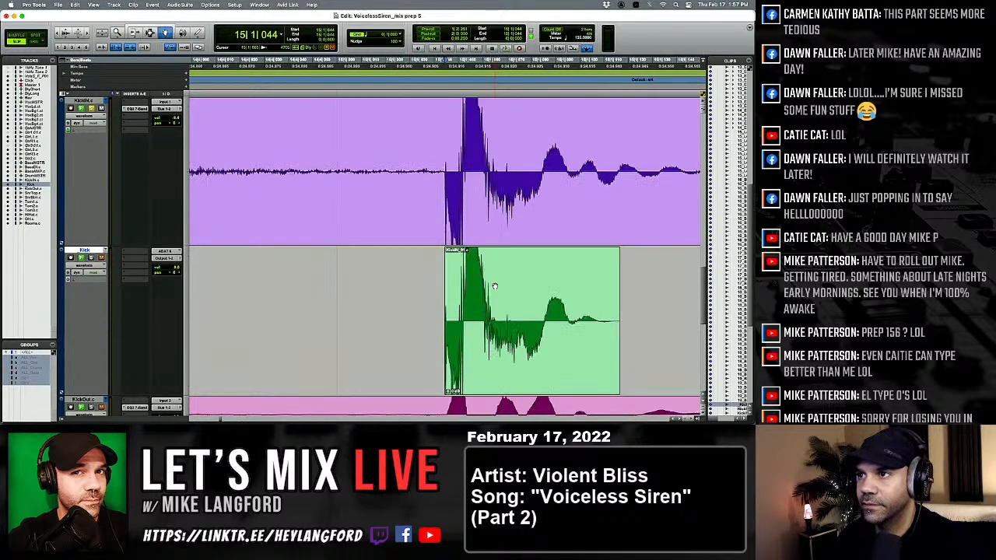
key(Tab)
key(Tab)
key(Tab)
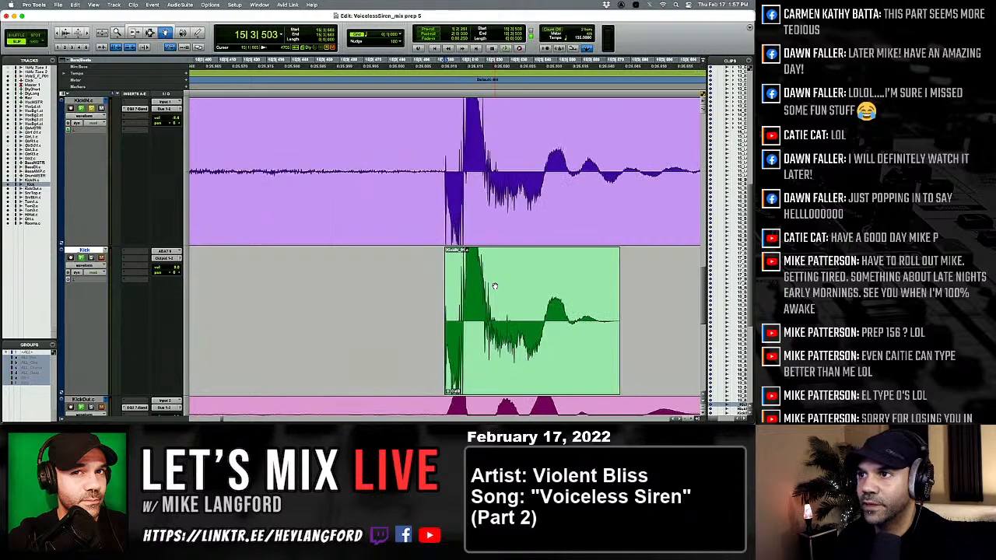
Compare the pasted kicks with their KickIN hits from 15|3|503 through 18|3|527.
key(Tab)
key(Tab)
key(Tab)
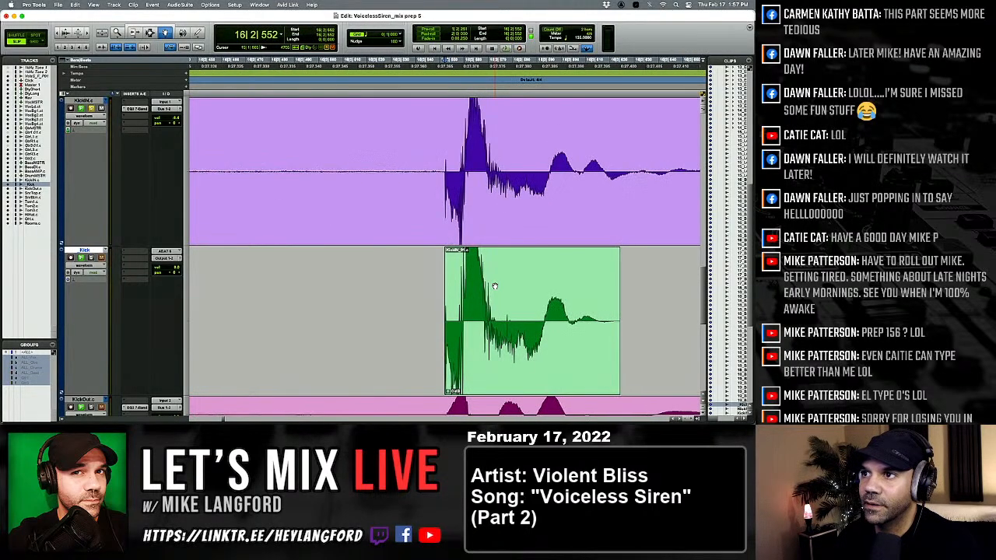
key(Tab)
key(Tab)
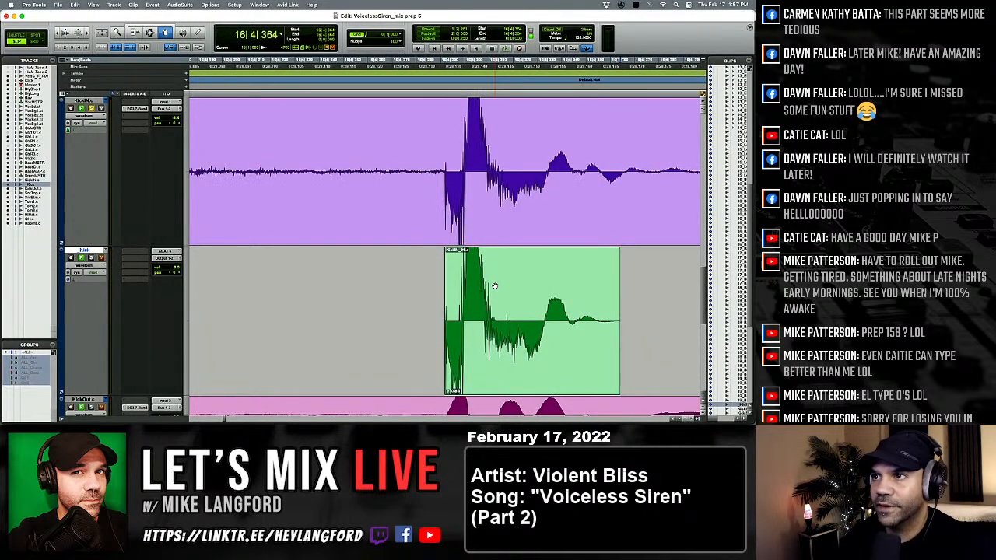
key(Tab)
key(Tab)
key(Tab)
key(Tab)
key(Tab)
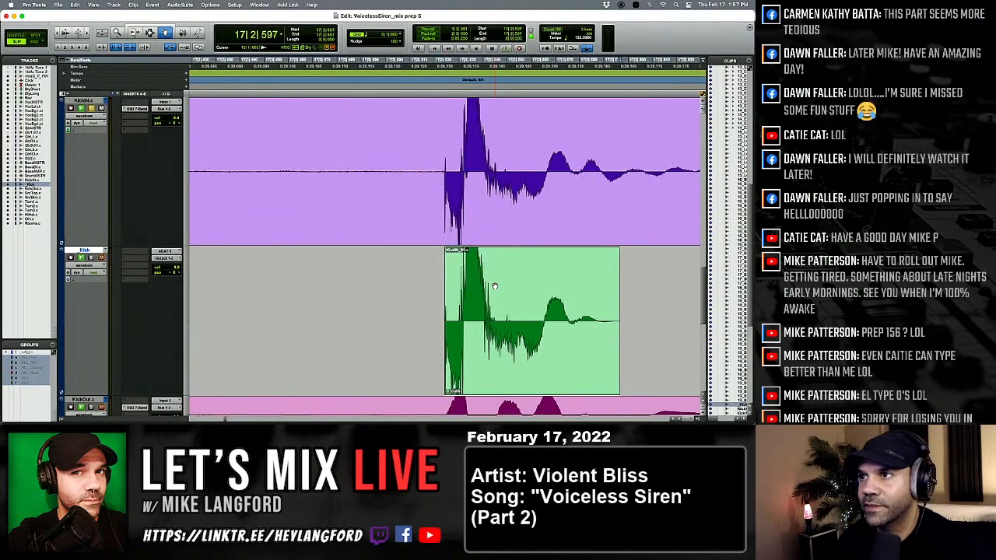
key(Tab)
key(Tab)
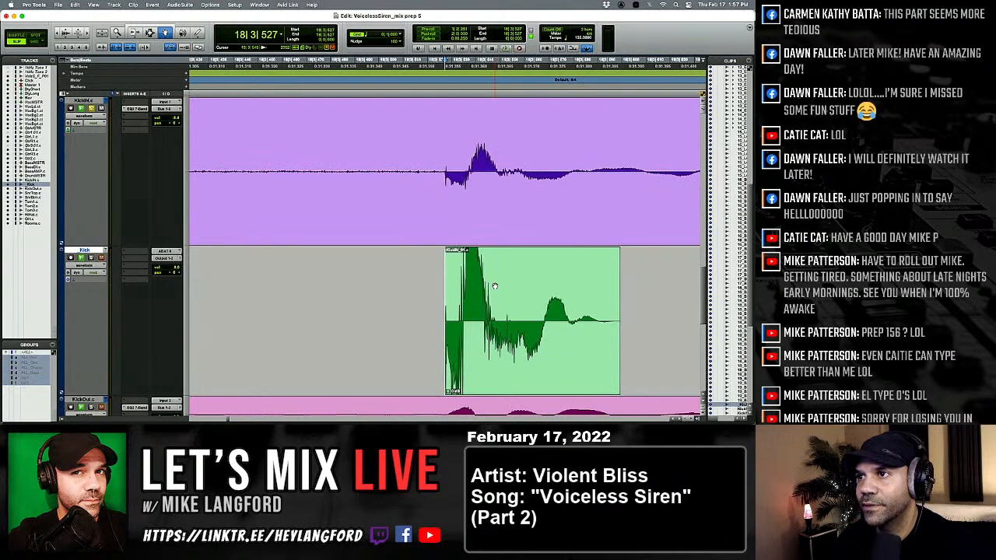
Replace the pasted kick at 18|3|527 with the copied softer kick clip to suit the quieter KickIN hit.
key(Tab)
key(alt+Tab)
key(super+v)
key(Tab)
key(Tab)
key(Tab)
key(Tab)
key(Tab)
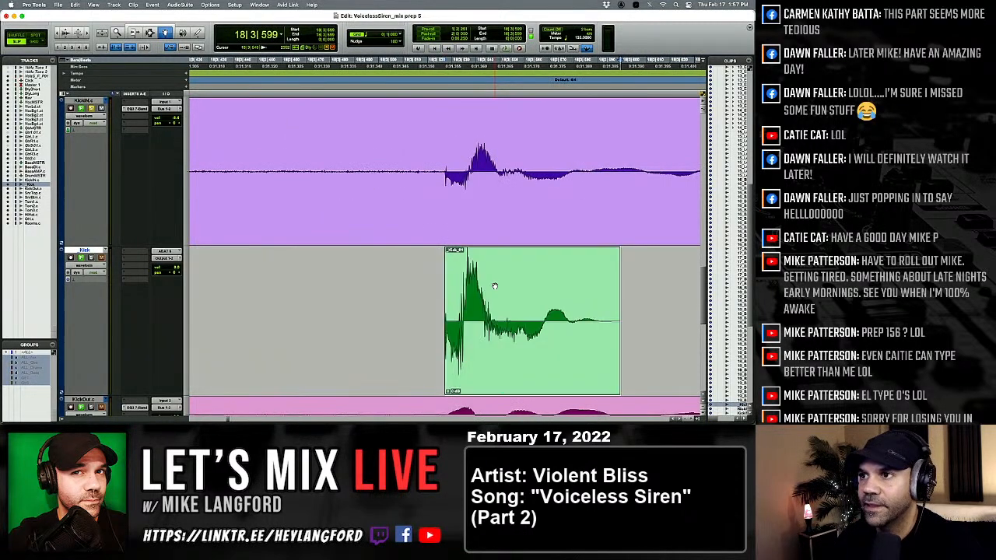
Check the kicks after 18|3|599 against KickIN and replace the one at 20|3|548 with the softer kick clip.
key(Tab)
key(Tab)
key(Tab)
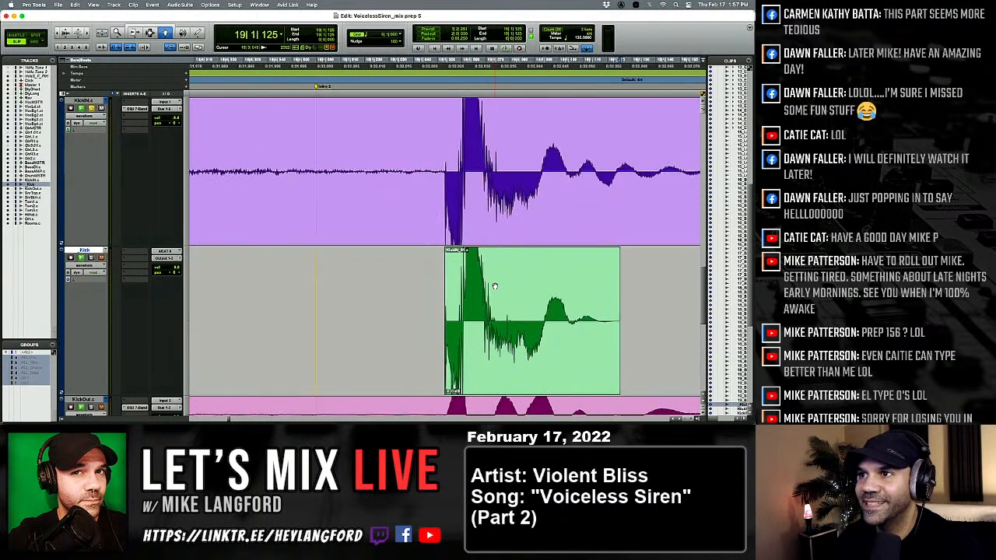
key(Tab)
key(Tab)
key(Tab)
key(Tab)
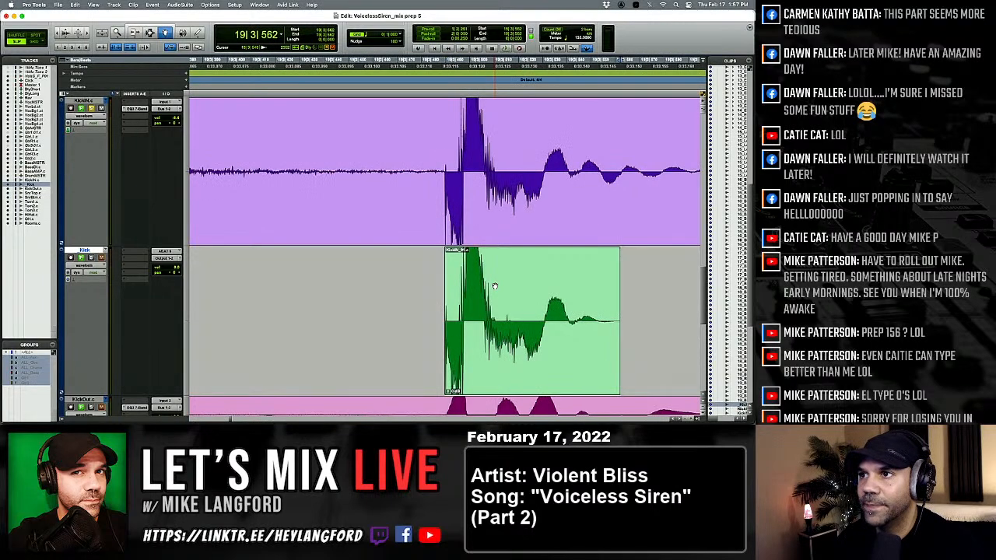
key(Tab)
key(Tab)
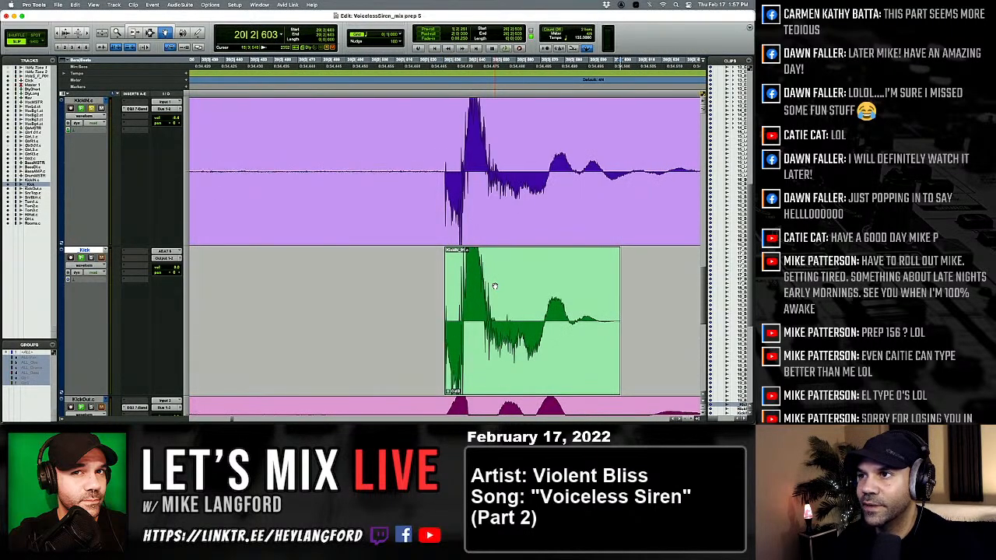
click(495, 286)
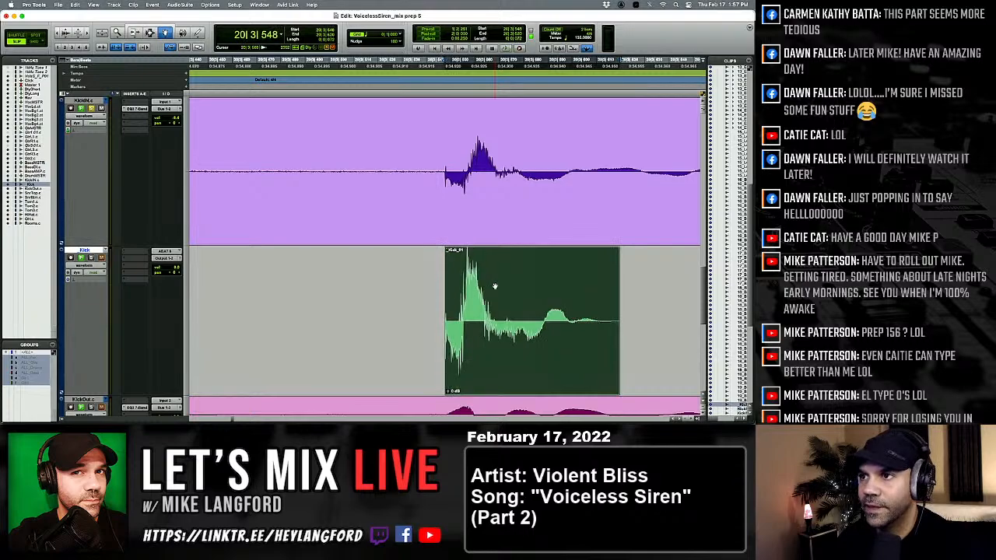
key(Tab)
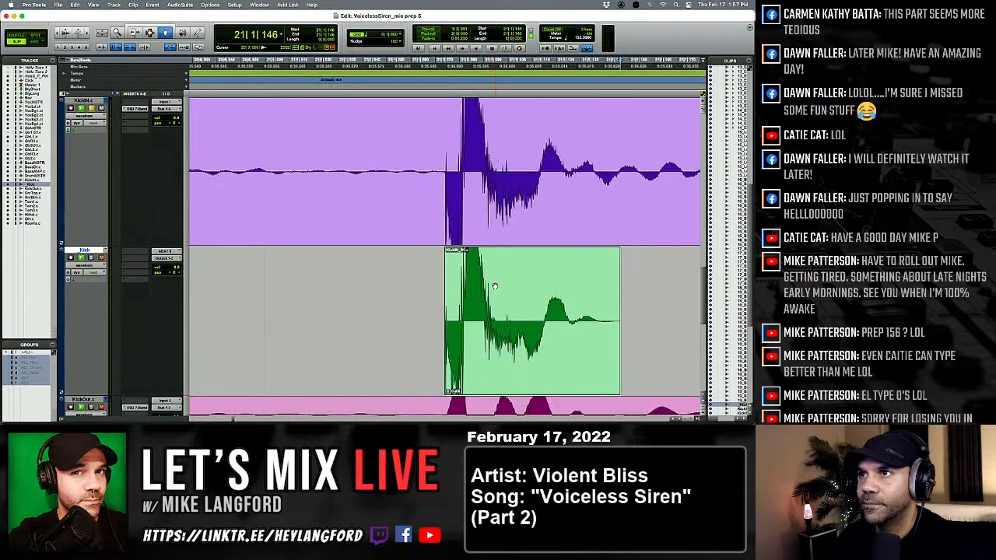
Compare the pasted kicks with KickIN from 21|1|146 through bars 22 and 23 to 24|1|525.
key(Tab)
key(Tab)
key(Tab)
key(Tab)
key(Tab)
key(Tab)
key(Tab)
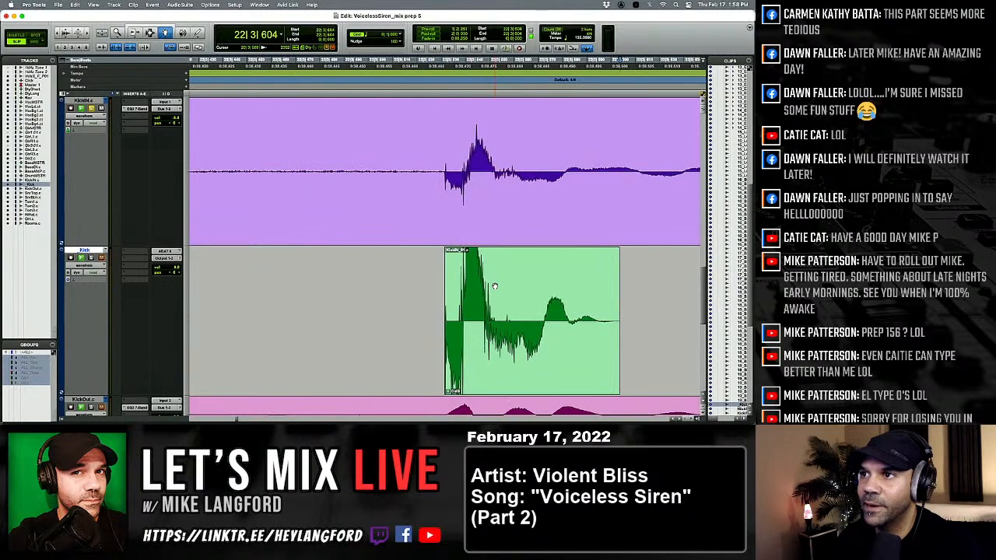
key(Tab)
key(Tab)
key(Tab)
key(Tab)
key(Tab)
key(Tab)
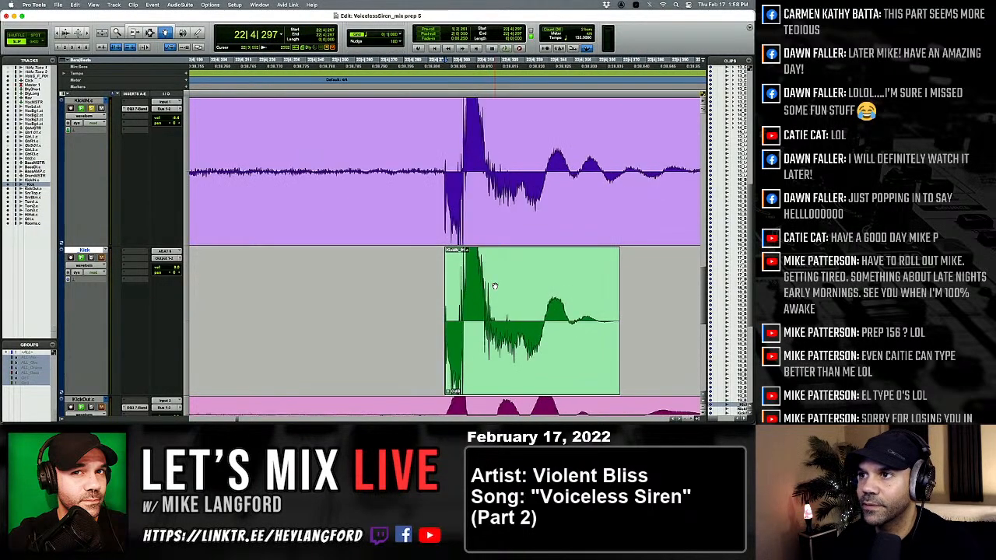
key(Tab)
key(Tab)
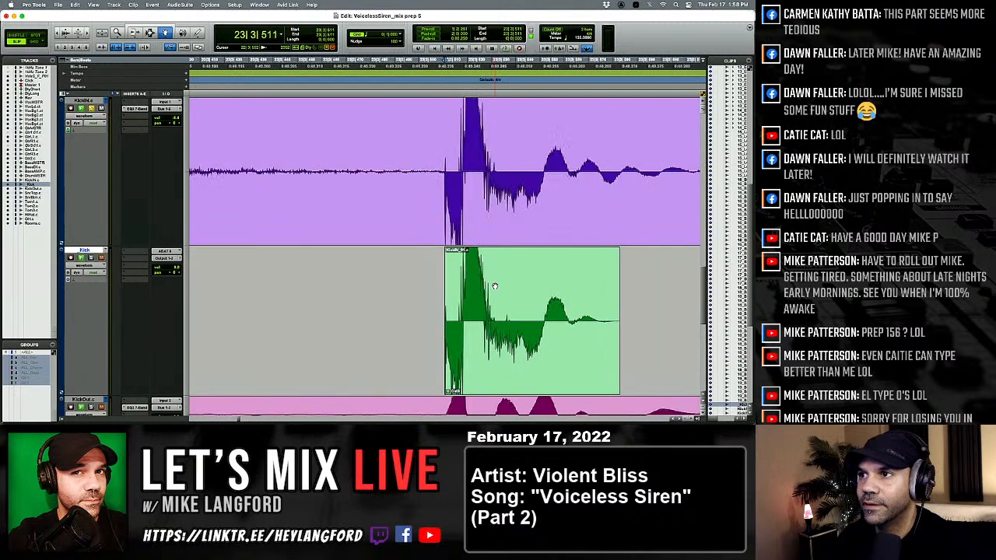
key(Tab)
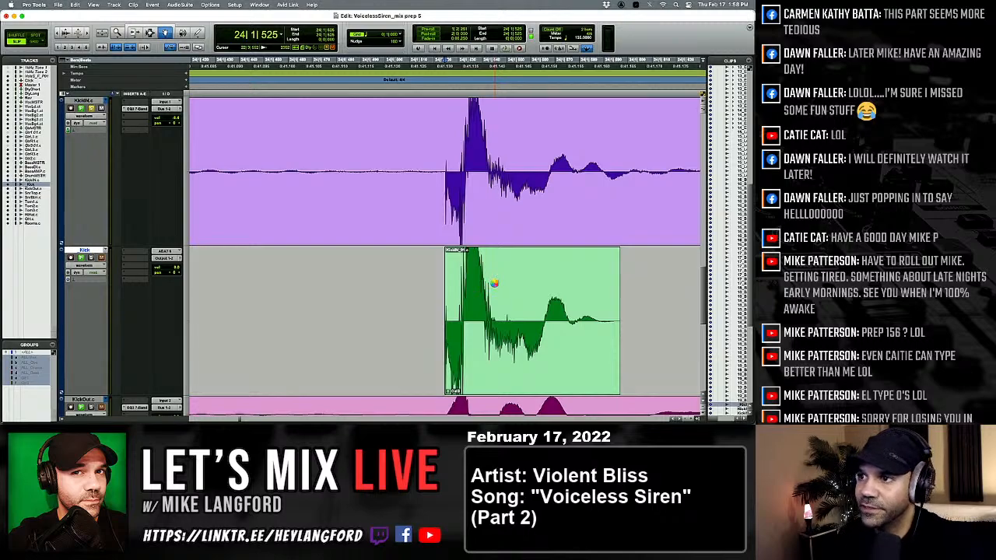
Go back to the kick at 24|3|517 and replace it with the softer kick clip to suit the quieter KickIN hit.
key(Tab)
key(Tab)
key(Tab)
key(Tab)
key(alt+Tab)
key(alt+Tab)
key(alt+Tab)
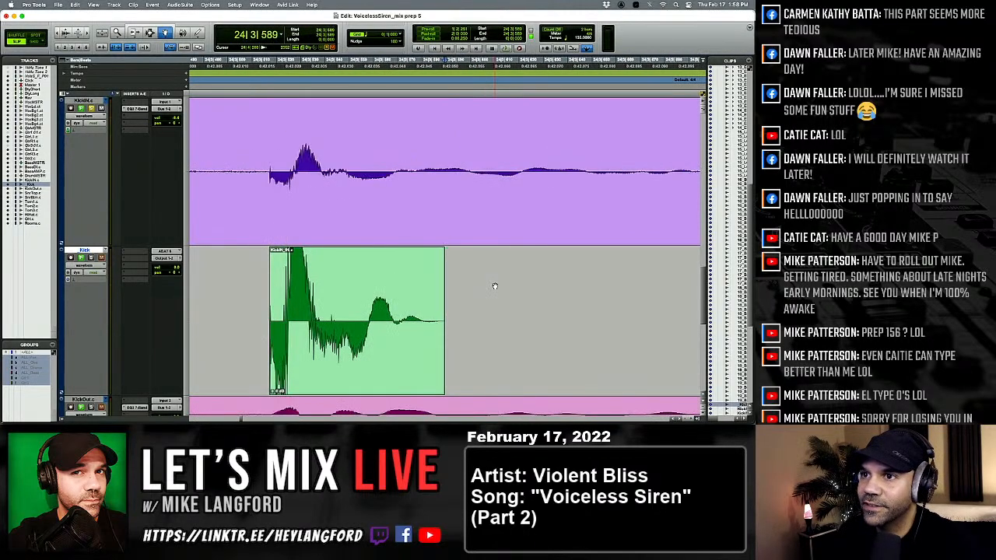
key(alt+Tab)
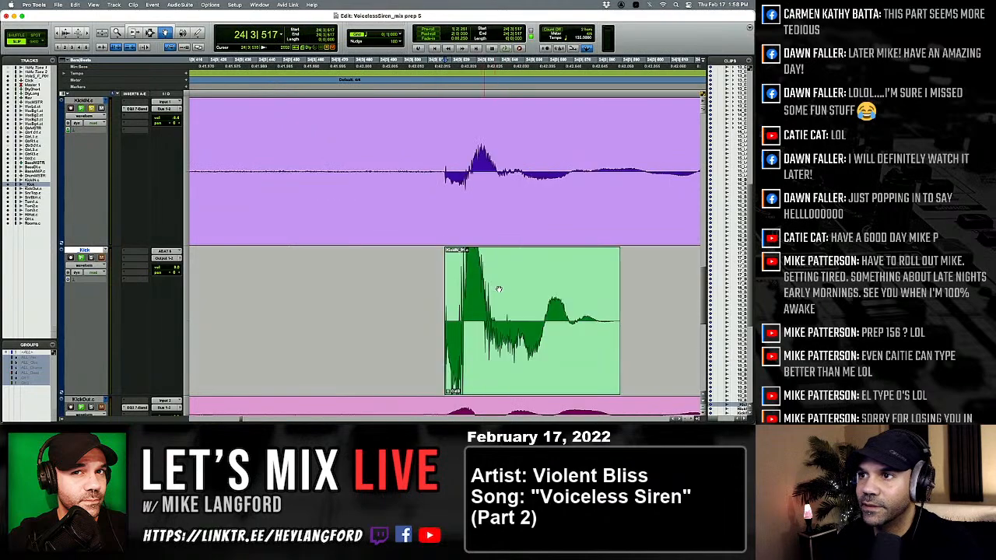
click(499, 290)
key(super+m)
key(Tab)
key(Tab)
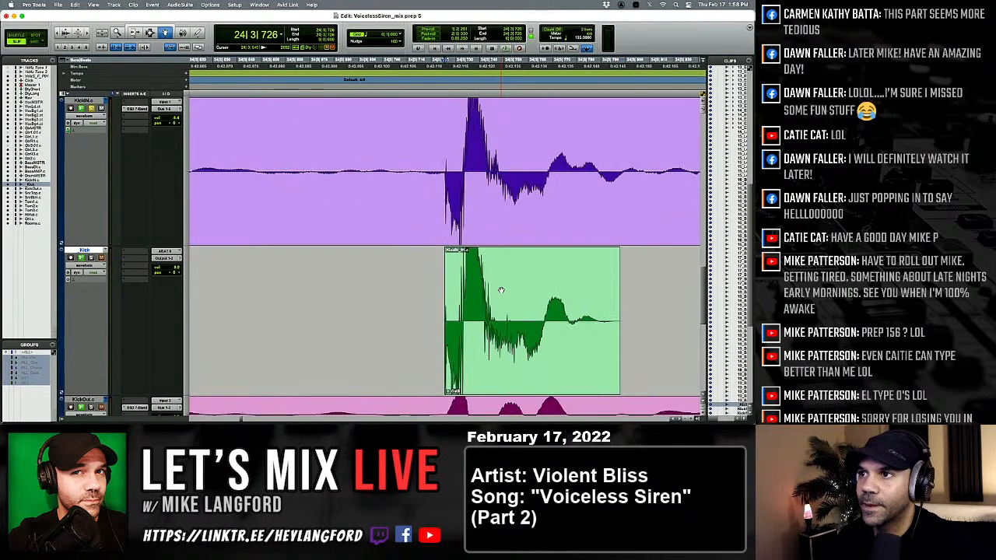
Check the pasted kicks from 24|3|726 to 28|1|108 for any that are louder than their KickIN hits.
key(Tab)
key(Tab)
key(Tab)
key(Tab)
key(Tab)
key(Tab)
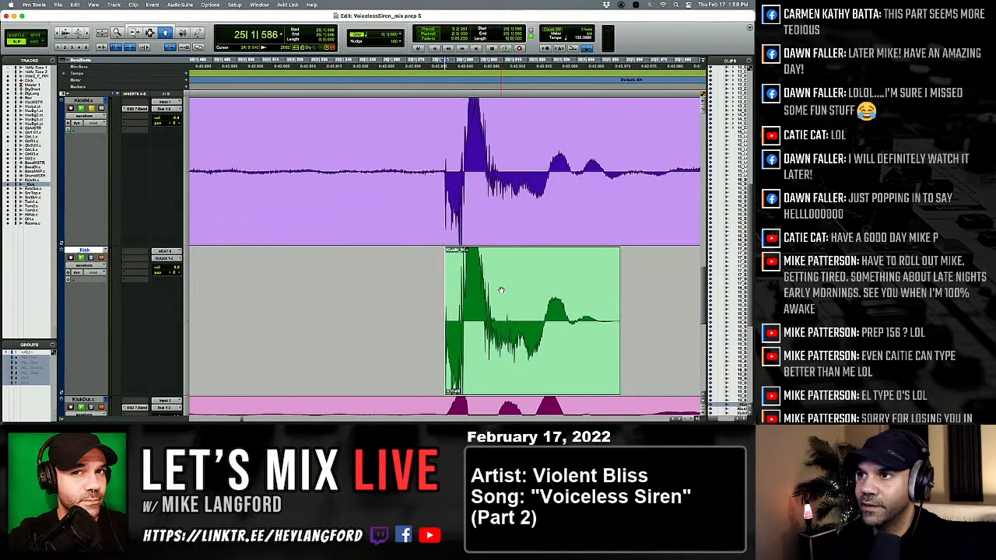
key(Tab)
key(Tab)
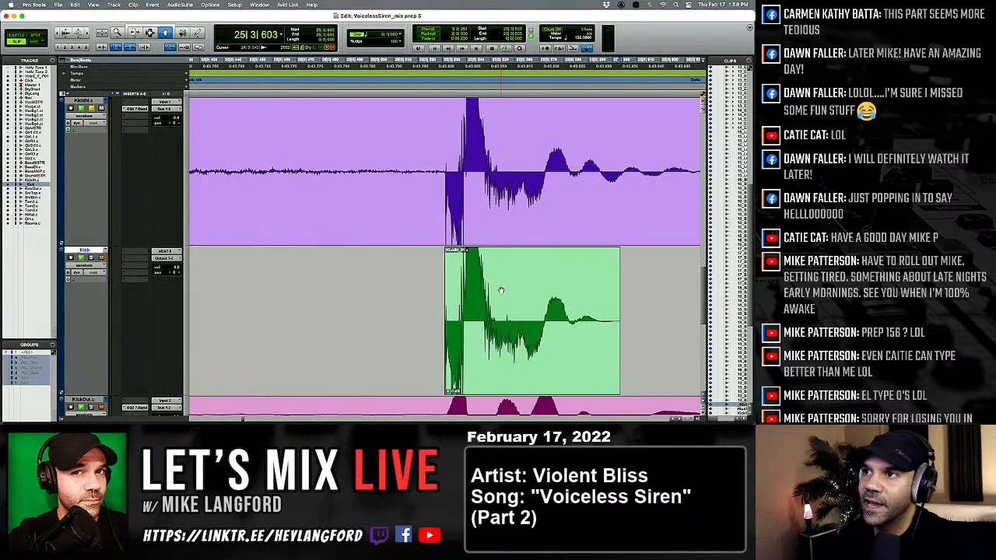
key(Tab)
key(Tab)
key(Tab)
key(Tab)
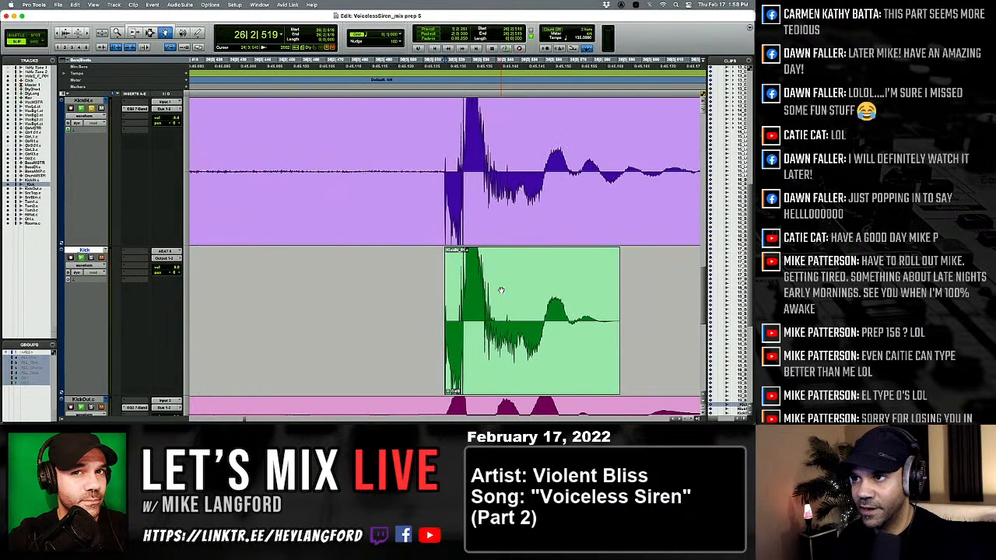
key(Tab)
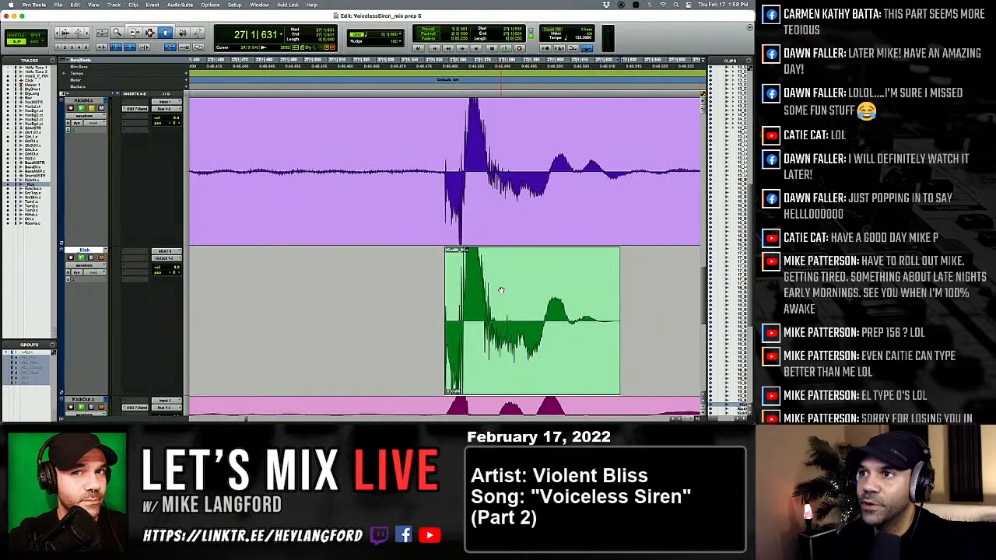
key(Tab)
key(Tab)
key(Tab)
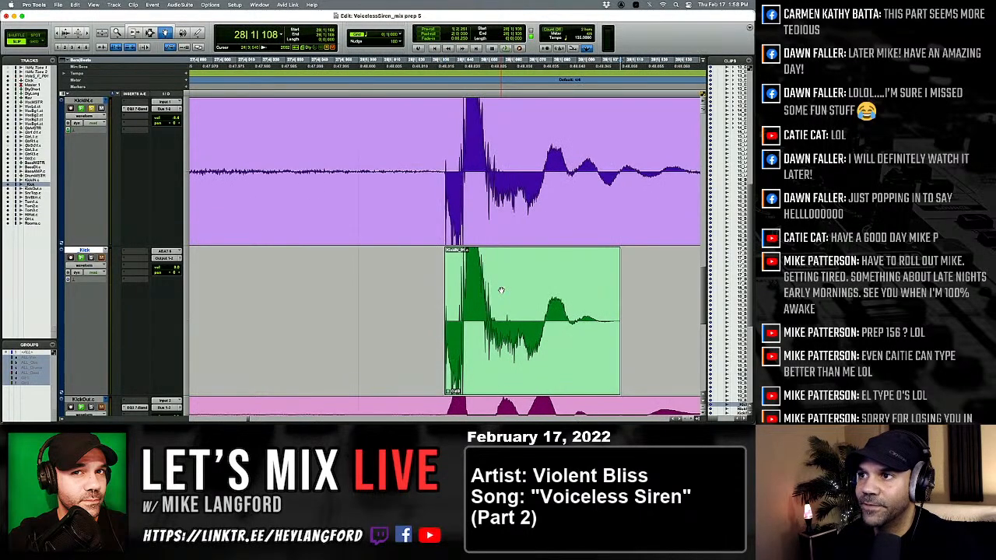
Compare the pasted kicks with KickIN from 28|1|108 to 30|1|093.
key(Tab)
key(Tab)
key(Tab)
key(Tab)
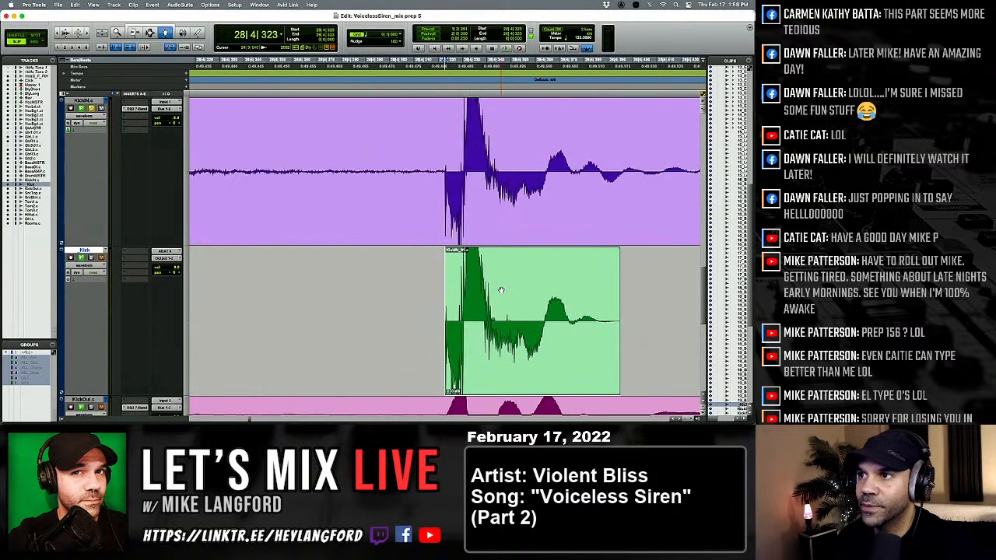
key(Tab)
key(Tab)
key(Tab)
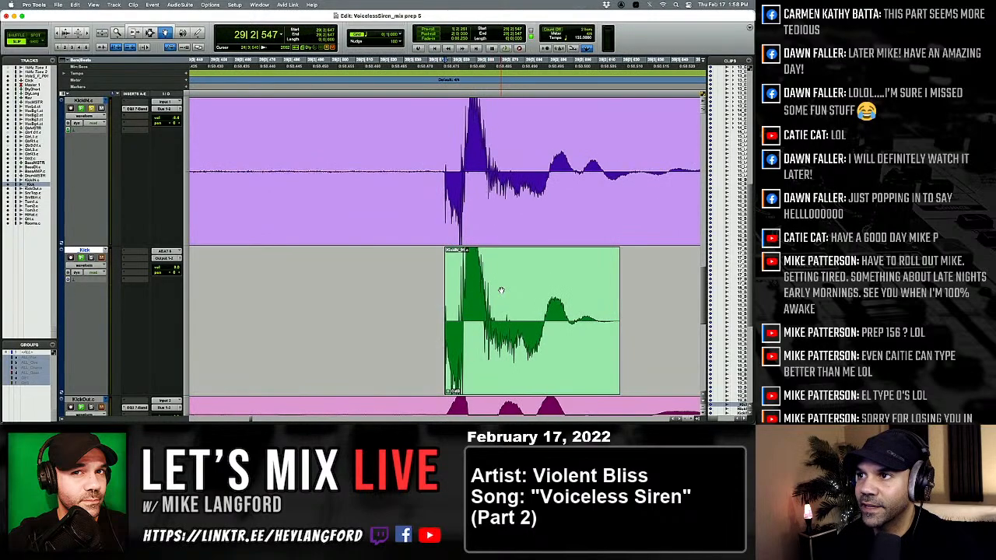
Replace the kick at 30|3|572 with the softer kick clip and continue to the kick at 31|1|042.
key(Tab)
key(Tab)
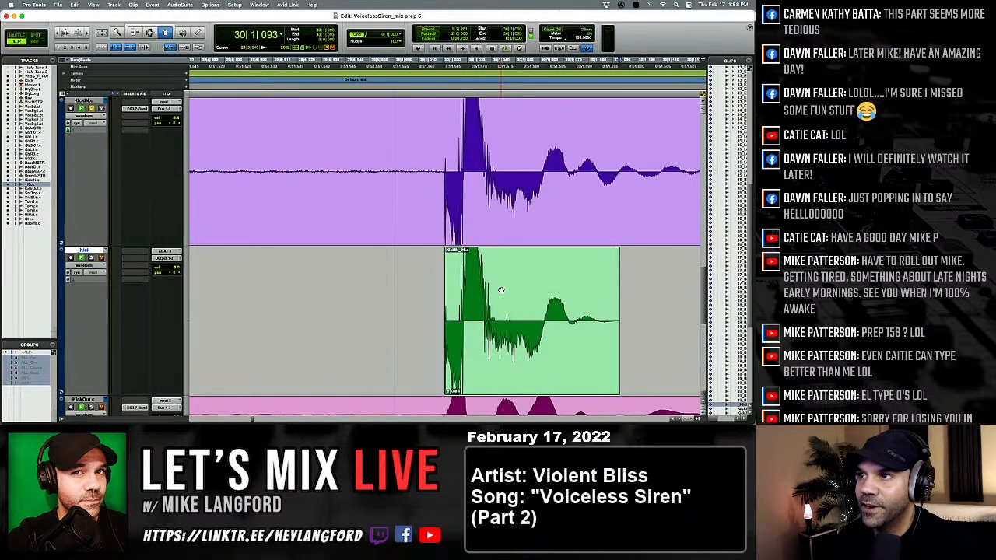
key(Tab)
key(Tab)
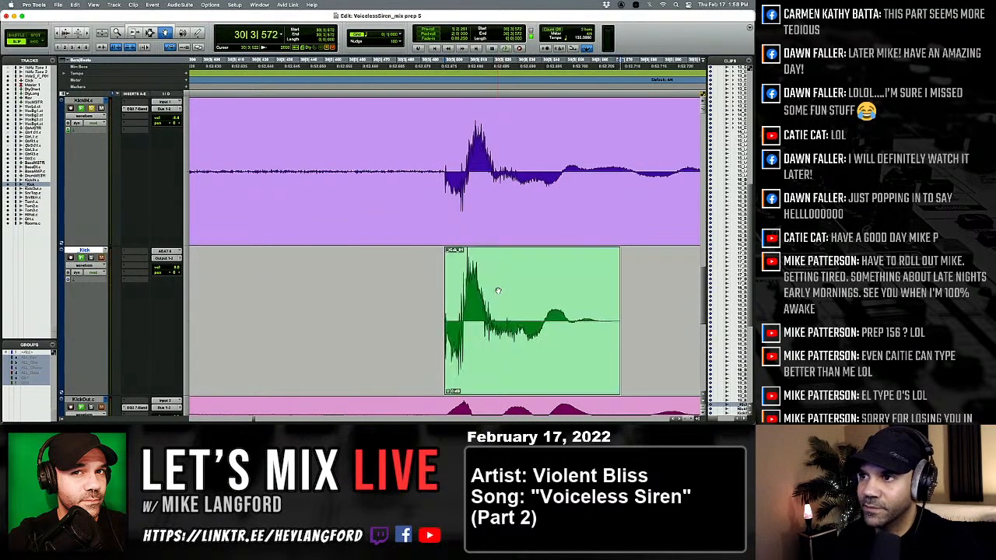
key(Tab)
Check the pasted kicks from 31|1|042 to 33|3|494 against the levels of their KickIN hits.
key(Tab)
key(Tab)
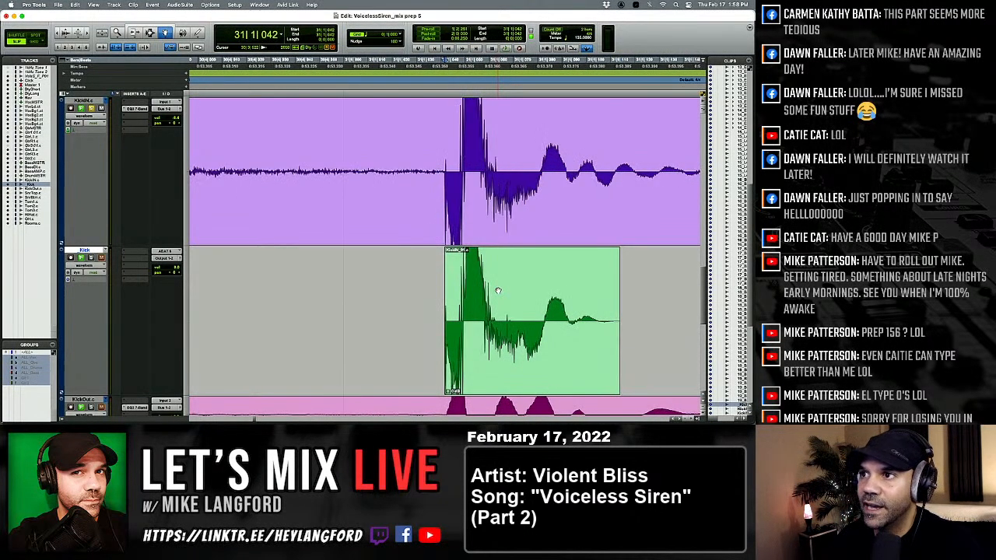
key(Tab)
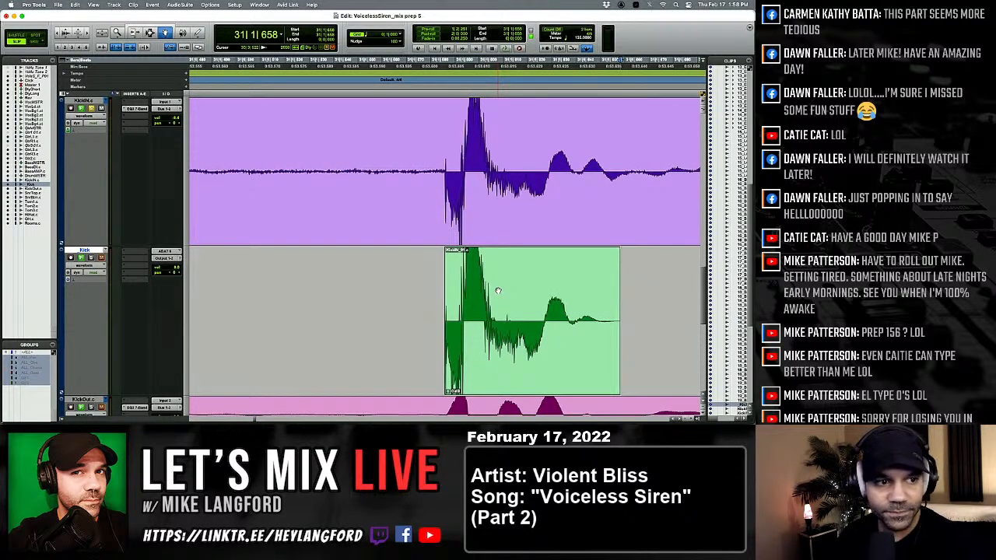
key(alt+Tab)
key(Tab)
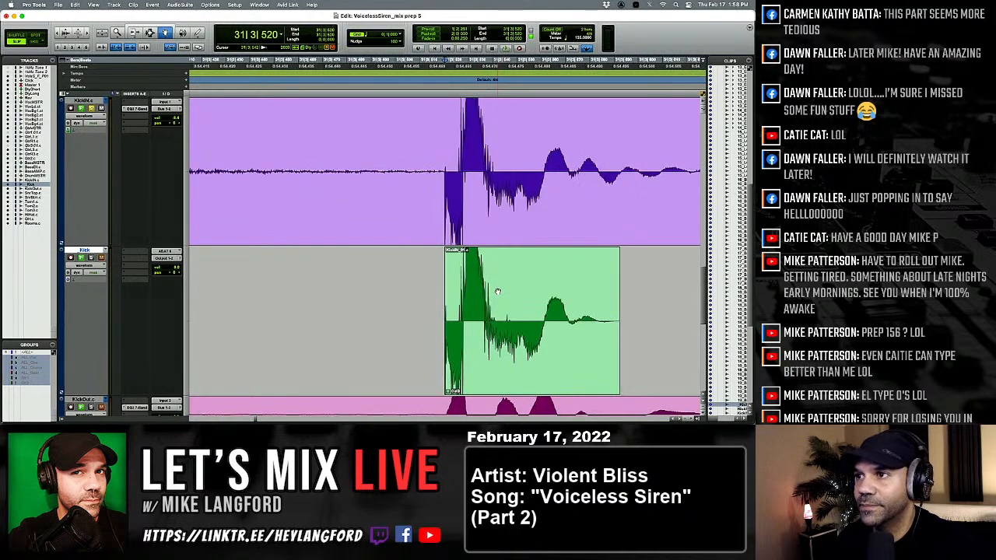
key(Tab)
key(Tab)
key(Tab)
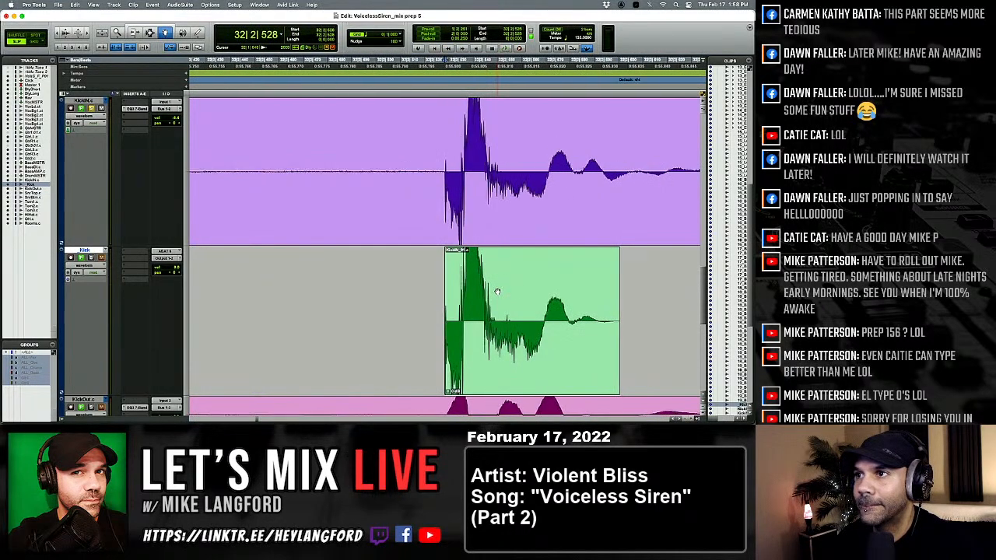
key(Tab)
key(Tab)
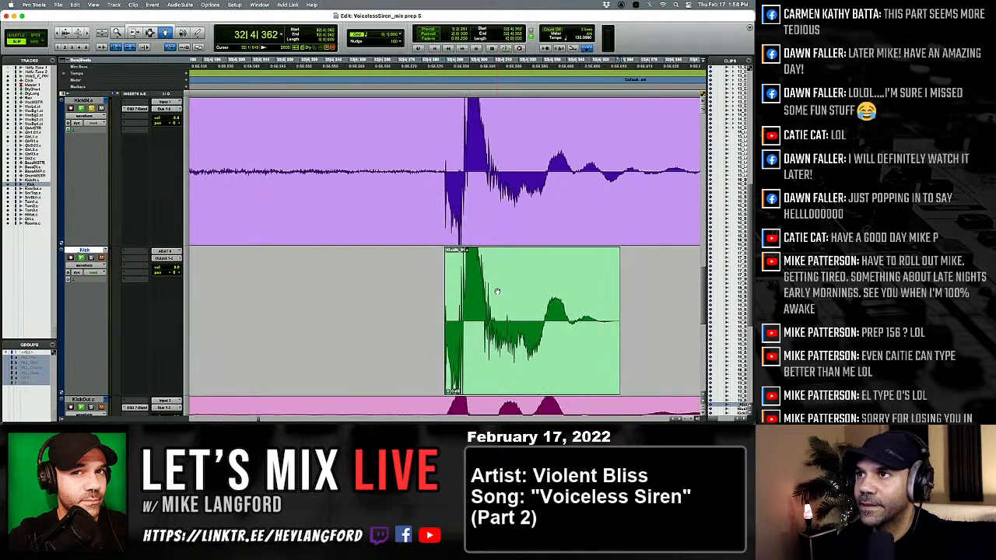
key(Tab)
key(Tab)
key(Tab)
key(Tab)
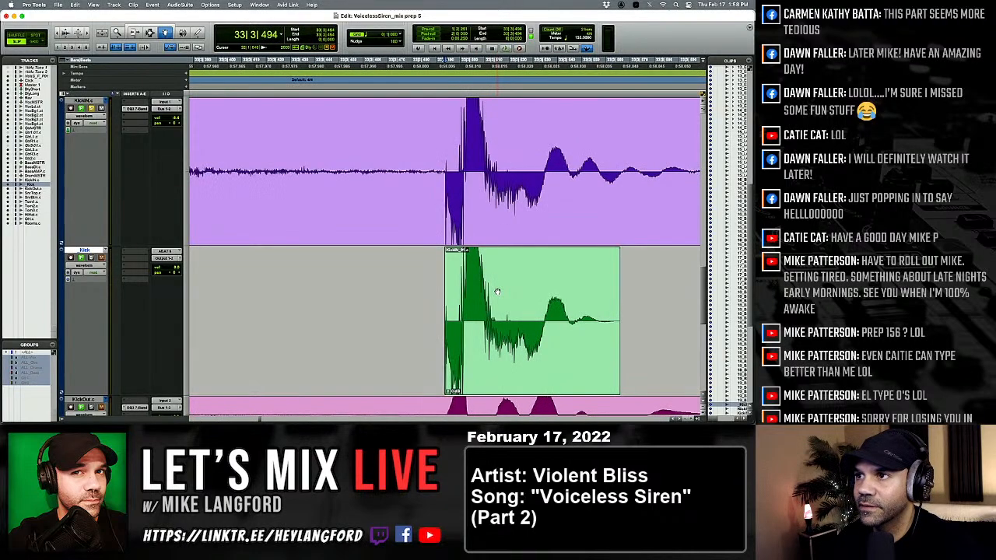
Step through the kicks after 33|3|494 up to 36|2|535 and compare their levels with KickIN.
key(Tab)
key(Tab)
key(Tab)
key(Tab)
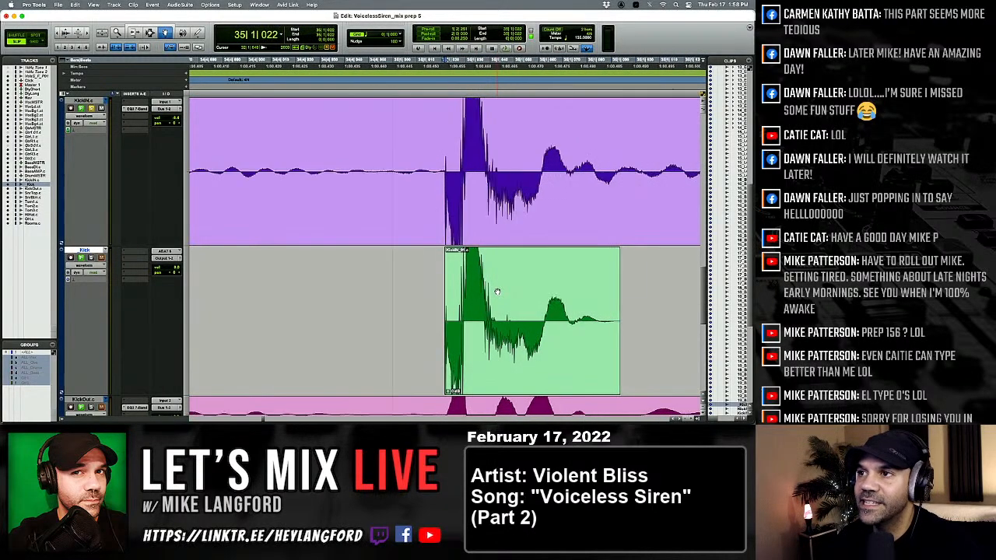
key(Tab)
key(Tab)
key(Tab)
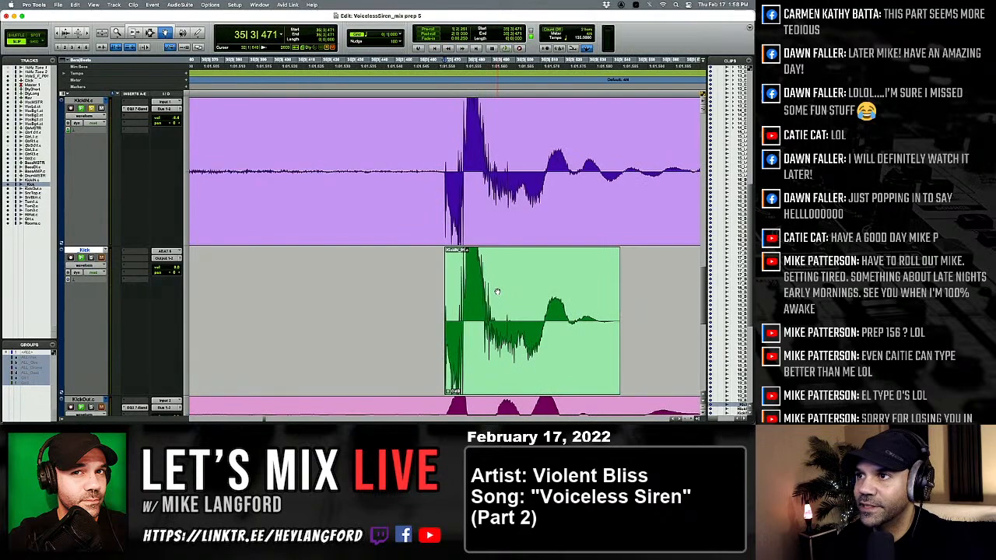
key(Tab)
key(Tab)
key(Tab)
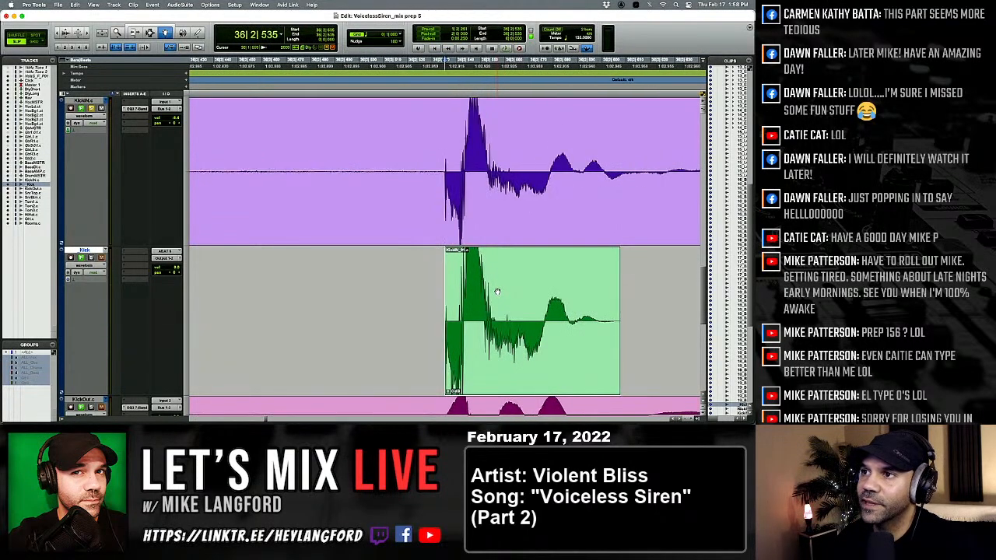
Replace the kick at 36|3|468 with the softer kick clip and continue to the kick at 37|1|040.
key(Tab)
click(496, 292)
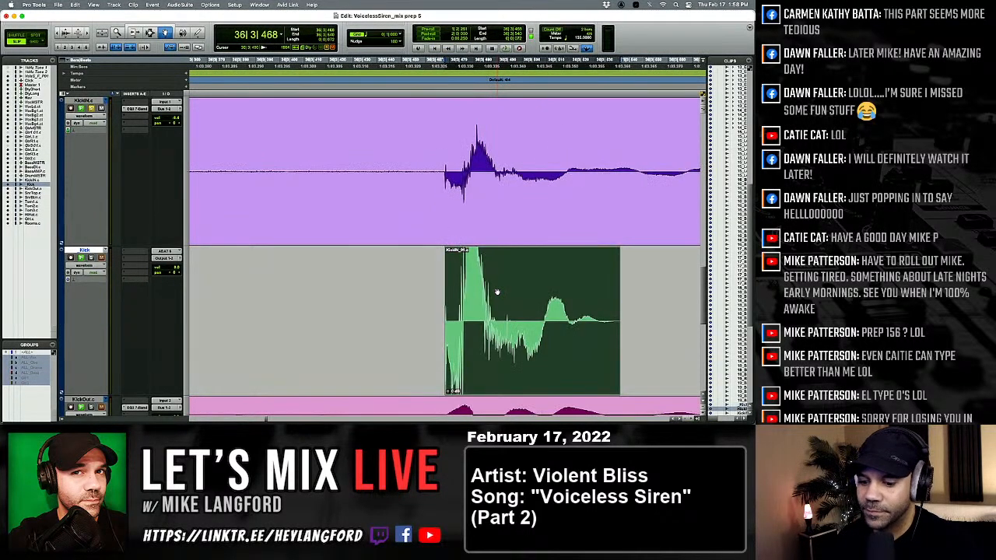
key(Tab)
key(Tab)
key(Tab)
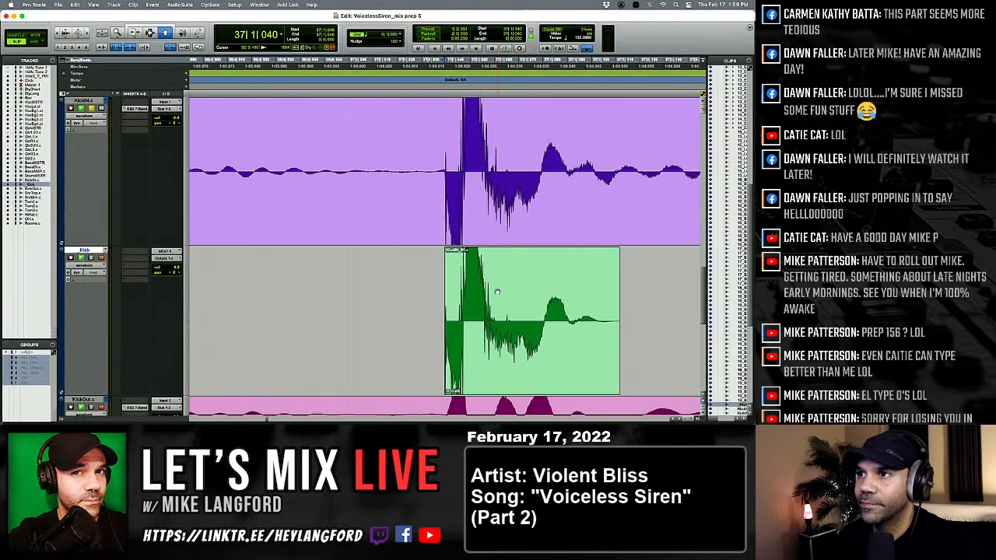
Compare the pasted kicks after 37|1|040 up to 38|1|602 with the levels of their KickIN hits.
key(Tab)
key(Tab)
key(Tab)
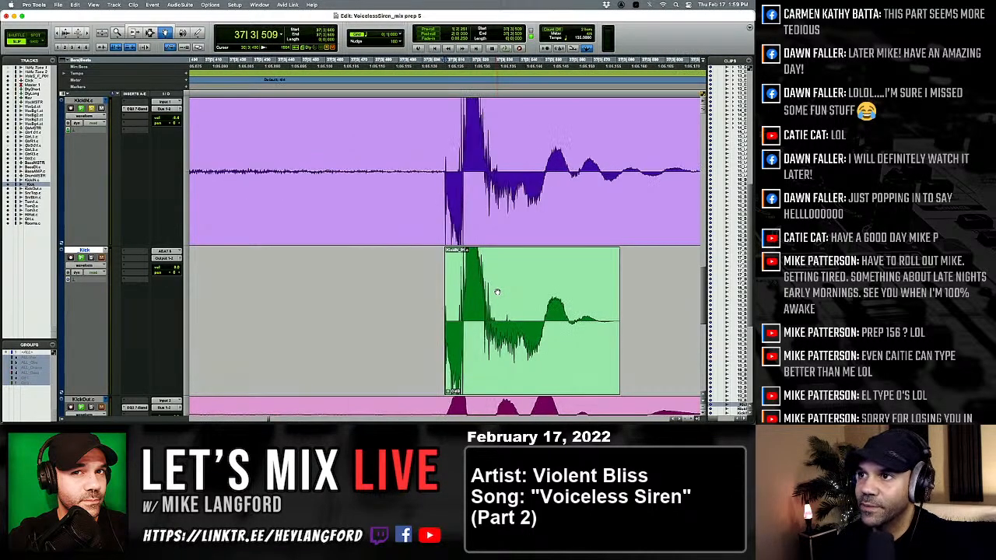
key(Tab)
Replace the kick at 38|3|516 with the softer kick clip and continue to the kick at 39|2|611.
key(Tab)
key(Tab)
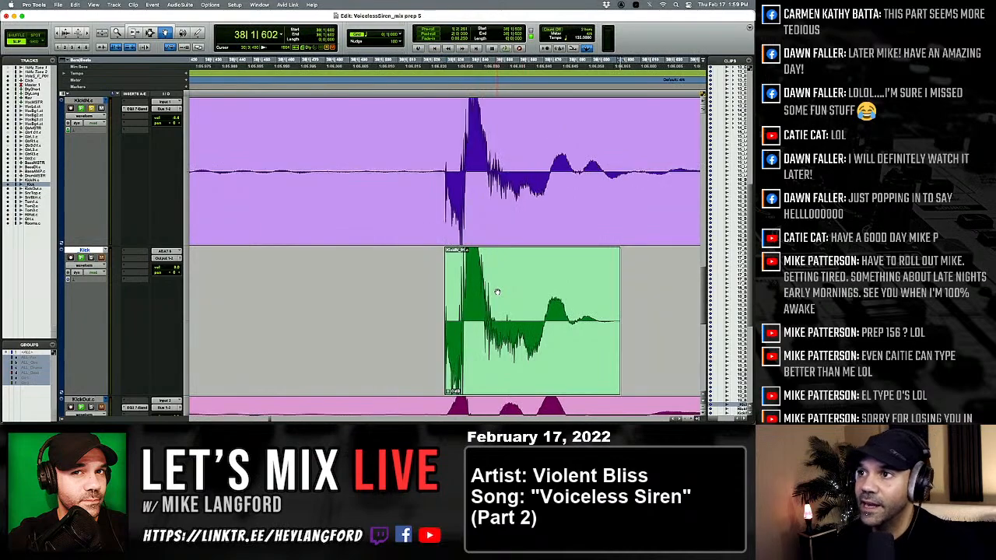
key(Tab)
key(Tab)
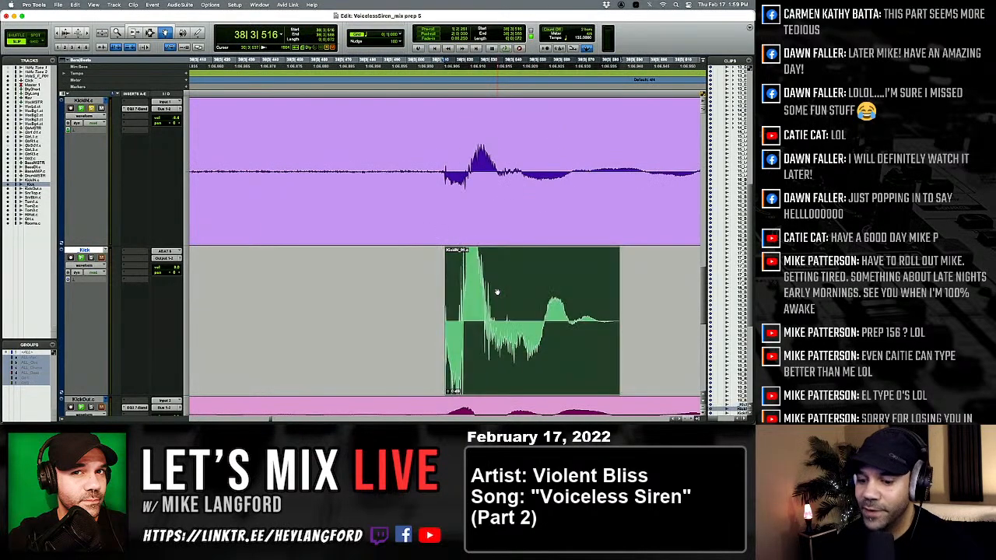
key(Tab)
key(Tab)
key(Tab)
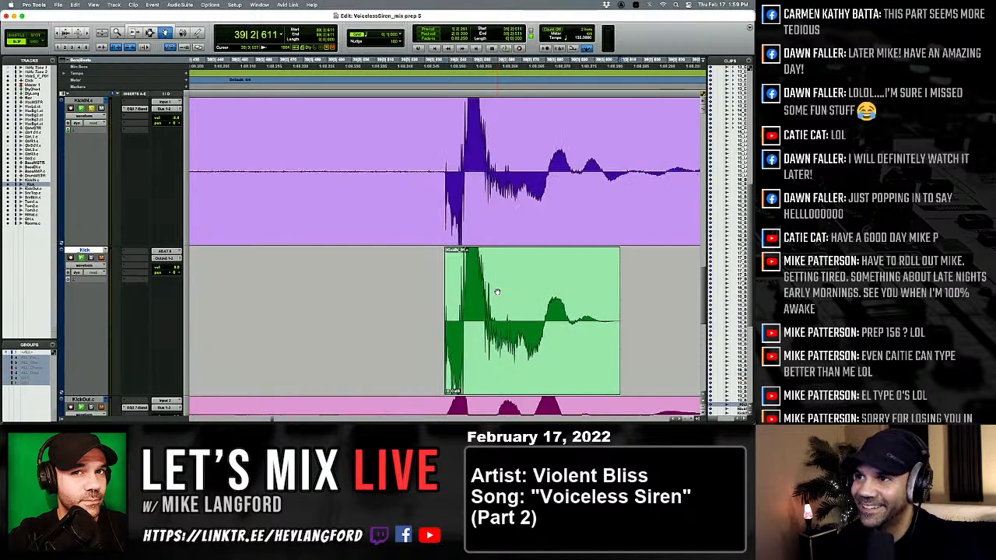
Go past the kick at 40|2|567 and replace the one at 40|3|502 with the softer kick clip.
key(Tab)
key(Tab)
key(Tab)
key(Tab)
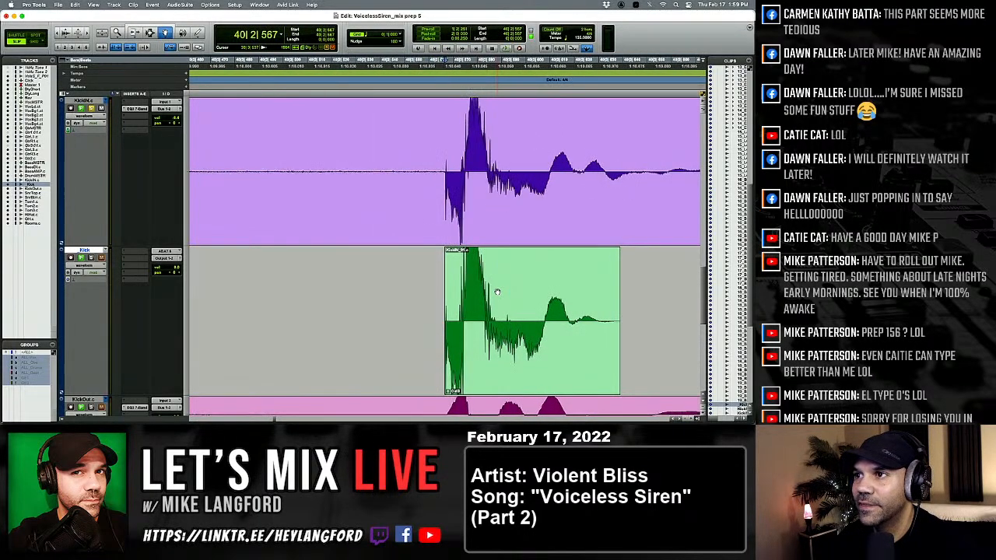
key(Tab)
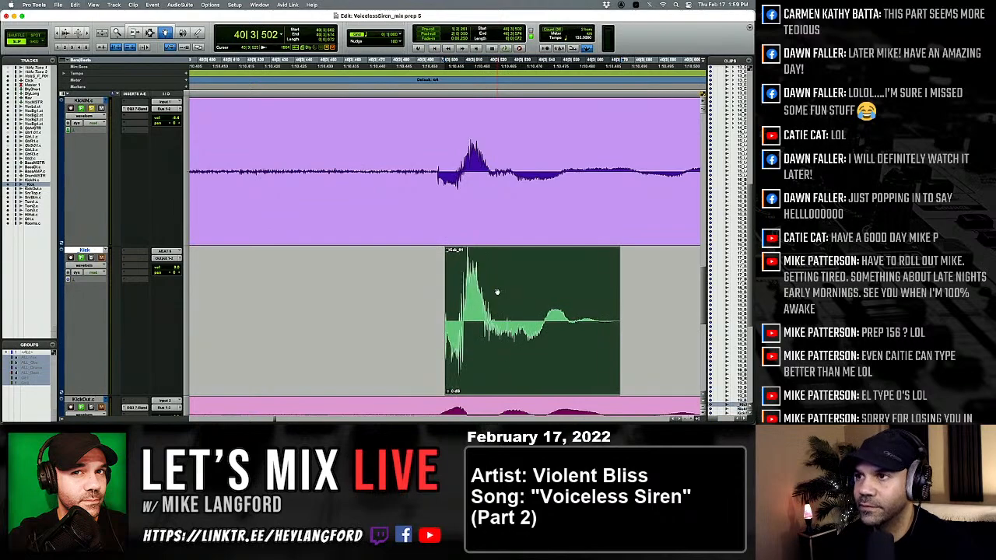
Check the pasted kicks from 41|1|103 to 43|3|591 against the levels of their KickIN hits.
key(Tab)
key(Tab)
key(Tab)
key(Tab)
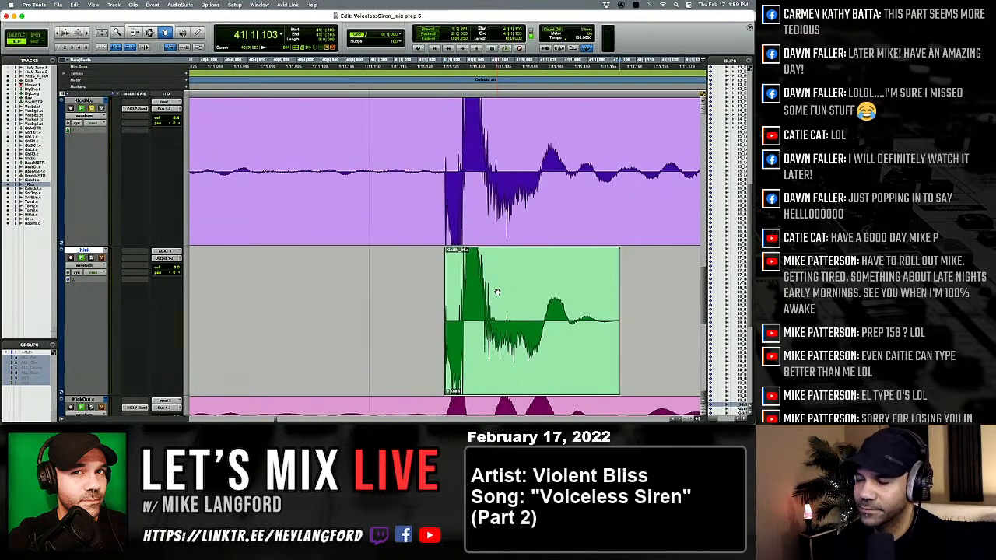
key(Tab)
key(Tab)
key(Tab)
key(Tab)
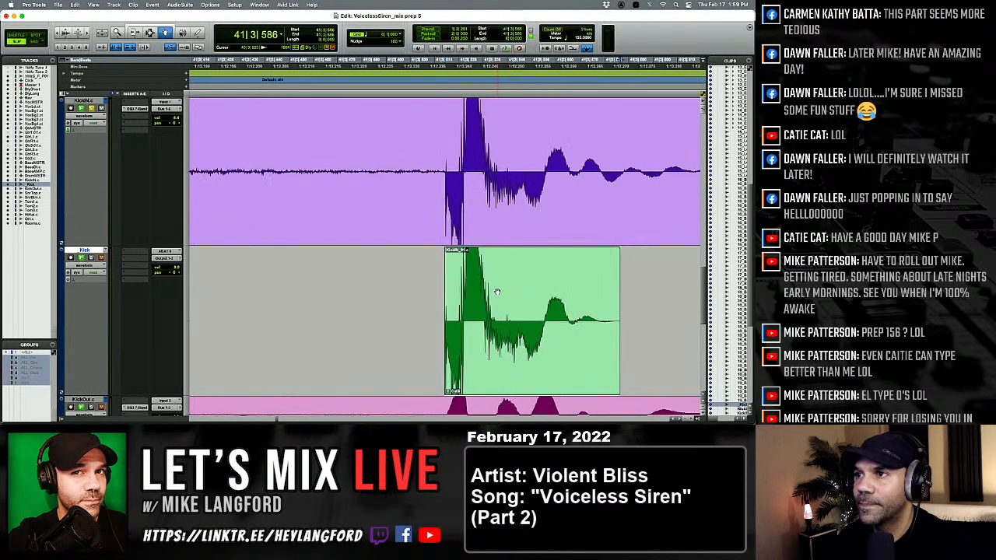
key(Tab)
key(Tab)
key(Tab)
key(Tab)
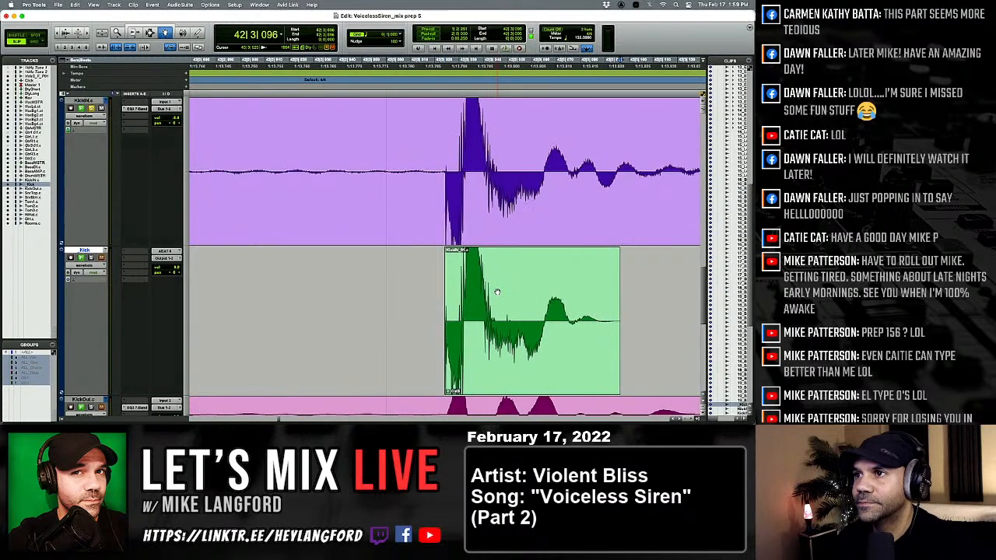
Step through the kicks from 44|3|568 to 46|3|478 and compare their levels with KickIN.
key(Tab)
key(Tab)
key(Tab)
key(Tab)
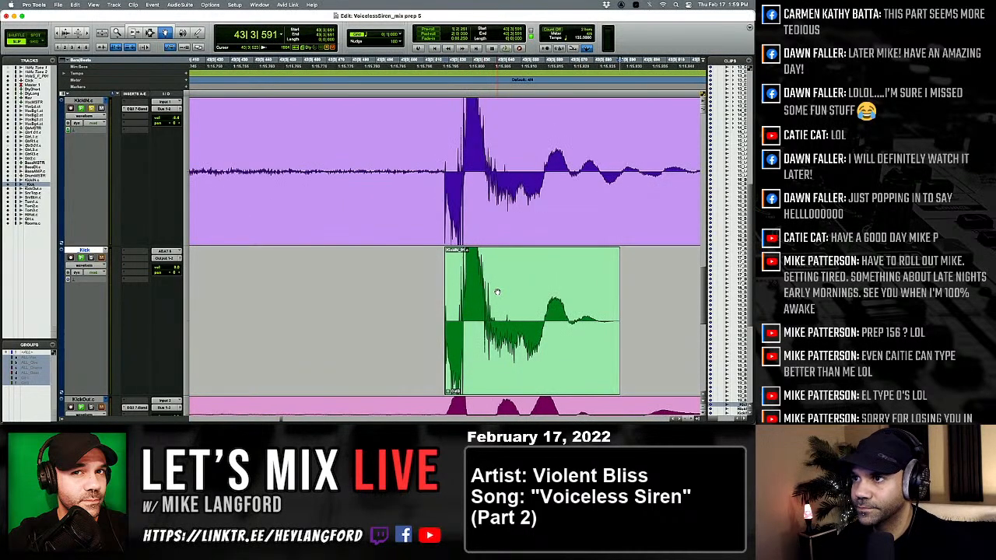
key(Tab)
key(Tab)
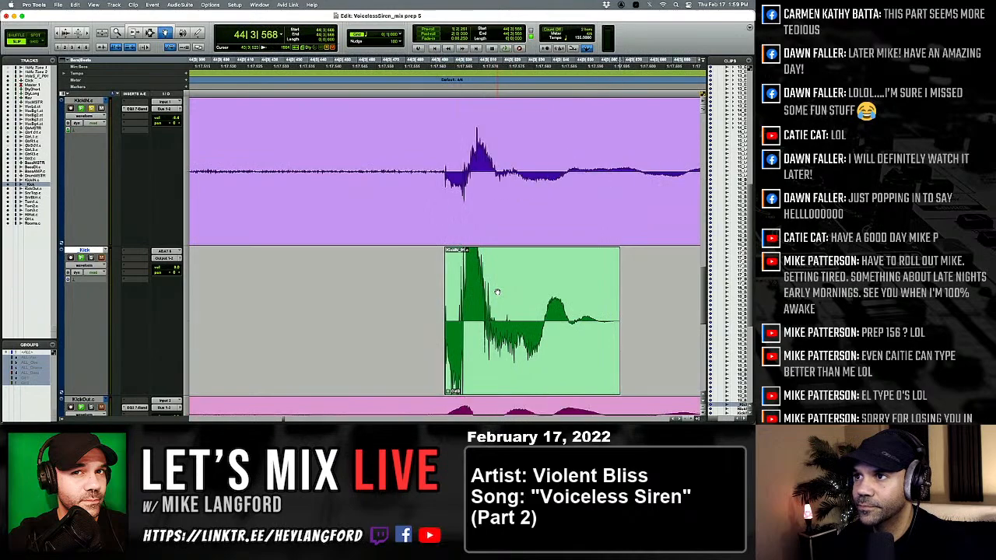
key(Tab)
key(Tab)
key(Tab)
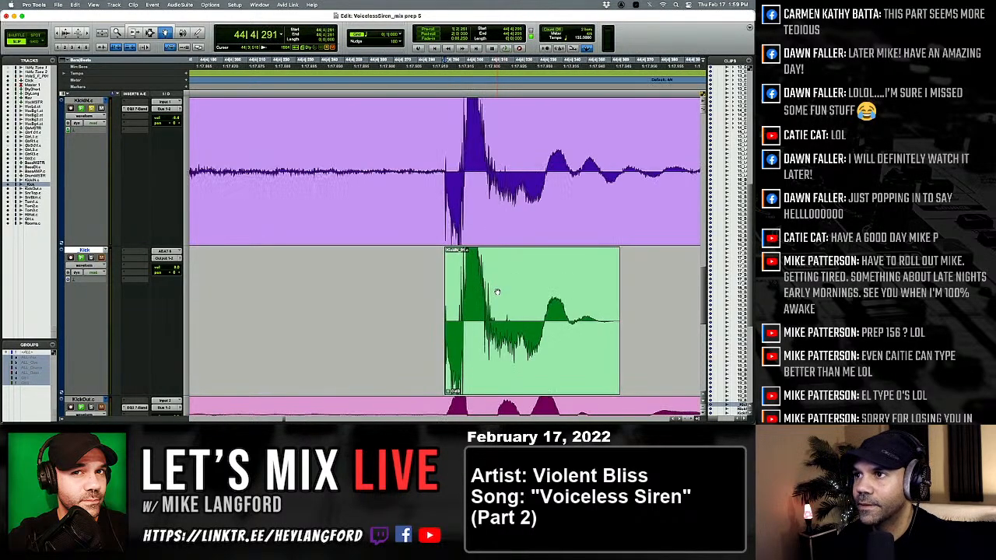
key(Tab)
key(Tab)
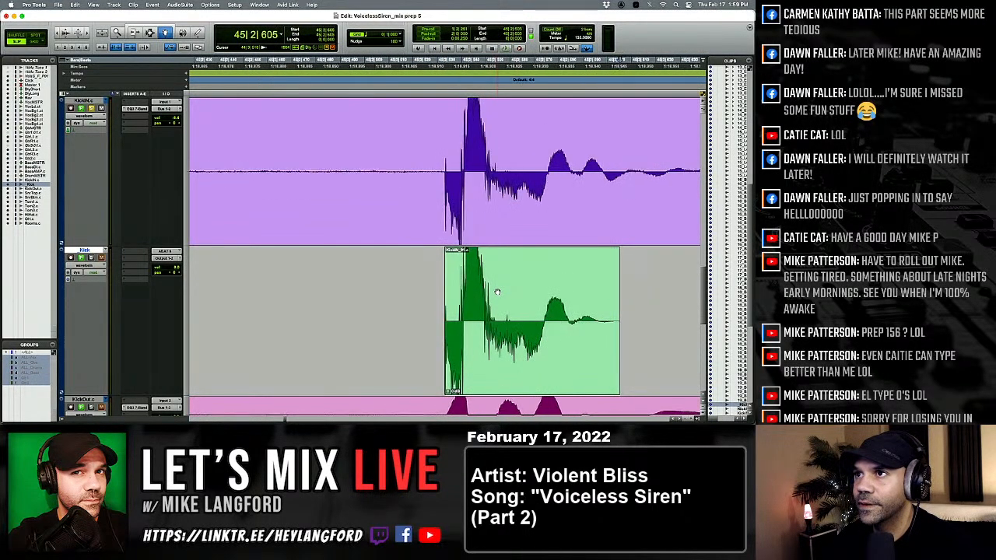
key(Tab)
key(Tab)
key(Tab)
key(Tab)
key(Tab)
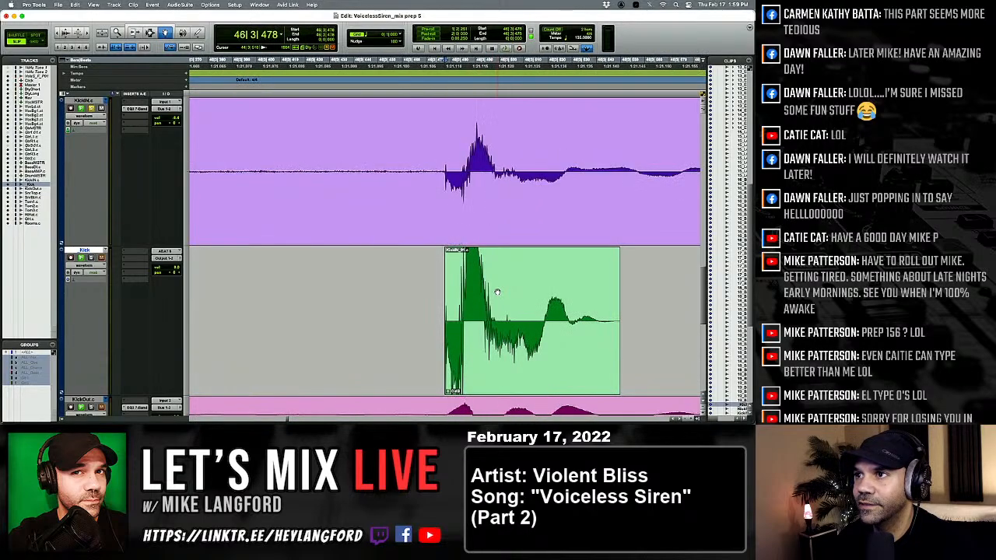
Compare the pasted kicks from 46|3|849 to 49|1|119 with their KickIN hits.
key(Tab)
key(Tab)
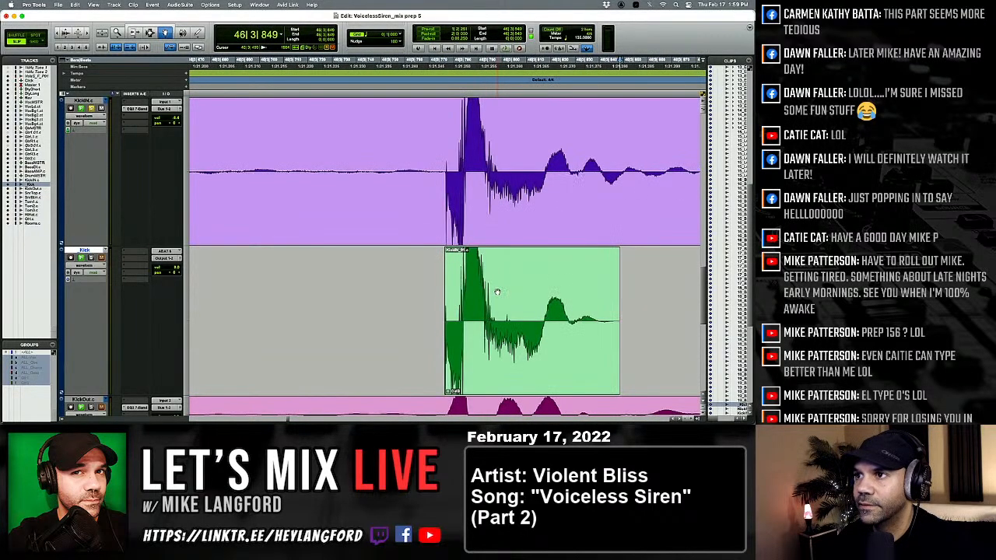
key(Tab)
key(Tab)
key(Tab)
key(Tab)
key(Tab)
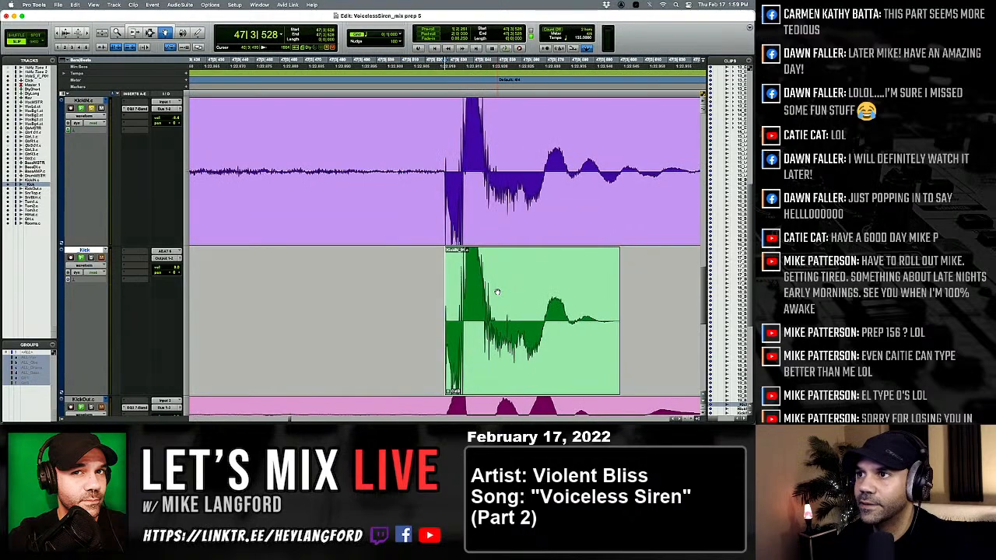
key(Tab)
key(Tab)
key(Tab)
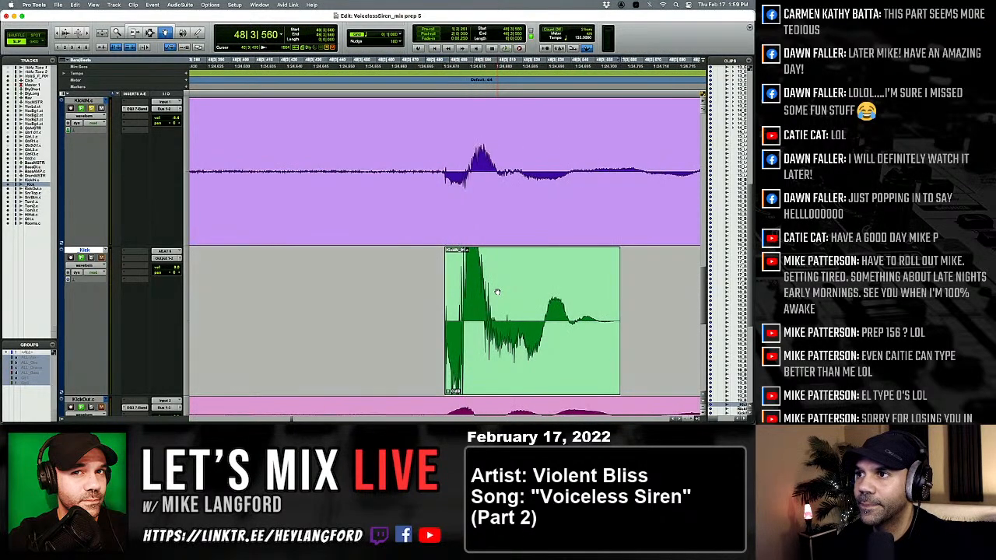
key(Tab)
key(Tab)
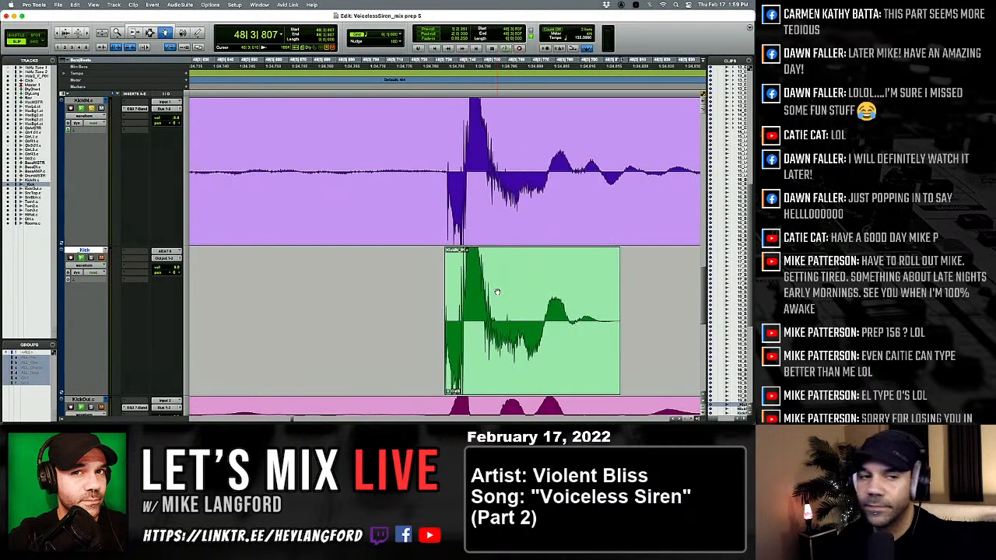
key(Tab)
key(Tab)
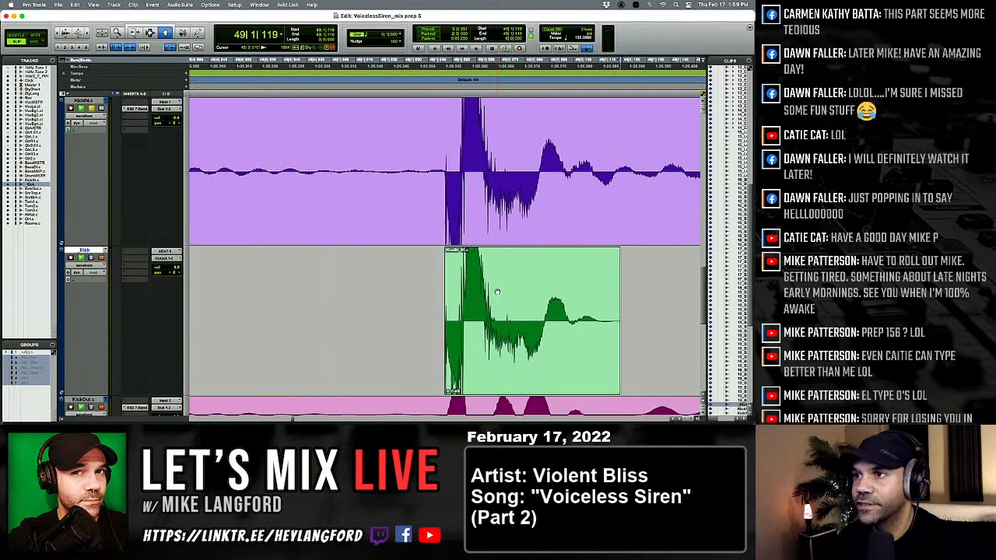
Check the level and timing of the kicks from 50|1|077 to 52|3|700 against KickIN.
key(Tab)
key(Tab)
key(Tab)
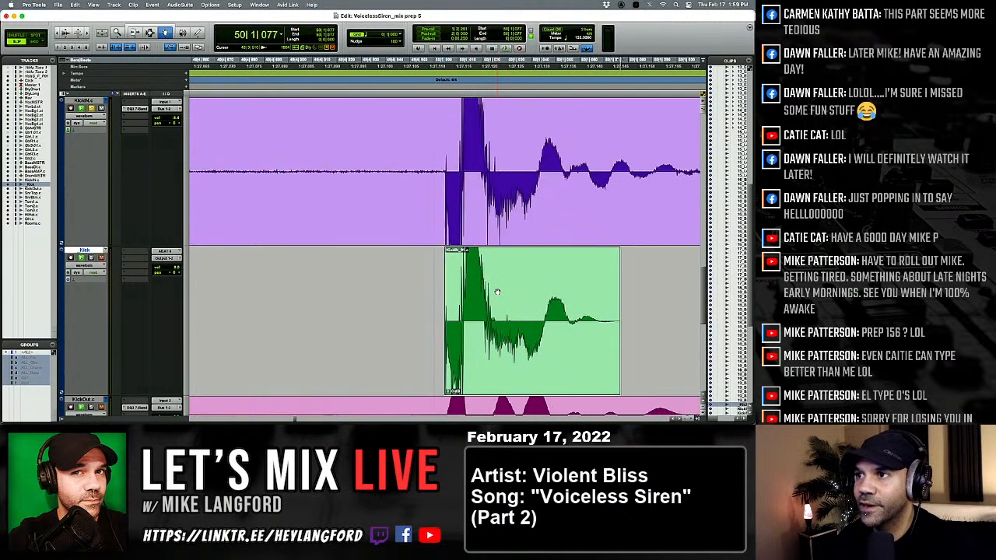
key(Tab)
key(Tab)
key(Tab)
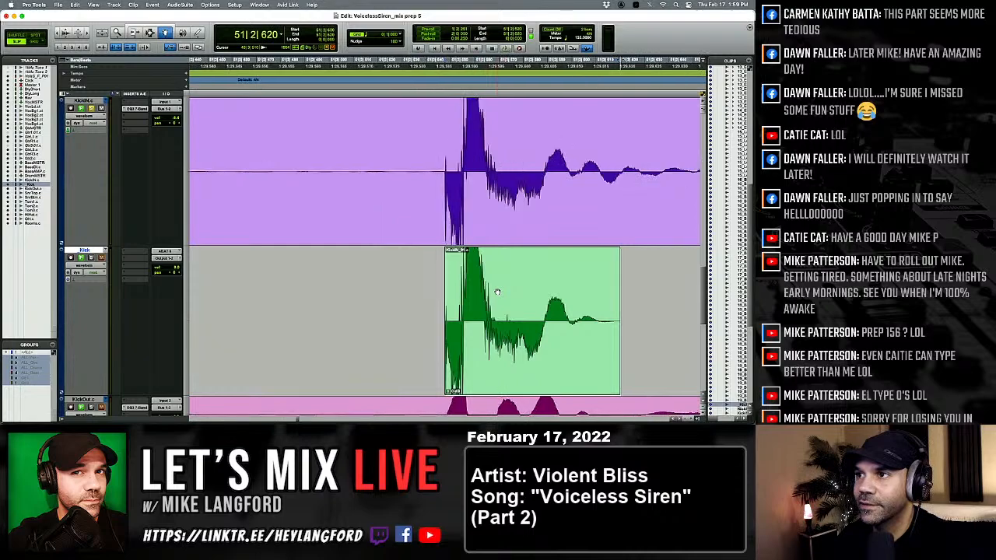
key(Tab)
key(Tab)
key(Tab)
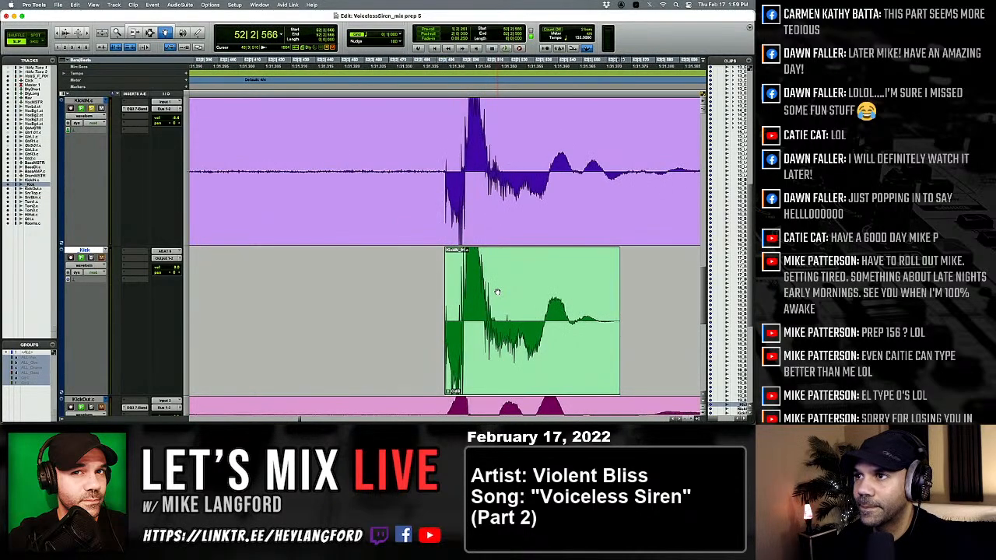
key(Tab)
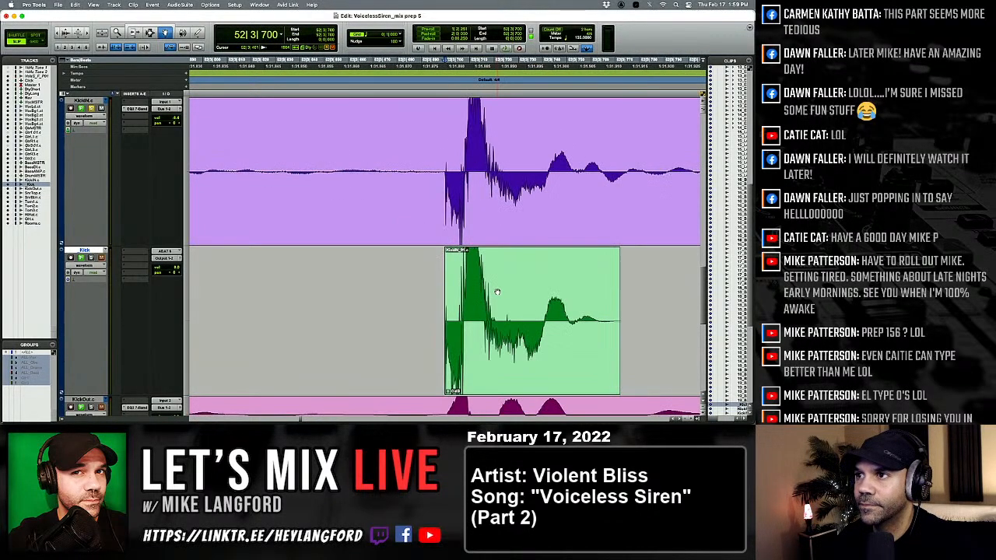
Shift the kick at 53|1|613 slightly later to line up with its KickIN hit and recheck the kick before it.
key(Tab)
key(Tab)
key(Tab)
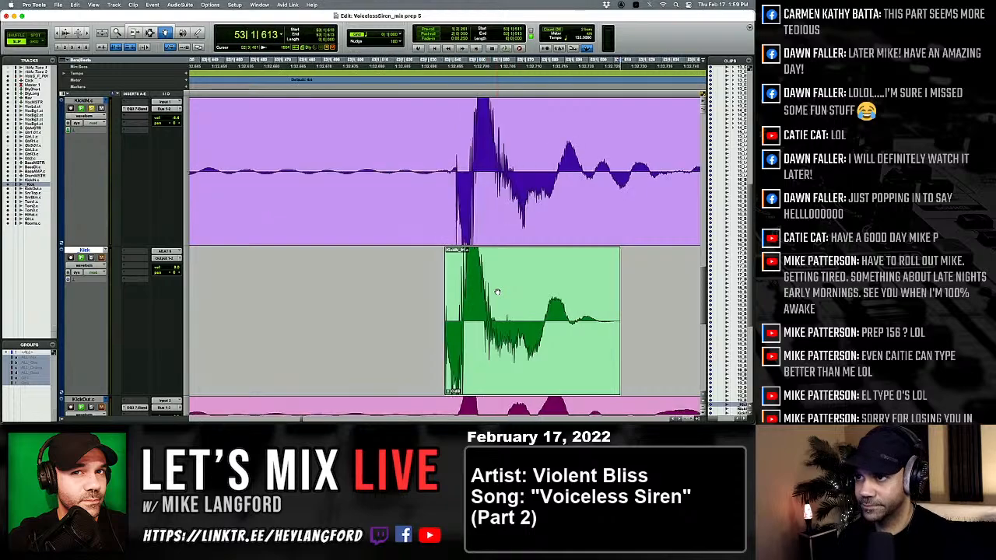
key(Tab)
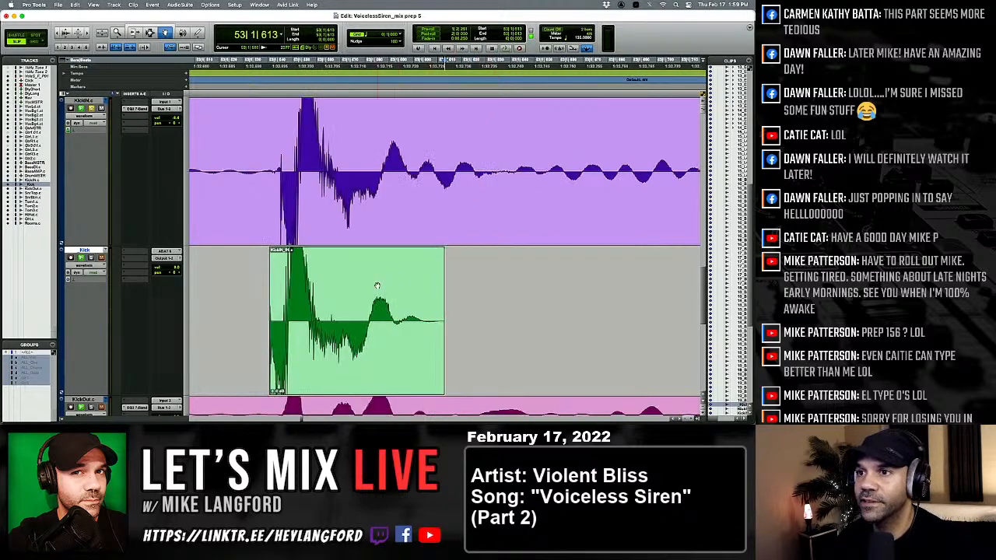
scroll(377, 286, left, 1)
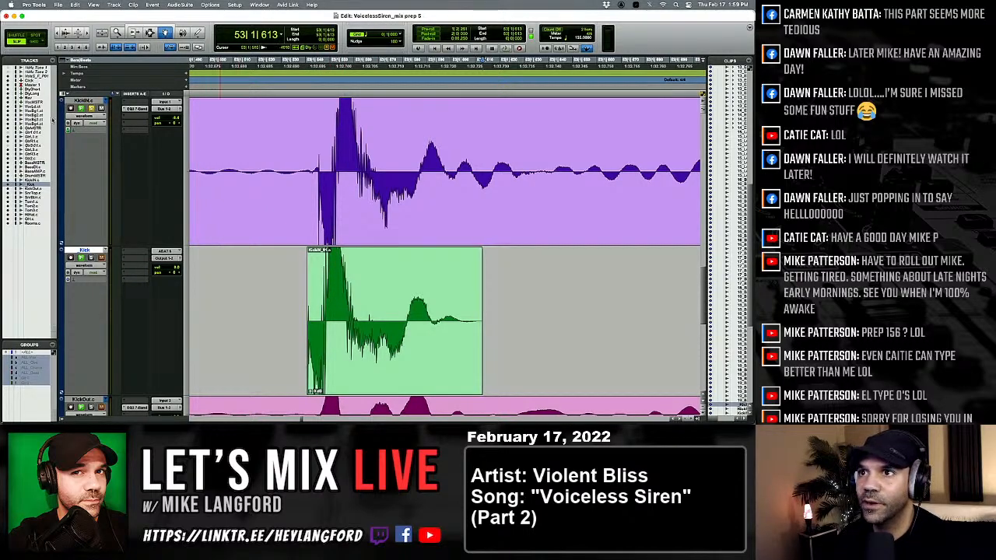
drag(326, 314, 337, 315)
key(alt+Tab)
key(alt+Tab)
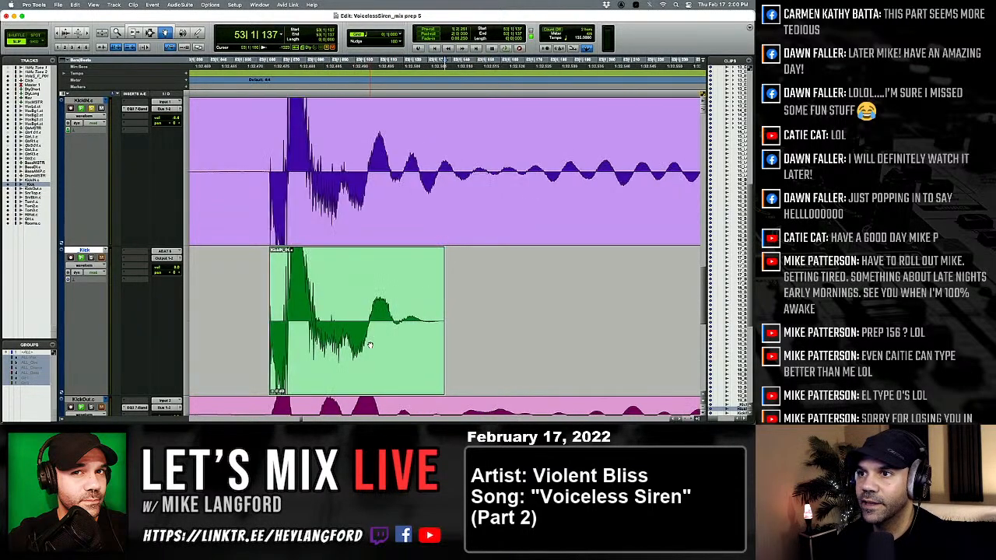
Check the kicks at 53|2|581 and 54|1|764, and replace the one at 54|3|526 with the softer kick clip.
key(Tab)
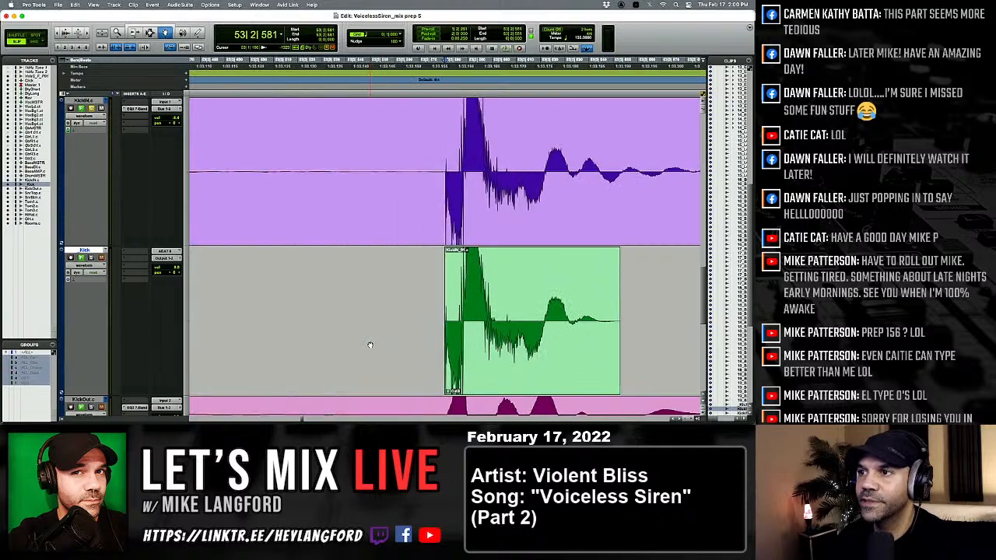
key(Tab)
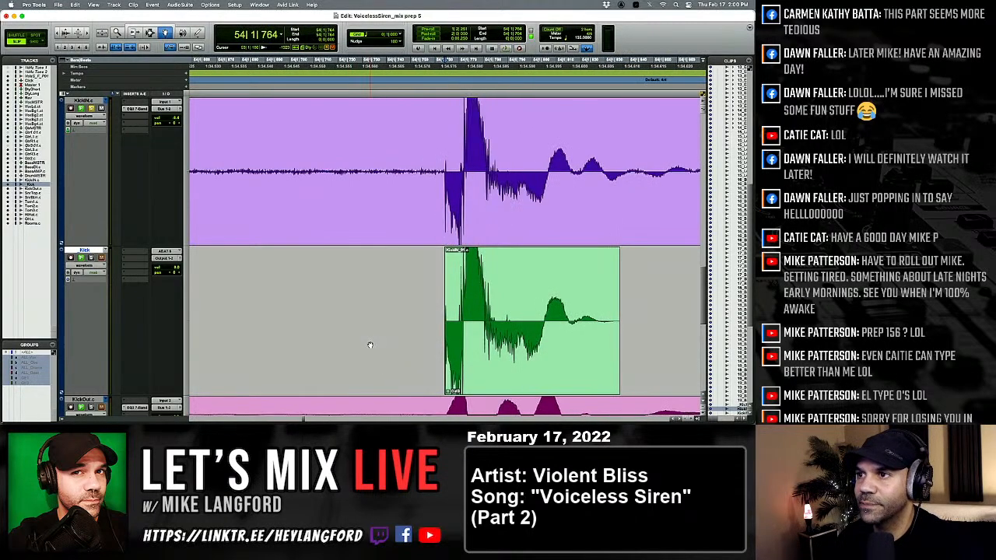
key(Tab)
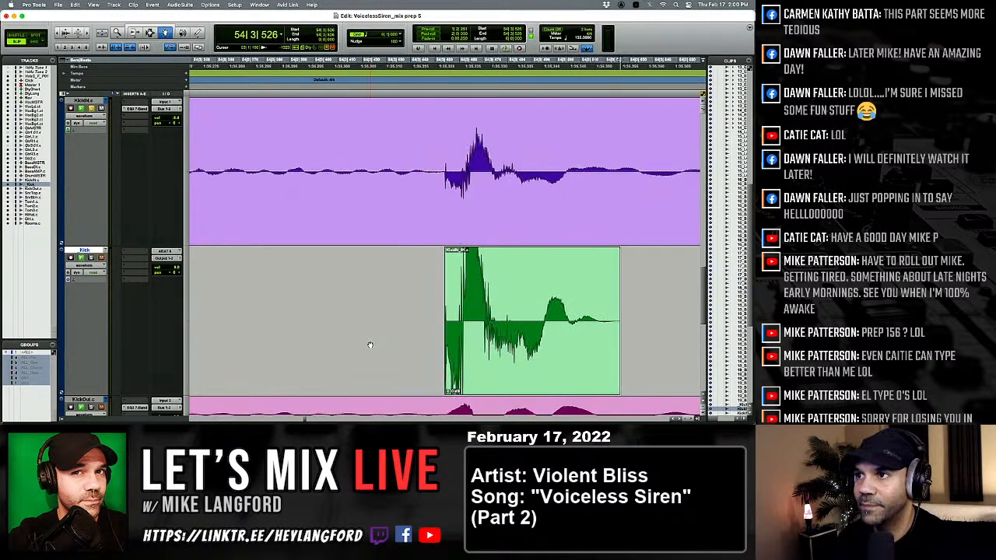
click(453, 340)
key(Tab)
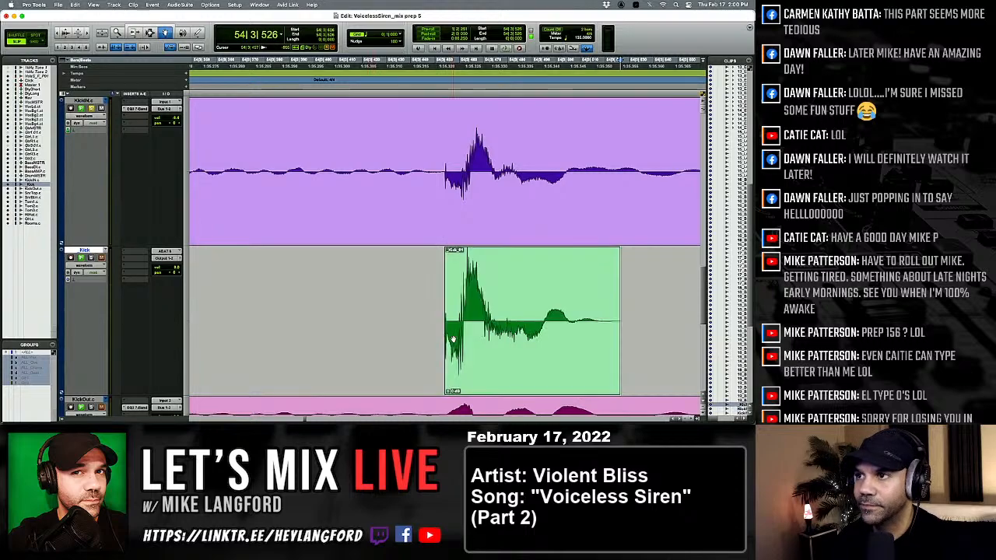
Compare the kick ending at 54|4|314 and the kicks up to 55|1|610 with their KickIN hits.
key(alt+Tab)
key(alt+Tab)
key(alt+Tab)
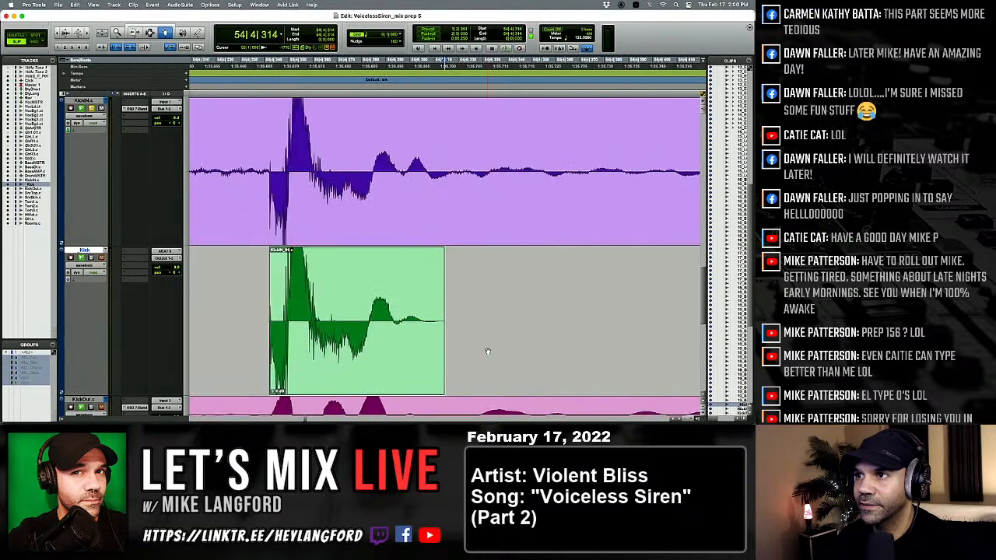
key(Tab)
key(Tab)
key(Tab)
Shift the kick at 55|1|610 later to line up with its KickIN hit and check the kicks up to 56|2|636.
key(Tab)
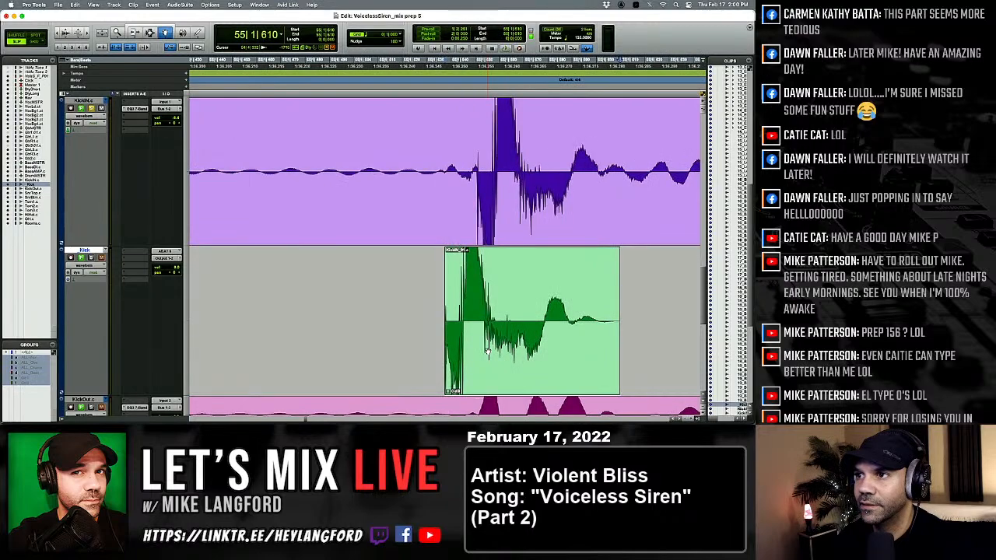
drag(538, 354, 549, 354)
key(Tab)
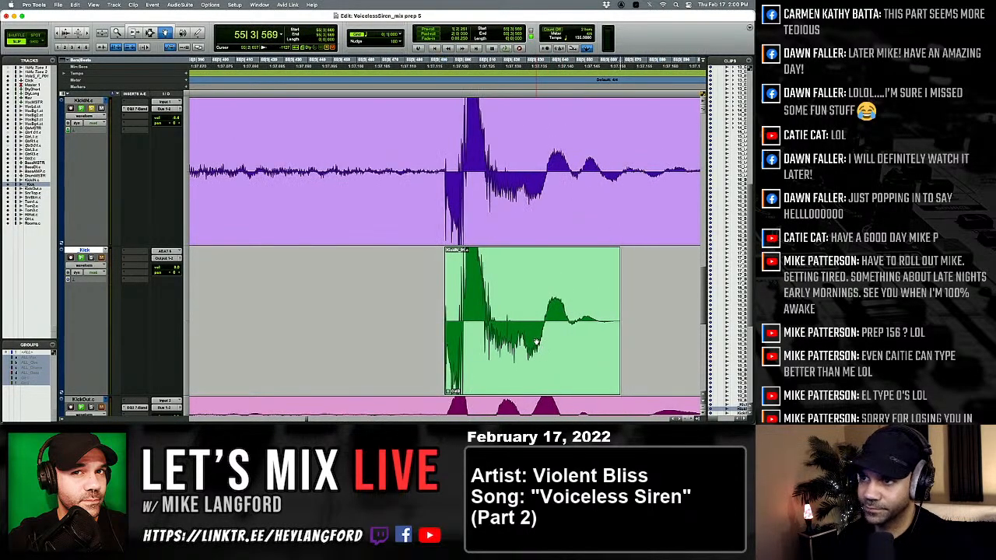
key(Tab)
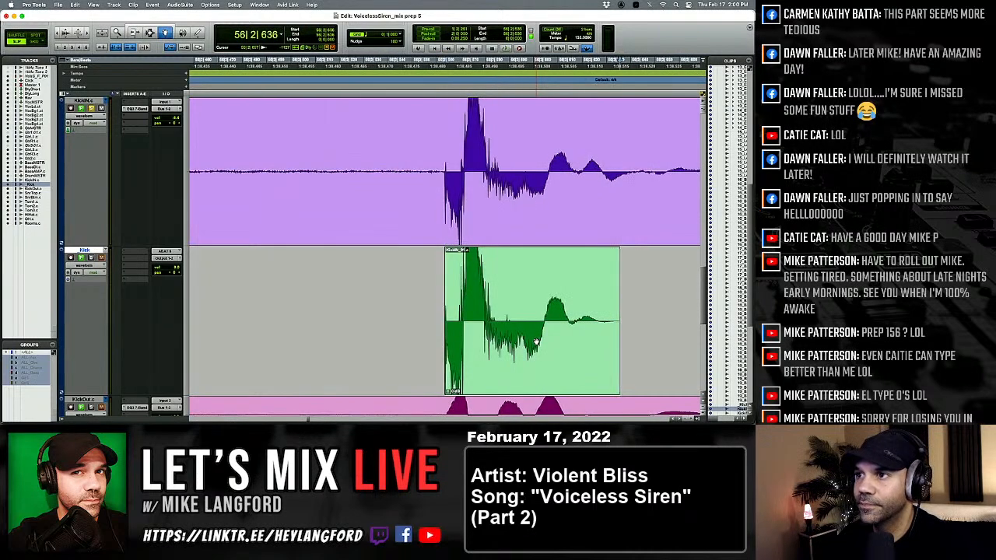
Replace the kick at 56|3|432 with the softer kick clip and check the one at 56|4|264.
key(Tab)
click(536, 342)
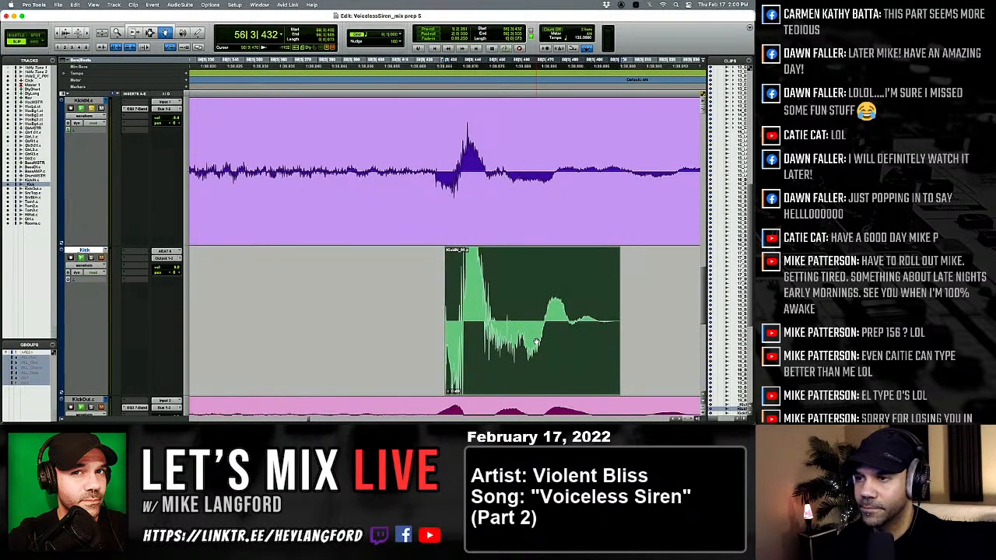
key(Tab)
key(Tab)
key(Tab)
key(Tab)
key(Tab)
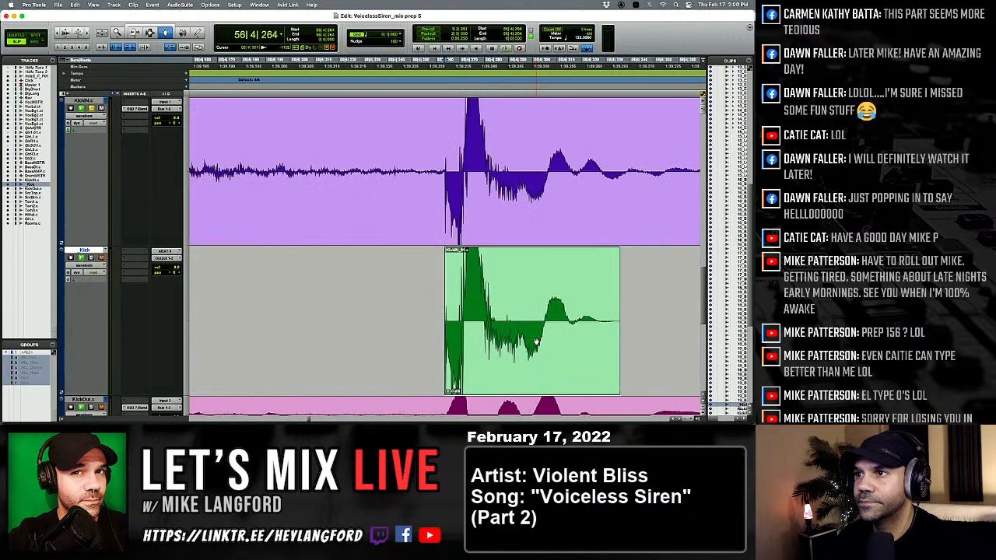
Nudge the misplaced kick before 57|1|127 into line with KickIN and recheck the kicks around it.
key(alt+Tab)
drag(375, 330, 383, 329)
key(Tab)
Compare the level and timing of the kicks from 57|1|127 to 59|1|541 with KickIN.
key(Tab)
key(Tab)
key(Tab)
key(Tab)
key(Tab)
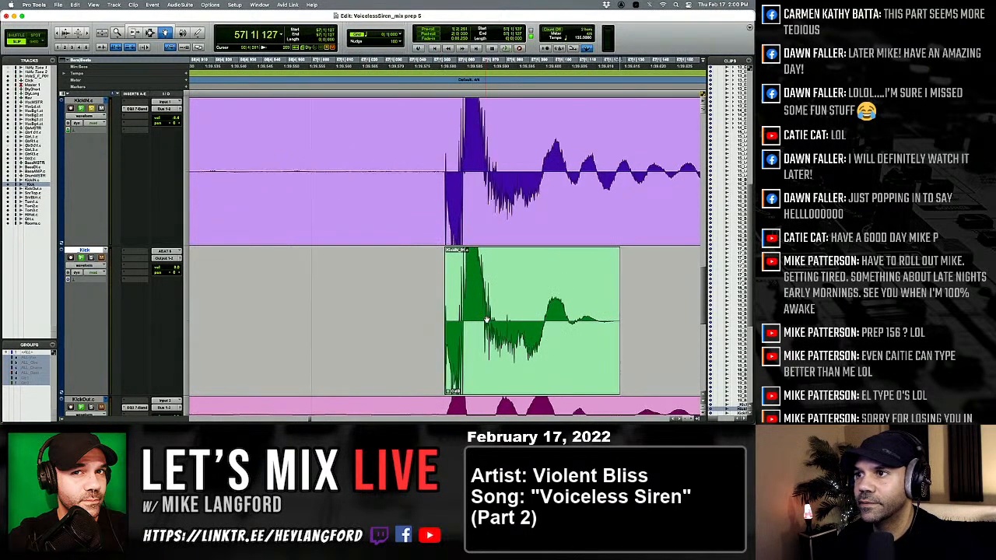
key(Tab)
key(Tab)
key(Tab)
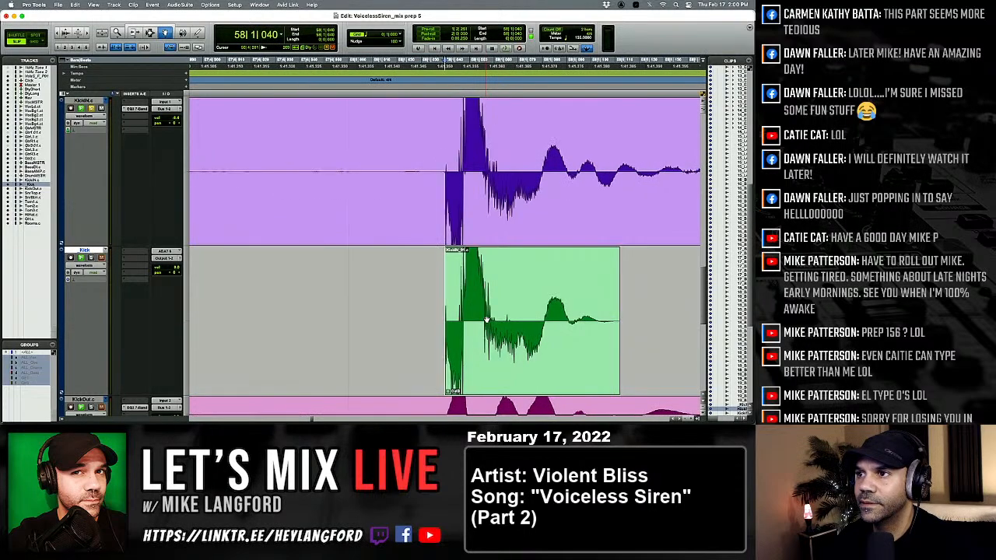
key(Tab)
key(Tab)
key(Tab)
key(Tab)
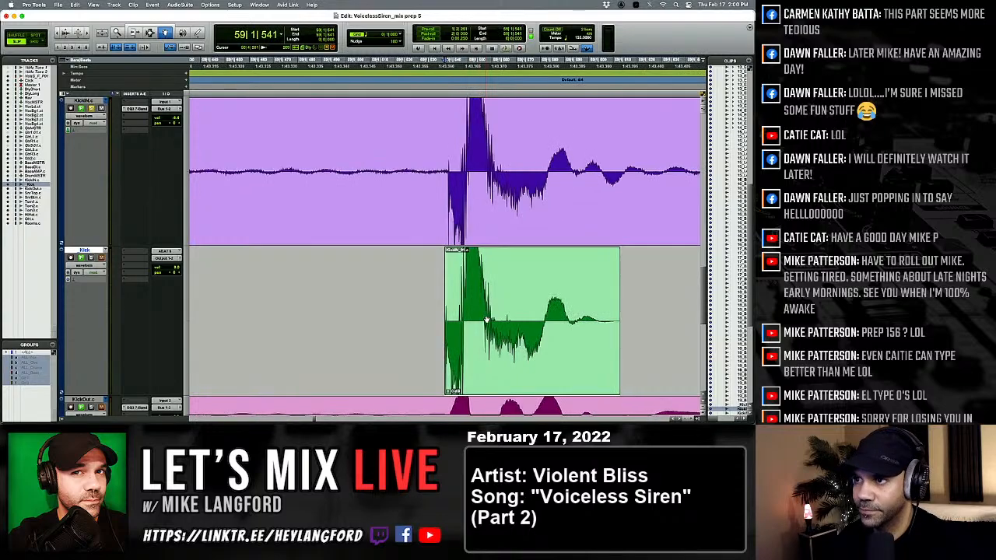
Shift the kick at 59|1|541 slightly later onto its KickIN hit and check the kicks up to 60|1|628.
drag(486, 321, 491, 321)
key(Tab)
key(Tab)
key(Tab)
key(Tab)
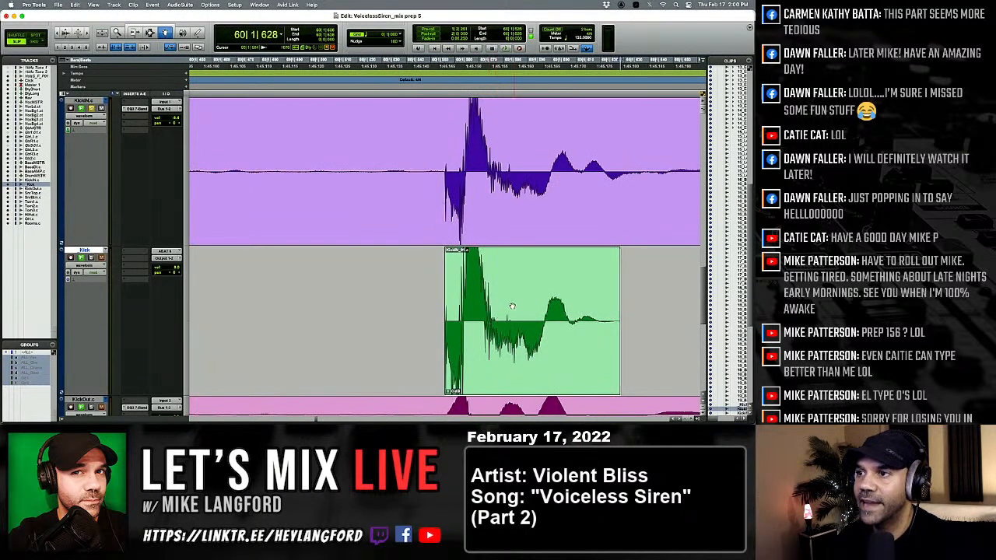
Check the level and timing of the kicks from 60|1|628 to 62|1|555 against their KickIN hits.
key(Tab)
key(Tab)
key(Tab)
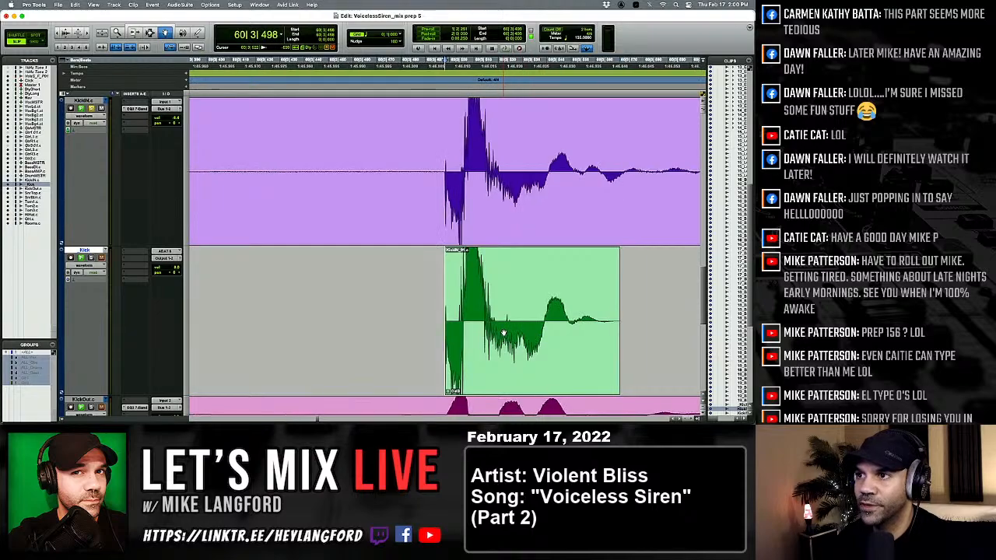
key(Tab)
key(Tab)
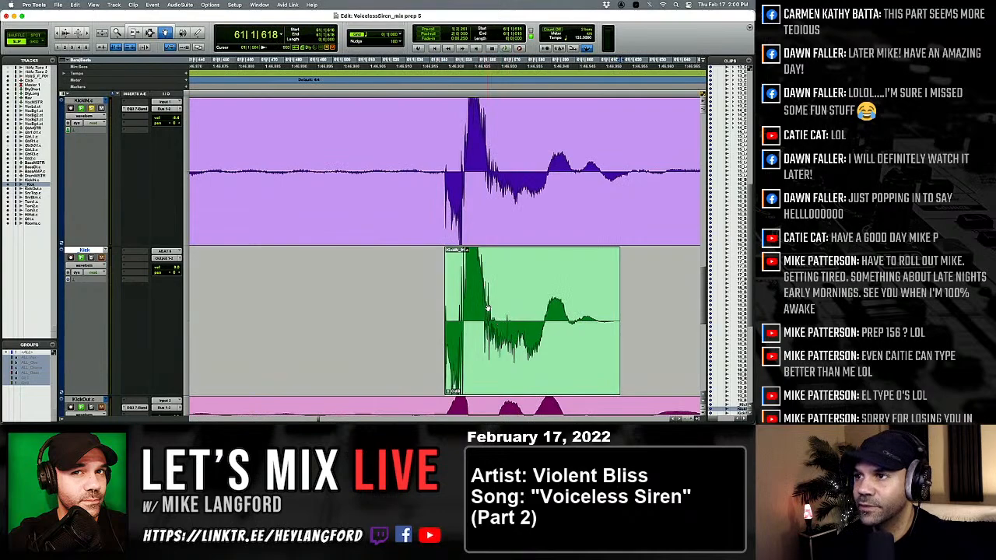
key(Tab)
key(Tab)
key(Tab)
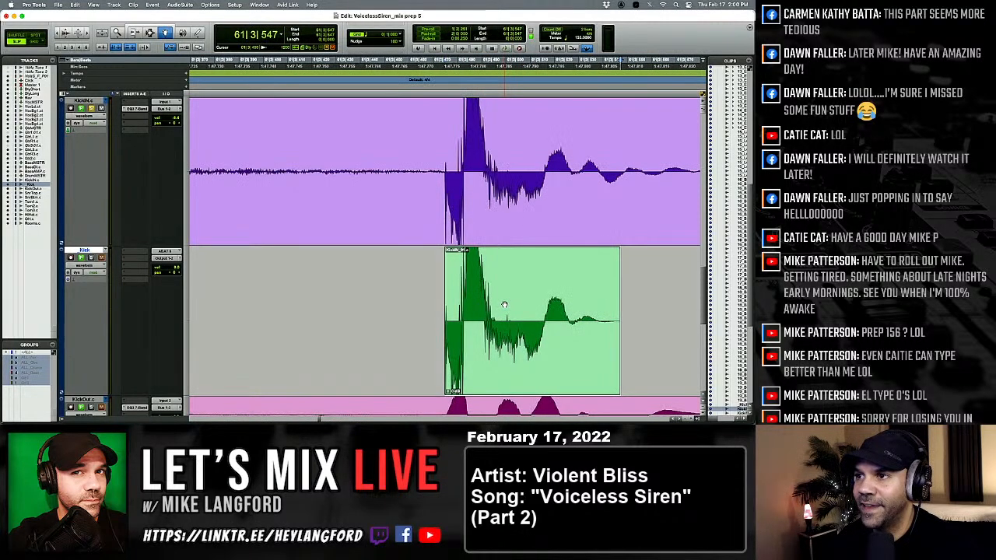
key(Tab)
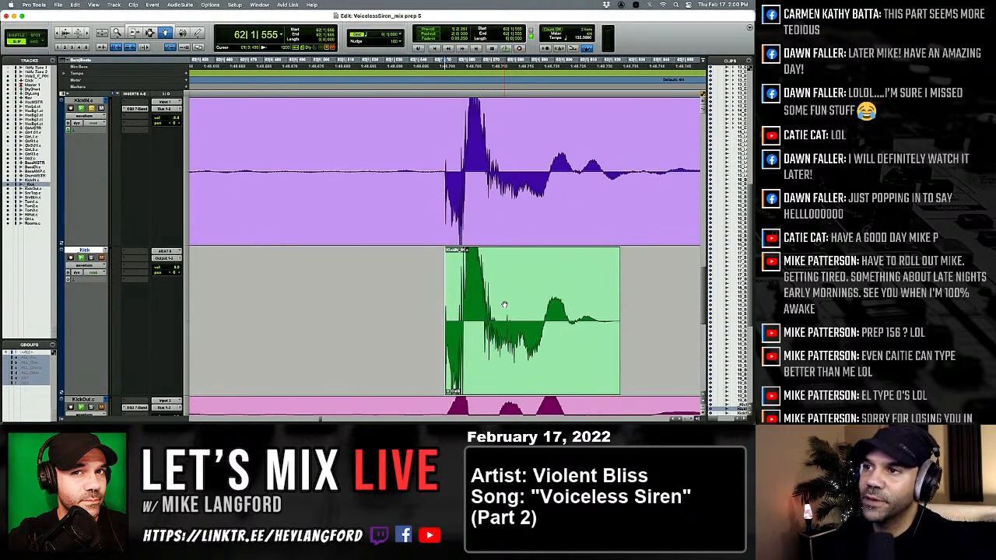
Inspect the kick at 62|1|555 alongside its neighbouring hit and in close-up, and check the one at 62|2|540 against KickIN.
click(496, 301)
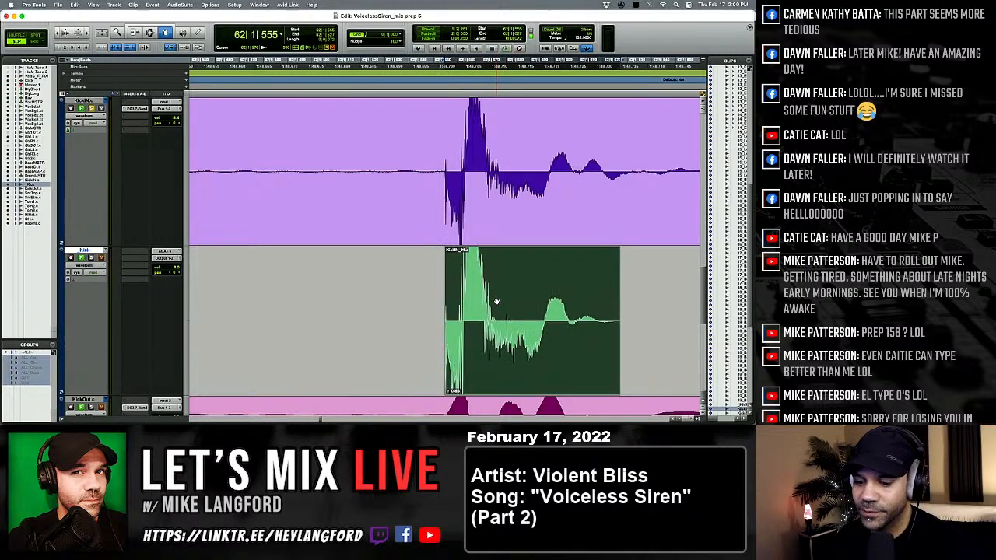
key(r)
key(r)
key(r)
key(r)
key(t)
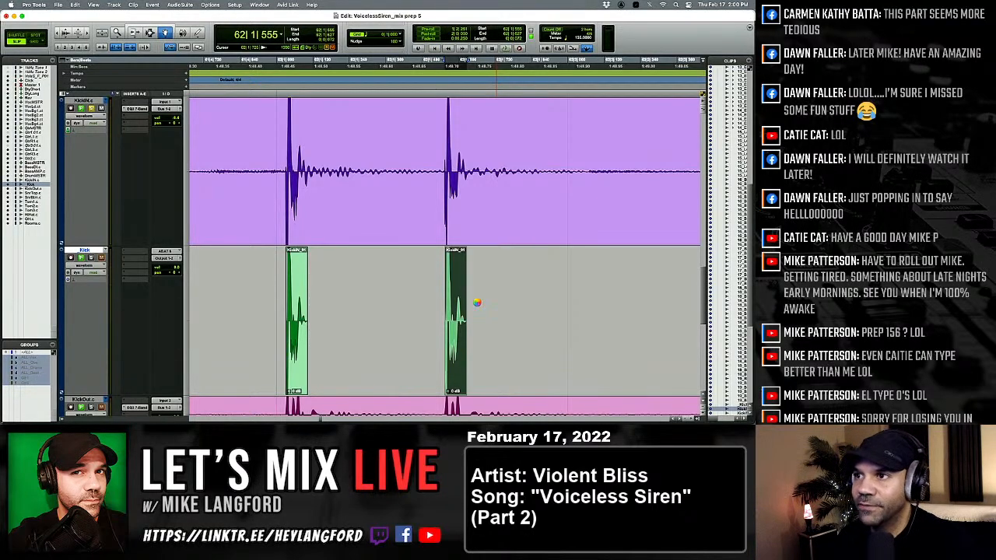
key(t)
key(t)
key(t)
key(t)
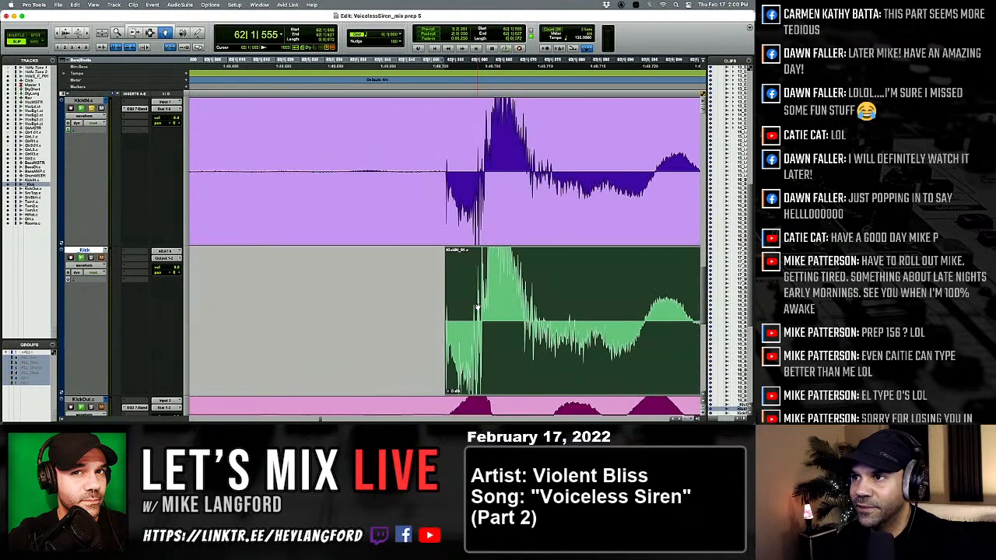
click(477, 308)
key(r)
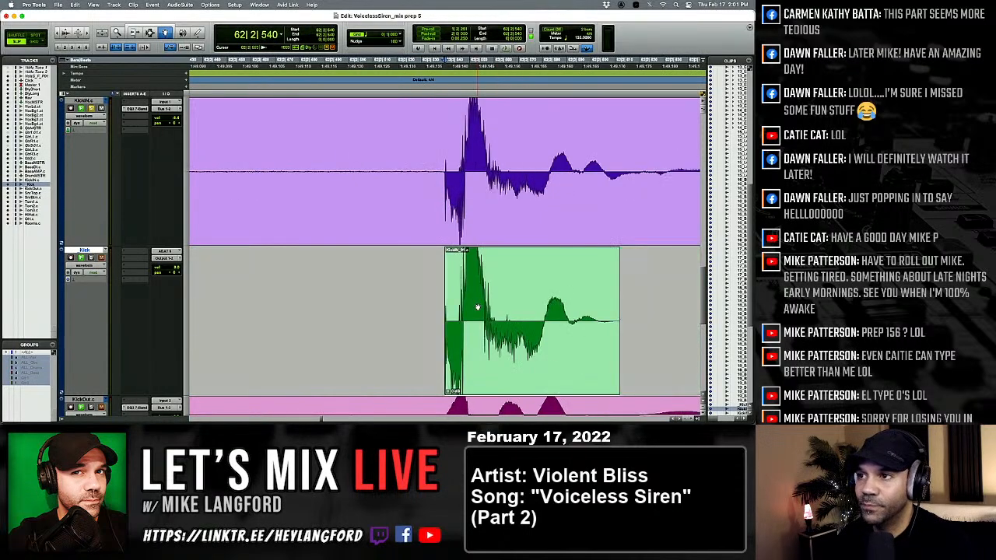
Replace the kick at 62|3|539 with the softer kick clip and check the one at 62|4|392.
click(478, 307)
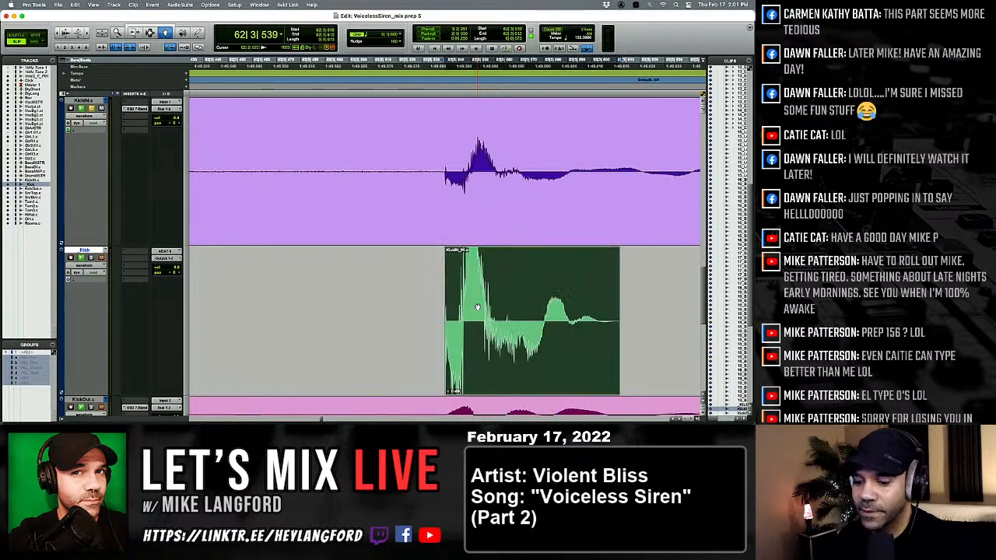
key(ctrl+shift+Down)
key(Tab)
key(Tab)
key(Tab)
key(Tab)
Compare the kicks between 62|4|392 and 66|2|604 with their KickIN hits for level and timing.
key(Tab)
key(Tab)
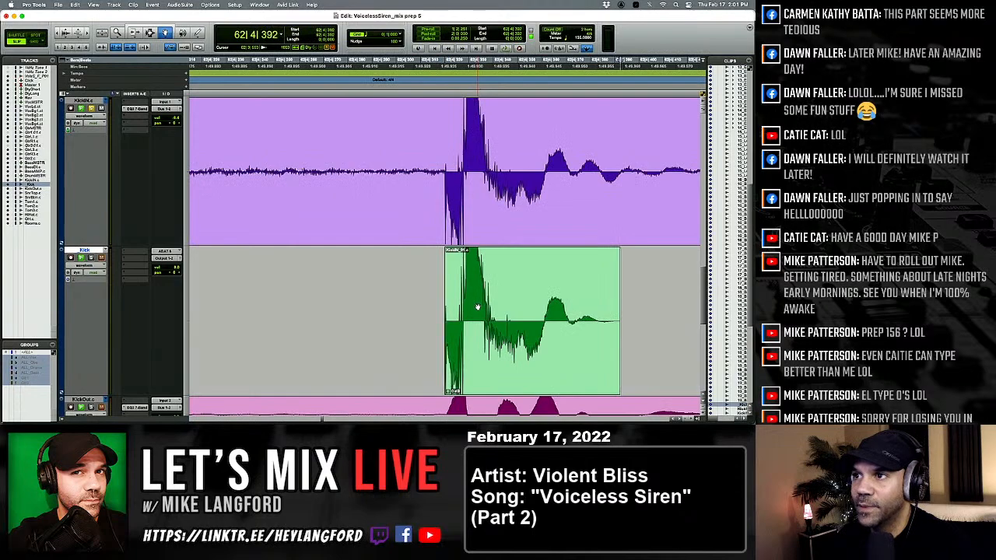
key(Tab)
key(Tab)
key(Tab)
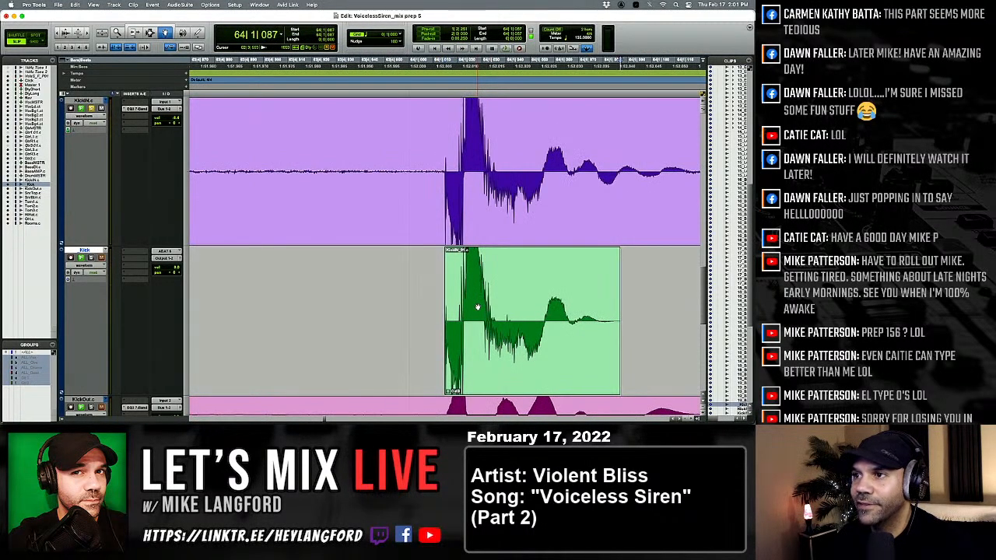
key(Tab)
key(Tab)
key(Tab)
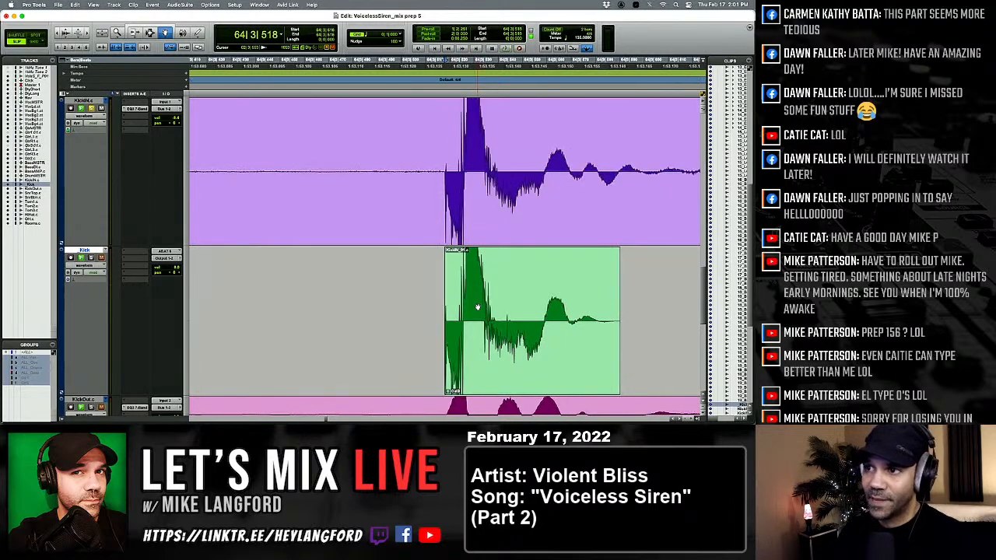
key(Tab)
key(Tab)
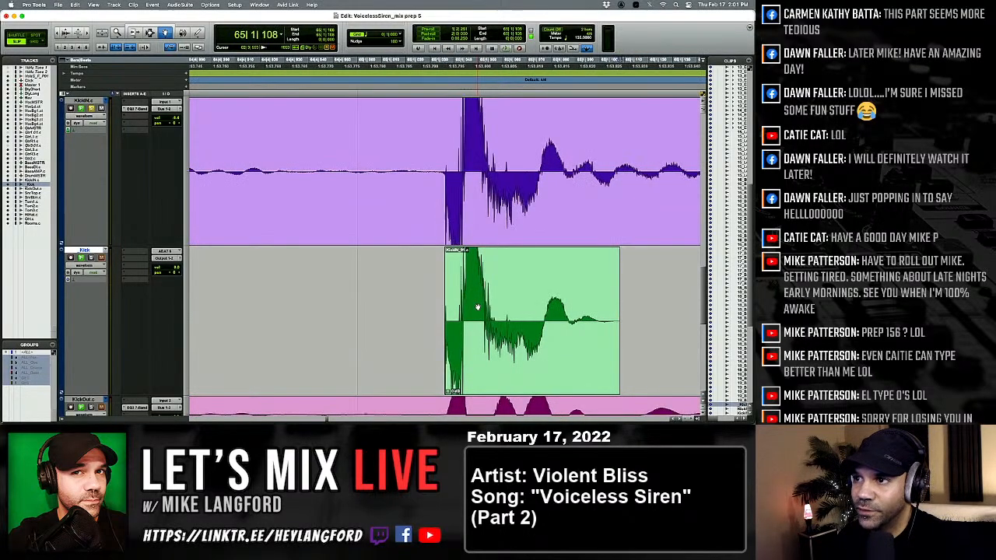
key(Tab)
key(Tab)
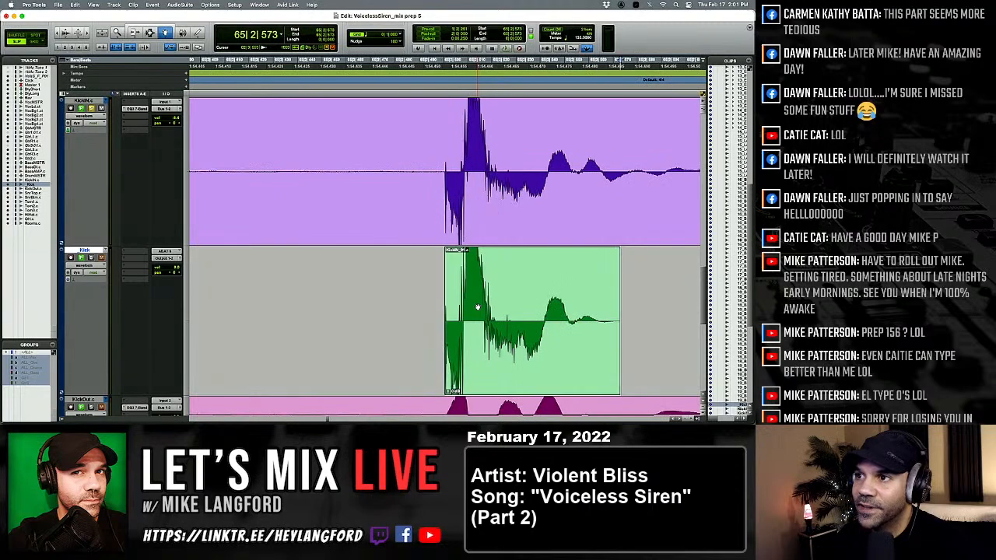
key(Tab)
key(Tab)
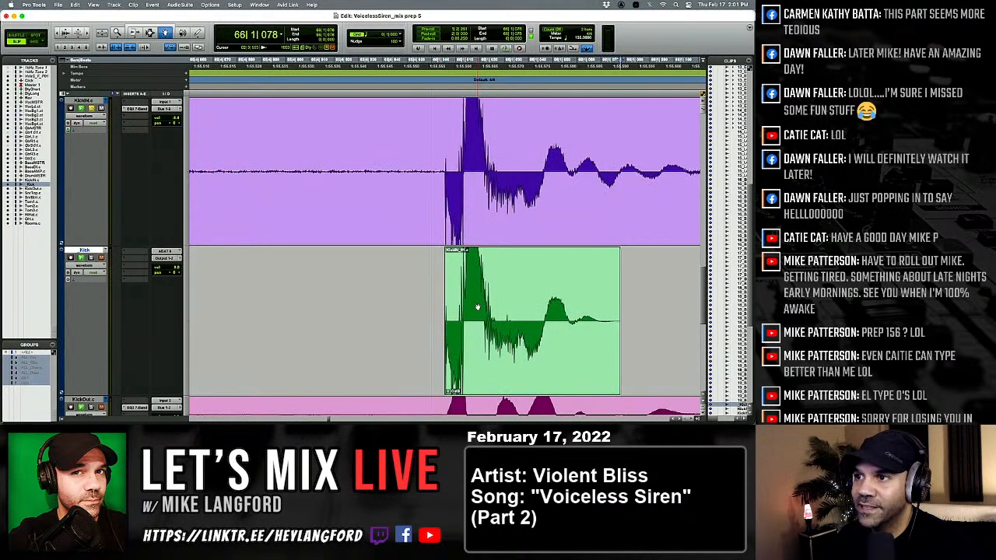
key(Tab)
key(Tab)
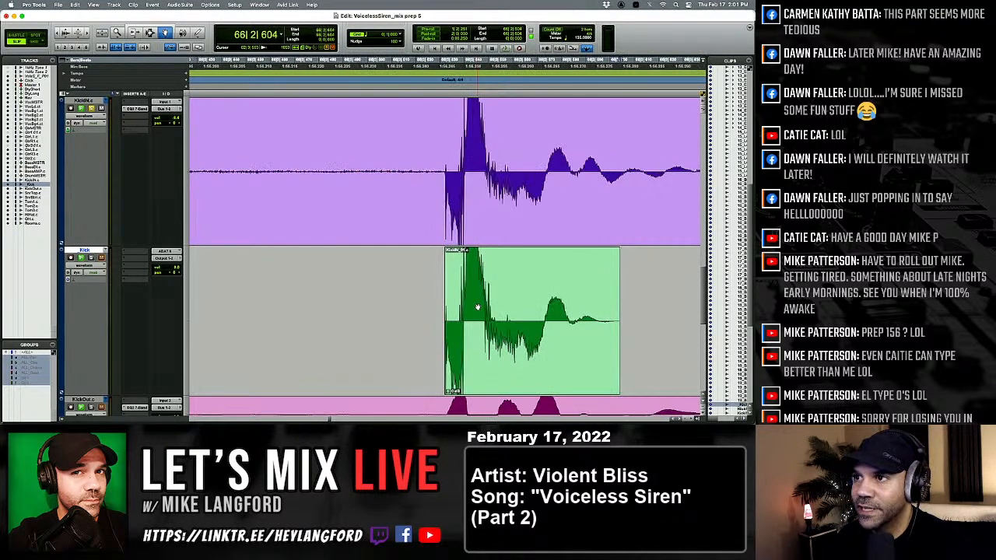
Shift the kick at 66|3|052 later to match its KickIN hit and check the kicks up to 67|2|553.
key(Tab)
key(Tab)
drag(478, 307, 491, 309)
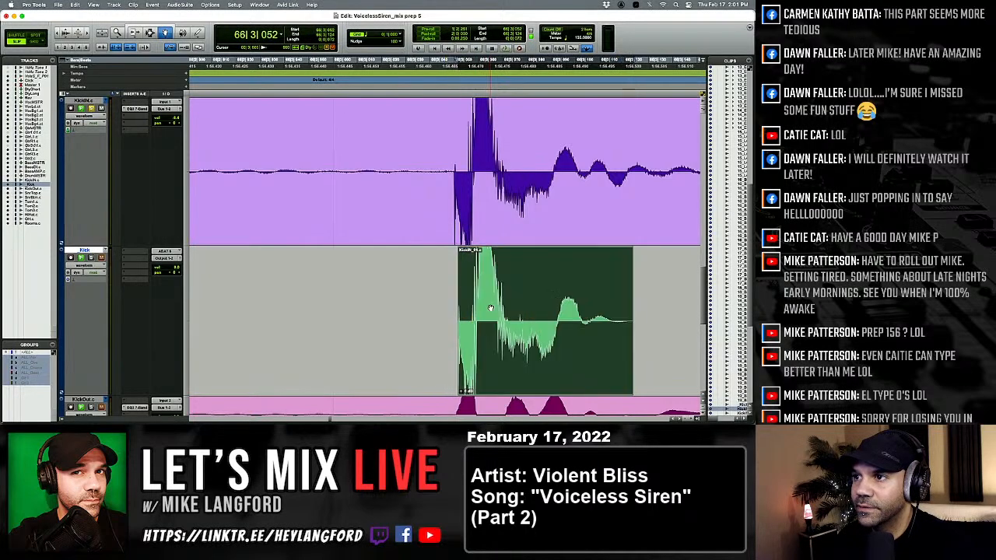
key(Tab)
key(Tab)
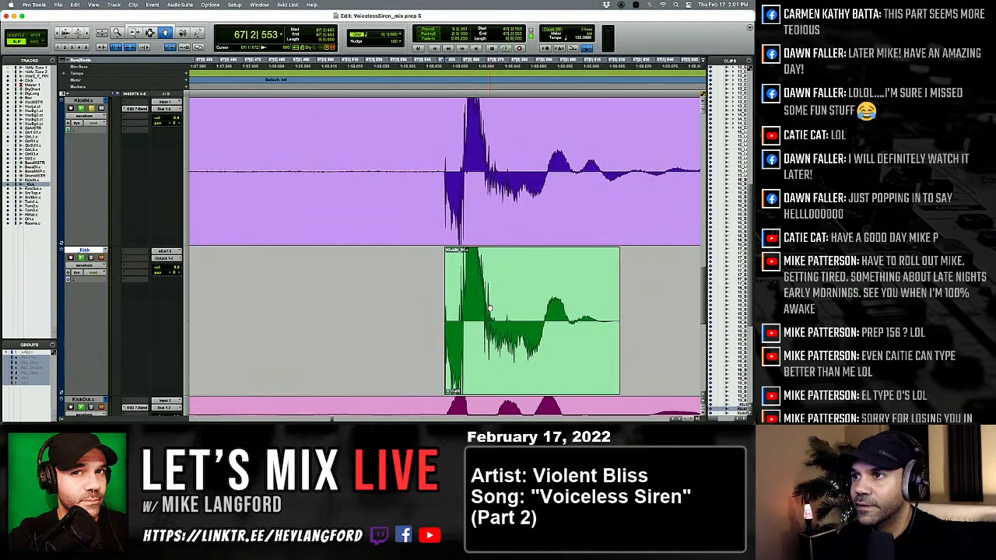
Check the level and timing of the kicks from 67|2|553 to 70|2|570 against KickIN.
key(Tab)
key(Tab)
key(Tab)
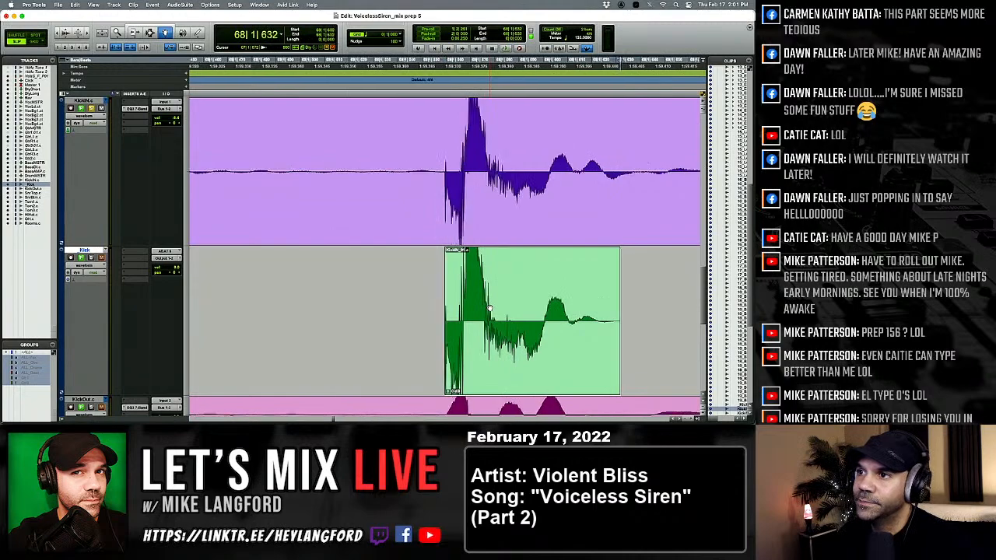
key(Tab)
key(Tab)
key(Tab)
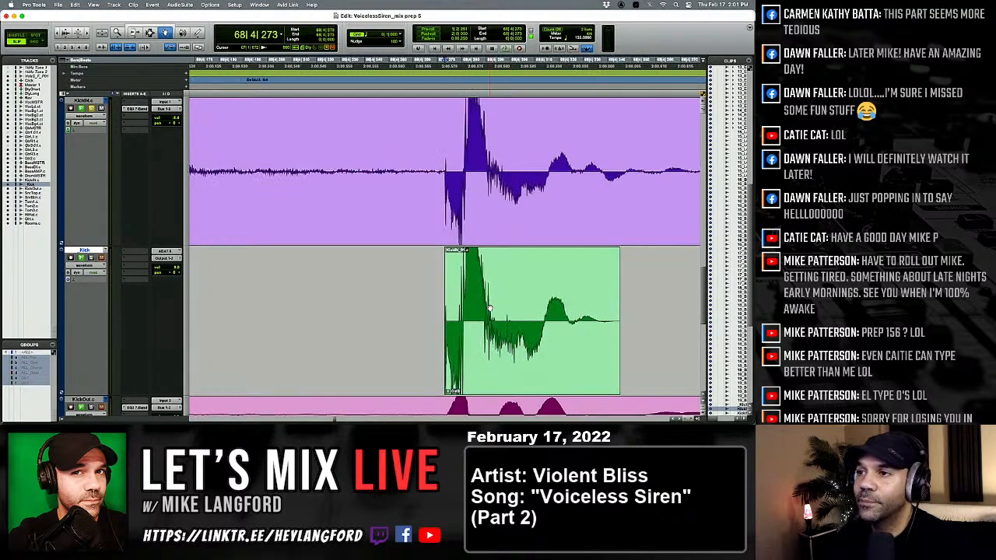
key(Tab)
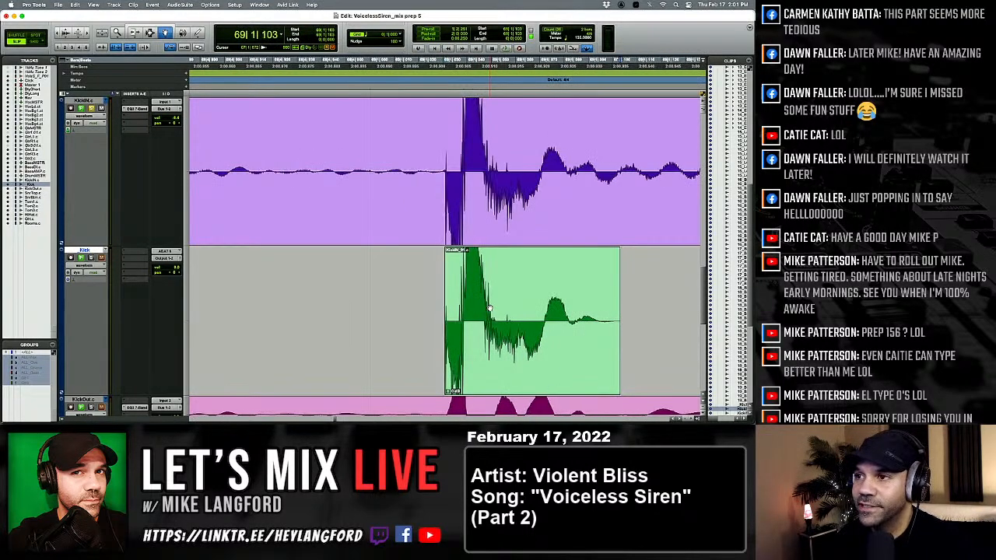
key(Tab)
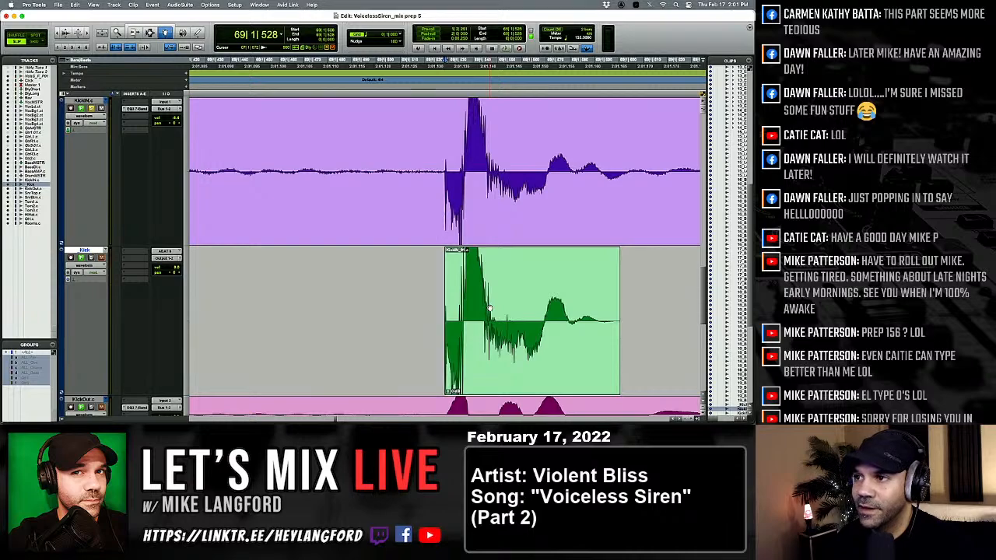
key(Tab)
key(Tab)
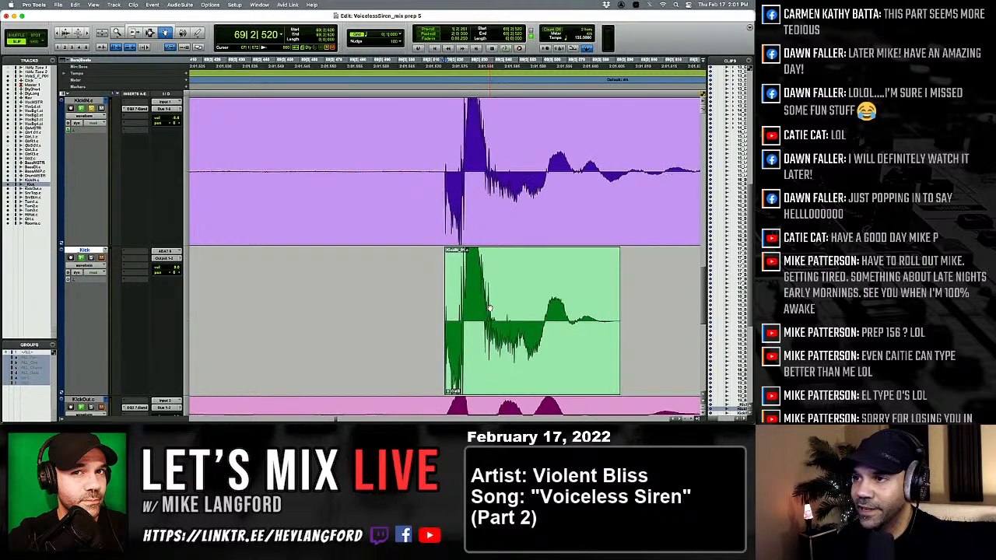
key(Tab)
key(Tab)
key(Tab)
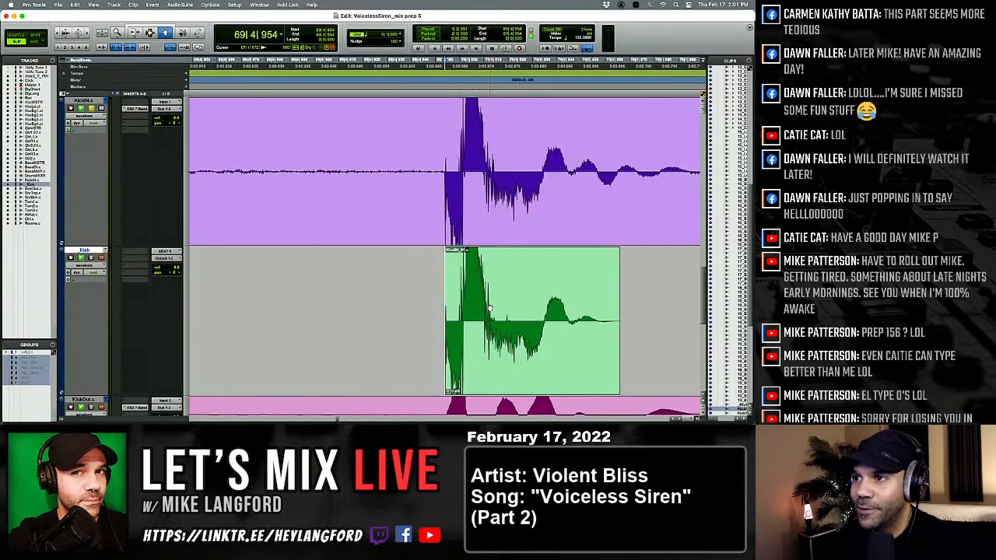
Replace the kick at 70|3|531 with the softer kick clip and check the one at 71|1|035.
key(Tab)
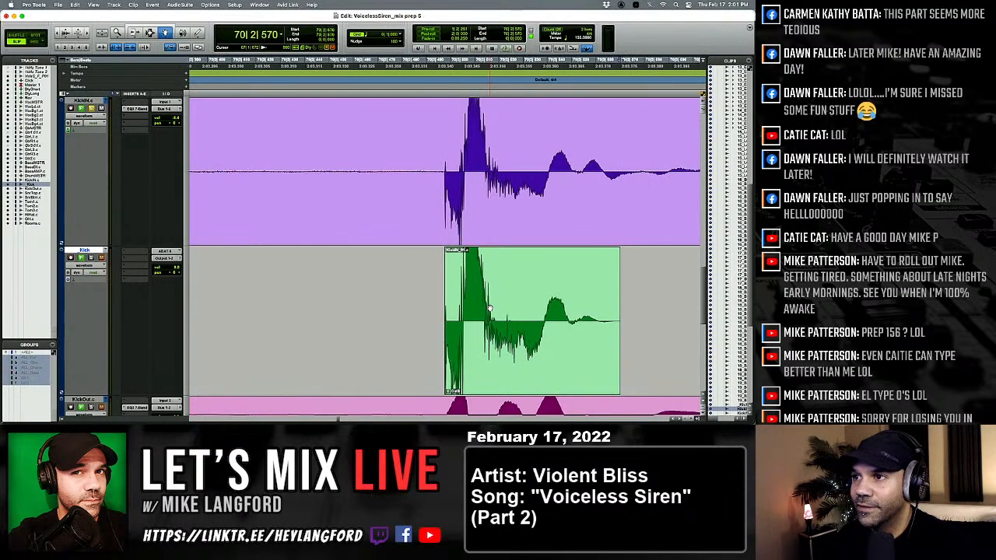
key(Tab)
click(490, 309)
key(Tab)
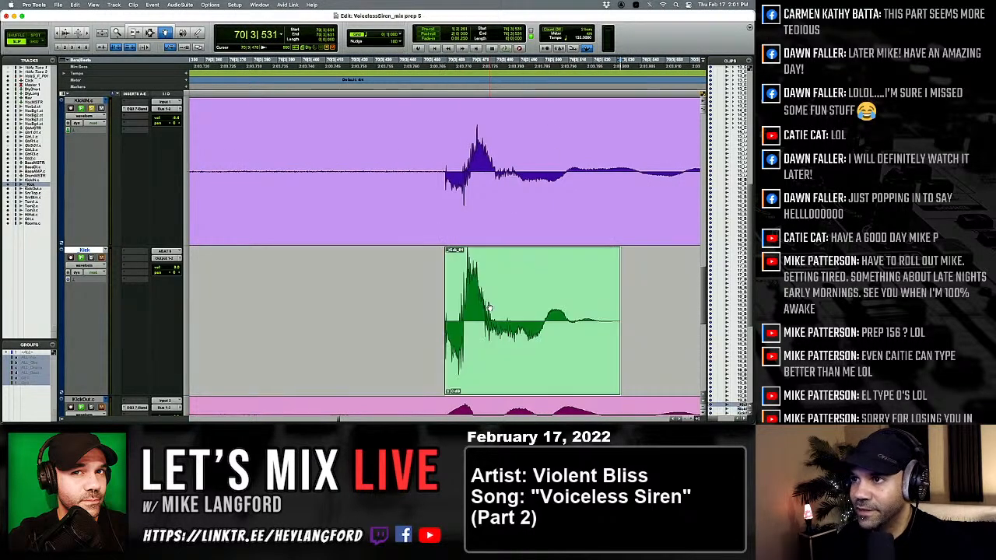
Check the level and timing of the kicks from 71|1|626 to 72|2|532 against their KickIN hits.
key(Tab)
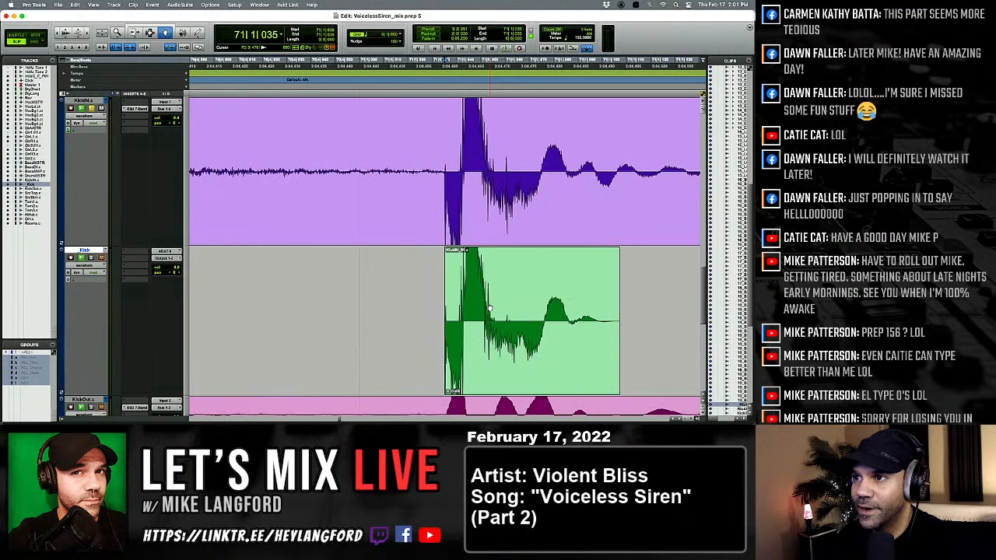
key(Tab)
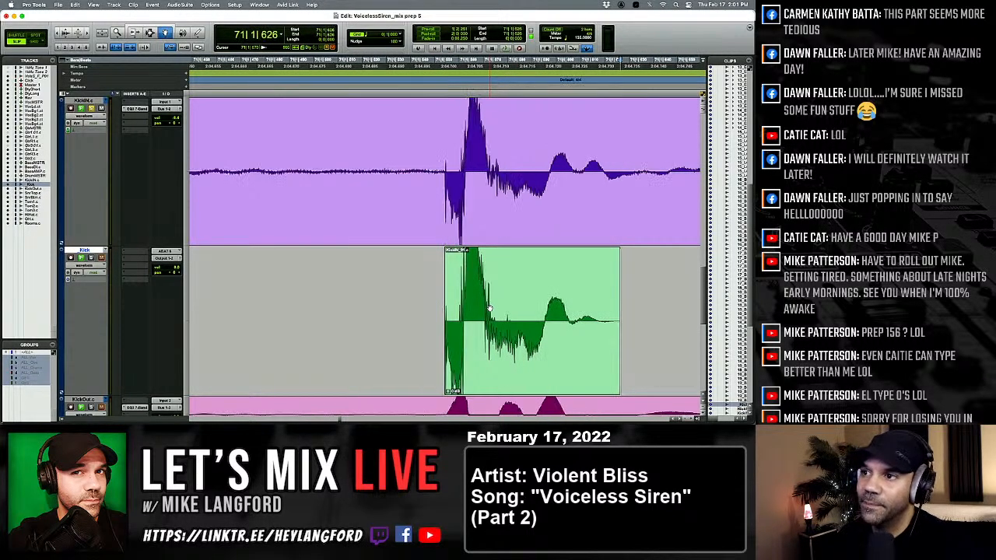
key(Tab)
key(Tab)
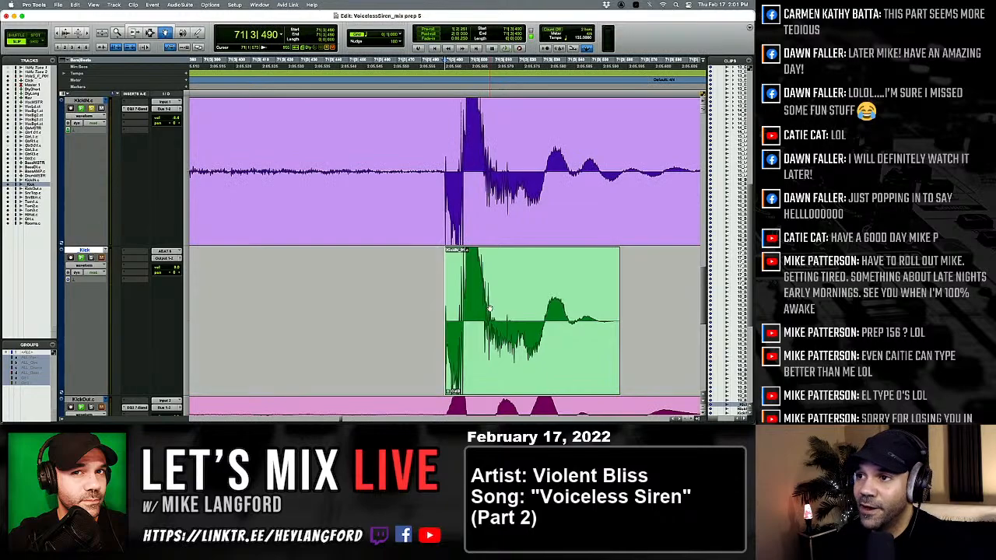
key(Tab)
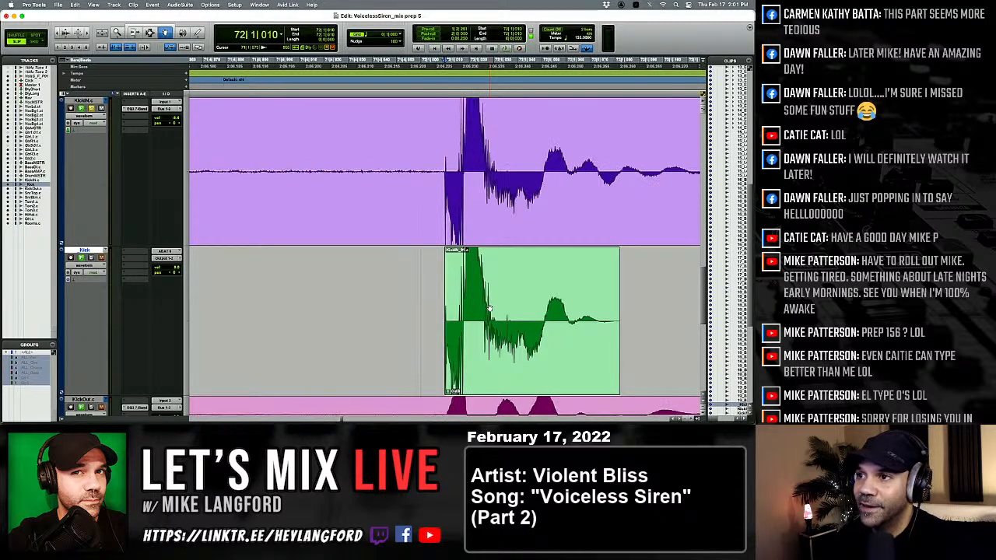
key(Tab)
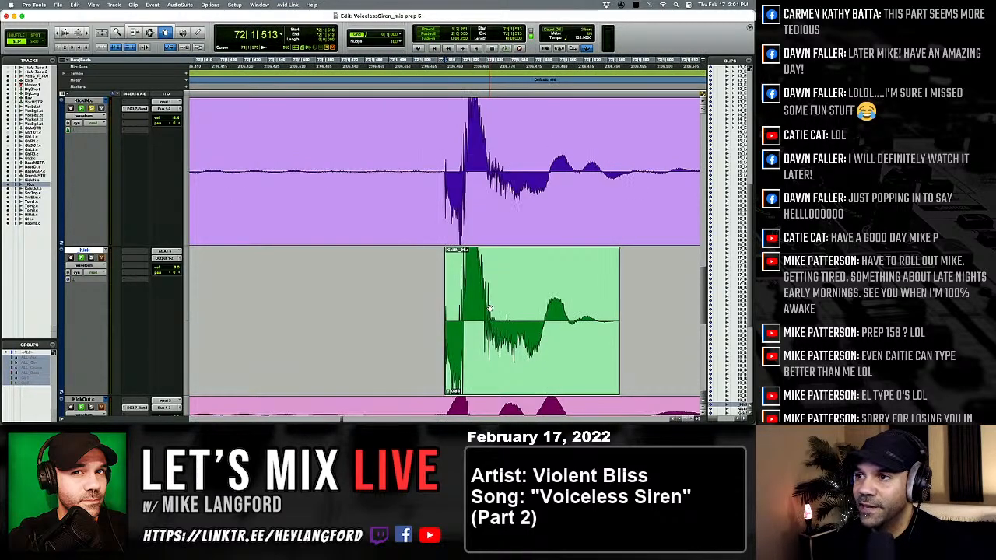
key(alt+Tab)
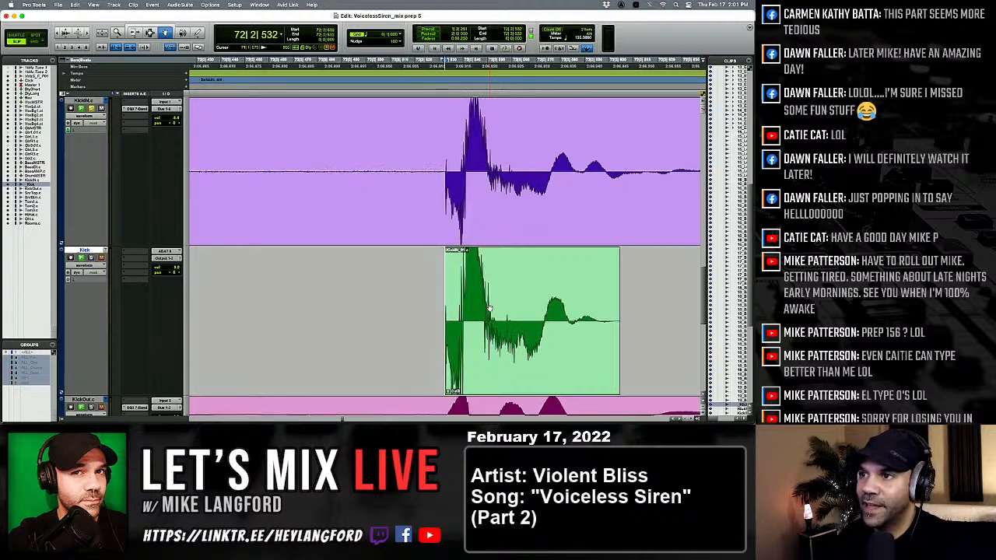
Replace the kick at 72|3|490 with the softer kick clip and check the one at 72|3|746.
key(Tab)
key(Tab)
click(490, 309)
key(super+v)
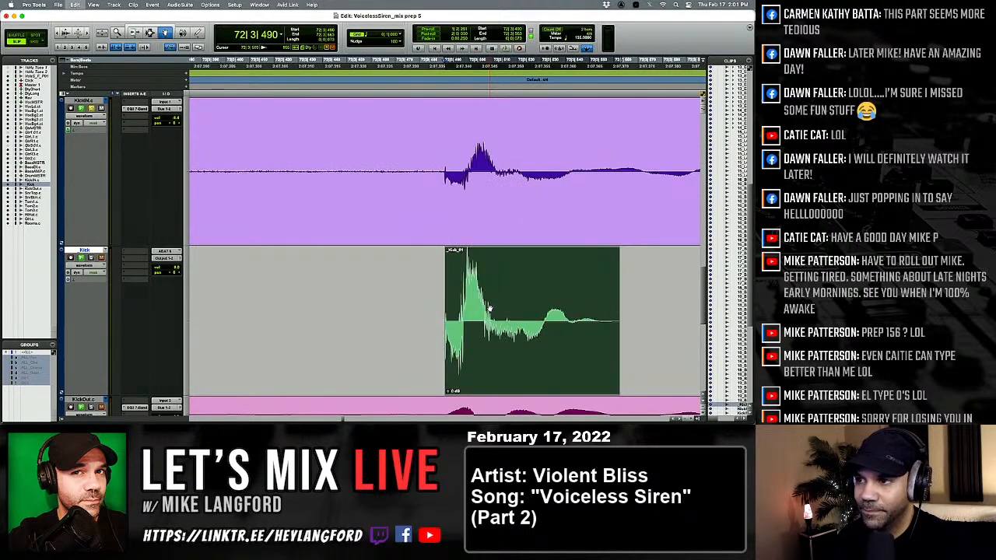
key(Tab)
key(Tab)
key(Tab)
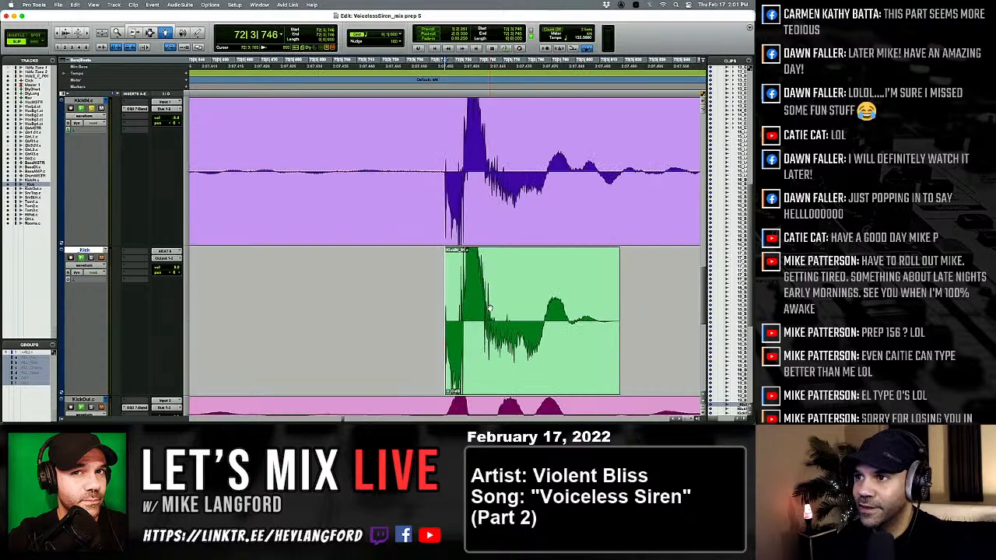
Compare the kicks between 73|1|045 and 75|1|561 with their KickIN hits for level and timing.
key(Tab)
key(Tab)
key(Tab)
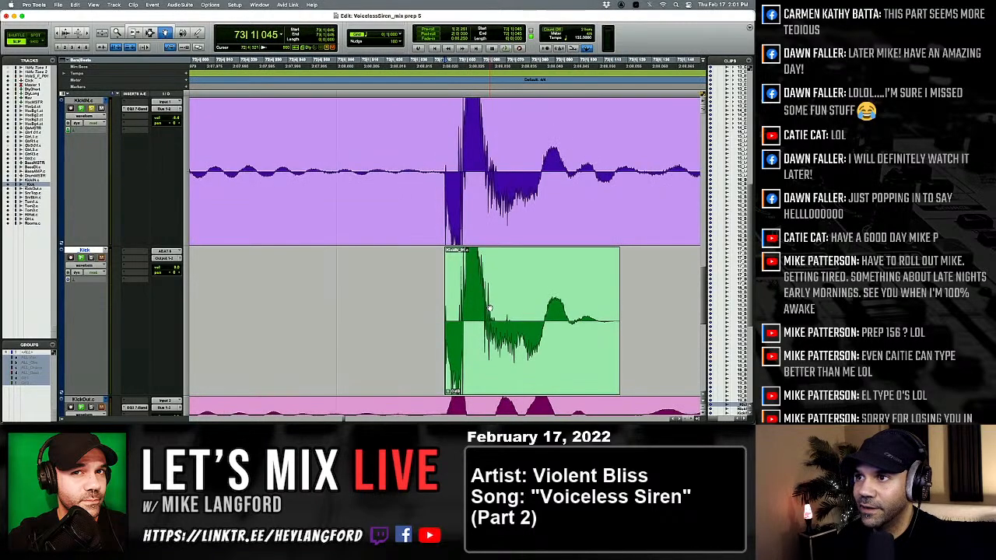
key(Tab)
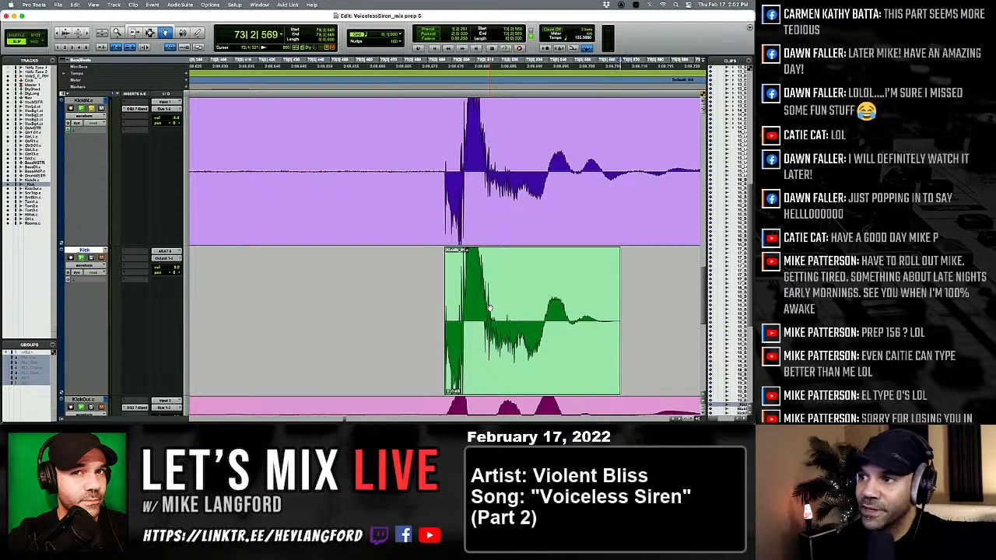
key(Tab)
key(Tab)
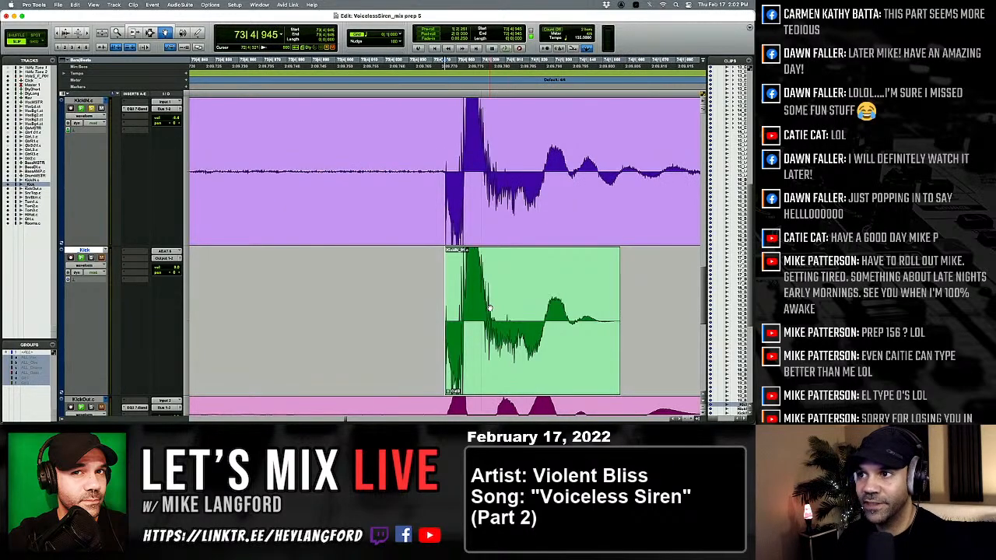
key(Tab)
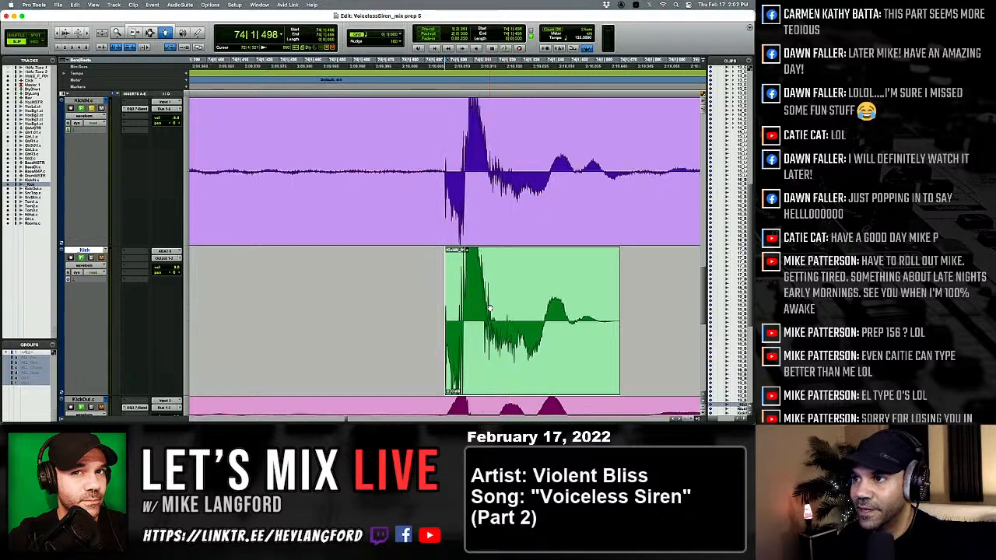
key(Tab)
key(Tab)
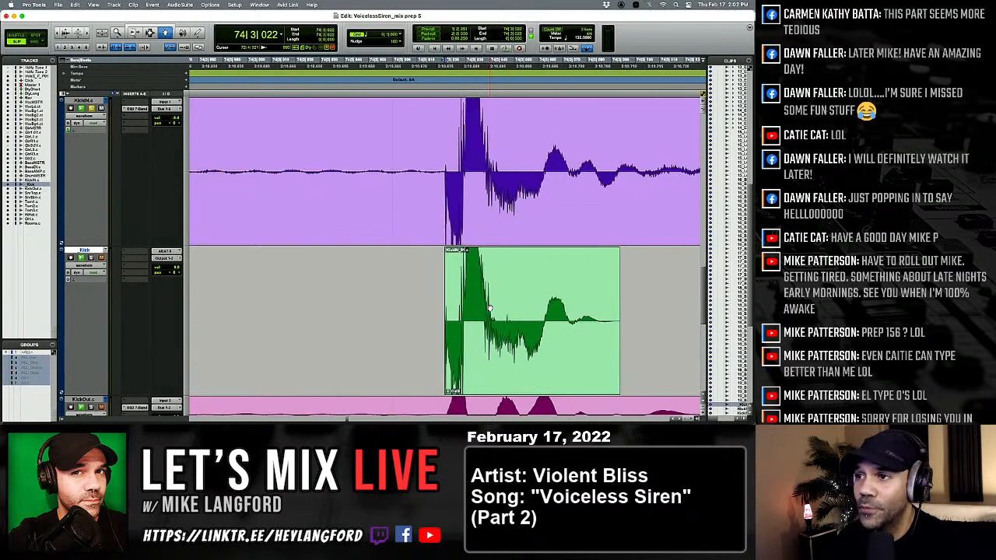
key(Tab)
key(Tab)
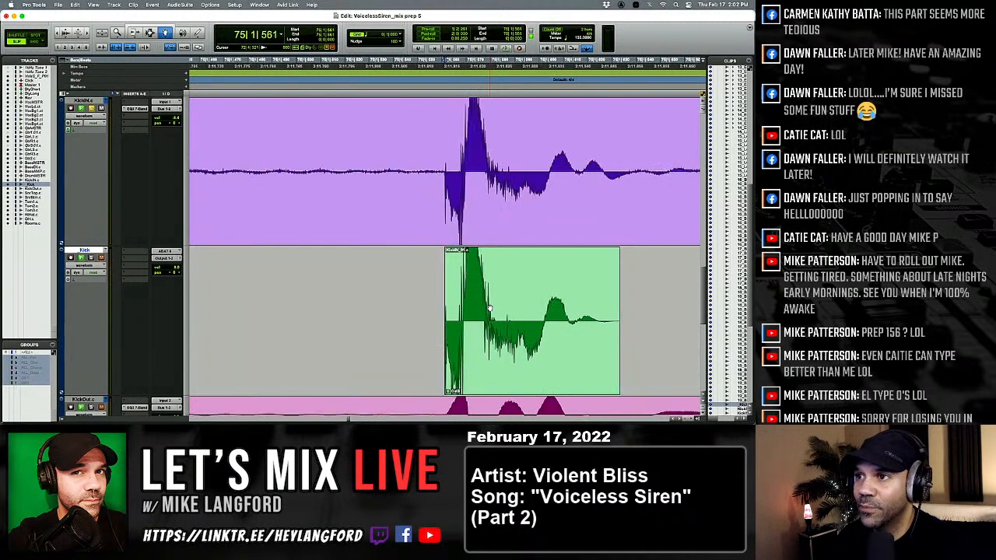
Check the kicks from 75|2|619 to 78|1|554 against KickIN for matching level and start point.
key(Tab)
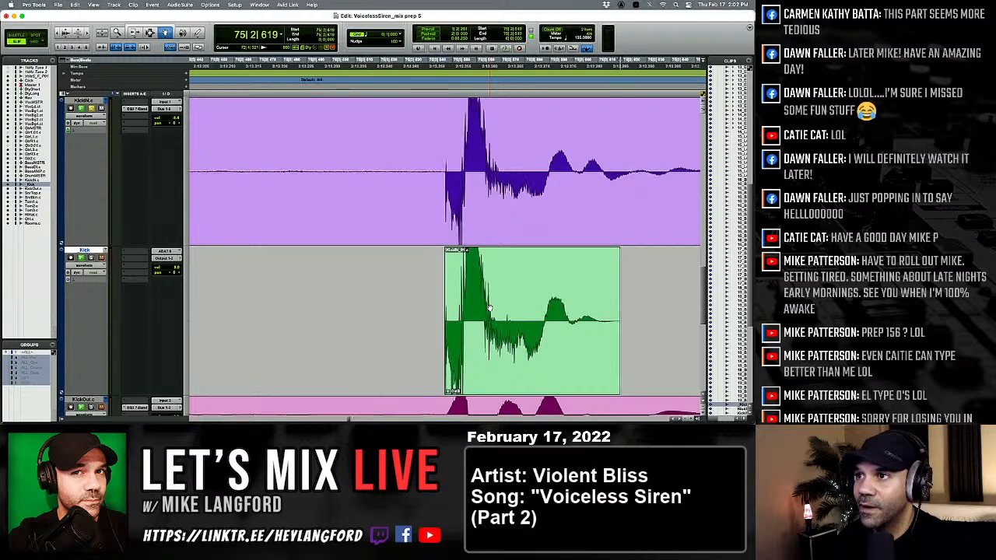
key(Tab)
key(Tab)
key(Tab)
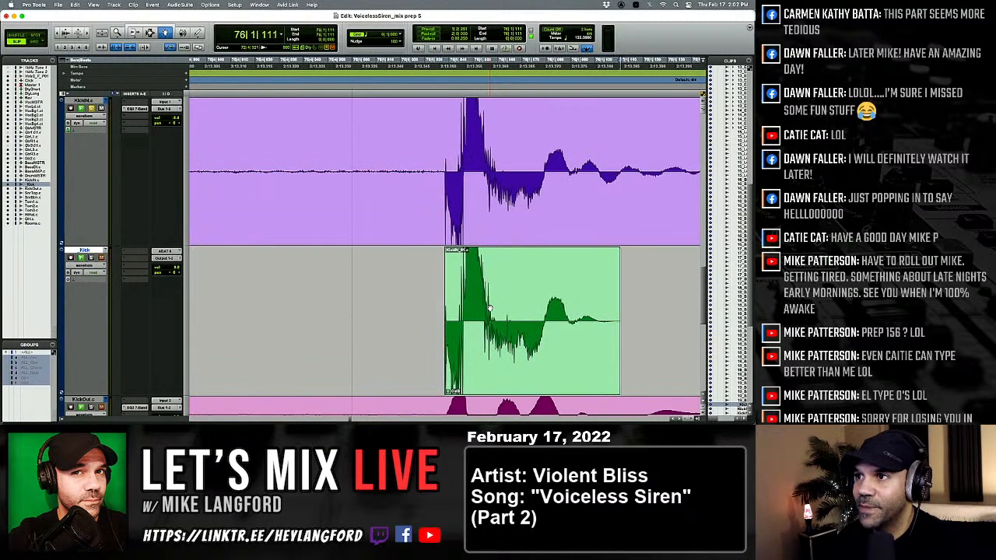
key(Tab)
key(Tab)
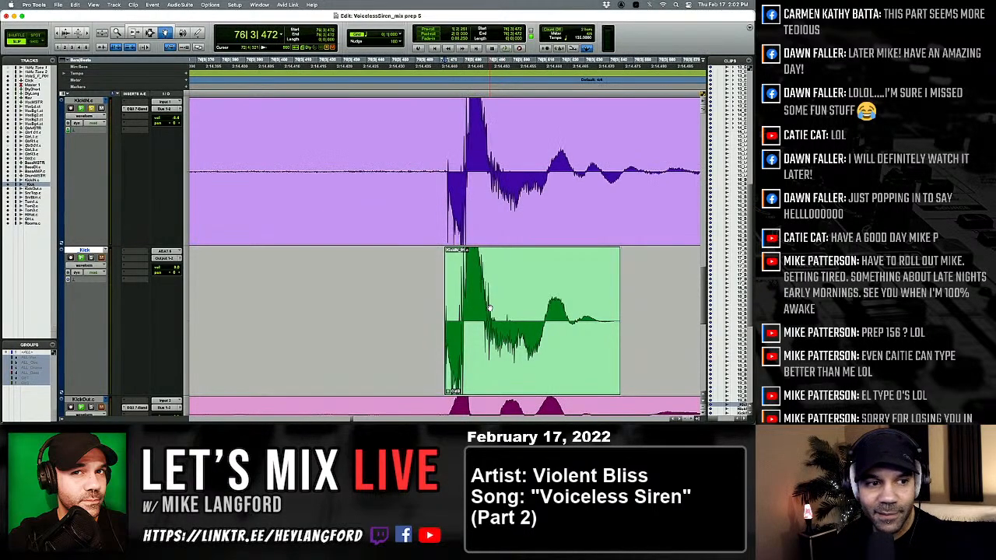
key(Tab)
key(Tab)
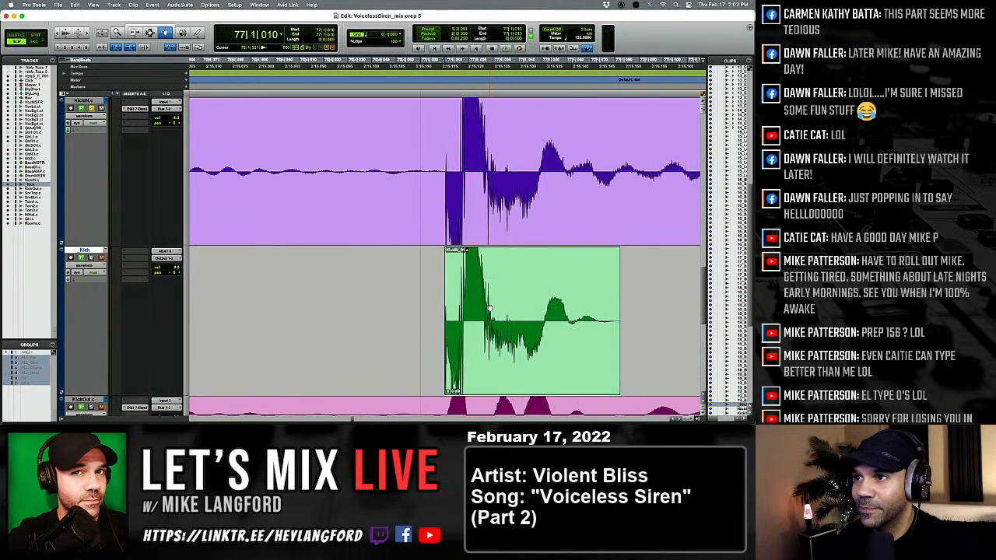
key(Tab)
key(Tab)
key(Tab)
key(Tab)
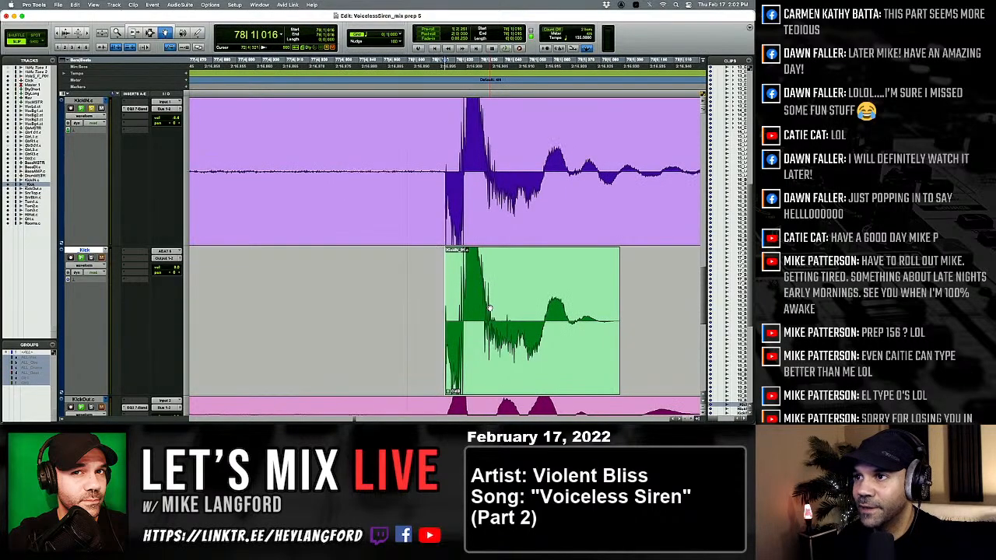
key(Tab)
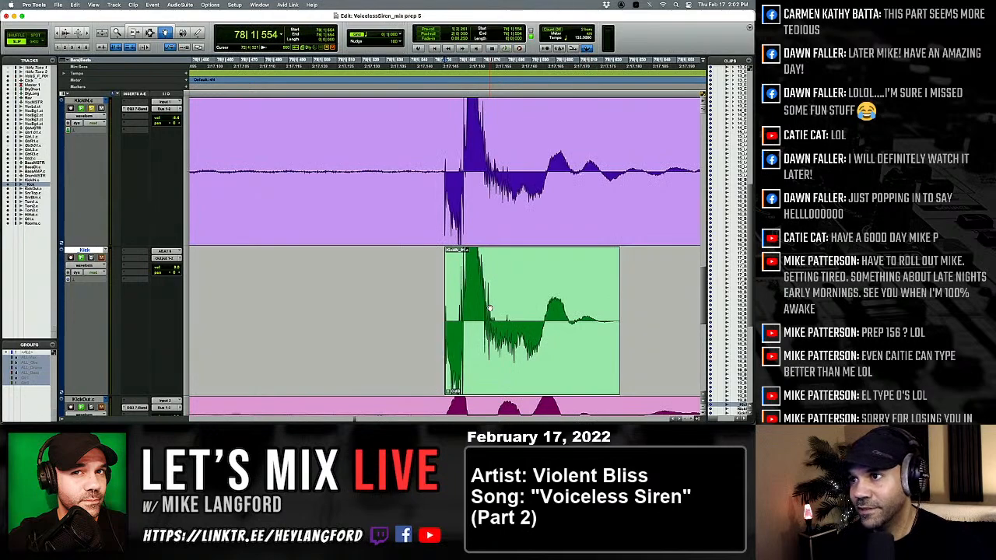
Replace the kick at 78|3|420 with the softer kick clip and check the one at 78|3|733.
key(Tab)
key(Tab)
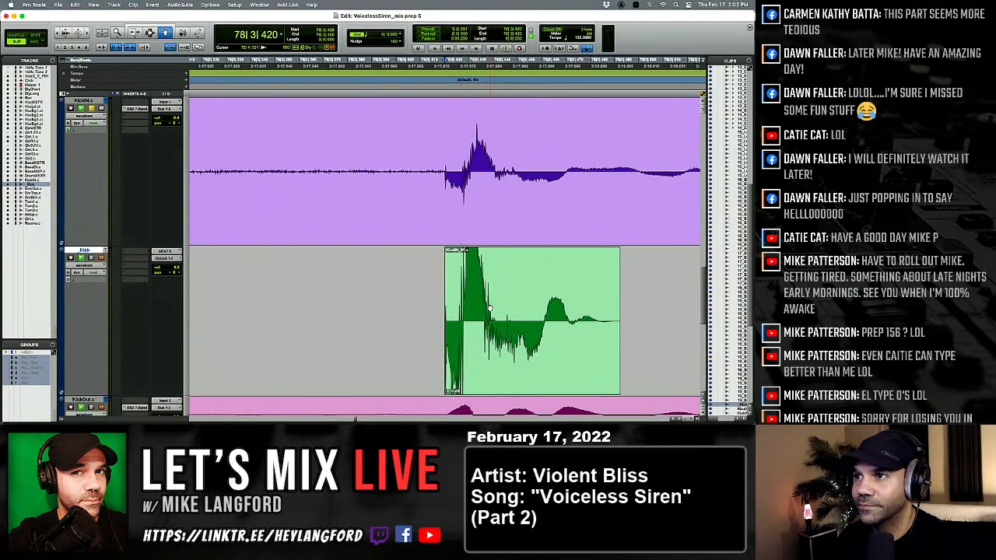
click(490, 309)
key(super+v)
drag(480, 312, 486, 312)
Check the level and timing of the kicks from 79|1|012 to 79|3|571 against KickIN.
key(Tab)
key(Tab)
key(Tab)
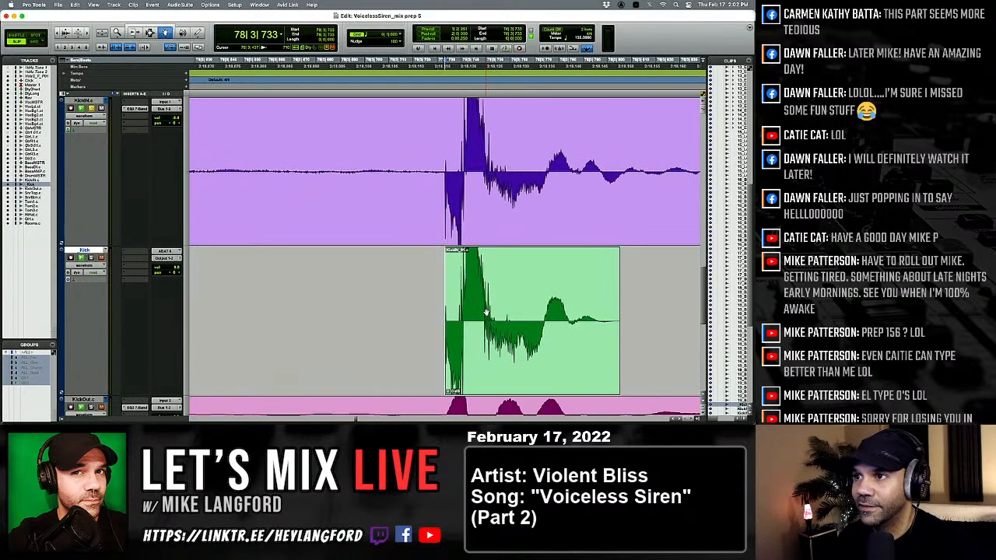
key(Tab)
key(Tab)
key(Tab)
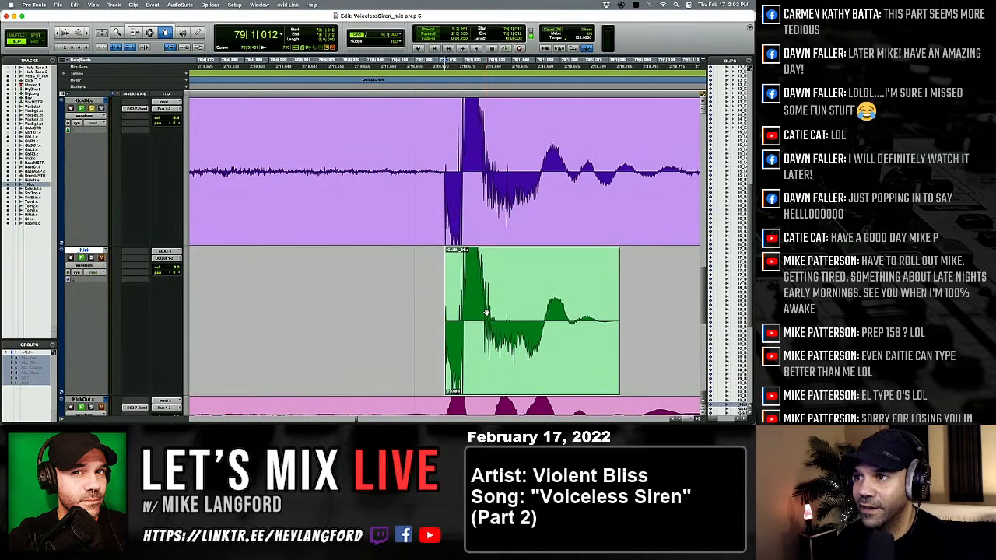
key(Tab)
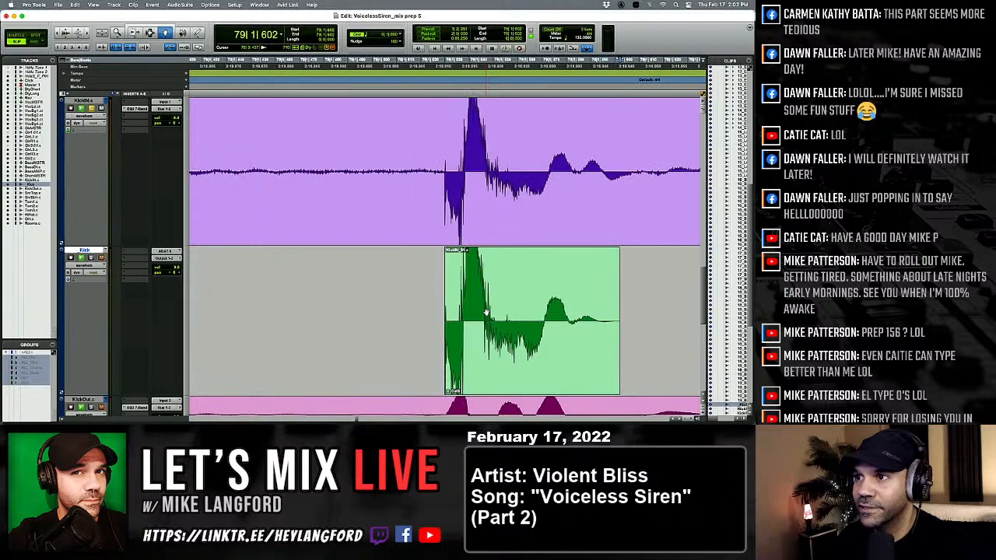
key(Tab)
Replace the kick at 80|3|443 with the softer kick clip and check the one at 81|1|043.
key(Tab)
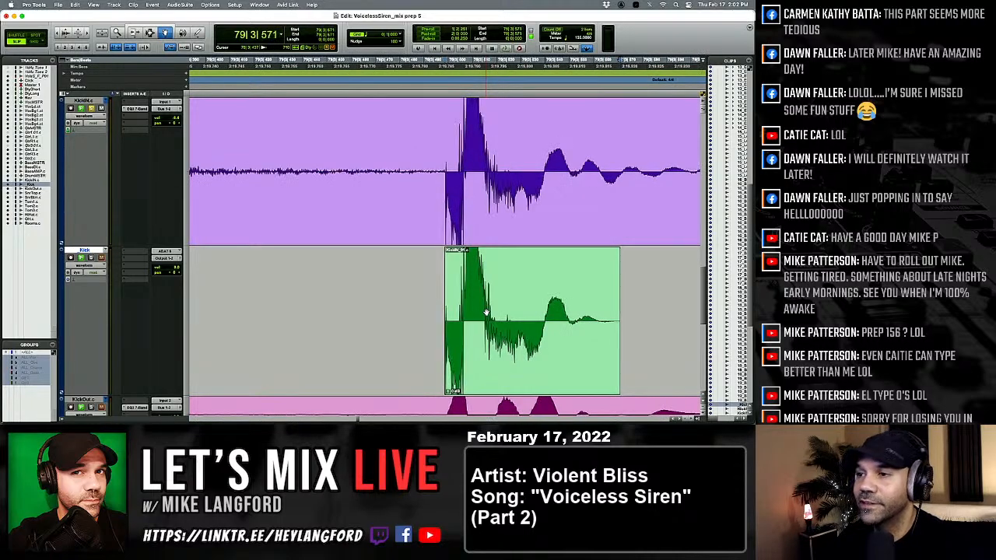
key(Tab)
key(Tab)
key(Tab)
key(Tab)
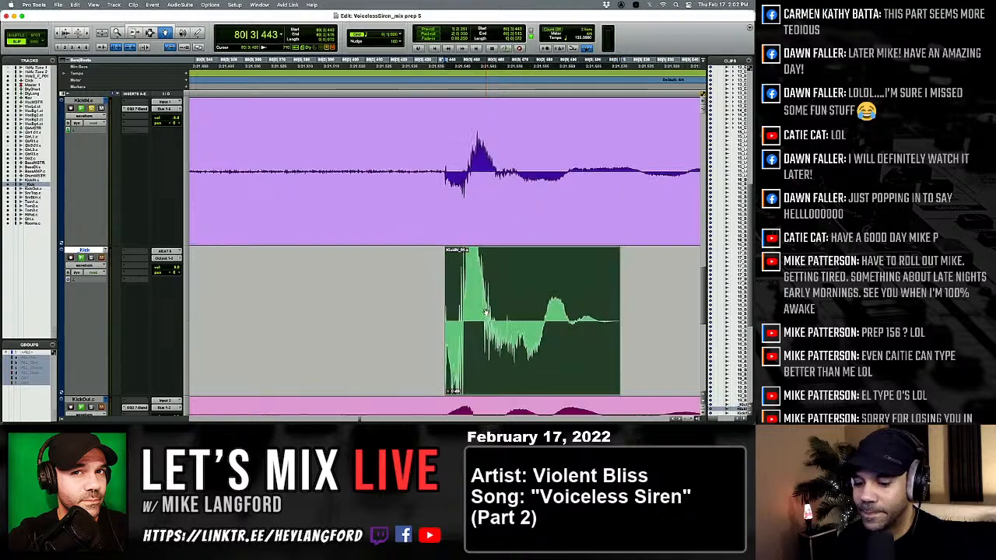
key(Tab)
Compare the kicks between 81|2|614 and 83|3|529 with their KickIN hits for level and timing.
key(Tab)
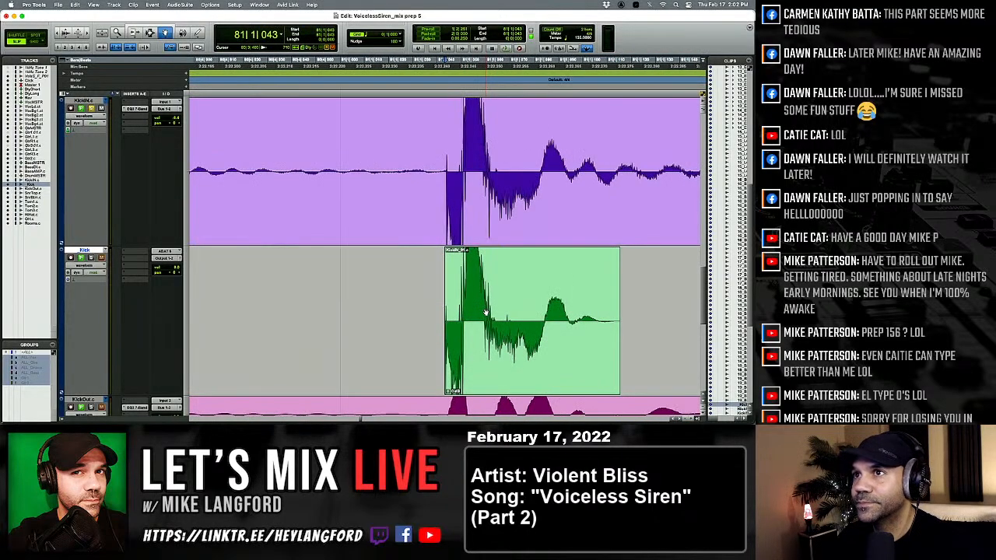
key(Tab)
key(Tab)
key(Tab)
key(Tab)
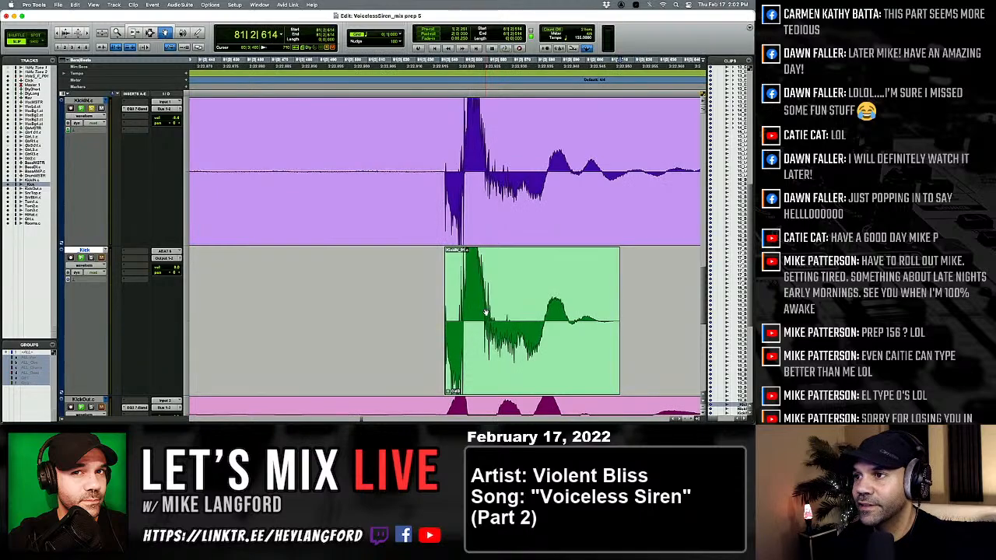
key(Tab)
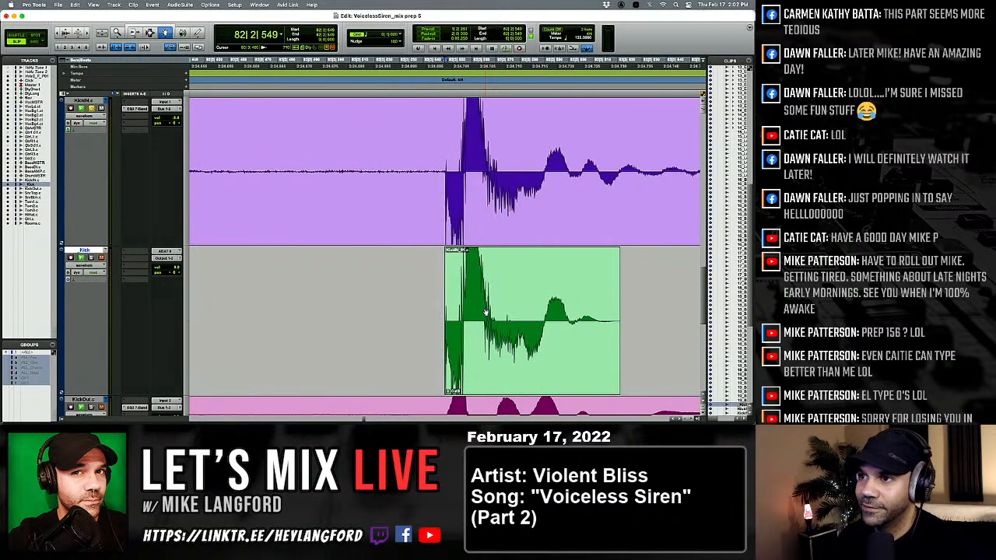
key(Tab)
key(Tab)
key(Tab)
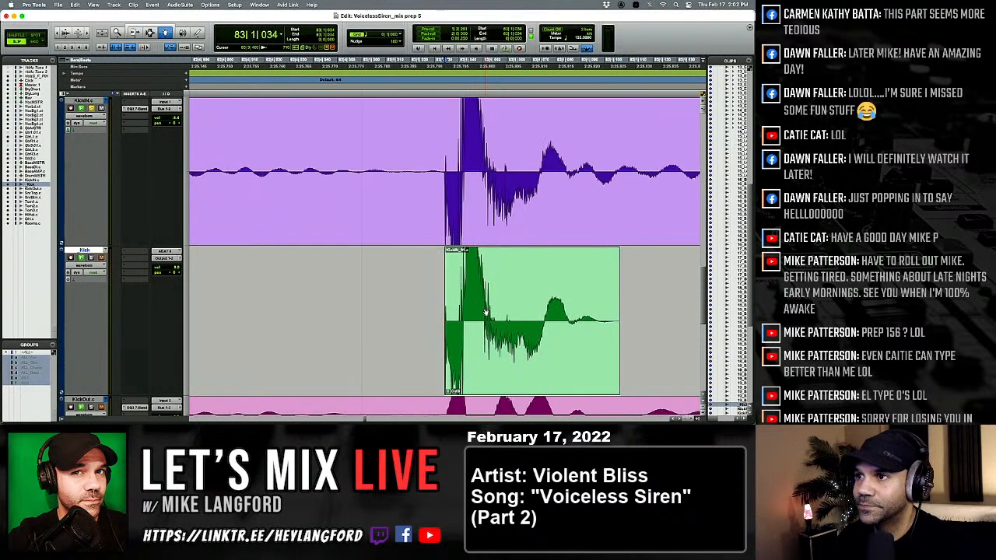
Replace the kick at 84|3|438 with the softer kick clip and check the one at 84|4|339.
key(Tab)
key(Tab)
key(Tab)
key(Tab)
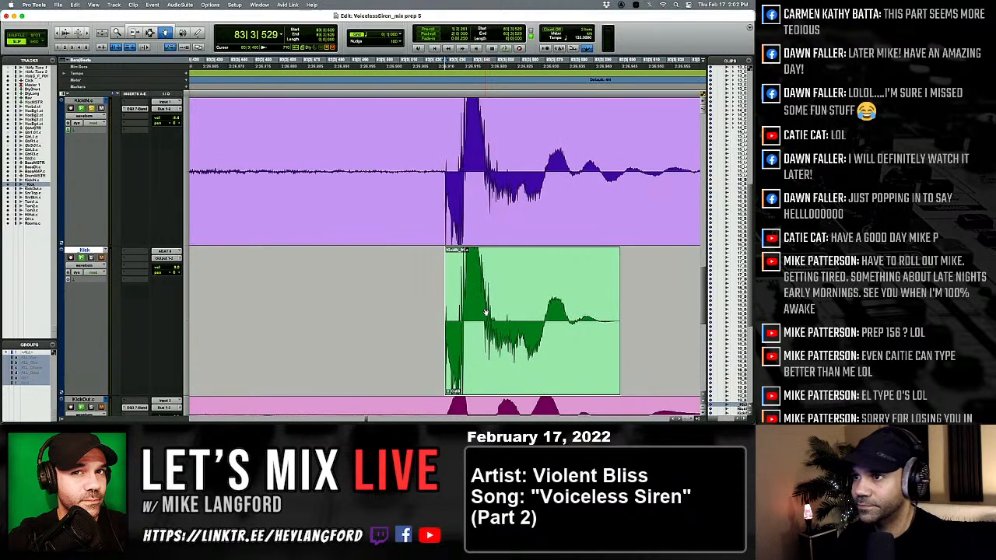
key(Tab)
key(Tab)
key(Tab)
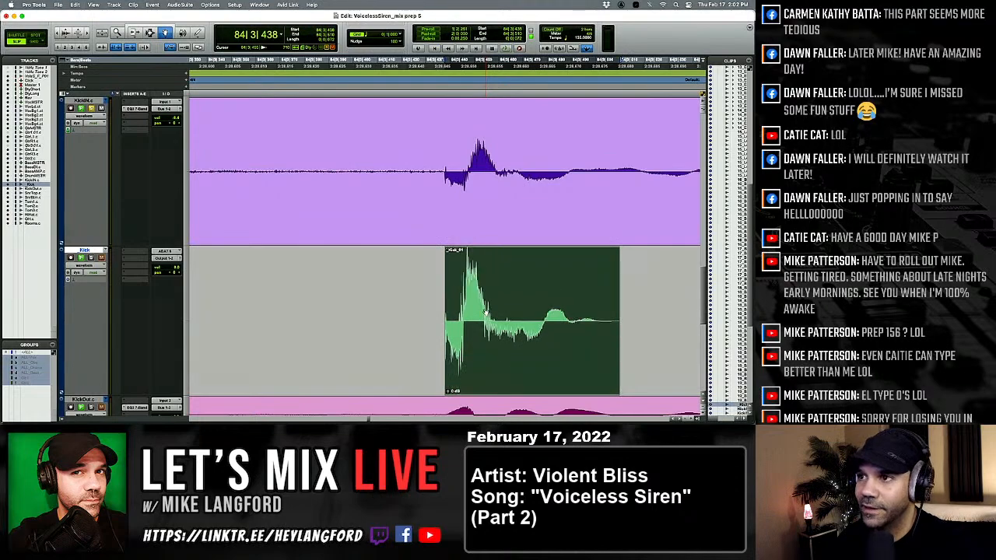
key(Tab)
Check the level and timing of the kicks from 85|1|629 to 86|2|609 against KickIN.
key(Tab)
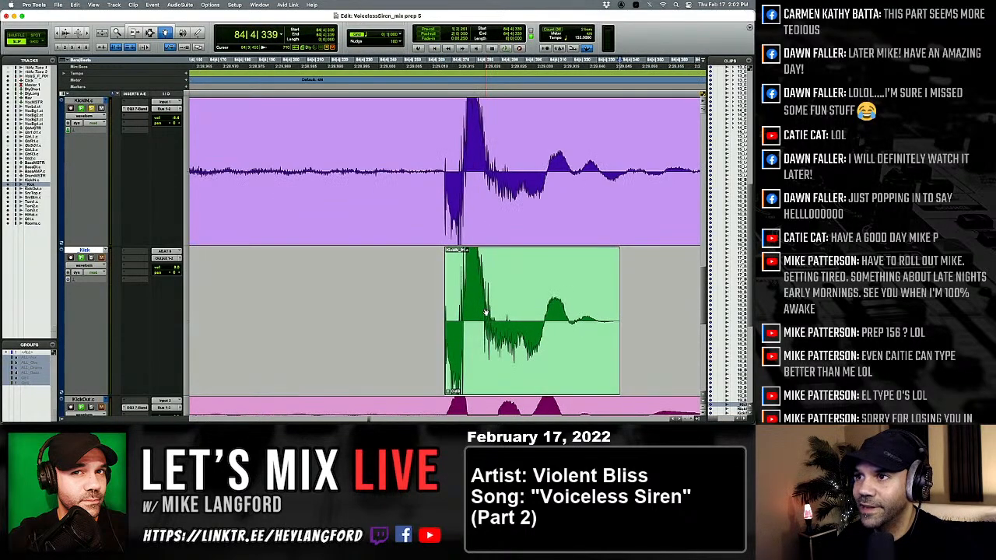
key(Tab)
key(Tab)
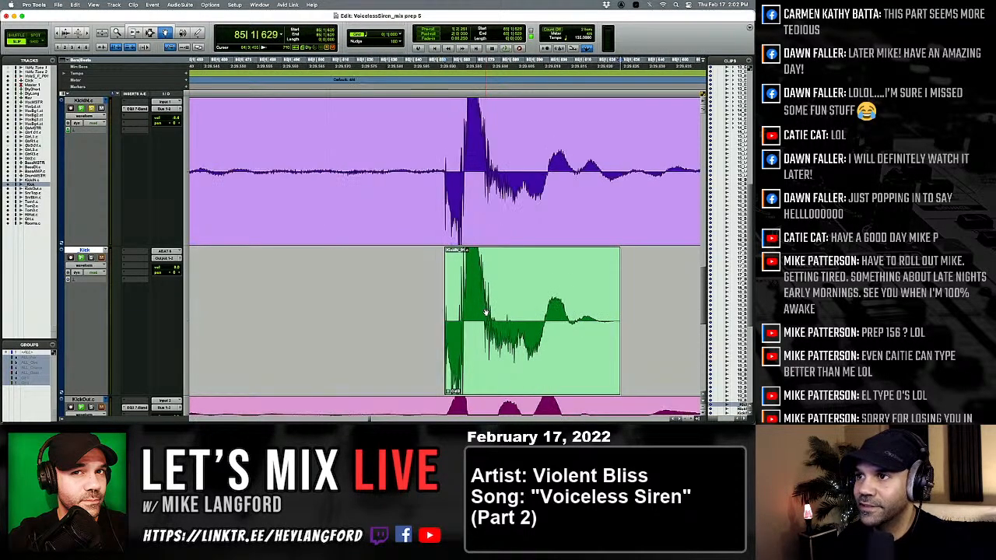
key(Tab)
key(Tab)
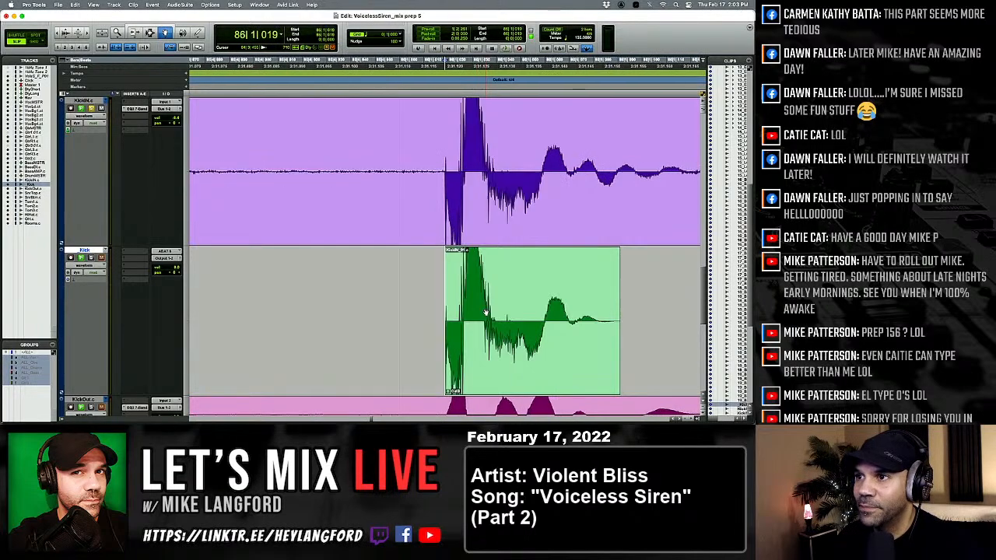
Replace the kick at 86|3|452 with the softer kick clip and check the one at 86|4|350.
key(Tab)
key(Tab)
key(Tab)
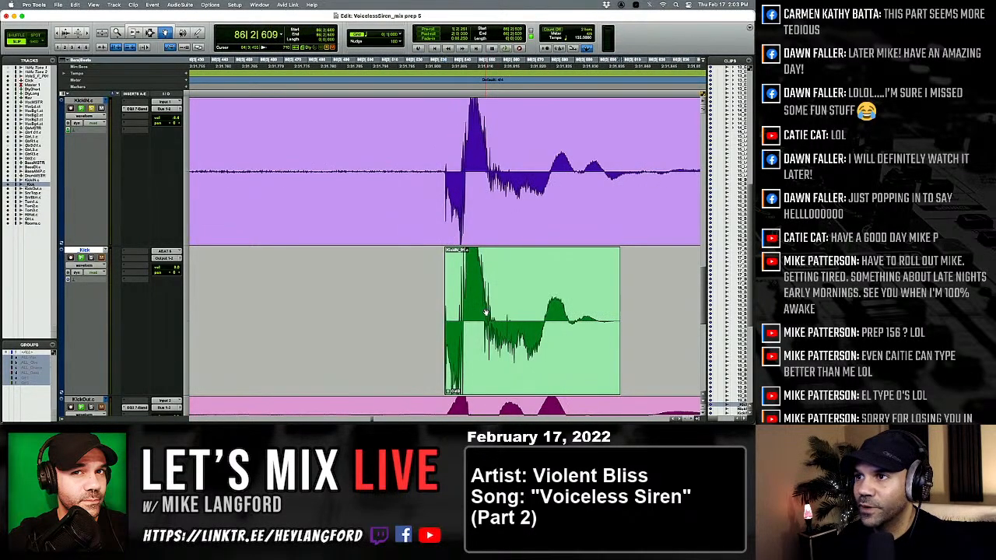
key(Tab)
key(Tab)
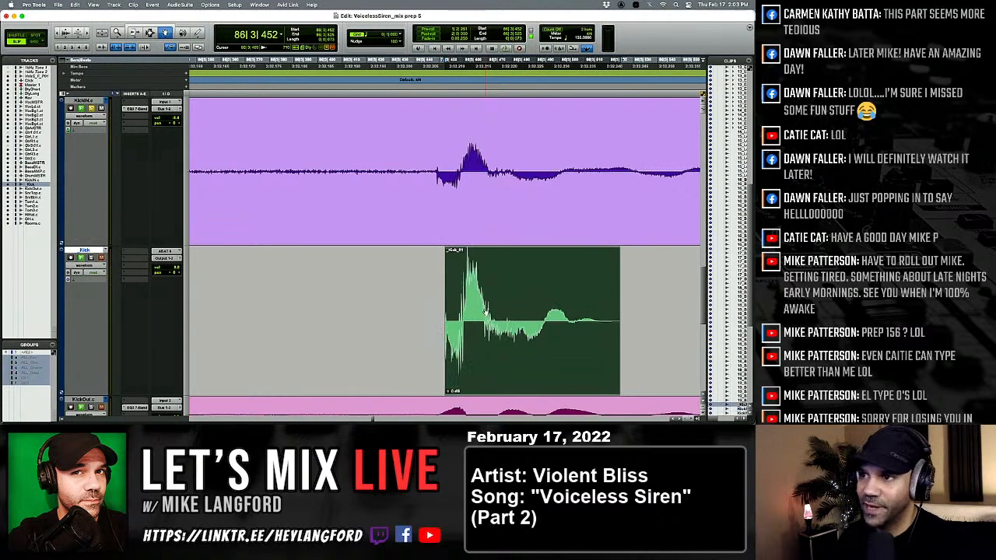
Check the level and timing of the kicks from 87|2|548 to 88|2|535 against KickIN.
key(Tab)
key(Tab)
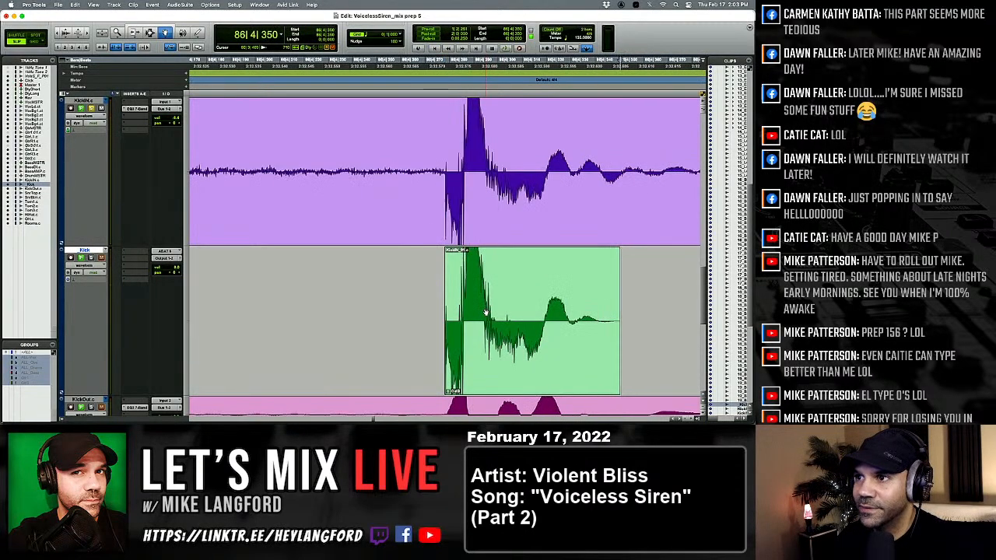
key(Tab)
key(Tab)
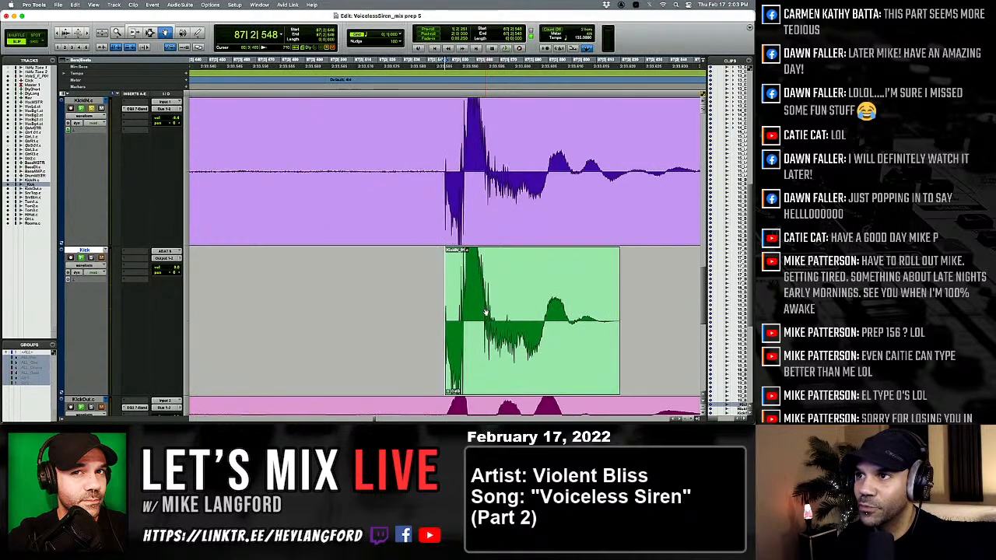
key(Tab)
key(Tab)
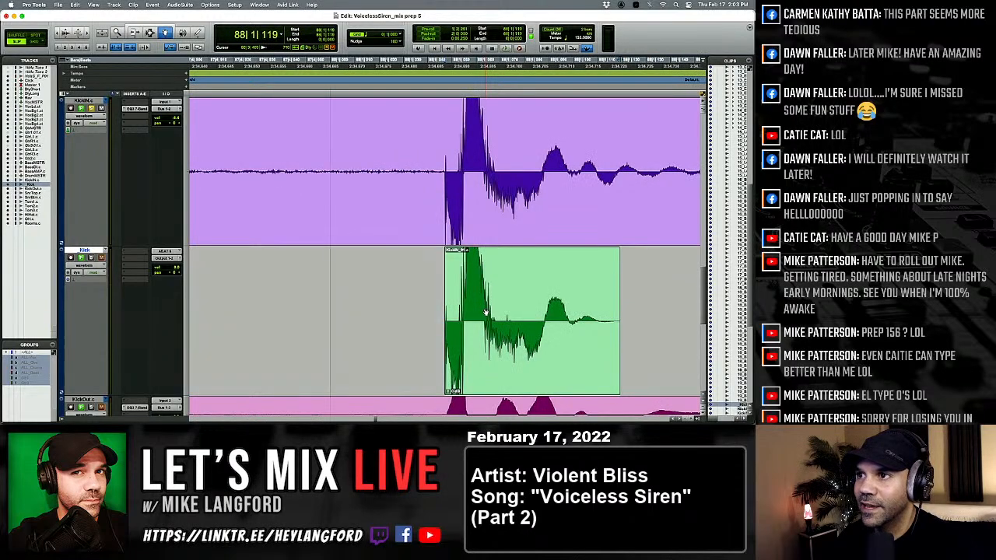
key(Tab)
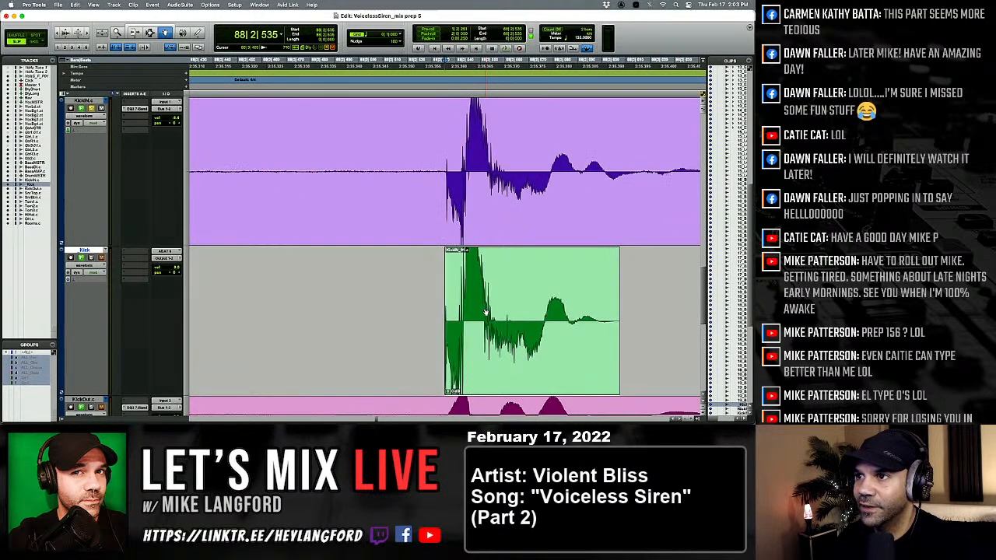
Replace the kick at 88|3|458 with the softer kick clip and check the one at 88|3|841.
drag(485, 312, 492, 315)
key(Tab)
key(Tab)
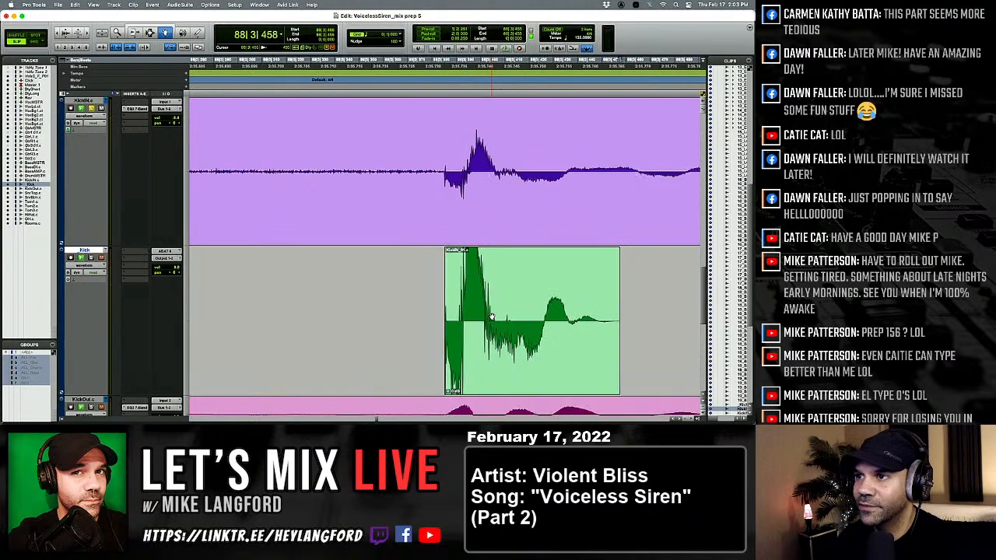
click(492, 316)
key(ctrl+shift+Down)
key(ctrl+shift+Down)
key(Tab)
Compare the kicks between 89|1|666 and 92|1|806 with their KickIN hits for level and timing.
key(Tab)
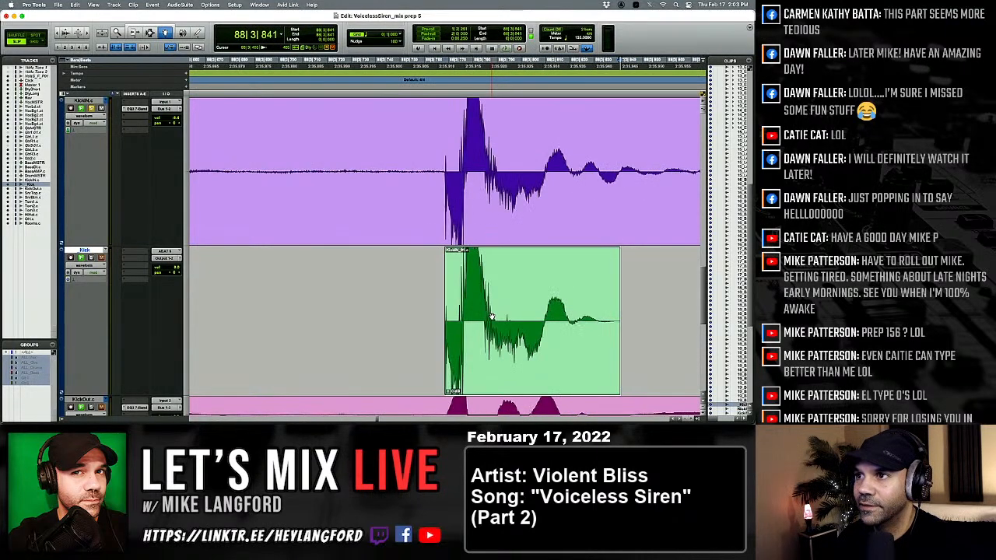
key(Tab)
key(Tab)
key(Tab)
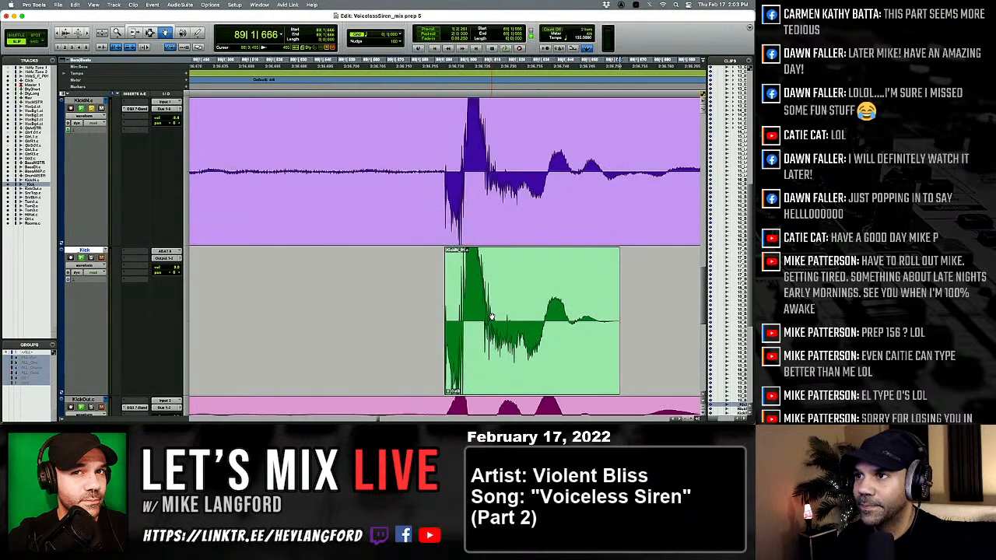
key(Tab)
key(Tab)
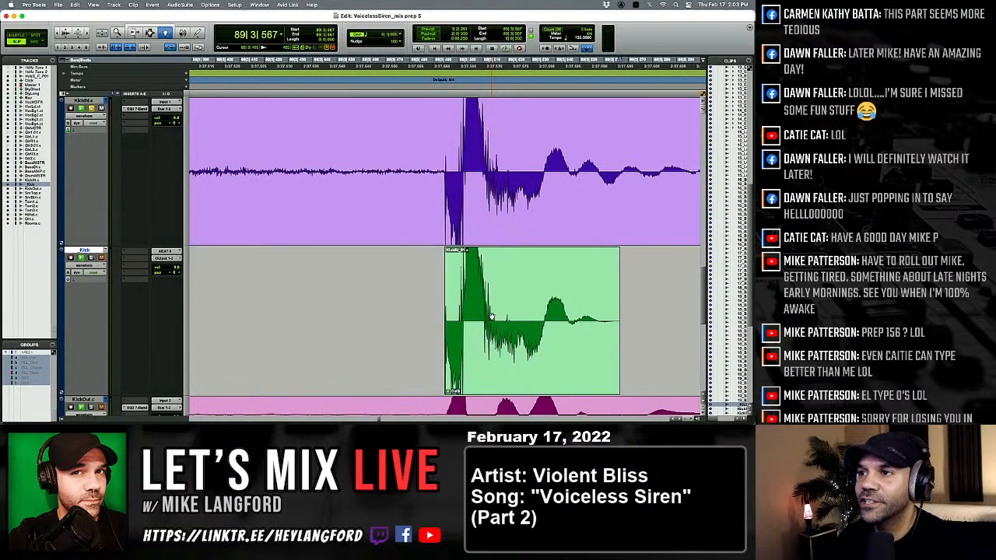
key(Tab)
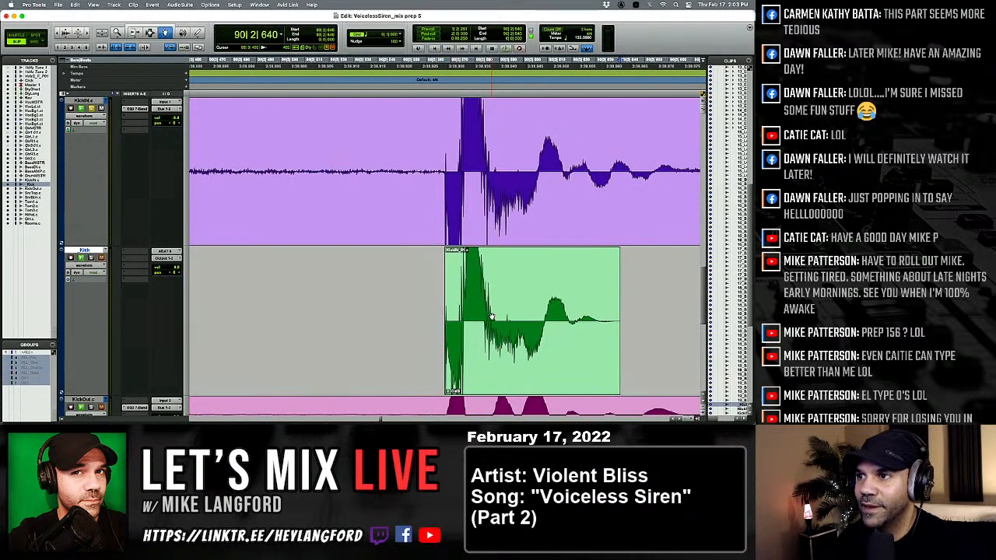
key(Tab)
drag(492, 317, 500, 319)
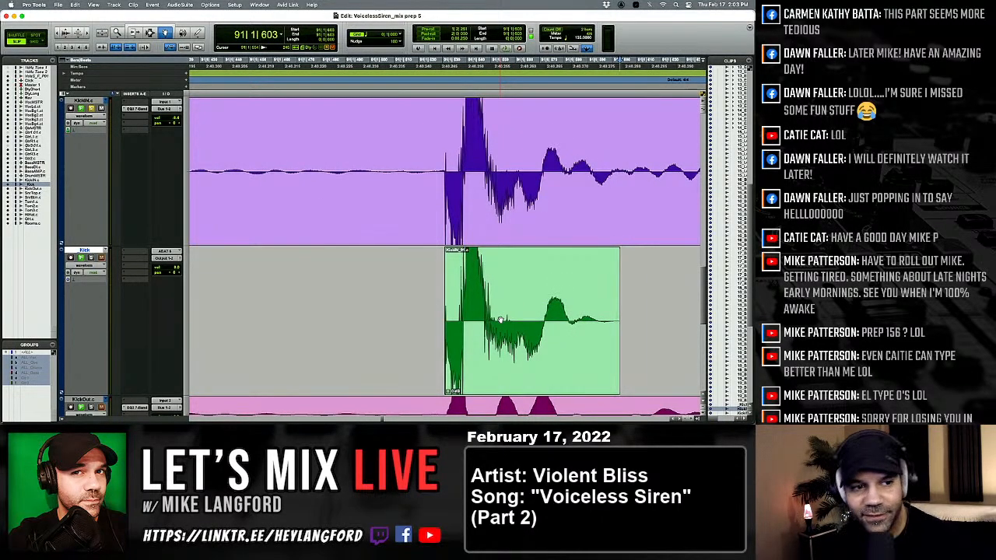
key(Tab)
key(super+v)
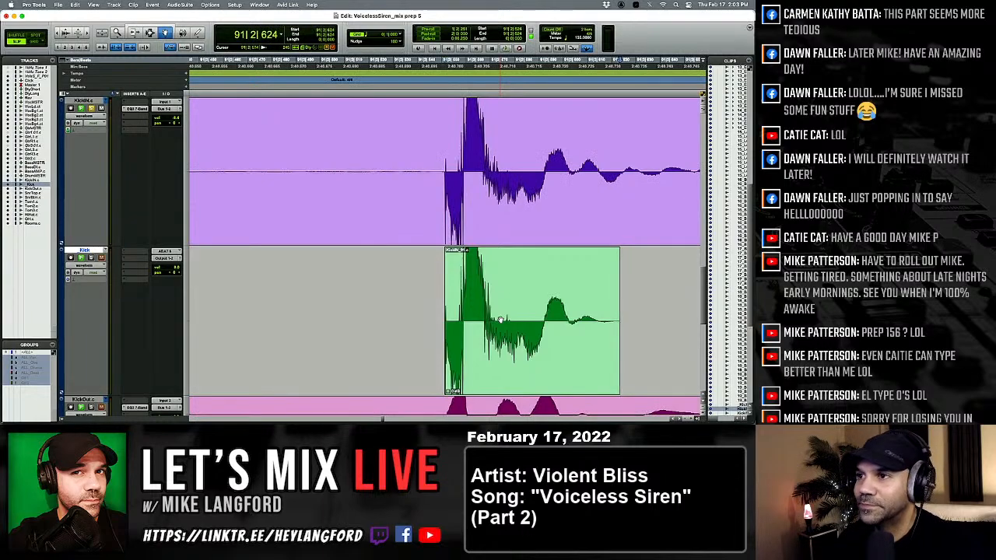
key(Tab)
key(super+v)
key(Tab)
key(super+v)
key(Tab)
key(super+v)
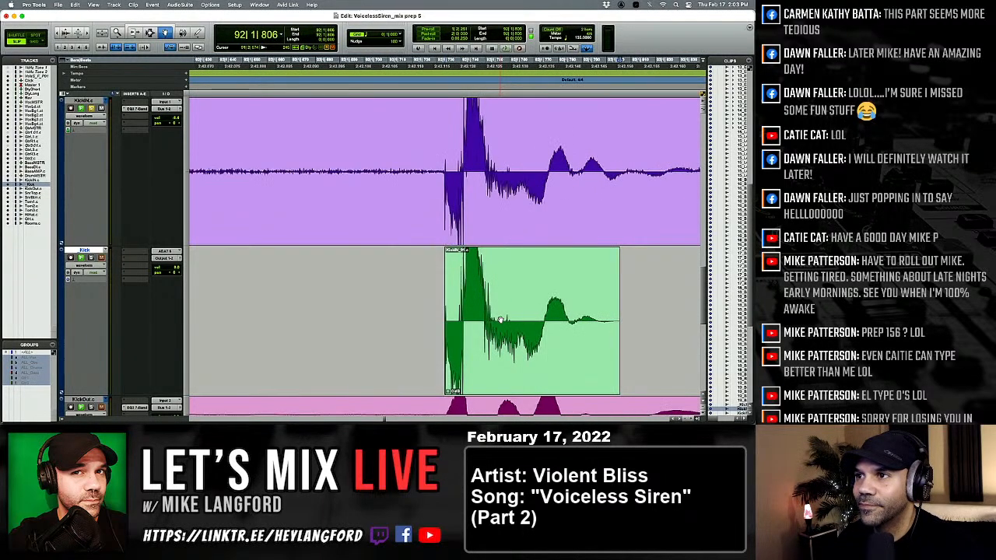
Replace the kick at 92|3|377 with the softer kick clip.
key(Tab)
key(super+v)
key(Tab)
key(super+v)
click(496, 316)
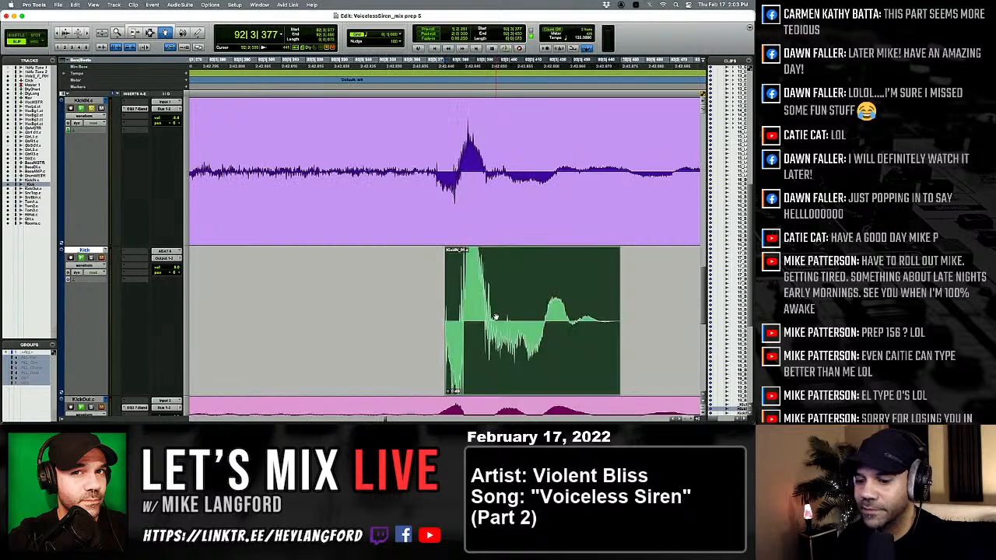
key(ctrl+shift+Down)
Examine the softer kick at 92|3|377 against KickIN, both close up and among the neighbouring hits.
key(r)
key(r)
key(r)
key(r)
key(r)
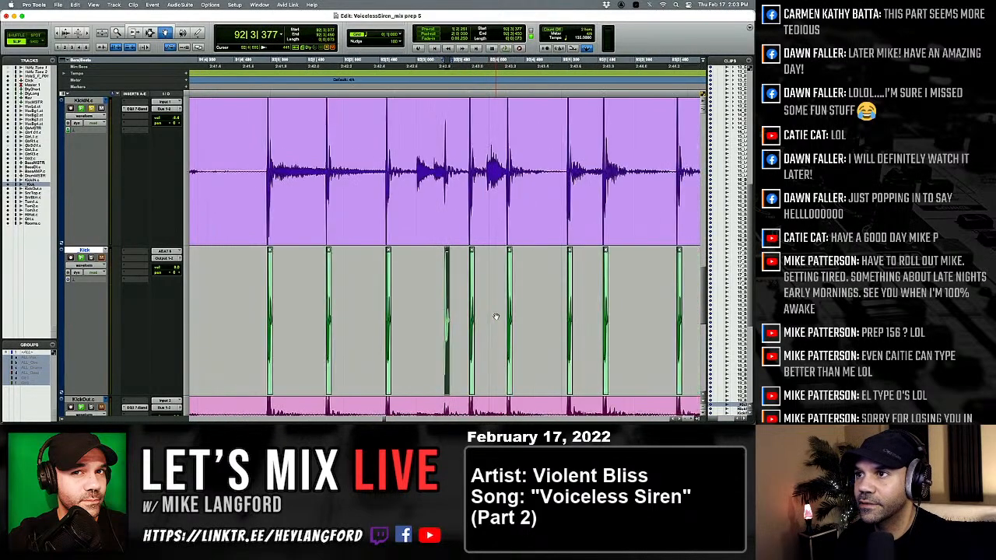
key(t)
key(t)
key(t)
key(t)
key(t)
key(t)
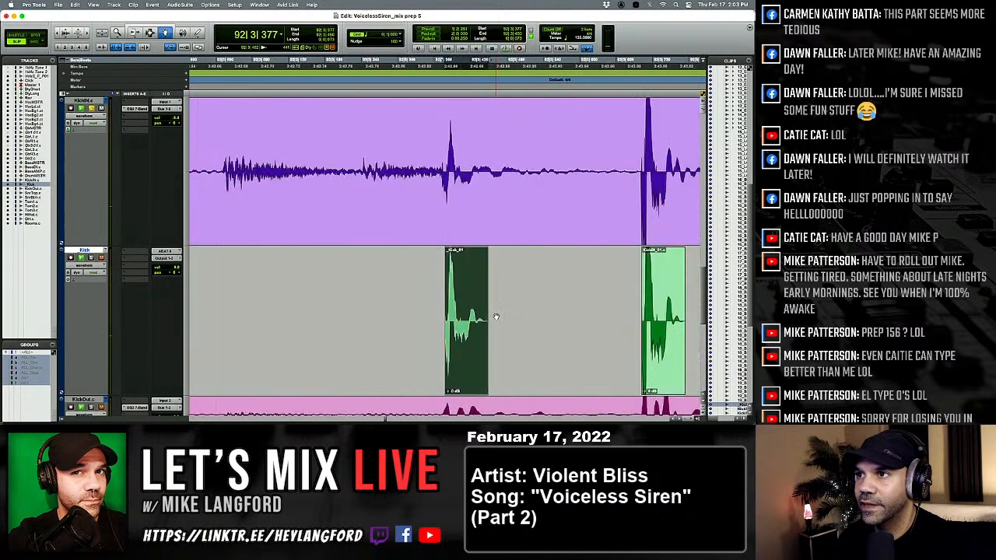
key(r)
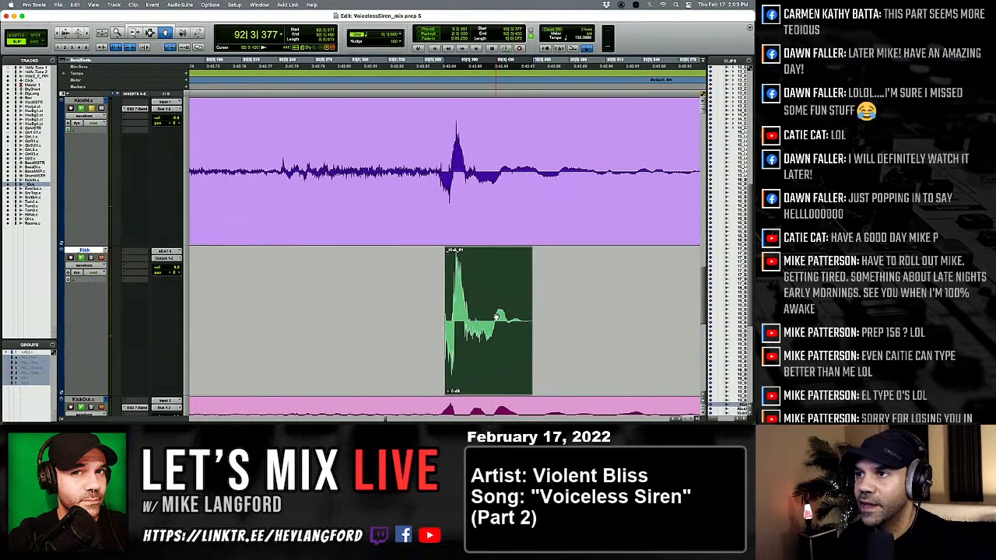
key(r)
key(r)
key(r)
key(r)
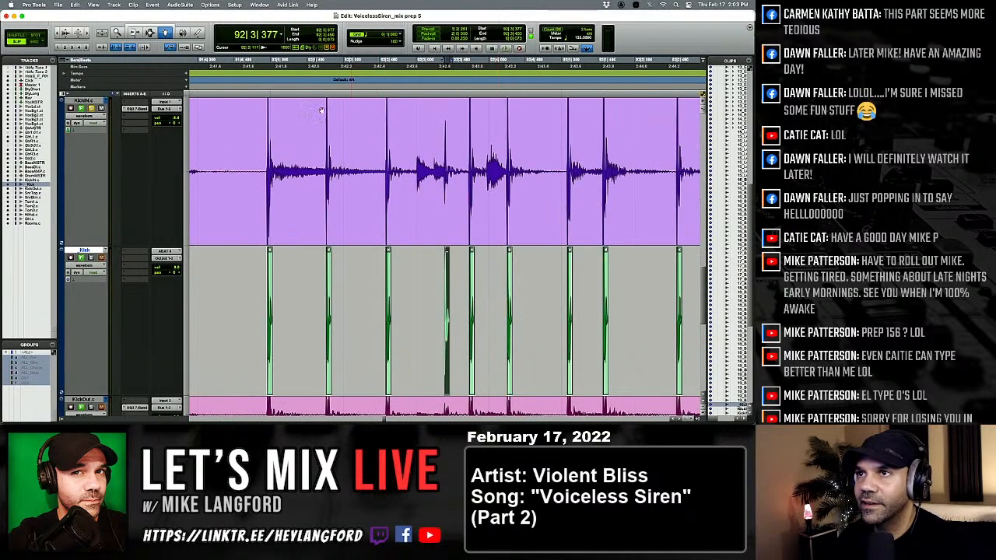
Play back bar 92 to hear how the softer kick at 92|3|377 sits among the surrounding hits.
key(F7)
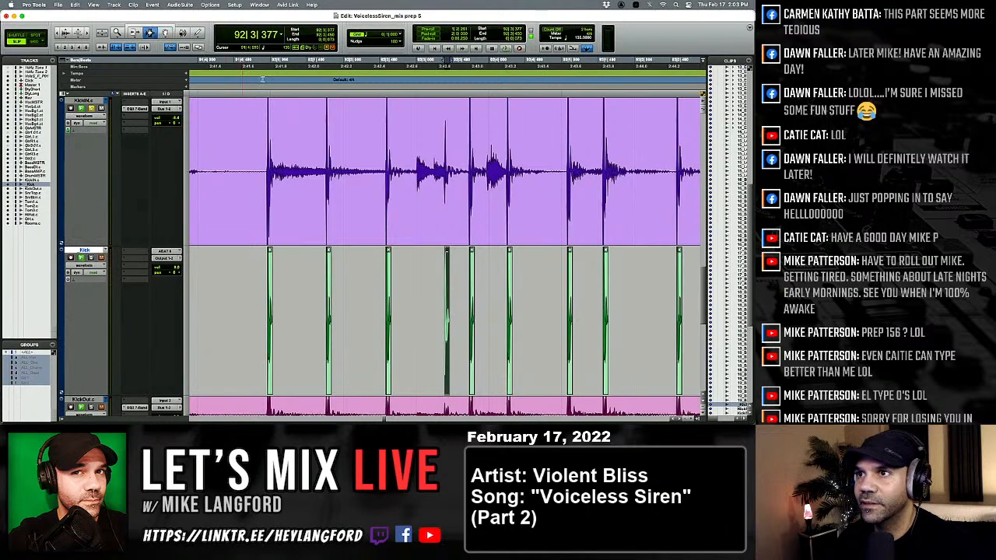
click(325, 141)
key(space)
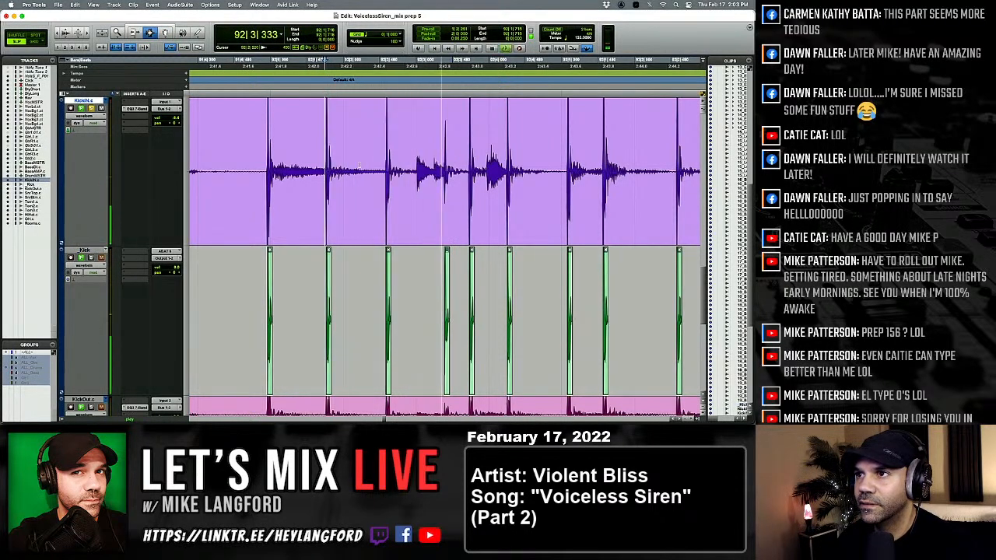
key(space)
key(space)
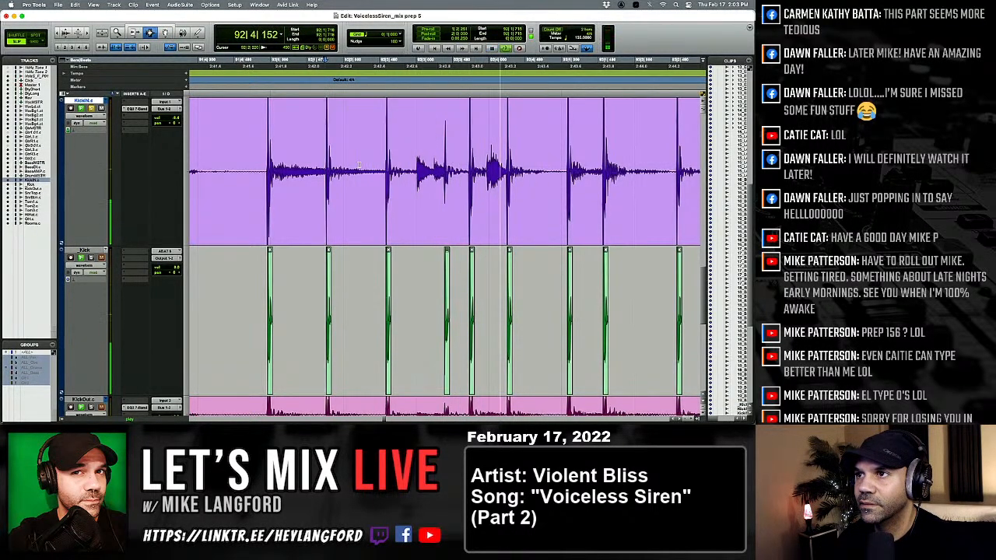
key(space)
Recheck the softer kick at 92|3|377 close up and compare the following kicks through 92|4|239 with KickIN.
click(428, 284)
key(Tab)
key(t)
key(t)
key(t)
key(t)
key(t)
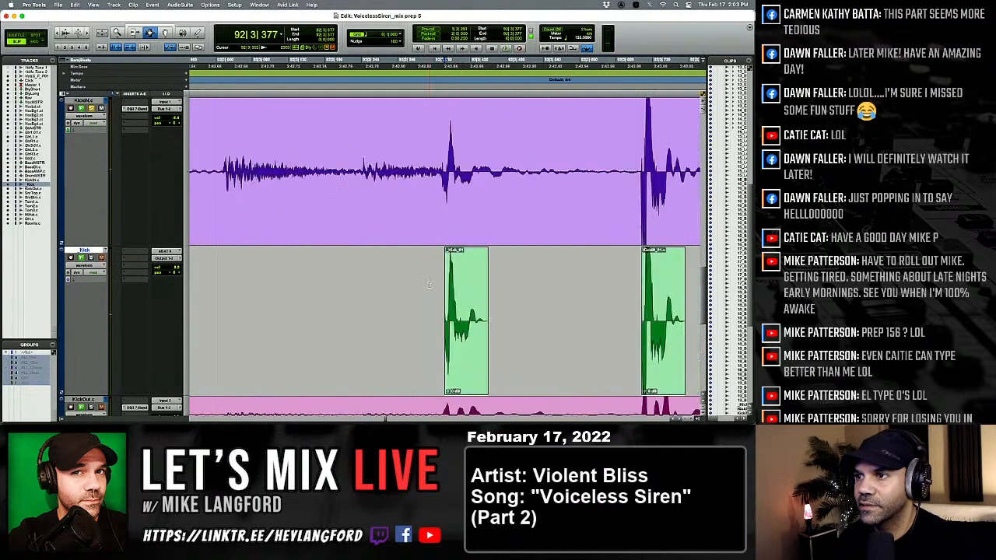
key(t)
key(r)
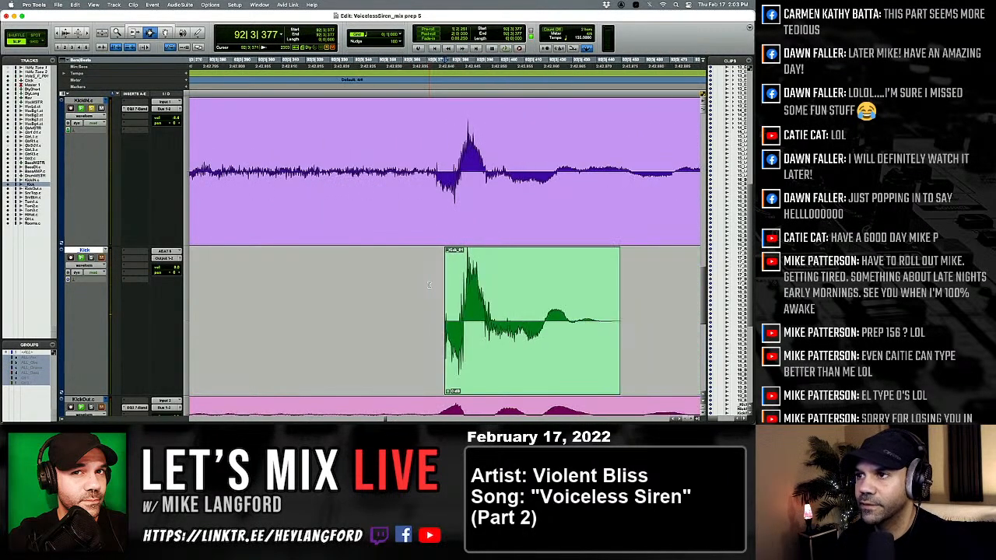
key(Tab)
key(Tab)
key(Tab)
key(Tab)
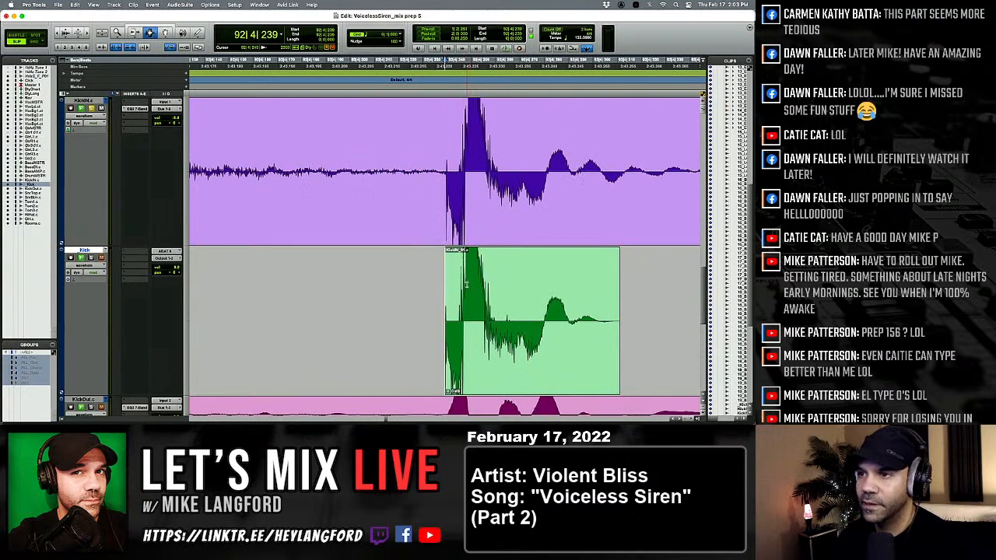
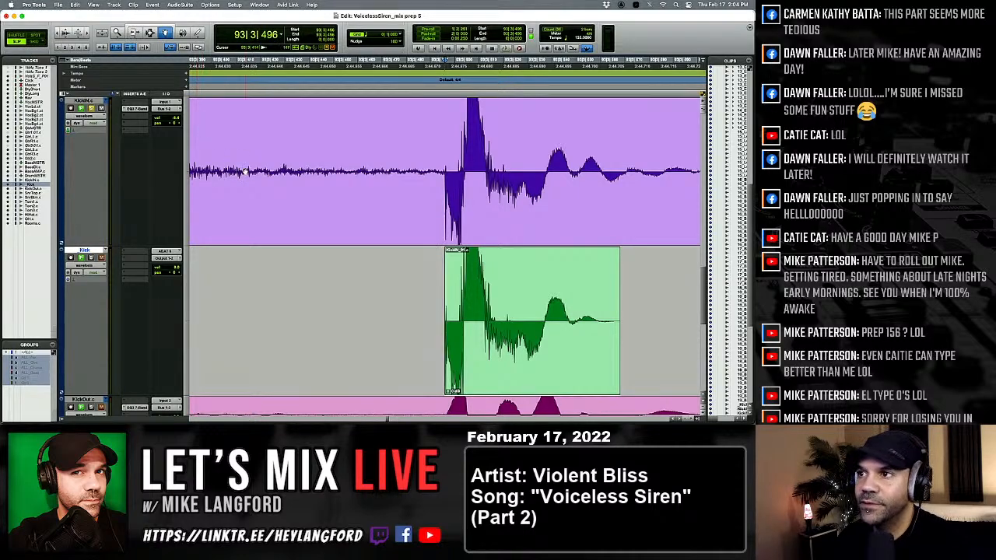
Replace the kick at 94|3|433 with the softer kick clip to match the quieter KickIN hit.
key(Tab)
key(Tab)
key(Tab)
key(Tab)
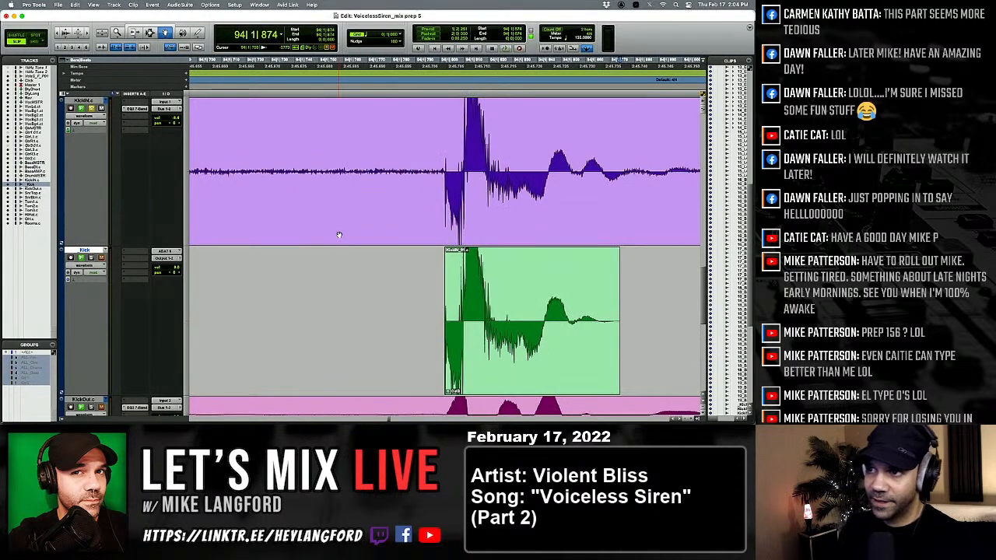
key(Tab)
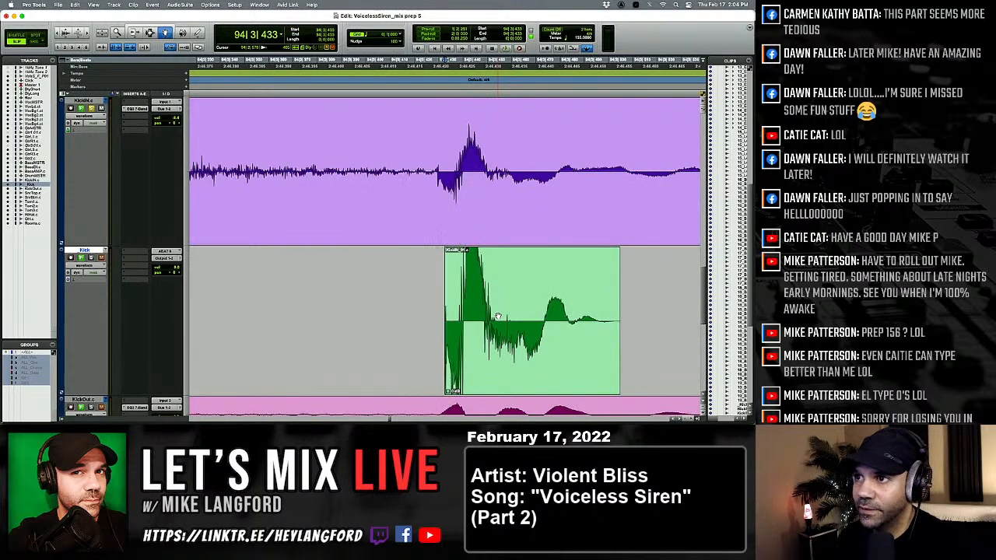
click(498, 317)
key(ctrl+shift+Down)
Compare the pasted kicks from 94|3|724 through 96|2|543 with KickIN for level and alignment.
key(Tab)
key(Tab)
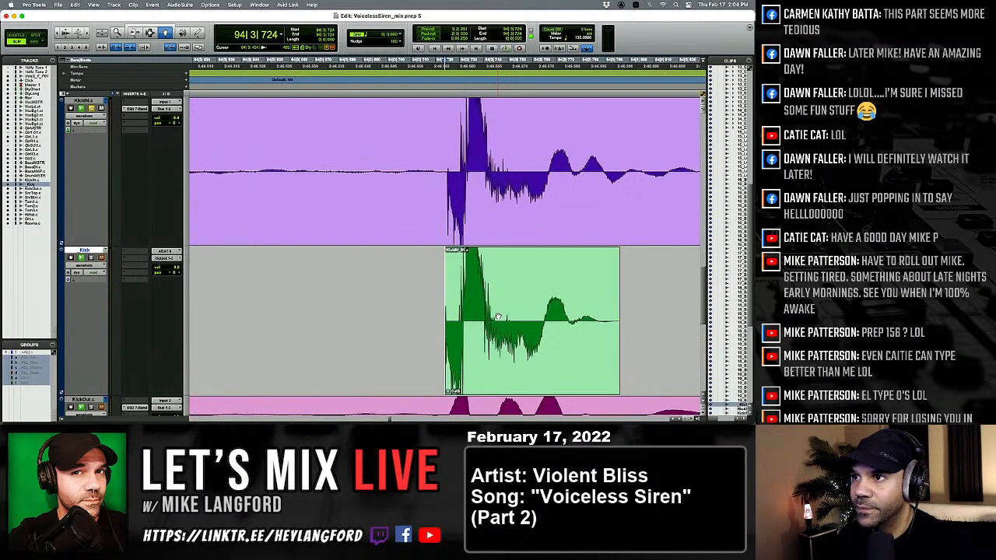
drag(474, 328, 477, 328)
key(Tab)
key(Tab)
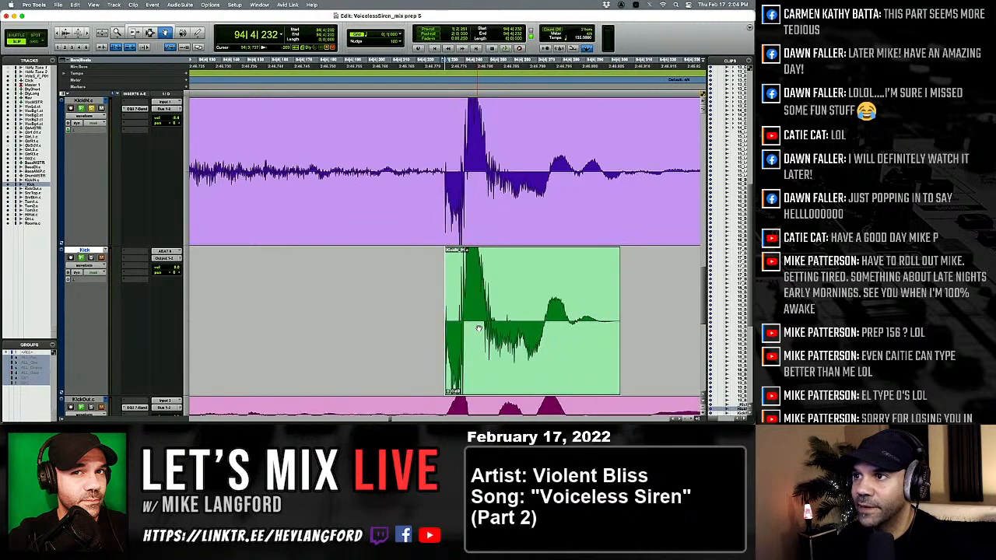
key(Tab)
key(Tab)
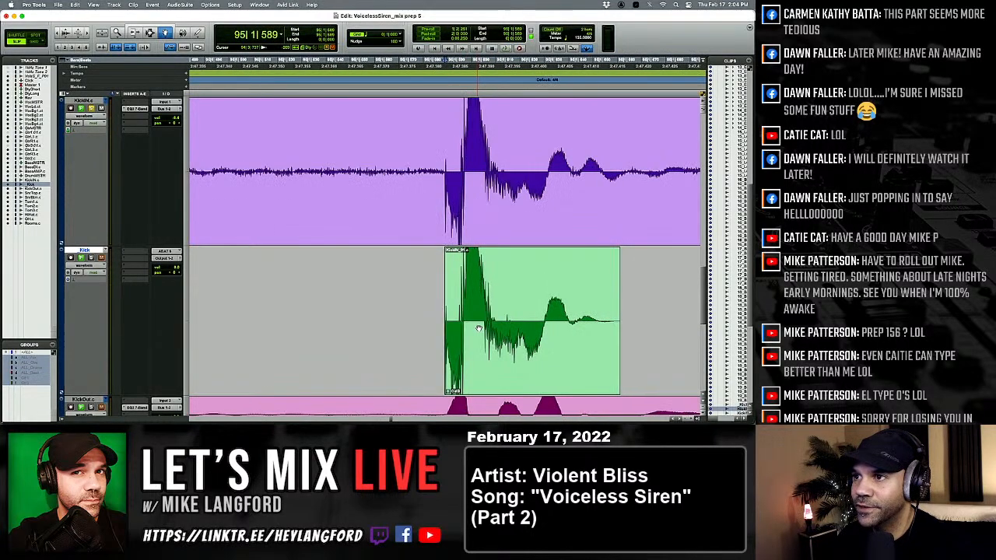
key(Tab)
key(Tab)
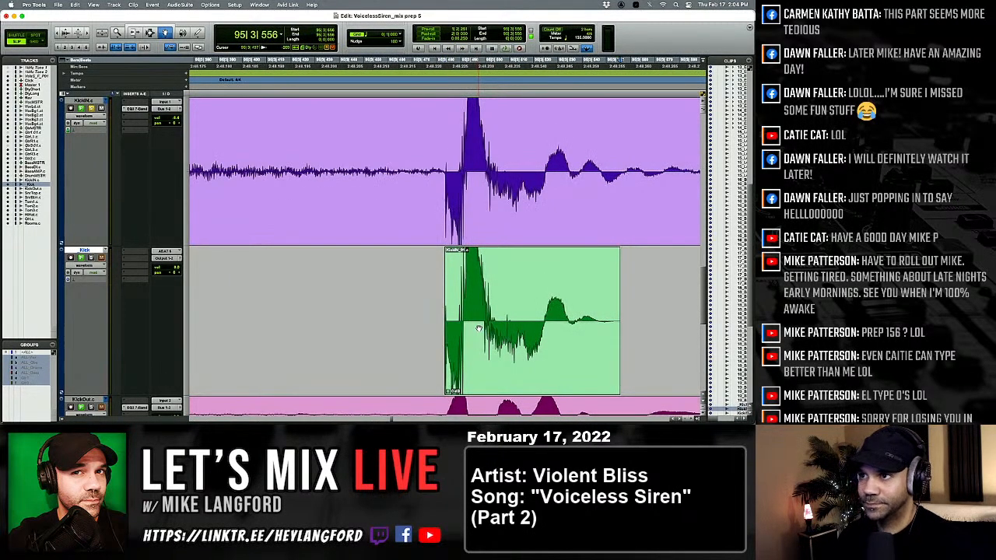
key(Tab)
key(Tab)
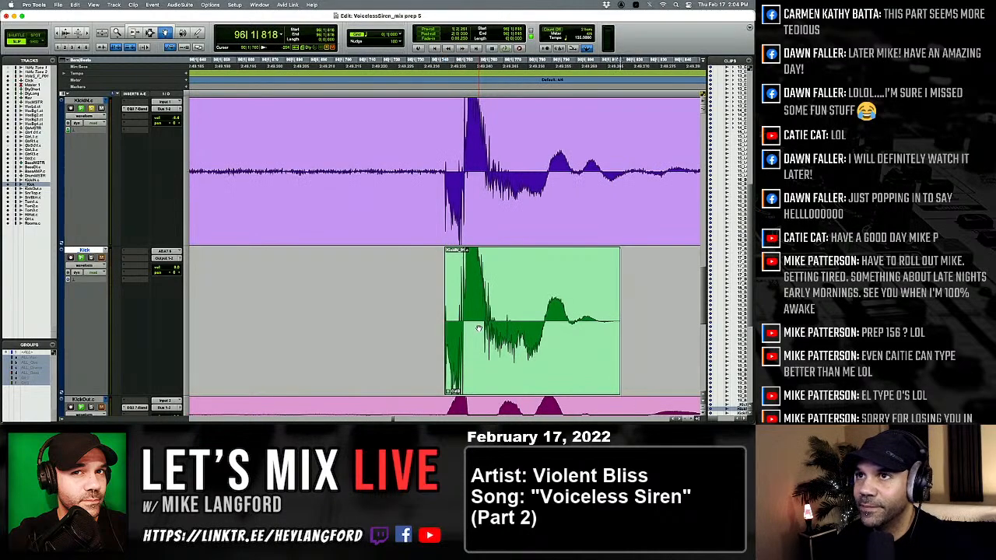
click(149, 31)
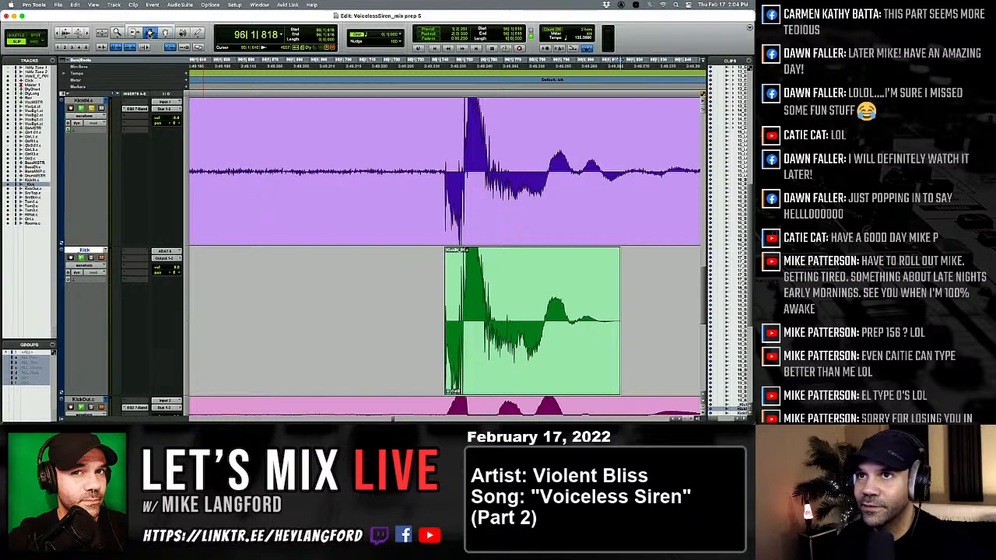
key(Tab)
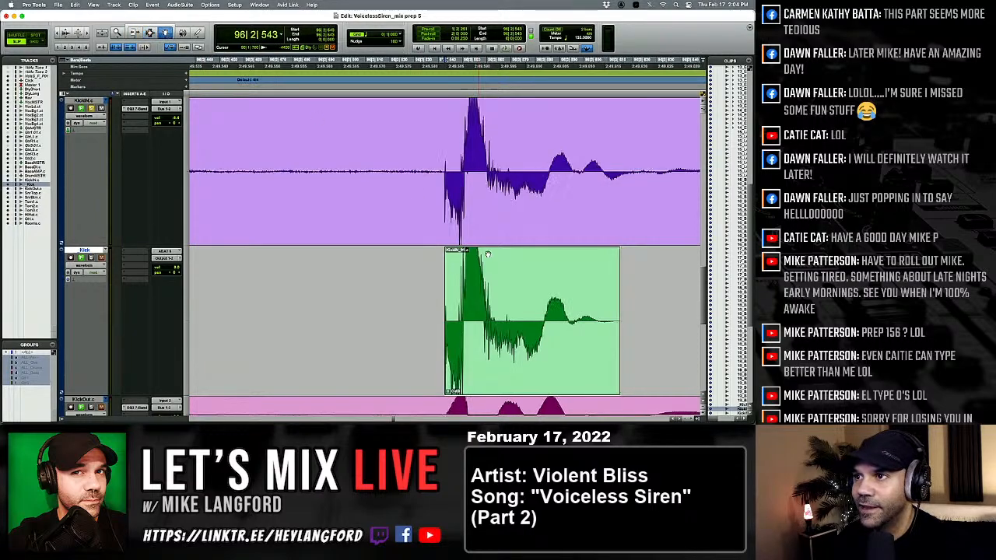
Replace the kick at 96|3|405 with the softer kick clip.
click(489, 284)
key(Tab)
Compare the pasted kicks from 96|3|709 through 98|2|545 with the KickIN hits.
key(Tab)
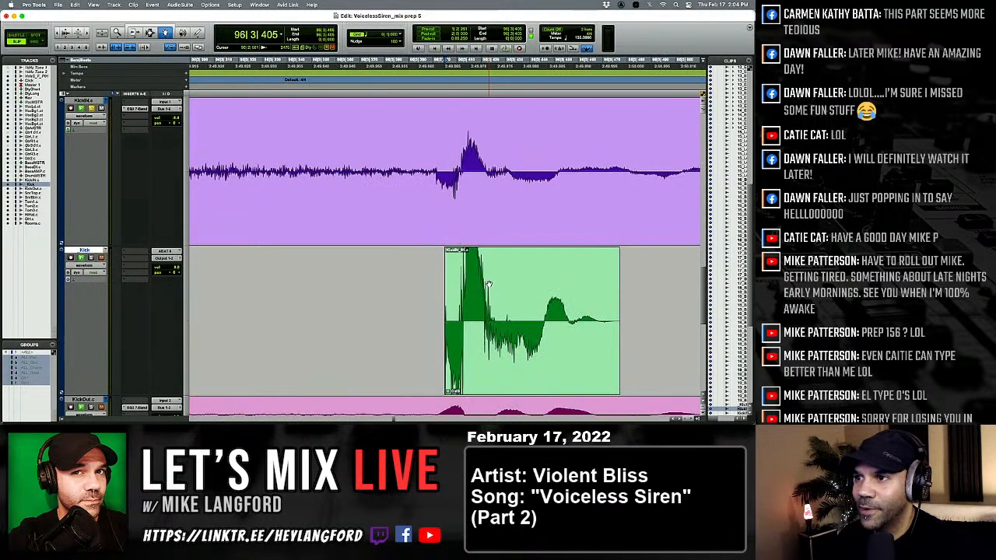
click(489, 284)
key(super+v)
key(Tab)
key(Tab)
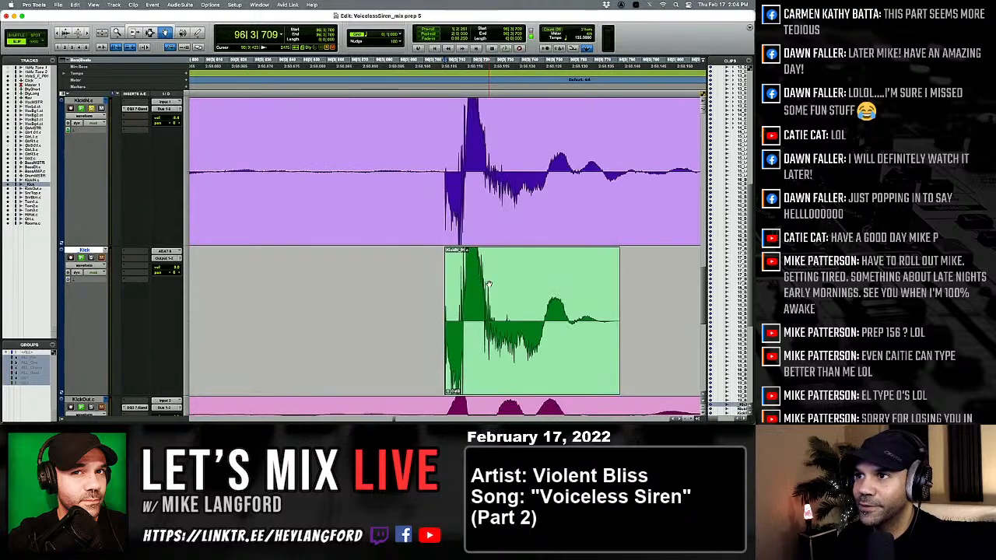
key(Tab)
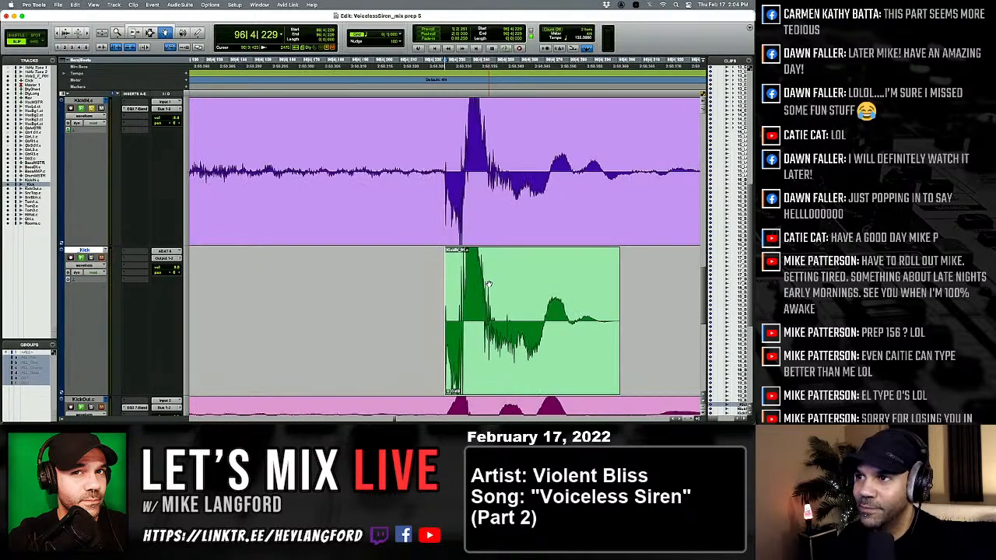
key(Tab)
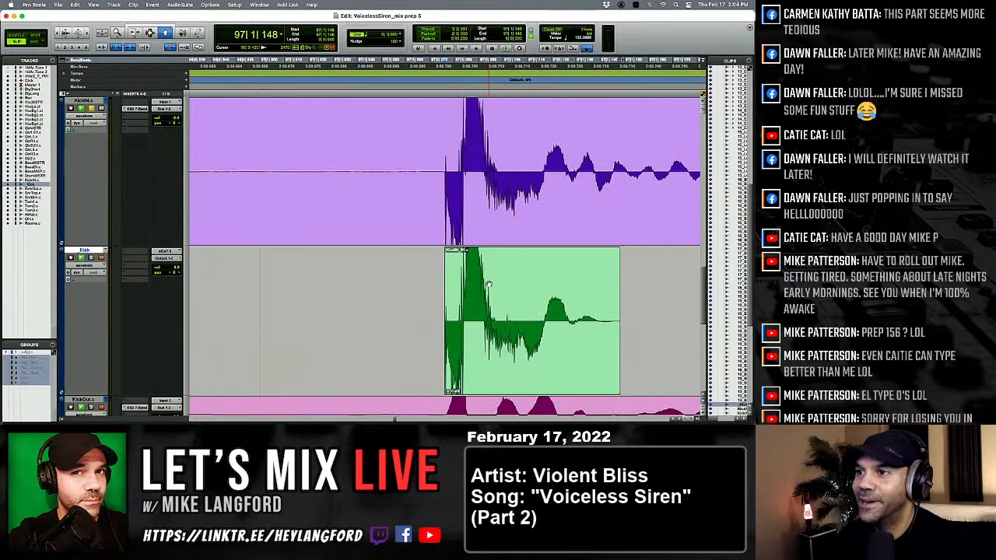
key(Tab)
key(Tab)
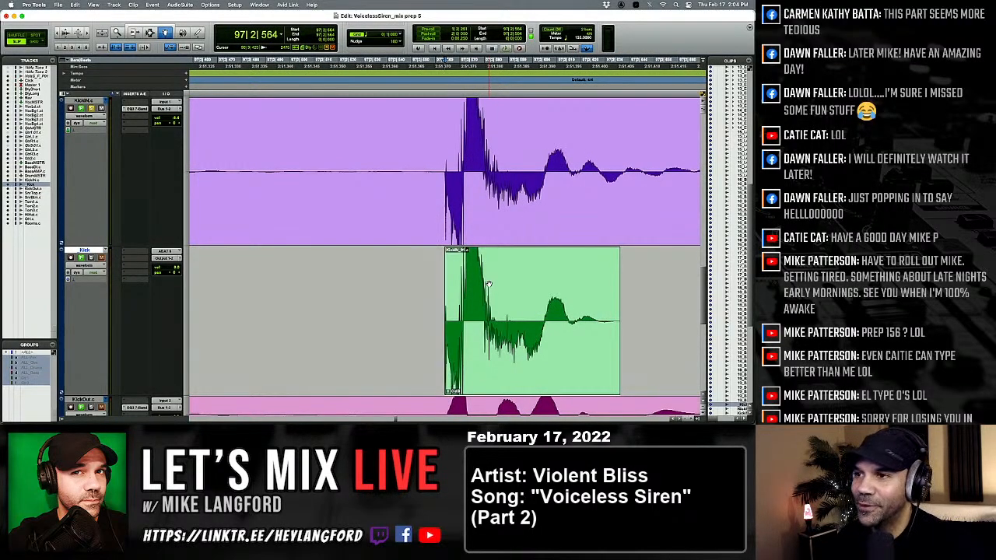
key(Tab)
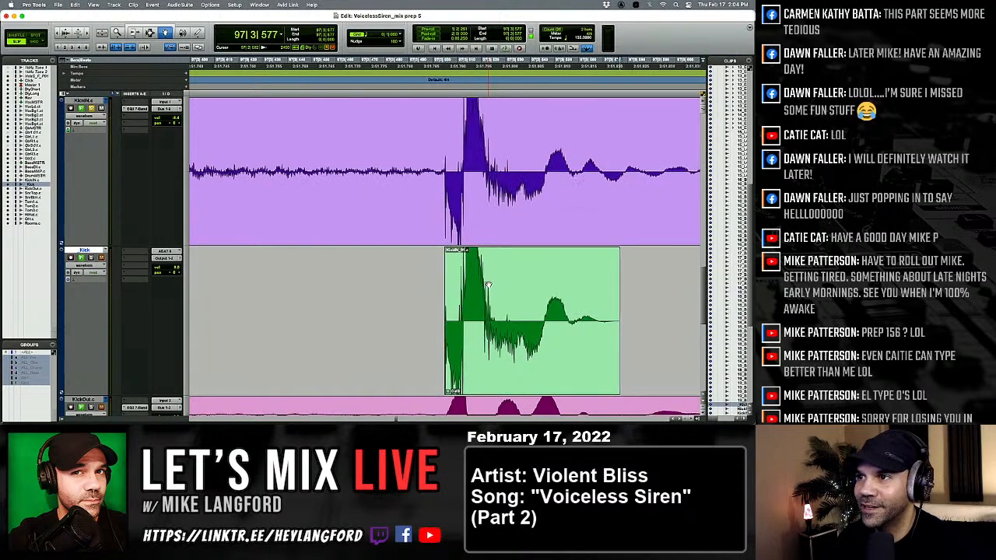
key(Tab)
key(Tab)
key(Tab)
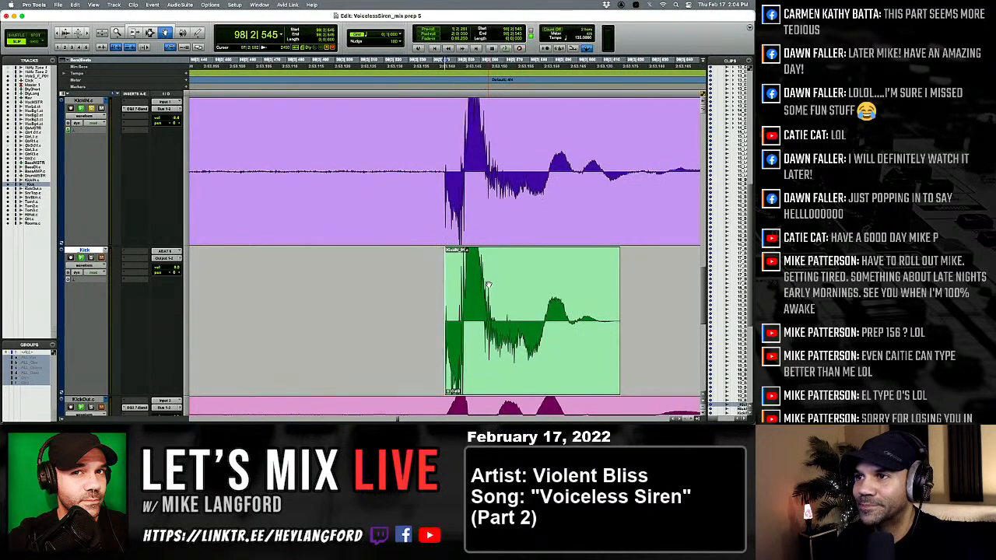
Replace the kick at 98|3|436 with the softer kick clip.
key(Tab)
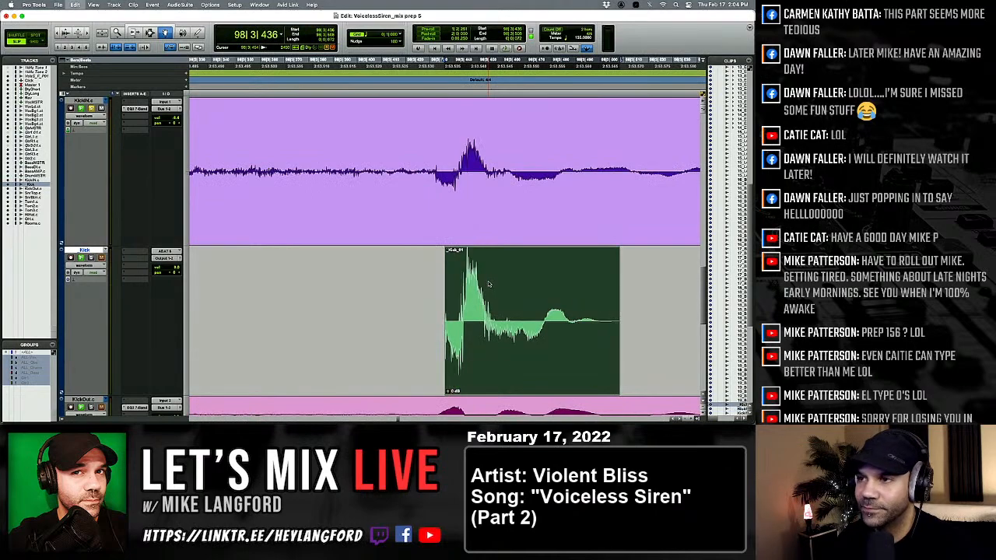
key(Tab)
Compare the following kicks through 101|3|502 with KickIN for level and alignment.
key(Tab)
key(Tab)
key(Tab)
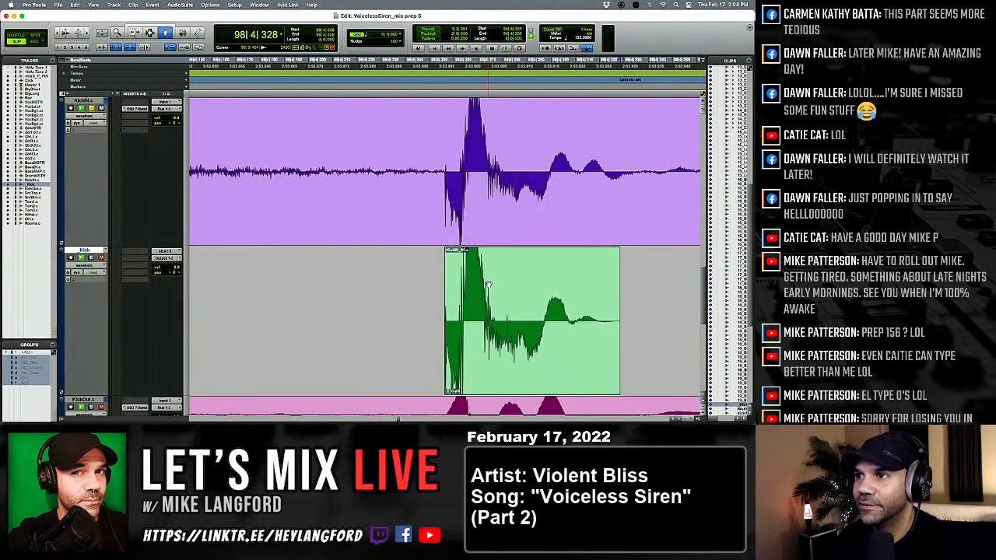
key(Tab)
key(Tab)
key(Tab)
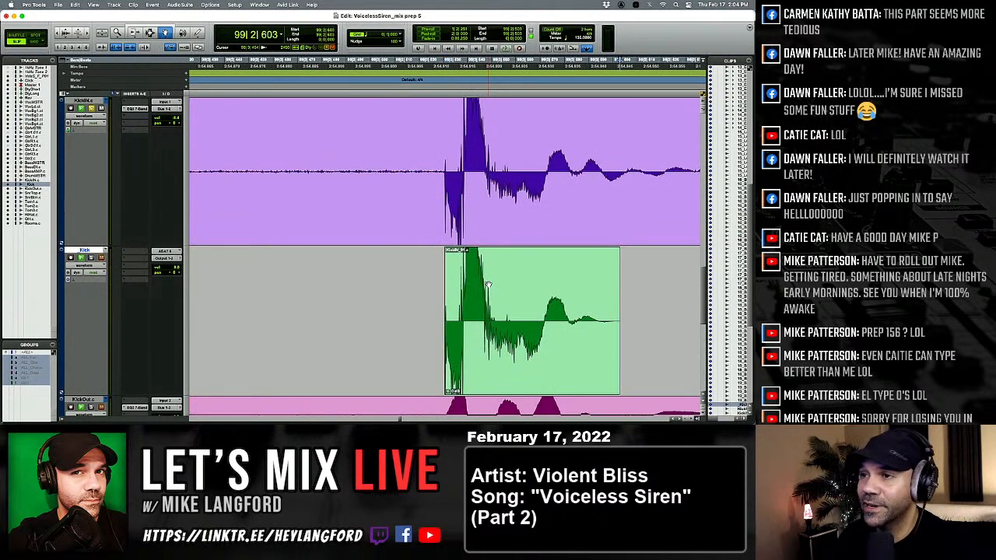
key(Tab)
key(Tab)
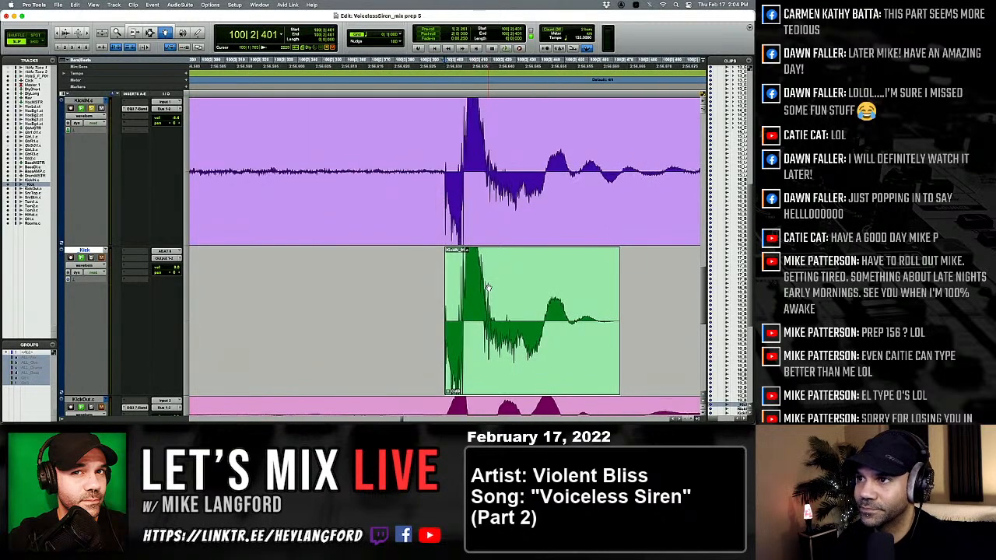
key(Tab)
key(Tab)
key(Tab)
key(Tab)
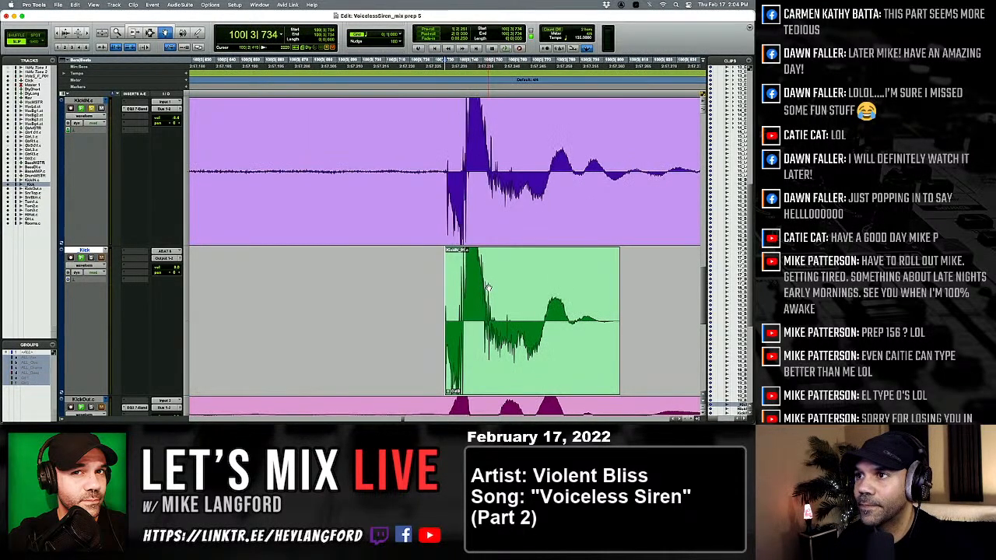
Check the remaining kicks from there through 105|2|547 against their KickIN hits.
key(Tab)
key(Tab)
key(Tab)
key(Tab)
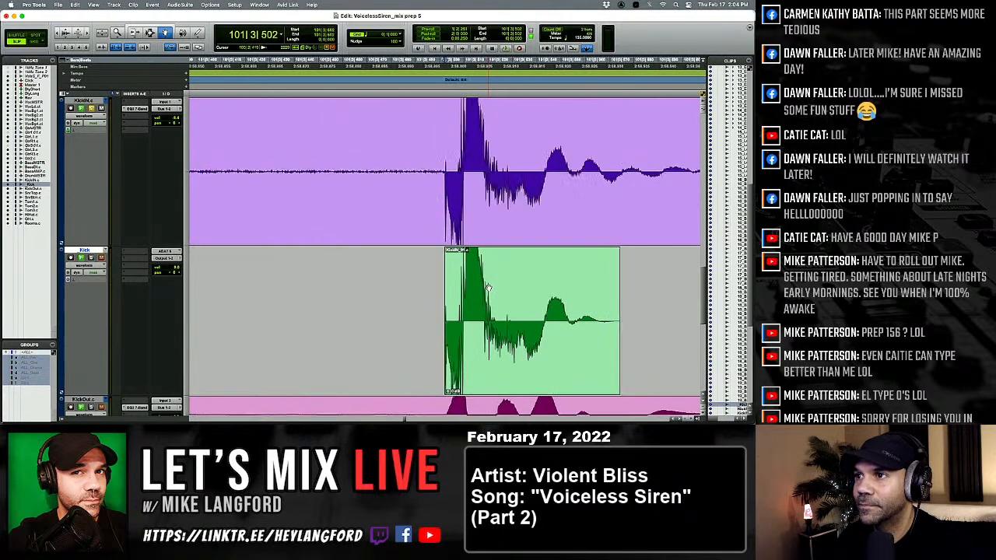
key(Tab)
key(Tab)
key(Tab)
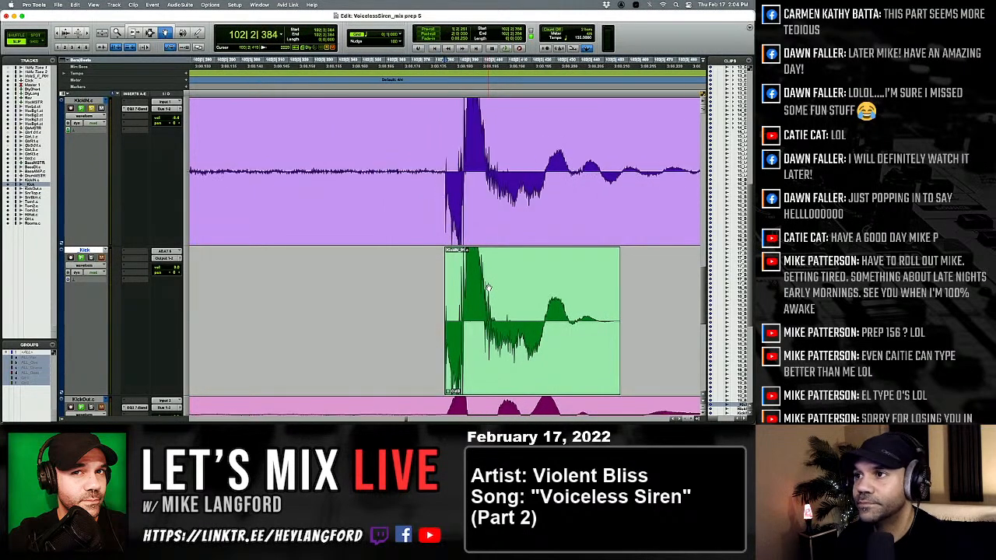
key(Tab)
key(Tab)
key(Tab)
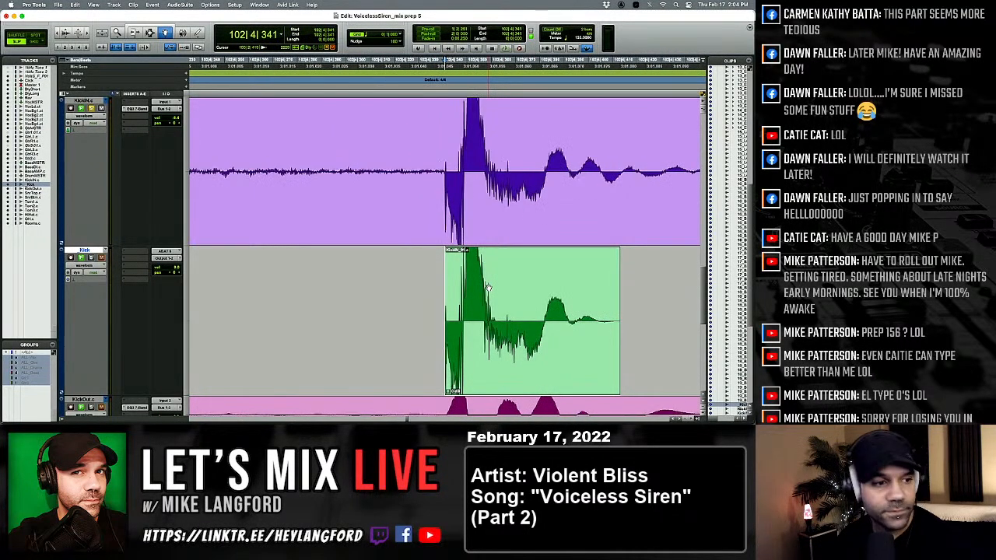
key(Tab)
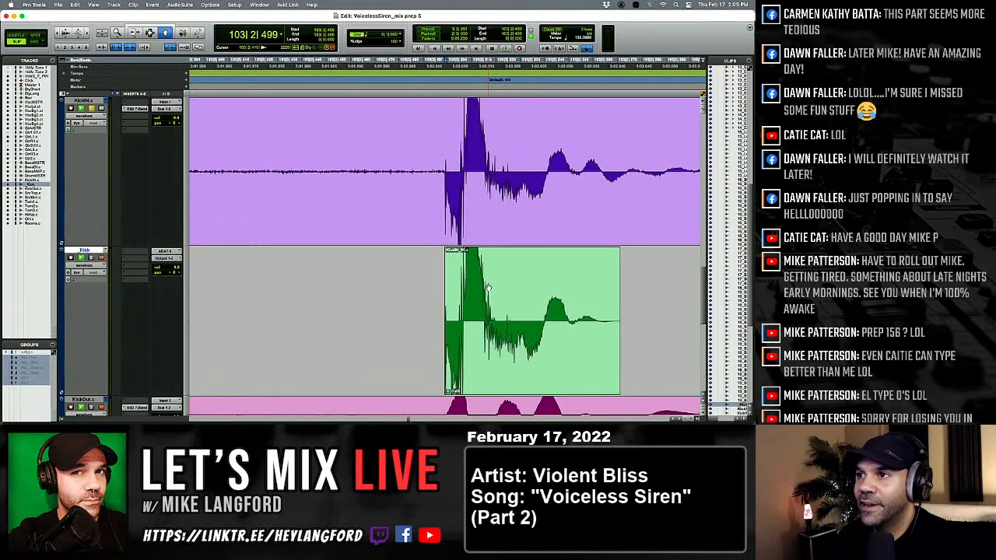
key(Tab)
key(Tab)
key(Tab)
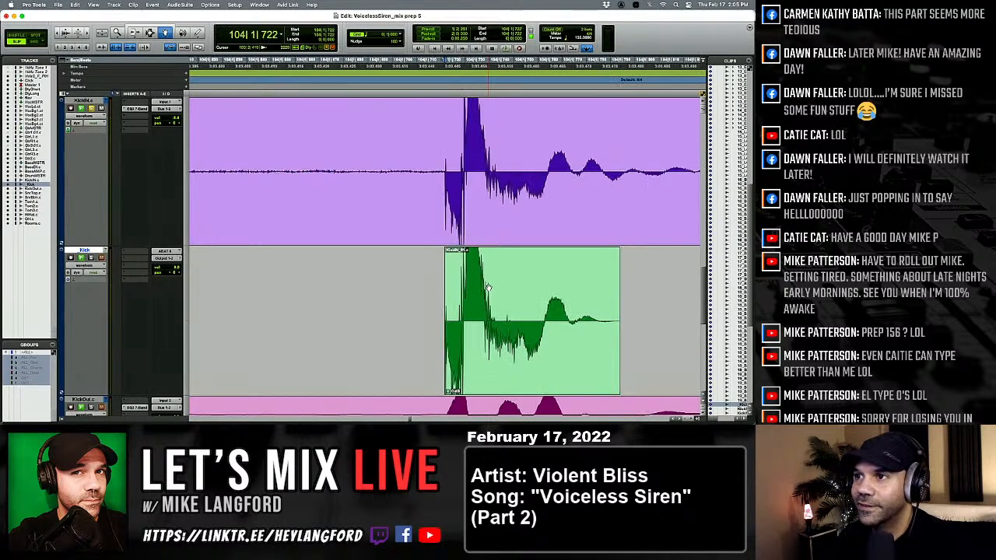
key(Tab)
key(Tab)
key(Tab)
key(Tab)
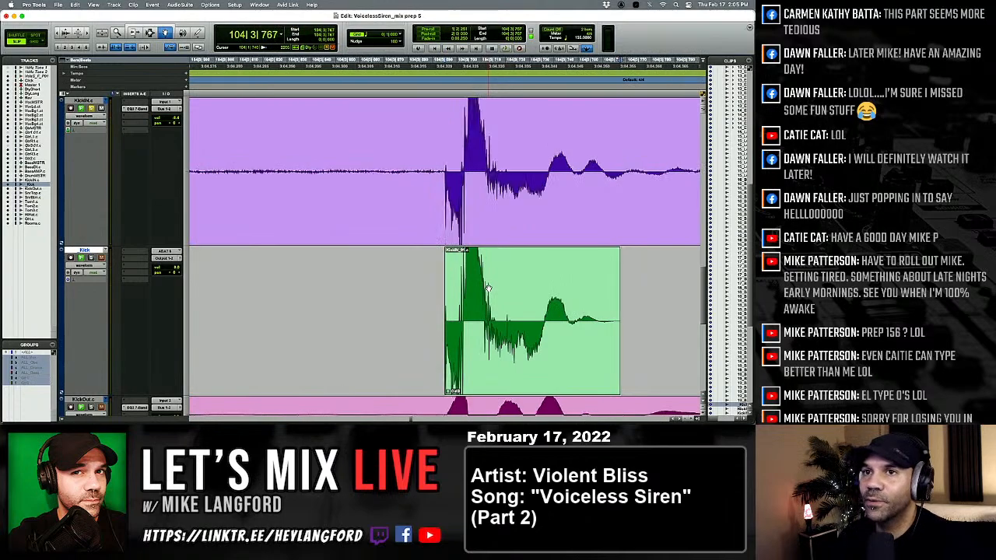
Replace the kick at 106|2|328 with the softer kick clip.
key(Tab)
key(Tab)
key(Tab)
key(Tab)
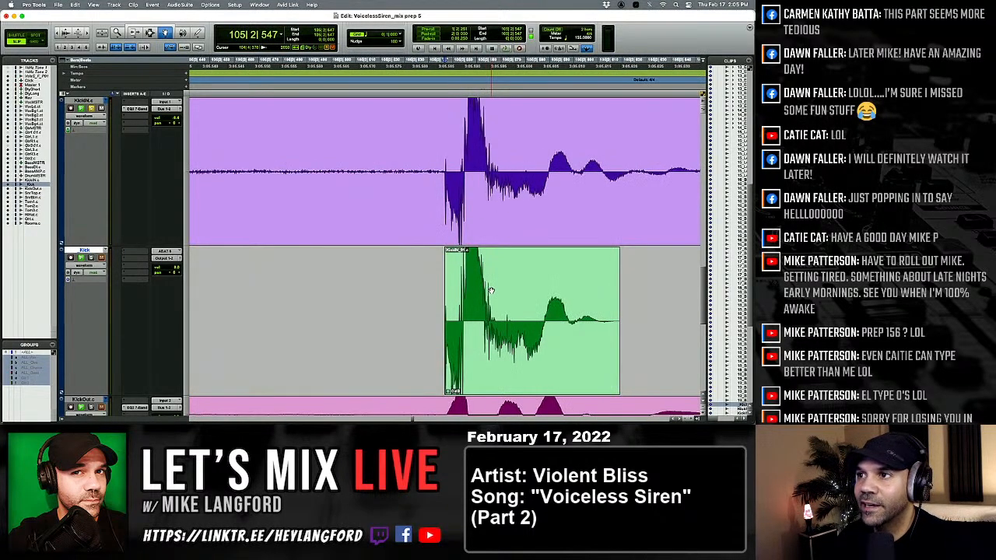
key(Tab)
key(Tab)
key(Tab)
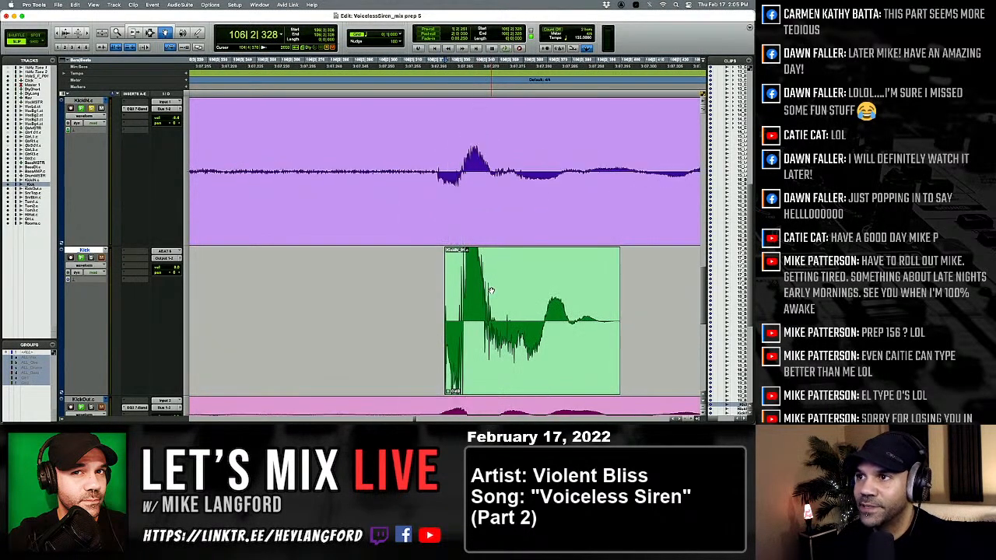
click(491, 291)
key(super+v)
Check the kick at 113|1|062 against KickIN and replace the one ending at 113|2|123 with the softer clip.
key(Tab)
key(Tab)
key(Tab)
key(Tab)
key(Tab)
key(Tab)
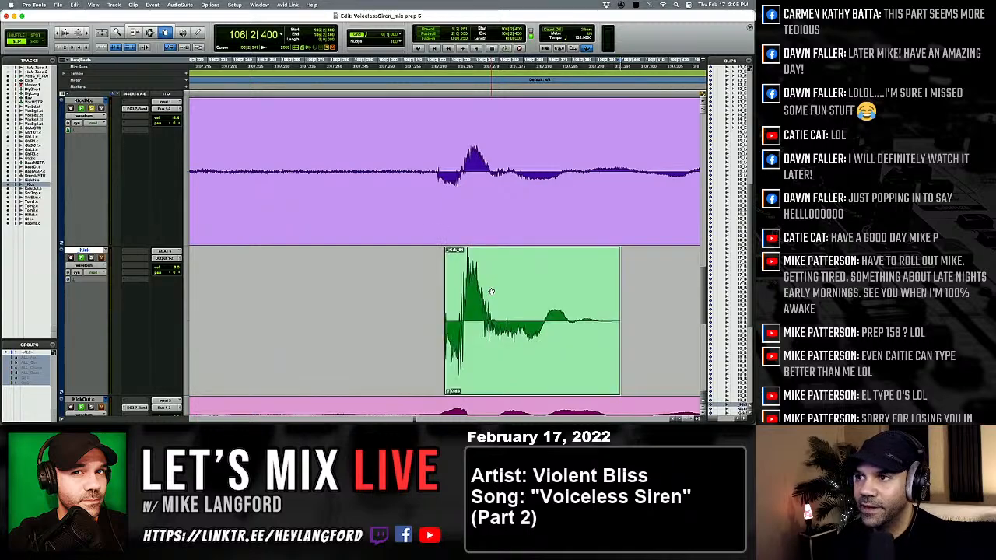
key(Tab)
key(Tab)
key(Tab)
key(Tab)
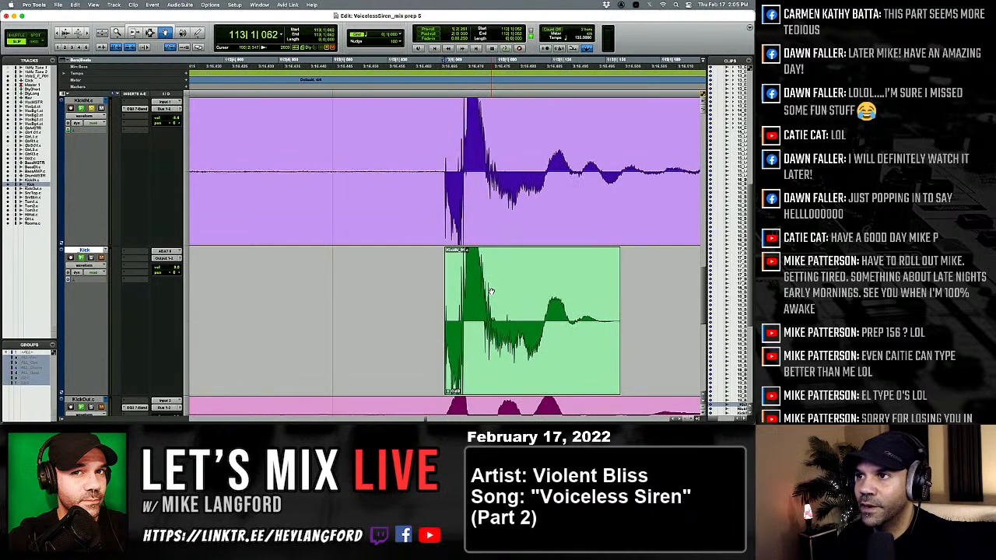
key(Tab)
click(491, 291)
key(super+v)
key(Tab)
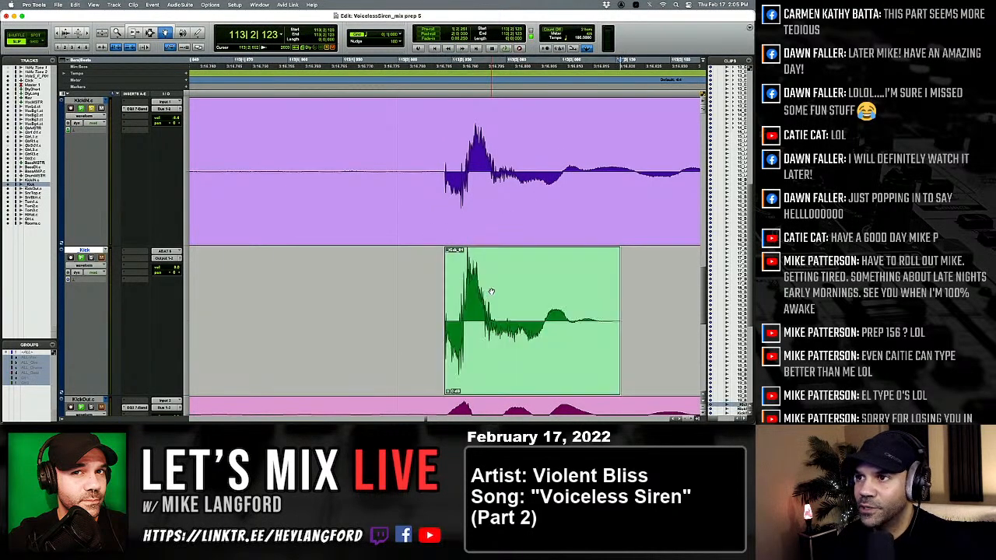
Recheck the softer kick ending at 113|2|123 and compare the following kicks through 113|4|139 with KickIN.
key(Tab)
key(Tab)
key(alt+Tab)
key(alt+Tab)
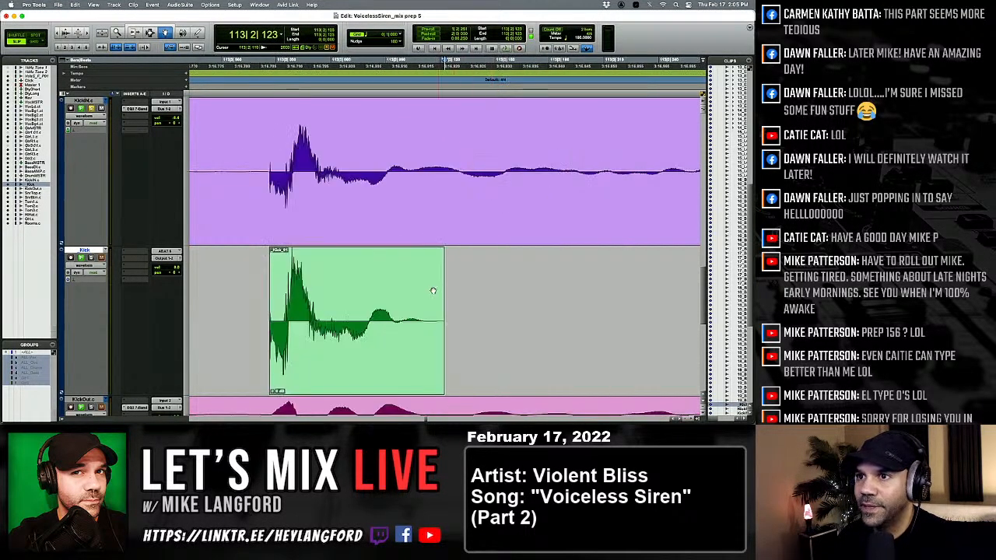
click(374, 289)
key(Tab)
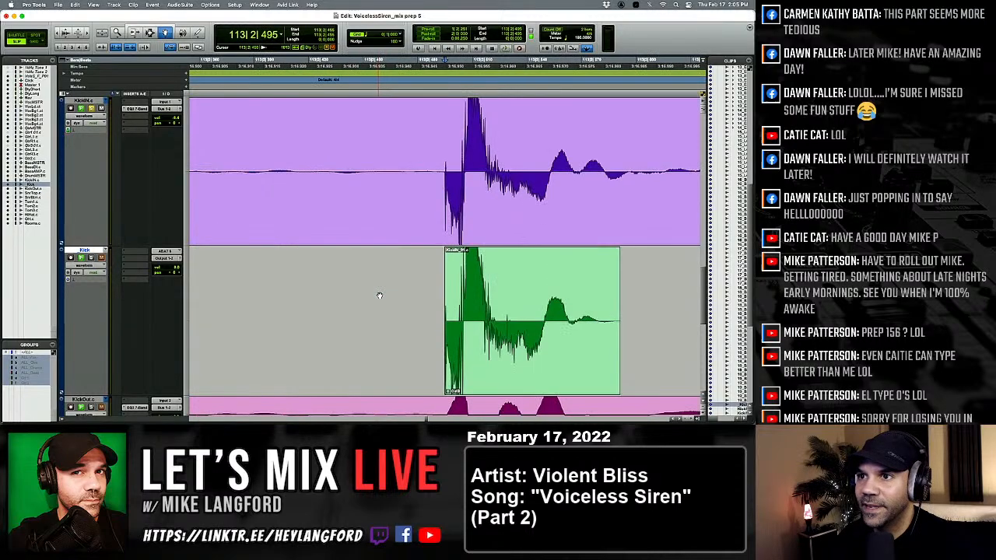
click(497, 306)
key(Tab)
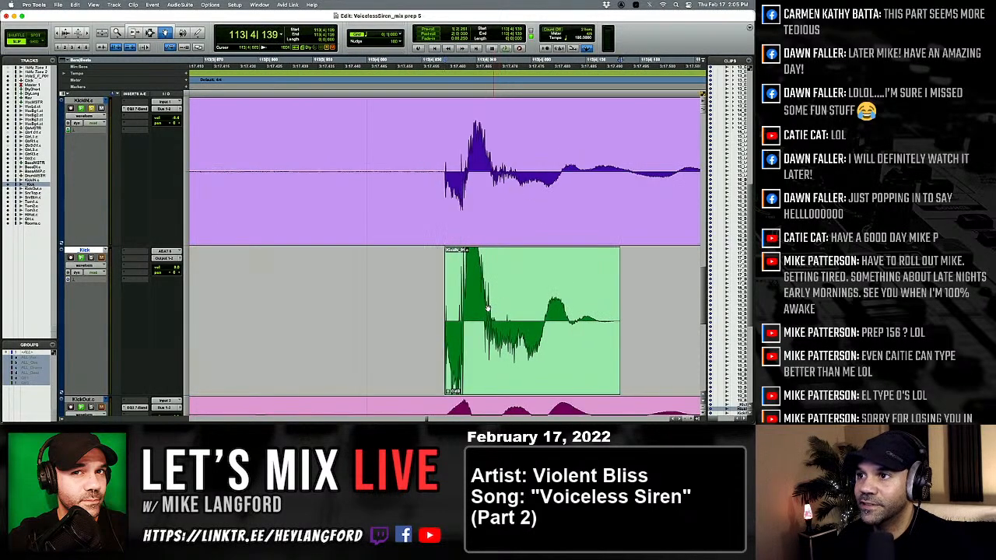
Replace the kick at 113|4|043 with the softer kick clip.
click(488, 308)
key(super+v)
key(r)
key(r)
key(r)
key(t)
key(t)
key(t)
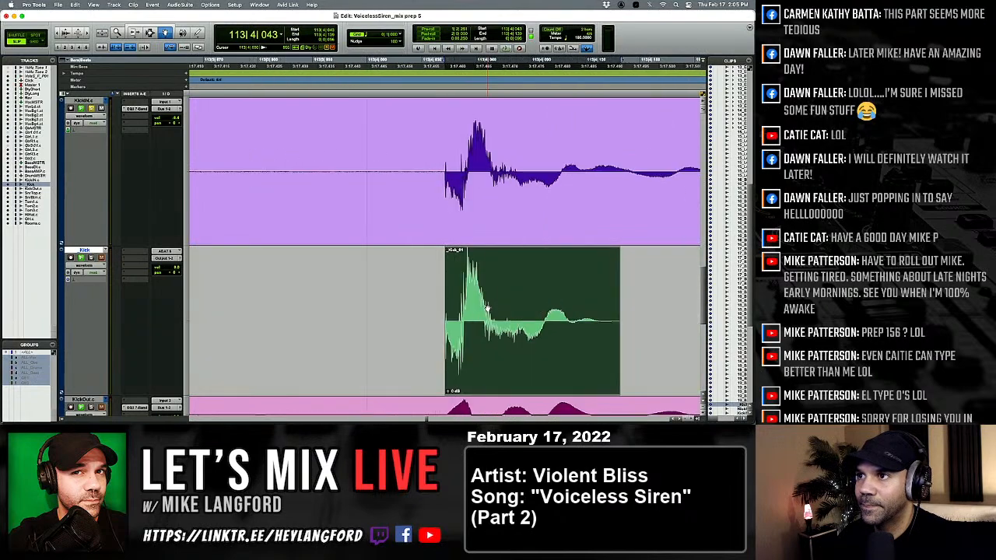
key(t)
key(r)
Check the kick at 113|4|605 against KickIN and replace the one at 114|2|026 with the softer kick clip.
key(Tab)
key(Tab)
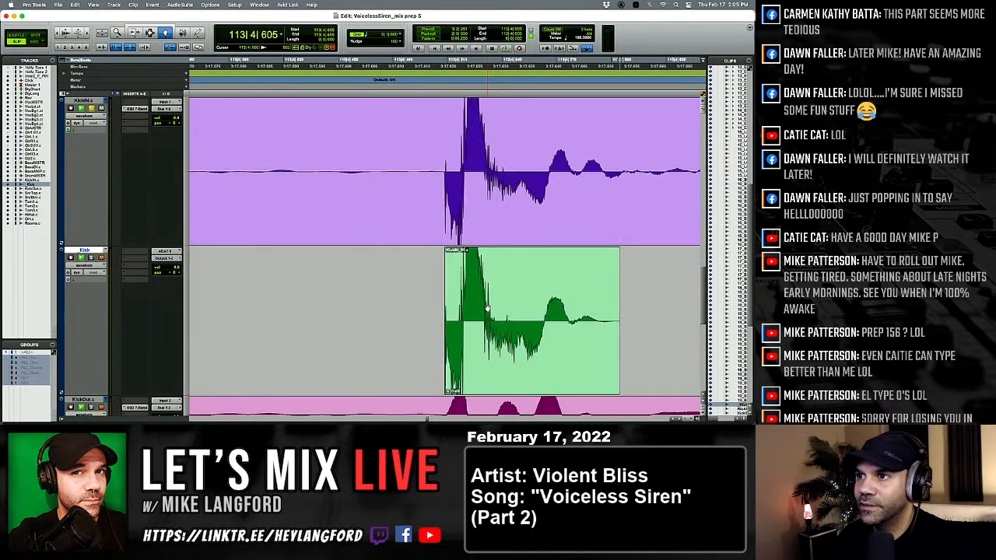
key(Tab)
click(387, 301)
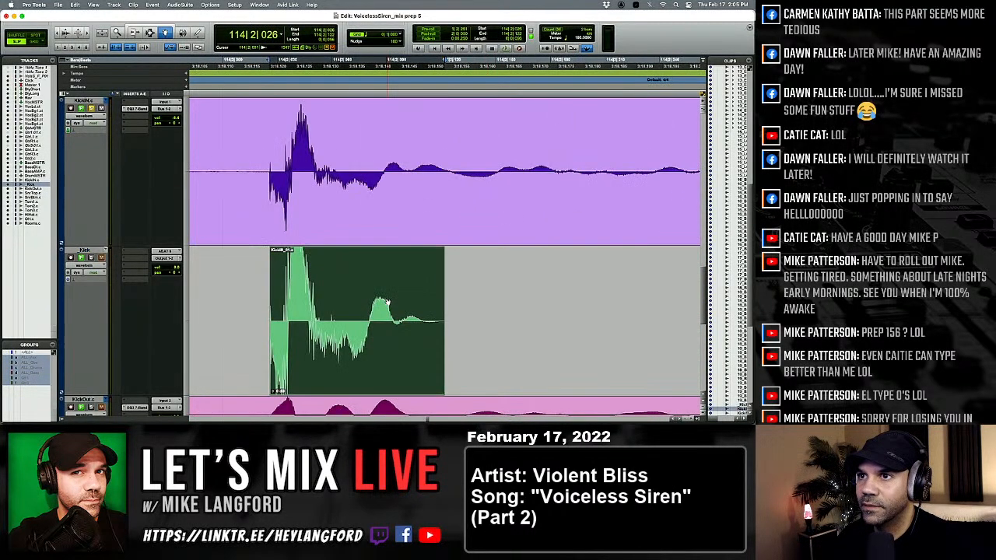
key(super+v)
key(r)
key(r)
key(r)
key(t)
Compare the kicks from 114|2|641 through 117|2|130 with their KickIN hits.
key(t)
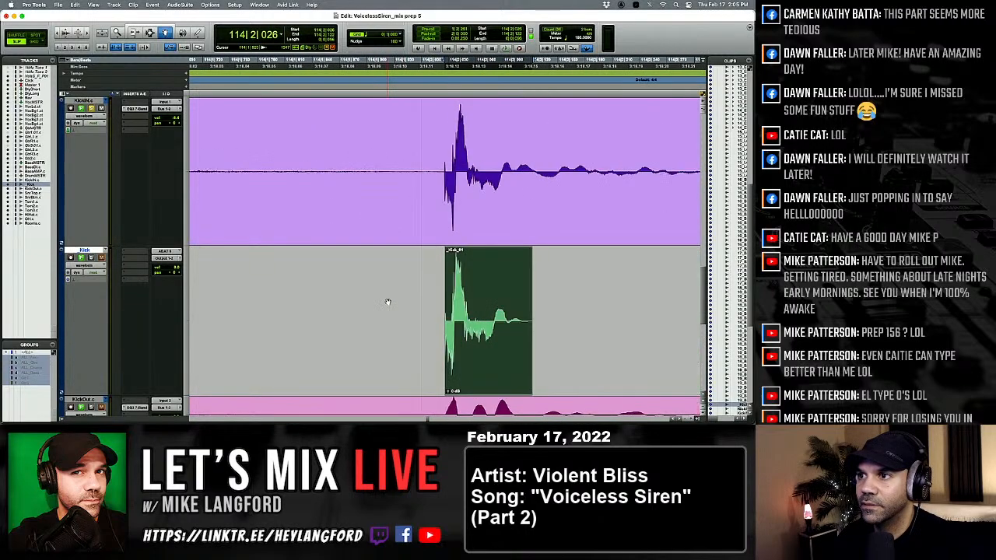
key(ctrl+shift+Up)
key(Tab)
key(Tab)
key(t)
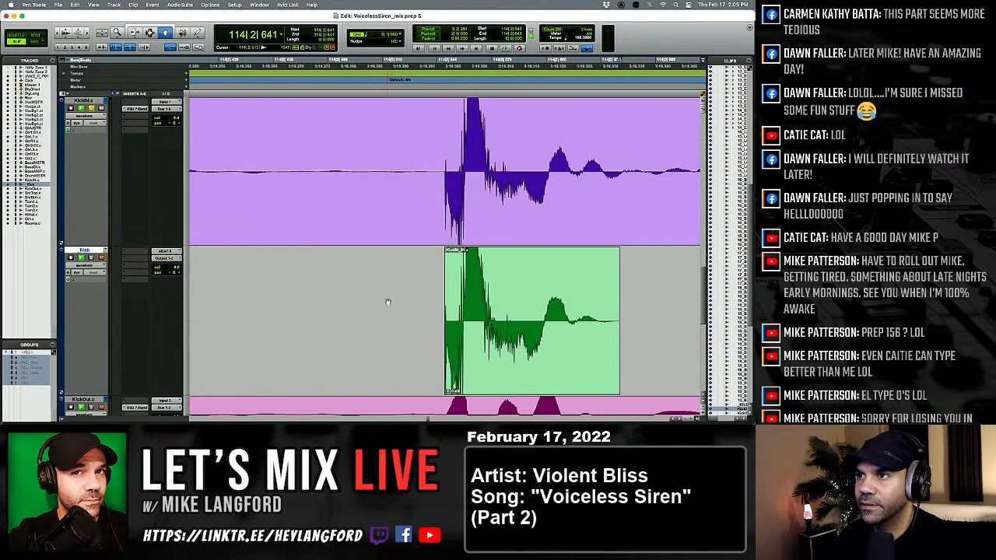
key(Tab)
key(Tab)
key(Tab)
key(Tab)
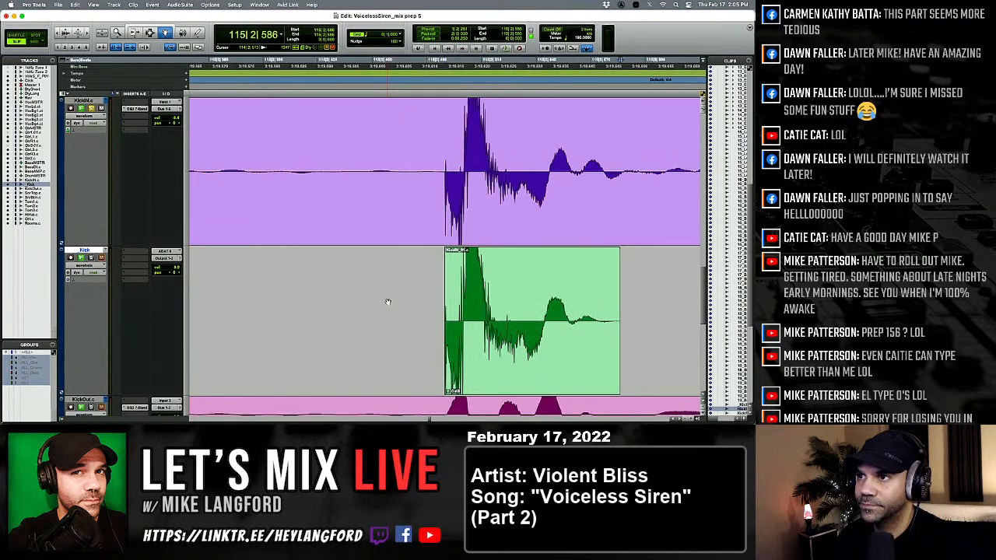
key(Tab)
key(Tab)
key(Tab)
key(Tab)
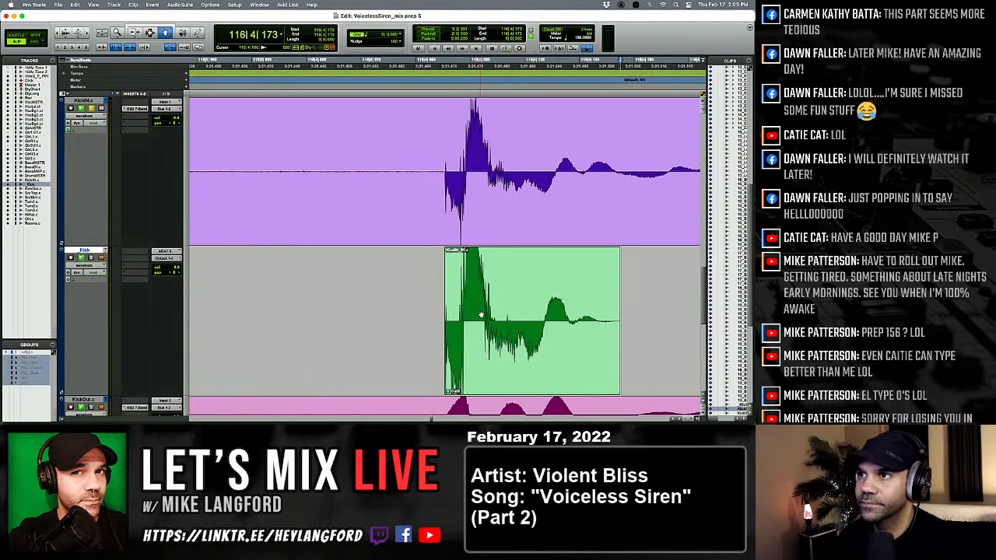
key(Tab)
key(Tab)
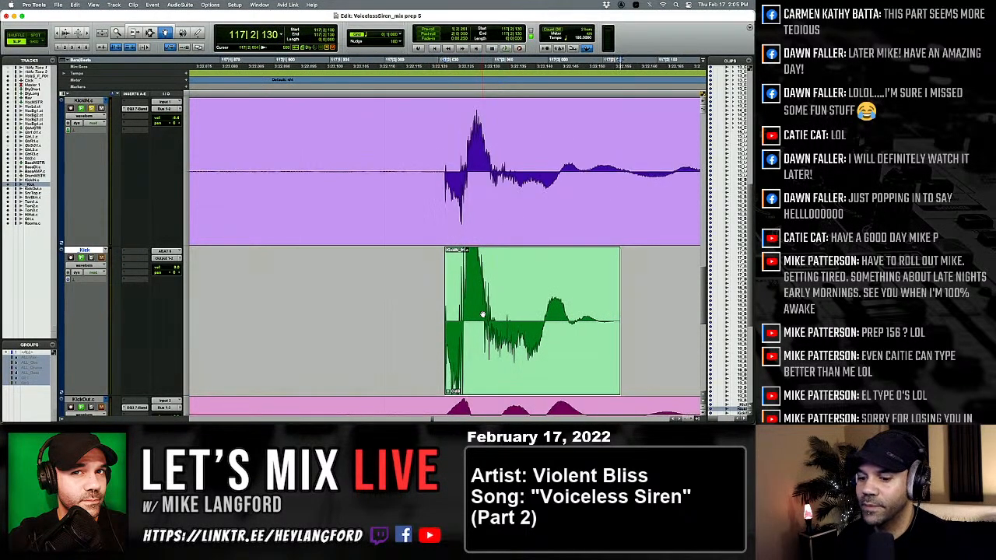
Examine the kicks around 117|2|130 against their KickIN hits and continue the comparison through 118|2|080.
key(r)
key(r)
key(r)
key(r)
key(r)
key(r)
key(r)
key(t)
key(t)
key(t)
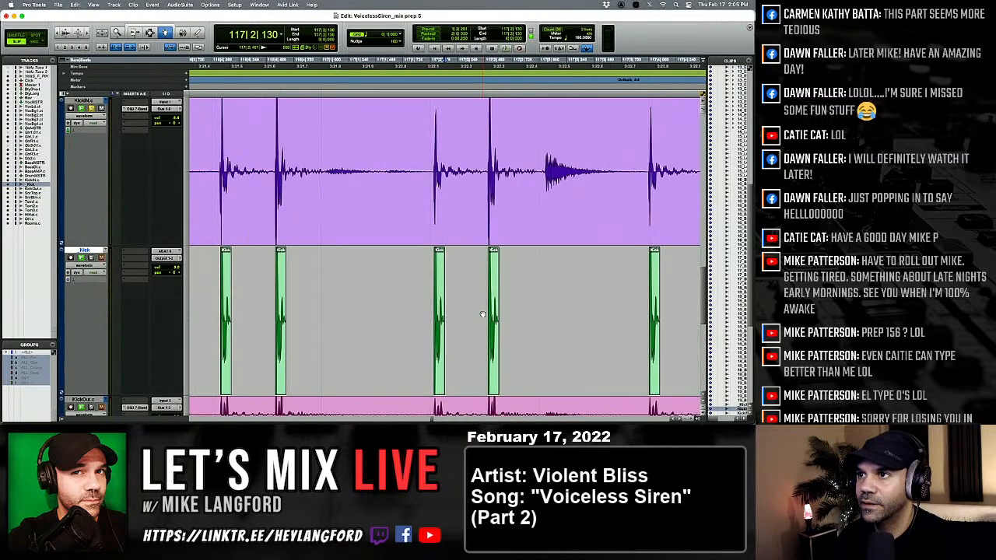
key(t)
key(t)
key(t)
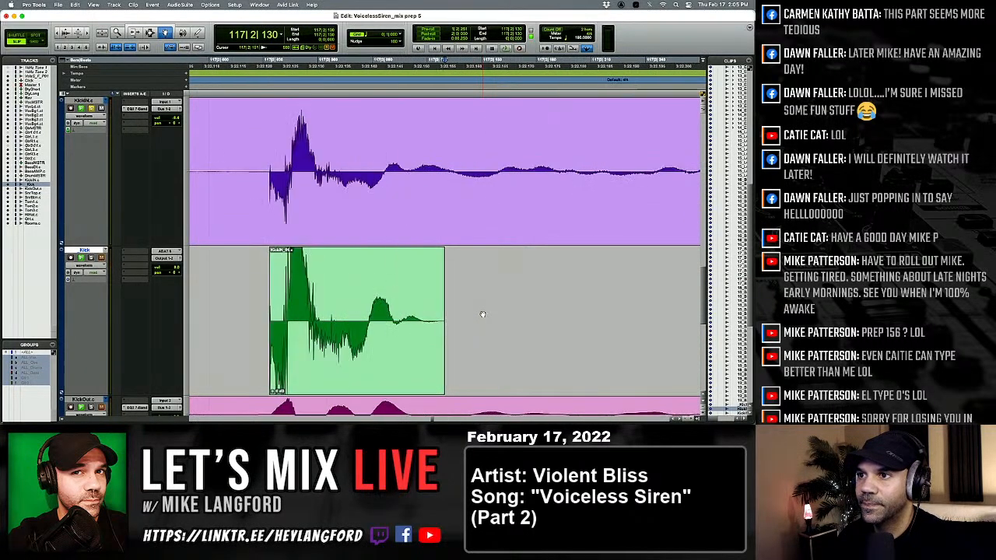
key(Tab)
key(Tab)
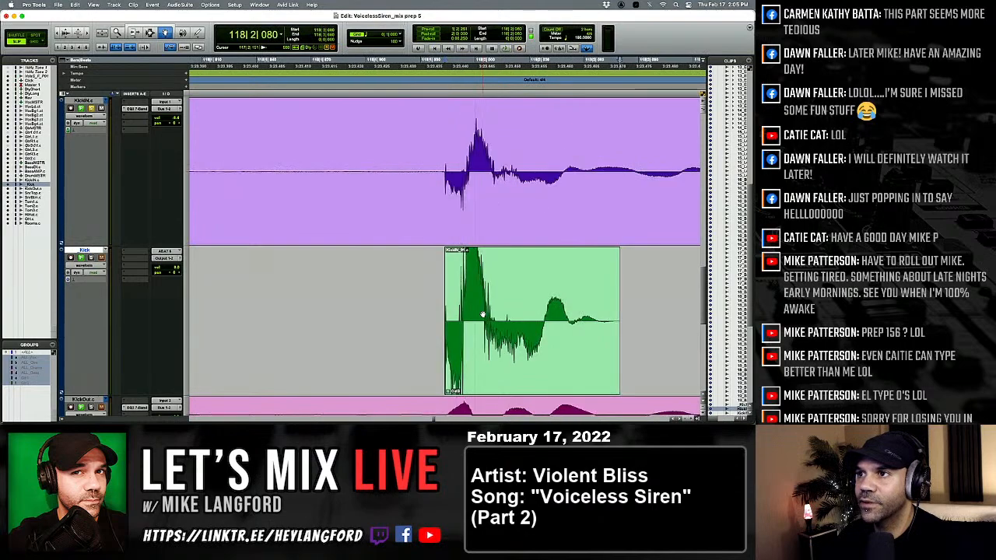
Replace the quieter-hit kicks at 117|2|033, 117|4|004 and 118|1|943 with the softer kick clip.
key(r)
key(r)
key(r)
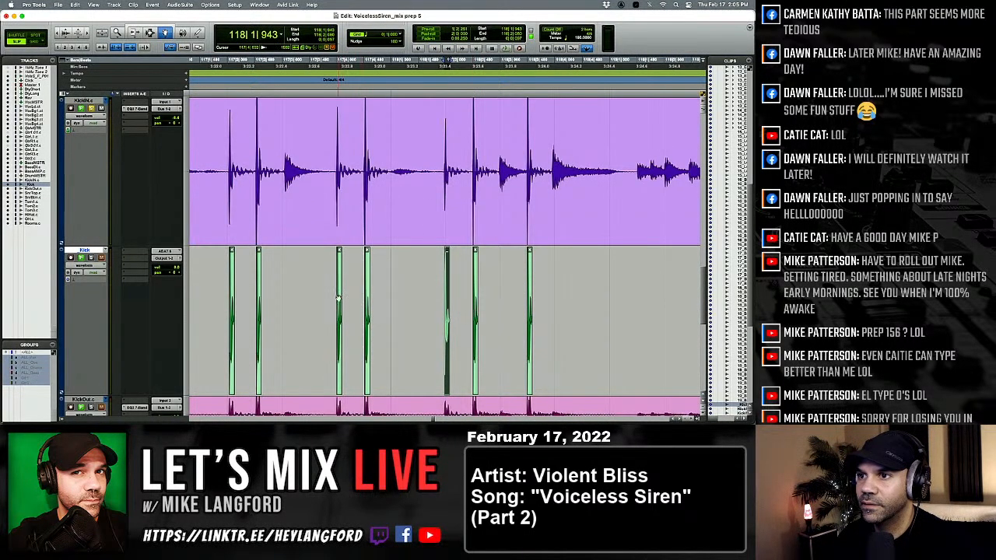
click(338, 298)
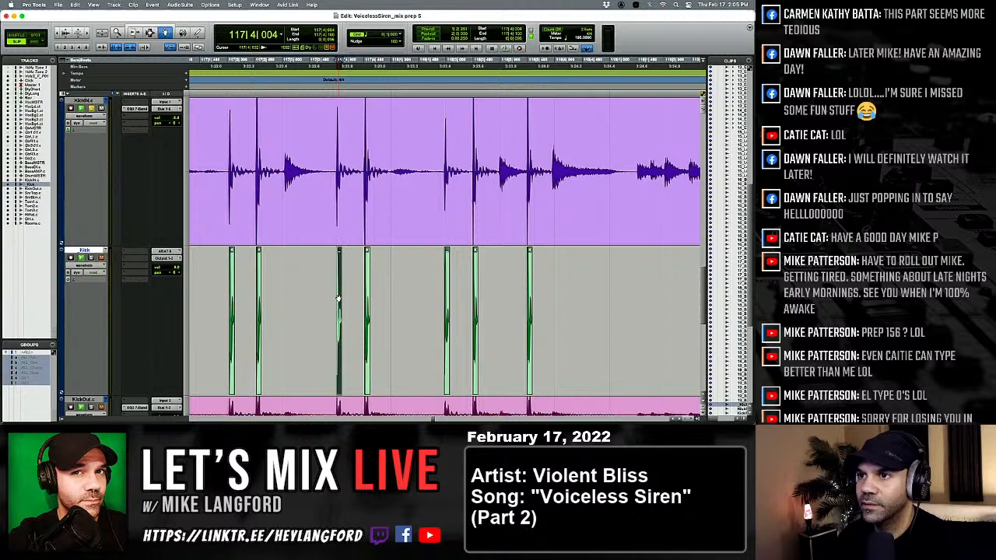
click(231, 286)
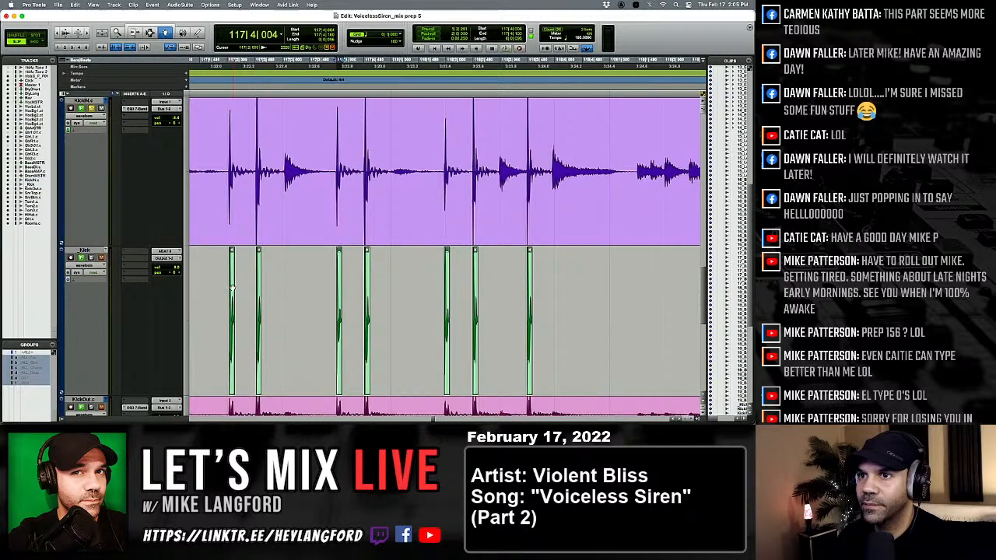
click(446, 290)
key(t)
key(t)
key(t)
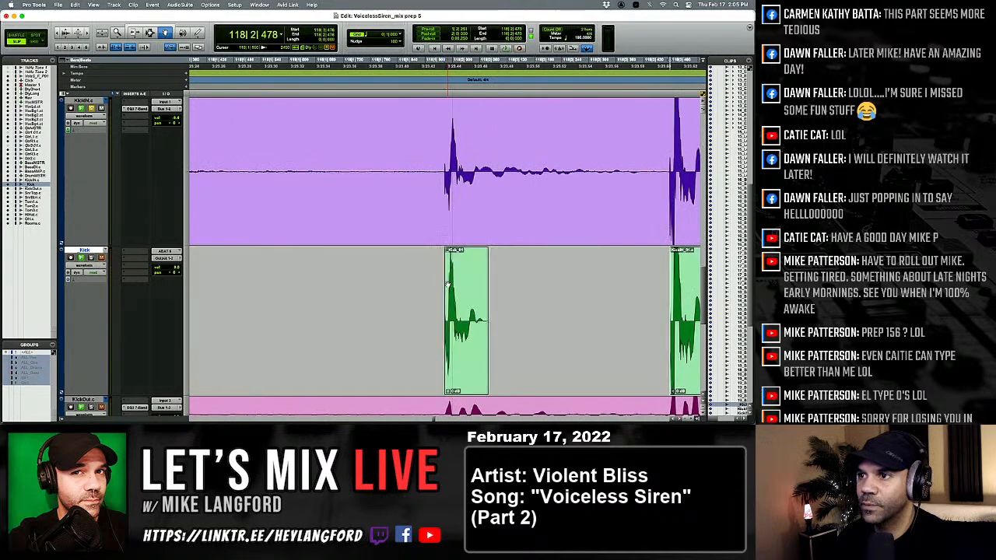
Replace the kick at 119|4|417 with the softer clip and check on through 120|2|526 against KickIN.
key(r)
key(t)
key(t)
key(t)
key(ctrl+Tab)
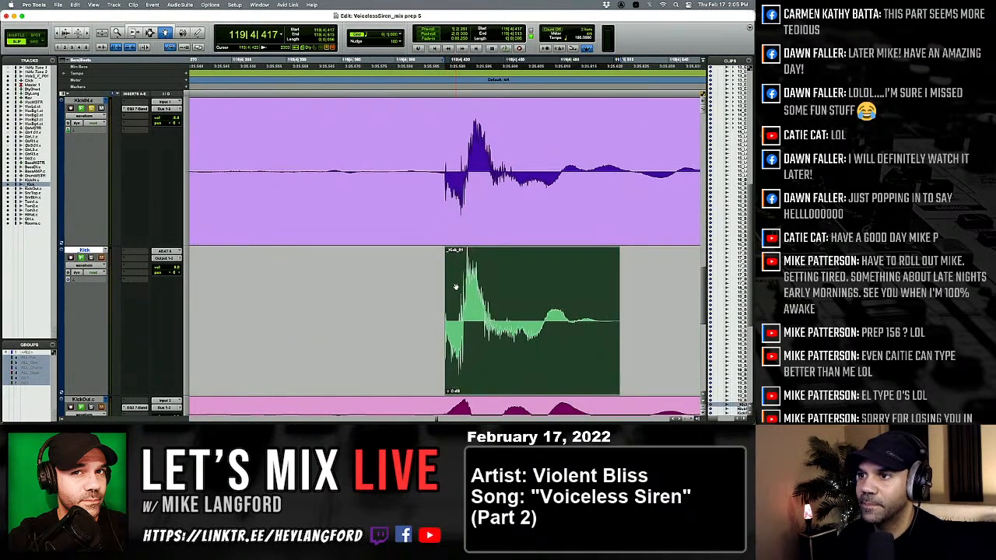
key(ctrl+Tab)
Check the kicks following 120|2|526 and replace the one at 121|2|013 with the softer kick clip.
key(ctrl+Tab)
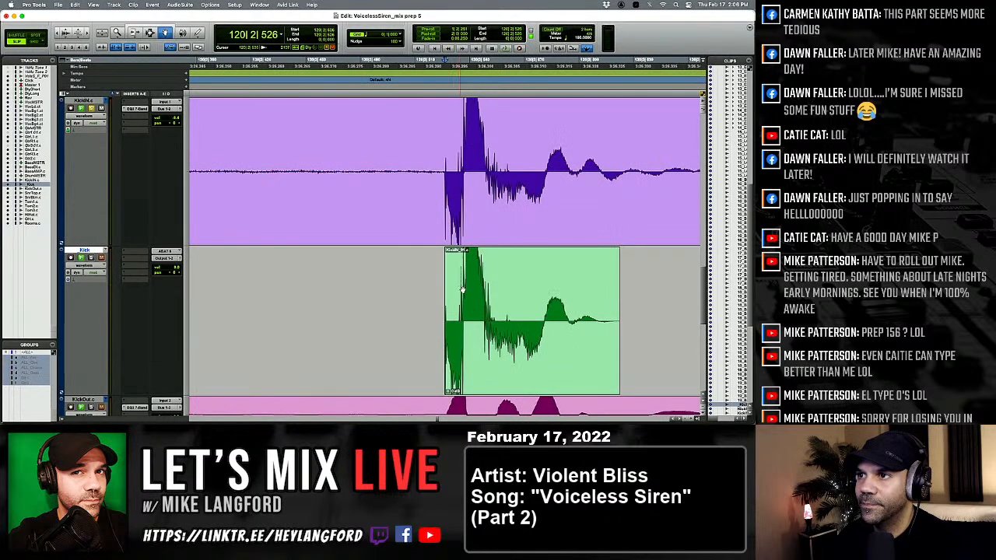
key(ctrl+Tab)
key(ctrl+Tab)
key(ctrl+Tab)
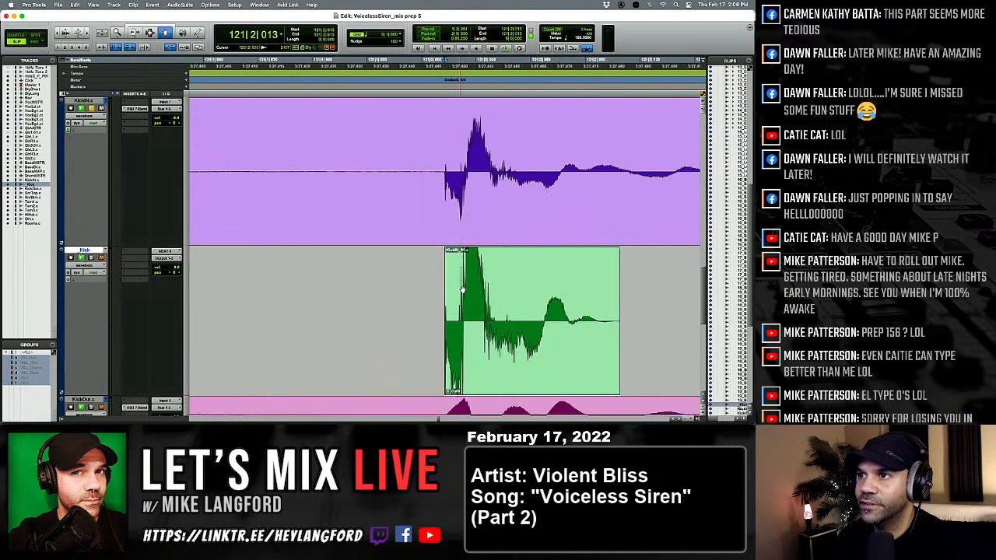
key(ctrl+Tab)
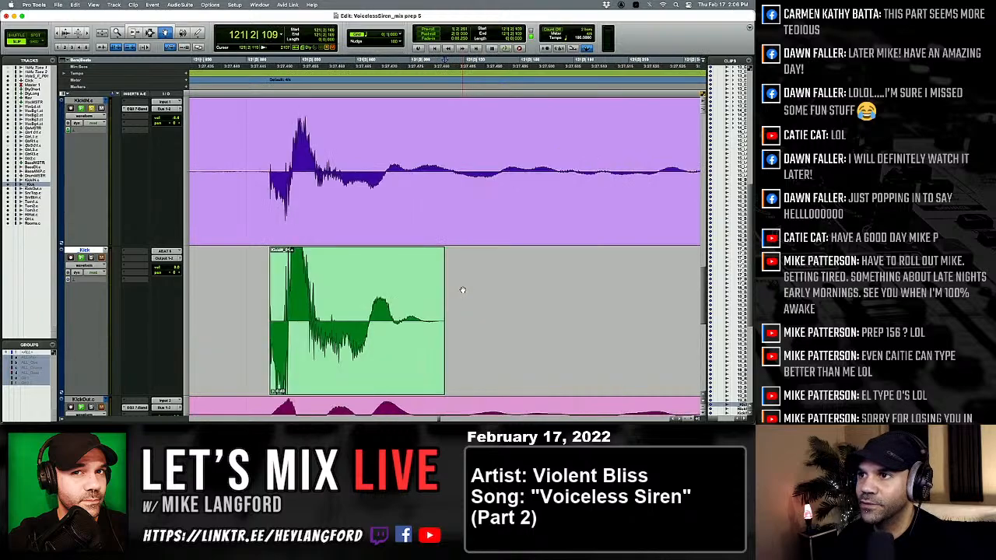
click(434, 307)
key(alt+Tab)
key(r)
key(r)
key(r)
key(r)
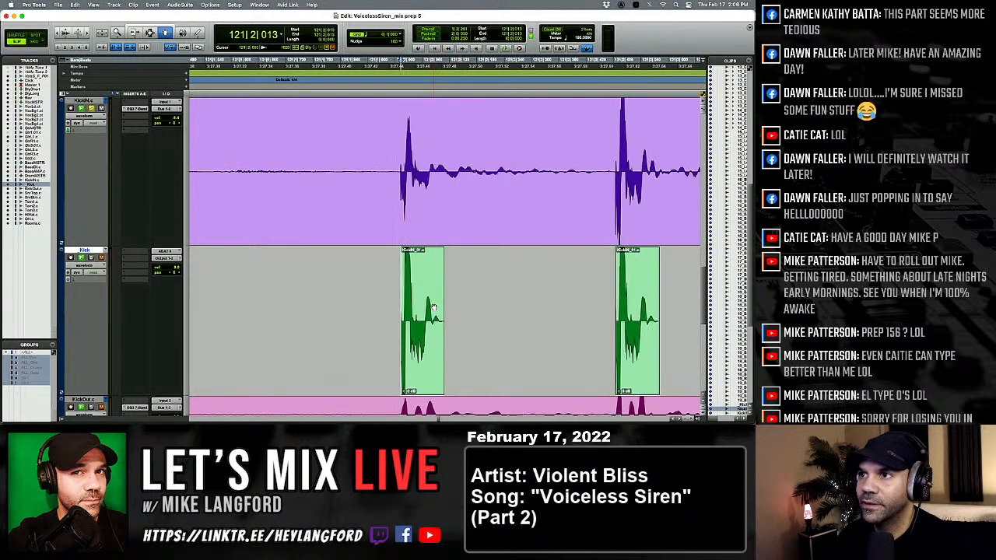
key(r)
key(t)
key(t)
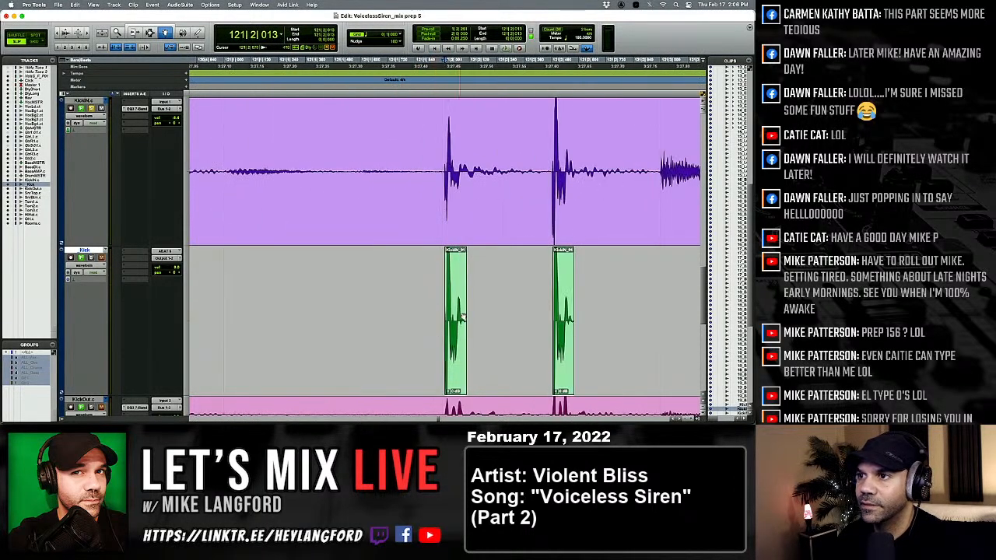
click(462, 317)
key(alt+shift+3)
scroll(463, 317, right, 3)
Compare the kicks from 121|2|485 through 122|2|020 with their KickIN hits.
key(Tab)
key(Tab)
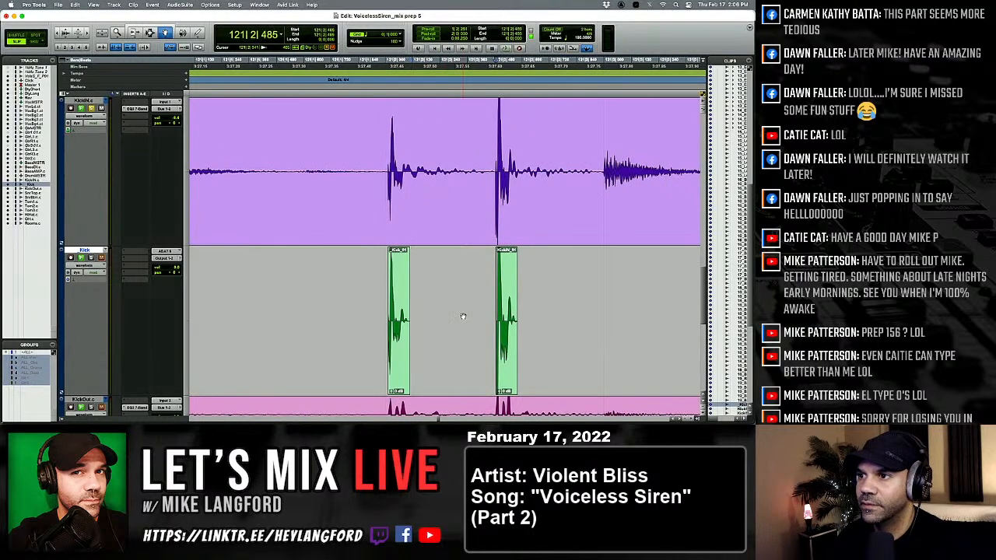
key(t)
key(t)
key(t)
key(t)
key(Tab)
key(Tab)
key(Tab)
key(r)
key(r)
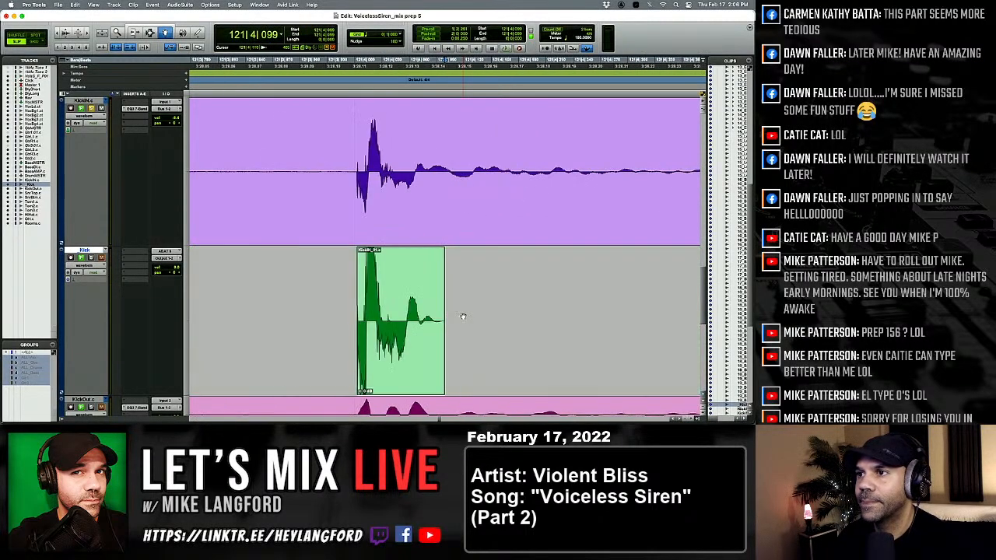
key(Tab)
key(t)
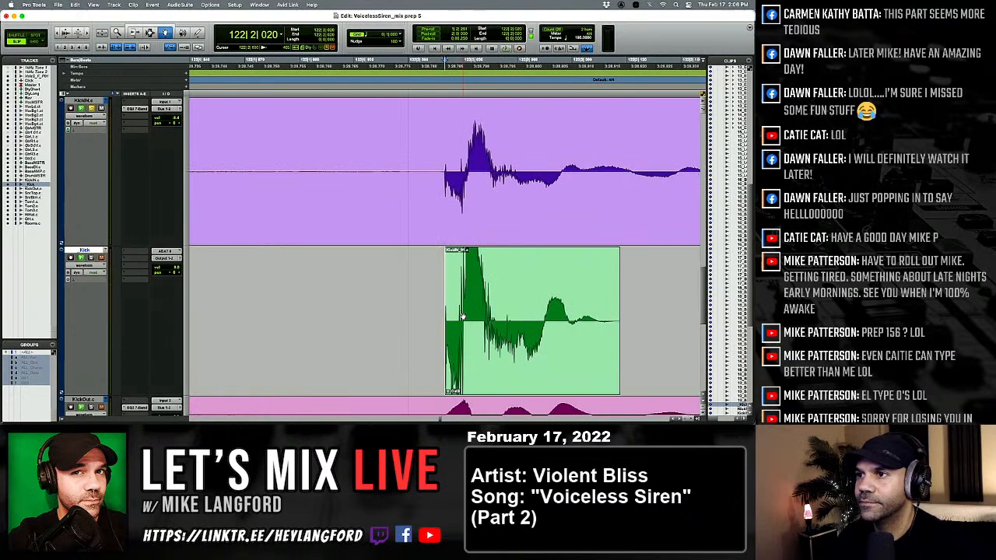
Replace the kicks at 122|2|020, ending at 122|4|099 and at 123|2|010 with the softer kick clip.
click(463, 317)
key(BackSpace)
key(Tab)
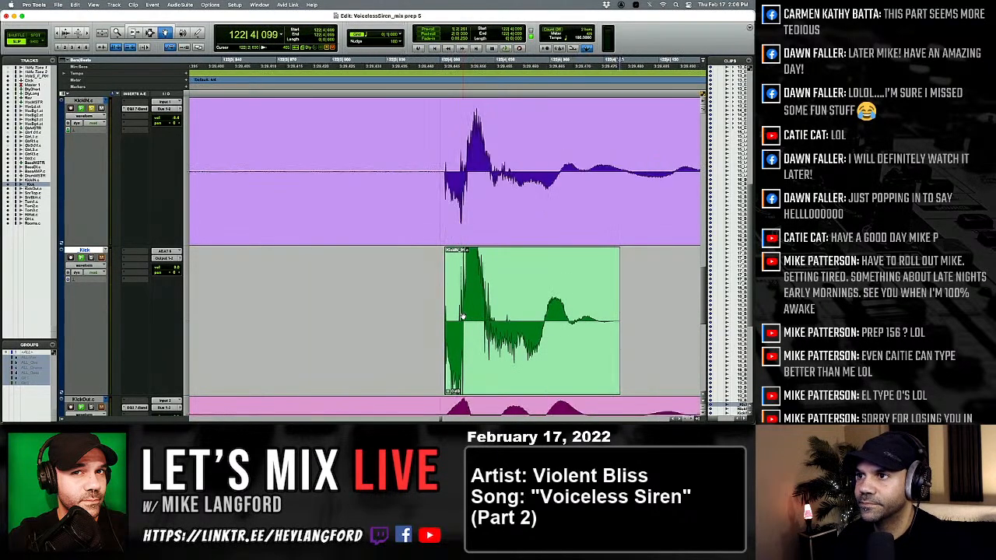
click(463, 317)
key(Tab)
click(463, 317)
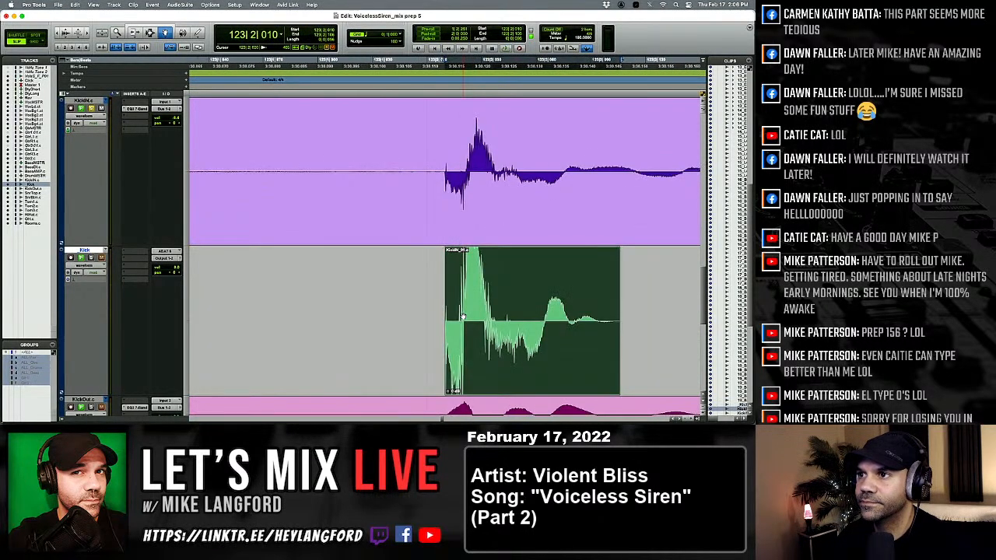
Check the kicks from 123|3|597 through 125|4|490 against their KickIN hits.
key(Tab)
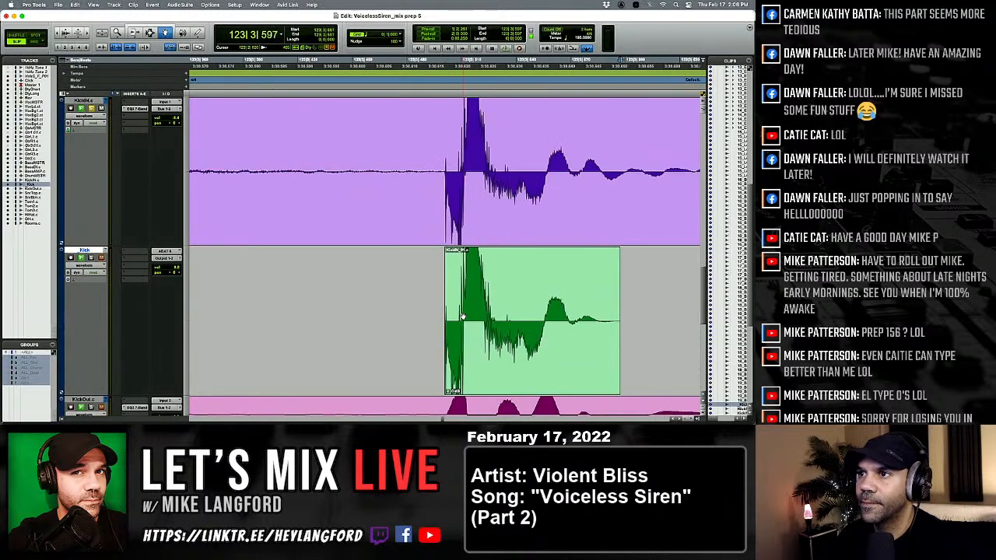
key(Tab)
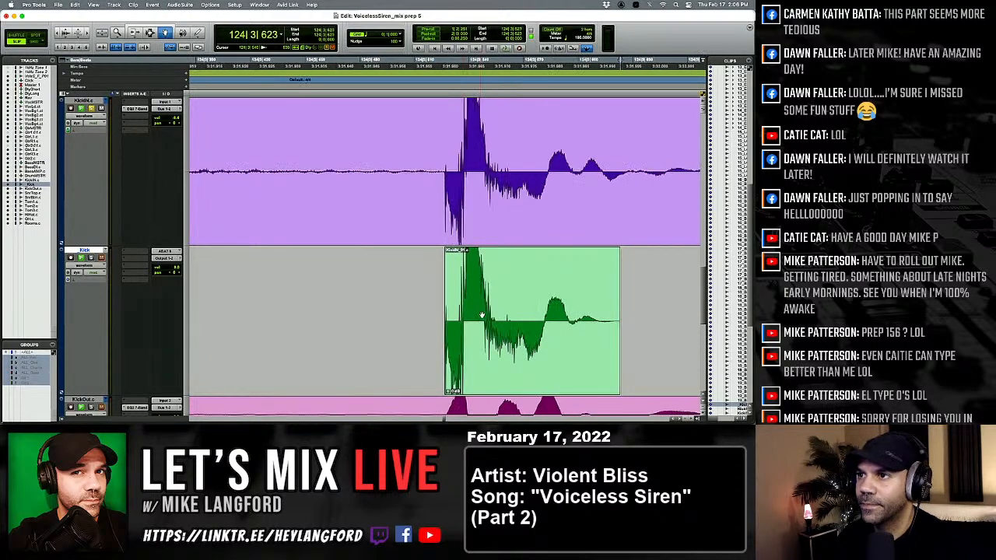
key(Tab)
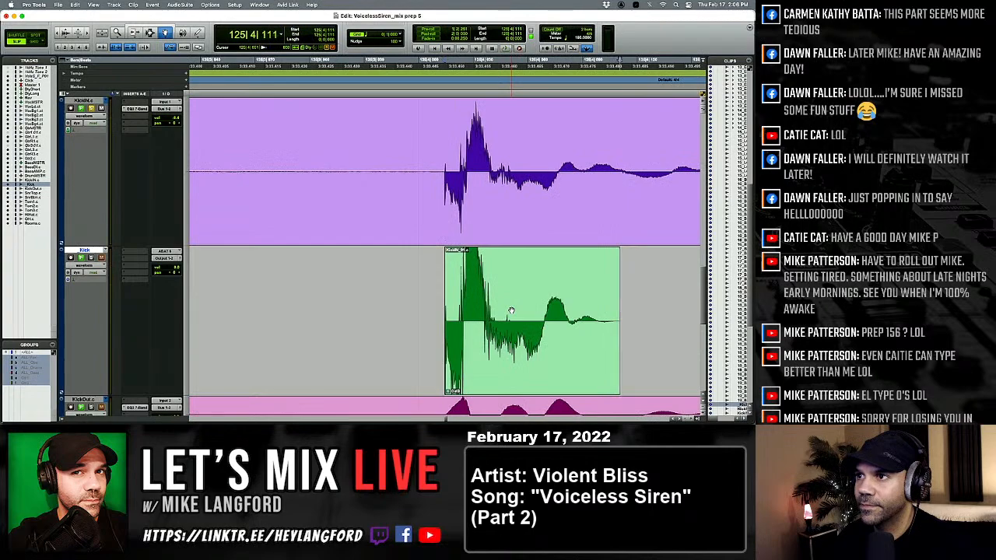
key(Tab)
key(alt+Tab)
key(p)
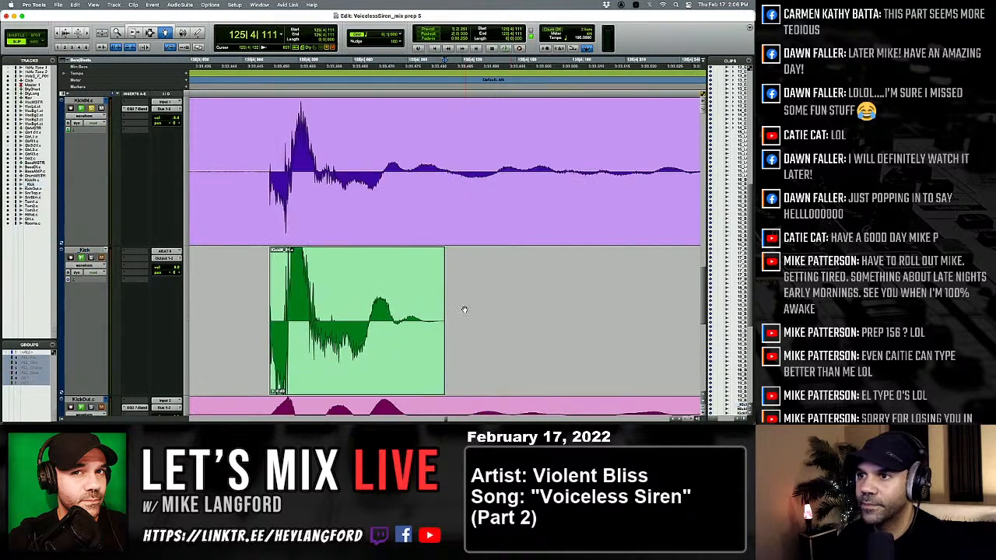
key(Tab)
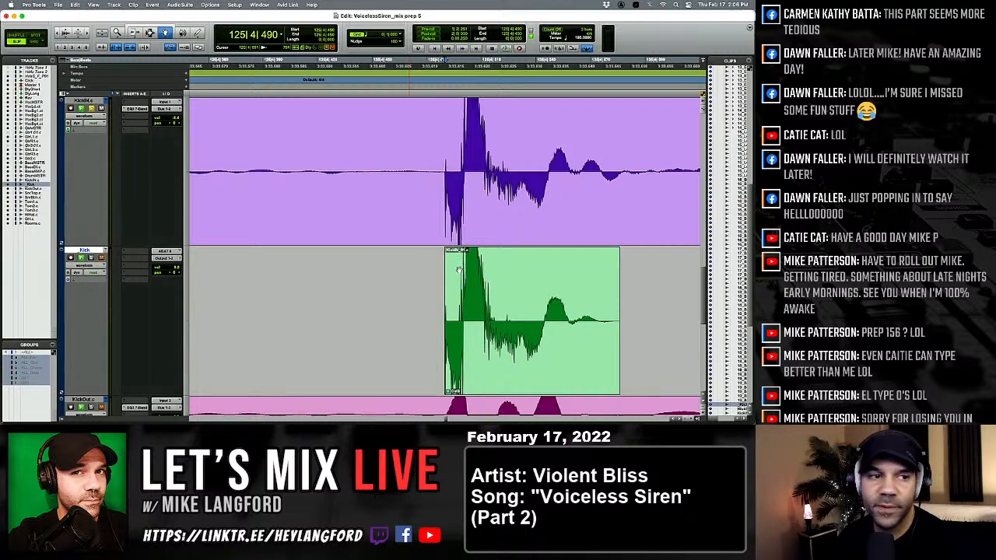
key(Tab)
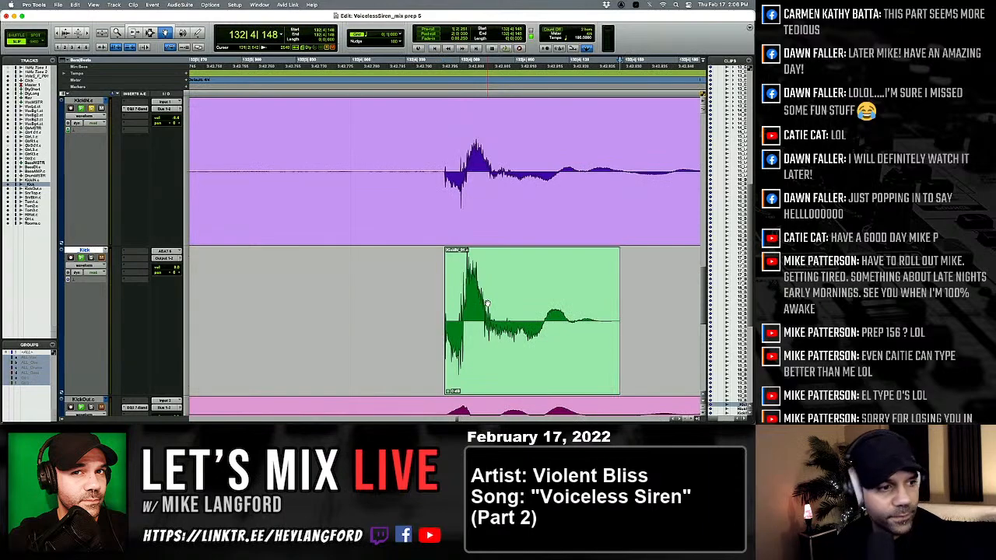
Compare the softer kicks from 132|4|148 through 133|2|133 with their KickIN hits.
key(Tab)
key(shift+Tab)
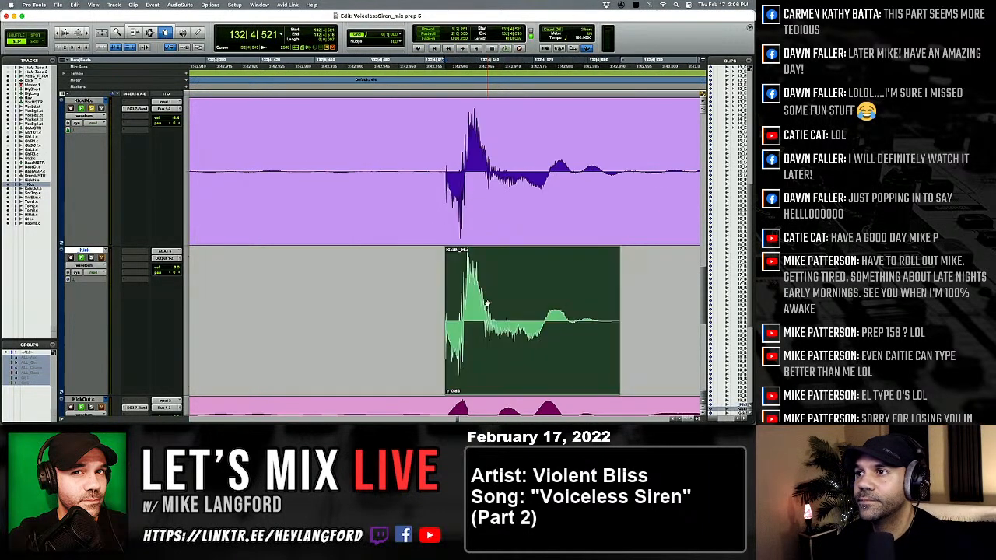
key(alt+Tab)
key(alt+Tab)
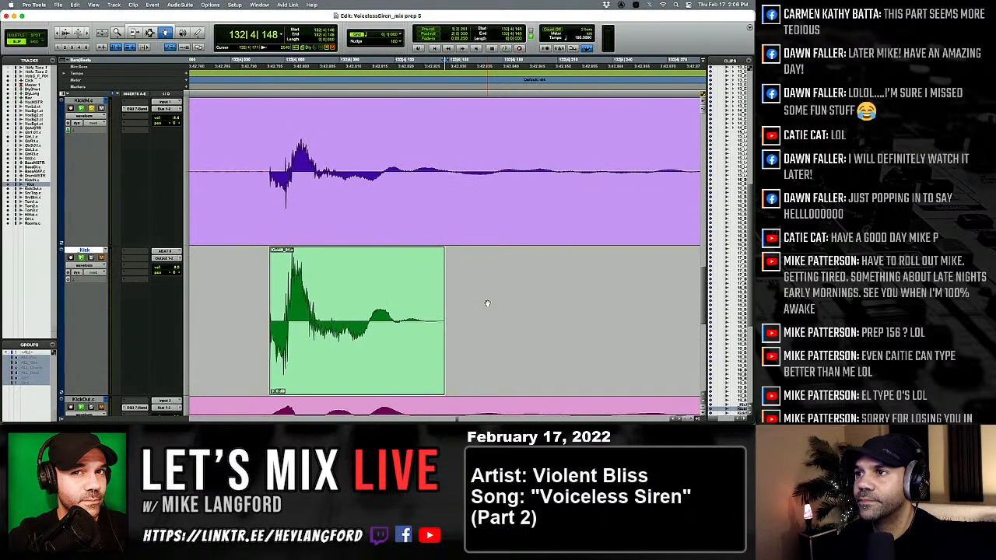
click(433, 309)
key(Tab)
key(Tab)
key(Tab)
key(Tab)
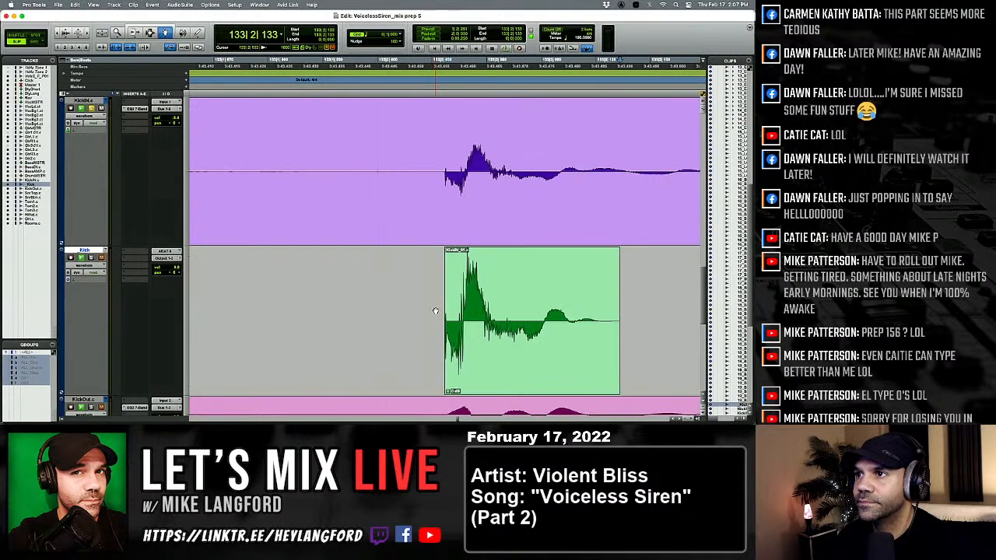
Replace the quieter kicks at 133|2, 133|4 and 134|2 on the Kick track with the softer kick clip.
click(462, 310)
key(Tab)
key(Tab)
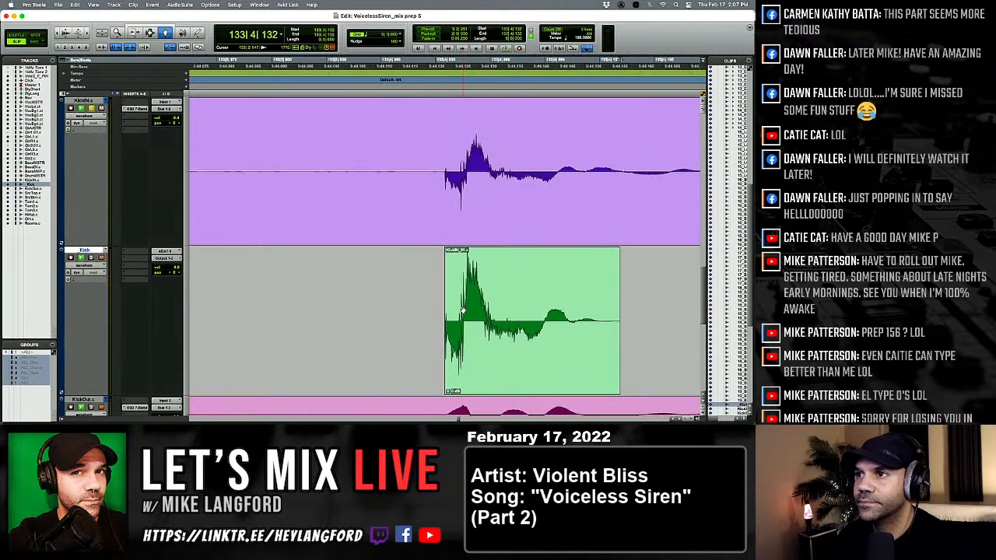
click(463, 310)
key(Tab)
key(Tab)
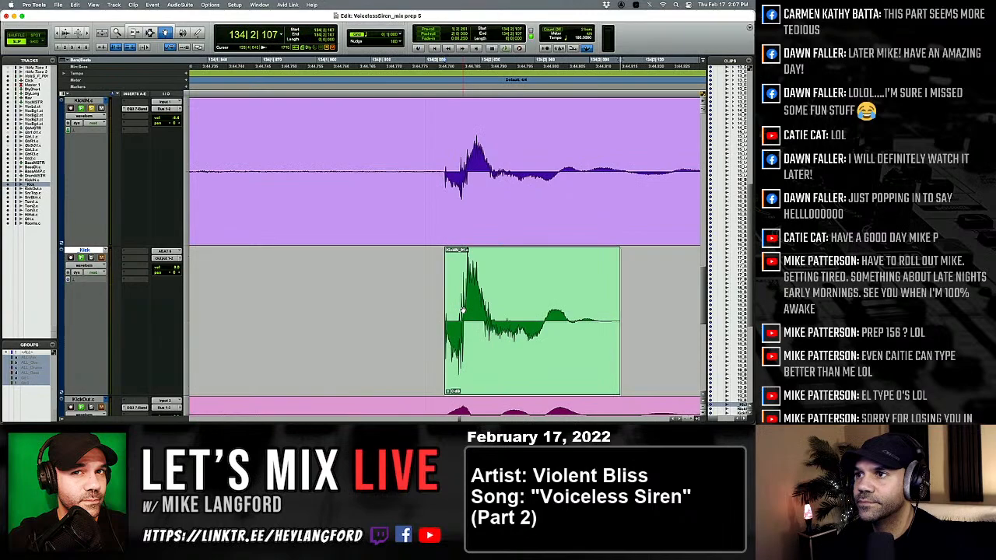
click(462, 310)
key(Tab)
key(Tab)
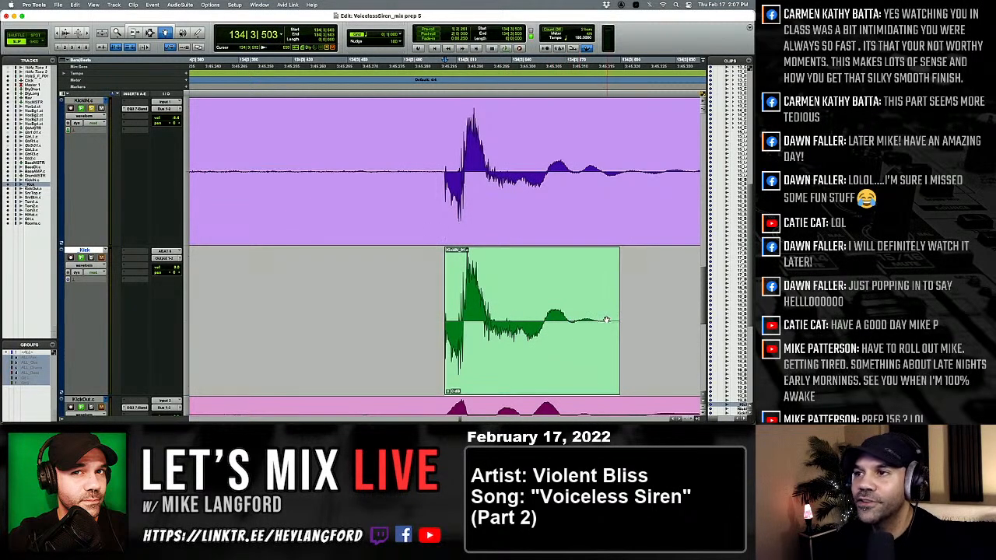
Check the kick at 134|3|503 against KickIN and replace the one ending at 135|1|083 with the softer kick clip.
key(Tab)
key(Tab)
key(Tab)
scroll(570, 321, right, 5)
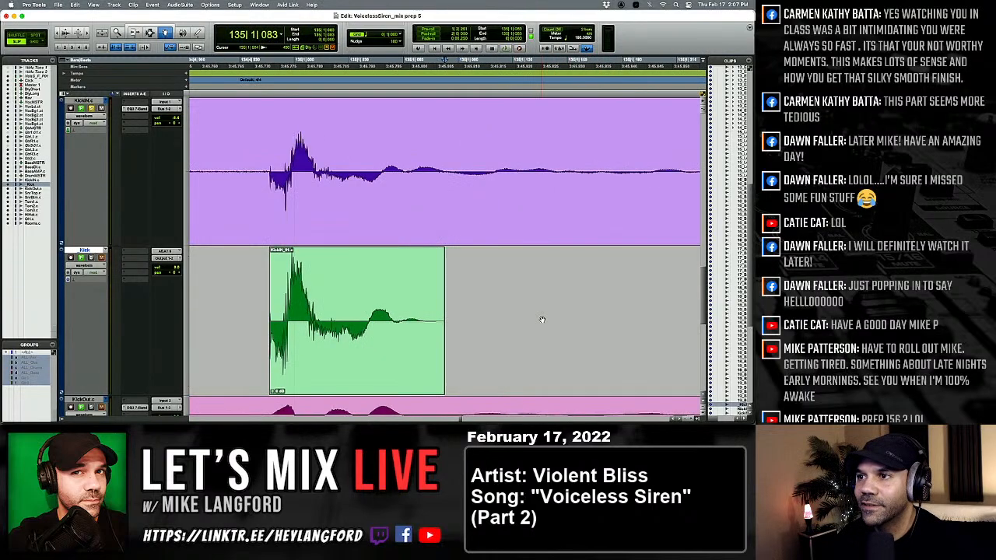
click(378, 315)
key(Tab)
key(Tab)
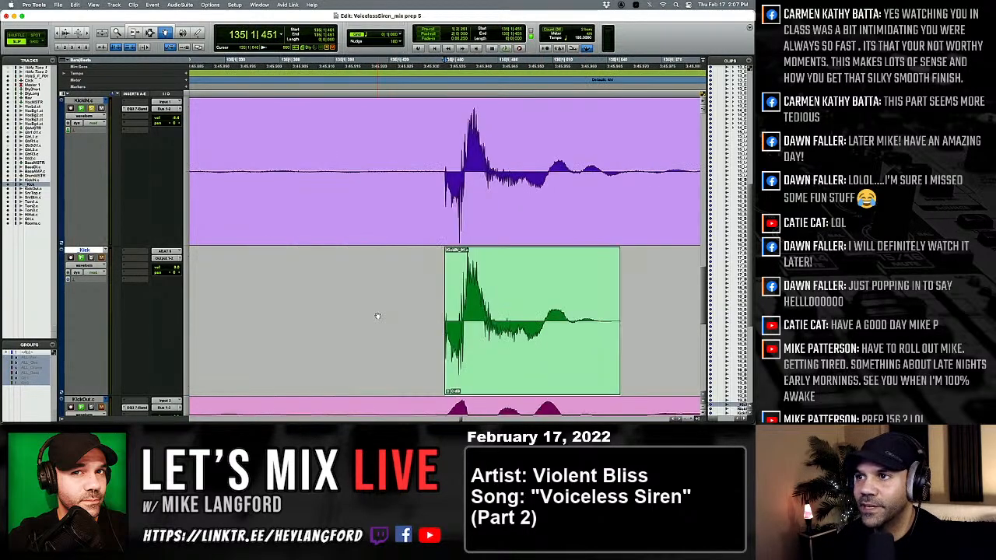
Check the kicks at 135|1|451 and 135|4|916 against KickIN and replace the one at 136|4 with the softer kick clip.
key(Tab)
key(Tab)
key(Tab)
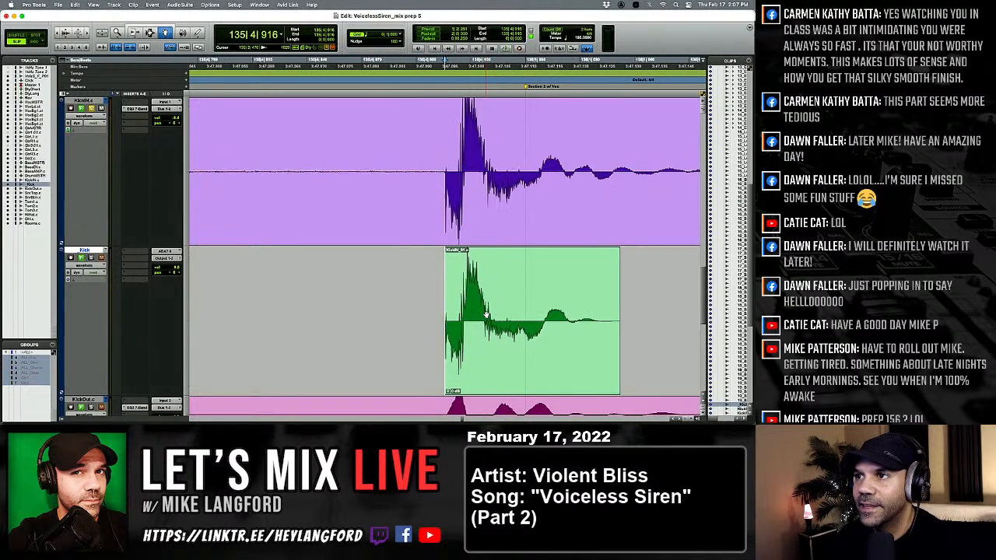
key(Tab)
key(Tab)
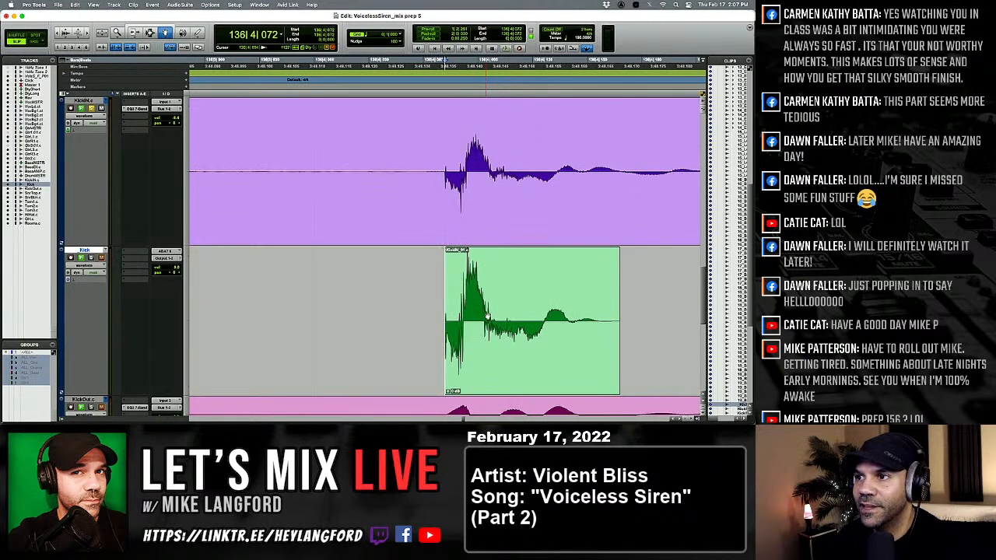
click(495, 319)
key(Tab)
key(Tab)
key(Tab)
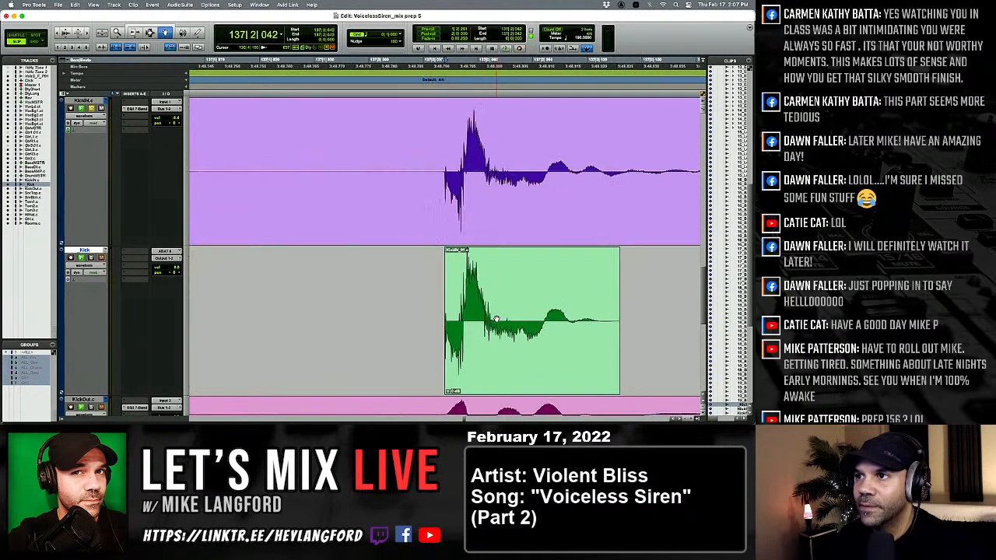
Compare the kick at 138|2 with its KickIN hit and replace the quieter one at 138|4 with the softer kick clip.
key(Tab)
key(Tab)
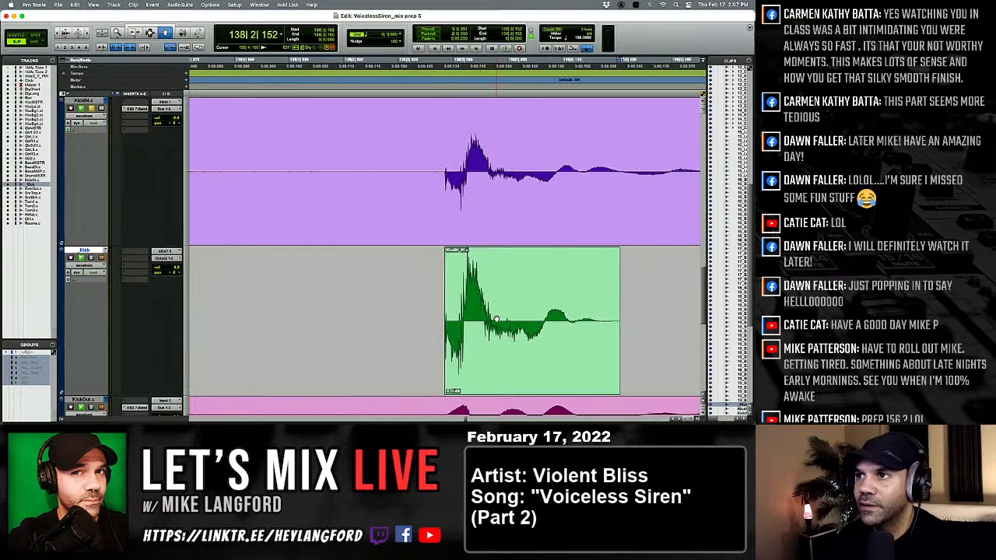
key(Tab)
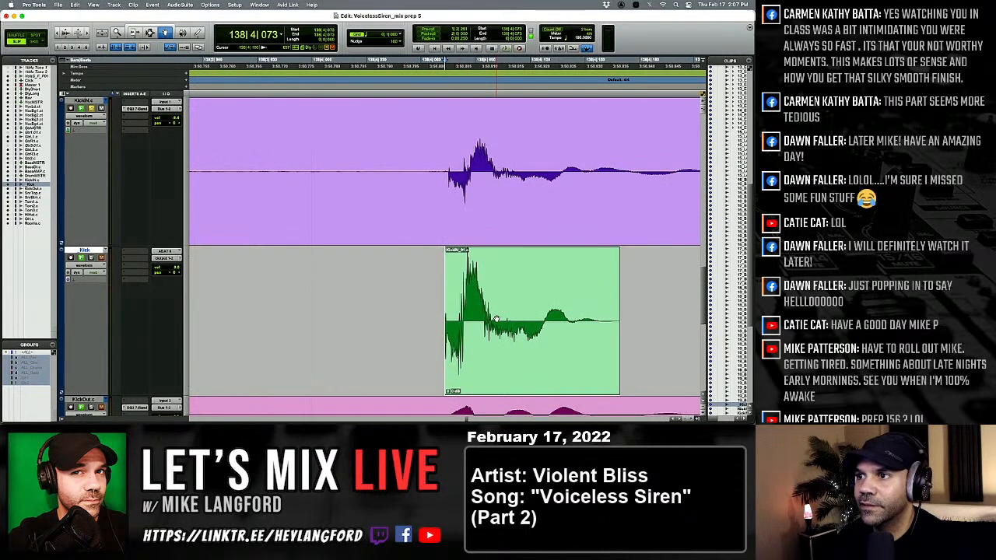
click(495, 319)
key(Tab)
key(Tab)
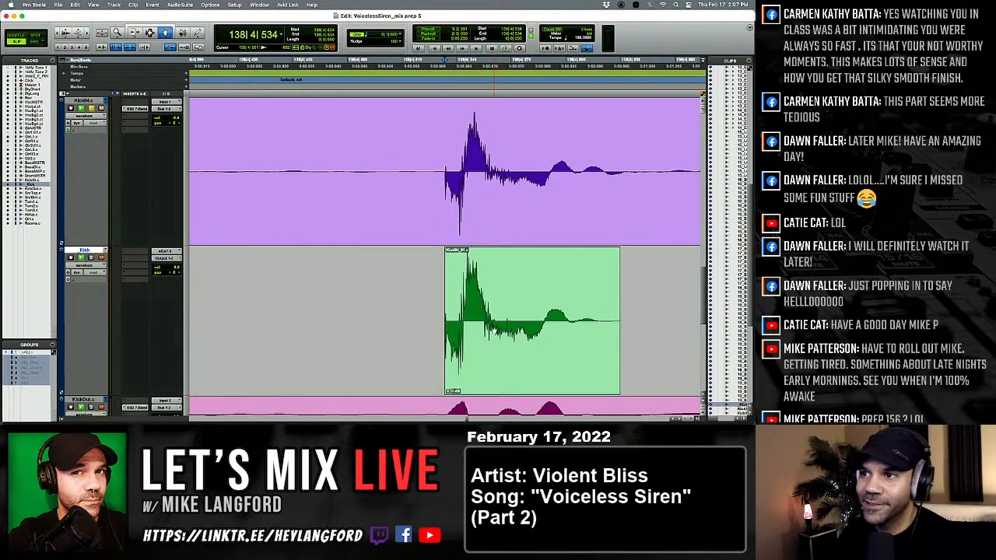
key(Tab)
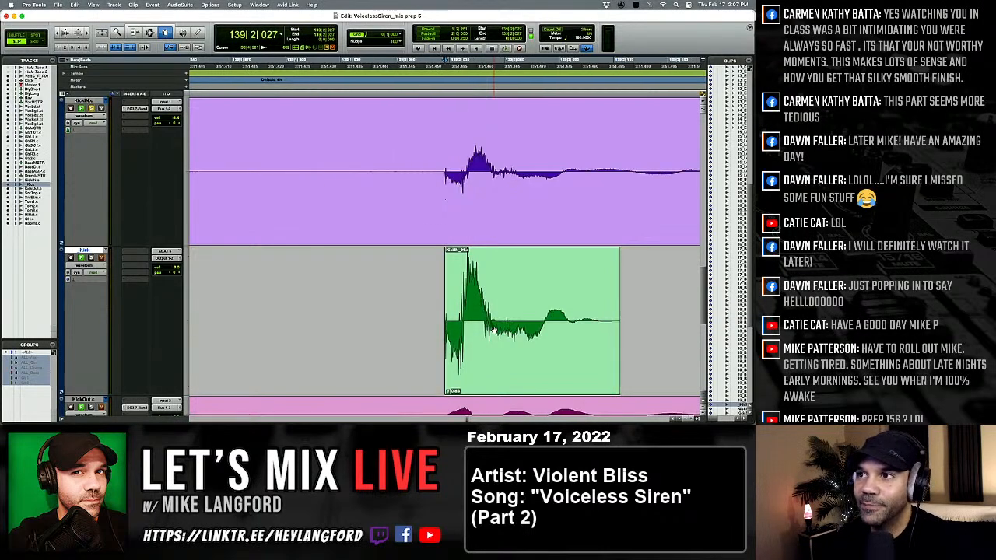
click(493, 330)
key(super+f)
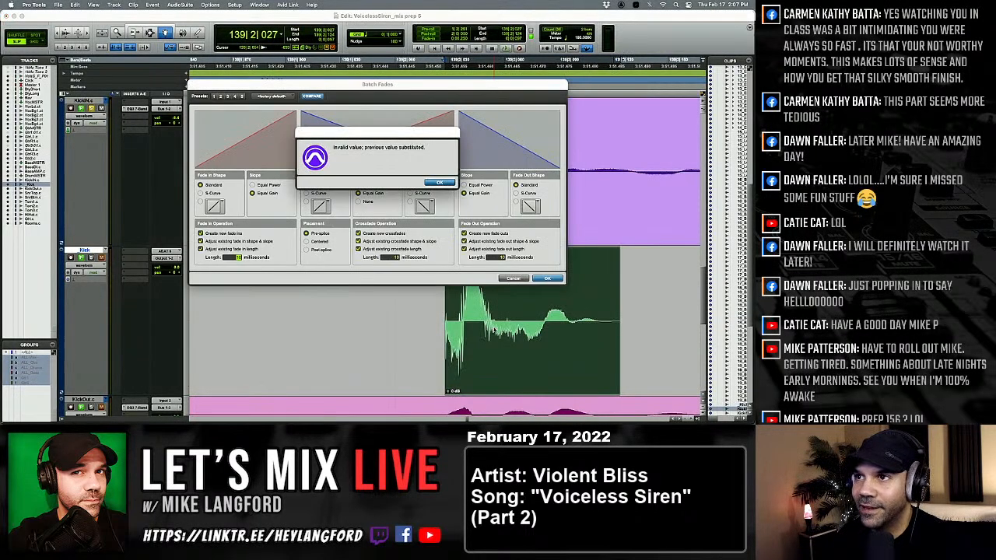
key(Return)
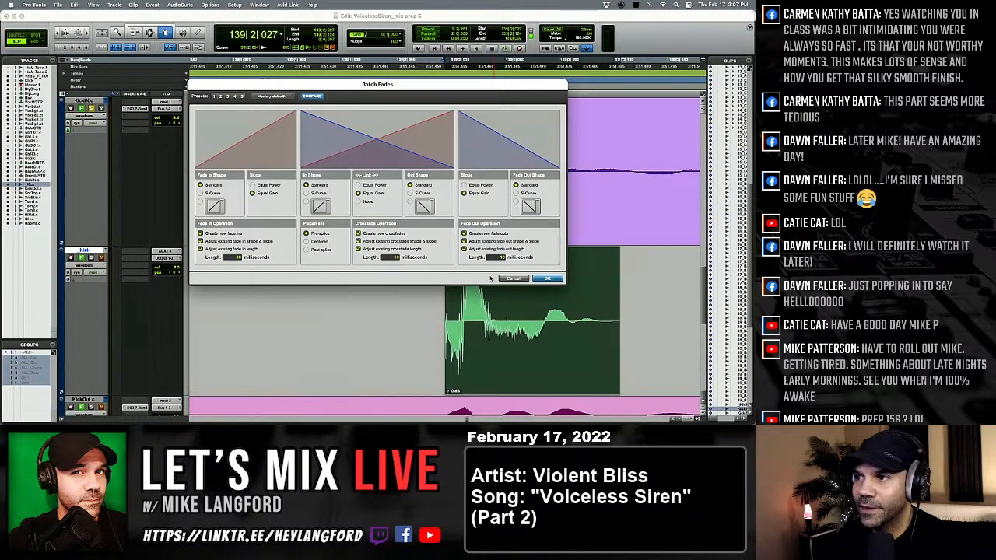
click(502, 278)
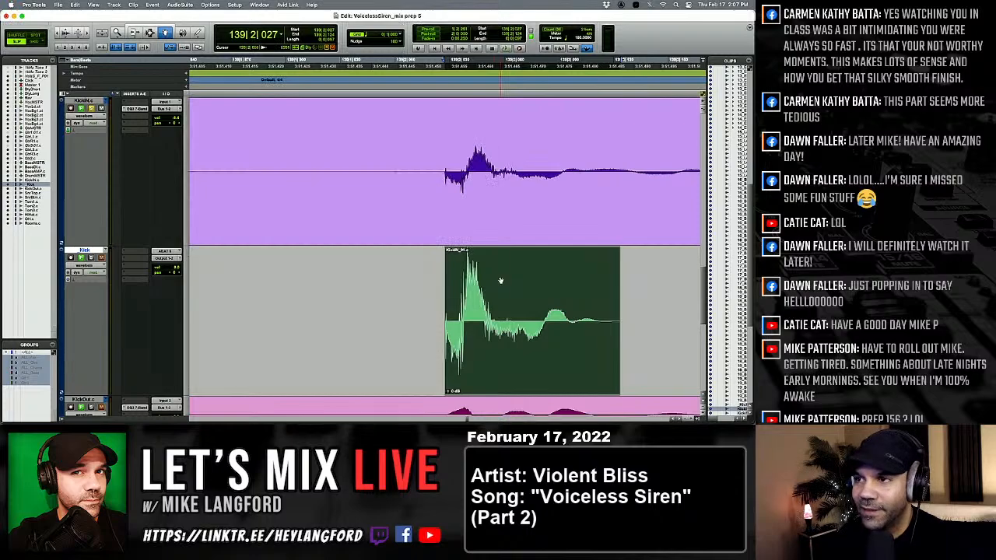
Replace the kick at 139|2|027 with the softer kick clip and check the kicks from 139|2|594 through 141|1|123.
click(501, 280)
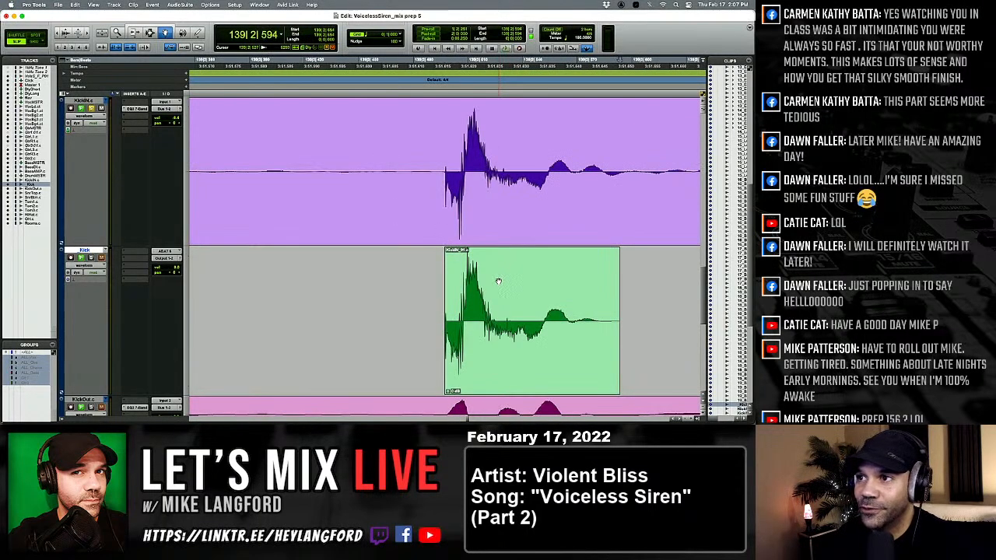
key(Tab)
key(Tab)
key(Tab)
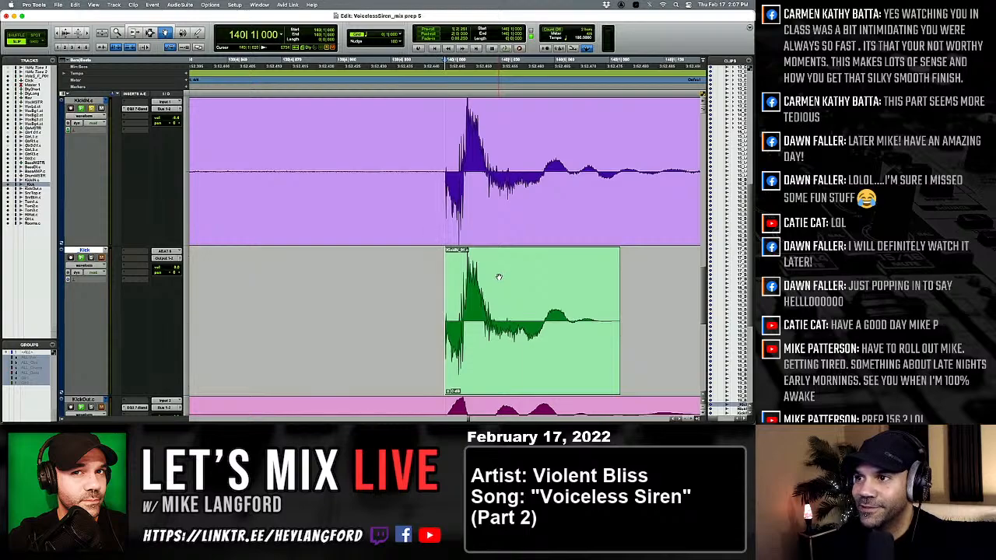
key(Tab)
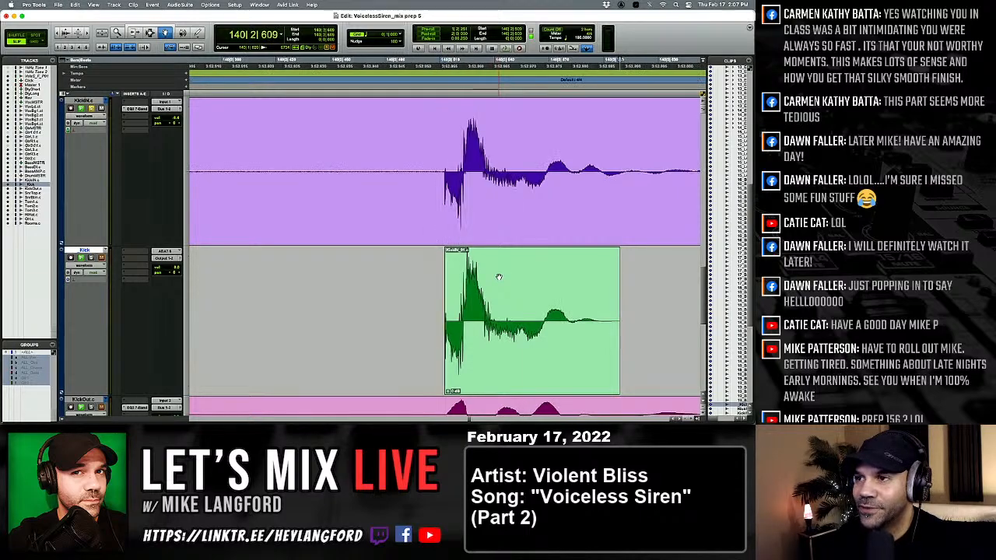
key(Tab)
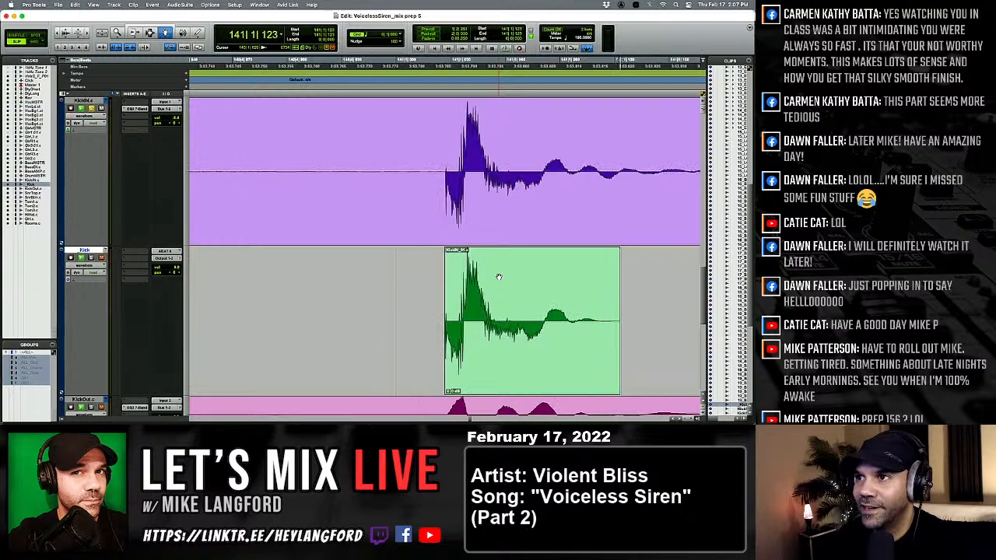
Replace the quieter kicks at 141|4|016 and 142|2|021 with the softer kick clip.
key(Tab)
key(Tab)
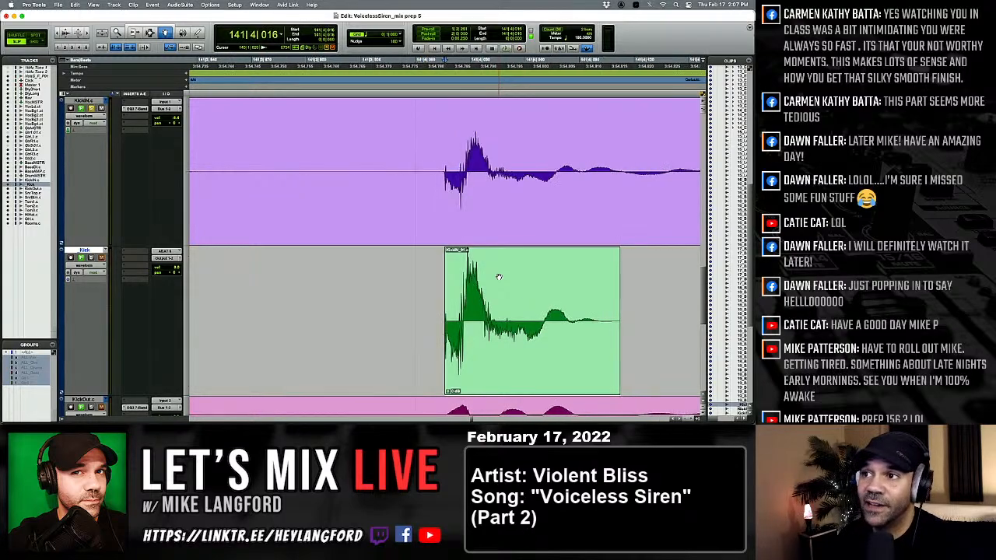
key(ctrl+v)
key(Tab)
key(Tab)
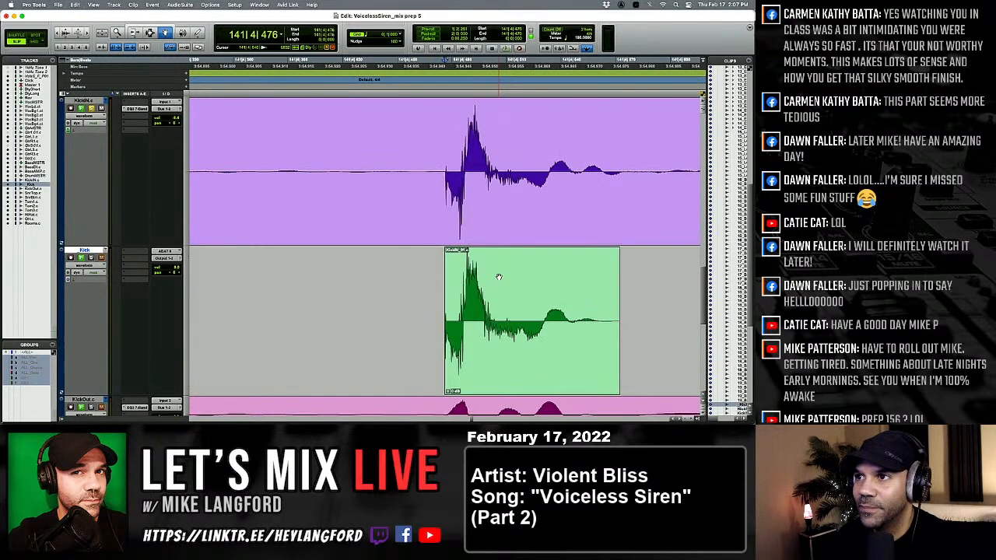
Replace the kick at 142|3|955 and the quieter one just before 143|2|450 with the softer kick clip.
key(Tab)
key(Tab)
key(ctrl+v)
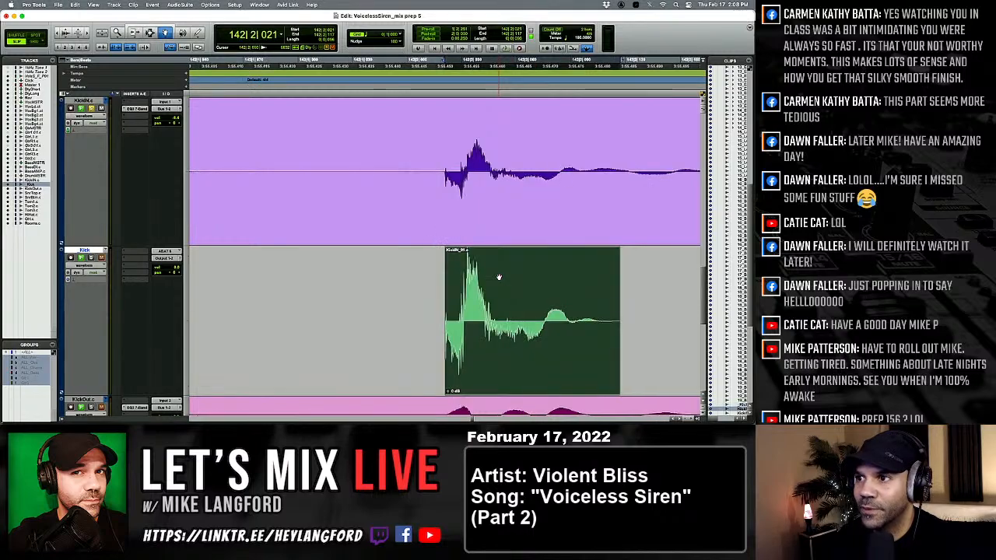
key(Tab)
key(Tab)
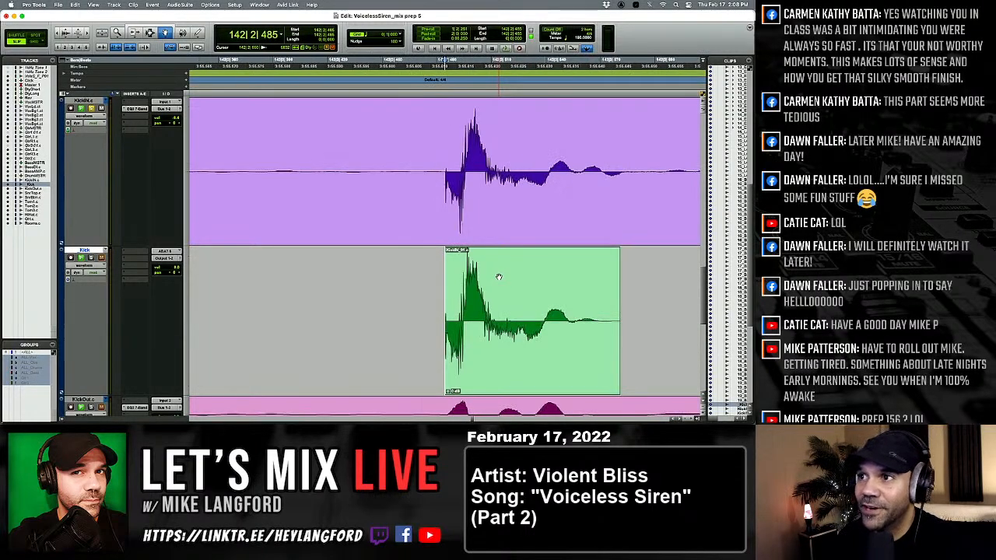
key(Tab)
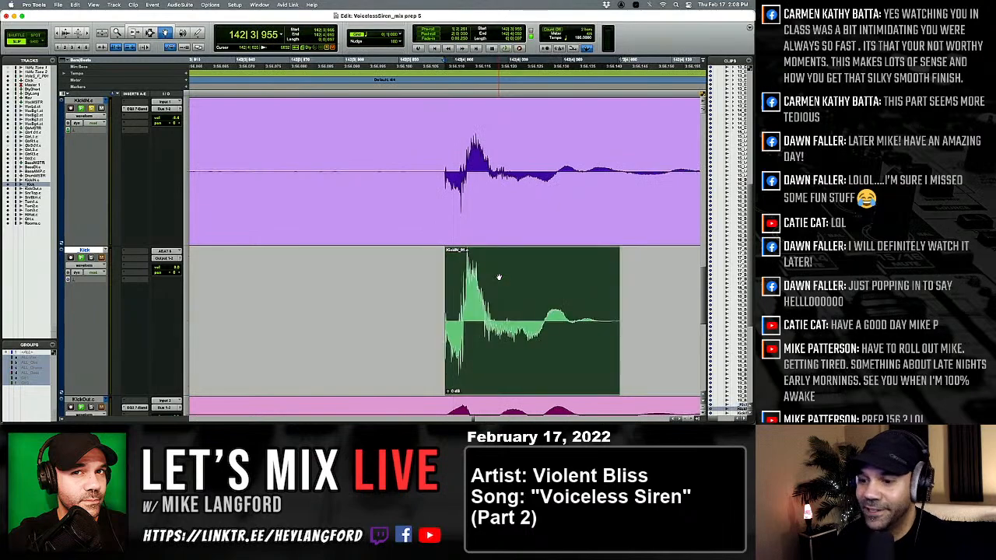
key(ctrl+v)
key(Tab)
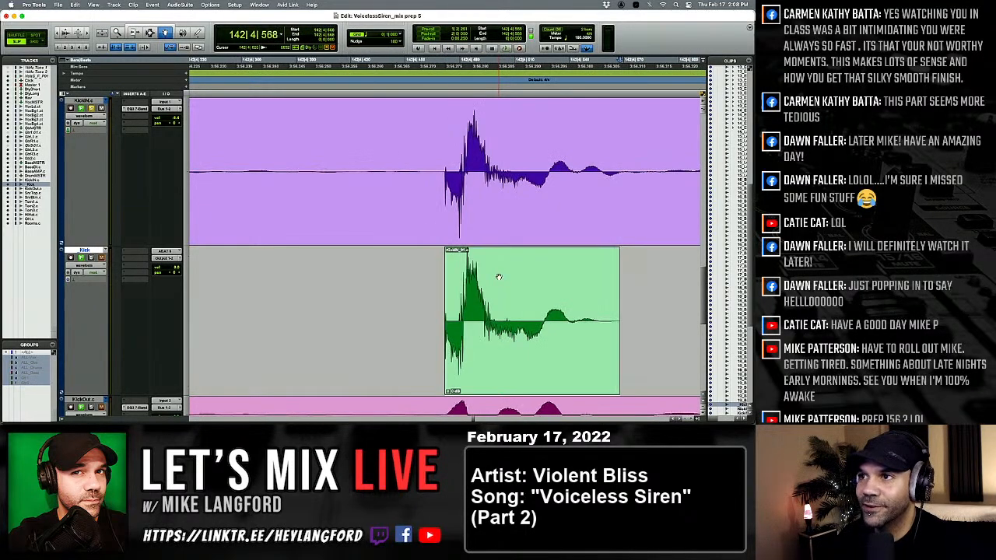
key(Tab)
key(ctrl+v)
key(Tab)
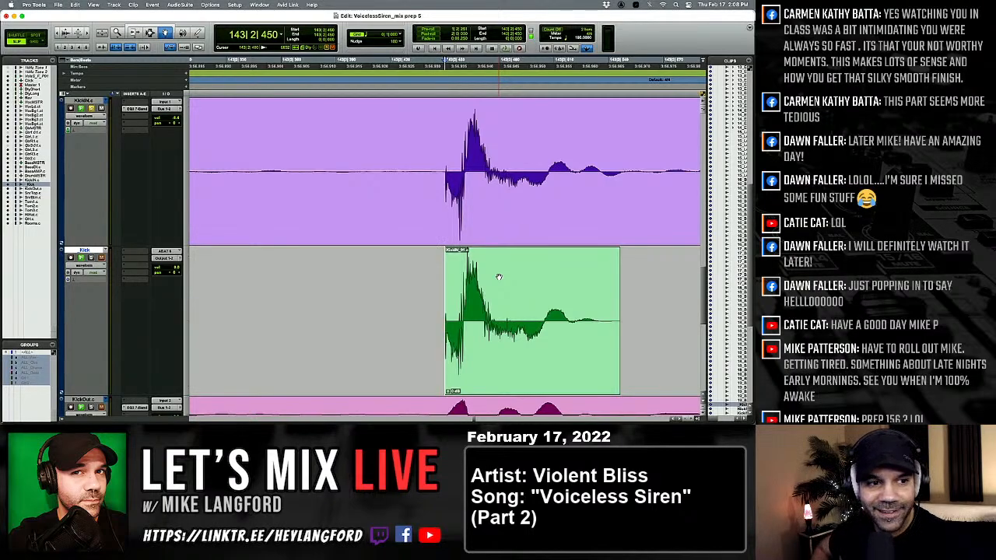
Compare the kicks from 143|3|469 through 145|1|039 with their KickIN hits.
key(Tab)
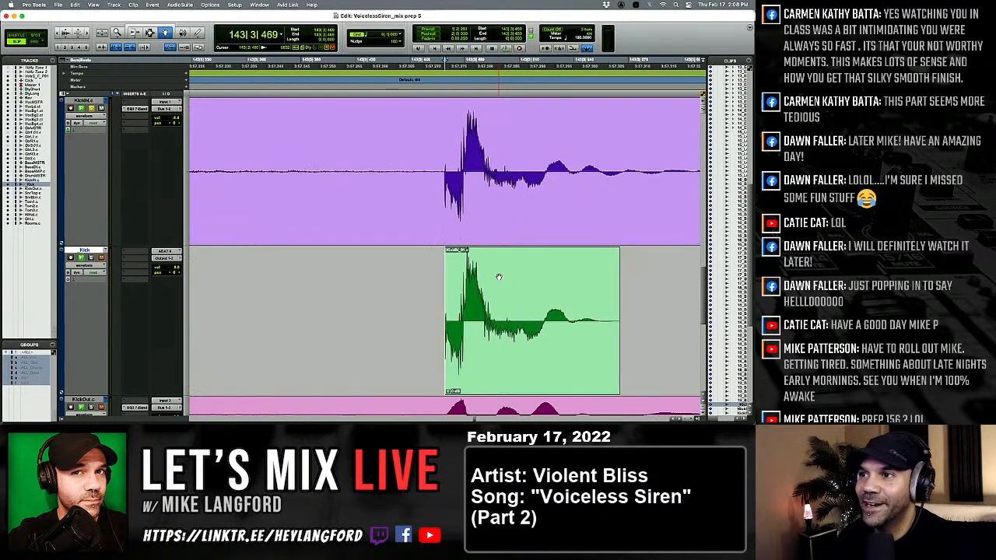
key(Tab)
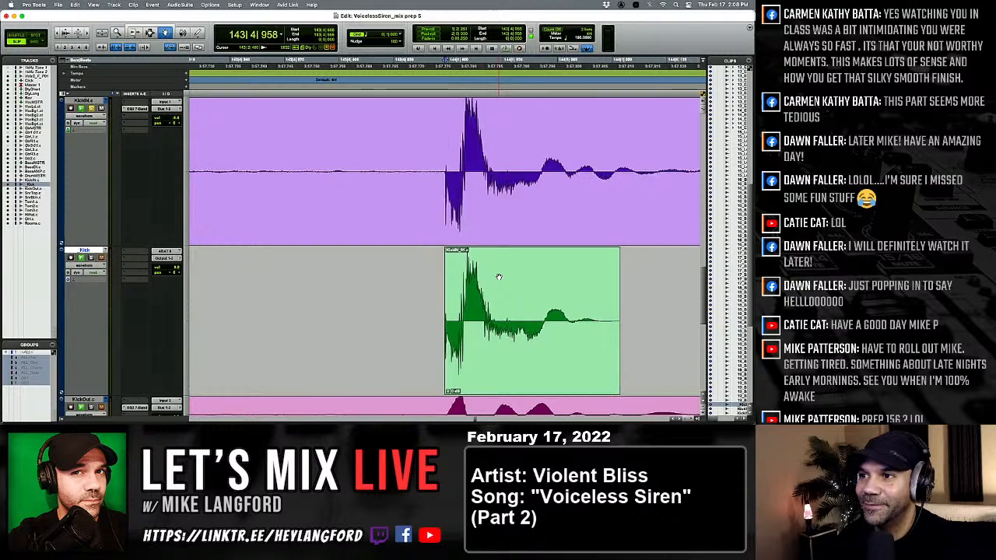
key(Tab)
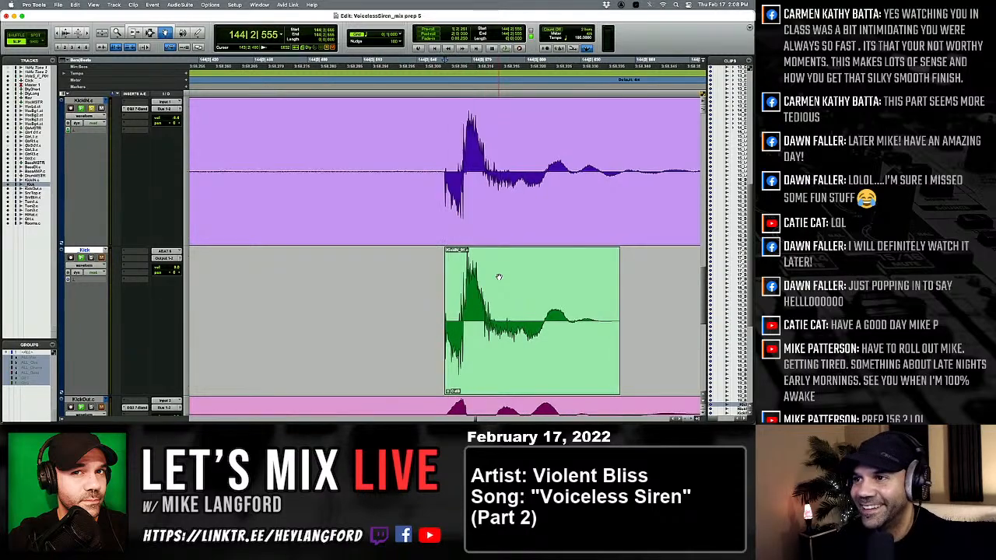
key(Tab)
key(Tab)
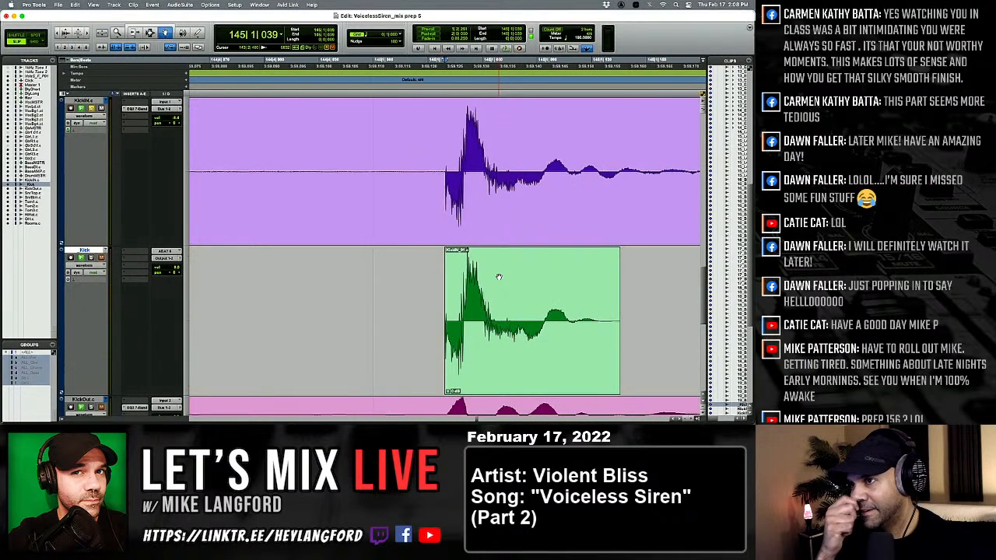
Replace the kick at 145|4|025 with the softer kick clip and inspect its placement against KickIN.
key(Tab)
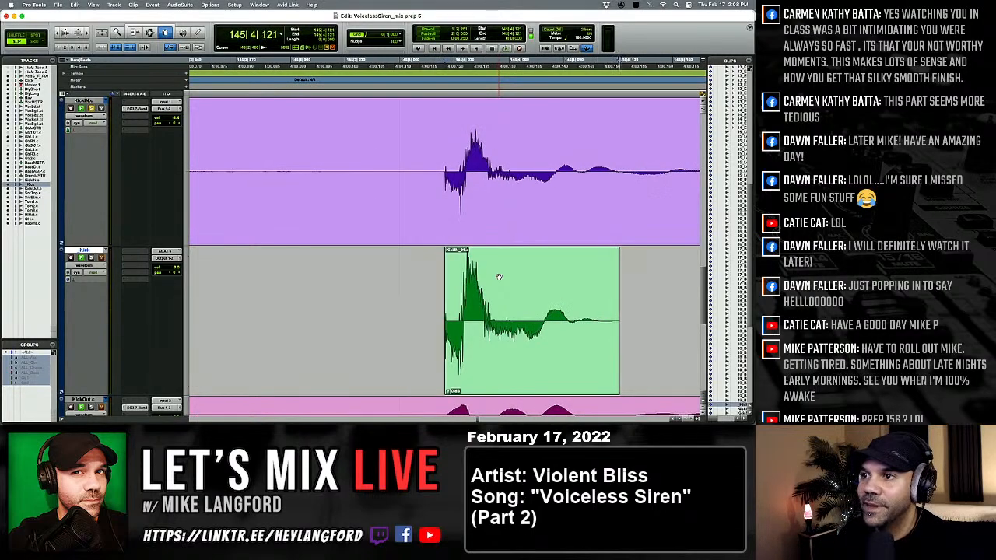
click(498, 277)
key(super+v)
key(r)
key(r)
key(r)
key(t)
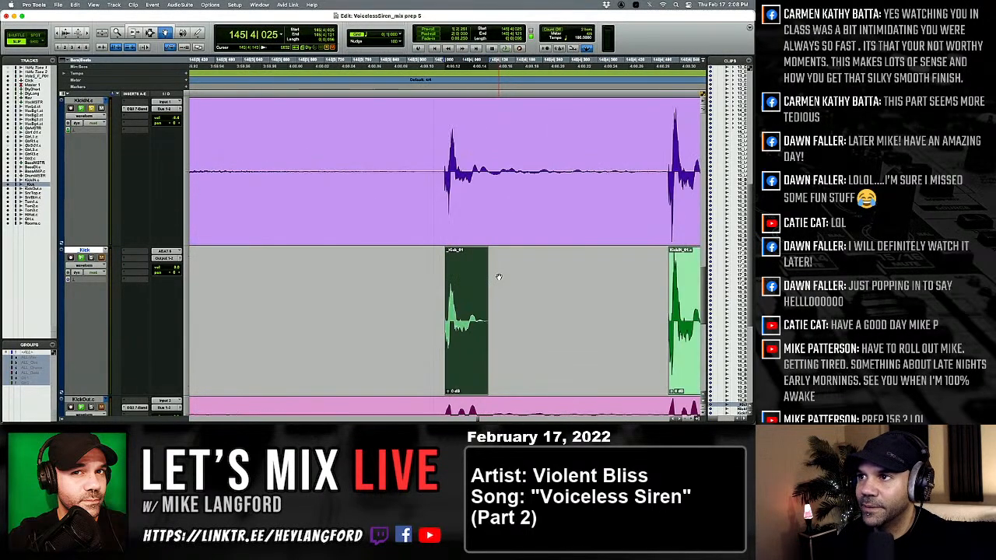
key(t)
key(t)
Compare the kick at 146|2|028 with its KickIN hit and replace the one at 146|4|013 with the softer kick clip.
key(Tab)
key(Tab)
key(Tab)
key(Tab)
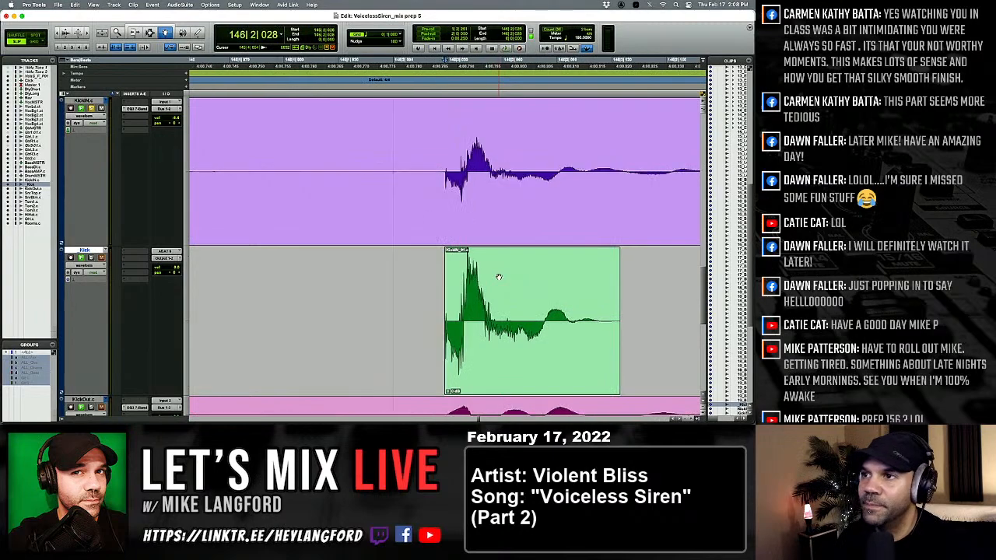
key(Tab)
key(Tab)
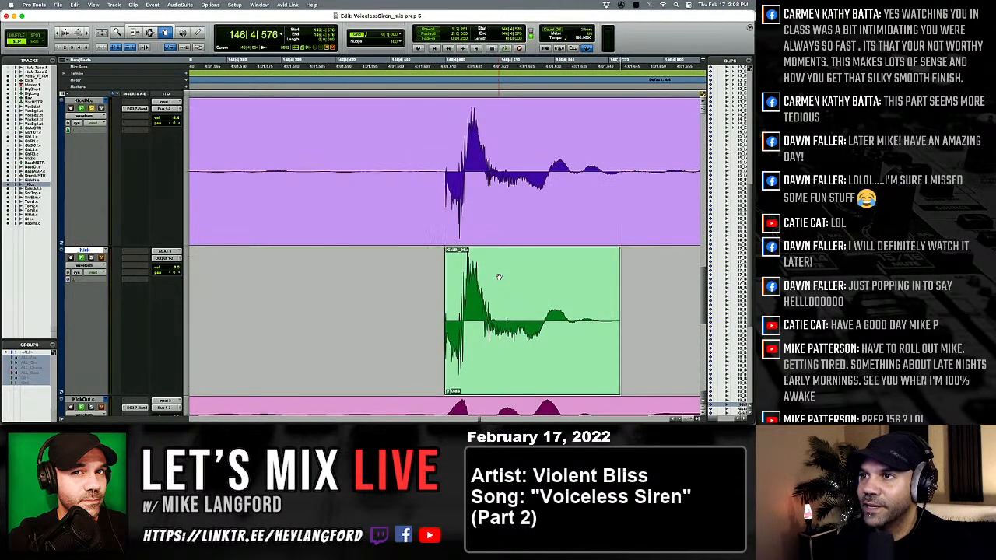
key(Tab)
click(412, 298)
key(super+v)
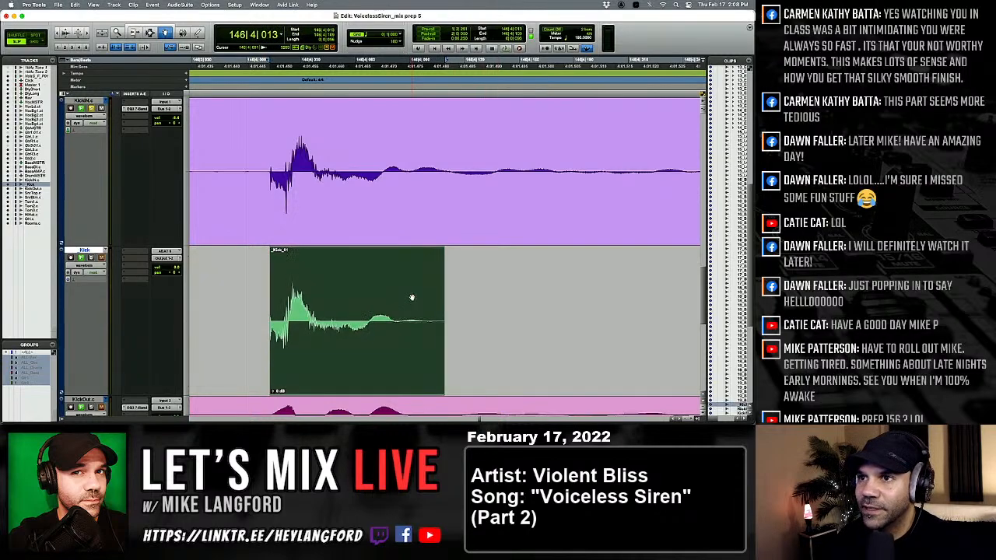
key(Tab)
key(Tab)
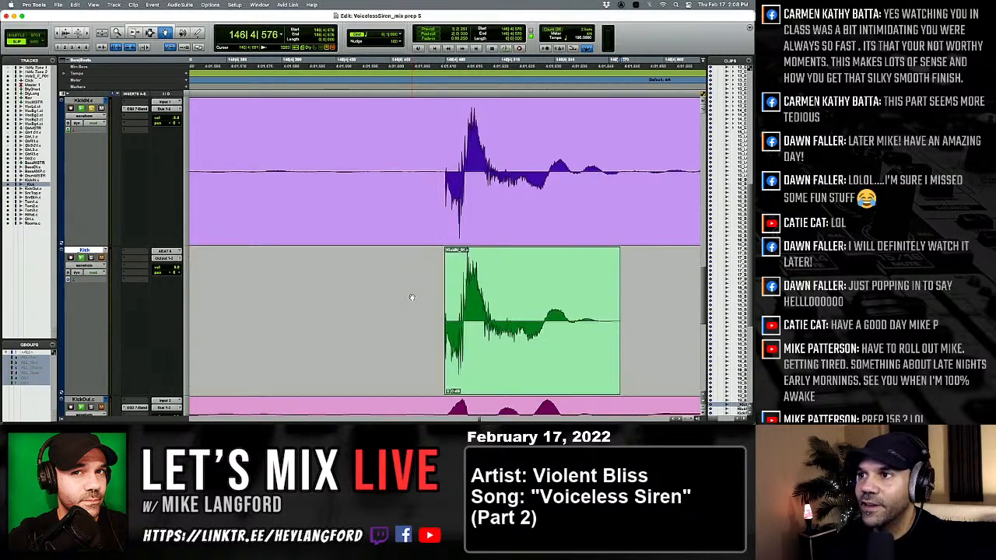
Replace the kick at 147|1|907 with the softer kick clip.
key(Tab)
click(483, 299)
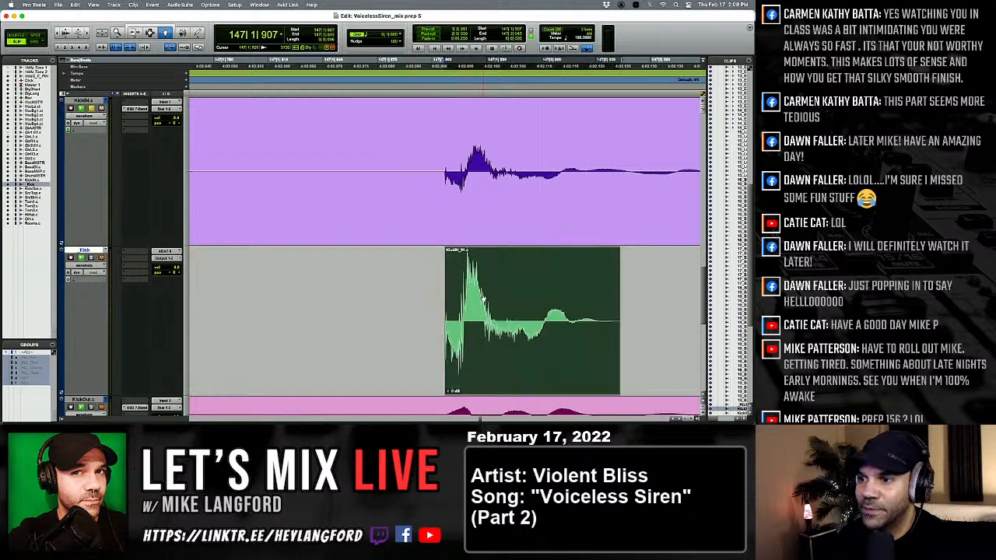
key(super+v)
key(Tab)
Compare the kicks at 147|2|406 and 147|4|007 with KickIN and replace the one at 148|4|055 with the softer kick clip.
key(Tab)
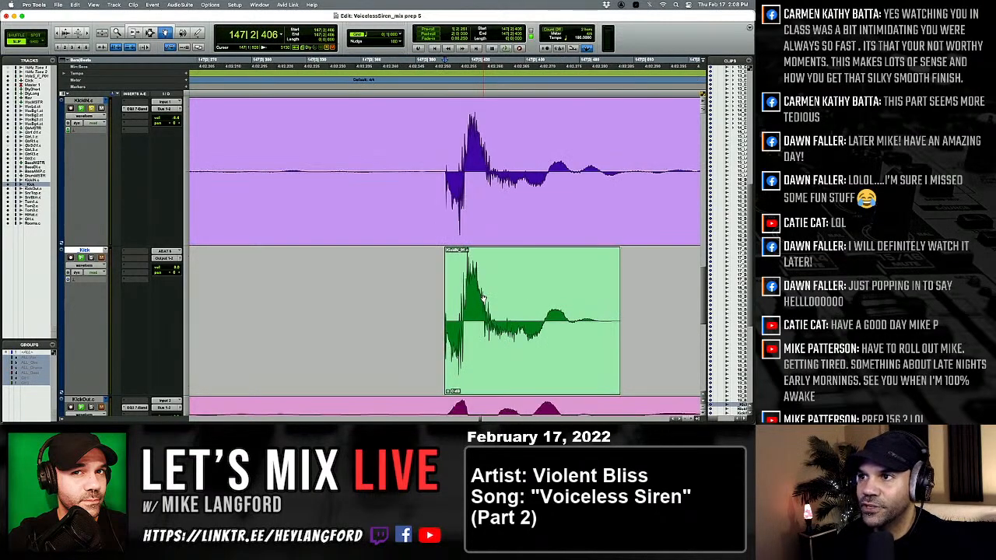
click(483, 298)
key(Tab)
key(Tab)
key(Tab)
key(Tab)
key(Tab)
key(Tab)
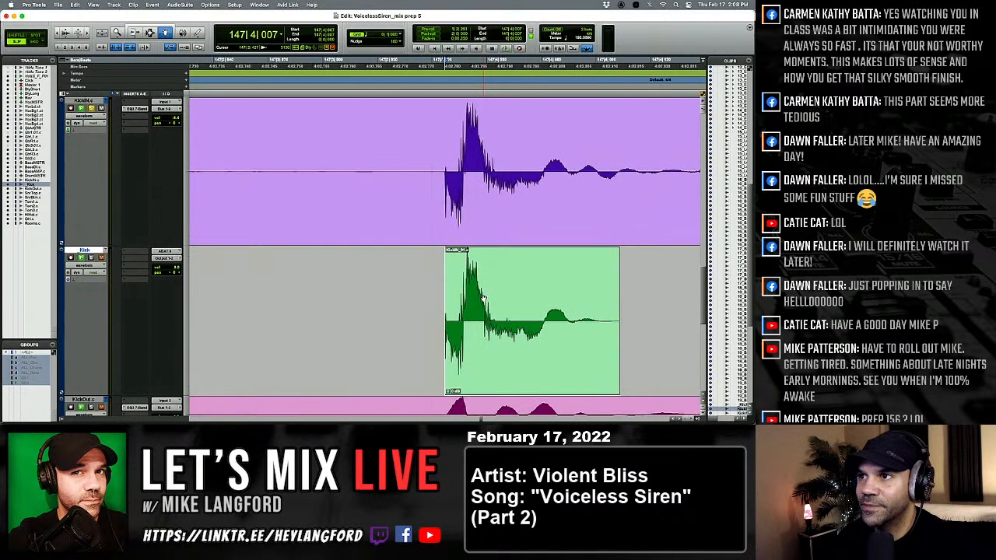
key(Tab)
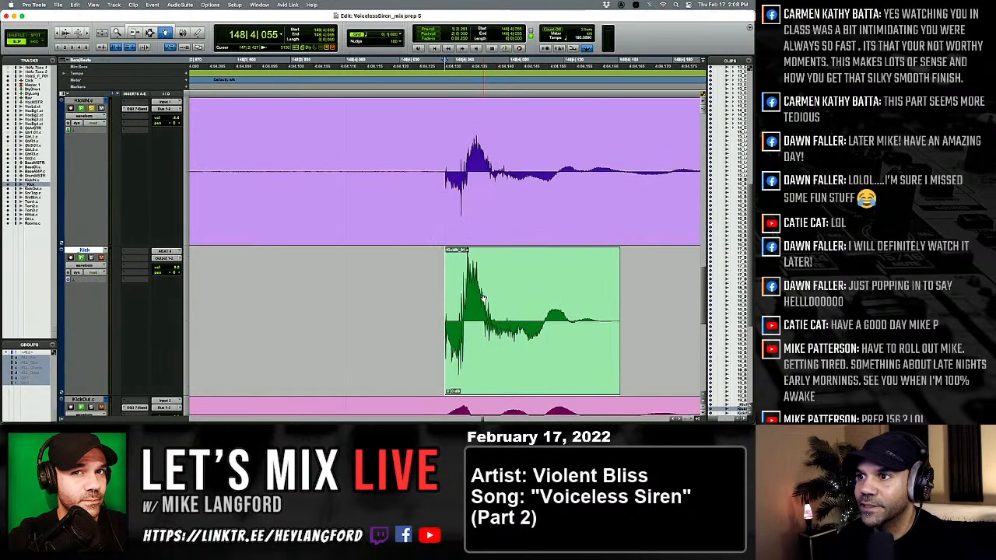
click(482, 299)
Replace the kick at 149|2|051 and the quieter one just before 149|4|126 with the softer kick clip.
key(Tab)
key(Tab)
key(Tab)
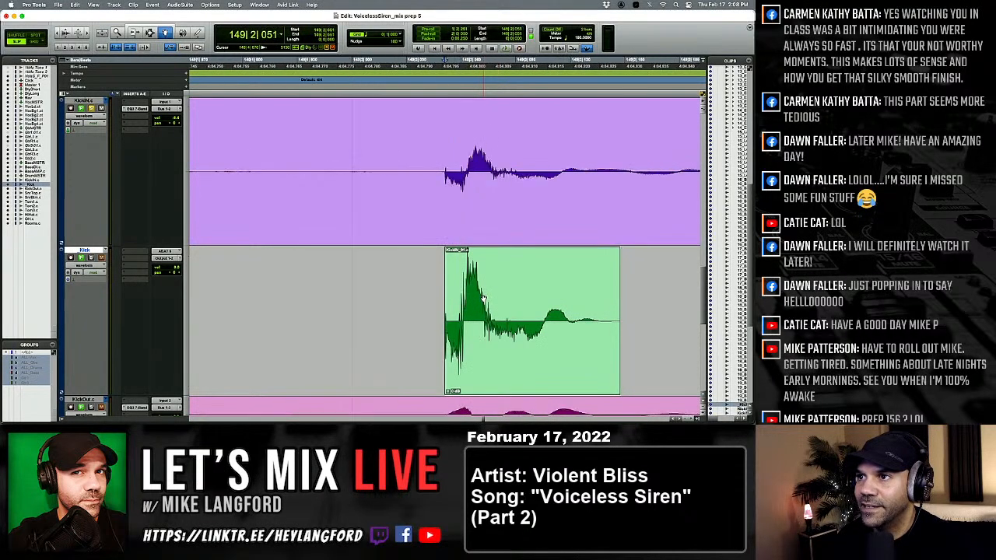
click(482, 299)
key(Tab)
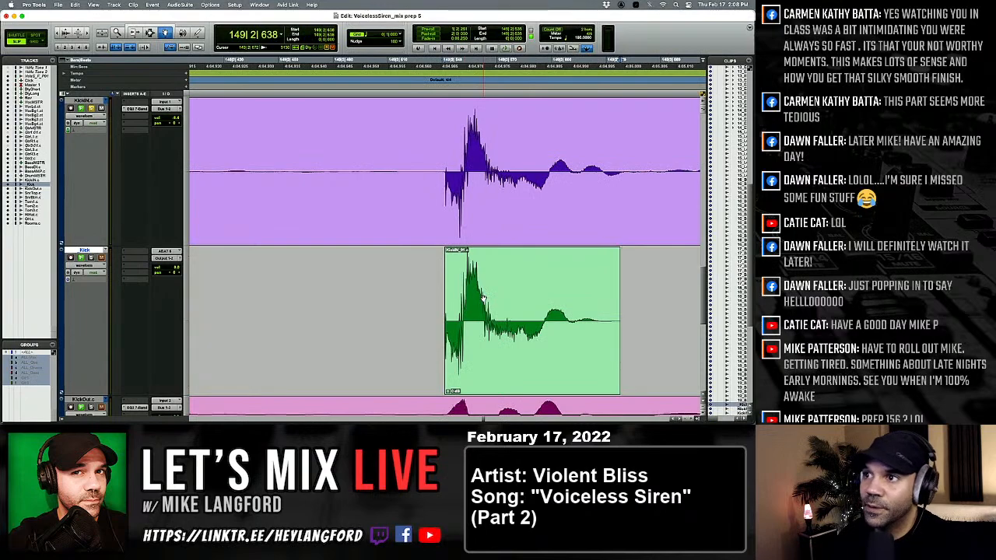
click(483, 299)
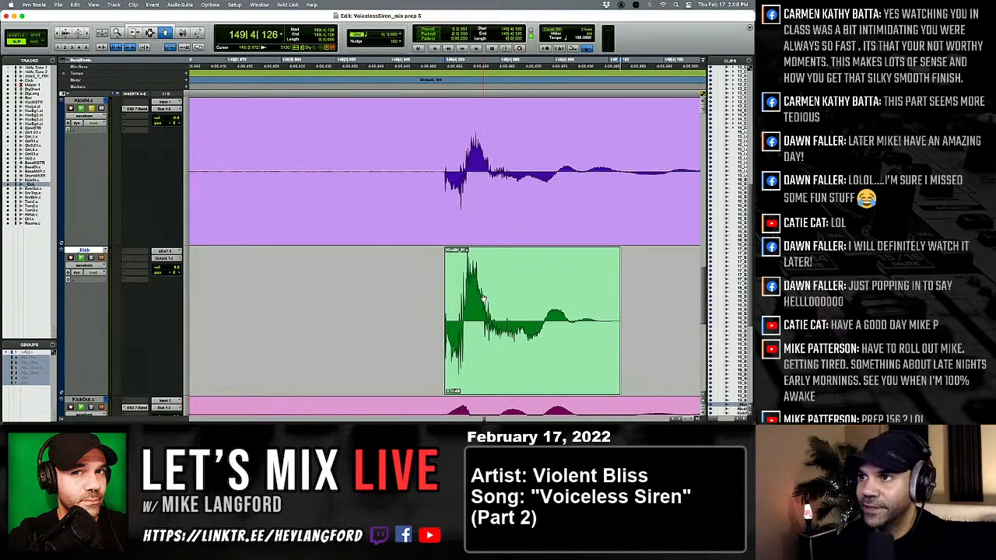
click(483, 299)
key(Tab)
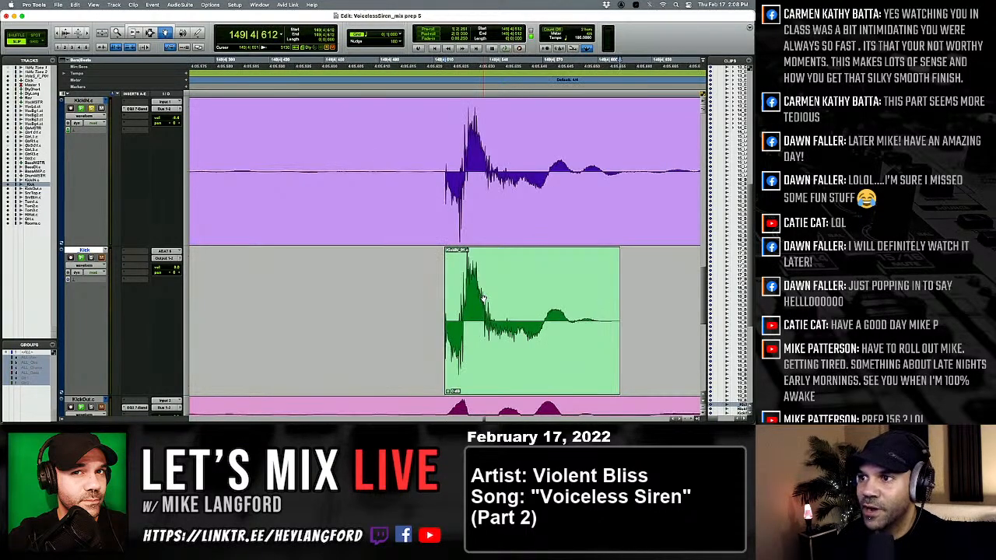
Compare the kicks from just before 149|4|612 through 150|3|487 with their KickIN hits.
click(483, 299)
key(Tab)
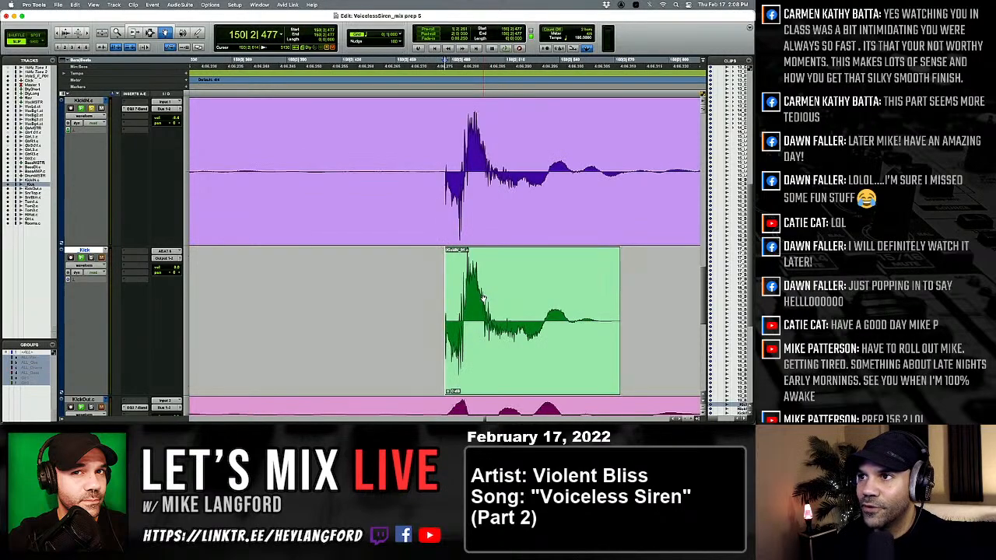
click(483, 299)
key(Tab)
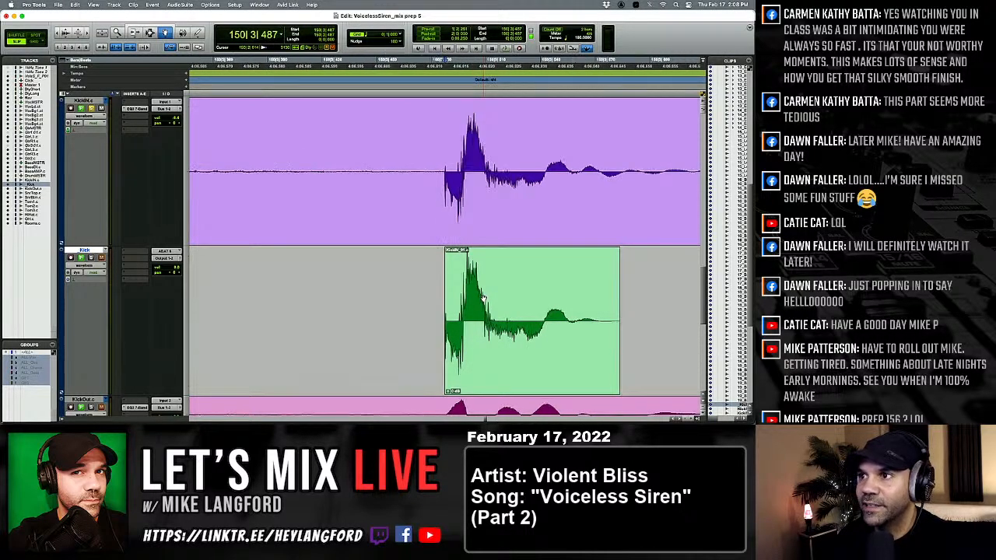
click(482, 299)
Replace the kick at 151|4|501 with the softer kick clip and inspect its placement against KickIN.
key(Tab)
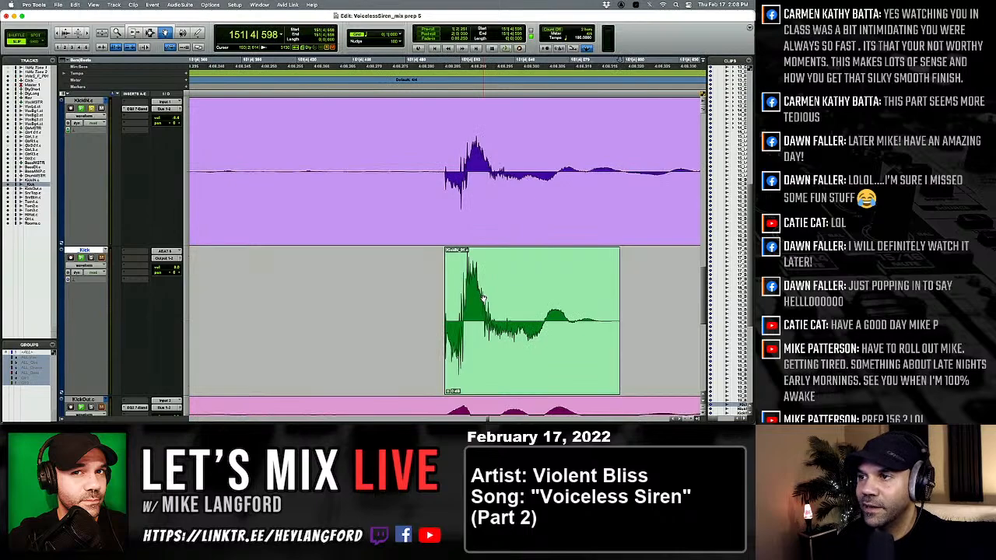
key(Tab)
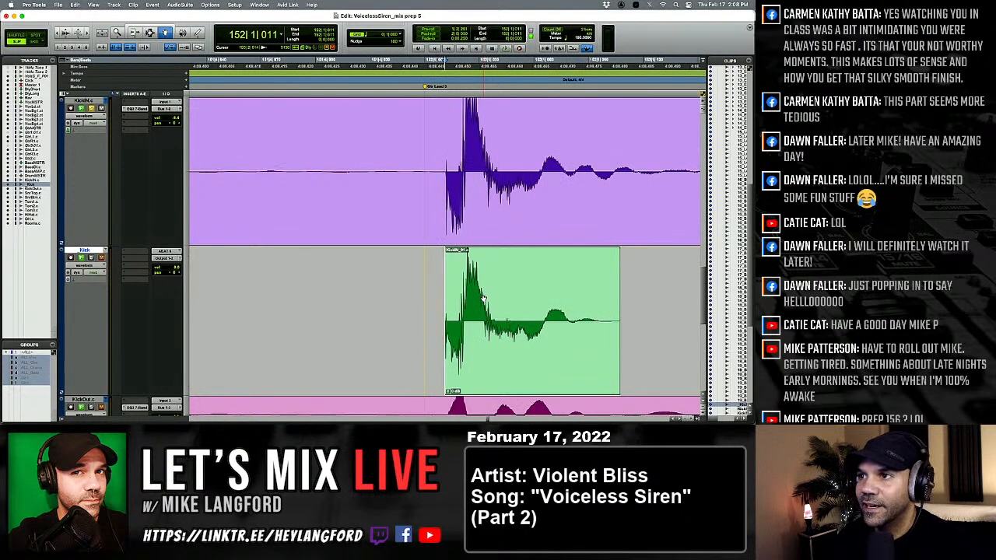
key(alt+Tab)
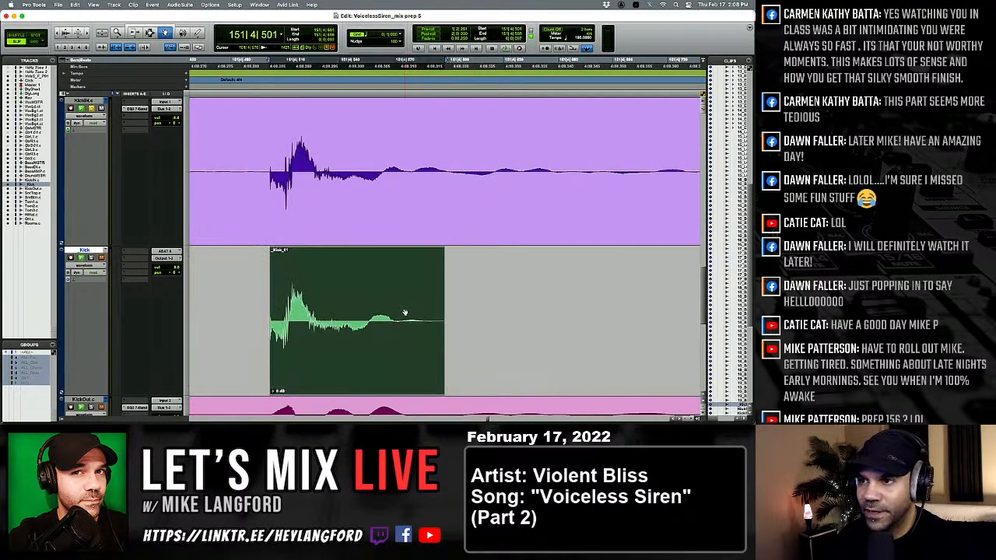
click(405, 312)
key(Tab)
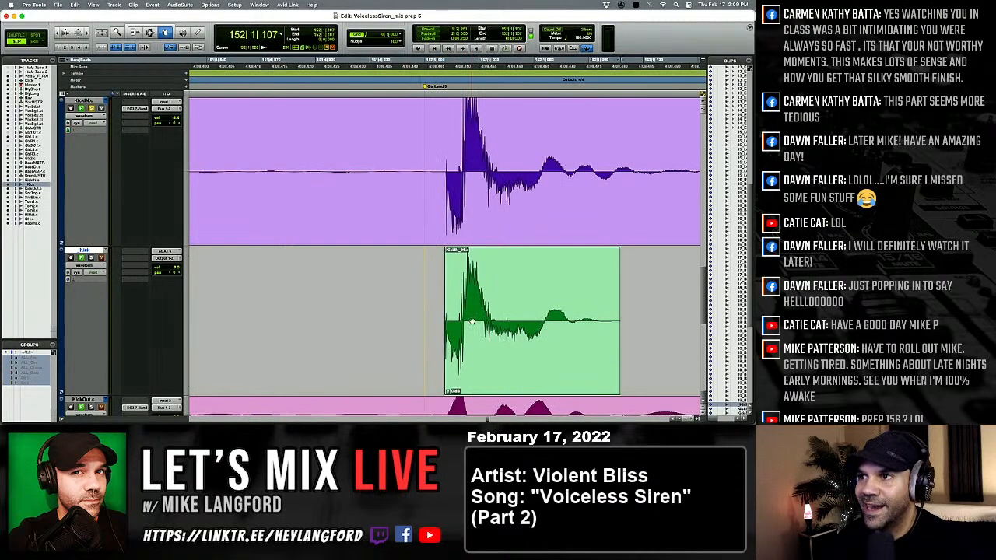
Compare the kicks from 152|1|011 through 153|2|653 with their KickIN hits.
click(481, 322)
key(Tab)
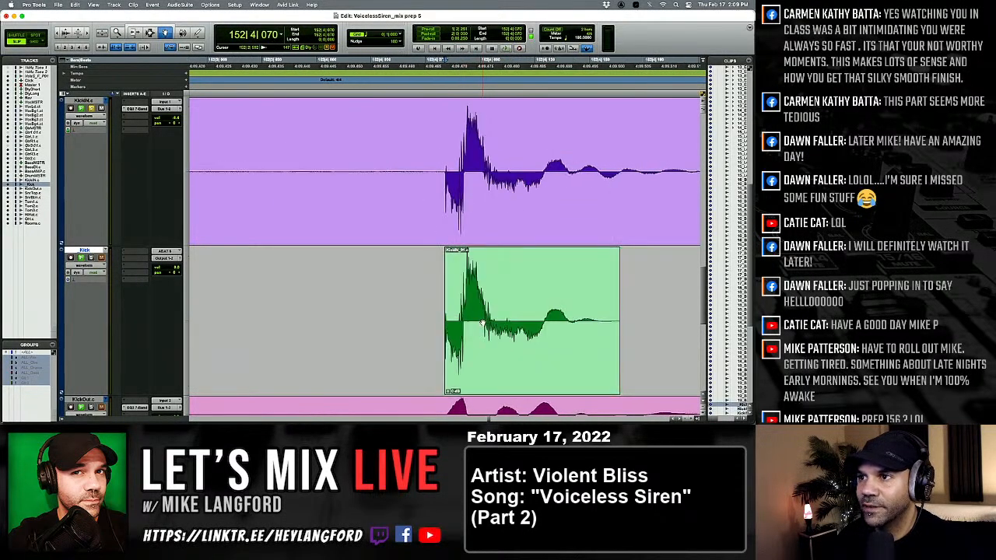
key(Tab)
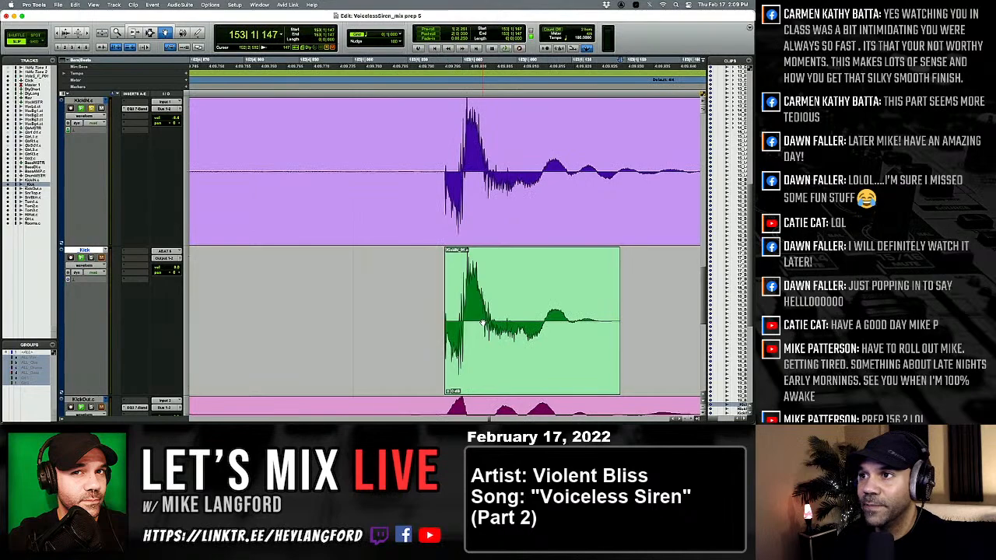
key(Tab)
key(Tab)
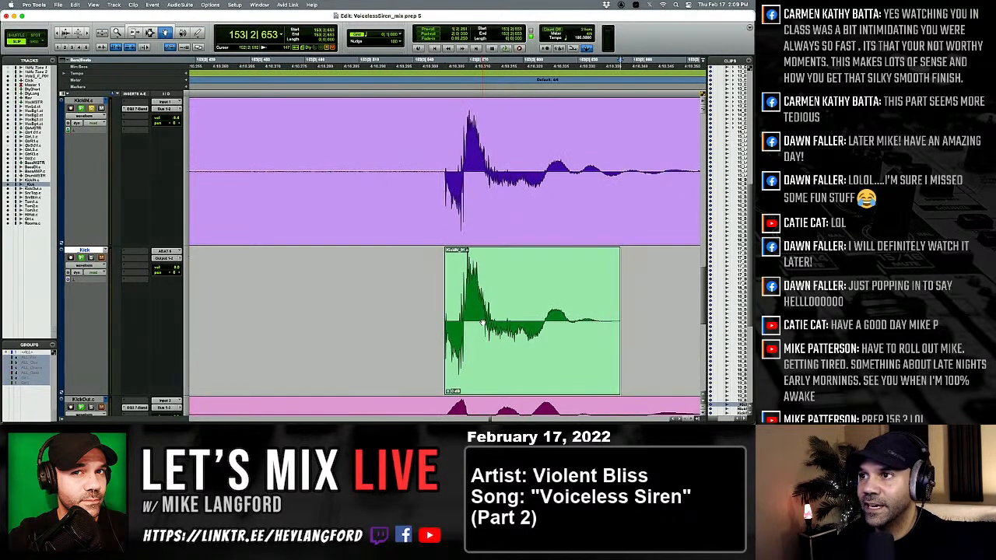
key(Tab)
key(Tab)
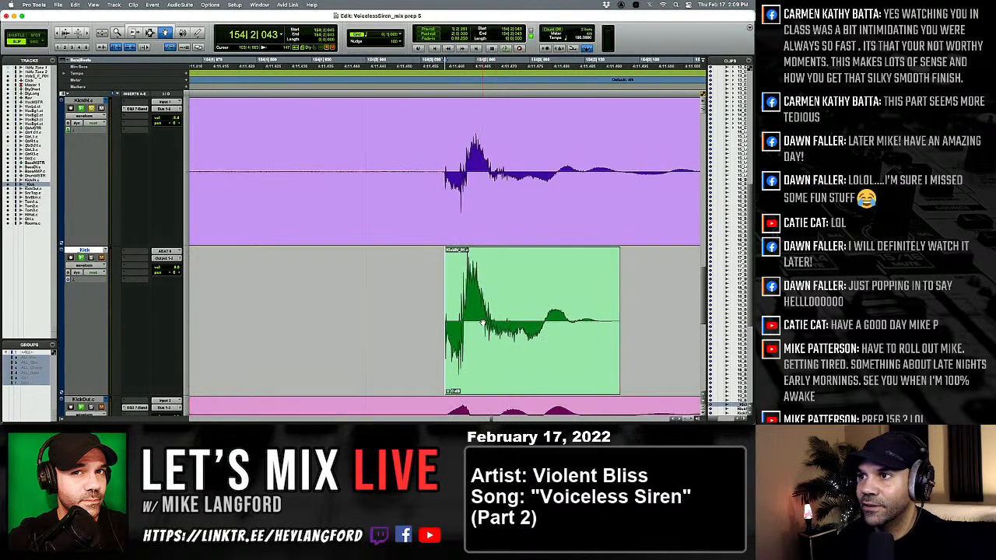
Replace the kick at 154|2|043 with the softer kick clip and recheck it after comparing the hits up to 155|2|008.
key(Tab)
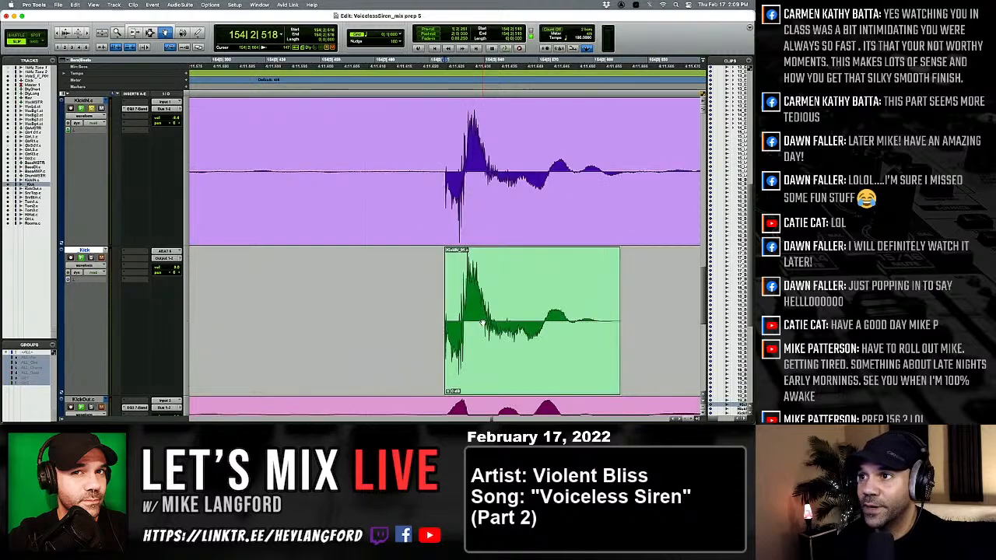
key(Tab)
key(Tab)
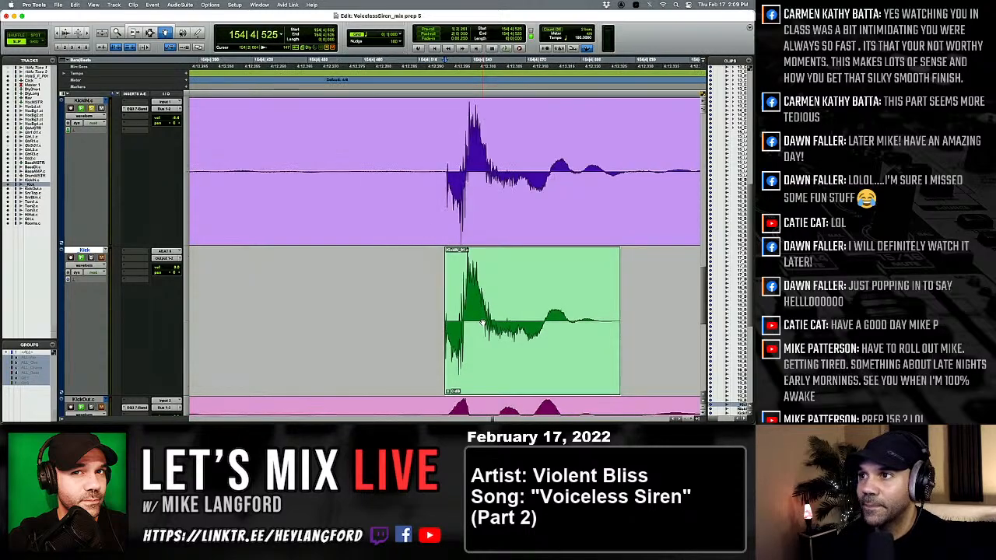
click(483, 323)
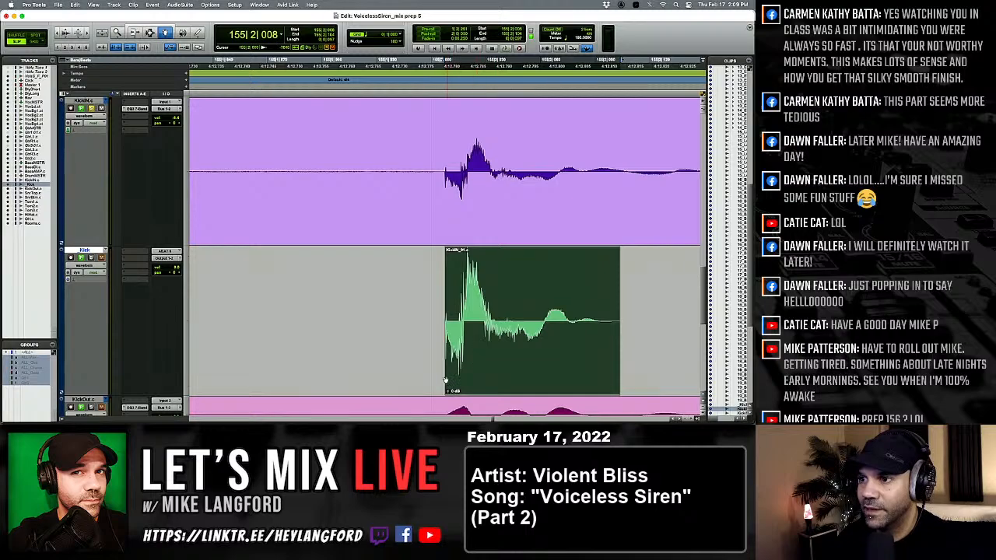
key(alt+Tab)
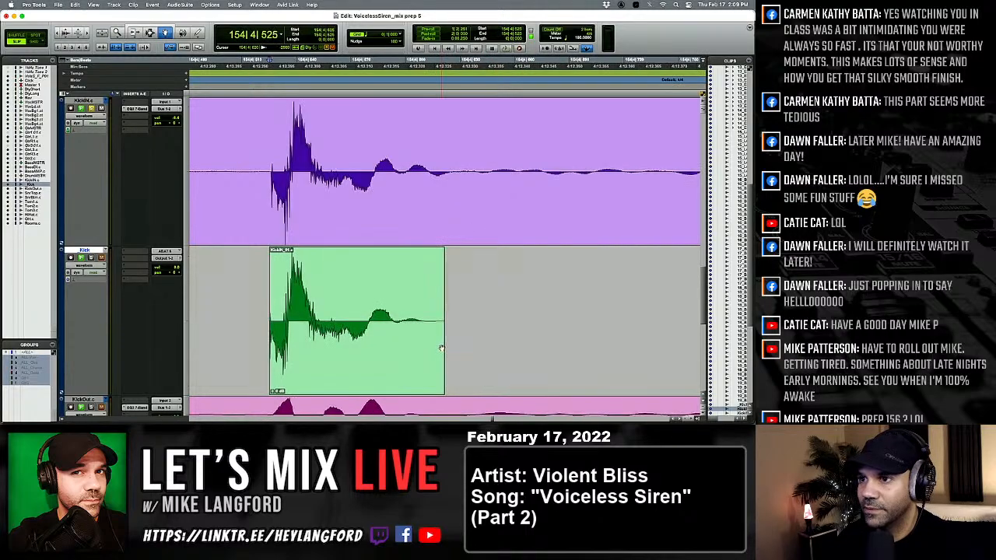
click(420, 348)
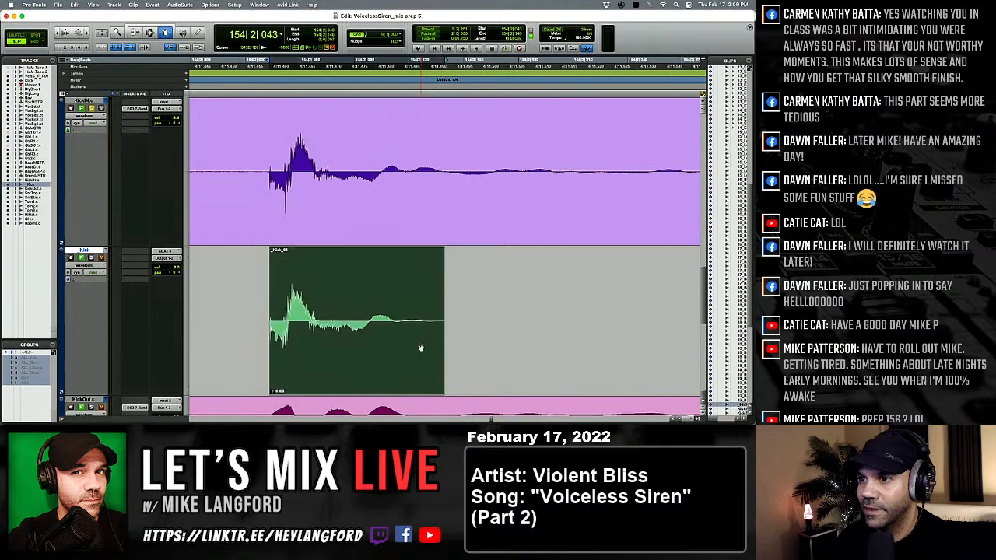
Replace the kick at 154|4|040 with the softer kick clip.
key(Tab)
key(Tab)
key(Tab)
key(Tab)
key(Tab)
key(Tab)
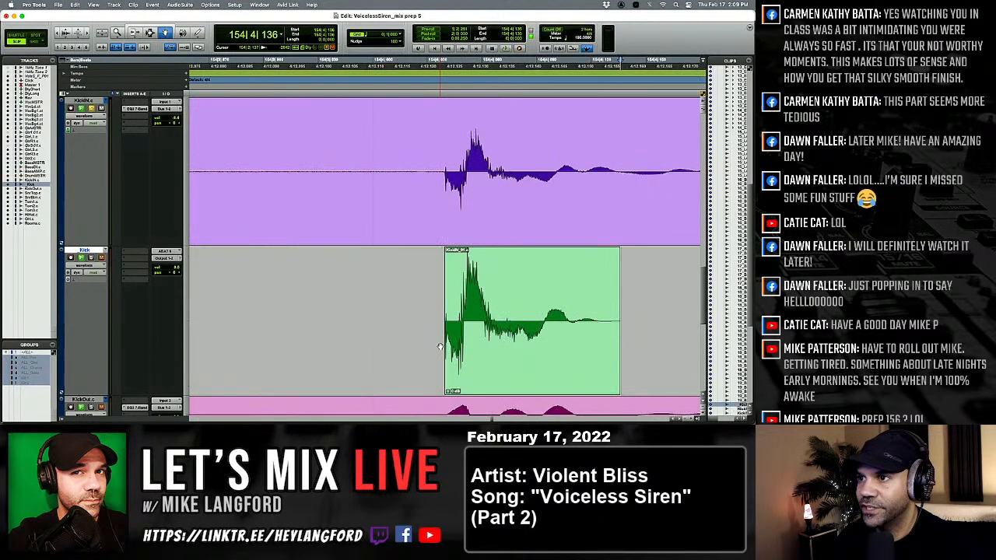
click(413, 336)
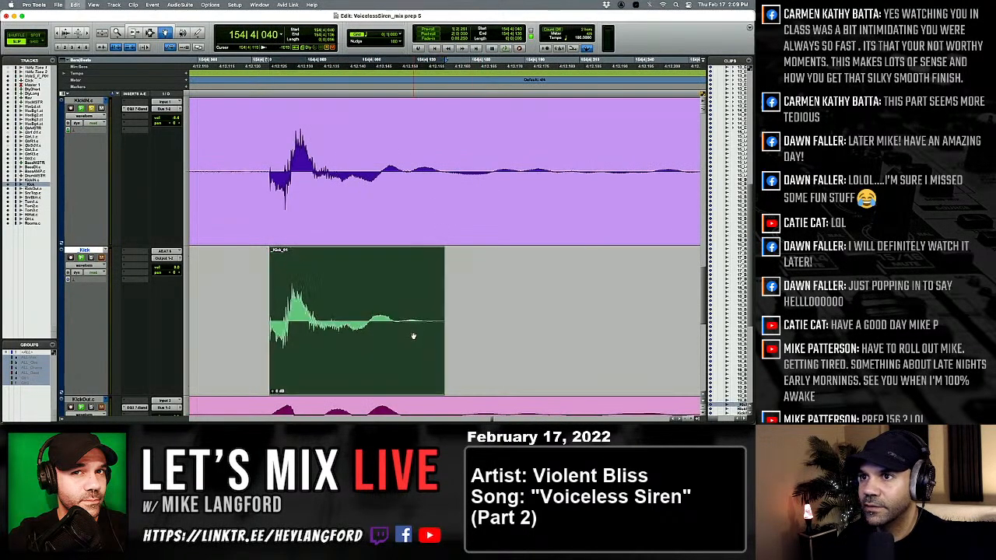
key(Tab)
key(Tab)
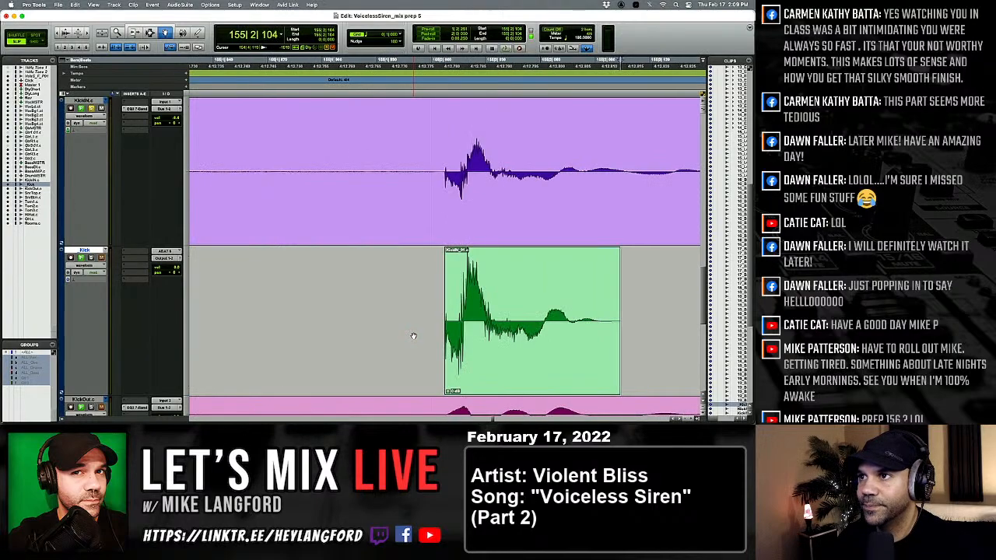
Replace the kick at 155|2|008 with the softer kick clip and check the following hit against KickIN.
click(467, 336)
key(Tab)
key(Tab)
key(Tab)
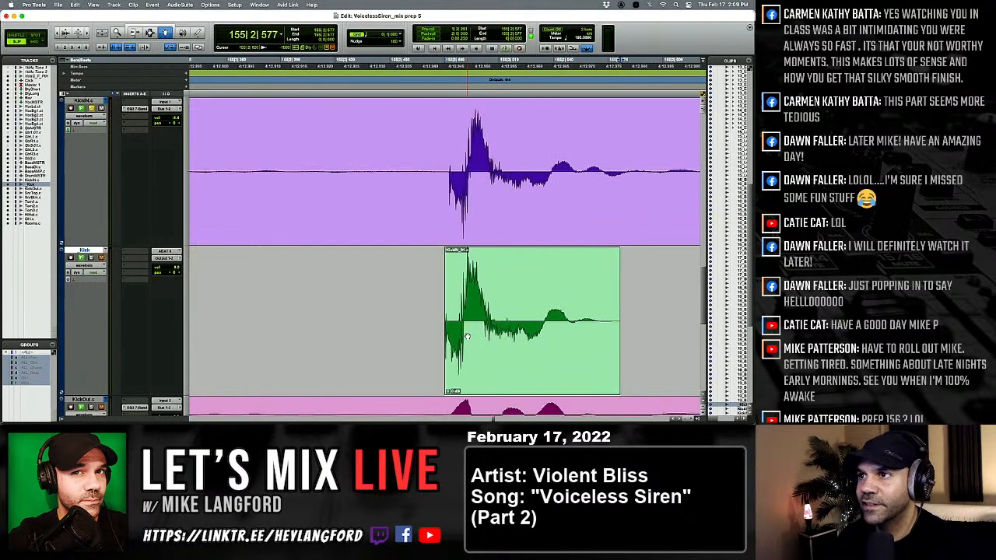
Compare the kicks from 155|3|453 through 156|4|040 with their KickIN hits, continuing to the one at 157|4|012.
key(Tab)
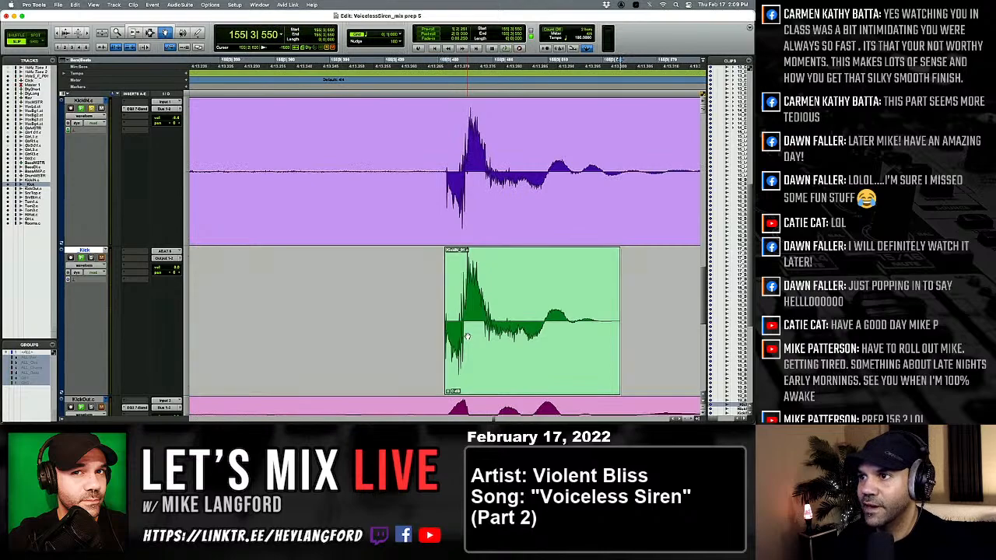
key(Tab)
key(Tab)
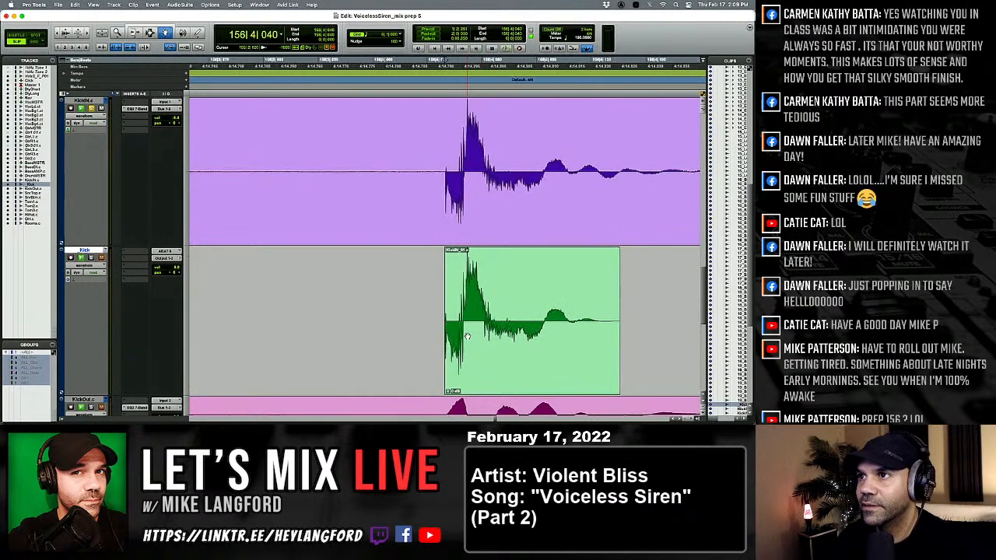
Replace the kick at 157|4|012 with the softer kick clip.
key(Tab)
key(Tab)
key(Tab)
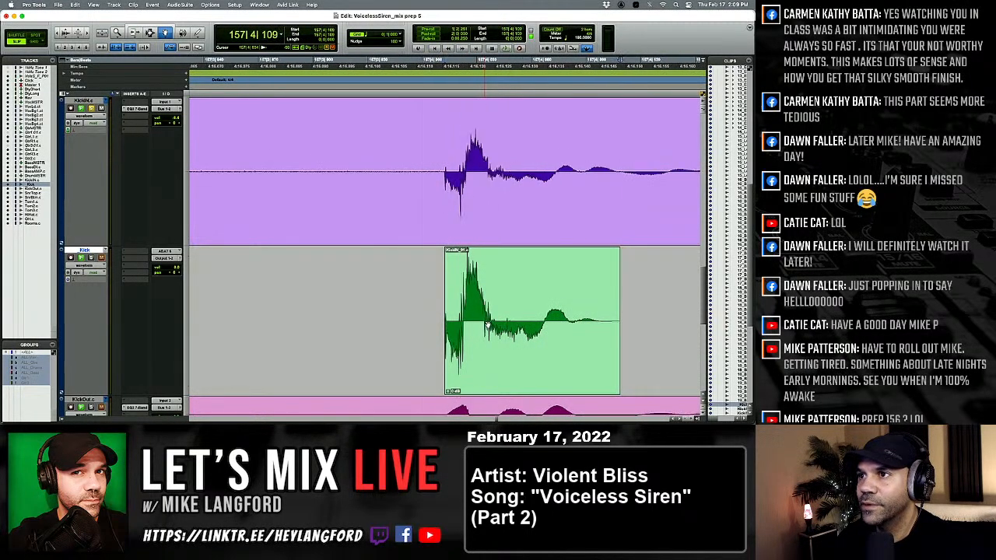
click(487, 325)
key(Tab)
key(Tab)
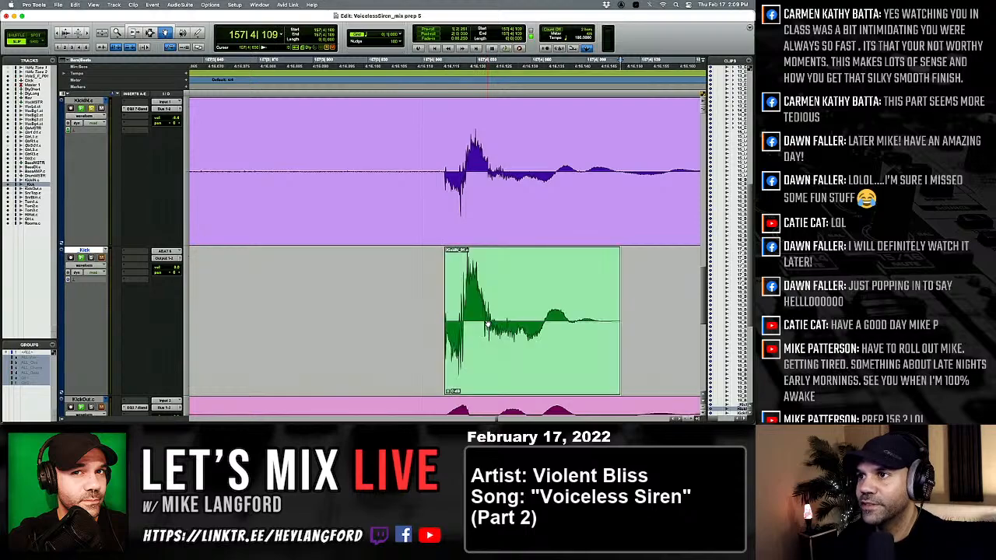
key(alt+Tab)
key(alt+Tab)
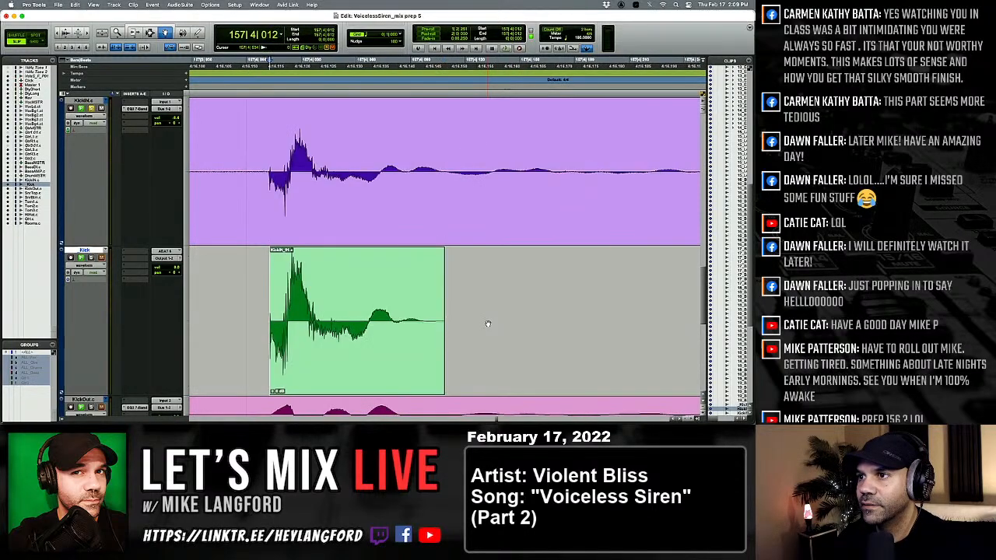
click(402, 320)
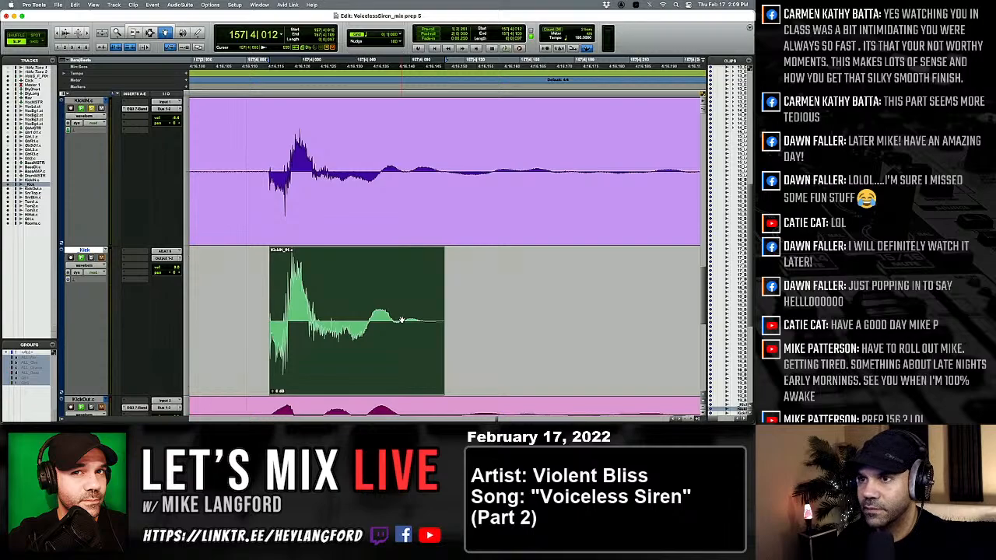
Return to the softer kick clip at 155|2|008 on the _Kick track and copy it.
key(alt+Tab)
key(alt+Tab)
key(alt+Tab)
key(alt+Tab)
key(alt+Tab)
key(alt+Tab)
key(alt+Tab)
key(alt+Tab)
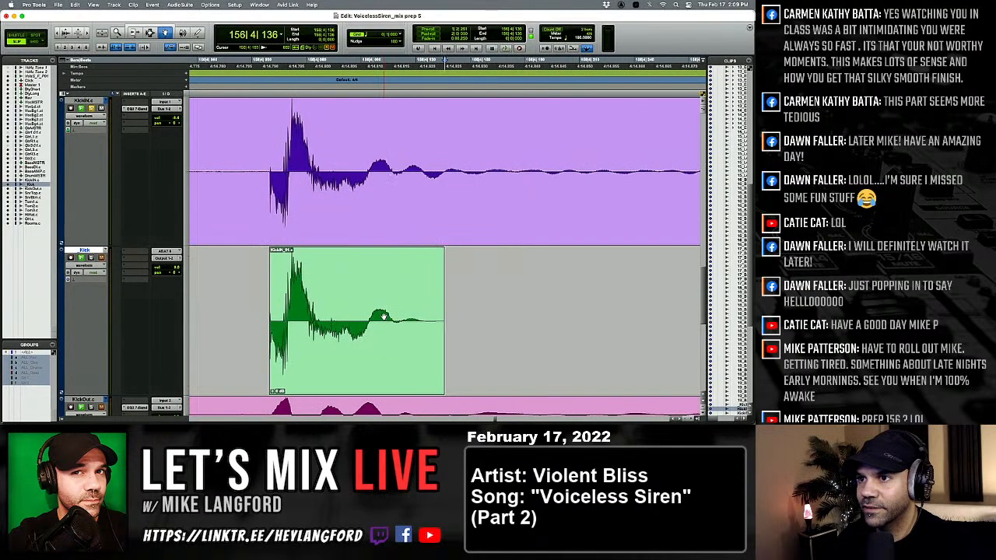
key(alt+Tab)
key(alt+Tab)
key(alt+Tab)
key(alt+Tab)
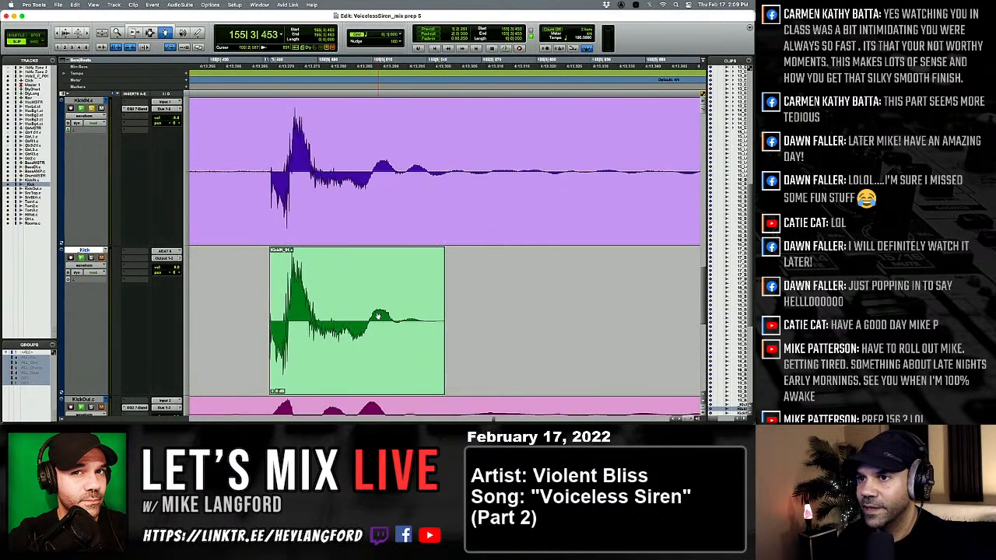
click(377, 316)
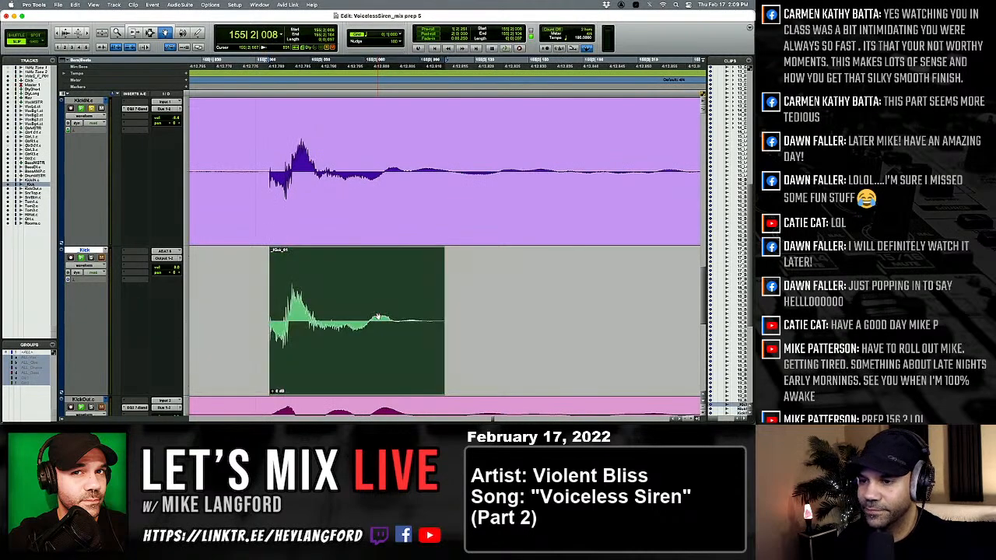
Paste the copied softer clip over the kick at 157|4|012, matching the quieter KickIN hit.
key(Tab)
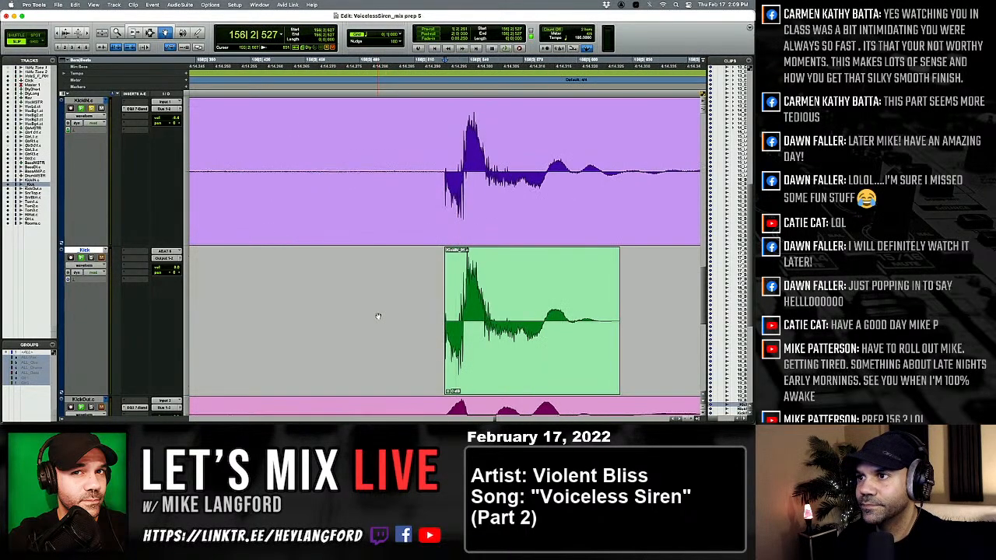
key(Tab)
key(Tab)
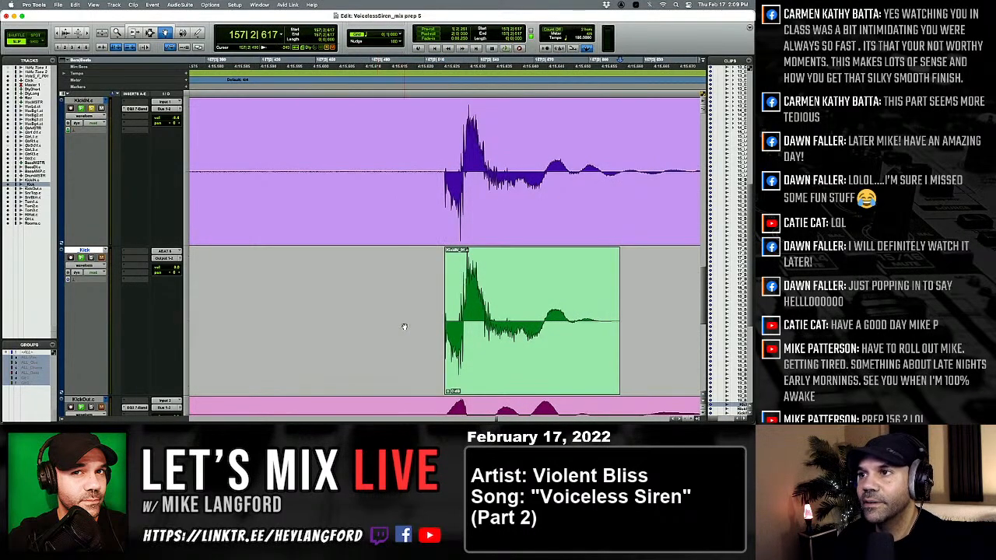
key(Tab)
key(alt+Tab)
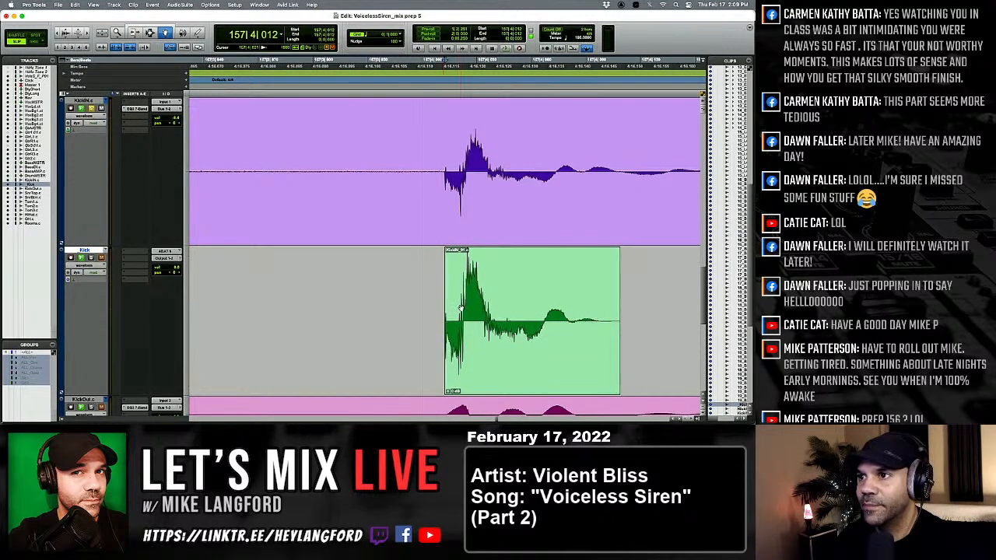
key(shift+Tab)
key(alt+shift+3)
Check the kick at 157|4|511 and replace the one at 158|2|036 with the softer kick clip.
key(Tab)
key(Tab)
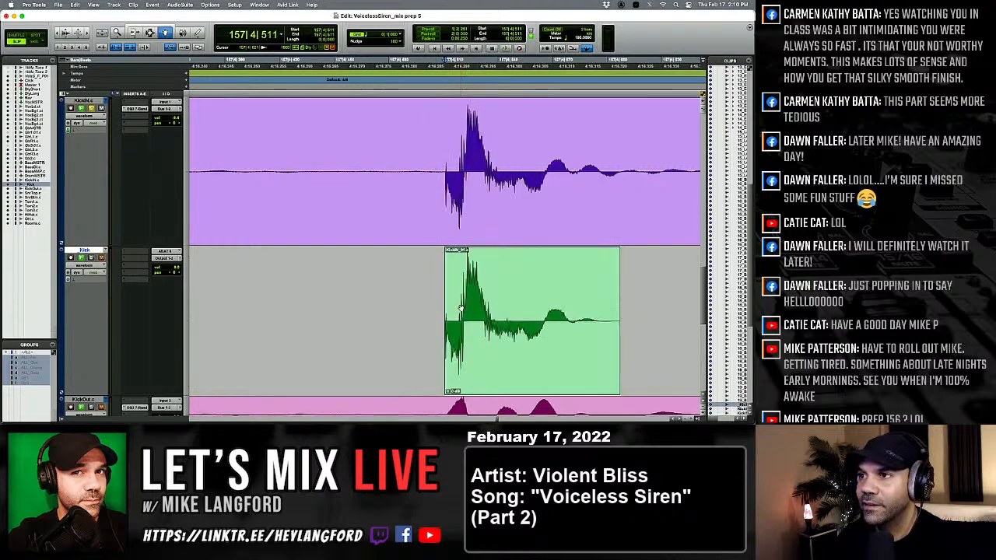
key(Tab)
key(Tab)
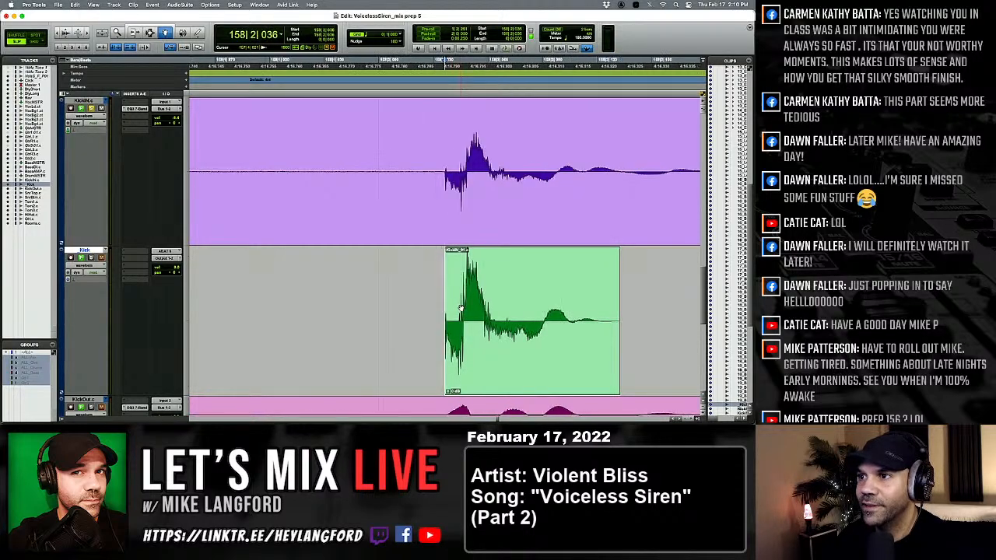
click(482, 309)
Move the early kick at 158|2|498 into line with its KickIN hit and check the following kicks through 158|4|604.
key(Tab)
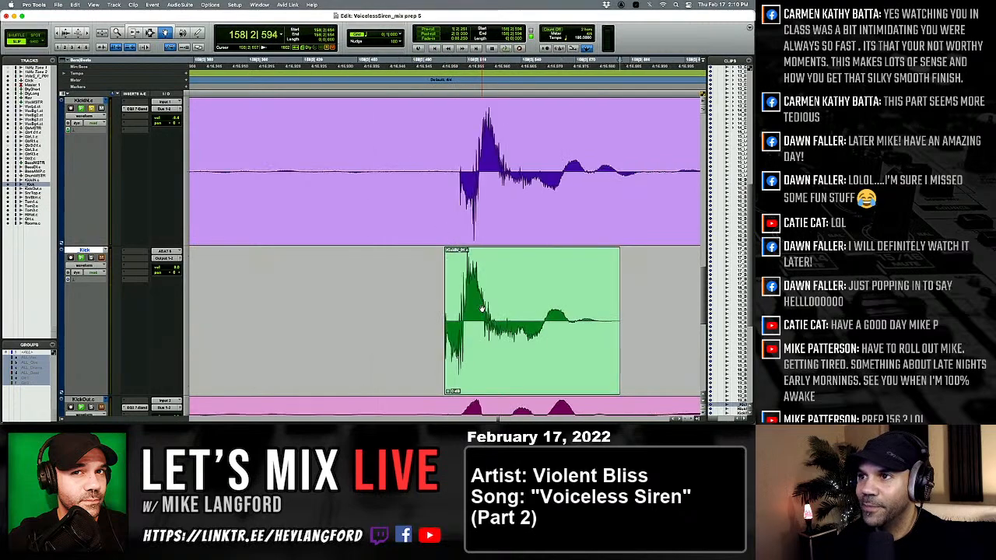
drag(482, 309, 505, 319)
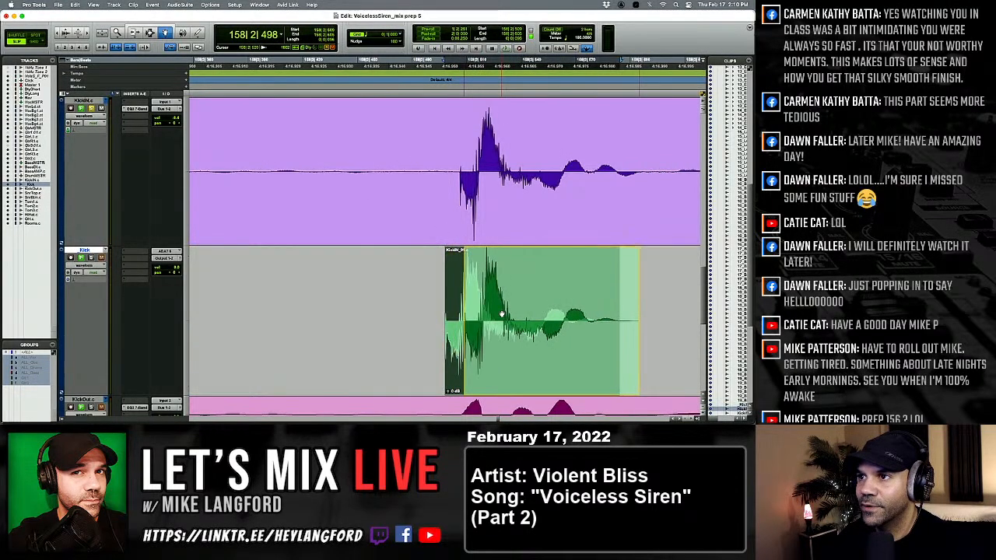
key(Tab)
key(Tab)
key(Tab)
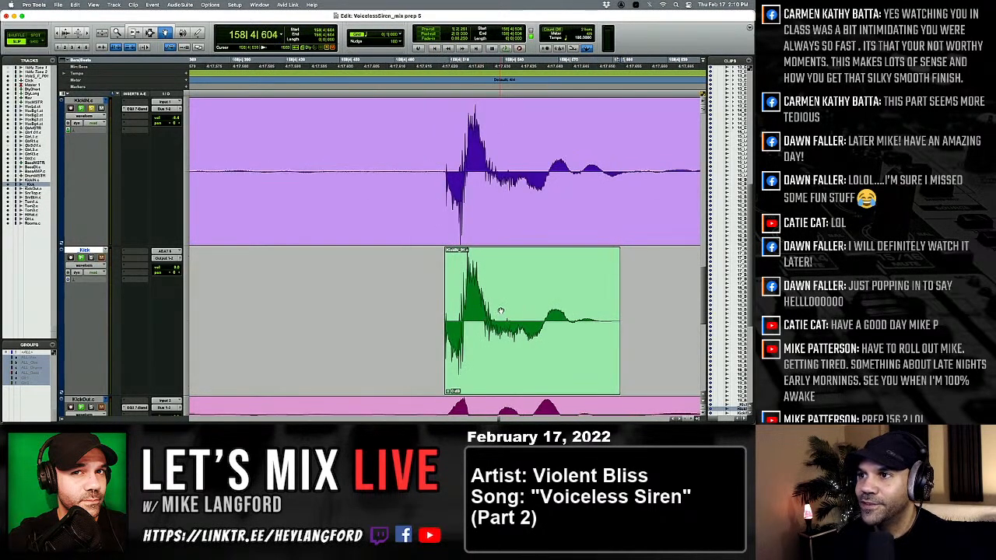
Replace the kick at 159|2|079 with the softer clip and check the kicks through 161|1|033 against KickIN.
key(Tab)
click(500, 311)
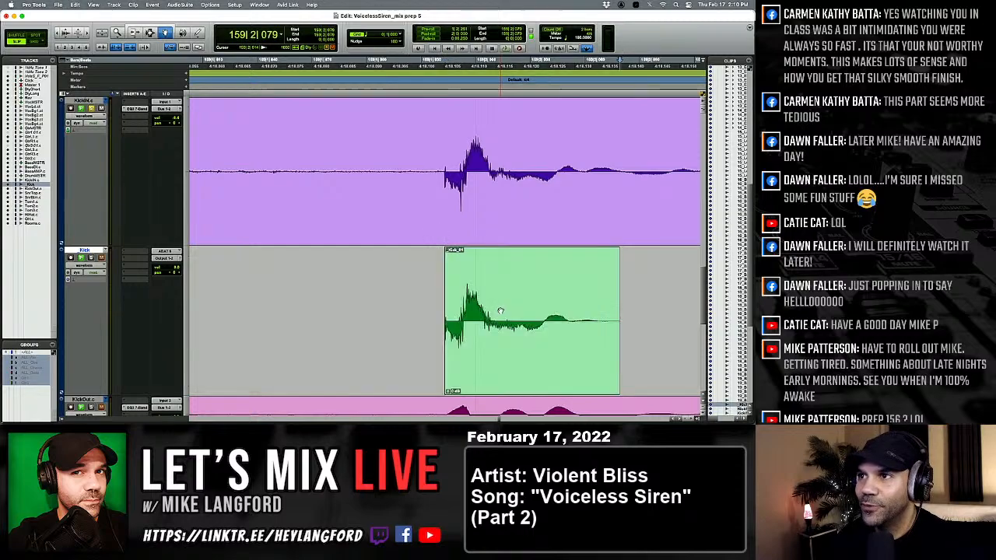
mouse_move(501, 311)
mouse_down()
mouse_move(531, 313)
mouse_move(520, 314)
mouse_up()
key(Tab)
key(Tab)
key(Tab)
key(Tab)
key(Tab)
key(Tab)
key(Tab)
key(Tab)
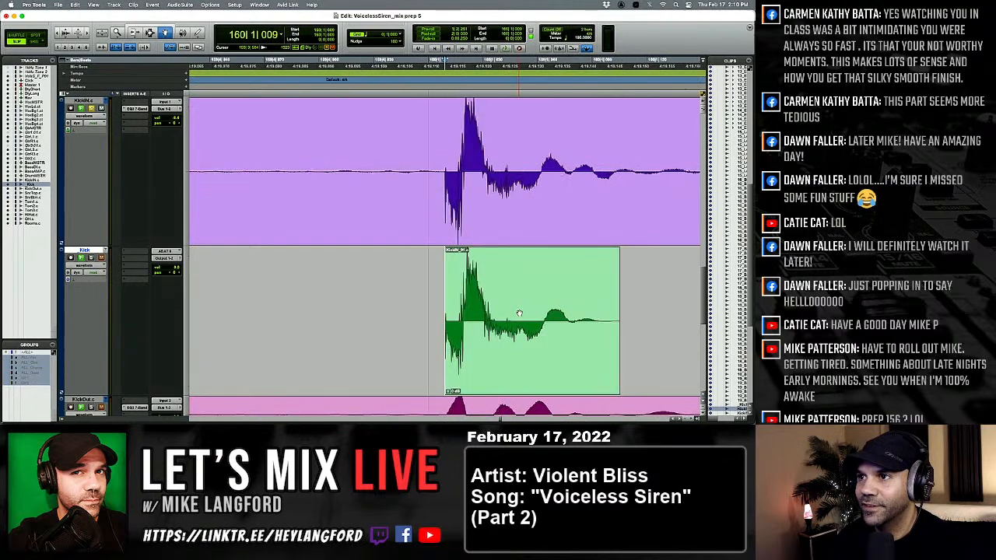
Replace the kick at 161|4|031 with the softer kick clip.
key(Tab)
key(Tab)
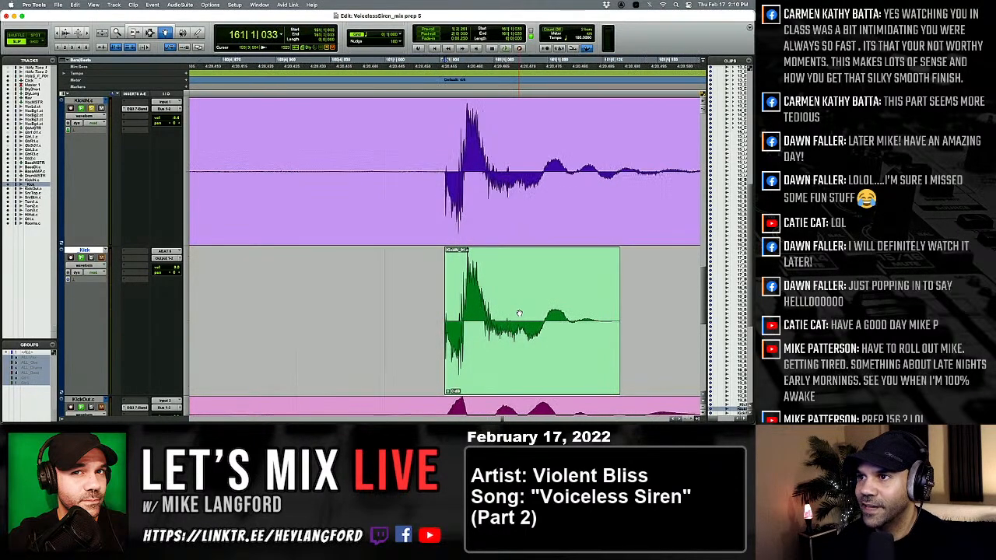
key(Tab)
key(Tab)
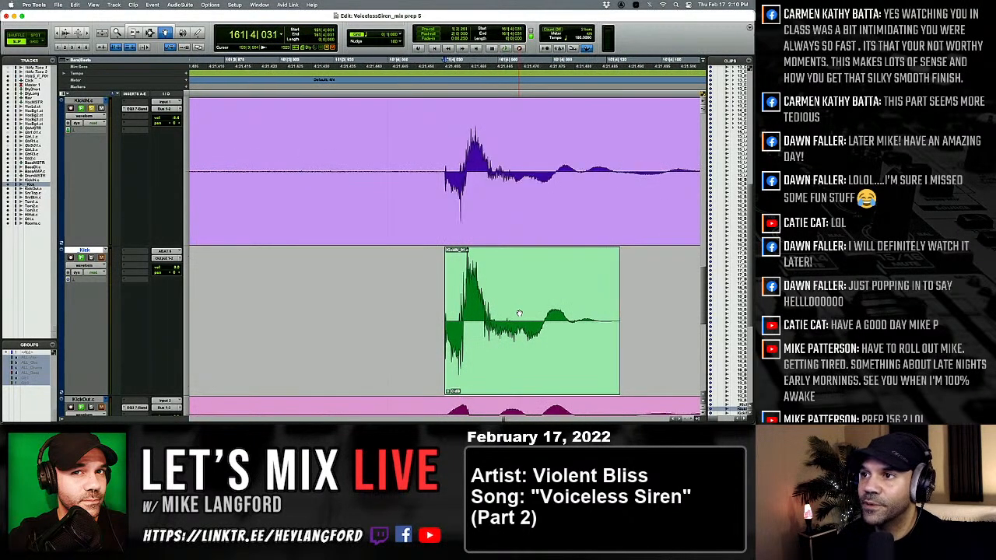
click(519, 313)
drag(519, 314, 519, 313)
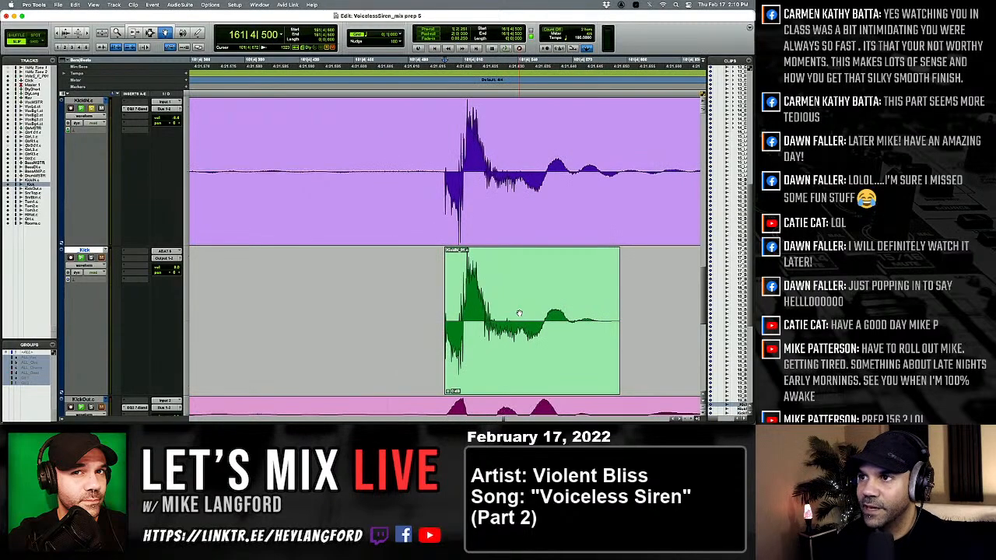
Replace the kick at 162|2|067 with the softer kick clip.
key(Tab)
key(Tab)
click(519, 314)
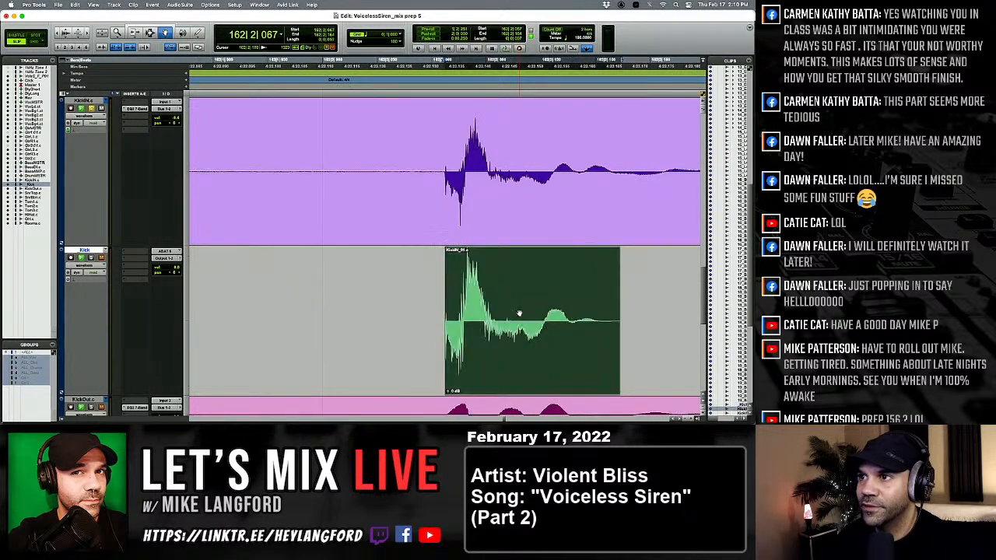
drag(519, 314, 519, 314)
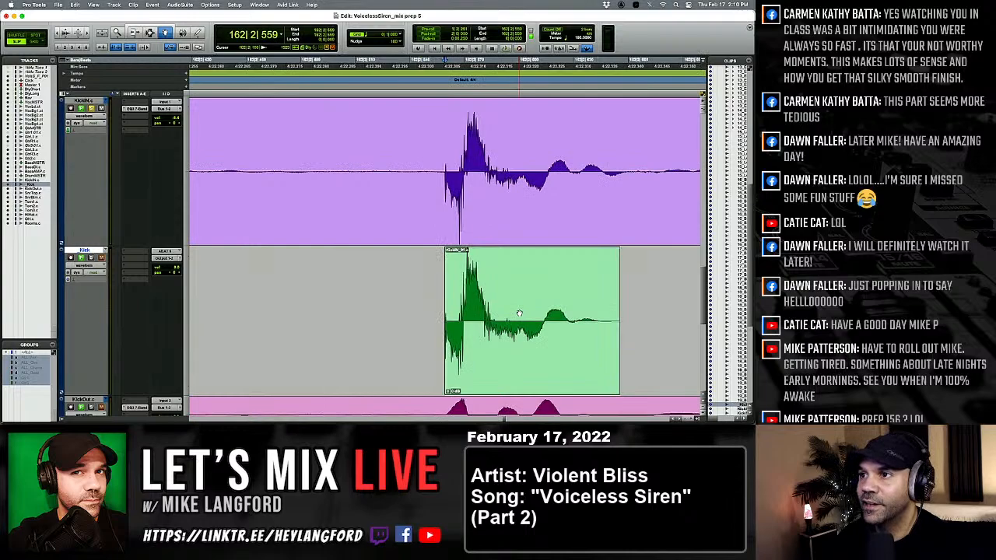
Replace the kick at 162|4|099 with the softer kick clip.
key(Tab)
key(Tab)
click(519, 314)
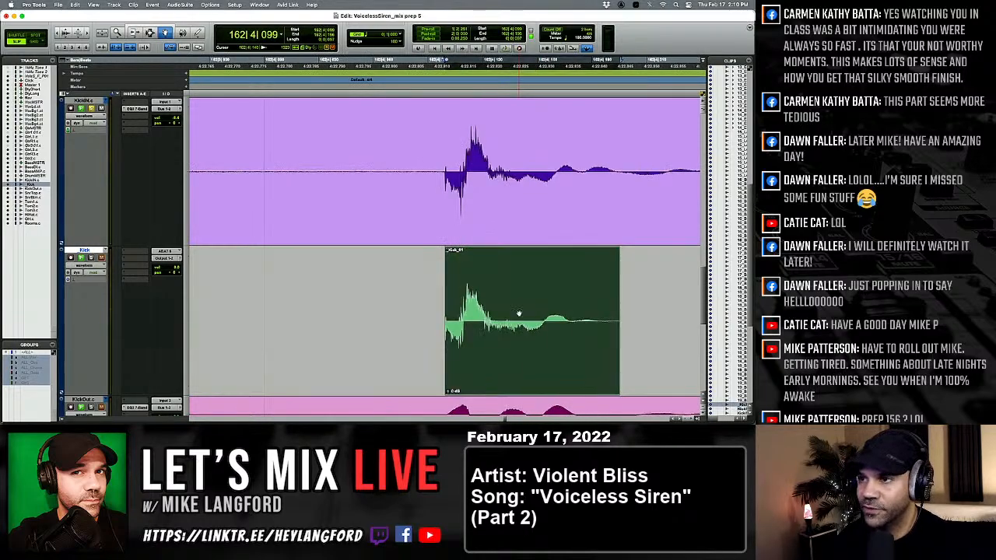
drag(519, 313, 519, 313)
Compare the kicks after 162|4|099 through 165|1|135 with their KickIN hits for level and alignment.
key(Tab)
key(Tab)
key(Tab)
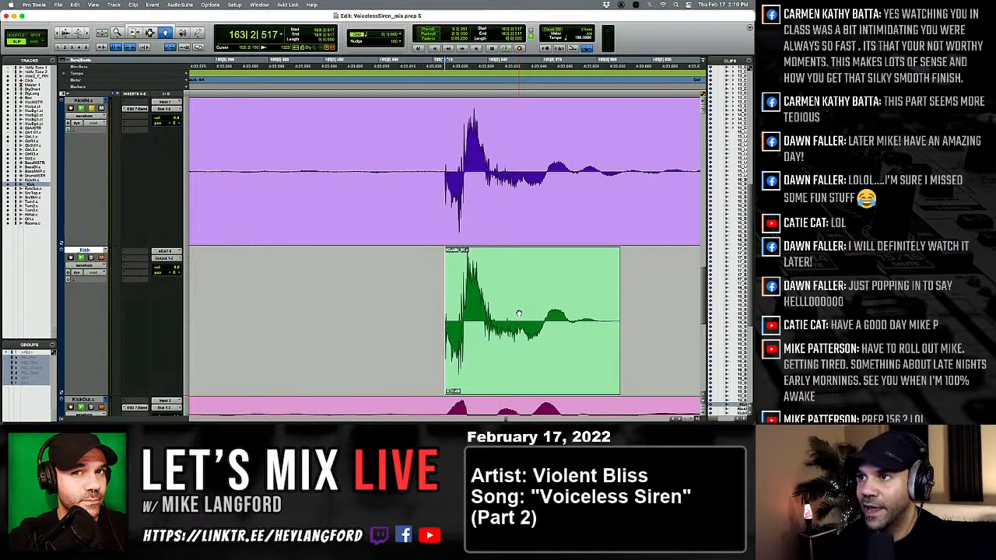
key(Tab)
key(Tab)
key(Tab)
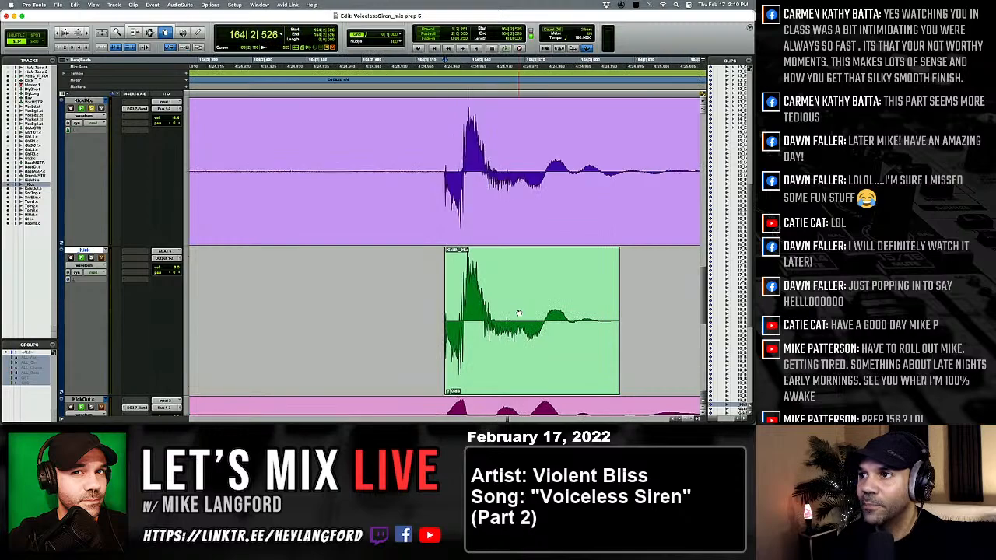
key(Tab)
key(Tab)
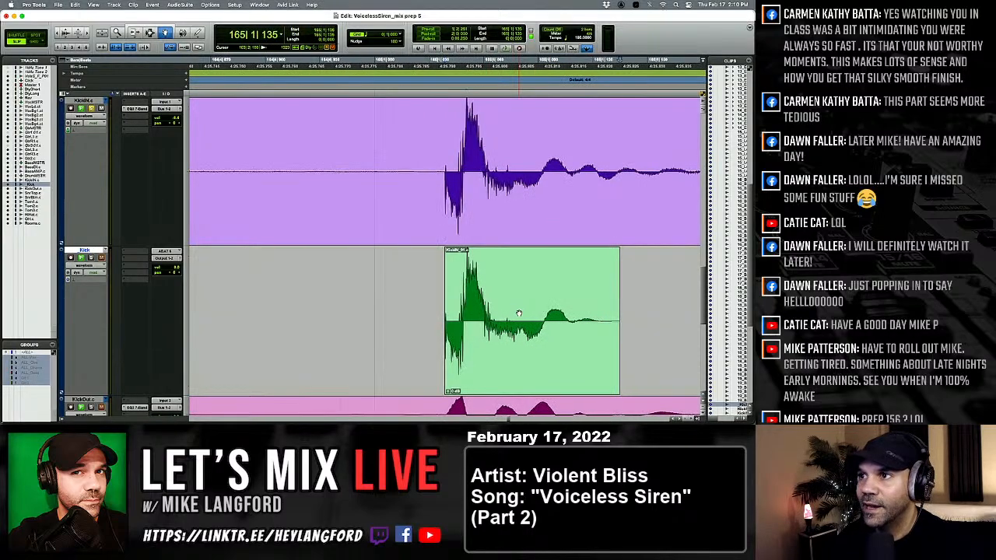
Replace the kicks at 165|4|015 and 166|2|019 with the softer kick clip.
key(Tab)
key(Tab)
click(518, 313)
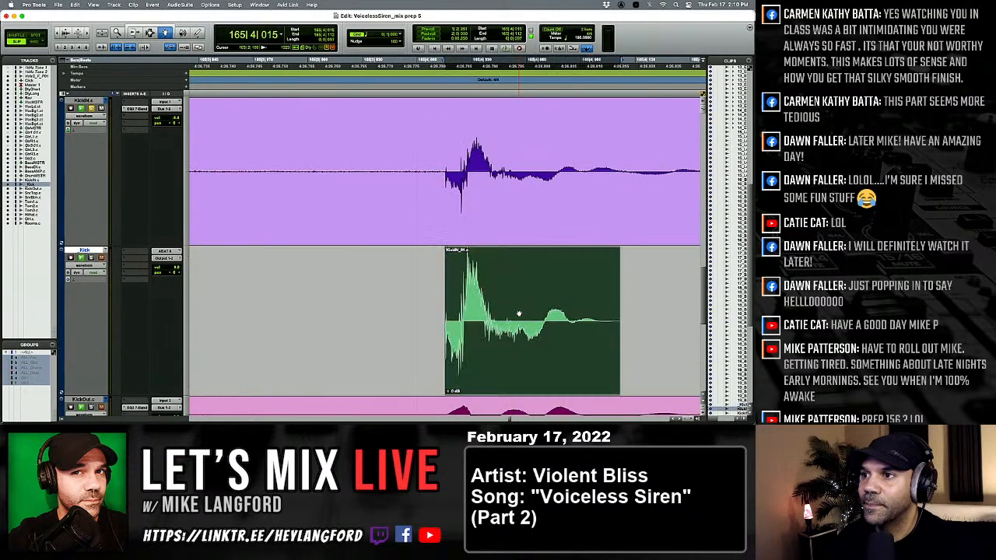
Check the kick at 166|2|603 against KickIN and replace the one at 167|1|116 with the softer kick clip.
key(Tab)
key(Tab)
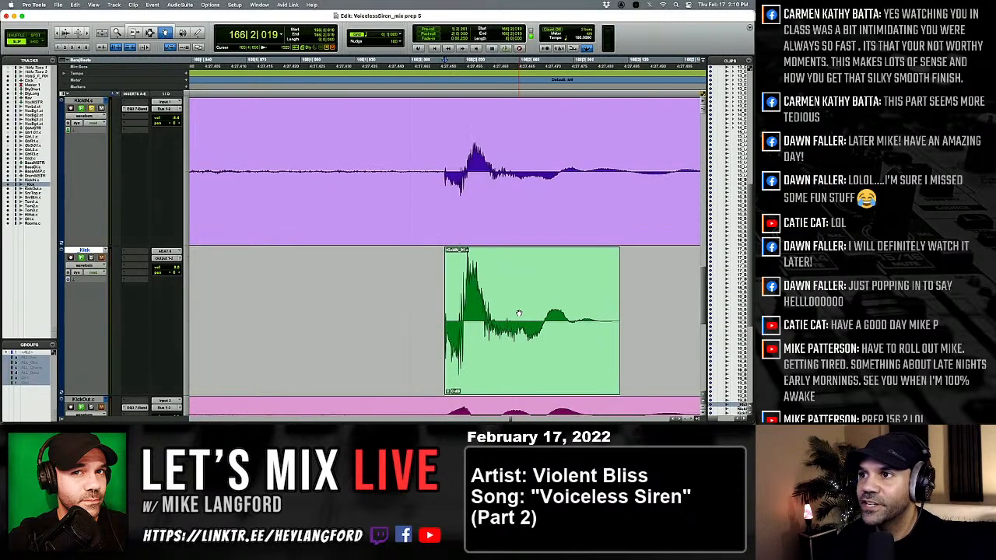
click(518, 313)
key(Tab)
key(Tab)
key(Tab)
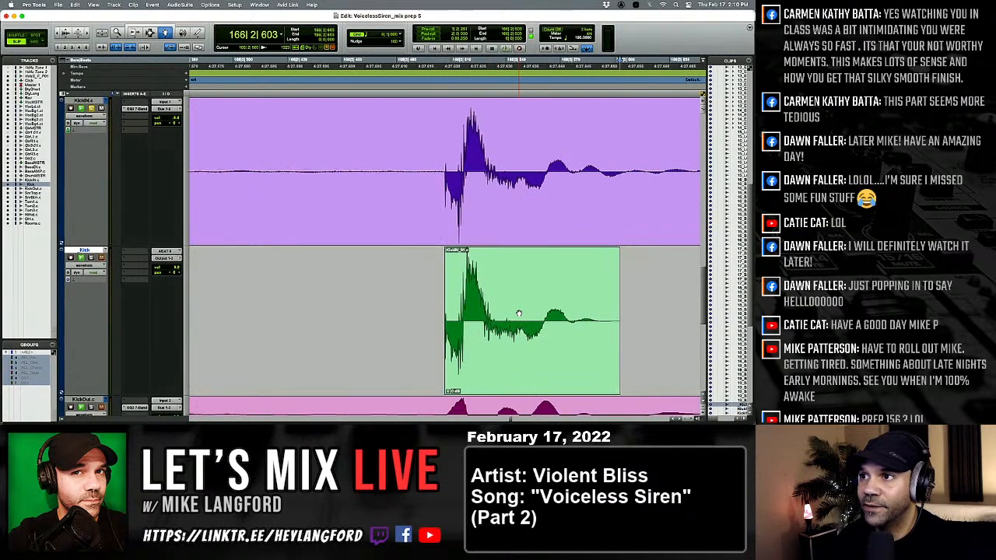
Compare the kicks from 167|1|602 through 173|1|184 with their KickIN hits for level and alignment.
key(Tab)
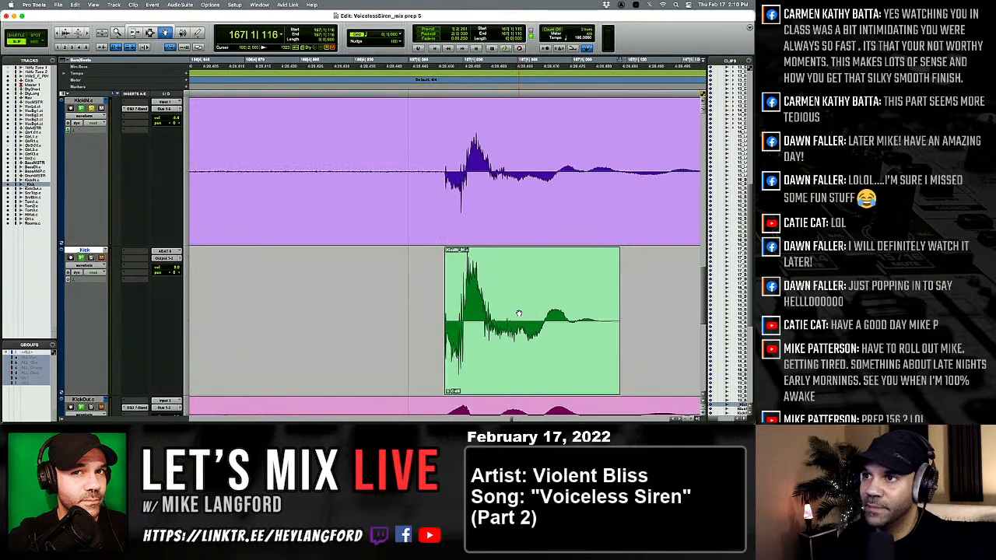
click(519, 313)
key(ctrl+shift+Down)
key(Tab)
key(Tab)
key(Tab)
key(Tab)
key(Tab)
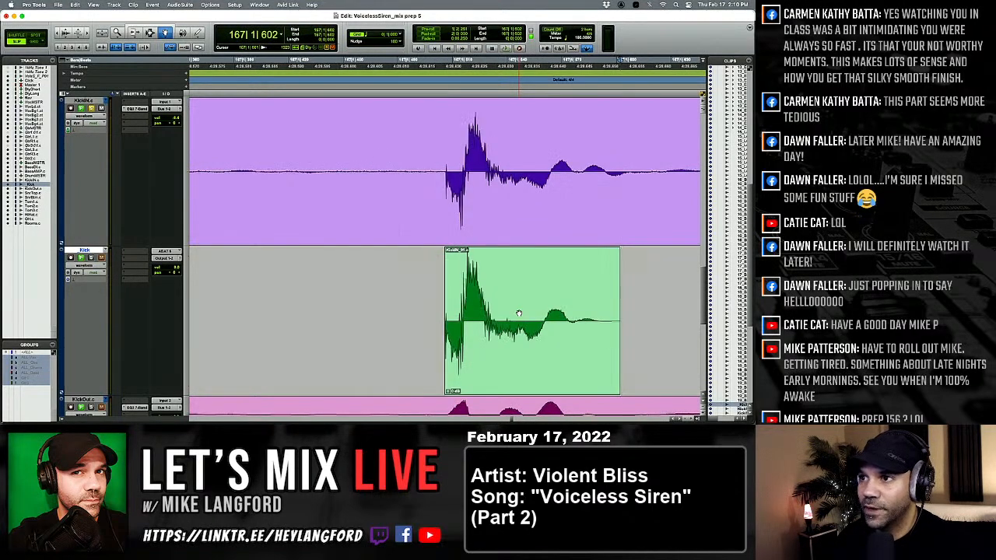
key(Tab)
key(Tab)
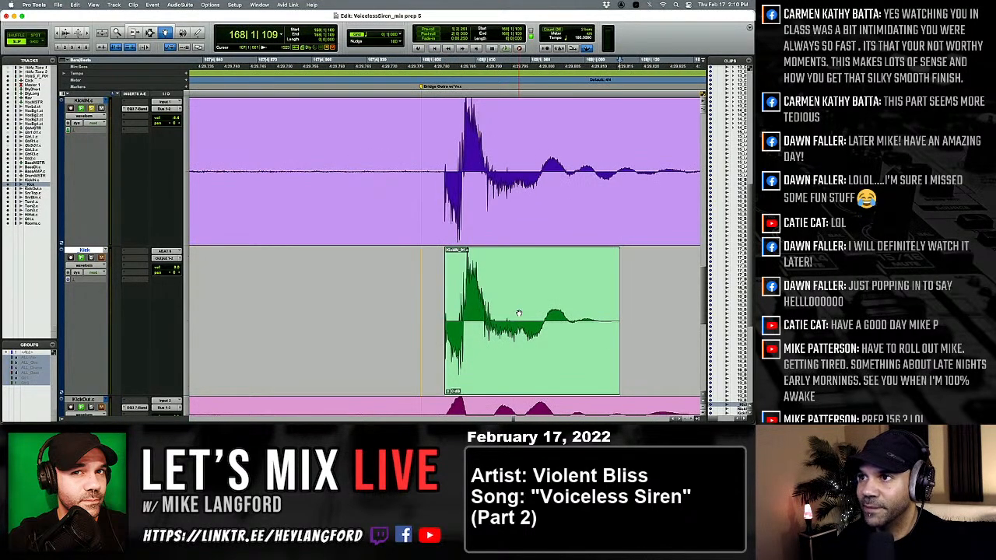
key(Tab)
key(Tab)
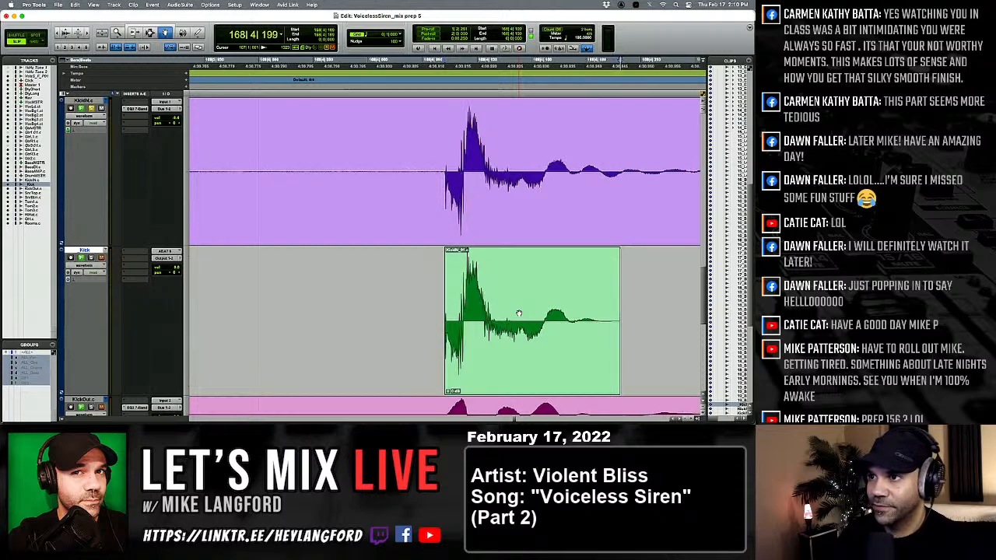
key(Tab)
key(Tab)
key(Tab)
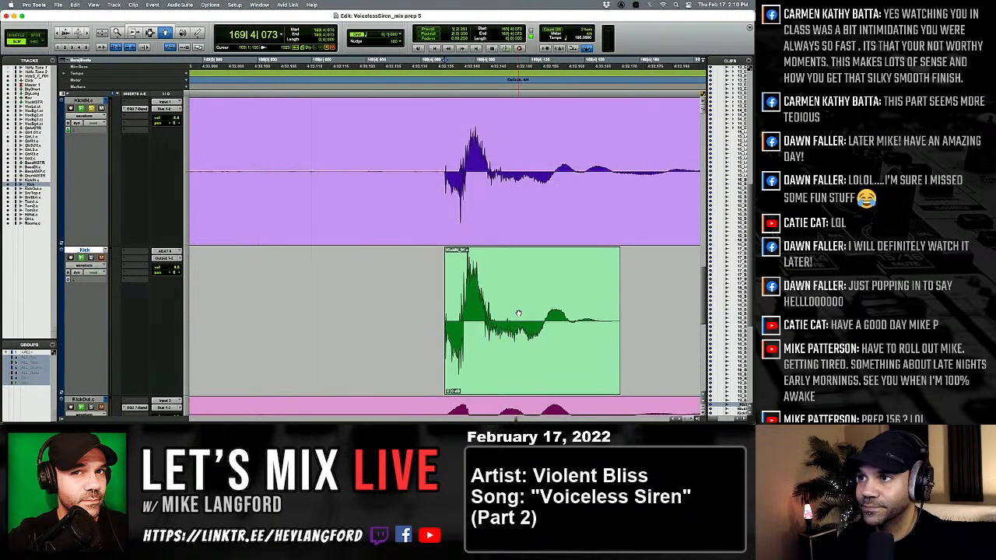
key(Tab)
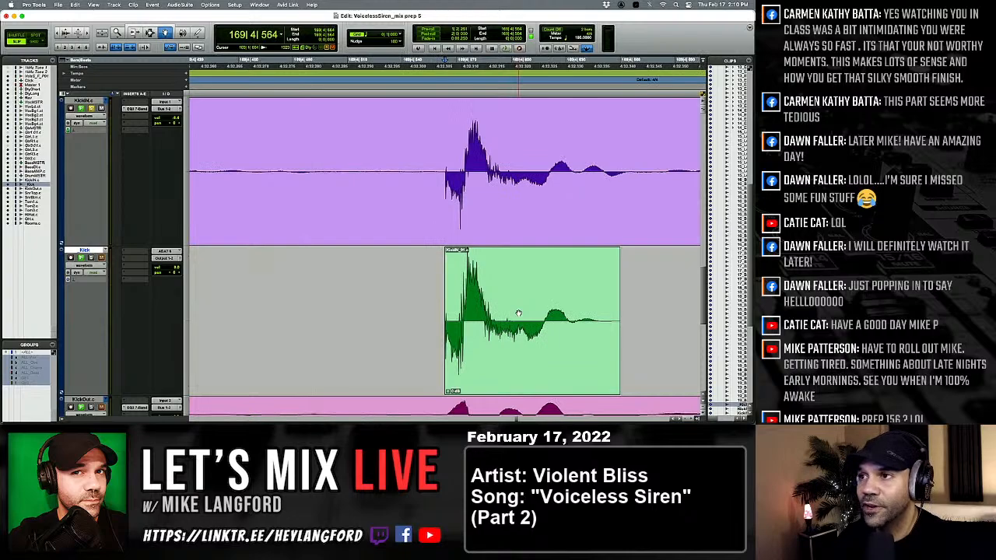
key(Tab)
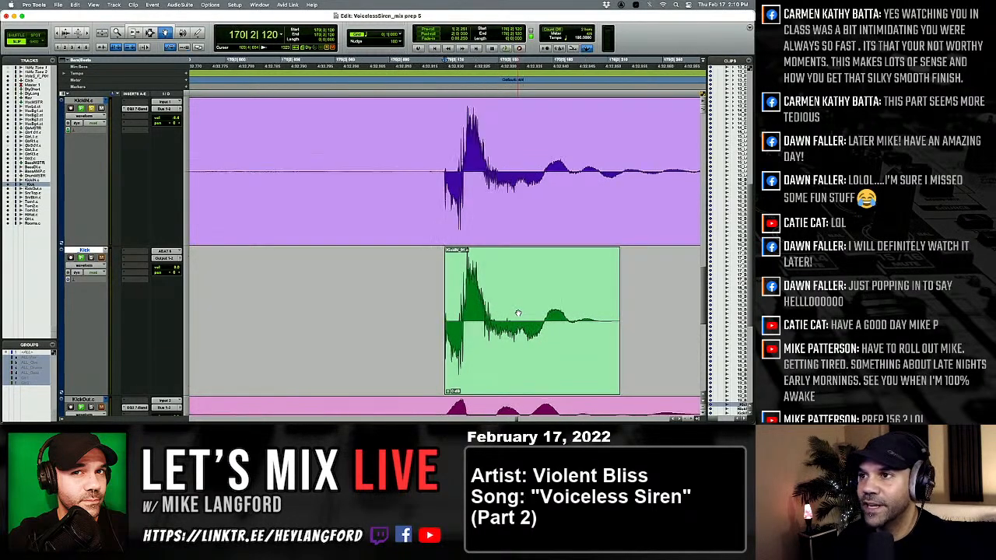
key(Tab)
key(Tab)
key(Tab)
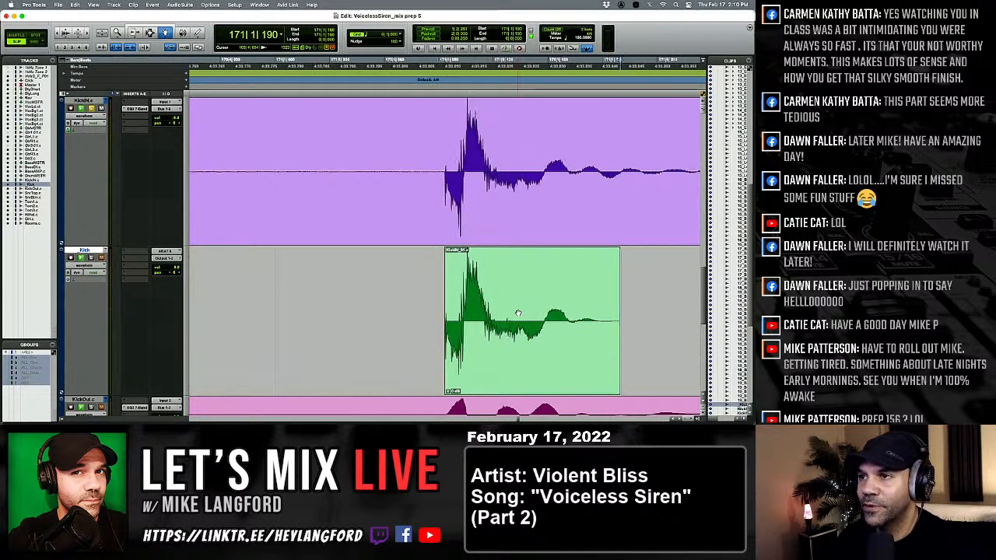
key(Tab)
key(Tab)
key(Tab)
key(Tab)
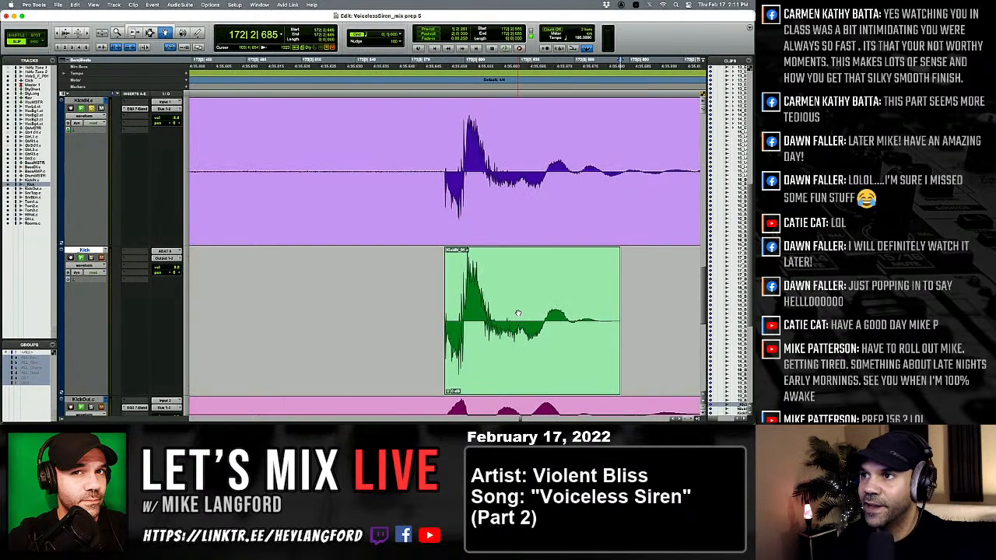
key(Tab)
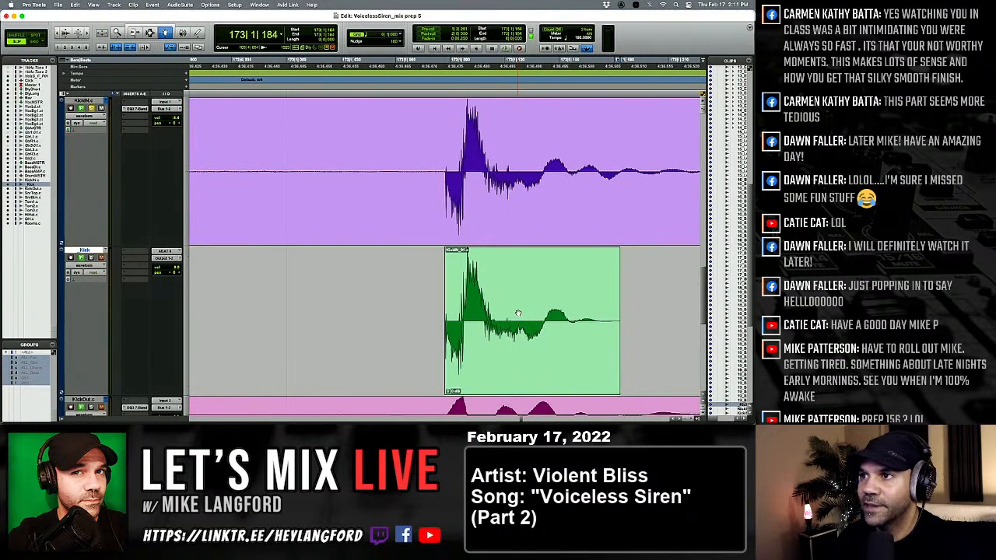
Compare the kicks after 173|1|184 through 175|3|592 with their KickIN hits for level and alignment.
key(Tab)
key(Tab)
key(Tab)
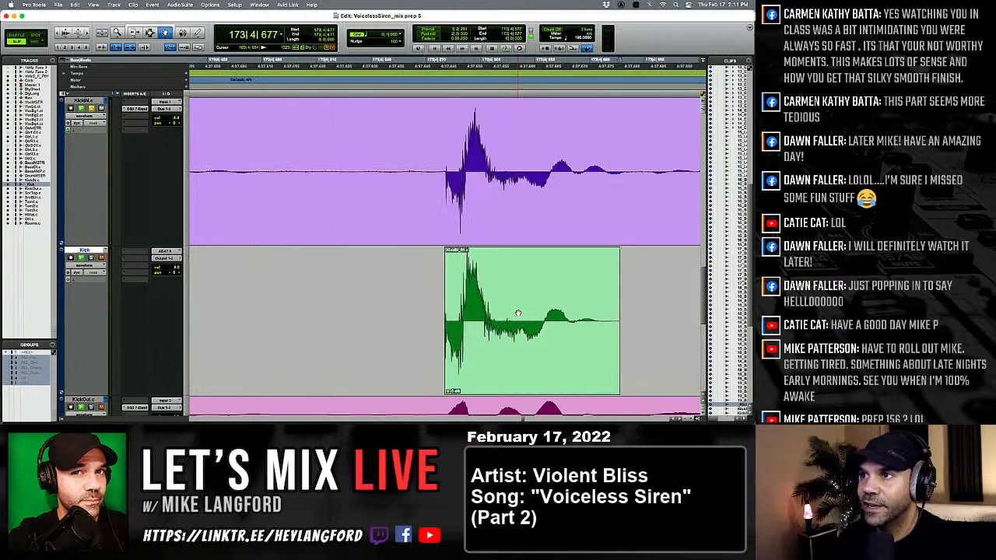
key(Tab)
key(Tab)
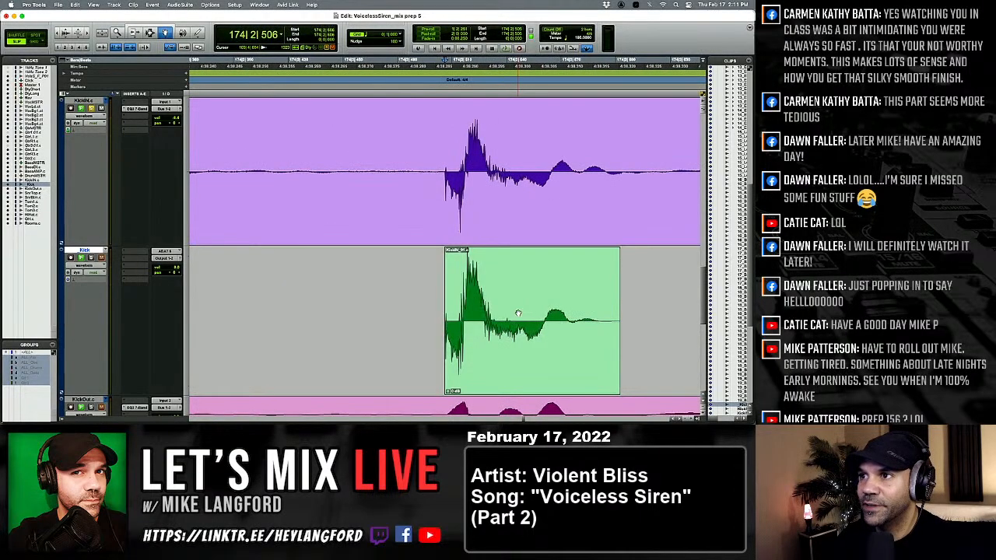
key(Tab)
key(Tab)
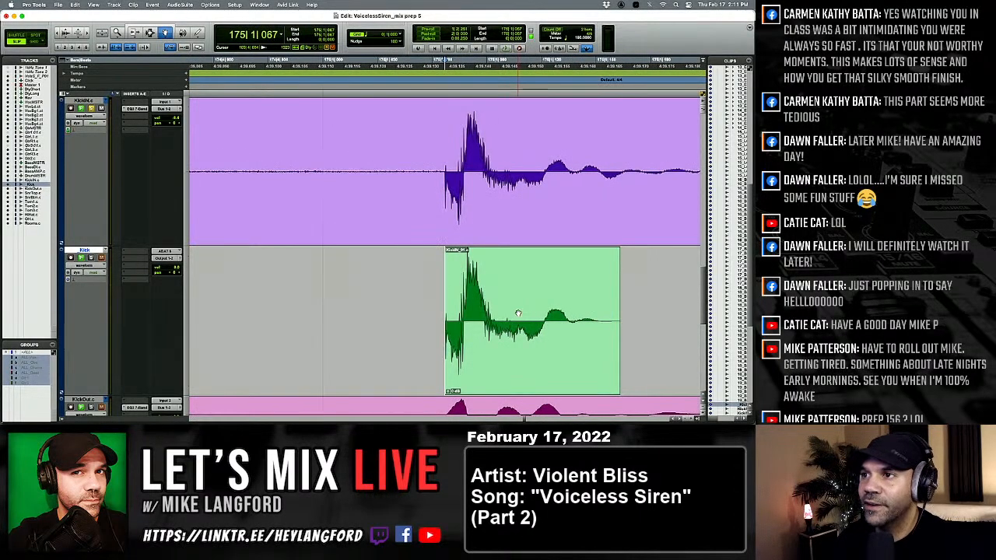
key(Tab)
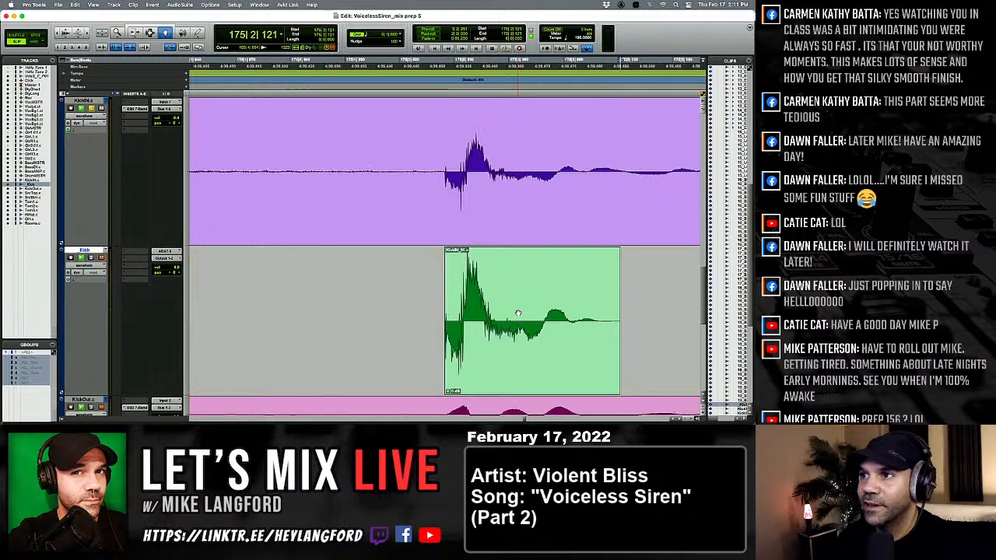
key(Tab)
Compare the kicks after 175|3|592 through 178|2|145 with their KickIN hits for level and alignment.
key(Tab)
key(Tab)
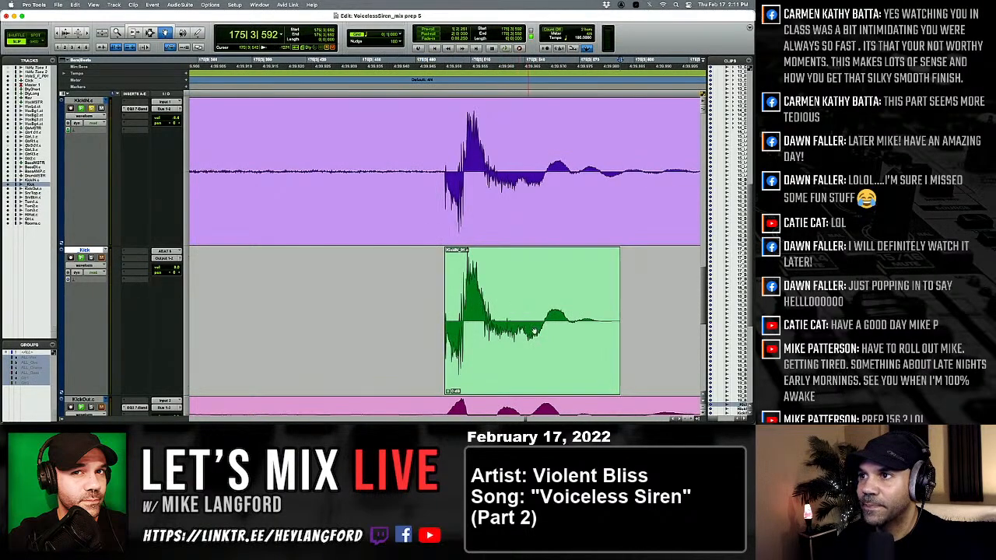
key(Tab)
key(Tab)
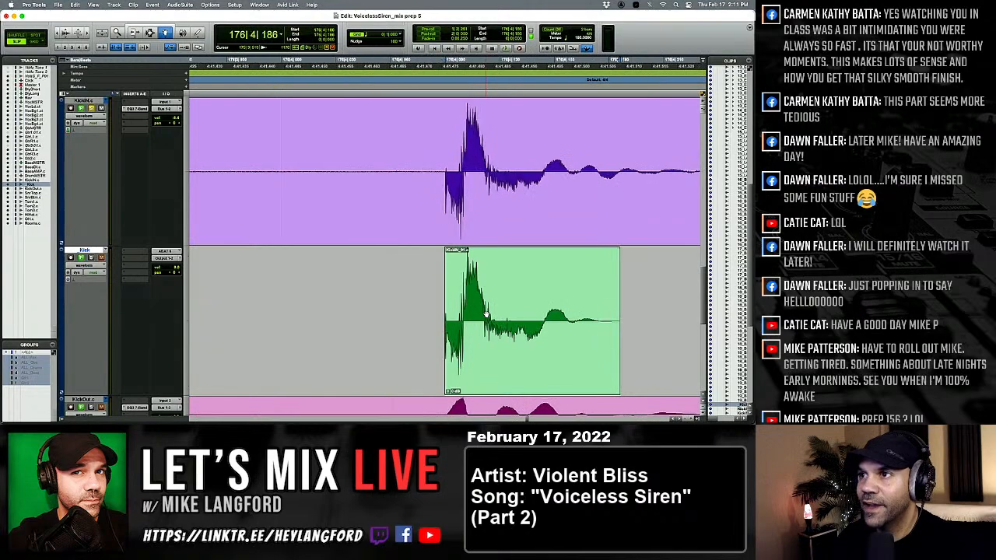
key(Tab)
key(Tab)
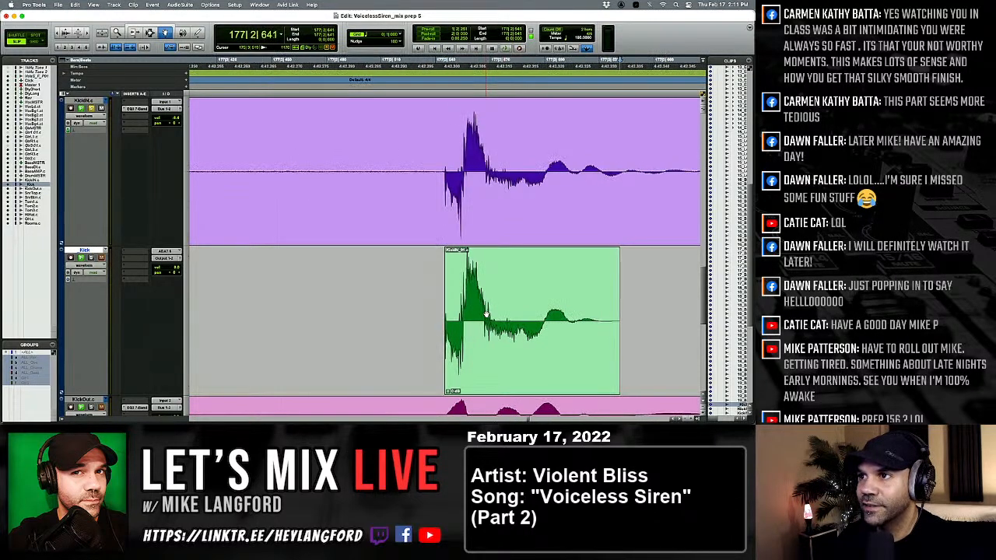
key(Tab)
key(Tab)
Compare the kicks after 178|2|145 through 182|4|600 with their KickIN hits for level and alignment.
key(Tab)
key(Tab)
key(Tab)
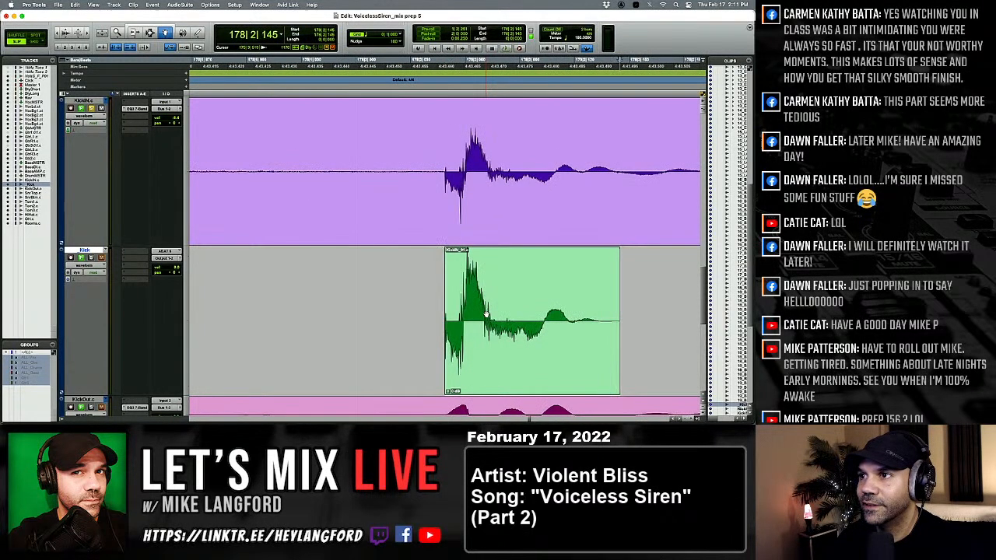
key(Tab)
key(Tab)
key(Tab)
key(Tab)
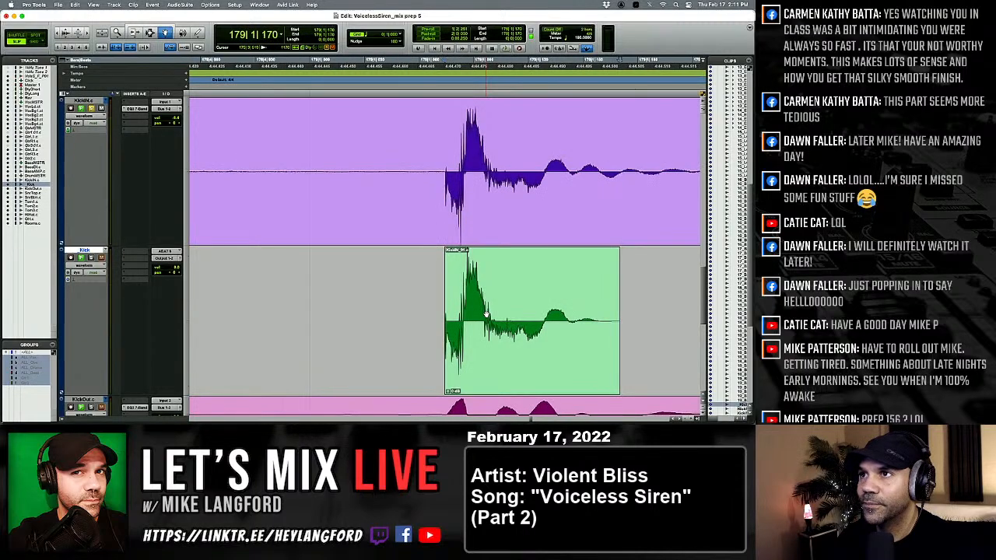
key(Tab)
key(Tab)
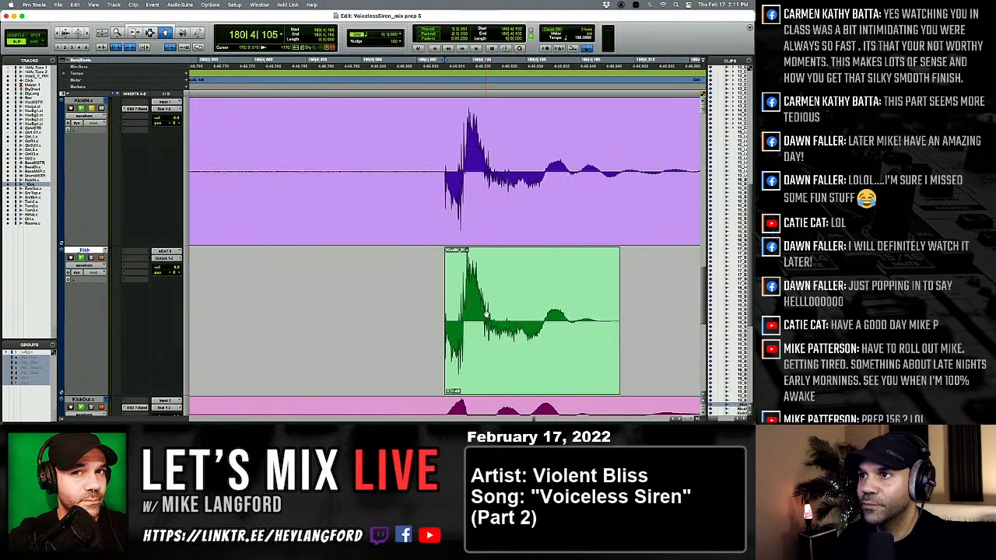
key(Tab)
key(Tab)
key(Tab)
key(Tab)
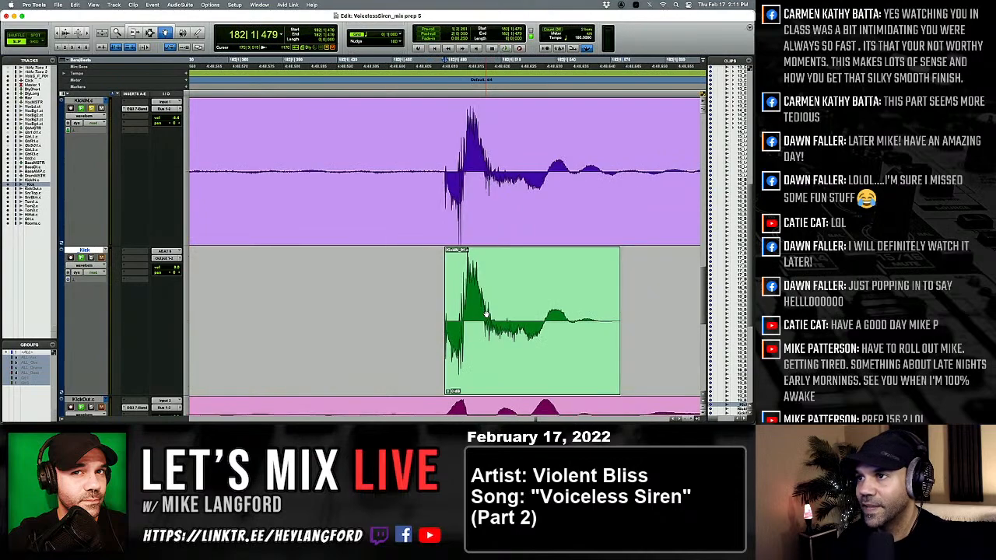
Shift the kick at 185|4|482 slightly against its KickIN hit and check the one at 186|2|532.
key(Tab)
key(Tab)
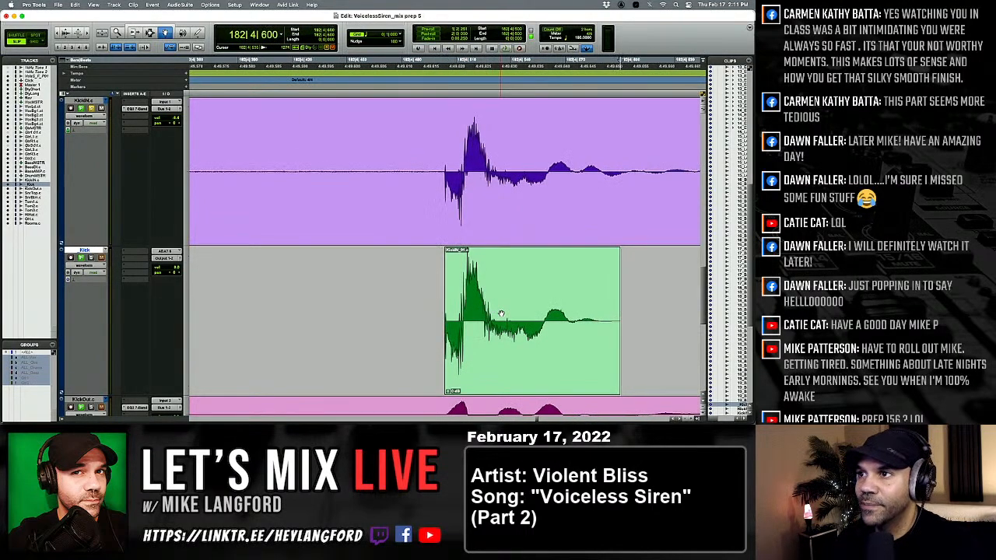
key(Tab)
key(Tab)
key(Tab)
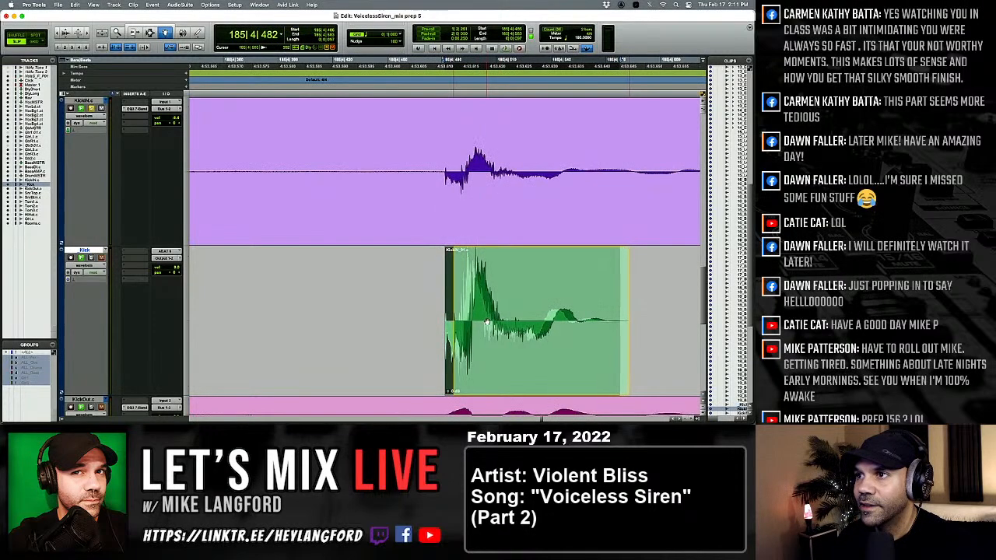
key(Tab)
Compare the kicks from 186|2|532 through 188|1|141 with their KickIN hits for level and alignment.
key(Tab)
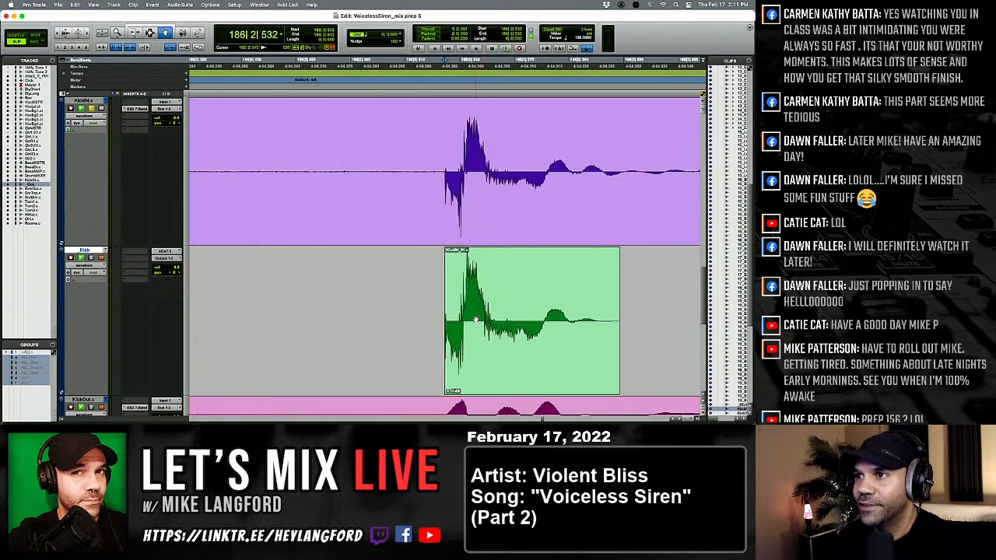
key(alt+Tab)
key(alt+shift+Tab)
key(Tab)
key(Tab)
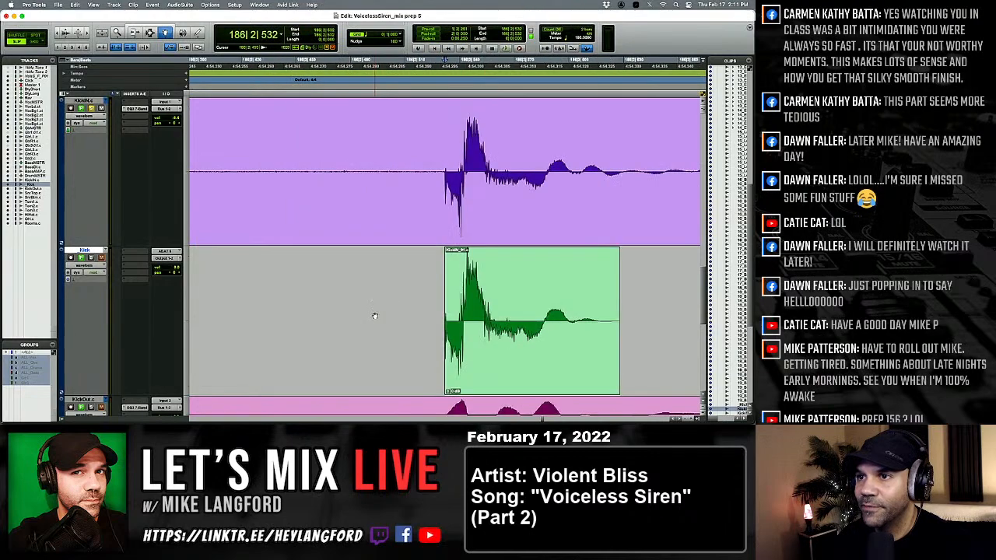
key(Tab)
key(Tab)
key(Tab)
drag(475, 317, 480, 317)
Soften the kick at 189|4|589 to match its KickIN hit and check the neighbouring kicks through 190|2|579.
key(Tab)
key(Tab)
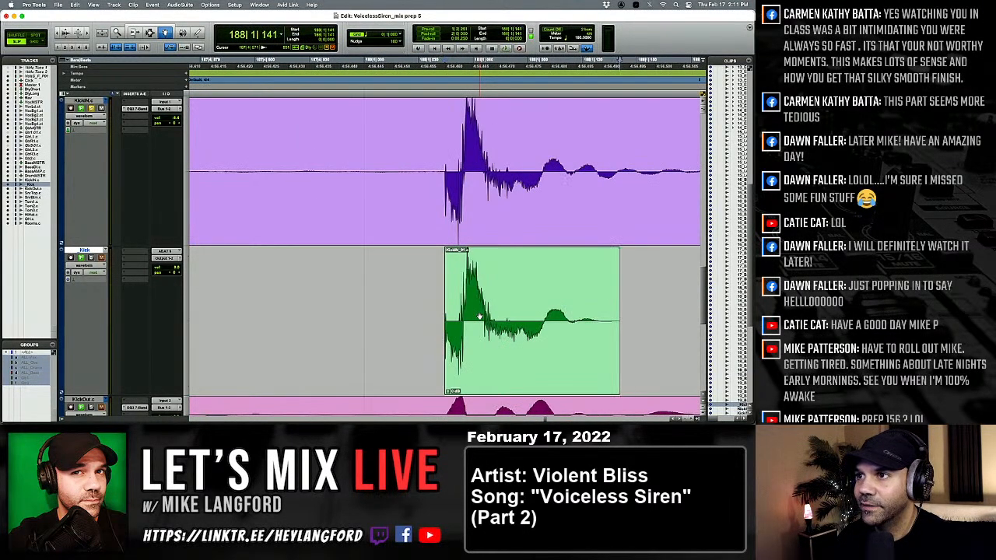
key(Tab)
key(Tab)
key(Tab)
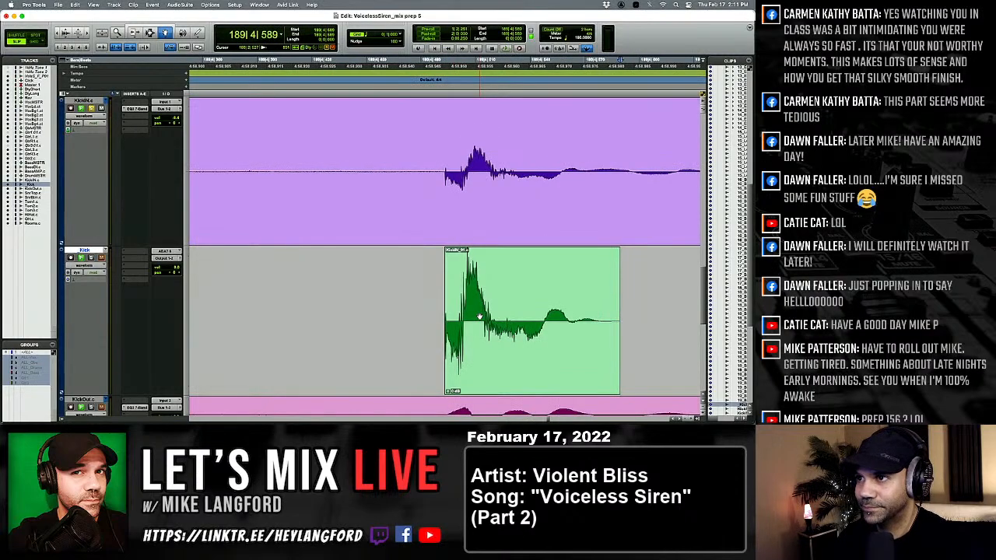
click(479, 316)
scroll(479, 317, down, 3)
key(Tab)
key(Tab)
key(Tab)
key(Tab)
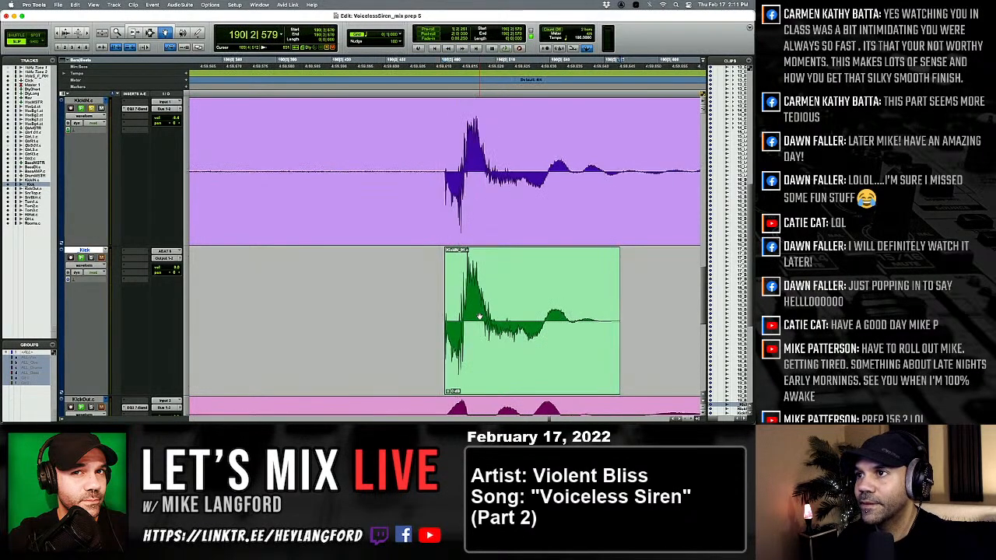
Compare the kicks after 190|2|579 through 195|4|526 with their KickIN hits for level and alignment.
key(Tab)
key(Tab)
key(Tab)
key(Tab)
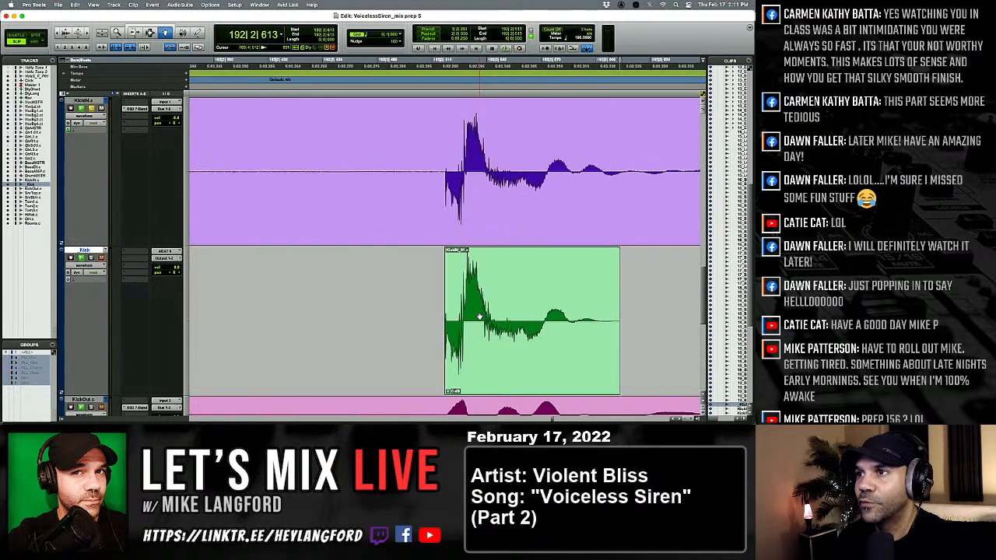
key(Tab)
key(Tab)
key(Tab)
key(Tab)
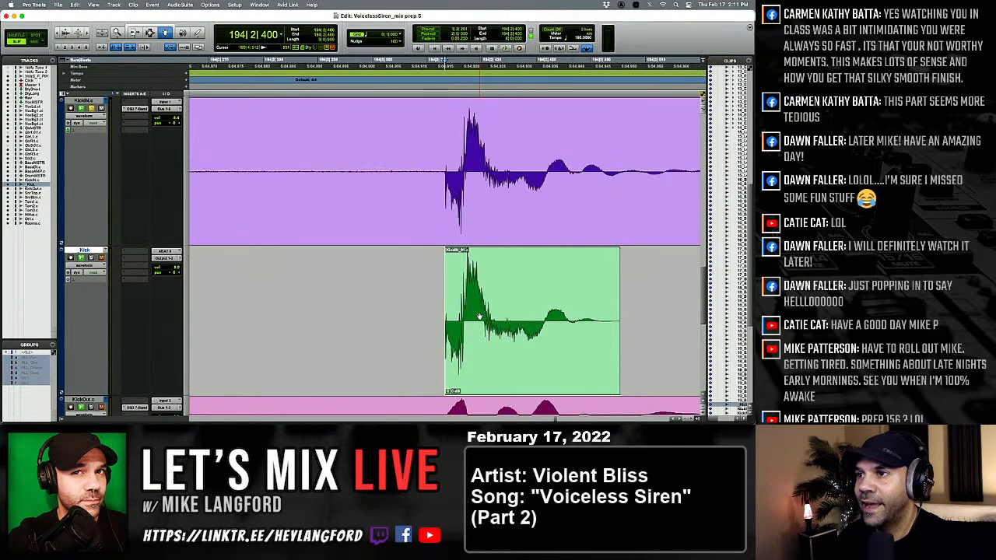
Check the kicks at 196|1|042 and 197|1|168 against KickIN and soften the one at 197|4|503.
key(Tab)
key(Tab)
key(Tab)
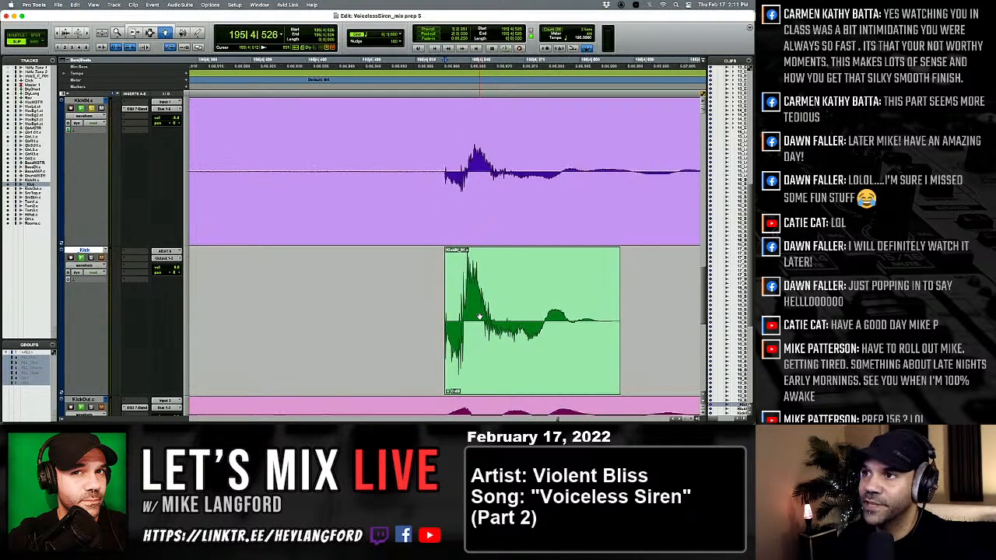
key(Tab)
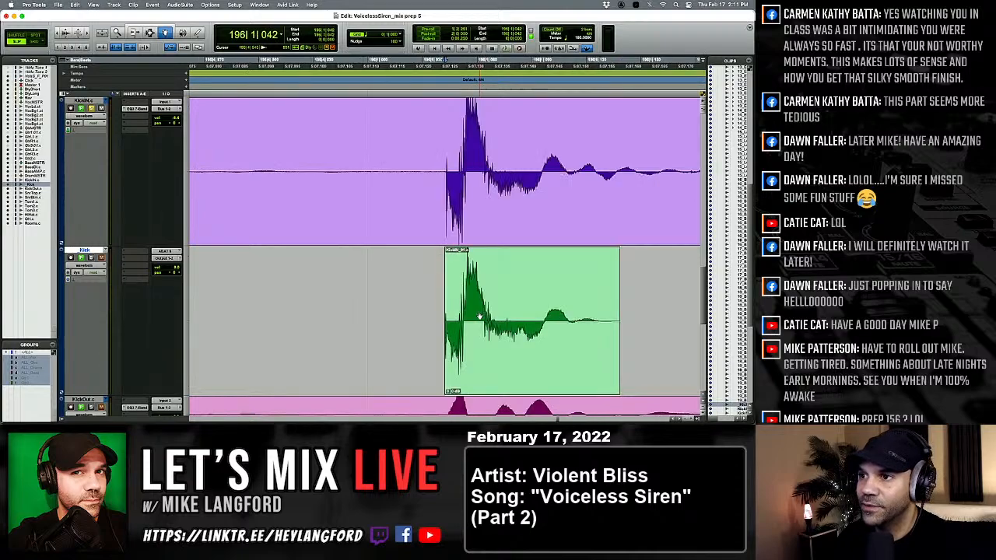
key(Tab)
key(Tab)
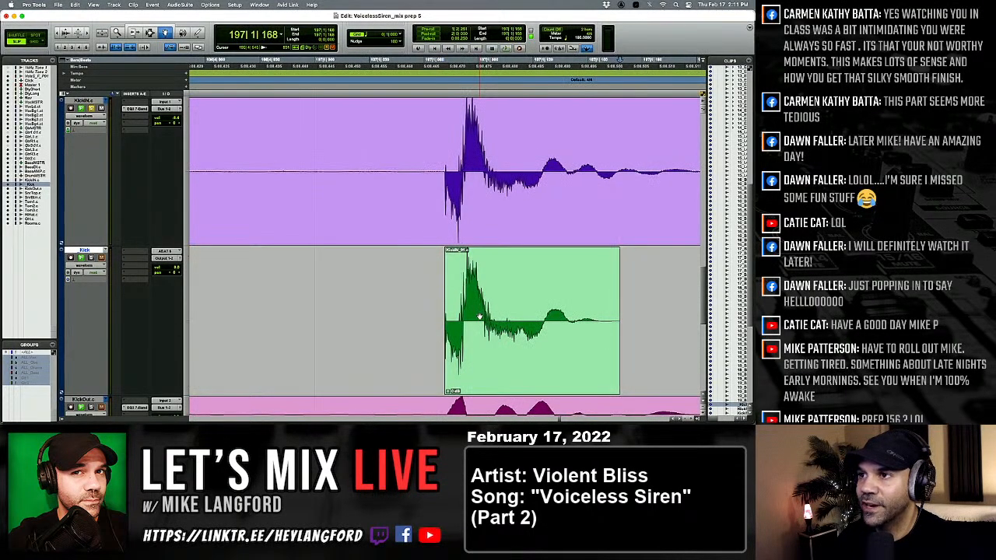
key(Tab)
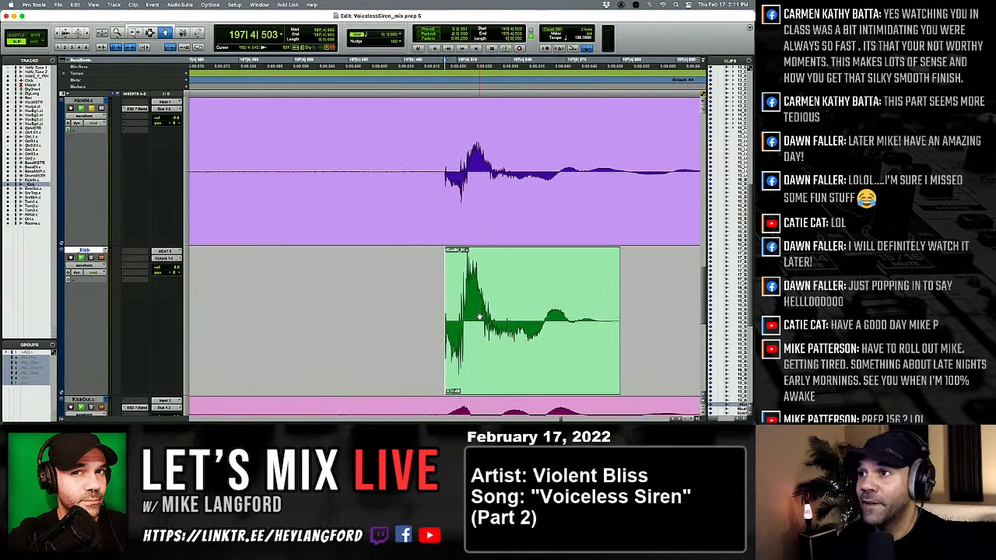
Check the kicks from 198|1|137 through 198|3|605 against their KickIN hits.
key(Tab)
key(Tab)
key(alt+Tab)
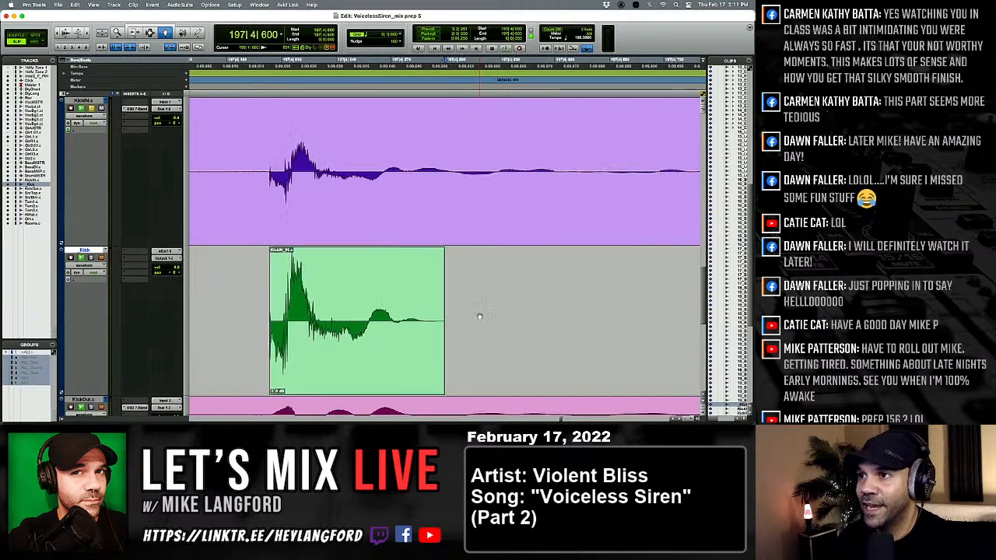
click(373, 326)
key(ctrl+shift+Down)
key(Tab)
key(super+v)
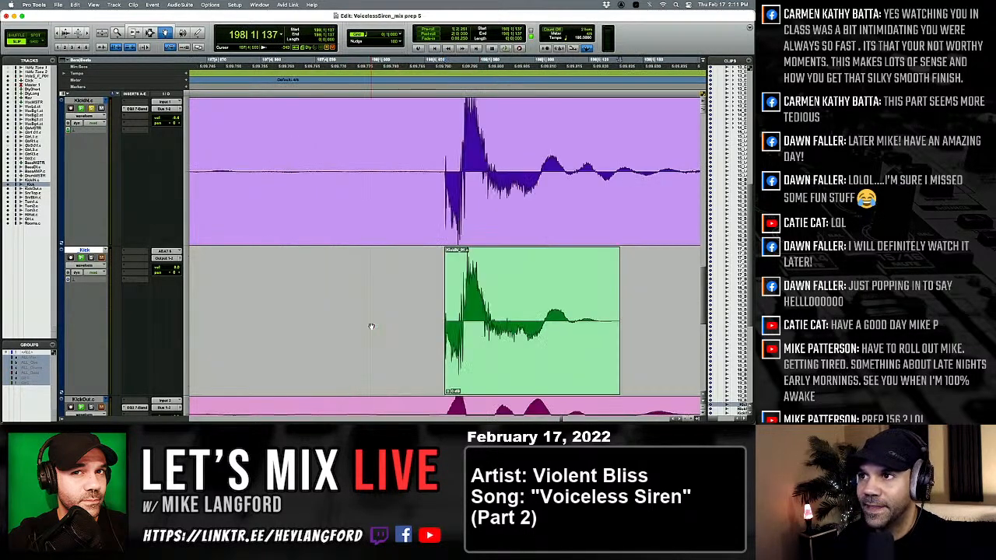
key(Tab)
key(super+v)
key(Tab)
key(Tab)
key(super+v)
Check the kicks after 198|3|605 through 199|2|589 against their KickIN hits.
key(Tab)
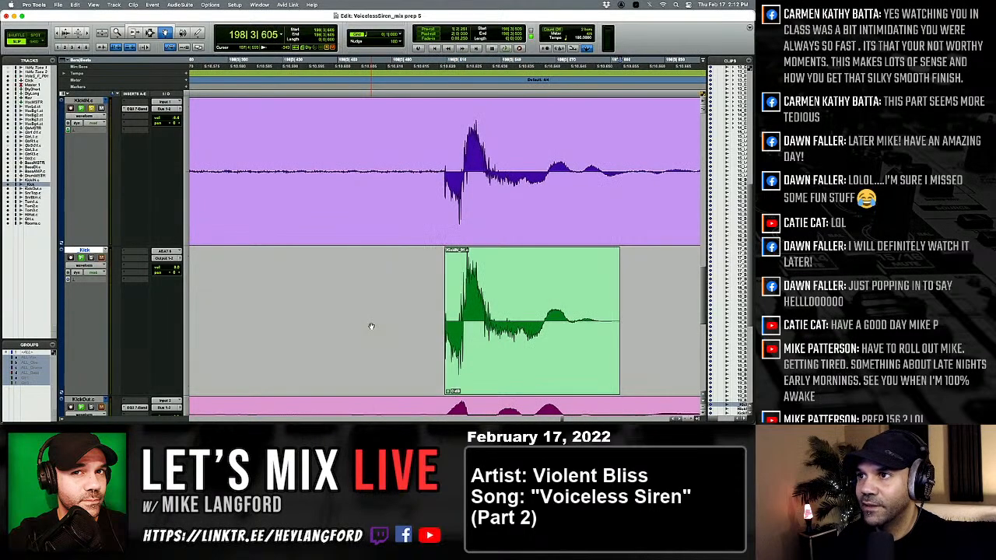
key(Tab)
key(super+v)
key(Tab)
key(Tab)
key(super+v)
key(Tab)
key(Tab)
key(super+v)
Soften the kick at 201|4|448 to match its KickIN hit and check the kicks at 200|1|105 and 202|1|084.
key(Tab)
key(Tab)
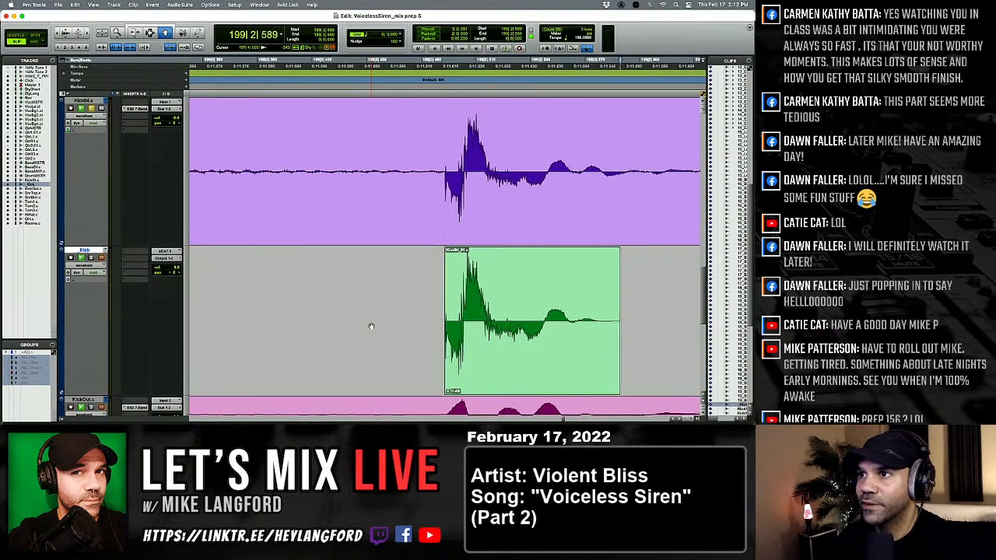
key(super+v)
key(Tab)
key(Tab)
key(Tab)
key(super+v)
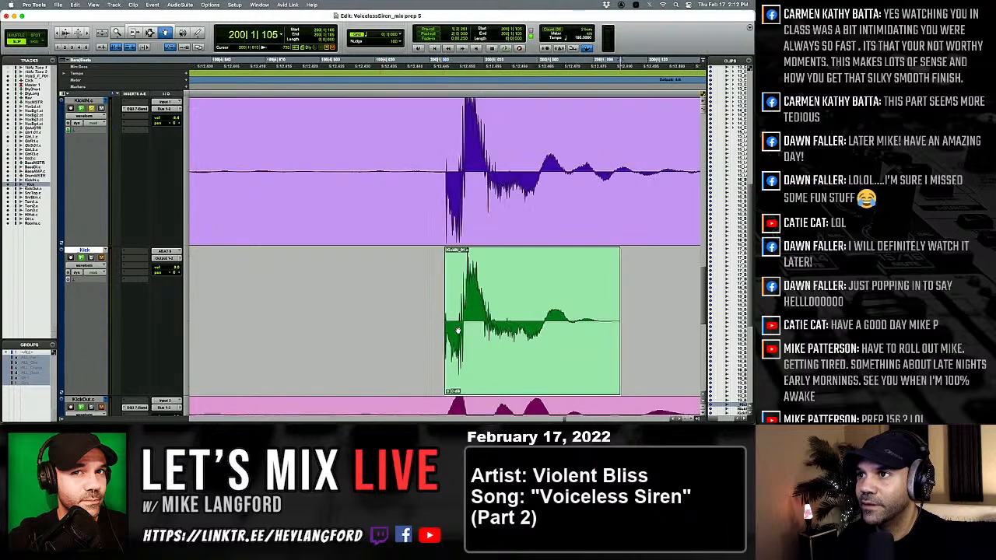
key(Tab)
key(Tab)
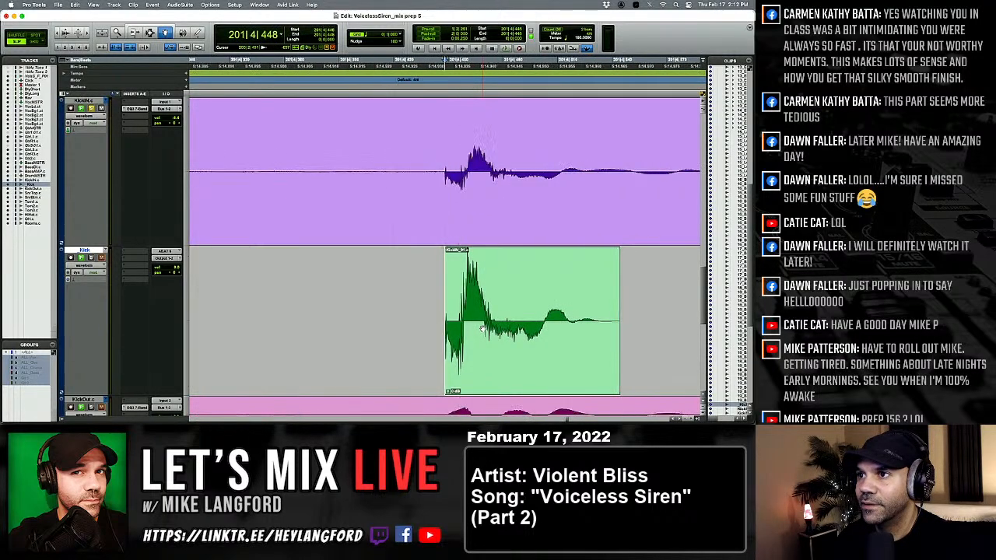
key(super+v)
Soften the kick at 205|4|550 to match its KickIN hit and check the neighbouring kicks from 204|1|110 through 207|1|040.
key(Tab)
key(Tab)
key(Tab)
key(Tab)
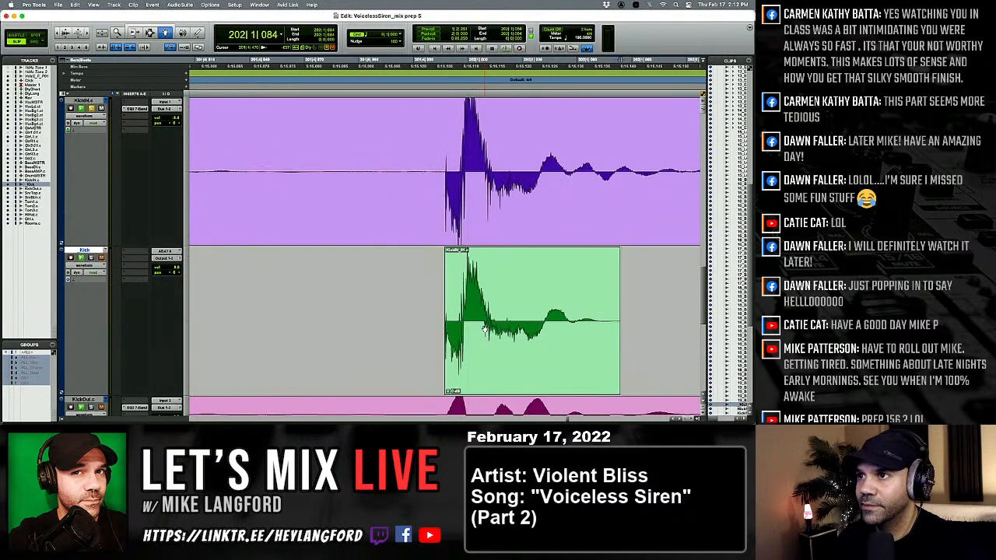
key(Tab)
key(Tab)
key(Tab)
key(Tab)
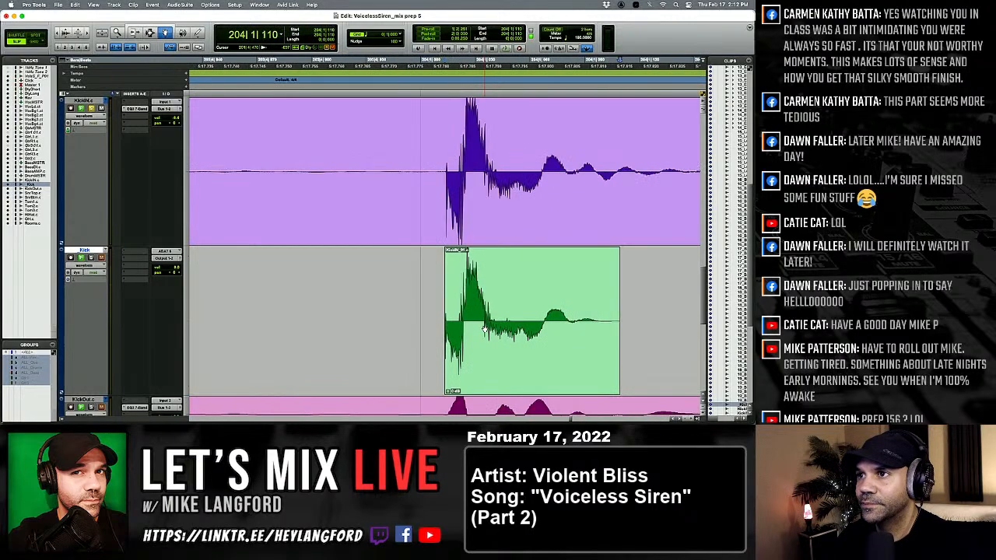
key(Tab)
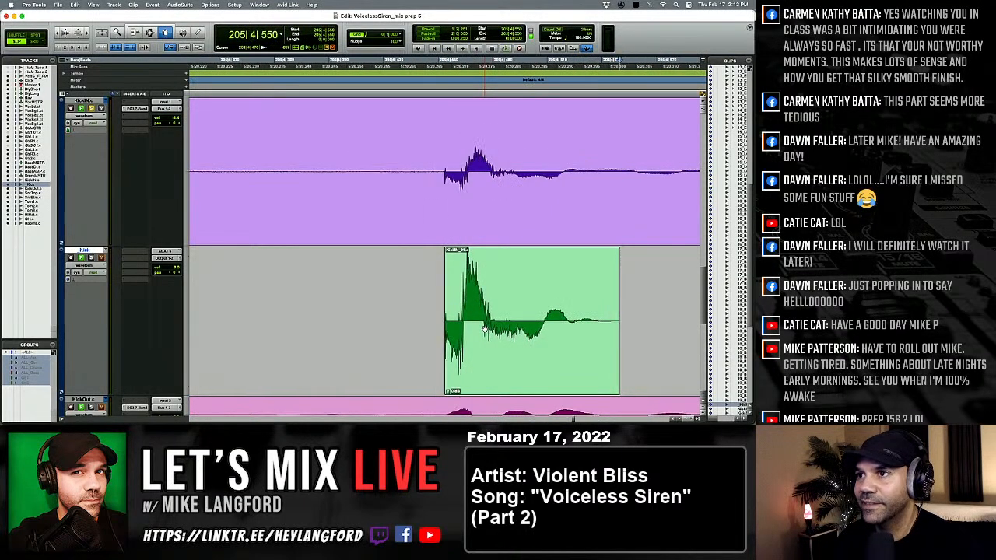
click(484, 329)
scroll(484, 329, down, 5)
key(Tab)
key(Tab)
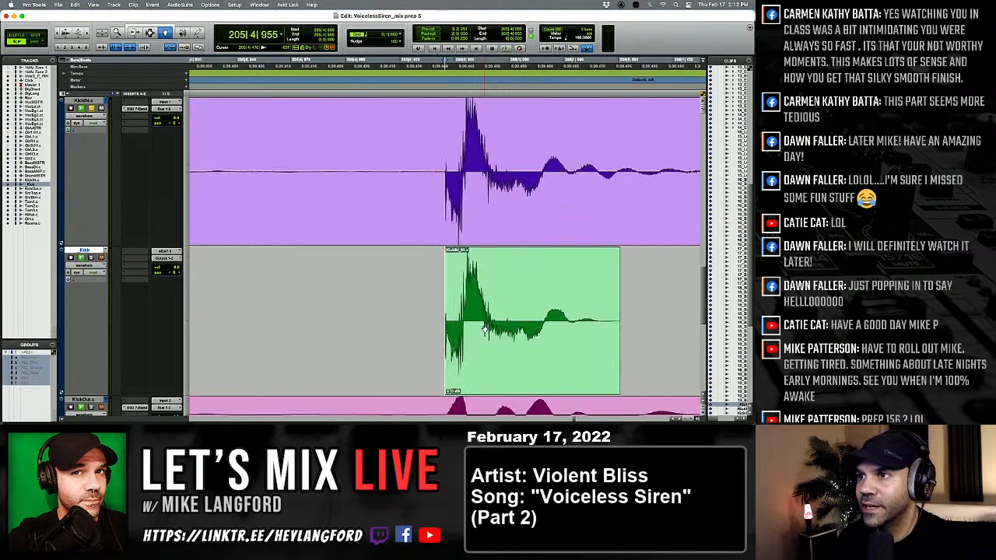
key(Tab)
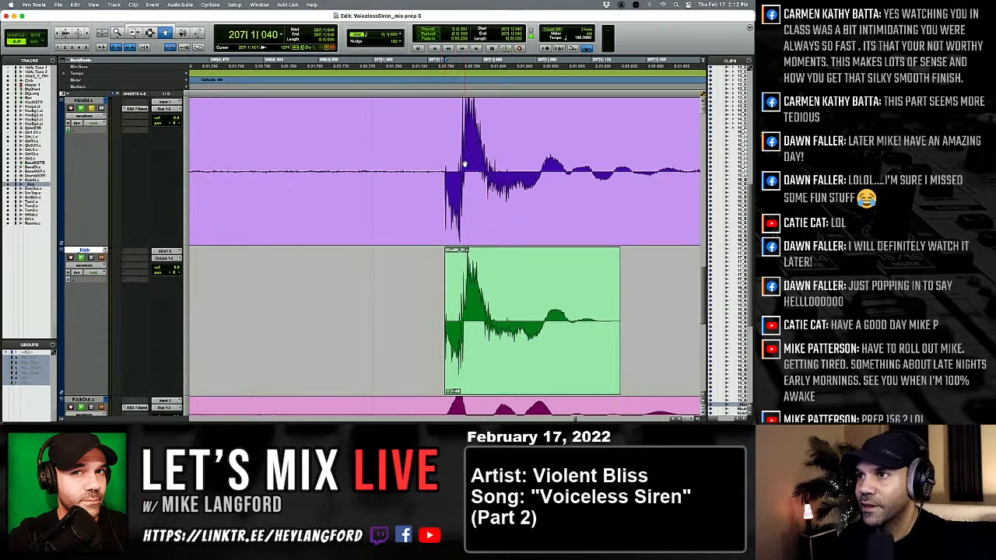
Soften the kick at 209|4|531 to match its KickIN hit and check the kicks from 207|1|040 leading up to it.
key(Tab)
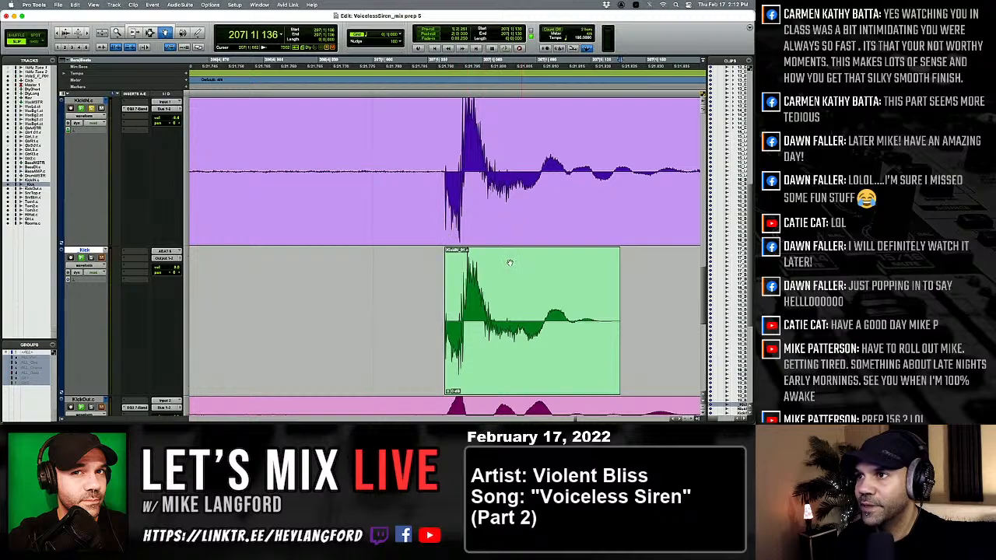
key(Tab)
key(Tab)
key(Tab)
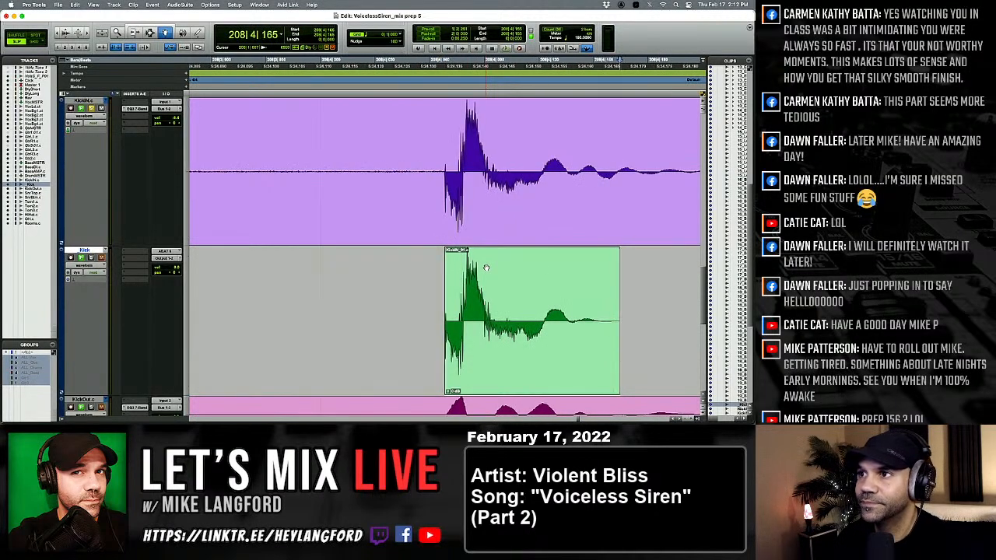
key(Tab)
Soften the kick at 213|4|492 to match its KickIN hit and check the kicks from 211|4|491 through 214|2|527.
key(Tab)
key(Tab)
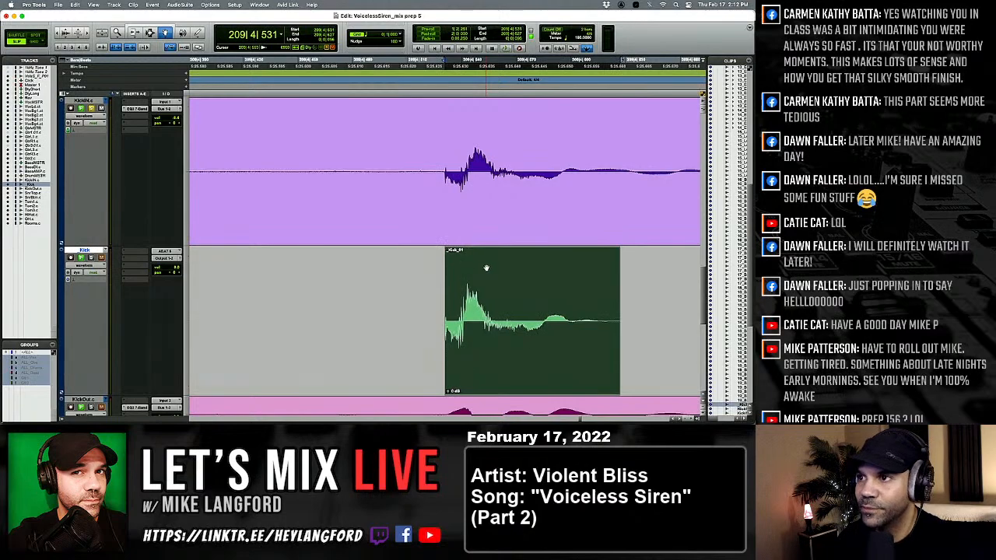
key(Tab)
key(Tab)
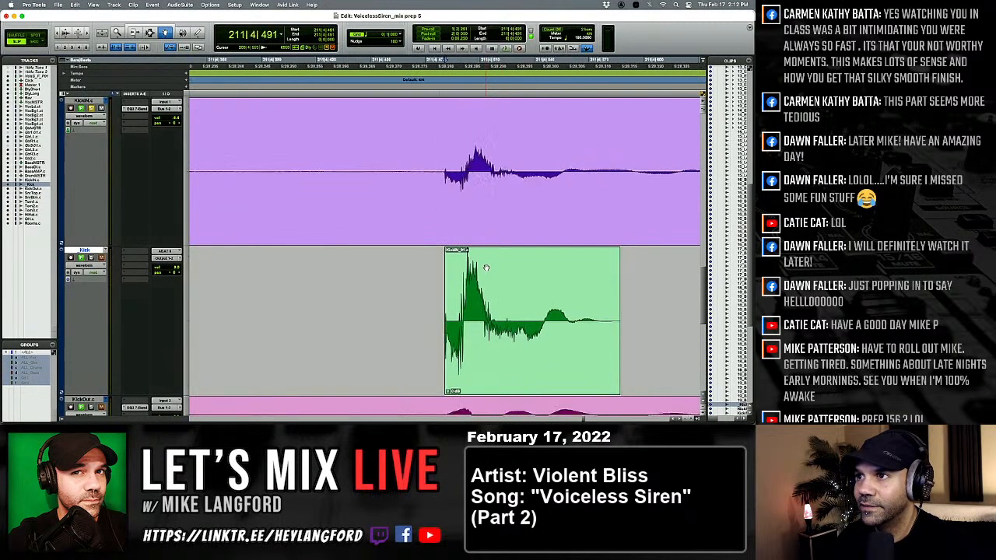
key(Tab)
key(Tab)
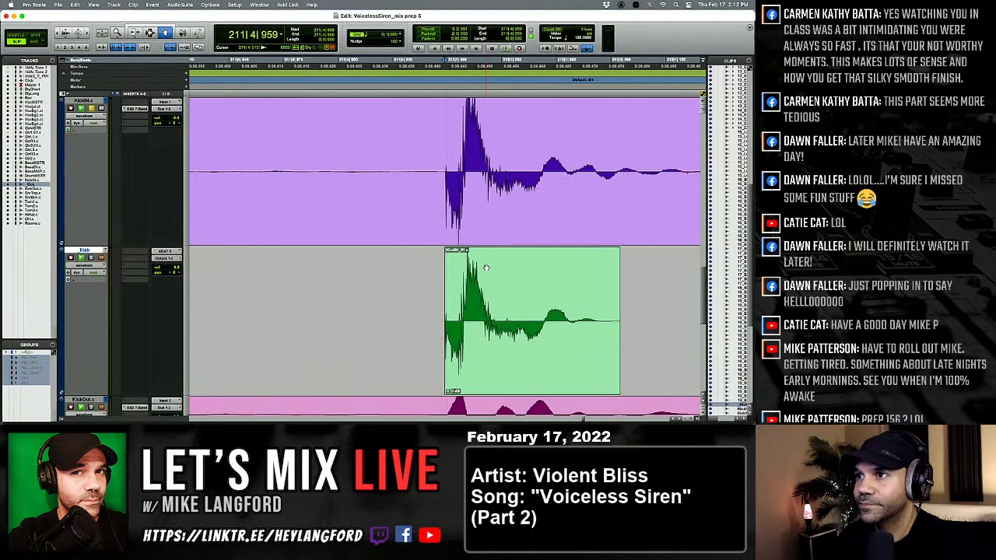
key(Tab)
key(Tab)
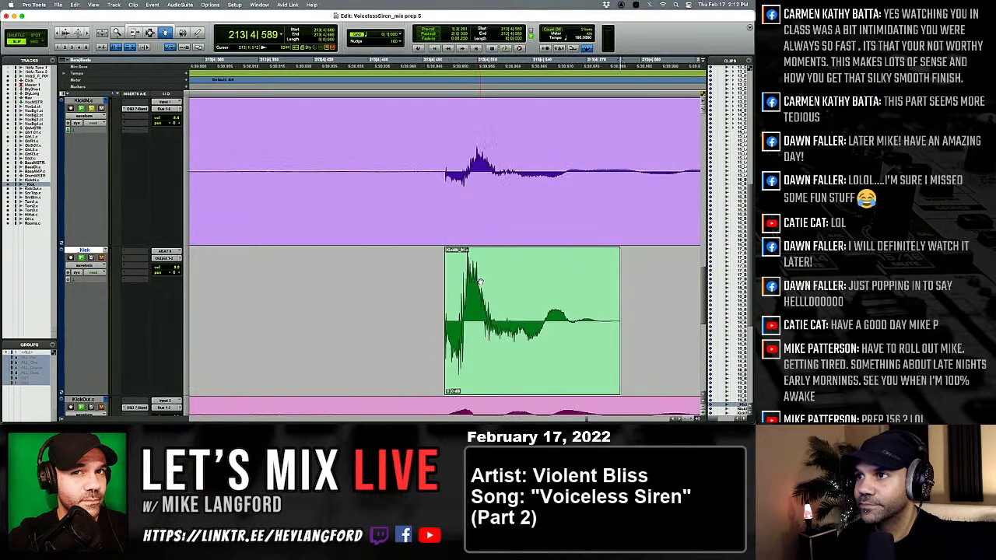
click(480, 282)
Check the kicks after 214|2|527 through 217|1|039 against KickIN and select the kick at 217|4|453.
key(Tab)
key(Tab)
key(Tab)
key(Tab)
key(Tab)
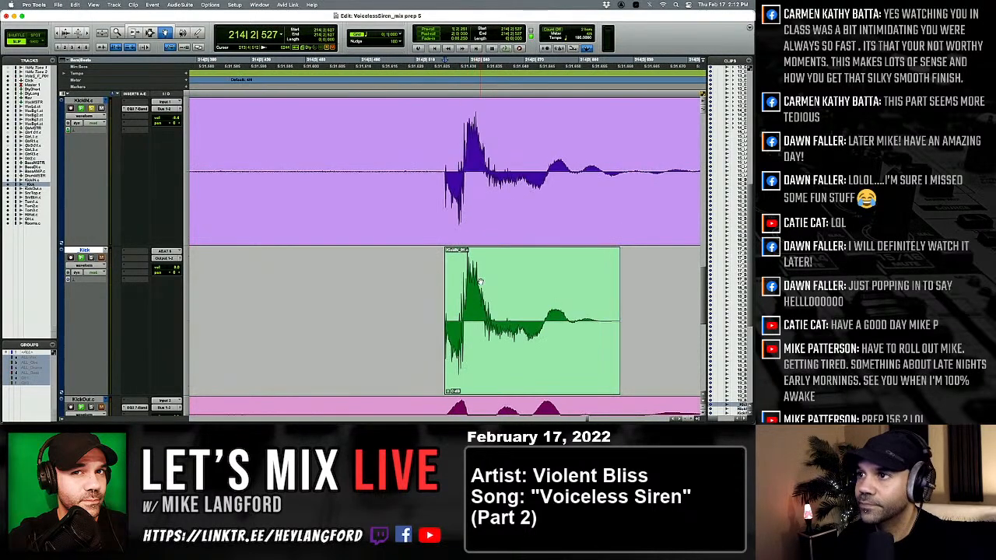
key(Tab)
key(Tab)
key(Tab)
key(Tab)
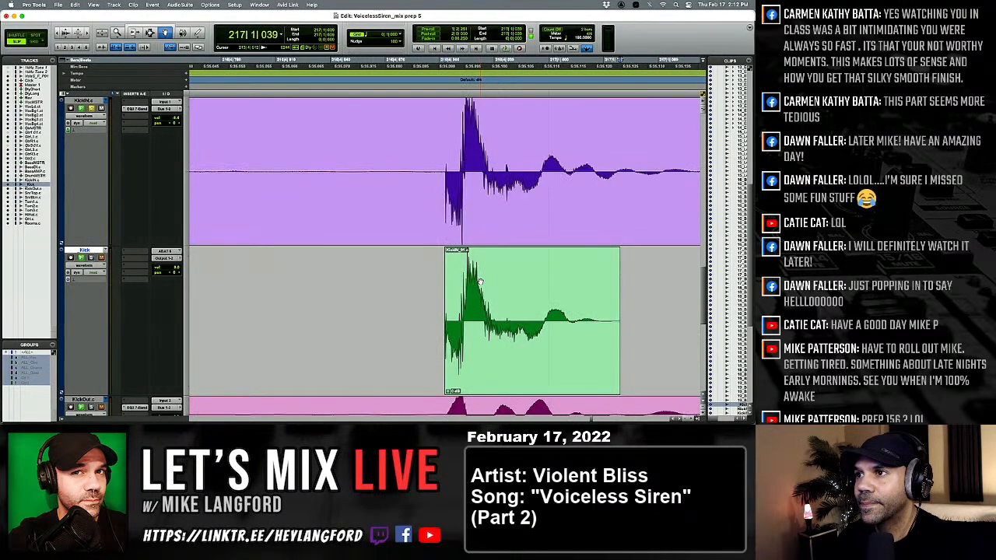
key(Tab)
click(480, 282)
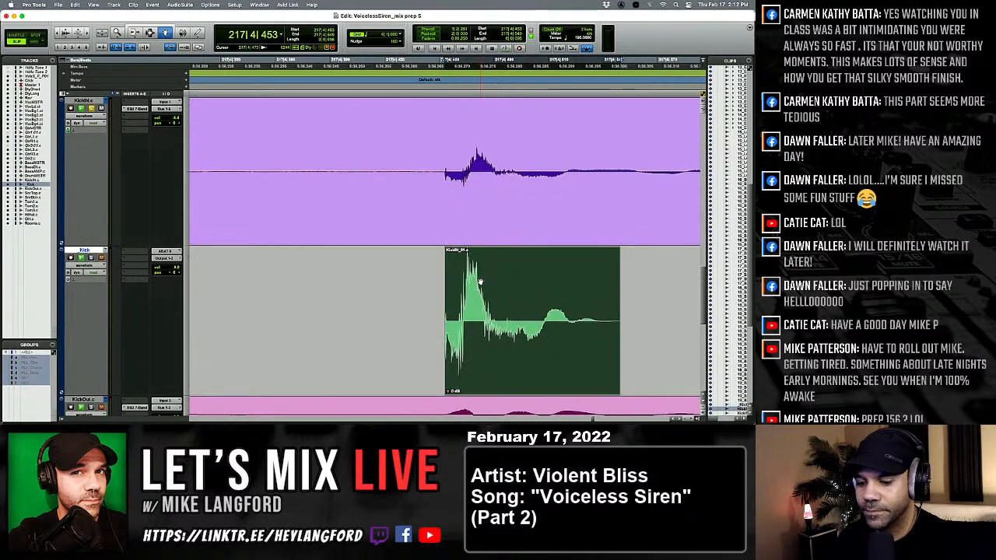
Go back to the softened kick at 213|4|492 and select that clip for reuse.
key(alt+Tab)
key(alt+Tab)
key(alt+Tab)
key(alt+Tab)
key(alt+Tab)
key(alt+Tab)
key(alt+Tab)
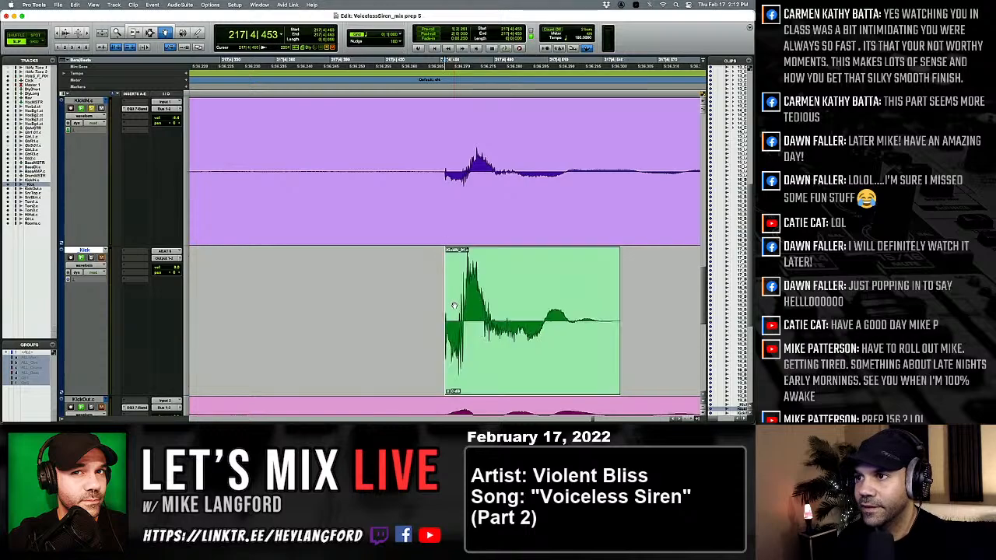
key(alt+Tab)
key(alt+Tab)
key(alt+Tab)
key(alt+Tab)
key(alt+Tab)
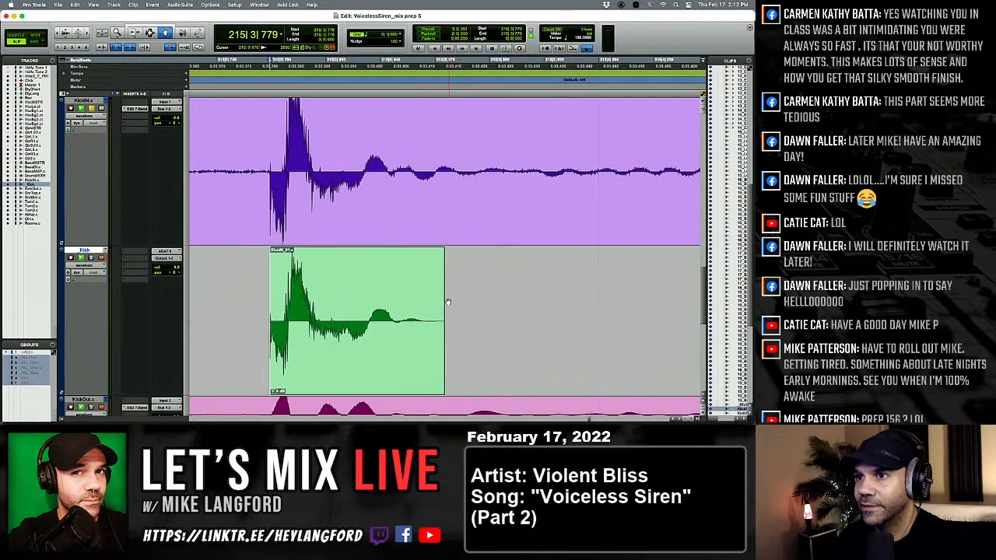
key(alt+Tab)
key(alt+Tab)
click(396, 300)
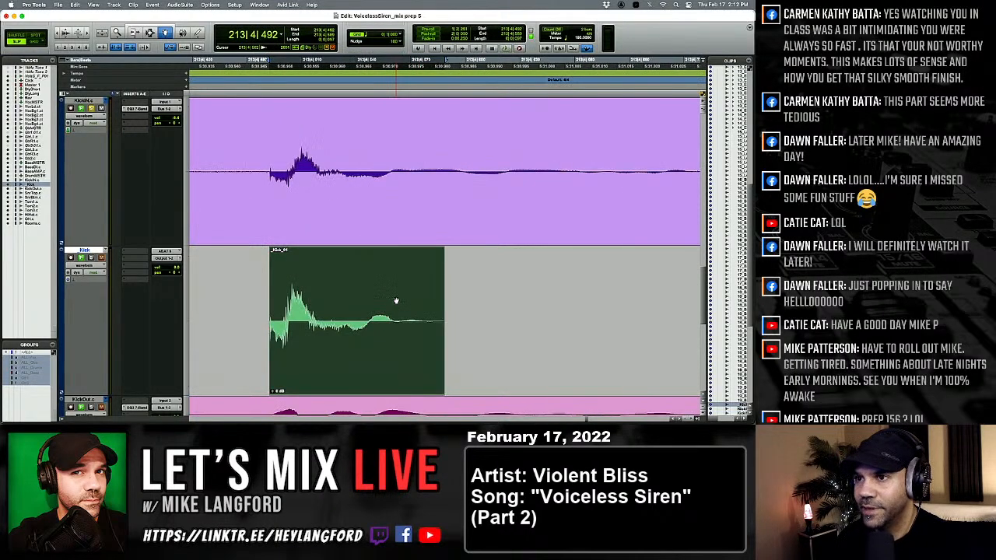
Soften the kick at 217|4|453 to match its KickIN hit, rechecking the kicks between 213|4|492 and 217|1.
key(Tab)
key(Tab)
key(Tab)
key(Tab)
key(Tab)
key(Tab)
key(Tab)
key(Tab)
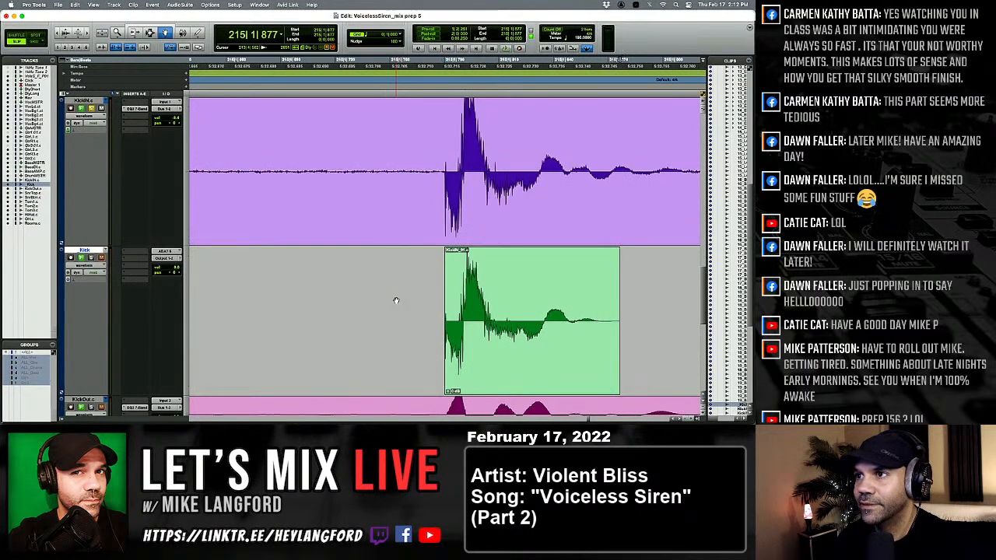
key(Tab)
key(Tab)
key(Tab)
key(Tab)
key(Tab)
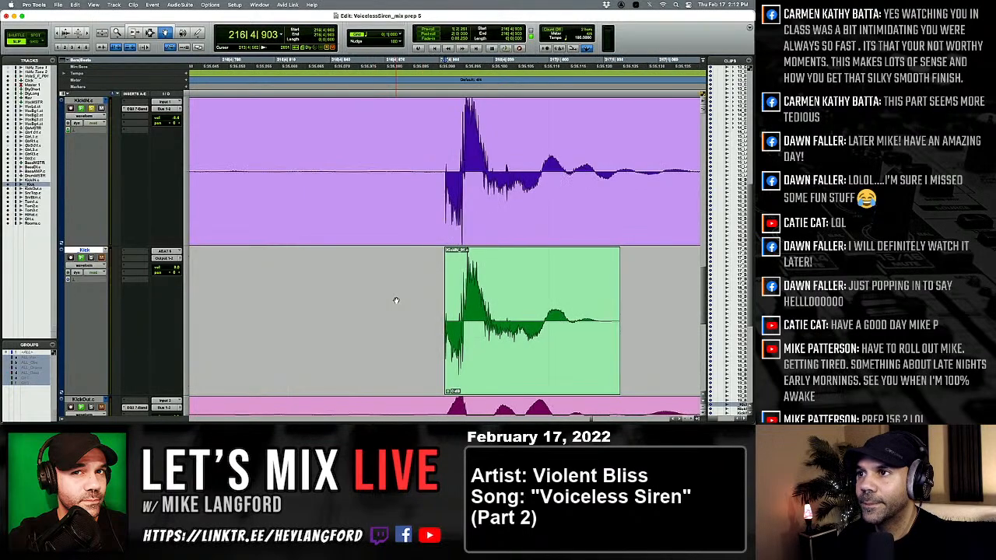
key(Tab)
click(467, 329)
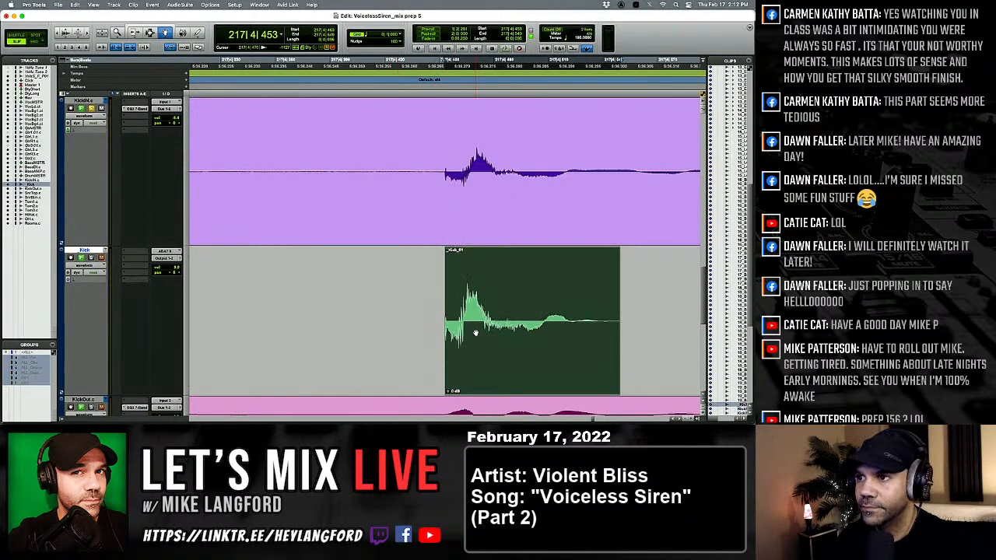
Soften the kick on beat 219|4 to match its KickIN hit and check the kicks through 220|2.
key(Tab)
key(Tab)
key(Tab)
key(Tab)
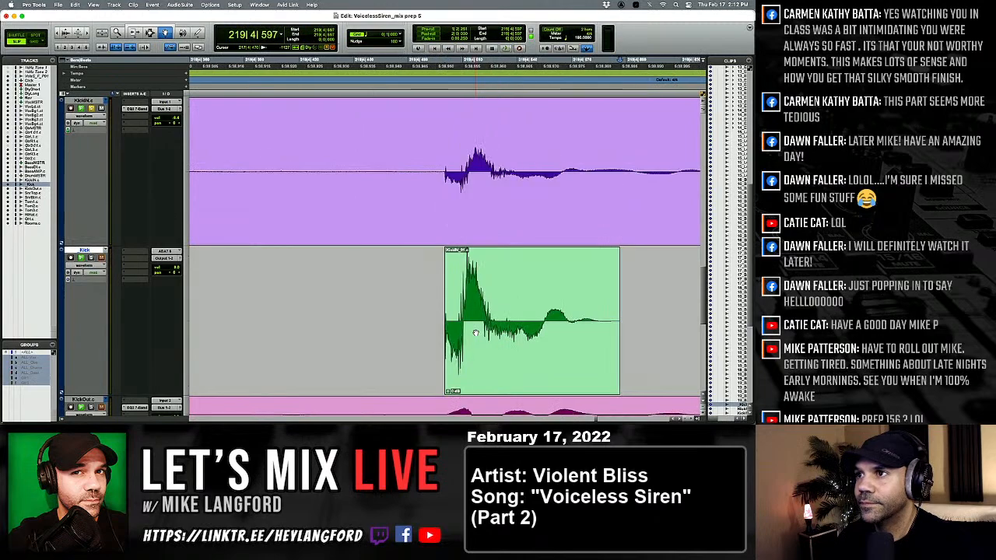
click(475, 333)
key(Tab)
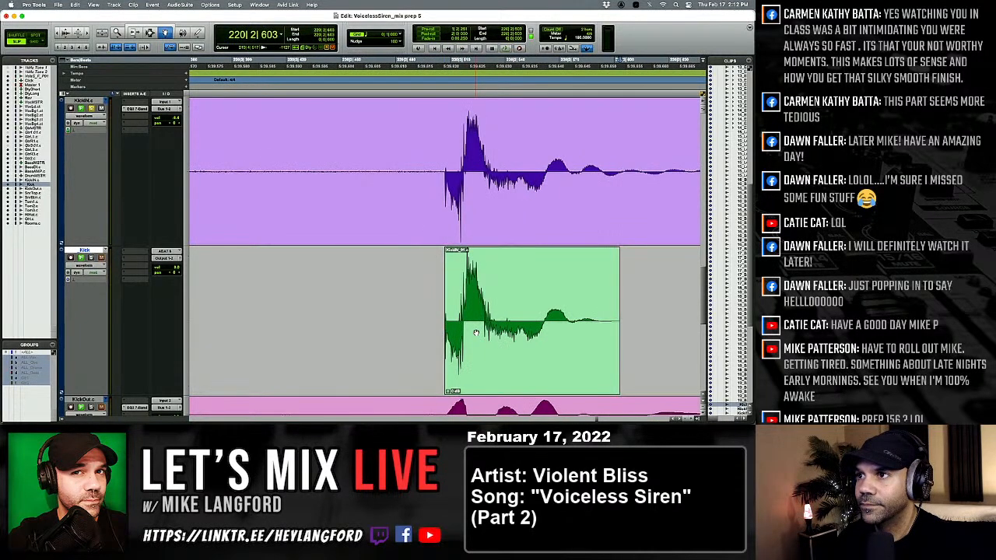
Soften the kick at 221|4|511 to match its KickIN hit and check the following kicks through 224|1.
key(Tab)
click(475, 333)
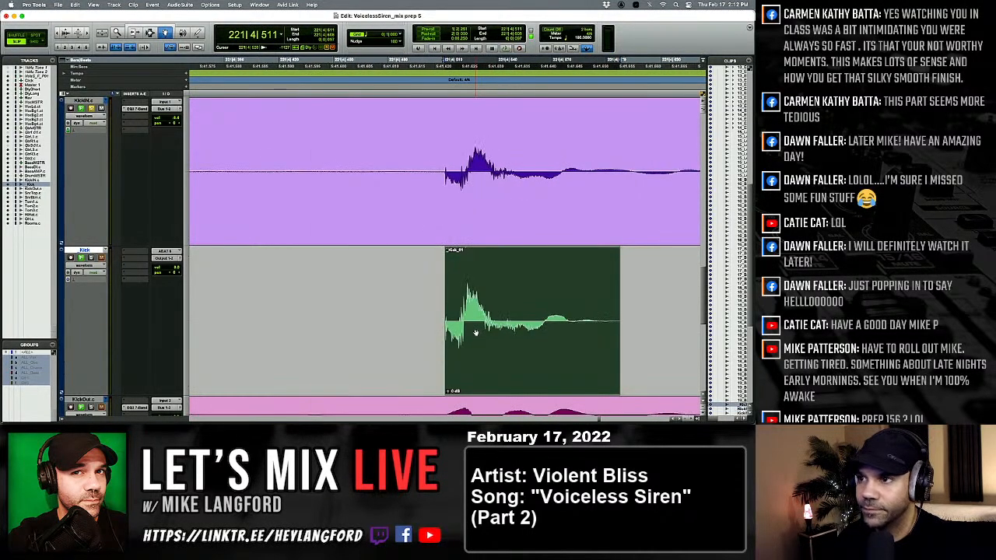
key(Tab)
key(Tab)
key(Tab)
key(Tab)
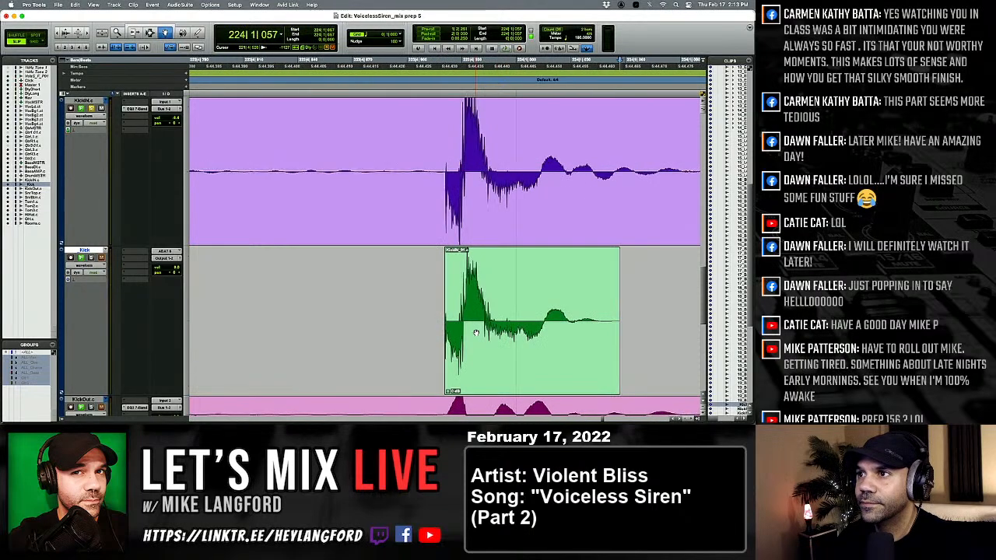
Soften the kick at 225|4|483 to match its KickIN hit and check the following kicks through 227|1.
key(Tab)
key(Tab)
key(Tab)
click(475, 333)
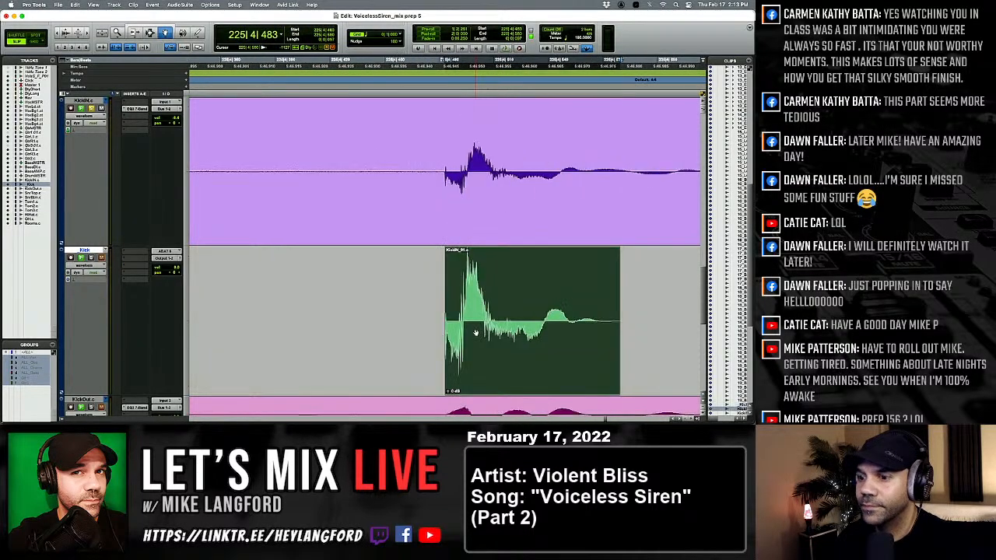
key(Tab)
key(Tab)
key(Tab)
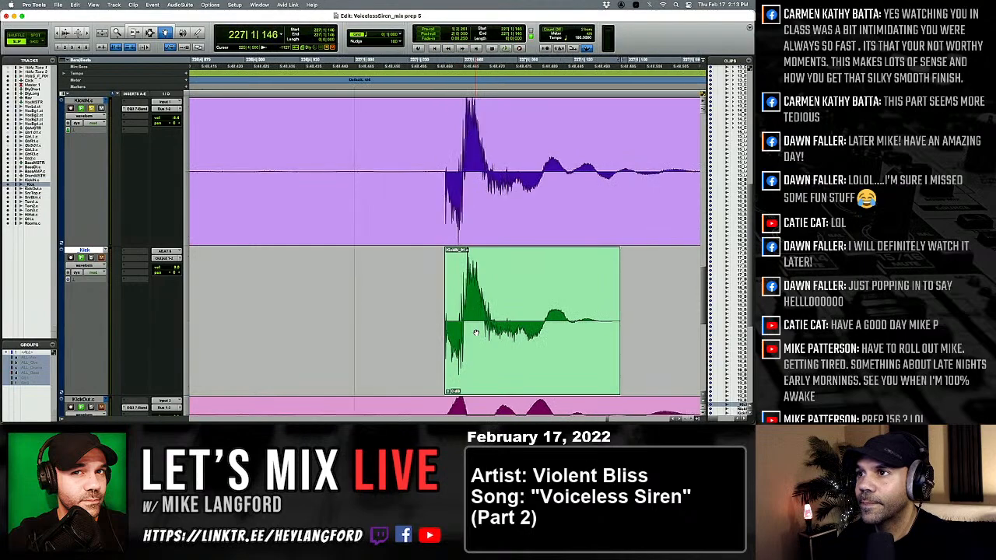
Soften the kick between 227|1 and 228|1 to match its KickIN hit and check the kicks up to 229|4|495.
click(475, 333)
key(Tab)
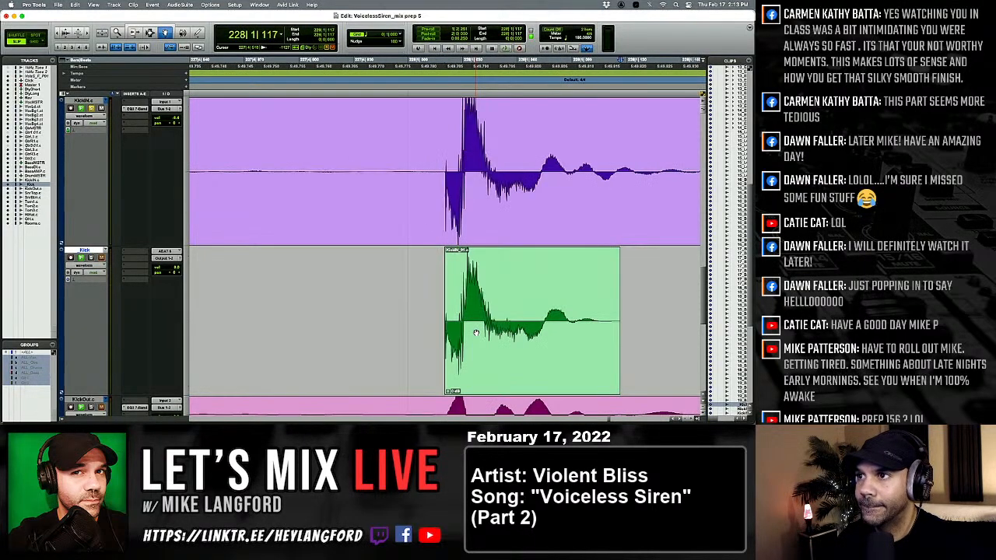
key(Tab)
key(Tab)
key(Tab)
Soften the kick at 229|4|495 to match its KickIN hit and check the following kicks through 231|1|026.
click(475, 333)
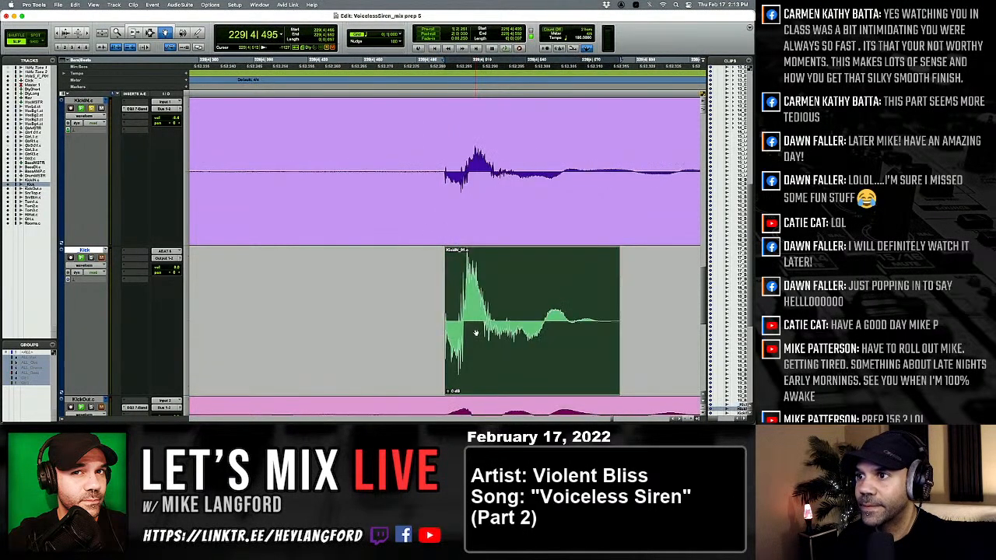
key(Tab)
key(Tab)
key(Tab)
key(Tab)
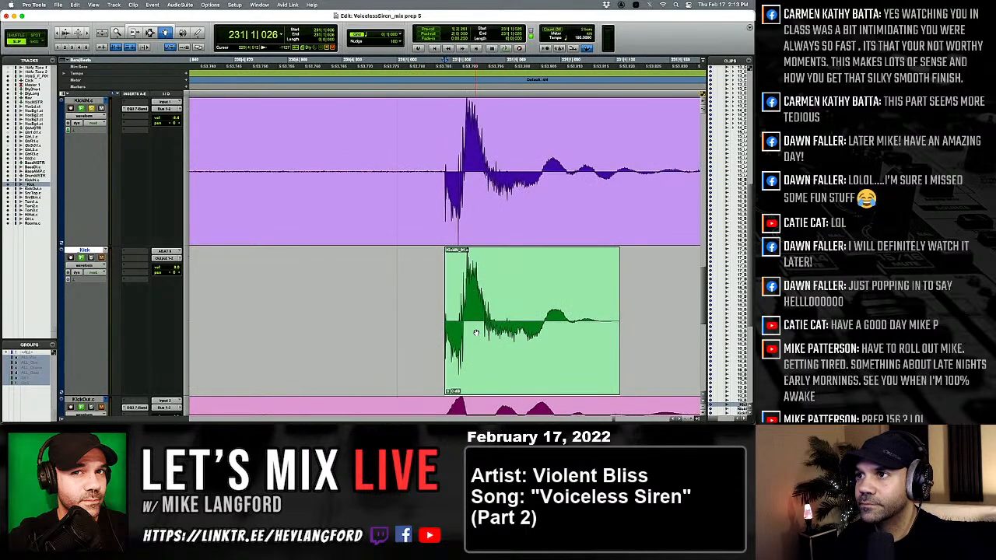
Soften the kick on beat 233|4 to match its KickIN hit and check the neighbouring kicks through 235|1|040.
key(Tab)
key(Tab)
key(Tab)
key(Tab)
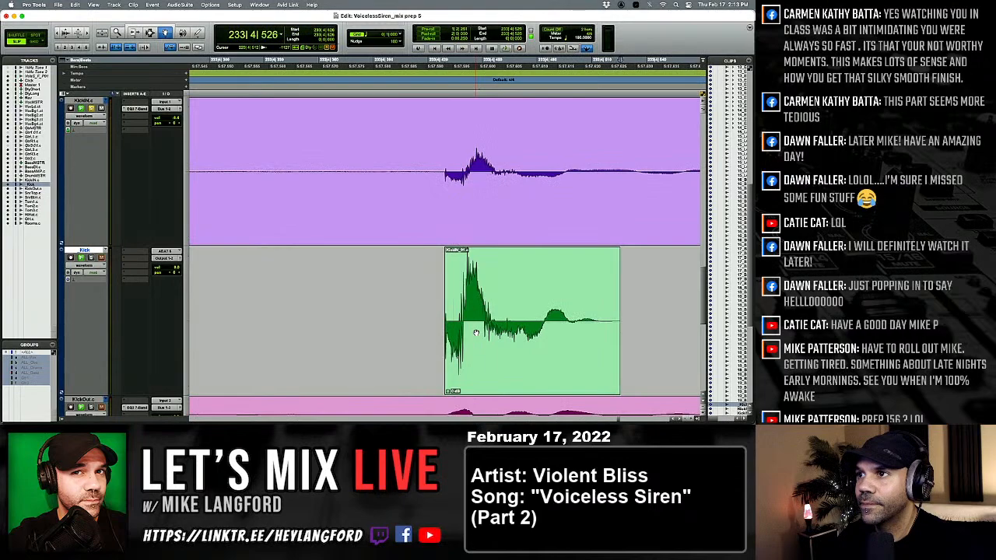
click(476, 333)
key(ctrl+shift+Down)
key(Tab)
key(Tab)
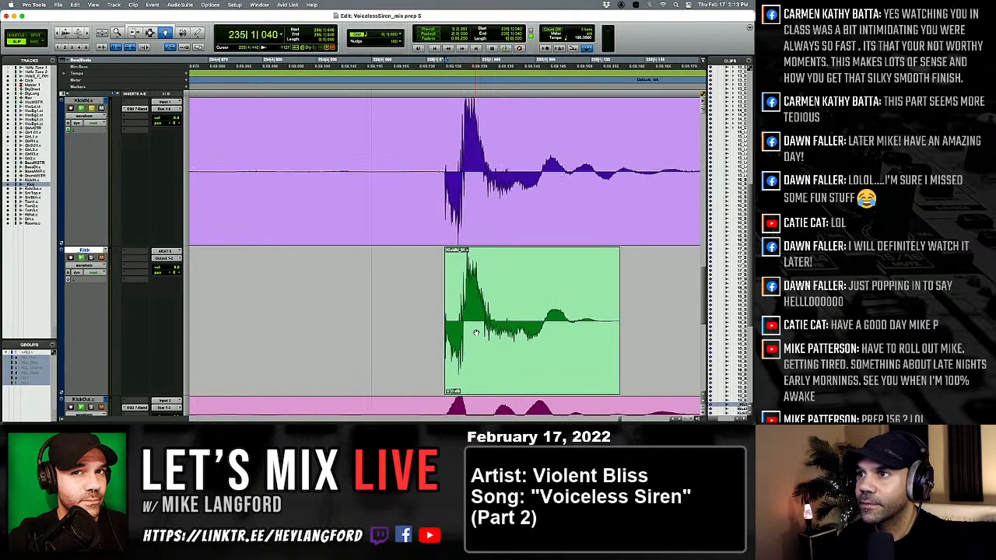
Soften the kick at 235|4|534 to match its KickIN hit and check the following kicks through 237|1.
click(476, 333)
key(ctrl+shift+Down)
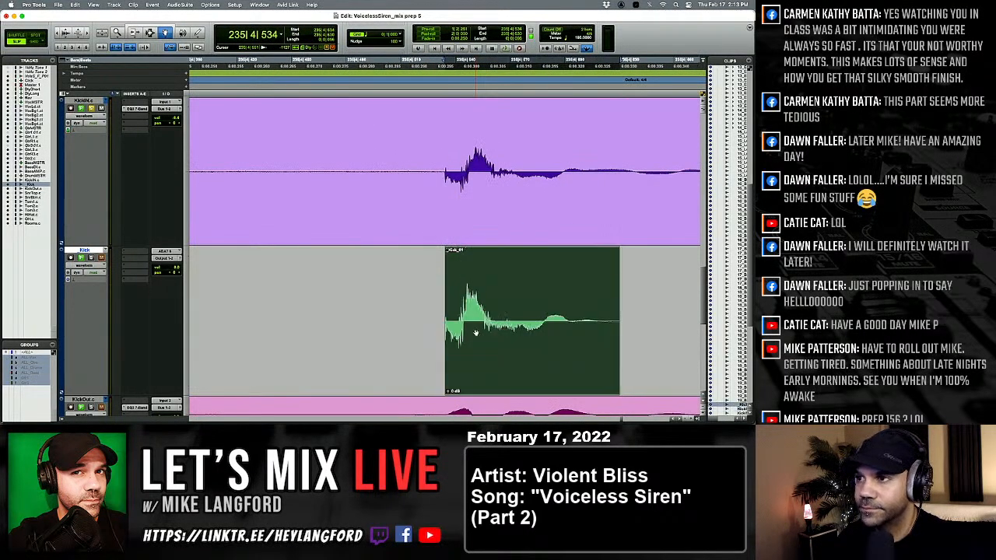
key(Tab)
key(Tab)
Soften the kick between 237|1 and 238|1 to match its KickIN hit and check the kick on 238|1.
key(Tab)
key(Tab)
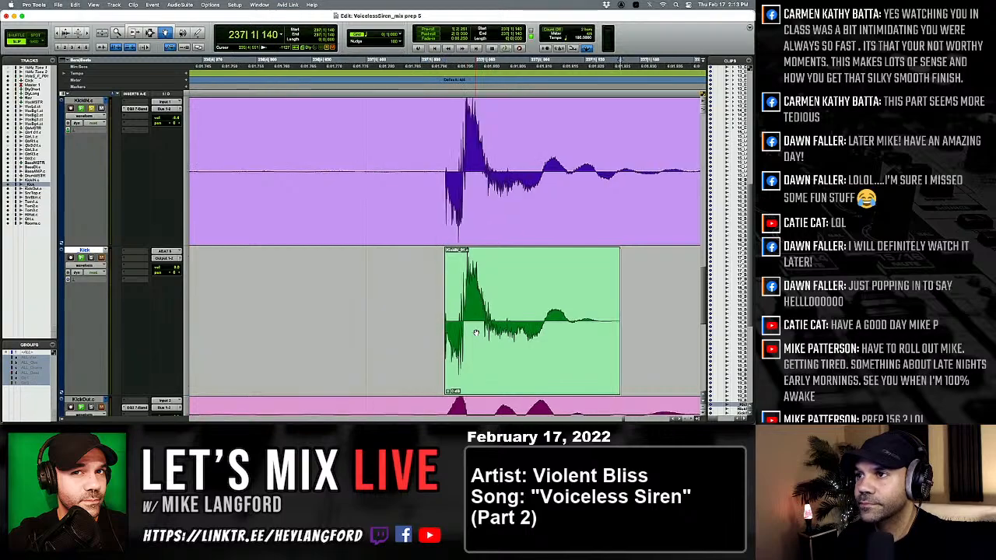
key(Tab)
key(Tab)
click(476, 333)
key(ctrl+shift+Down)
Soften the kick at 241|4|486 to match its KickIN hit and check the neighbouring kicks from 238|1 through 242|1|000.
key(Tab)
key(Tab)
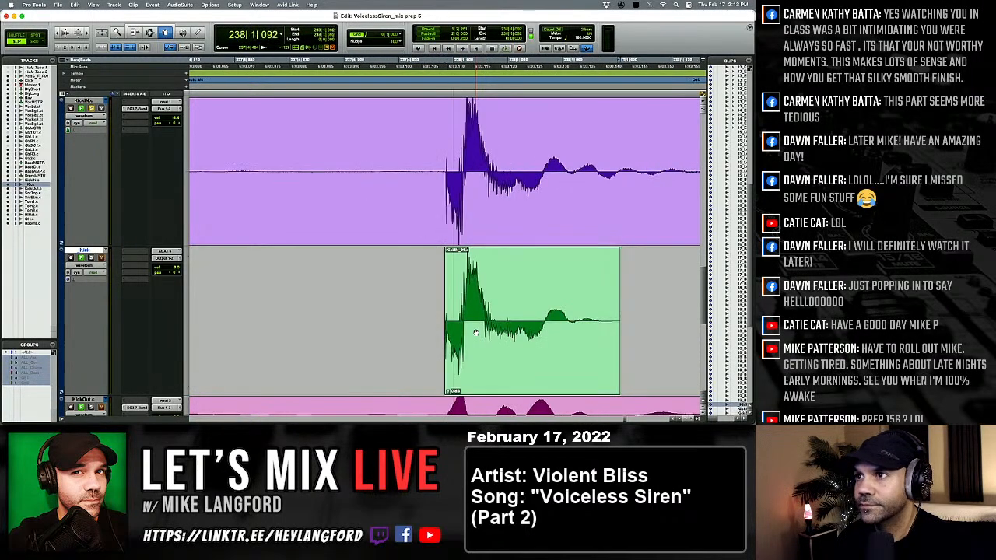
key(Tab)
key(Tab)
key(Tab)
key(Tab)
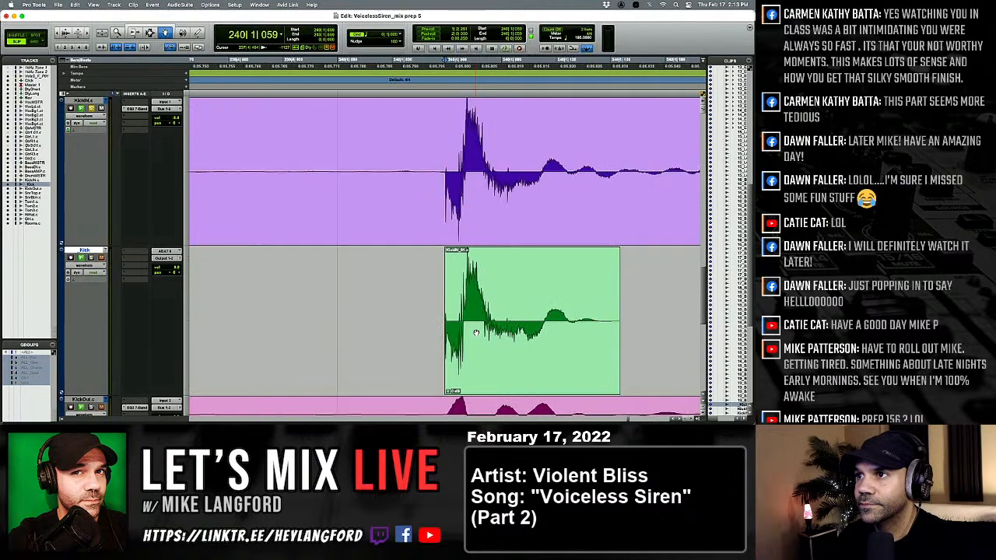
key(Tab)
key(Tab)
key(Tab)
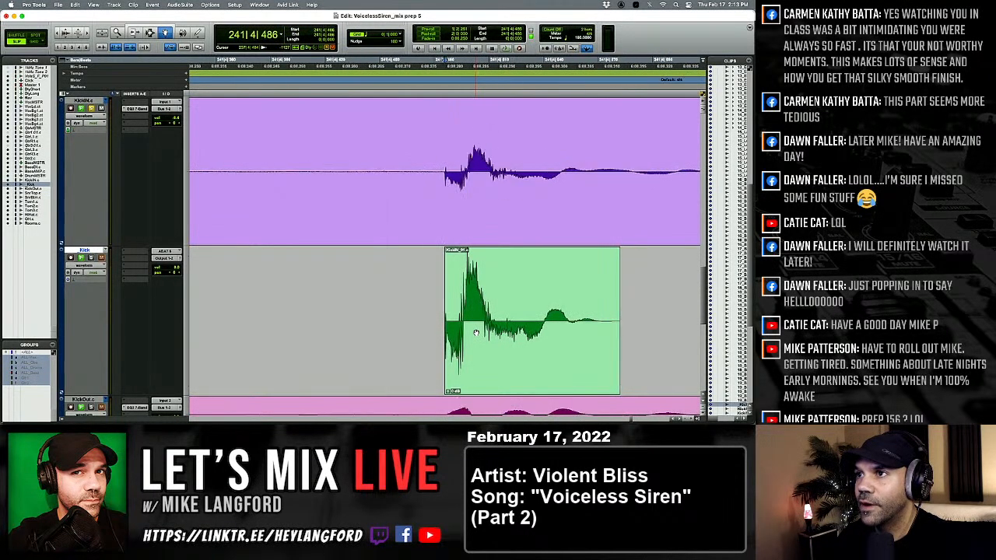
click(476, 333)
key(ctrl+shift+Down)
key(Tab)
key(Tab)
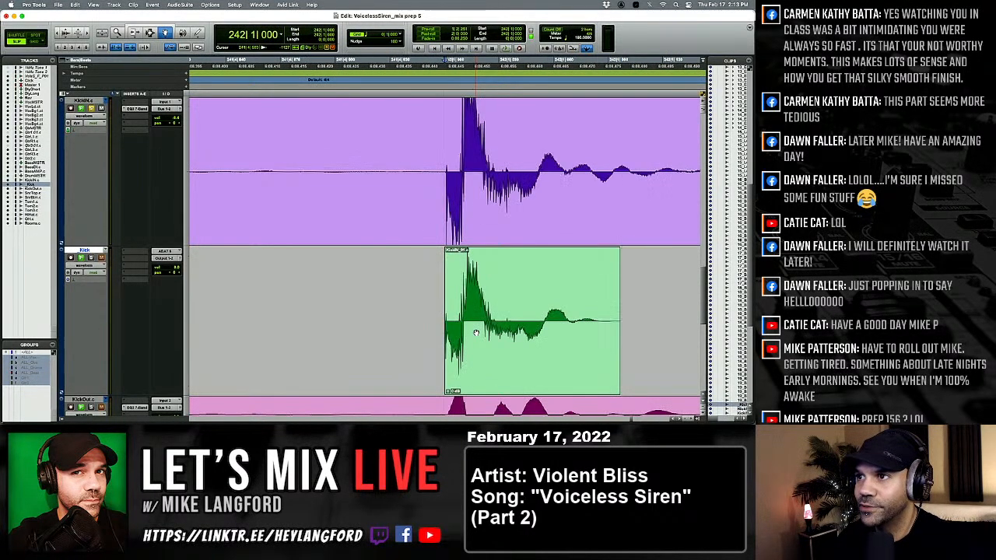
Soften the kick on beat 243|4 to match its KickIN hit and check the following kicks through 245|1.
key(Tab)
key(Tab)
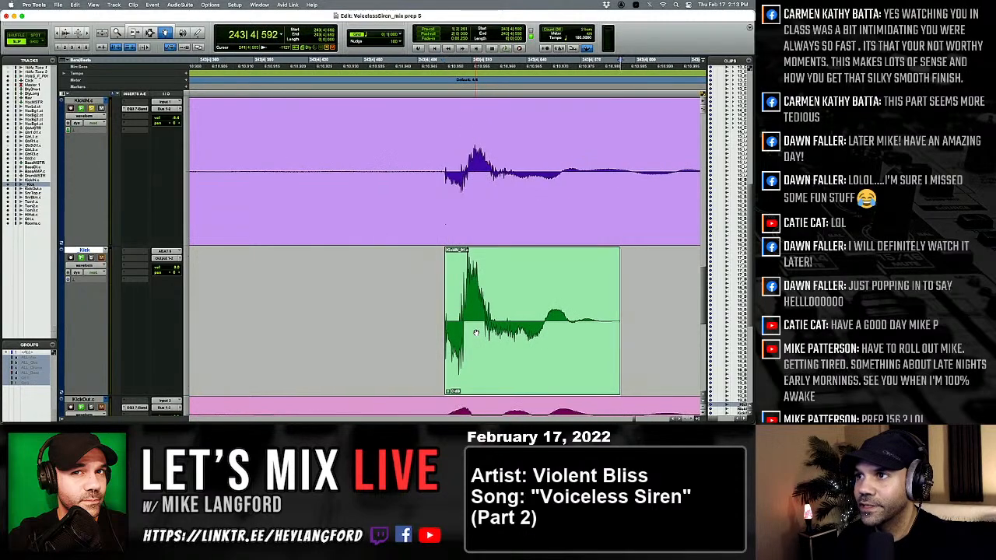
click(476, 333)
key(Tab)
key(Tab)
key(Tab)
key(Tab)
key(Tab)
key(Tab)
key(Tab)
key(Tab)
key(Tab)
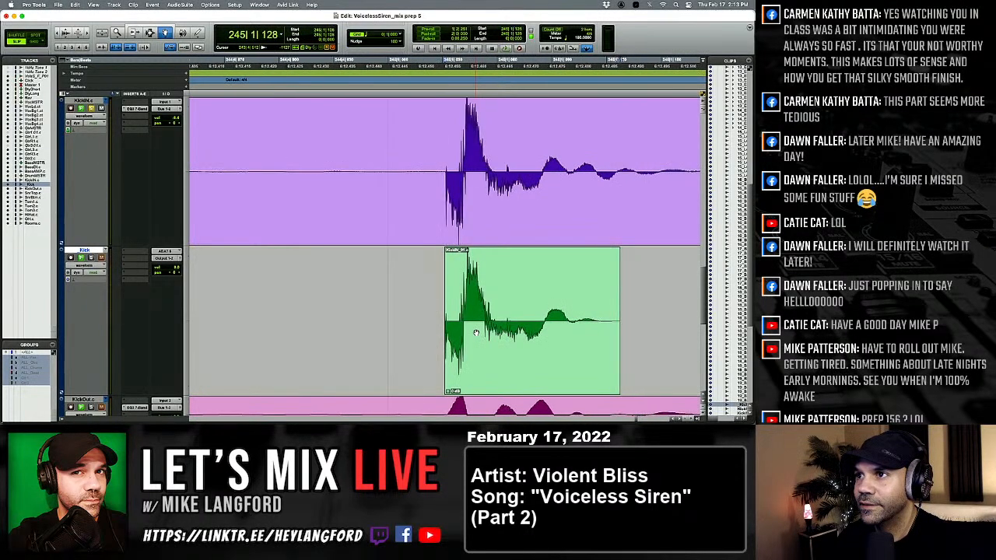
Soften the kick between 245|1 and 246|1 to match its KickIN hit and check the kick on 246|1.
click(477, 333)
key(ctrl+shift+Down)
key(Tab)
key(Tab)
key(Tab)
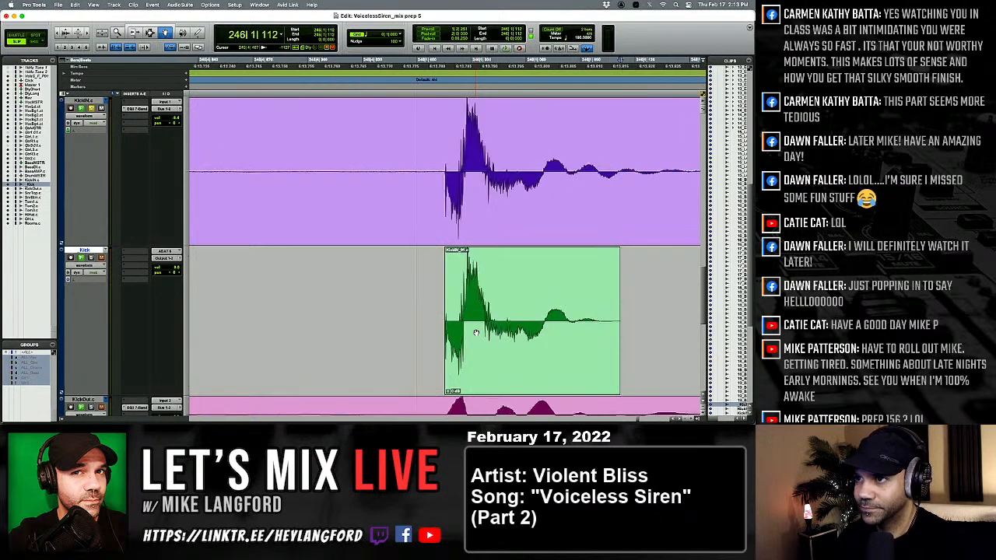
Soften the kick at 246|1|112 to match its KickIN hit and check the remaining kicks through the last one at 247|2|565.
click(476, 333)
key(ctrl+shift+Down)
key(Tab)
key(Tab)
key(Tab)
key(Tab)
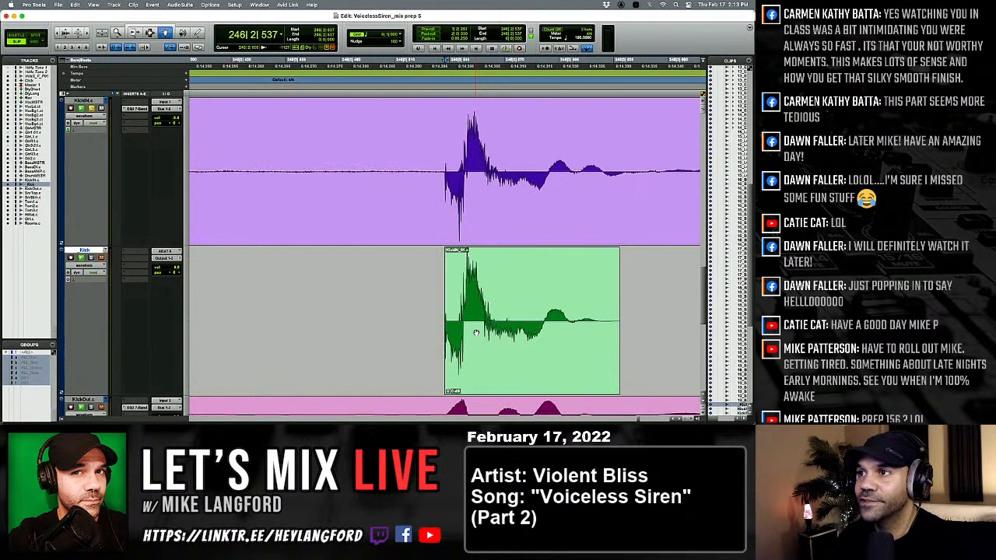
key(Tab)
key(Tab)
key(Tab)
key(Tab)
key(Tab)
key(Tab)
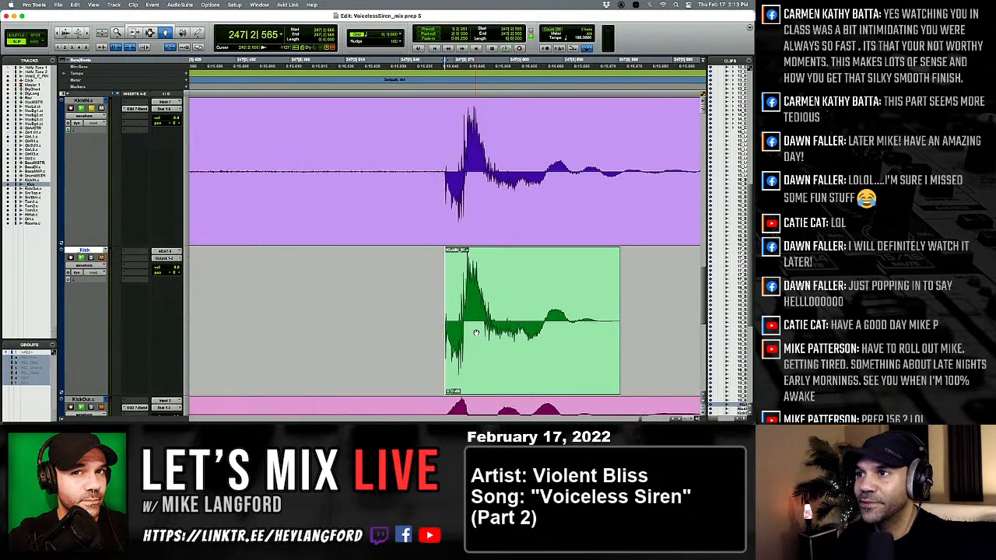
key(Tab)
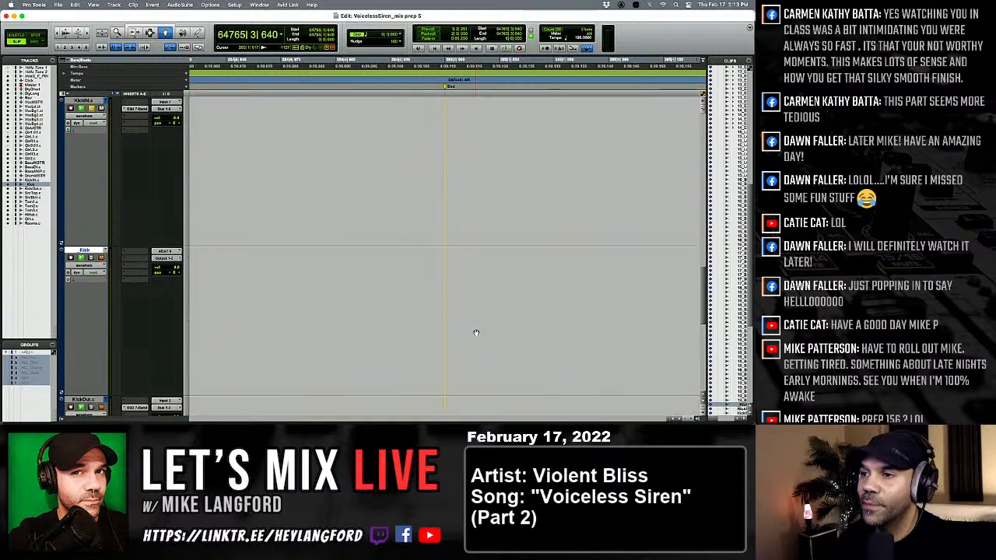
Switch to the Selector tool and fit the whole song in the timeline to review the KickIN and _Kick tracks.
key(alt+a)
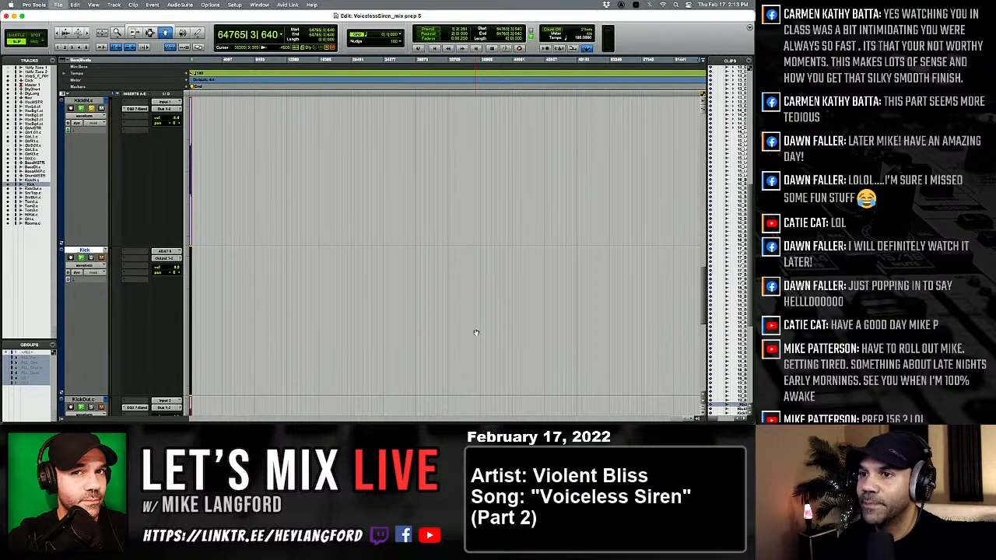
click(149, 32)
click(198, 144)
key(alt+a)
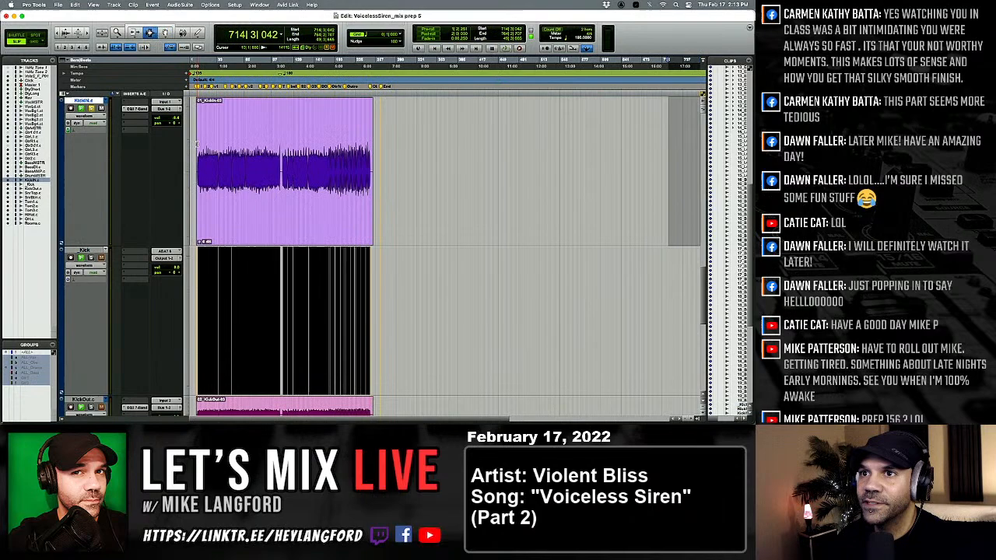
click(245, 215)
key(alt+a)
scroll(265, 244, down, 10)
scroll(266, 245, up, 10)
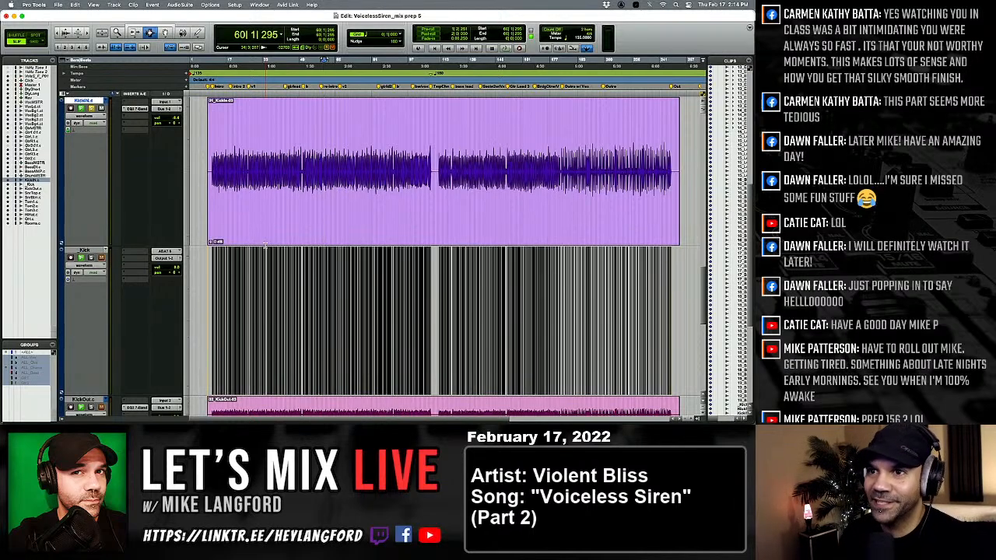
Locate the large Tom1 hit near 28|4 and audition it with the Tom1 track soloed.
scroll(292, 219, down, 10)
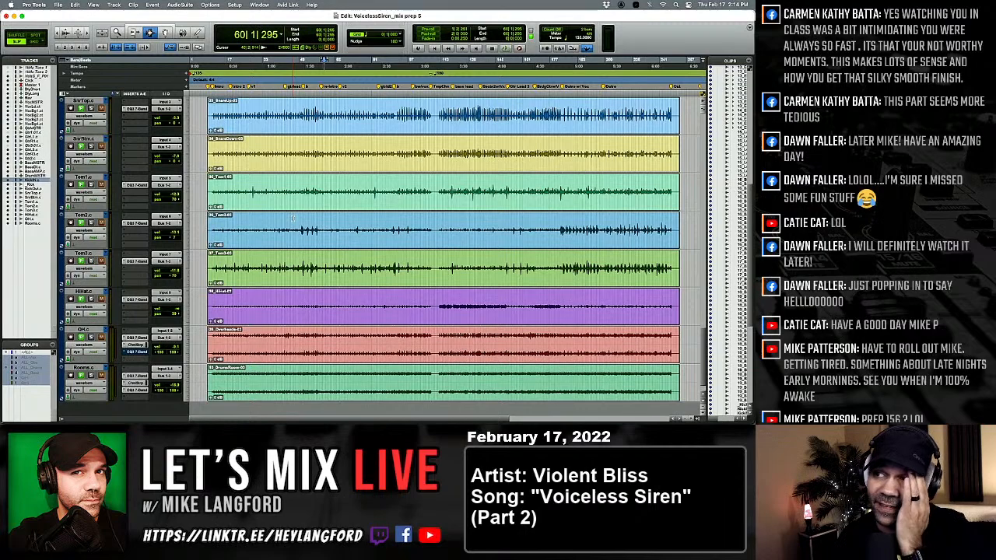
click(254, 208)
key(t)
key(t)
key(t)
key(t)
key(t)
key(t)
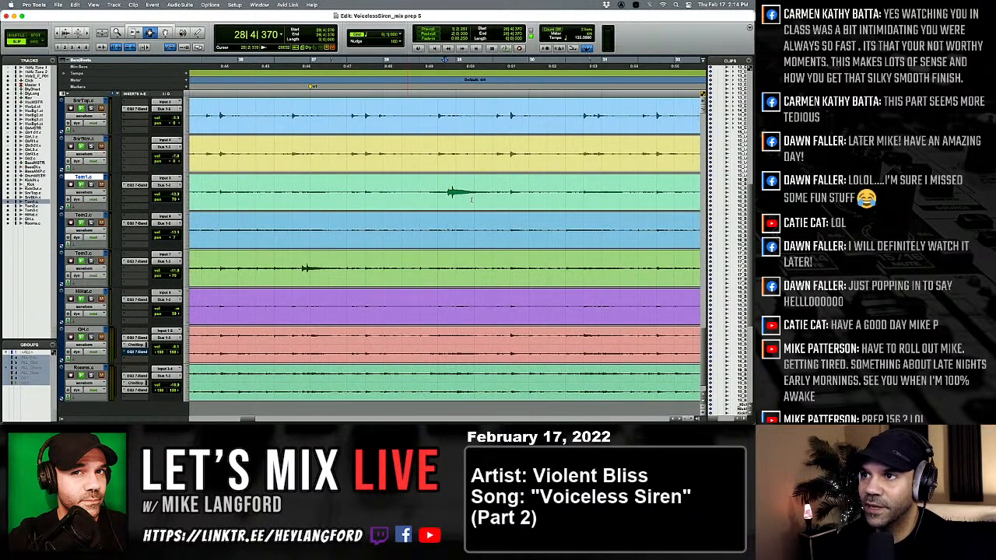
key(t)
click(437, 200)
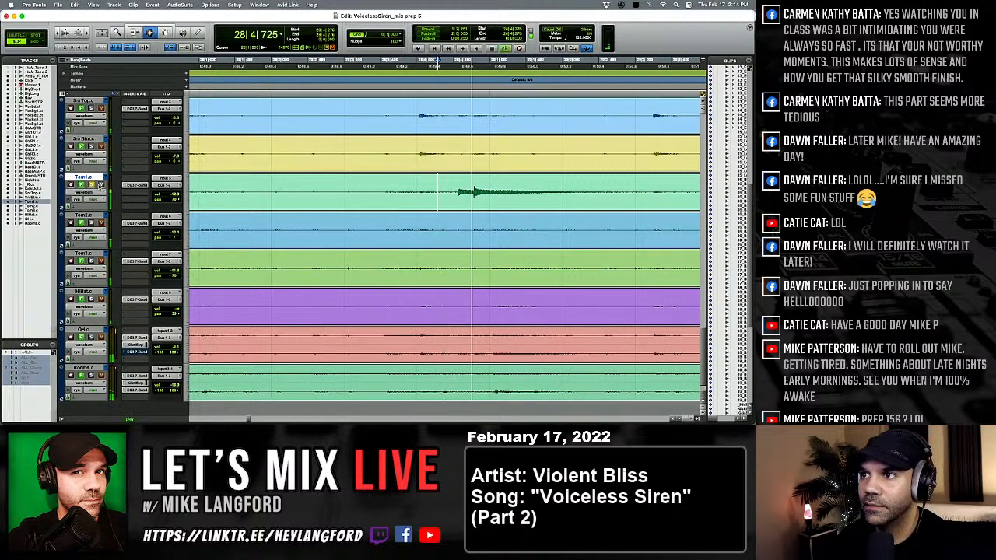
key(r)
key(r)
key(r)
key(r)
key(r)
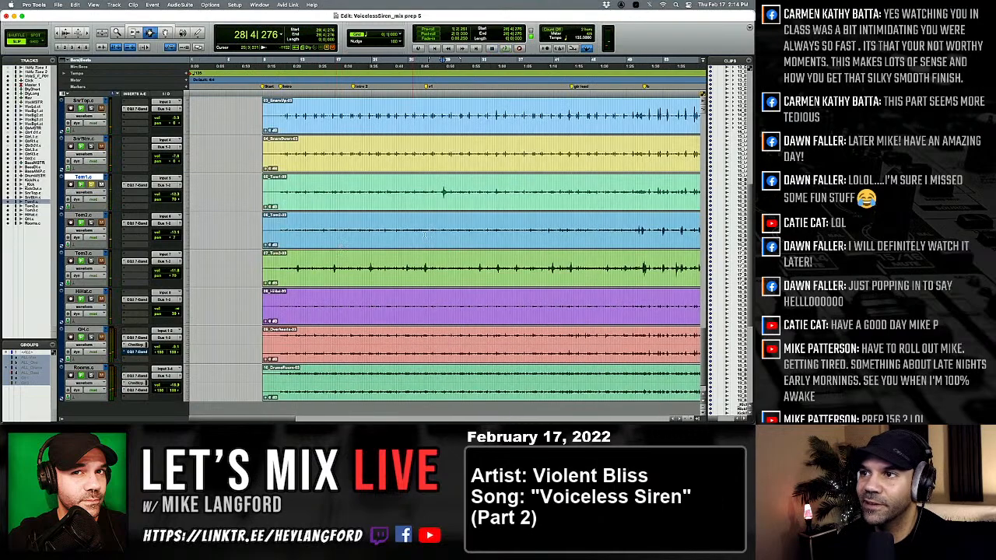
key(r)
key(r)
Play the kick tracks from 9|1|000 with solo to compare KickIN with the _Kick samples through the intro.
scroll(463, 236, up, 10)
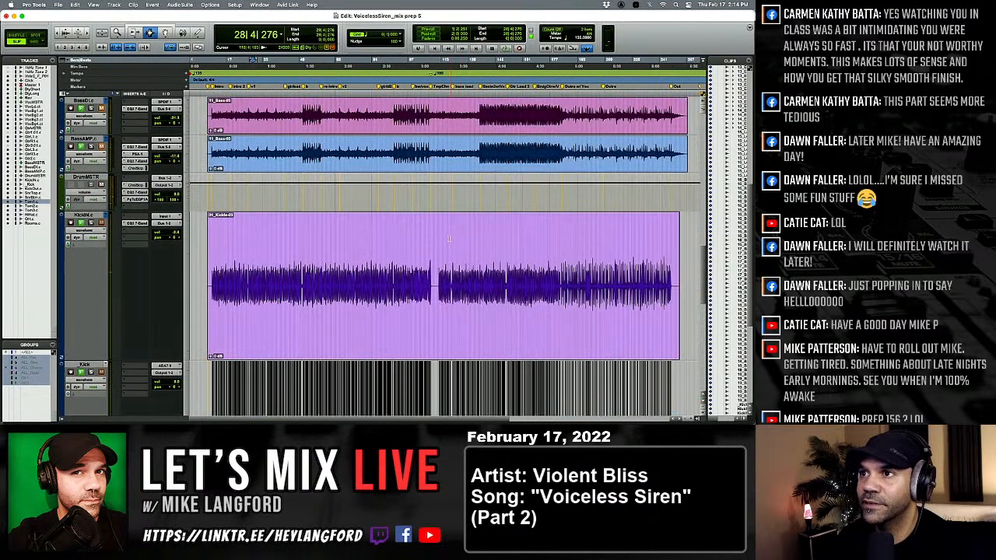
scroll(399, 256, down, 4)
click(365, 280)
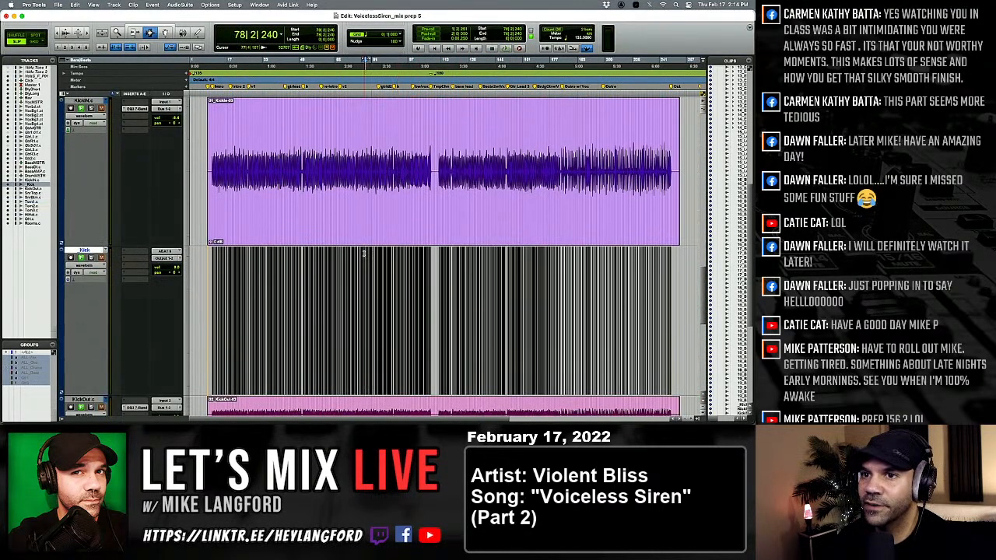
key(t)
key(r)
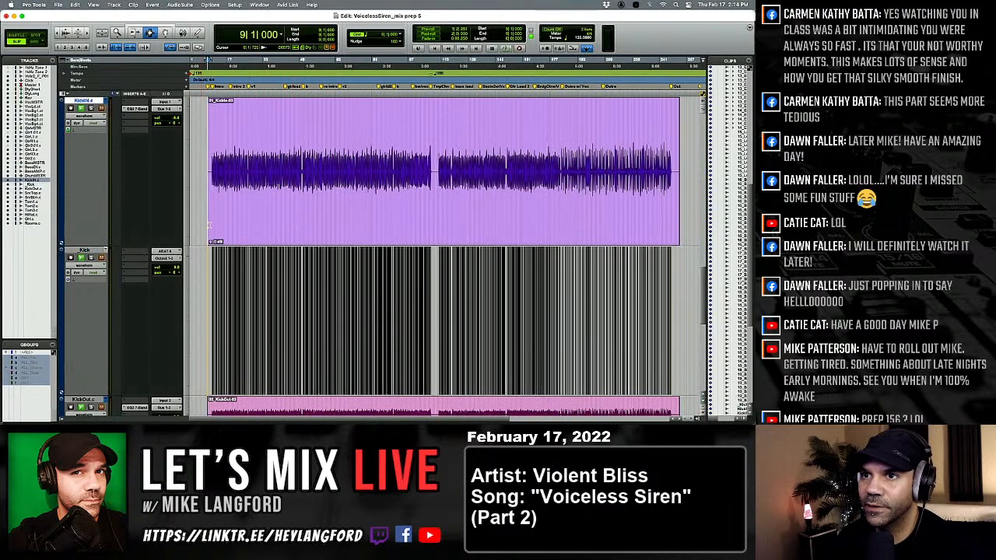
click(88, 101)
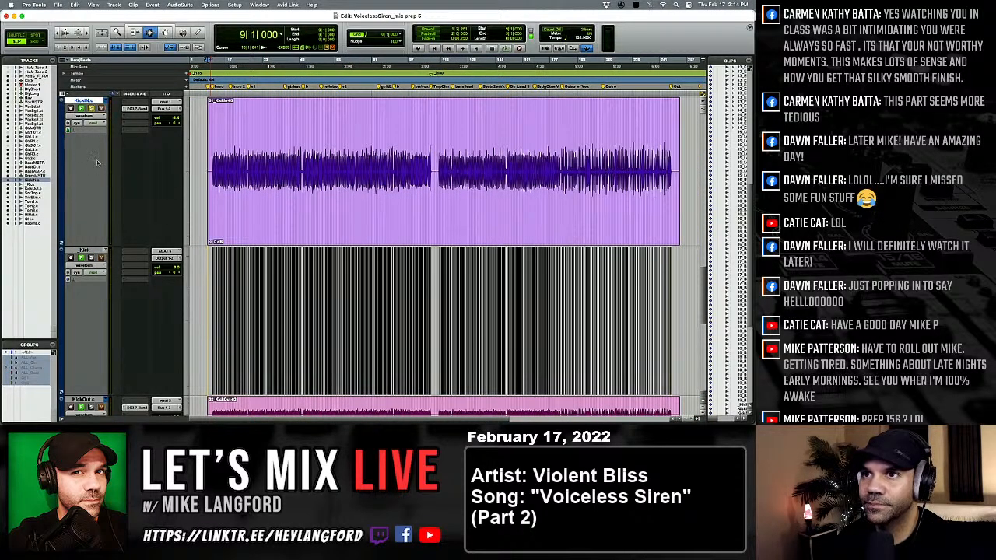
key(space)
key(t)
key(t)
key(t)
key(t)
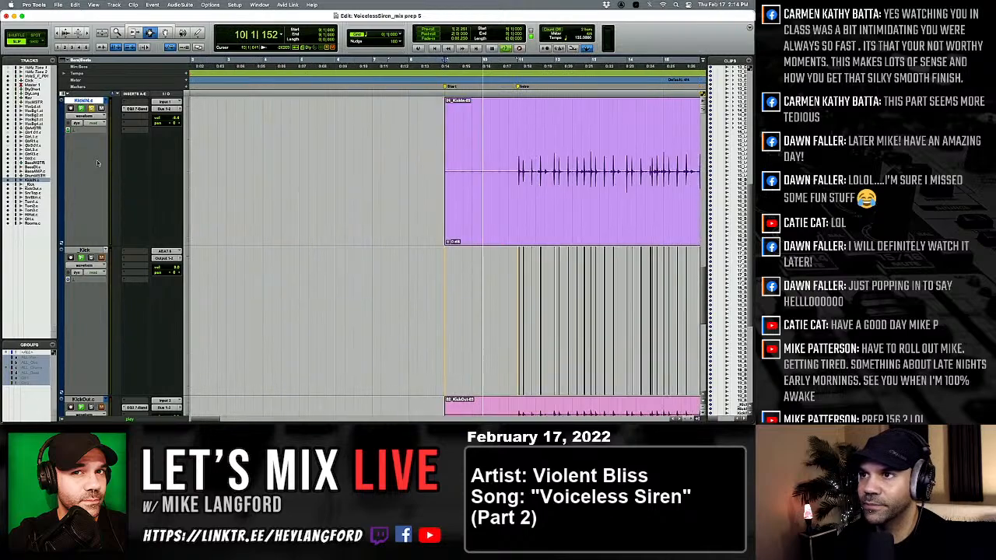
scroll(97, 163, right, 3)
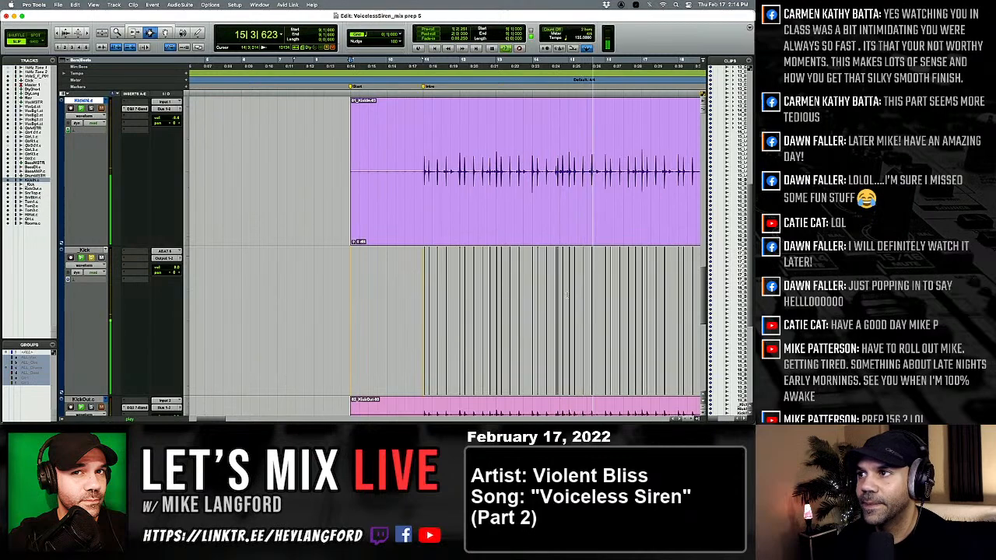
key(space)
Copy the quiet _Kick clip at 14|3|538 and paste it on KickIN at 1|1|114, beside the sample at the session start.
click(560, 297)
key(t)
key(t)
key(t)
key(t)
key(t)
key(t)
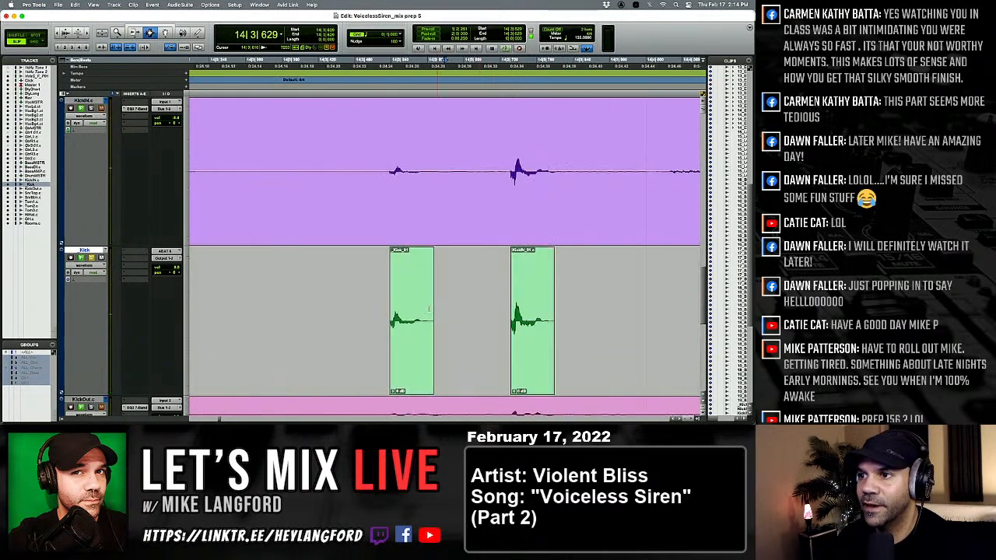
key(r)
click(424, 309)
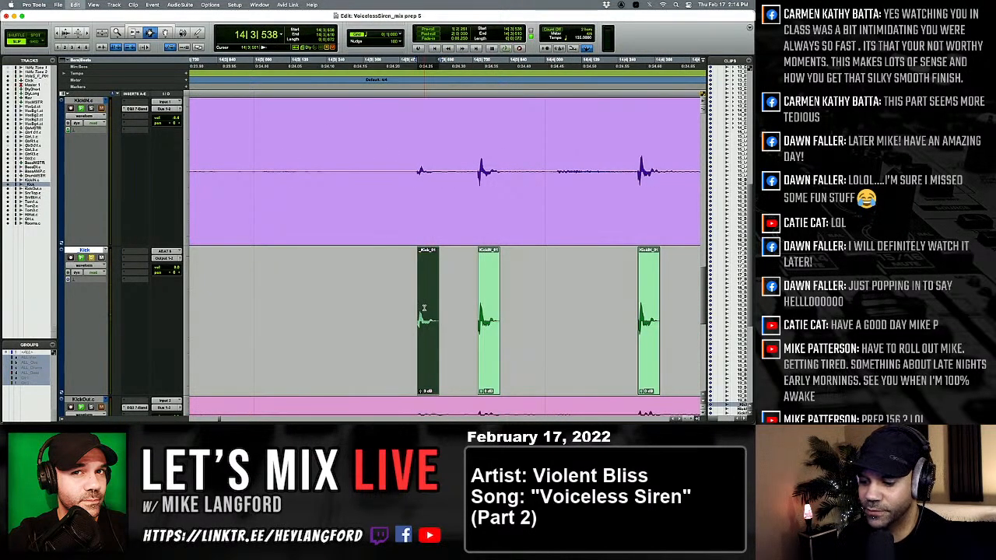
key(shift+Return)
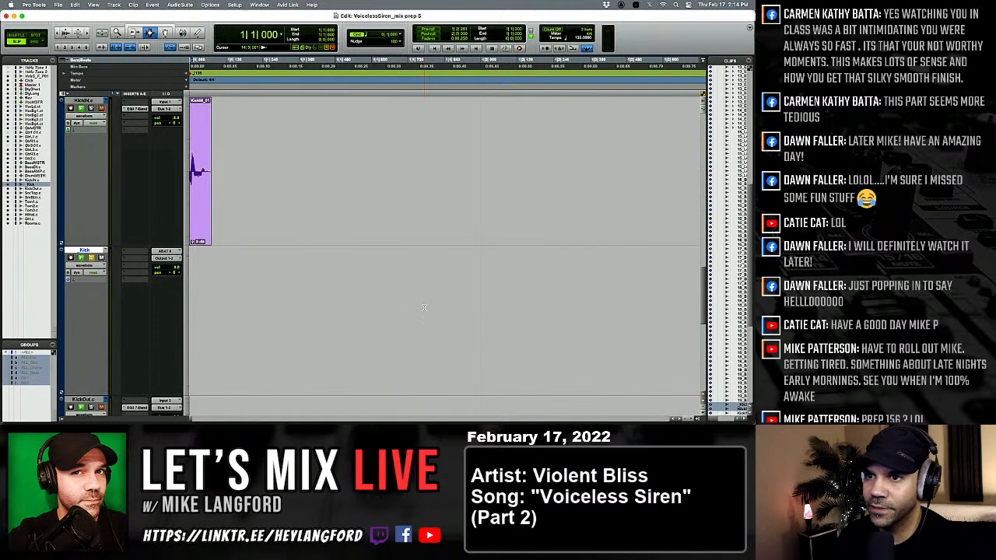
click(289, 186)
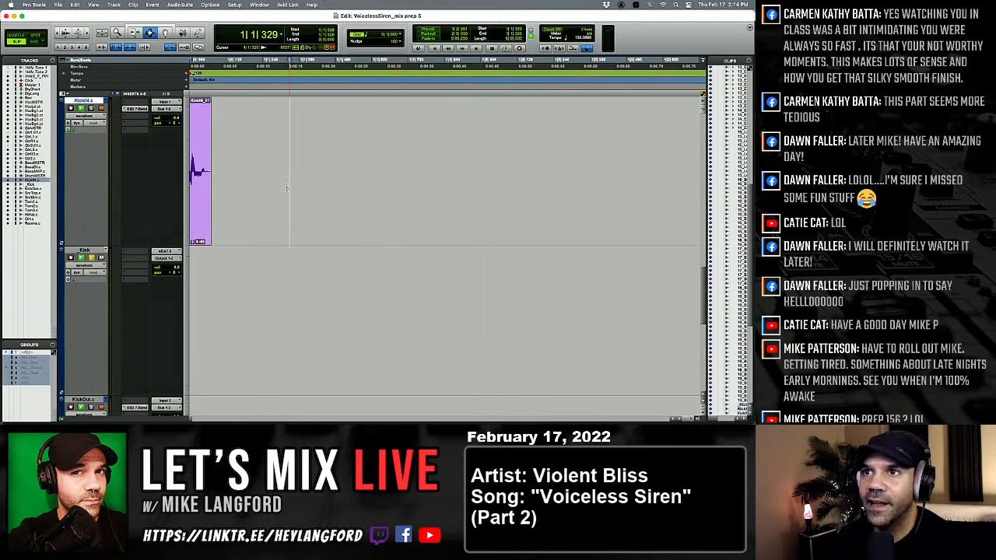
click(226, 179)
key(ctrl+v)
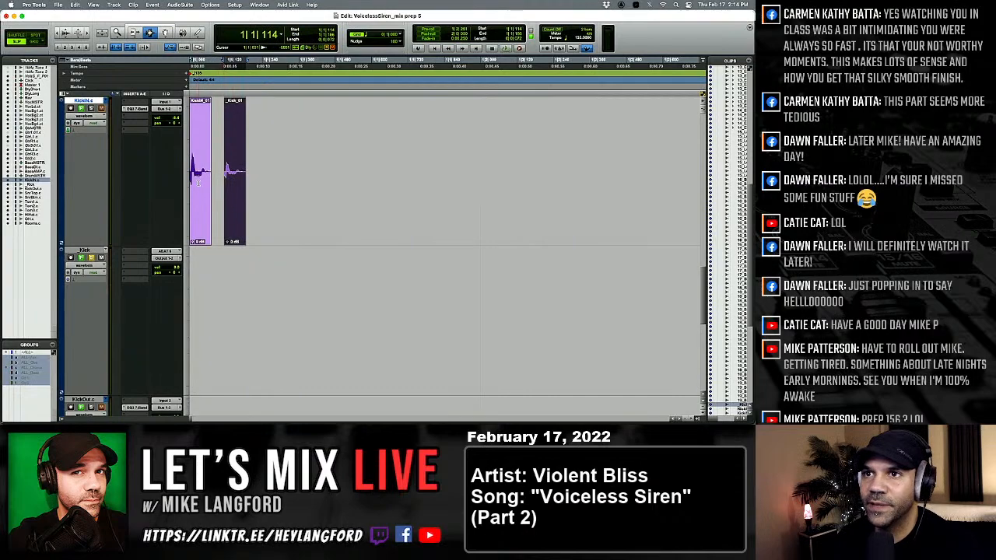
shift+click(243, 186)
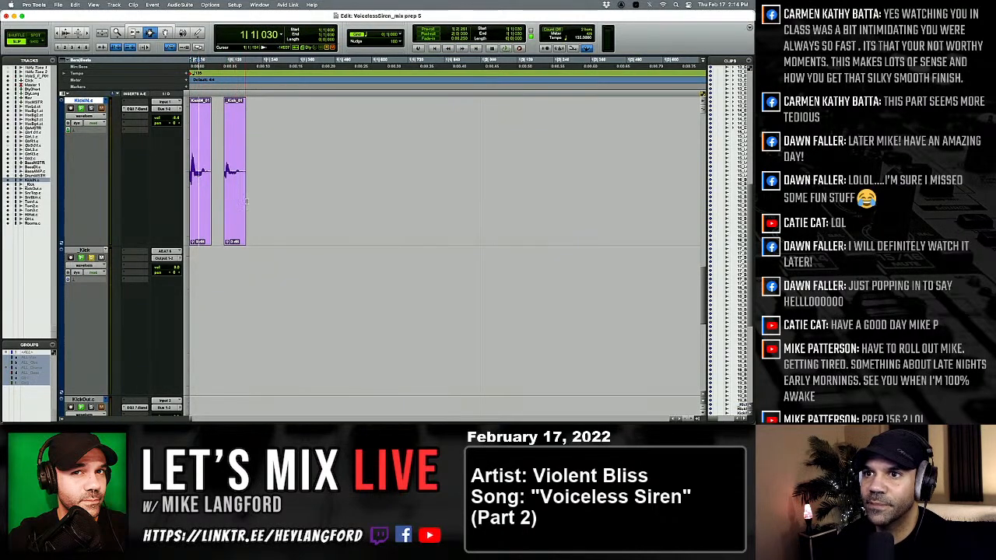
Try a higher clip gain on the first kick sample at the session start and undo it.
double_click(195, 232)
click(193, 240)
drag(193, 243, 179, 236)
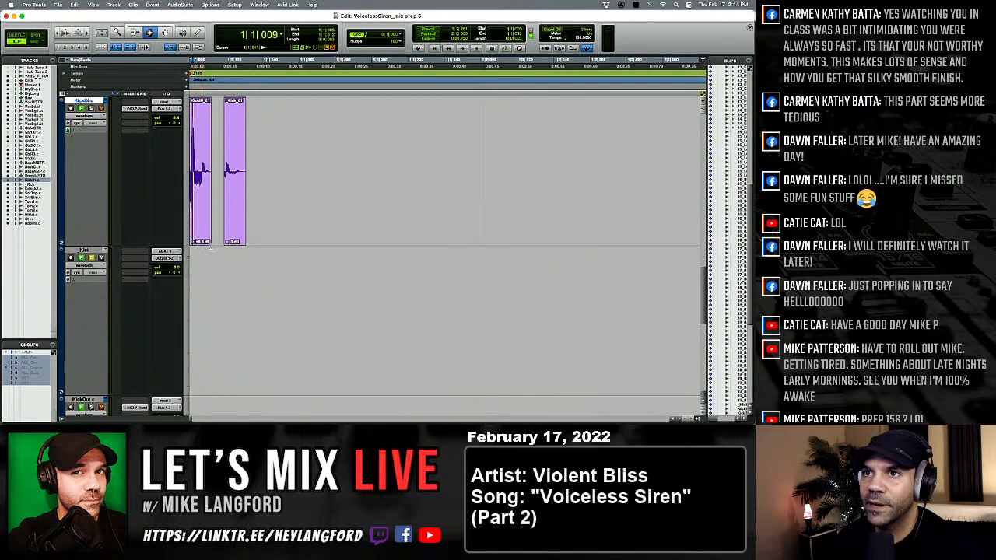
key(super+z)
Return to the full song view and play the soloed _Kick track from 11|1|118.
click(294, 226)
key(alt+a)
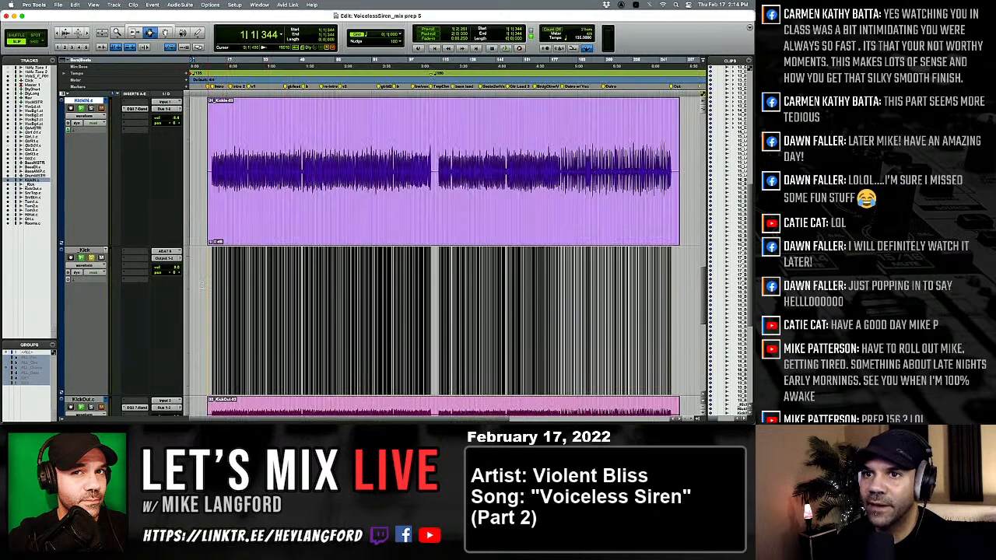
click(187, 279)
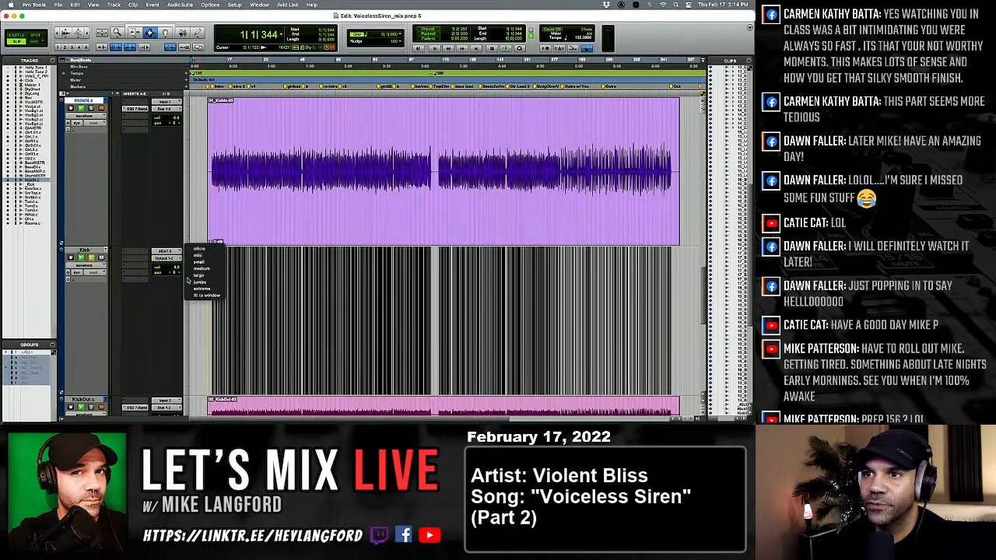
click(223, 209)
click(212, 292)
key(space)
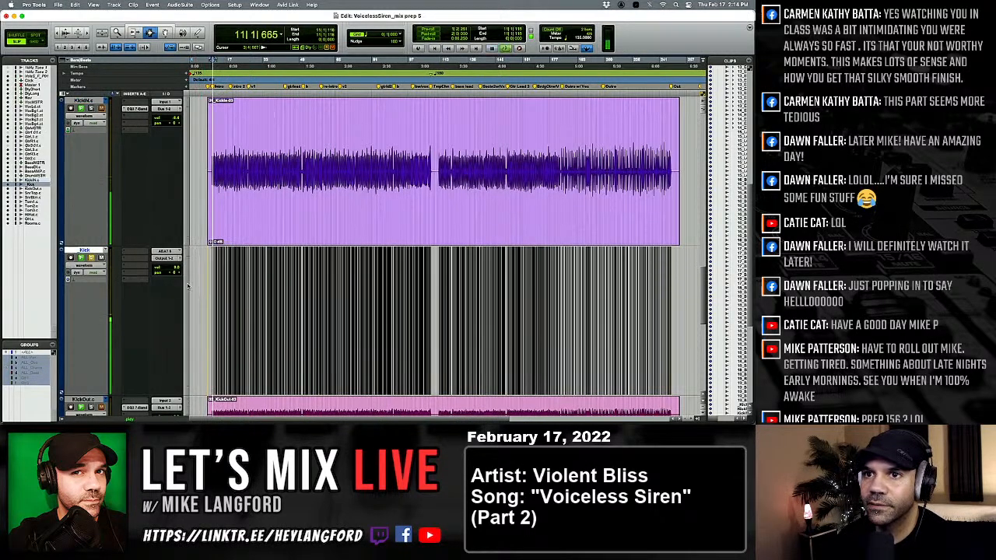
key(space)
Insert the Trigger 2 (mono/stereo) plug-in on the _Kick track and play the song to check its hit detection.
click(124, 261)
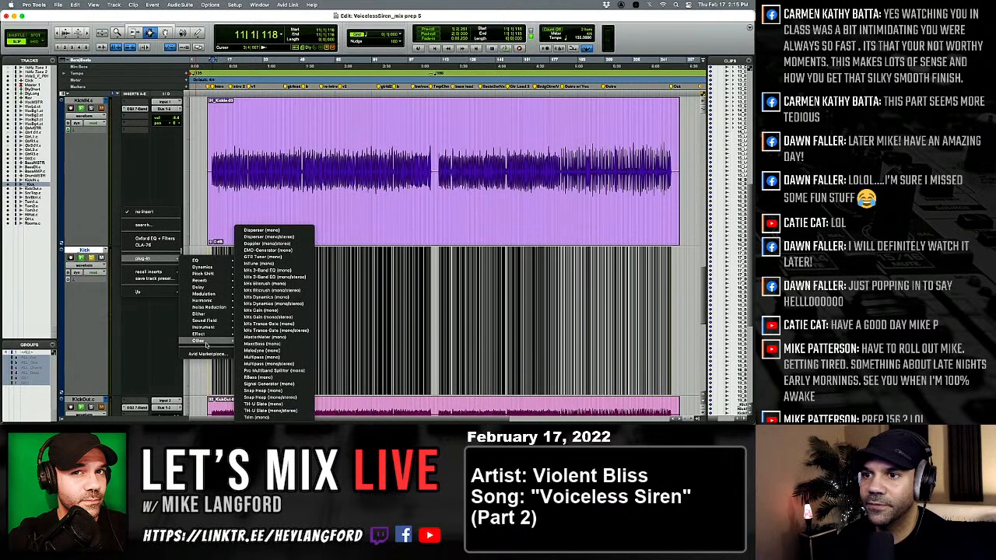
mouse_move(200, 341)
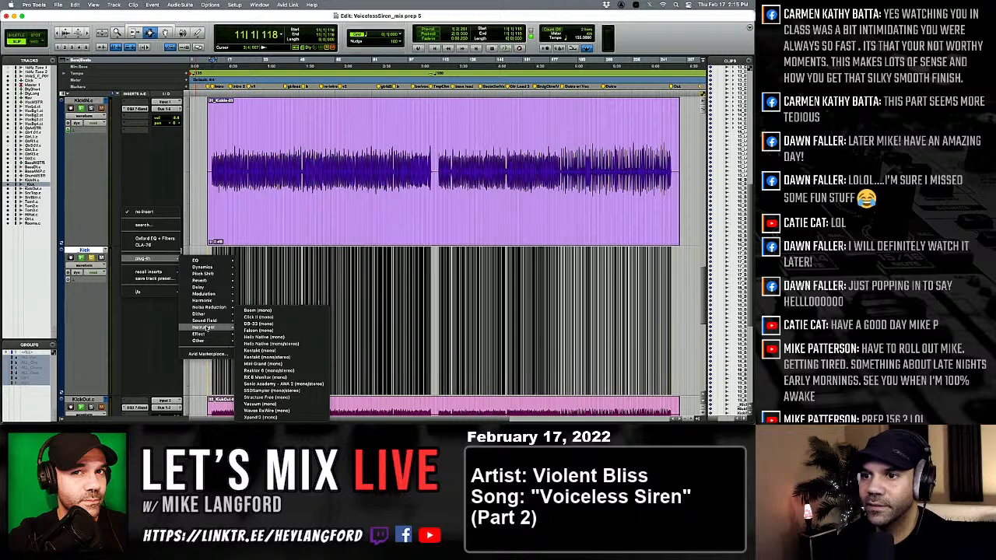
click(151, 226)
text(trig)
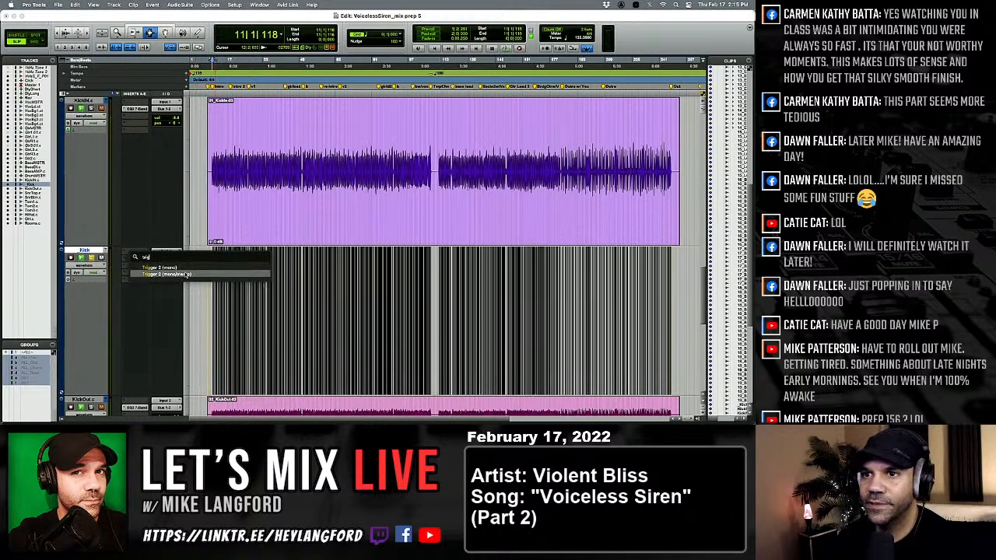
key(Return)
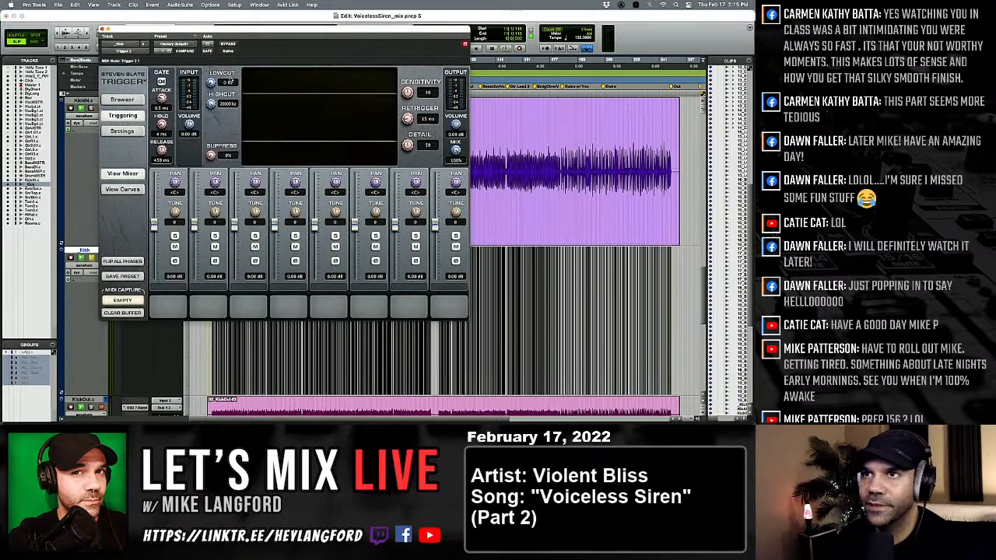
drag(221, 31, 349, 84)
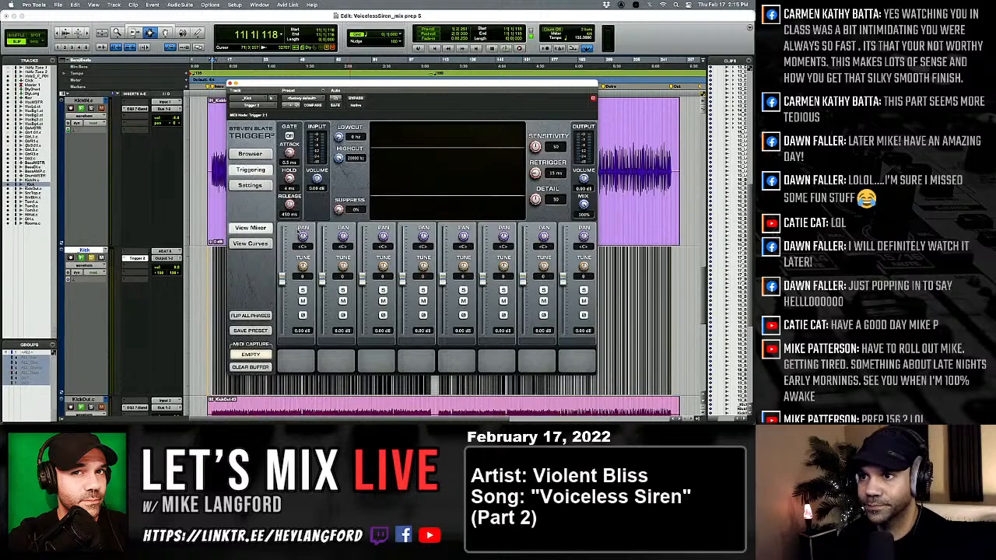
key(space)
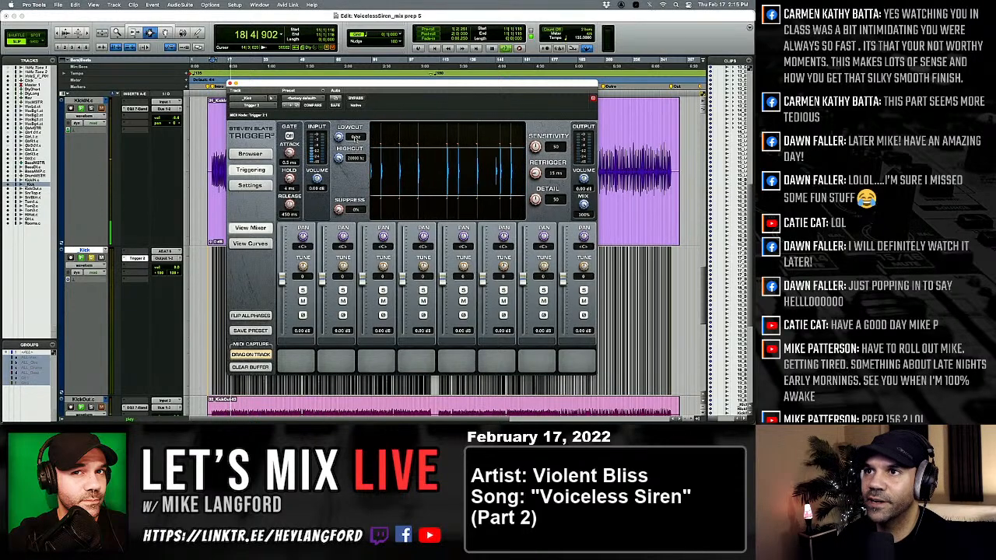
key(space)
Load the MainRockKick preset in Trigger 2 on the _Kick track.
click(310, 99)
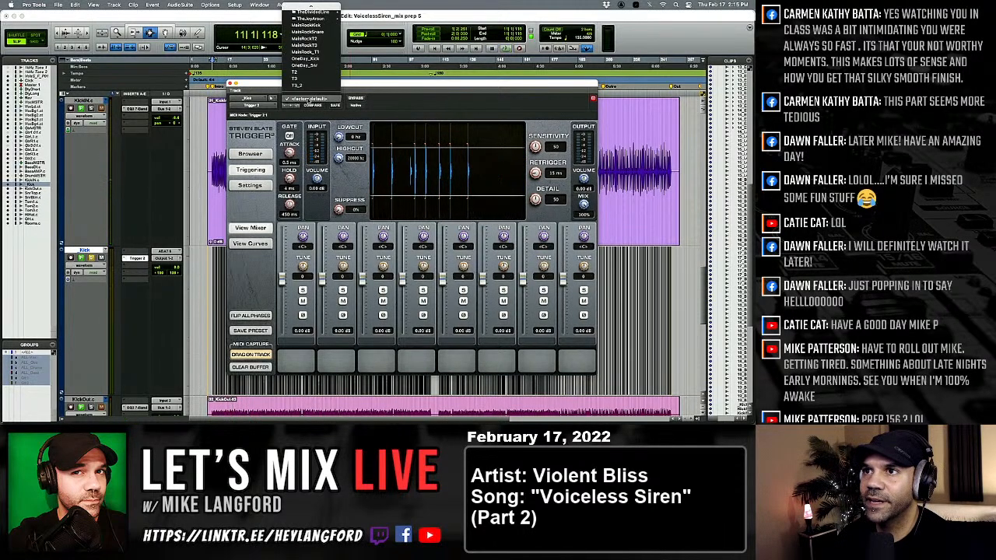
mouse_move(312, 6)
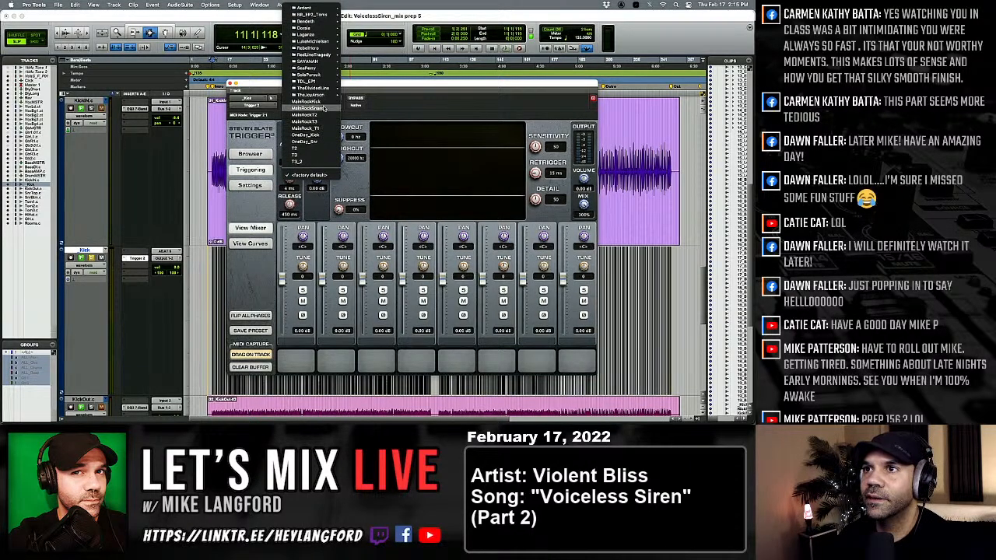
click(322, 102)
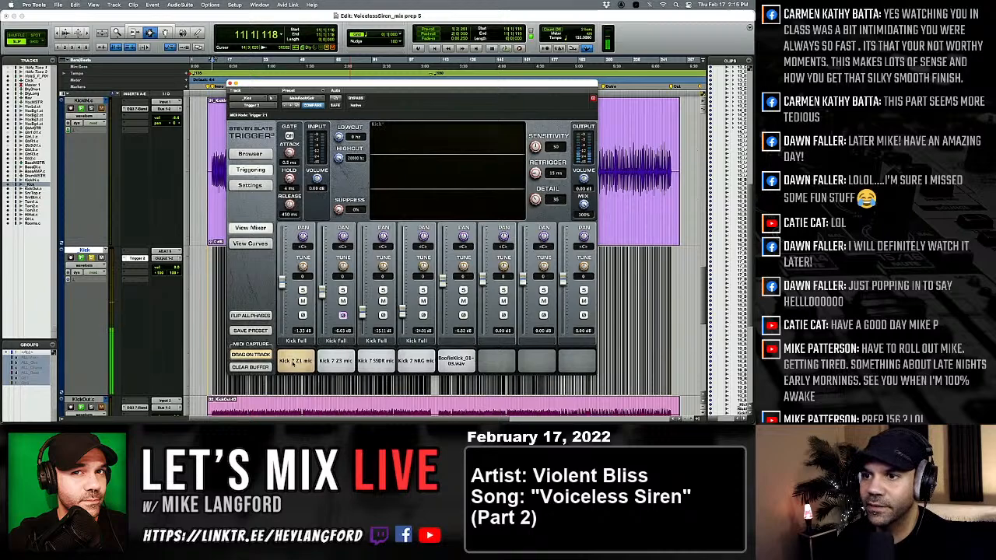
Audition the five loaded kick samples in Trigger 2 one at a time, from Kick 7 Z1 through the fifth slot's .wav sample.
click(293, 363)
click(293, 362)
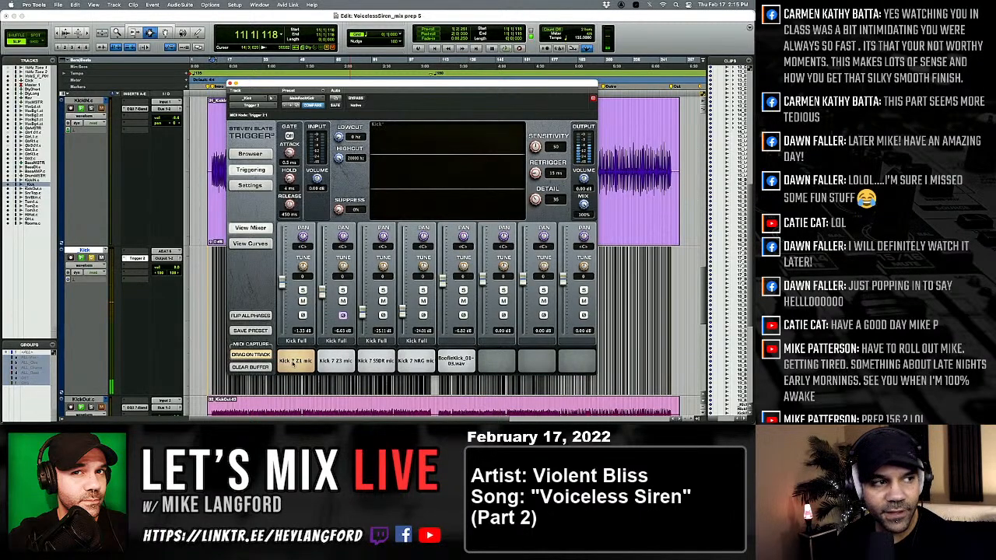
click(336, 363)
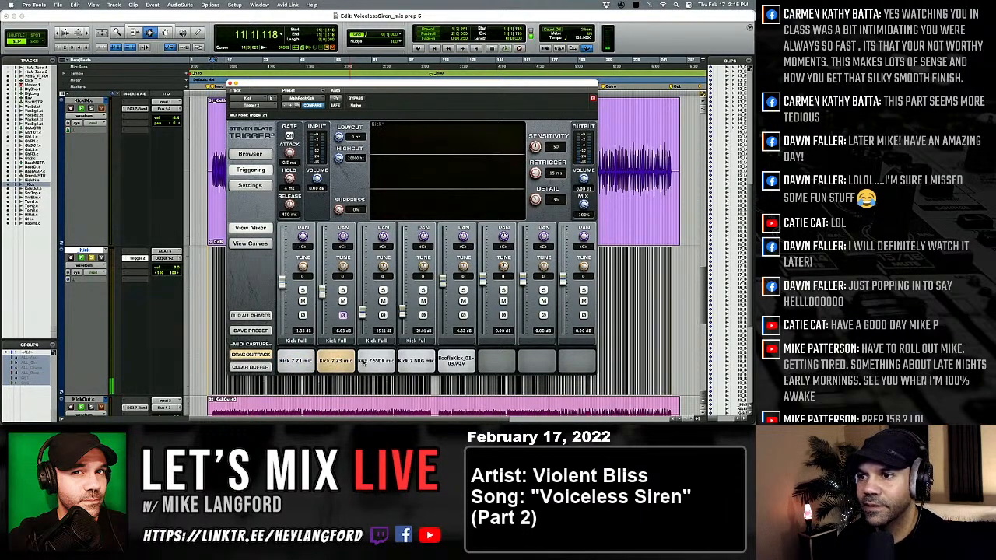
click(385, 362)
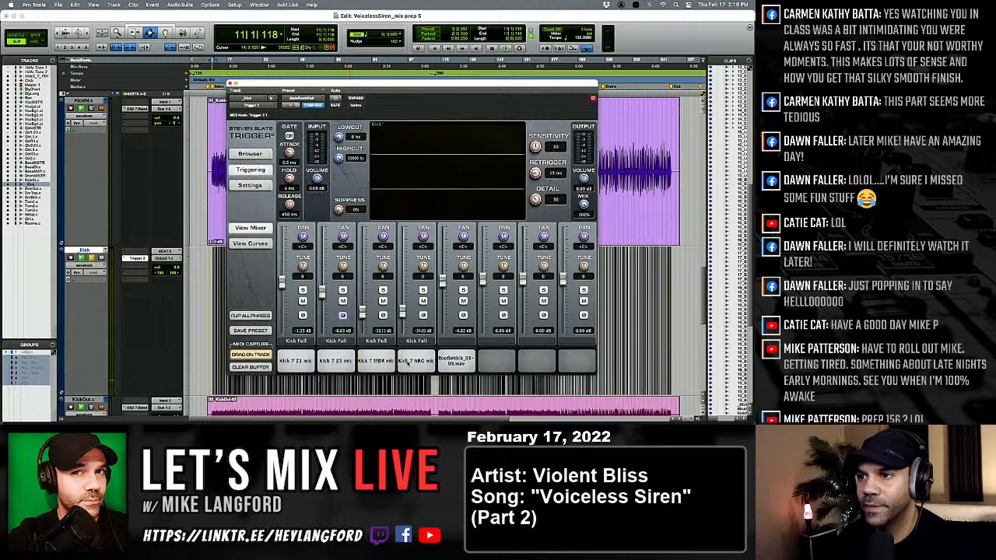
click(465, 362)
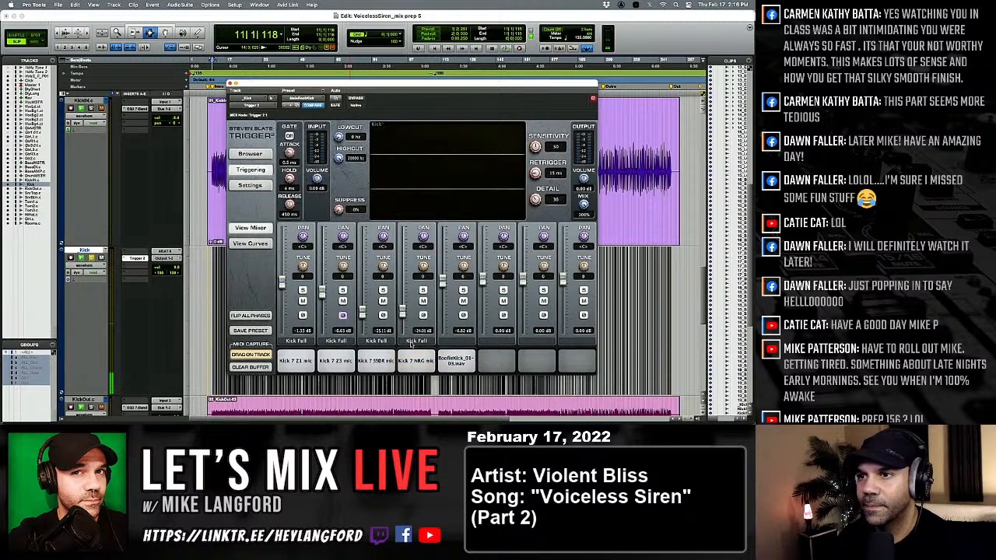
click(444, 358)
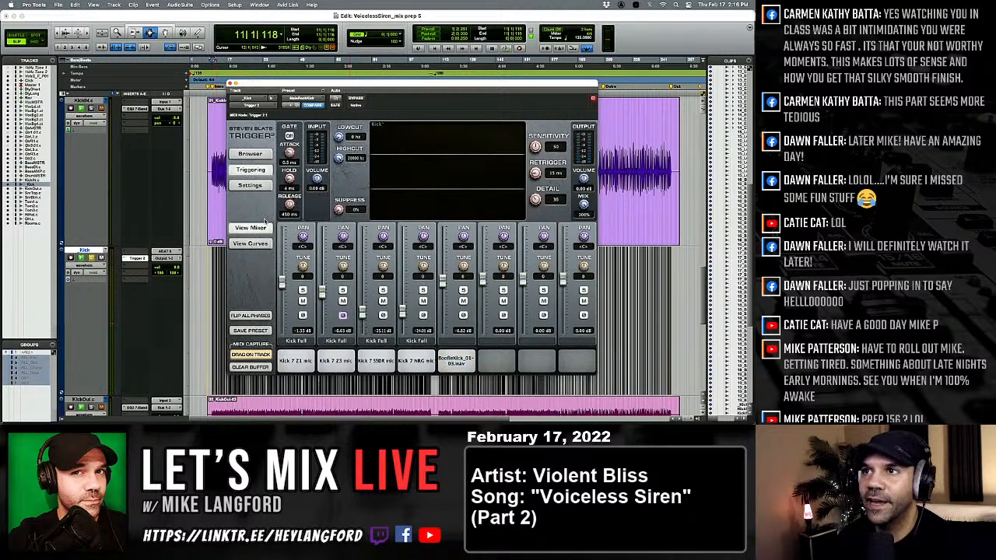
Play the song with Trigger 2 bypassed, and re-enable the plug-in during playback to compare the original and triggered kick.
click(357, 97)
key(space)
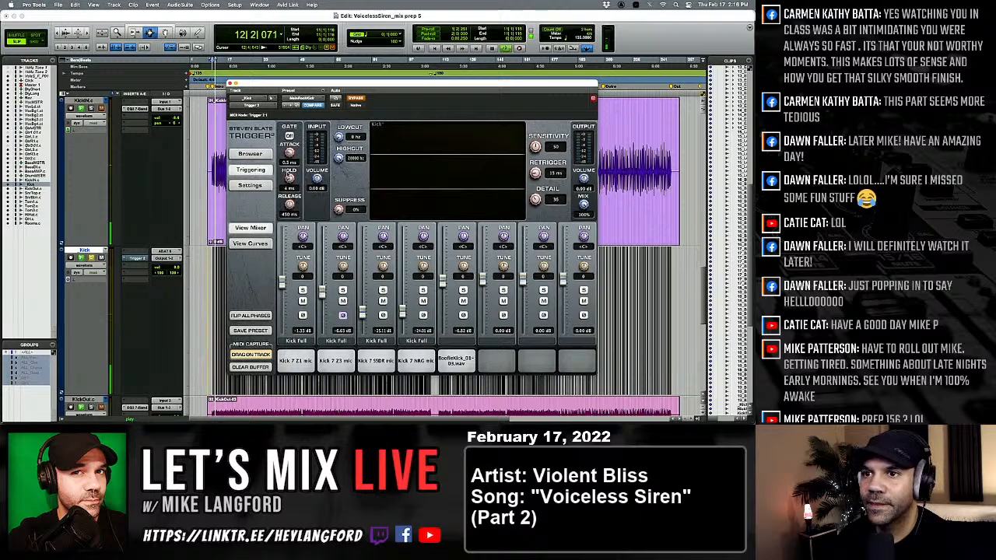
click(355, 100)
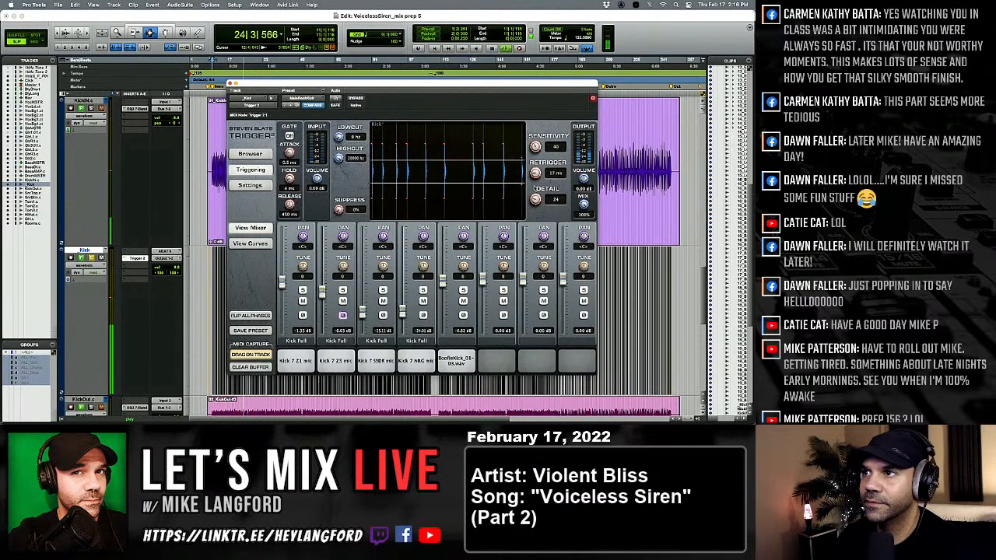
Adjust Trigger 2's hit detection on the _Kick track, setting sensitivity to 47 and retrigger to 27 ms.
drag(538, 142, 538, 139)
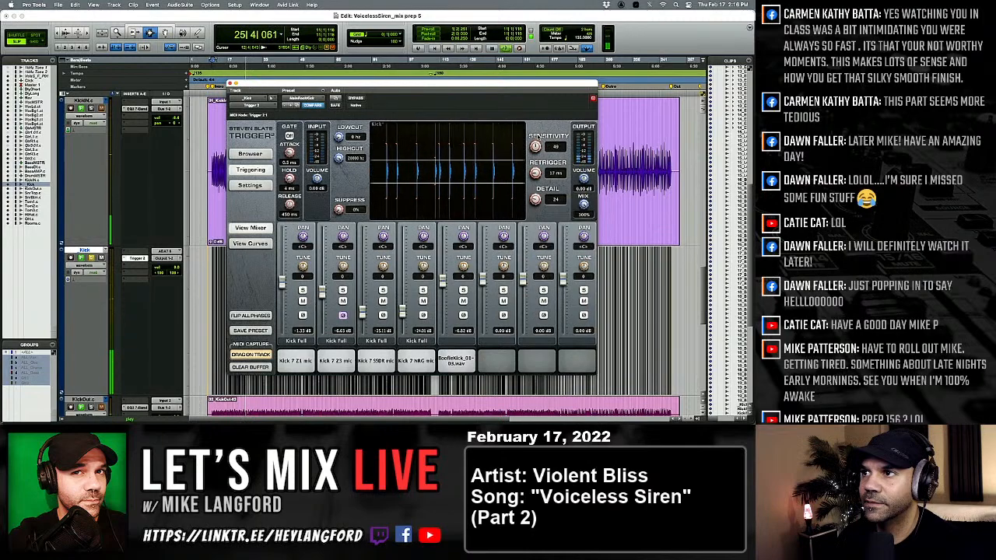
drag(536, 174, 534, 158)
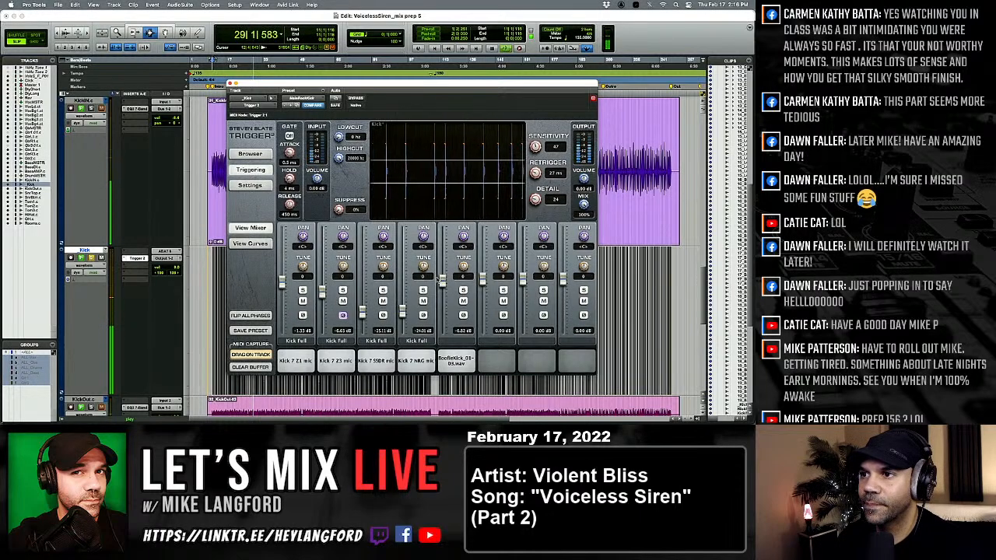
Rebalance the kick samples during playback, raising the fifth slot's .wav sample to about 4 dB and lowering Kick 7 Z1 to about -6 dB.
mouse_move(442, 281)
mouse_down()
mouse_move(441, 325)
mouse_move(441, 266)
mouse_up()
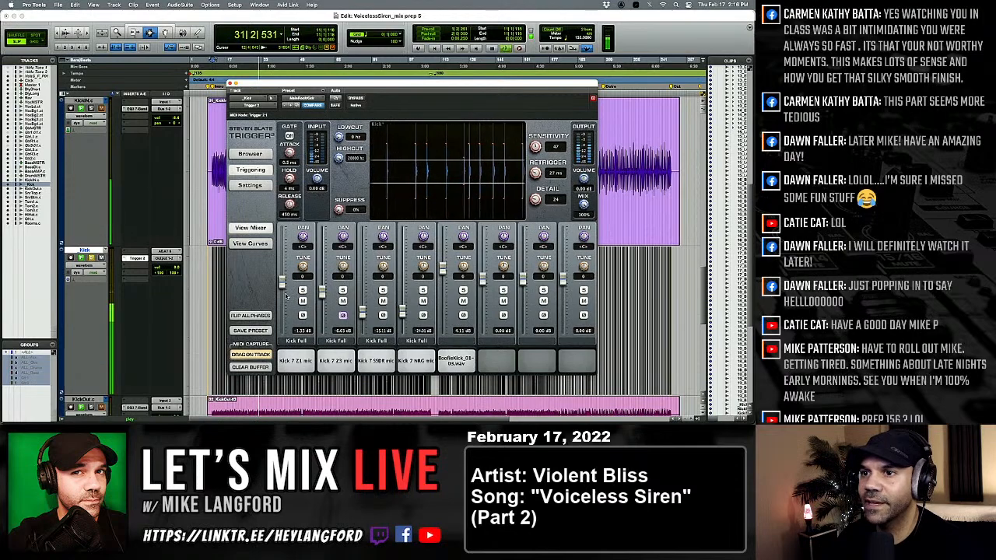
drag(282, 298, 282, 291)
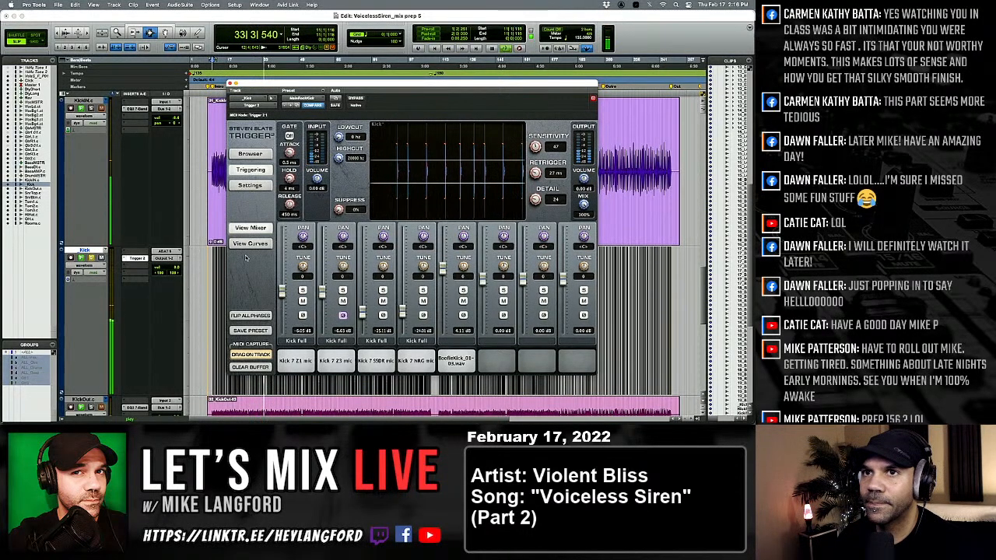
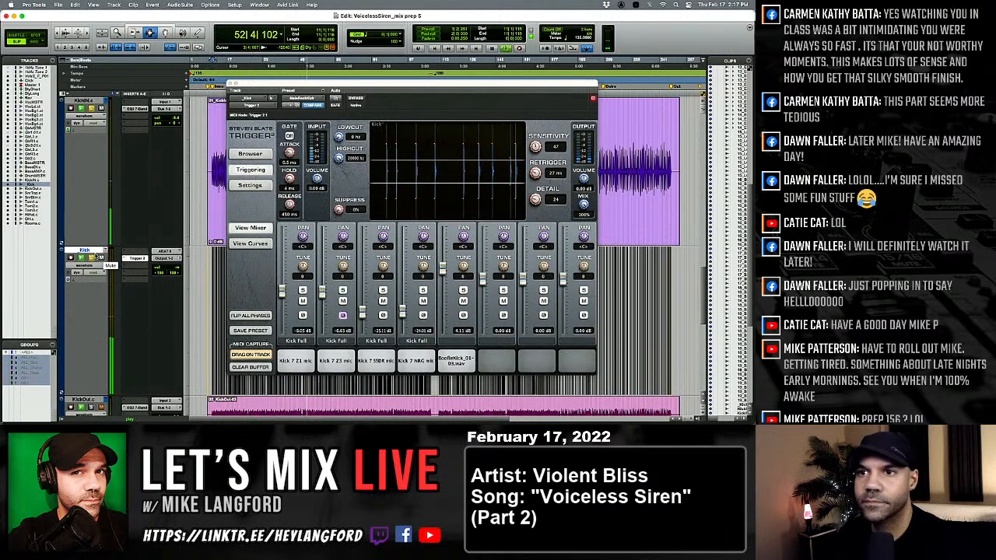
Restart playback from about bar 11, raise the Kick track's volume, and switch to the Mix window.
key(space)
key(super+equal)
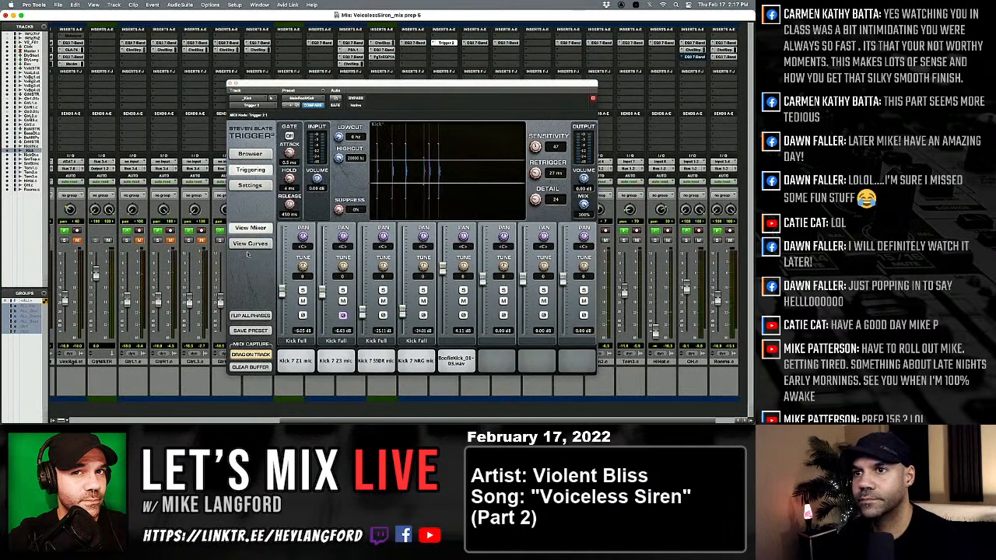
key(super+equal)
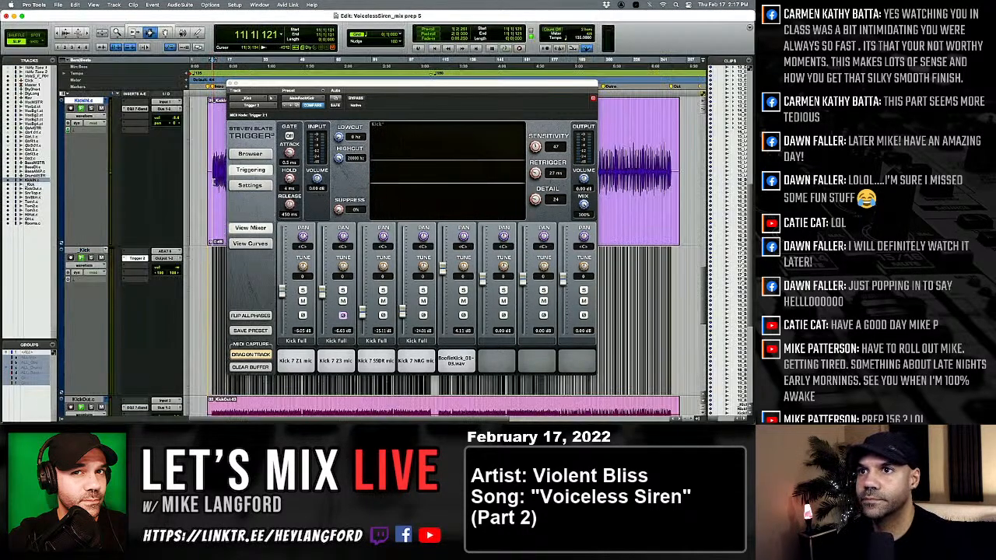
key(space)
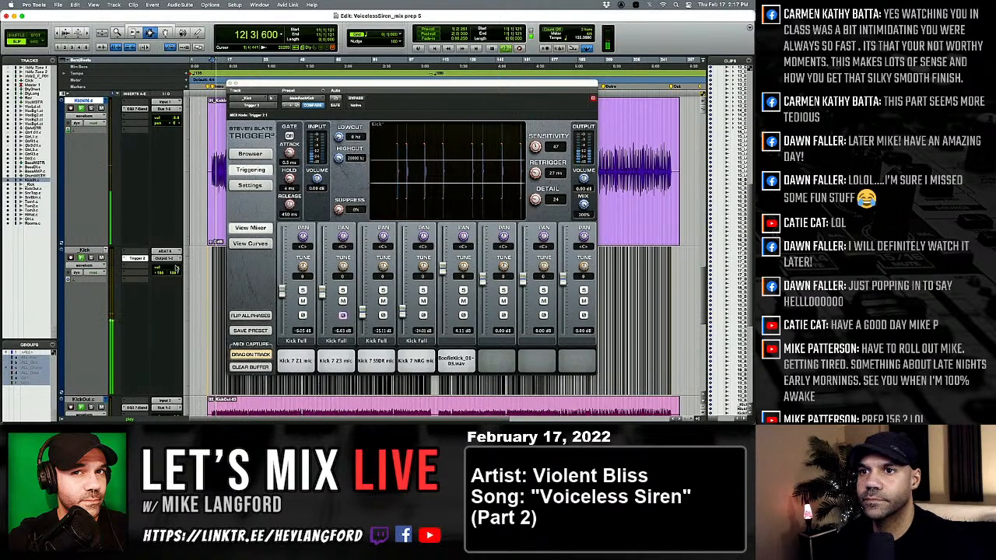
drag(176, 268, 176, 252)
key(super+equal)
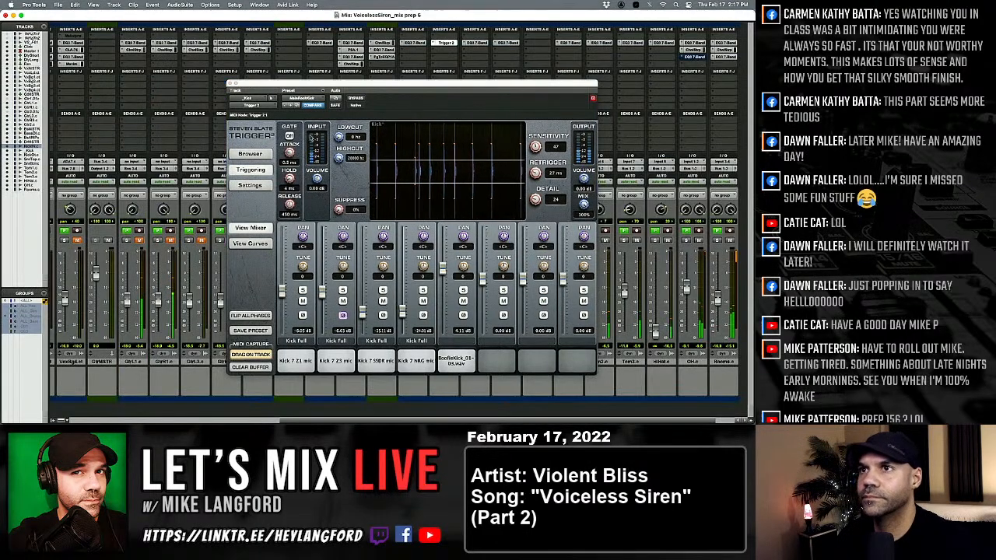
Move the Trigger 2 window out of the way and inspect the Channel Strip settings on the DrumMSTR track.
drag(297, 88, 36, 16)
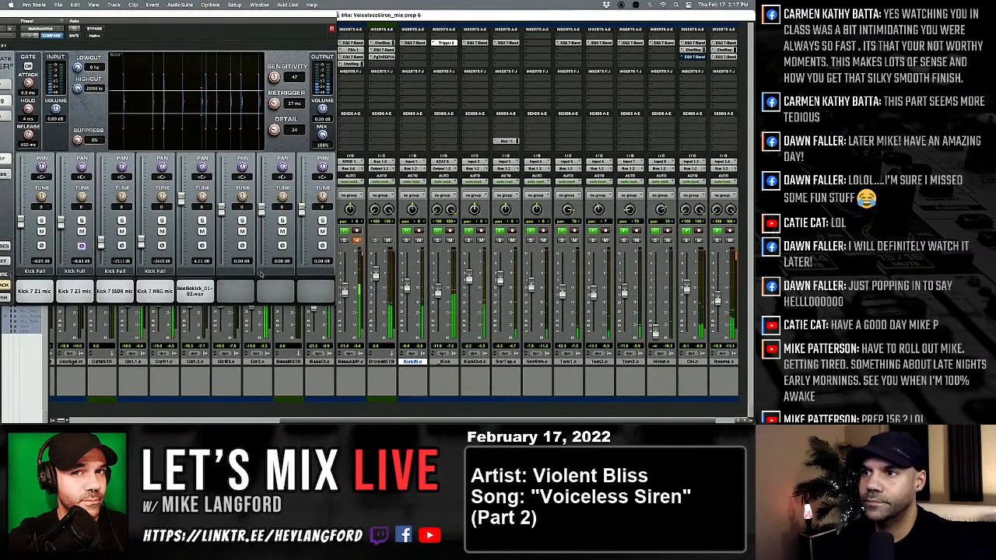
click(381, 43)
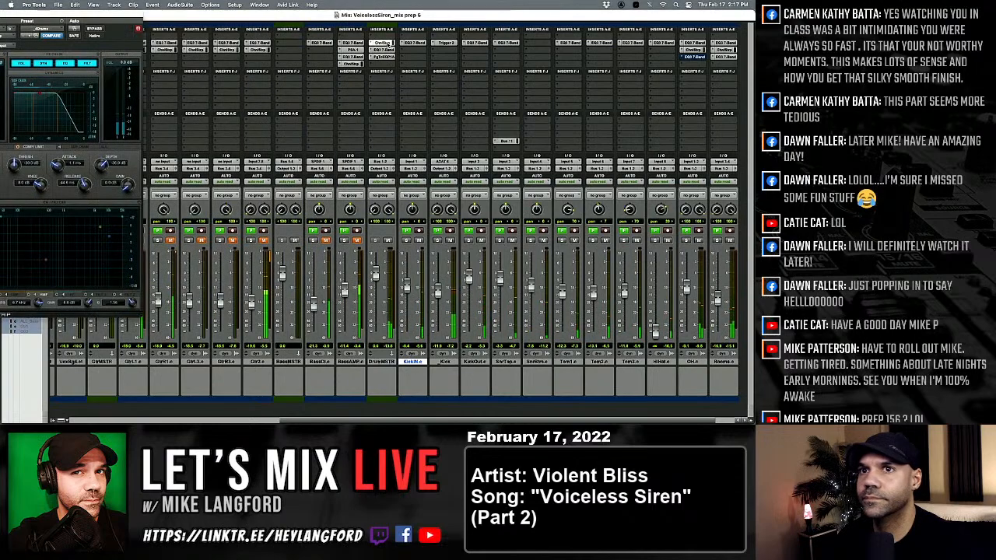
drag(86, 14, 218, 31)
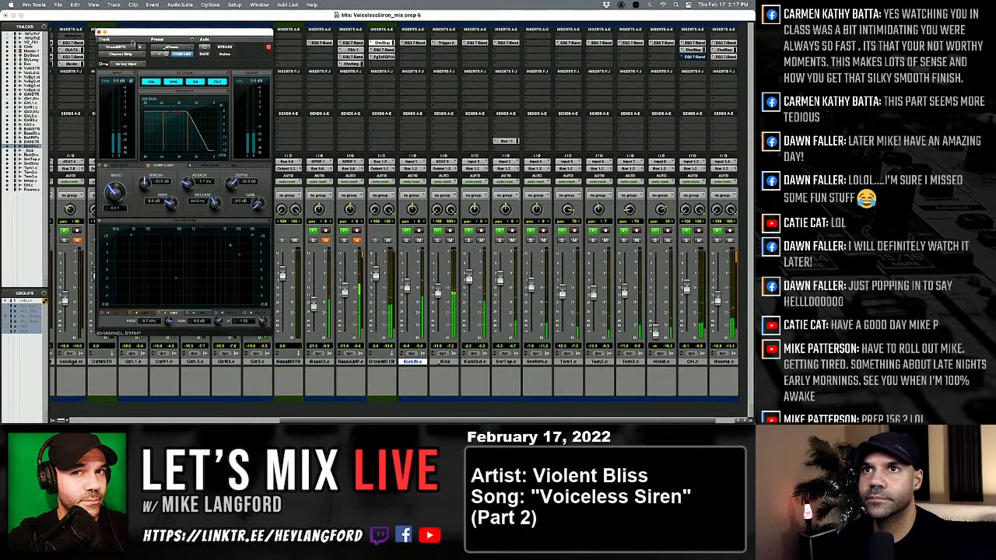
click(100, 32)
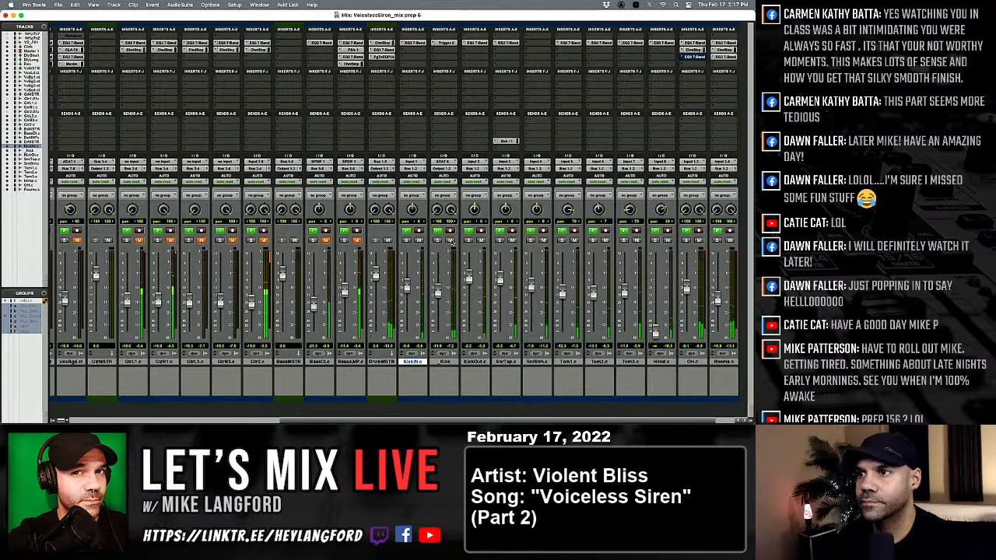
Unmute and solo the triggered Kick track, and lower the KickIN.e fader to about -13.4 dB.
click(451, 241)
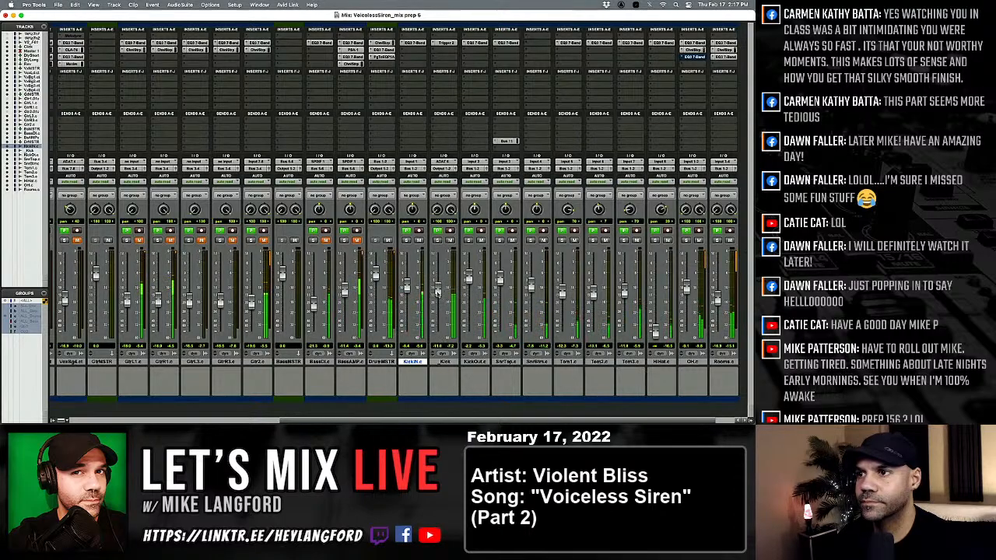
drag(406, 284, 406, 296)
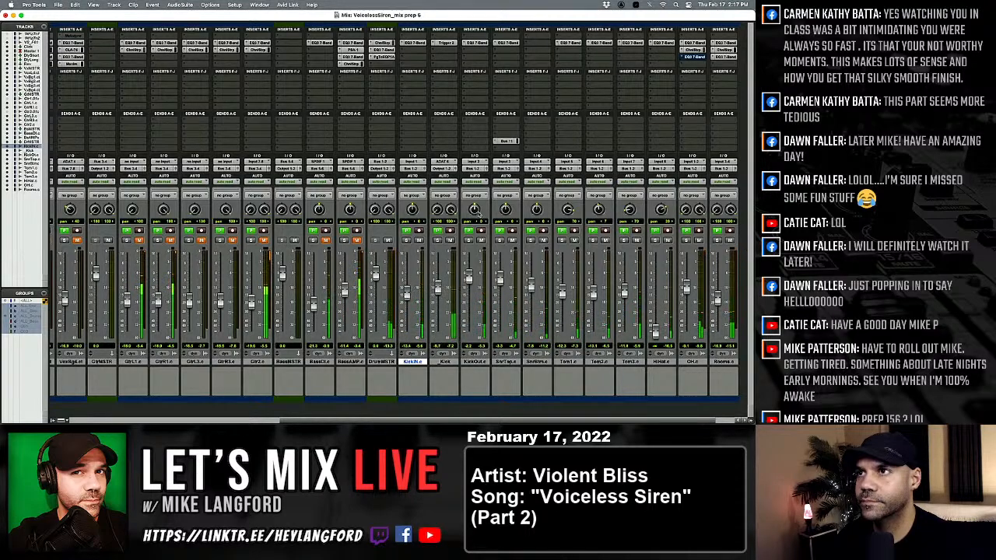
click(438, 240)
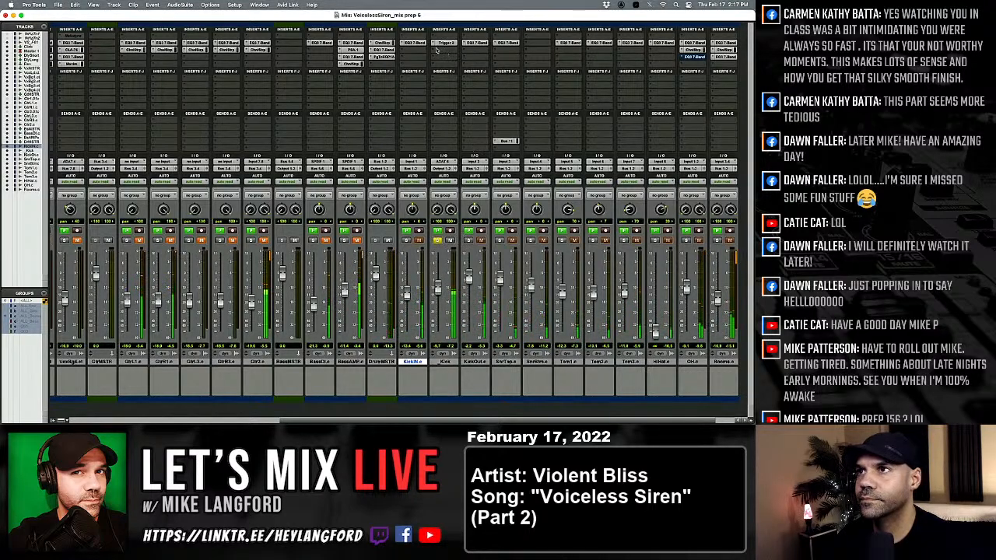
Insert a stereo EQ3 7-Band after Trigger 2 on the Kick track and cut the low-mid band about 6.5 dB near 225 Hz.
click(441, 50)
mouse_move(473, 51)
mouse_move(519, 59)
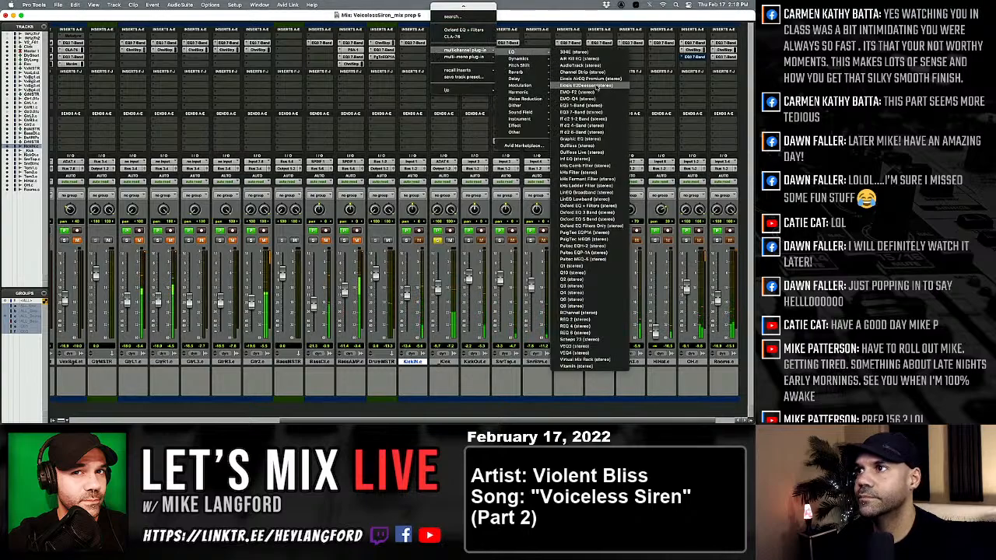
click(595, 113)
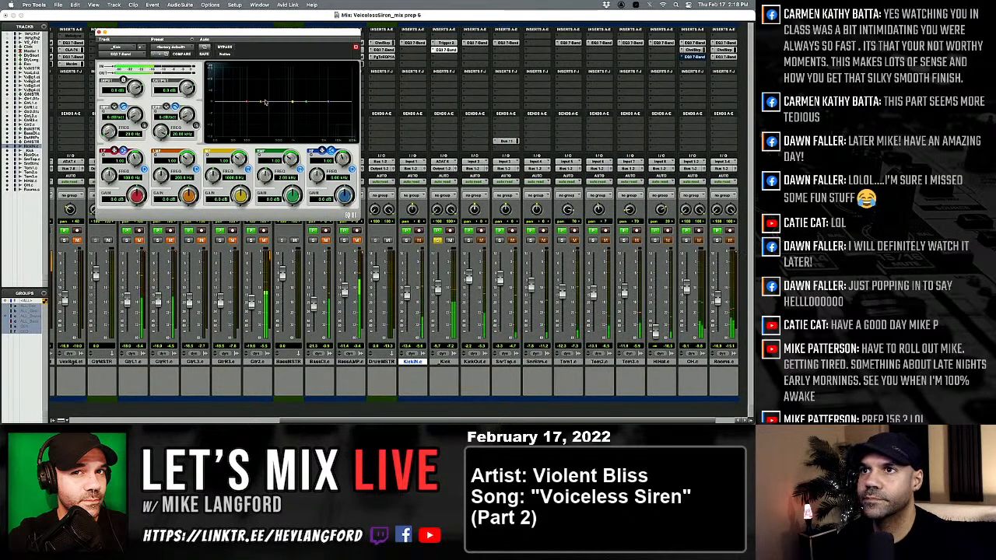
drag(260, 102, 263, 111)
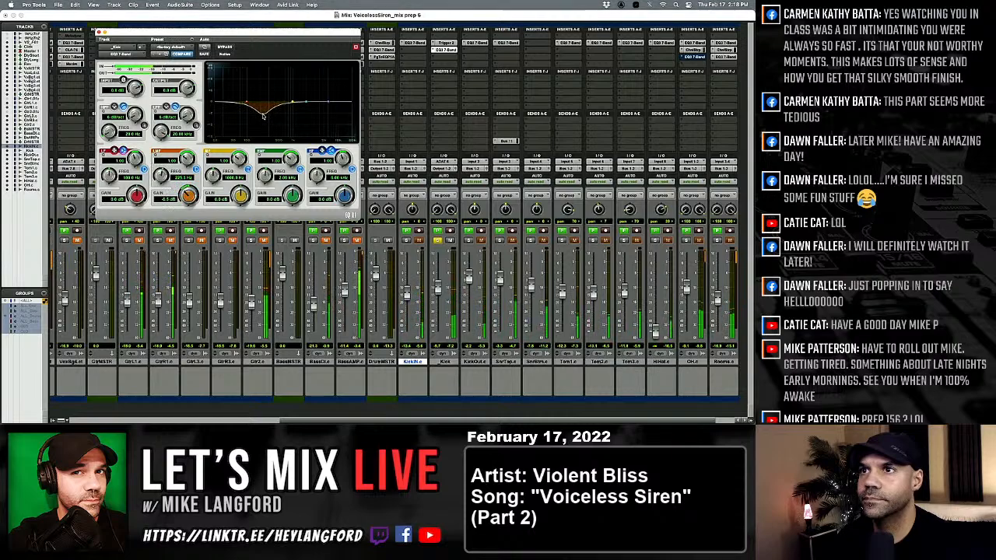
In the Kick track's Trigger 2, lower the Kick 7 NRG mic sample to about -32 dB and the BoofieKick sample to about 2 dB.
click(444, 43)
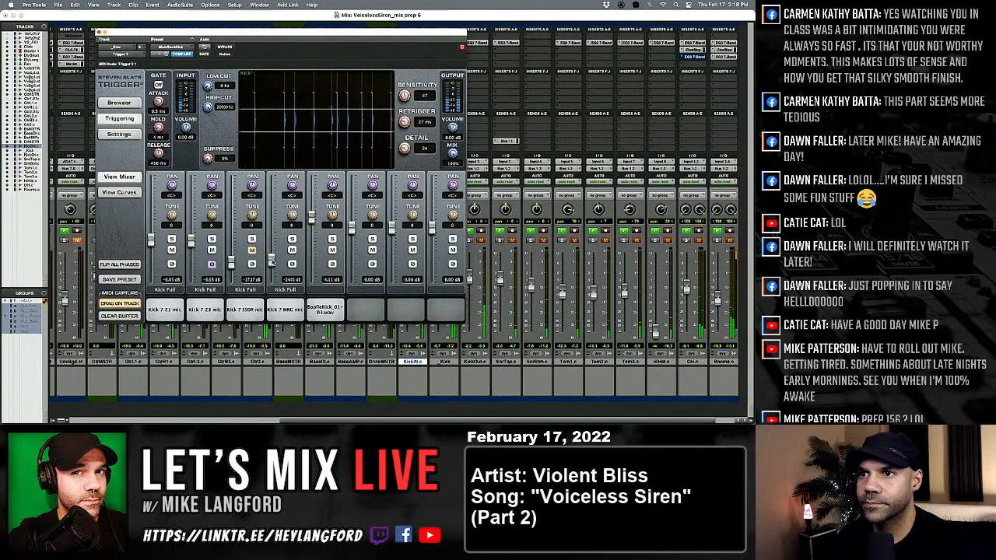
mouse_move(272, 259)
mouse_down()
mouse_move(272, 212)
mouse_move(272, 266)
mouse_up()
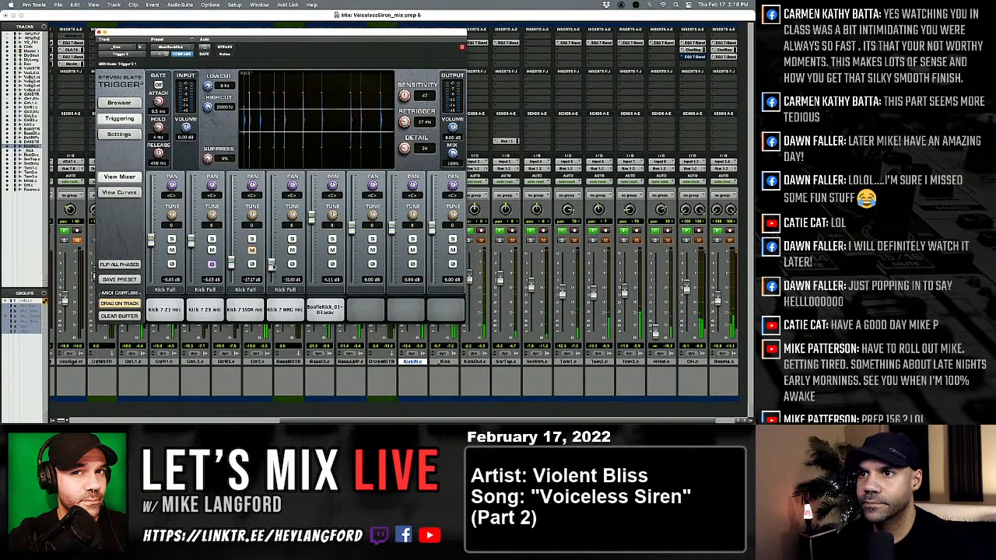
mouse_move(309, 221)
mouse_down()
mouse_move(310, 211)
mouse_move(310, 224)
mouse_up()
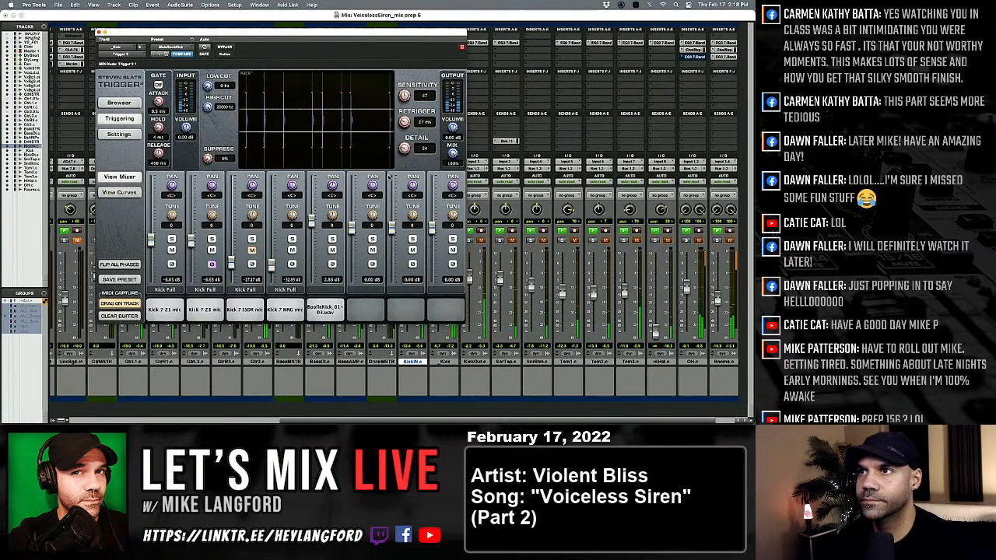
click(101, 33)
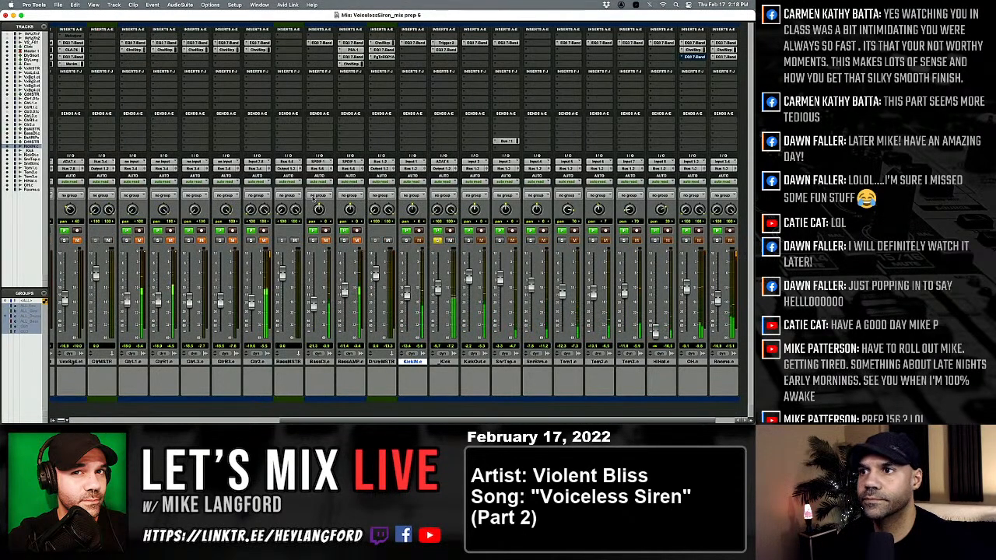
Raise the Kick track's fader to about -5.7 dB and unmute the bass tracks together with the track groups re-enabled.
mouse_move(438, 293)
mouse_down()
mouse_move(469, 313)
mouse_move(439, 282)
mouse_up()
key(shift+super+g)
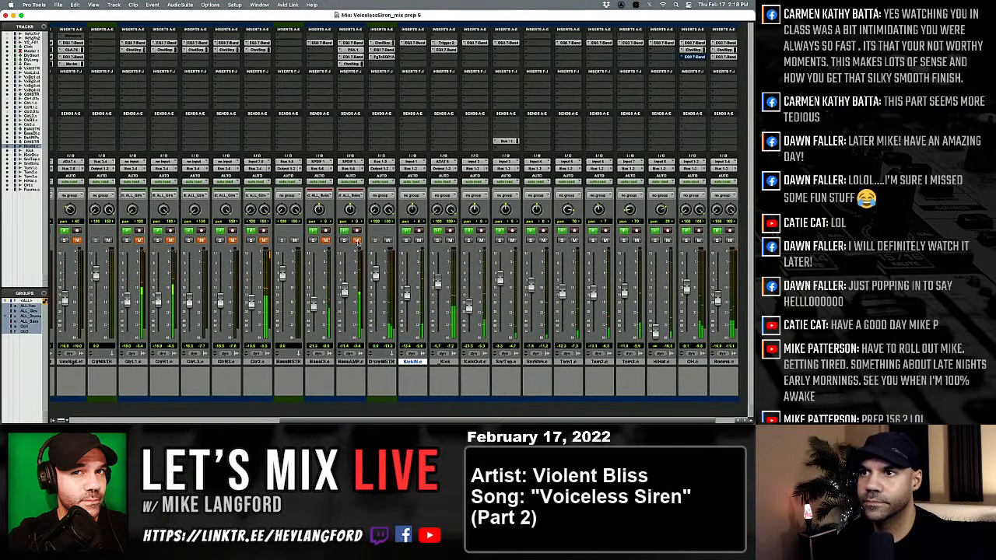
click(357, 240)
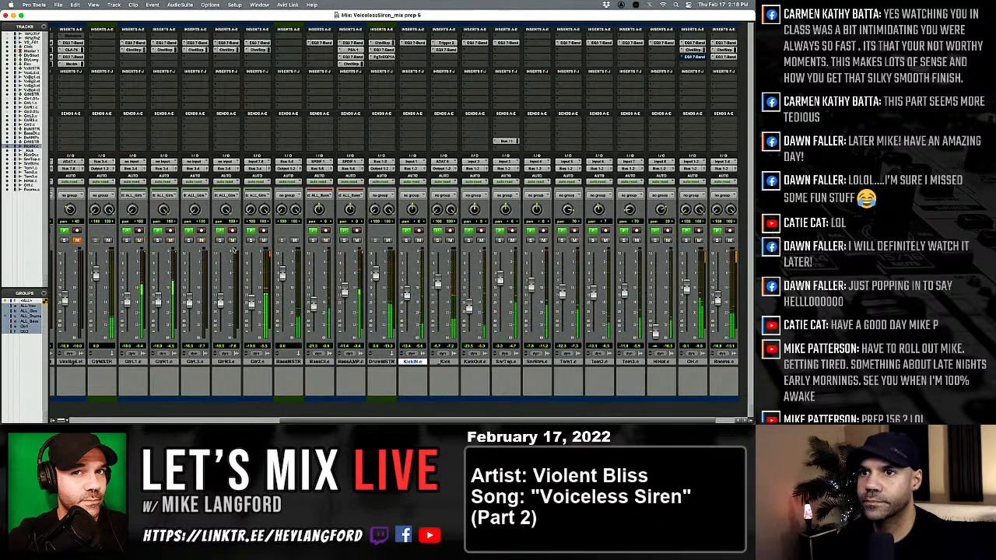
Pull the grouped guitar faders fully down and bring them back up, with GtrL1 and GtrR1 at about -17.4 dB.
scroll(407, 290, left, 2)
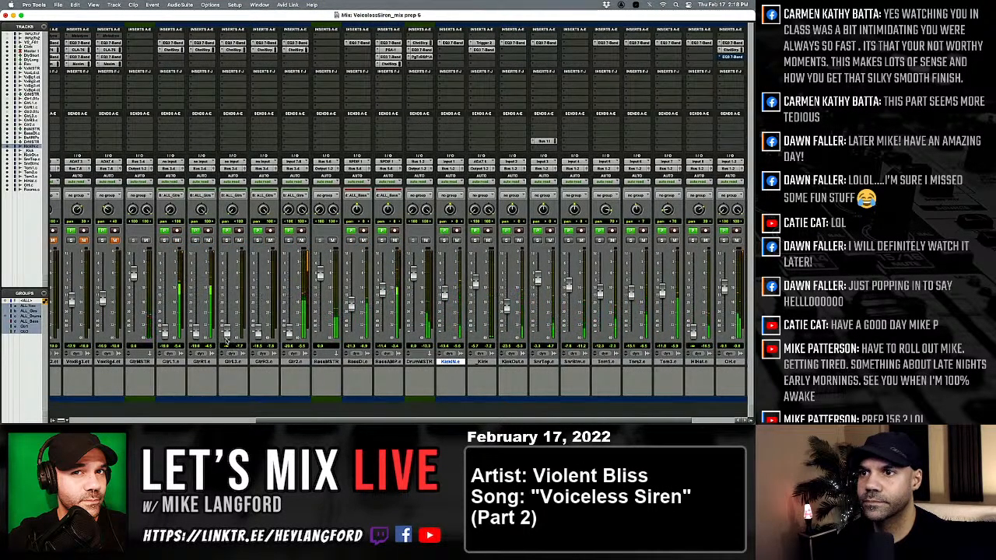
scroll(251, 290, left, 4)
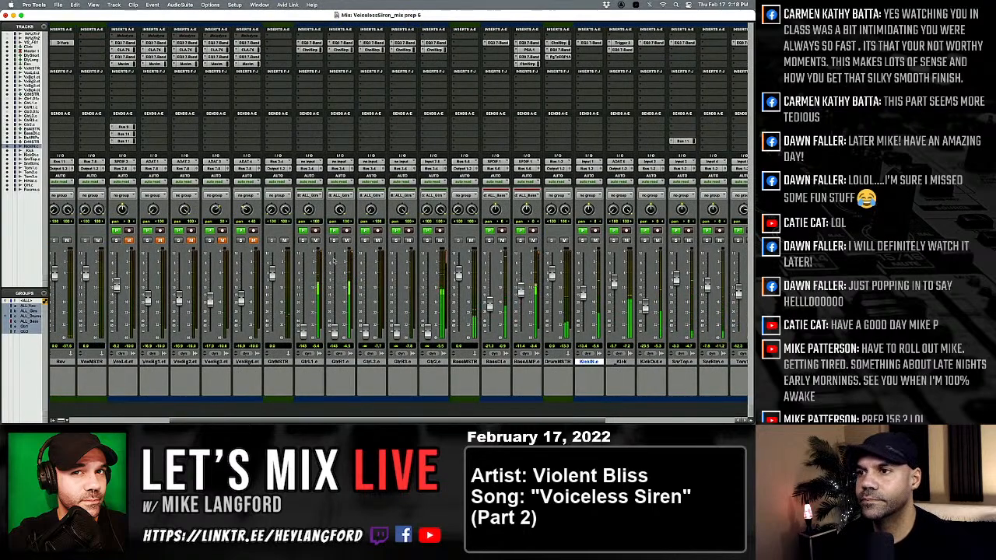
drag(334, 330, 334, 301)
scroll(339, 322, right, 3)
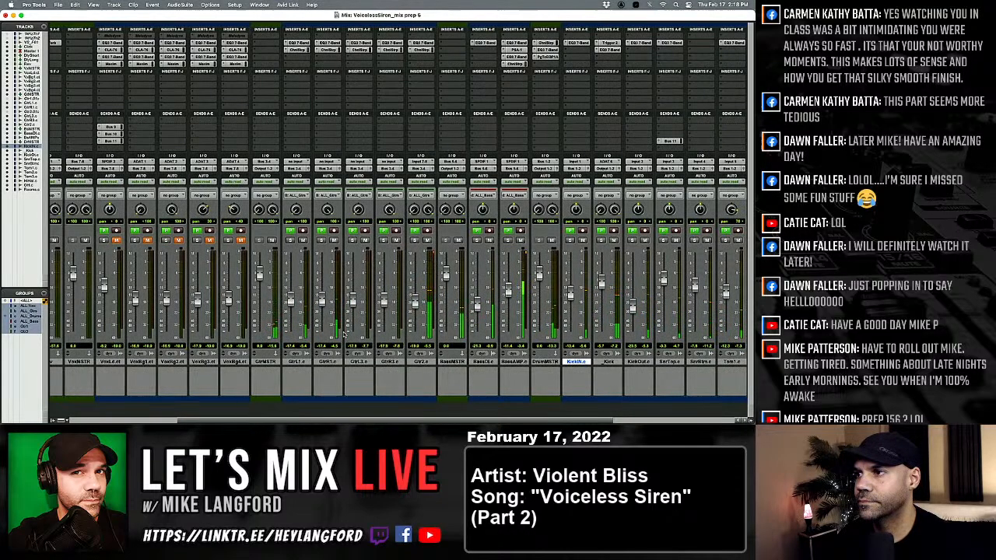
scroll(342, 329, right, 2)
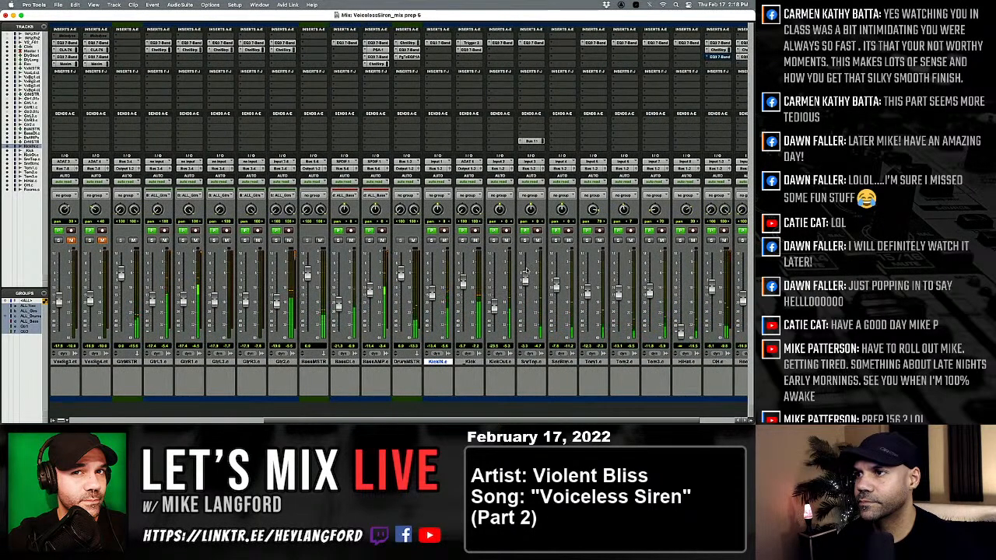
Audition the SnrTop track in solo, return to the full mix, and lower the Kick track's fader slightly.
click(525, 240)
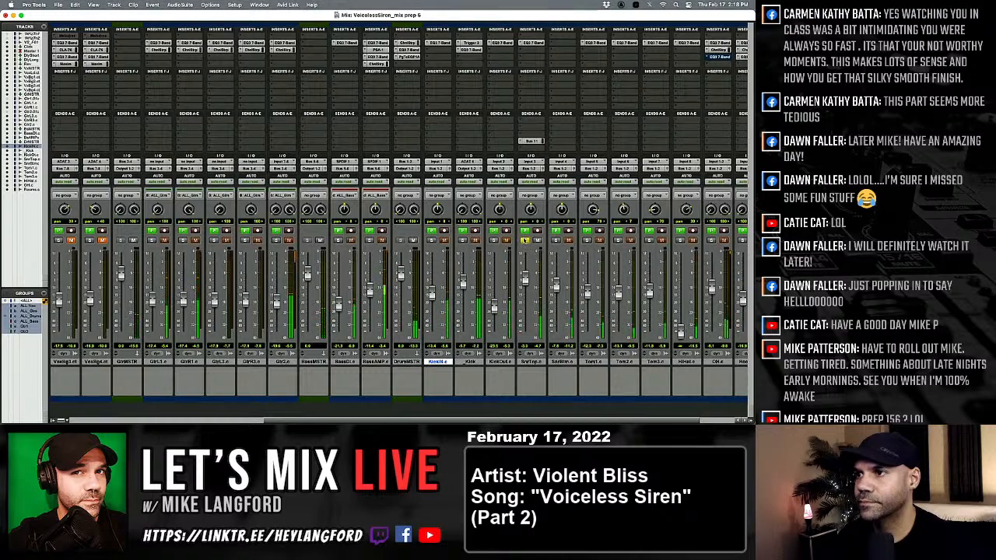
click(525, 240)
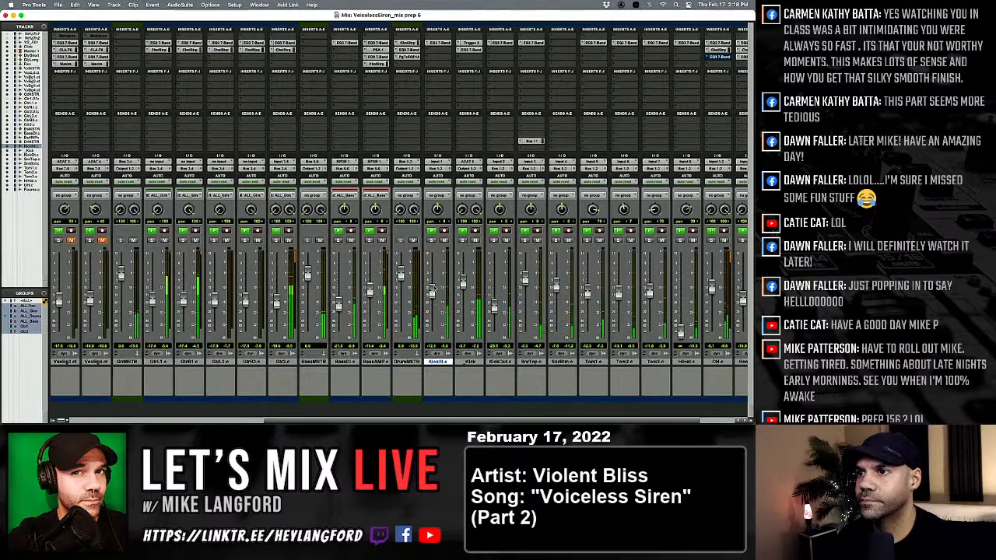
drag(463, 282, 462, 285)
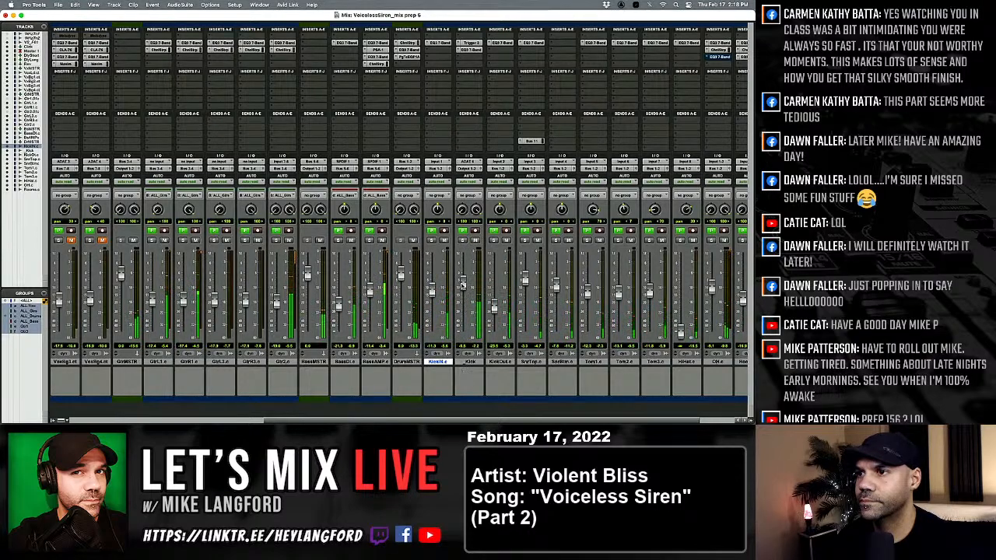
Solo the Kick track and boost the low band of its EQ3 7-Band by about 4.2 dB near 100 Hz.
click(463, 241)
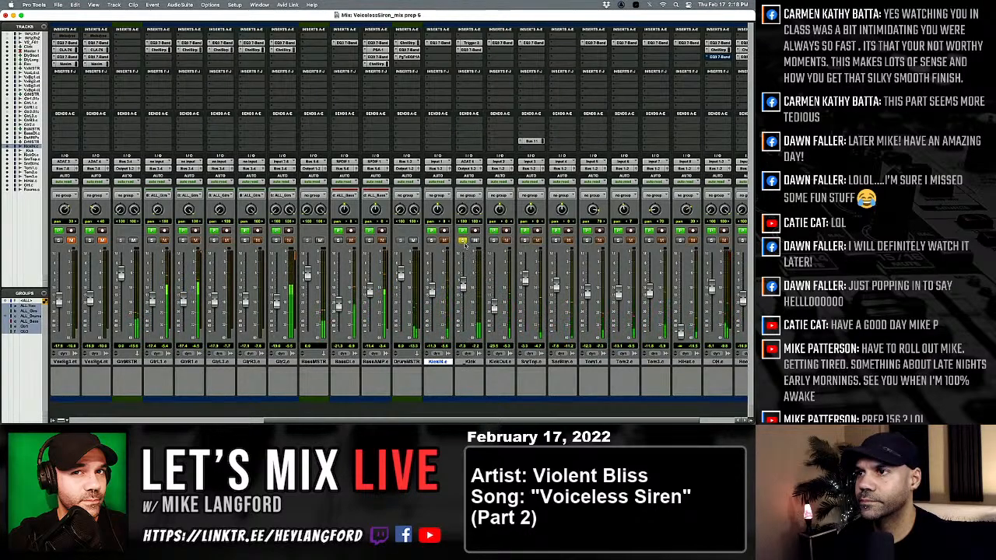
click(471, 50)
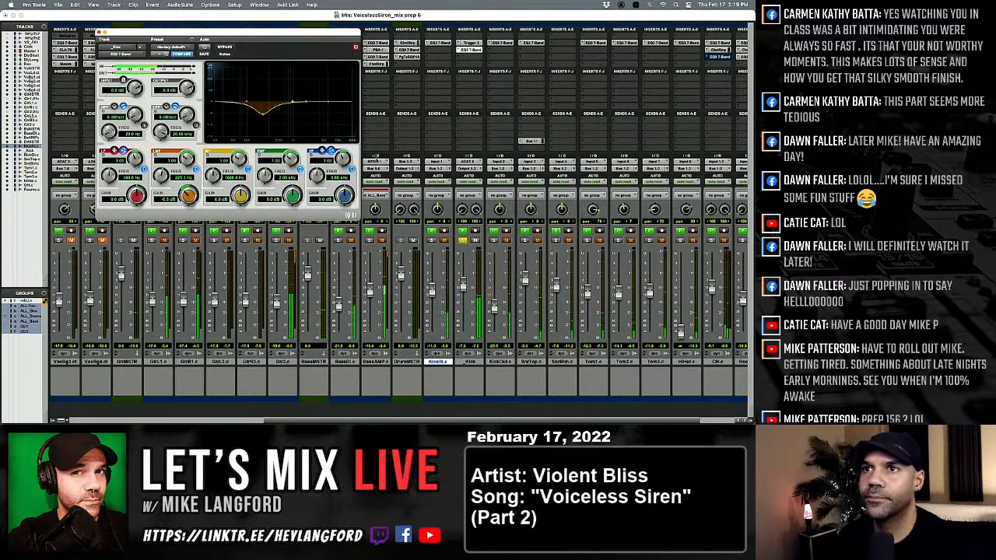
drag(251, 98, 248, 96)
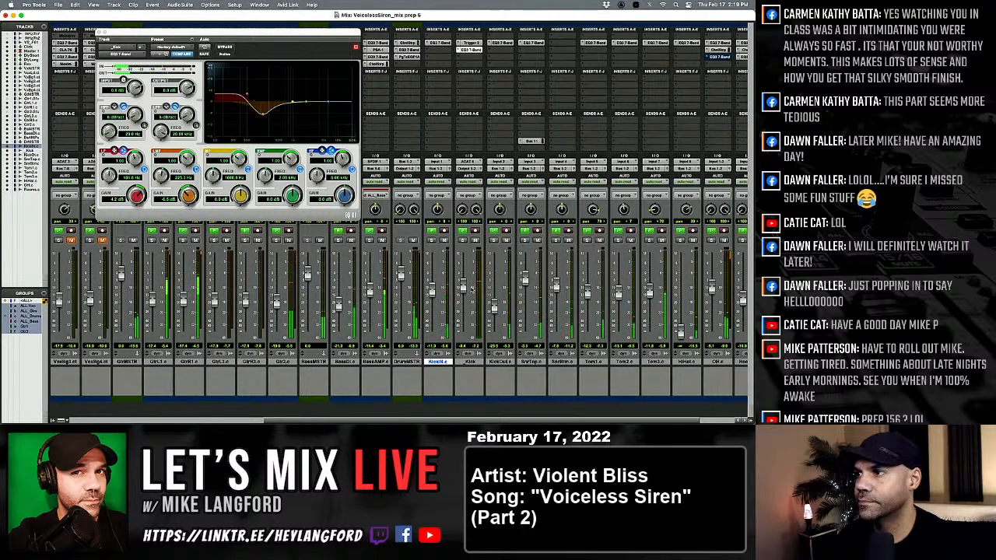
Compare the SnrTop track in solo against the full mix.
scroll(490, 288, right, 3)
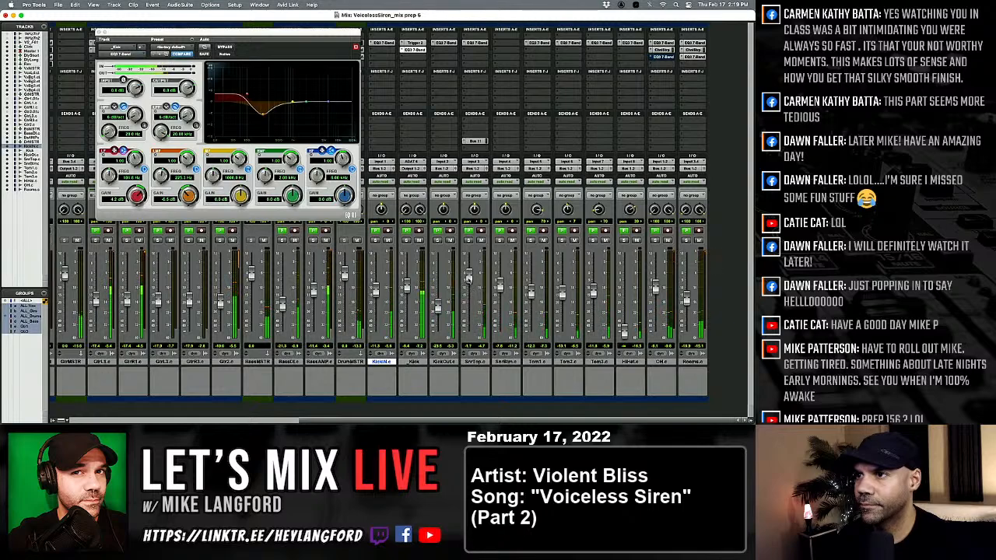
click(466, 241)
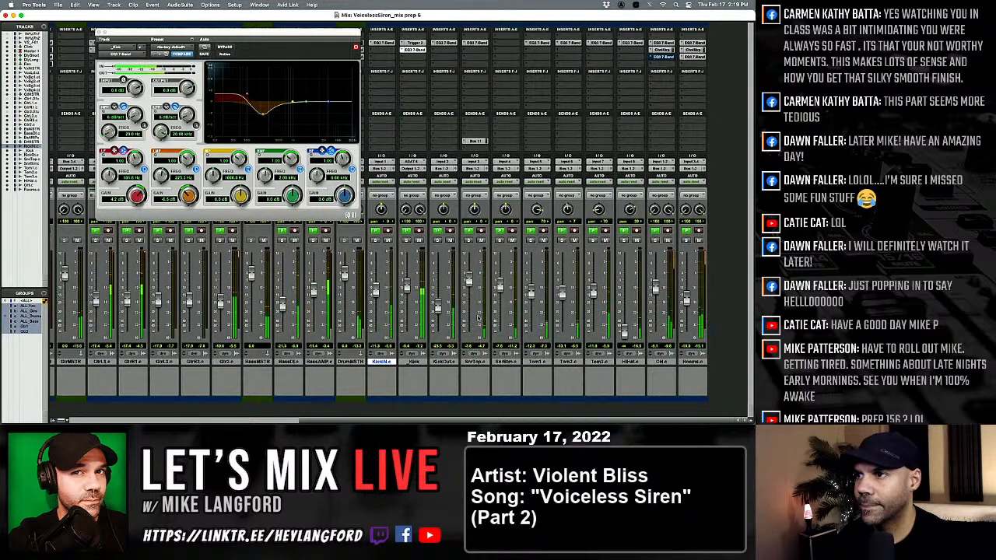
click(467, 240)
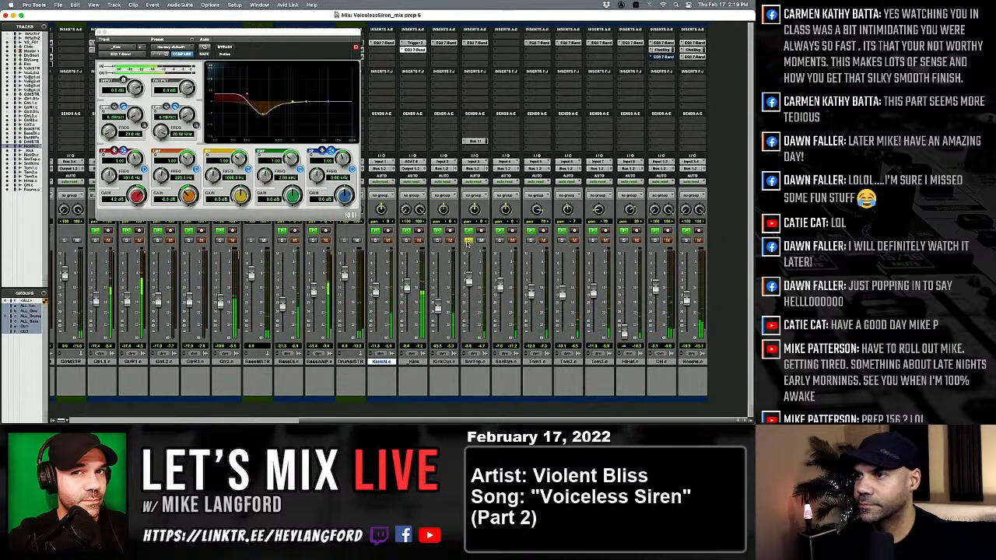
click(468, 240)
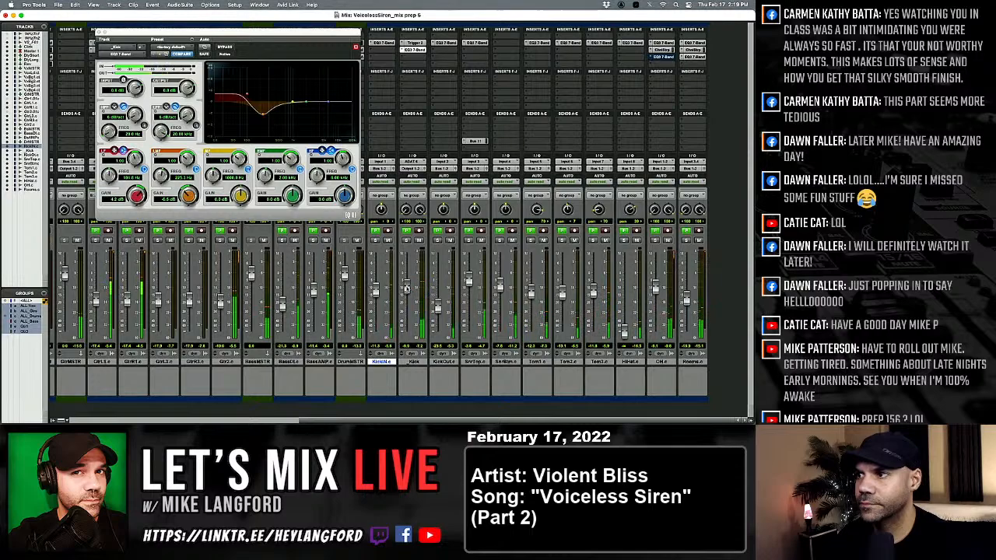
scroll(493, 201, left, 3)
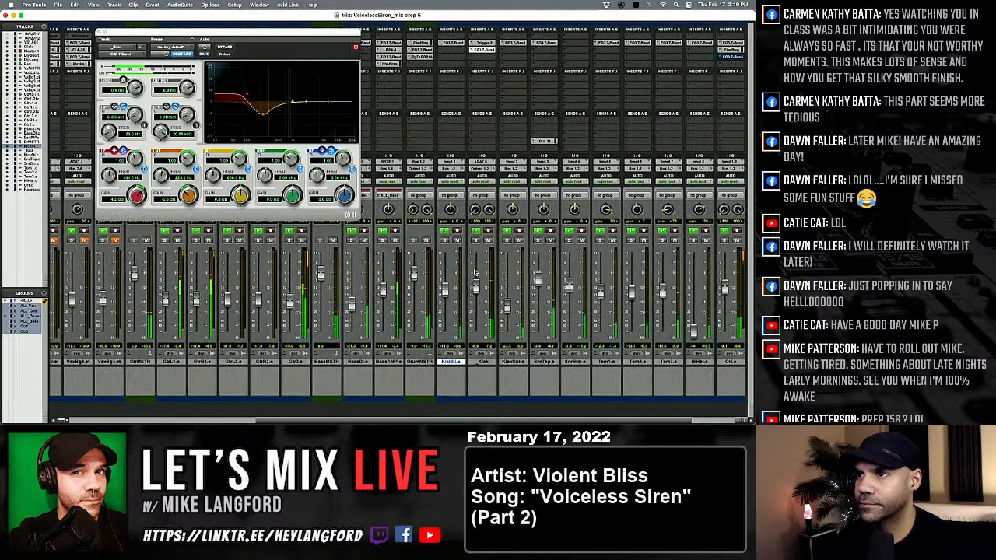
Route the _Kick track's output to Bus 1-2 (Stereo), then pull its fader down and bring it back up in the full mix.
click(479, 169)
mouse_move(489, 176)
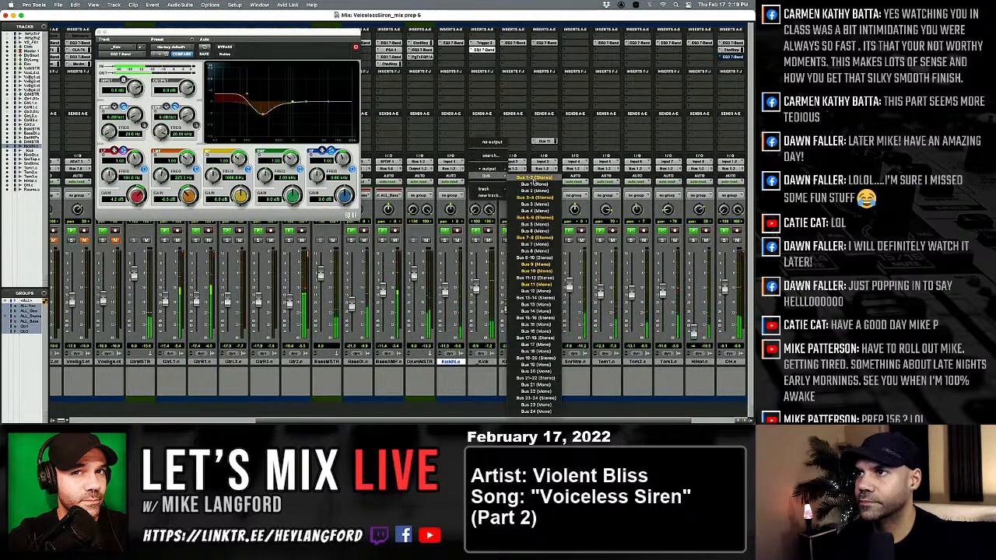
click(532, 182)
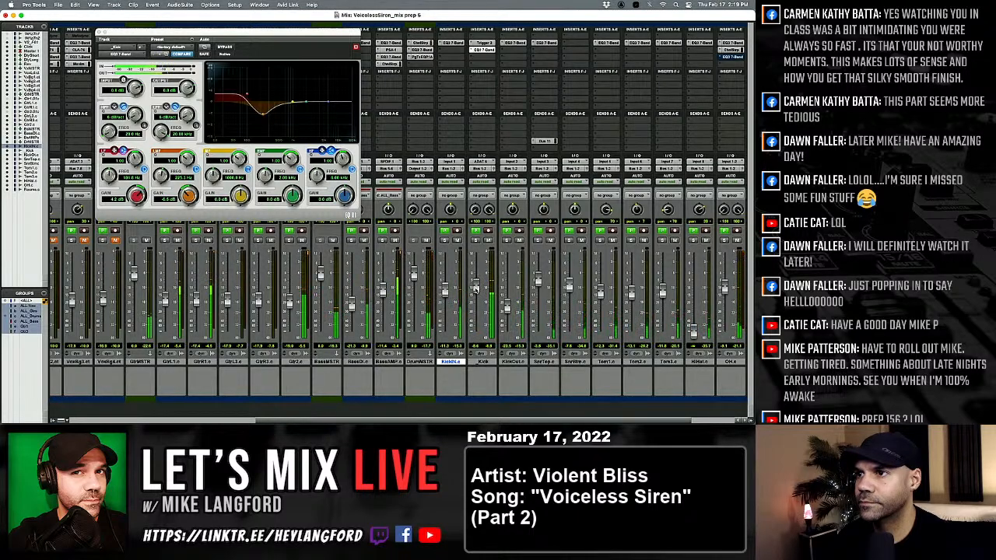
drag(478, 339, 477, 289)
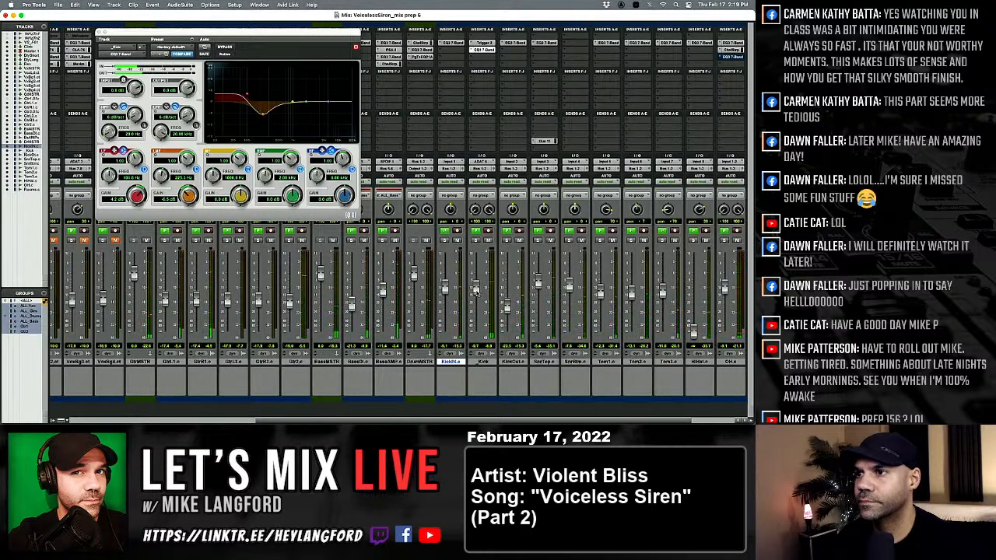
Compare the full mix with the KickIN track muted and unmuted.
click(457, 240)
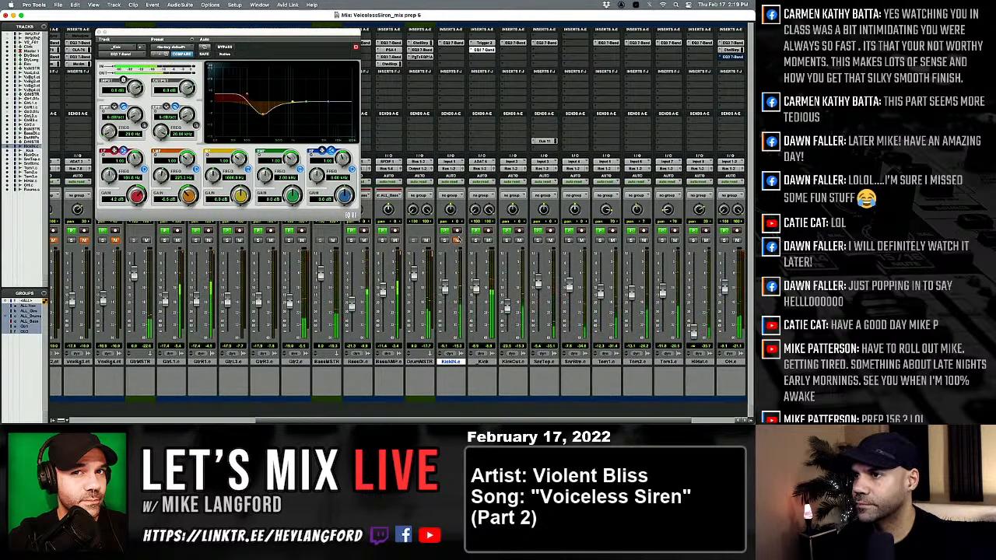
scroll(452, 330, right, 3)
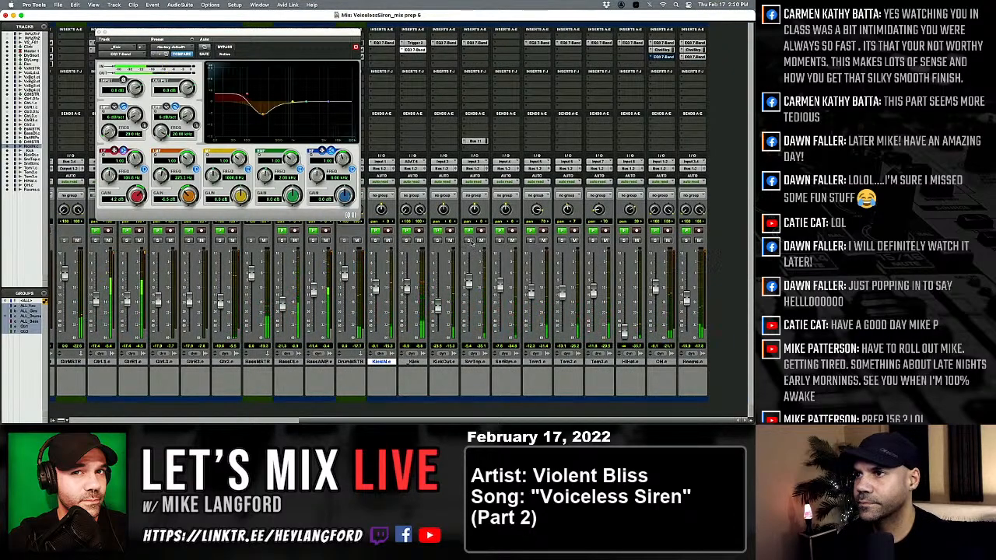
scroll(408, 264, left, 6)
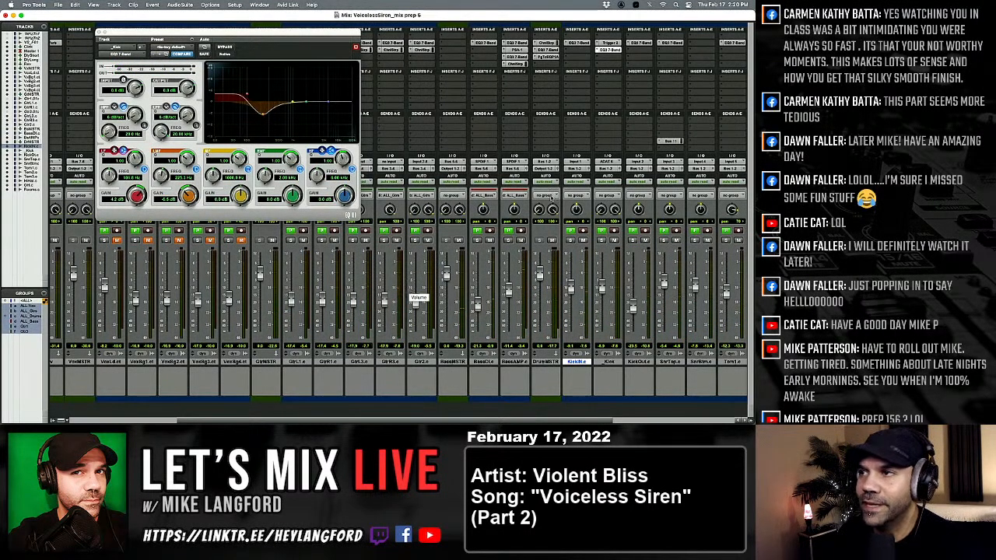
Open Trigger 2 on the _Kick track and duplicate the SnrTop track, including its playlists, automation, inserts, sends and group assignments.
click(611, 44)
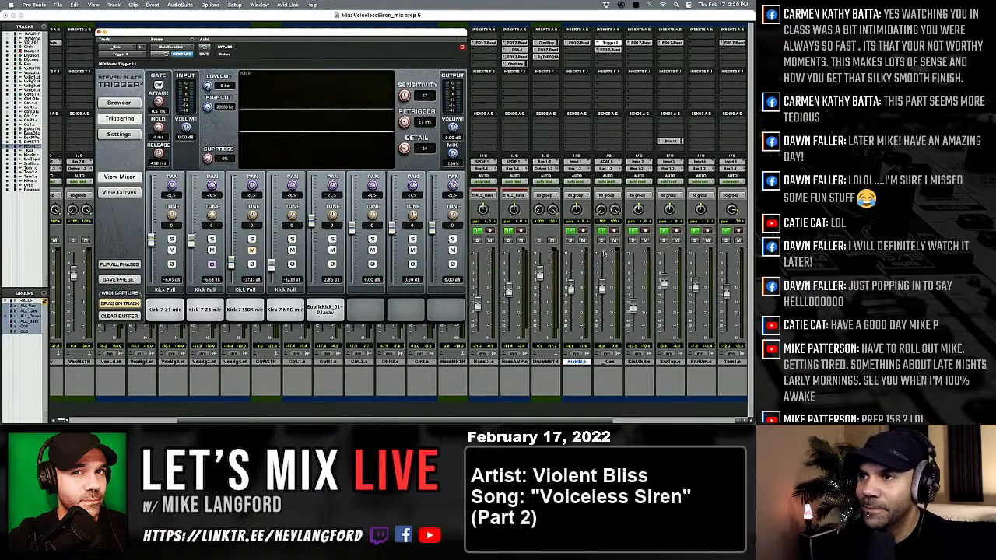
scroll(598, 376, right, 3)
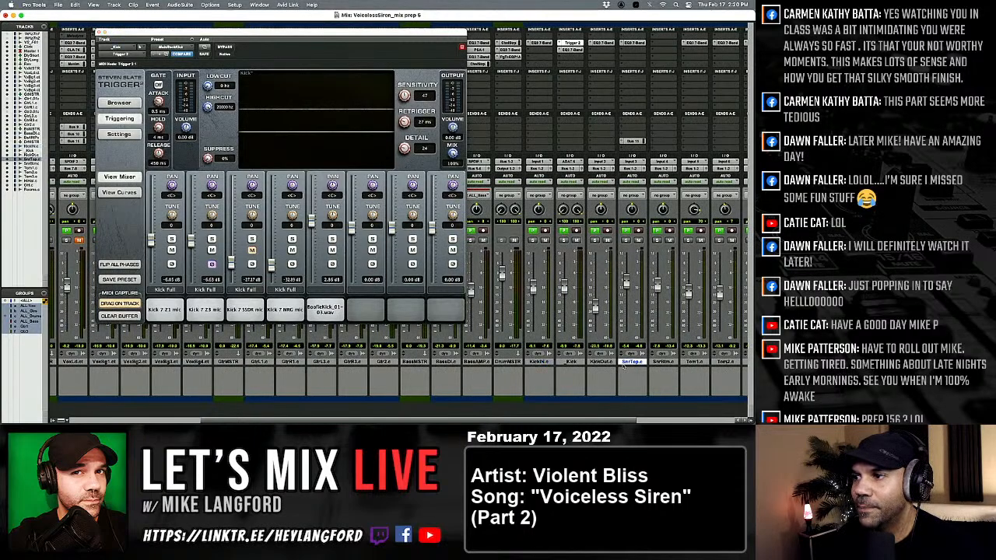
right_click(622, 361)
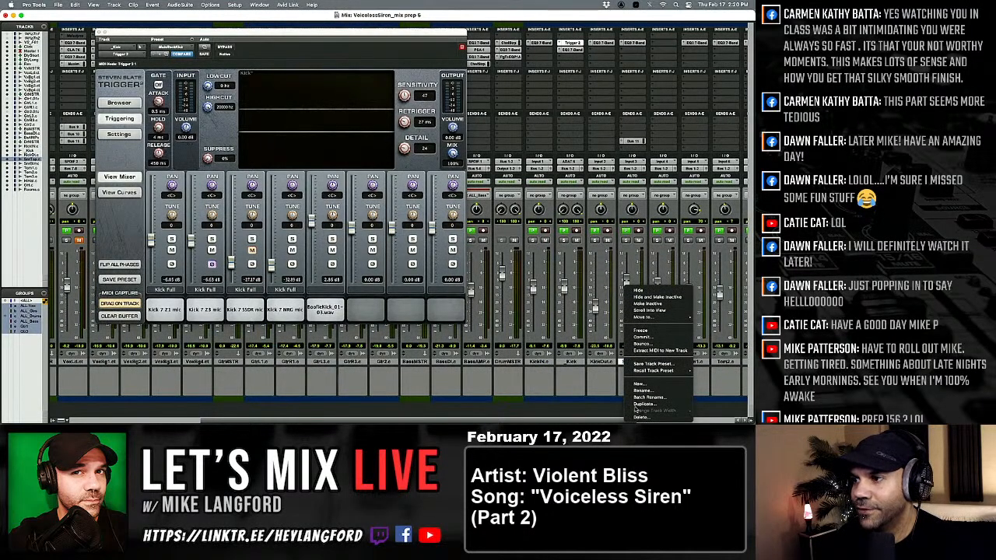
click(645, 399)
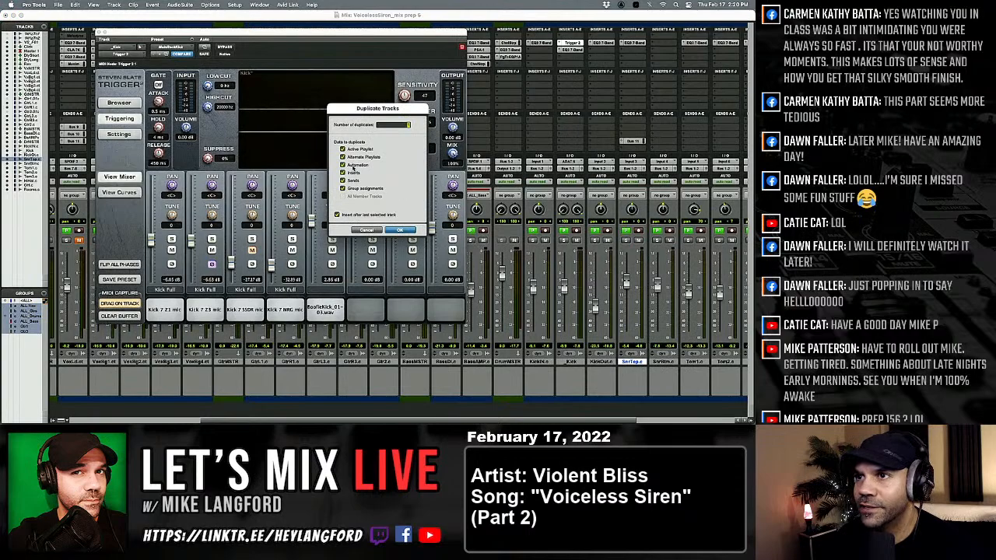
click(399, 230)
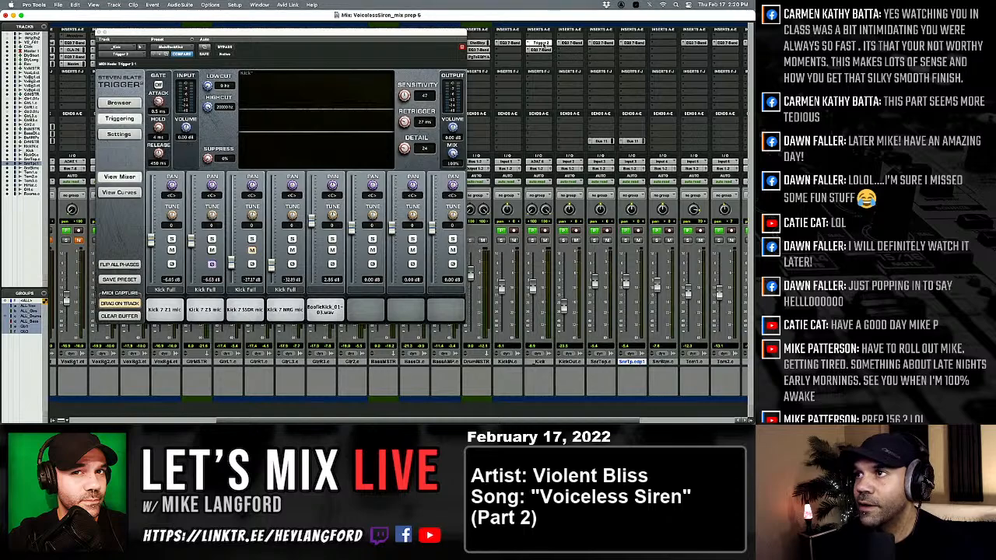
Move Trigger 2 to the first insert slot on the _Kick track and copy it to the first slot of the duplicated snare track.
drag(540, 38, 540, 37)
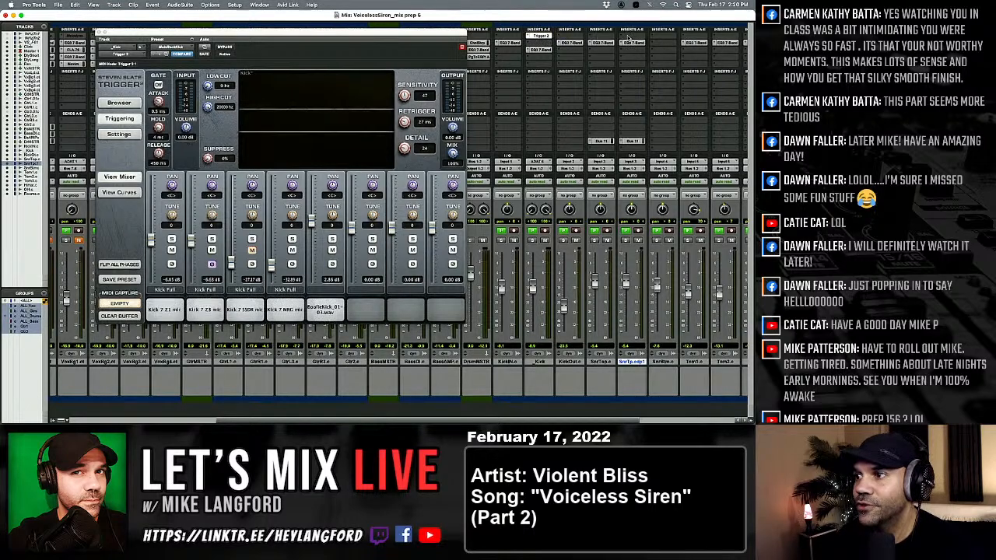
drag(631, 37, 632, 37)
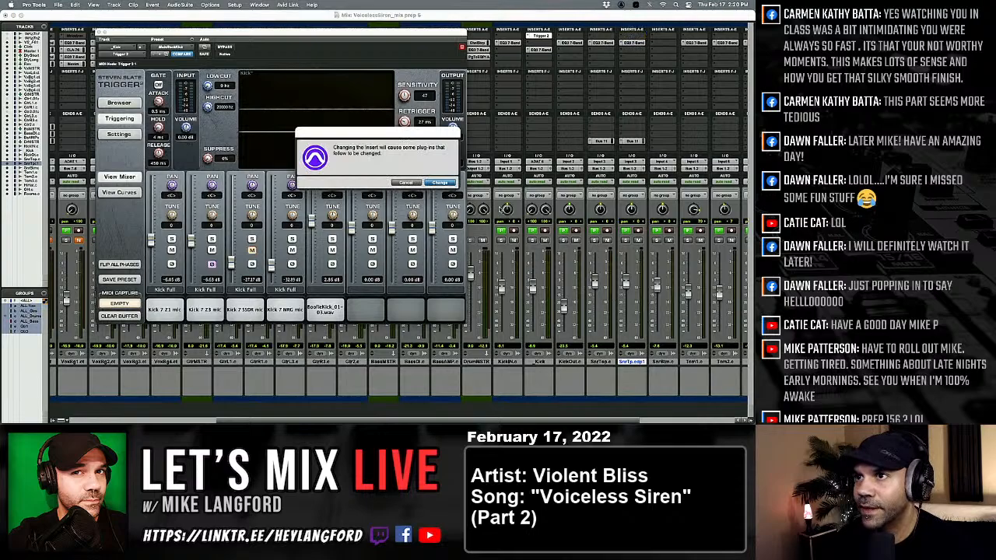
key(Return)
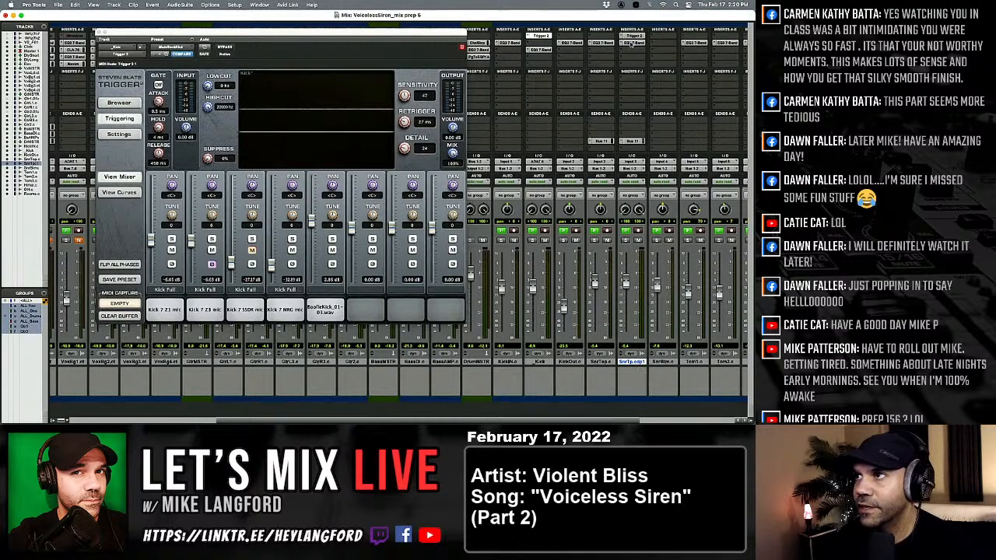
Rename the duplicated snare track as _Snr and load the MainRockSnare preset in its Trigger 2.
double_click(630, 361)
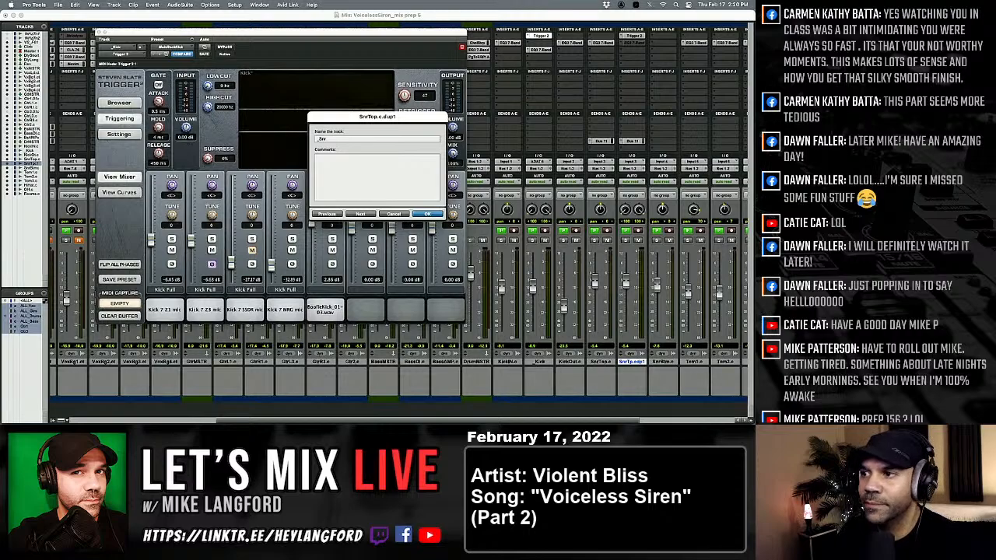
key(Return)
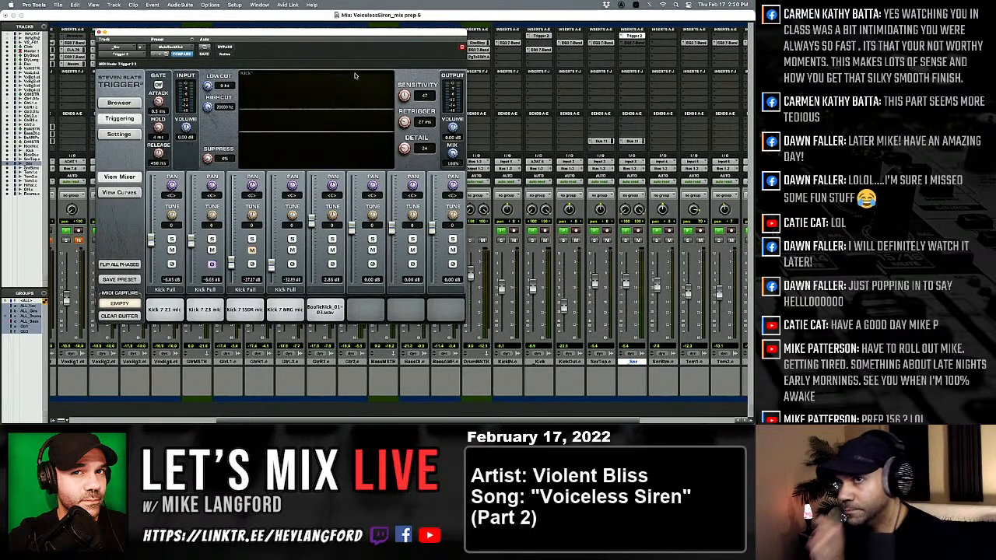
click(170, 48)
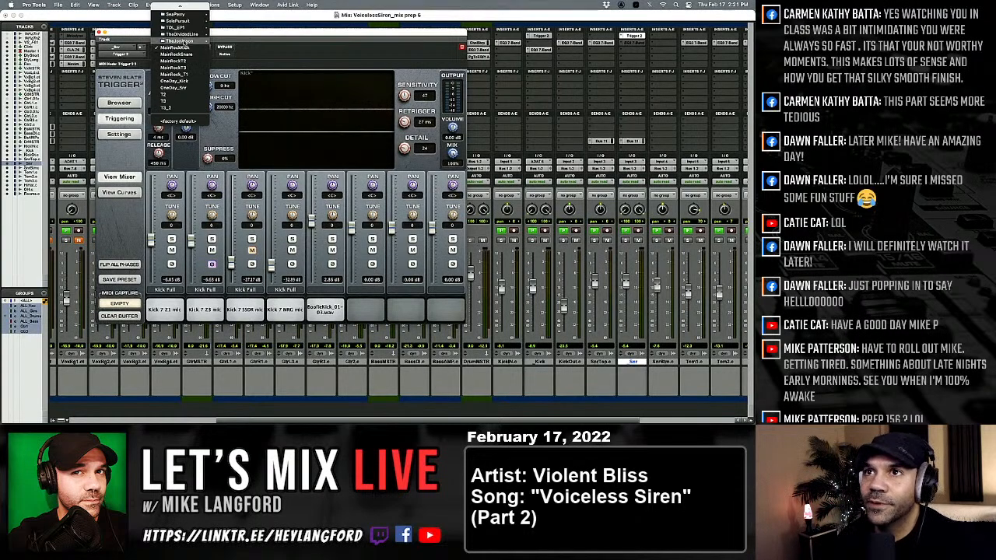
click(176, 53)
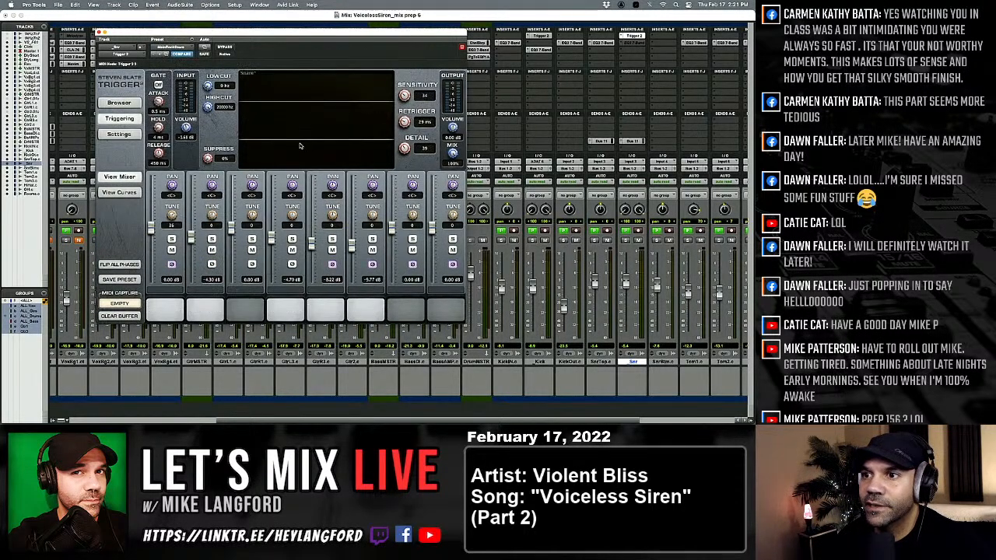
Audition the preset's loaded ChillSnare Z1, BigSnr_01-02.wav and Snare 10A Z1 samples.
click(173, 311)
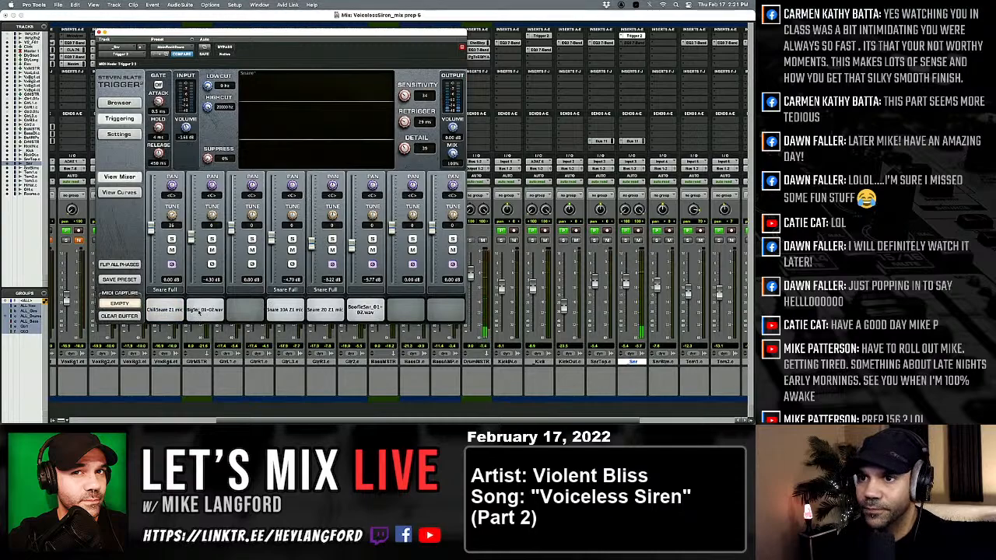
click(215, 312)
click(291, 311)
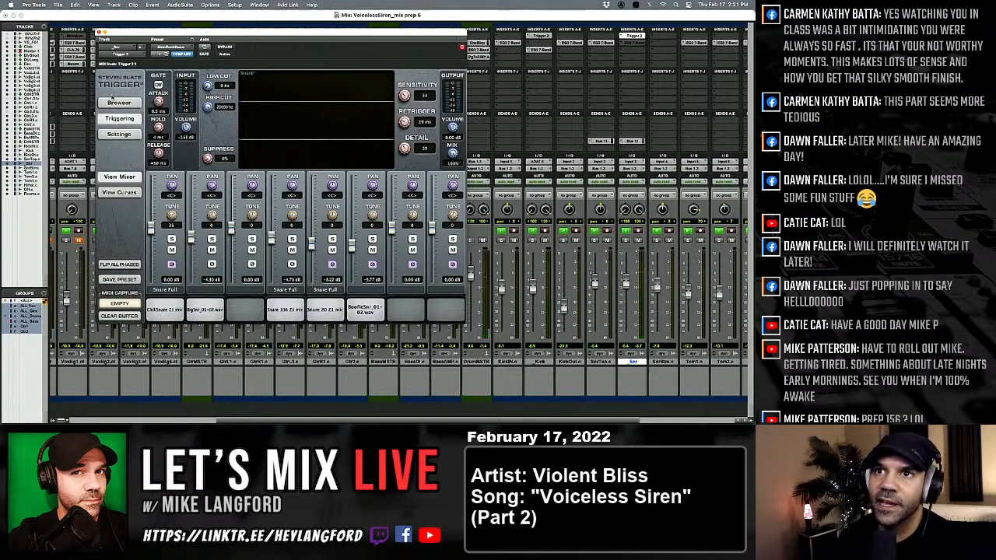
Turn on Audition in Trigger 2's sample browser and listen to the BlackSnare SSDR and Z1 samples.
click(119, 103)
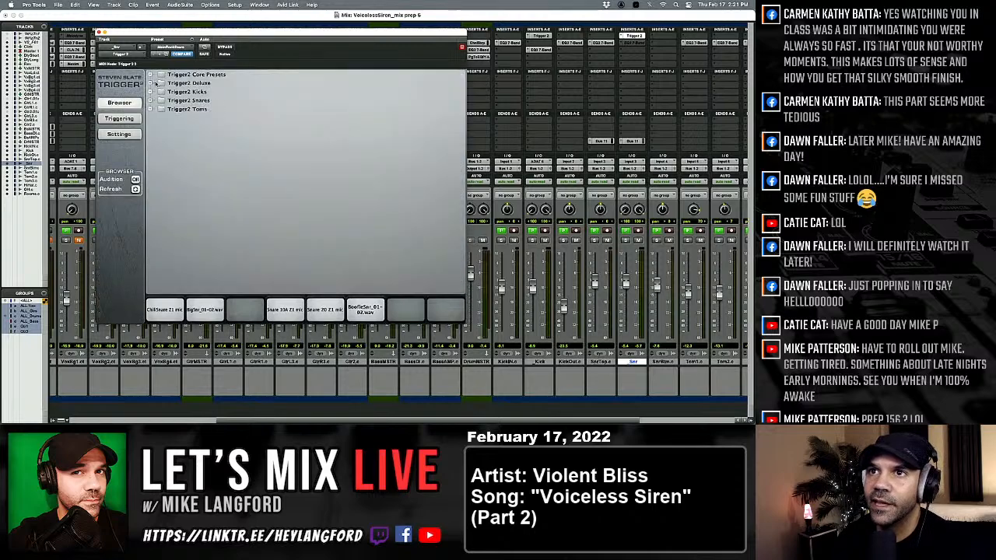
click(151, 100)
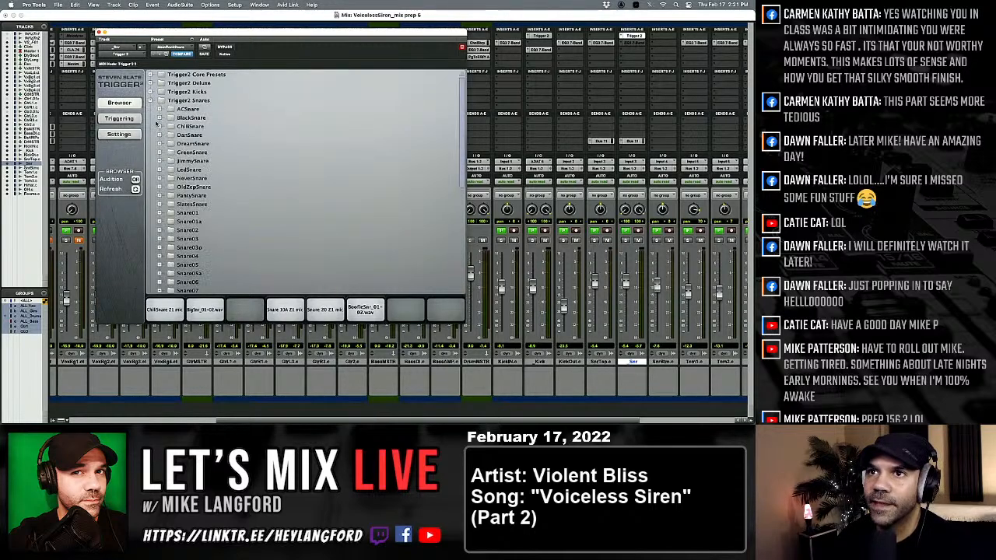
click(160, 117)
click(193, 126)
click(194, 136)
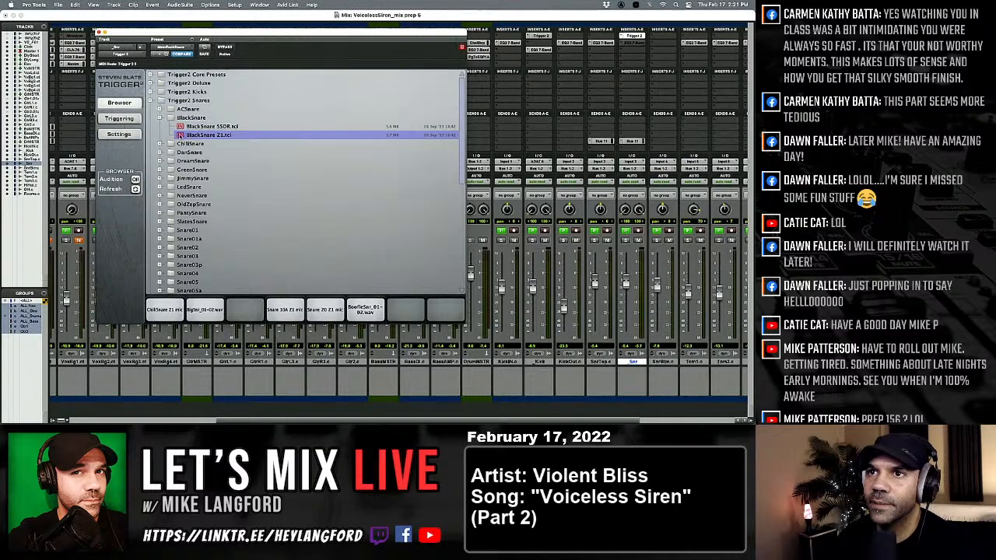
click(182, 127)
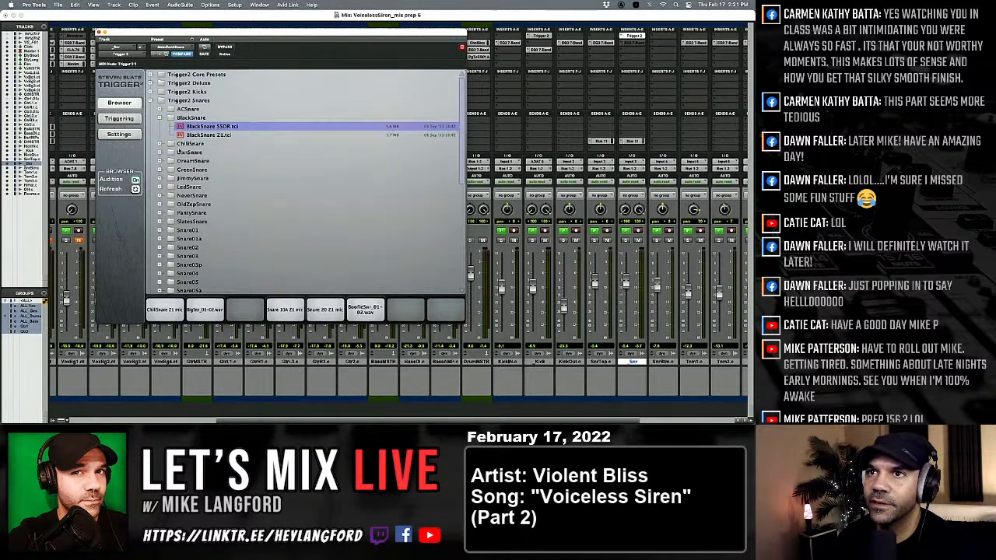
click(184, 135)
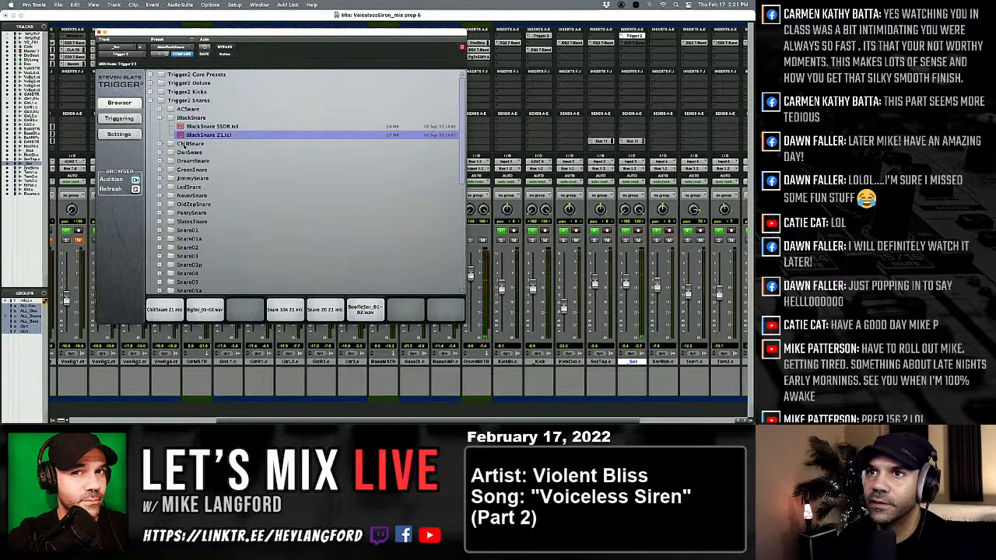
Audition the ChillSnare NRG, SSDR, Z1 and Z2 samples, then collapse the Trigger2 Snares folders.
double_click(182, 145)
click(180, 152)
click(180, 161)
click(181, 169)
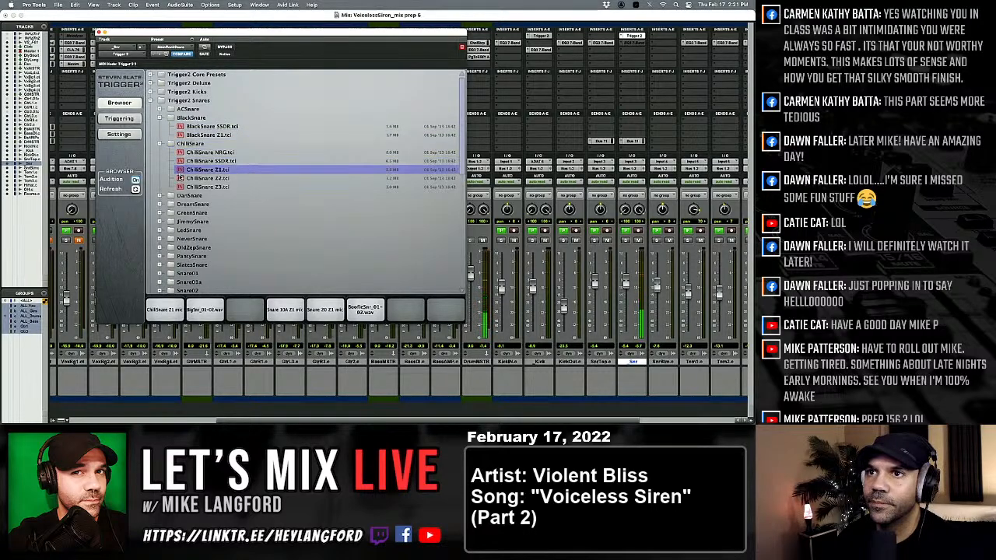
click(181, 178)
click(160, 144)
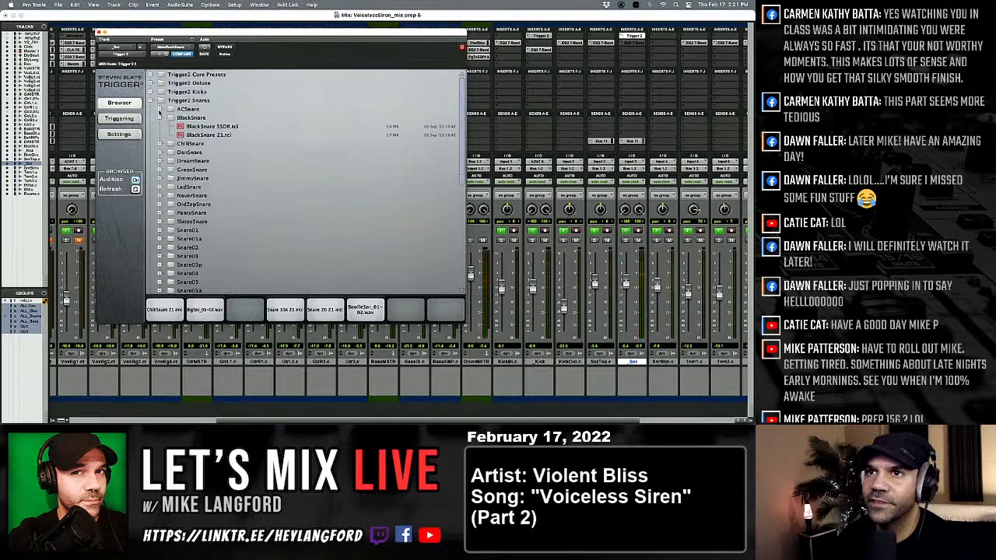
click(159, 118)
click(151, 101)
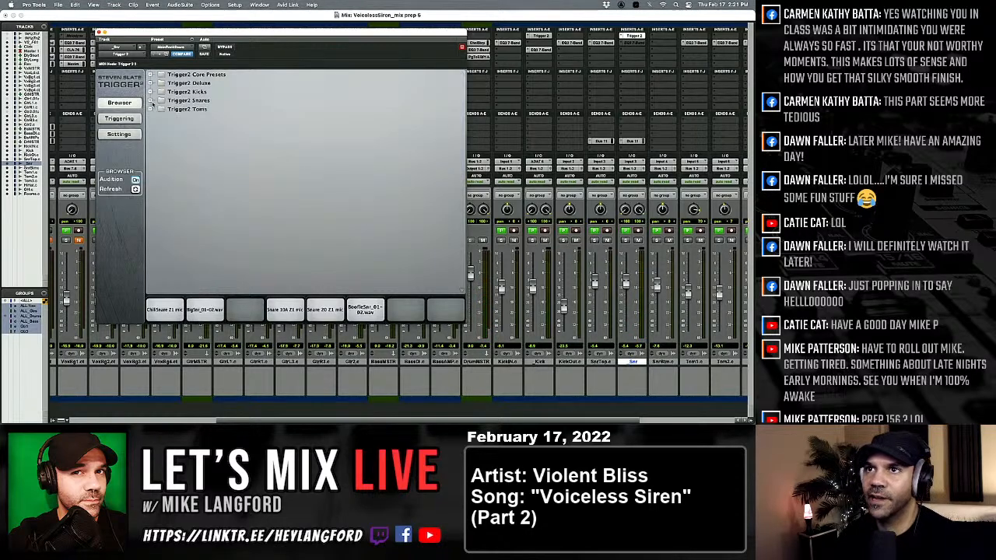
Audition the SSDR, Z1 and Z3 samples of Birch Tom1 in the Trigger2 Toms library and collapse its folders.
click(151, 109)
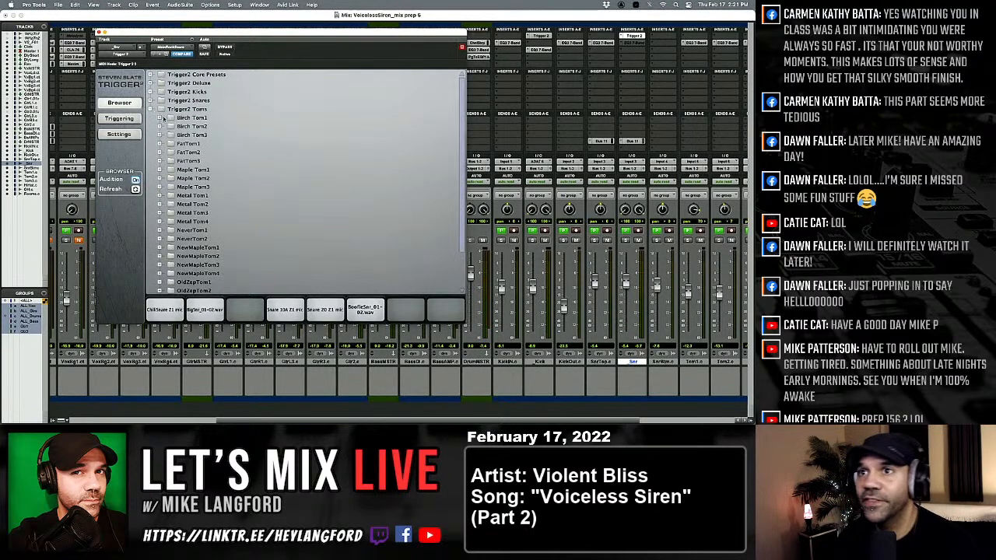
click(159, 117)
click(189, 135)
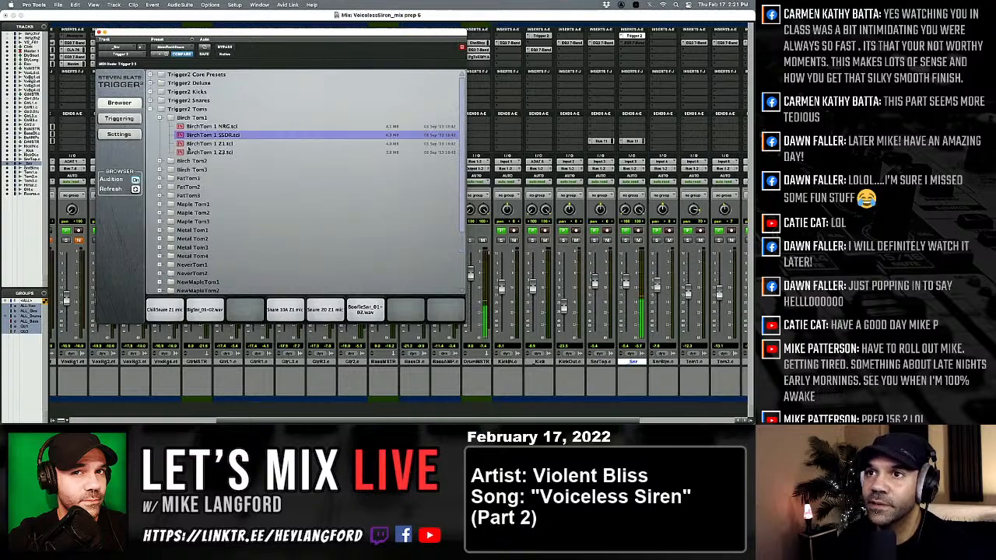
click(189, 144)
click(188, 153)
click(191, 145)
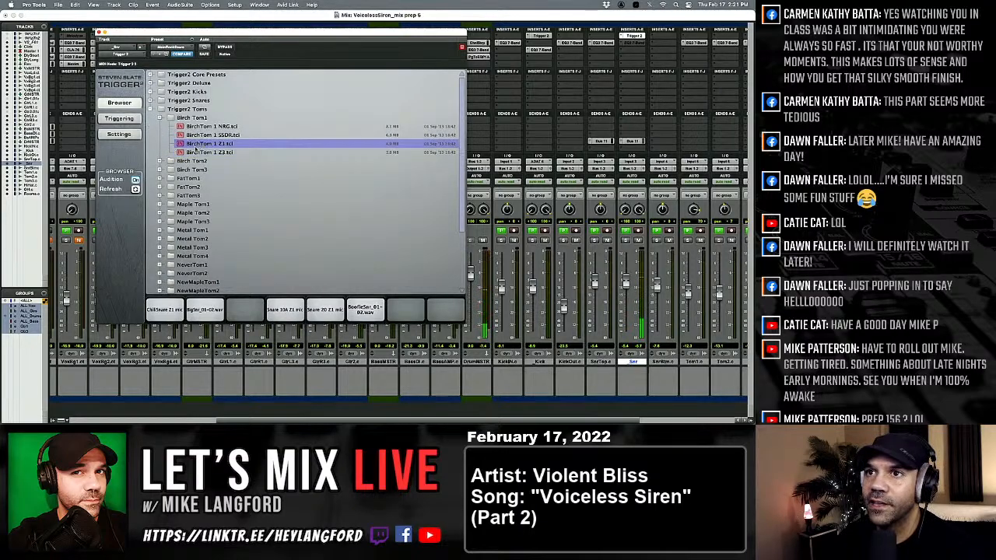
click(158, 117)
click(151, 110)
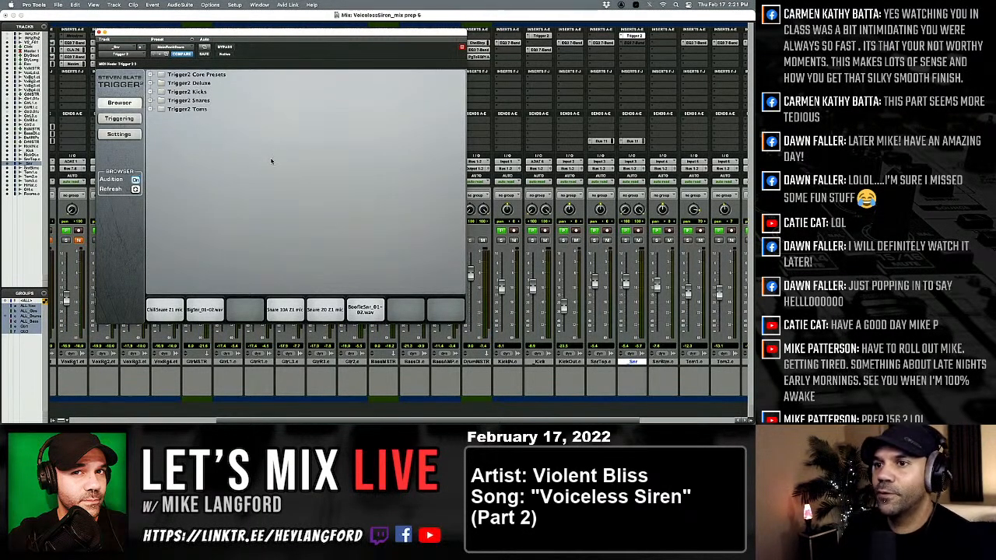
Close and reopen the _Snr track's Trigger 2 window and switch from the sample browser to the triggering view.
click(99, 33)
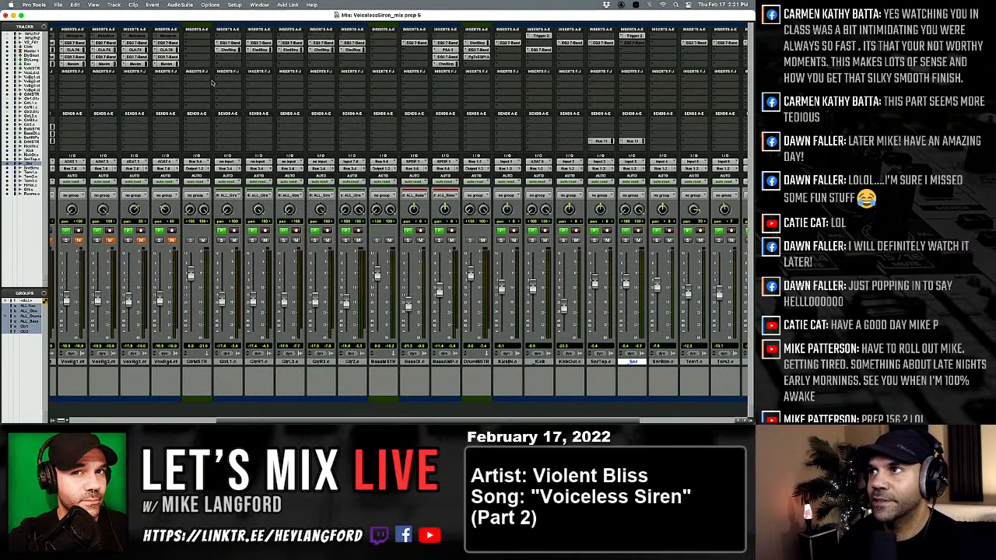
click(632, 36)
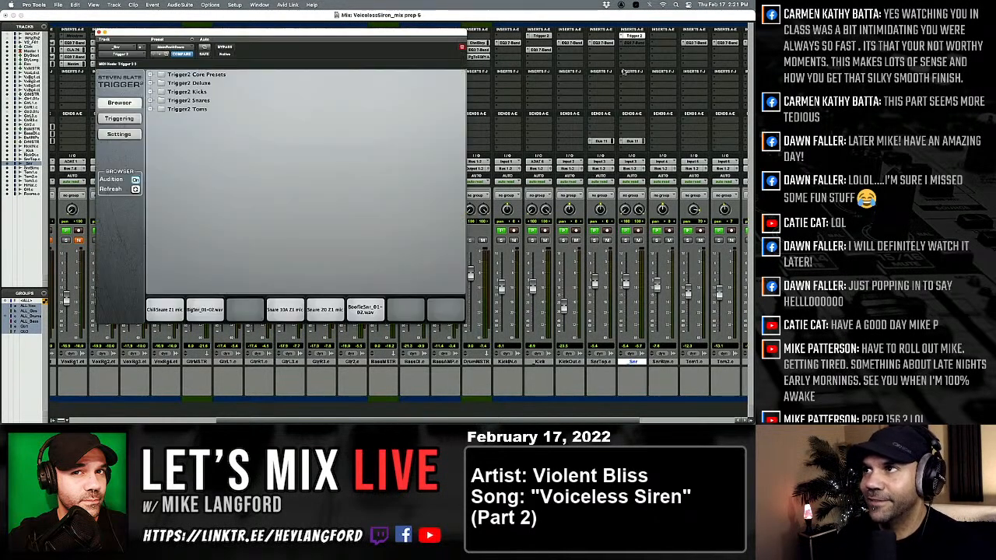
click(119, 119)
click(120, 104)
click(120, 118)
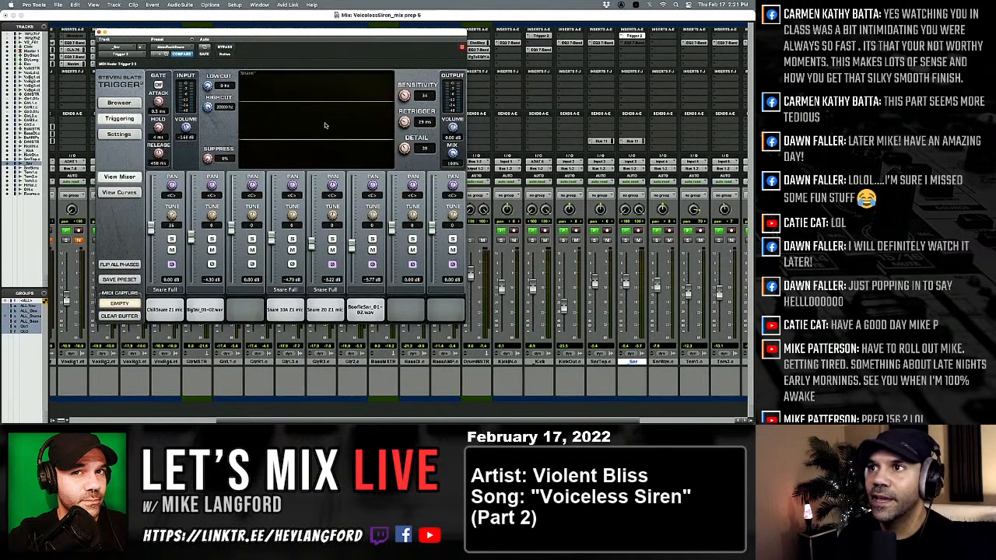
Set Trigger 2's Detail to 90, start playback and solo the _Snr track.
drag(405, 148, 428, 94)
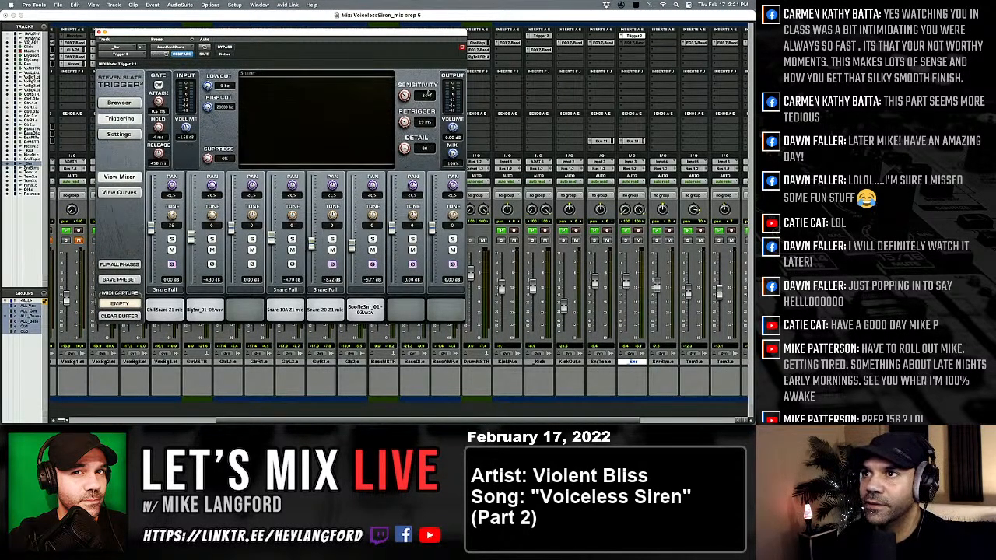
key(space)
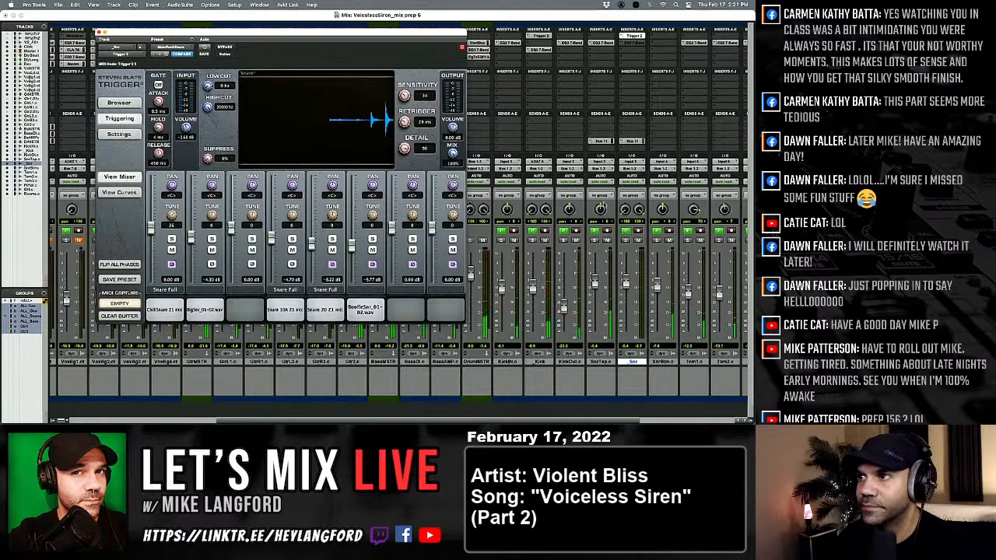
click(626, 241)
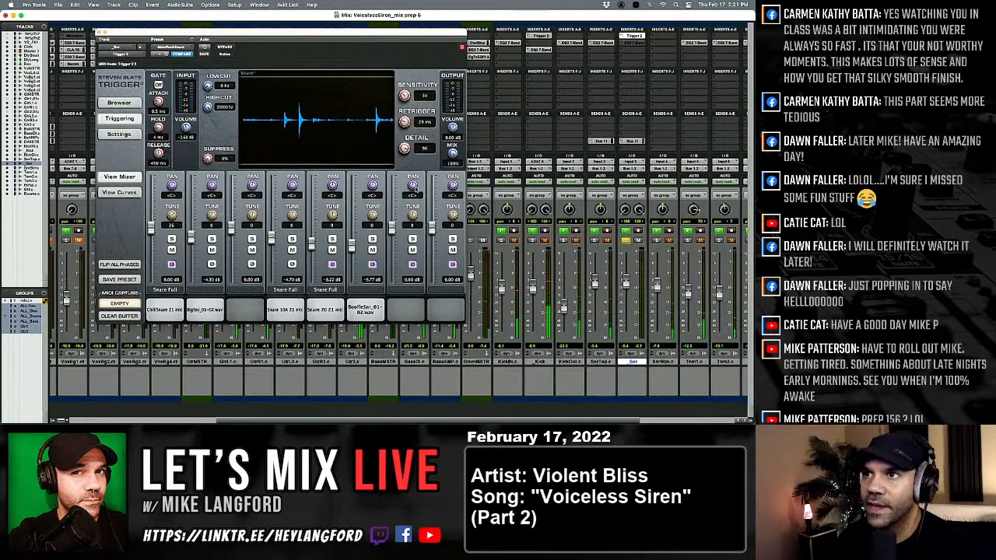
Insert a mono EQ3 7-Band on the _Snr track, place it ahead of Trigger 2 and reopen the Trigger 2 window.
click(631, 44)
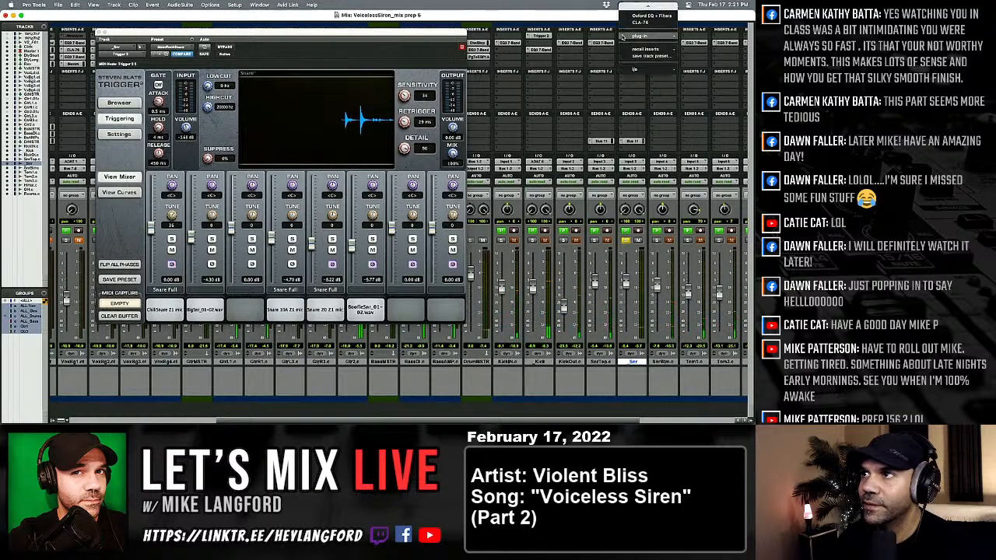
mouse_move(646, 38)
mouse_move(692, 38)
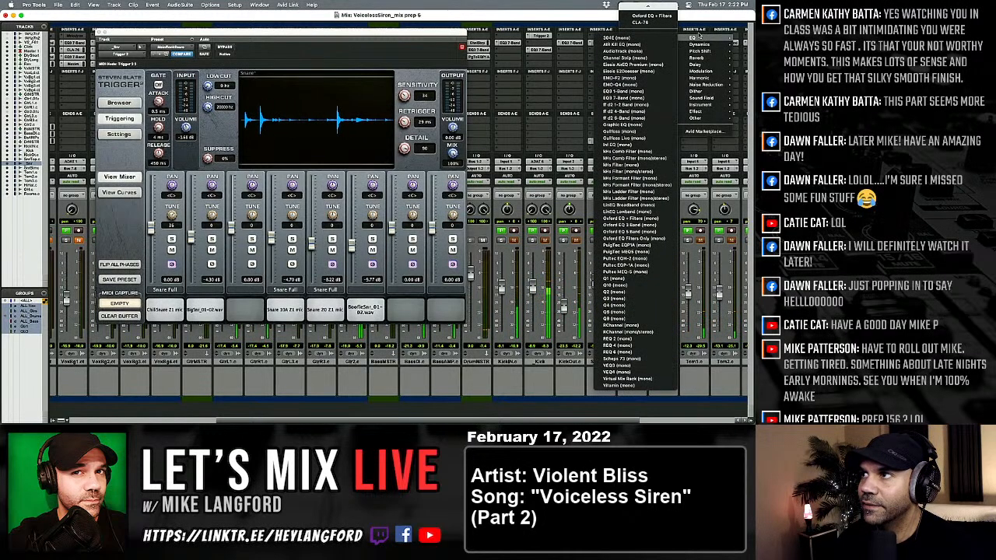
click(634, 98)
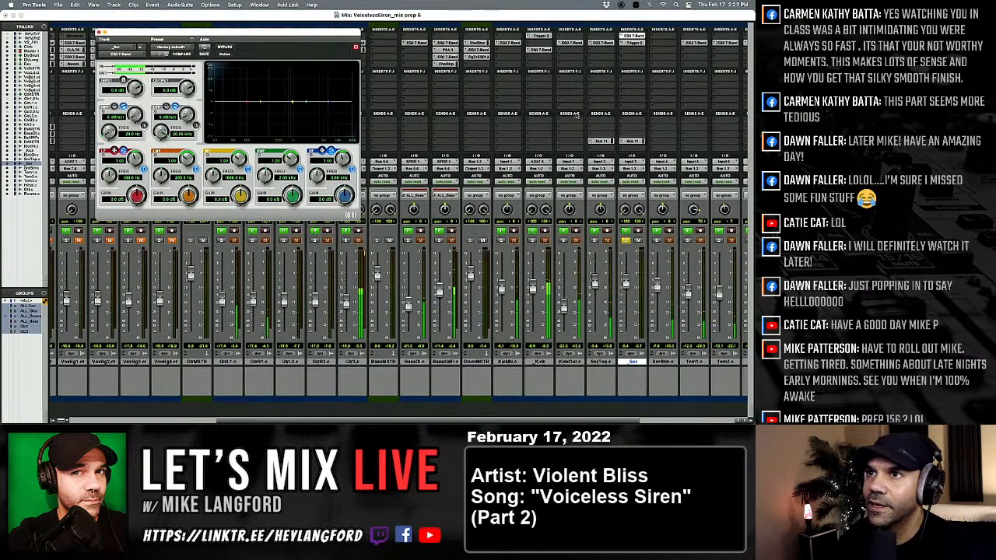
click(634, 43)
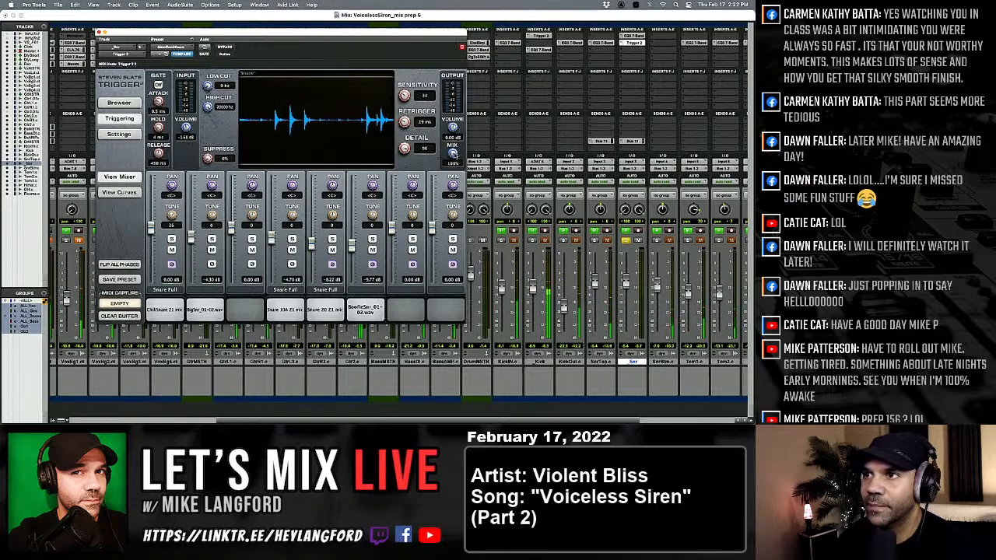
Lower Trigger 2's Mix to 49% and filter its input by raising the low cut and lowering the high cut.
drag(452, 152, 445, 202)
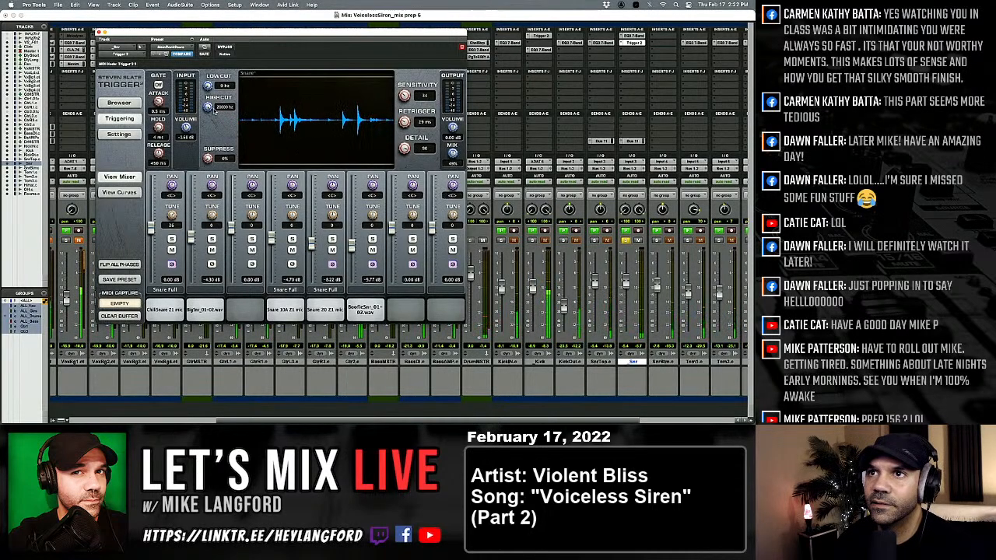
drag(210, 125, 197, 241)
drag(188, 162, 186, 127)
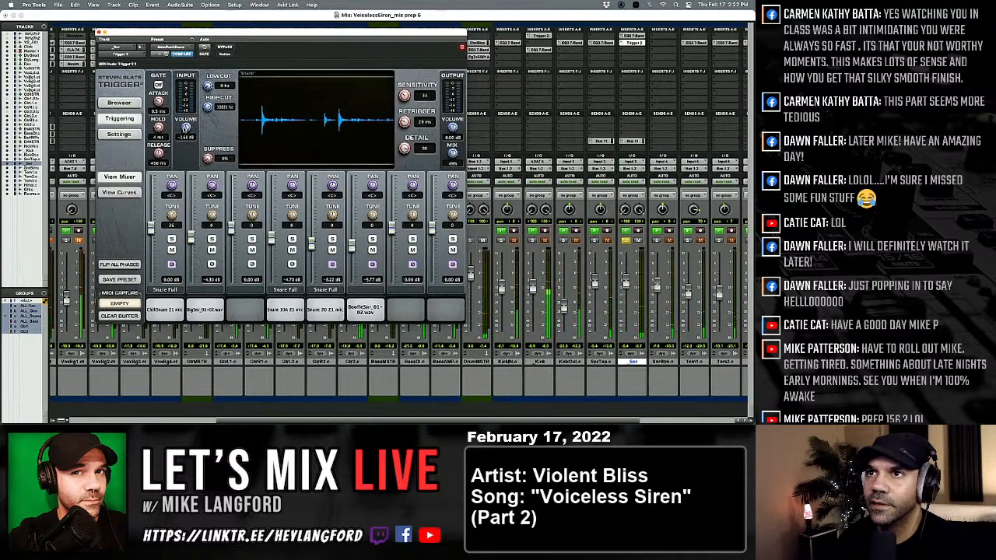
drag(207, 86, 207, 71)
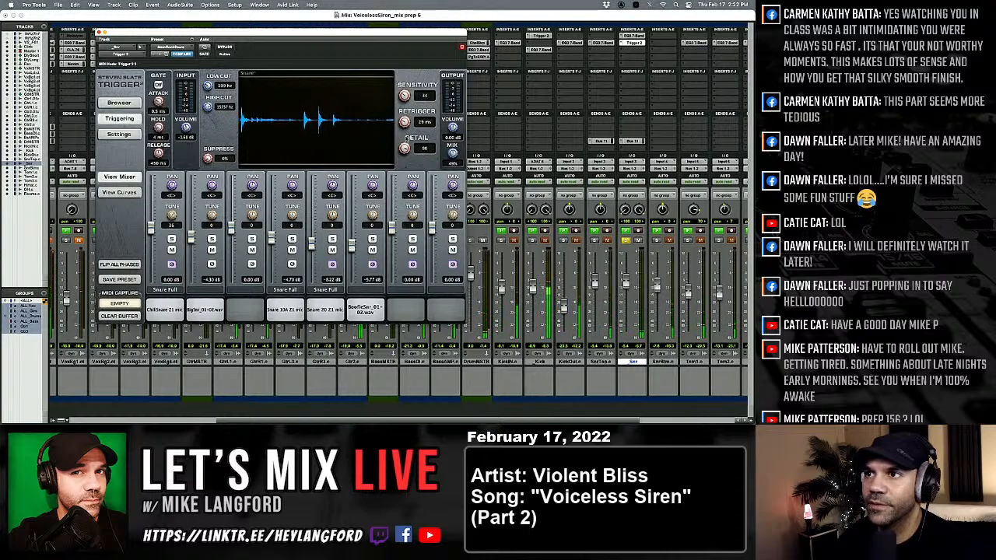
Try Sensitivity 58 and Detail 7 in Trigger 2 with the Retrigger time turned down to its minimum.
drag(402, 196, 392, 227)
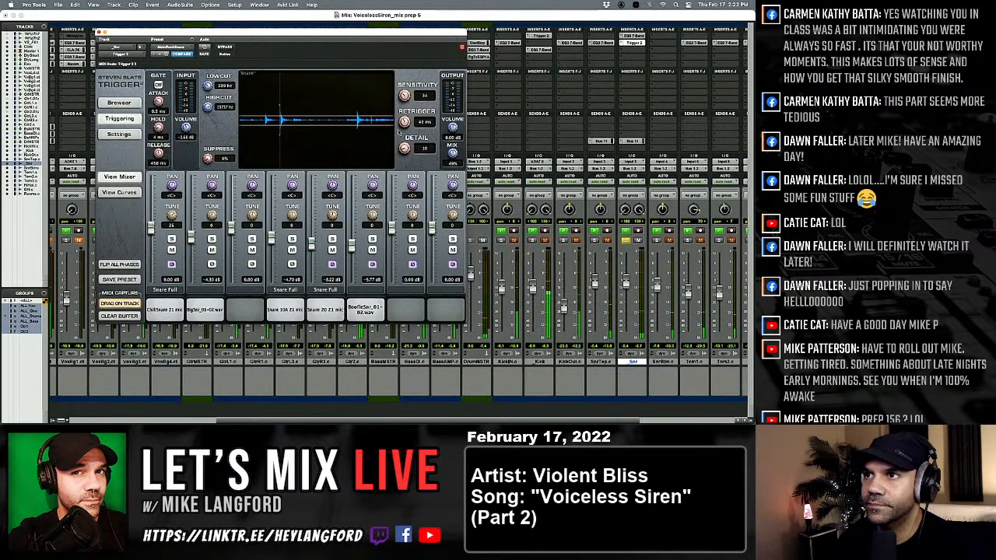
drag(404, 123, 394, 198)
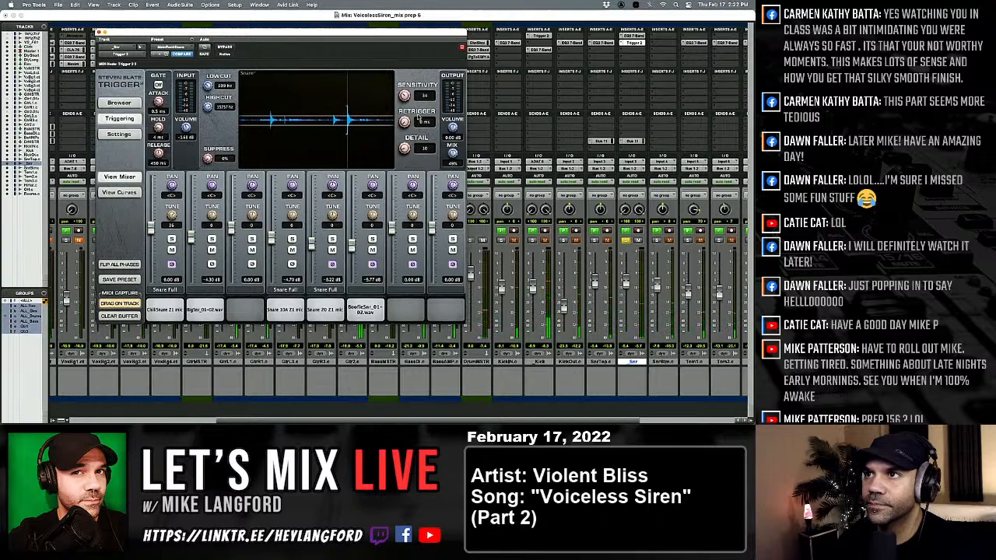
drag(405, 94, 413, 70)
drag(405, 148, 406, 152)
Raise the clip gain of the yellow _Snr clip in the Edit window.
key(super+equal)
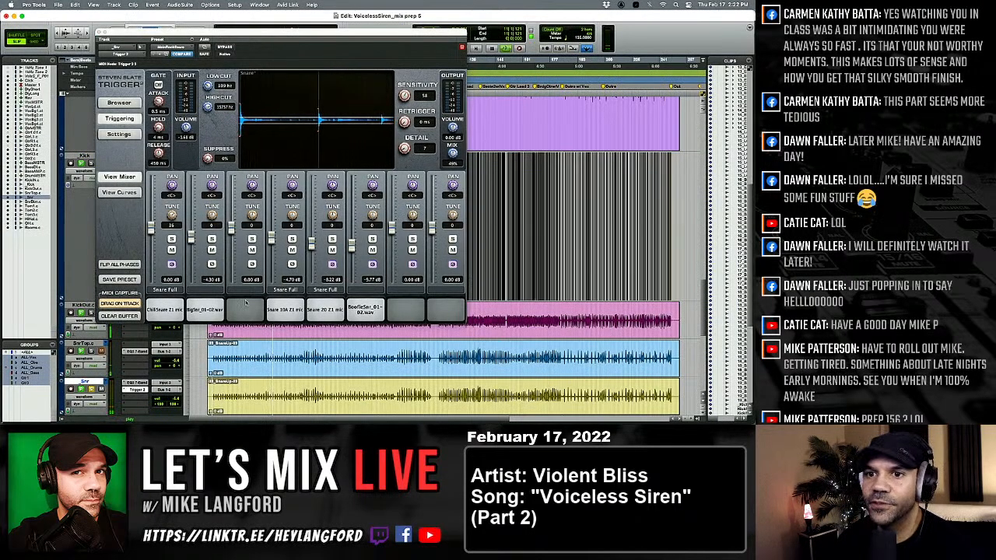
scroll(248, 350, down, 5)
scroll(247, 350, up, 4)
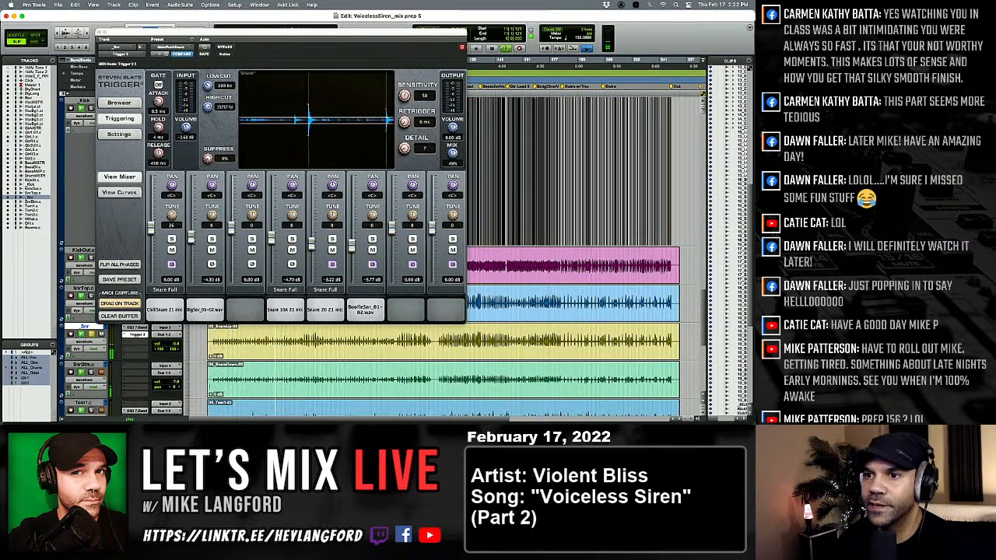
drag(211, 357, 209, 325)
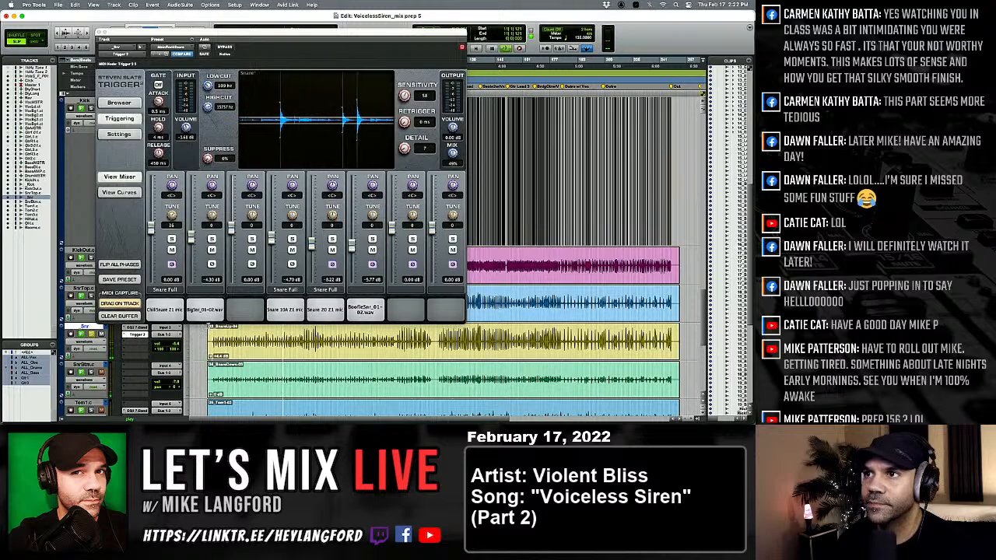
Try Sensitivity 24, Retrigger 65 ms and Detail 8 in Trigger 2.
drag(404, 148, 405, 119)
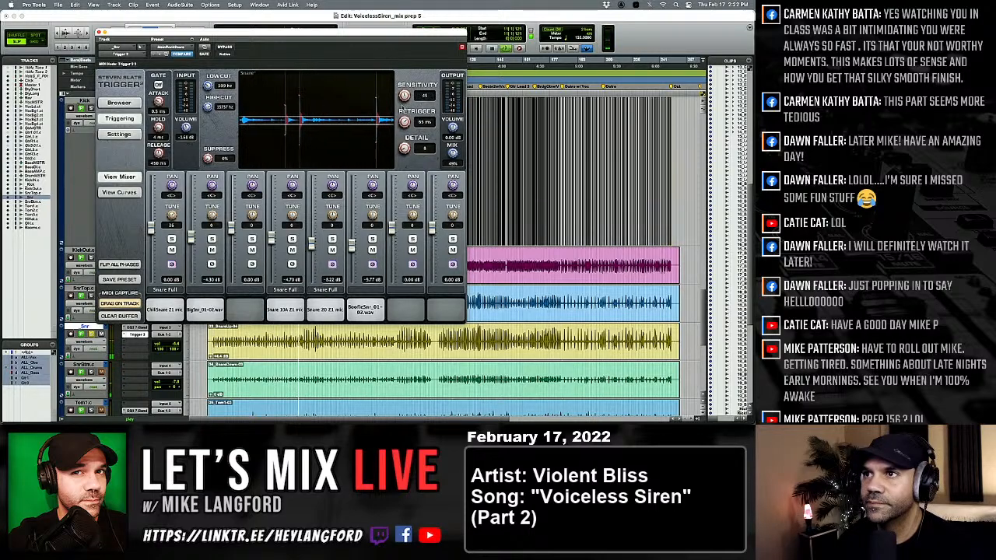
drag(399, 123, 398, 125)
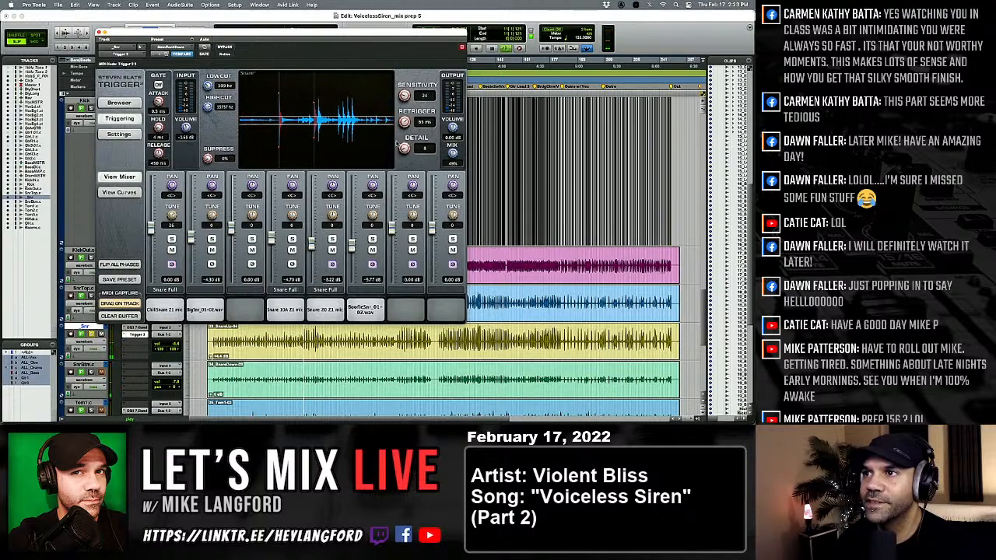
Select a short passage around bar 48 on the drum tracks and play it back to check the snare triggering.
drag(297, 342, 305, 342)
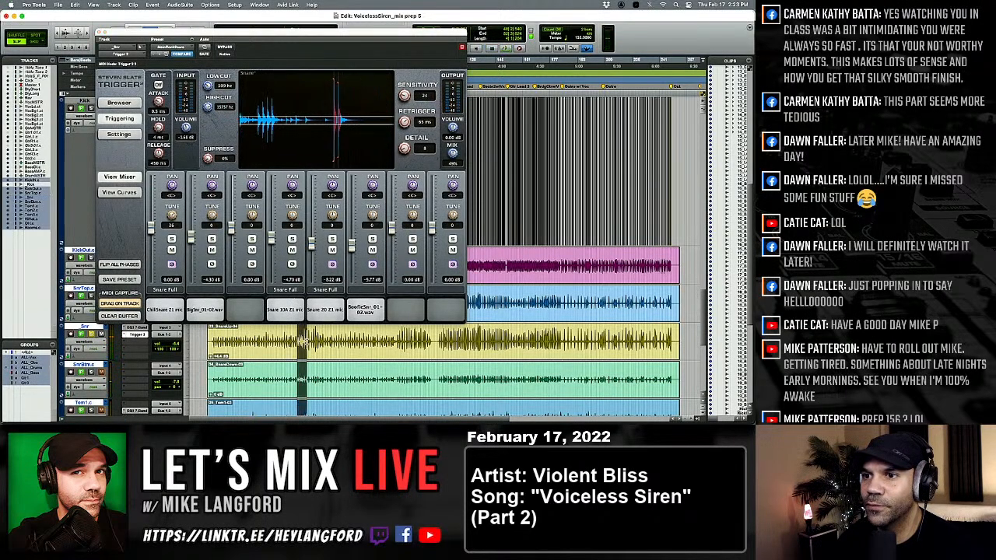
shift+click(304, 342)
shift+click(299, 342)
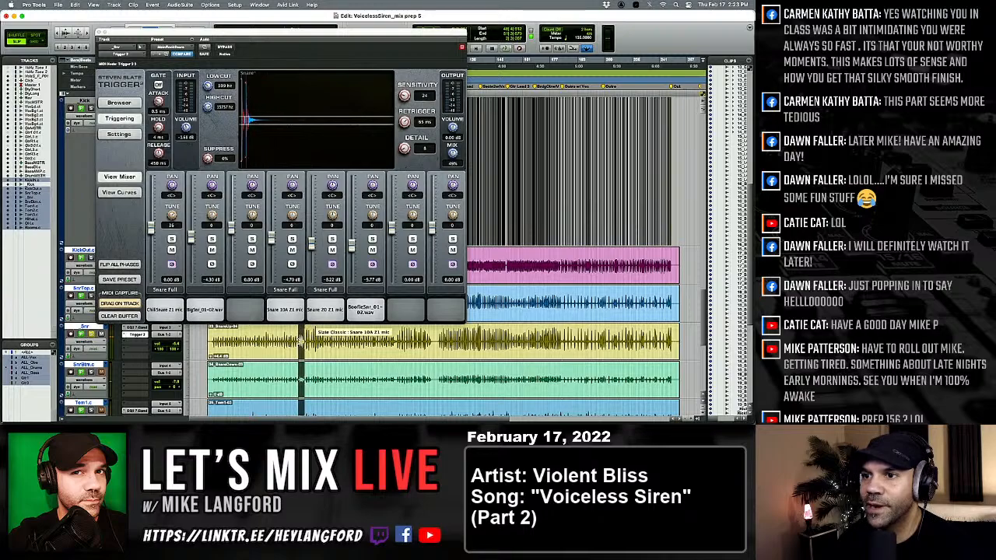
key(space)
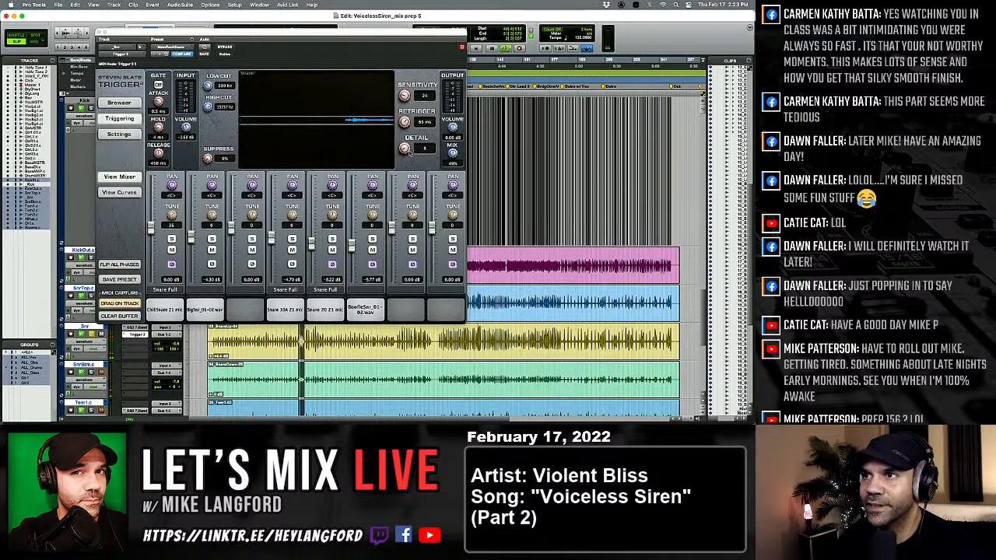
Set Trigger 2's Sensitivity to 65, Retrigger to 29 ms and Detail to 7, and close its window.
drag(410, 153, 407, 131)
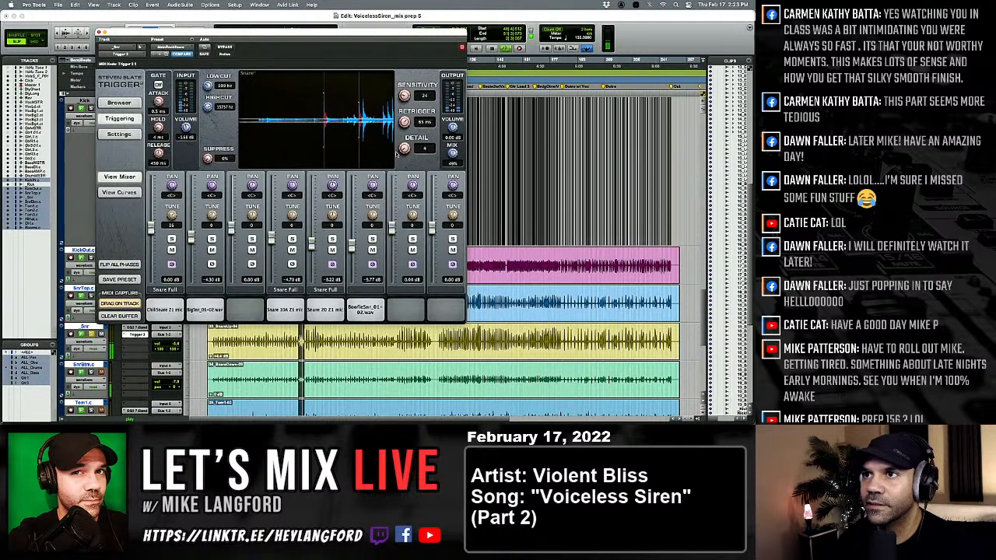
drag(401, 122, 397, 157)
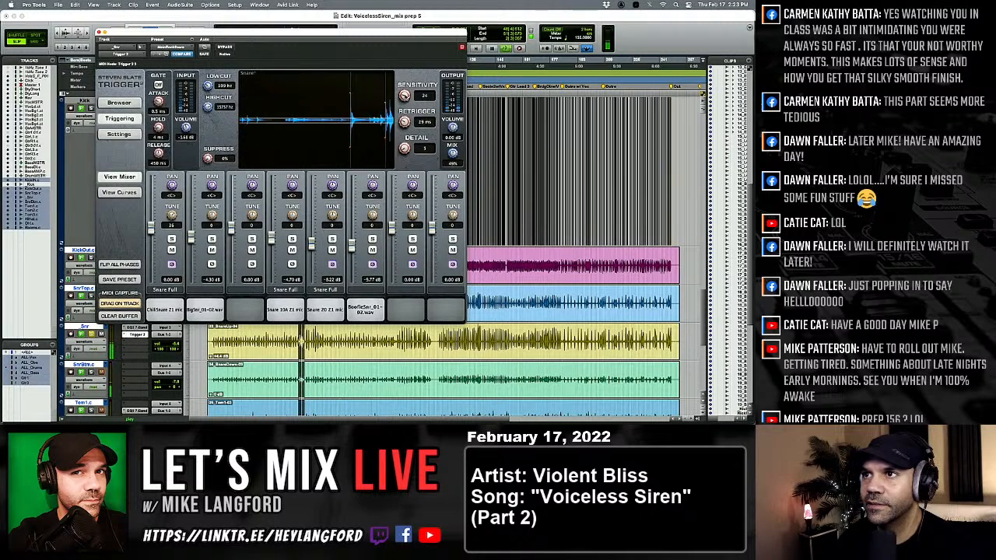
drag(412, 68, 409, 59)
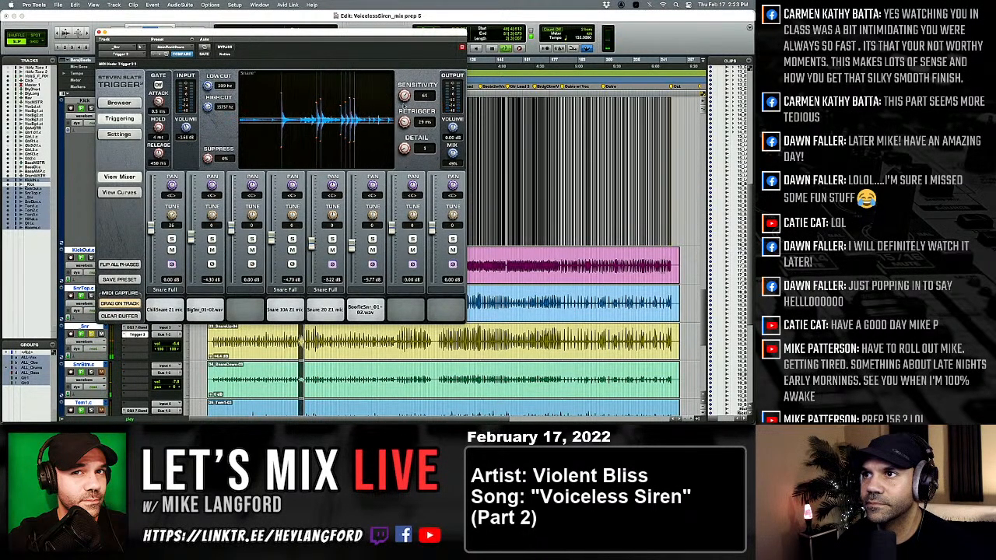
drag(399, 148, 402, 146)
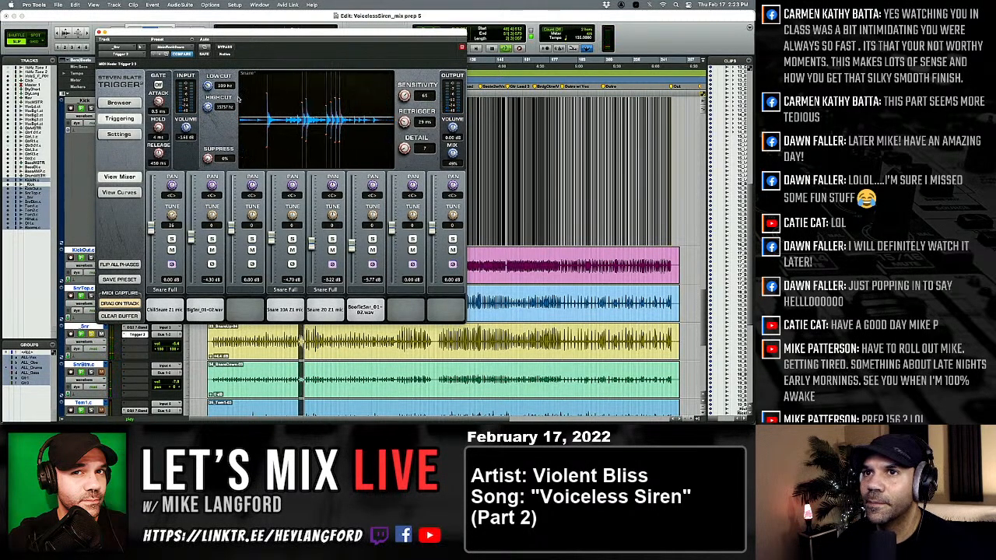
click(99, 32)
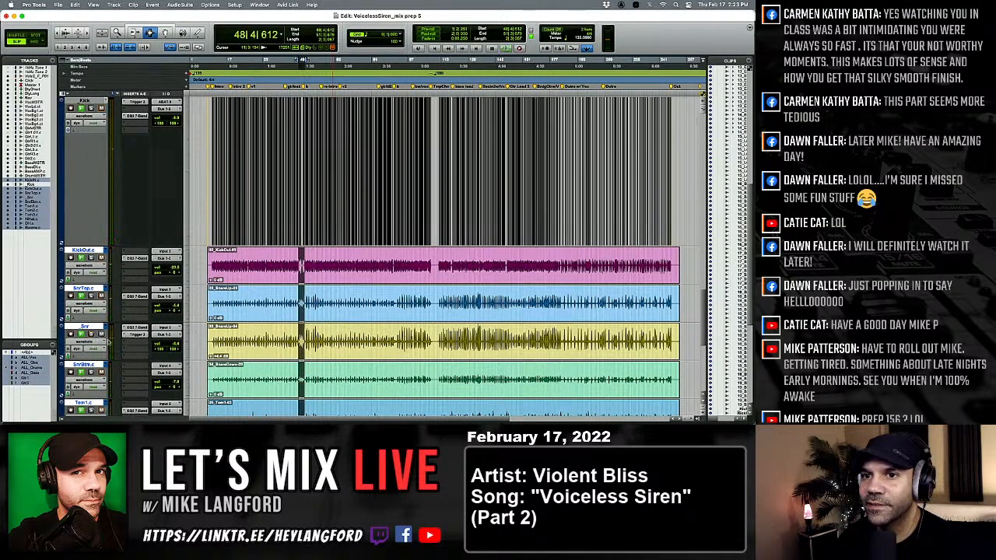
Mute the _Snr track and play the song from bar 9 to hear the mix without it.
key(space)
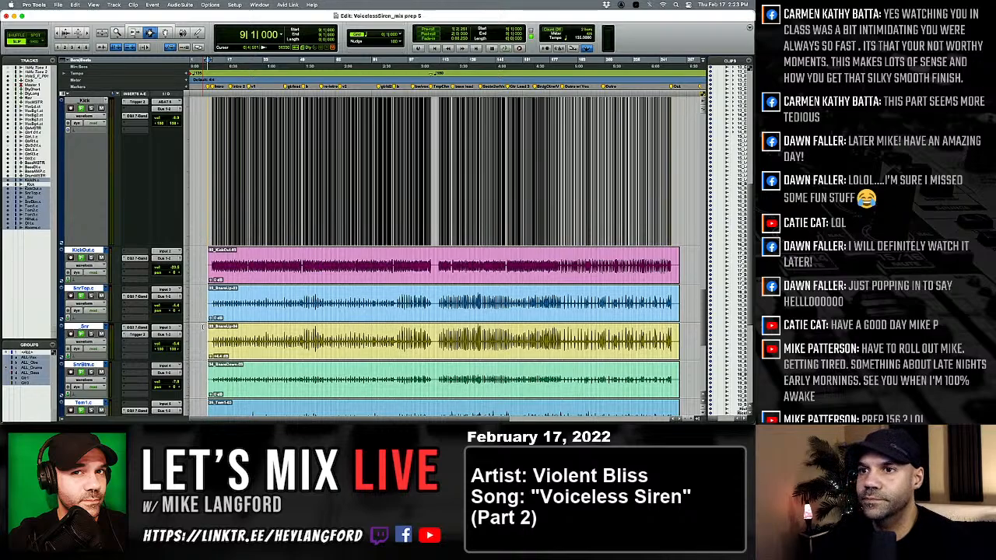
key(super+equal)
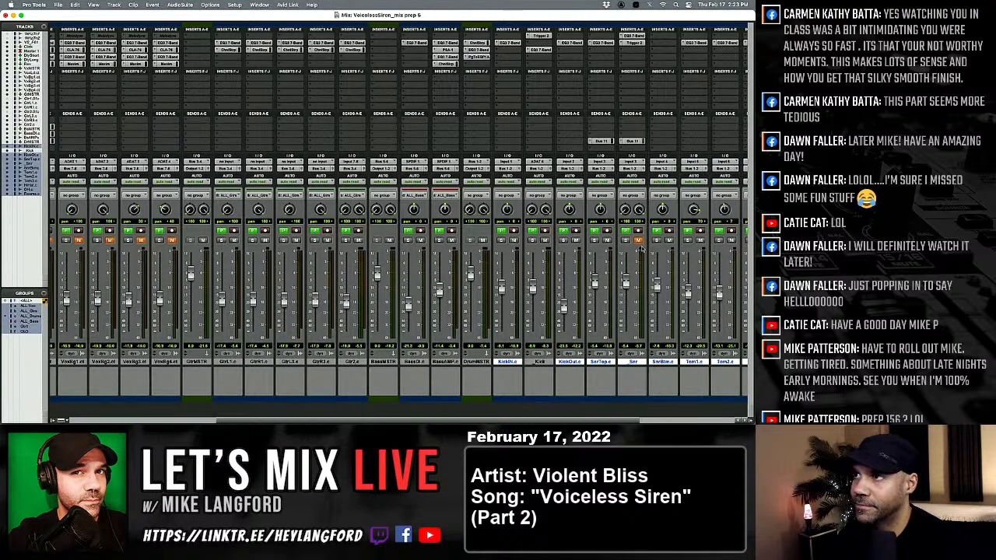
key(super+equal)
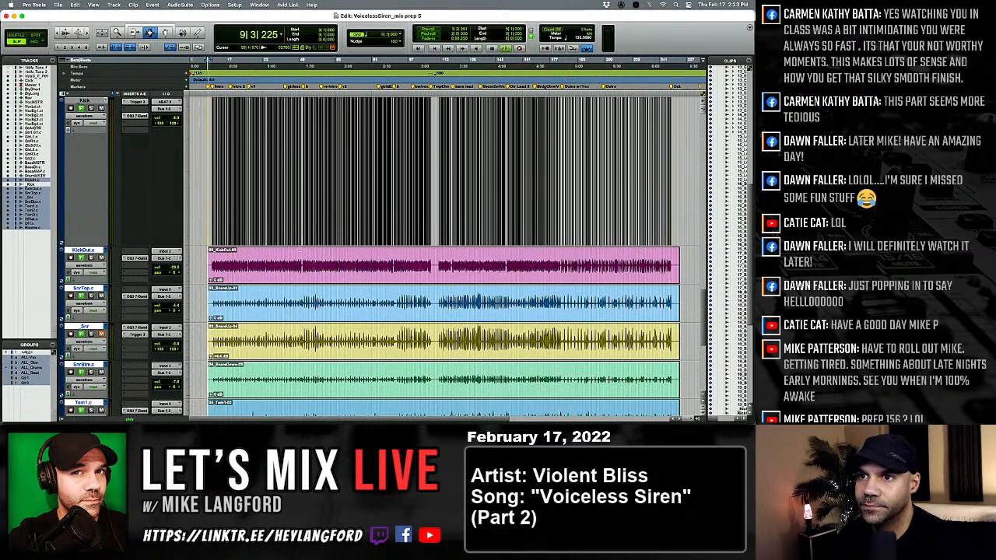
key(space)
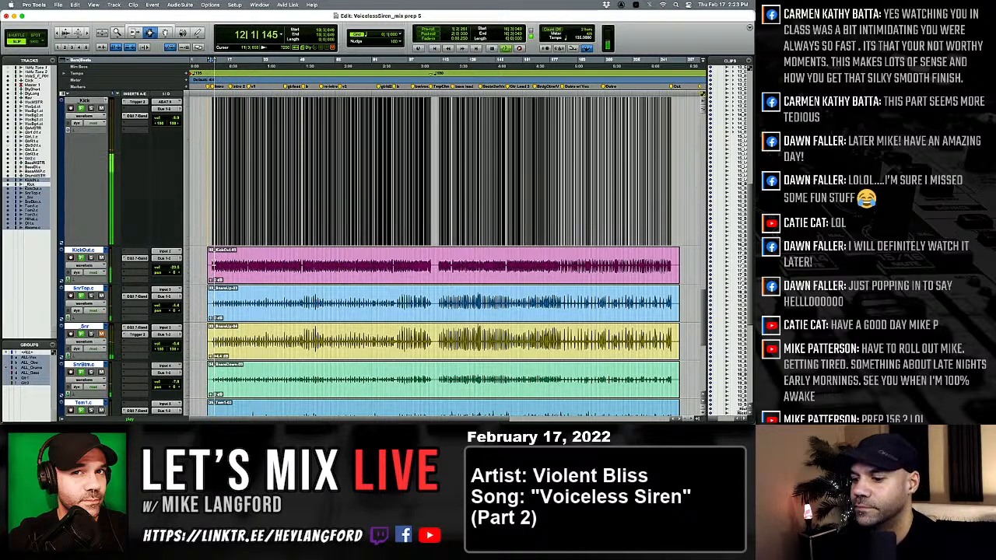
Unmute the _Snr track in the Mix window, bring its fader up to -2.7 dB and solo it.
key(super+equal)
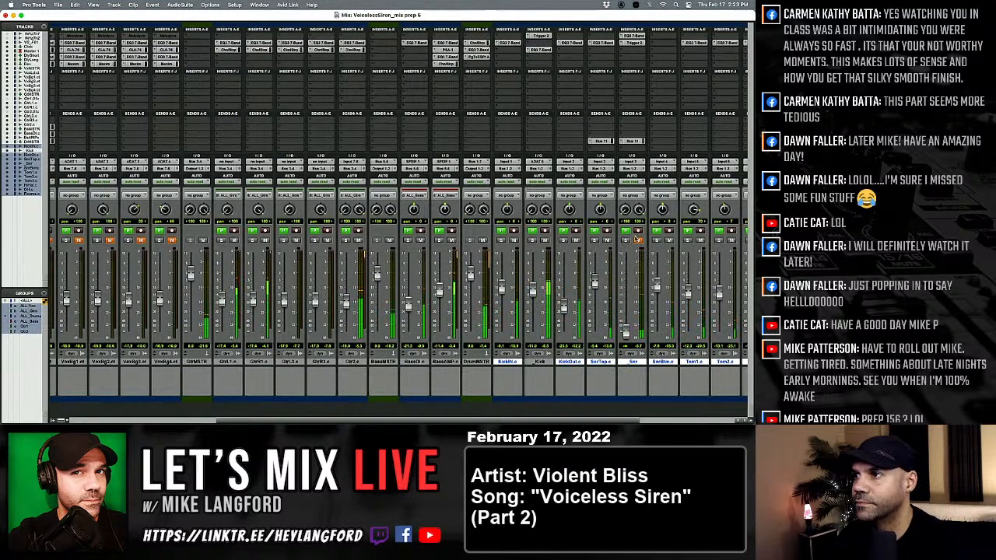
drag(627, 333, 626, 278)
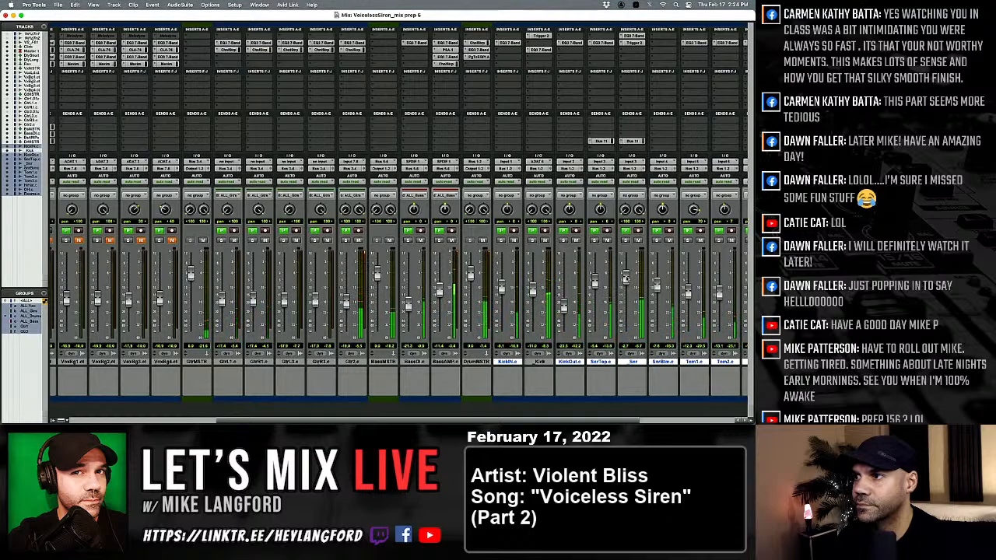
click(626, 240)
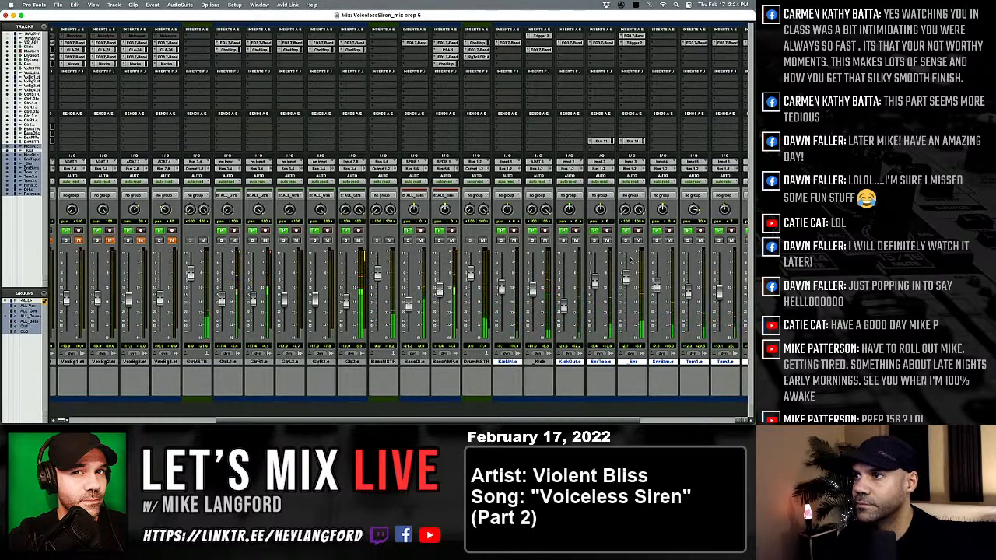
Reopen the _Snr track's Trigger 2, set its Mix to 100% and display the sample curves.
click(635, 44)
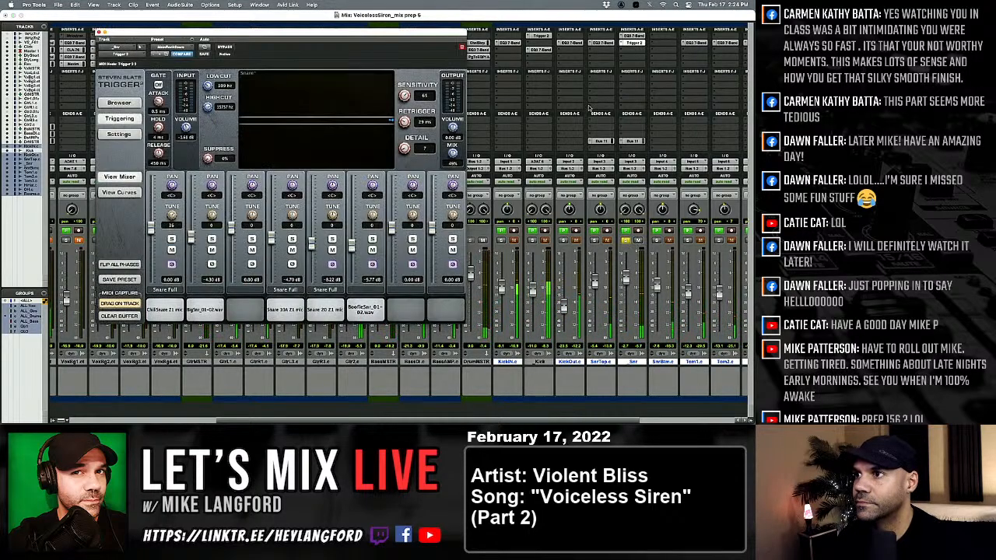
drag(452, 153, 465, 86)
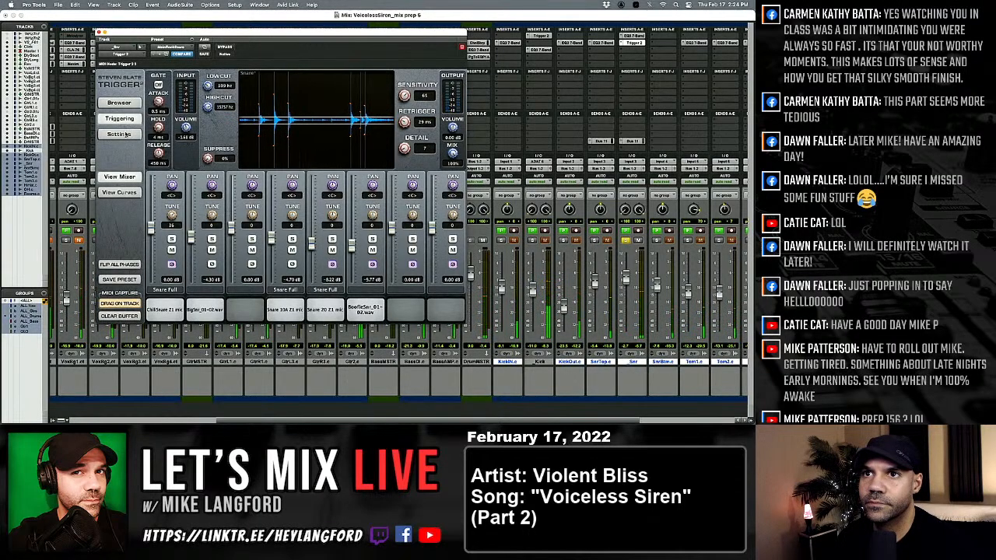
click(119, 192)
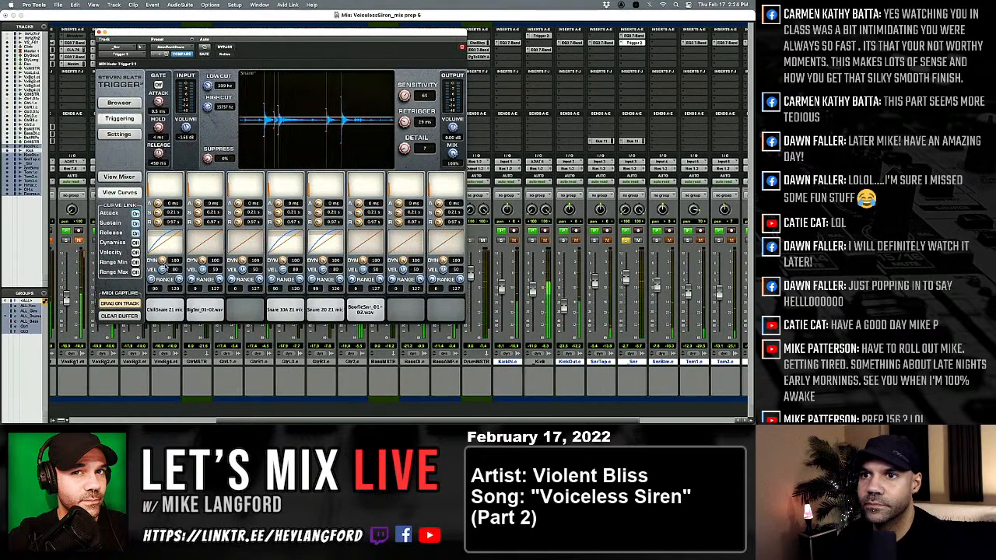
Lengthen the linked sample attack slightly in the _Snr track's Trigger 2 and lower the track's fader.
drag(160, 224, 159, 220)
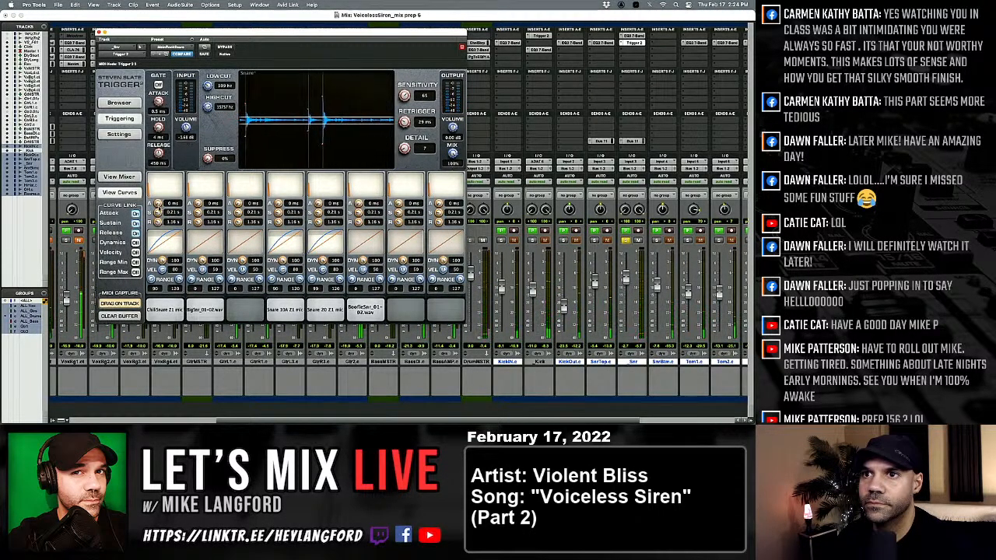
drag(158, 203, 158, 202)
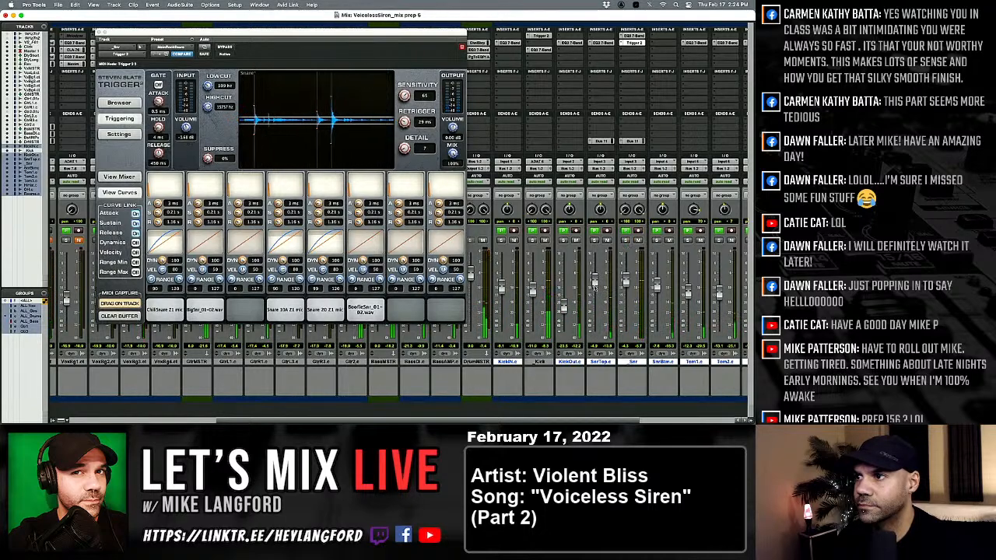
drag(626, 283, 627, 292)
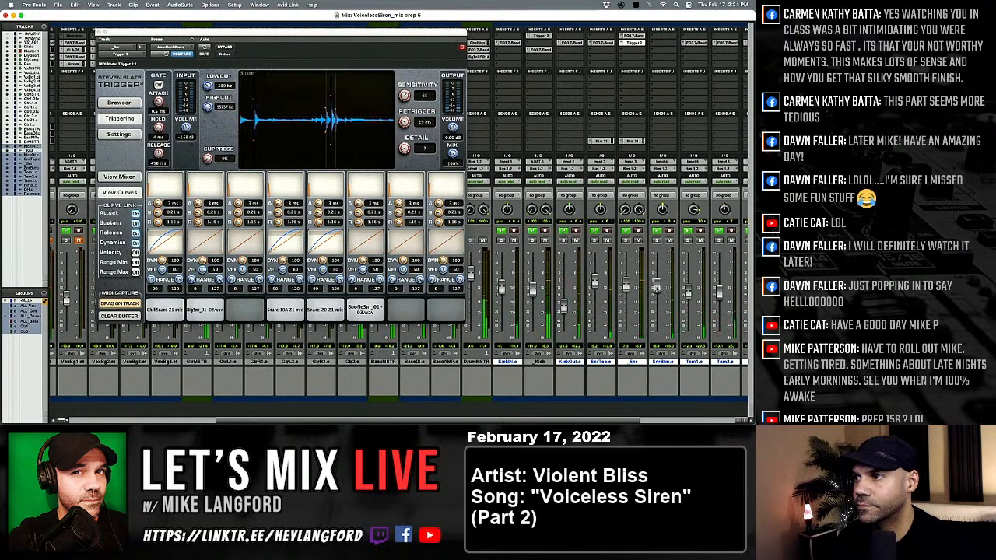
Toggle the _Snr track's mute to compare the mix with and without it, and close the Trigger 2 window.
scroll(658, 288, right, 1)
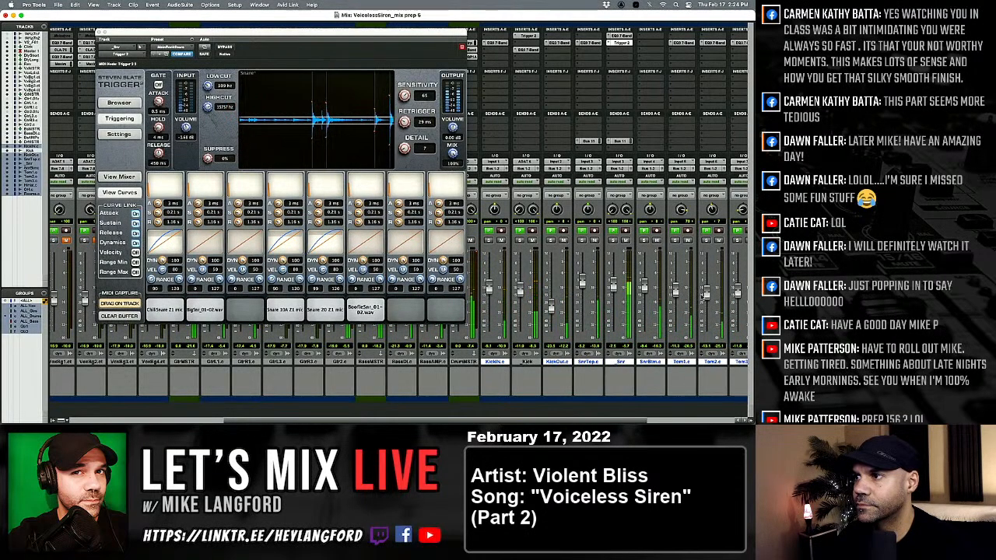
scroll(706, 289, right, 2)
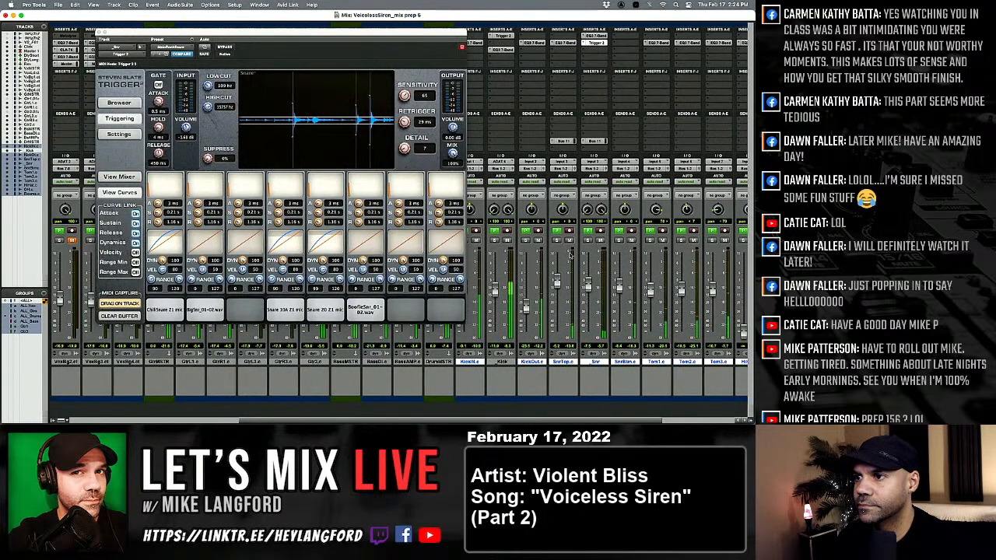
click(600, 241)
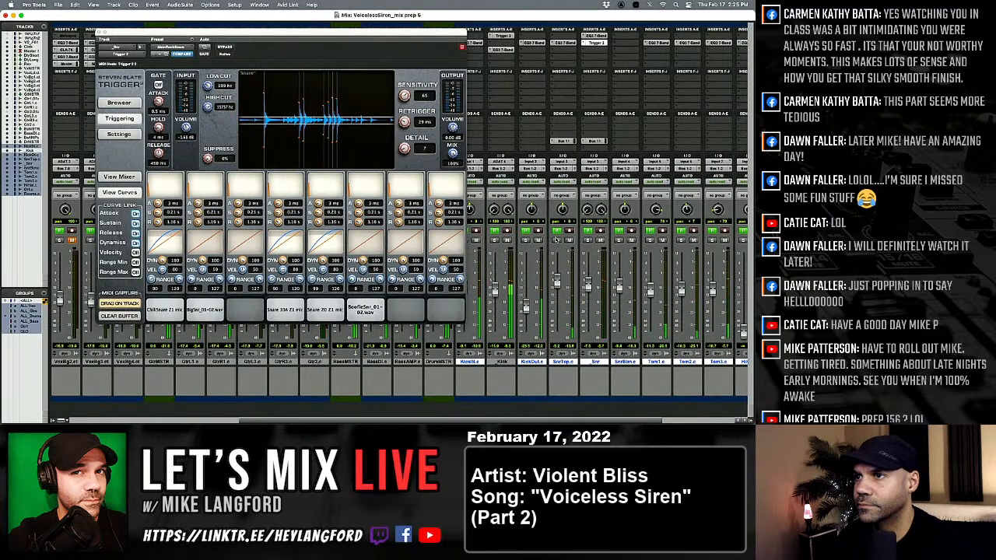
click(99, 32)
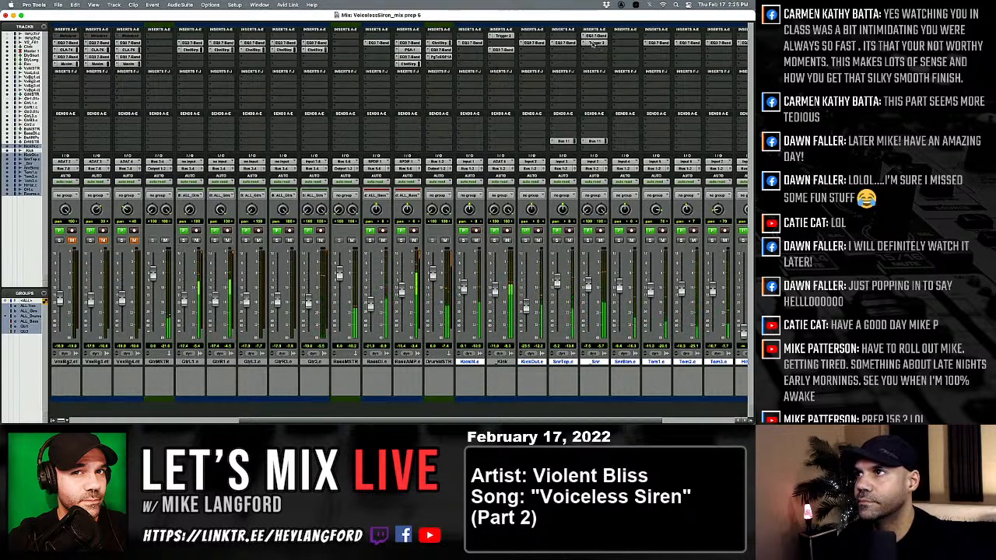
Insert a mono L1 limiter ahead of Trigger 2 on _Snr with threshold -12.0 and ceiling -6.0, and lower the track's fader.
drag(502, 50, 594, 54)
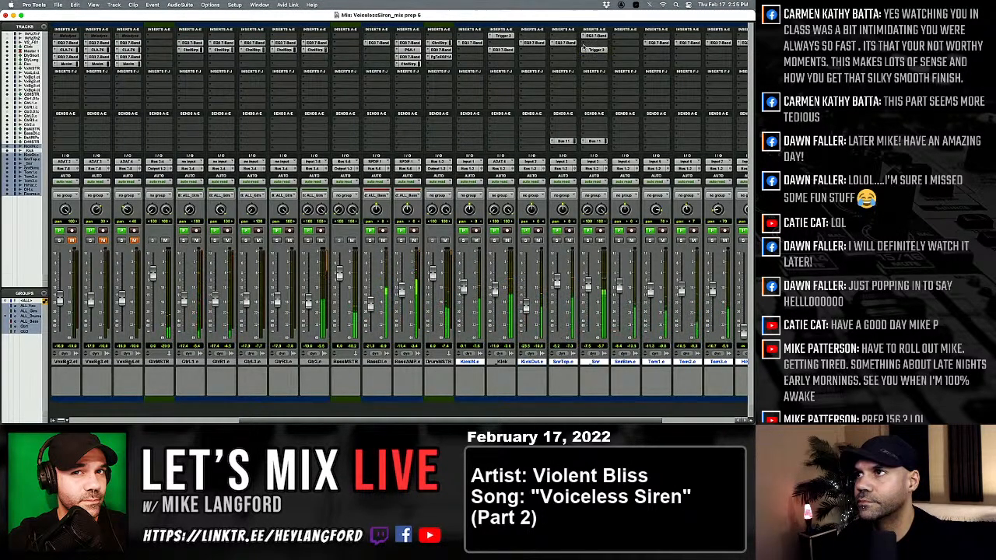
click(584, 44)
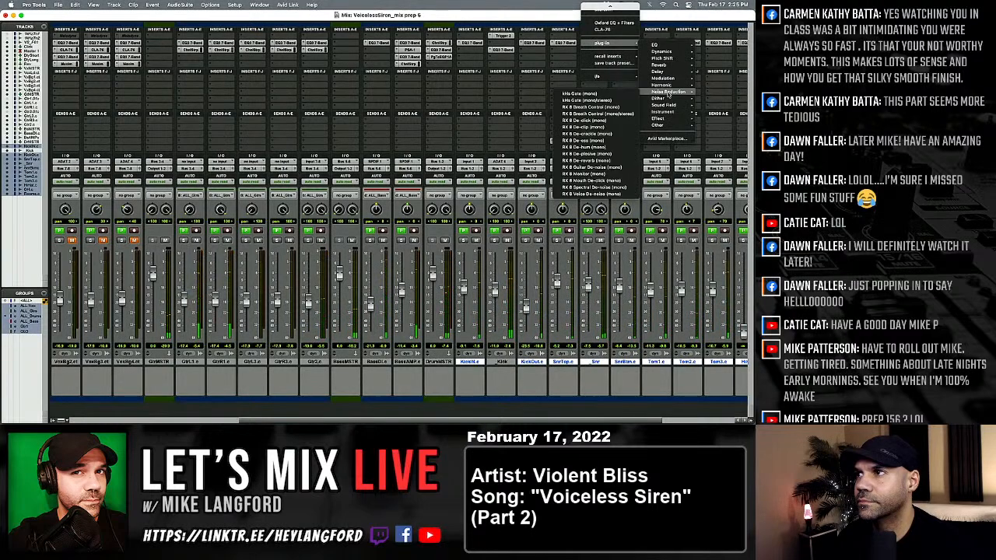
mouse_move(663, 53)
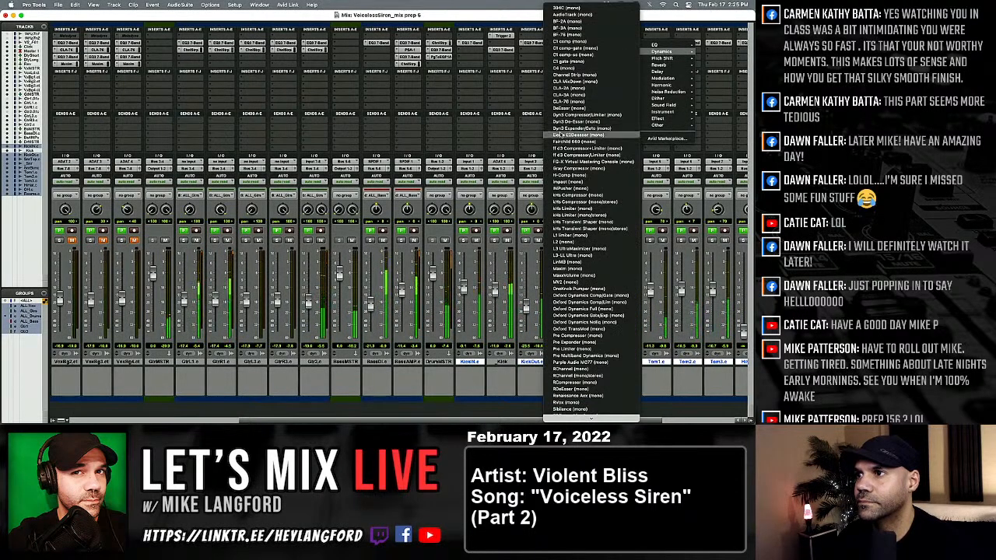
click(592, 238)
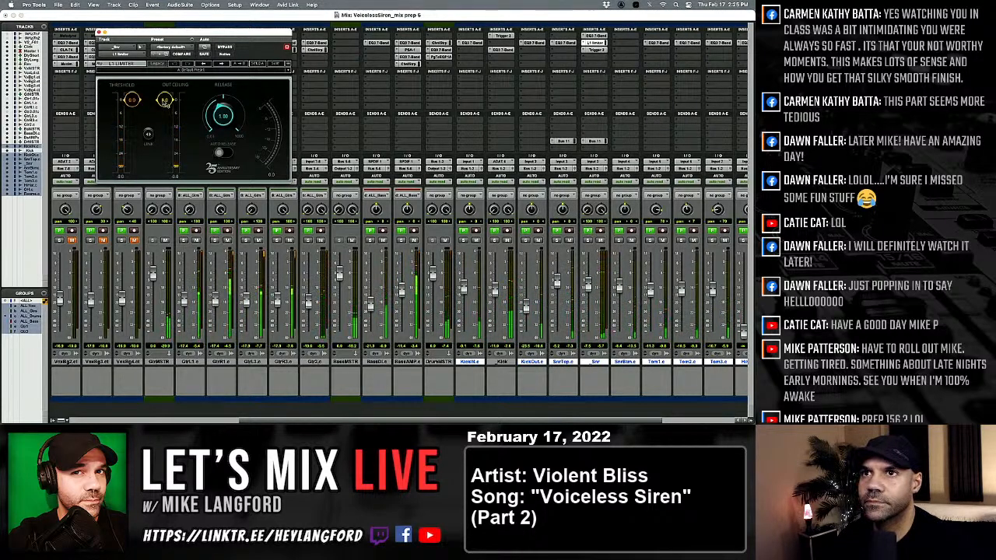
mouse_move(164, 100)
mouse_down()
mouse_move(165, 113)
mouse_move(132, 117)
mouse_move(132, 128)
mouse_up()
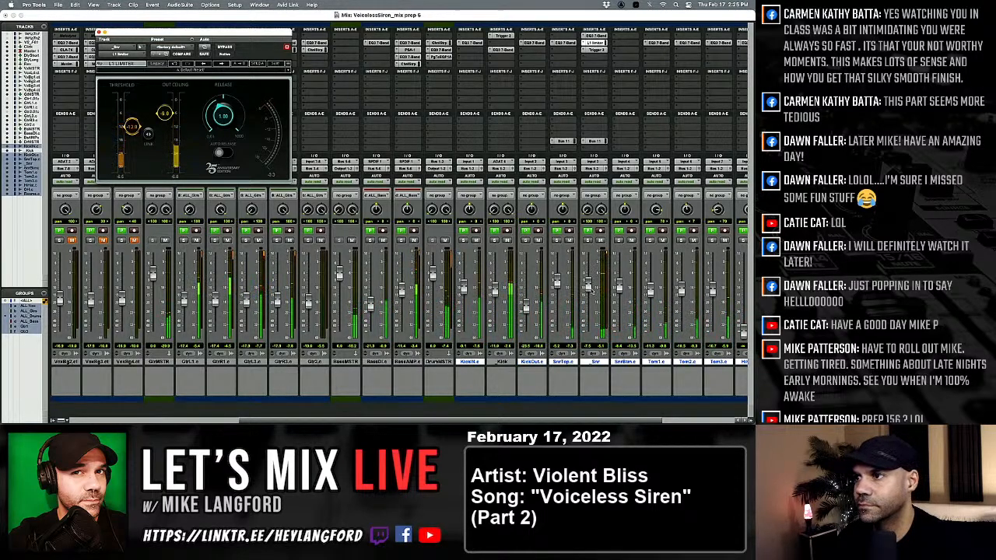
mouse_move(589, 285)
mouse_down()
mouse_move(593, 363)
mouse_move(589, 289)
mouse_up()
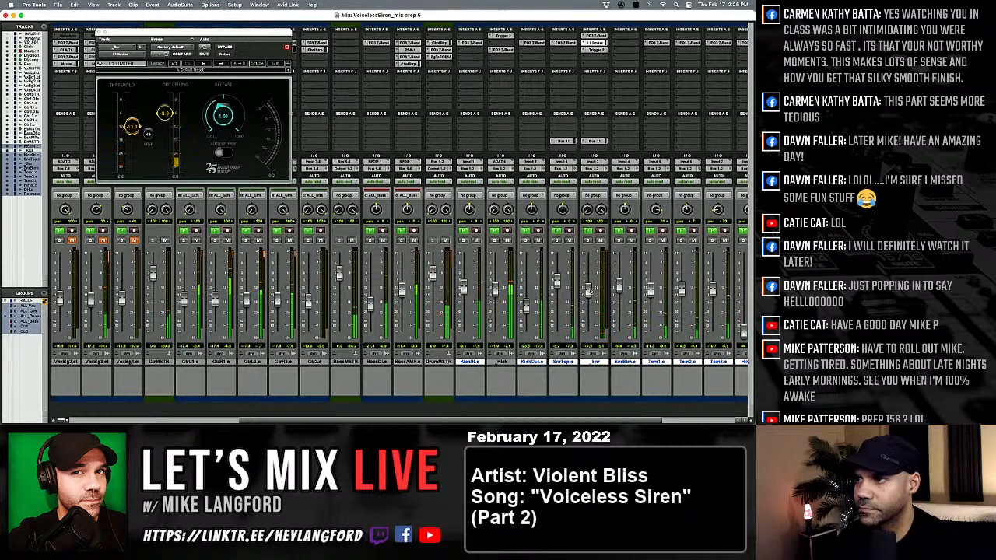
Solo _Snr and raise its Trigger 2 samples BoofieSnr_01-02.wav to -2.77 dB and BigSnr_01-02.wav to -3.26 dB.
click(587, 239)
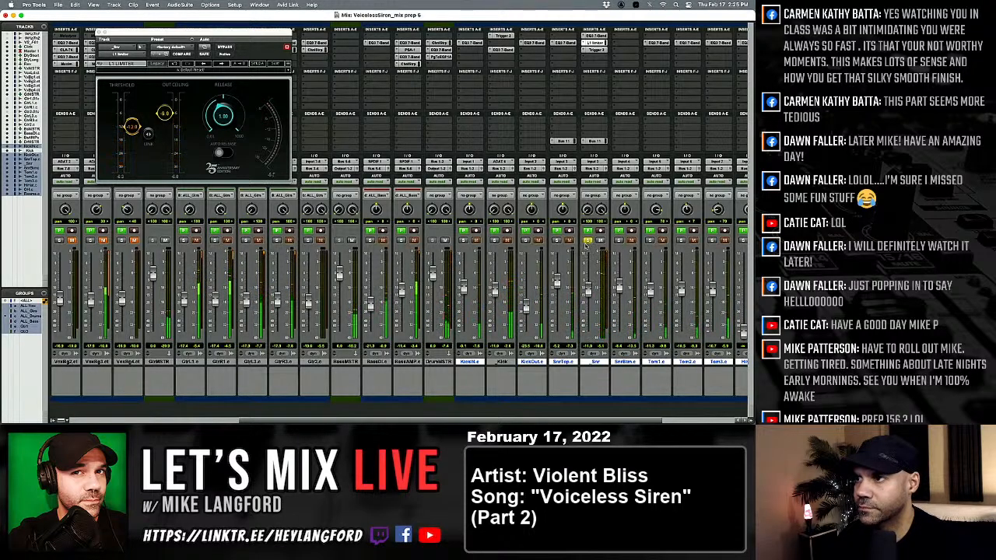
click(595, 37)
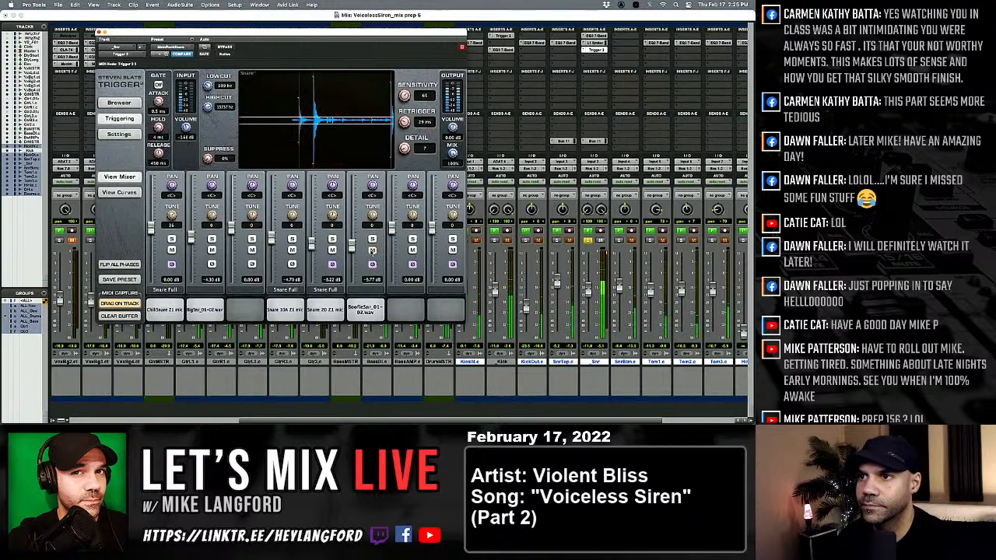
drag(349, 249, 351, 235)
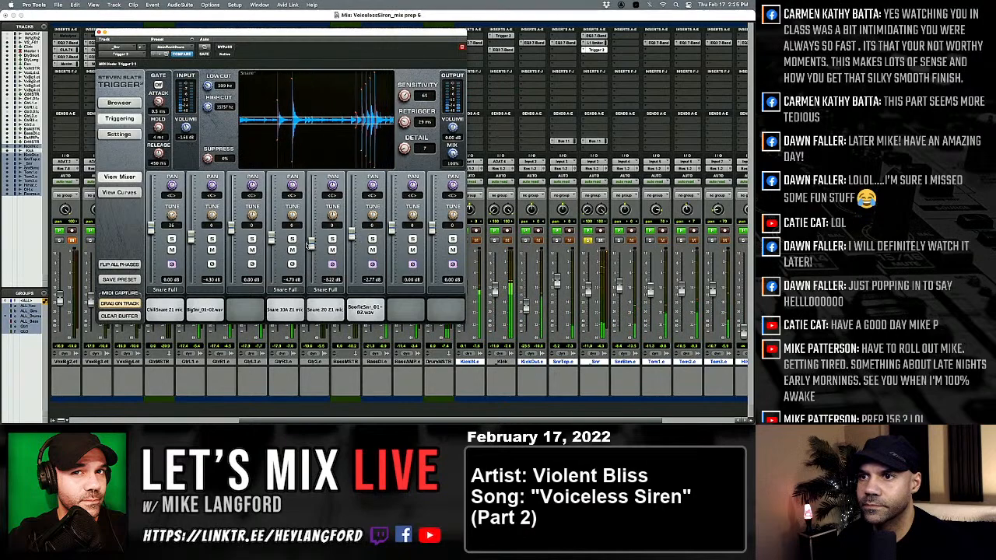
drag(191, 241, 191, 238)
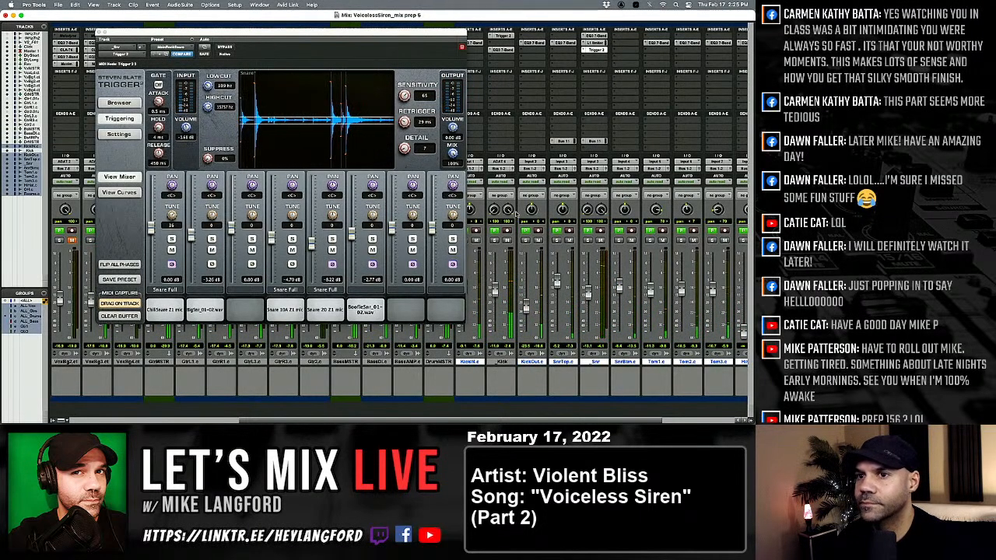
key(super+w)
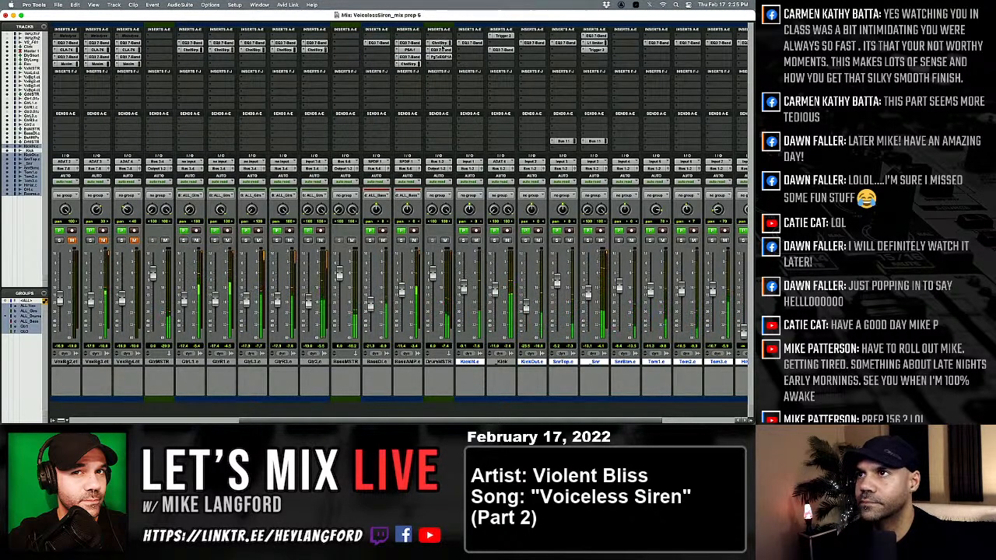
Review the Channel Strip, EQ3 7-Band and PuigTec EQP1A settings on the DrumMSTR track during playback.
click(440, 43)
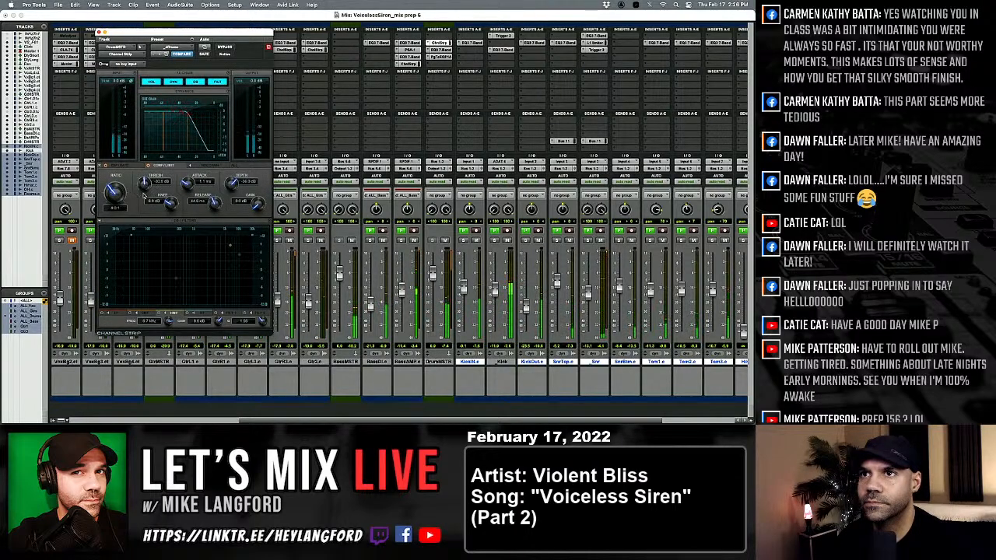
click(439, 51)
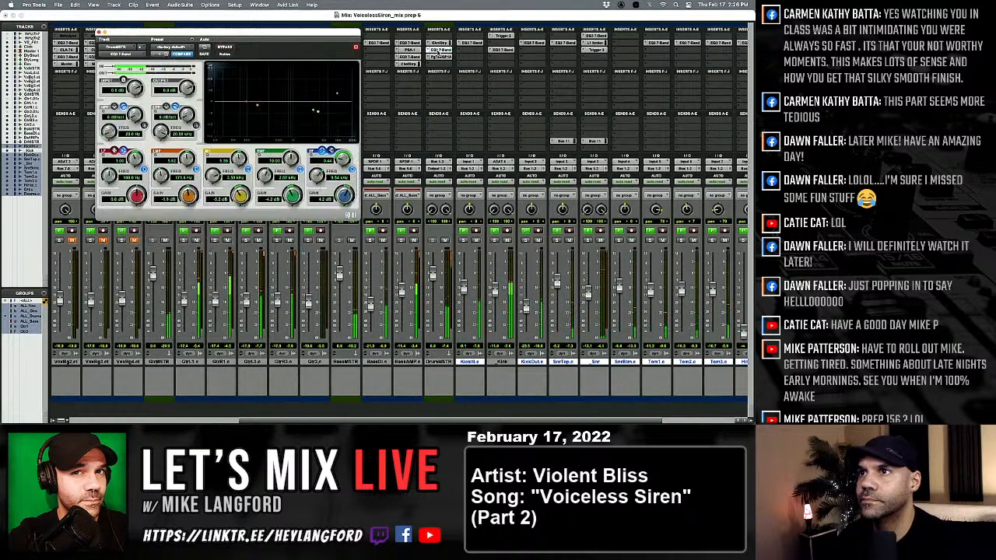
click(440, 58)
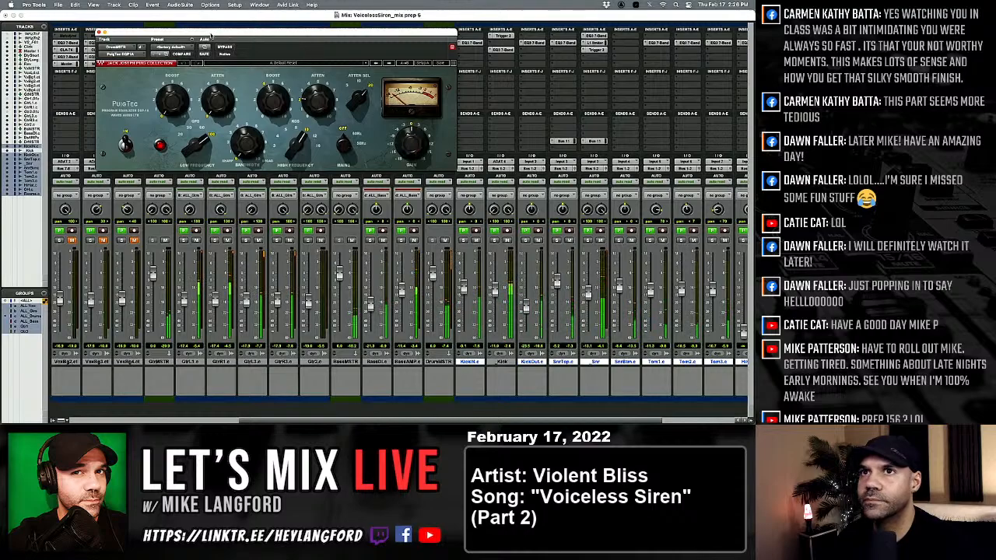
click(99, 33)
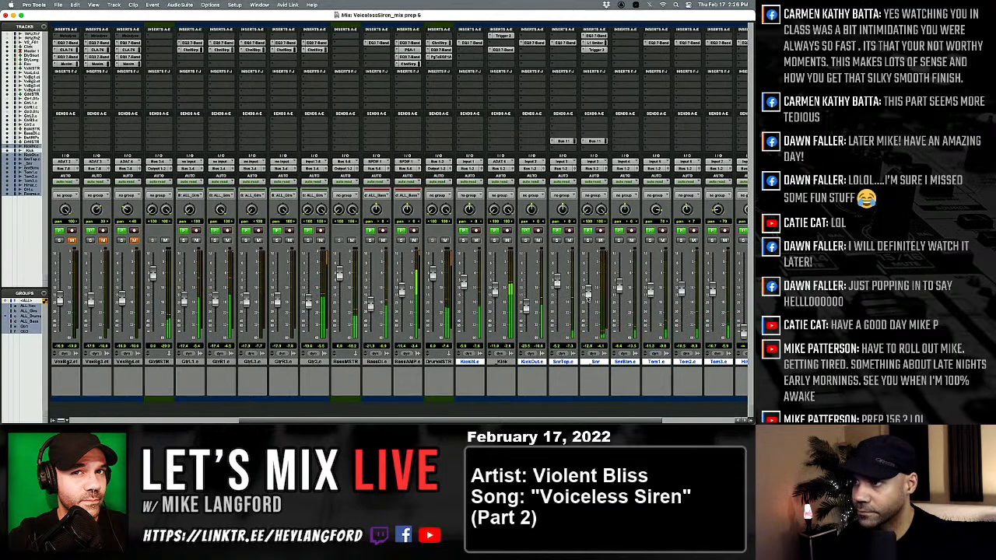
Audition the mix with the SnrBtm fader pulled down, reset it slightly lower, and raise the HiHat fader.
drag(618, 286, 615, 372)
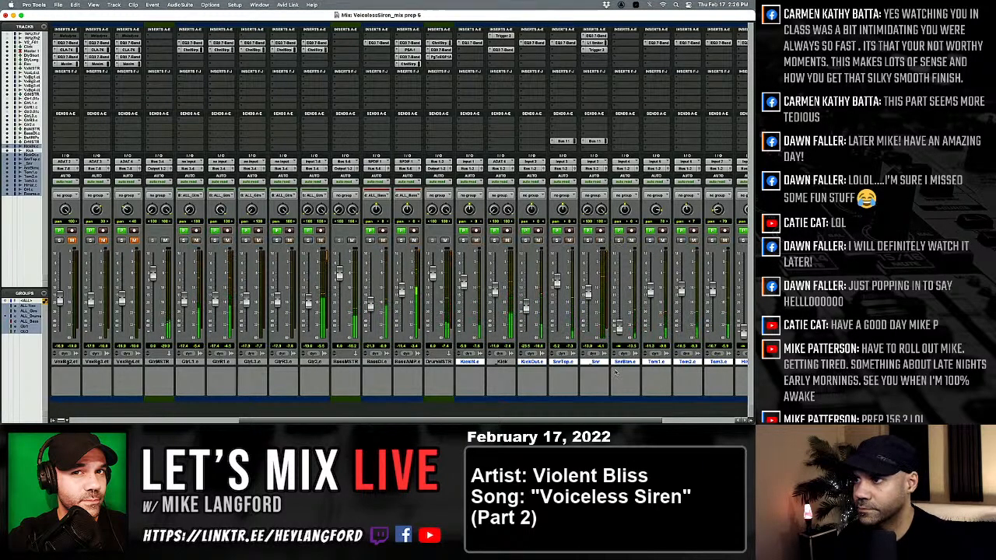
drag(621, 288, 619, 292)
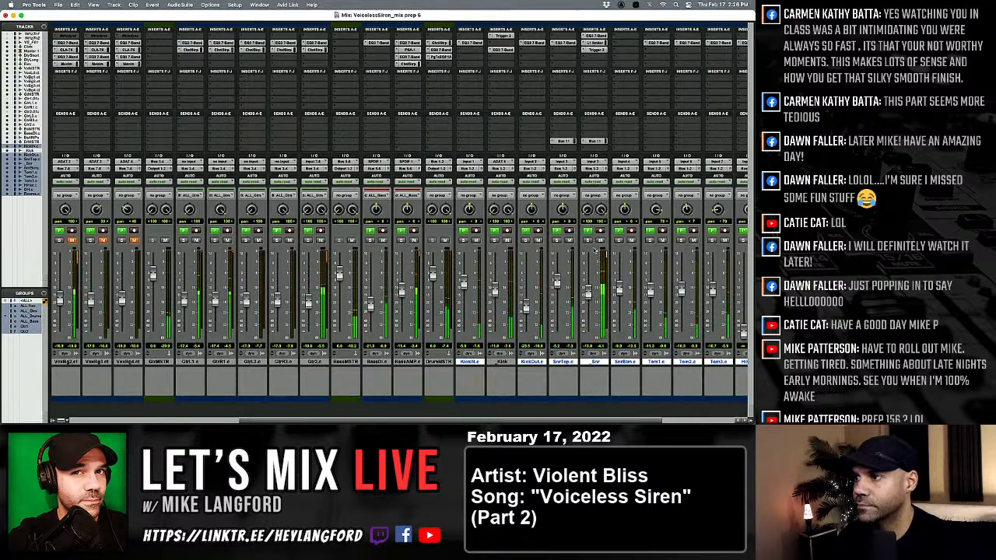
scroll(582, 270, right, 3)
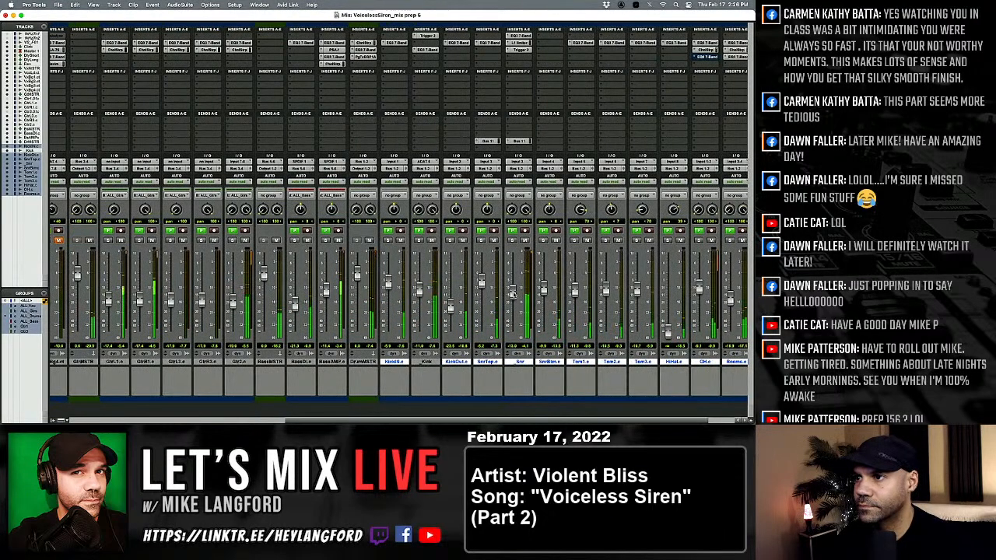
scroll(521, 300, right, 2)
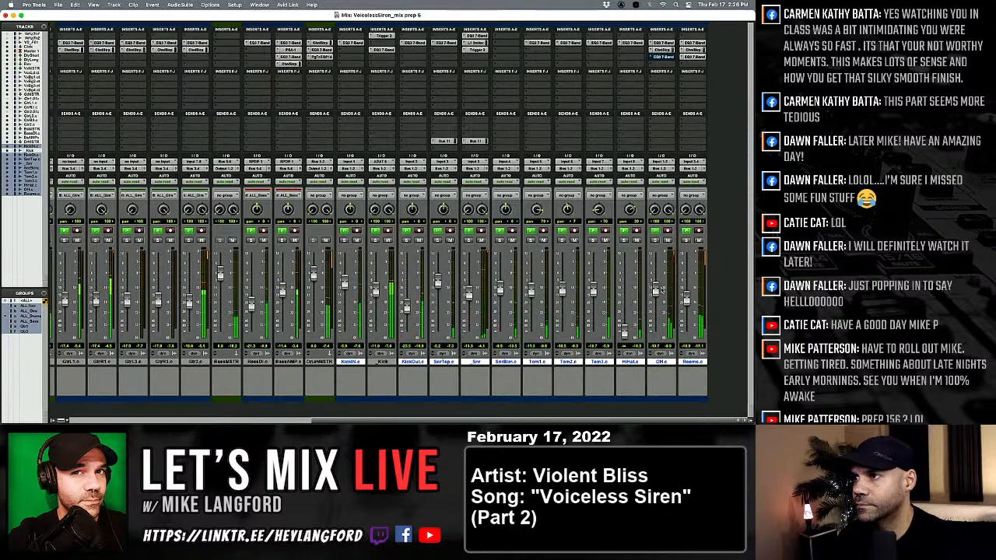
drag(624, 327, 624, 302)
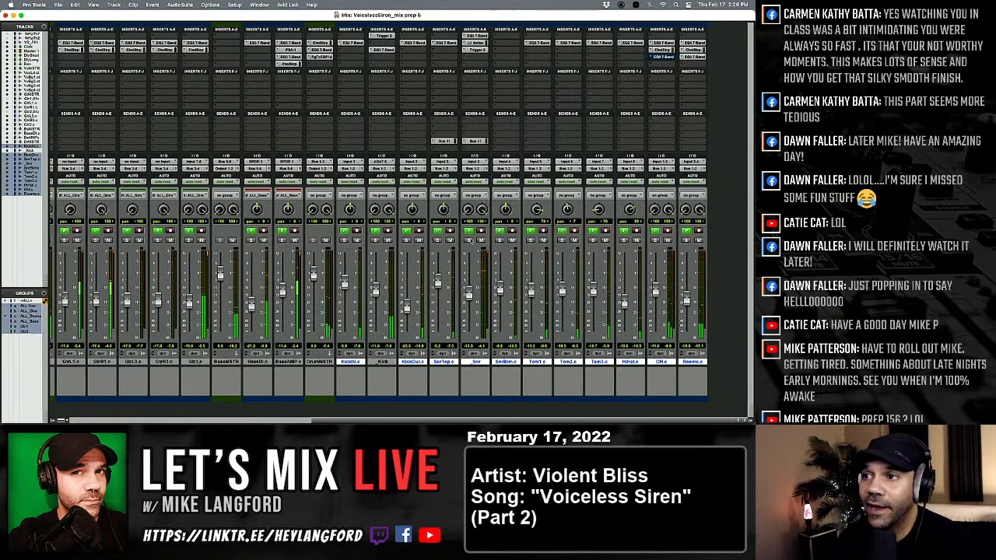
Open the _Snr track's L1 limiter and examine the live KickIN waveform against the triggered Kick track in the Edit window.
click(476, 44)
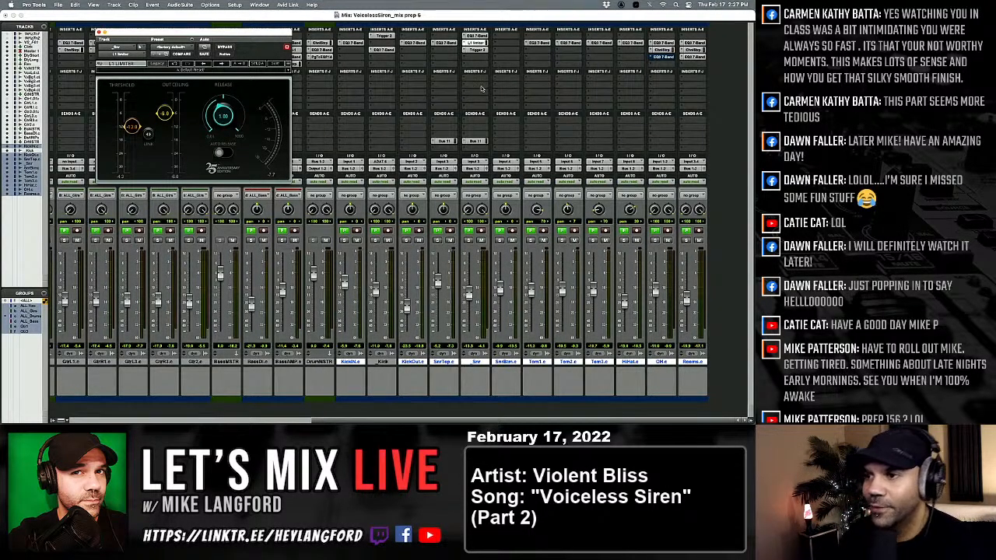
key(super+equal)
scroll(463, 213, down, 5)
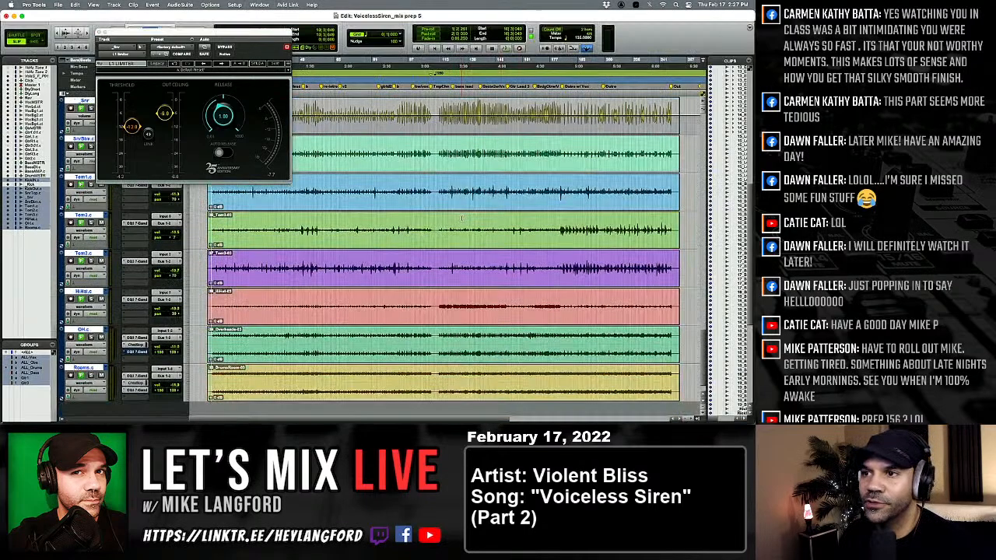
scroll(464, 212, up, 8)
scroll(457, 218, down, 6)
scroll(387, 186, up, 4)
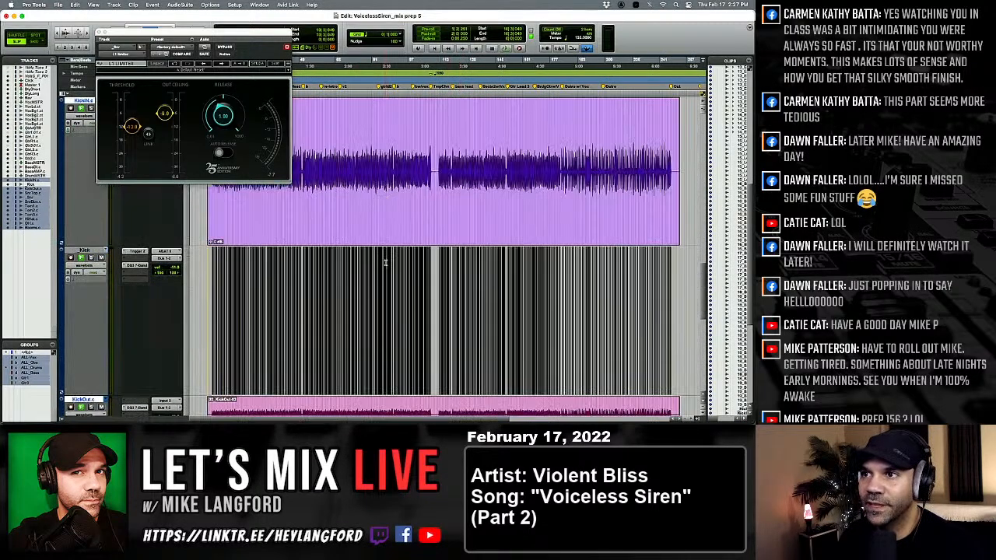
scroll(353, 183, up, 8)
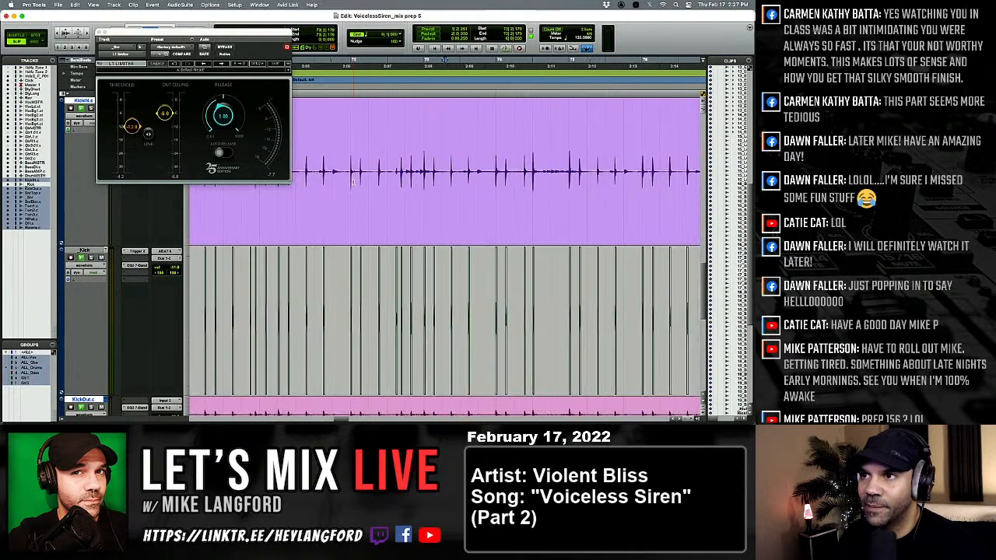
scroll(353, 183, down, 4)
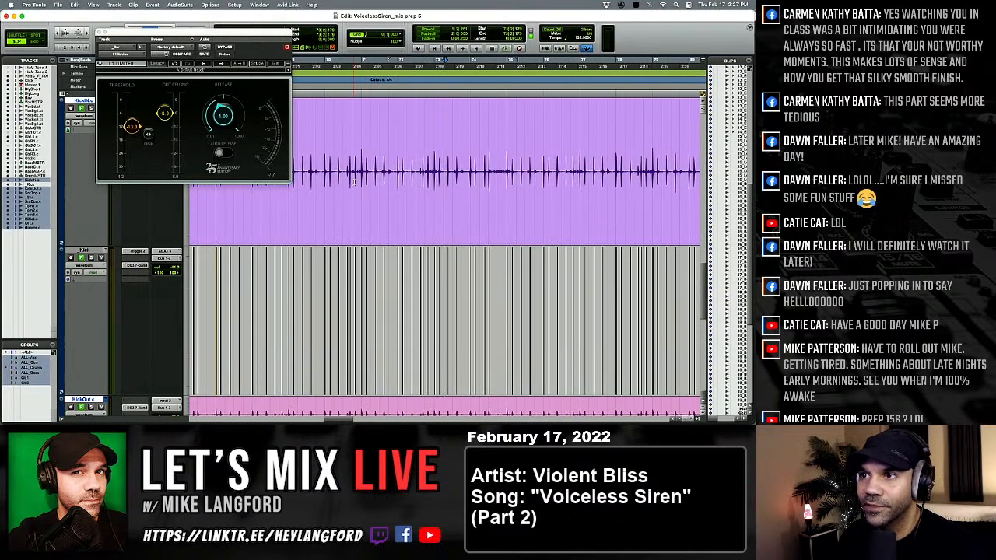
Show the whole song in the Edit window, save the session and close the L1 limiter window.
scroll(353, 183, up, 3)
key(alt+a)
key(super+s)
key(e)
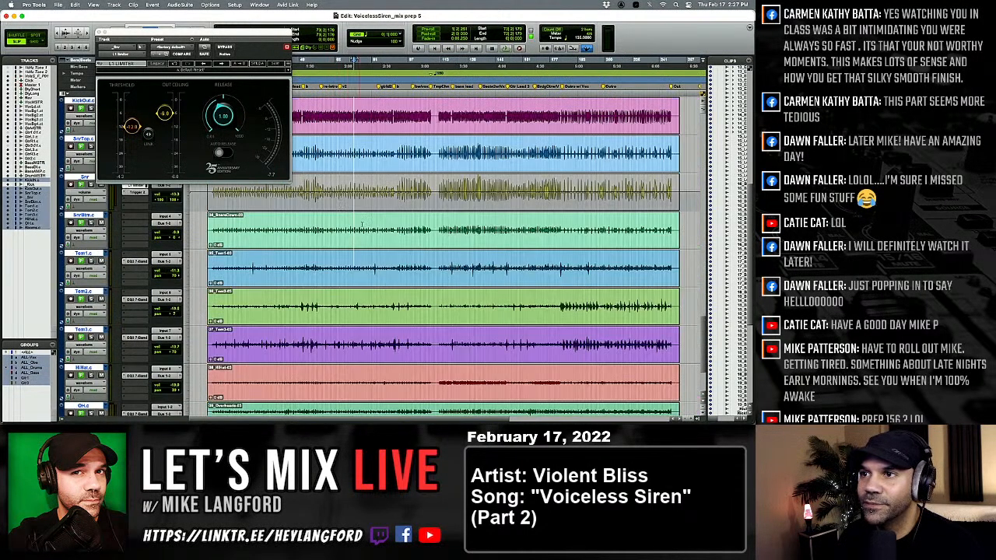
key(e)
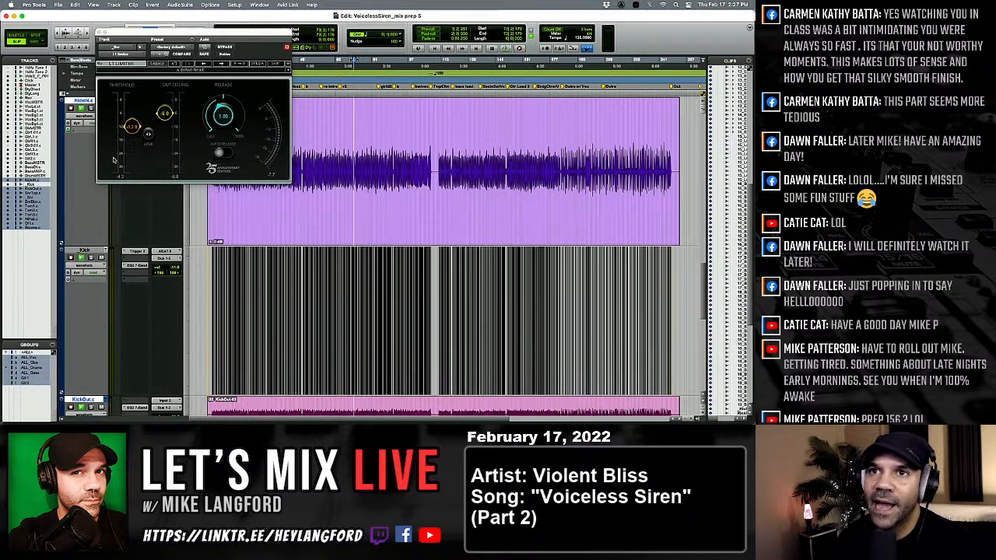
click(98, 32)
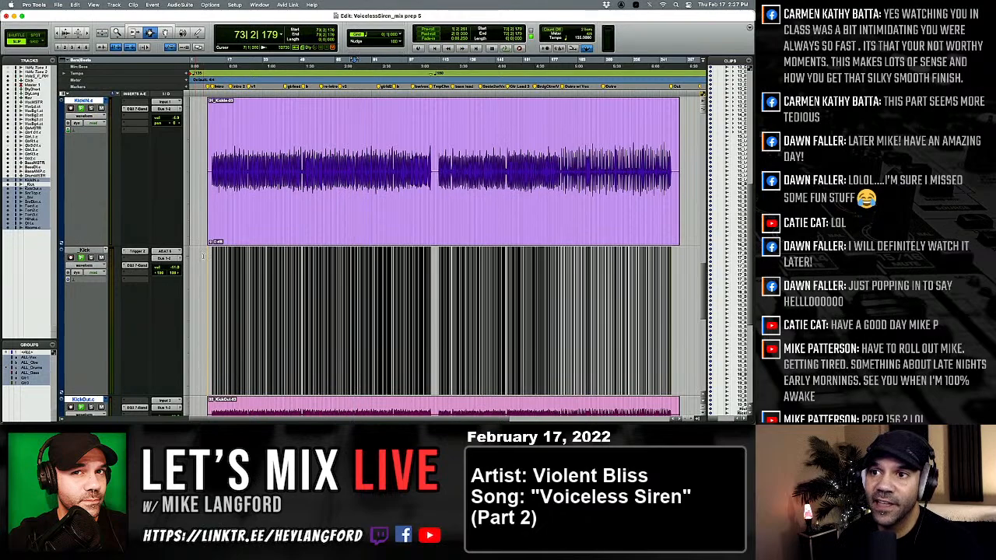
Examine the triggered Kick hits against the live KickIN waveform close up around bar 41.
click(283, 281)
key(t)
key(t)
key(t)
key(t)
key(t)
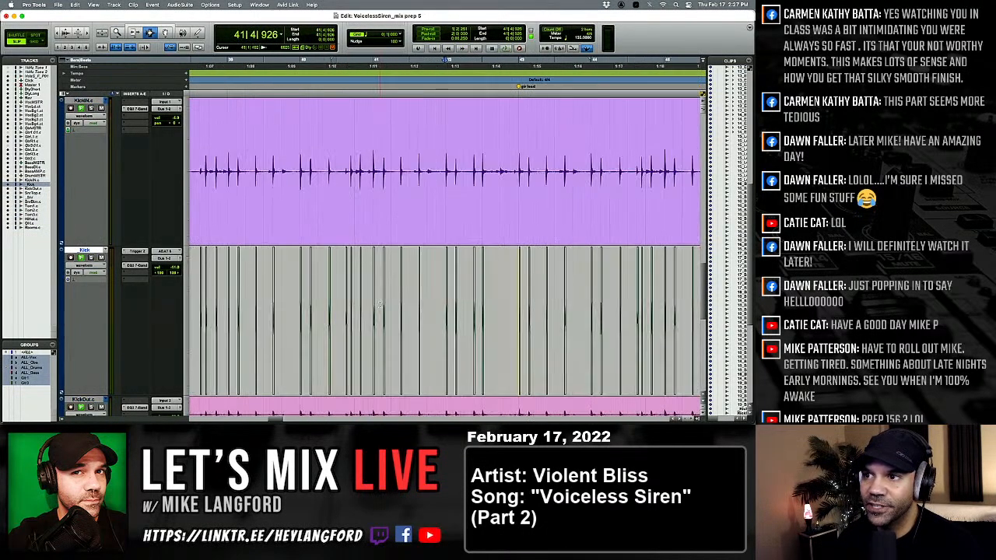
key(t)
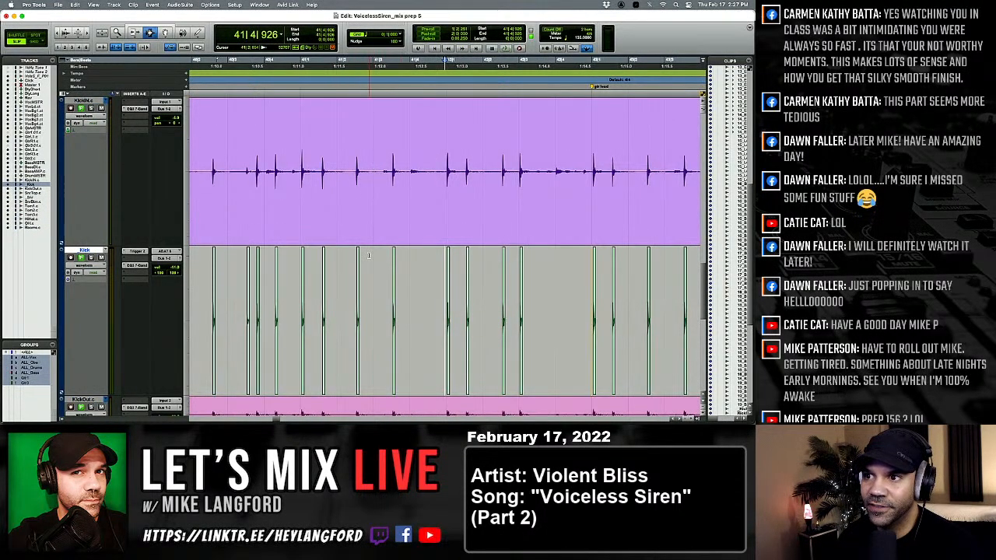
Show the whole song and look over the drum waveforms from KickIN through the snare, tom and hi-hat tracks.
key(e)
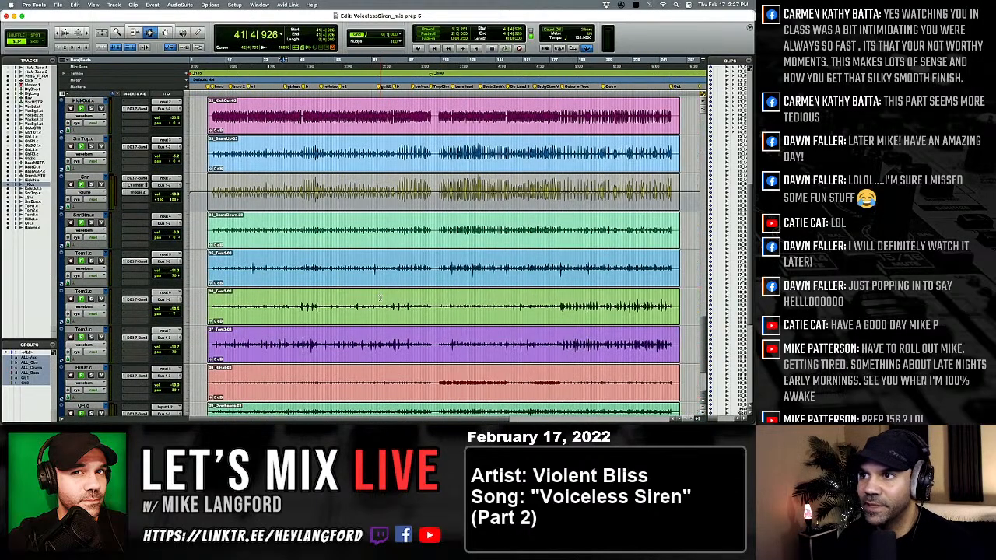
key(e)
scroll(376, 292, up, 1)
key(e)
key(e)
key(e)
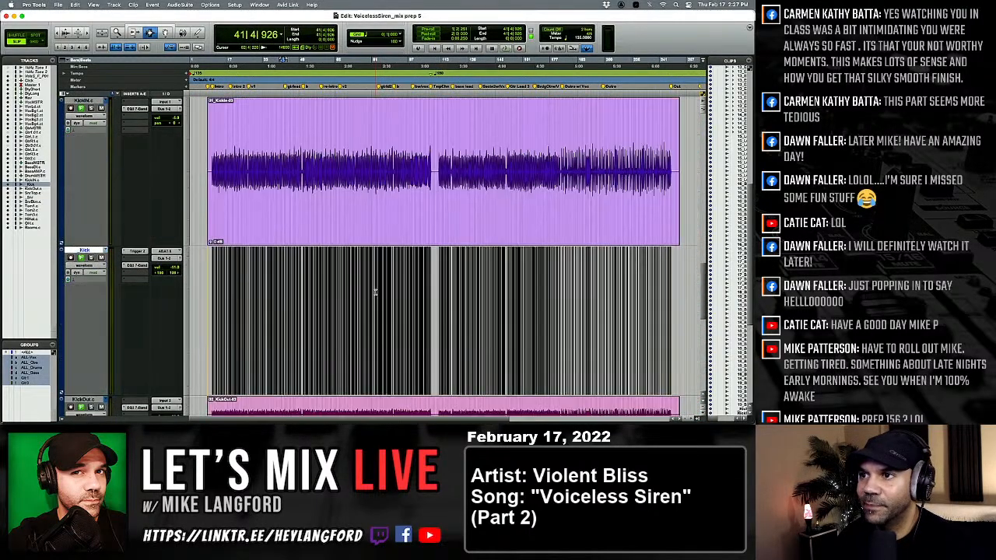
key(e)
key(e)
key(e)
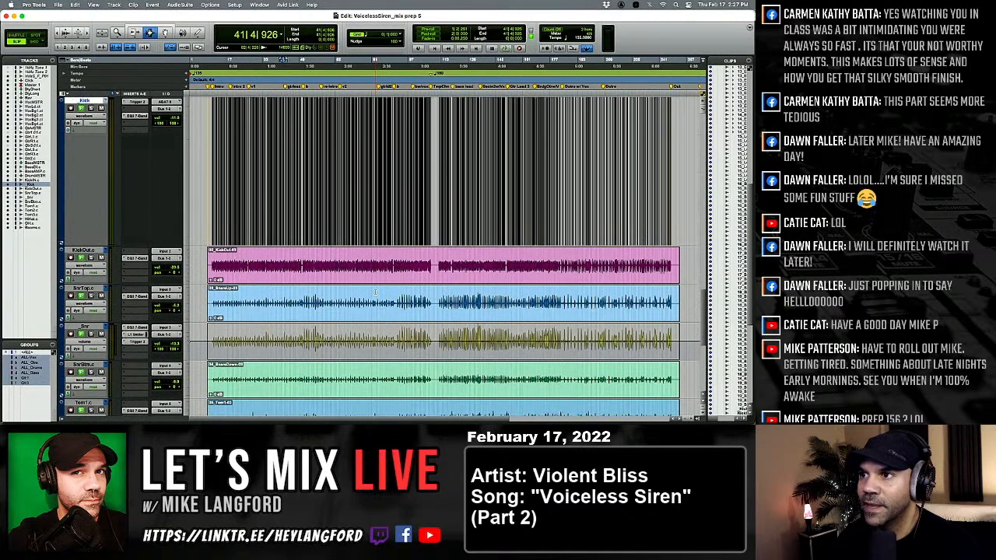
key(e)
key(e)
key(e)
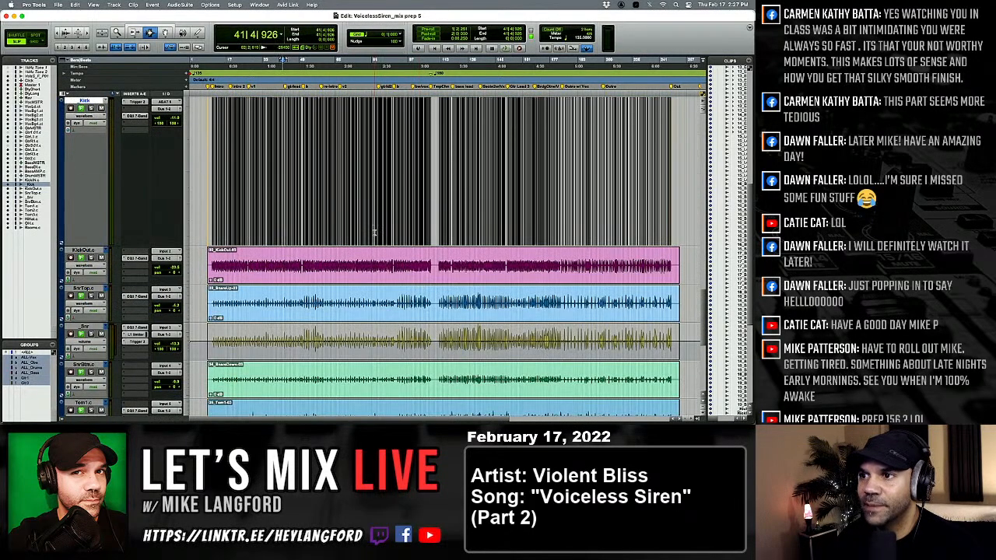
key(e)
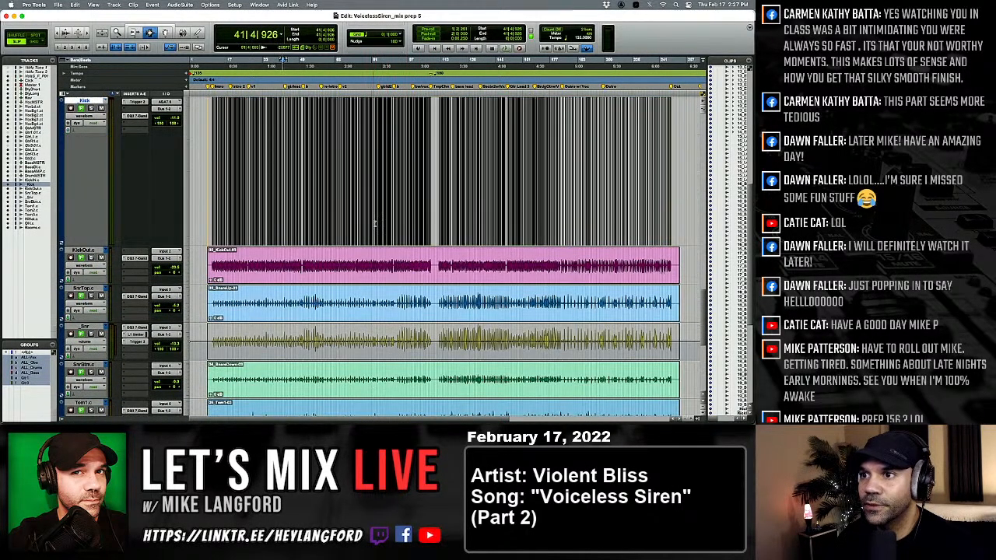
key(e)
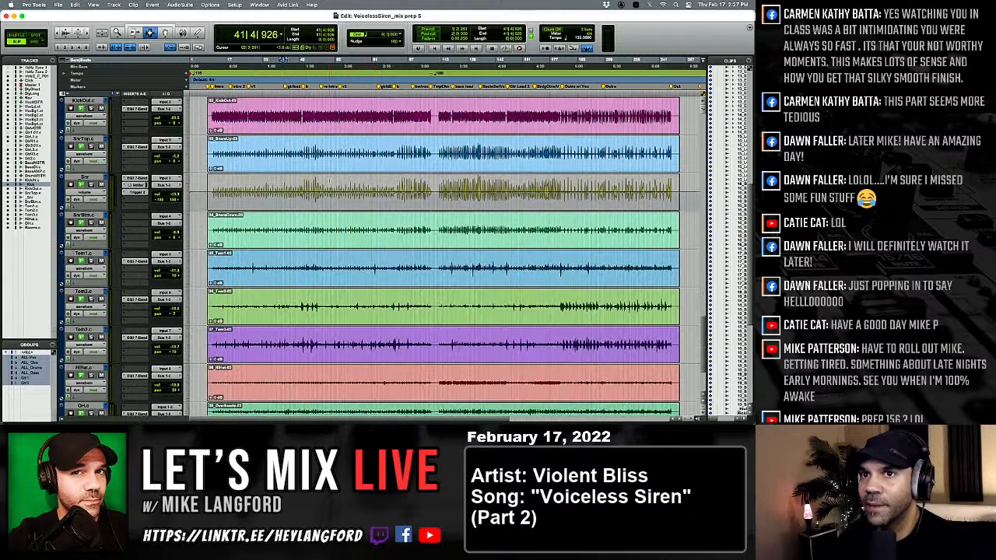
During playback from bar 65, enable a 24 dB/oct high-pass filter at about 77 Hz in the _Snr track's EQ3 7-Band.
click(337, 182)
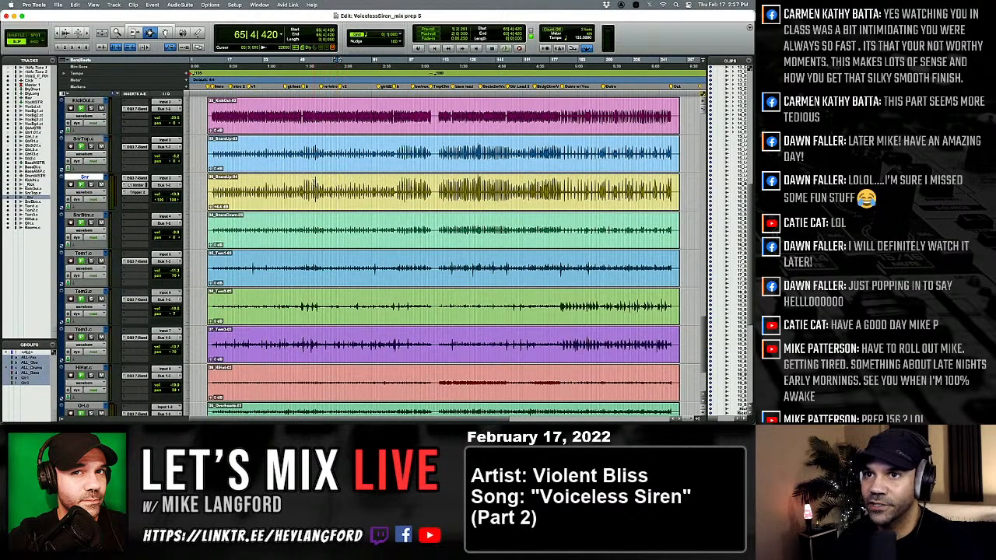
click(137, 179)
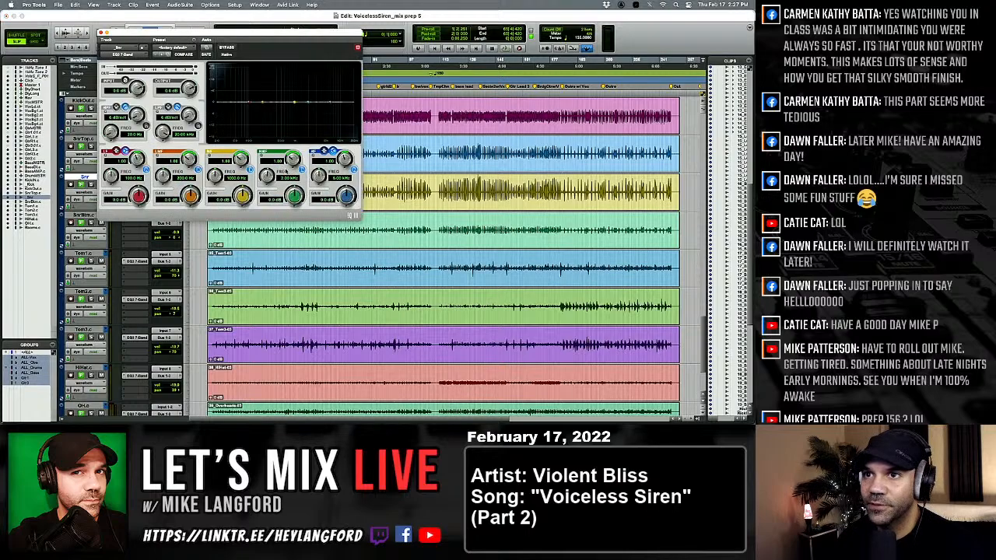
key(space)
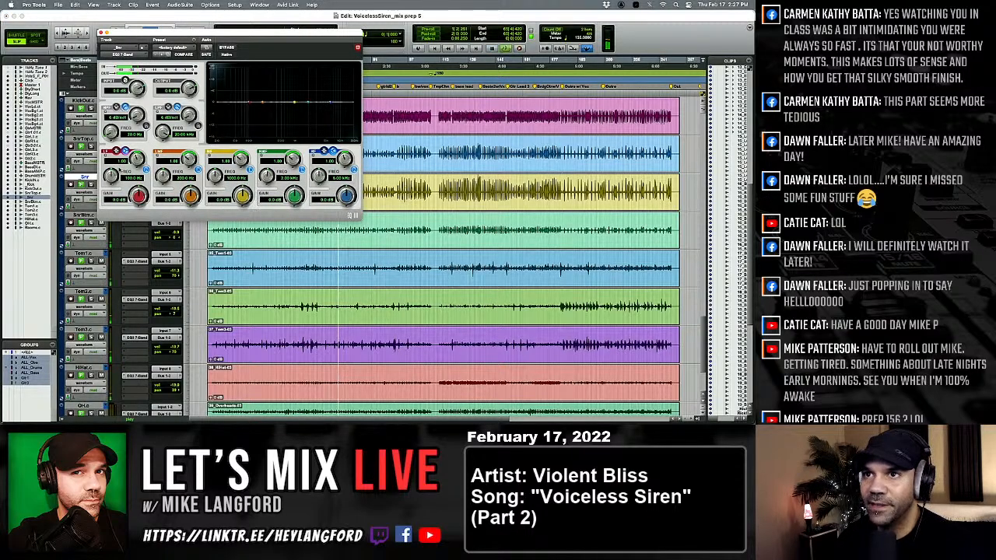
click(145, 126)
drag(138, 116, 112, 118)
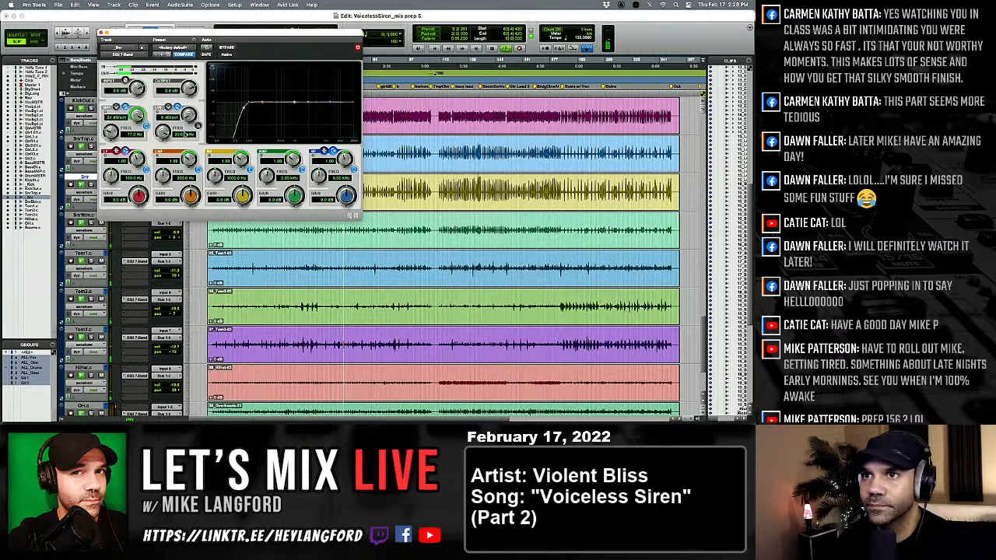
Add a 24 dB/oct low-pass at about 6.3 kHz, raise the high-pass to about 115 Hz, and close the _Snr EQ in the Mix window.
click(198, 127)
drag(189, 116, 112, 128)
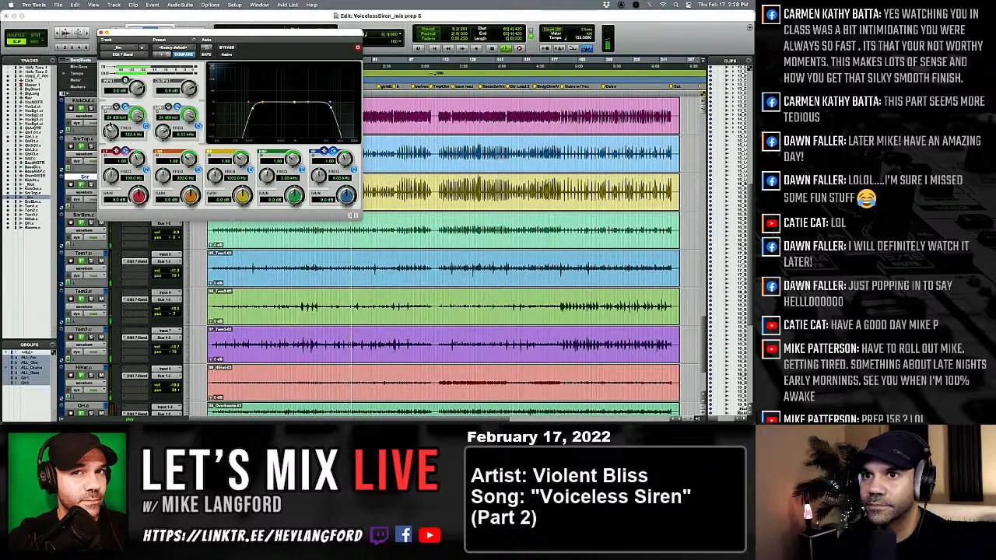
drag(159, 33, 363, 41)
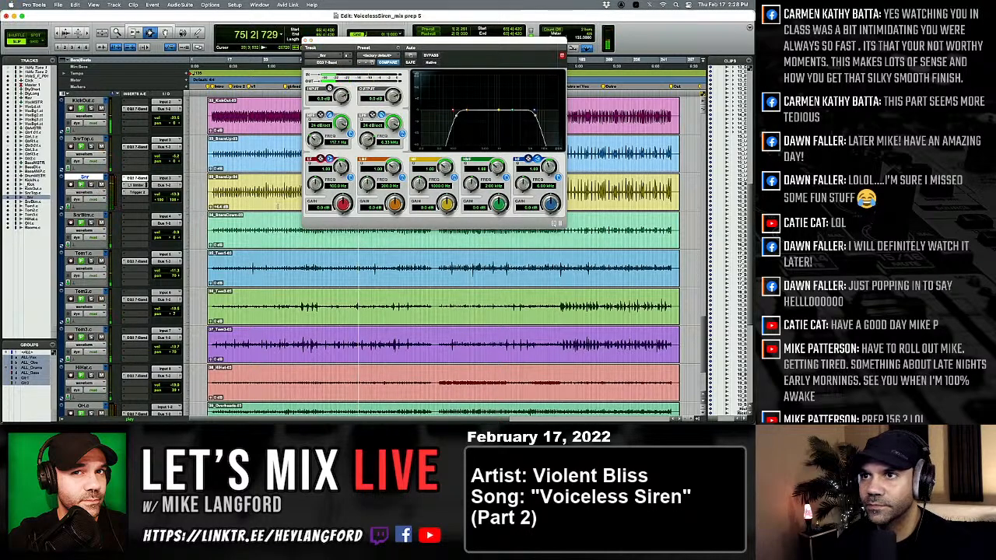
key(super+equal)
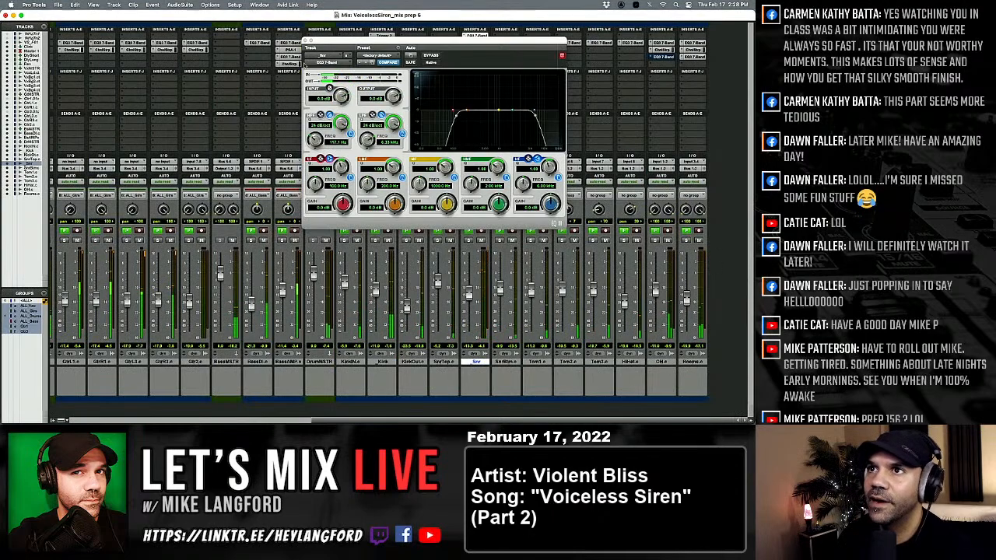
click(307, 40)
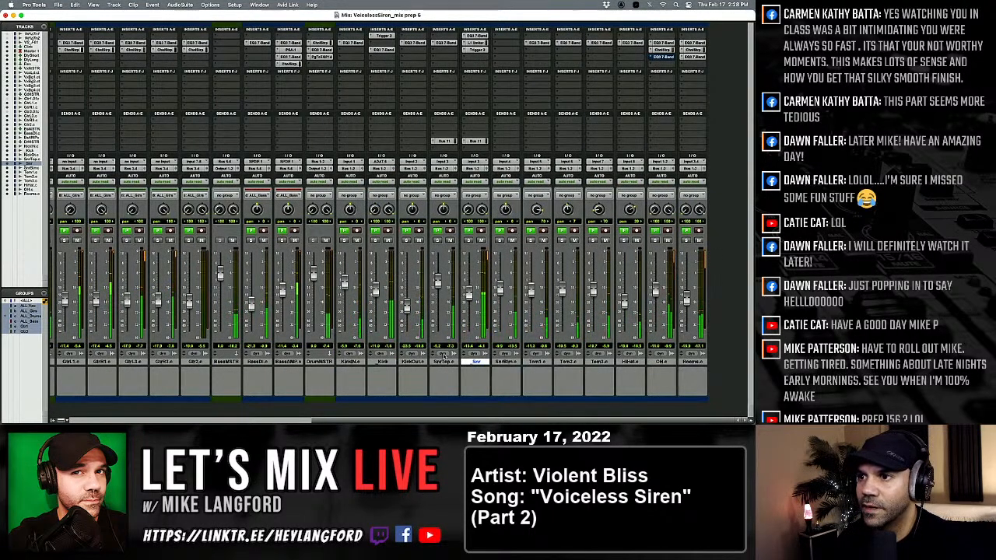
Group the _Kick and _Snr tracks under the name "samples".
click(382, 361)
super+click(476, 362)
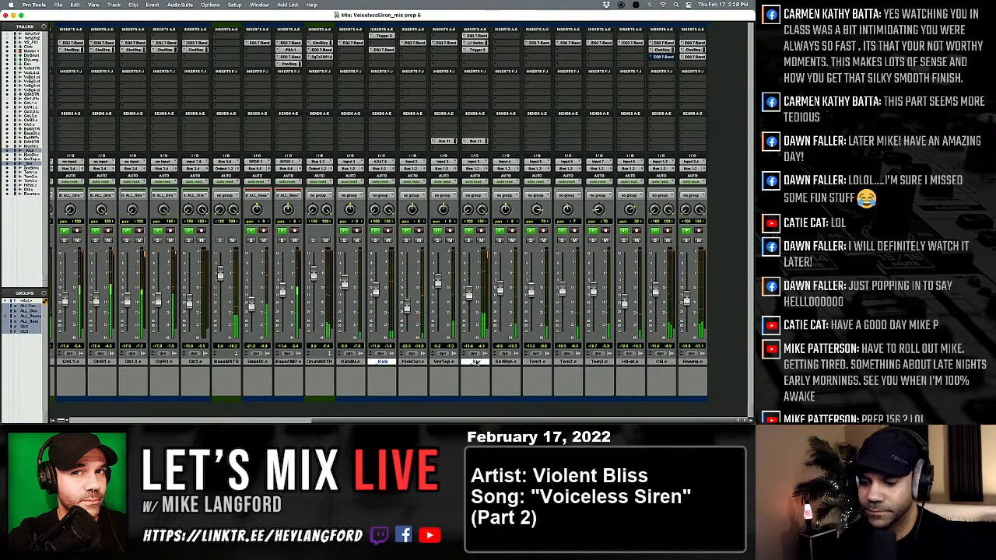
key(super+g)
key(Return)
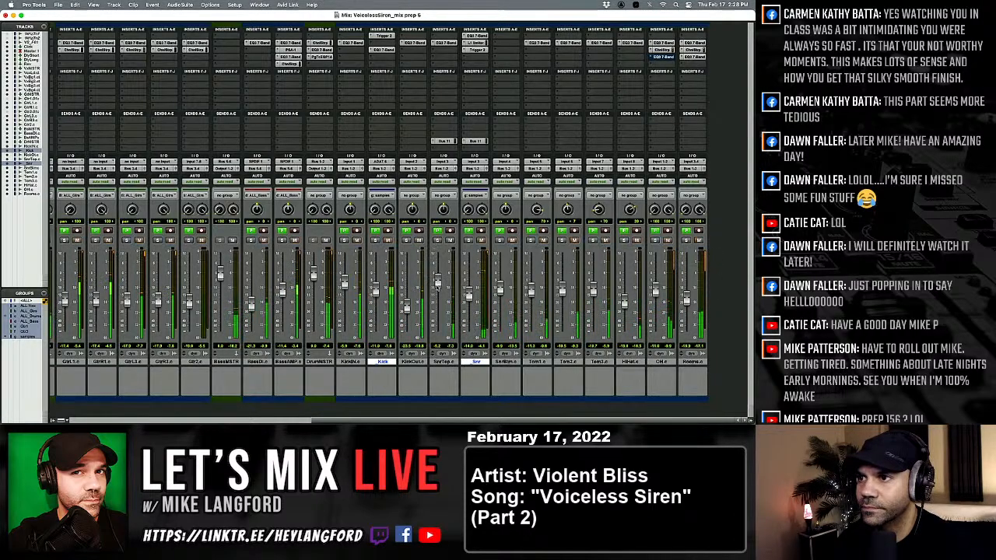
Raise the SnrTop fader slightly and look across the bass, guitar and vocal channels.
drag(437, 279, 438, 272)
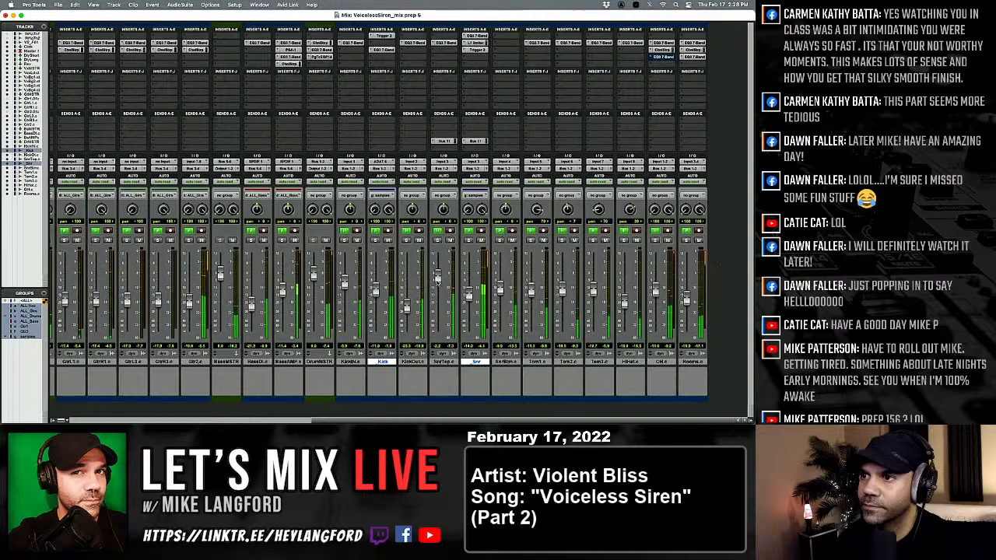
scroll(437, 282, left, 5)
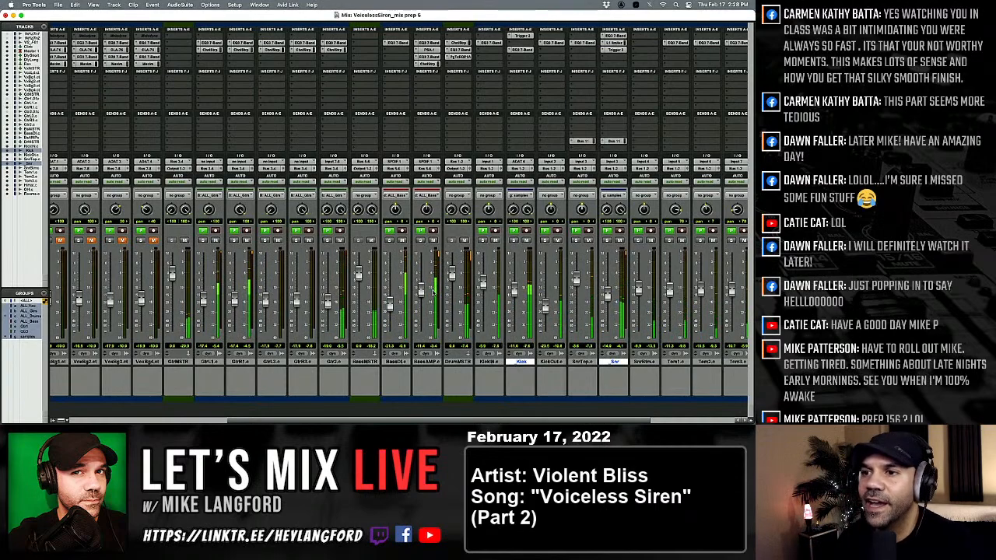
scroll(446, 339, left, 5)
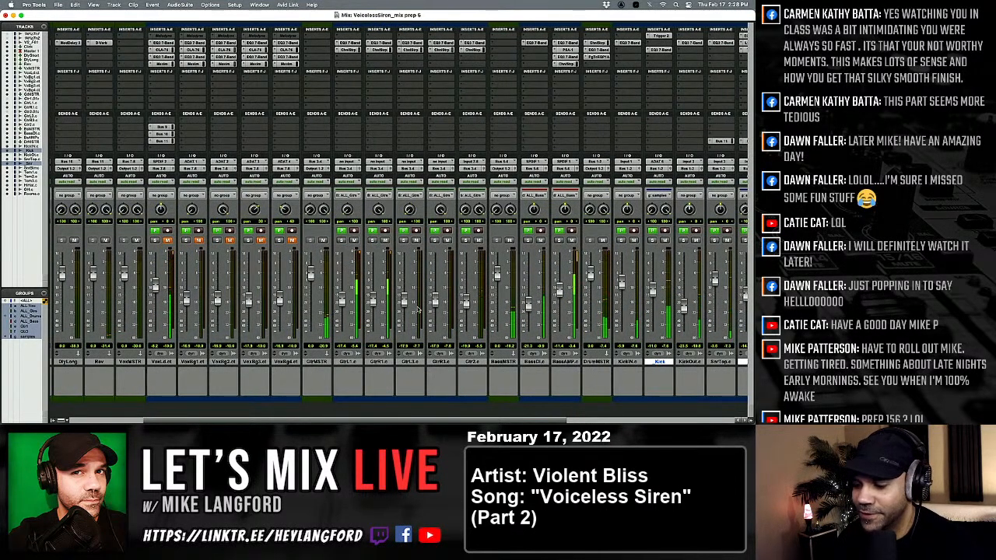
Shrink all tracks in the Edit window to a minimal height and save the session.
key(super+equal)
scroll(279, 260, down, 3)
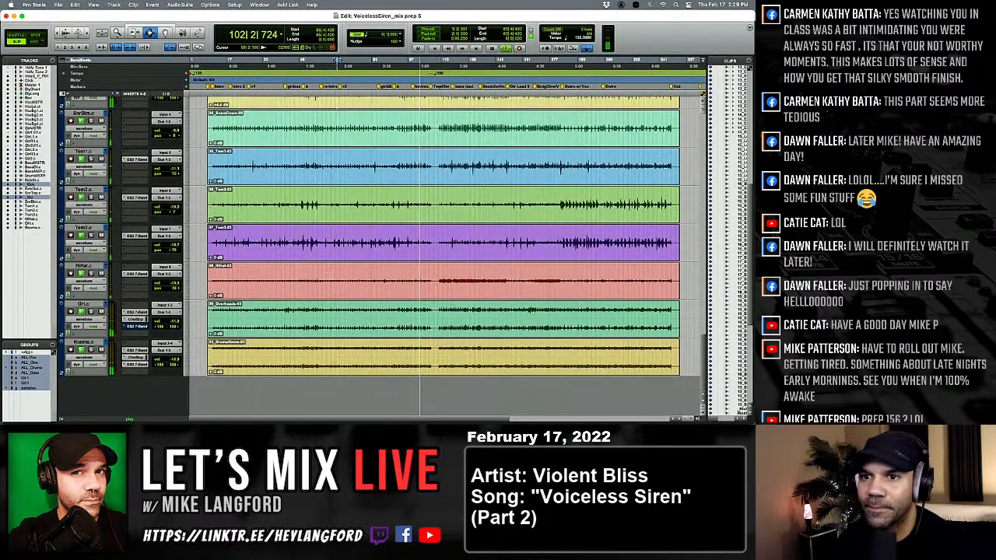
scroll(279, 260, up, 10)
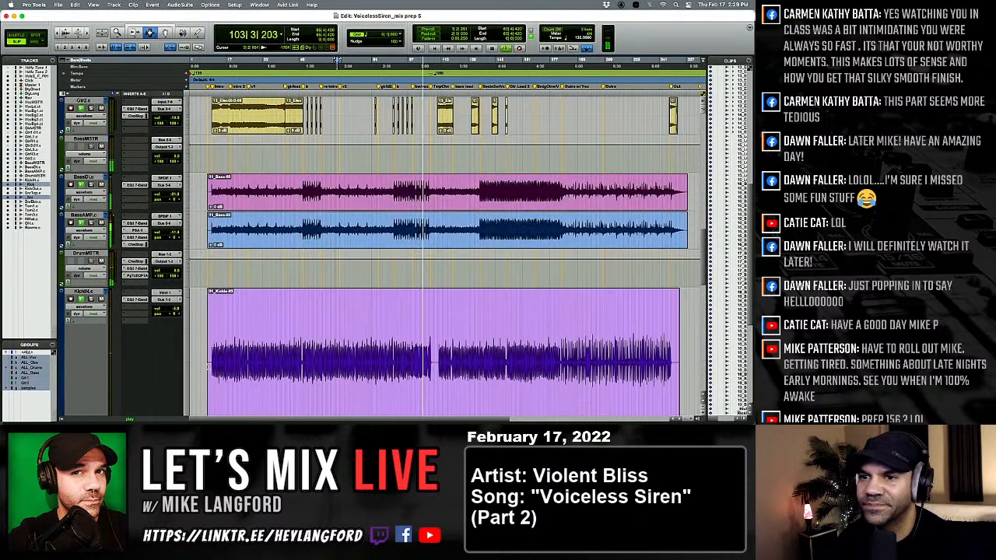
scroll(138, 280, down, 3)
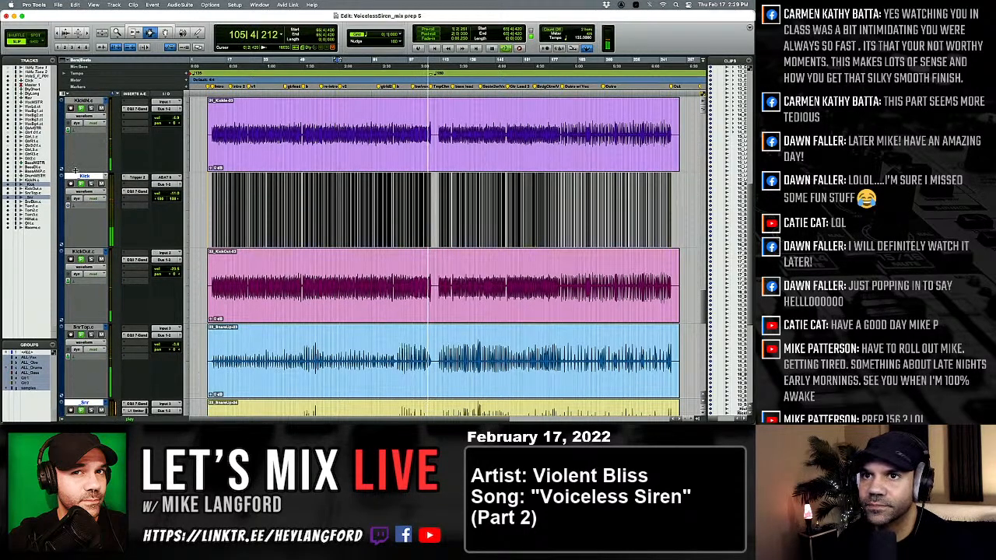
drag(86, 171, 86, 104)
key(super+s)
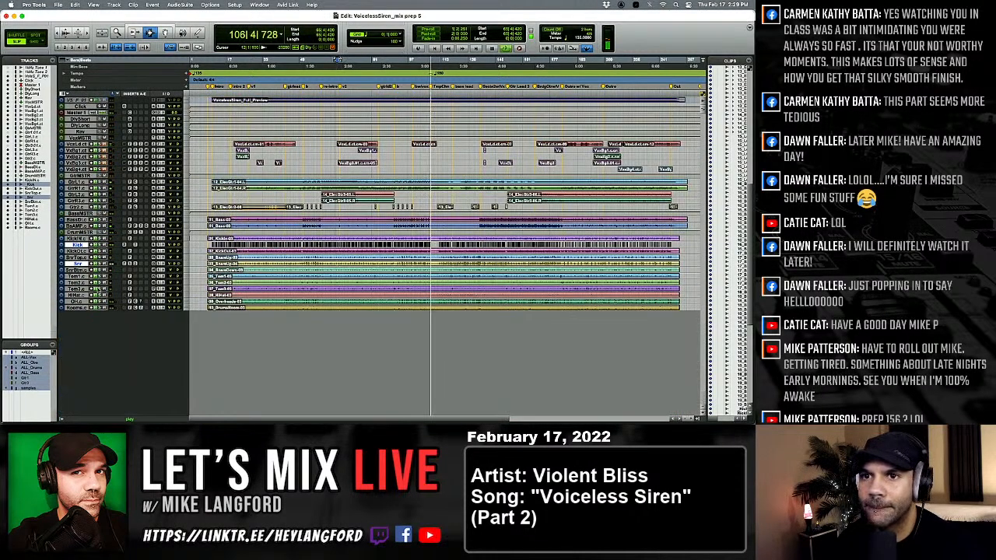
Enlarge the Tom1, Tom2 and Tom3 tracks and inspect their waveforms, placing the edit cursor near bar 26.
click(77, 277)
shift+click(78, 283)
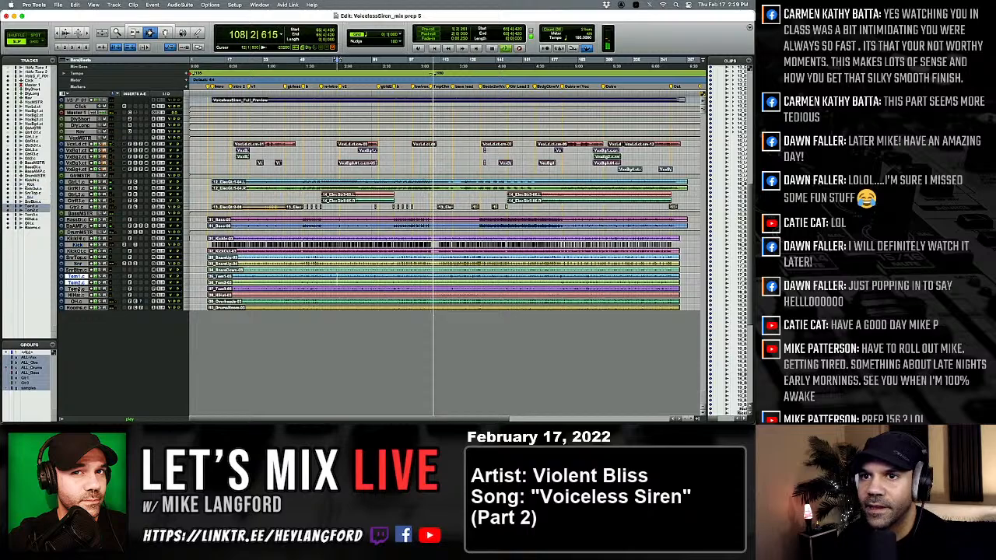
shift+click(78, 288)
drag(79, 285, 81, 318)
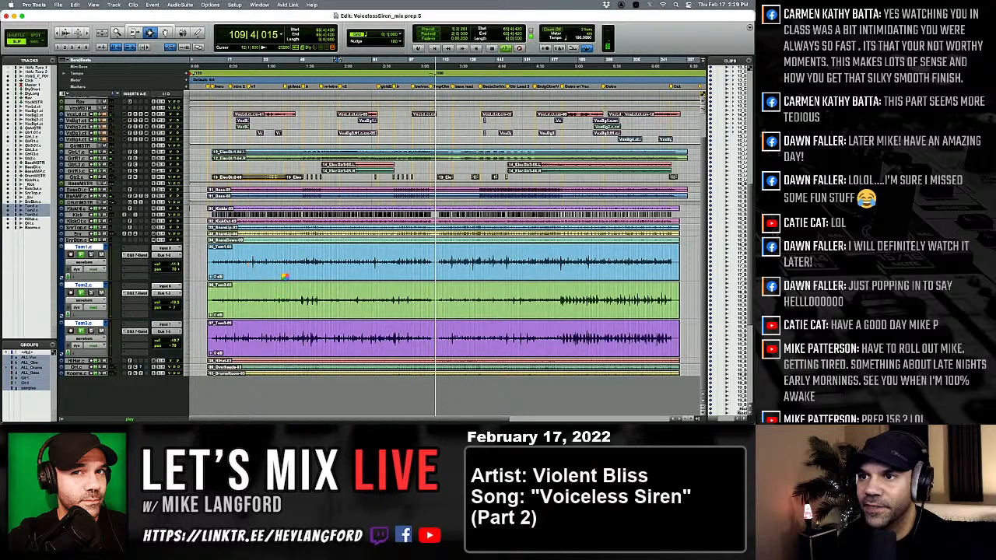
click(250, 265)
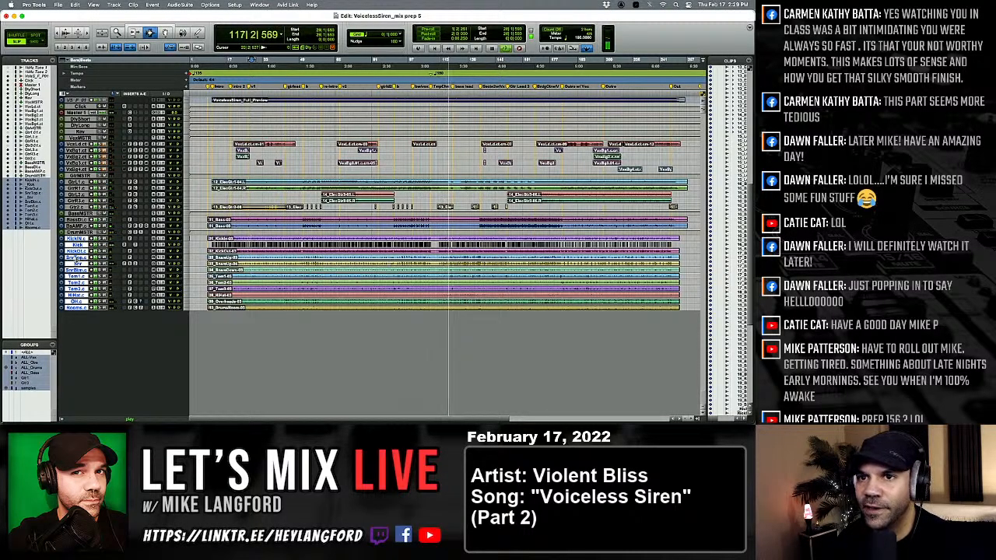
Enlarge all the drum tracks and review the EQ3 7-Band settings on the tom tracks.
key(e)
key(e)
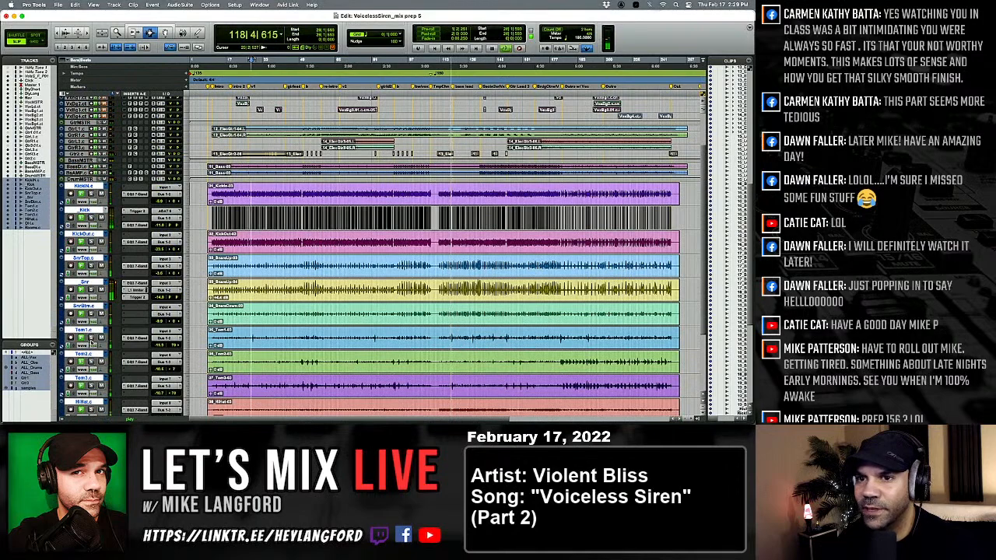
click(139, 362)
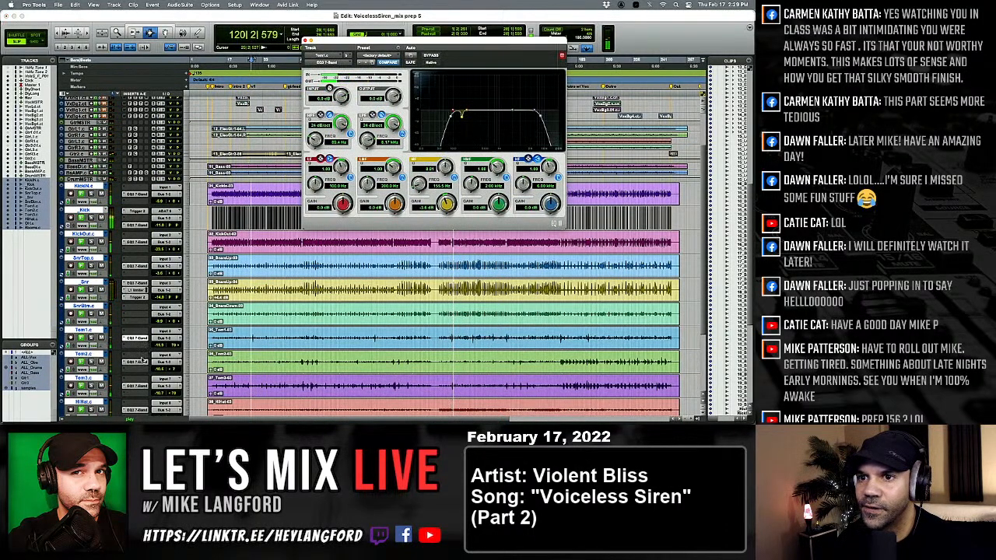
click(139, 387)
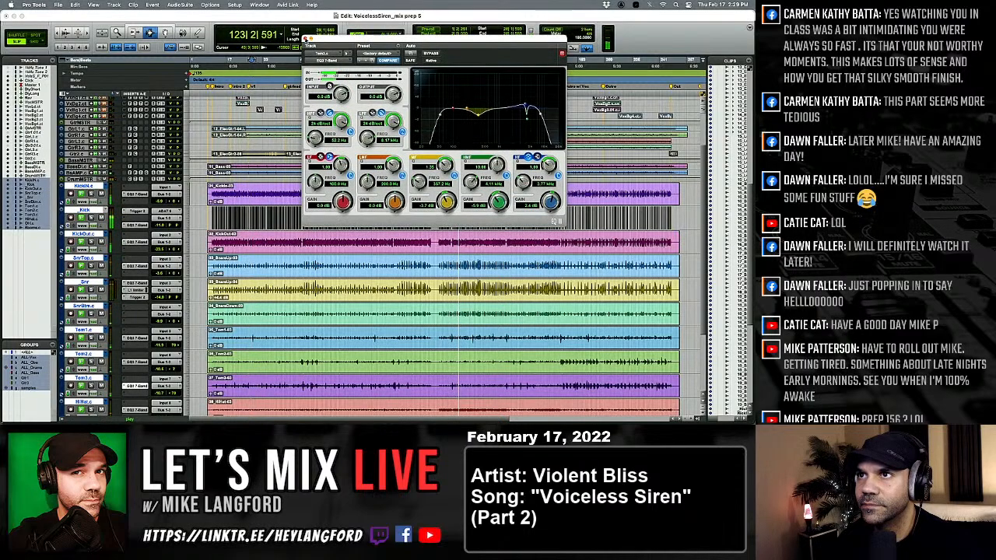
click(305, 41)
Compare the drums in the Mix window by muting and unmuting the grouped kick and snare samples during playback.
key(super+equal)
scroll(553, 250, right, 3)
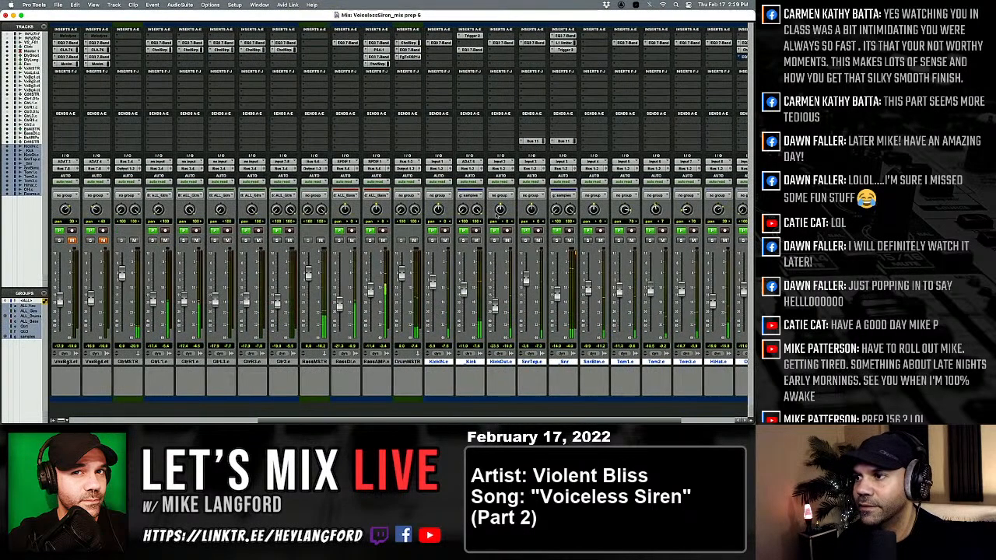
click(569, 241)
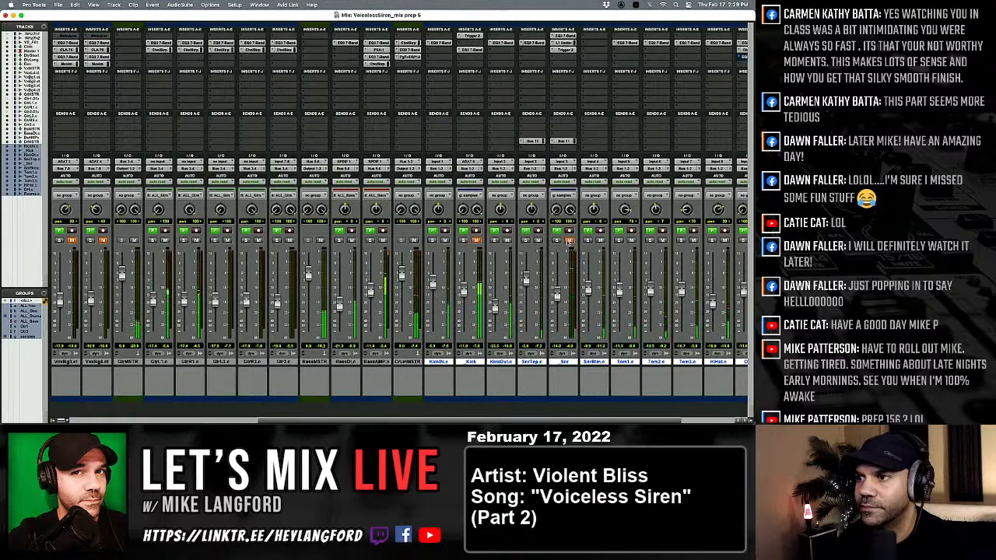
click(569, 241)
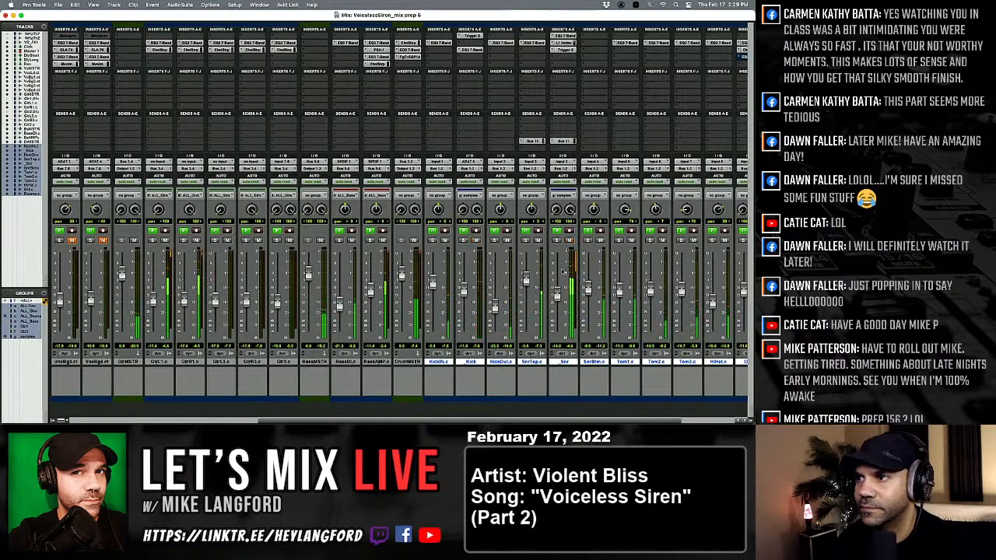
scroll(557, 294, right, 3)
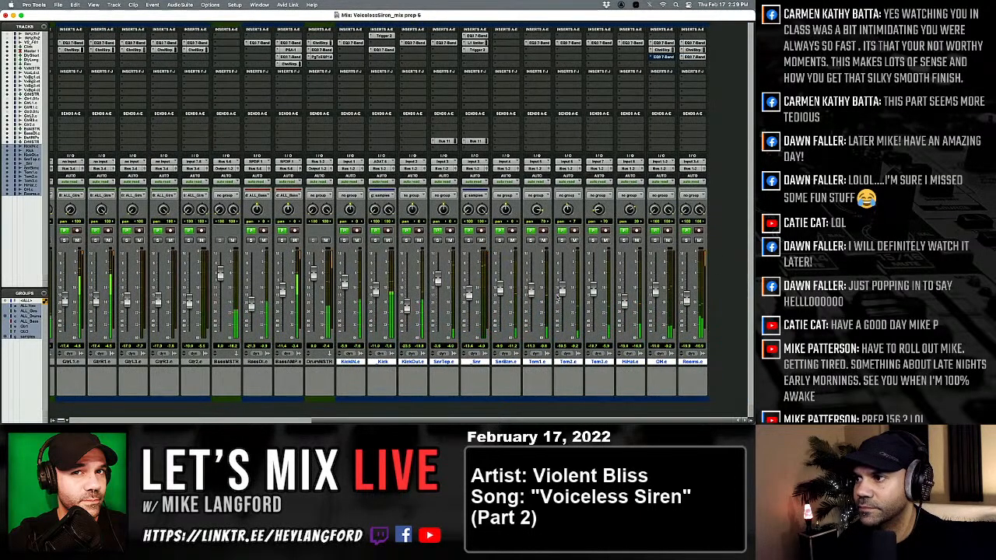
Solo the overhead (OH) track and replace its Channel Strip insert with the CLA-76 compressor.
click(654, 241)
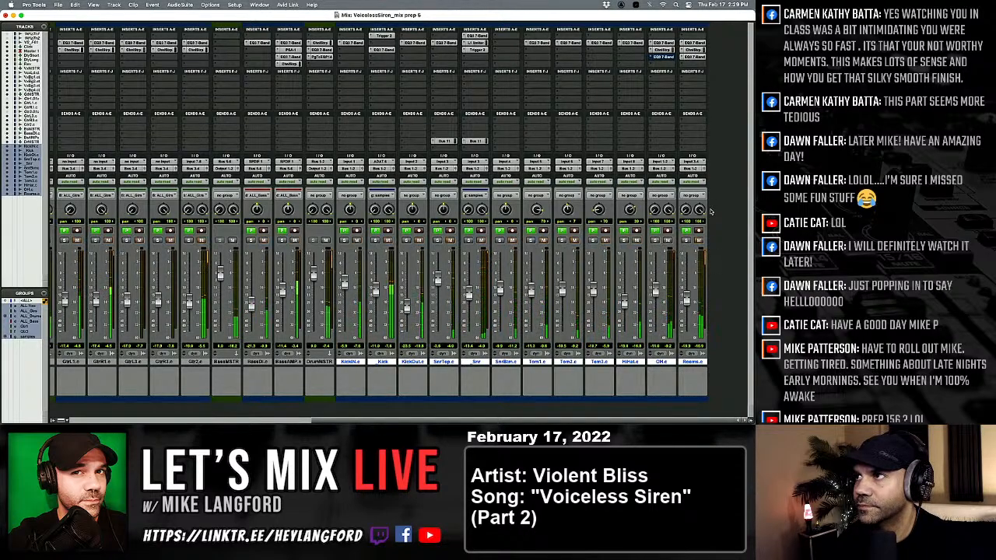
click(660, 50)
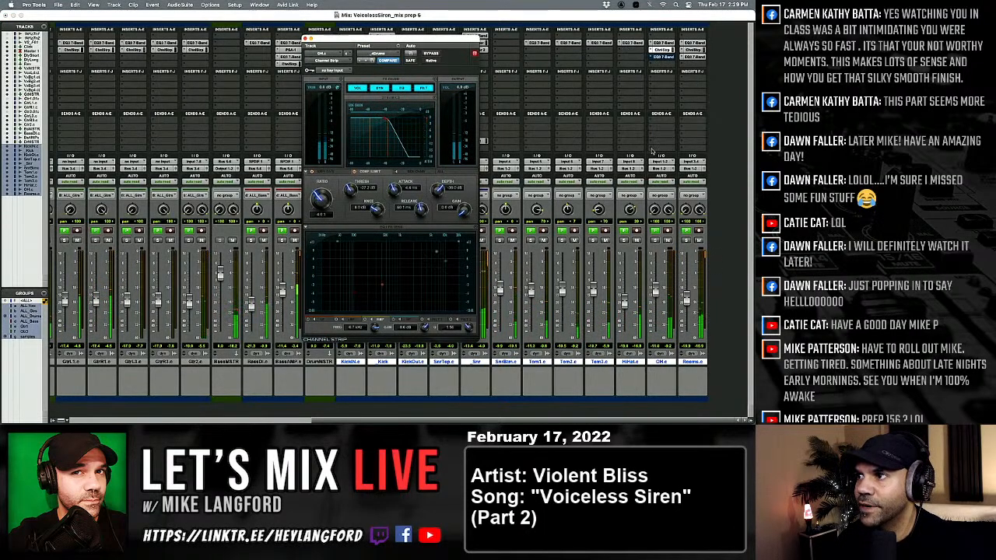
click(651, 53)
click(669, 37)
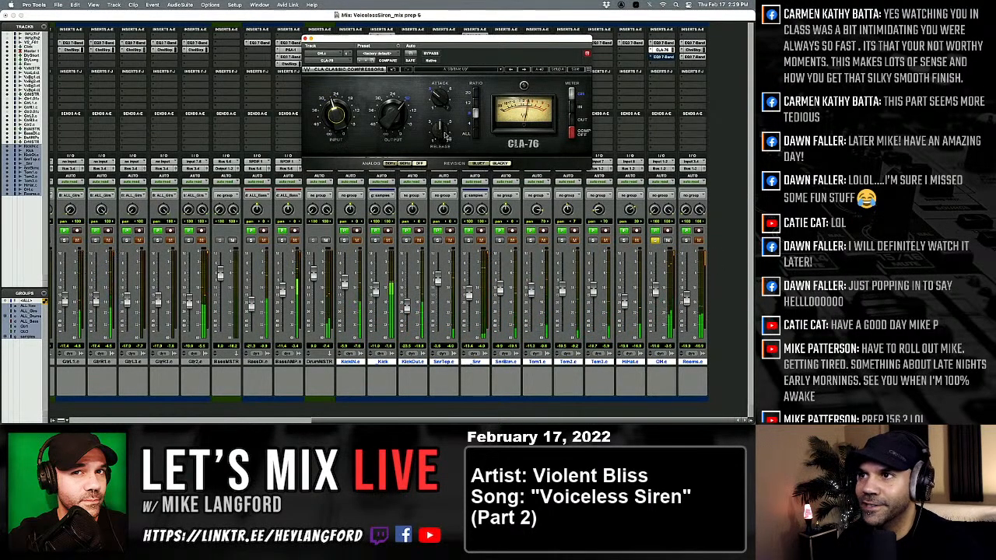
Adjust the overhead CLA-76's release, attack, input and output, and set its ratio to ALL.
drag(445, 130, 444, 153)
drag(440, 99, 440, 89)
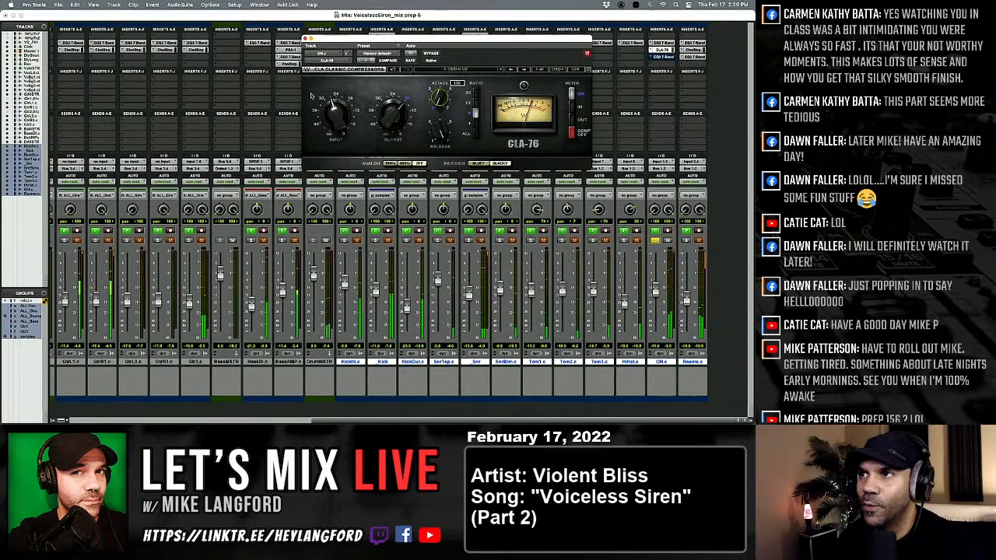
drag(335, 114, 335, 98)
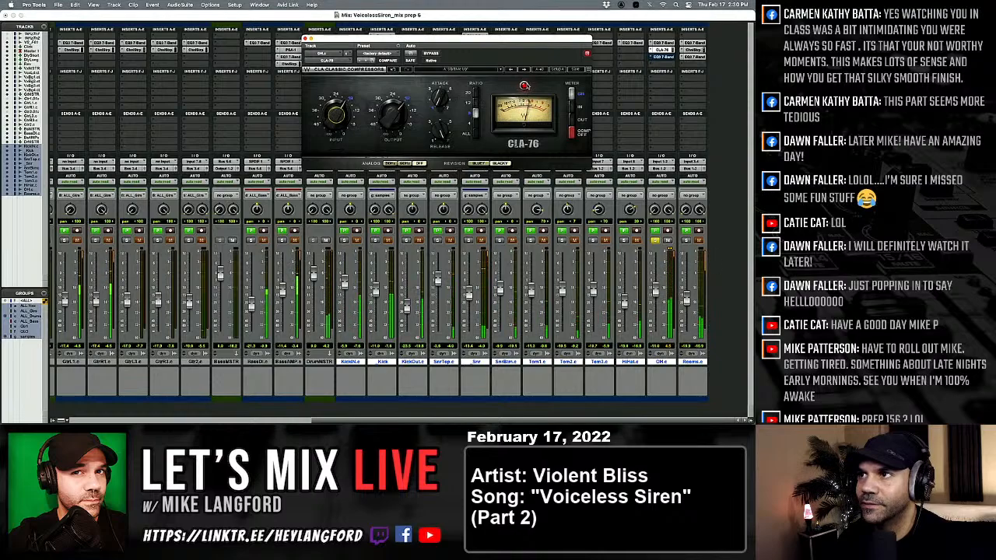
click(475, 134)
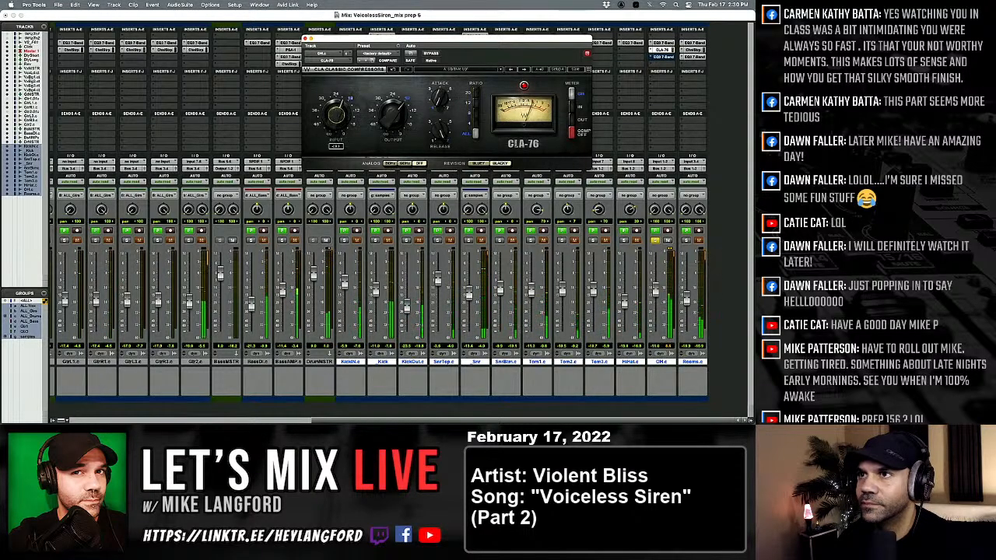
drag(393, 111, 393, 118)
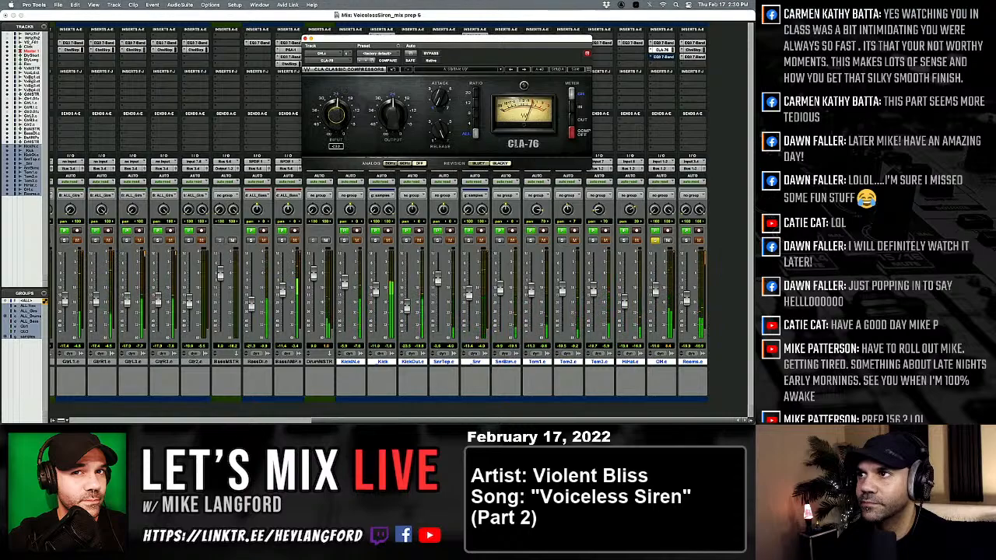
On the overhead EQ3 7-Band, lower the high-pass filter to 46.3 Hz and widen the low-mid cut at a higher frequency.
click(662, 43)
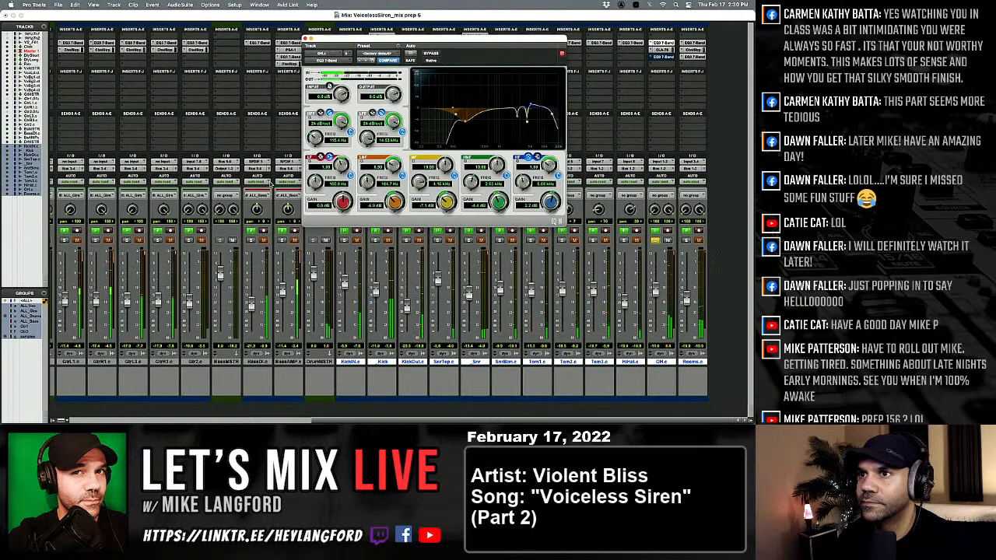
drag(314, 137, 318, 154)
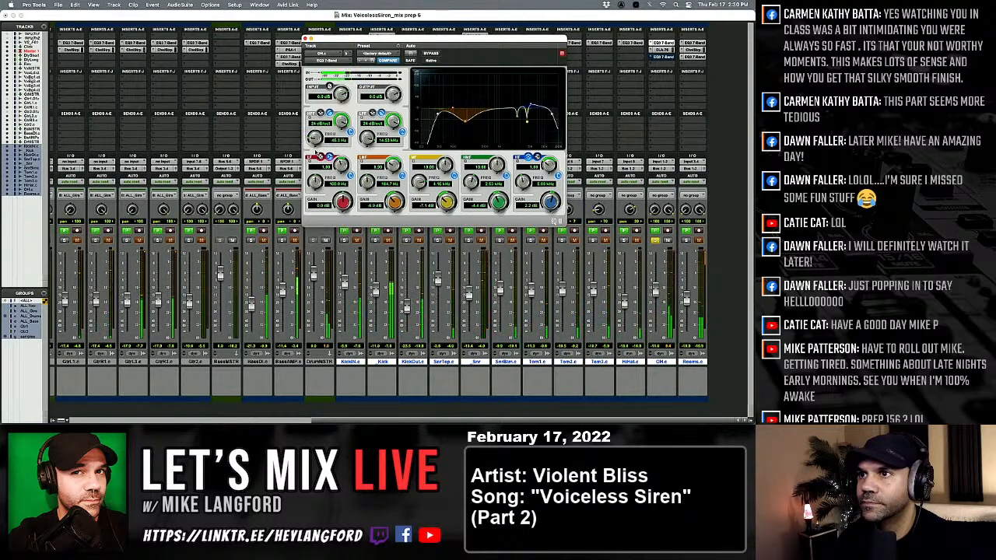
drag(393, 165, 383, 168)
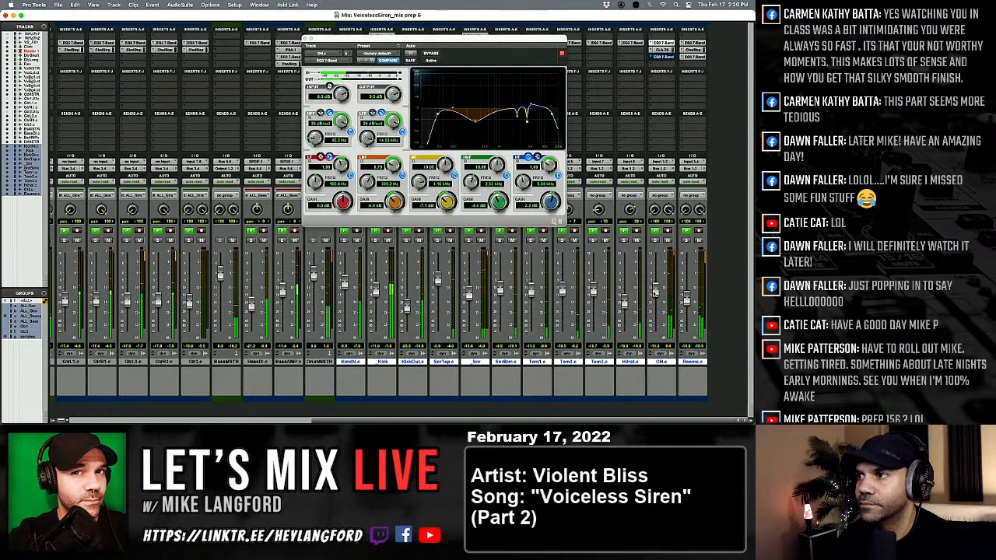
Fine-tune the overhead CLA-76's input and attack, comparing the ALL ratio with a lower ratio and keeping the lower one.
click(662, 50)
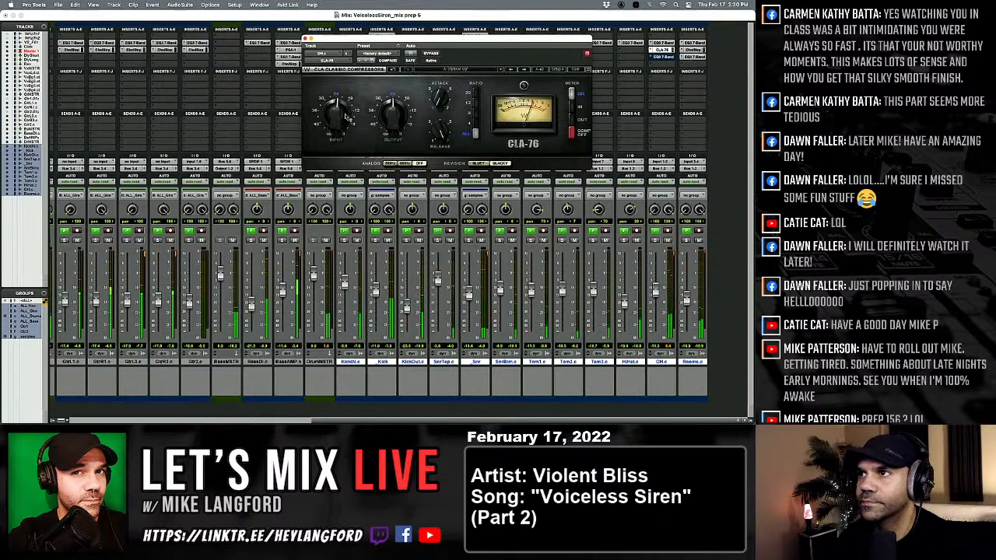
drag(342, 114, 342, 110)
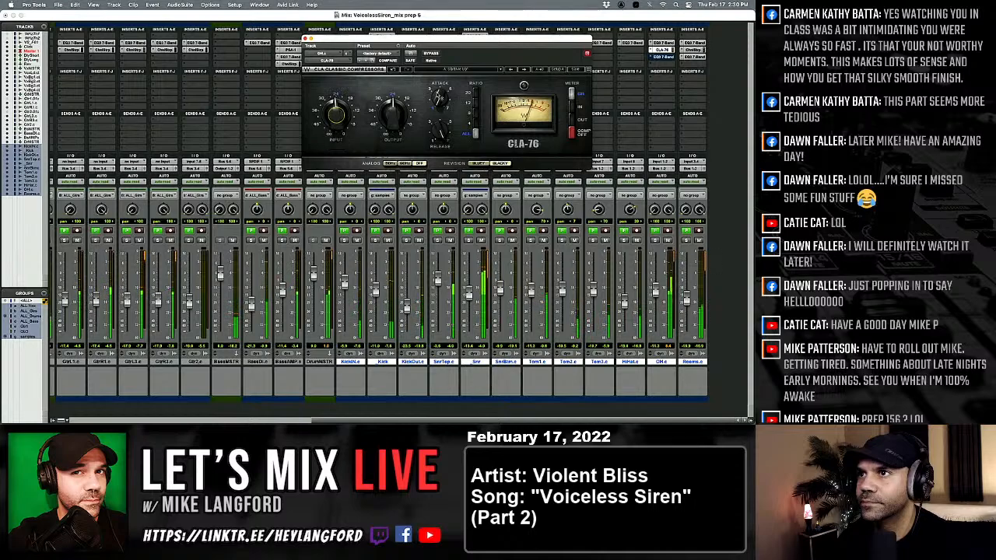
drag(440, 98, 441, 99)
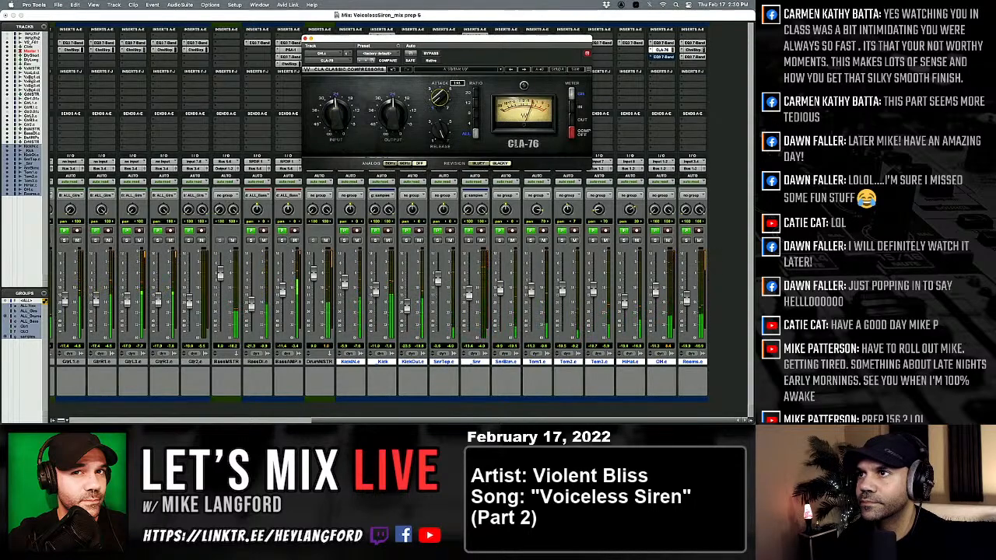
click(475, 115)
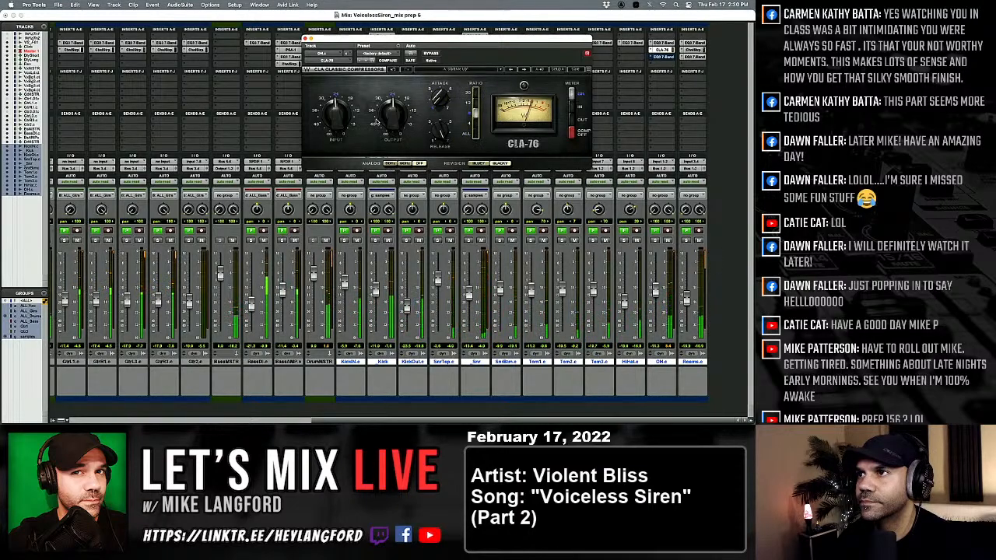
drag(348, 112, 349, 104)
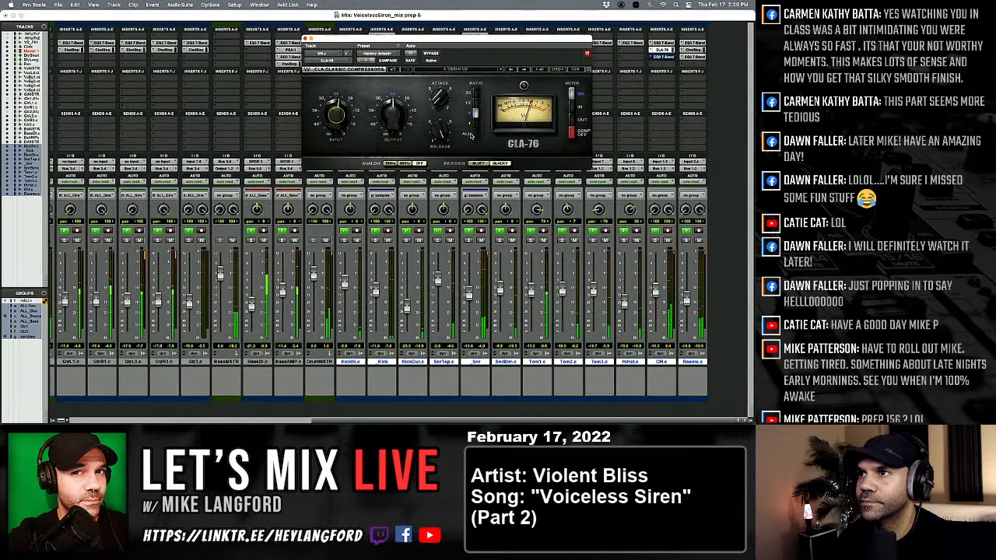
click(476, 135)
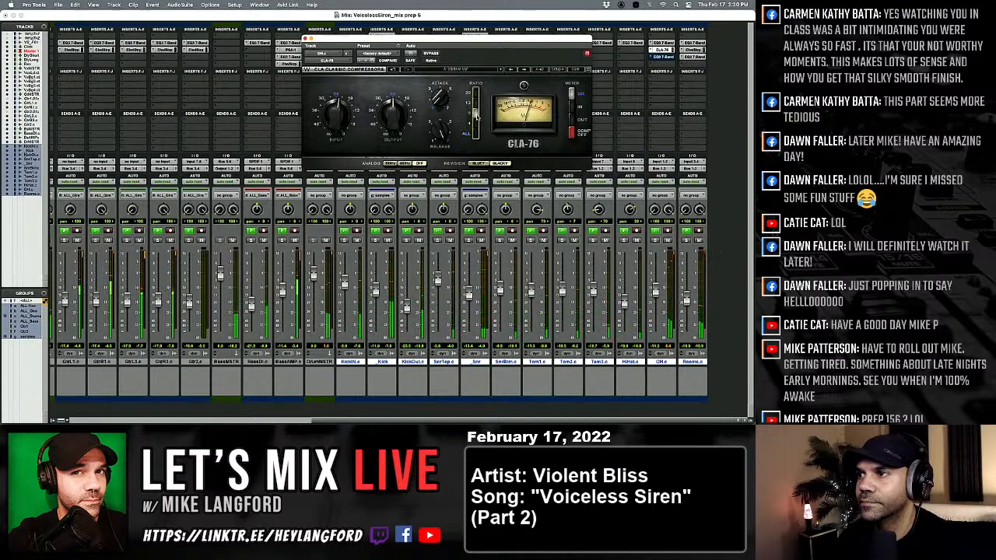
click(667, 240)
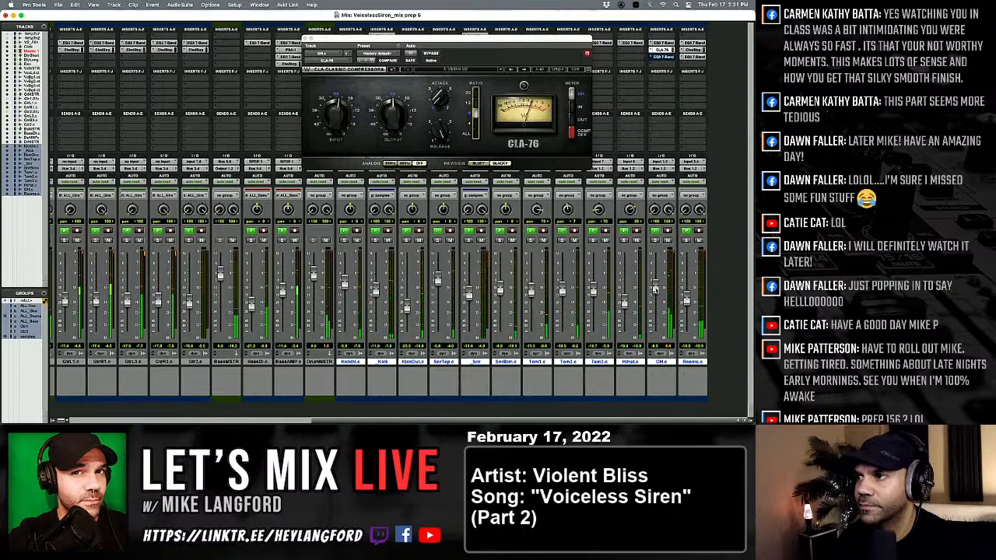
Set the overhead EQ3 7-Band's mid gain to -3.2 dB and low-mid gain to -7.5 dB.
click(662, 43)
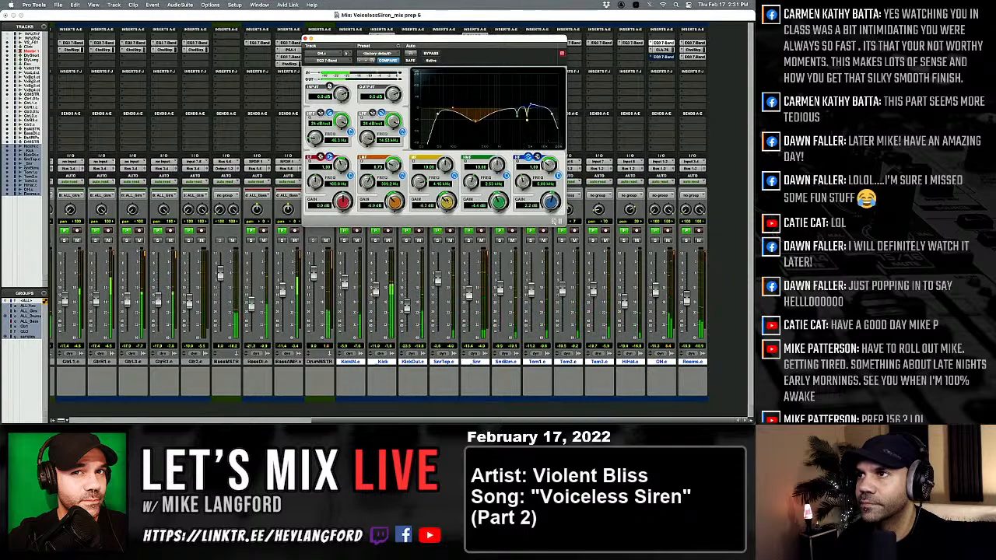
drag(446, 202, 391, 205)
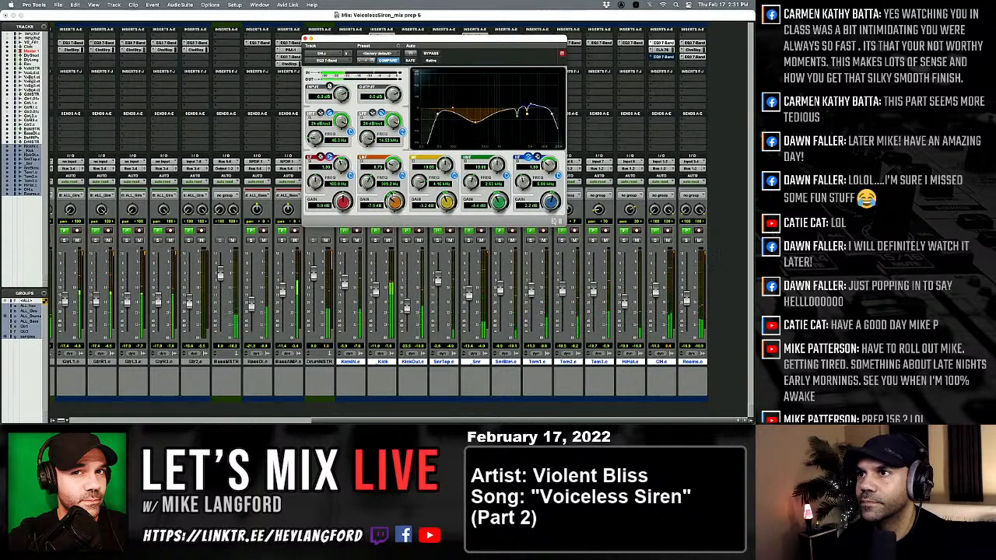
click(307, 38)
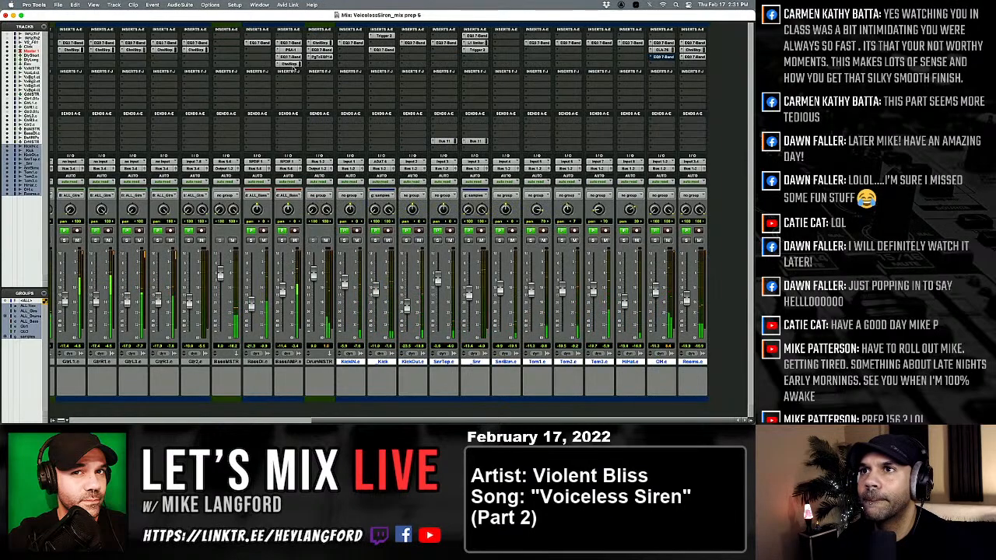
On the DrumMSTR track's PuigTec EQP1A, adjust the high and low boosts and set the low frequency to 60.
click(321, 50)
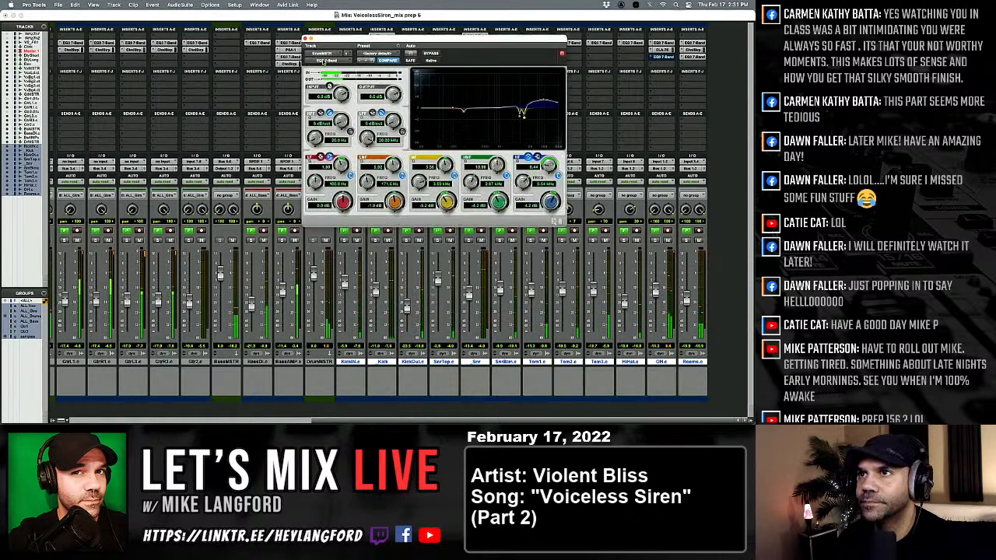
click(306, 38)
click(320, 56)
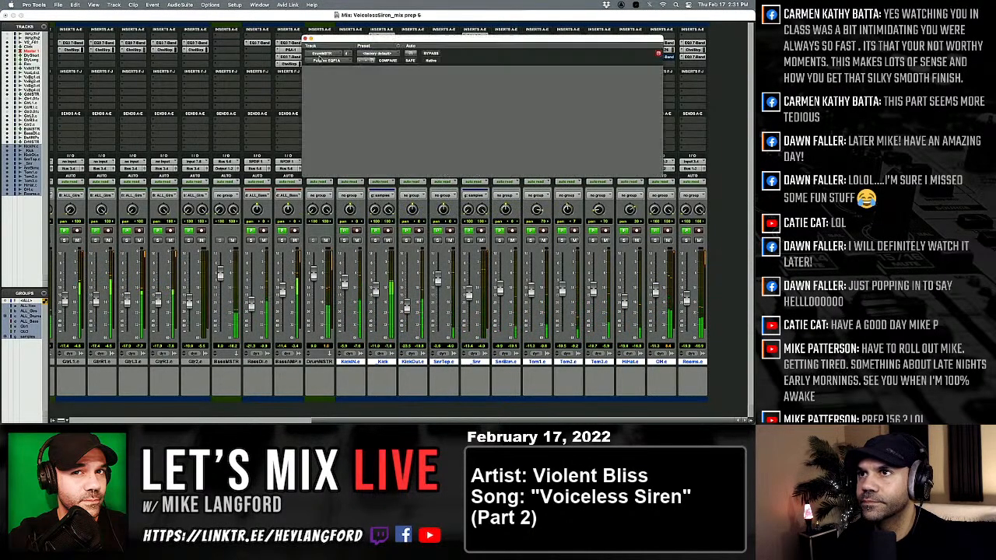
drag(480, 104, 479, 92)
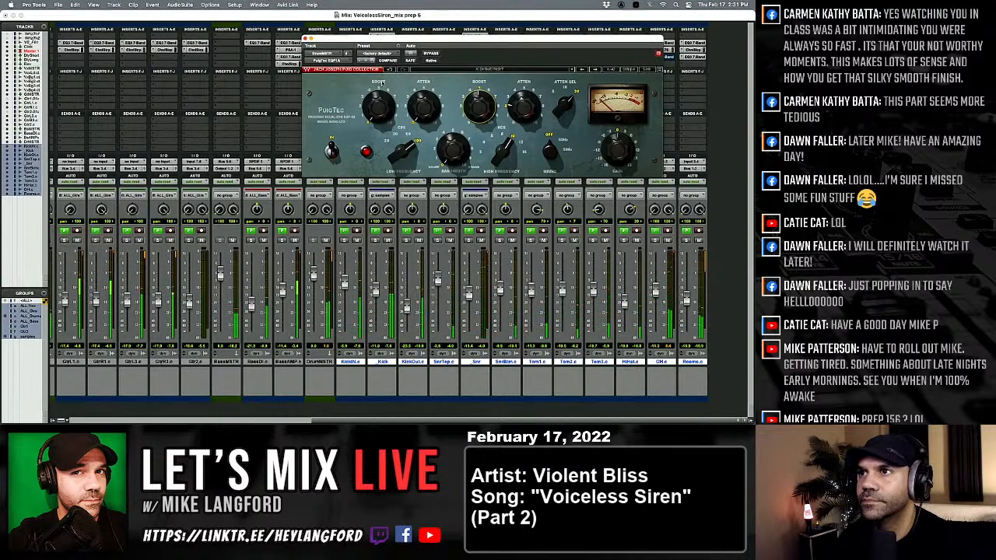
drag(398, 145, 398, 140)
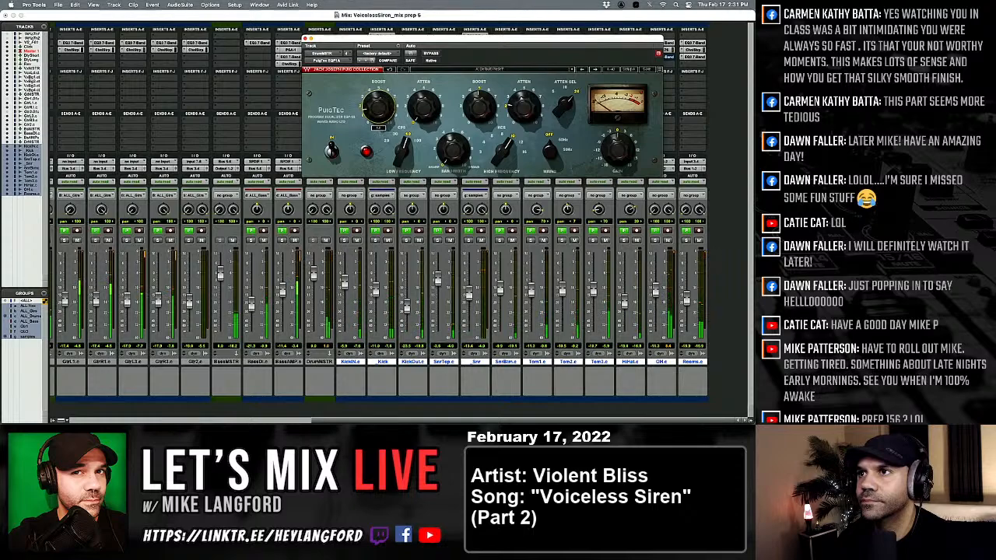
click(305, 38)
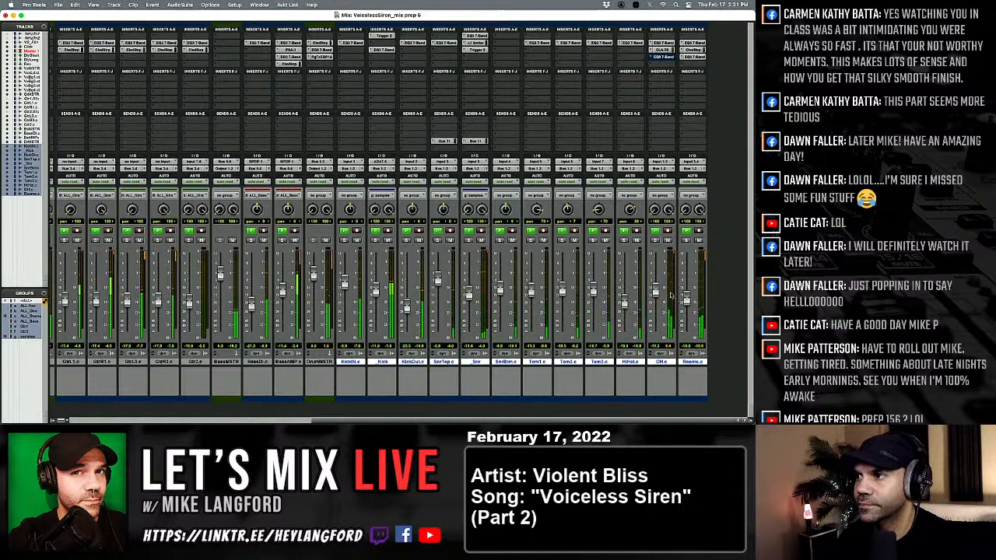
Lower the overhead fader slightly, then solo the Rooms track and replace its Channel Strip with the CLA-76.
drag(655, 312, 655, 294)
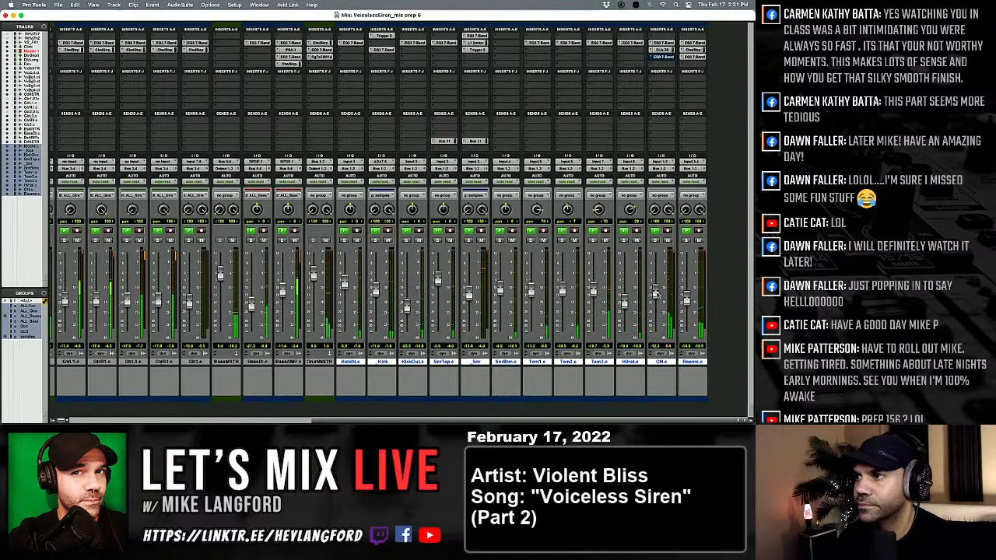
click(686, 241)
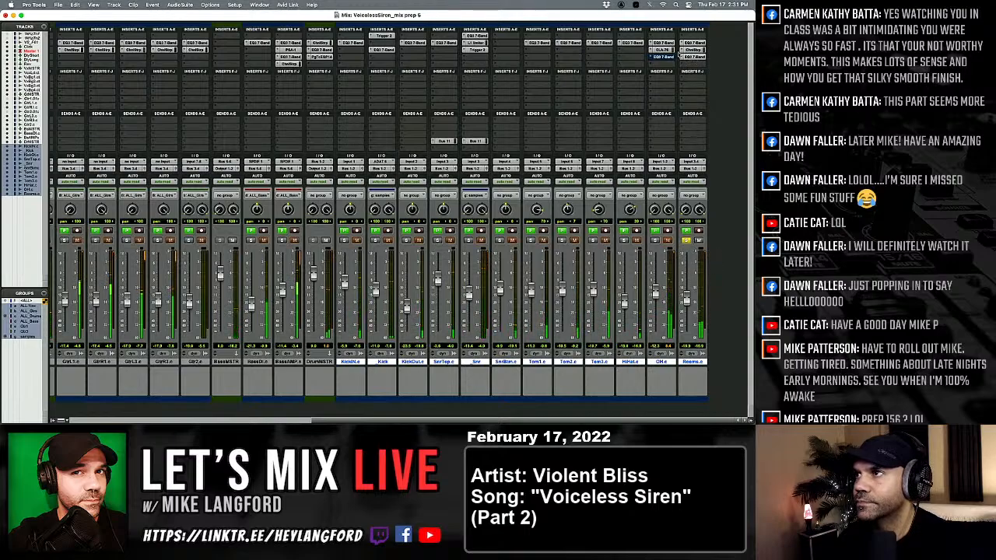
drag(705, 51, 702, 53)
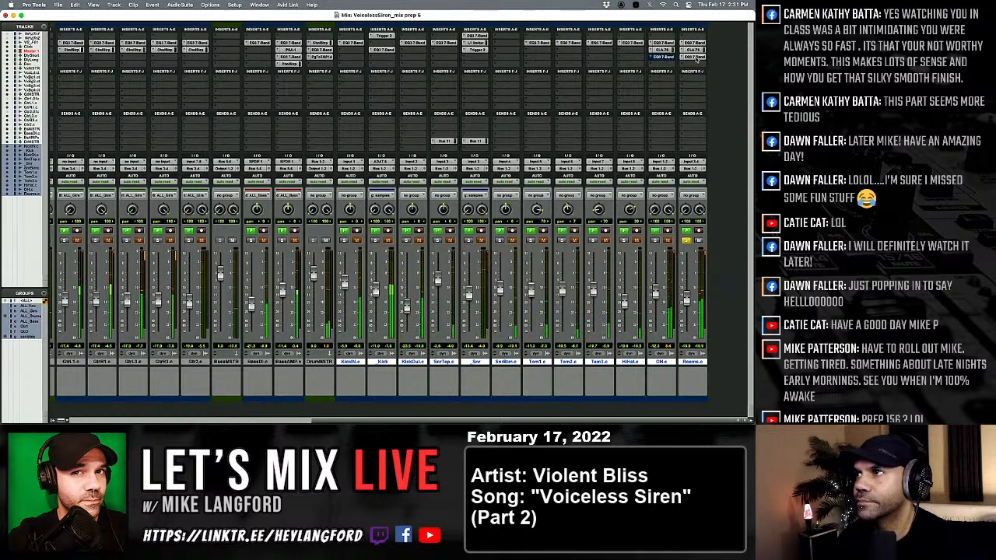
On the Rooms track's EQ3 7-Band, soften the mid cut and sweep the high-mid band to a higher frequency, cutting it there.
super+click(697, 58)
click(693, 57)
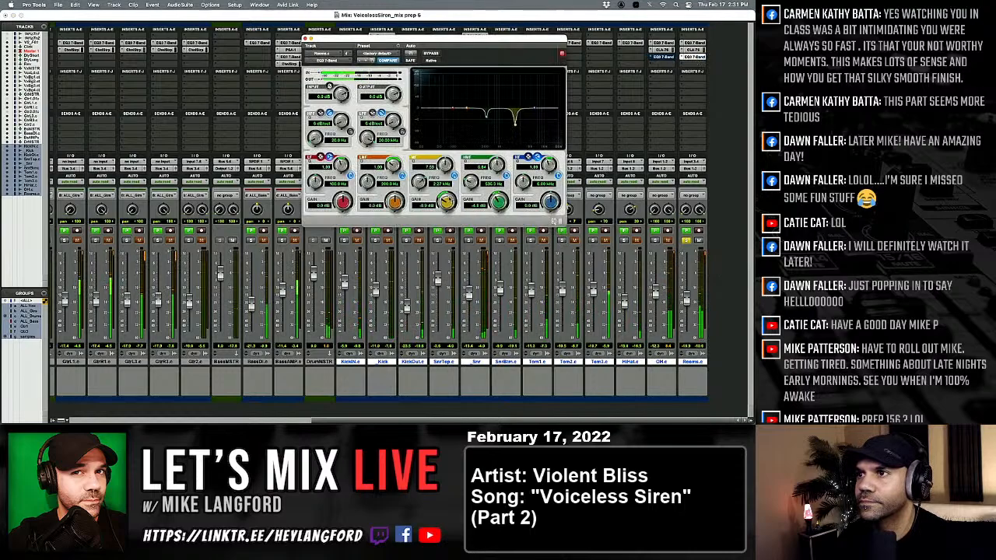
drag(447, 198, 473, 173)
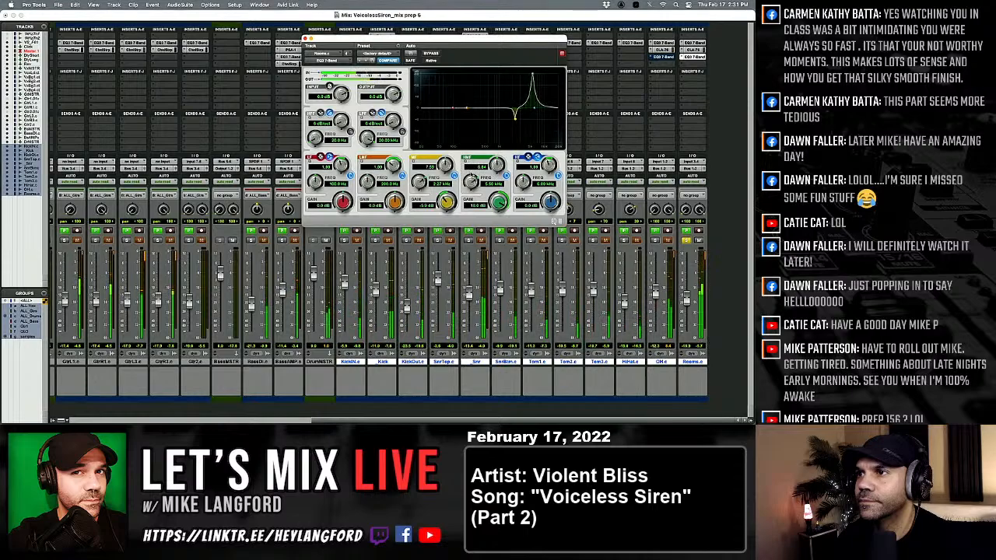
drag(504, 203, 498, 230)
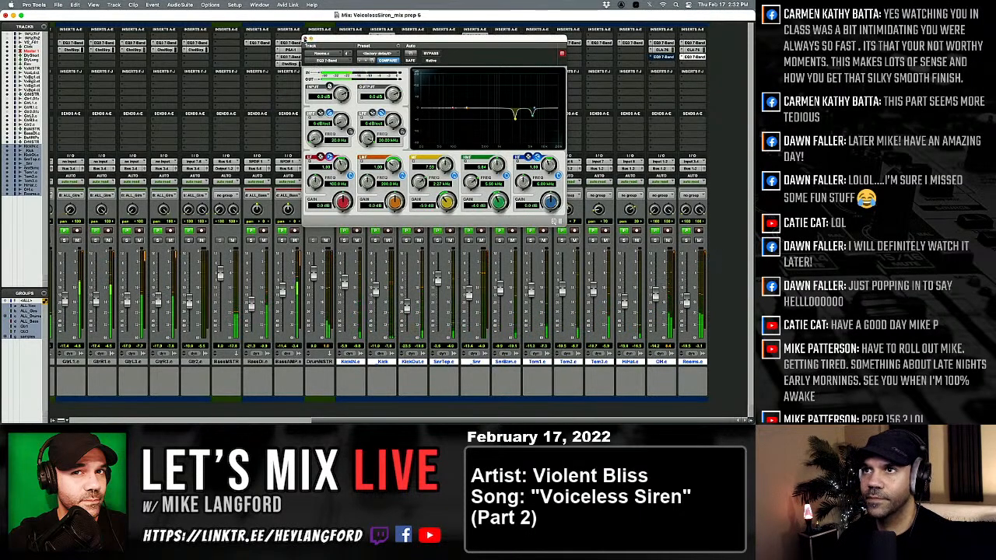
click(307, 39)
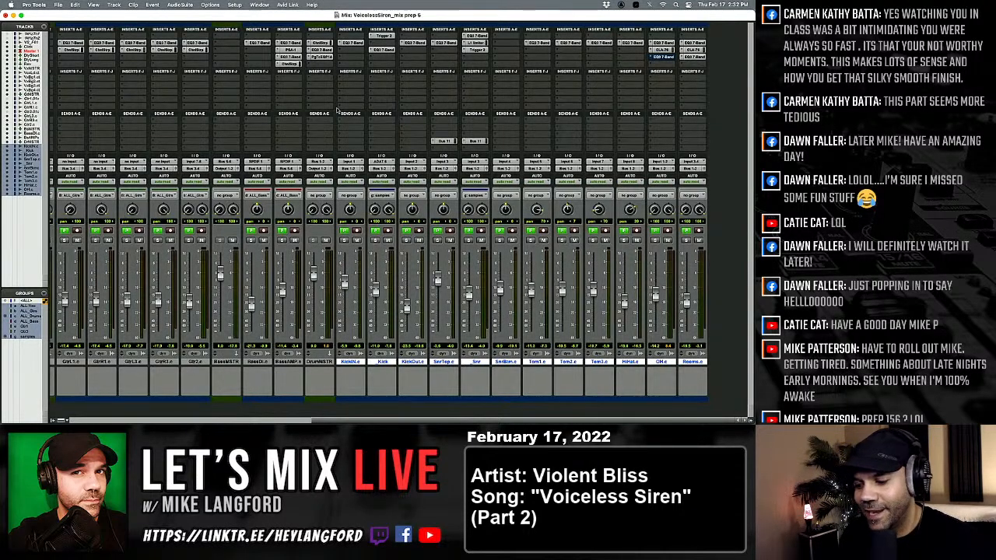
Play the song from the Start memory location and lower the KickIN and Kick faders slightly.
key(super+equal)
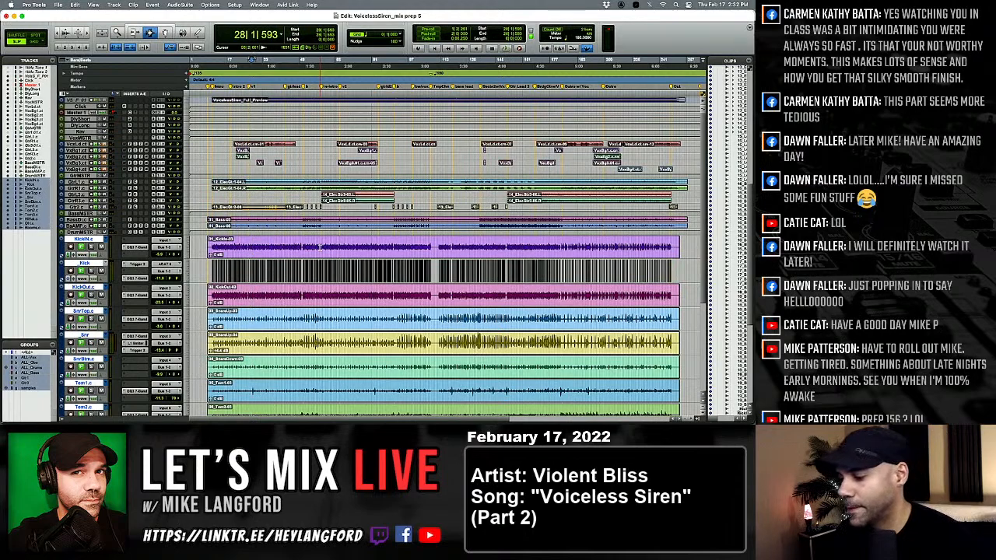
key(super+5)
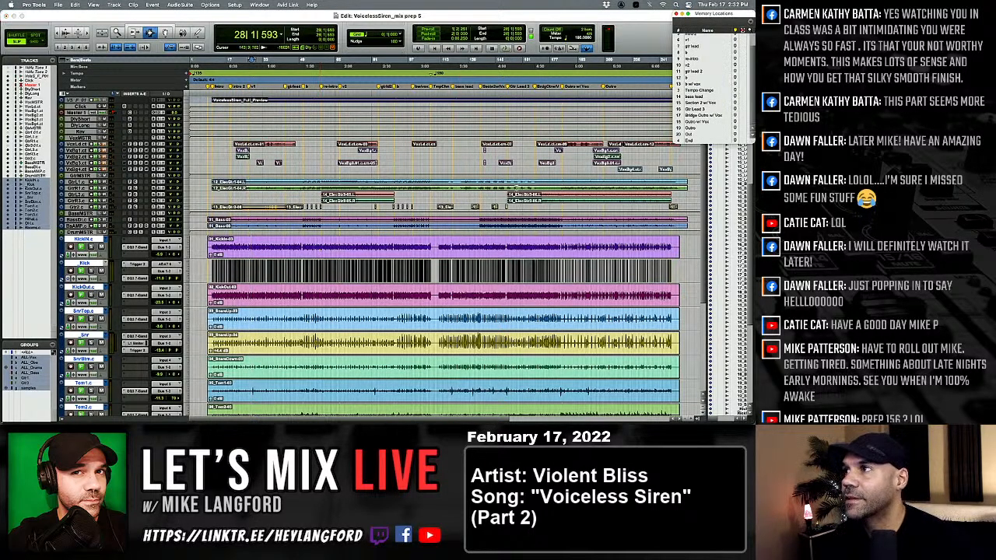
click(689, 37)
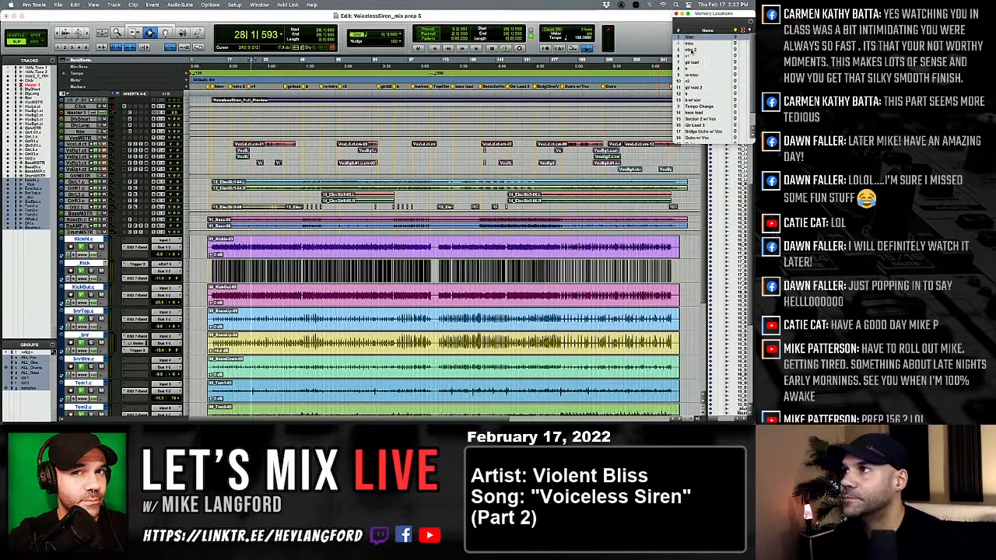
key(space)
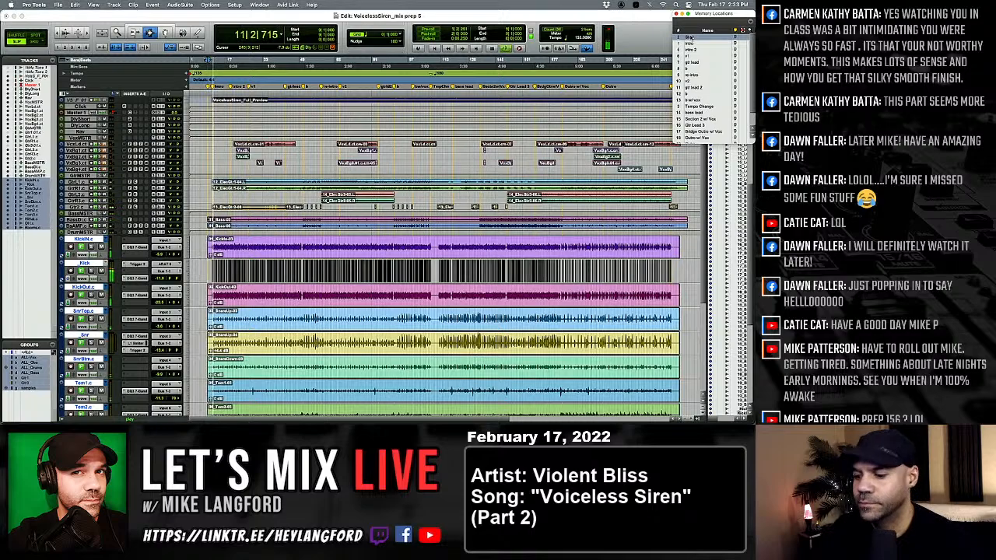
key(super+equal)
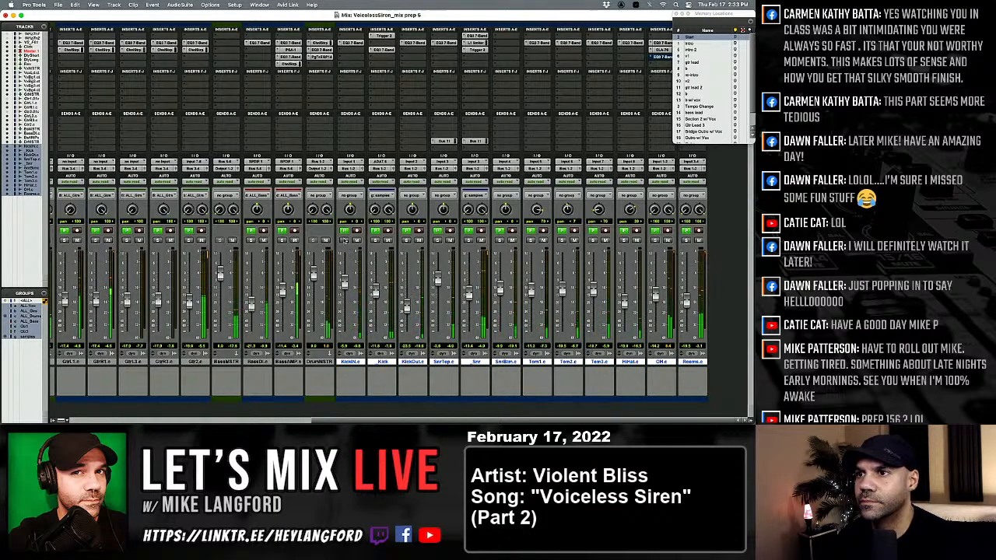
drag(346, 331, 376, 293)
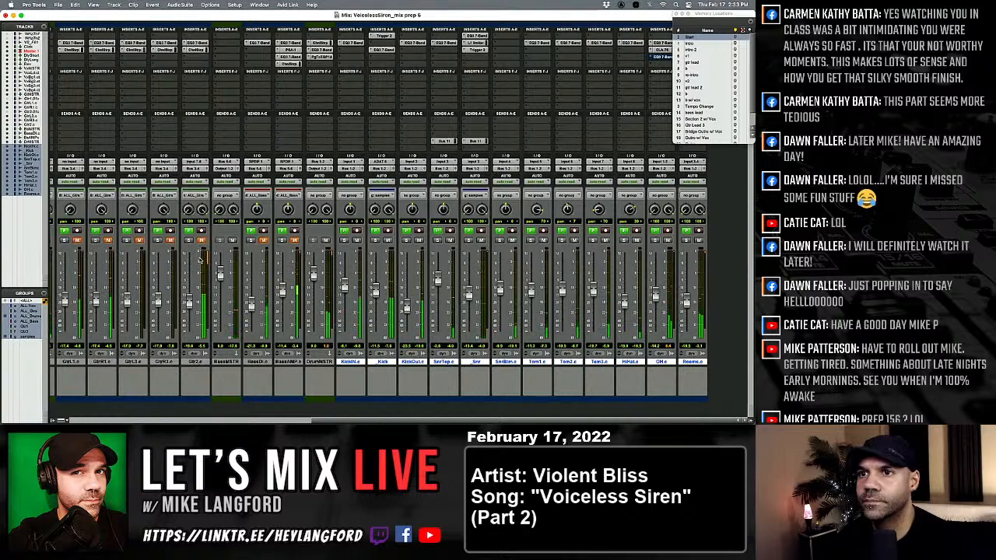
scroll(201, 263, left, 10)
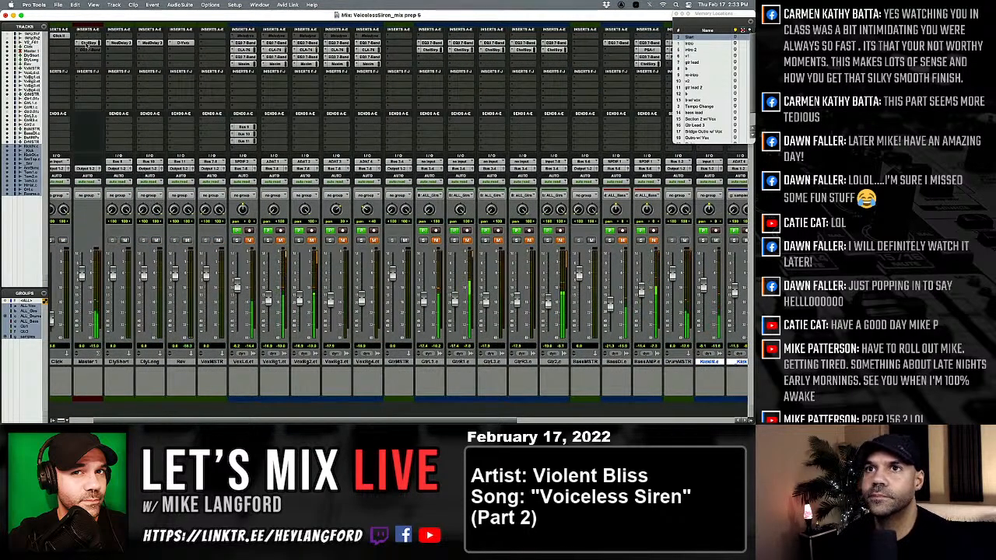
click(88, 43)
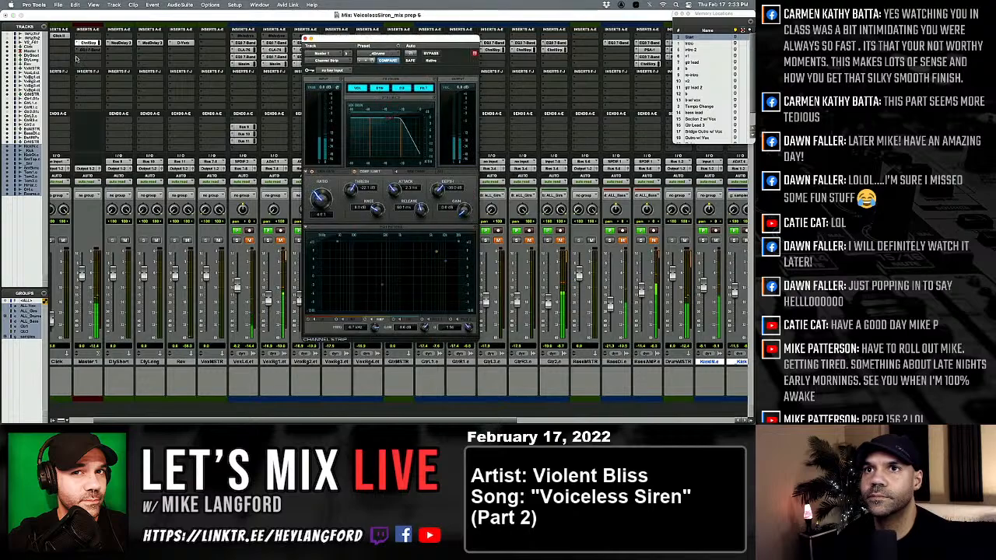
click(86, 64)
mouse_move(117, 57)
mouse_move(167, 62)
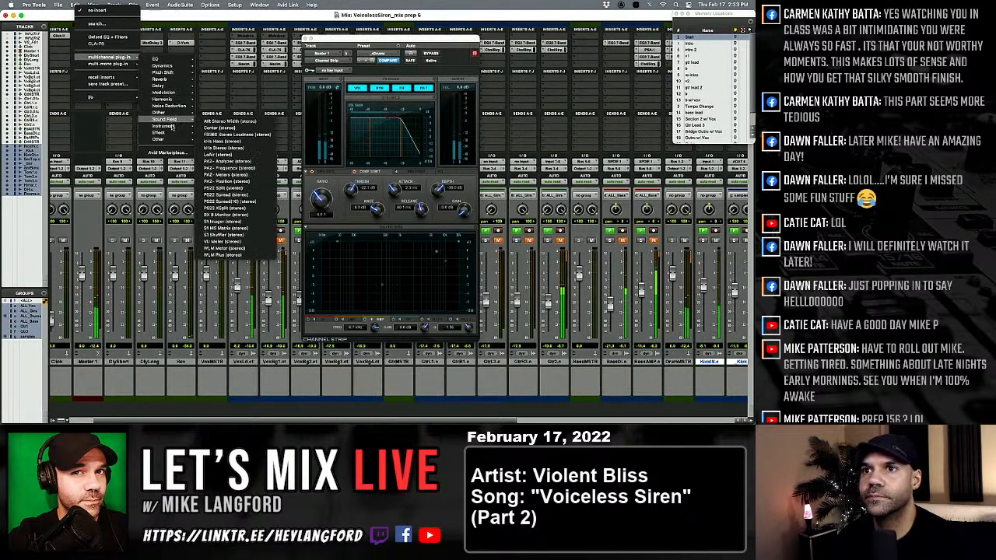
click(139, 124)
scroll(139, 125, right, 3)
scroll(139, 125, right, 3)
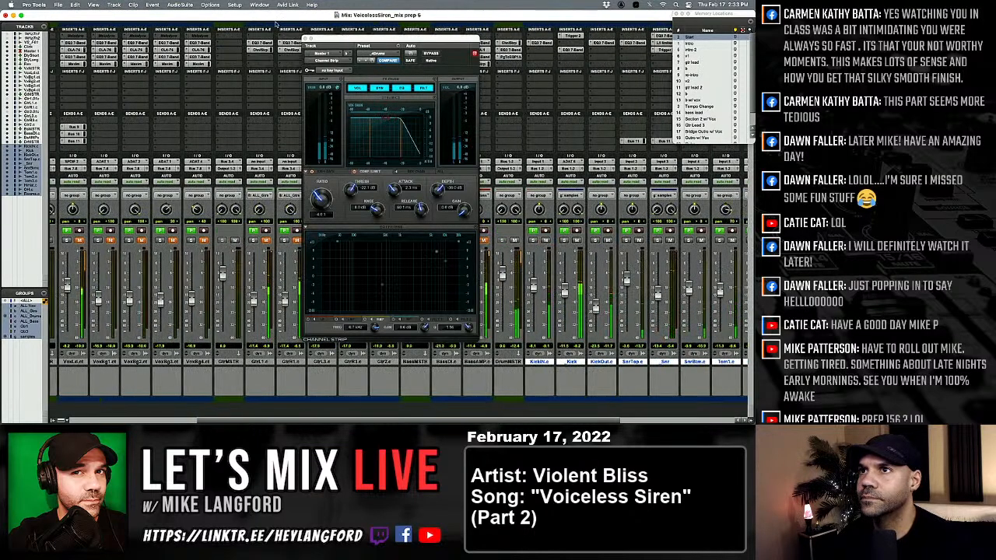
click(304, 38)
On DrumMSTR's EQ3 7-Band, sweep the high-mid band to 2.42 kHz with a 5.5 dB cut, set high gain to 3.2 dB and low gain to 1.6 dB.
scroll(309, 85, right, 5)
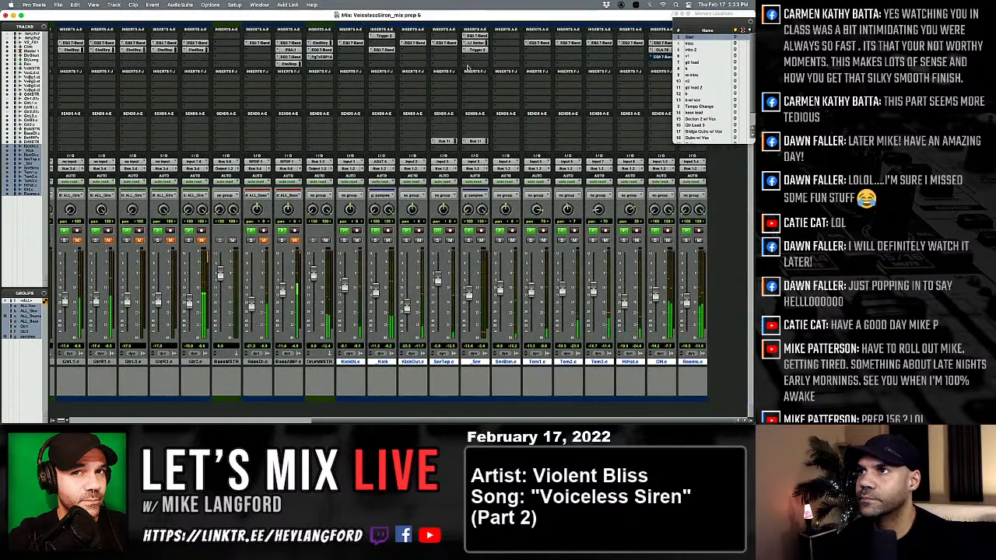
click(320, 49)
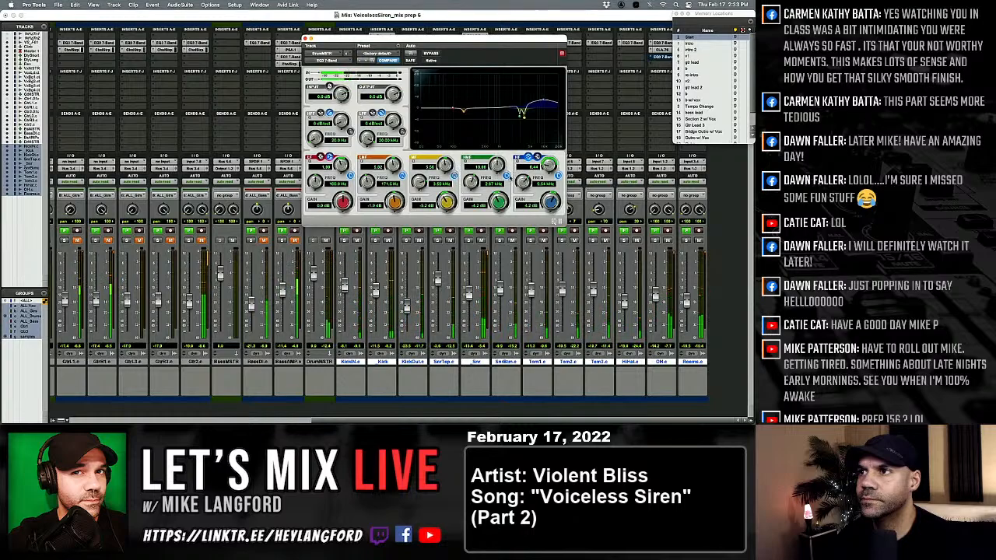
drag(522, 112, 516, 75)
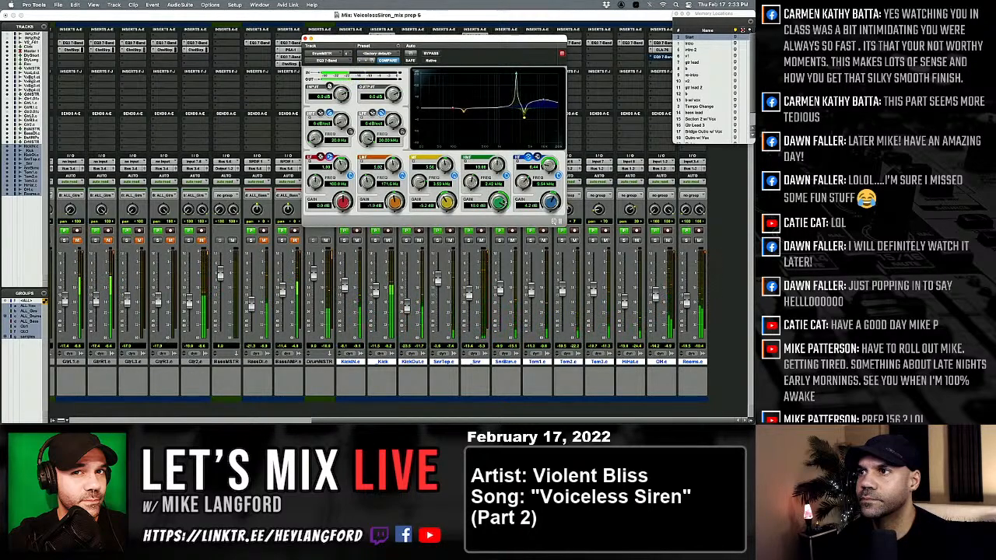
drag(497, 226, 491, 234)
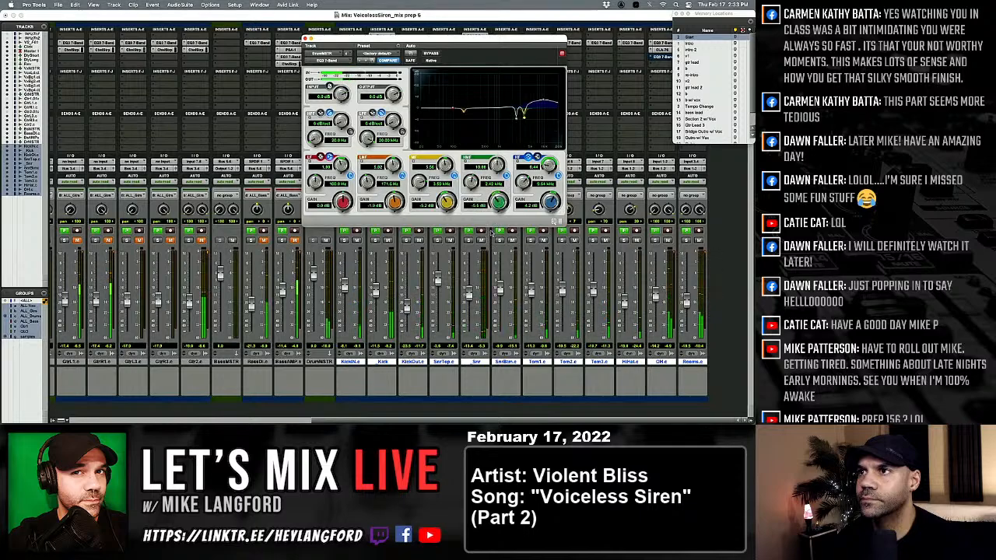
drag(550, 201, 550, 203)
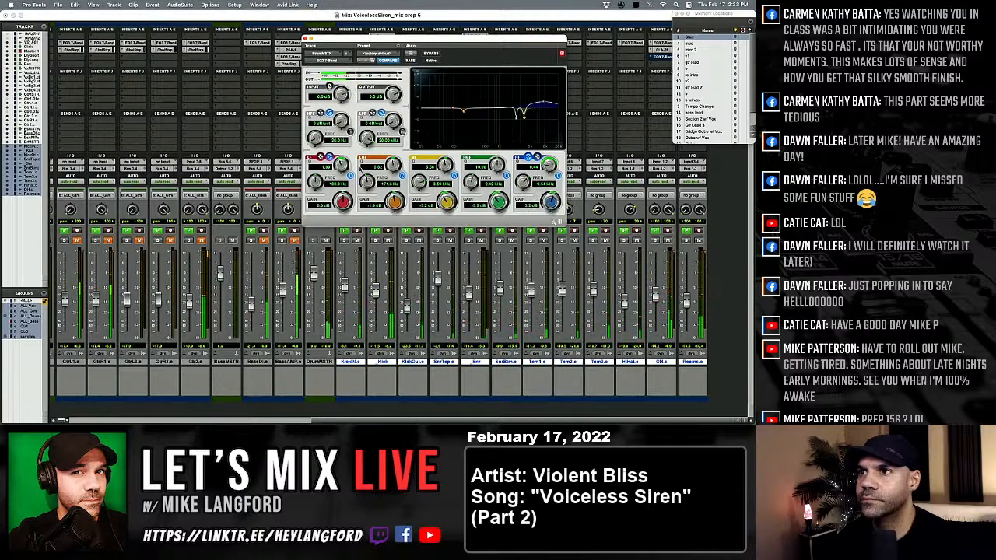
drag(343, 201, 342, 199)
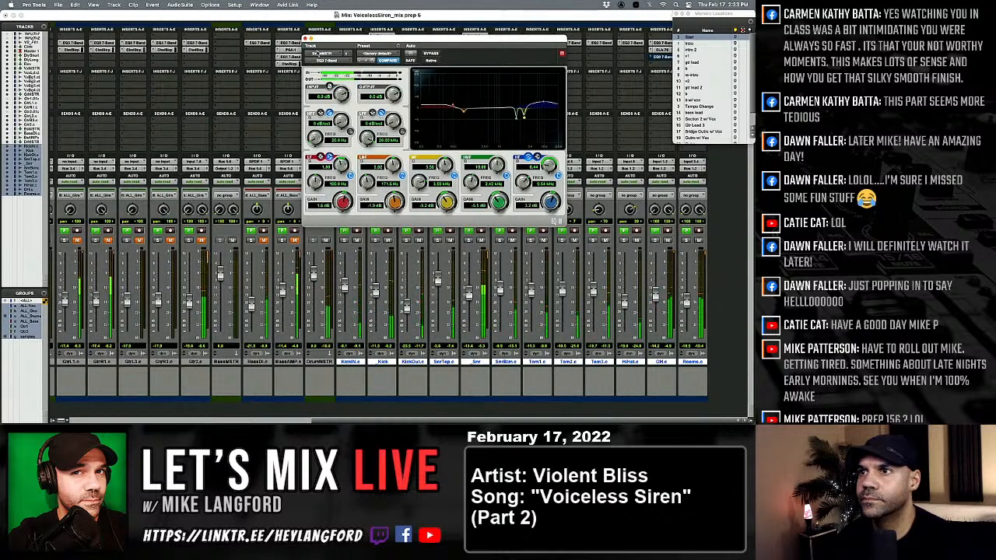
click(306, 40)
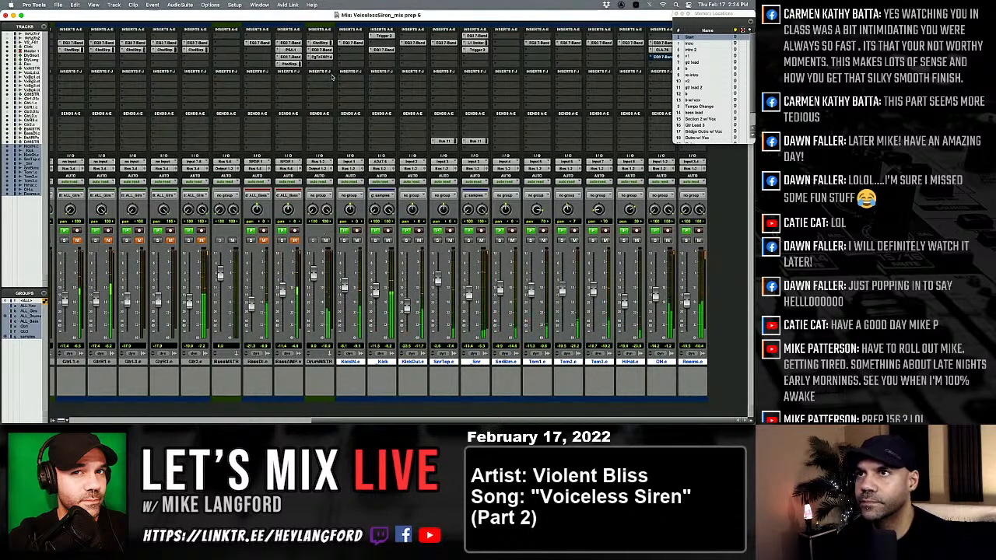
Raise the compressor gain of DrumMSTR's Channel Strip to 4.9 dB.
click(326, 44)
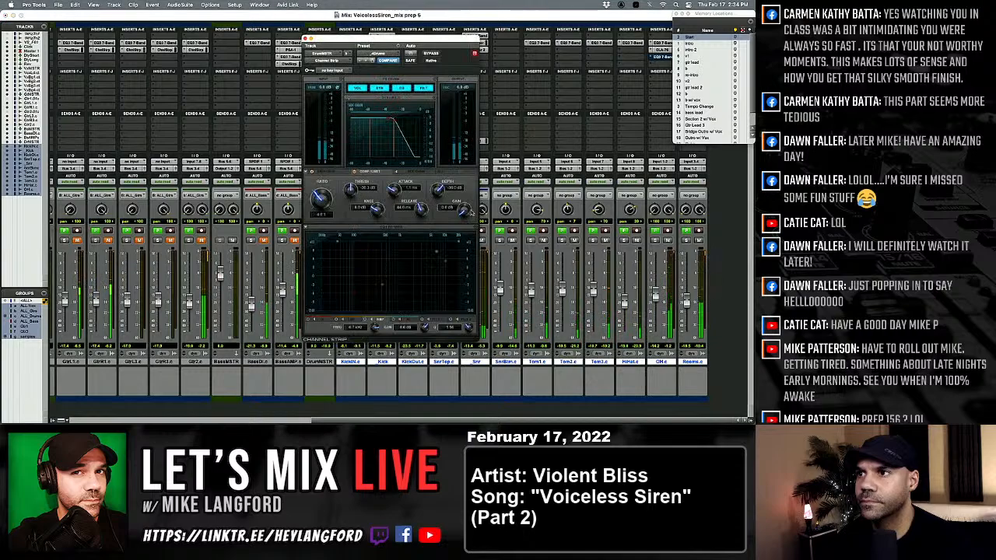
drag(449, 36, 566, 25)
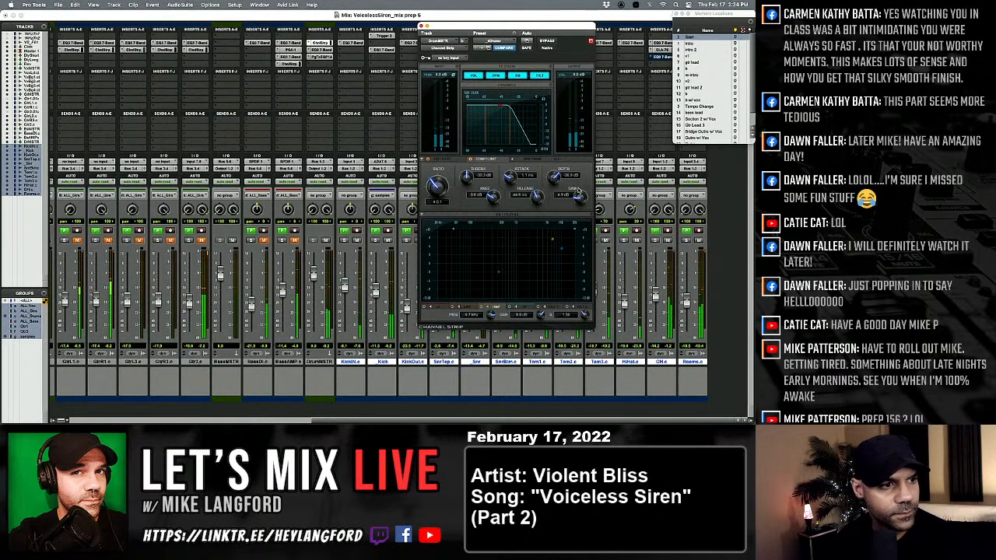
On Master 1's Channel Strip compressor, raise the threshold and lengthen the attack and release times.
scroll(248, 193, left, 6)
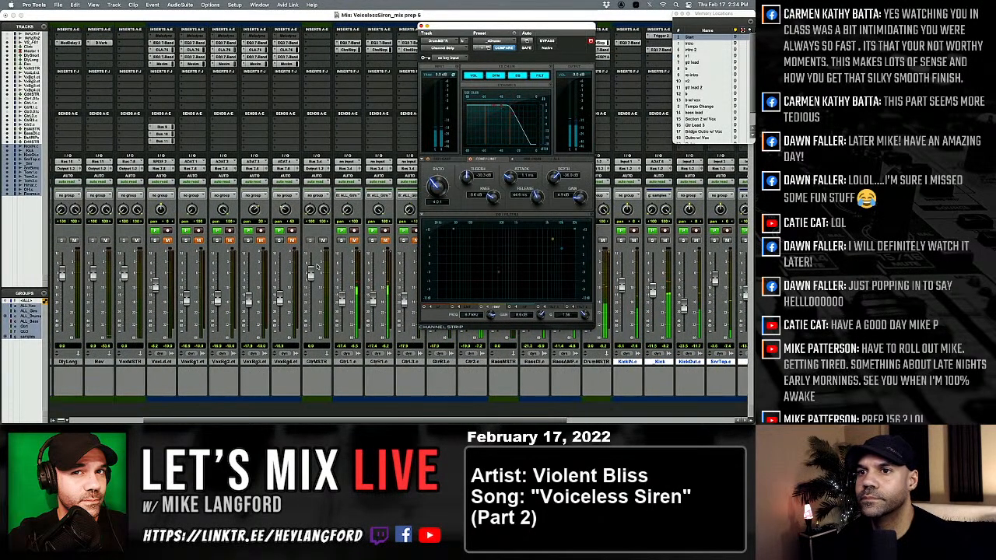
scroll(247, 195, left, 2)
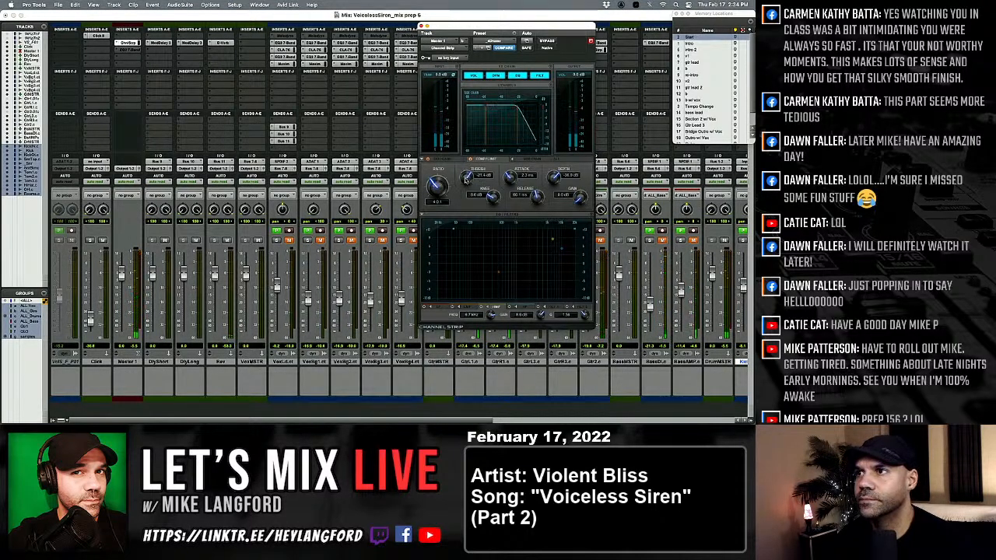
scroll(466, 175, up, 3)
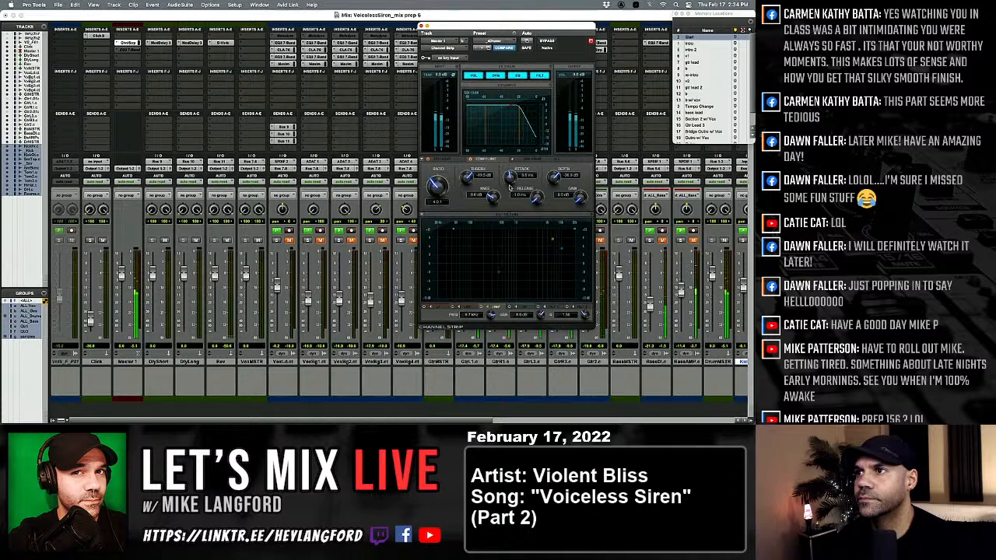
drag(509, 178, 510, 180)
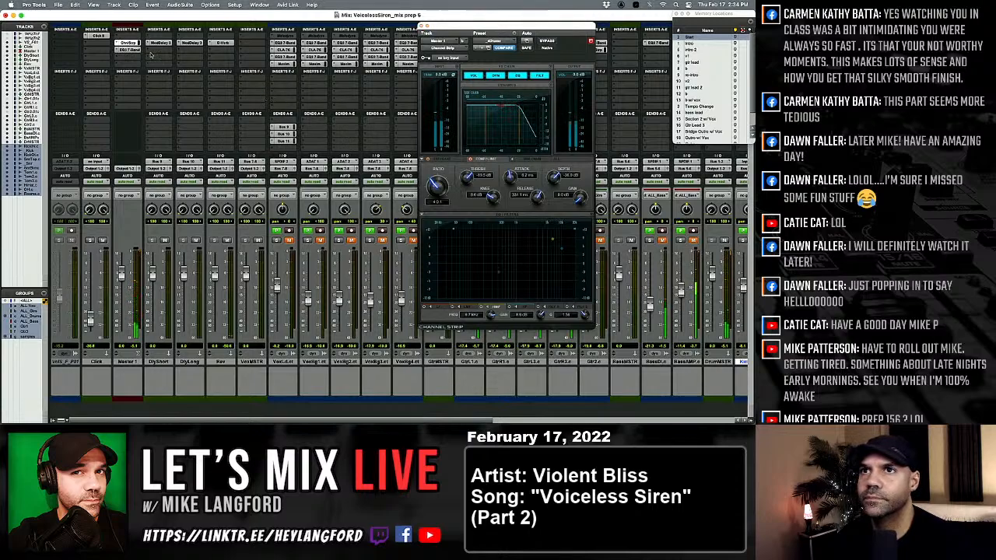
click(422, 26)
Set the compressor gain of DrumMSTR's Channel Strip to 2.7 dB.
scroll(447, 191, right, 10)
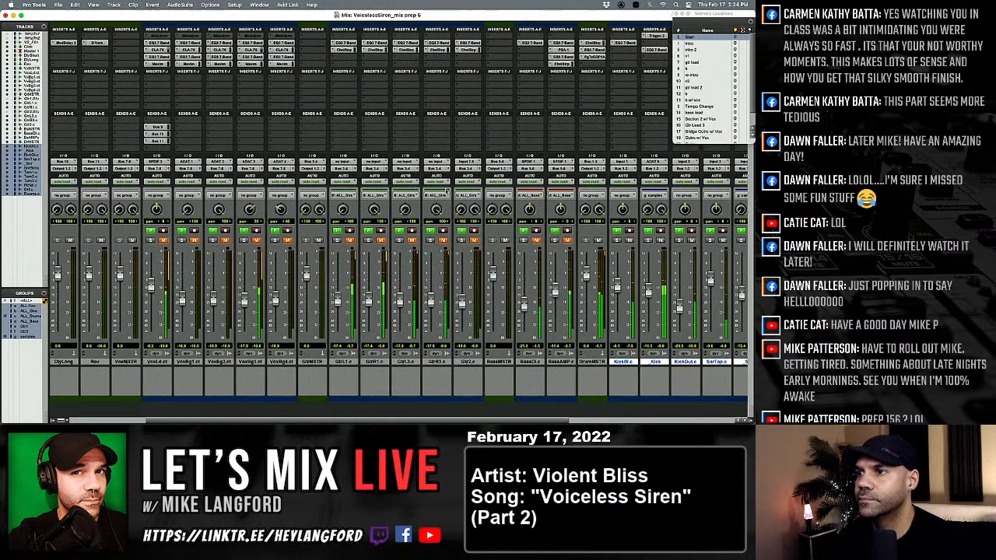
scroll(446, 190, left, 2)
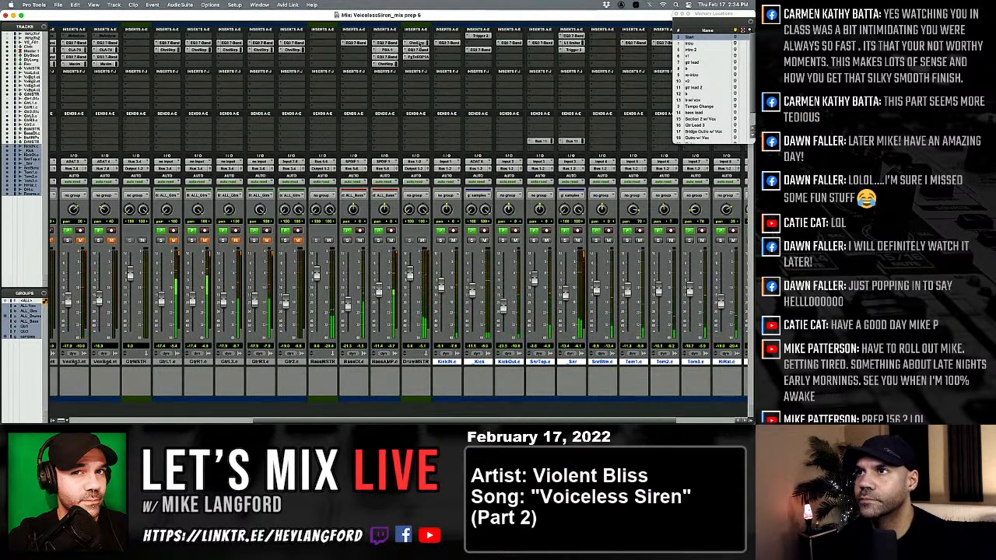
click(445, 43)
click(415, 42)
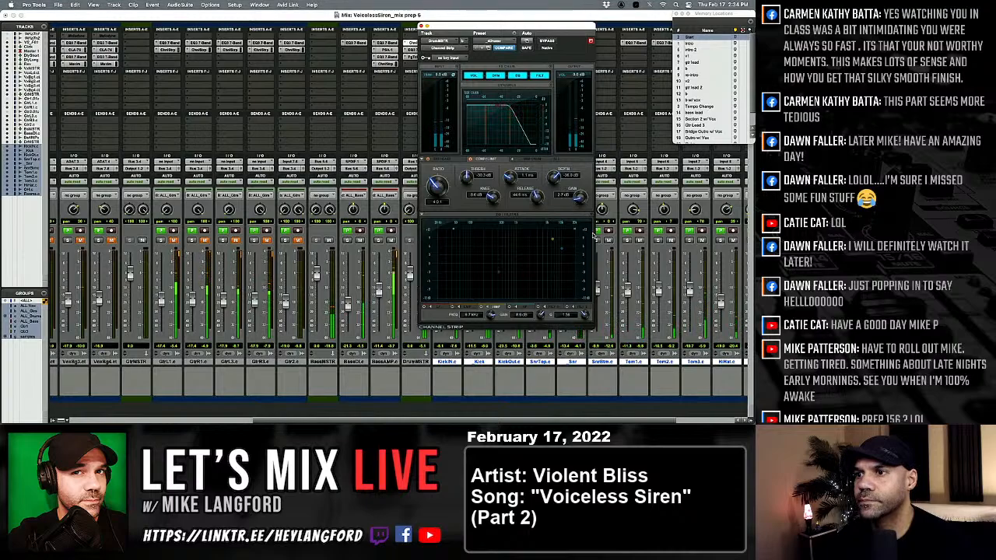
Lower the compressor threshold slightly on Master 1's Channel Strip.
scroll(364, 282, left, 5)
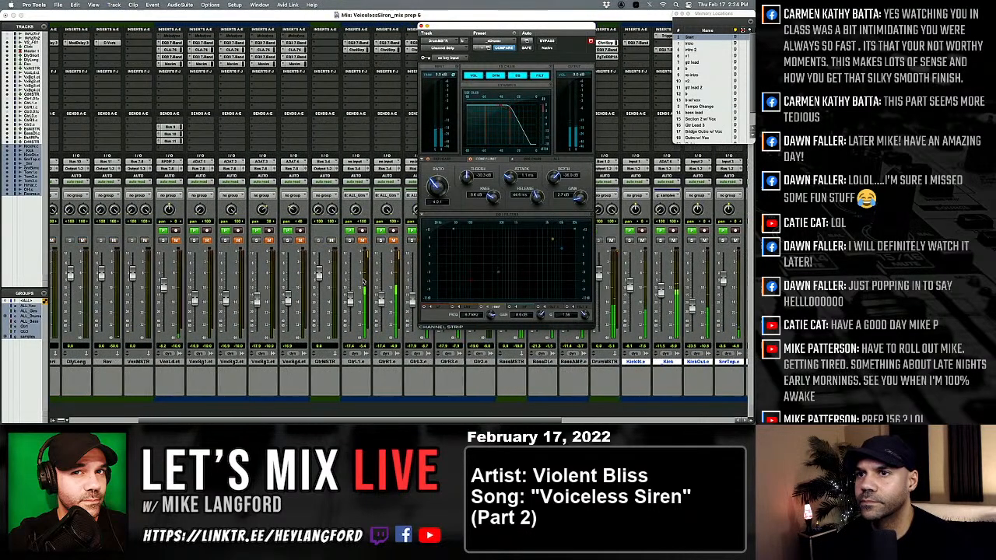
scroll(364, 282, left, 4)
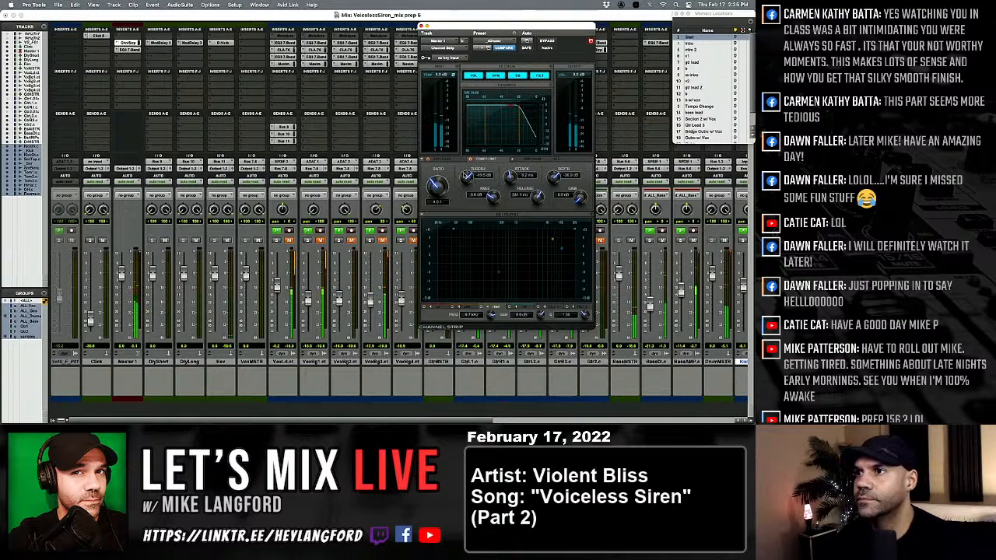
drag(466, 178, 462, 183)
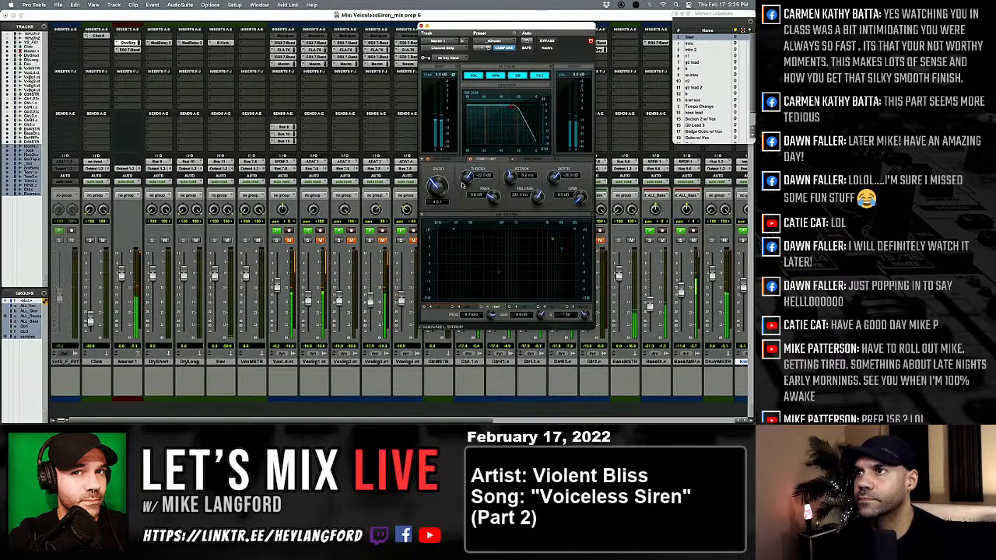
click(421, 27)
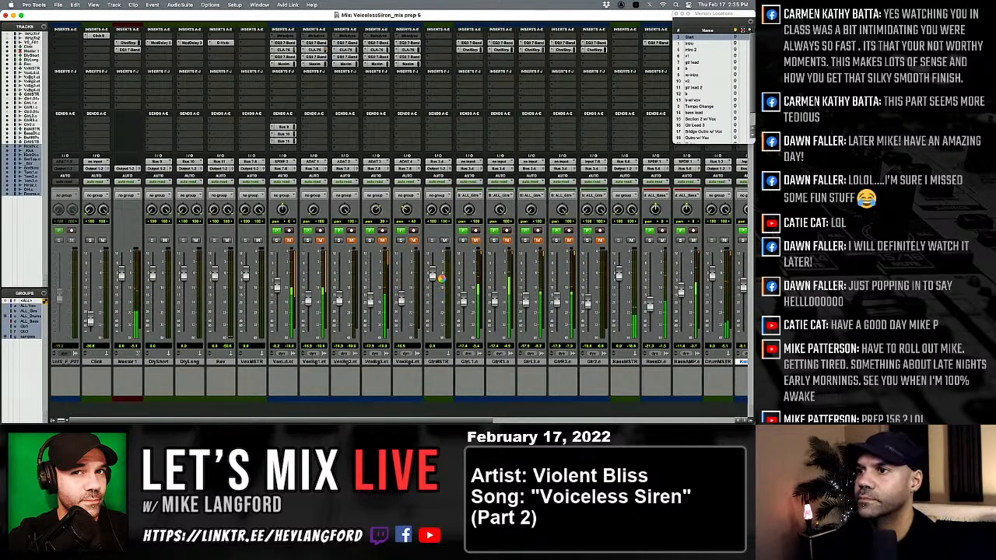
Bring the grouped guitar faders up from silence to slightly louder than before.
scroll(517, 316, right, 2)
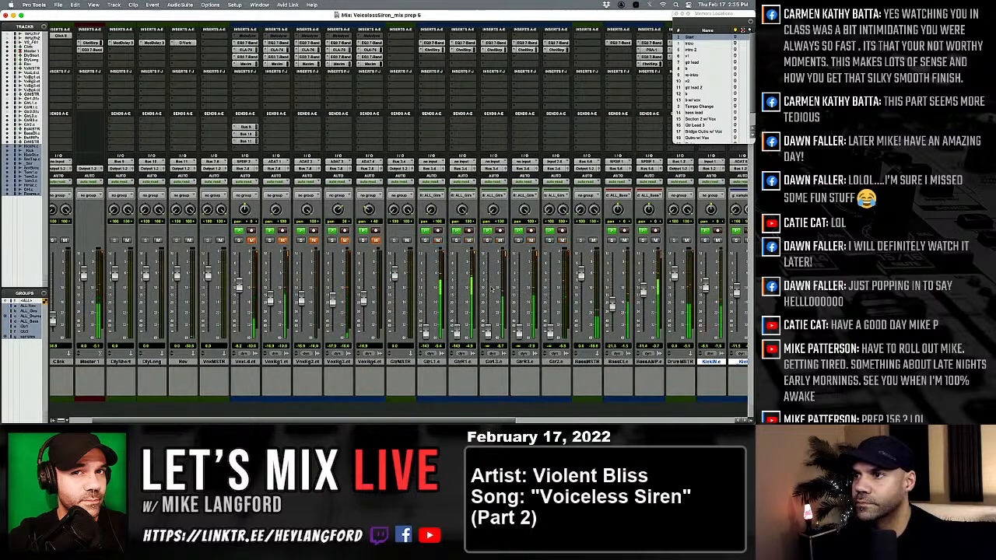
drag(488, 333, 488, 299)
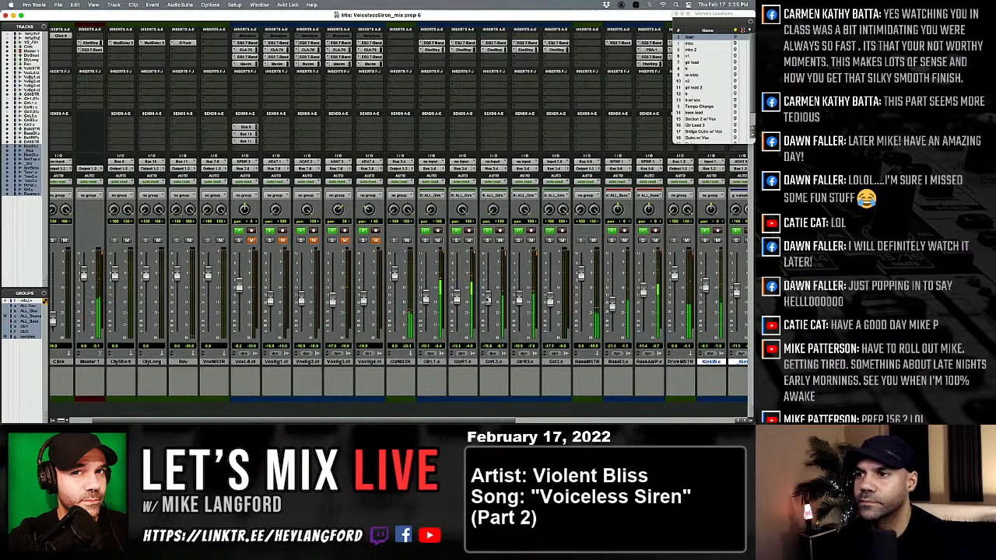
Adjust the input level of the CLA-76 compressor on the overhead track.
scroll(488, 300, right, 10)
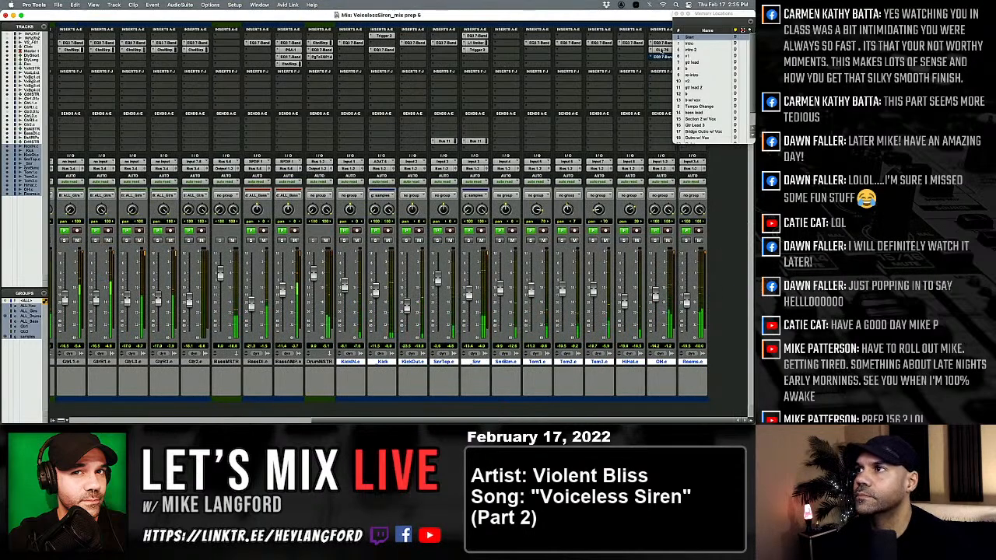
click(660, 50)
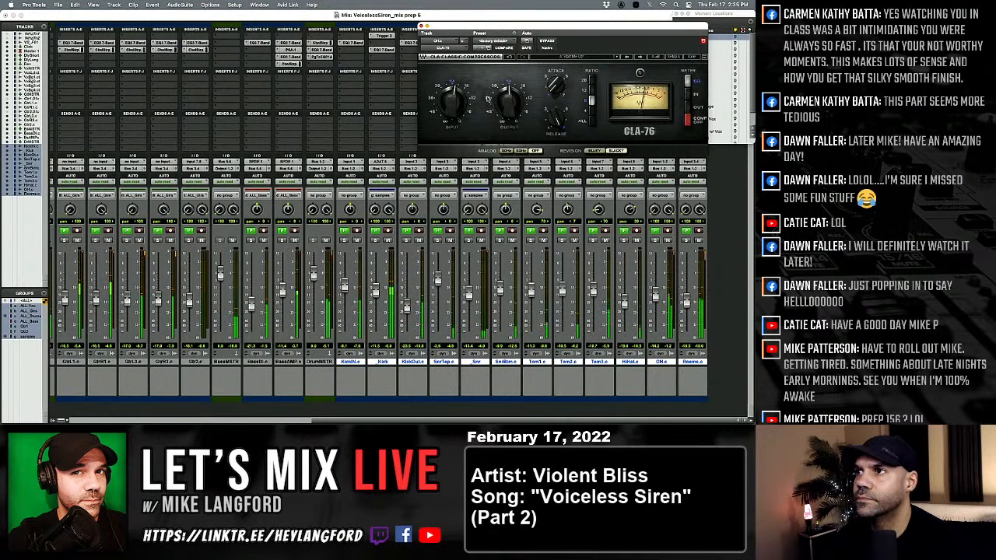
drag(454, 101, 453, 99)
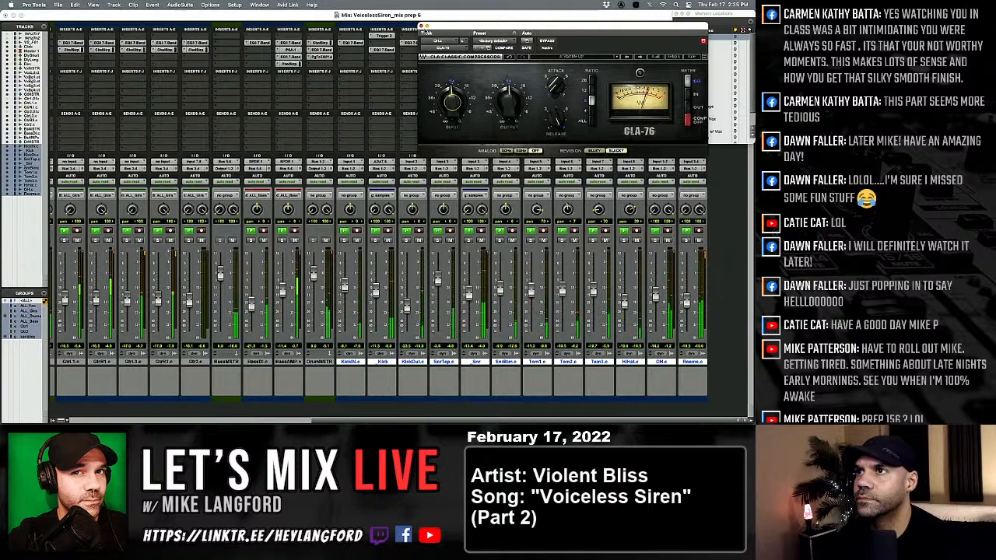
Close the overhead compressor and rebalance the SnrTop and SnrBtm faders, bringing each up from silence to slightly below its former level.
click(425, 28)
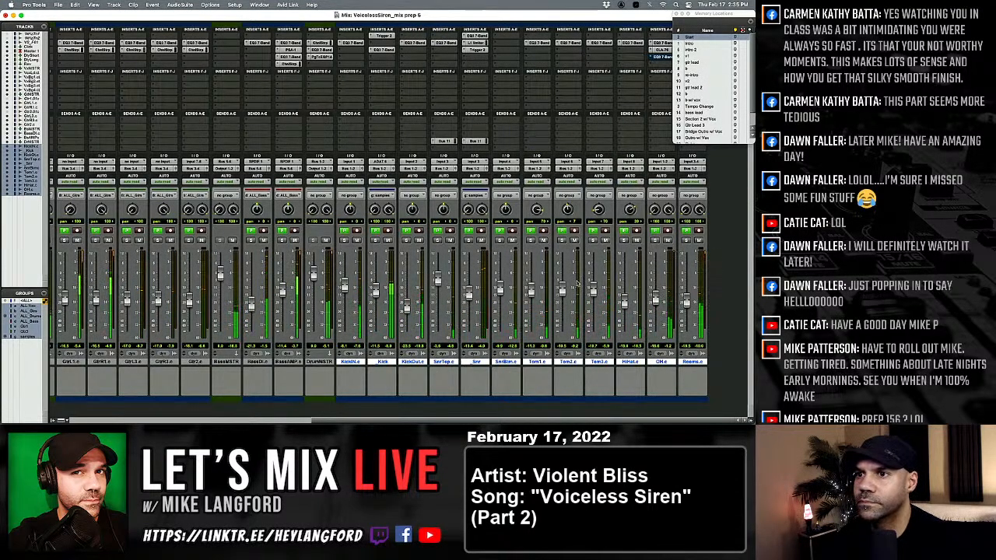
scroll(551, 284, left, 5)
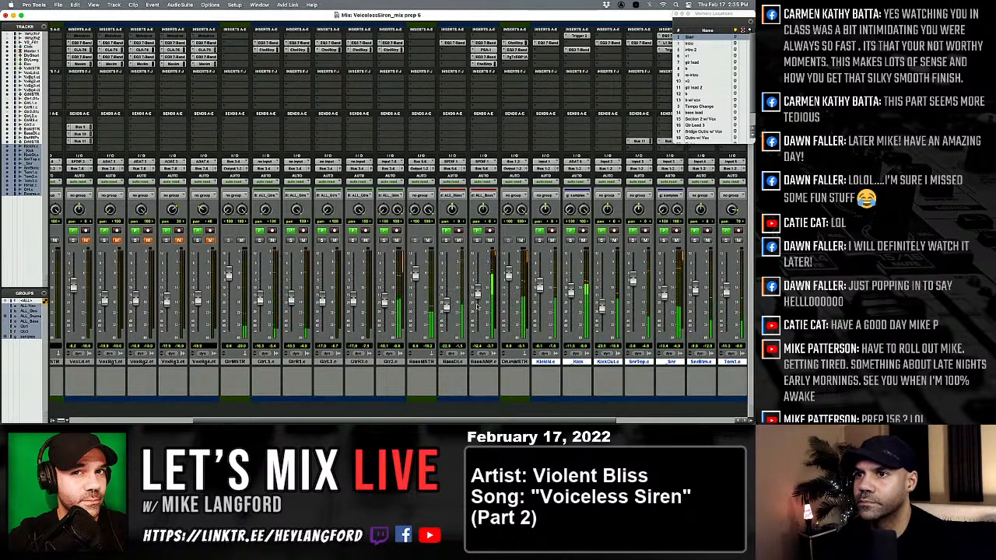
scroll(486, 299, right, 2)
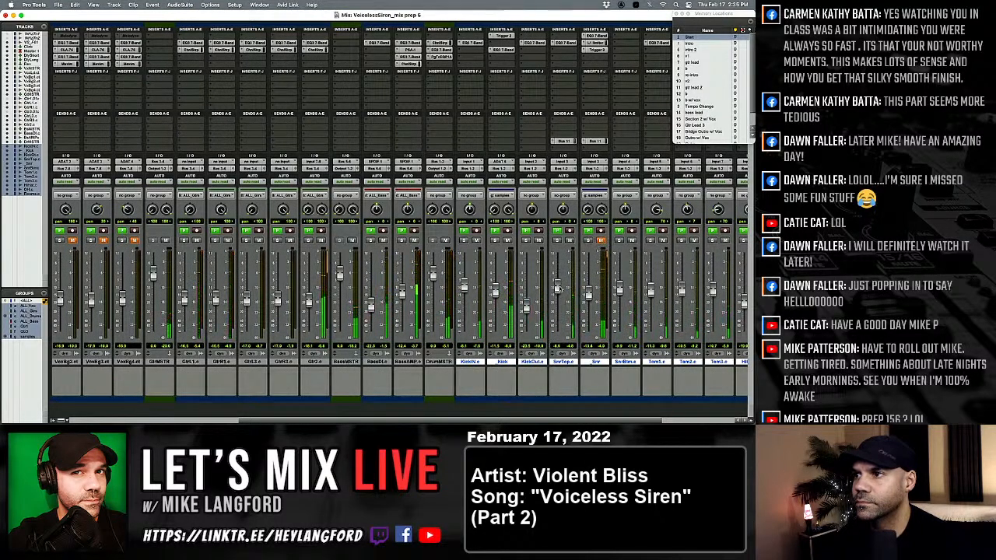
drag(561, 278, 566, 348)
drag(620, 291, 613, 362)
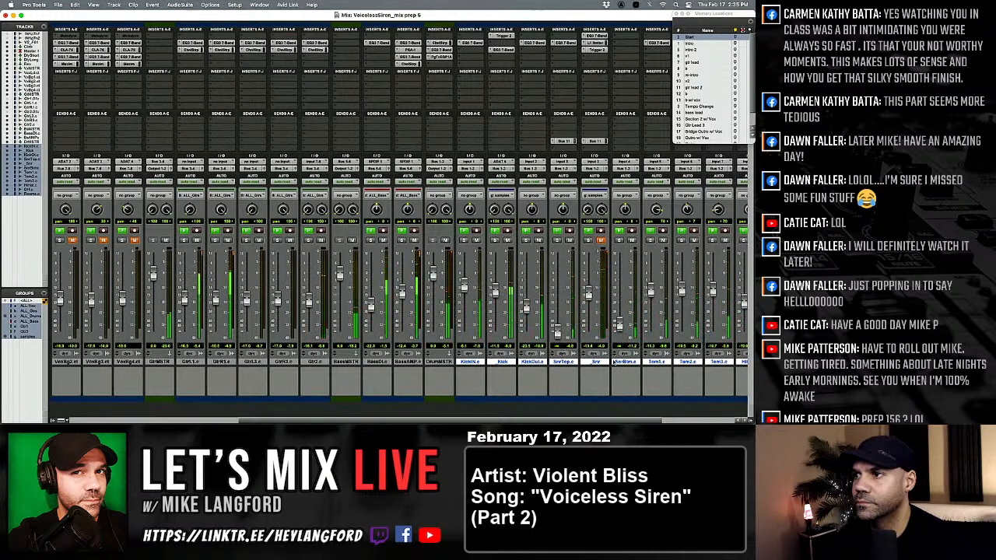
drag(557, 333, 557, 289)
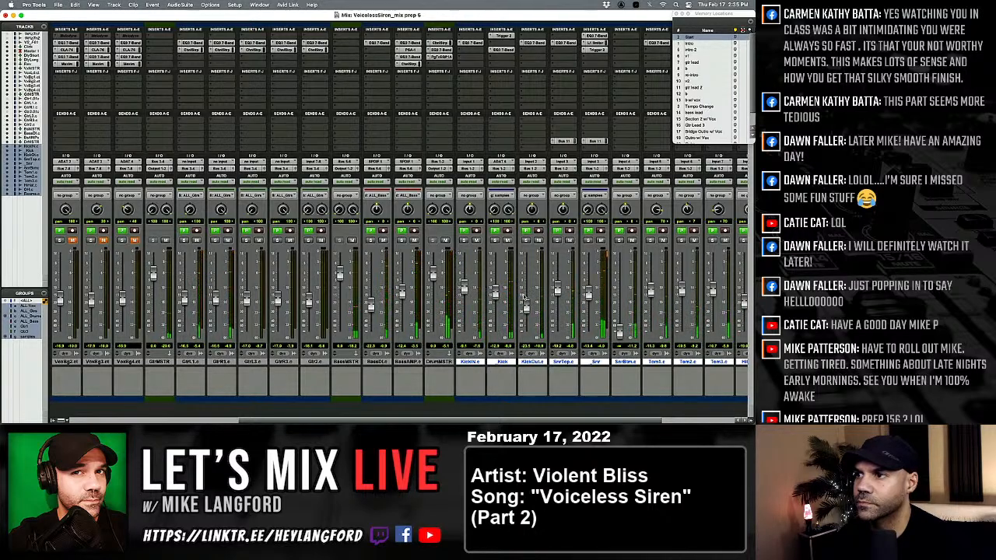
drag(621, 336, 621, 303)
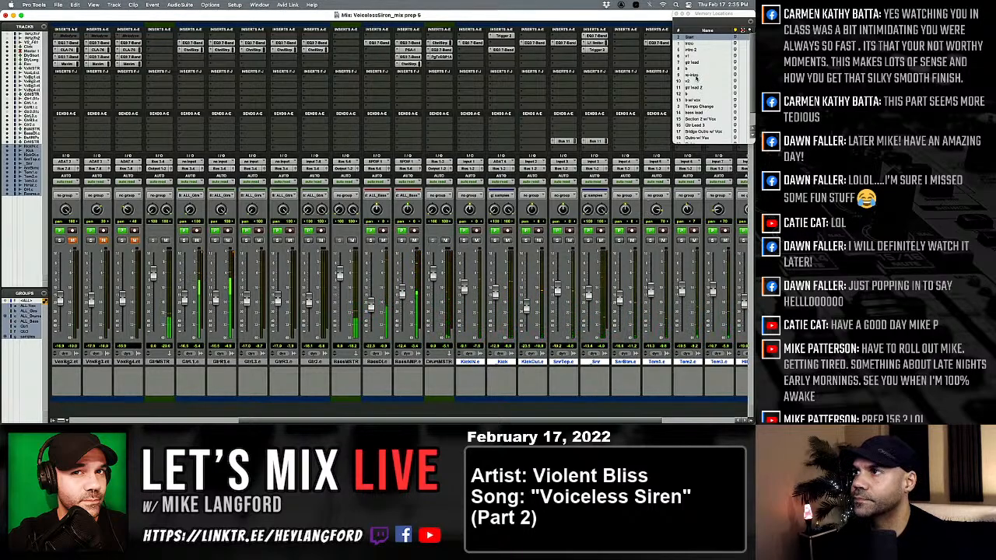
Jump to the re-intro memory location and bring the Master 1 strip into view.
click(696, 76)
scroll(414, 266, left, 4)
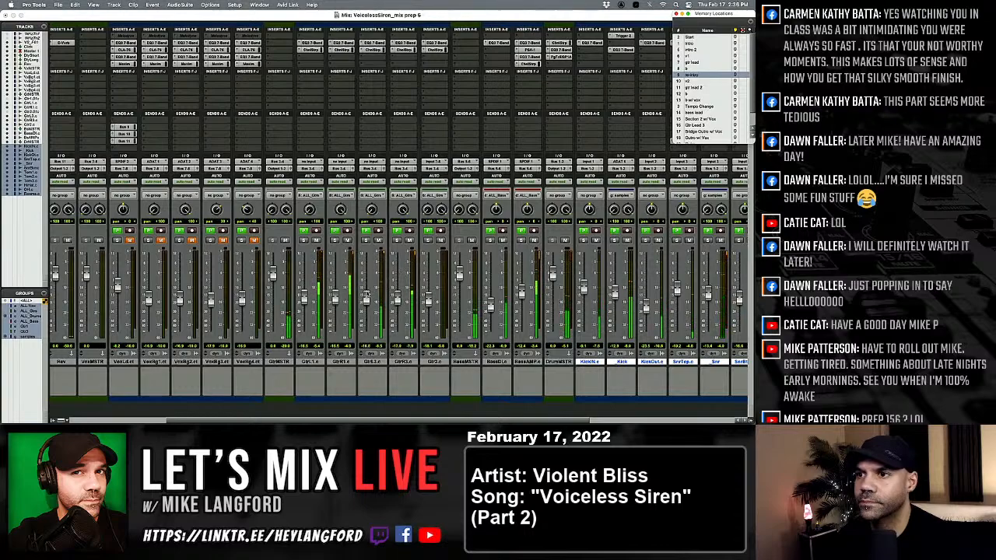
scroll(363, 284, left, 3)
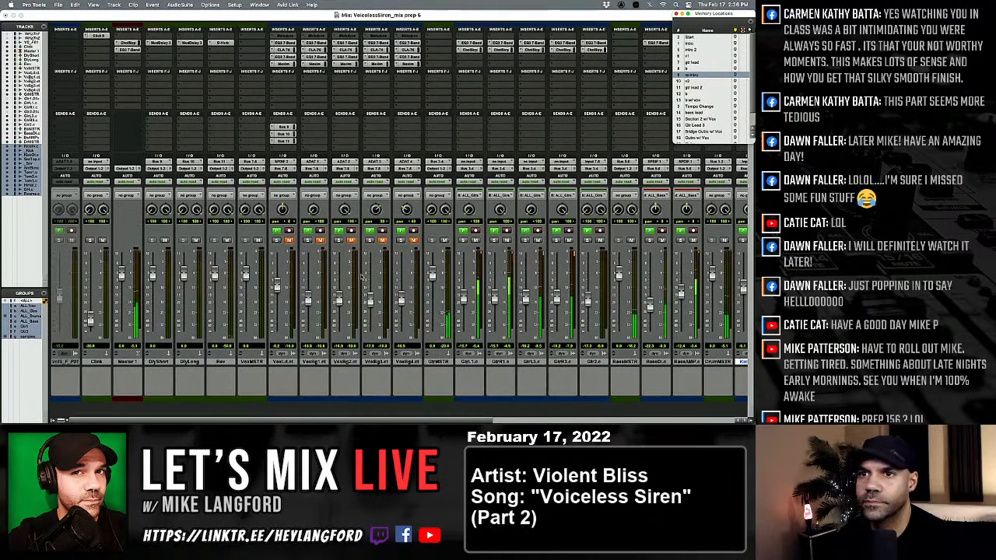
click(116, 59)
mouse_move(155, 57)
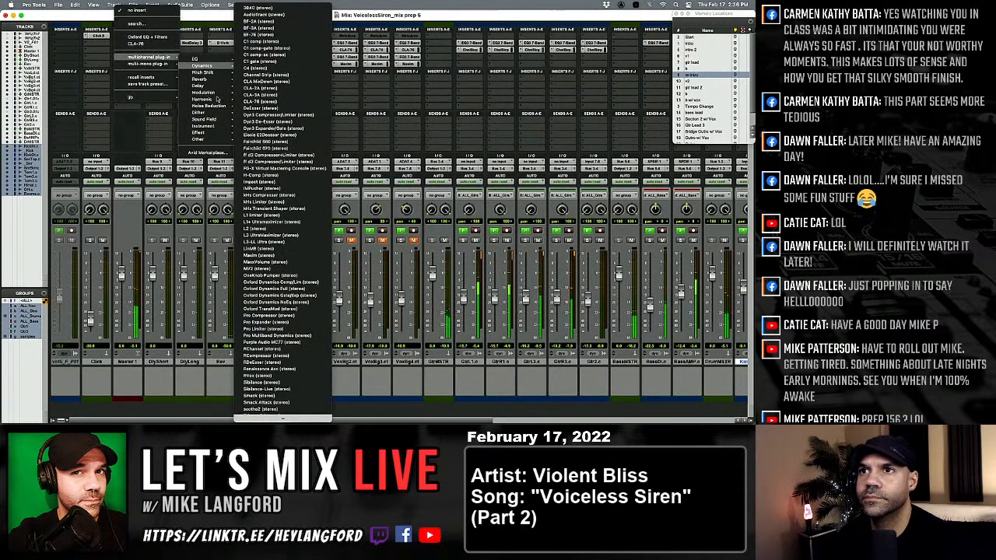
click(95, 130)
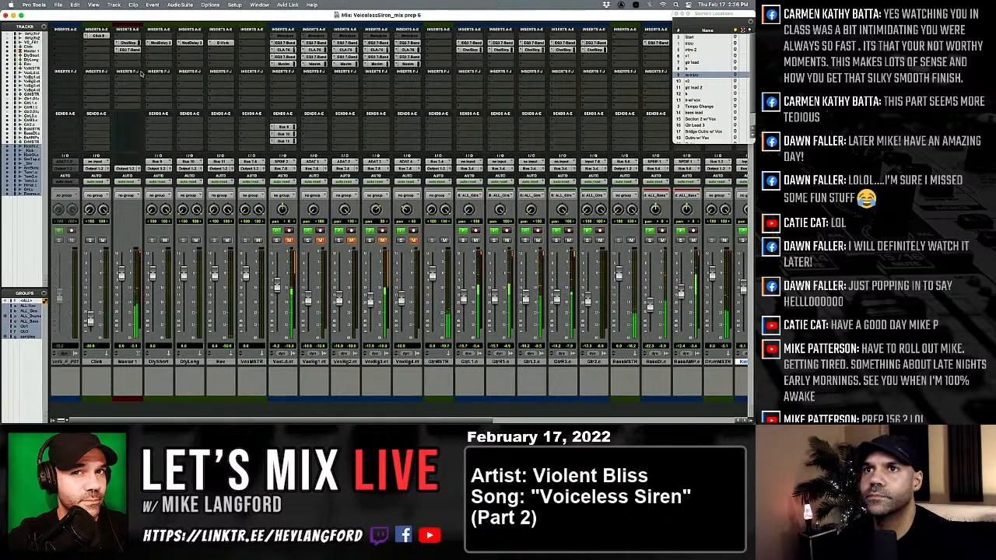
Insert the stereo J37 tape plug-in on Master 1 after the EQ.
click(117, 60)
mouse_move(216, 60)
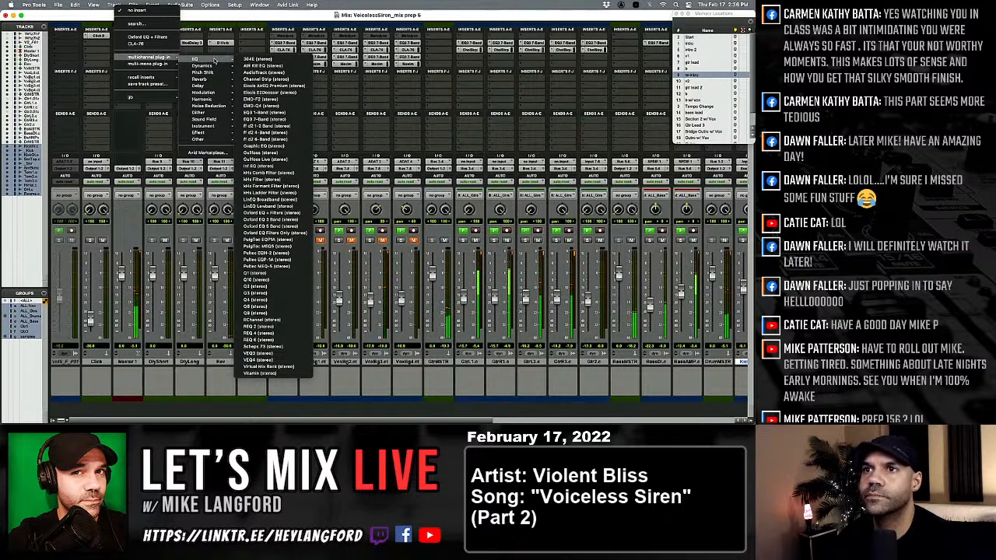
mouse_move(217, 99)
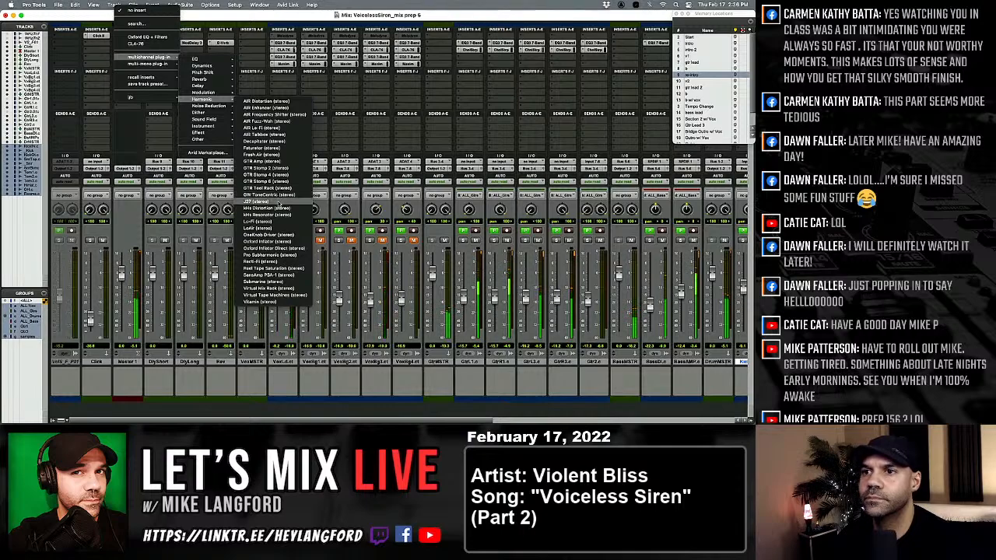
click(279, 203)
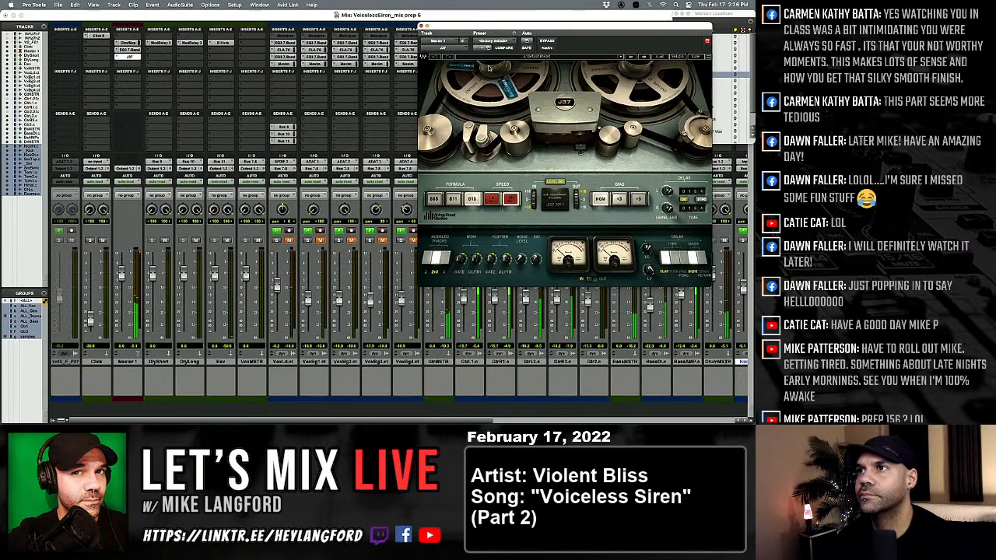
Step through the J37's presets and settle on the Abbey Road default.
click(645, 58)
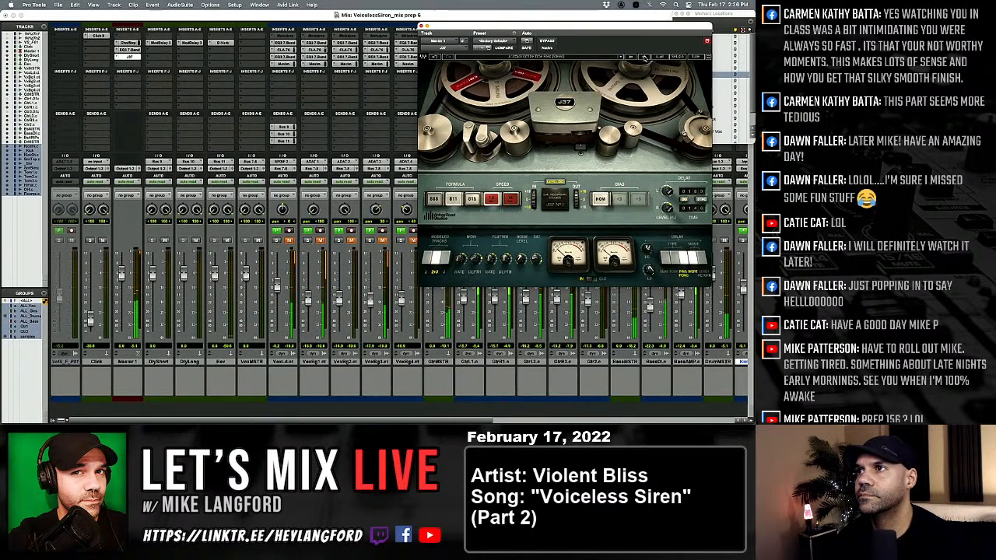
click(636, 57)
click(635, 57)
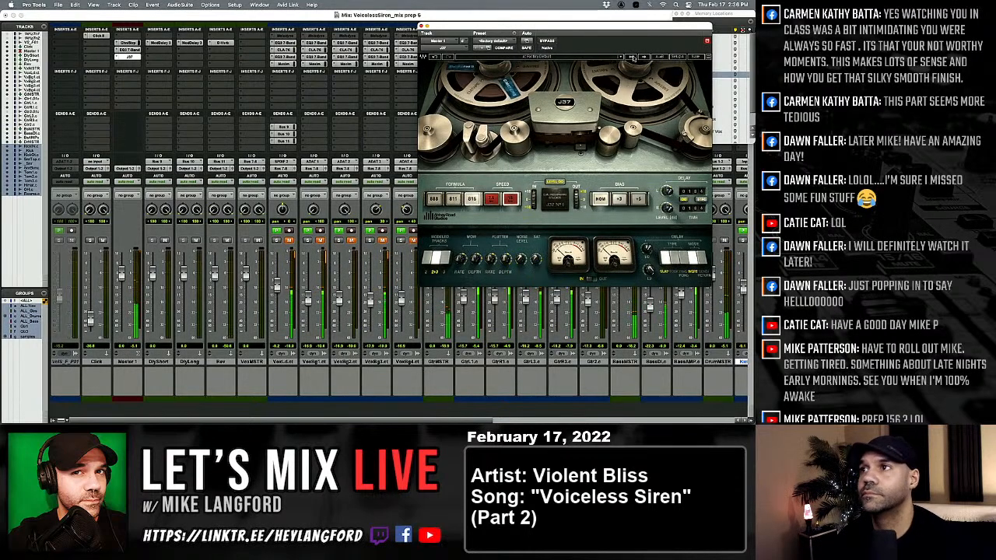
click(634, 57)
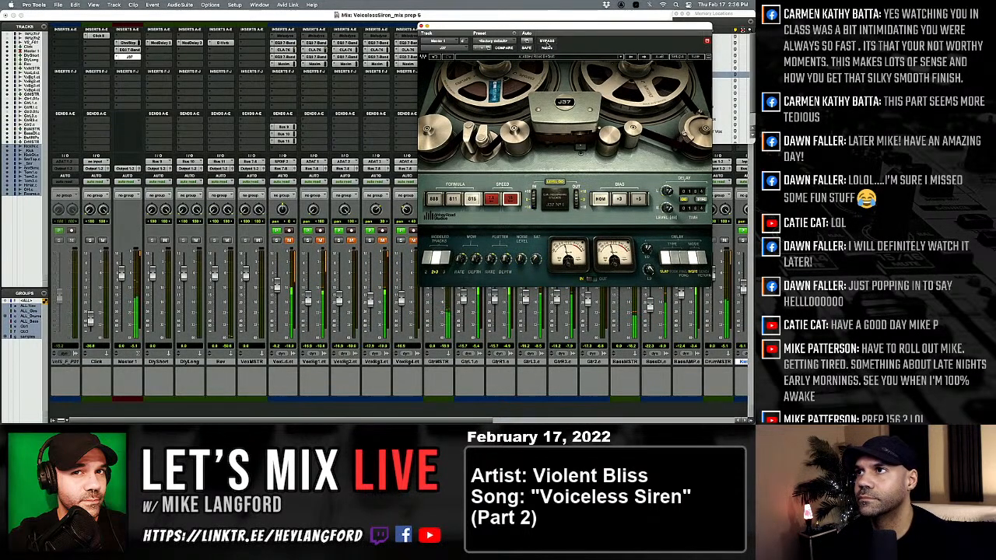
Compare the master with the J37 bypassed and active, and close the plug-in.
drag(553, 33, 439, 73)
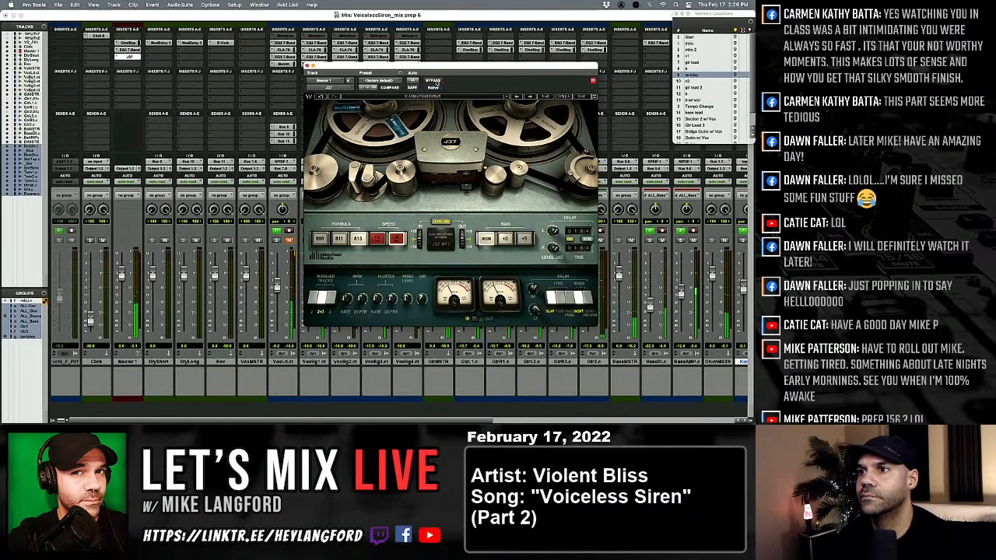
click(434, 81)
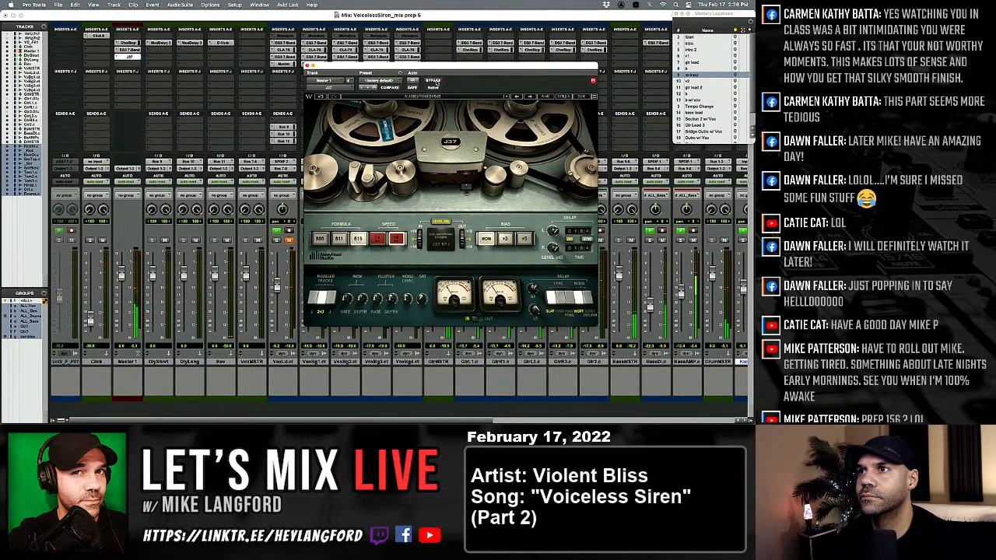
click(433, 81)
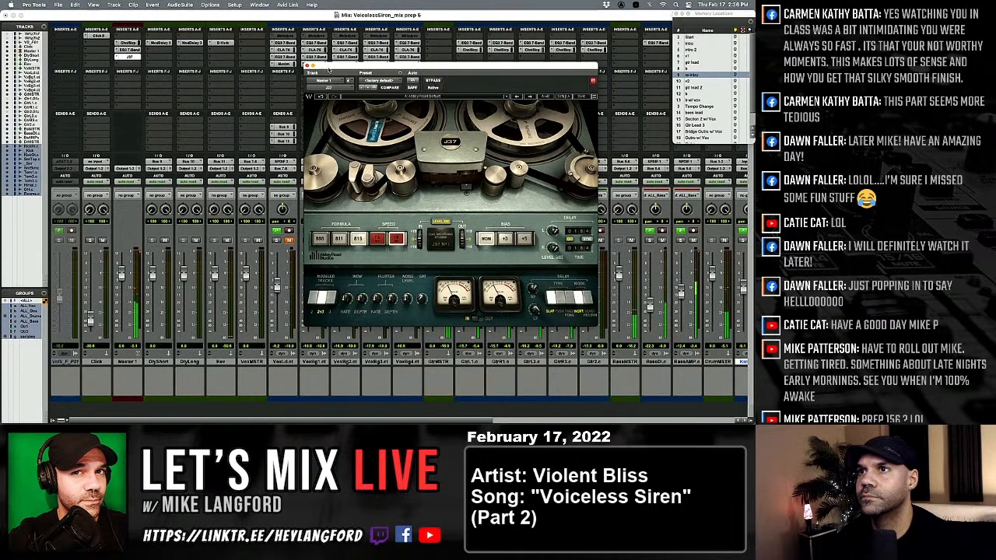
click(306, 66)
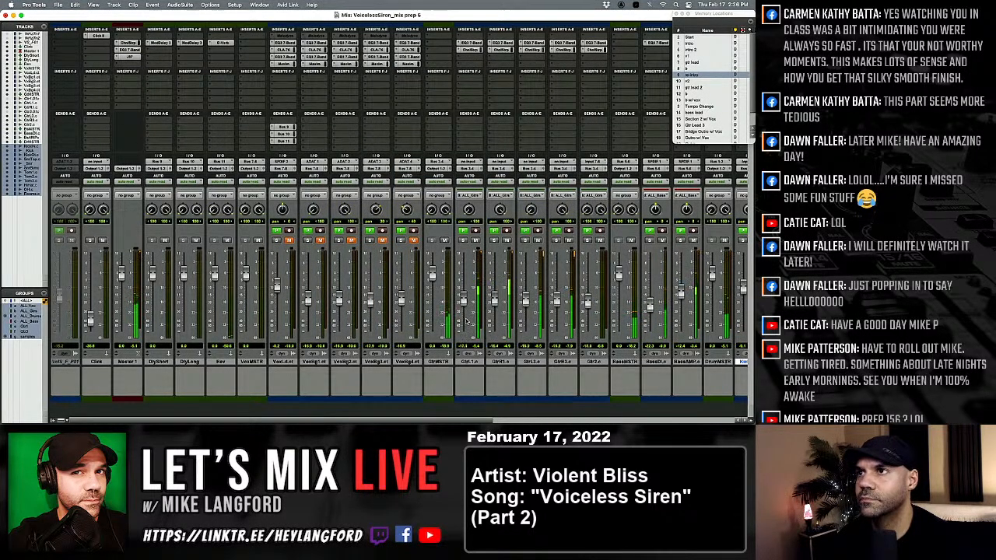
Insert a stereo EQ3 7-Band on the first slot of GtrMSTR.
click(427, 43)
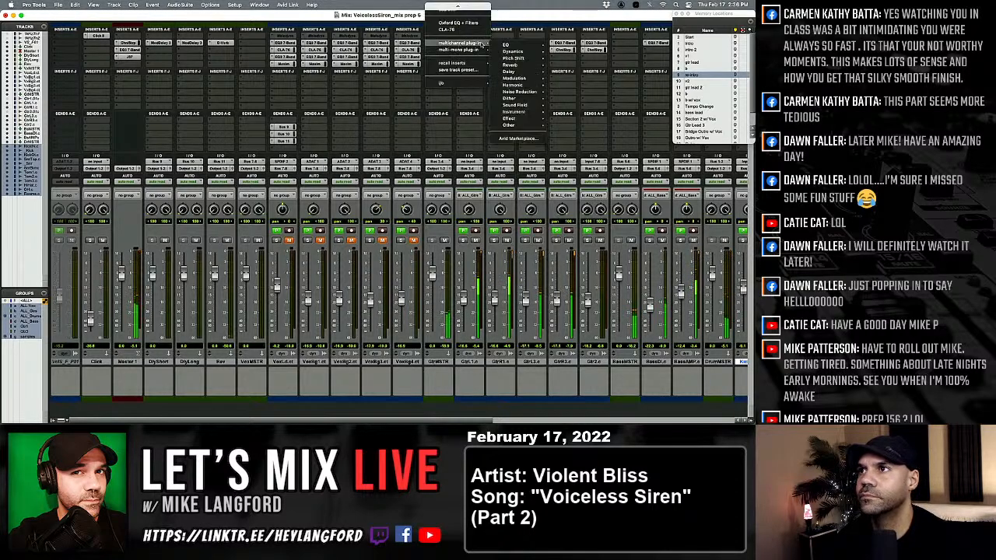
mouse_move(507, 44)
click(577, 98)
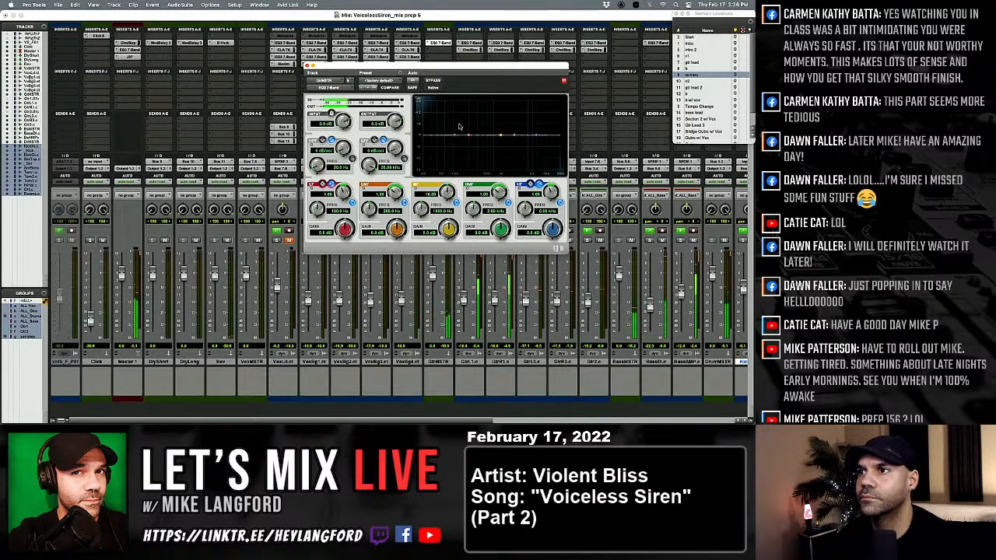
Sweep GtrMSTR's EQ mid band with a Q of 10 and an 18 dB boost, leaving a narrow cut near 3 kHz.
click(428, 195)
text(10)
key(Tab)
key(Tab)
text(18)
key(Return)
mouse_move(421, 209)
mouse_down()
mouse_move(416, 186)
mouse_move(416, 197)
mouse_up()
drag(445, 230, 432, 257)
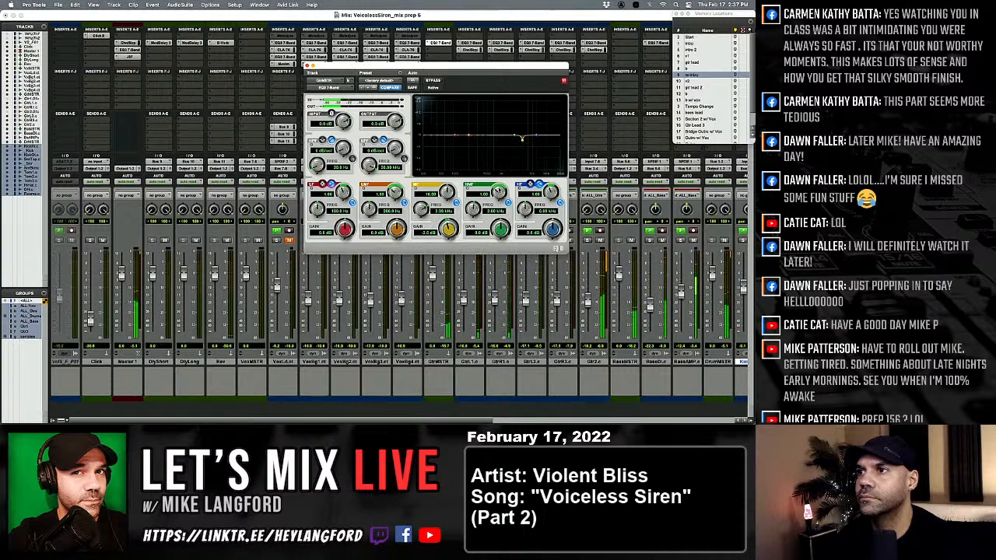
Boost GtrMSTR's high-mid EQ band by 18 dB to find the harshness, leaving a 2.7 dB cut near 2 kHz.
drag(500, 228, 462, 227)
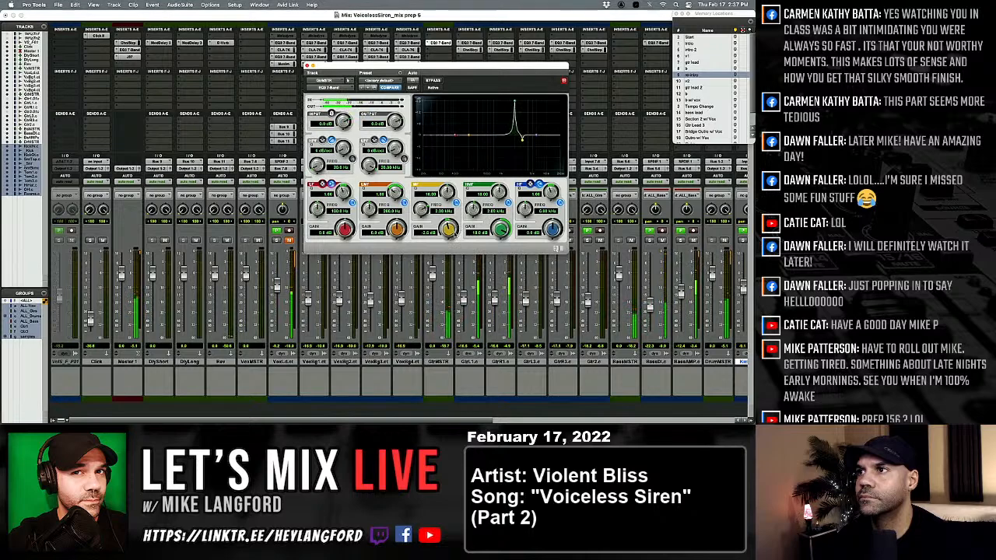
drag(504, 240, 504, 259)
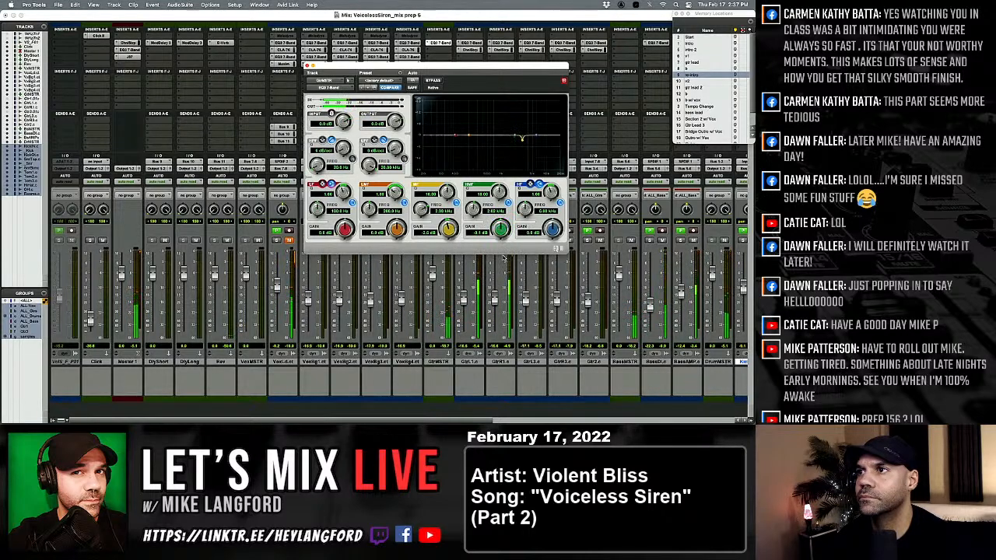
Compare the guitars with GtrMSTR's EQ bypassed and active, and close the EQ.
click(434, 81)
click(435, 81)
click(435, 81)
click(435, 81)
click(435, 81)
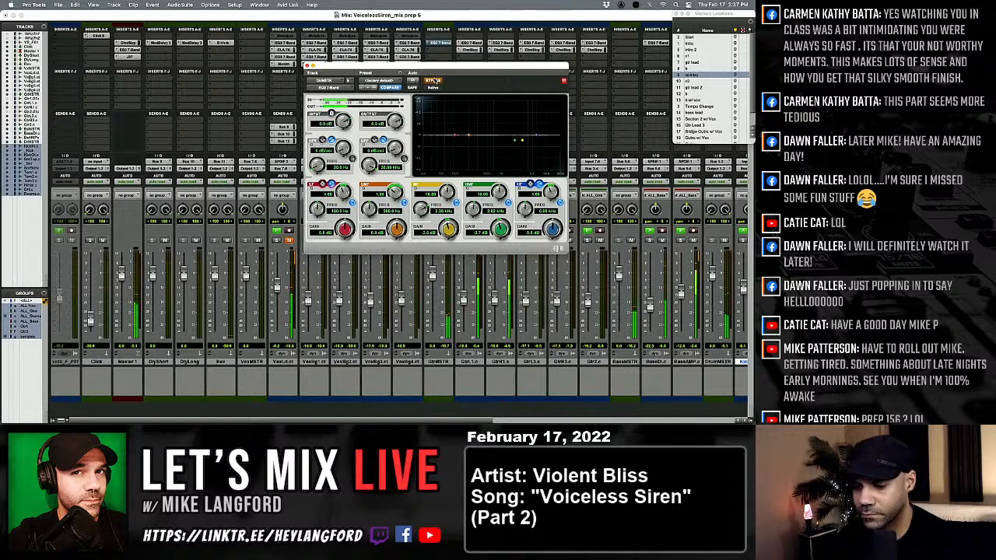
click(435, 81)
click(307, 66)
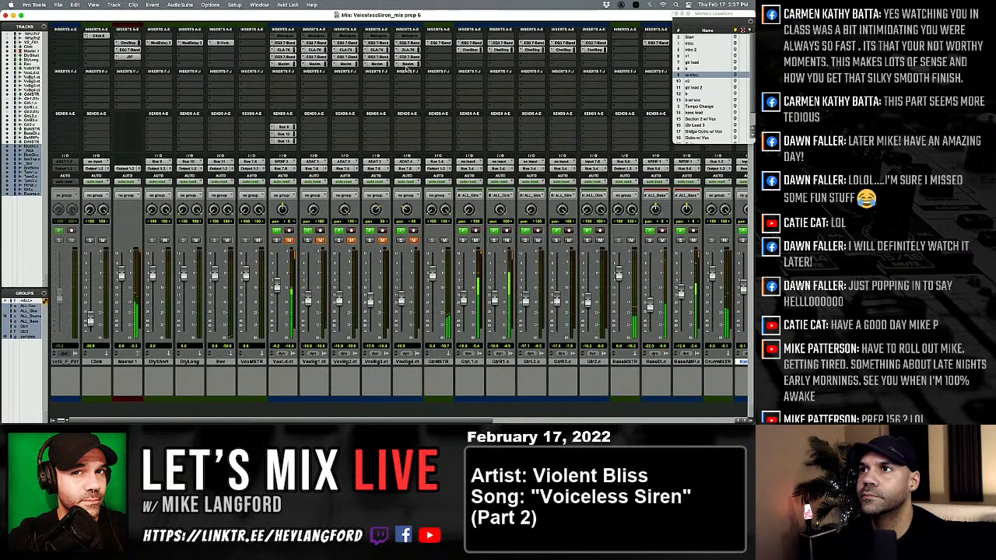
Insert the stereo C1 comp-sc on GtrMSTR after the EQ and load its De-esser preset.
click(428, 51)
mouse_move(459, 50)
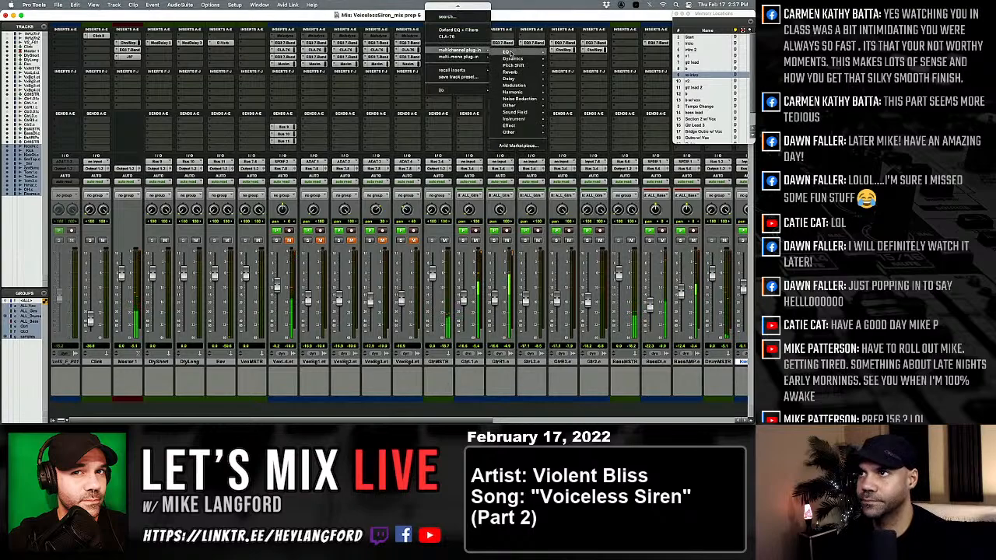
mouse_move(510, 52)
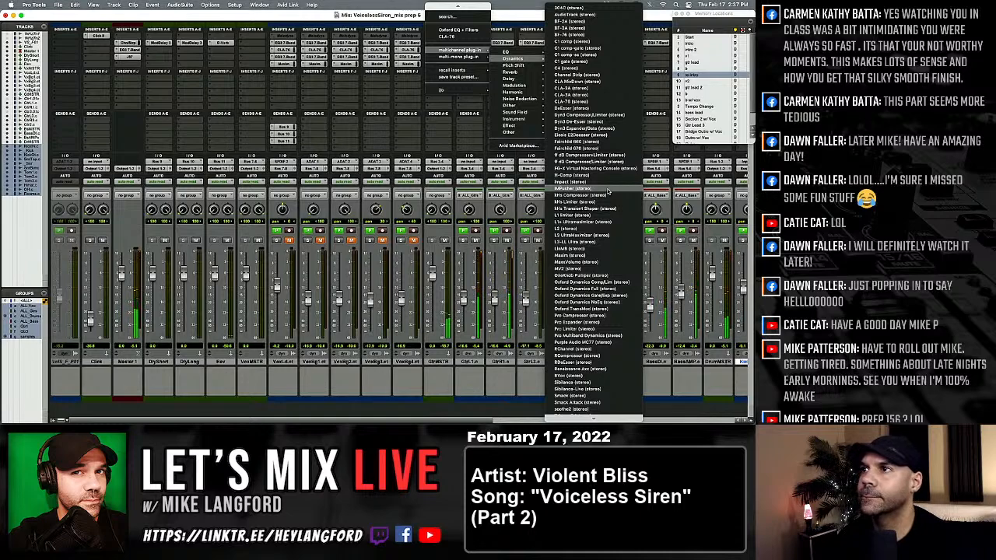
click(609, 59)
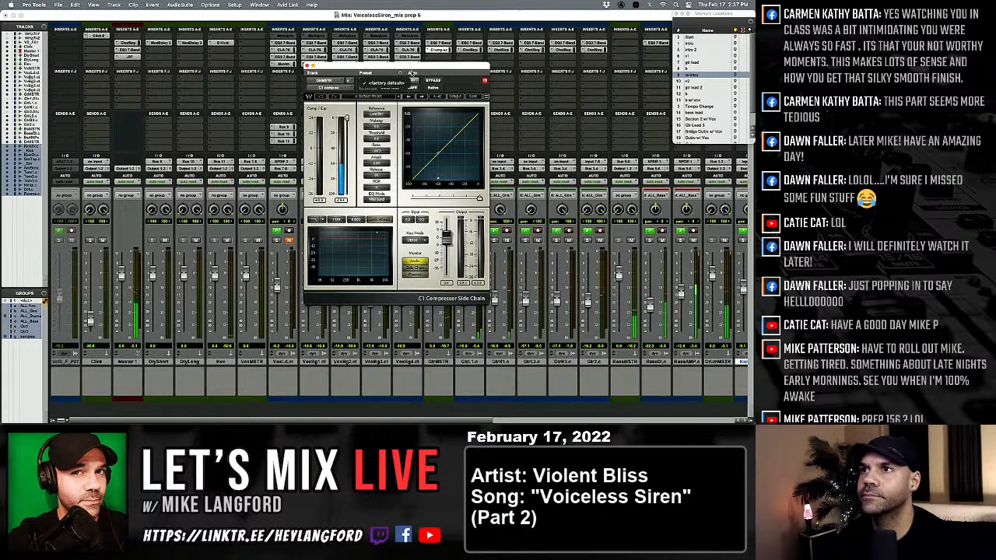
click(382, 95)
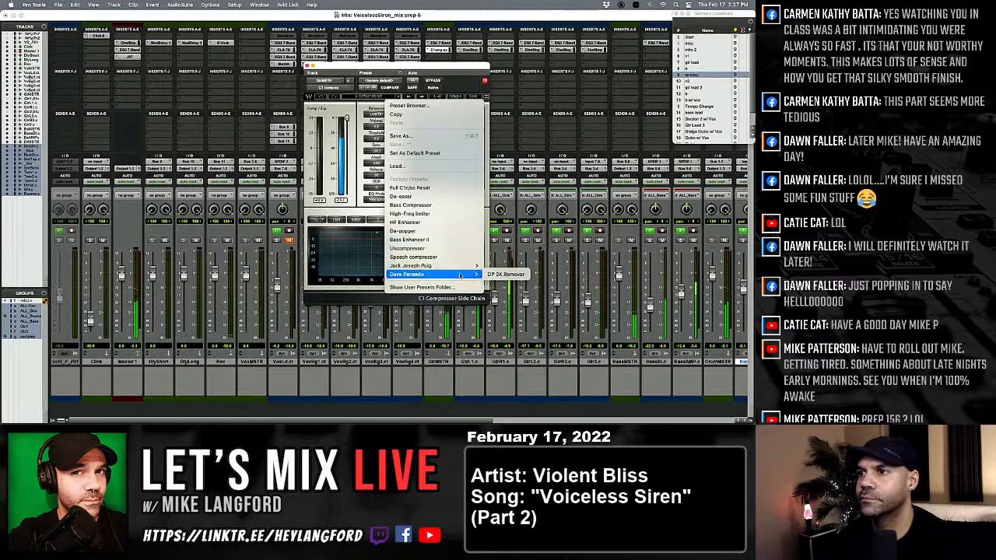
mouse_move(457, 267)
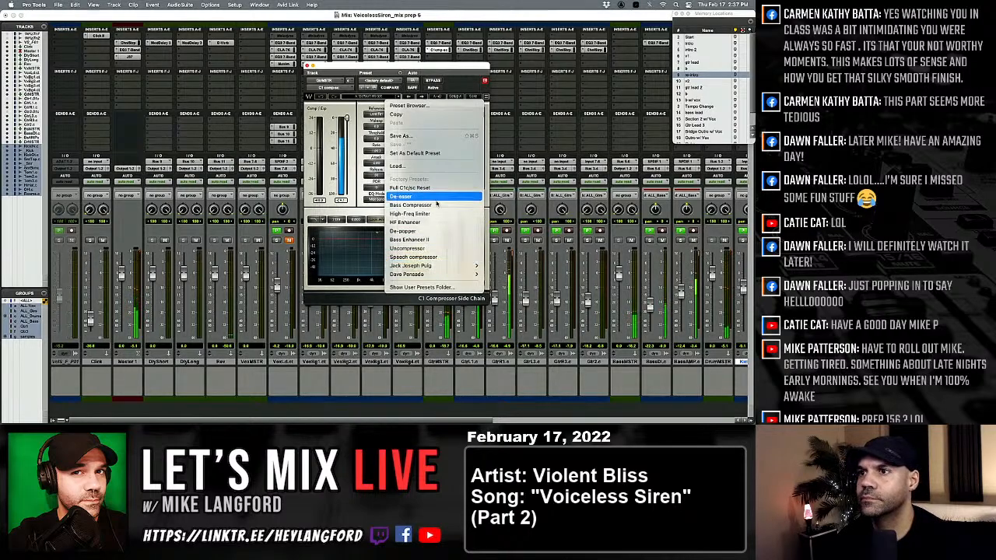
click(413, 196)
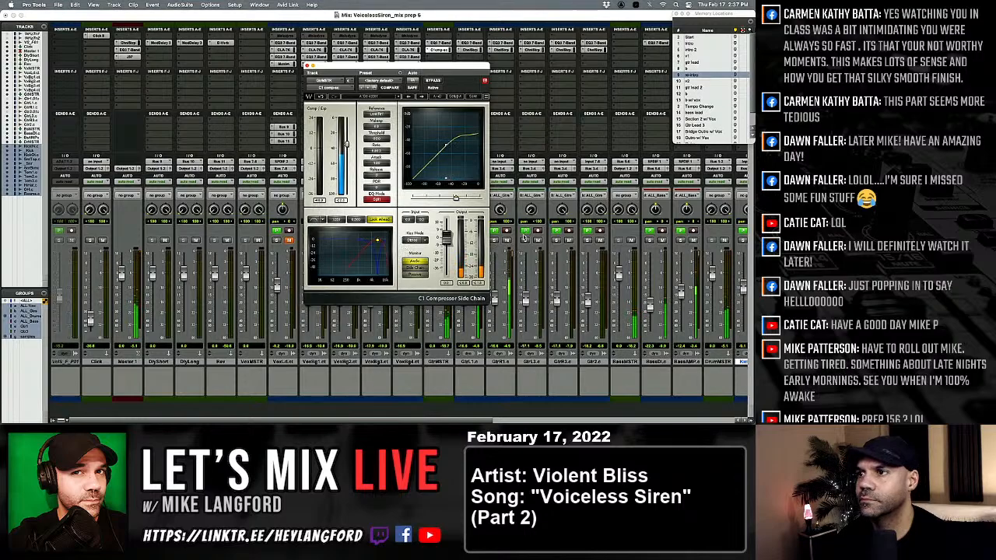
Solo the grouped guitar tracks and lower the C1 compressor's threshold on GtrMSTR.
click(525, 240)
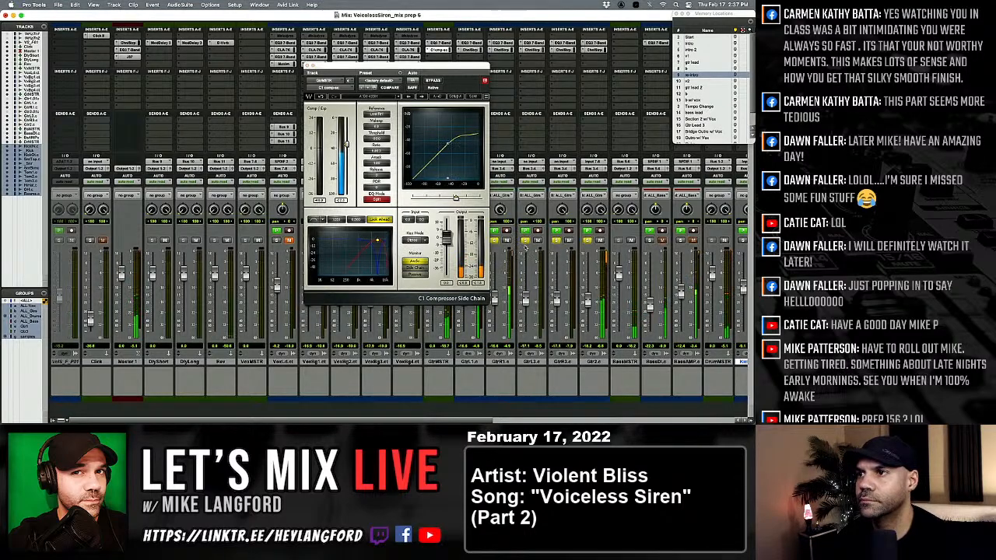
drag(428, 66, 324, 53)
drag(236, 134, 237, 160)
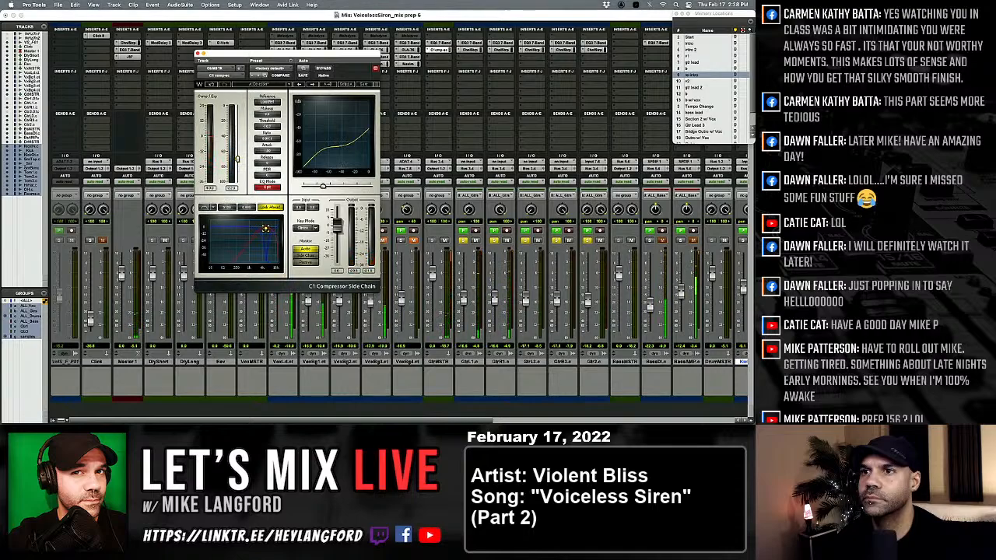
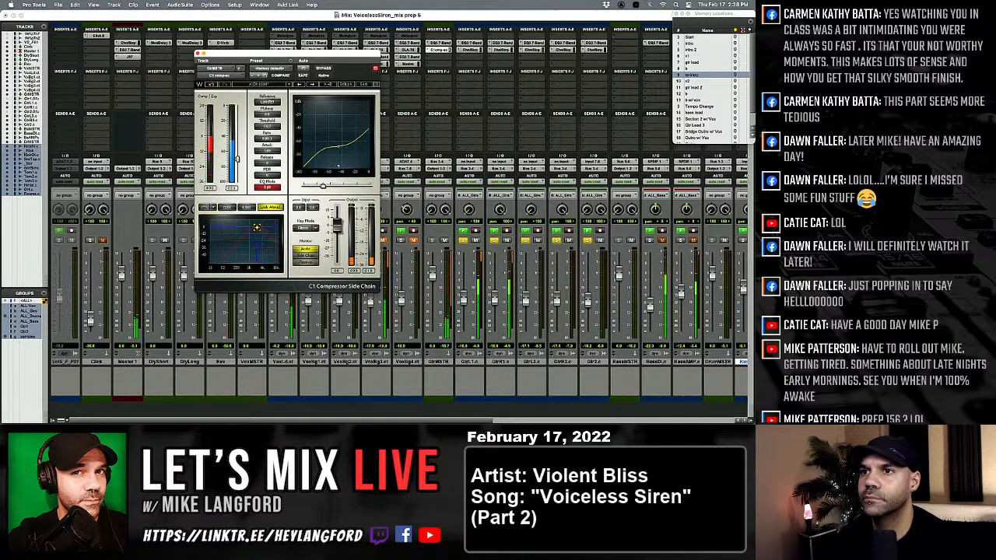
Raise the C1 compressor's threshold on GtrMSTR and compare the guitars with it bypassed and active.
drag(238, 158, 238, 136)
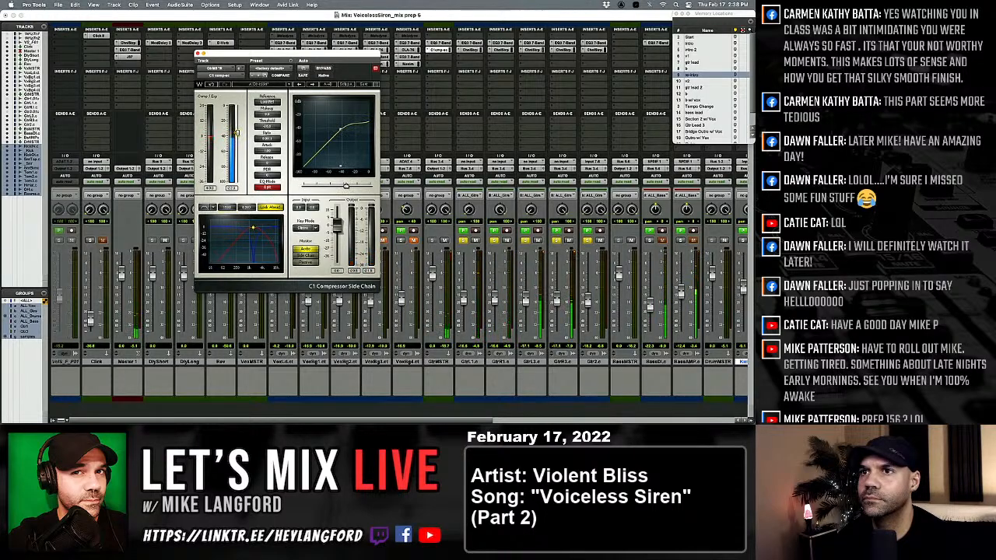
click(323, 69)
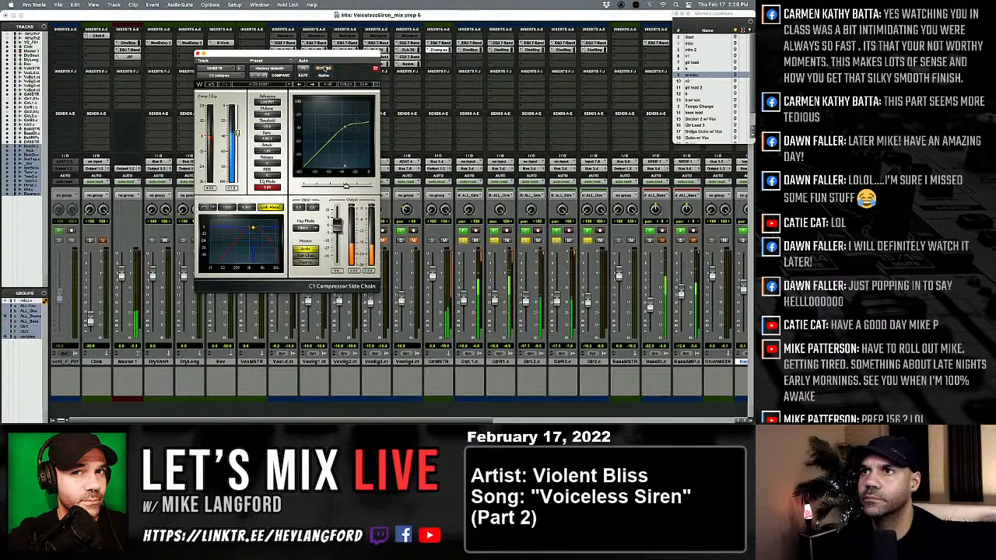
click(323, 69)
click(323, 68)
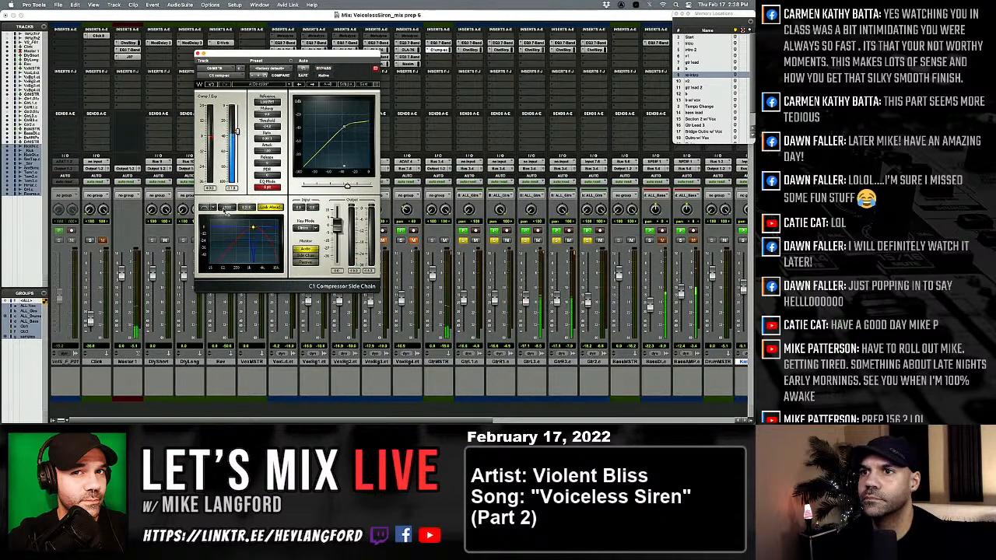
Fine-tune the C1's sidechain band and threshold on GtrMSTR, compare it with bypass, and close the plug-in.
drag(253, 227, 254, 227)
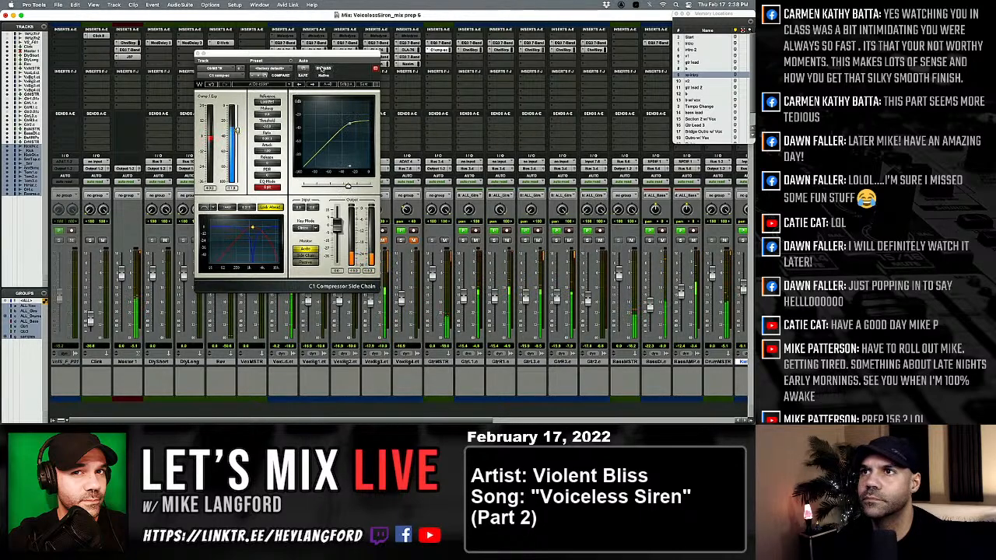
click(323, 69)
click(323, 69)
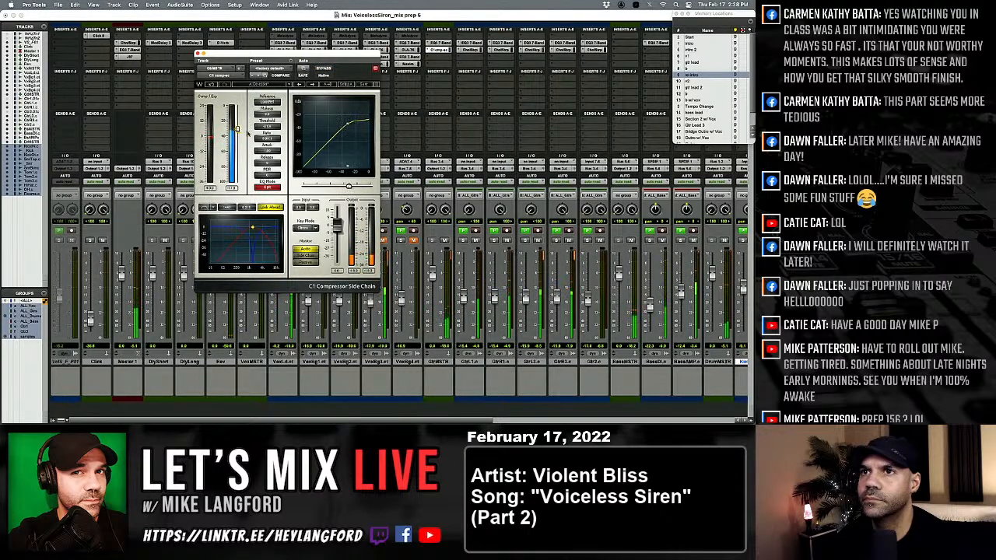
click(198, 54)
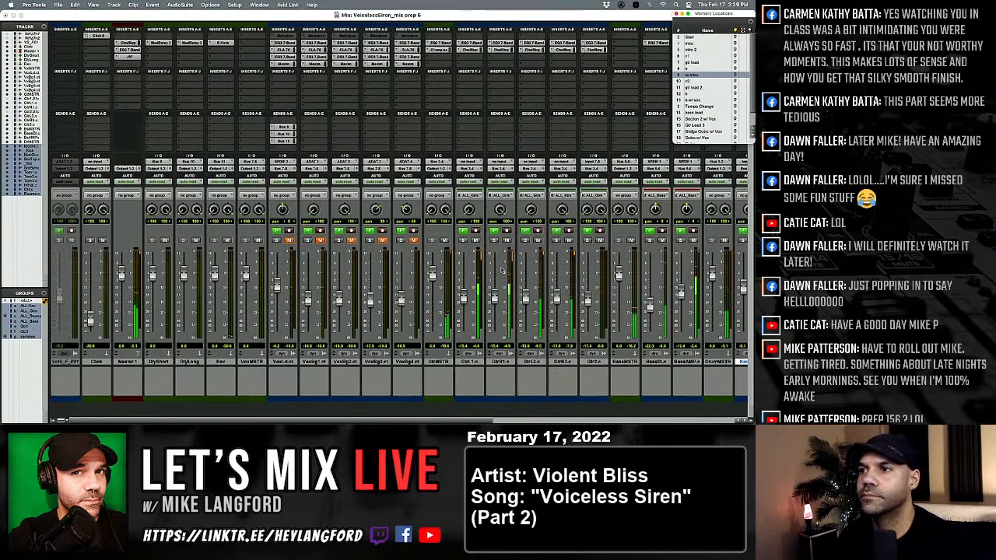
Copy KickOut's 7-Band EQ onto _Snr after Trigger 2, reset it to factory default, and boost the high-mids about 1.7 dB near 3.43 kHz.
scroll(477, 284, right, 10)
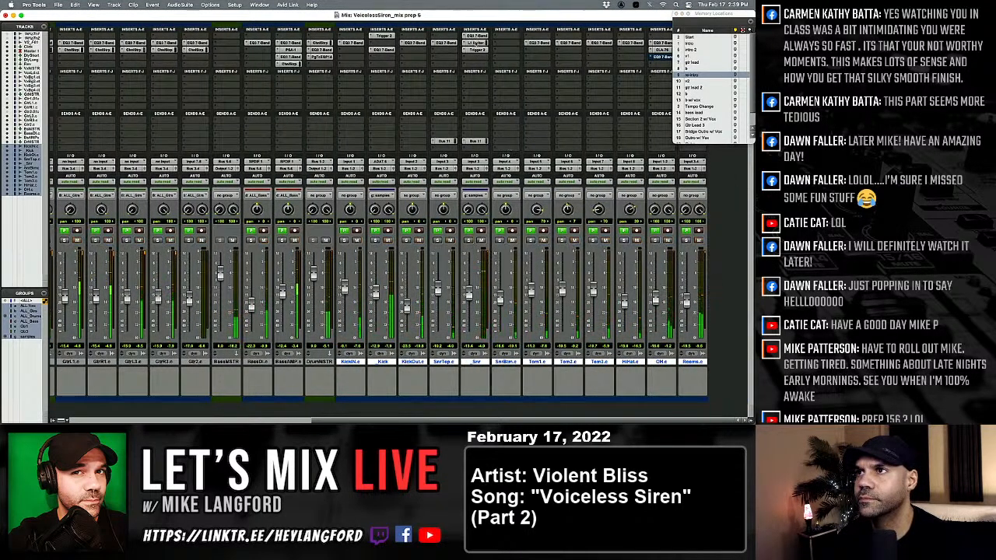
drag(414, 43, 478, 60)
click(479, 57)
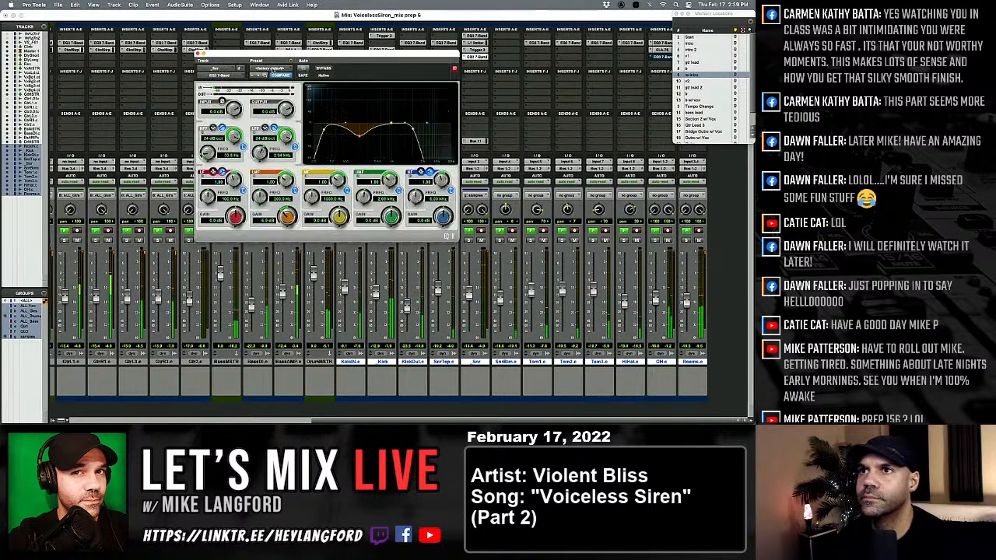
drag(404, 122, 409, 118)
mouse_move(391, 180)
mouse_down()
mouse_move(392, 170)
mouse_move(392, 189)
mouse_up()
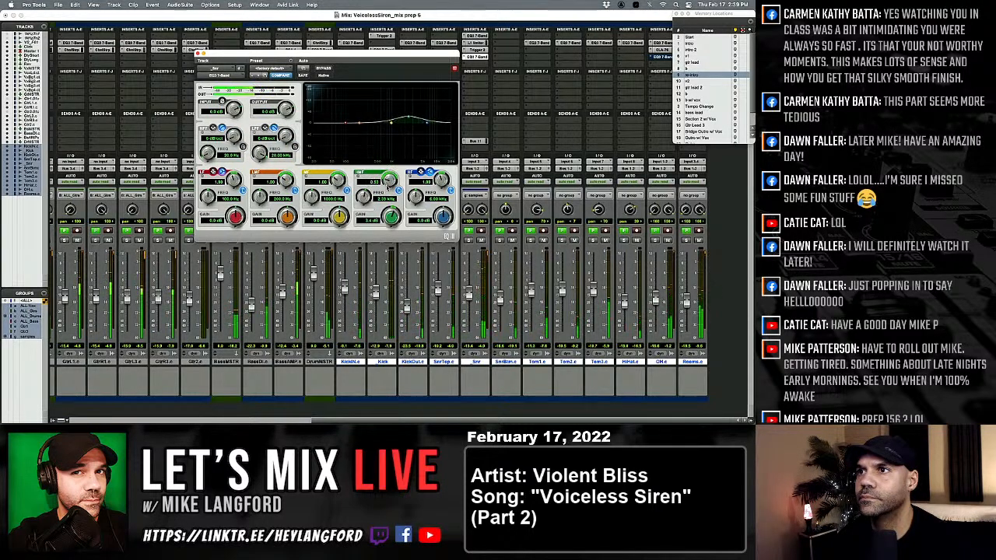
drag(409, 117, 415, 122)
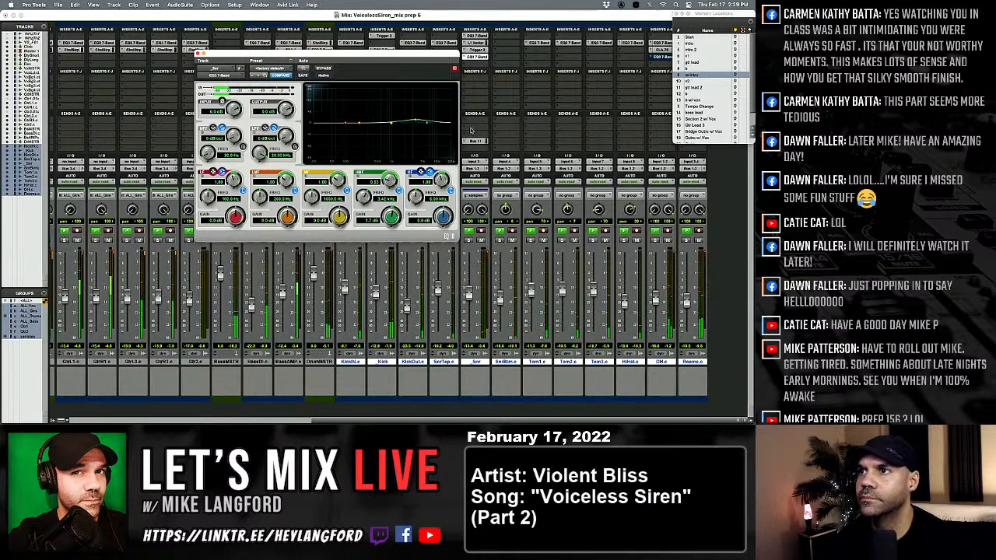
Raise _Snr's send level to Bus 11 slightly and close the send and EQ windows.
click(473, 136)
click(465, 141)
click(465, 141)
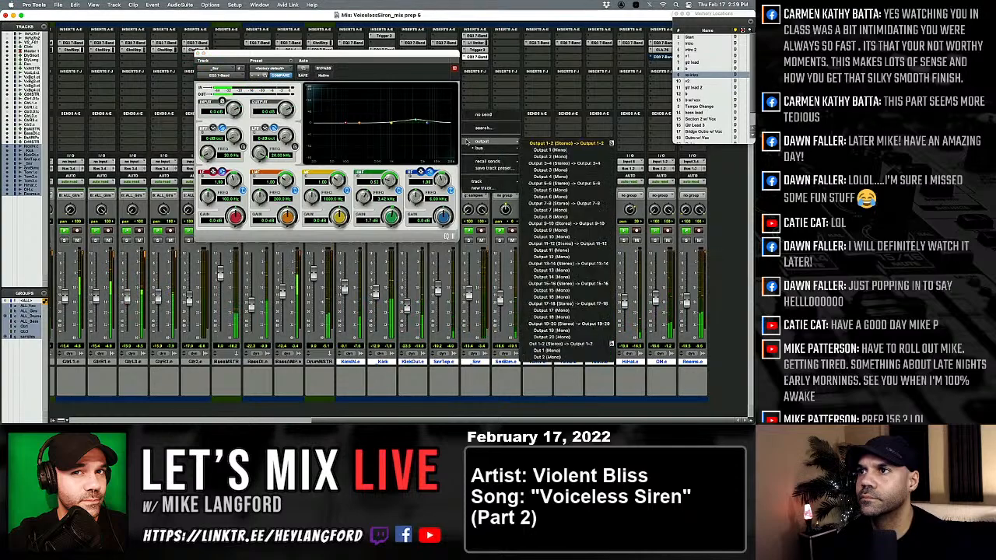
click(476, 114)
right_click(473, 142)
click(462, 146)
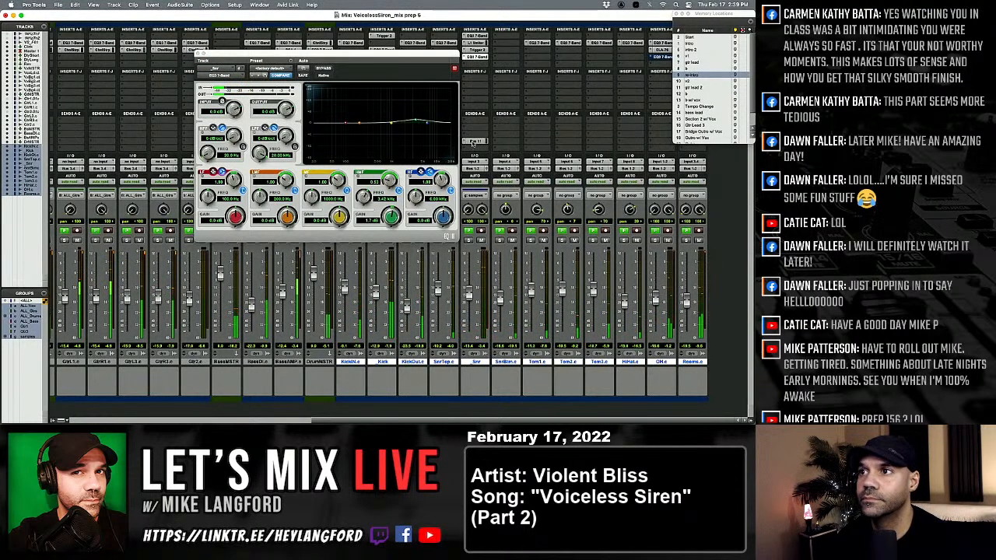
click(473, 142)
mouse_move(220, 173)
mouse_down()
mouse_move(218, 150)
mouse_move(220, 166)
mouse_up()
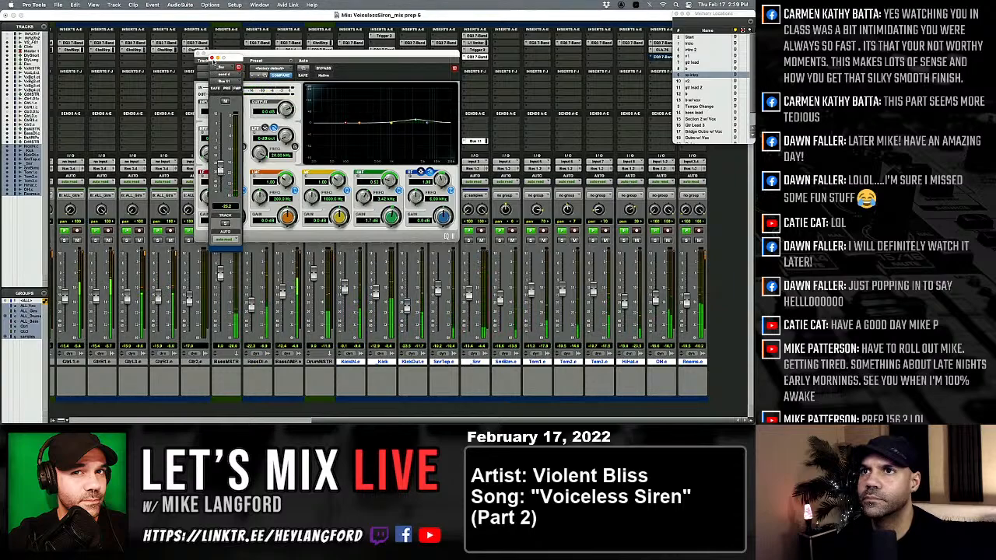
click(212, 59)
click(200, 53)
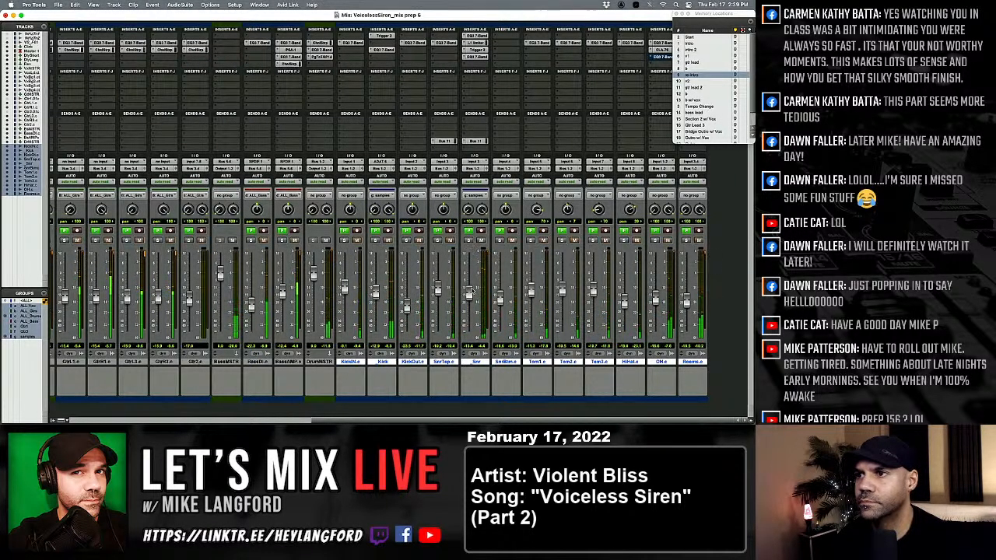
Insert the stereo Center plug-in on Master 1 after J37 and load its More Punch preset.
scroll(473, 308, left, 5)
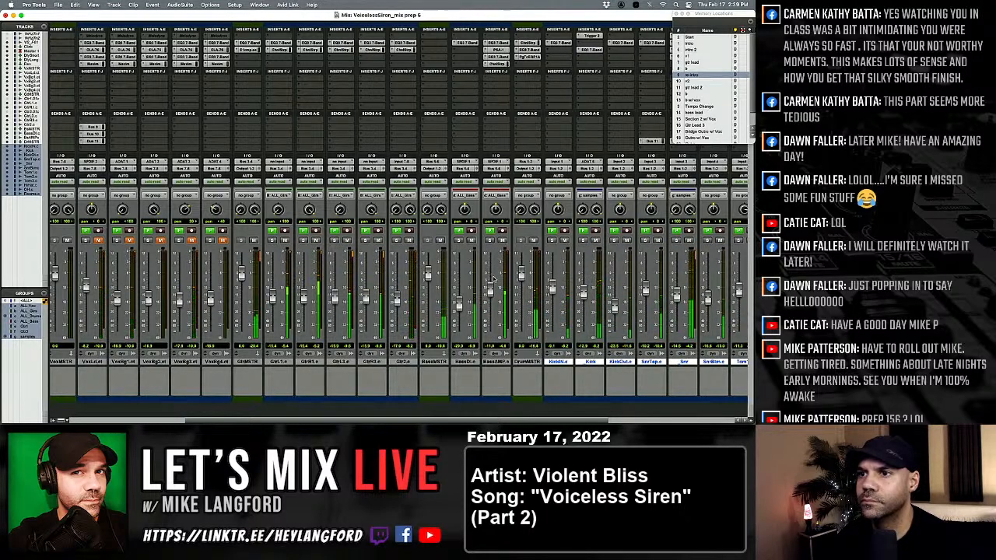
scroll(459, 288, left, 3)
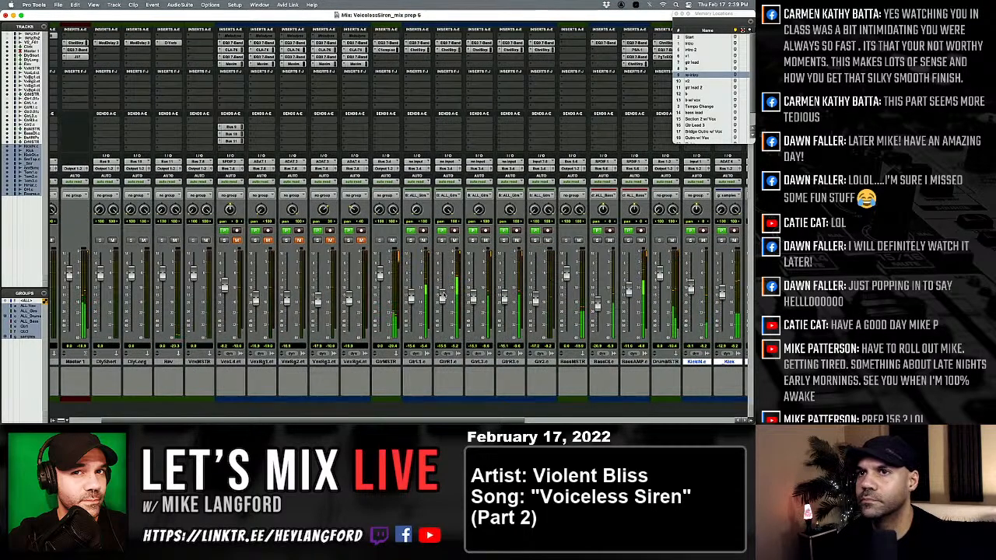
scroll(436, 284, left, 1)
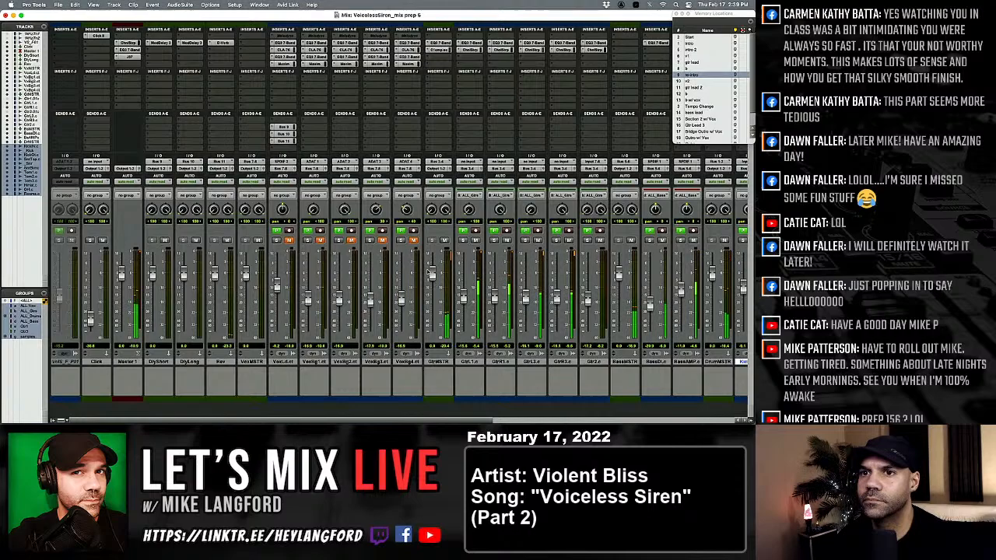
click(120, 64)
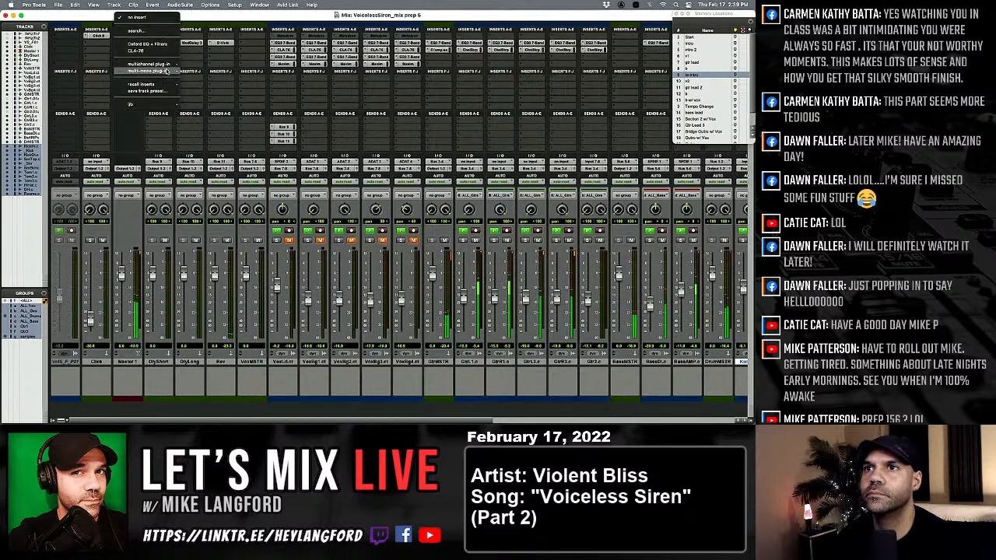
mouse_move(149, 63)
mouse_move(211, 120)
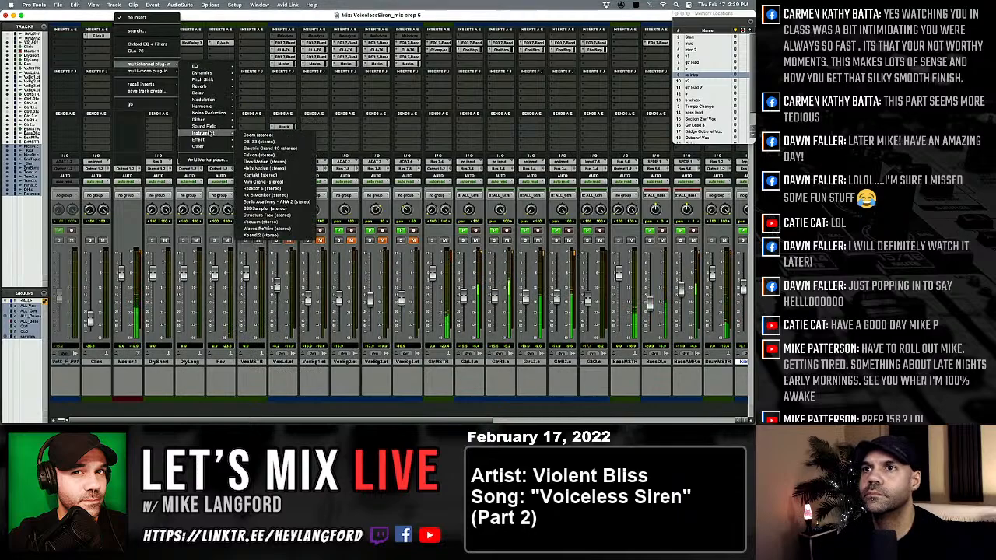
click(279, 134)
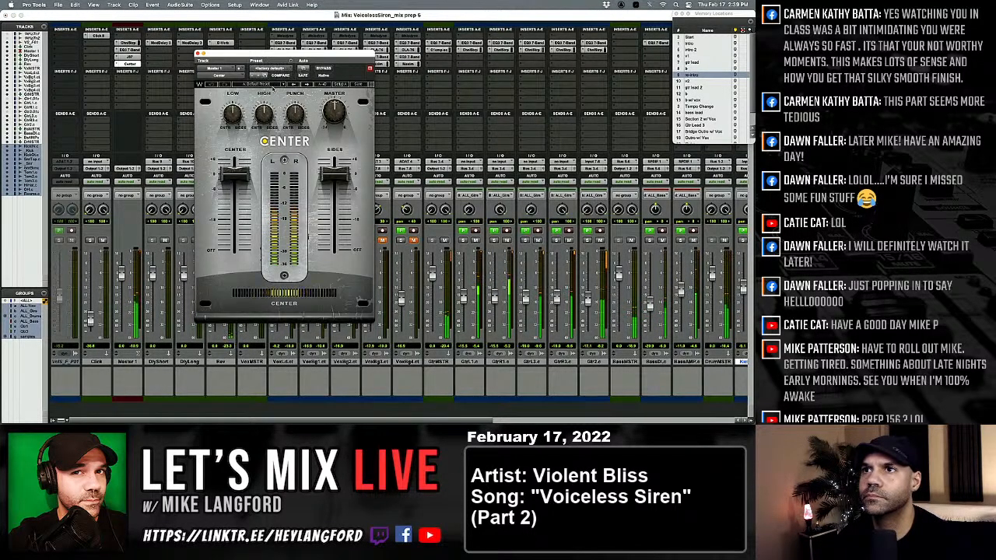
click(273, 84)
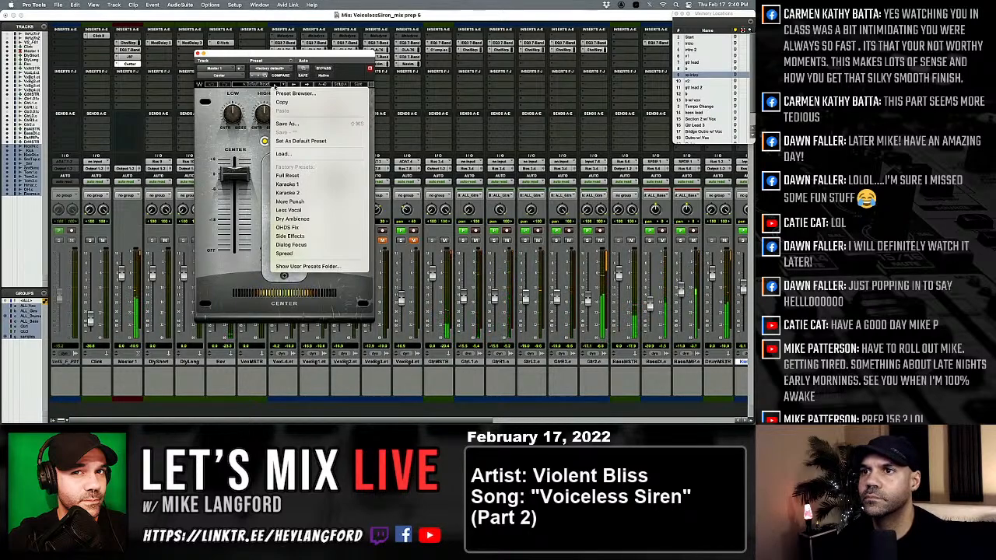
click(316, 203)
Raise the Sides level in Master 1's Center plug-in, compare the mix with it bypassed and active, and close it.
drag(233, 165, 234, 178)
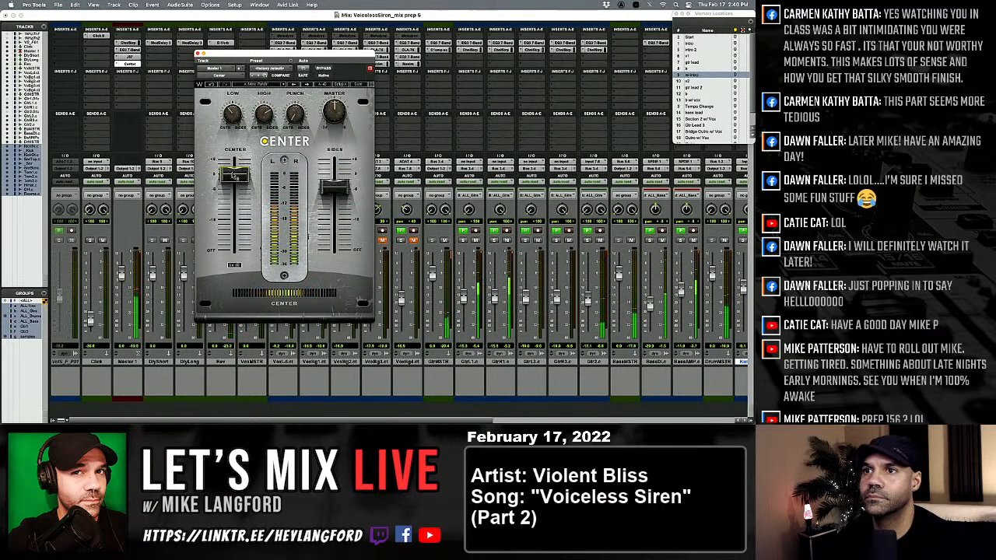
drag(336, 189, 335, 167)
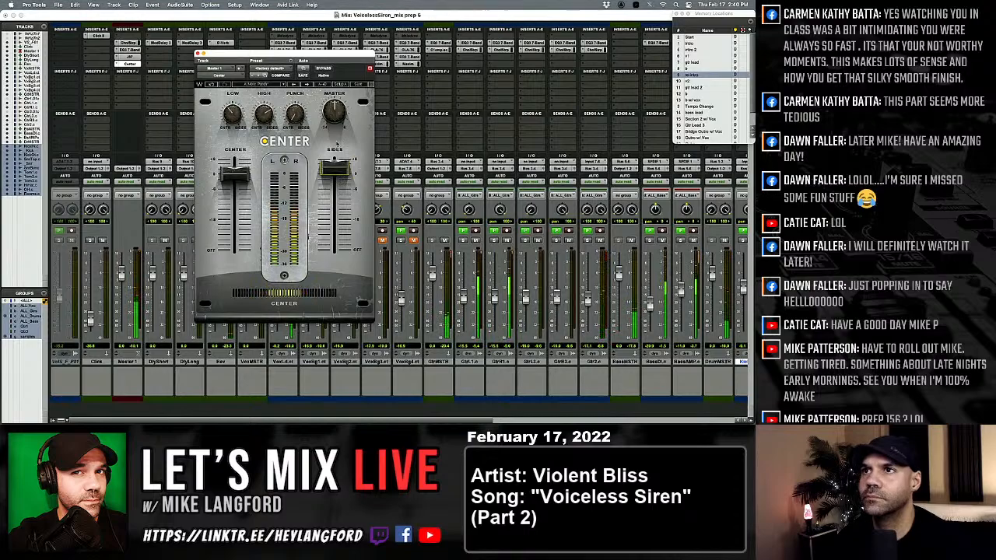
click(323, 70)
click(324, 69)
click(324, 69)
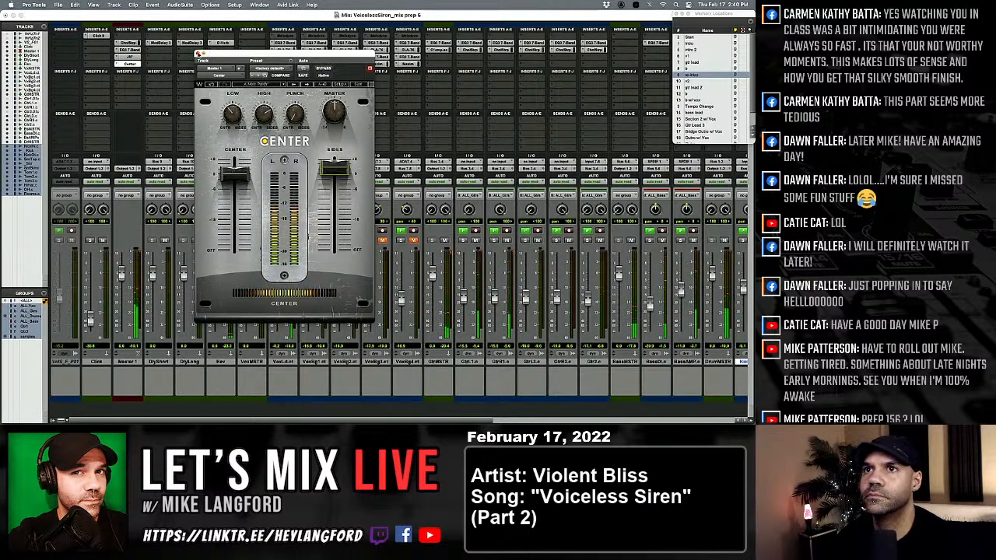
click(200, 56)
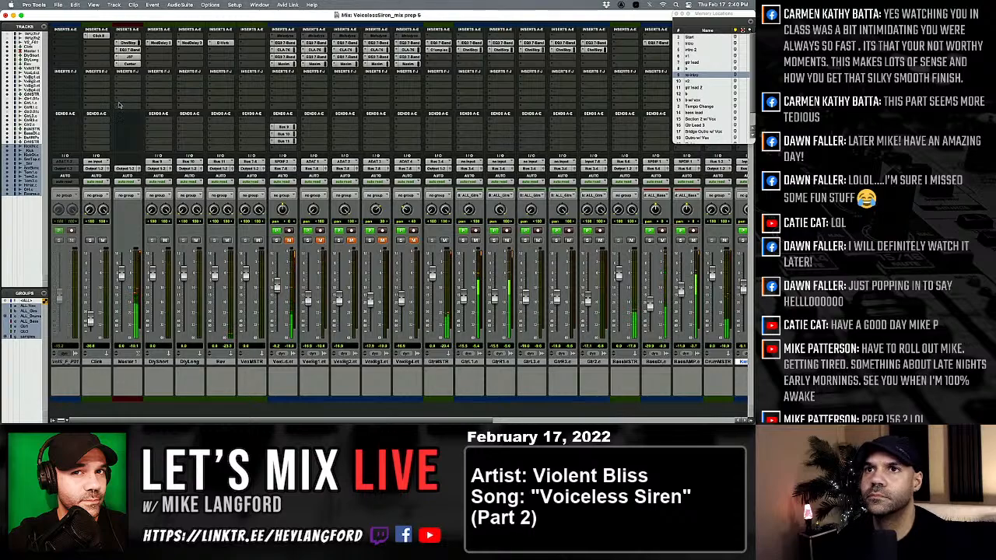
Insert a stereo L1 limiter low in Master 1's insert chain with the output ceiling at -0.2 dB and the threshold at -13.0 dB.
click(116, 102)
mouse_move(148, 100)
mouse_move(210, 103)
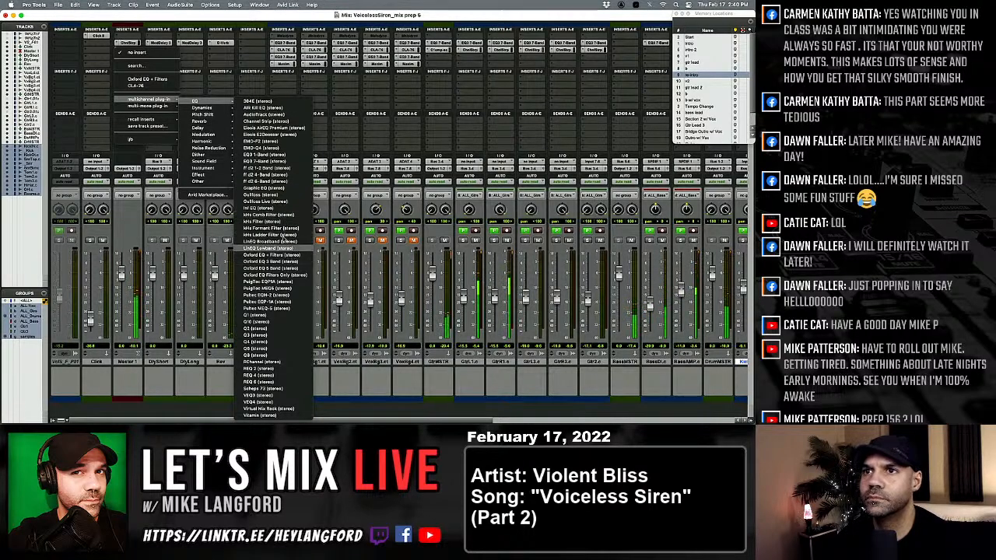
mouse_move(218, 126)
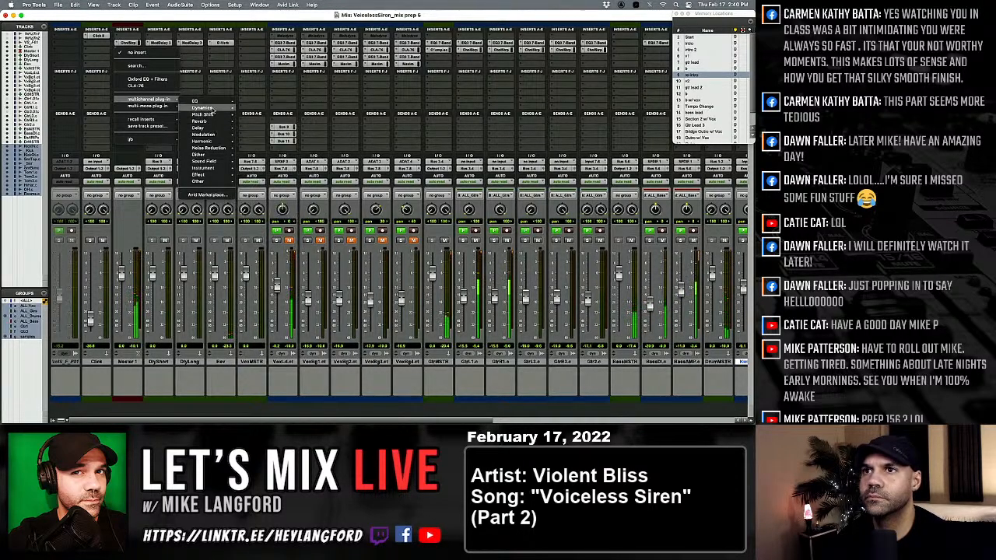
click(280, 215)
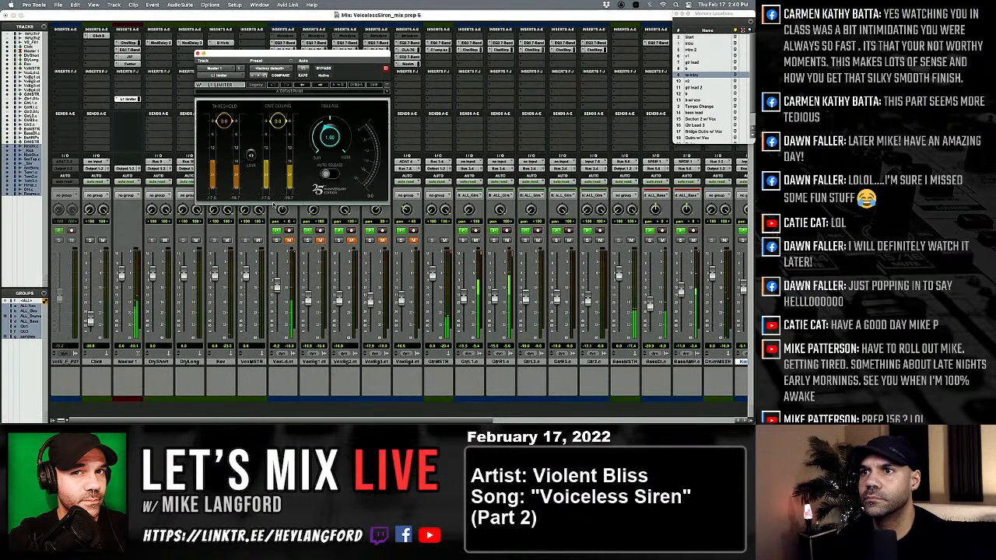
drag(277, 121, 278, 125)
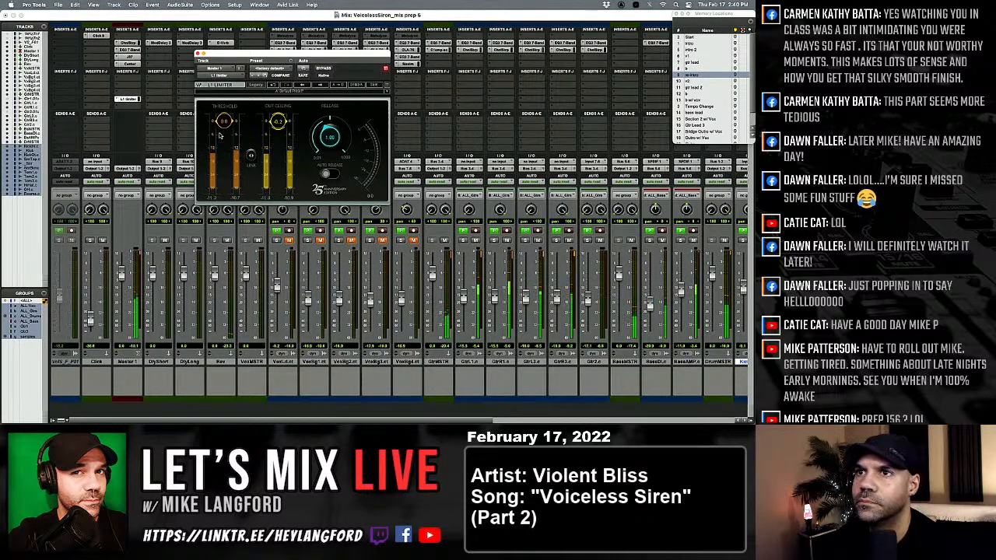
drag(229, 130, 230, 183)
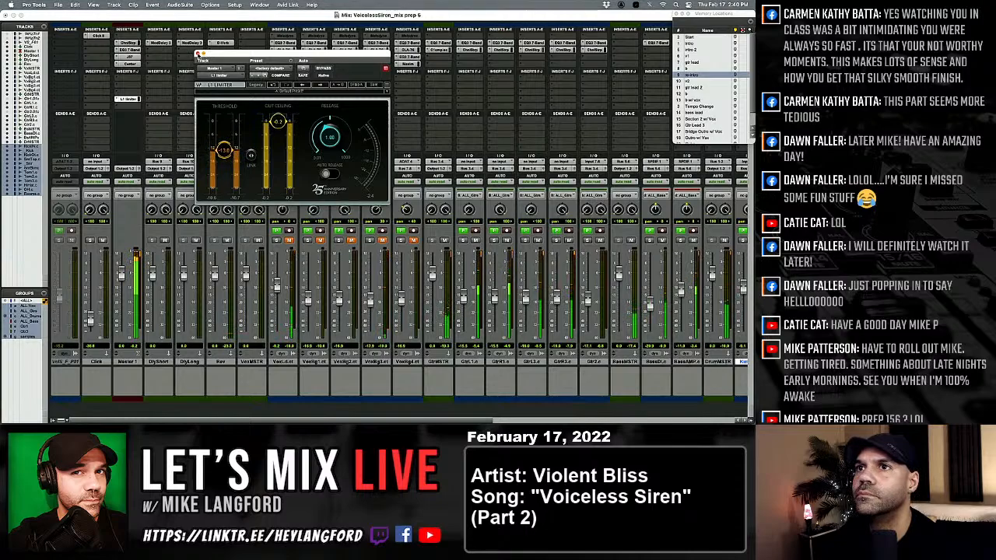
click(197, 54)
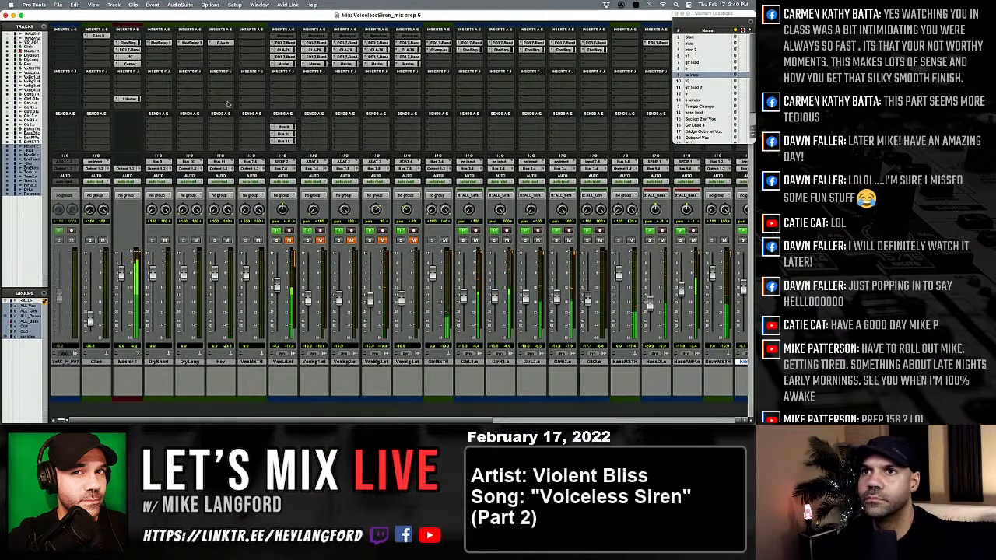
Lower the Sides level slightly in Master 1's Center plug-in, recheck its settings and close it.
click(129, 64)
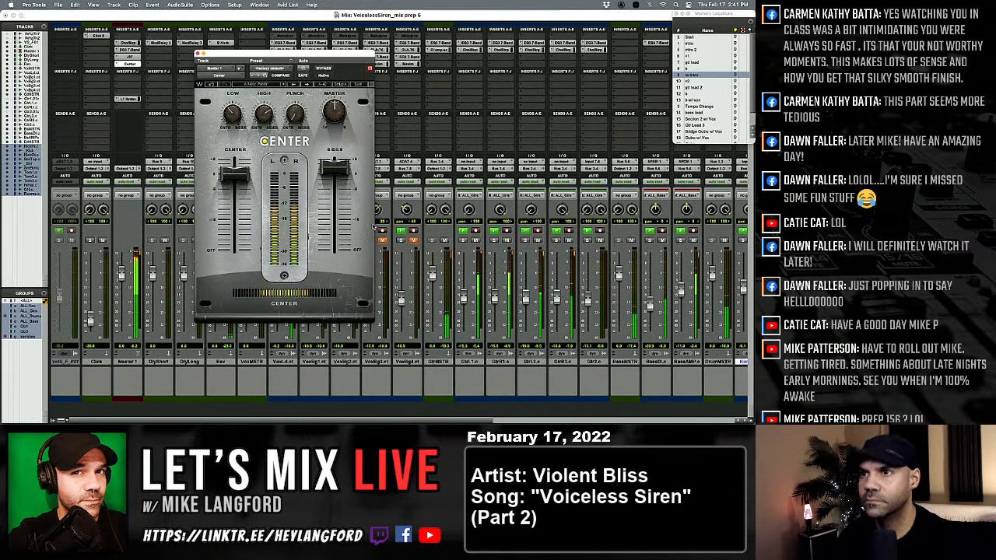
drag(334, 168, 334, 170)
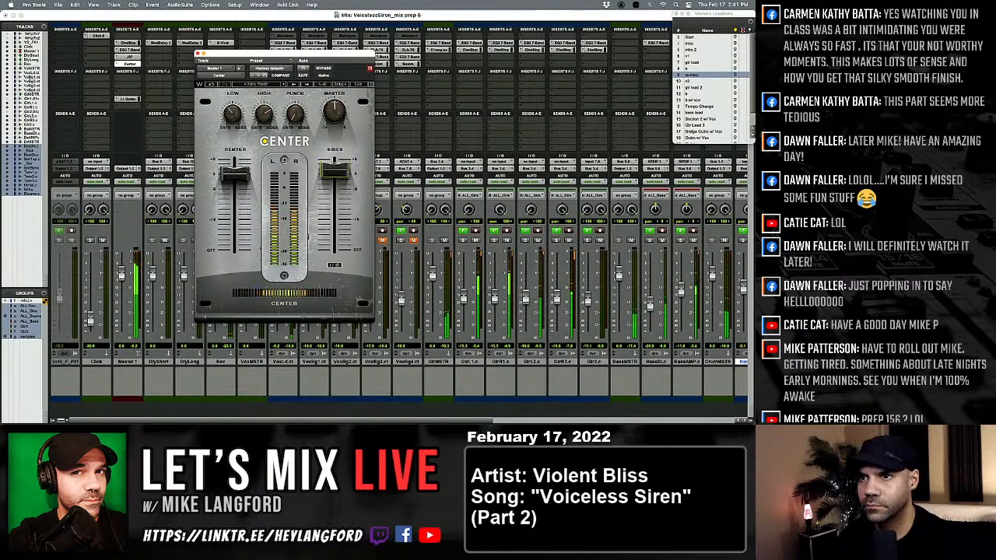
click(197, 54)
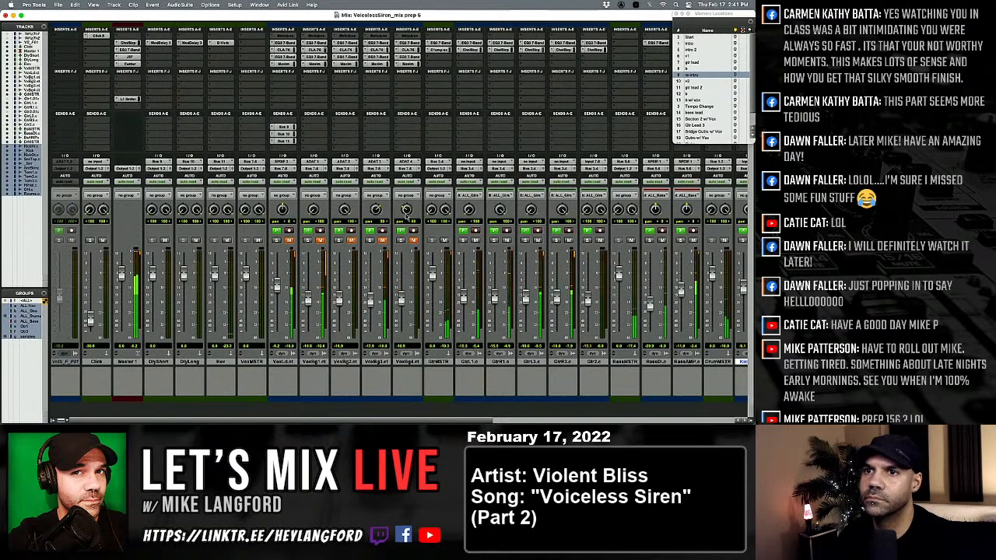
click(129, 63)
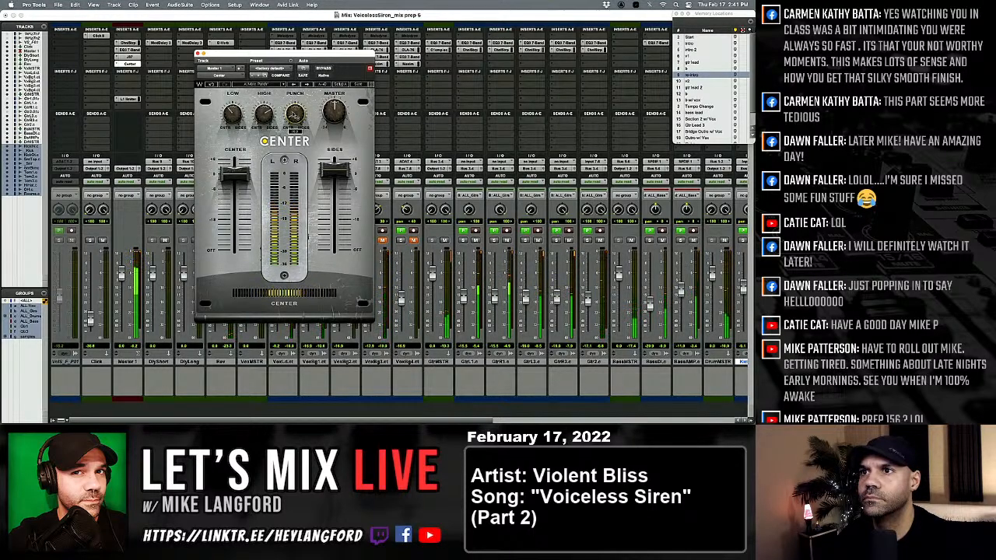
click(200, 55)
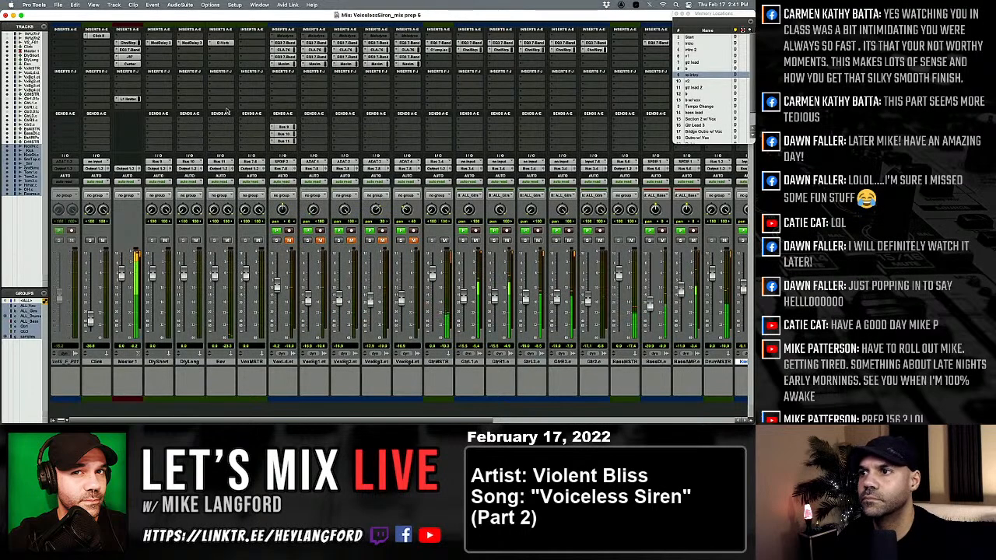
Unmute the OH and Rooms tracks among the drum channels.
scroll(366, 269, right, 4)
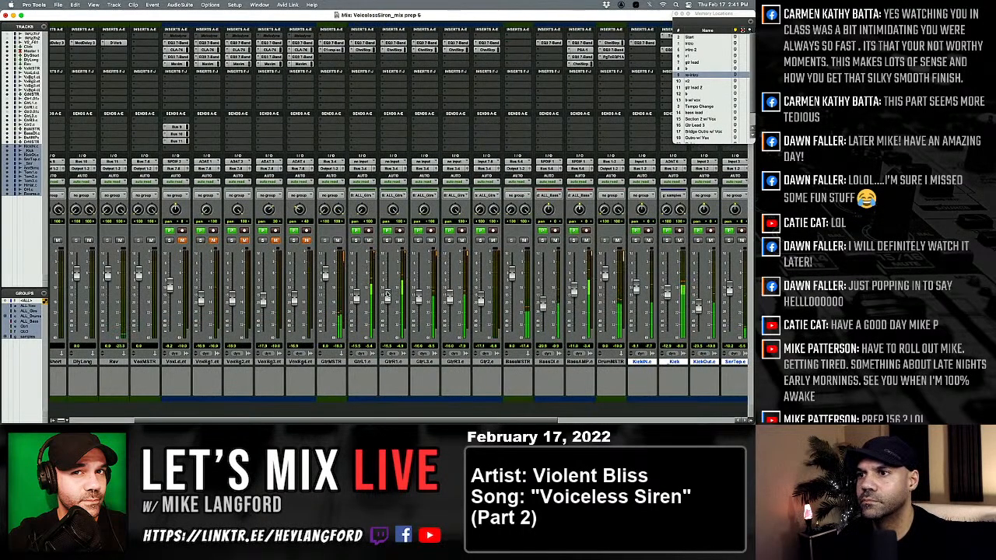
scroll(386, 288, right, 10)
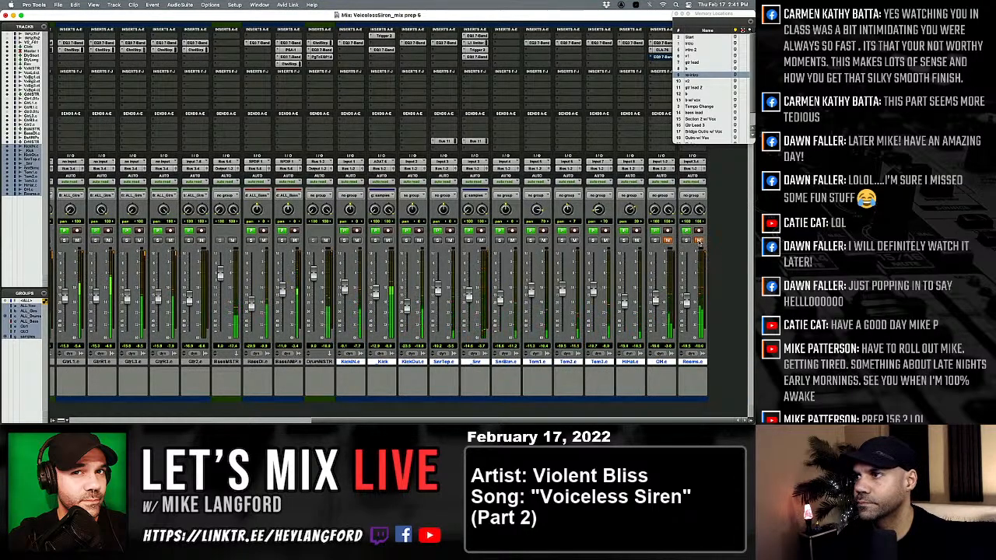
click(667, 241)
click(667, 240)
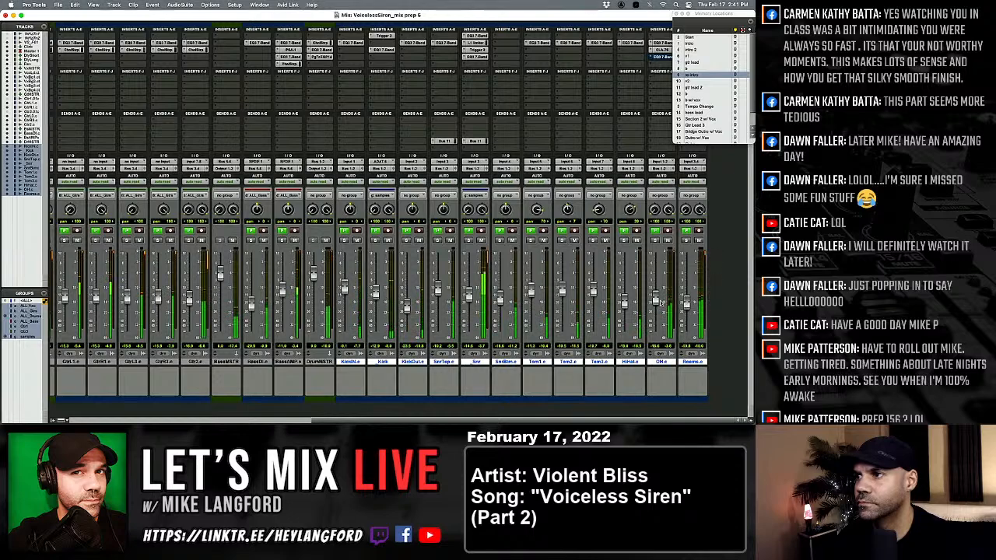
right_click(660, 303)
click(664, 302)
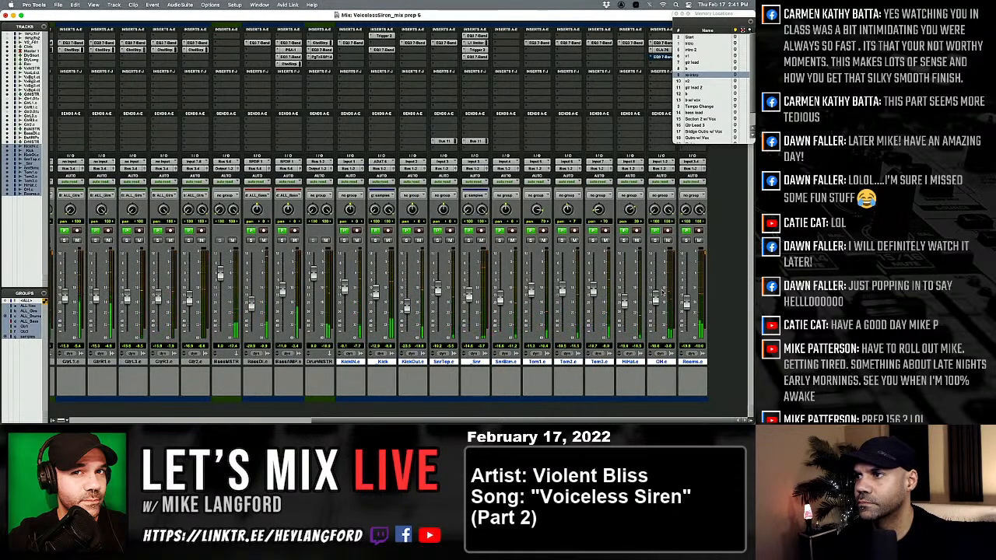
Lower the _Snr, KickIN, guitar and bass faders slightly to rebalance the mix.
scroll(654, 298, left, 5)
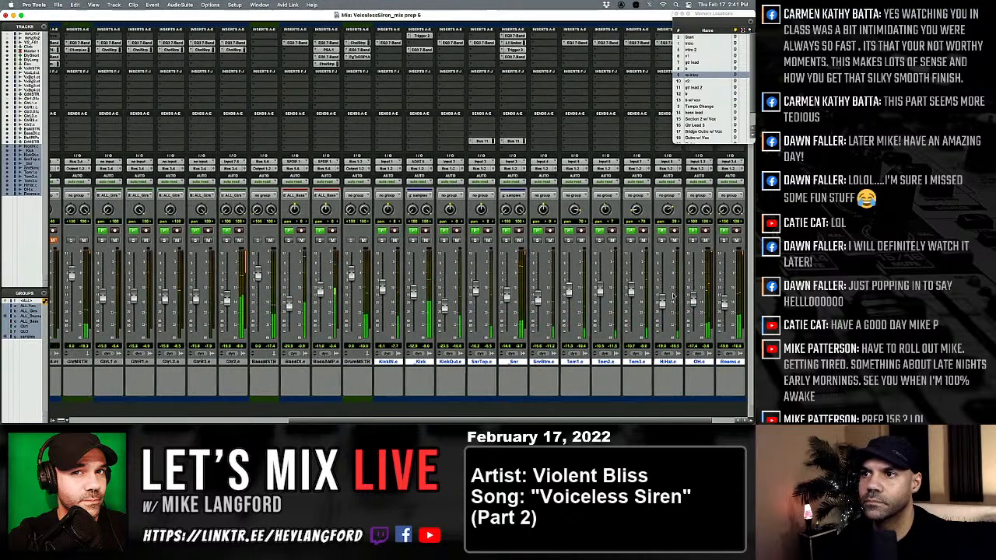
scroll(615, 296, right, 1)
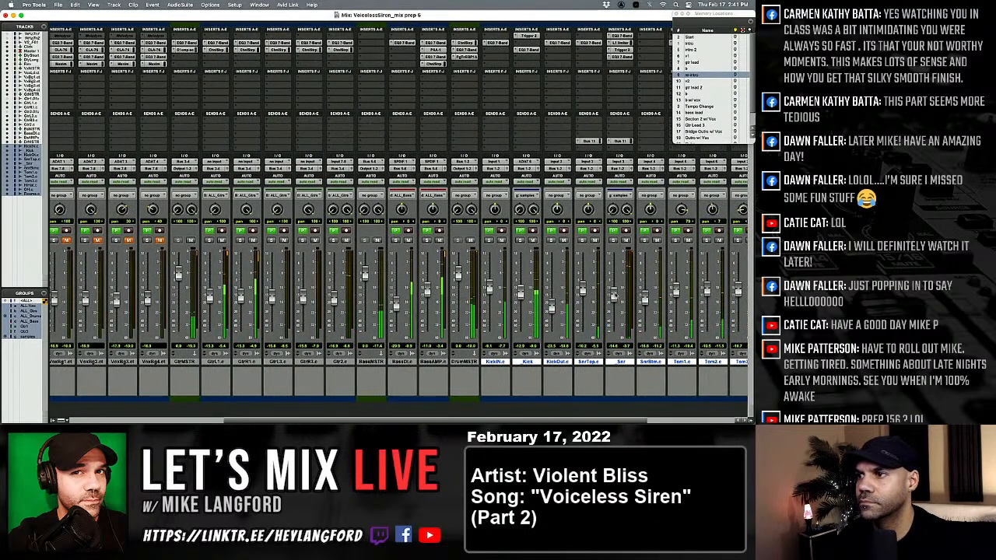
click(626, 241)
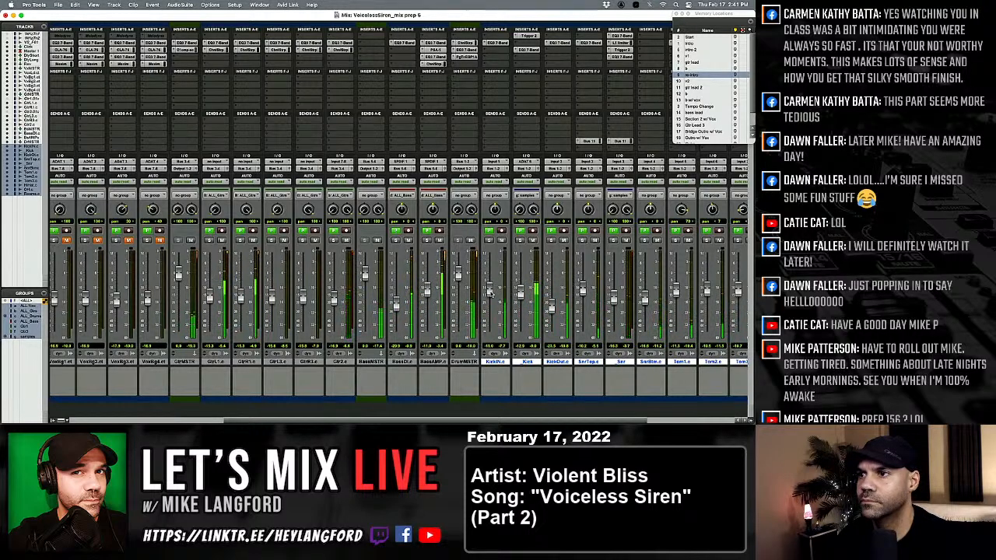
scroll(489, 292, right, 5)
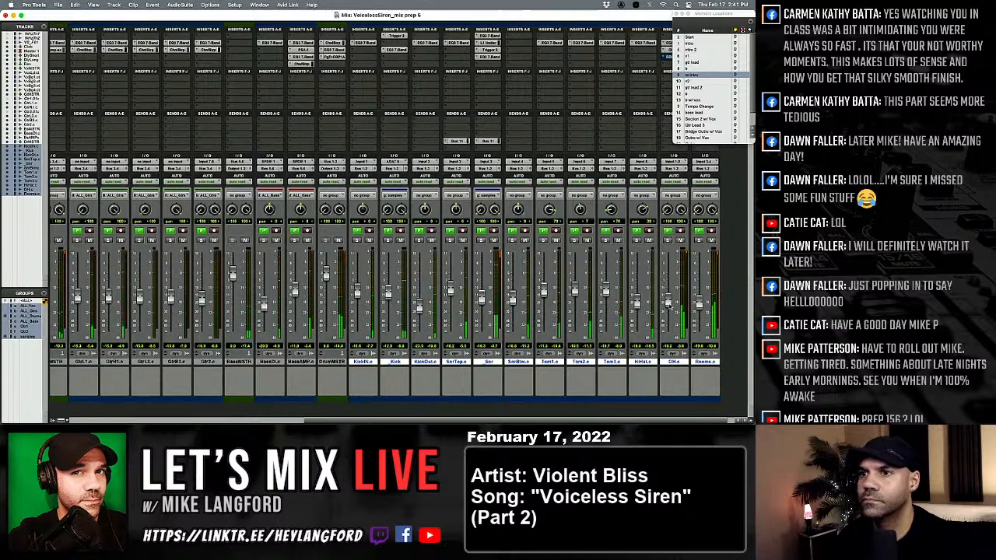
scroll(668, 305, left, 10)
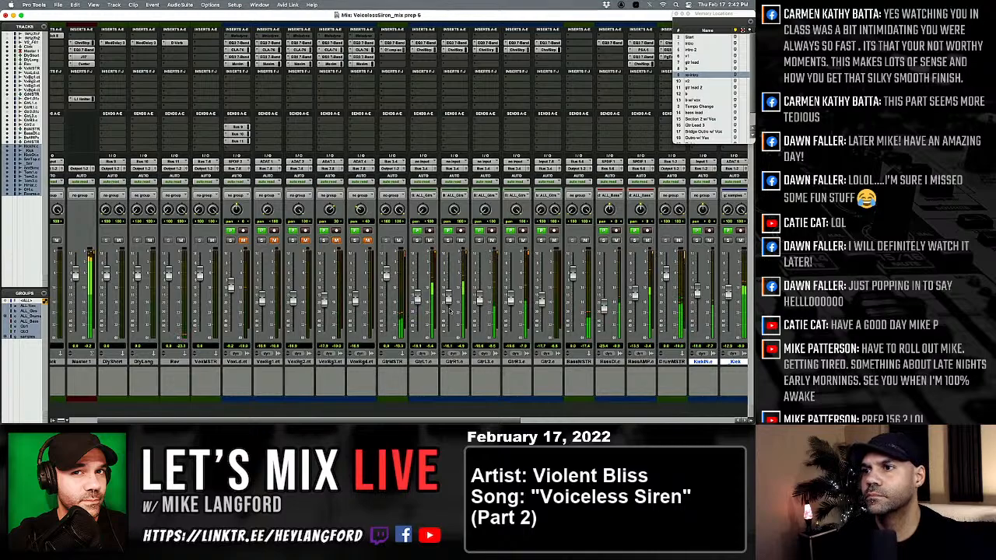
scroll(447, 339, right, 10)
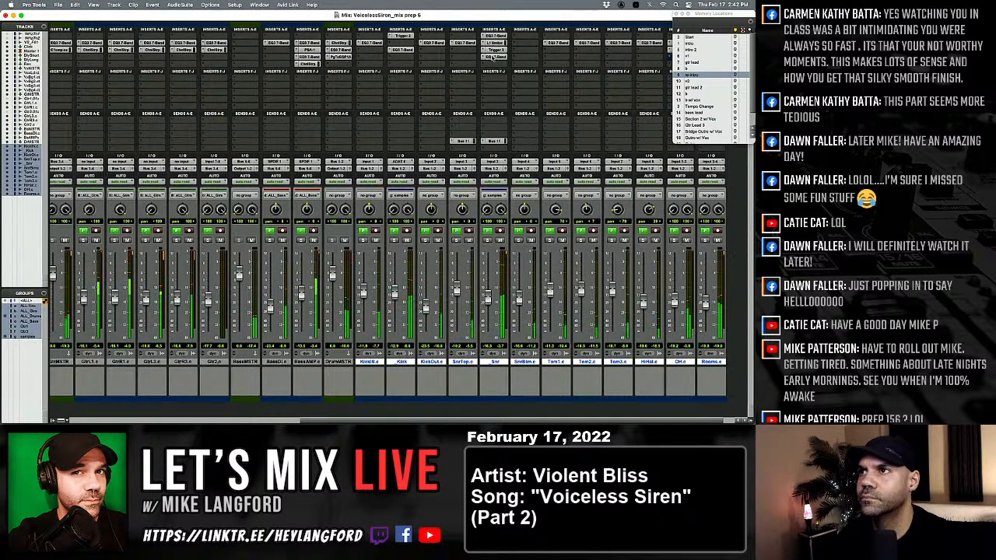
Check _Snr's last EQ, raise the _Snr fader to -14.2 dB, readjust the SnrBtm fader, and close the EQ window.
click(494, 57)
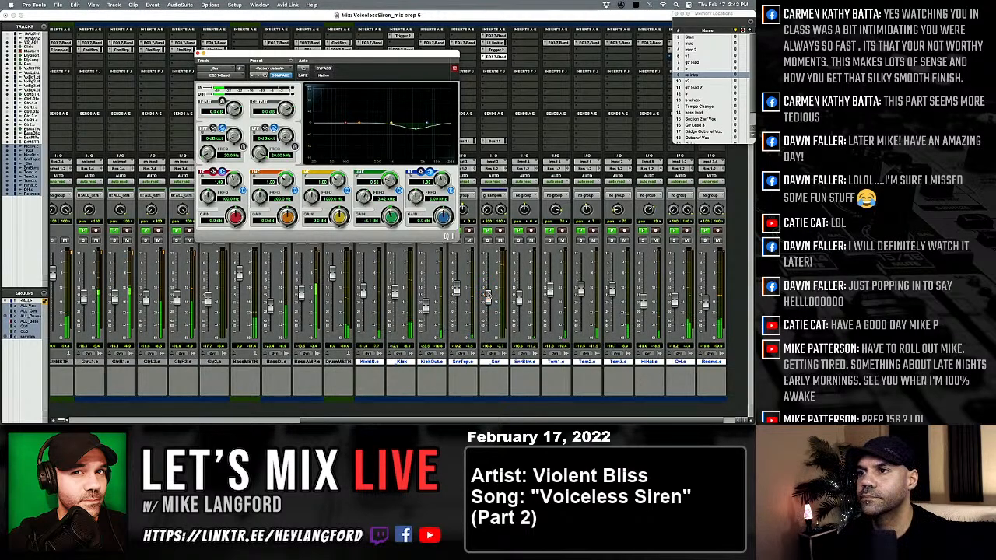
drag(489, 294, 489, 297)
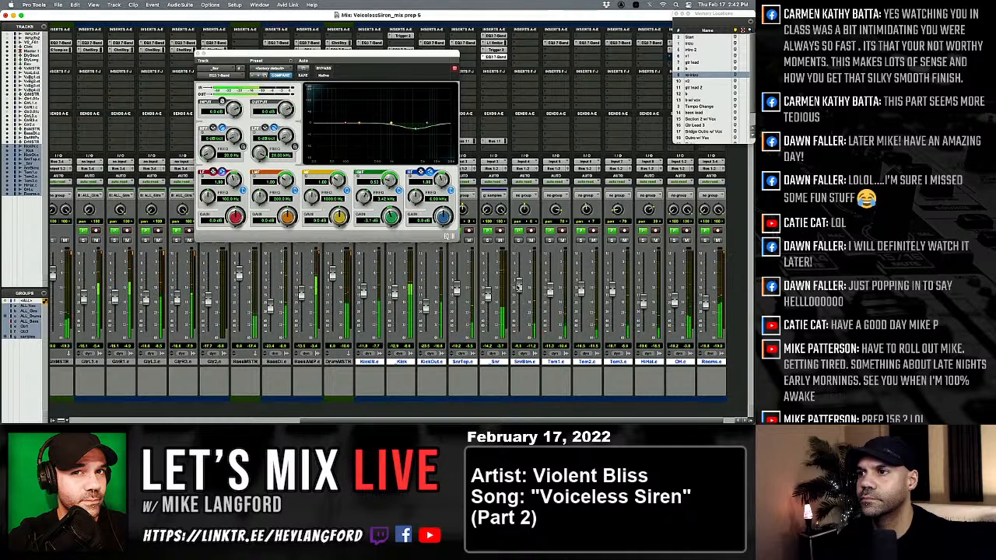
mouse_move(518, 298)
mouse_down()
mouse_move(518, 333)
mouse_move(519, 303)
mouse_up()
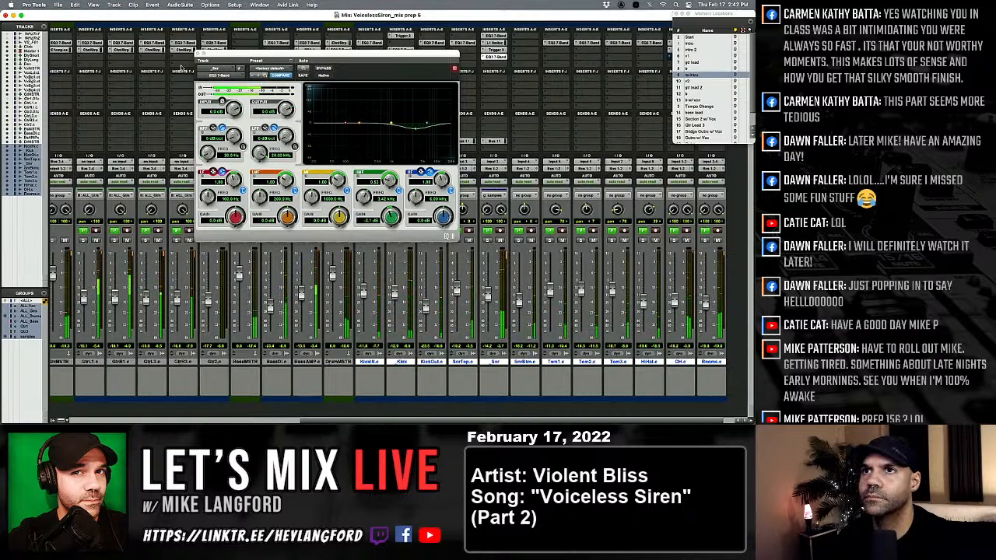
click(200, 60)
Cut narrow notches at about 3.63 kHz and 2.20 kHz in Master 1's EQ3 7-Band with a Q of 10.
scroll(201, 92, left, 10)
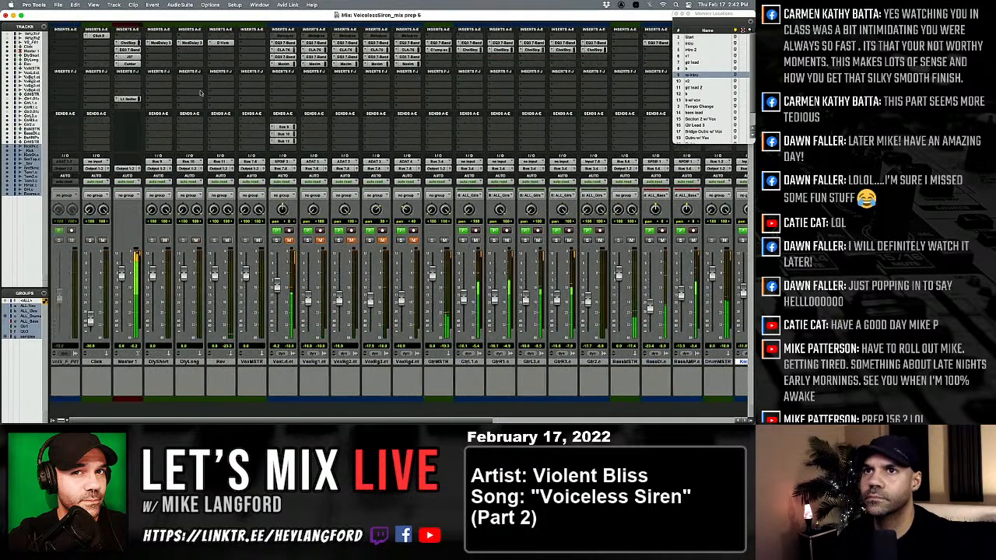
click(131, 50)
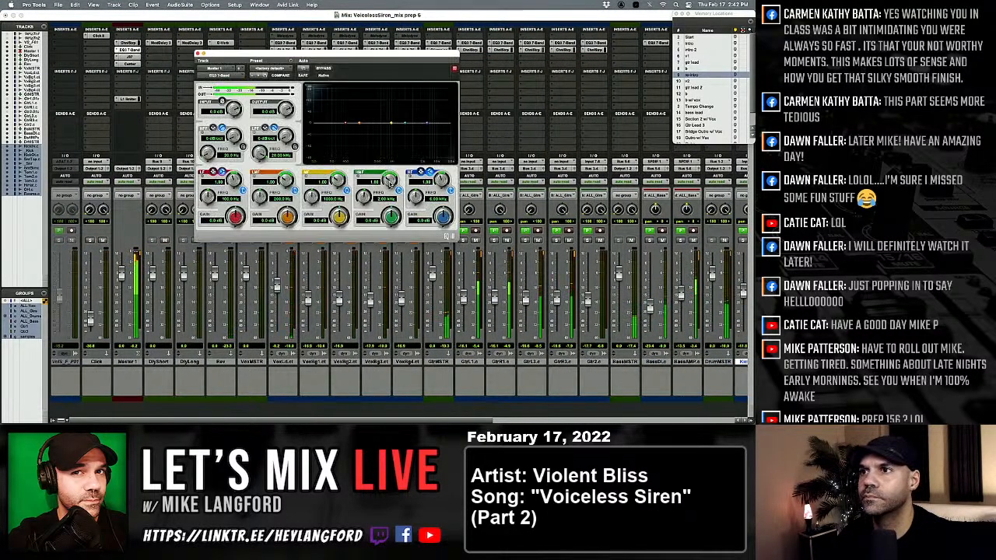
drag(389, 180, 364, 192)
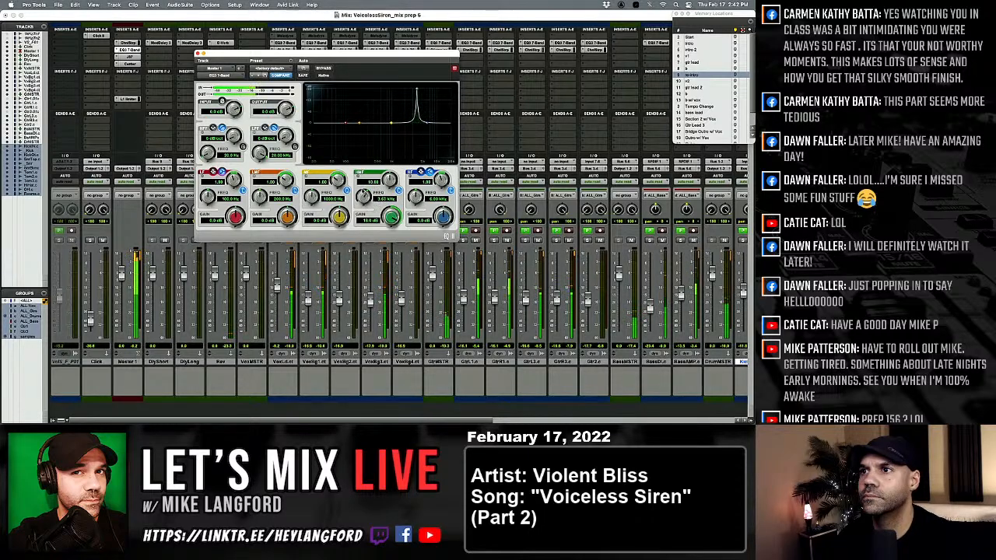
drag(390, 225, 386, 259)
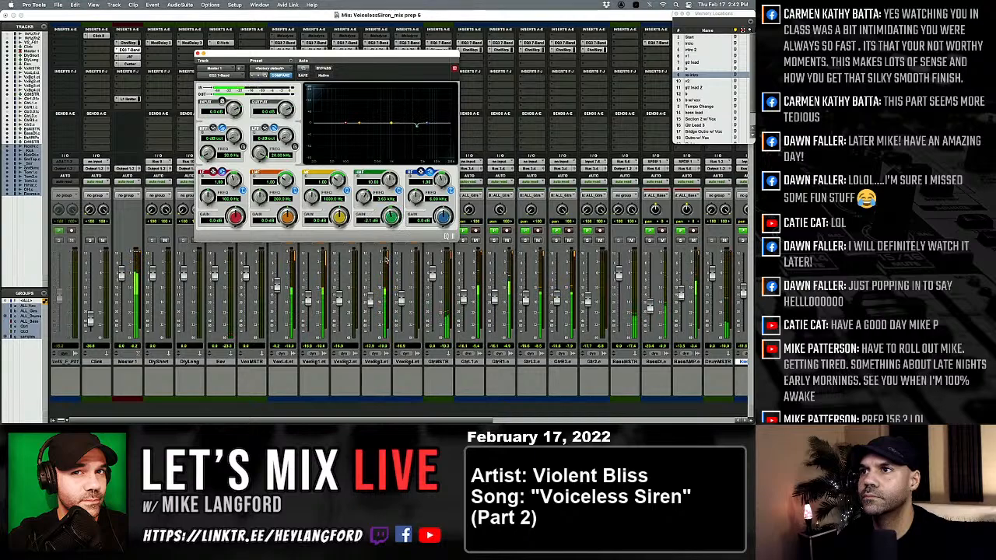
drag(345, 214, 368, 154)
drag(315, 198, 330, 247)
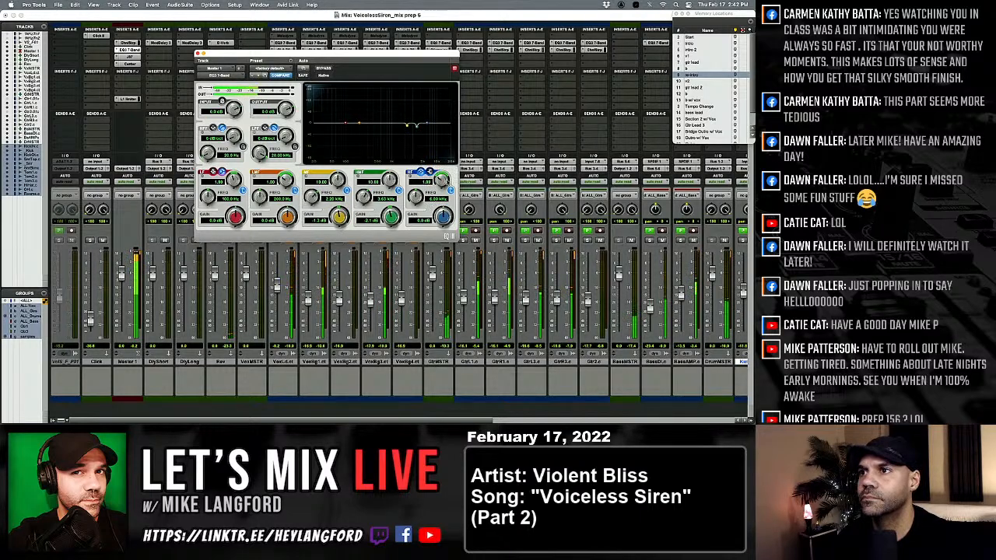
Add a gentle, wide high-band boost around 7 kHz in Master 1's EQ, comparing it with no boost, and close the window.
drag(445, 217, 417, 196)
drag(393, 255, 394, 259)
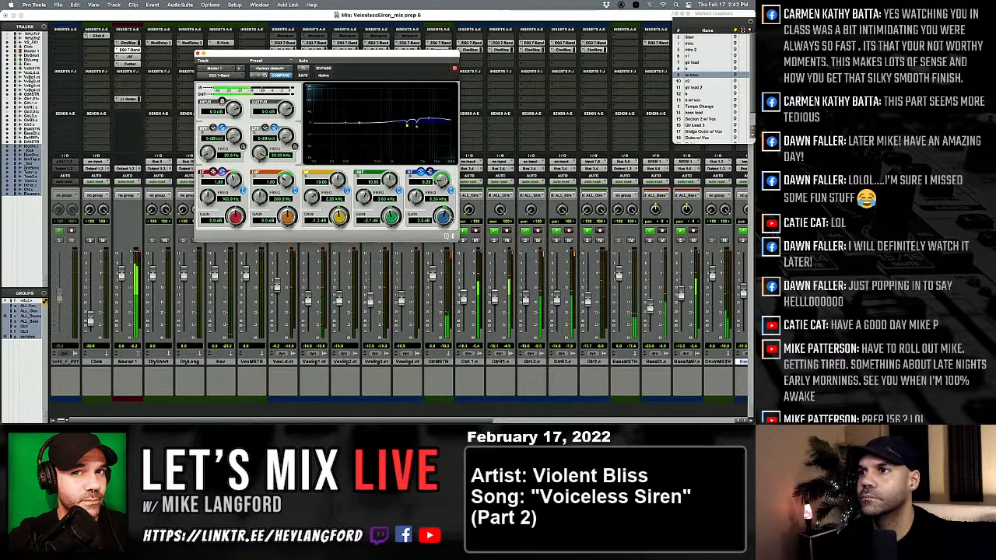
alt+click(445, 221)
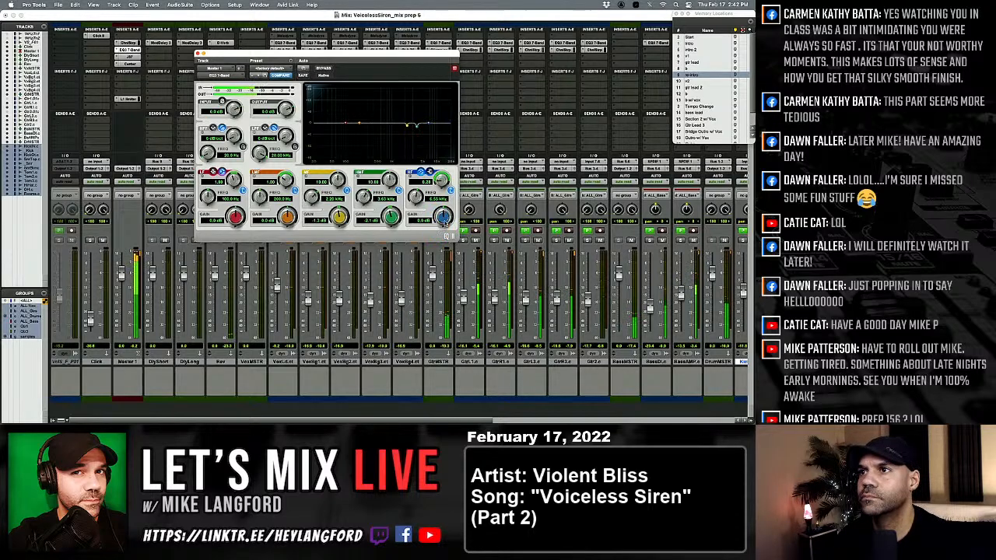
drag(444, 220, 441, 173)
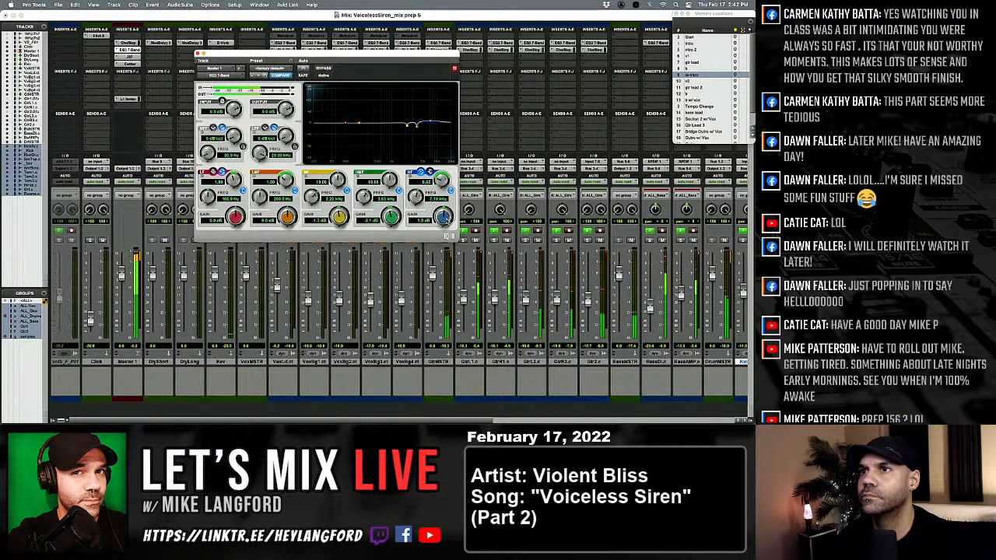
click(199, 54)
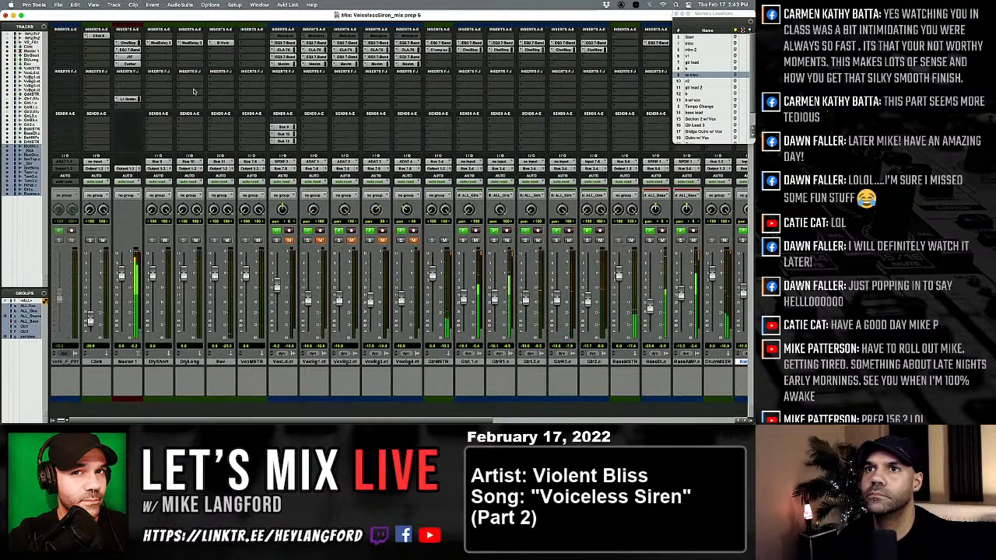
Examine the L1 limiter and Channel Strip settings on Master 1 and close both windows.
click(128, 99)
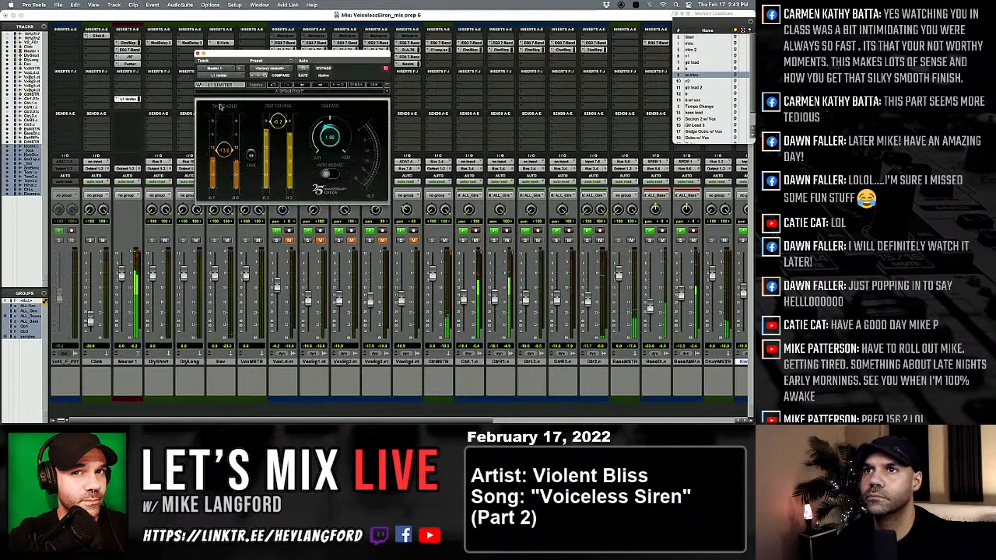
click(199, 54)
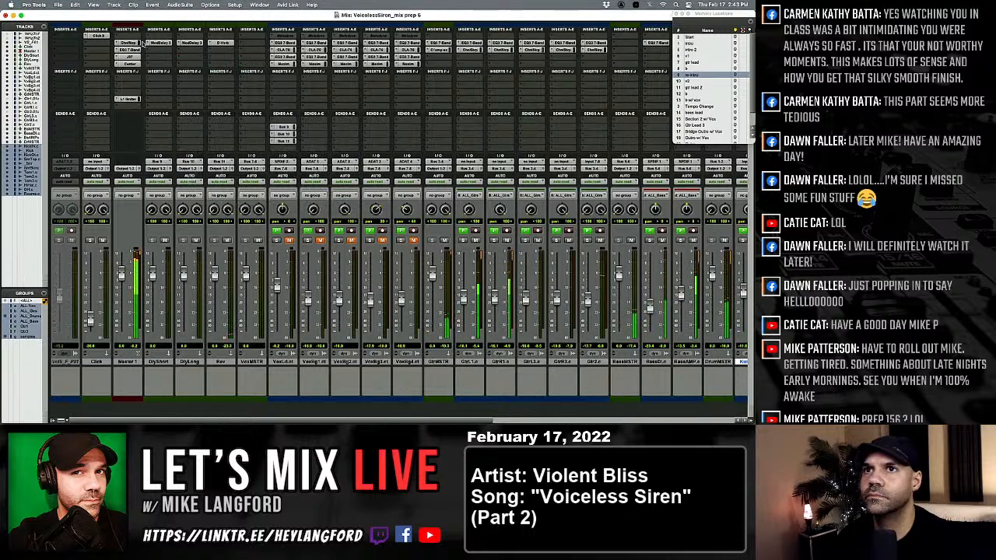
click(128, 43)
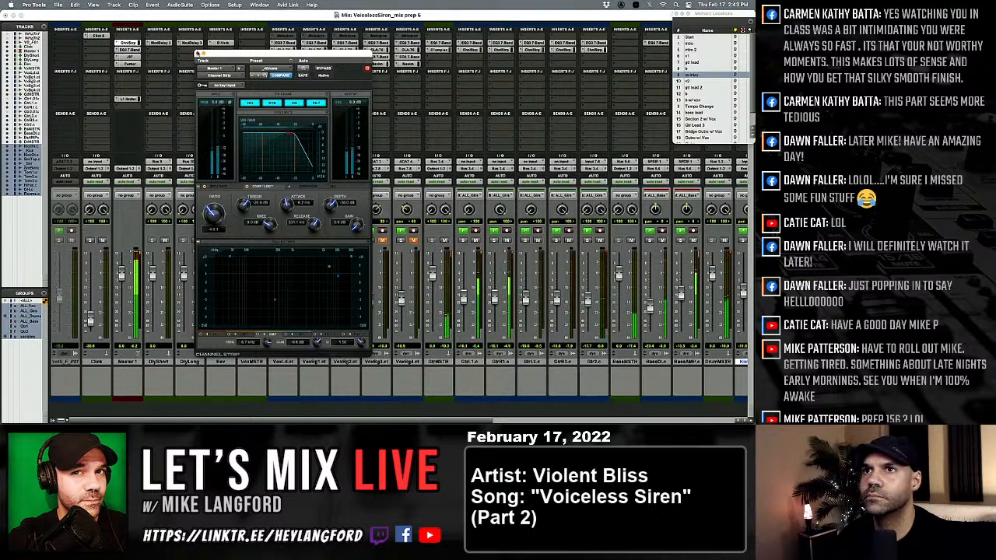
click(200, 54)
Check the drum balance by toggling _Snr's mute, and trim the SnrTop and _Snr faders slightly.
scroll(500, 299, right, 10)
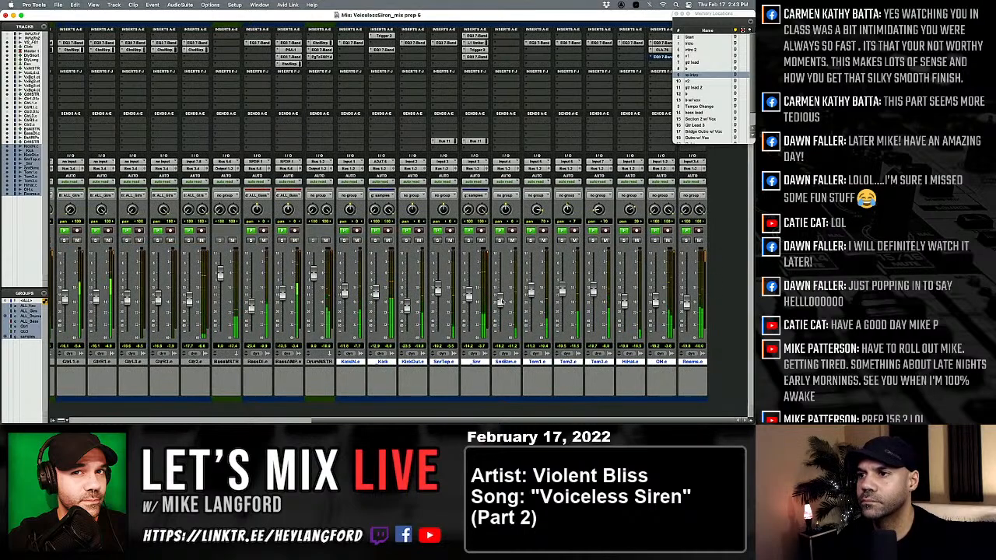
click(481, 241)
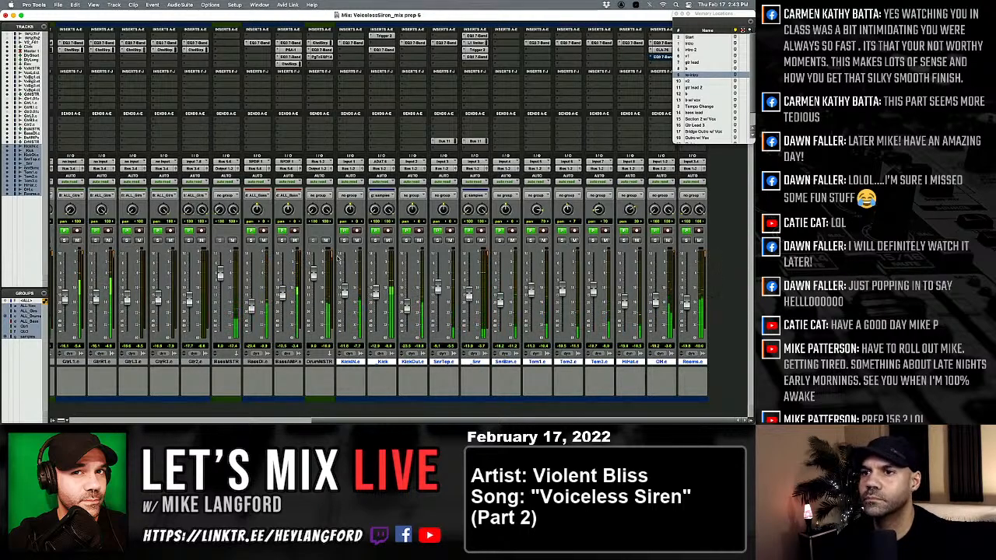
scroll(372, 290, left, 5)
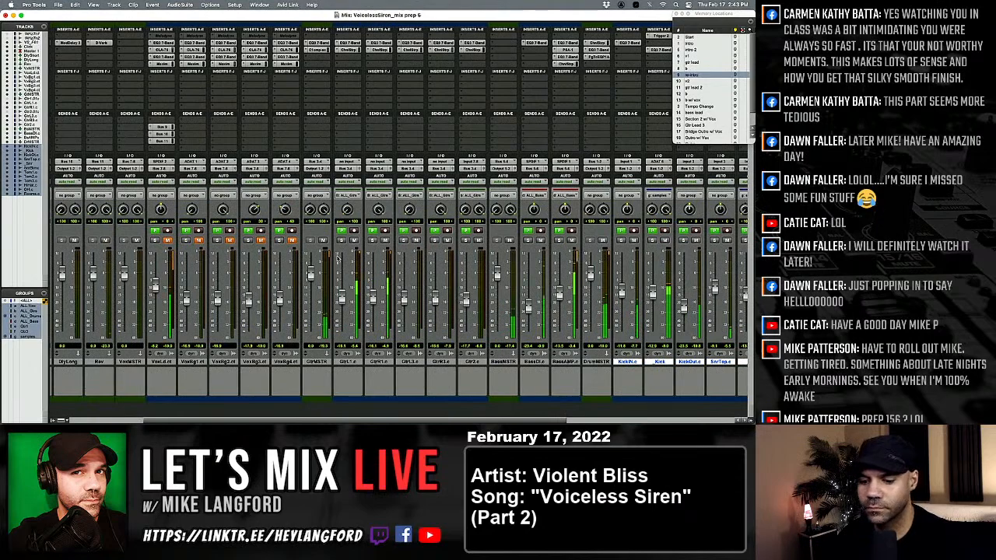
Save a new version of the session named VoicelessSiren_REF17FEB22_01.
key(super+shift+s)
key(shift+Left)
key(shift+Left)
key(shift+Left)
key(shift+Left)
key(shift+Left)
key(shift+Left)
key(shift+Left)
key(shift+Left)
key(shift+Left)
key(shift+Left)
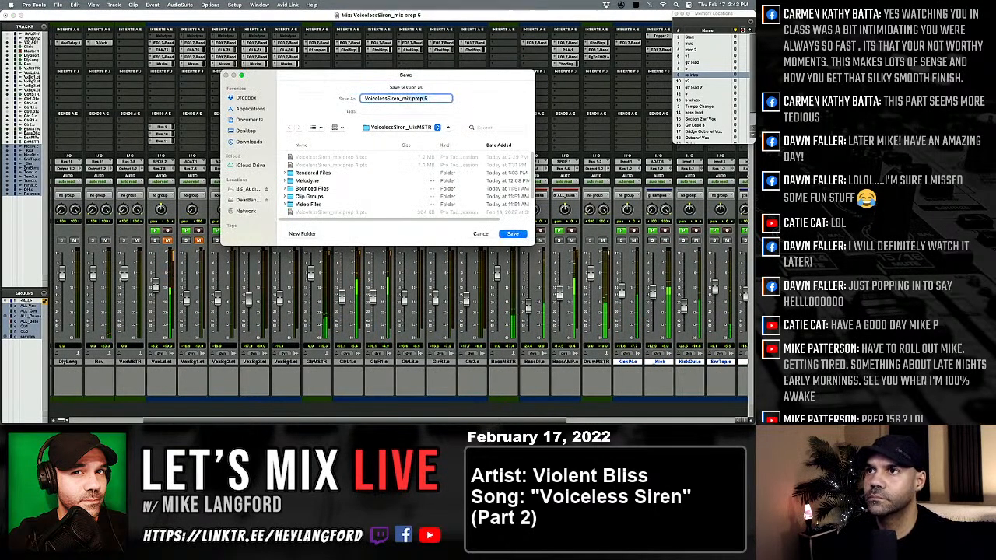
text(REF)
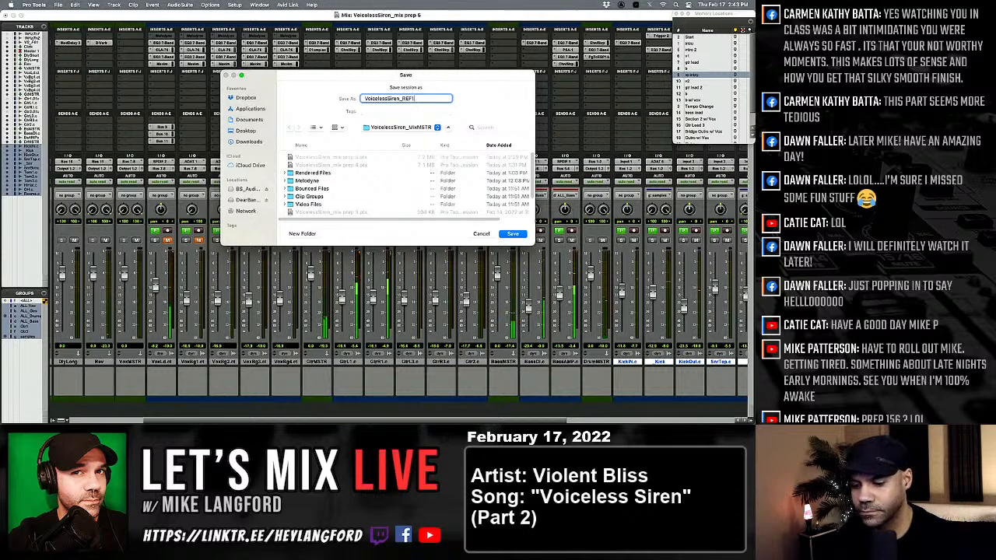
text(17FEB22_01)
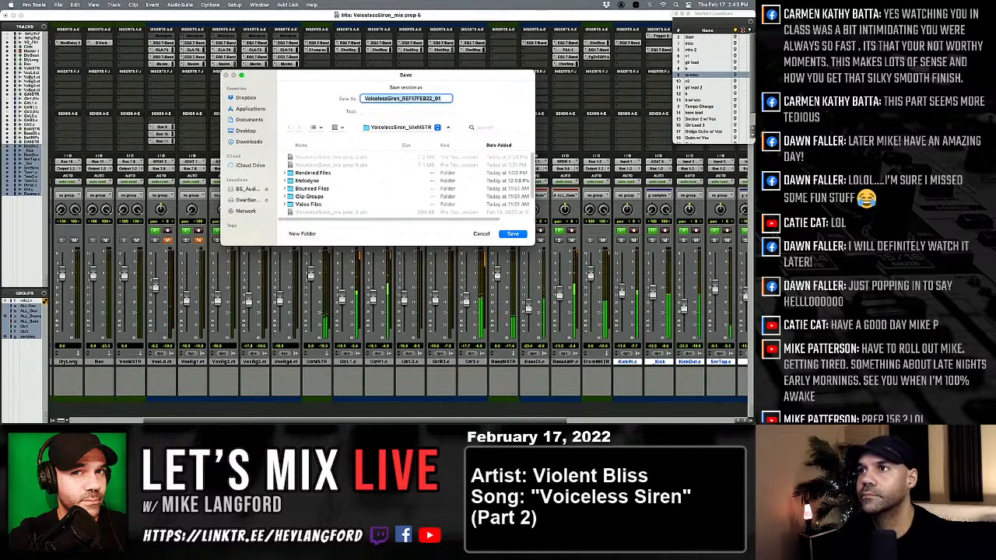
key(Return)
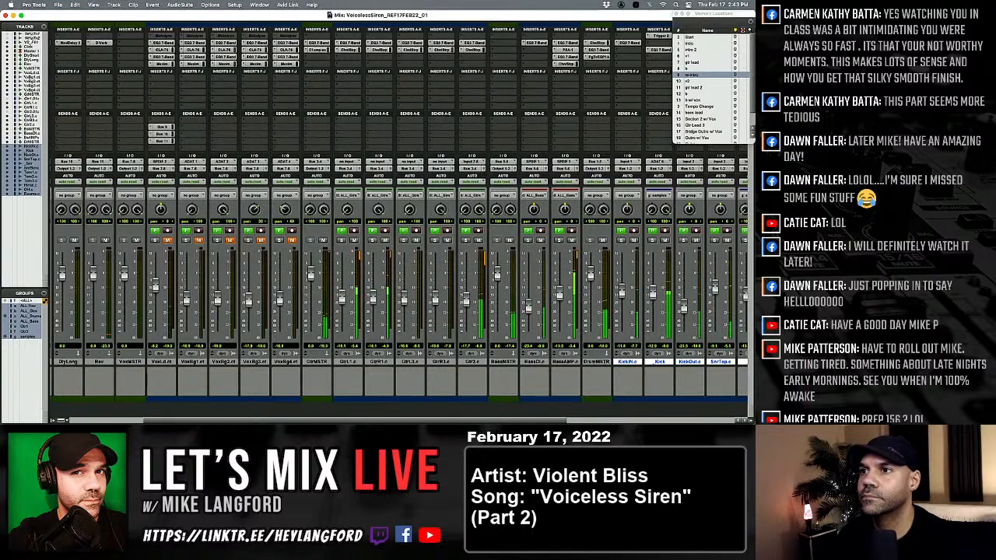
Add a Bus 11 send to the _Kick track, raise its send level moderately, and close the send window.
scroll(428, 266, right, 3)
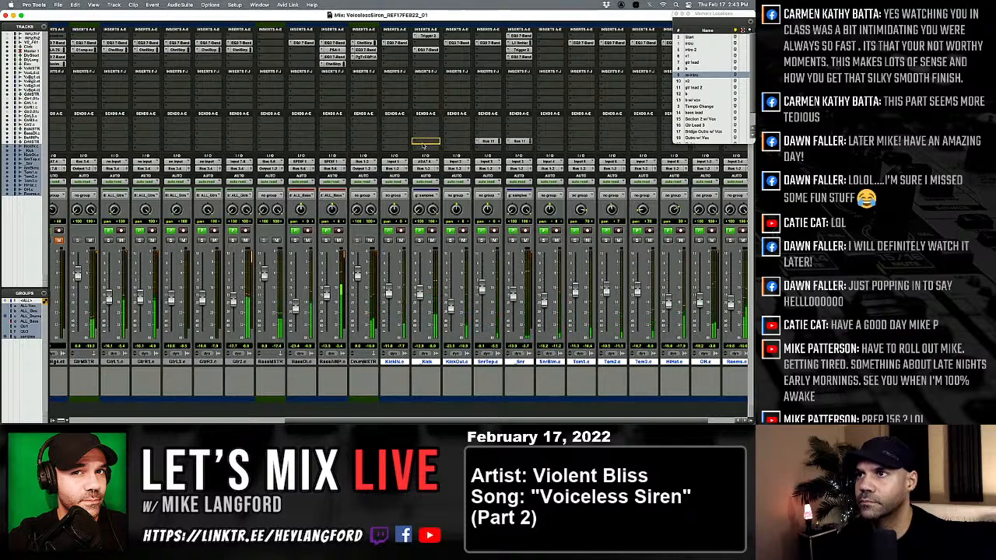
click(427, 140)
mouse_move(220, 176)
mouse_down()
mouse_move(221, 136)
mouse_move(220, 162)
mouse_up()
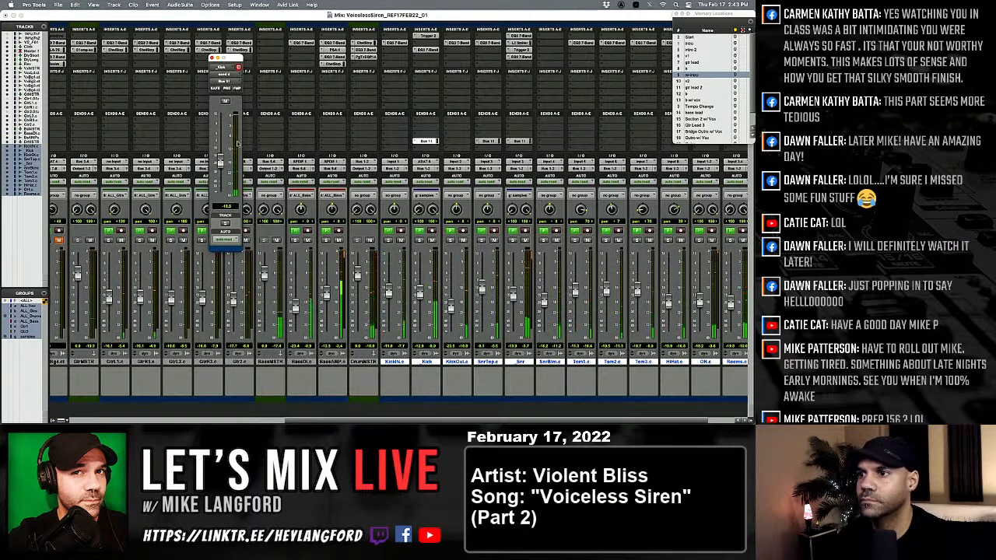
click(211, 58)
Examine the Channel Strip settings on GtrL1.c and close the plug-in window.
scroll(282, 207, left, 10)
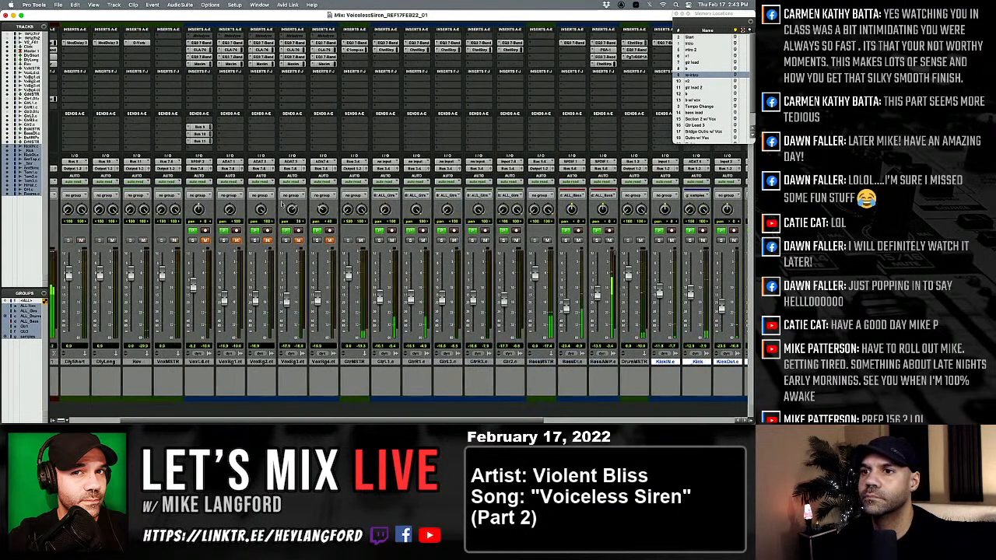
scroll(281, 203, right, 5)
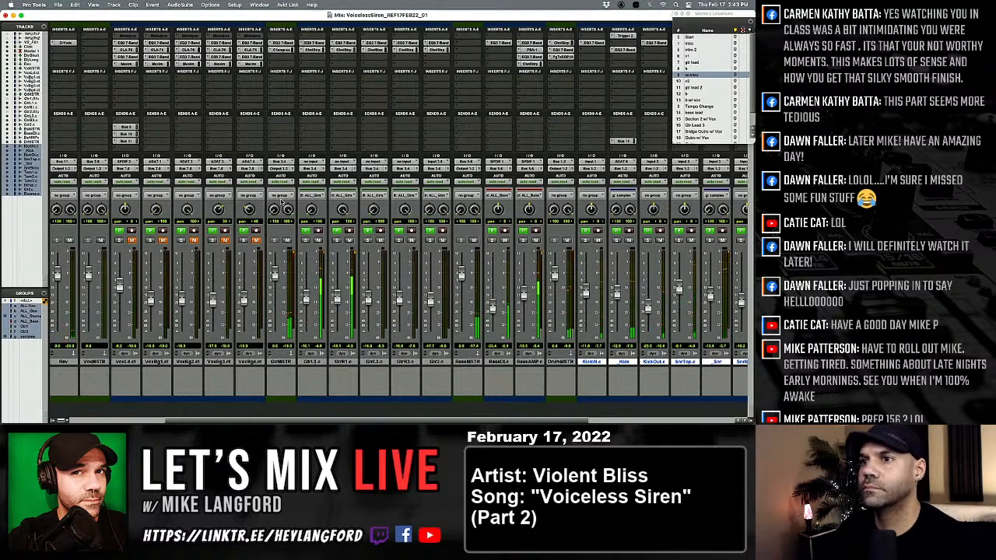
click(315, 50)
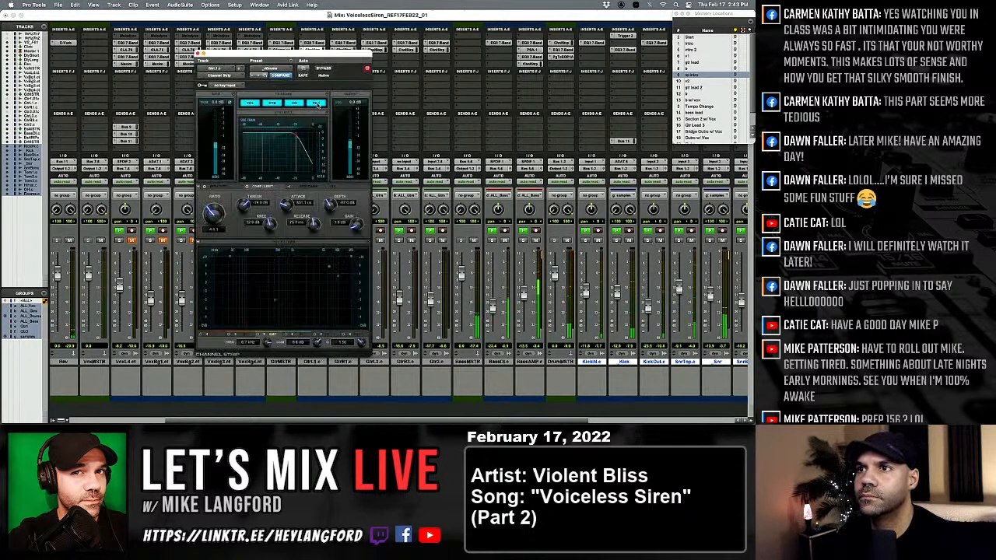
click(198, 54)
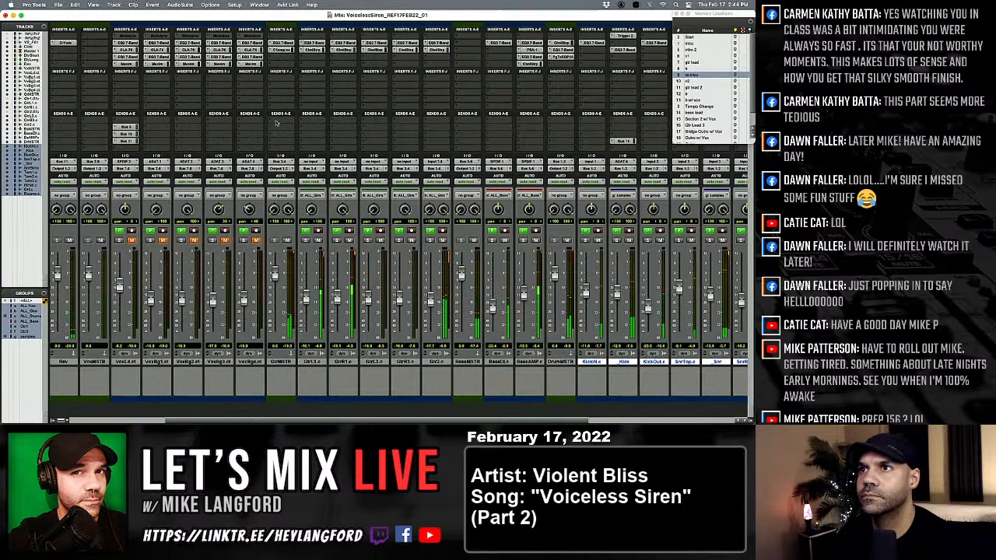
scroll(470, 285, right, 5)
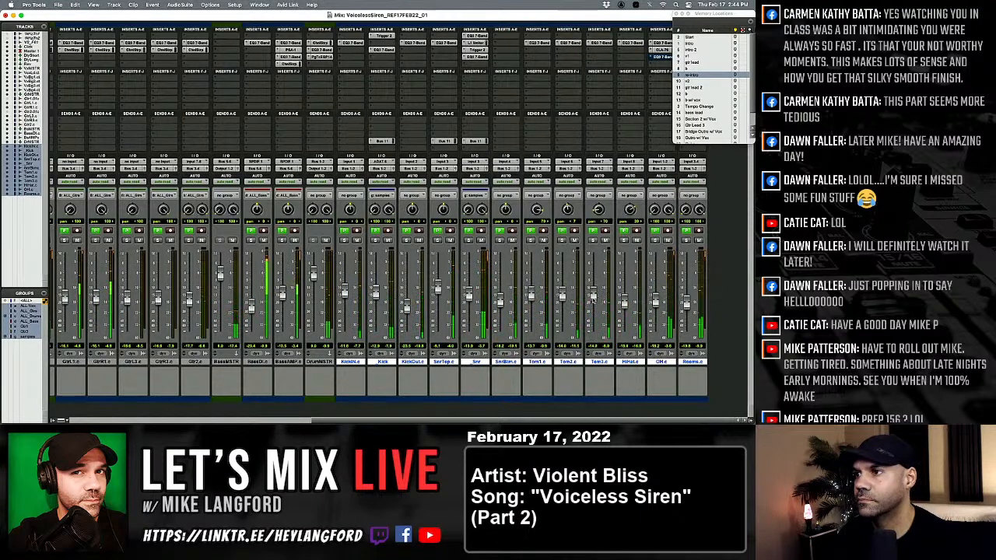
Add Bus 10 and Bus 9 sends to GtrMSTR and set the Bus 9 send level to about -17.2 dB.
scroll(443, 283, left, 8)
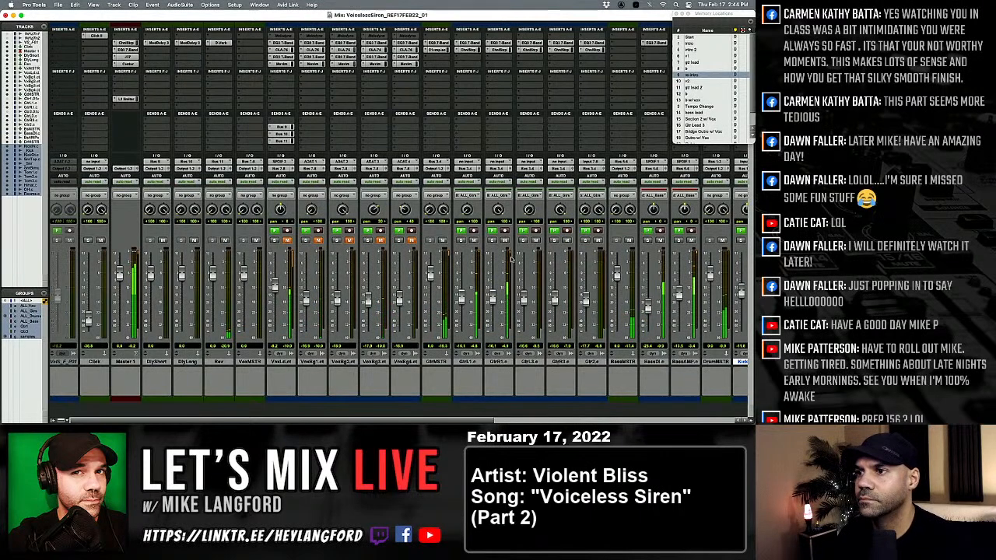
click(429, 141)
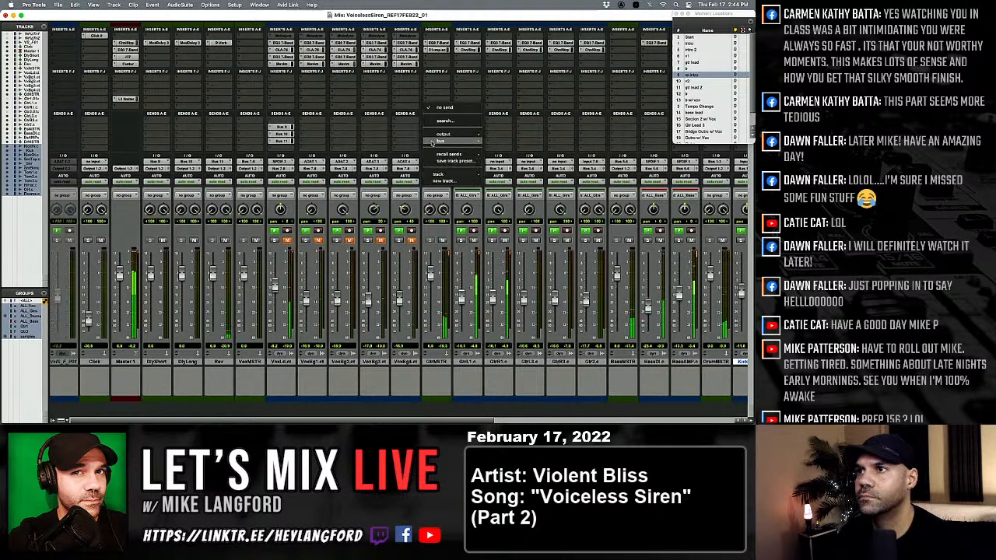
mouse_move(459, 141)
click(509, 237)
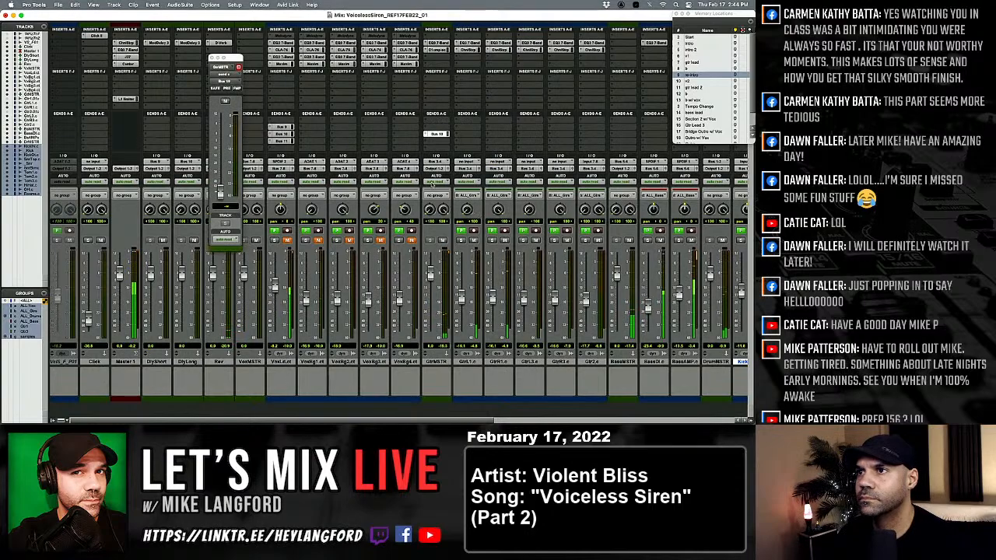
click(440, 127)
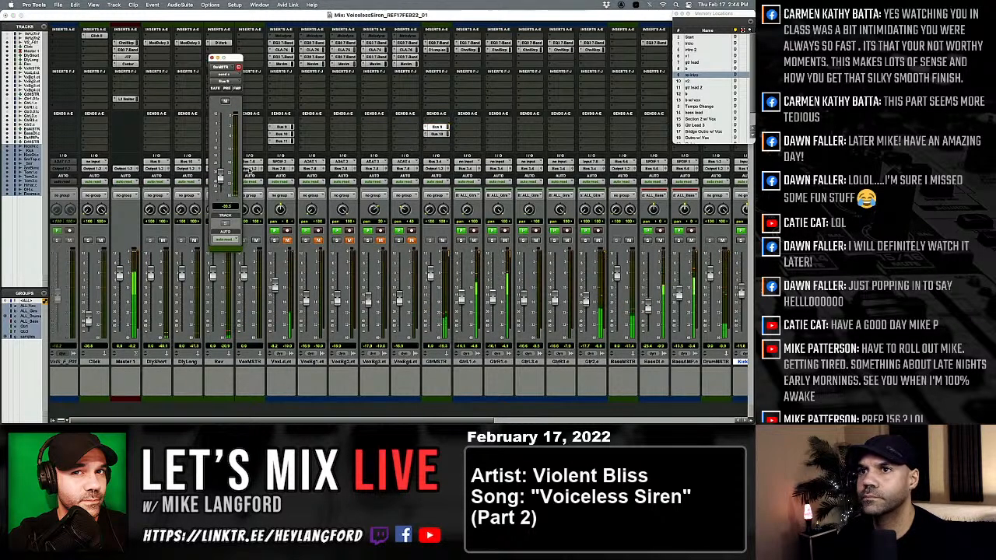
alt+click(221, 178)
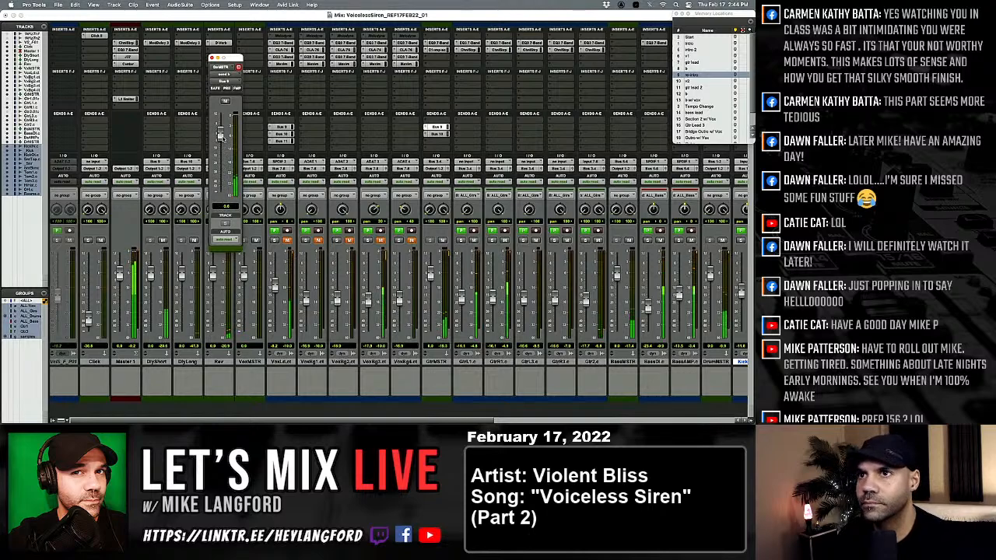
drag(221, 136, 221, 161)
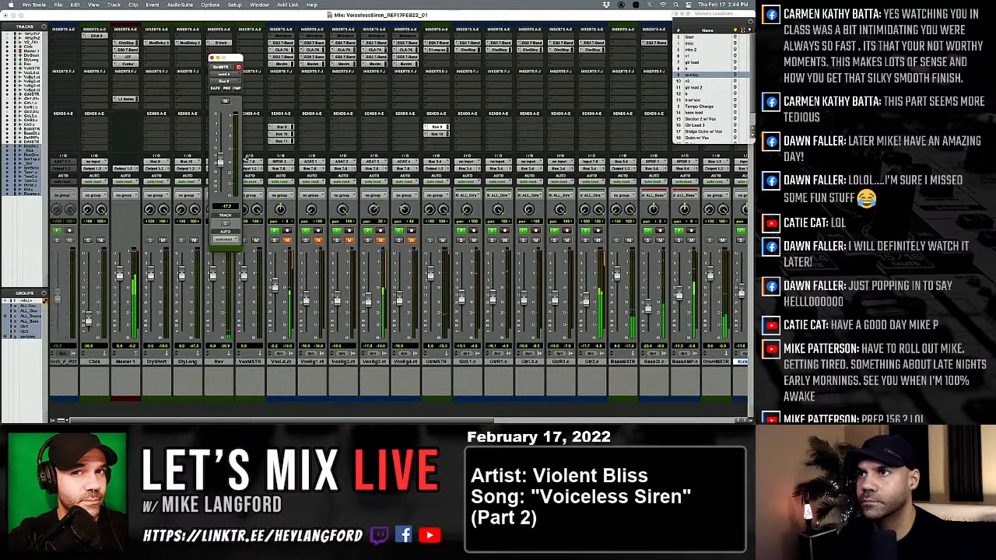
Set GtrMSTR's Bus 10 send level to about -30.7 dB and close the send window.
click(437, 134)
drag(219, 193, 221, 151)
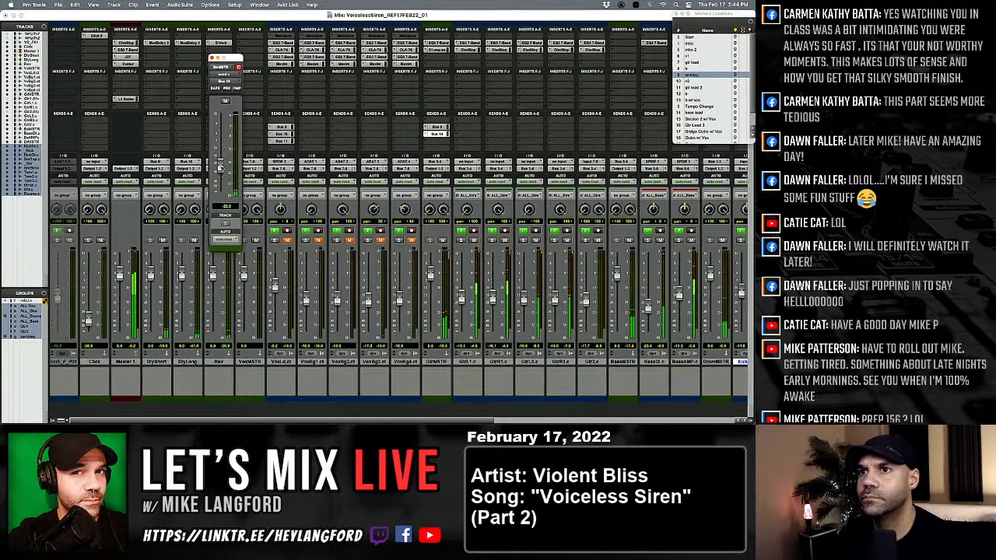
mouse_move(221, 166)
mouse_down()
mouse_move(221, 133)
mouse_move(222, 182)
mouse_up()
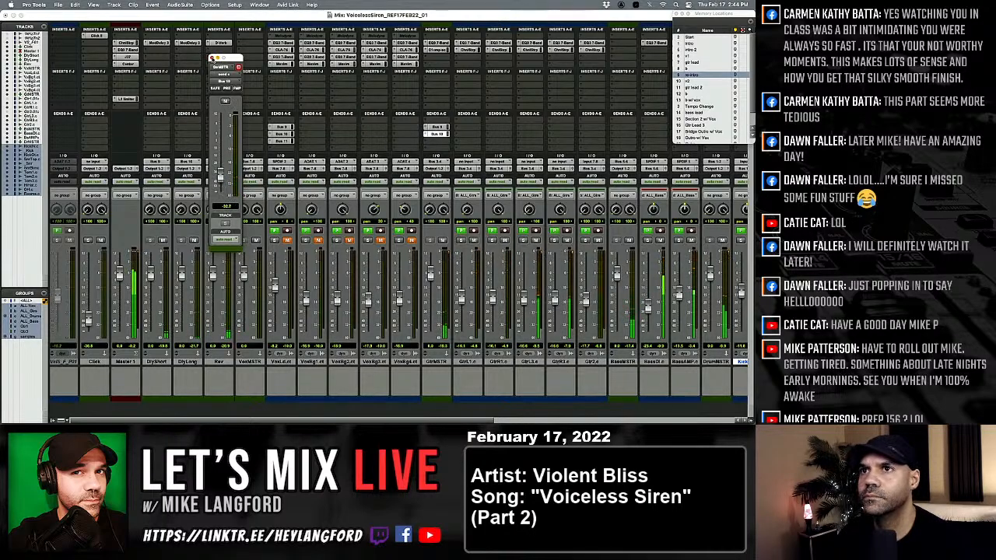
click(212, 57)
Examine the EQ3 7-Band and SansAmp PSA-1 on BassAMP.c and the PuigTec EQP1A on DrumMSTR, and close the plug-in windows.
scroll(429, 267, right, 3)
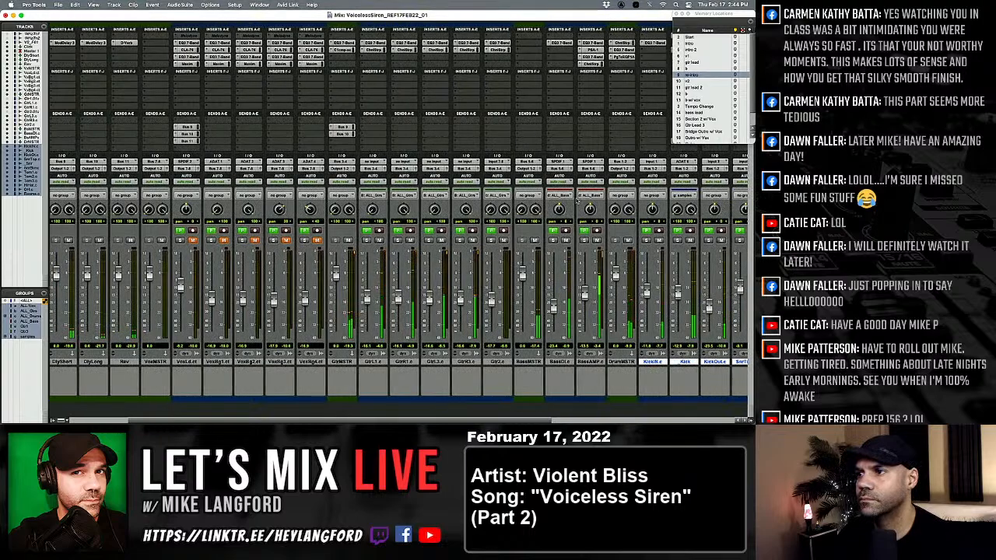
click(592, 56)
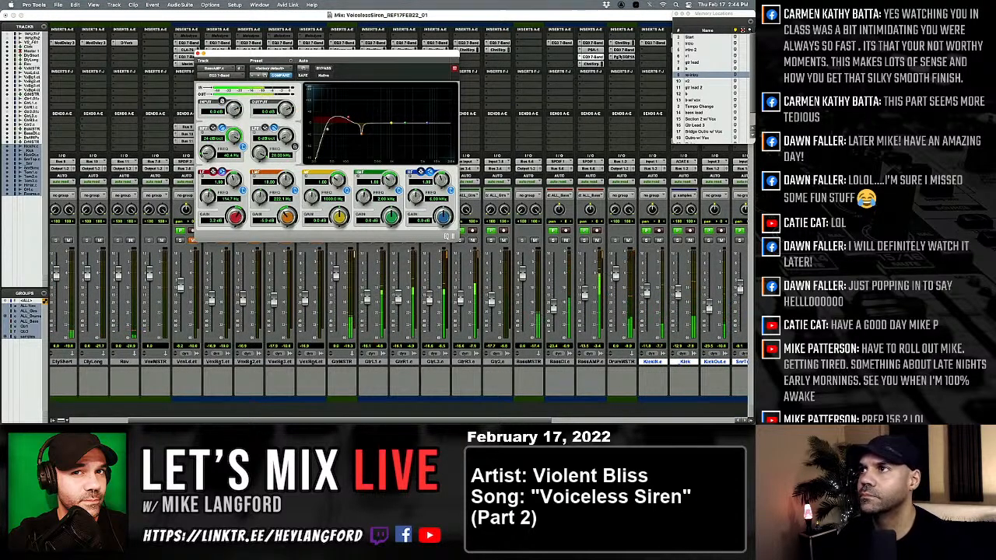
click(592, 50)
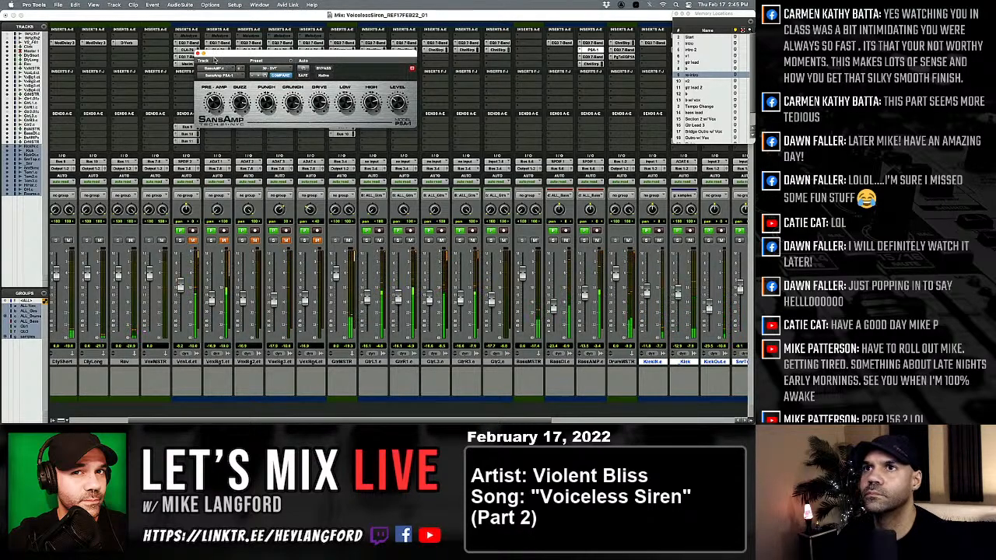
click(198, 54)
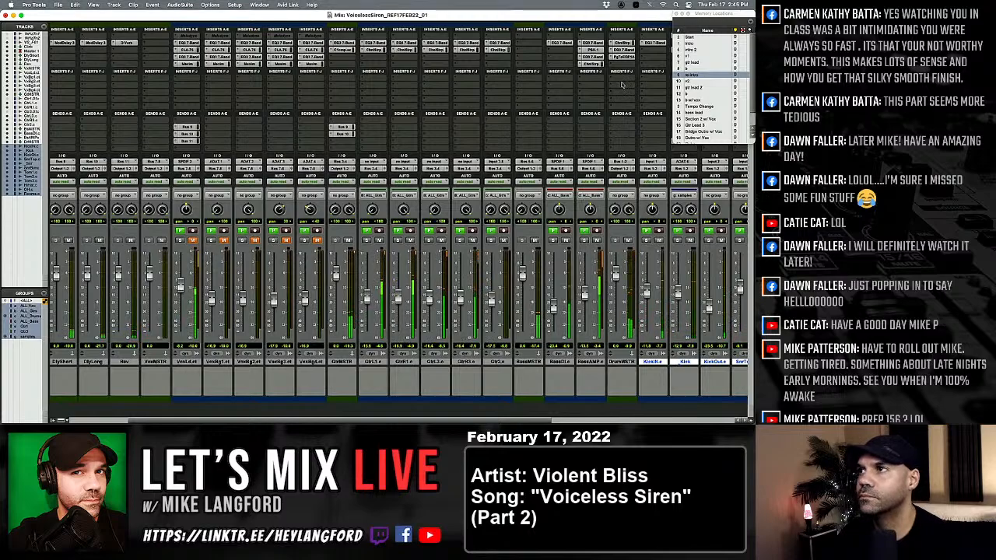
click(629, 59)
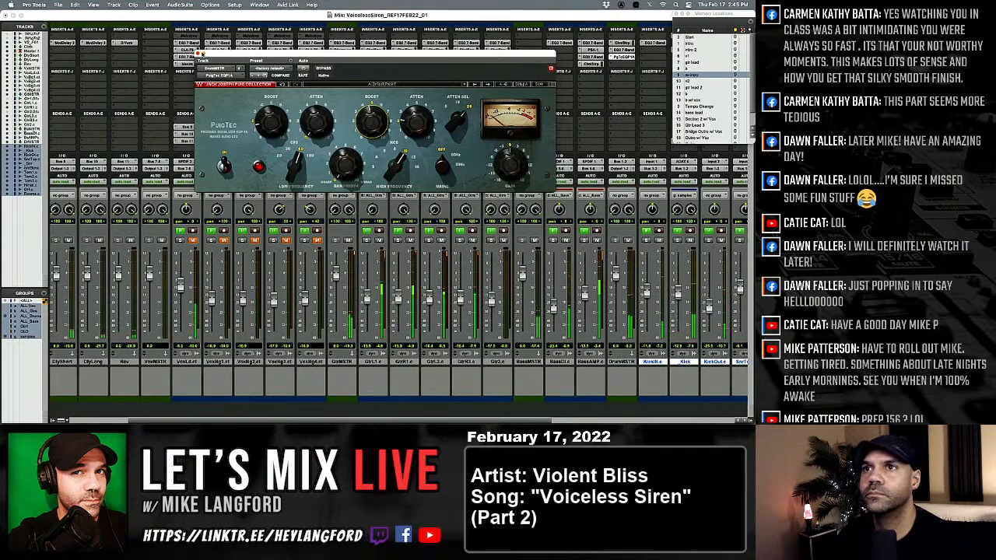
click(198, 54)
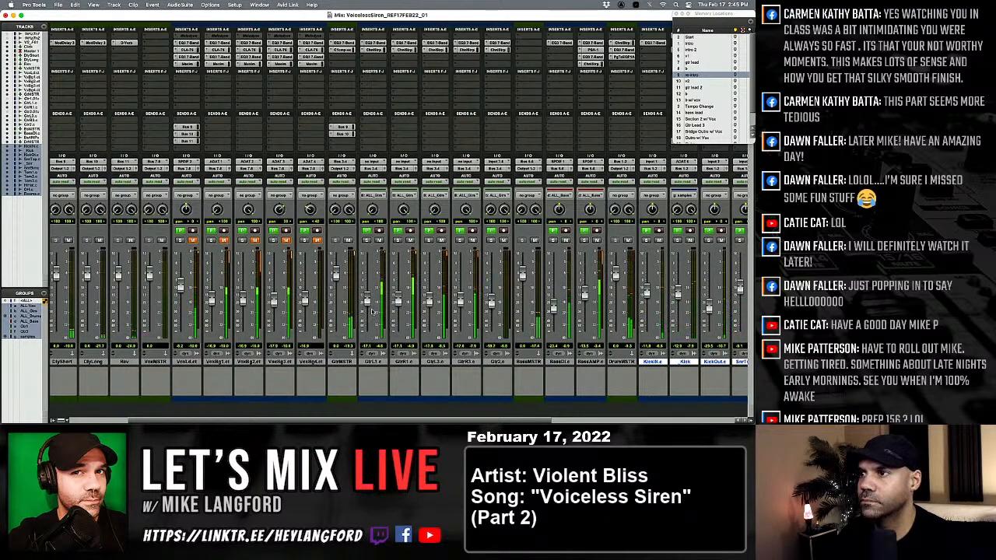
Save another version of the session named VoicelessSiren_REF17FEB22_02.
scroll(374, 312, left, 3)
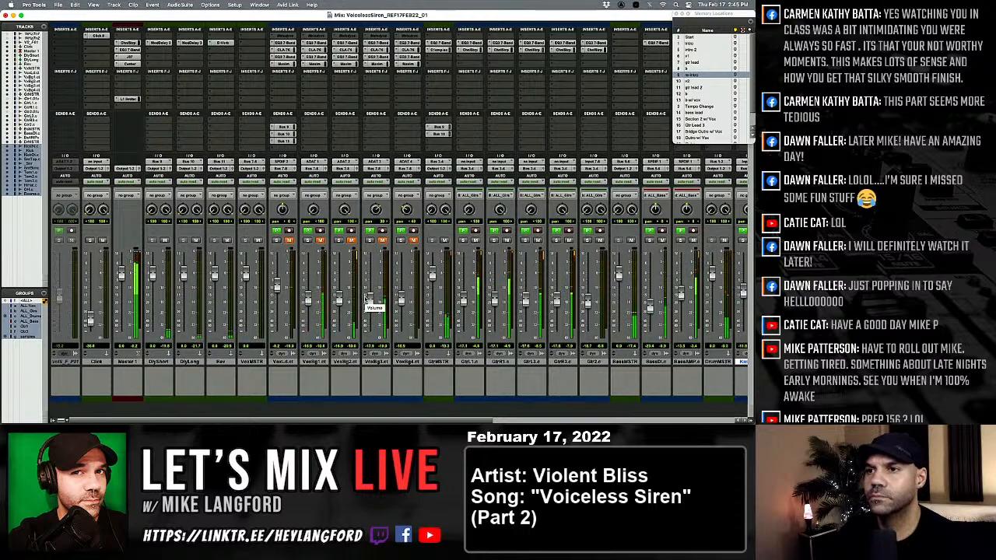
key(super+shift+s)
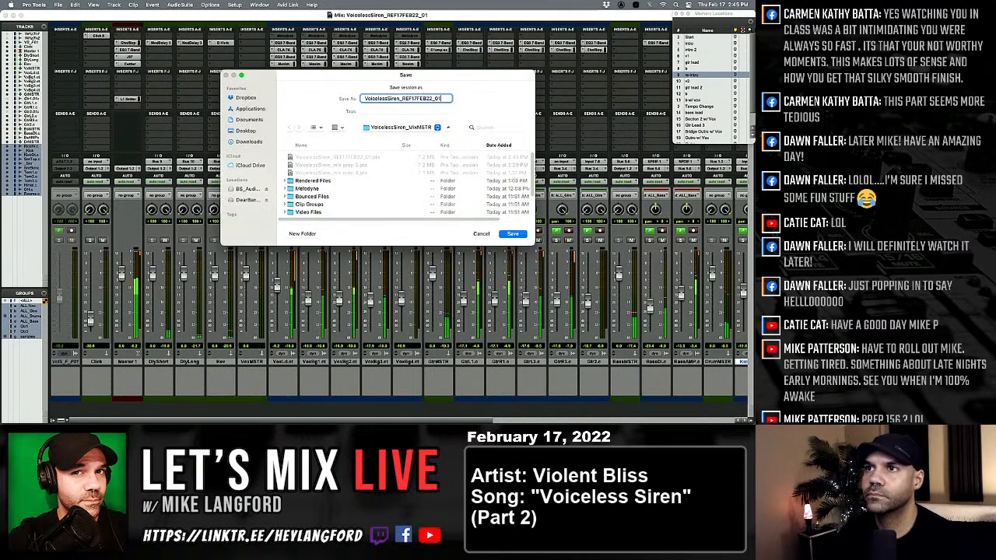
text(2)
key(Return)
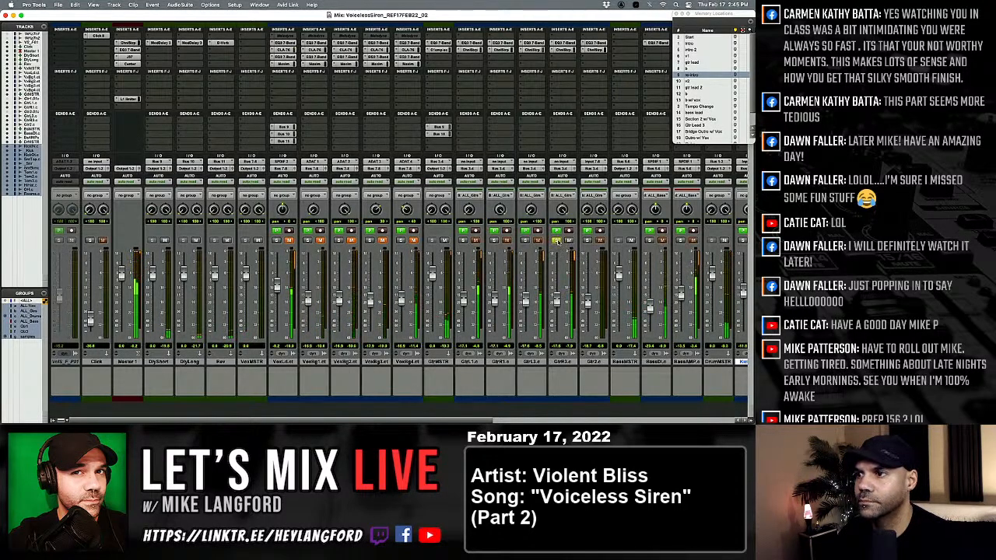
Check the arrangement in the Edit window and lower the Gtr2.c fader to about -20.1 dB in the mixer.
key(super+equal)
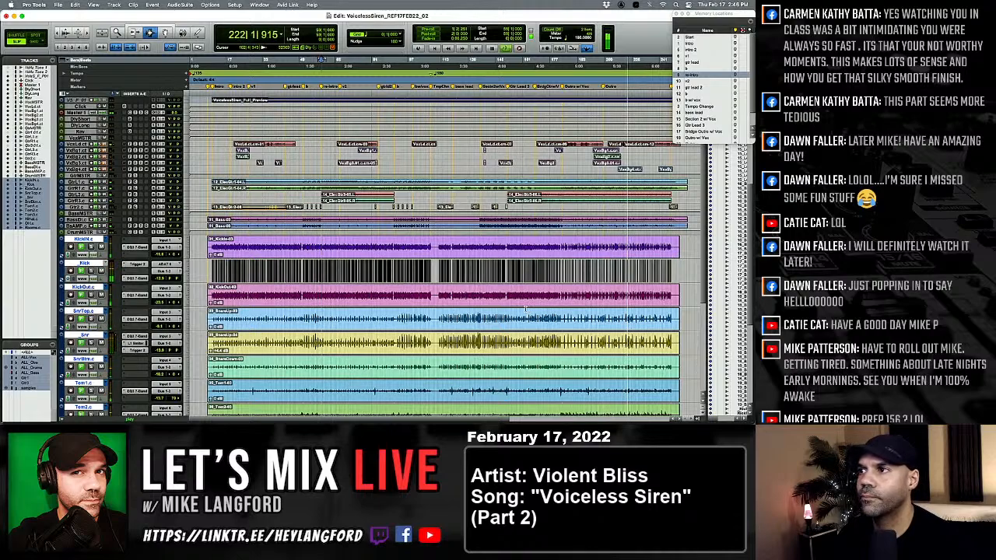
key(super+equal)
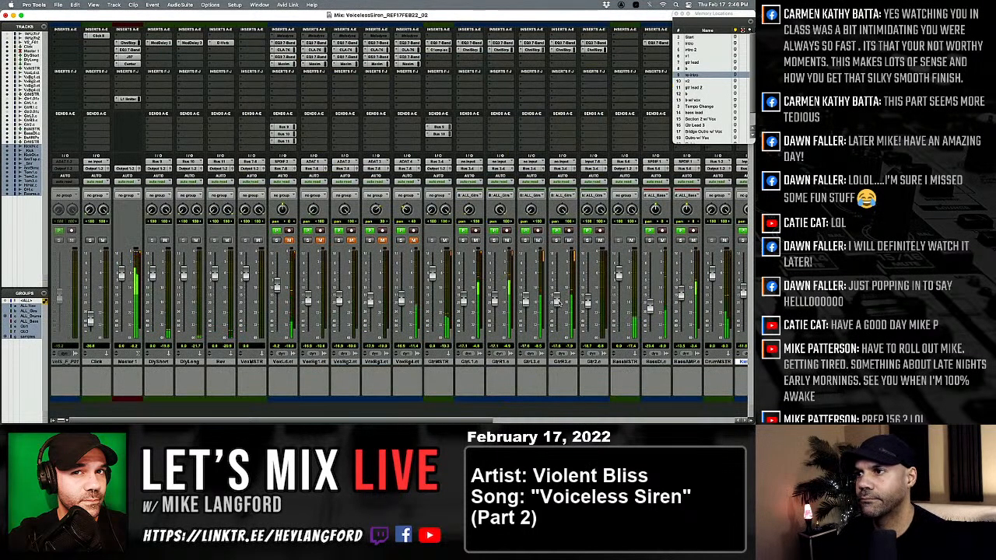
drag(588, 300, 589, 305)
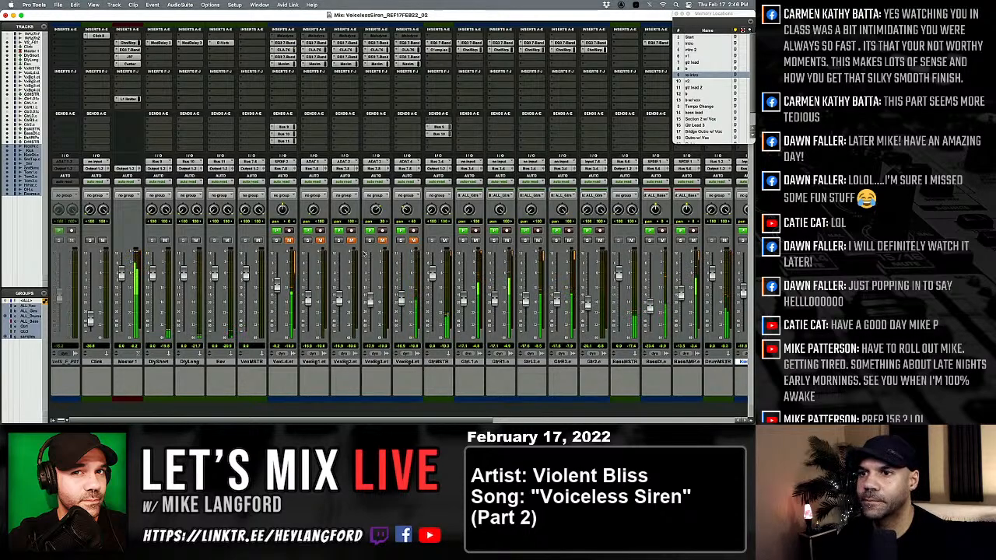
Pull the VoxLd lead vocal fader fully down, unmute the track, and check the playback position in the arrangement.
drag(277, 285, 278, 334)
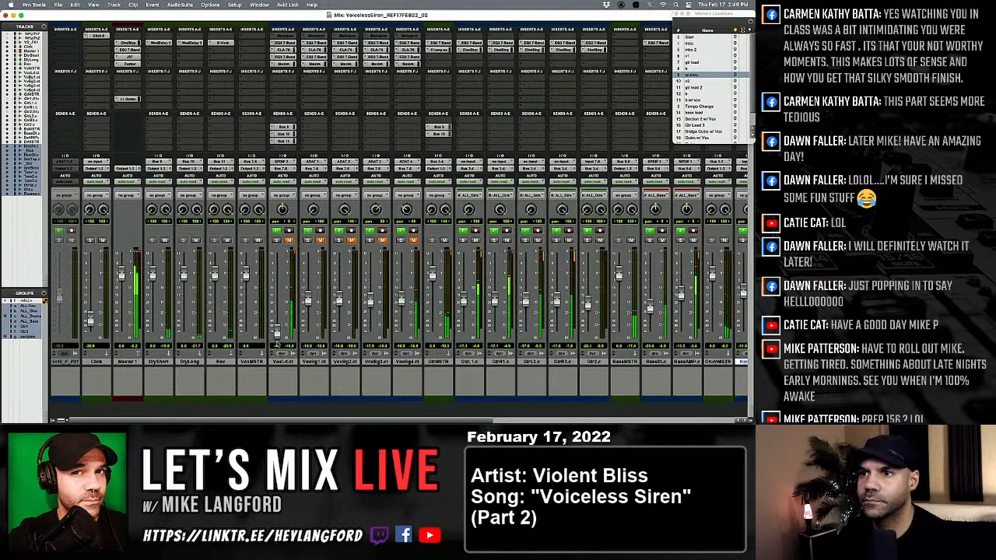
click(288, 240)
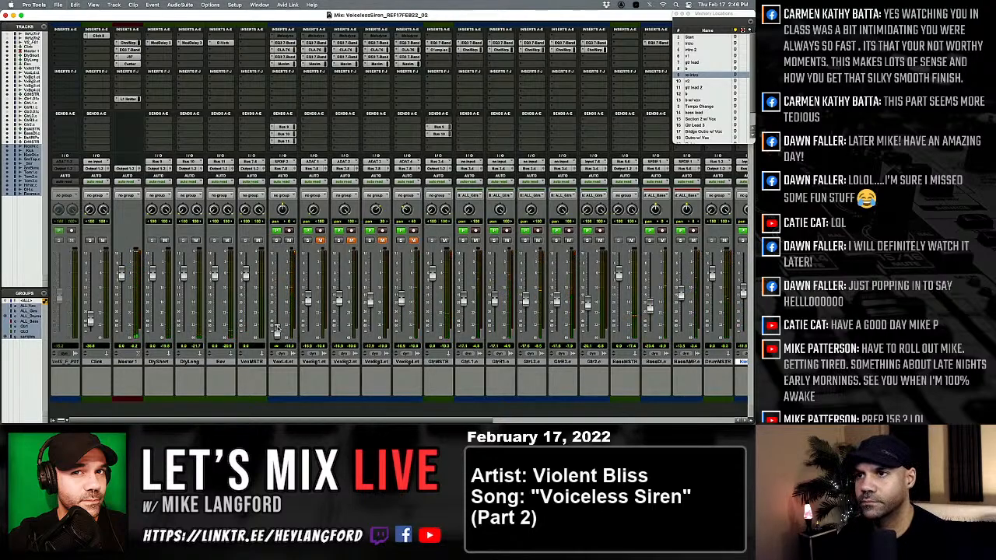
key(super+equal)
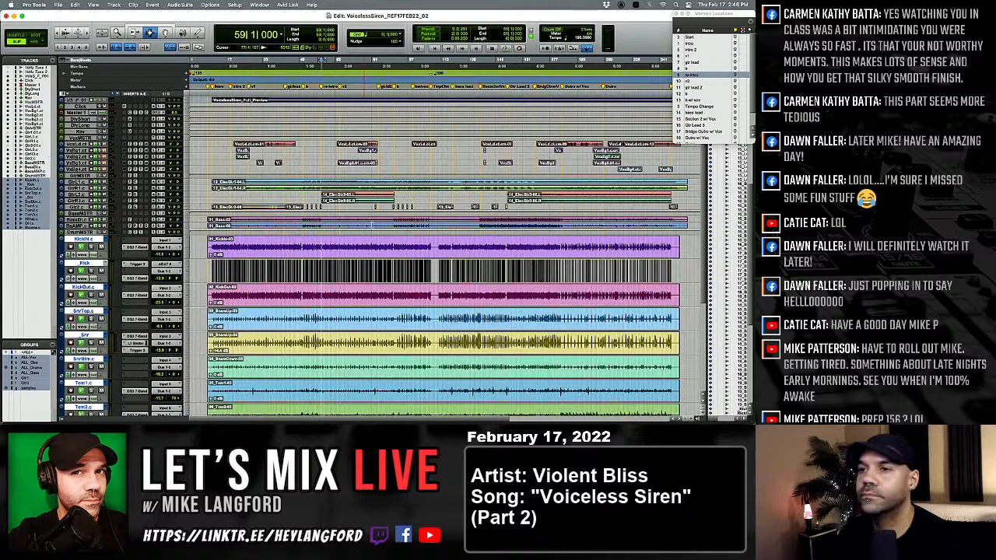
key(super+equal)
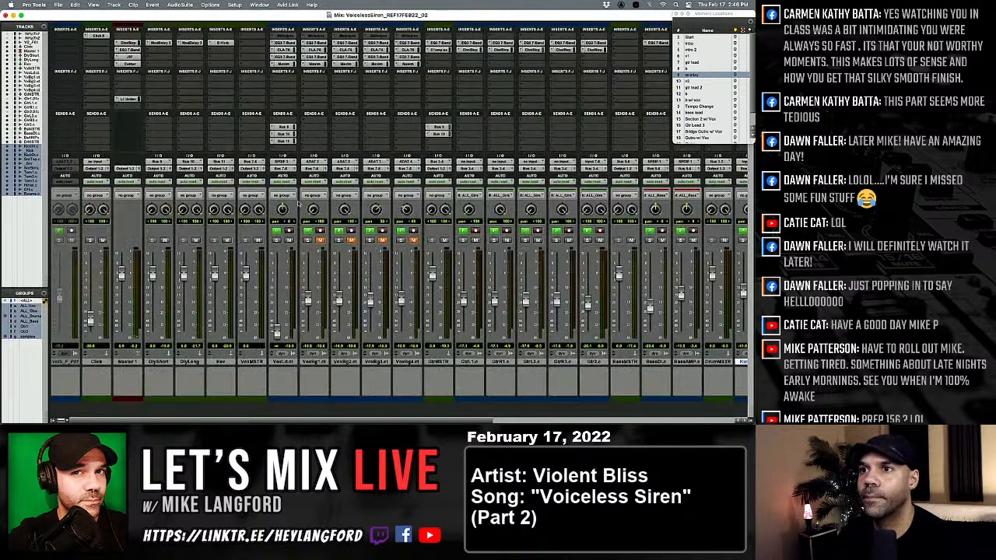
Examine the J37, EQ3 7-Band and Channel Strip plug-ins on Master 1, including the Channel Strip's preset list.
click(134, 58)
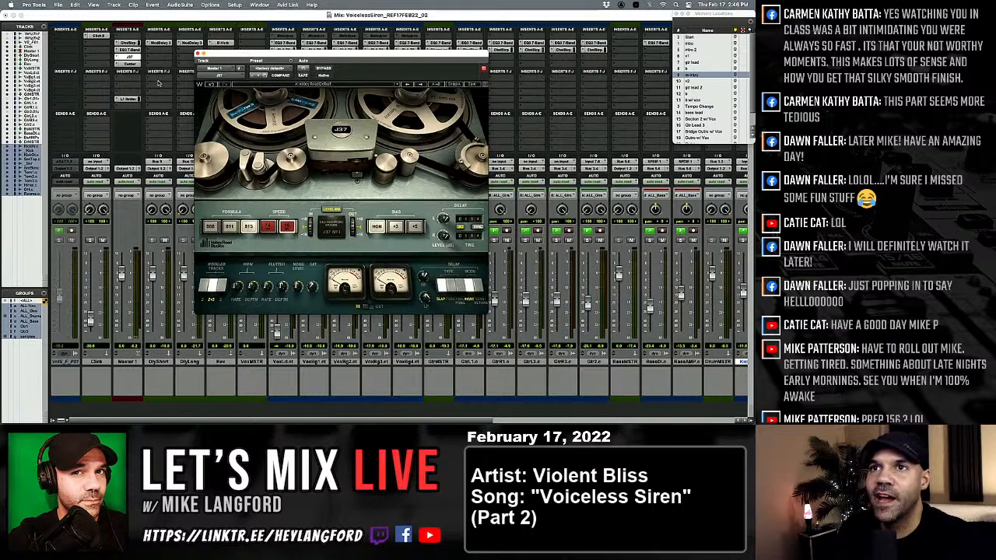
click(131, 49)
click(129, 44)
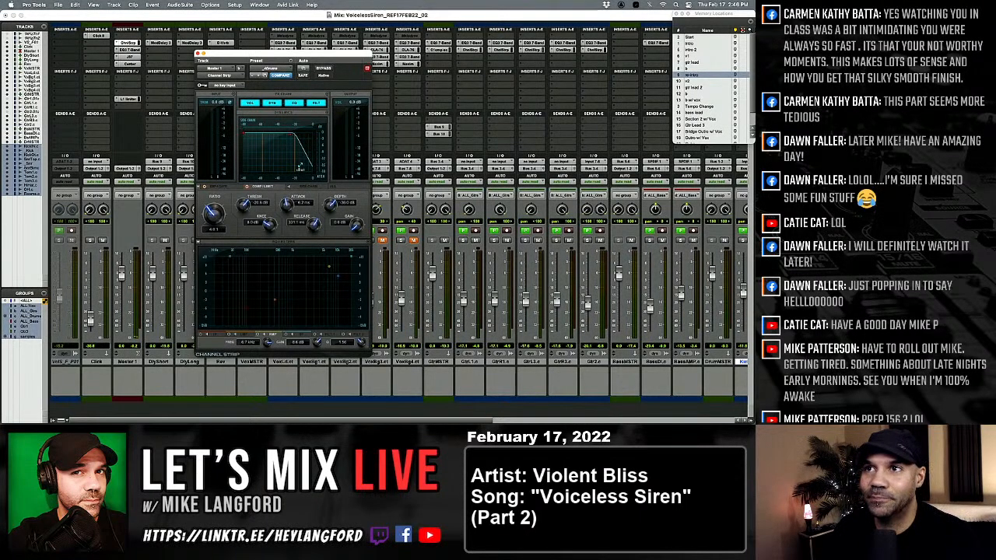
click(274, 69)
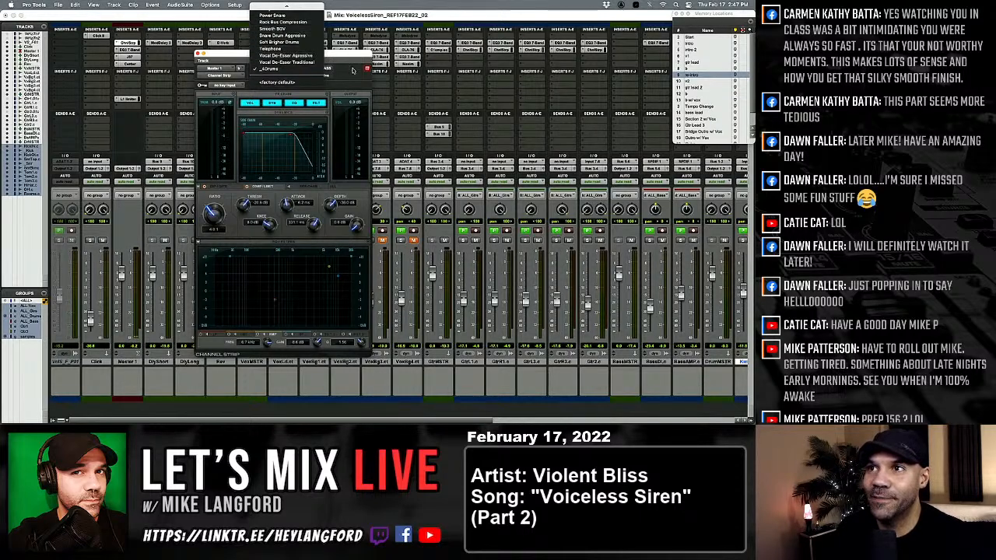
click(266, 100)
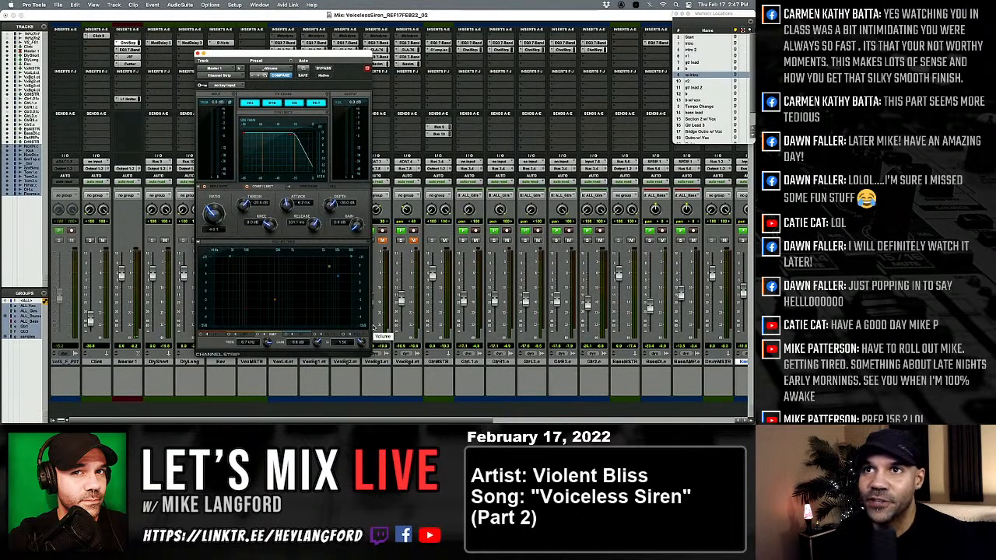
Review the J37, Center and L1 Limiter settings on Master 1, then close the plug-in window.
click(130, 56)
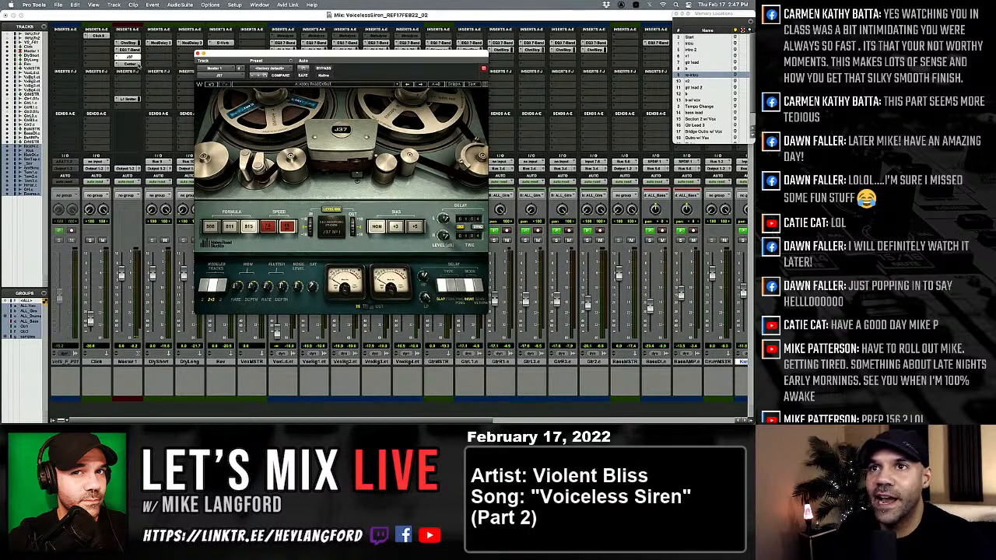
click(130, 65)
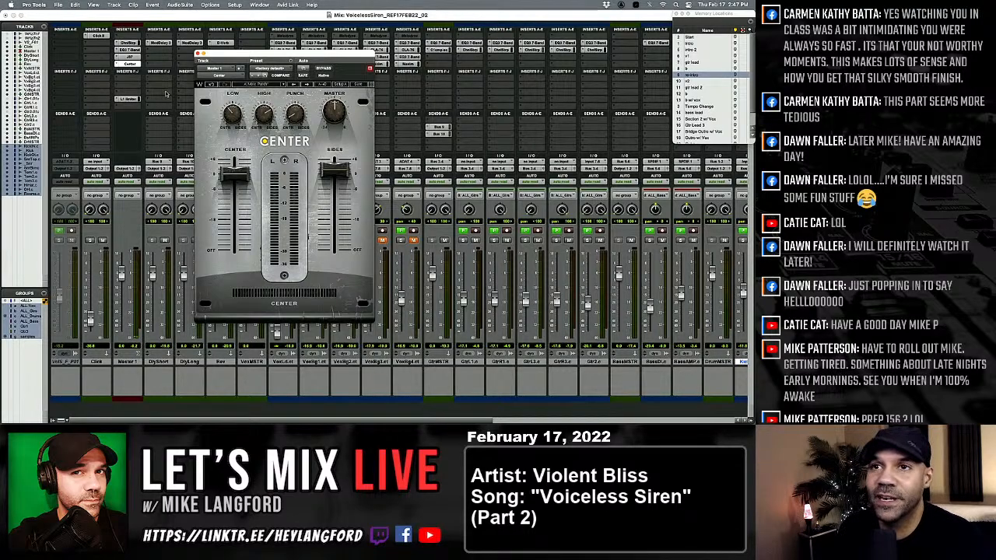
click(126, 100)
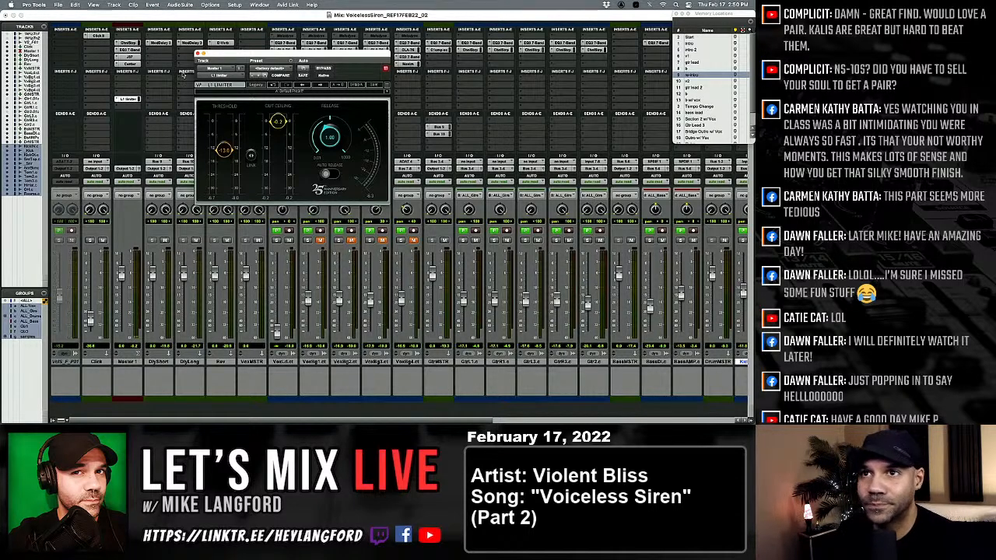
drag(229, 53, 209, 56)
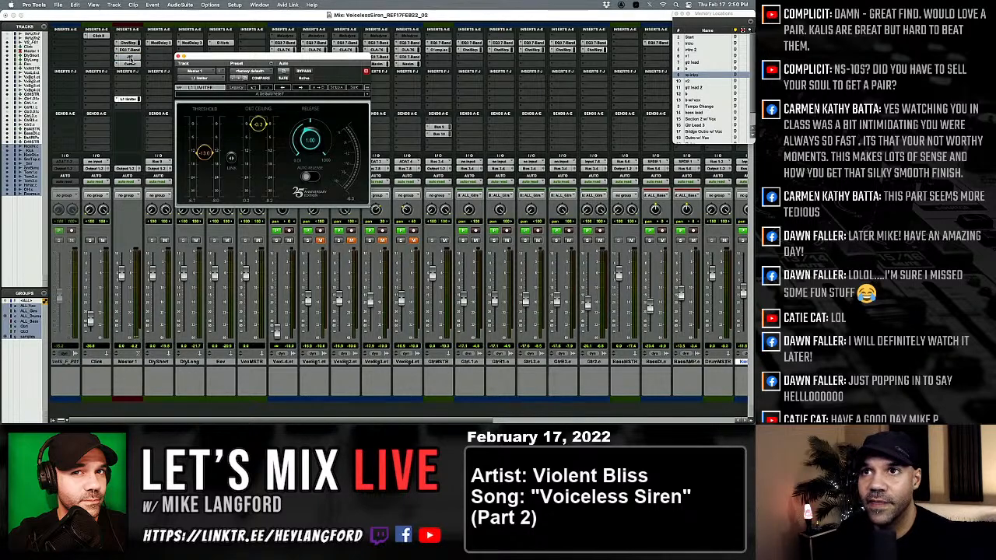
click(129, 56)
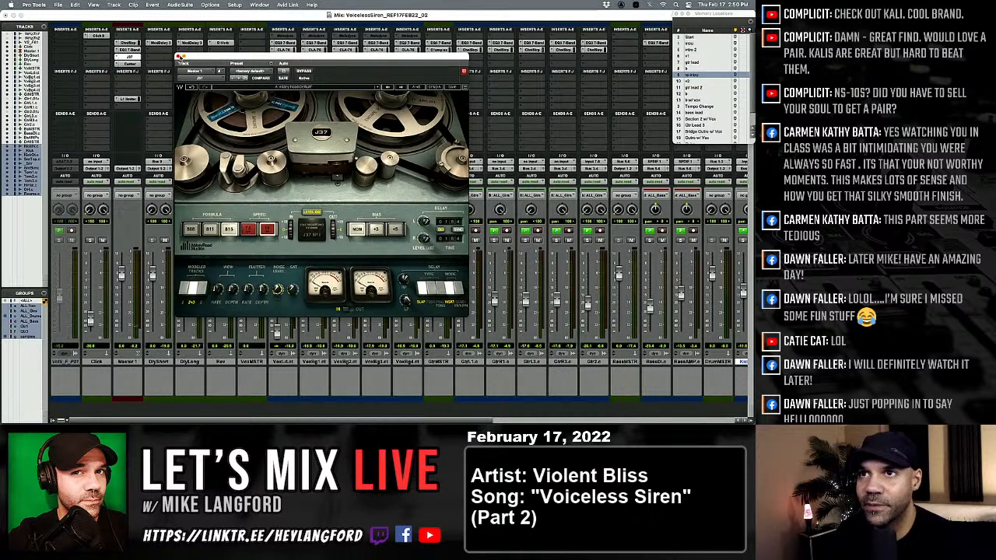
click(180, 56)
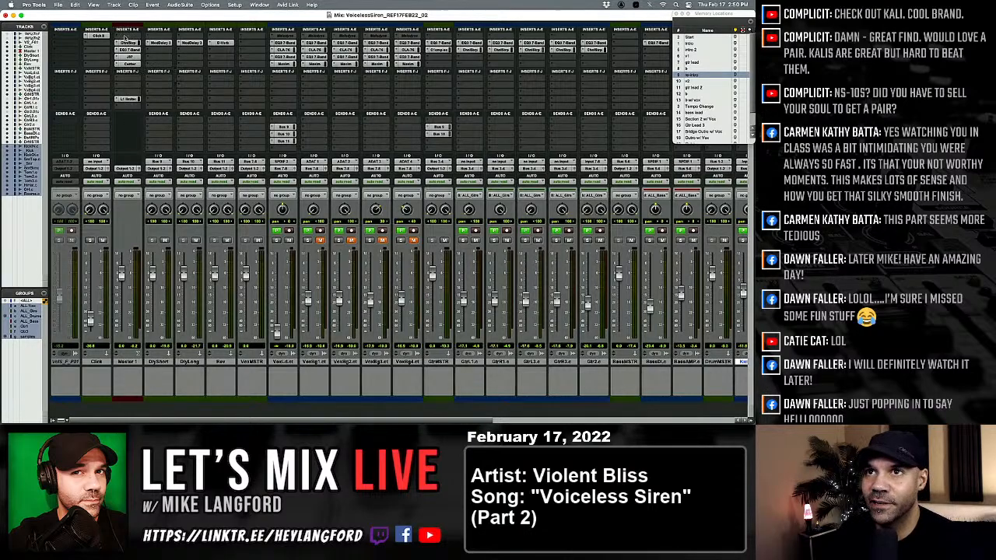
click(117, 35)
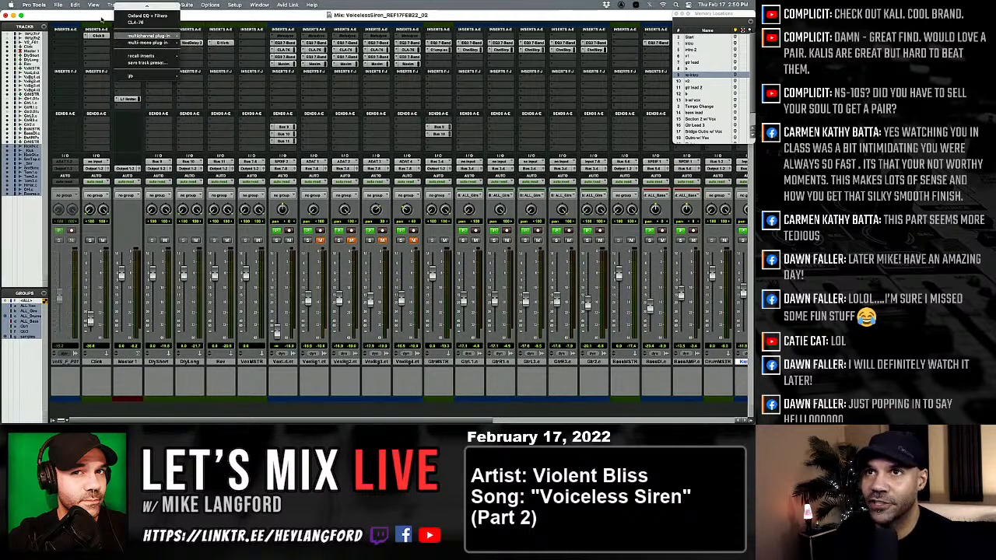
click(129, 36)
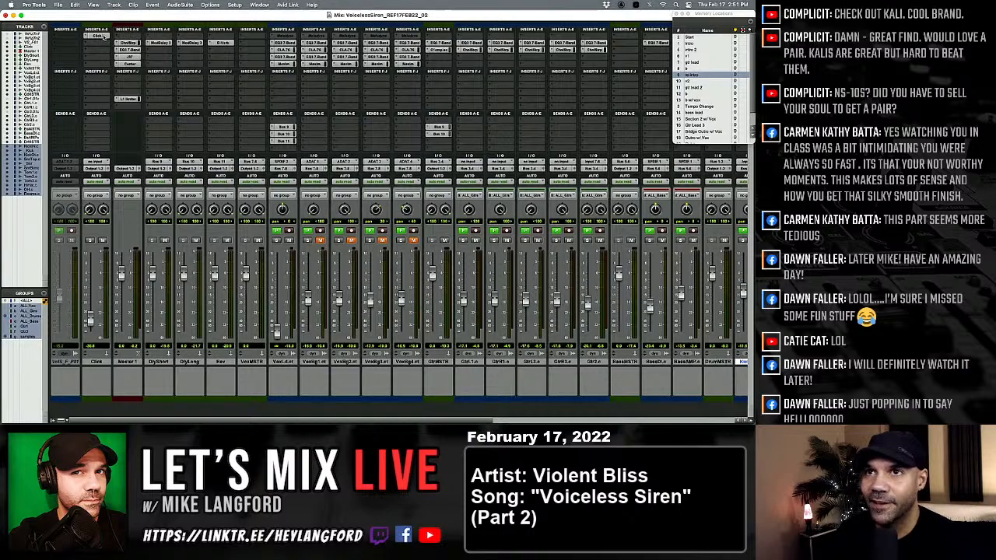
click(119, 36)
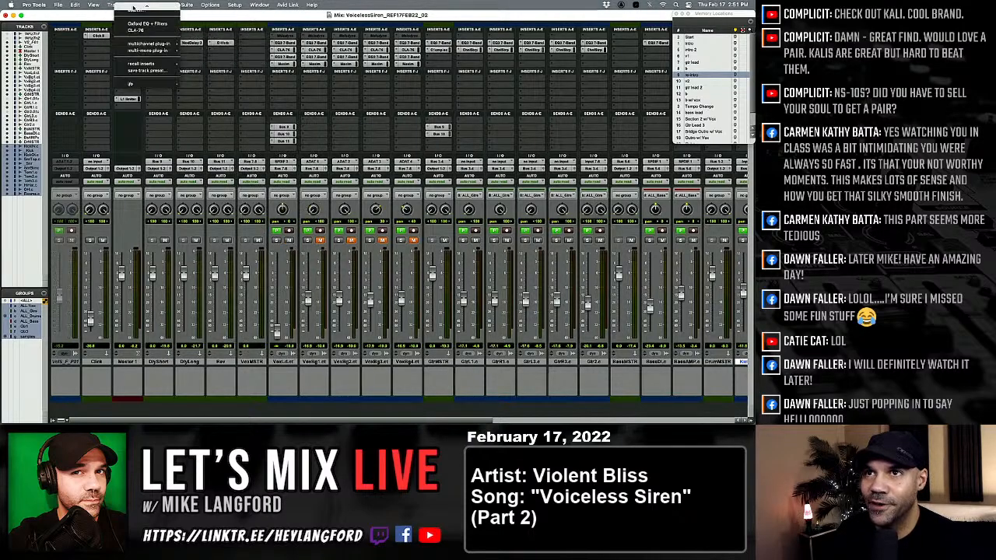
click(80, 14)
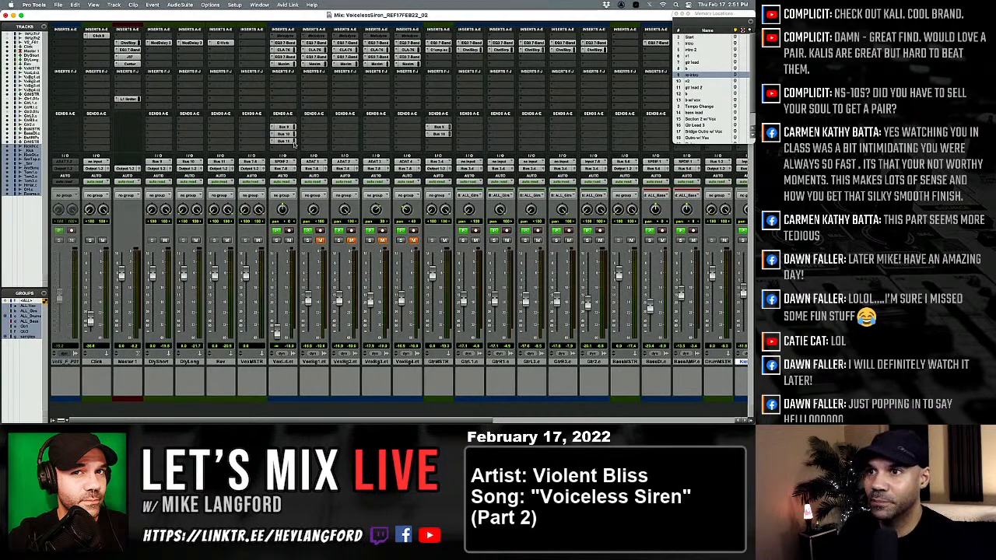
Select only the DrumMSTR track and look over the channel strips across the mixer.
scroll(394, 265, right, 10)
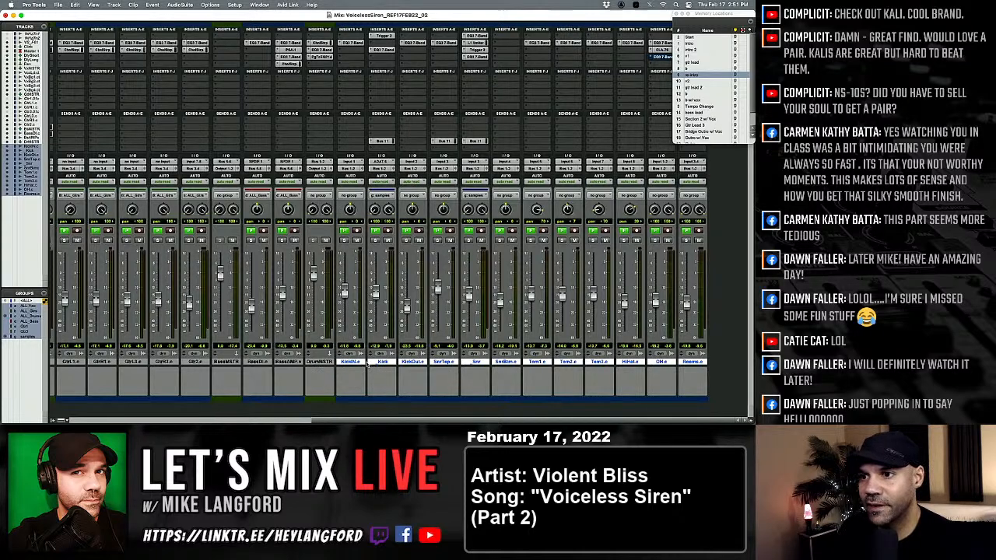
click(322, 362)
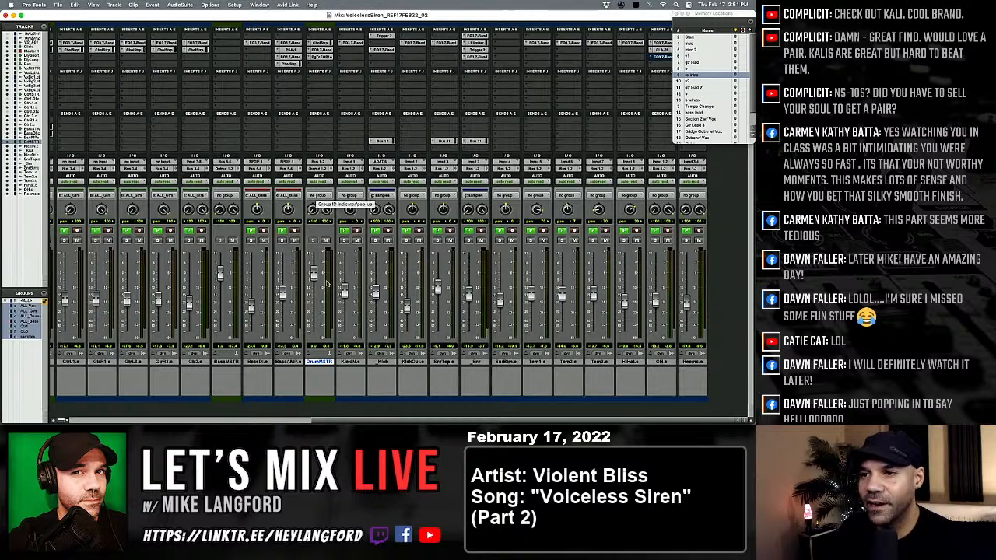
scroll(317, 282, left, 10)
scroll(317, 281, left, 2)
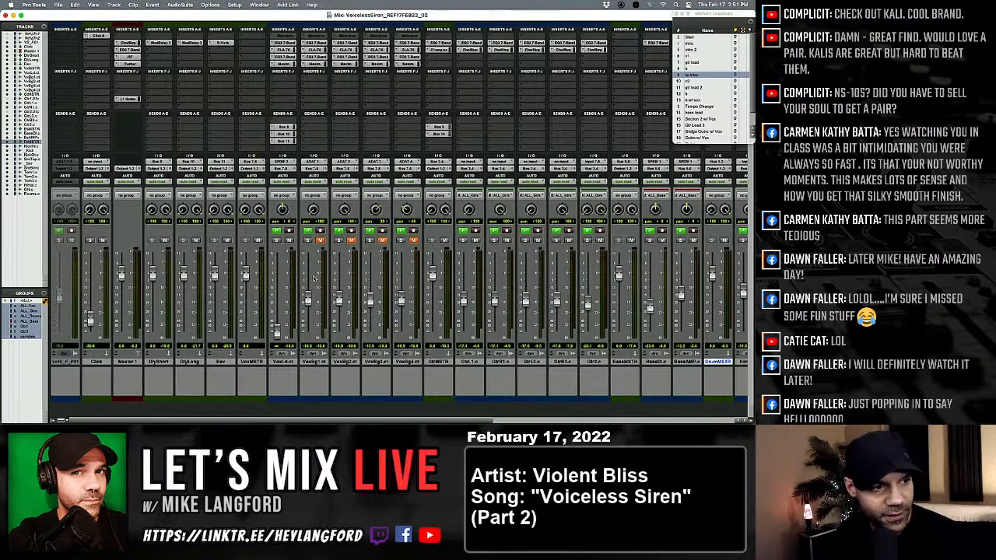
scroll(314, 277, right, 2)
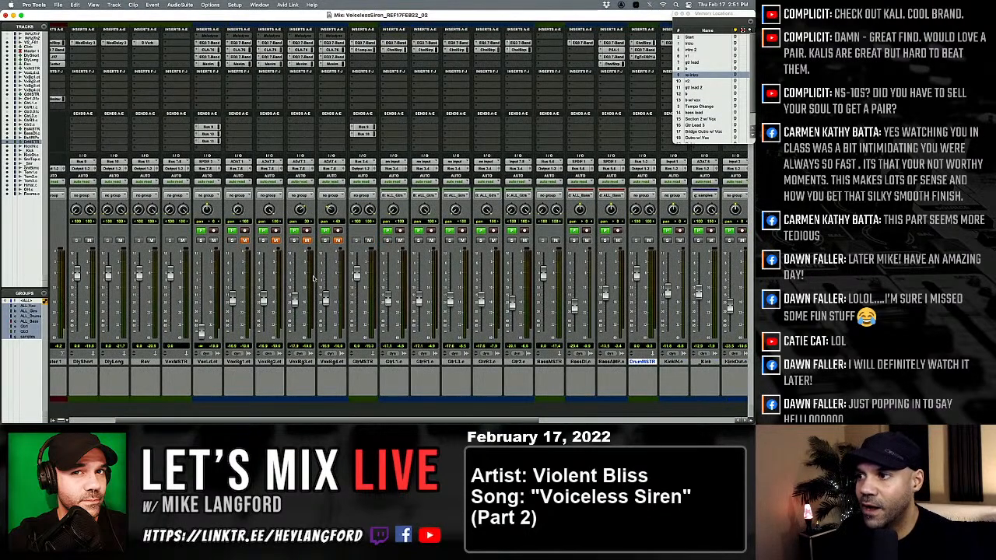
scroll(325, 303, right, 3)
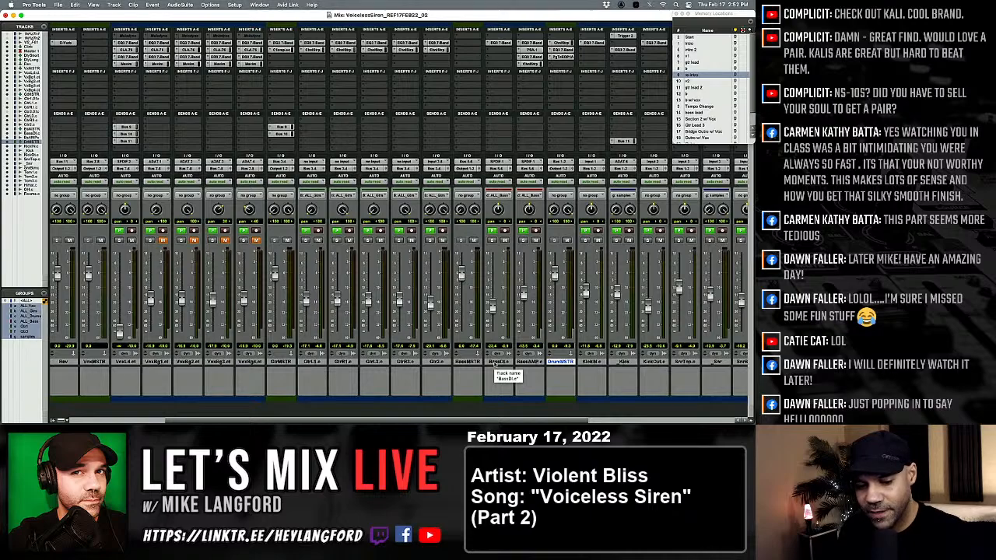
Shrink the drum tracks in the Edit window and enlarge all track heights for a uniform view of the arrangement.
key(super+equal)
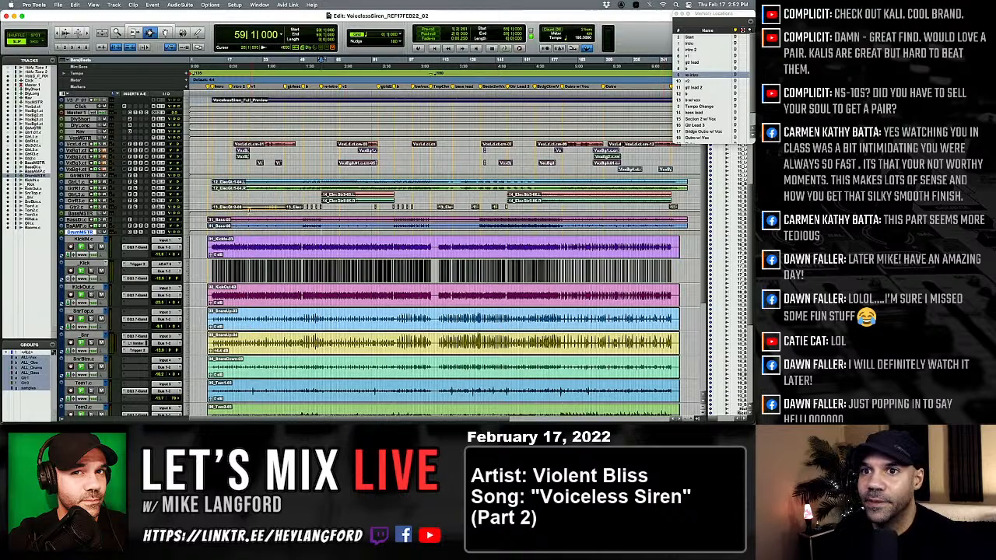
scroll(628, 90, down, 3)
scroll(95, 242, down, 5)
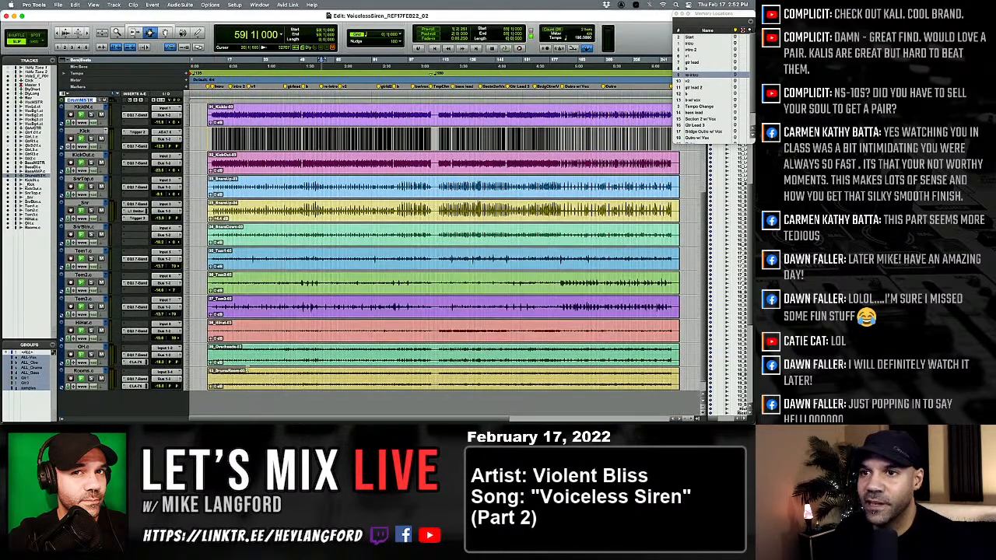
key(ctrl+Down)
key(ctrl+Down)
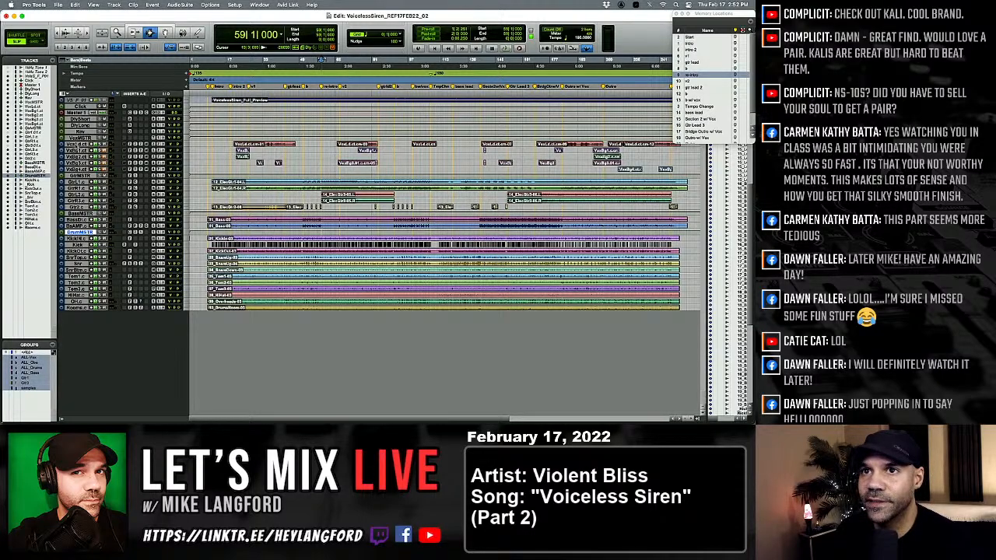
key(ctrl+alt+Up)
key(ctrl+alt+Up)
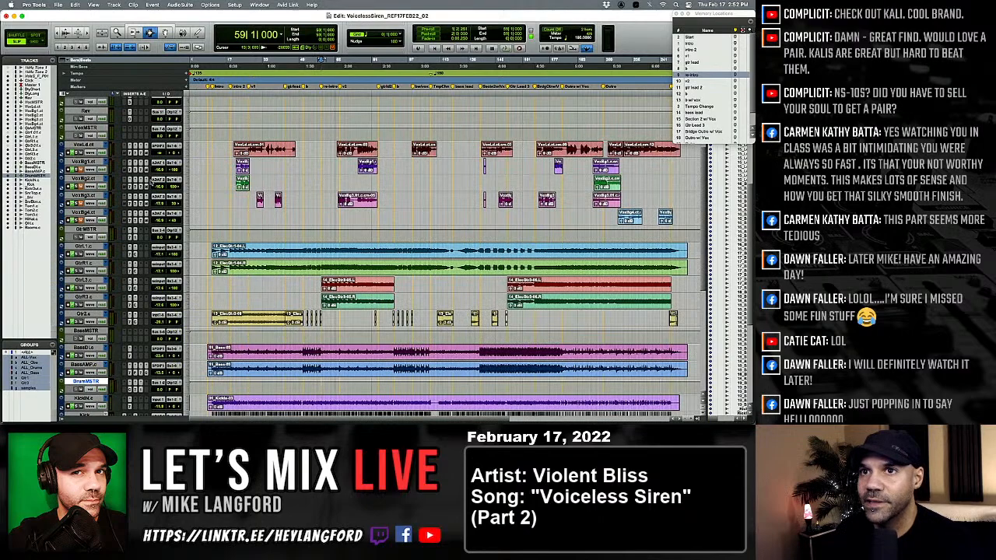
scroll(152, 183, up, 4)
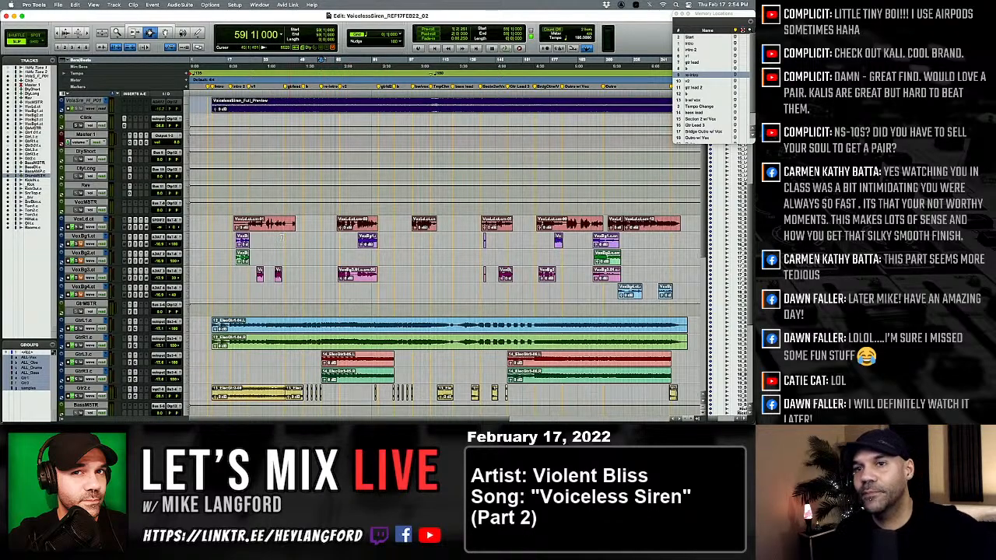
Place the playback cursor at the start of the first GtrL1 guitar clip and play the song from there.
click(215, 225)
key(Tab)
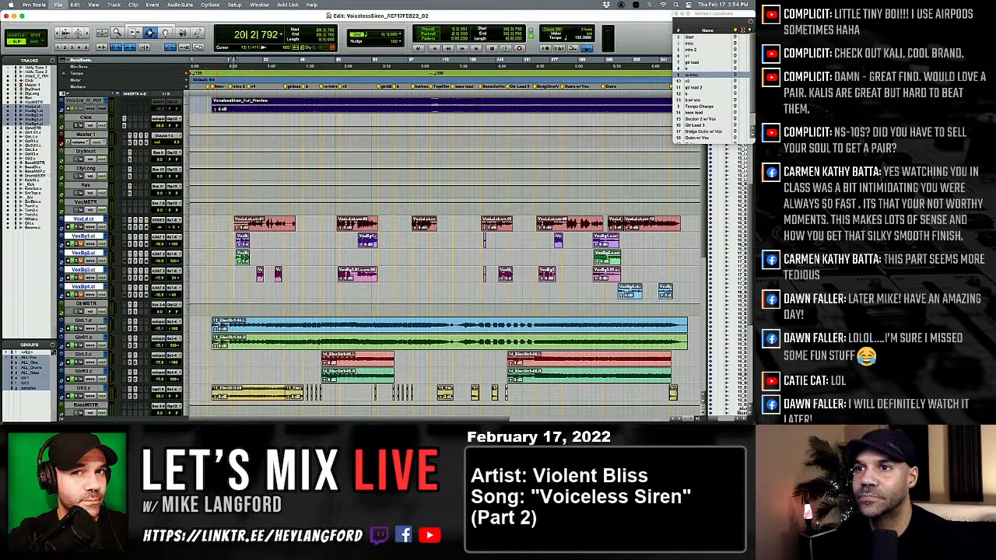
click(202, 328)
key(Tab)
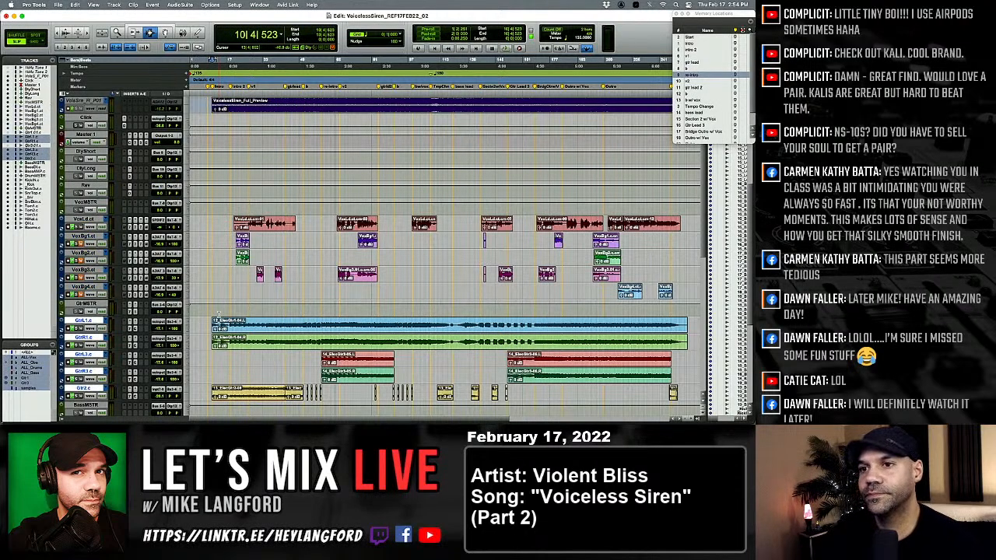
key(space)
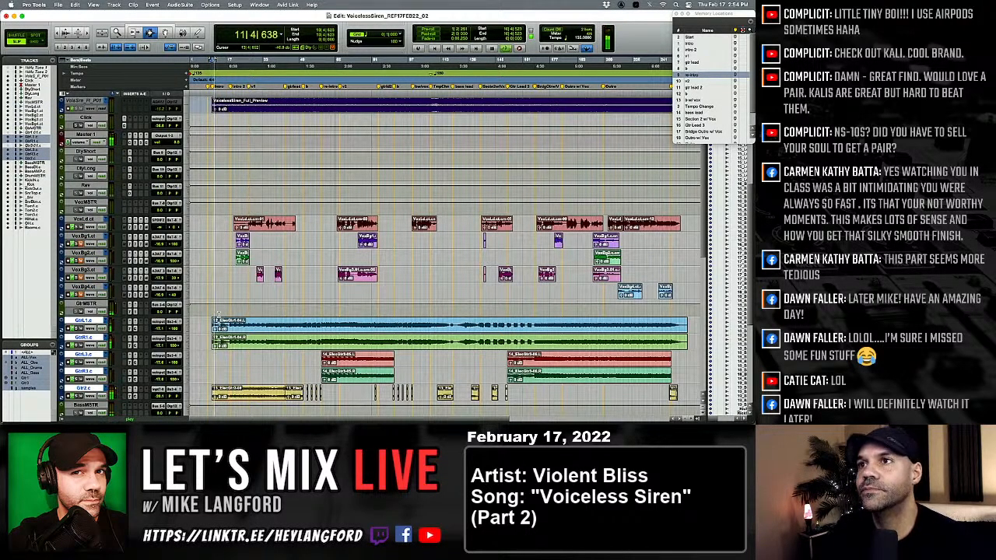
Unmute the VoxBg1 background vocal, pull its fader almost fully down in the mixer, and check the playback position in the arrangement.
key(super+equal)
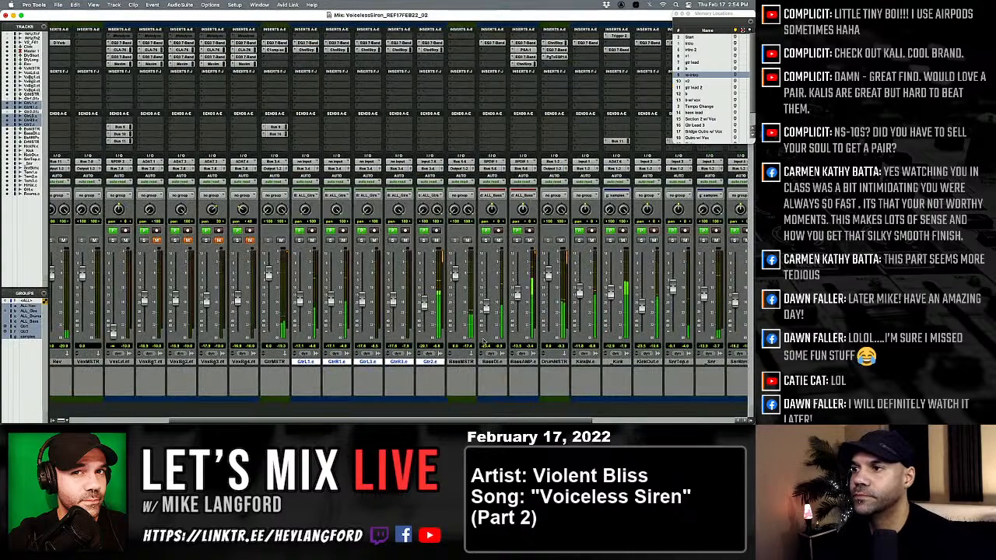
scroll(545, 305, right, 3)
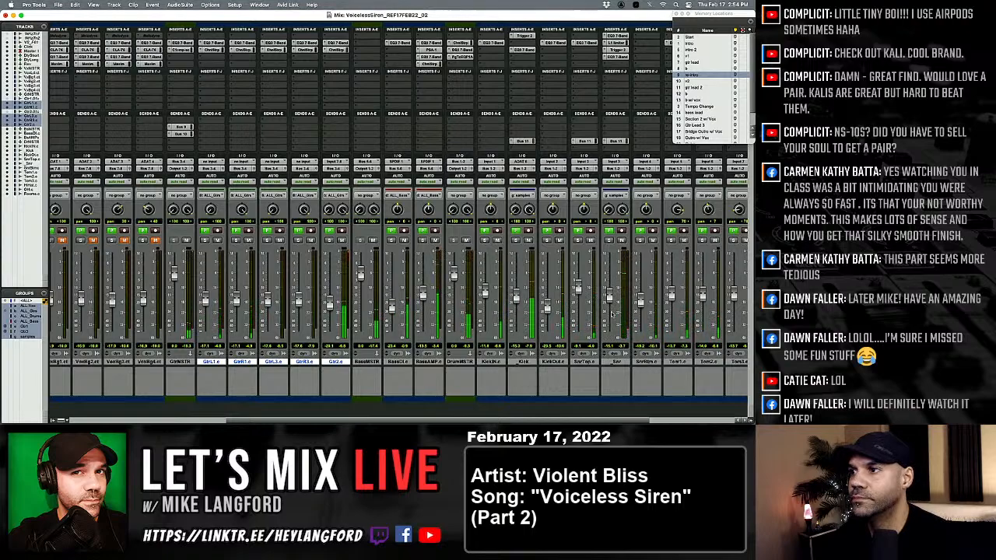
scroll(471, 284, left, 5)
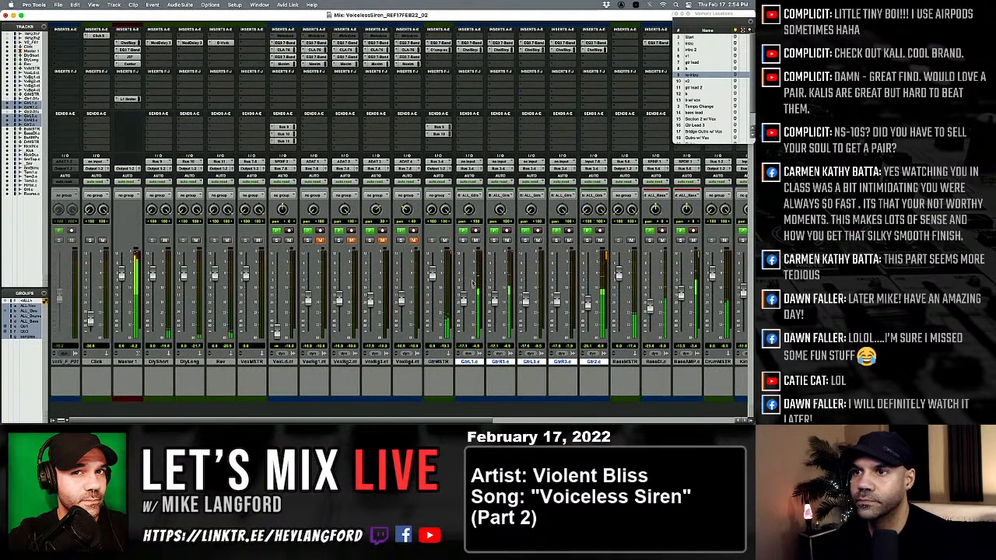
drag(307, 300, 309, 335)
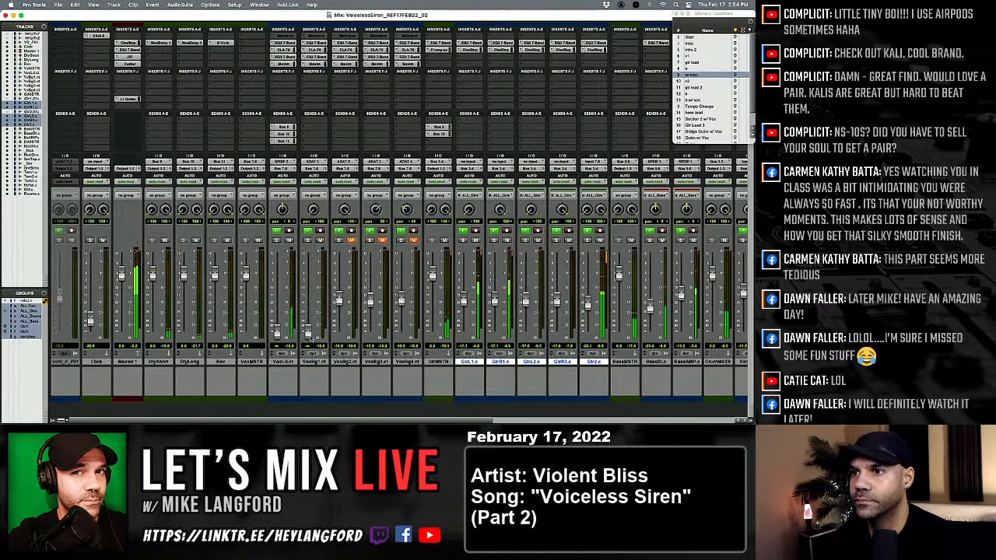
key(super+equal)
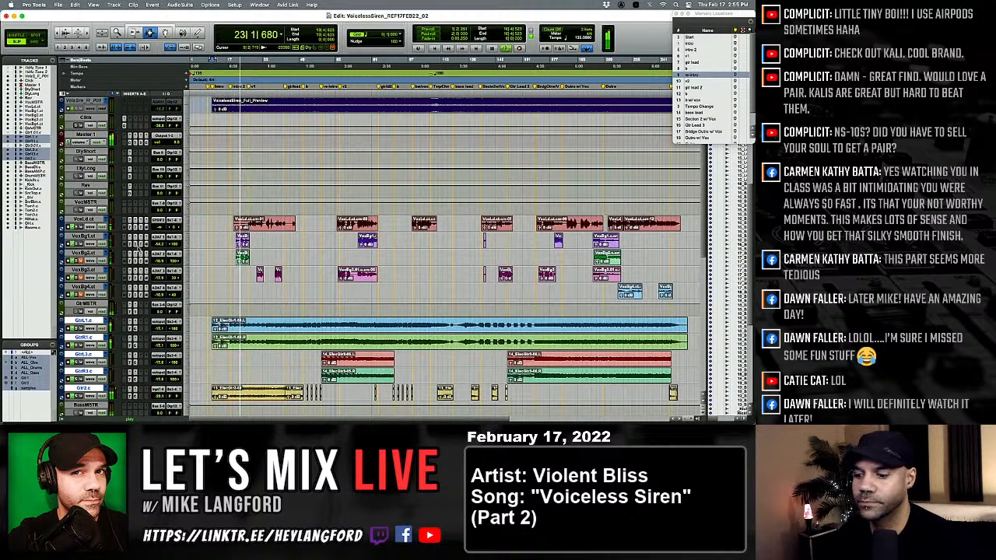
key(super+equal)
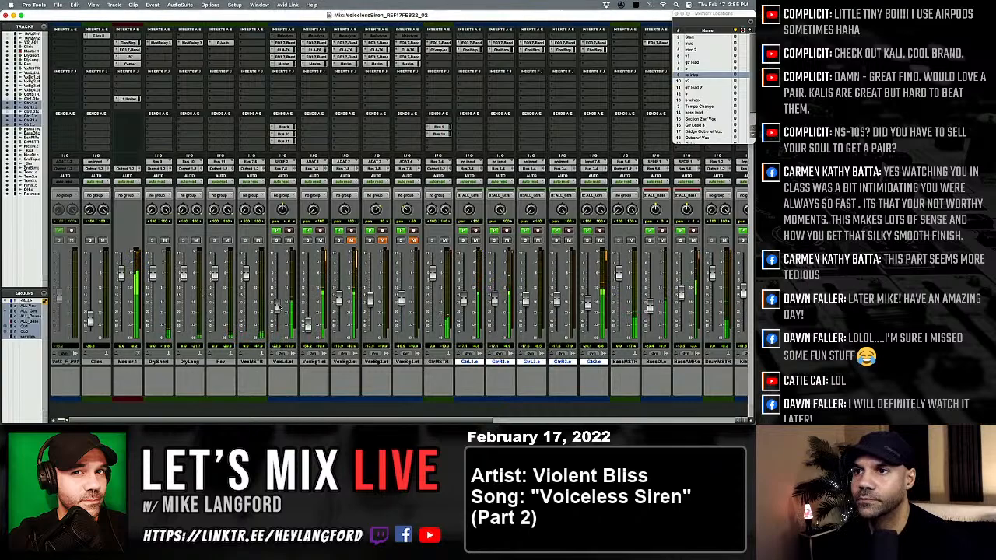
Solo the VoxLd lead vocal, raise its fader to about -6.5 dB, and open its EQ3 7-Band plug-in.
click(276, 241)
drag(277, 307, 278, 284)
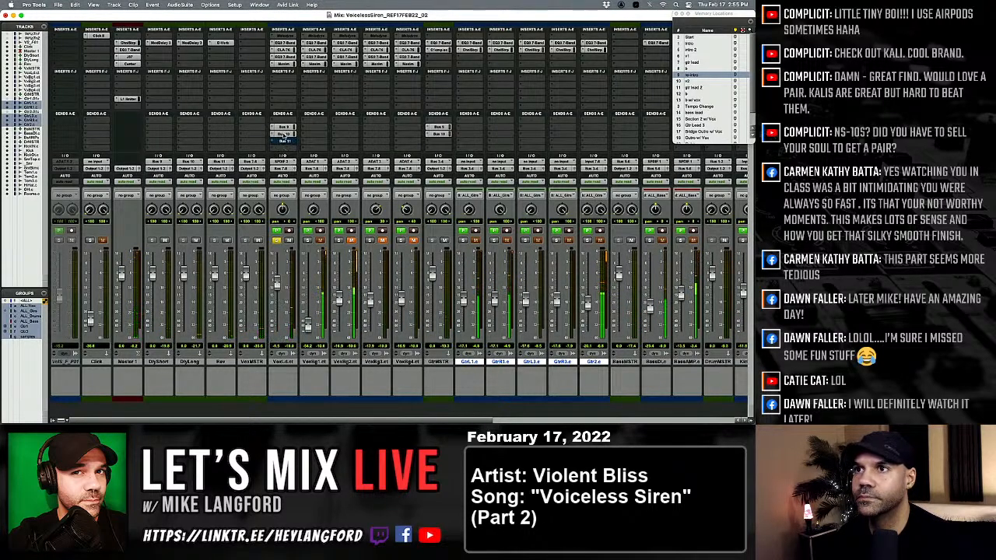
click(285, 43)
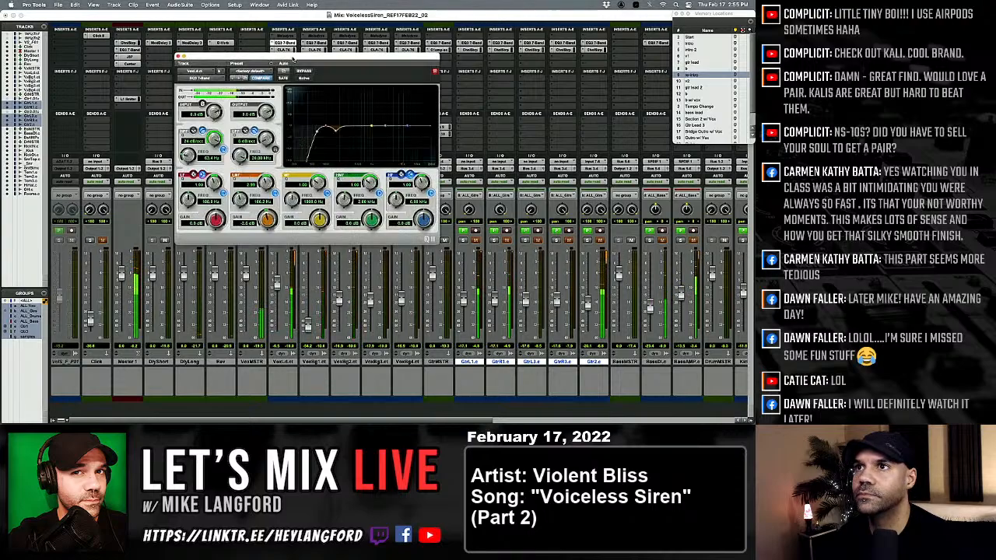
Review the VoxLd lead vocal's first EQ3 7-Band and CLA-76 compressor, and bypass the track's insert plug-ins.
drag(290, 56, 476, 77)
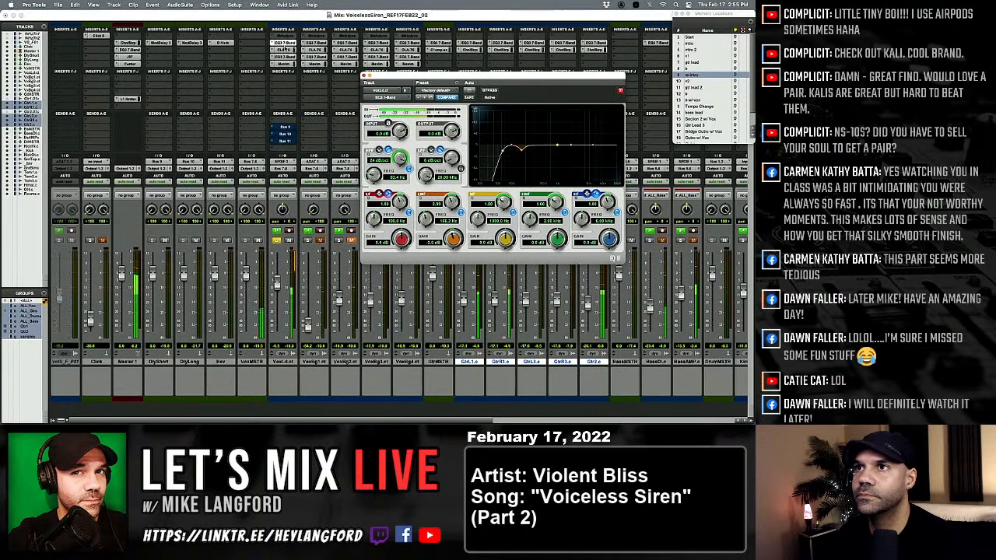
super+click(285, 44)
super+click(285, 45)
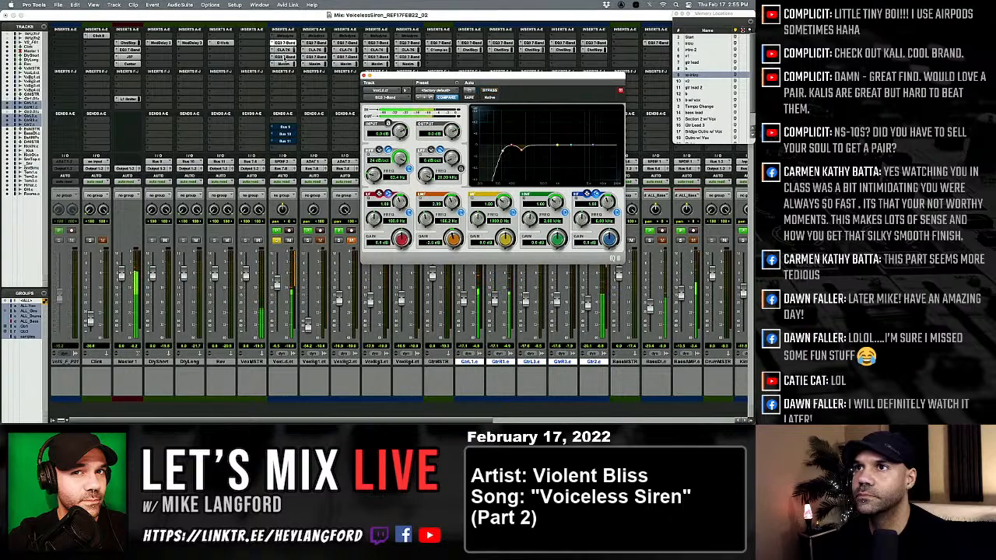
click(284, 50)
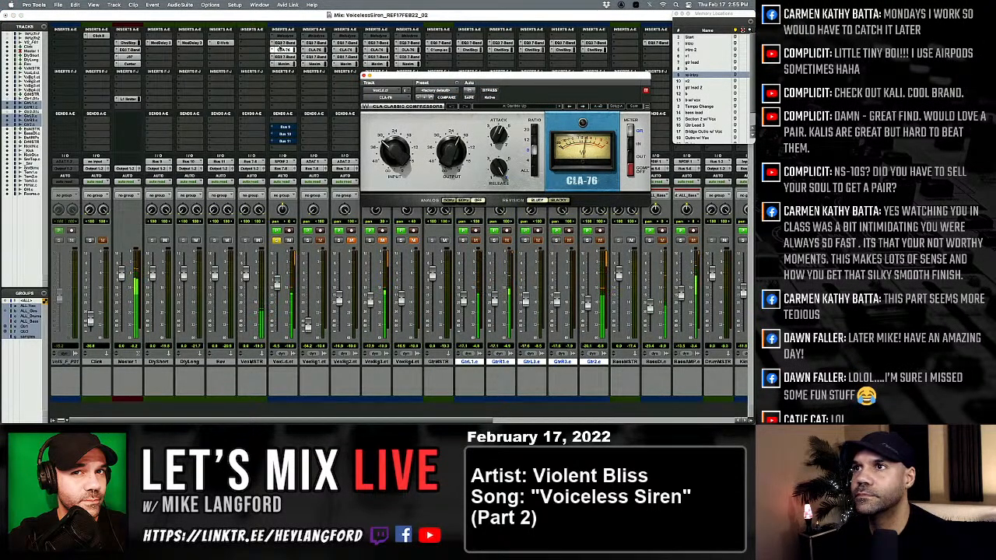
click(282, 45)
super+click(282, 45)
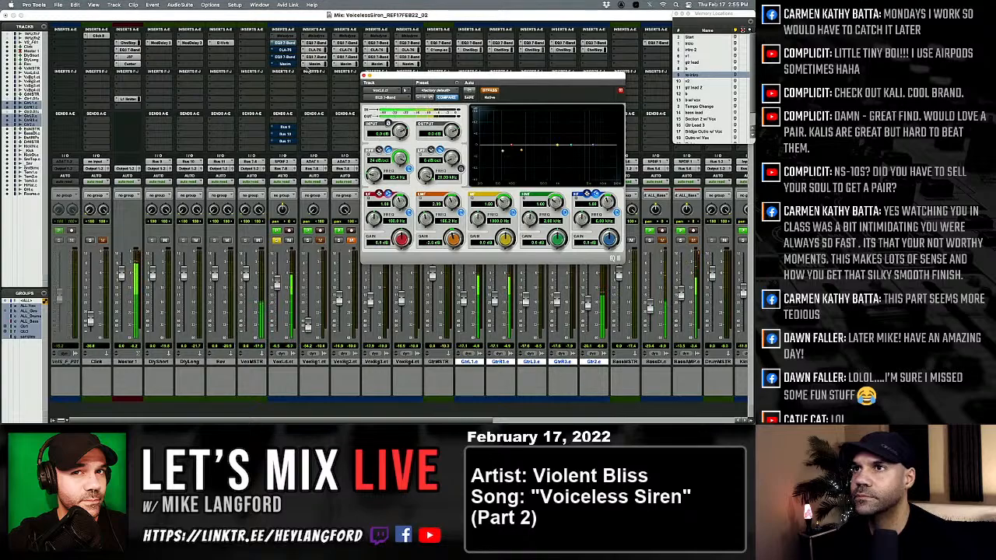
click(284, 45)
click(280, 43)
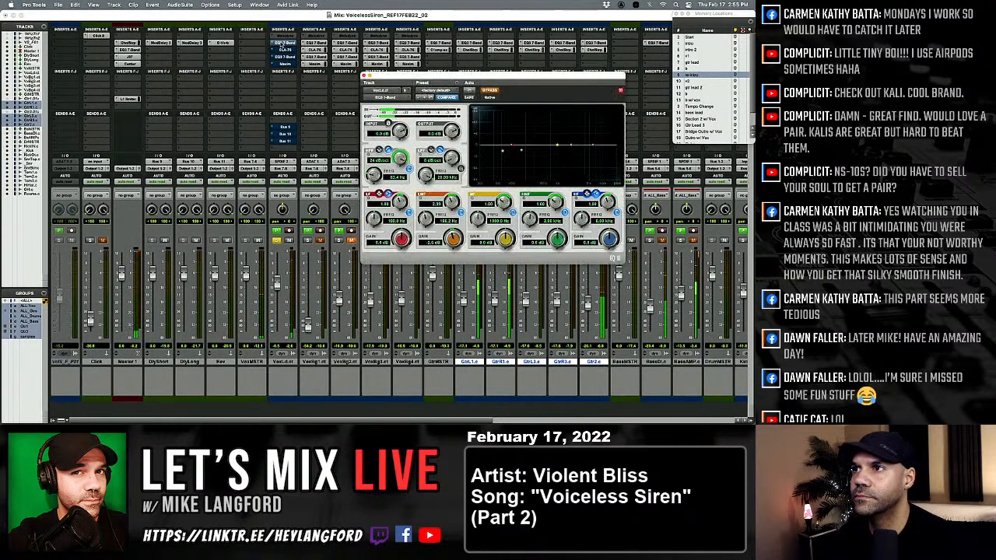
Re-enable VoxLd's first EQ, reset it to the factory default, and cut its low-mid band about 1.2 dB near 316 Hz.
super+click(280, 43)
click(432, 90)
click(433, 90)
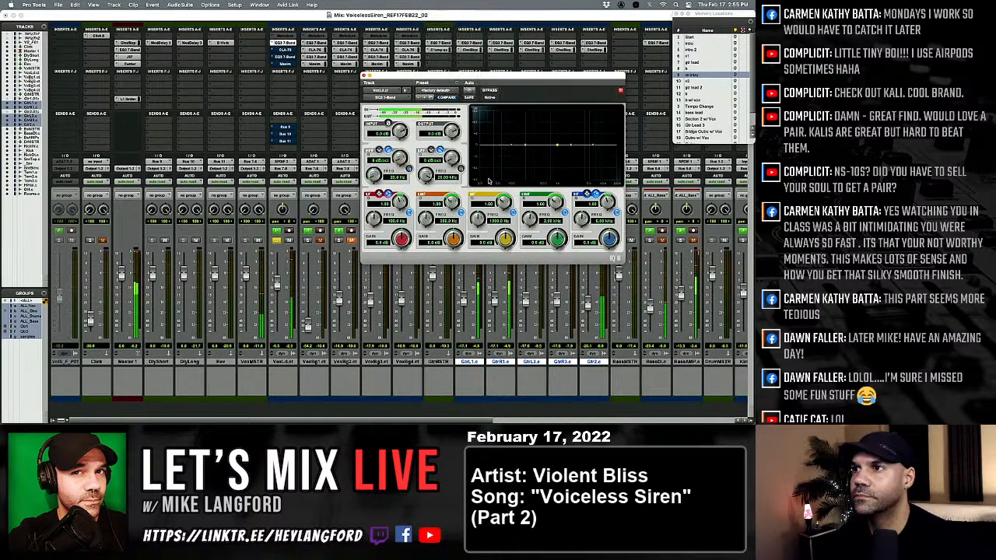
drag(454, 239, 426, 210)
drag(455, 247, 456, 274)
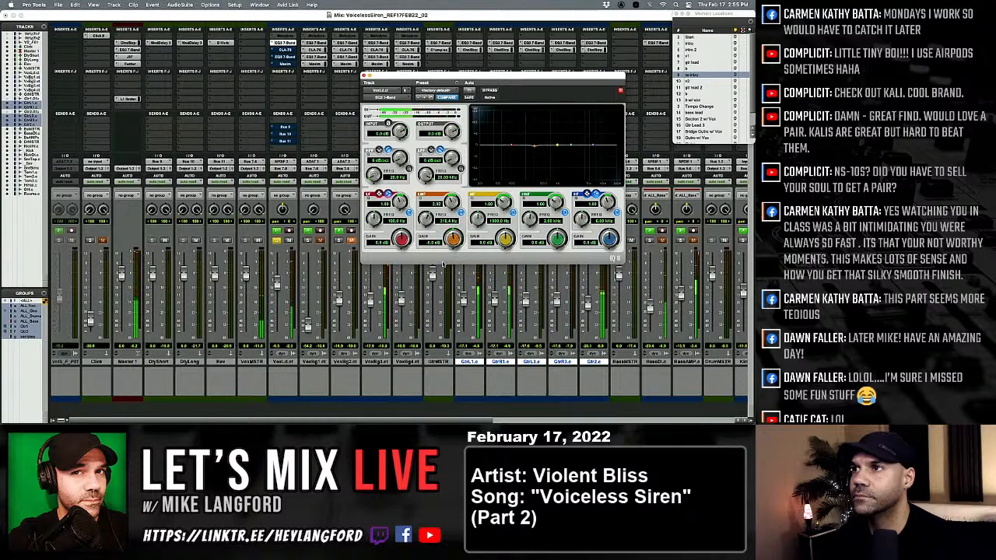
Narrow the EQ's high-mid band to a Q of about 10, boost it strongly, and sweep its frequency to about 1.1 kHz.
drag(557, 203, 559, 184)
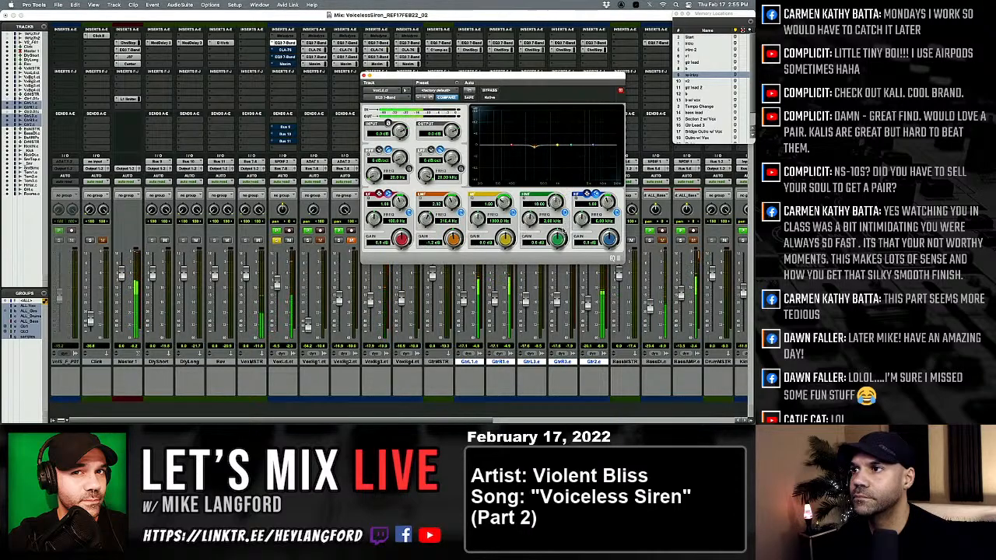
drag(558, 239, 575, 175)
mouse_move(532, 219)
mouse_down()
mouse_move(534, 211)
mouse_move(534, 223)
mouse_up()
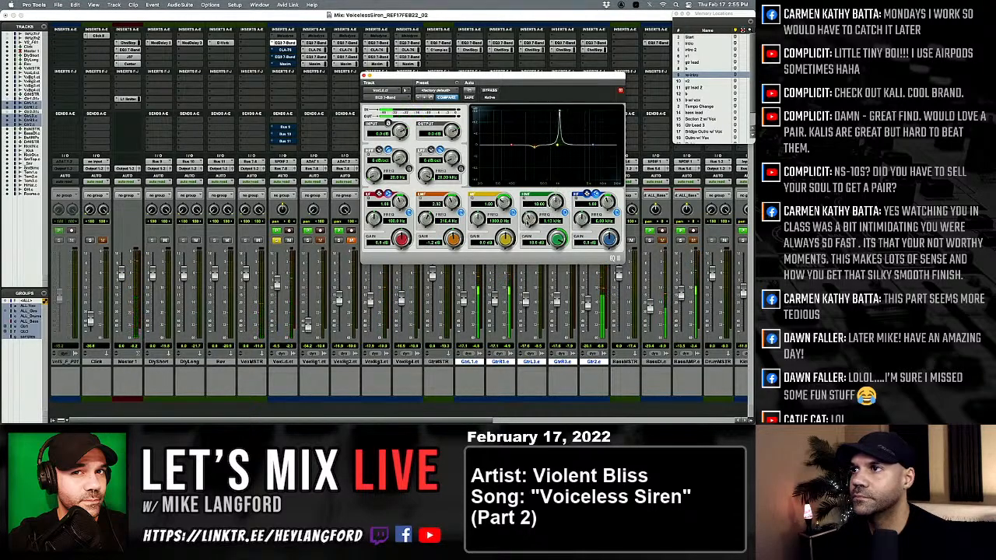
Select part of the first vocal section across the lead and background vocal tracks, restart playback there, and return to the mixer.
key(super+equal)
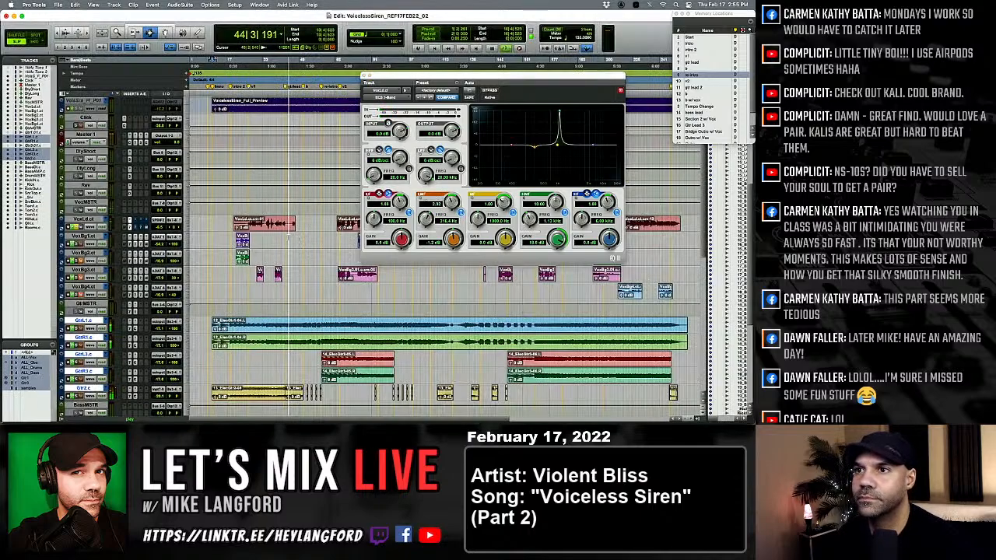
key(space)
drag(280, 222, 249, 222)
key(space)
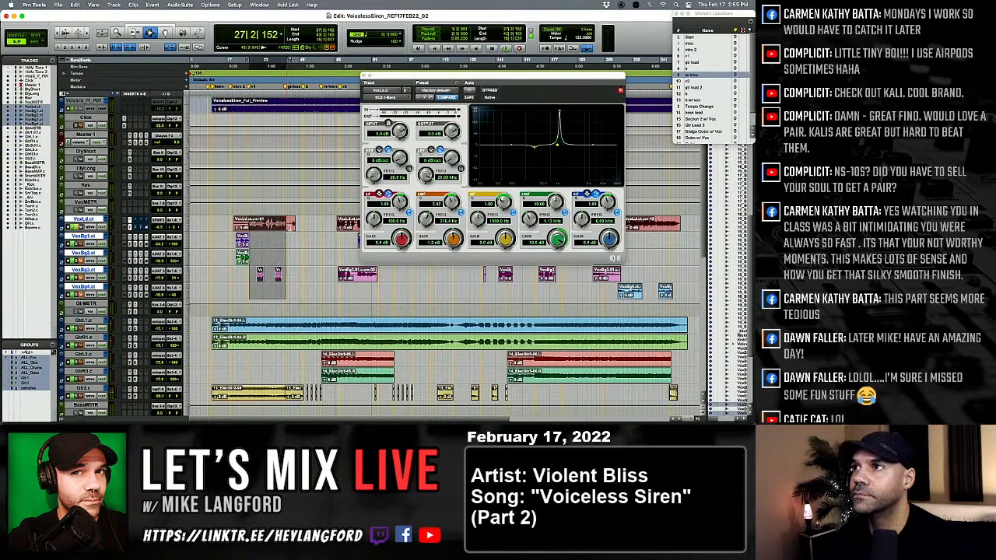
key(super+equal)
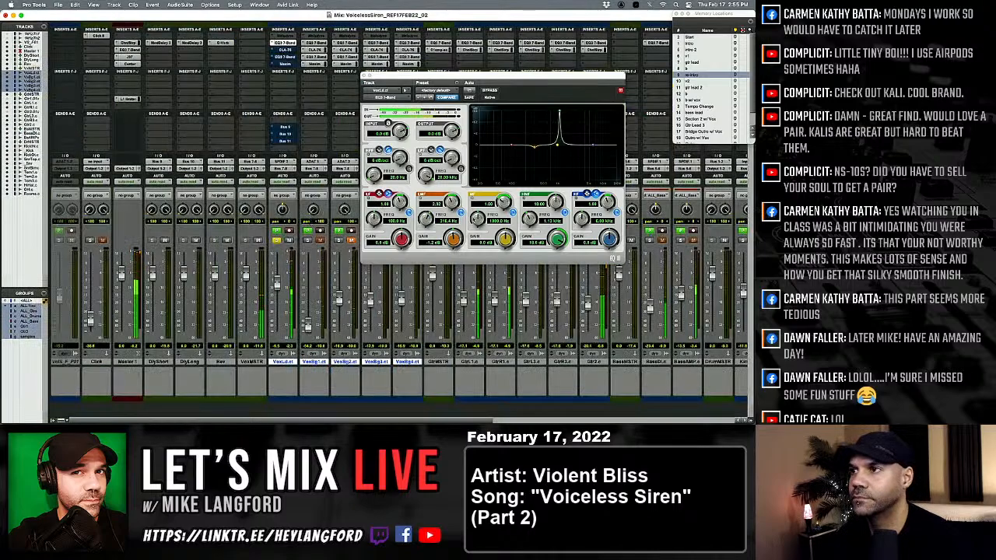
Cut the lead vocal EQ's high-mid band about 3.2 dB around 1.4 kHz and compare the result against bypass.
drag(549, 214, 549, 261)
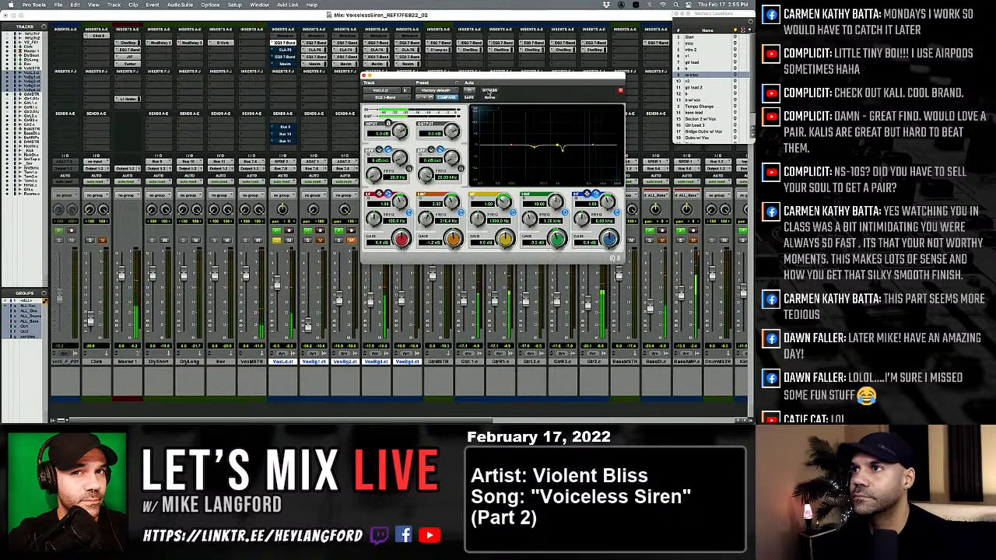
click(489, 90)
click(489, 90)
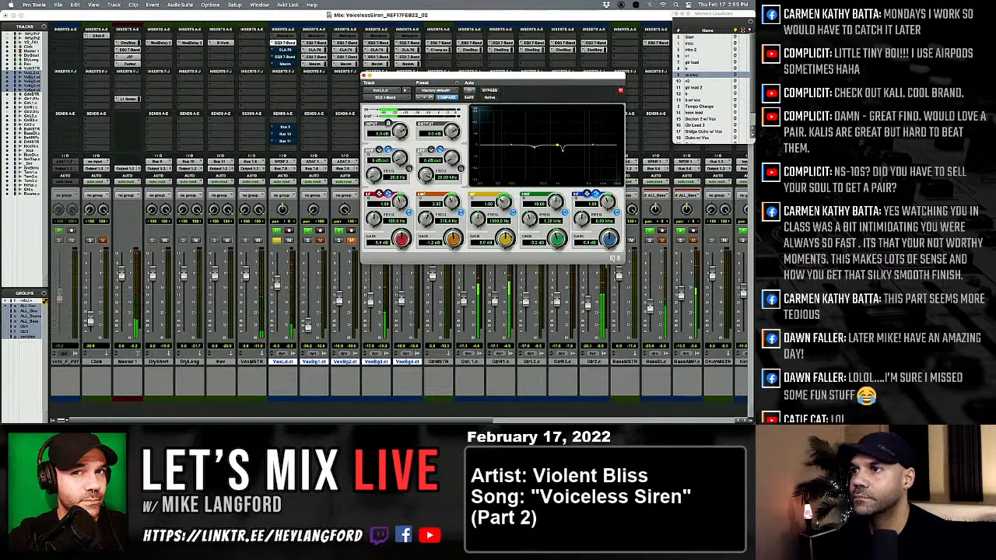
Boost and sweep the EQ's mid band to find a resonance, and cut it about 2.5 dB just under 700 Hz.
drag(509, 238, 509, 165)
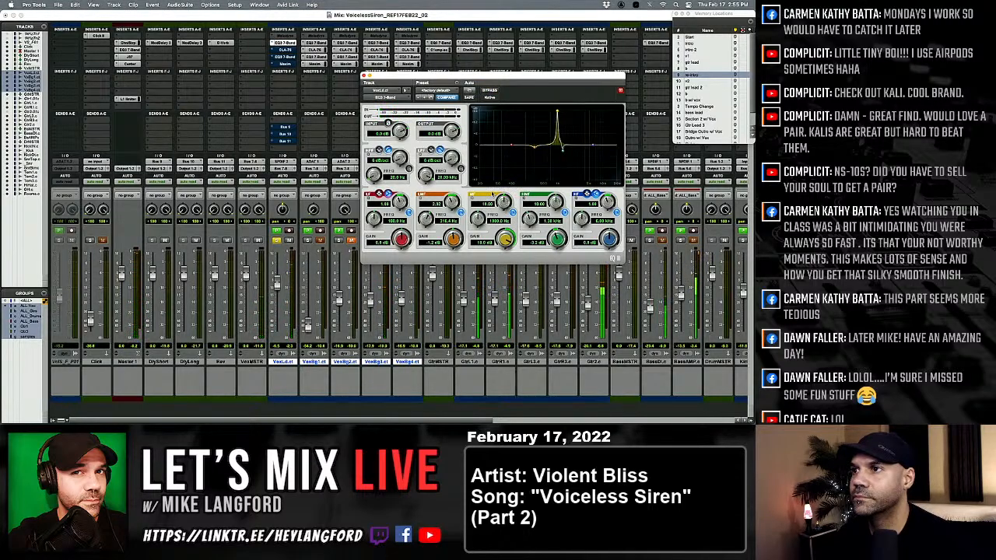
drag(477, 219, 491, 266)
drag(504, 202, 506, 225)
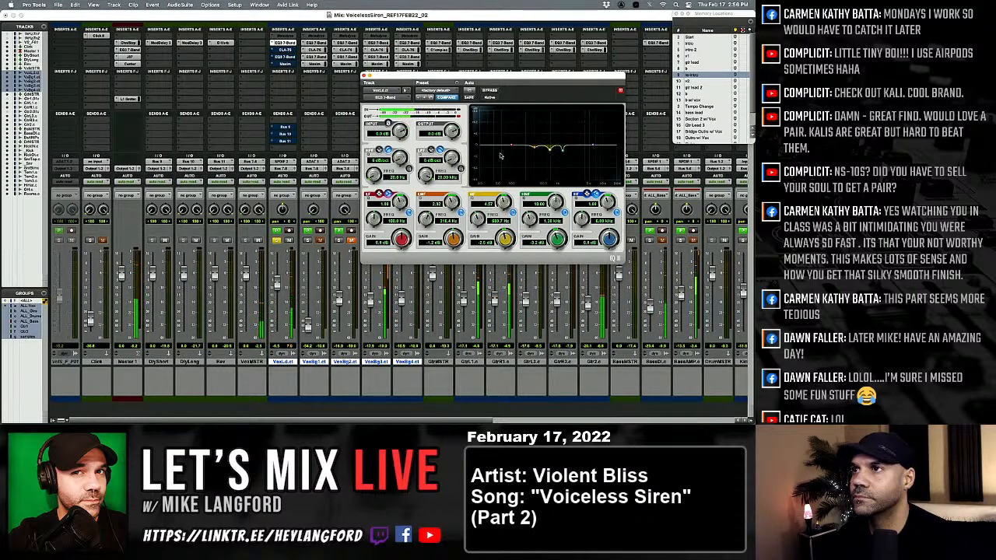
Compare the lead vocal repeatedly with its first EQ bypassed and engaged.
click(492, 91)
click(494, 92)
click(494, 92)
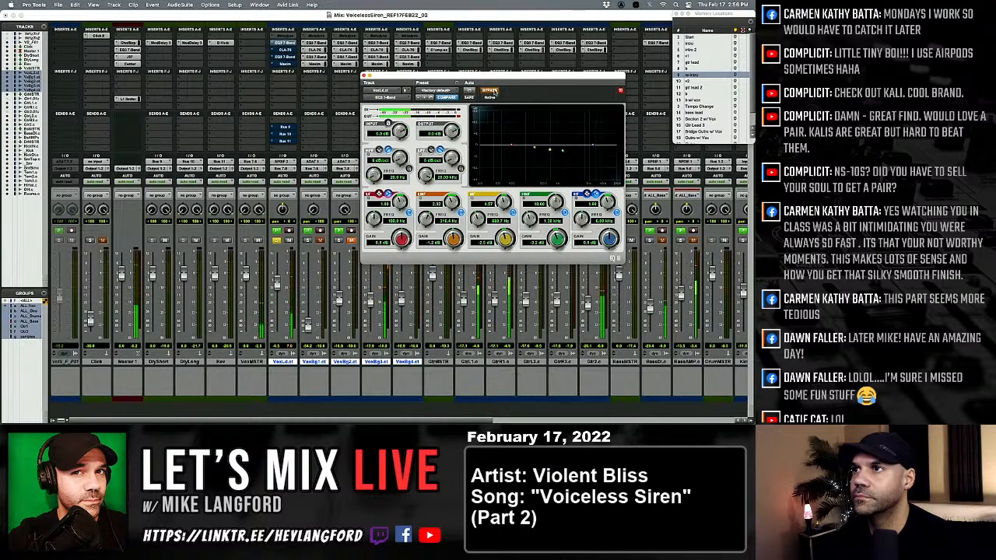
click(494, 92)
click(494, 92)
click(492, 91)
click(492, 91)
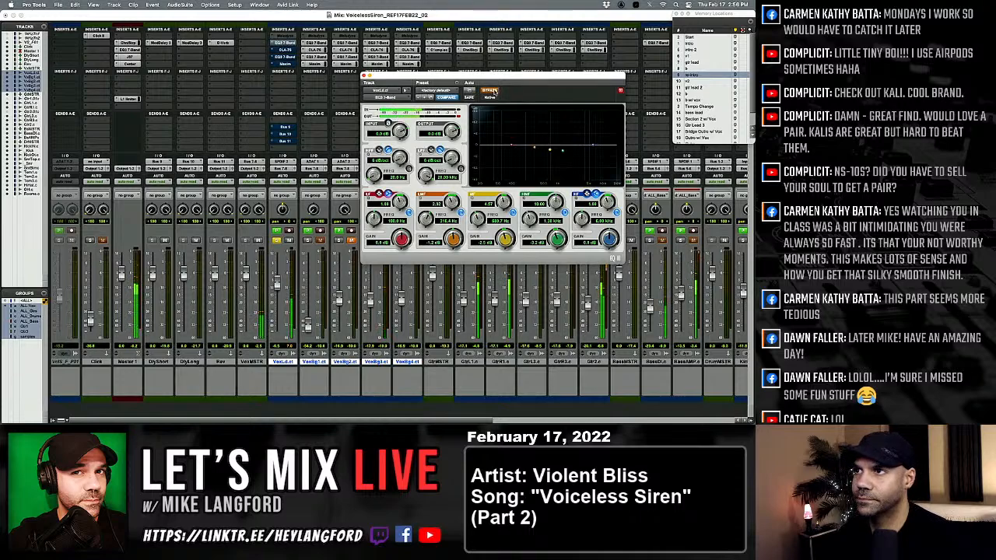
click(491, 91)
Switch the EQ's high band to a narrow bell with a Q of about 10, sweep it boosted, and cut it near 3.4 kHz.
click(587, 193)
drag(607, 202, 607, 185)
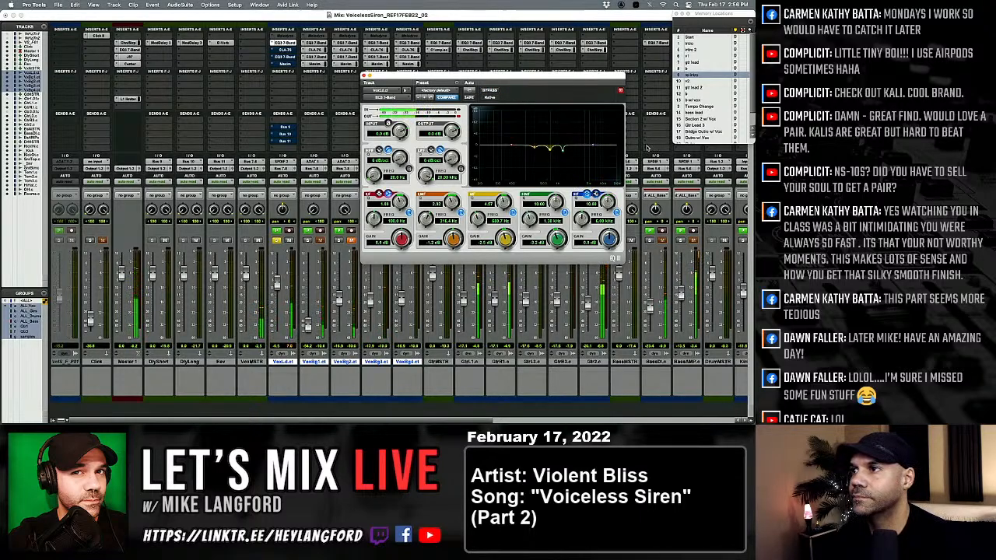
drag(609, 240, 574, 227)
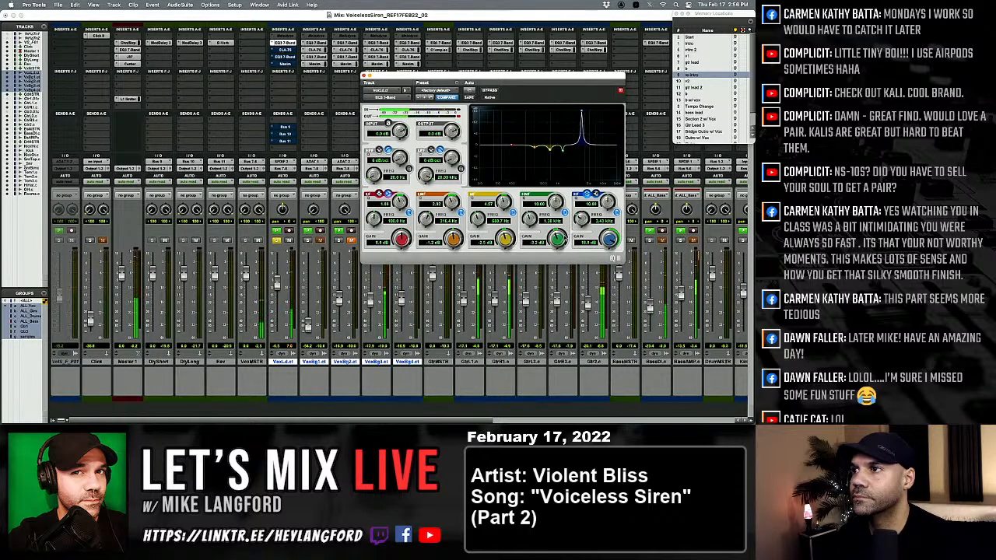
drag(610, 239, 607, 271)
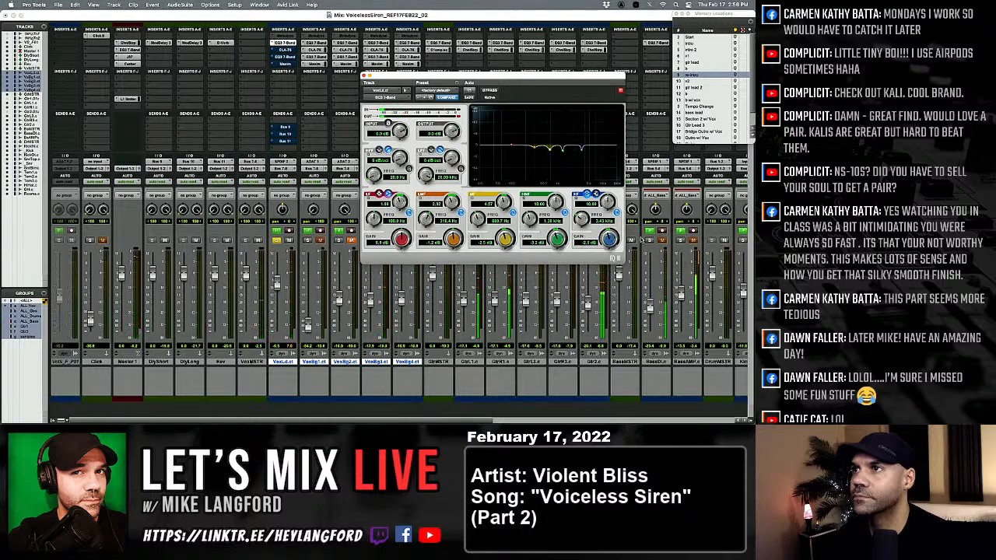
Compare the lead vocal with its first EQ bypassed and engaged, and take the CLA-76 compressor out of bypass.
click(496, 92)
click(495, 92)
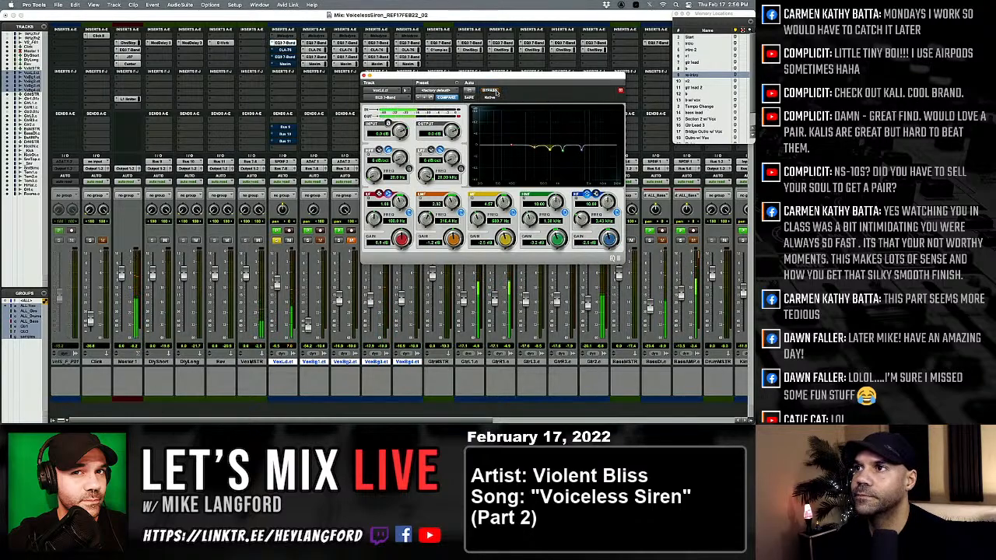
click(496, 92)
click(496, 91)
click(284, 50)
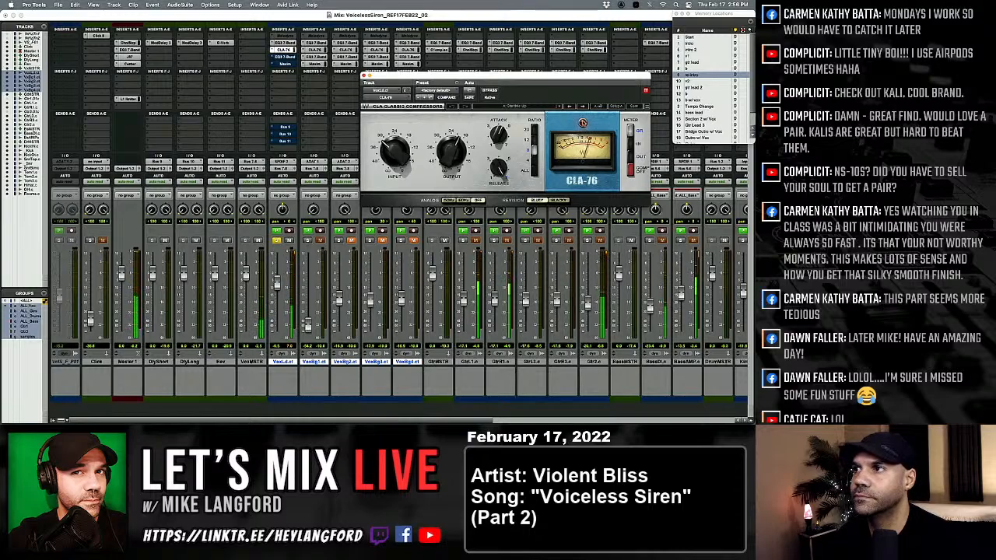
click(490, 90)
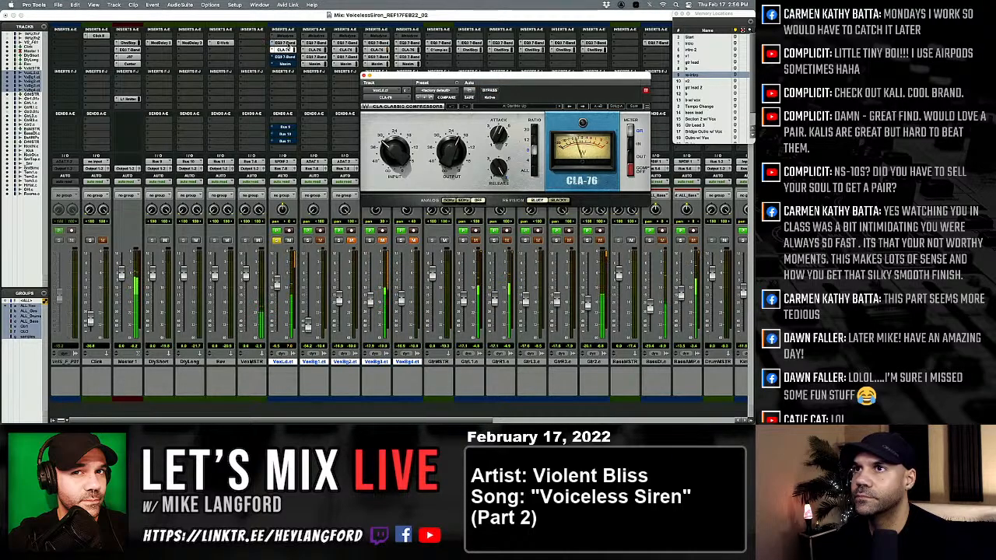
Engage the lead vocal's second EQ, reduce its high-band boost to about 1.2 dB, and compare it against bypass.
click(286, 57)
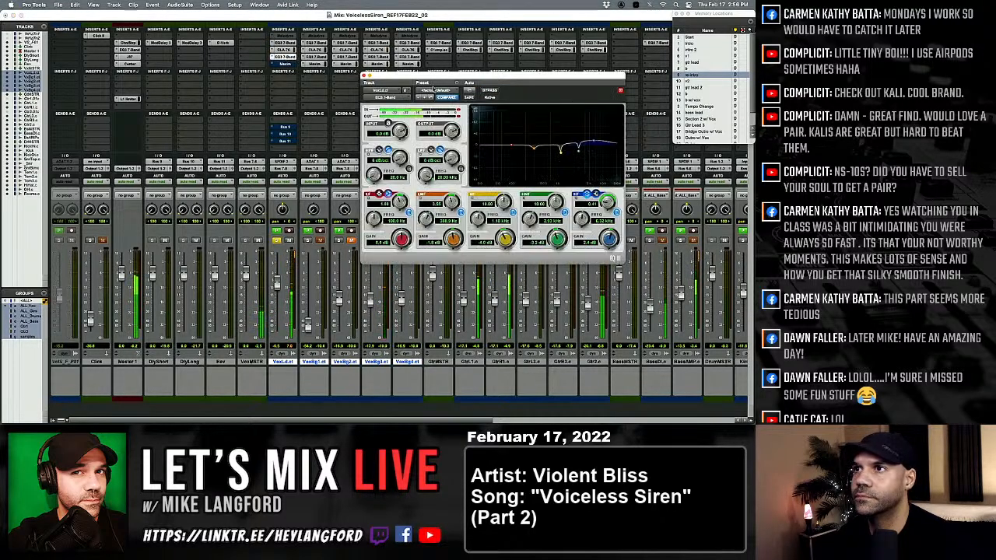
click(493, 92)
click(492, 91)
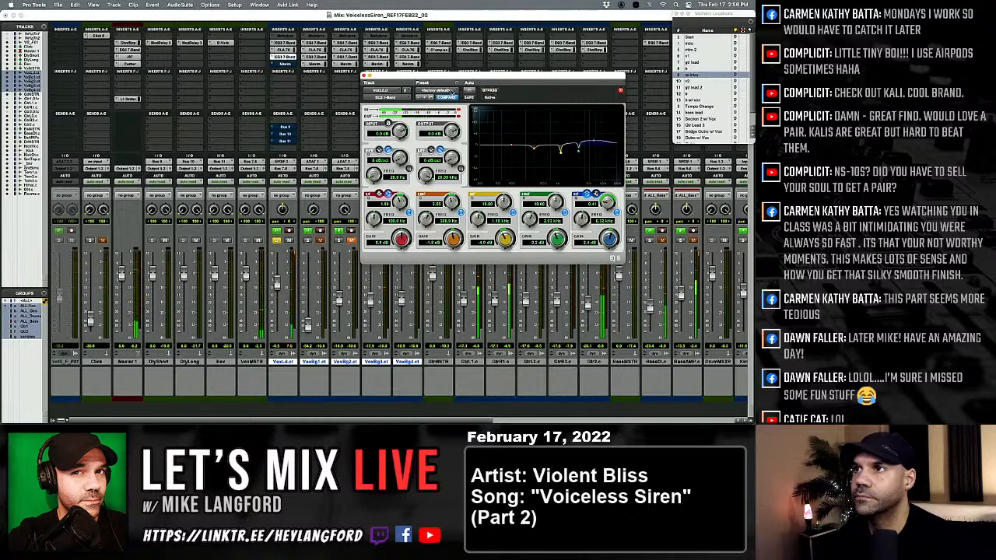
drag(605, 242, 604, 247)
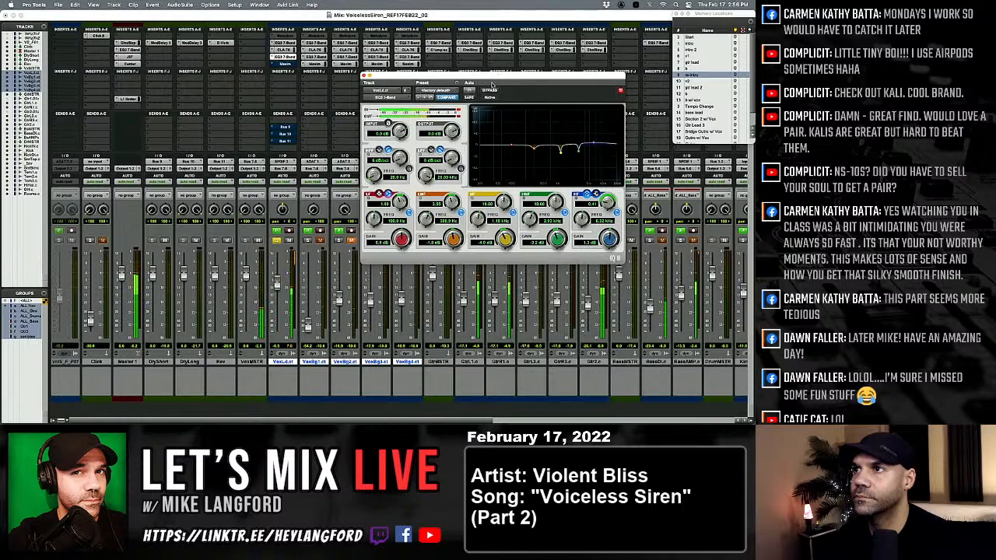
click(492, 90)
click(492, 91)
Replace the lead vocal's Maxim with the mono L1 limiter and lower its threshold to about -11 dB and ceiling to about -6 dB.
click(287, 65)
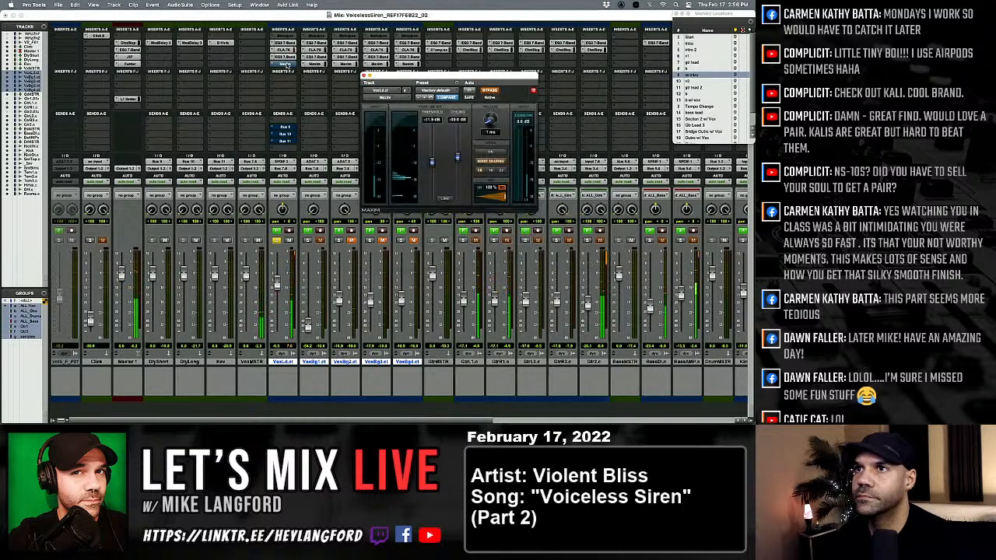
click(273, 64)
mouse_move(291, 65)
mouse_move(354, 72)
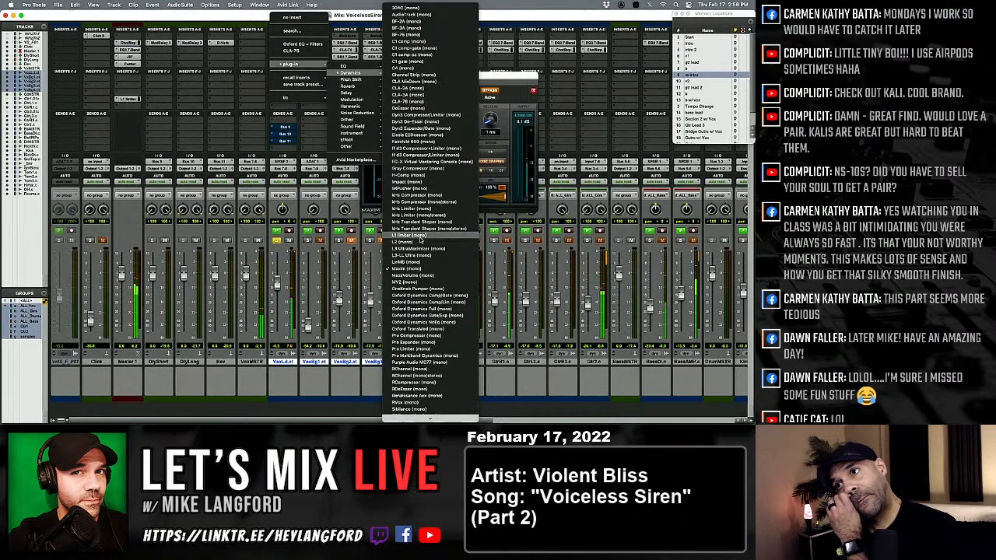
click(413, 235)
drag(429, 142, 389, 169)
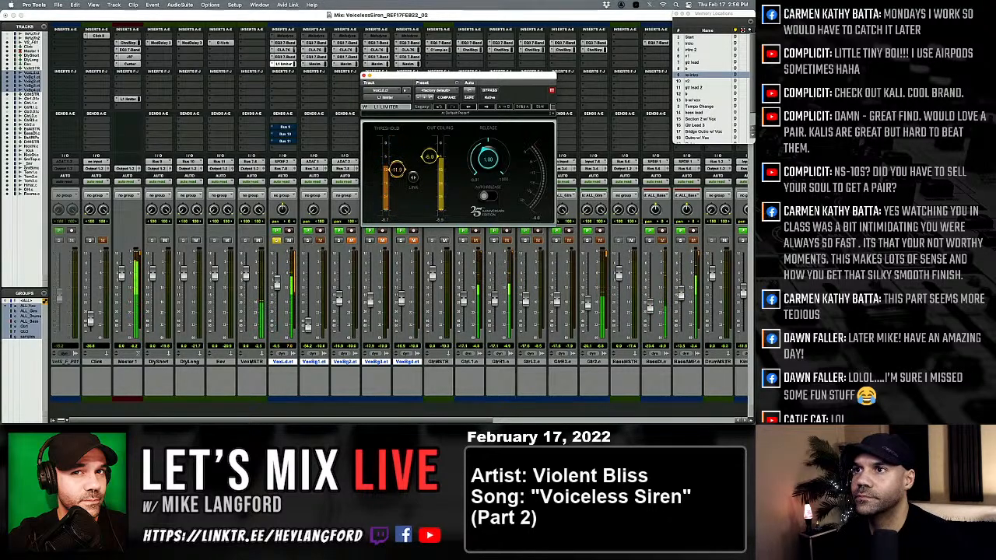
Check the lead vocal's CLA-76, insert Mod Delay III (mono/stereo) after the limiter, and load its wide preset with delays of about 21 and 25 ms.
click(284, 50)
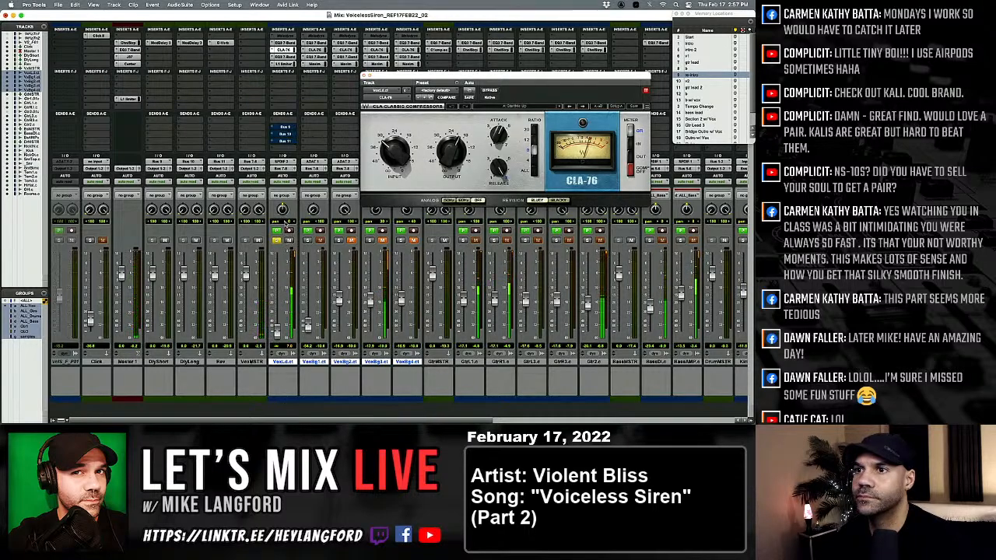
click(274, 87)
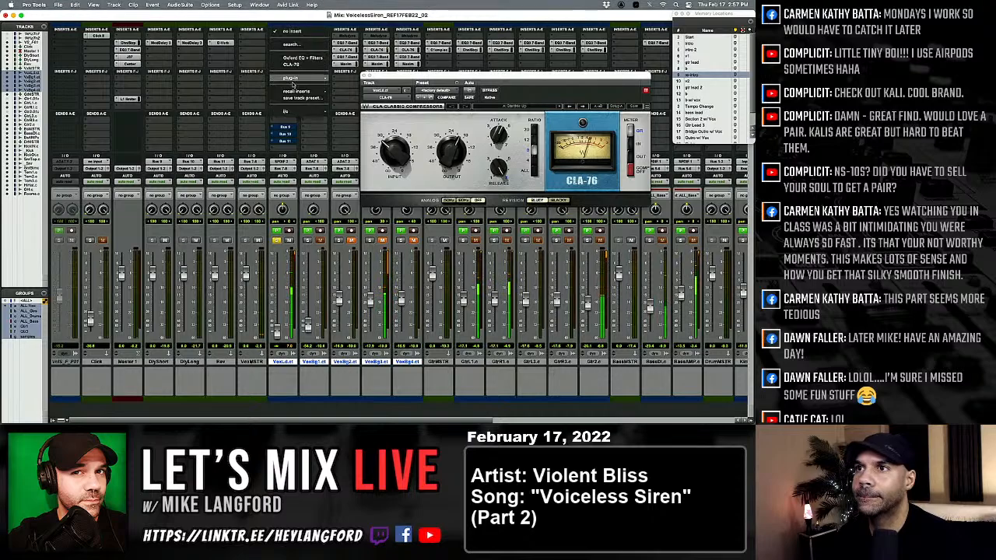
mouse_move(304, 78)
mouse_move(343, 107)
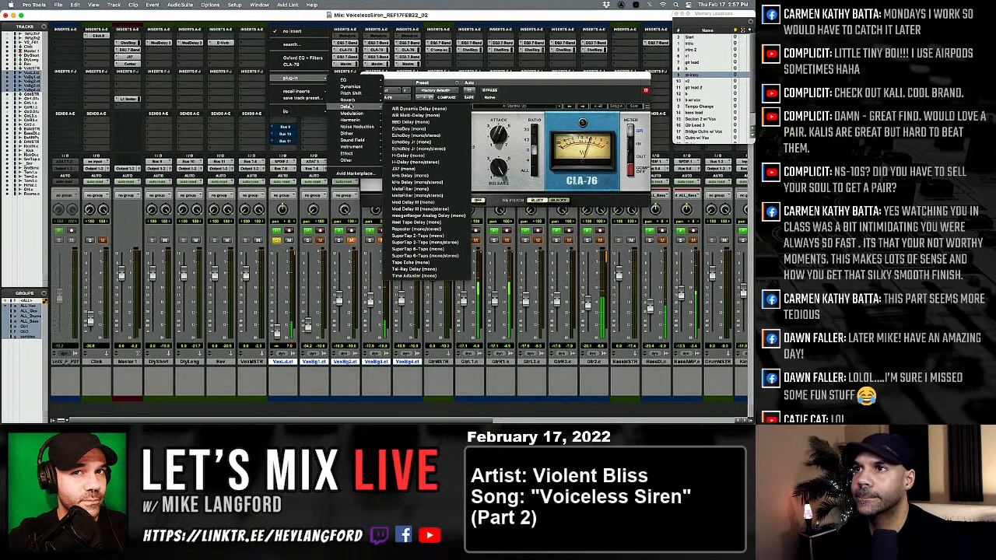
click(420, 209)
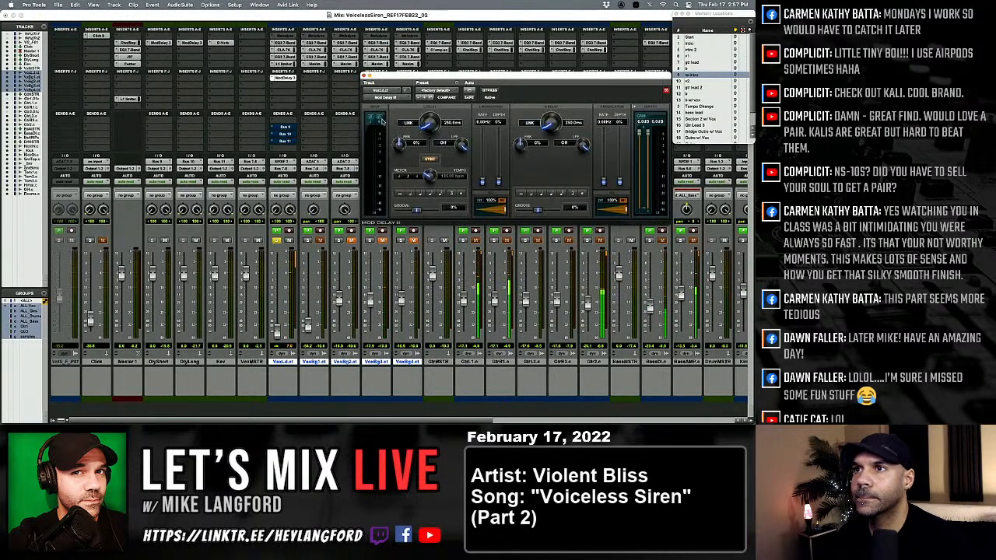
click(432, 92)
click(435, 77)
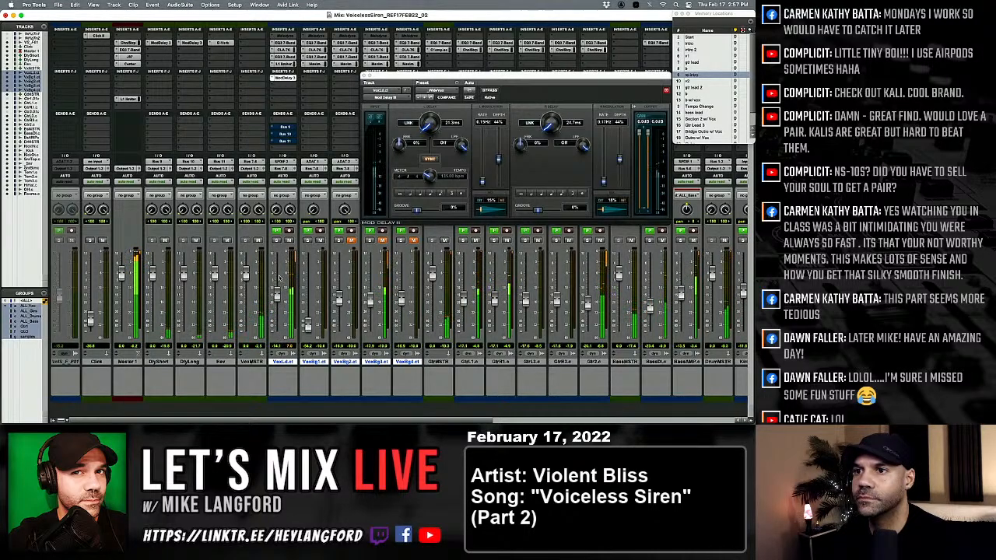
Switch the lead vocal's CLA-76 to the Blacky revision and cut its second EQ's mid bands at about 1.1 and 3 kHz.
click(283, 51)
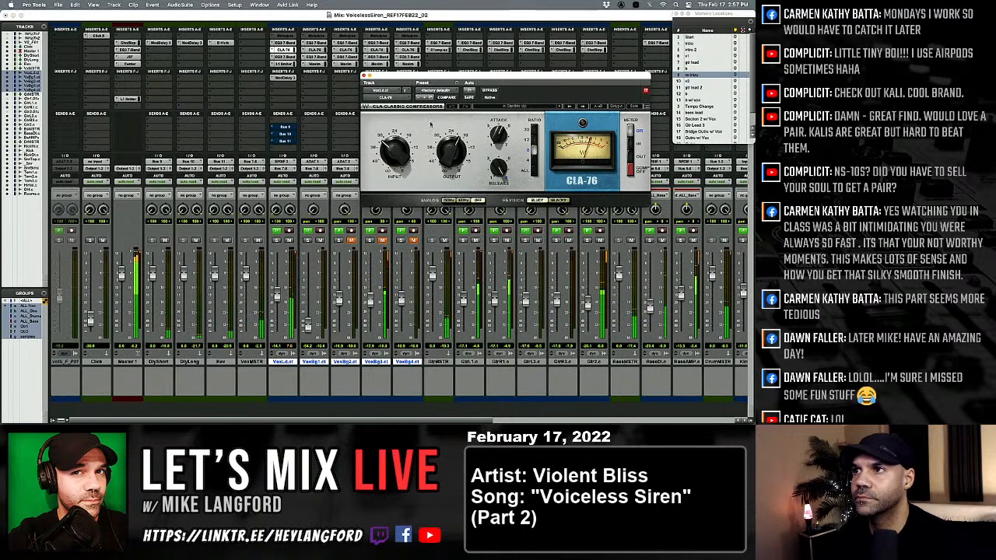
click(557, 200)
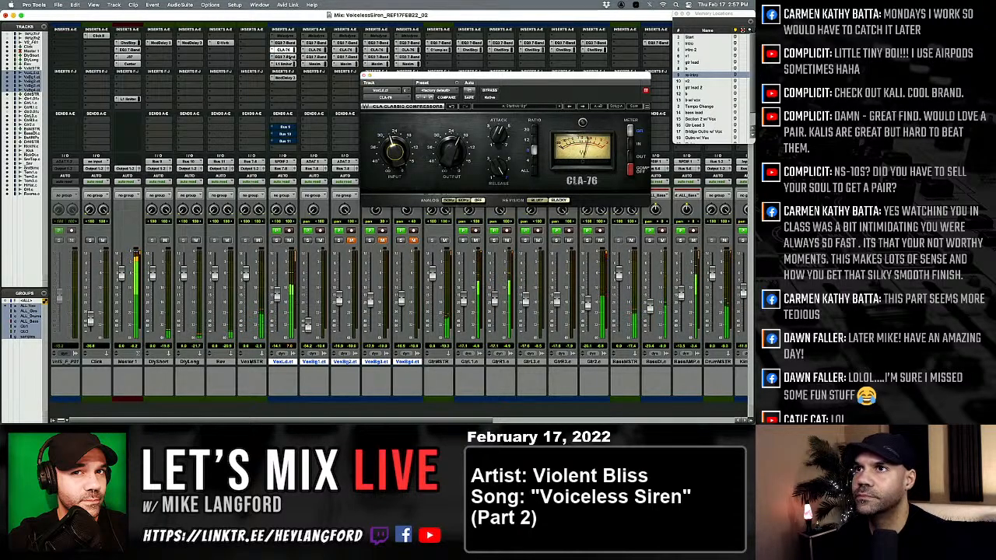
click(284, 57)
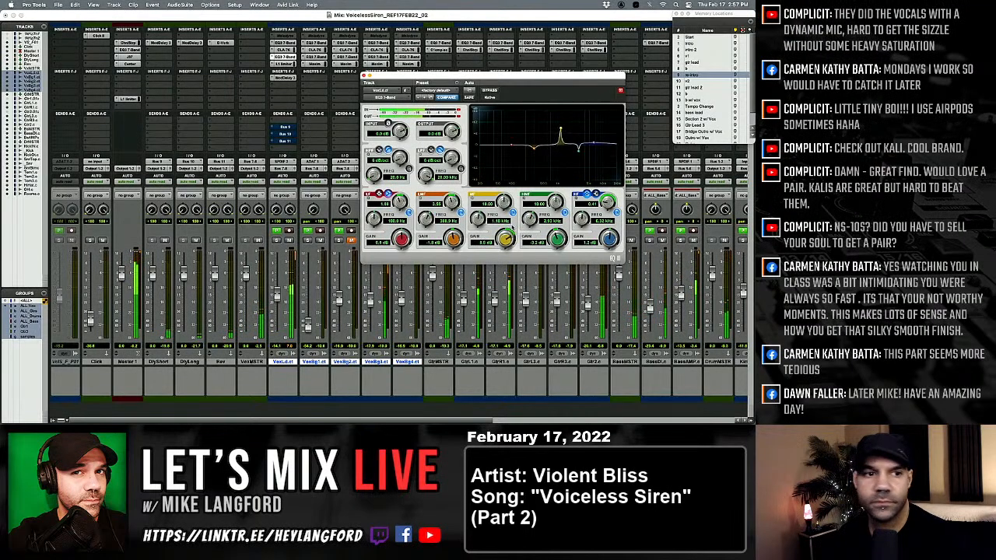
drag(505, 239, 501, 271)
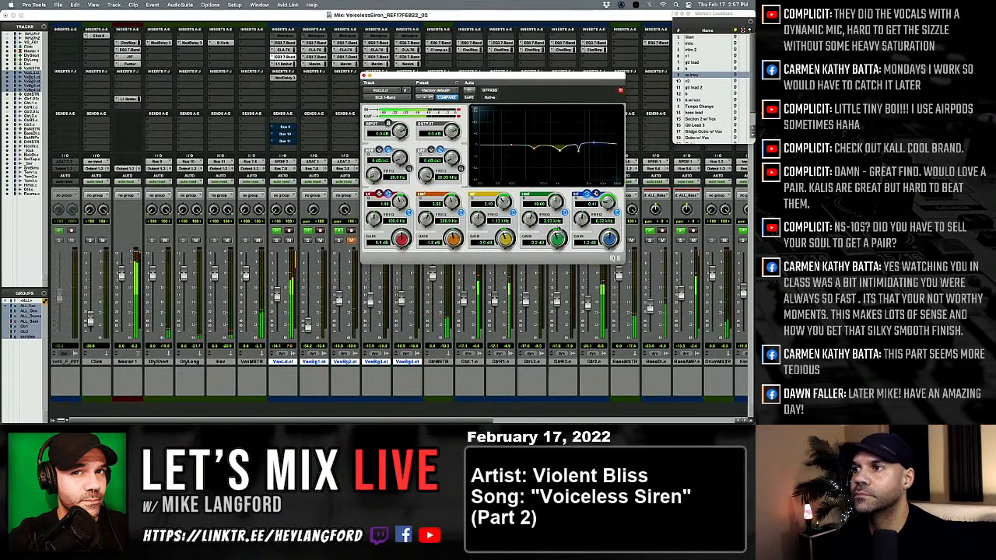
drag(557, 237, 594, 168)
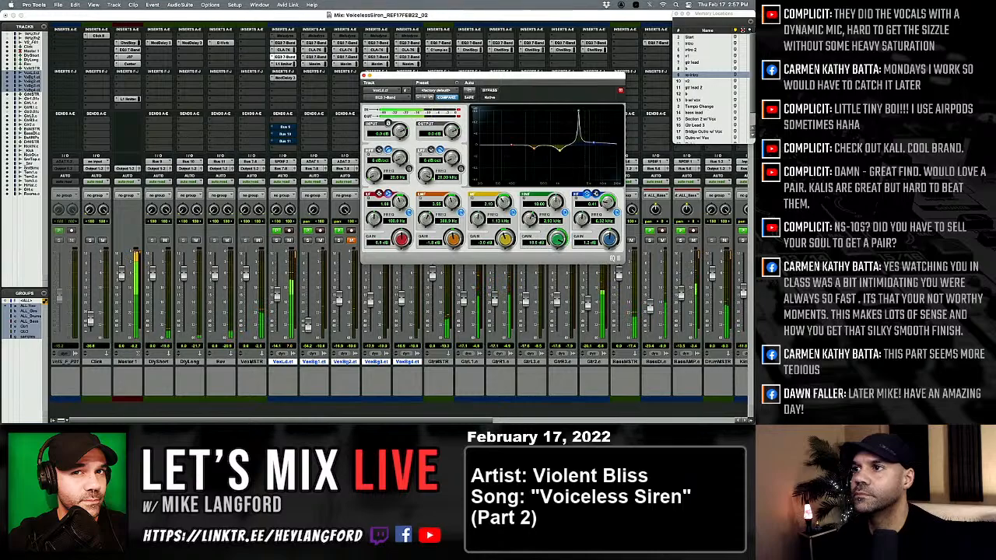
drag(530, 219, 545, 253)
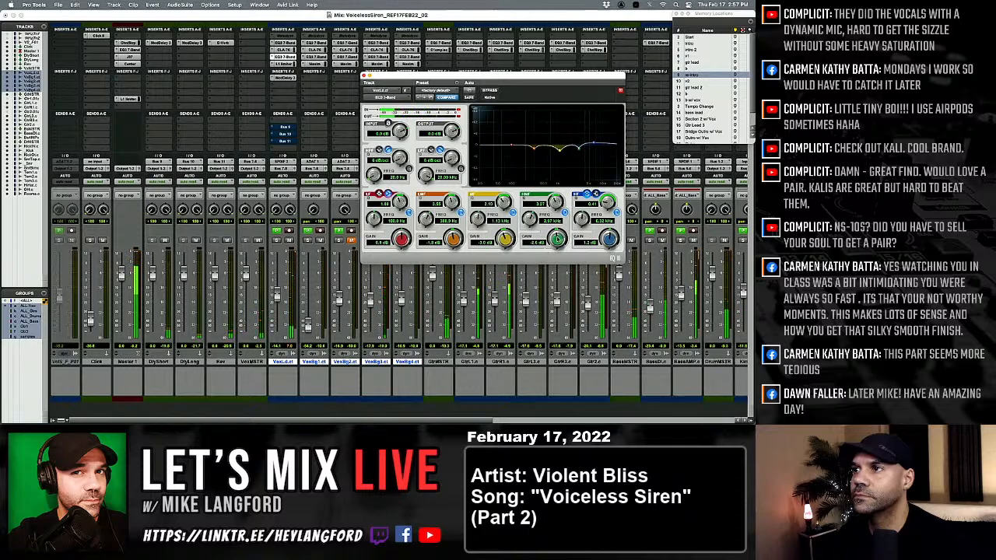
click(364, 76)
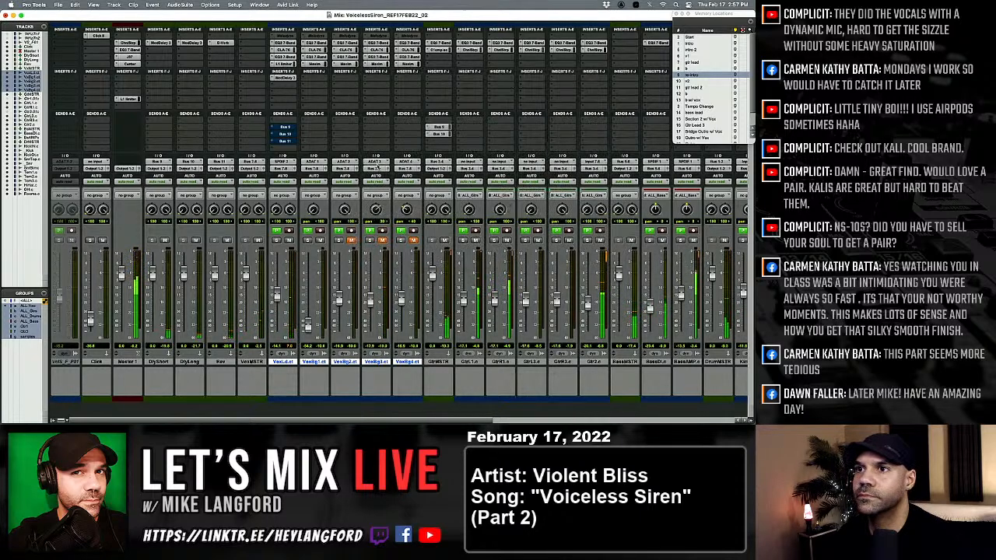
Insert a stereo PuigTec EQP1A on the vocal master, raise its high-frequency selector, and add a slight high-frequency boost.
click(241, 45)
mouse_move(274, 43)
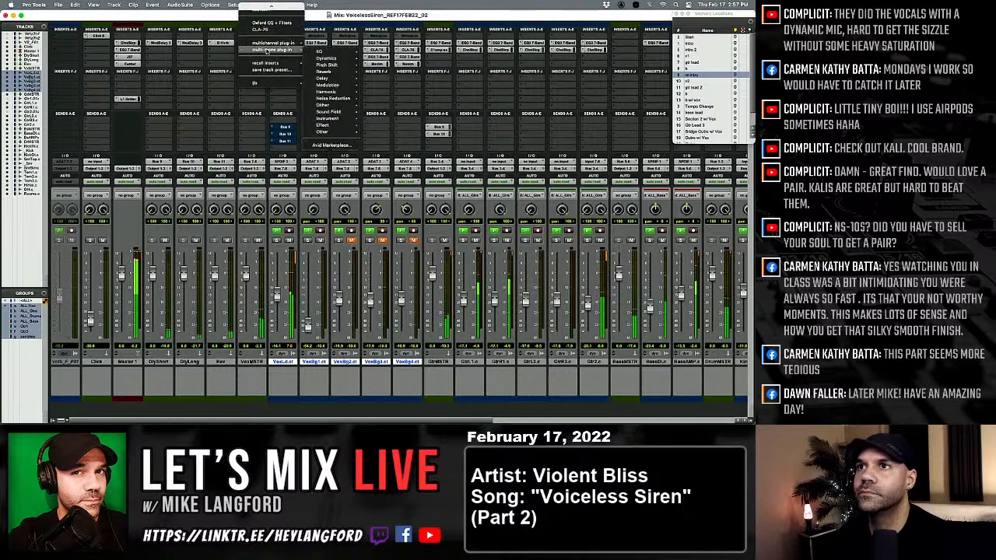
mouse_move(333, 46)
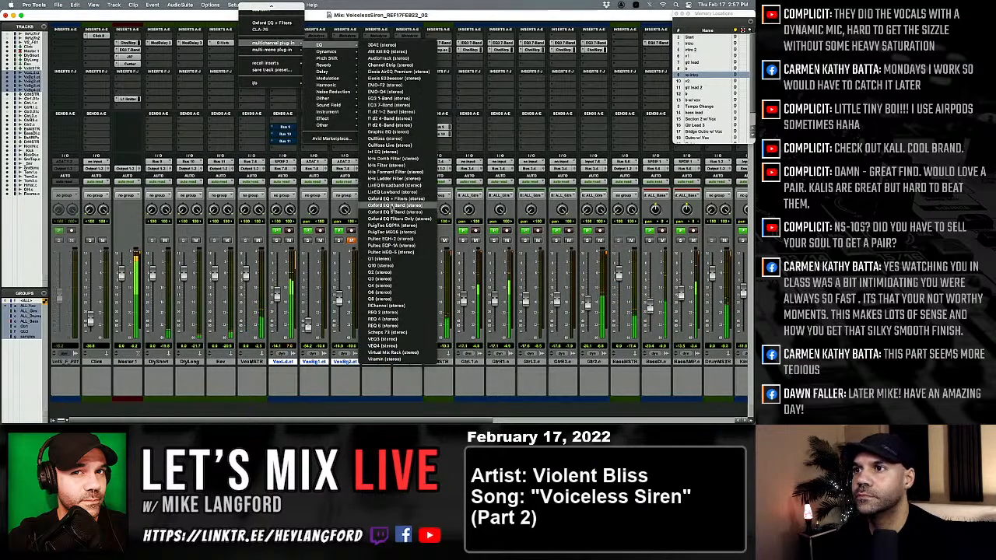
click(393, 225)
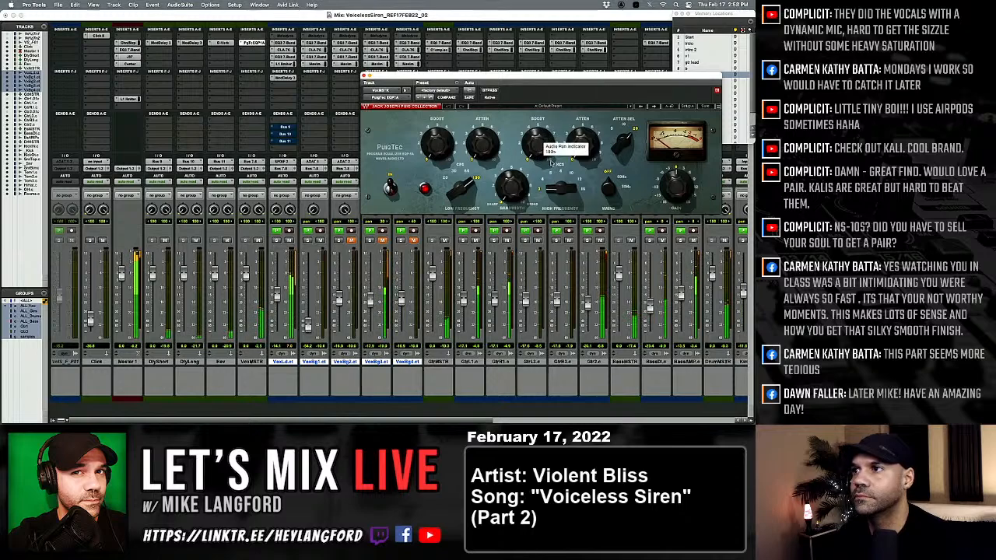
click(579, 180)
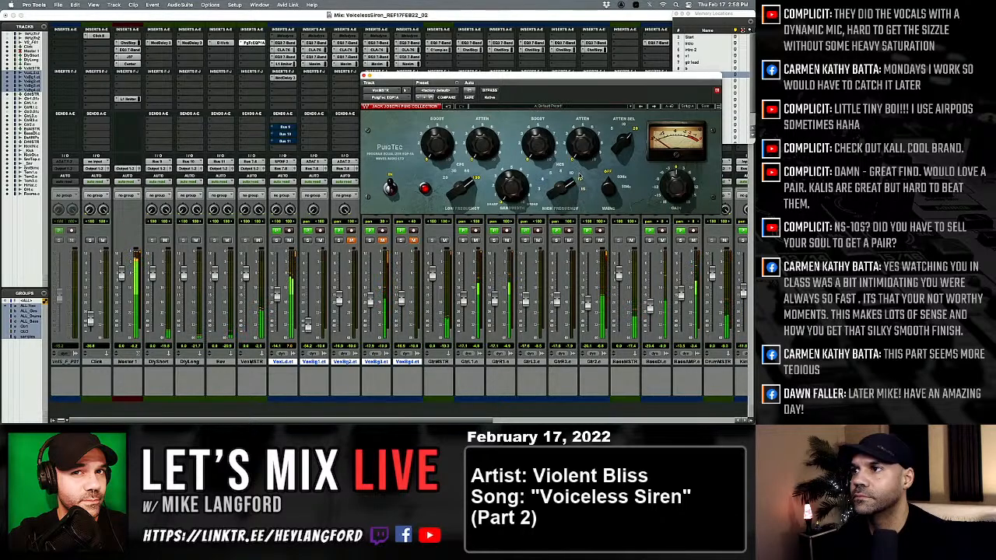
drag(542, 150, 542, 137)
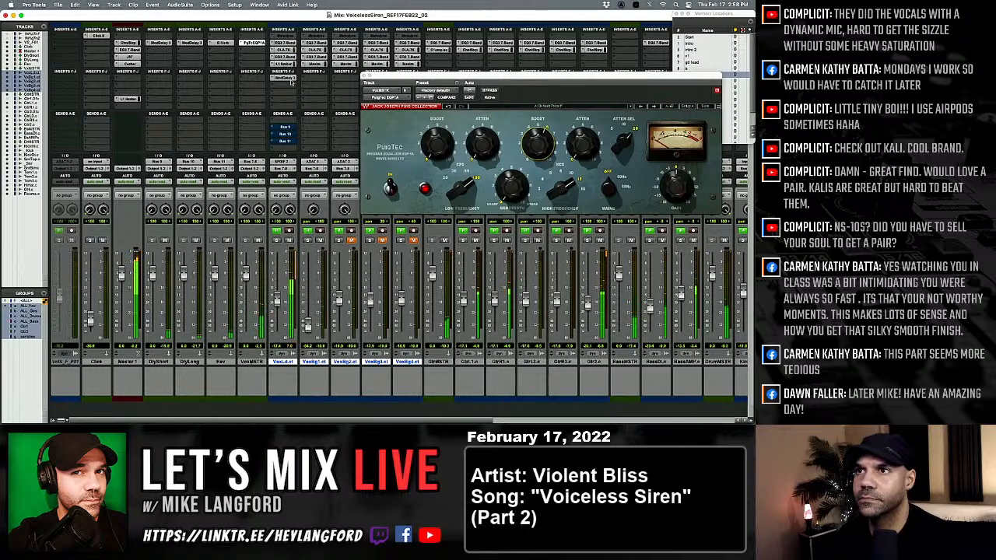
Re-engage the lead vocal's three bus sends and insert a mono Decapitator ahead of its Mod Delay III.
super+click(284, 135)
super+click(284, 141)
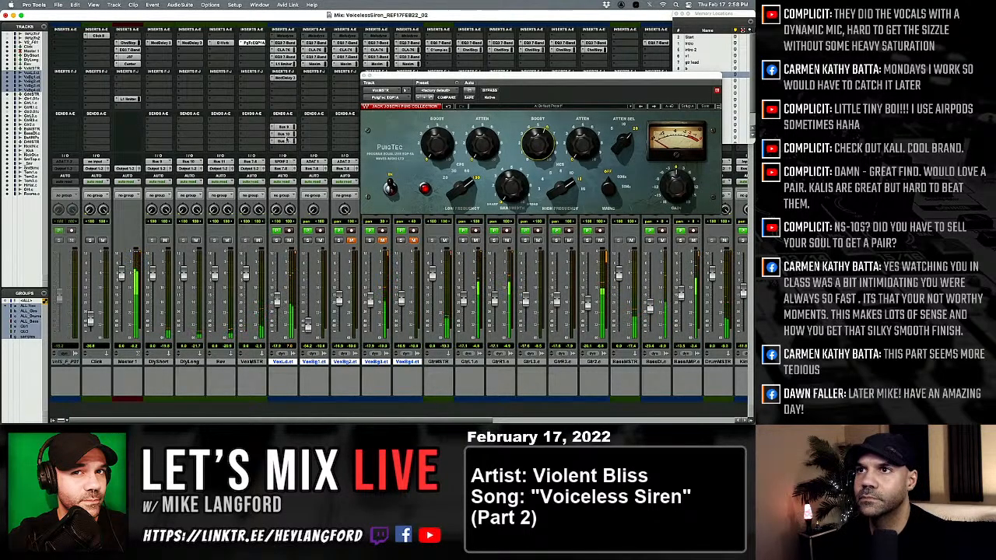
click(284, 78)
mouse_move(290, 78)
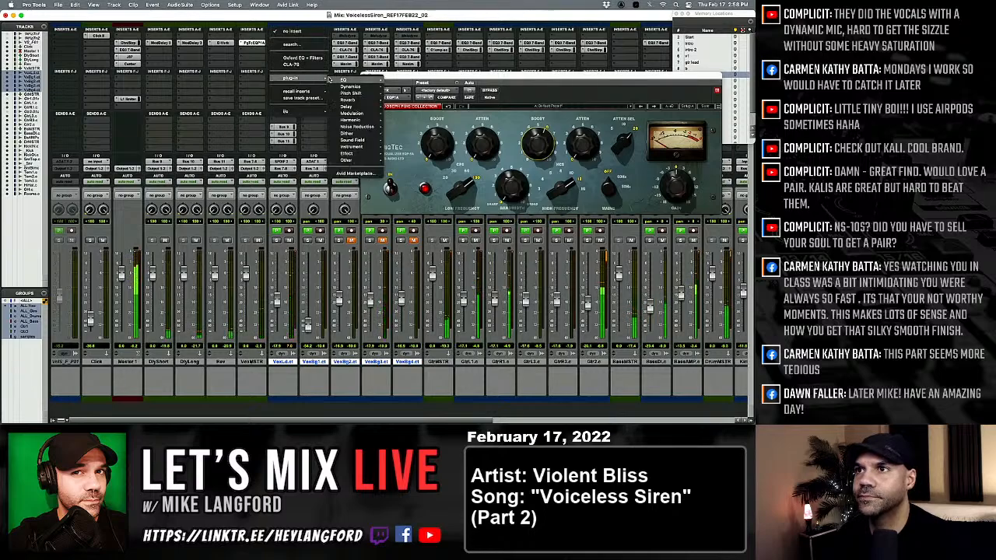
mouse_move(351, 120)
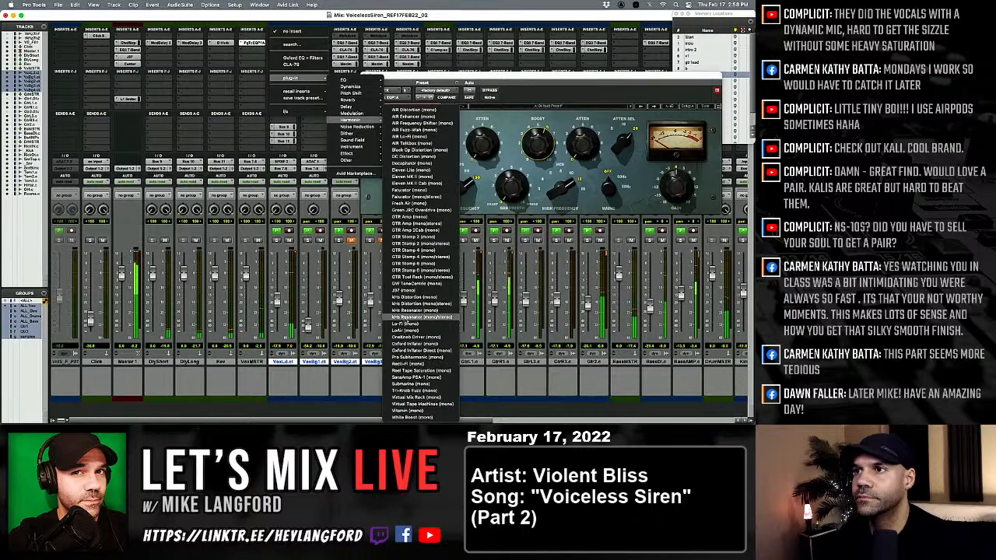
click(412, 163)
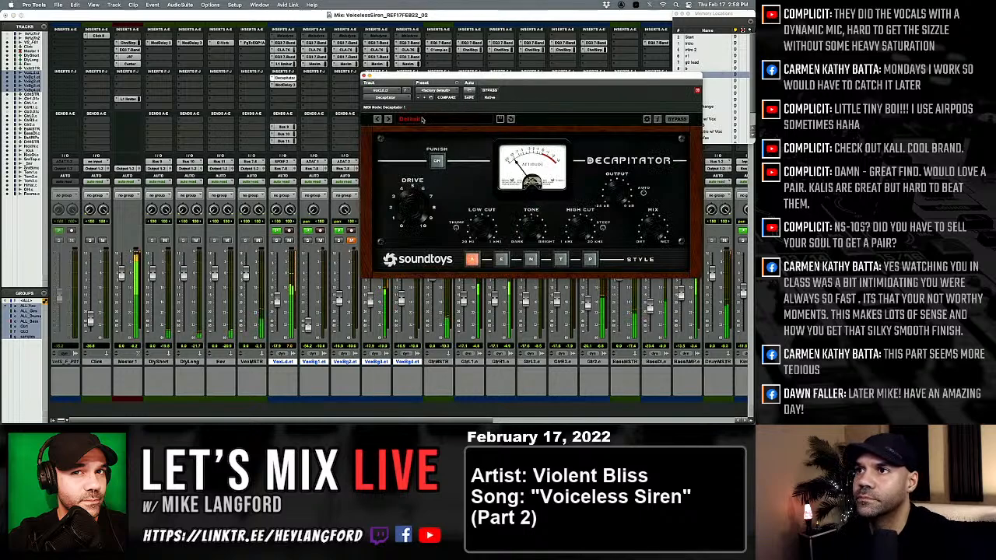
Load Decapitator's MidDriver preset, reduce the drive, audition the saturation styles, and choose style P.
click(388, 119)
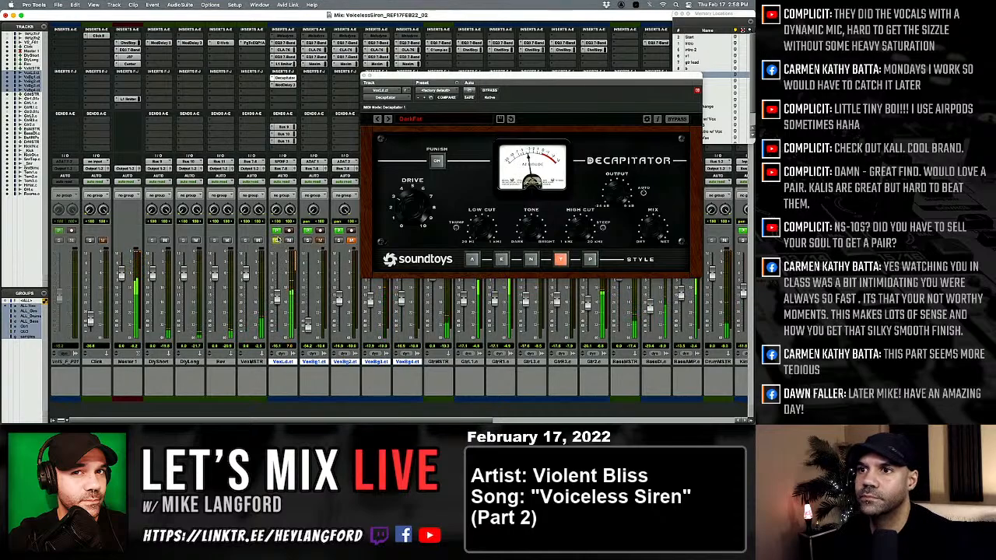
click(388, 119)
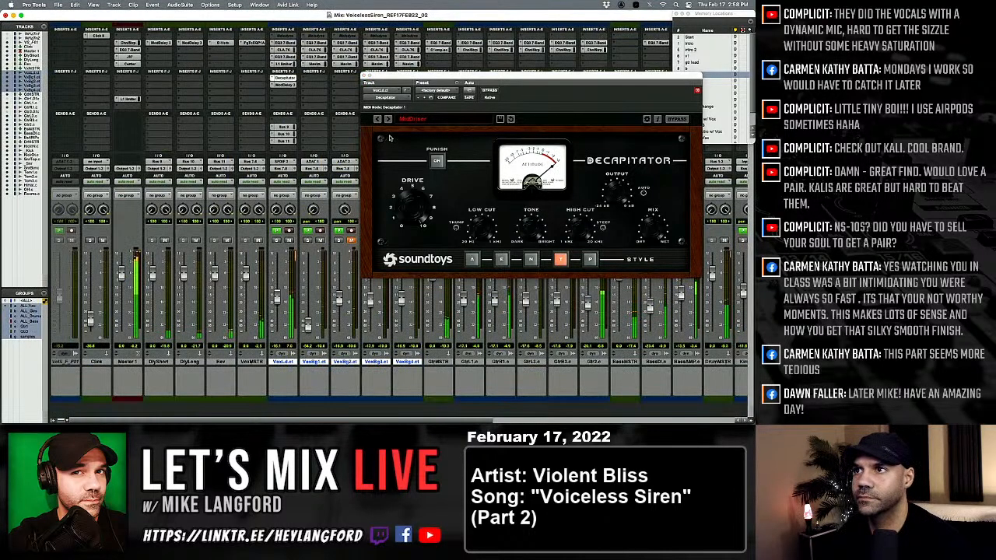
drag(417, 190, 413, 230)
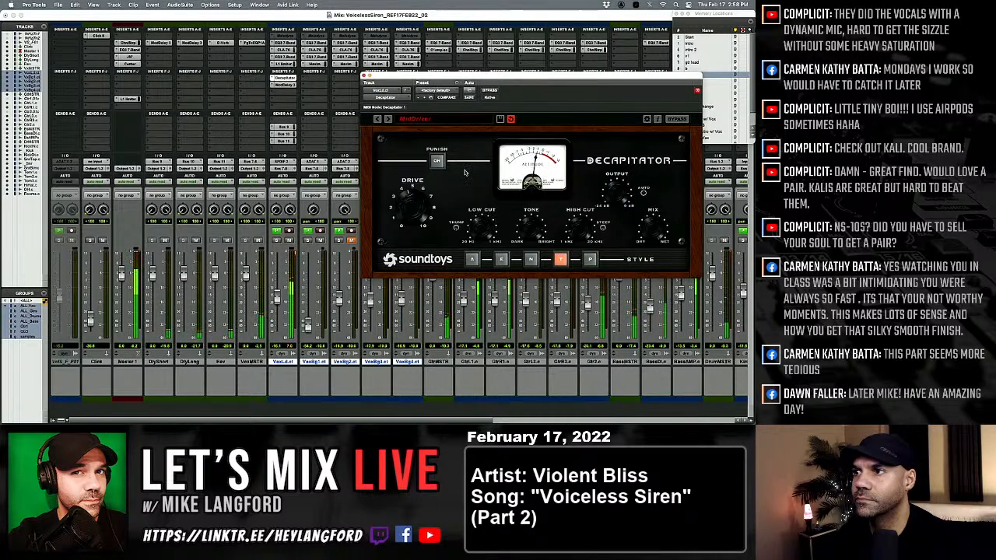
click(590, 259)
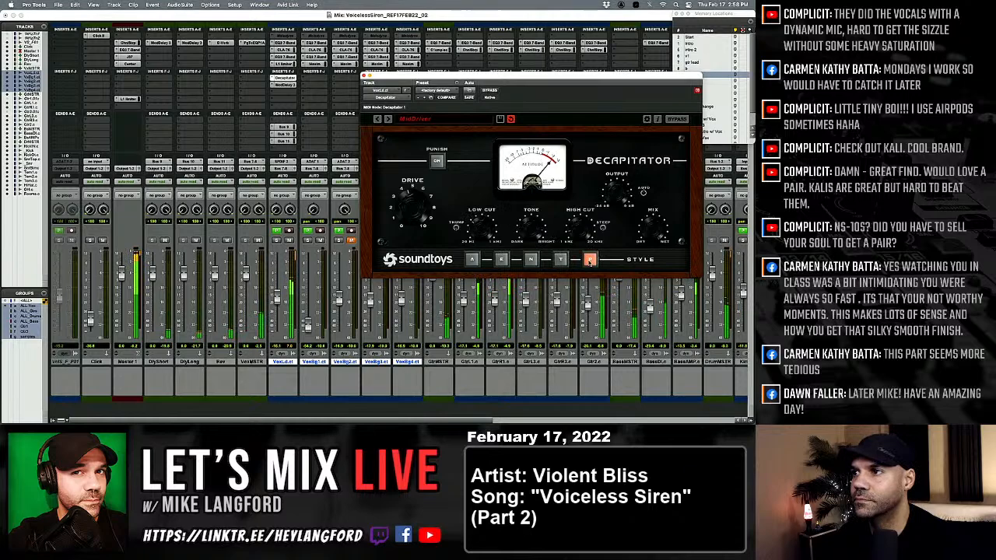
click(533, 260)
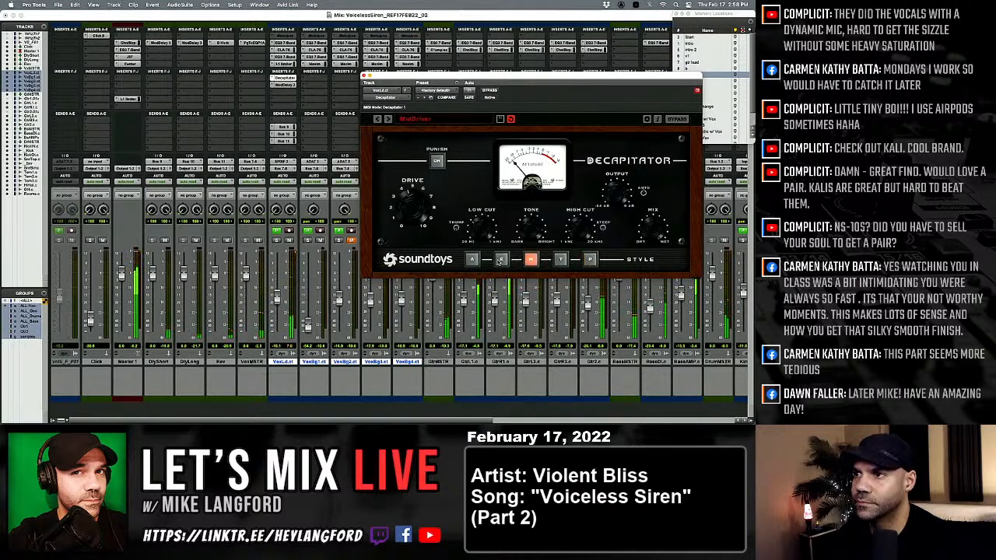
click(502, 260)
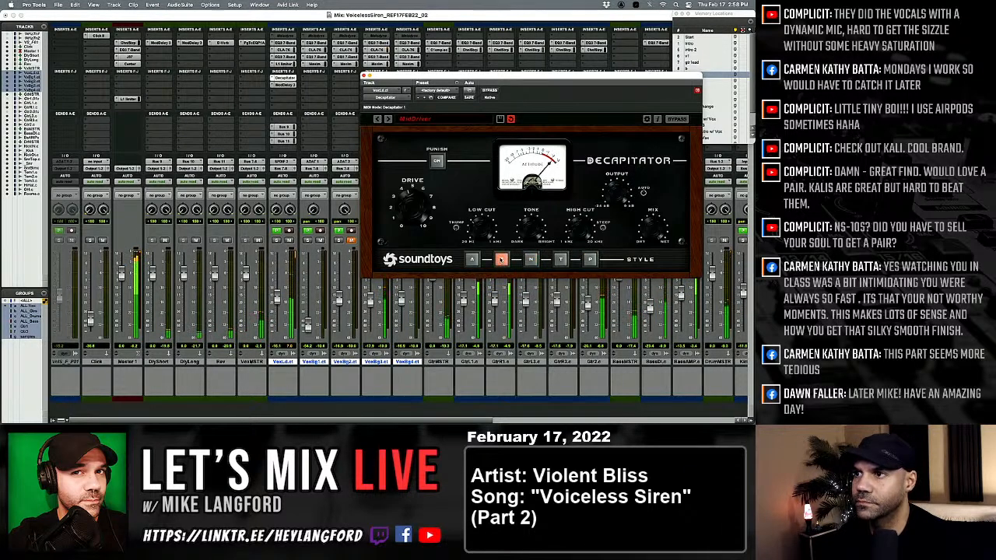
click(472, 259)
click(589, 260)
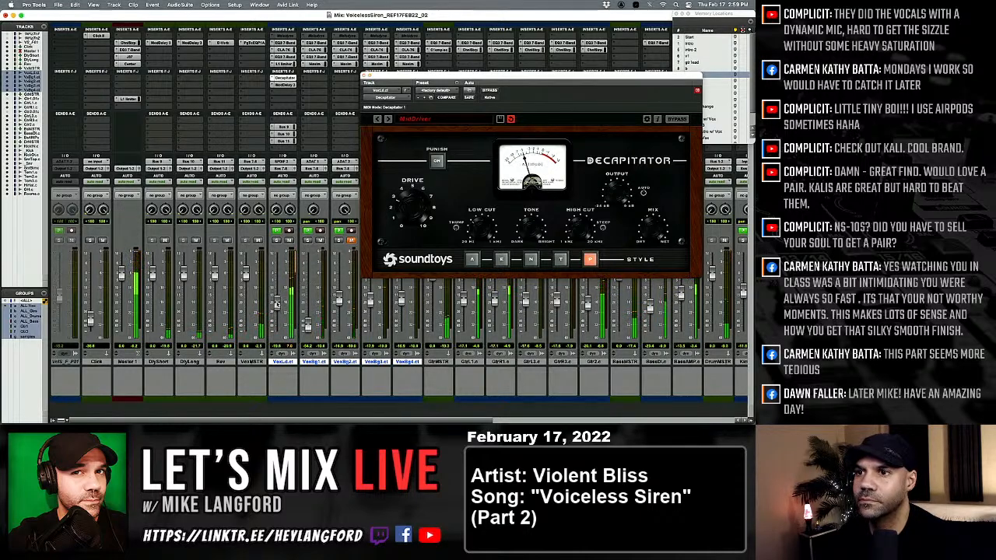
Solo the lead vocal and set its second EQ's low-mid band to a cut of about 4.3 dB at 134 Hz.
click(276, 240)
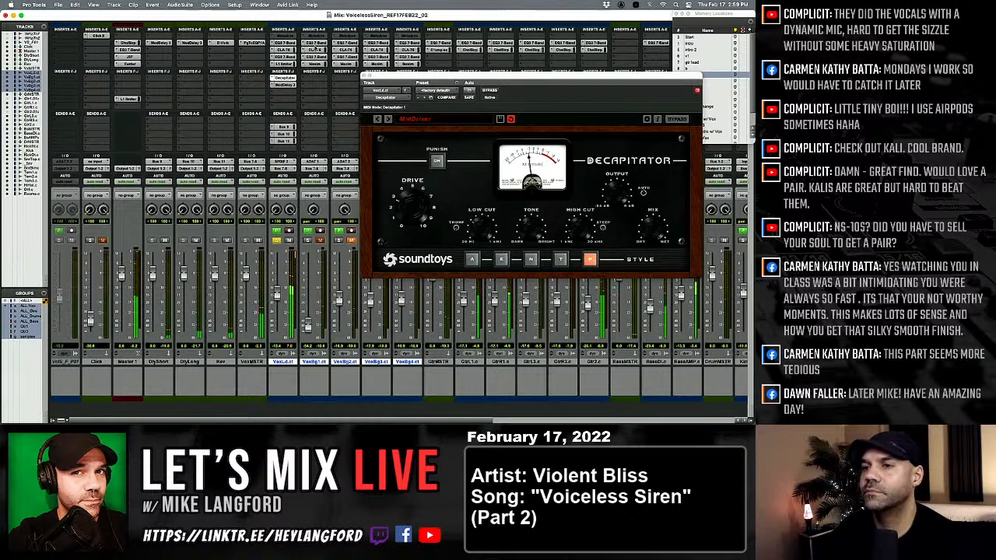
click(285, 57)
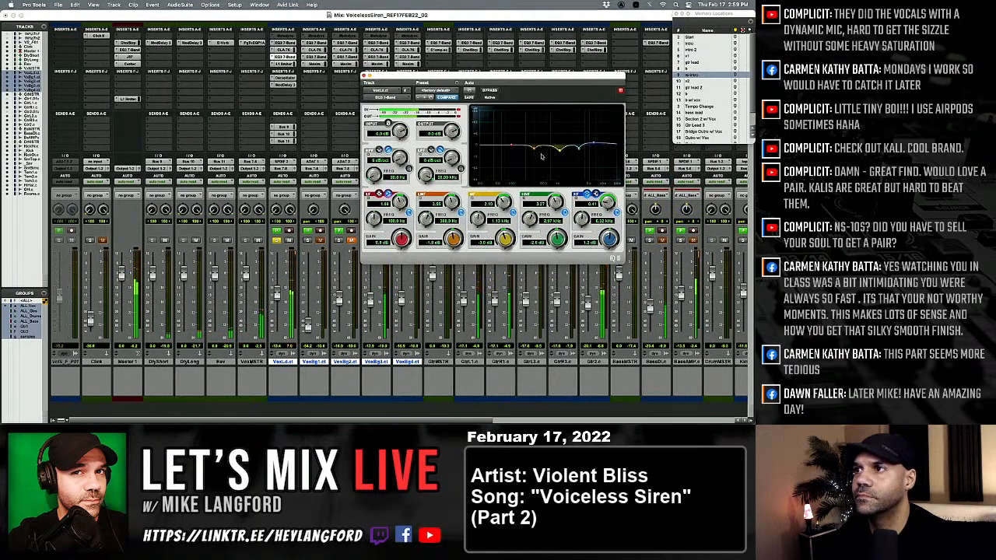
drag(534, 151, 518, 159)
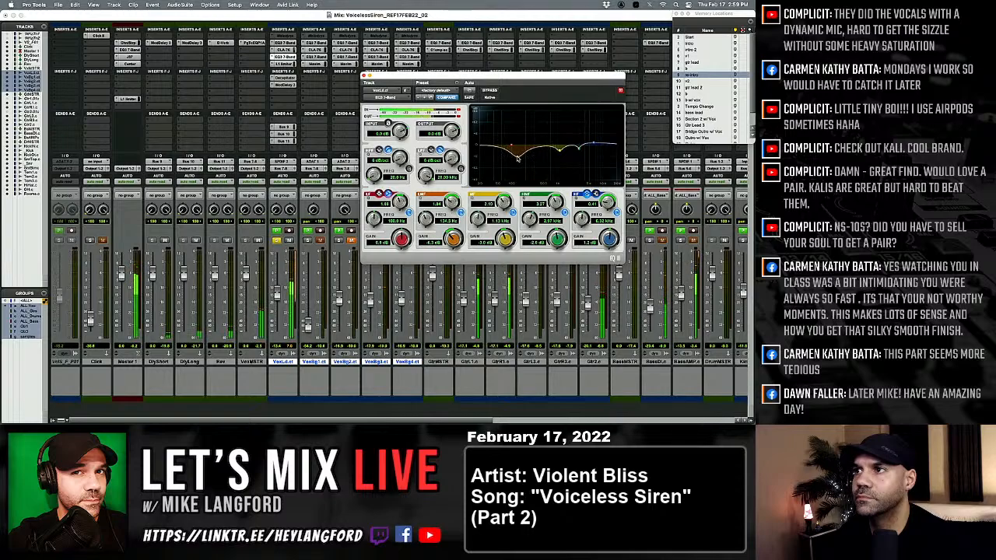
Check the lead vocal's Mod Delay and Decapitator, and move its second EQ's high-mid band to a deep, narrow cut at about 2.2 kHz.
click(284, 56)
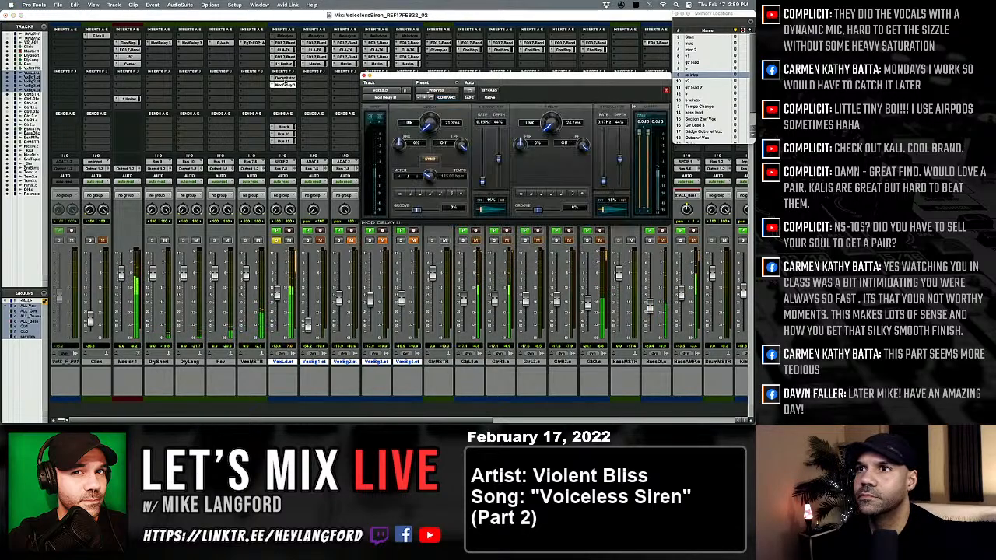
click(284, 78)
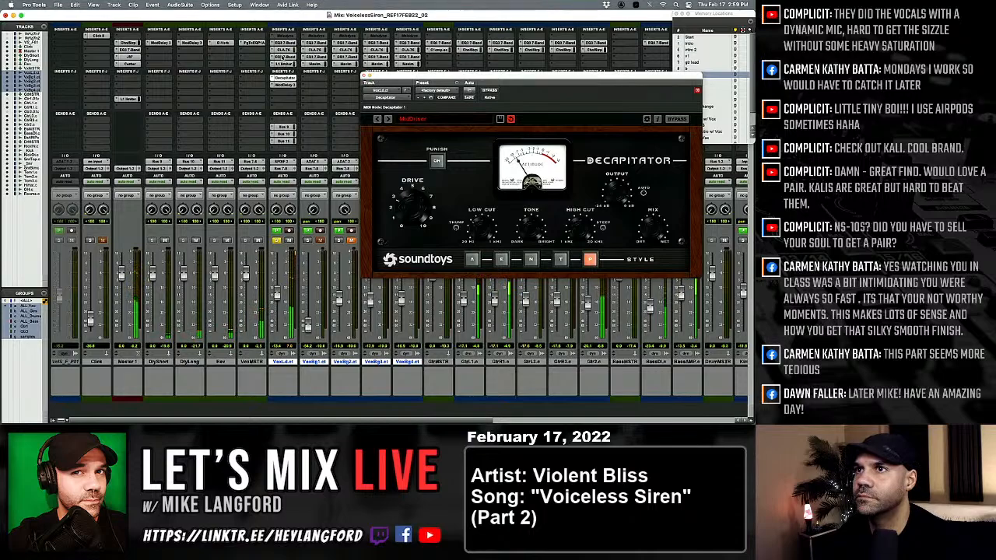
click(284, 56)
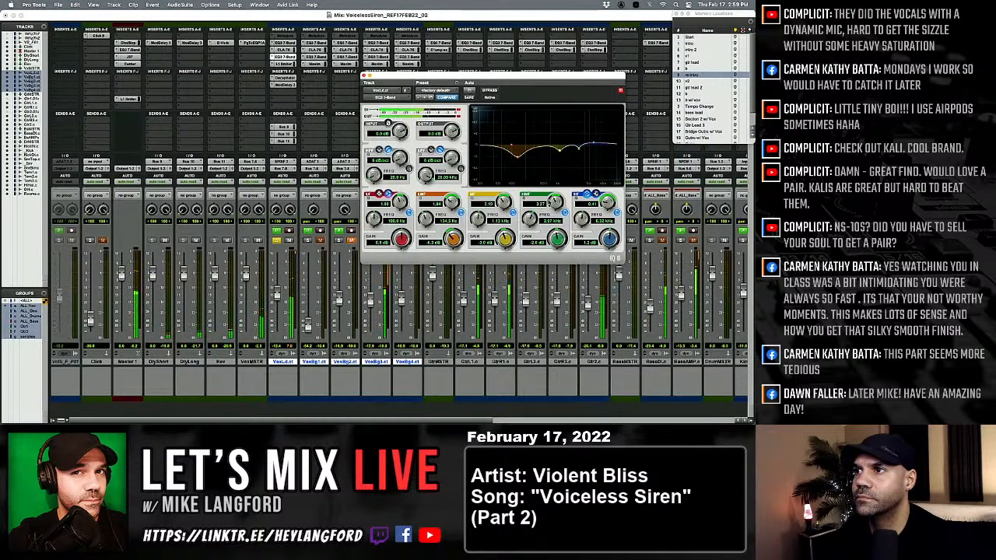
drag(558, 238, 529, 220)
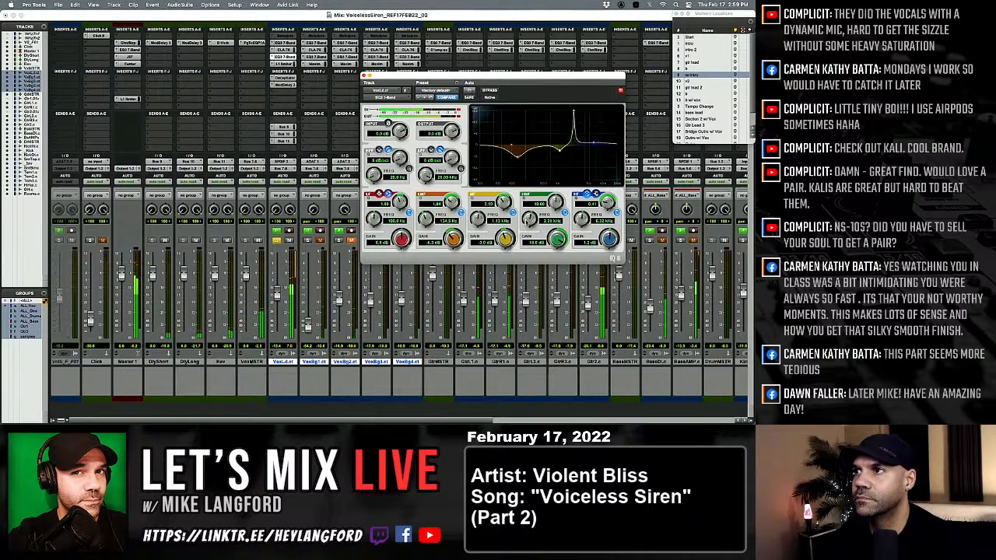
drag(560, 253, 554, 274)
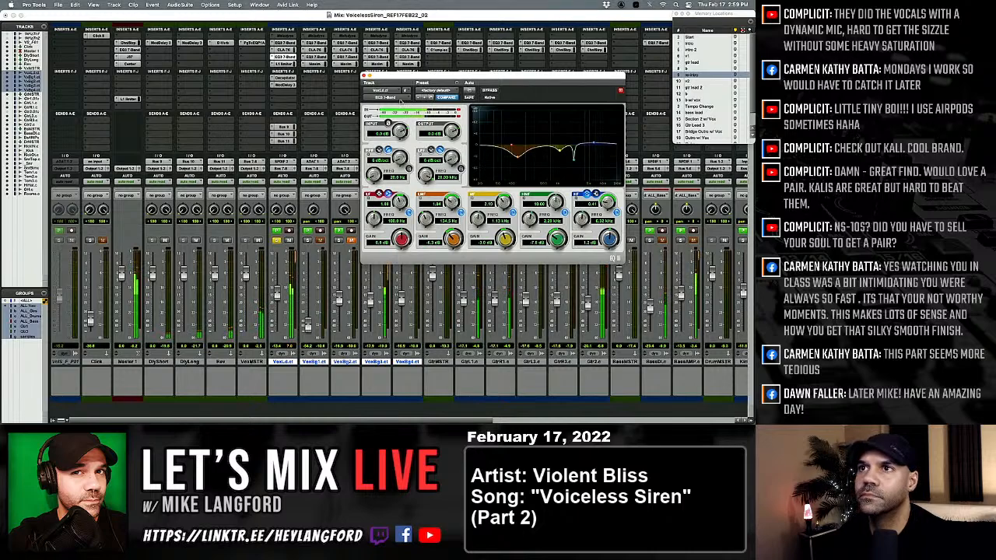
Recheck Decapitator, unsolo the lead vocal, set its fader to about -16 dB, and return to the Edit window.
click(284, 78)
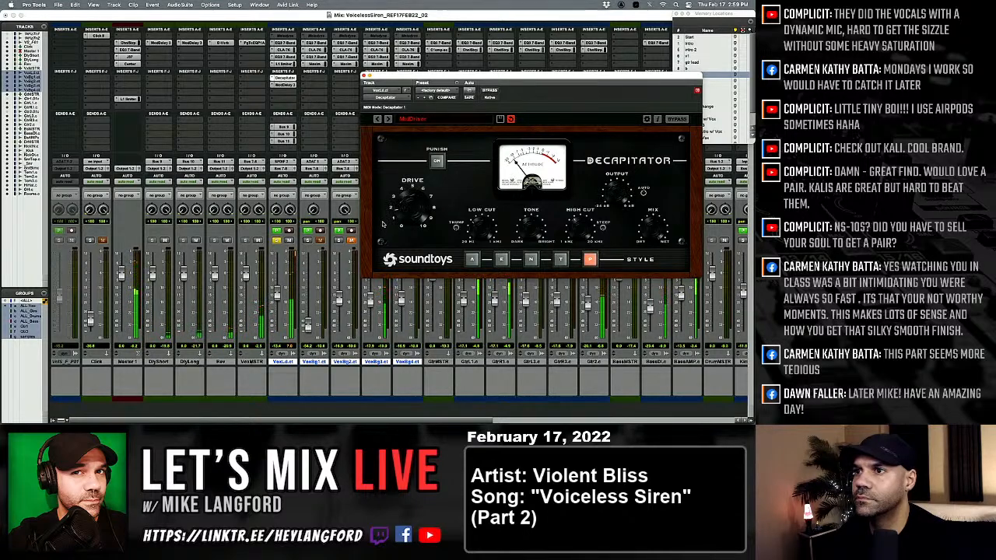
click(277, 238)
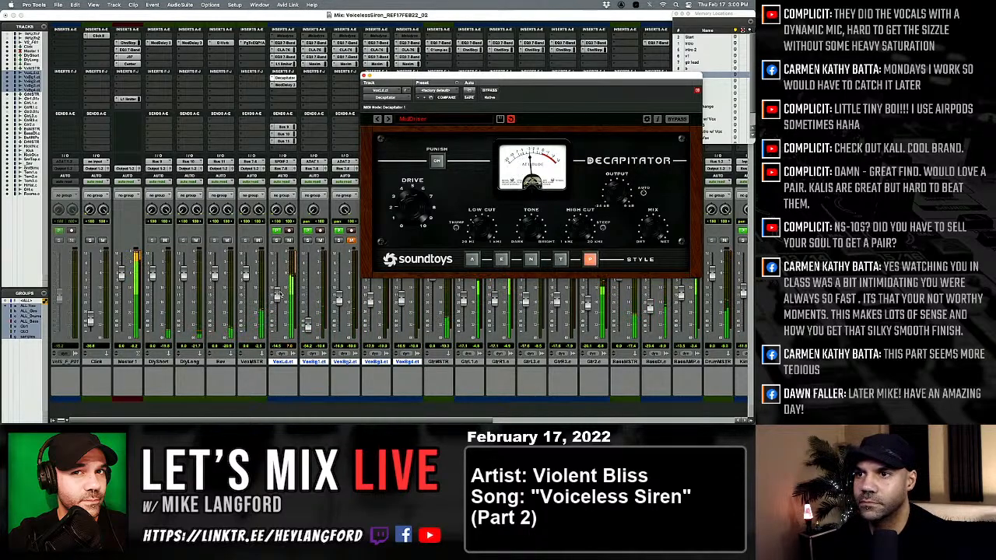
drag(282, 303, 283, 298)
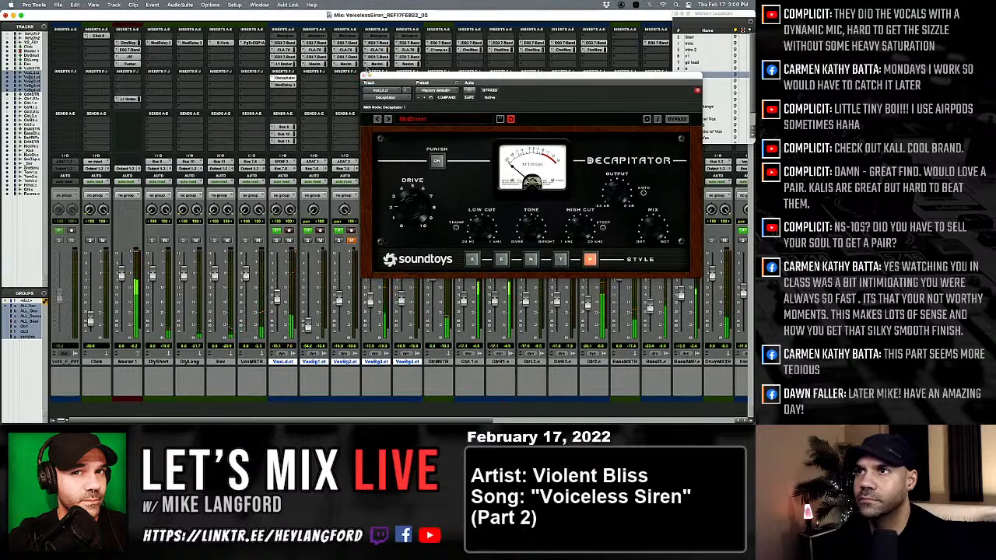
click(363, 76)
key(super+equal)
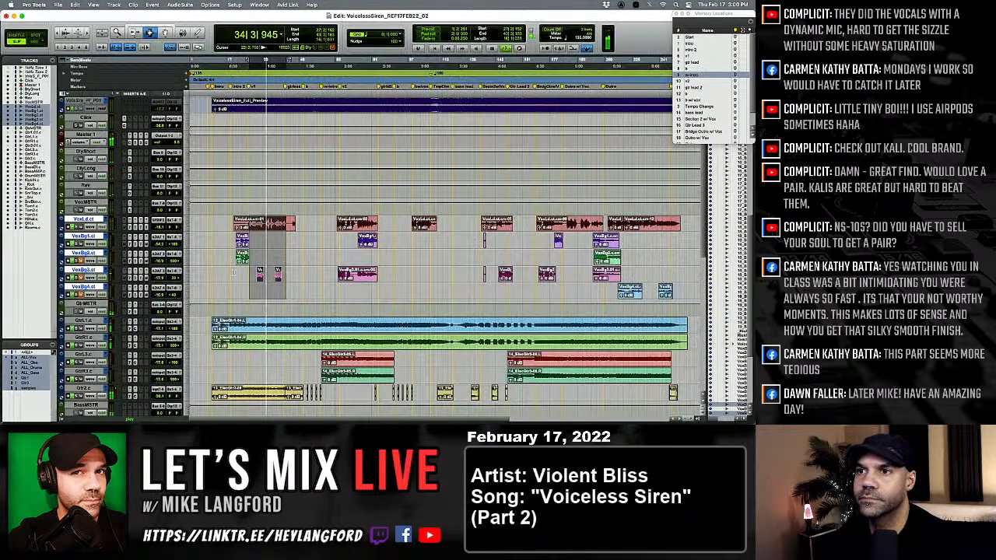
Recheck Decapitator on the lead vocal and replay the song from around bar 21.
key(super+equal)
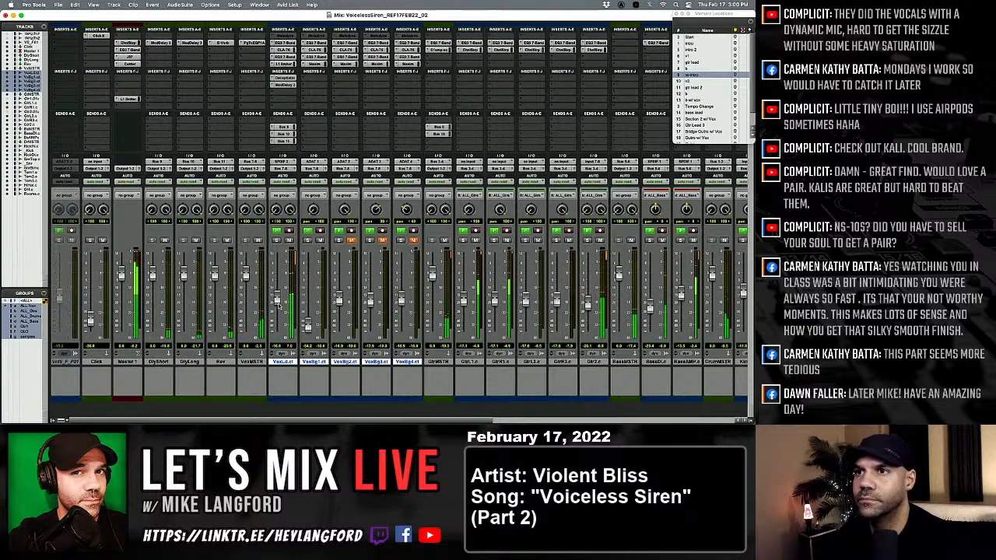
click(283, 78)
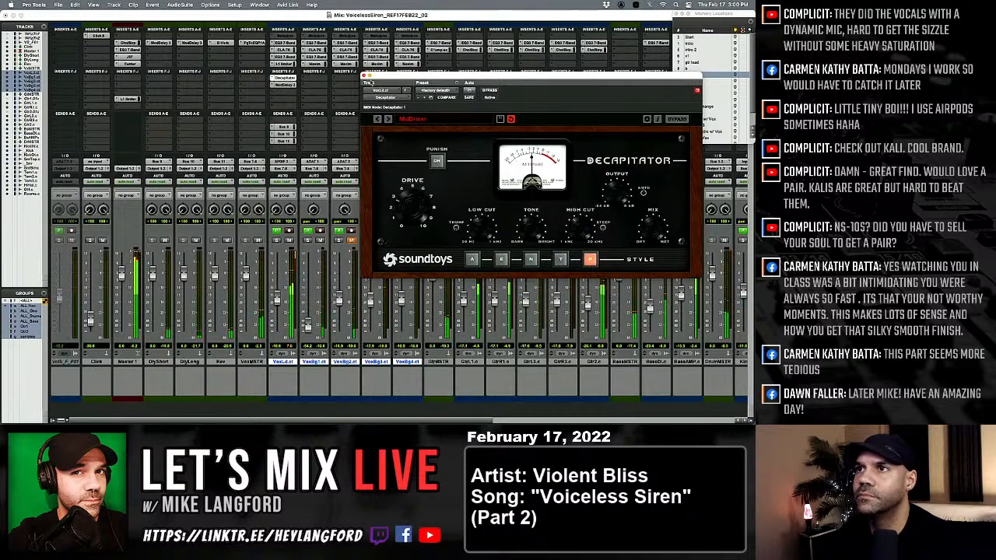
click(364, 76)
key(super+equal)
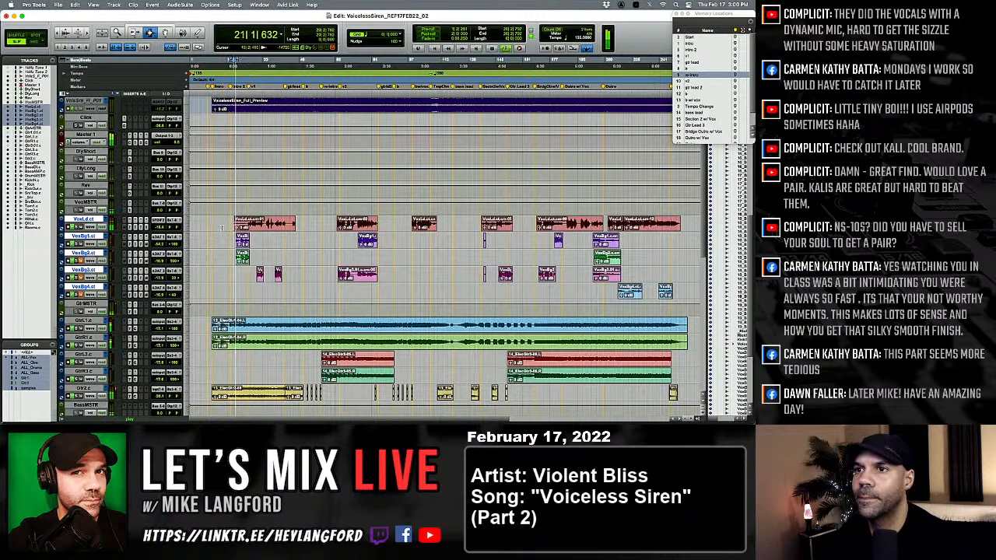
Unmute VoxBg2 in the mixer and set the VoxBg1 and VoxBg2 faders to about -21.8 dB each.
key(super+equal)
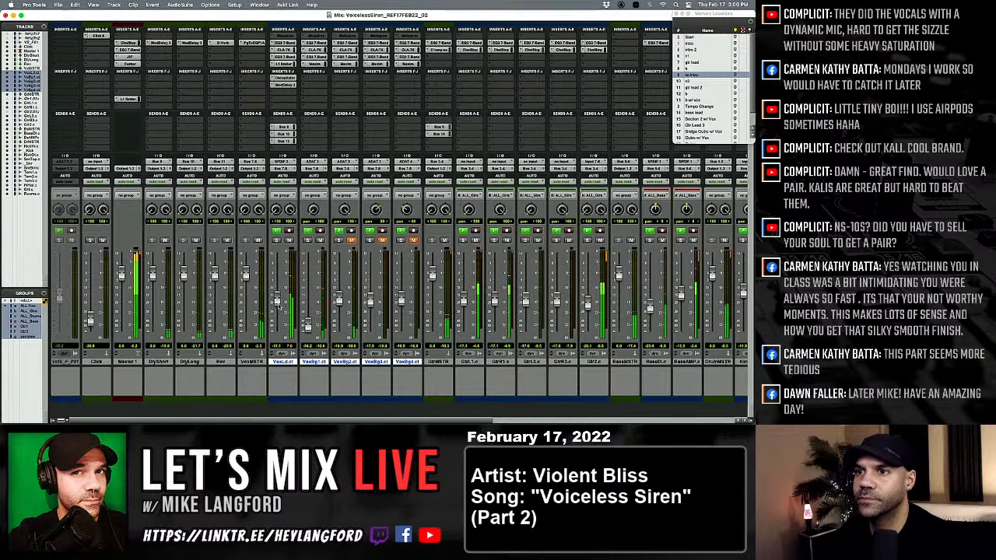
click(350, 240)
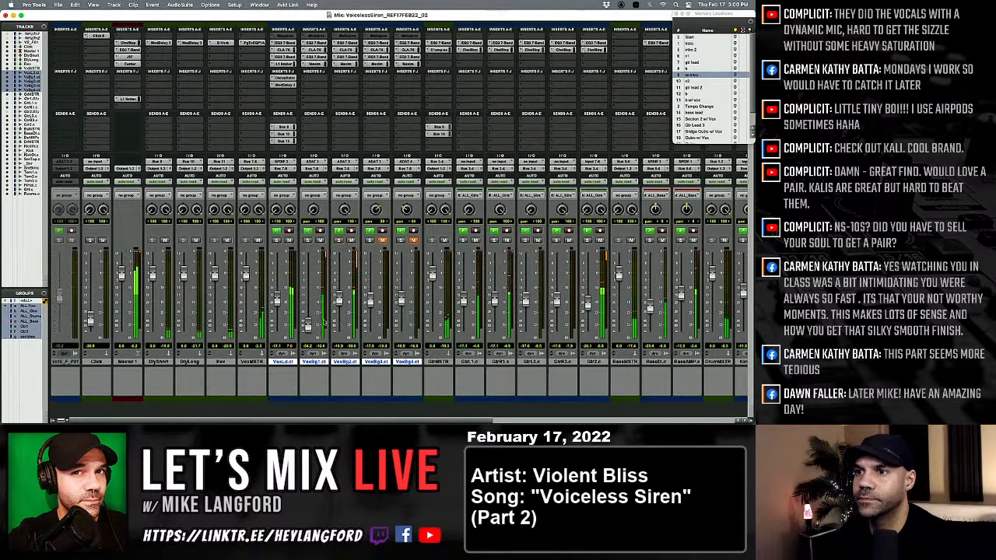
drag(339, 298, 339, 306)
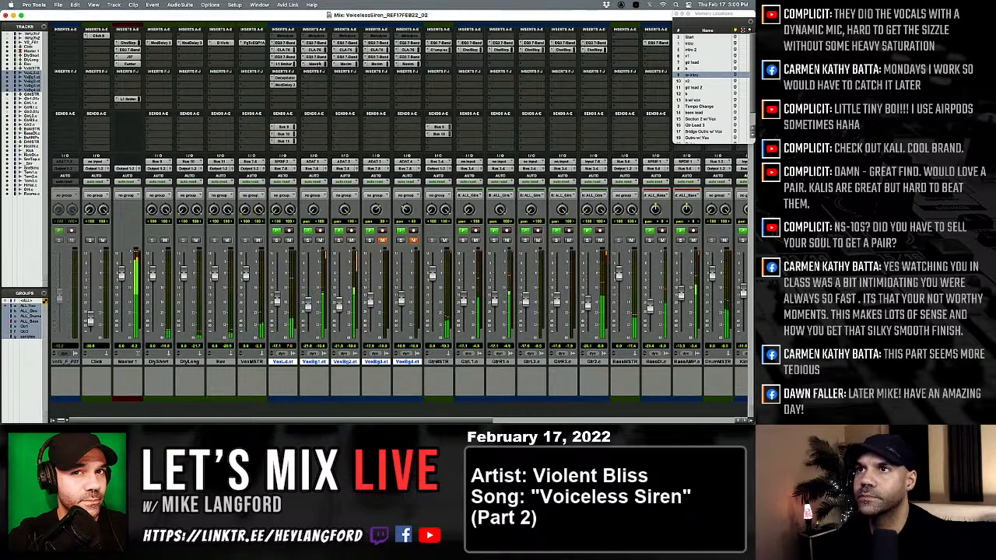
Copy the lead vocal's EQ3 7-Band, CLA-76, second EQ and L1 limiter onto the four background vocal tracks.
drag(290, 43, 314, 44)
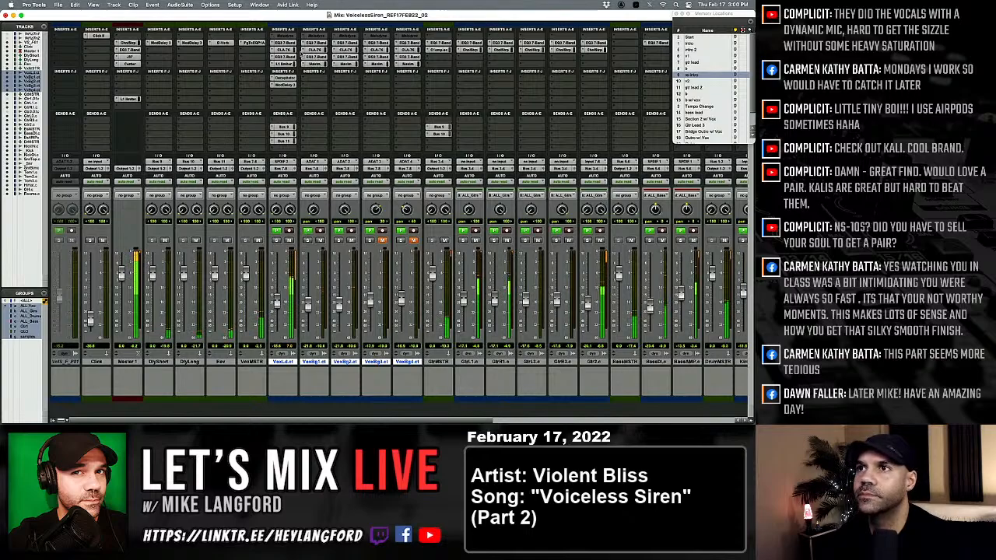
drag(290, 45, 399, 44)
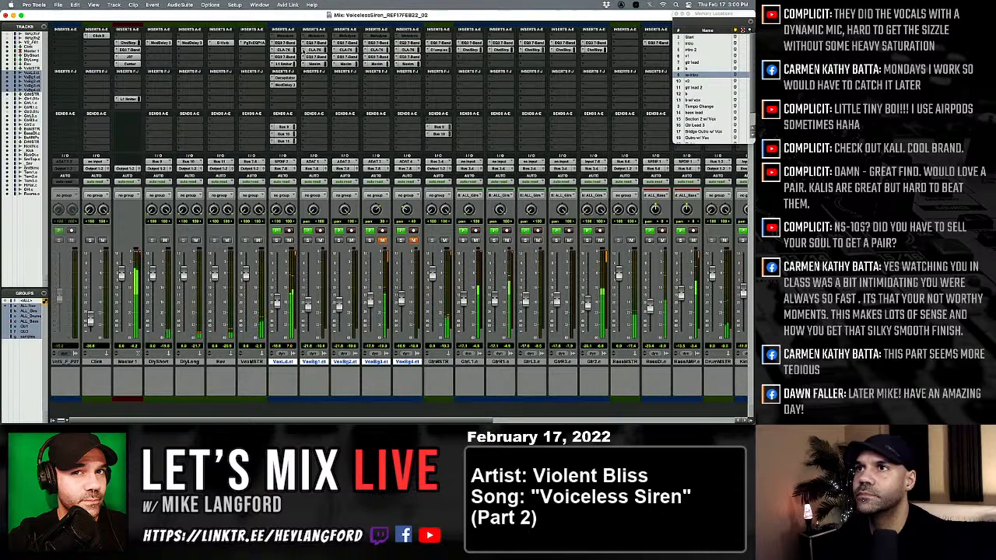
drag(289, 51, 405, 51)
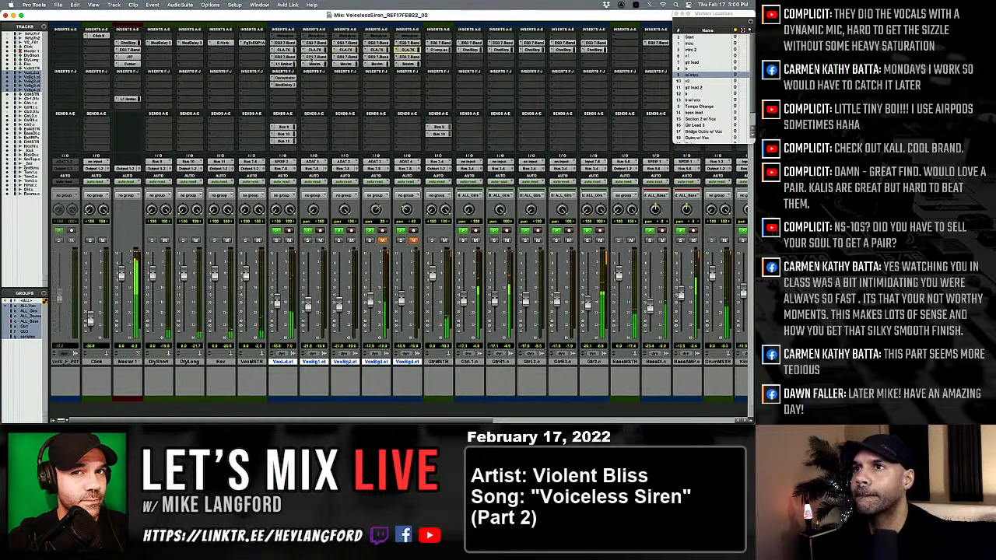
drag(309, 59, 405, 58)
drag(296, 68, 397, 67)
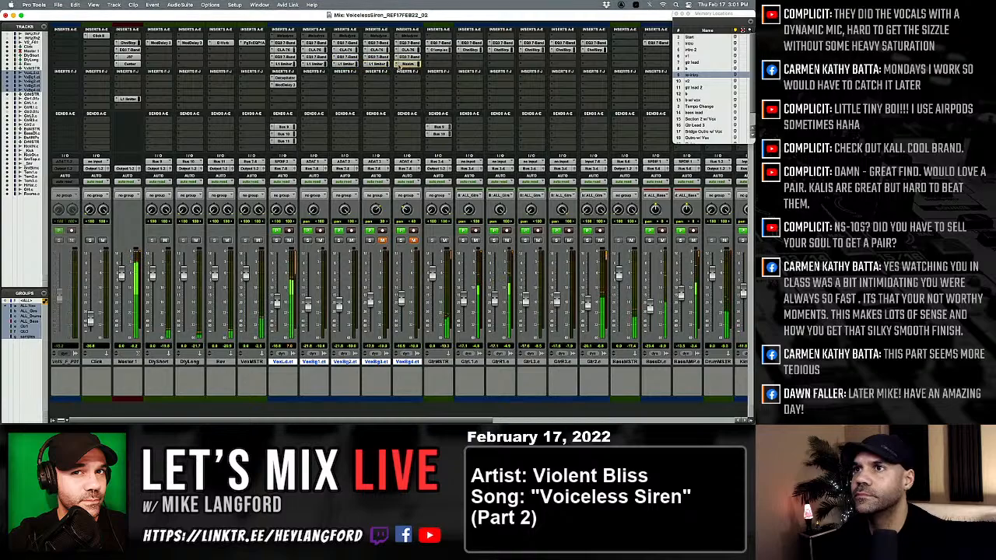
Make Decapitator inactive on the lead vocal and set the lead fader to about -15.4 dB.
click(282, 78)
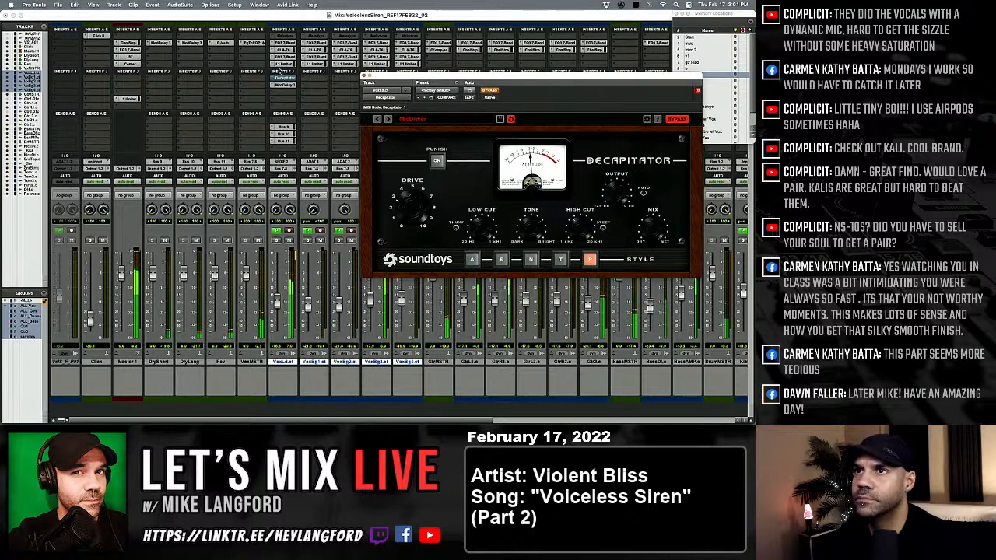
ctrl+super+click(283, 78)
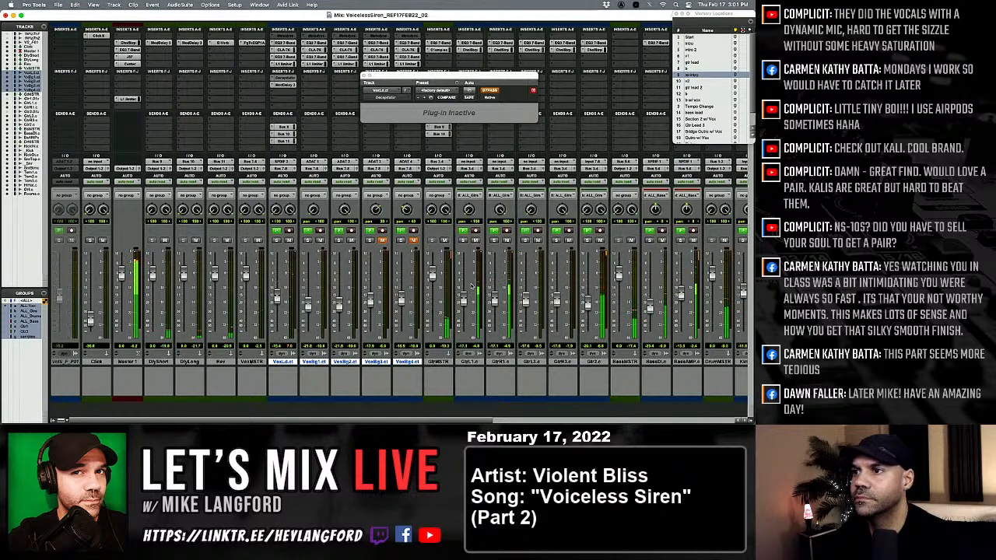
Unmute VoxBg3 and lower the guitar master's Bus 9 send level.
scroll(399, 210, right, 4)
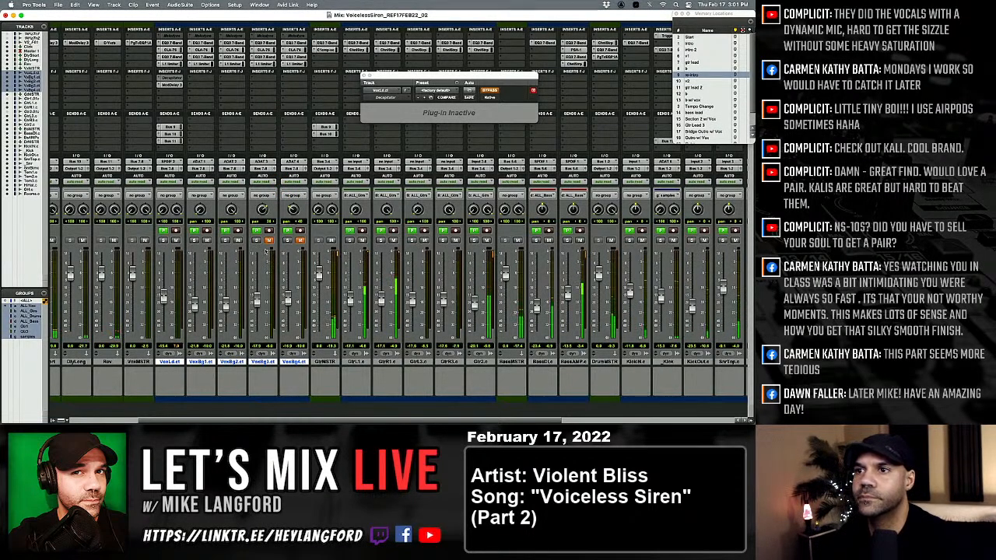
click(270, 240)
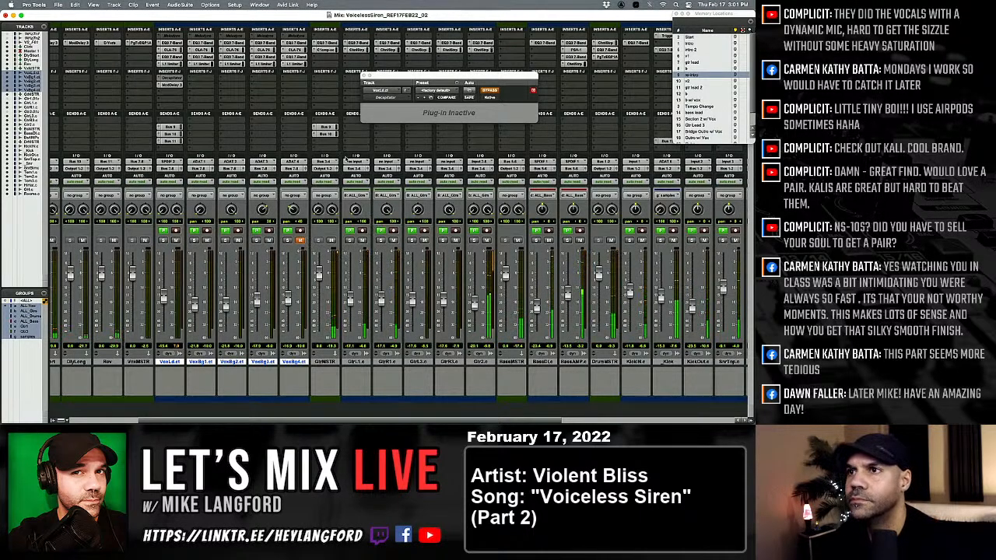
click(325, 126)
drag(220, 163, 220, 173)
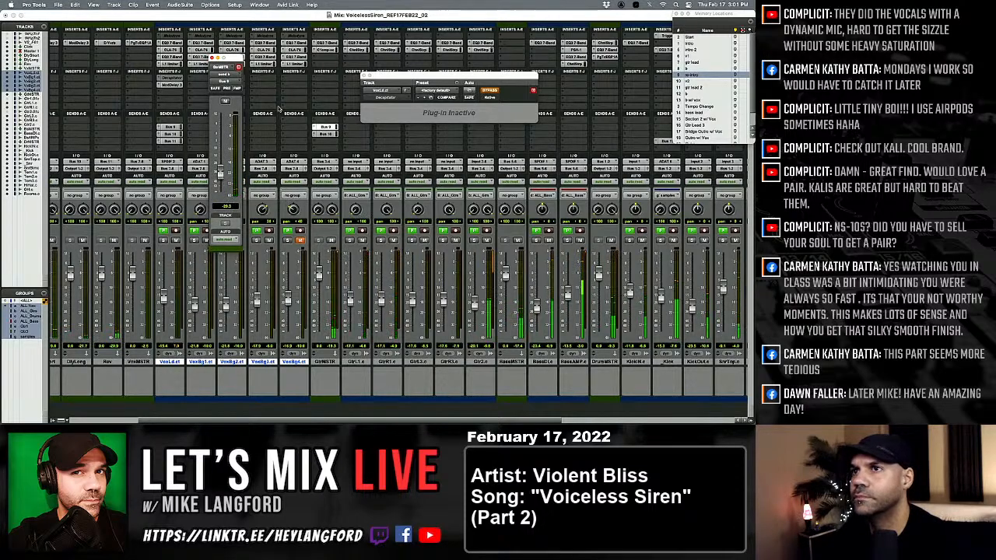
click(211, 57)
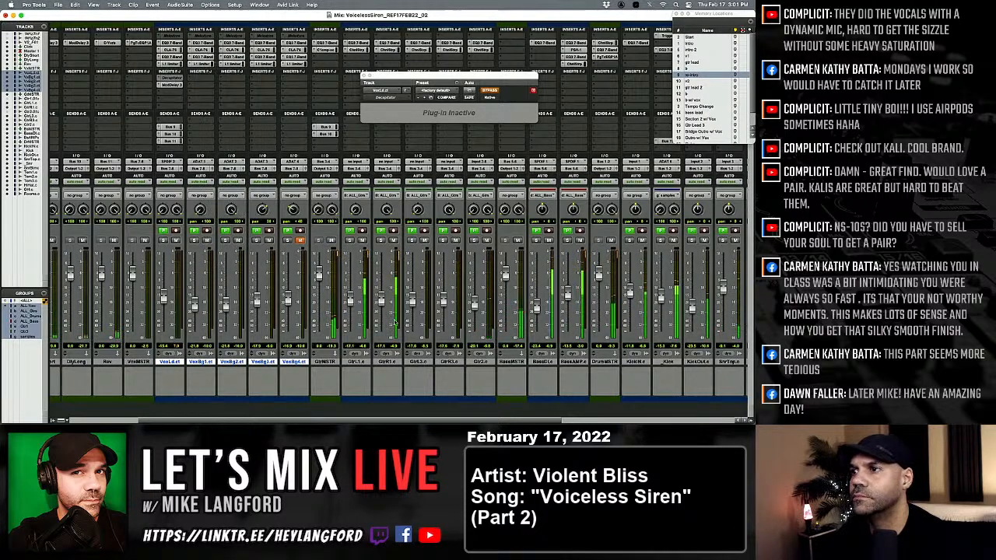
Solo the snare sample track to check its Bus 11 send, and inspect the D-Verb settings on the Rev track.
scroll(381, 311, right, 5)
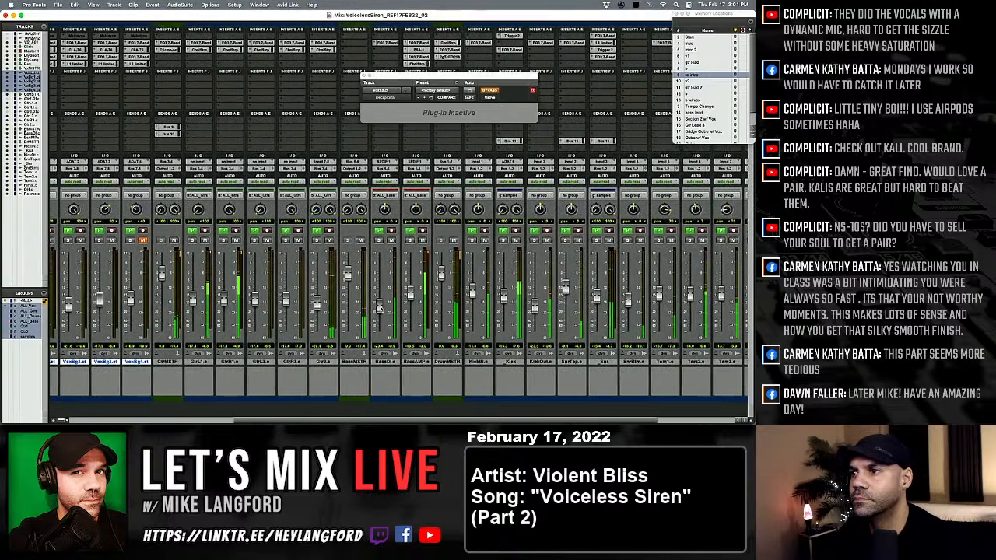
scroll(381, 309, left, 2)
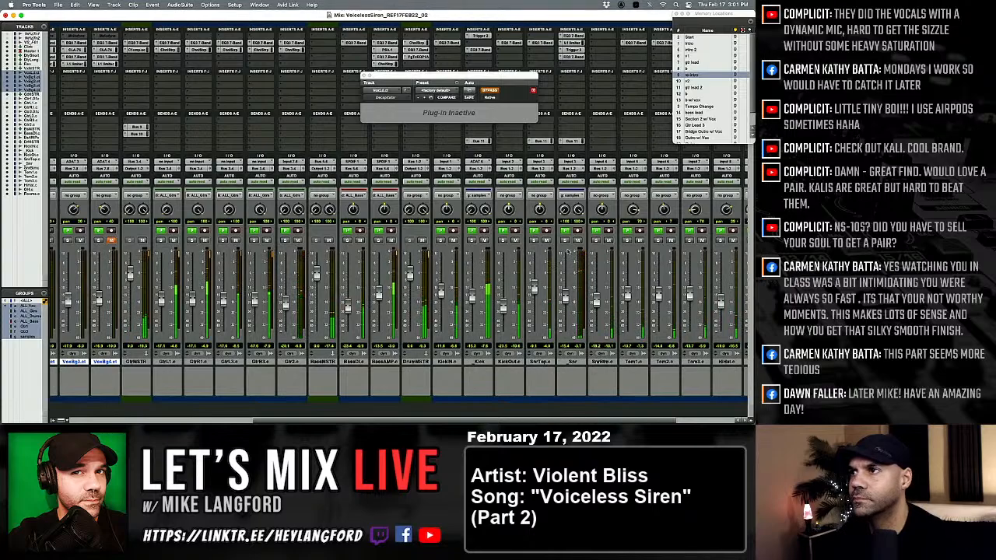
click(572, 141)
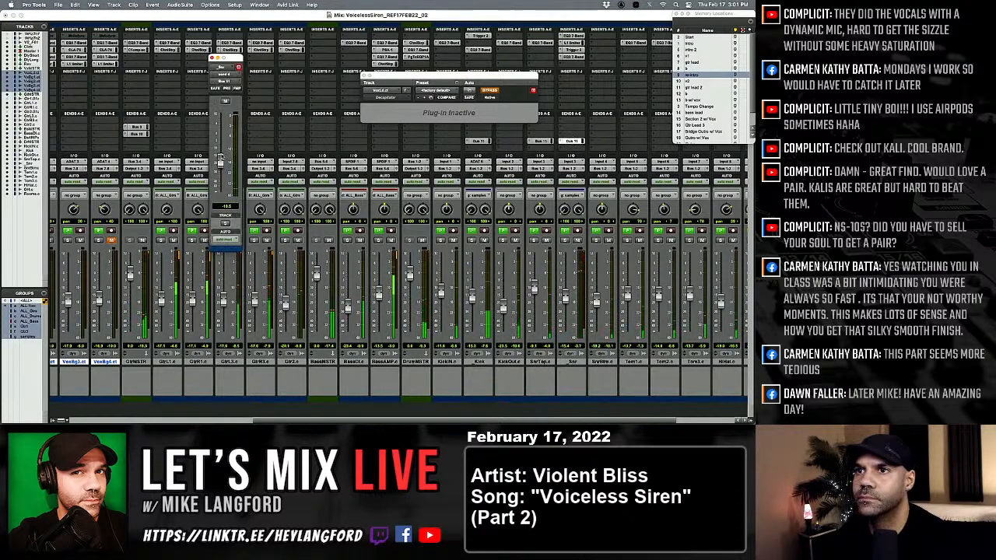
click(566, 240)
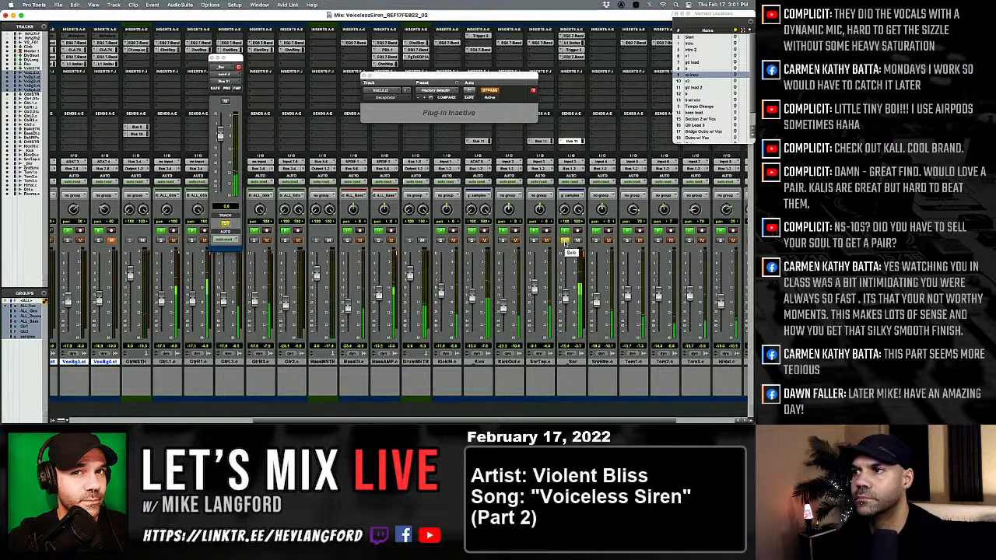
scroll(159, 87, left, 5)
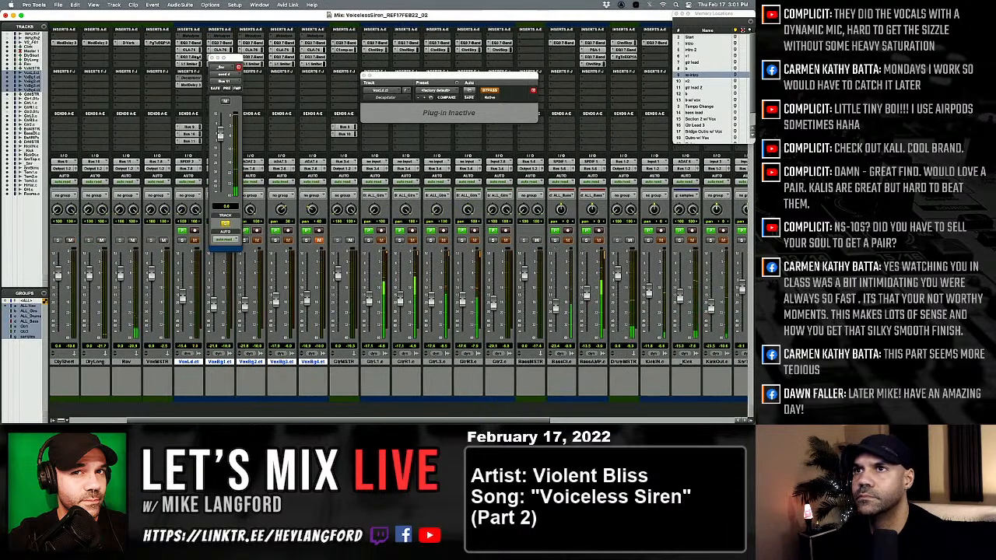
scroll(160, 87, left, 5)
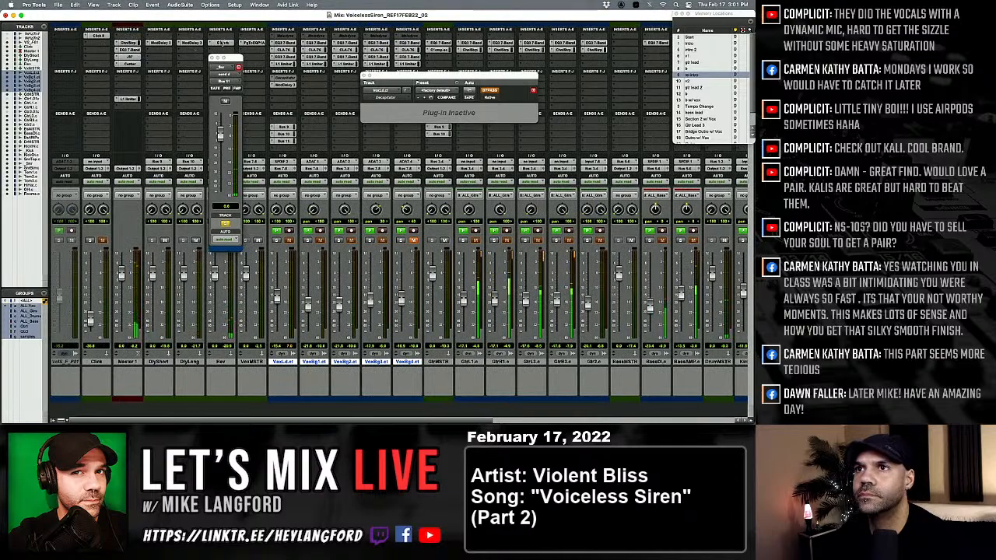
click(223, 42)
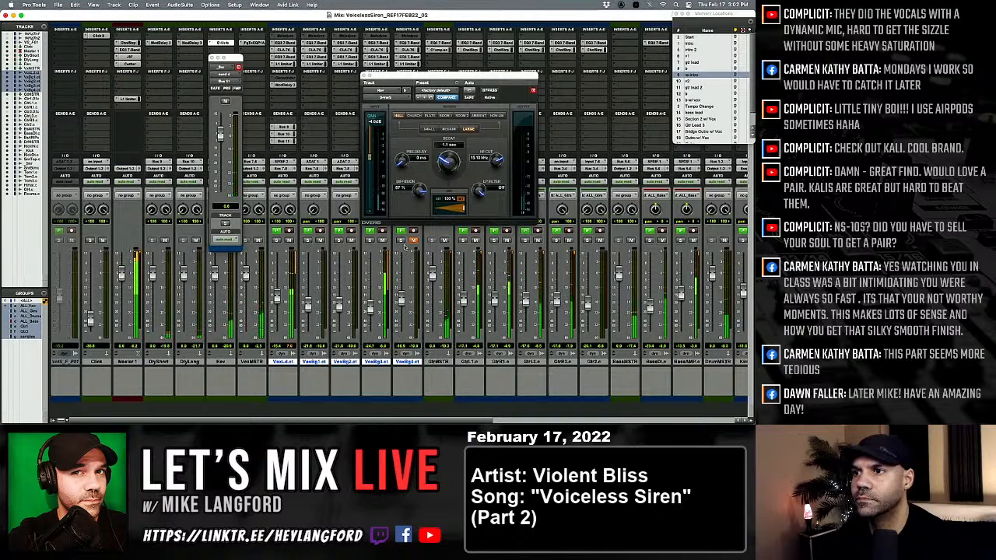
Bring in VoxBg4 and lower the background vocal faders to roughly -23 to -25 dB, closing D-Verb.
drag(401, 298, 401, 319)
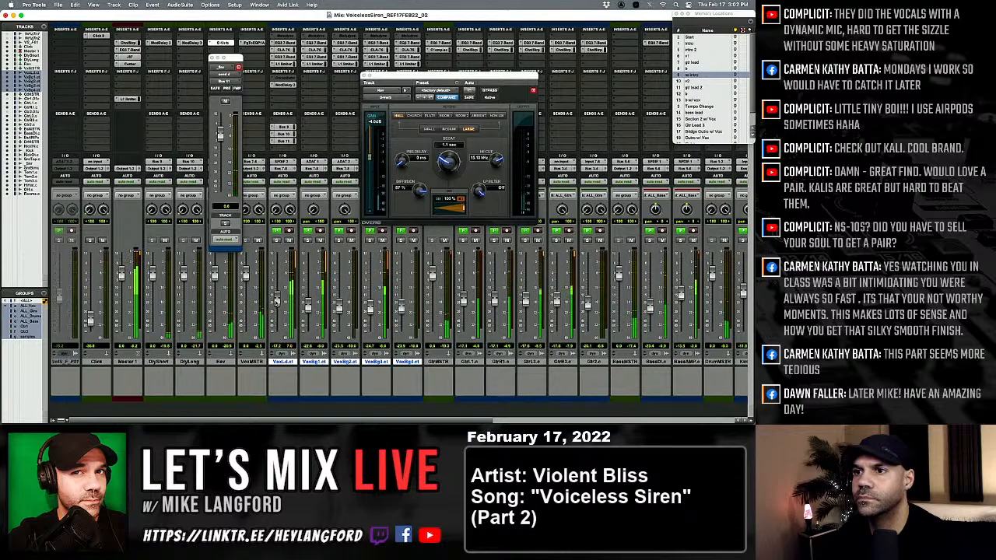
drag(309, 306, 309, 309)
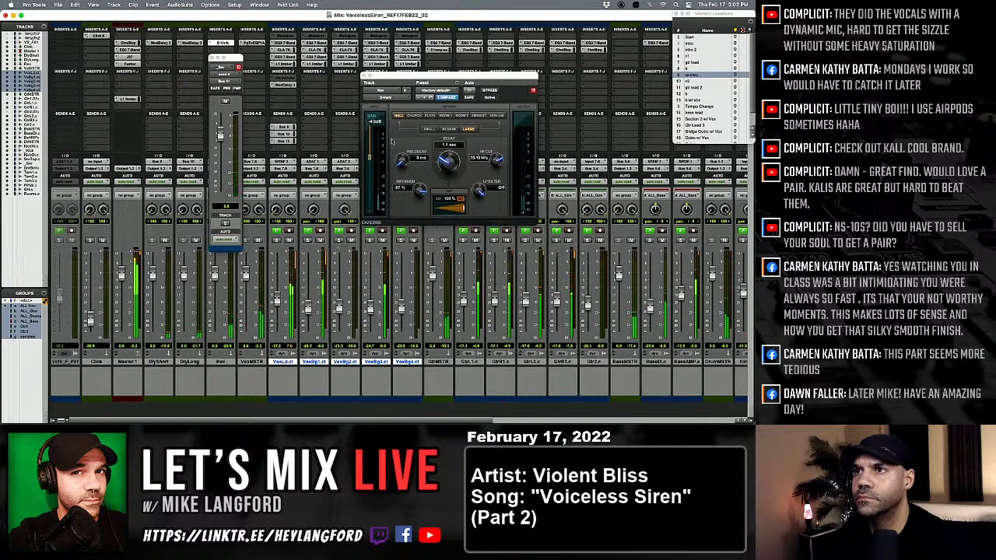
click(363, 81)
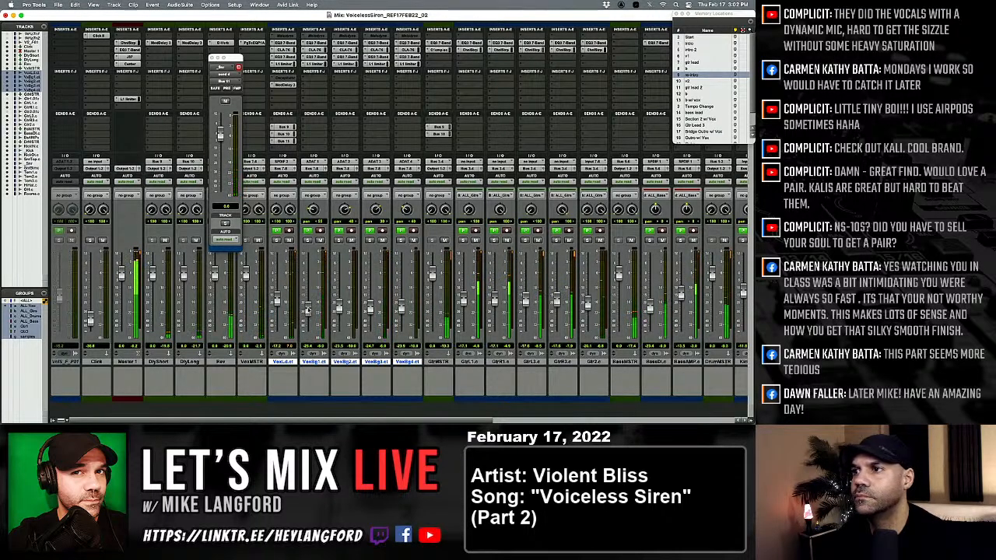
Raise the snare sample fader to about -14.8 dB after reviewing the drum channels.
scroll(308, 310, right, 4)
scroll(308, 309, right, 8)
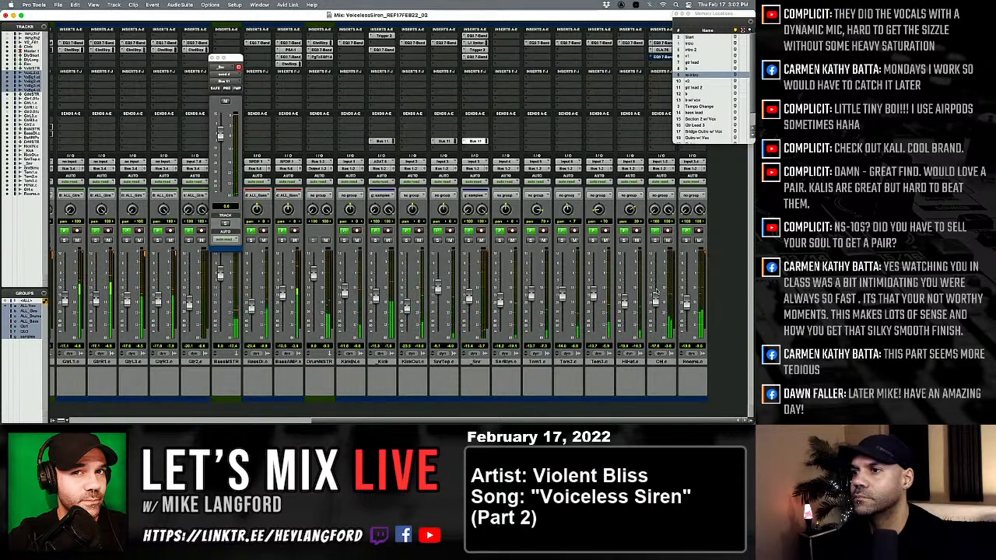
scroll(660, 287, left, 2)
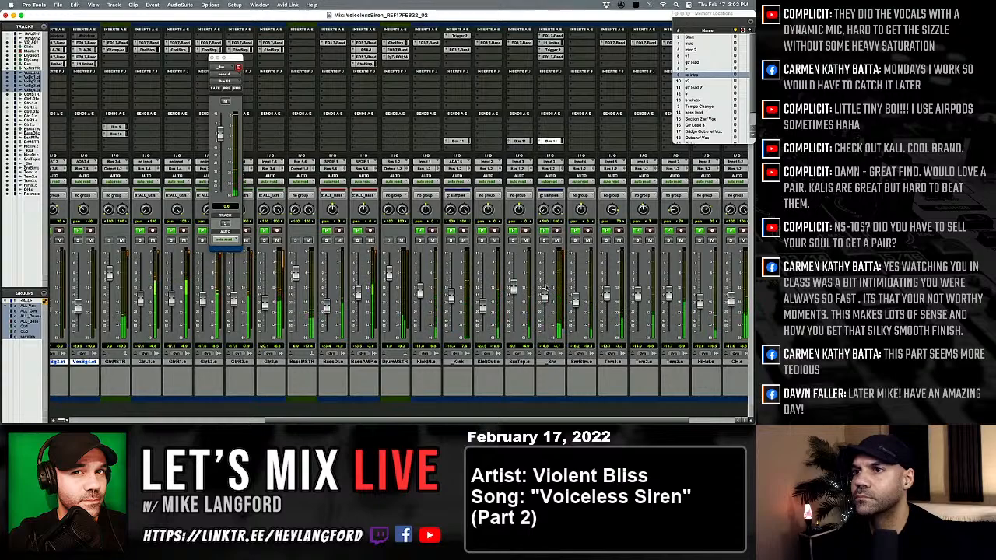
scroll(545, 296, left, 8)
scroll(489, 273, left, 2)
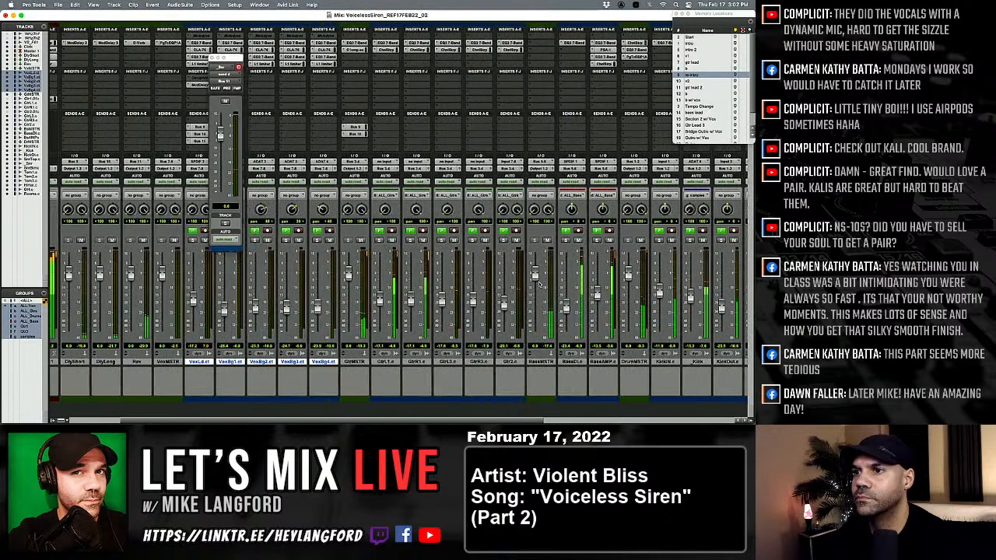
Switch off the guitar master's Bus 9 send and lower the snare sample's Bus 11 send to about -20 dB.
super+click(356, 127)
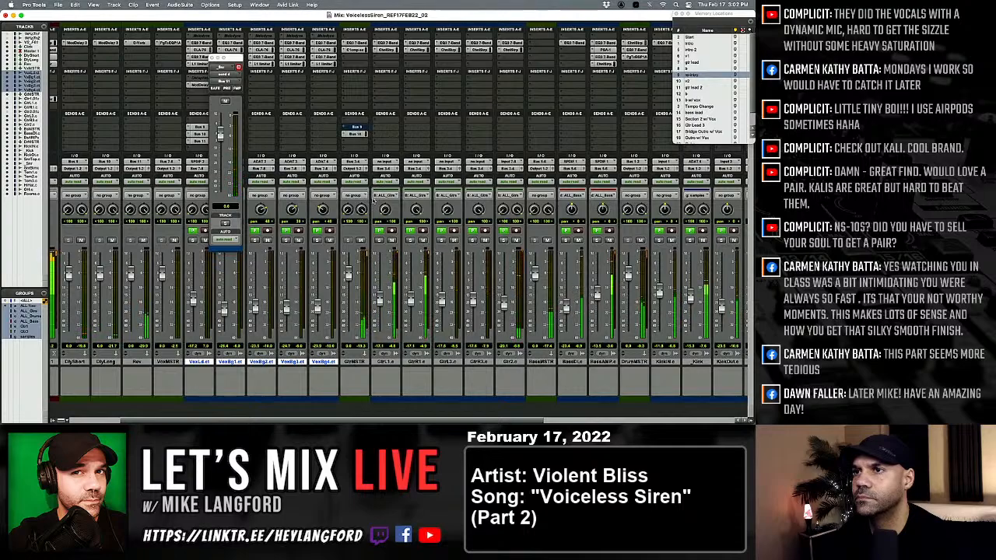
super+click(355, 127)
ctrl+super+click(355, 128)
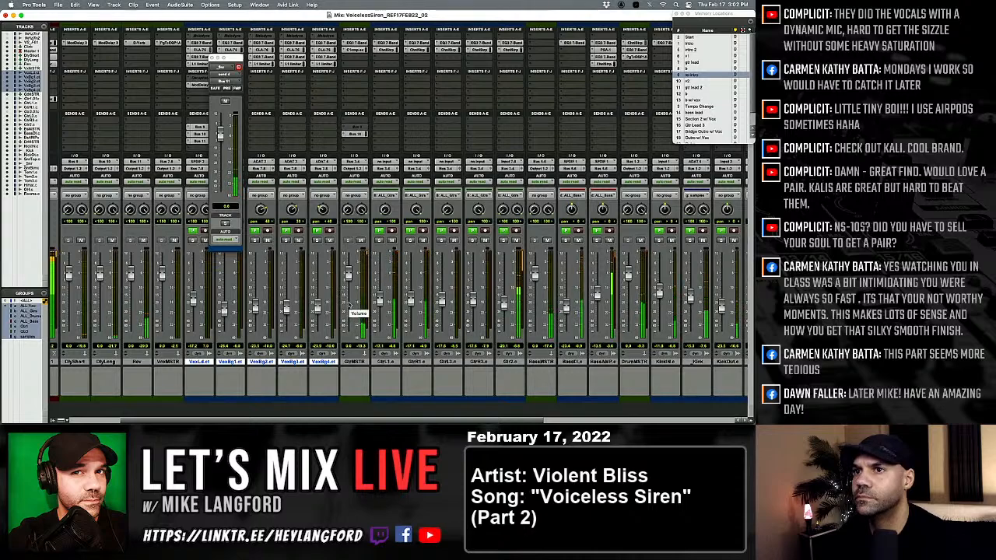
drag(221, 135, 221, 168)
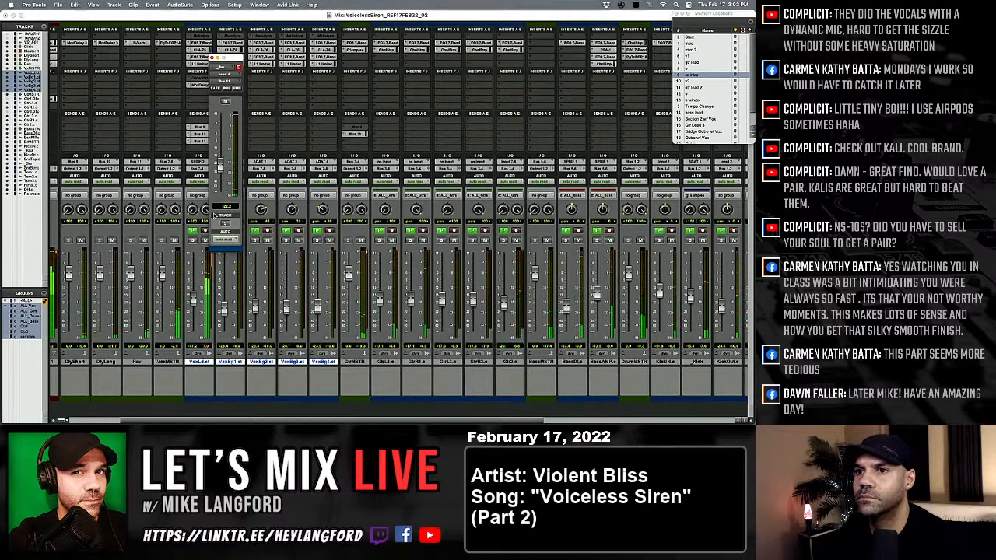
click(211, 57)
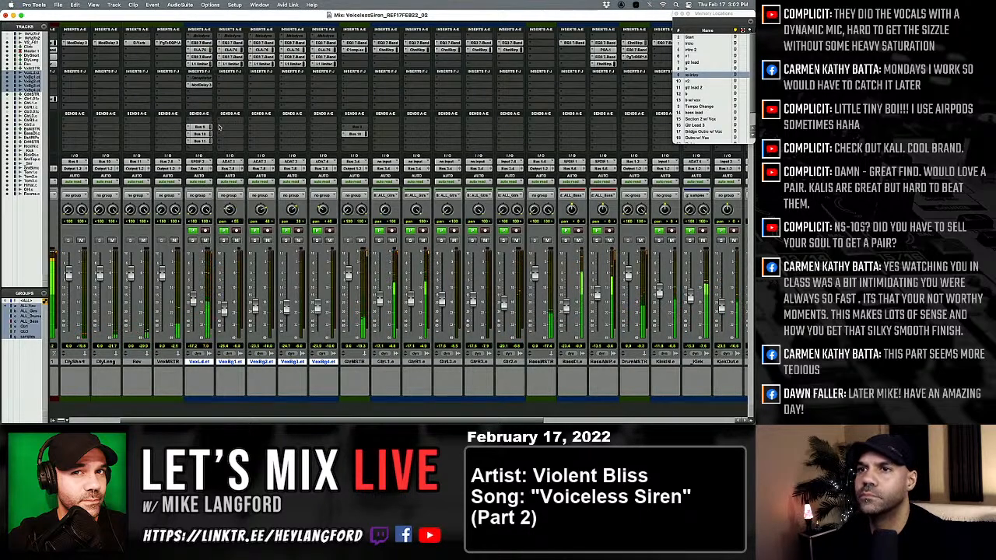
Check the lead vocal's Bus 10 send and set its Bus 9 send to 0 dB.
scroll(222, 188, left, 3)
click(282, 133)
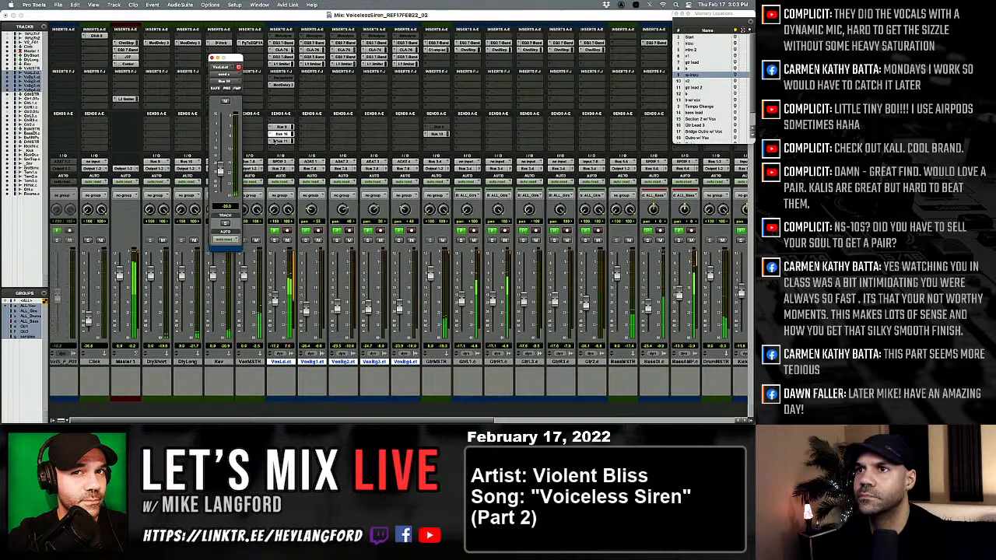
click(280, 127)
alt+click(221, 177)
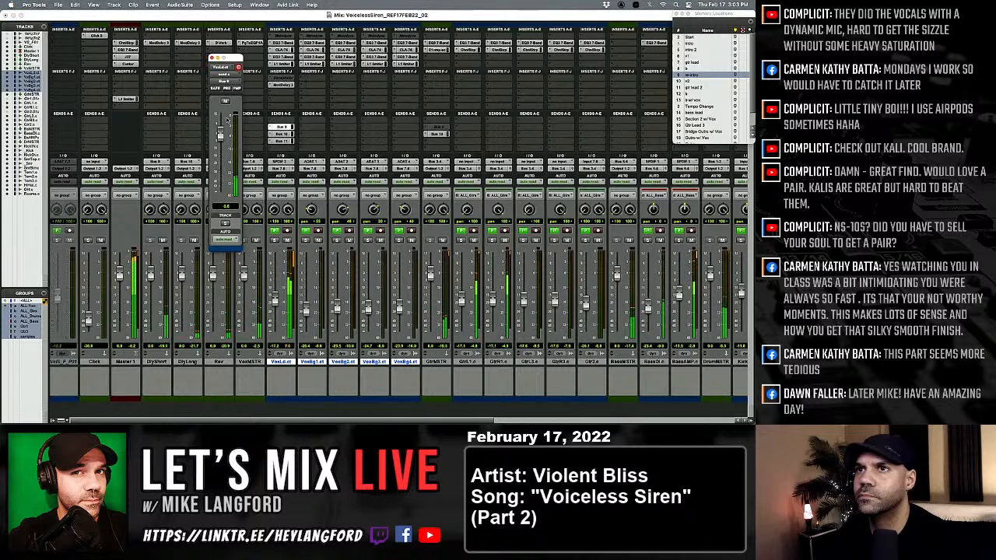
Set the DlyShort track's Mod Delay time to 222.2 ms and move playback to the b marker after gtr lead 2.
click(165, 43)
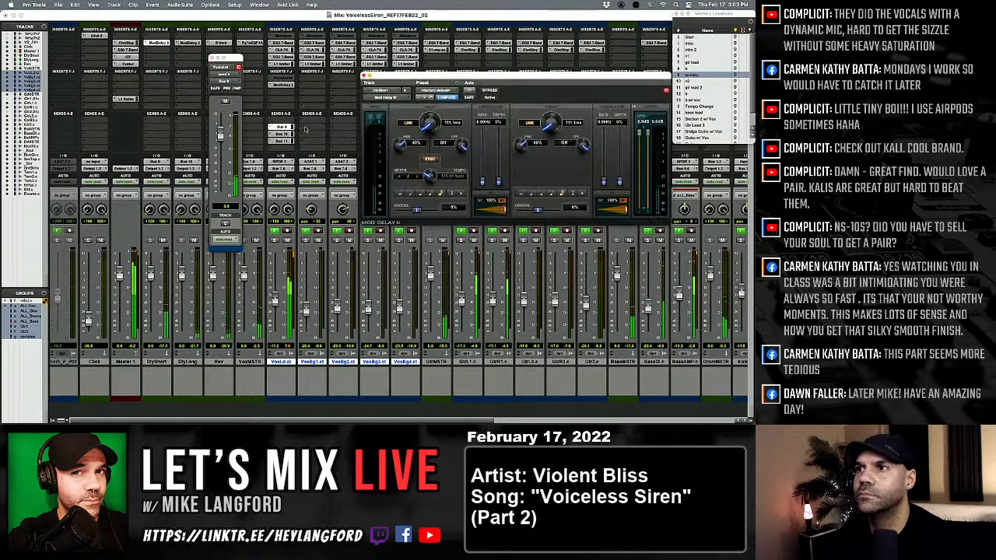
click(448, 192)
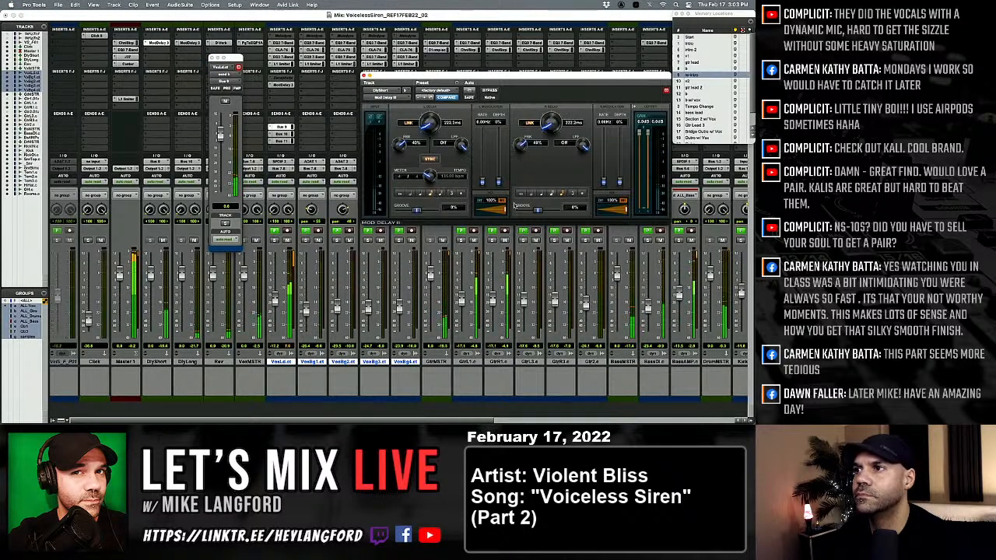
click(693, 75)
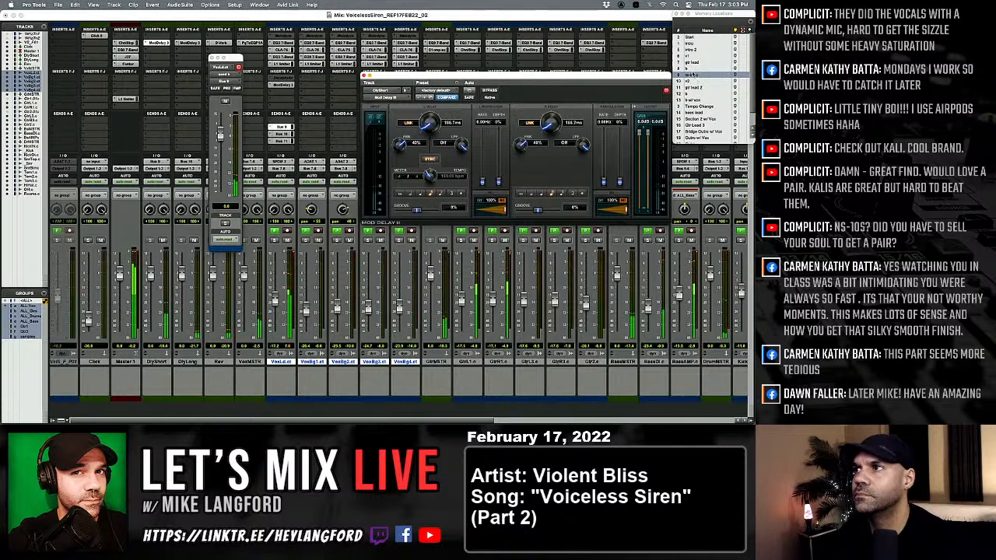
click(694, 93)
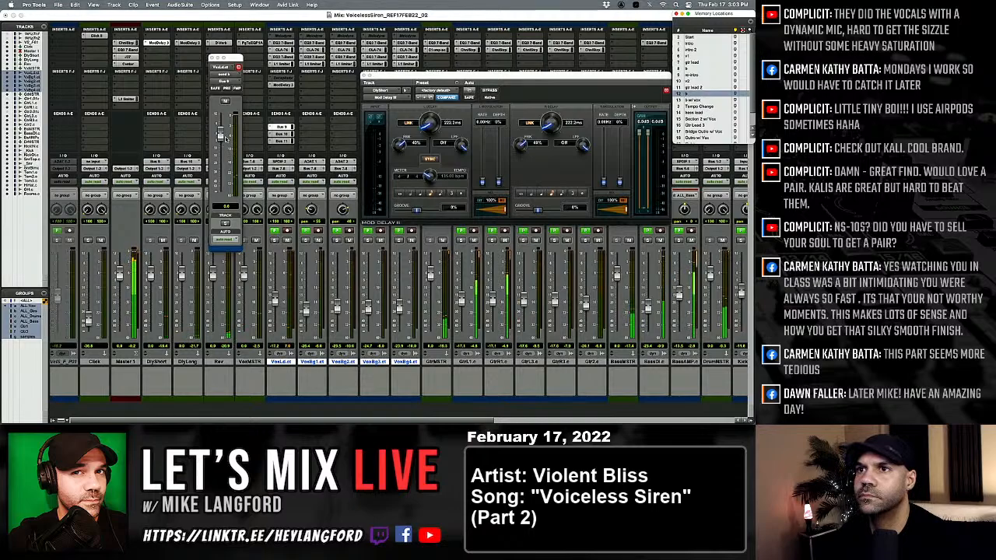
Lower the lead vocal's Bus 9 send to about -29 dB and pull its Bus 11 send fully down.
key(super+equal)
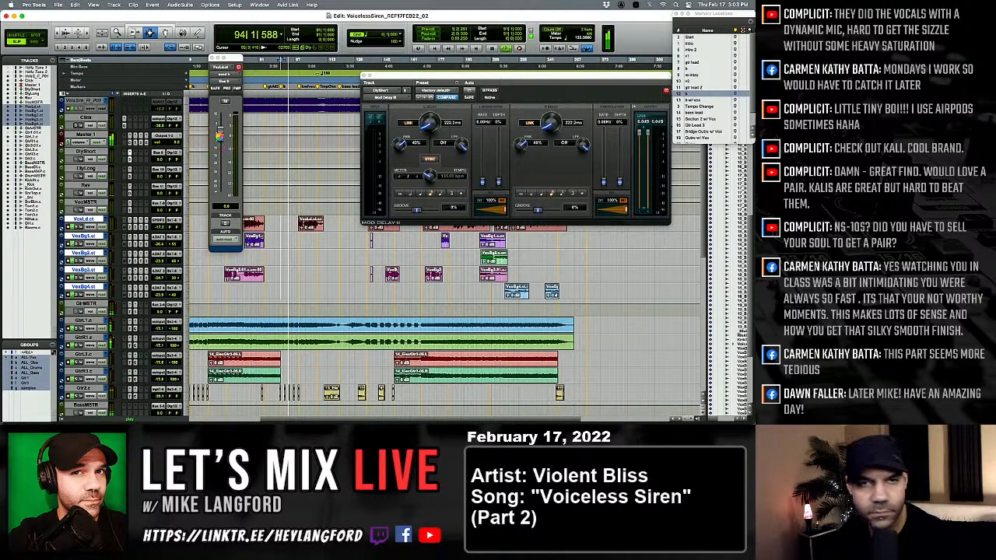
drag(219, 136, 220, 174)
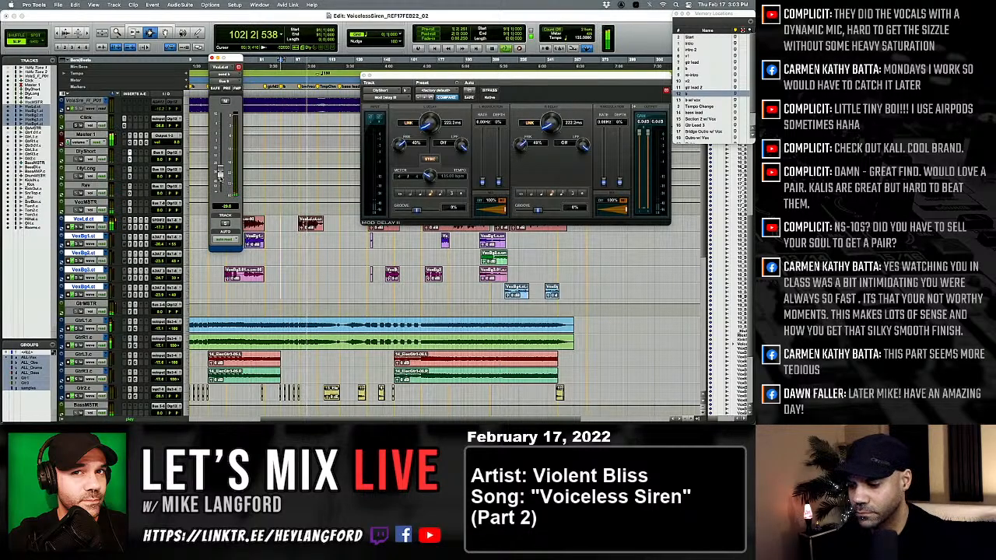
key(super+equal)
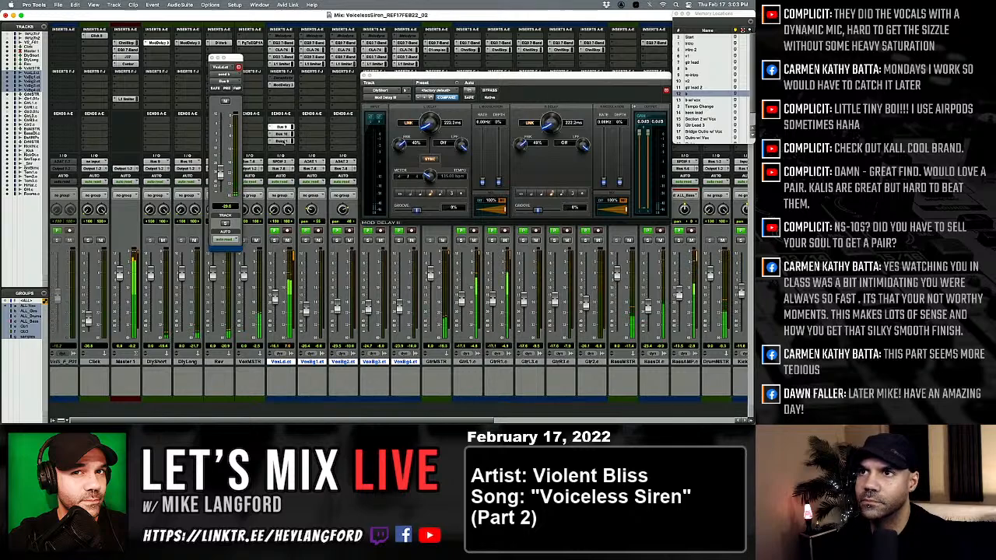
drag(221, 161, 220, 137)
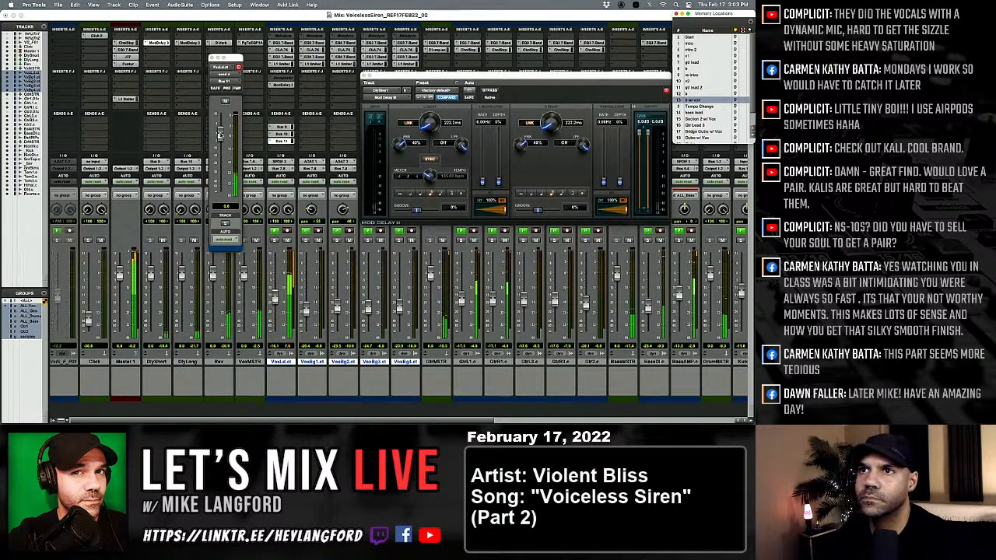
drag(221, 135, 229, 193)
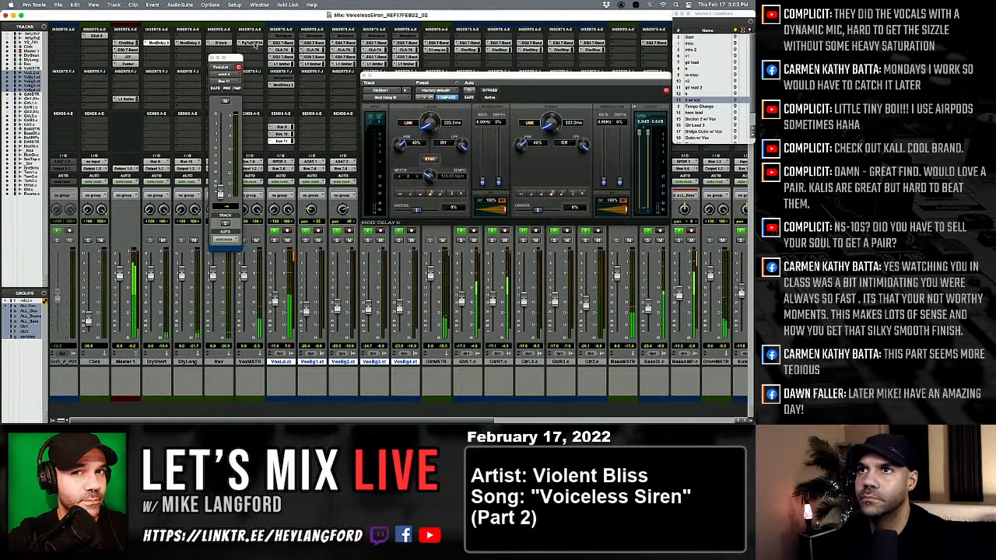
Lower the threshold of the lead vocal's L1 limiter slightly and close the plug-in.
click(250, 42)
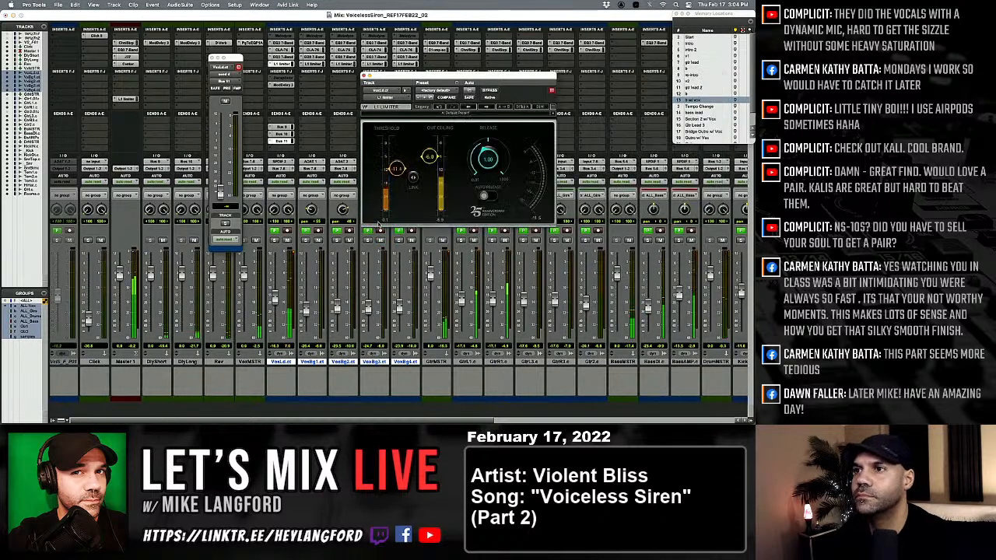
drag(397, 170, 397, 174)
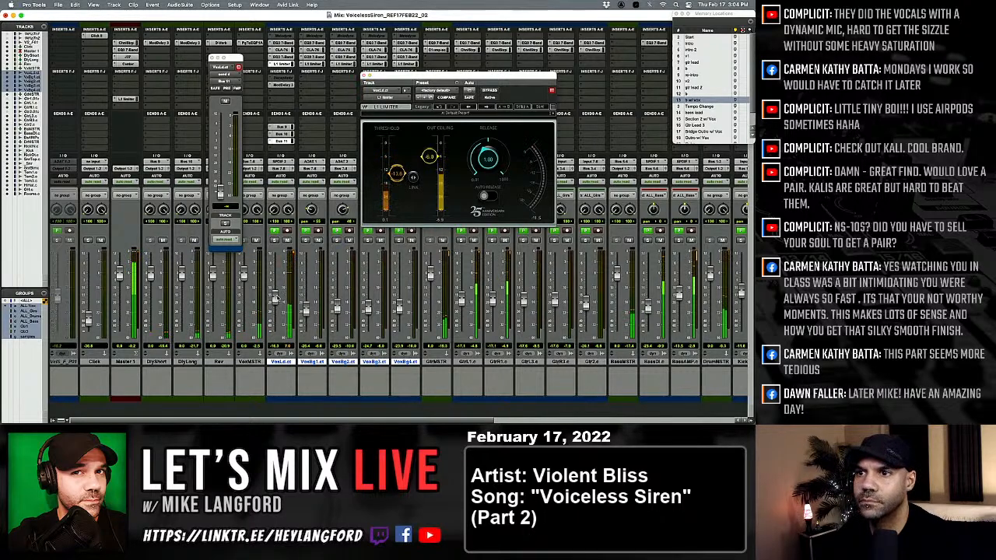
click(363, 75)
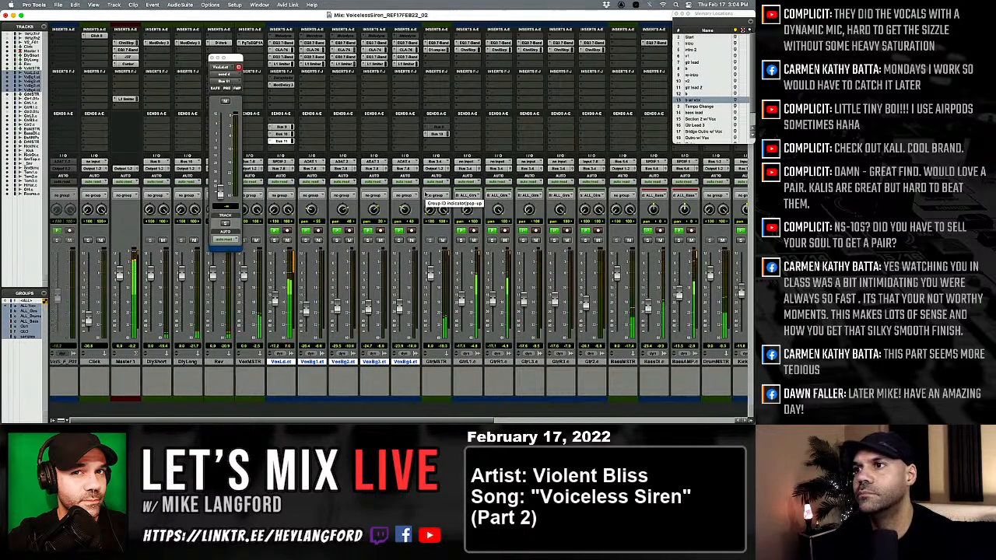
Increase the low-frequency boost slightly on the drum master's PuigTec EQP1A and close the plug-in.
scroll(467, 156, right, 10)
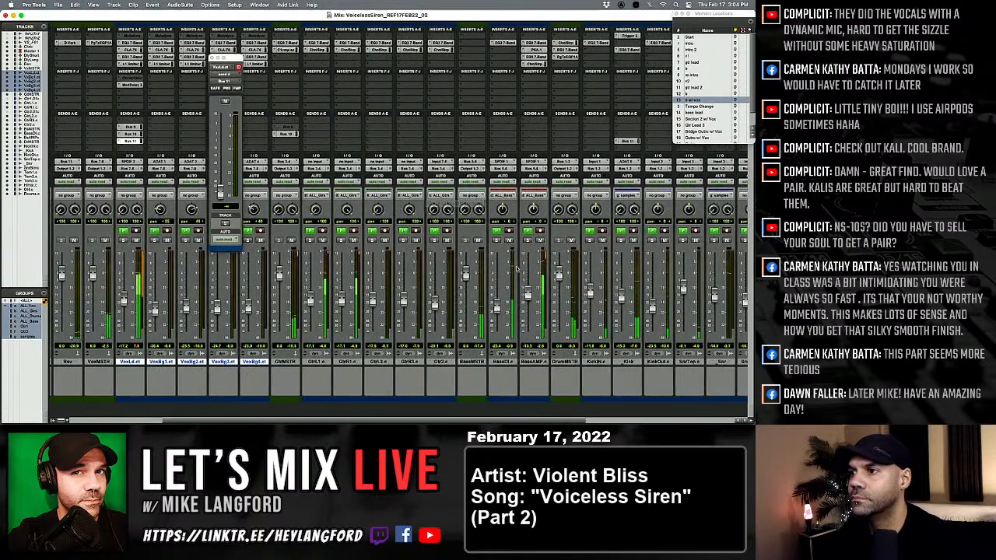
click(490, 56)
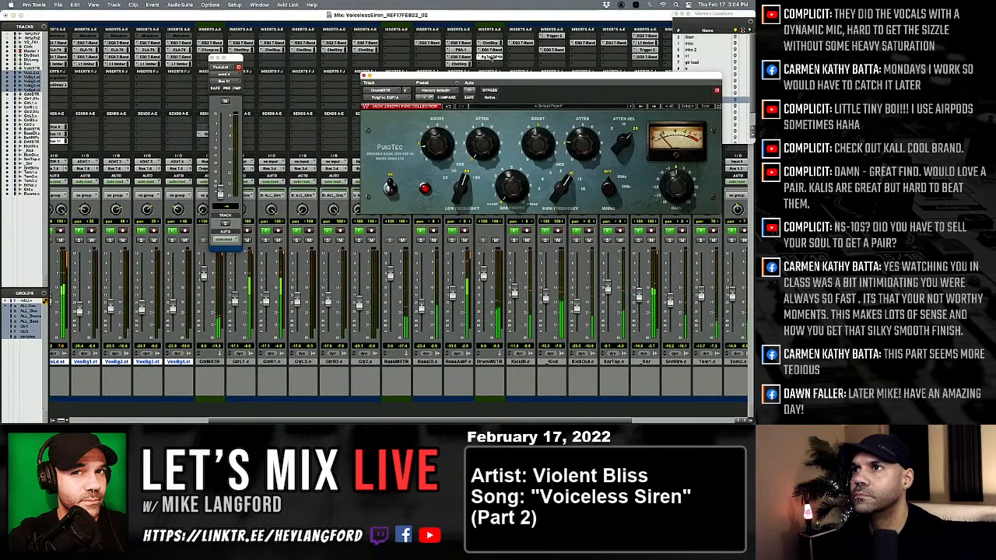
drag(442, 137, 442, 126)
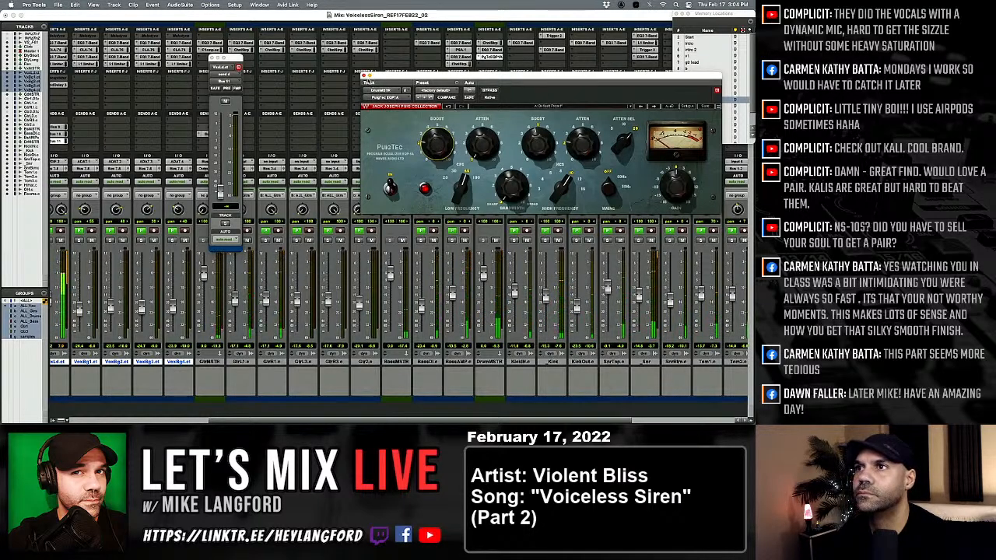
drag(365, 77, 365, 77)
click(364, 76)
Check the lead vocal's Bus 9 send, set its Bus 10 send to about -31 dB, and close the send window.
scroll(212, 61, left, 4)
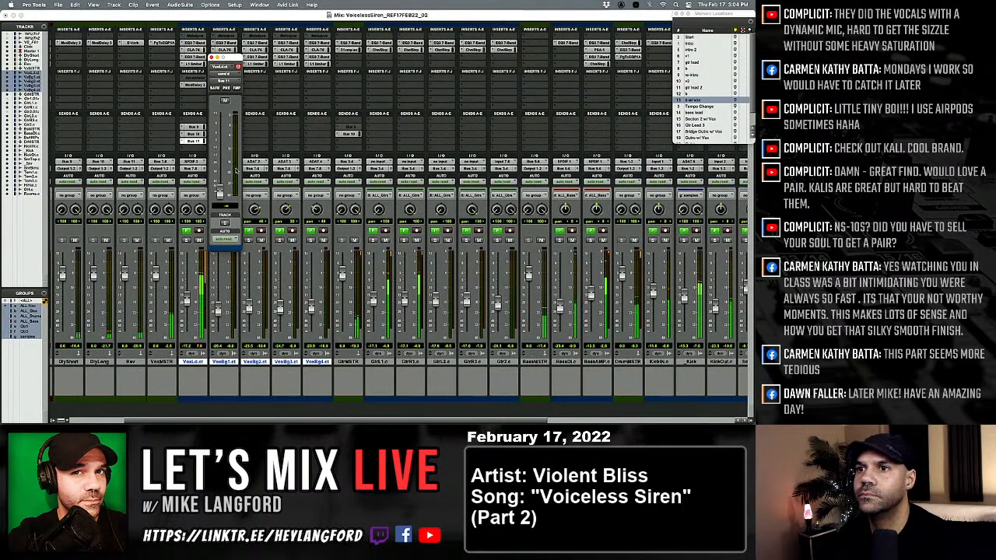
click(197, 128)
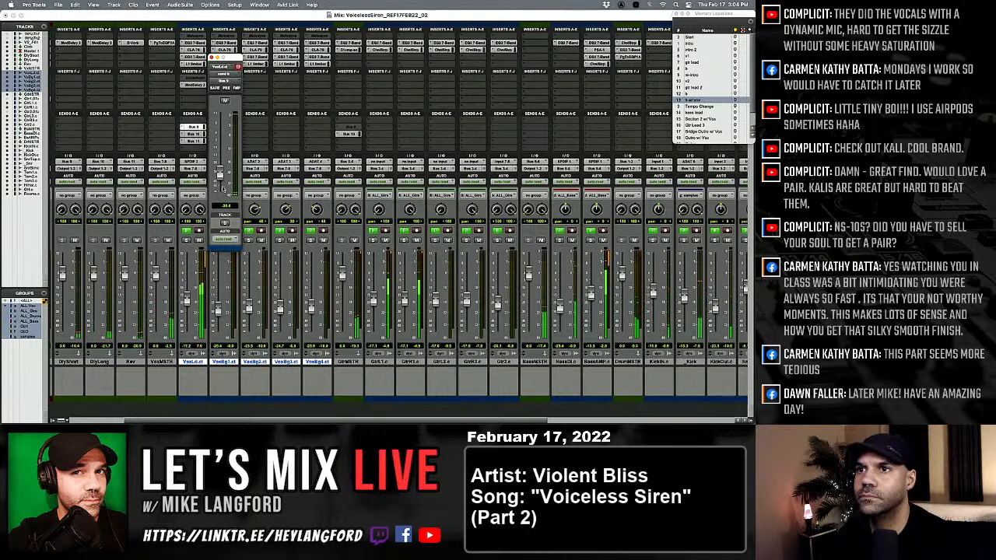
click(195, 134)
mouse_move(220, 169)
mouse_down()
mouse_move(219, 155)
mouse_move(220, 176)
mouse_up()
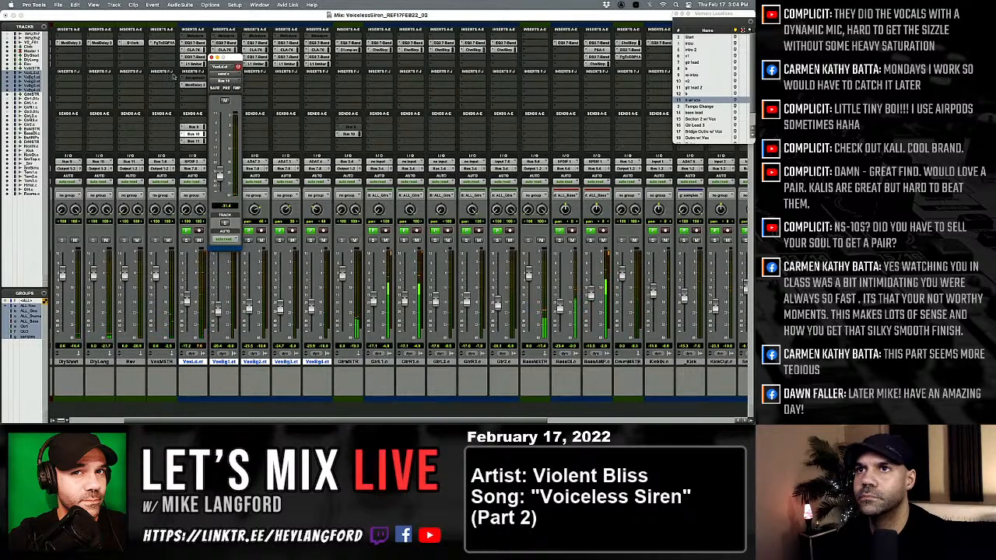
scroll(166, 122, left, 3)
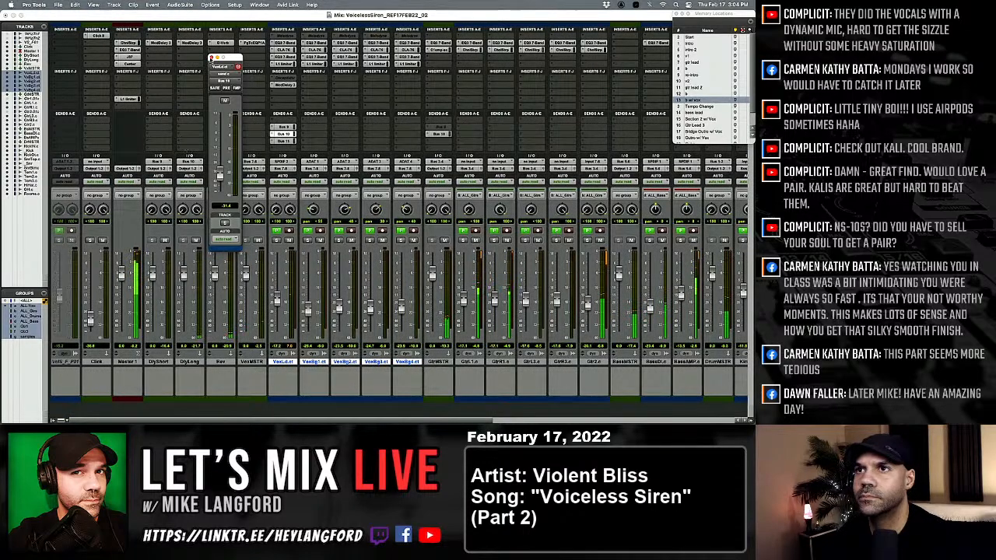
click(212, 58)
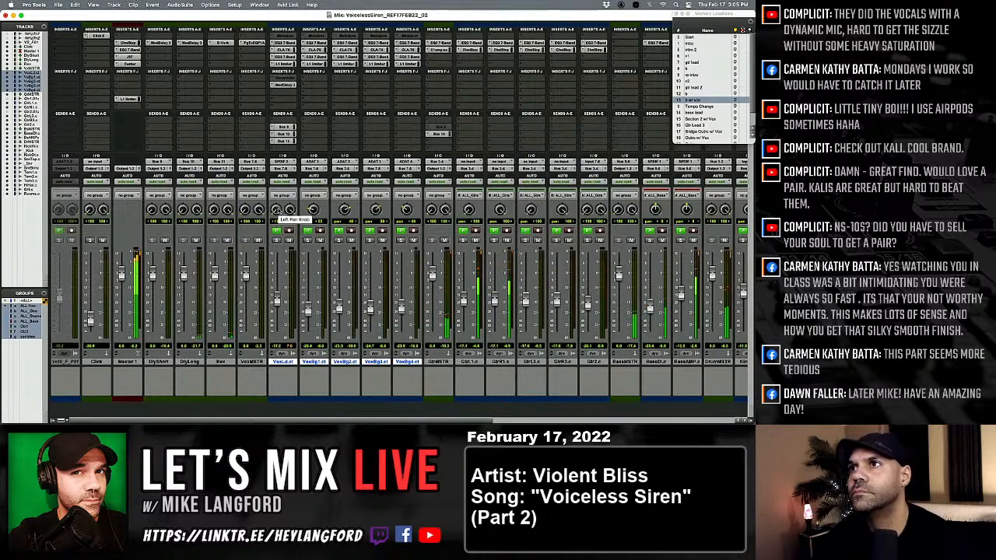
Save a new version of the session as VoicelessSiren_REF17FEB22_03.
key(super+shift+s)
key(Right)
key(BackSpace)
text(3)
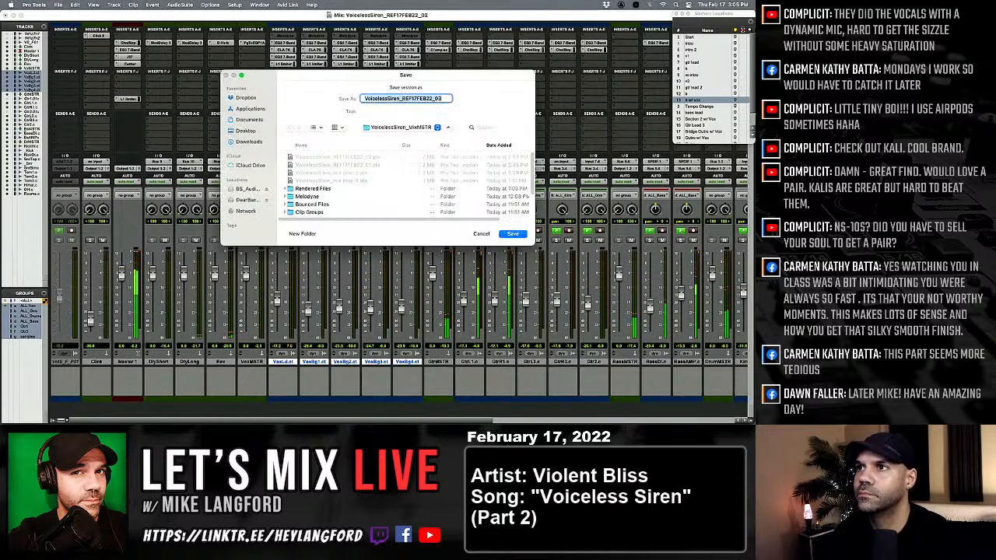
key(Return)
Check the drum master's PuigTec EQP1A settings and close the plug-in.
scroll(416, 111, right, 10)
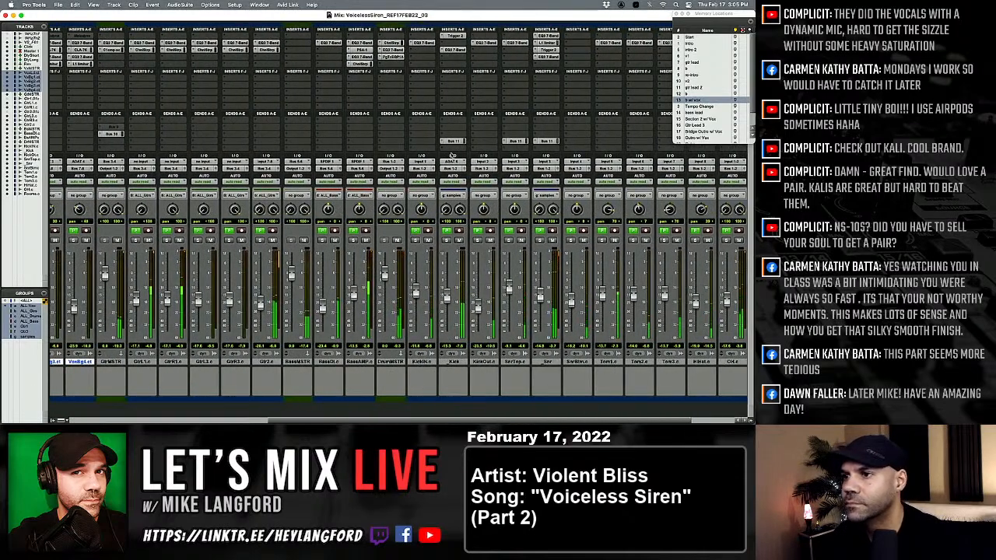
click(390, 57)
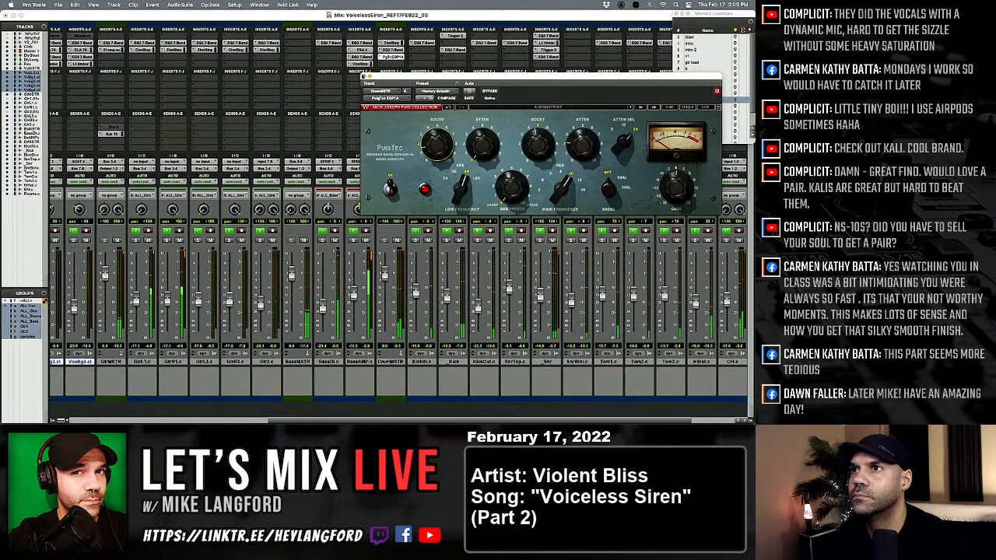
key(super+w)
Raise the lead vocal's Bus 11 send to about -13.5 dB.
scroll(454, 299, left, 3)
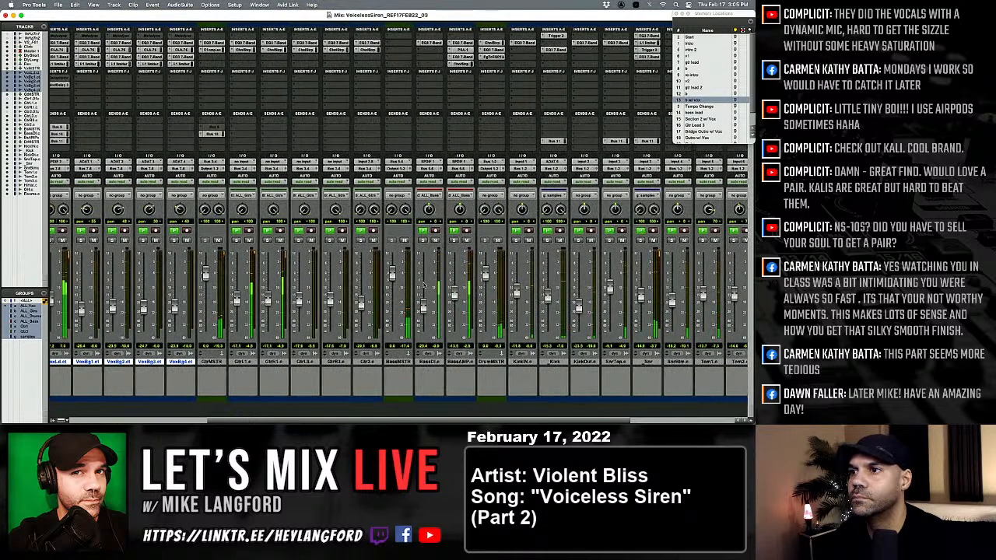
scroll(453, 298, left, 6)
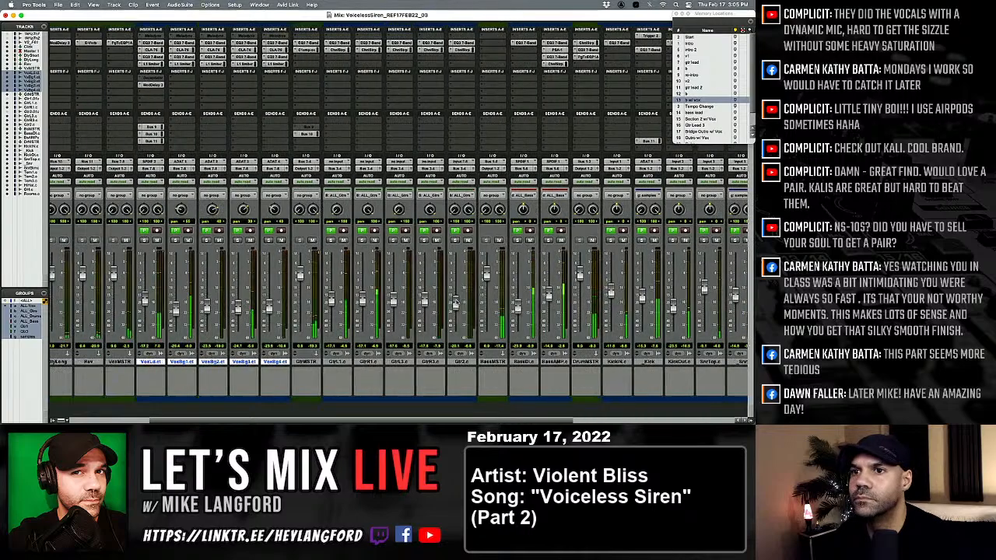
click(283, 134)
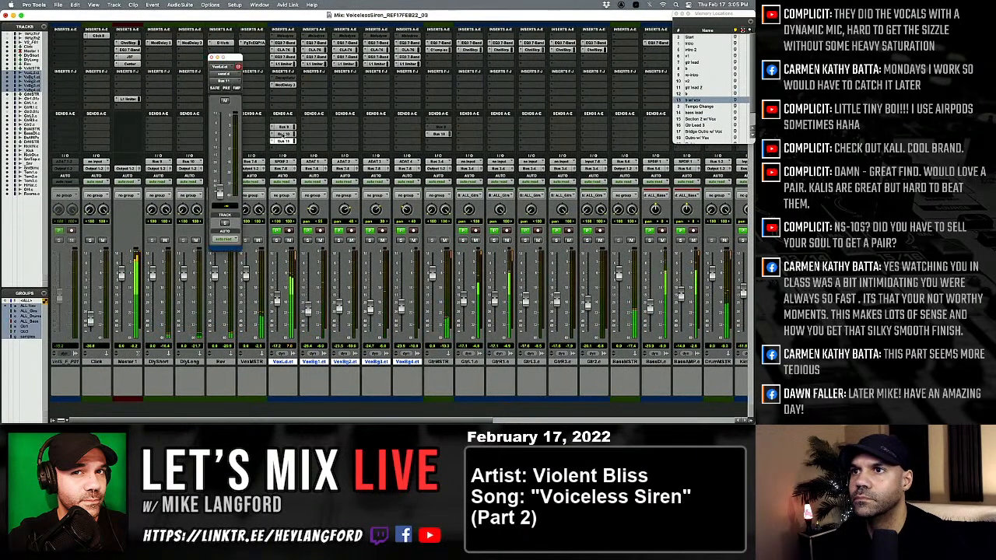
click(284, 141)
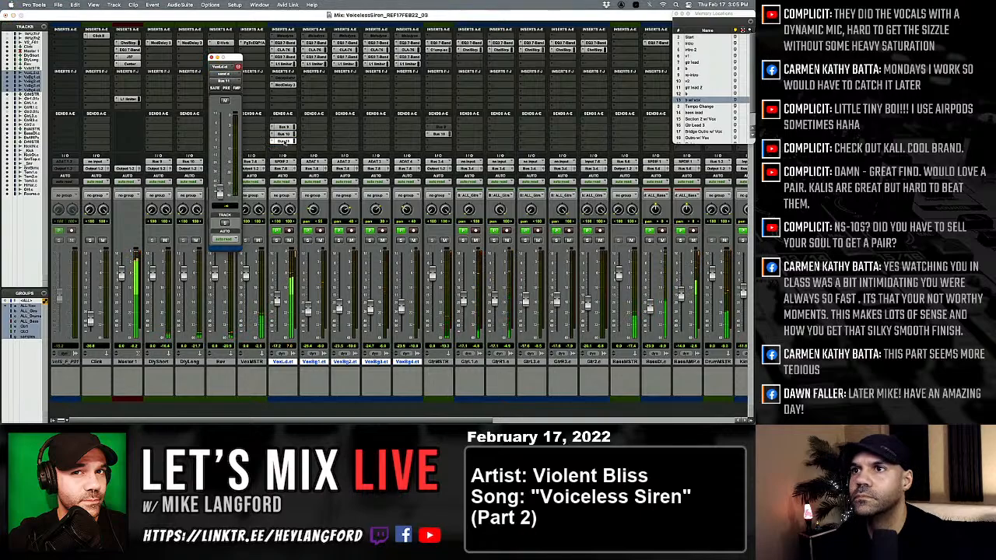
drag(220, 192, 220, 152)
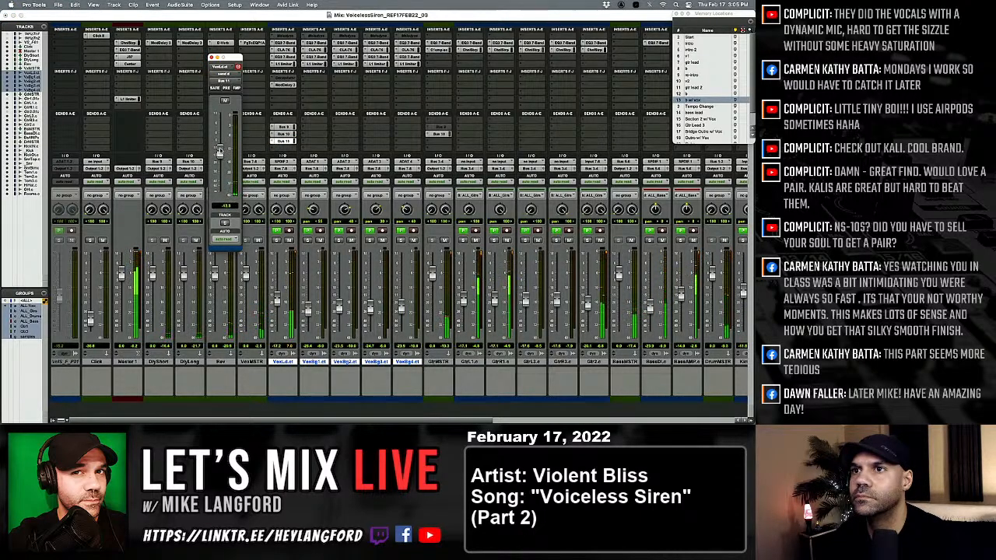
Open the lead vocal's Bus 10 send and set the DlyLong track's Mod Delay time to 666.7 ms.
click(284, 134)
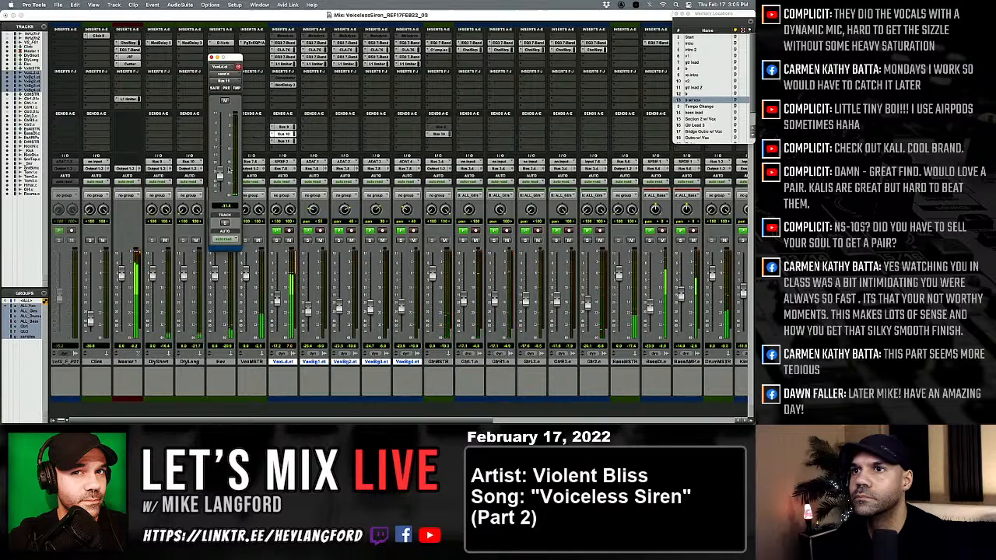
click(190, 43)
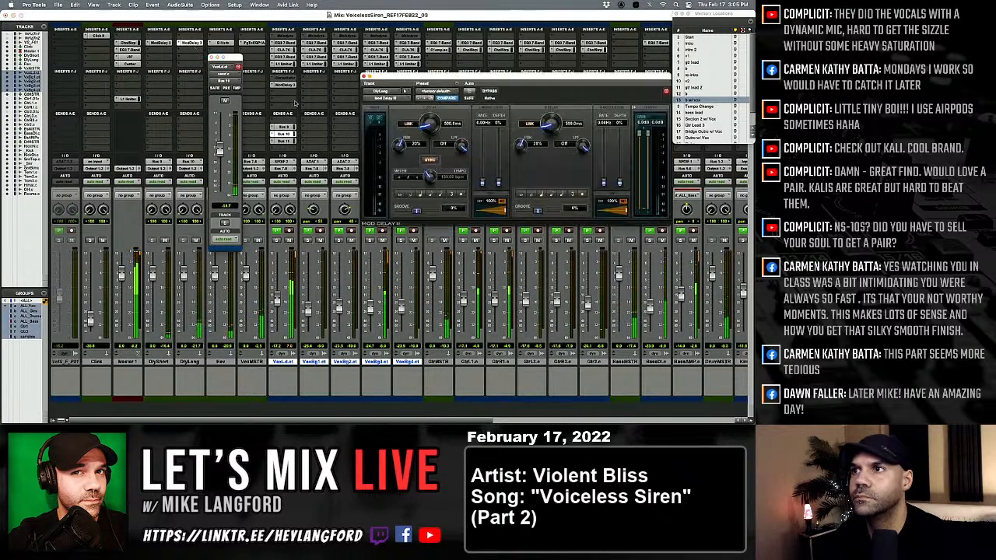
click(463, 195)
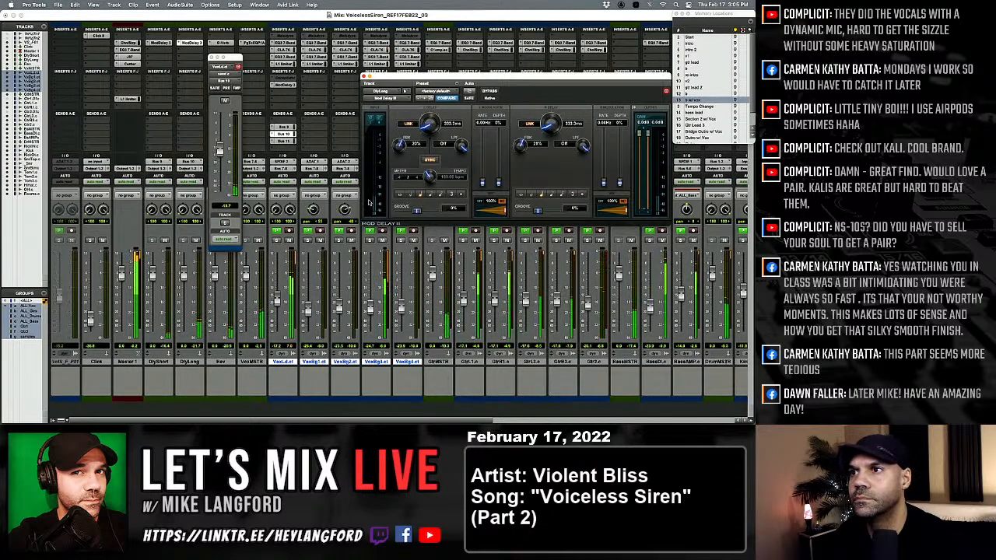
click(412, 195)
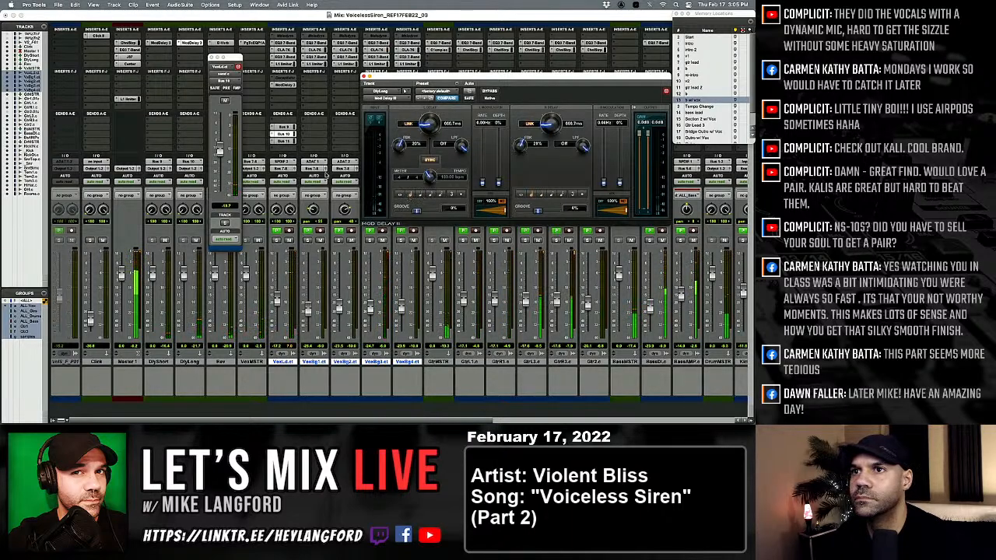
Lower the lead vocal's Bus 10 send to about -29 dB.
drag(220, 156, 220, 178)
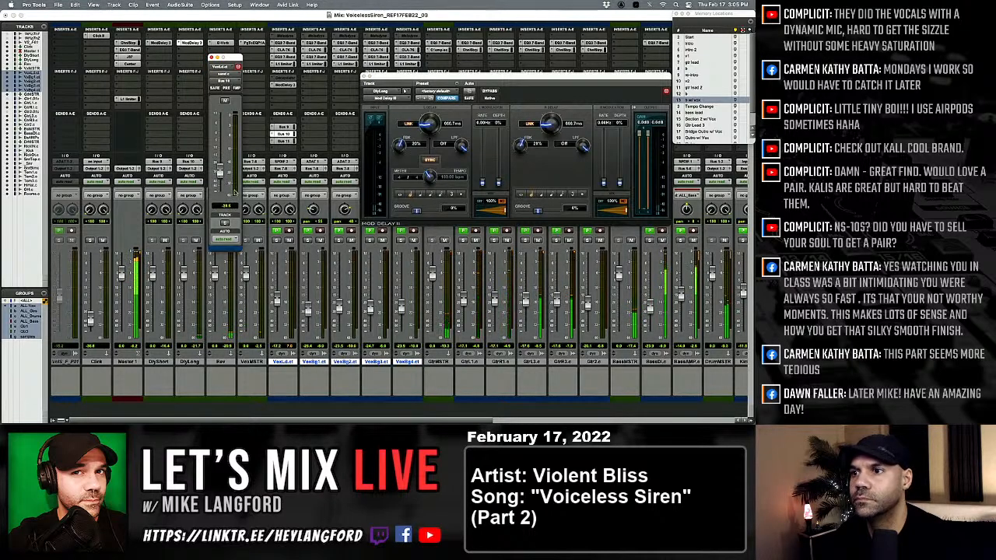
scroll(376, 266, right, 3)
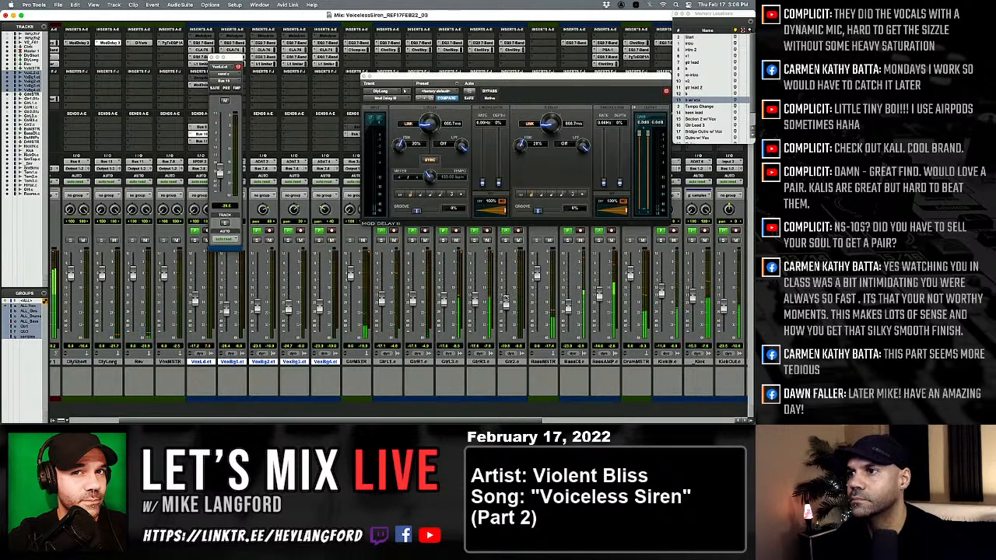
scroll(328, 211, left, 2)
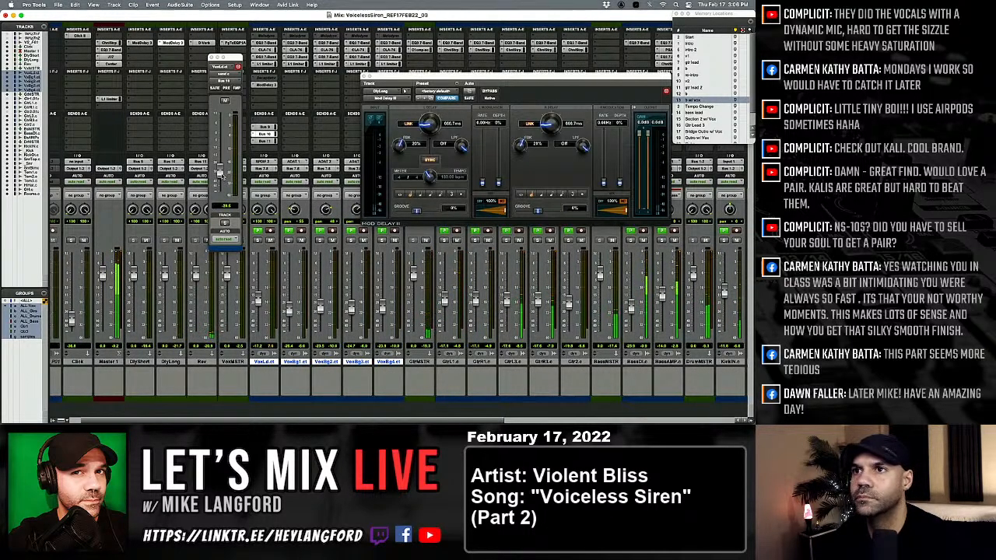
Glance at the arrangement, return to the mixer and raise the lead vocal's Bus 10 send to about -20 dB.
key(super+equal)
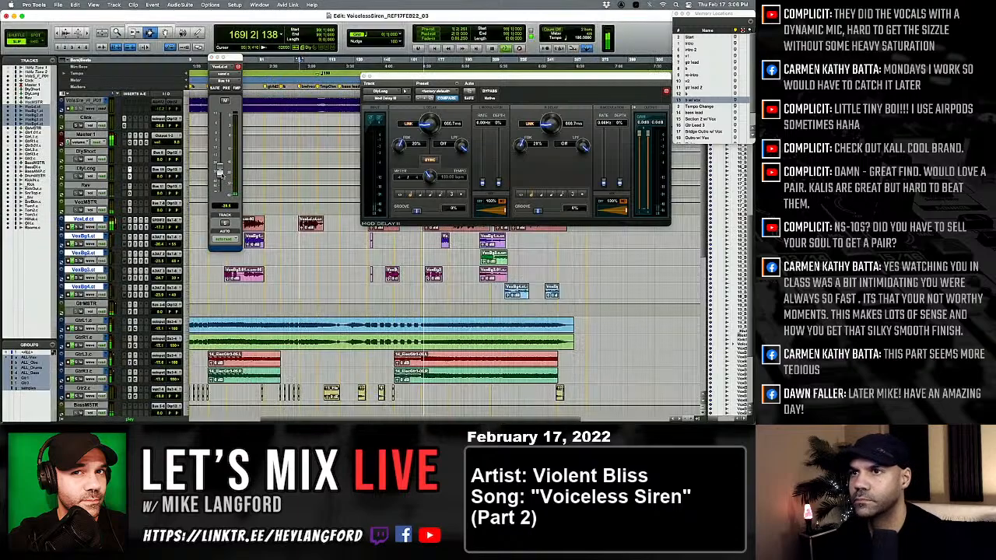
key(super+equal)
drag(220, 173, 220, 158)
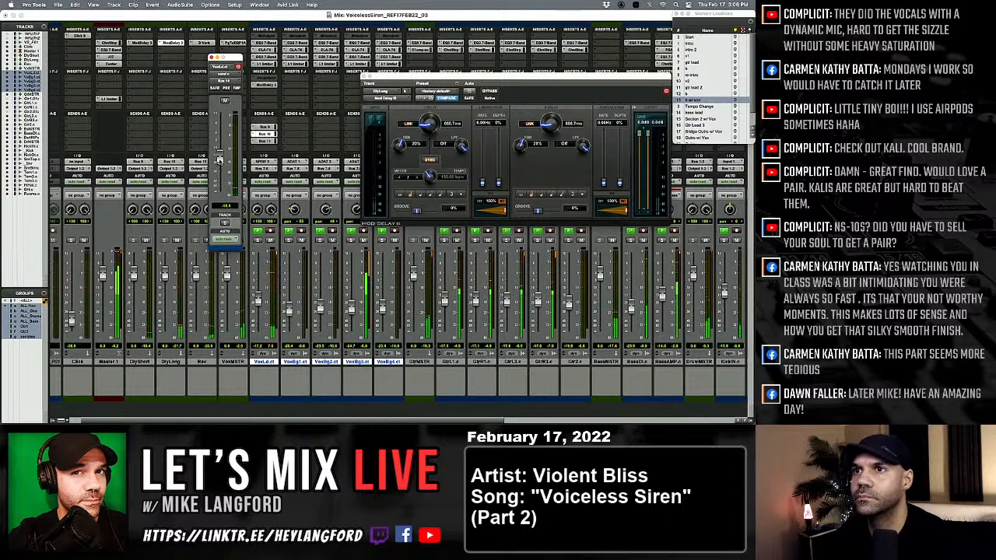
drag(219, 160, 220, 164)
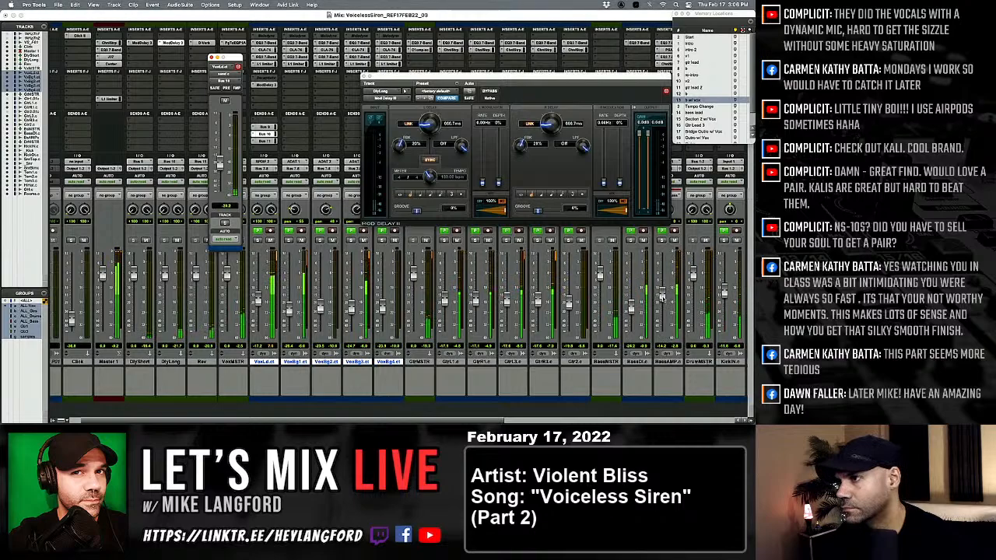
Toggle the mute on the overheads track to check its part in the mix.
scroll(661, 296, right, 10)
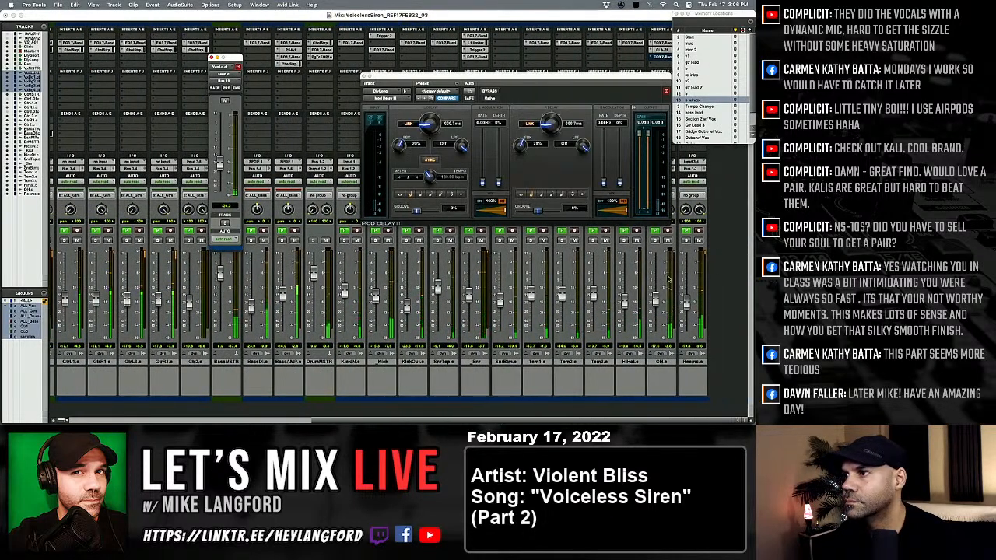
click(667, 241)
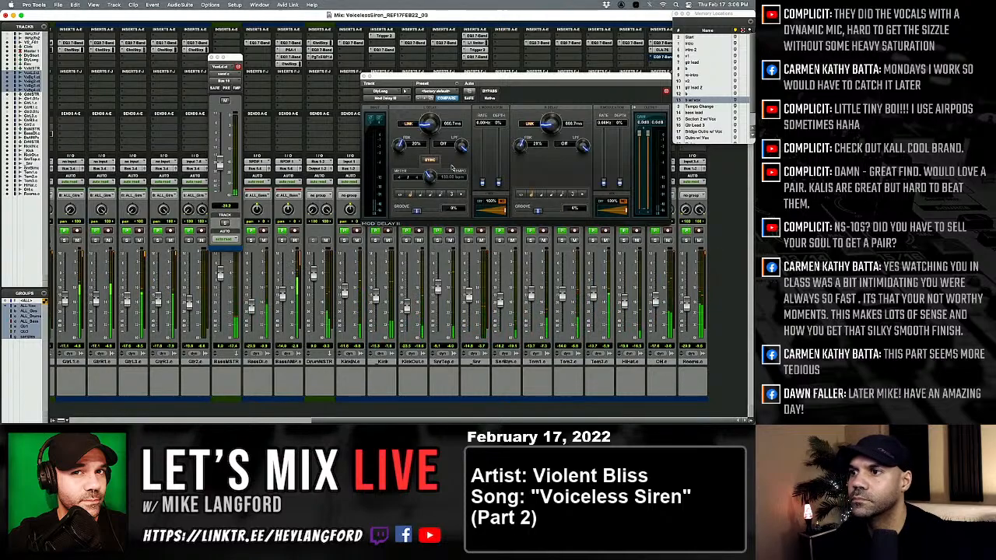
Open the PuigTec EQP1A equalizer on the VoxMSTR track.
scroll(387, 239, left, 10)
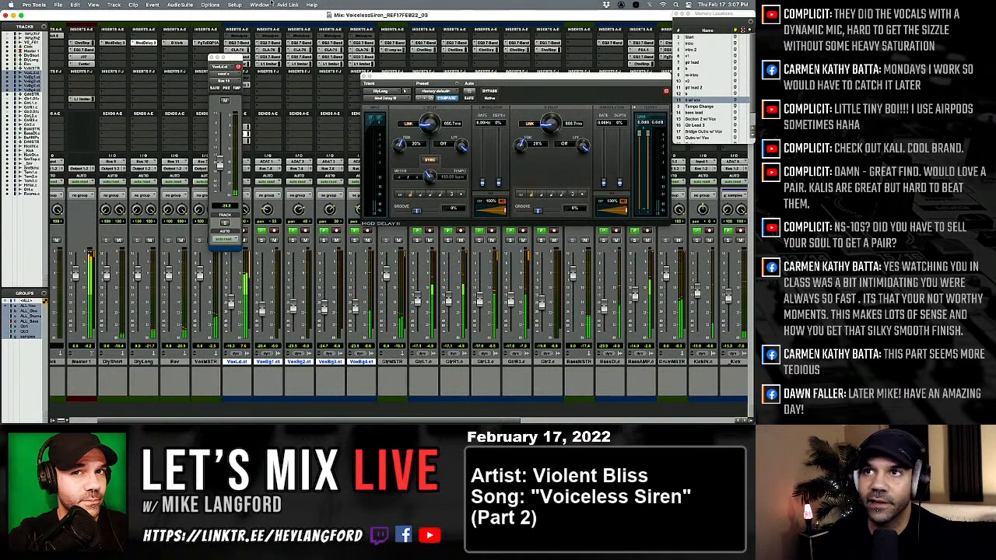
click(207, 44)
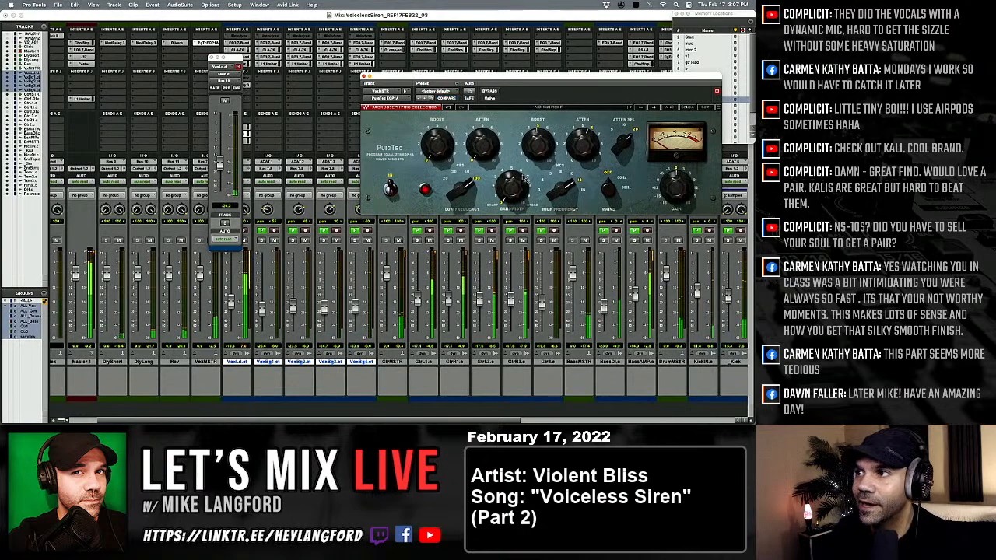
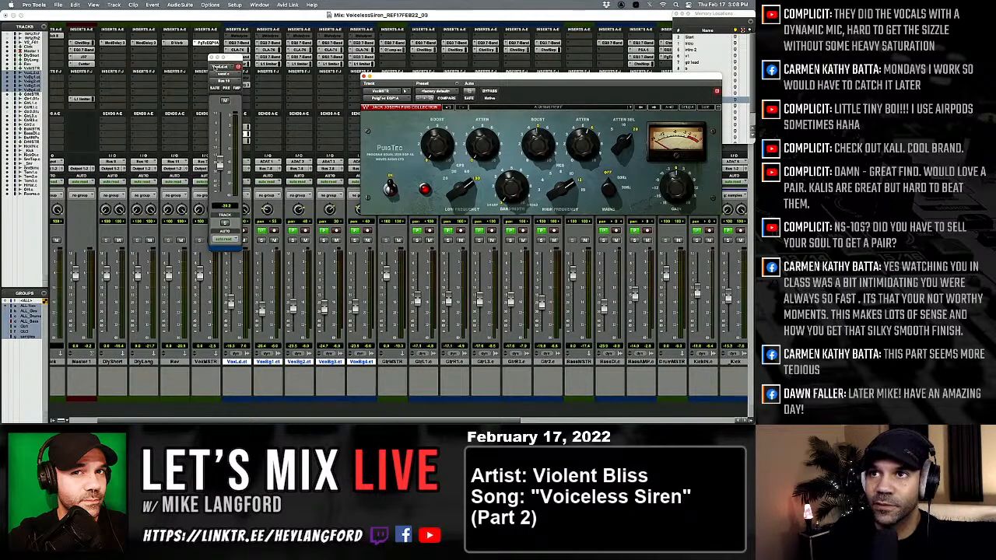
Close the lead vocal's send window and open the Trigger 2 plug-in on the Kick track from the arrangement.
click(216, 59)
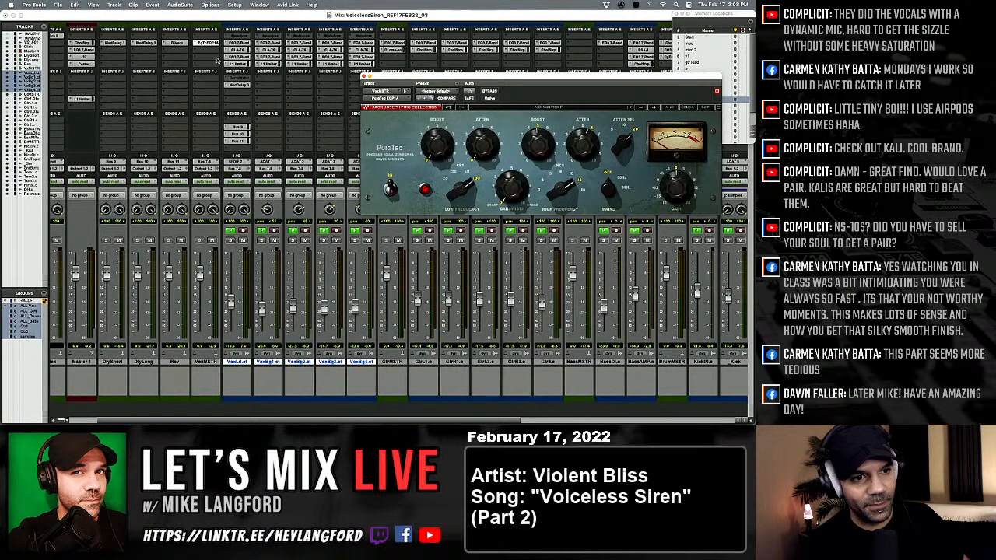
key(super+equal)
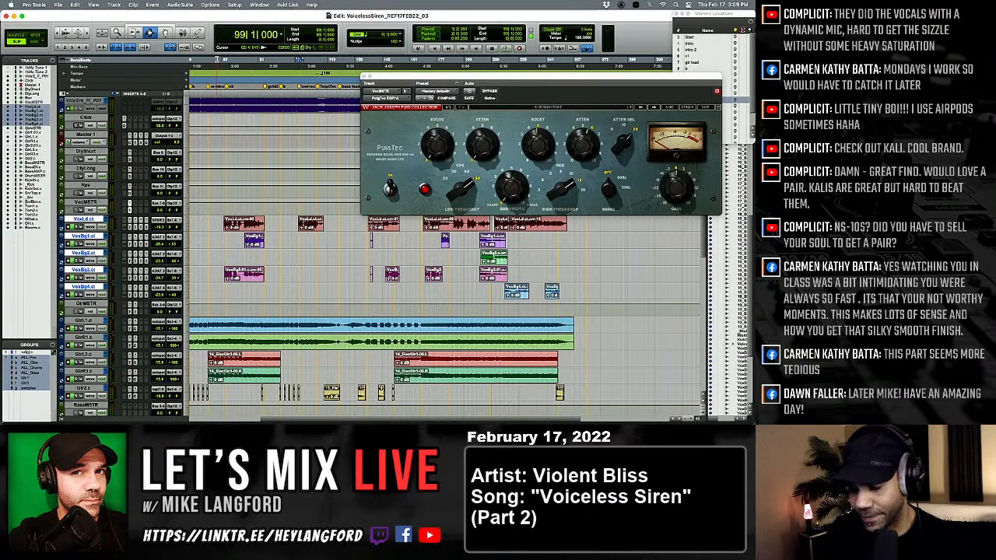
scroll(212, 102, down, 13)
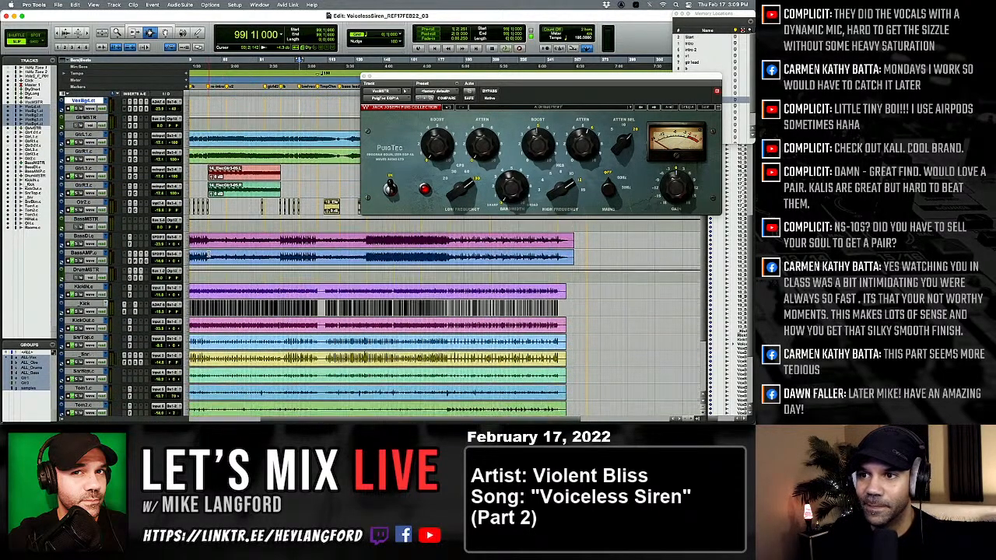
click(228, 274)
key(t)
key(t)
key(t)
key(t)
key(t)
key(t)
key(t)
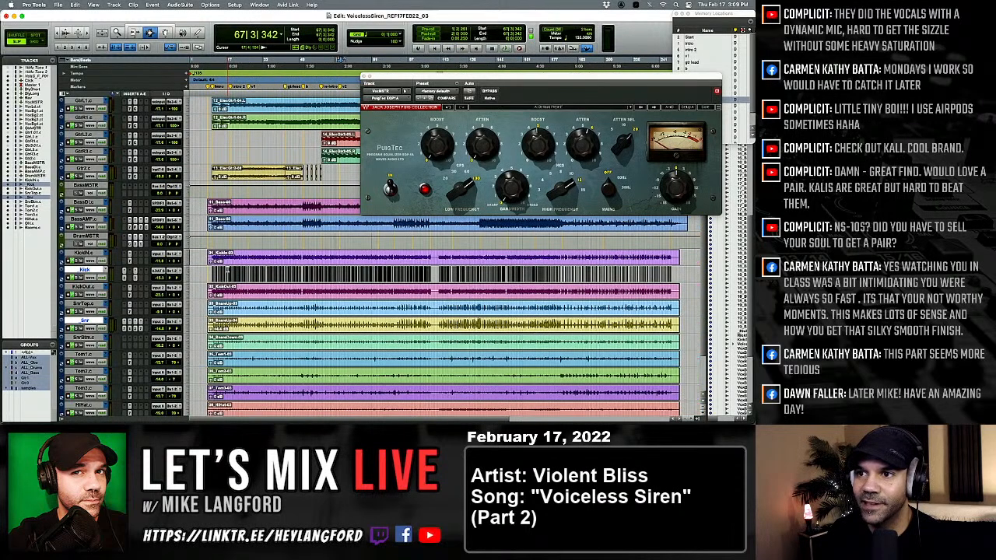
key(alt+a)
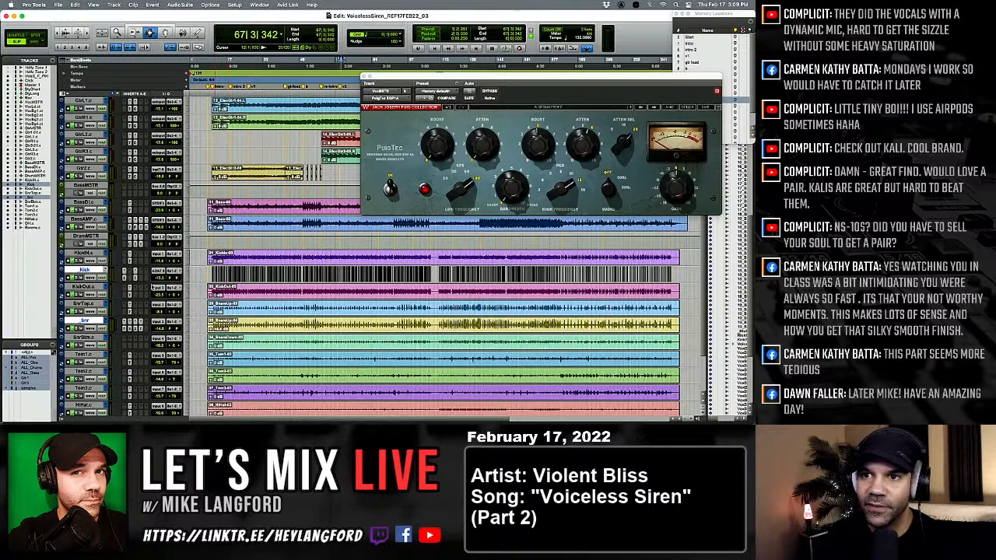
click(128, 278)
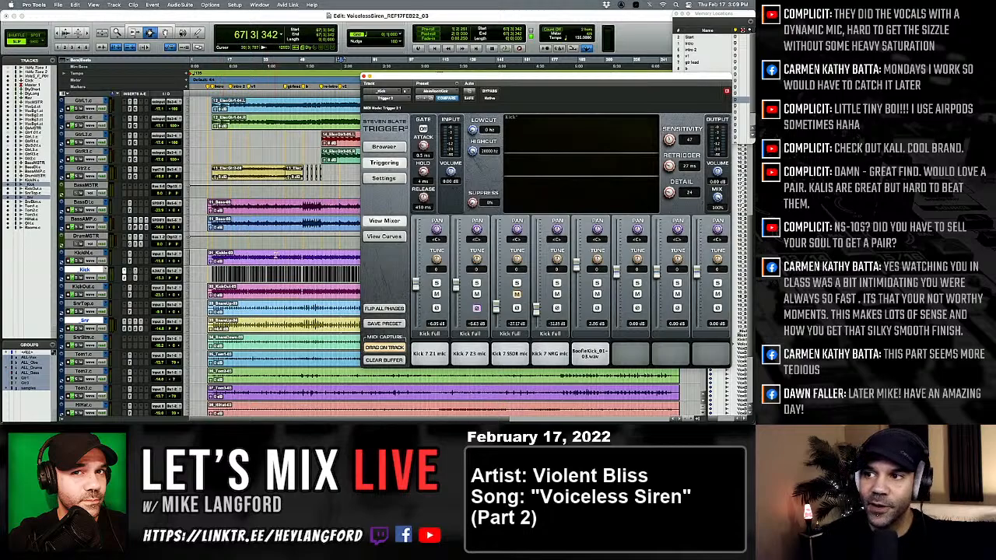
Audition the five kick samples loaded in Trigger 2 and close the plug-in.
click(596, 359)
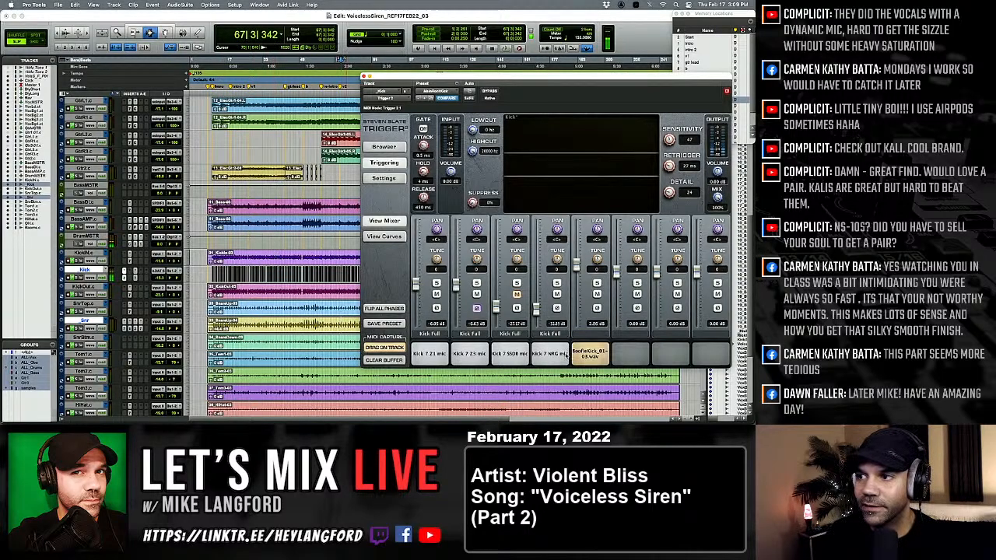
click(552, 356)
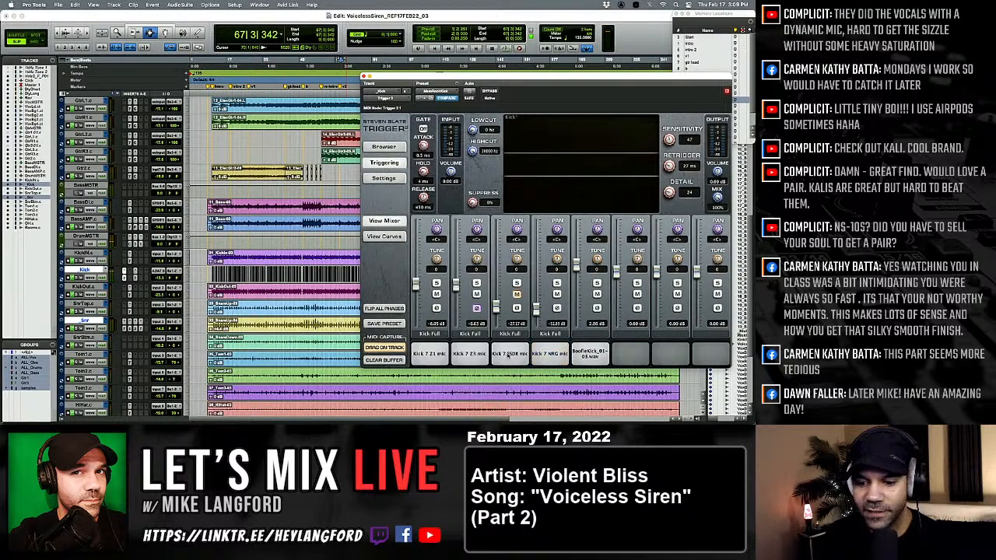
click(509, 356)
click(474, 357)
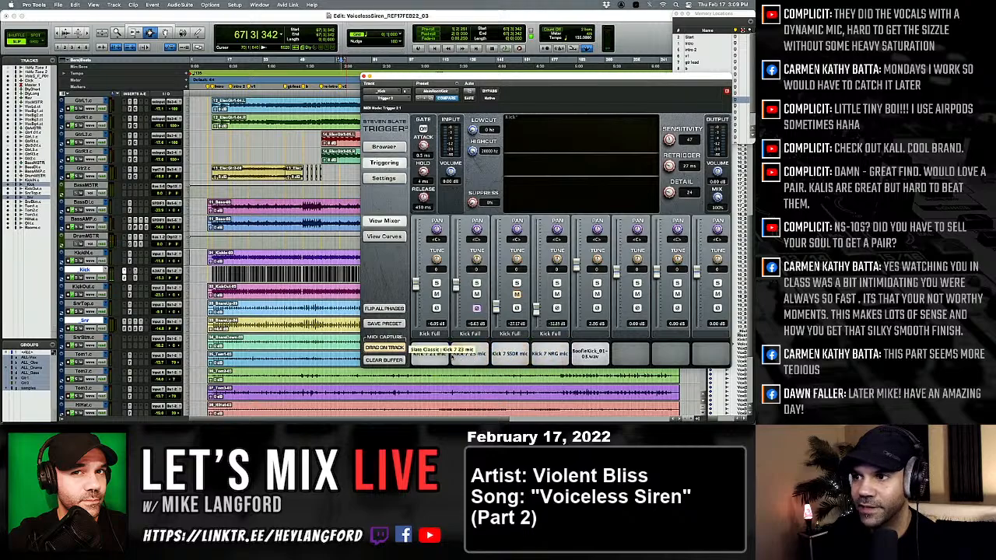
click(436, 356)
click(594, 356)
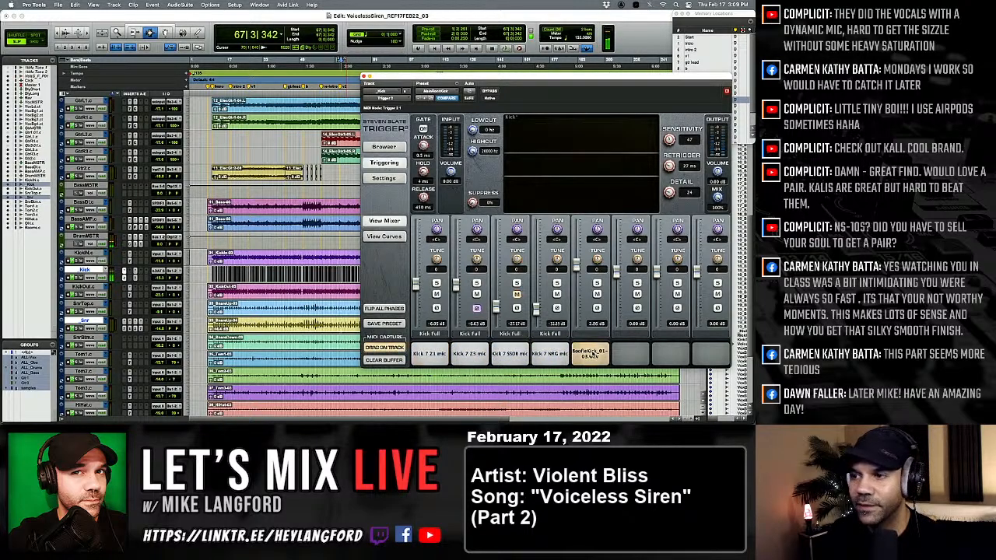
click(594, 355)
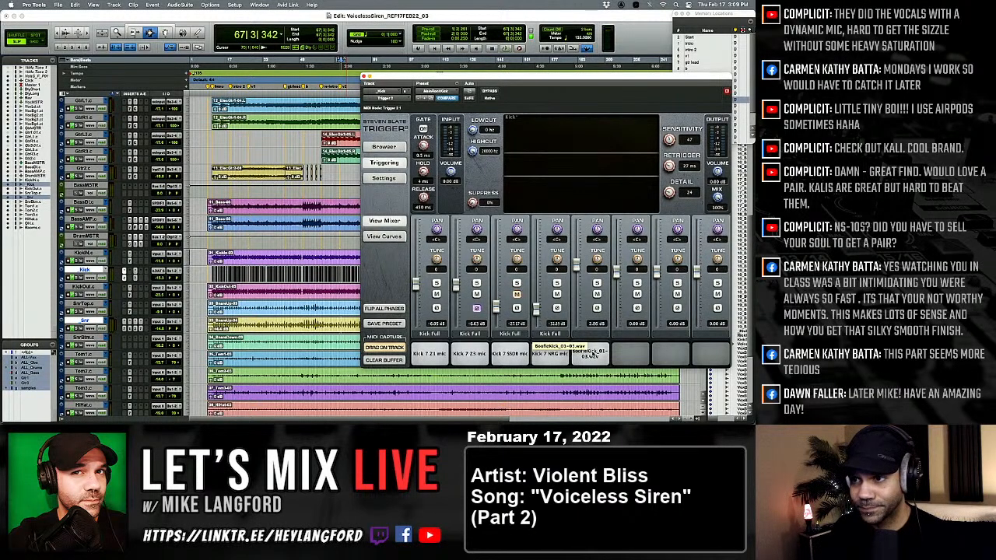
click(362, 77)
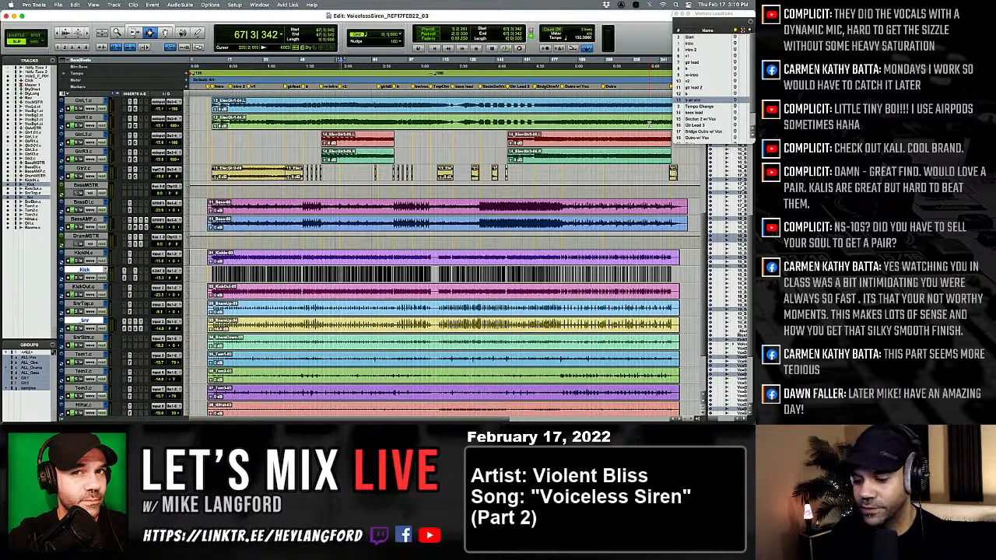
Remove the selected clips from the session's clip list.
key(shift+super+b)
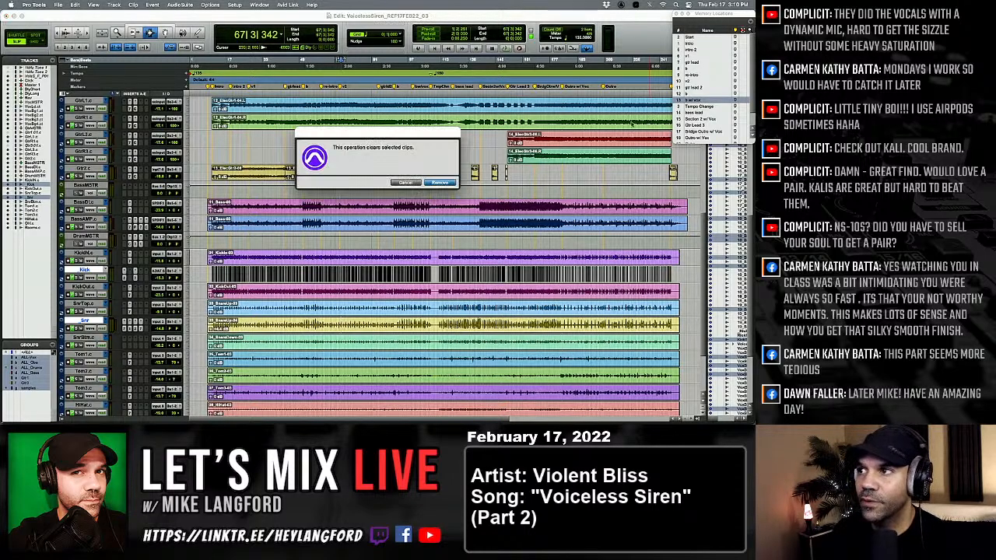
click(445, 185)
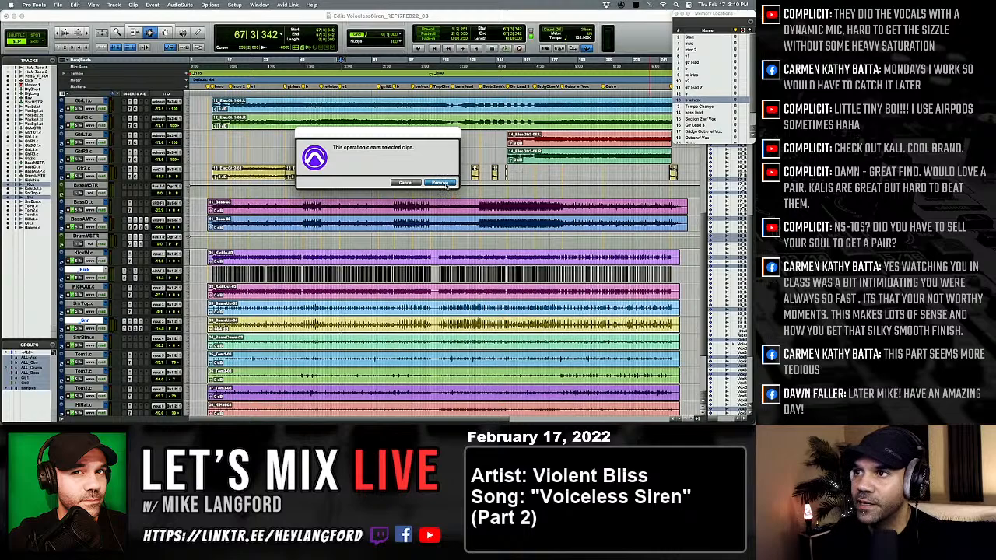
Set up a session copy in the latest session format that includes the audio files.
click(187, 4)
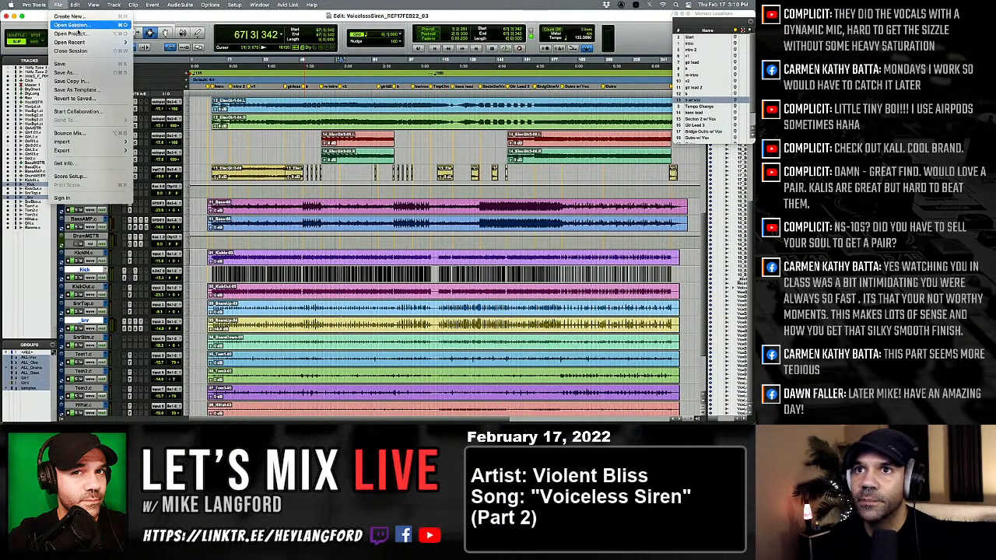
click(77, 81)
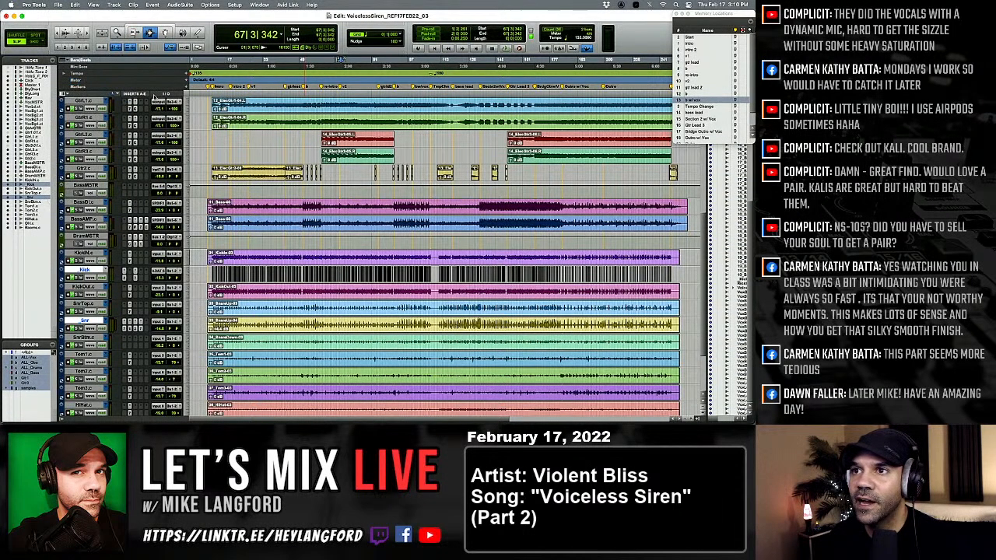
click(308, 198)
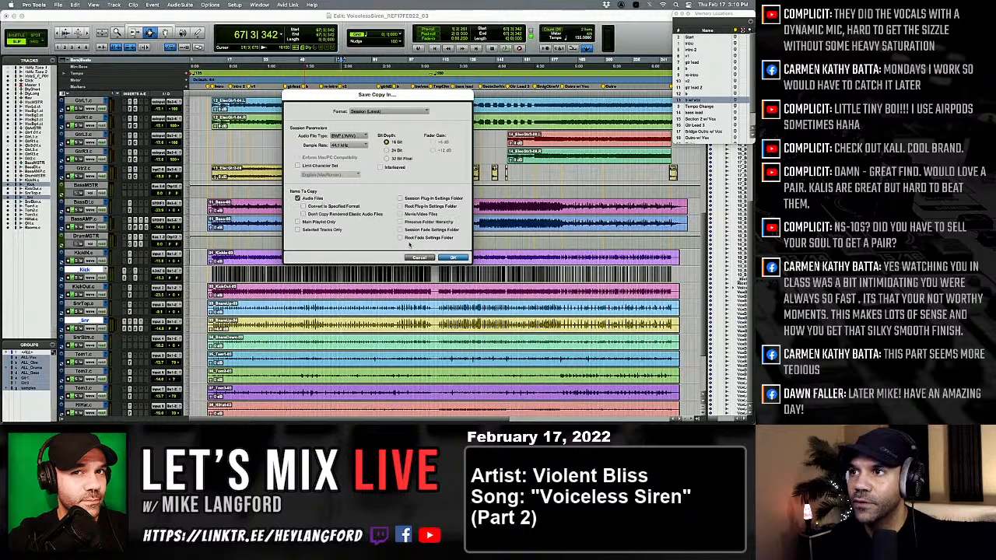
click(456, 257)
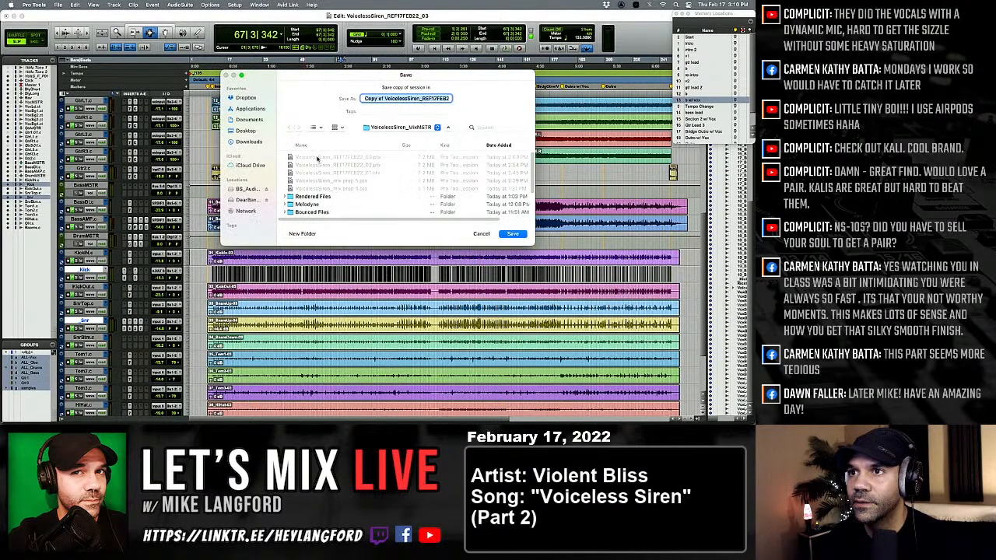
Save the session copy as BUVoicelessSiren_REF17FEB22_03 in the _TEMP BACKUP folder on the BG_Audio_2021 drive.
click(245, 189)
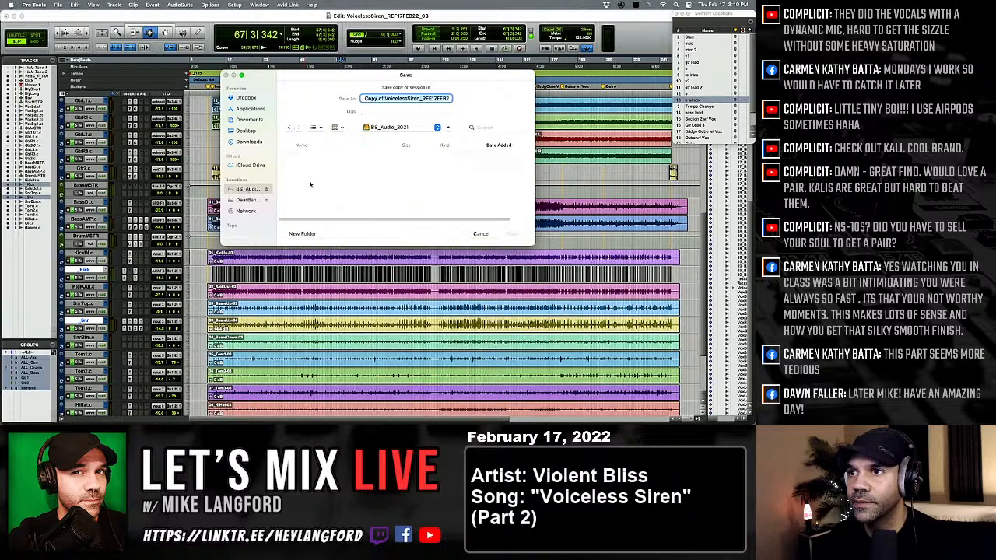
double_click(318, 165)
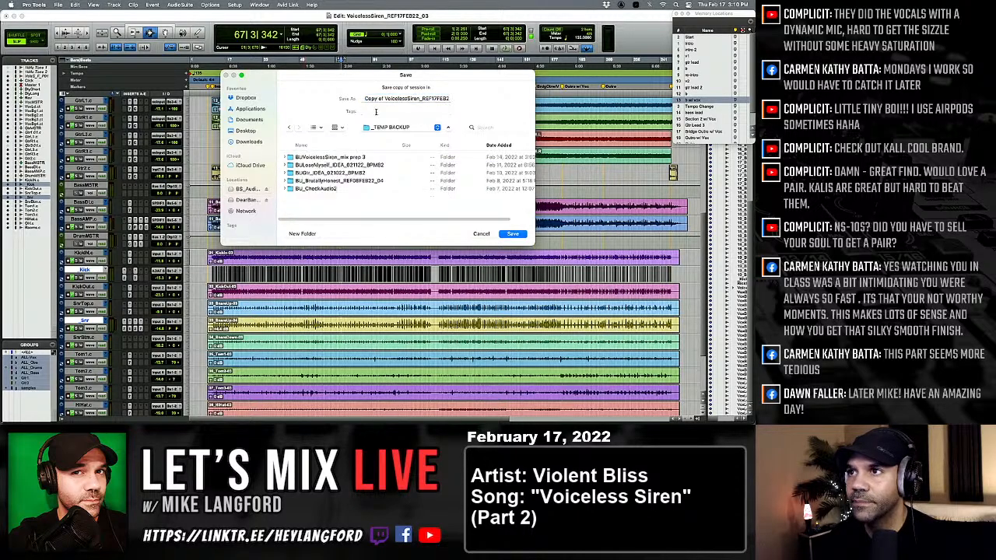
drag(384, 98, 364, 99)
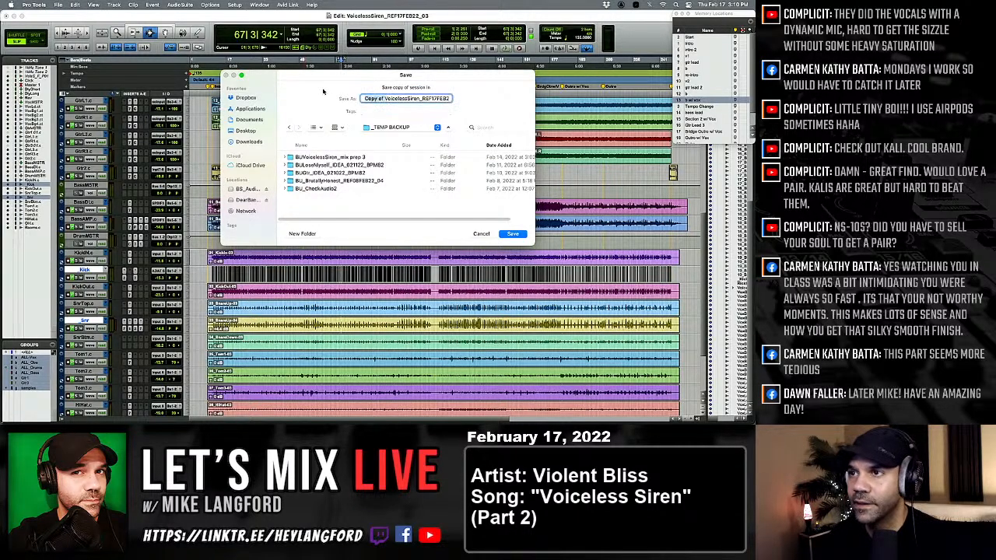
text(BU)
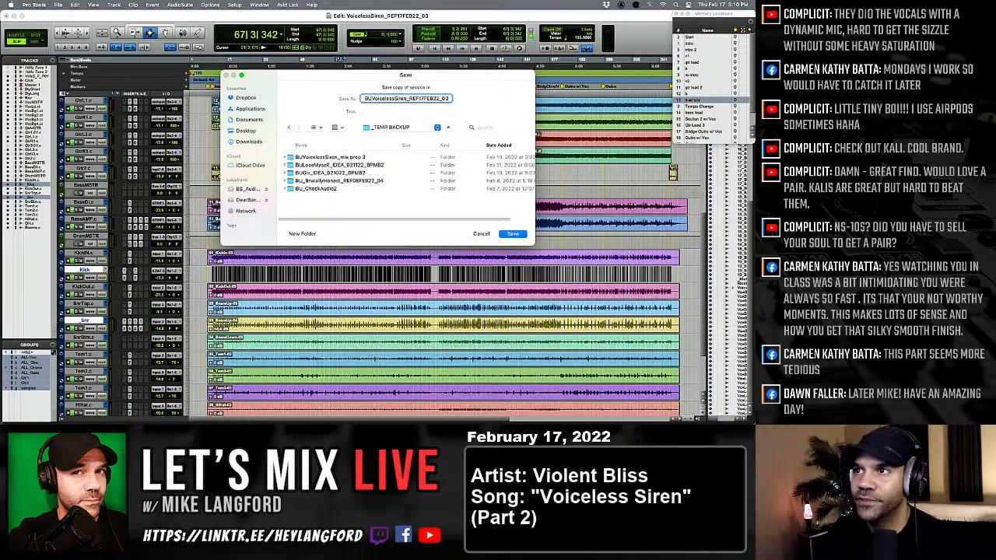
key(Return)
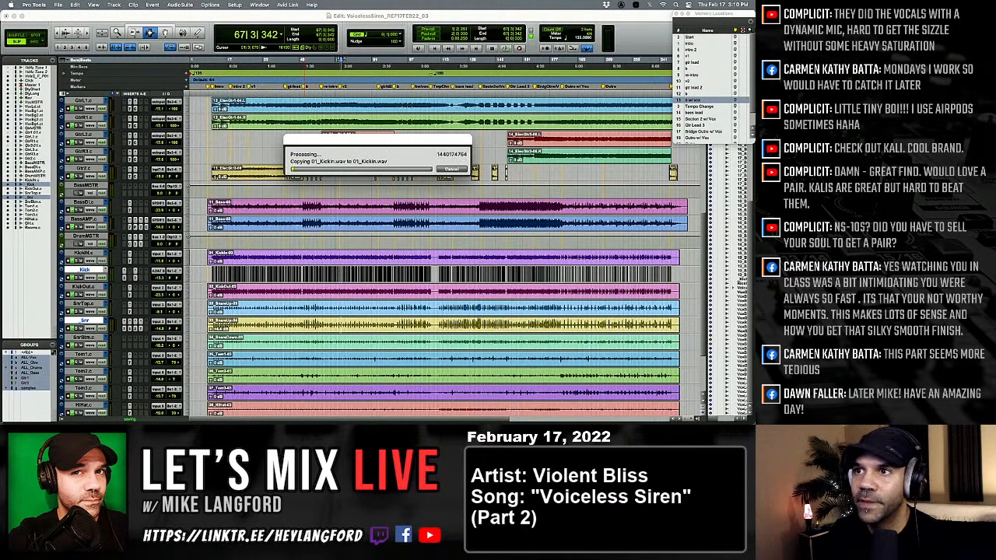